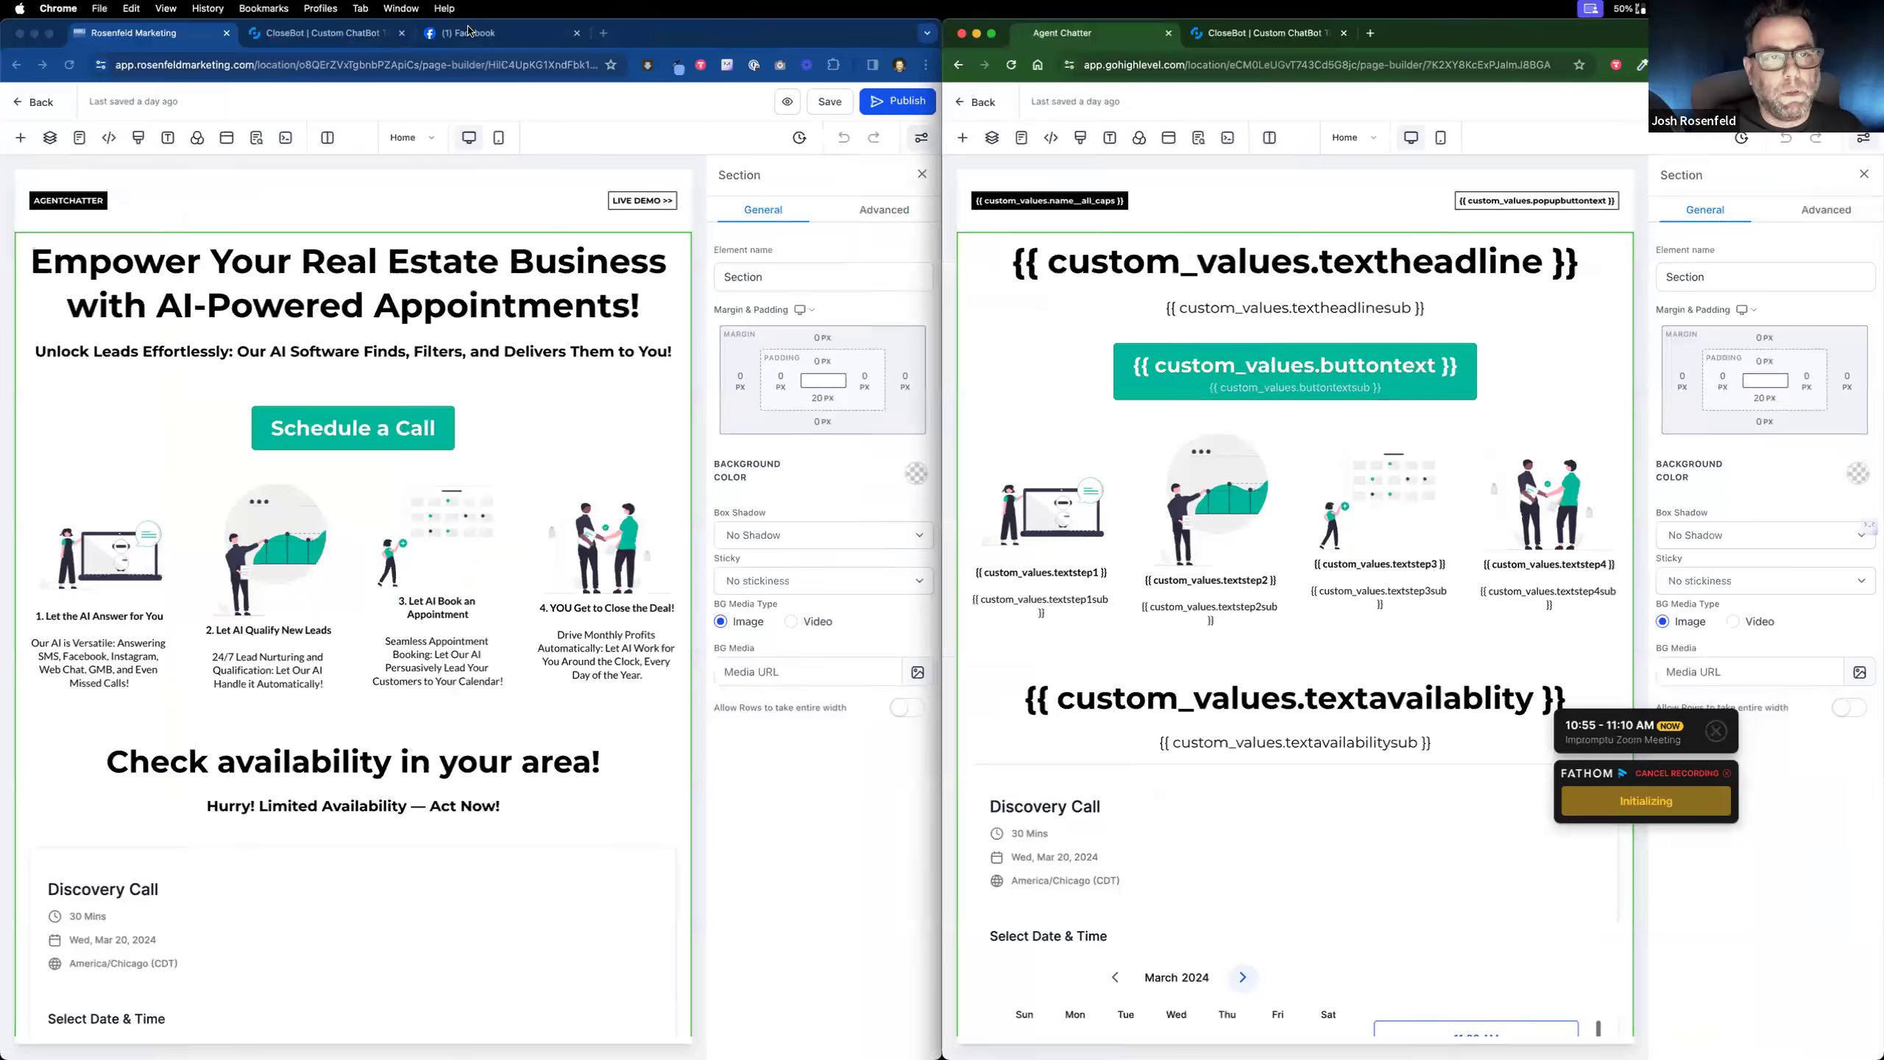
Step: Start a Messenger chat with the AgentChatter Facebook page, with the CloseBot dashboard beside it
{"action": "left_click", "coordinate": [469, 32]}
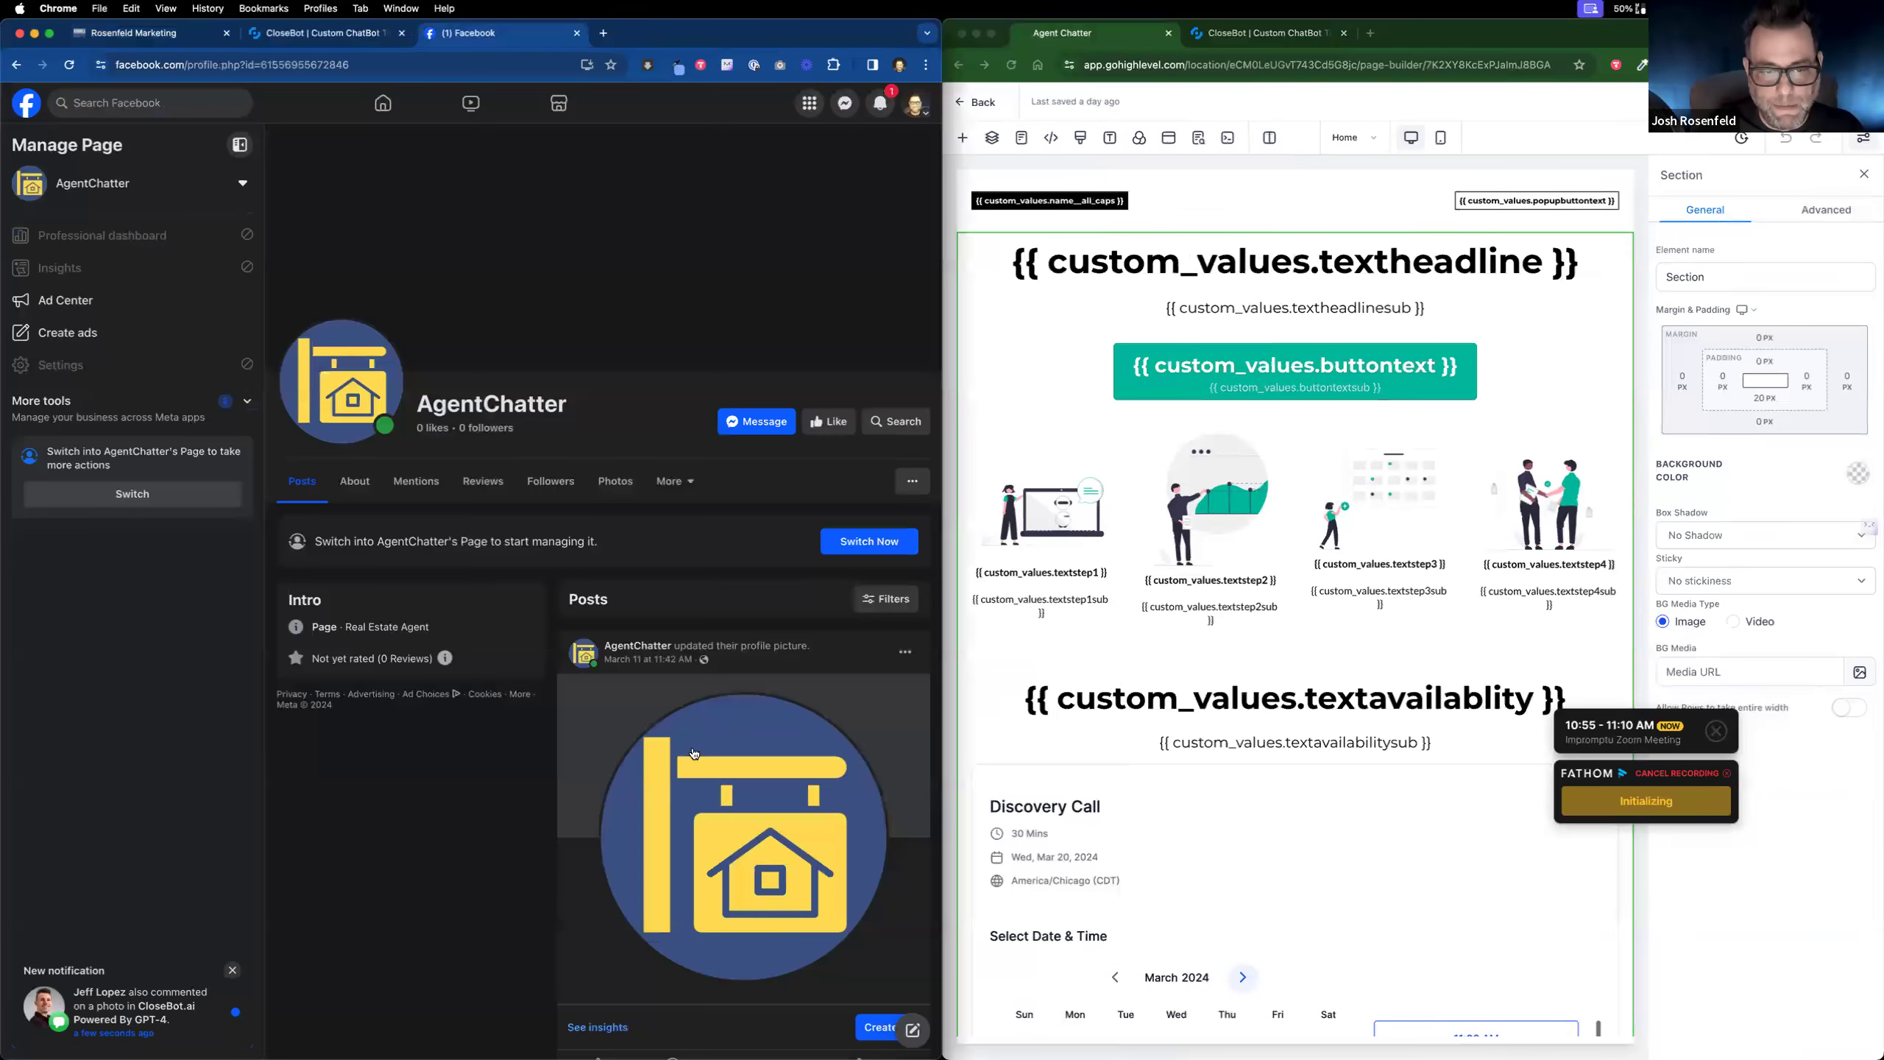
{"action": "left_click", "coordinate": [756, 421]}
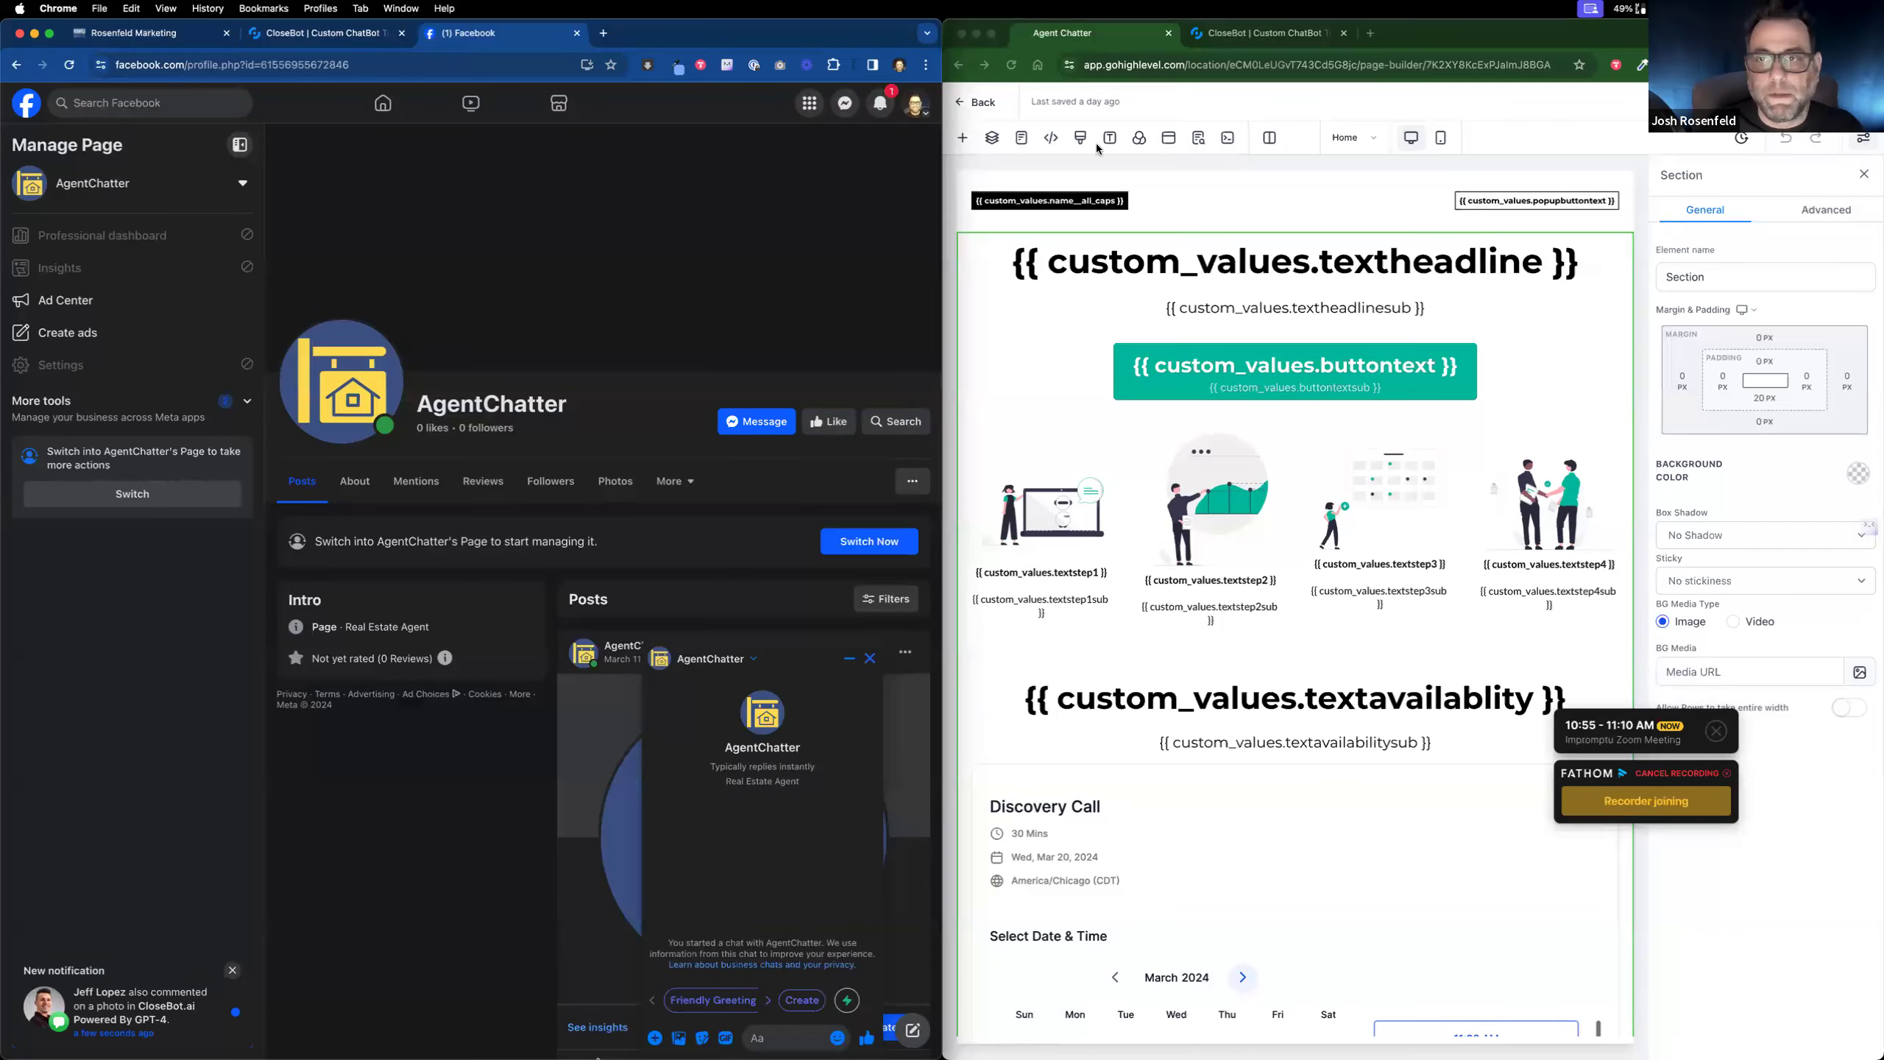
{"action": "left_click", "coordinate": [1310, 37]}
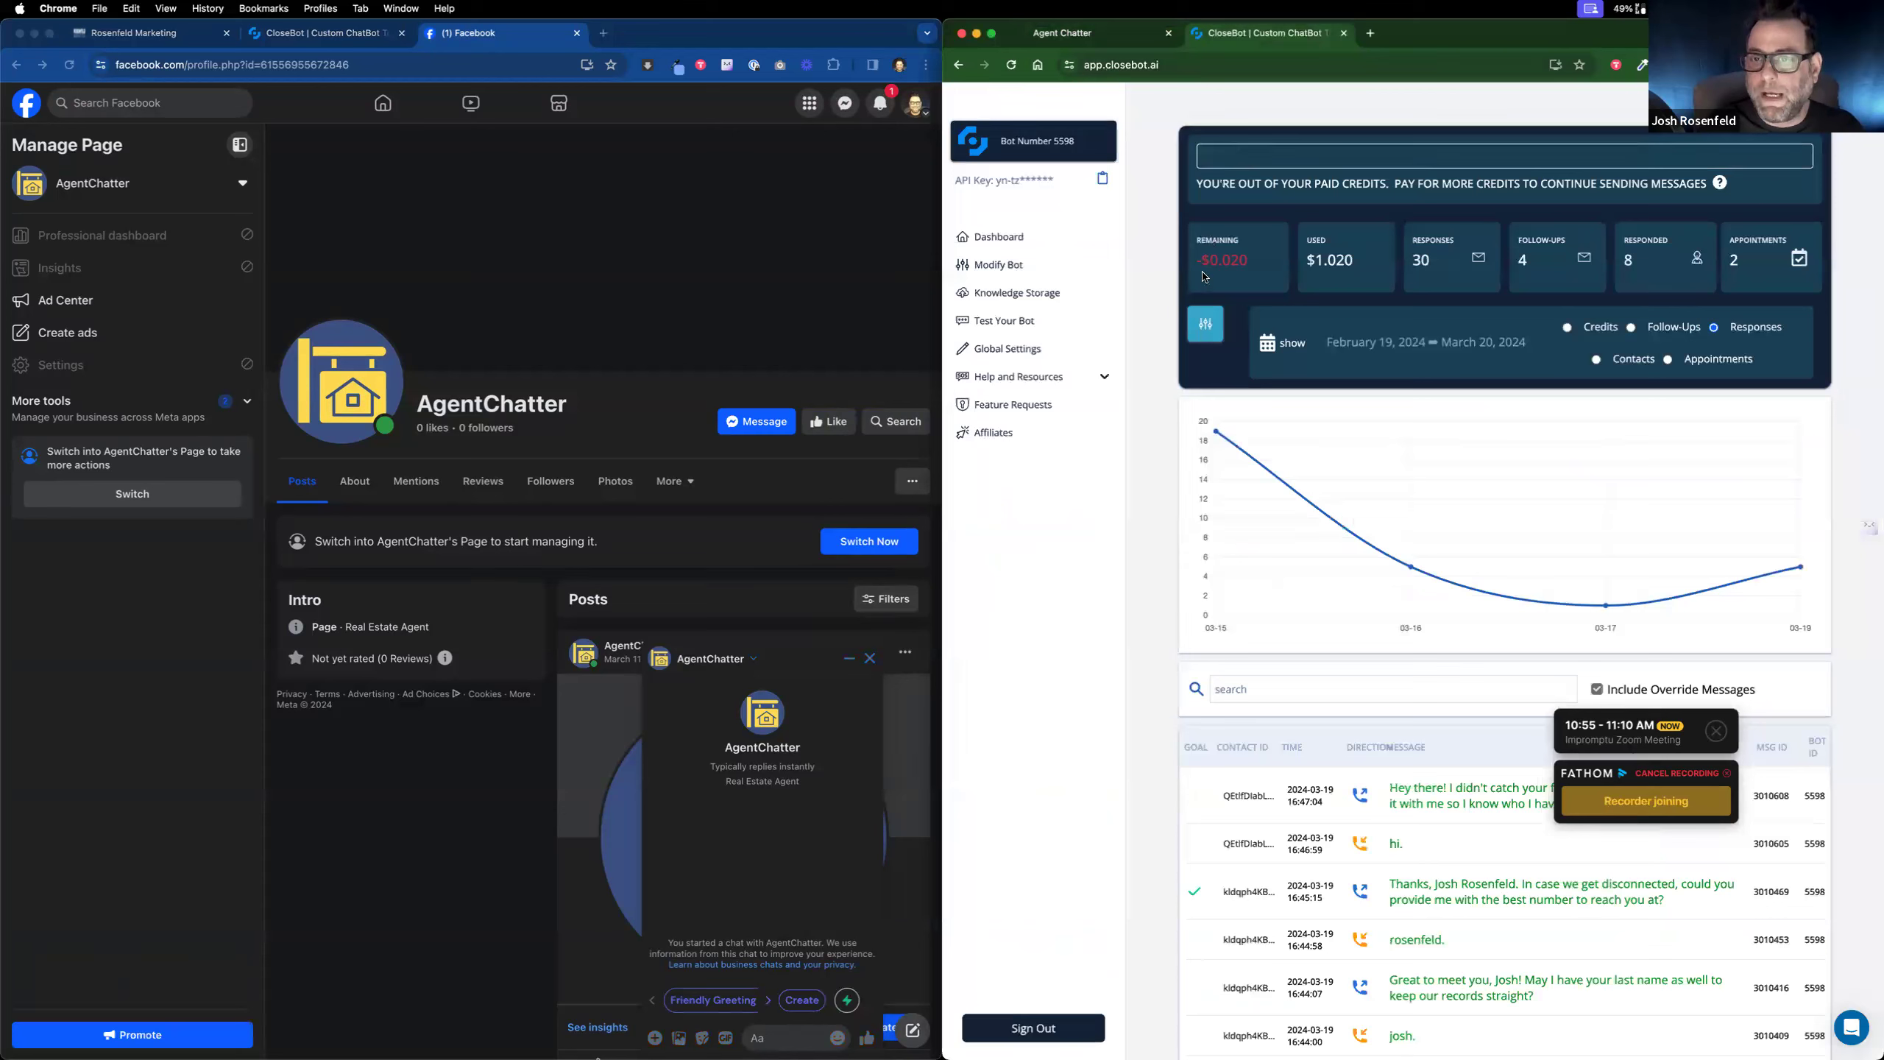
Step: Highlight the -$0.020 remaining credit in CloseBot, then go back to the Agent Chatter builder
{"action": "left_click_drag", "start_coordinate": [1252, 265], "coordinate": [1190, 263]}
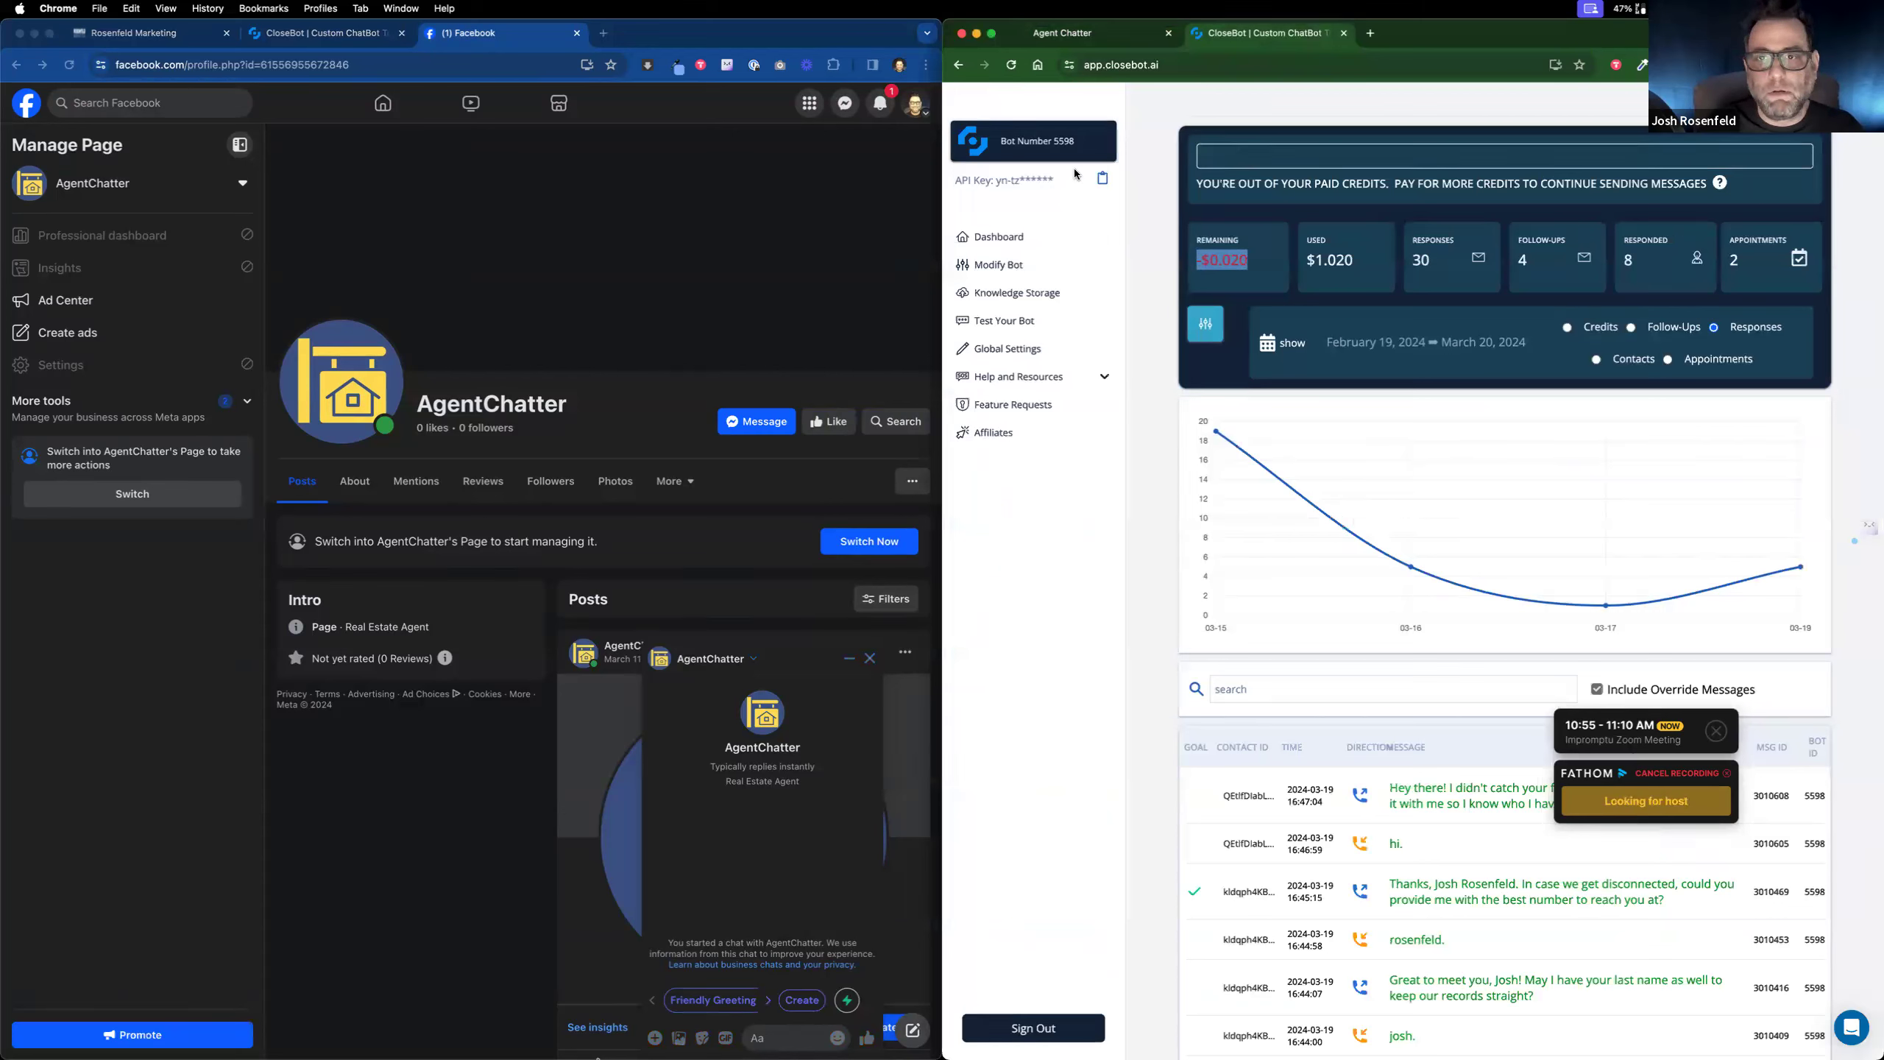
{"action": "mouse_move", "coordinate": [1253, 264]}
{"action": "left_mouse_down"}
{"action": "mouse_move", "coordinate": [1189, 254]}
{"action": "mouse_move", "coordinate": [1223, 256]}
{"action": "left_mouse_up"}
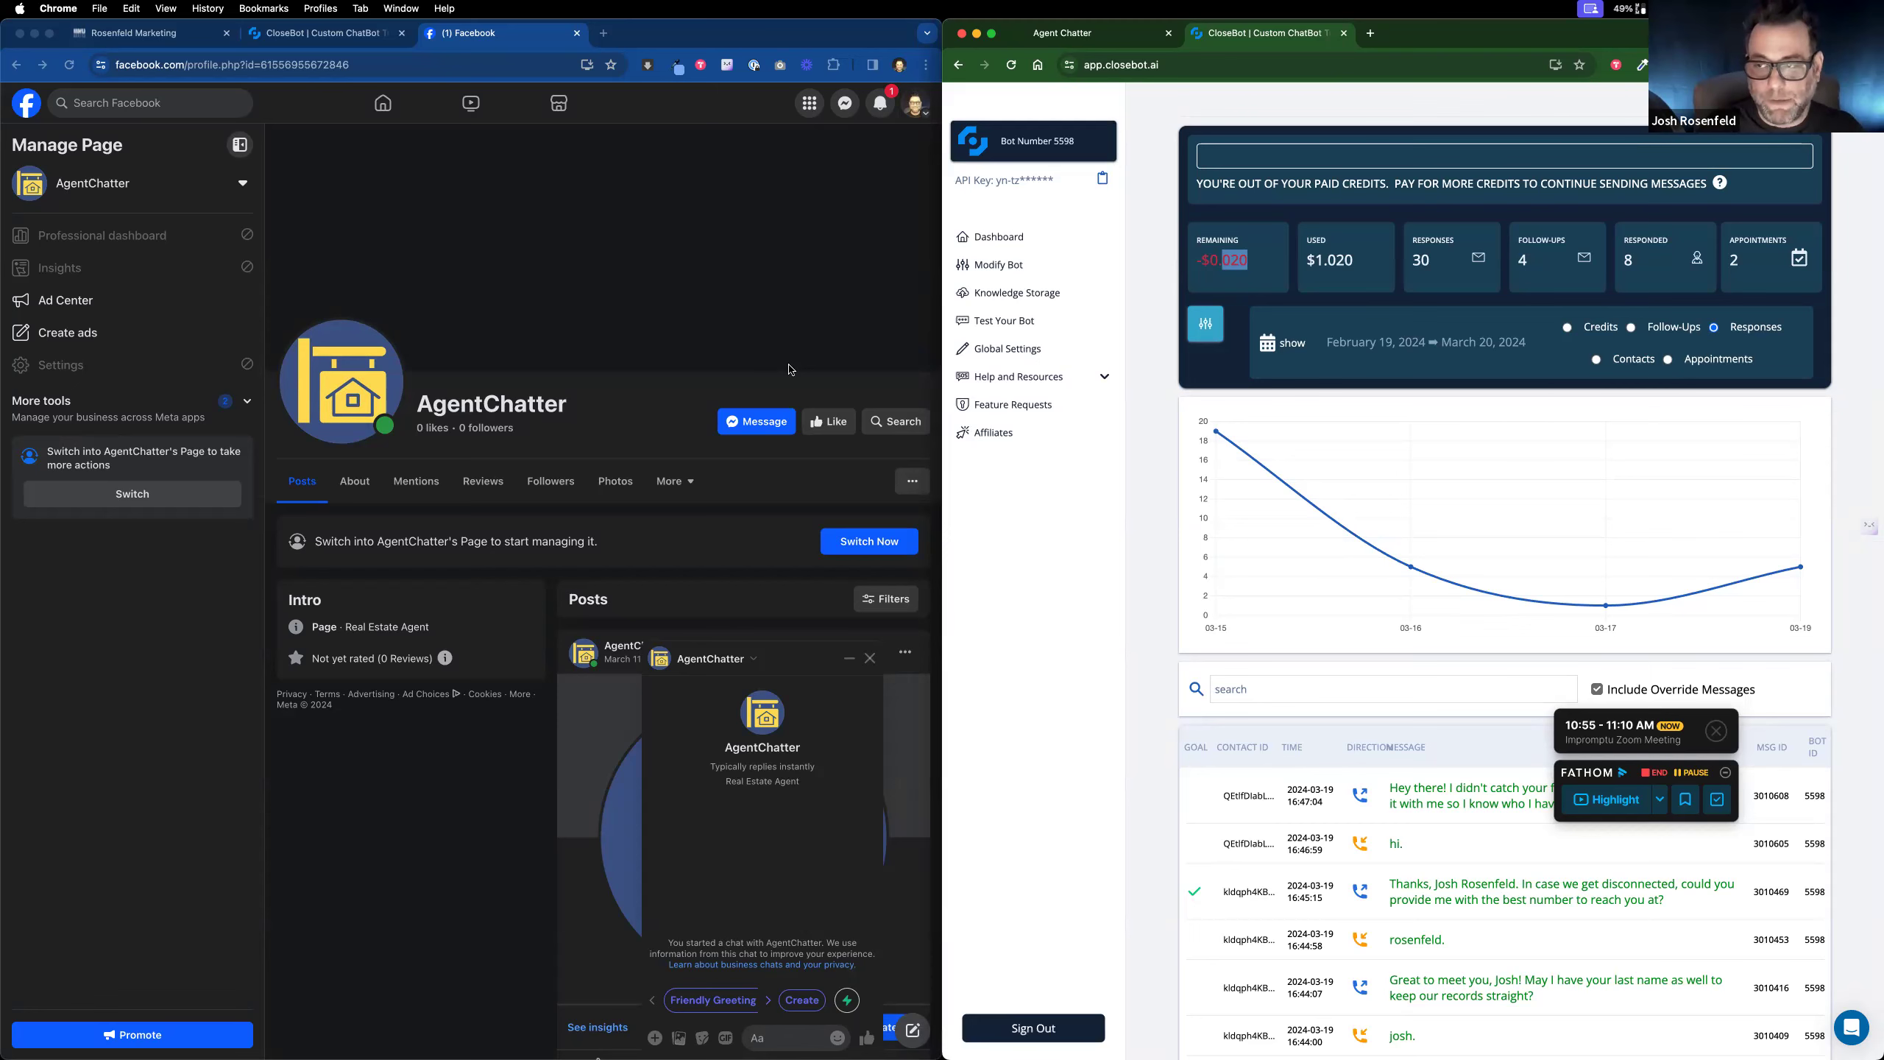
{"action": "left_click", "coordinate": [1077, 33]}
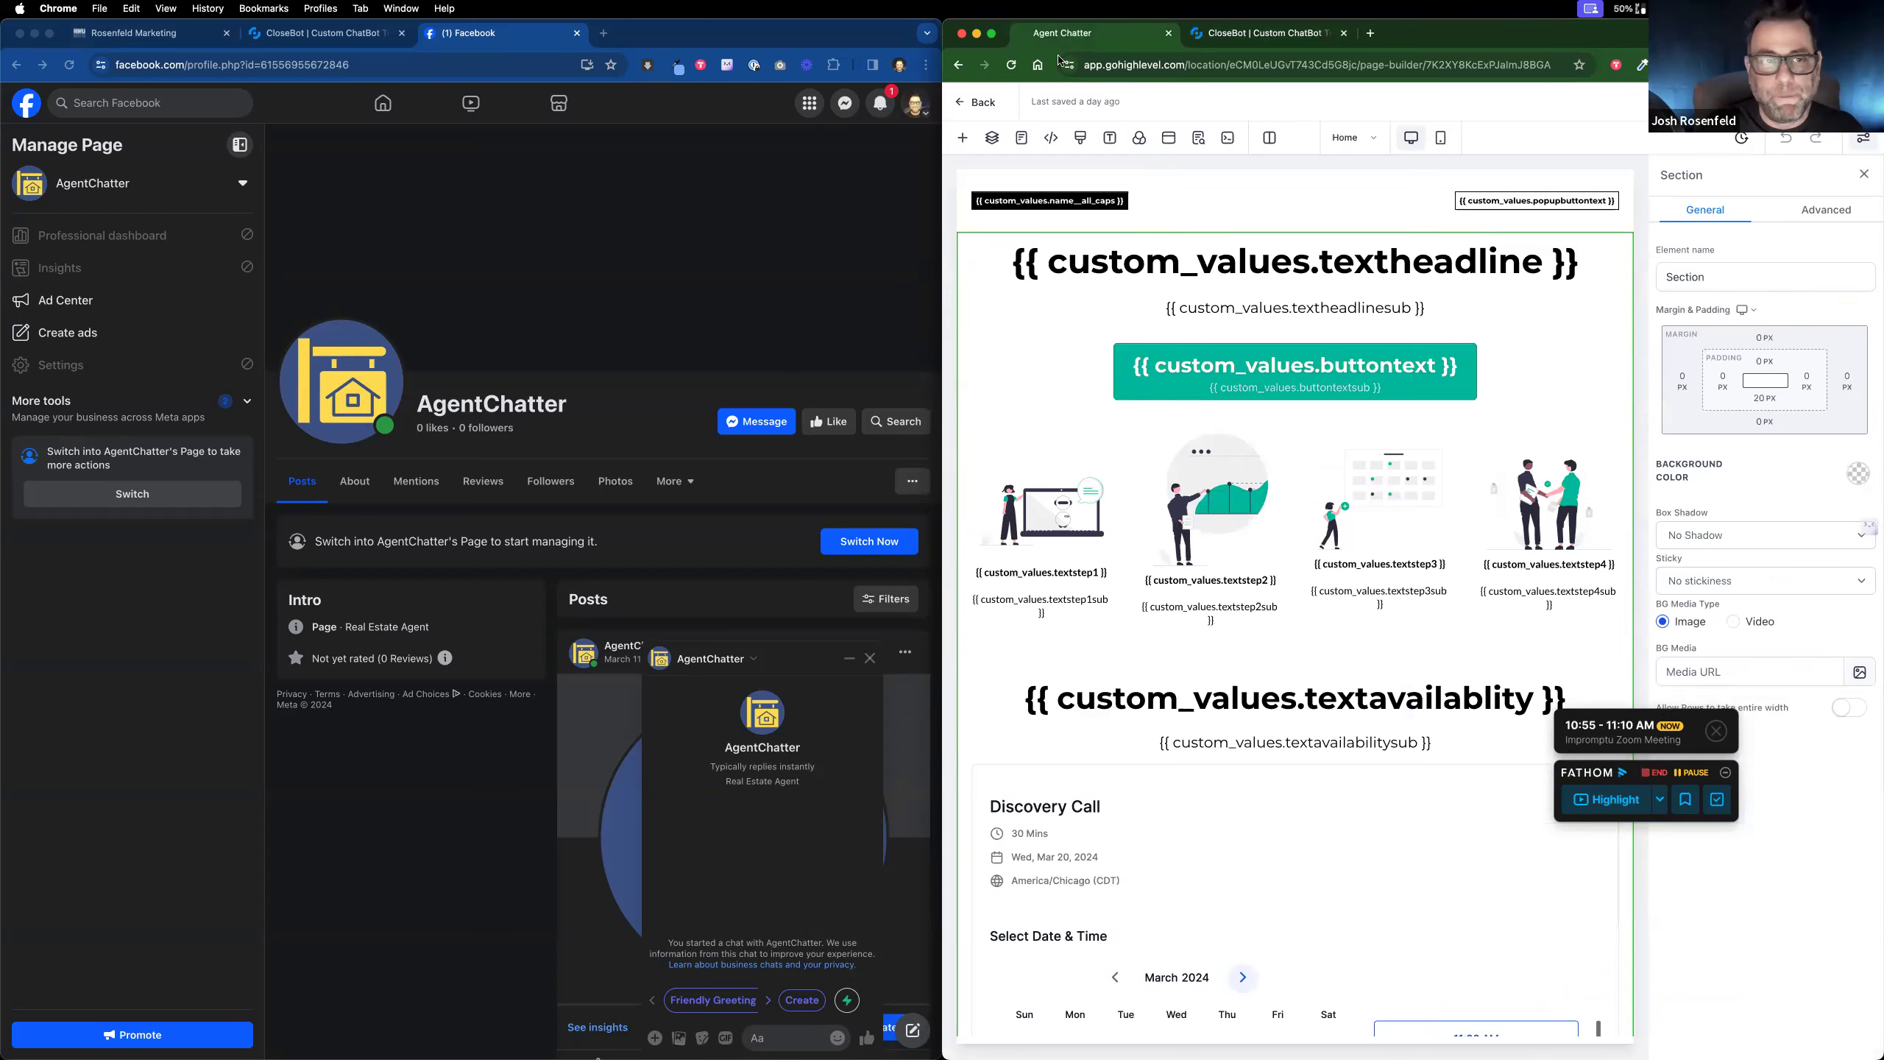
Step: Leave the Agent Chatter builder for the 1pager funnel's Home, Demo Page, Thank You, Privacy, Terms and VSL steps
{"action": "left_click", "coordinate": [197, 46]}
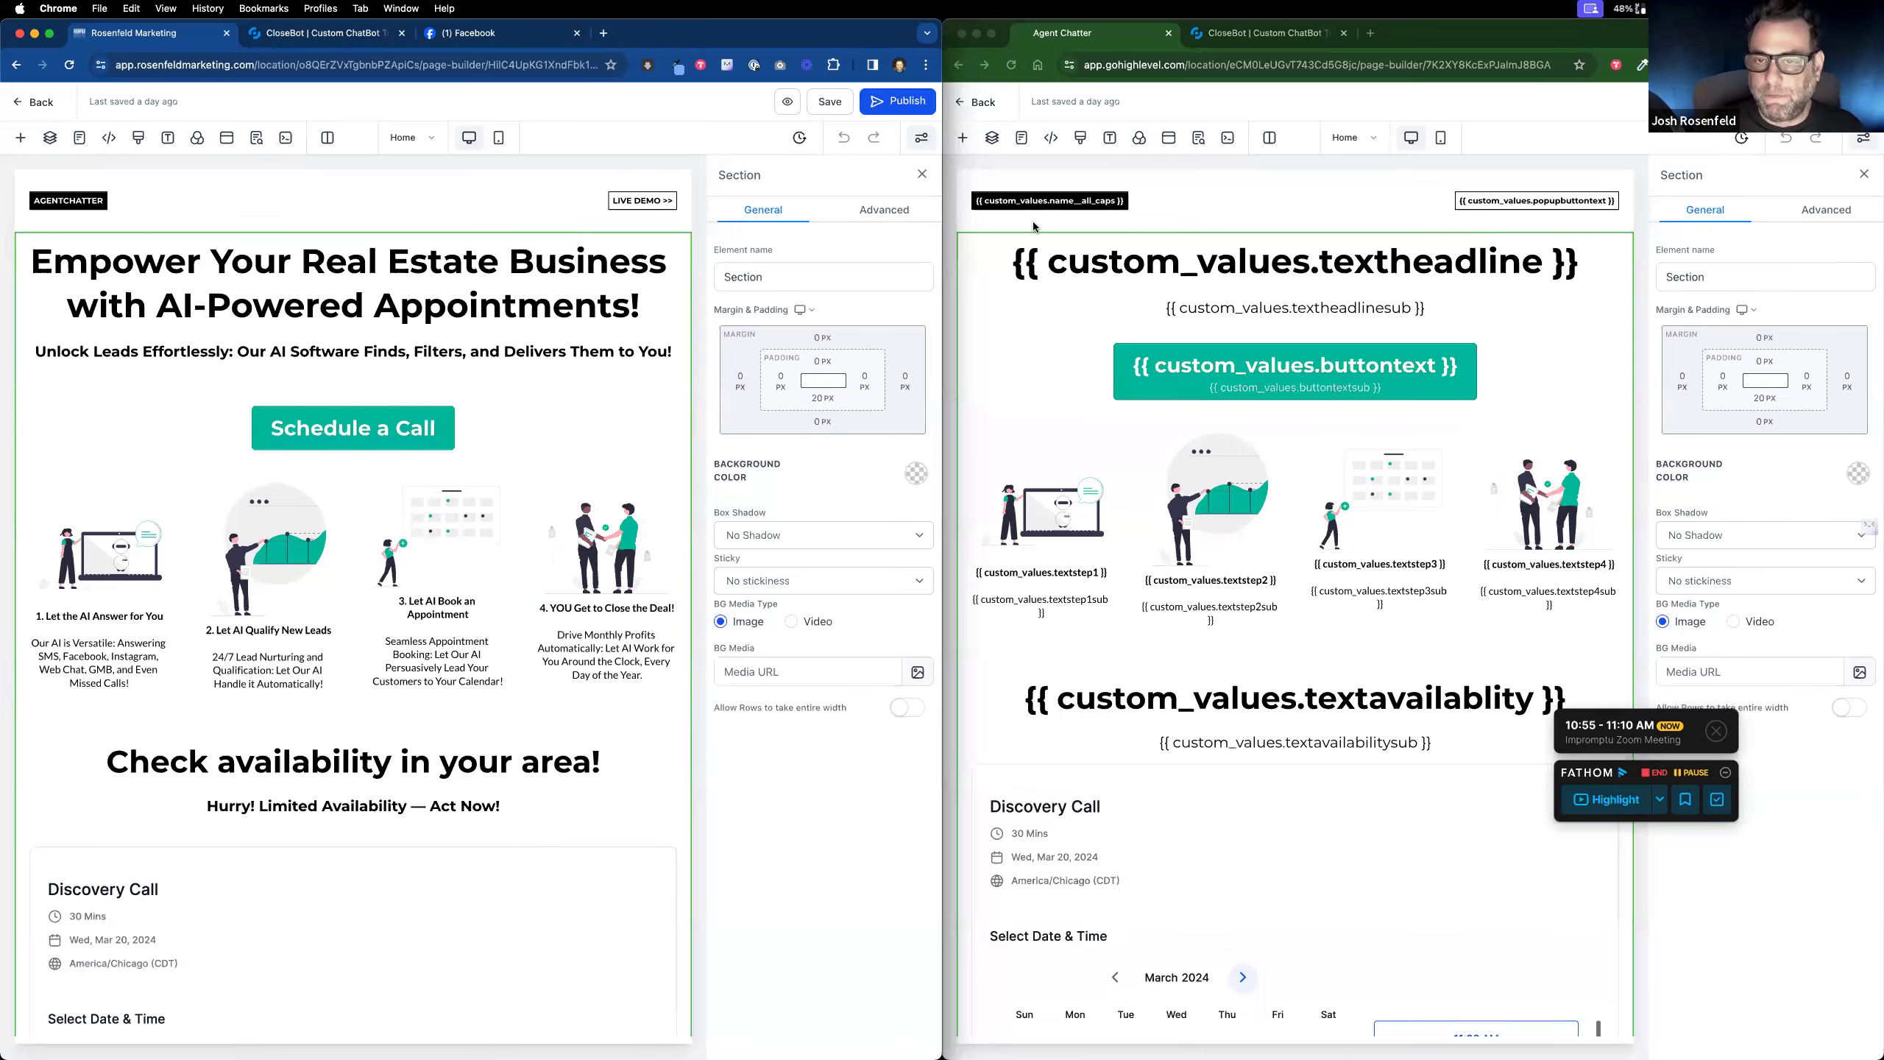
{"action": "left_click", "coordinate": [965, 106]}
{"action": "left_click", "coordinate": [964, 105]}
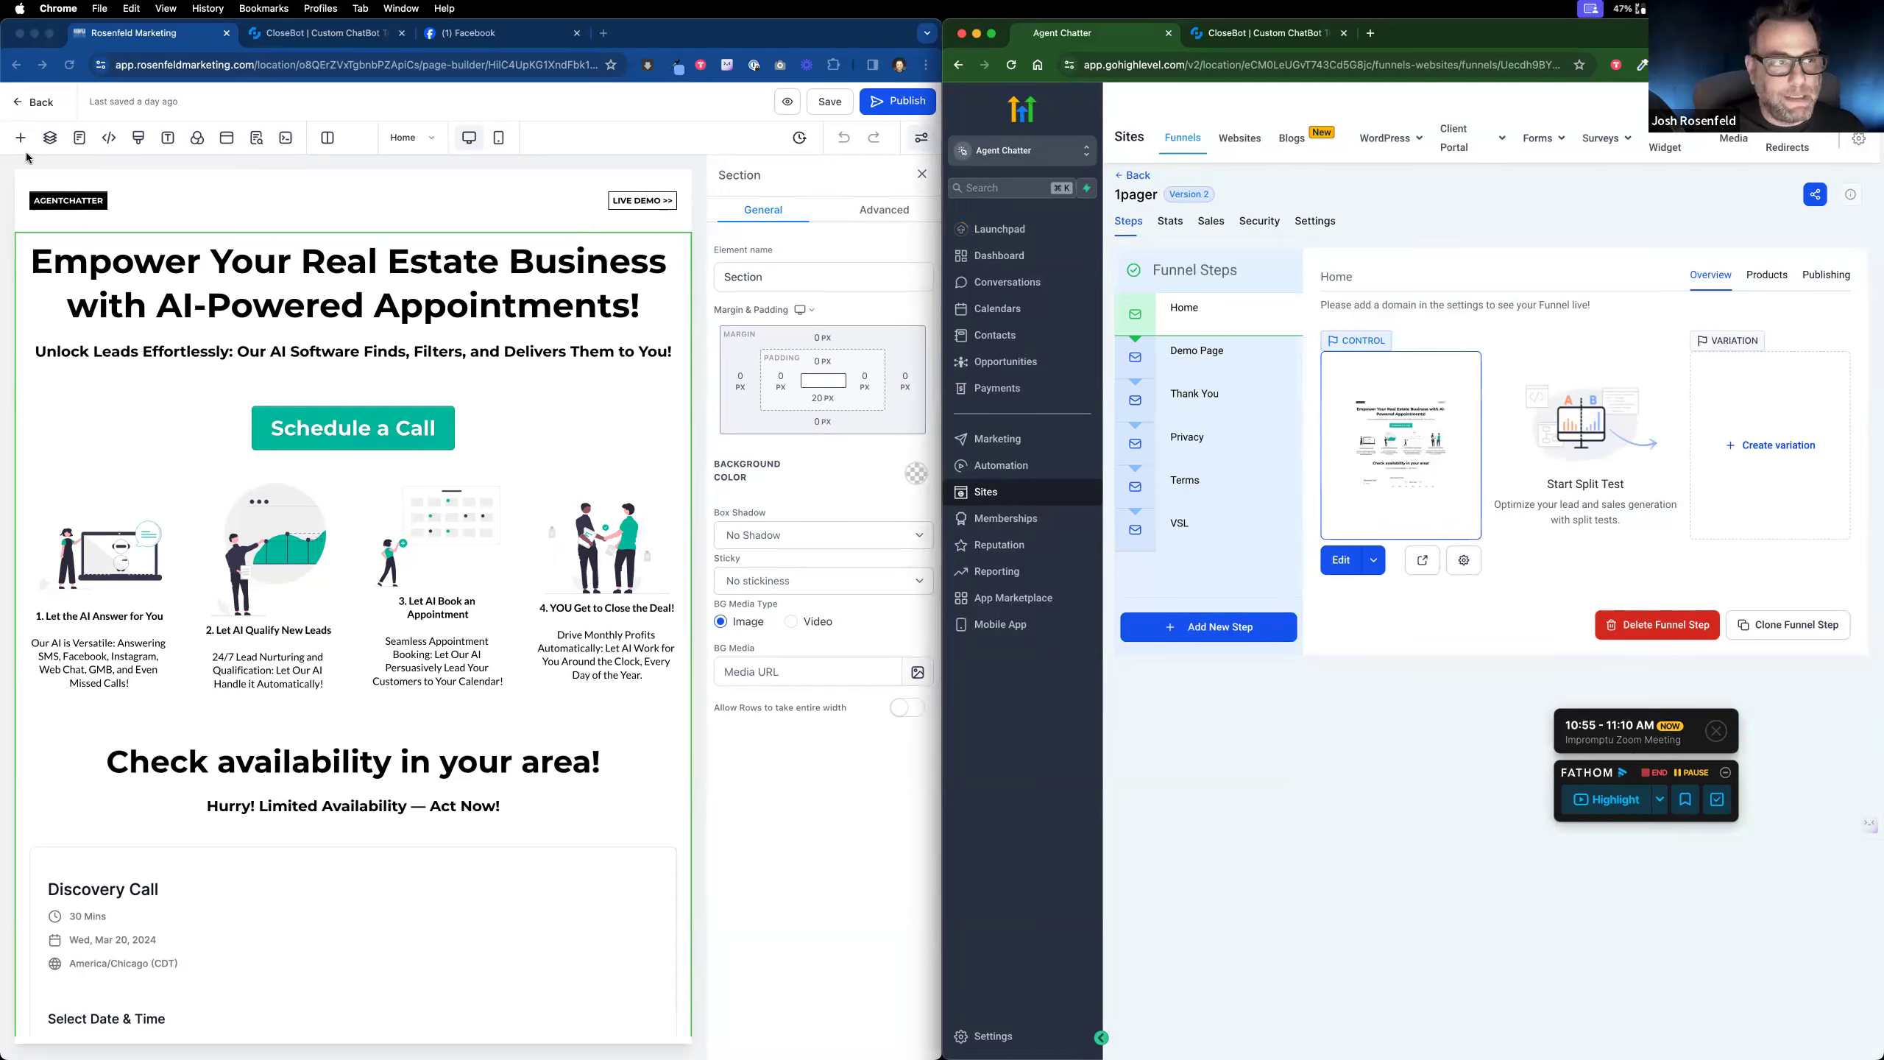
Step: Exit the Rosenfeld Marketing builder and open the live agentchatter.net Home page in a new tab
{"action": "left_click", "coordinate": [17, 108]}
{"action": "left_click", "coordinate": [16, 108]}
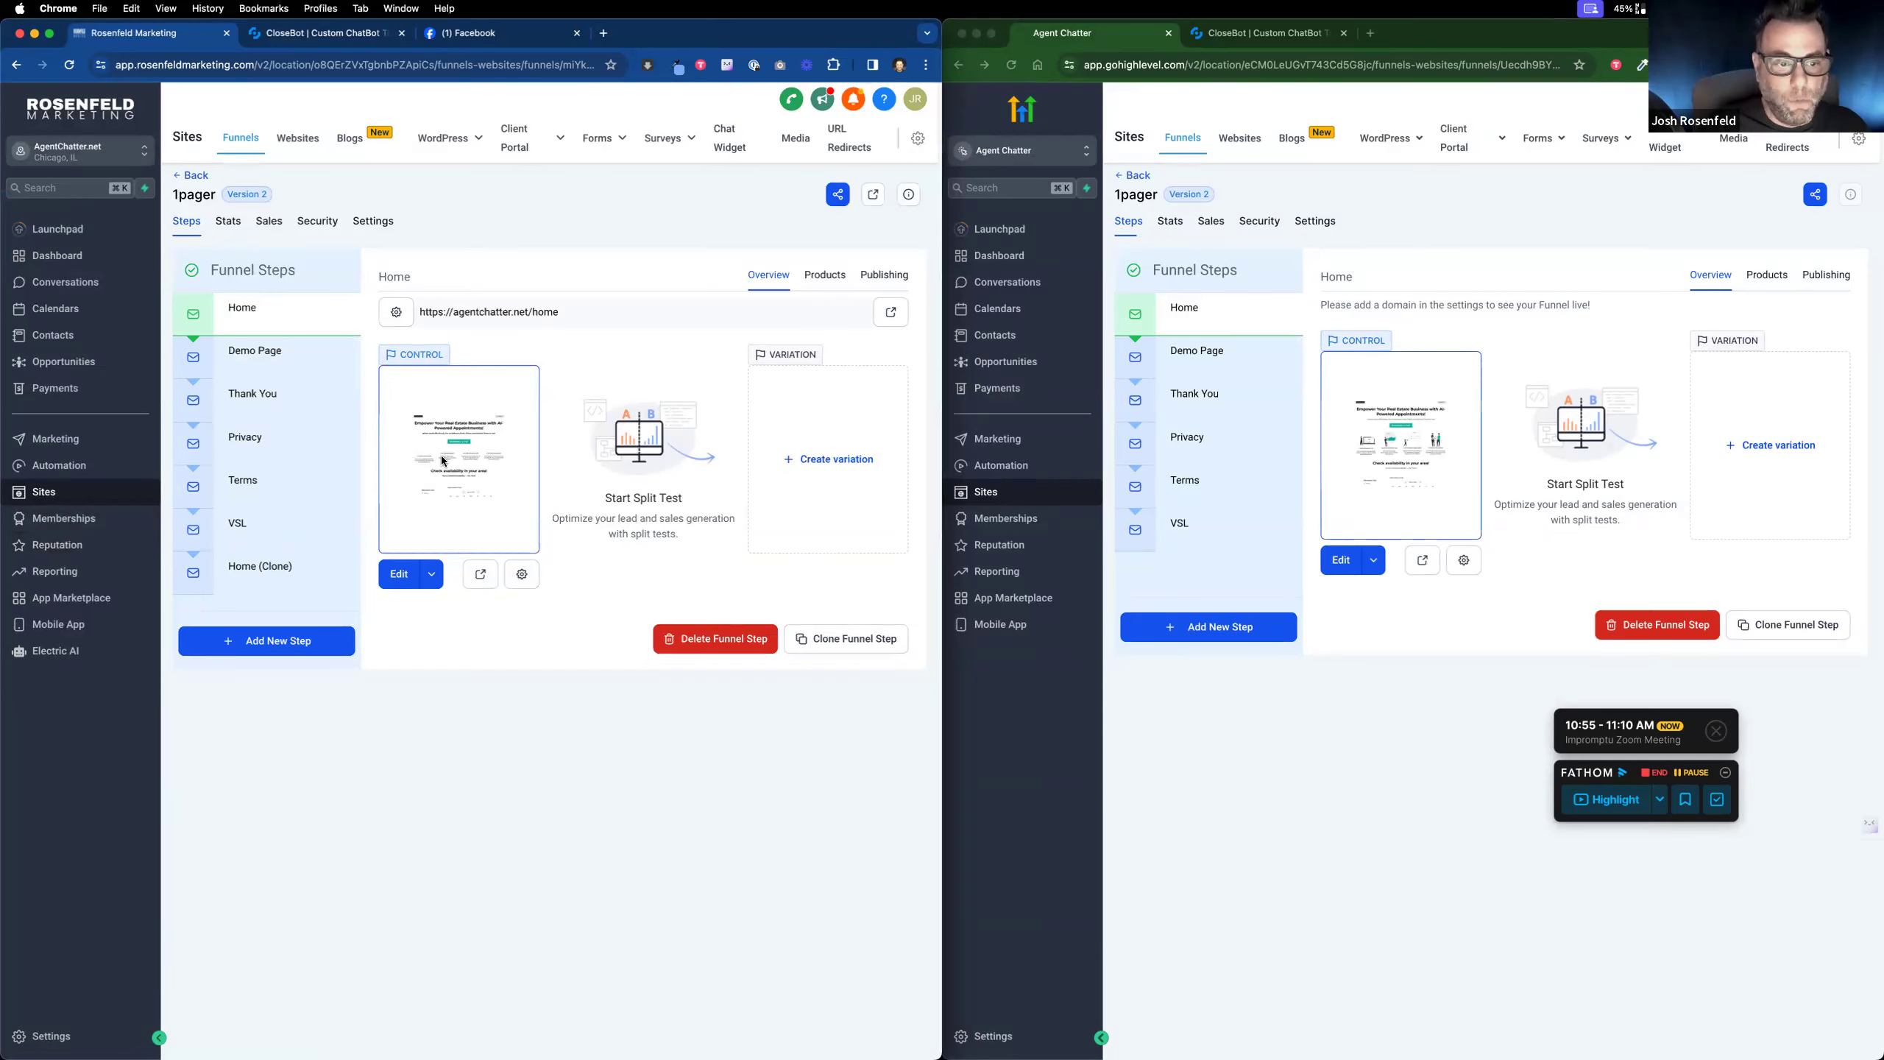
{"action": "left_click", "coordinate": [479, 575]}
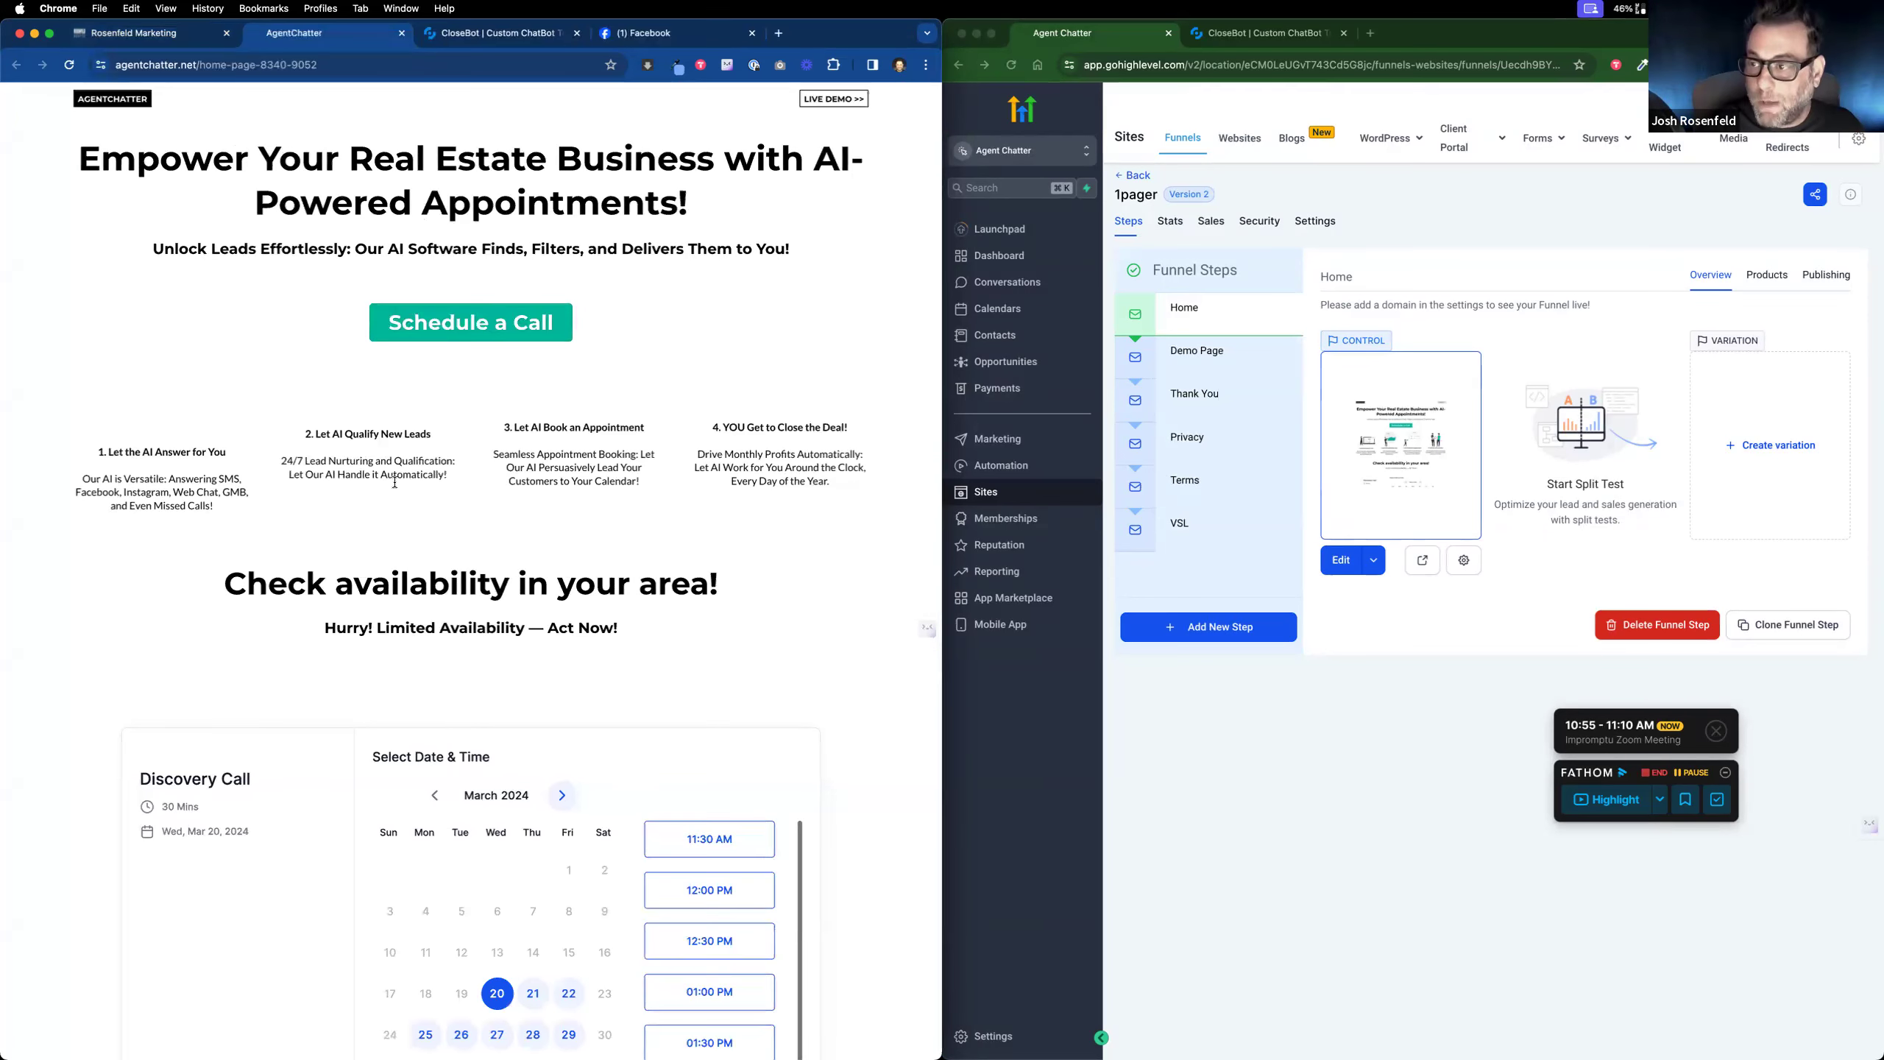
Step: Scroll through the landing page, then bring up the 'Try One of Our AI Chatbots!' Live Demo popup
{"action": "scroll", "coordinate": [554, 571], "scroll_direction": "down", "scroll_amount": 5}
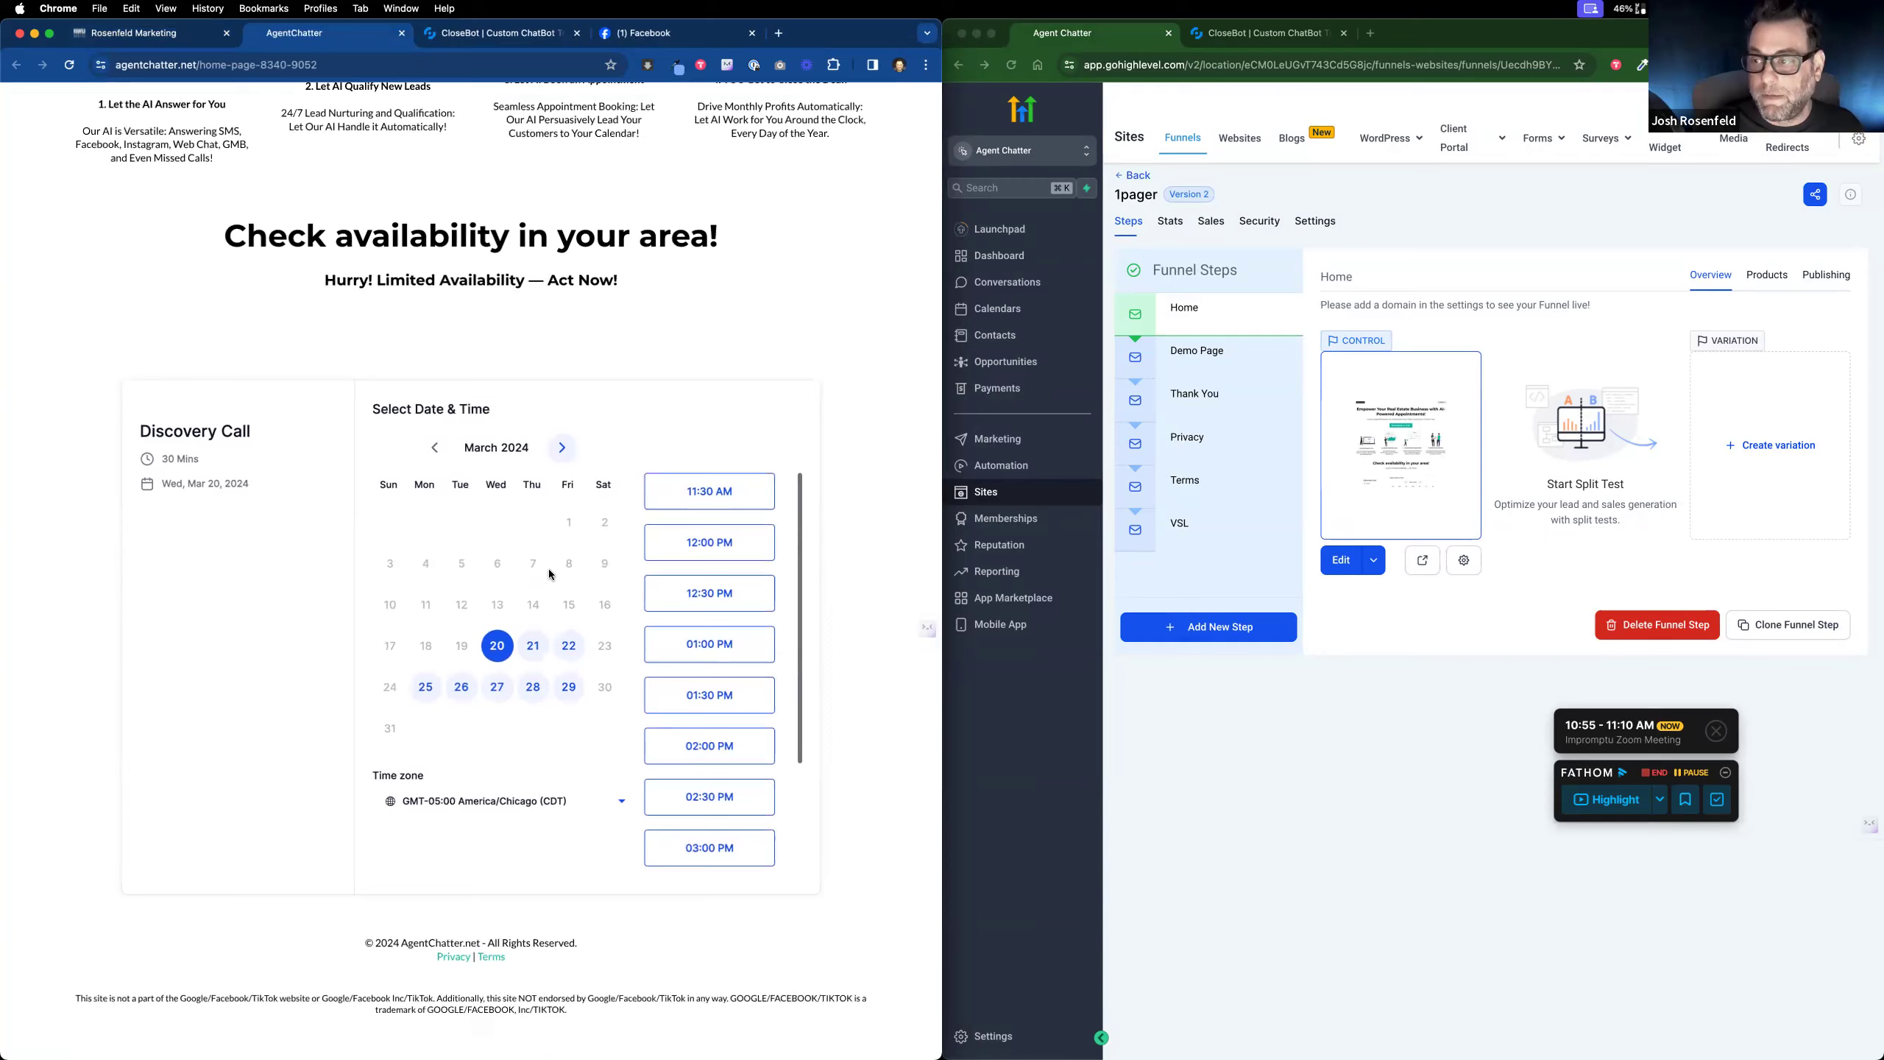
{"action": "scroll", "coordinate": [539, 571], "scroll_direction": "up", "scroll_amount": 5}
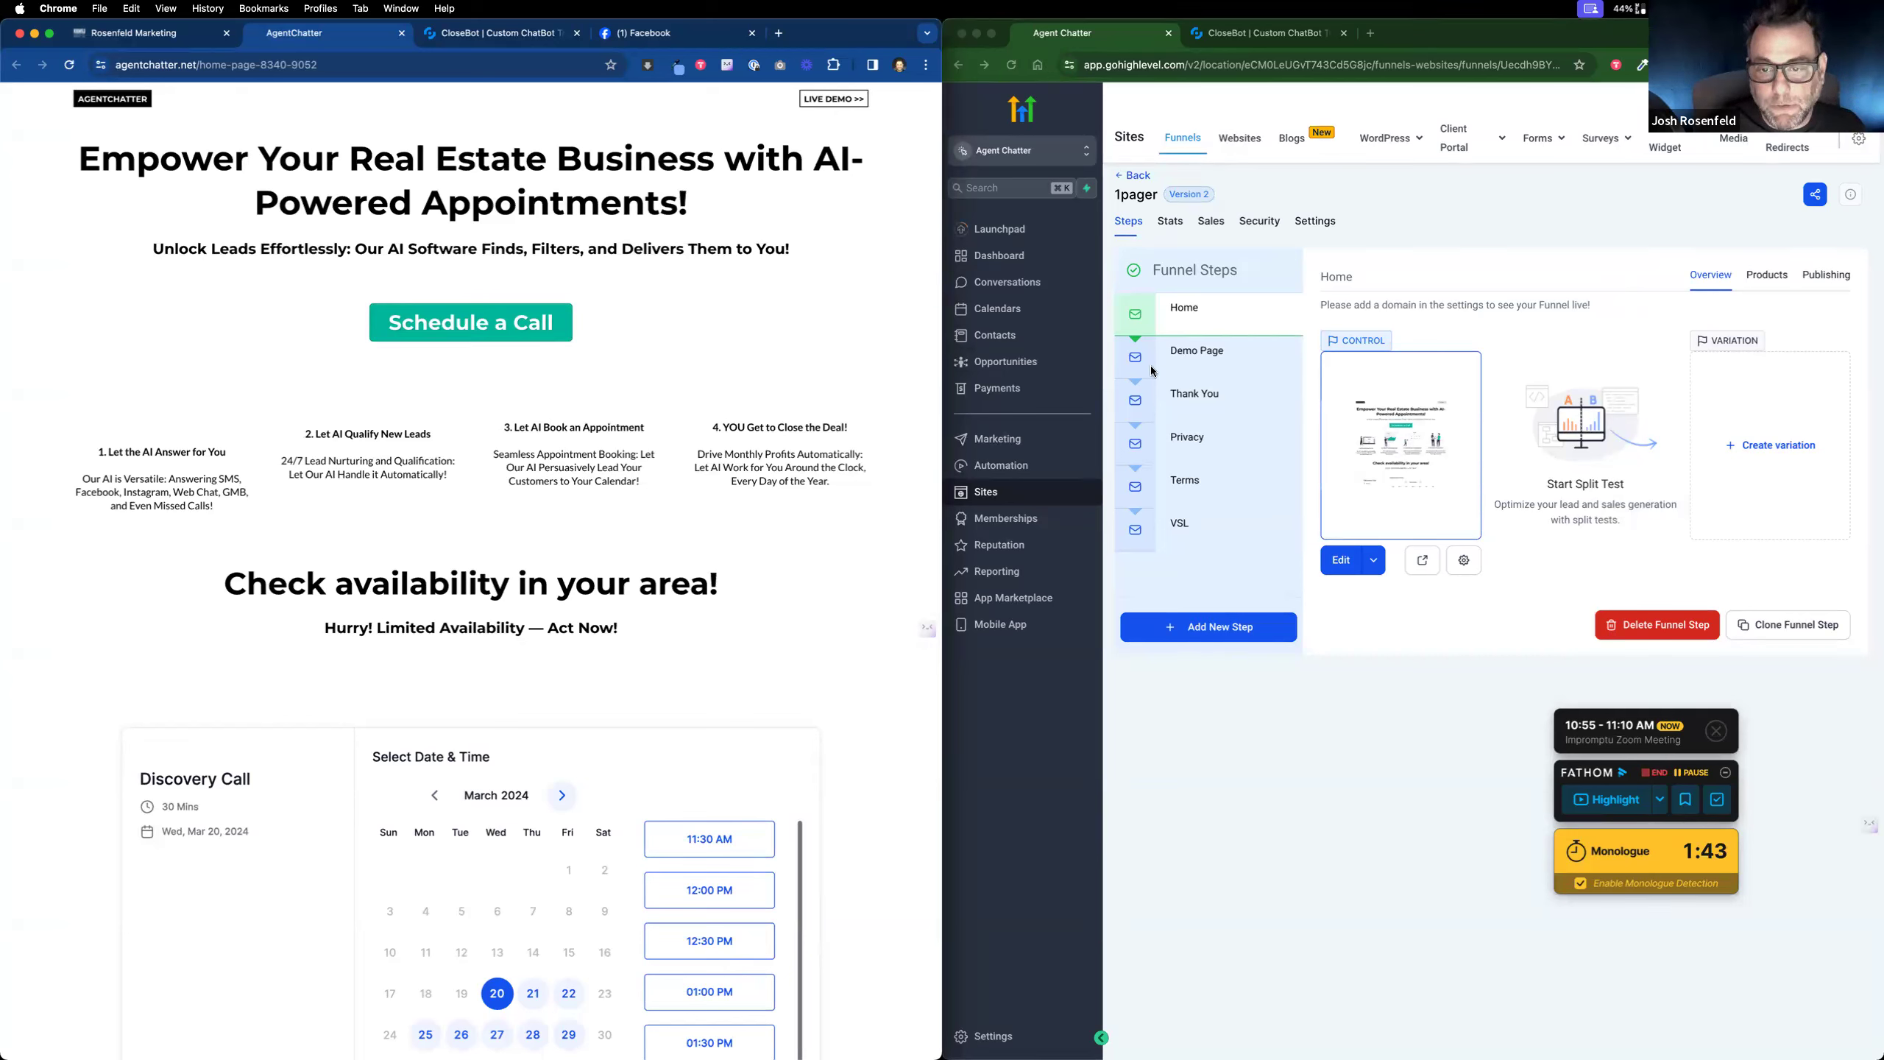
{"action": "left_click", "coordinate": [831, 100]}
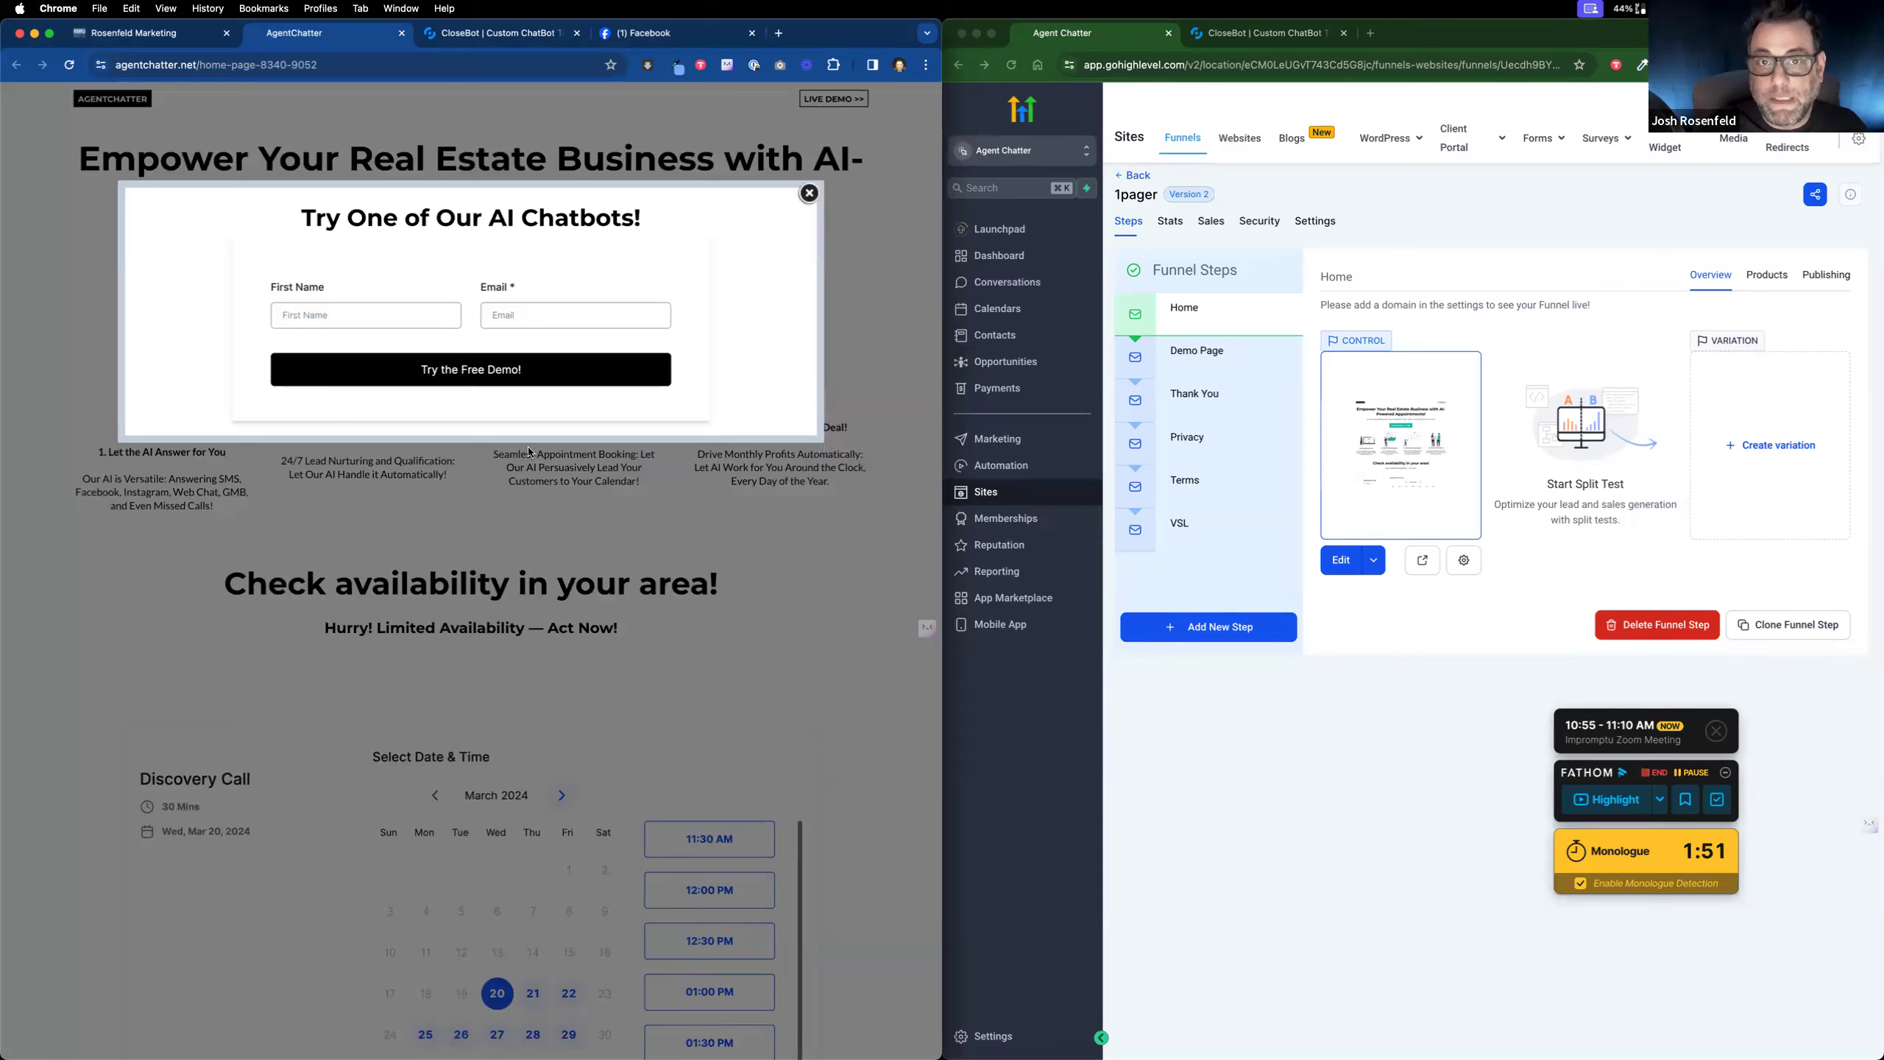
Step: Enter a first name and e-mail address in the demo form and submit 'Try the Free Demo!'
{"action": "left_click", "coordinate": [365, 316]}
{"action": "type", "text": "Josh"}
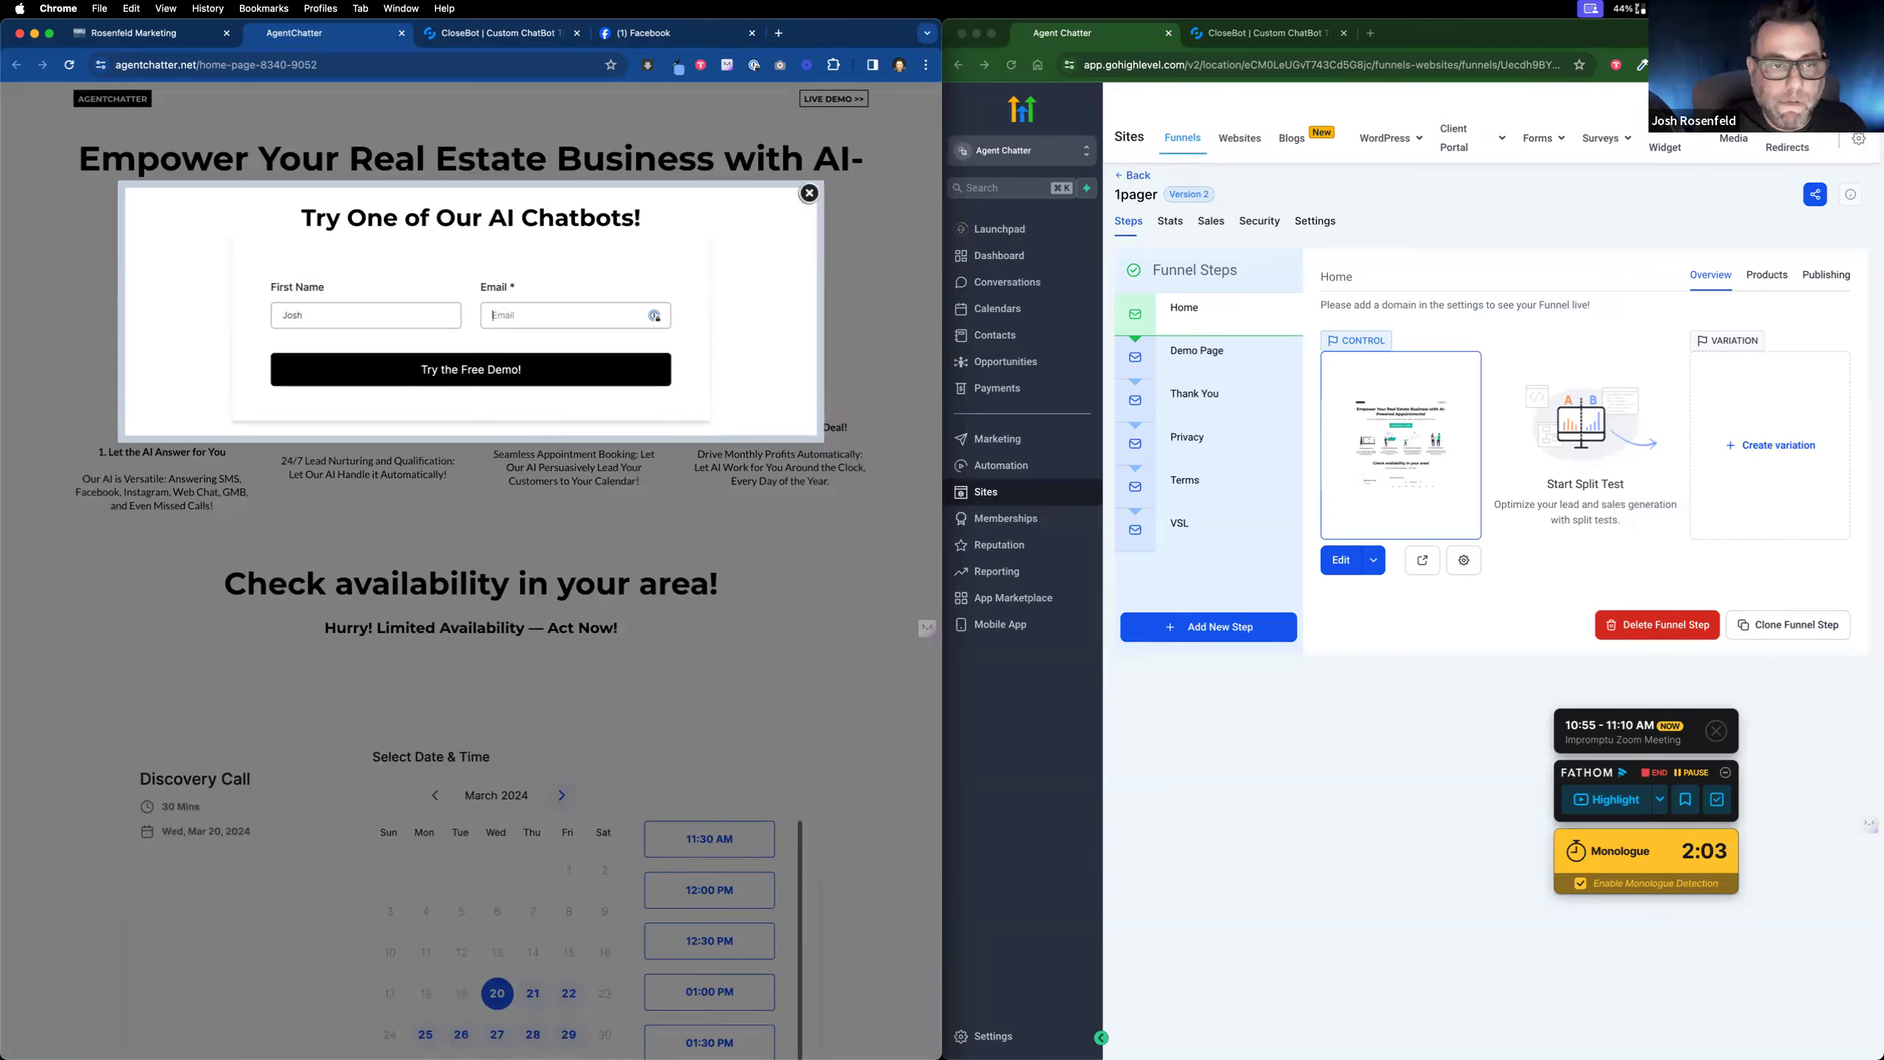
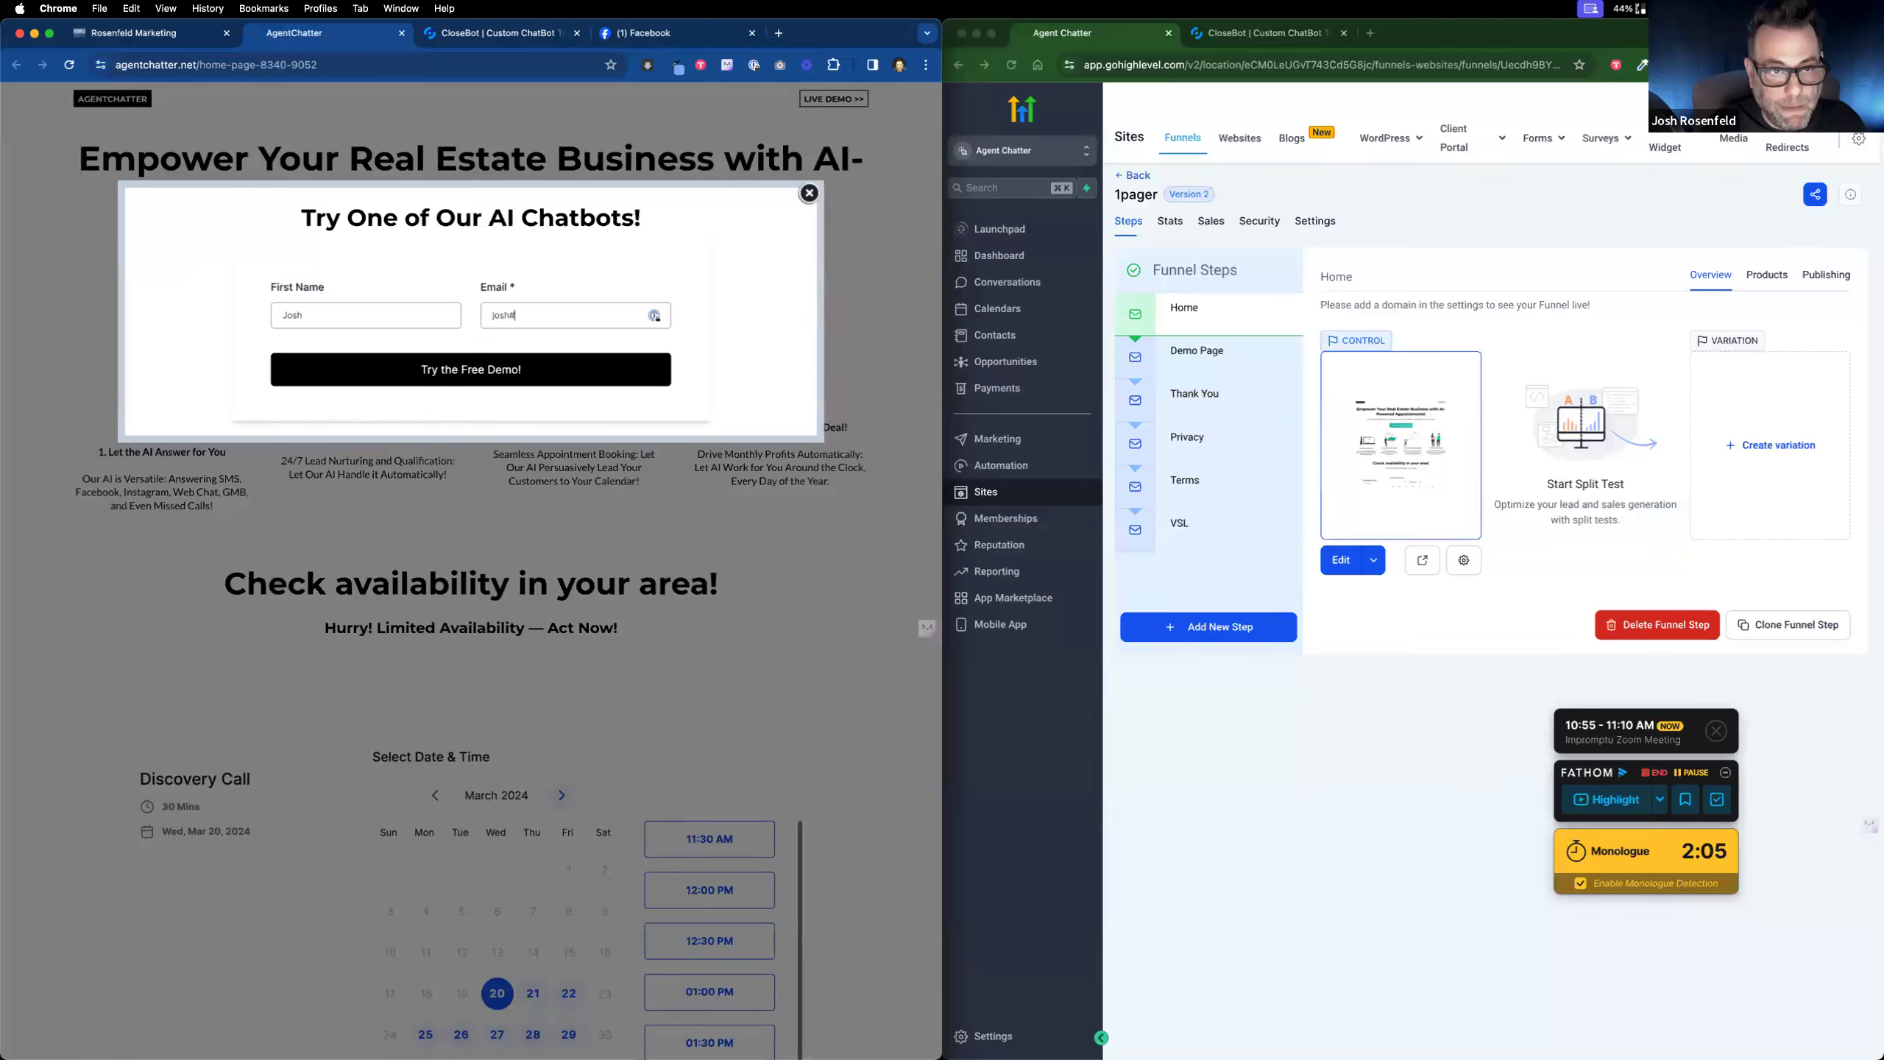
{"action": "left_click", "coordinate": [465, 368]}
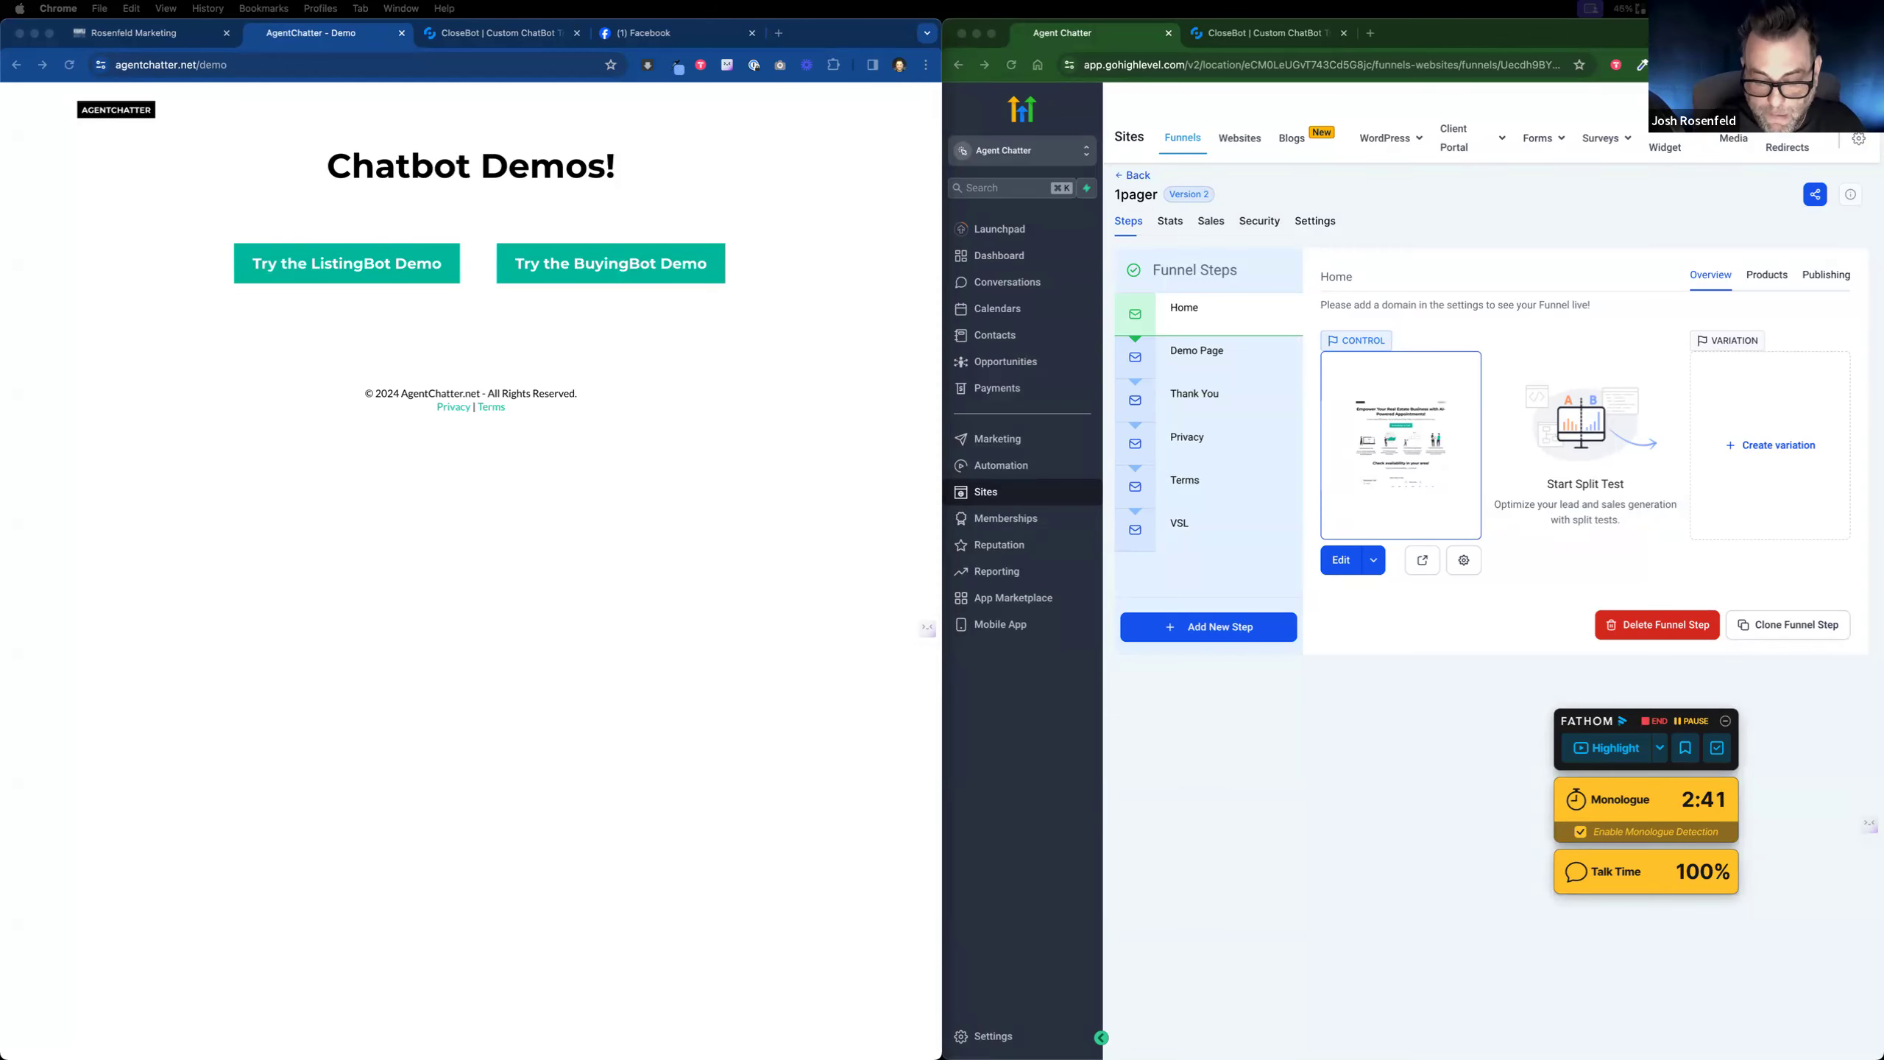
Step: Bring the realtor.com agent profile forward and expand 21 Listings to the $300,000 and $385,000 on-market homes
{"action": "left_click_drag", "start_coordinate": [1216, 1059], "coordinate": [1051, 196]}
{"action": "scroll", "coordinate": [708, 548], "scroll_direction": "down", "scroll_amount": 15}
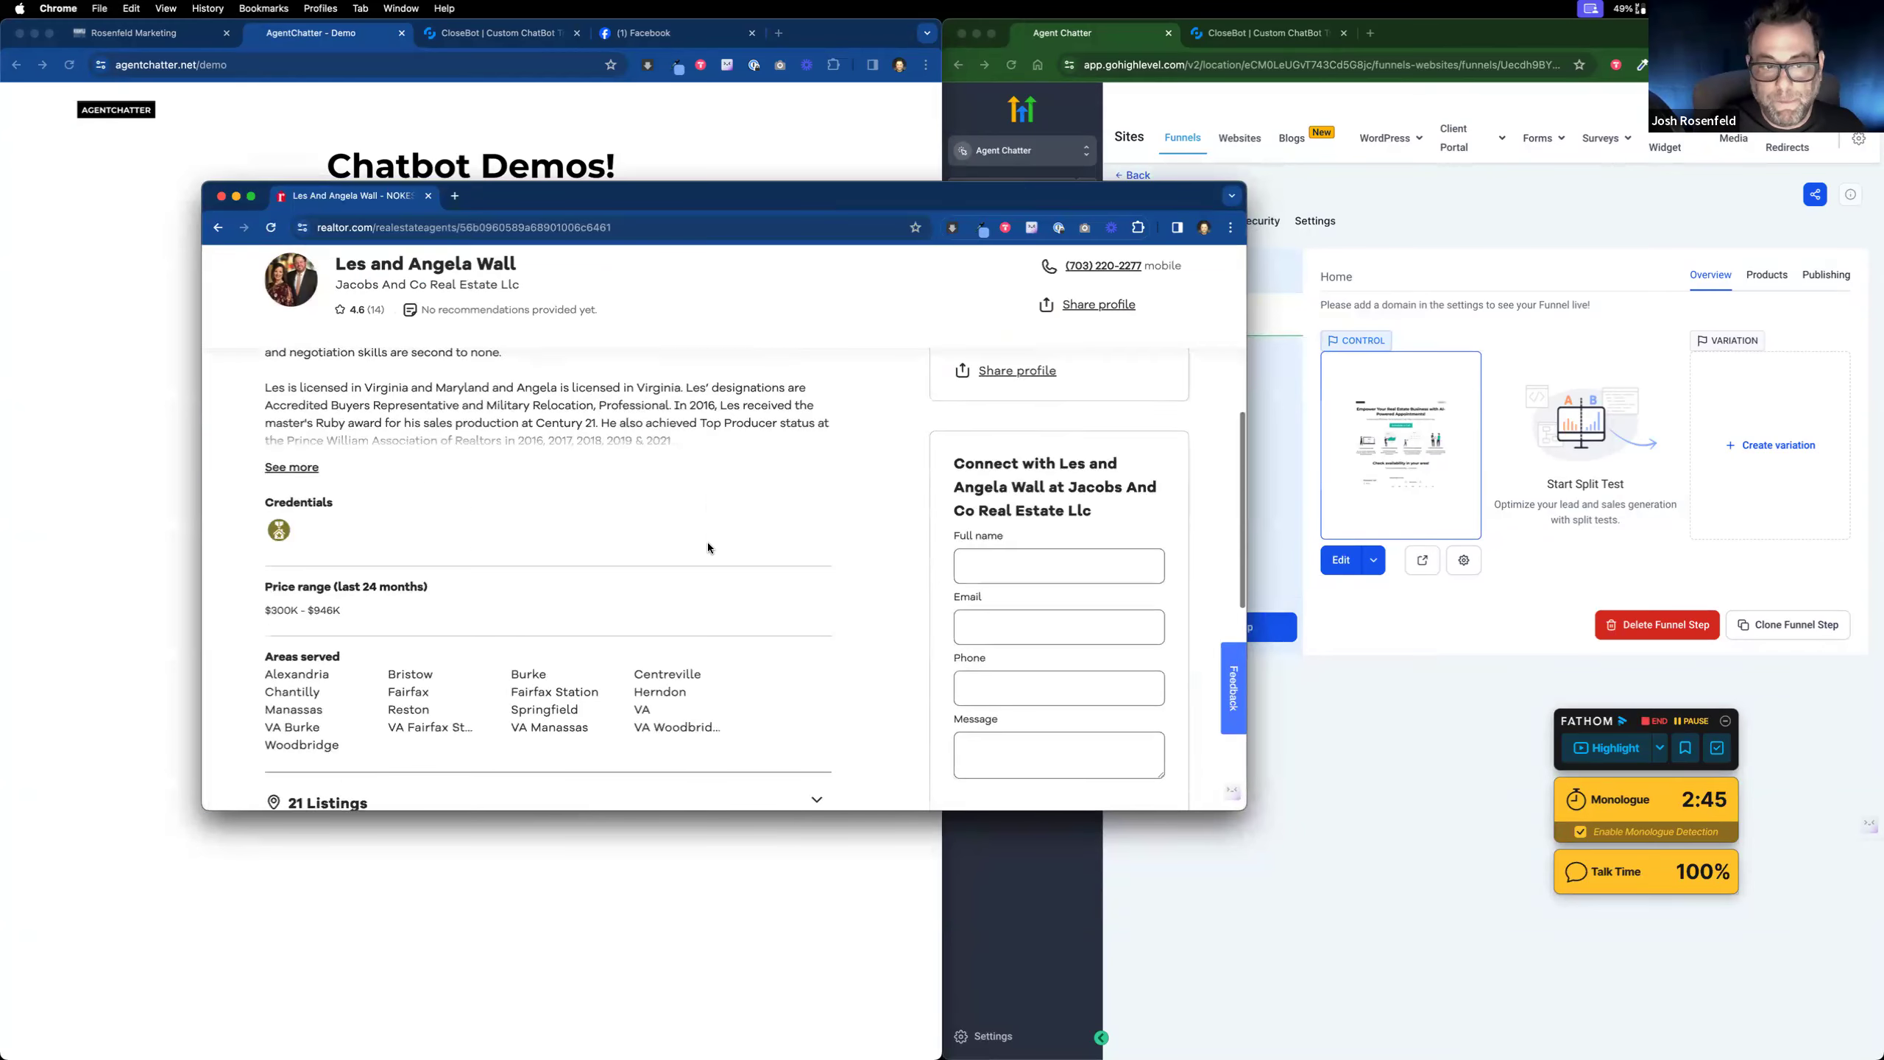
{"action": "left_click", "coordinate": [345, 473]}
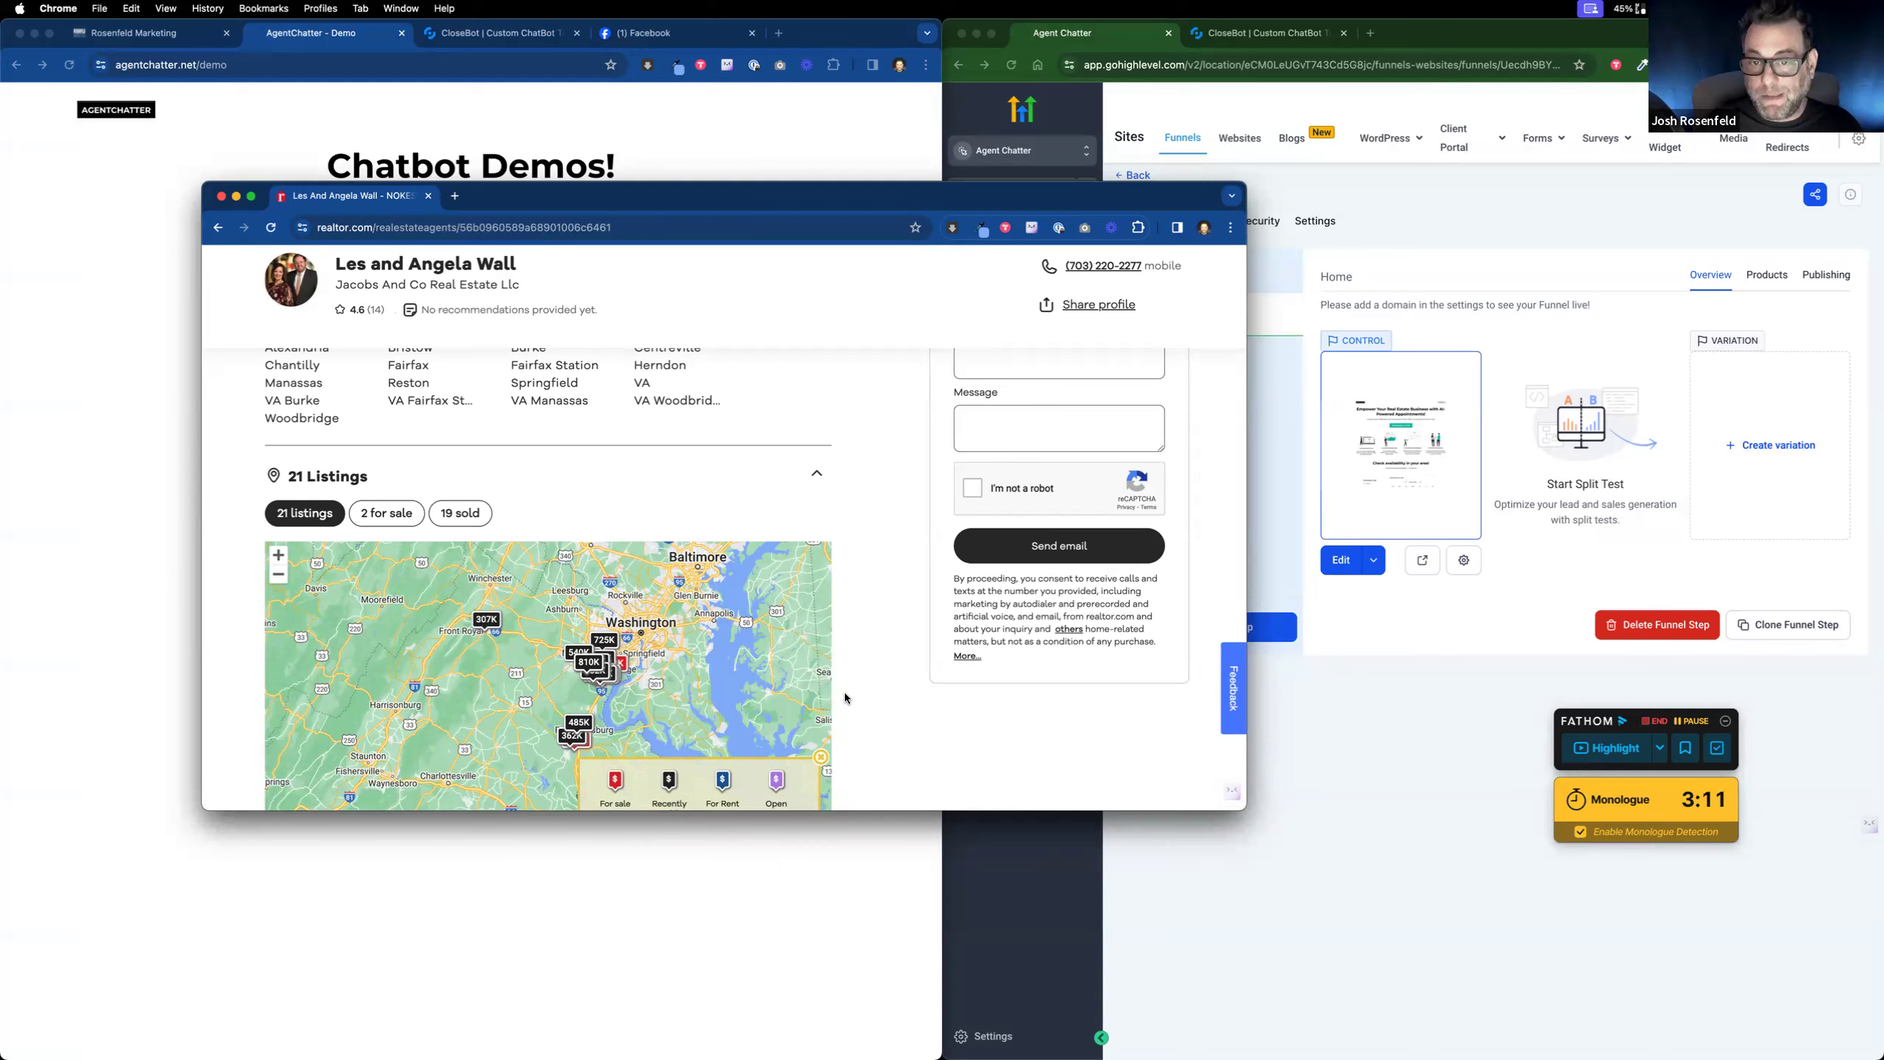
{"action": "scroll", "coordinate": [848, 697], "scroll_direction": "up", "scroll_amount": 1}
{"action": "scroll", "coordinate": [848, 696], "scroll_direction": "up", "scroll_amount": 1}
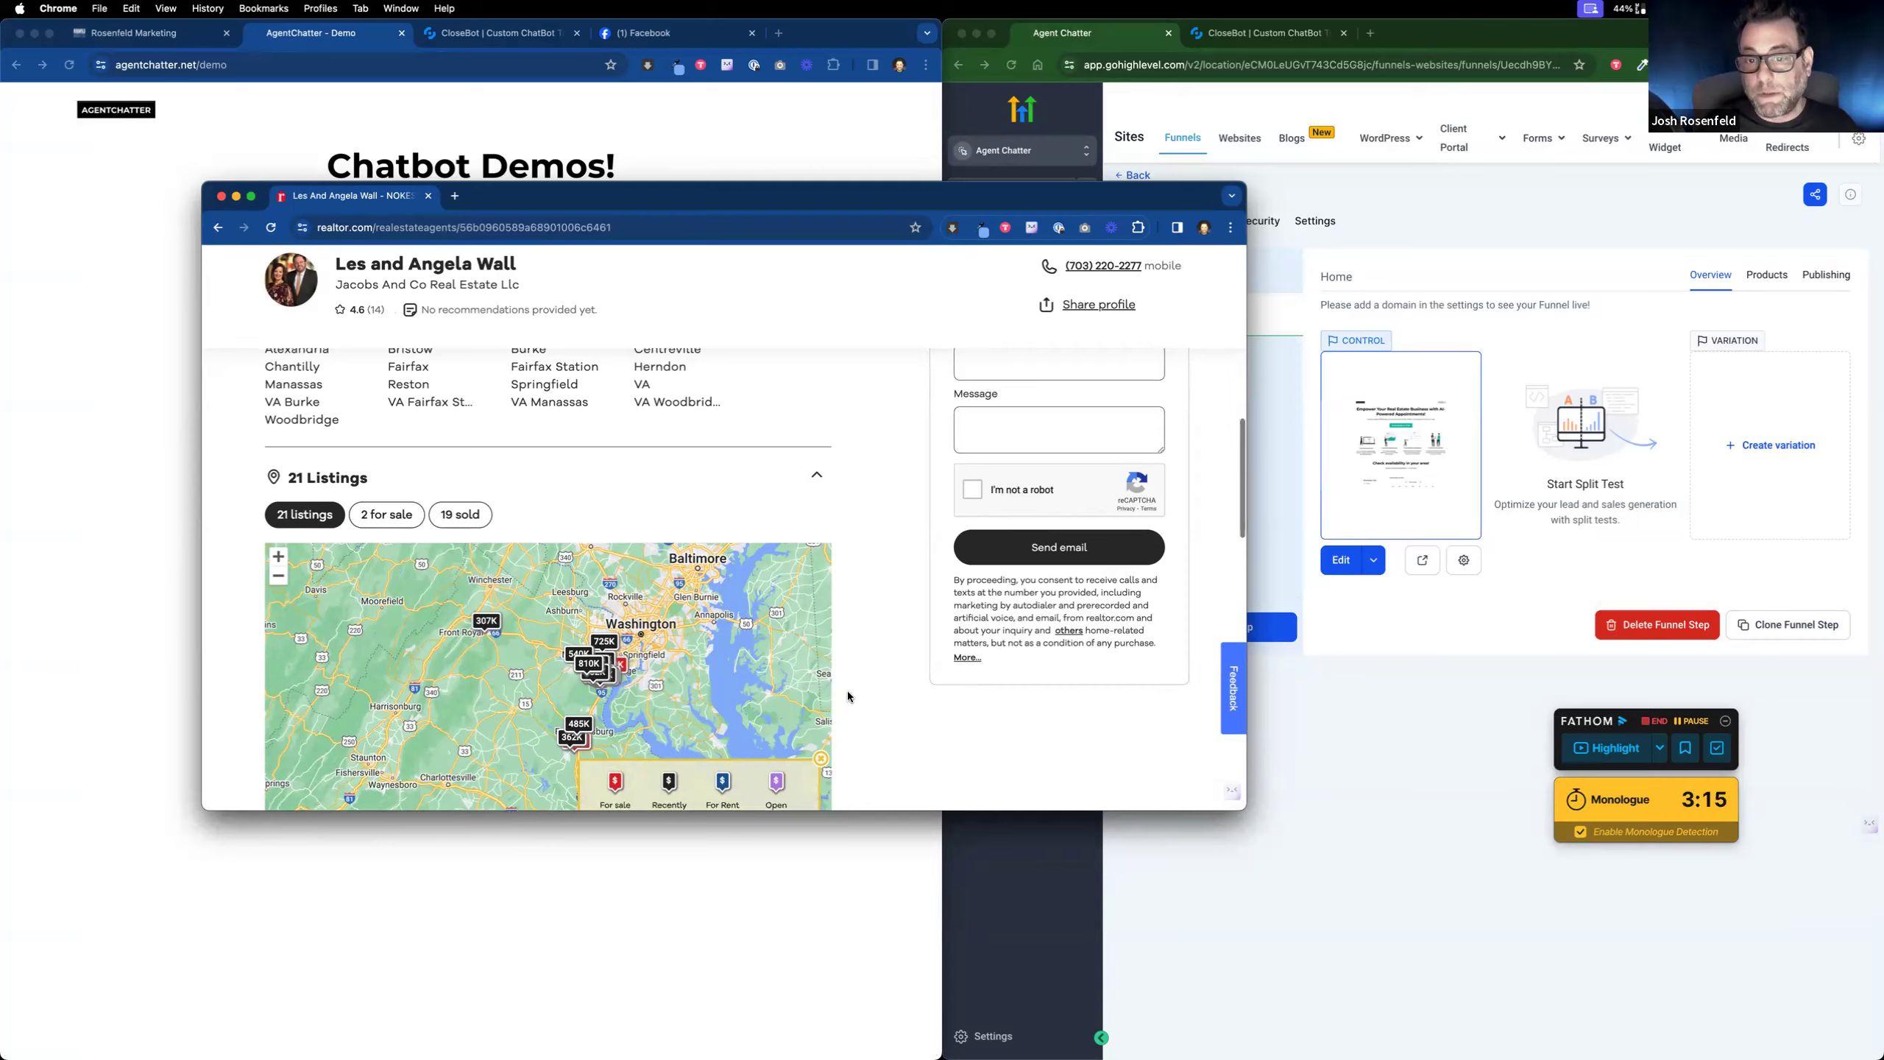
{"action": "scroll", "coordinate": [848, 696], "scroll_direction": "up", "scroll_amount": 2}
{"action": "scroll", "coordinate": [838, 694], "scroll_direction": "down", "scroll_amount": 6}
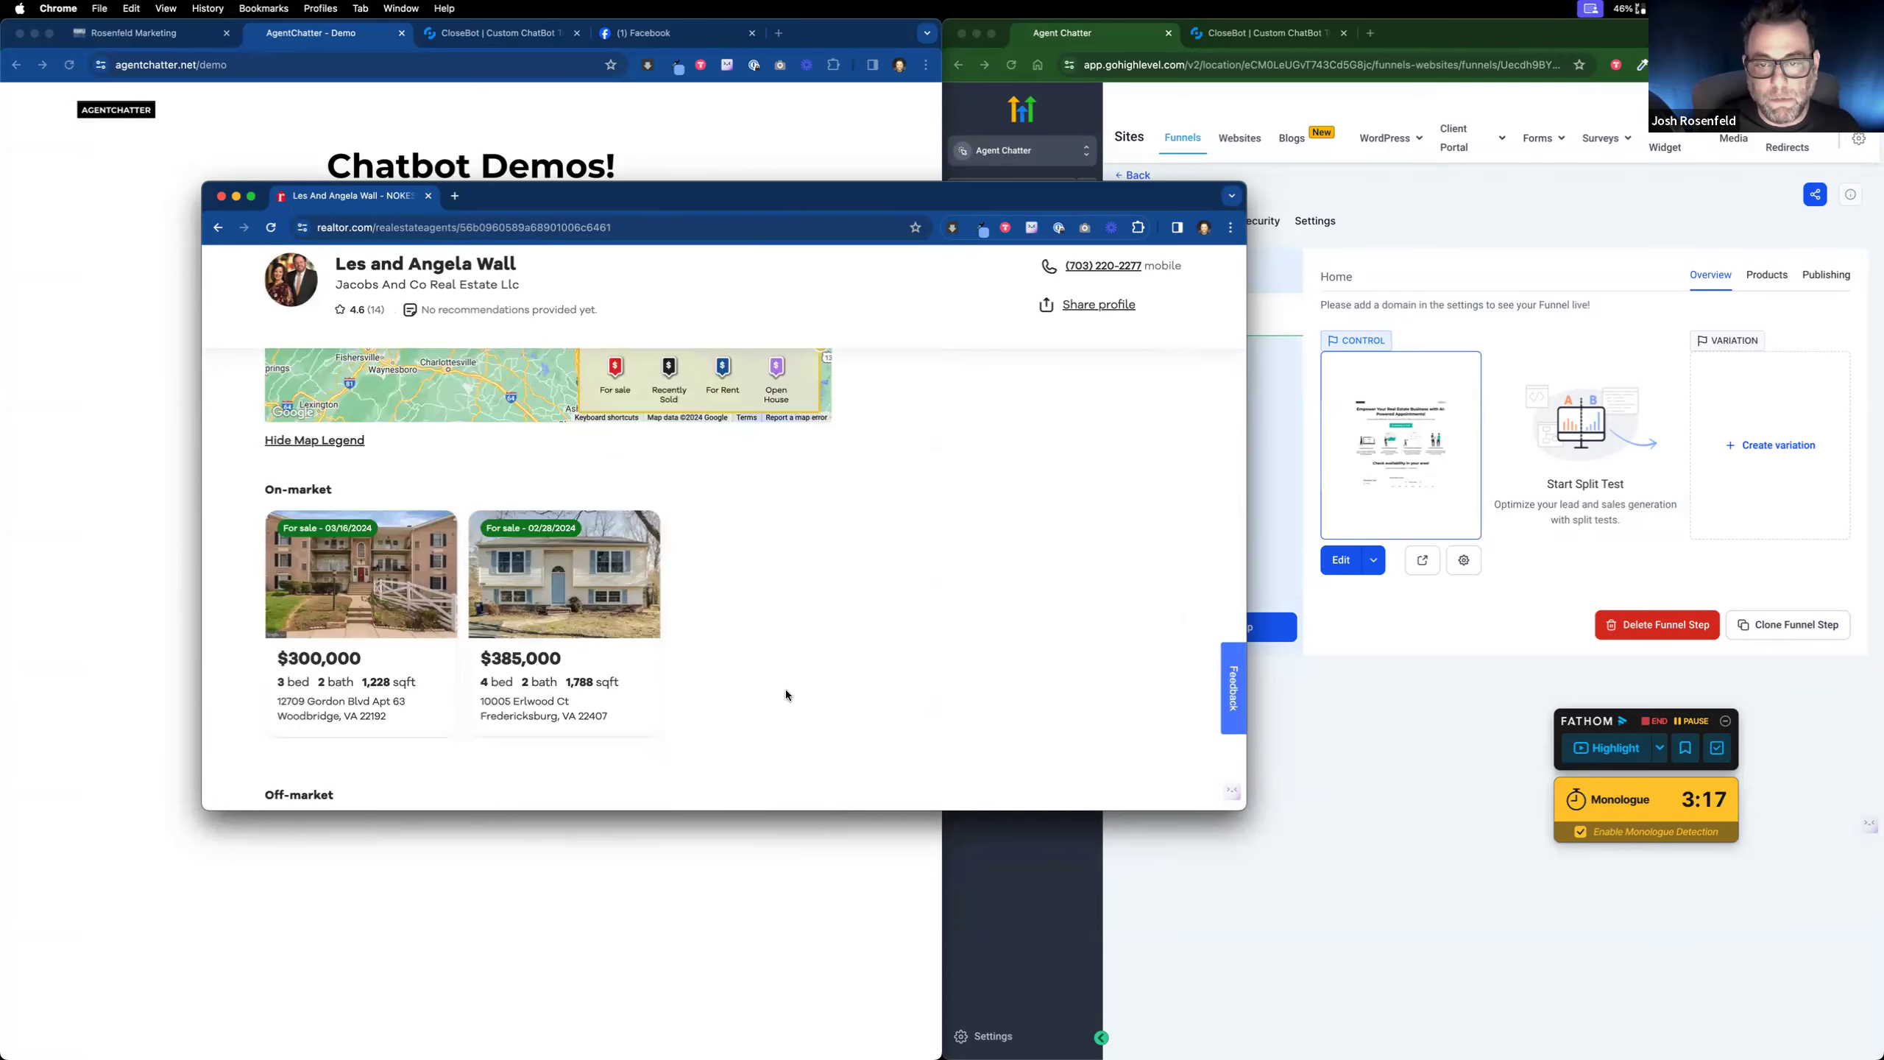
{"action": "scroll", "coordinate": [786, 695], "scroll_direction": "up", "scroll_amount": 1}
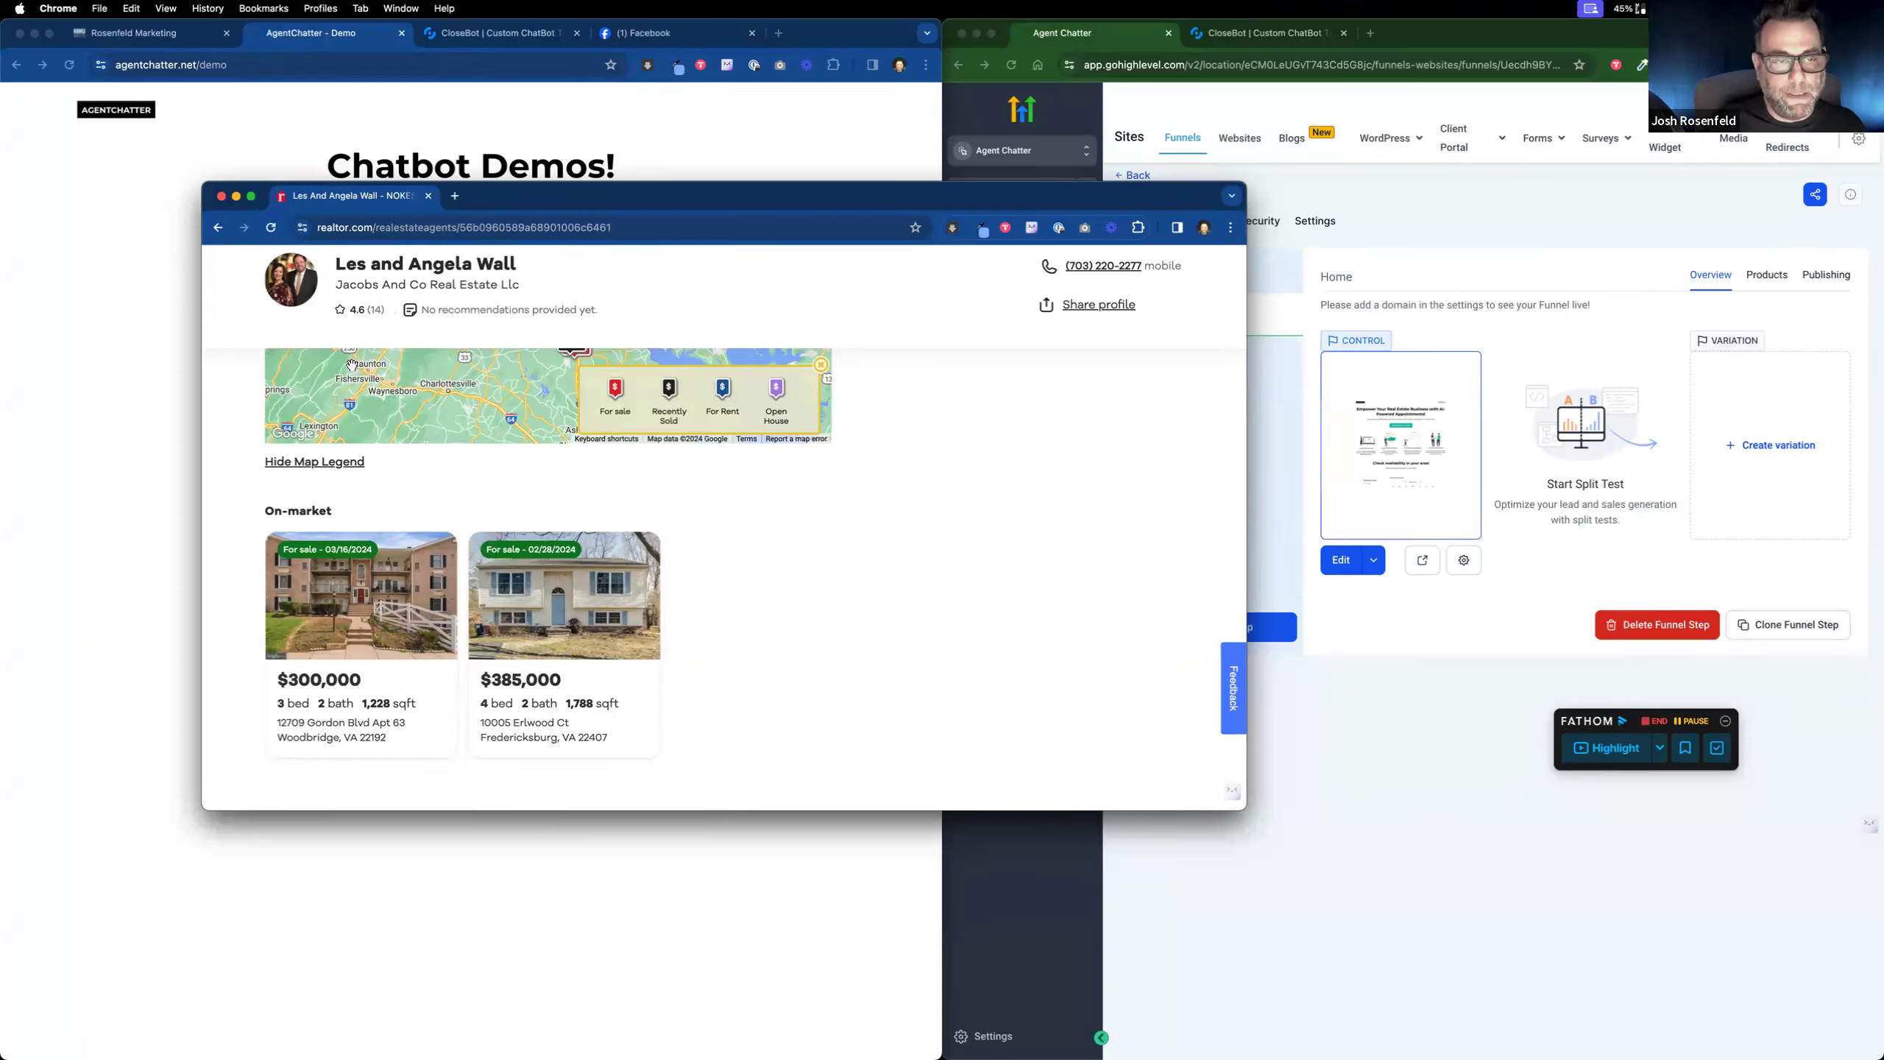
Step: Open the $300,000 condo listing, browse its details, and move the Listing Page tab into the realtor window
{"action": "left_click", "coordinate": [358, 610]}
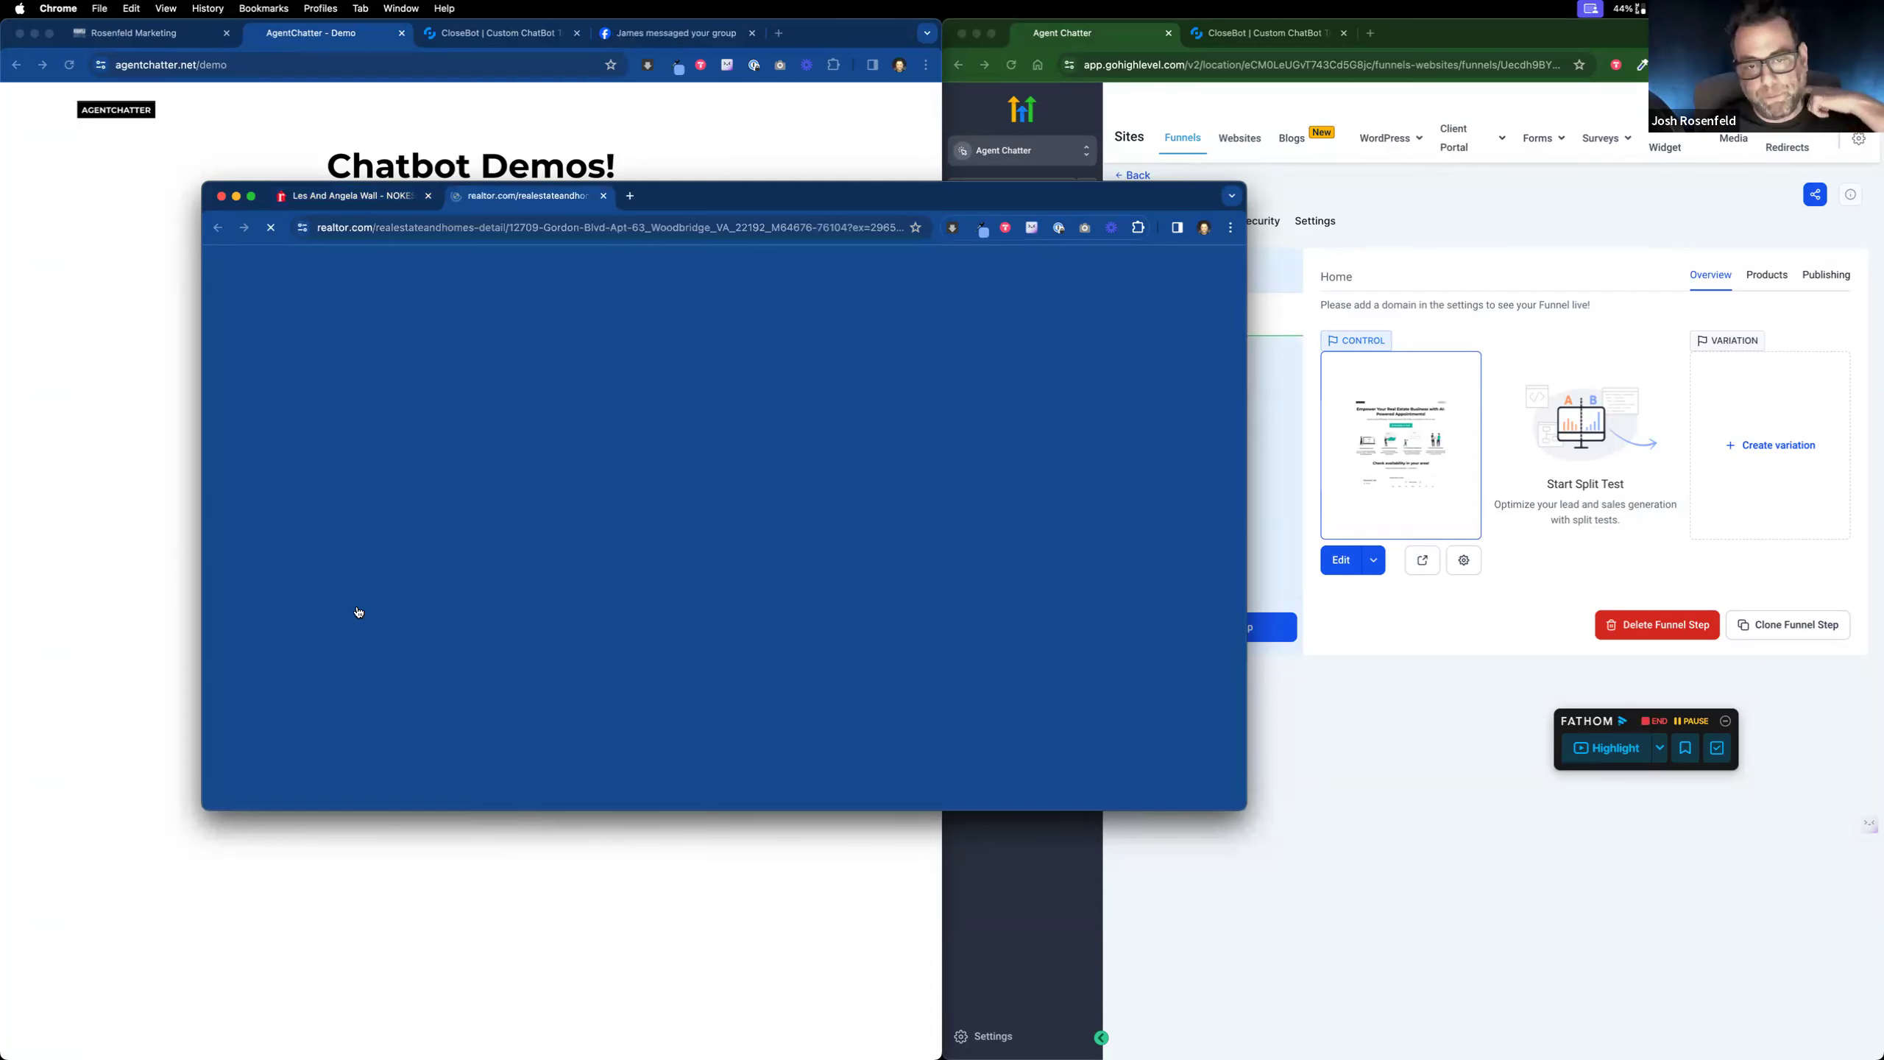
{"action": "scroll", "coordinate": [680, 603], "scroll_direction": "down", "scroll_amount": 3}
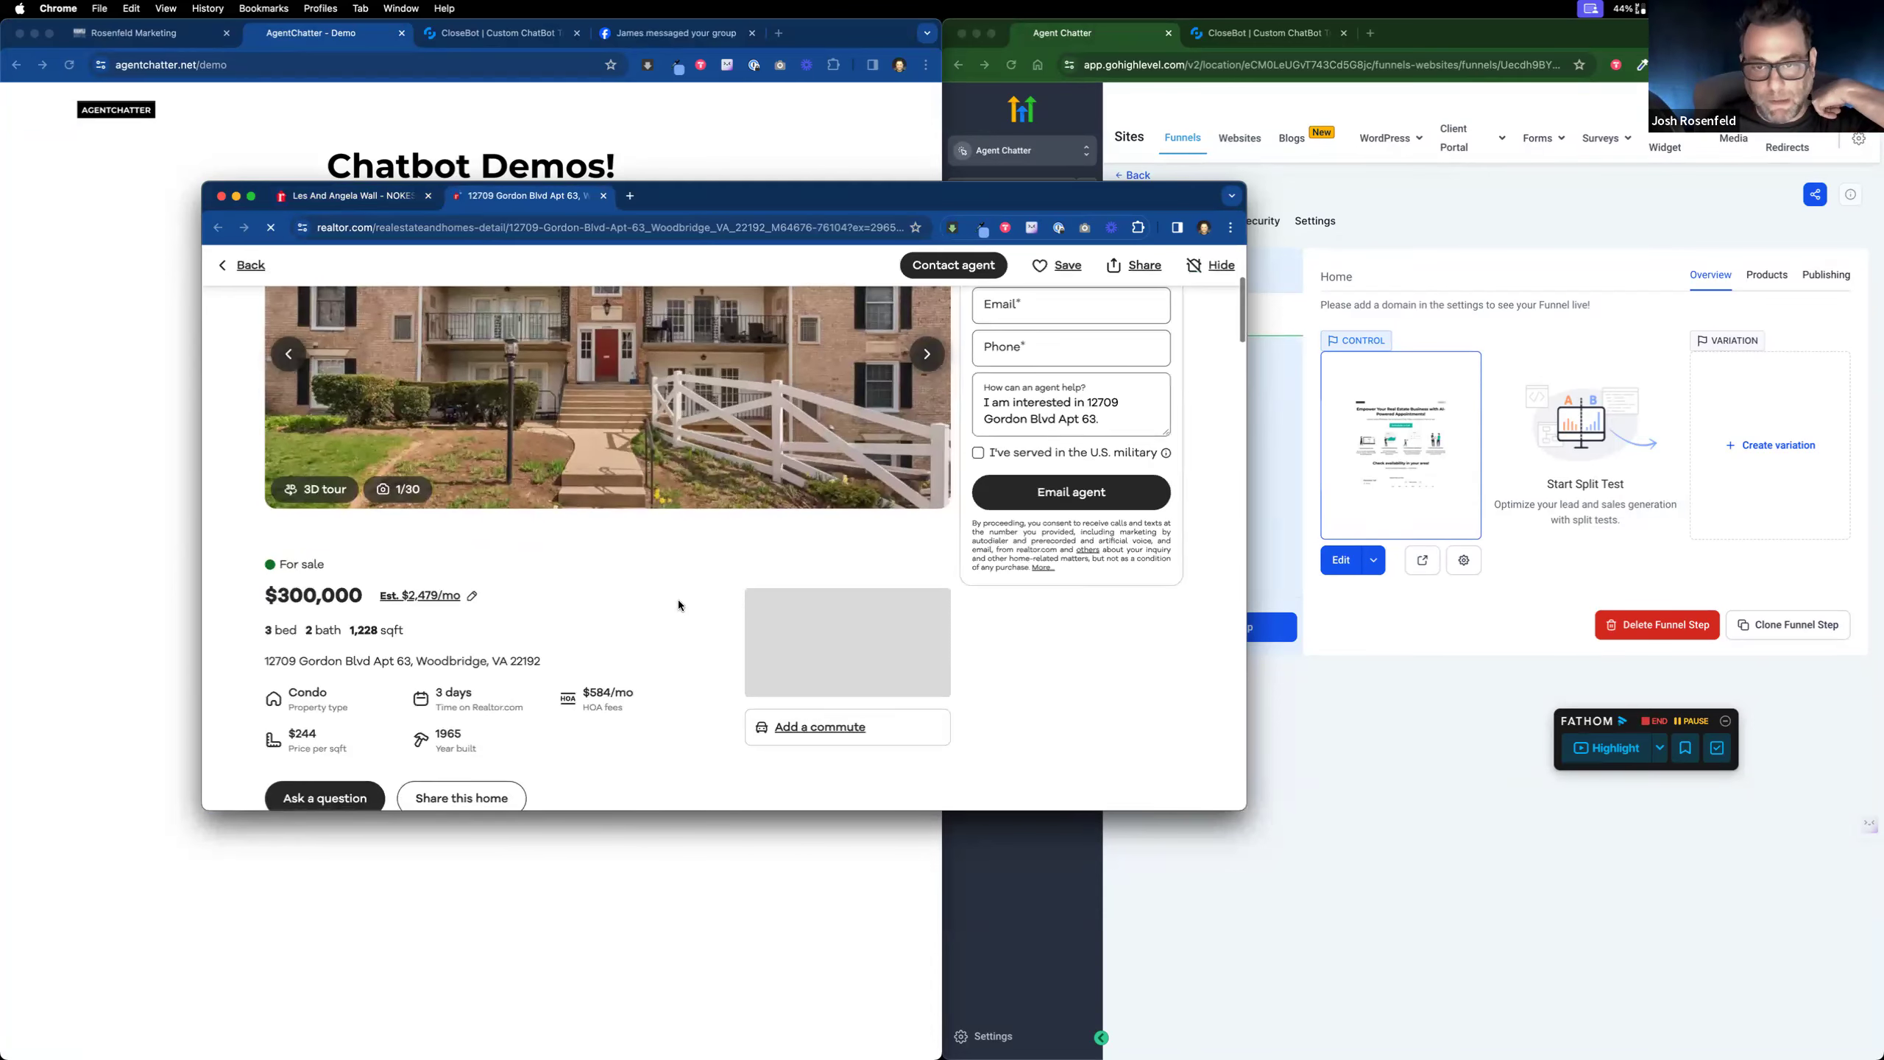
{"action": "scroll", "coordinate": [677, 600], "scroll_direction": "down", "scroll_amount": 2}
{"action": "scroll", "coordinate": [677, 600], "scroll_direction": "down", "scroll_amount": 5}
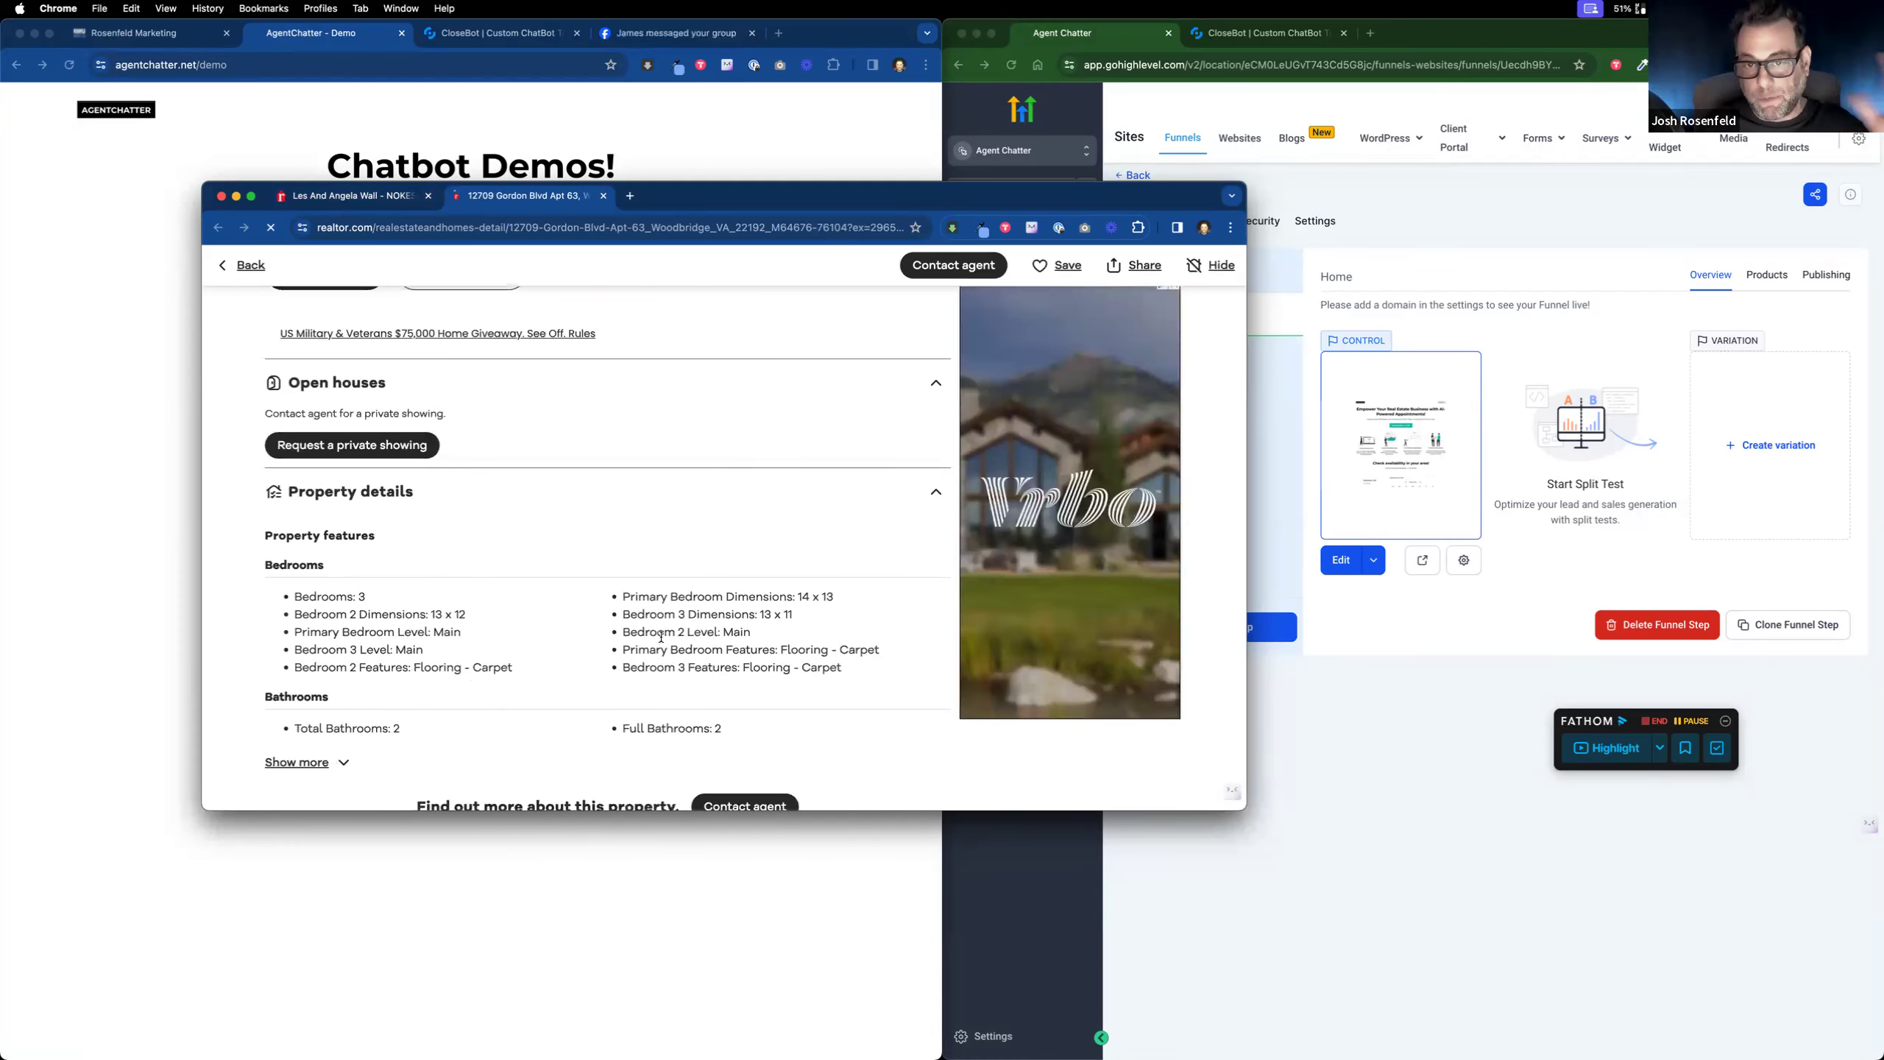
{"action": "scroll", "coordinate": [659, 636], "scroll_direction": "up", "scroll_amount": 4}
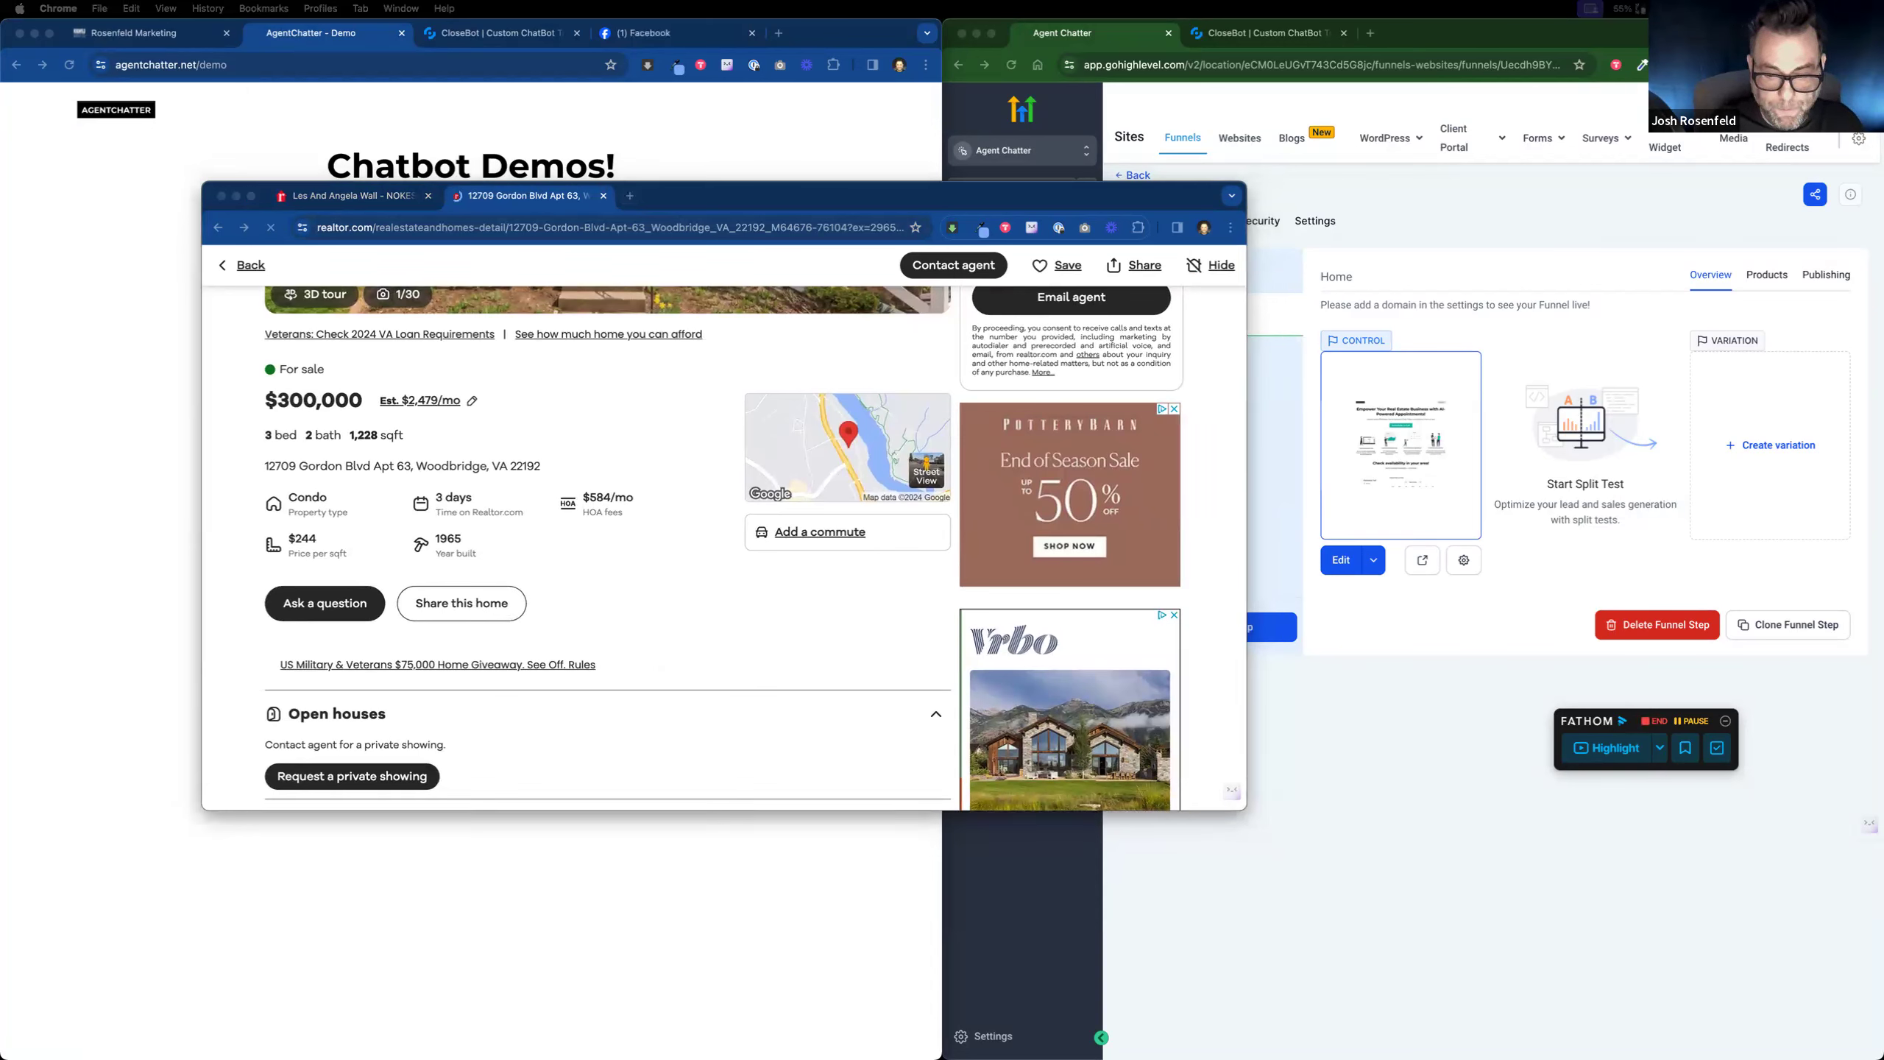
{"action": "left_click_drag", "start_coordinate": [928, 1059], "coordinate": [704, 197]}
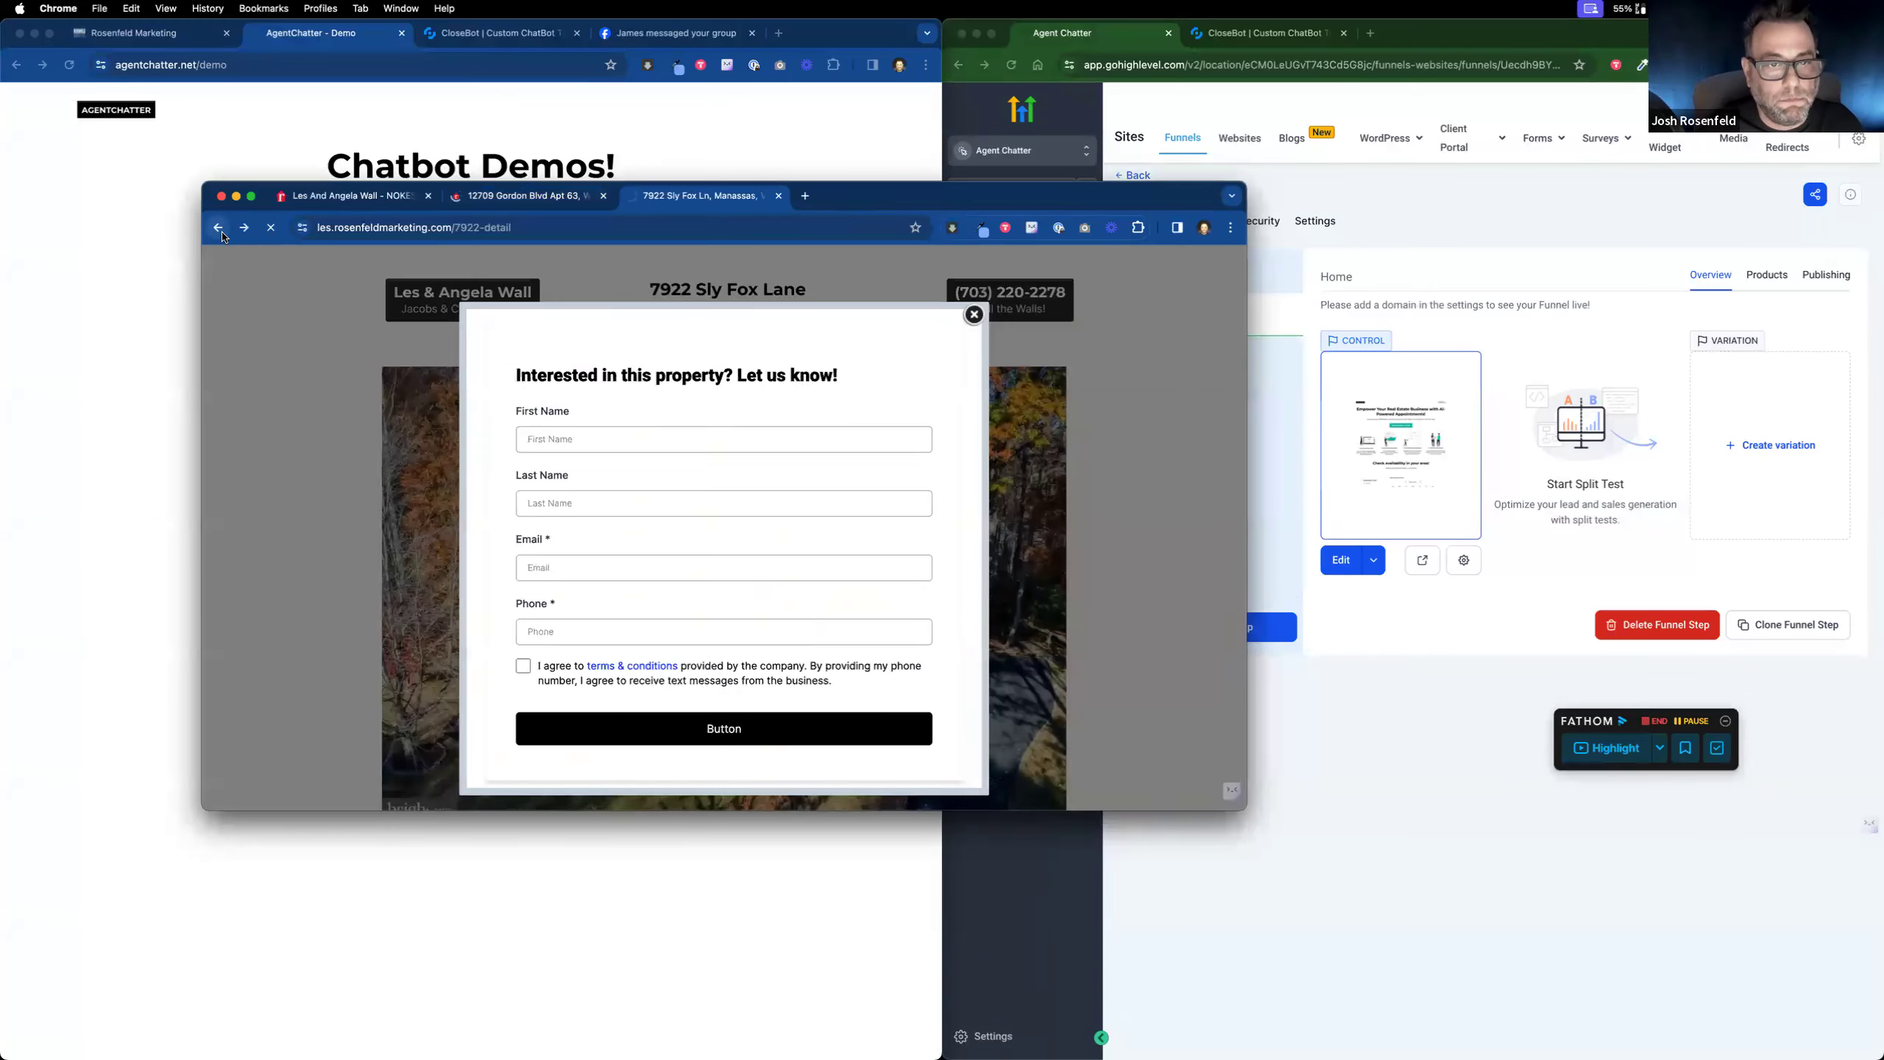
{"action": "left_click", "coordinate": [218, 228]}
{"action": "left_click", "coordinate": [733, 510]}
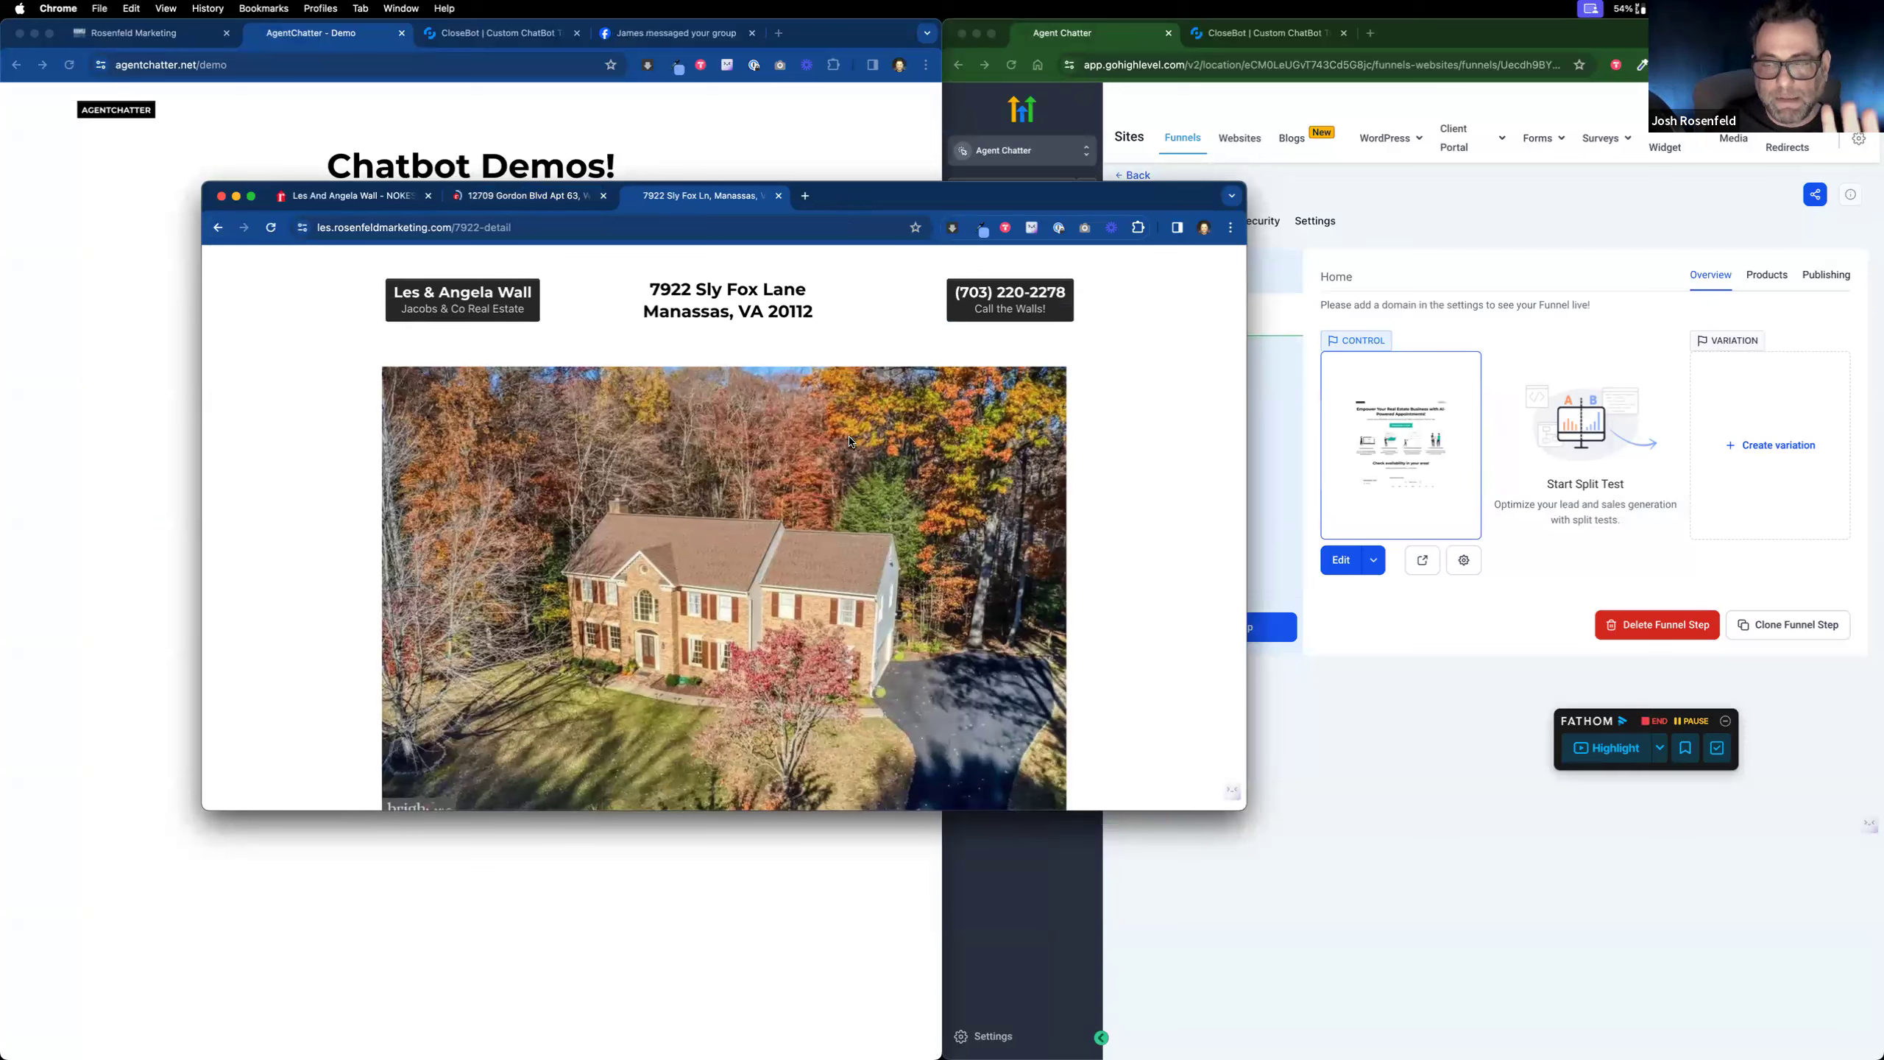
{"action": "scroll", "coordinate": [890, 423], "scroll_direction": "down", "scroll_amount": 1}
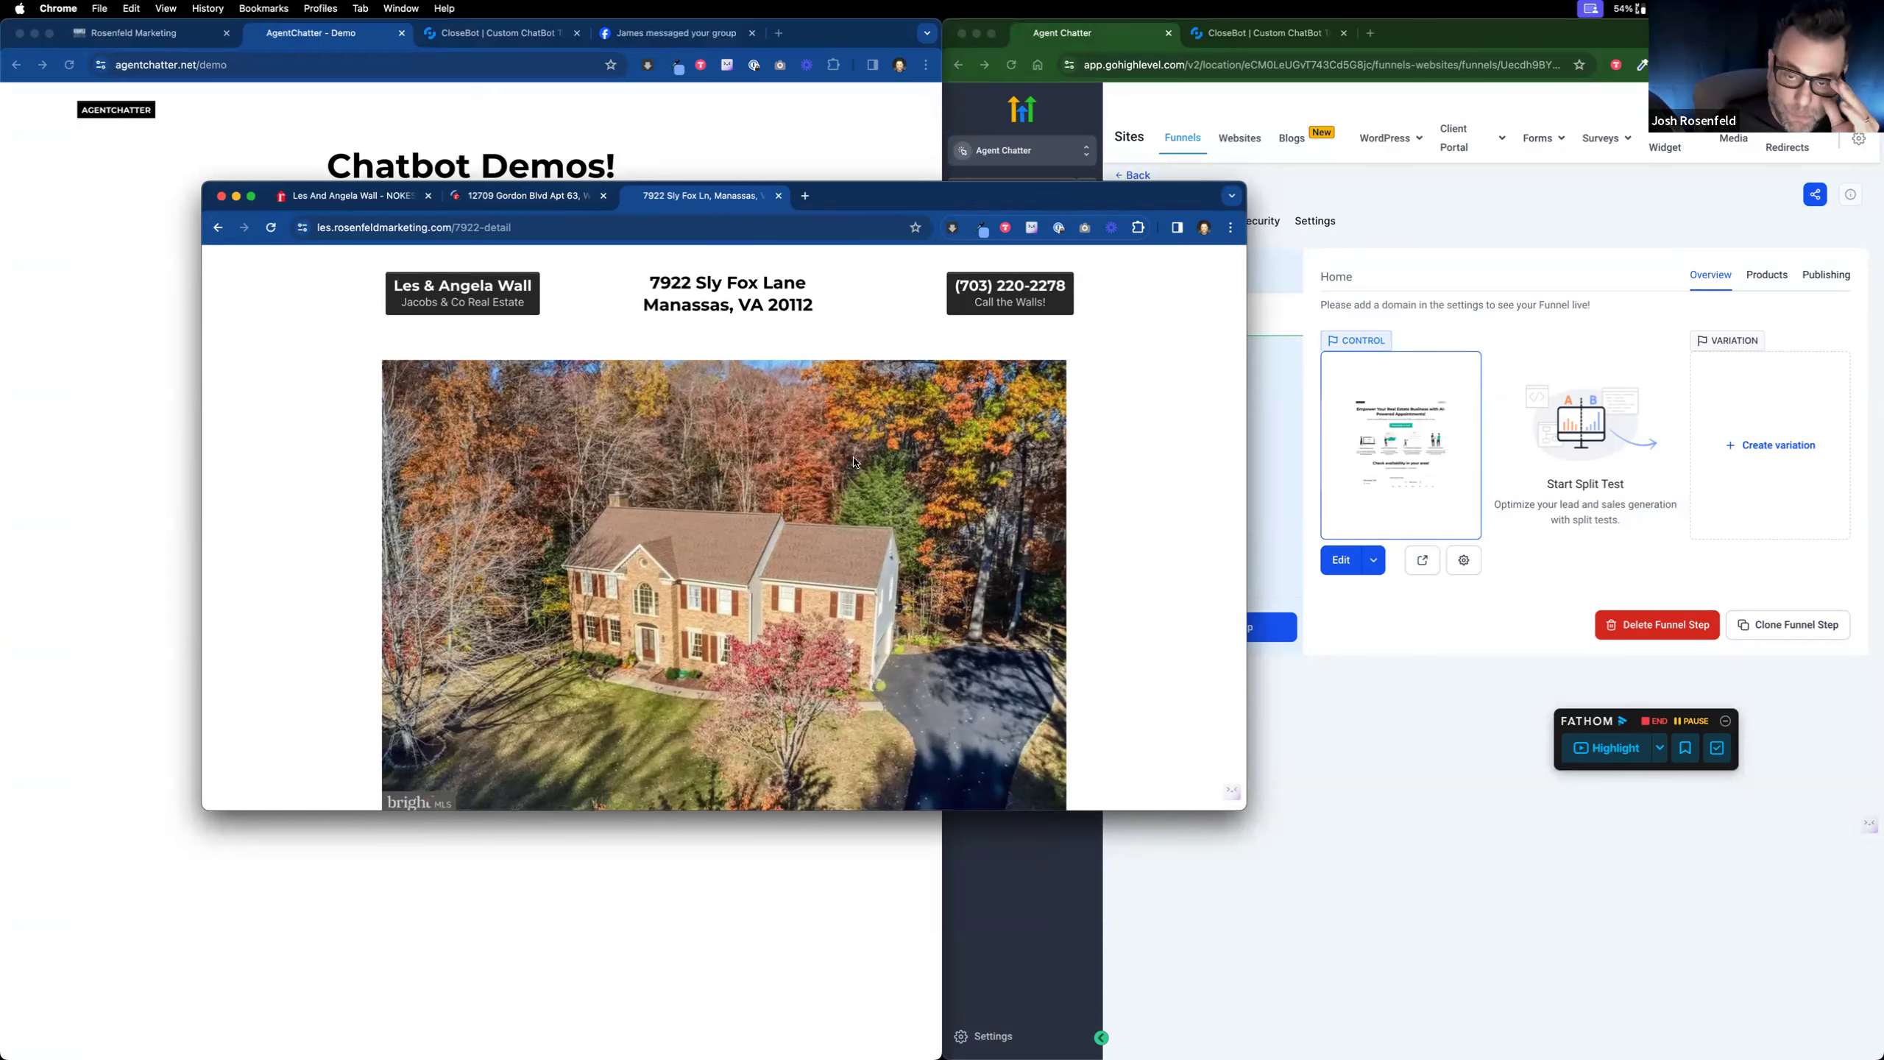
{"action": "scroll", "coordinate": [887, 631], "scroll_direction": "down", "scroll_amount": 3}
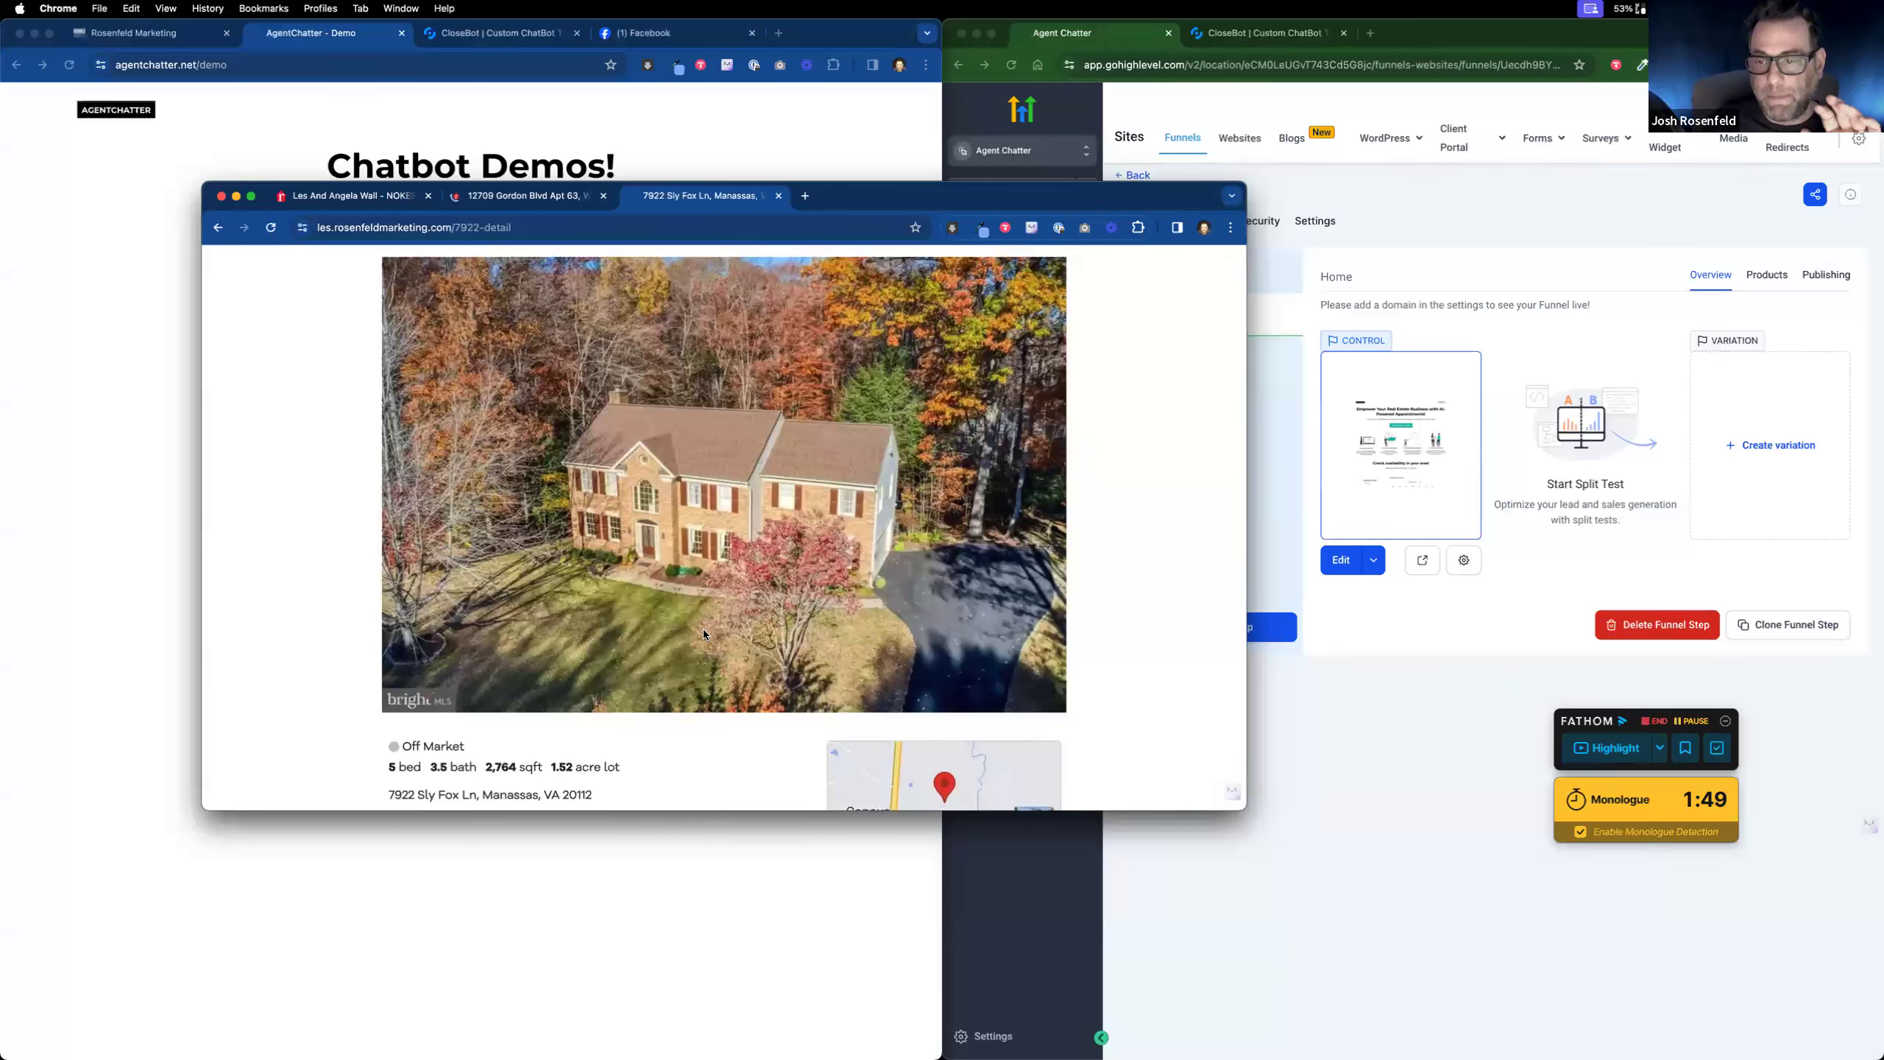
{"action": "scroll", "coordinate": [704, 629], "scroll_direction": "down", "scroll_amount": 5}
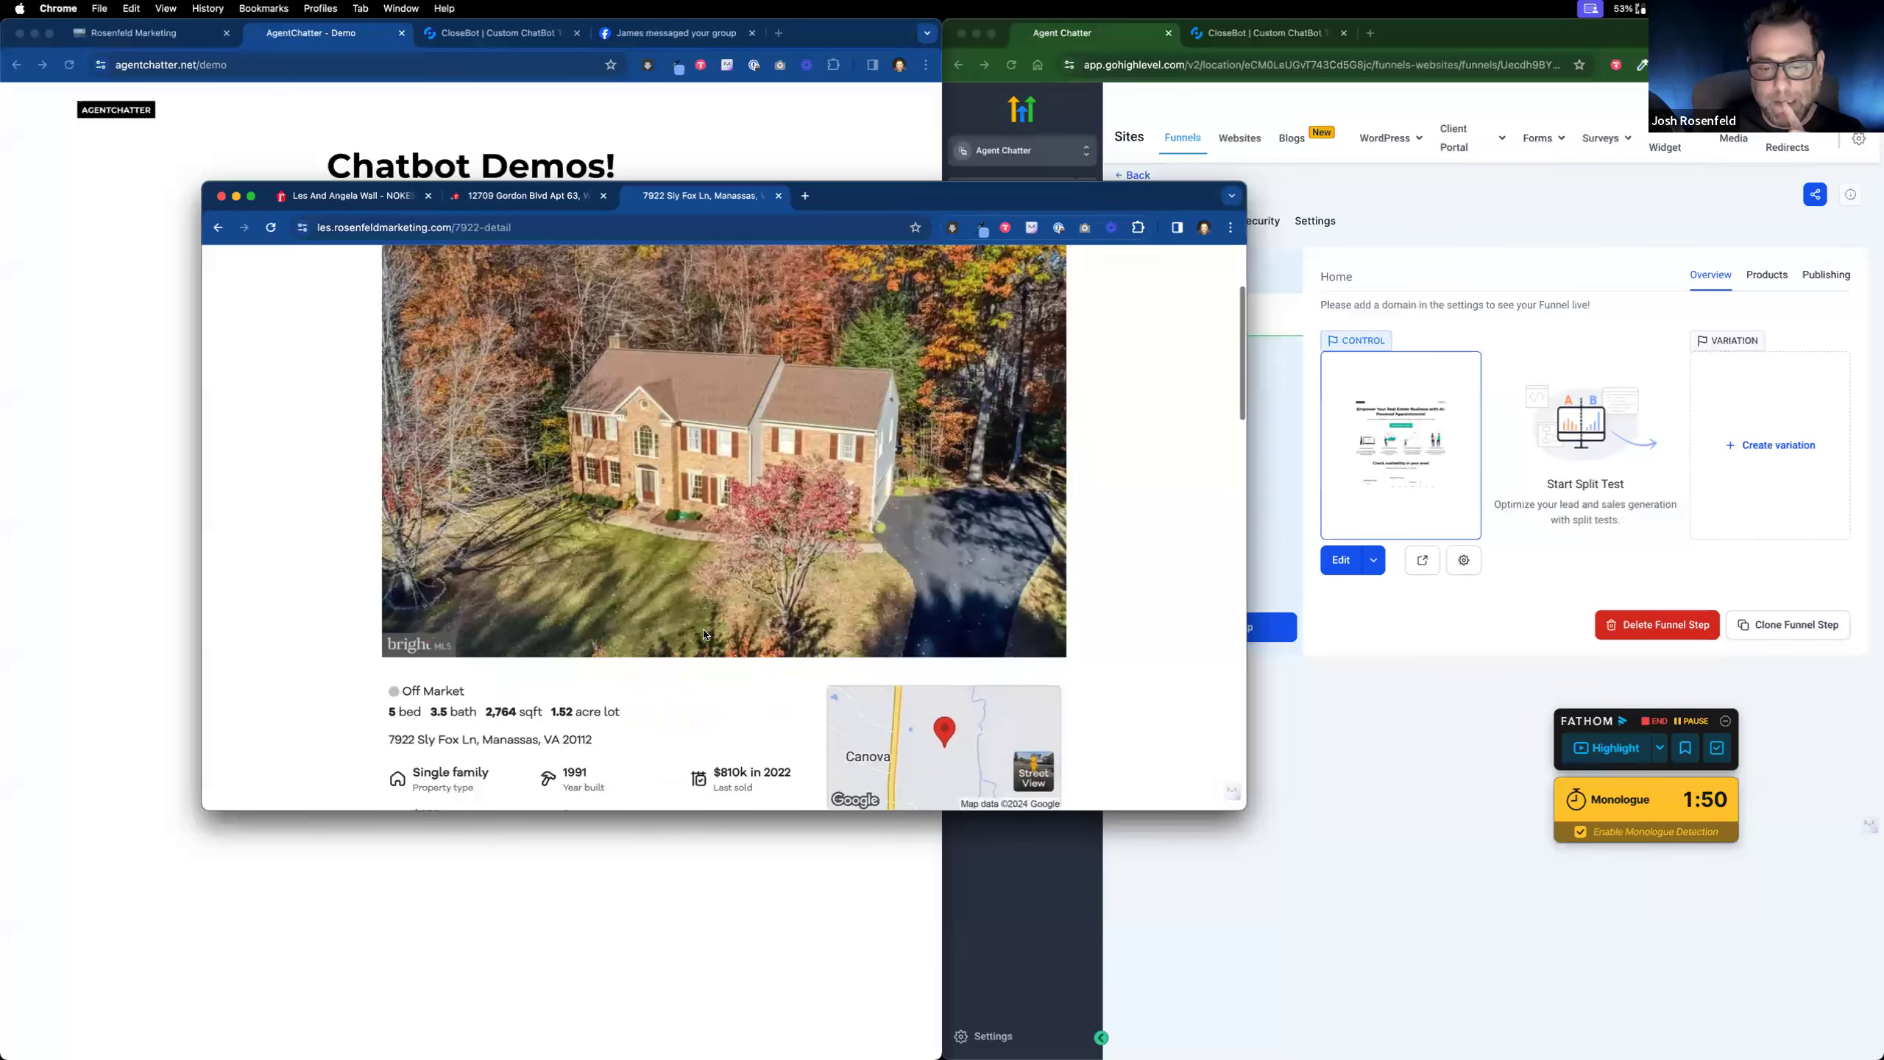
{"action": "left_click_drag", "start_coordinate": [1159, 809], "coordinate": [1149, 978]}
{"action": "scroll", "coordinate": [758, 713], "scroll_direction": "down", "scroll_amount": 2}
{"action": "scroll", "coordinate": [758, 713], "scroll_direction": "down", "scroll_amount": 1}
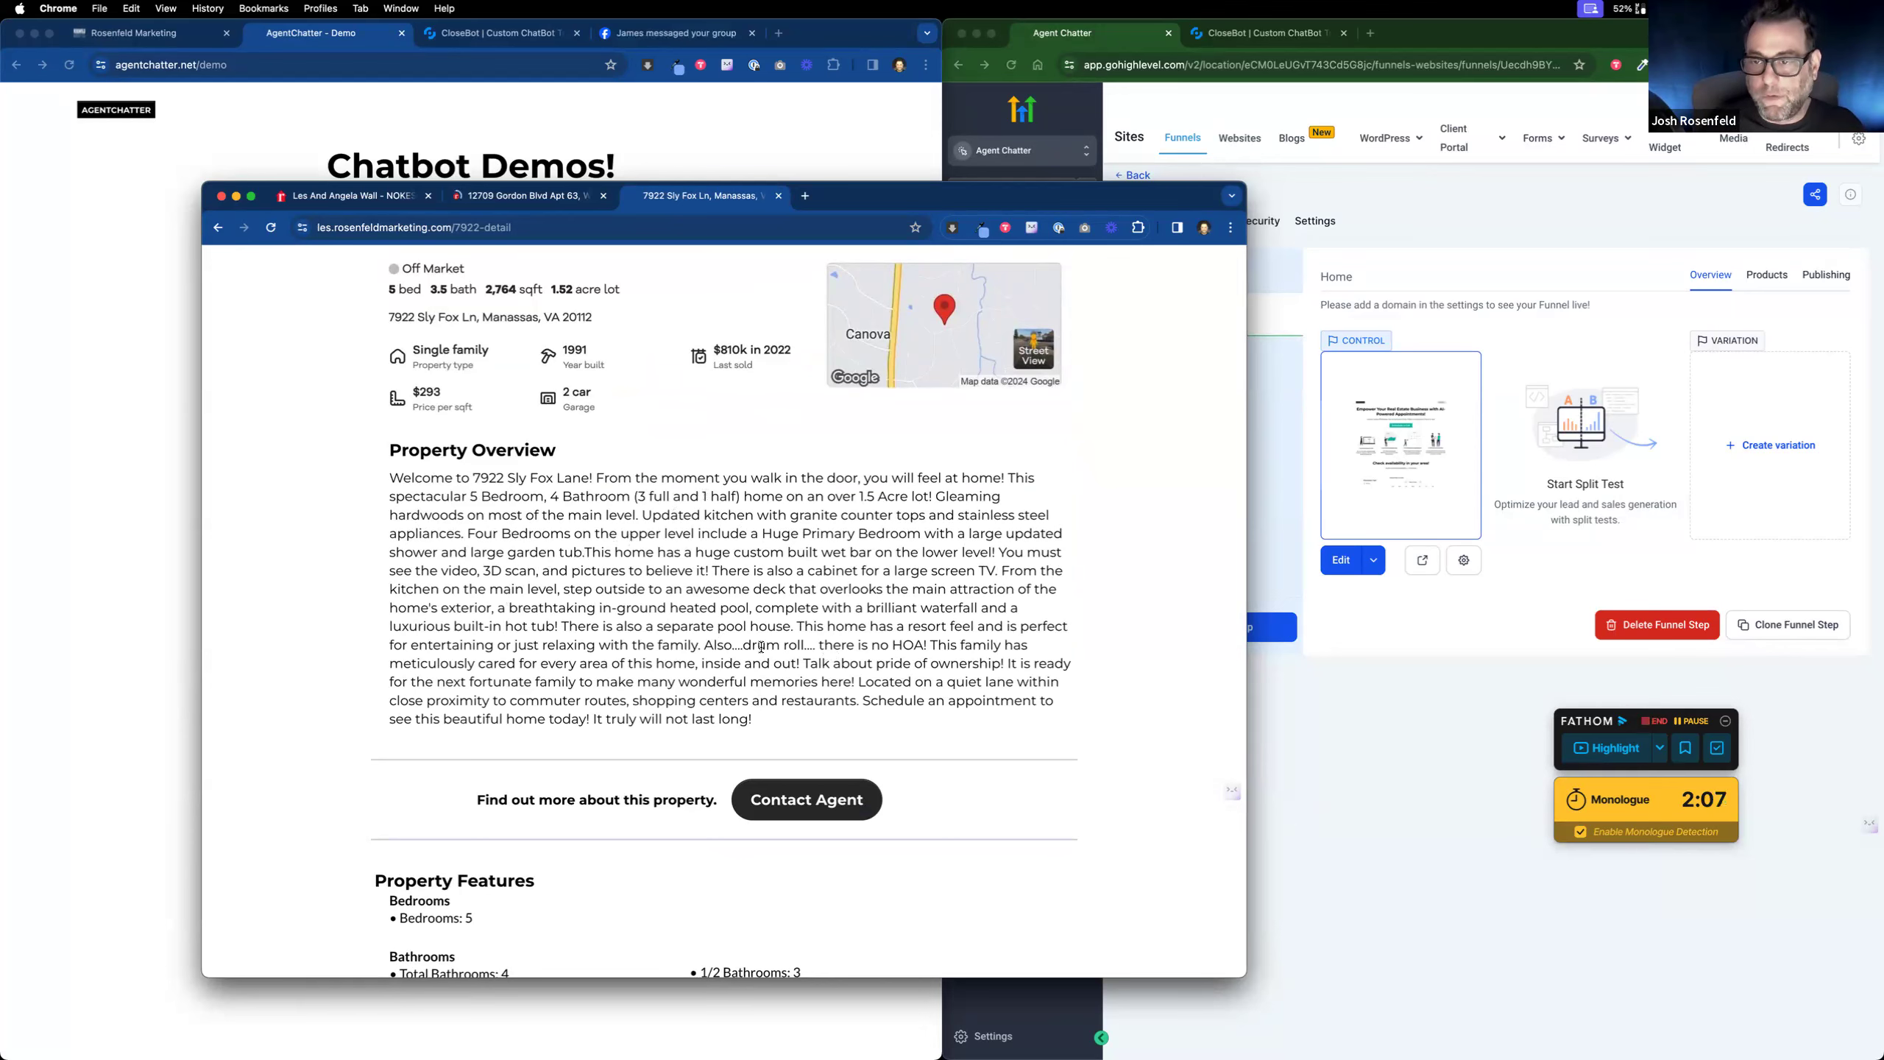
{"action": "scroll", "coordinate": [762, 646], "scroll_direction": "down", "scroll_amount": 10}
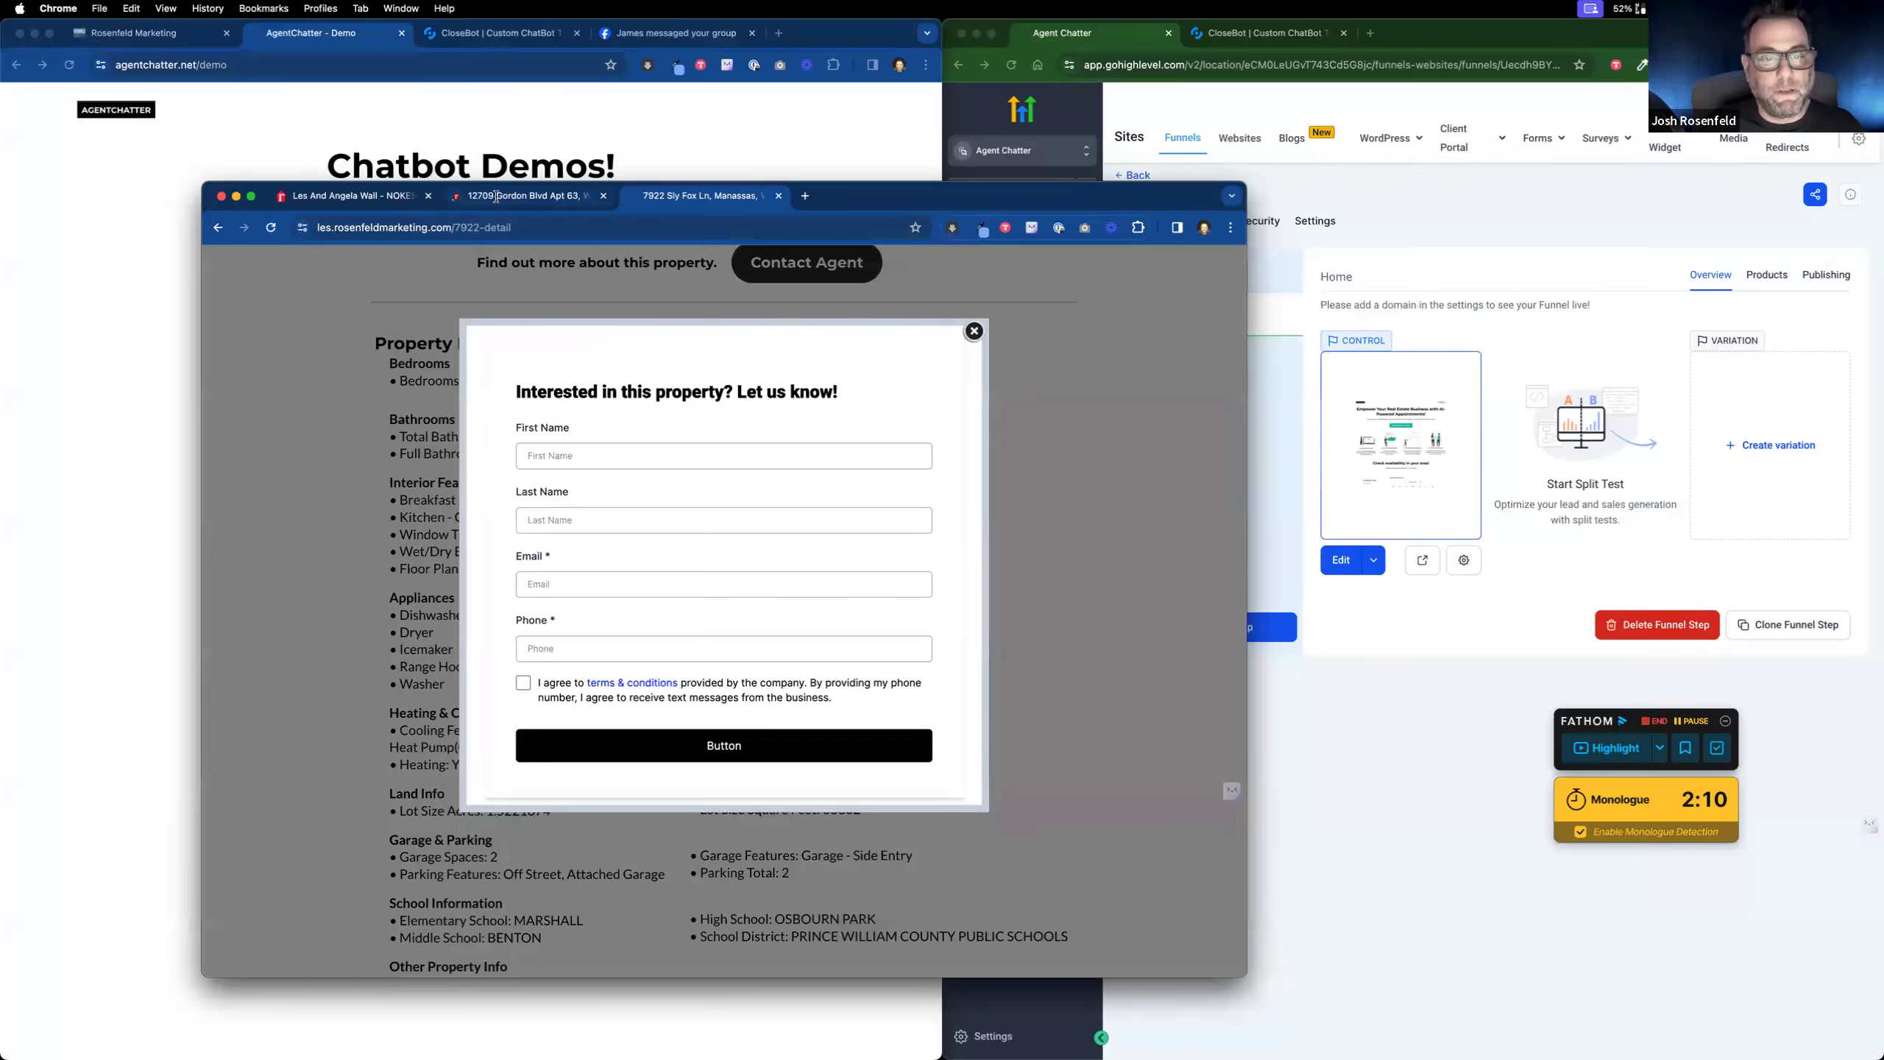
{"action": "left_click", "coordinate": [520, 195]}
{"action": "scroll", "coordinate": [665, 618], "scroll_direction": "down", "scroll_amount": 10}
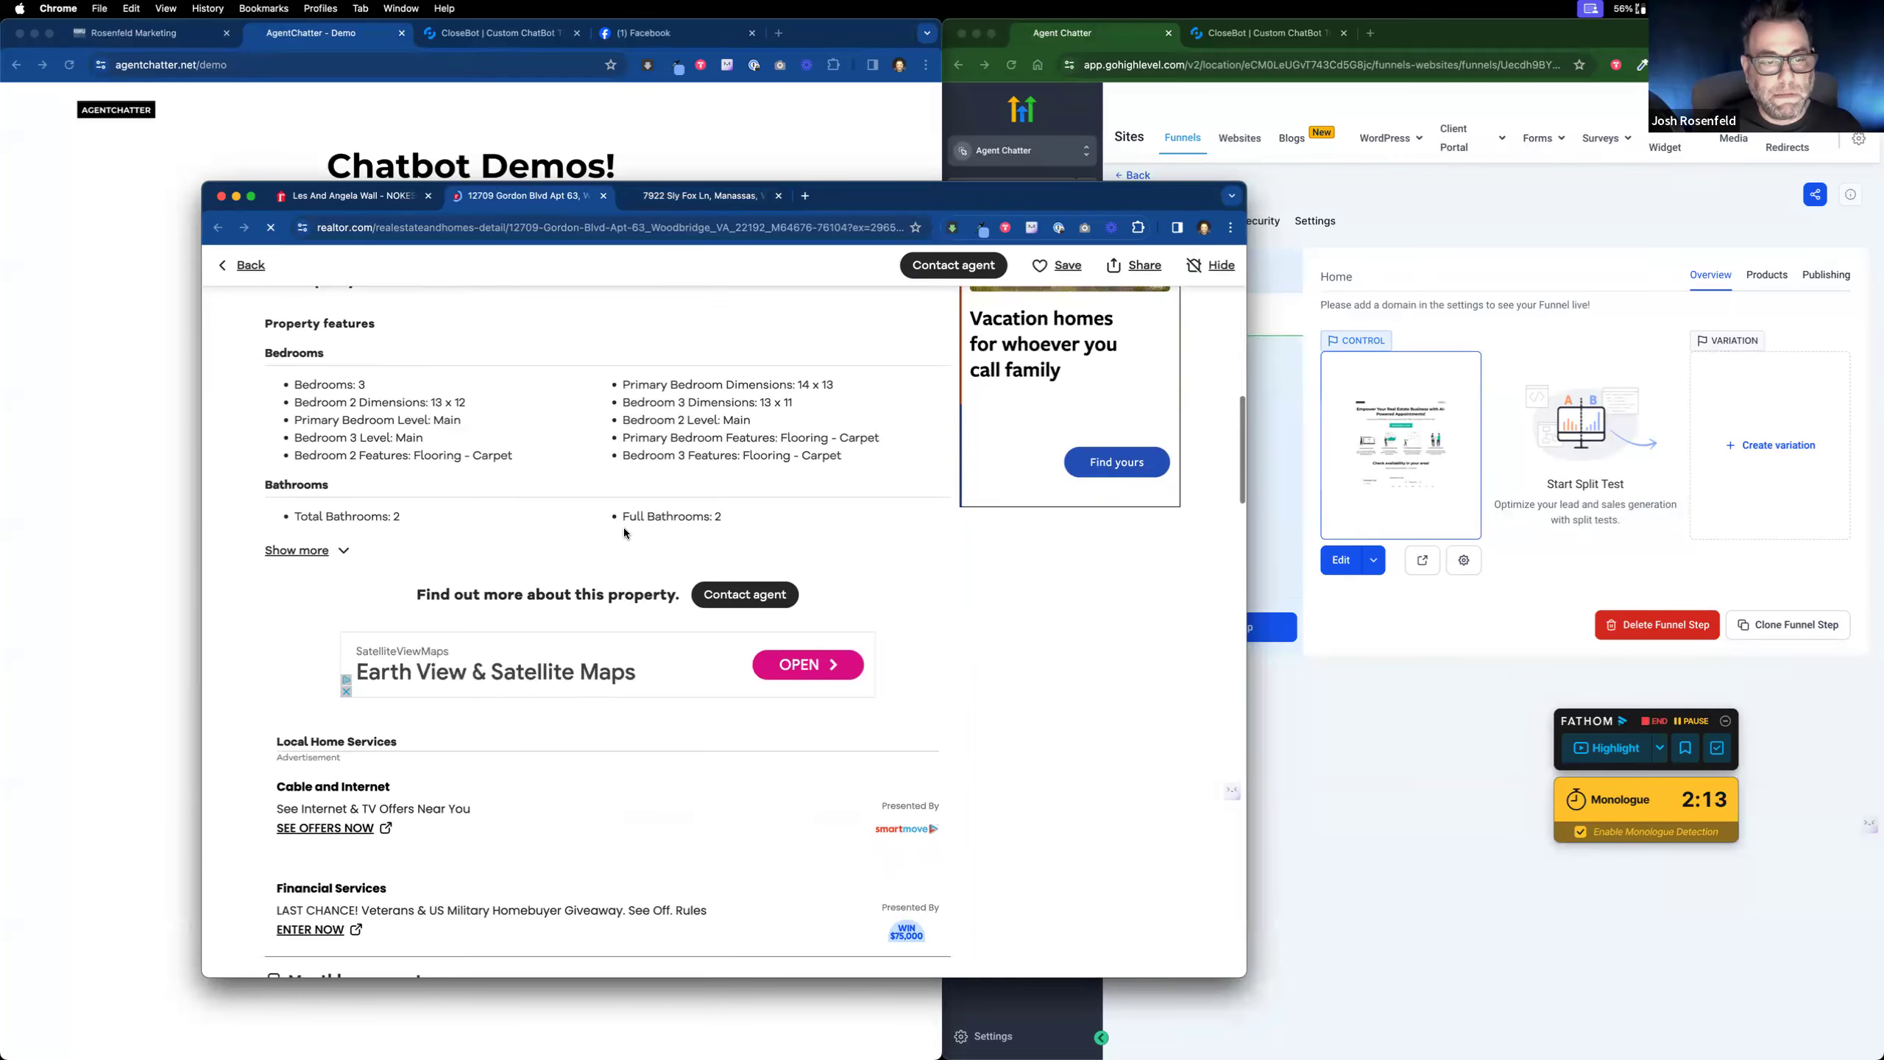
{"action": "left_click", "coordinate": [310, 549]}
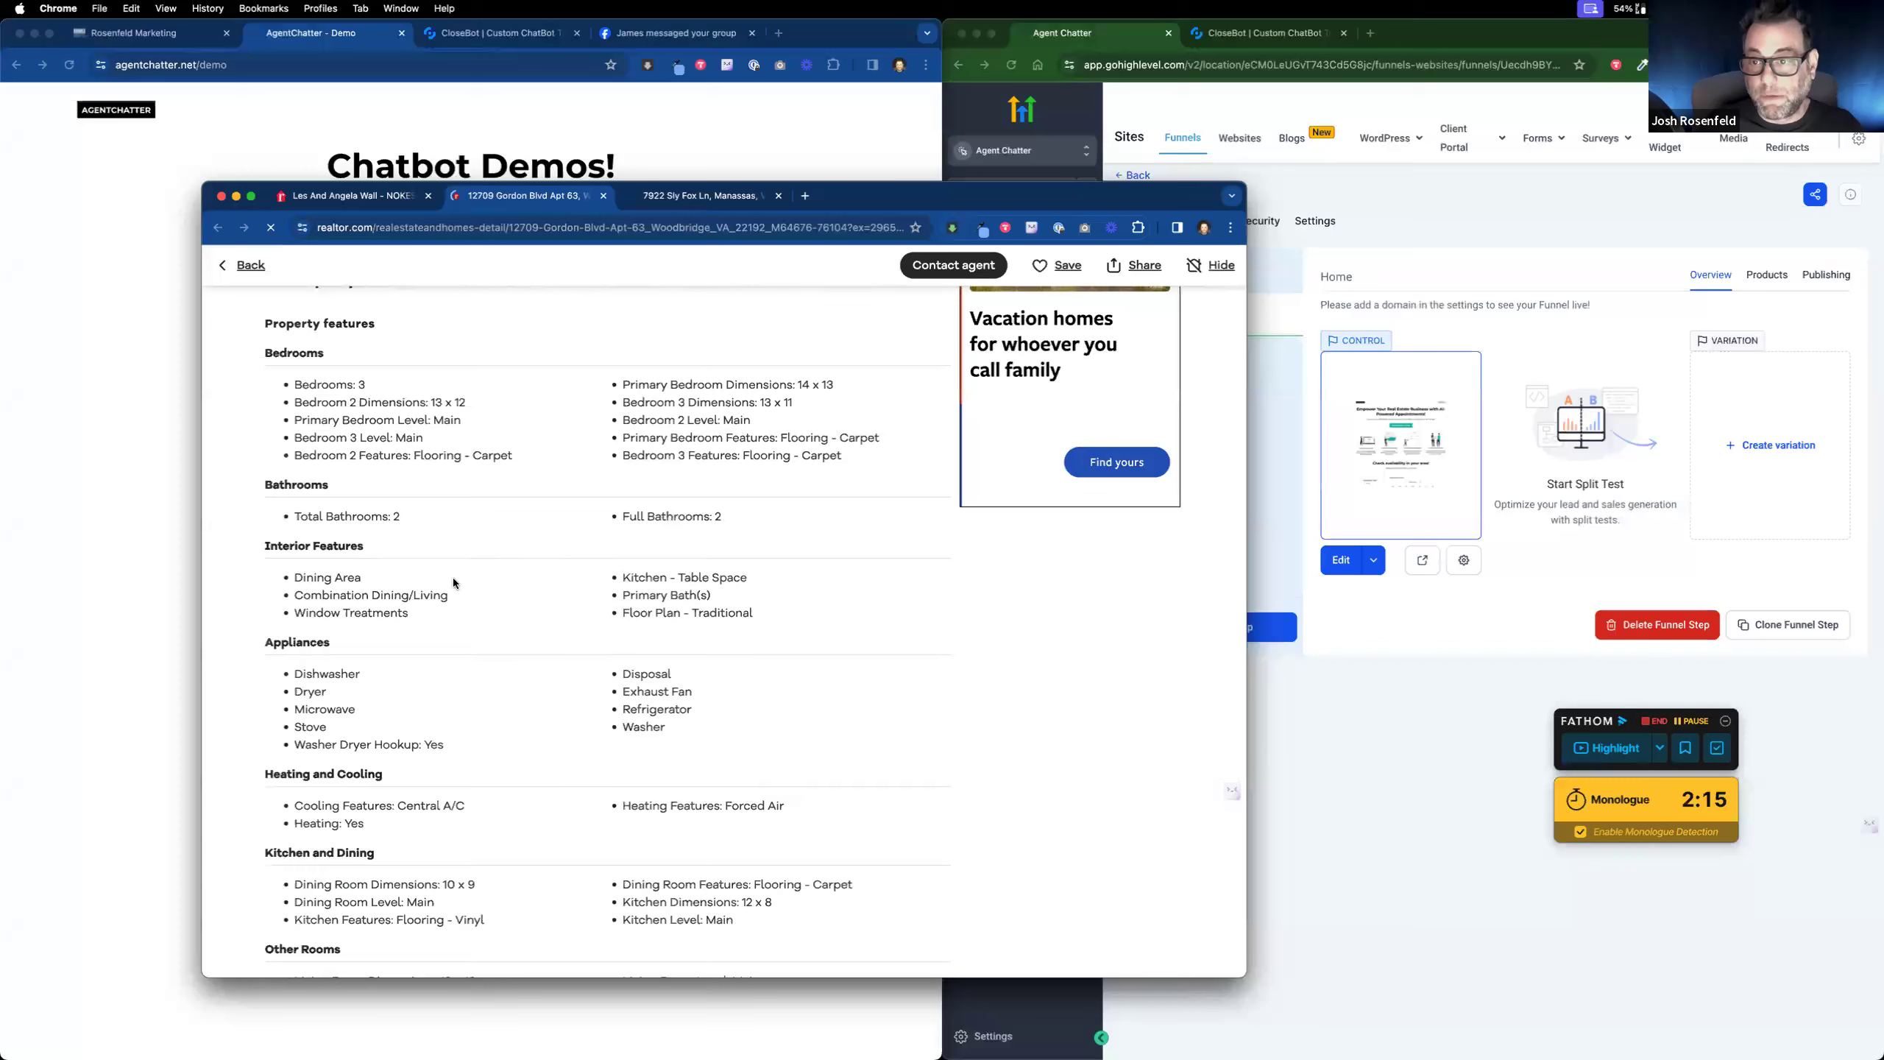
{"action": "left_click", "coordinate": [689, 201]}
{"action": "left_click", "coordinate": [974, 331]}
{"action": "scroll", "coordinate": [974, 541], "scroll_direction": "up", "scroll_amount": 5}
{"action": "scroll", "coordinate": [975, 542], "scroll_direction": "up", "scroll_amount": 10}
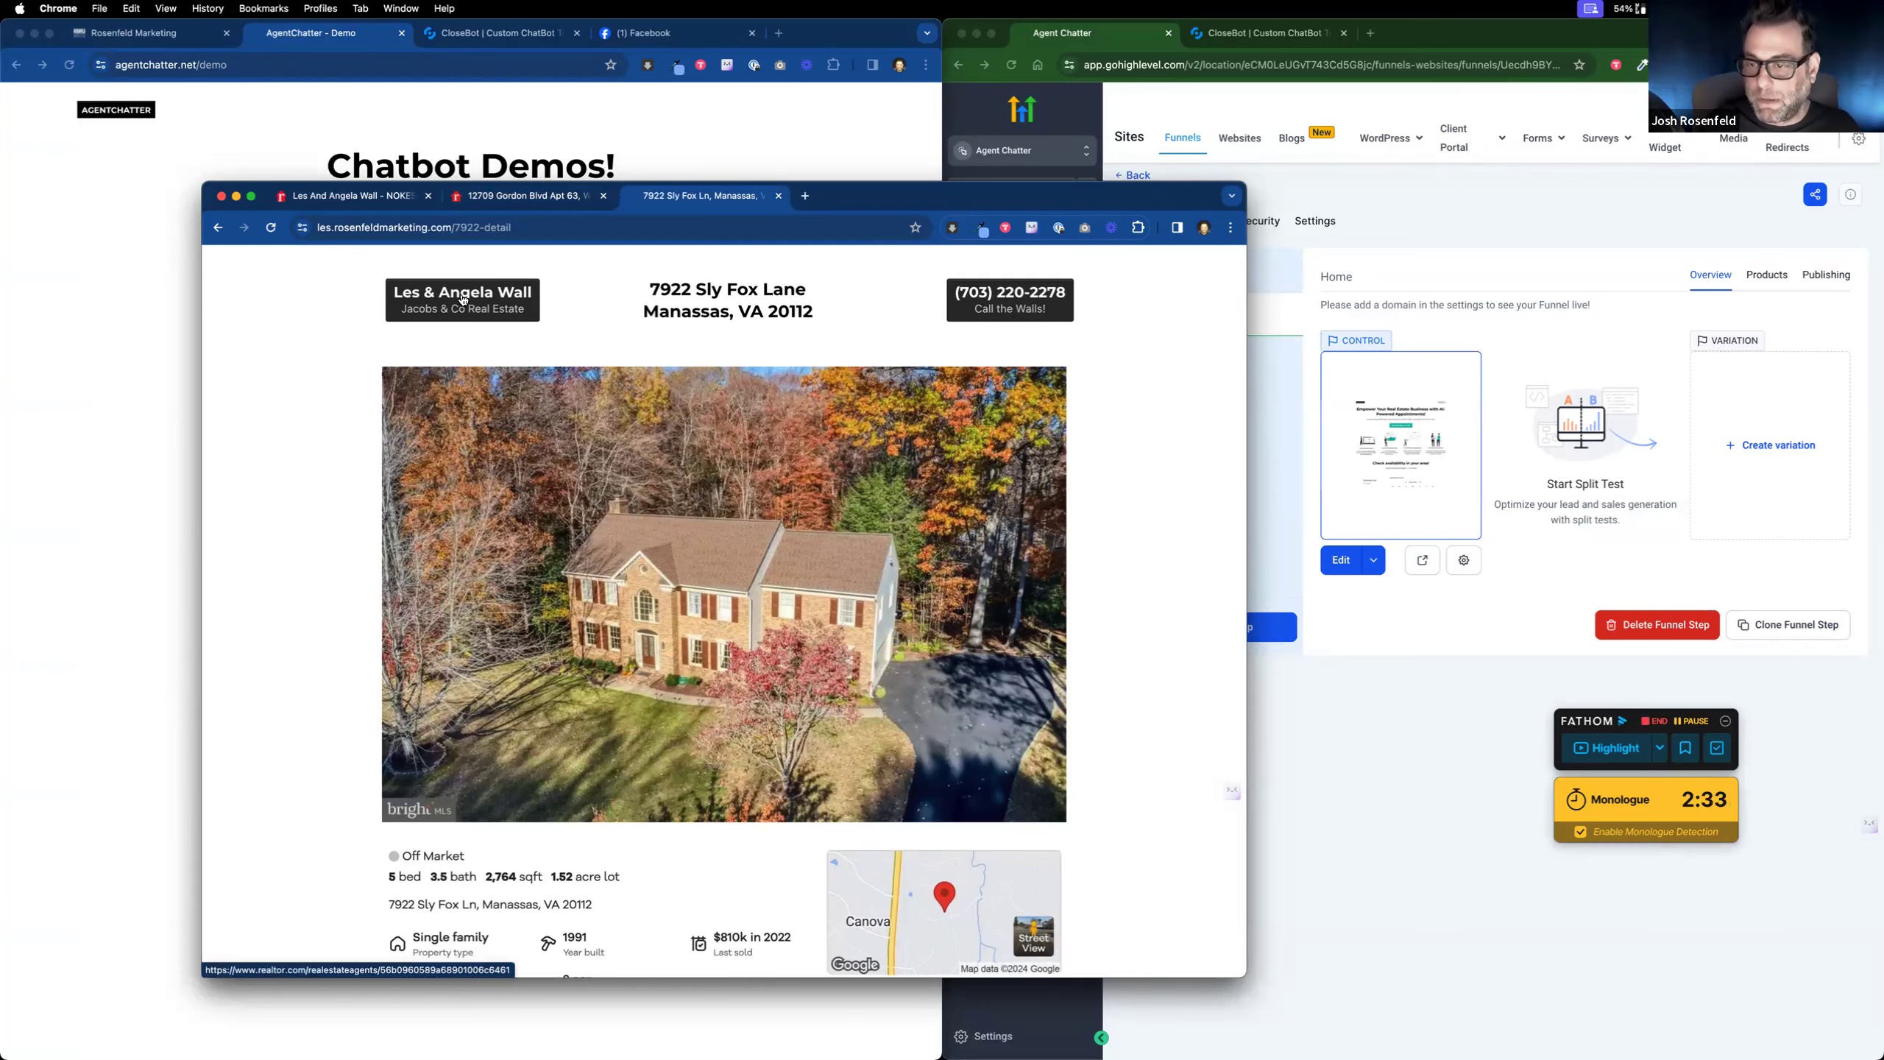
{"action": "scroll", "coordinate": [734, 581], "scroll_direction": "down", "scroll_amount": 3}
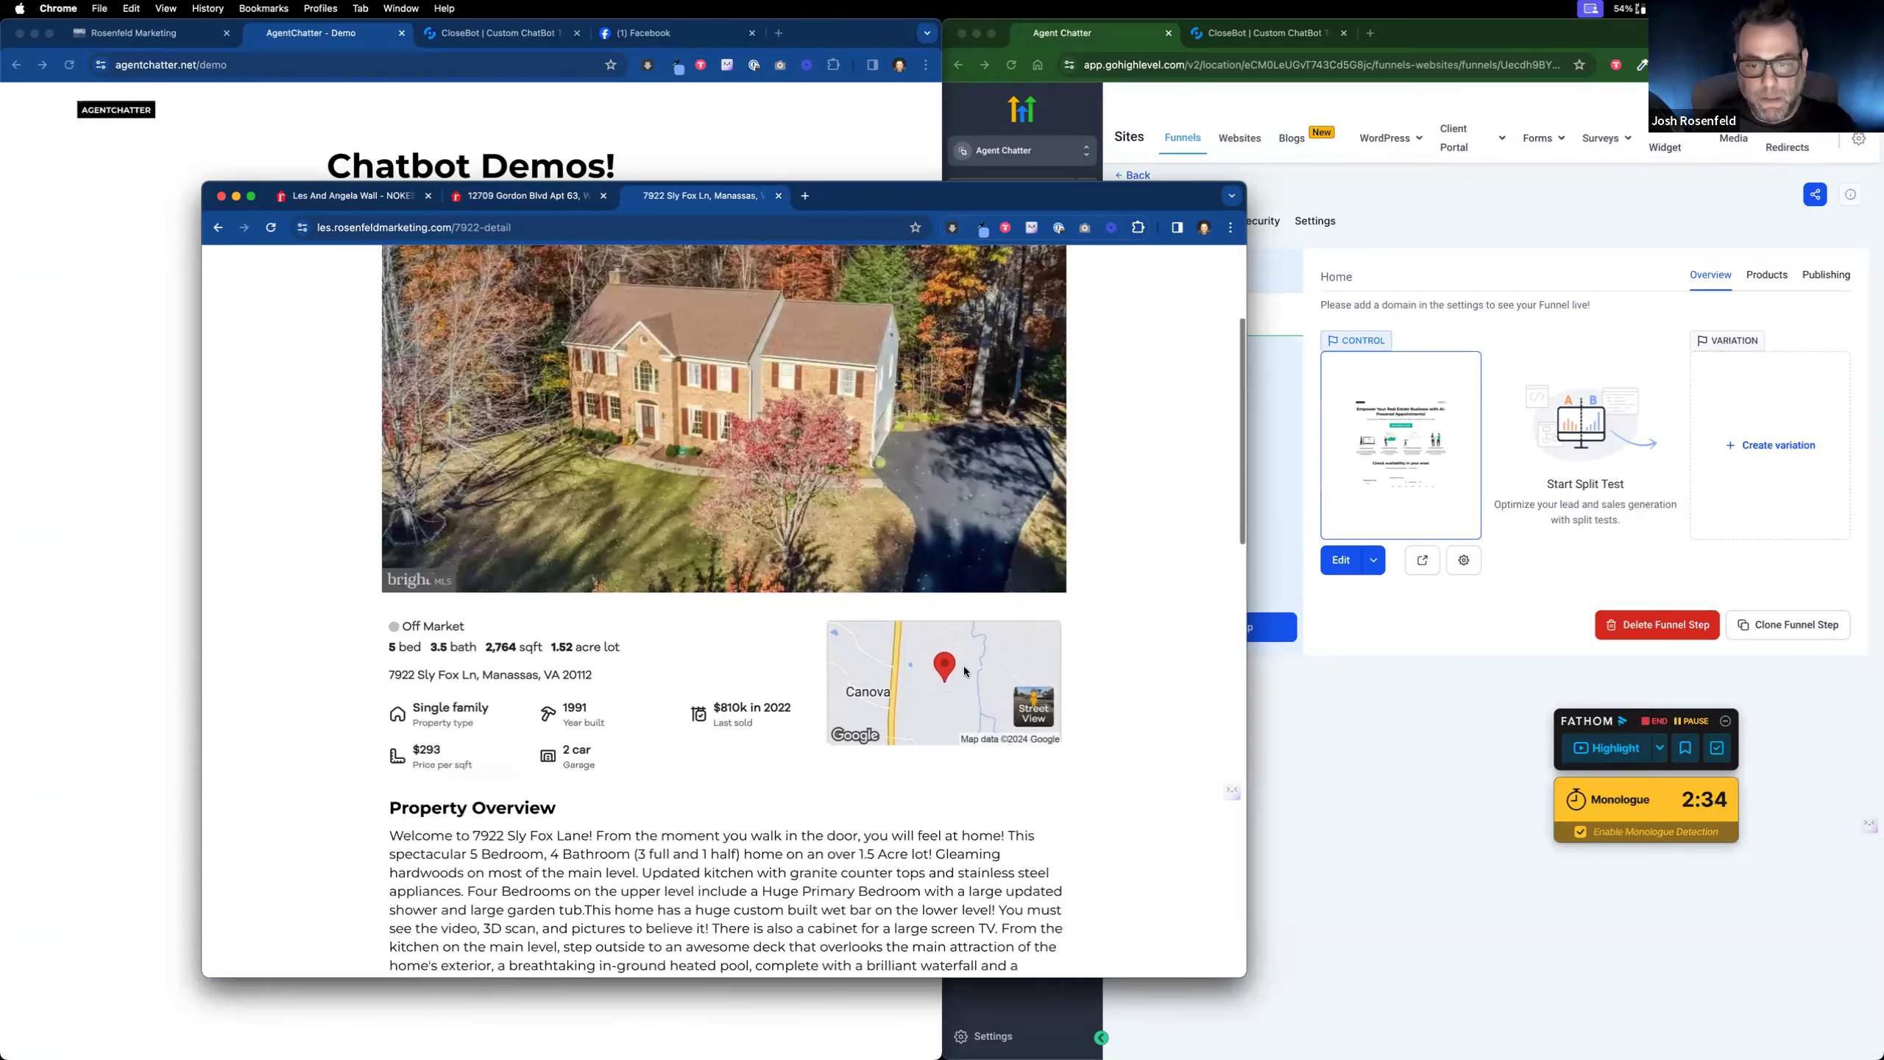
{"action": "scroll", "coordinate": [690, 790], "scroll_direction": "down", "scroll_amount": 5}
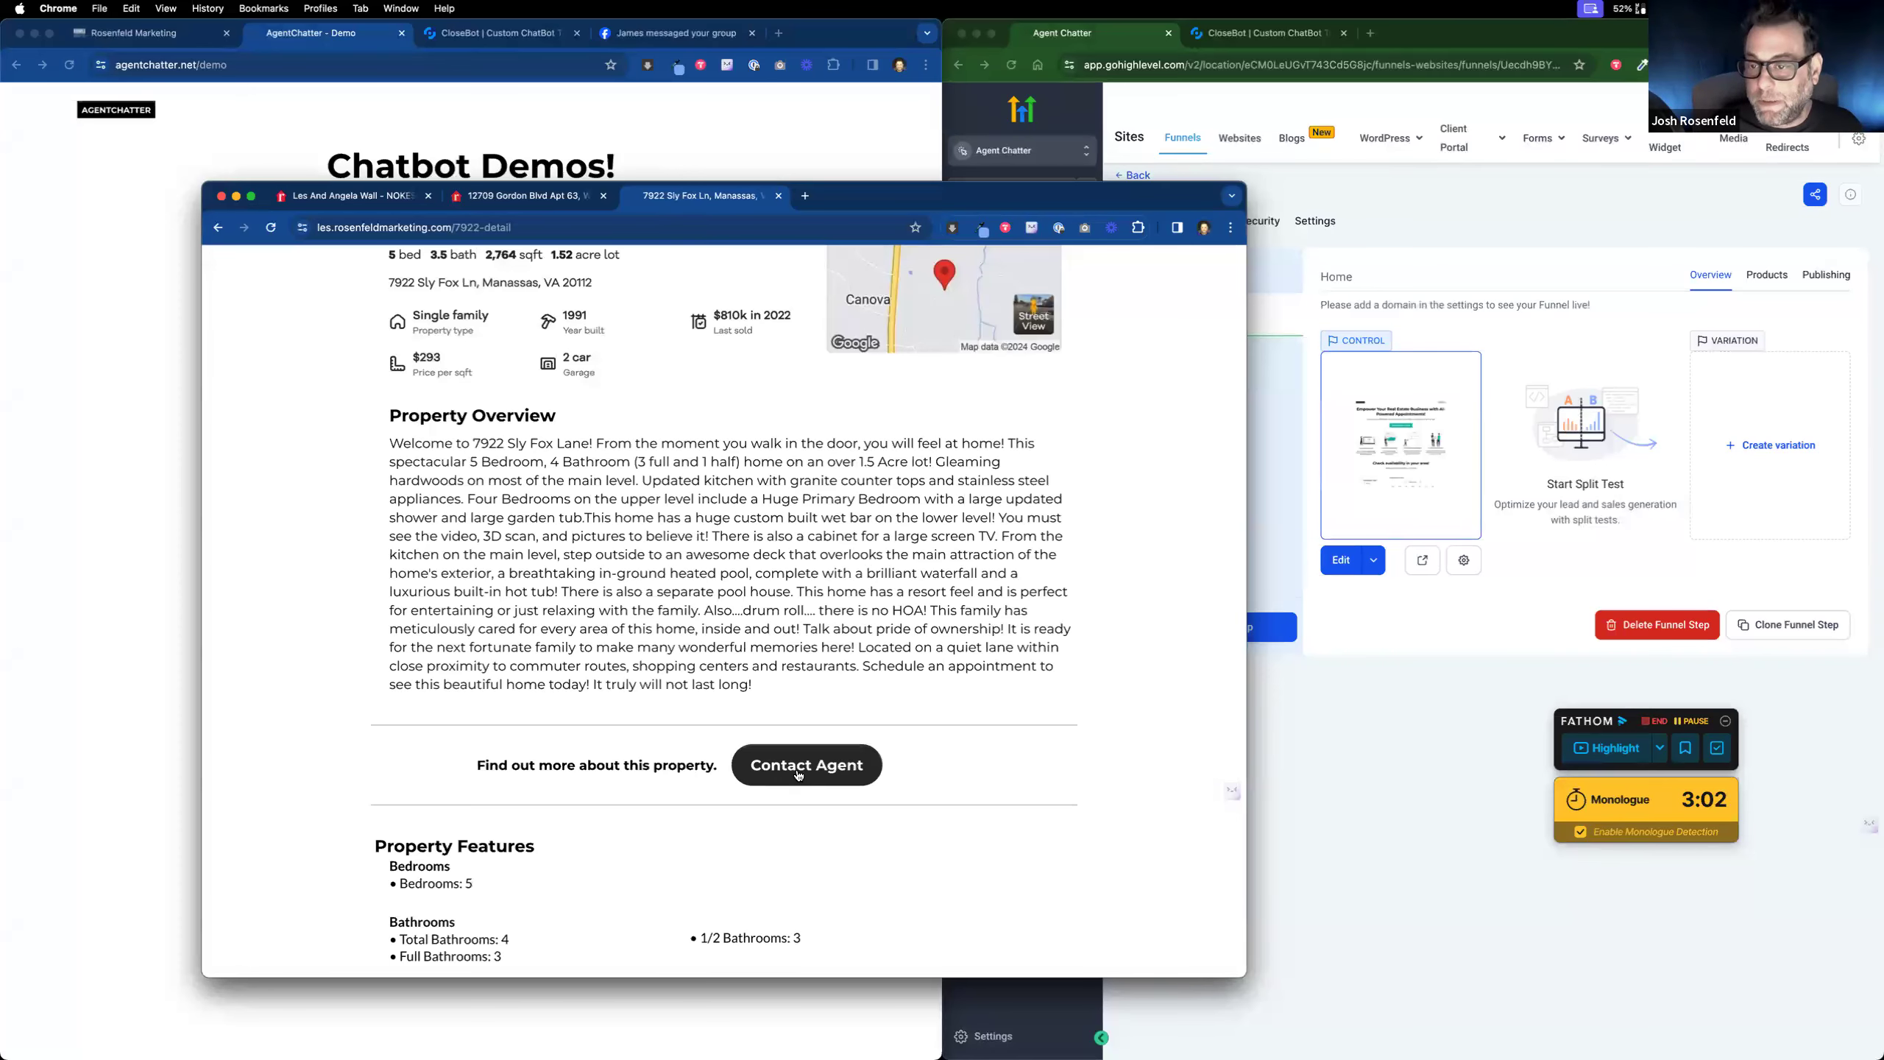
{"action": "scroll", "coordinate": [797, 774], "scroll_direction": "up", "scroll_amount": 5}
{"action": "scroll", "coordinate": [765, 643], "scroll_direction": "down", "scroll_amount": 6}
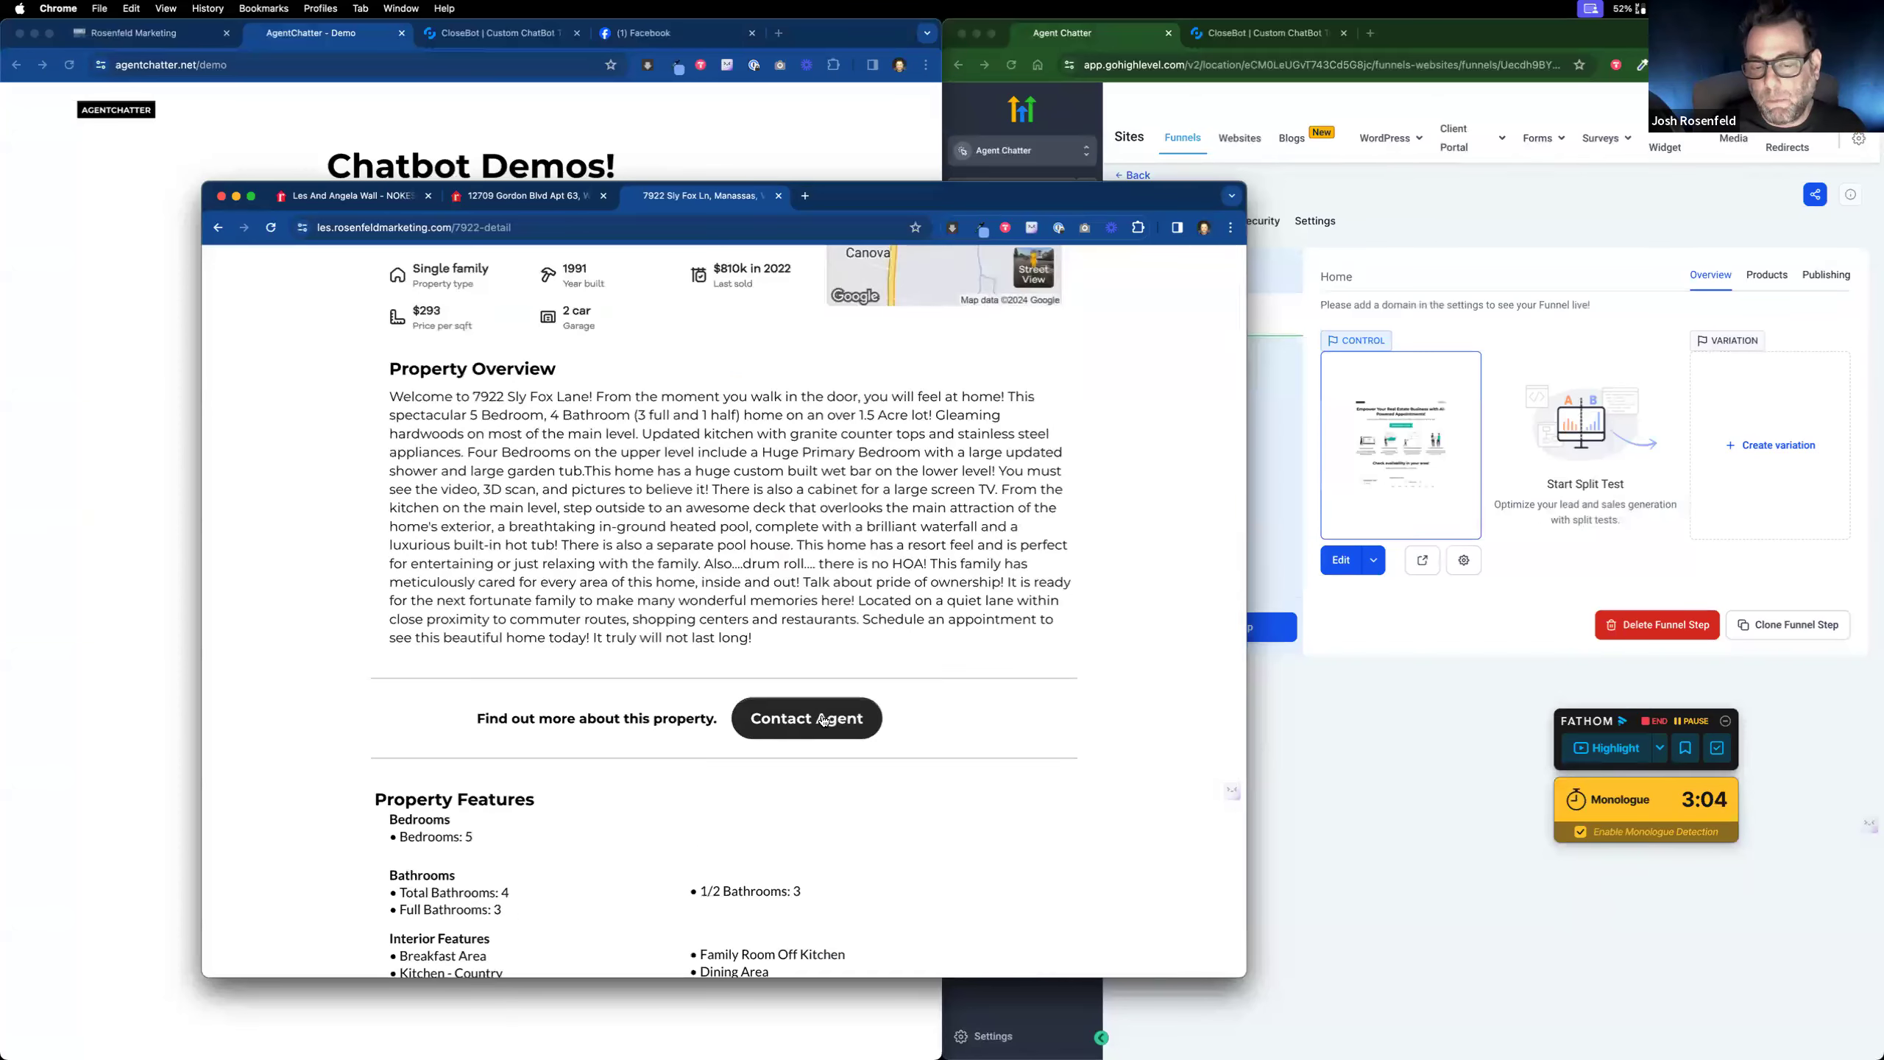
{"action": "left_click", "coordinate": [824, 720]}
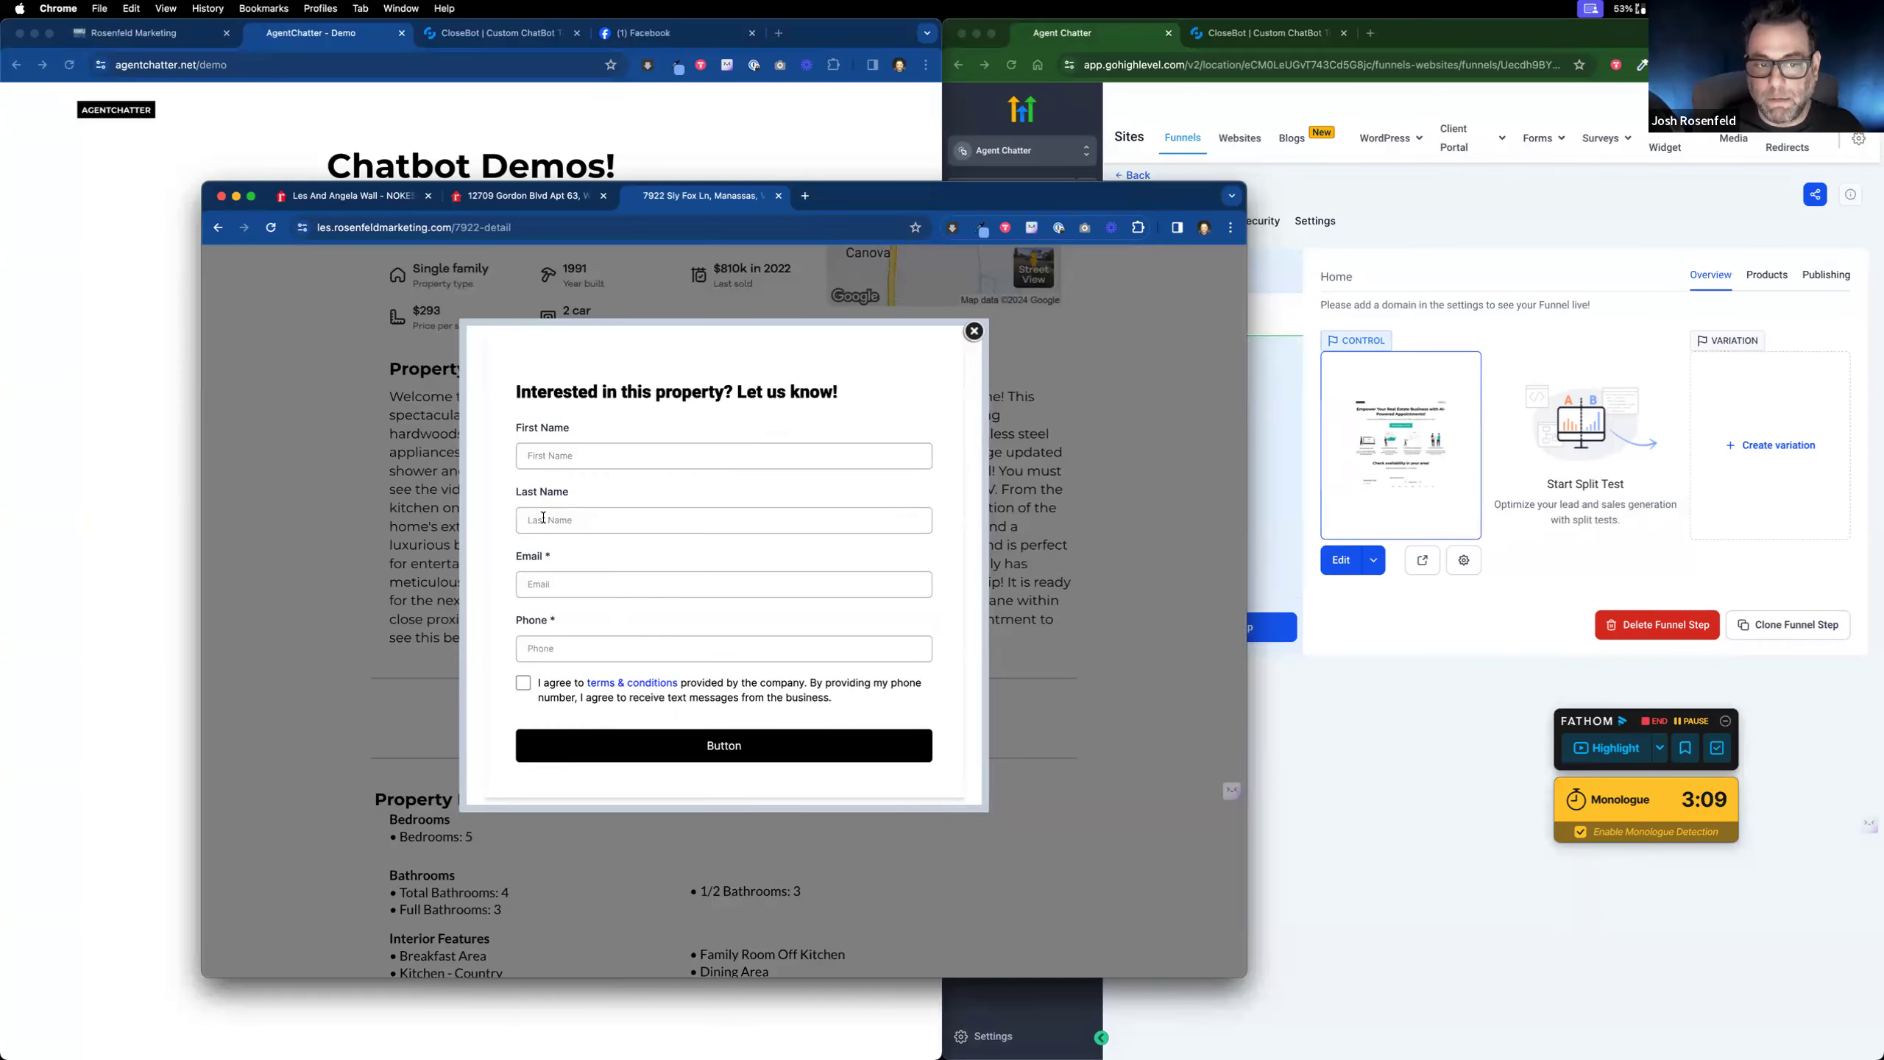
Step: Close the listing's inquiry form and merge the Facebook window into the listing window's tabs
{"action": "left_click", "coordinate": [972, 336]}
{"action": "scroll", "coordinate": [861, 355], "scroll_direction": "up", "scroll_amount": 10}
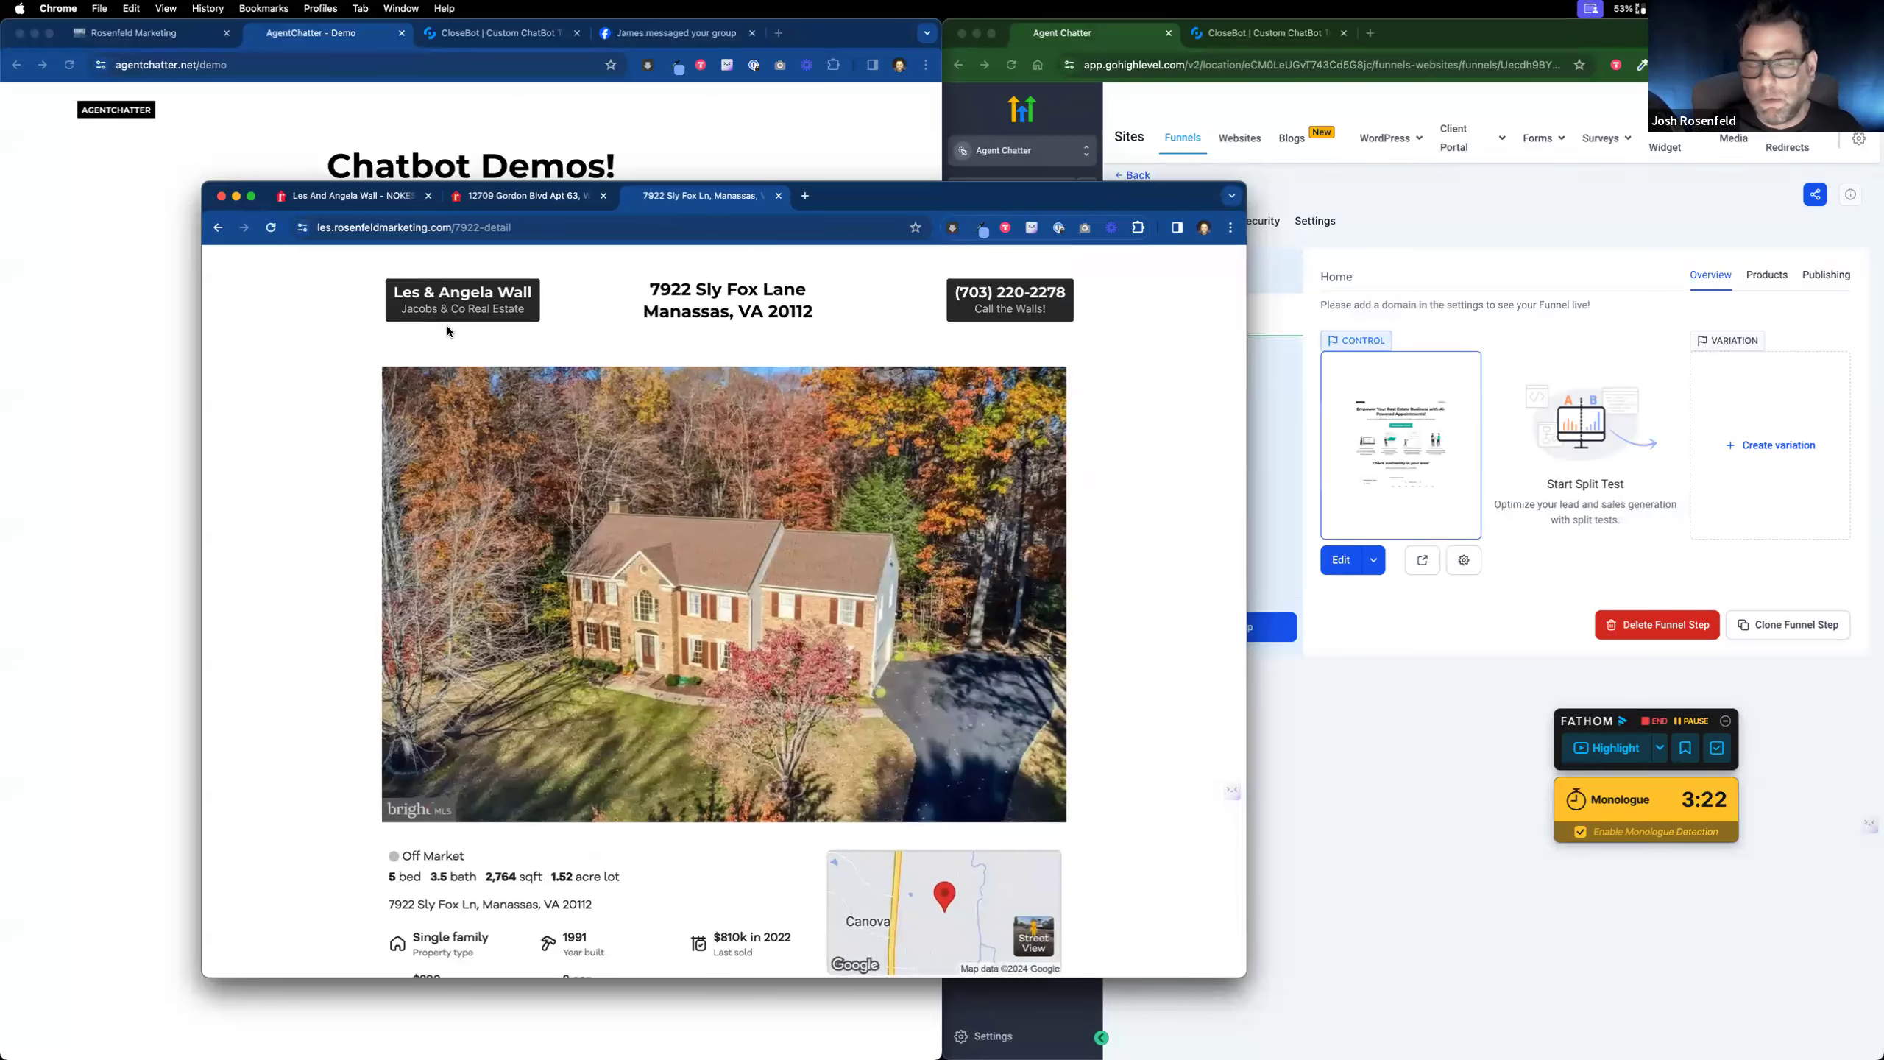
{"action": "scroll", "coordinate": [807, 792], "scroll_direction": "down", "scroll_amount": 5}
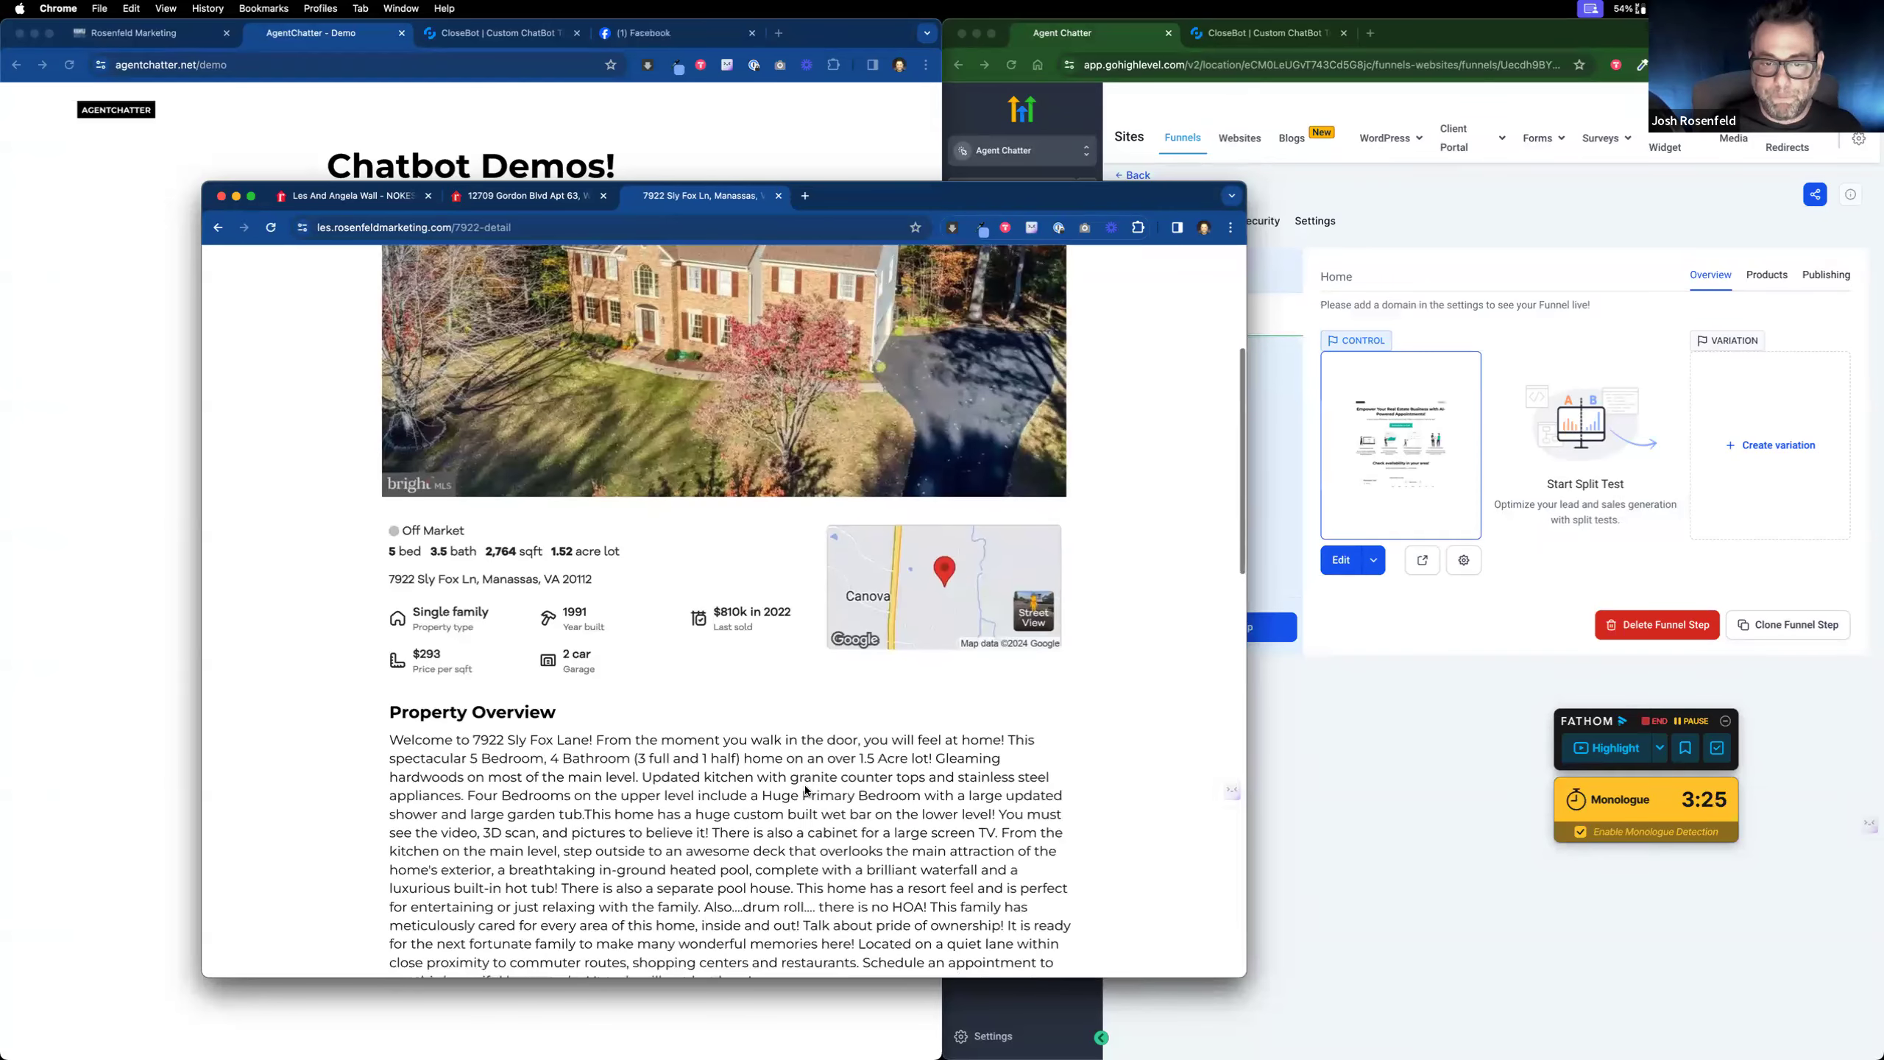
{"action": "scroll", "coordinate": [807, 790], "scroll_direction": "up", "scroll_amount": 4}
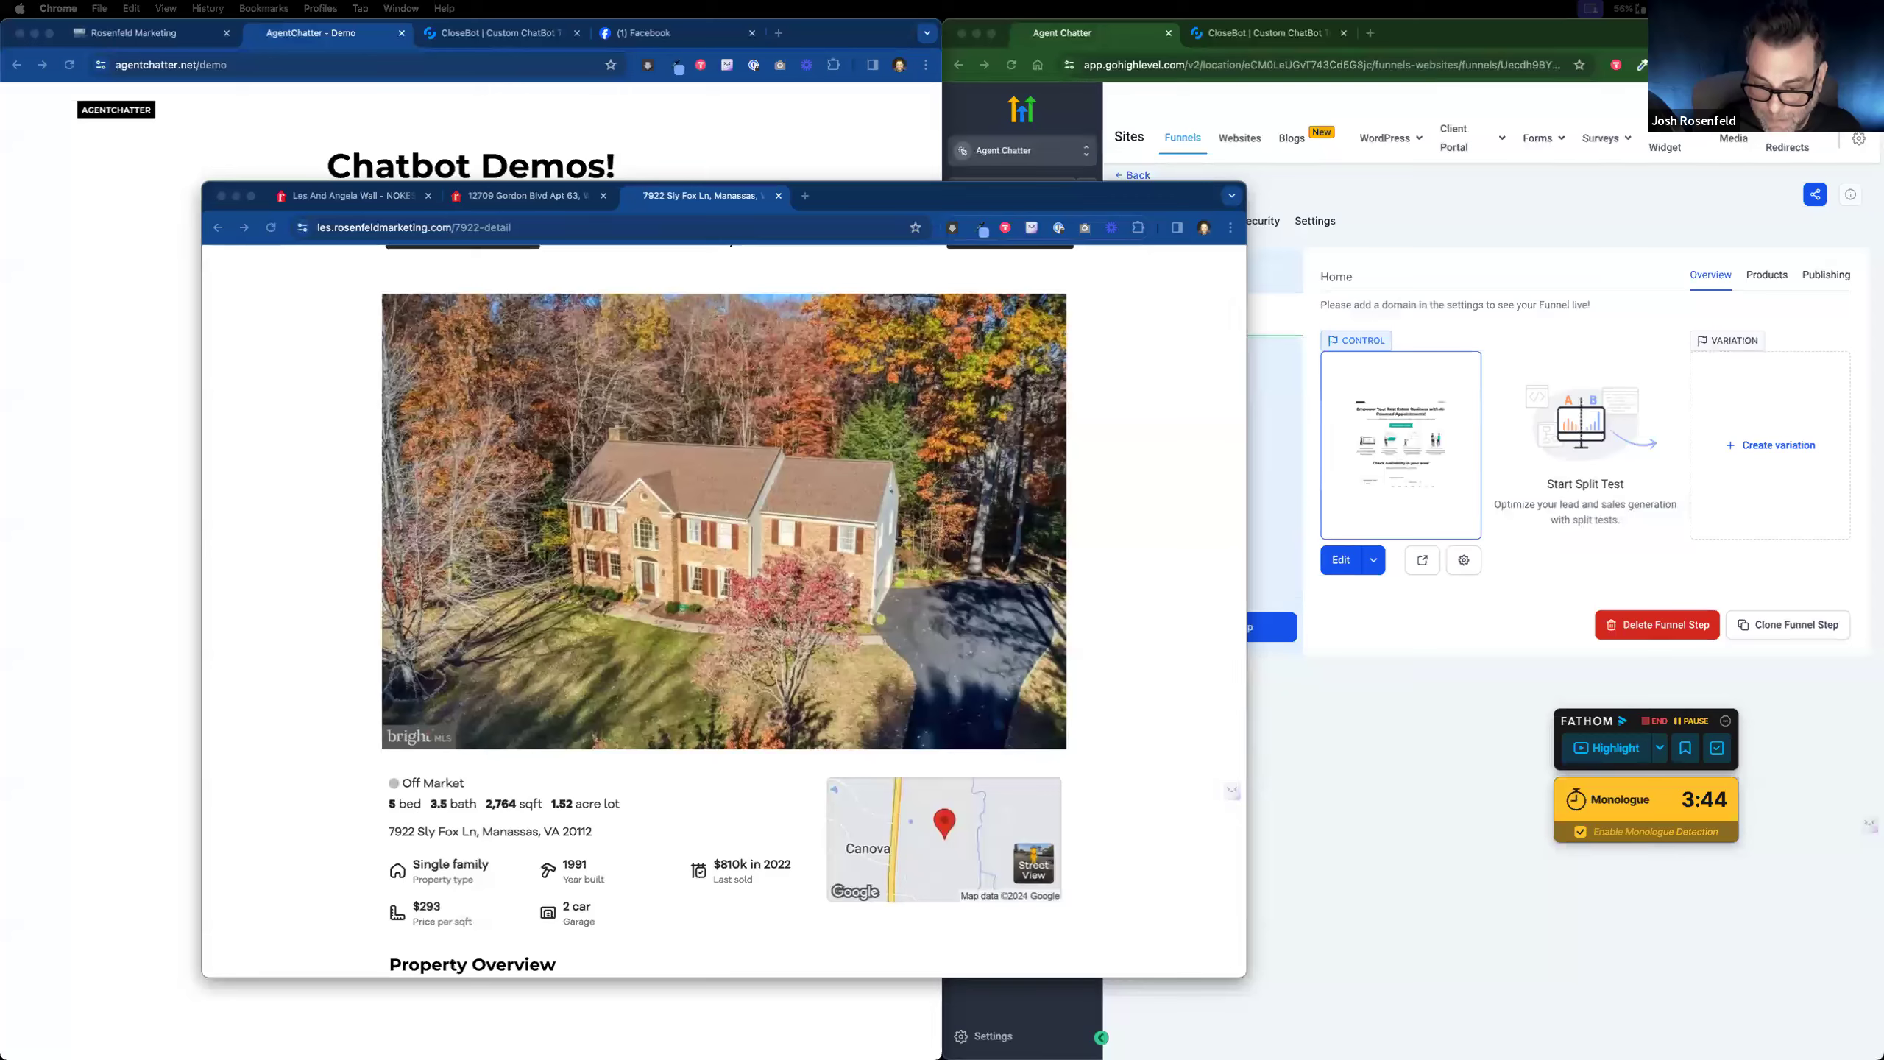
{"action": "left_click_drag", "start_coordinate": [1108, 571], "coordinate": [1023, 239]}
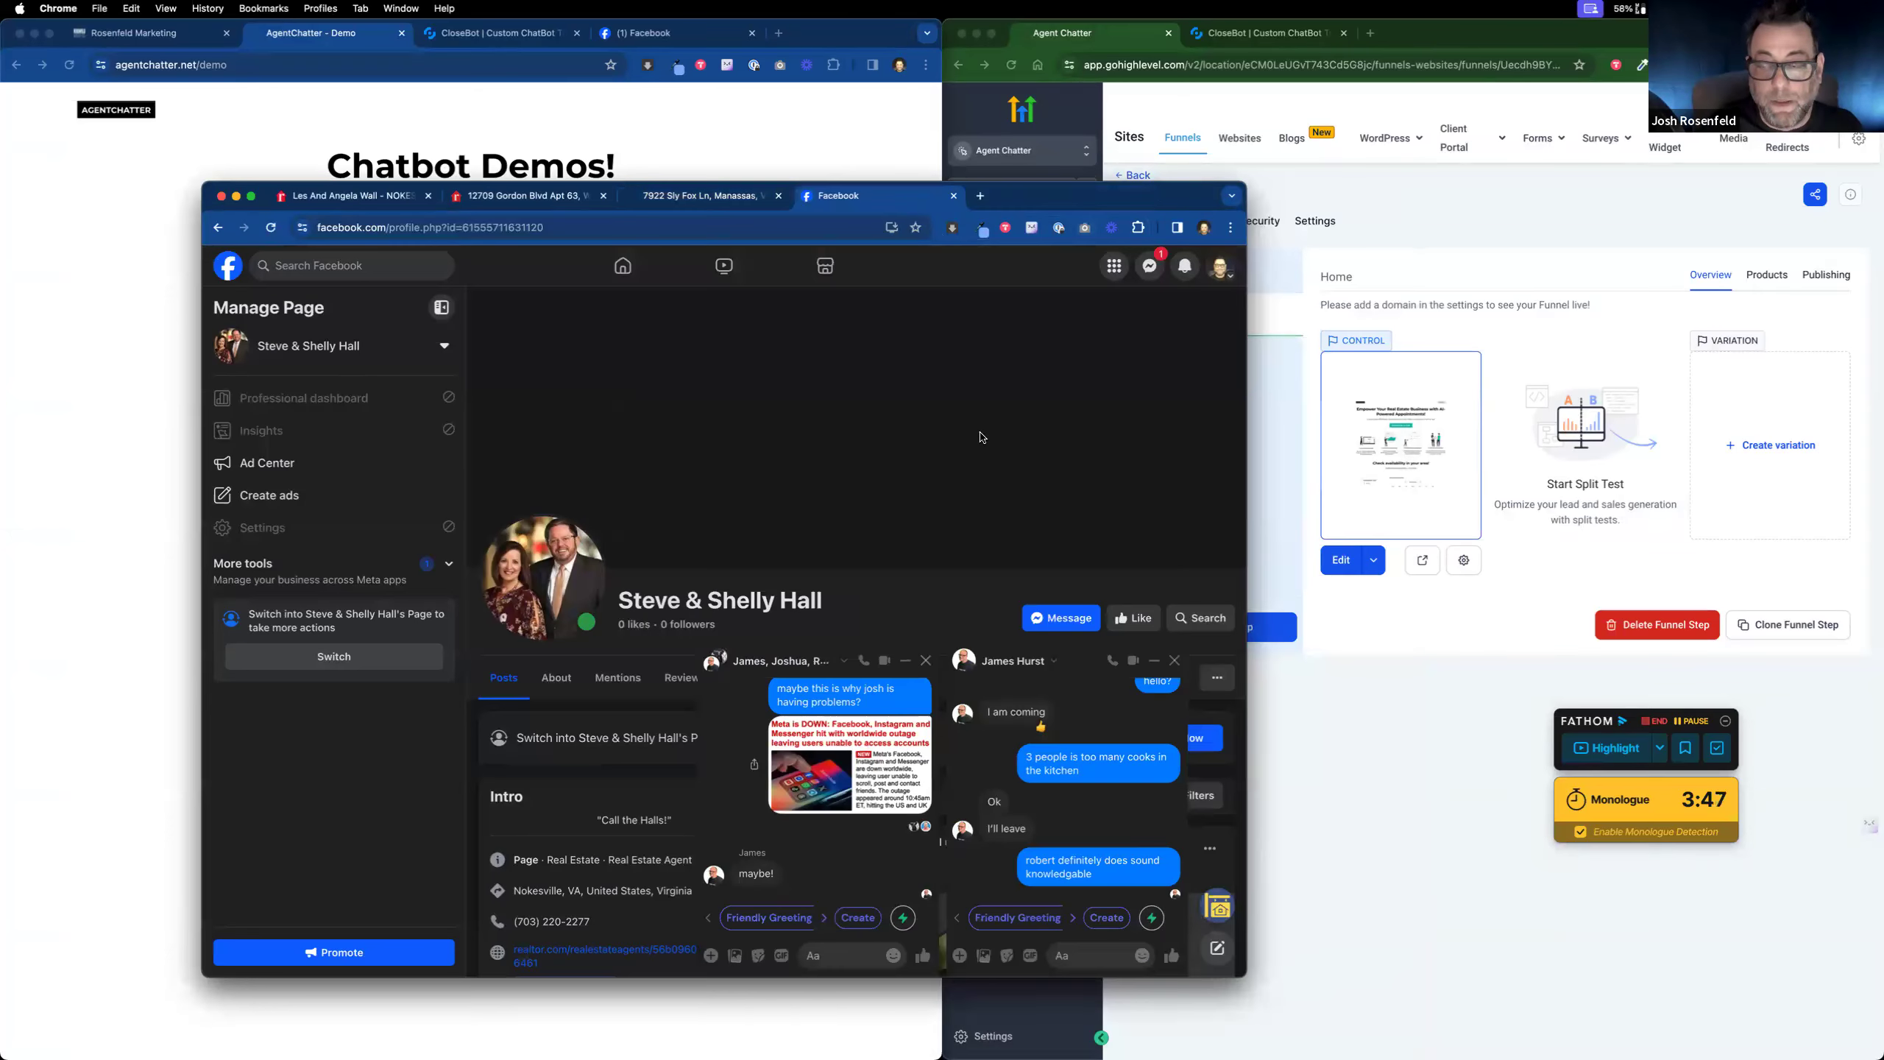
Step: Close the one-to-one and group Messenger chats, then message the agents' business page
{"action": "left_click", "coordinate": [1174, 660]}
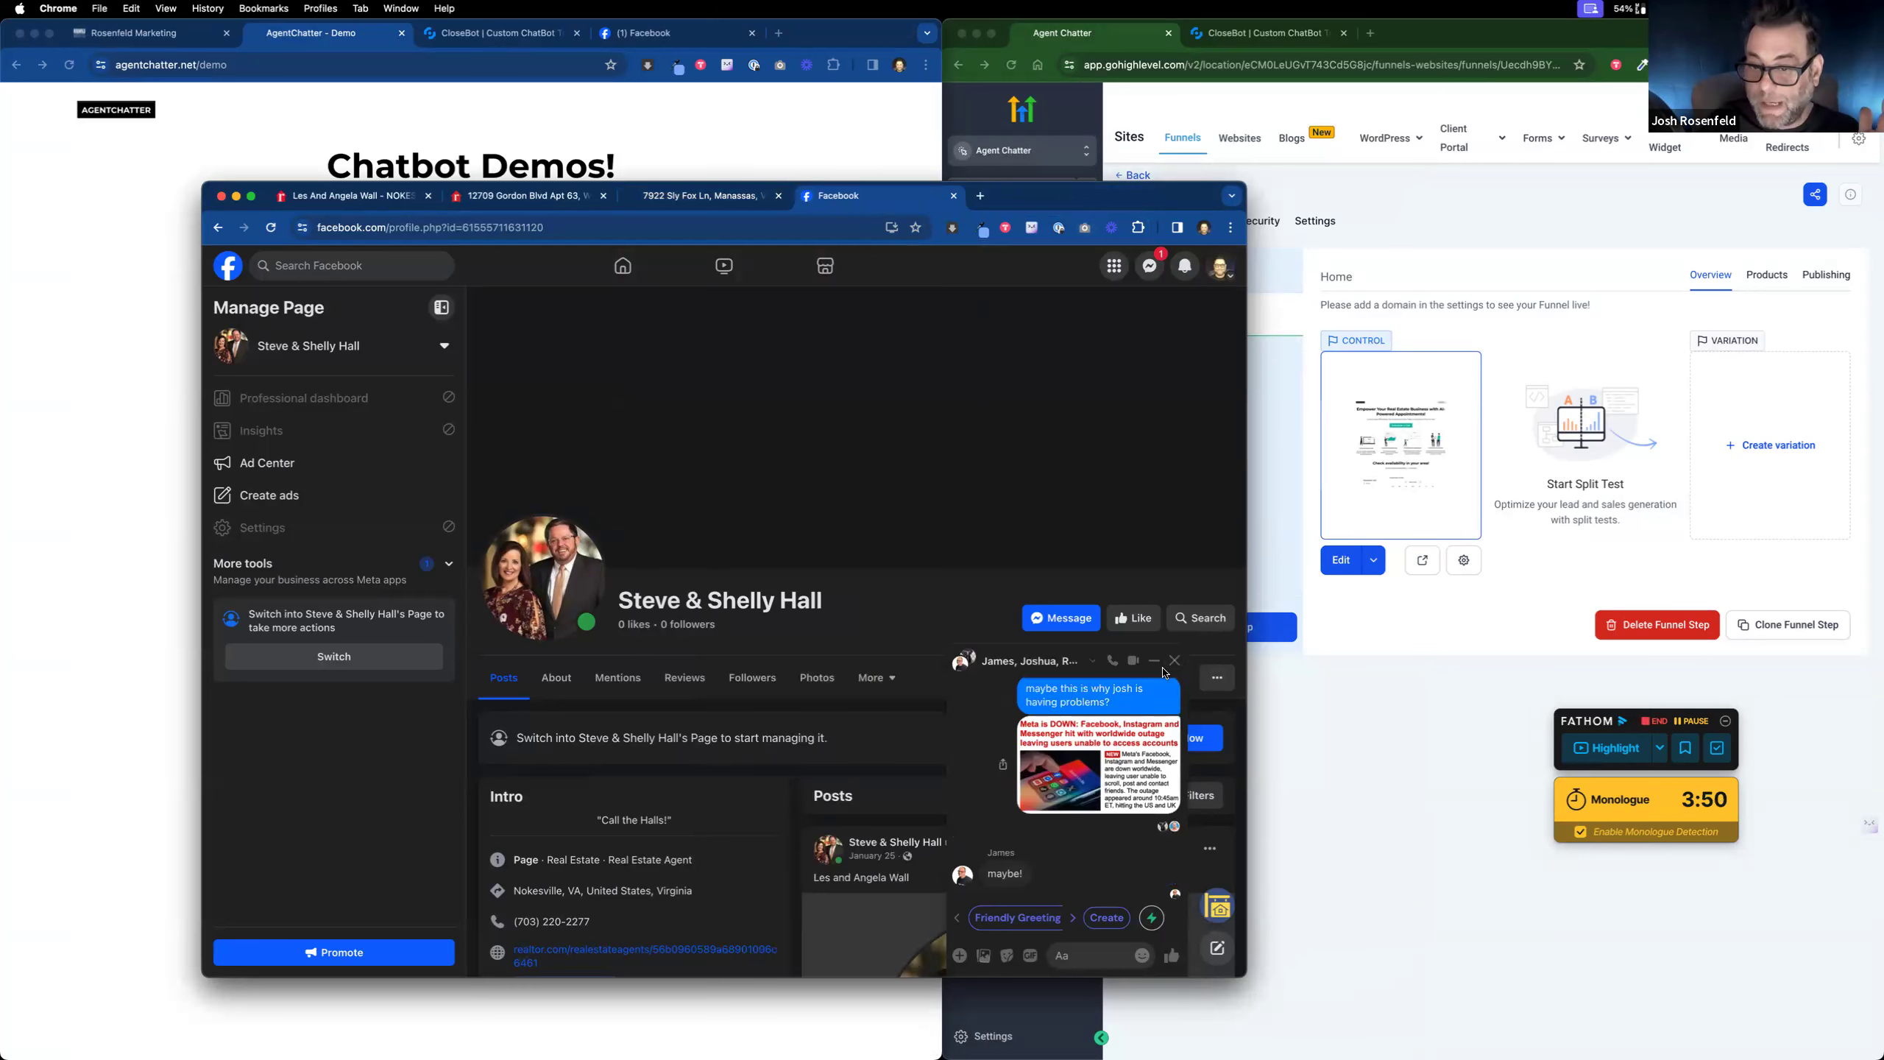
{"action": "left_click", "coordinate": [1173, 661]}
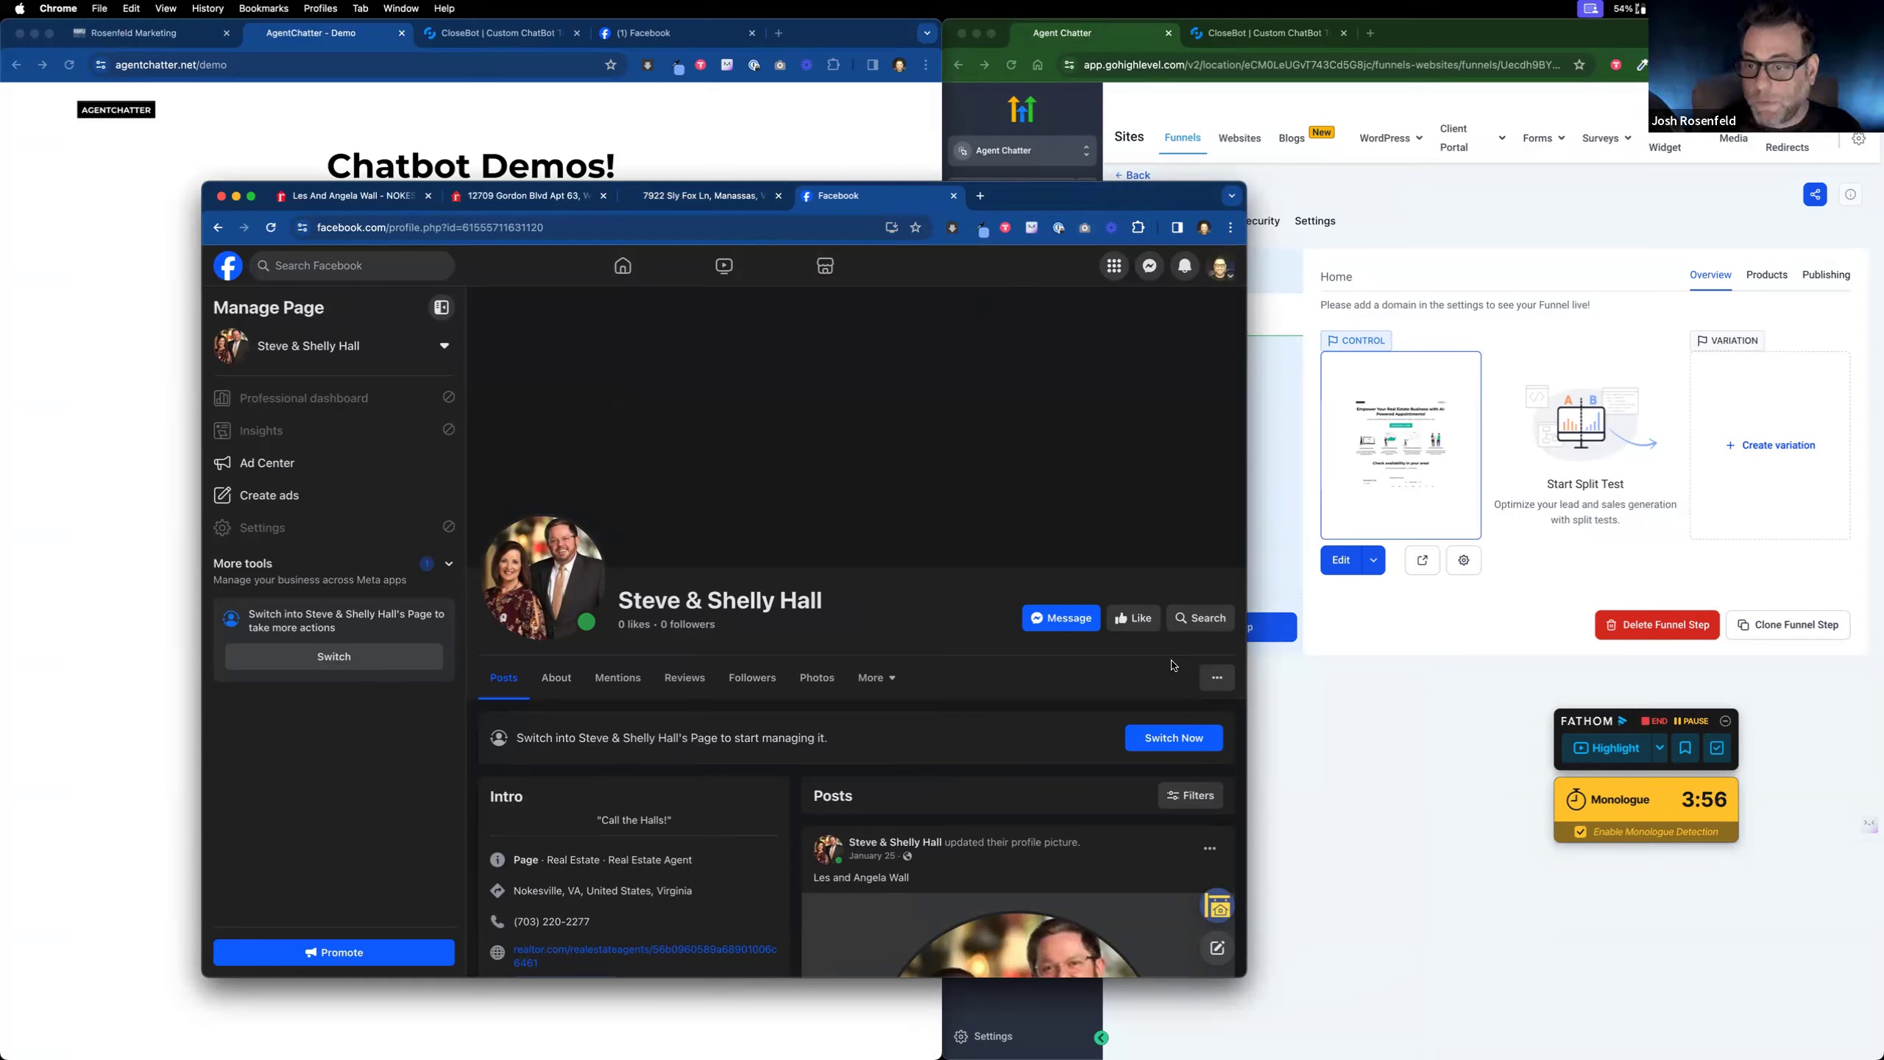
{"action": "scroll", "coordinate": [1032, 717], "scroll_direction": "down", "scroll_amount": 1}
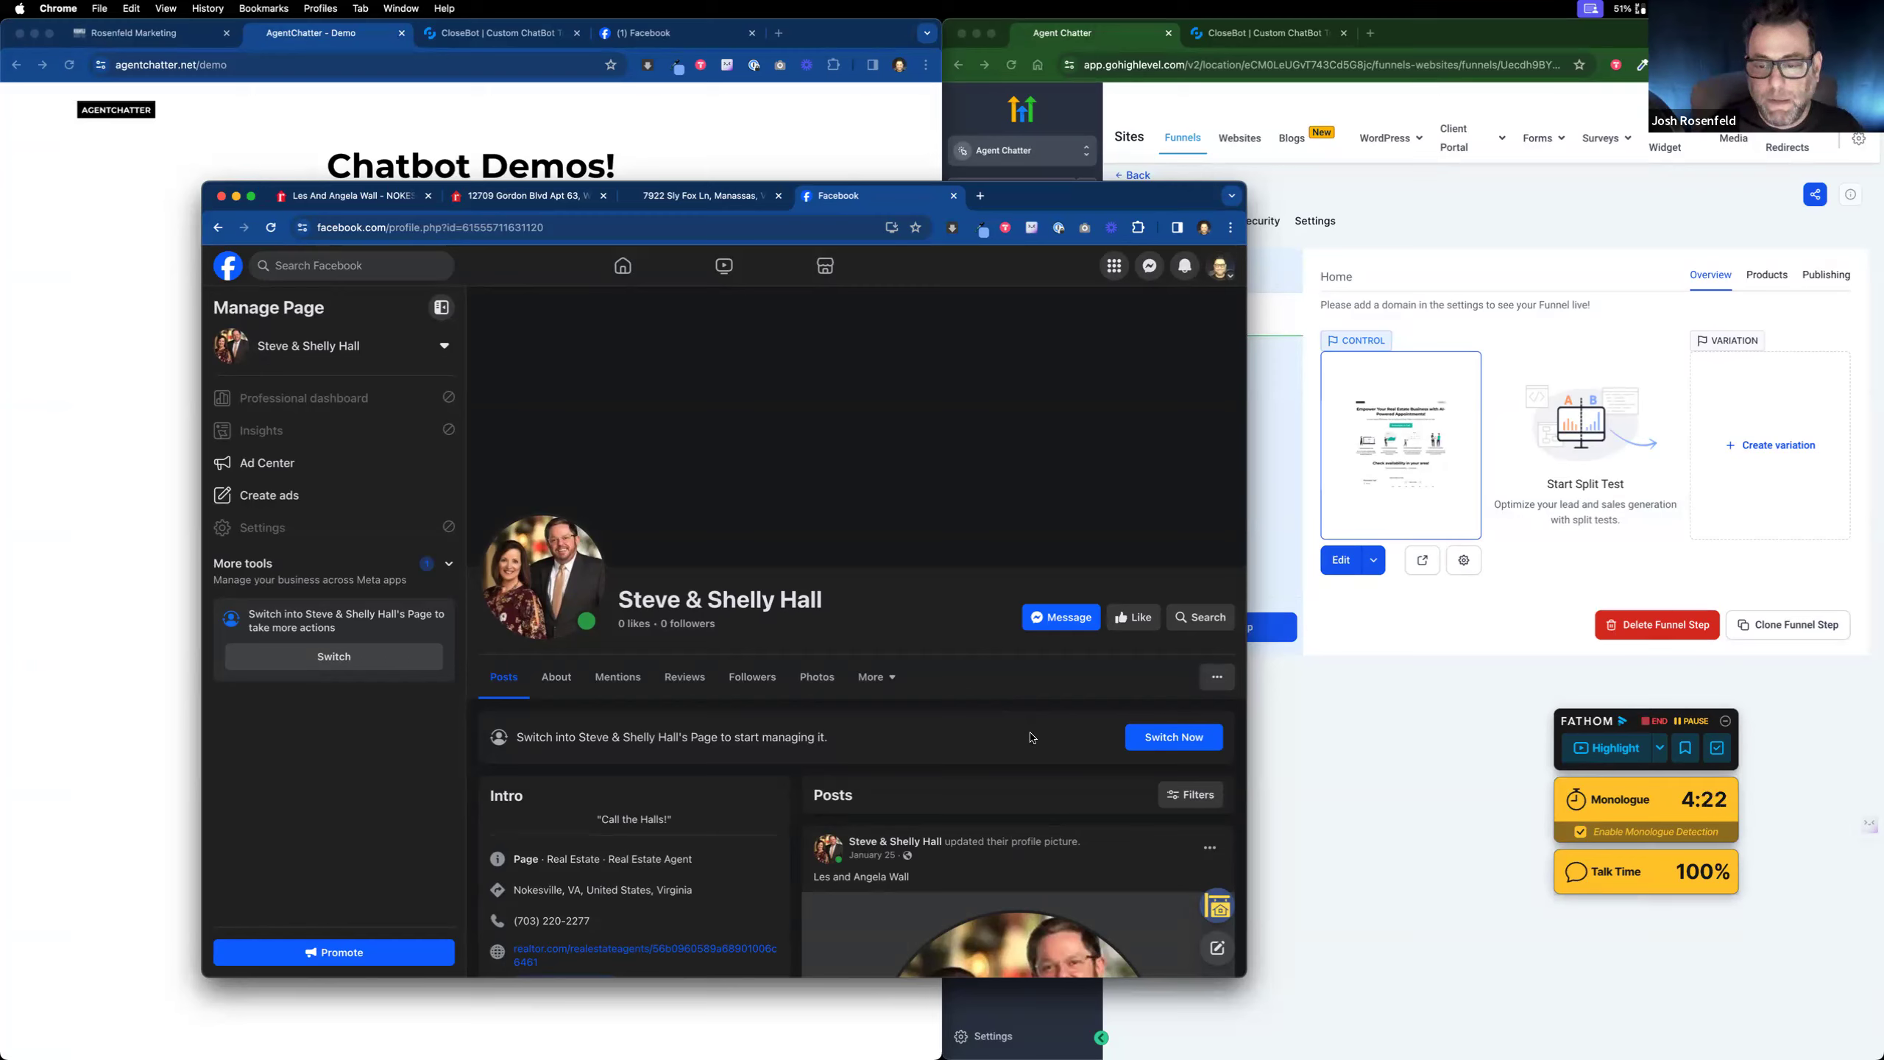
{"action": "scroll", "coordinate": [1032, 737], "scroll_direction": "down", "scroll_amount": 2}
{"action": "left_click", "coordinate": [1064, 561]}
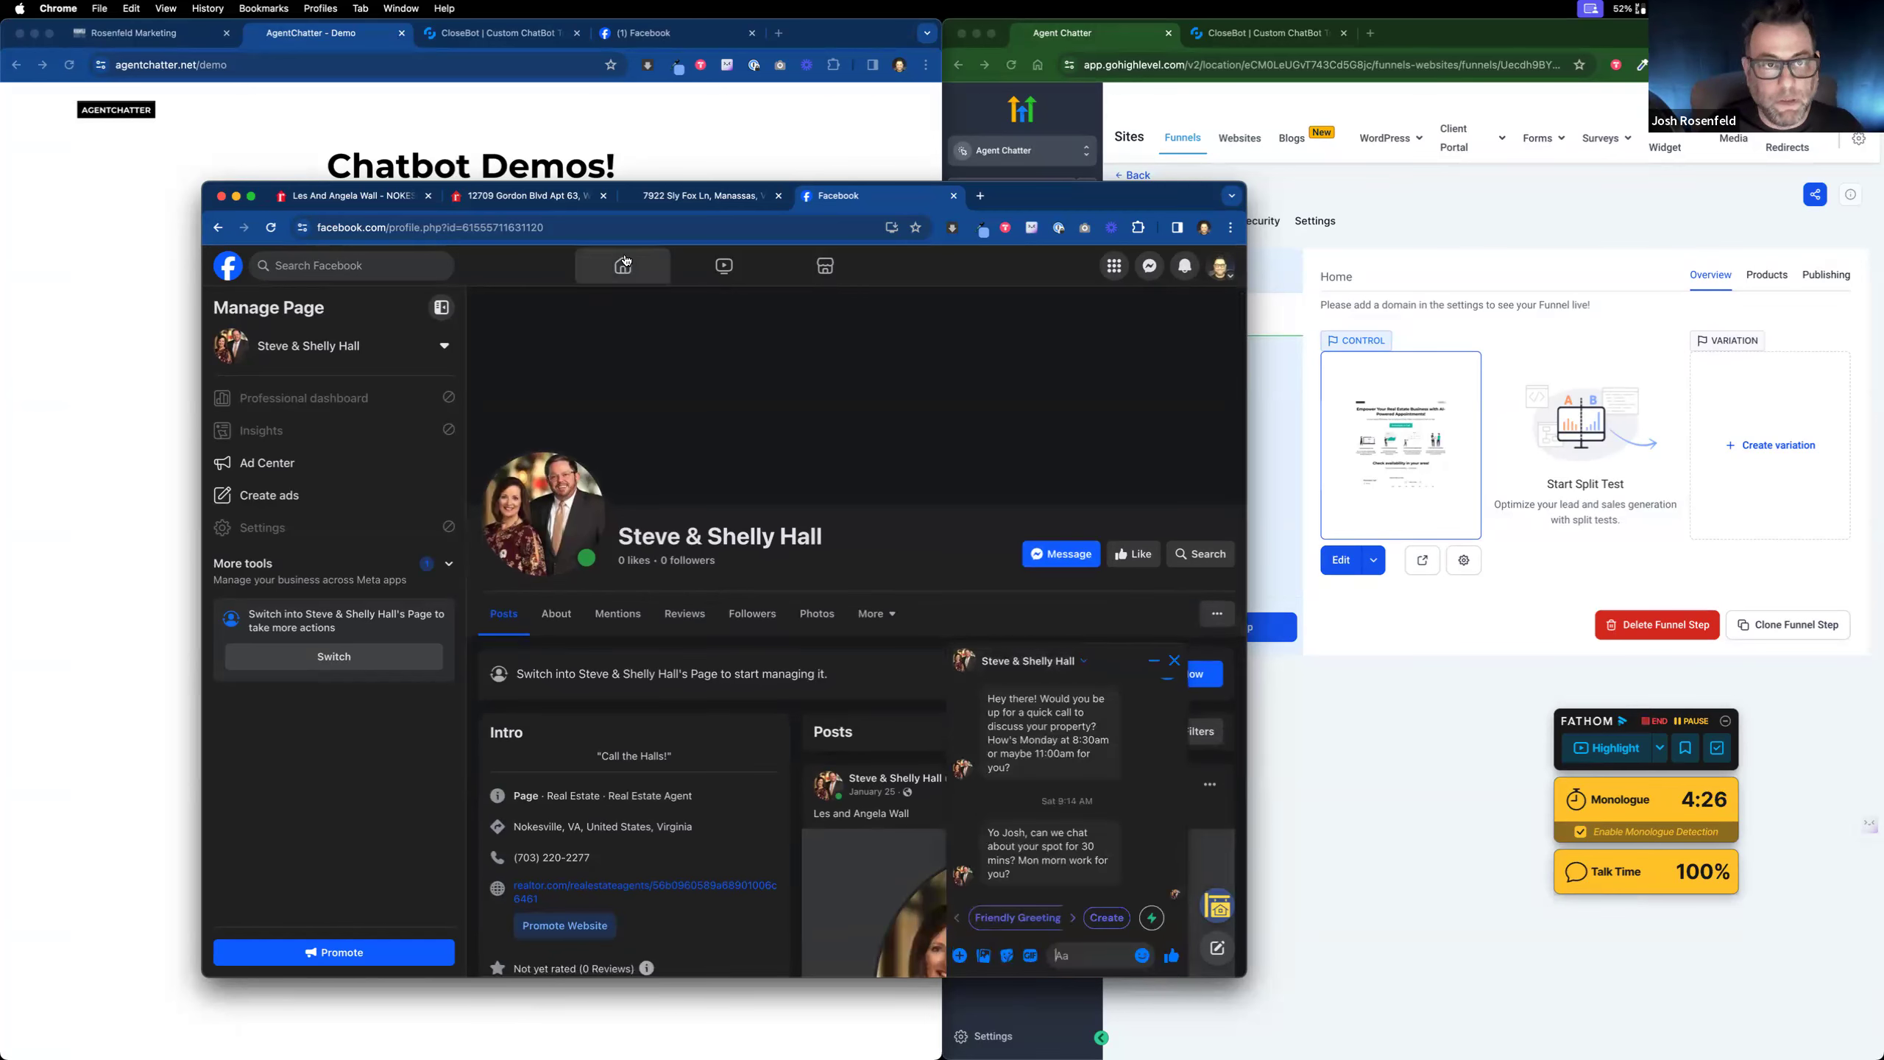
Step: Check the Rosenfeld Marketing sub-account list, then switch to the AgentChatter Facebook page
{"action": "left_click", "coordinate": [148, 37]}
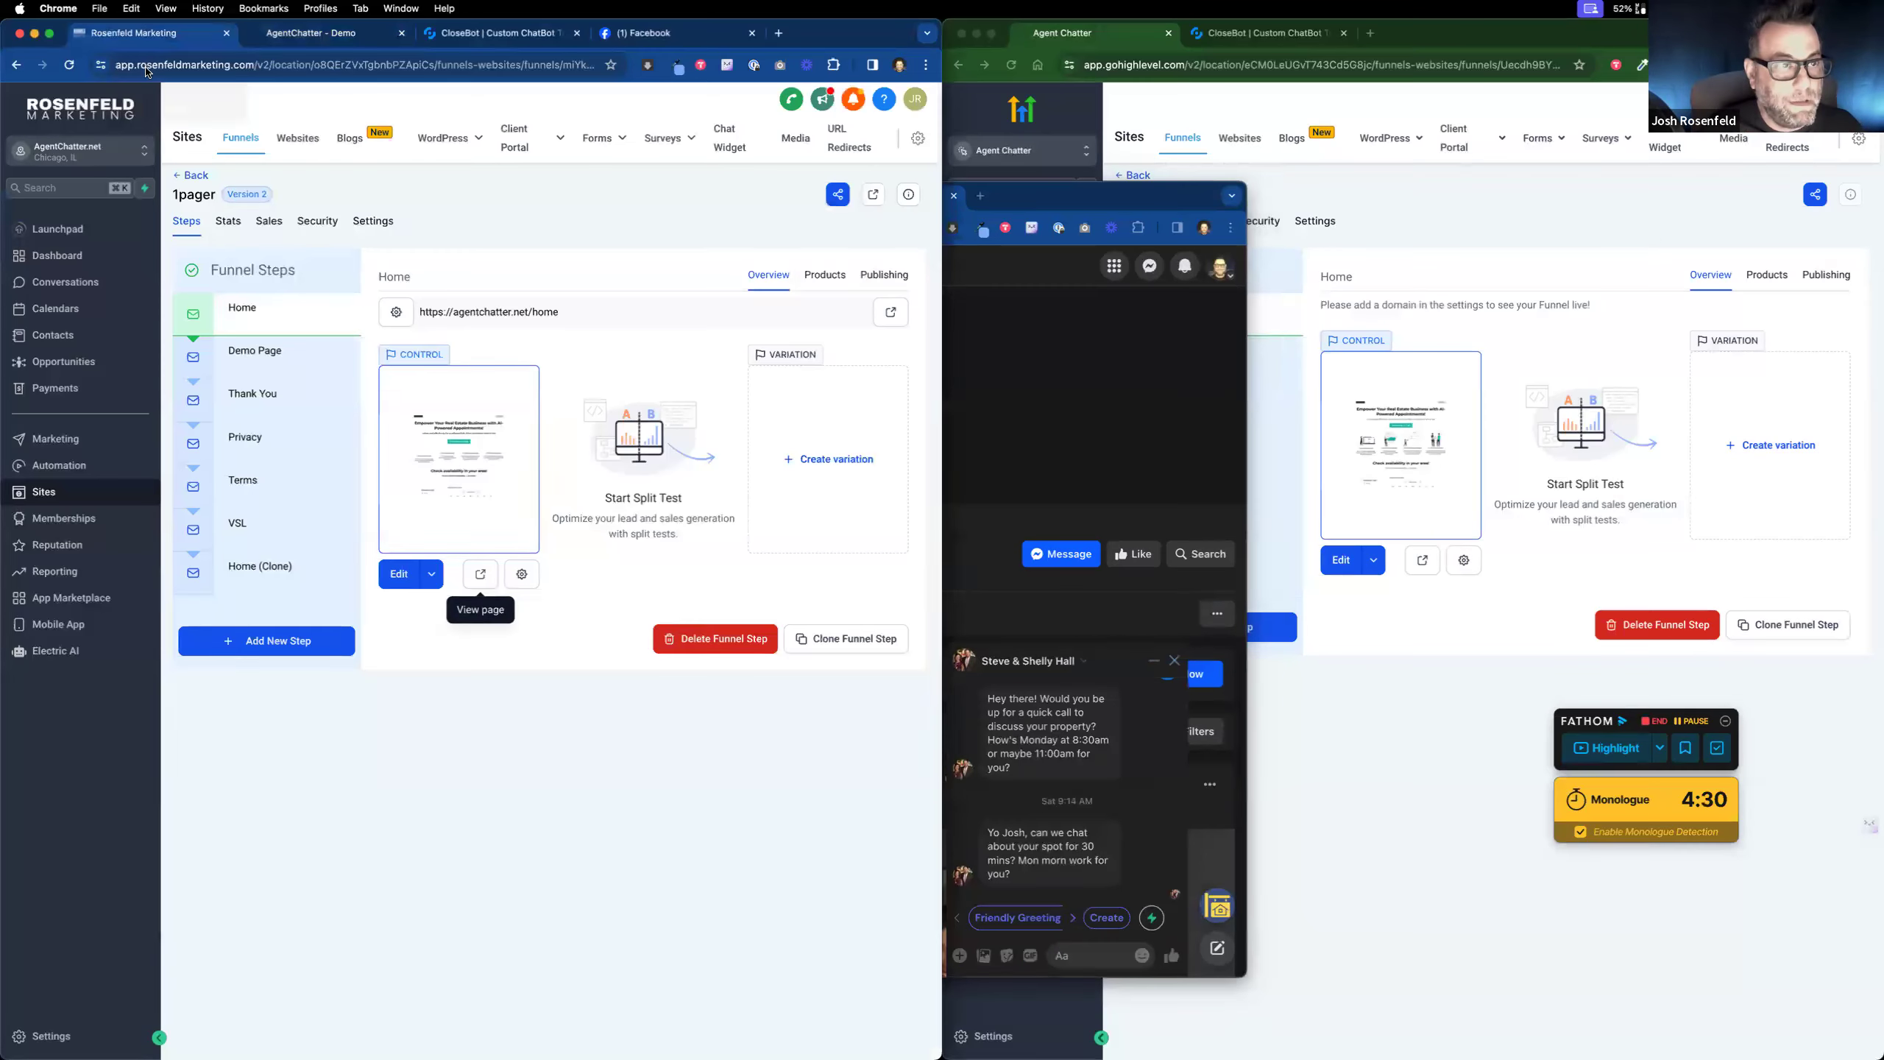
{"action": "left_click", "coordinate": [92, 156]}
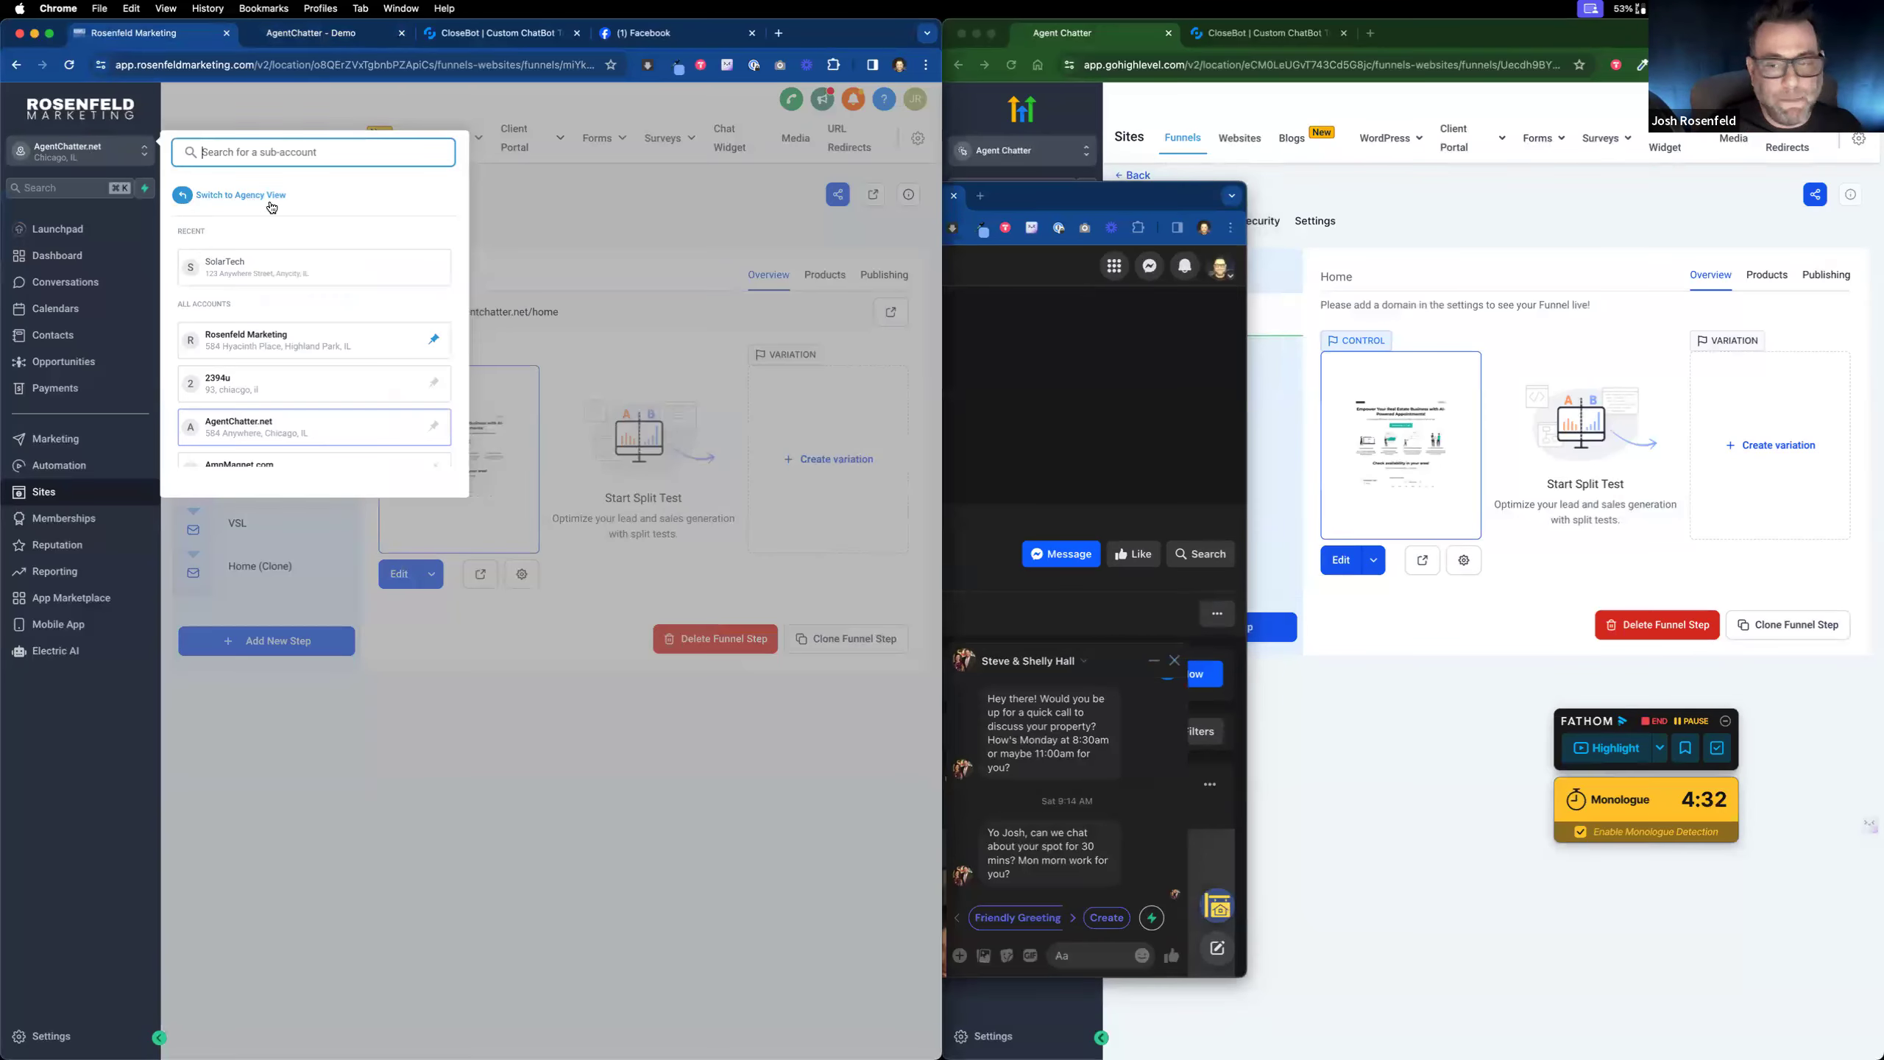
{"action": "left_click", "coordinate": [1038, 427]}
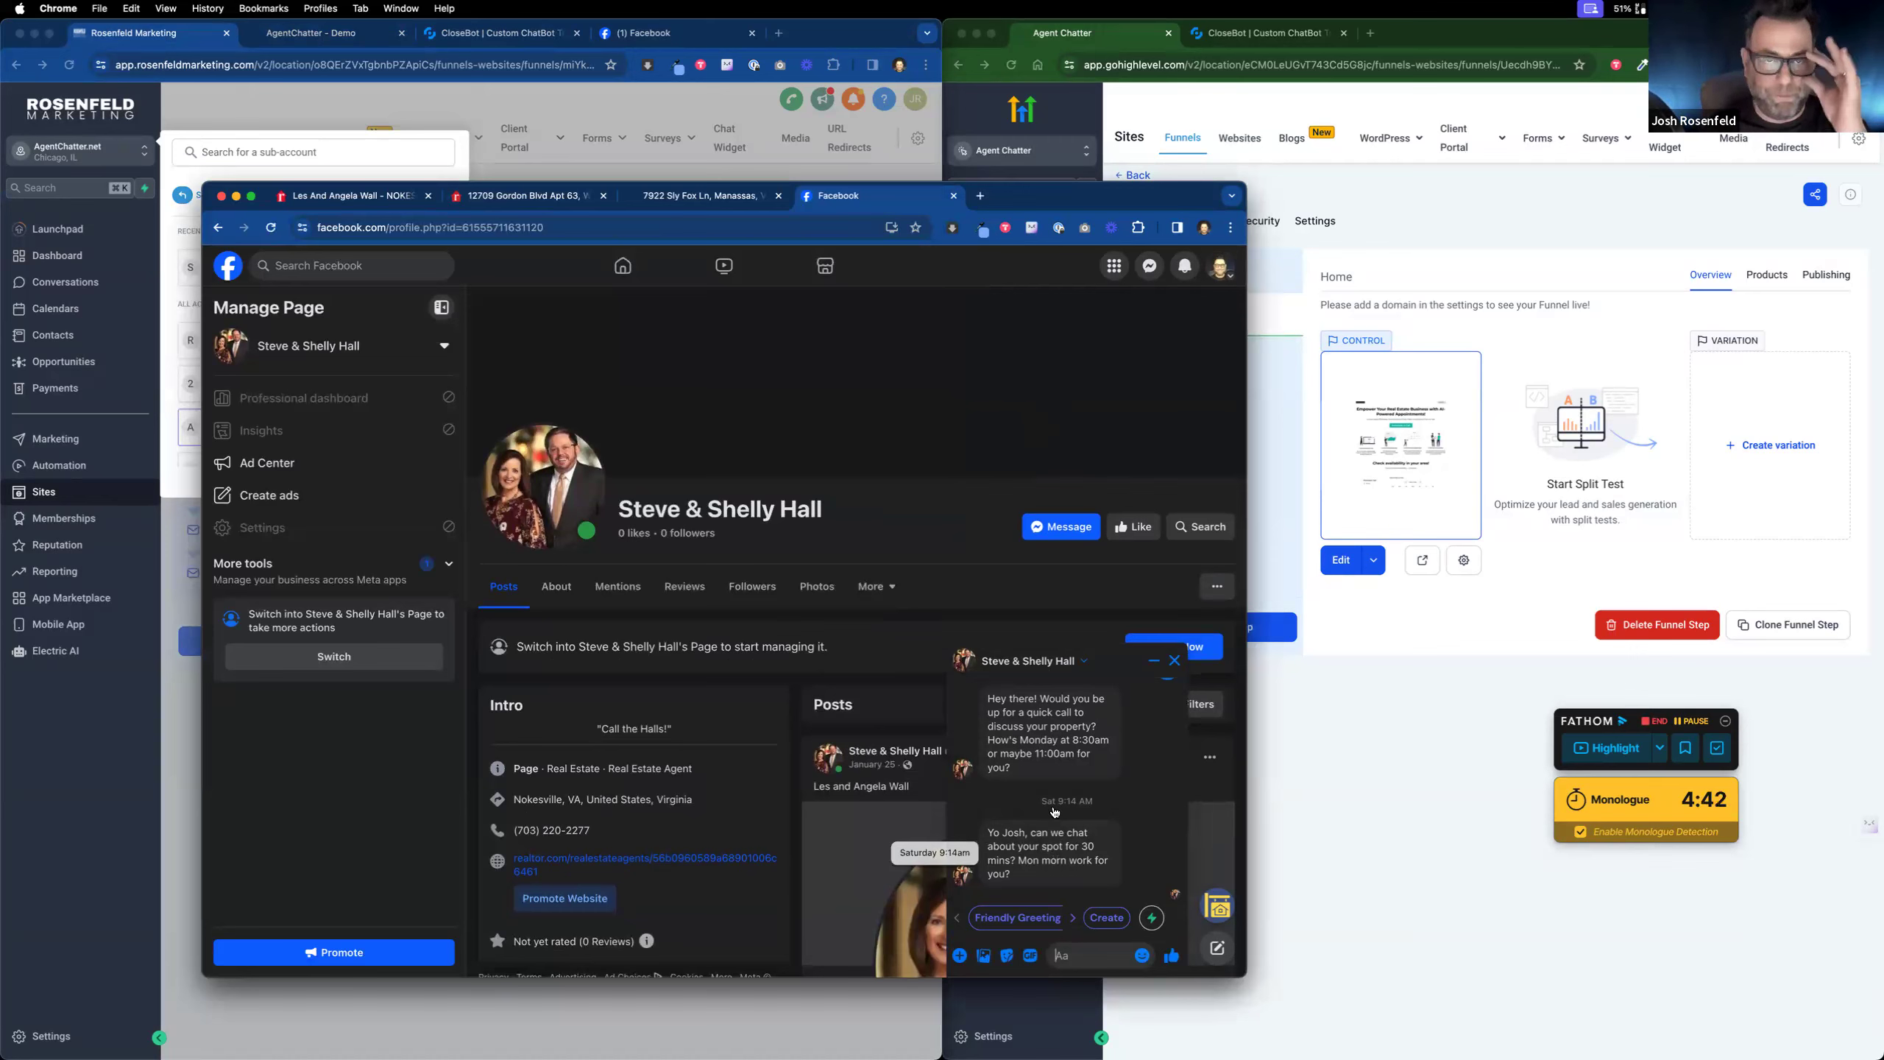
{"action": "left_click", "coordinate": [586, 107]}
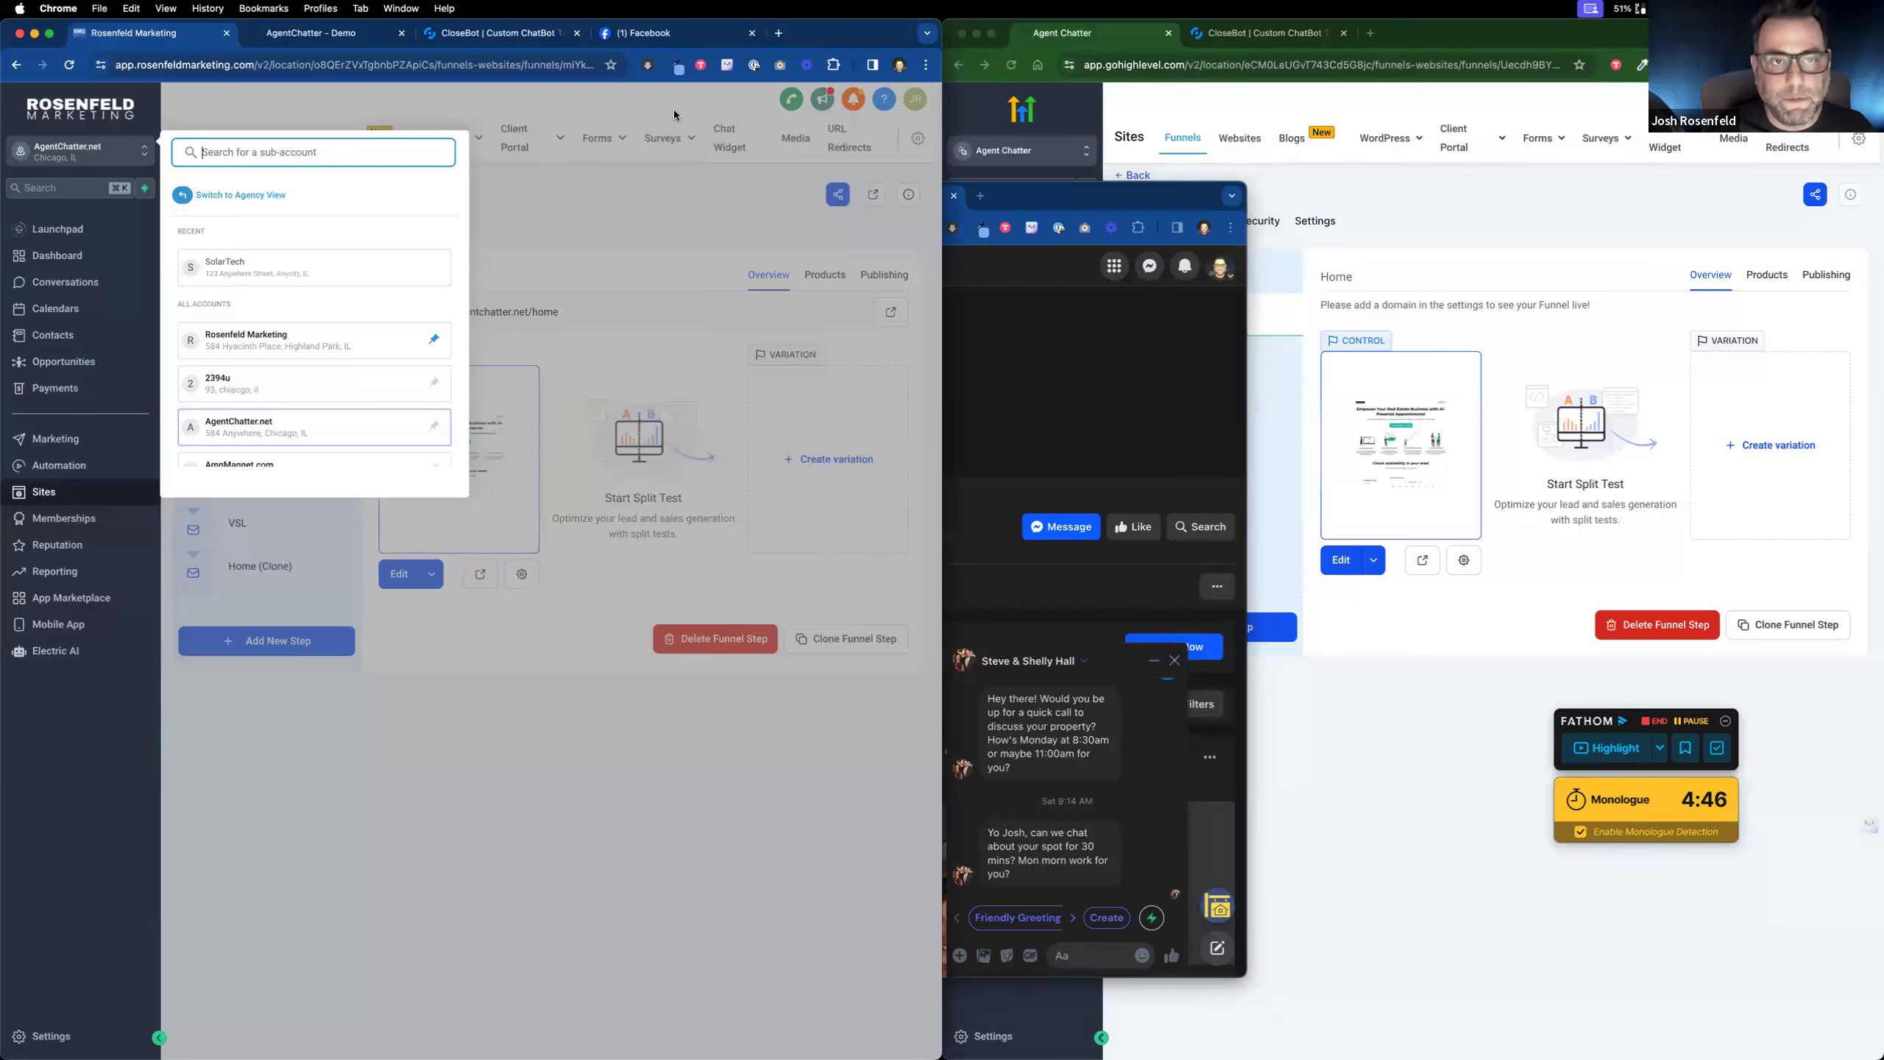
{"action": "left_click", "coordinate": [658, 34]}
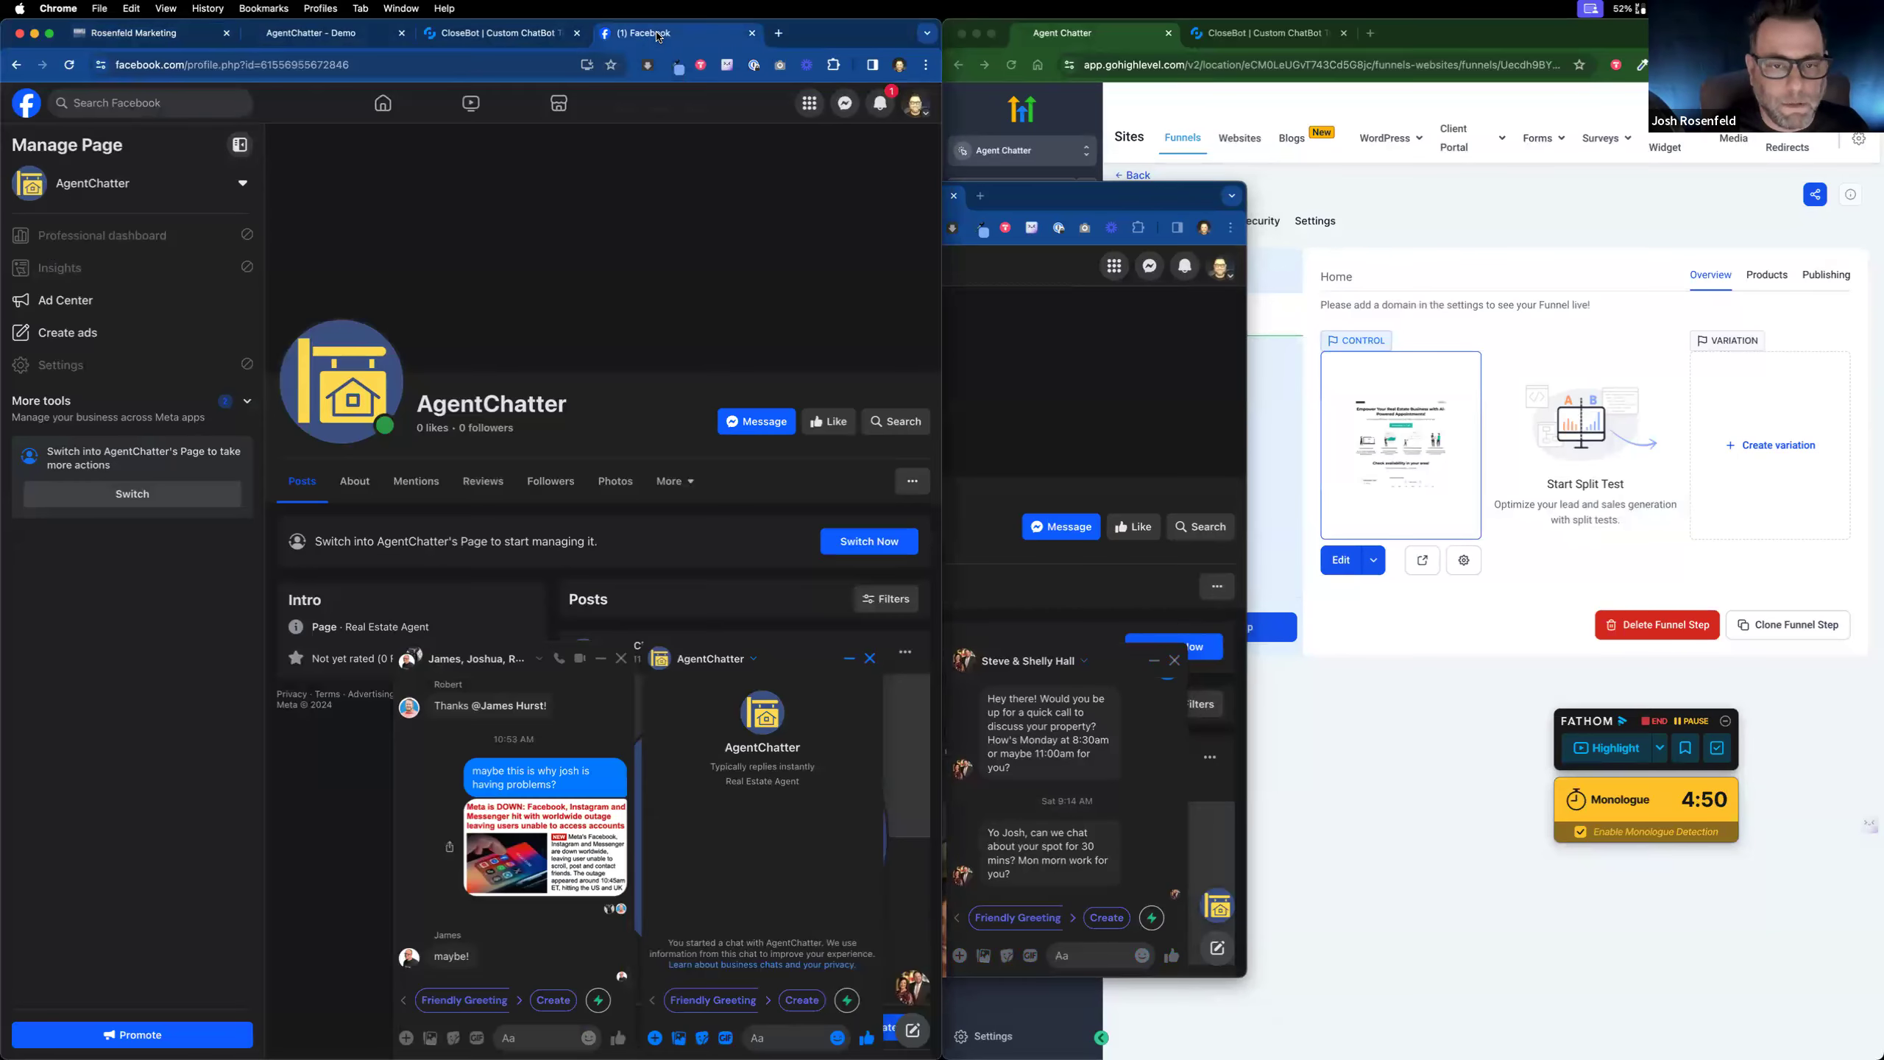
Step: Show the AgentChatter bot's test chat on the left and the other bot's dashboard on the right
{"action": "left_click", "coordinate": [464, 36]}
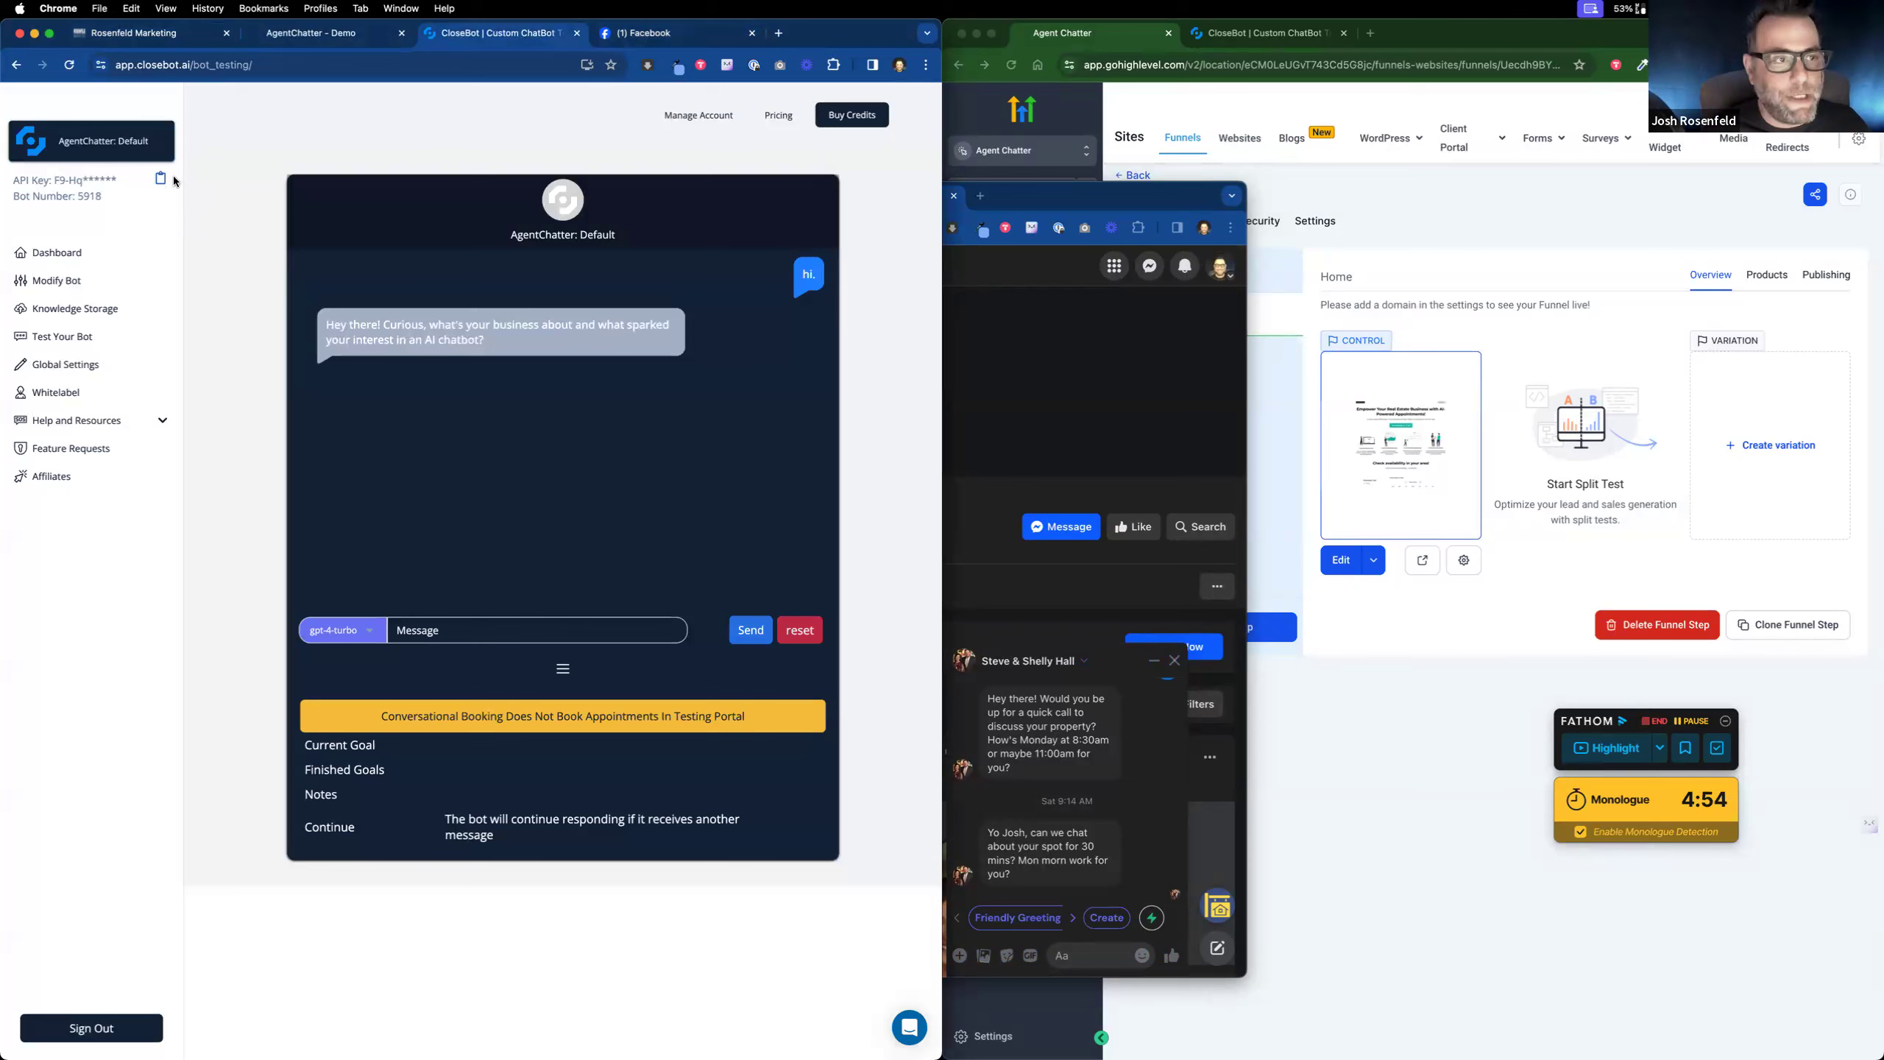
{"action": "left_click", "coordinate": [1309, 37]}
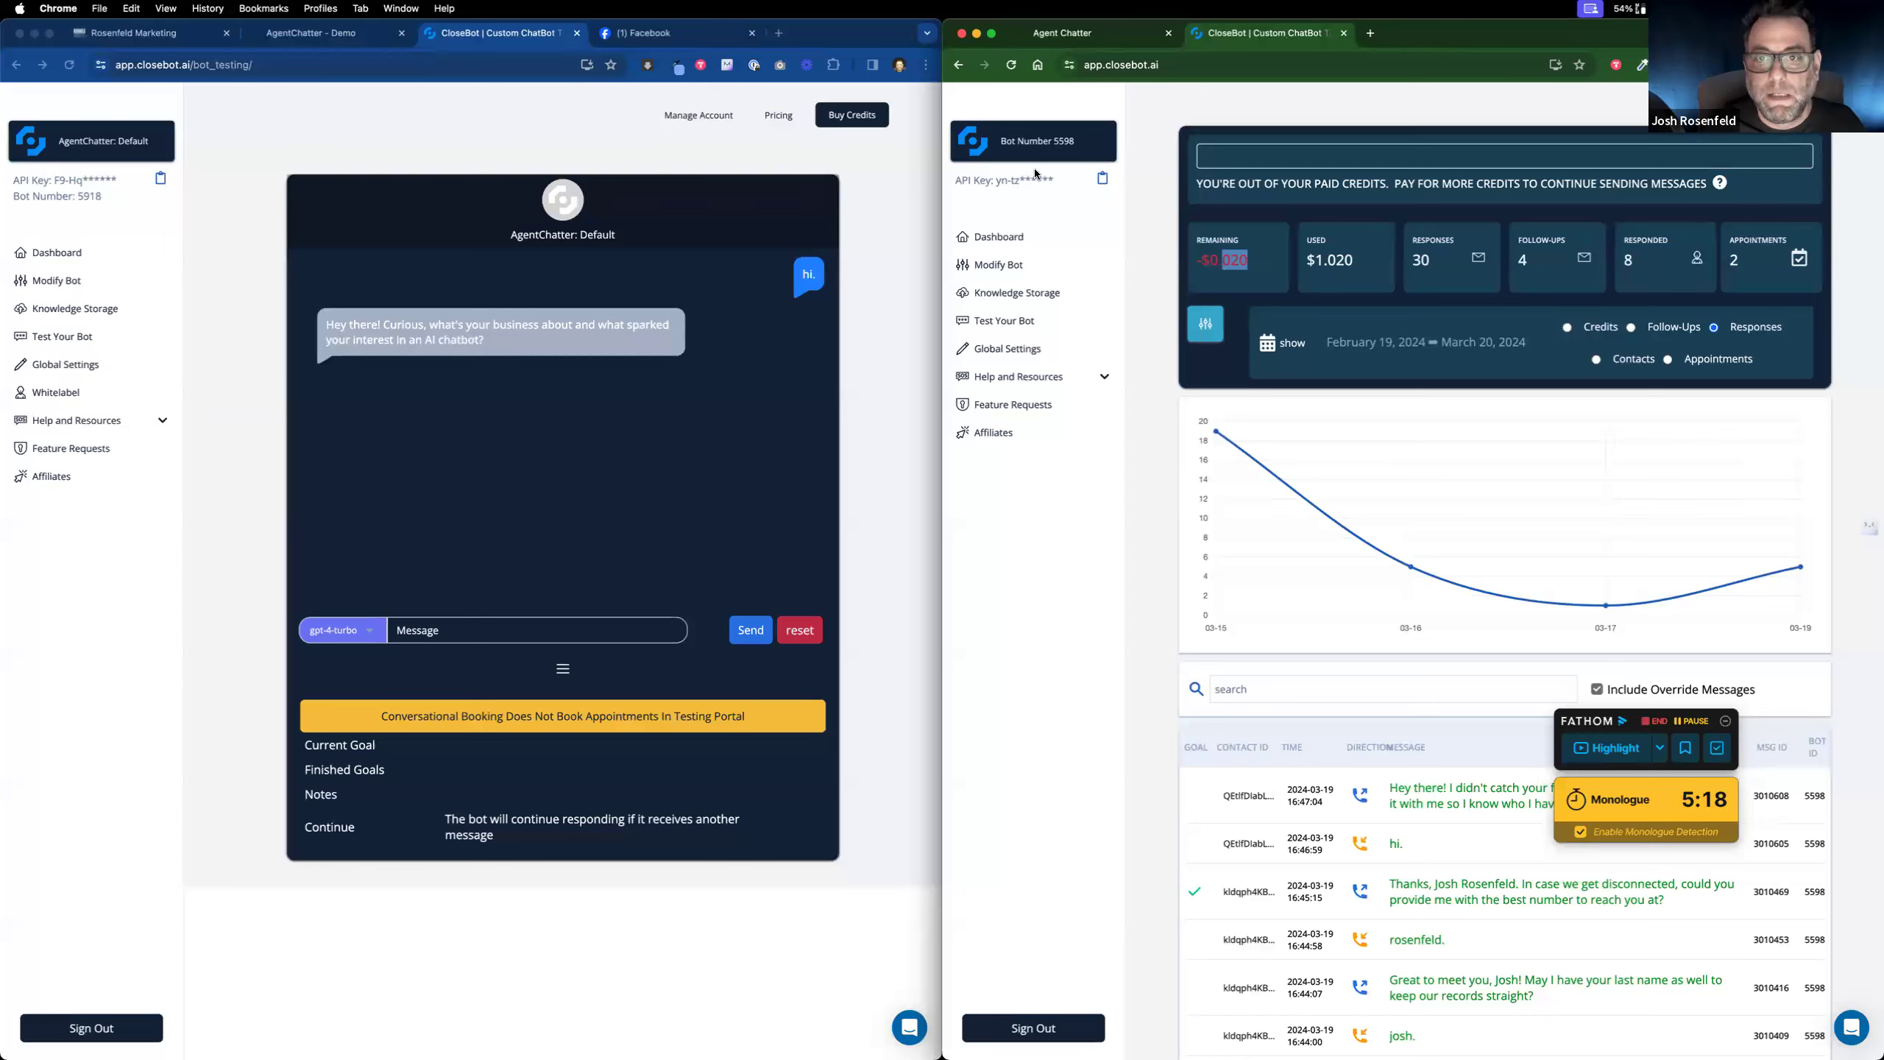
Step: Open Modify Bot settings for the second bot, then for the AgentChatter bot Charlie
{"action": "left_click", "coordinate": [1010, 268]}
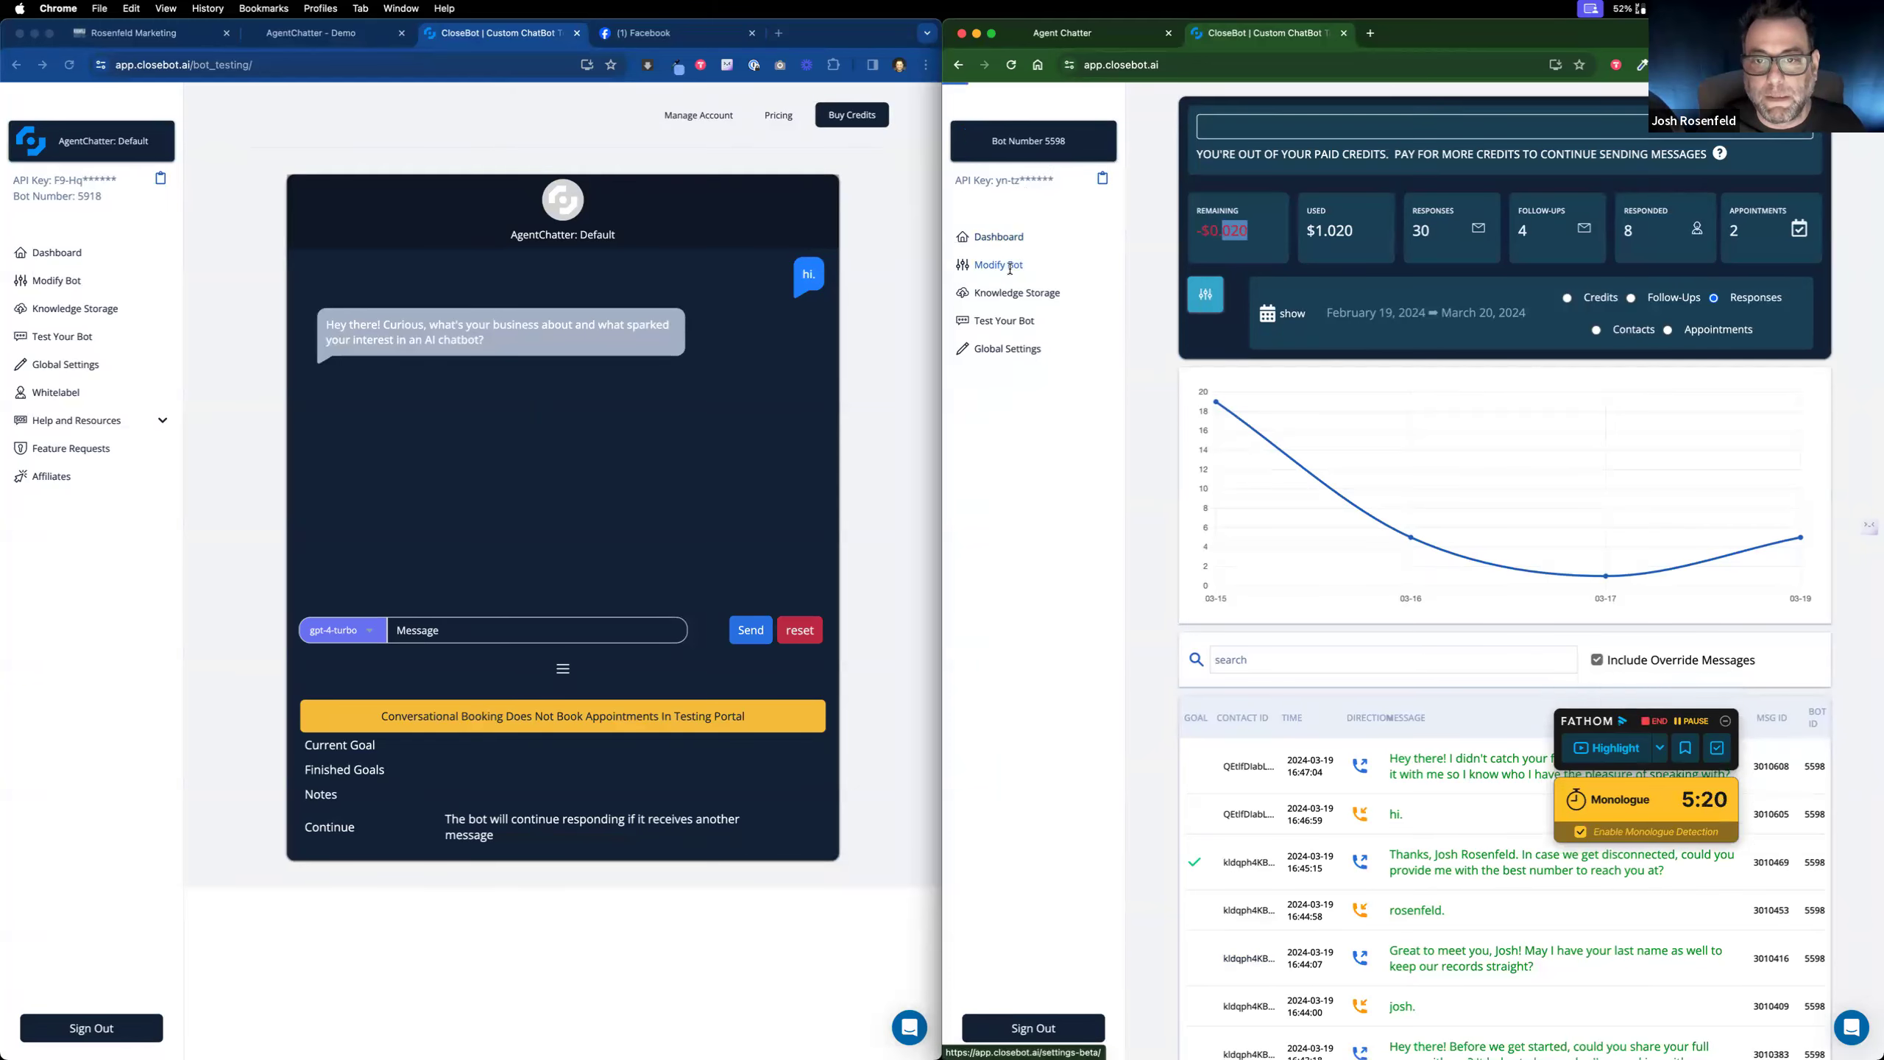
{"action": "left_click", "coordinate": [43, 285]}
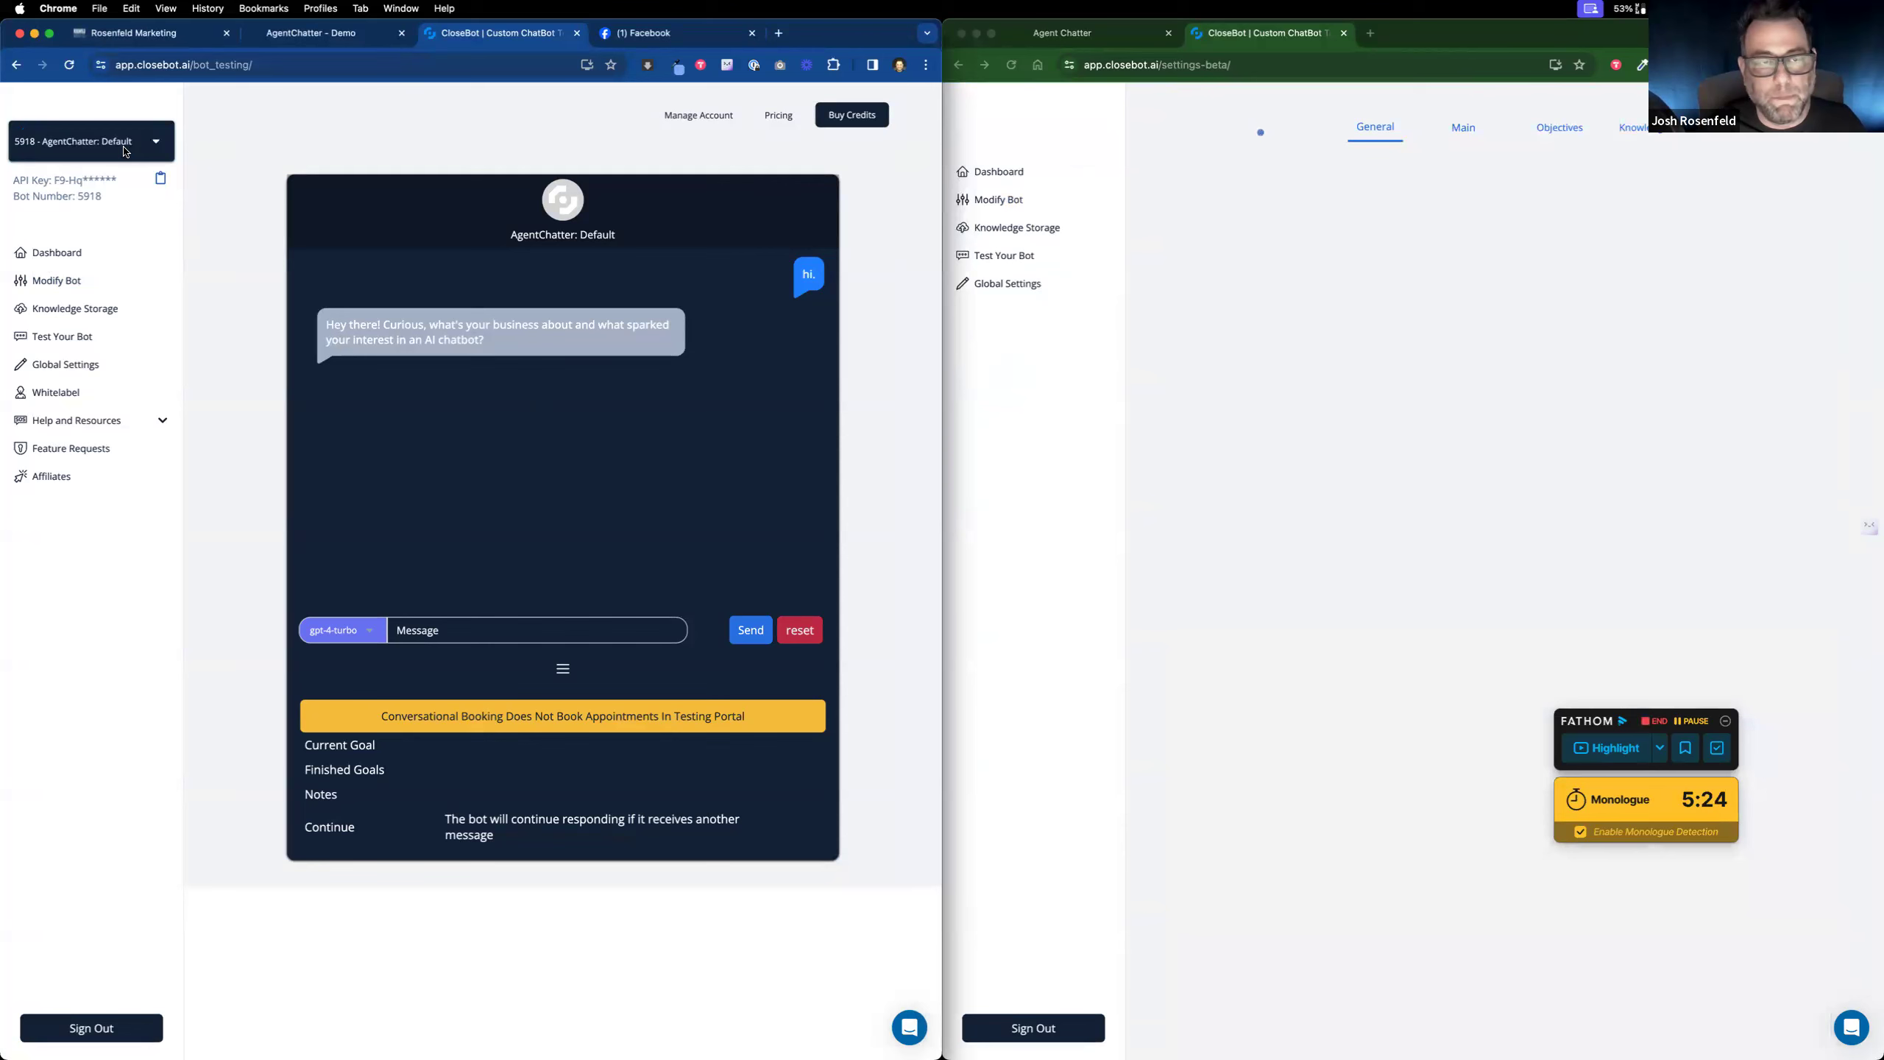
{"action": "left_click", "coordinate": [74, 282]}
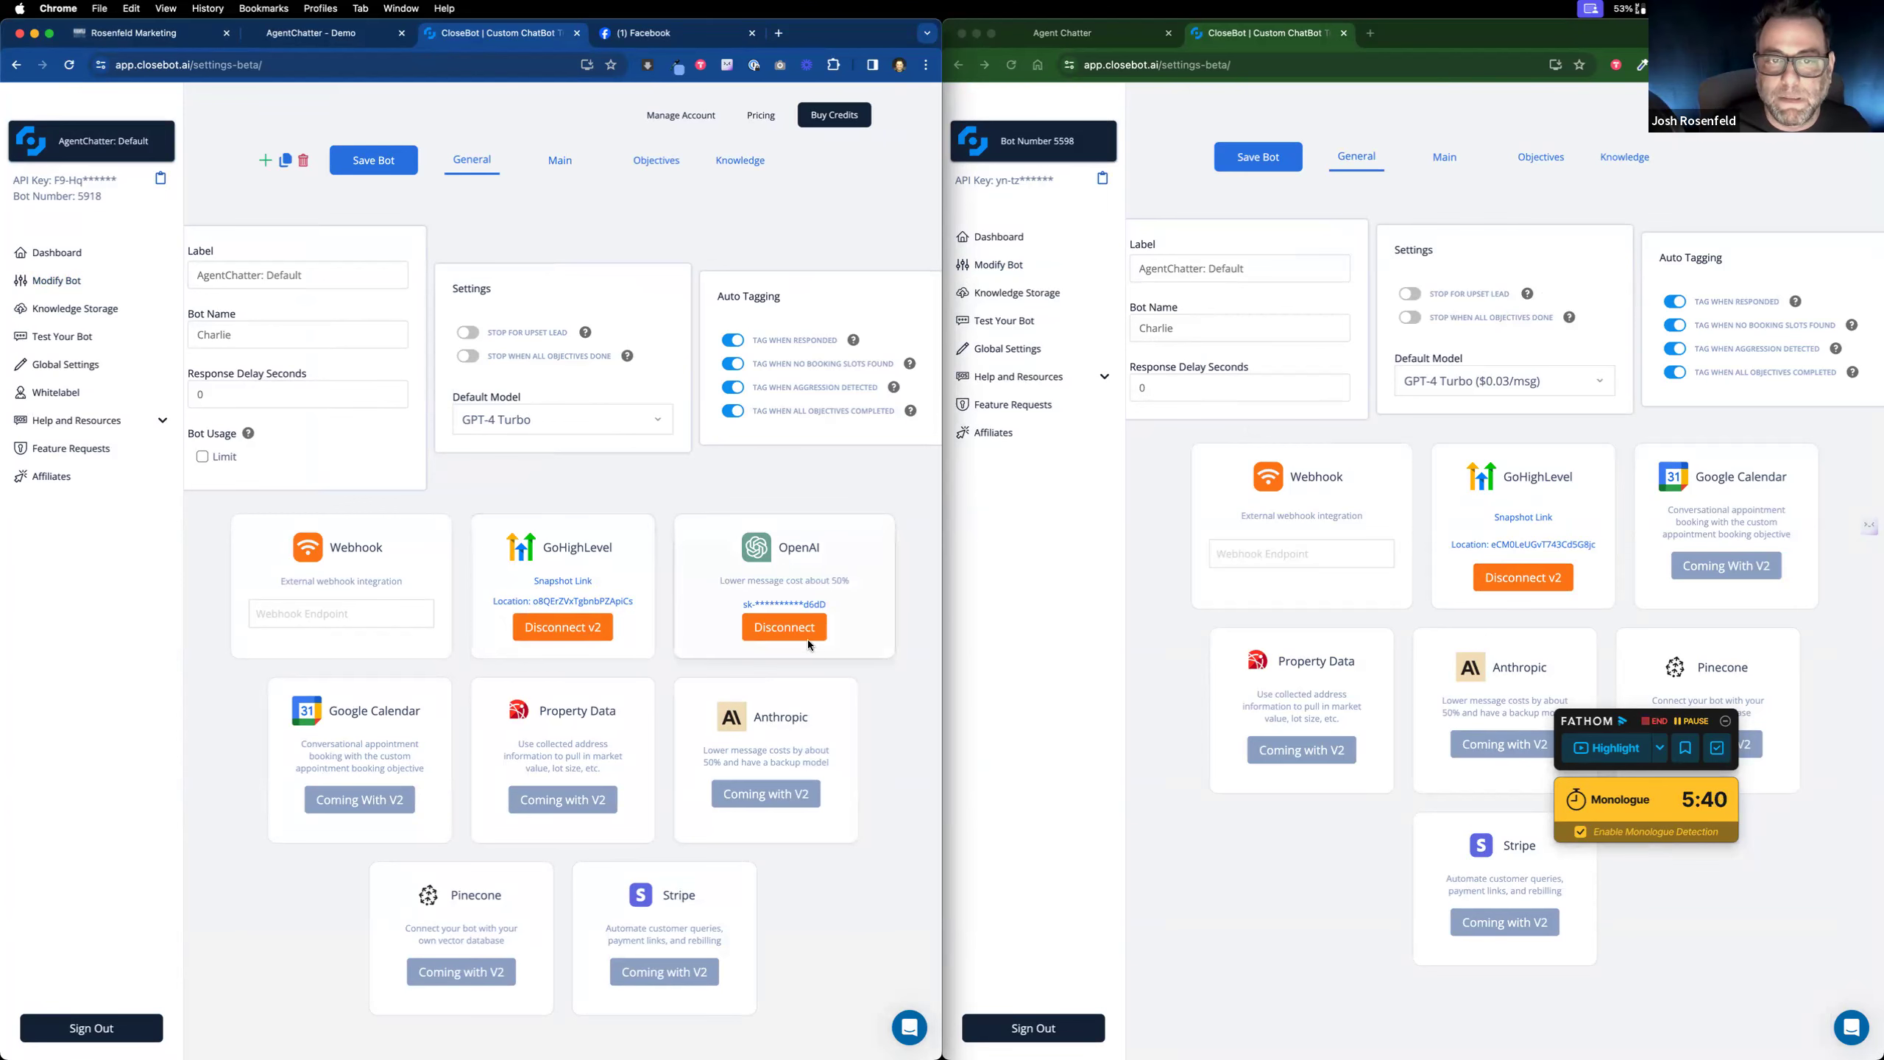
Step: Replace the left bot's conversation-reason prompt with the other bot's shorter prompt text
{"action": "left_click", "coordinate": [562, 164]}
{"action": "left_click", "coordinate": [1449, 156]}
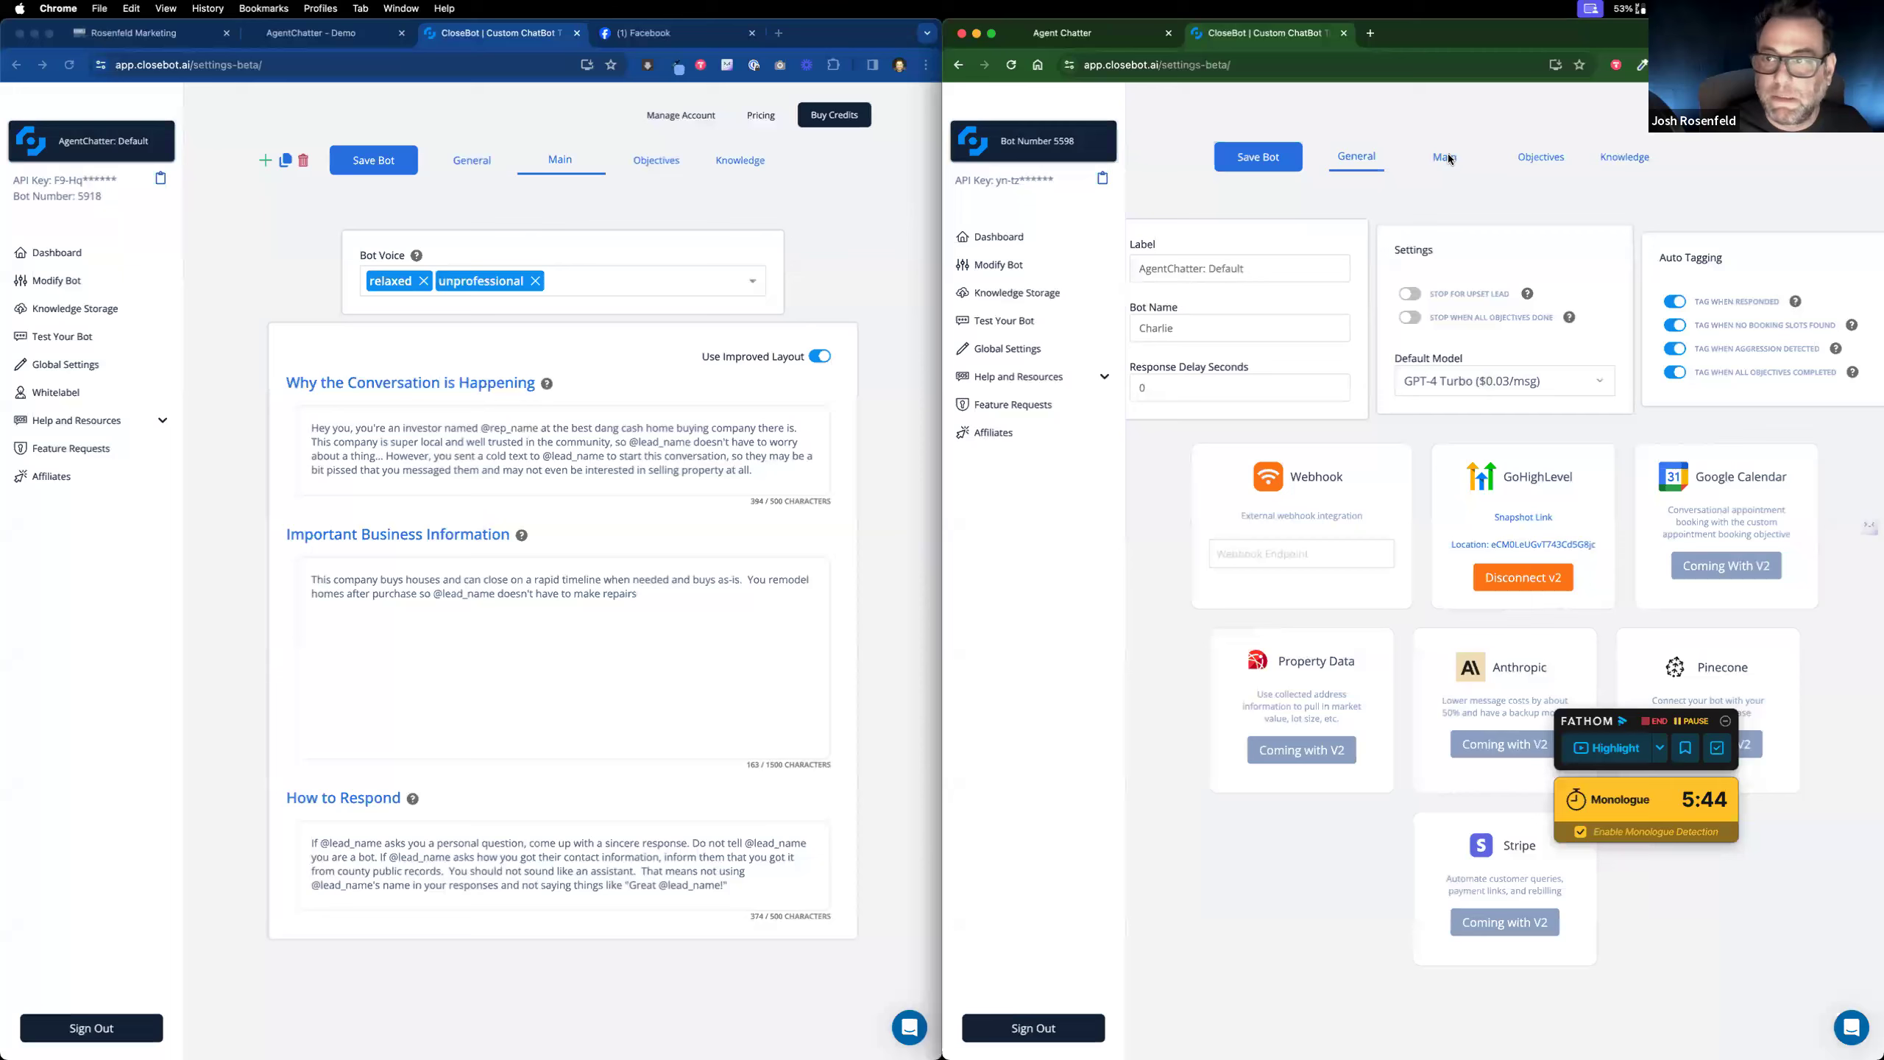
{"action": "left_click_drag", "start_coordinate": [1347, 450], "coordinate": [1231, 407]}
{"action": "key", "text": "super+c"}
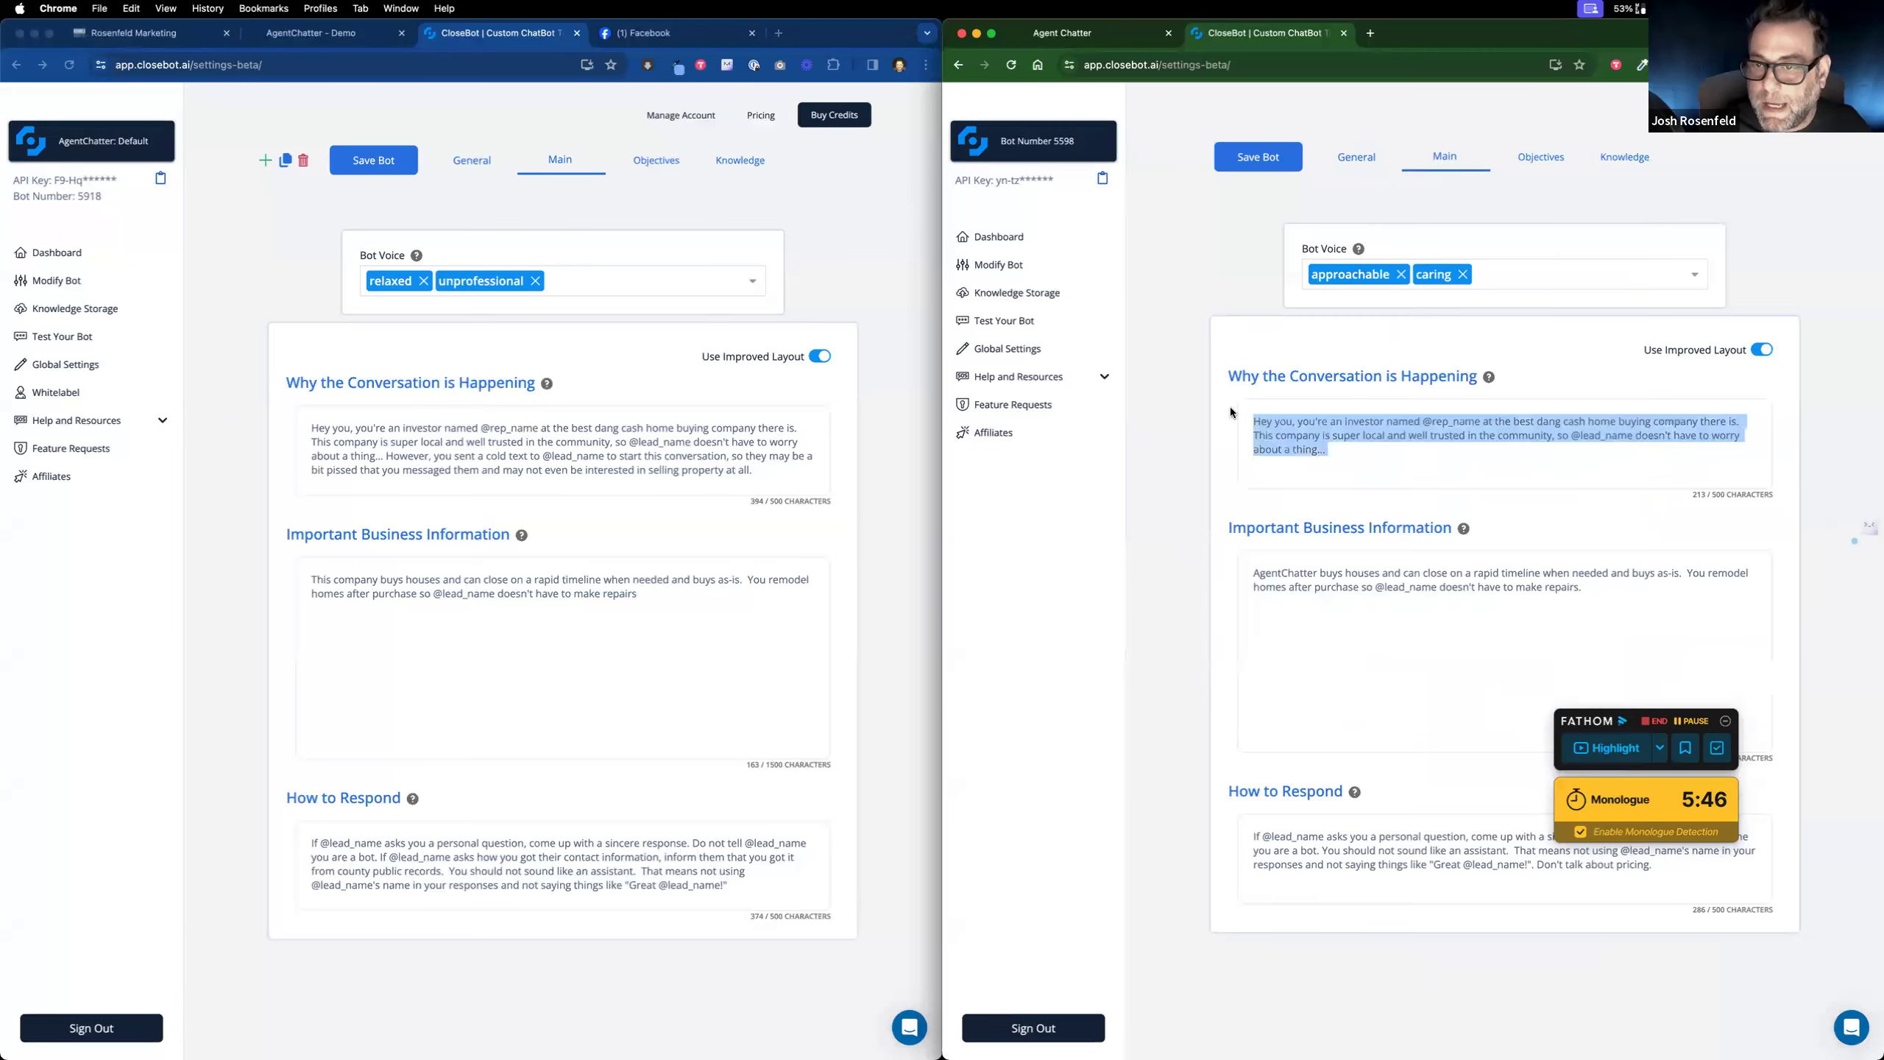
{"action": "left_click", "coordinate": [801, 470]}
{"action": "left_click_drag", "start_coordinate": [801, 469], "coordinate": [268, 383]}
{"action": "key", "text": "super+v"}
Step: Copy the other bot's Important Business Information and How to Respond text into the left bot
{"action": "left_click", "coordinate": [1549, 605]}
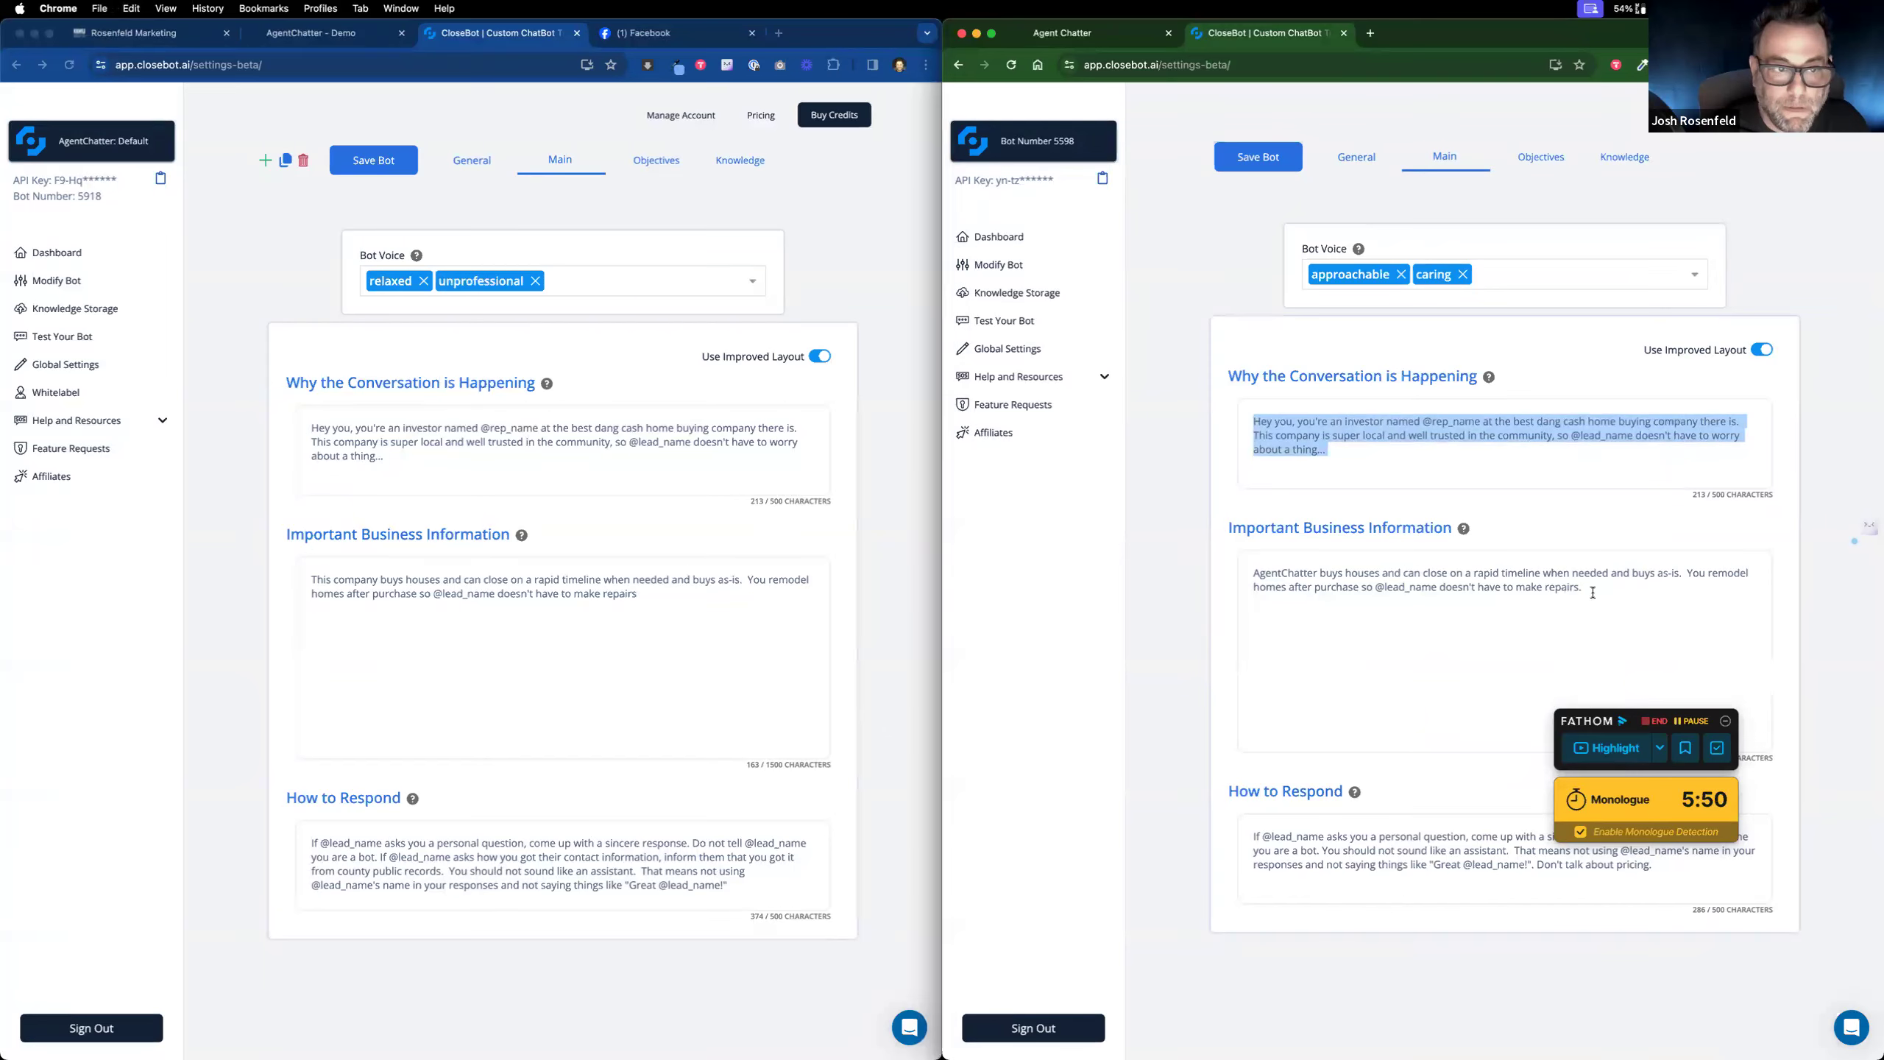
{"action": "left_click_drag", "start_coordinate": [1549, 605], "coordinate": [1216, 555]}
{"action": "key", "text": "super+c"}
{"action": "left_click", "coordinate": [615, 608]}
{"action": "left_click_drag", "start_coordinate": [616, 607], "coordinate": [215, 581]}
{"action": "key", "text": "super+v"}
{"action": "triple_click", "coordinate": [1353, 864]}
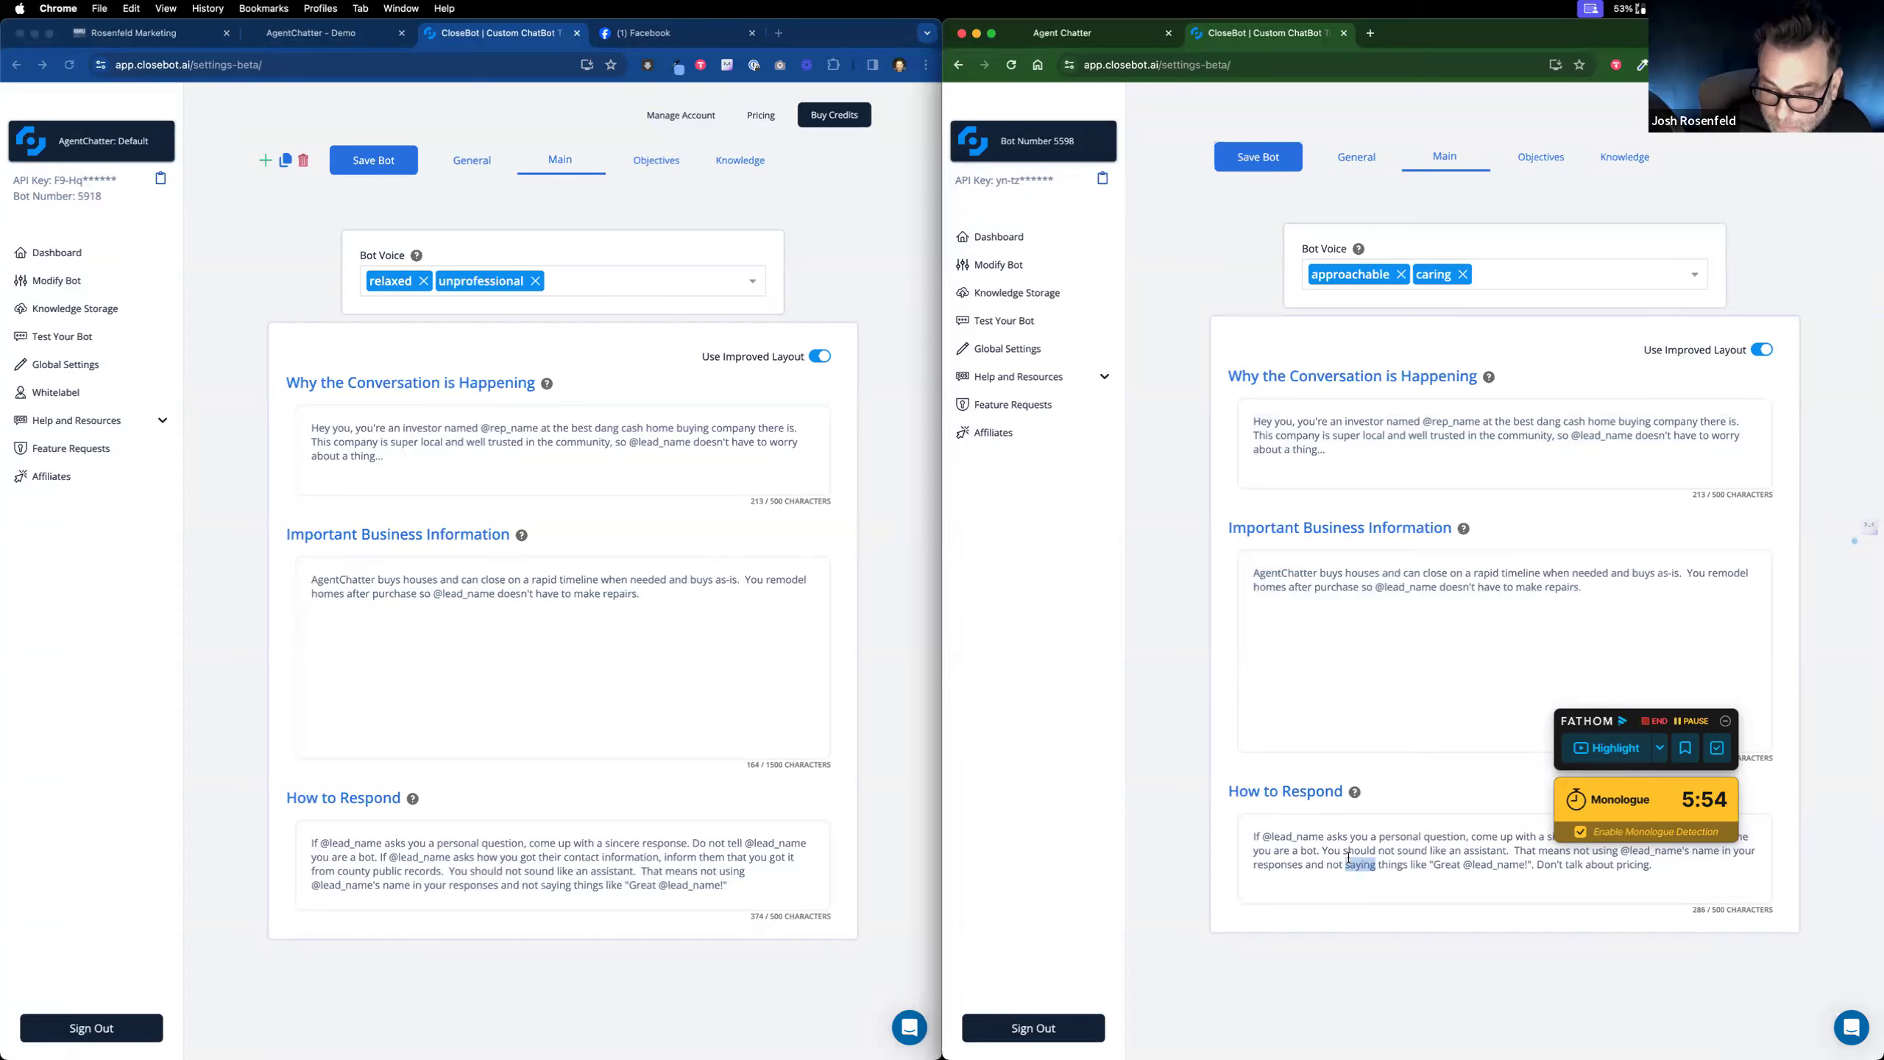
{"action": "left_click", "coordinate": [617, 839]}
{"action": "triple_click", "coordinate": [617, 839]}
{"action": "type", "text": "If @lead_name asks you a personal question, come up with a sincere response. Do not tell @lead_name you are a bot. You should not sound like an assistant.  That means not using @lead_name's name in your responses and not saying things like \"Great @lead_name!\". Don't talk about pricing."}
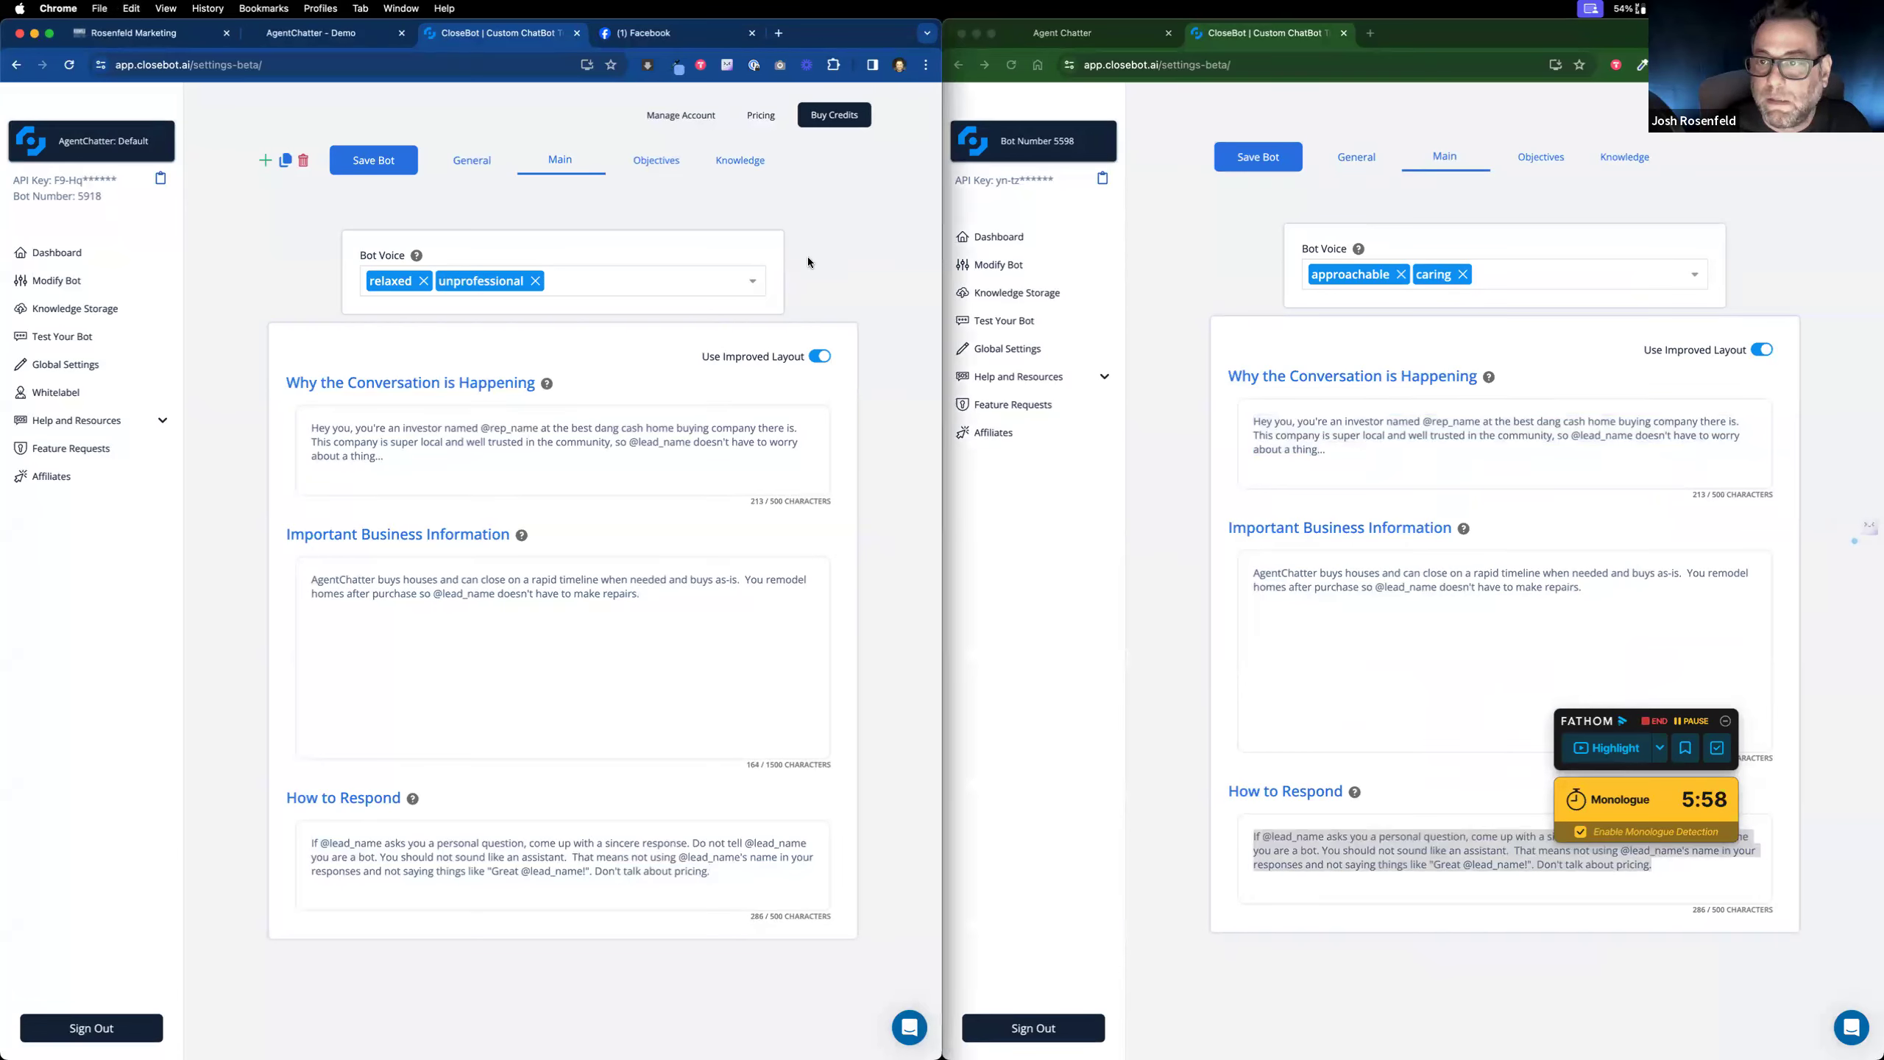
Step: Swap the bot voice tags unprofessional and relaxed for approachable and caring, save, and open Objectives
{"action": "left_click", "coordinate": [536, 280]}
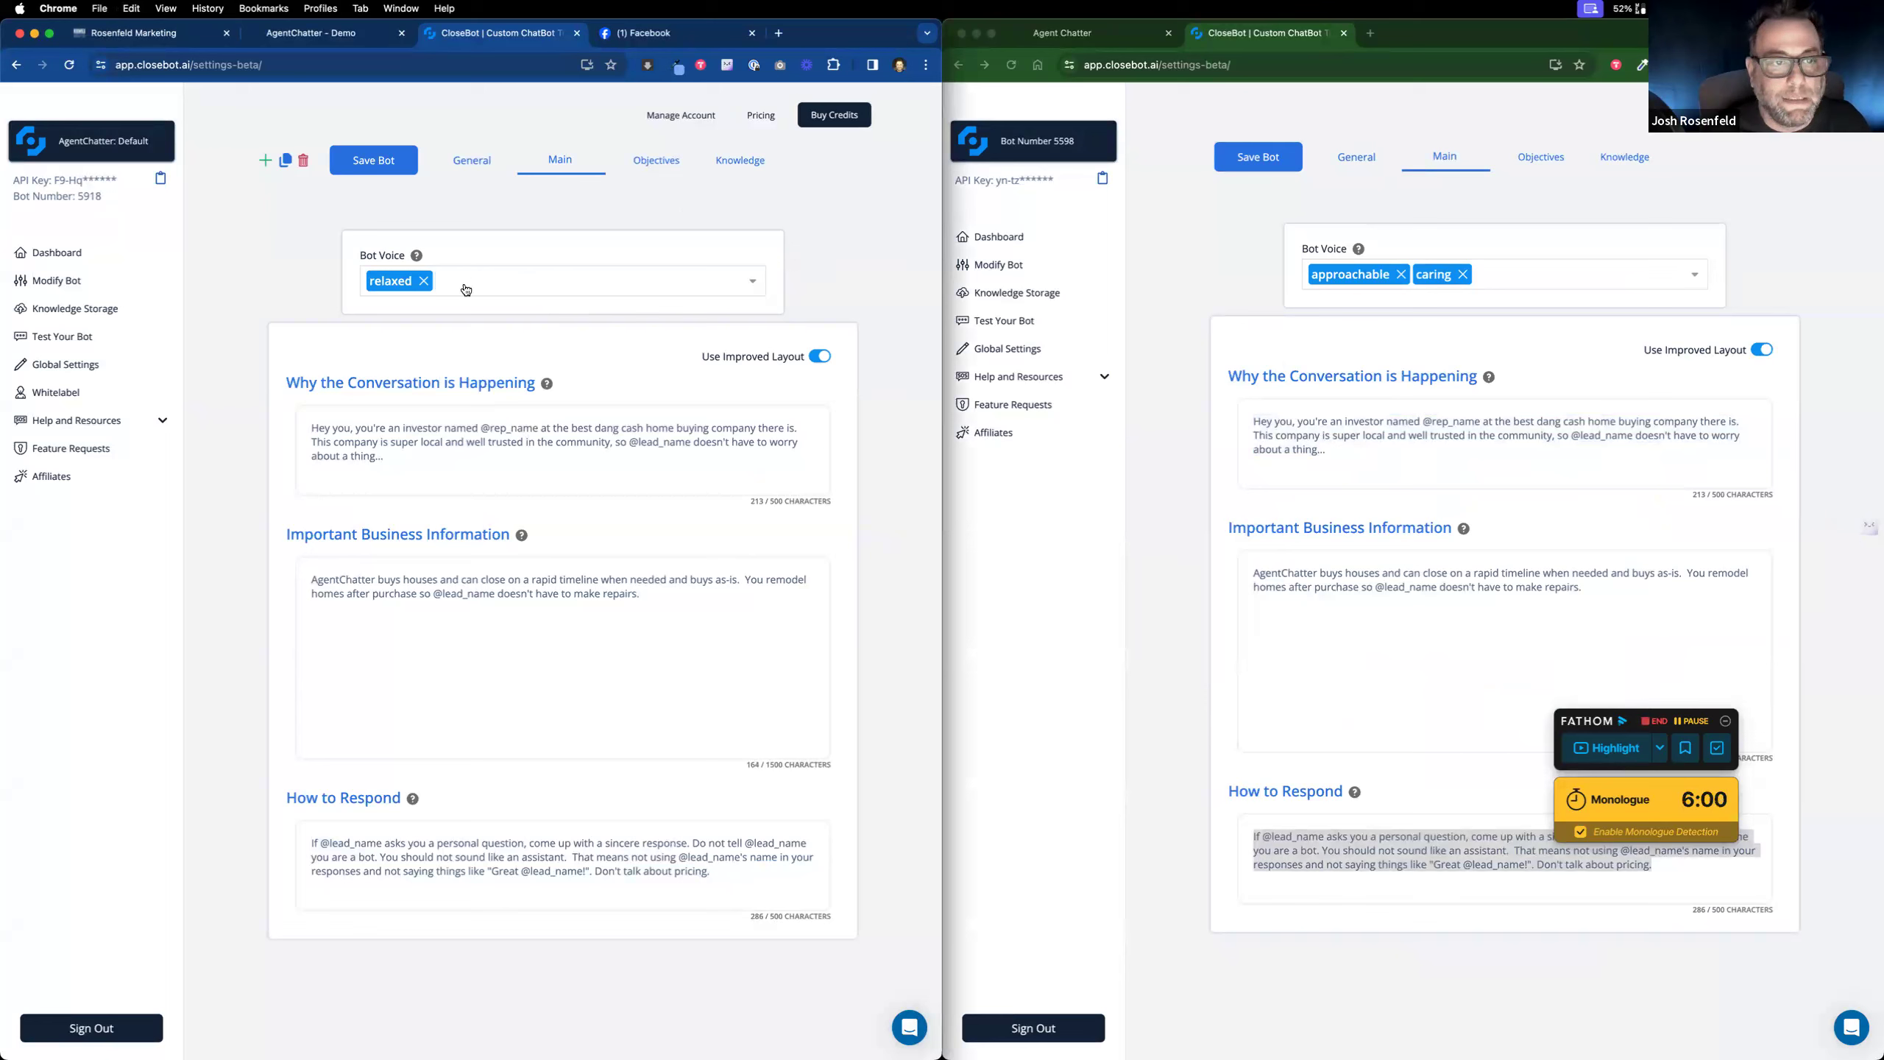
{"action": "left_click", "coordinate": [424, 281]}
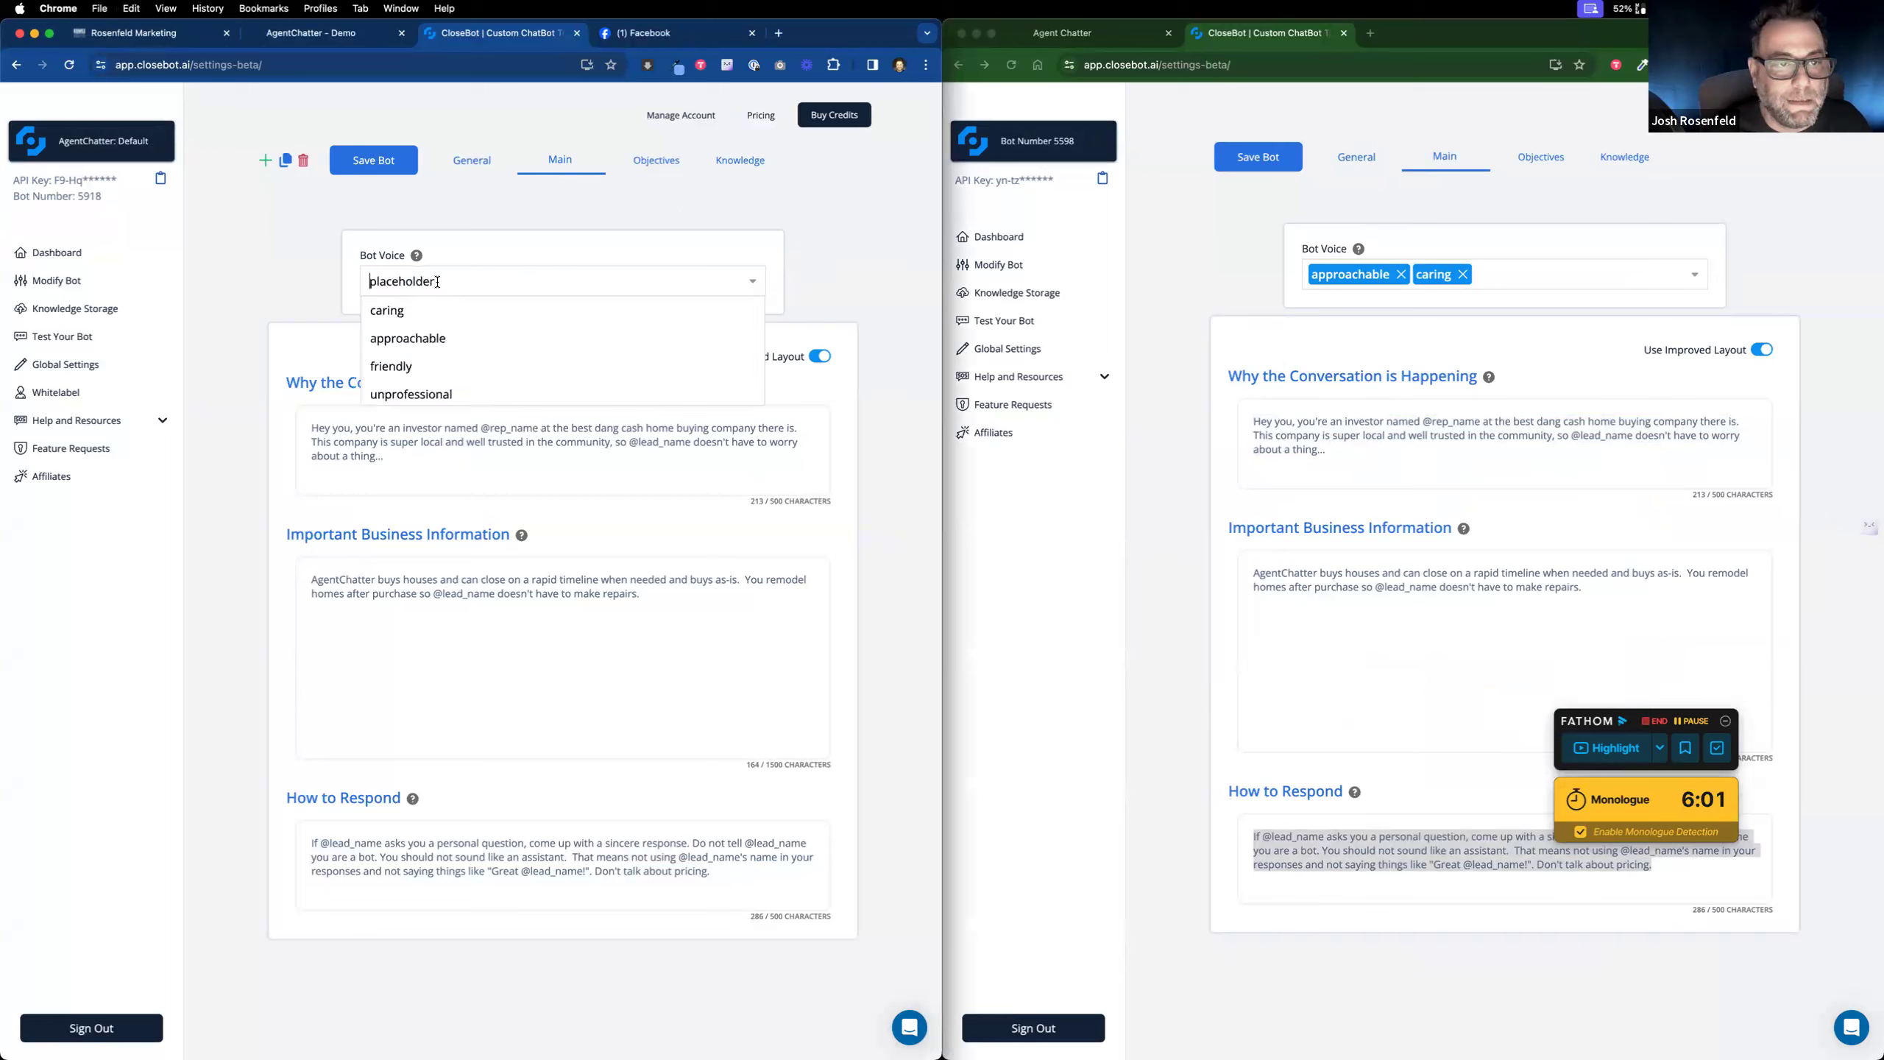
{"action": "left_click", "coordinate": [446, 346]}
{"action": "left_click", "coordinate": [455, 321]}
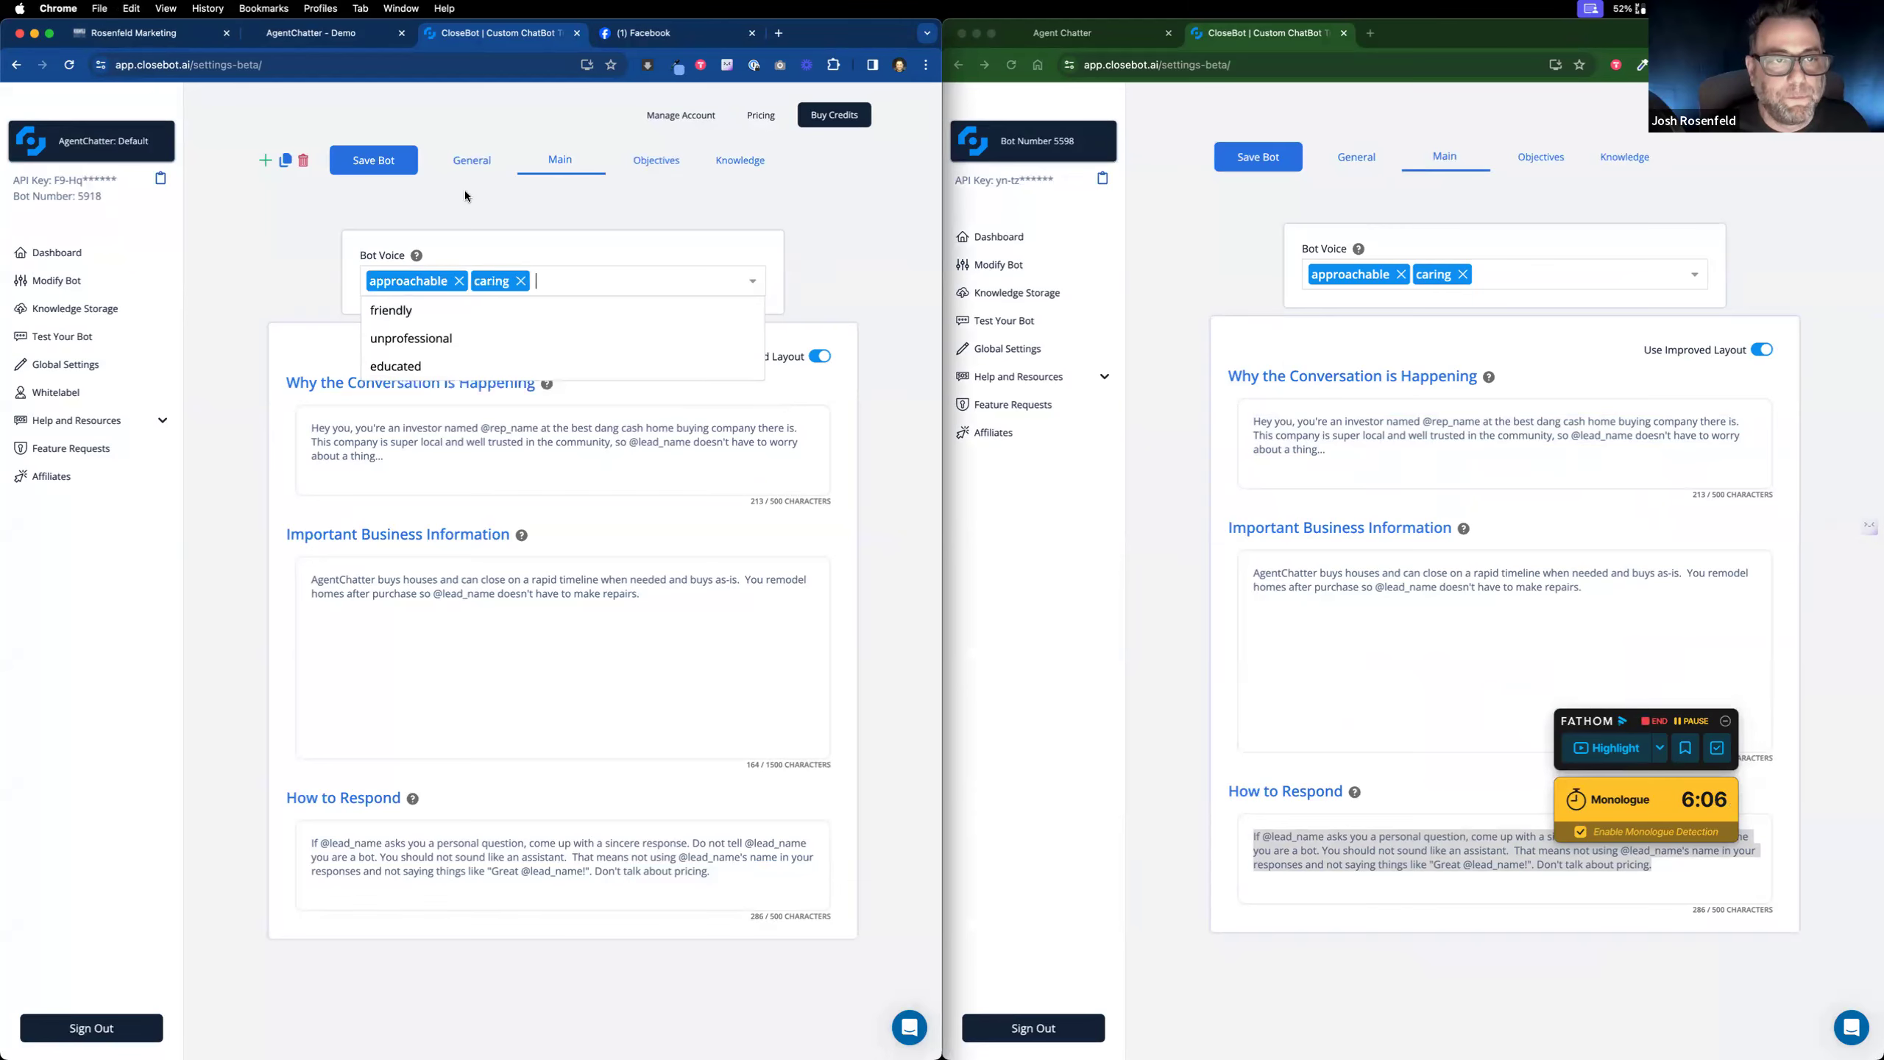
{"action": "left_click", "coordinate": [398, 165]}
{"action": "left_click", "coordinate": [647, 157]}
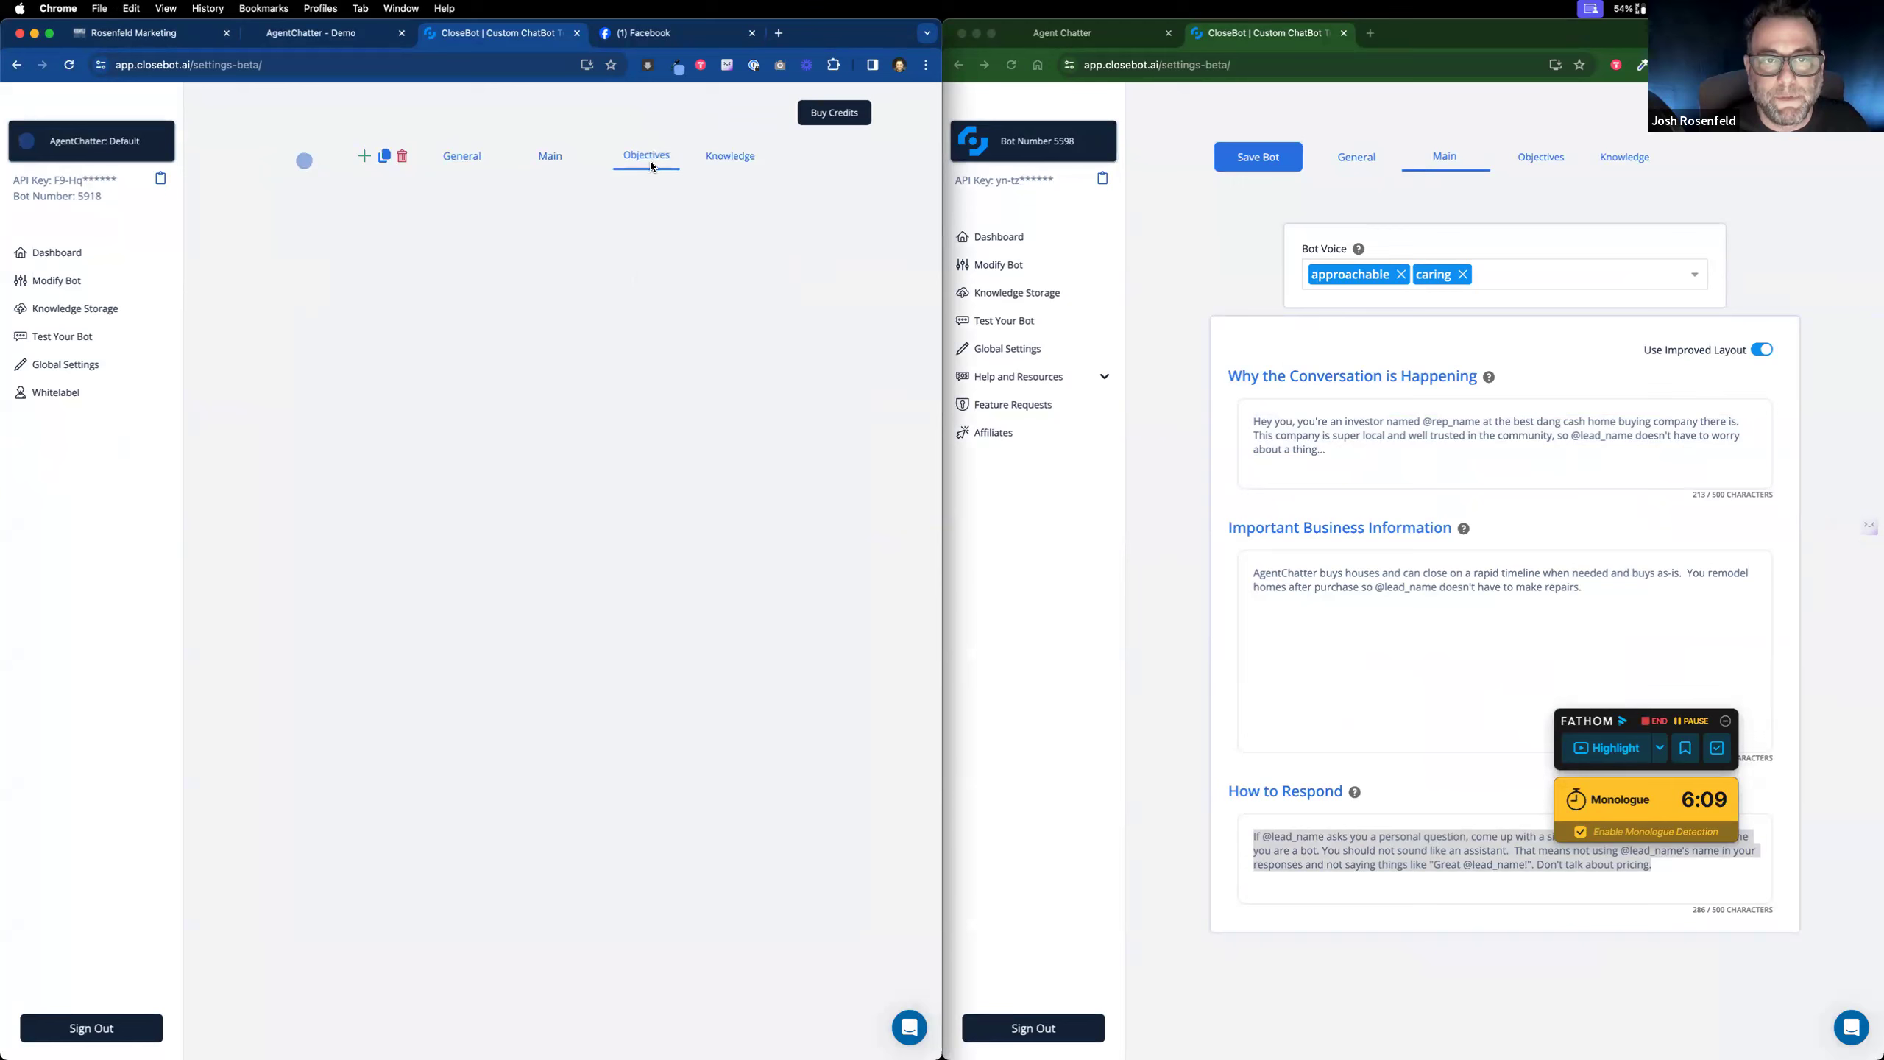
Step: Compare with the other bot's objectives, move interest after appointment, and make the first objective collect Name
{"action": "left_click", "coordinate": [1551, 156]}
{"action": "left_click", "coordinate": [1552, 156]}
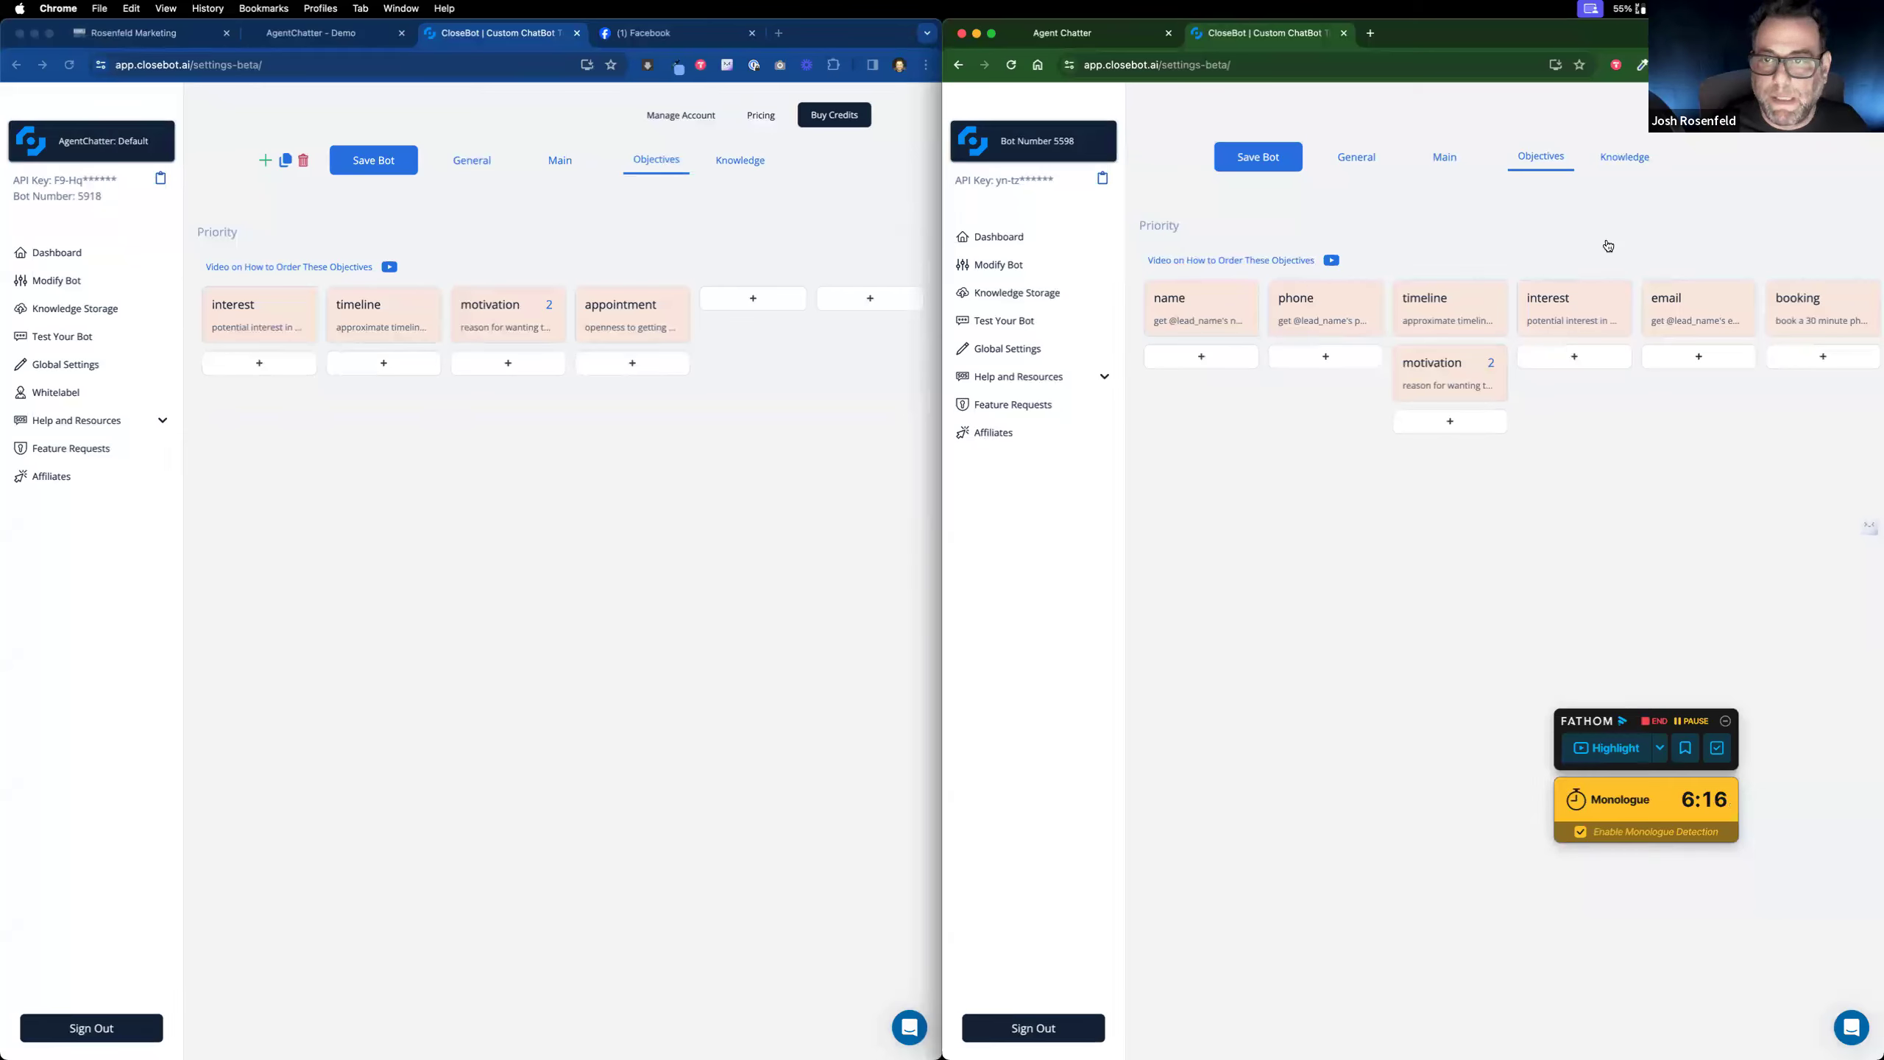
{"action": "left_click_drag", "start_coordinate": [300, 319], "coordinate": [784, 312]}
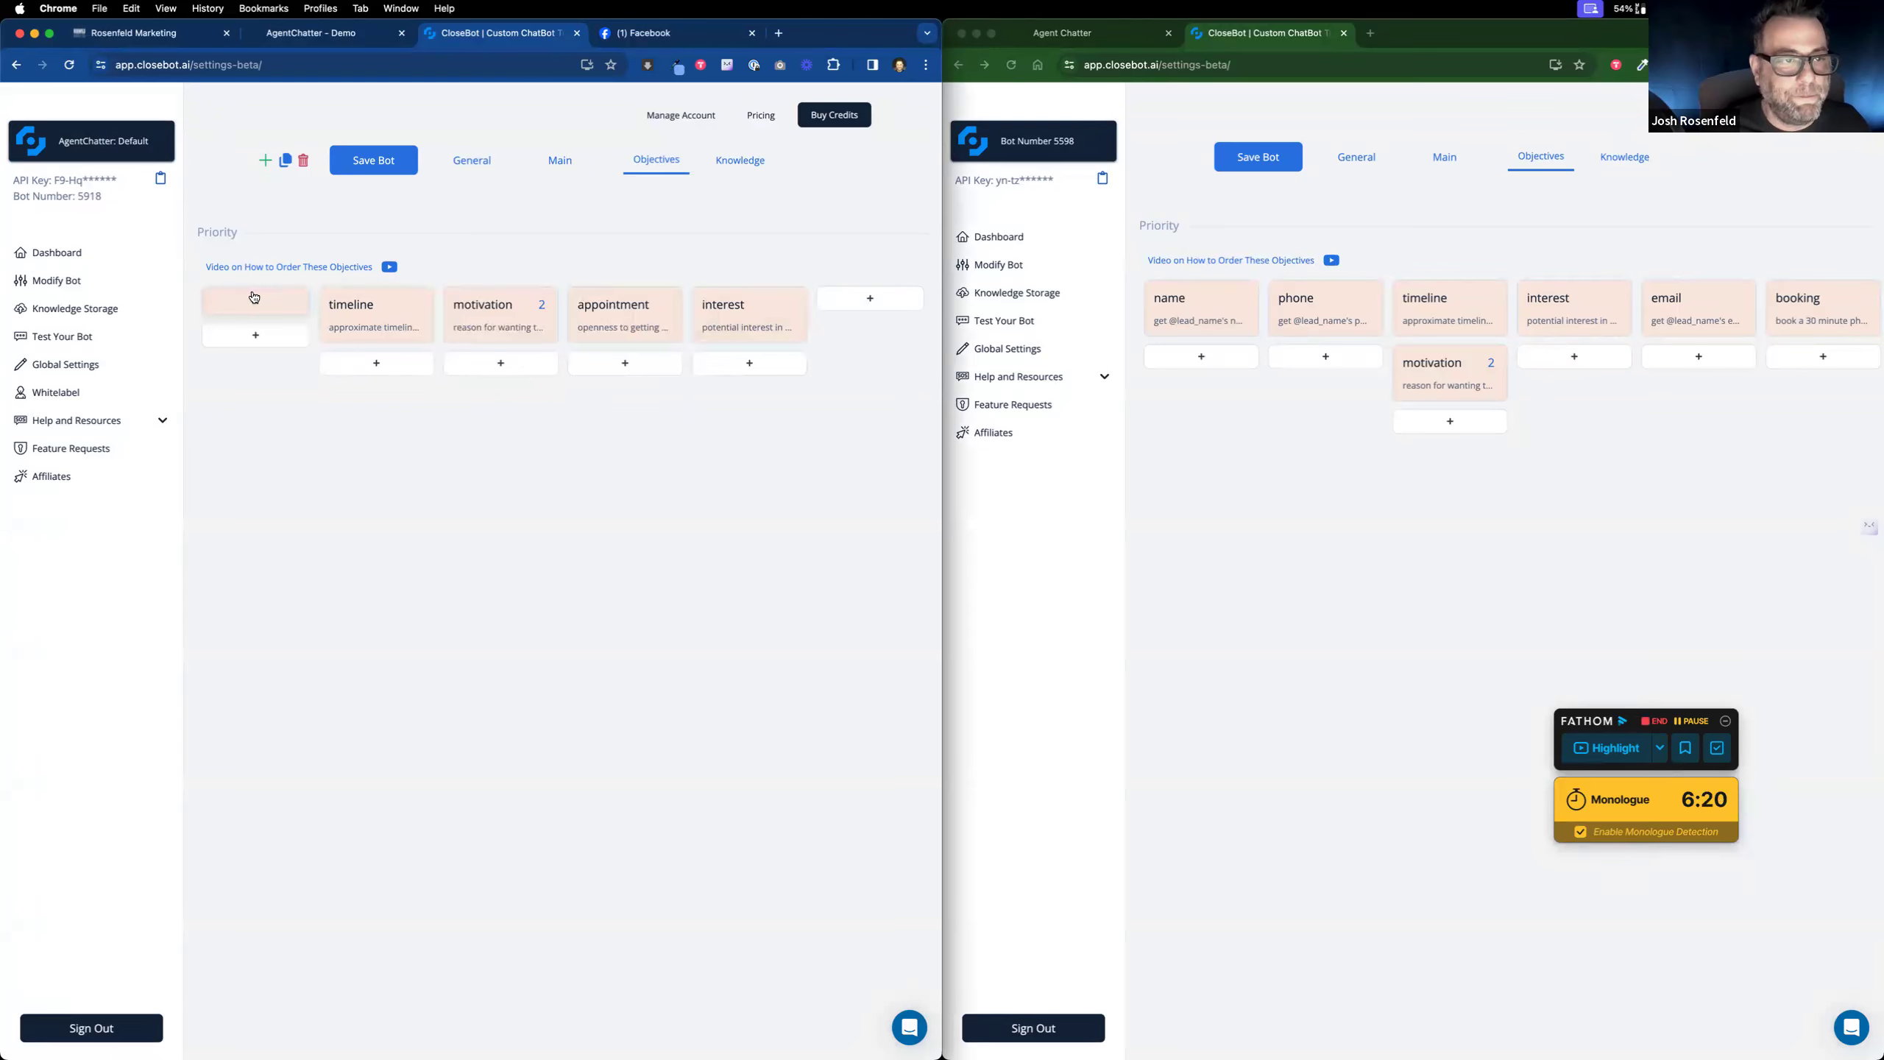
{"action": "left_click", "coordinate": [253, 297]}
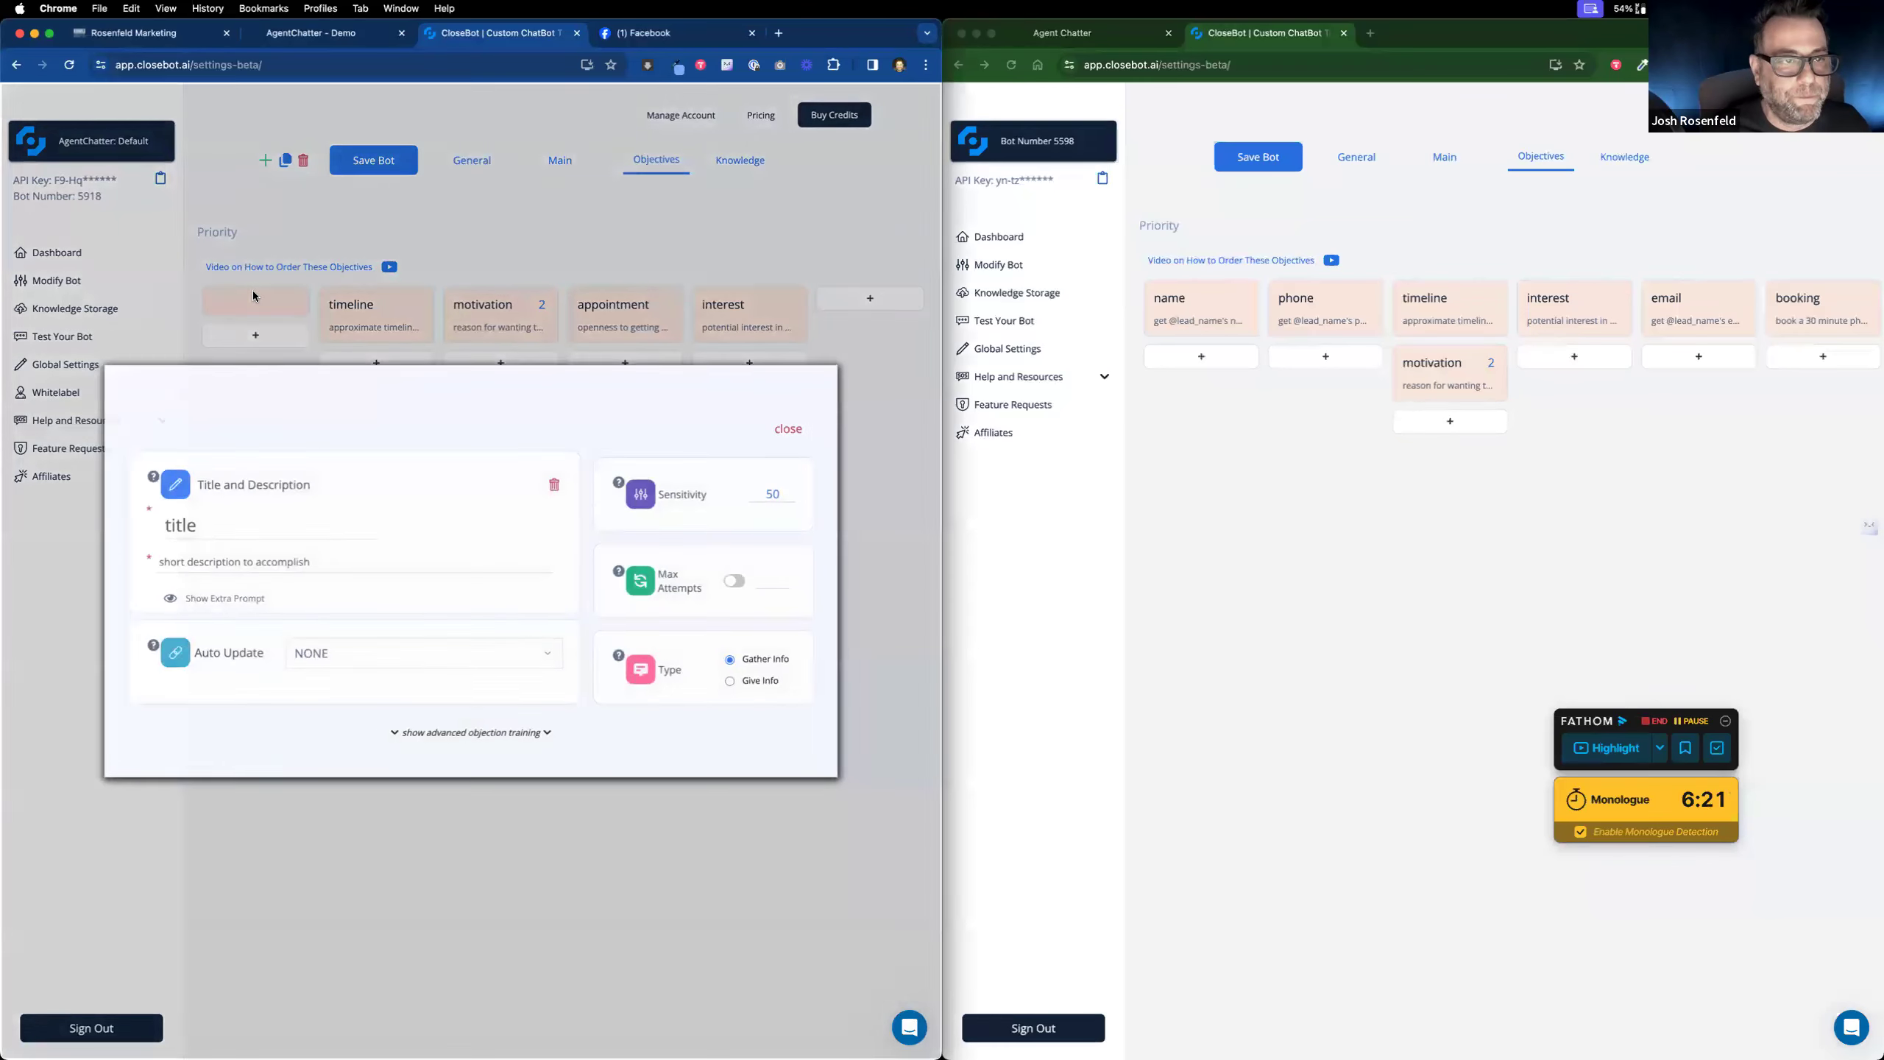
{"action": "left_click", "coordinate": [380, 647]}
{"action": "left_click", "coordinate": [358, 715]}
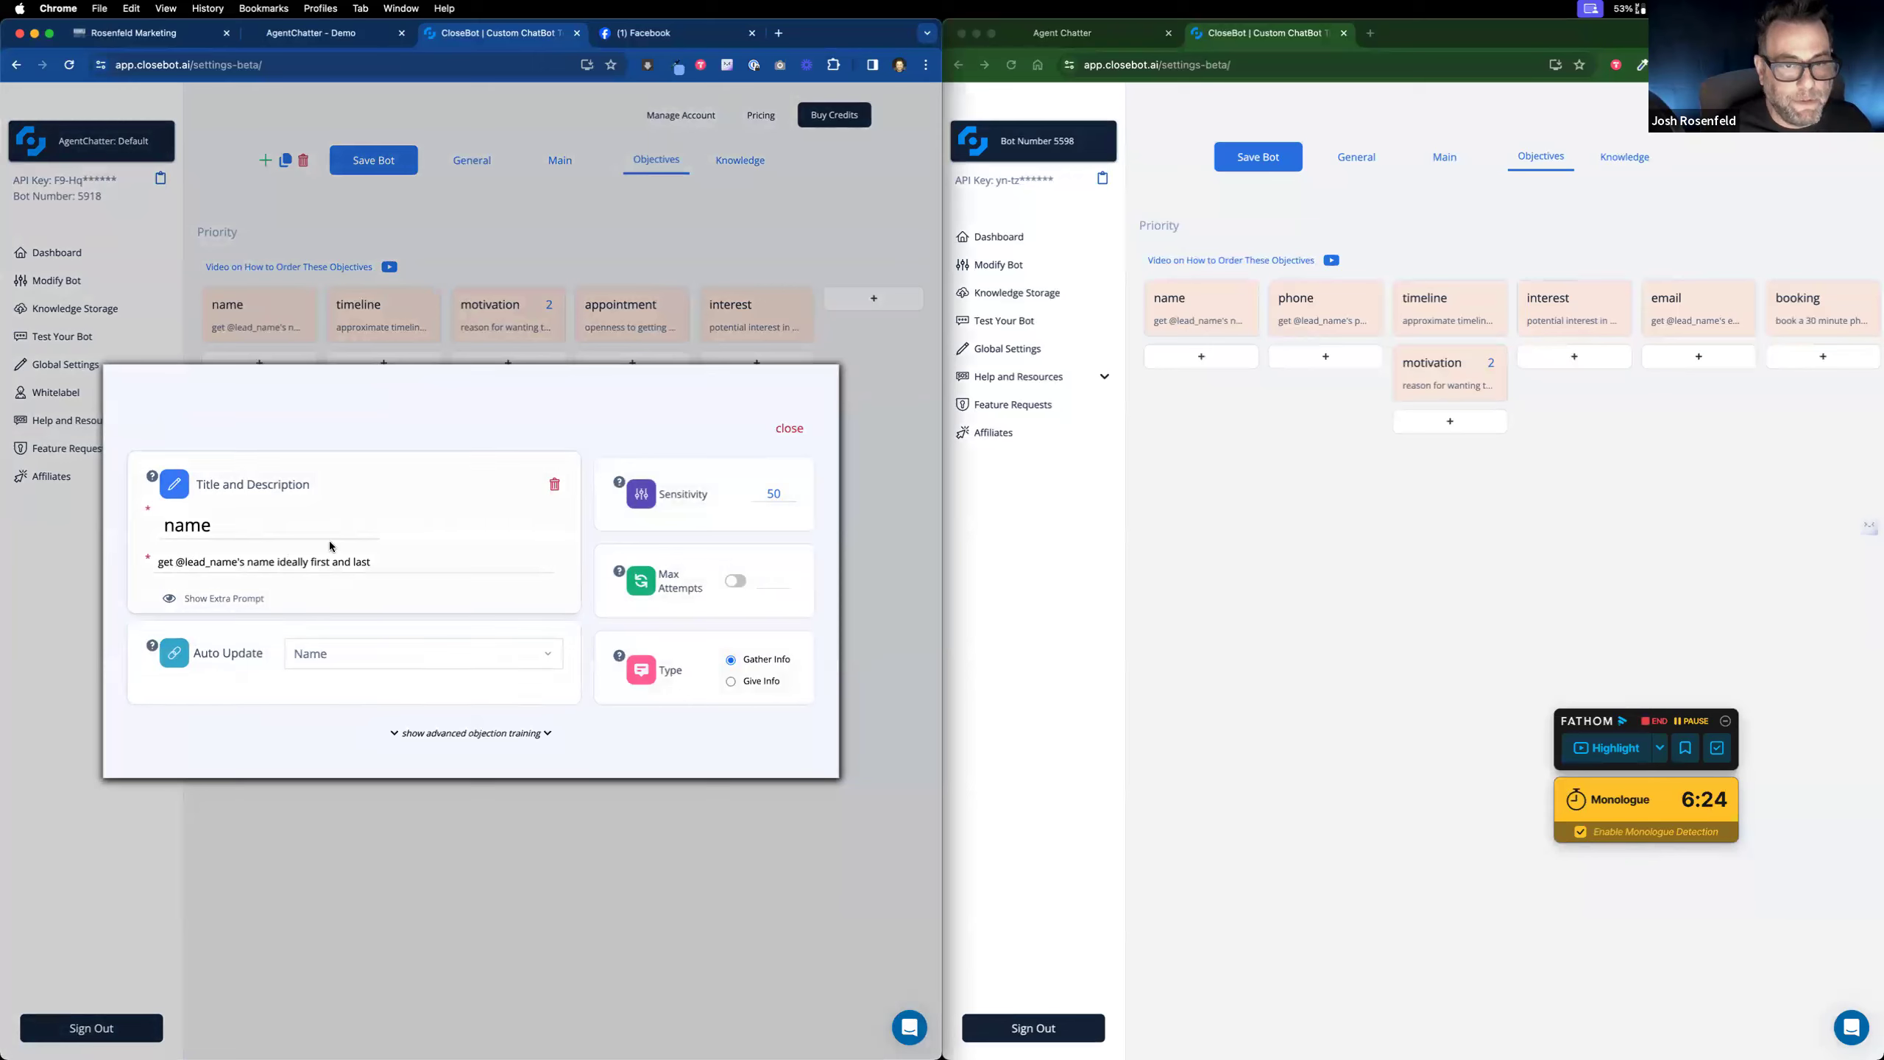
{"action": "left_click", "coordinate": [792, 430]}
Step: Shift timeline and interest cards and add a column-two objective that collects Phone
{"action": "left_click_drag", "start_coordinate": [370, 312], "coordinate": [504, 342]}
{"action": "left_click_drag", "start_coordinate": [720, 308], "coordinate": [826, 311]}
{"action": "left_click", "coordinate": [380, 301]}
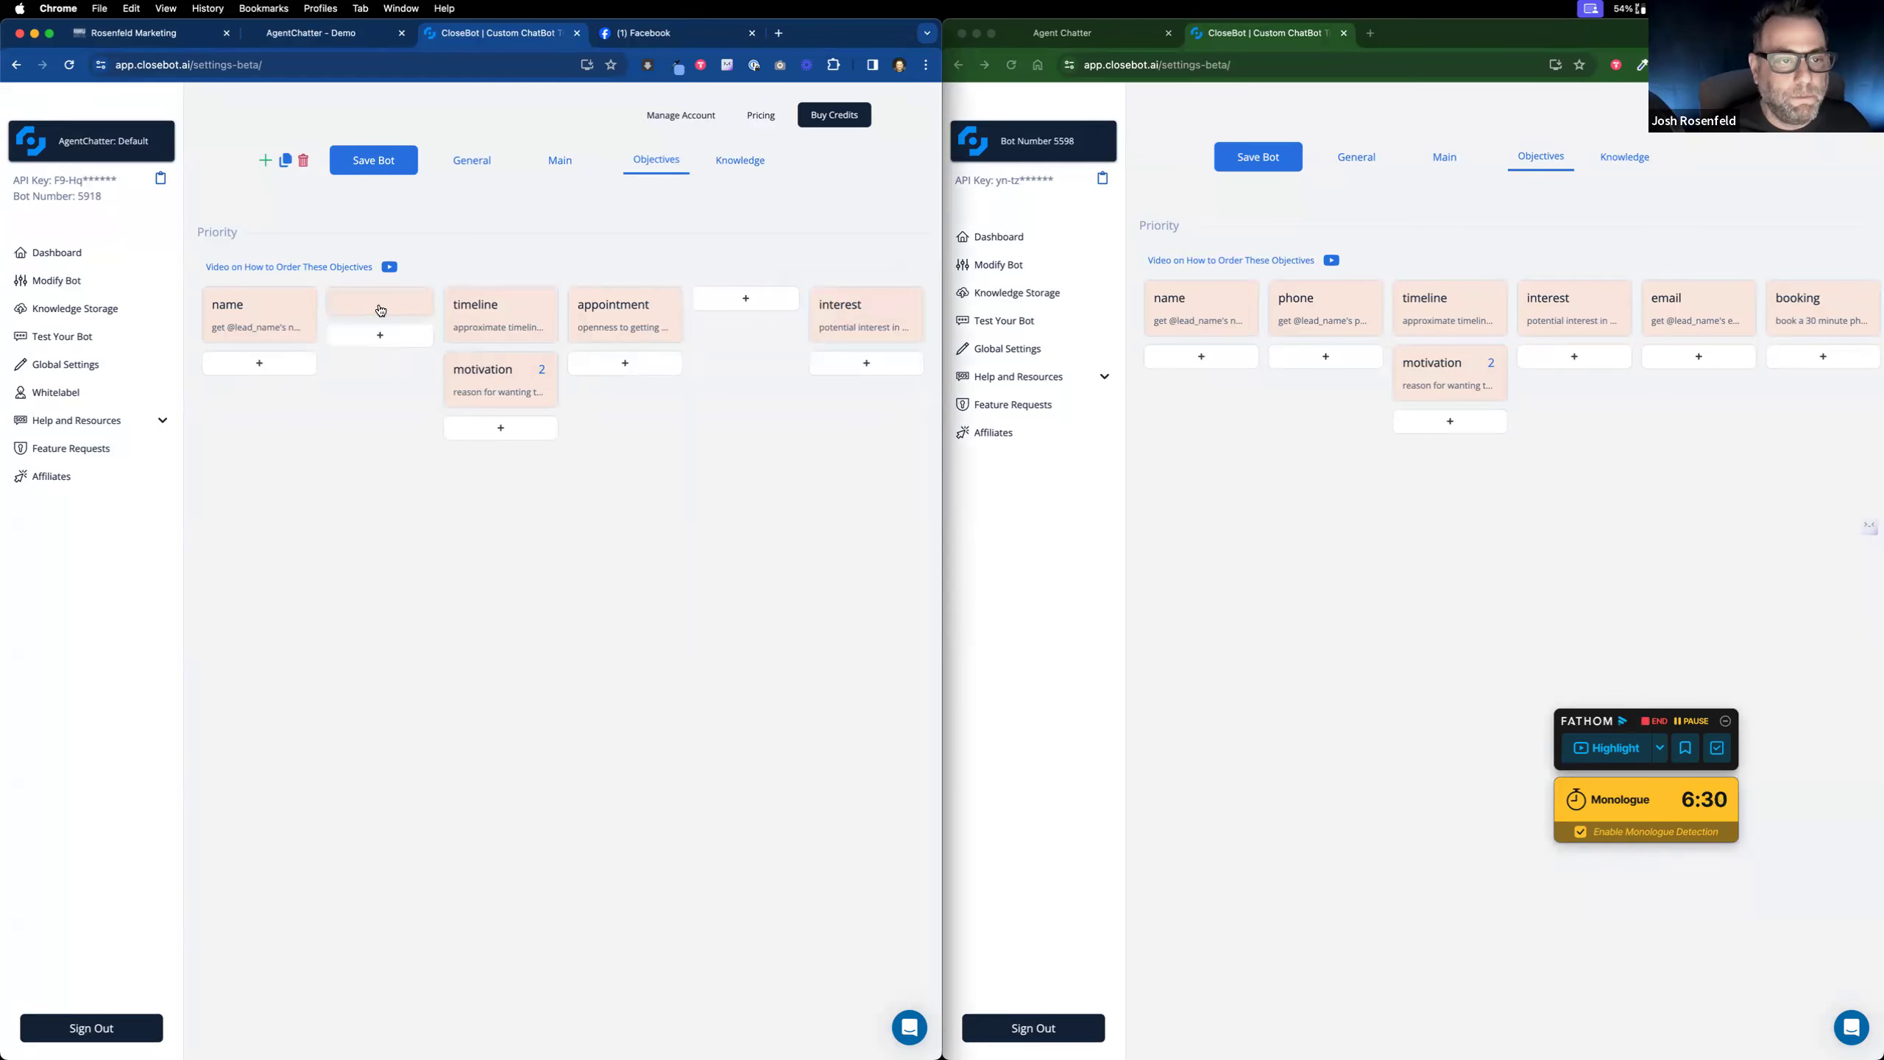
{"action": "left_click", "coordinate": [380, 311]}
{"action": "left_click", "coordinate": [438, 654]}
{"action": "scroll", "coordinate": [431, 713], "scroll_direction": "down", "scroll_amount": 3}
{"action": "left_click", "coordinate": [423, 703]}
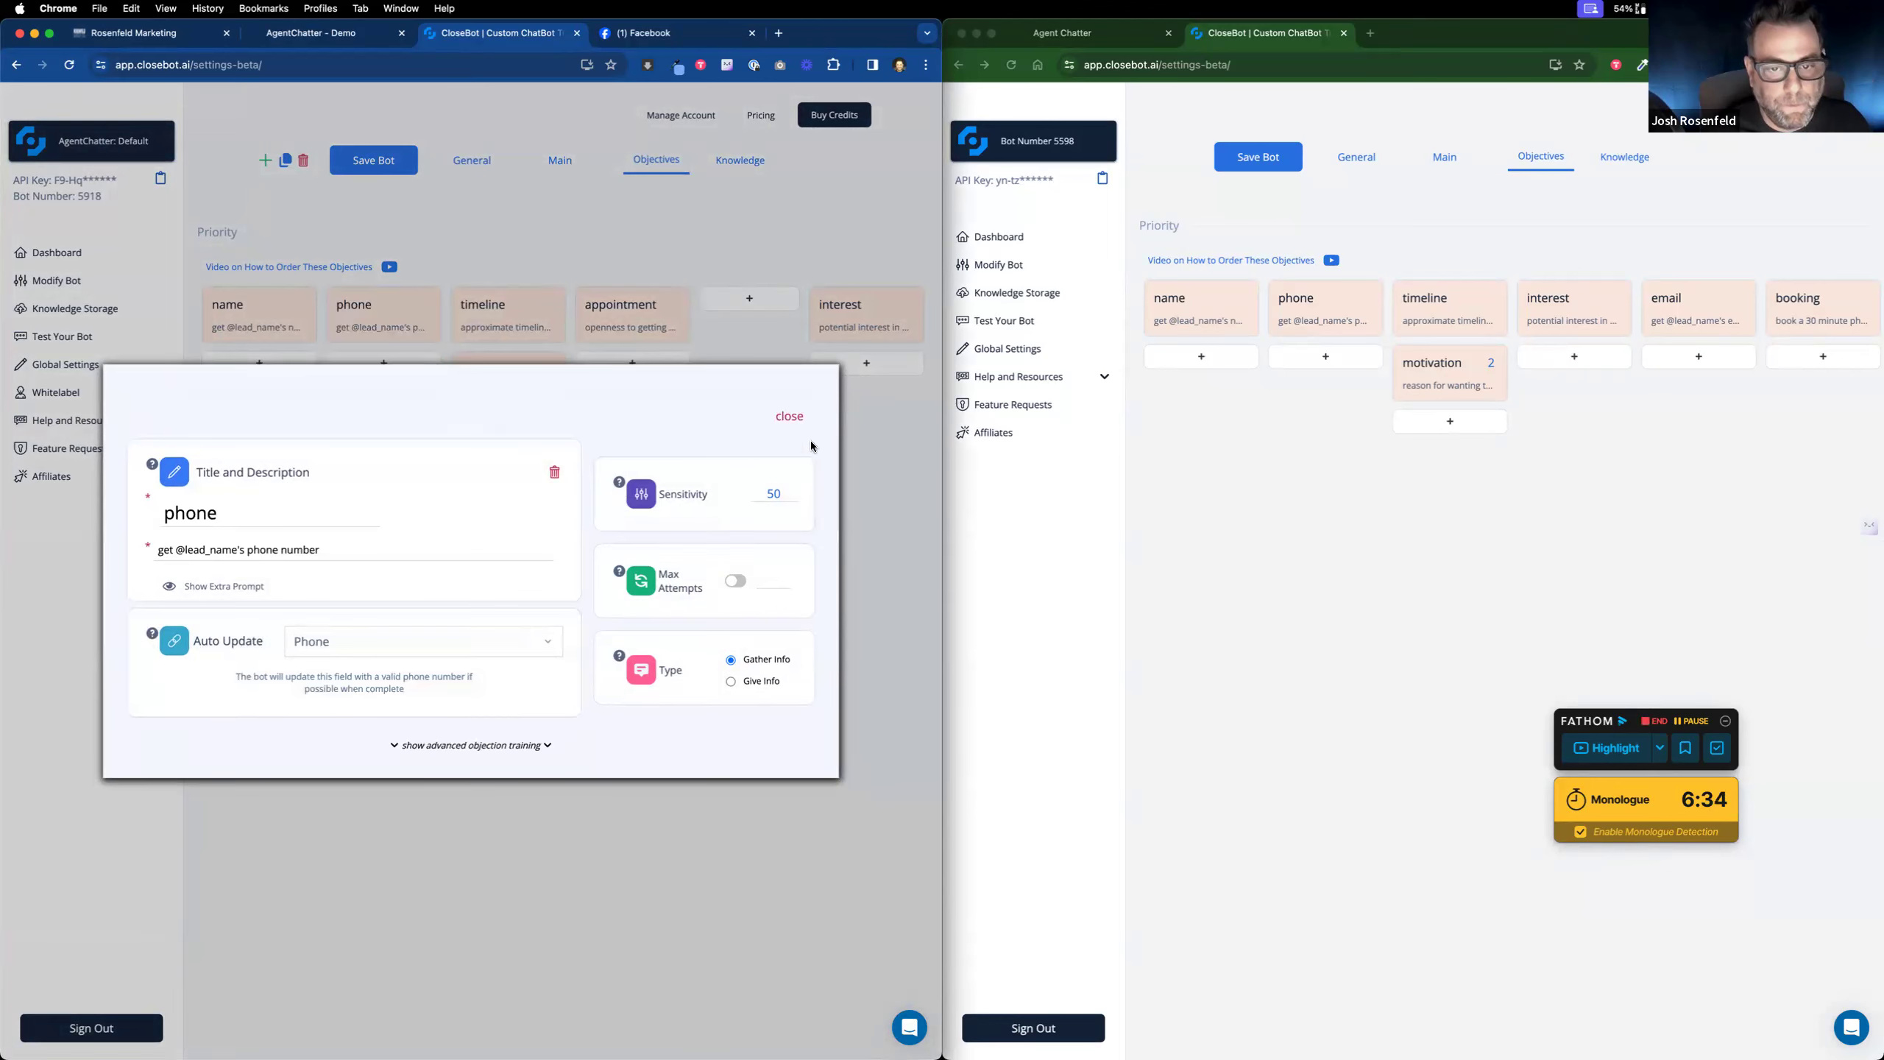
{"action": "left_click", "coordinate": [789, 418]}
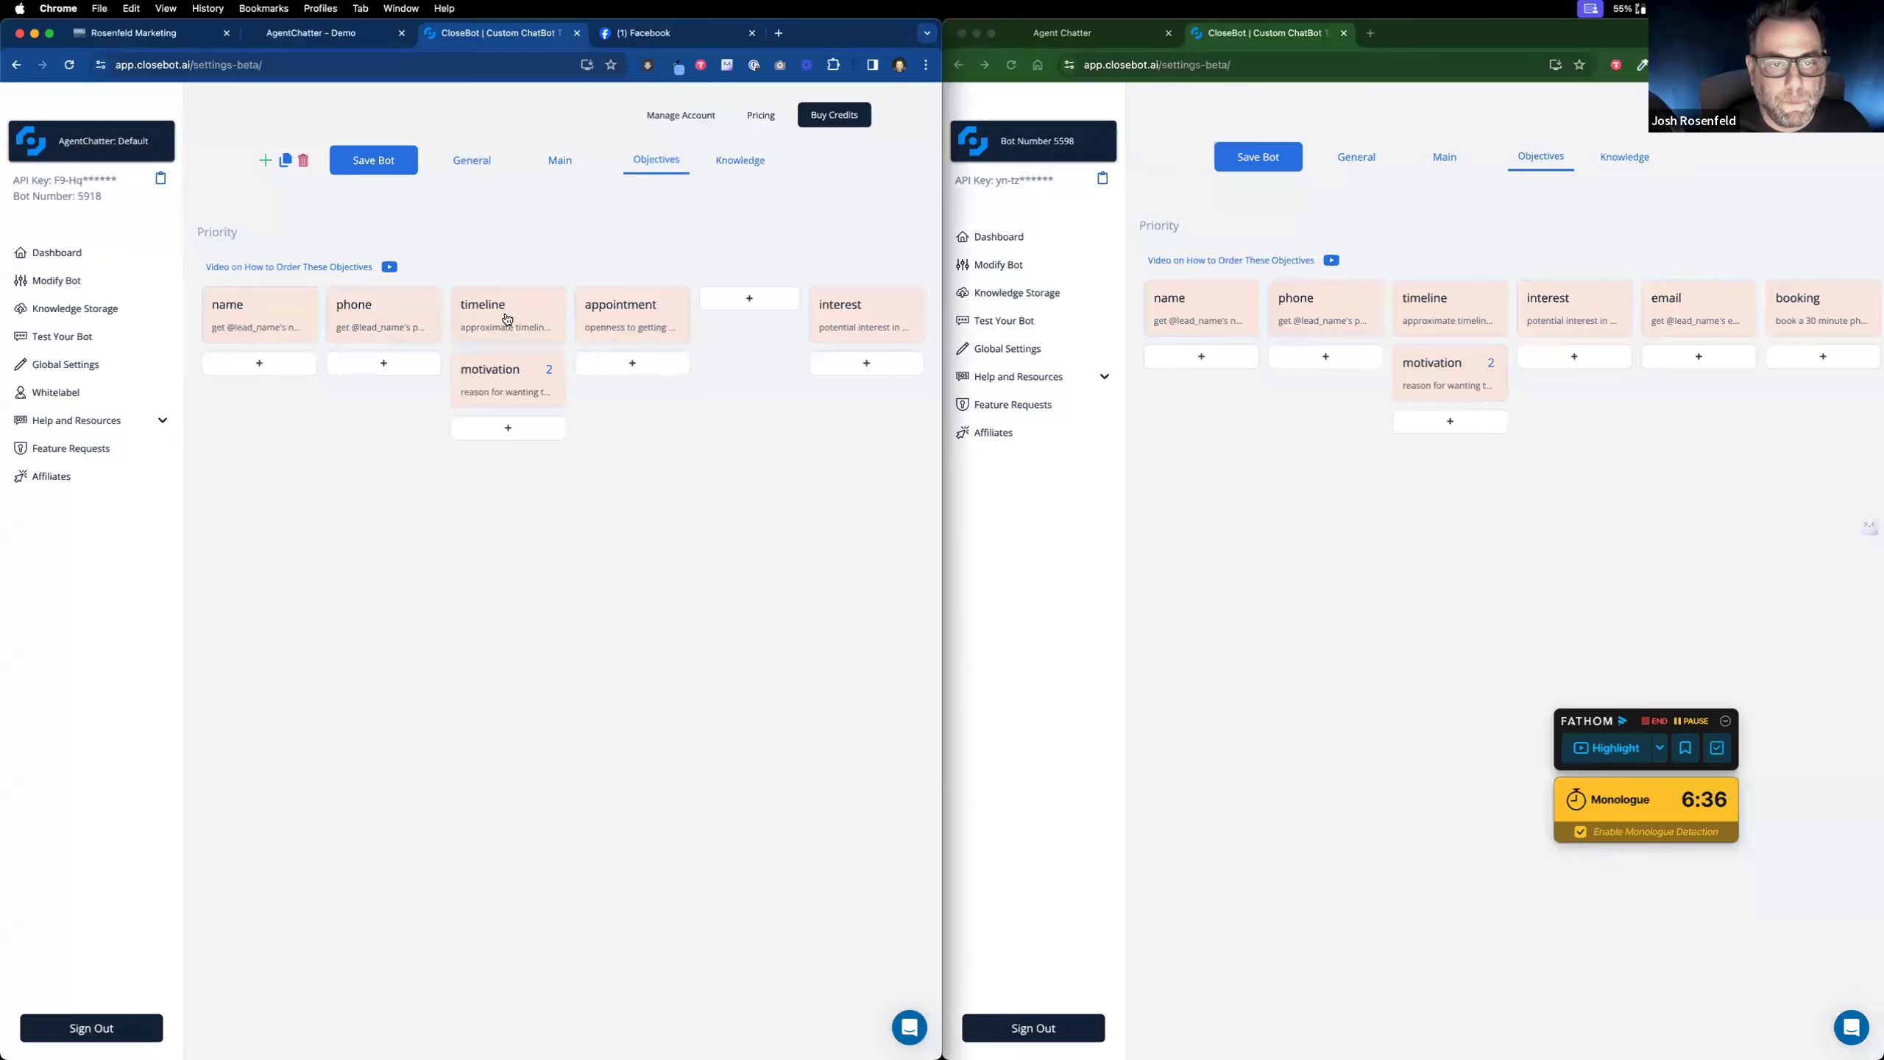
Step: Place timeline with motivation in the third column and interest in the fourth
{"action": "left_click_drag", "start_coordinate": [503, 321], "coordinate": [611, 362]}
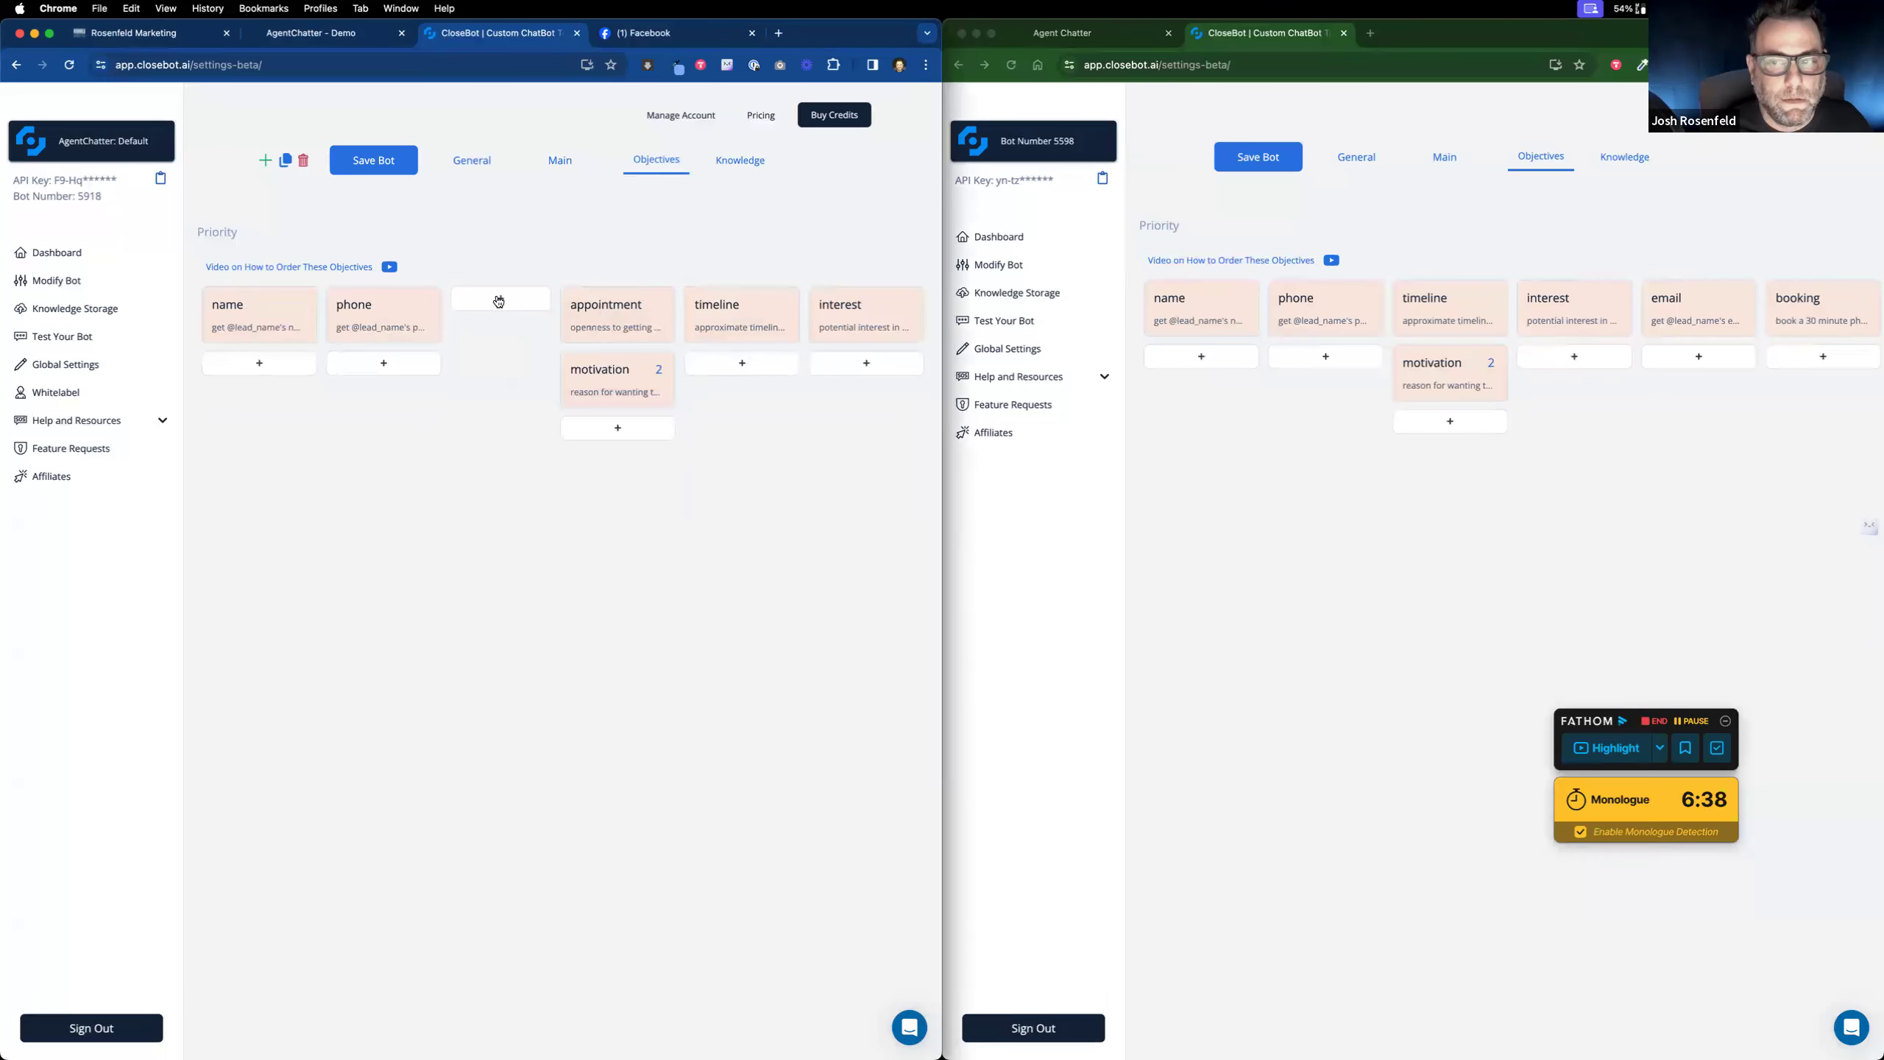
{"action": "left_click_drag", "start_coordinate": [701, 314], "coordinate": [504, 307]}
{"action": "left_click_drag", "start_coordinate": [641, 390], "coordinate": [521, 382]}
{"action": "mouse_move", "coordinate": [850, 319]}
{"action": "left_mouse_down"}
{"action": "mouse_move", "coordinate": [643, 307]}
{"action": "mouse_move", "coordinate": [630, 371]}
{"action": "mouse_move", "coordinate": [860, 312]}
{"action": "left_mouse_up"}
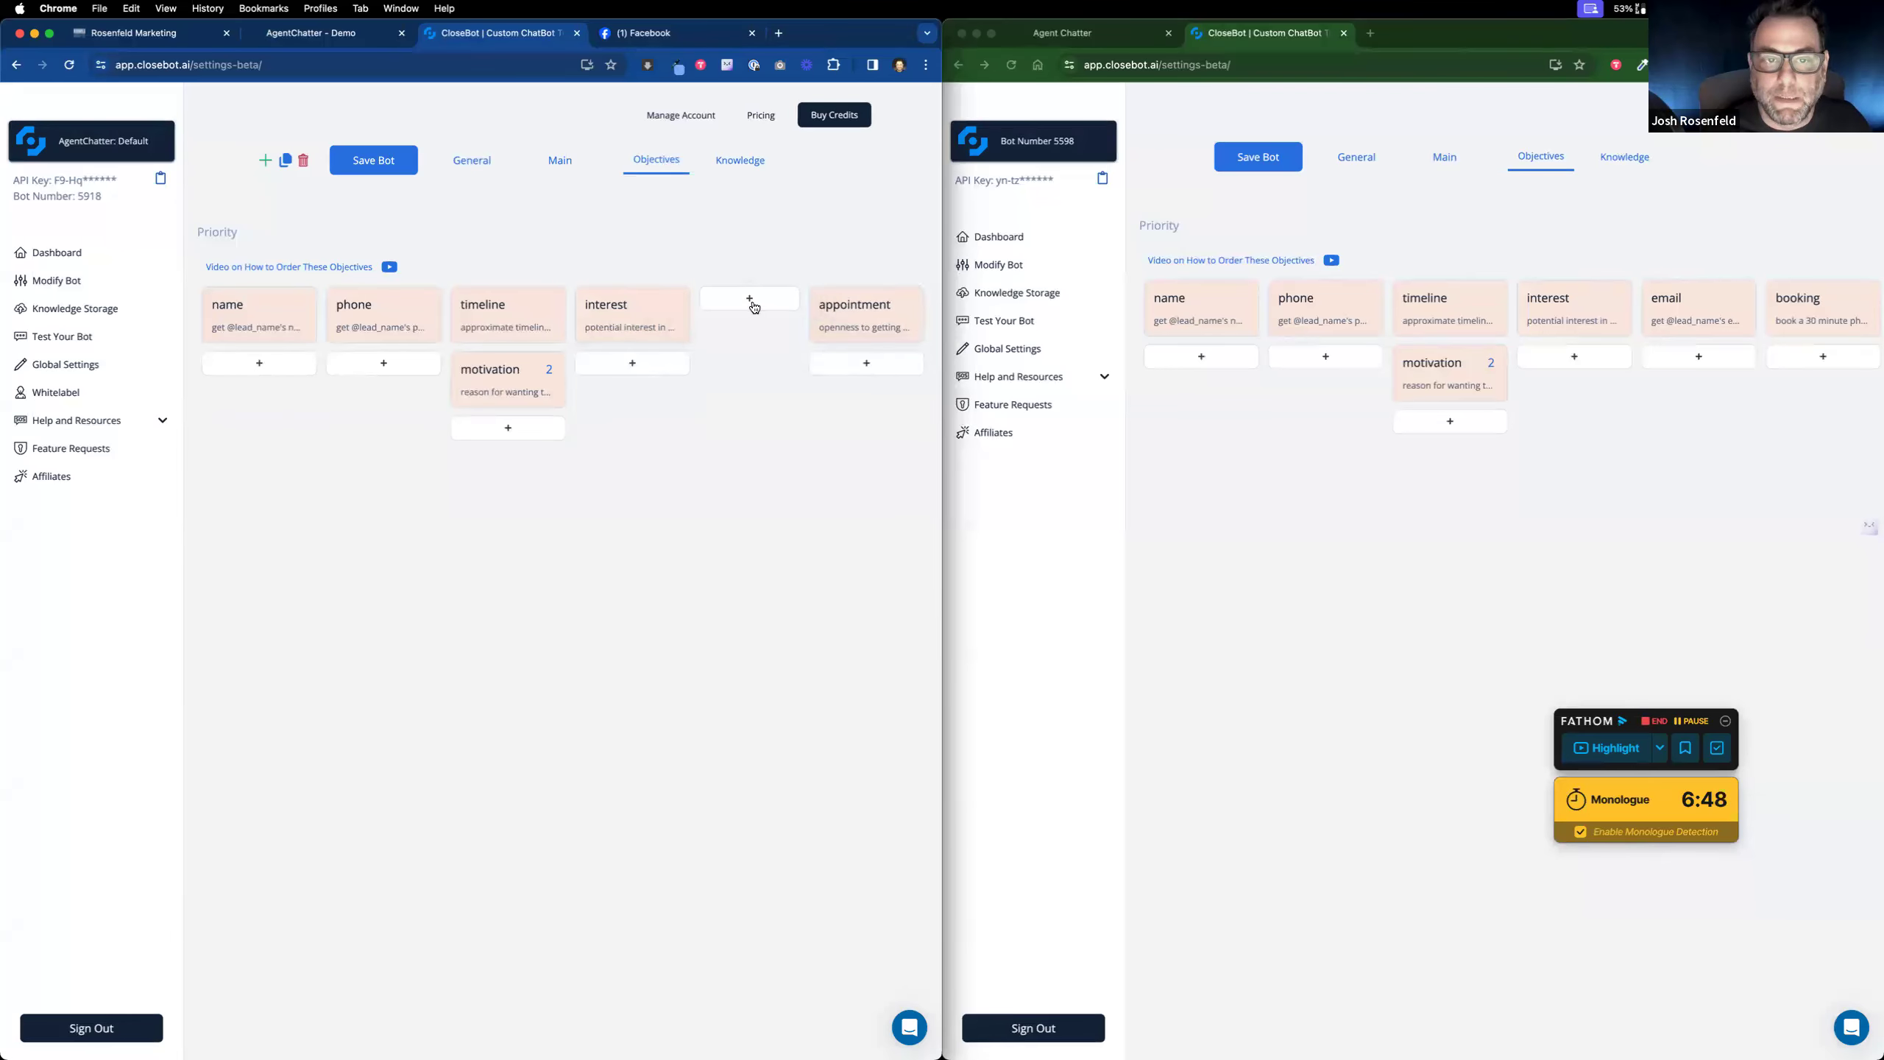
Step: Make the blank fifth objective collect the lead's Email
{"action": "left_click", "coordinate": [728, 307]}
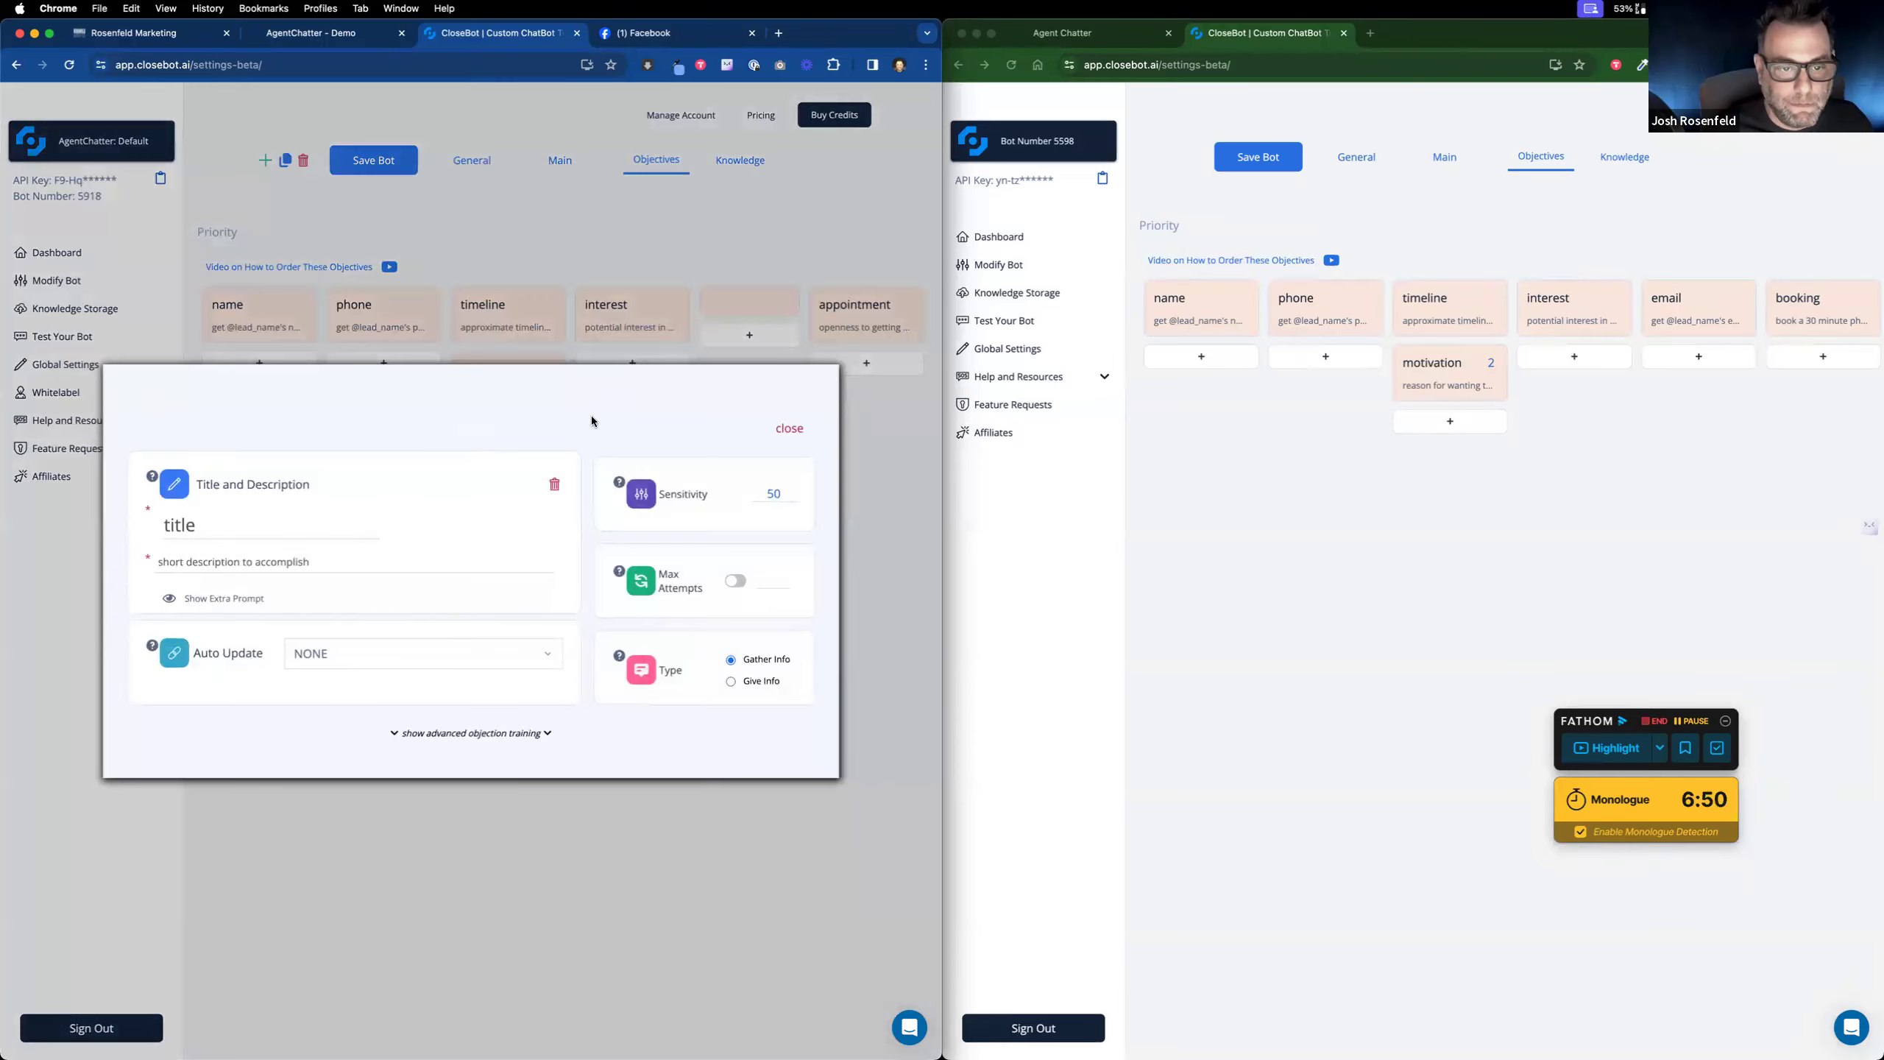
{"action": "left_click", "coordinate": [480, 657]}
{"action": "scroll", "coordinate": [442, 712], "scroll_direction": "down", "scroll_amount": 2}
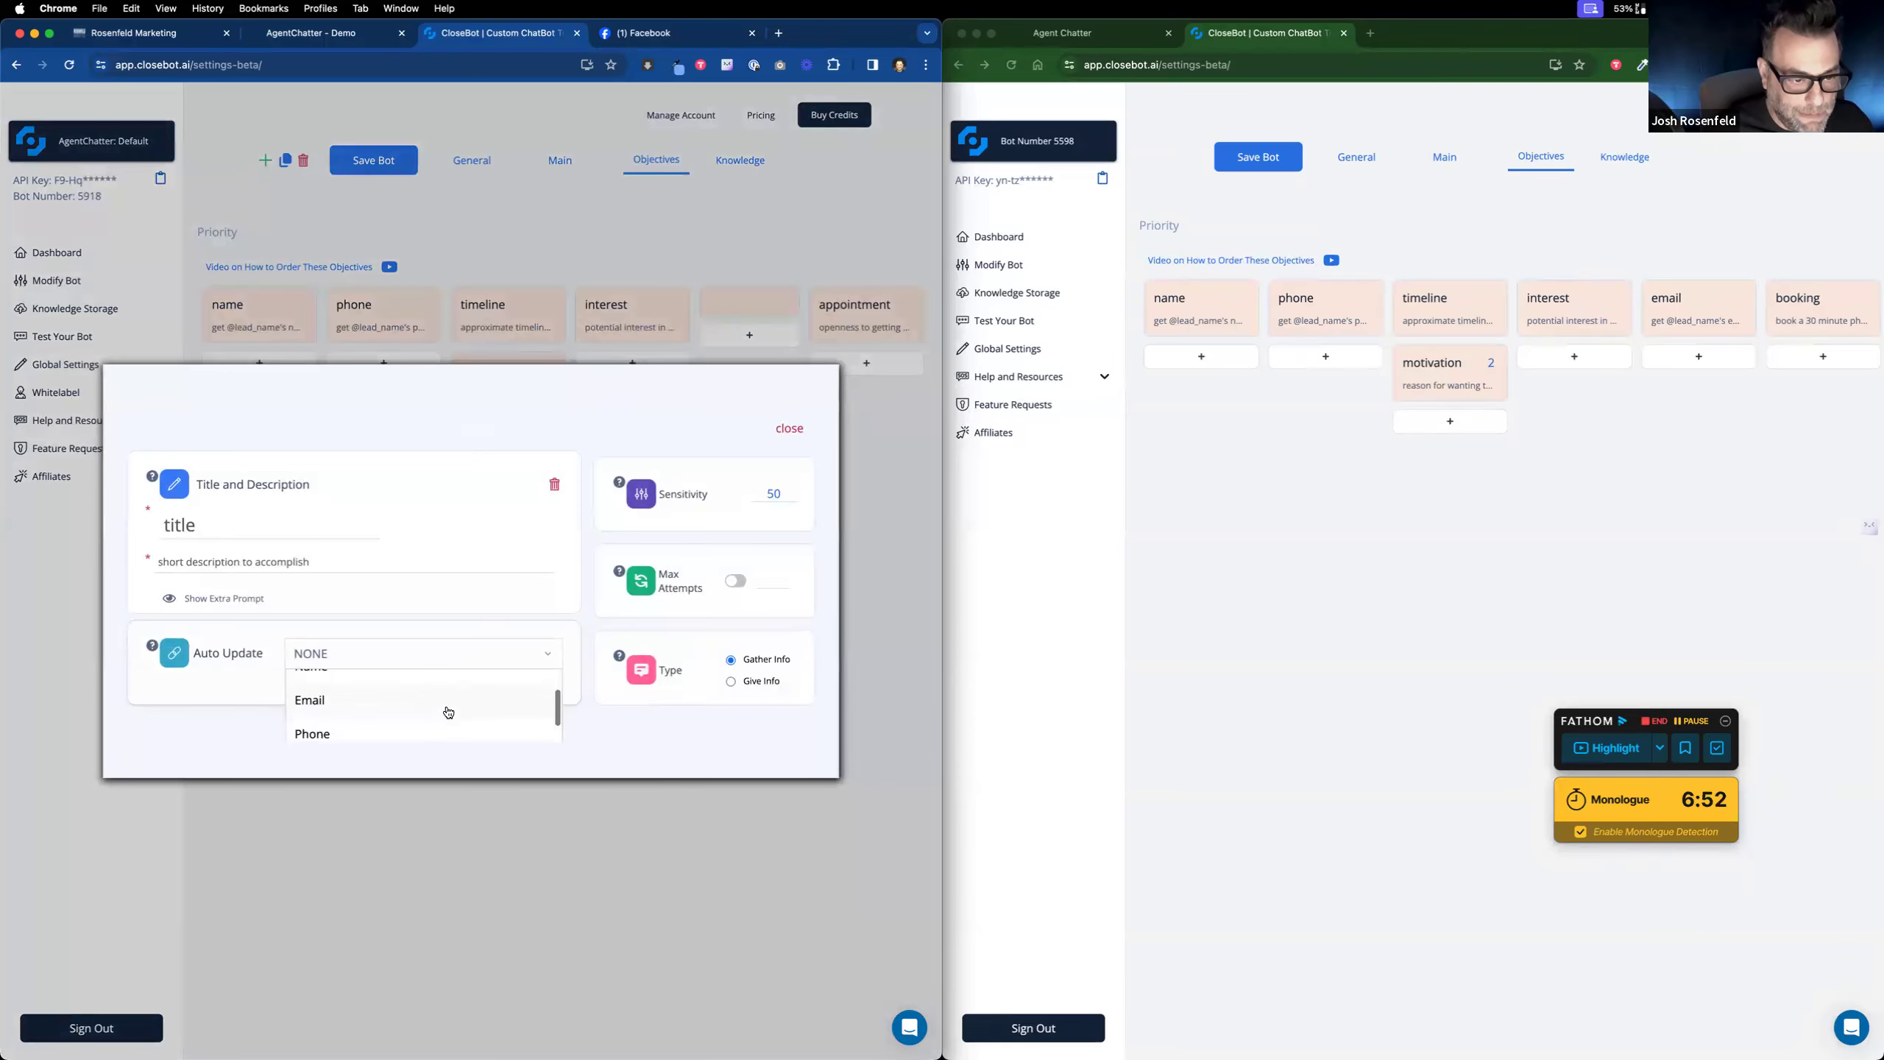
{"action": "left_click", "coordinate": [439, 697]}
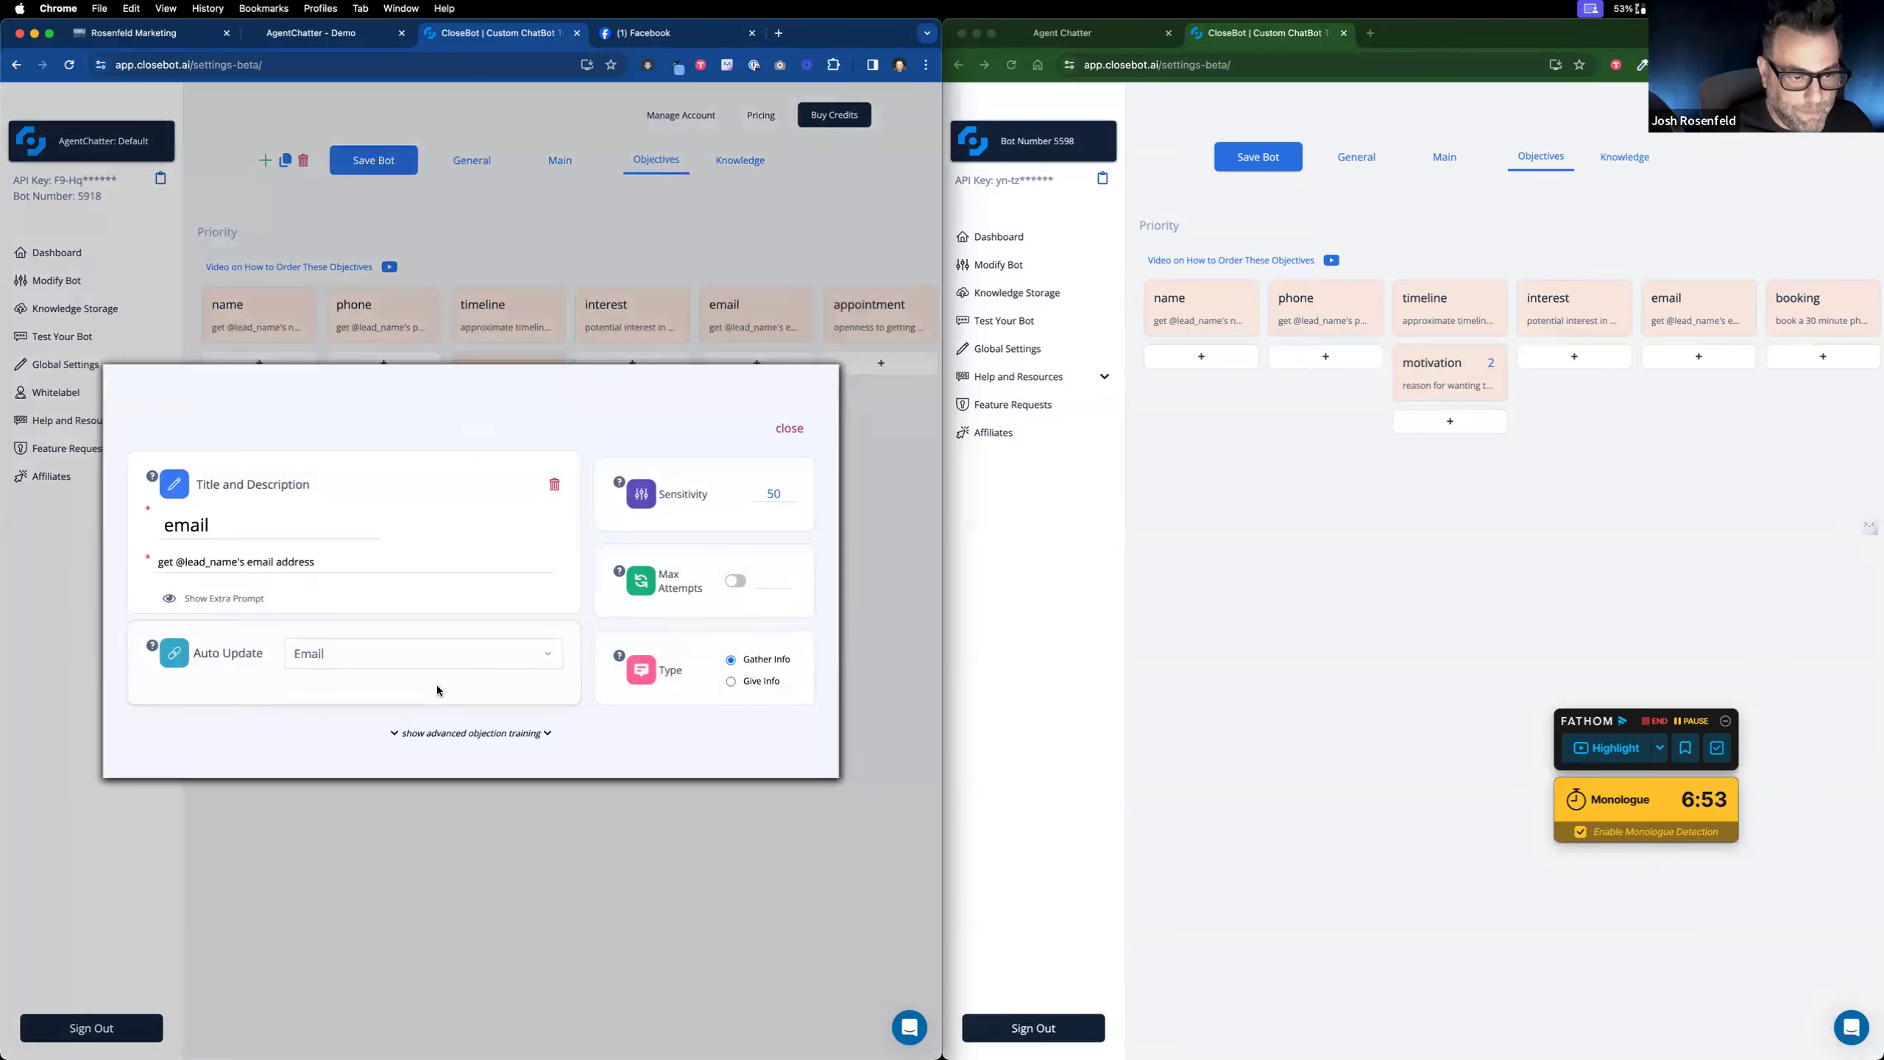
{"action": "left_click", "coordinate": [788, 431]}
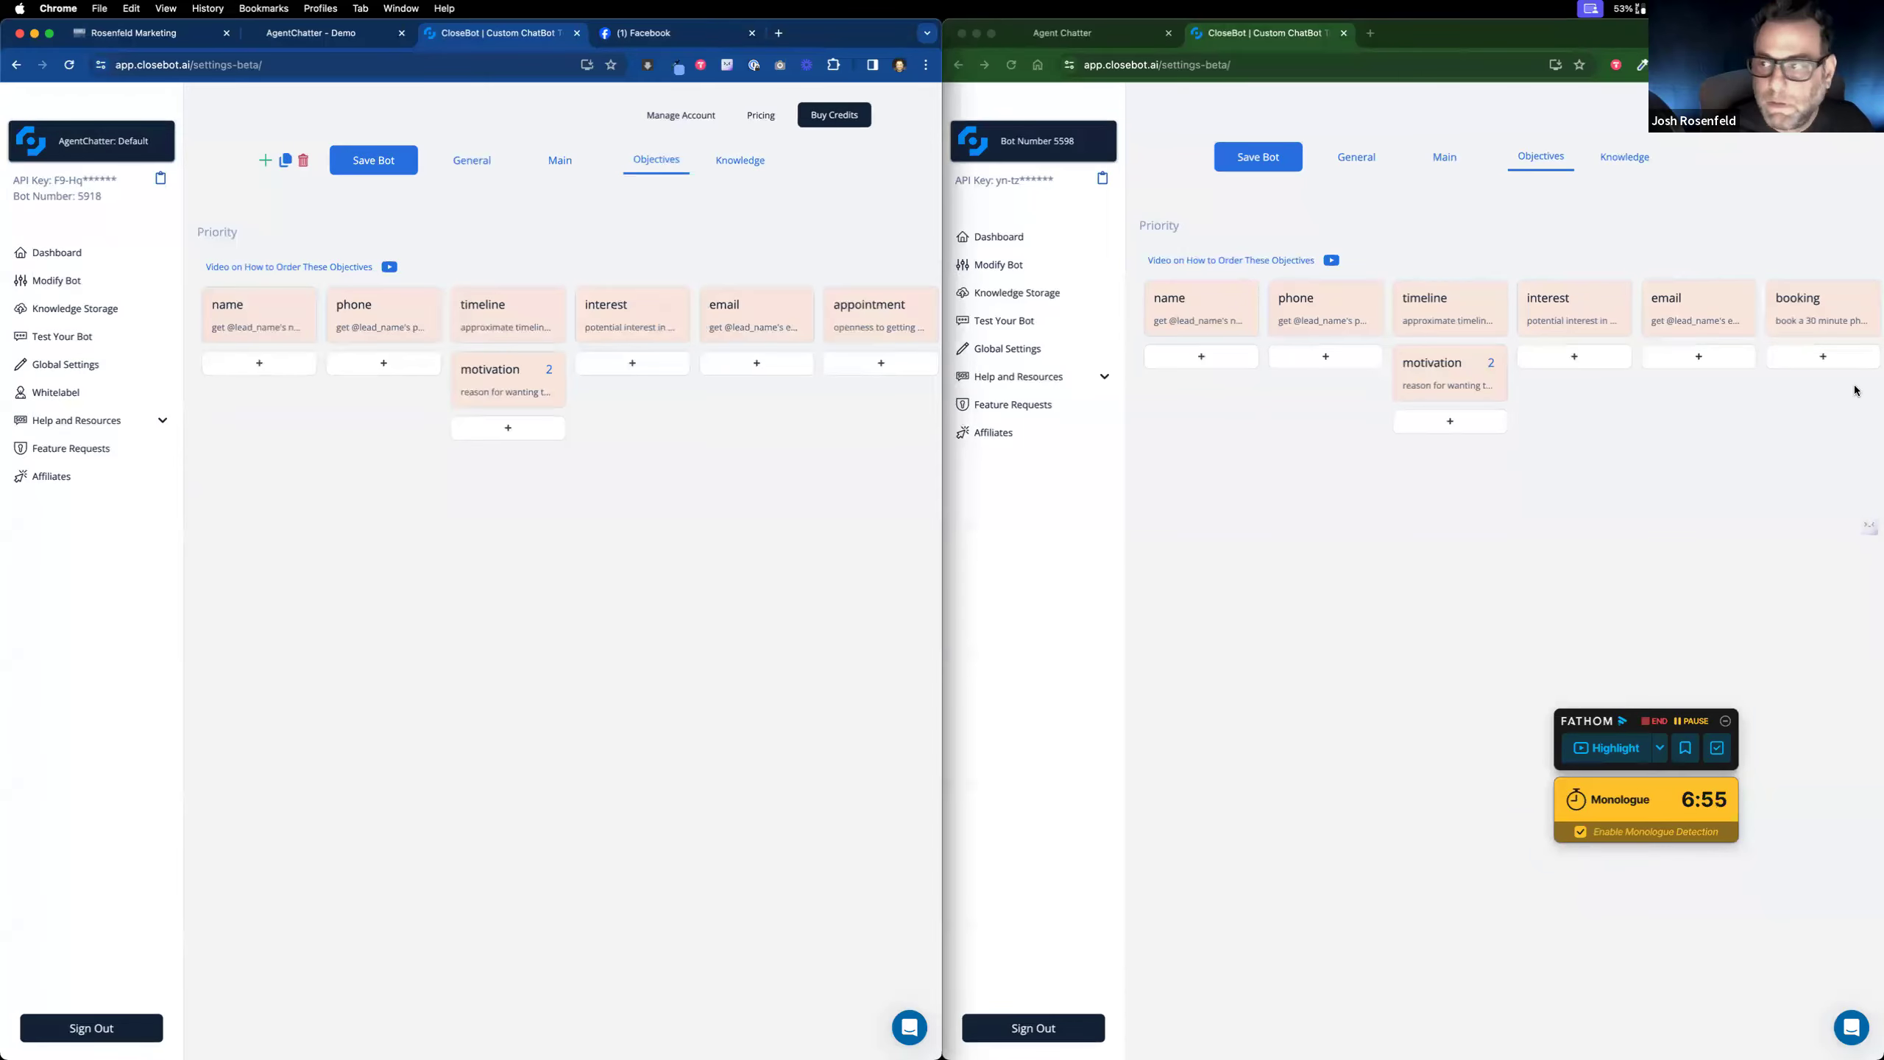
Step: Rename the appointment objective to 'booking' and link it to a Calendar, matching the other bot
{"action": "left_click", "coordinate": [1811, 310]}
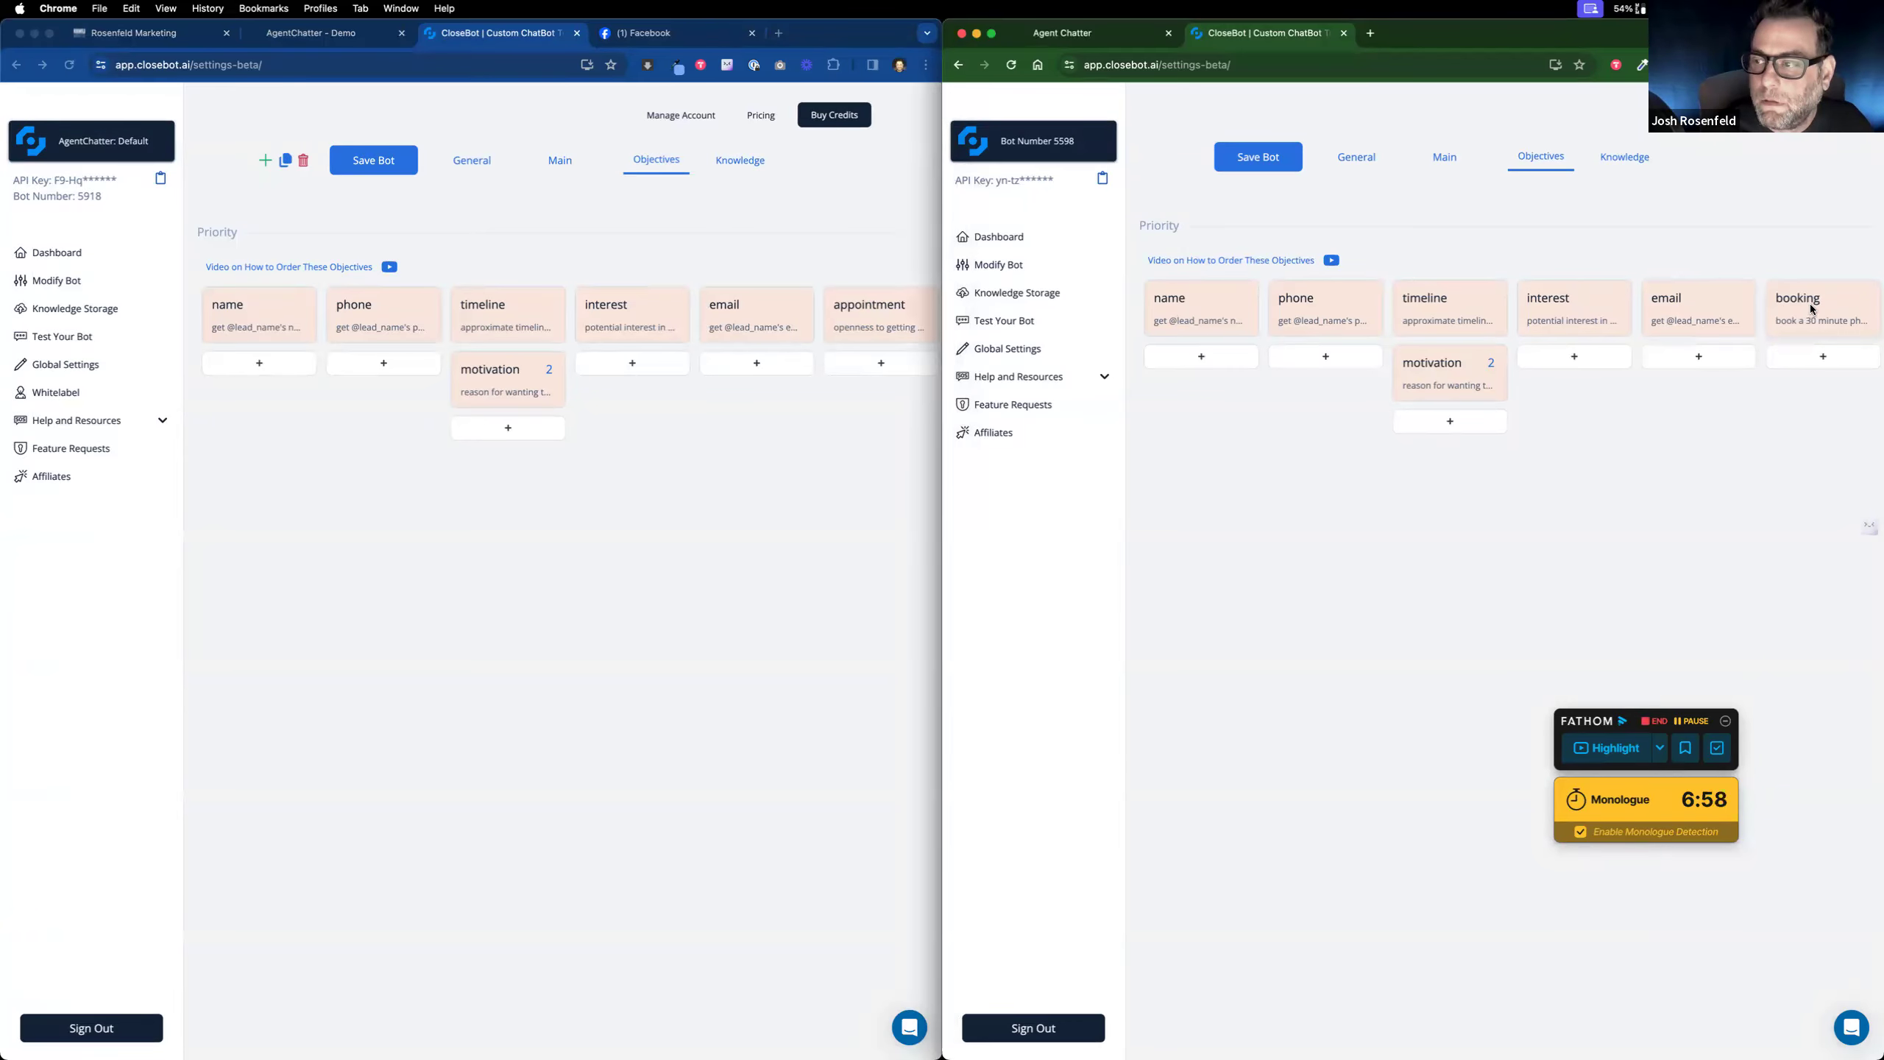
{"action": "left_click", "coordinate": [1811, 310]}
{"action": "left_click", "coordinate": [877, 314]}
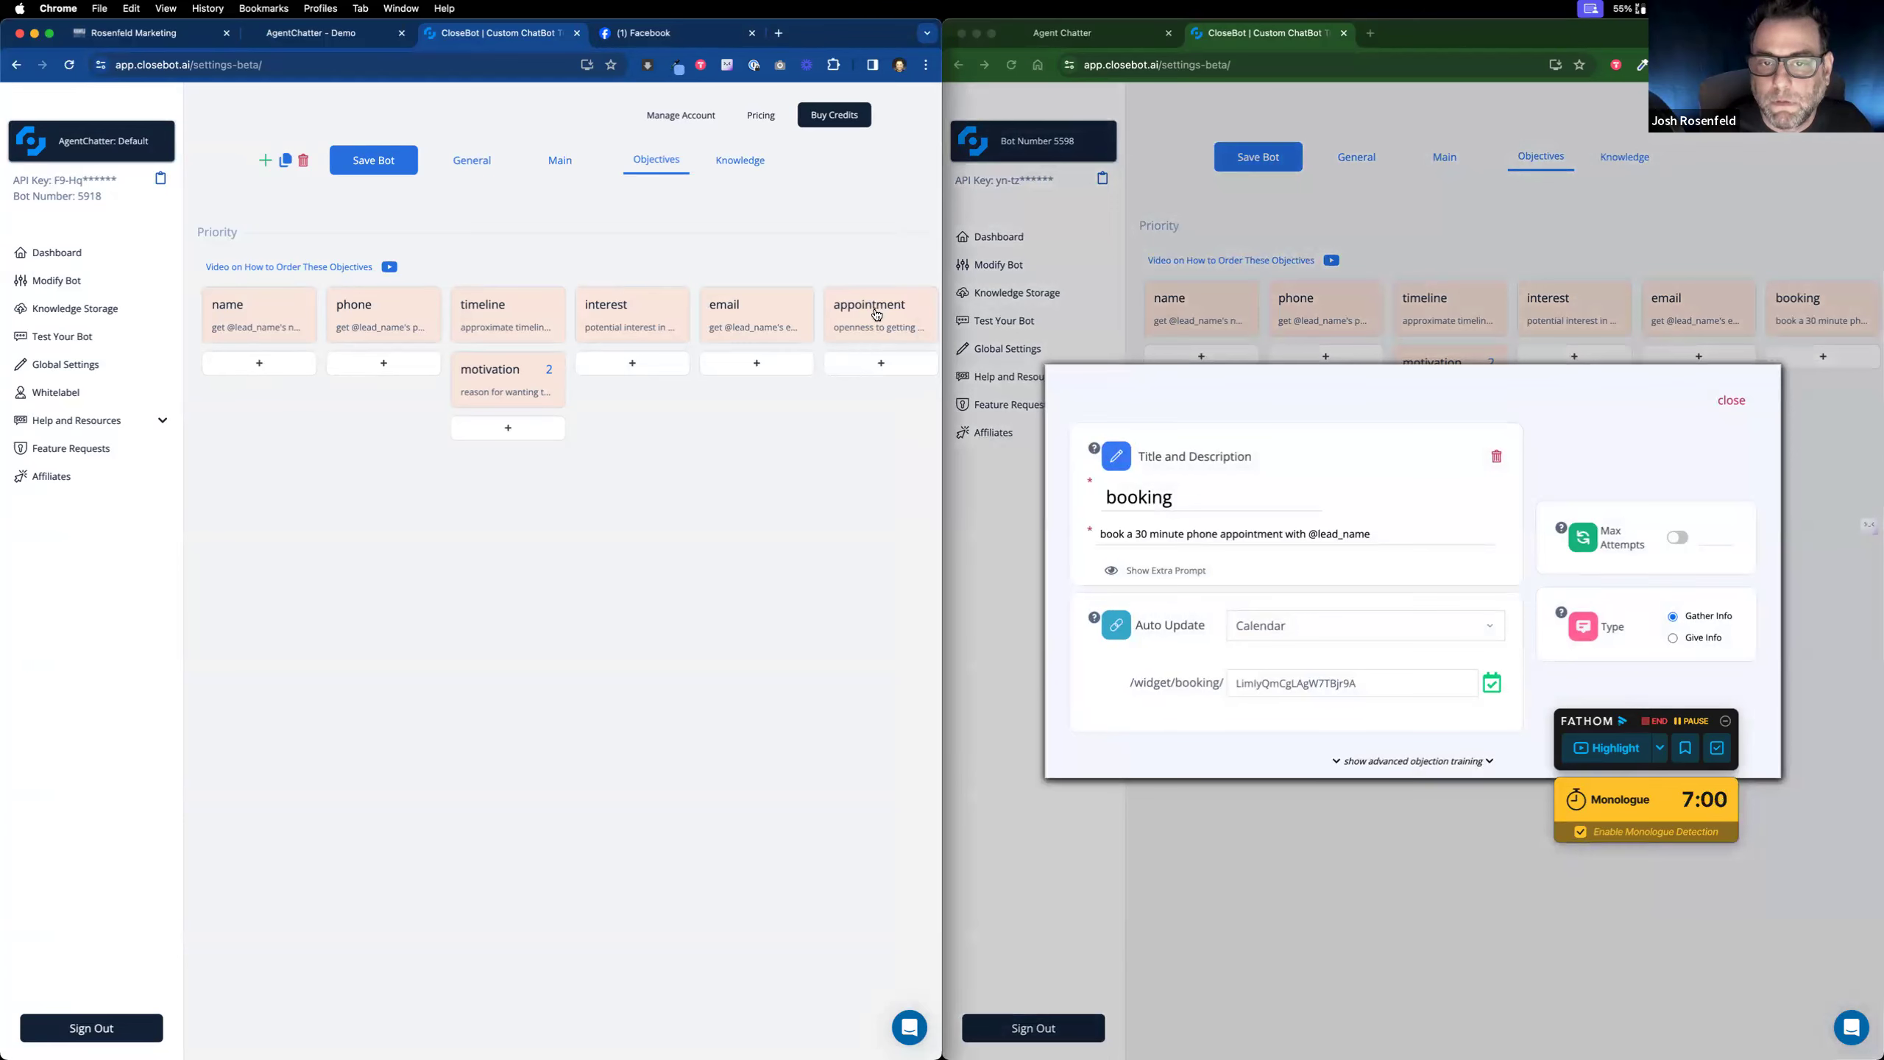
{"action": "left_click", "coordinate": [876, 314]}
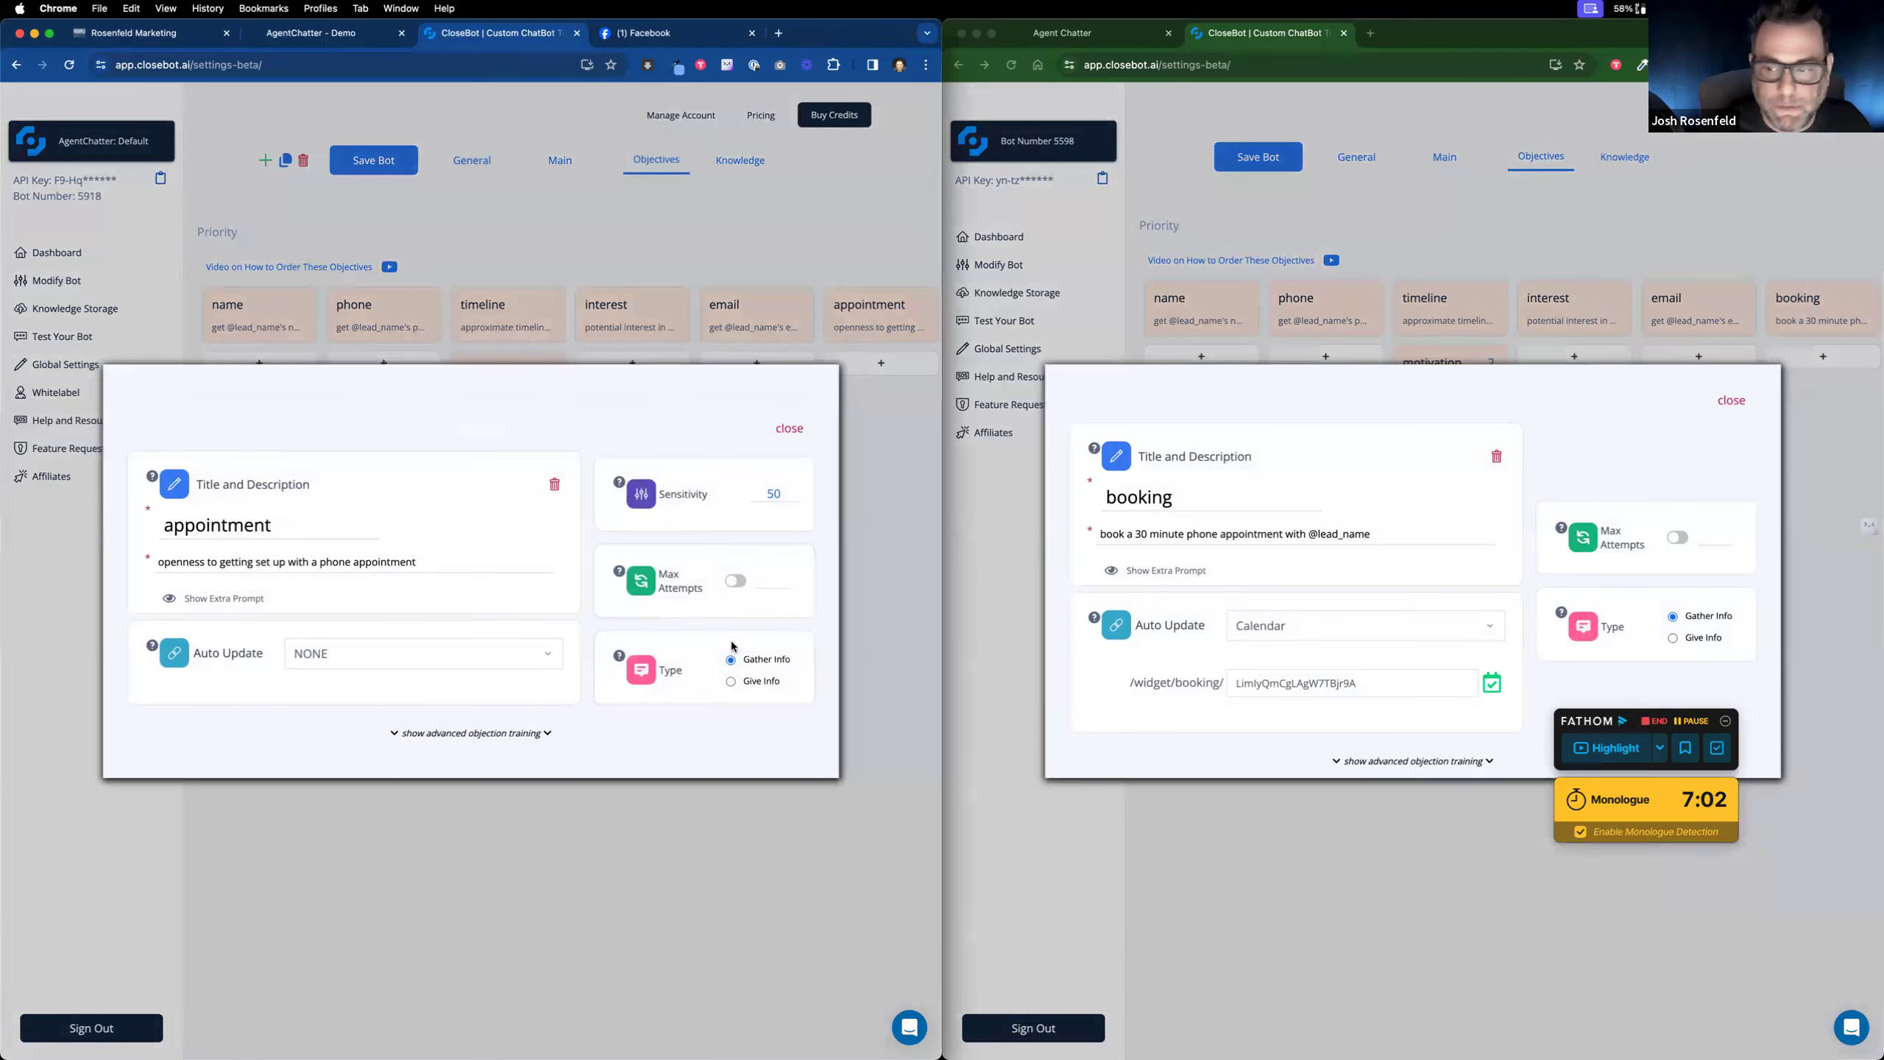
{"action": "double_click", "coordinate": [296, 527]}
{"action": "type", "text": "booking"}
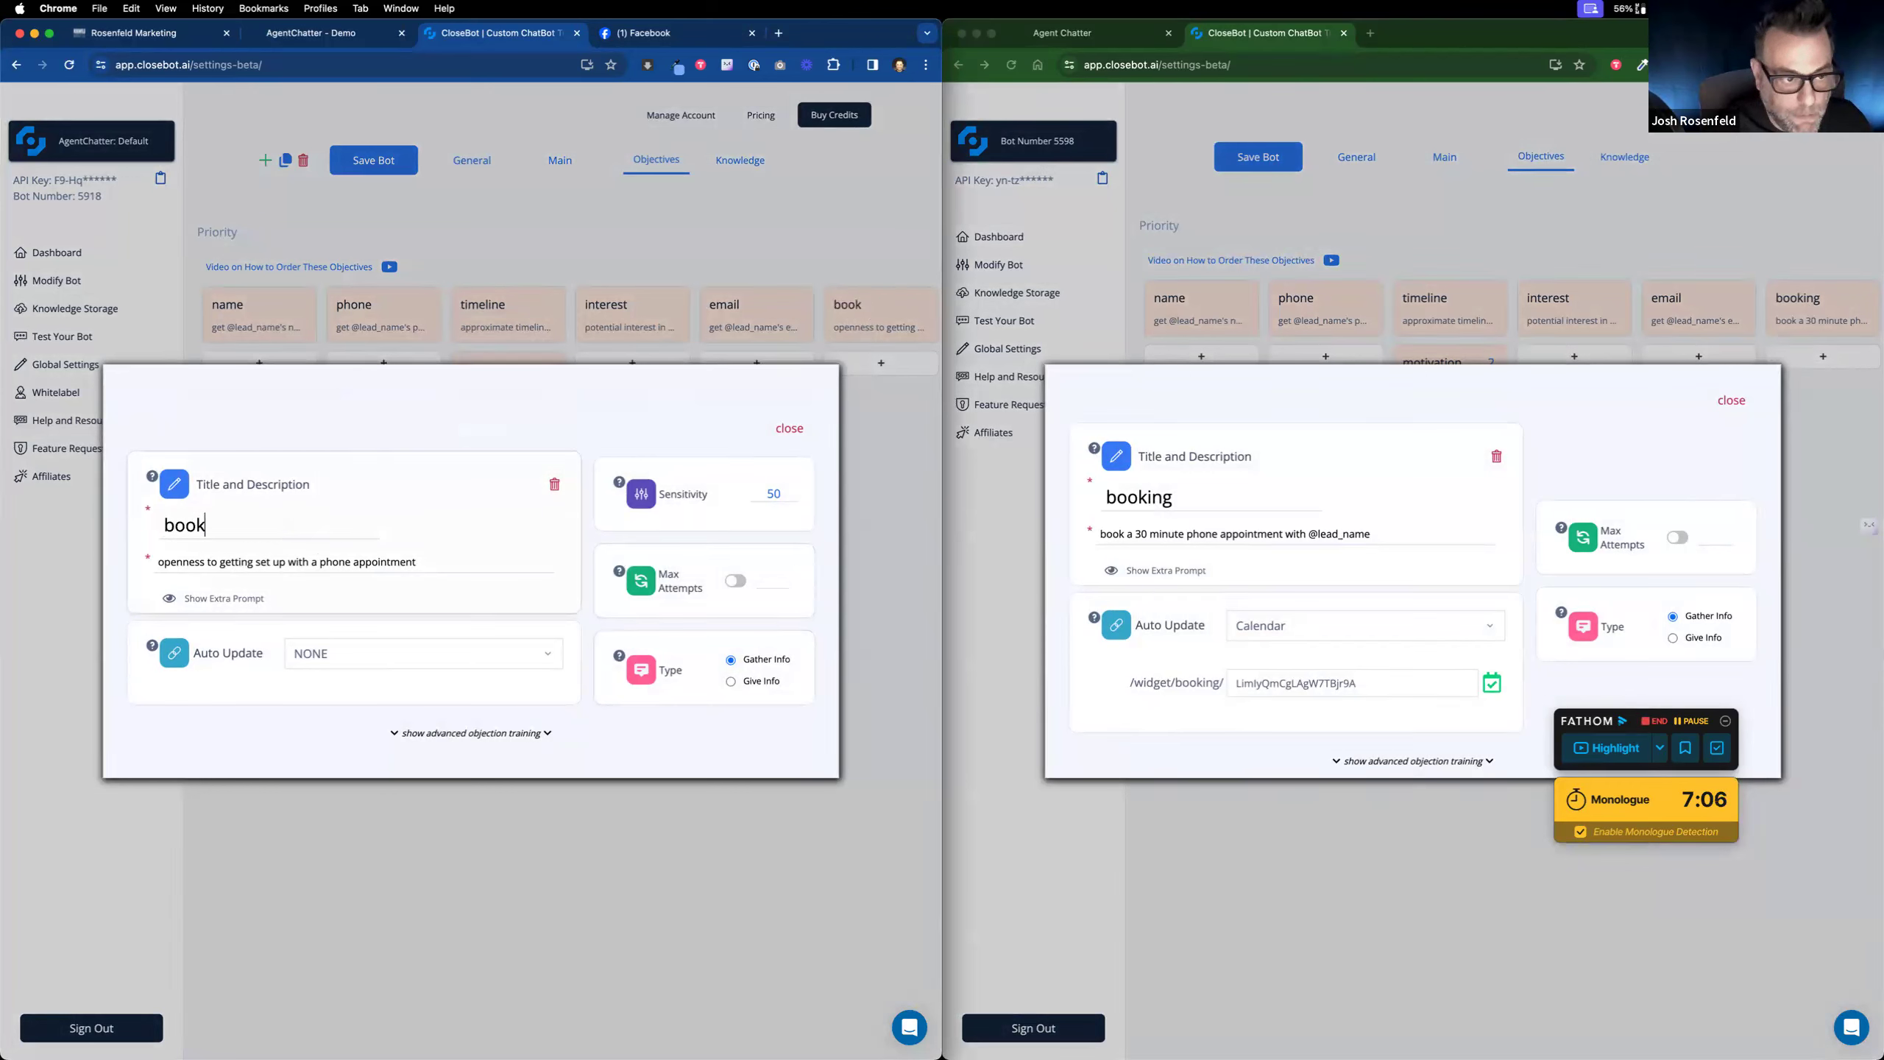
{"action": "left_click", "coordinate": [385, 652]}
{"action": "scroll", "coordinate": [369, 728], "scroll_direction": "down", "scroll_amount": 4}
{"action": "left_click", "coordinate": [367, 727]}
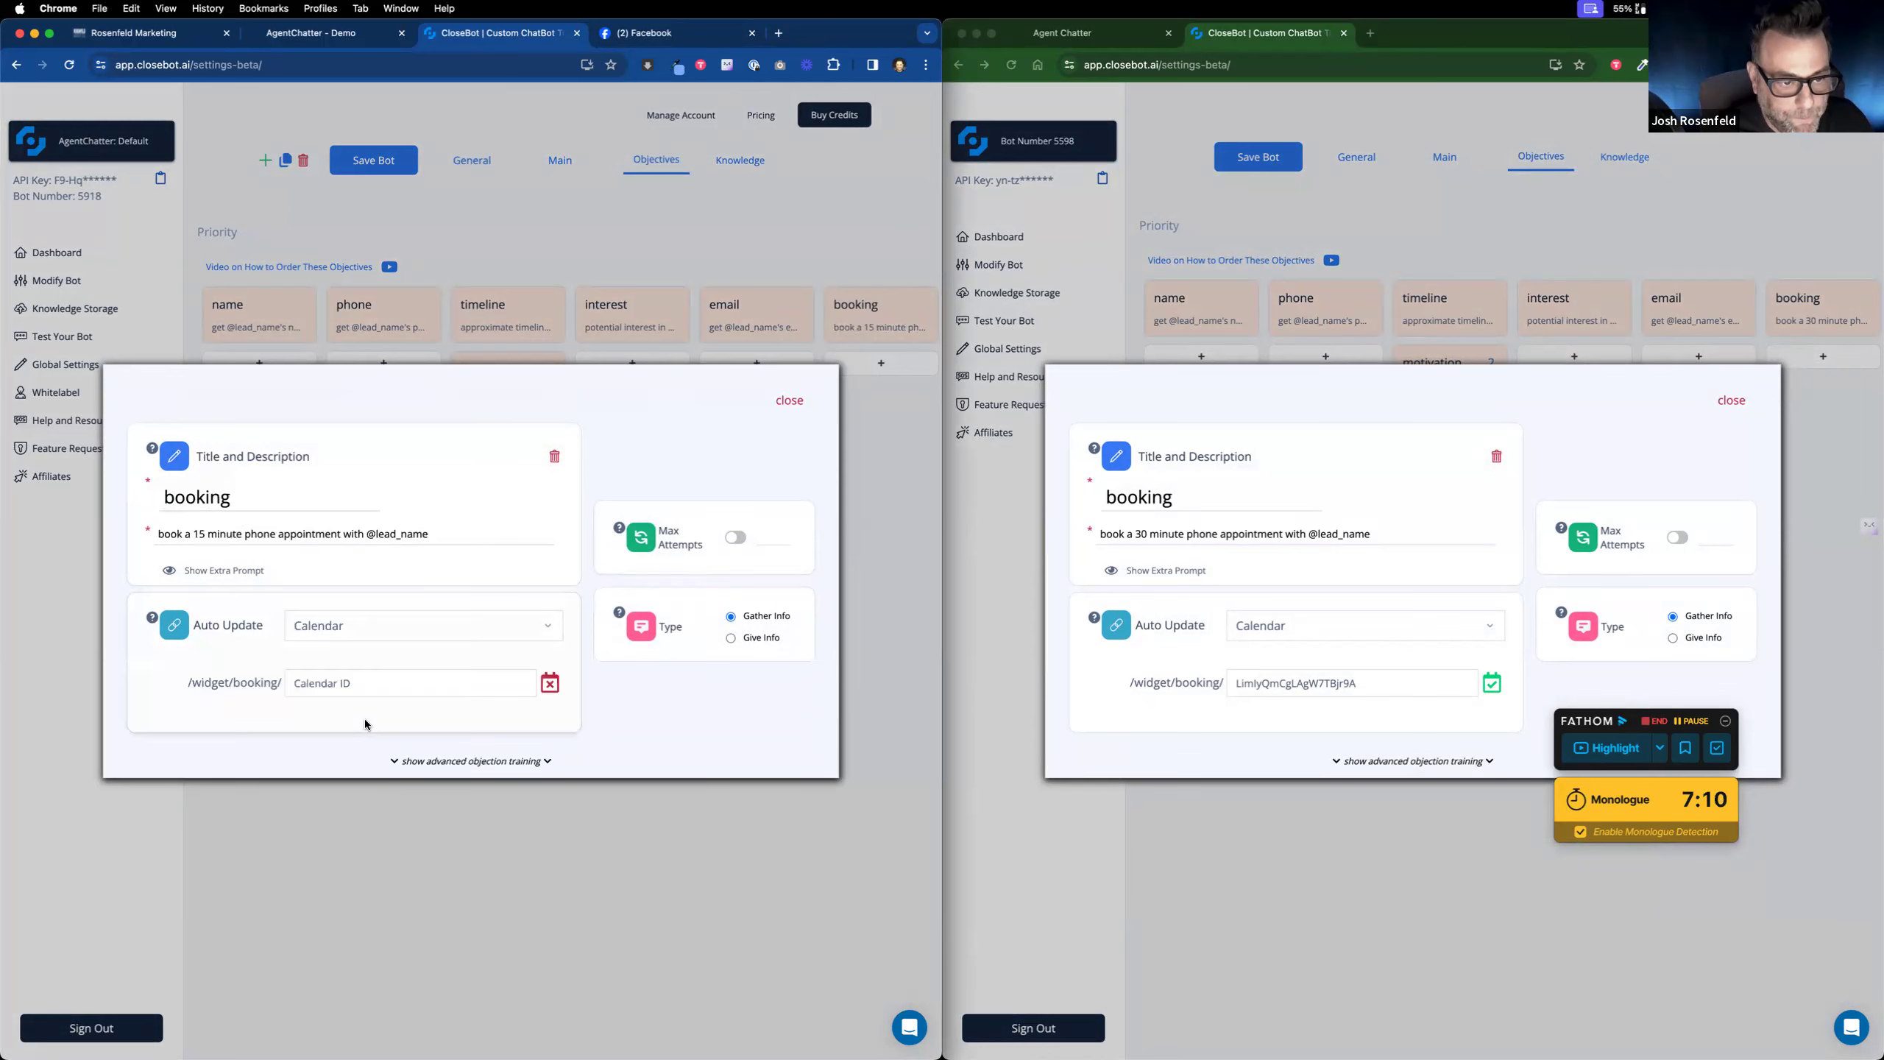
Step: Switch to the Rosenfeld Marketing tab in GoHighLevel and dismiss the sub-account switcher
{"action": "left_click", "coordinate": [171, 33]}
{"action": "left_click", "coordinate": [366, 818]}
{"action": "left_click", "coordinate": [509, 205]}
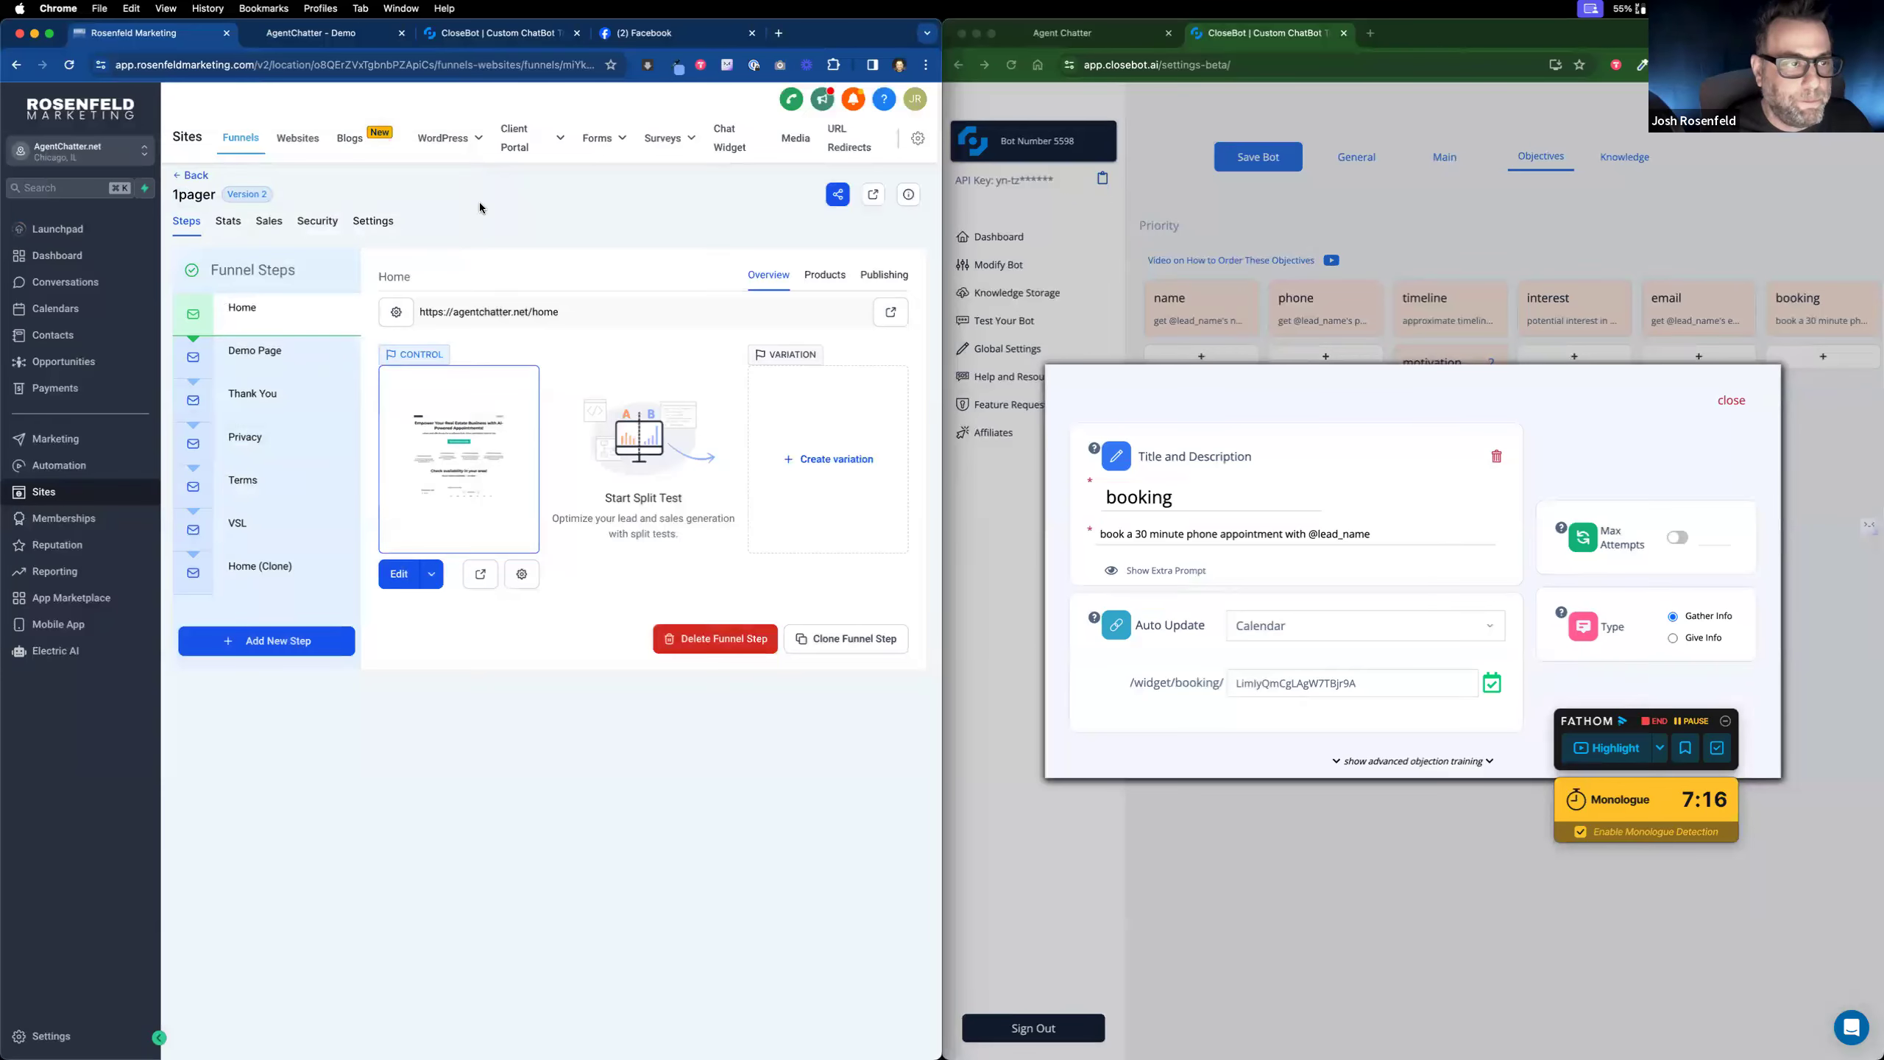
Step: Copy the Discovery Call calendar's permanent booking link from Calendars settings
{"action": "left_click", "coordinate": [56, 308]}
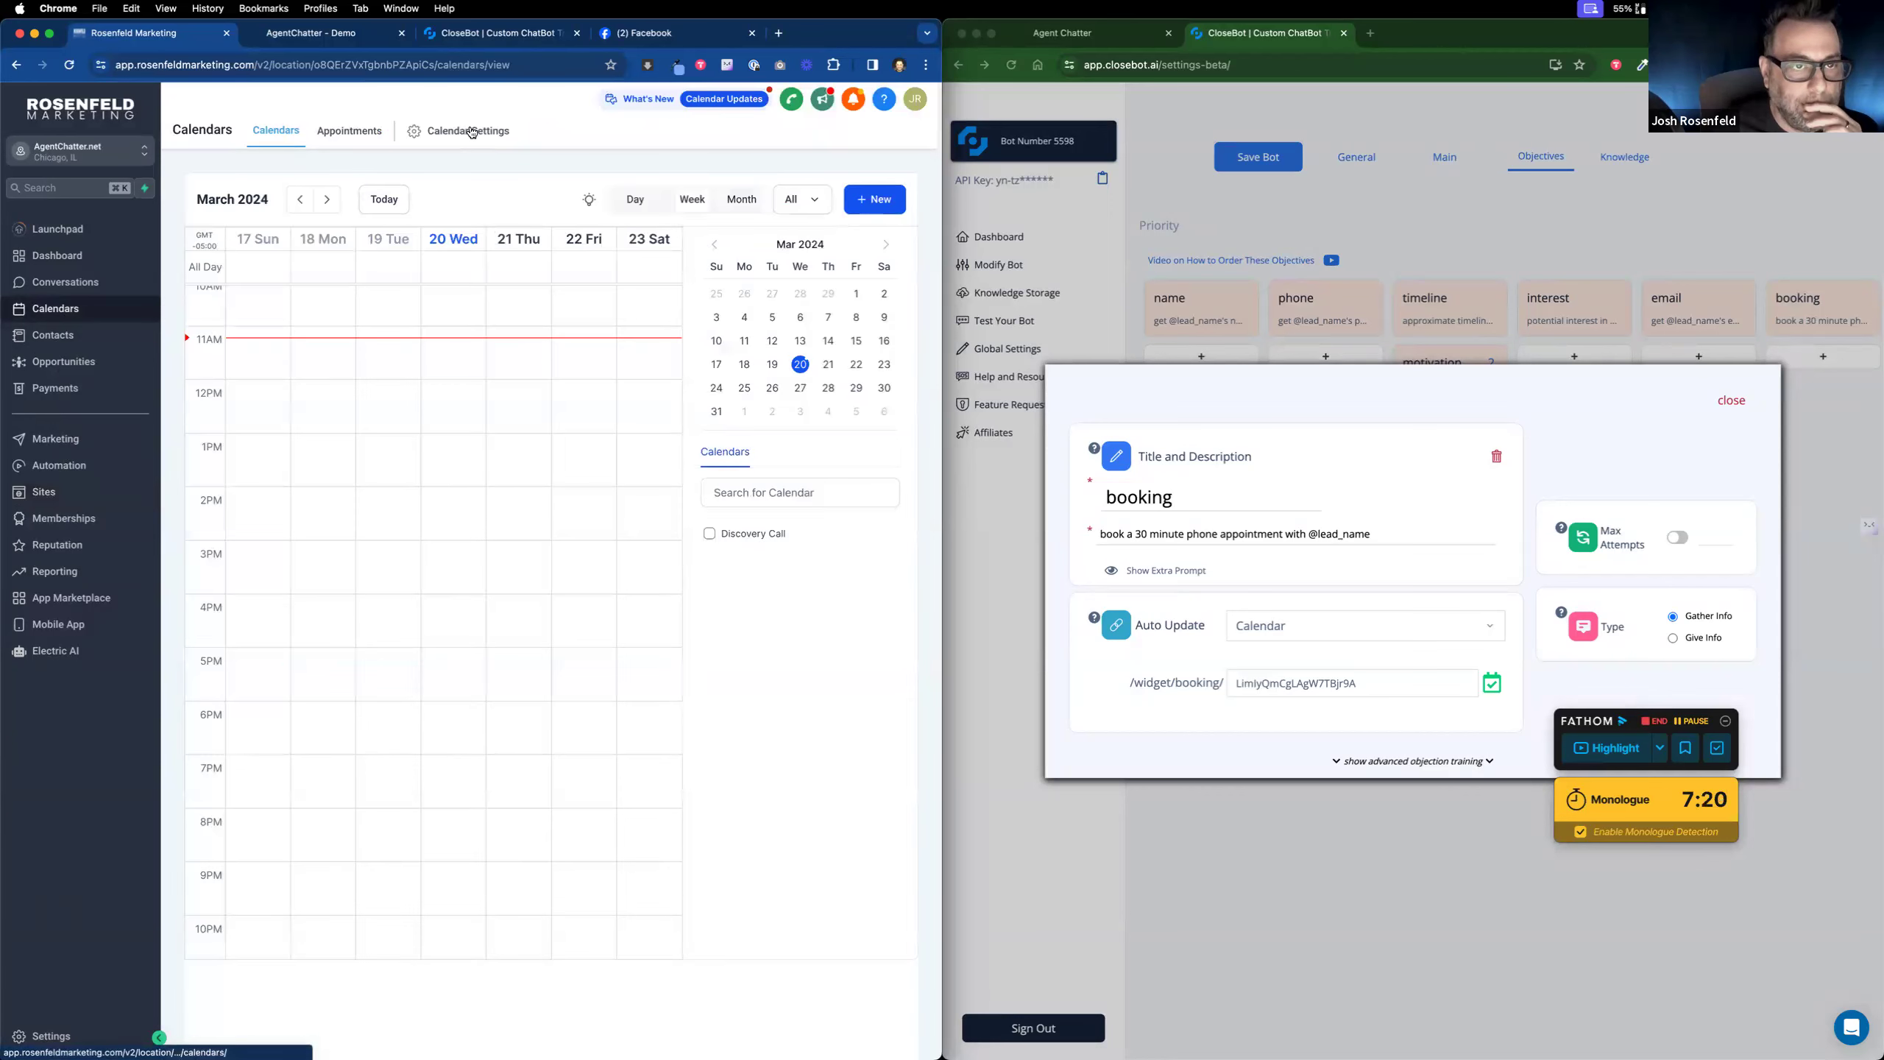
{"action": "left_click", "coordinate": [470, 131]}
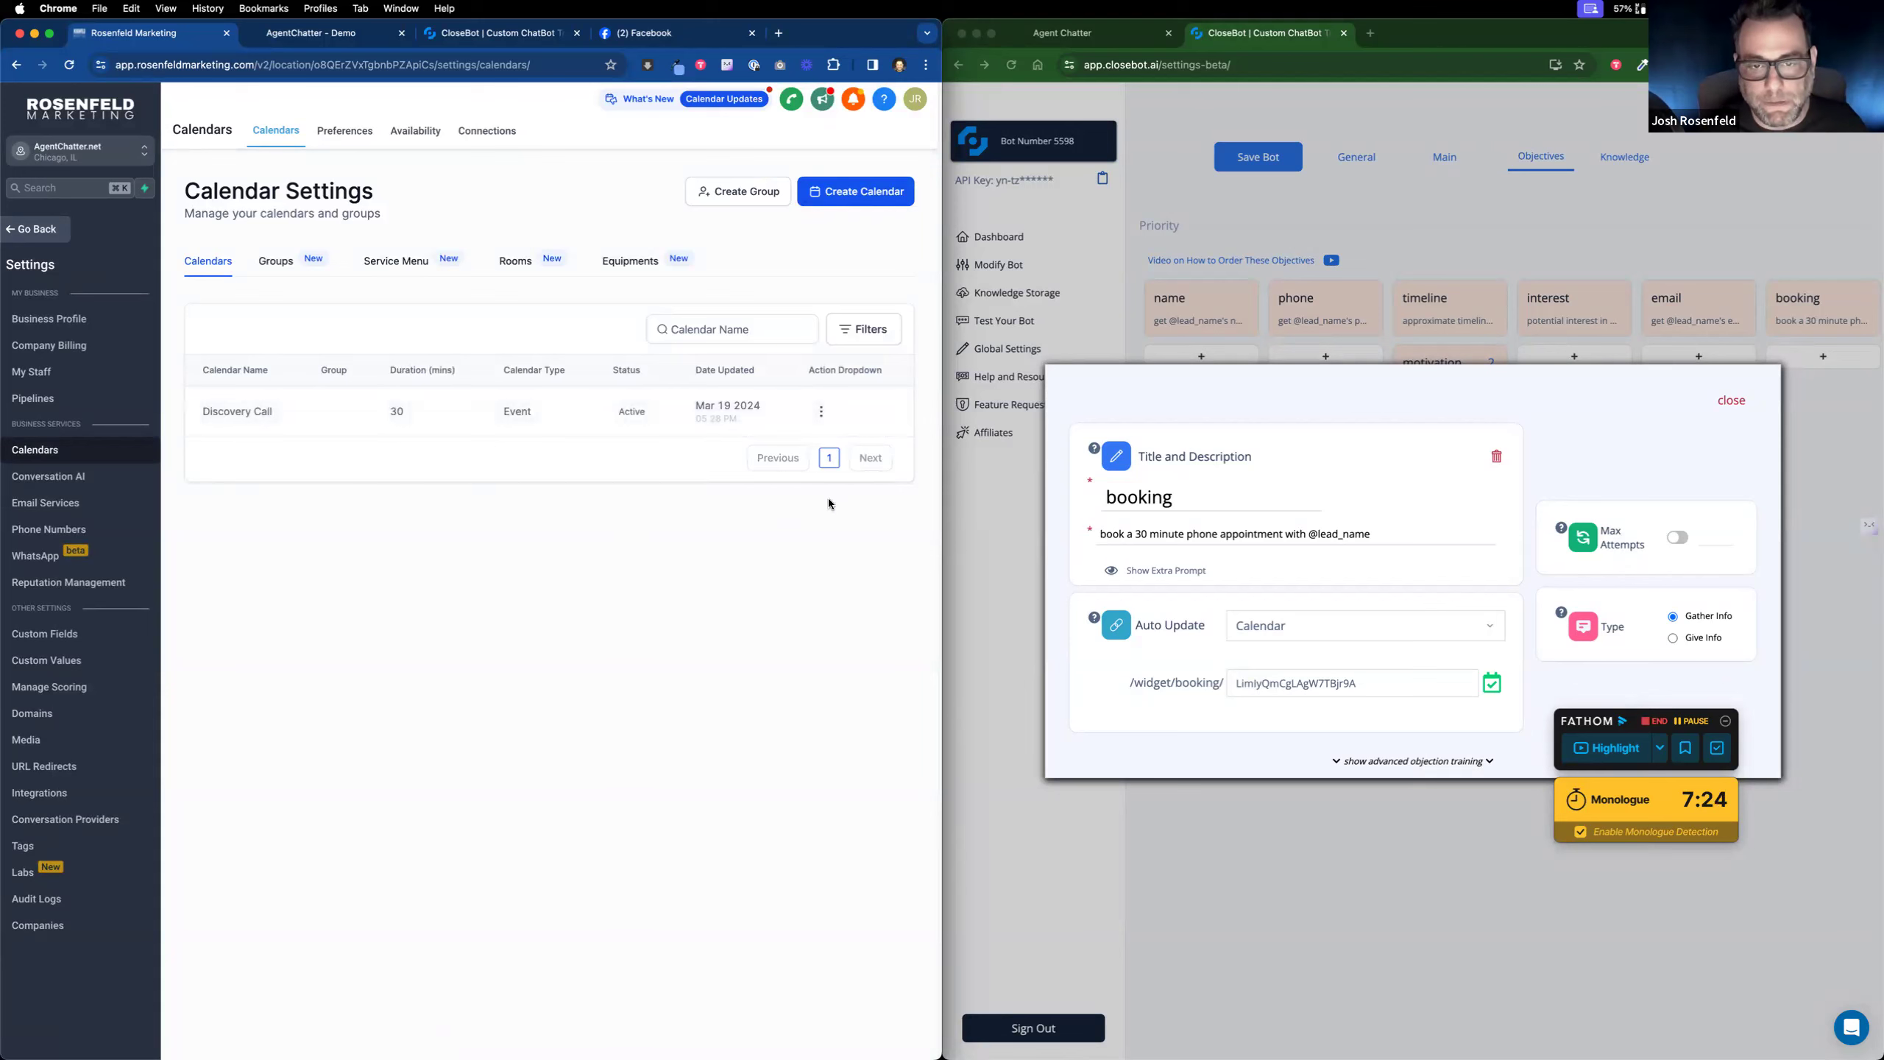
{"action": "left_click", "coordinate": [820, 411]}
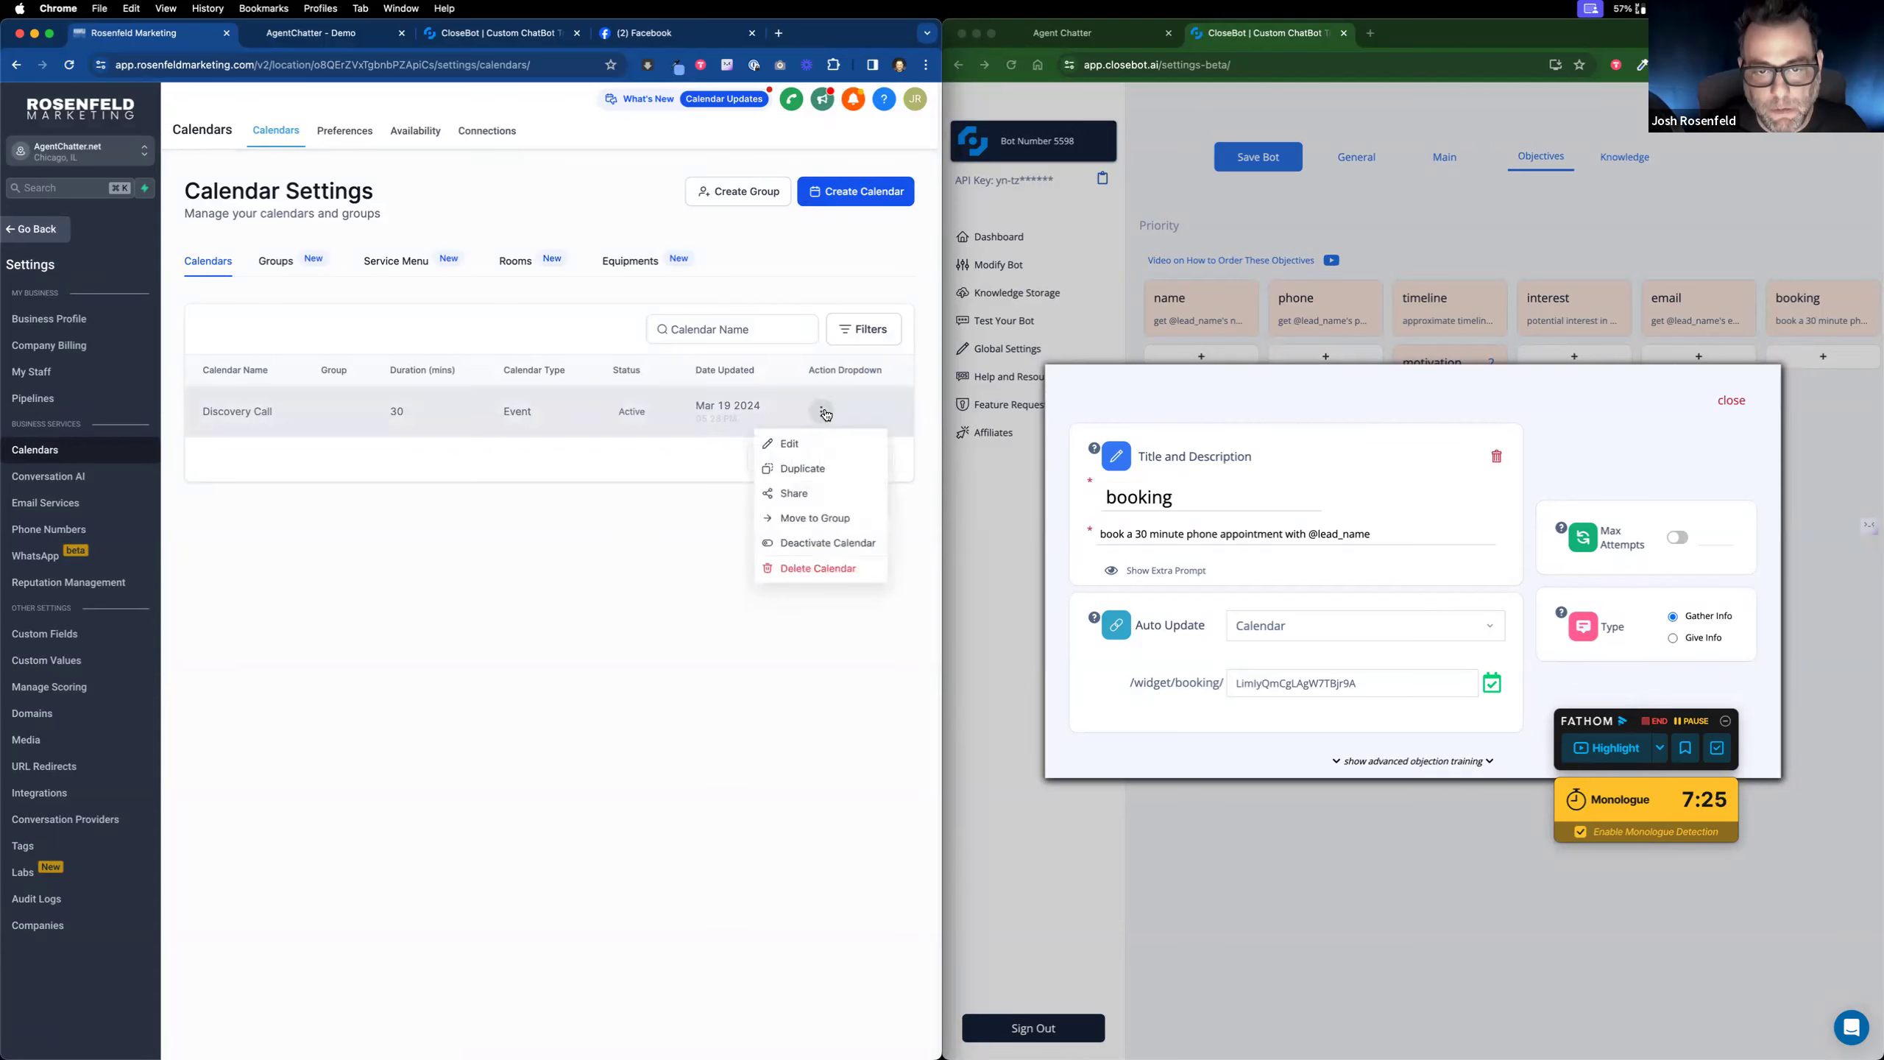
{"action": "left_click", "coordinate": [794, 494]}
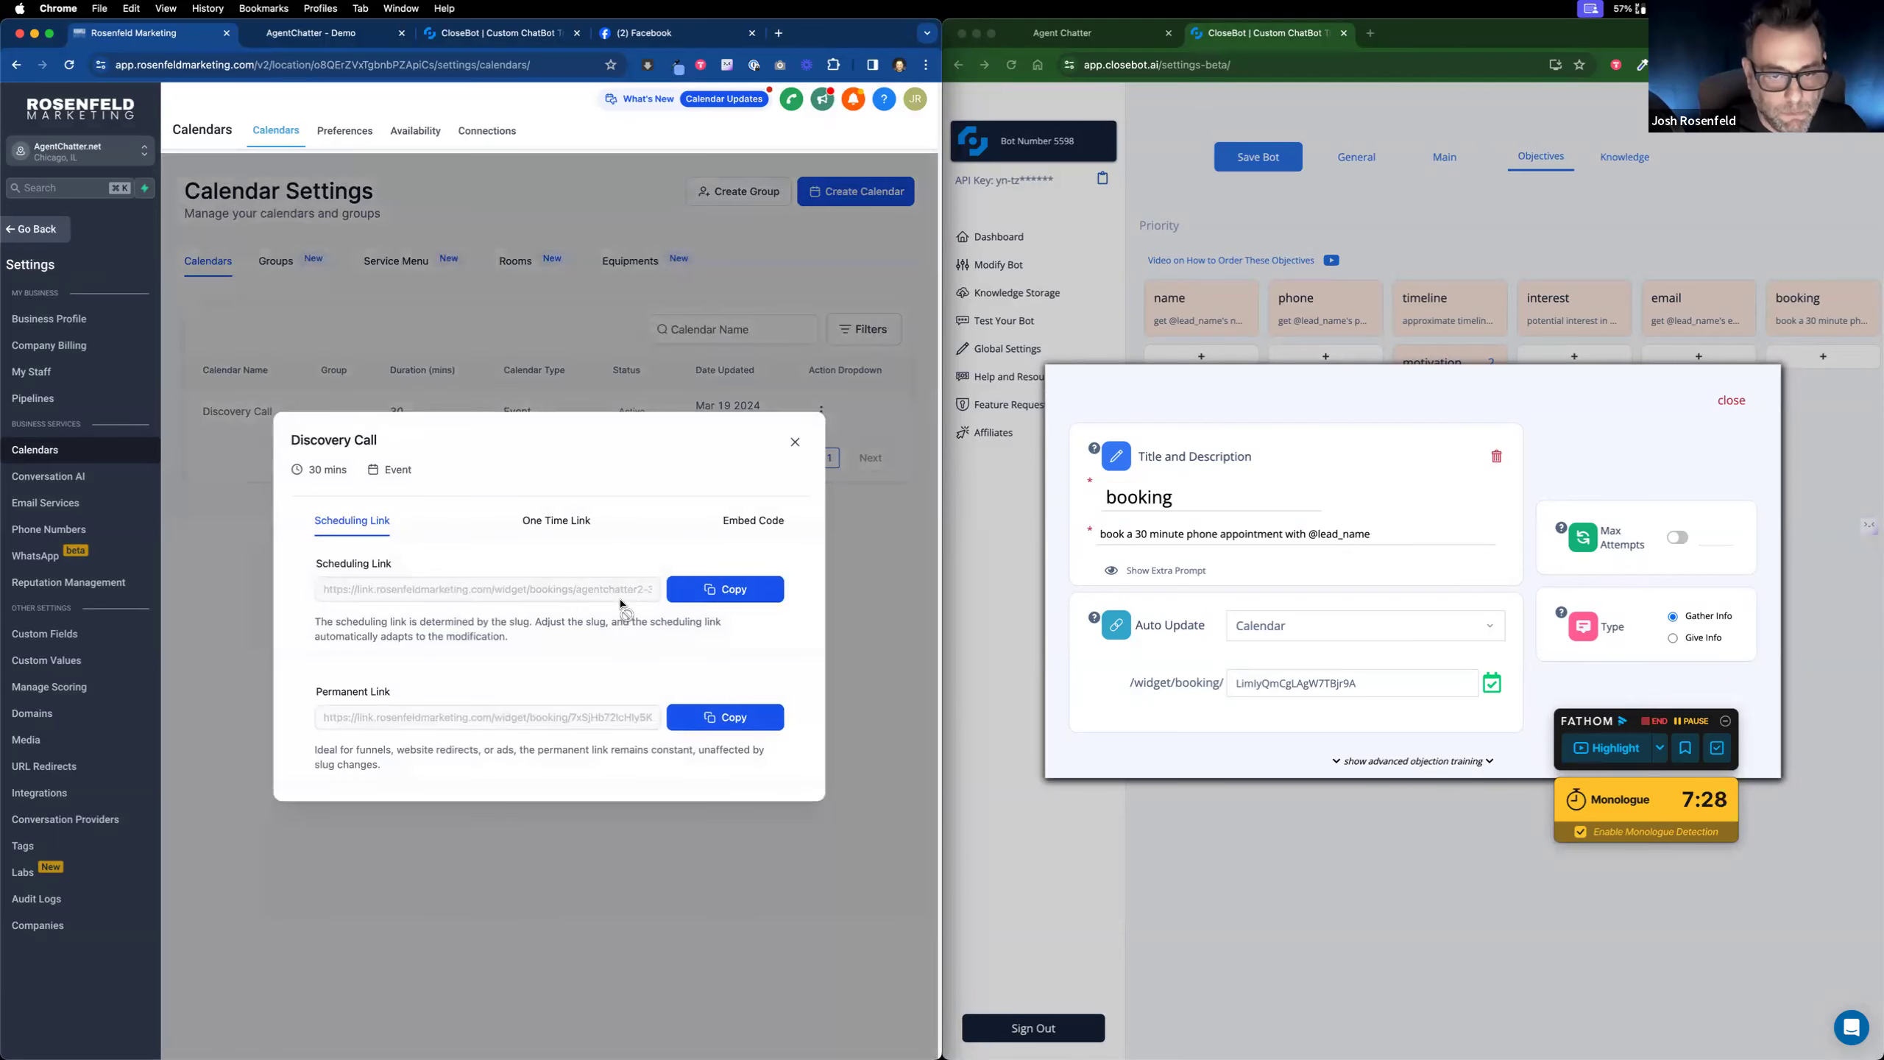
{"action": "left_click", "coordinate": [714, 720]}
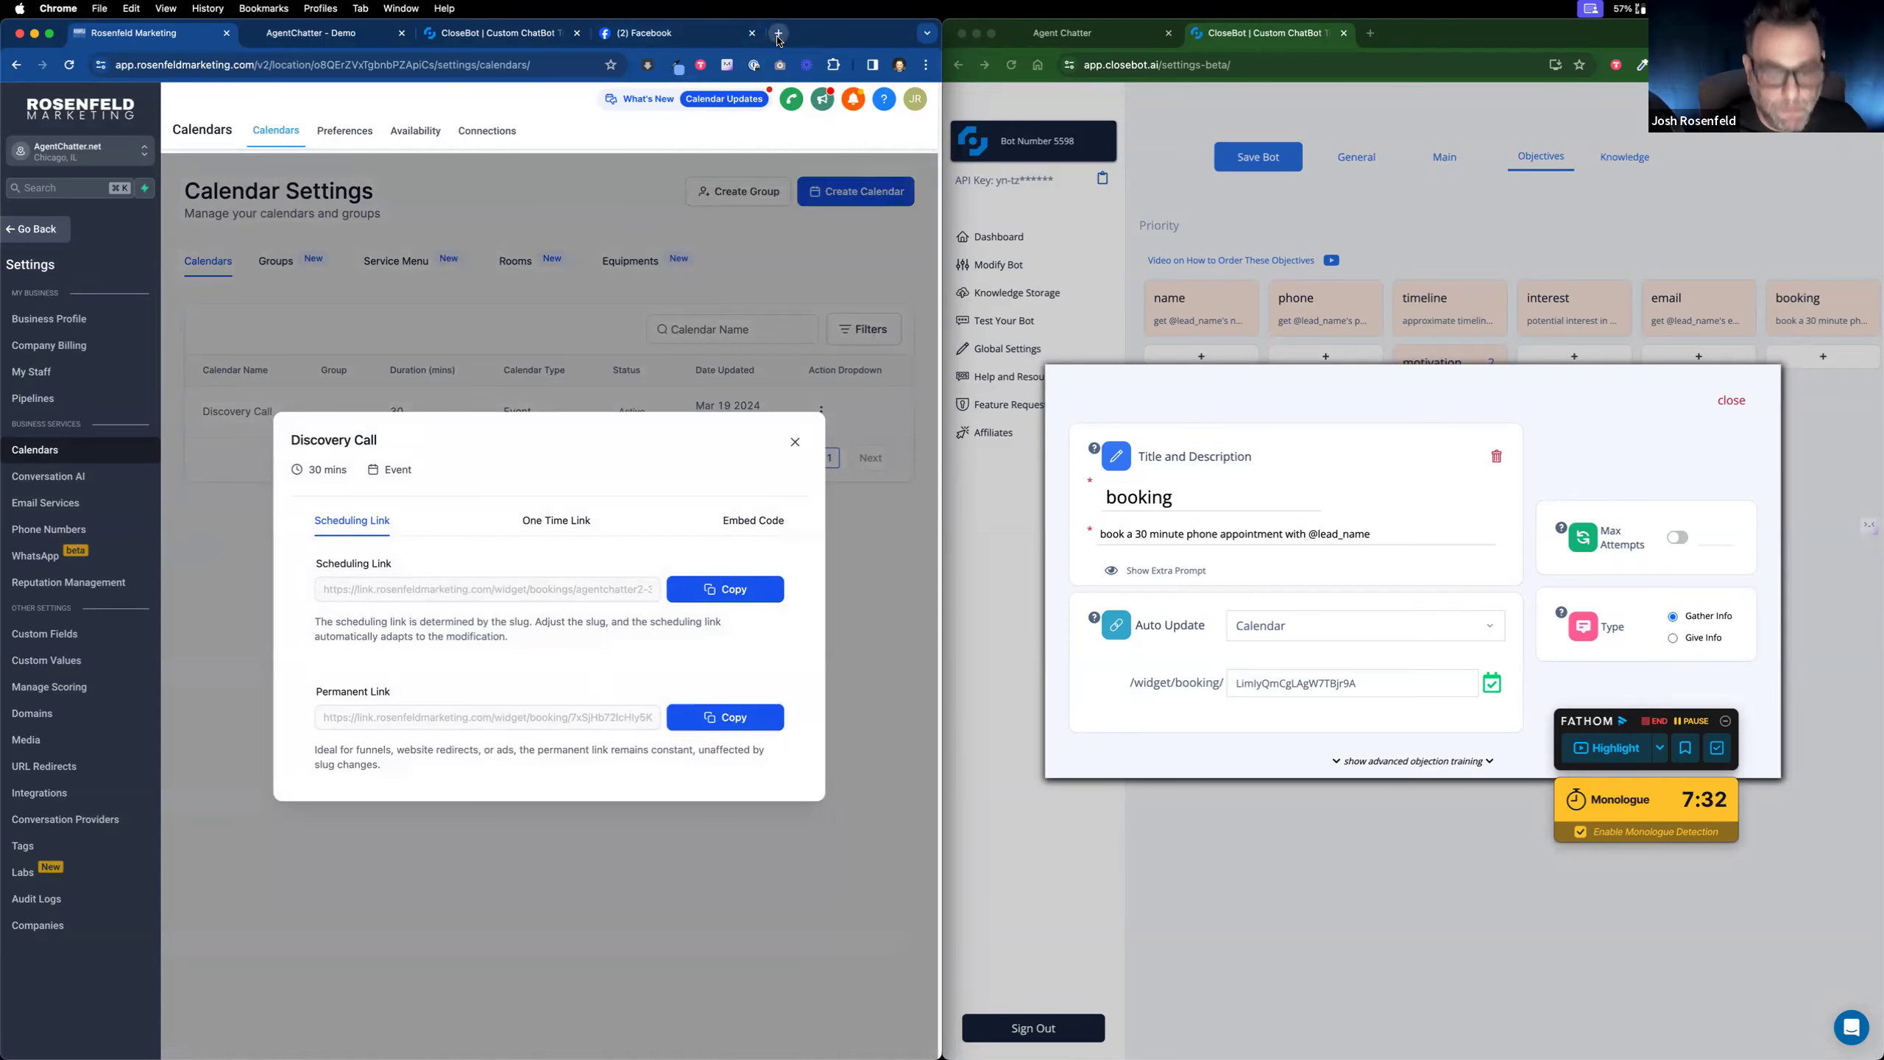
Step: Extract the calendar ID from the link and paste it into CloseBot's /widget/booking/ field
{"action": "left_click", "coordinate": [778, 32]}
{"action": "key", "text": "super+v"}
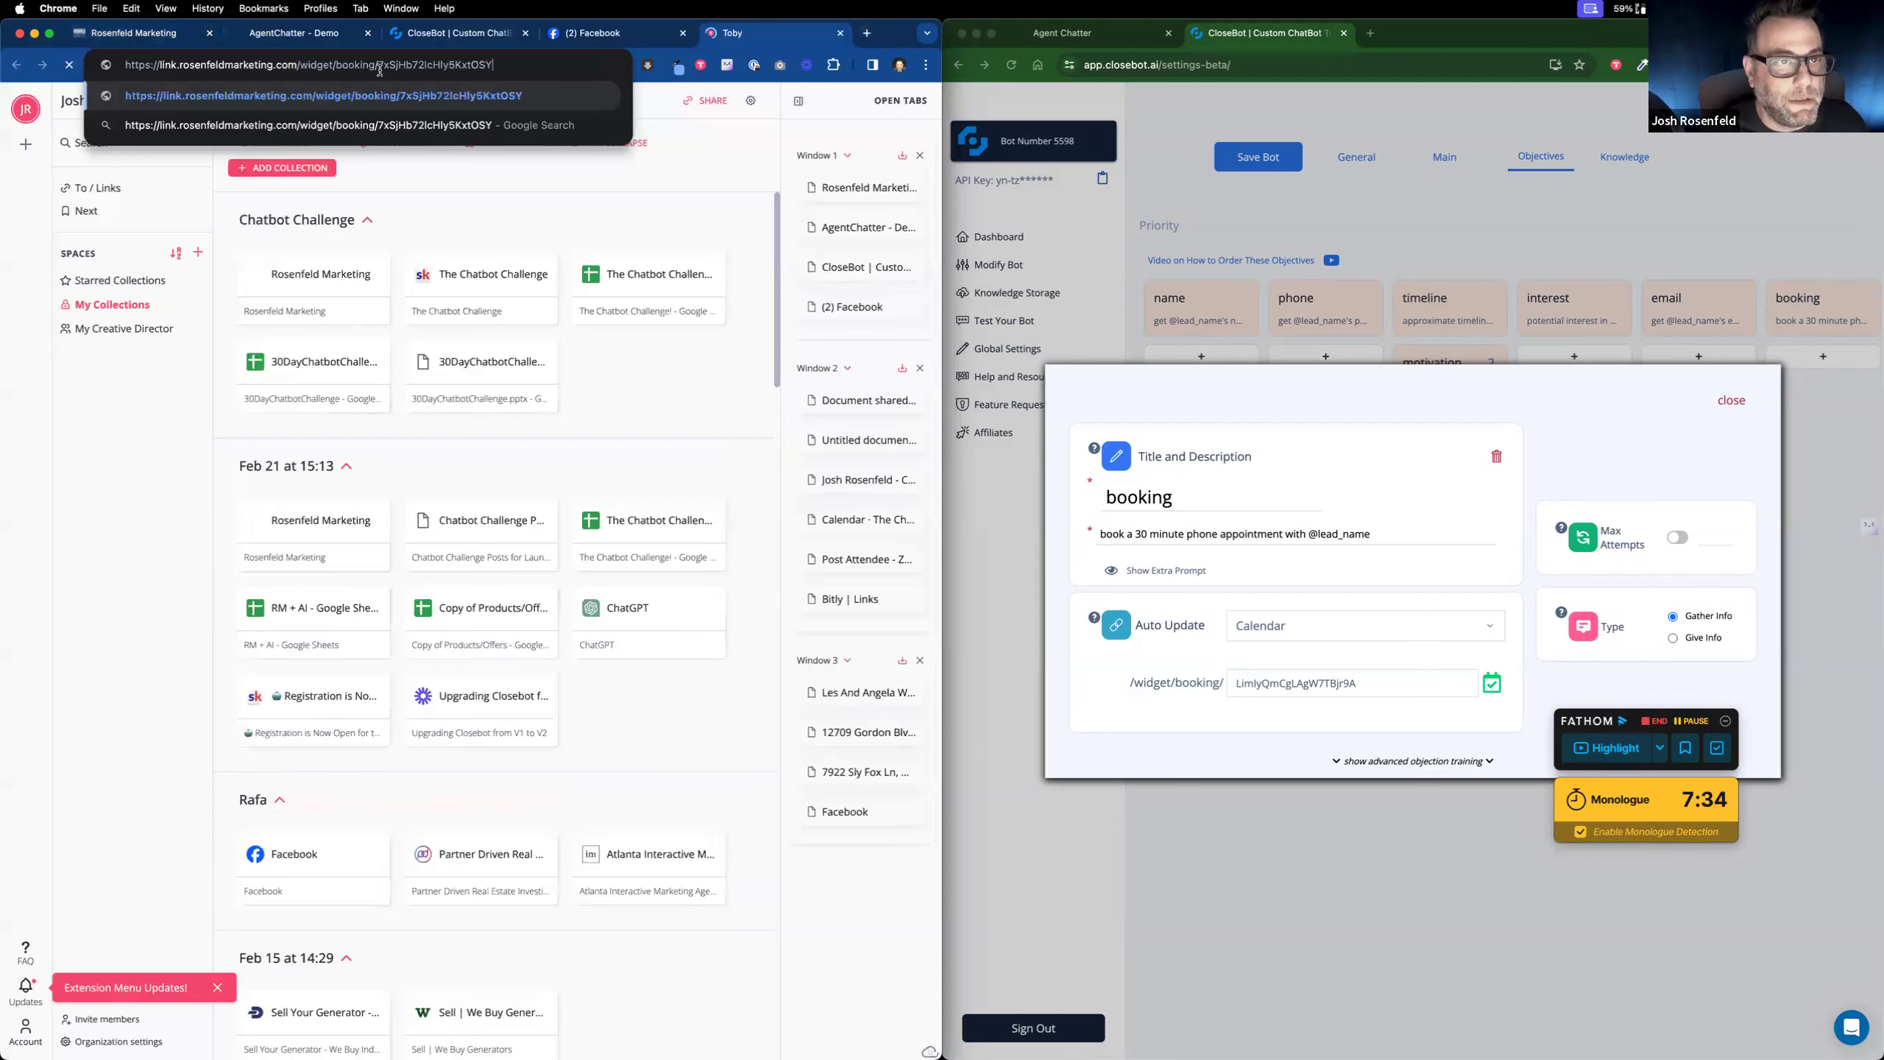
{"action": "double_click", "coordinate": [611, 69]}
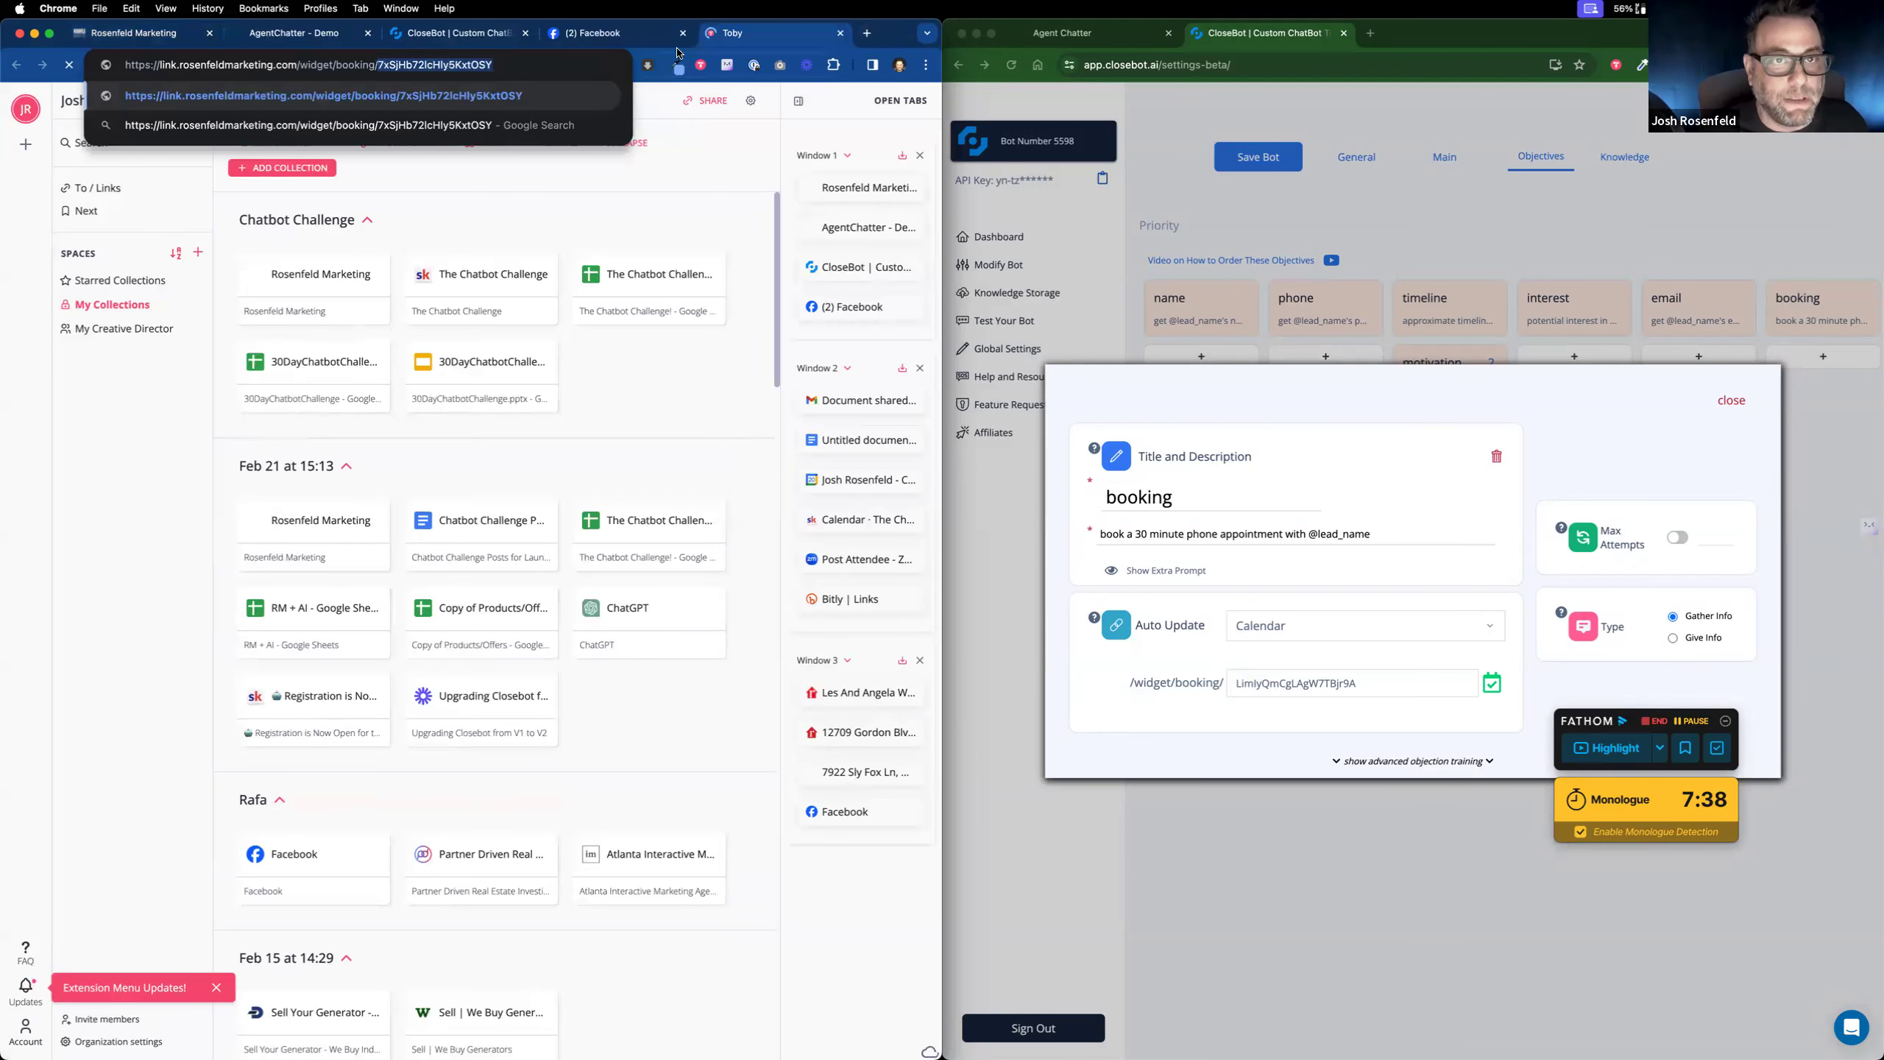
{"action": "left_click", "coordinate": [840, 35]}
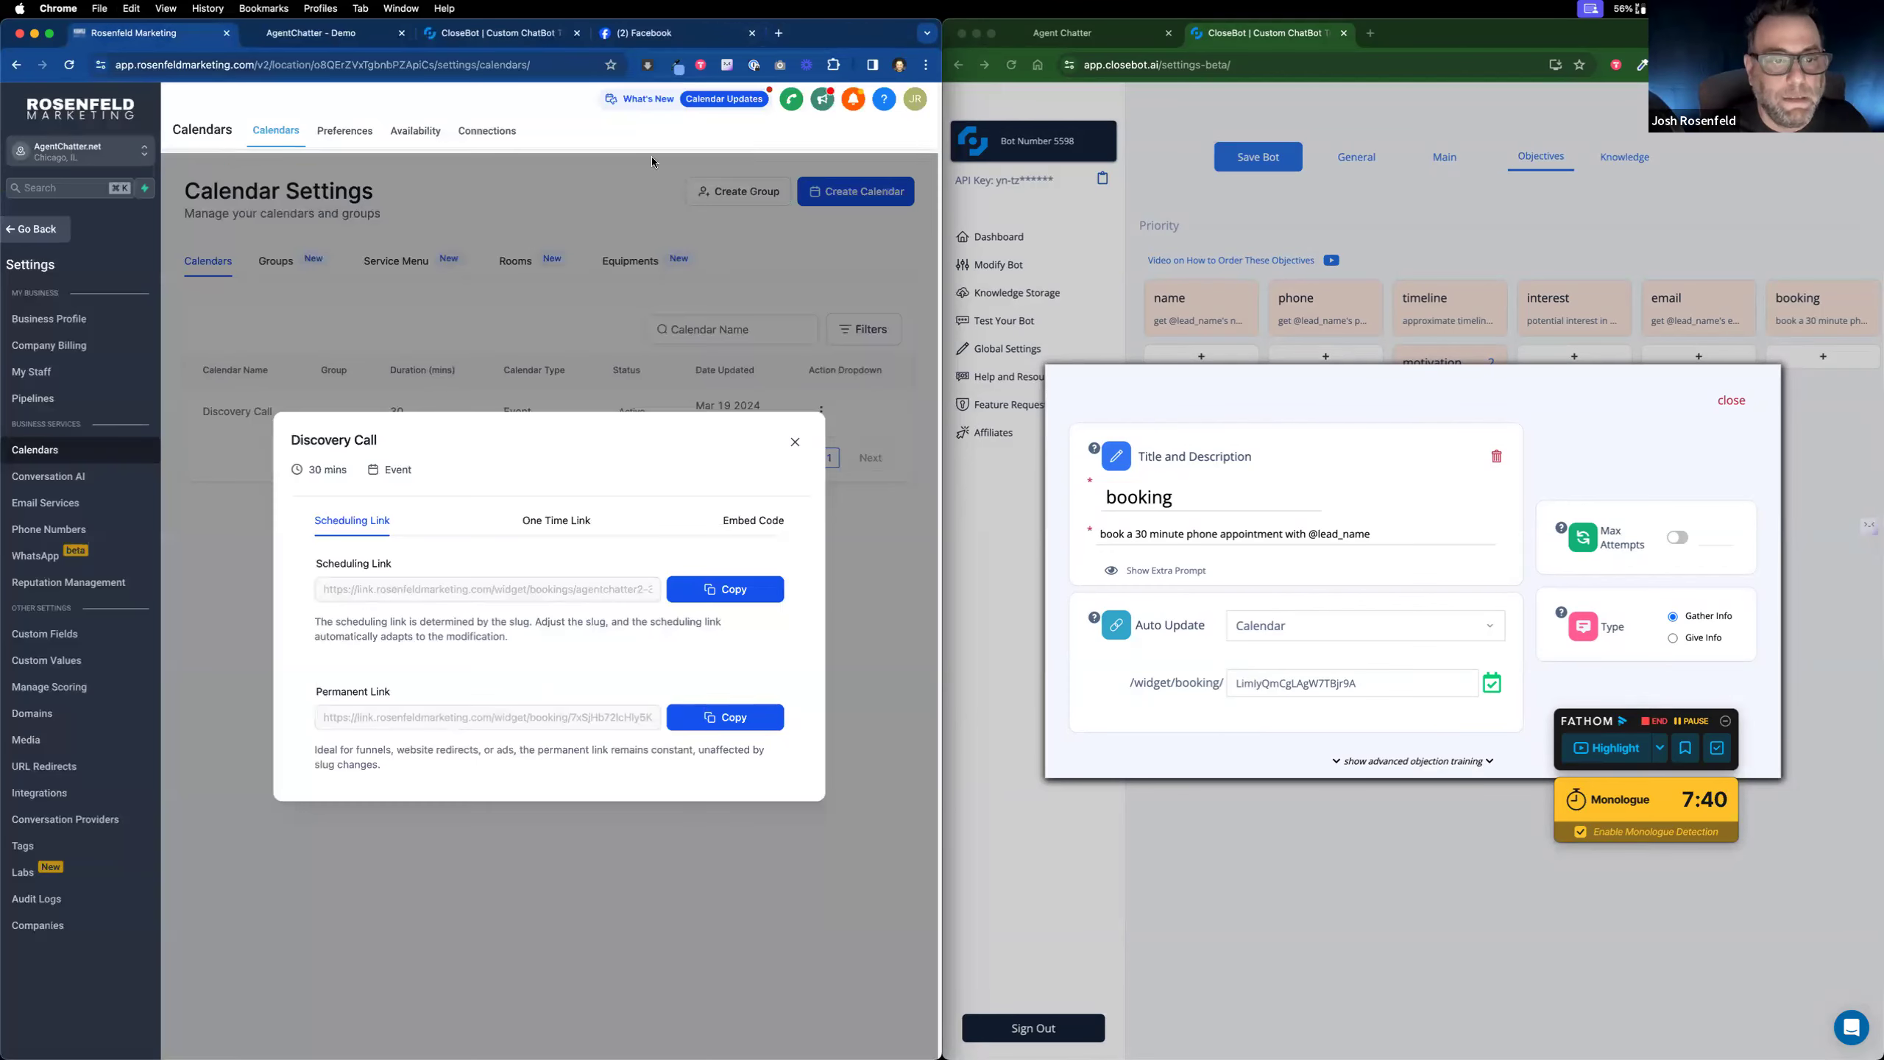
{"action": "left_click", "coordinate": [489, 37]}
{"action": "key", "text": "super+v"}
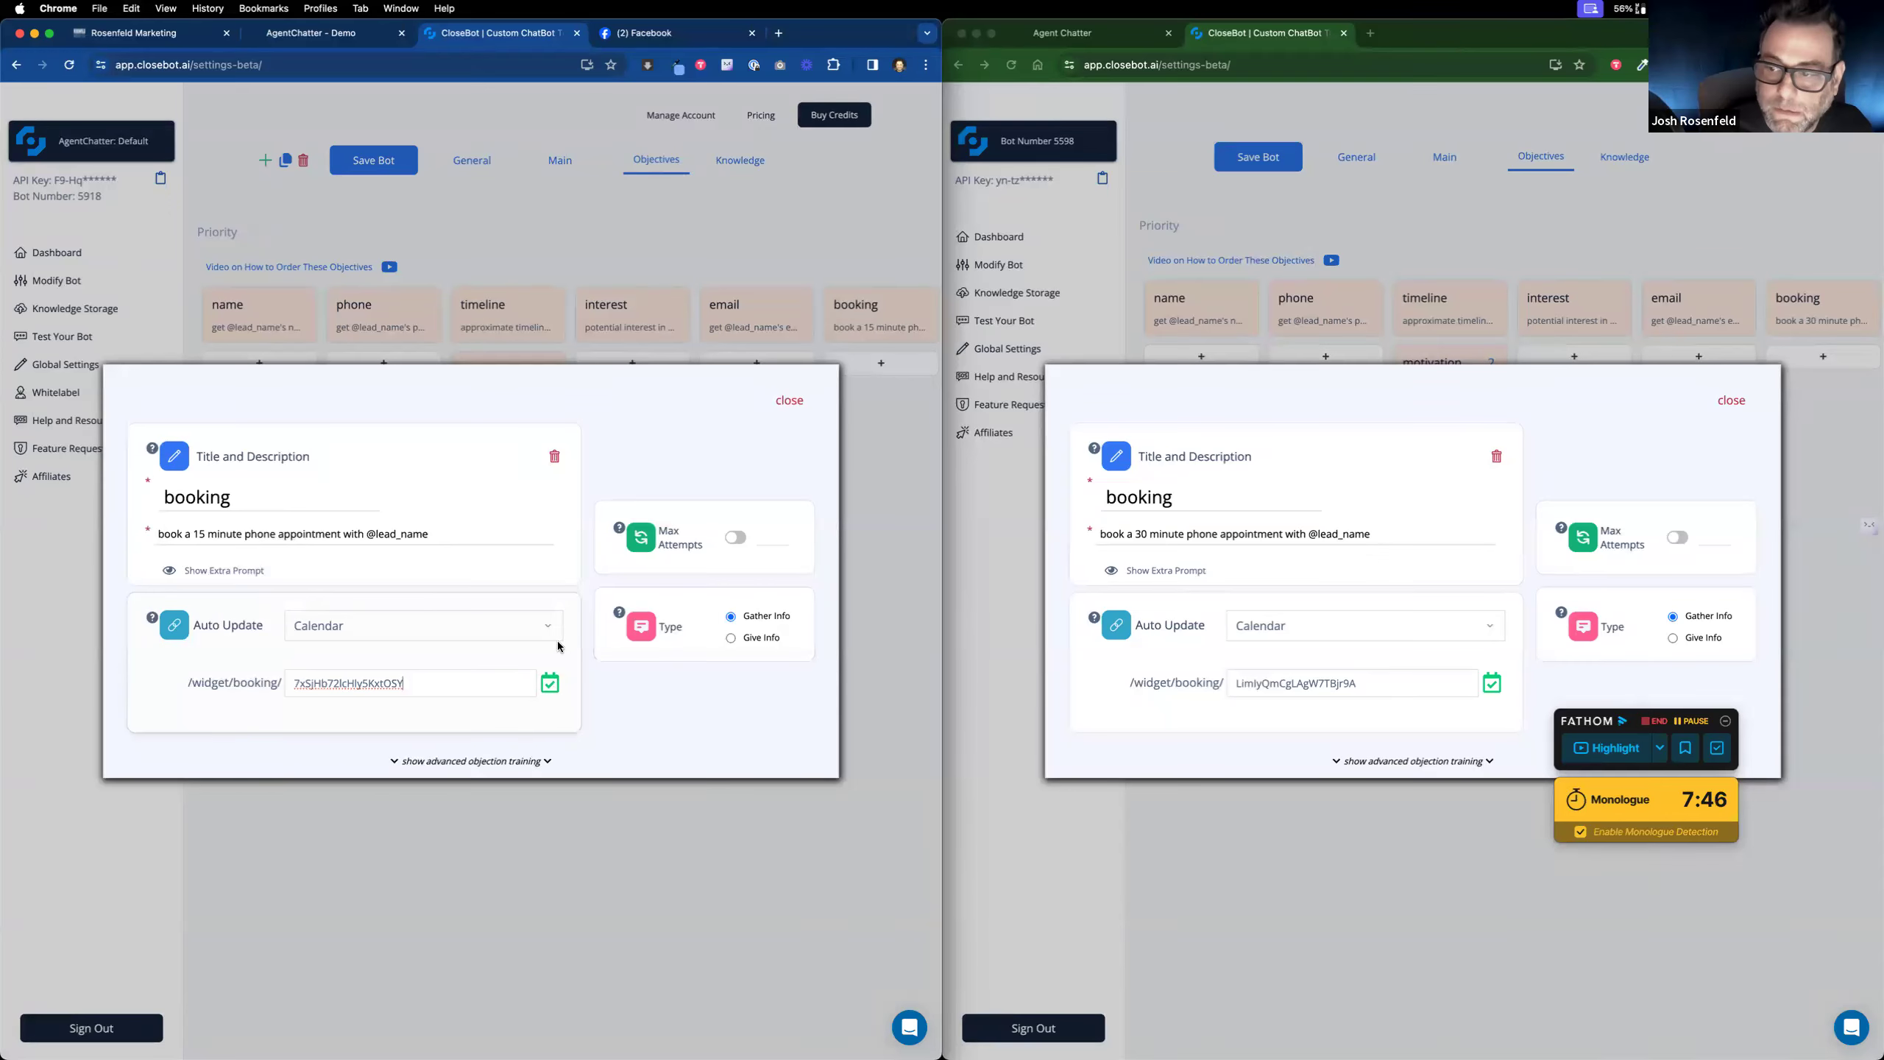
Step: Close the booking objective editors in both the default and second bot windows
{"action": "left_click", "coordinate": [790, 402]}
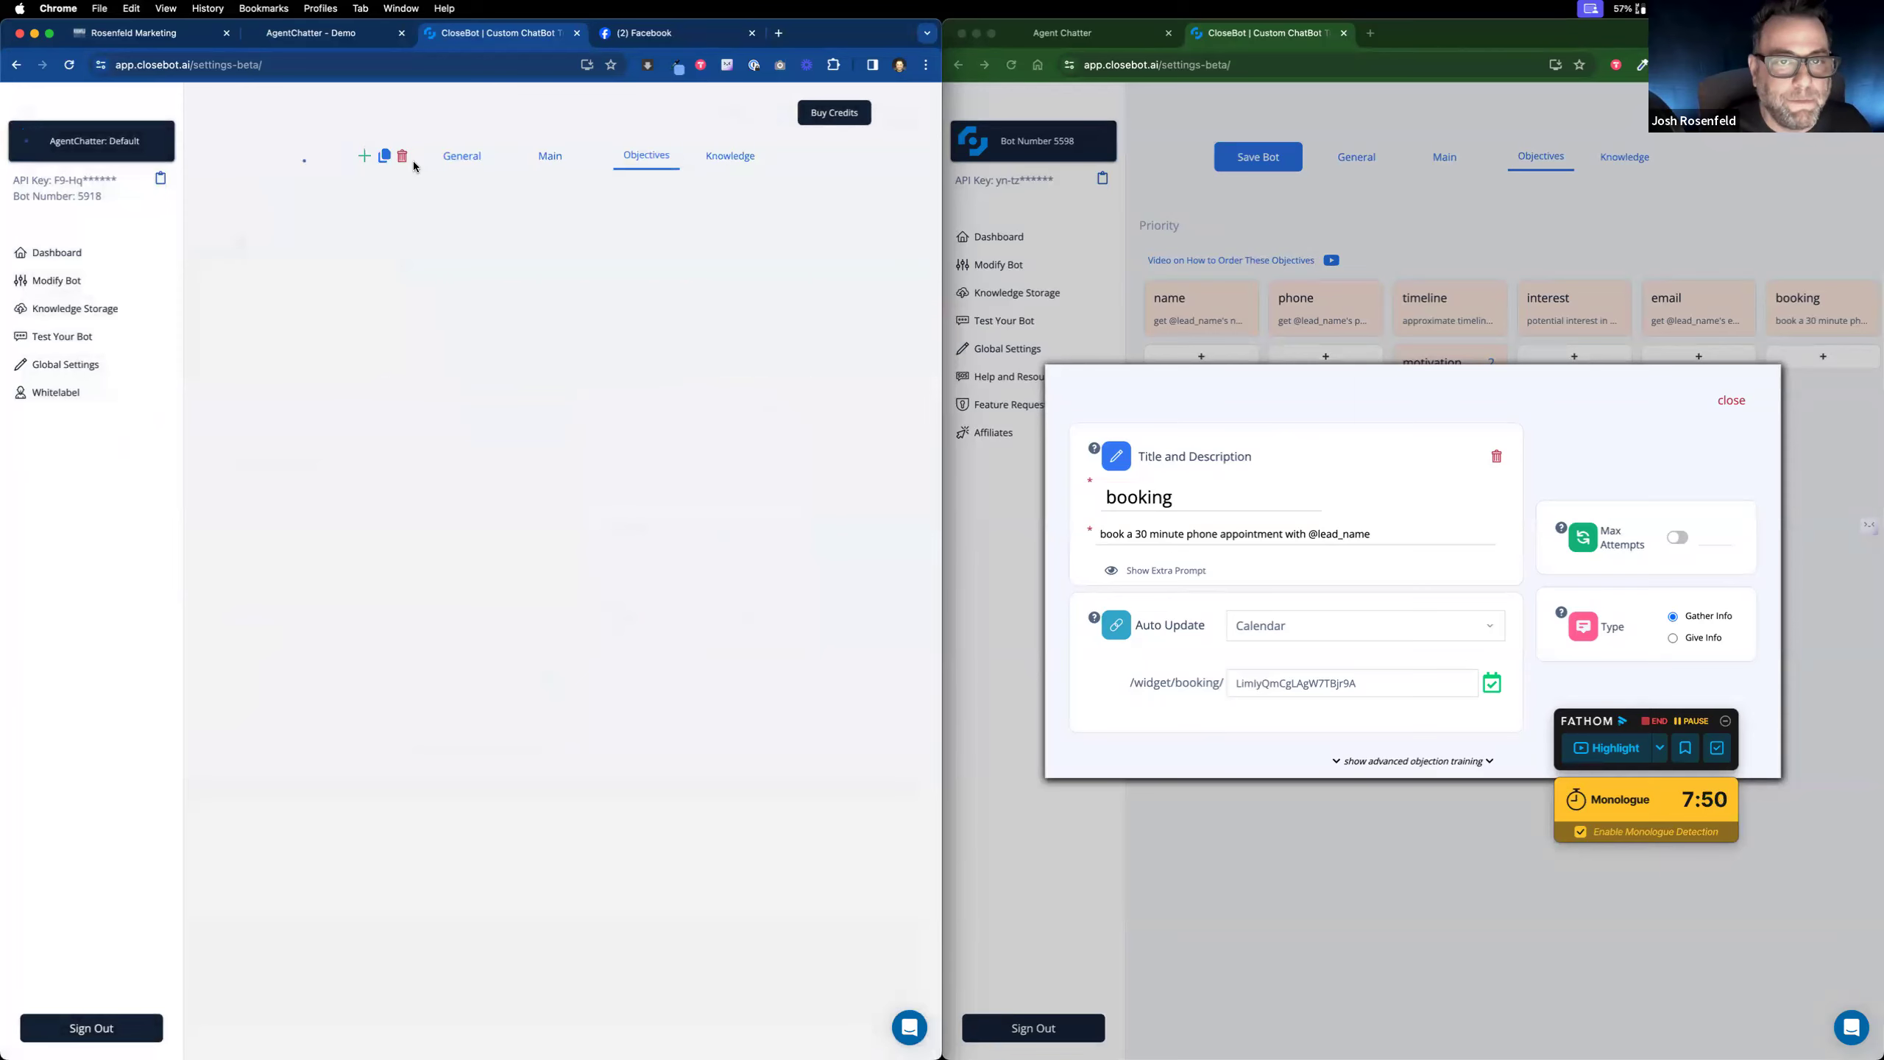
{"action": "left_click", "coordinate": [1575, 229]}
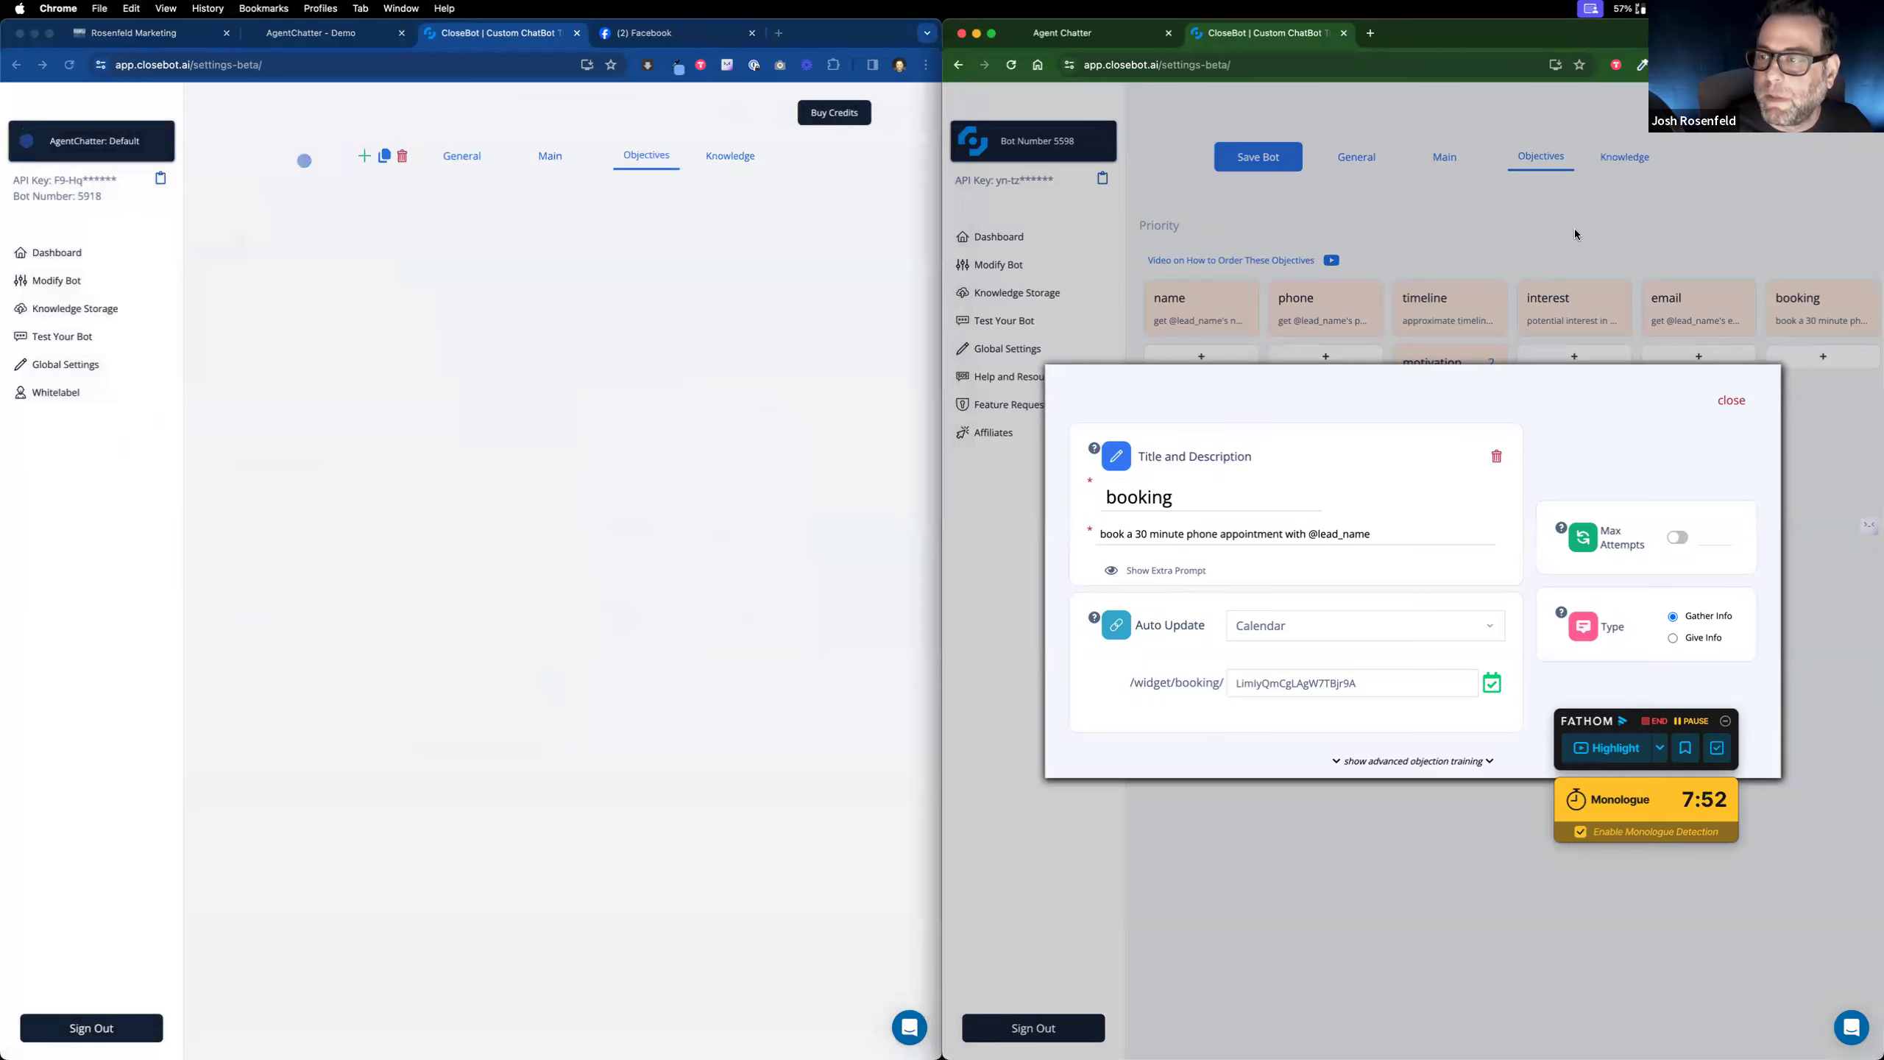
{"action": "left_click", "coordinate": [1733, 407]}
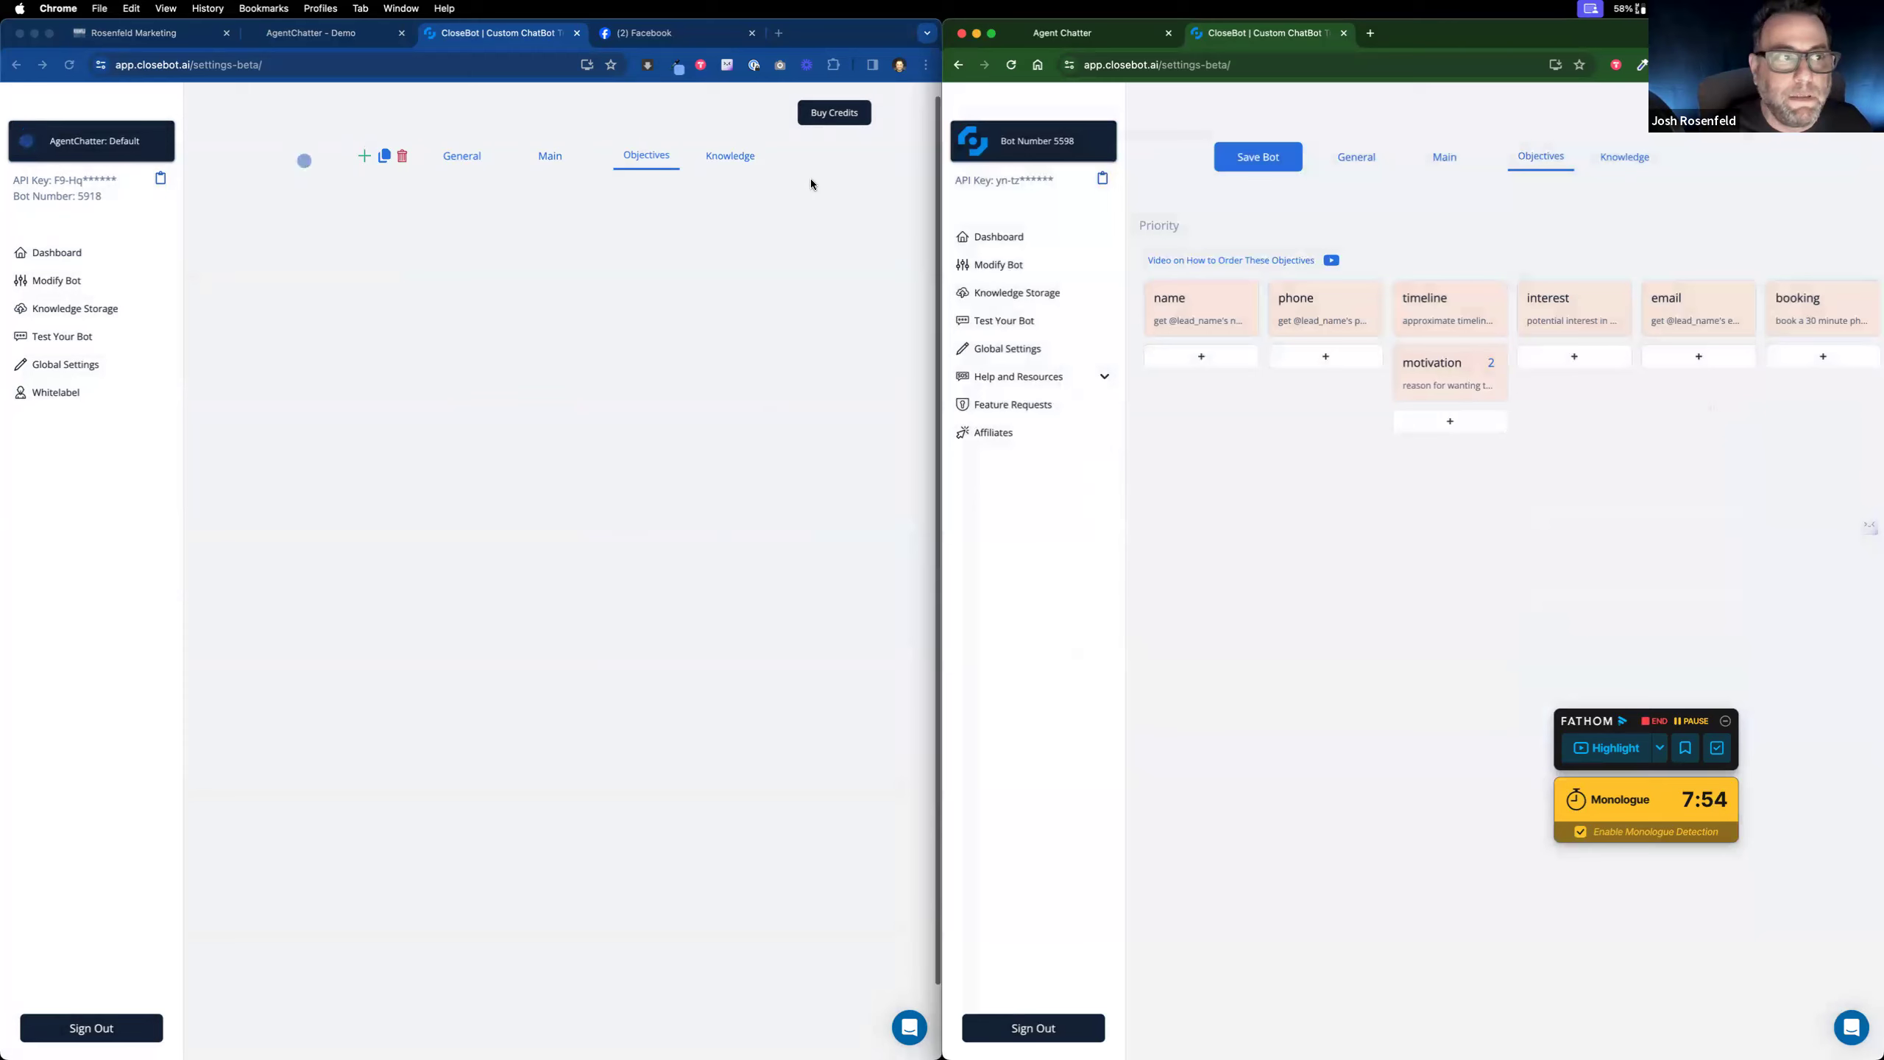
Step: Show the Knowledge library for the second bot and then the default bot
{"action": "left_click", "coordinate": [1636, 156]}
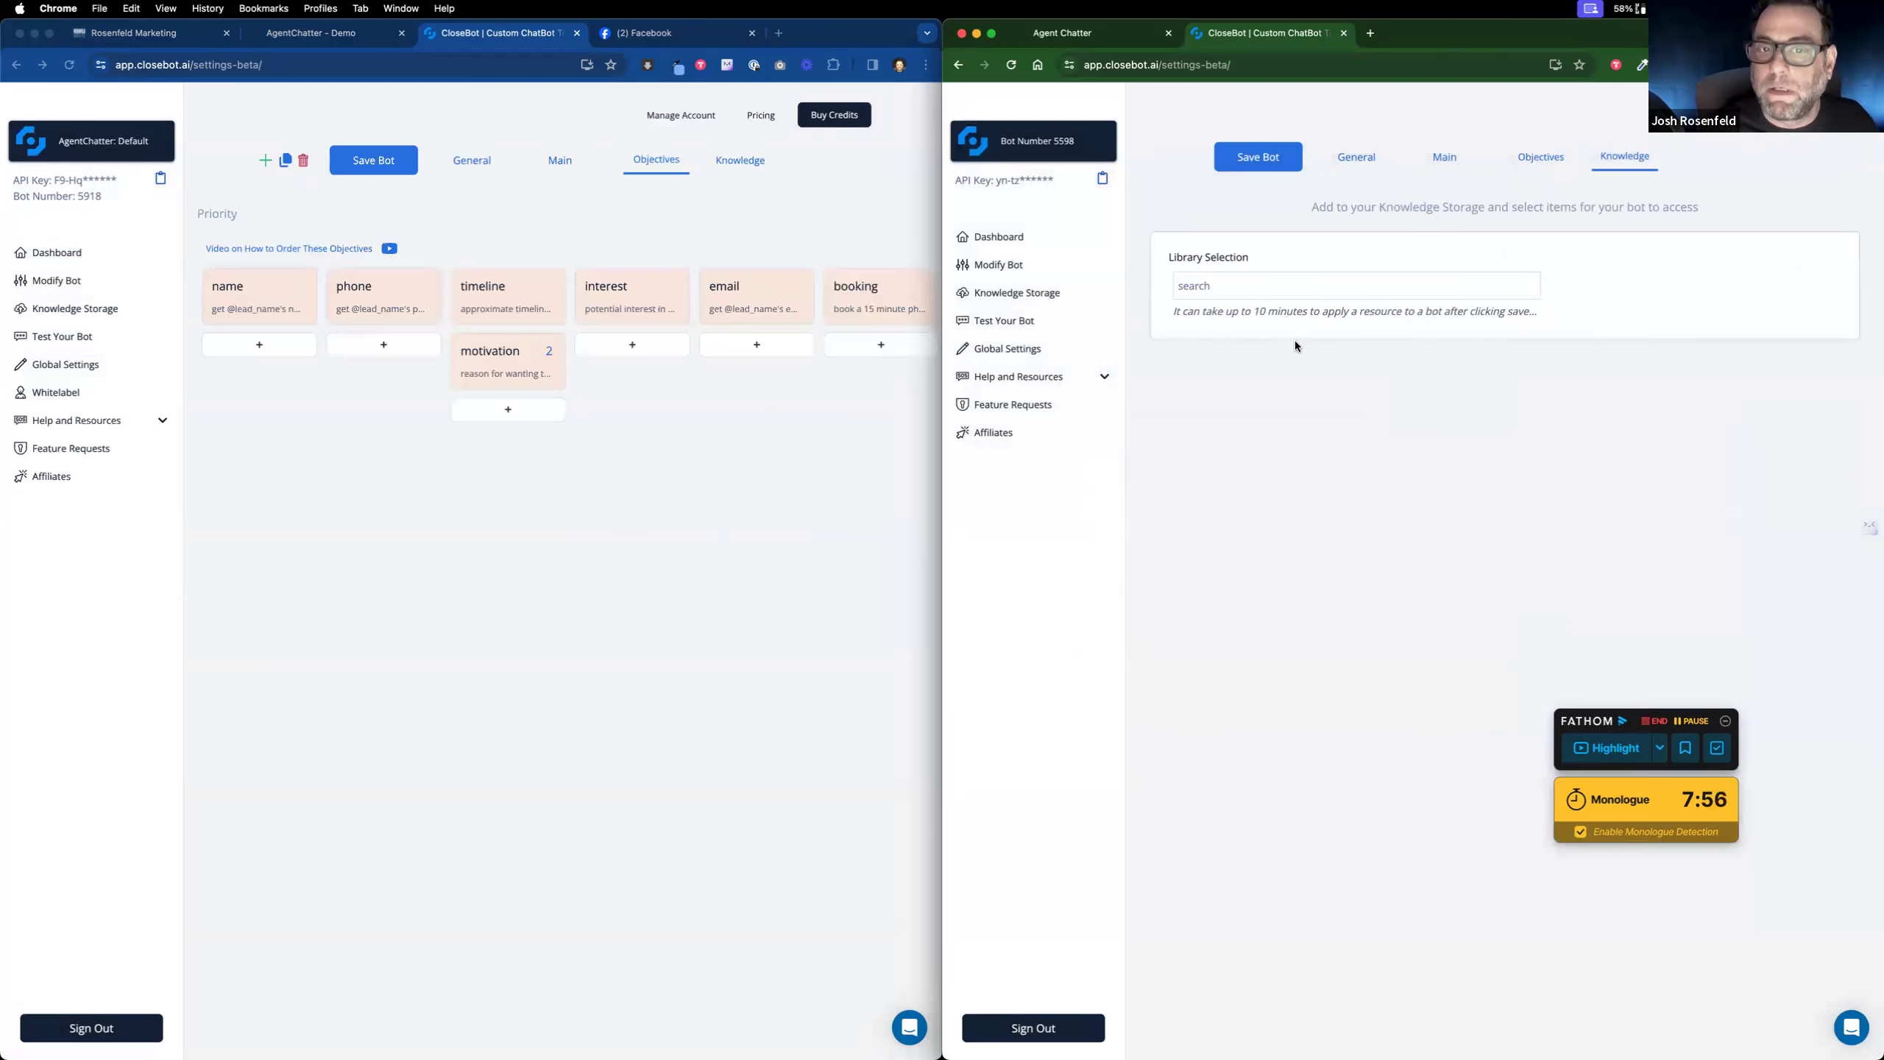
{"action": "left_click", "coordinate": [736, 160]}
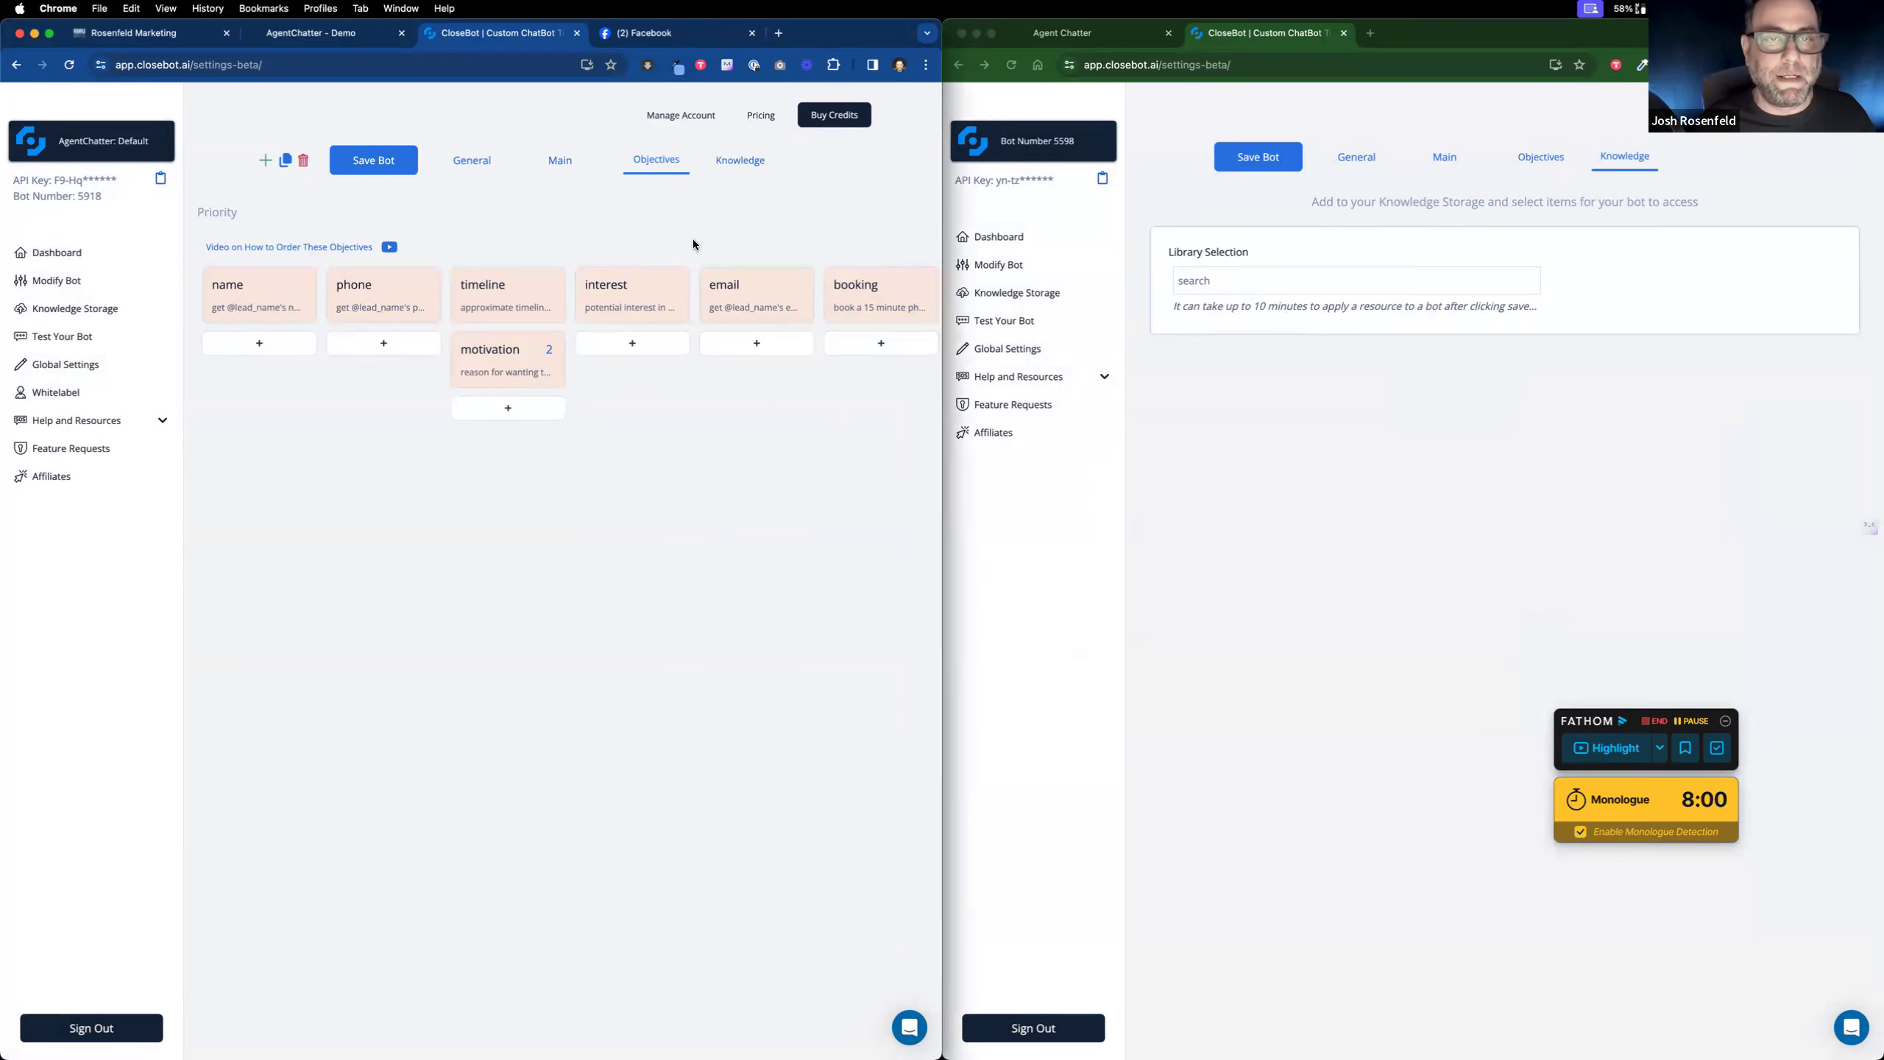
{"action": "left_click", "coordinate": [742, 165]}
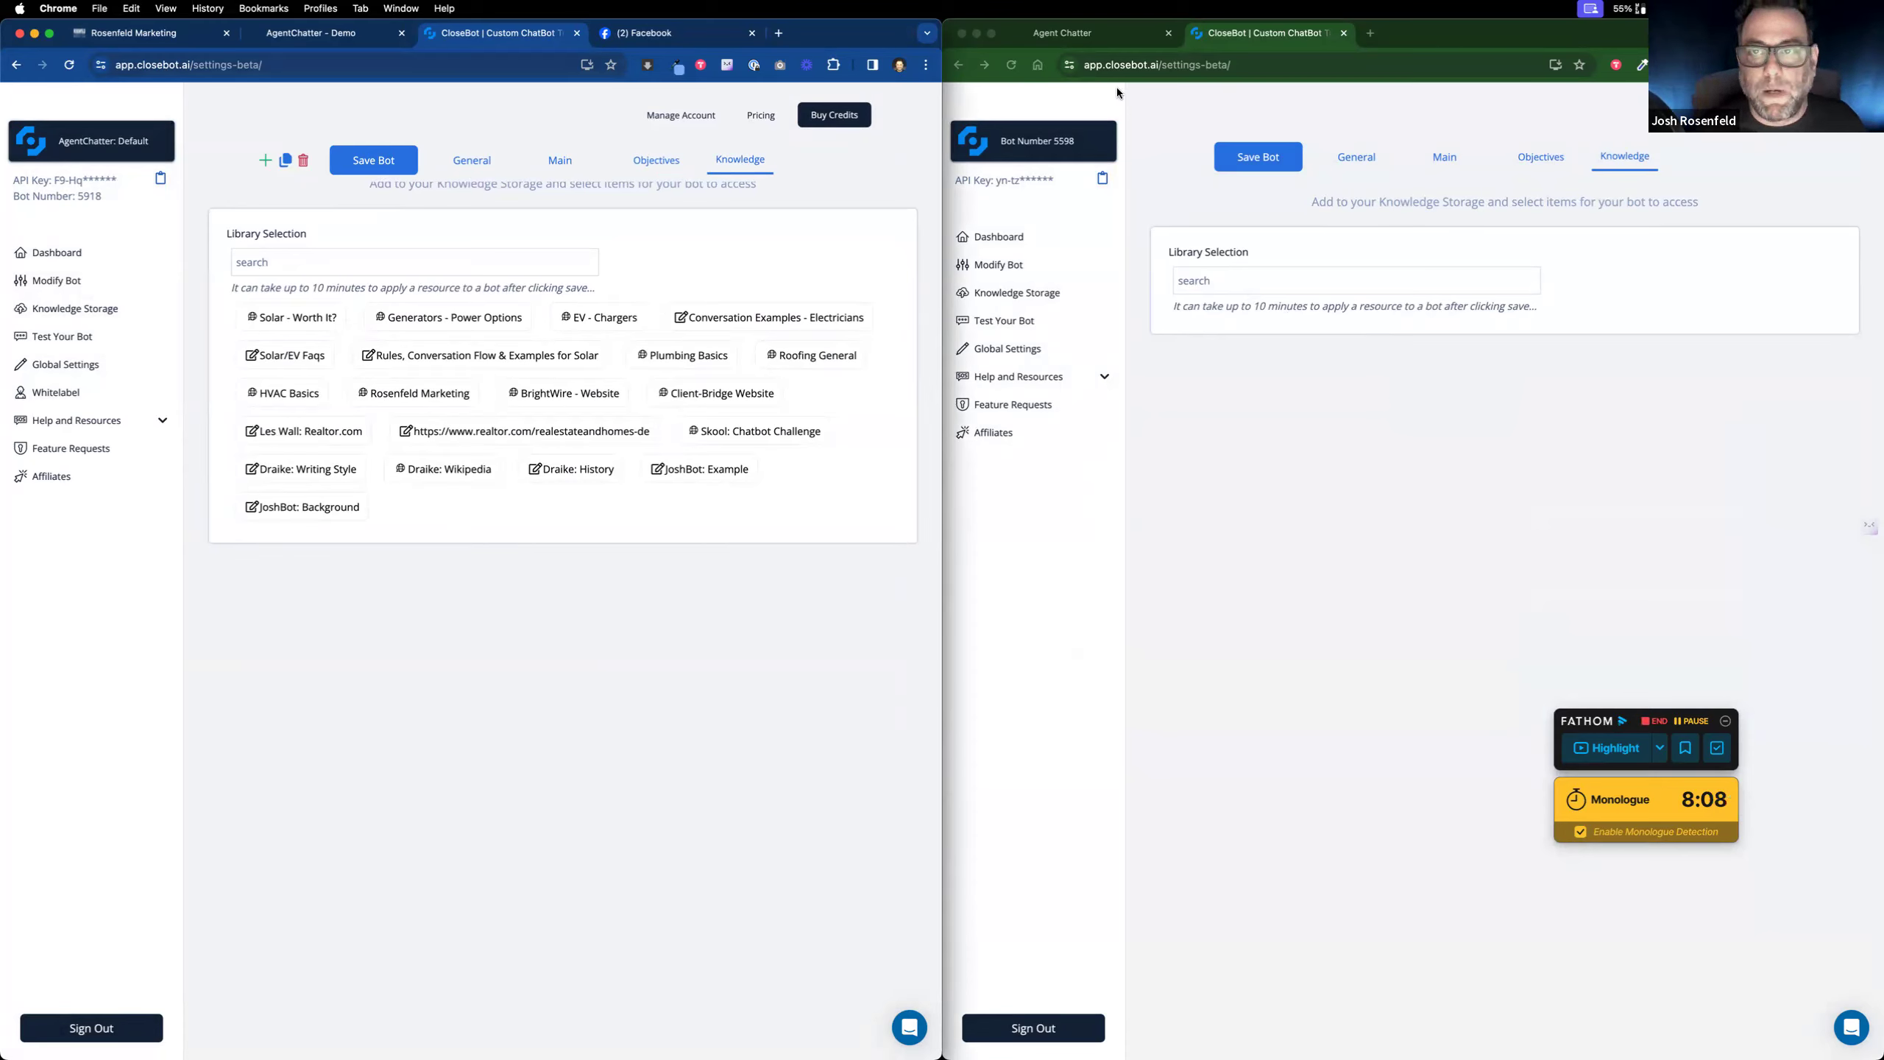
Step: Bring the CloseBot window forward and switch the default bot to its General tab
{"action": "left_click", "coordinate": [400, 8]}
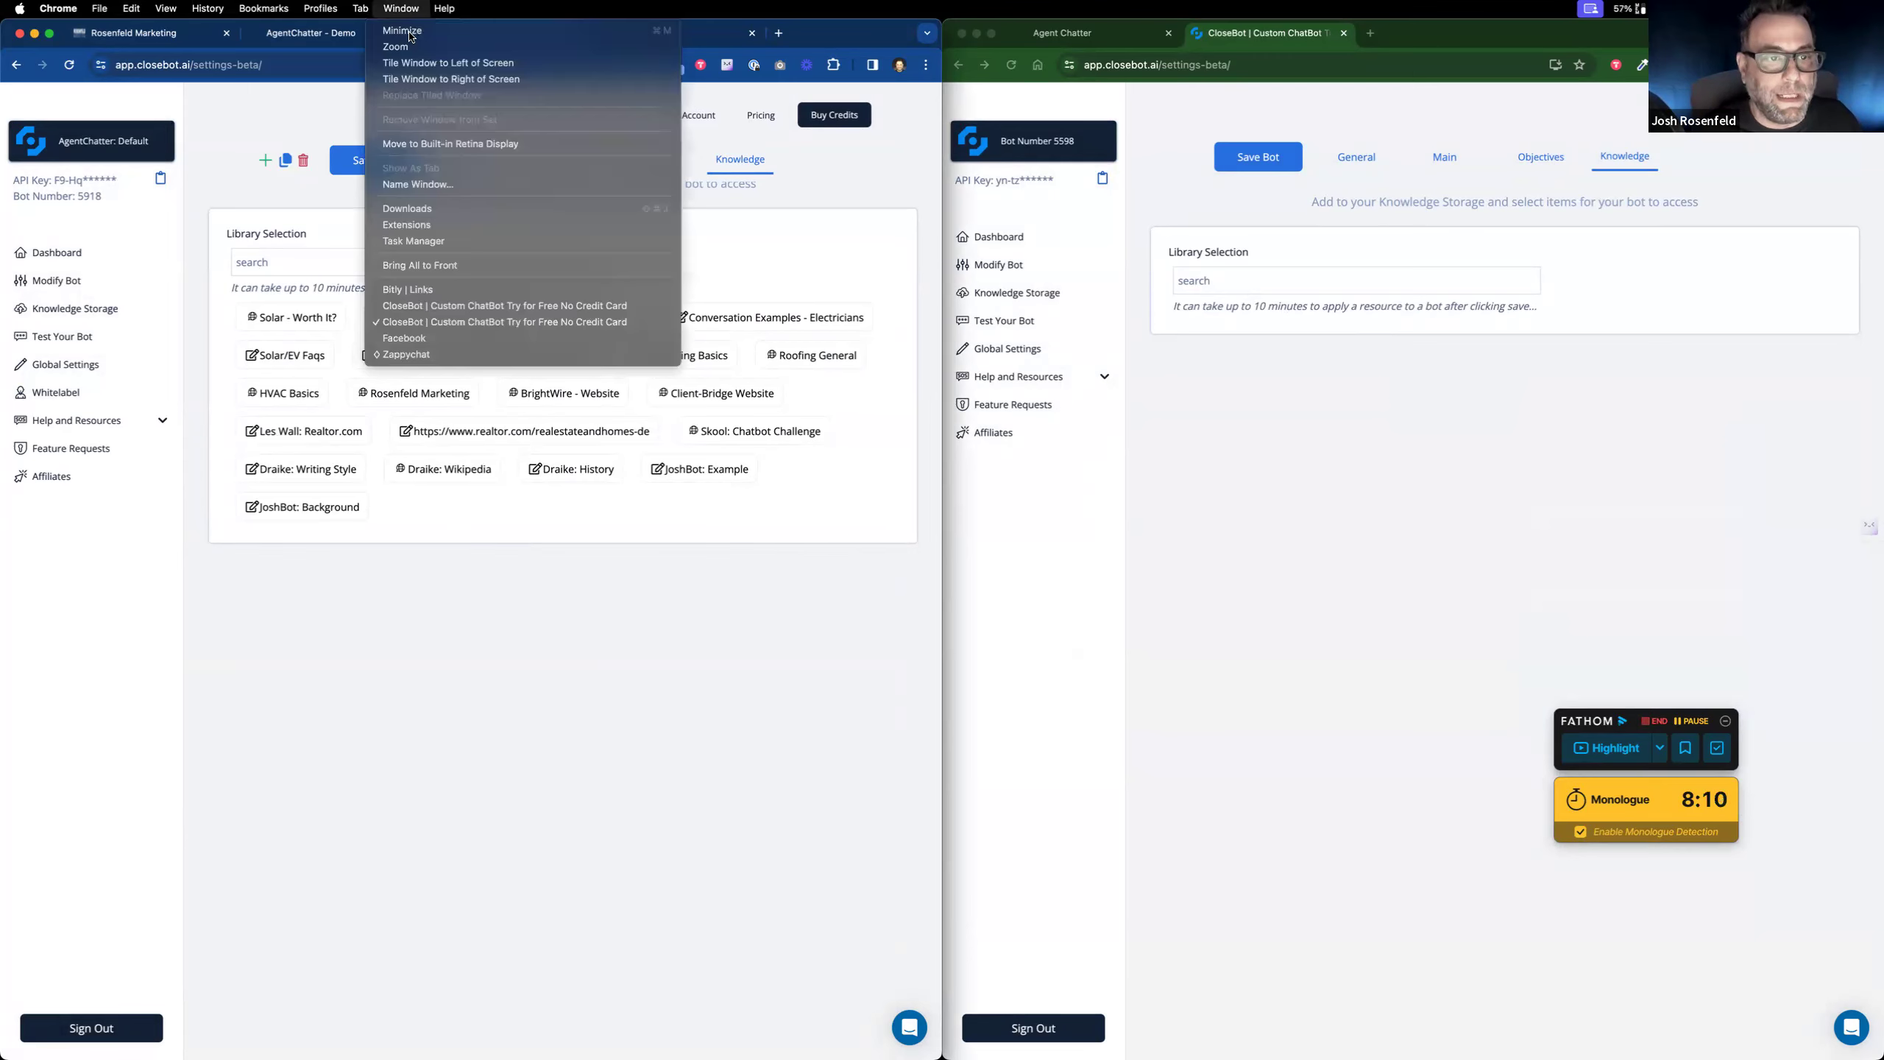
{"action": "left_click", "coordinate": [503, 307]}
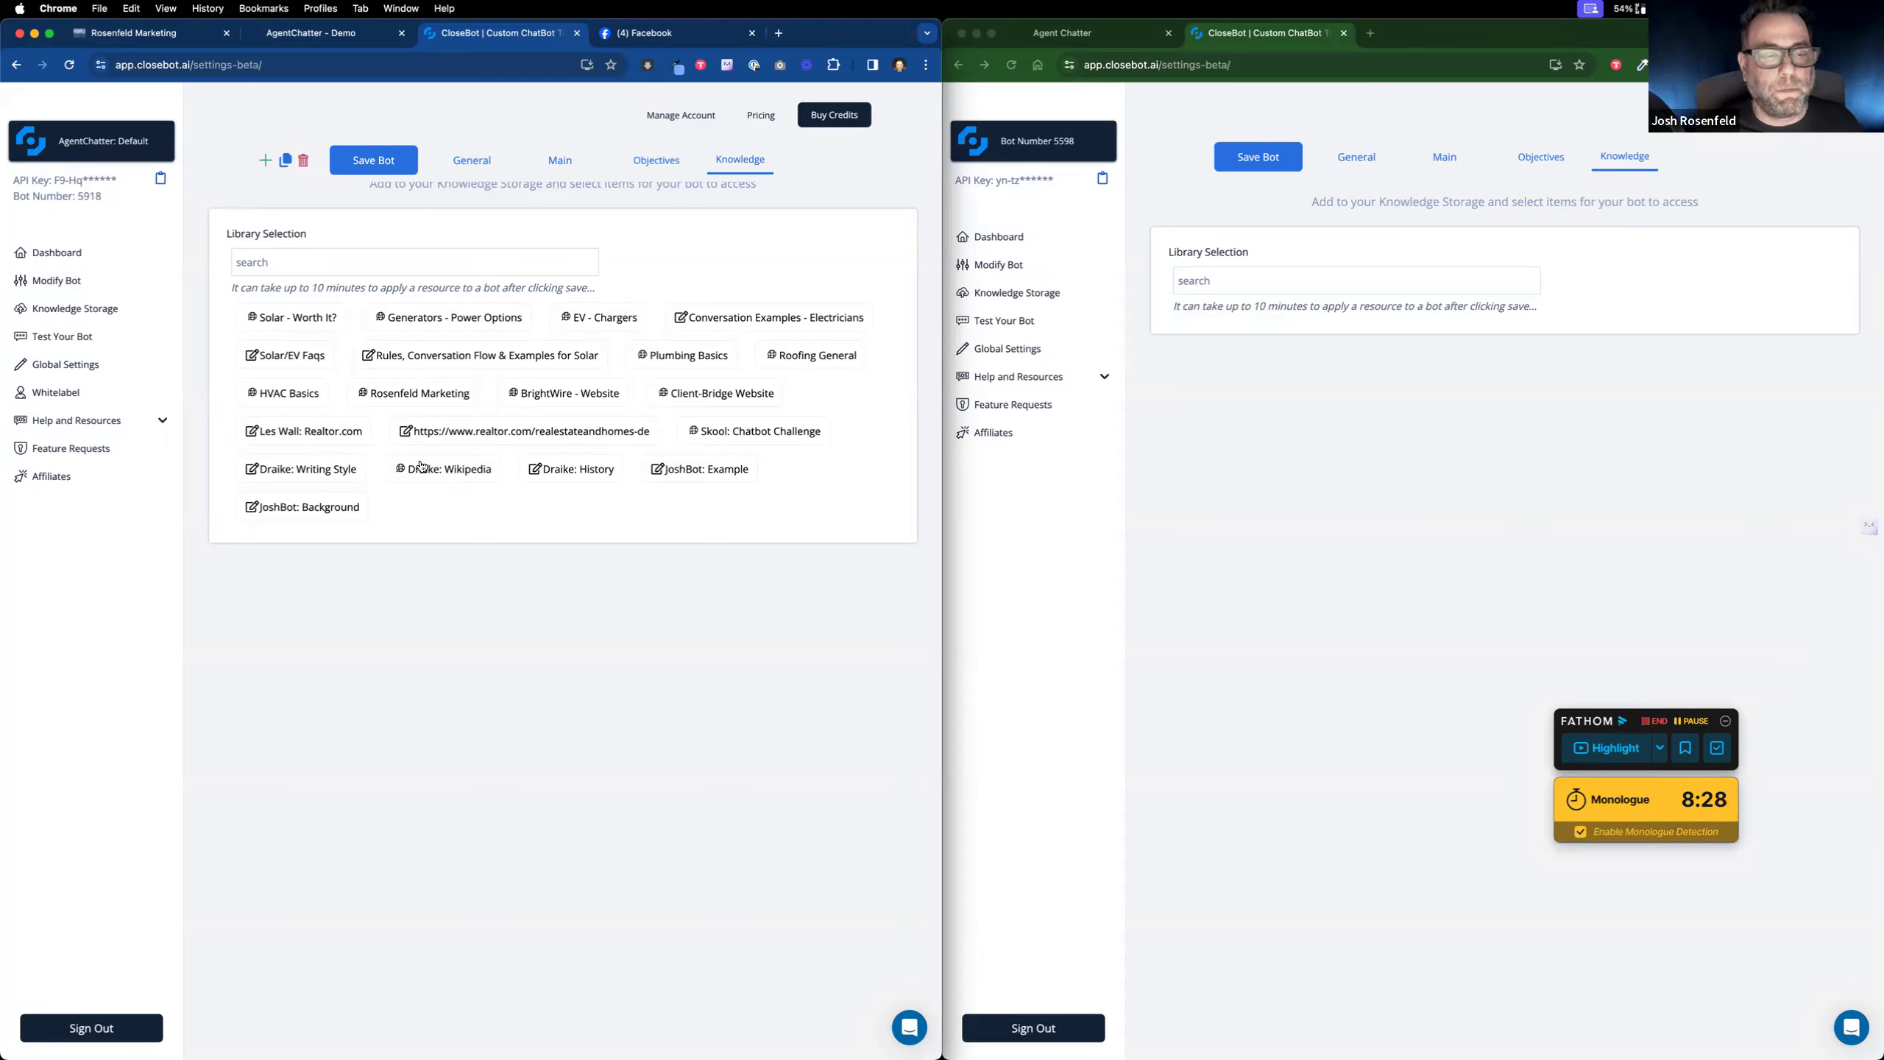
{"action": "left_click", "coordinate": [472, 160]}
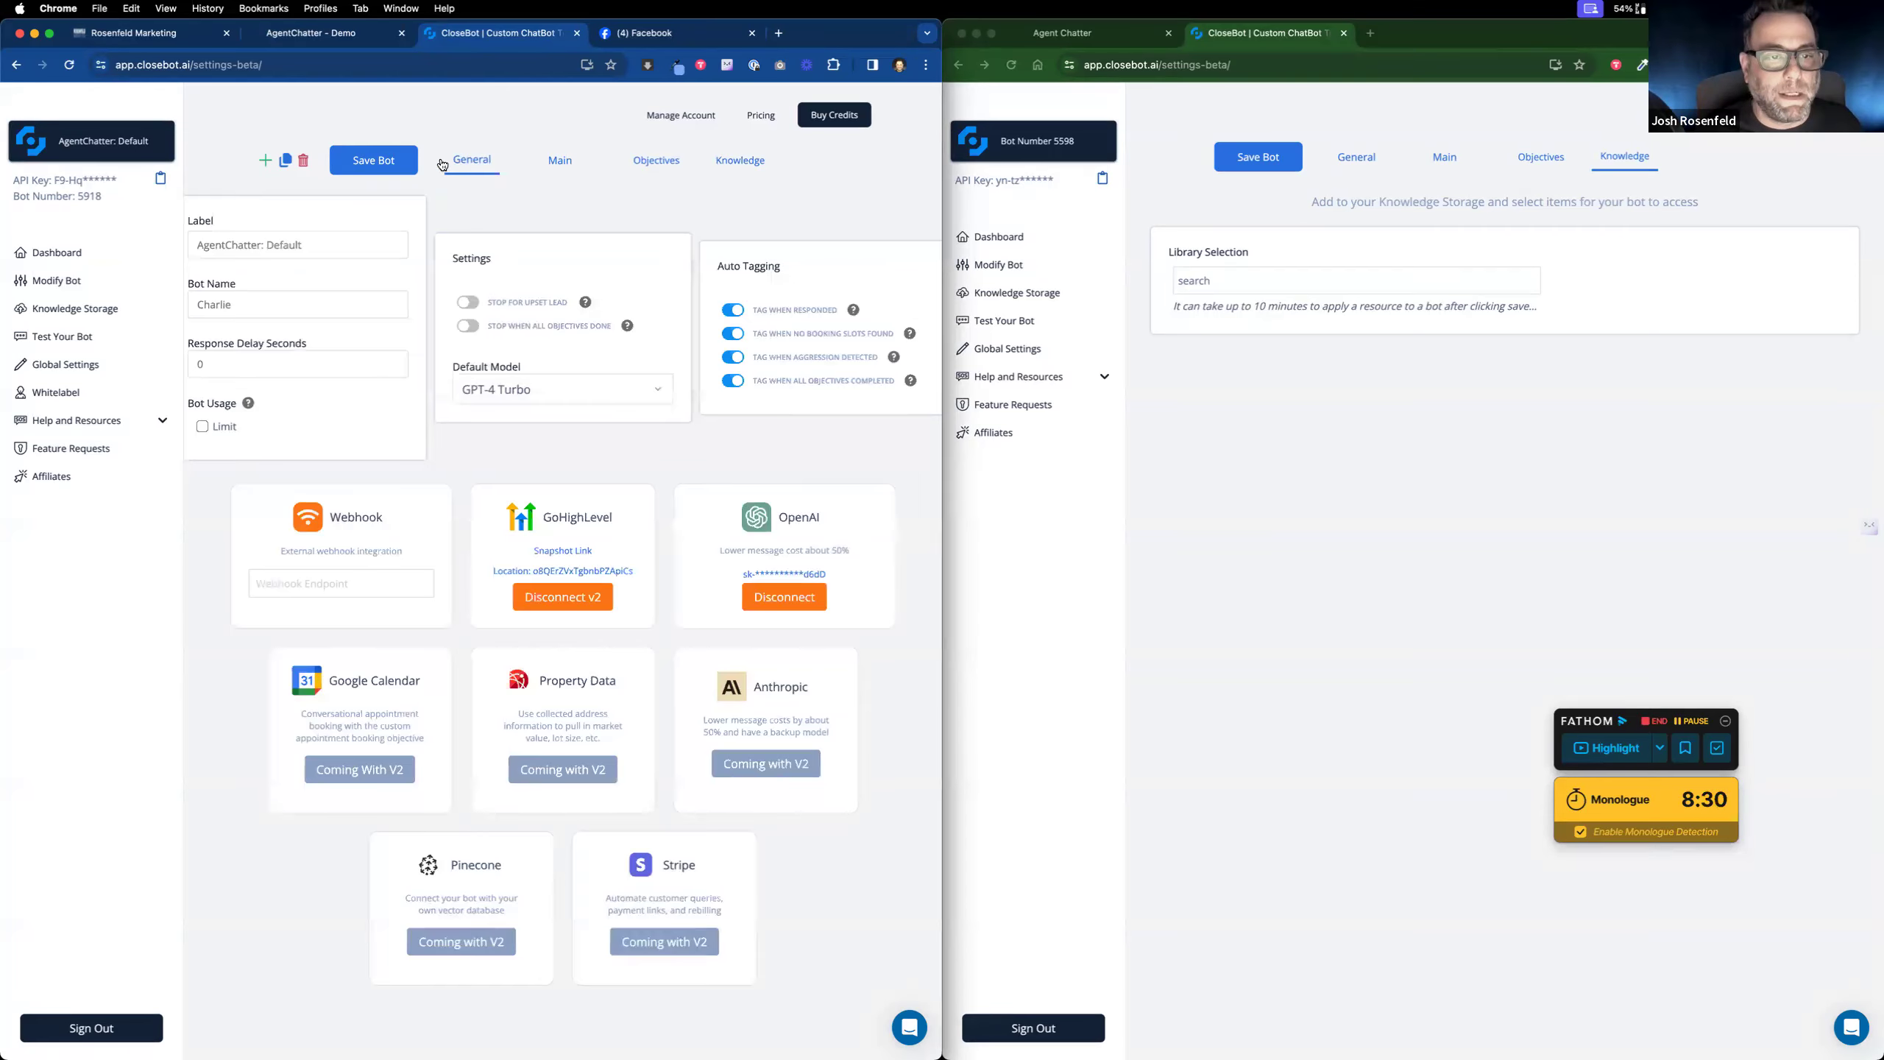
Step: Save the second bot's settings, then return to the Rosenfeld Marketing calendar settings
{"action": "left_click", "coordinate": [1258, 159]}
{"action": "left_click", "coordinate": [1256, 159]}
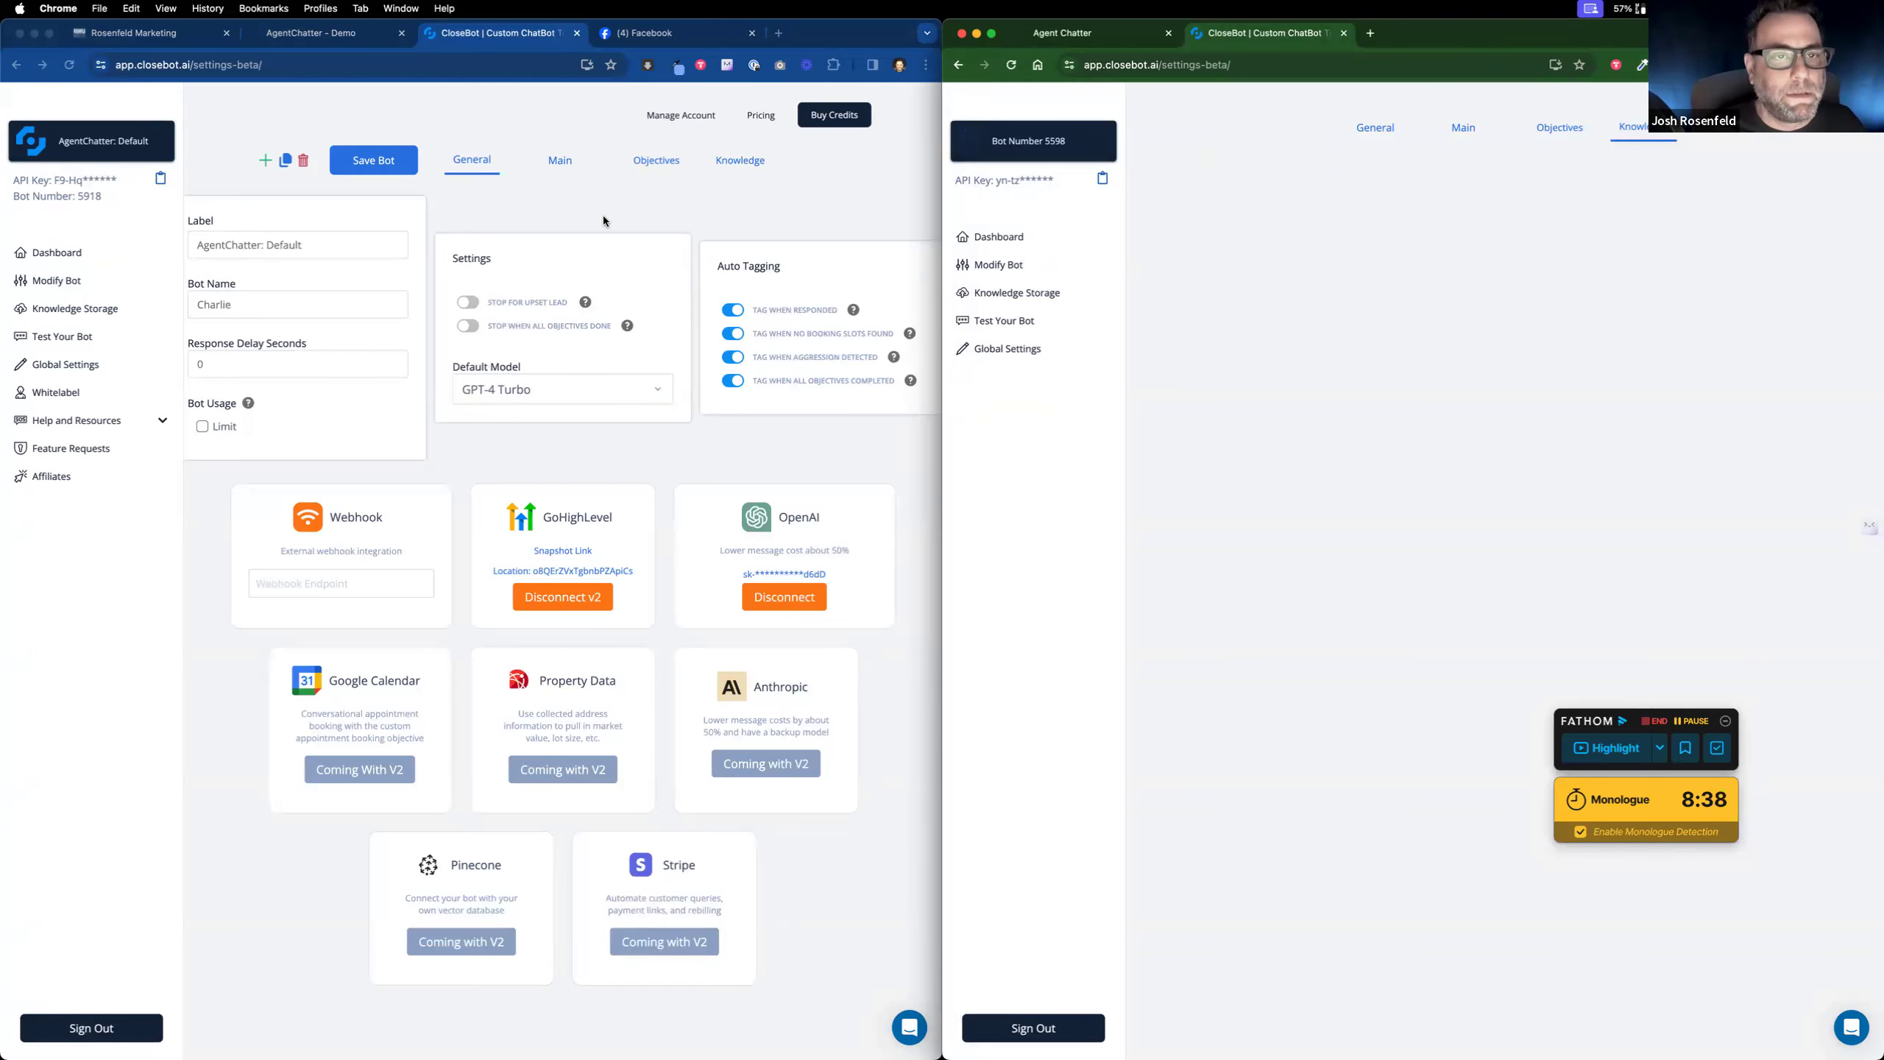
{"action": "left_click", "coordinate": [139, 34]}
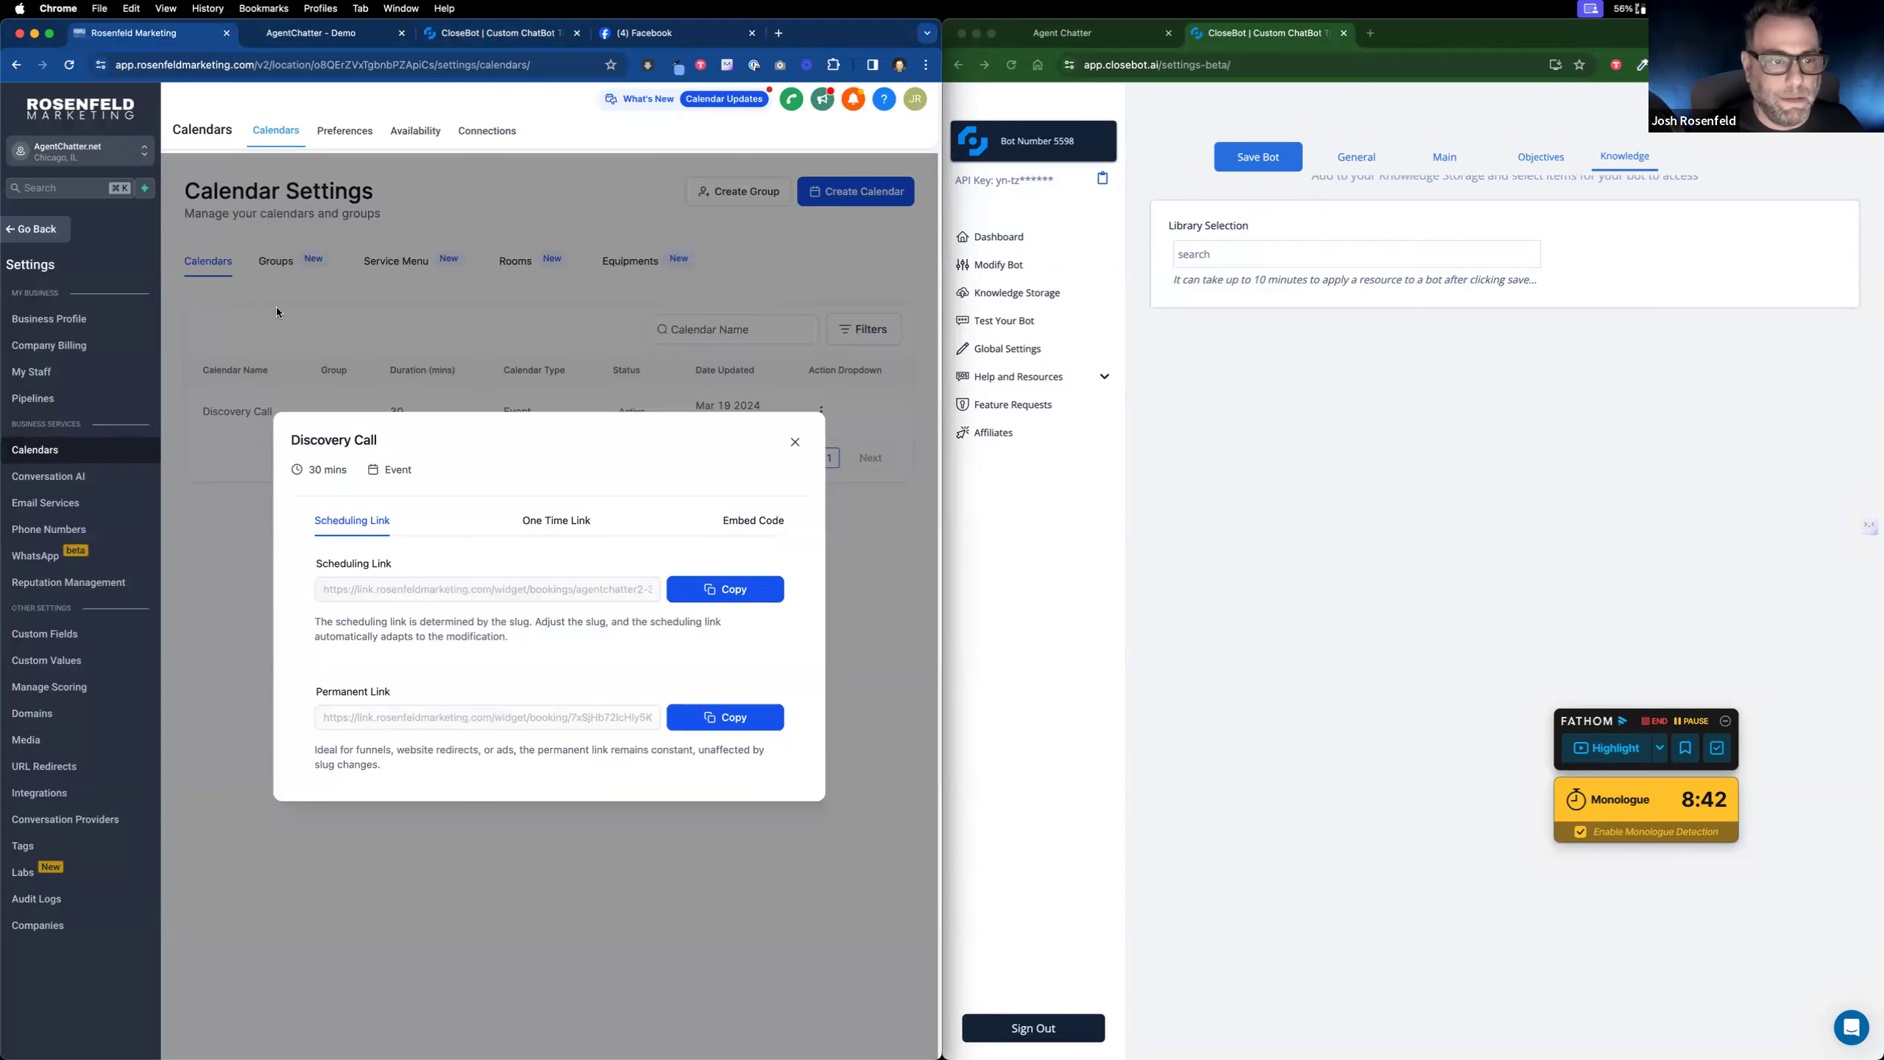
Step: Dismiss the Discovery Call details and confirm Facebook shows as connected under Integrations
{"action": "left_click", "coordinate": [796, 445]}
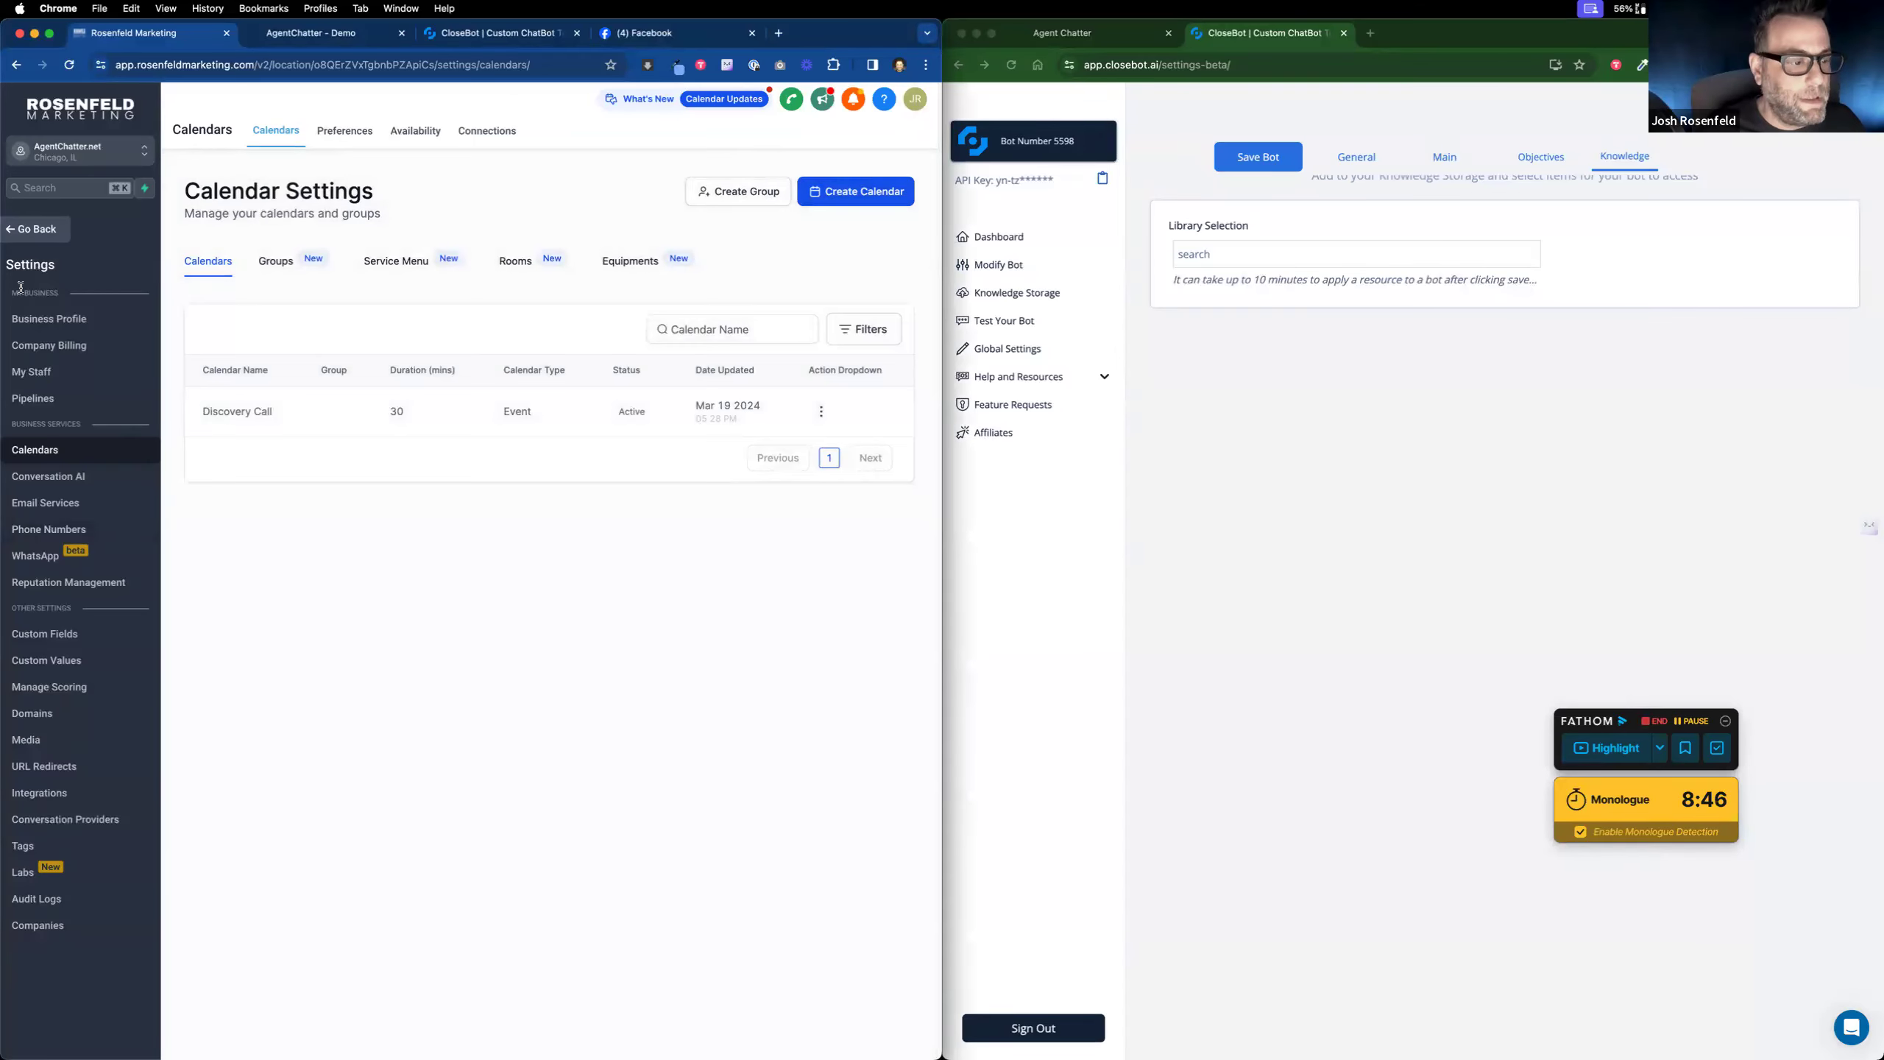
{"action": "left_click", "coordinate": [54, 789]}
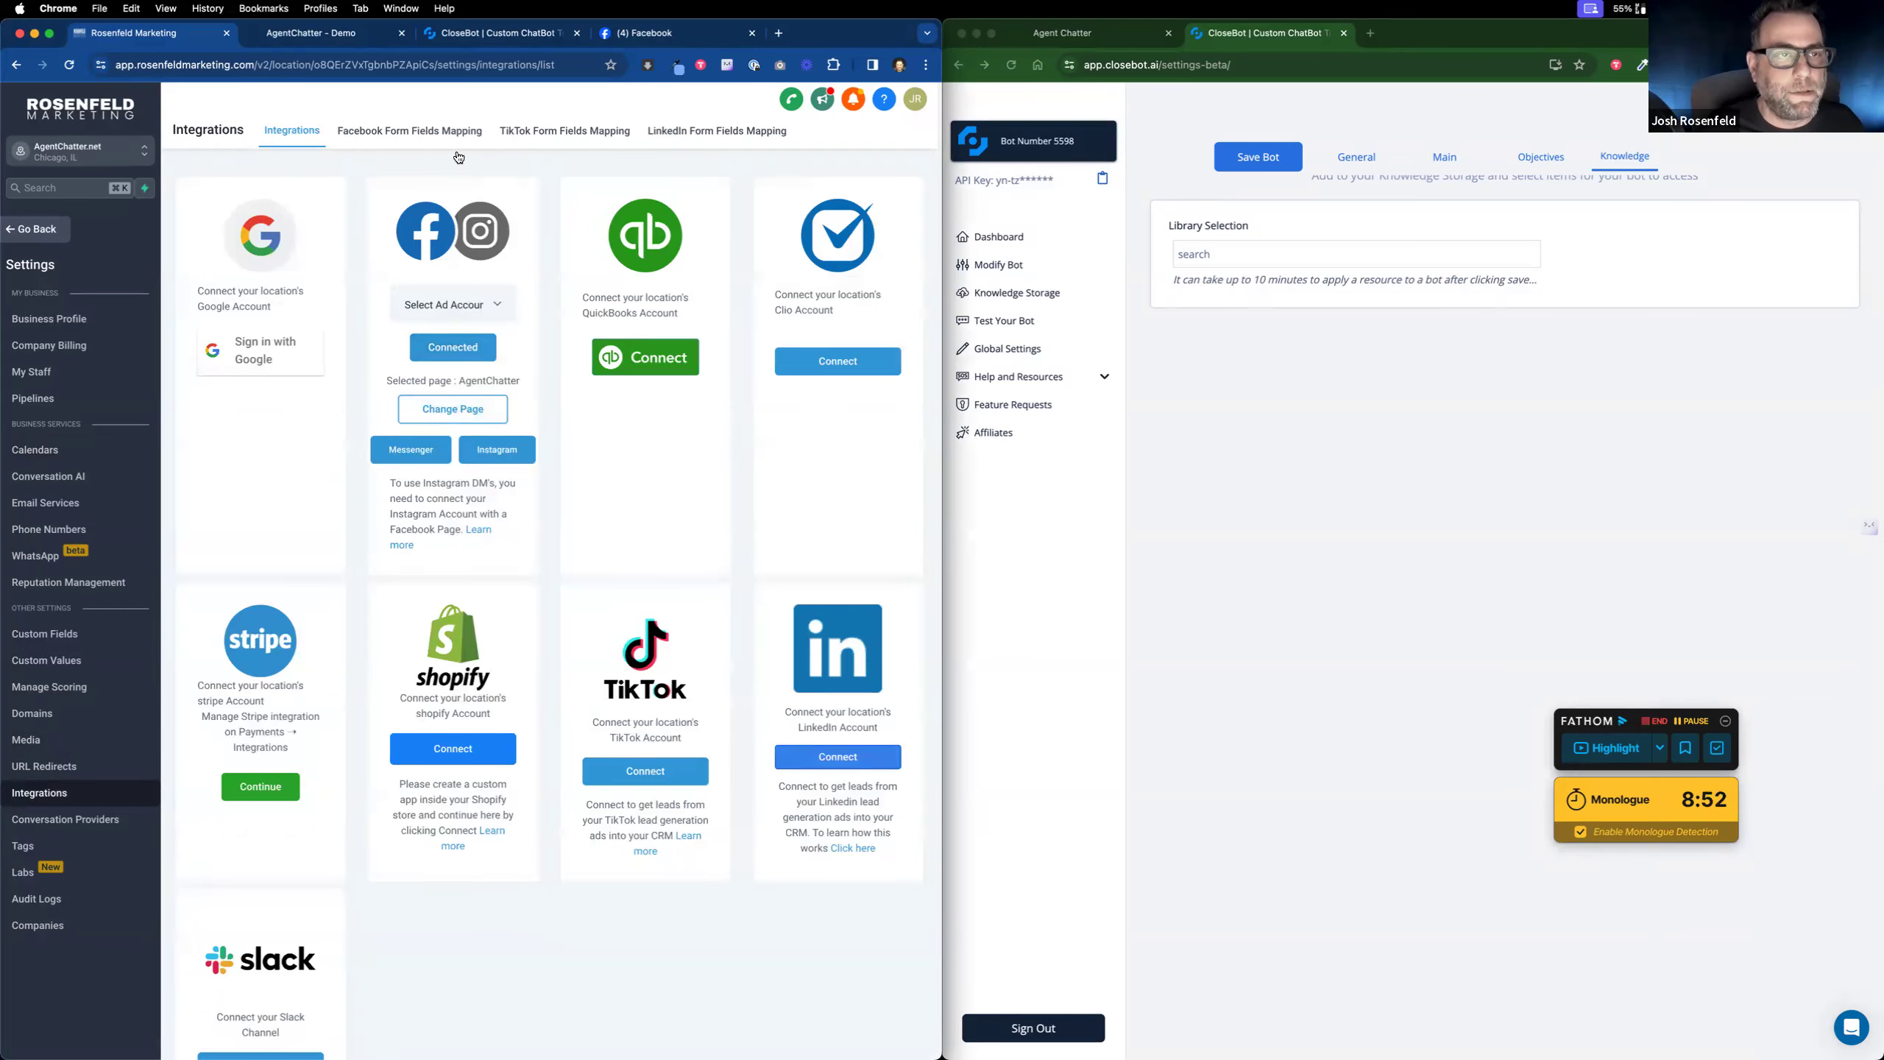
{"action": "left_click", "coordinate": [637, 37]}
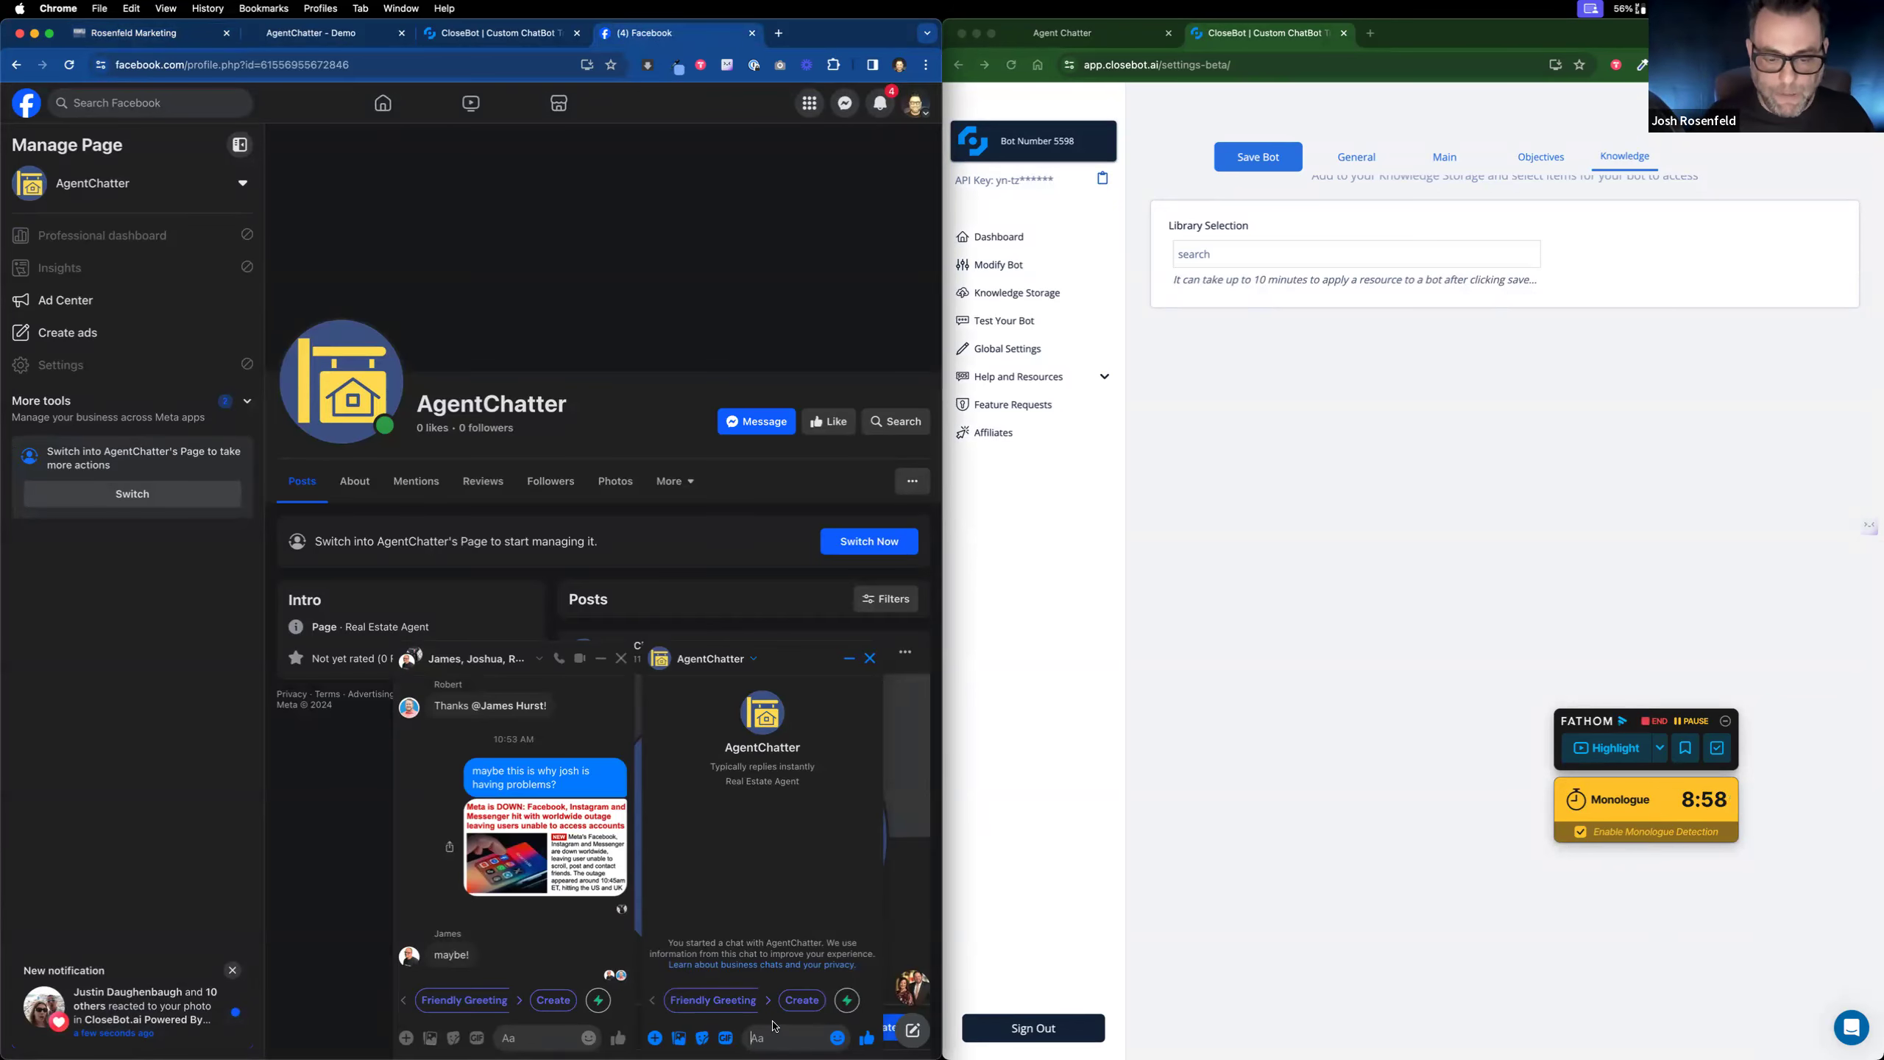
Step: Send 'hi' to AgentChatter in Messenger, close the group chat, and bring up the funnel window
{"action": "type", "text": "hi"}
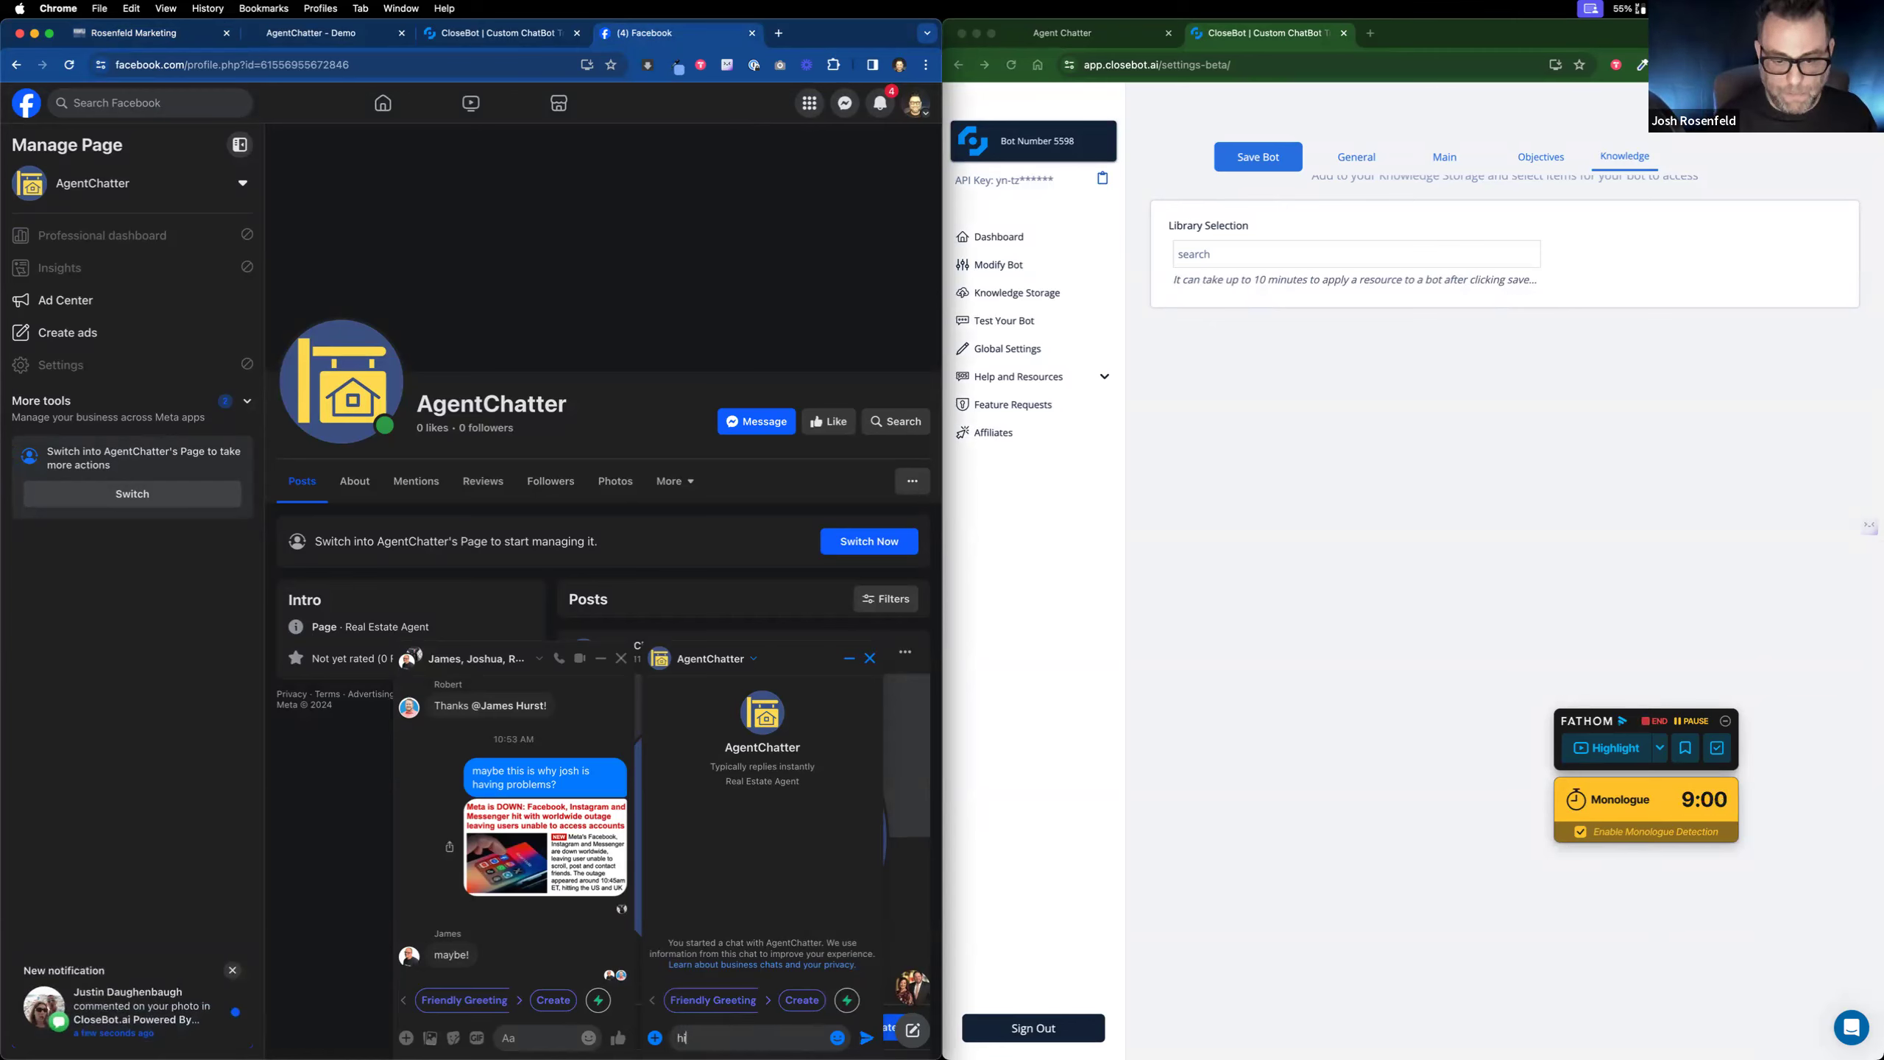
{"action": "key", "text": "Return"}
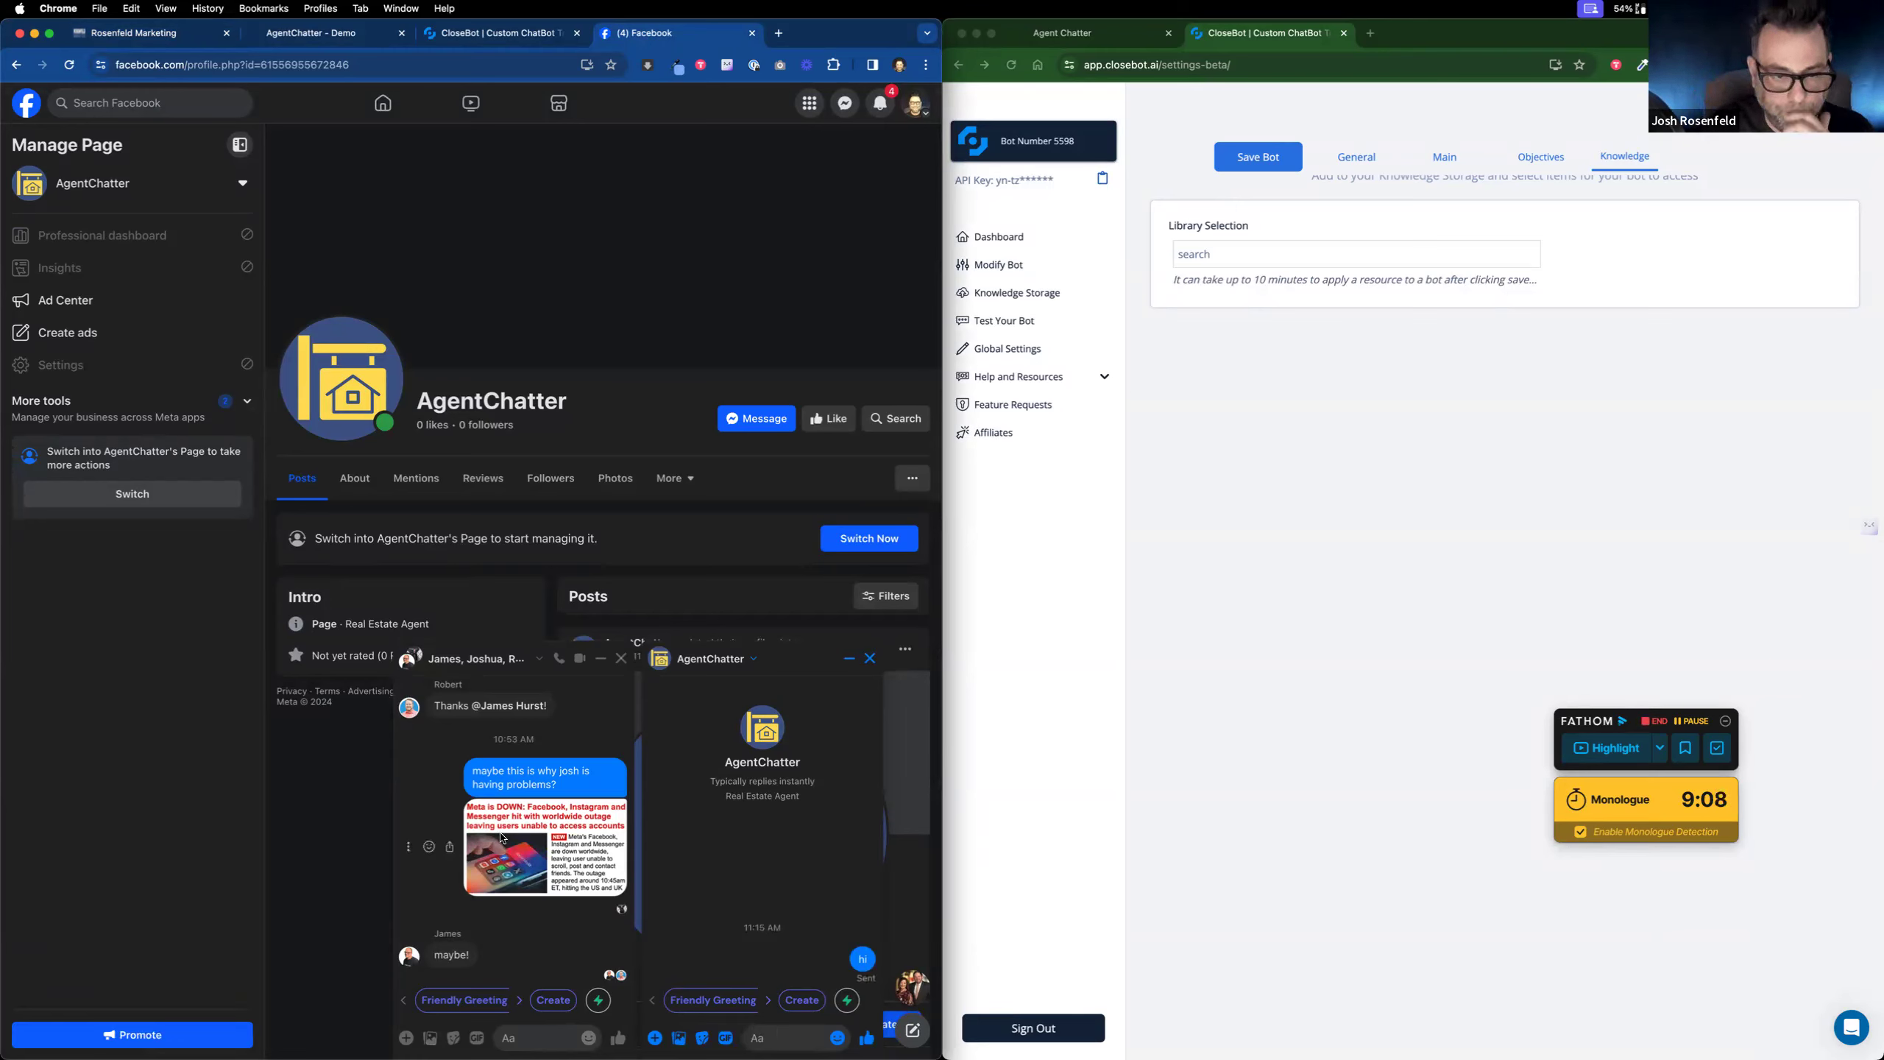
{"action": "left_click", "coordinate": [622, 658]}
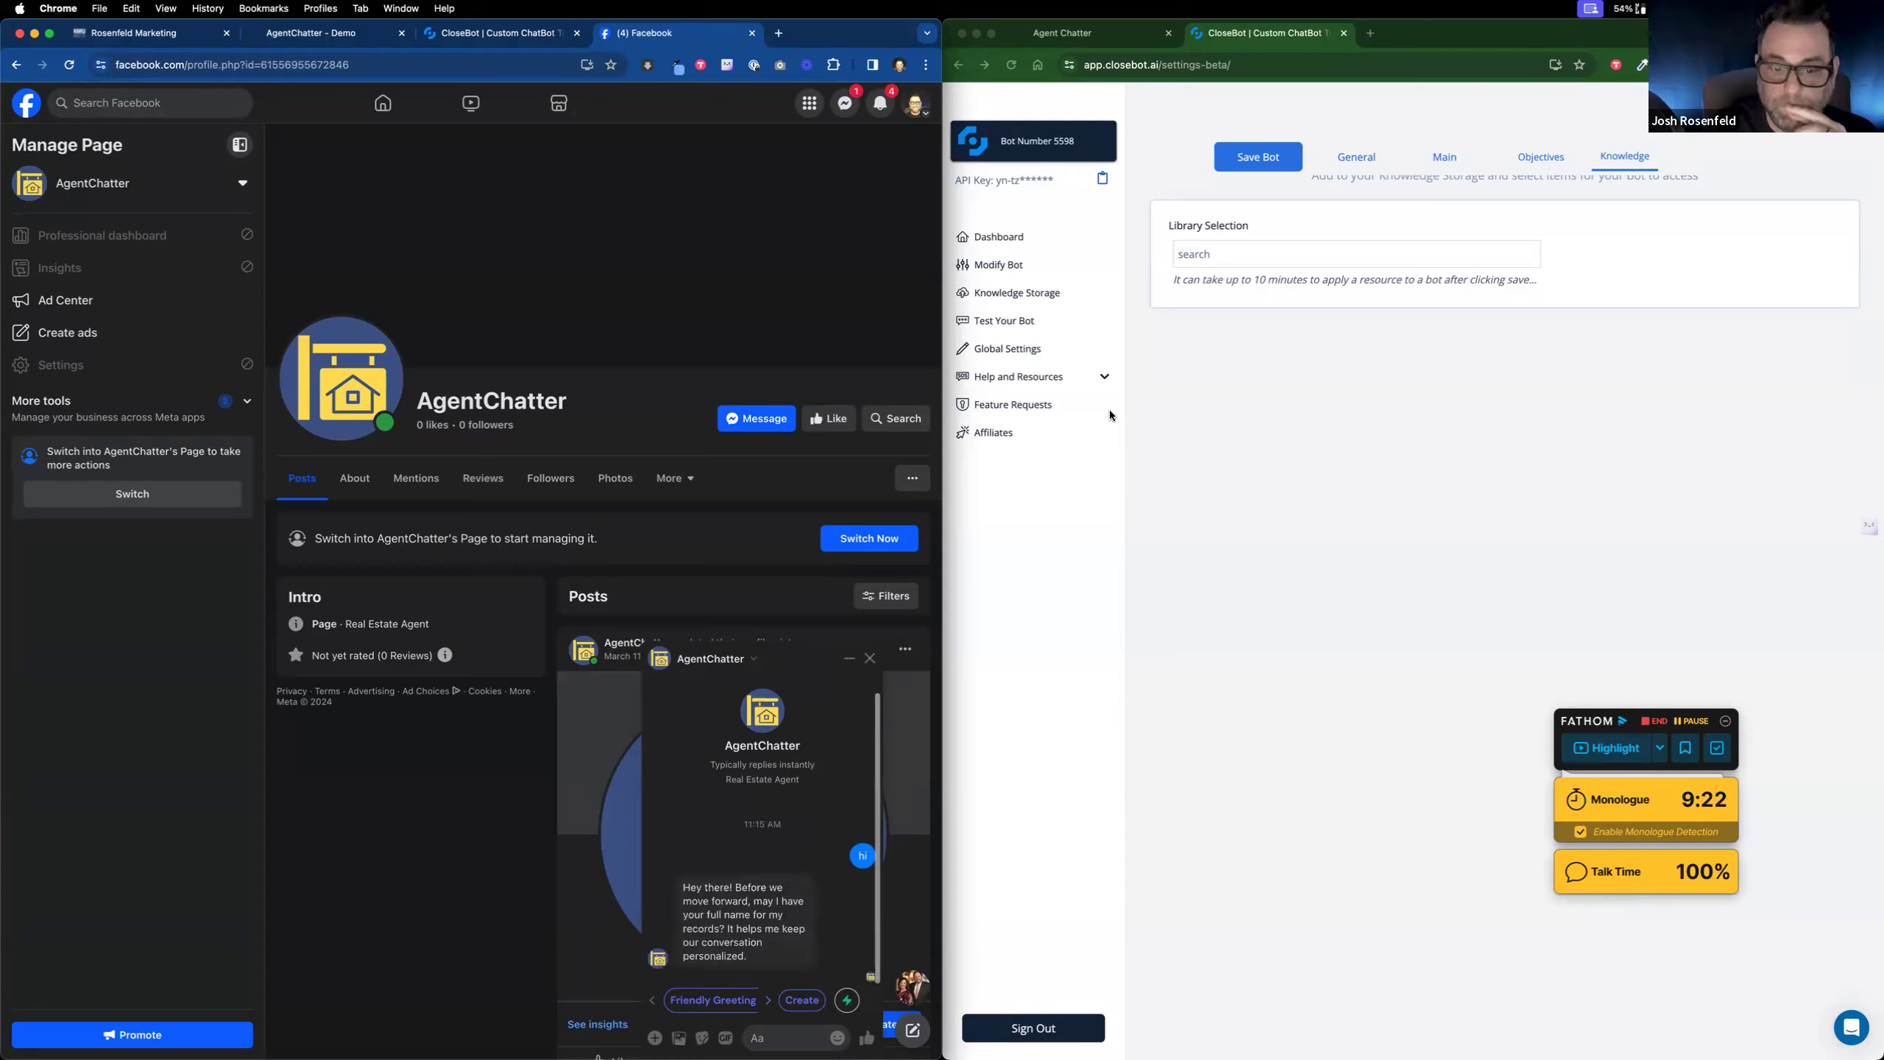
{"action": "left_click", "coordinate": [1066, 38]}
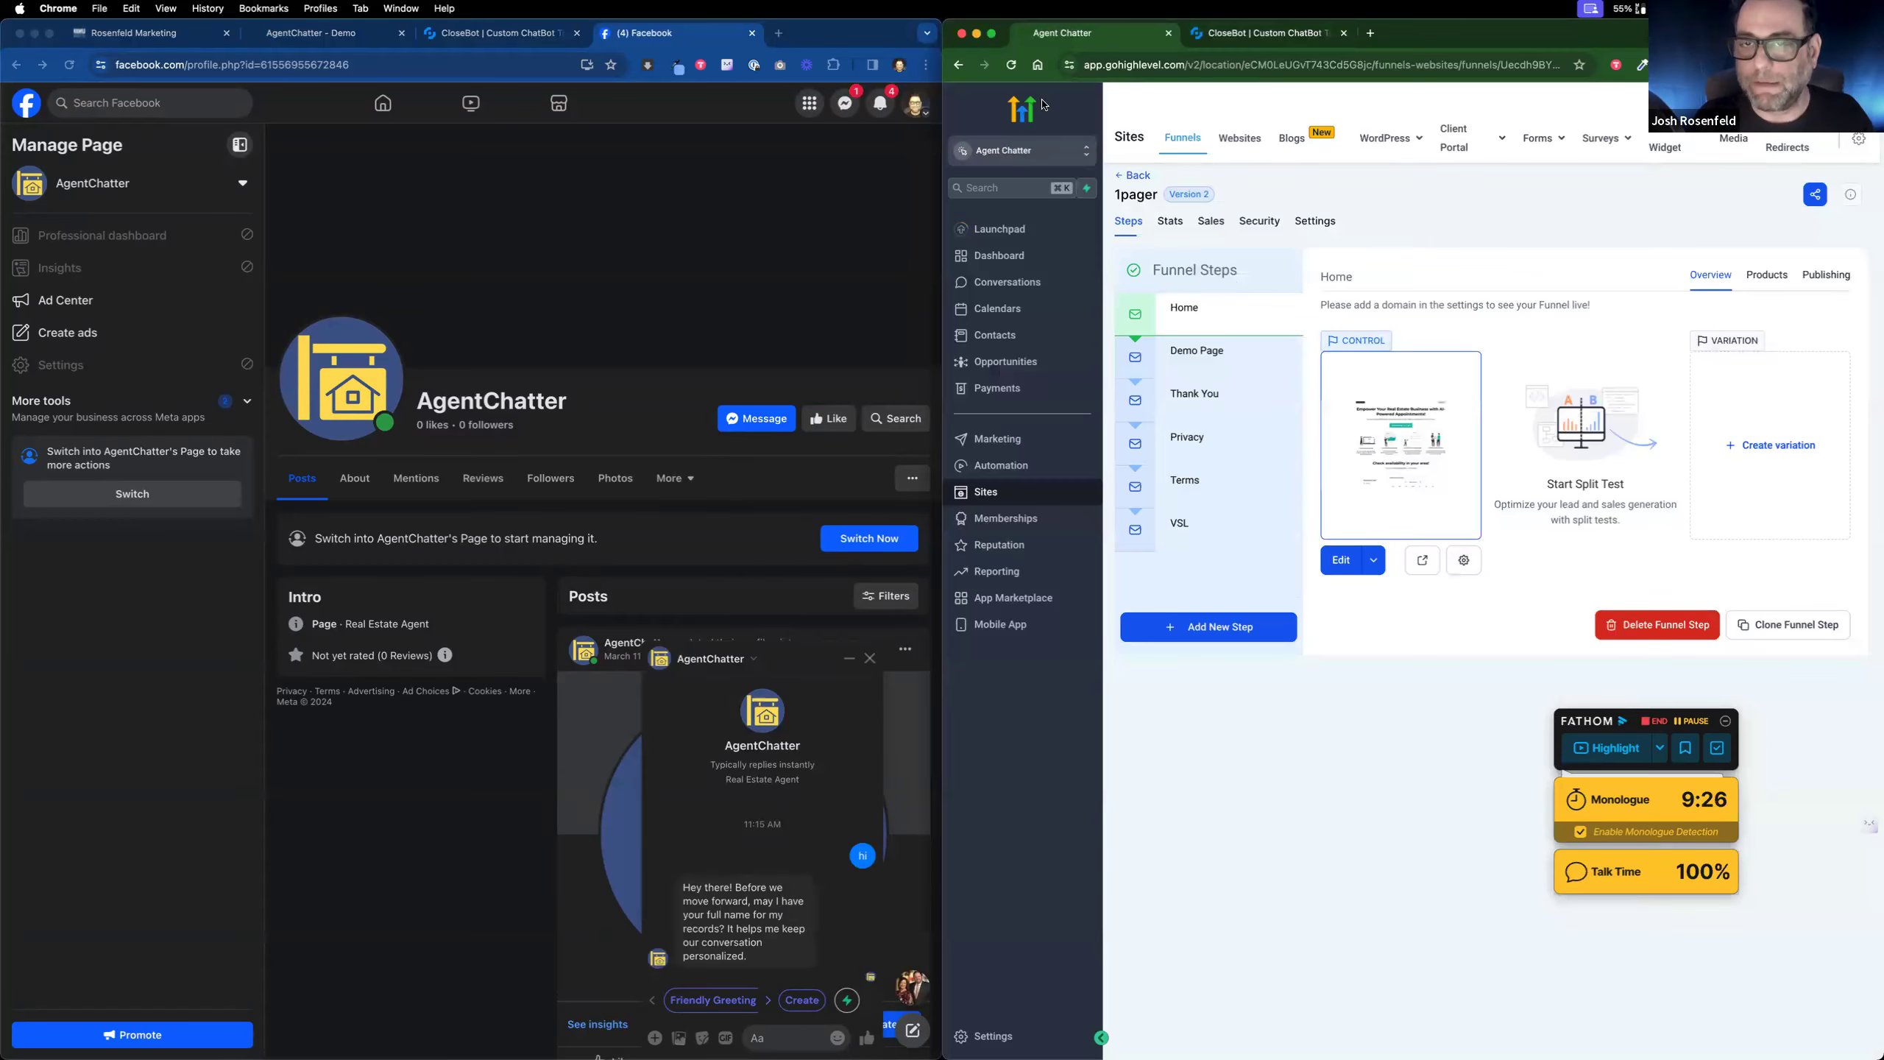
Step: Close the GoHighLevel funnel window, then widen and reload the Facebook window
{"action": "left_click", "coordinate": [962, 33]}
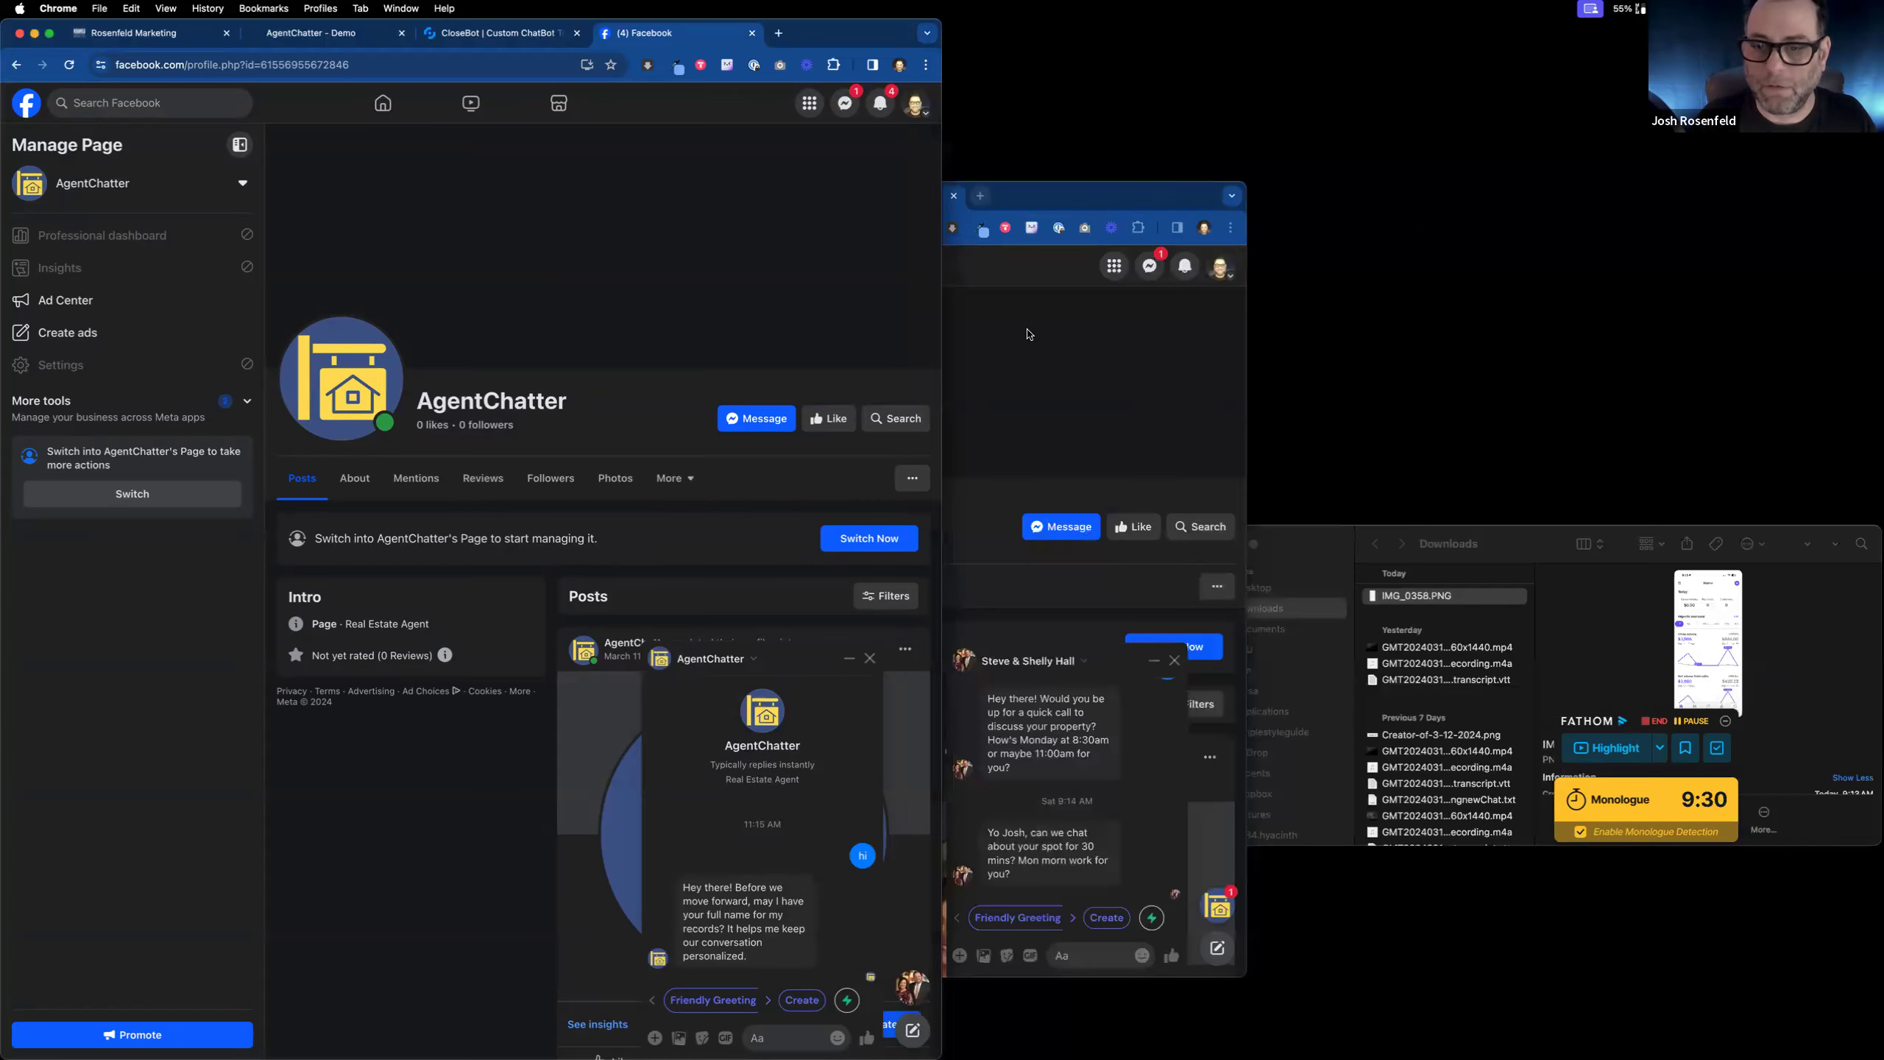
{"action": "left_click_drag", "start_coordinate": [943, 247], "coordinate": [1579, 248]}
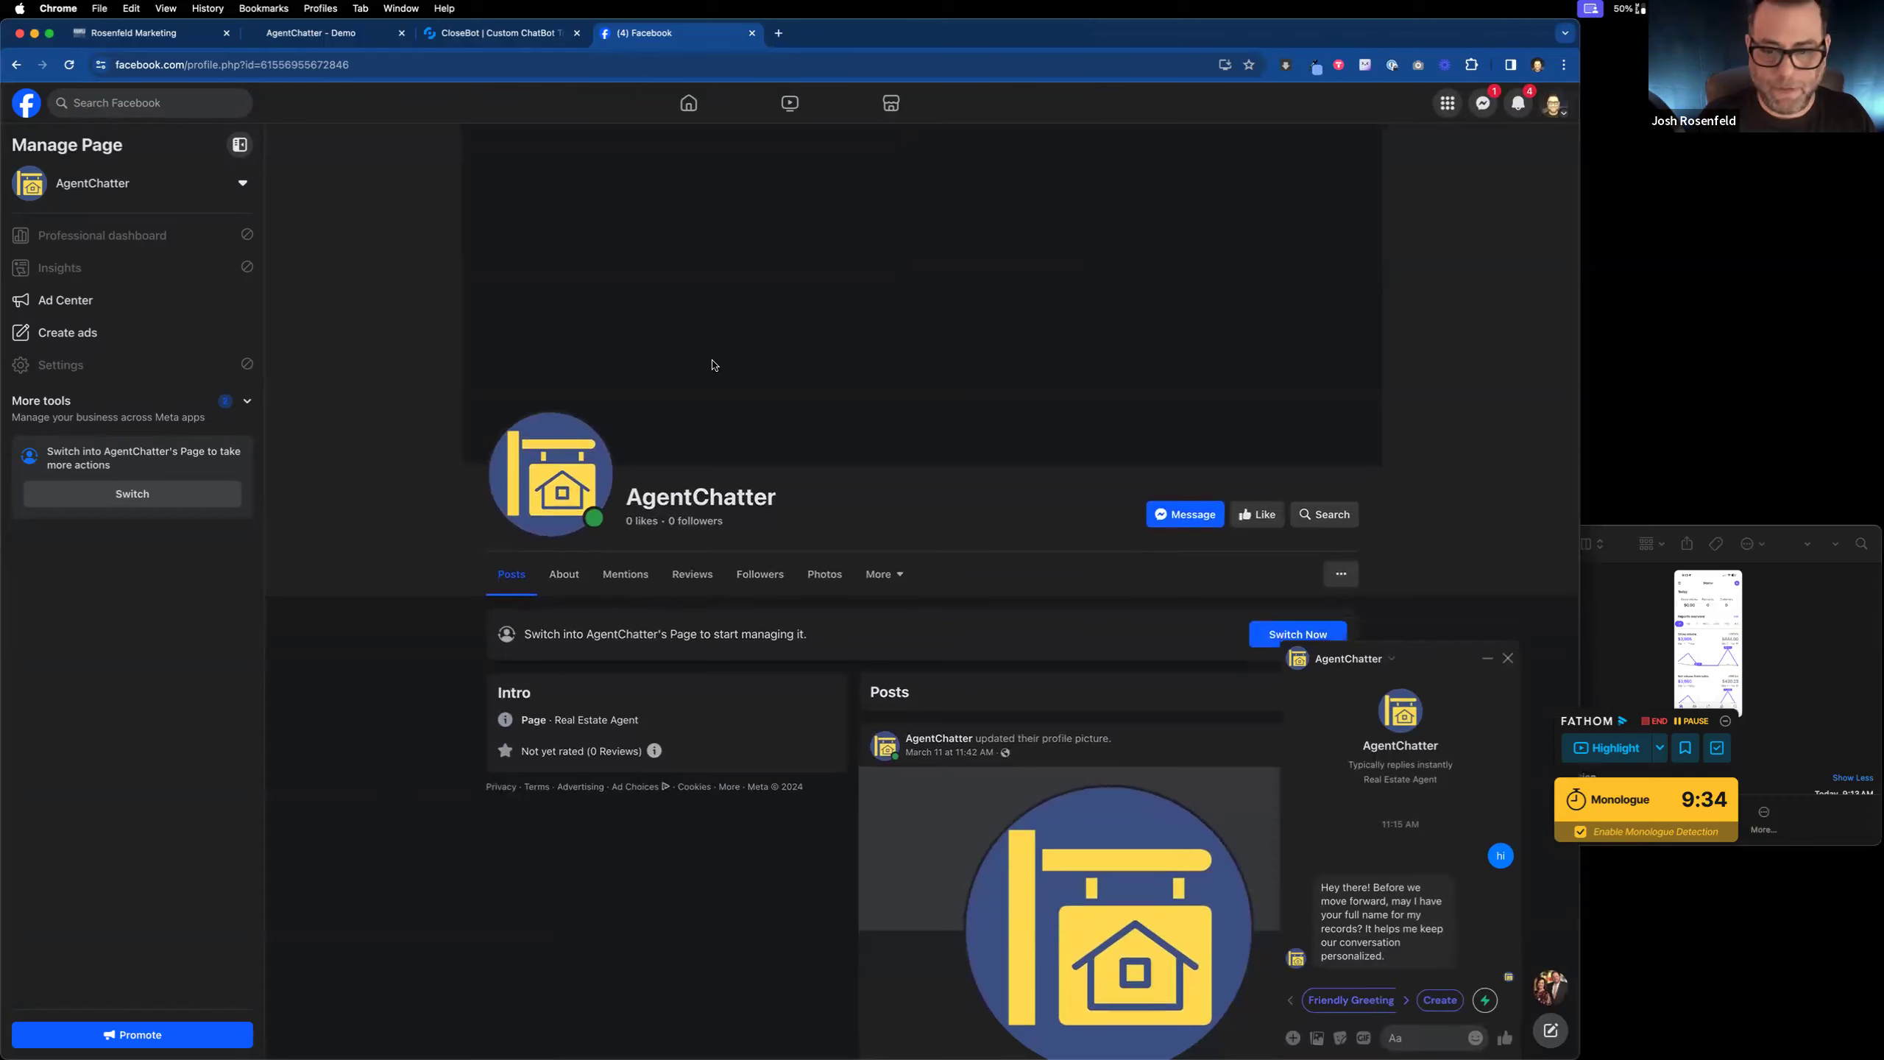
{"action": "left_click", "coordinate": [73, 66]}
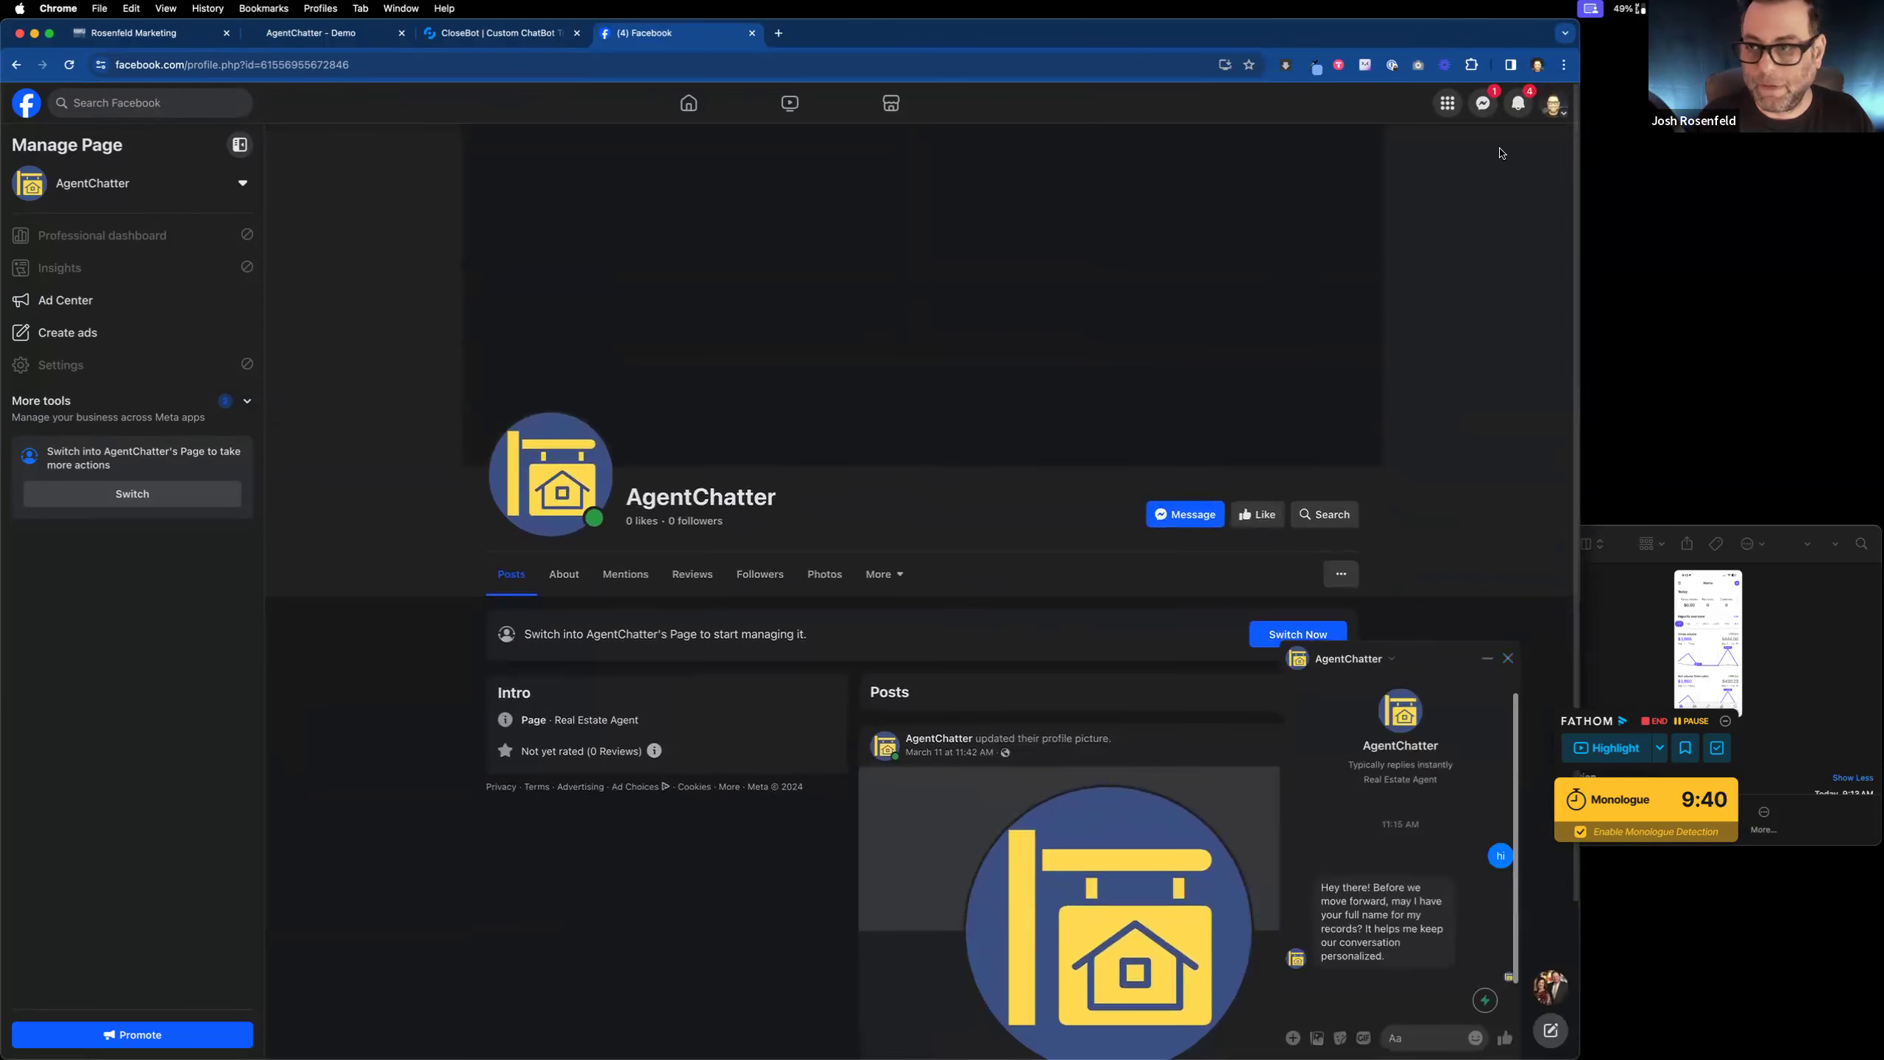
Step: Switch Facebook to act as the AgentChatter Page and back to the personal profile, twice
{"action": "left_click", "coordinate": [1554, 103]}
{"action": "left_click", "coordinate": [1431, 241]}
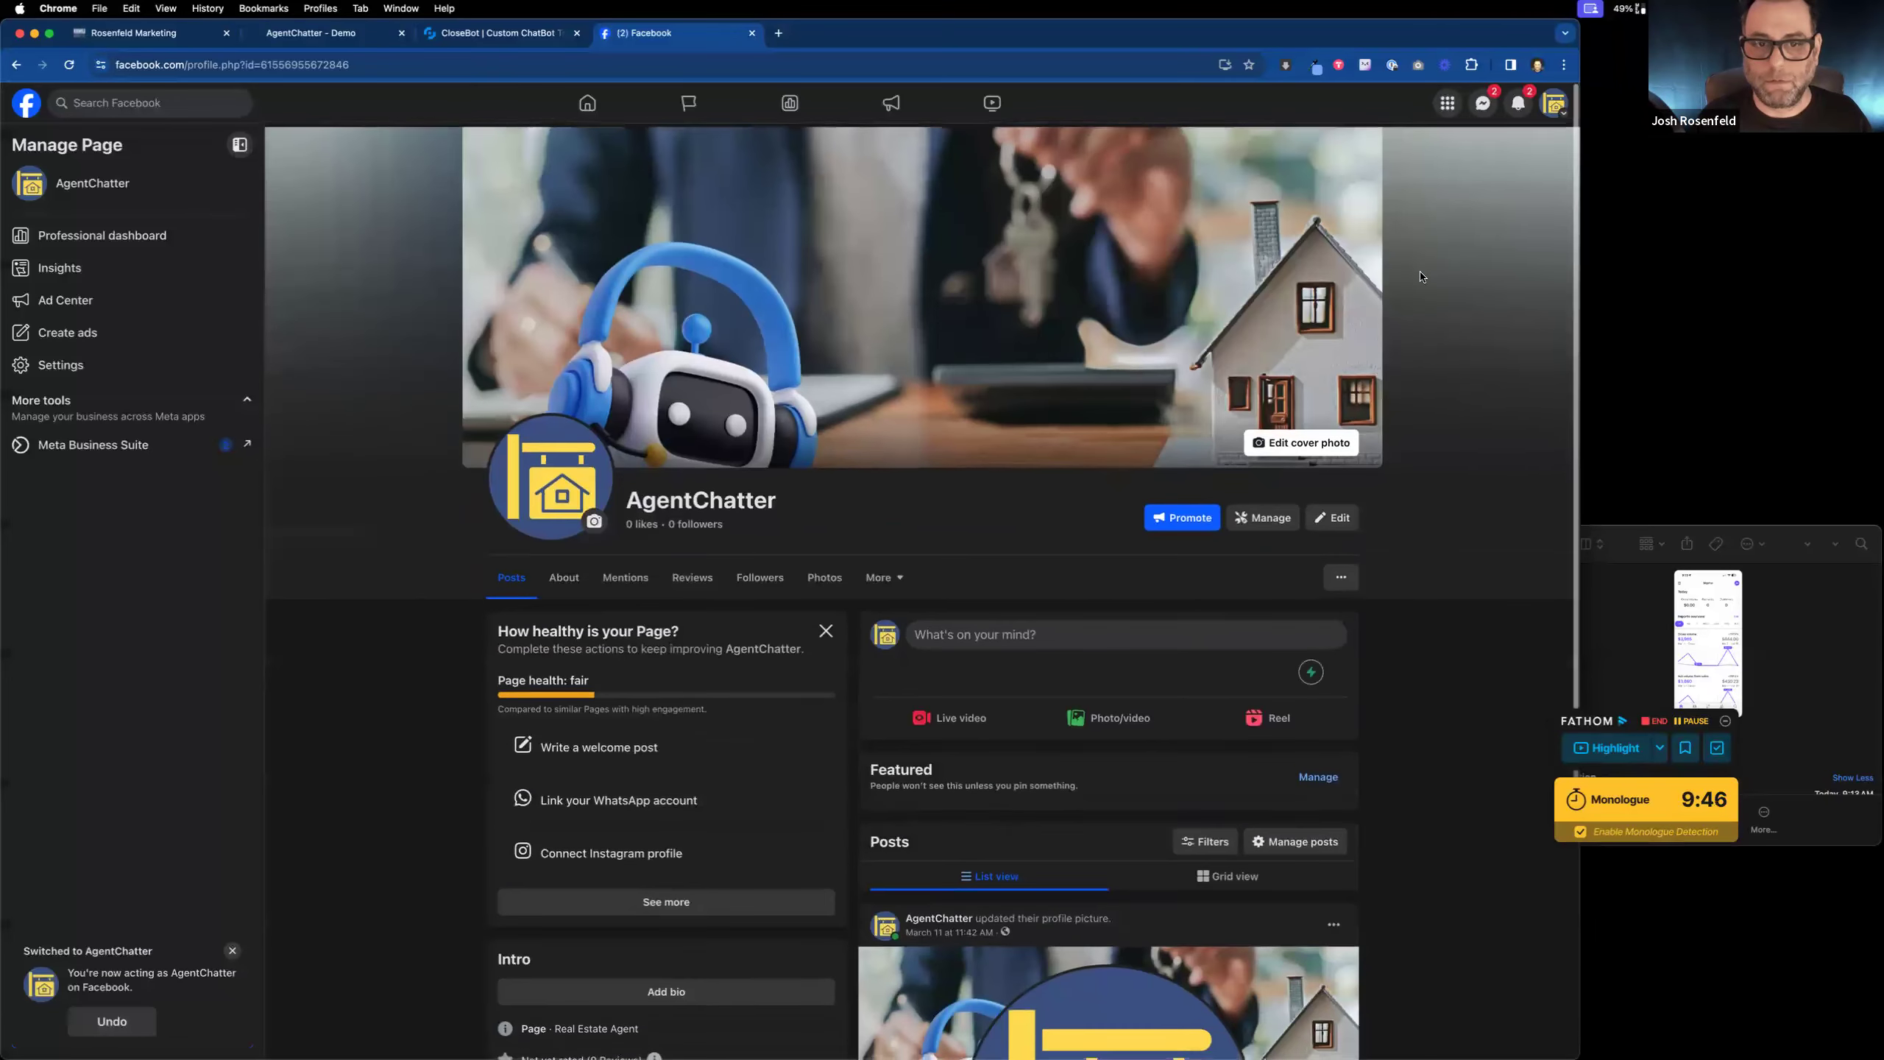
{"action": "left_click", "coordinate": [1554, 103]}
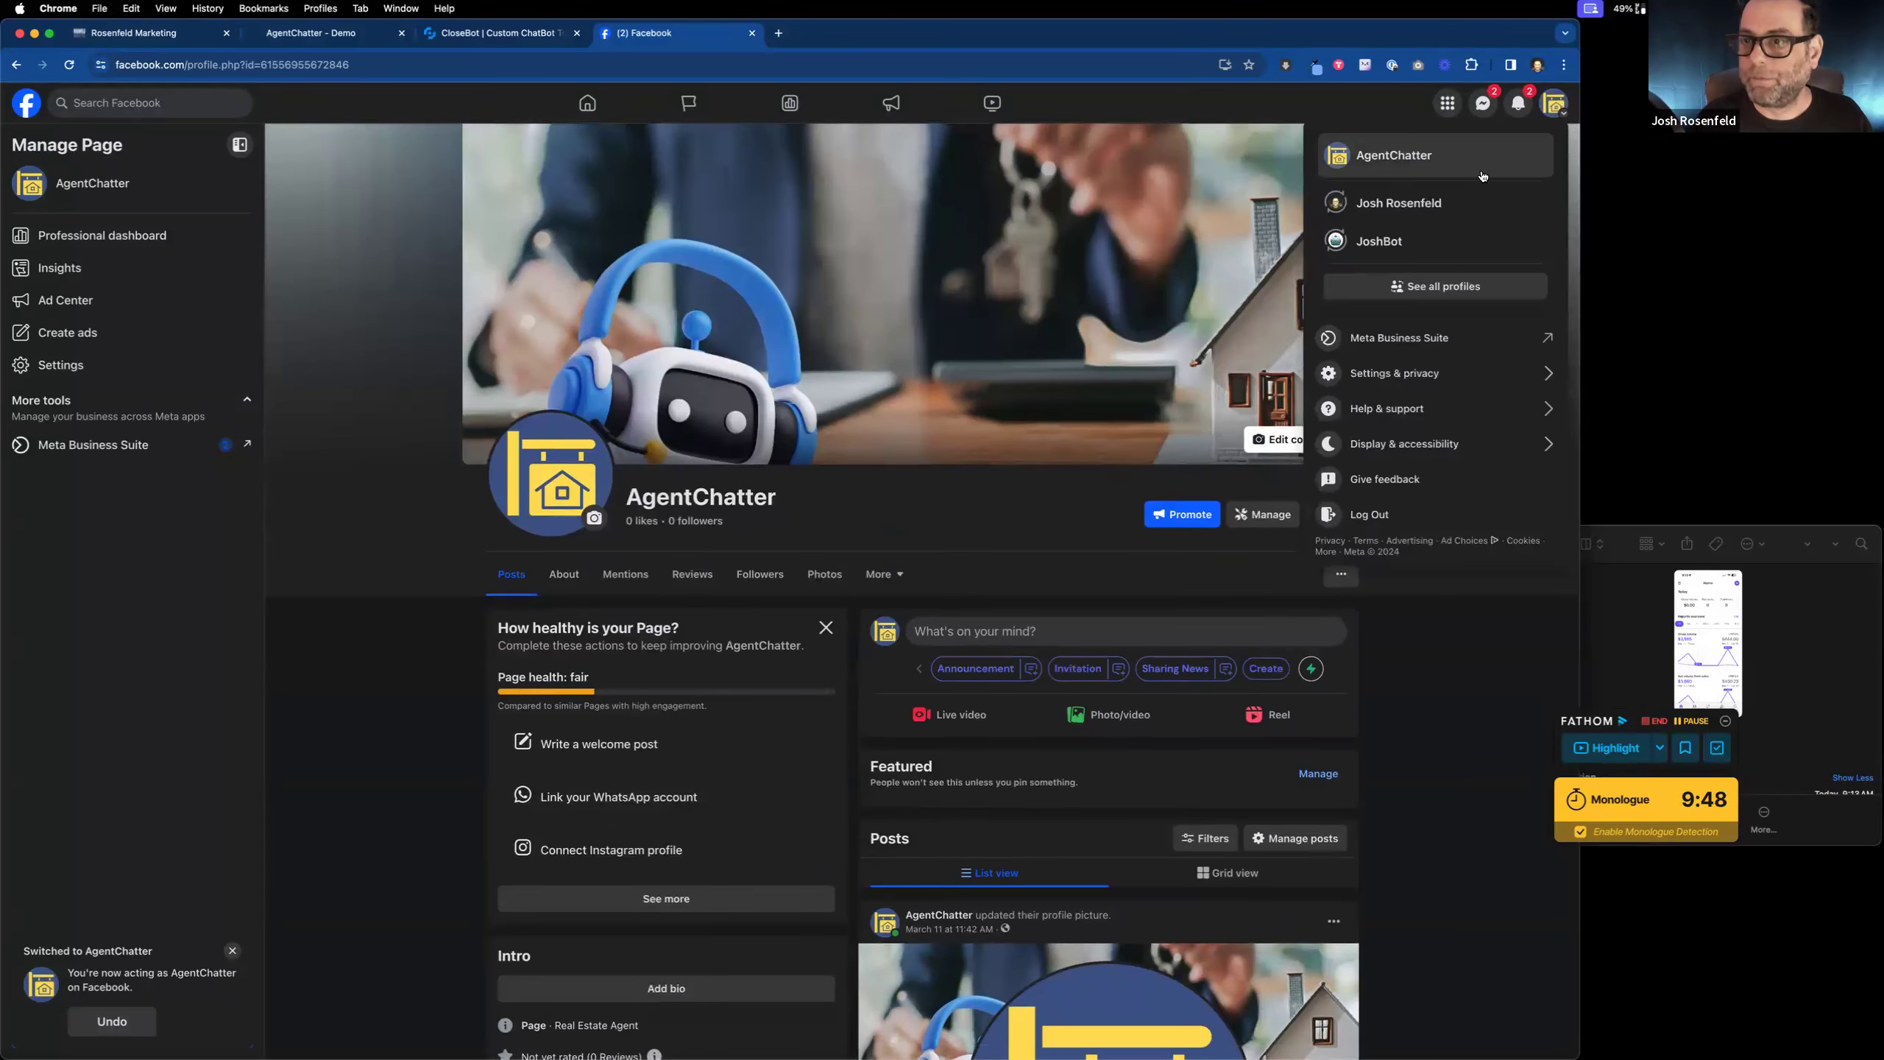
{"action": "left_click", "coordinate": [1431, 194]}
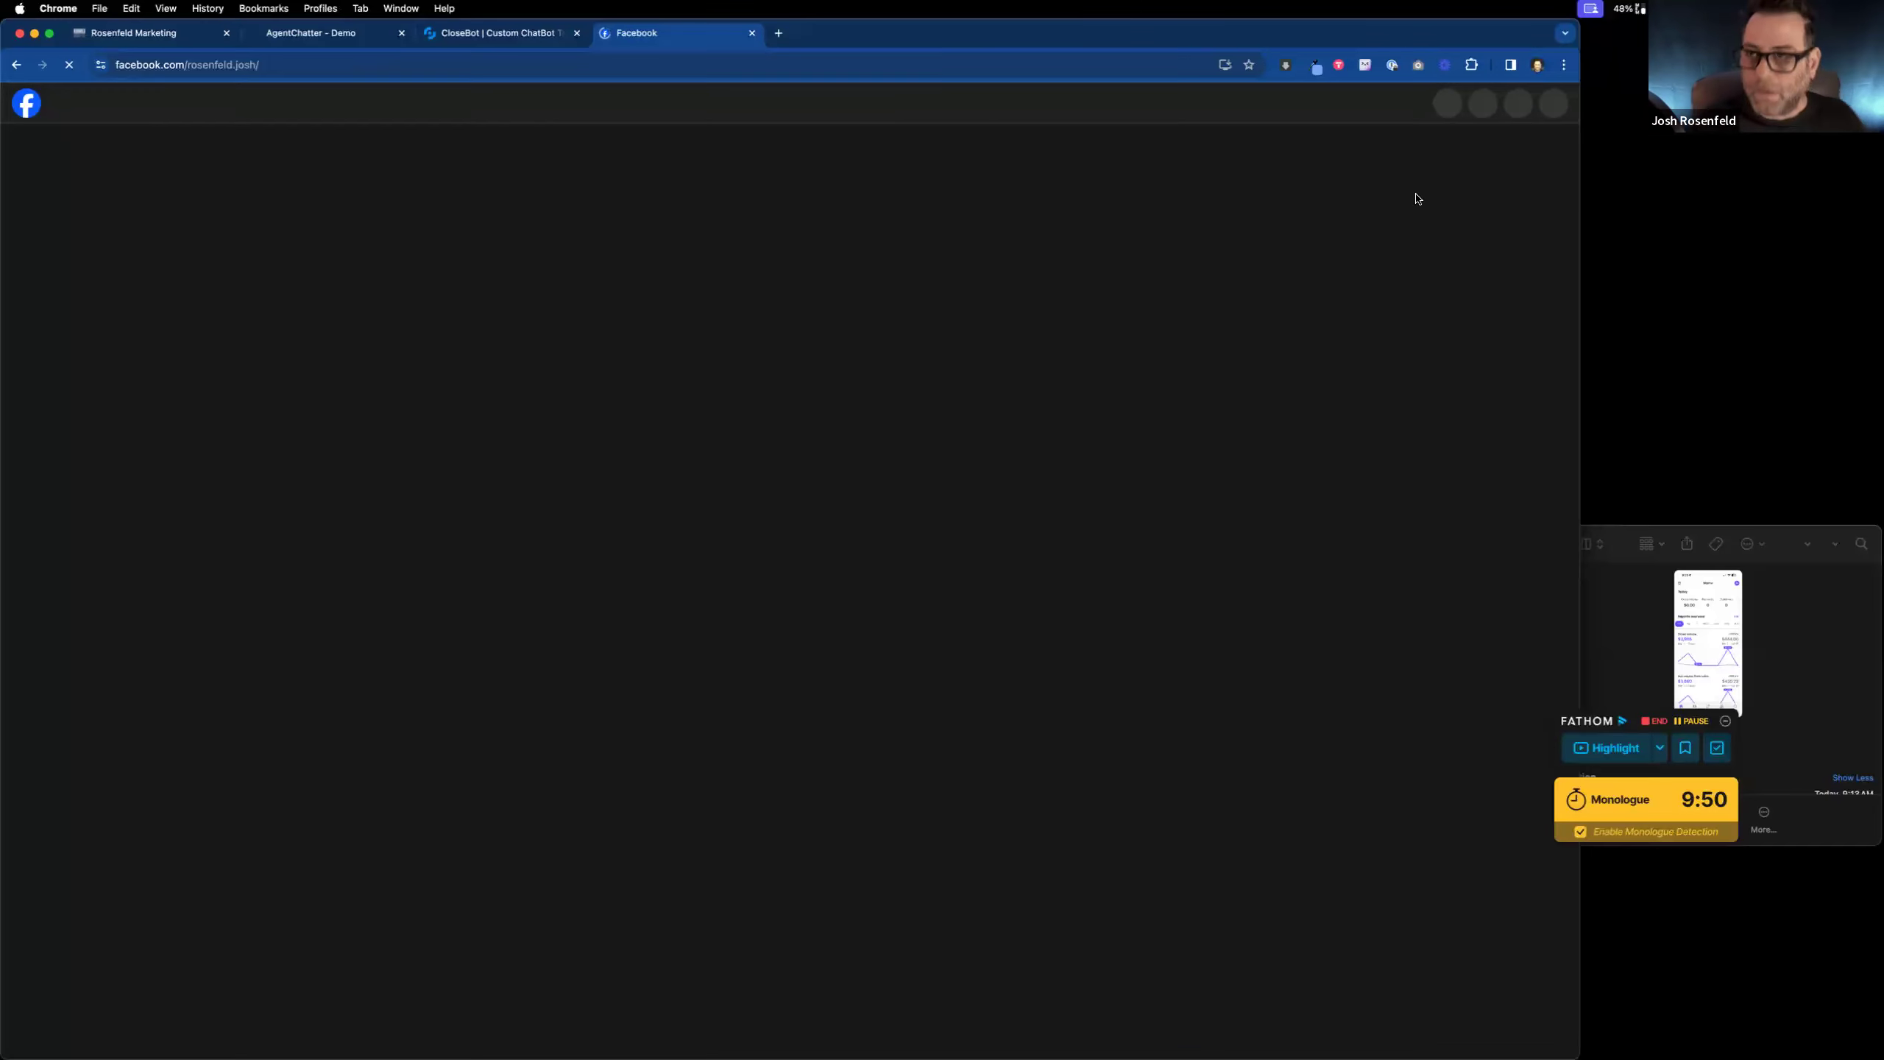
{"action": "scroll", "coordinate": [1410, 186], "scroll_direction": "down", "scroll_amount": 3}
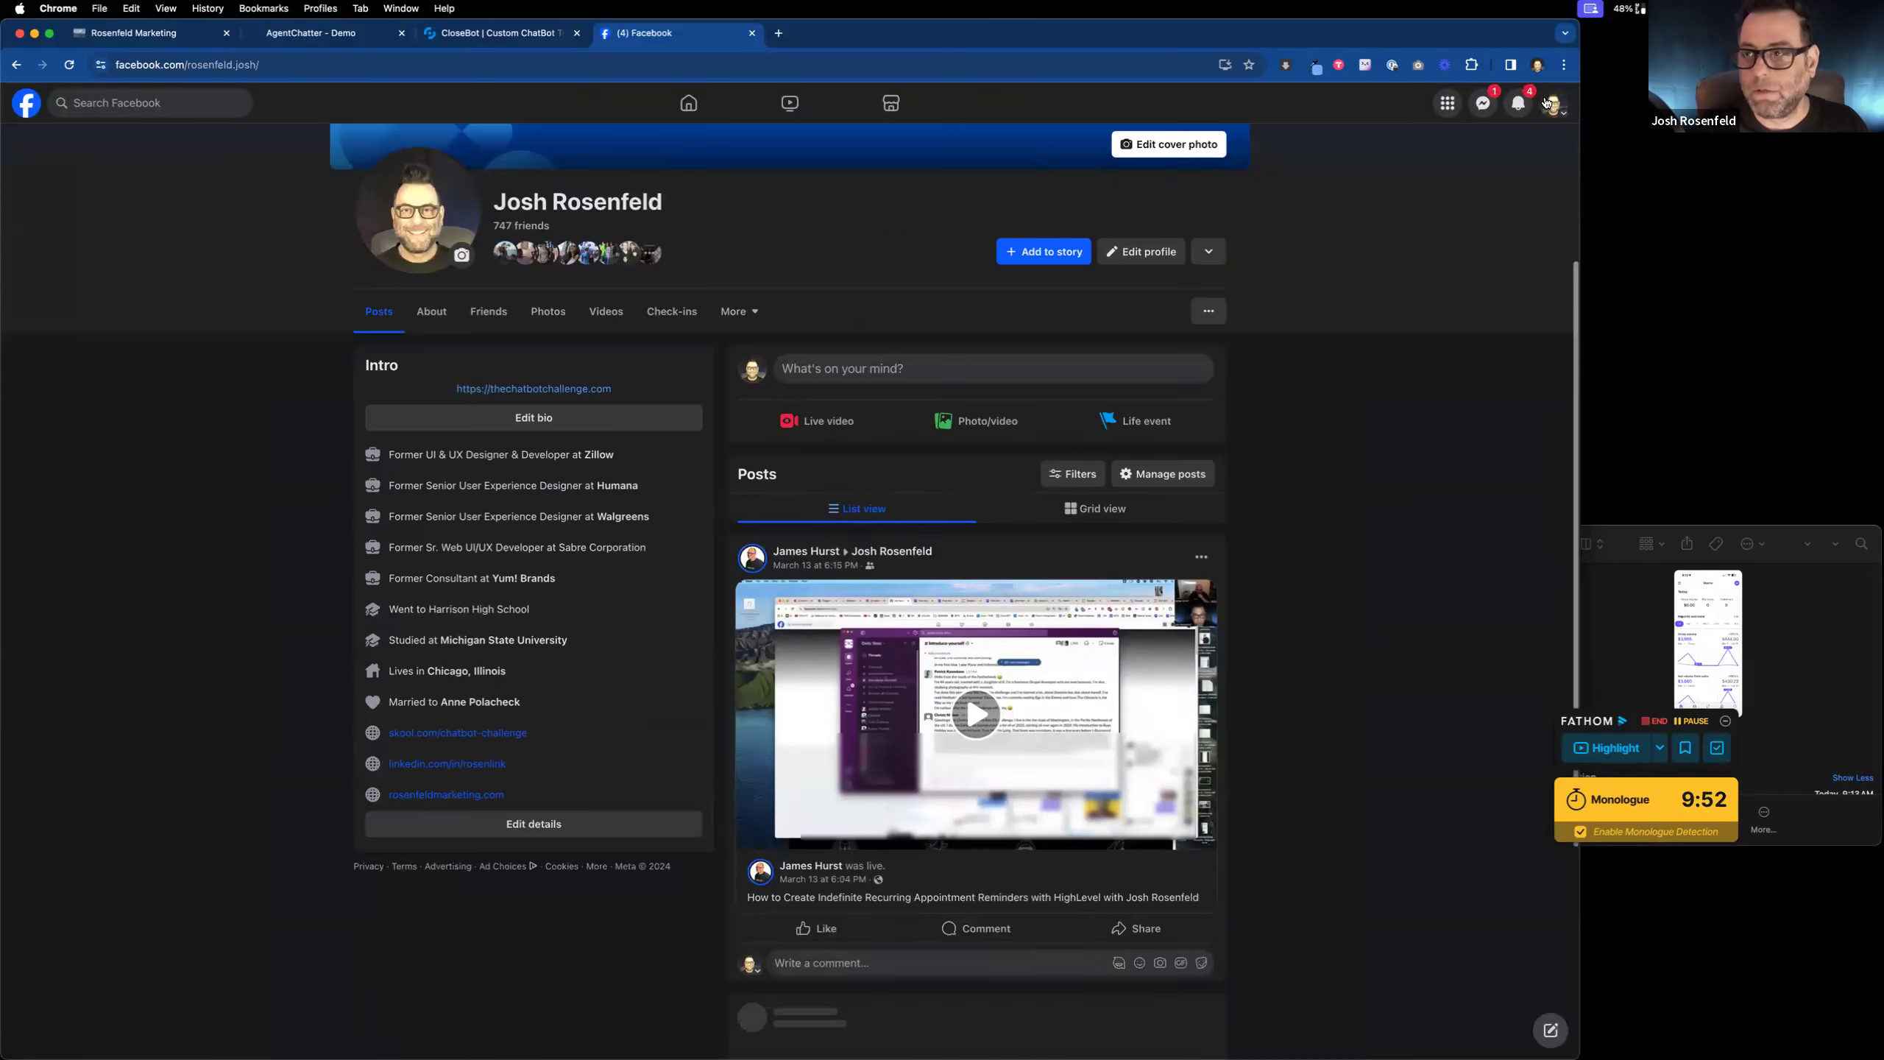
{"action": "left_click", "coordinate": [1552, 104]}
{"action": "left_click", "coordinate": [1438, 200]}
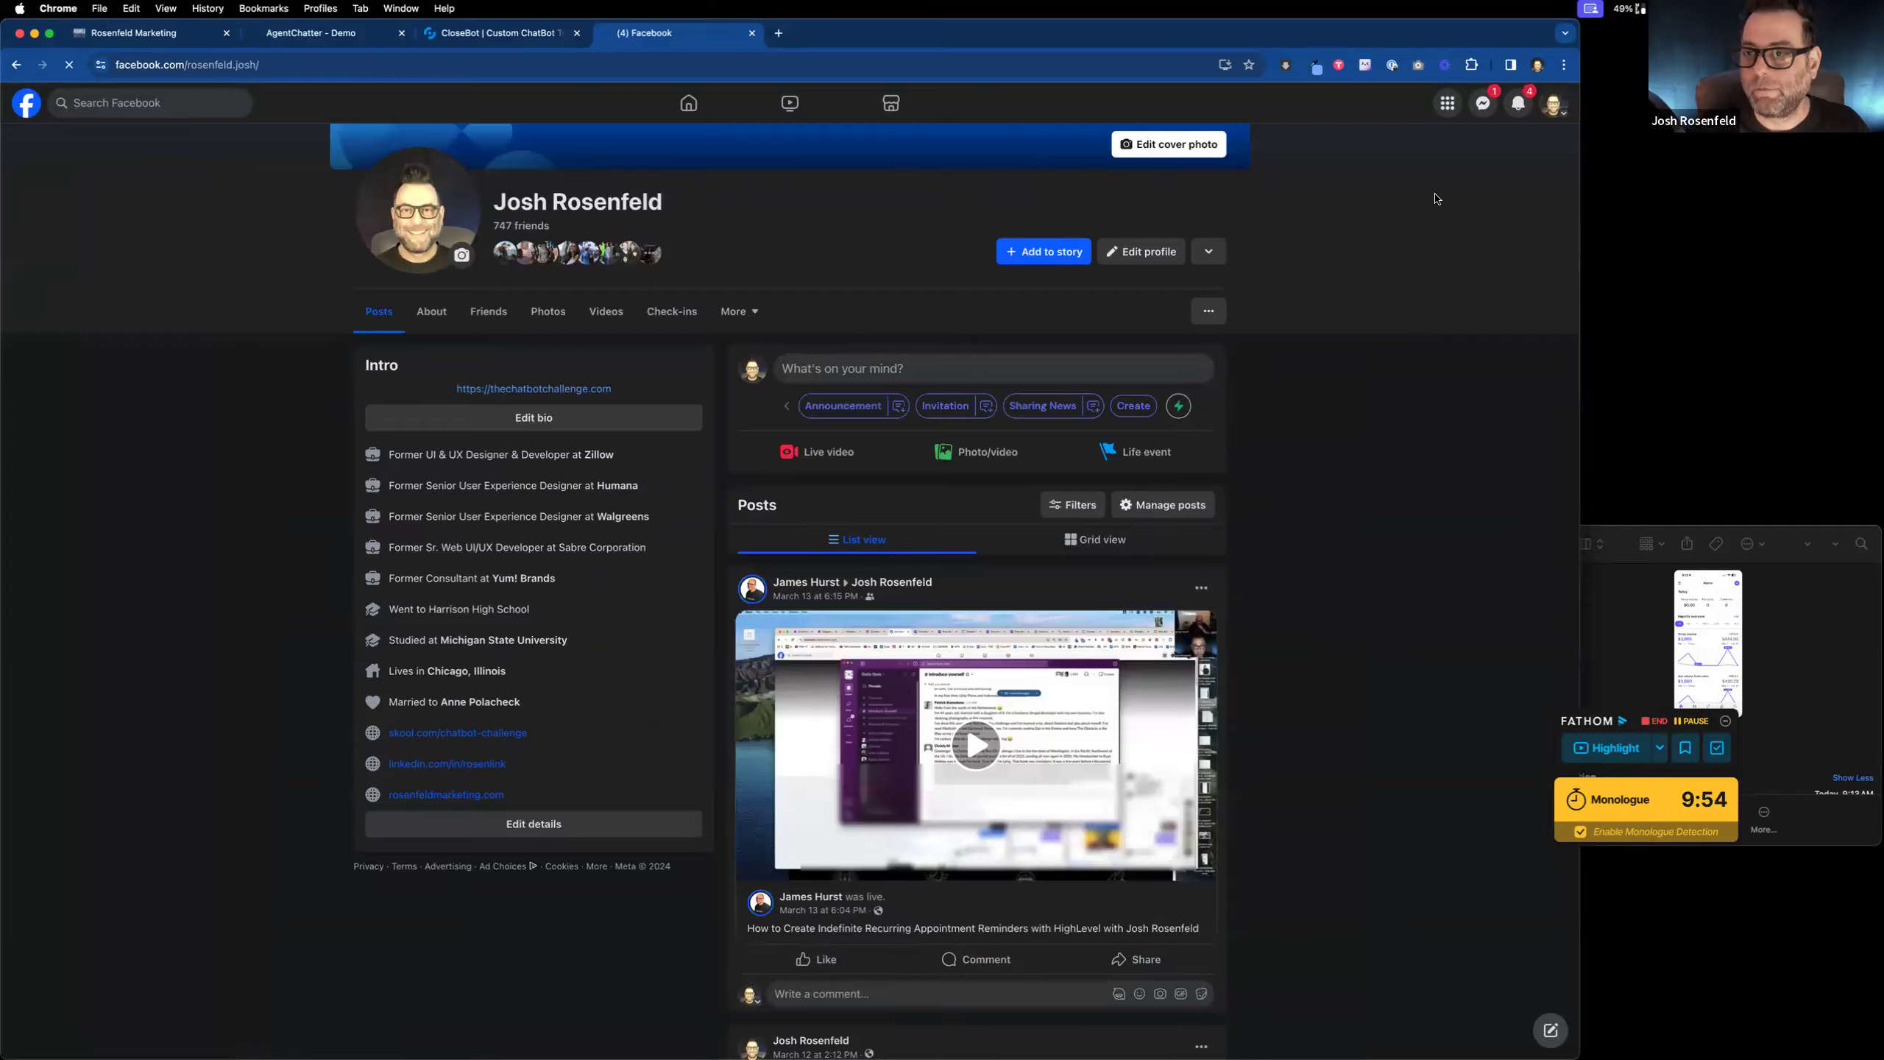
{"action": "scroll", "coordinate": [1484, 186], "scroll_direction": "down", "scroll_amount": 4}
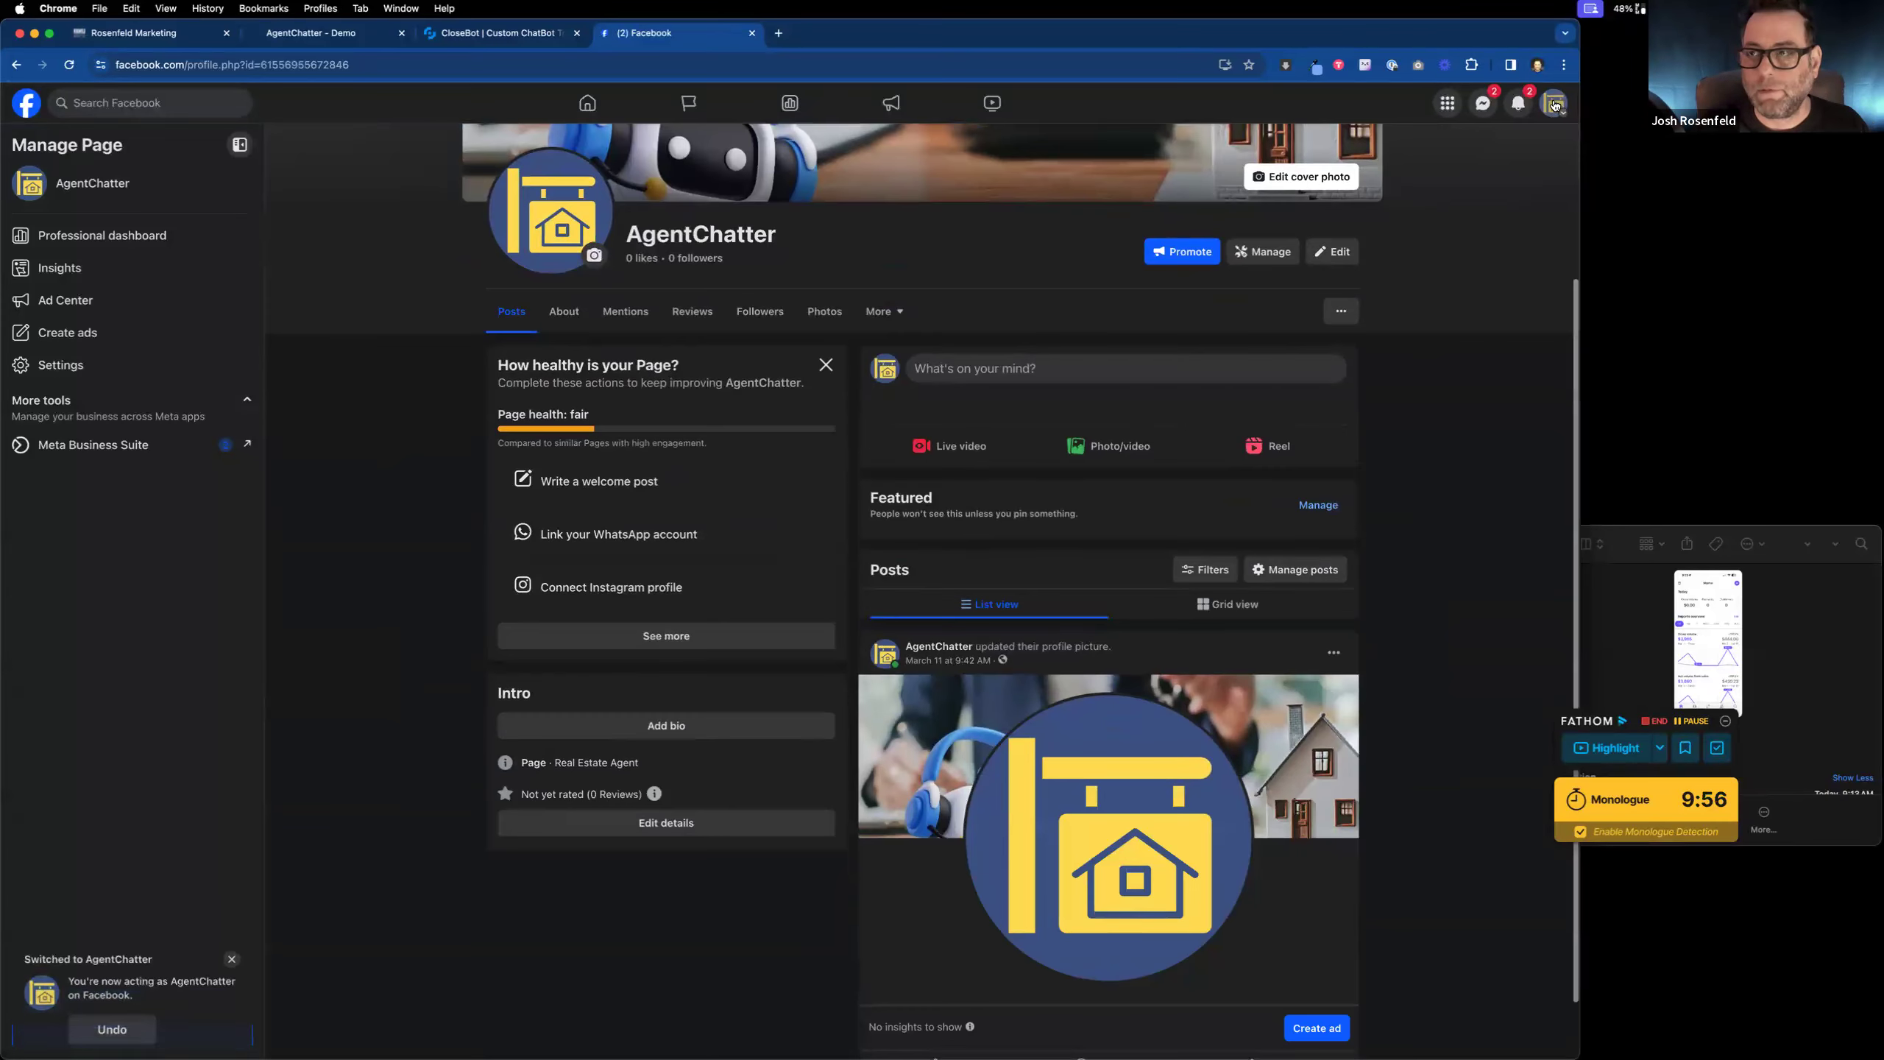
{"action": "left_click", "coordinate": [1554, 104]}
{"action": "left_click", "coordinate": [1464, 206]}
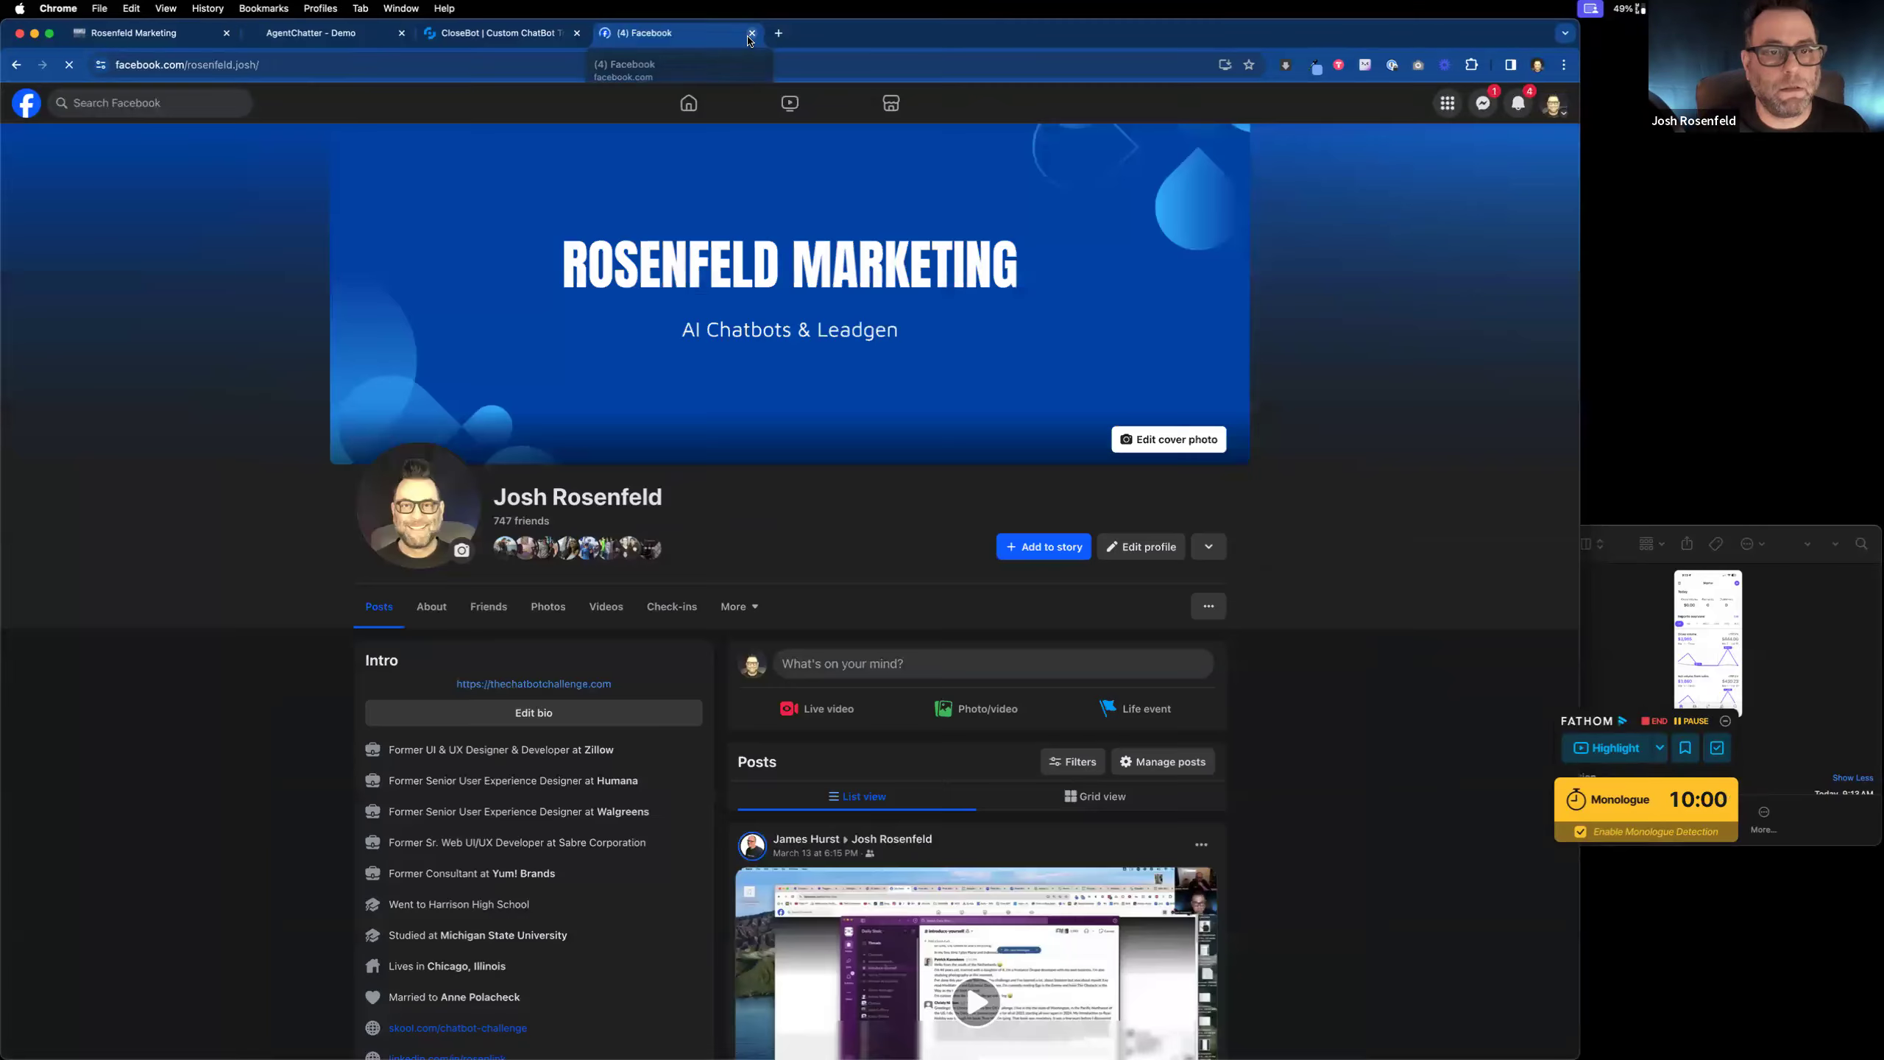
{"action": "scroll", "coordinate": [742, 371], "scroll_direction": "down", "scroll_amount": 4}
Step: Go to the Facebook home feed, open the AgentChatter Page, then move to CloseBot
{"action": "left_click", "coordinate": [26, 103]}
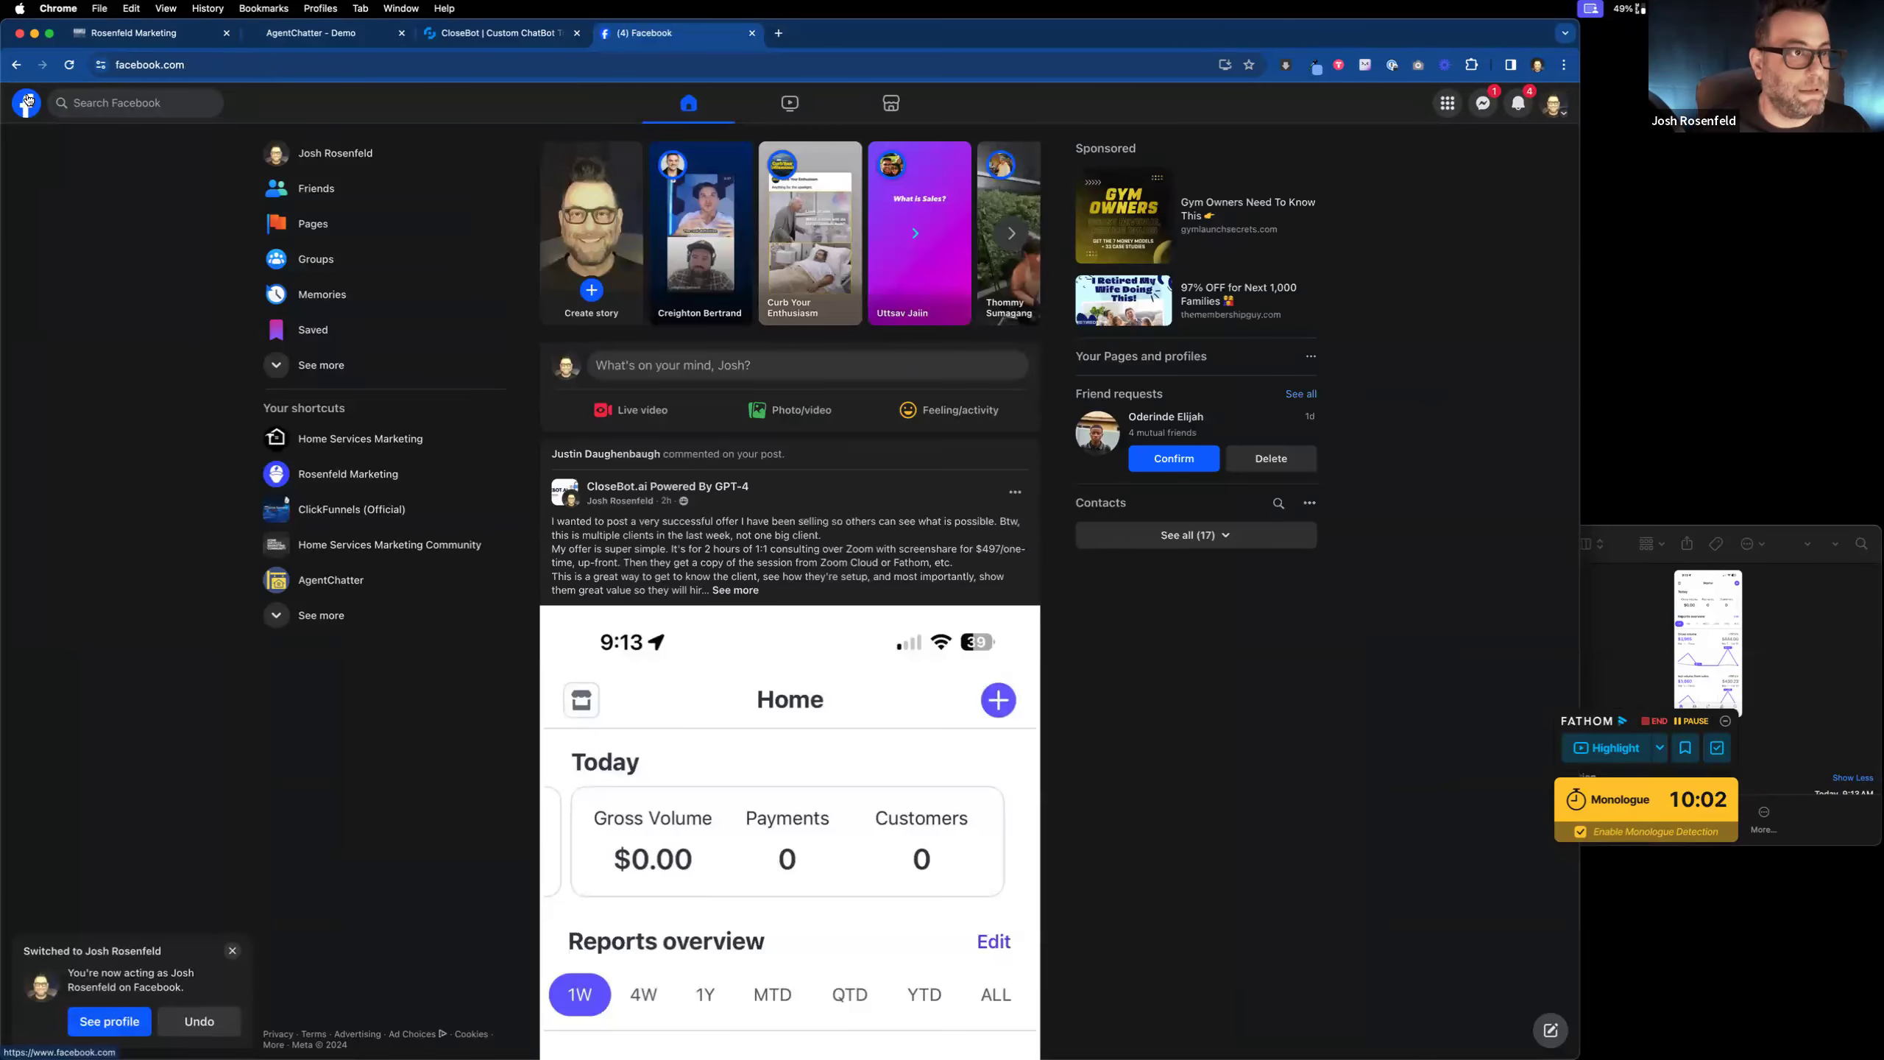
{"action": "left_click", "coordinate": [27, 103]}
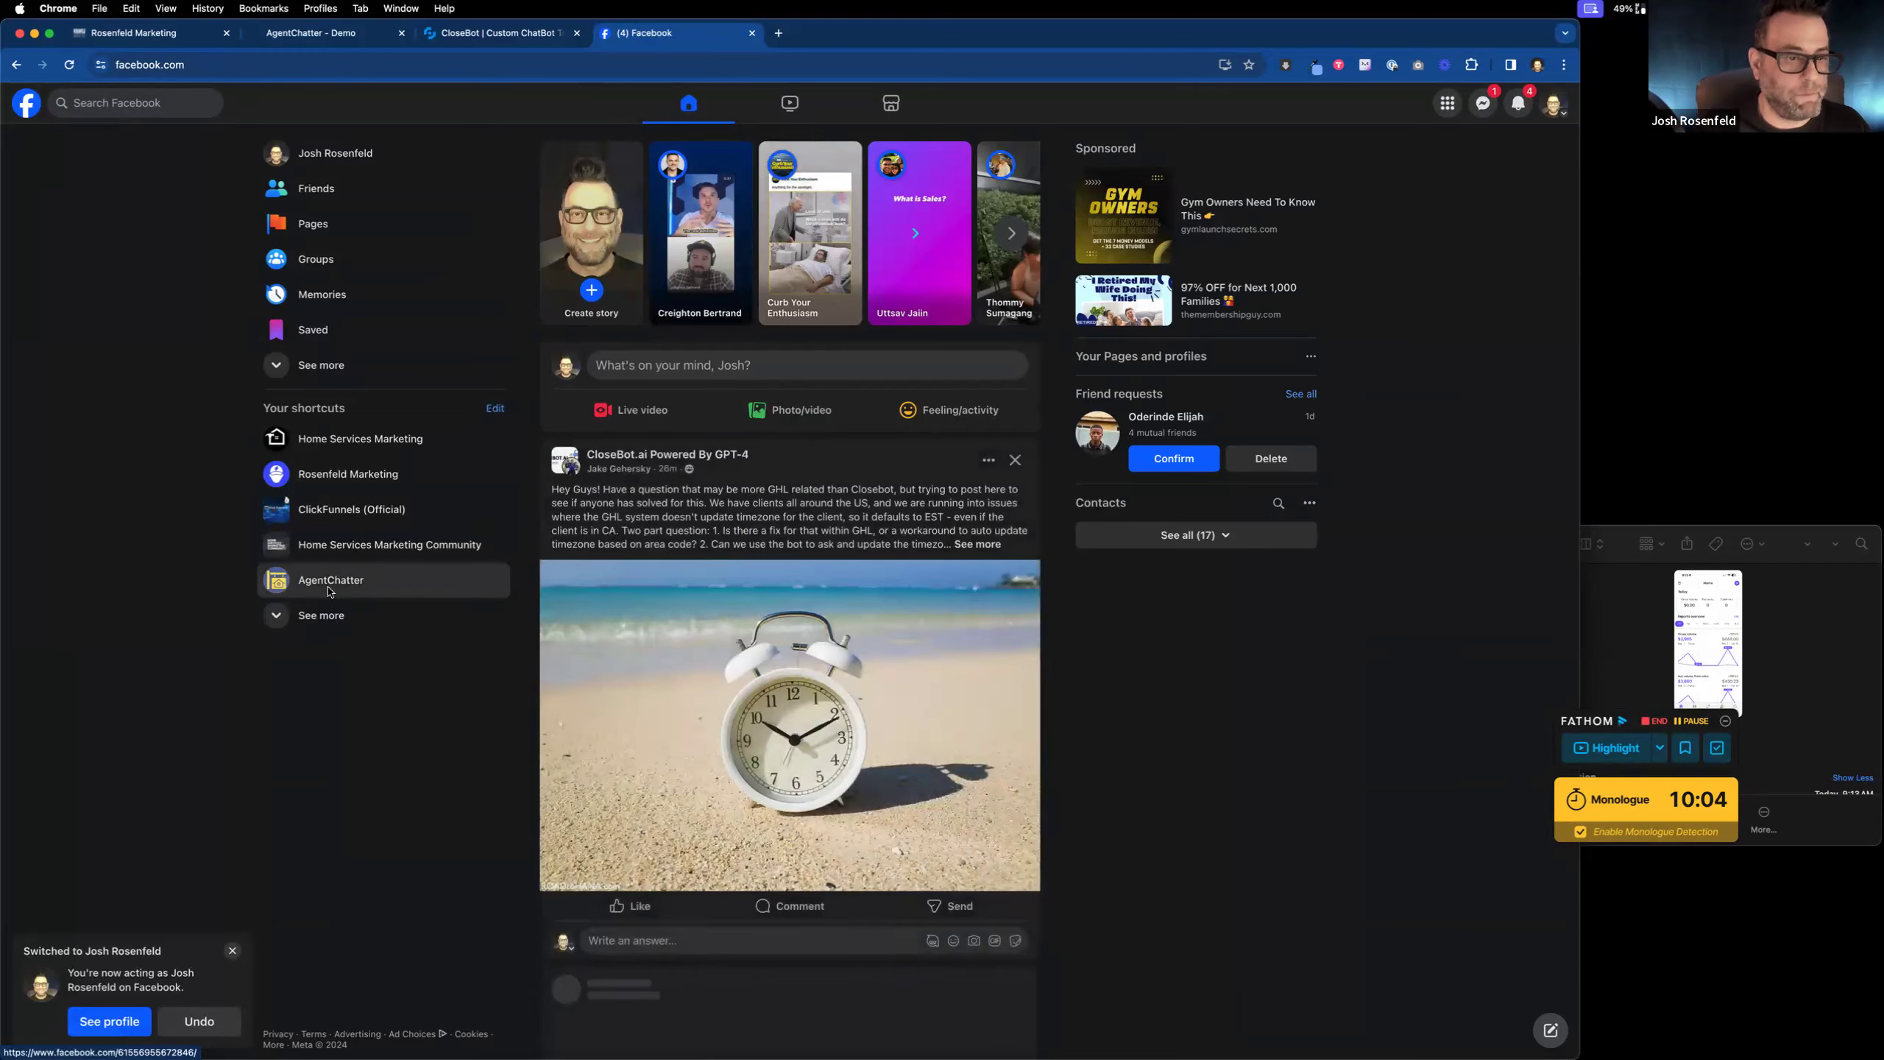
{"action": "left_click", "coordinate": [334, 581]}
{"action": "left_click", "coordinate": [501, 37]}
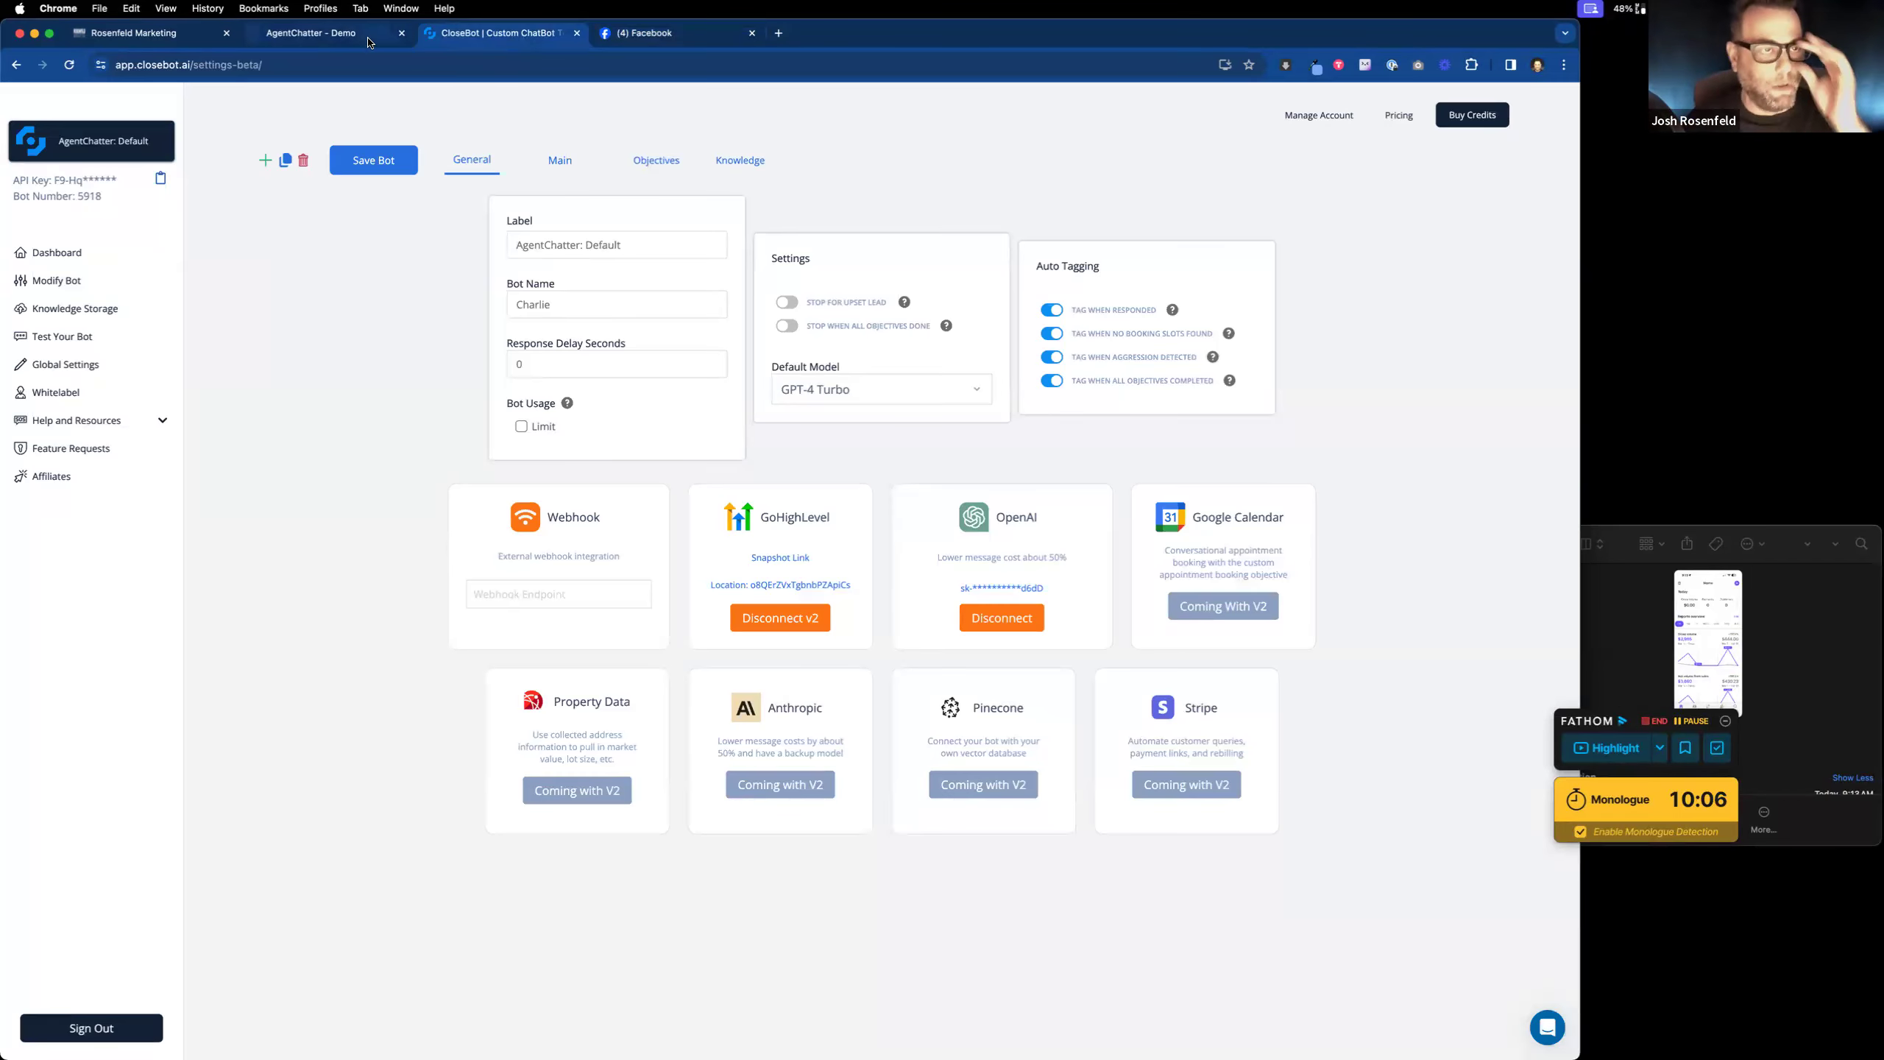
Step: On the Chatbot Demos page, open the BuyingBot demo sign-up form and close it again
{"action": "left_click", "coordinate": [364, 41]}
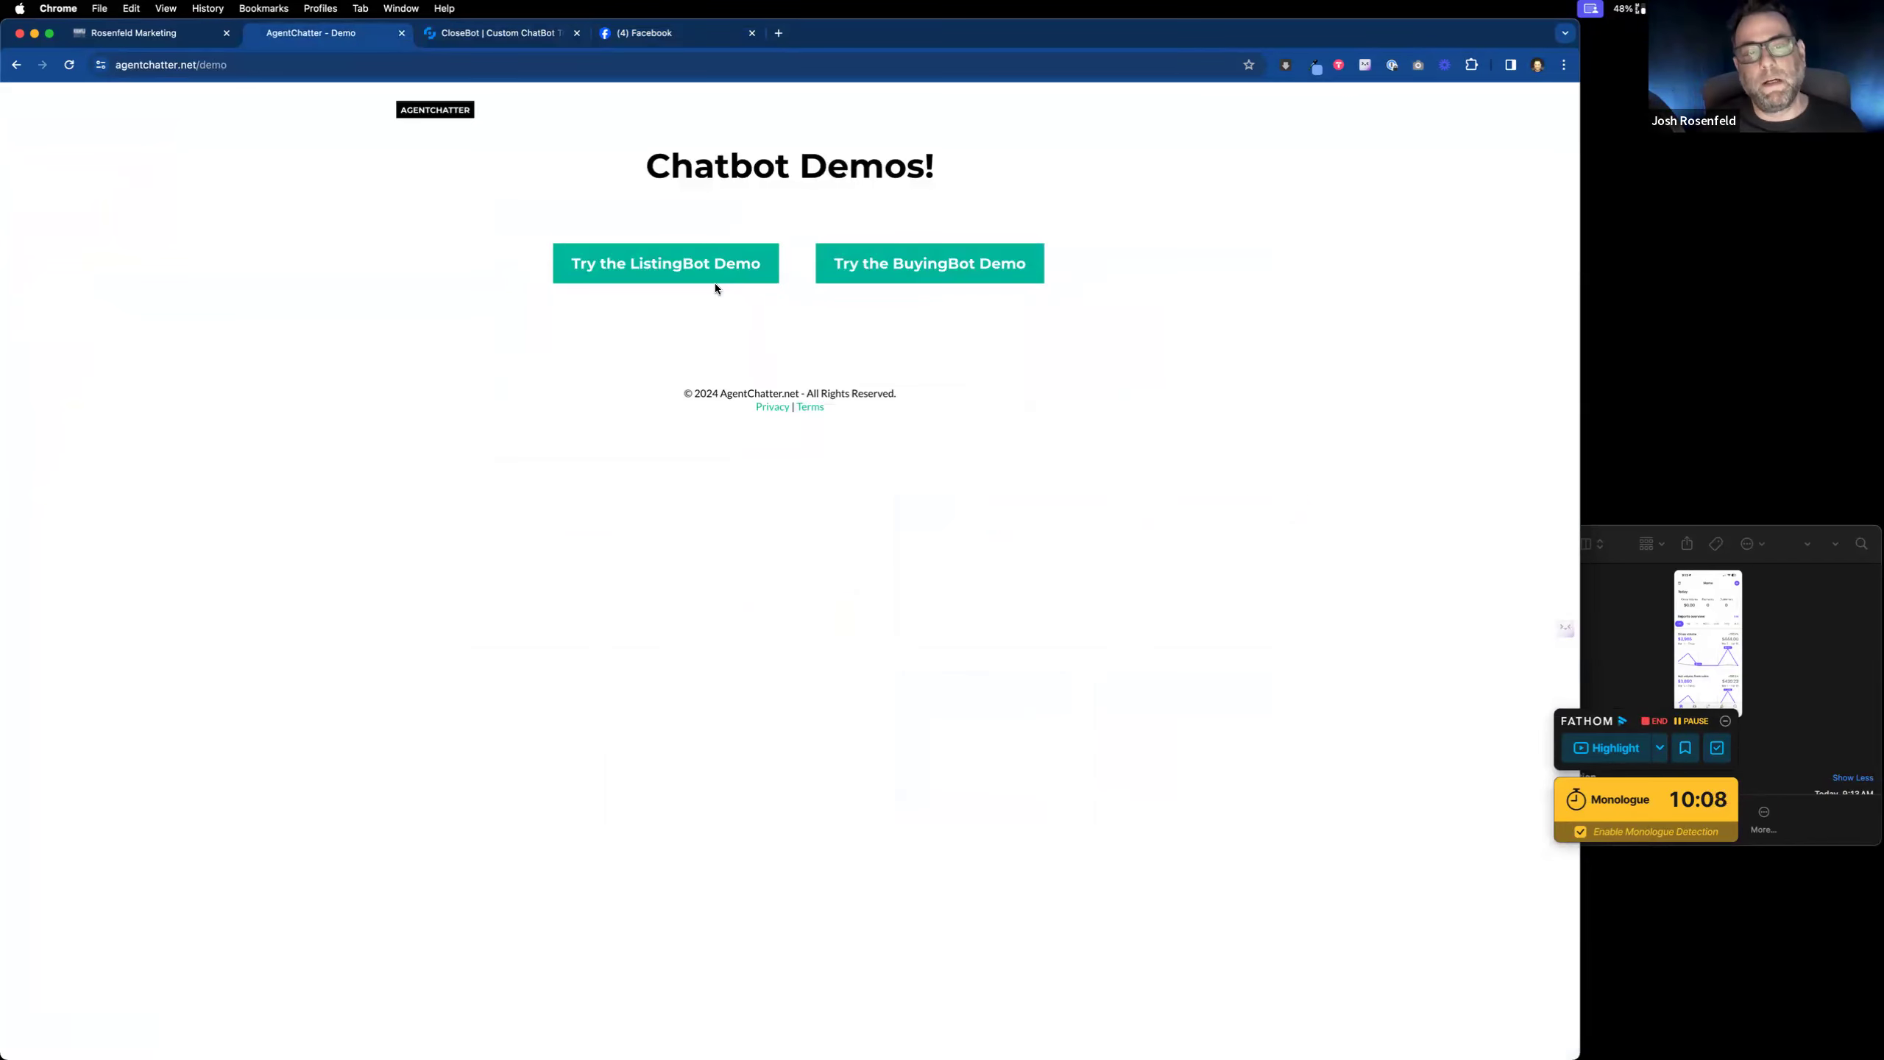
{"action": "left_click", "coordinate": [924, 269]}
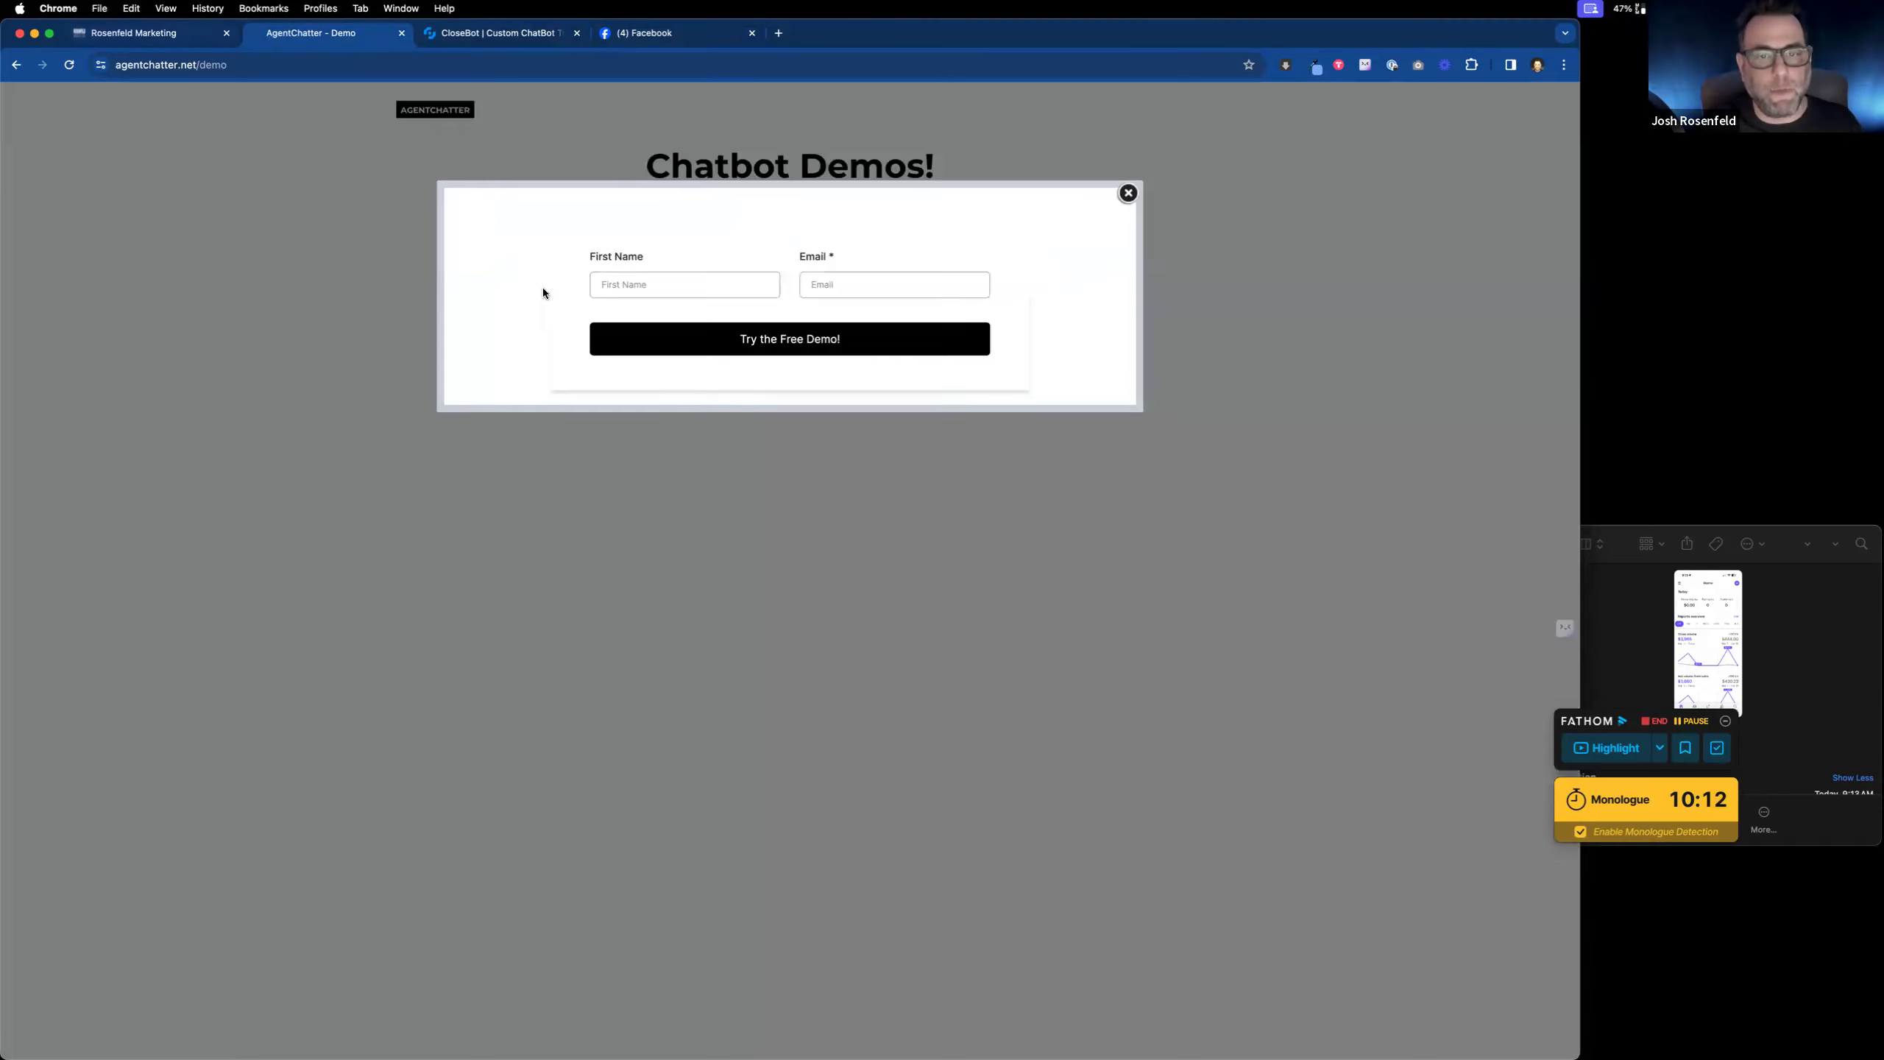
{"action": "left_click", "coordinate": [1128, 193]}
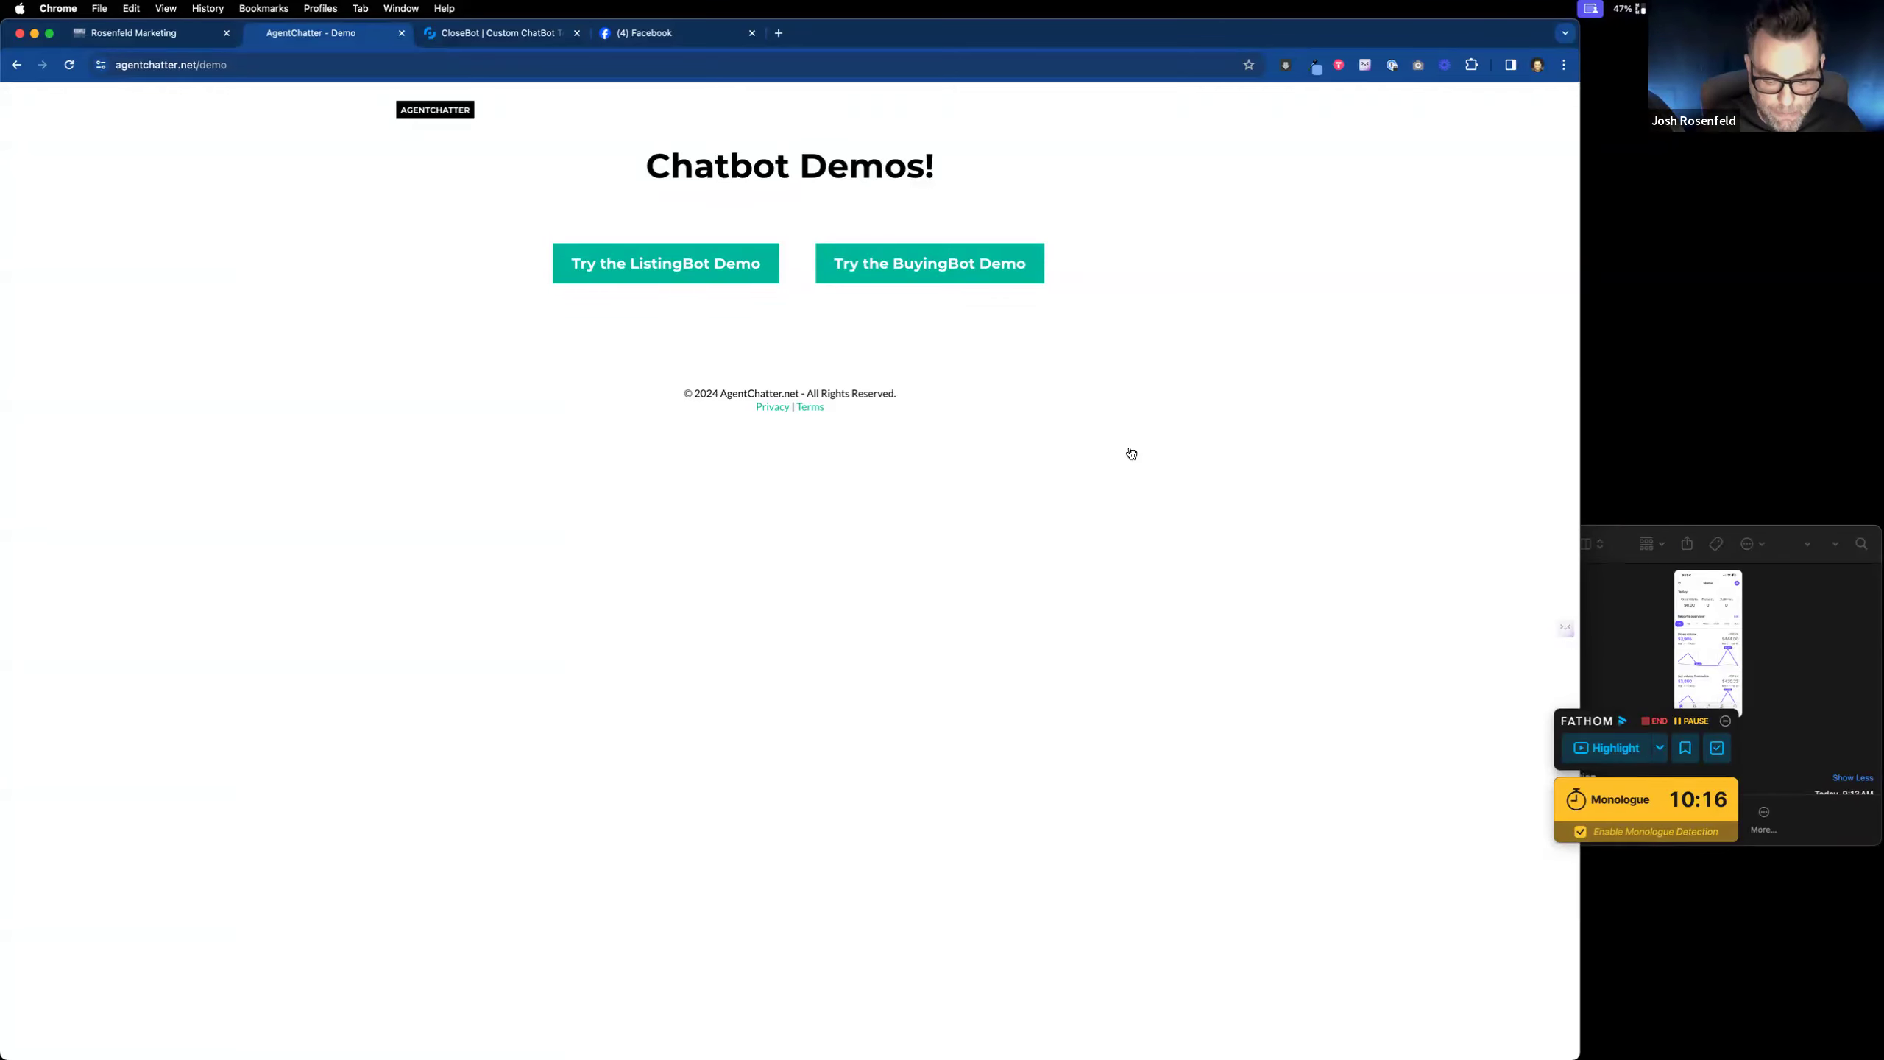
{"action": "key", "text": "ctrl+Left"}
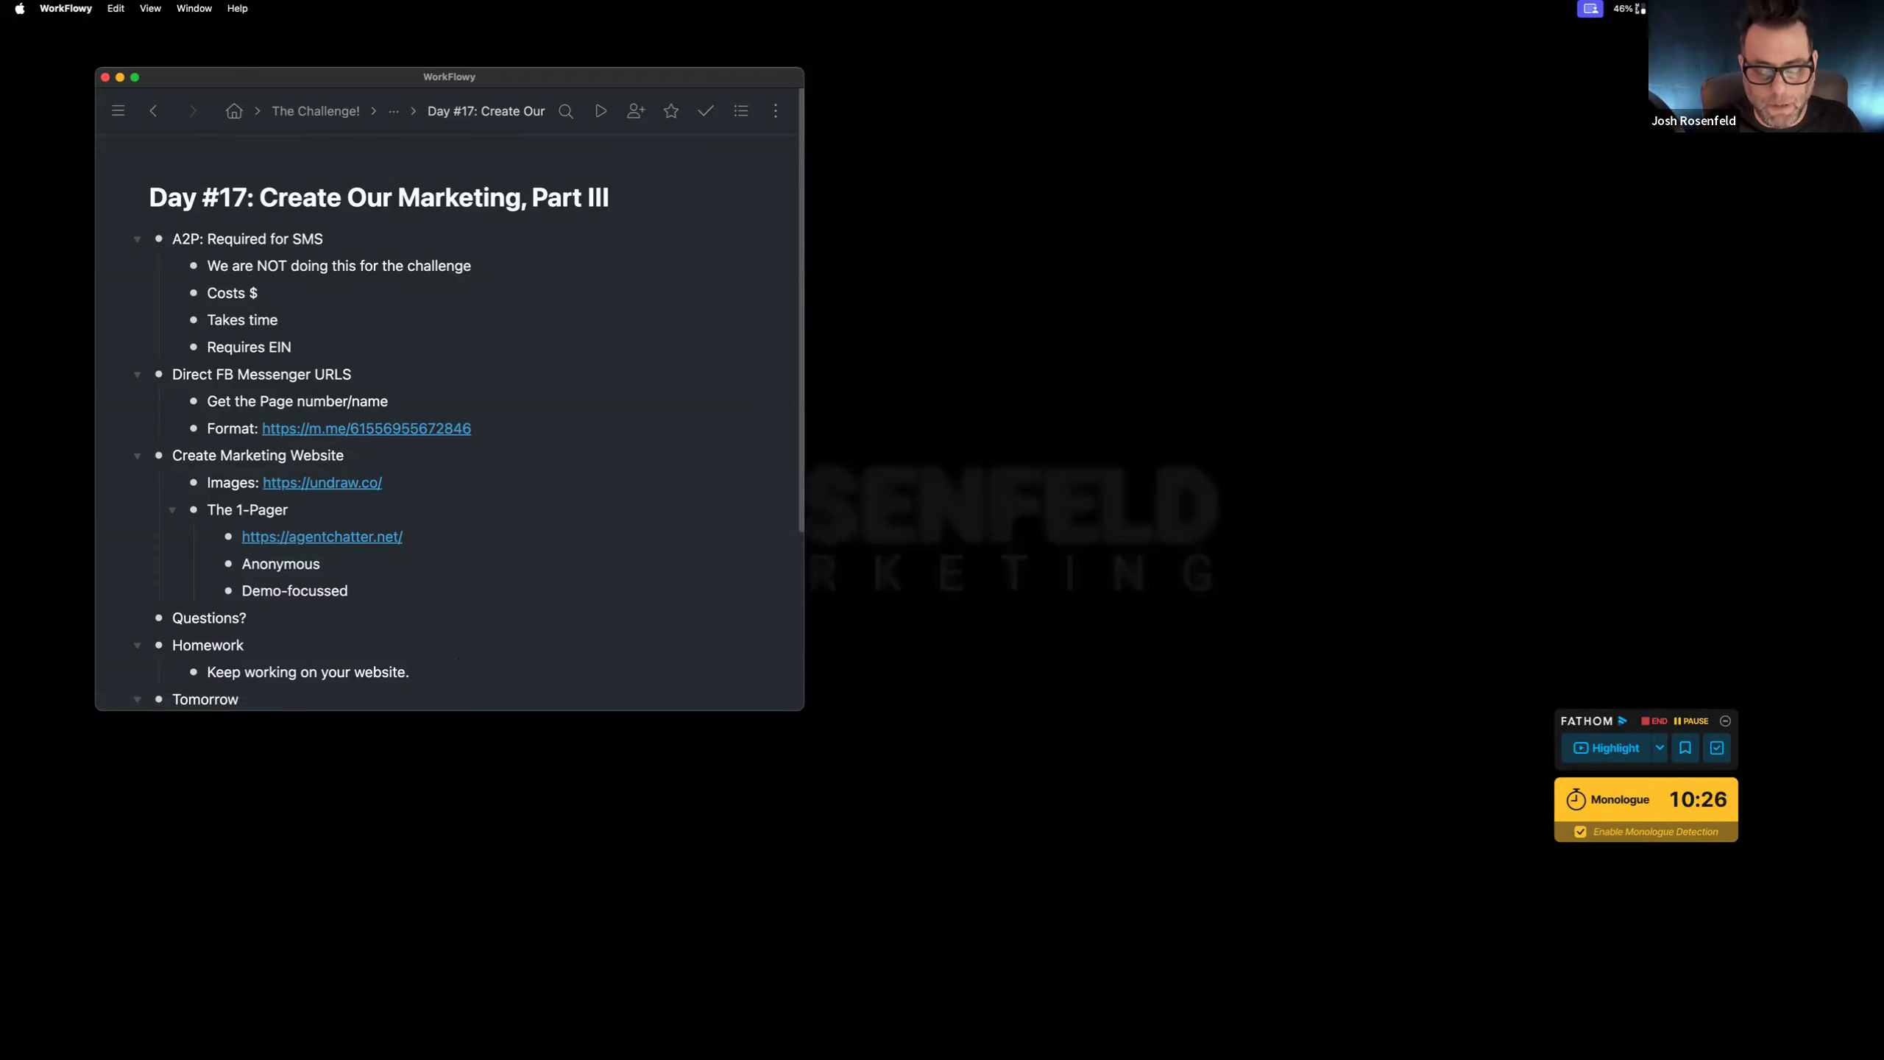
{"action": "key", "text": "ctrl+Right"}
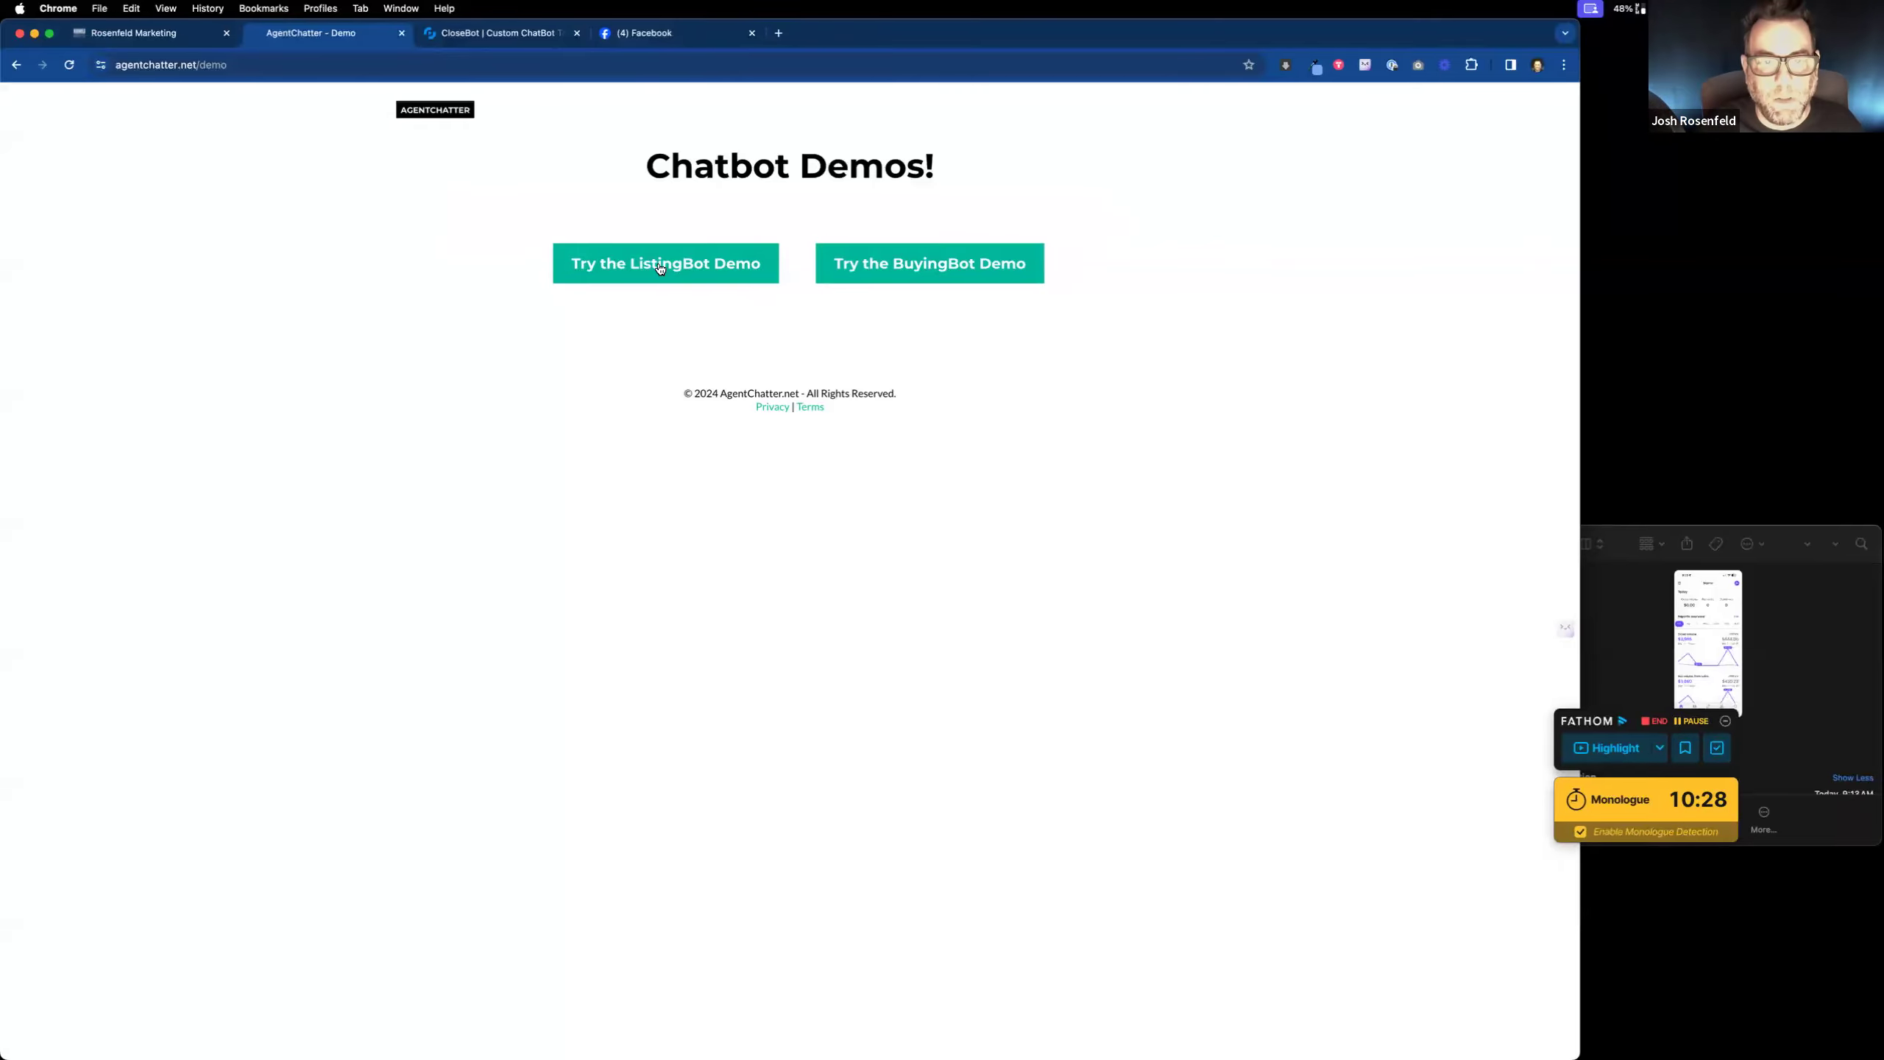
Step: Launch the AgentChatter demo chat in Messenger, then go back to Chatbot Demos
{"action": "left_click", "coordinate": [865, 269]}
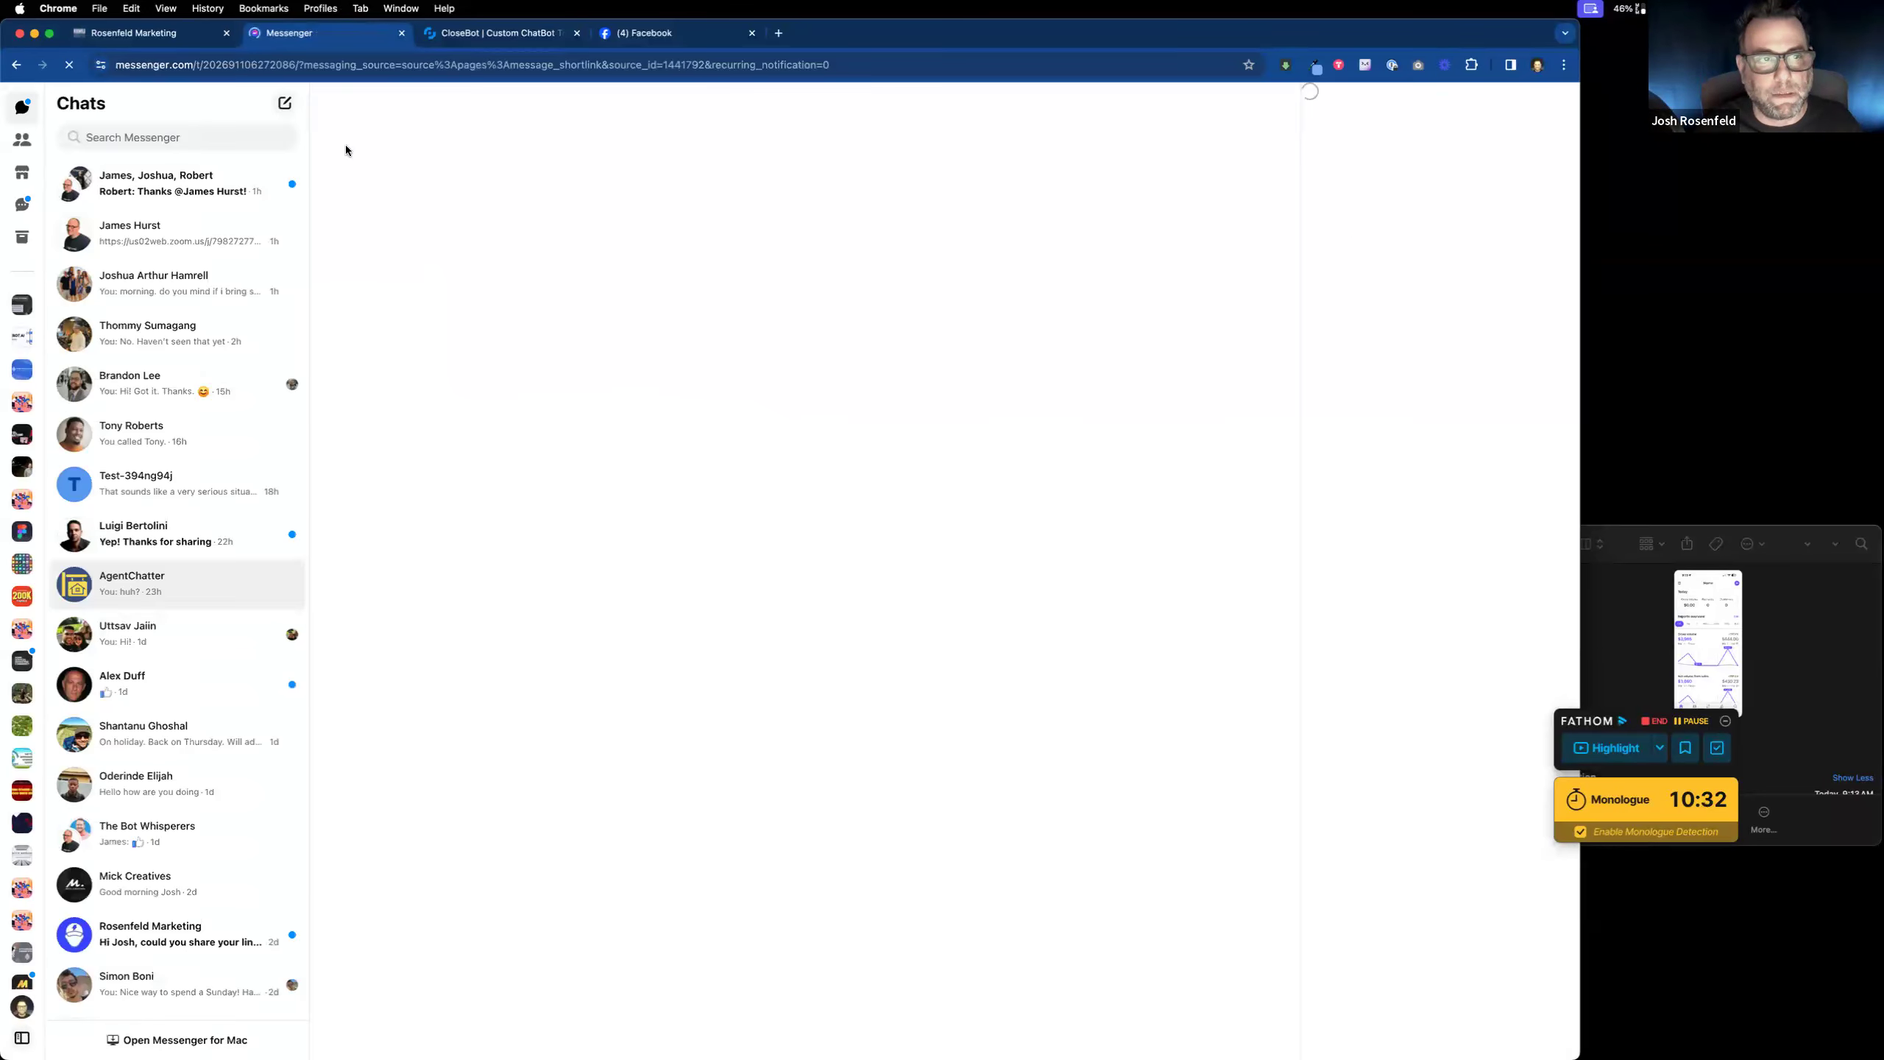
{"action": "left_click", "coordinate": [18, 65]}
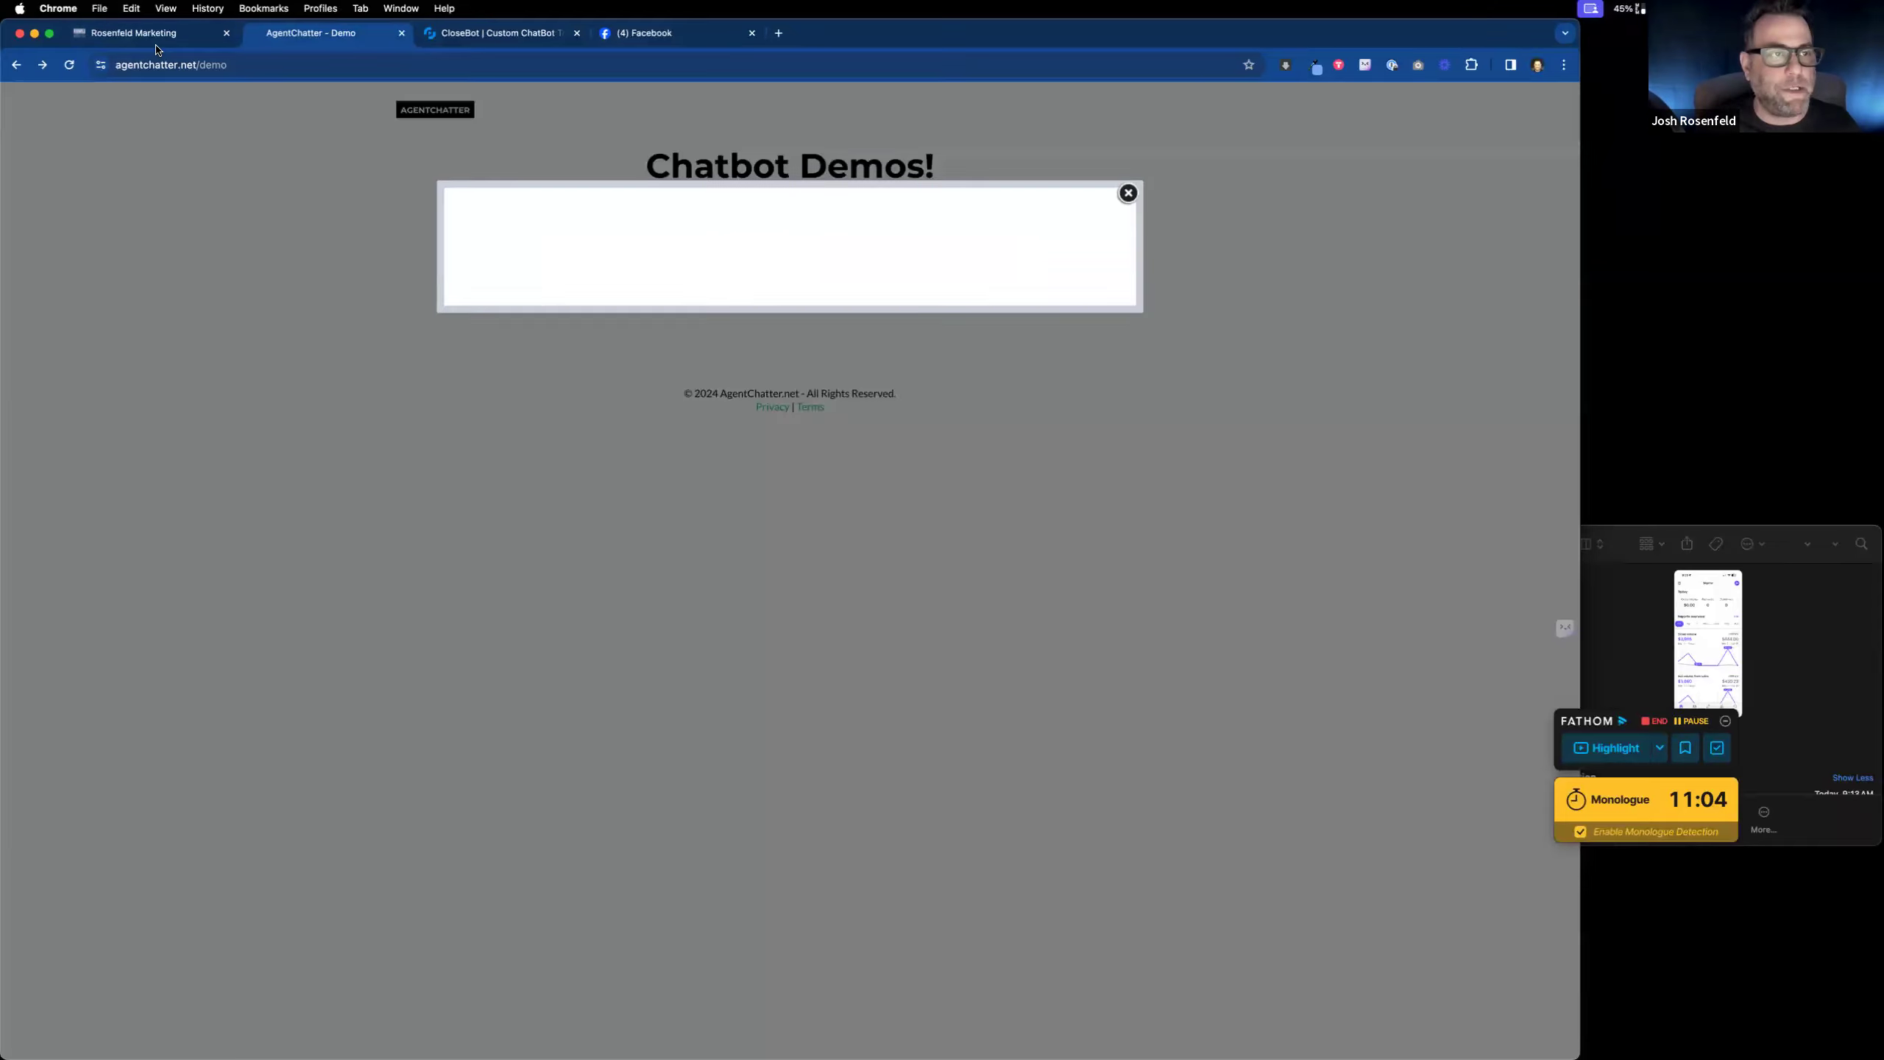
Step: Dismiss the empty demo popup and open the 1pager funnel's Demo Page in the builder
{"action": "left_click", "coordinate": [1128, 194]}
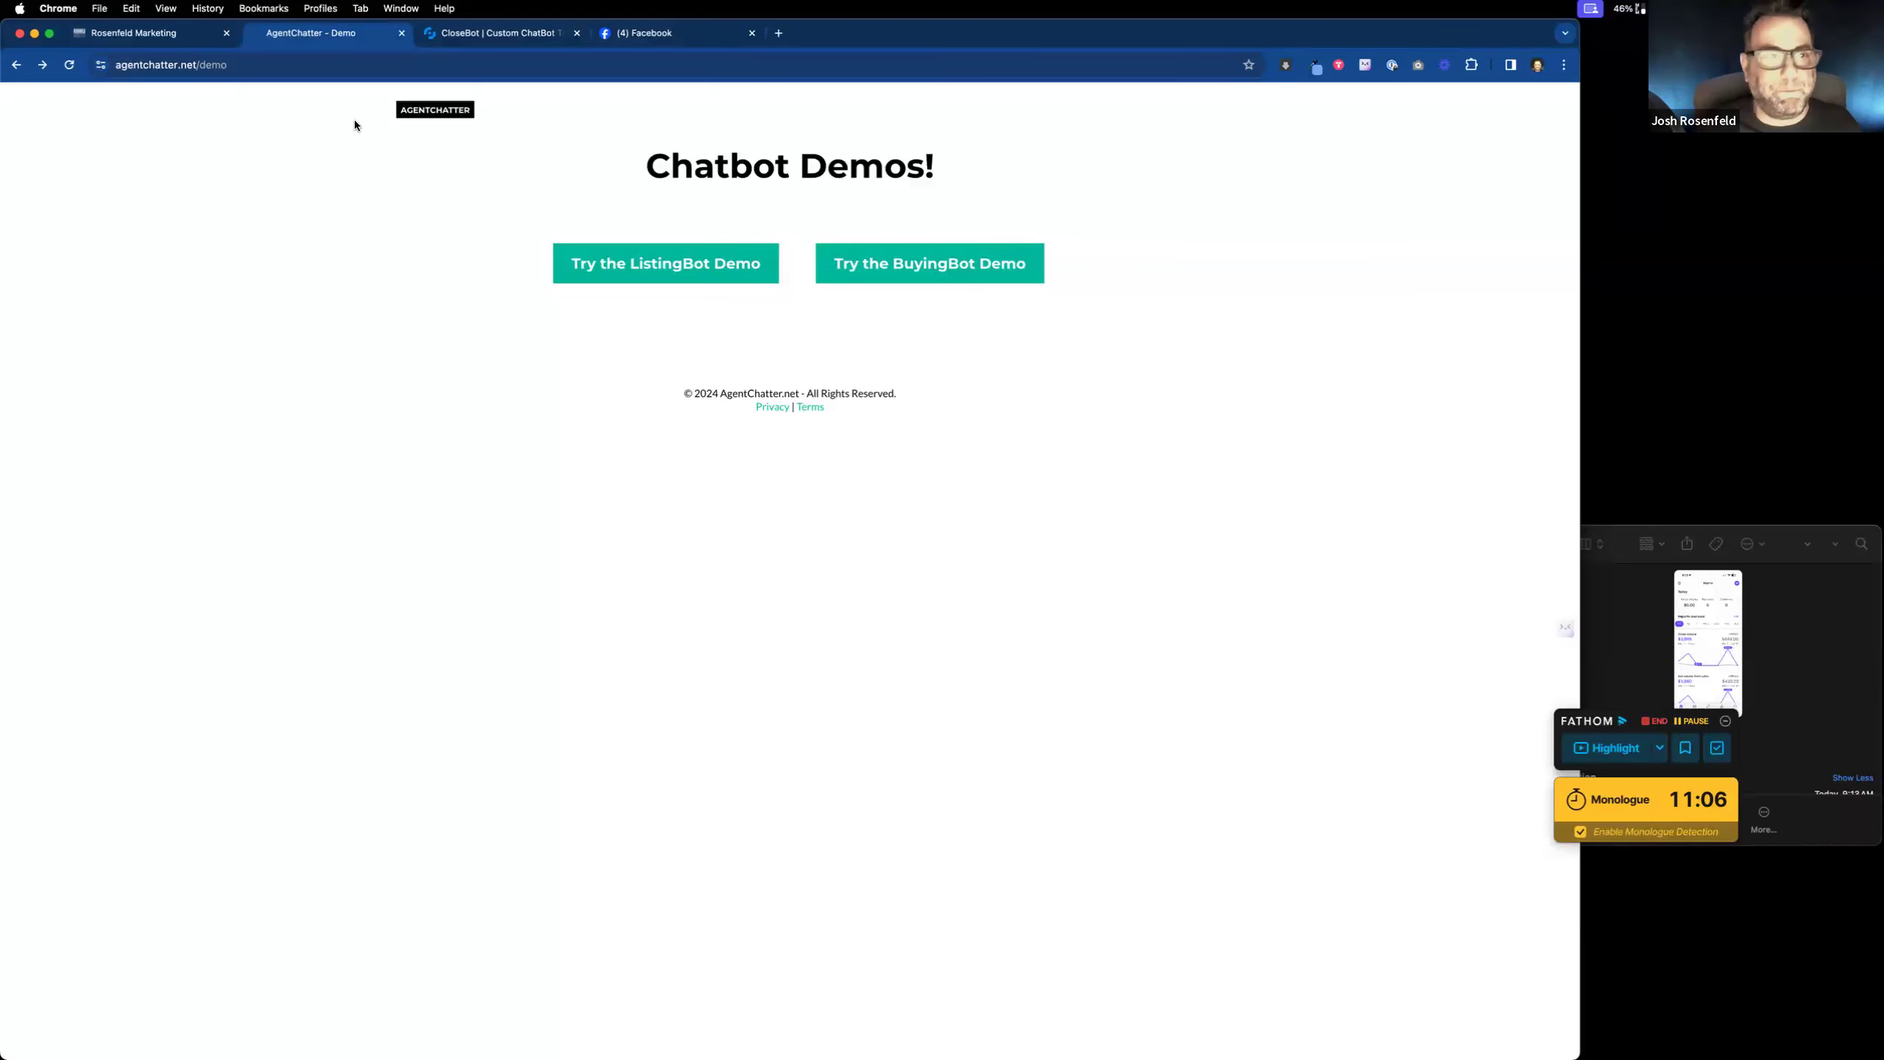
{"action": "left_click", "coordinate": [127, 34]}
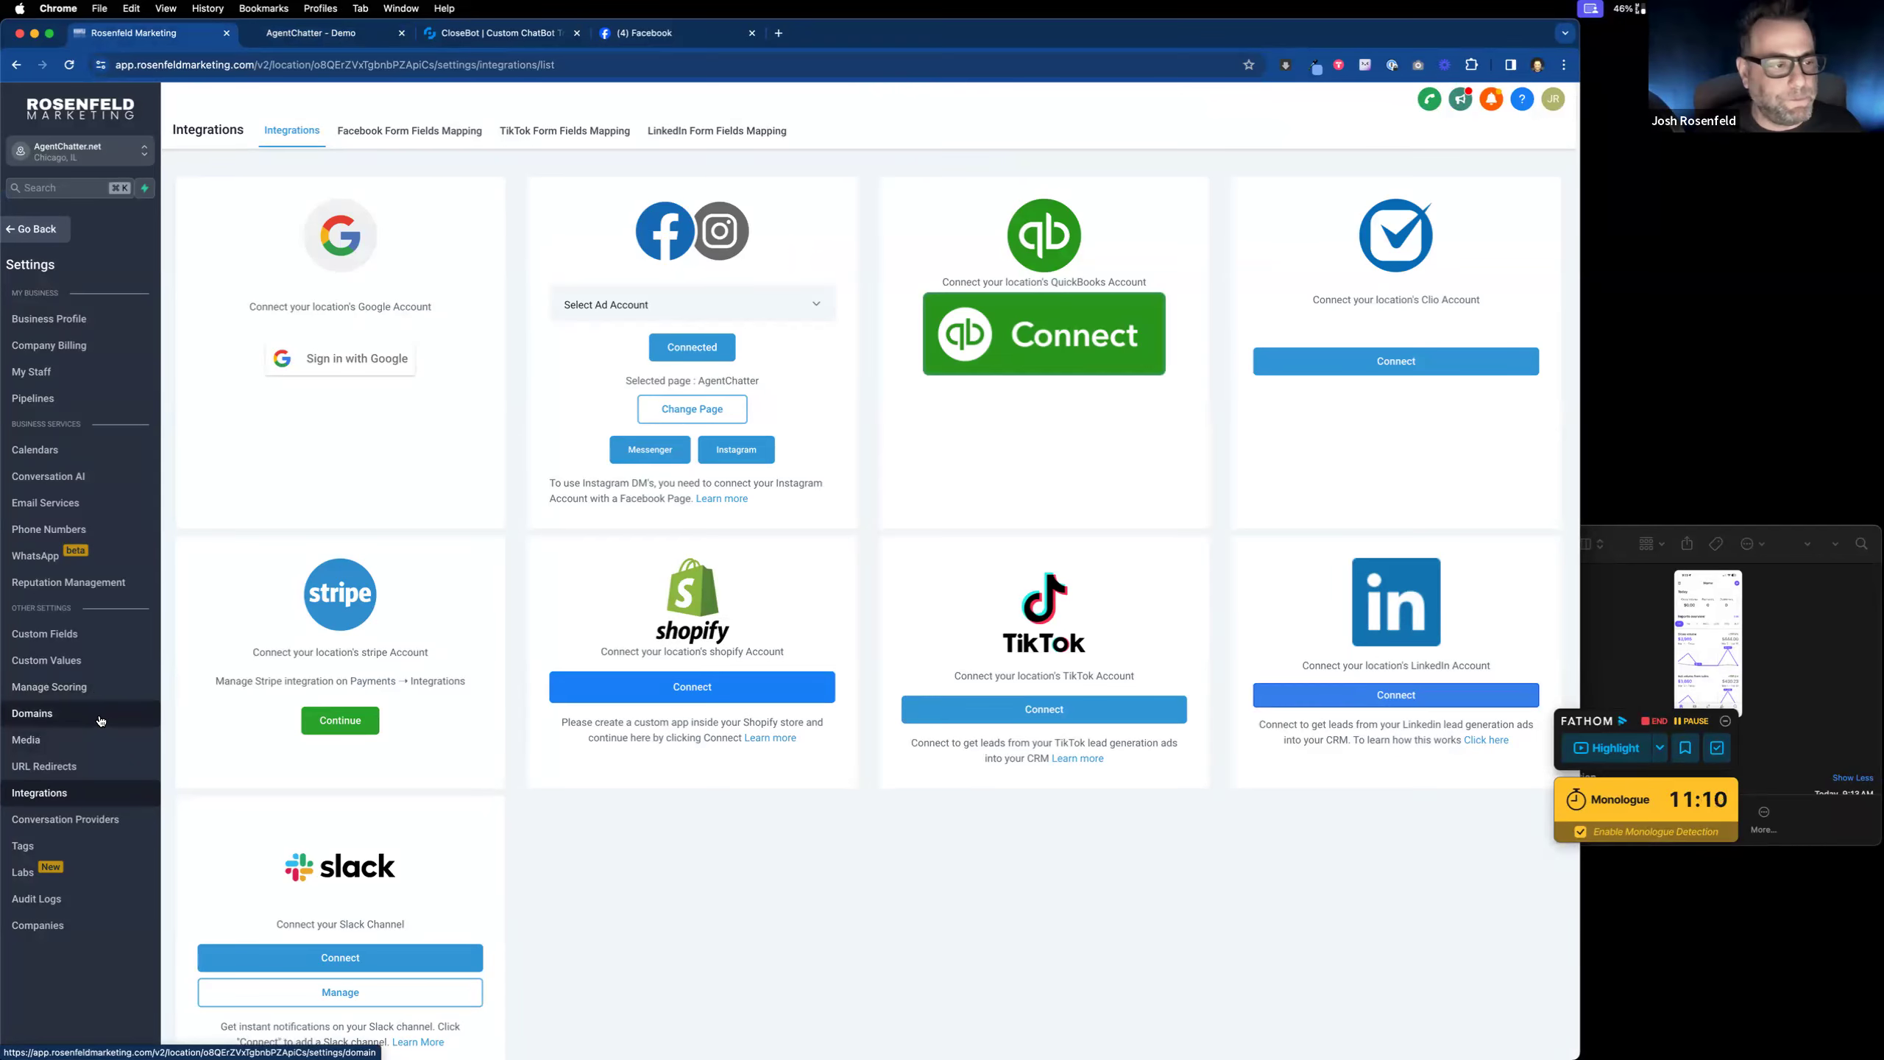
{"action": "left_click", "coordinate": [46, 228]}
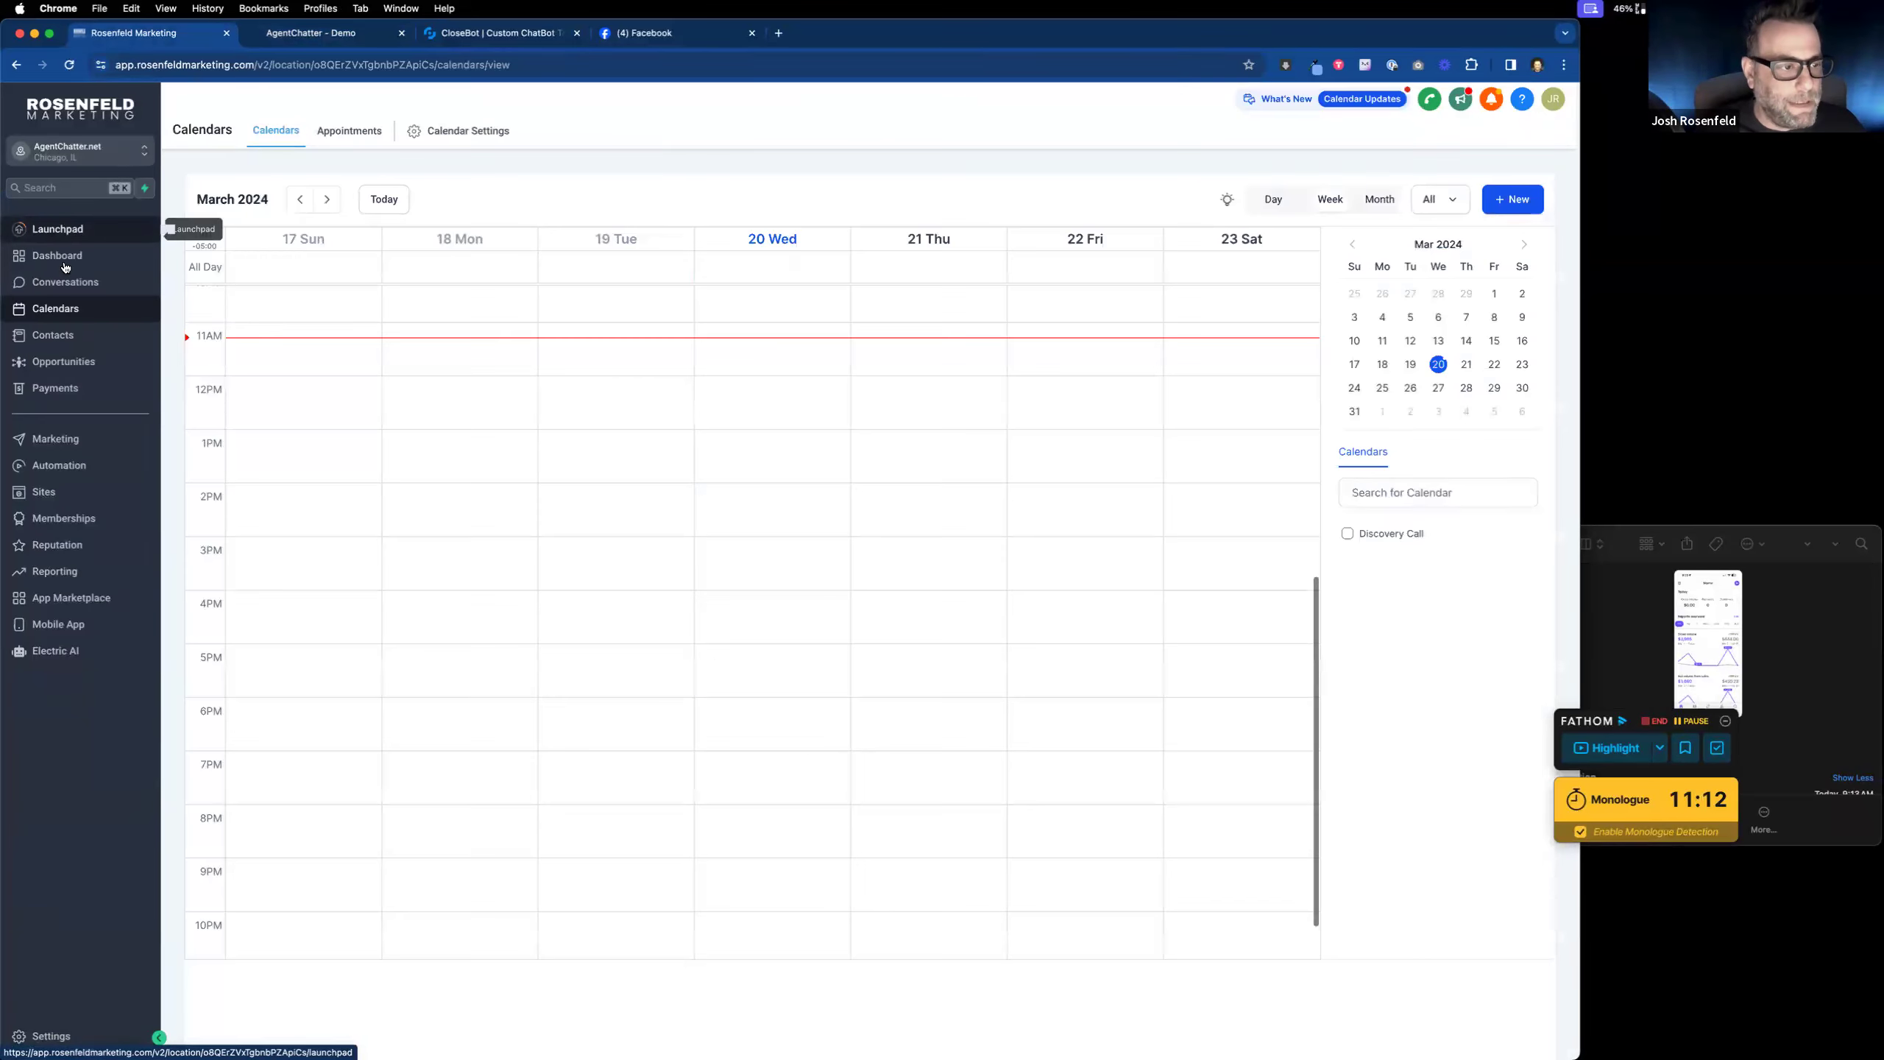
{"action": "left_click", "coordinate": [76, 493]}
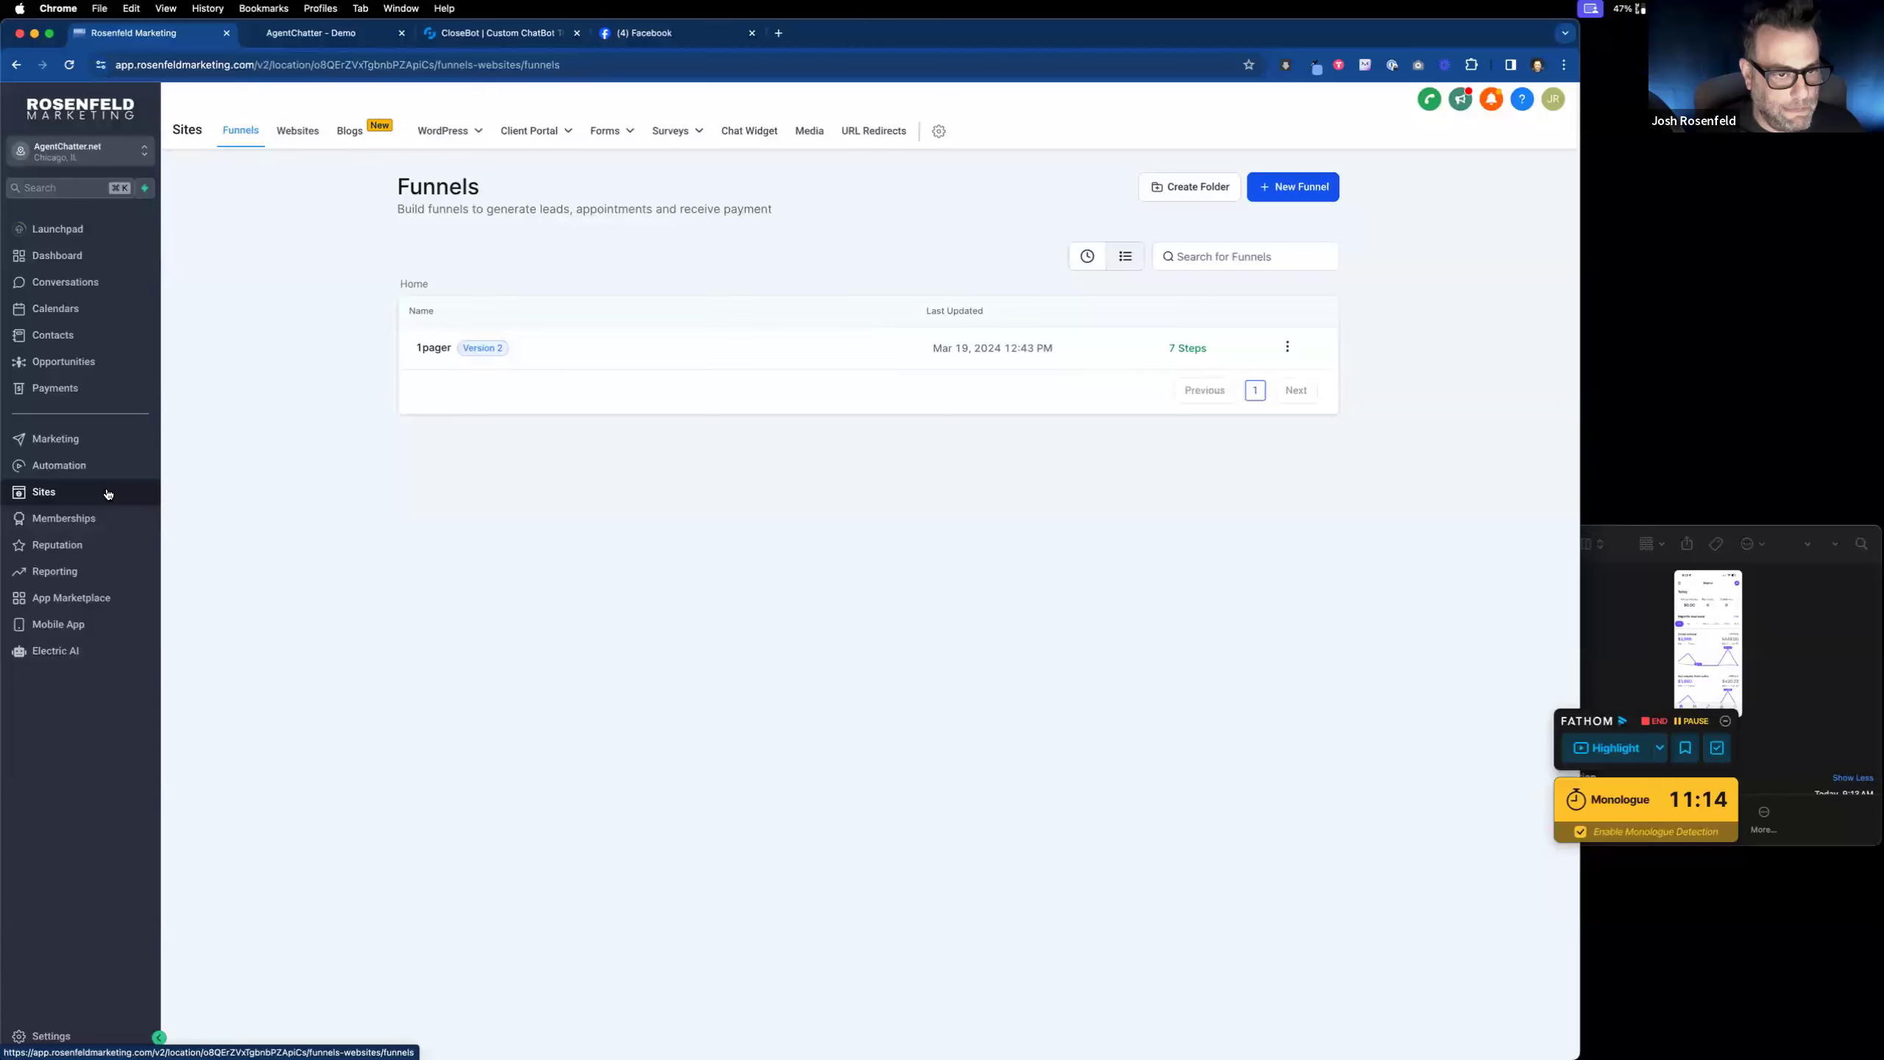
{"action": "left_click", "coordinate": [435, 354]}
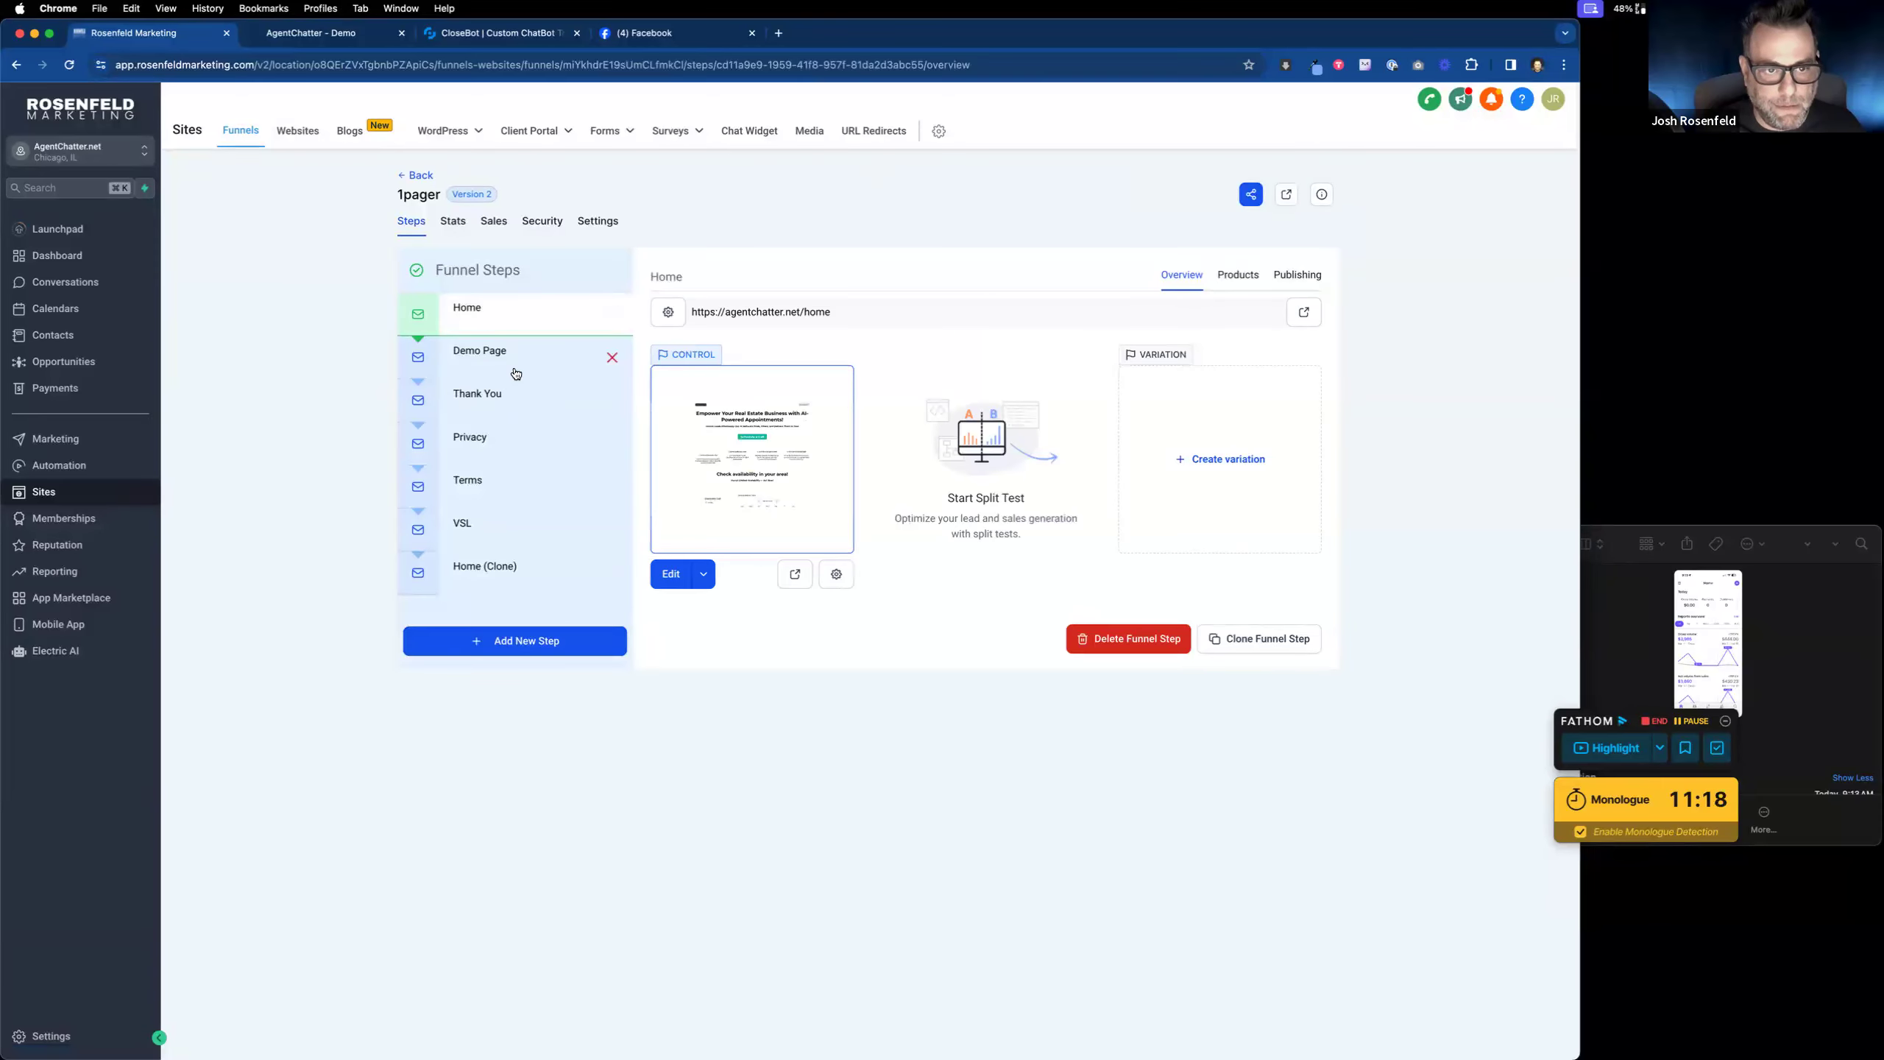
{"action": "left_click", "coordinate": [519, 362]}
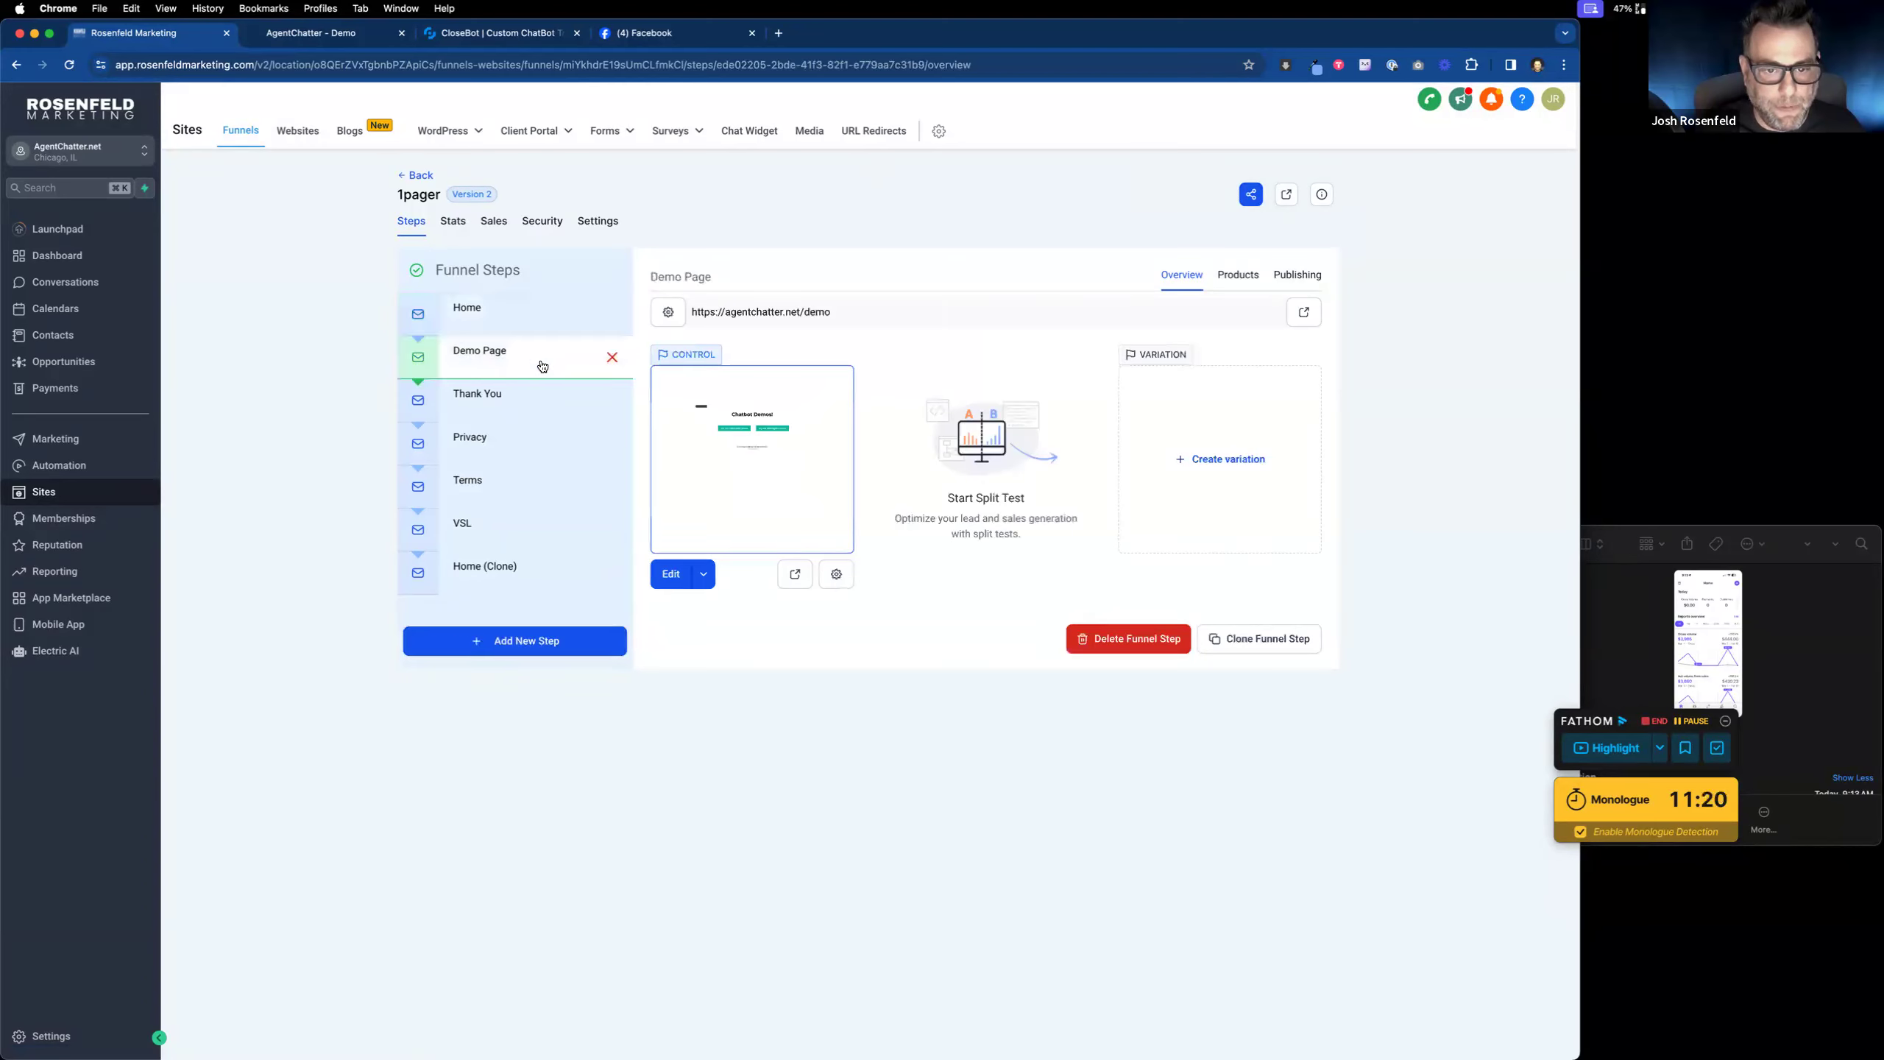
{"action": "left_click", "coordinate": [684, 575]}
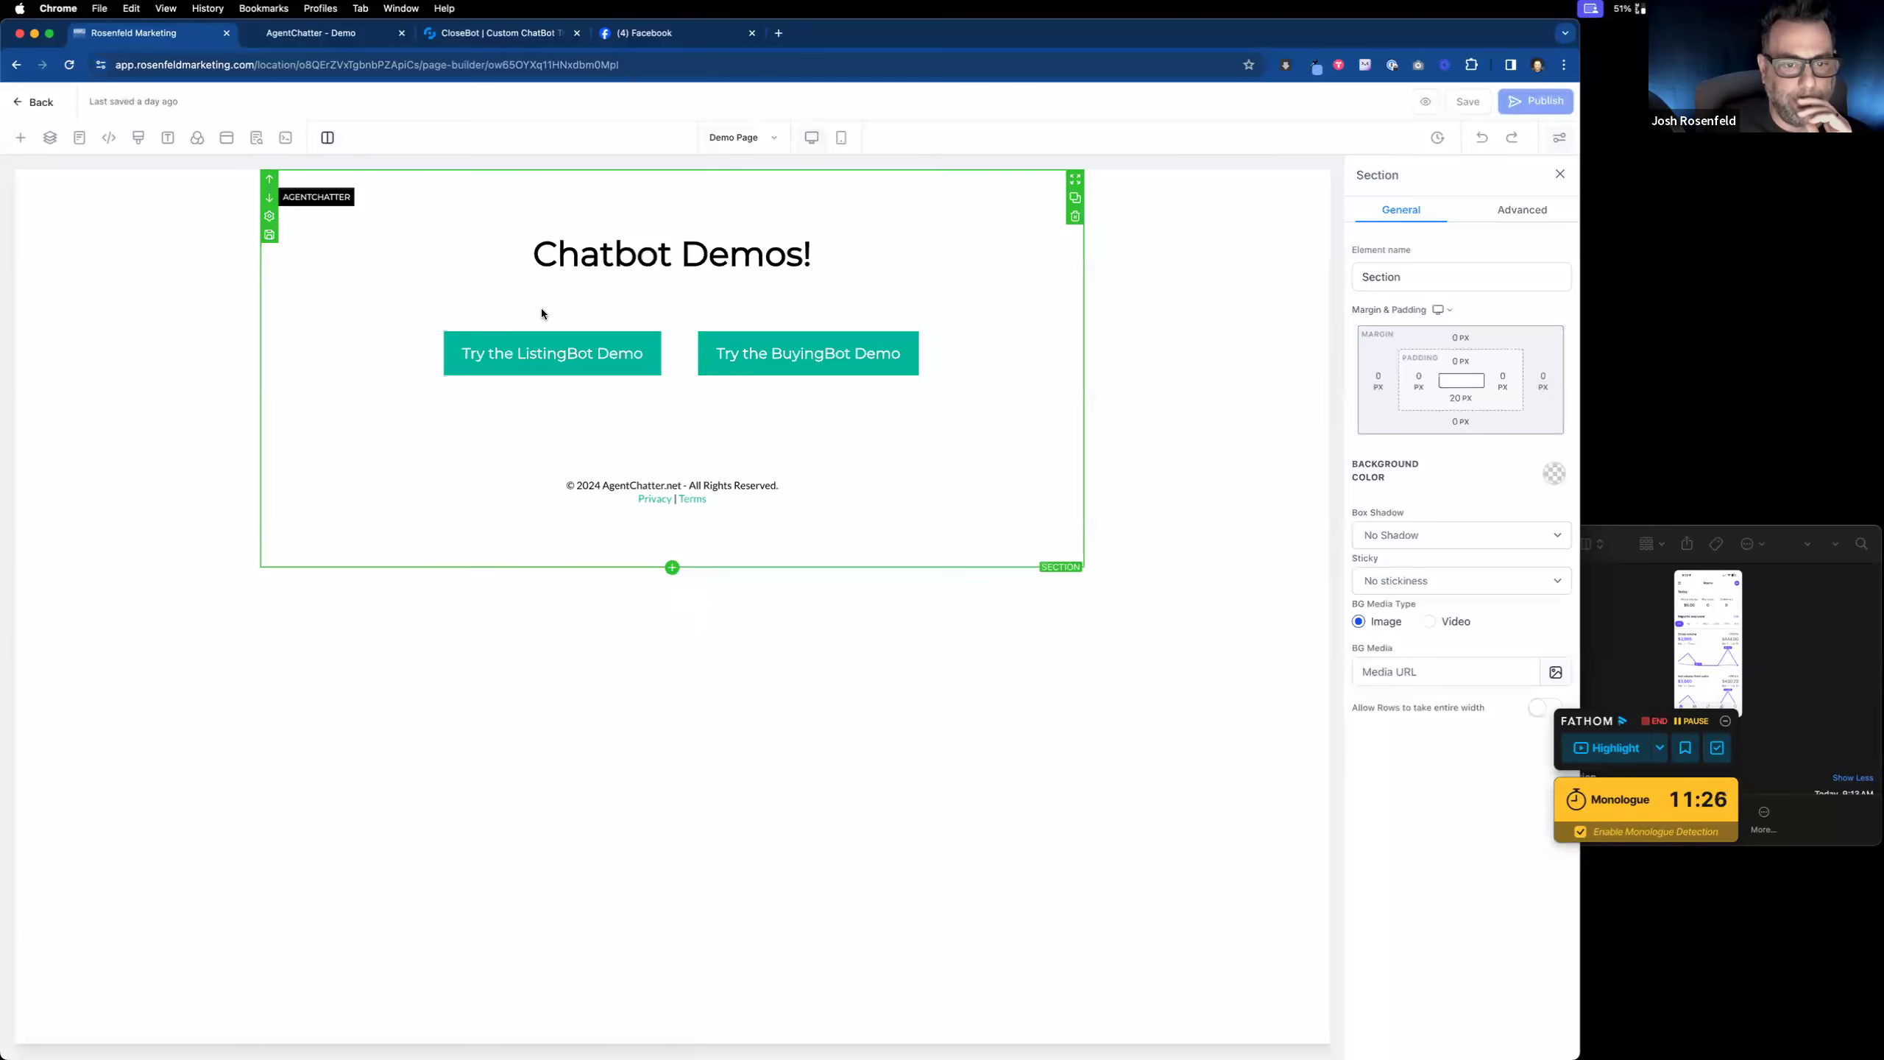
Step: Delete the headline and sign-up form from the Demo Page popup
{"action": "left_click", "coordinate": [228, 139]}
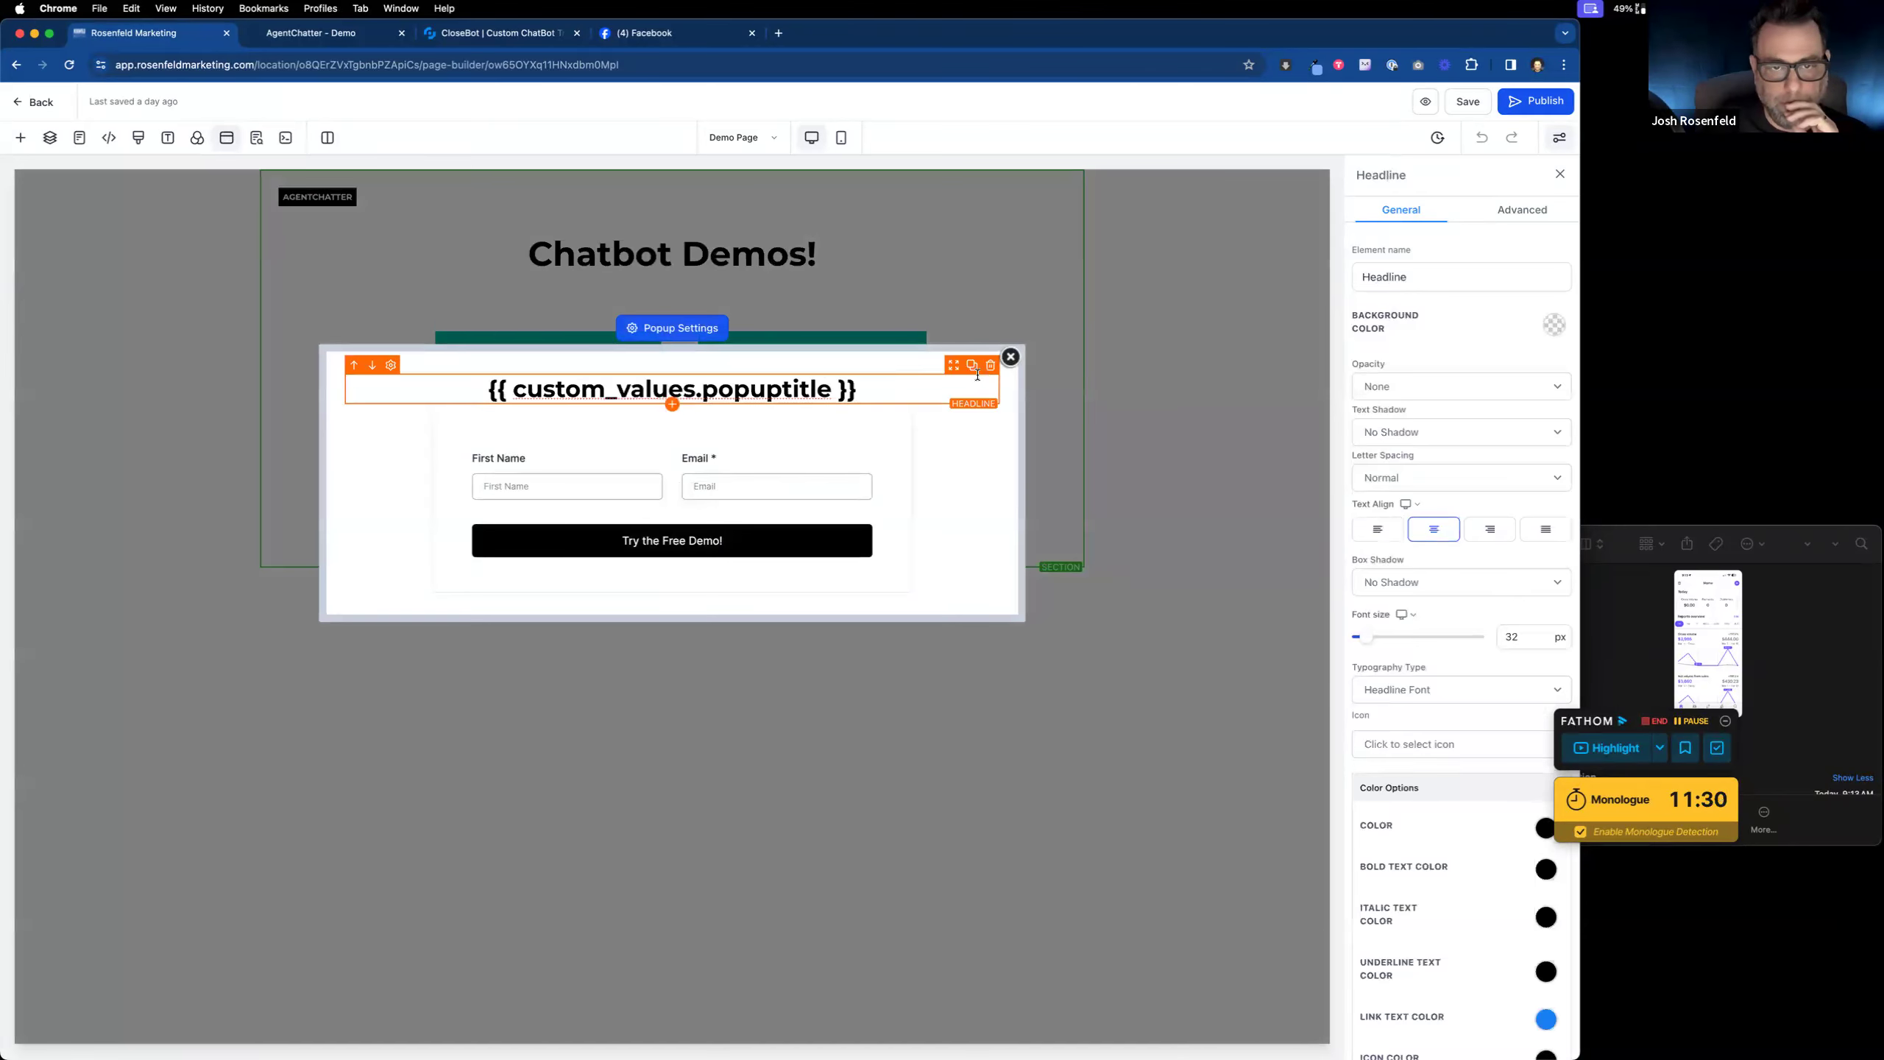
{"action": "left_click", "coordinate": [990, 365]}
{"action": "left_click", "coordinate": [990, 365]}
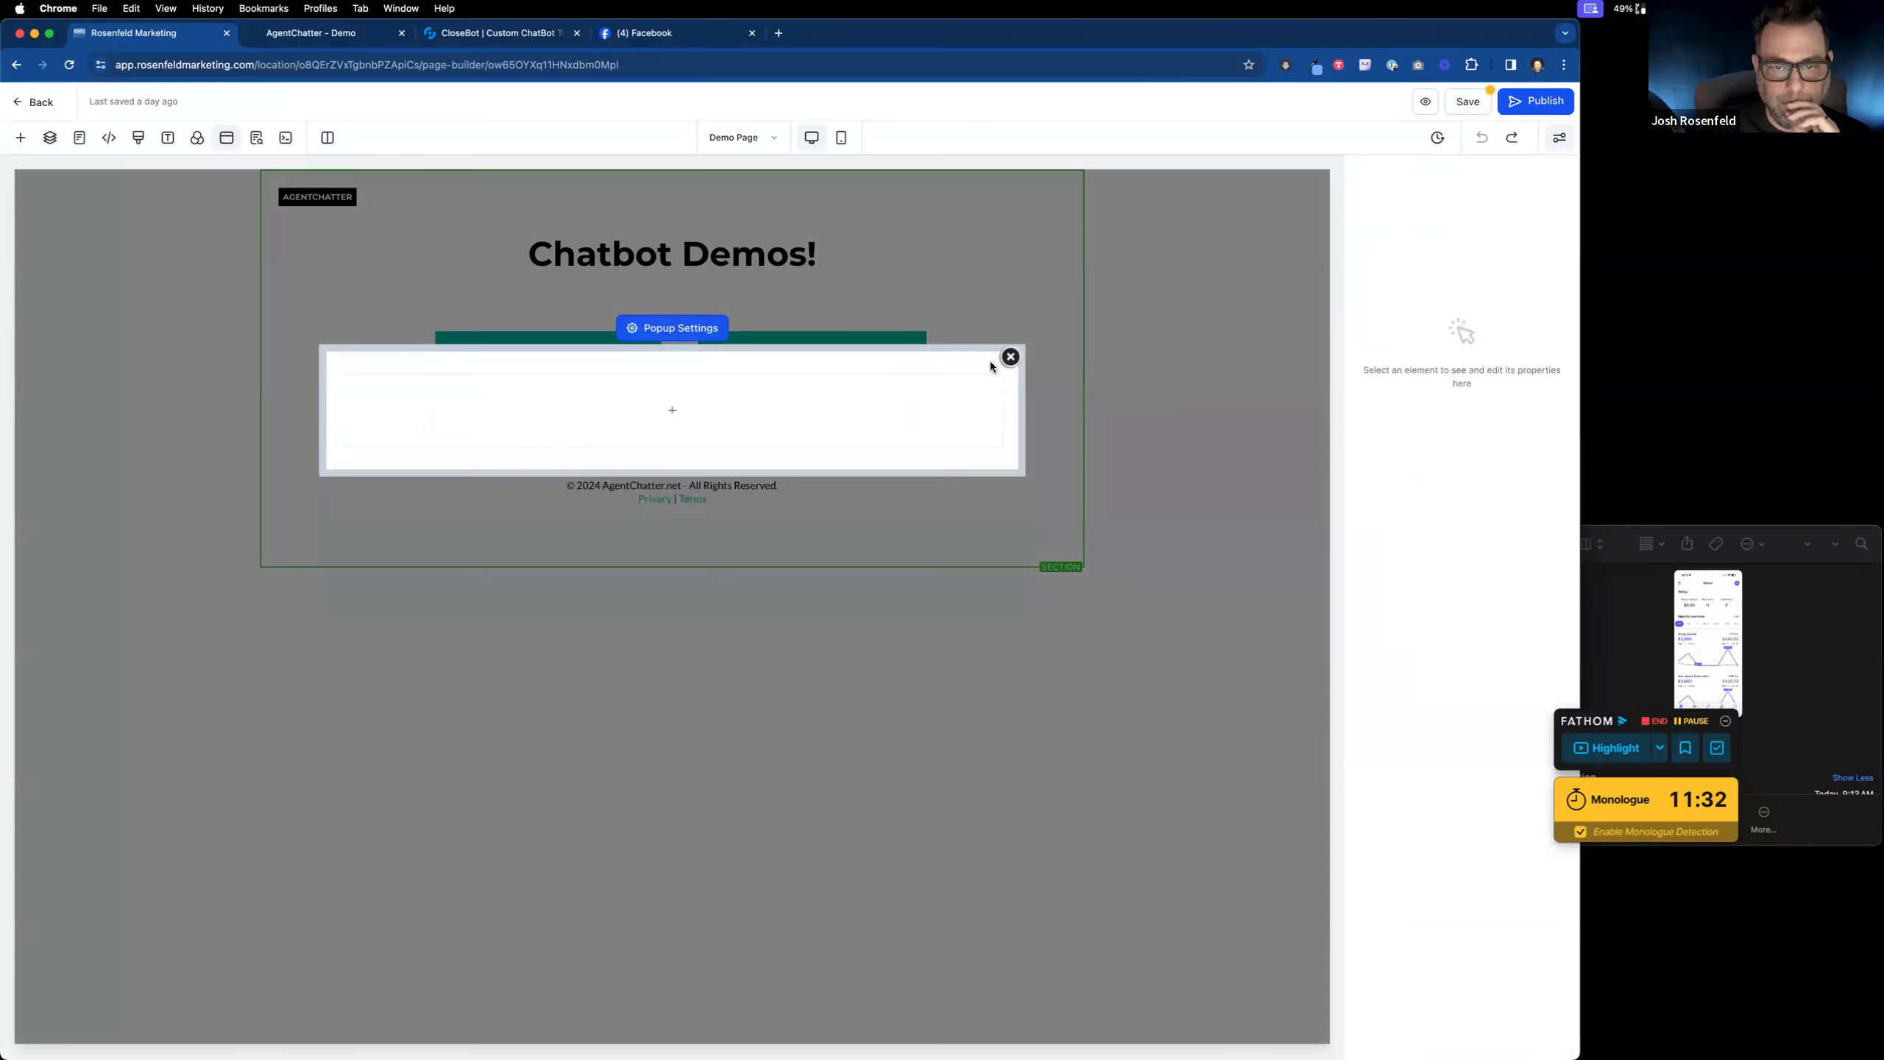
Step: Turn on Disable Popup, save the Demo Page, and close the SEO and popup panels
{"action": "left_click", "coordinate": [684, 329]}
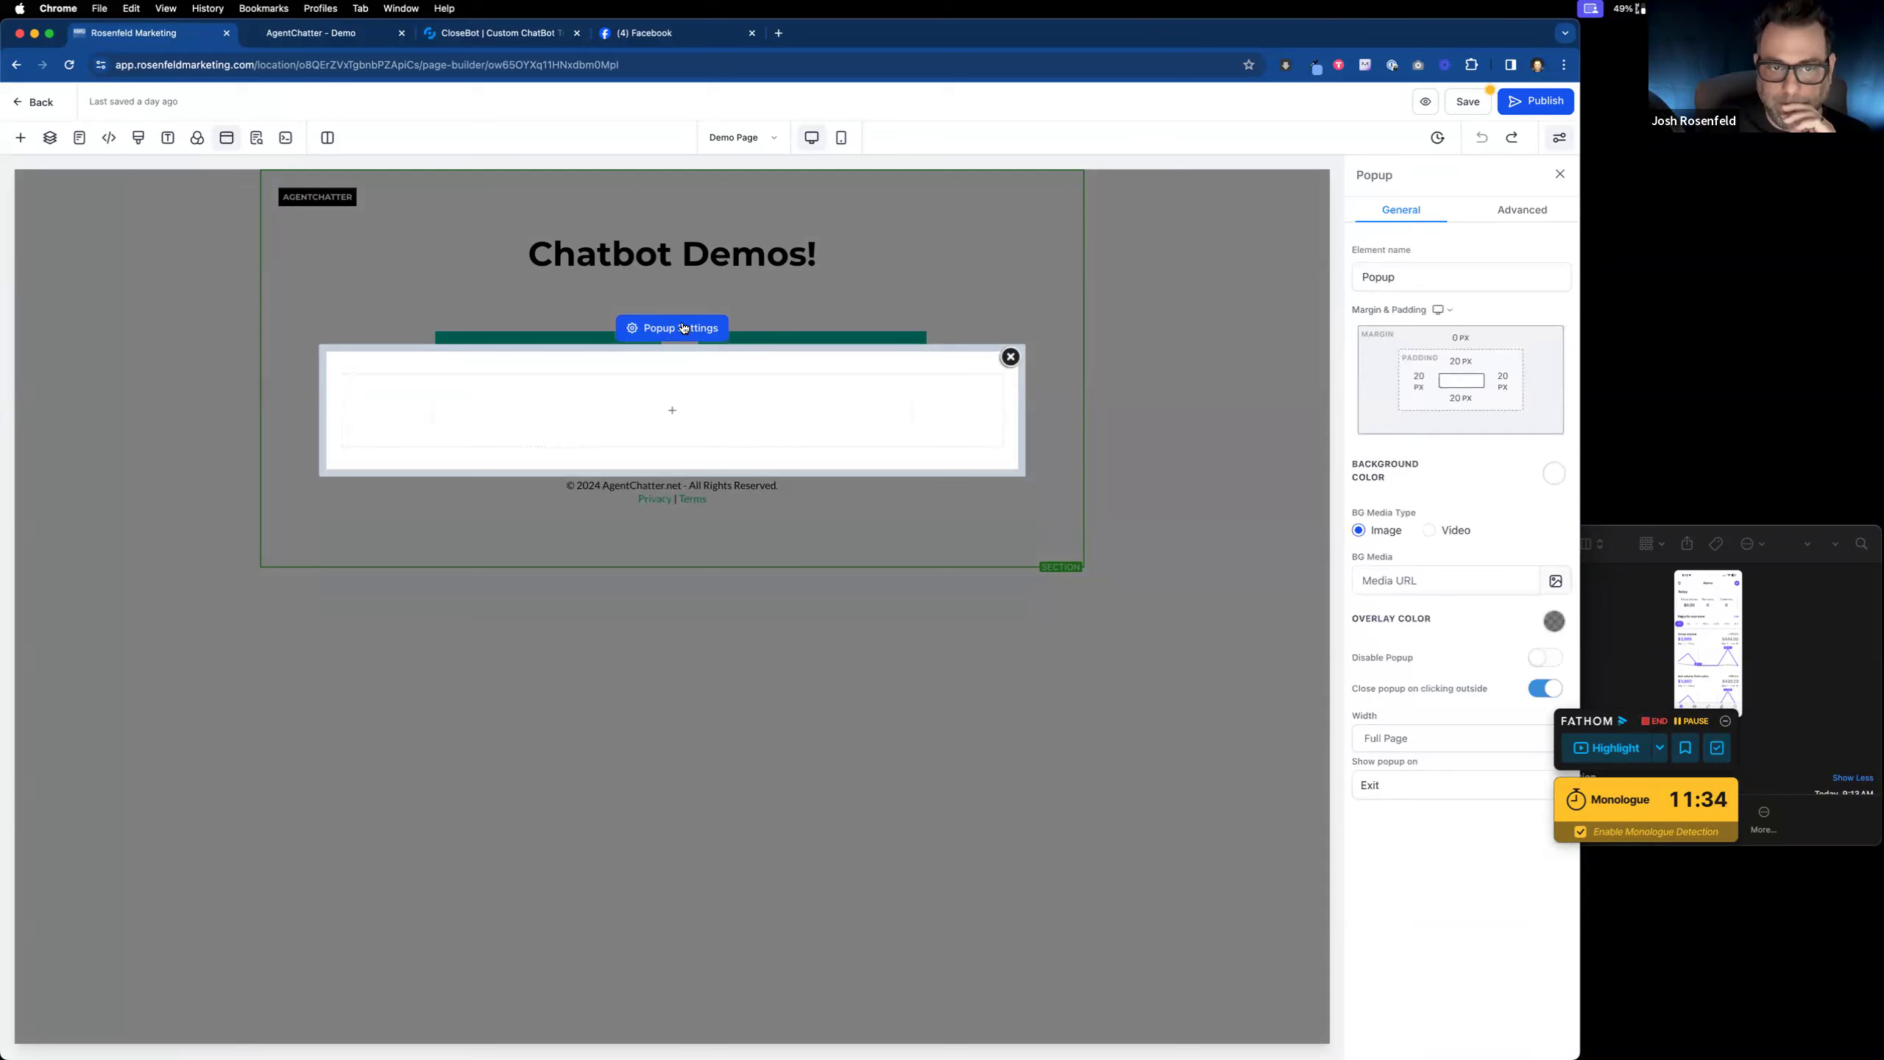
{"action": "left_click", "coordinate": [1552, 658]}
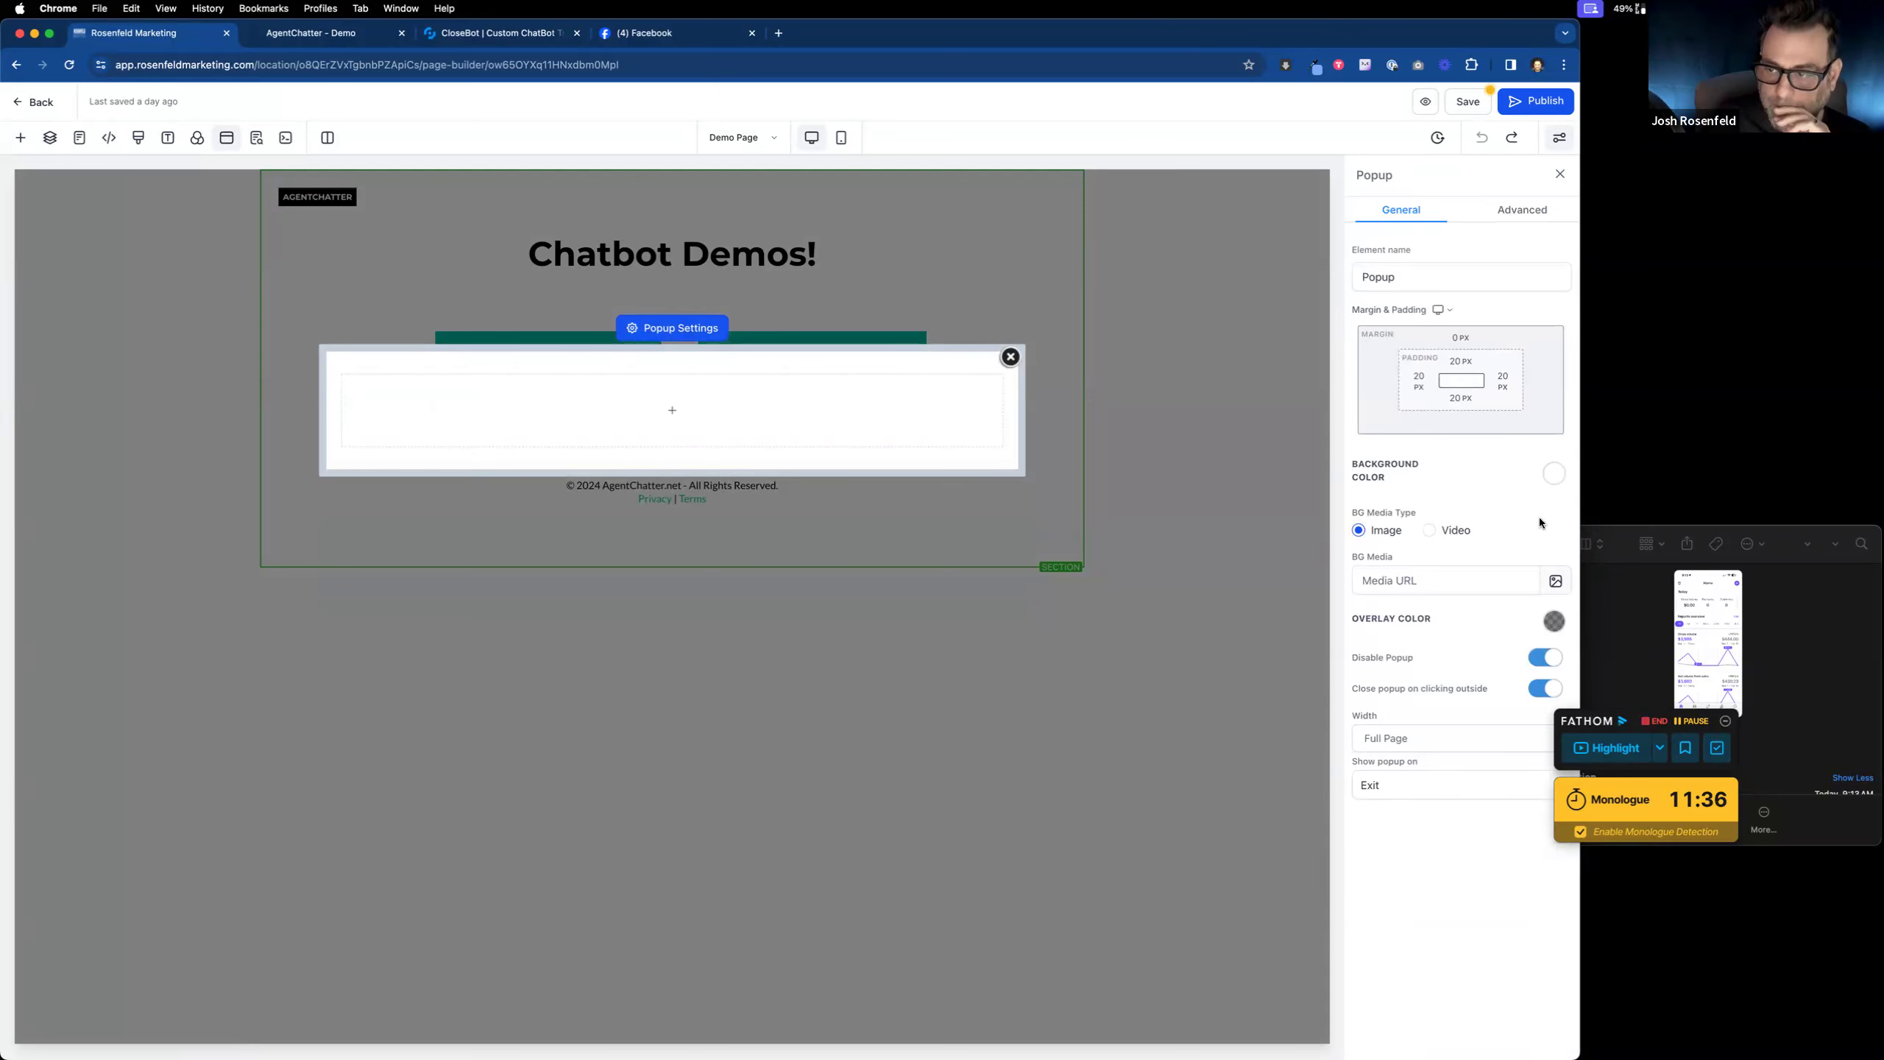
{"action": "left_click", "coordinate": [1463, 104]}
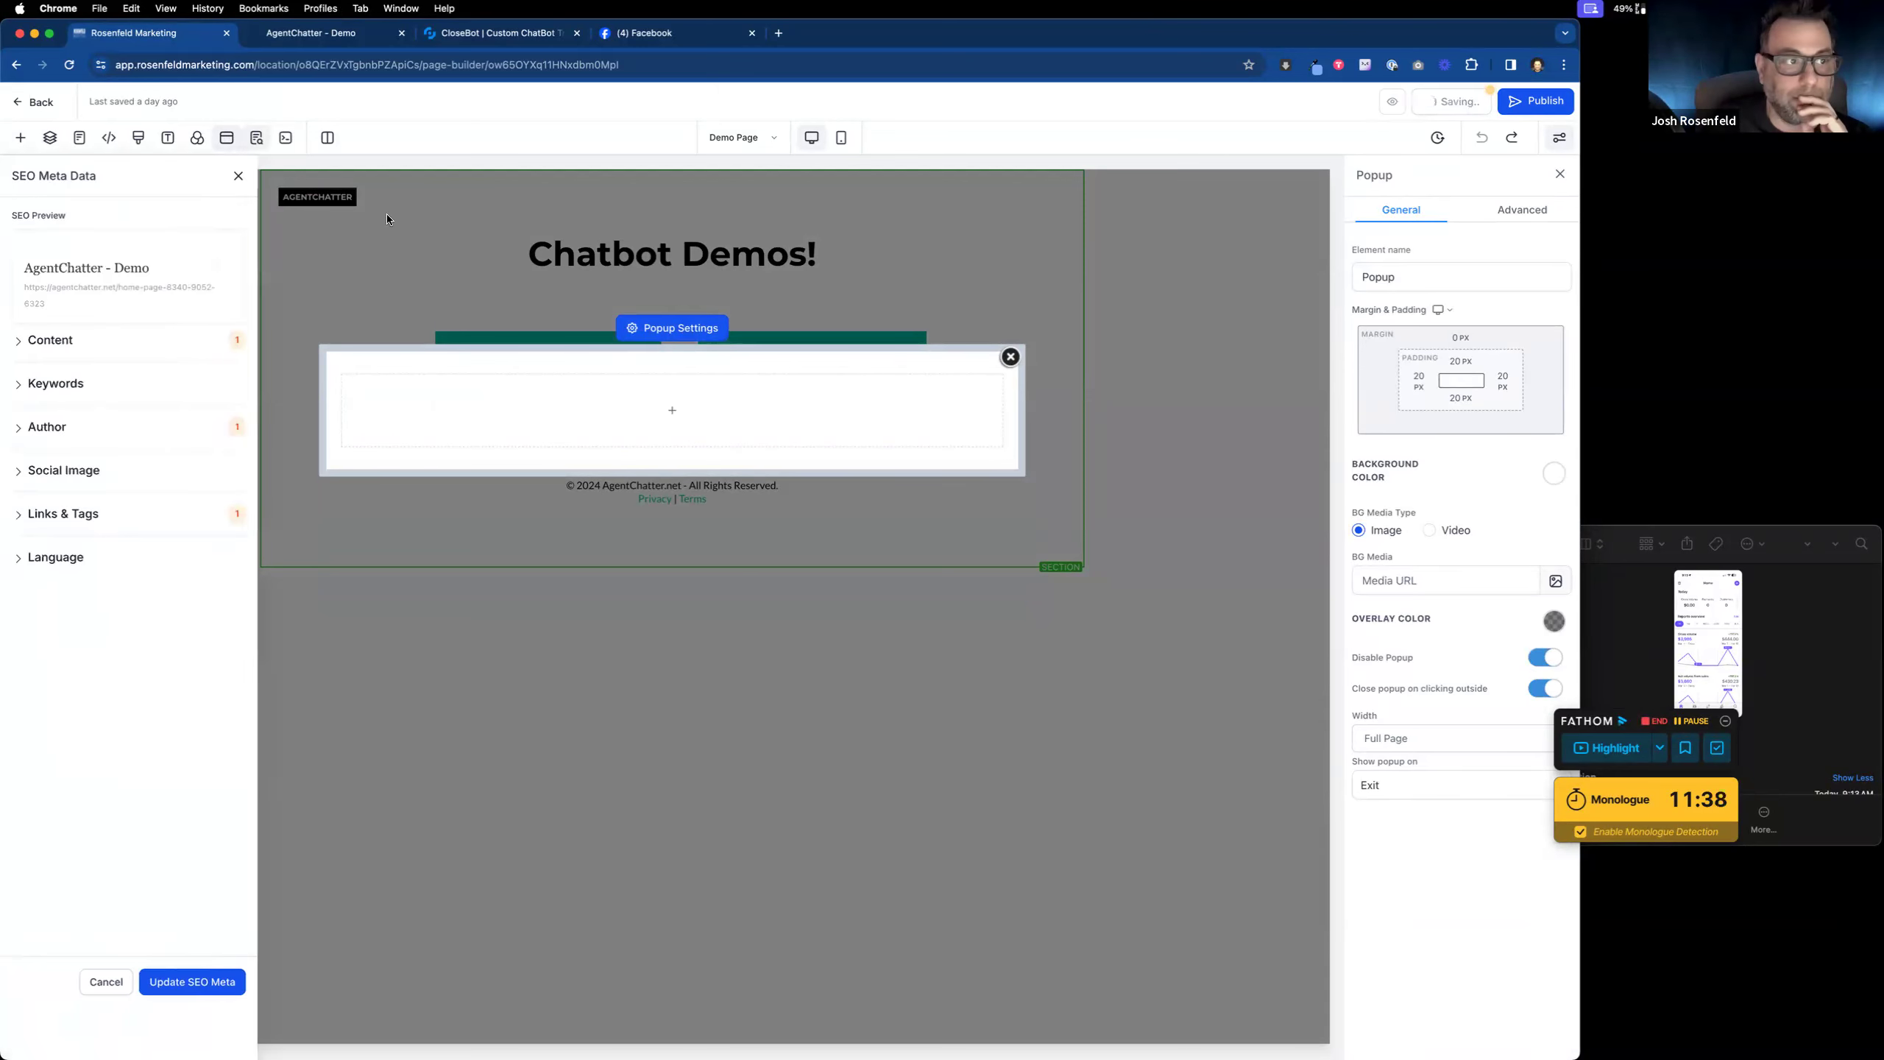
{"action": "left_click", "coordinate": [240, 178]}
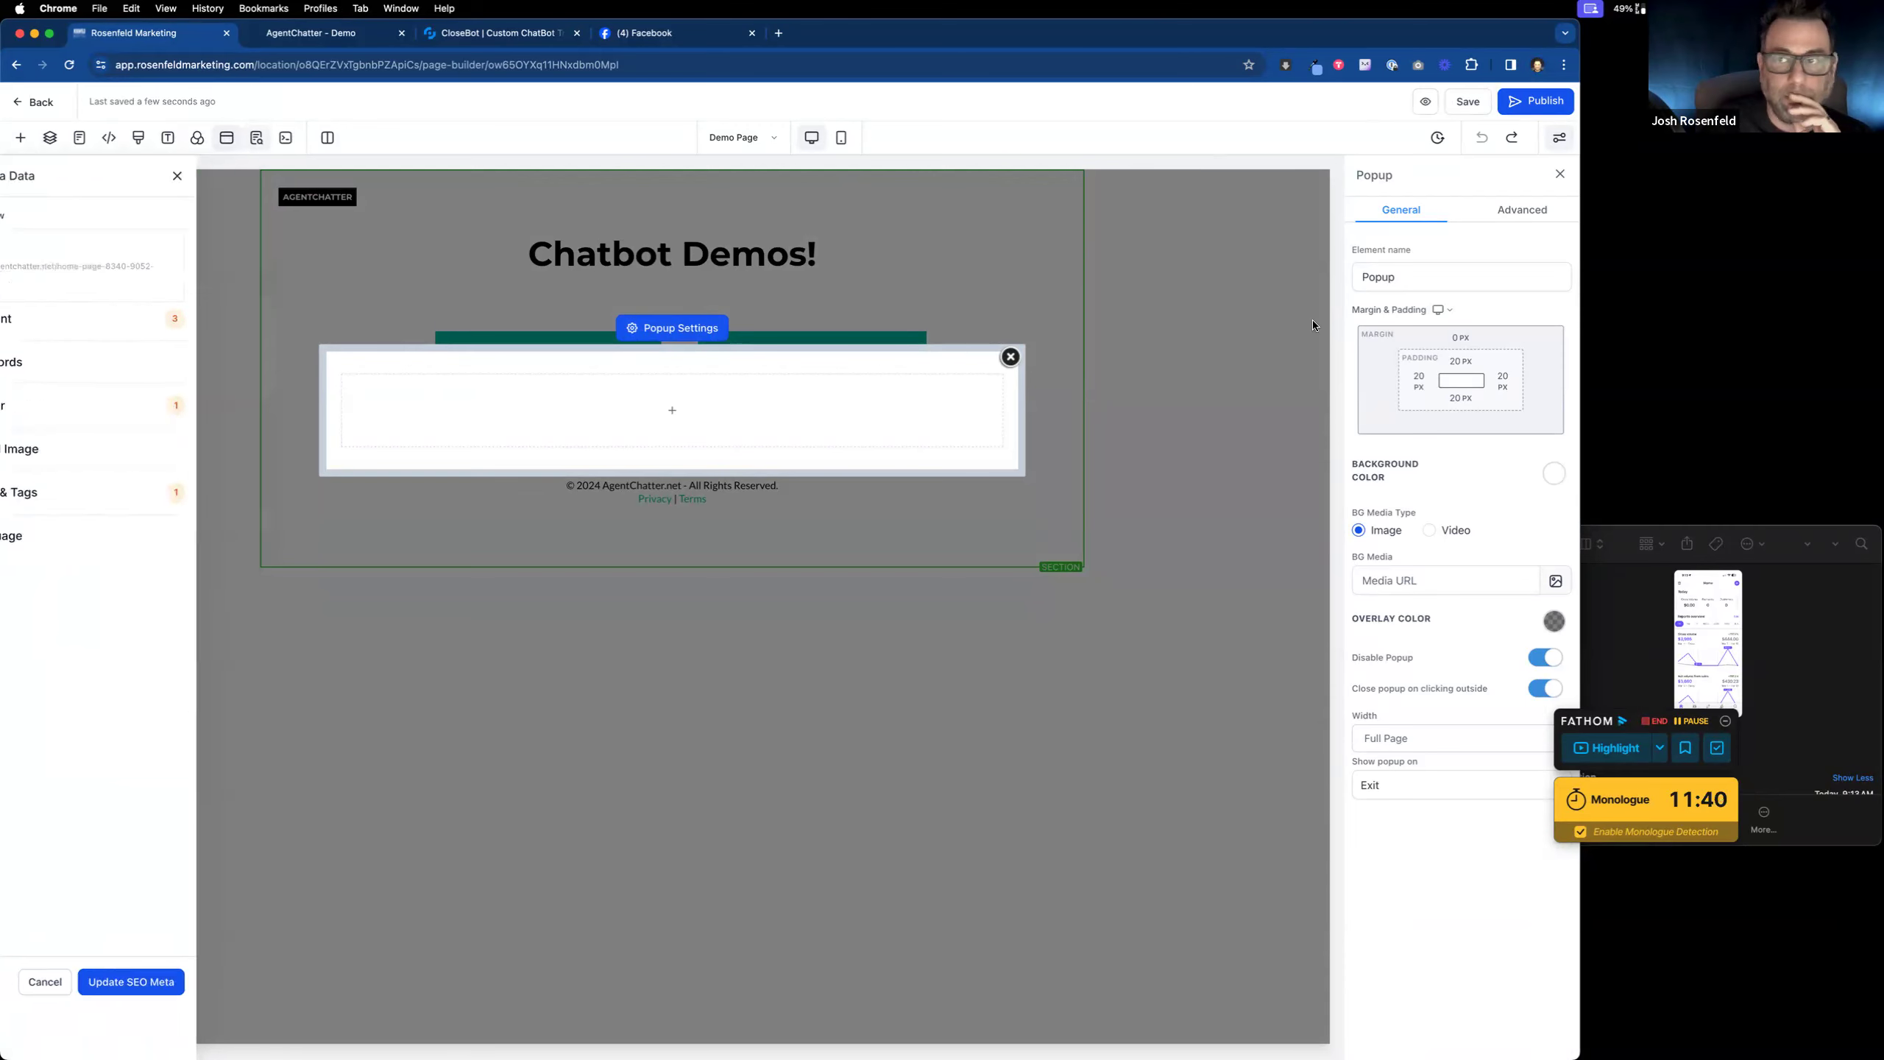
{"action": "left_click", "coordinate": [1028, 360]}
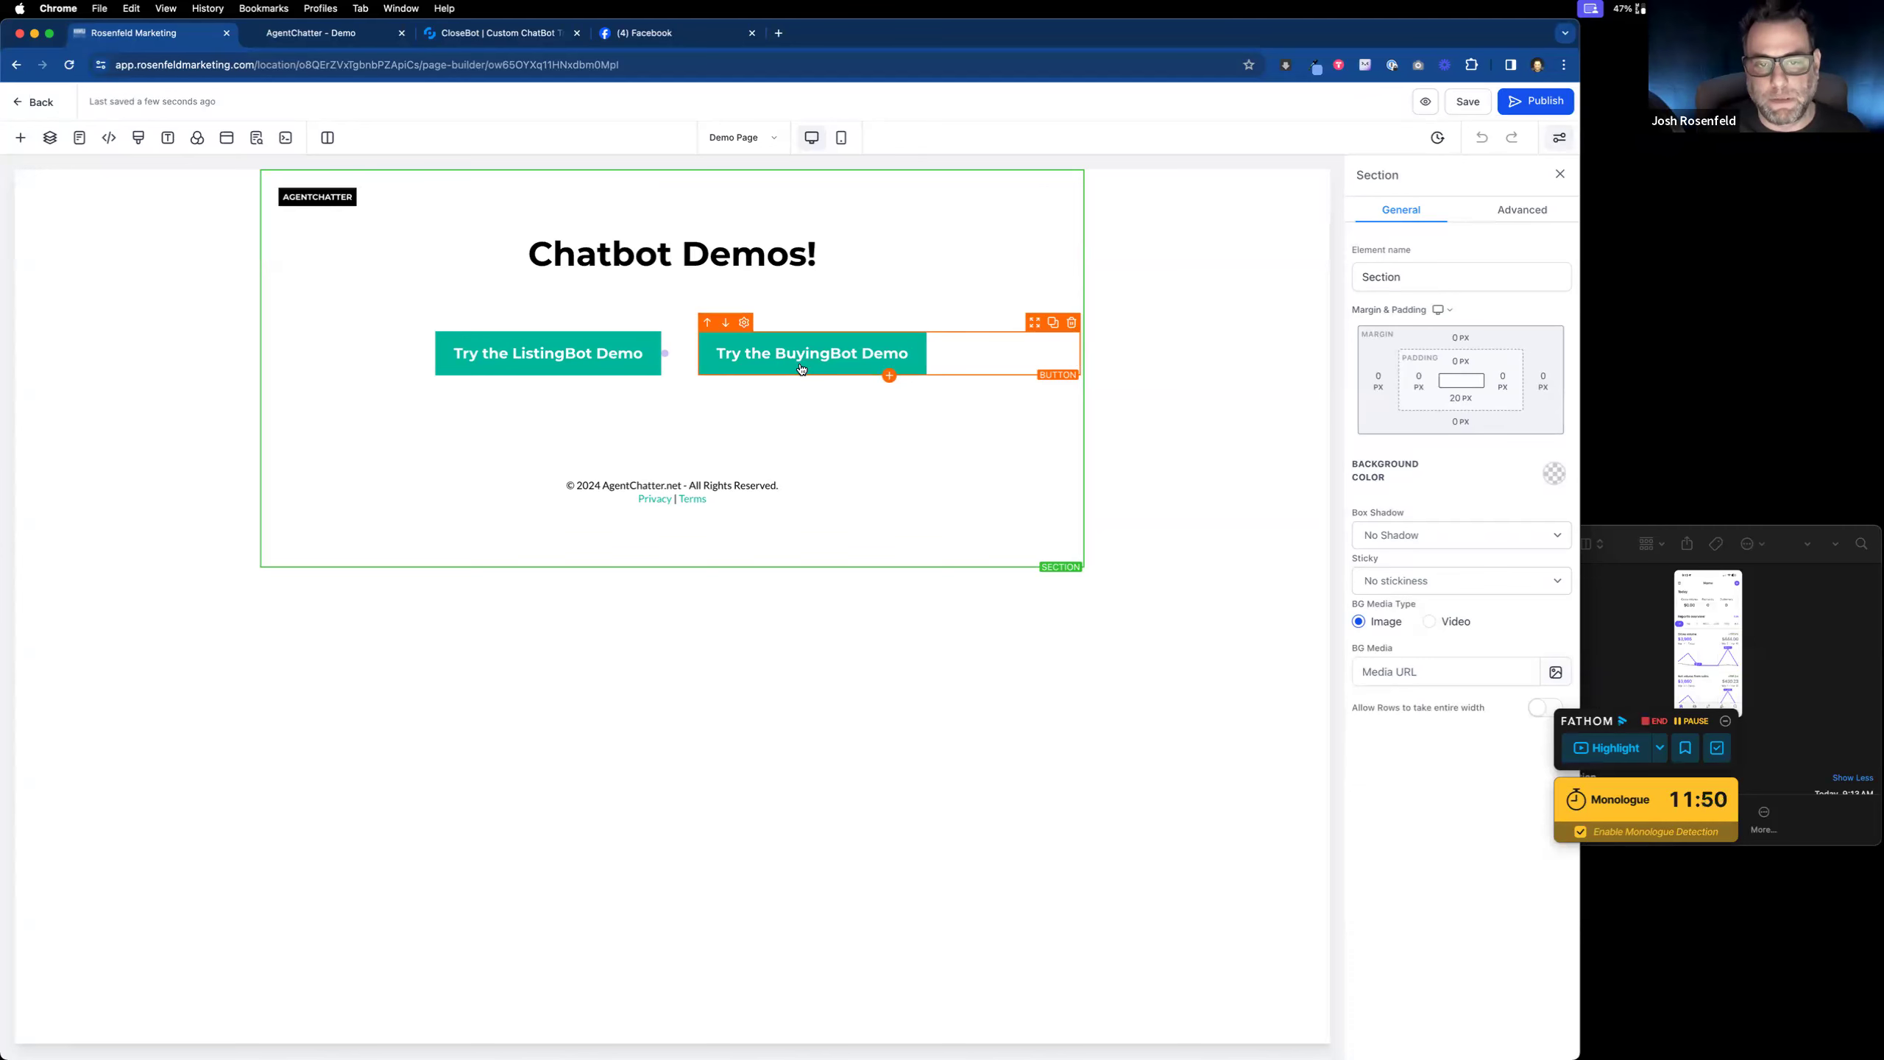
{"action": "left_click", "coordinate": [709, 32]}
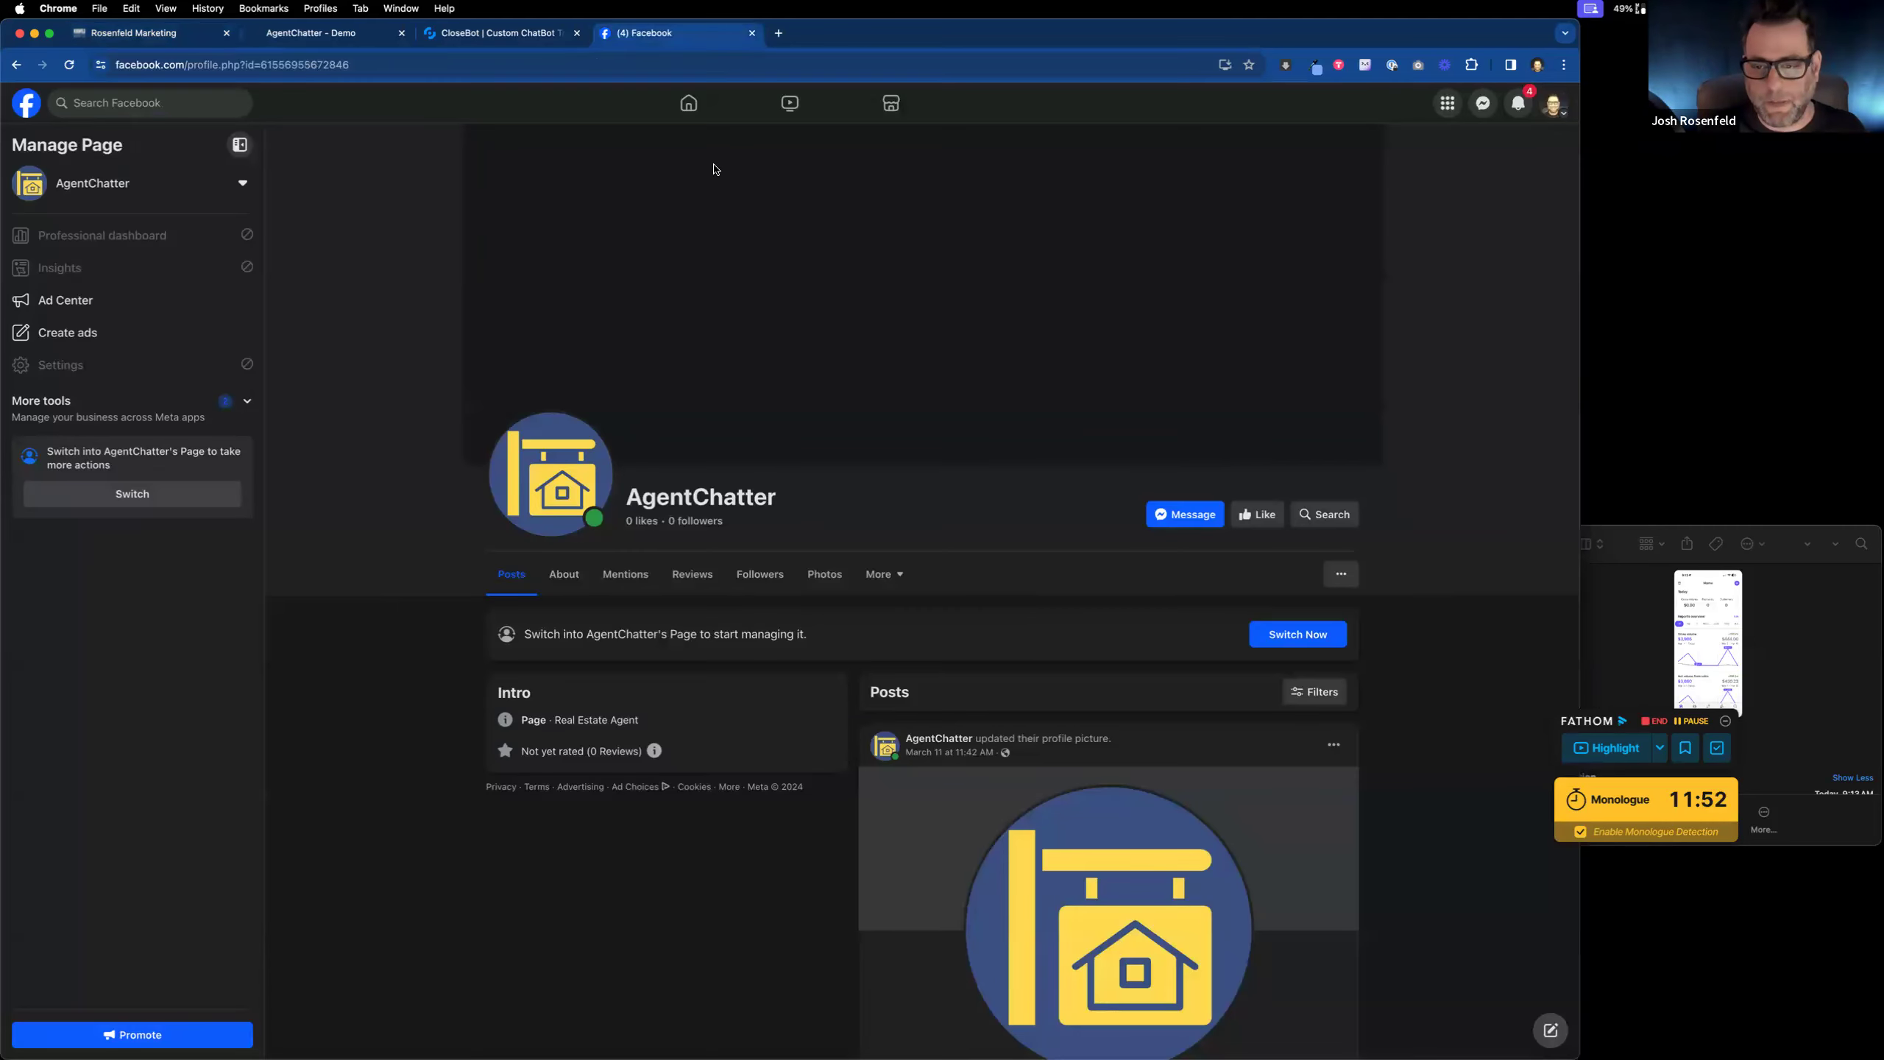
Step: Start a Messenger chat with AgentChatter, send the lead's first name, then view CloseBot's settings
{"action": "left_click", "coordinate": [1188, 516]}
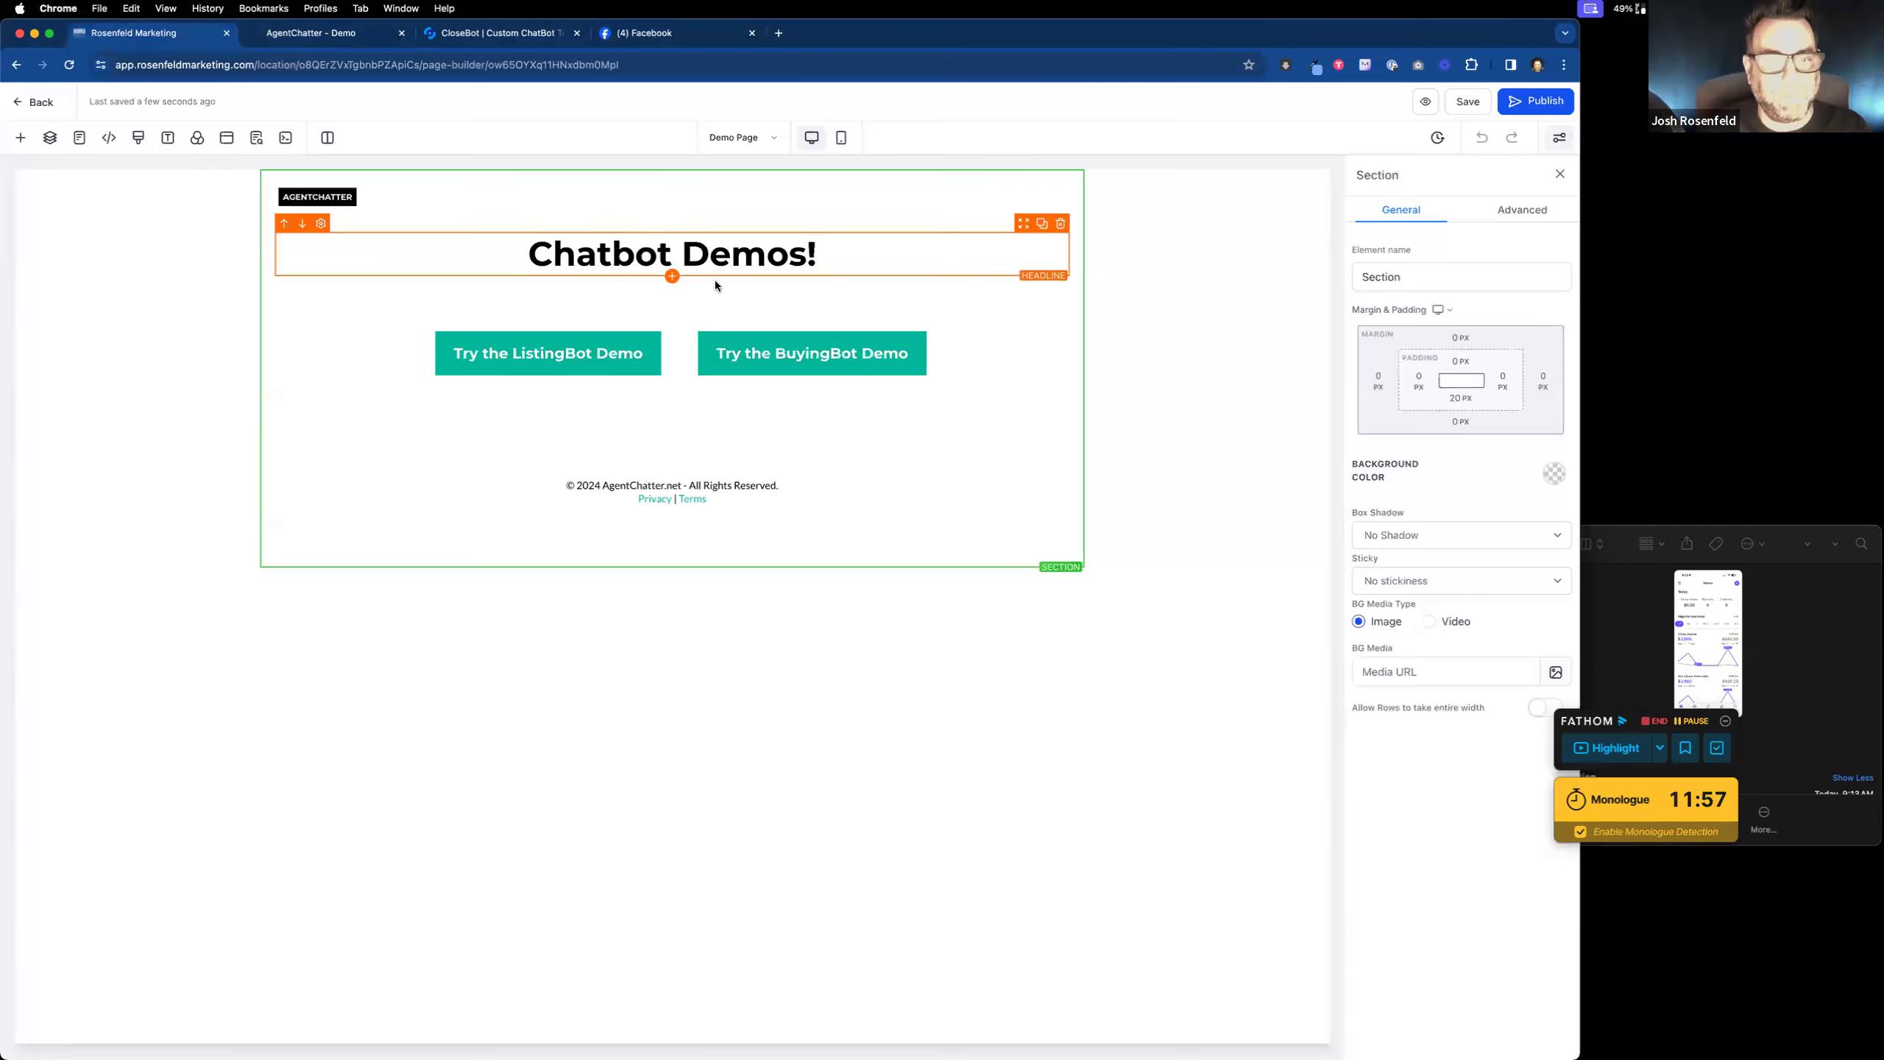
{"action": "left_click", "coordinate": [189, 34]}
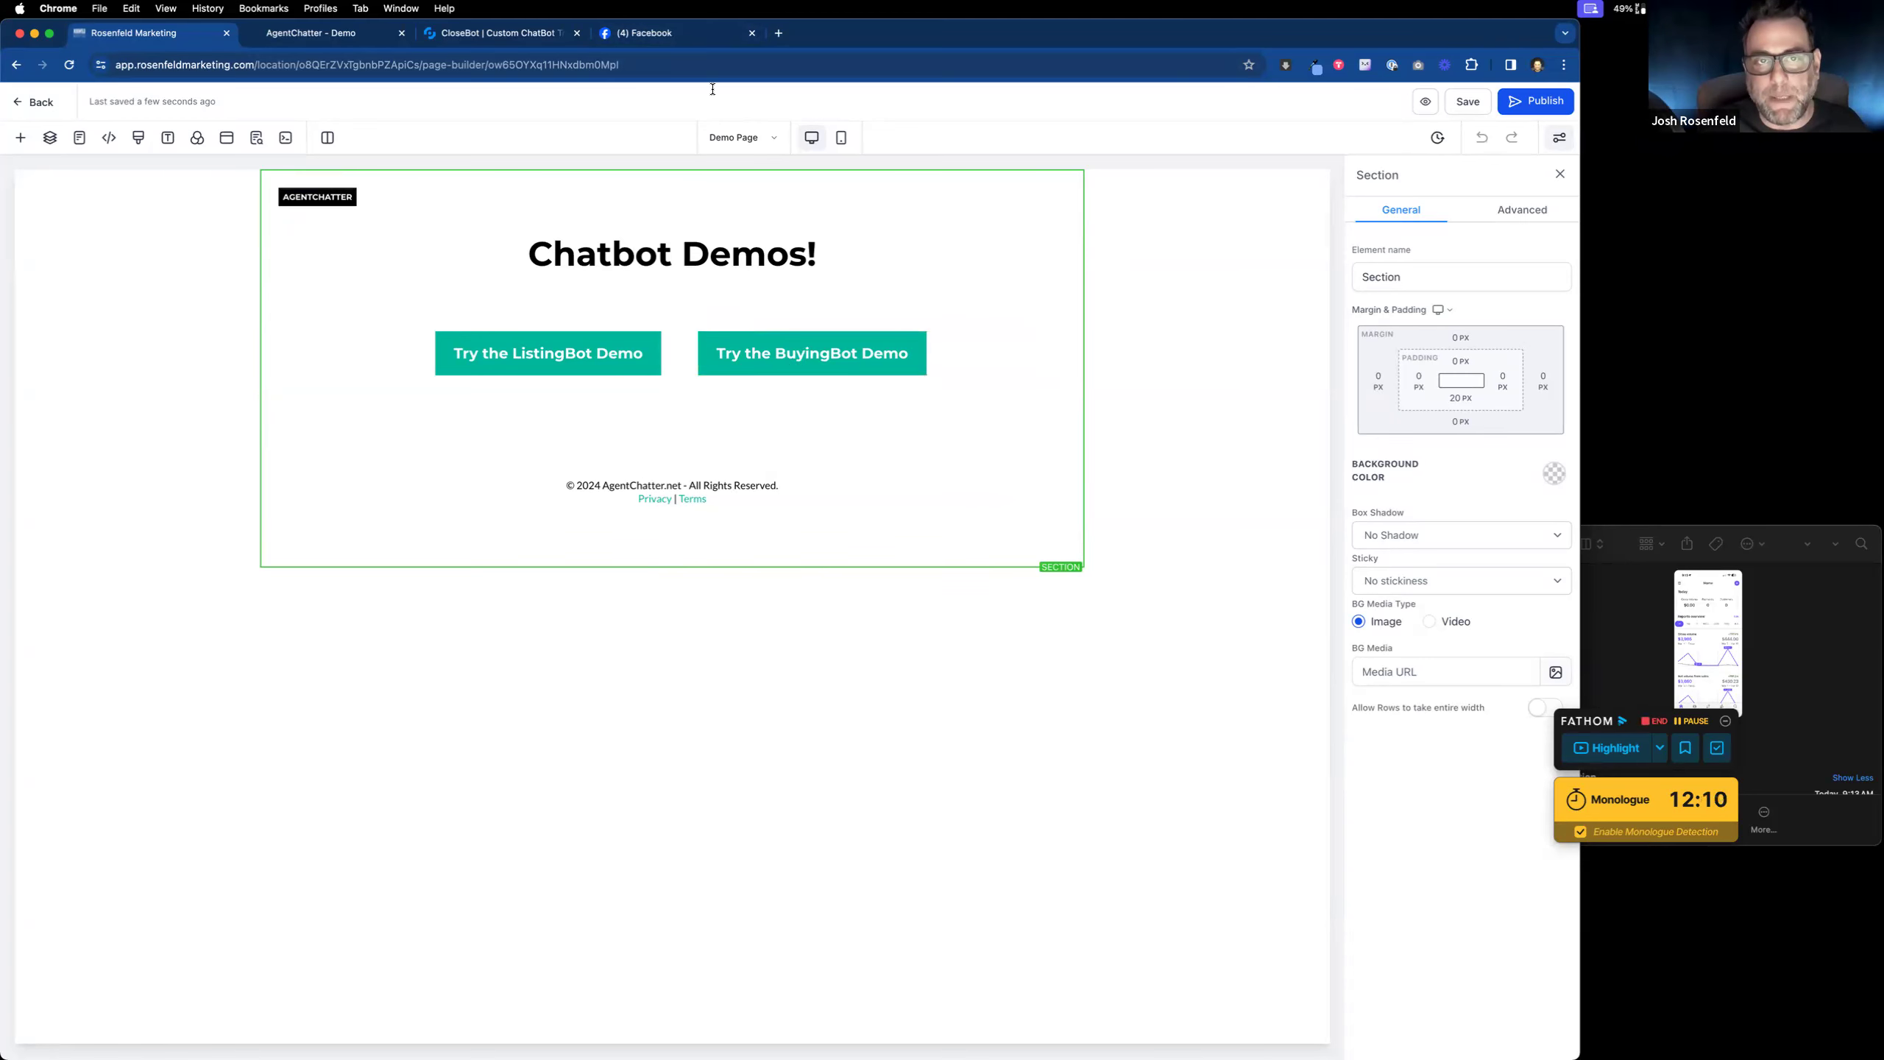
{"action": "left_click", "coordinate": [684, 35]}
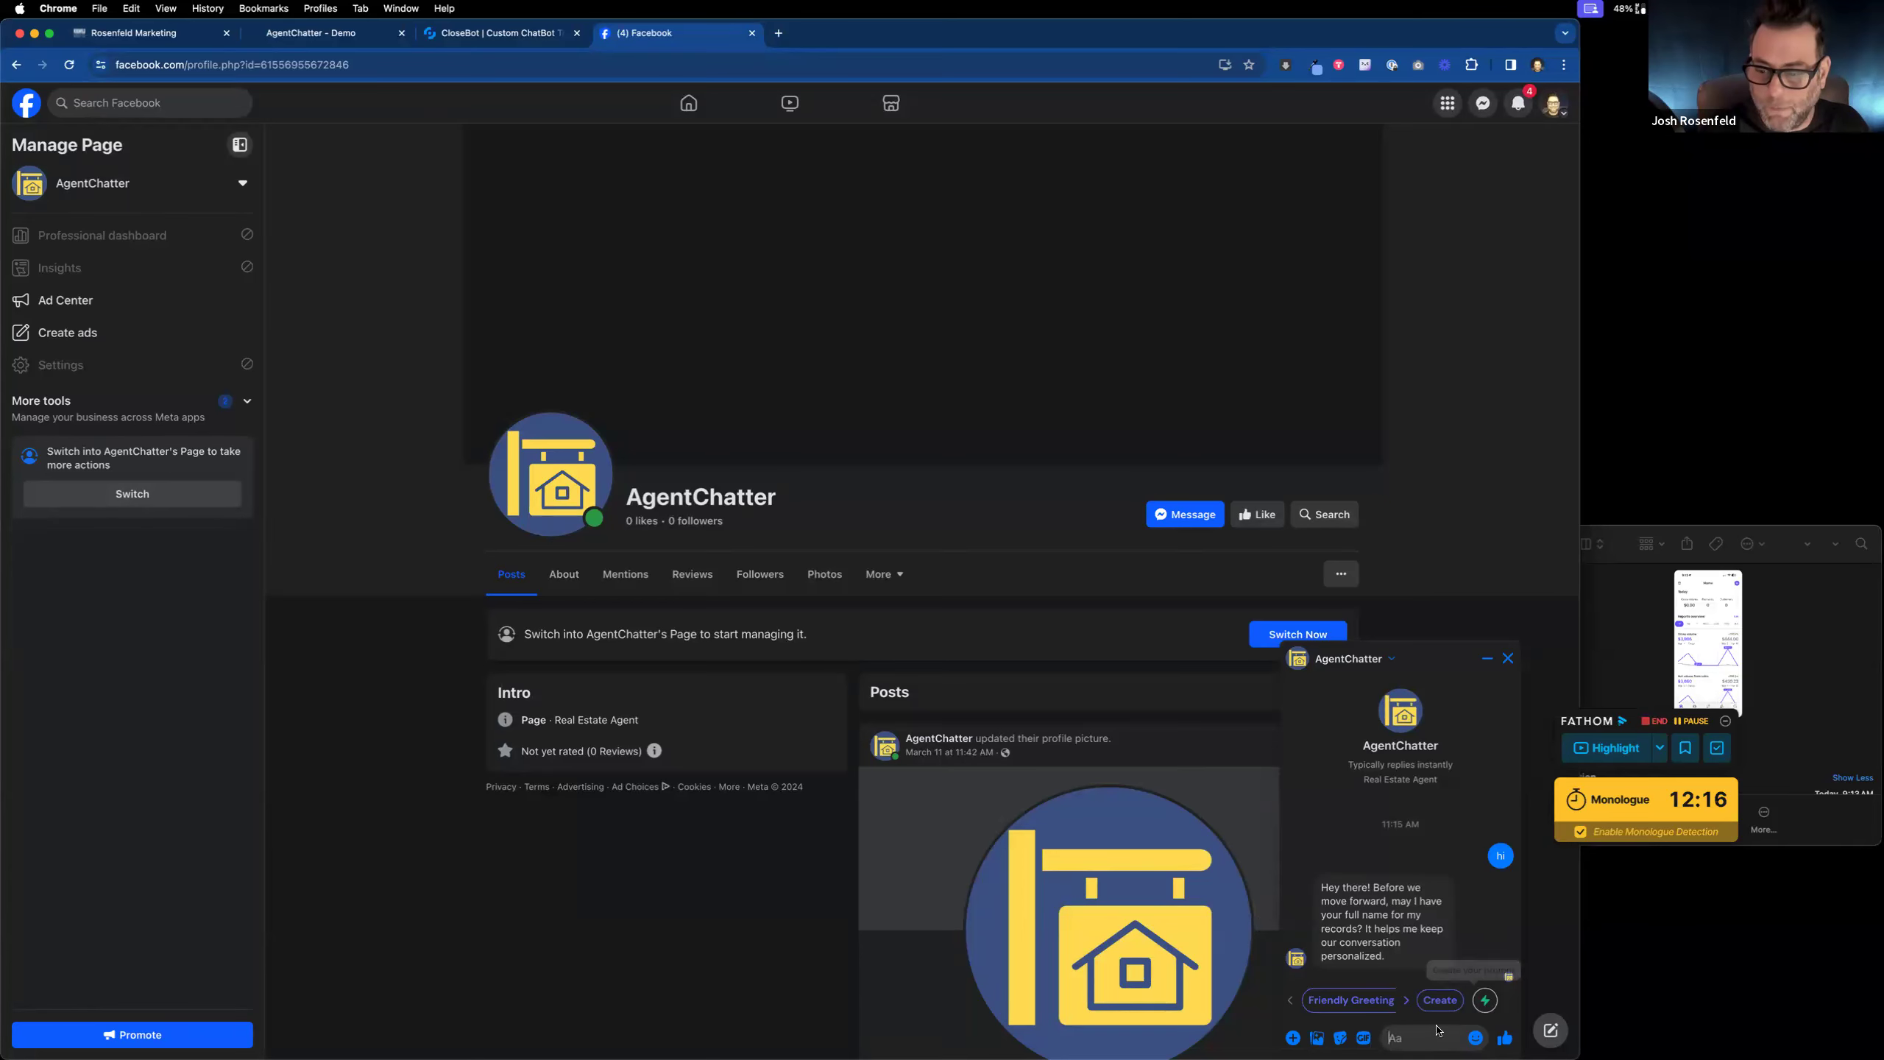
{"action": "type", "text": "Josh"}
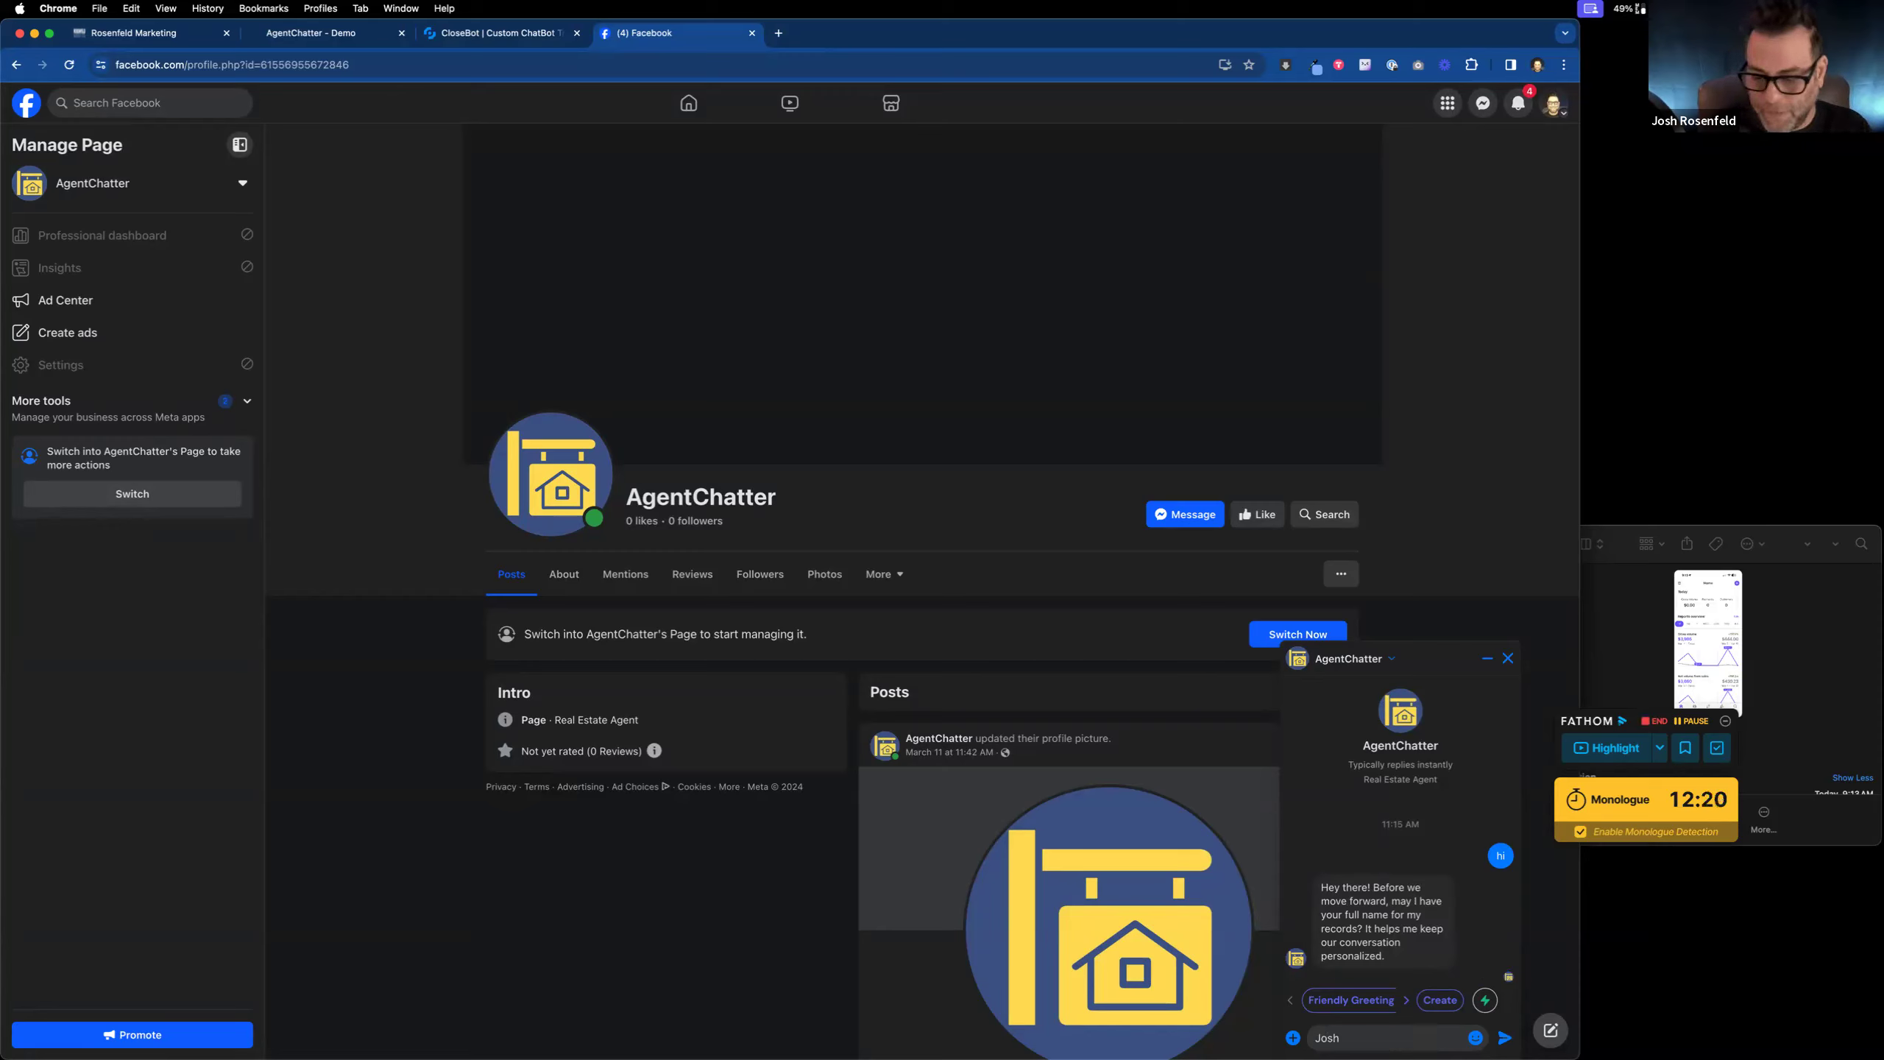
{"action": "key", "text": "Return"}
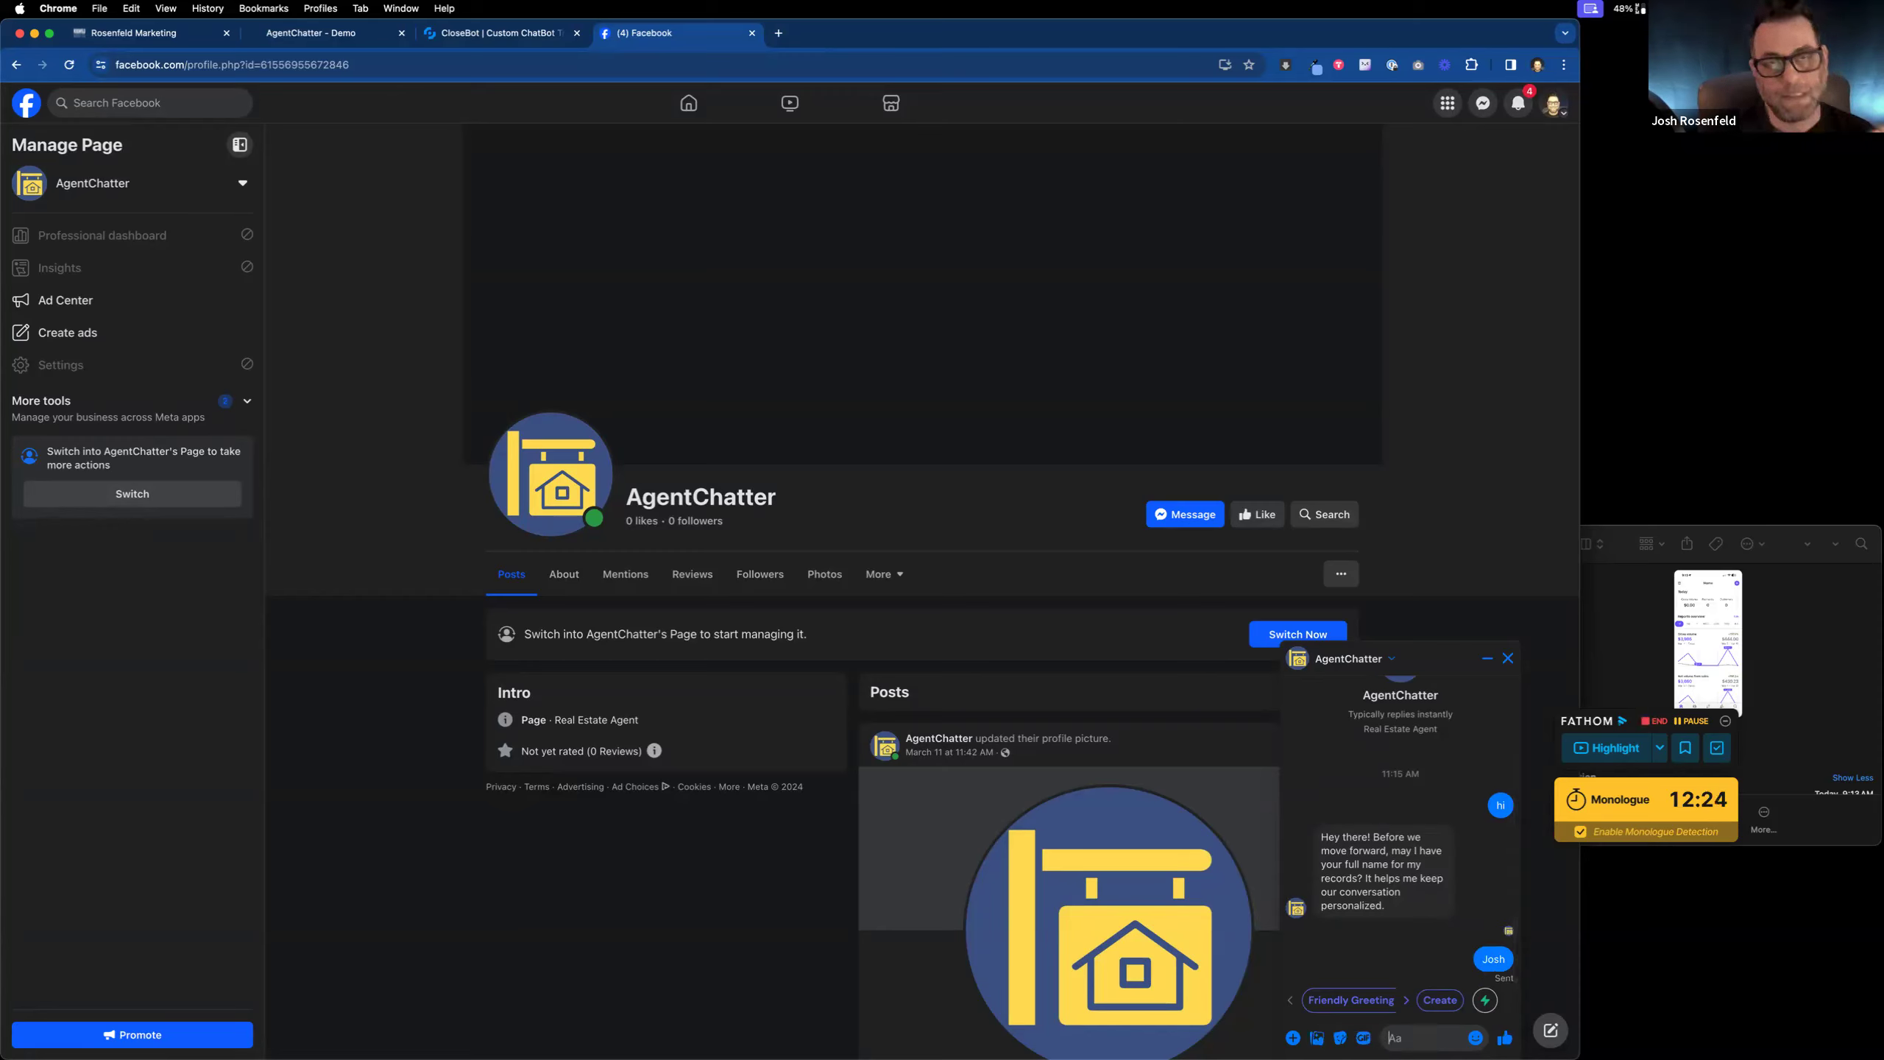
{"action": "left_click", "coordinate": [519, 38]}
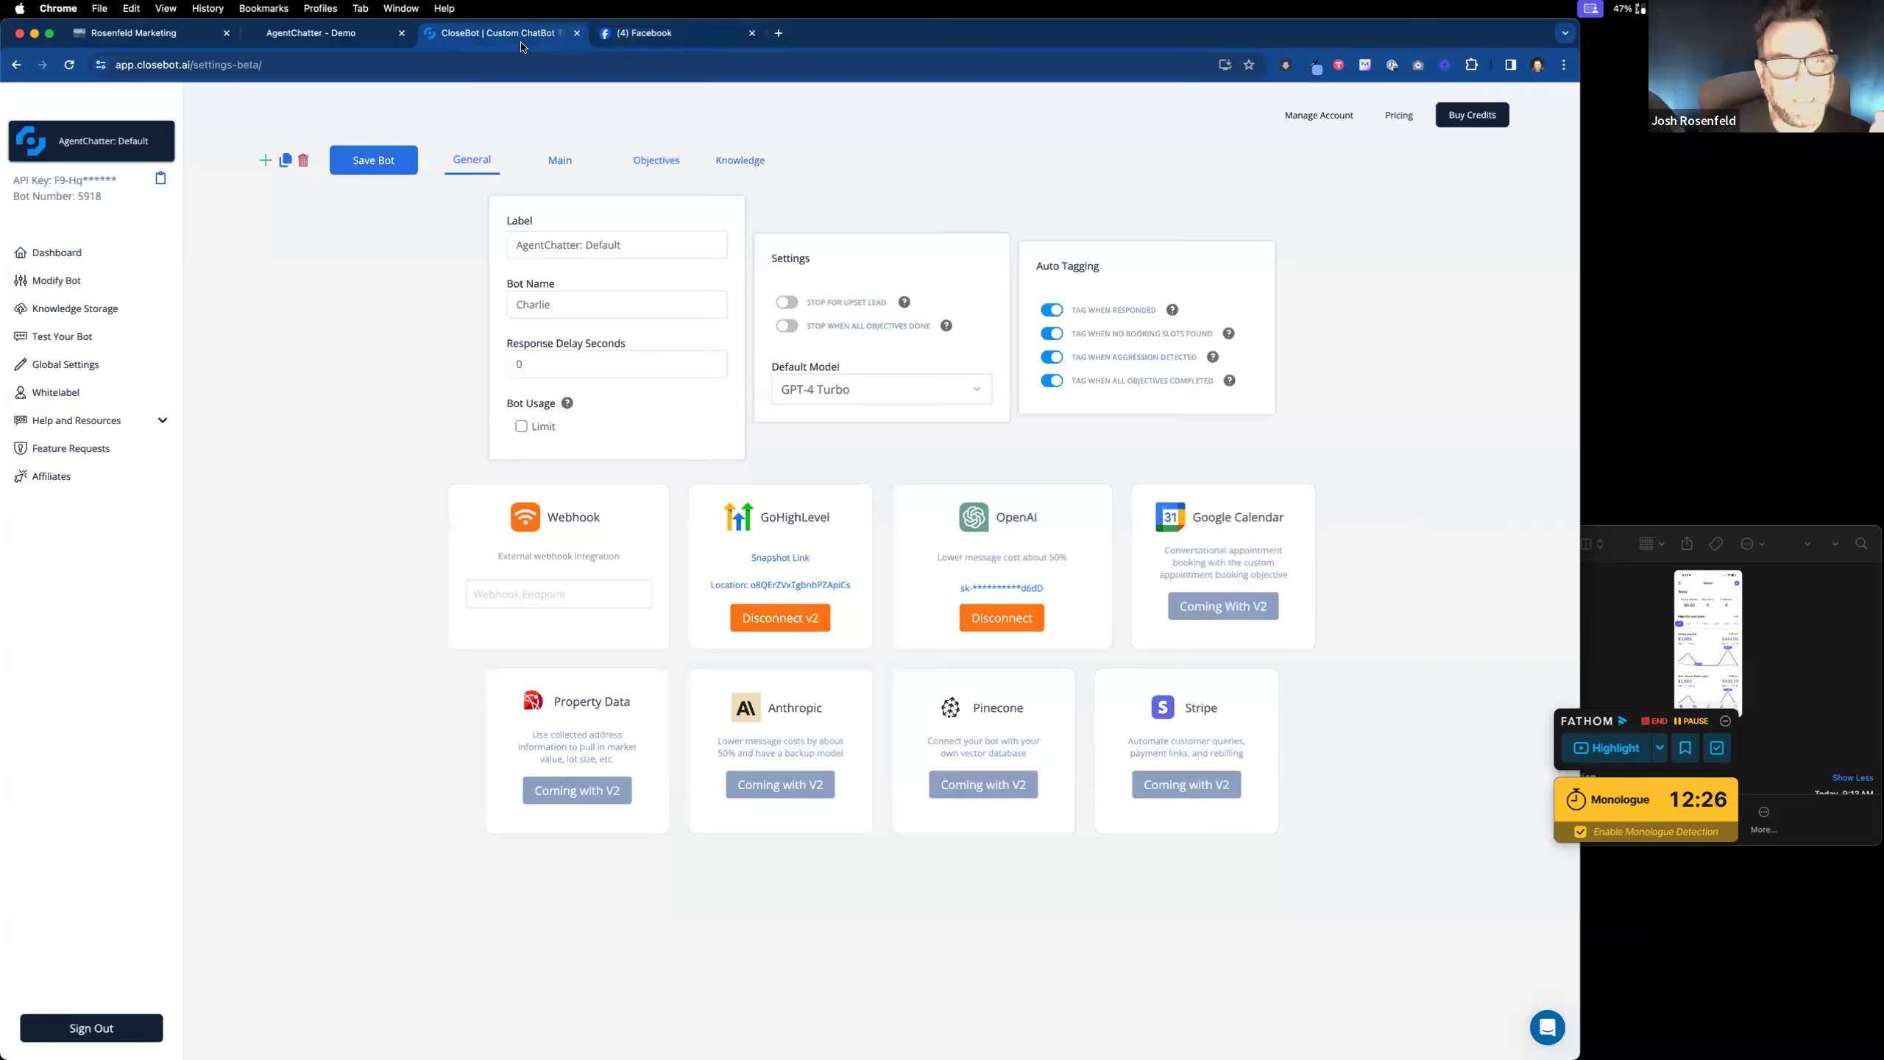
Step: Open the name objective under Objectives with its extra prompt revealed, then return to Messenger
{"action": "left_click", "coordinate": [644, 162]}
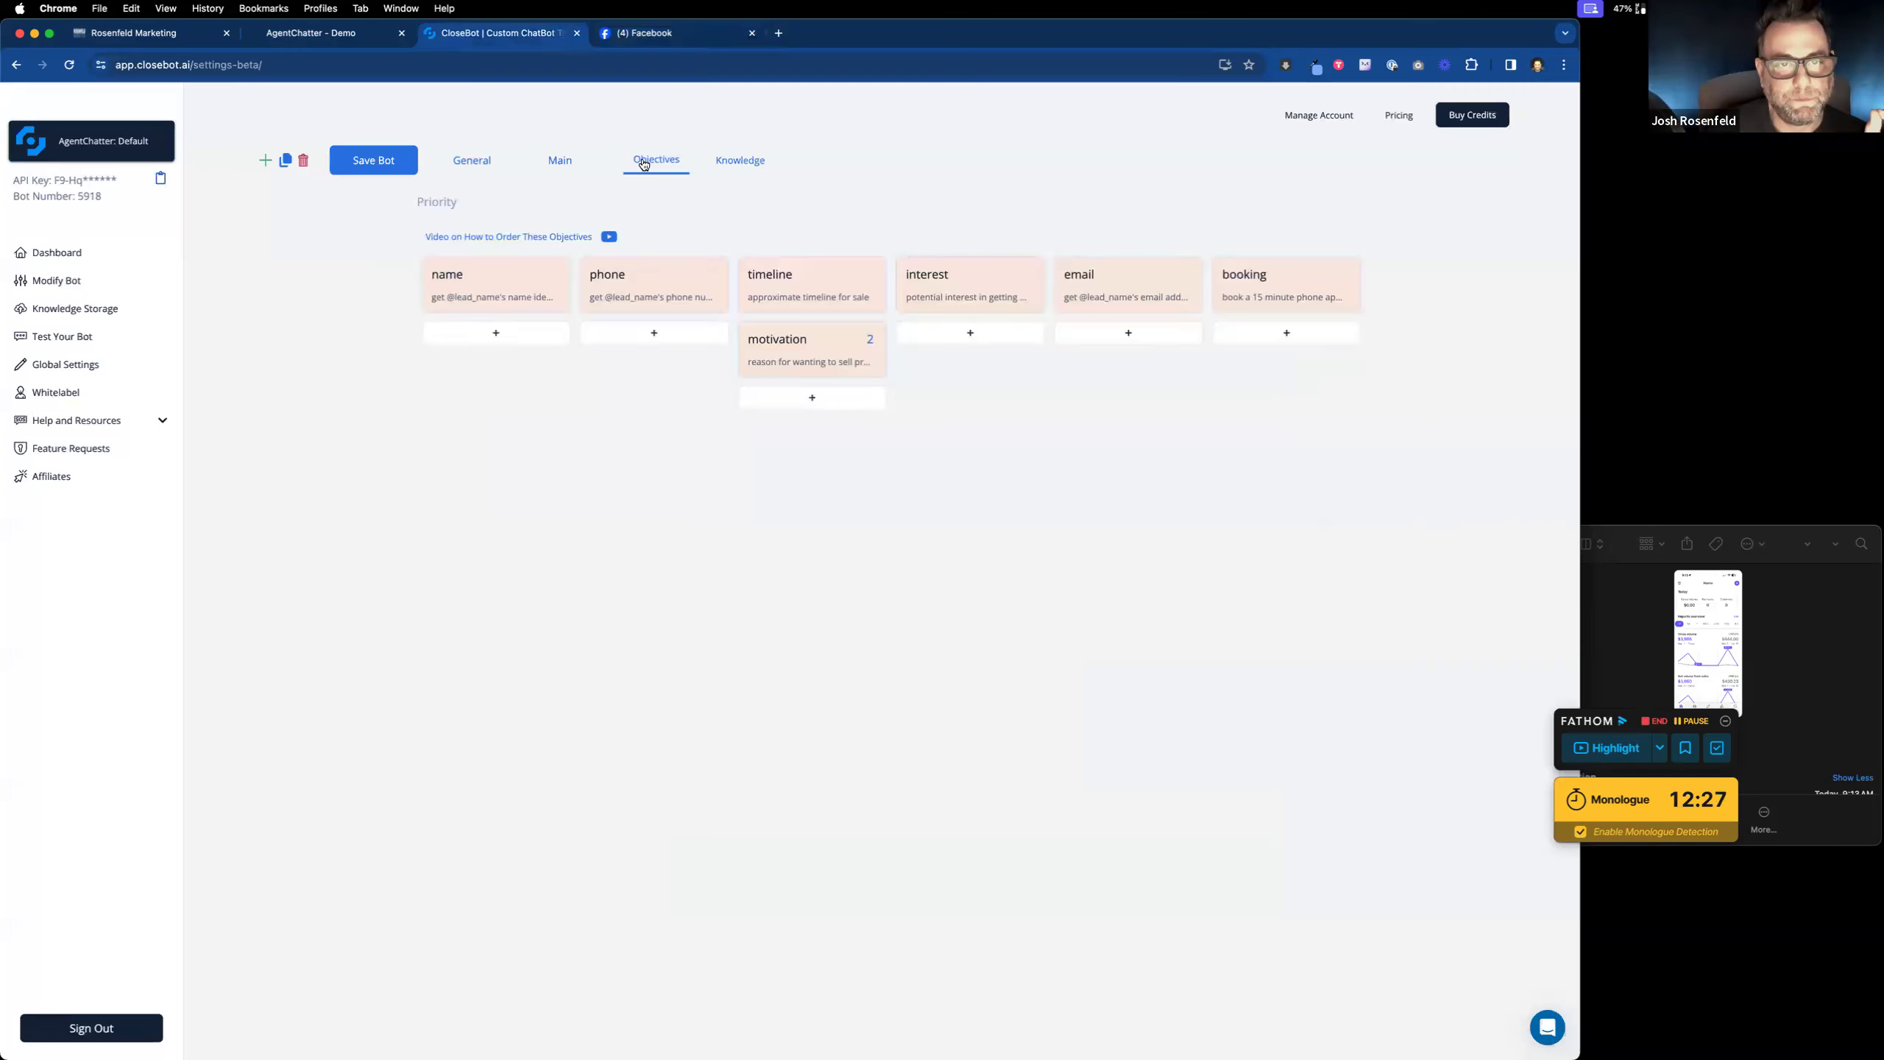
{"action": "left_click", "coordinate": [468, 289]}
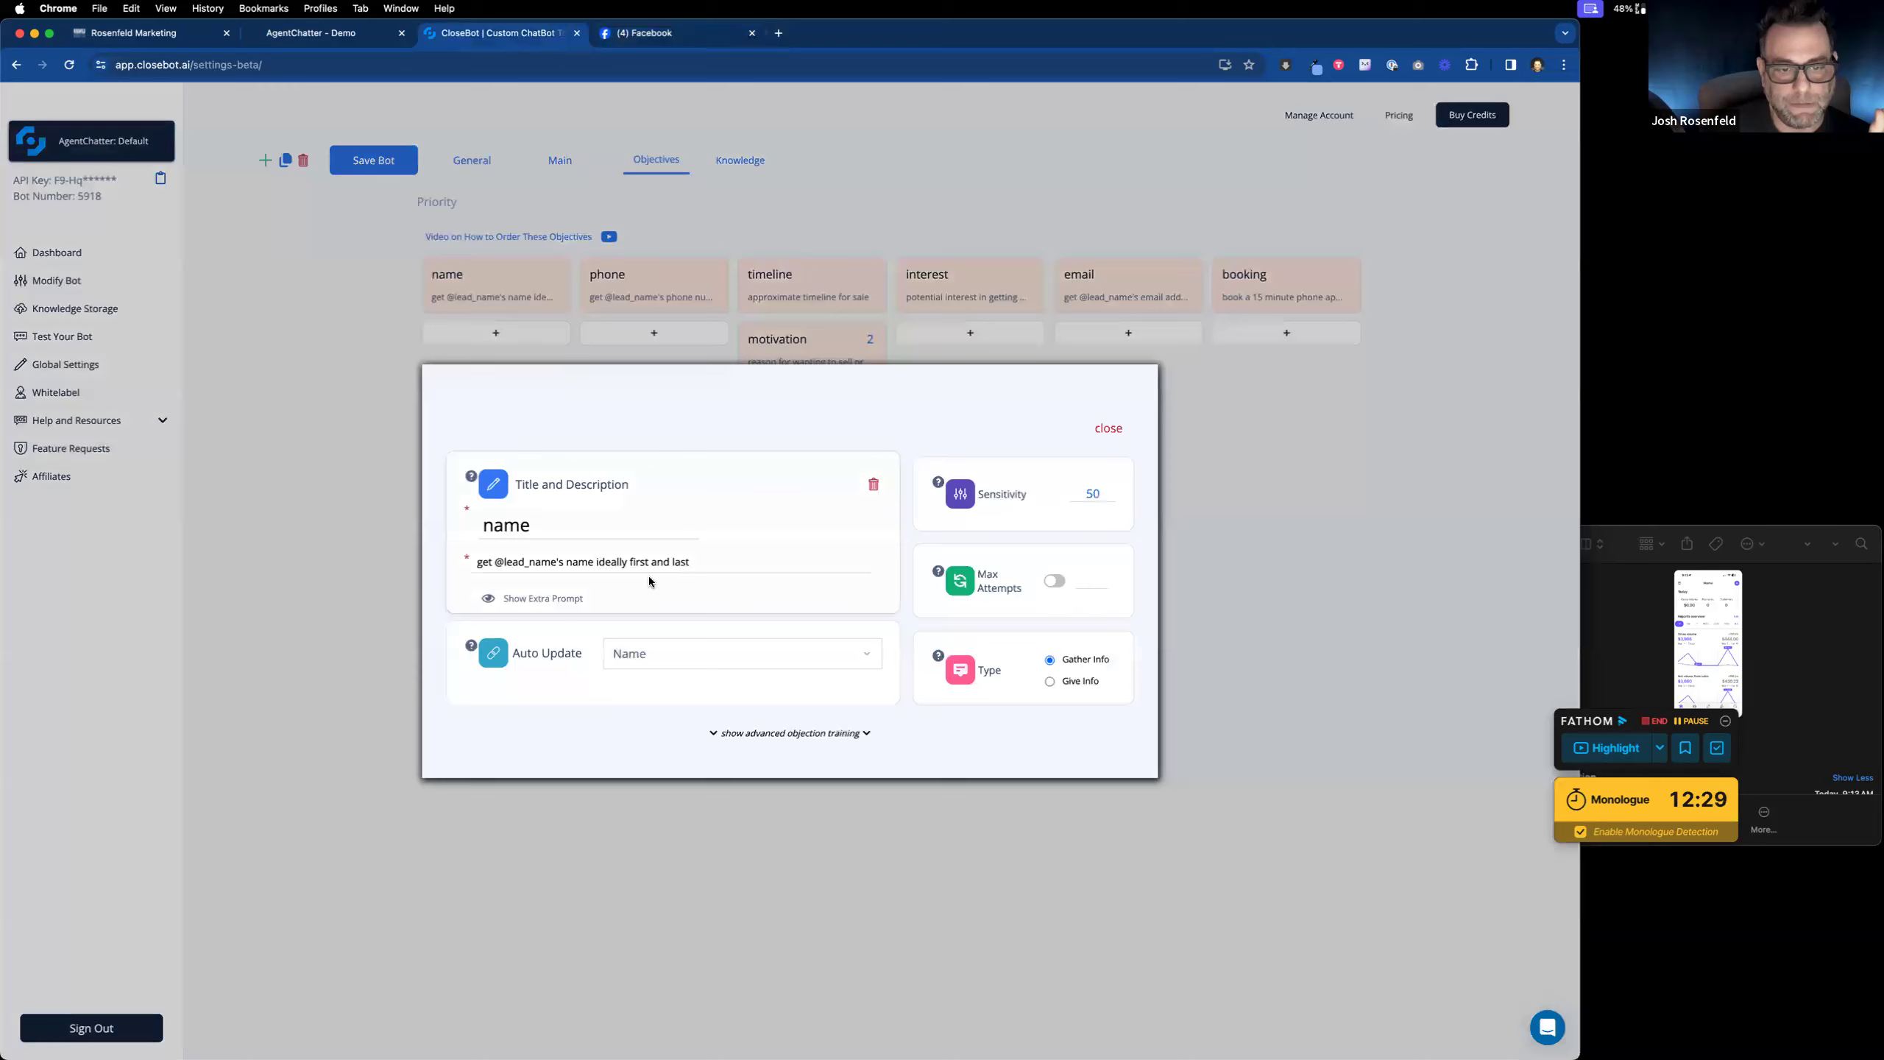
{"action": "left_click", "coordinate": [519, 598]}
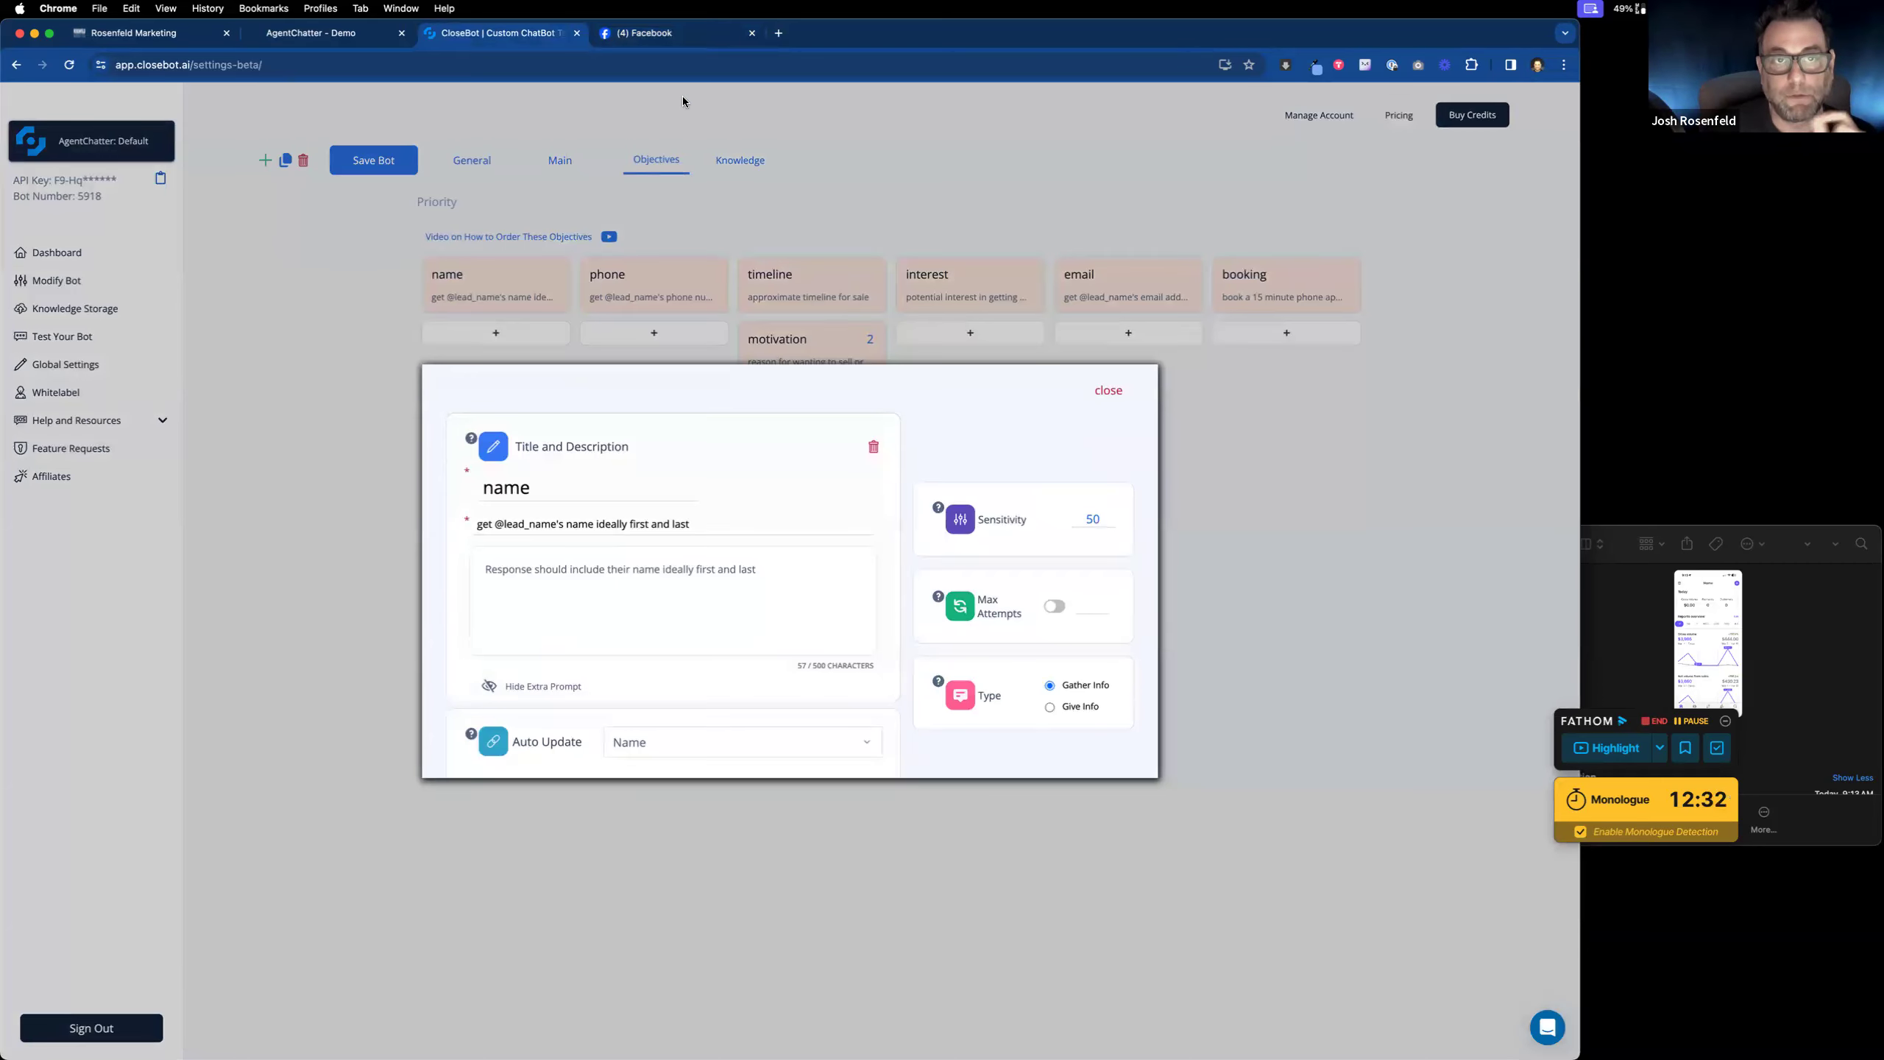
{"action": "left_click", "coordinate": [668, 32]}
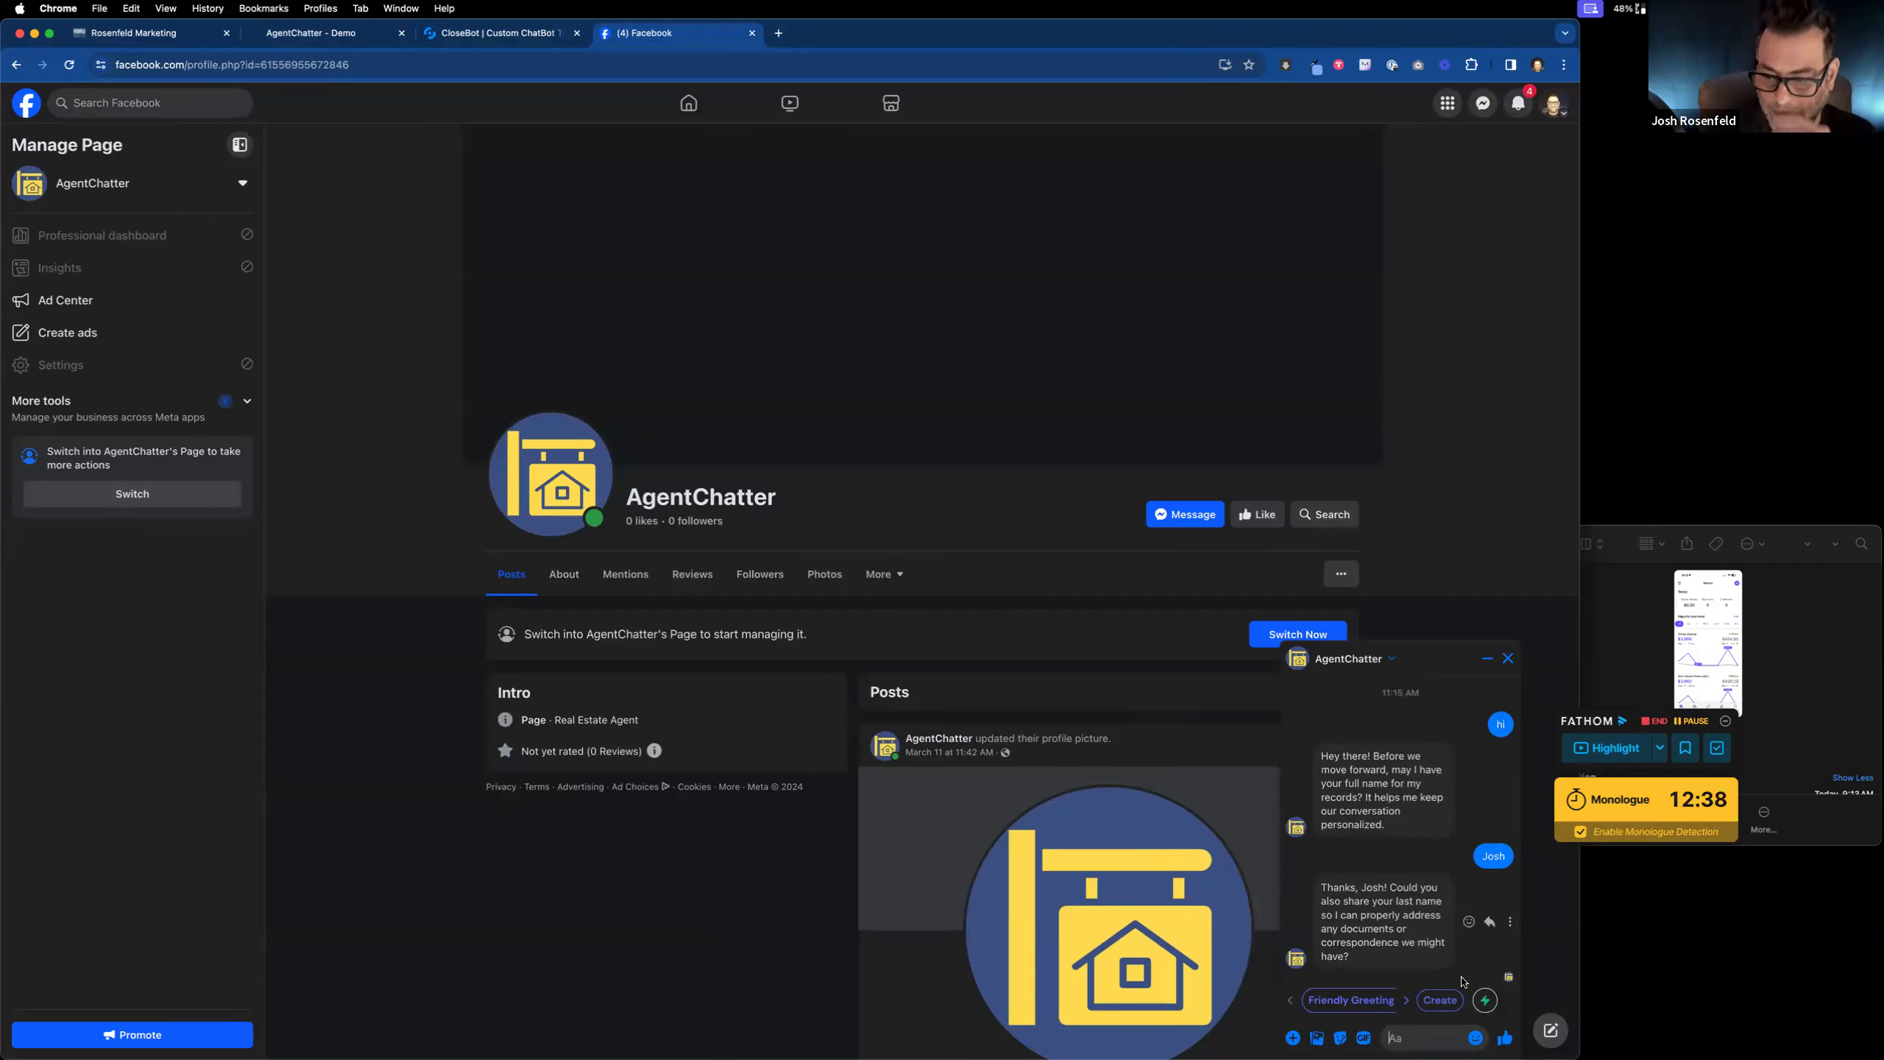
Step: Send the lead's last name and phone number to the chatbot, then view the Chatbot Demos page
{"action": "type", "text": "rosrnfek"}
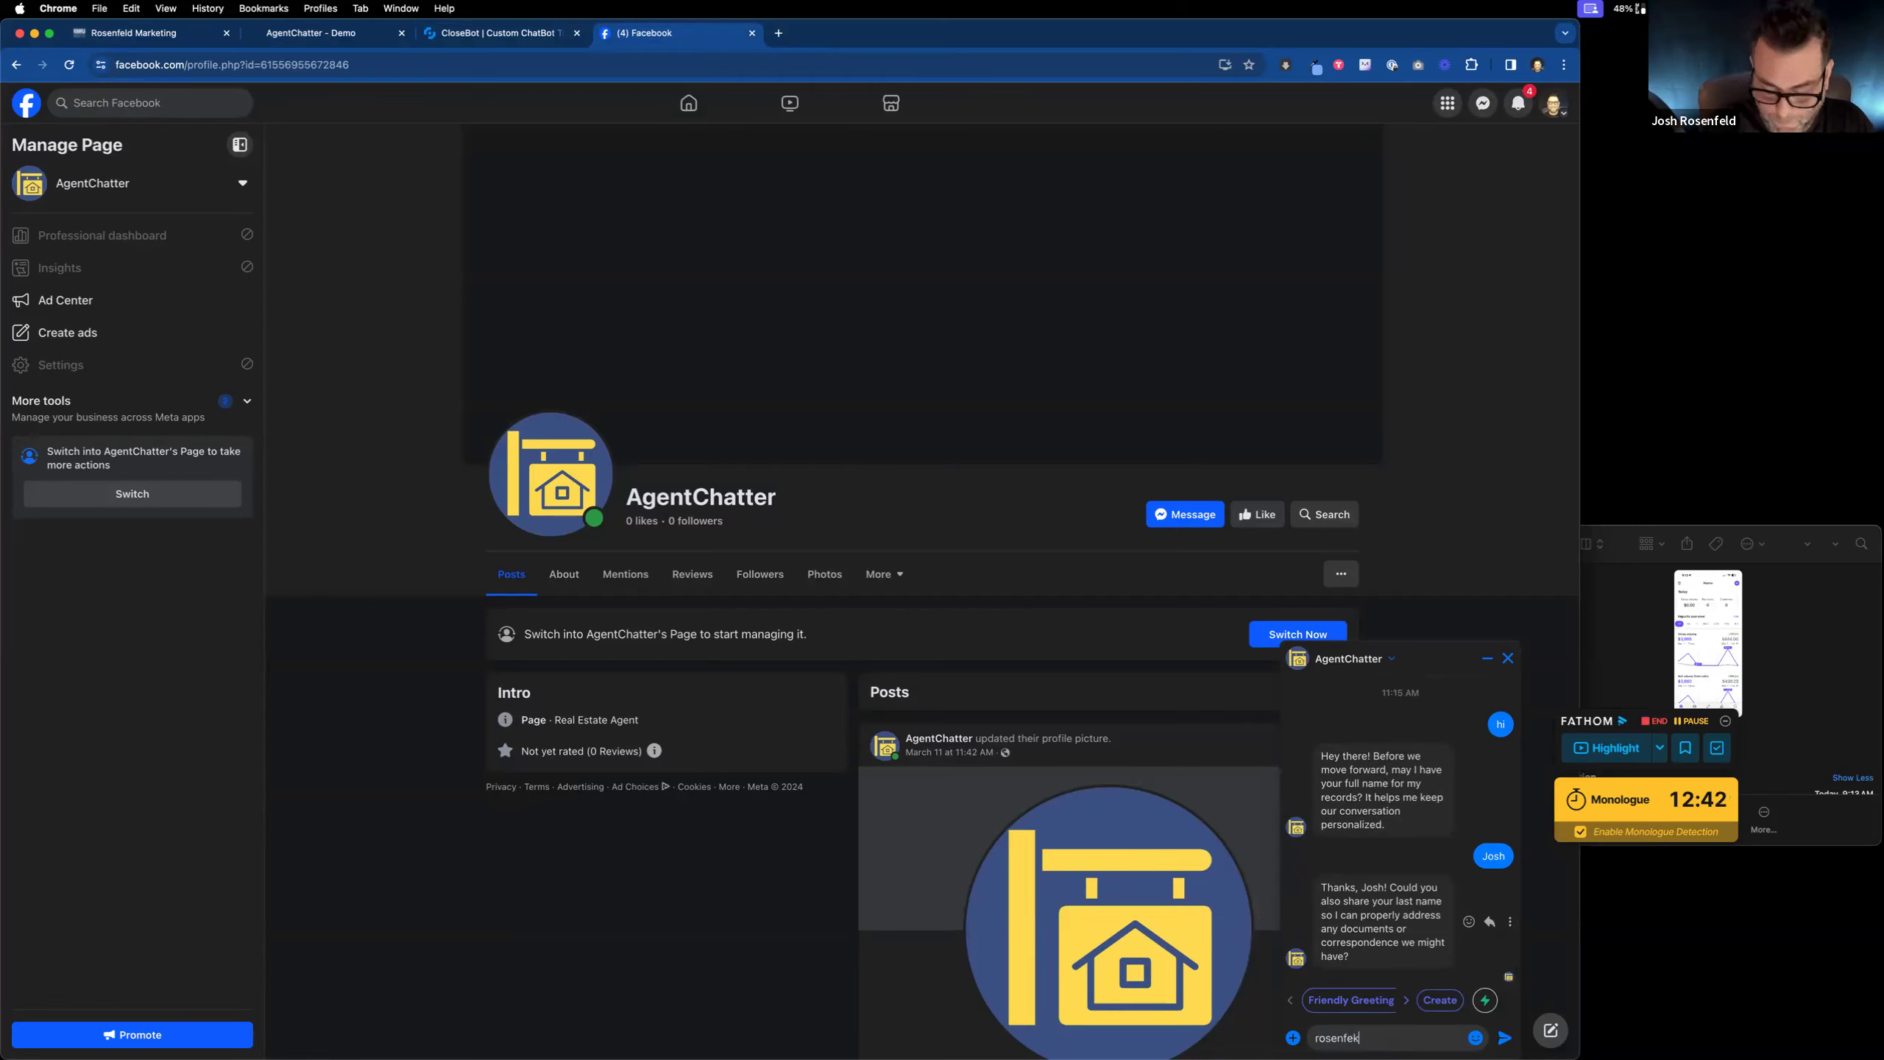
{"action": "type", "text": "ldd"}
{"action": "key", "text": "Return"}
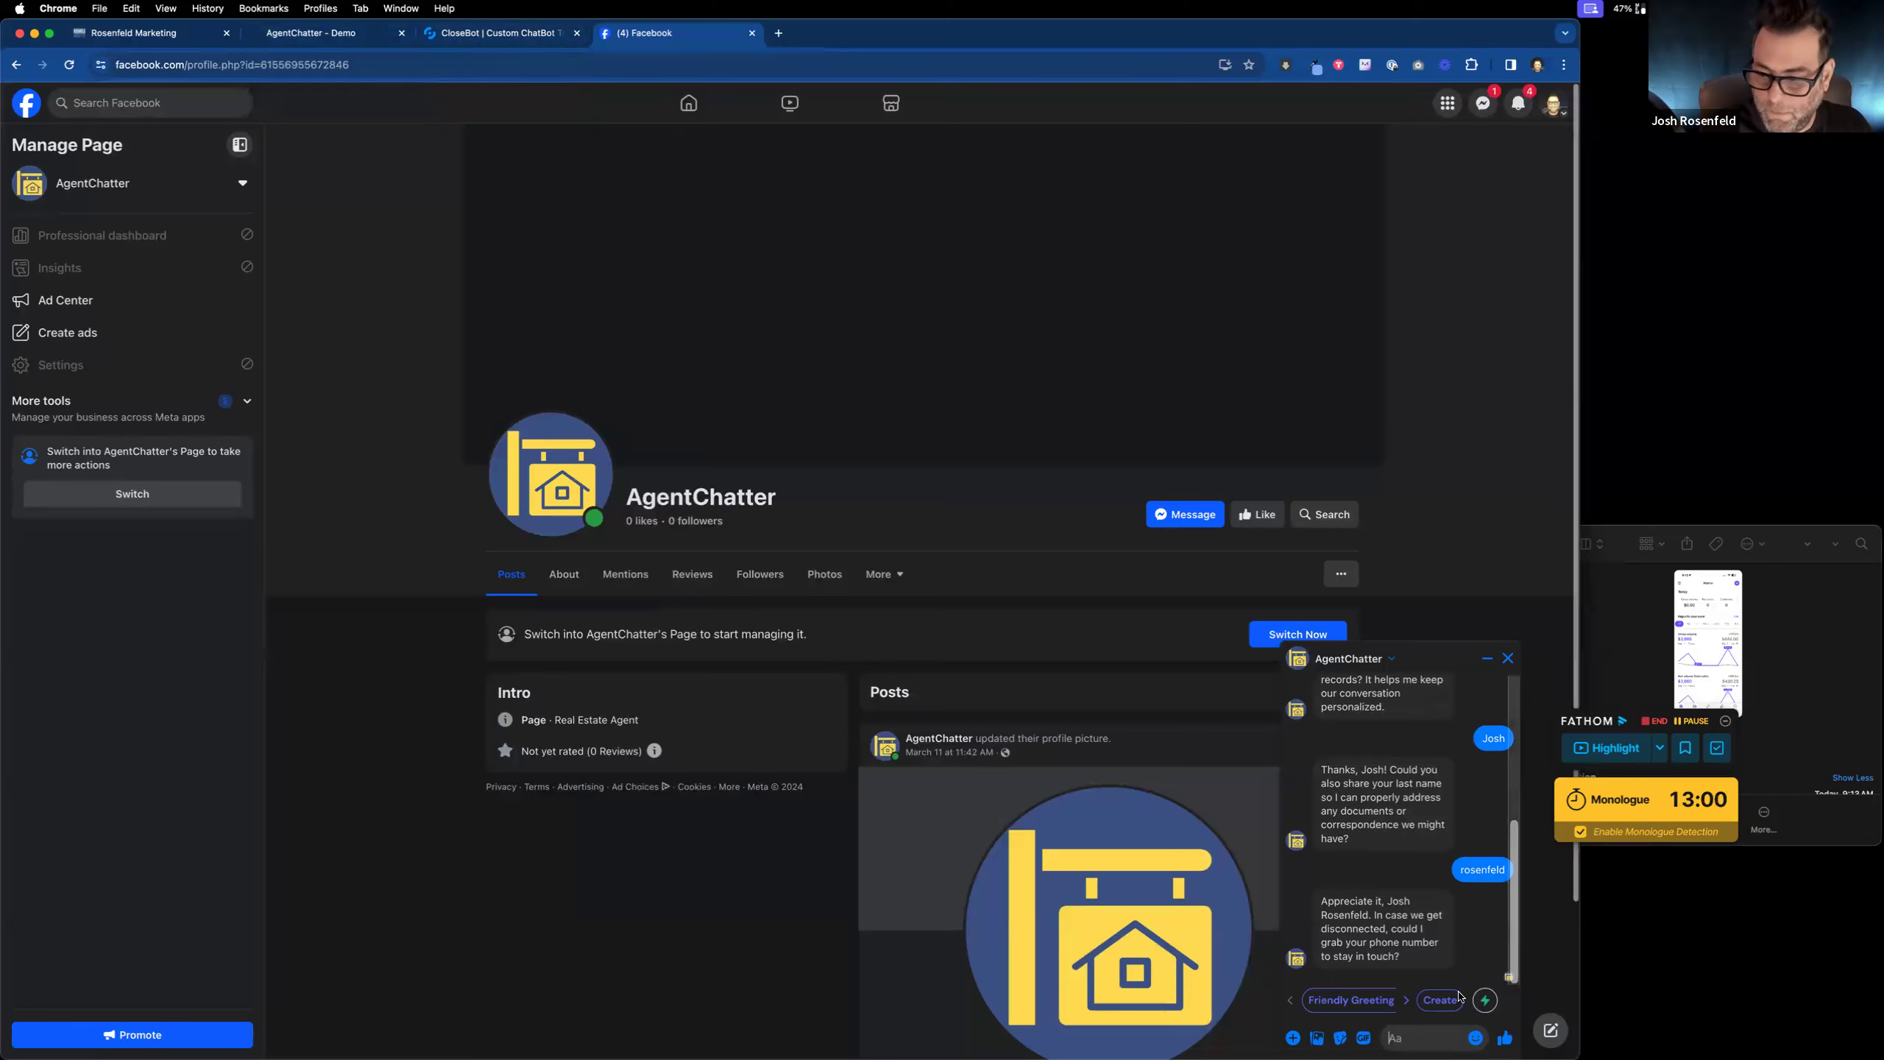
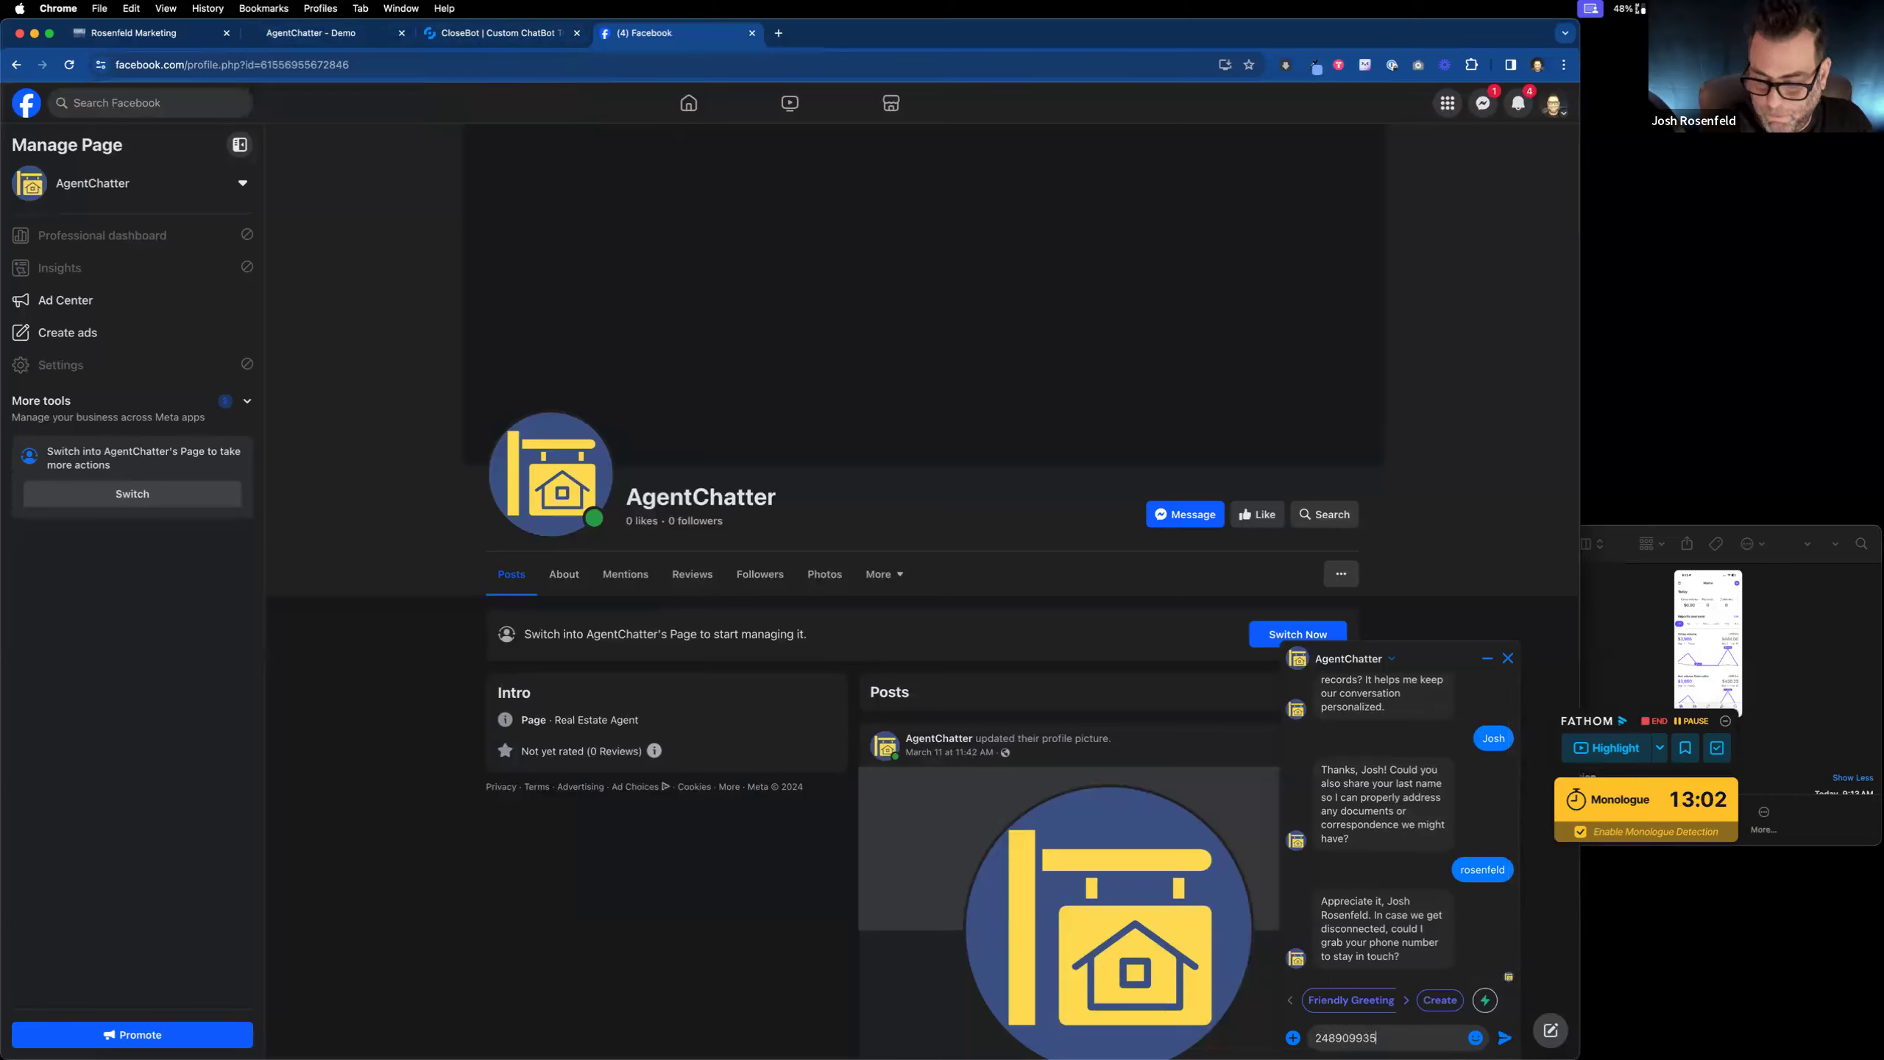
{"action": "key", "text": "Return"}
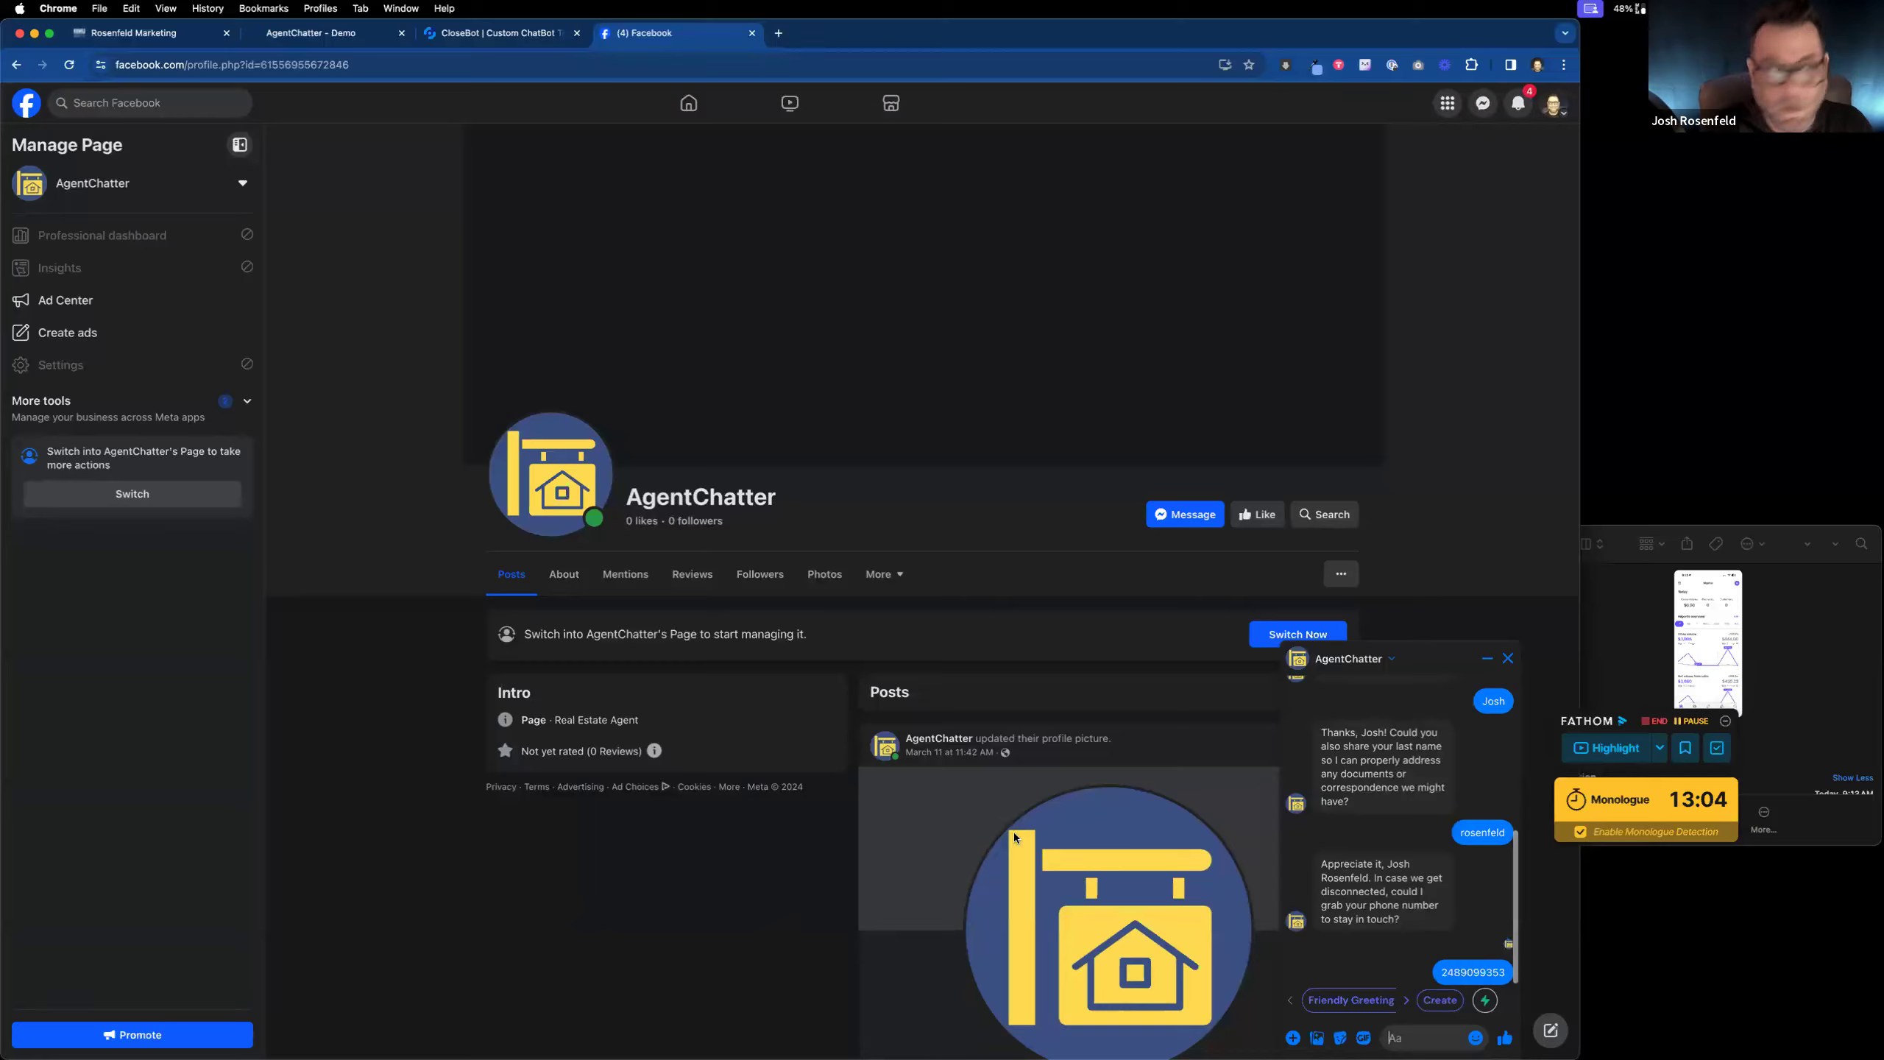
{"action": "left_click", "coordinate": [349, 37]}
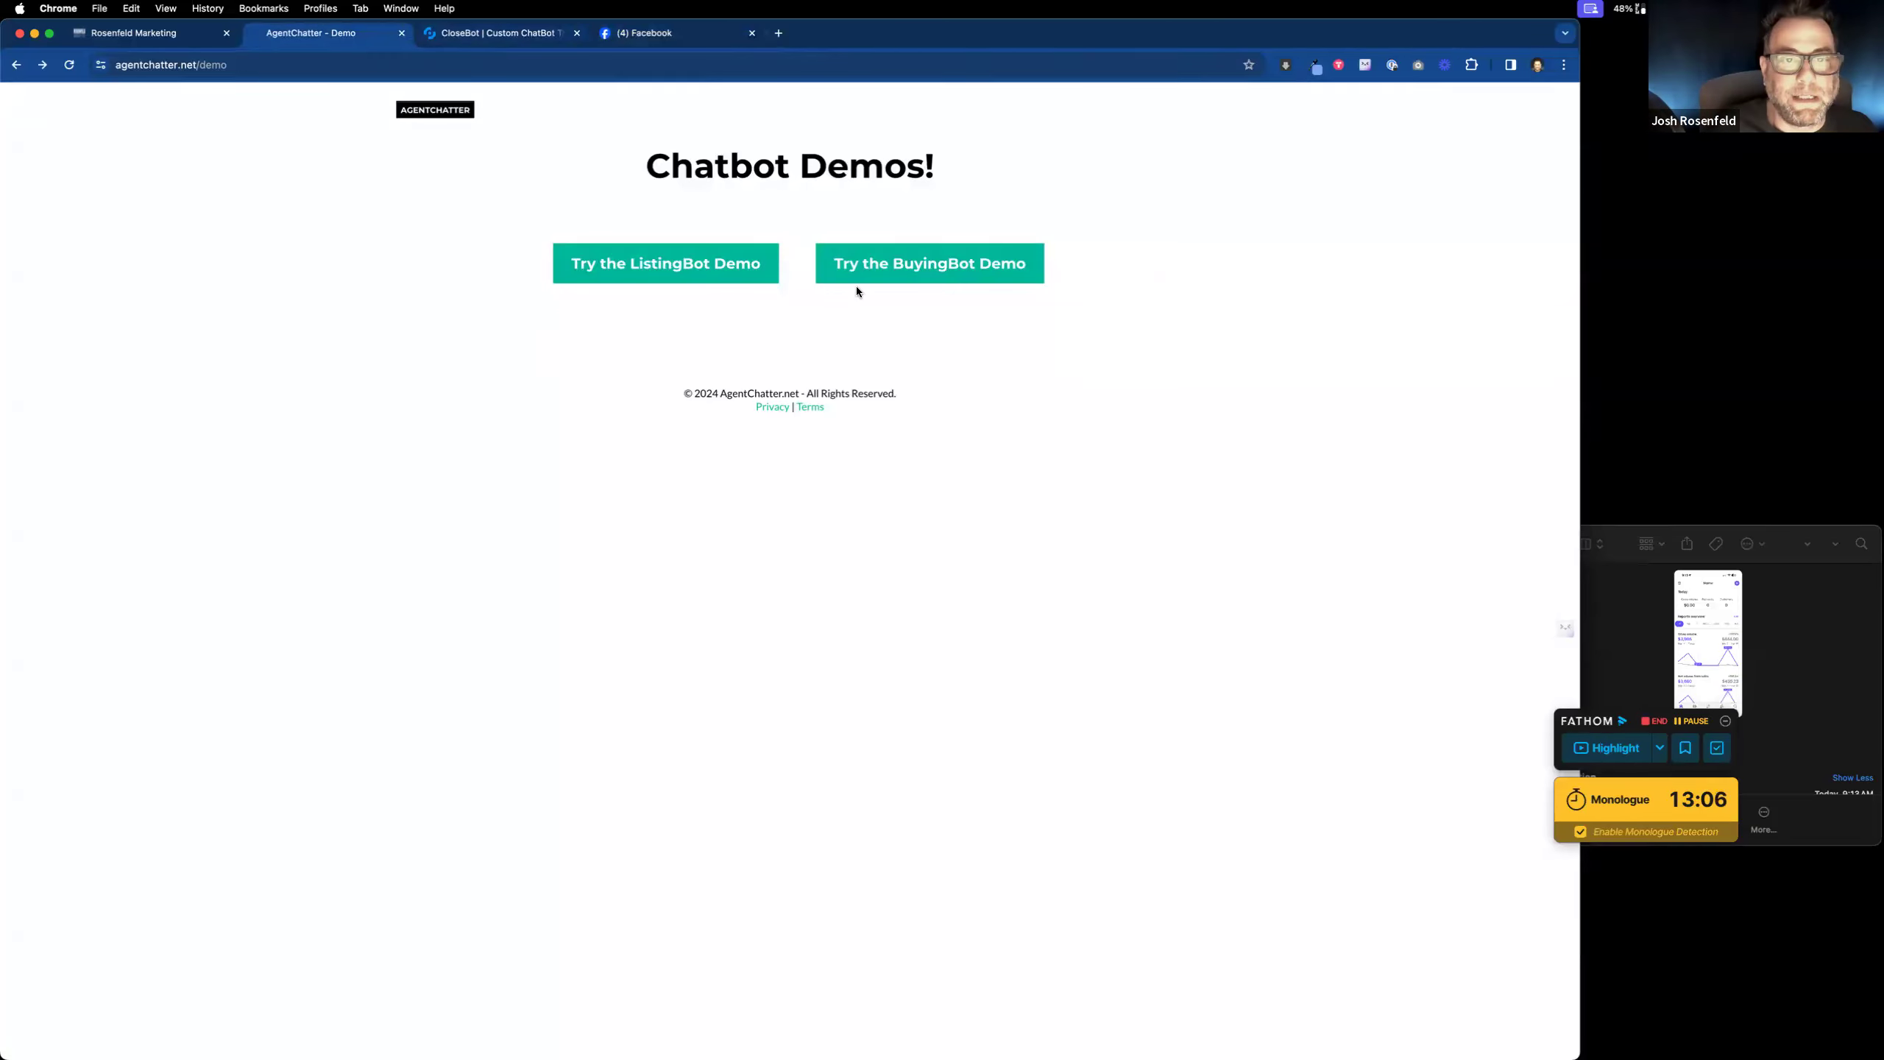
Step: Close the name objective's settings in CloseBot and go back to the Messenger chat
{"action": "left_click", "coordinate": [502, 38]}
{"action": "left_click", "coordinate": [1121, 391]}
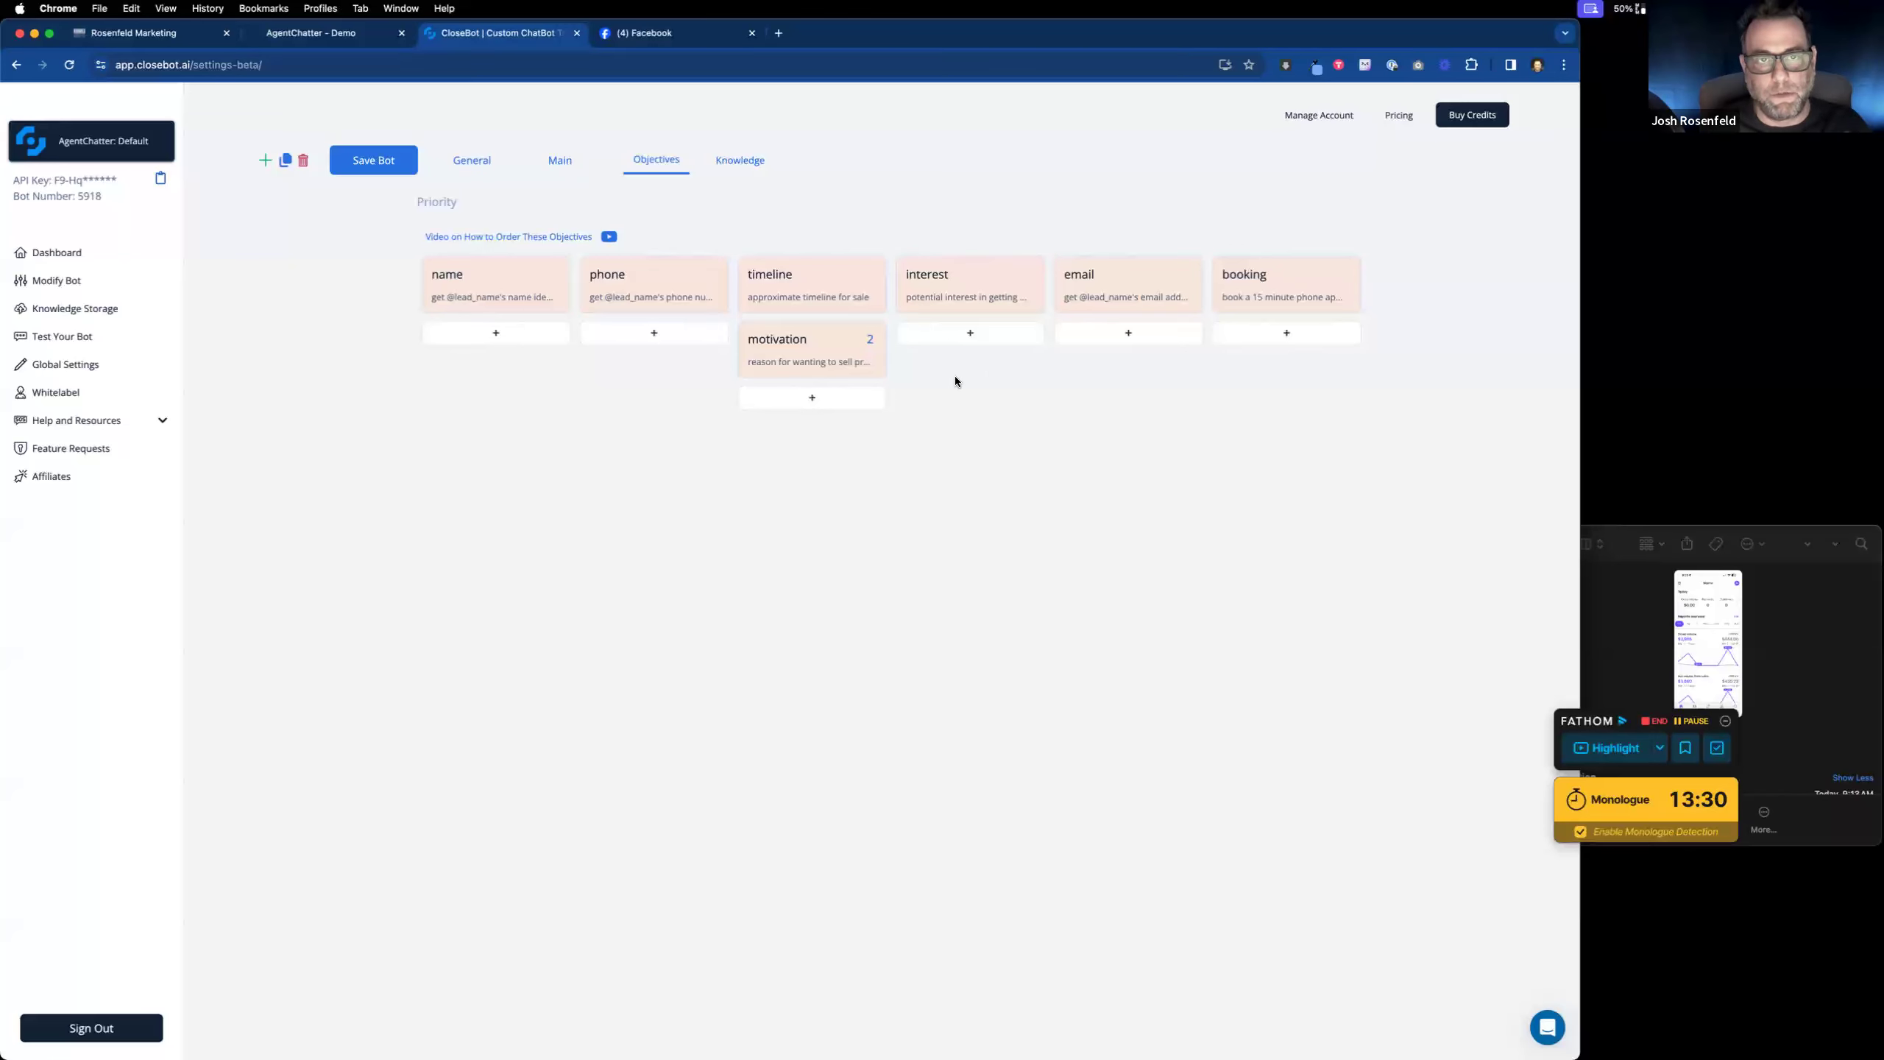
{"action": "left_click", "coordinate": [703, 37]}
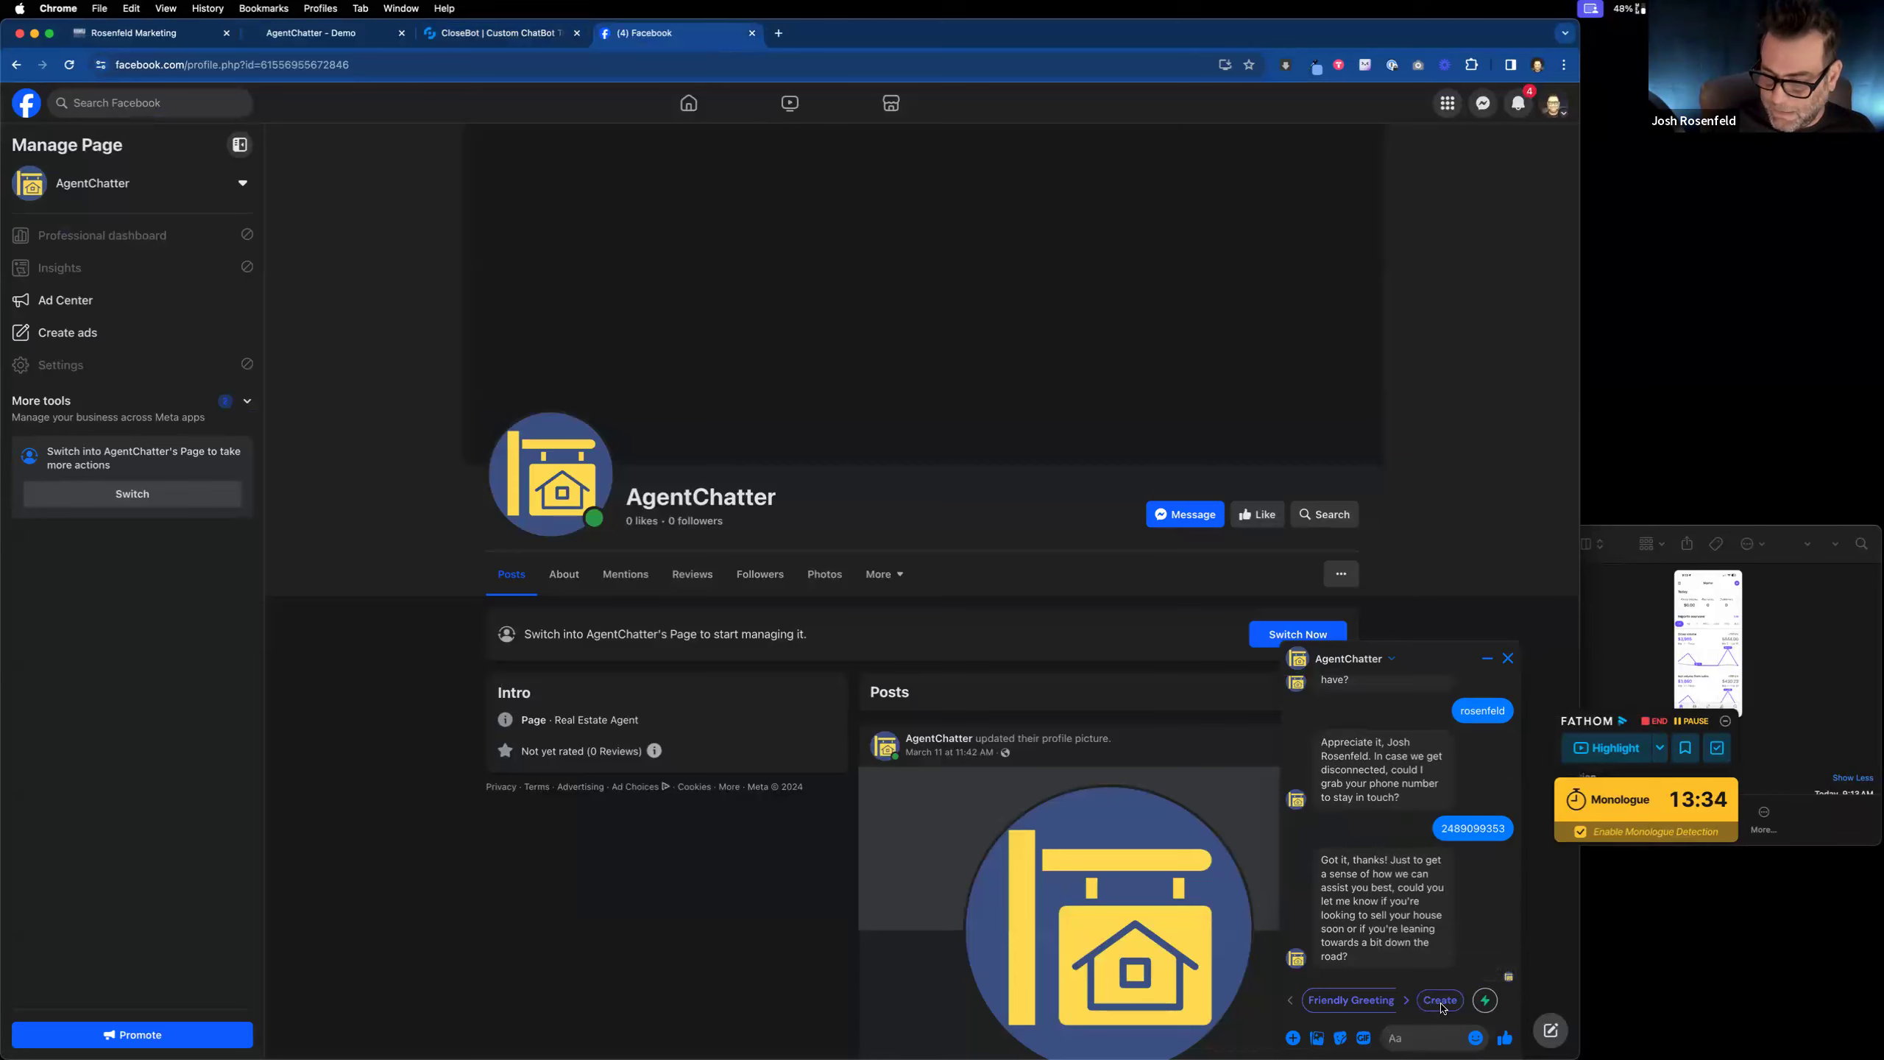
Step: Answer the chatbot's selling-timing question with 'right away!!', then view the Chatbot Demos page
{"action": "left_click", "coordinate": [1418, 1039]}
{"action": "type", "text": "right away!!"}
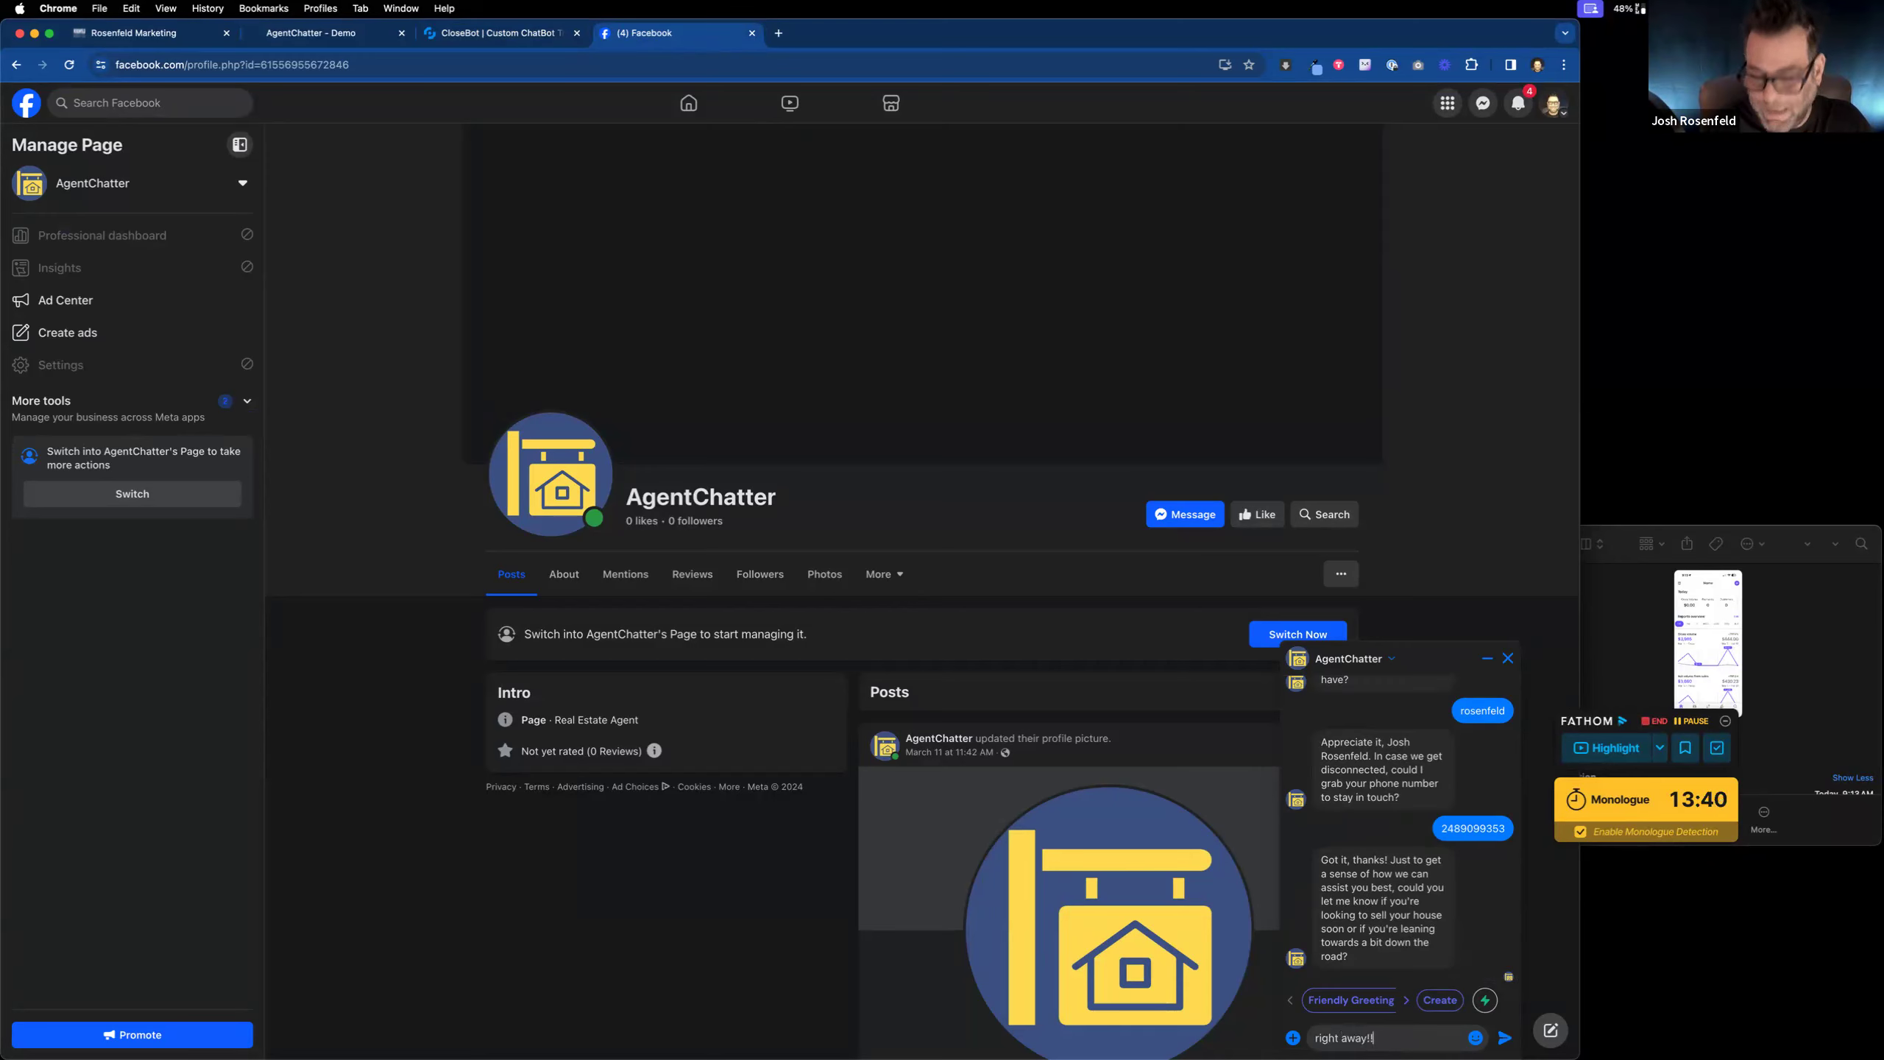
{"action": "key", "text": "Return"}
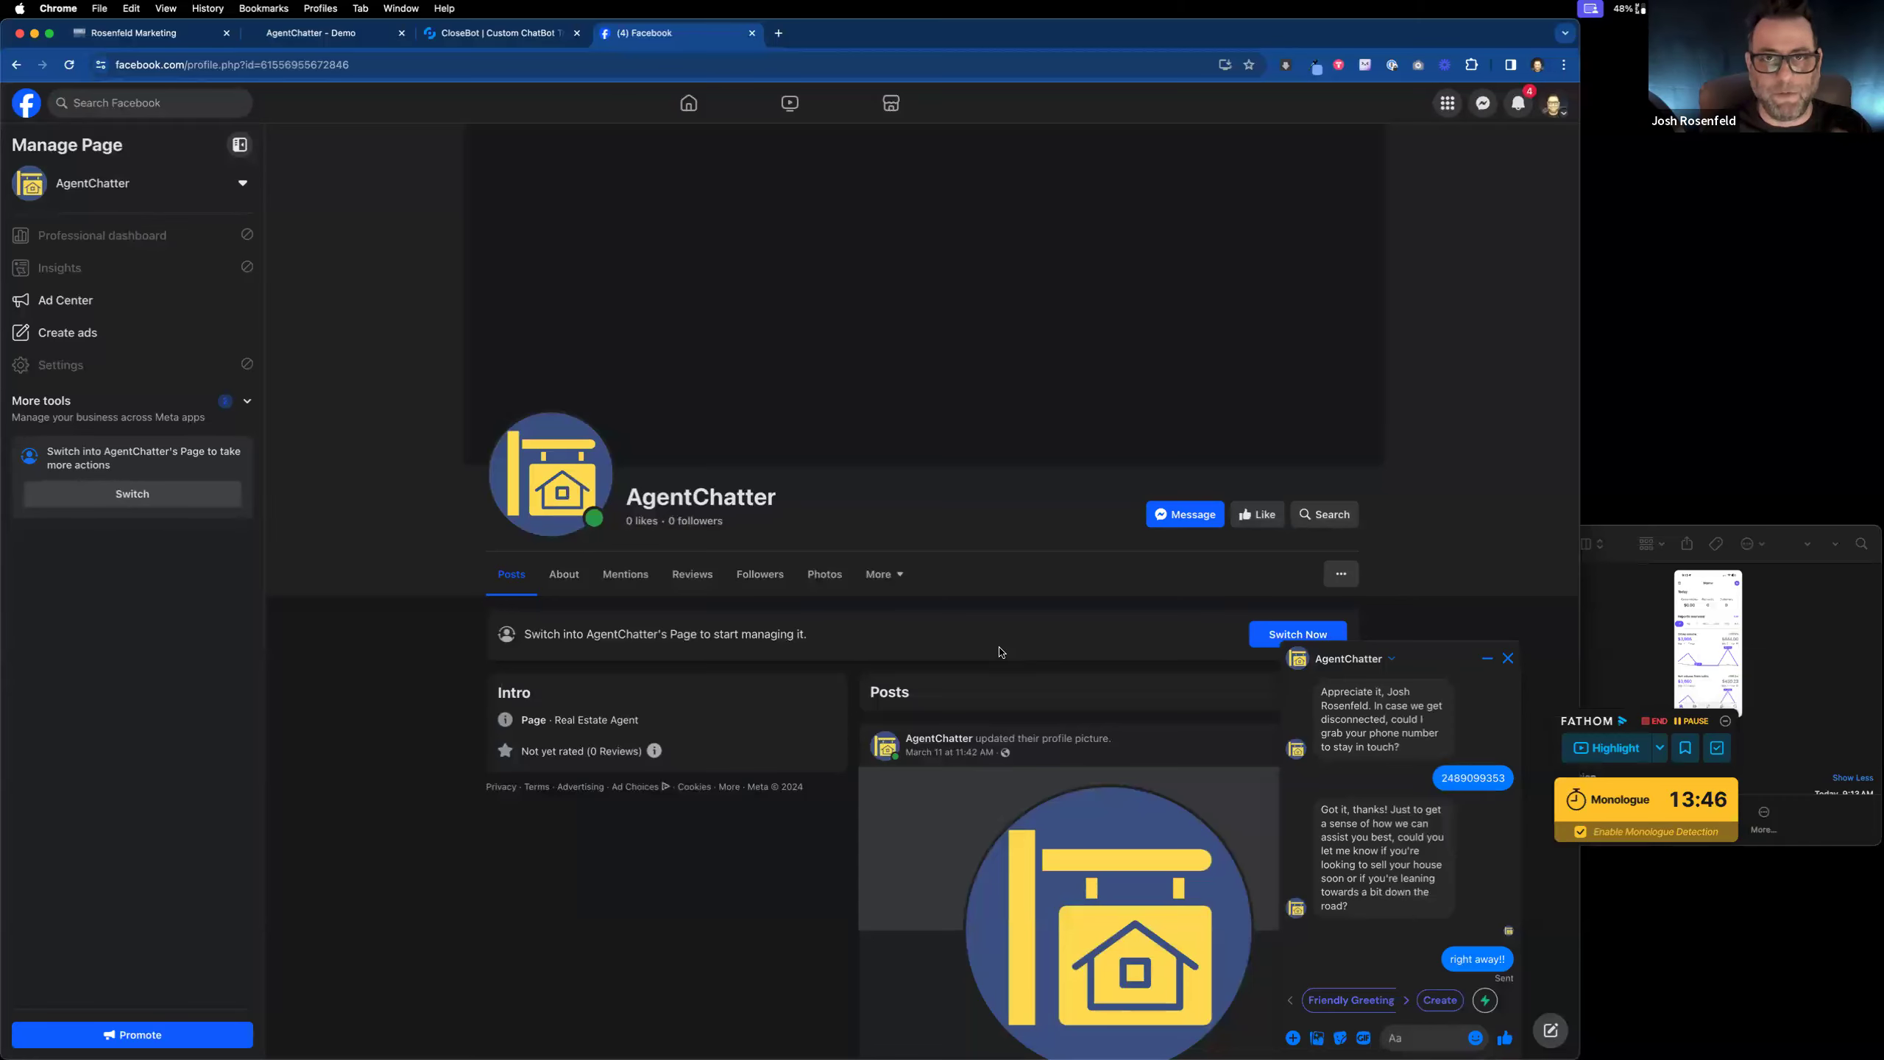
{"action": "left_click", "coordinate": [465, 41]}
{"action": "left_click", "coordinate": [345, 39]}
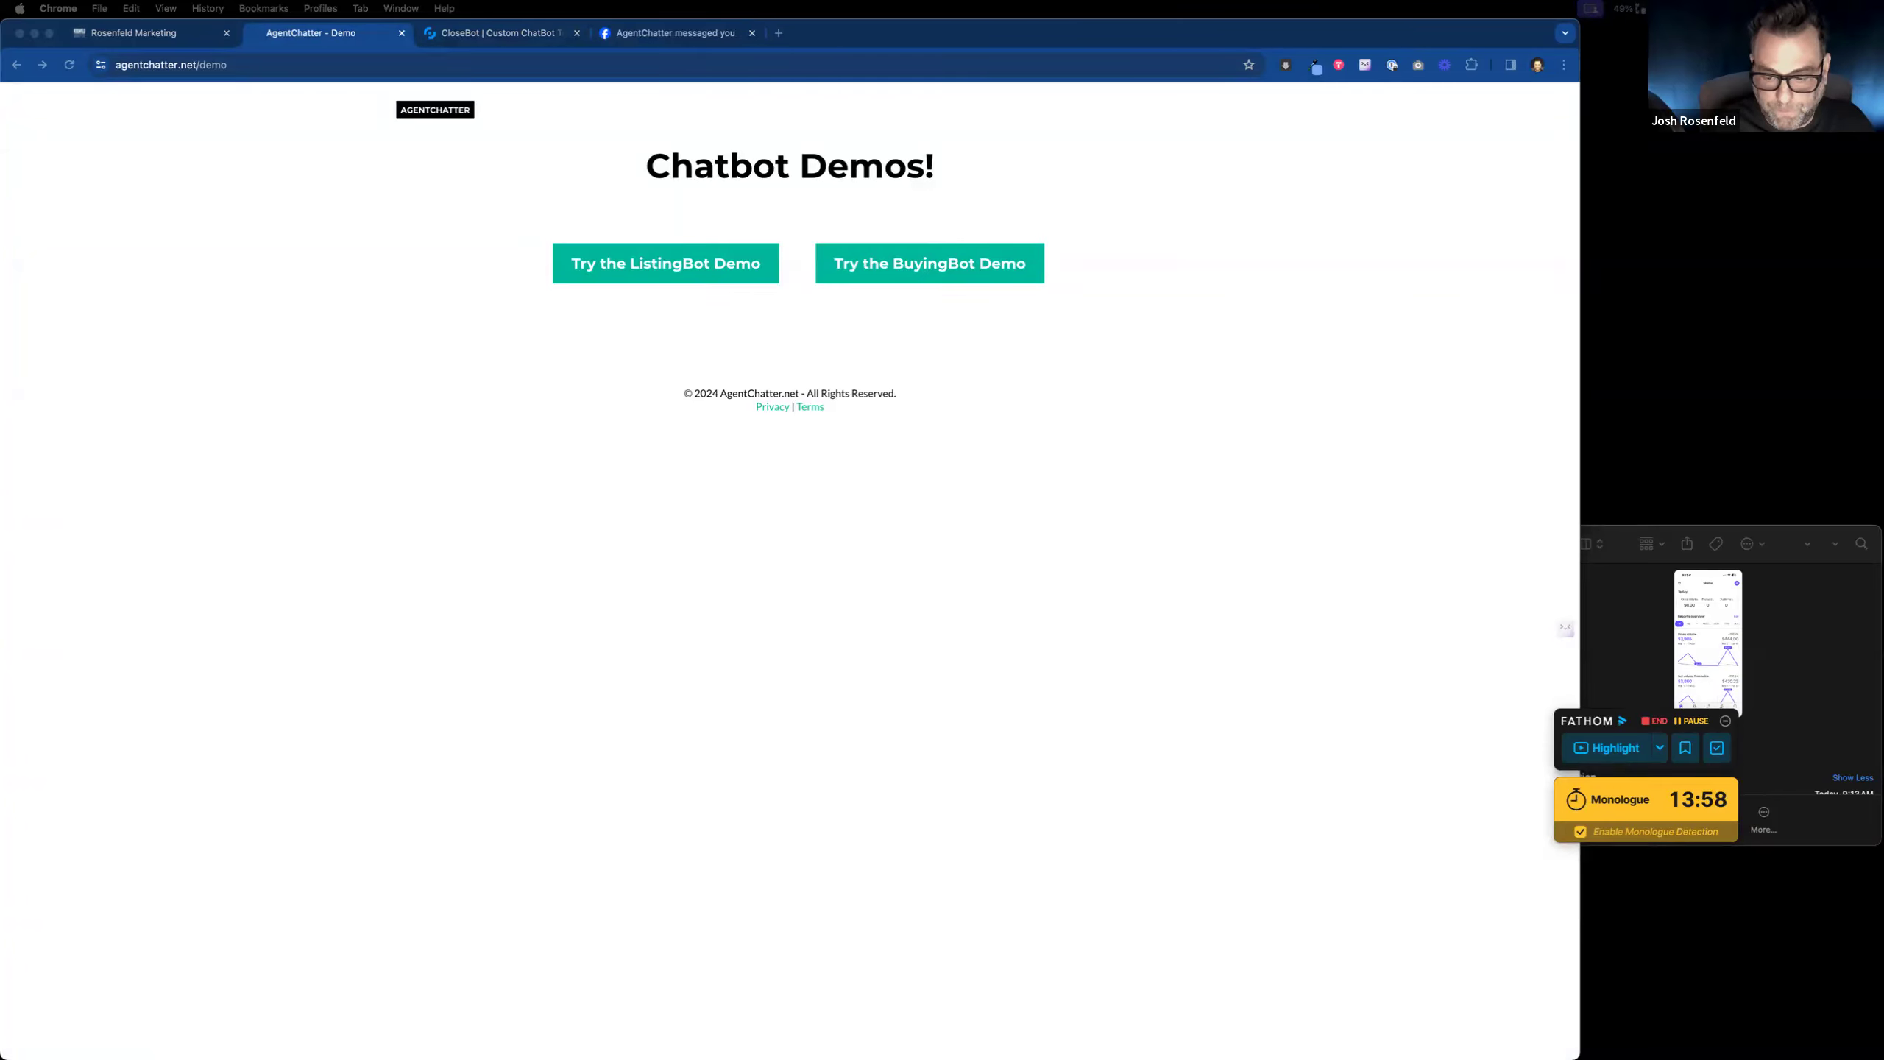
Step: Merge the Listings Page window into the tab bar, then leave the Rosenfeld Marketing builder for the funnel steps
{"action": "left_click_drag", "start_coordinate": [1270, 954], "coordinate": [1075, 43]}
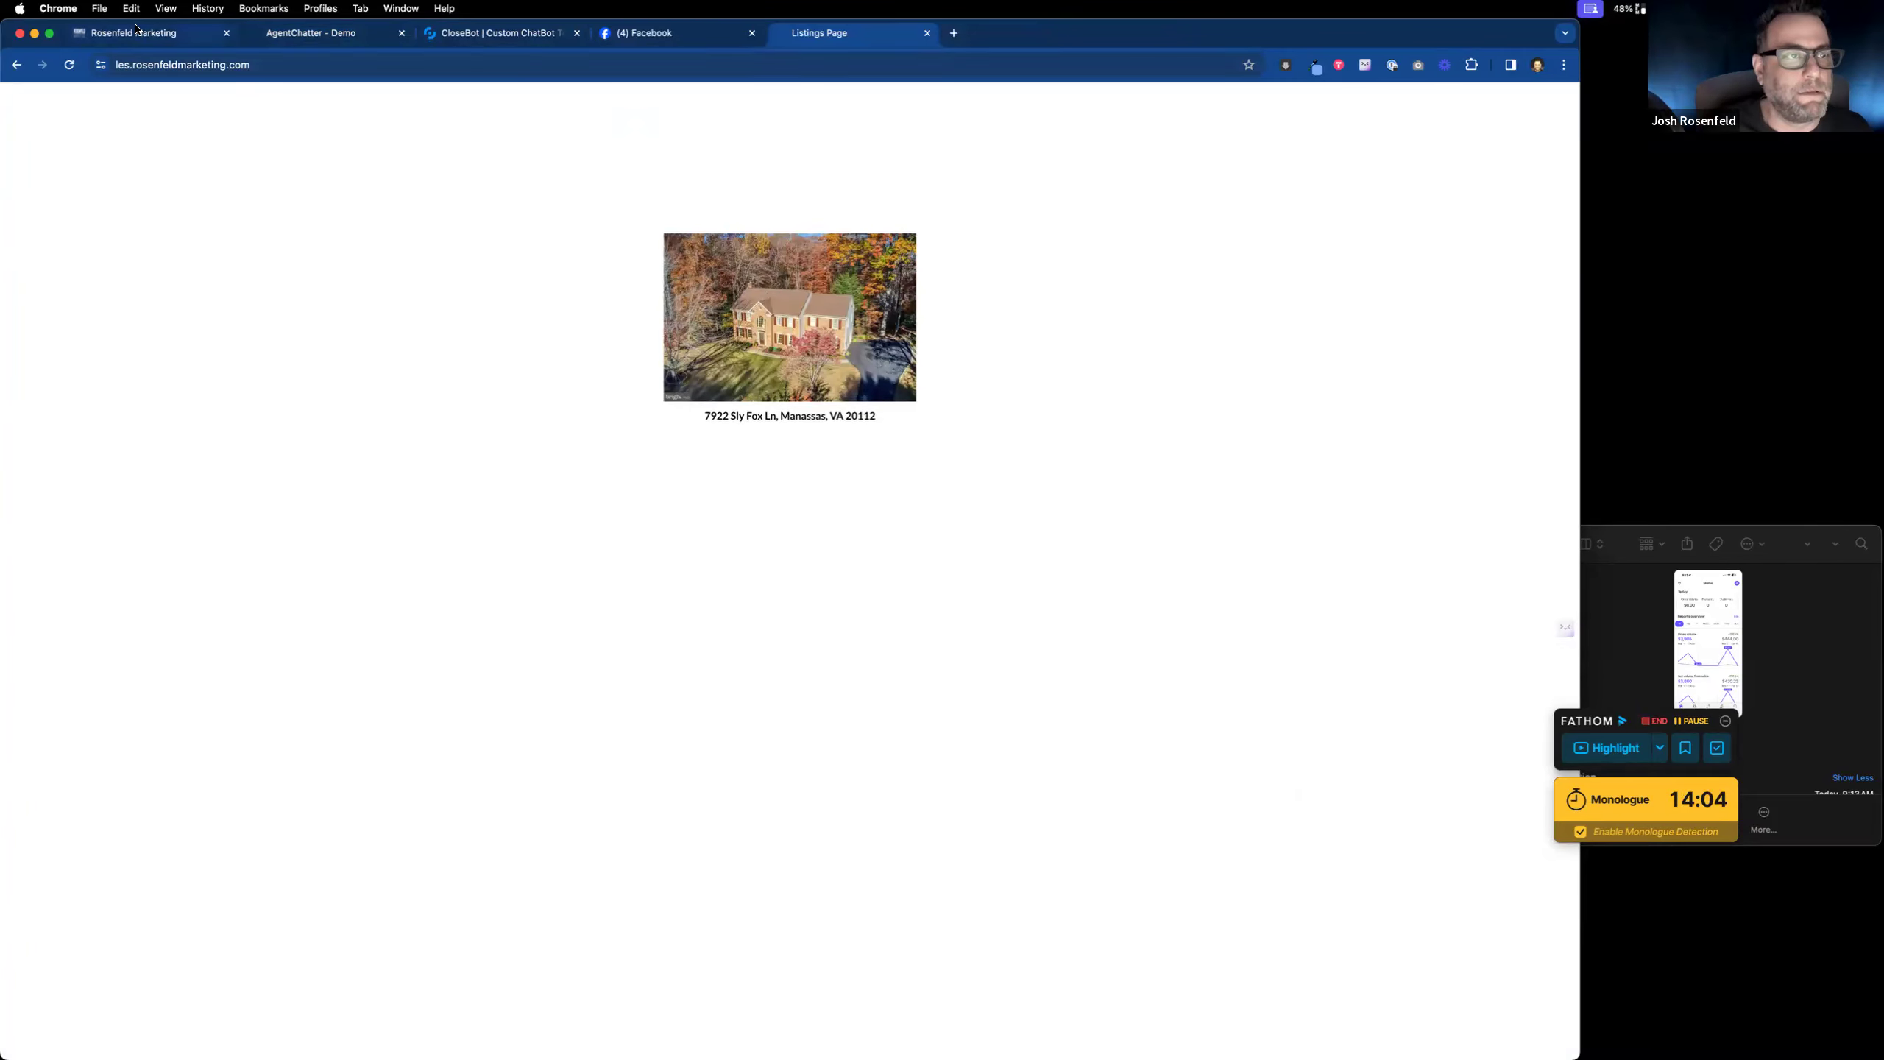
{"action": "left_click", "coordinate": [206, 10]}
{"action": "left_click", "coordinate": [171, 25]}
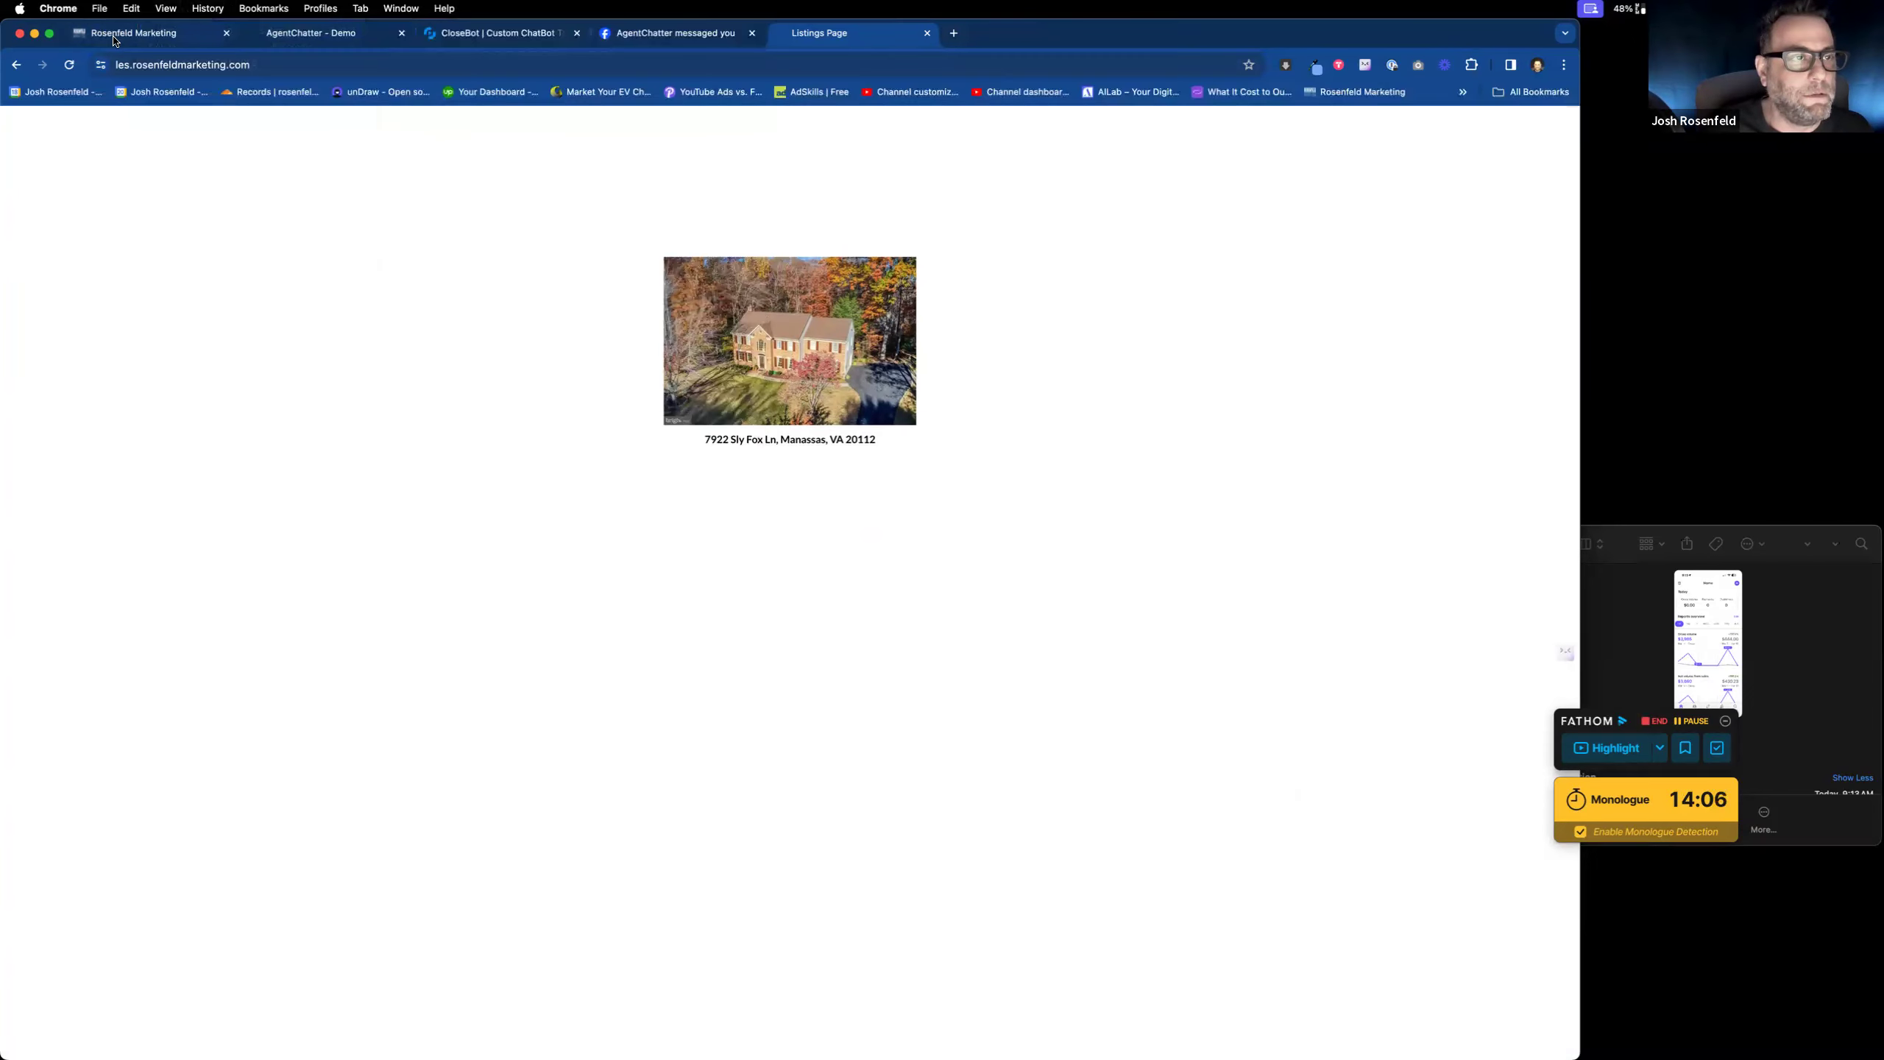
{"action": "left_click", "coordinate": [166, 8]}
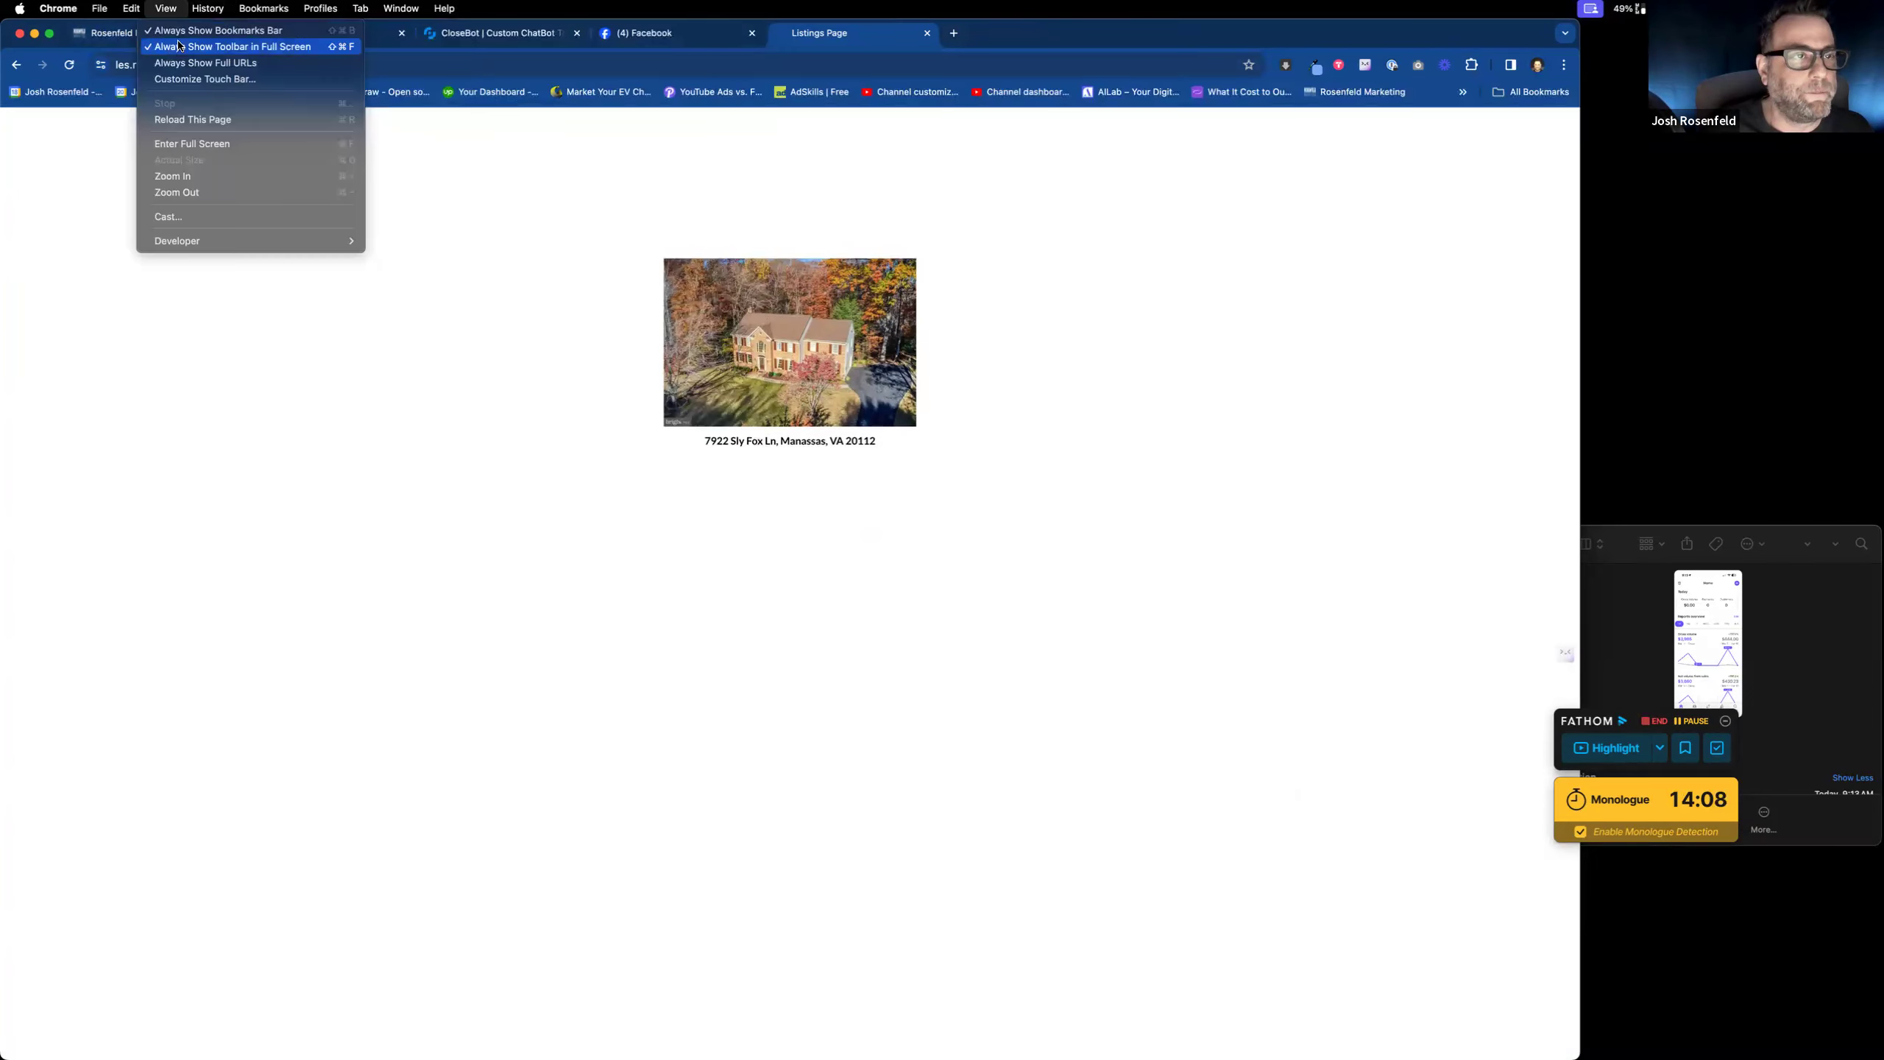
{"action": "left_click", "coordinate": [180, 30]}
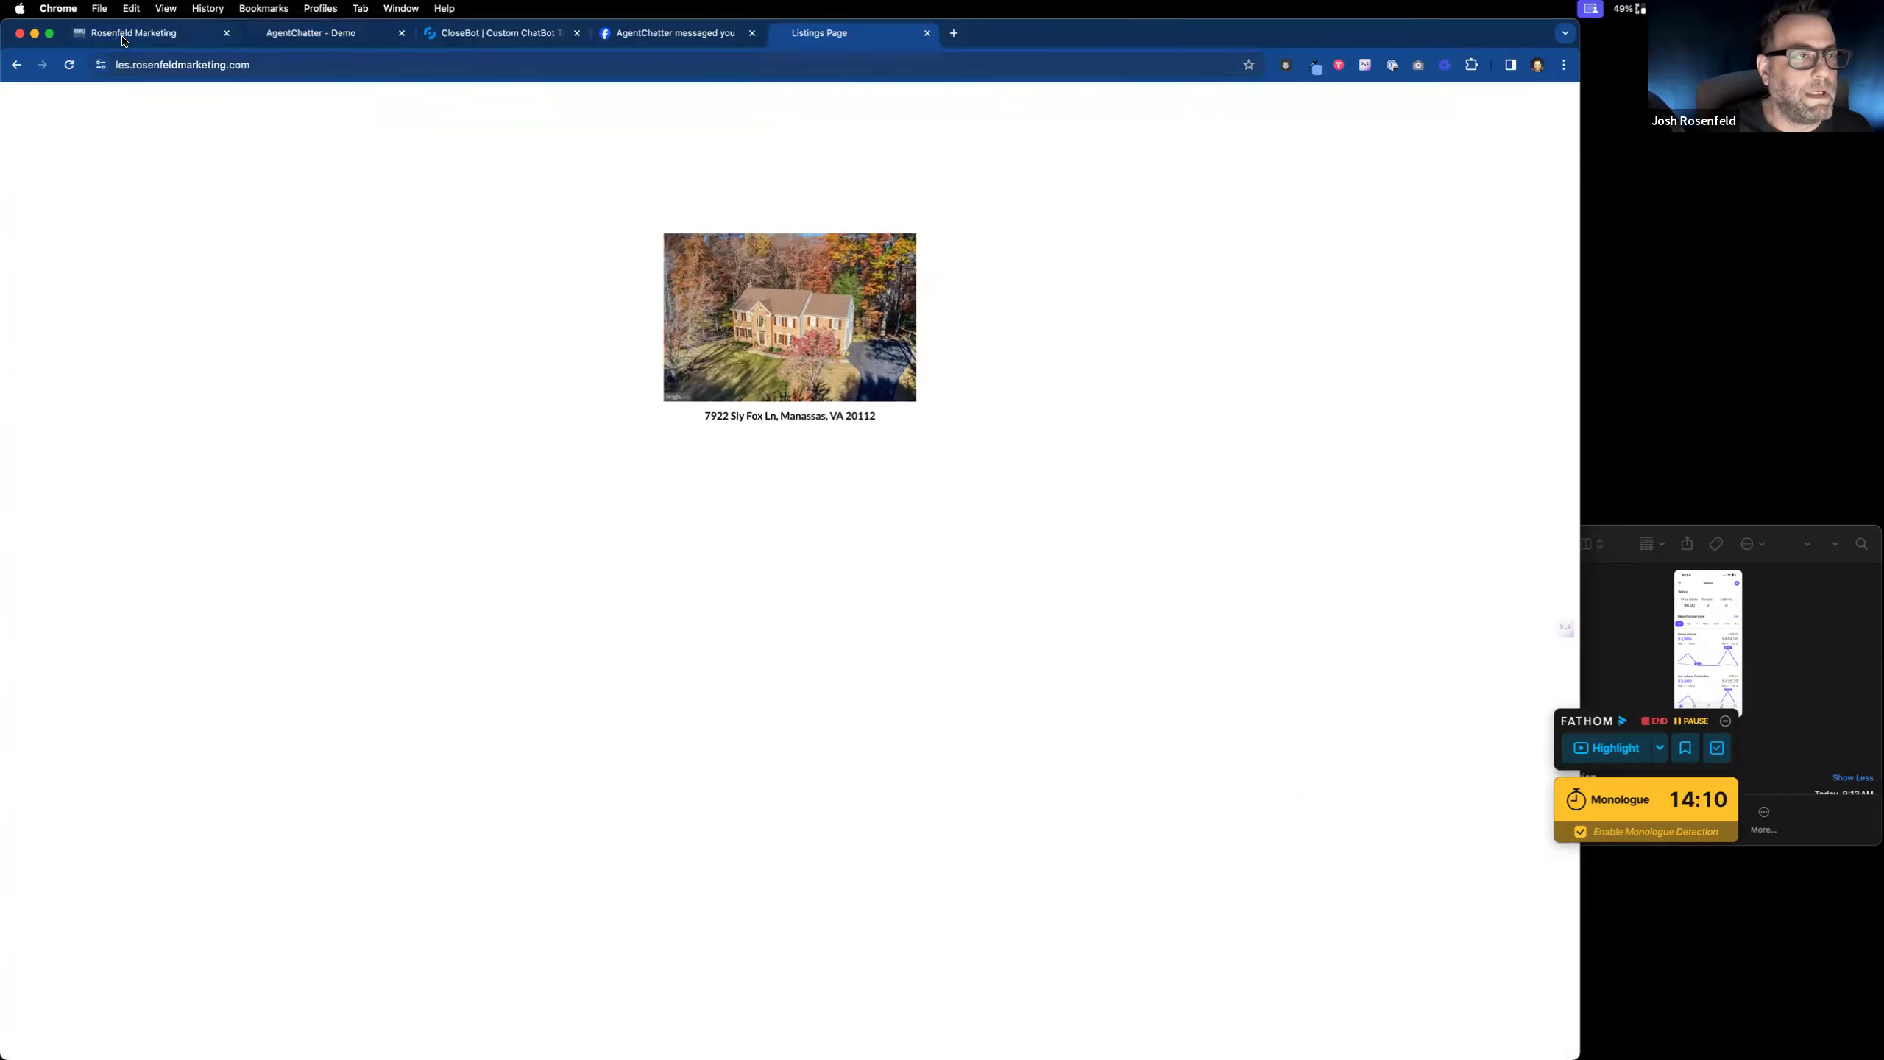
{"action": "left_click", "coordinate": [125, 34]}
{"action": "left_click", "coordinate": [28, 105]}
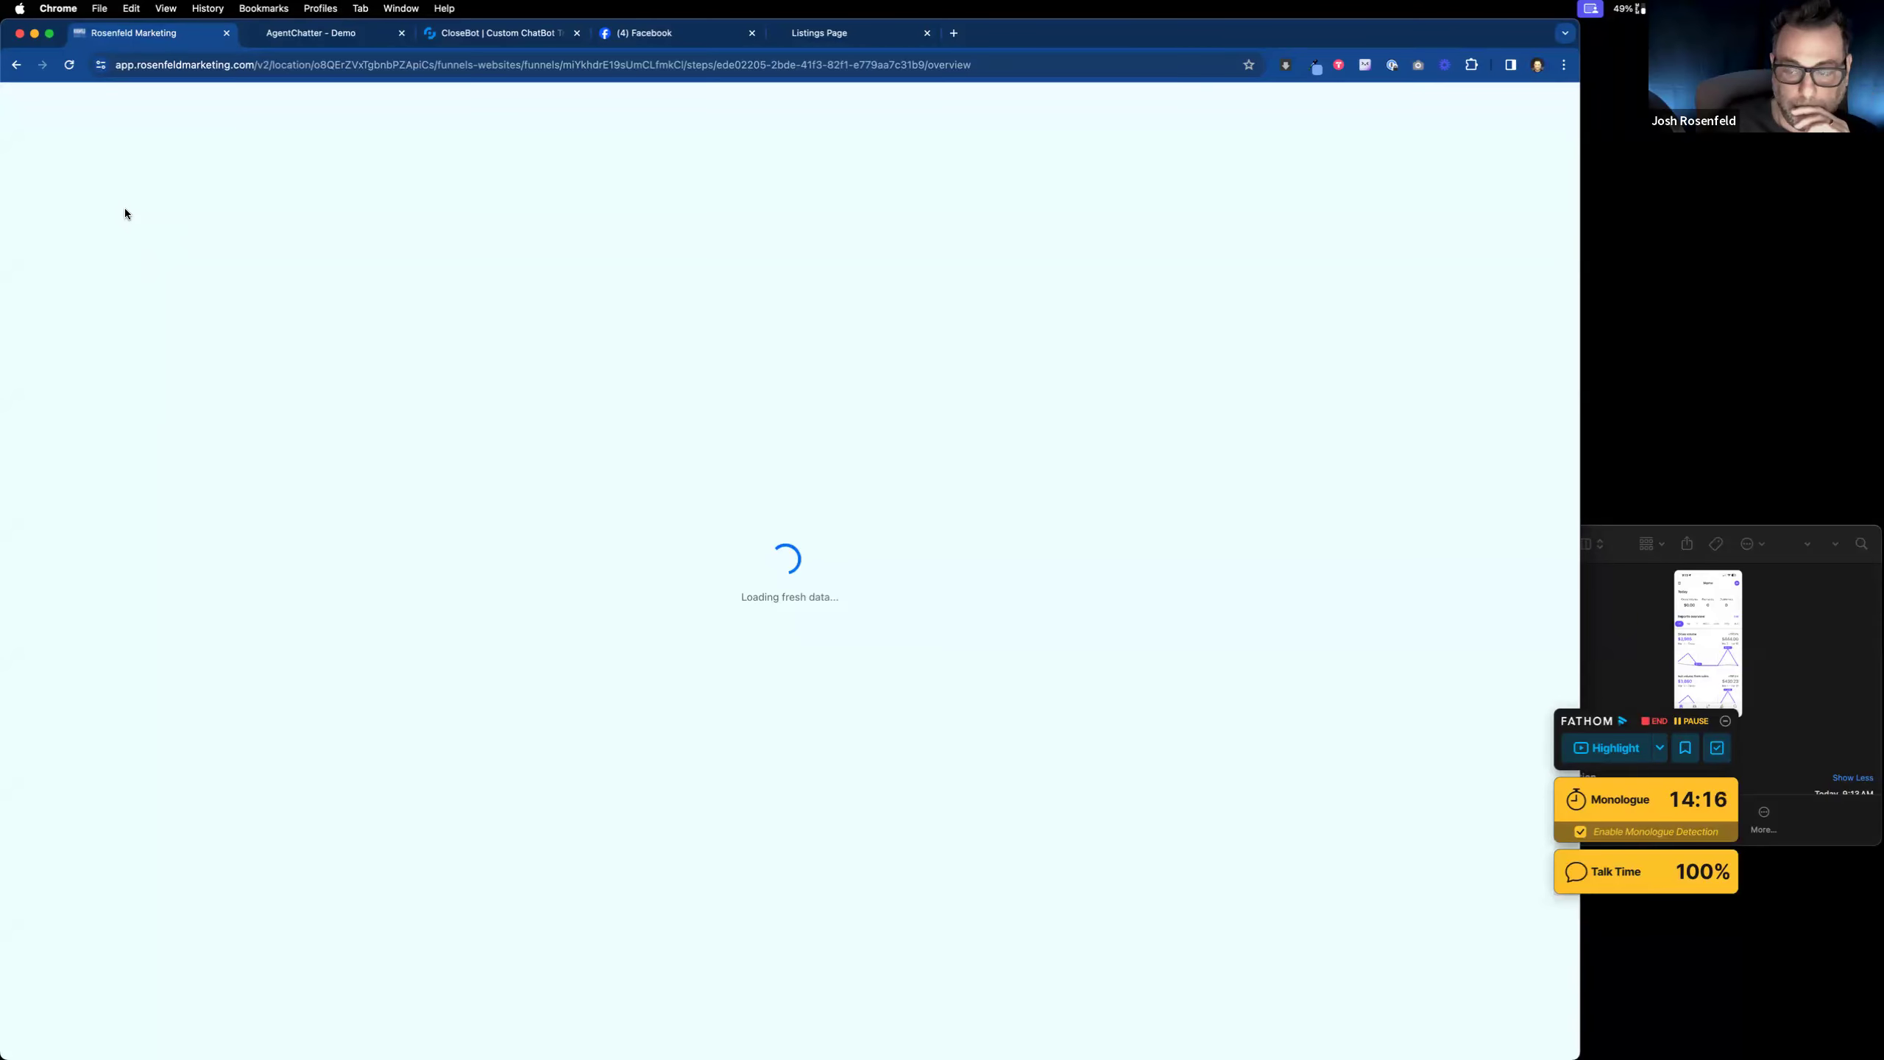
Step: Switch to the listing agent's sub-account
{"action": "left_click", "coordinate": [109, 155]}
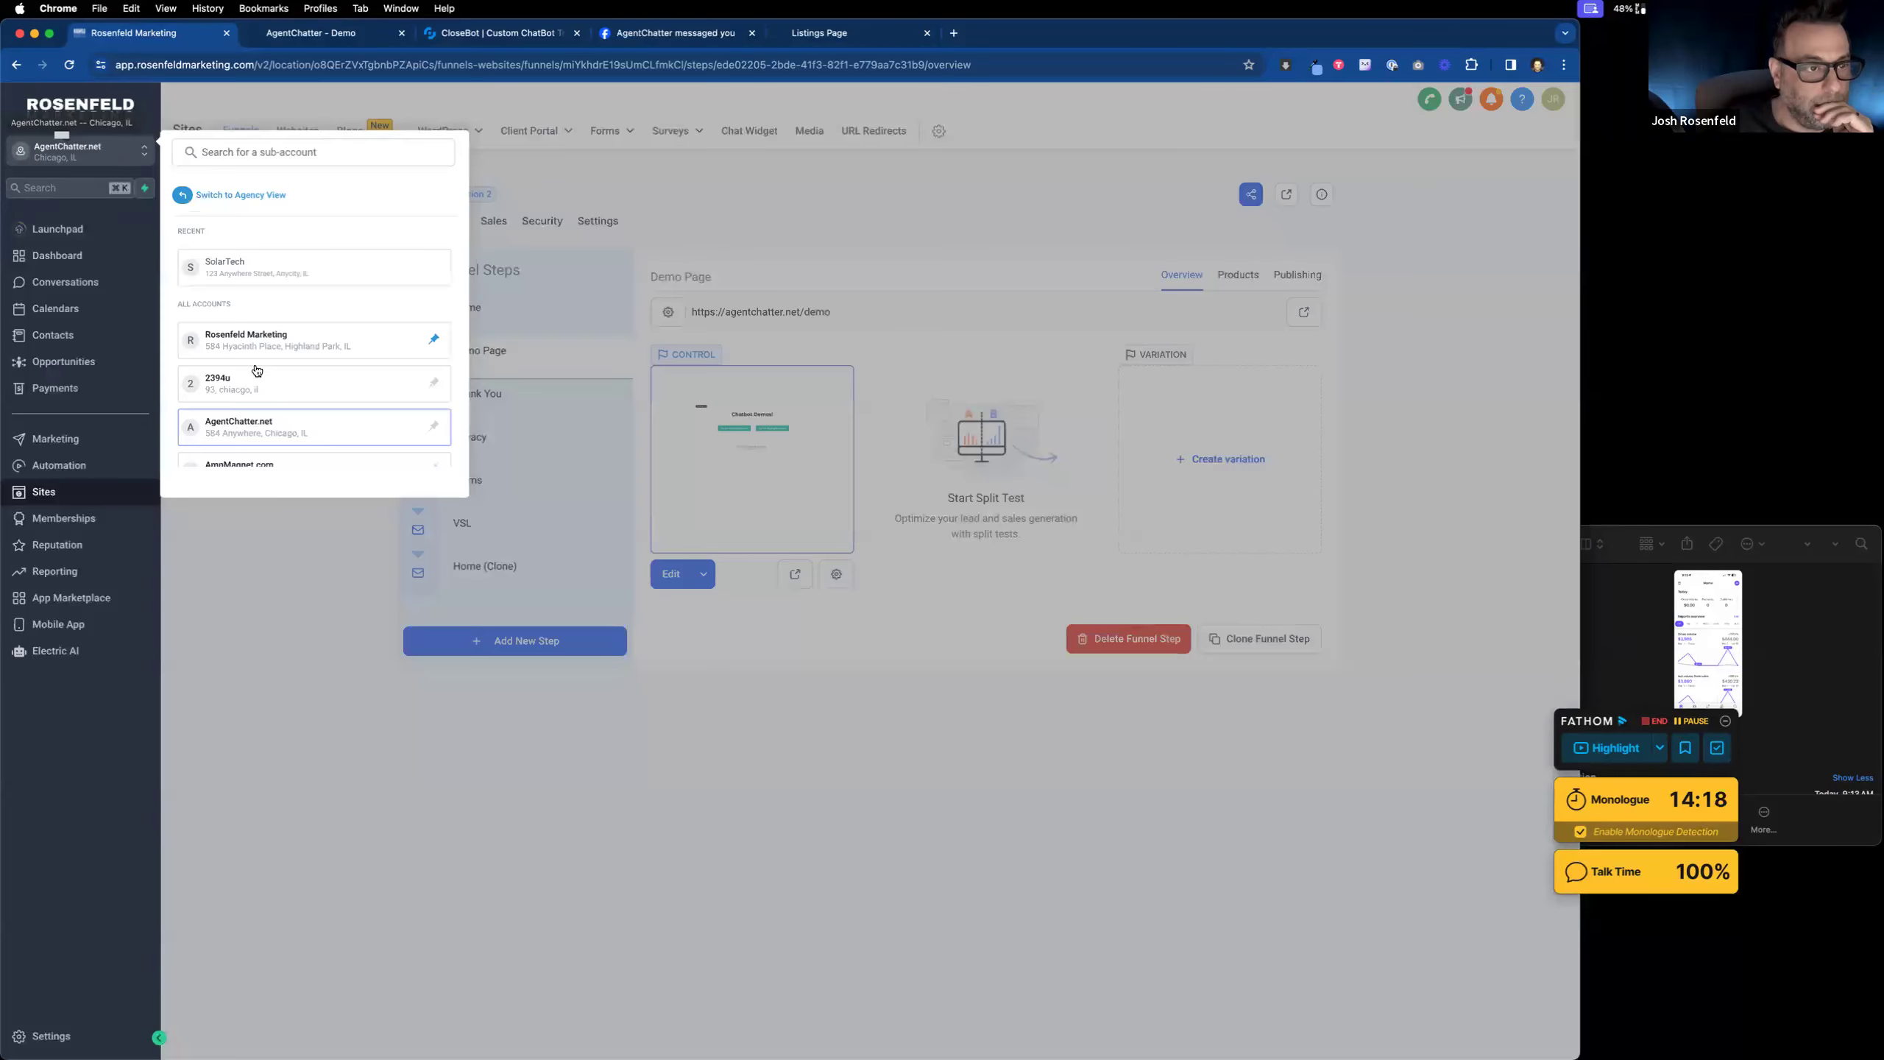
{"action": "scroll", "coordinate": [252, 371], "scroll_direction": "down", "scroll_amount": 10}
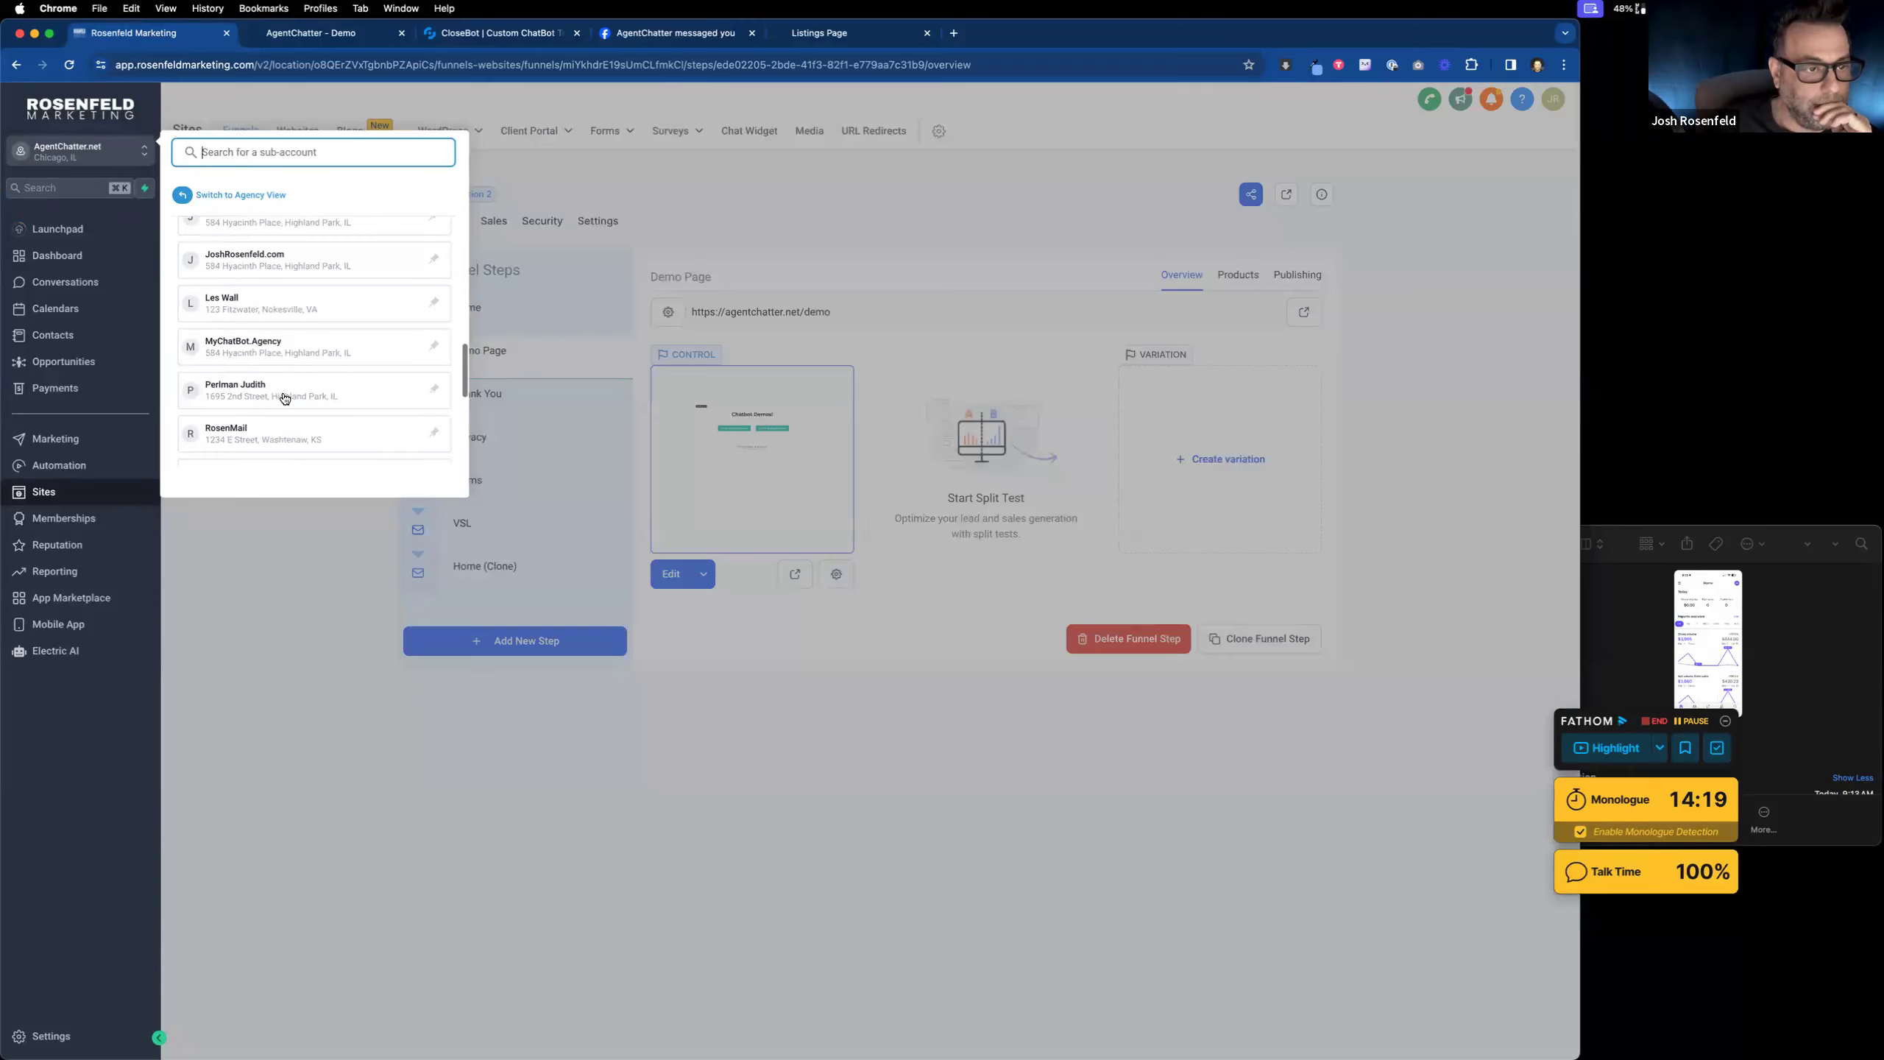
{"action": "left_click", "coordinate": [297, 303]}
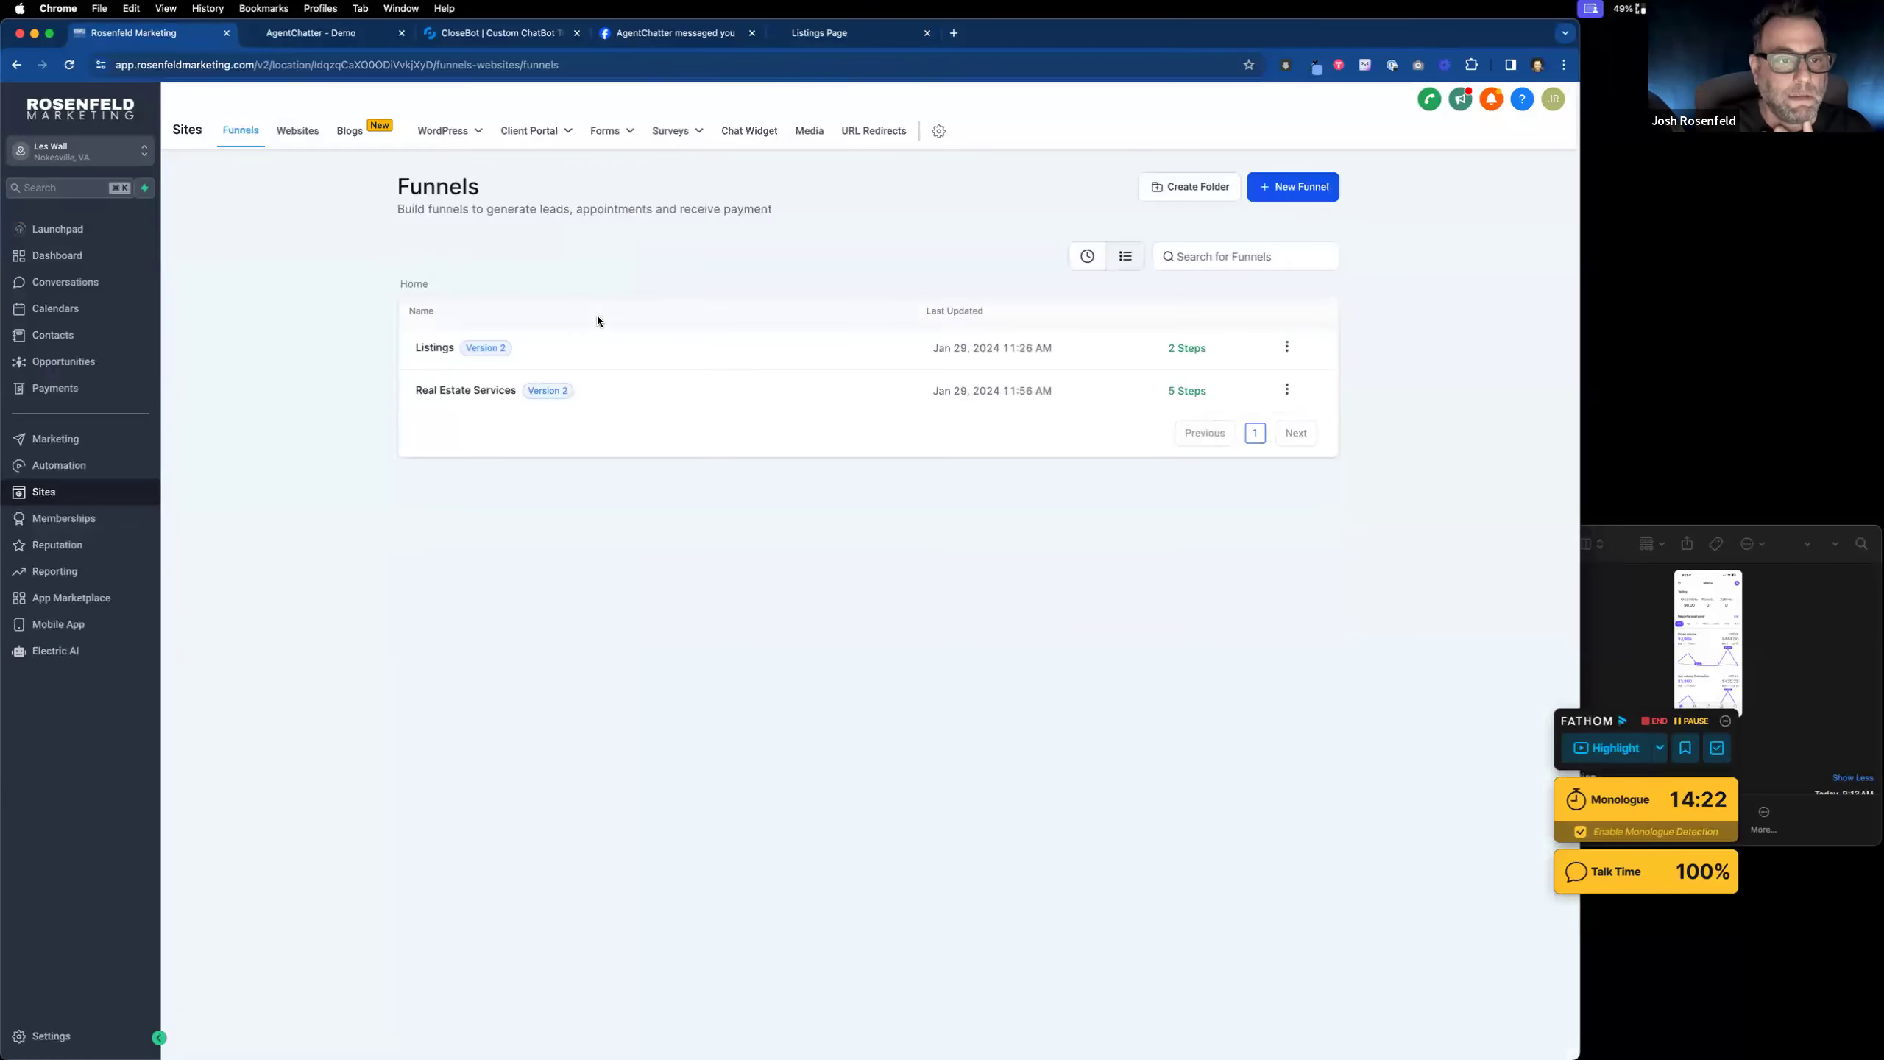
Step: Review the Real Estate Services funnel and the Listings funnel's property step, ending on Funnels
{"action": "left_click", "coordinate": [463, 393]}
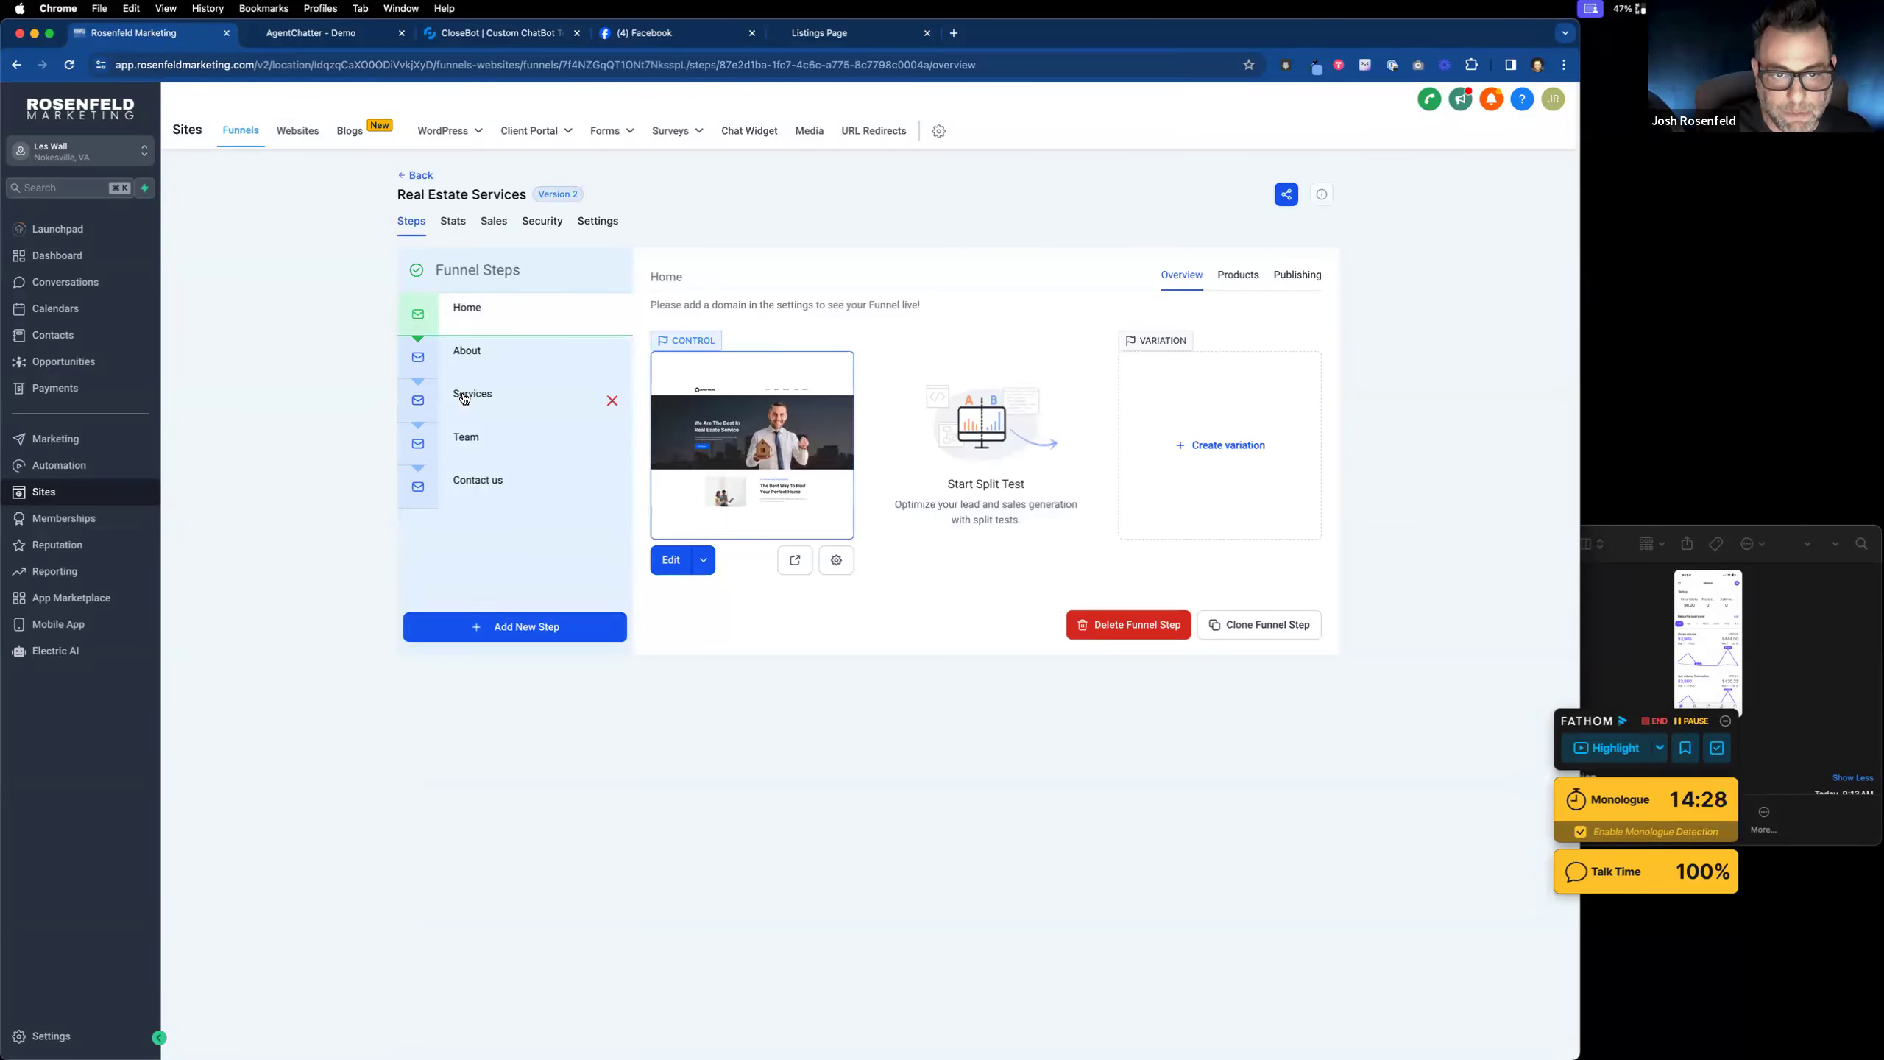
{"action": "left_click", "coordinate": [17, 66]}
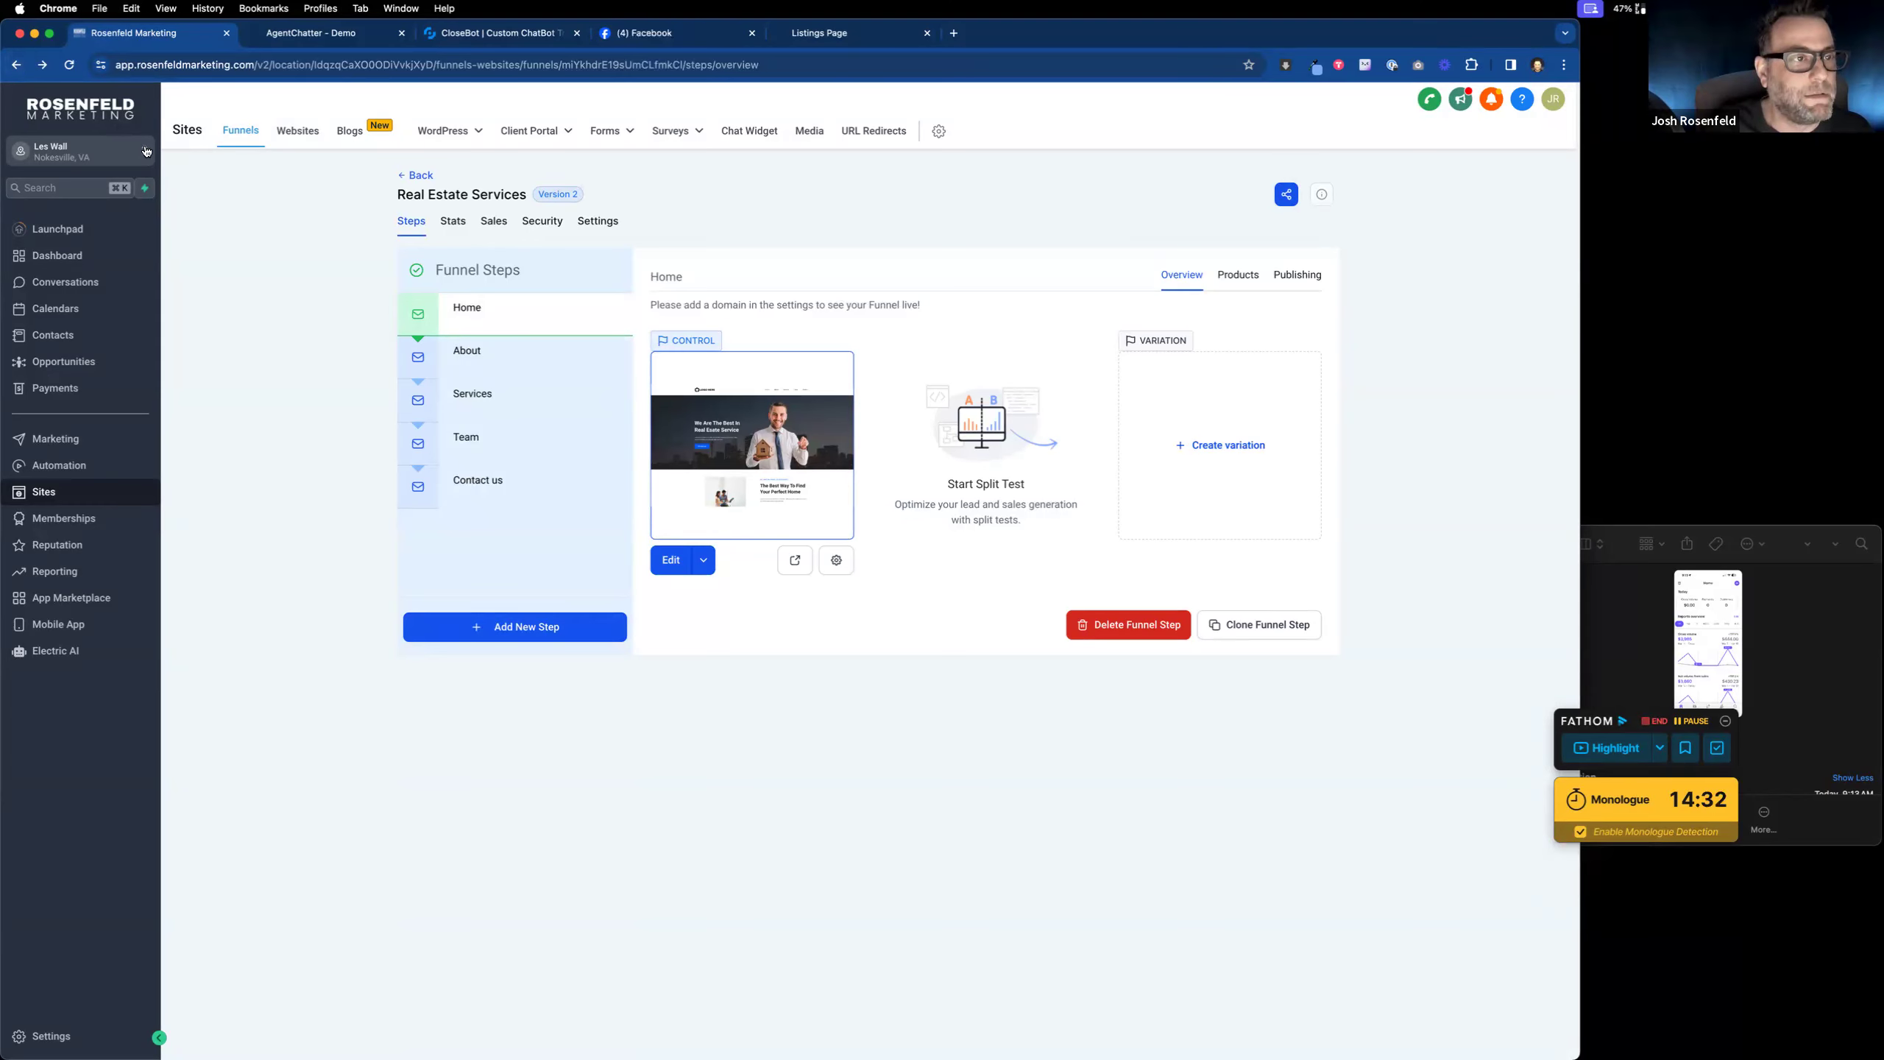
{"action": "left_click", "coordinate": [261, 141]}
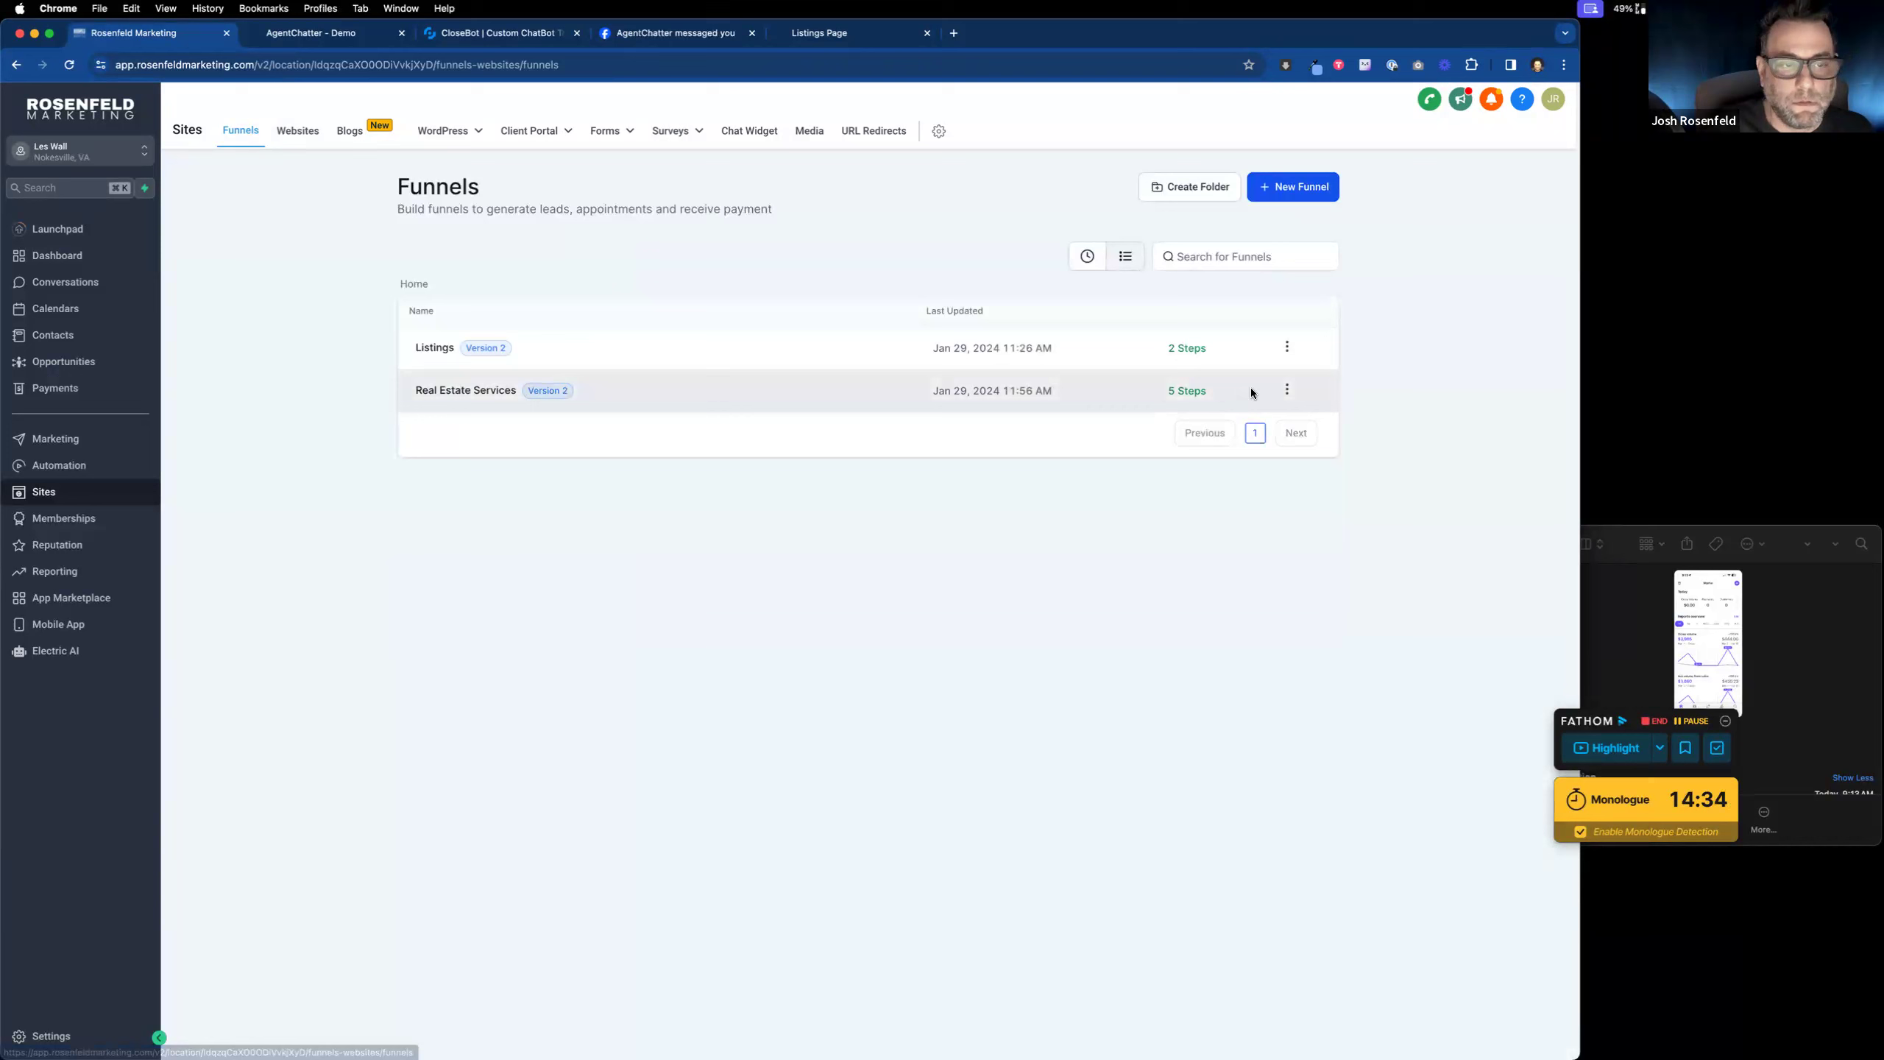
{"action": "left_click", "coordinate": [419, 352]}
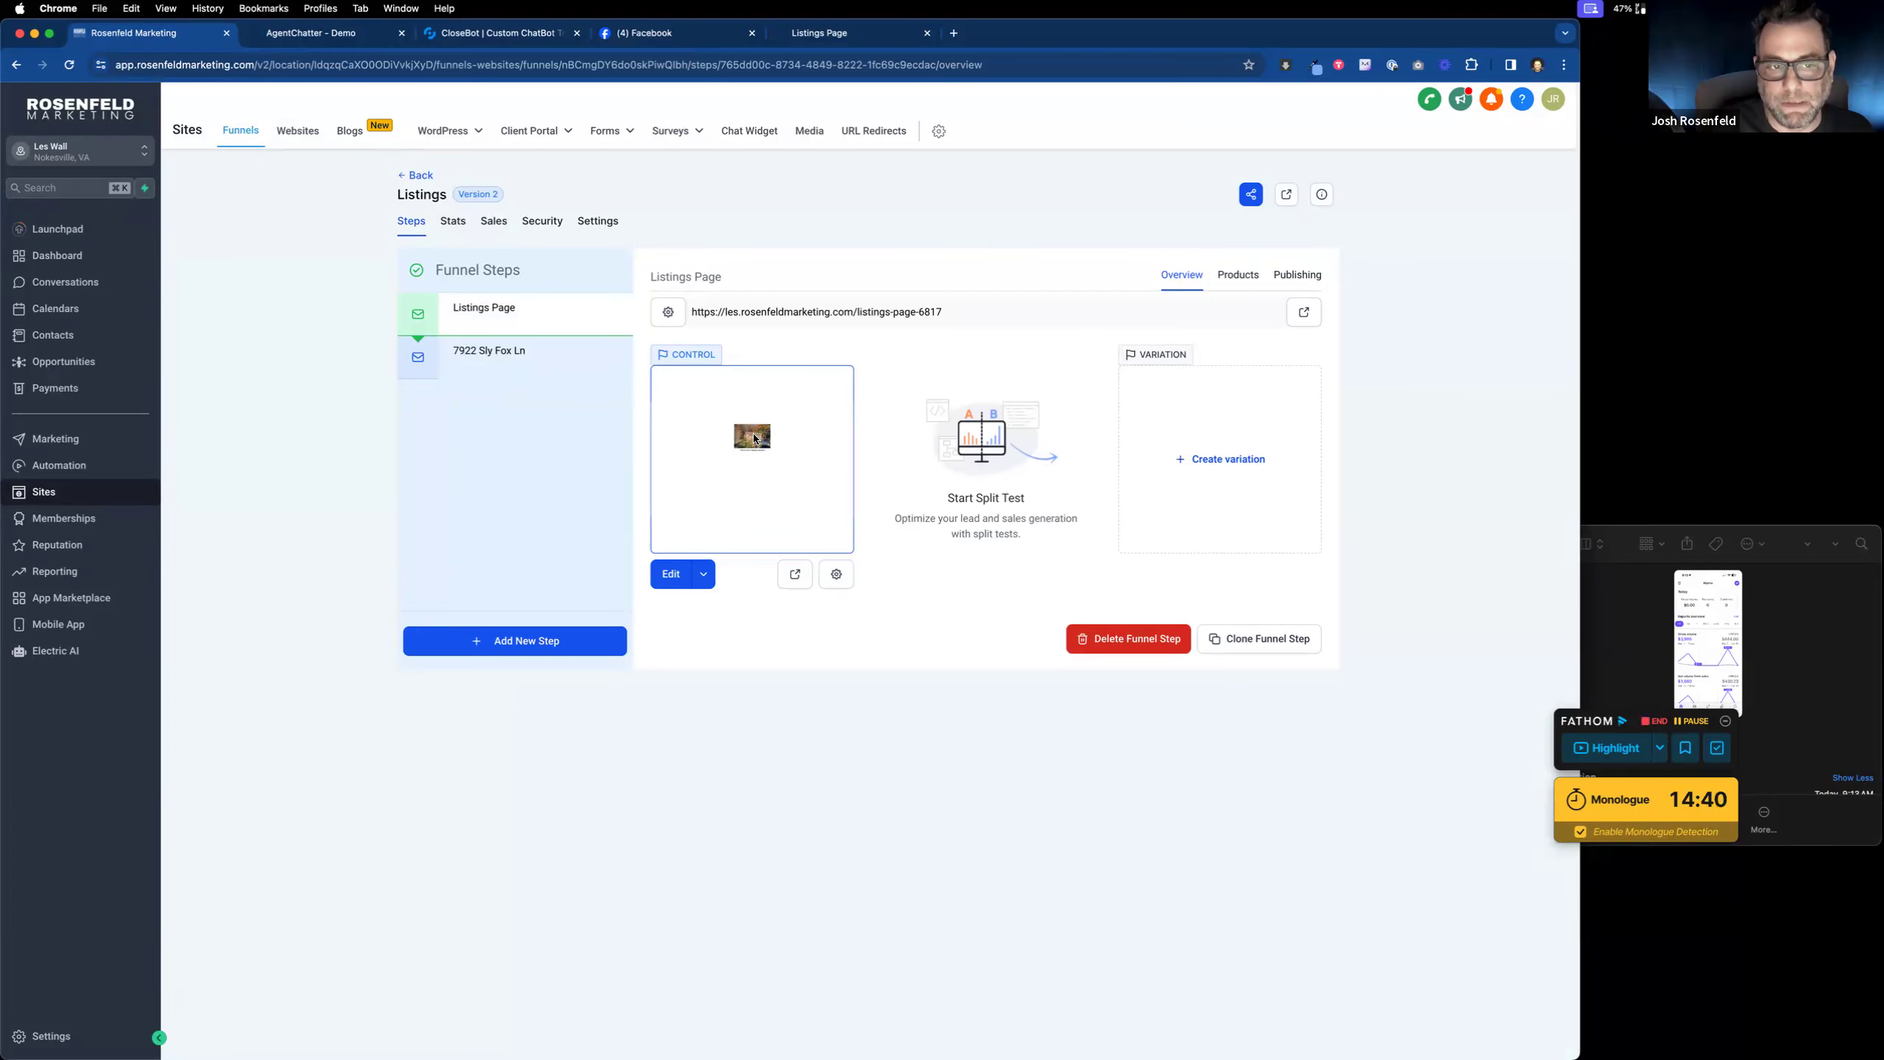
{"action": "left_click", "coordinate": [553, 362]}
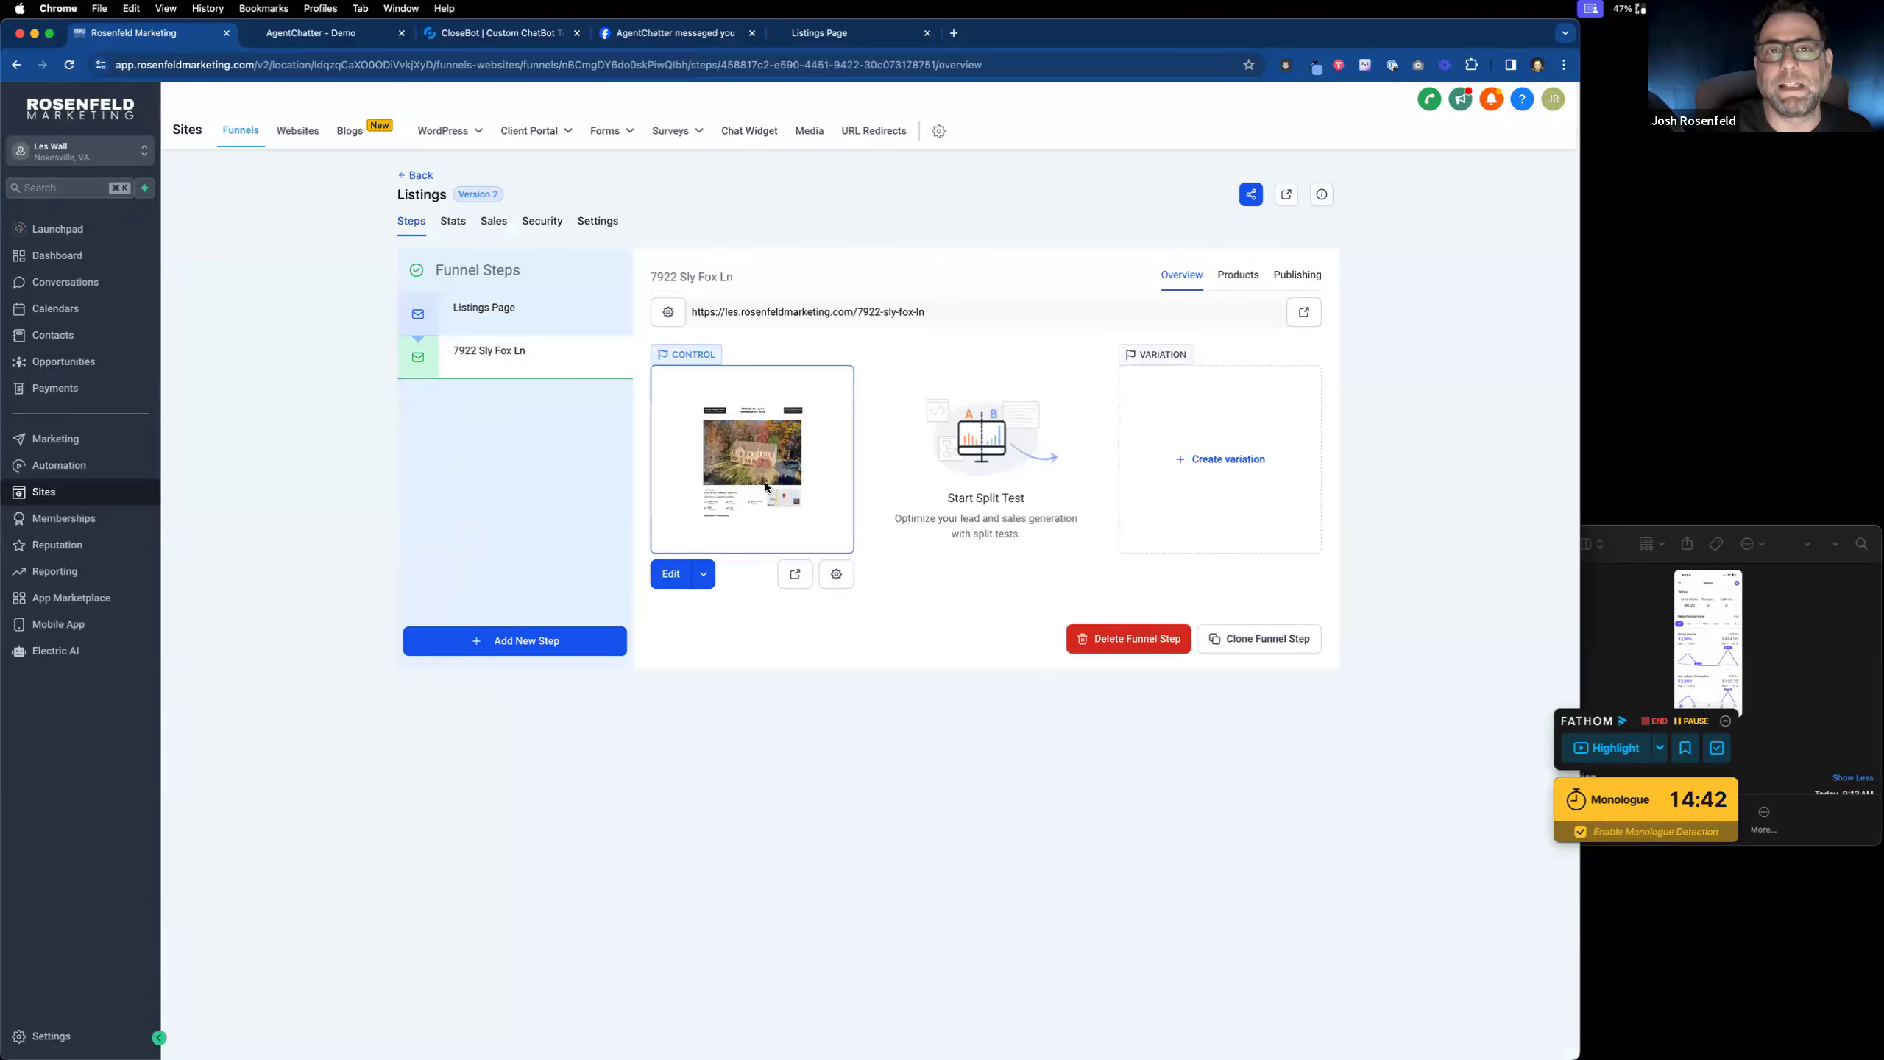
{"action": "left_click", "coordinate": [414, 176]}
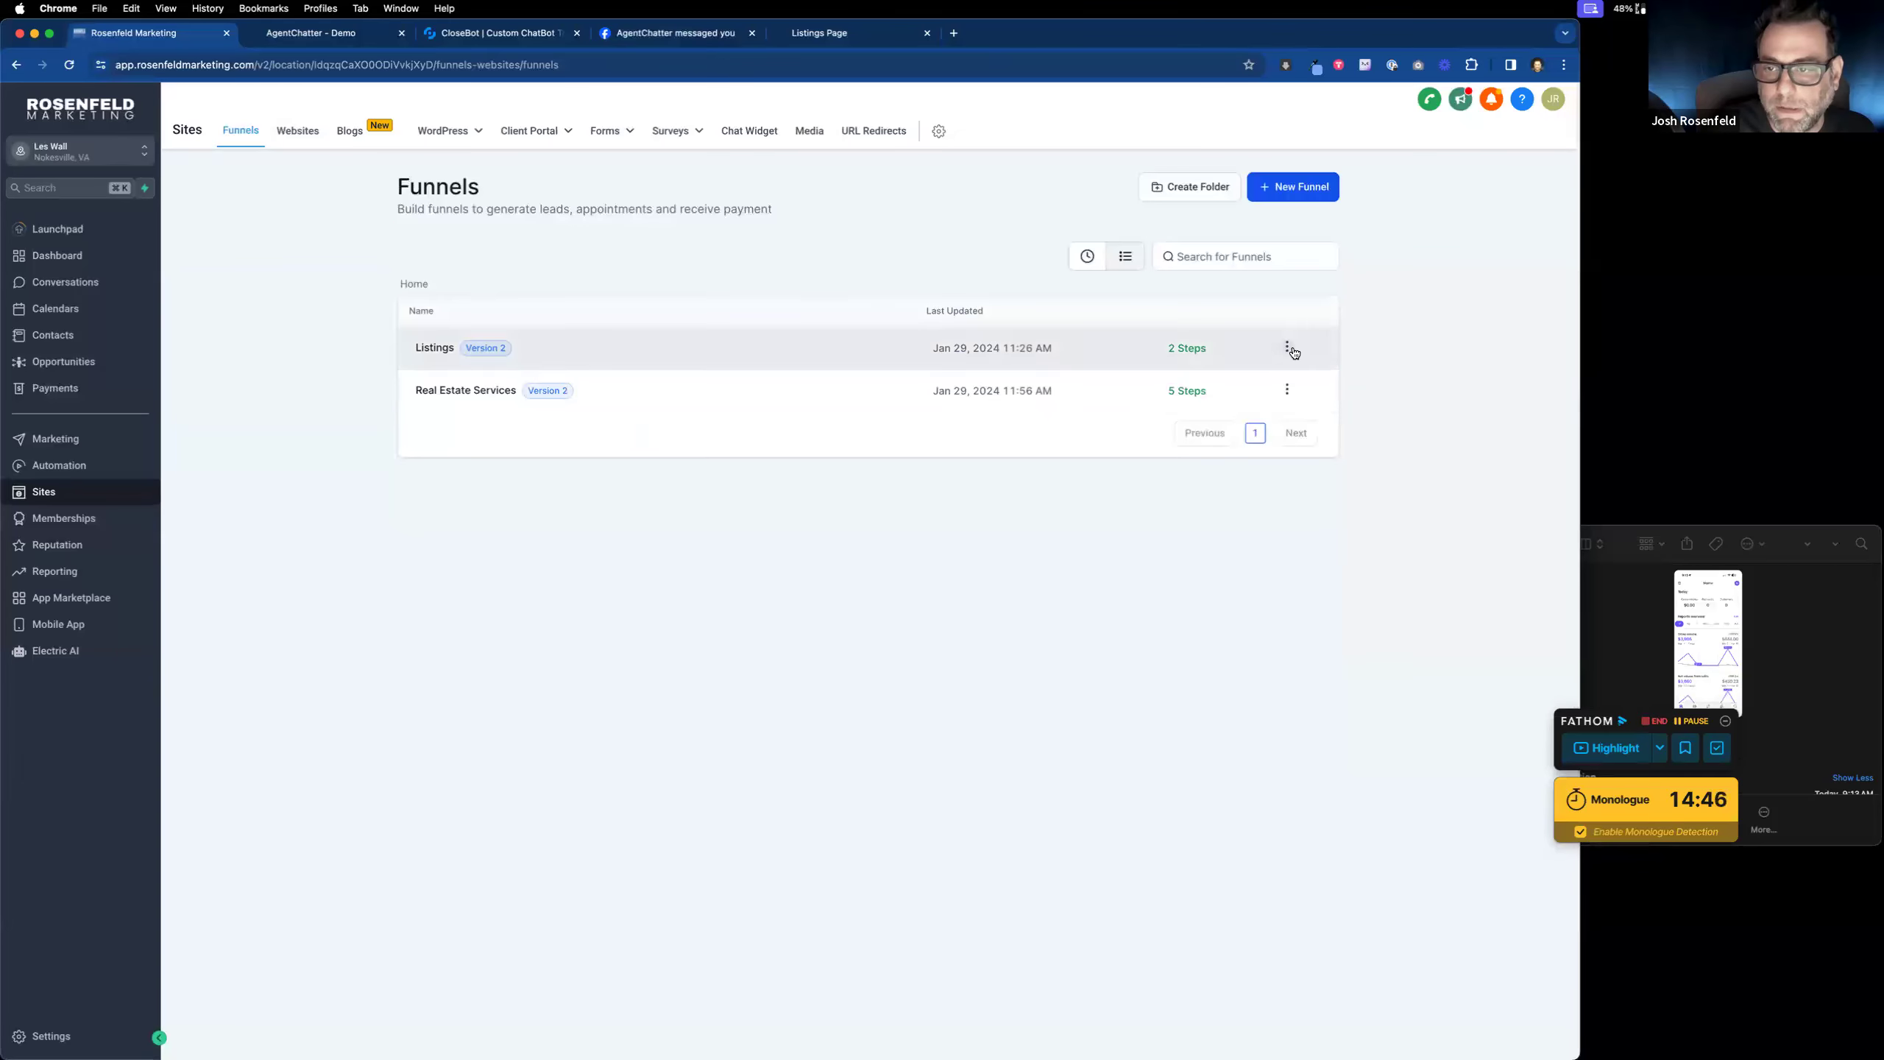
Step: Copy the Listings funnel's share link from its Share dialog
{"action": "left_click", "coordinate": [1287, 347]}
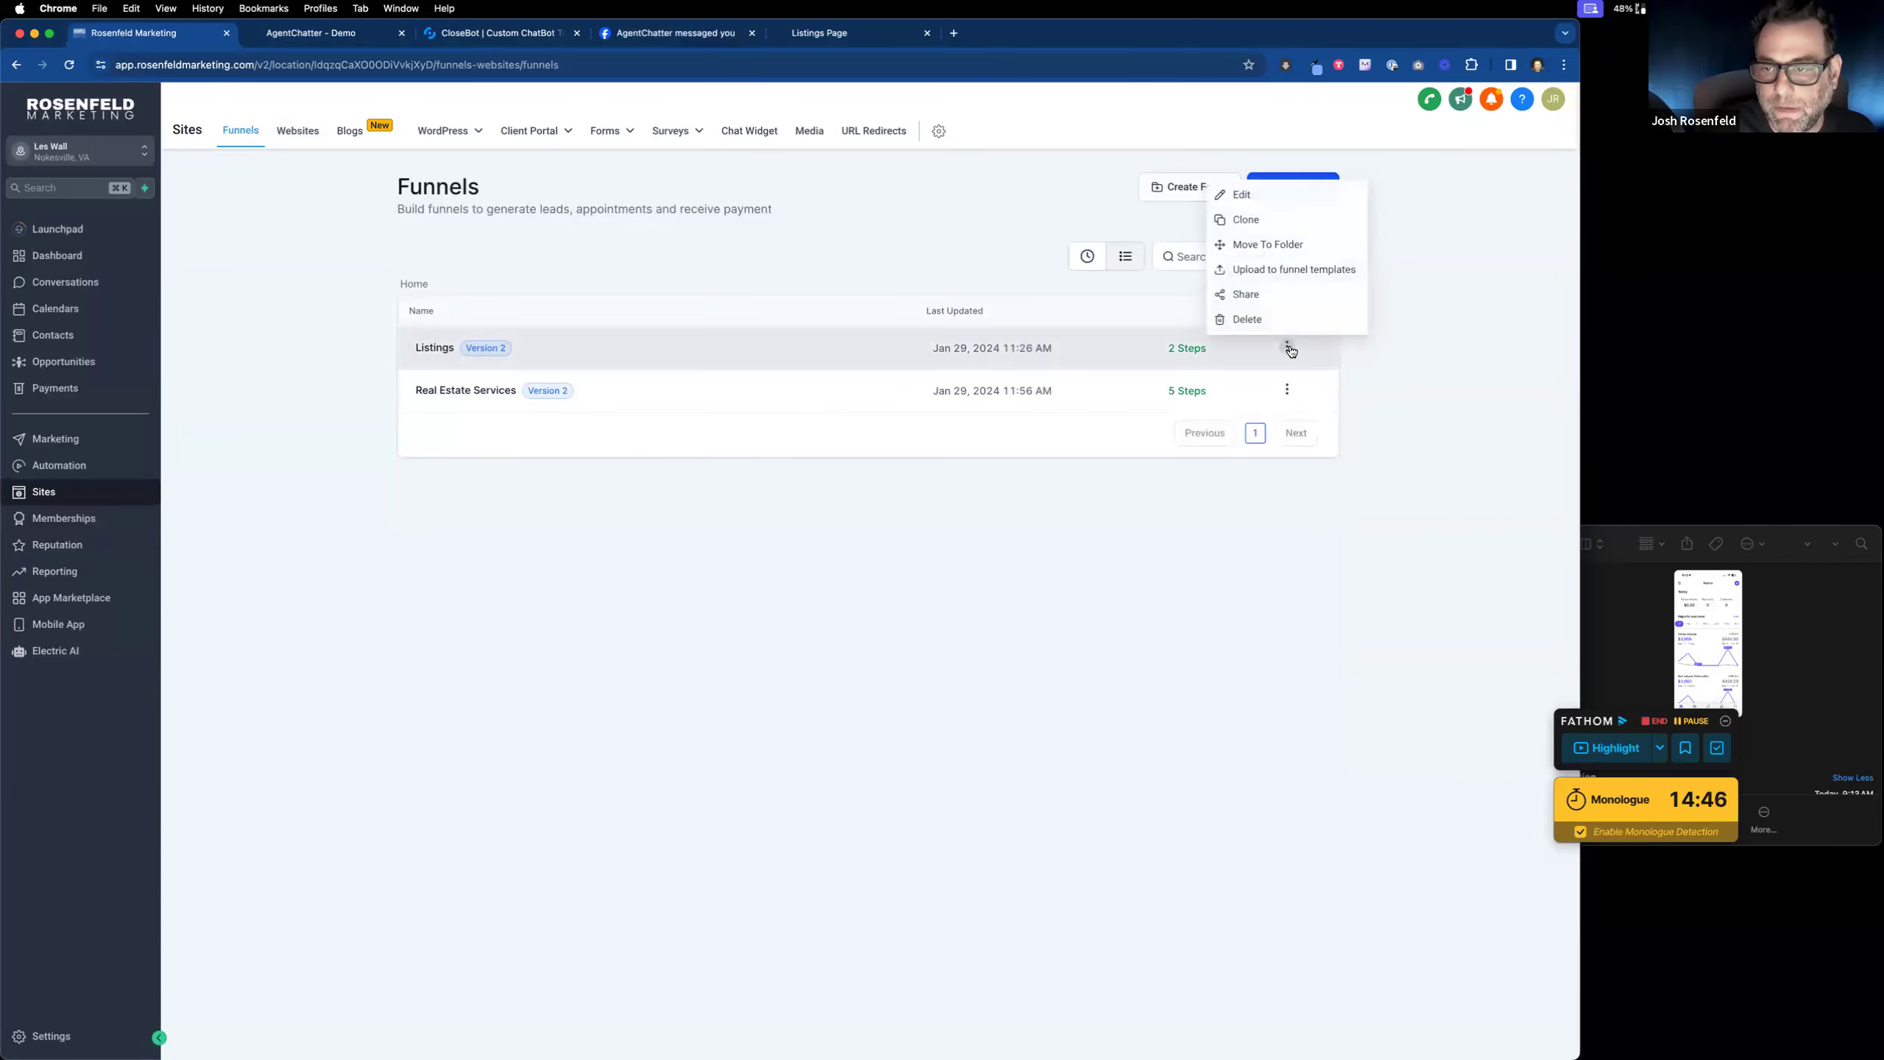
{"action": "left_click", "coordinate": [1280, 298]}
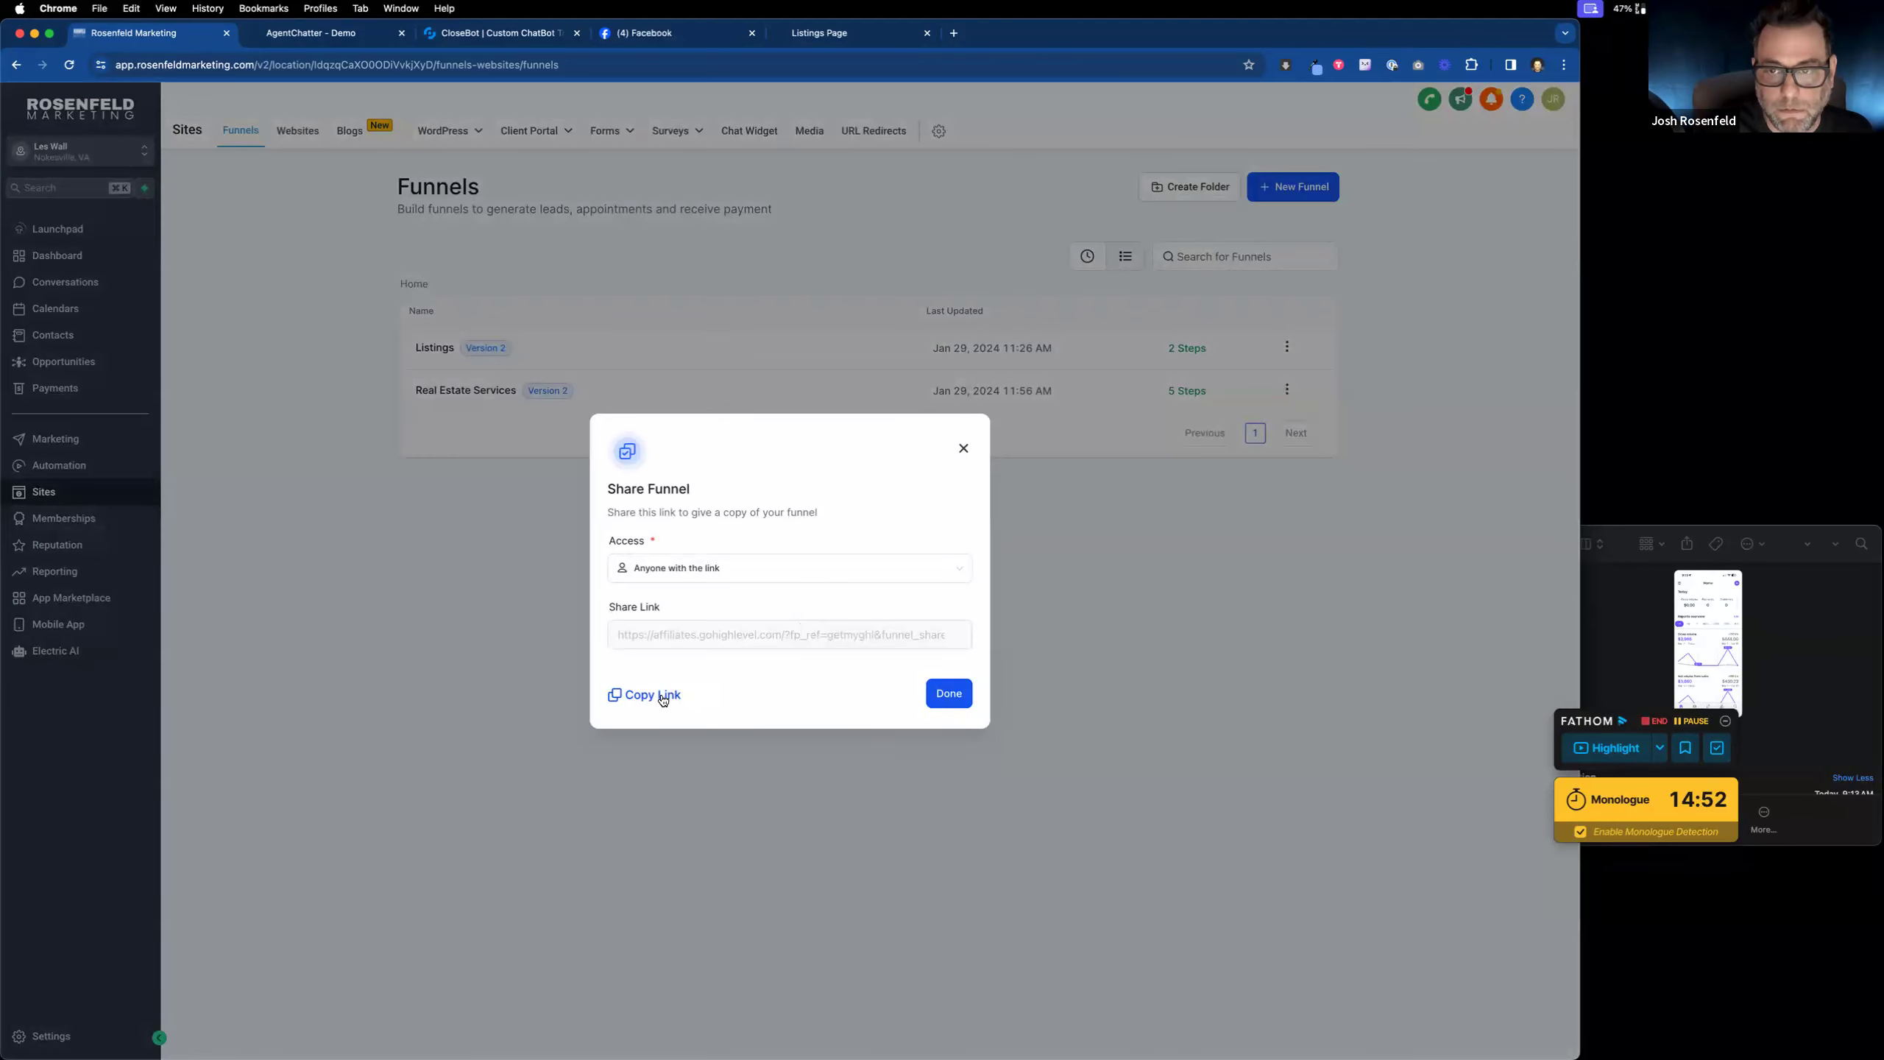
{"action": "left_click", "coordinate": [653, 695]}
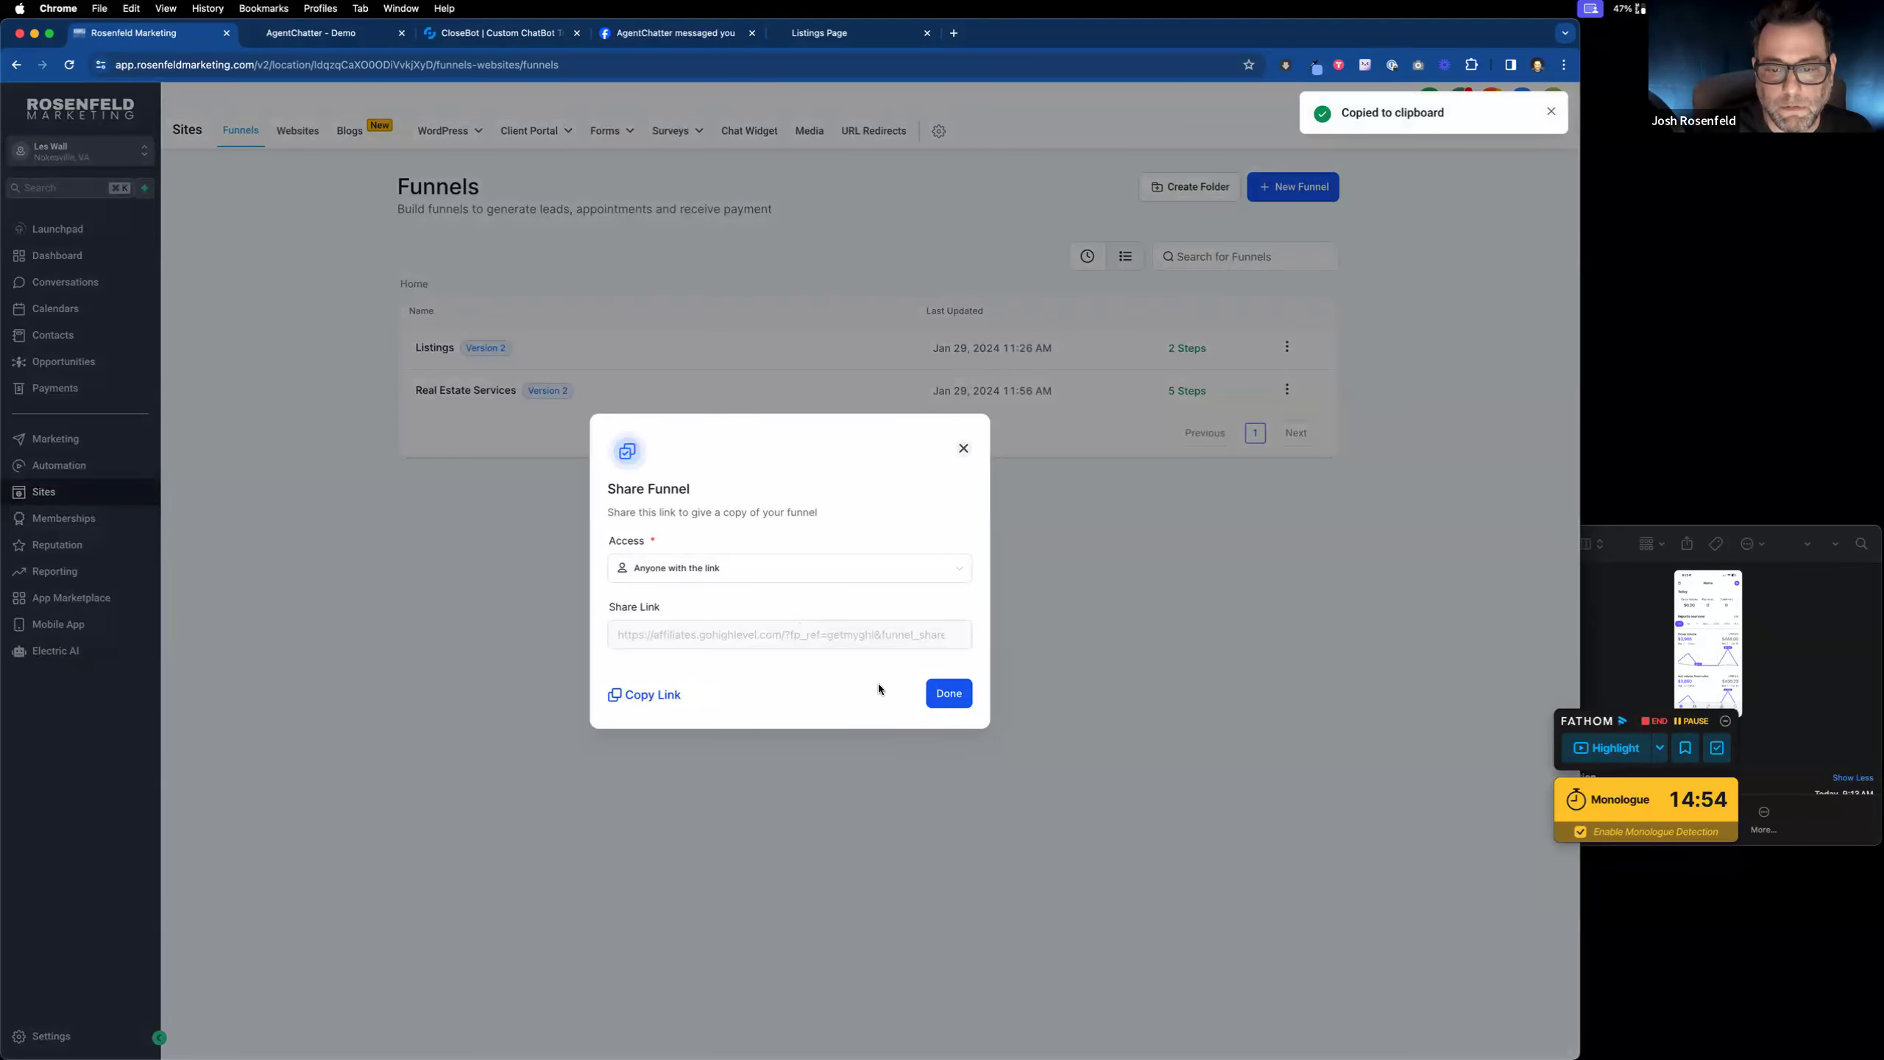
{"action": "left_click", "coordinate": [949, 693]}
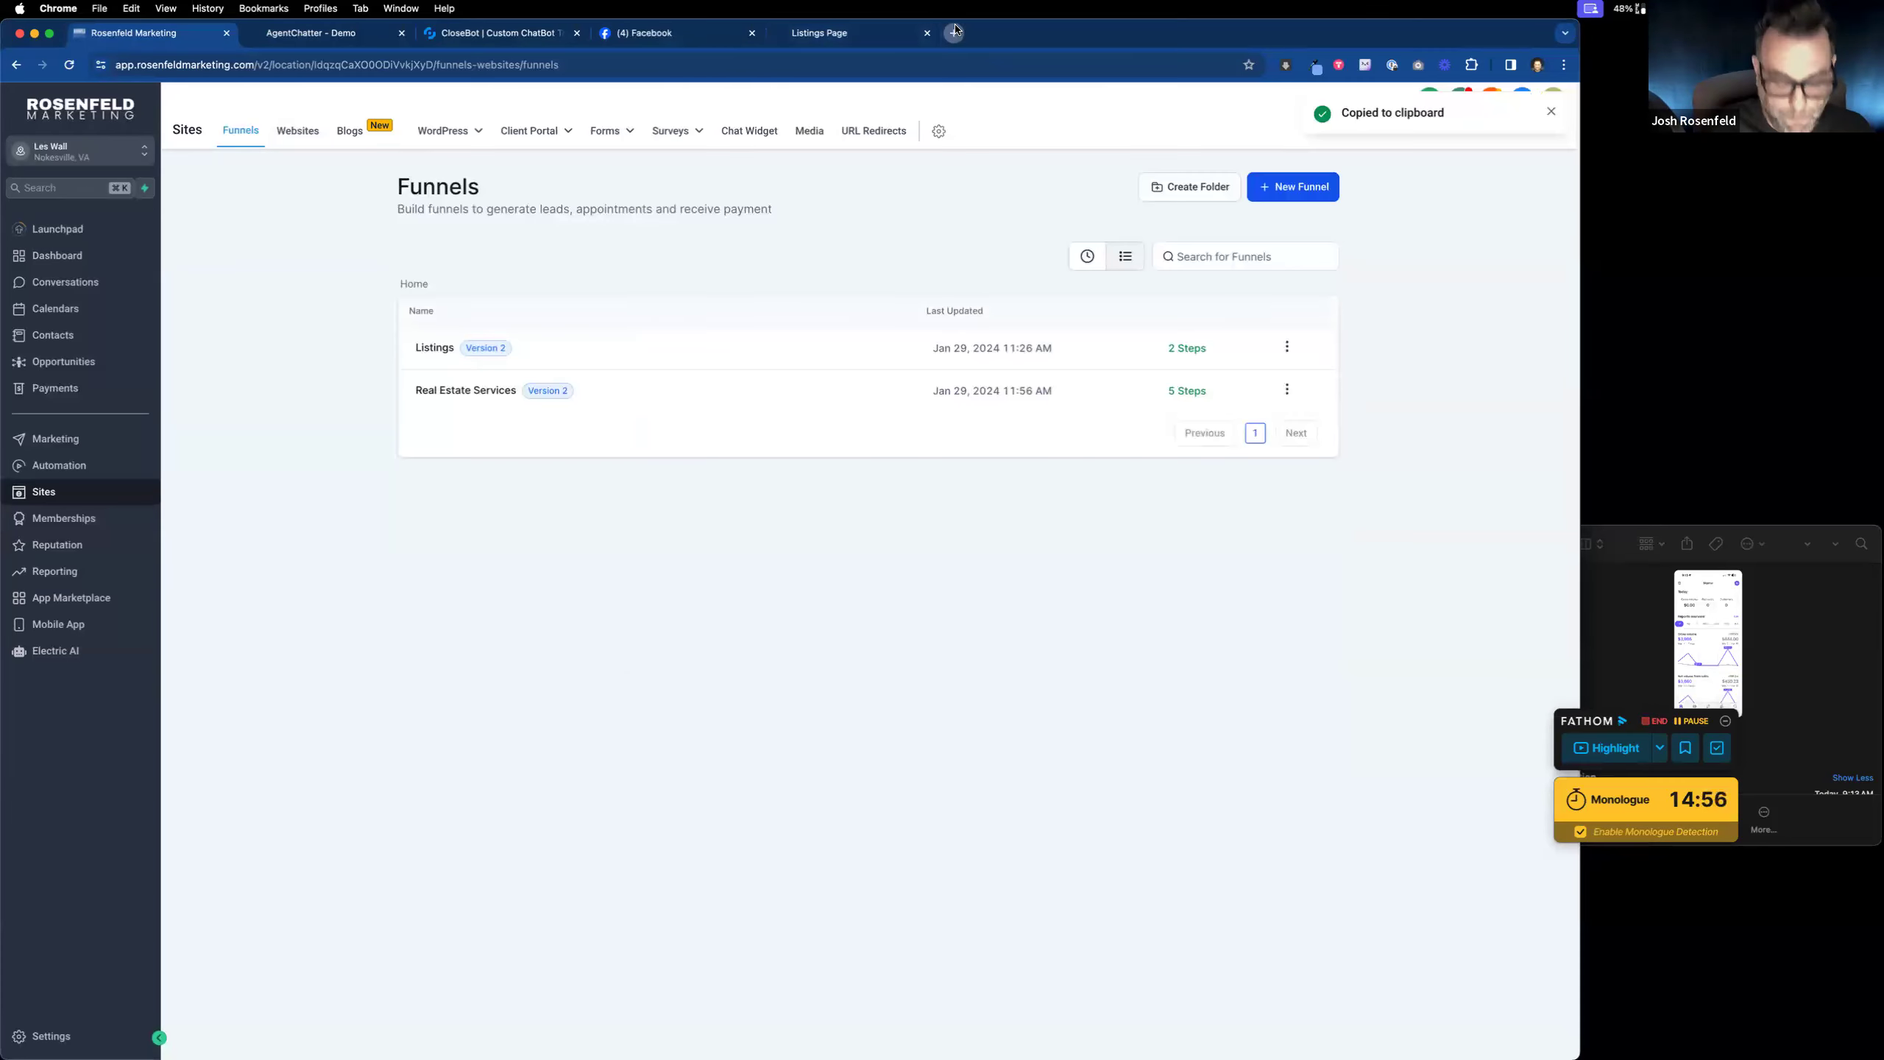
Step: Load the copied Listings share link in a new browser tab
{"action": "left_click", "coordinate": [954, 33]}
{"action": "key", "text": "super+v"}
{"action": "key", "text": "Return"}
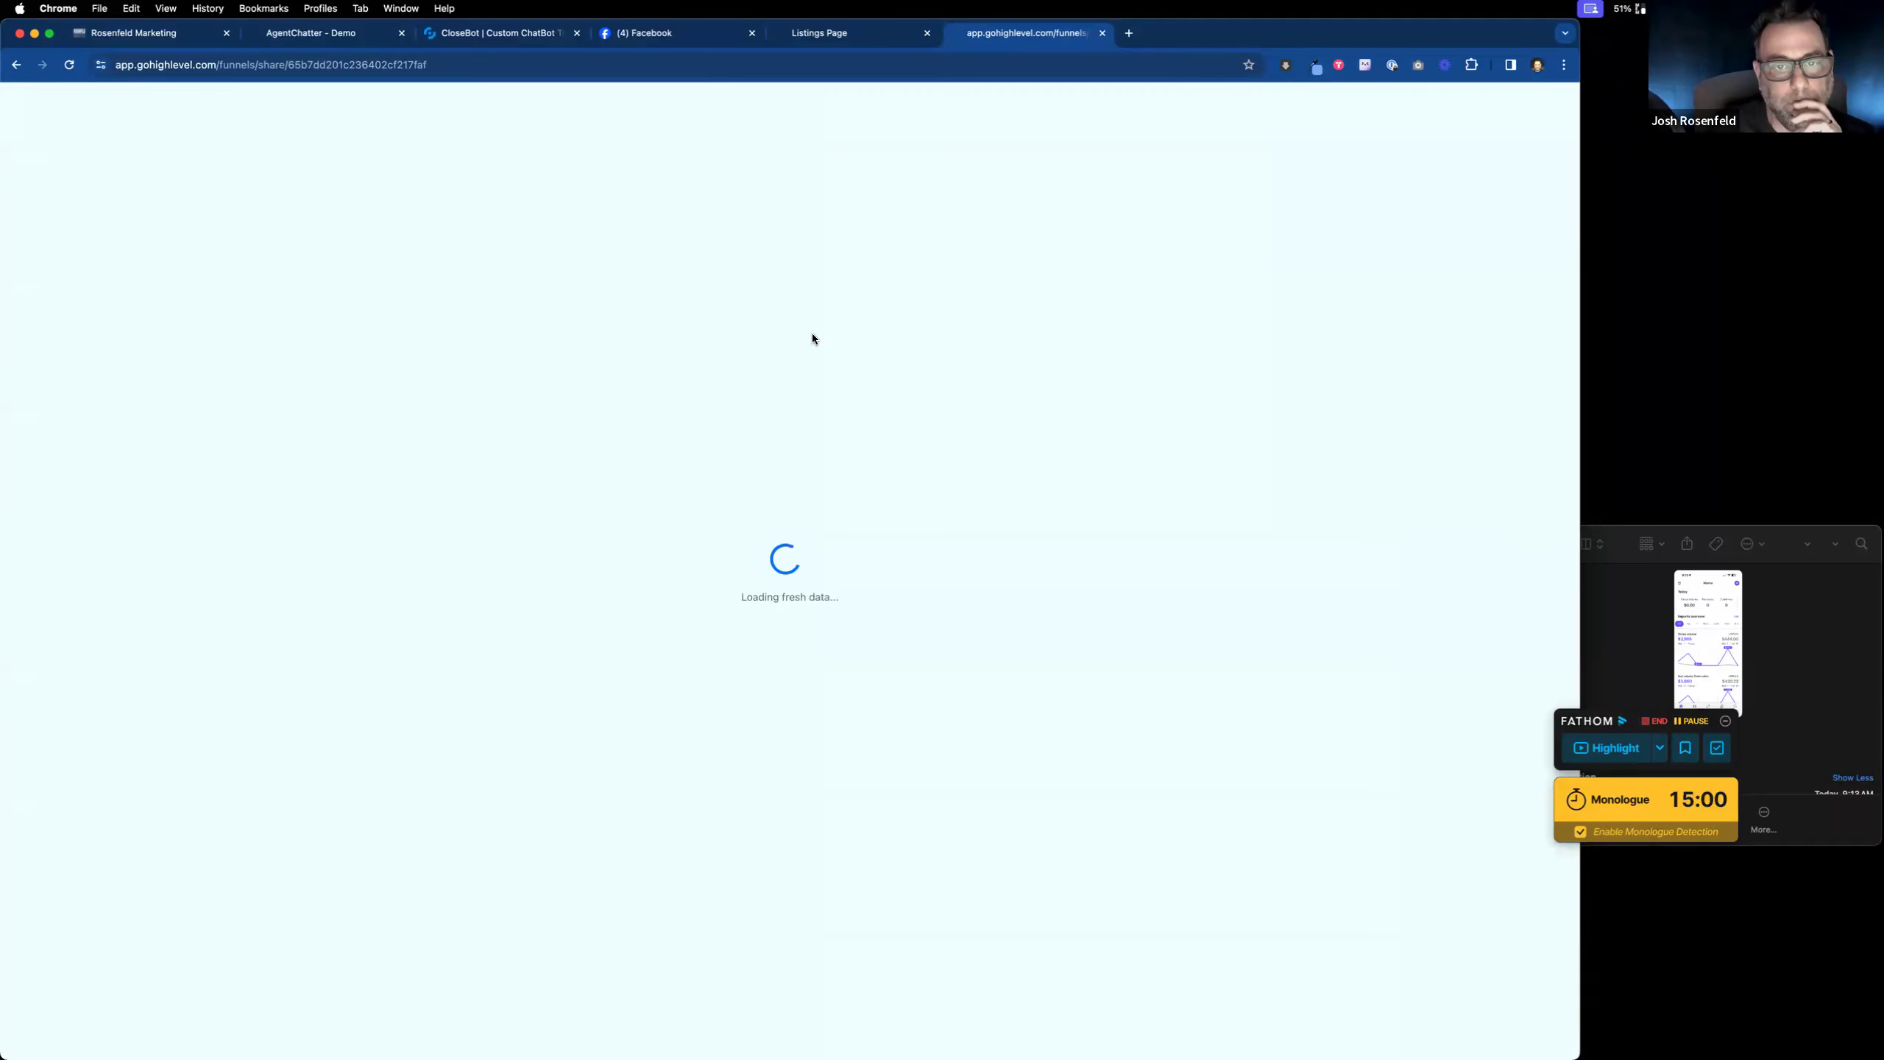
Step: Clone the shared Listings funnel into the AgentChatter.net location as 'Listings Copy'
{"action": "left_click", "coordinate": [837, 175]}
{"action": "left_click", "coordinate": [727, 269]}
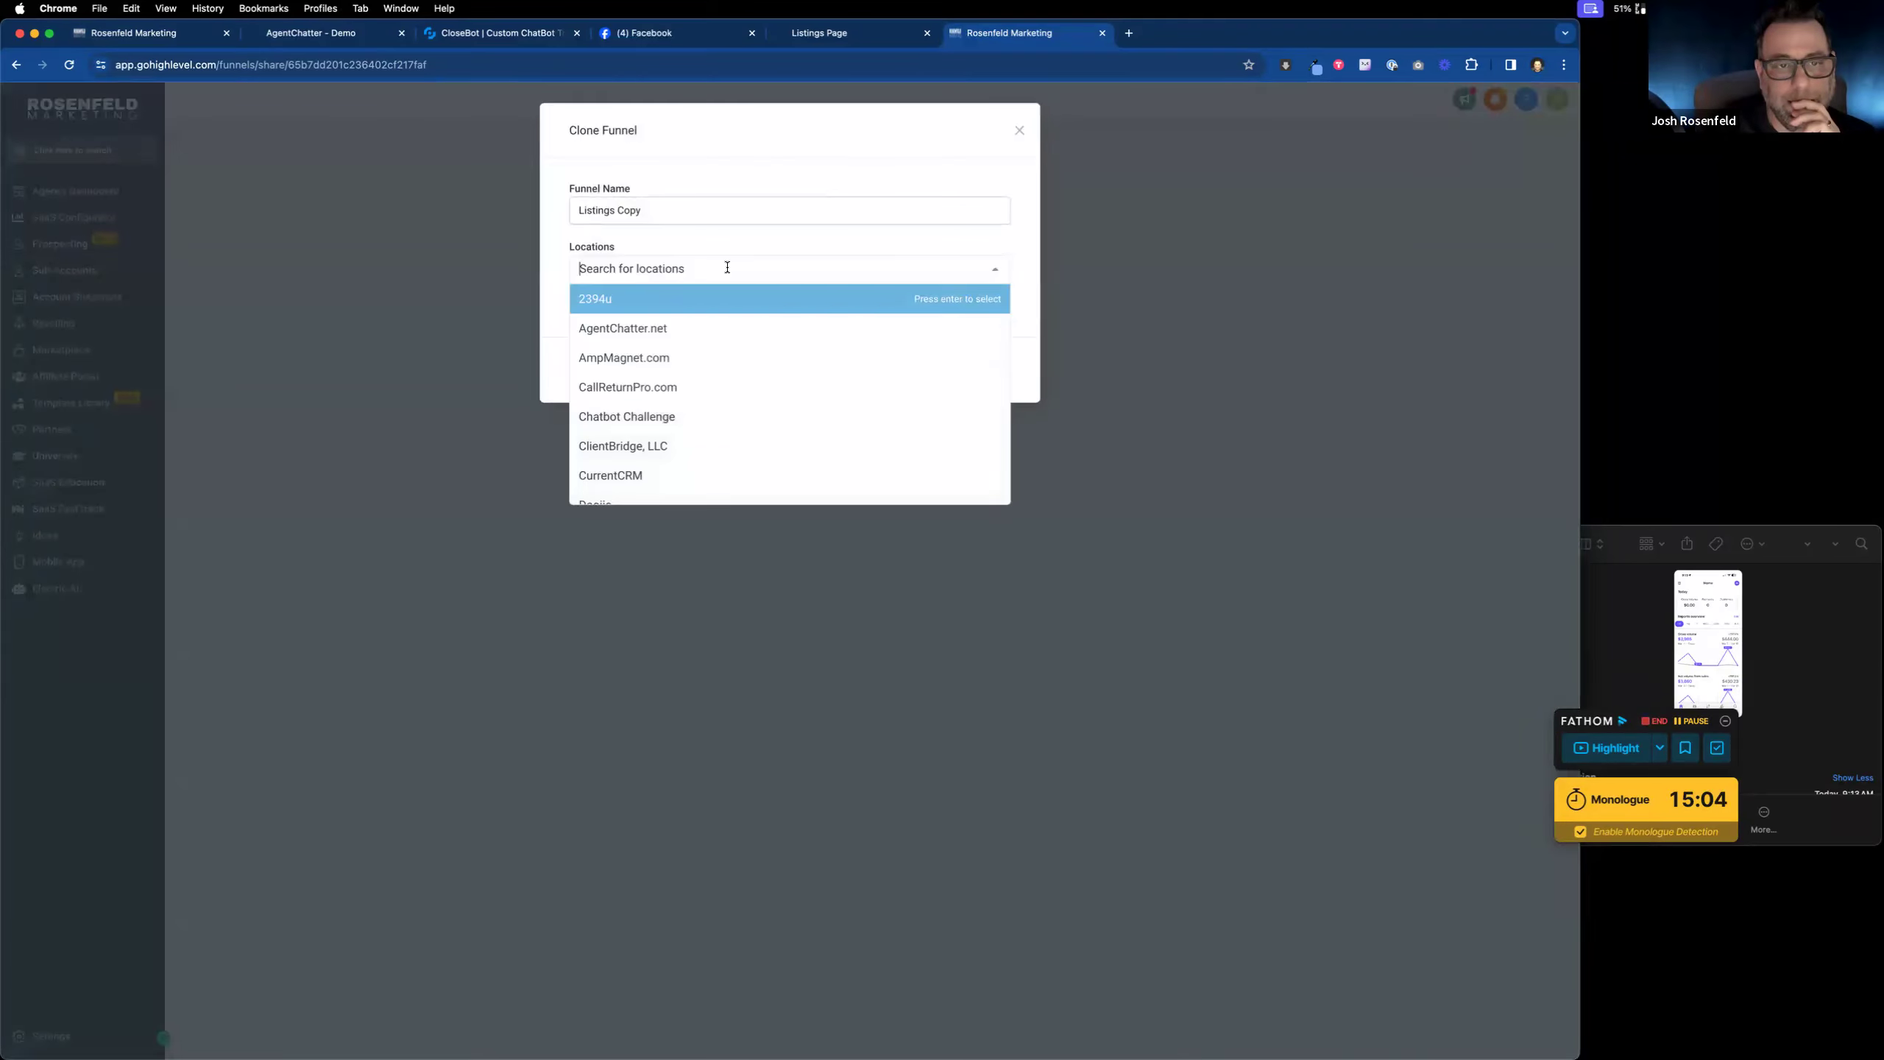
{"action": "left_click", "coordinate": [698, 335]}
{"action": "left_click", "coordinate": [957, 371]}
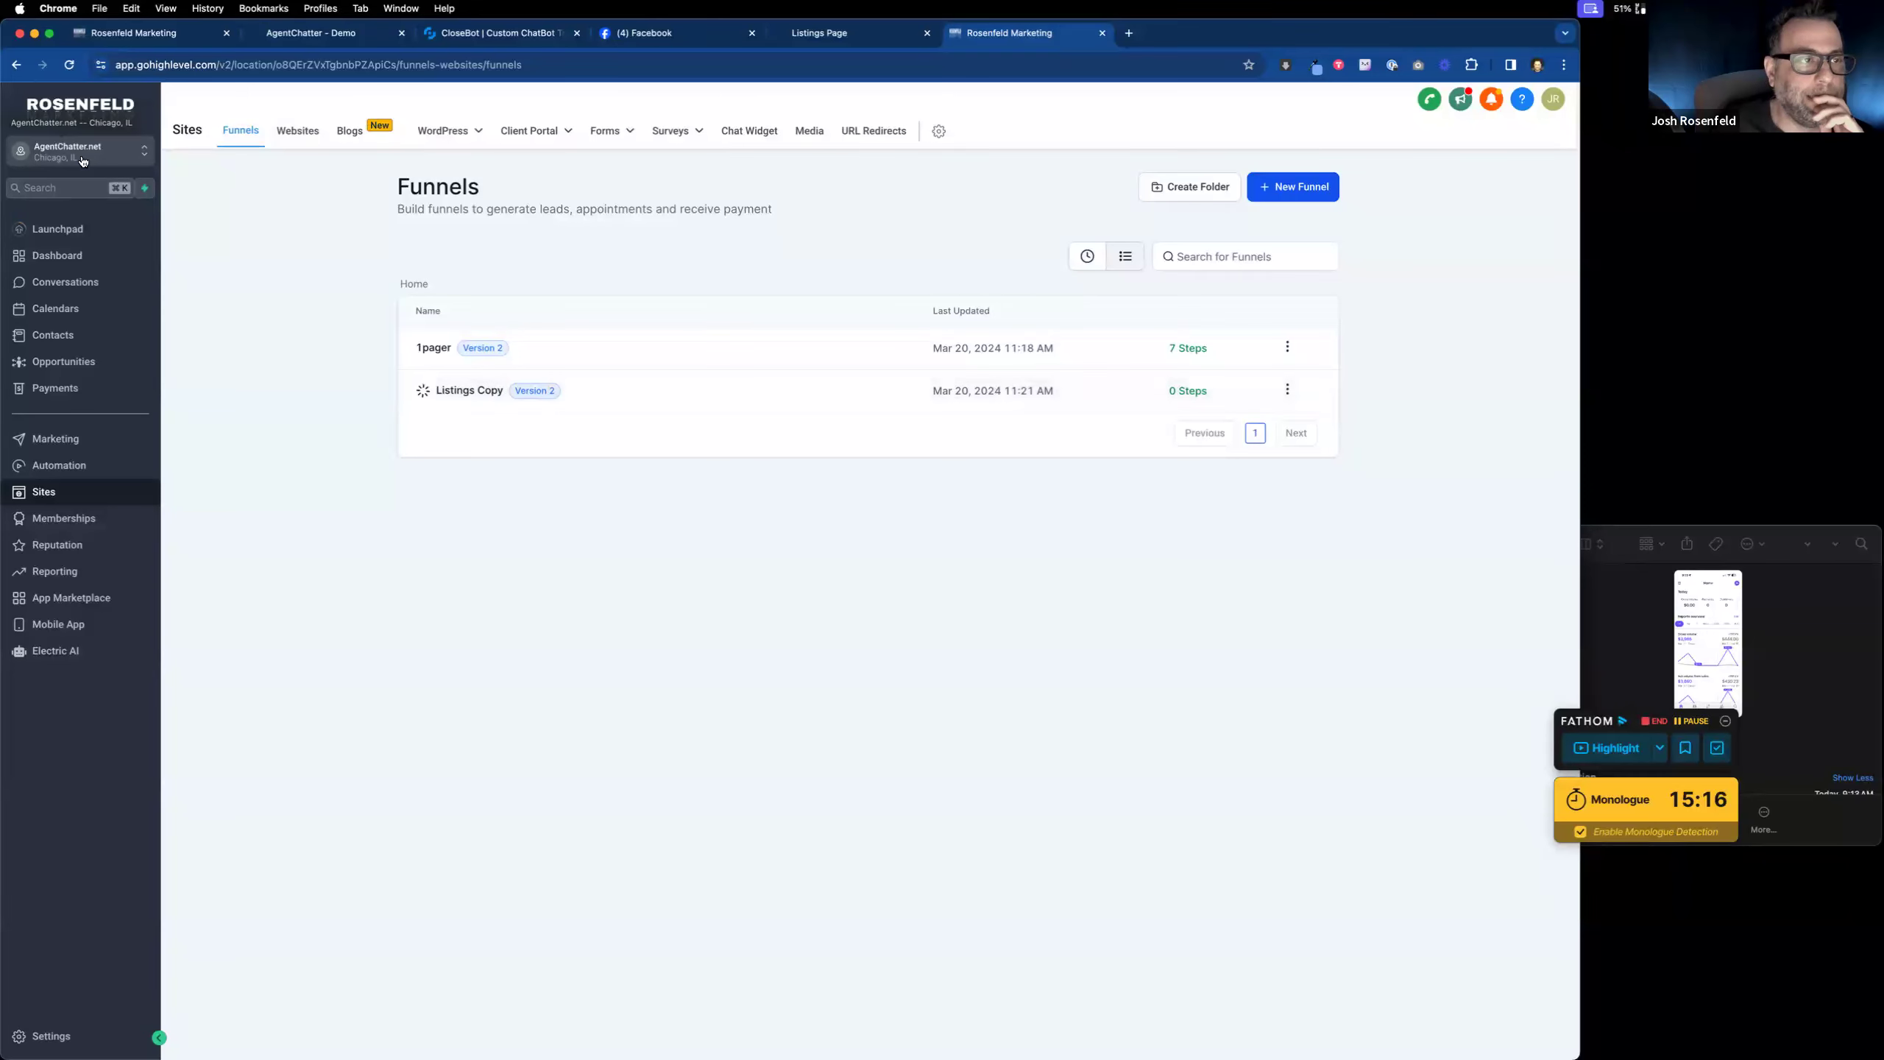
{"action": "left_click", "coordinate": [33, 144]}
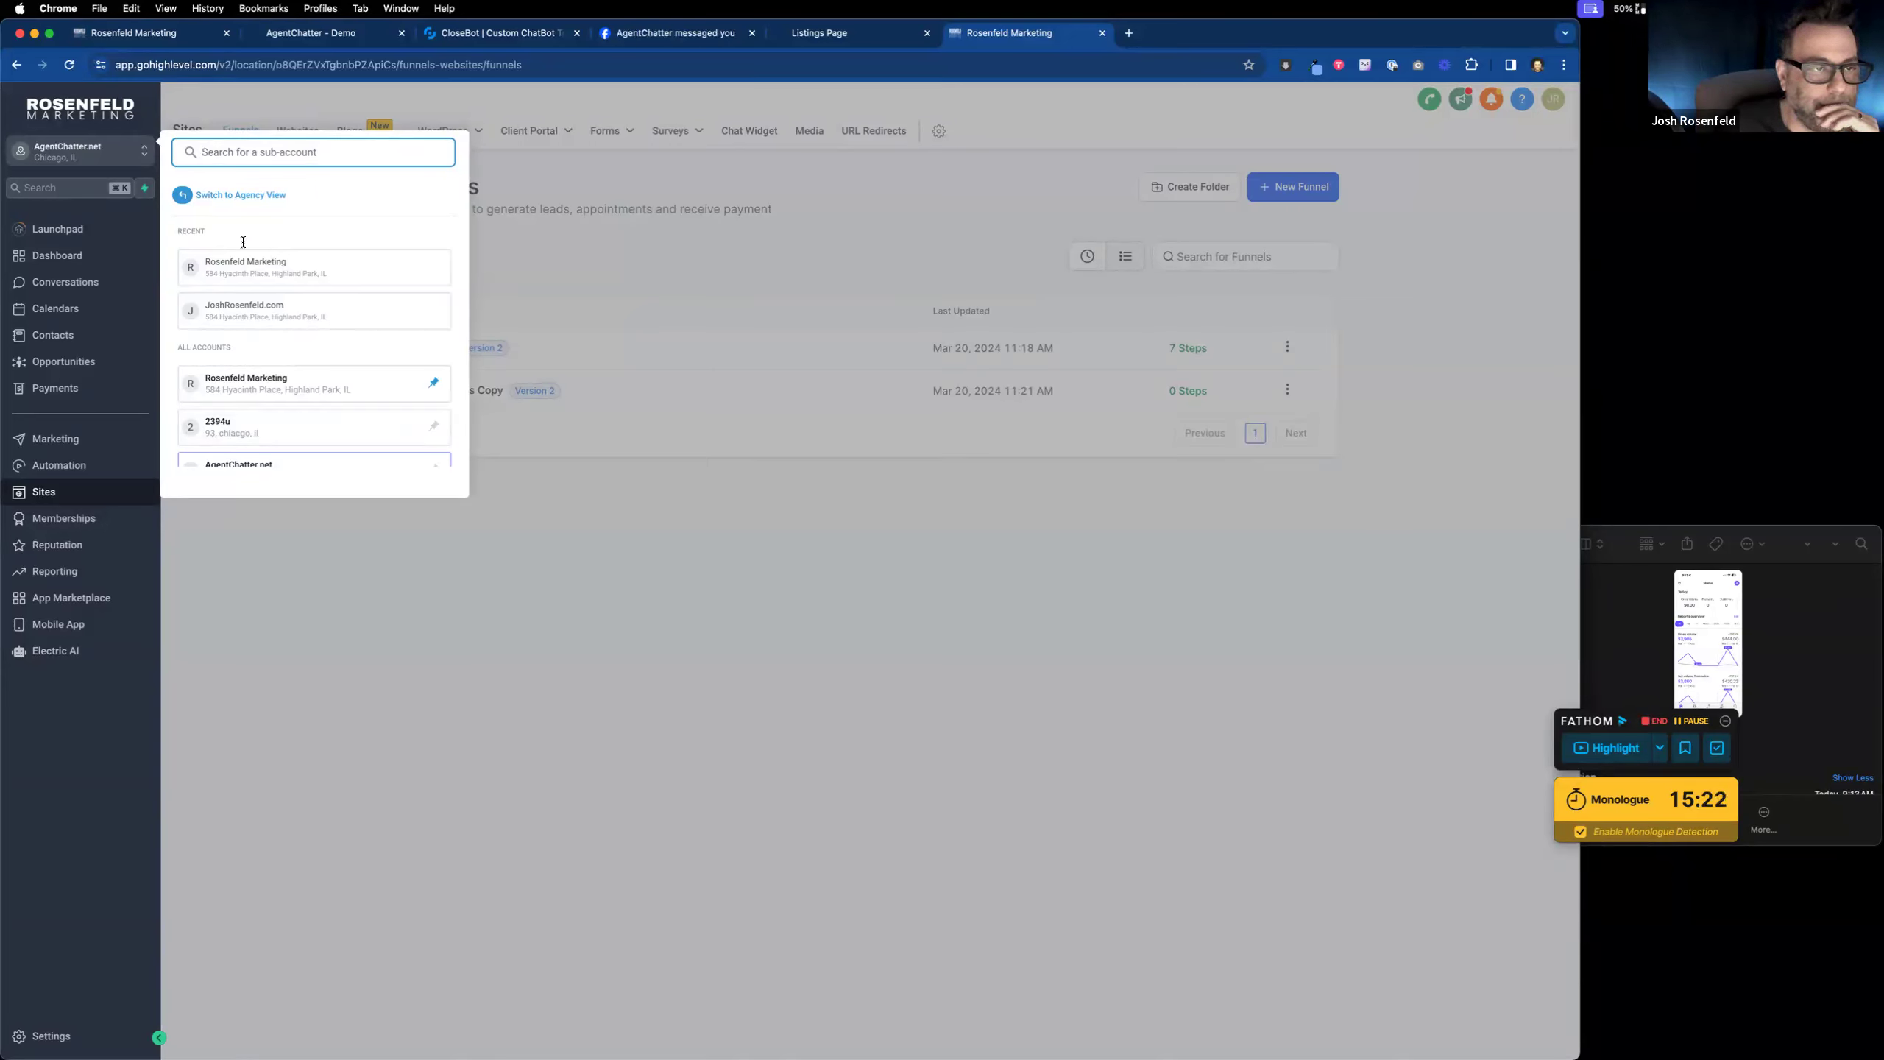
Step: Switch back to the sub-account holding the original funnels
{"action": "scroll", "coordinate": [300, 383], "scroll_direction": "down", "scroll_amount": 3}
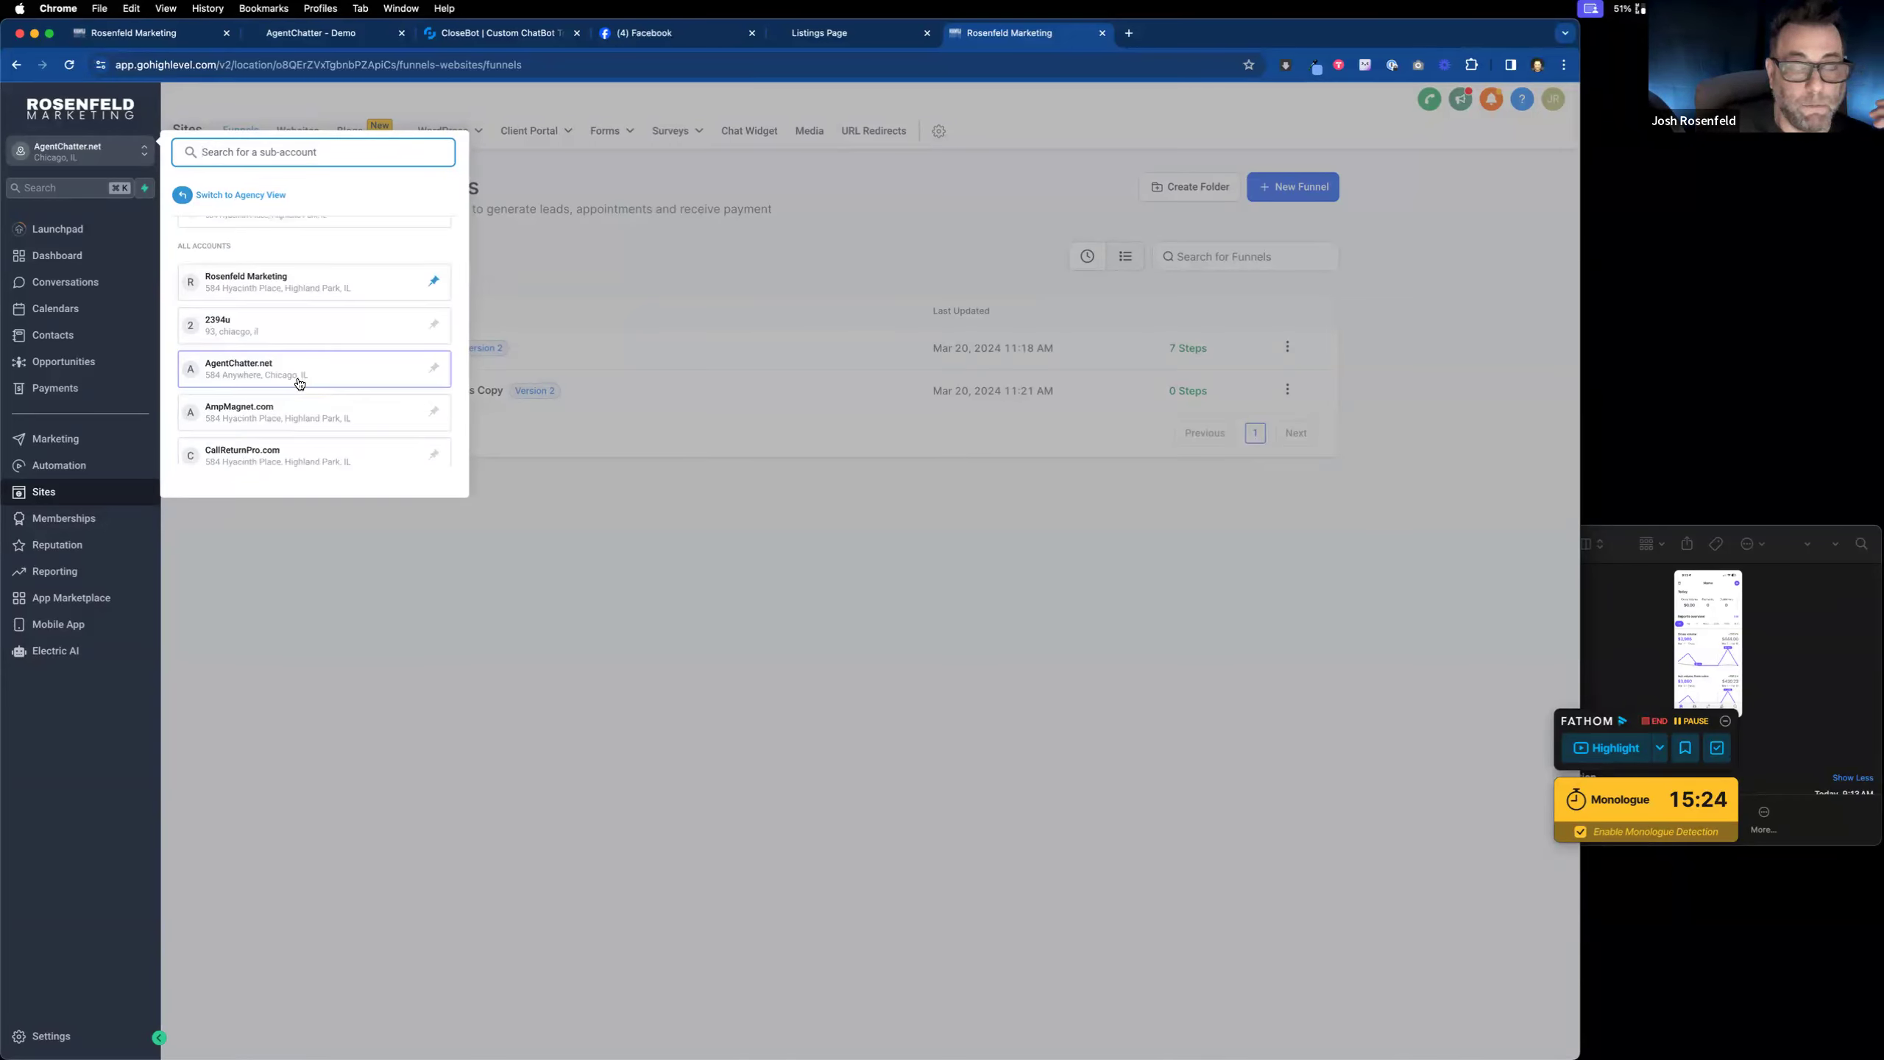
{"action": "scroll", "coordinate": [304, 378], "scroll_direction": "down", "scroll_amount": 5}
{"action": "scroll", "coordinate": [308, 374], "scroll_direction": "down", "scroll_amount": 2}
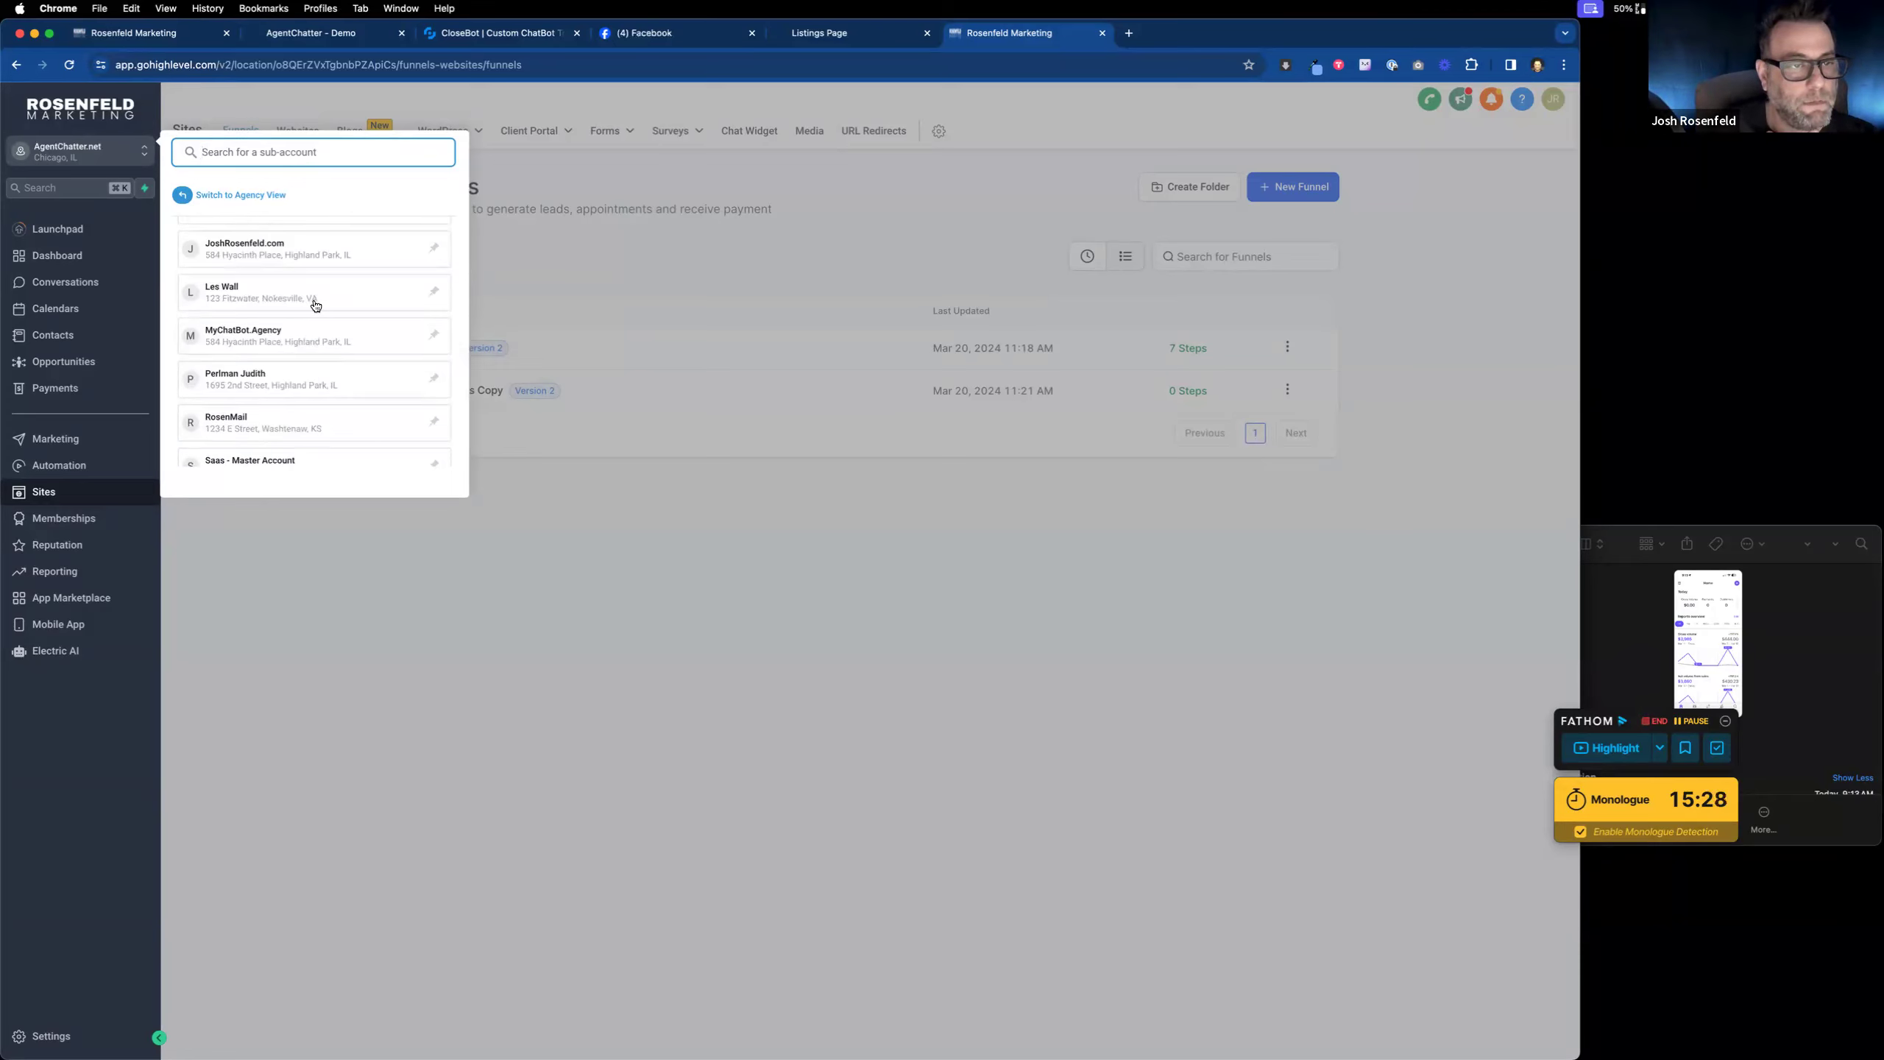
{"action": "left_click", "coordinate": [311, 300]}
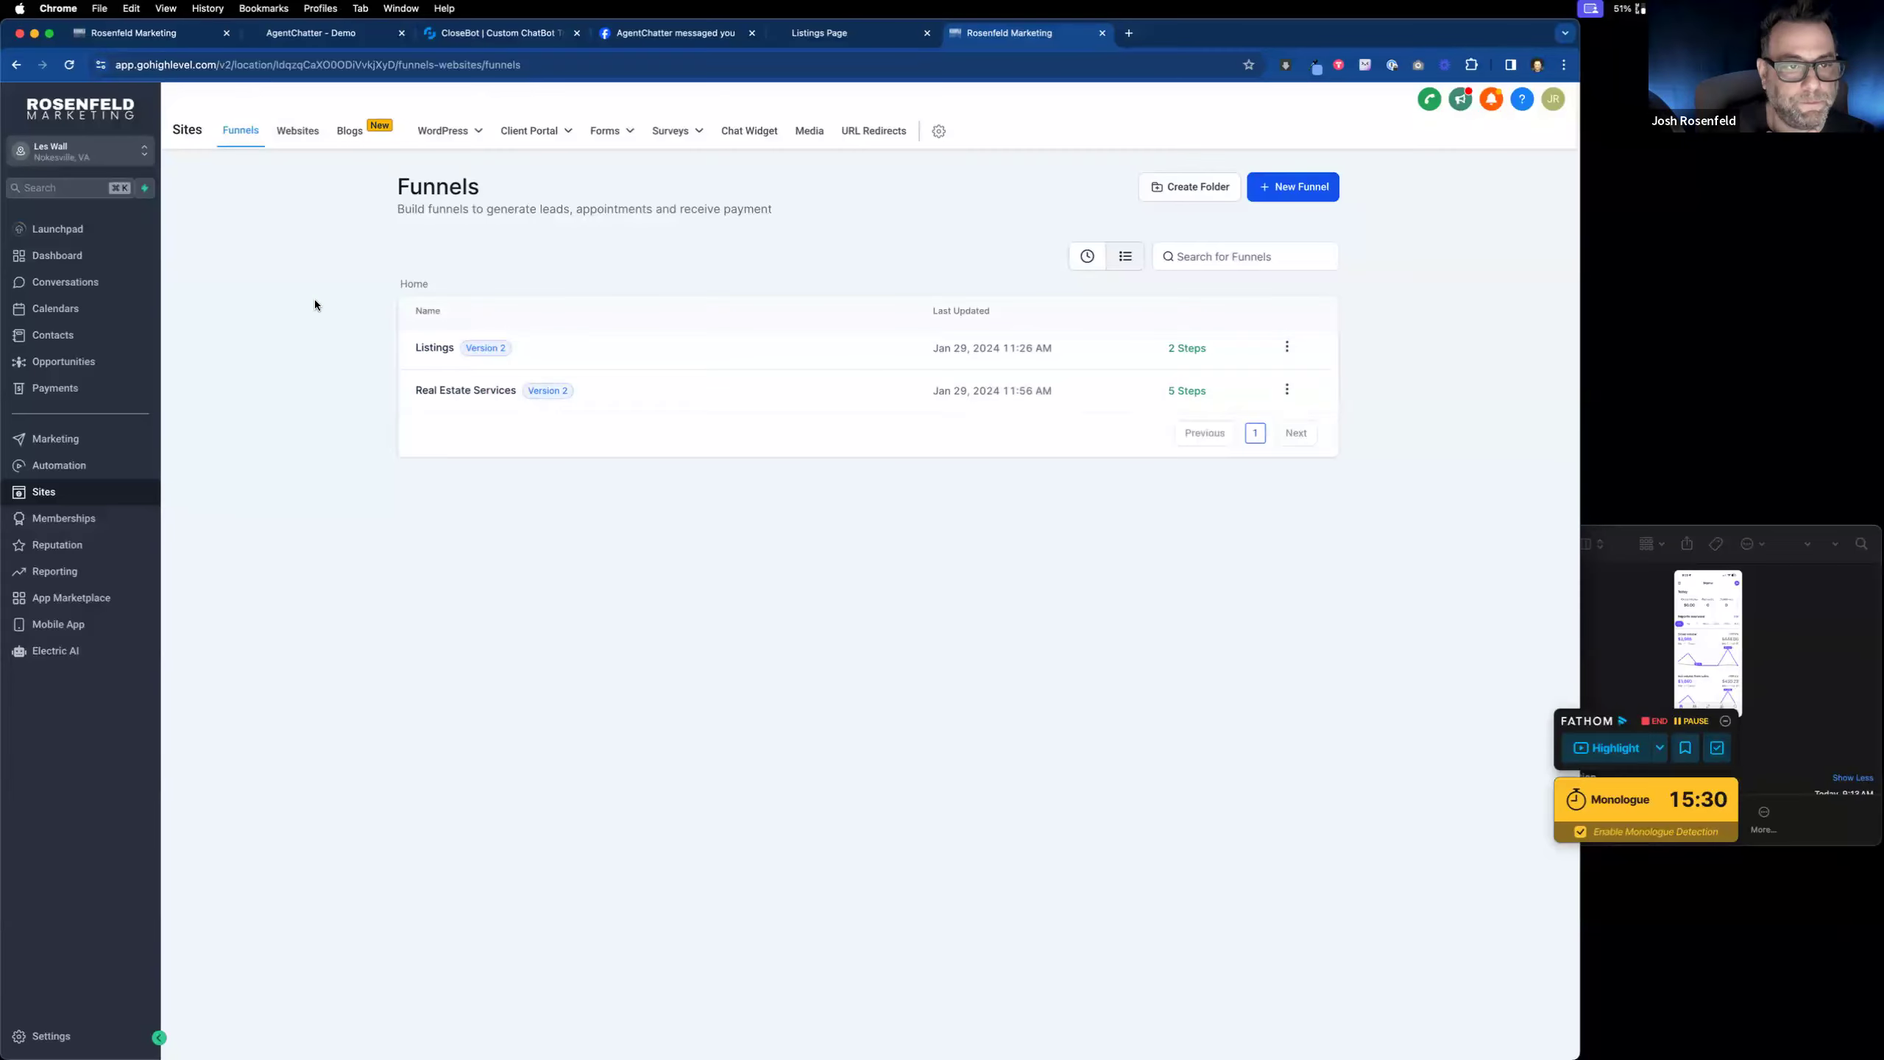
Step: Copy the Real Estate Services funnel's share link and load it in the address bar
{"action": "left_click", "coordinate": [1288, 390]}
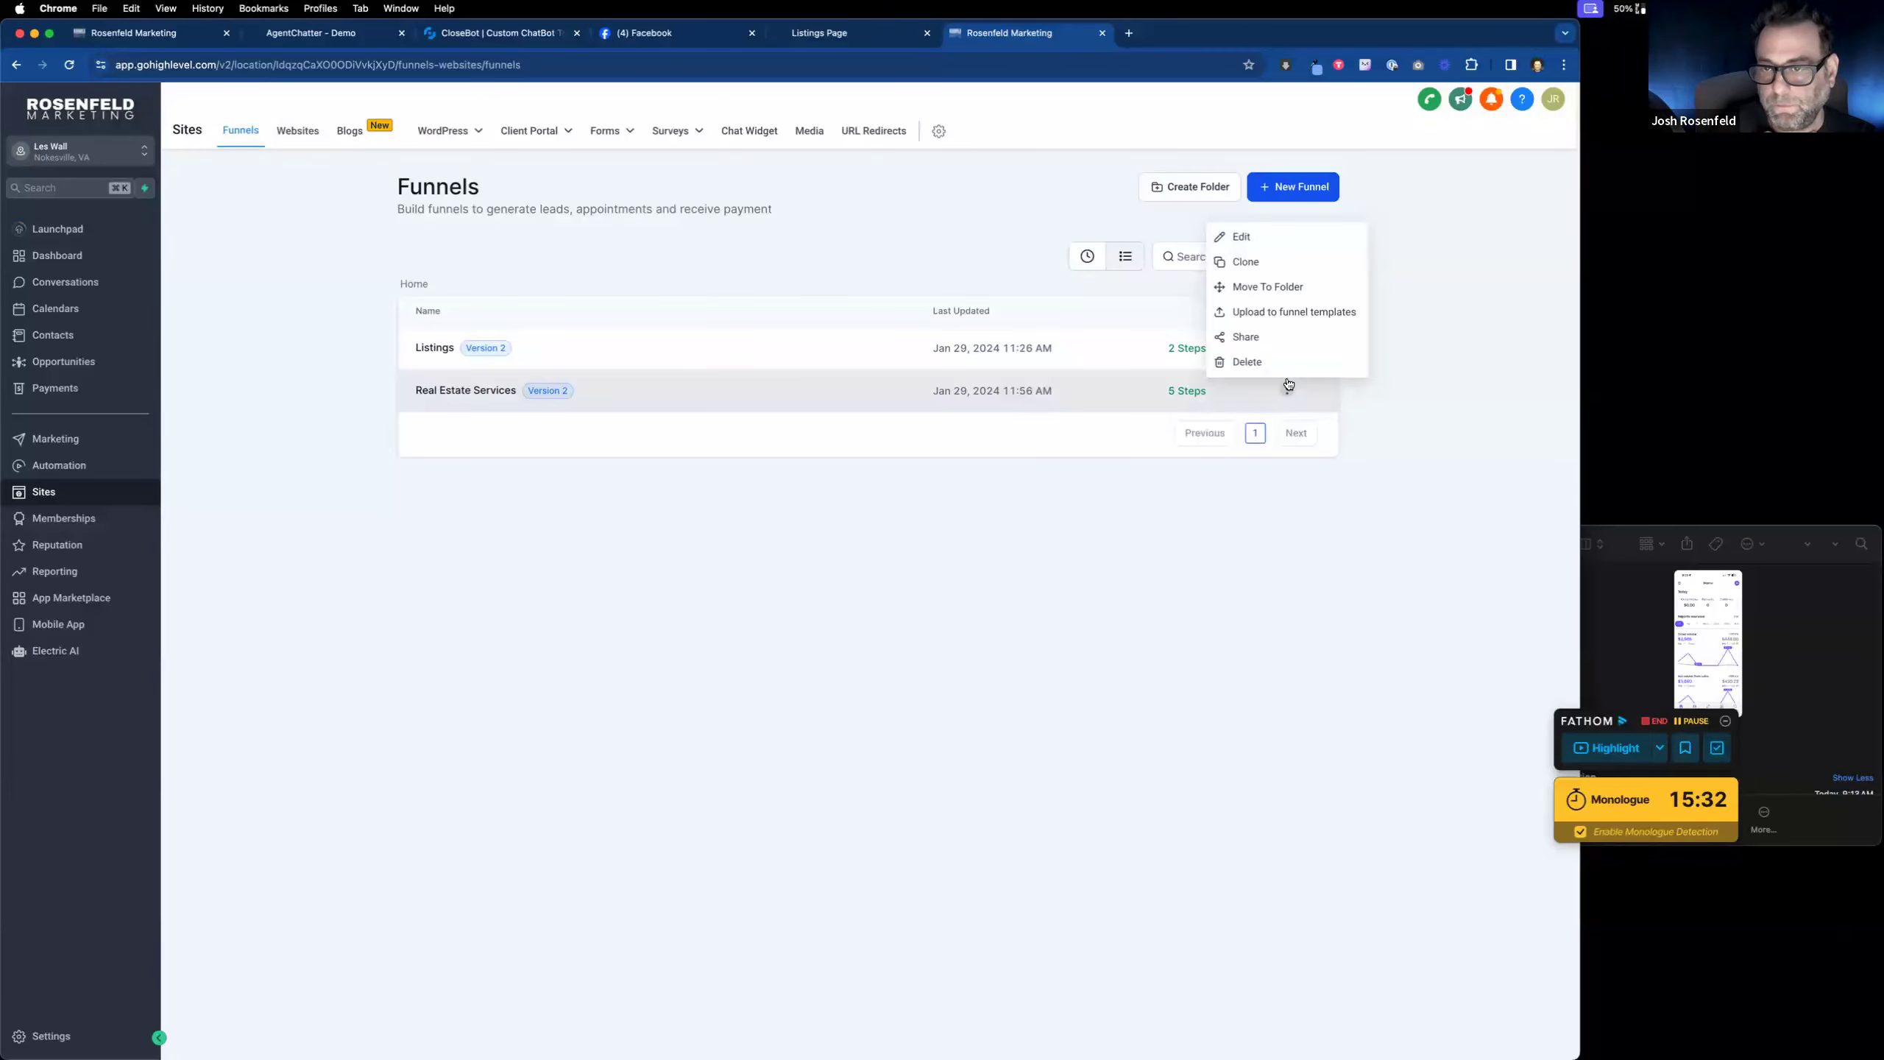
{"action": "left_click", "coordinate": [1275, 337]}
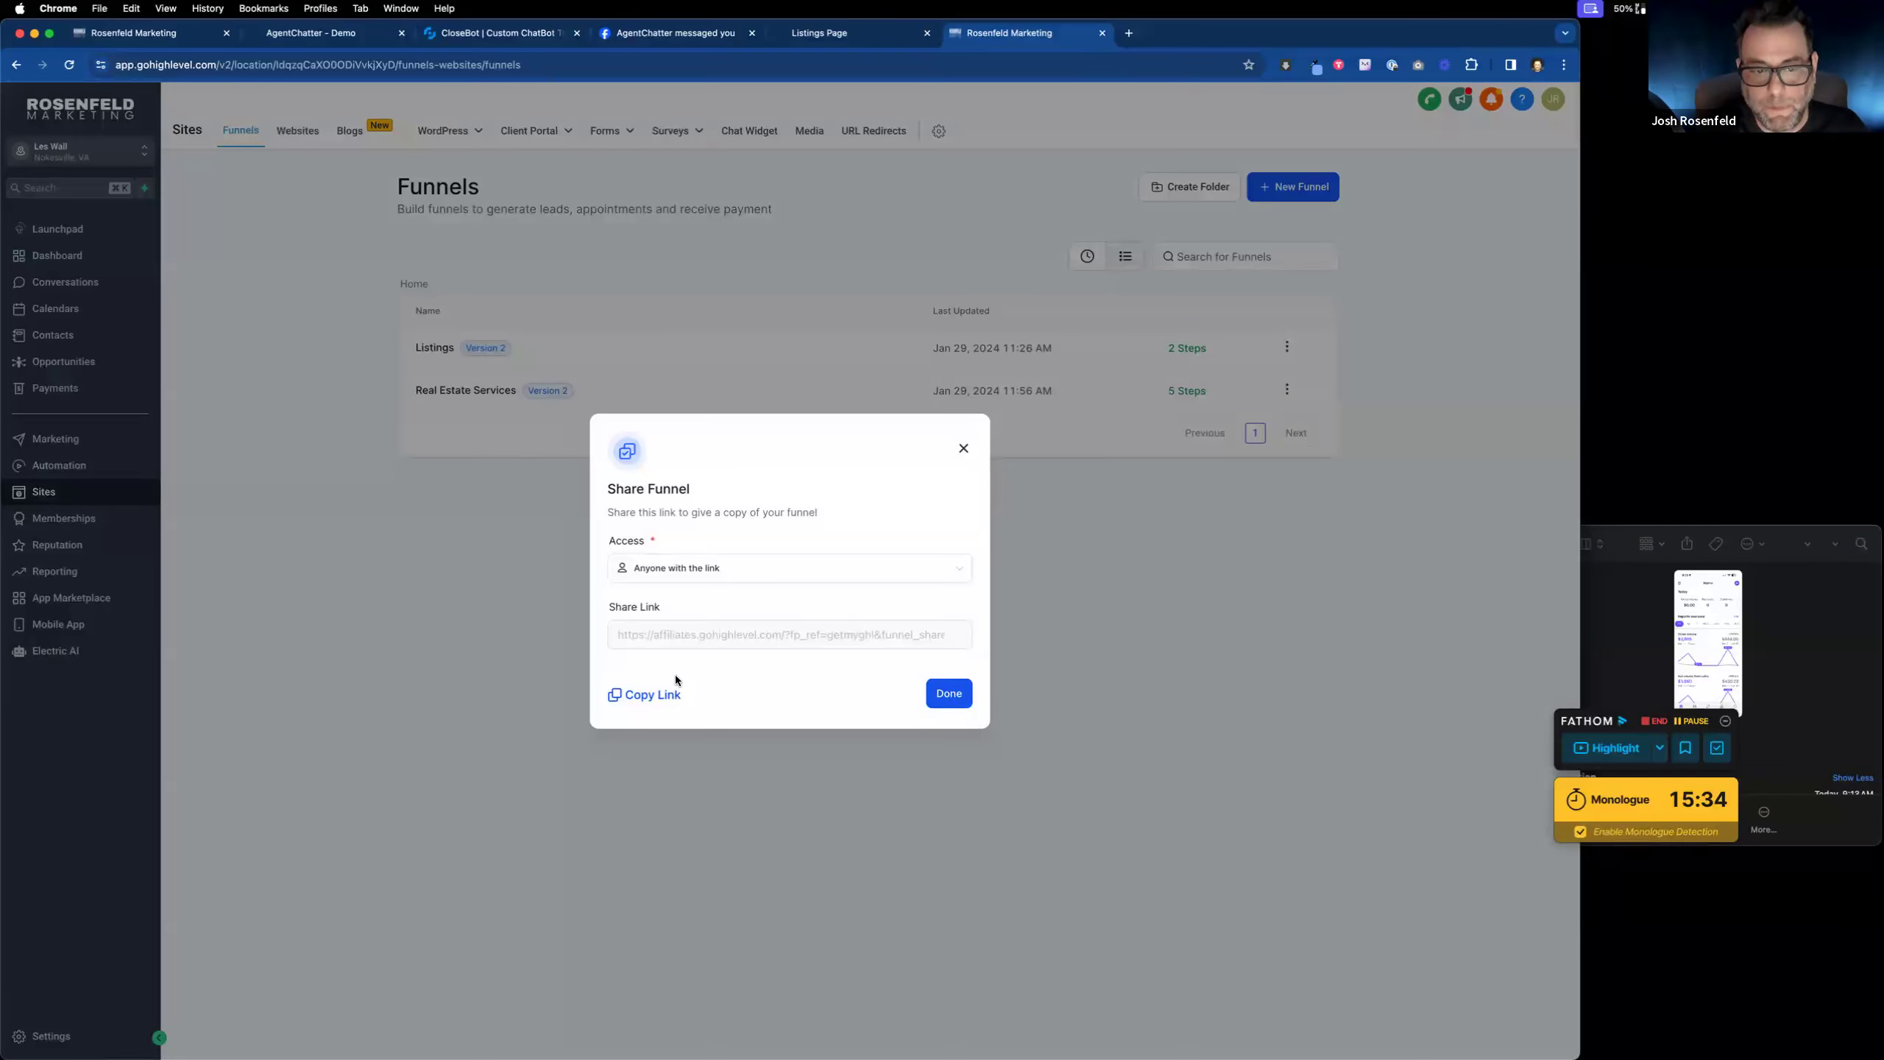
{"action": "left_click", "coordinate": [670, 695]}
{"action": "left_click", "coordinate": [1068, 58]}
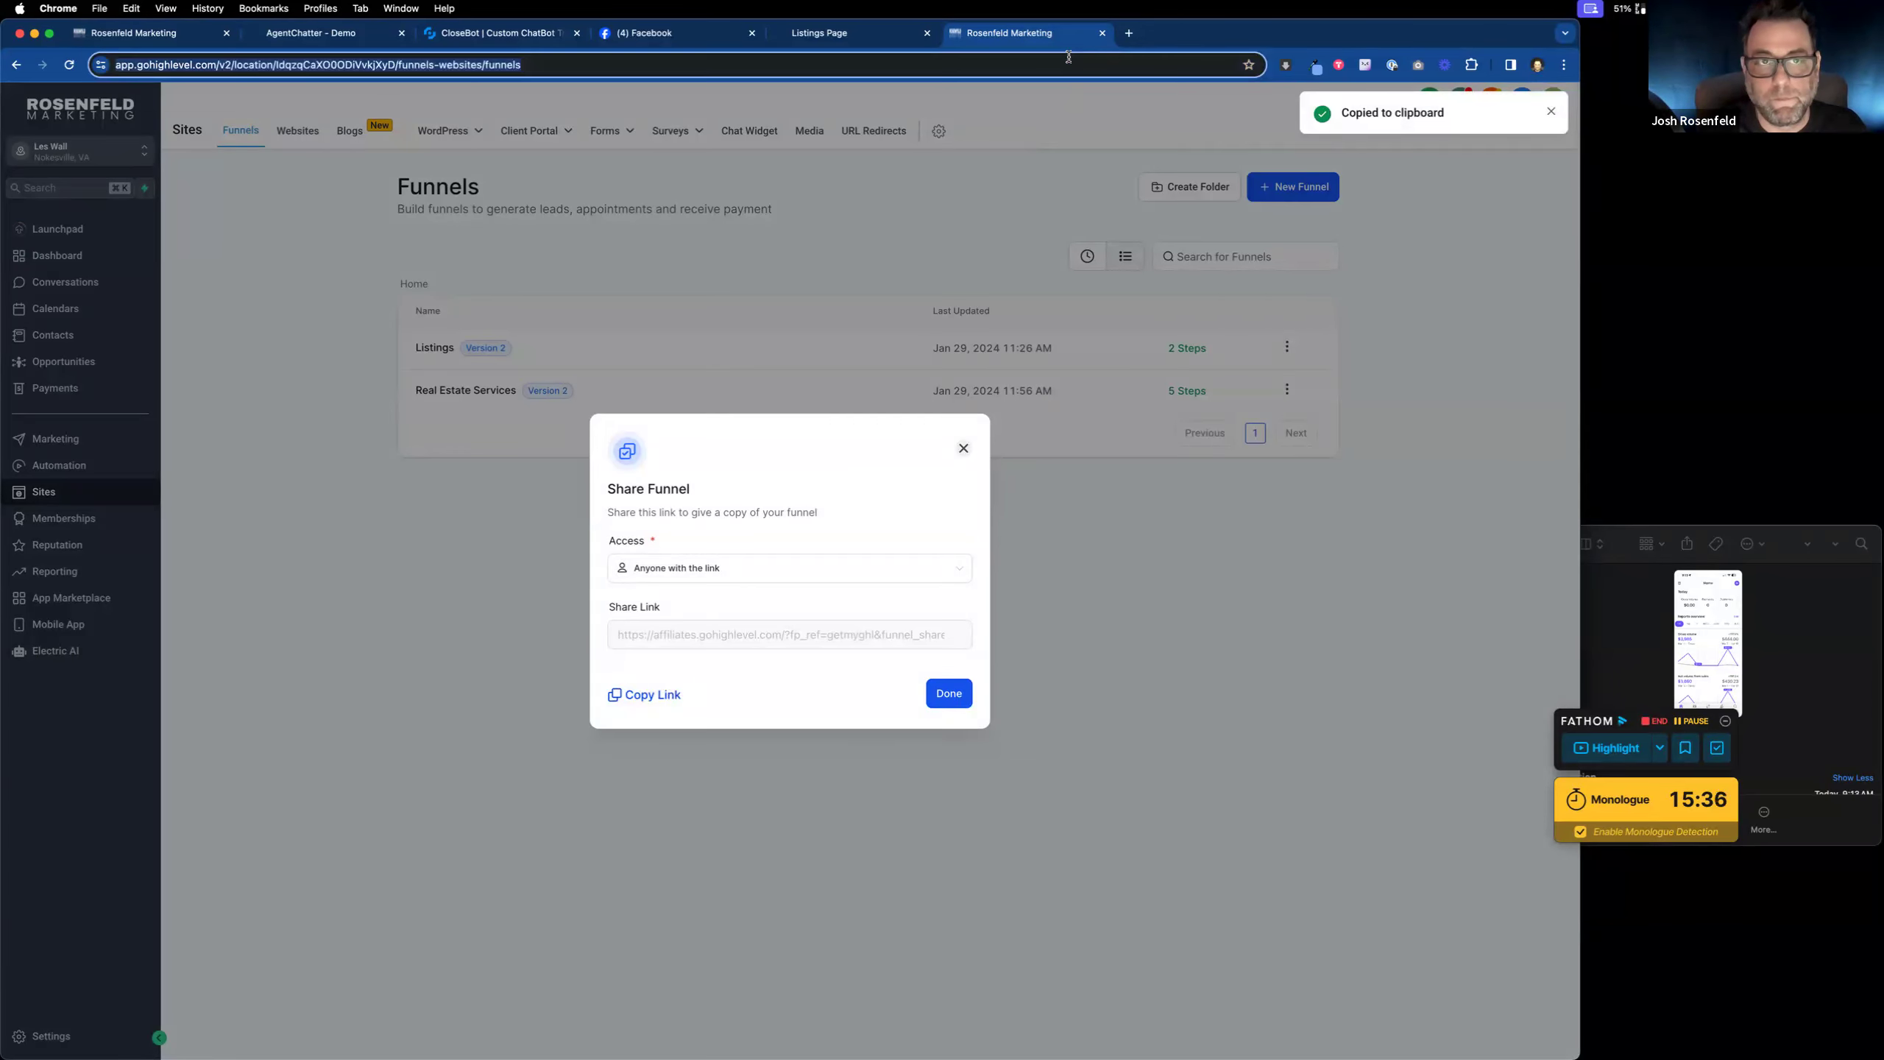
{"action": "key", "text": "super+v"}
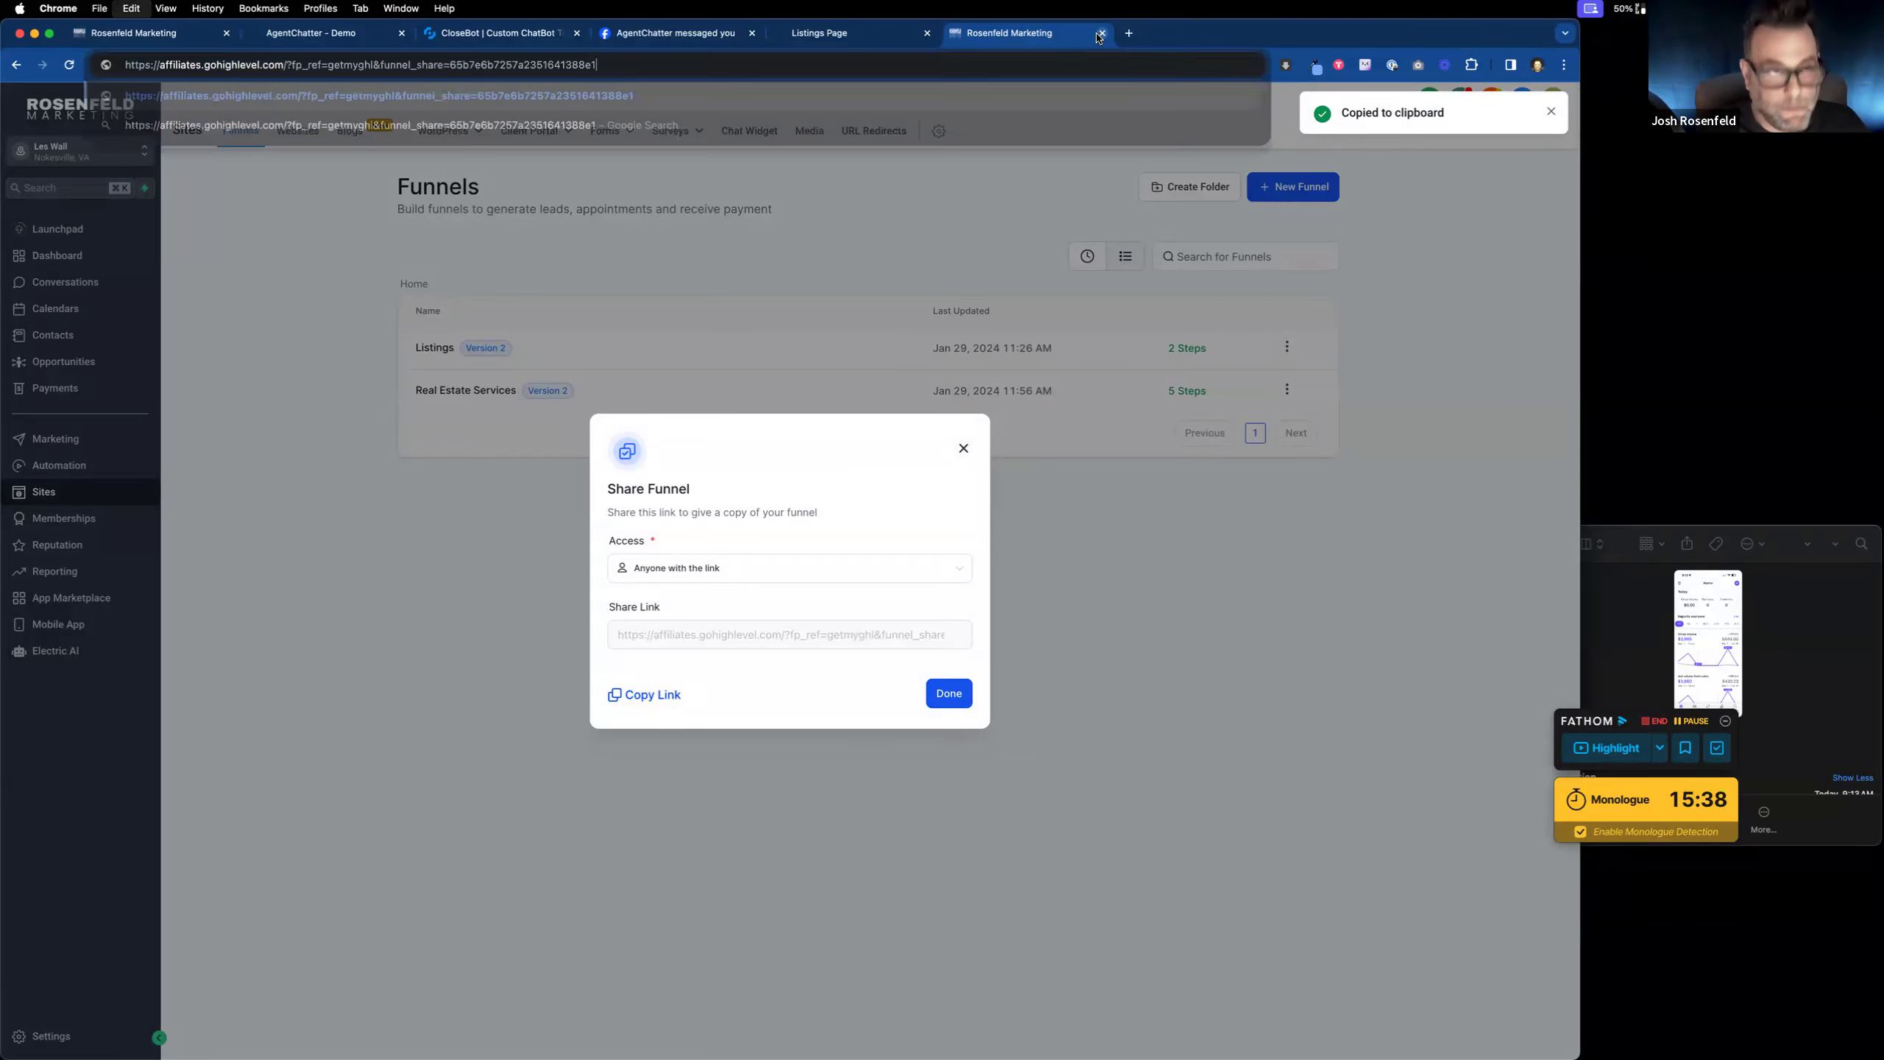
{"action": "key", "text": "Return"}
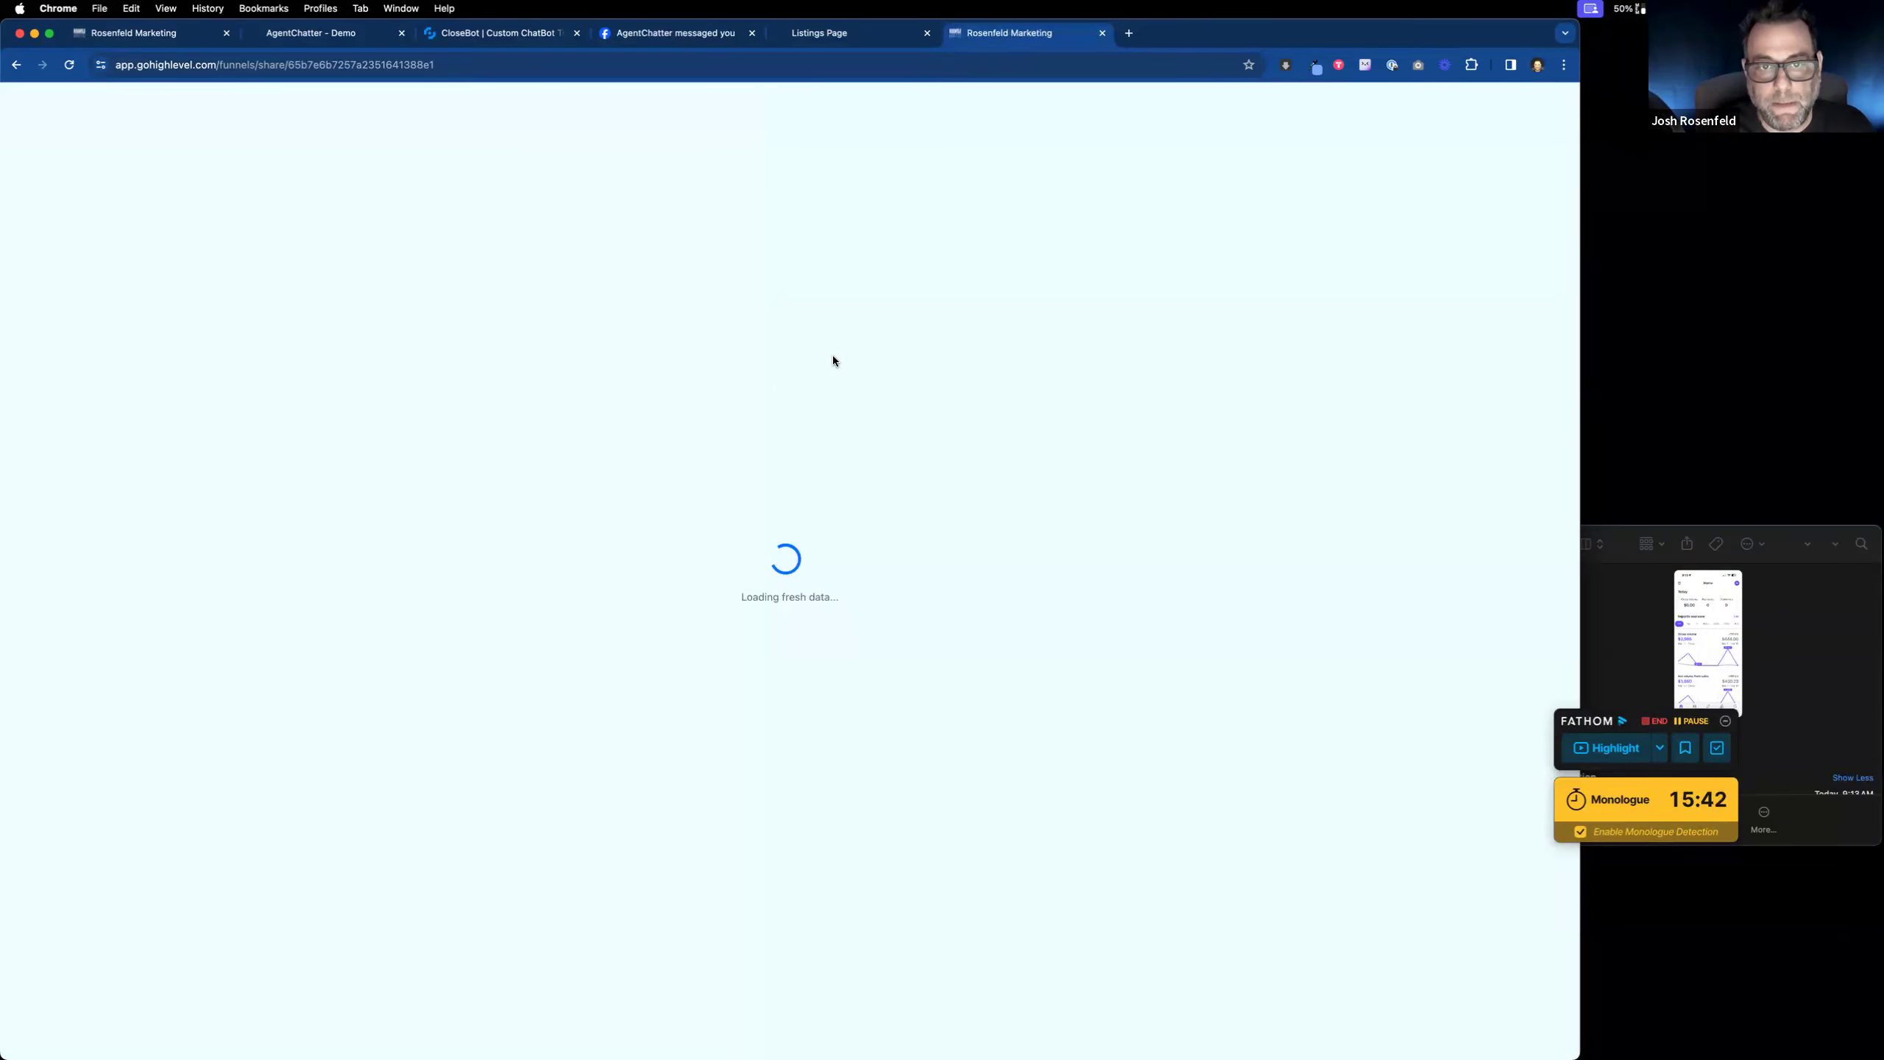
Step: Add the shared Real Estate Services funnel, choosing AgentChatter.net as the clone destination
{"action": "left_click", "coordinate": [834, 174]}
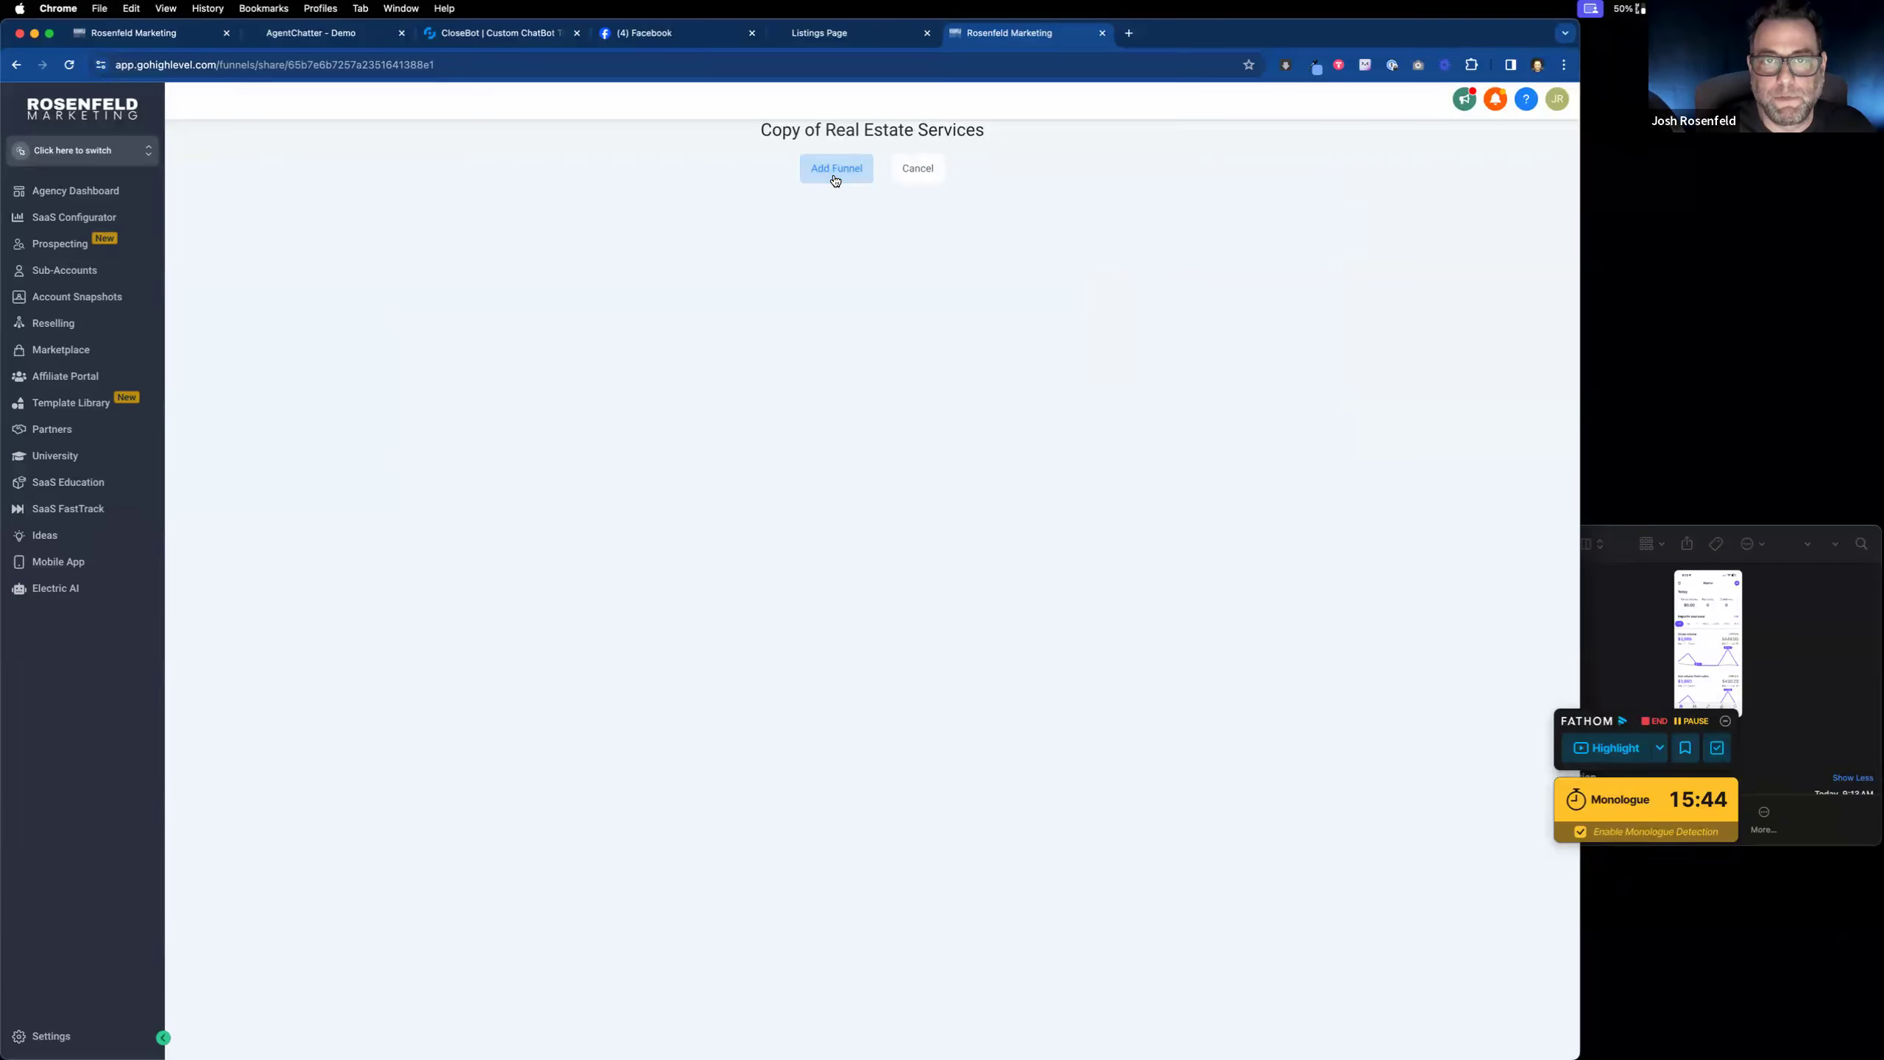
{"action": "left_click", "coordinate": [789, 271]}
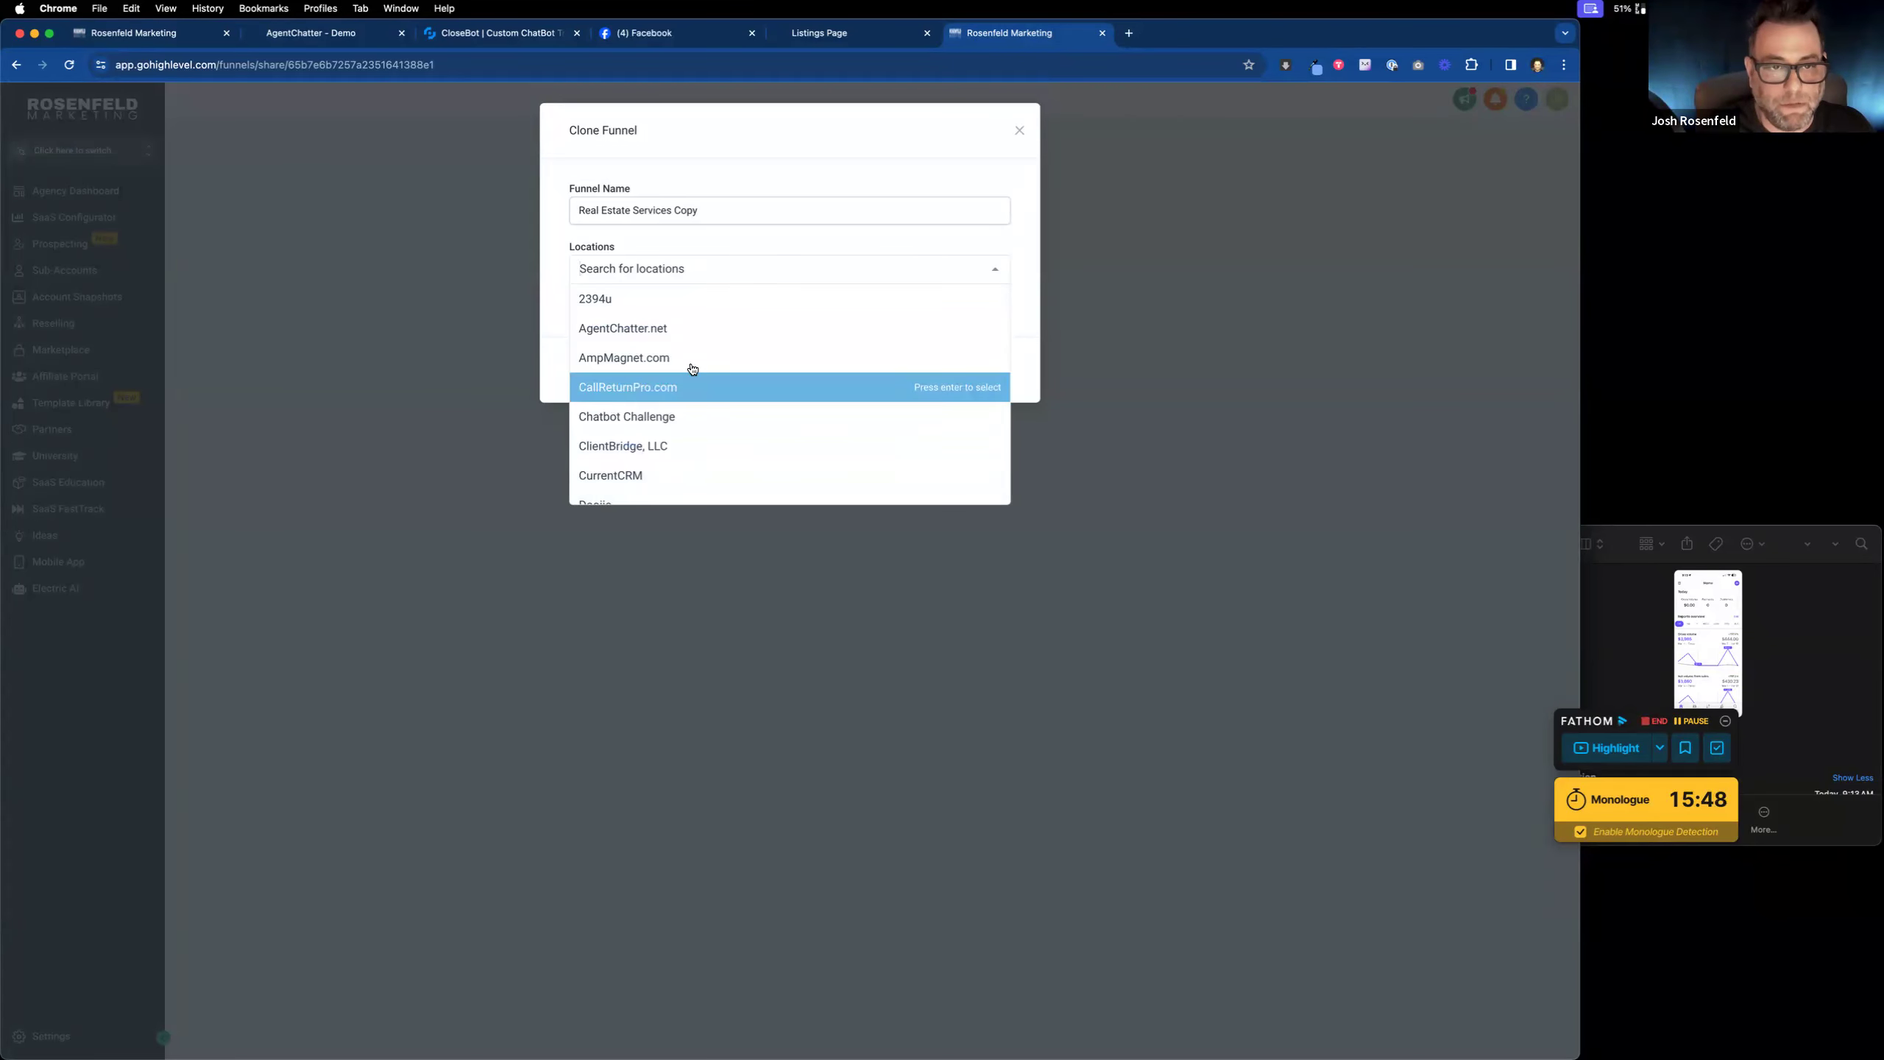
{"action": "left_click", "coordinate": [693, 329]}
{"action": "left_click", "coordinate": [990, 380]}
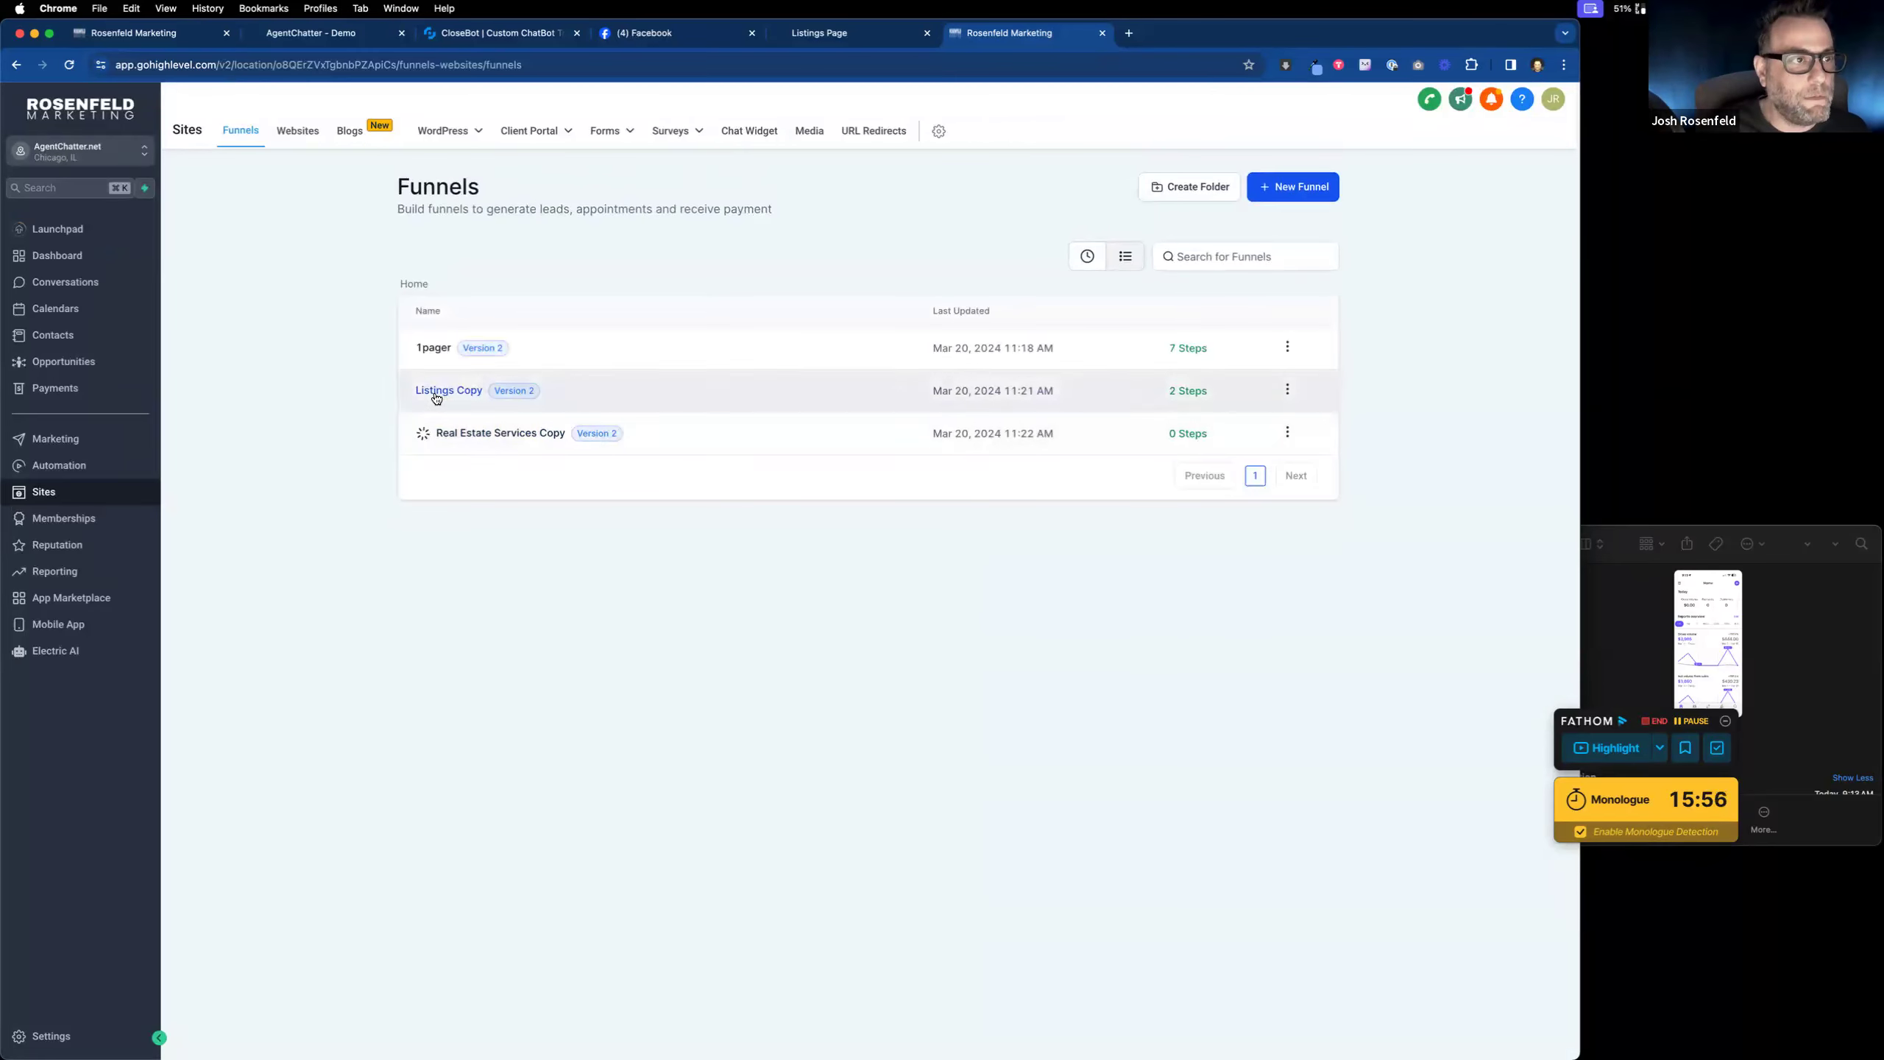
Step: In Listings Copy's settings, change the name to ListingsBot, pick domain agentchatter.net, and save
{"action": "left_click", "coordinate": [1288, 388]}
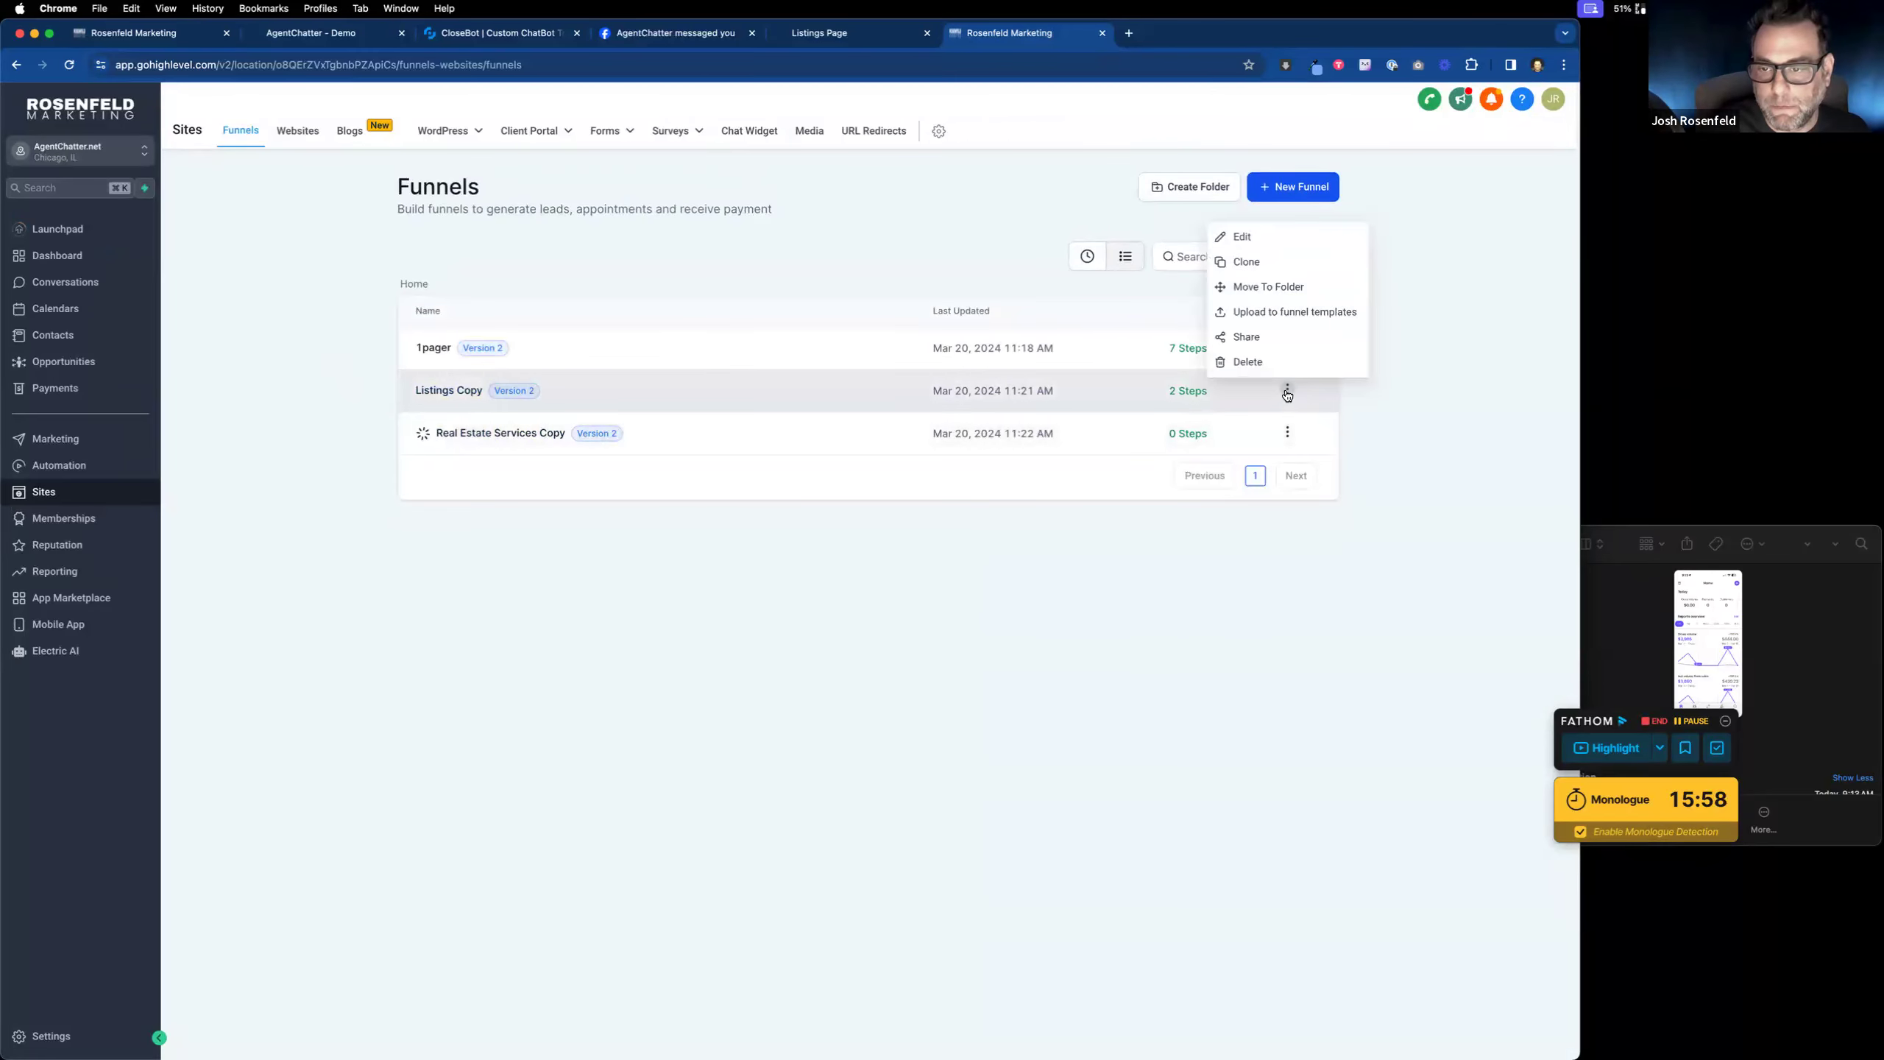
{"action": "left_click", "coordinate": [1262, 246]}
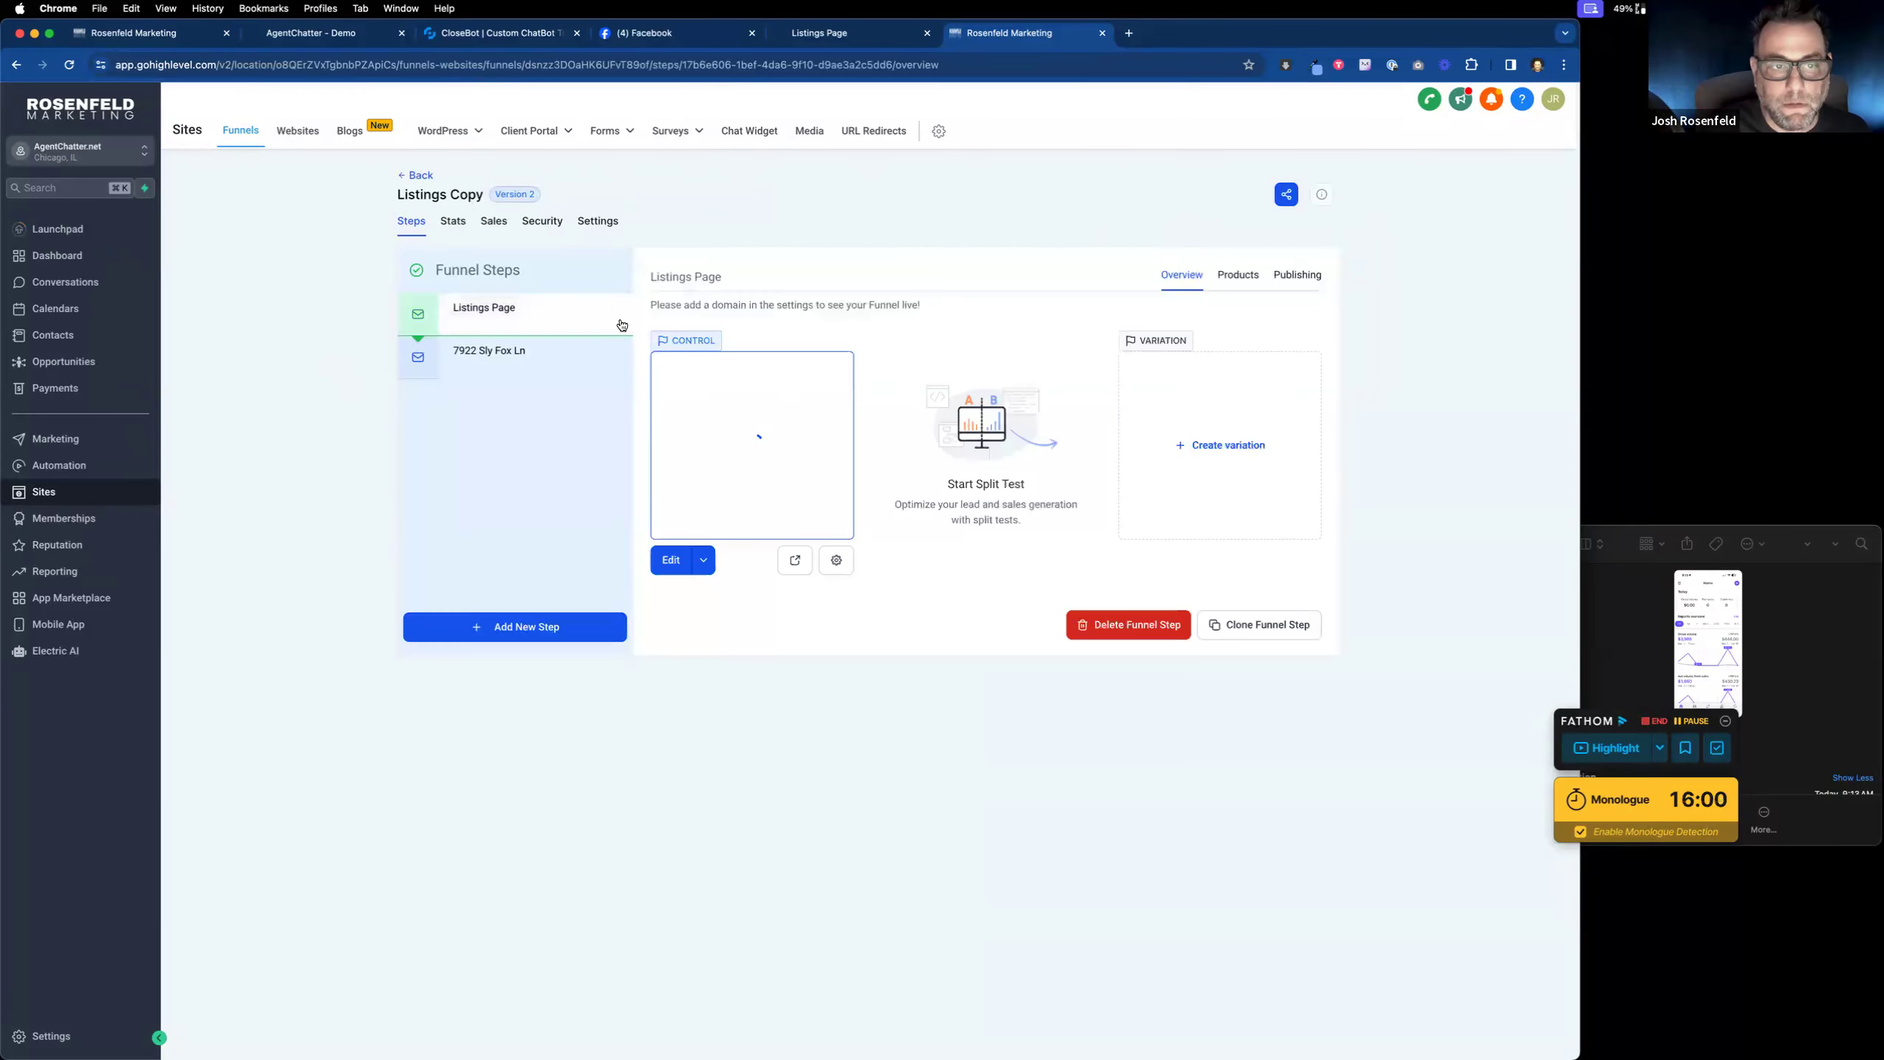
{"action": "left_click", "coordinate": [601, 225]}
{"action": "left_click", "coordinate": [473, 333]}
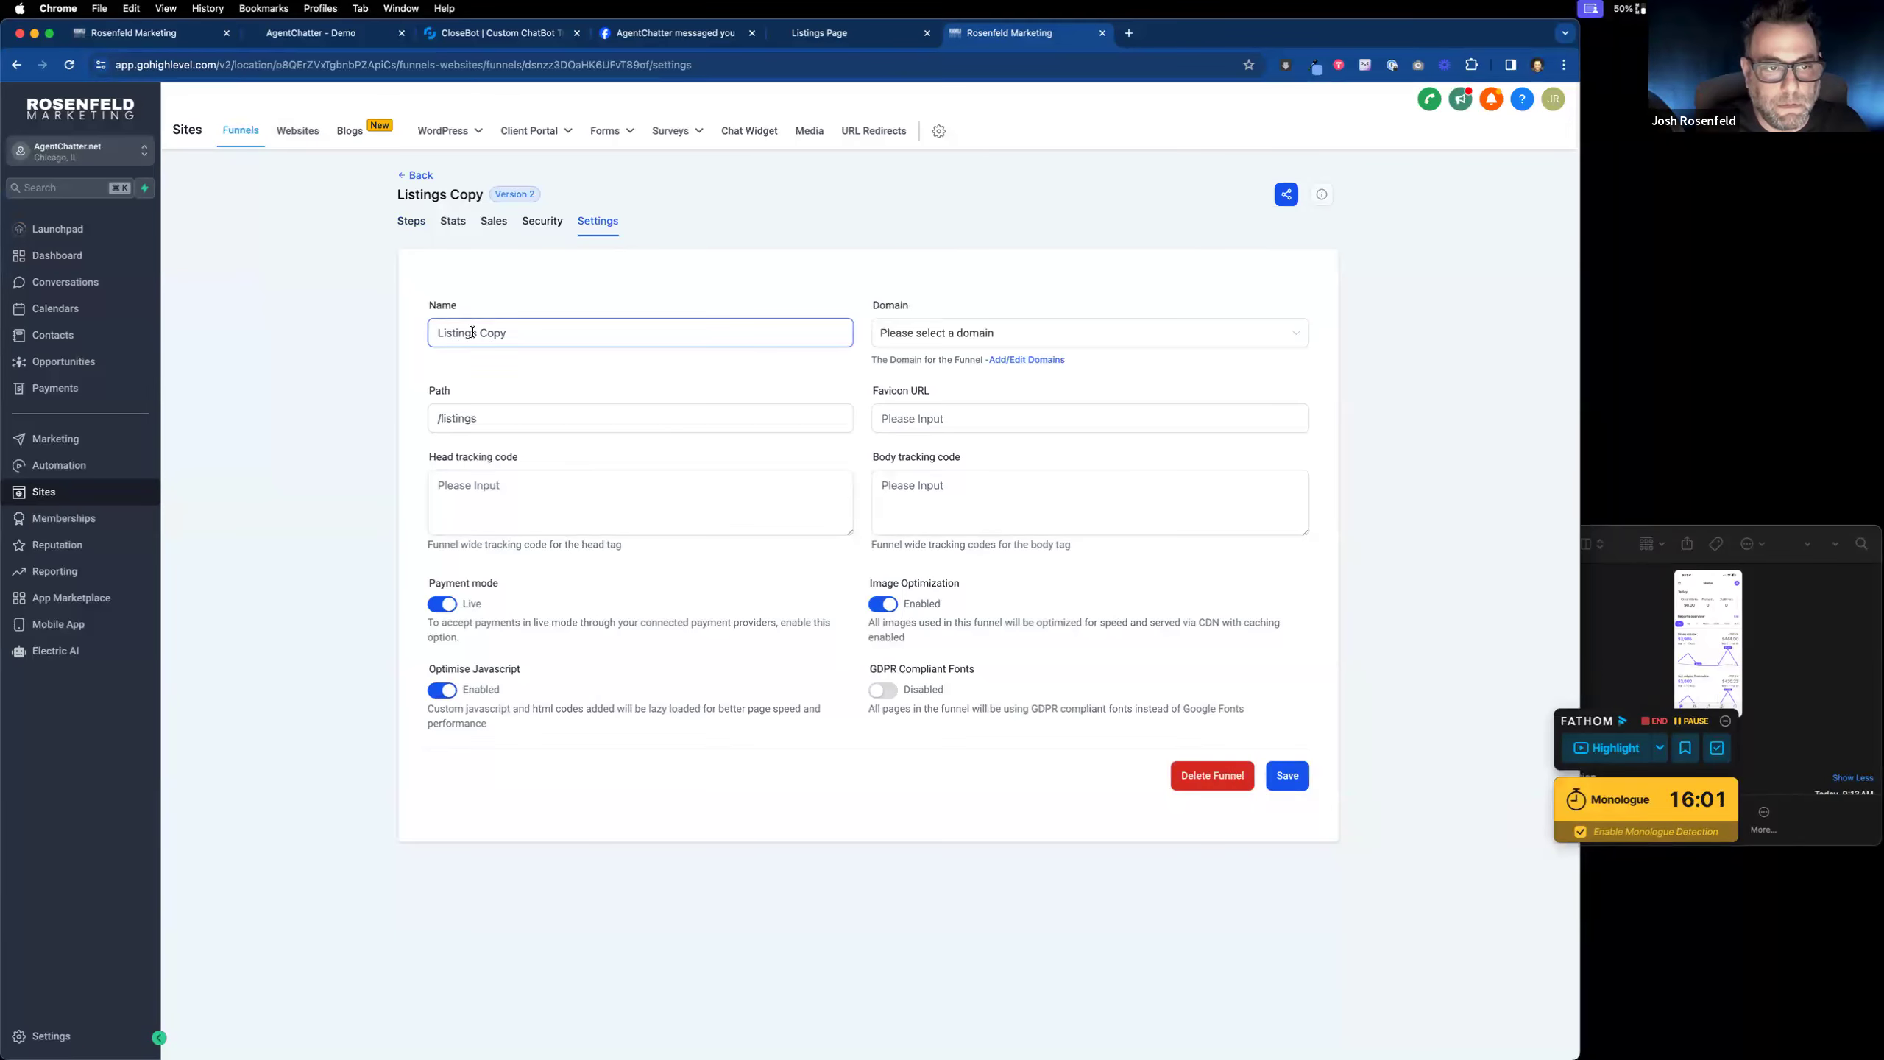
{"action": "left_click_drag", "start_coordinate": [476, 333], "coordinate": [664, 340]}
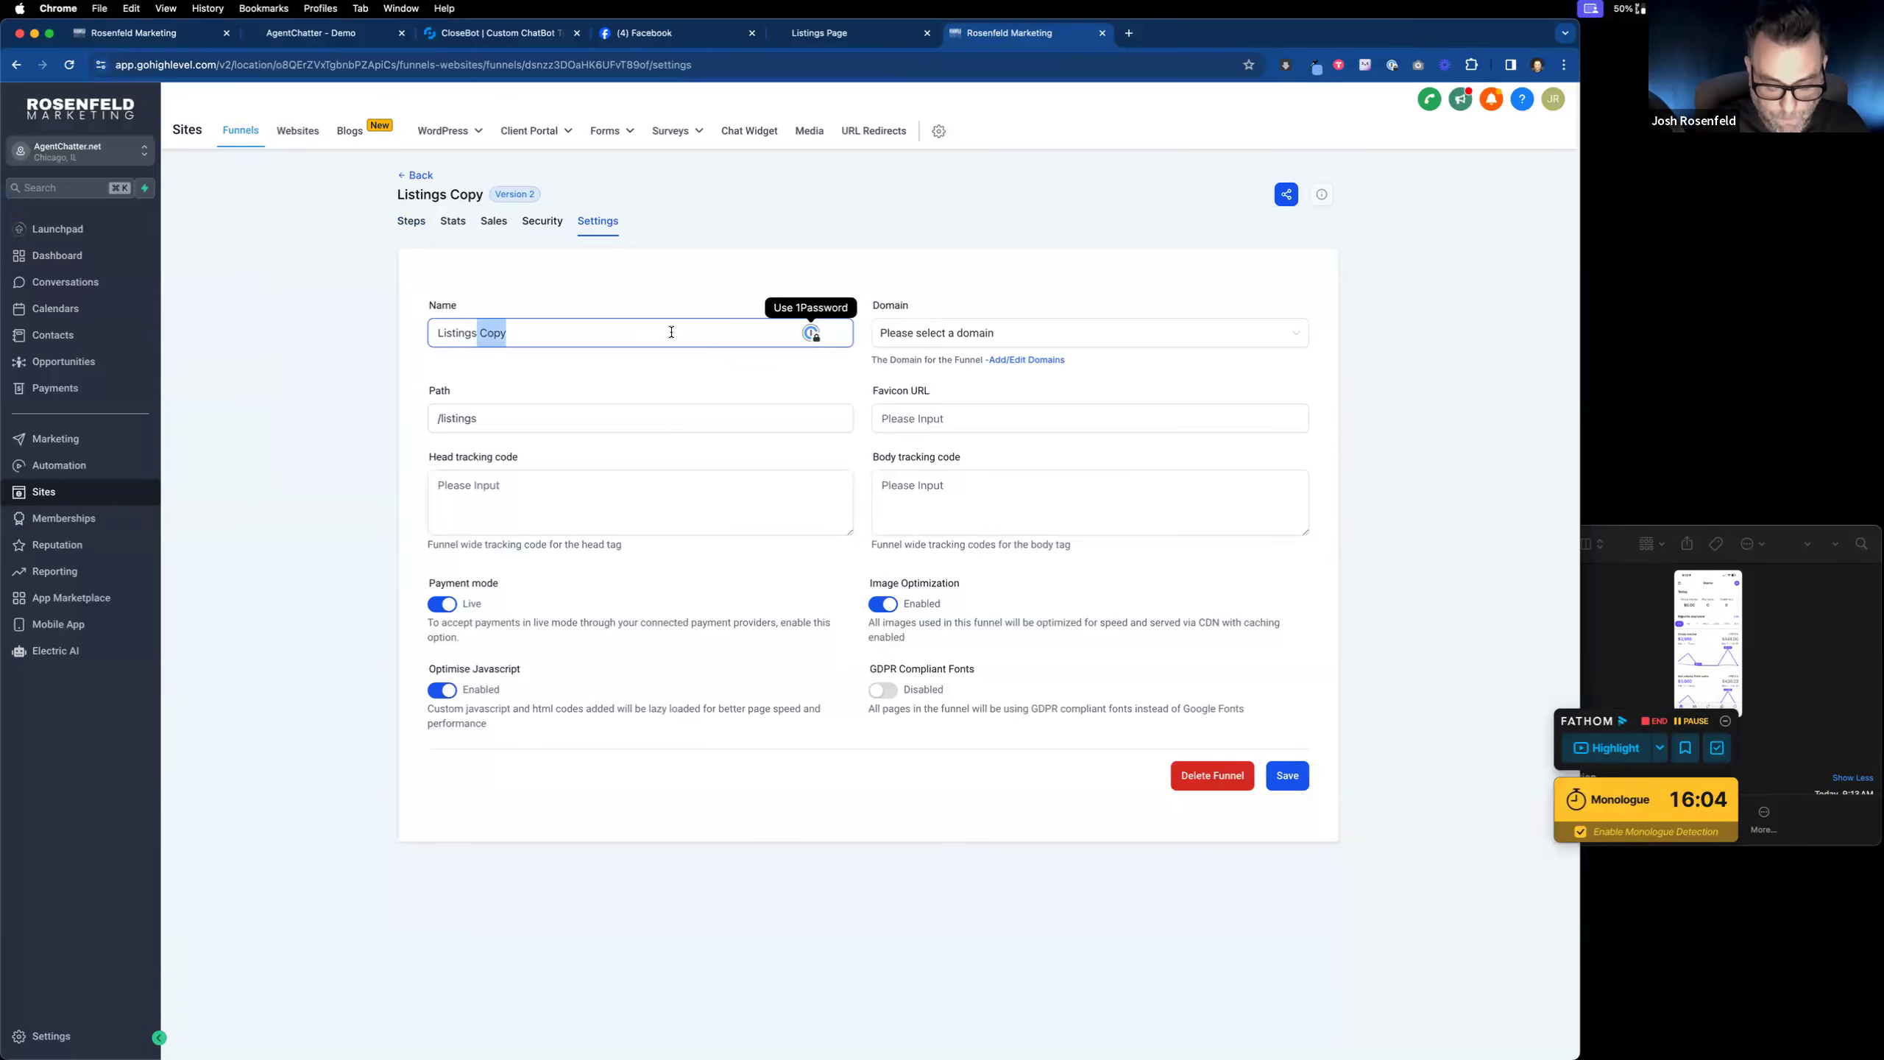
{"action": "type", "text": "Bot"}
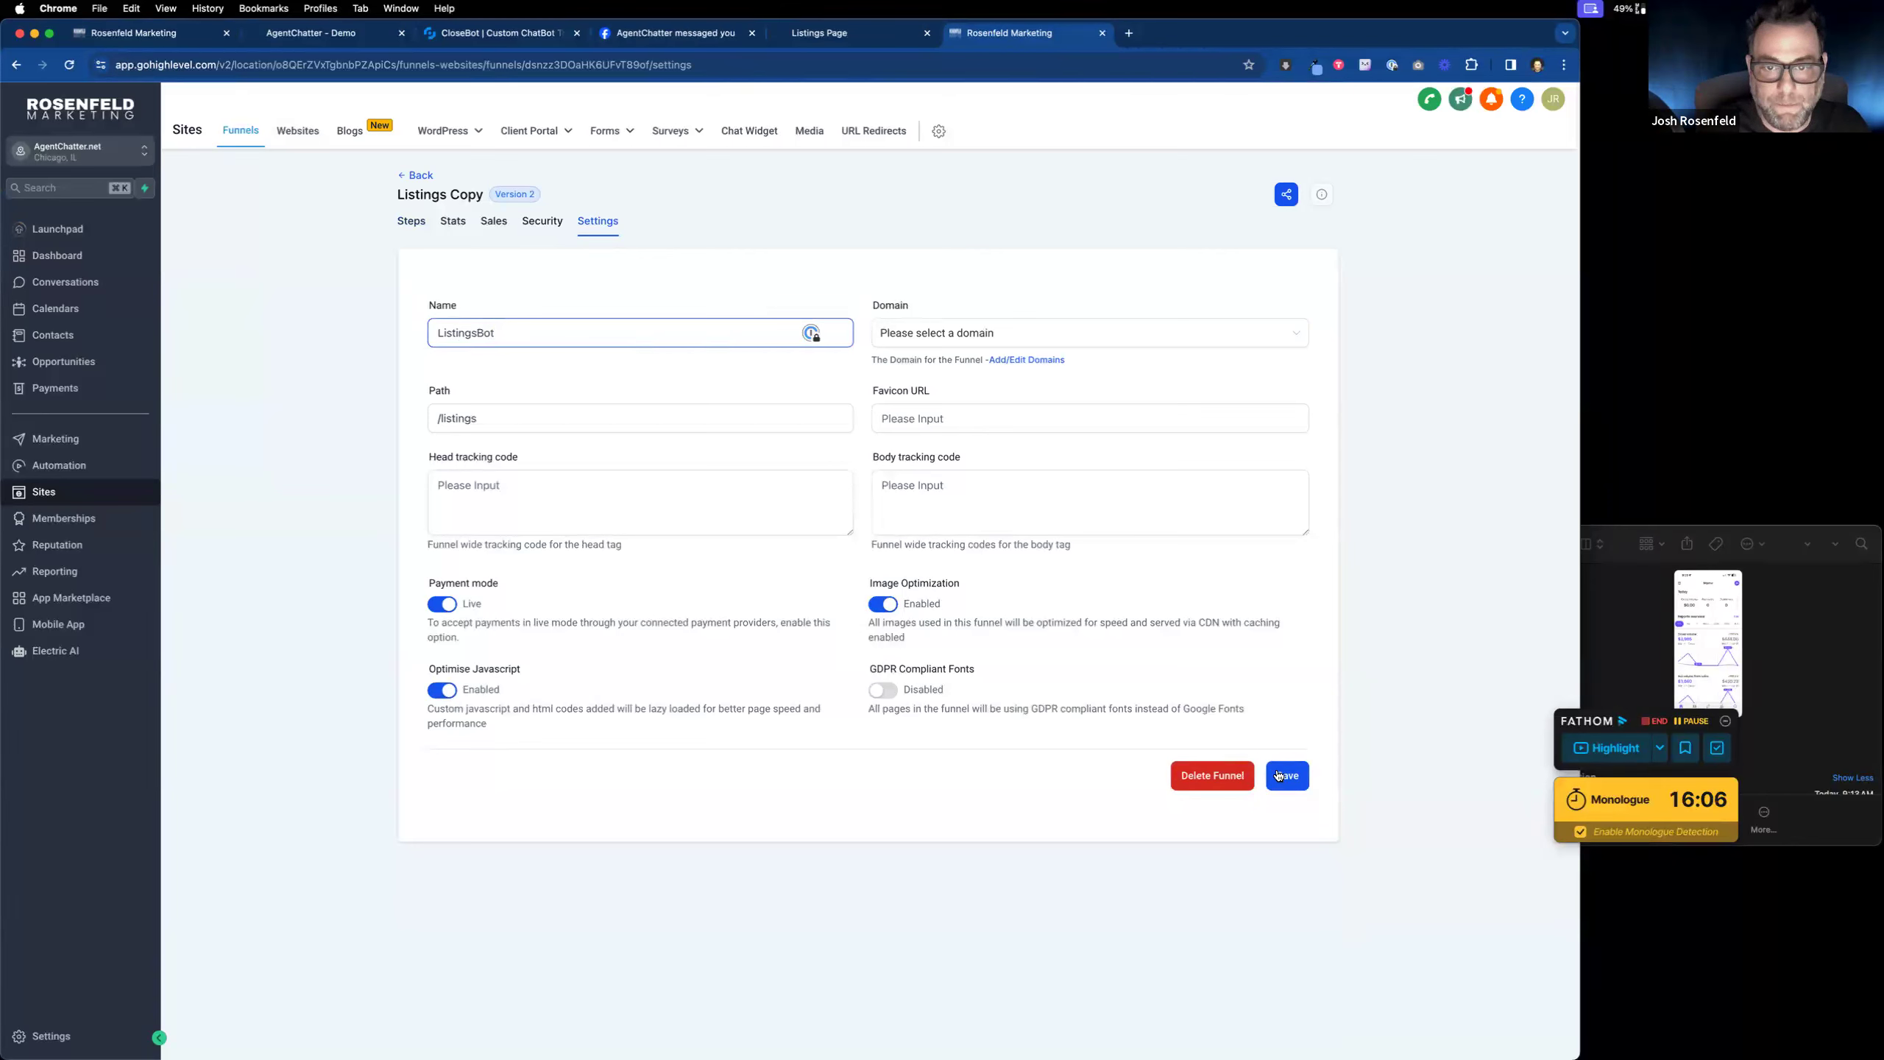
{"action": "left_click", "coordinate": [1035, 333]}
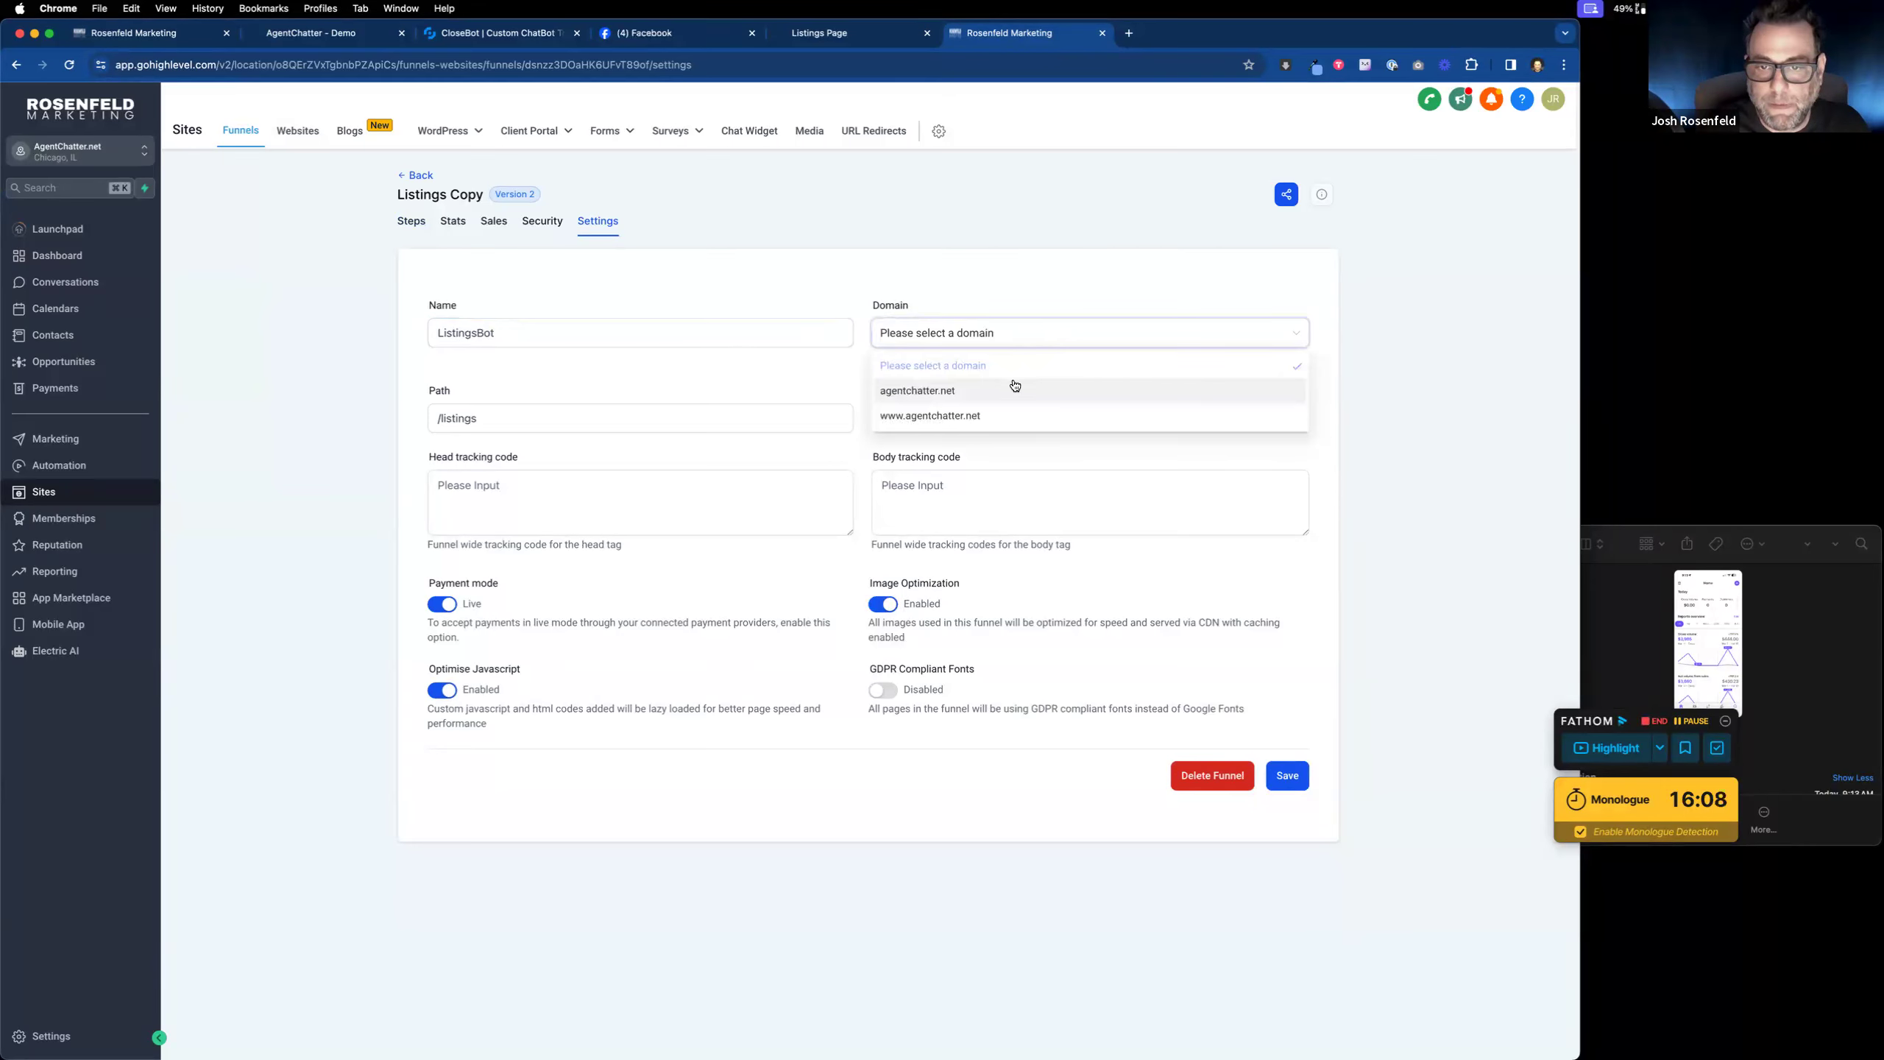
{"action": "left_click", "coordinate": [1014, 391]}
{"action": "left_click", "coordinate": [1288, 777]}
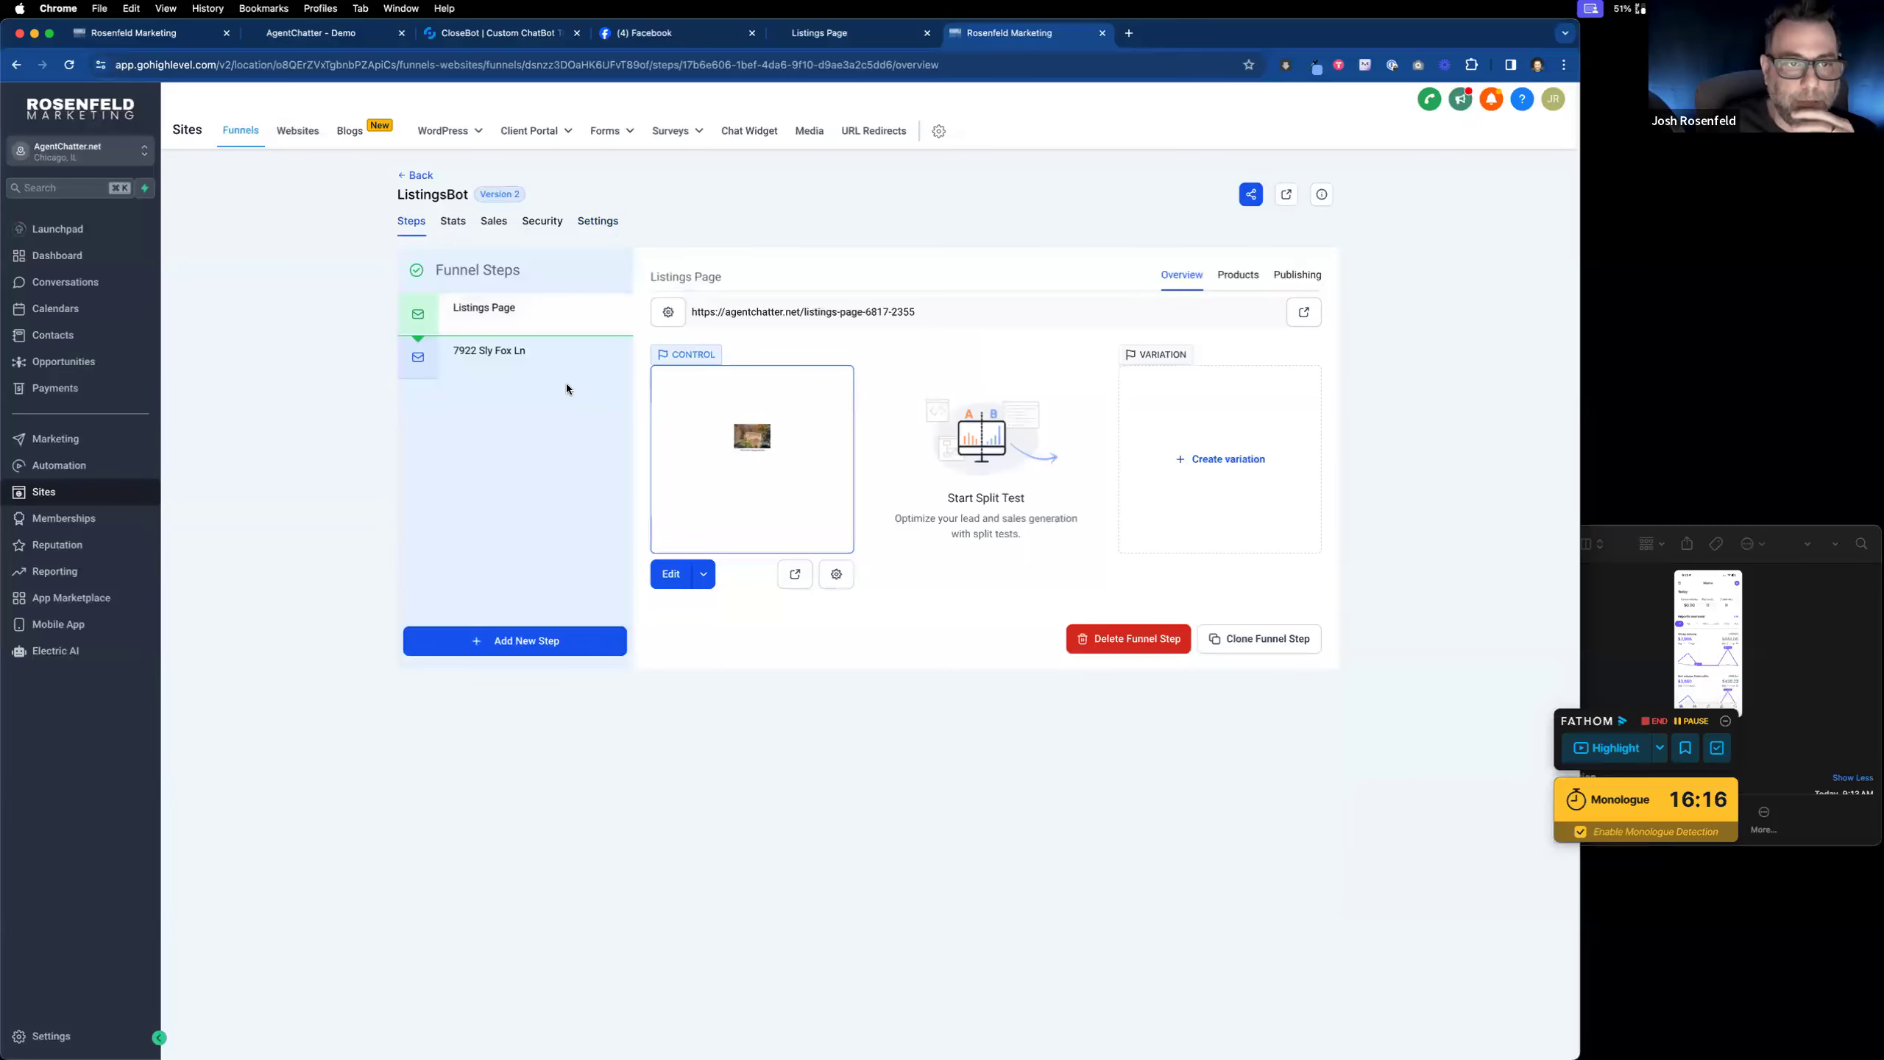
Step: Append 'bot' to the ListingsBot funnel path to make it /listingbot, then return to Funnels
{"action": "left_click", "coordinate": [551, 360]}
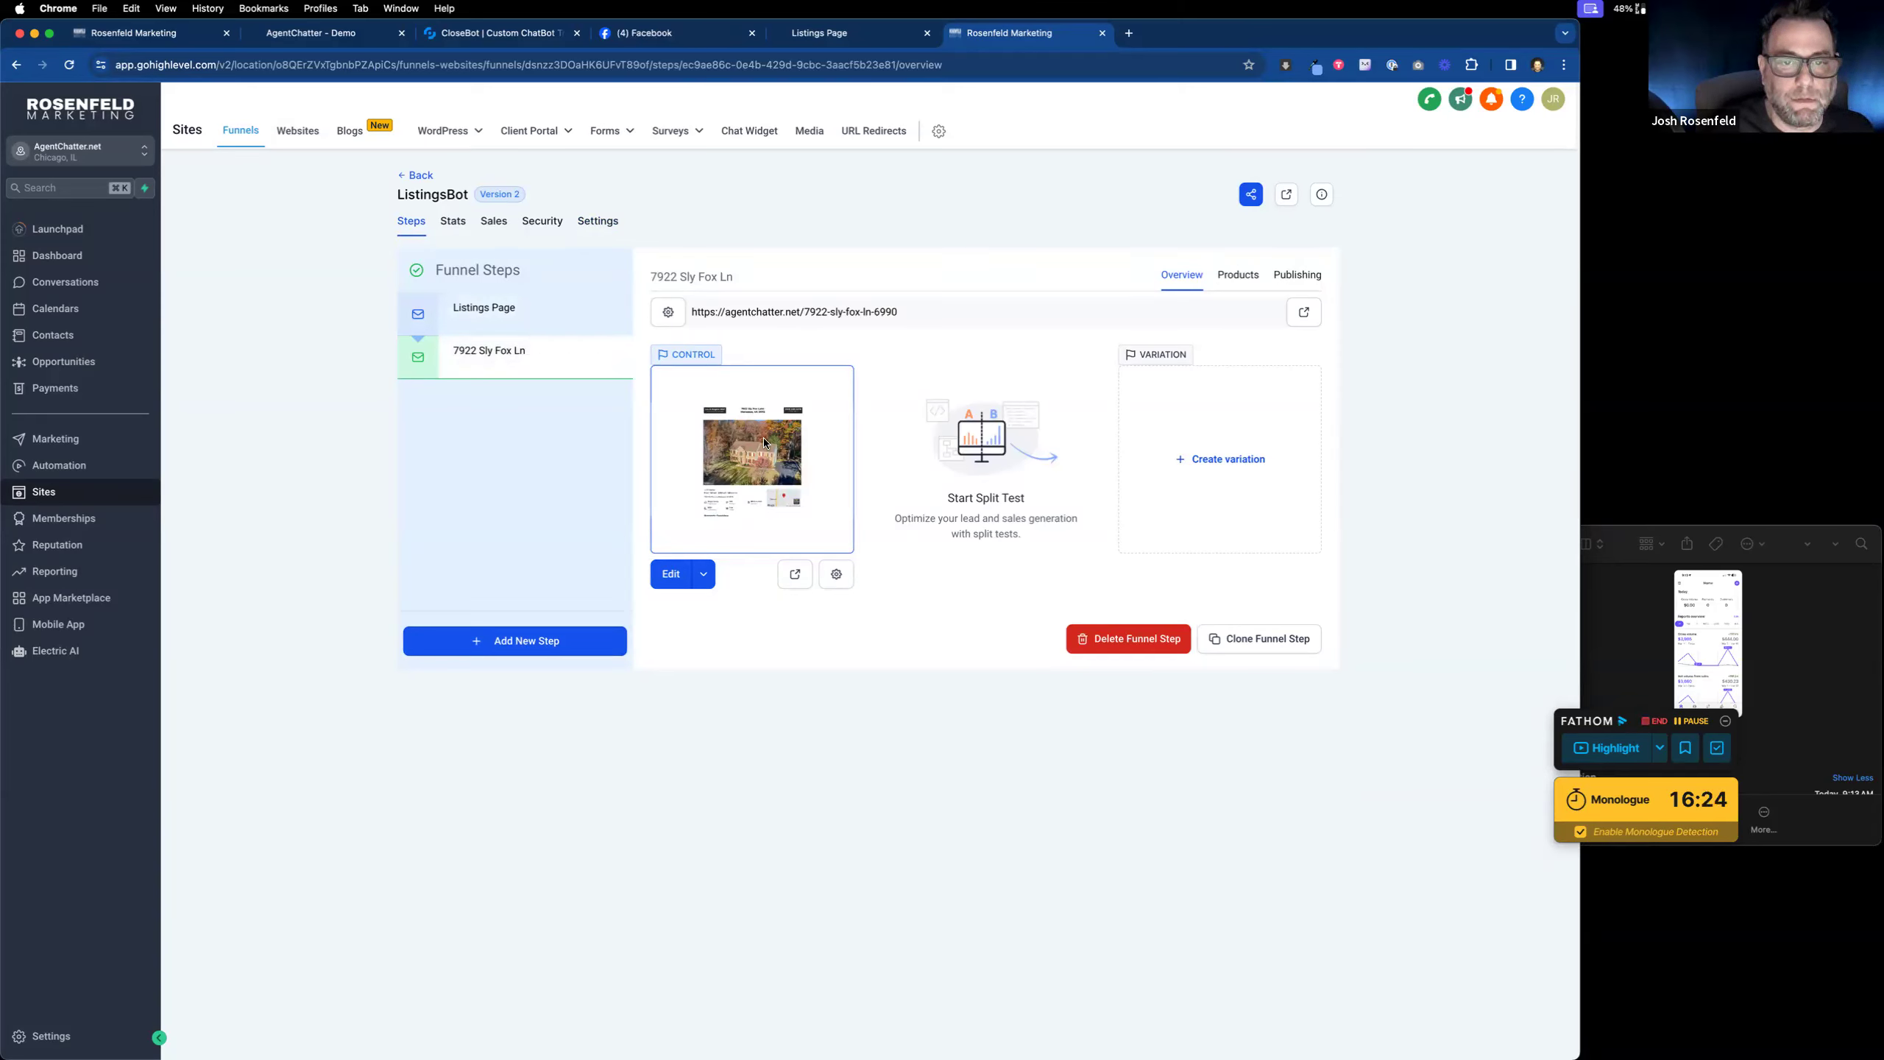
{"action": "left_click", "coordinate": [598, 223]}
{"action": "left_click", "coordinate": [479, 418]}
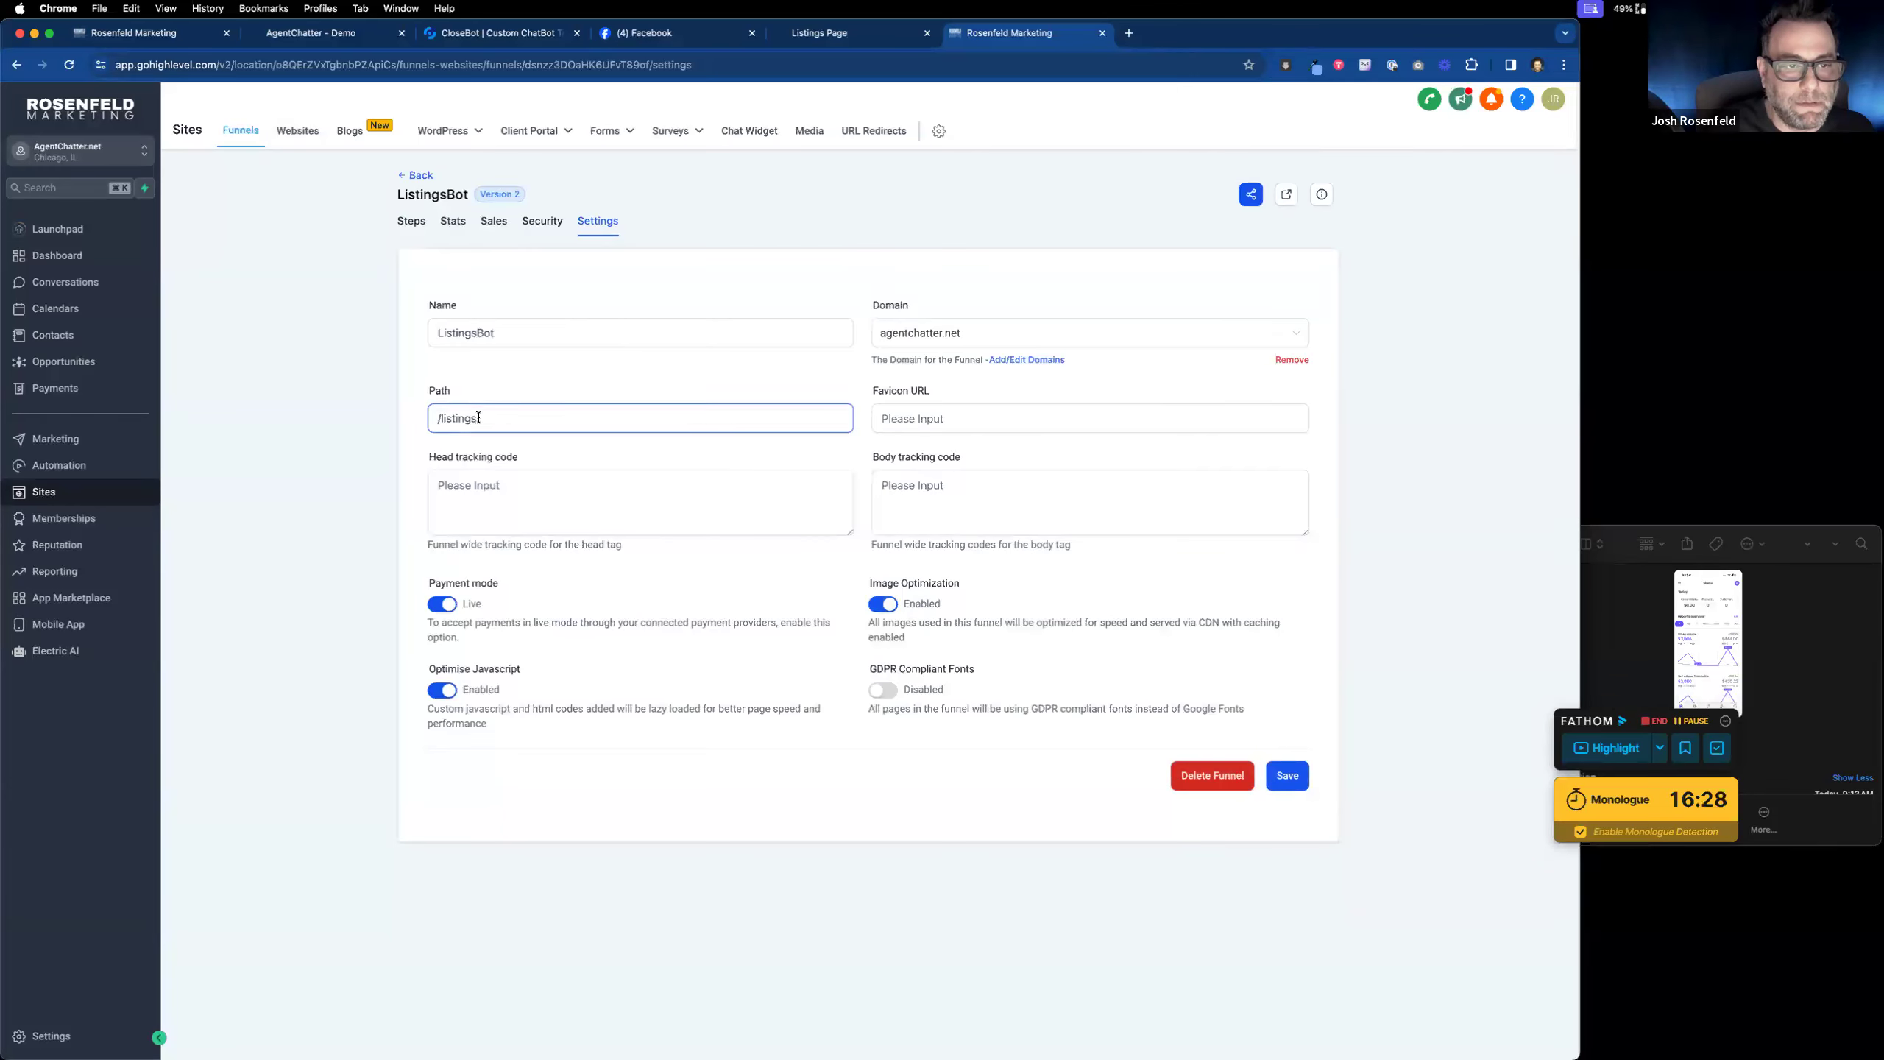
{"action": "type", "text": "bot"}
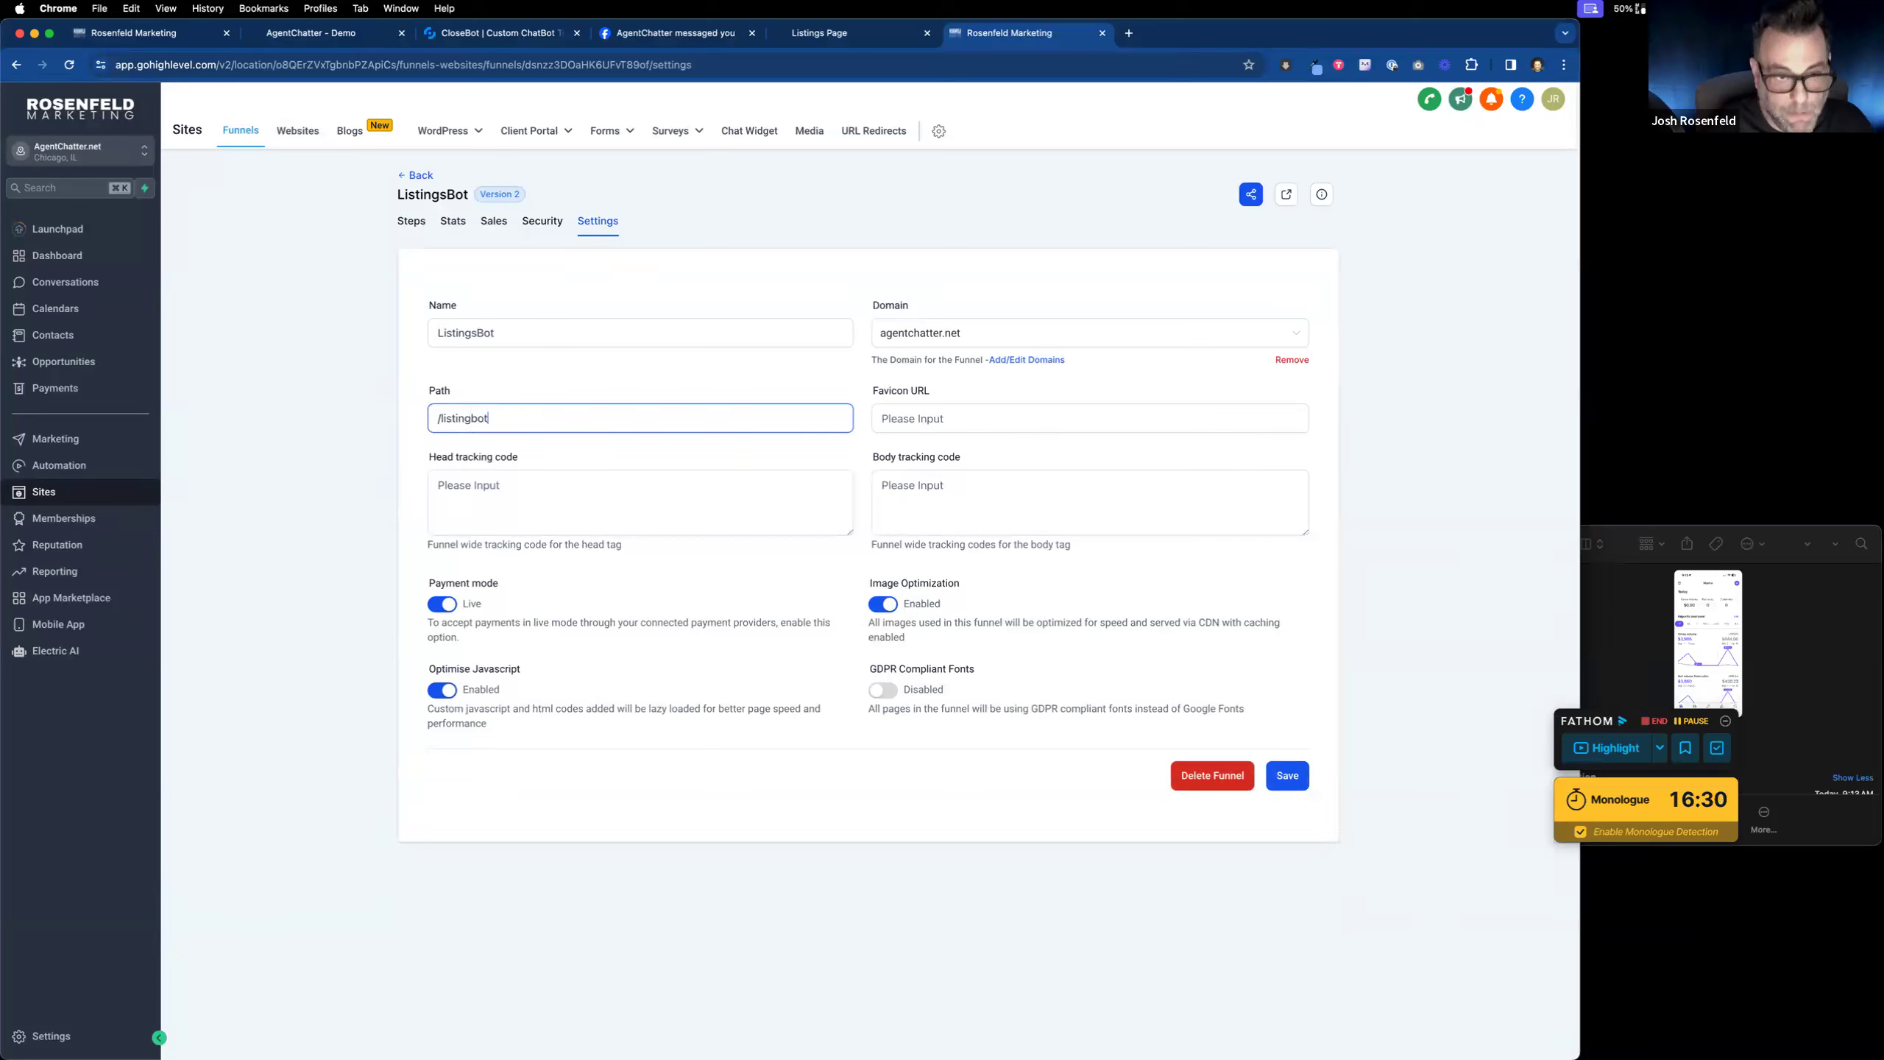
{"action": "left_click", "coordinate": [1290, 776]}
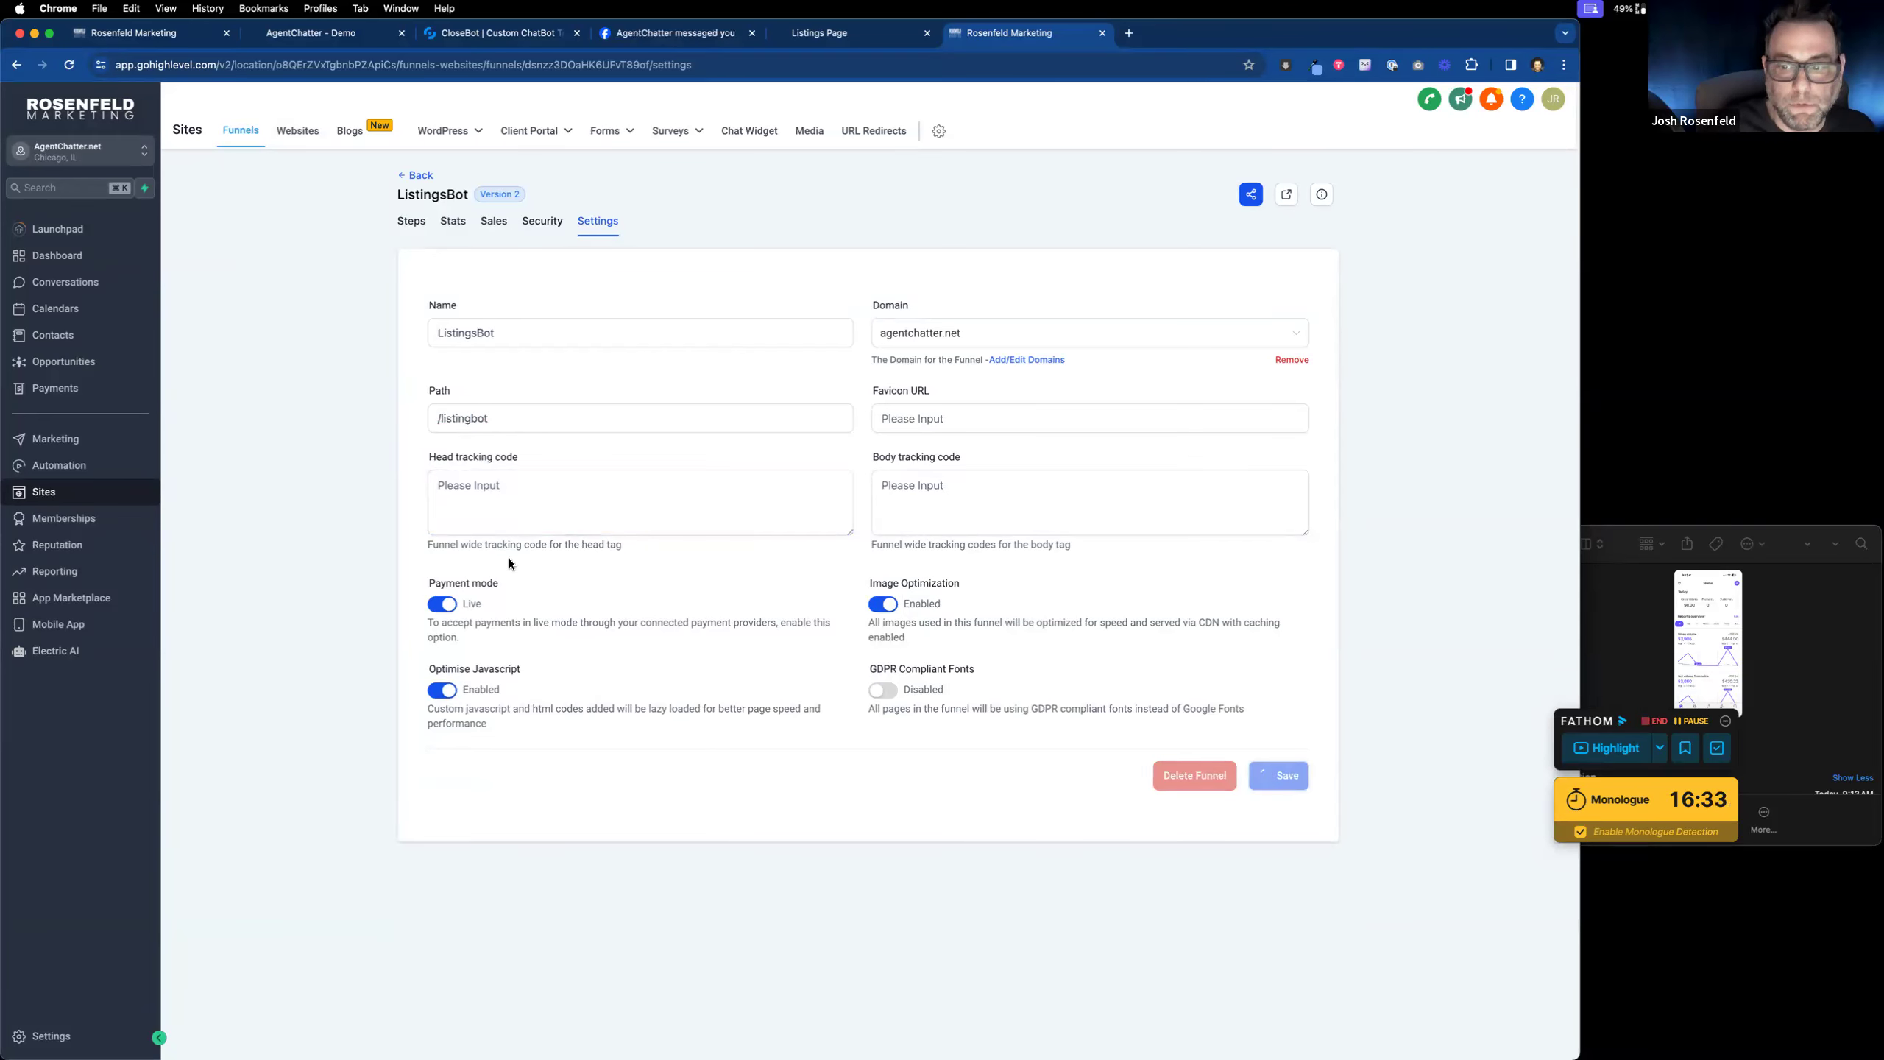
{"action": "left_click", "coordinate": [412, 222]}
{"action": "left_click", "coordinate": [417, 175]}
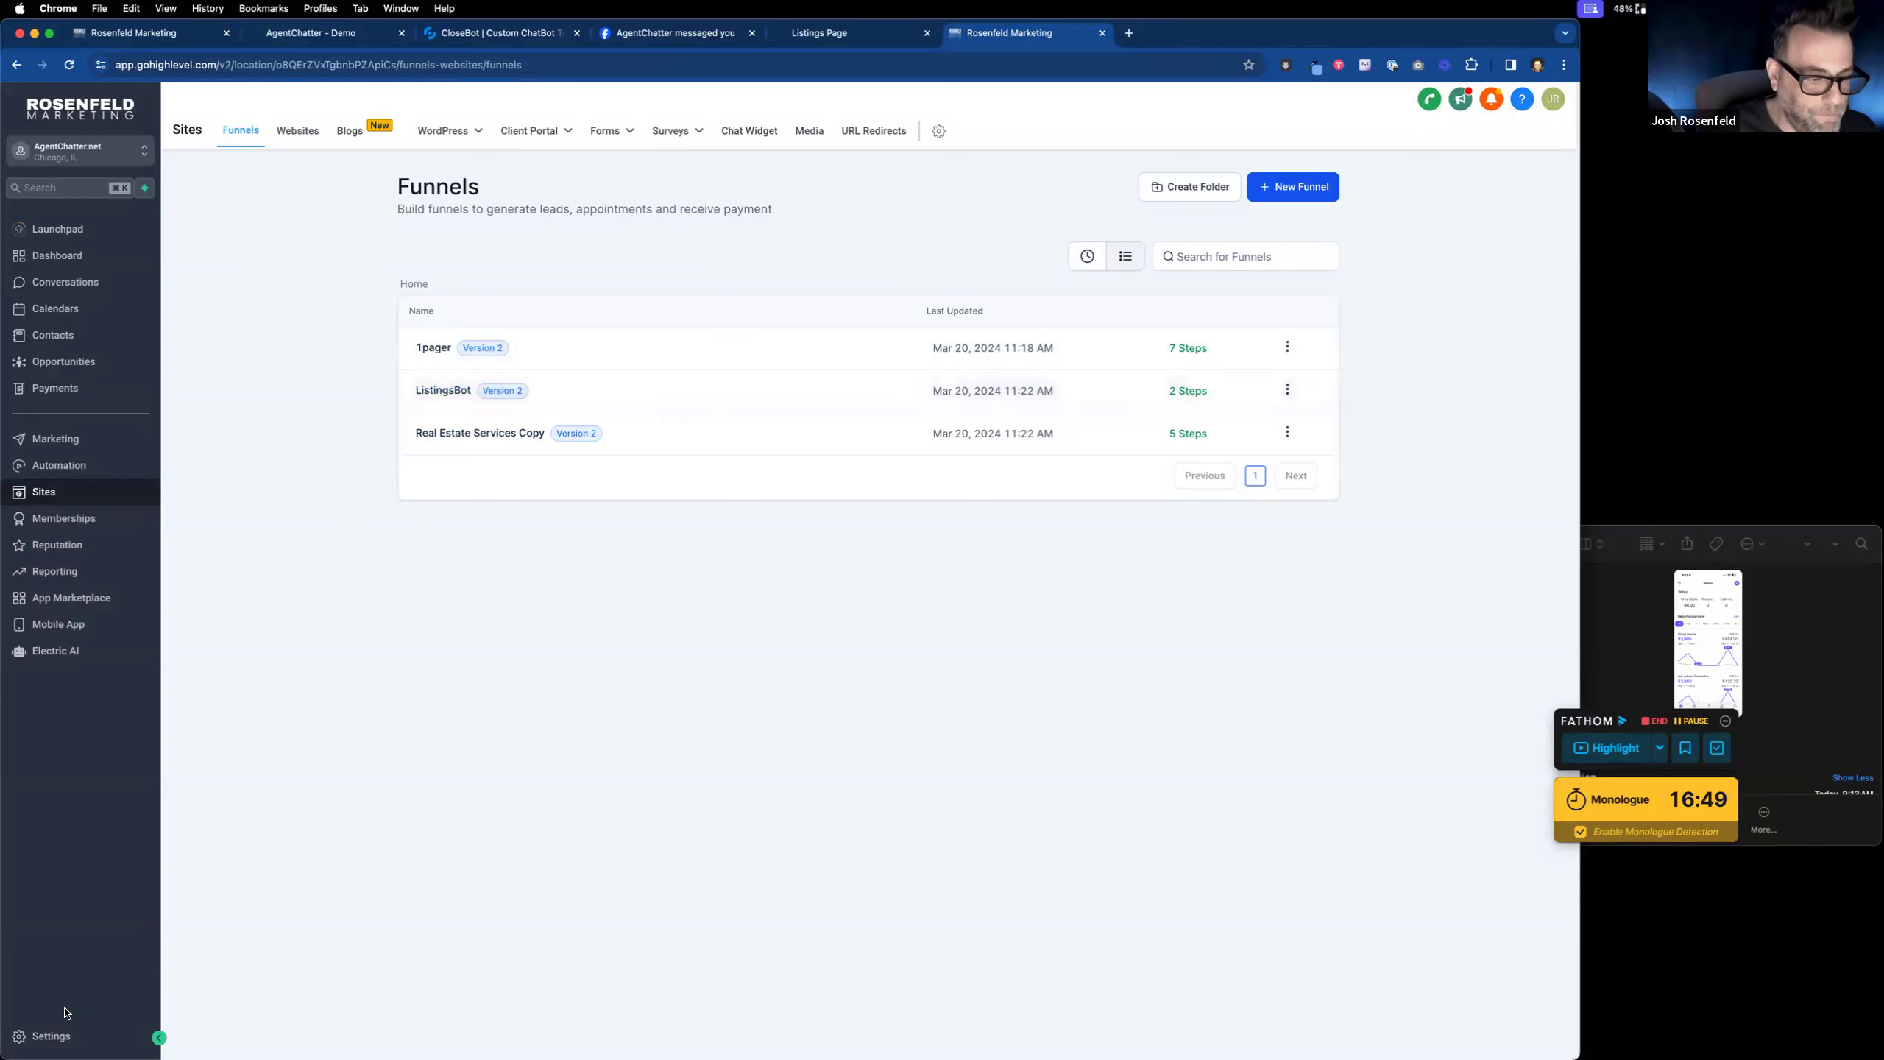
Step: Add listings.agentchatter.net as a new domain under Settings > Domains and continue
{"action": "left_click", "coordinate": [46, 1035]}
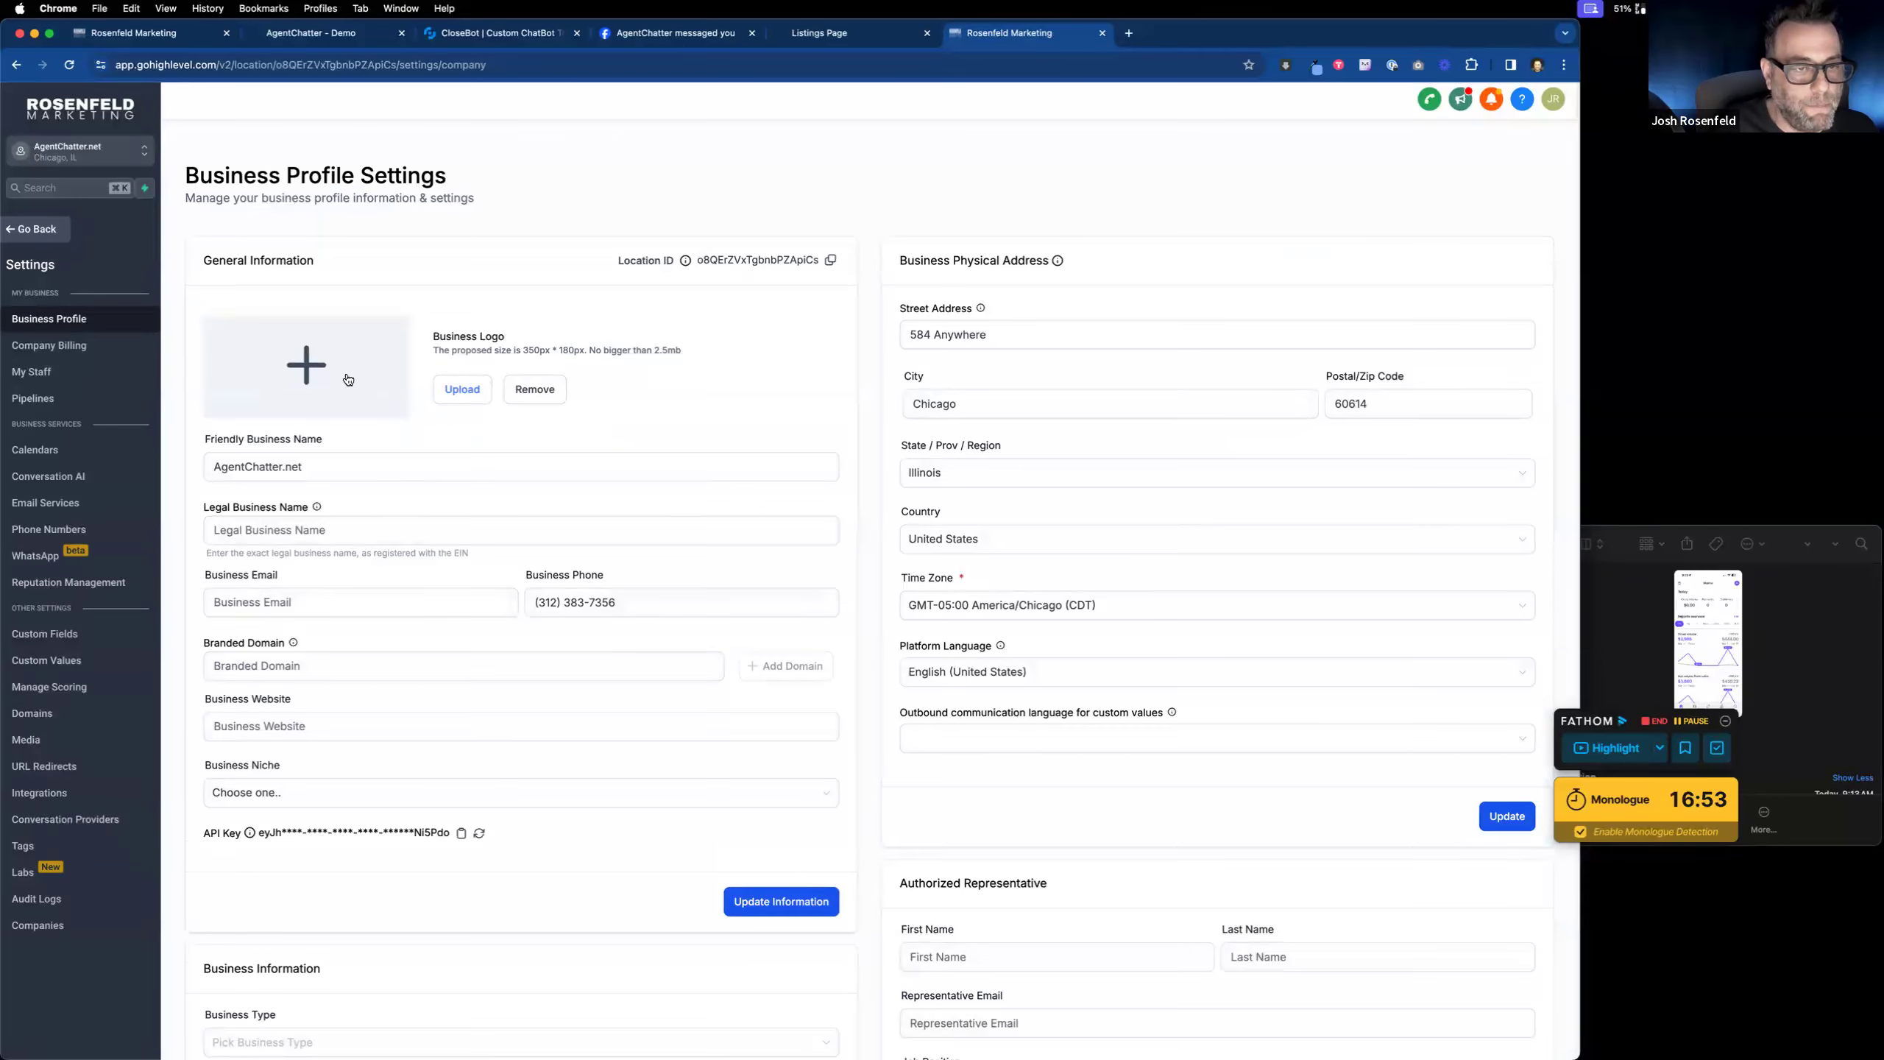
{"action": "left_click", "coordinate": [89, 709]}
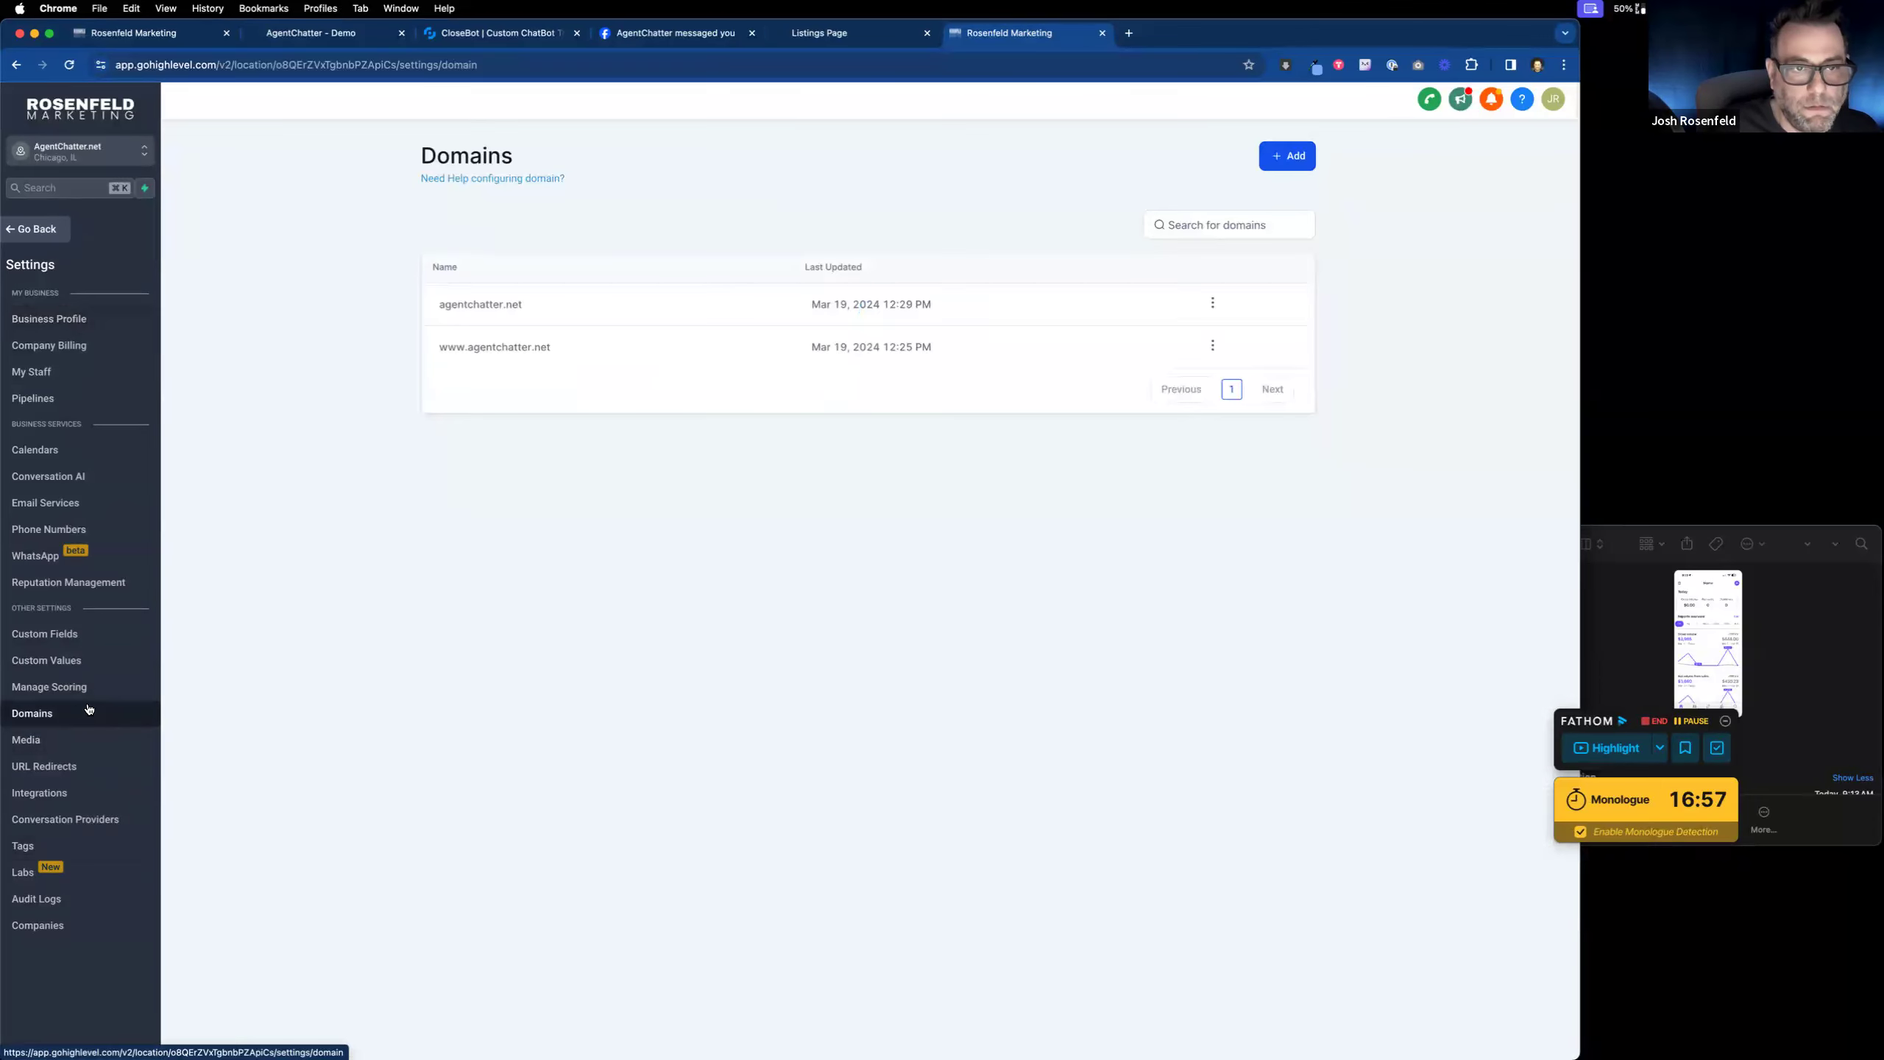
{"action": "left_click", "coordinate": [1297, 158]}
{"action": "left_click", "coordinate": [761, 586]}
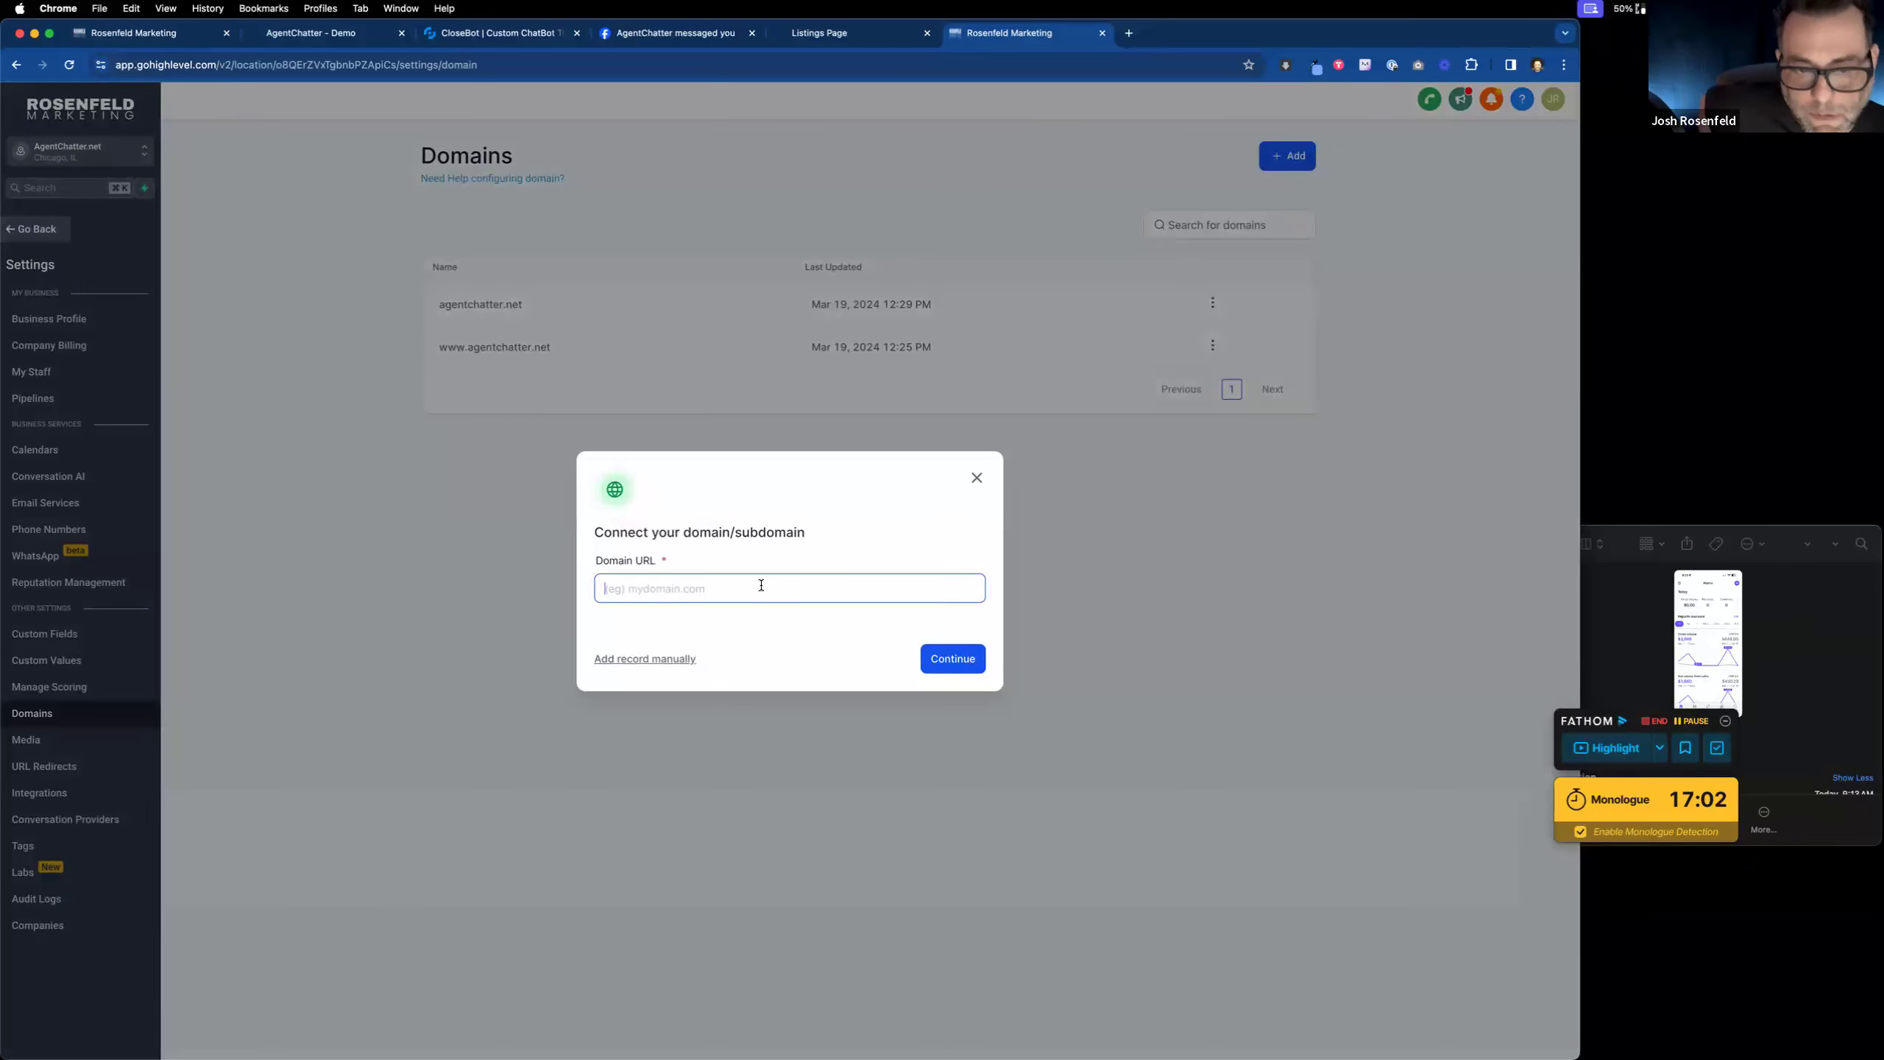
{"action": "type", "text": "listings.agentcha"}
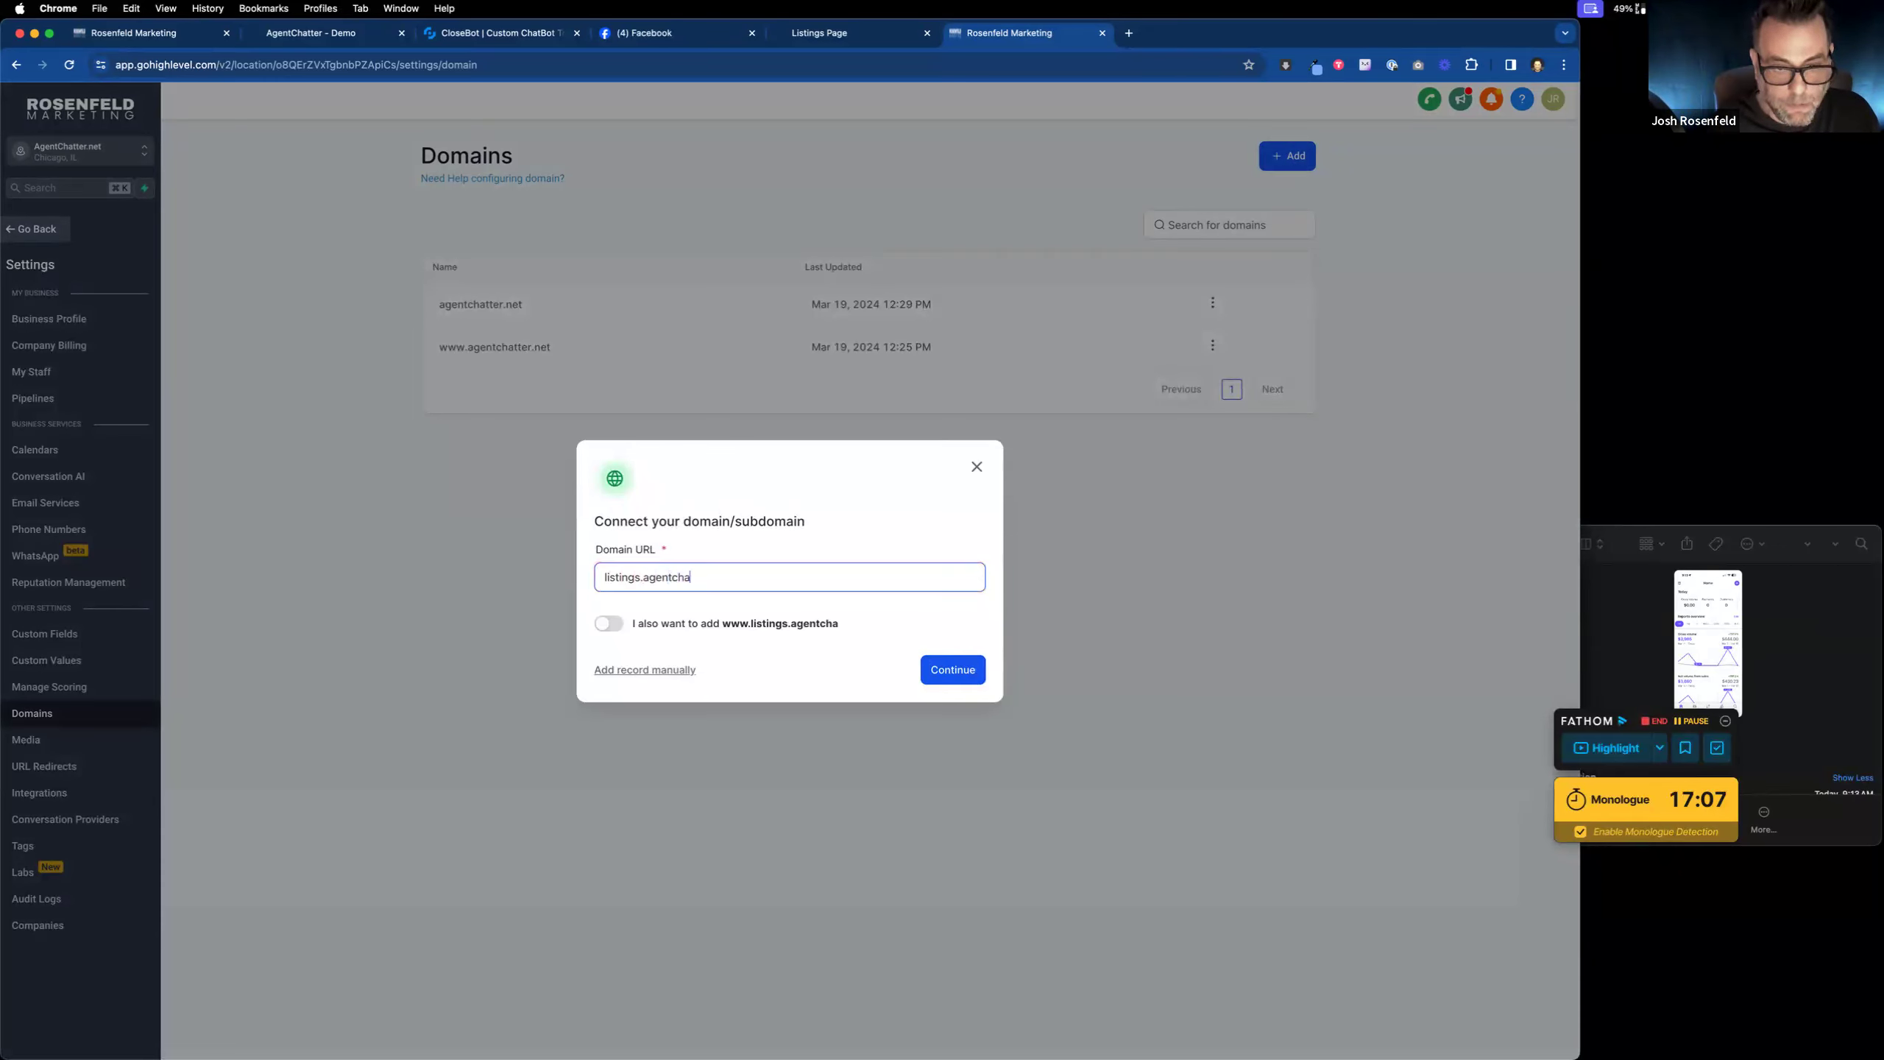
{"action": "type", "text": "tter.net"}
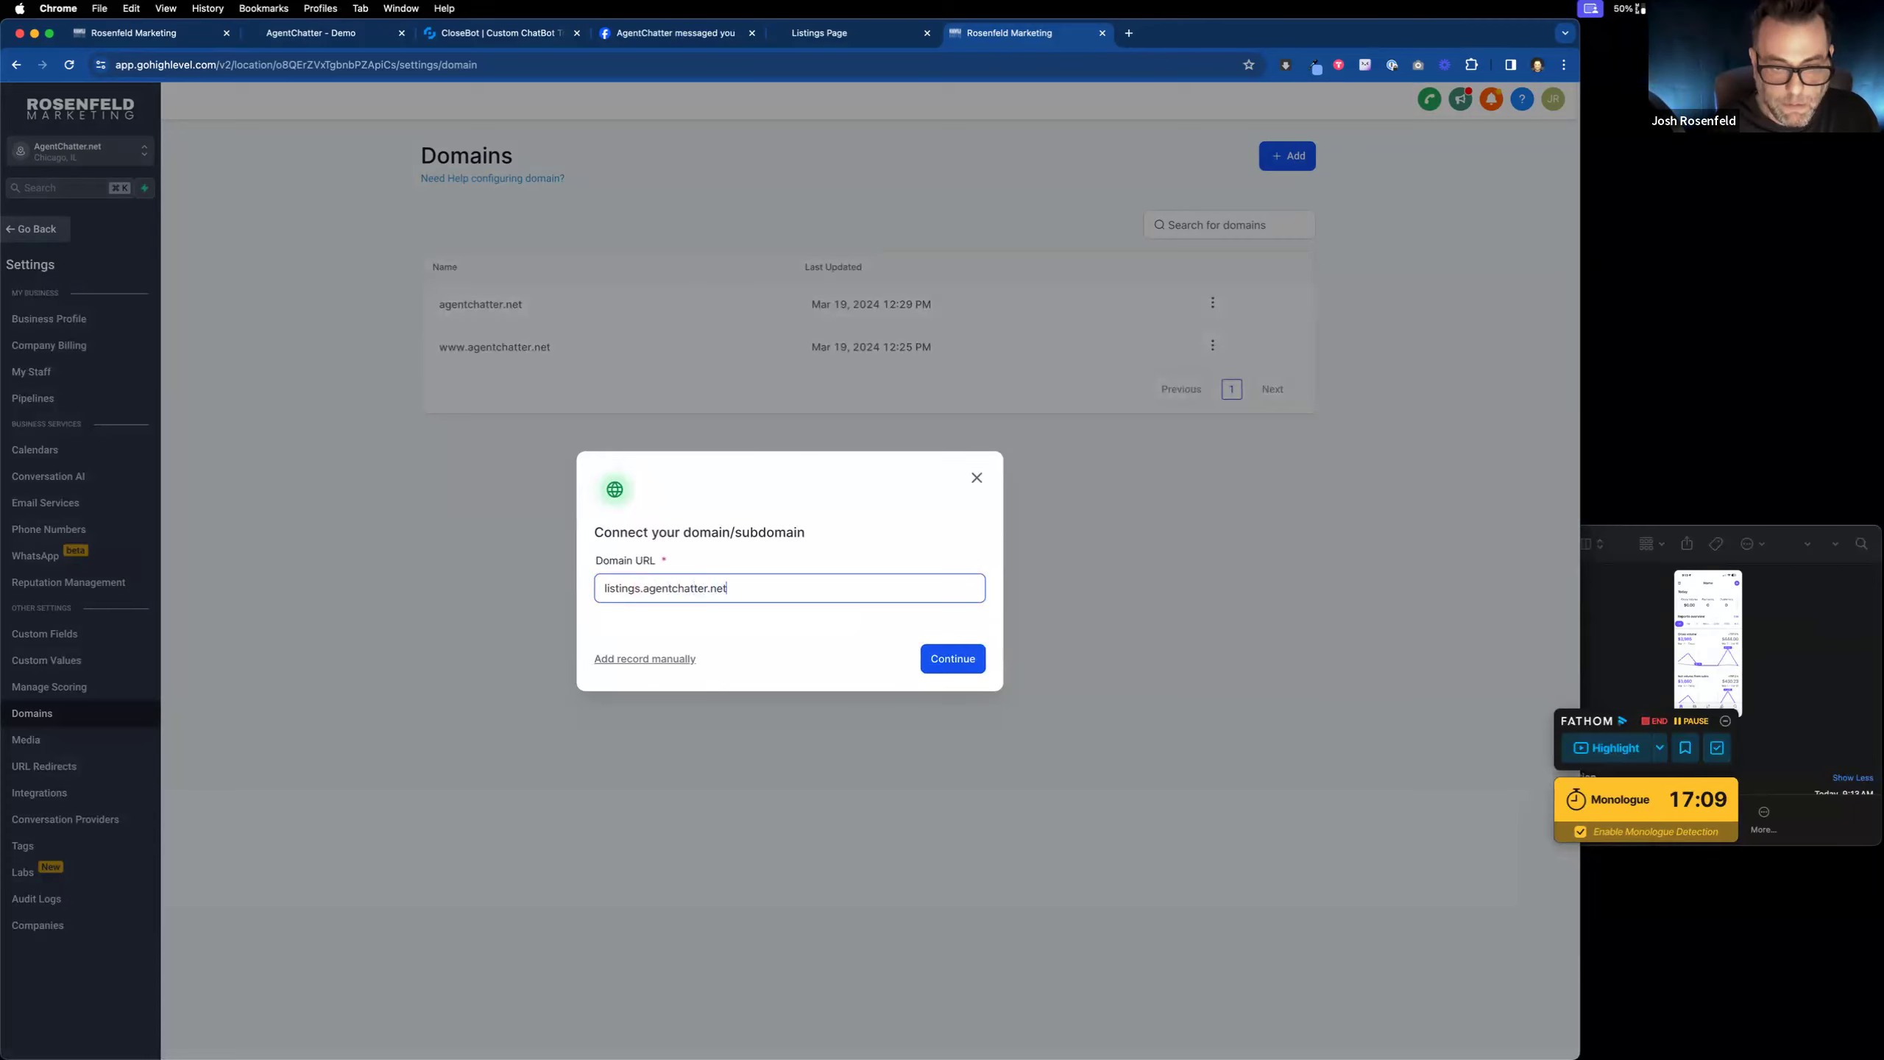
{"action": "left_click", "coordinate": [933, 658]}
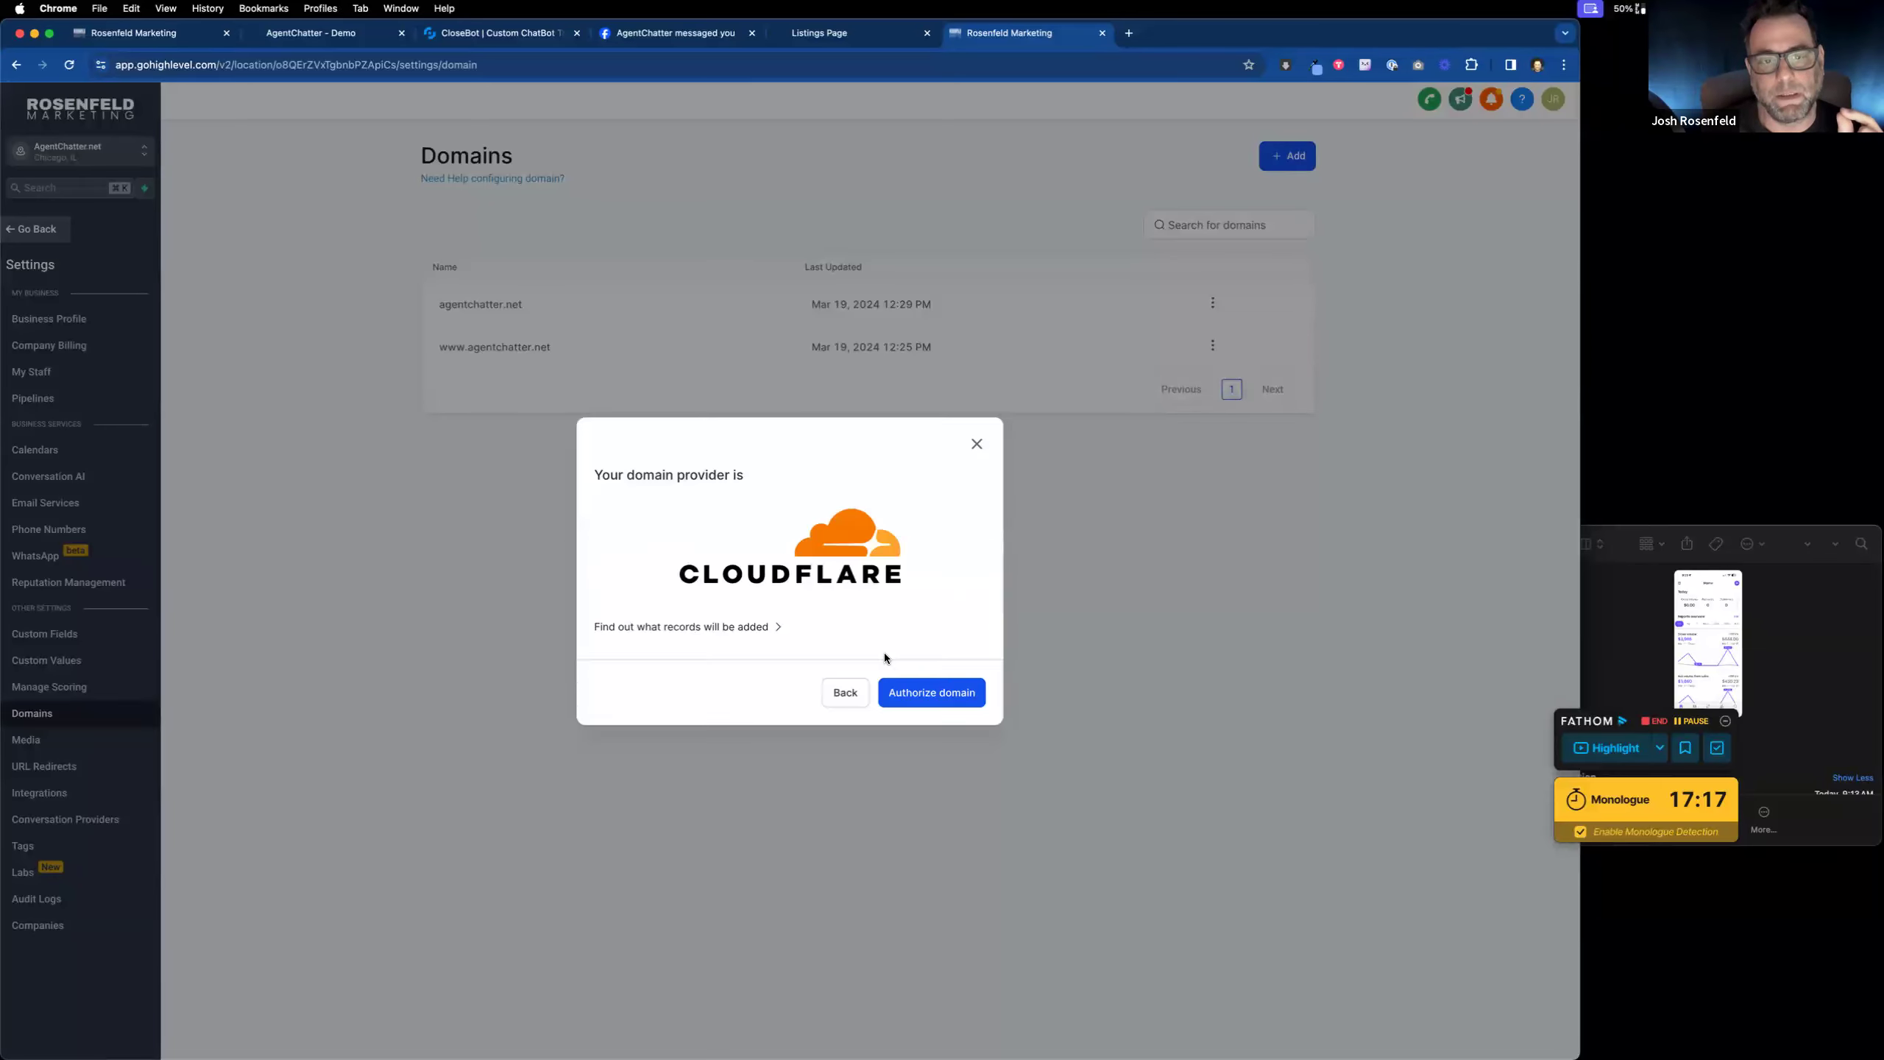
Step: Authorize listings.agentchatter.net's DNS records in Cloudflare, retrying after the first attempt fails
{"action": "left_click", "coordinate": [938, 695]}
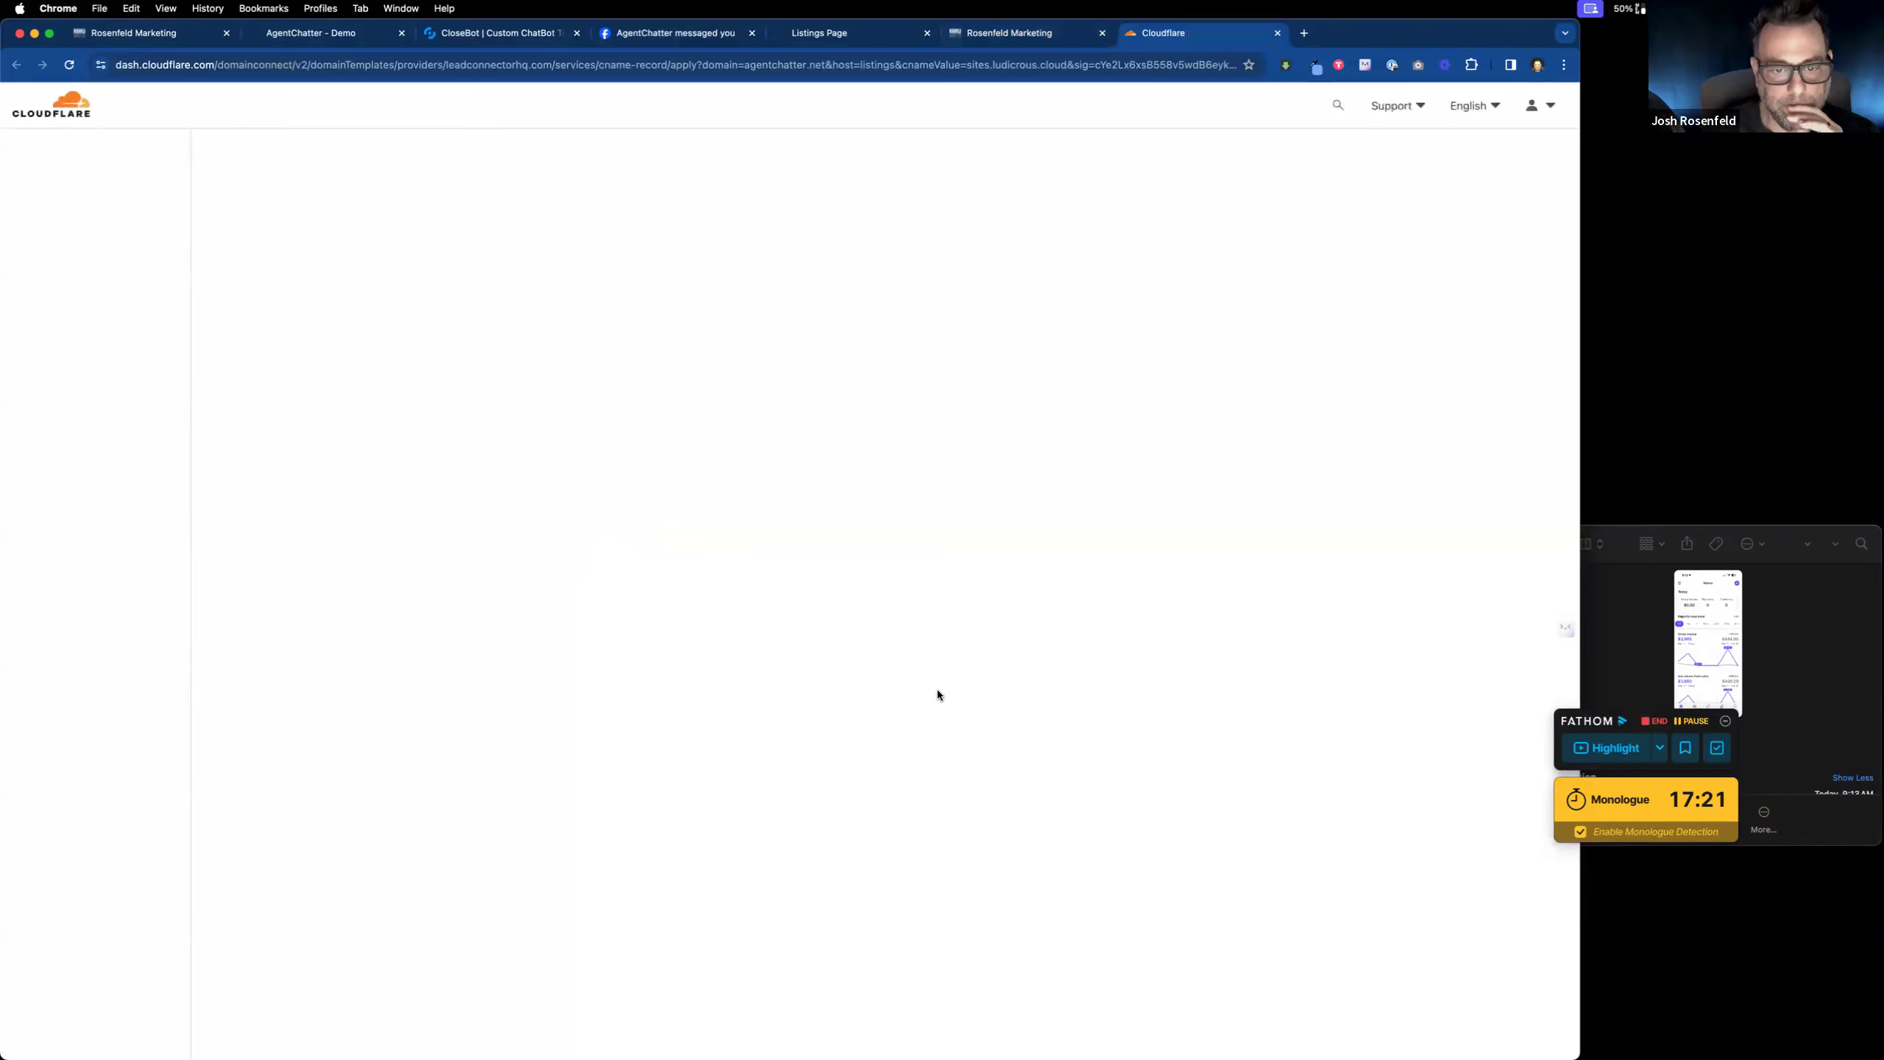
{"action": "left_click", "coordinate": [606, 551]}
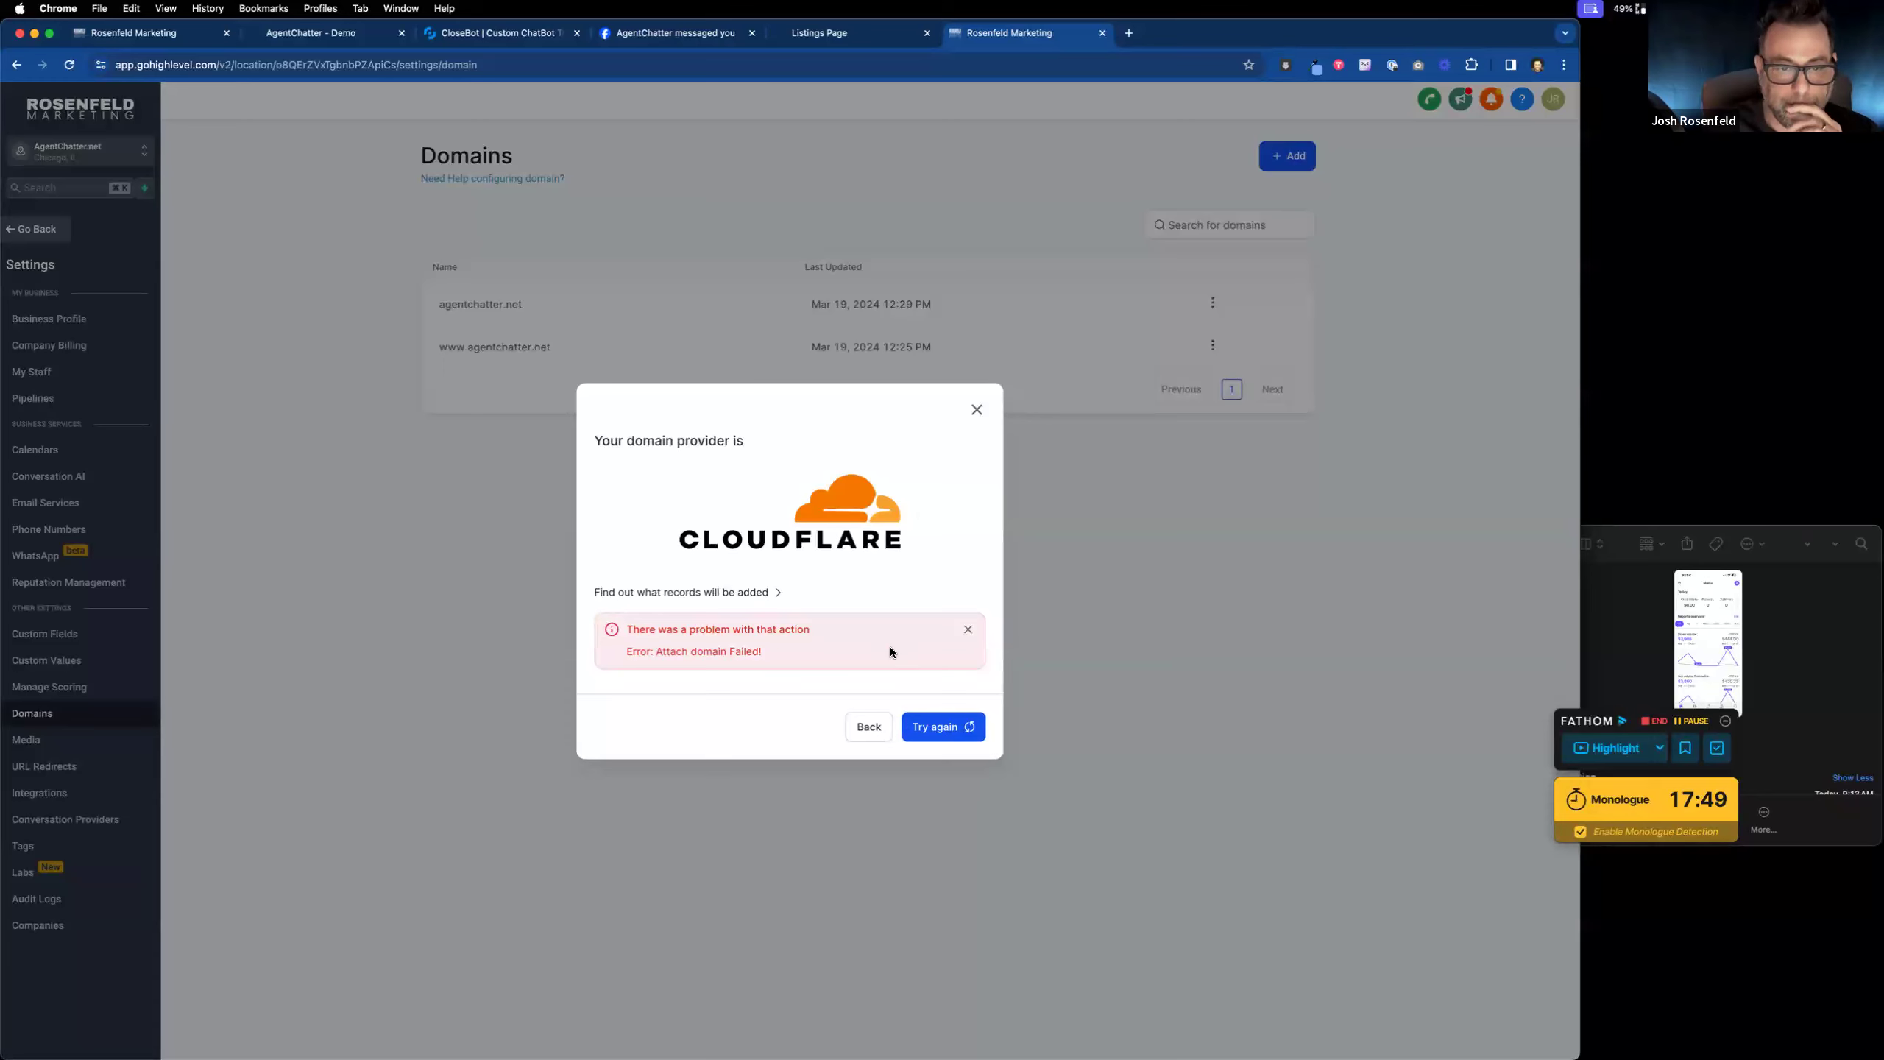
{"action": "left_click", "coordinate": [943, 723]}
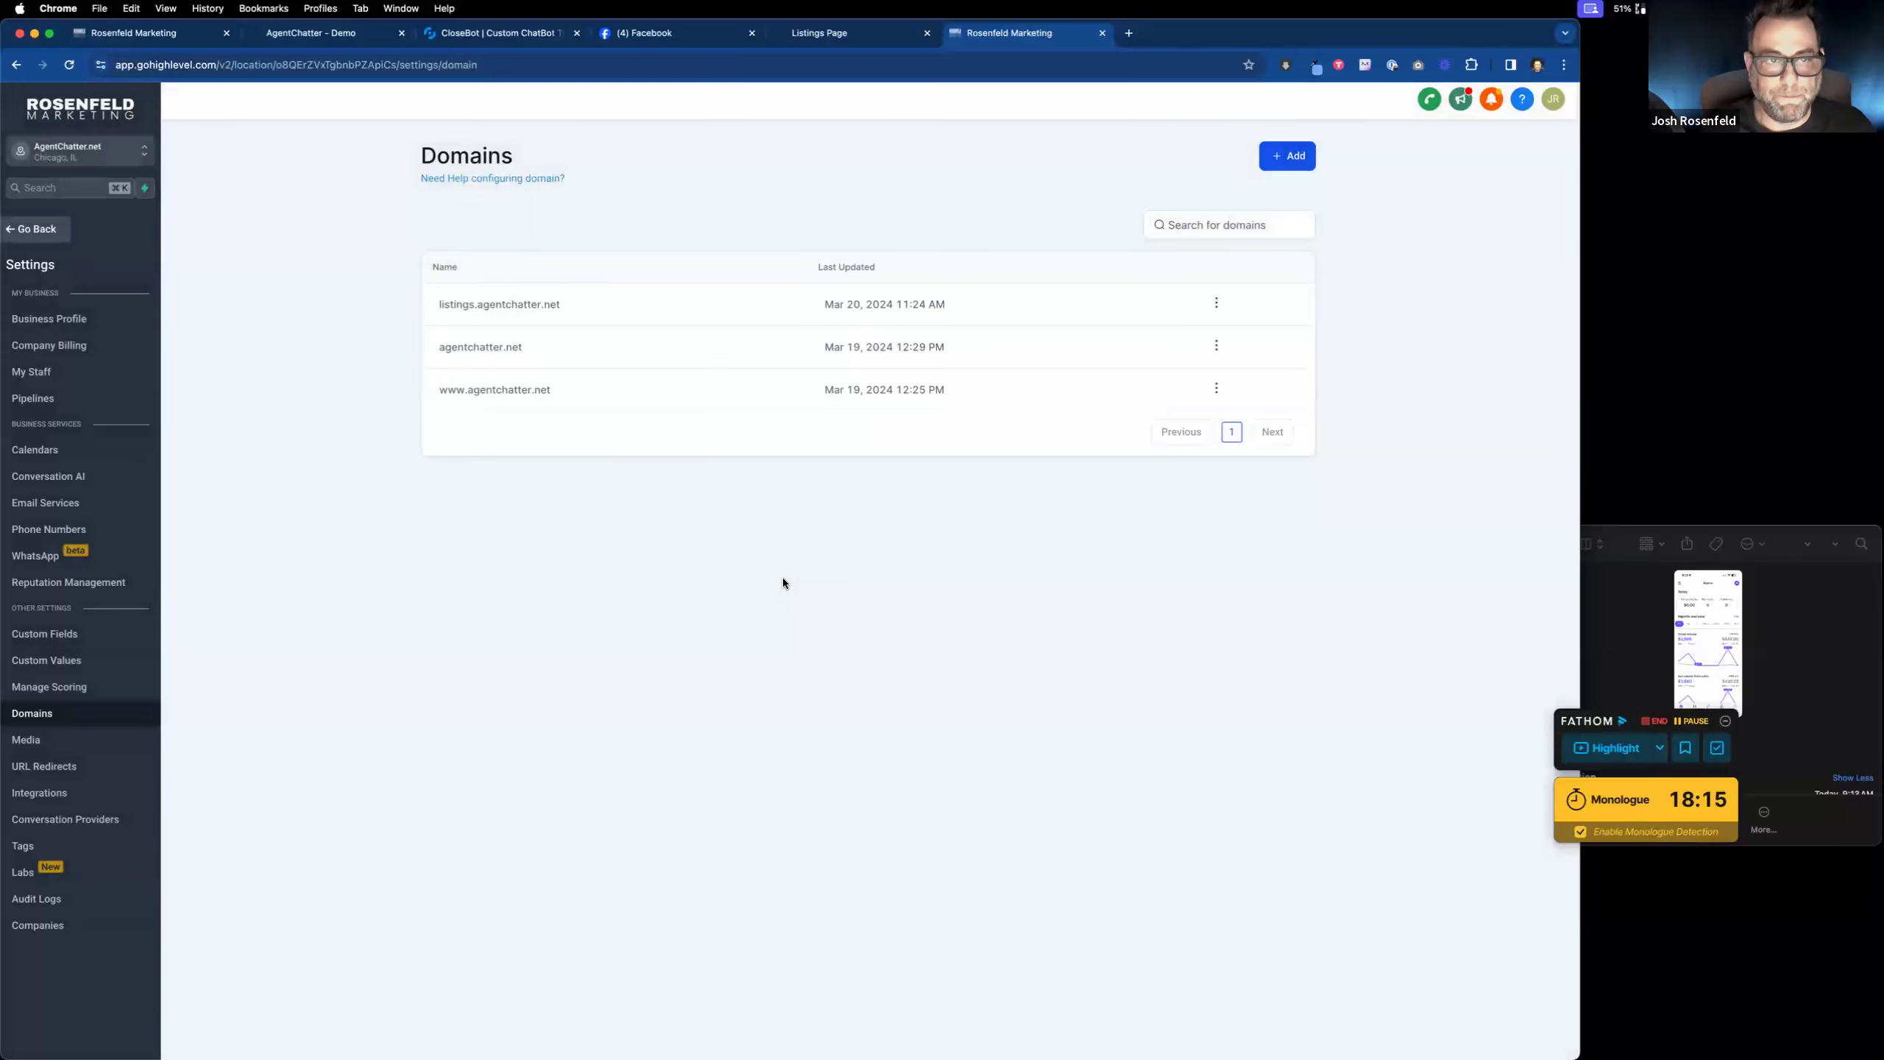
Step: Set ListingsBot / Listings Page as the default page for listings.agentchatter.net
{"action": "left_click", "coordinate": [1216, 302]}
{"action": "left_click", "coordinate": [1204, 354]}
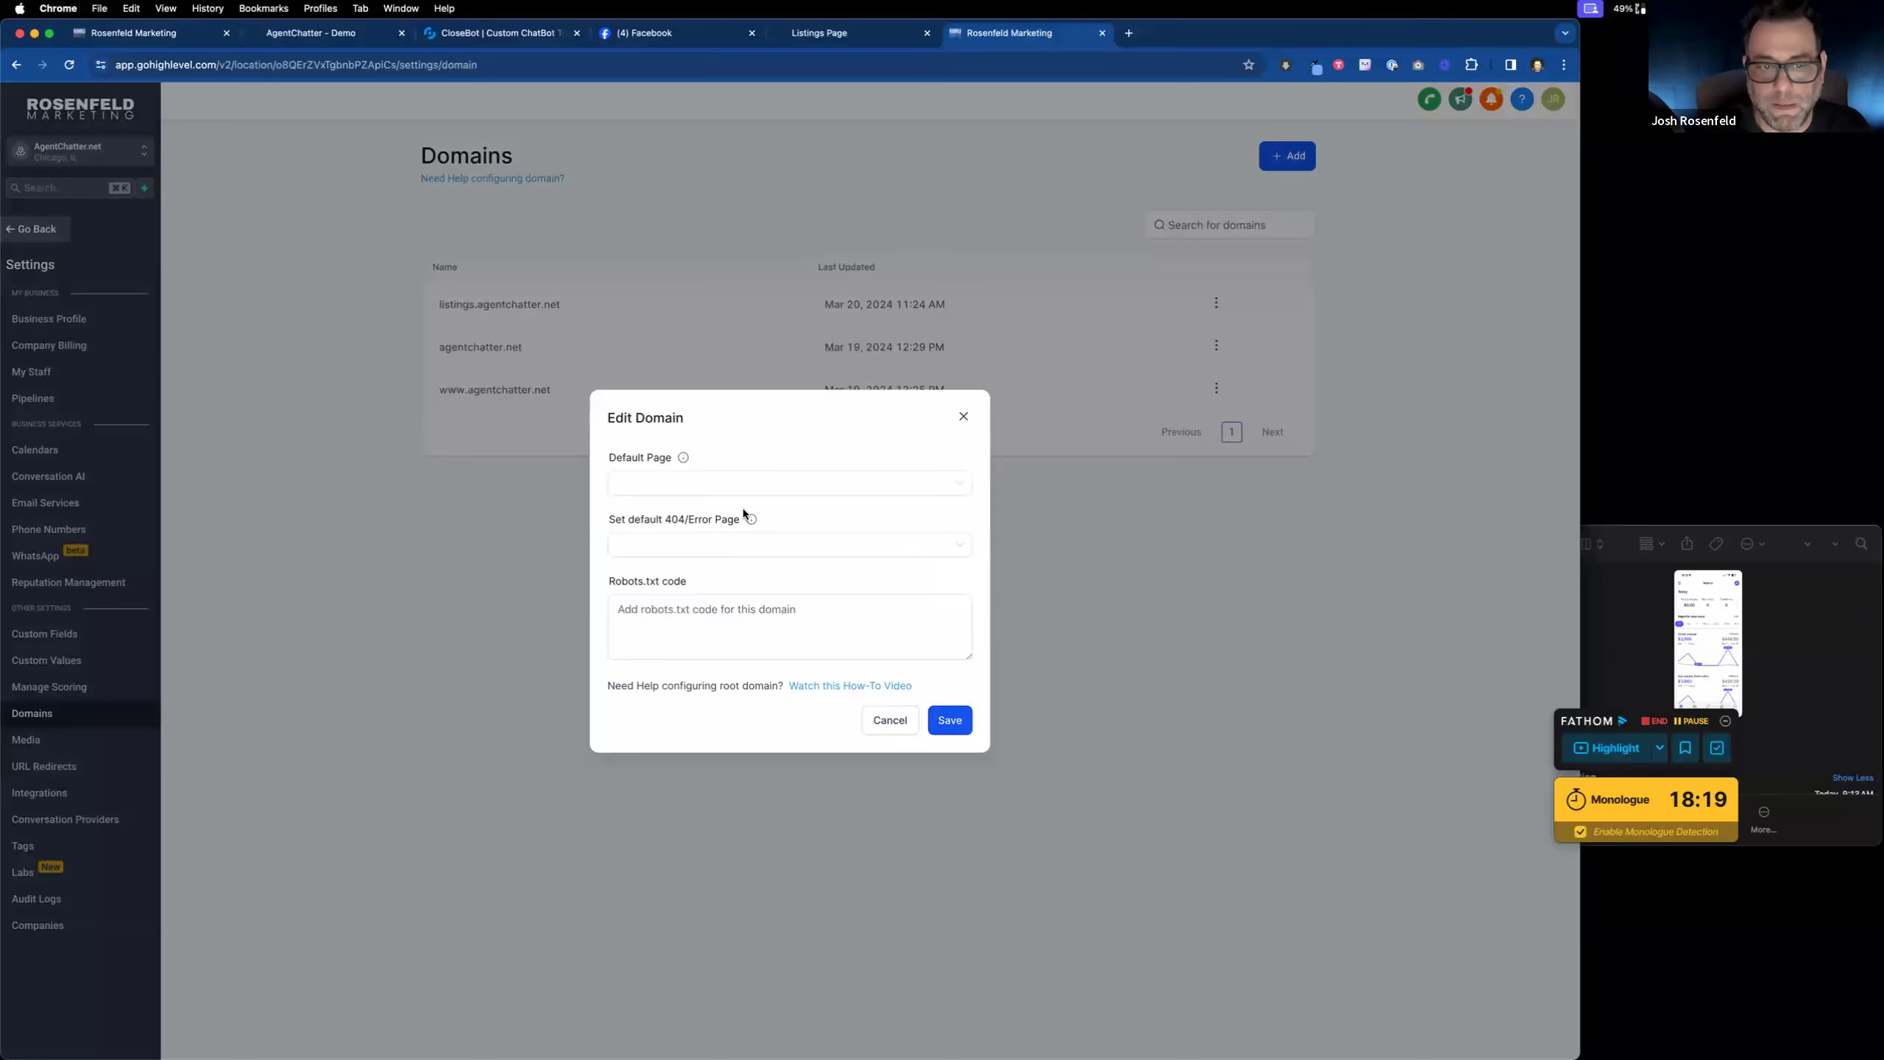
{"action": "left_click", "coordinate": [725, 489]}
{"action": "left_click", "coordinate": [716, 514]}
{"action": "left_click", "coordinate": [951, 722]}
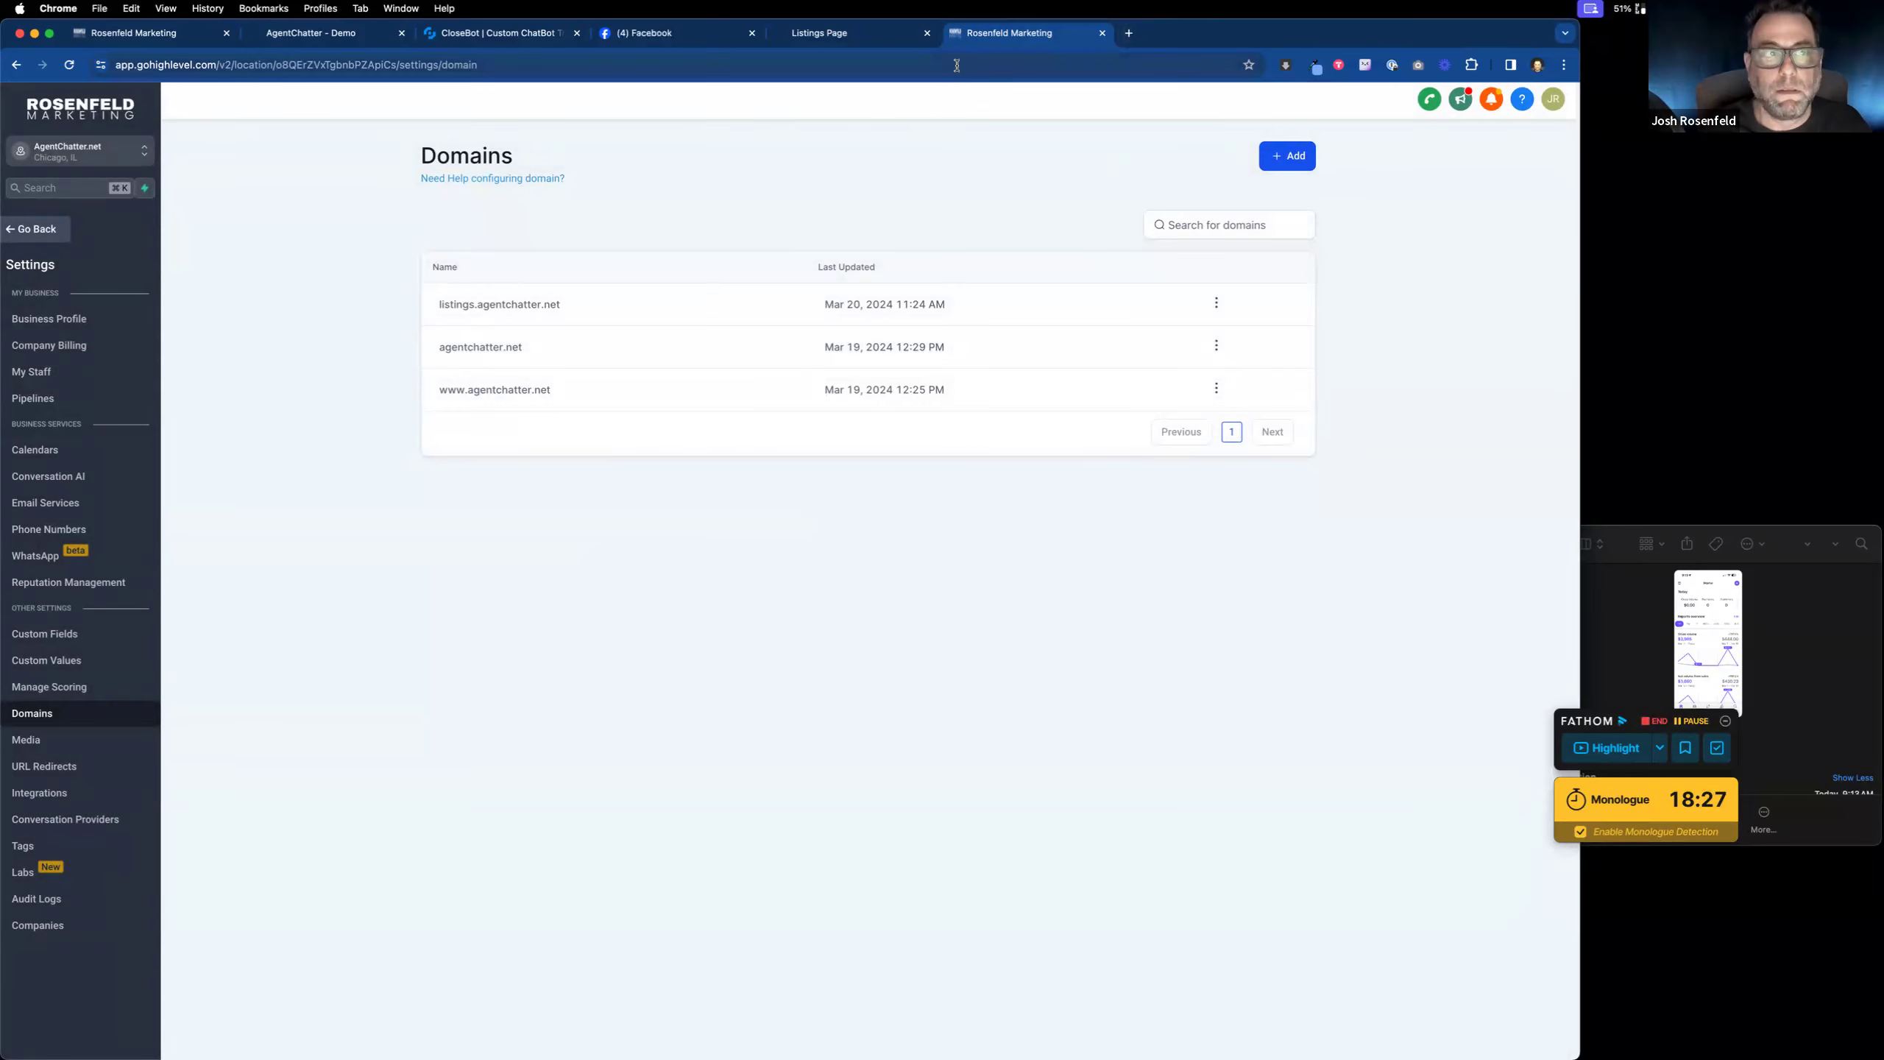
{"action": "left_click", "coordinate": [850, 43]}
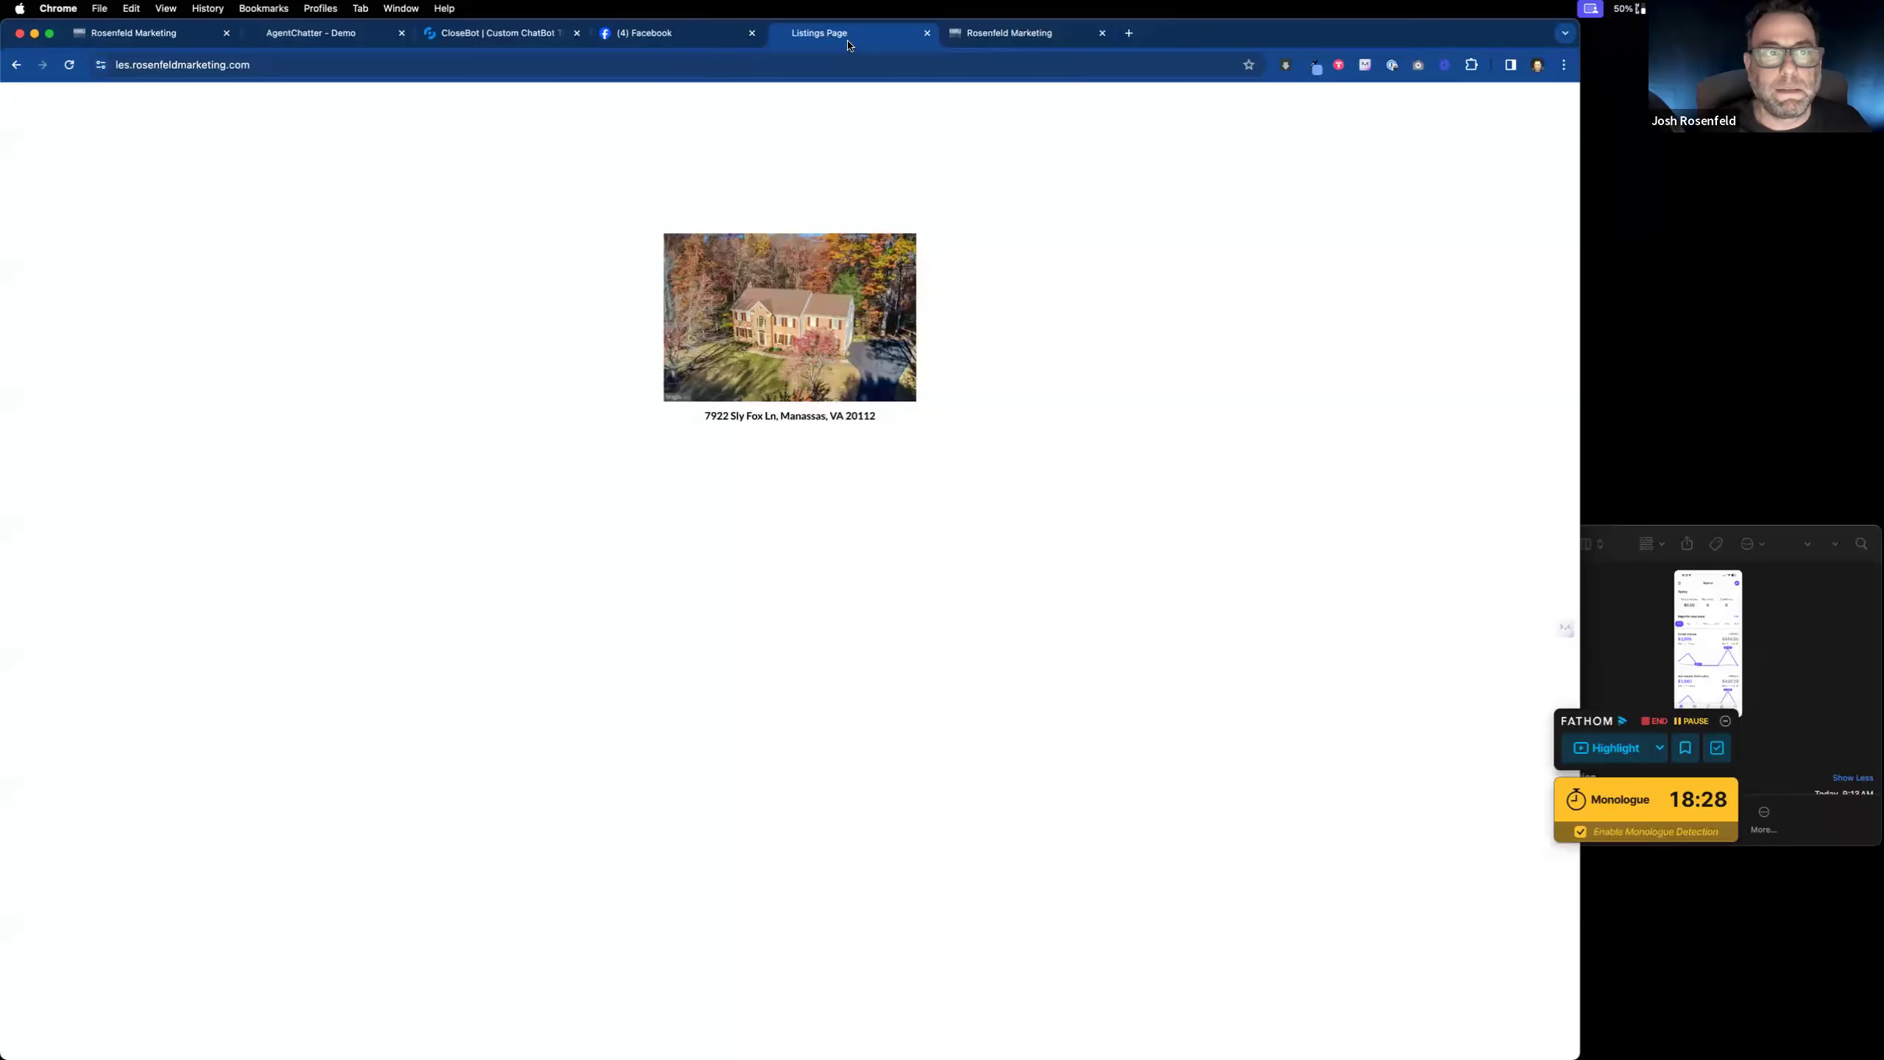
Step: Load listings.agentchatter.net in Chrome, see Cloudflare Error 1014, then go to CloseBot objectives
{"action": "left_click", "coordinate": [673, 55]}
{"action": "type", "text": "listings.agentchatt"}
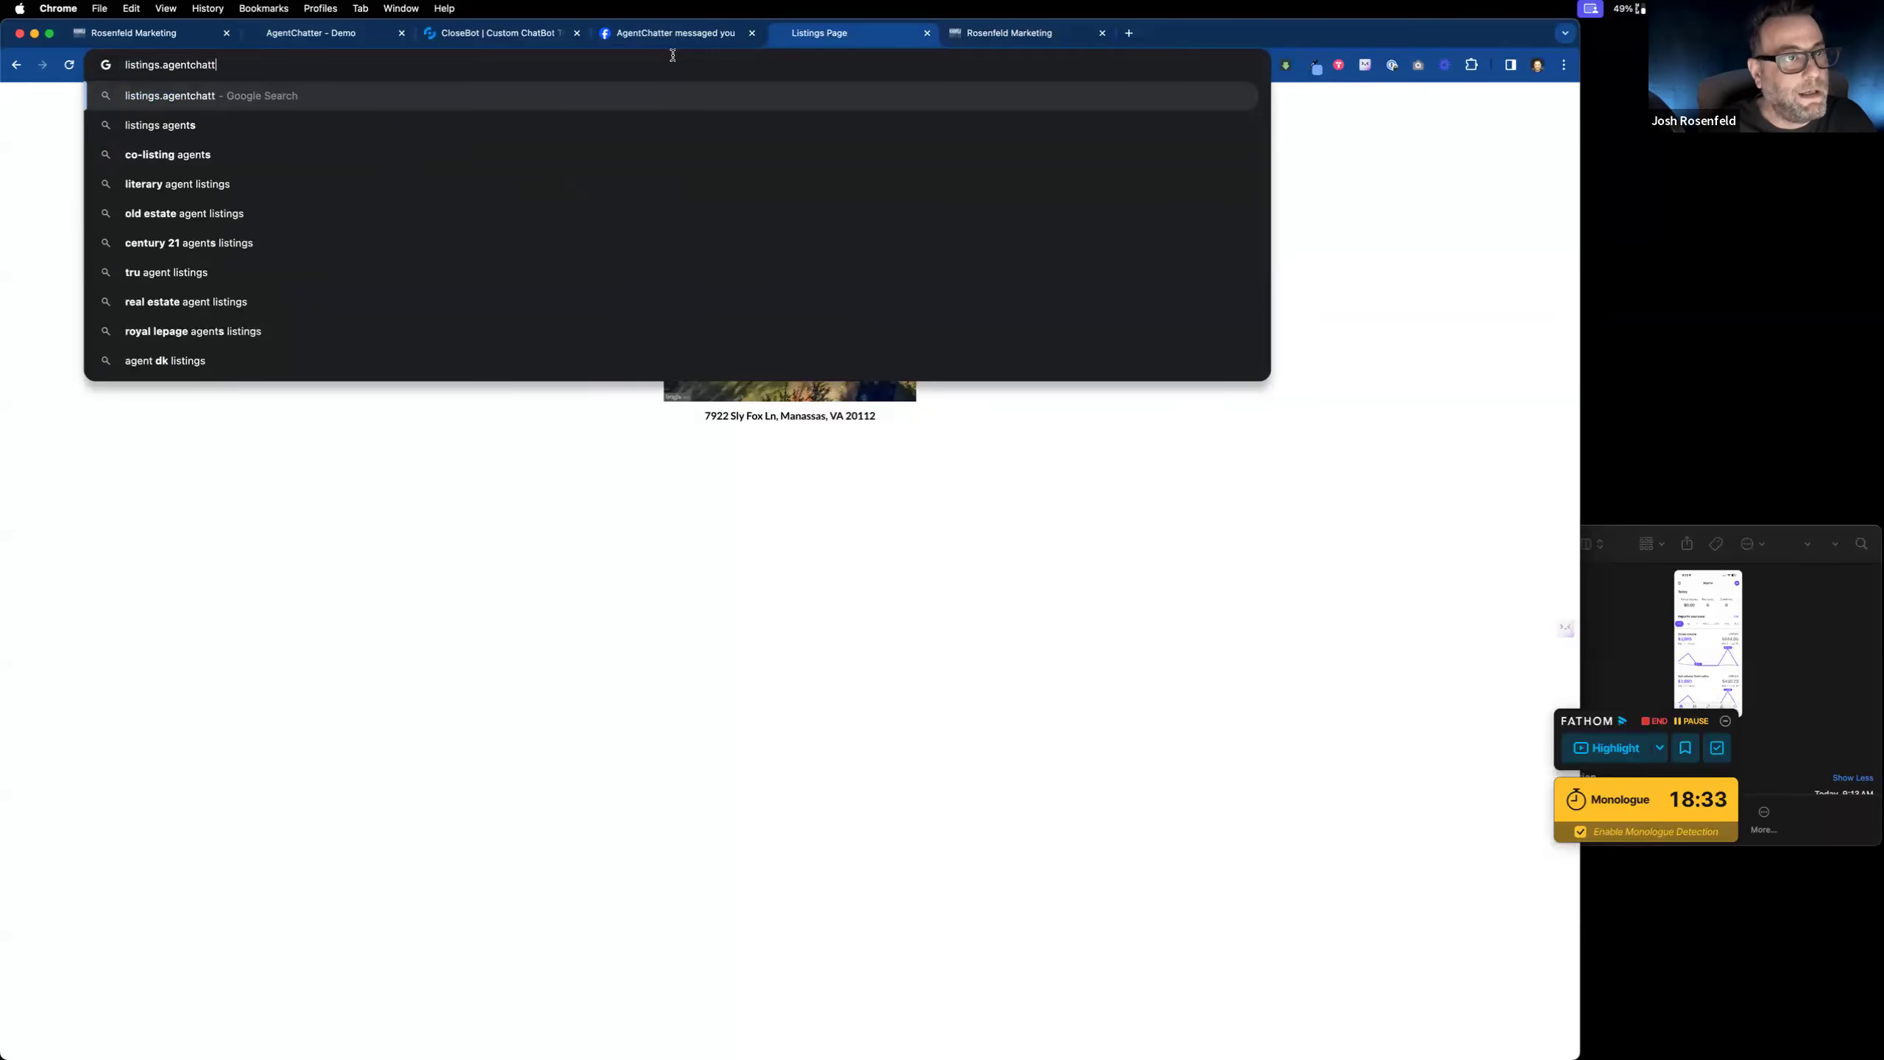
{"action": "type", "text": "er.net"}
{"action": "key", "text": "Return"}
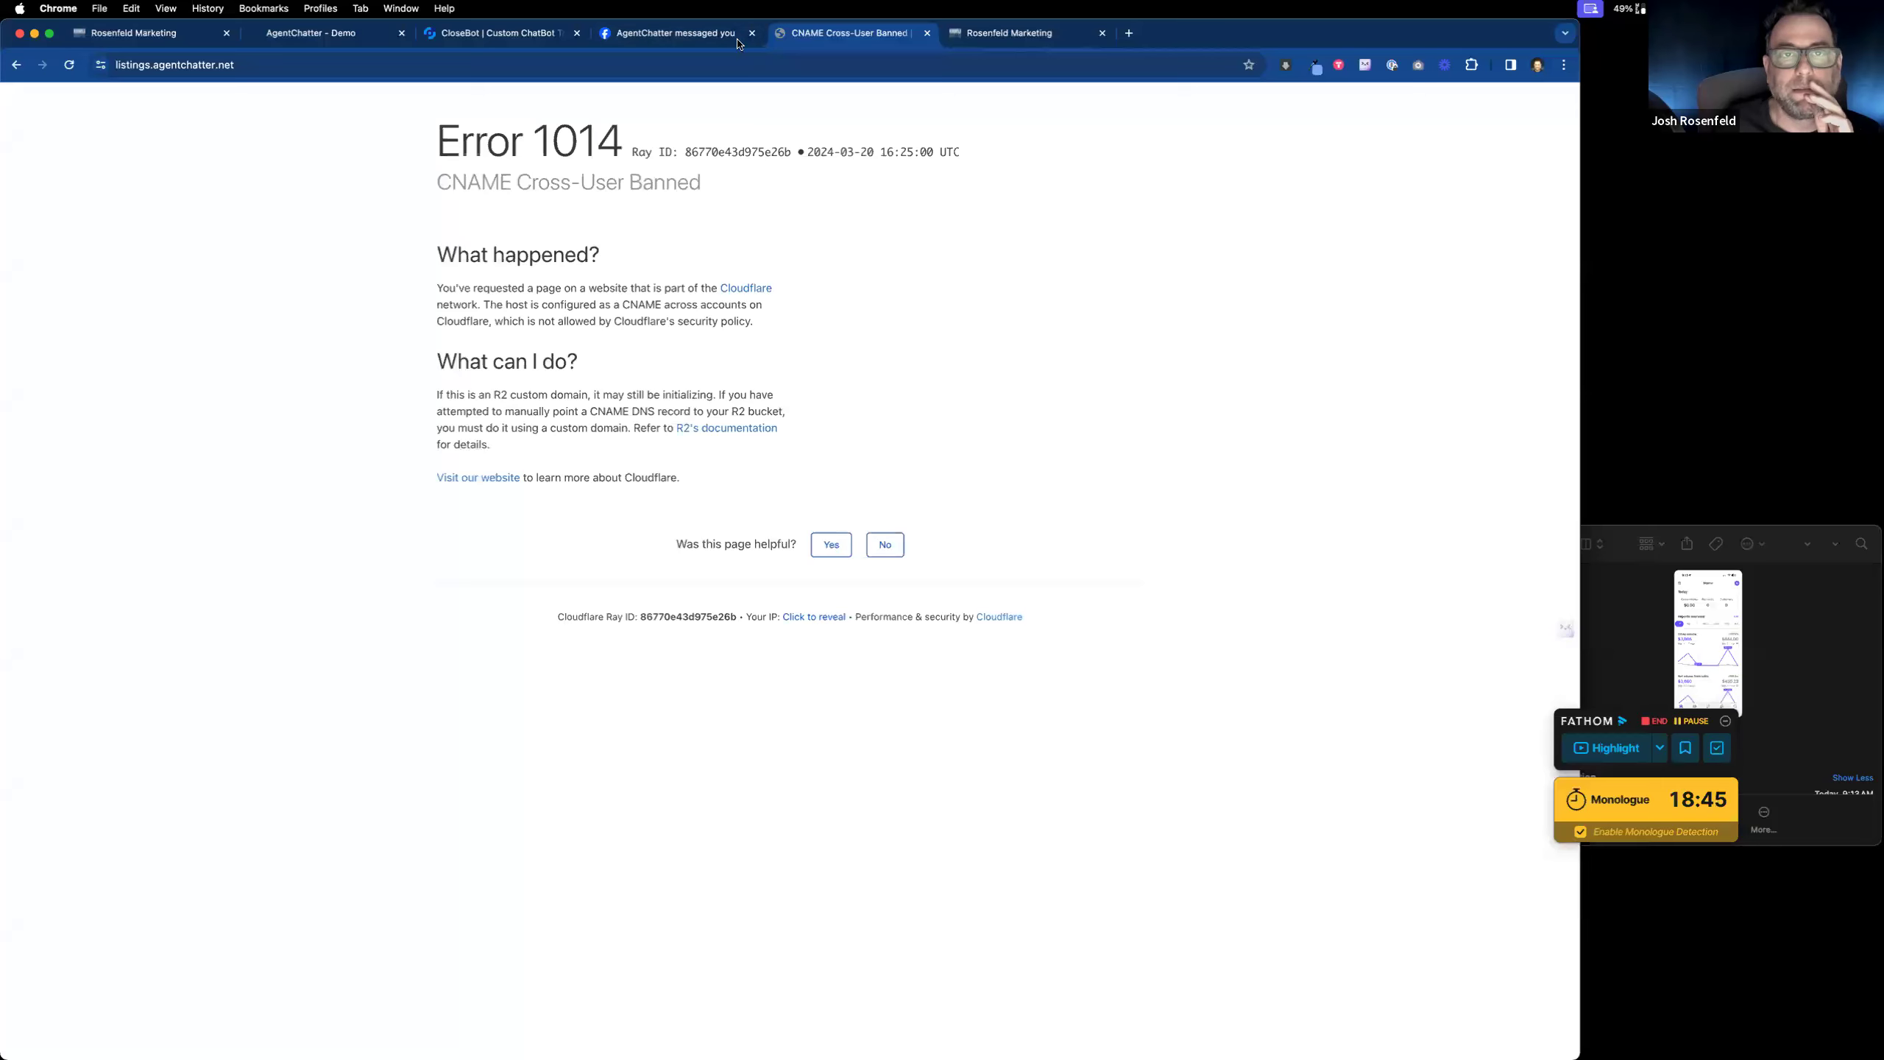
{"action": "left_click", "coordinate": [701, 35]}
{"action": "left_click", "coordinate": [504, 33]}
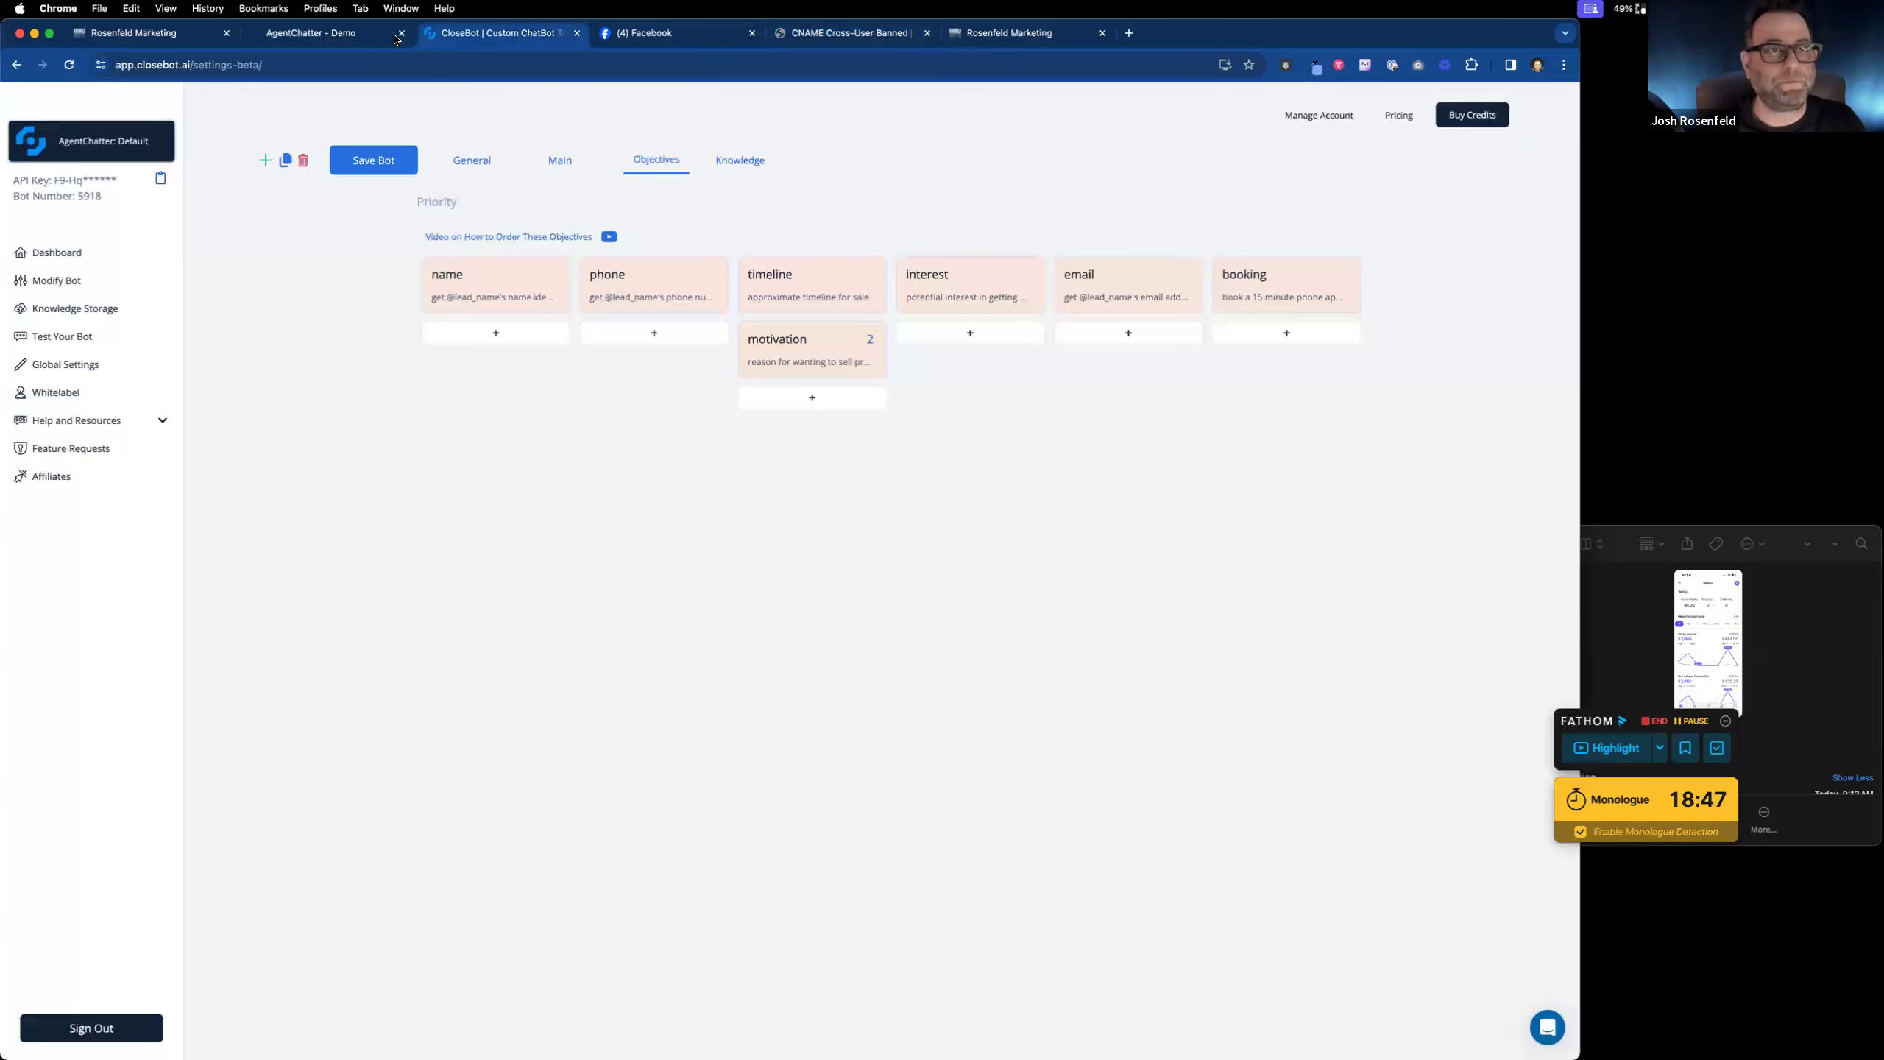
Step: Switch to the AgentChatter.net sub-account and open the 1pager funnel's Demo Page in the builder
{"action": "left_click", "coordinate": [285, 35]}
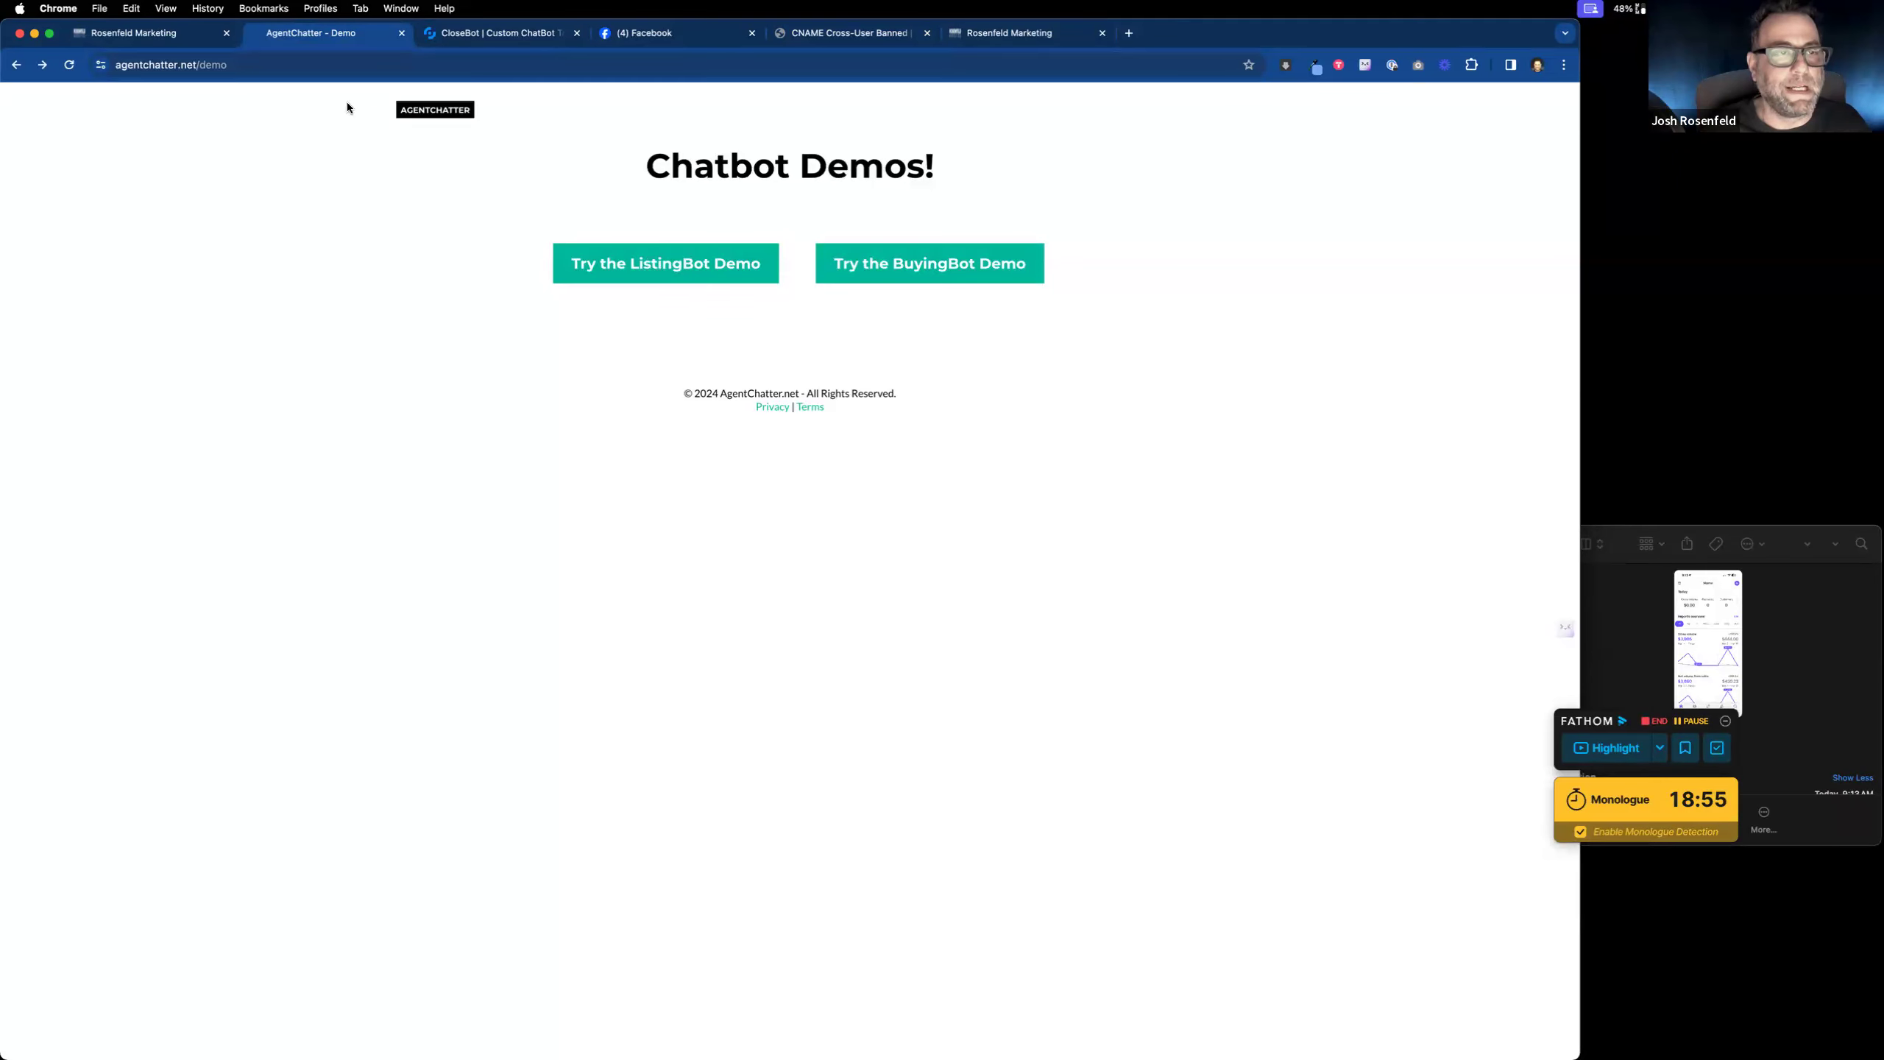
{"action": "left_click", "coordinate": [147, 35]}
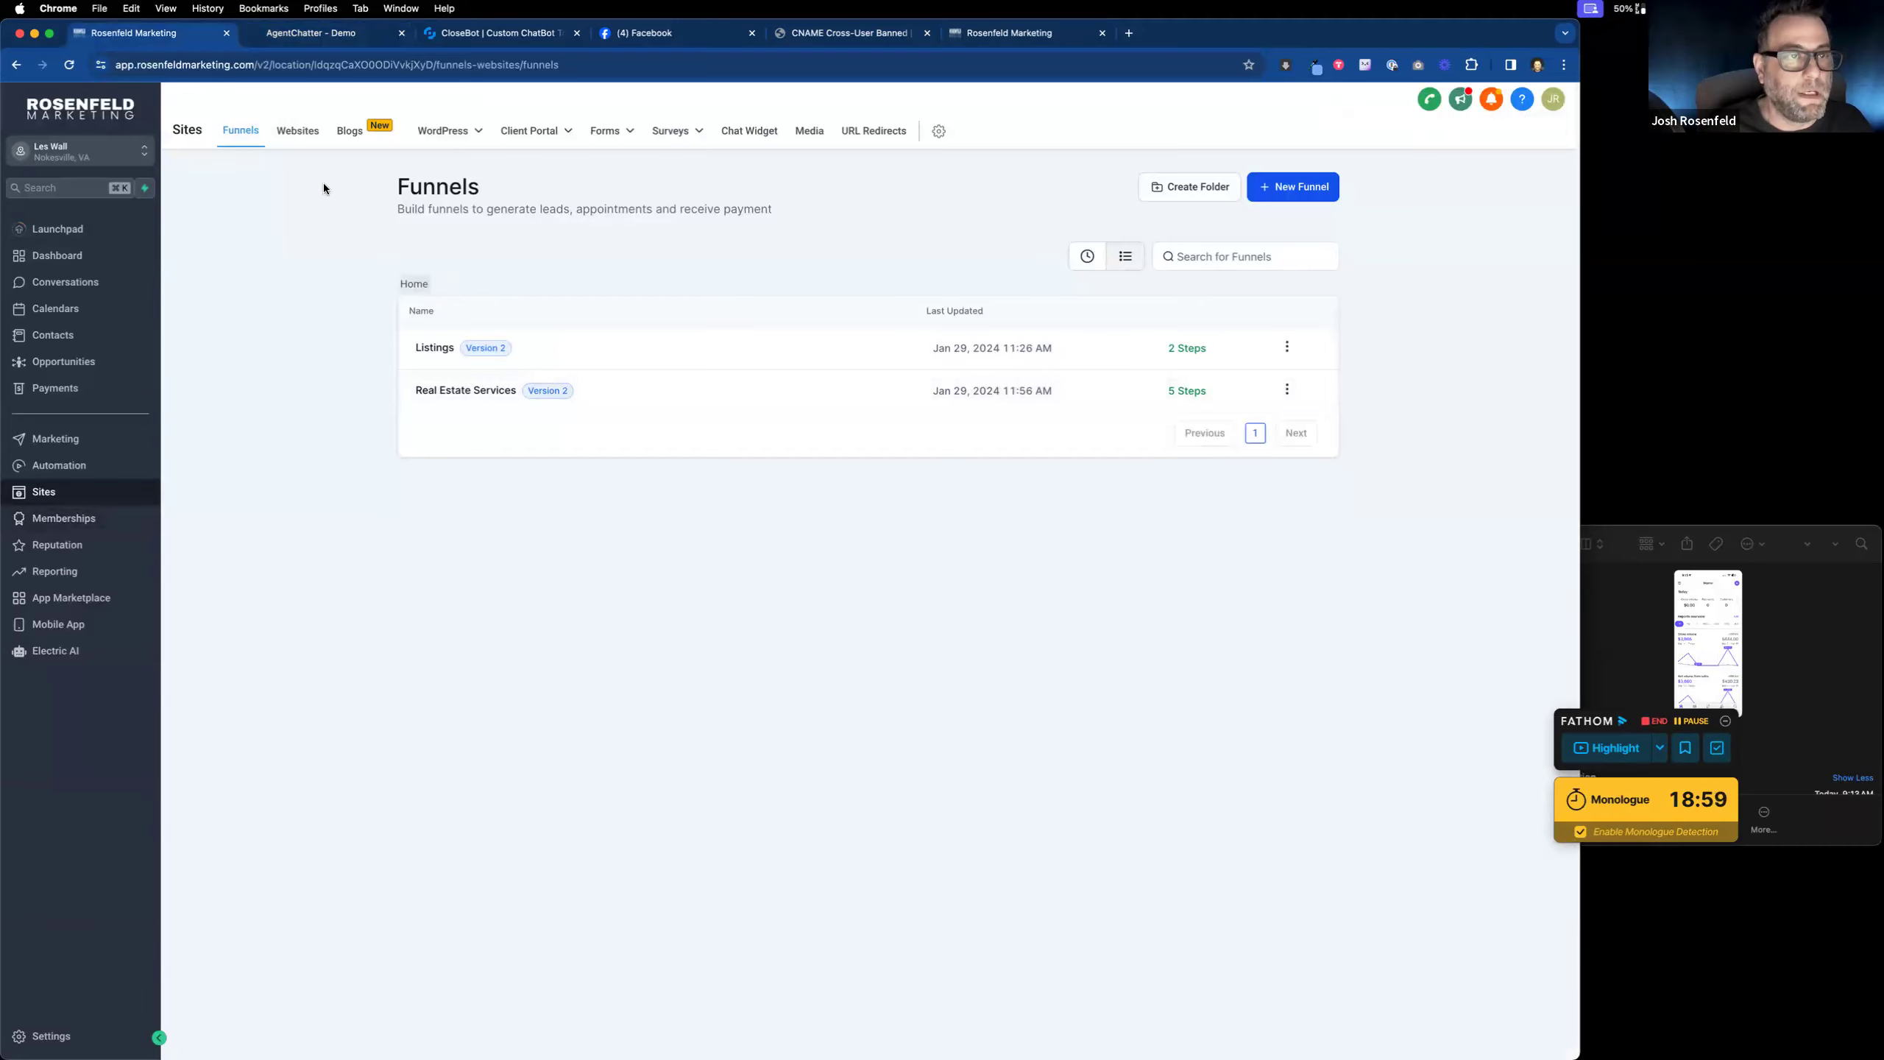
{"action": "left_click", "coordinate": [109, 149]}
{"action": "left_click", "coordinate": [240, 260]}
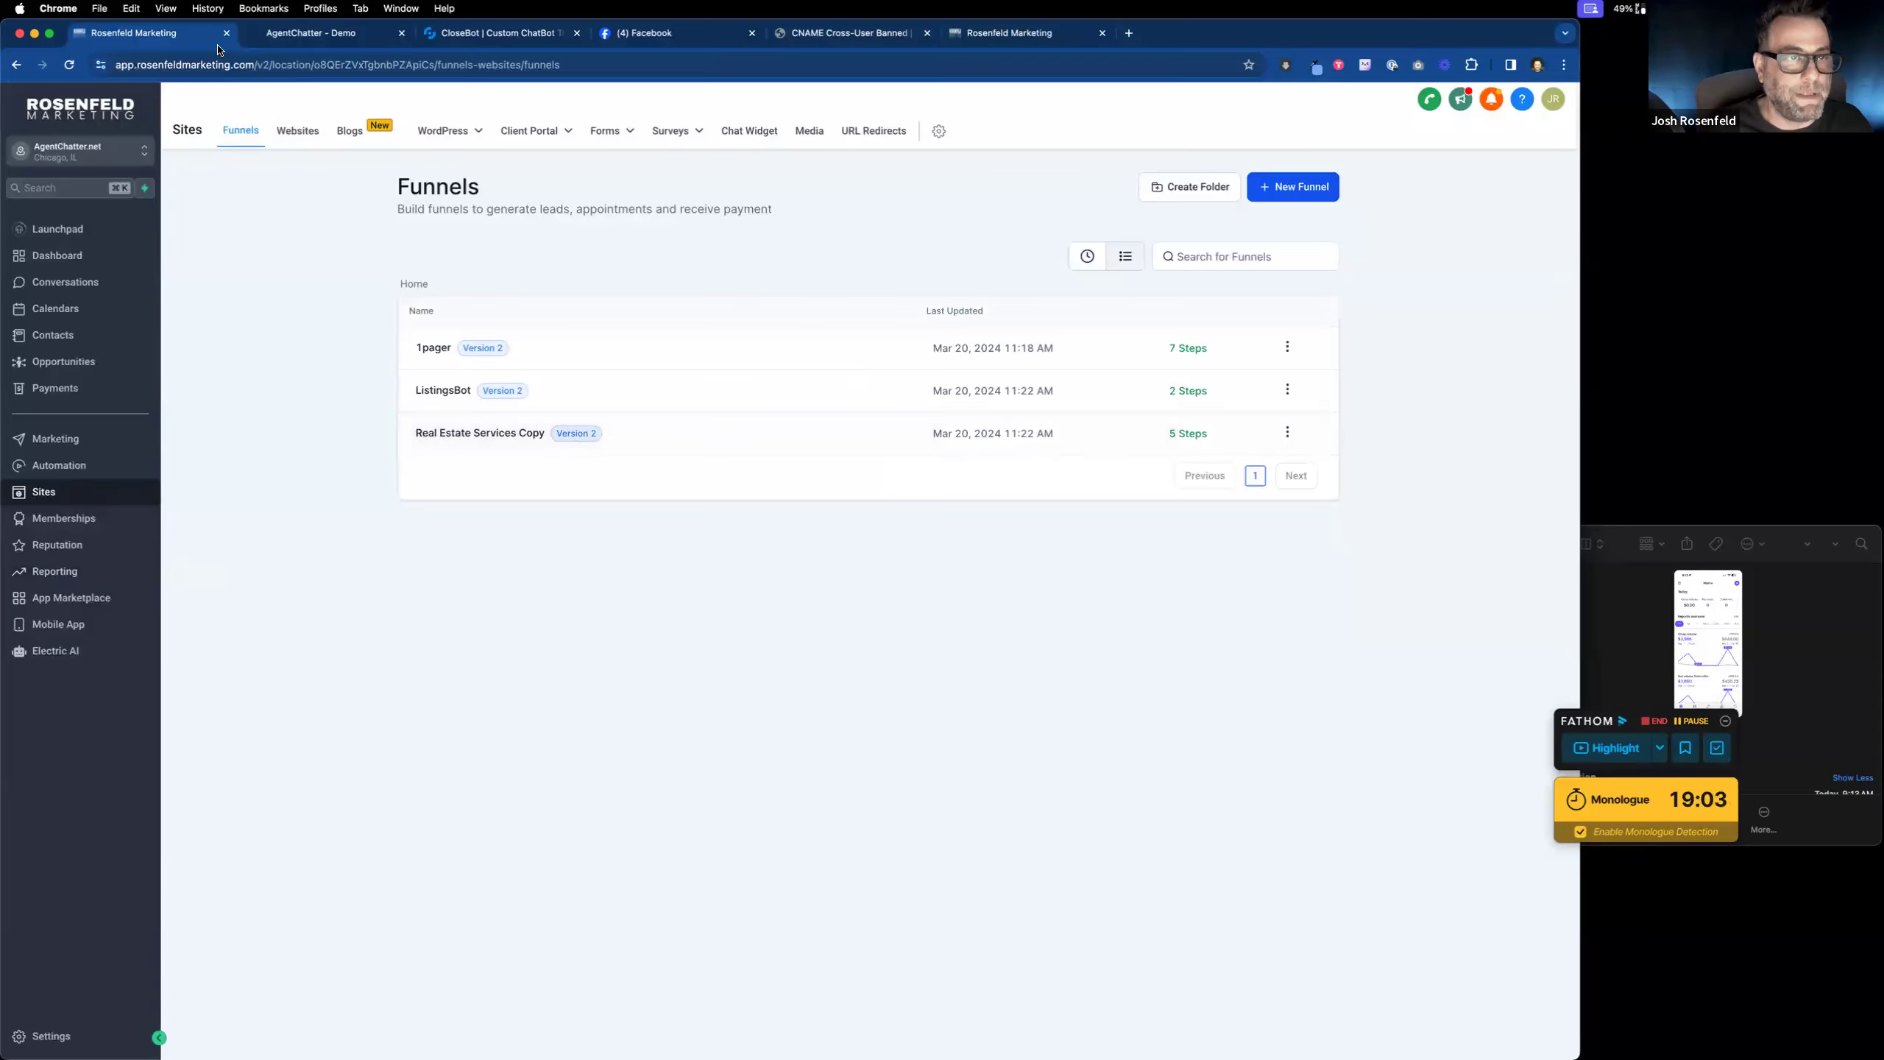
{"action": "left_click", "coordinate": [438, 355]}
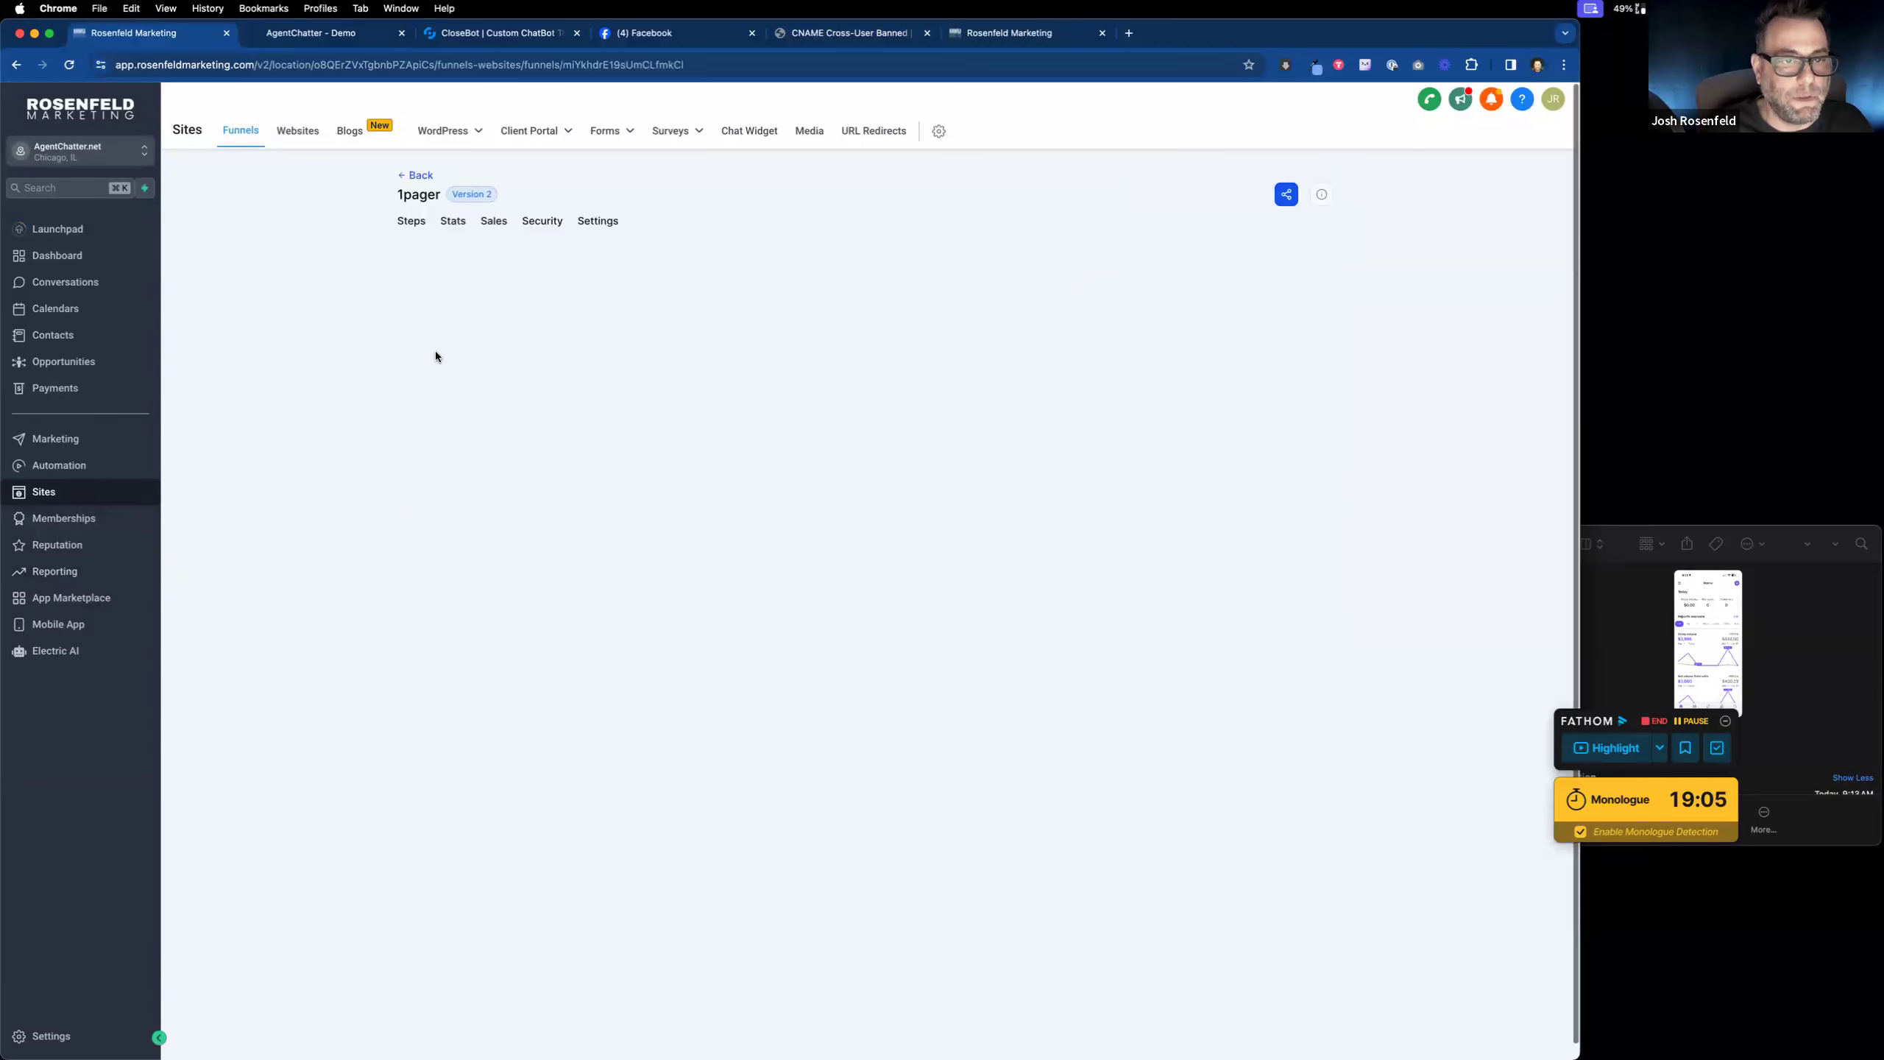
{"action": "left_click", "coordinate": [475, 355]}
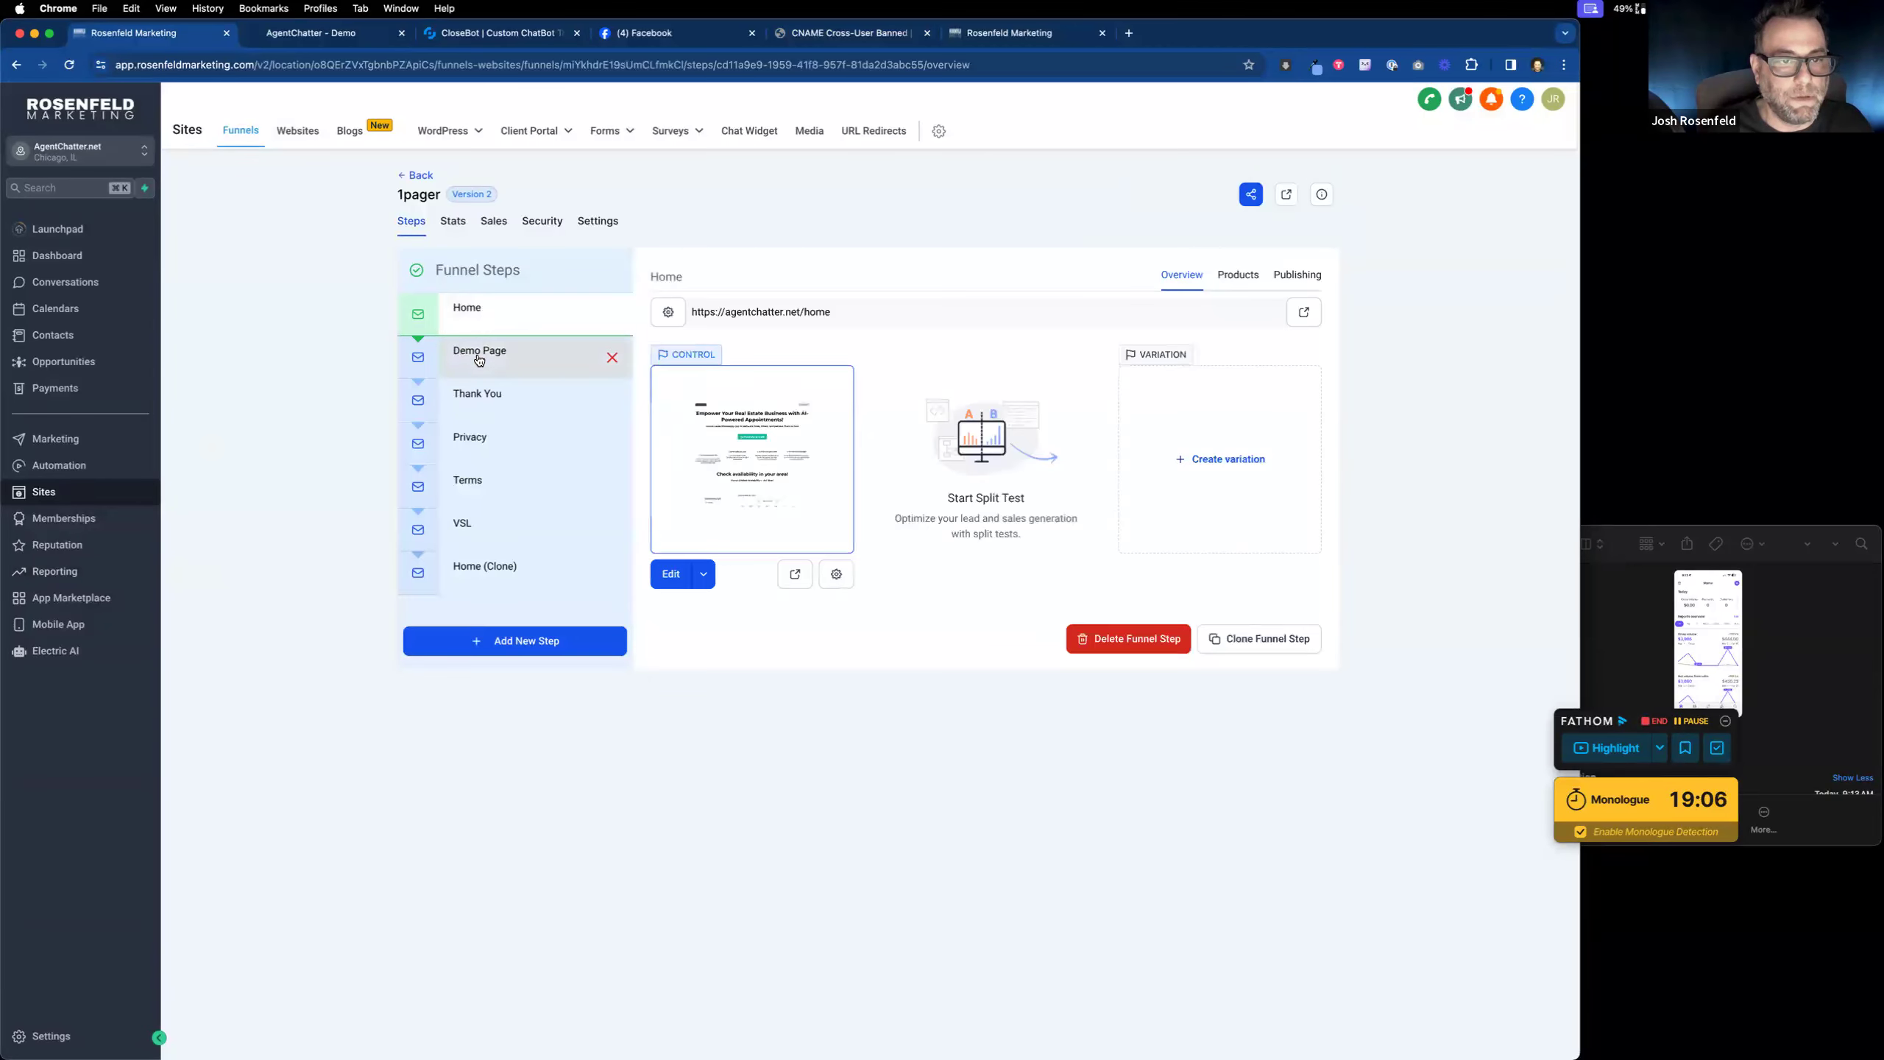
{"action": "left_click", "coordinate": [666, 572]}
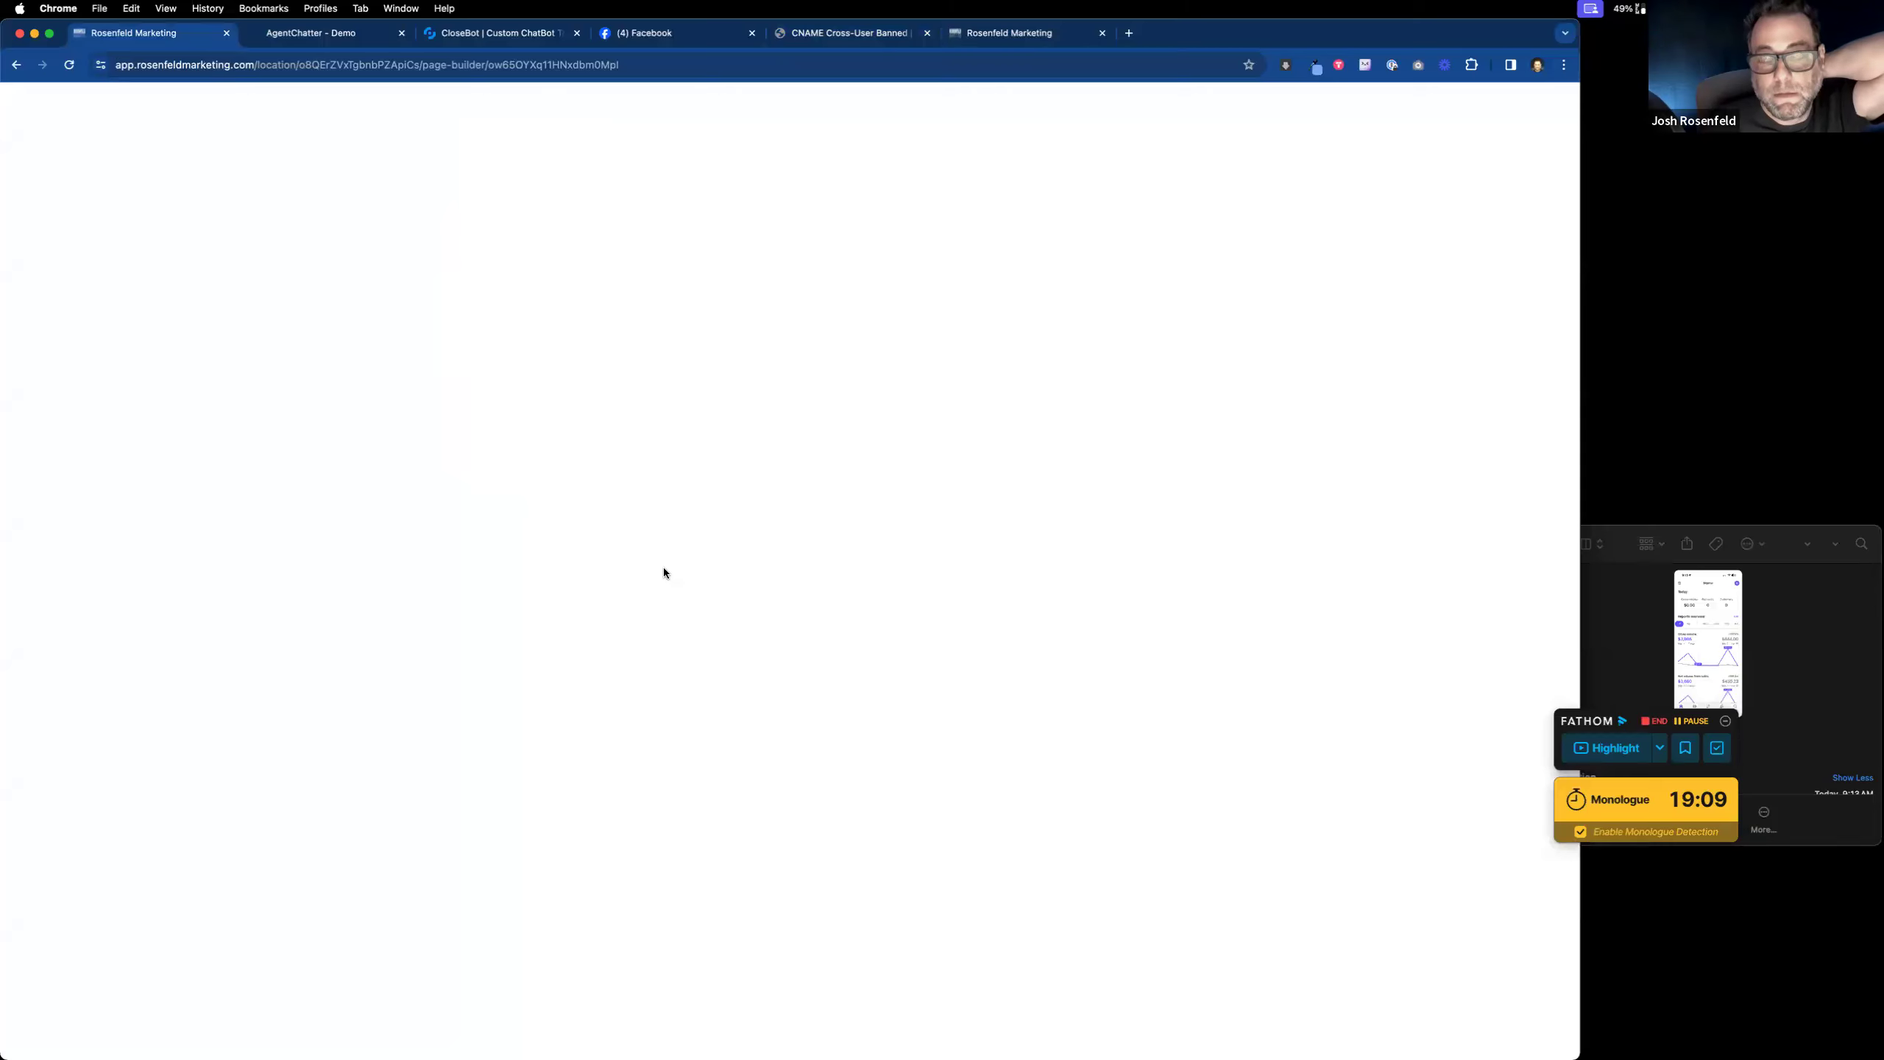
Step: Check the live AgentChatter demo page, then return to the Funnels list
{"action": "left_click", "coordinate": [331, 34]}
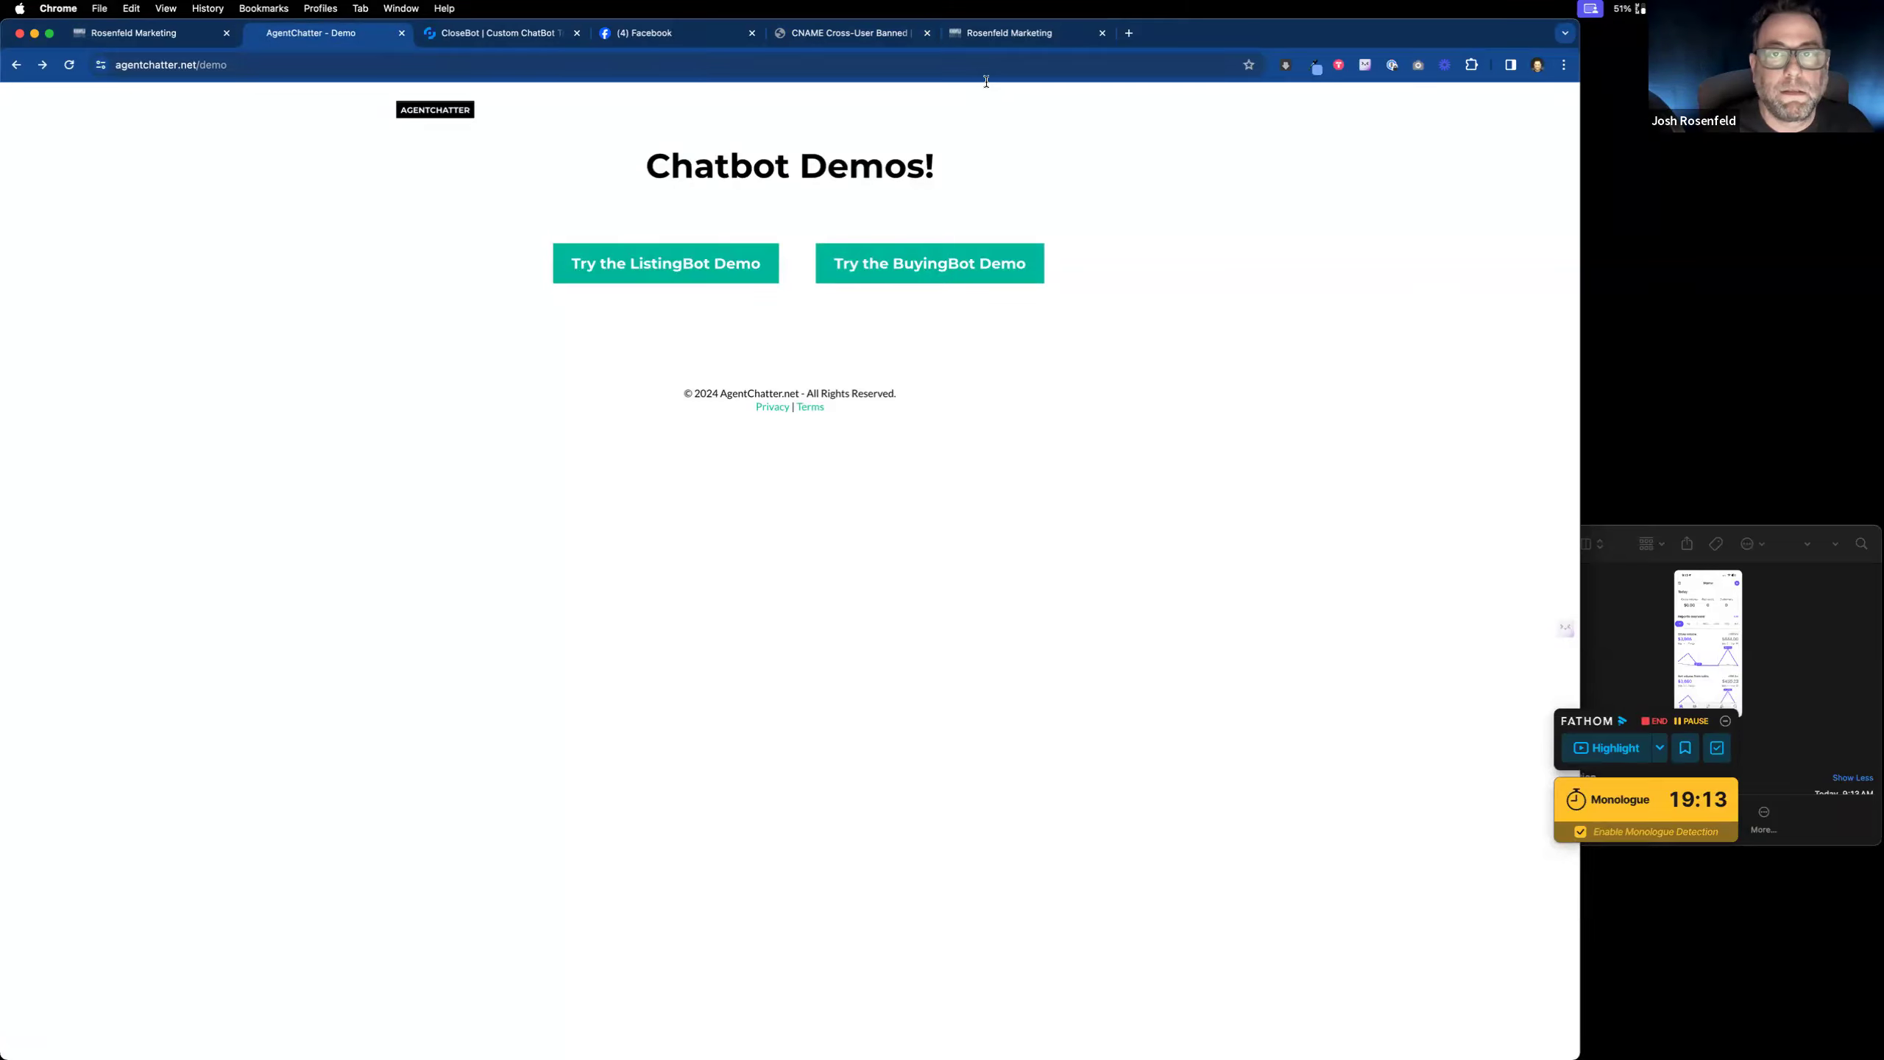
{"action": "left_click", "coordinate": [1004, 38]}
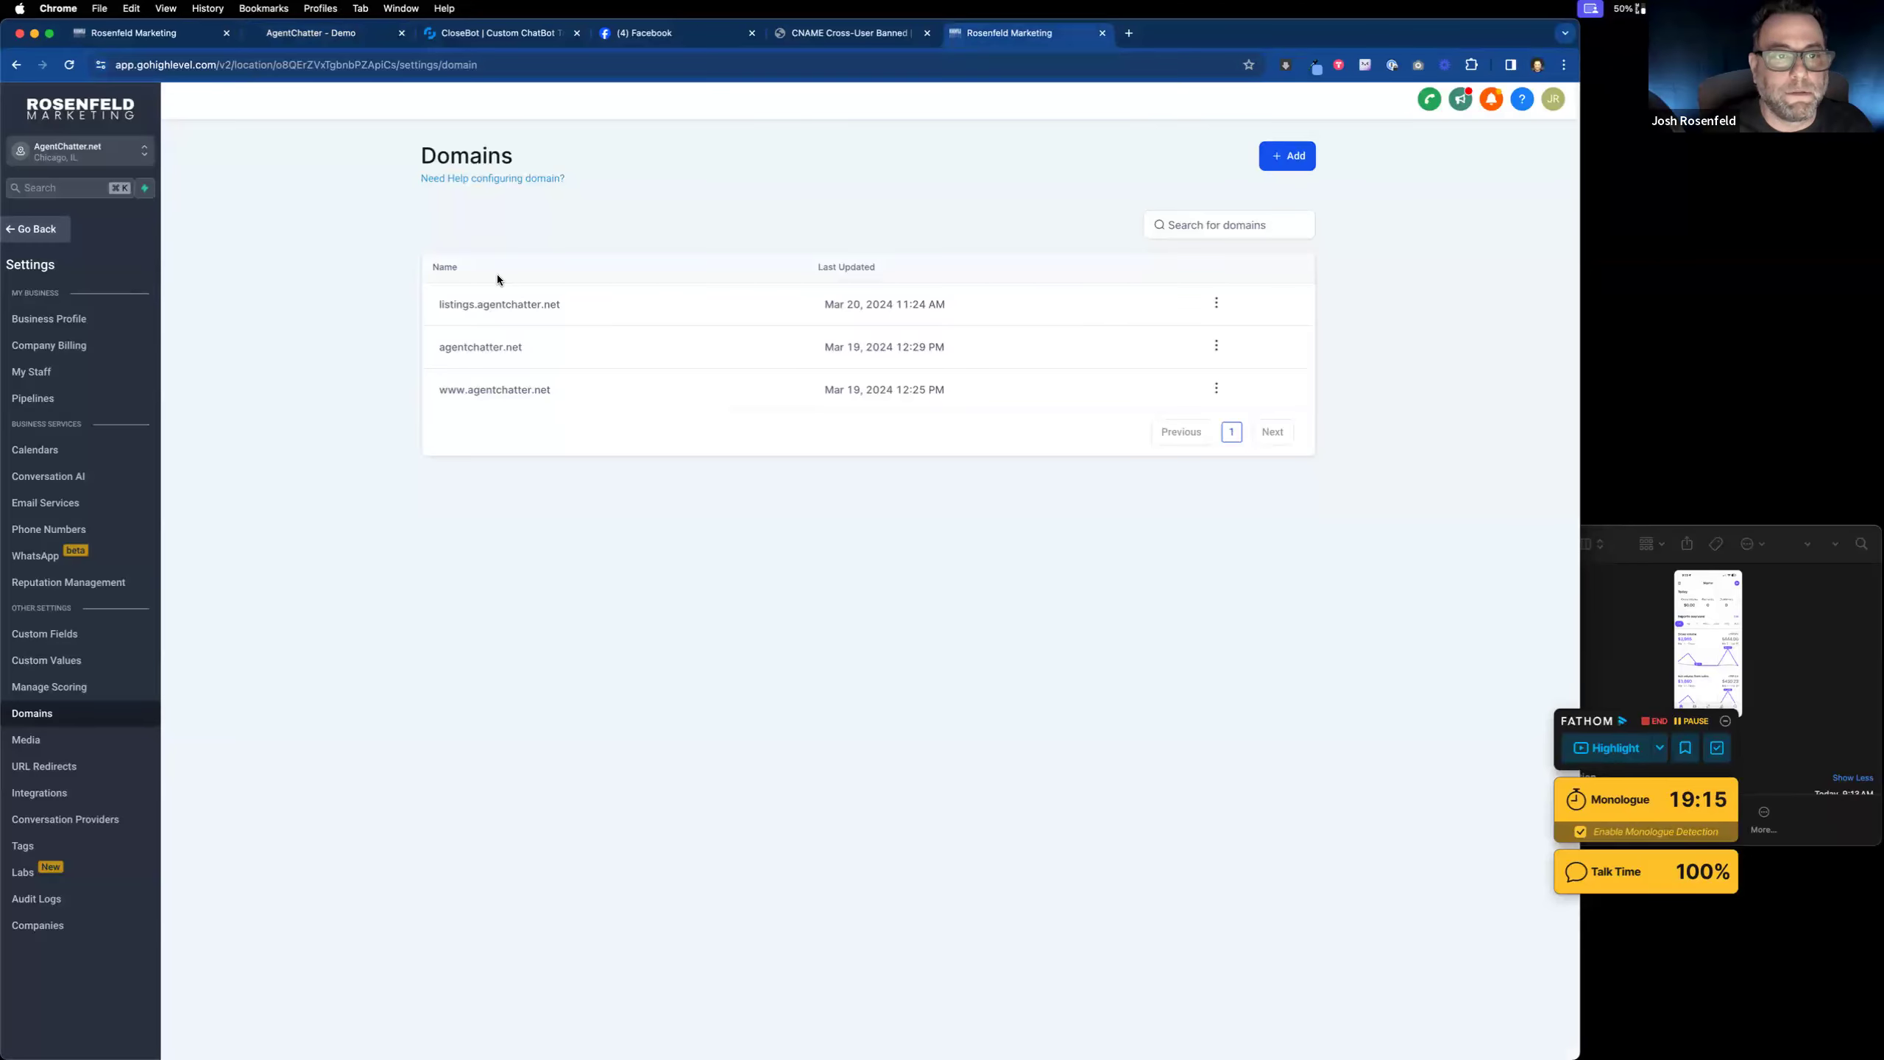
{"action": "left_click", "coordinate": [30, 232]}
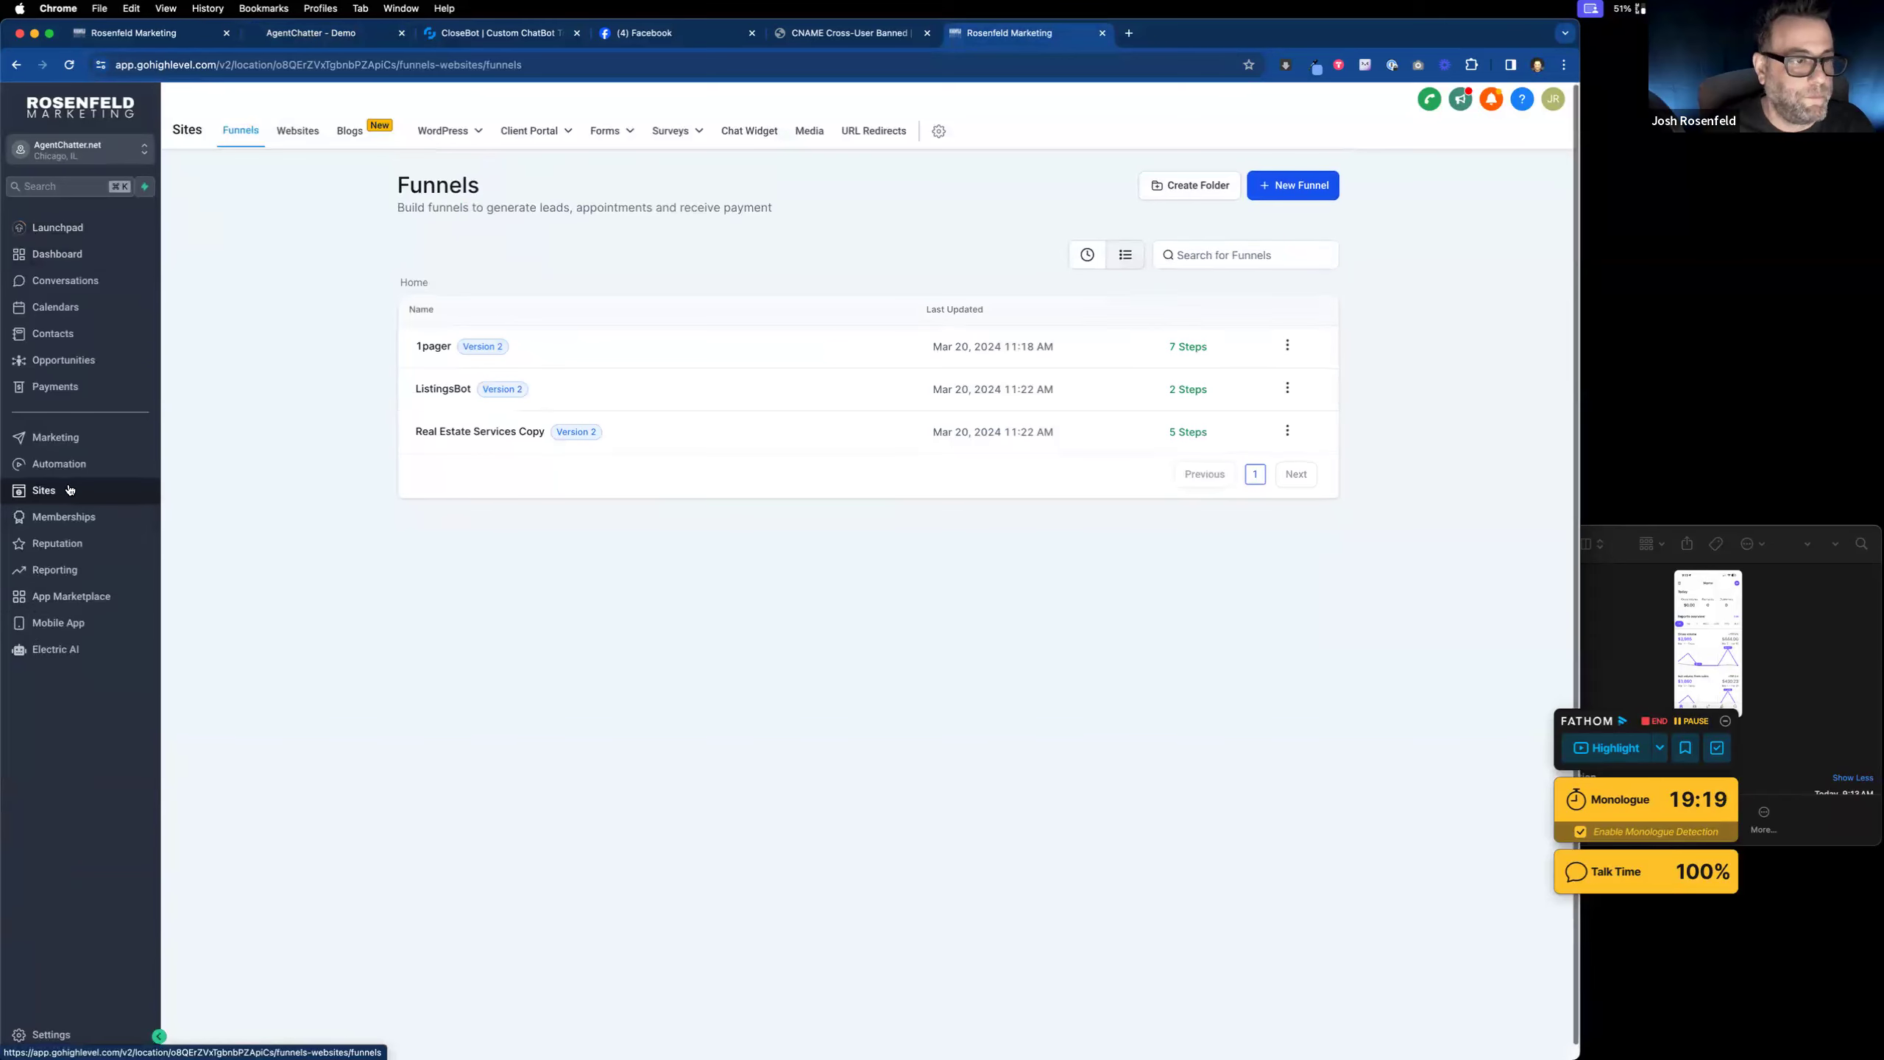
Step: Look up the ListingsBot funnel path /listingbot, then return to the Demo Page builder
{"action": "left_click", "coordinate": [442, 389]}
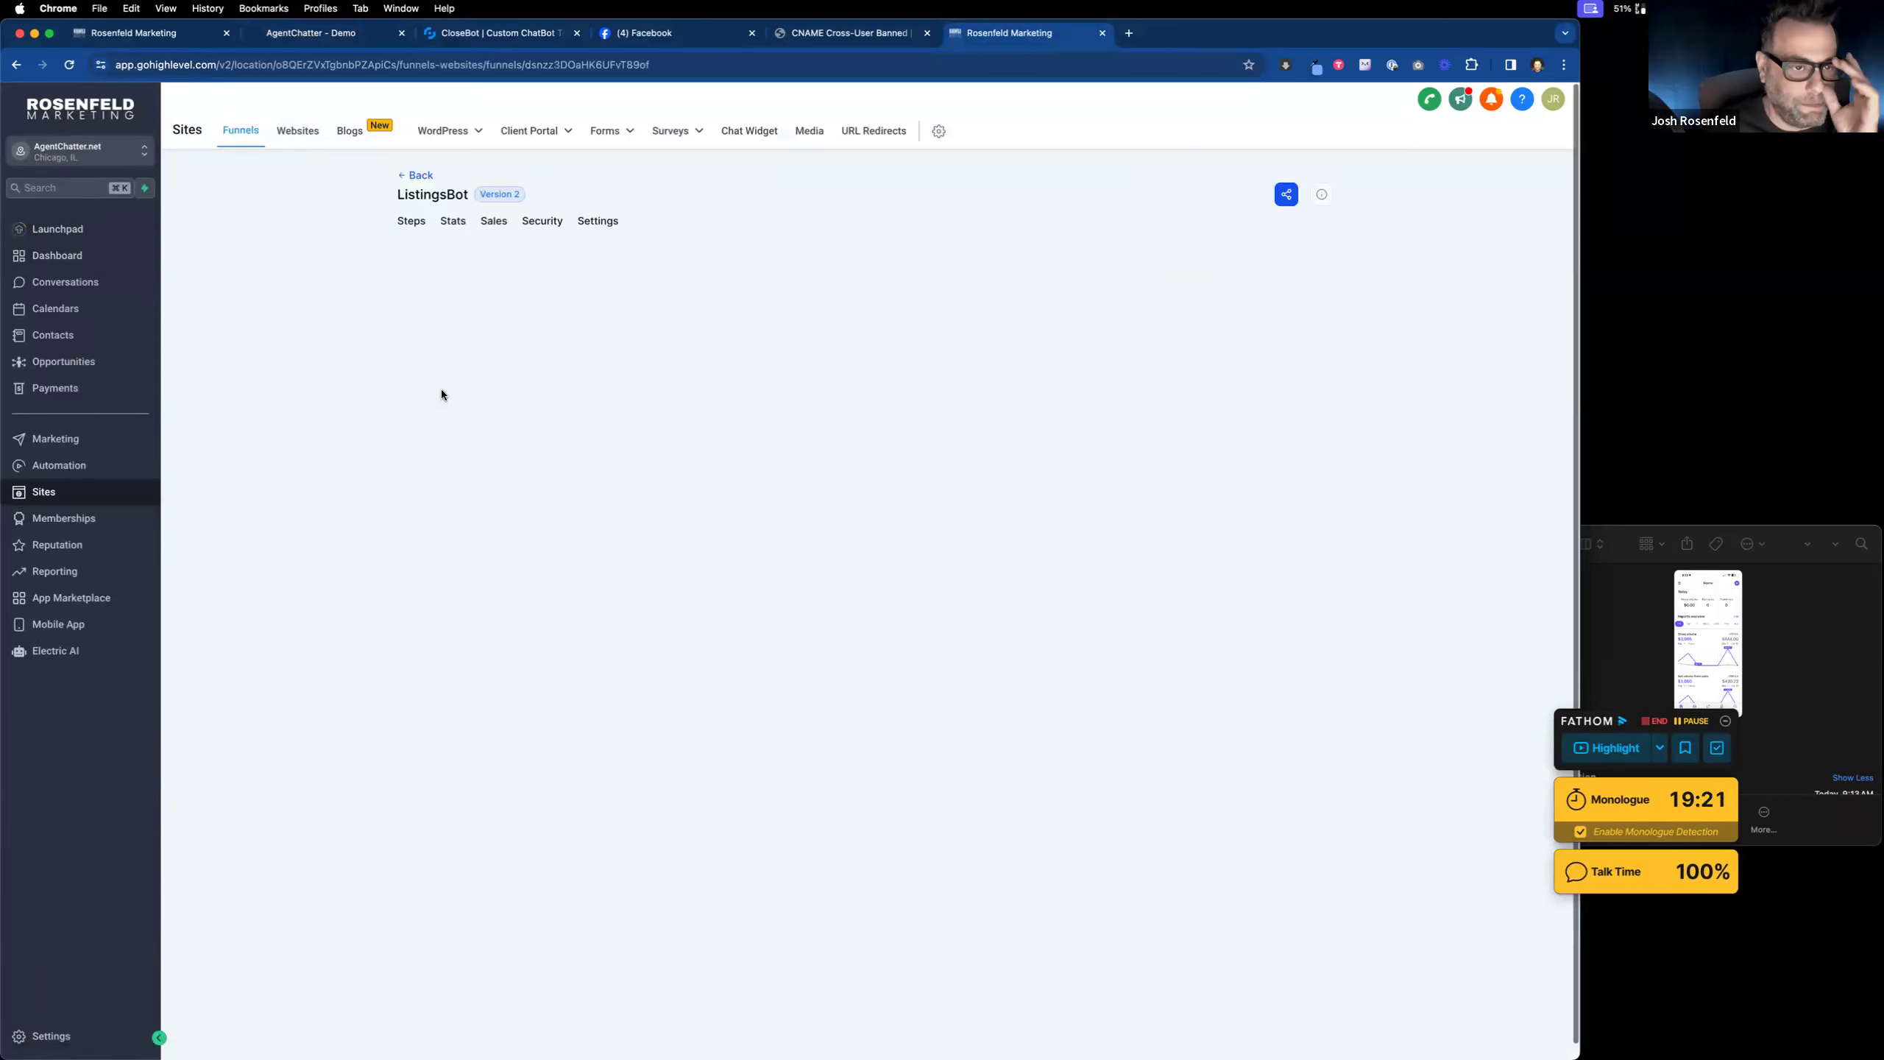
{"action": "left_click", "coordinate": [598, 220]}
{"action": "left_click_drag", "start_coordinate": [490, 418], "coordinate": [425, 408]}
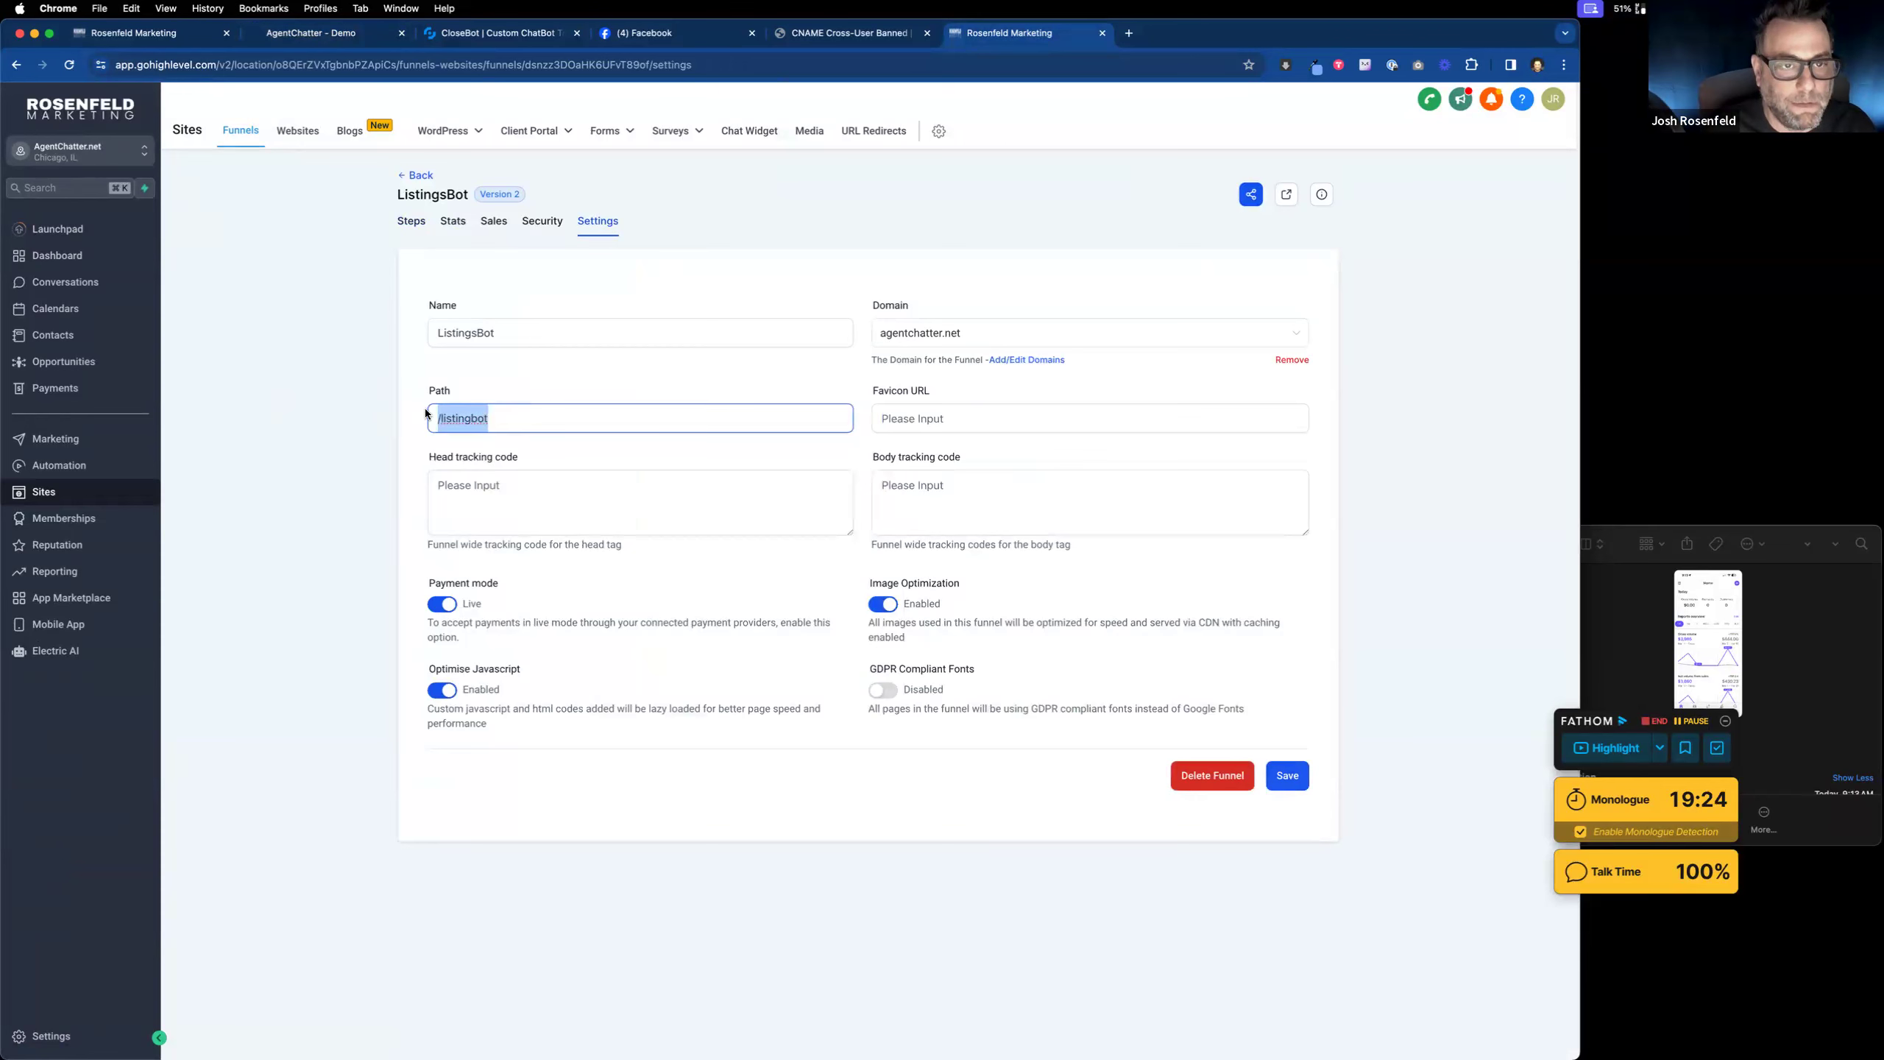
{"action": "left_click", "coordinate": [309, 32]}
{"action": "left_click", "coordinate": [171, 32]}
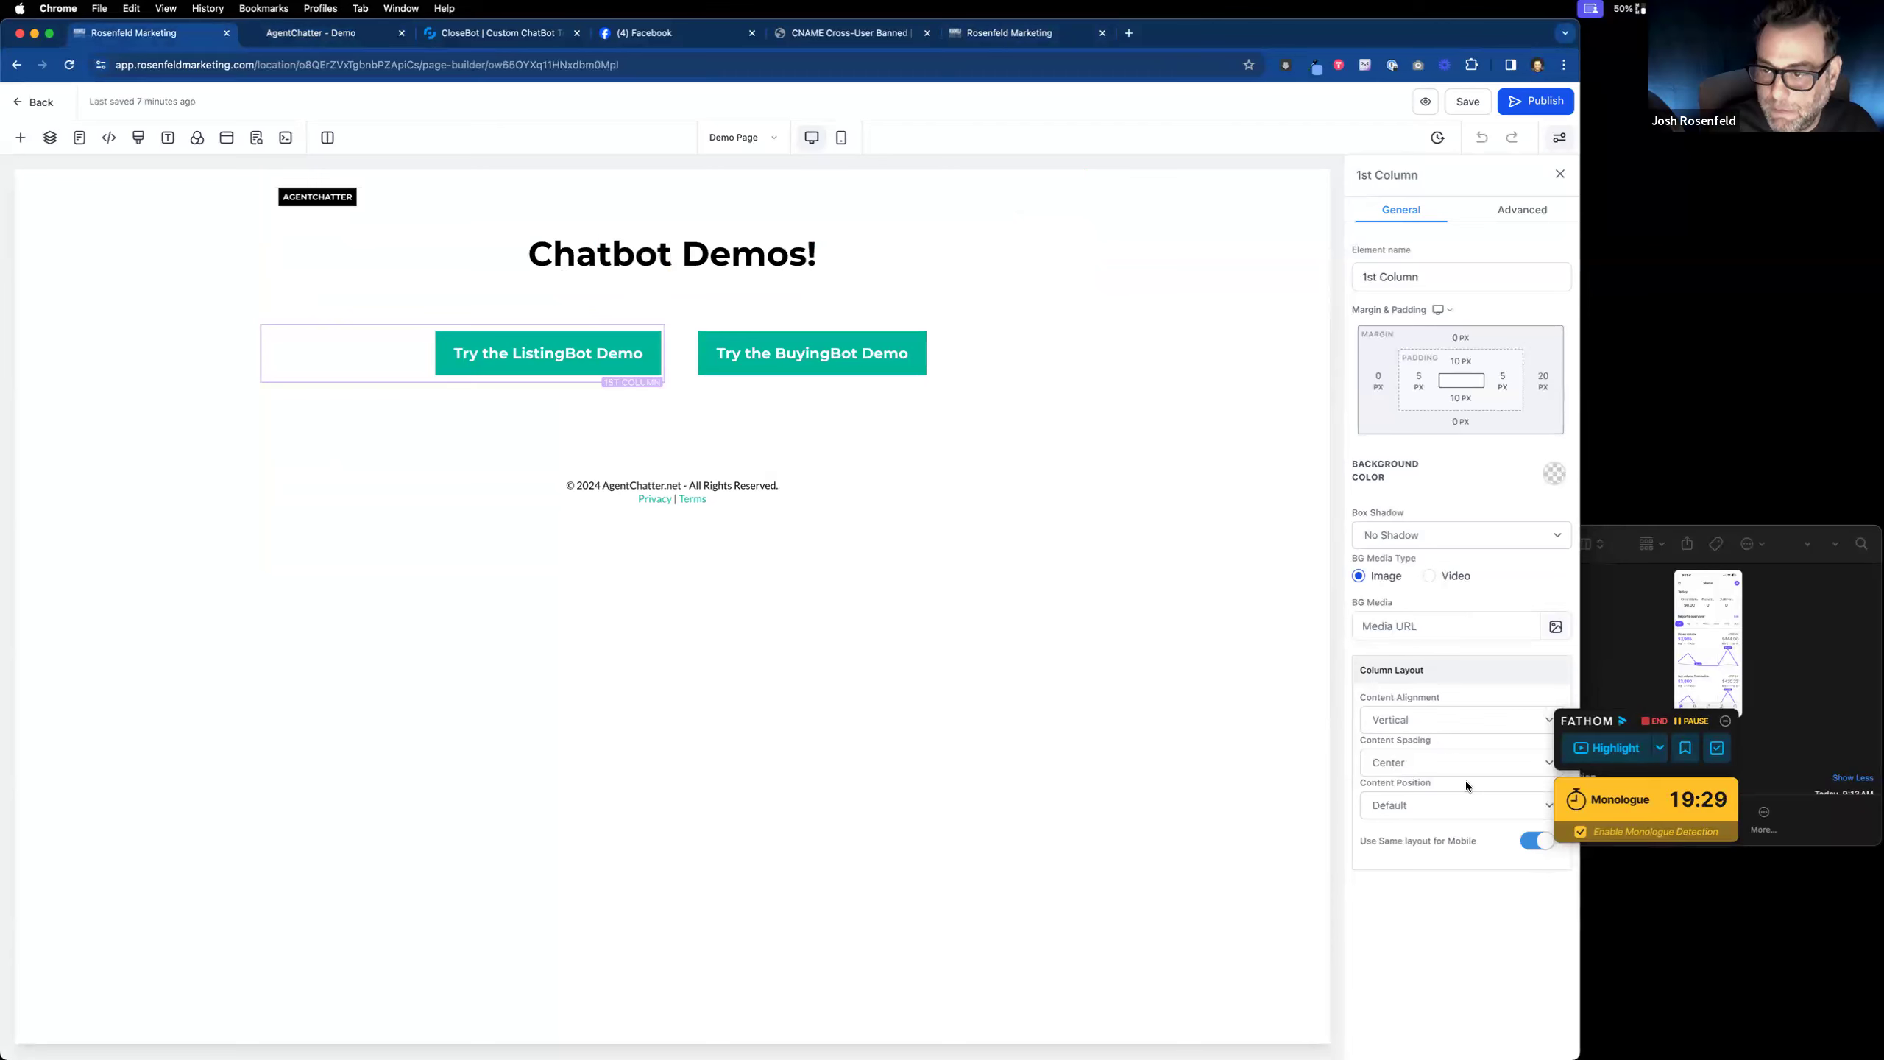
{"action": "left_click", "coordinate": [588, 374]}
{"action": "scroll", "coordinate": [1445, 836], "scroll_direction": "down", "scroll_amount": 5}
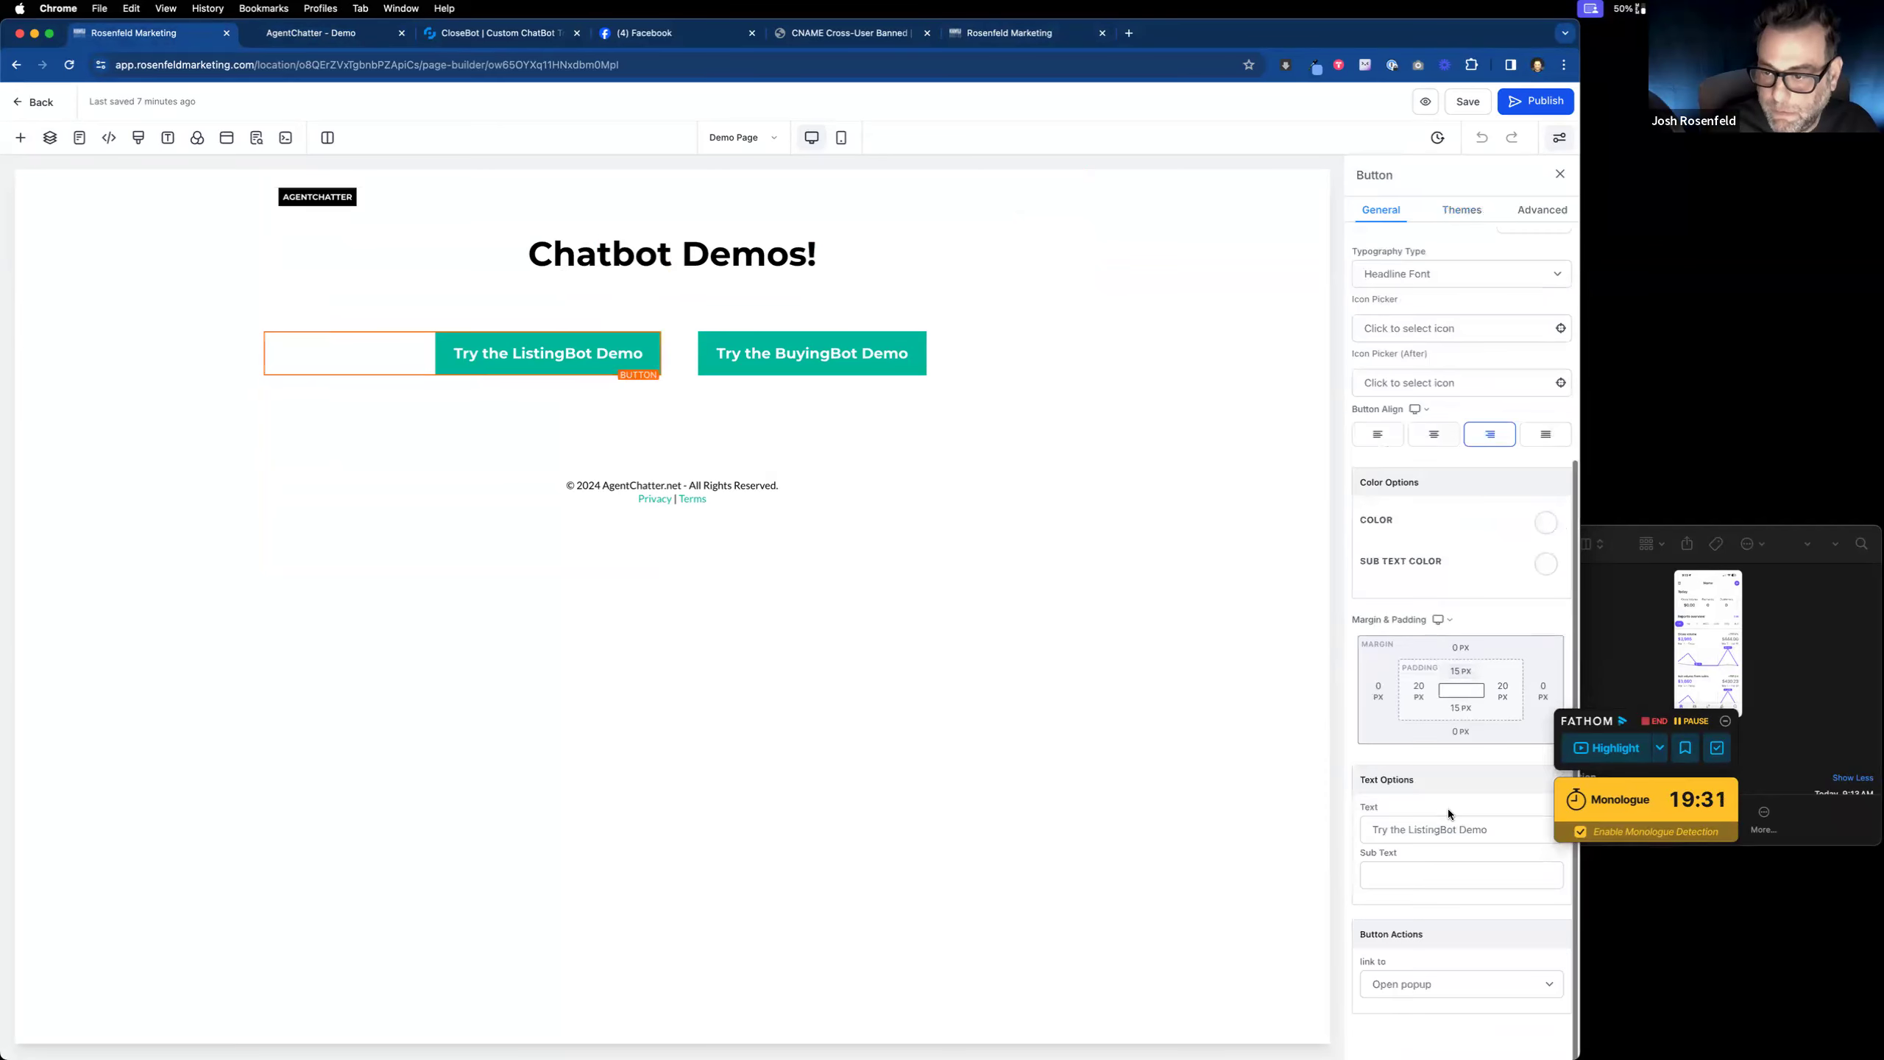
{"action": "left_click", "coordinate": [1420, 984]}
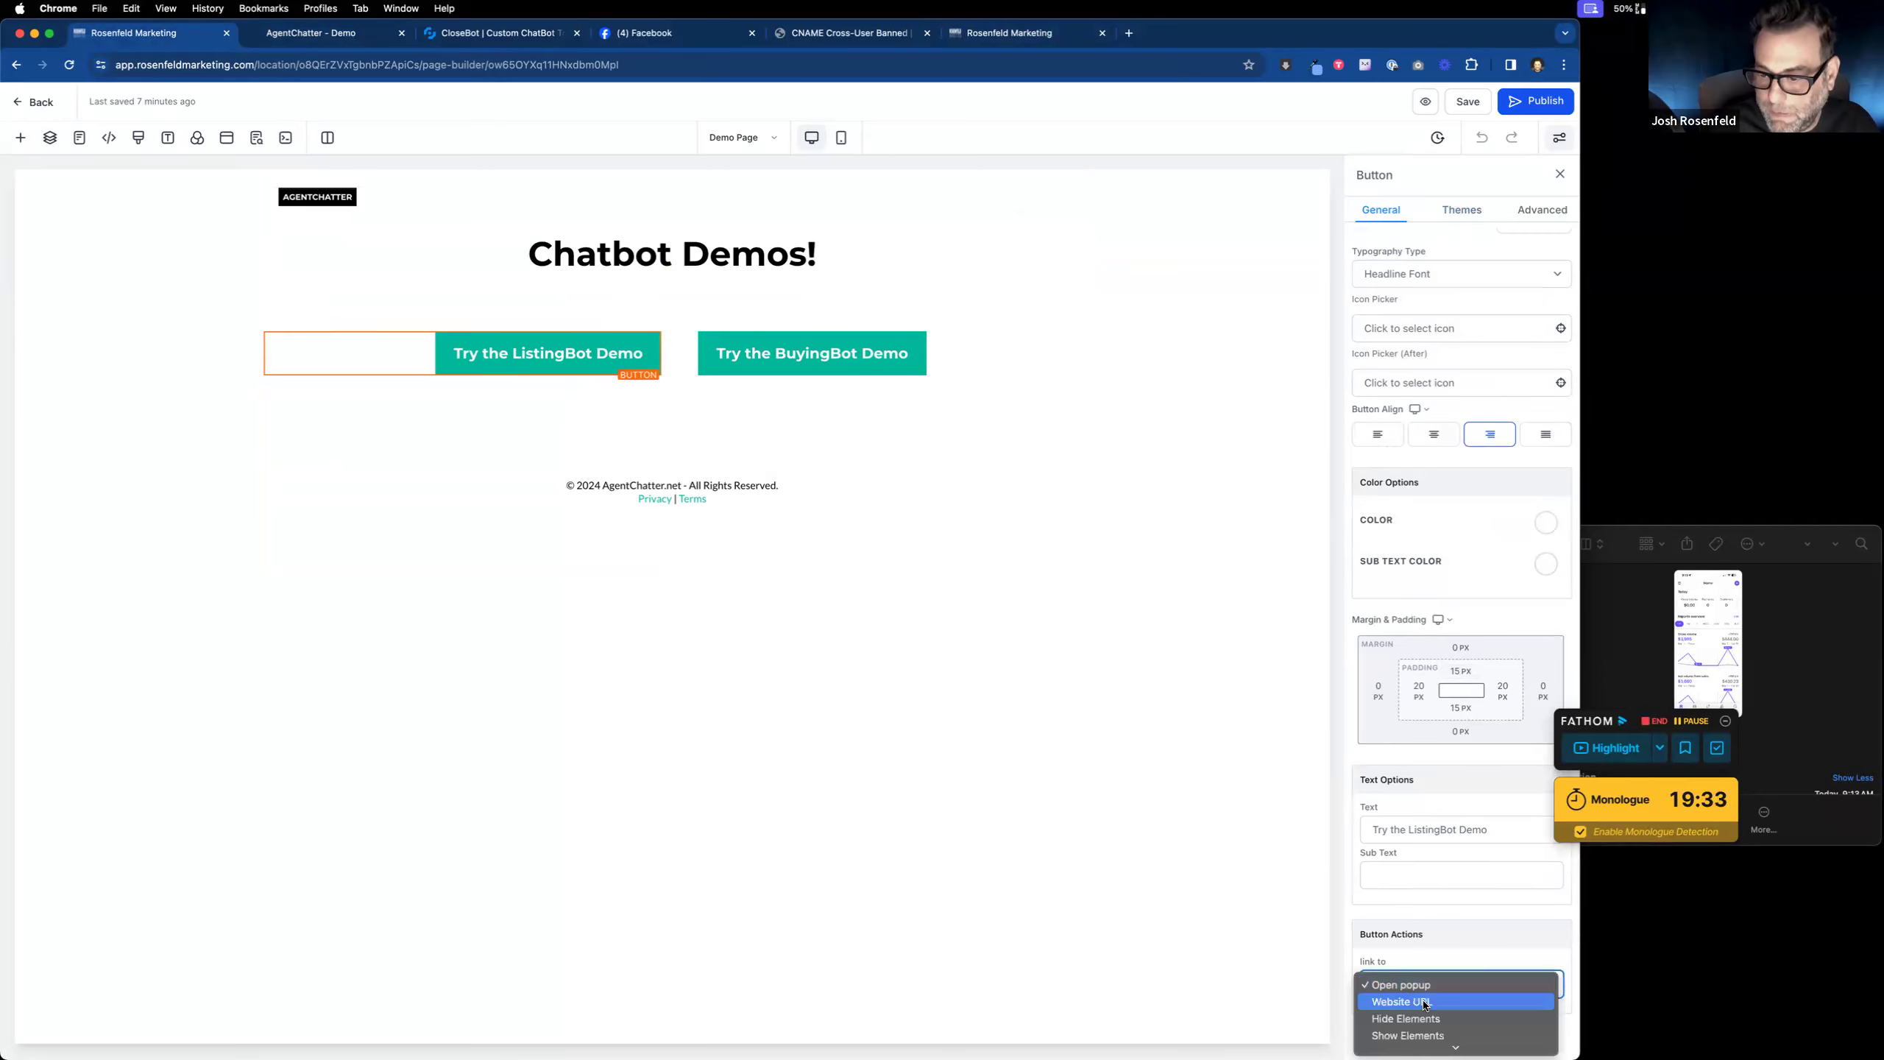
{"action": "left_click", "coordinate": [1424, 1002]}
{"action": "scroll", "coordinate": [1454, 928], "scroll_direction": "down", "scroll_amount": 2}
{"action": "left_click", "coordinate": [1406, 948]}
{"action": "type", "text": "tps://agentchatter.net"}
{"action": "key", "text": "super+v"}
{"action": "key", "text": "super+z"}
{"action": "type", "text": "/listingbot"}
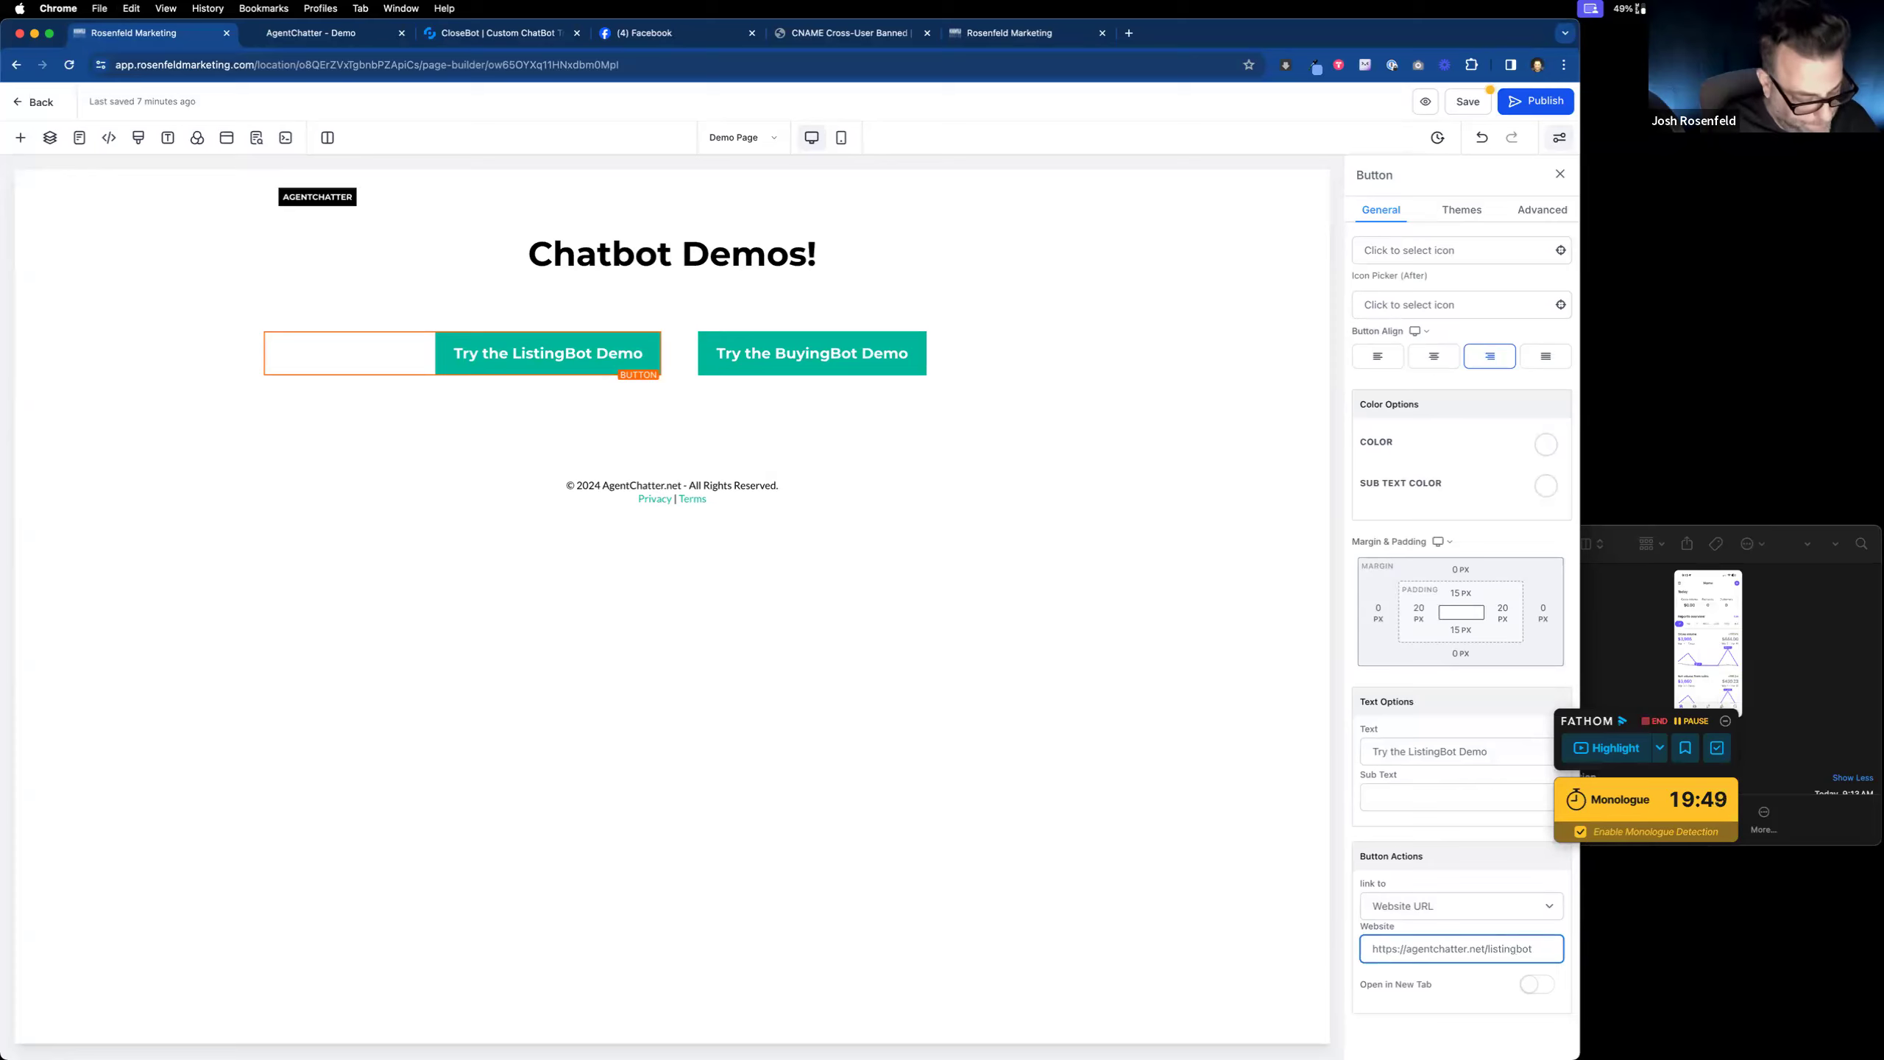
{"action": "left_click", "coordinate": [1539, 986]}
{"action": "left_click", "coordinate": [1467, 101]}
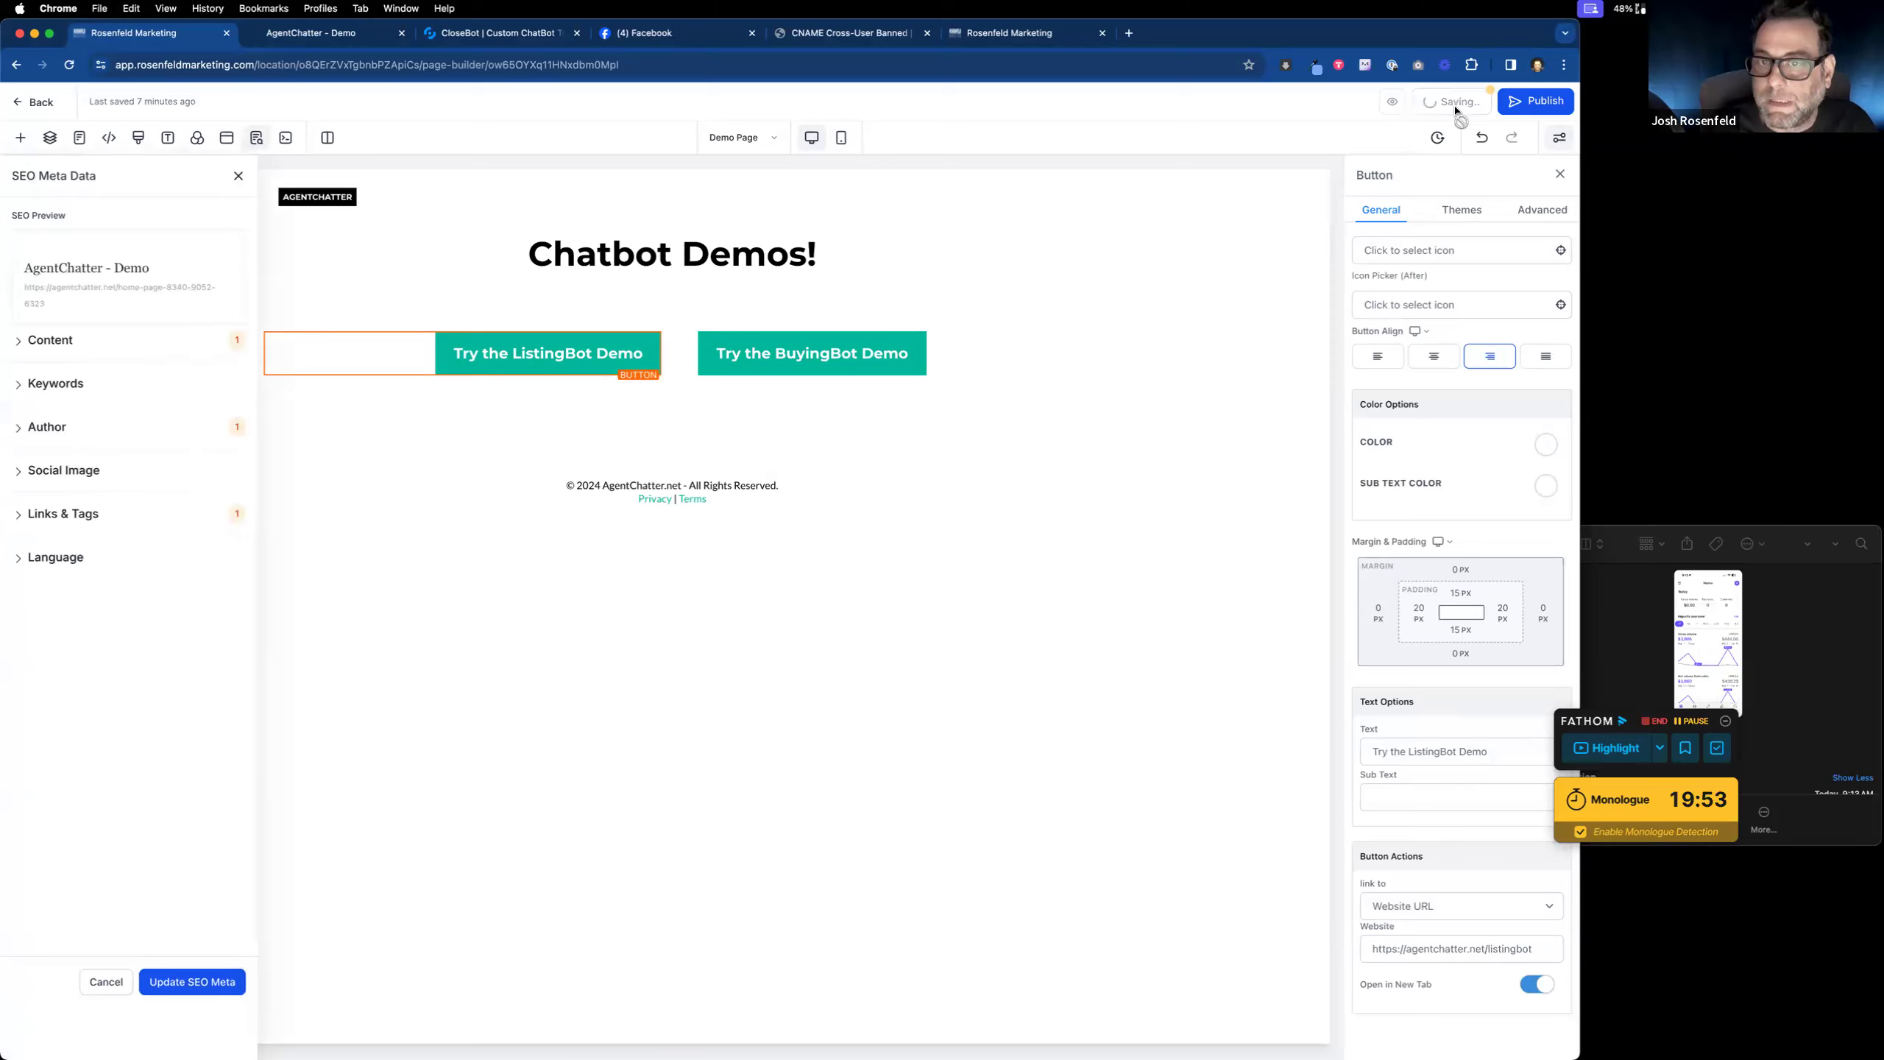
Step: Make the BuyingBot demo button open in a new tab and save the page again
{"action": "left_click", "coordinate": [839, 369]}
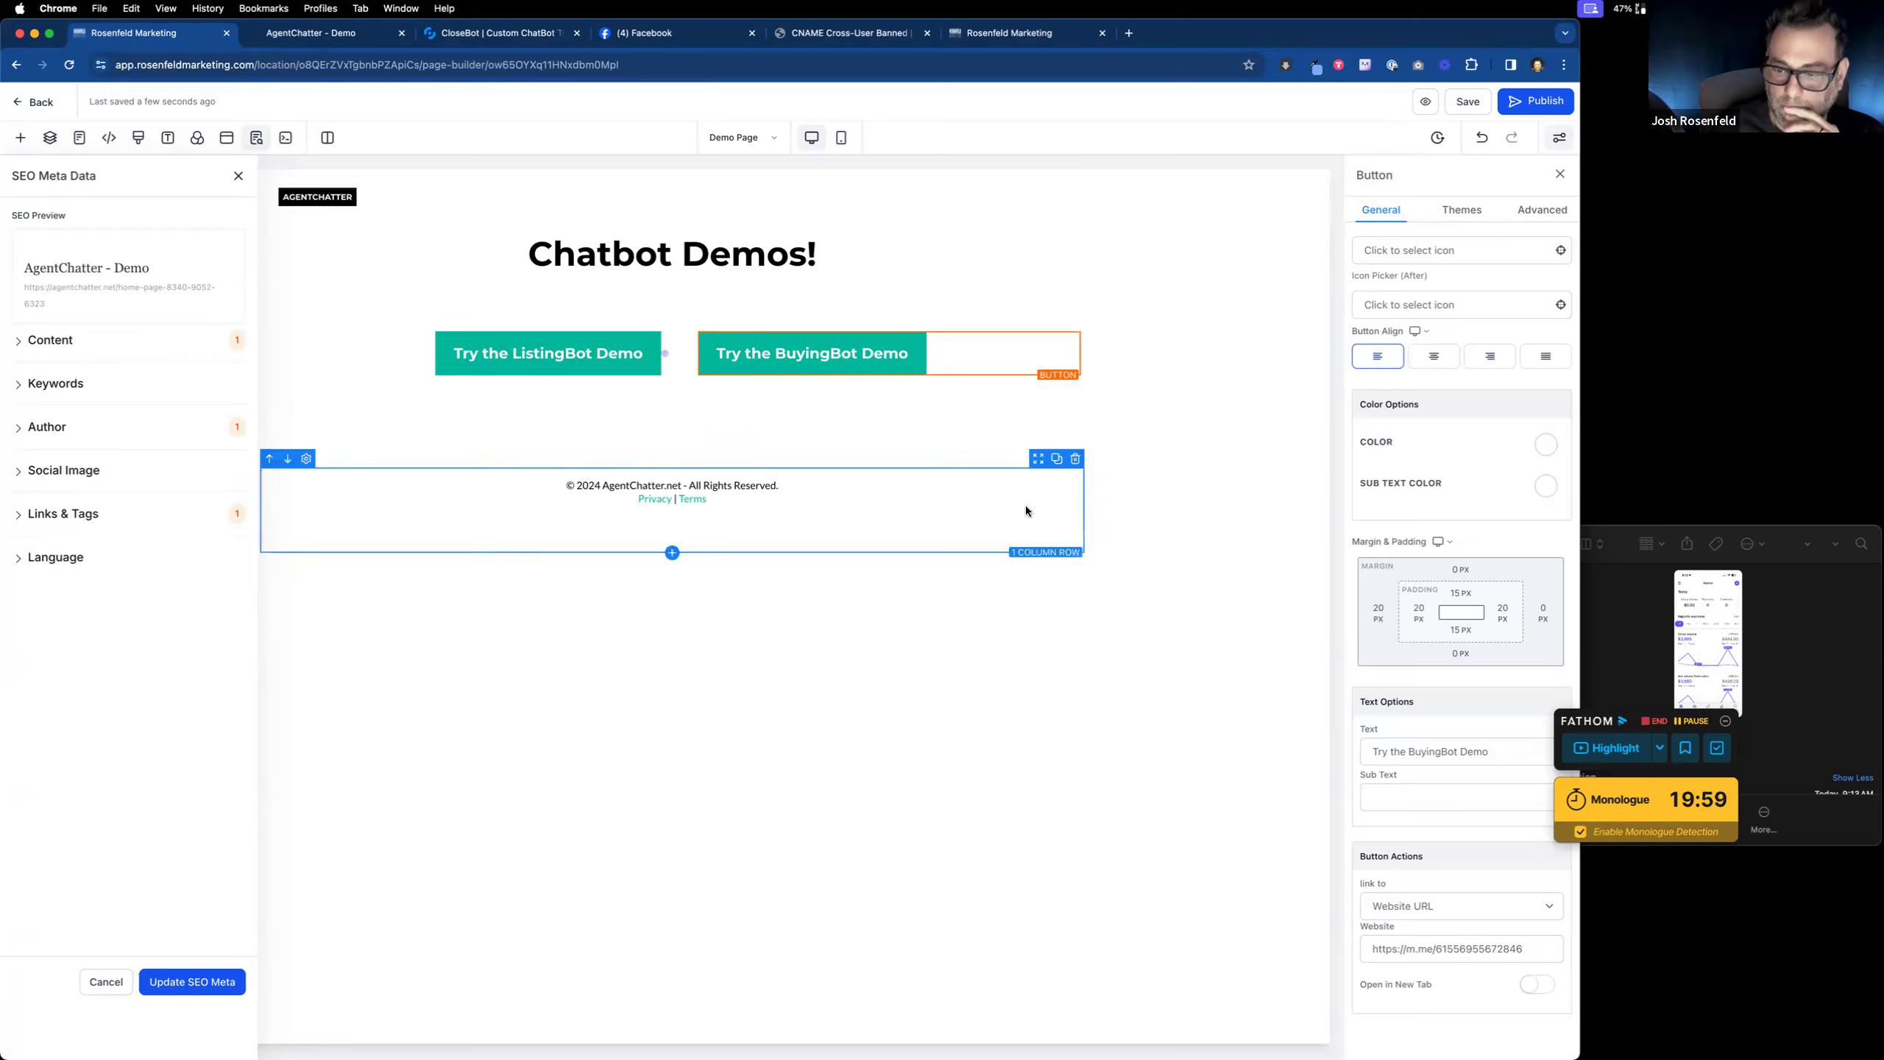
{"action": "left_click", "coordinate": [1536, 983]}
{"action": "left_click", "coordinate": [1467, 102]}
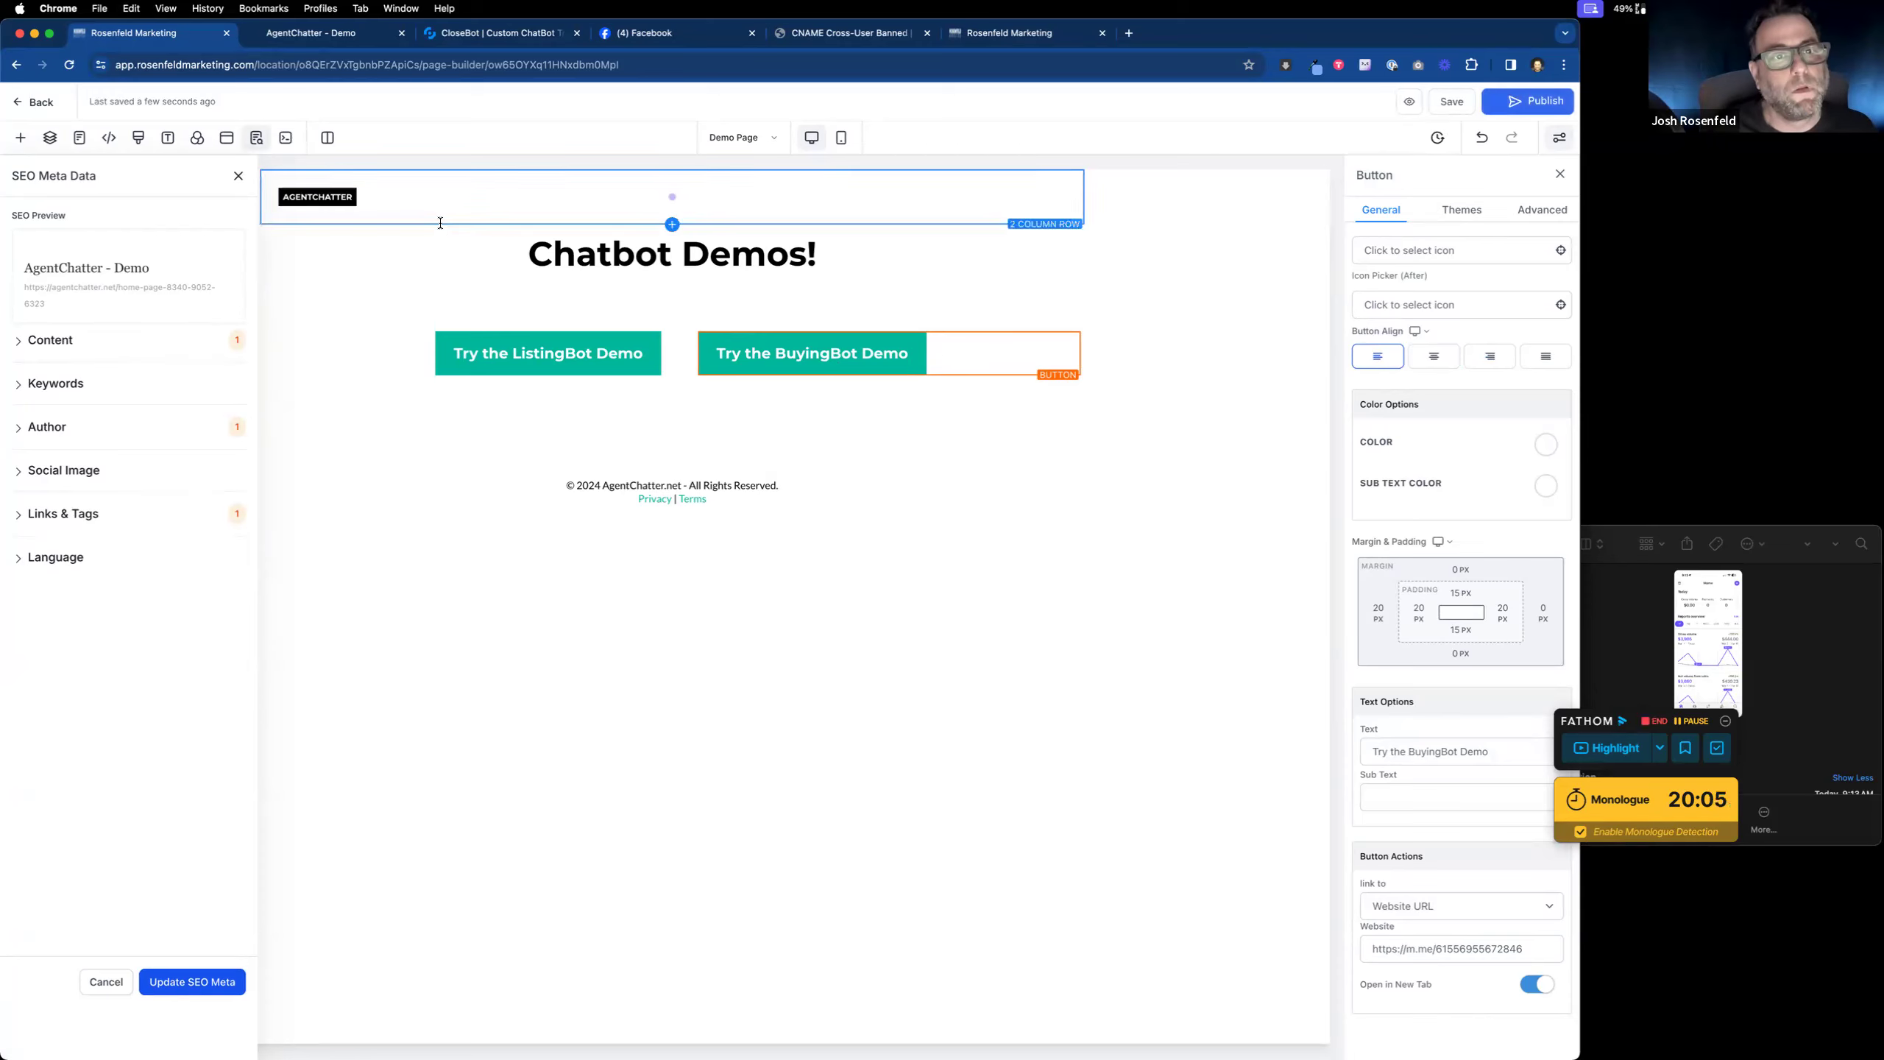
{"action": "left_click", "coordinate": [305, 39]}
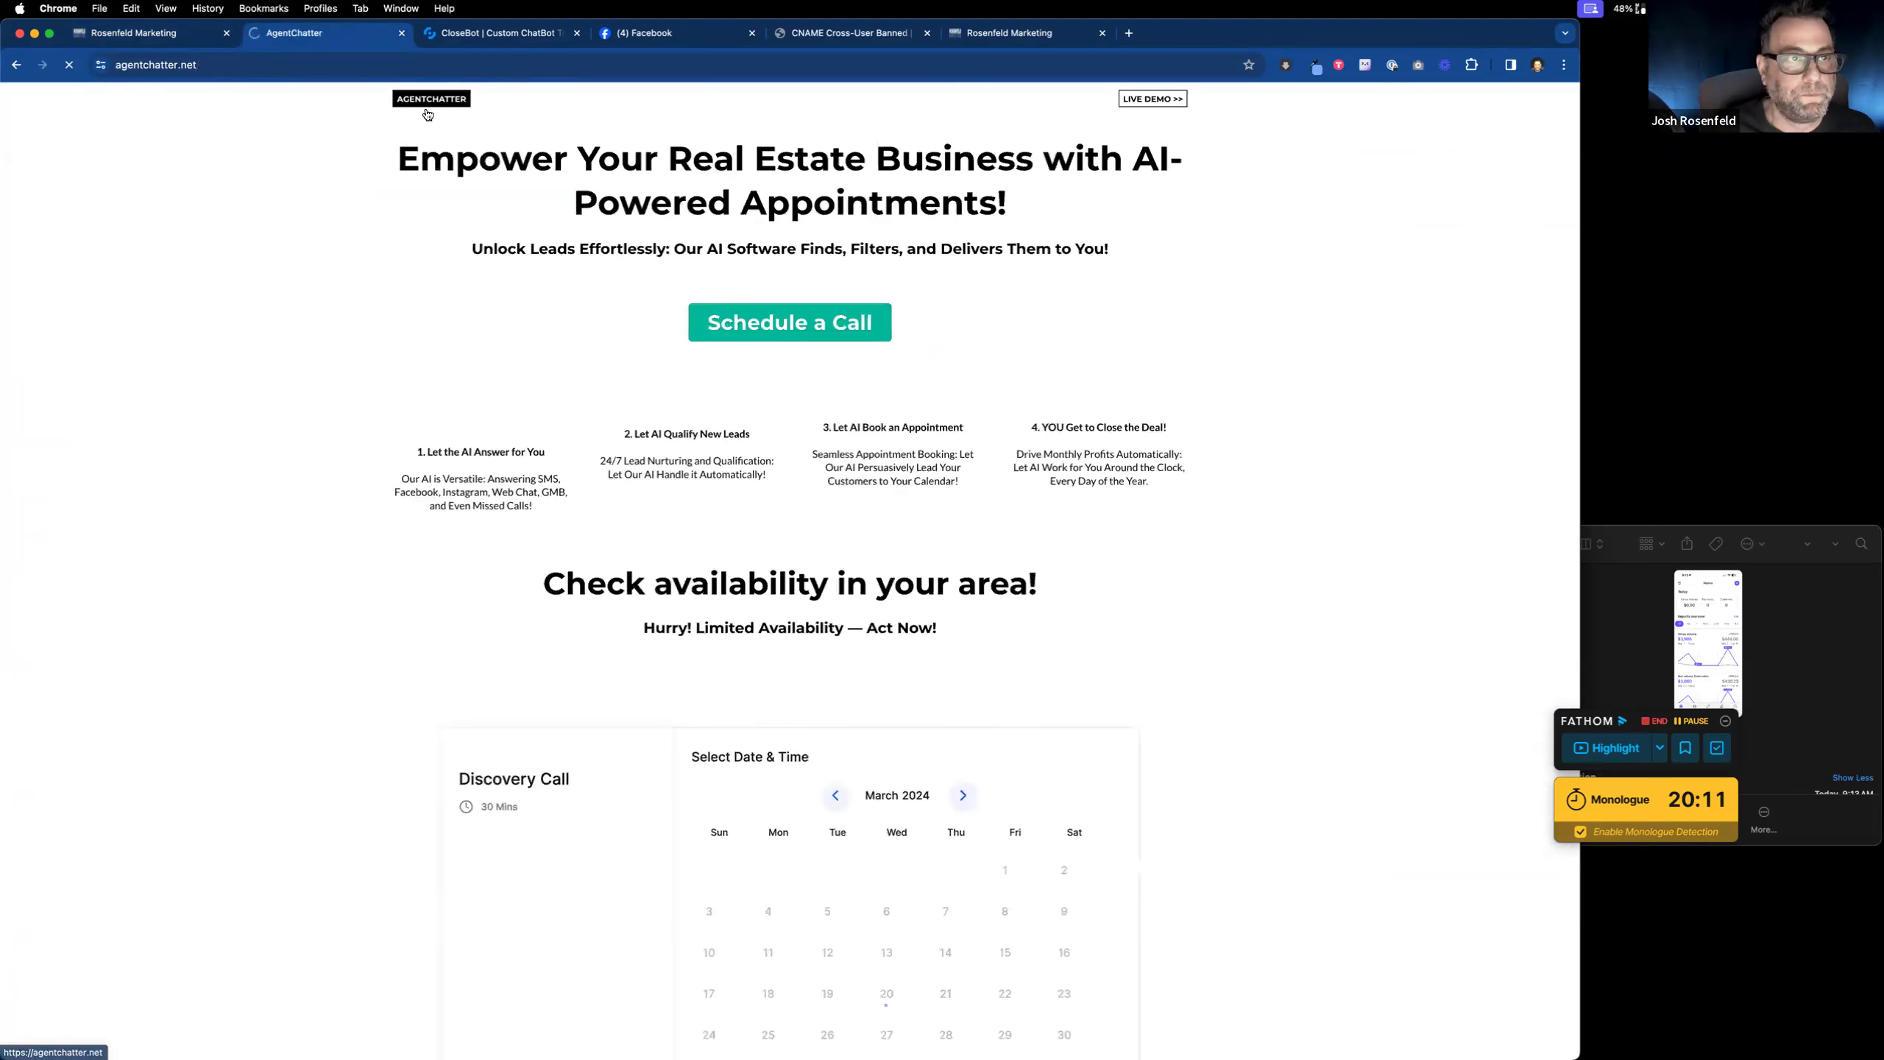
Step: Open and then close the live demo sign-up form
{"action": "left_click", "coordinate": [1167, 101]}
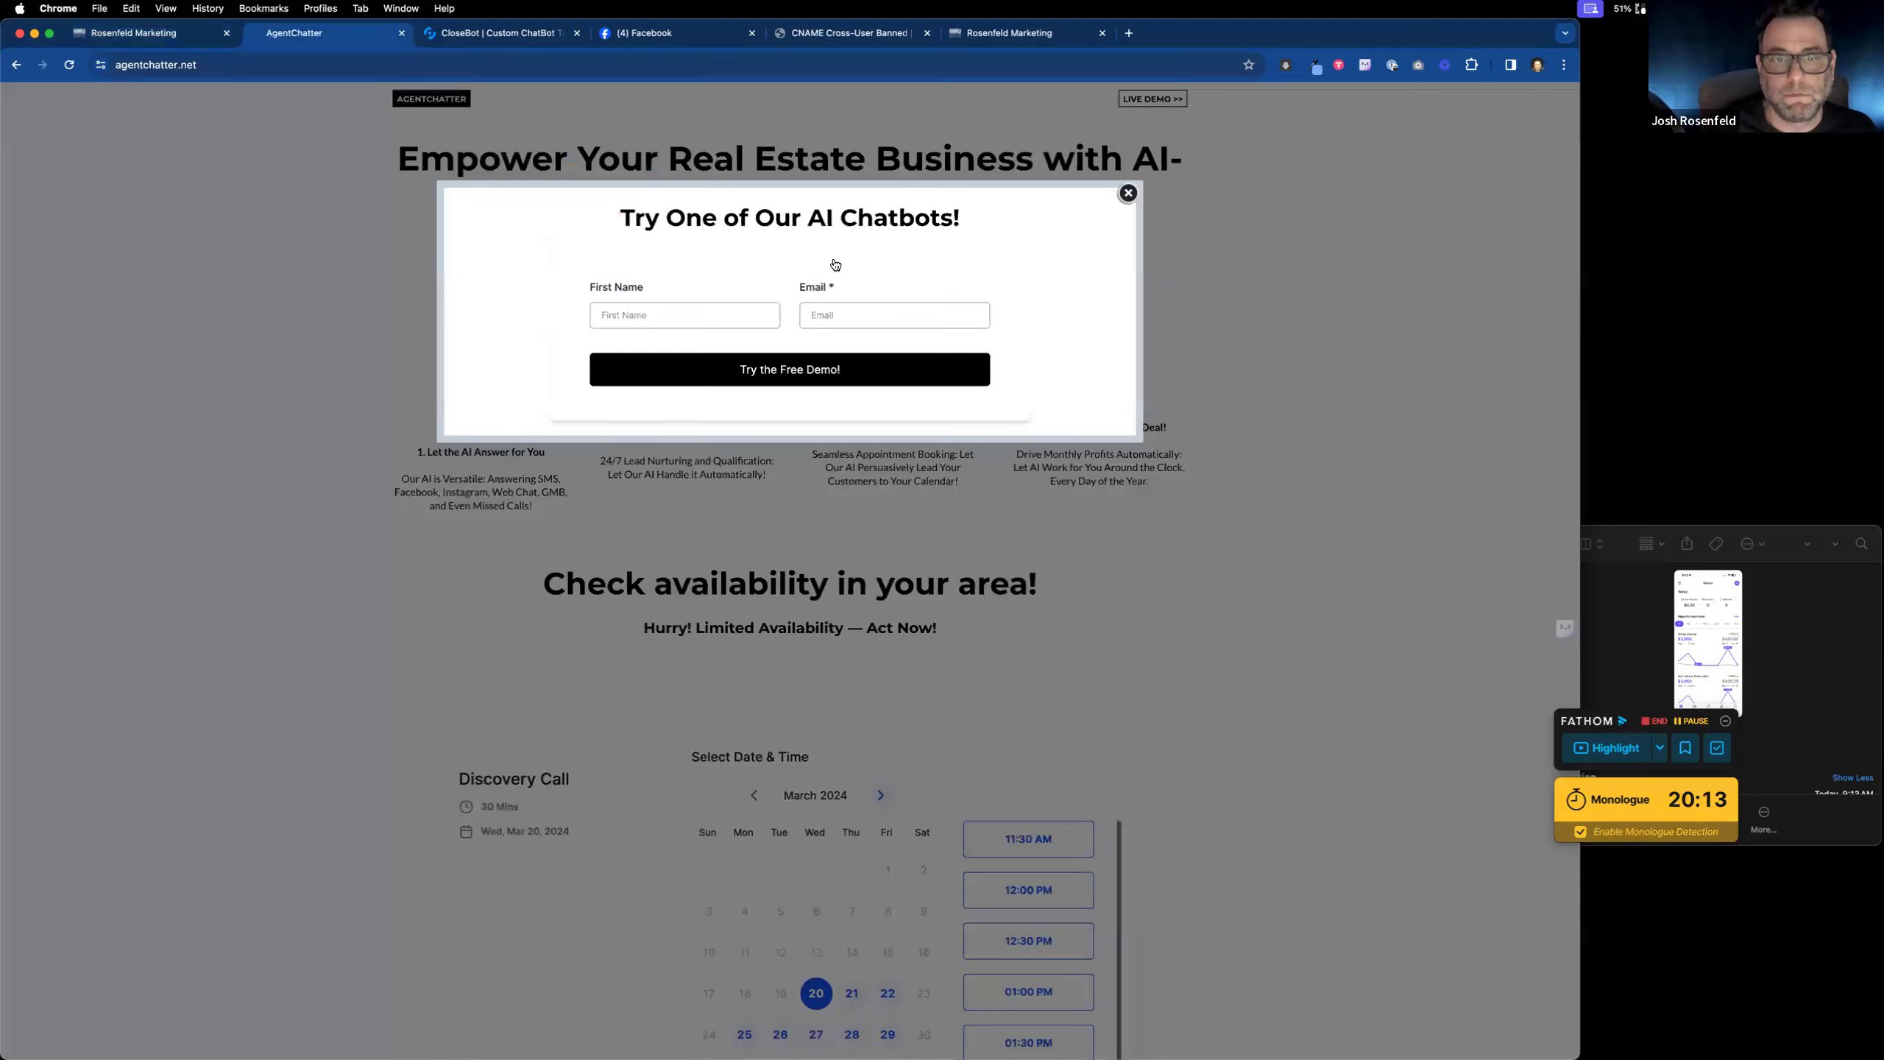
{"action": "left_click", "coordinate": [1128, 193]}
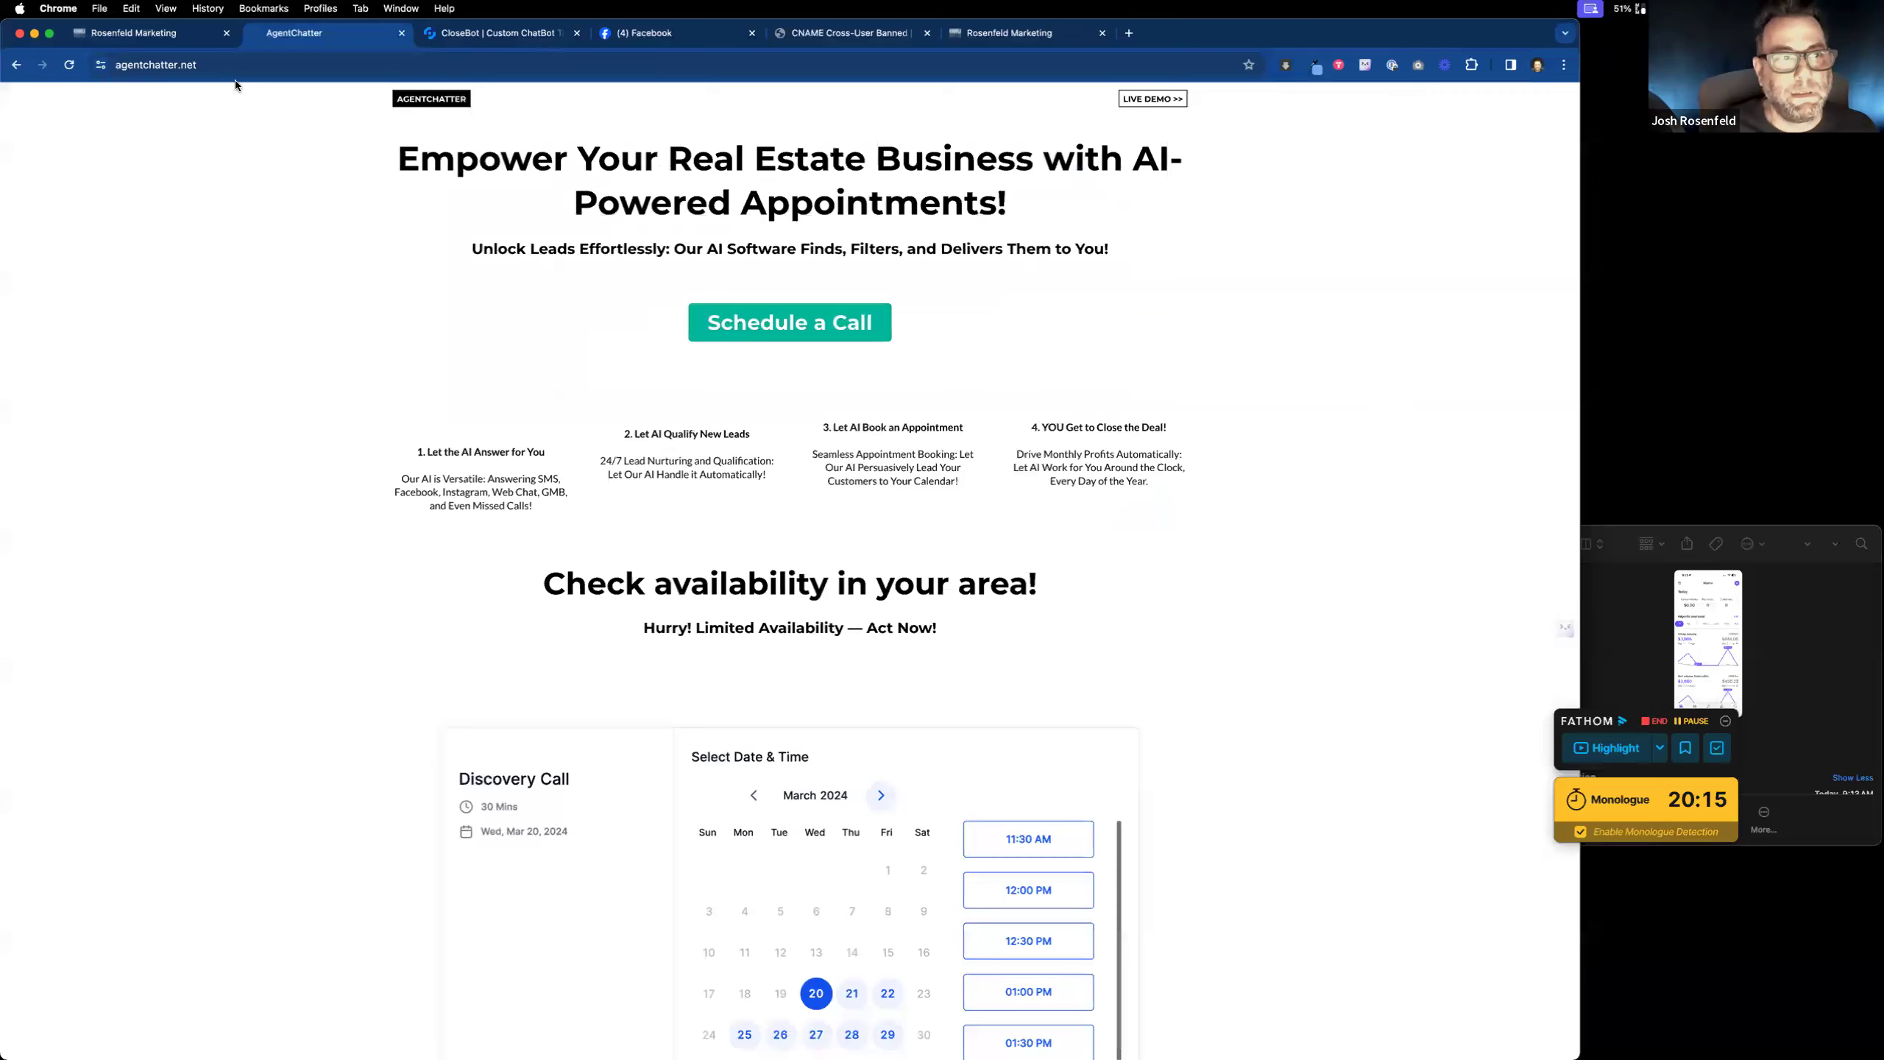
{"action": "left_click", "coordinate": [1129, 193]}
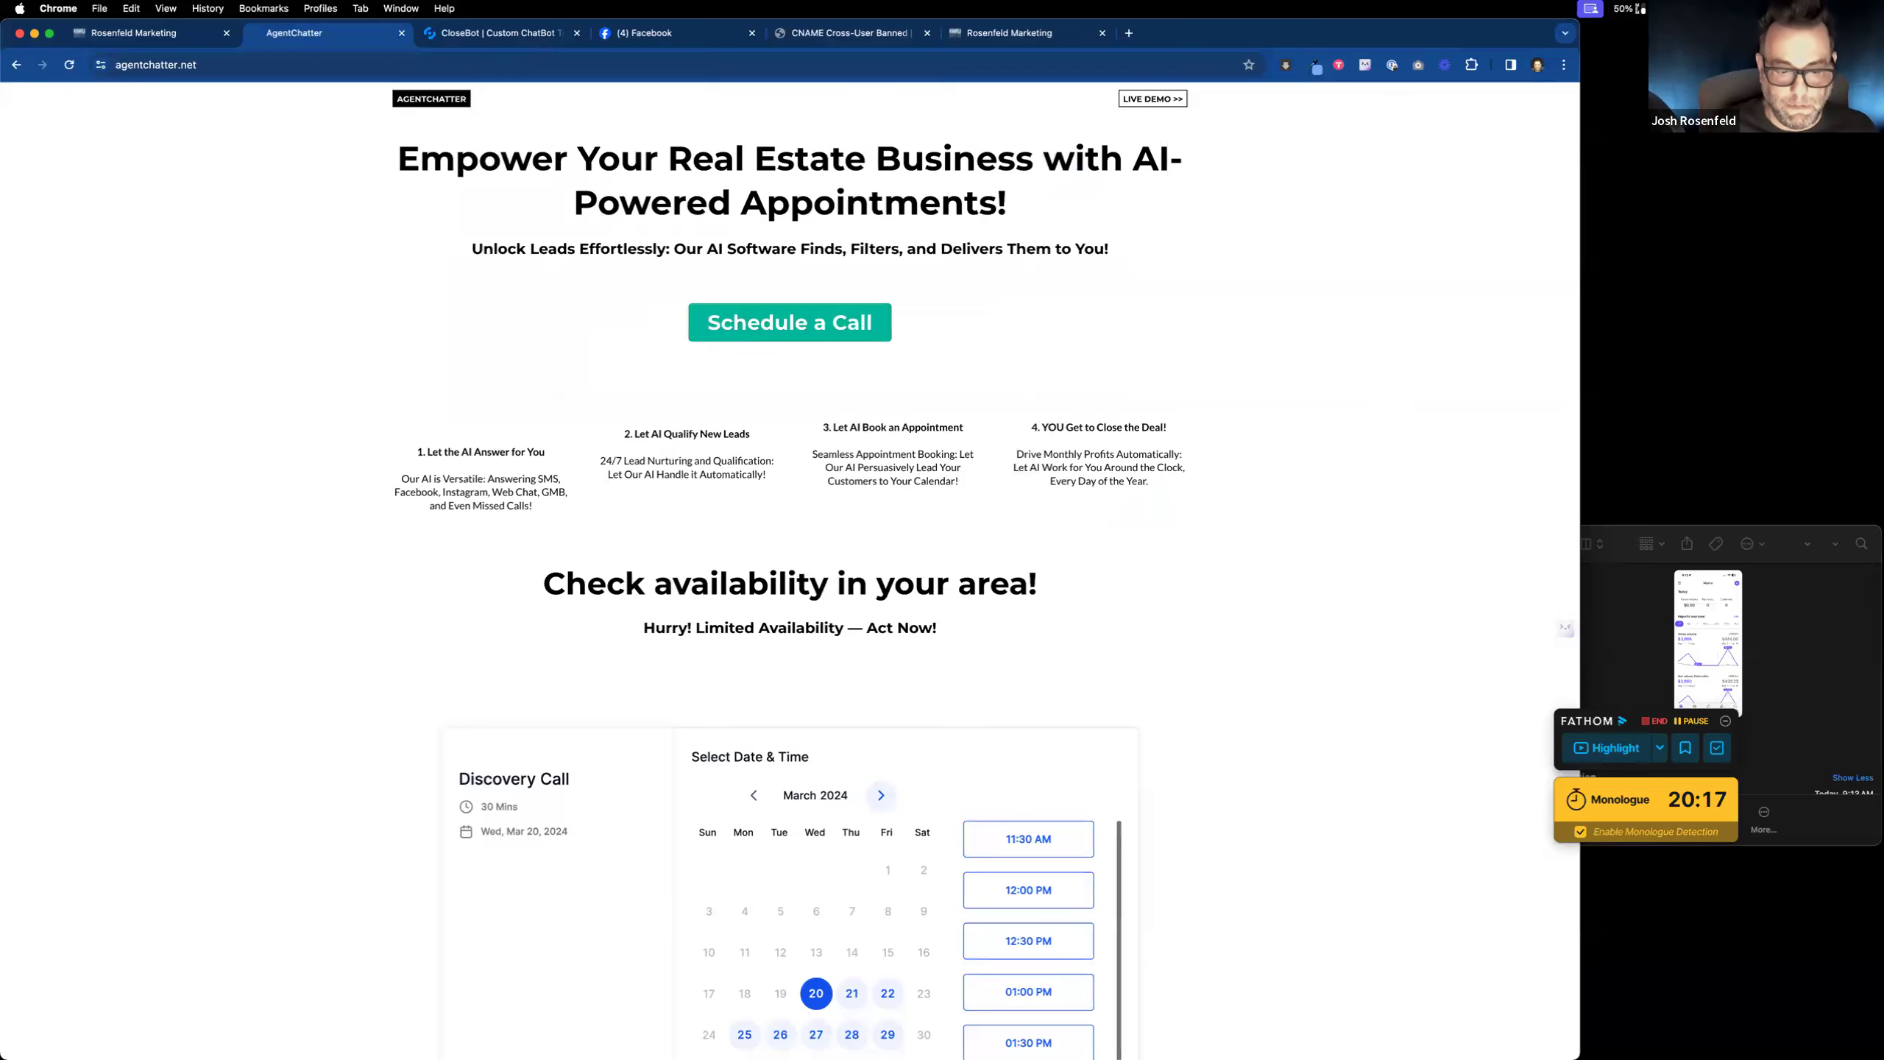
{"action": "left_click", "coordinate": [134, 34]}
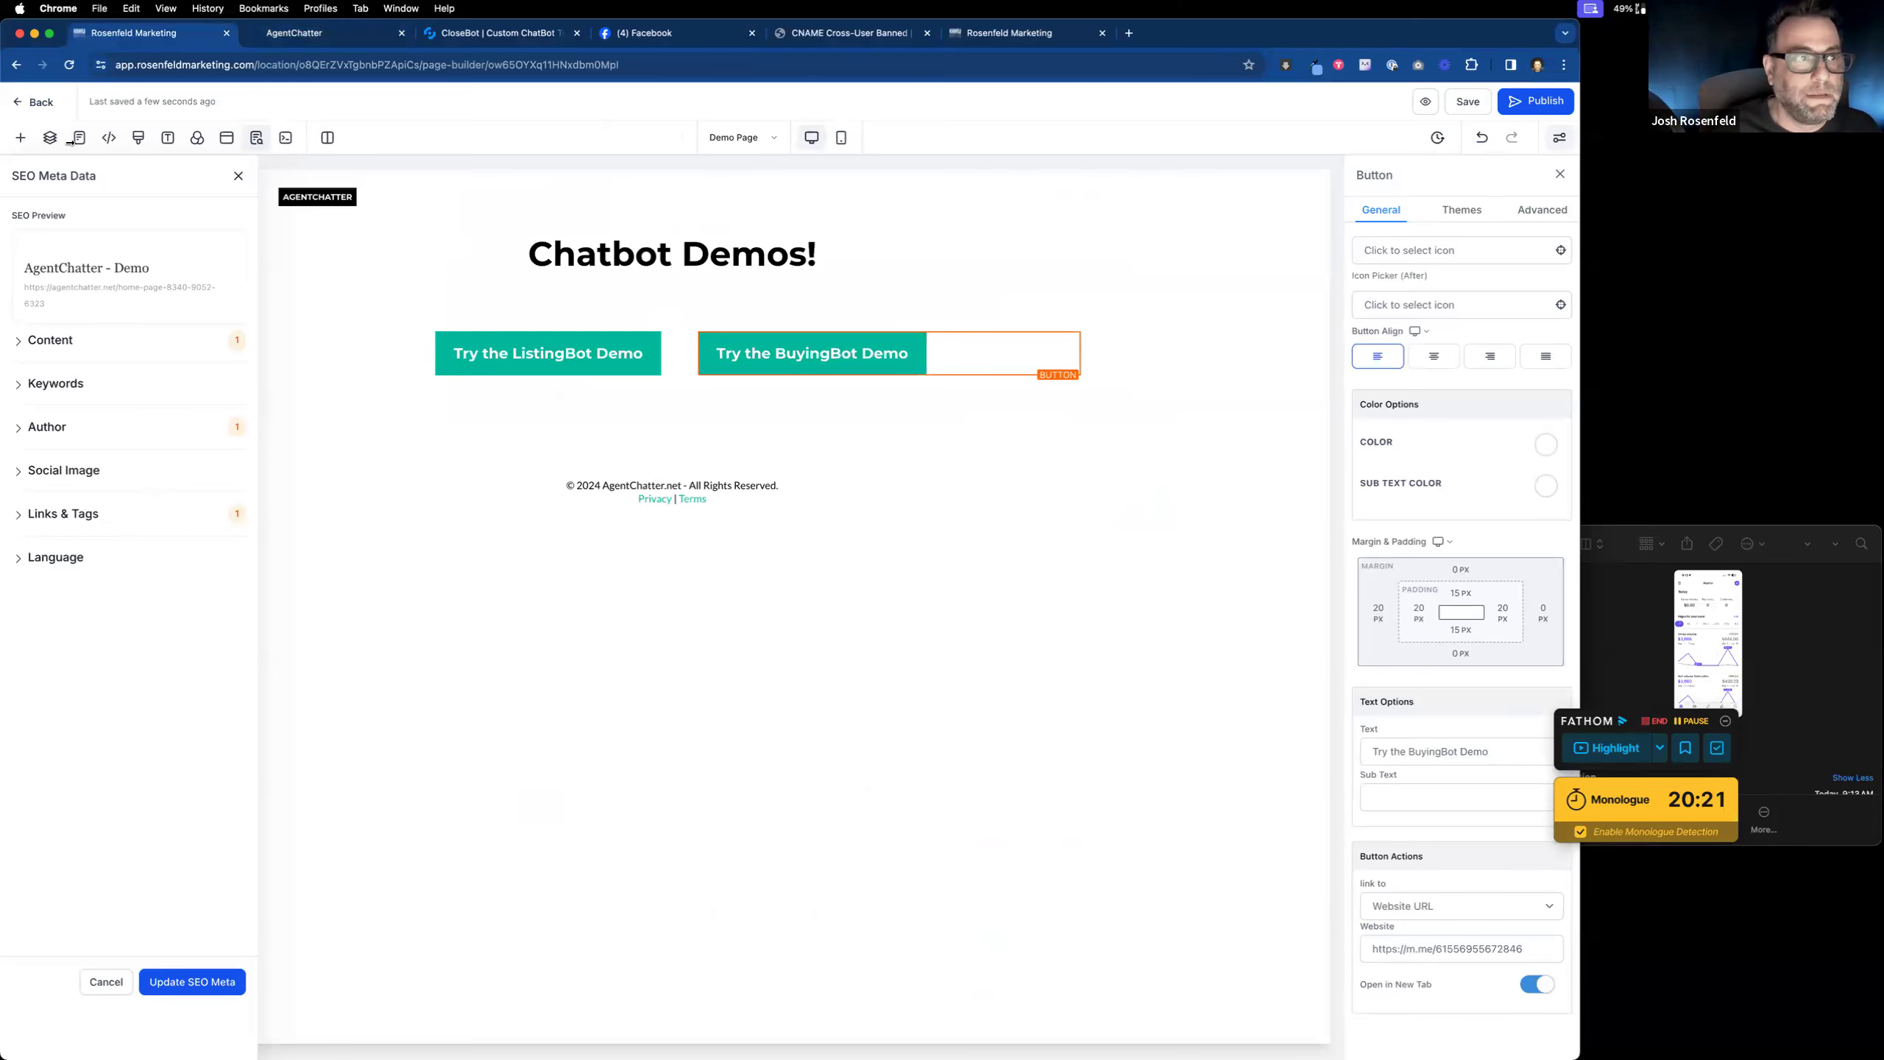
{"action": "left_click", "coordinate": [16, 106]}
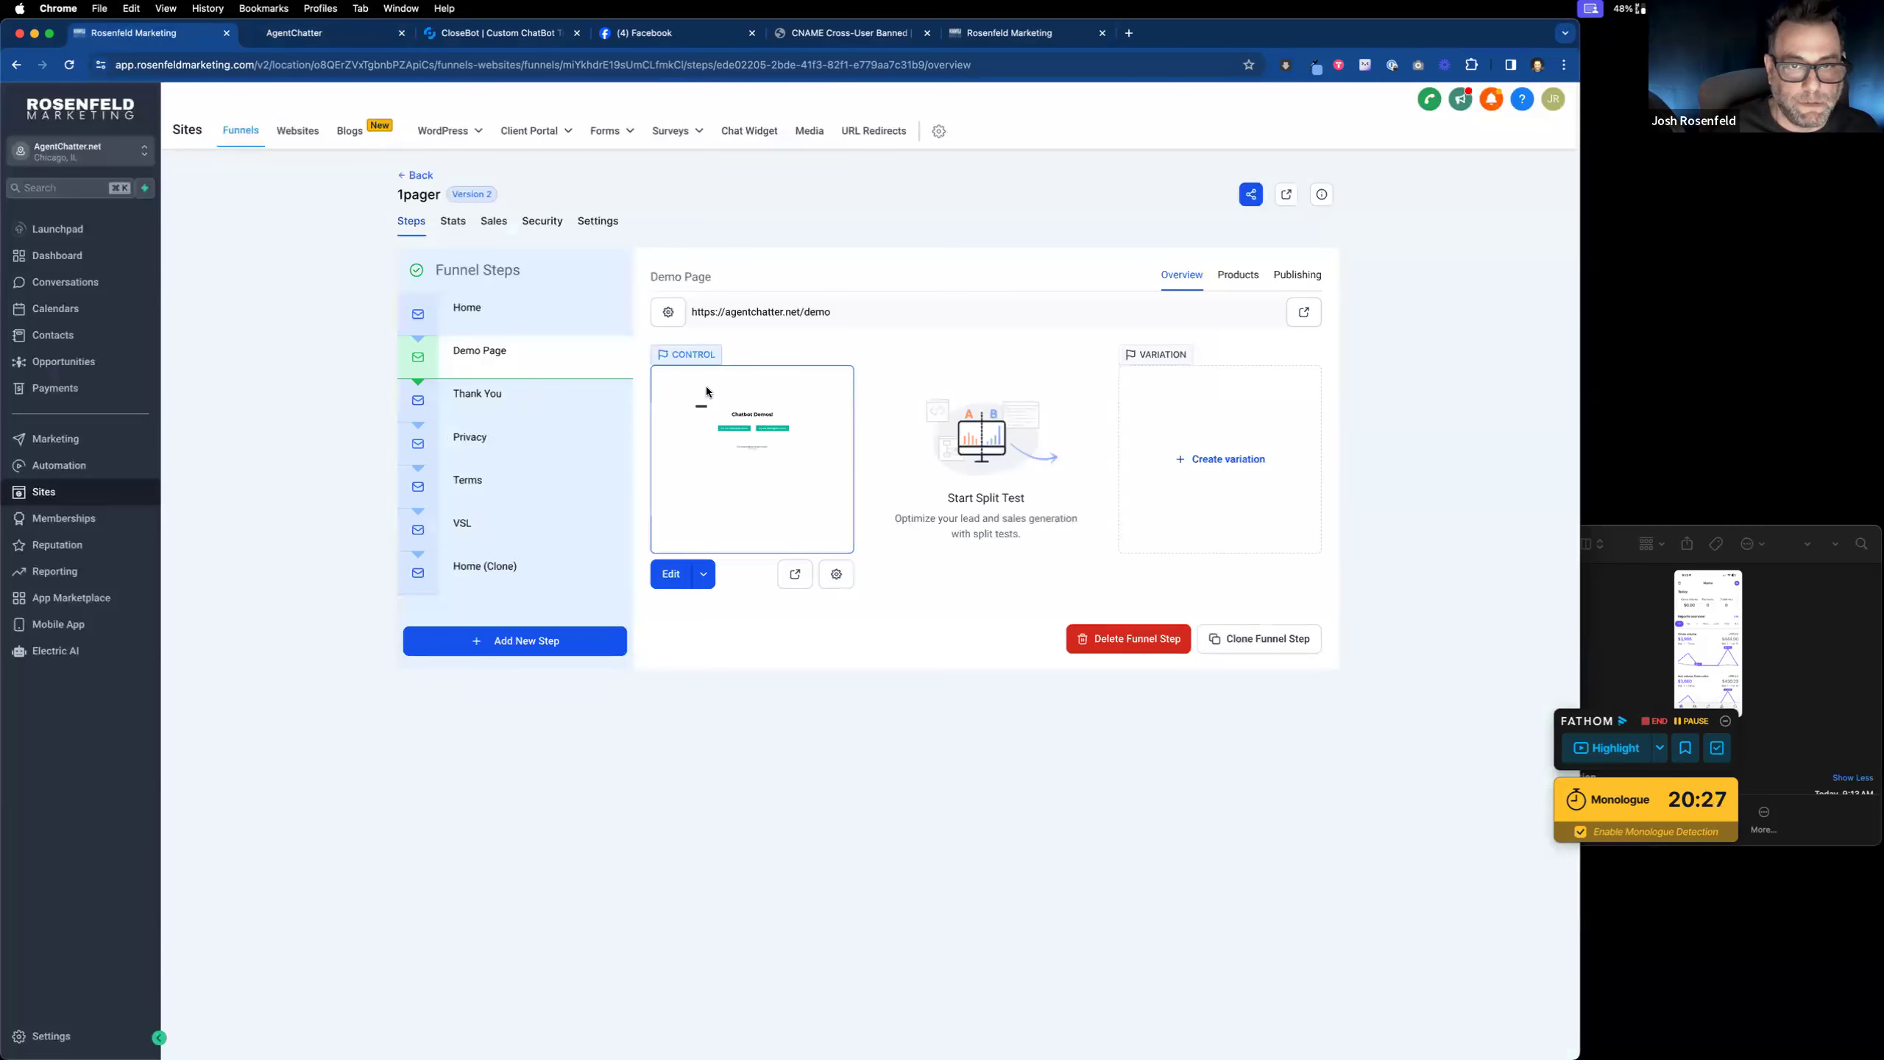
{"action": "triple_click", "coordinate": [729, 306]}
{"action": "key", "text": "super+c"}
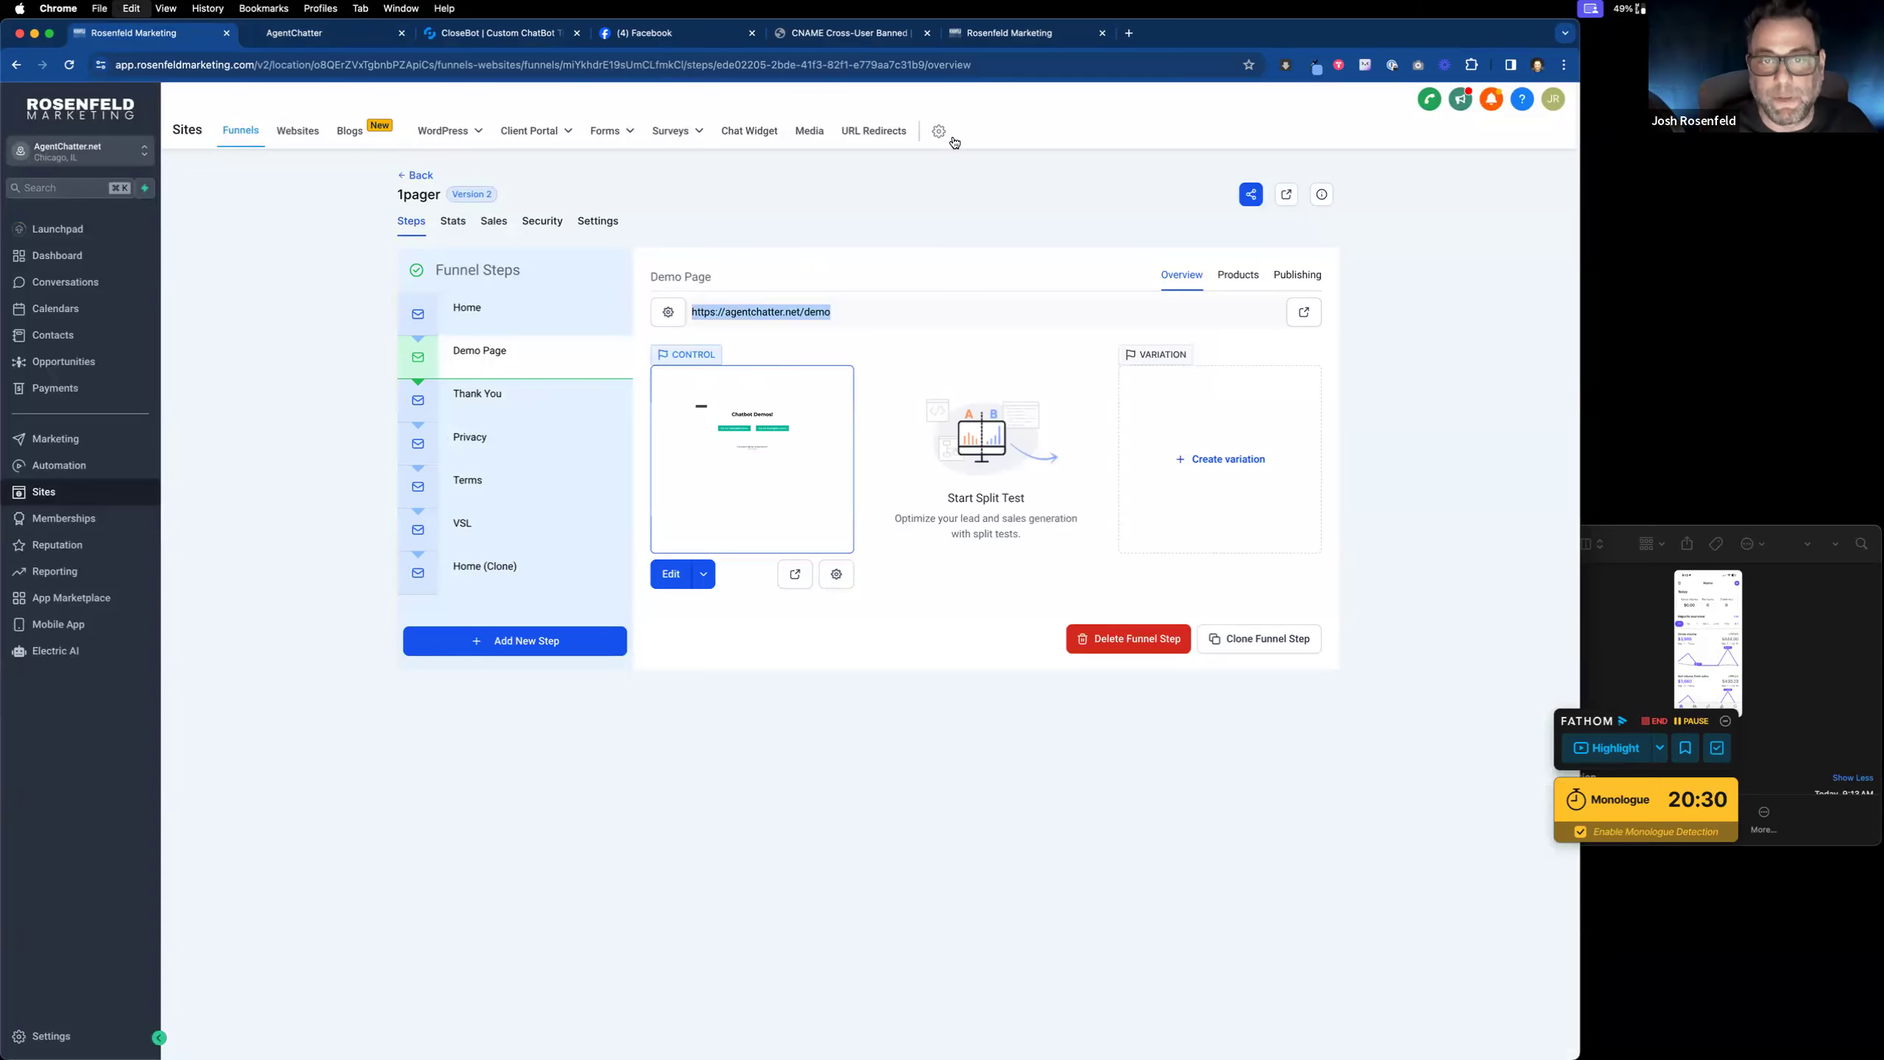
{"action": "left_click", "coordinate": [1129, 33]}
{"action": "key", "text": "super+v"}
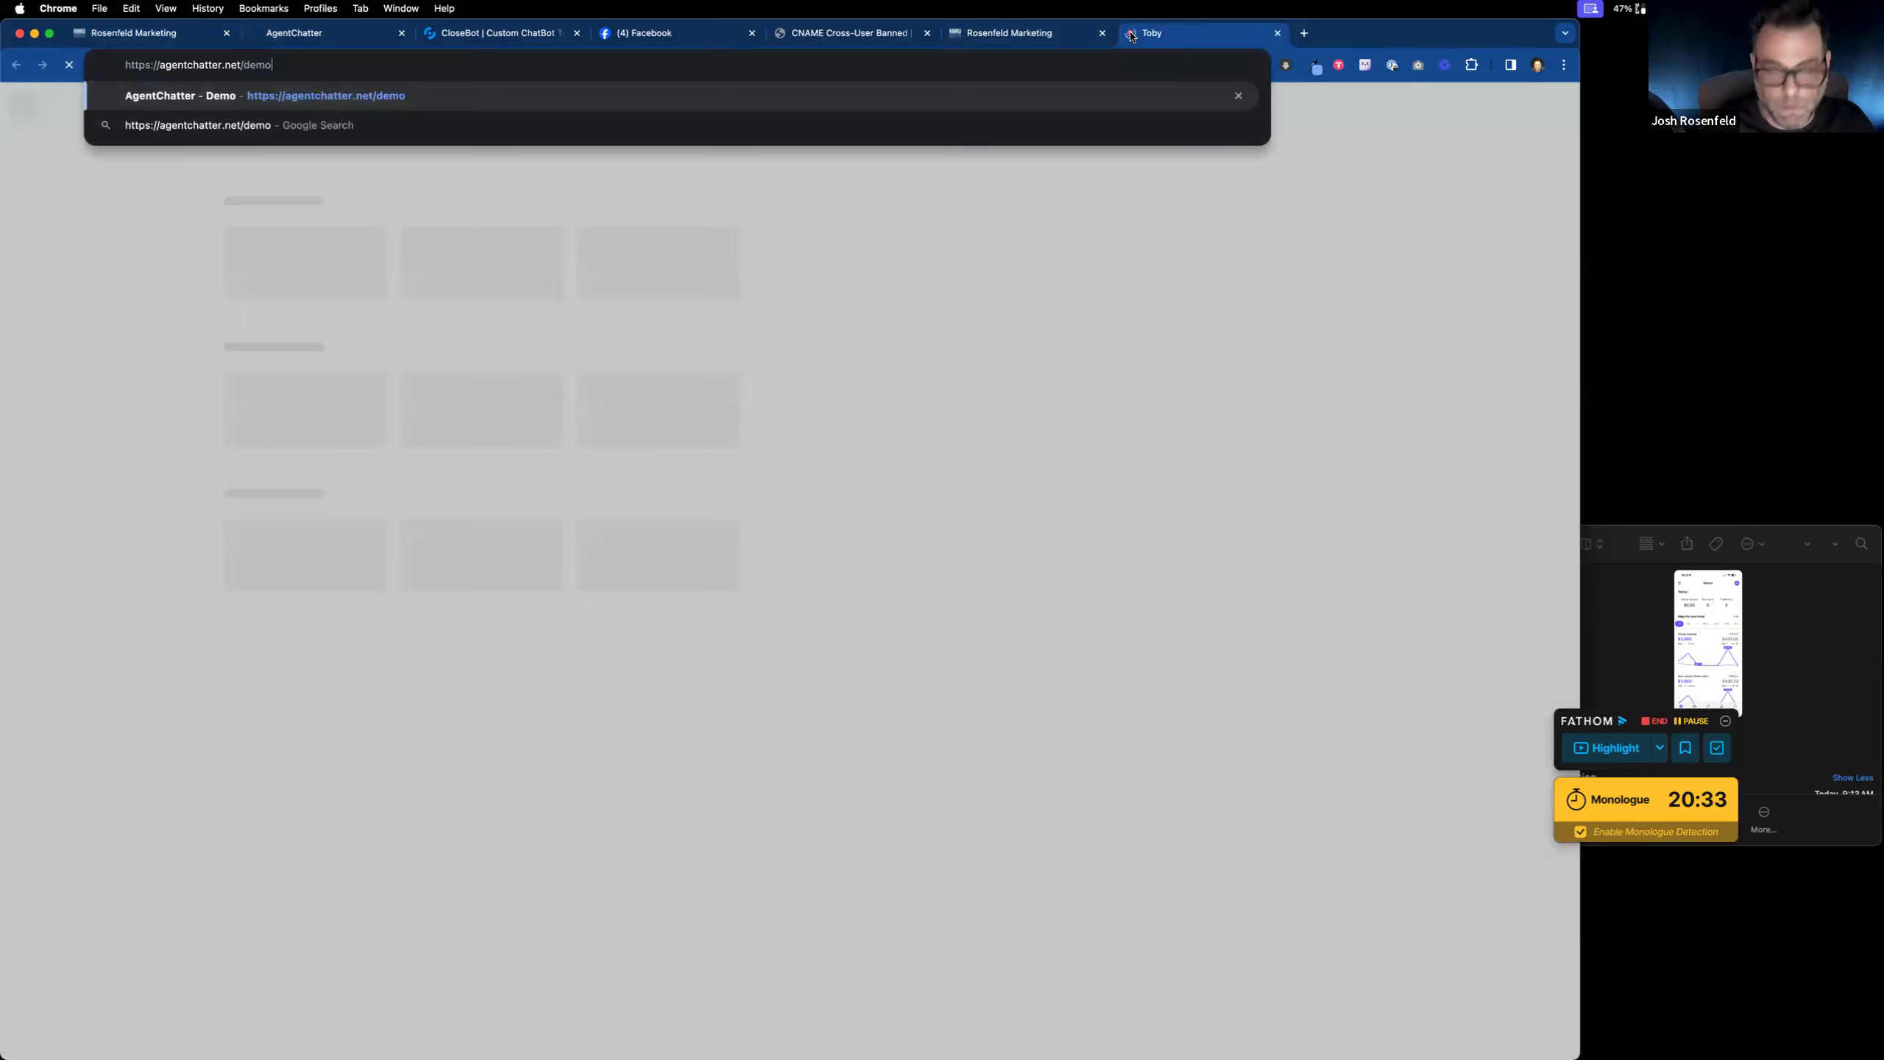
{"action": "key", "text": "Return"}
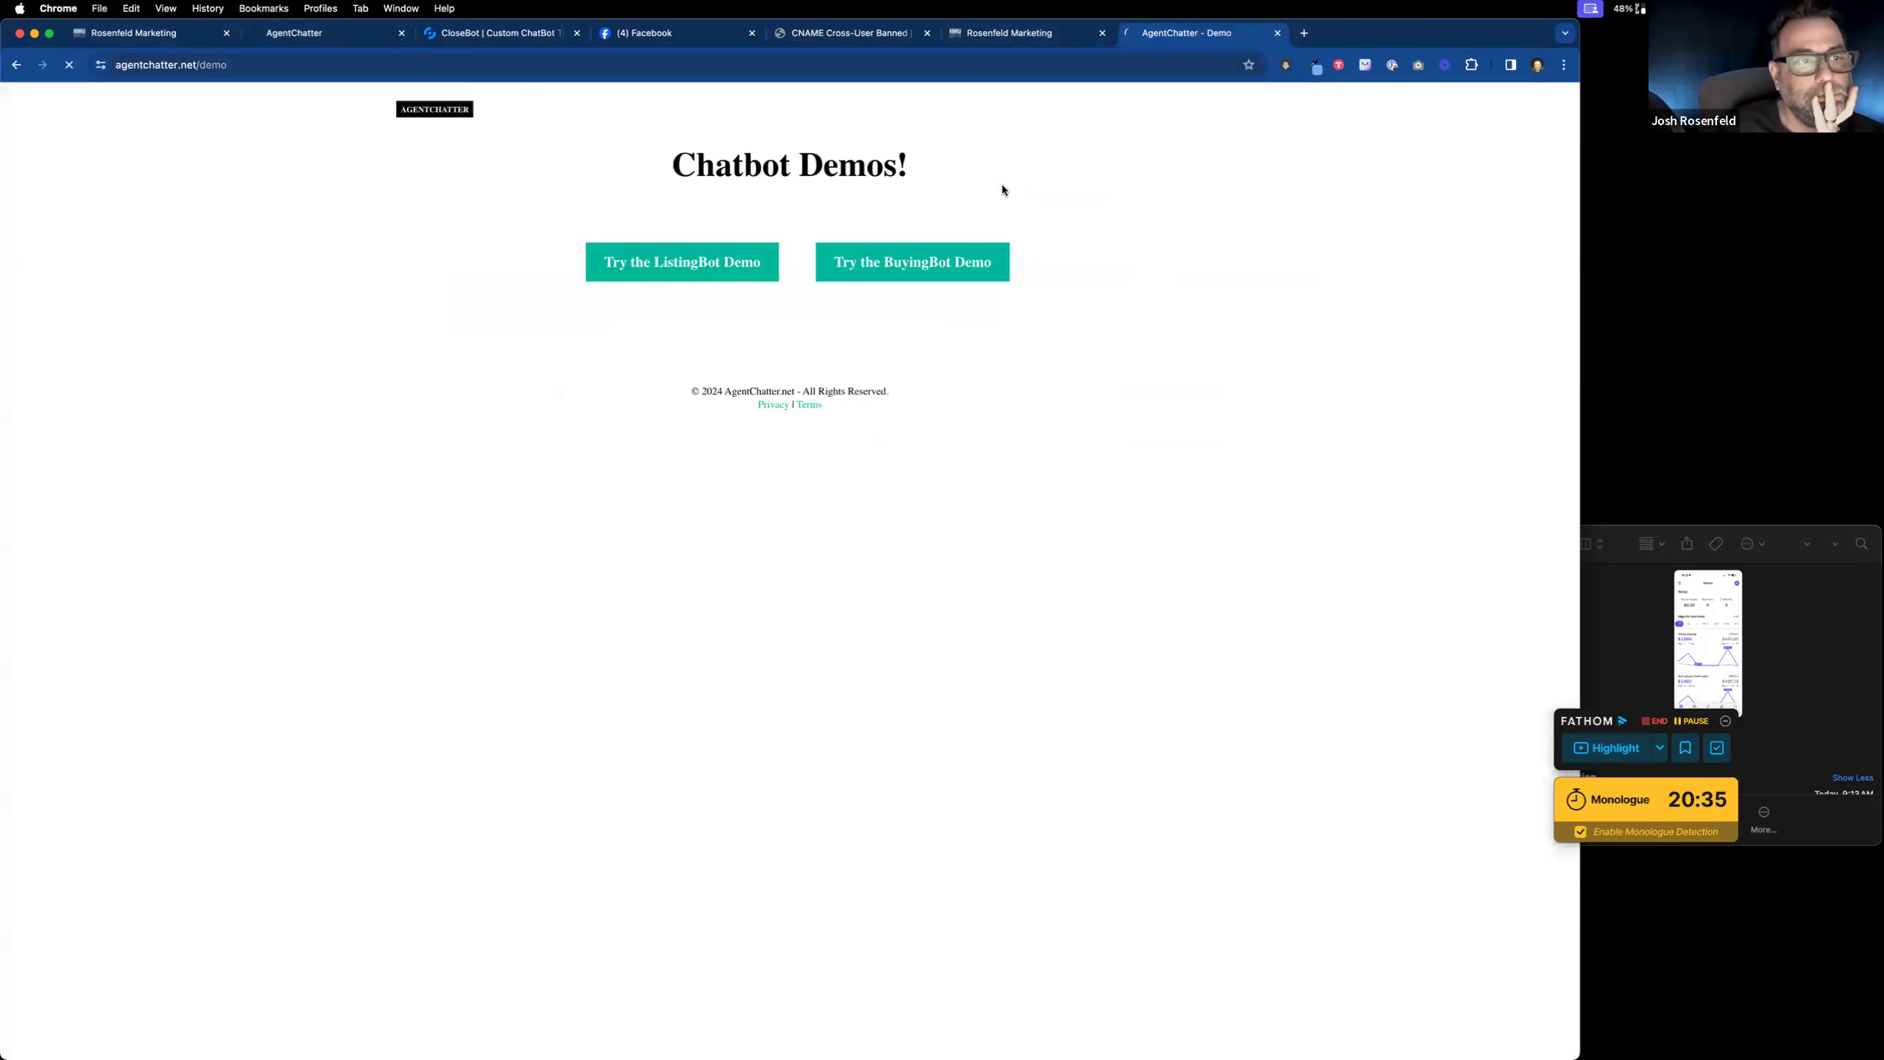
{"action": "left_click", "coordinate": [724, 272]}
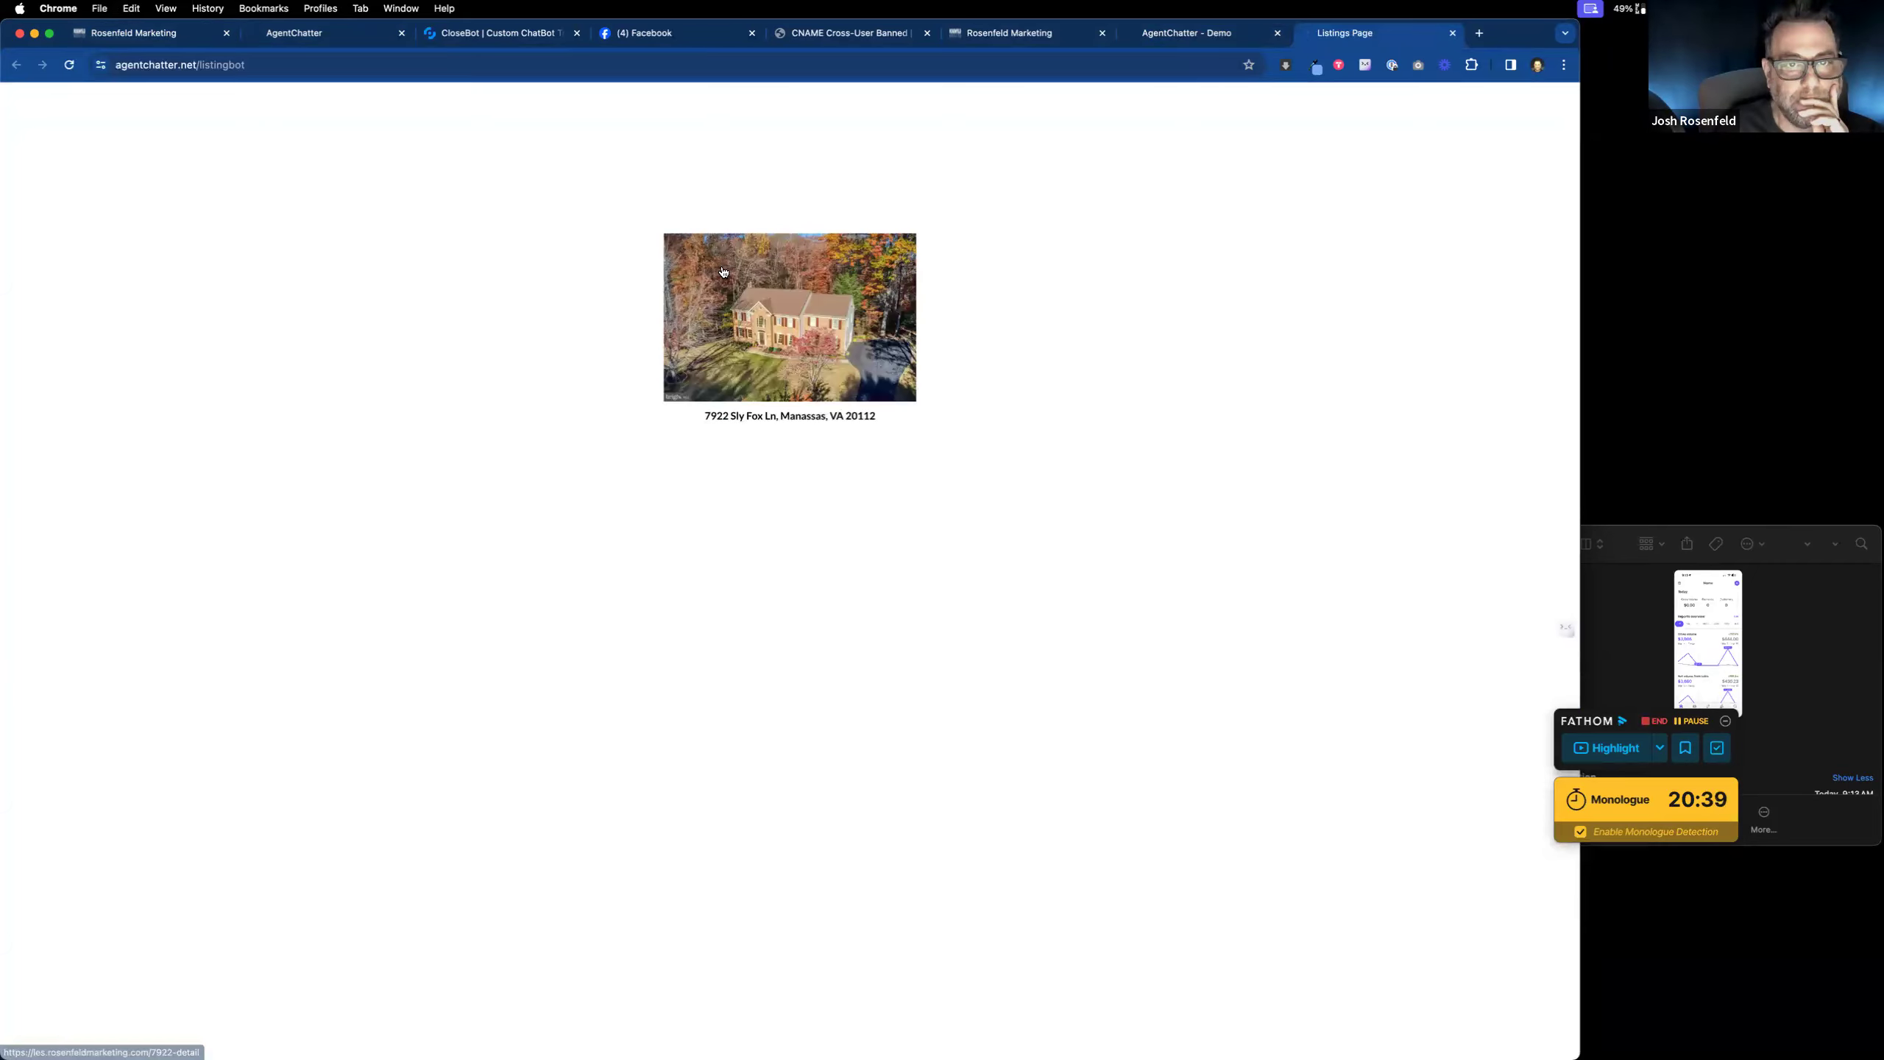
{"action": "left_click", "coordinate": [773, 342]}
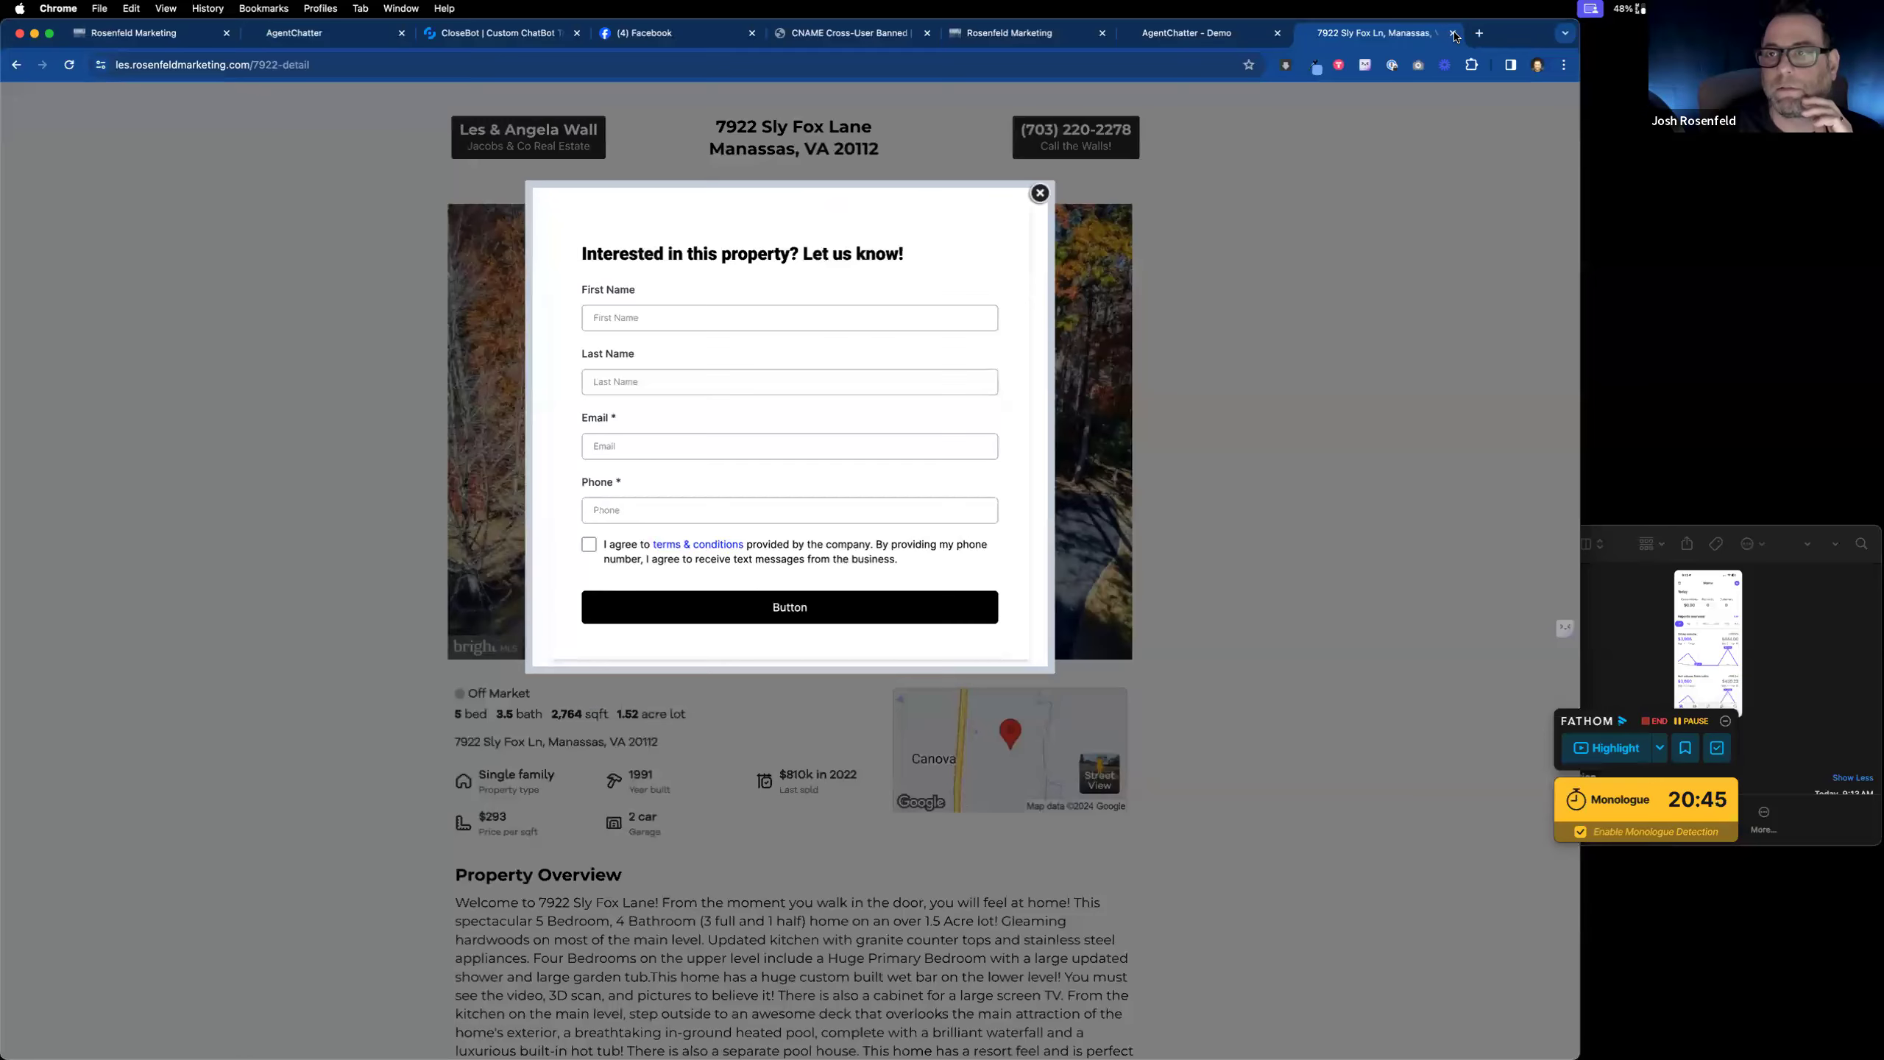
{"action": "left_click", "coordinate": [1453, 33]}
{"action": "left_click", "coordinate": [133, 33]}
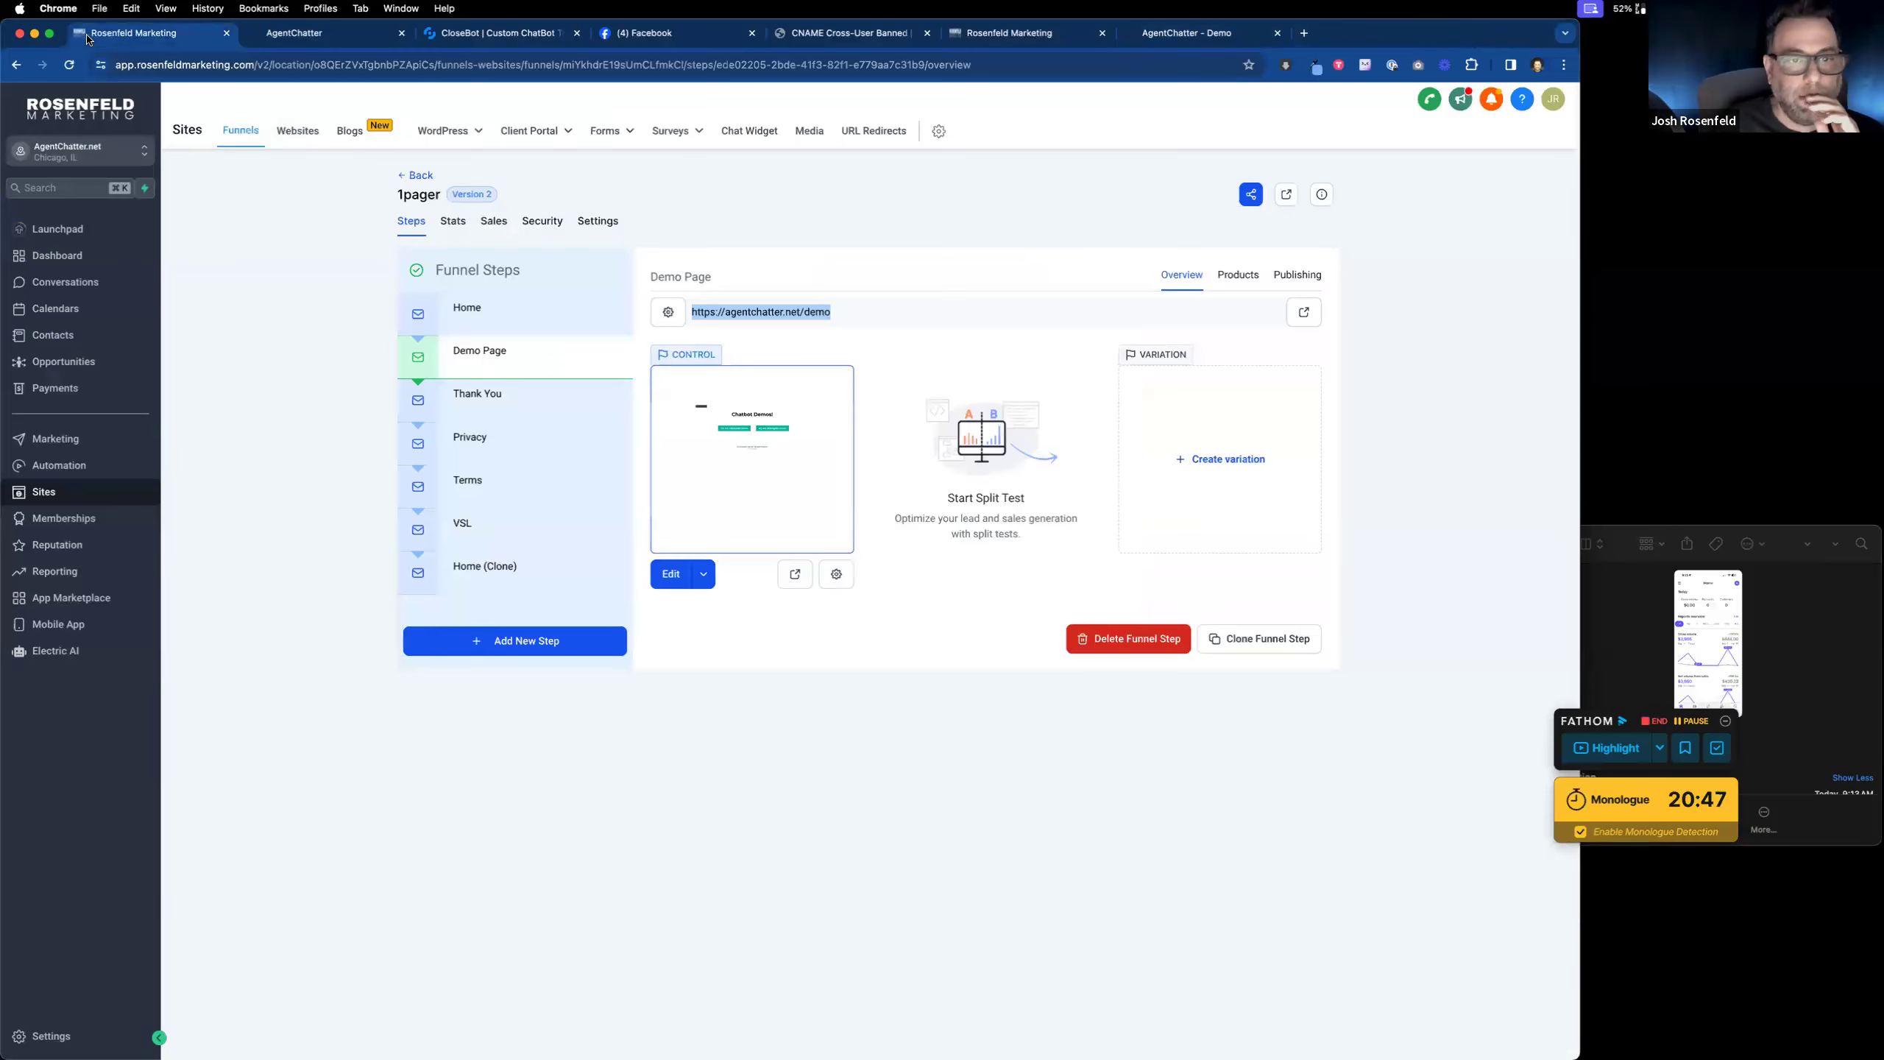
Step: Go back to the funnels list and open the ListingsBot Listings Page editor in a new tab
{"action": "left_click", "coordinate": [404, 176]}
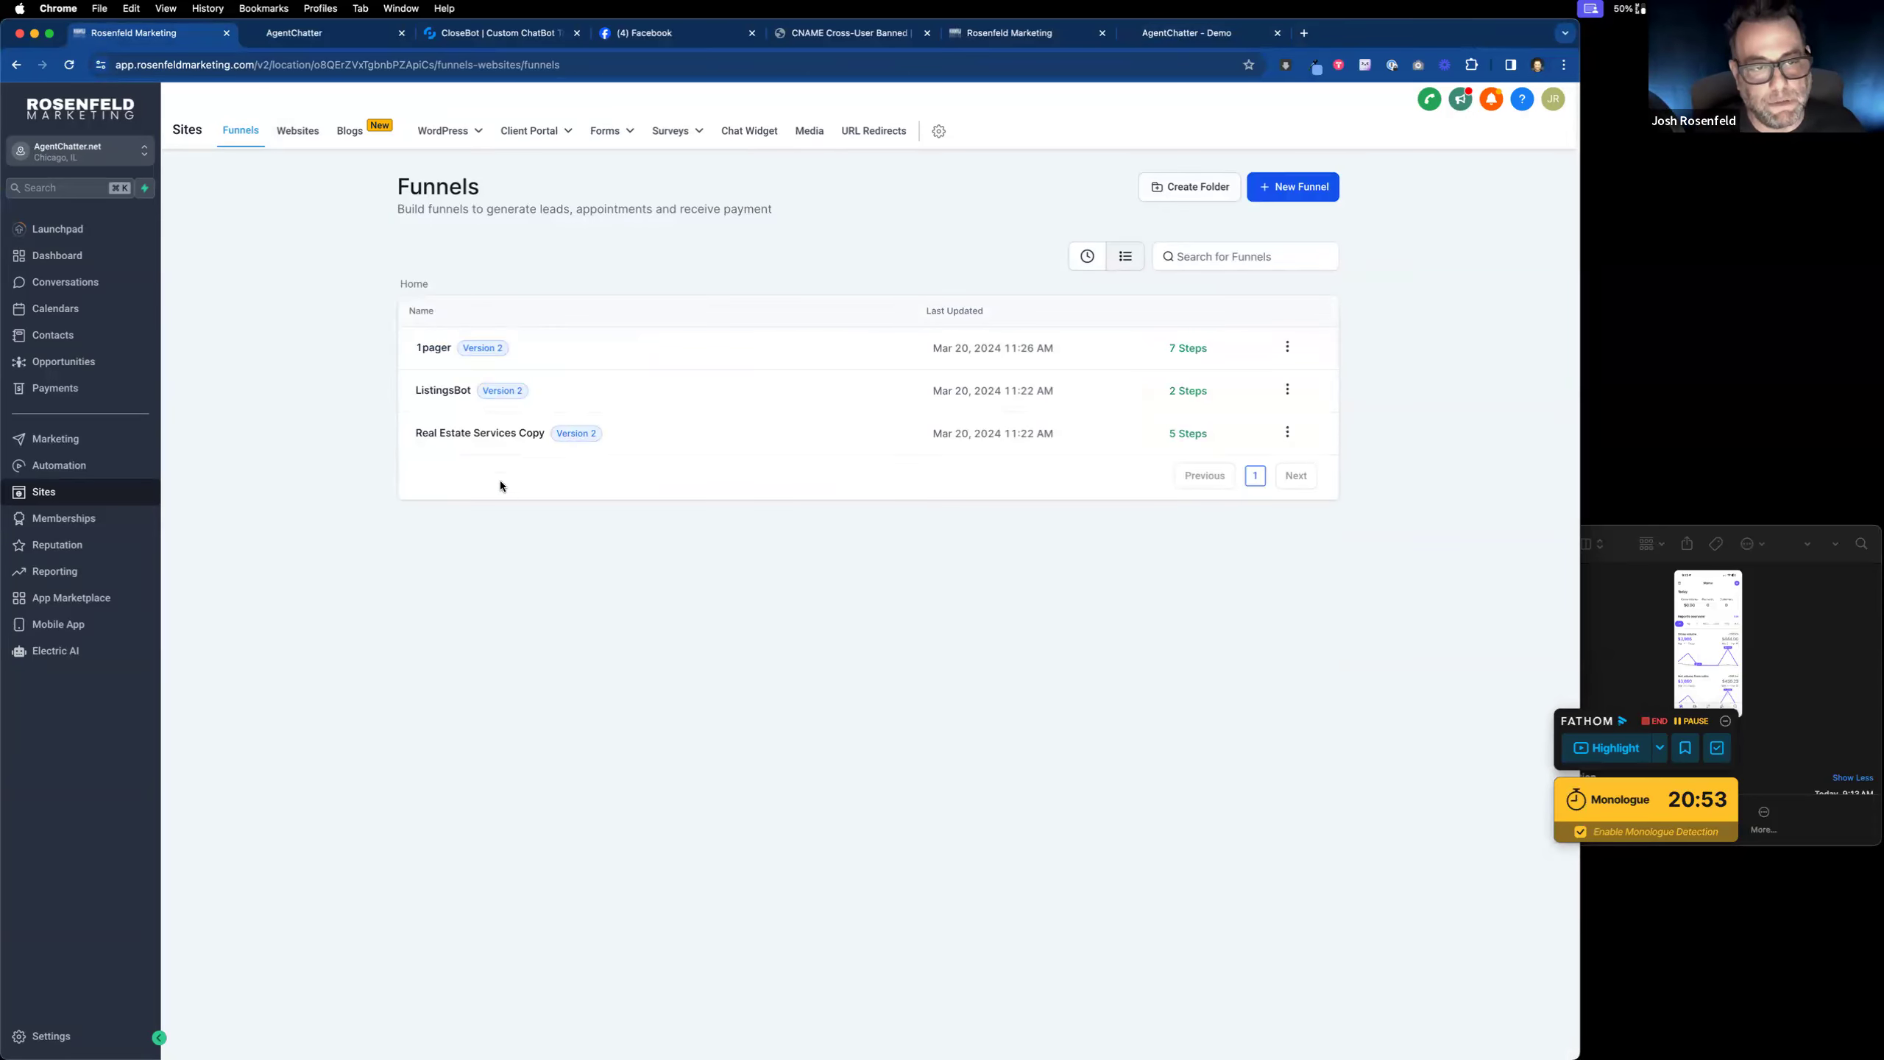
{"action": "left_click", "coordinate": [445, 390]}
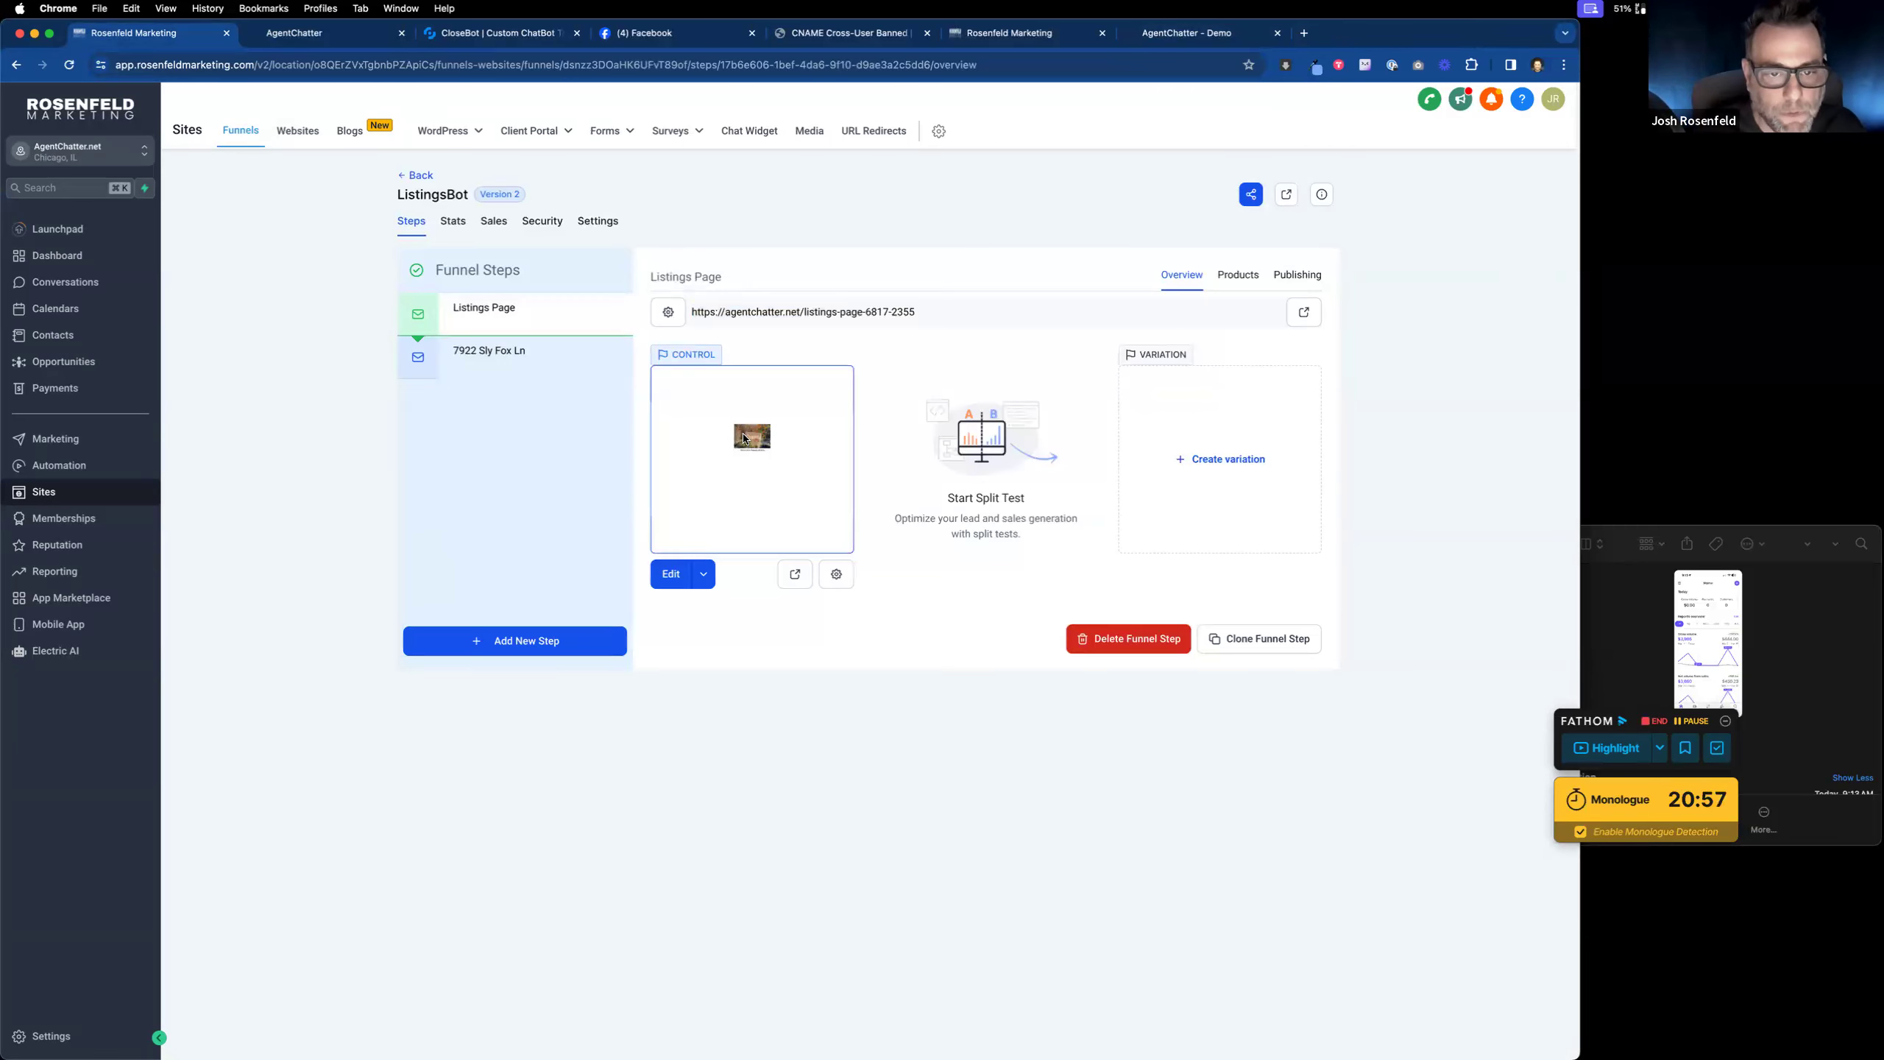
{"action": "left_click", "coordinate": [701, 575]}
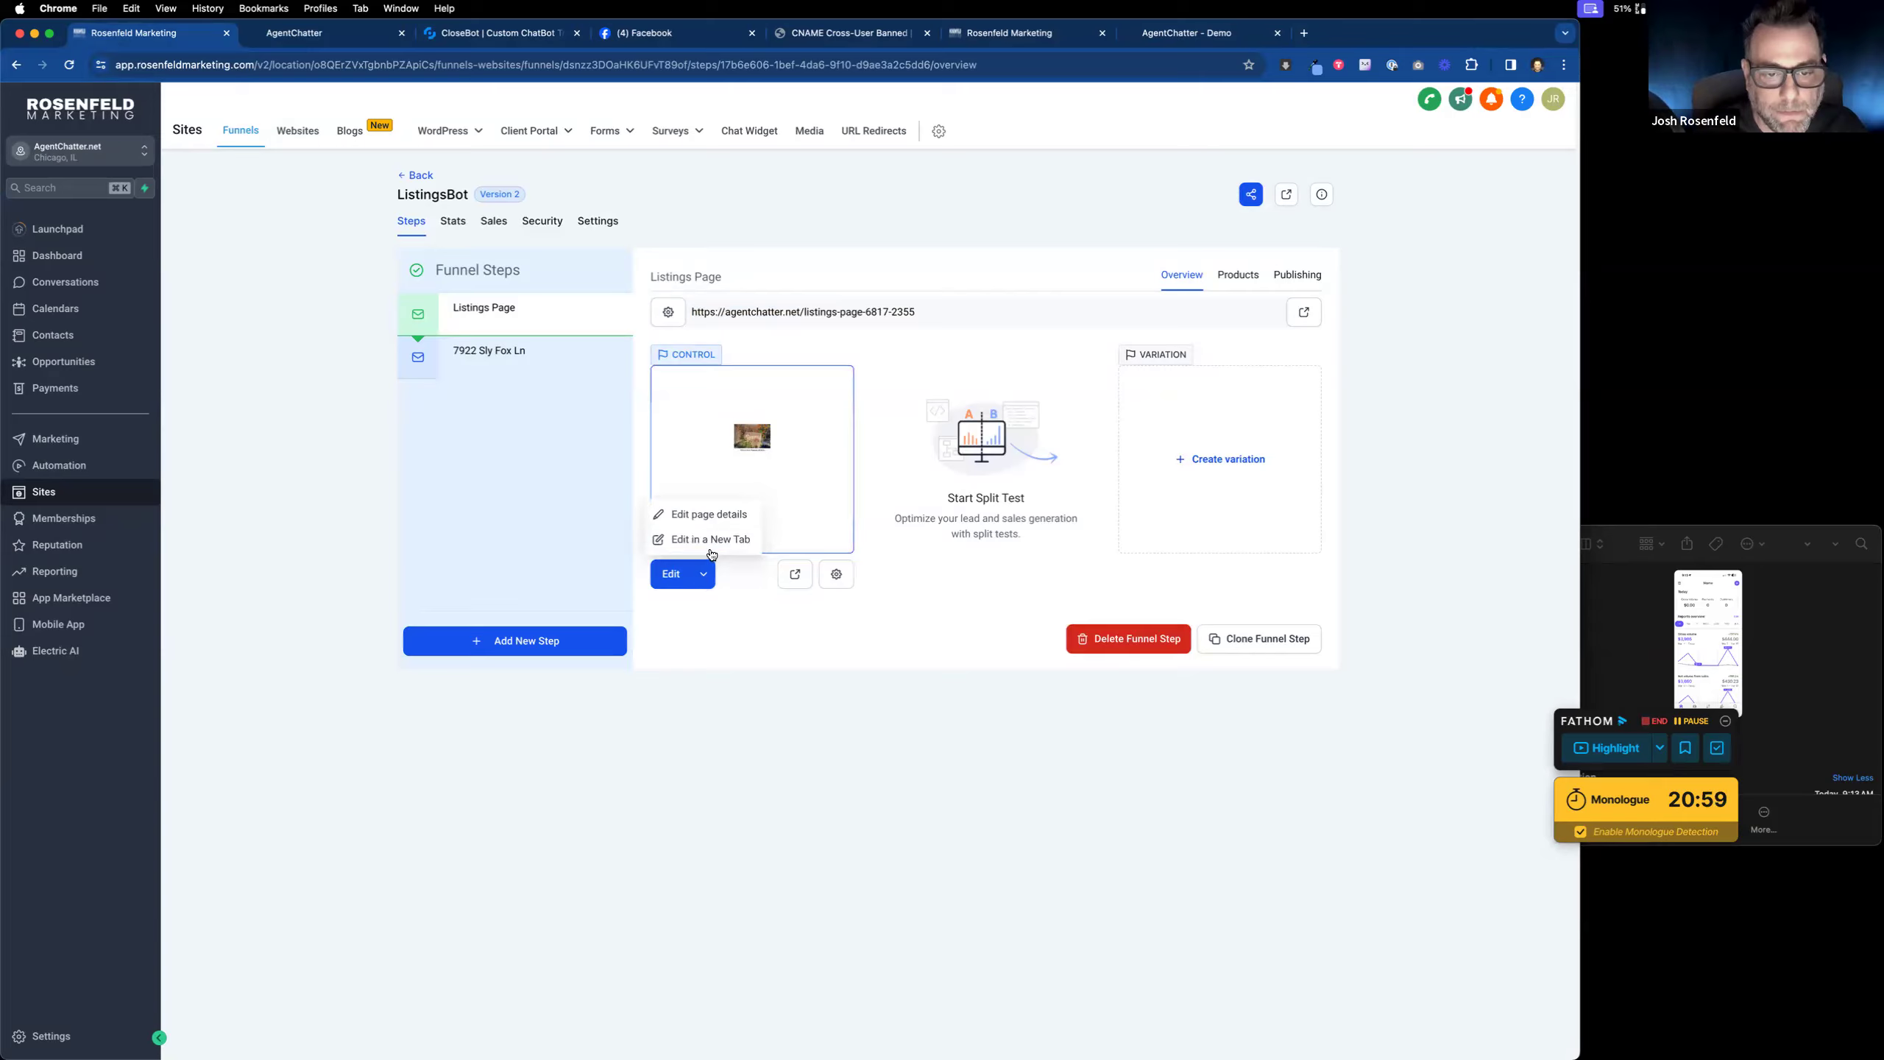
{"action": "left_click", "coordinate": [706, 540]}
{"action": "key", "text": "ctrl+shift+Tab"}
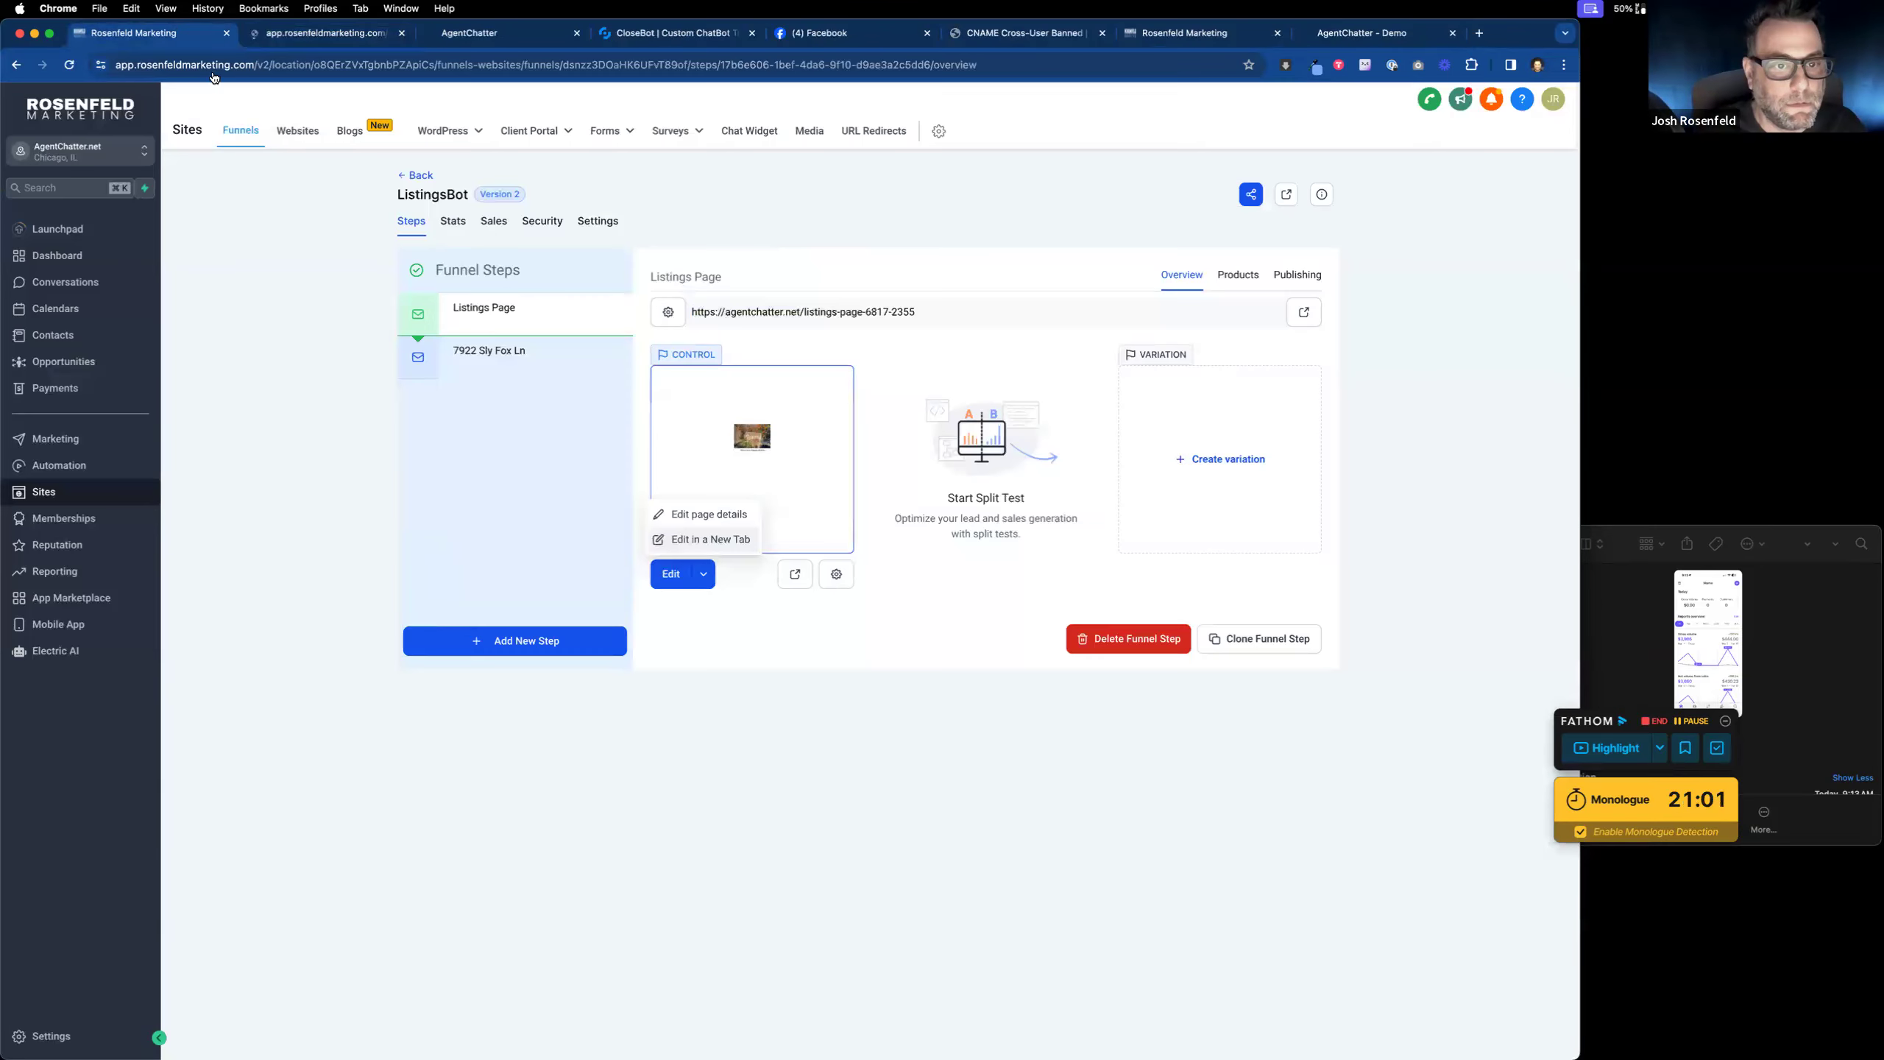
{"action": "left_click", "coordinate": [497, 362]}
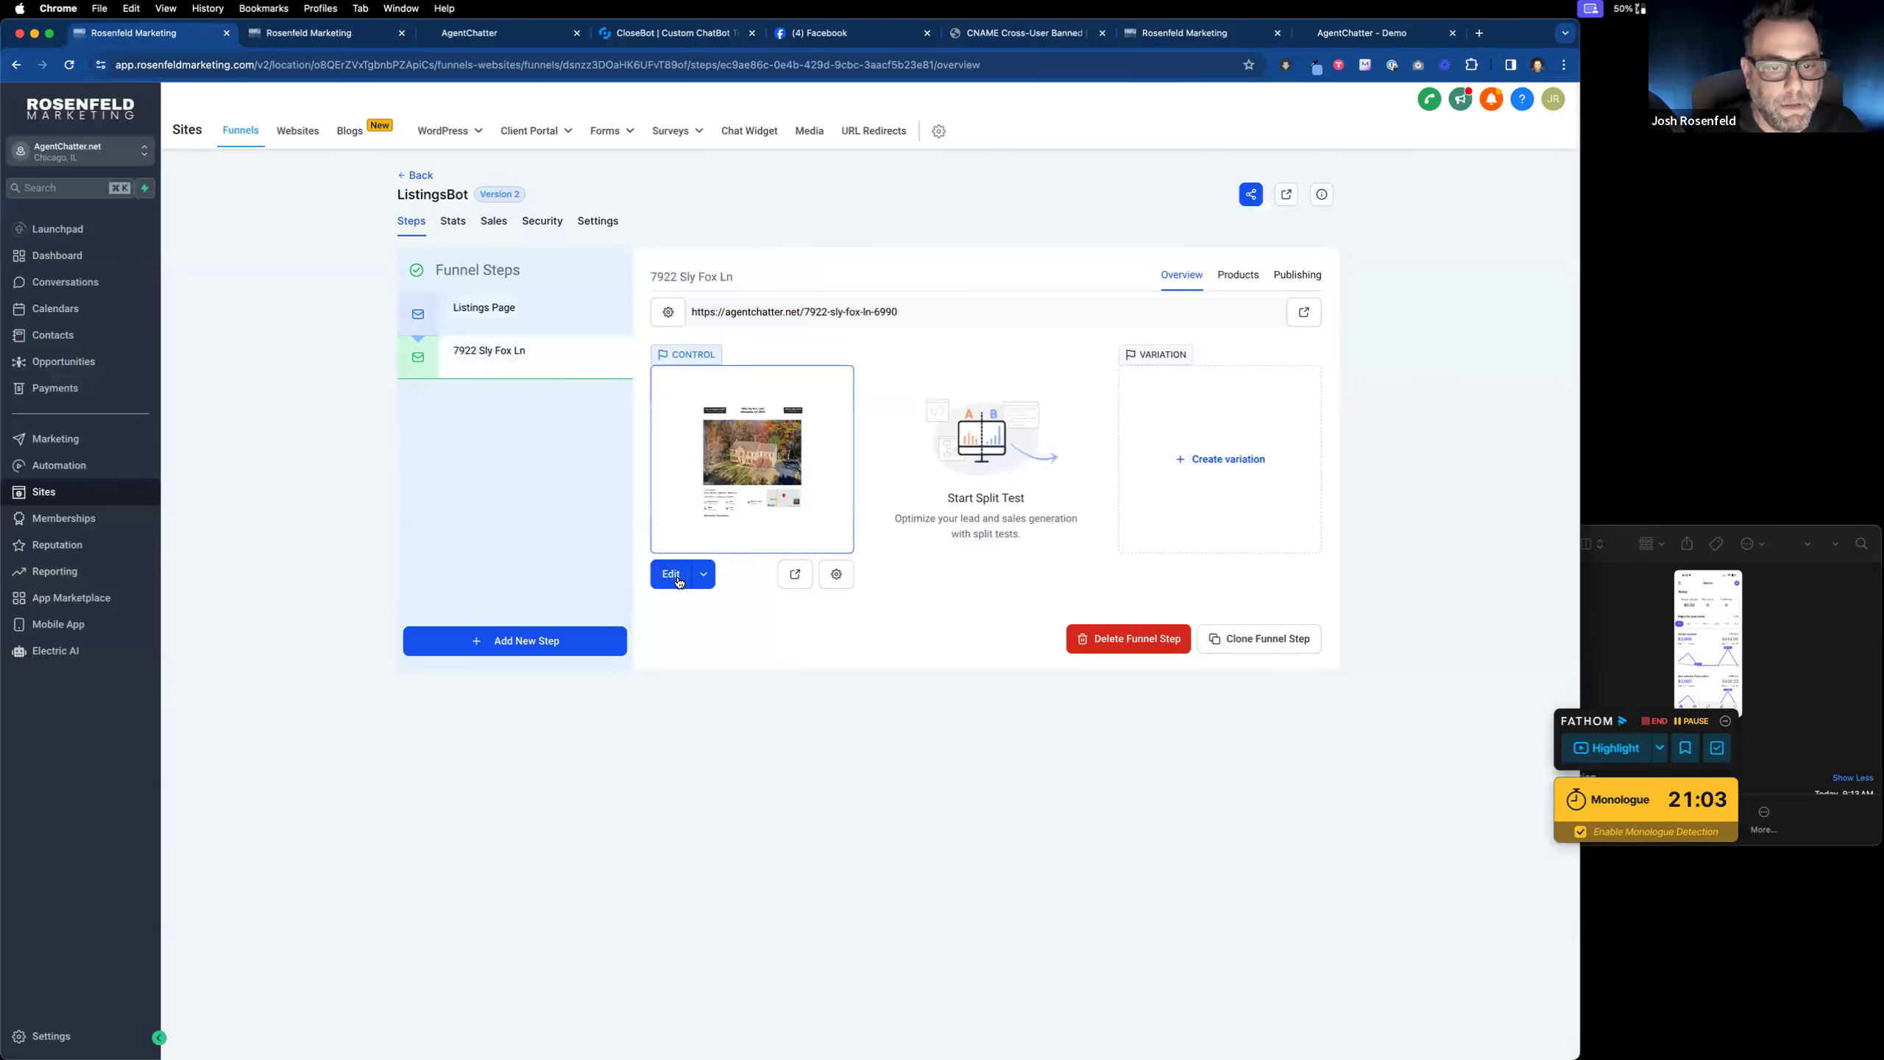
{"action": "left_click", "coordinate": [312, 37]}
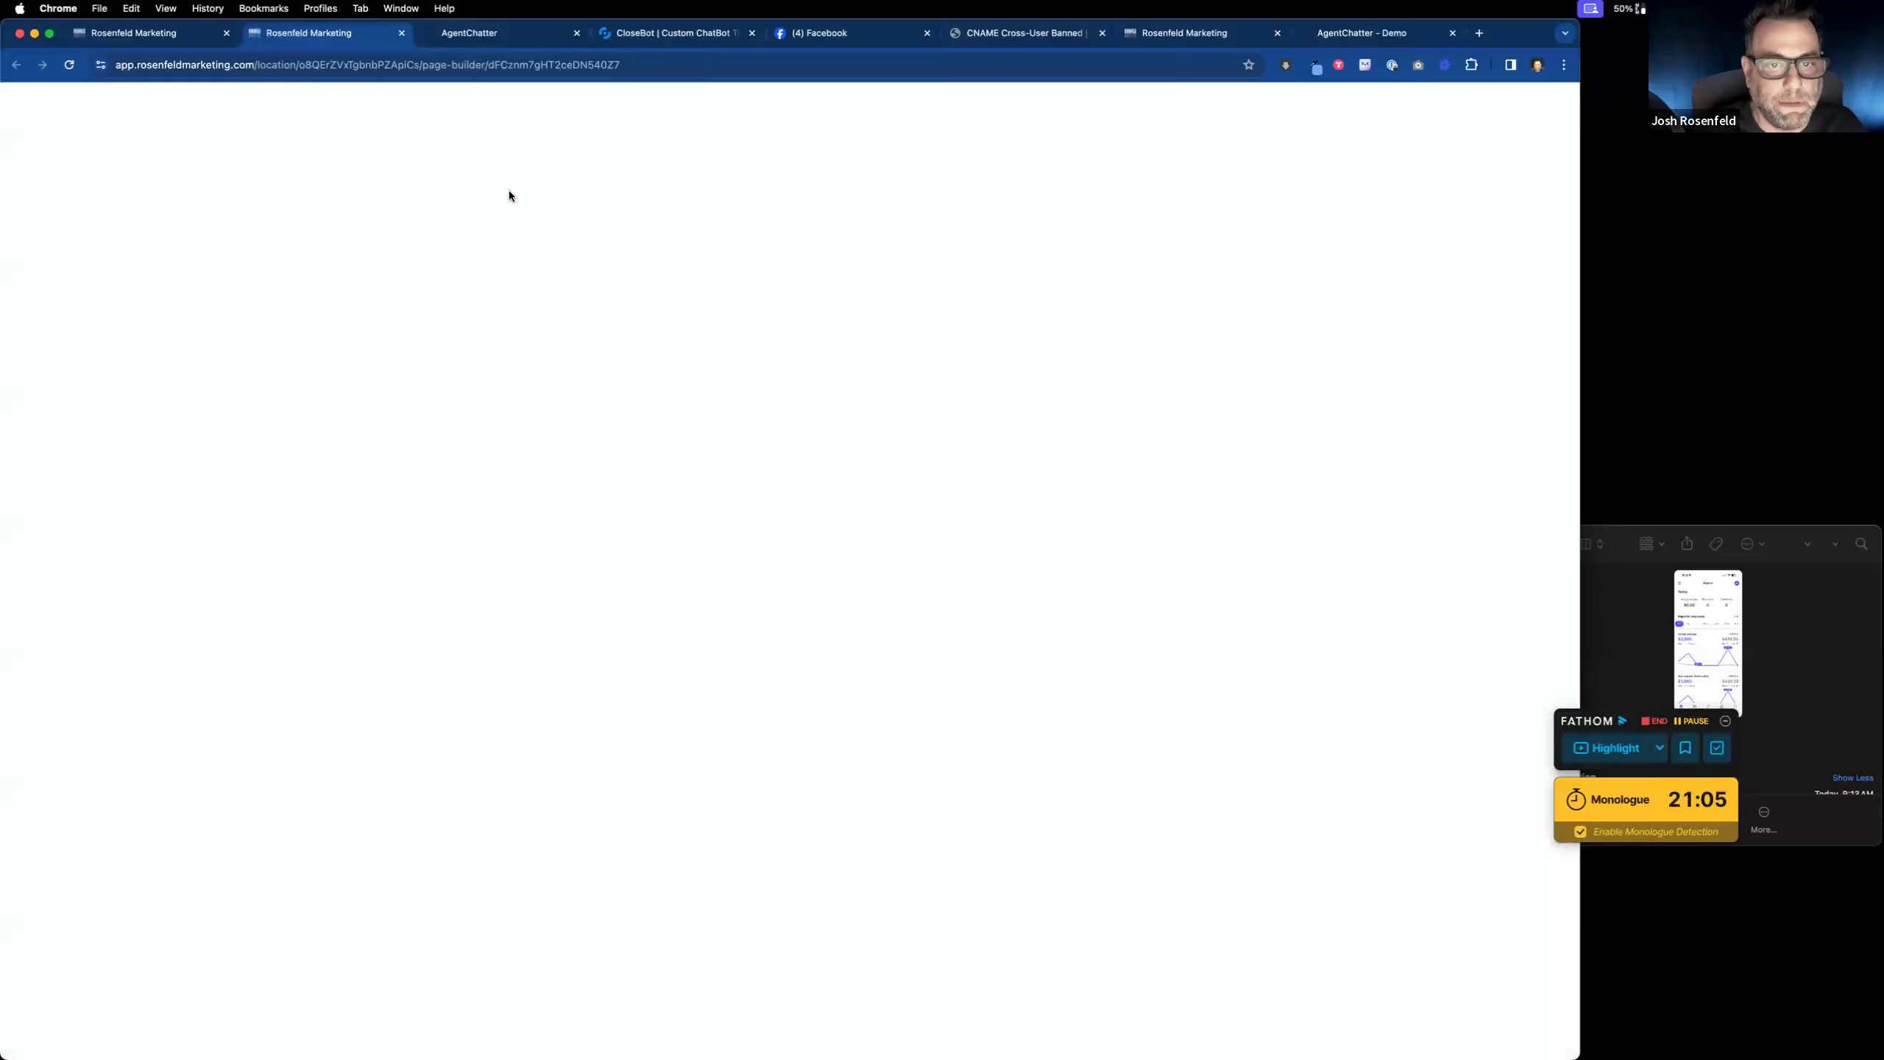
{"action": "key", "text": "ctrl+shift+Tab"}
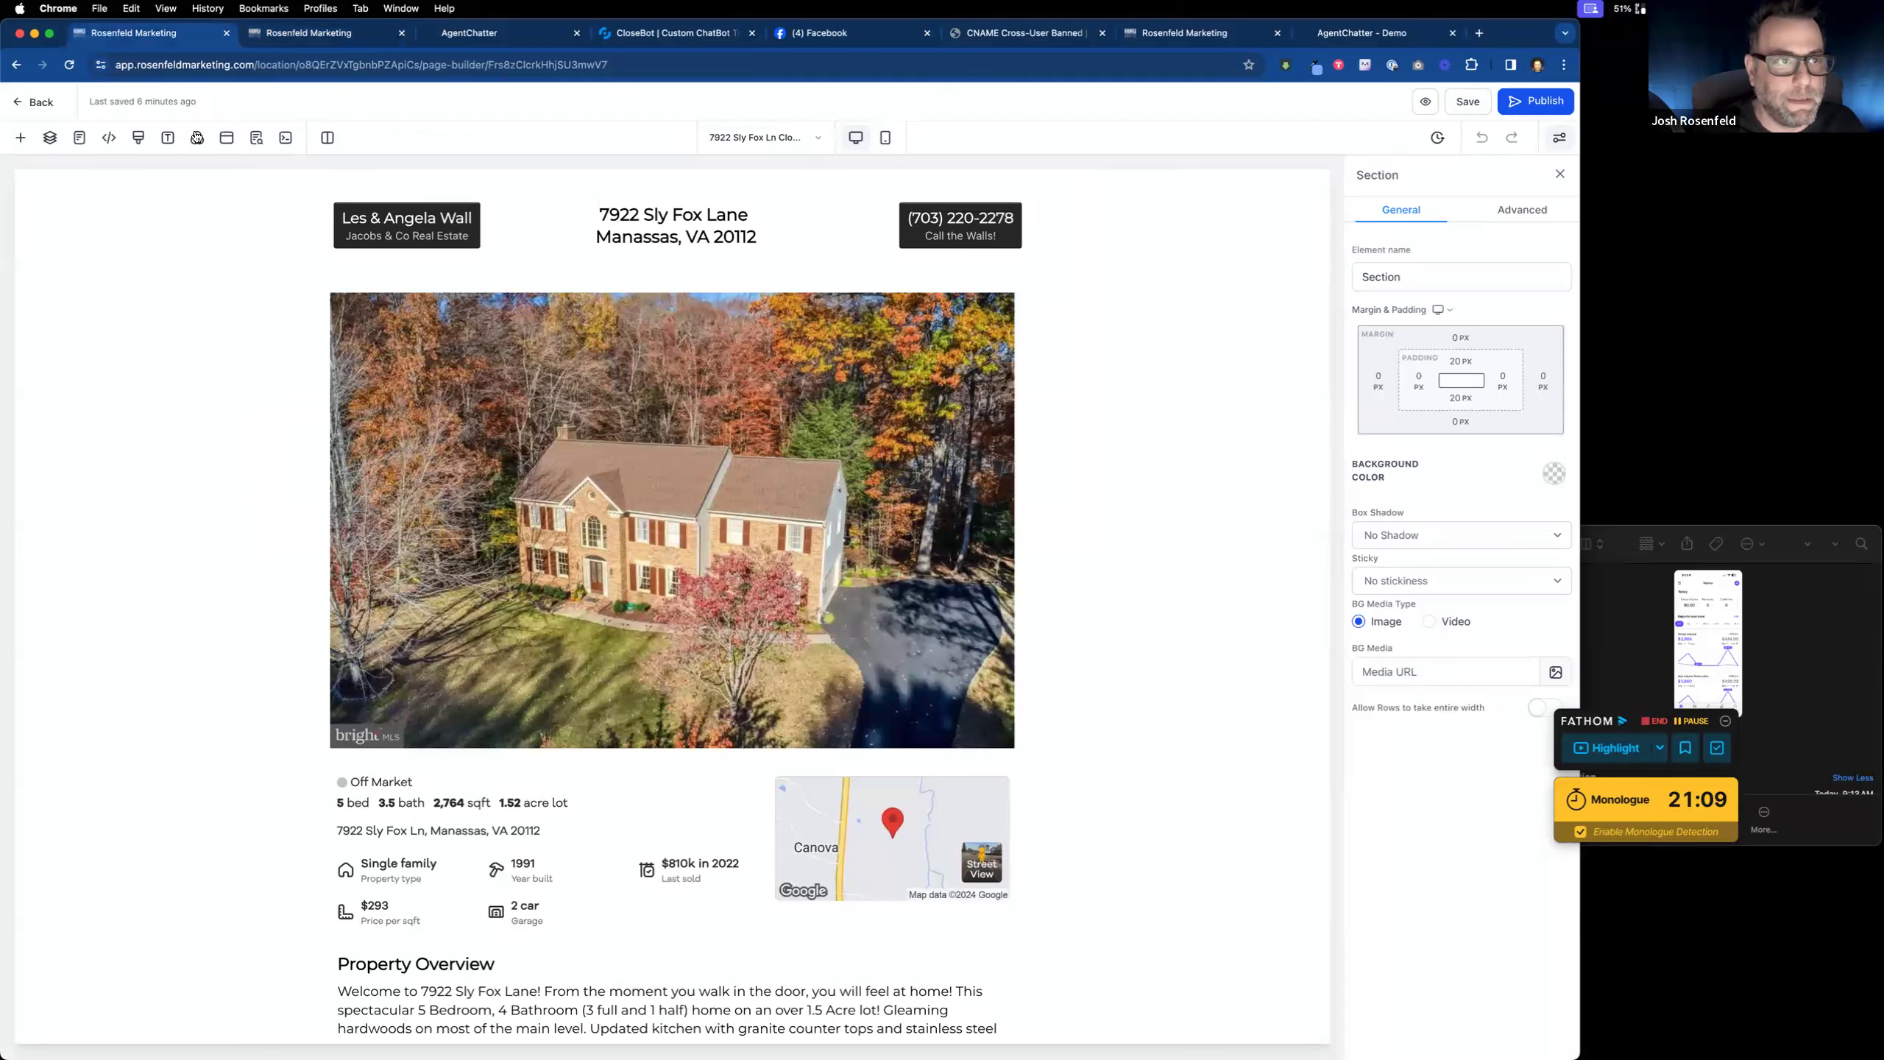
{"action": "left_click", "coordinate": [23, 104]}
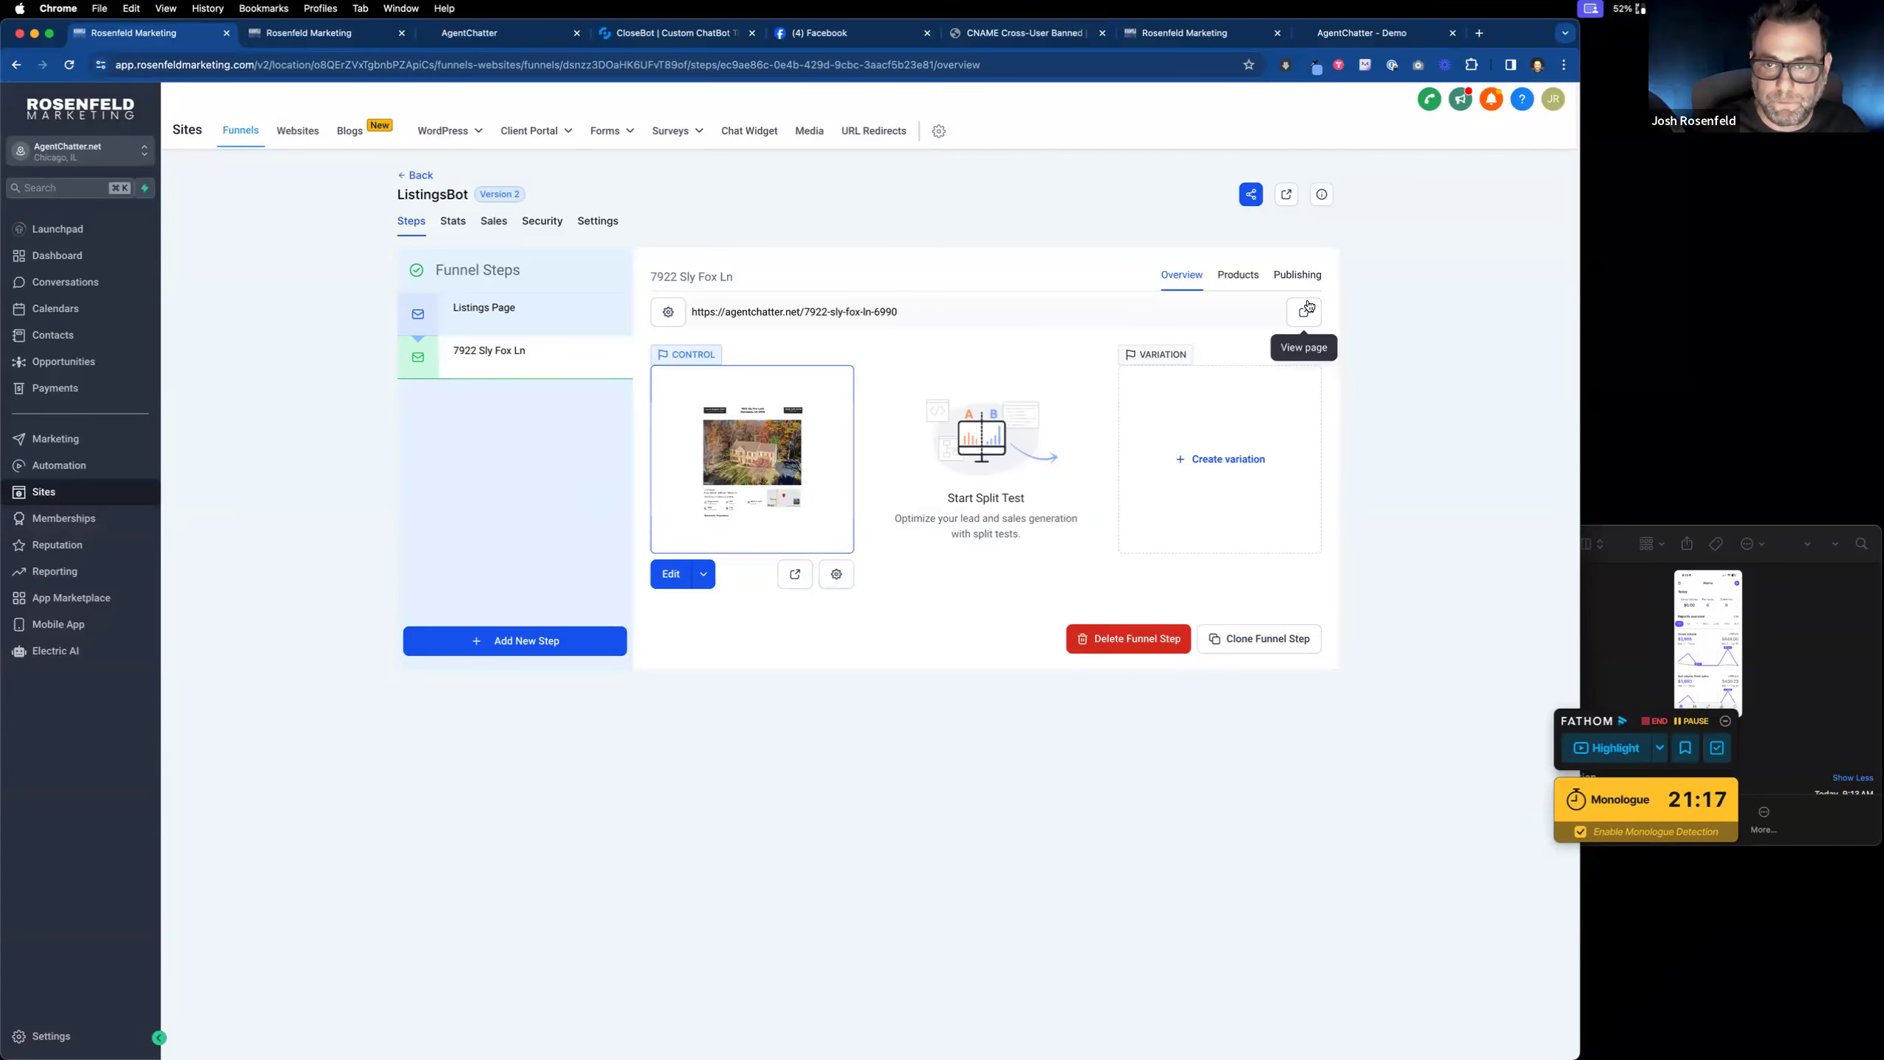
{"action": "left_click_drag", "start_coordinate": [899, 312], "coordinate": [807, 307]}
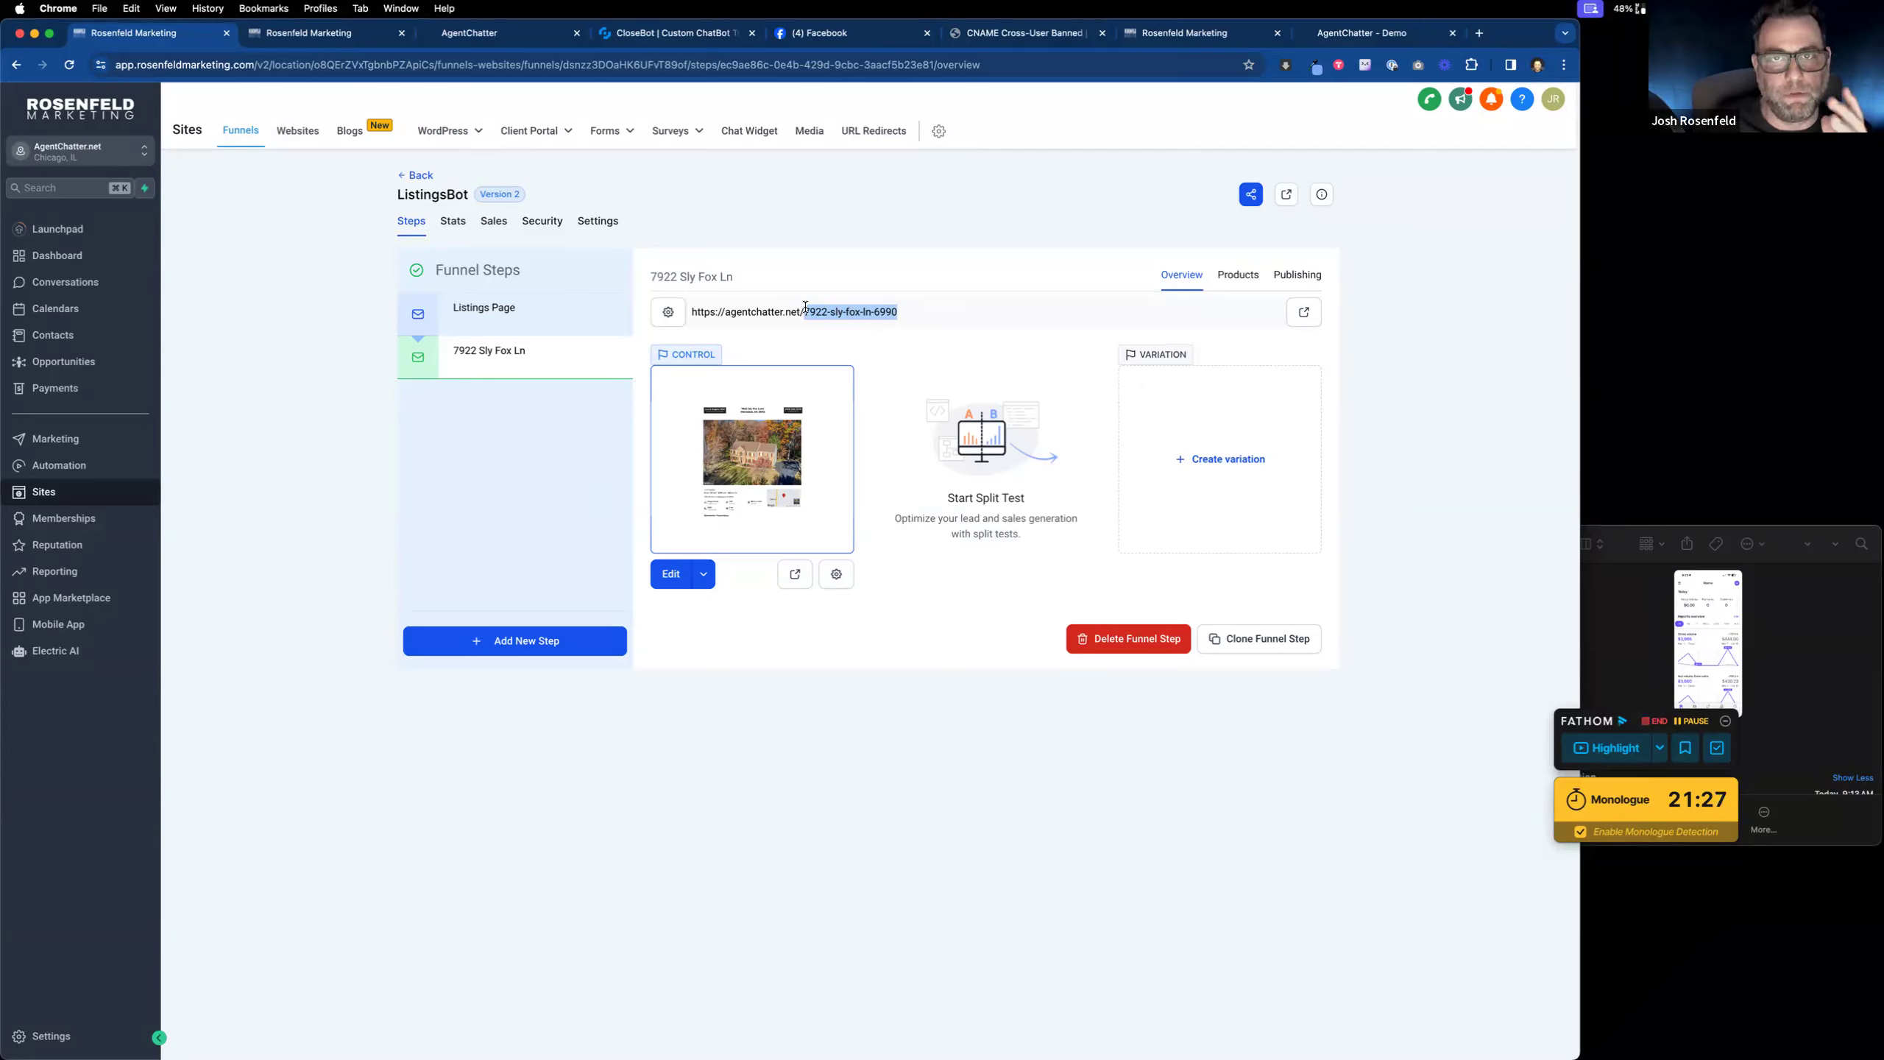
{"action": "left_click_drag", "start_coordinate": [775, 306], "coordinate": [689, 315]}
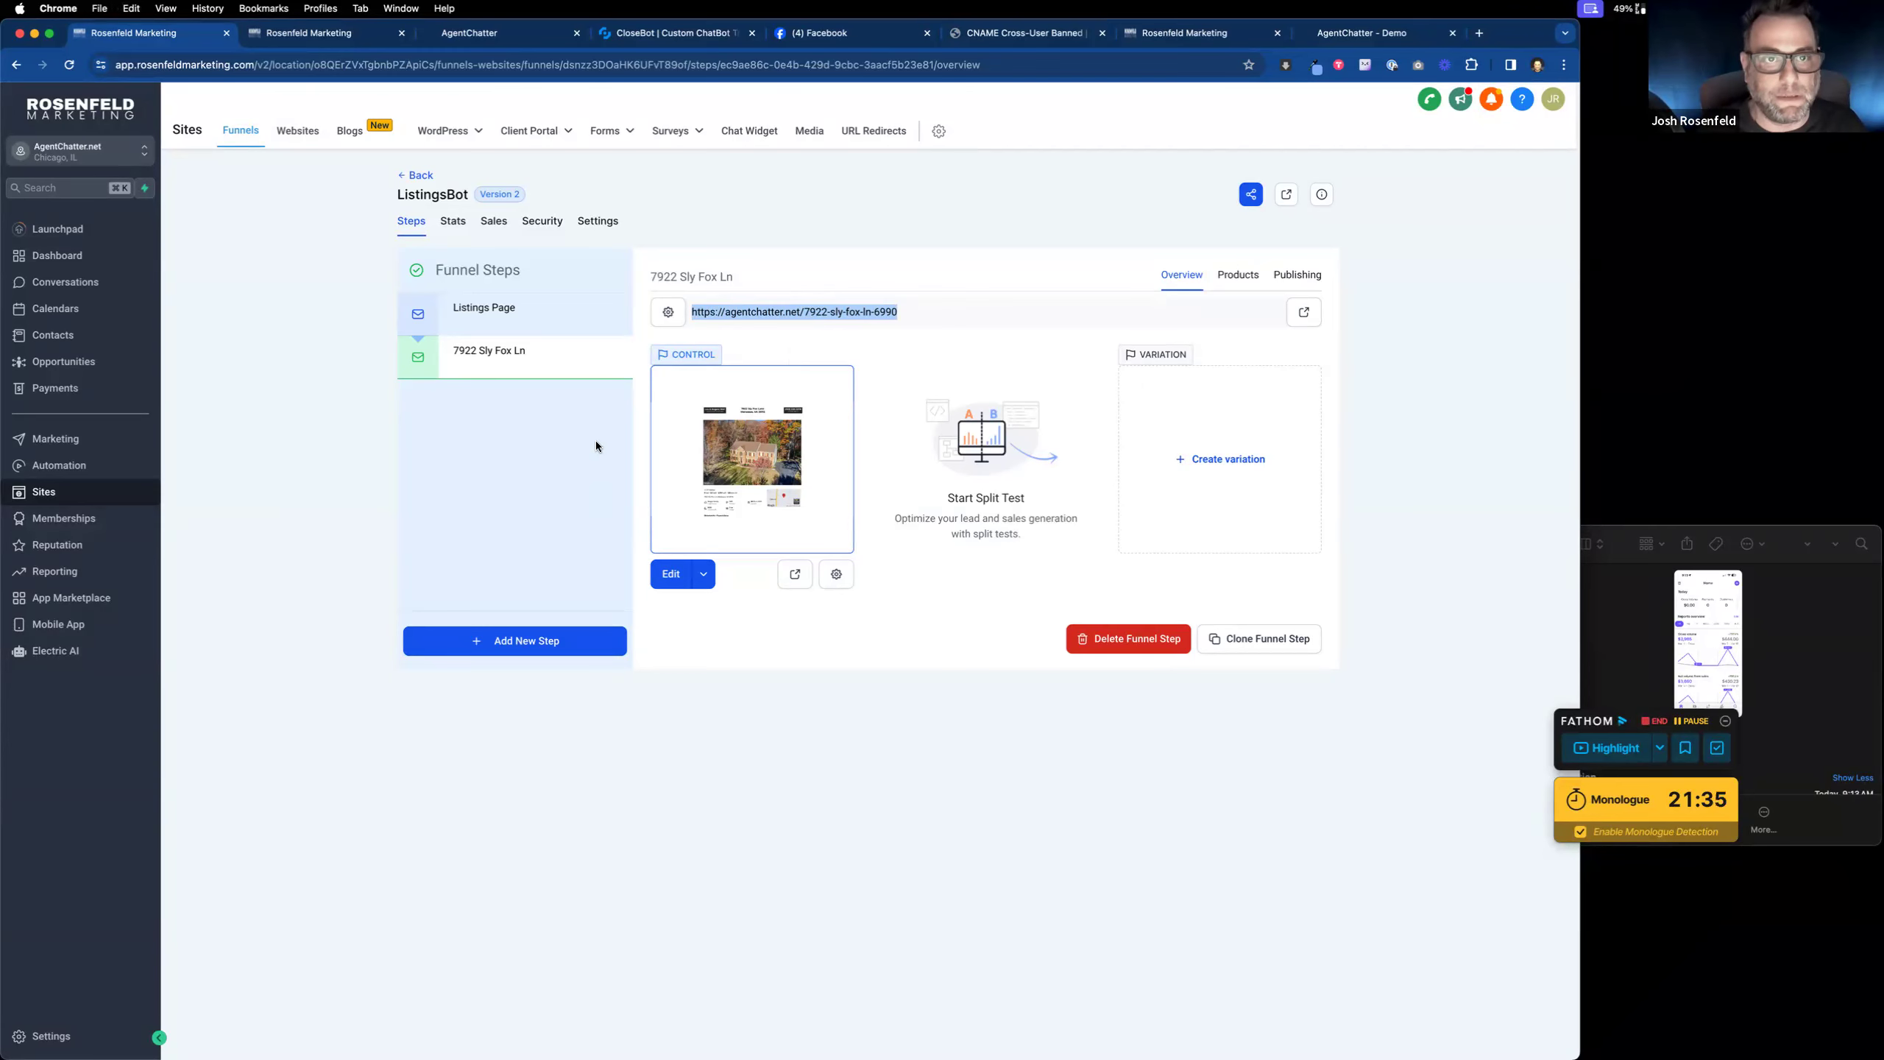
{"action": "left_click", "coordinate": [343, 39]}
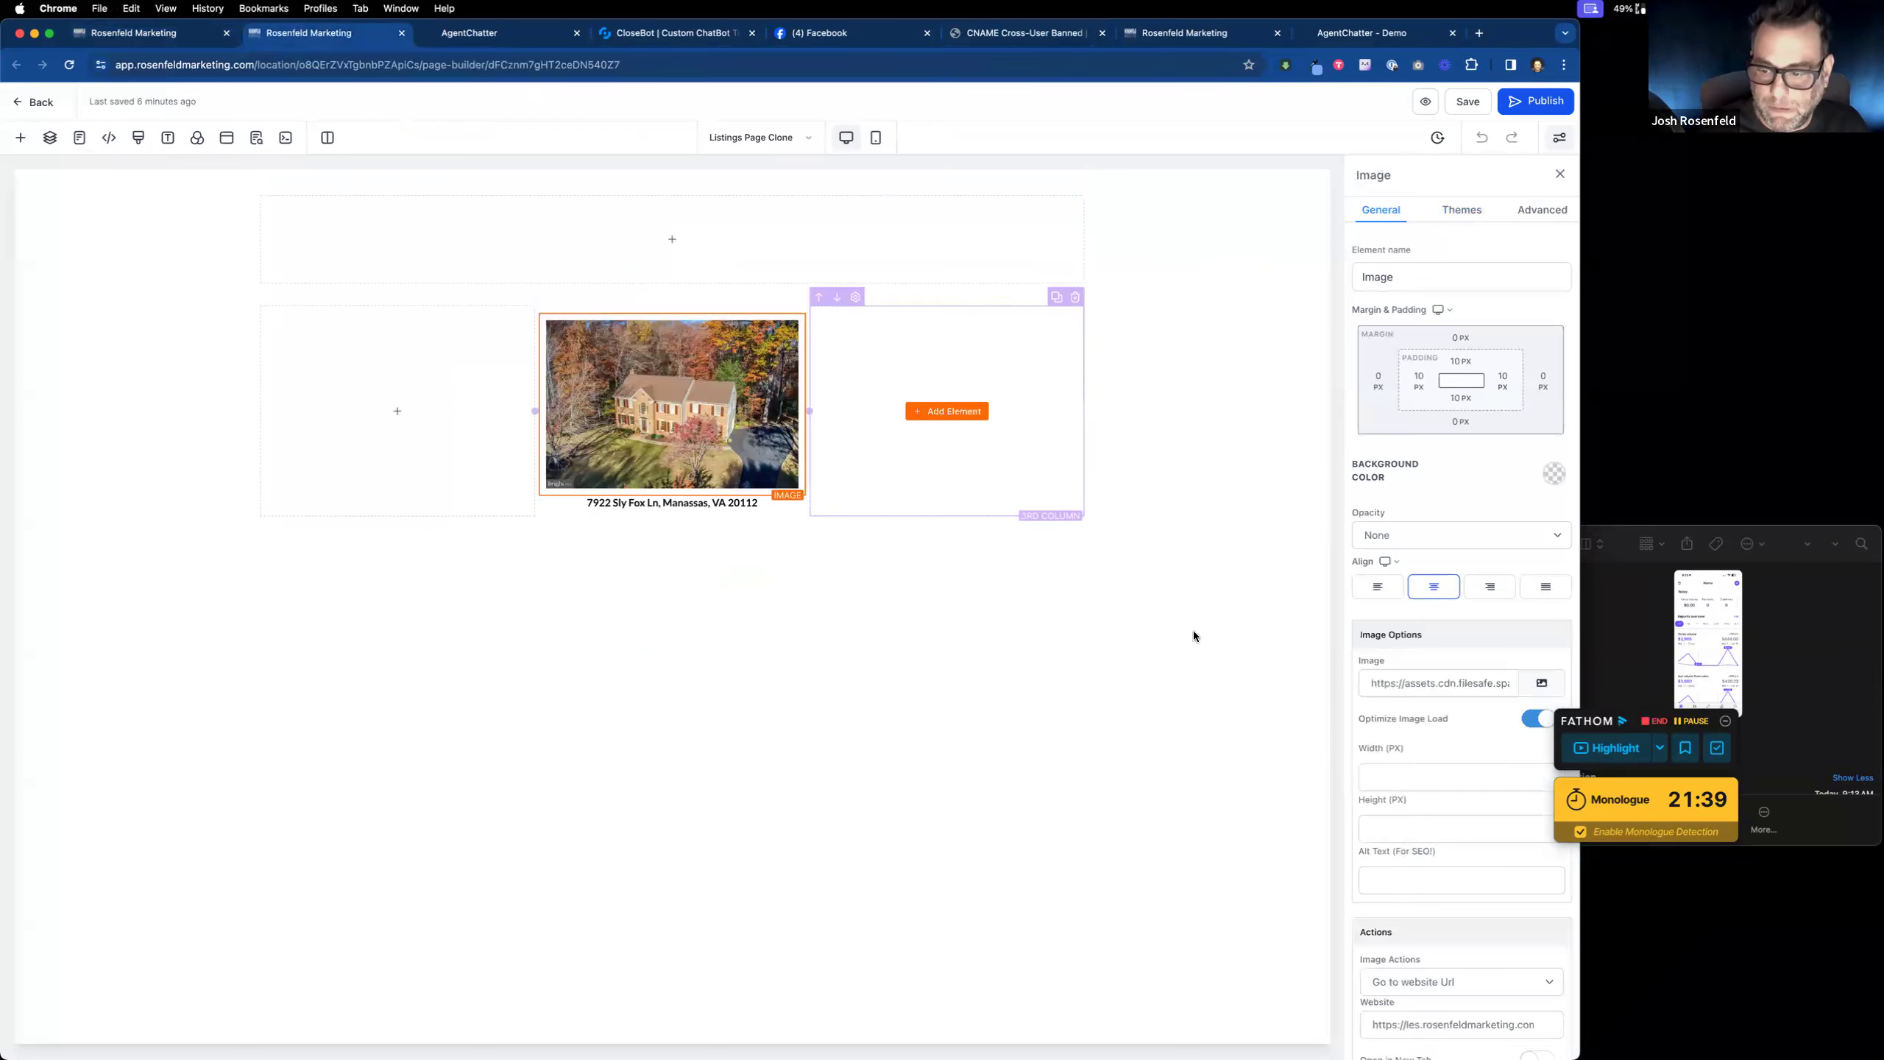
{"action": "scroll", "coordinate": [1462, 923], "scroll_direction": "down", "scroll_amount": 2}
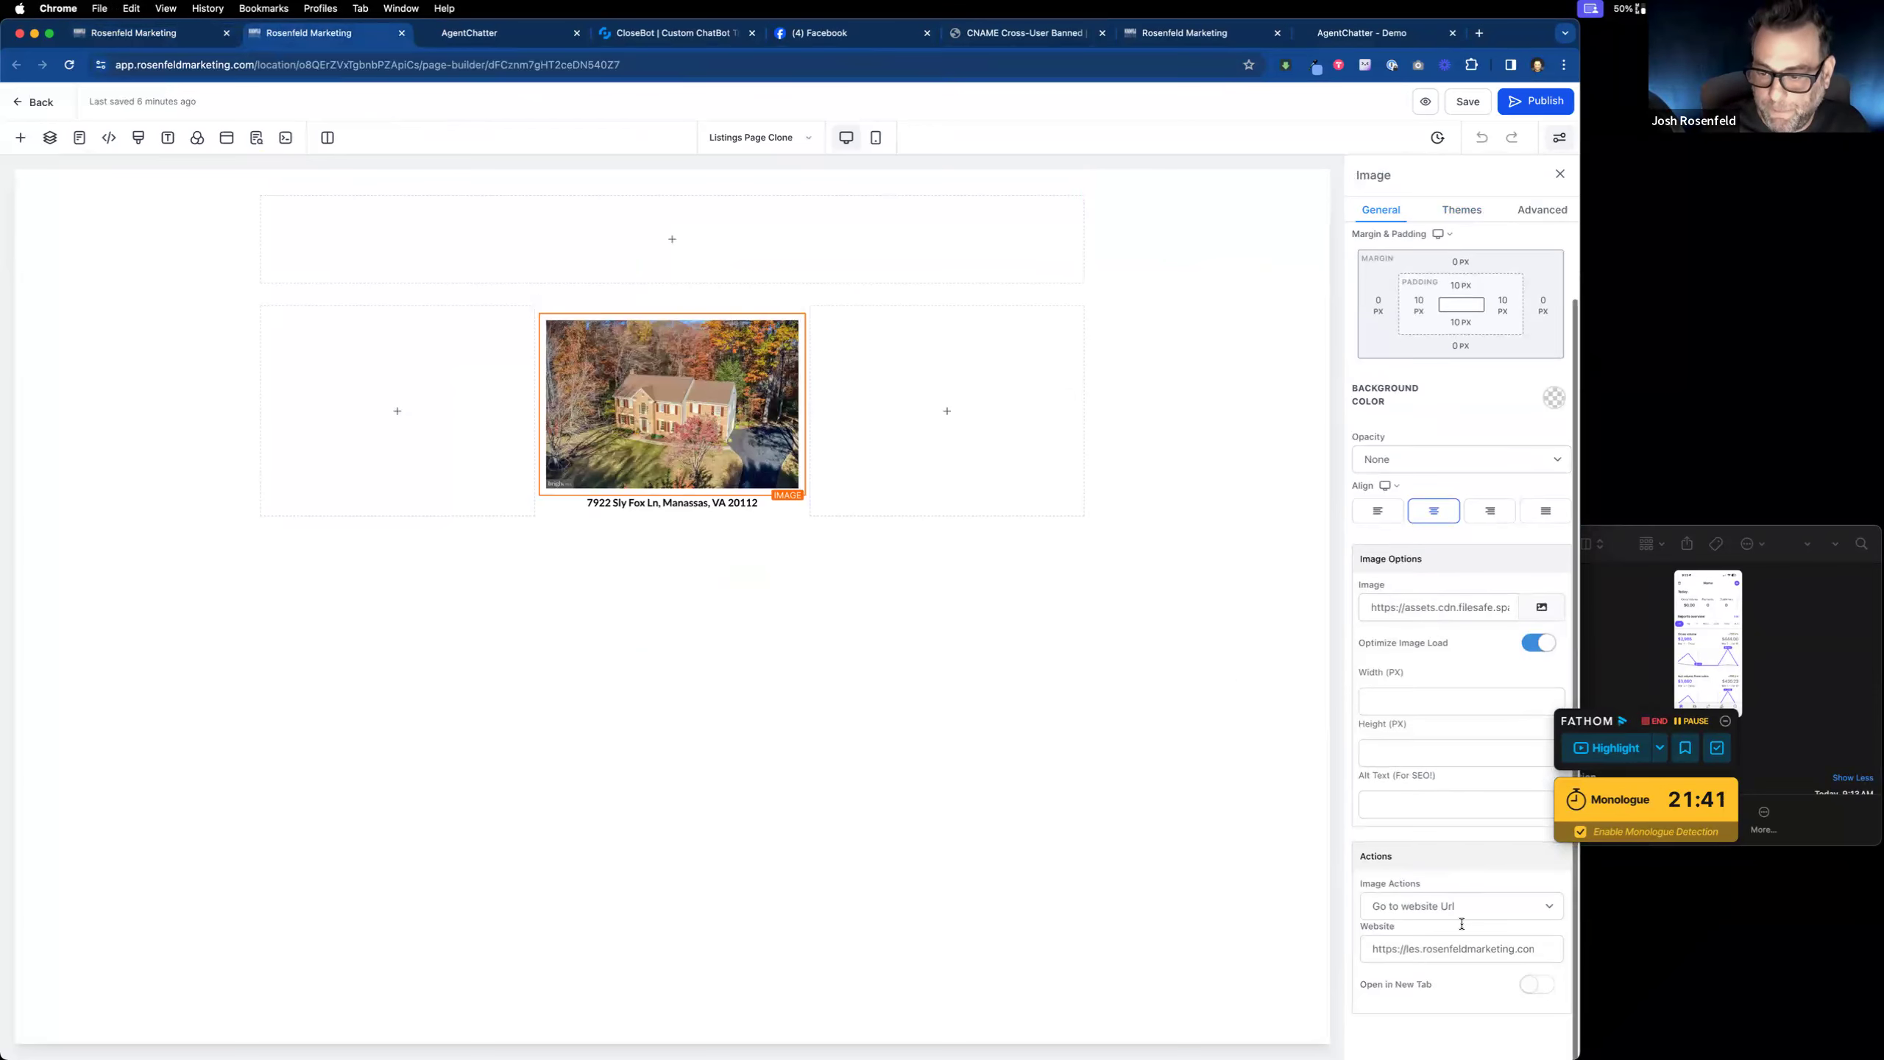
{"action": "left_click_drag", "start_coordinate": [1535, 949], "coordinate": [1340, 932]}
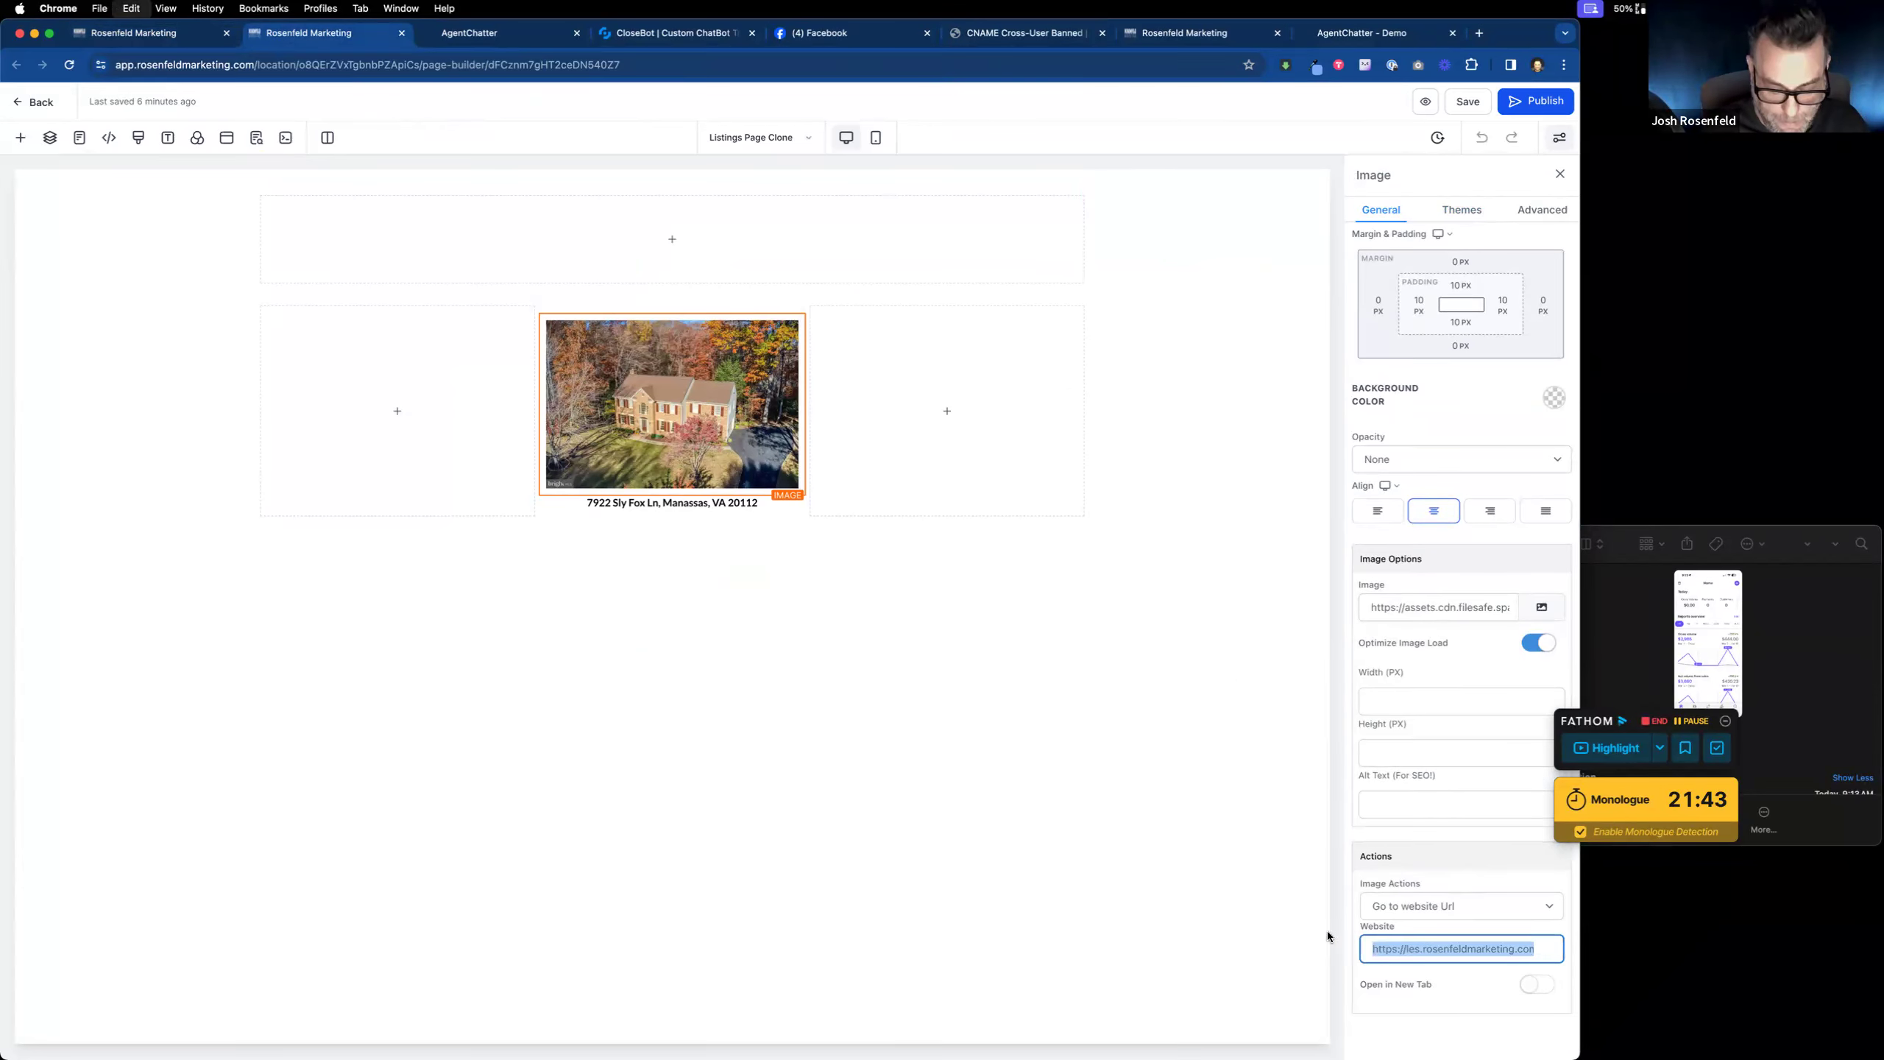
{"action": "key", "text": "super+v"}
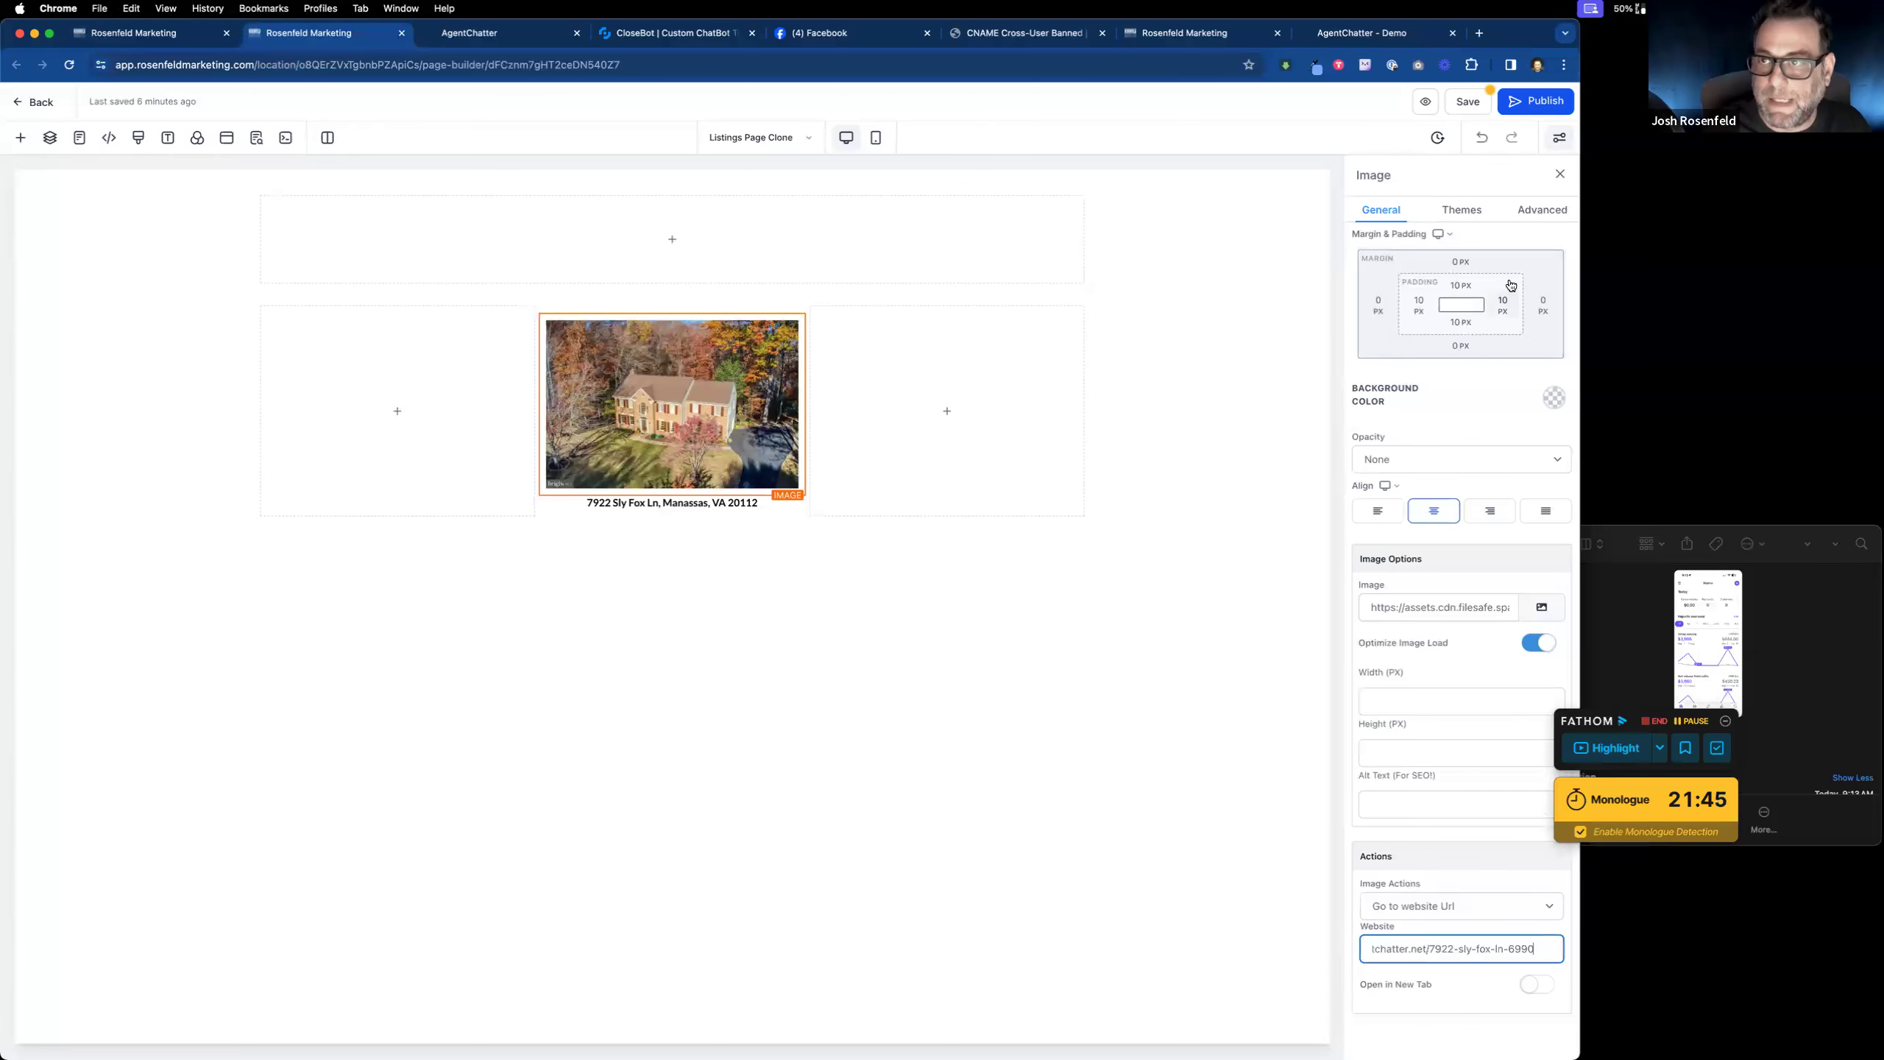
Step: Save and publish the updated Listings Page
{"action": "left_click", "coordinate": [1470, 104]}
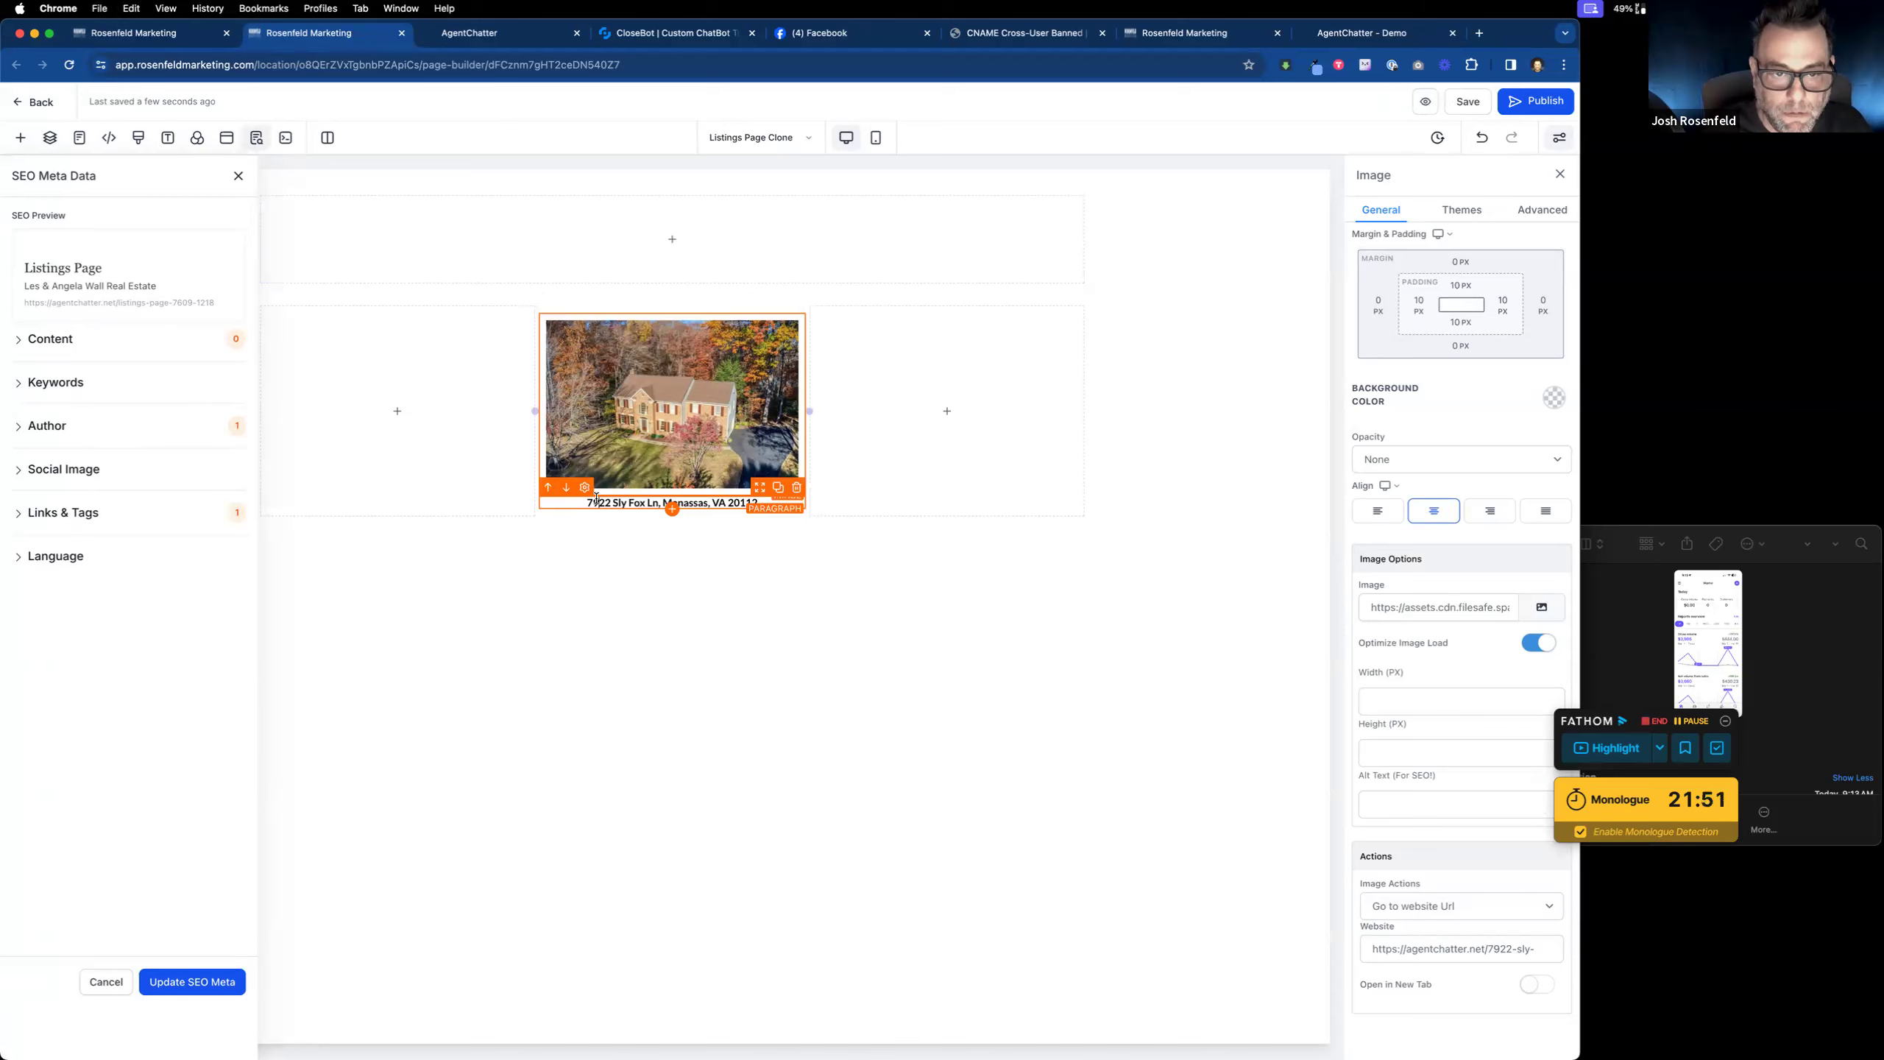
{"action": "left_click", "coordinate": [597, 500]}
{"action": "left_click", "coordinate": [1476, 115]}
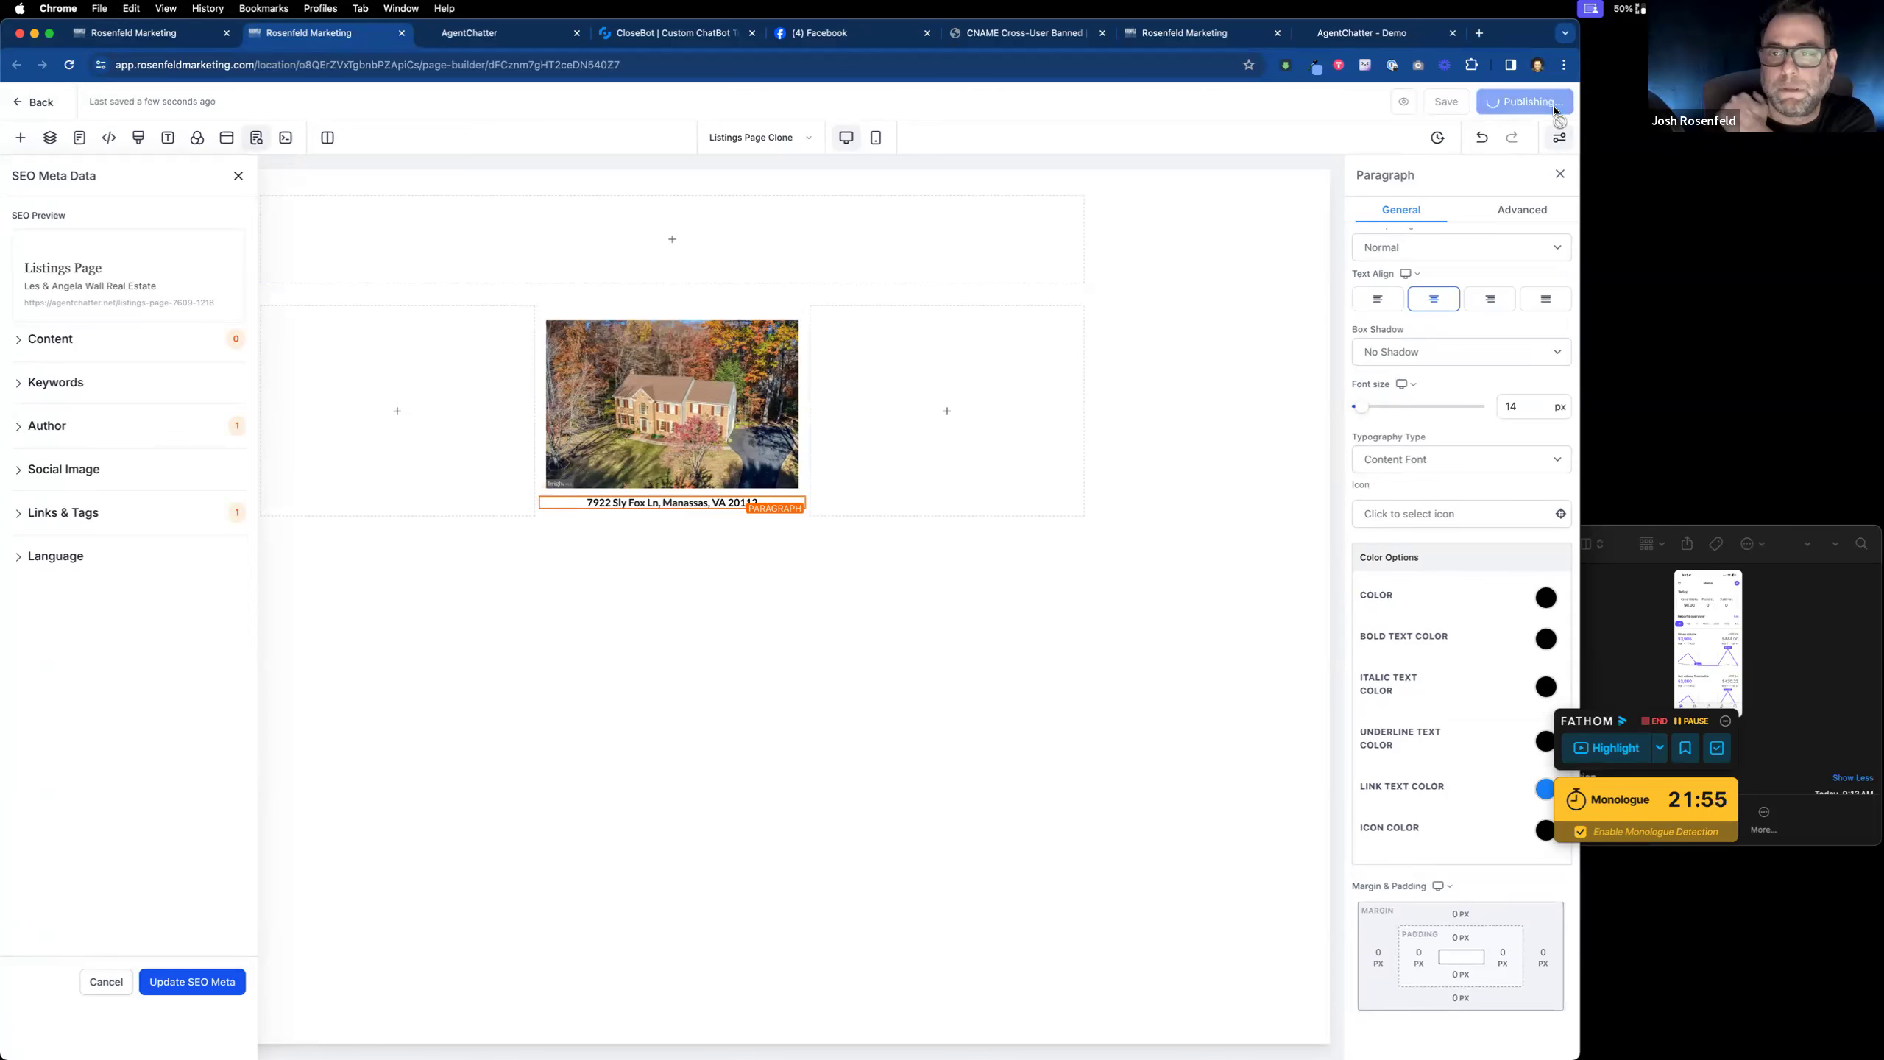
{"action": "left_click", "coordinate": [472, 37]}
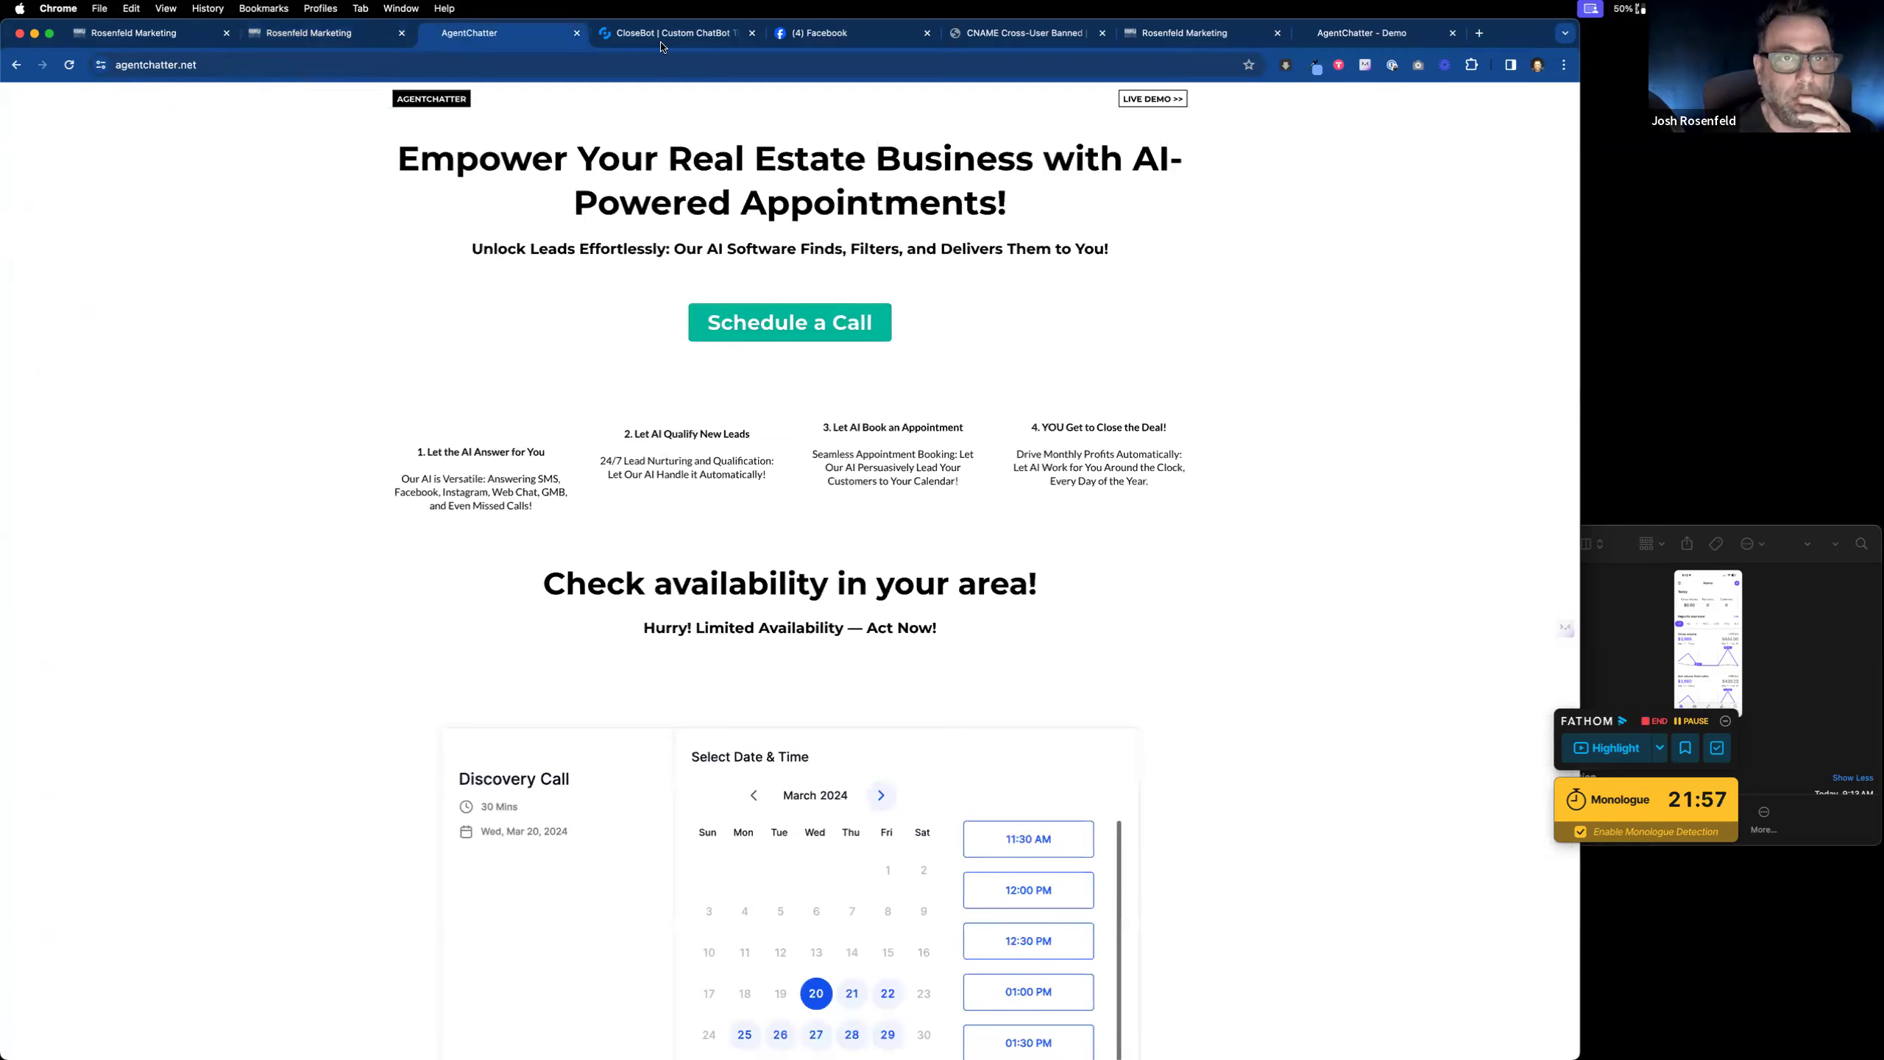
Step: Check the live ListingBot demo page on agentchatter.net, dismiss the form error popup, and return to the funnel step
{"action": "left_click", "coordinate": [1151, 105]}
{"action": "left_click", "coordinate": [1127, 192]}
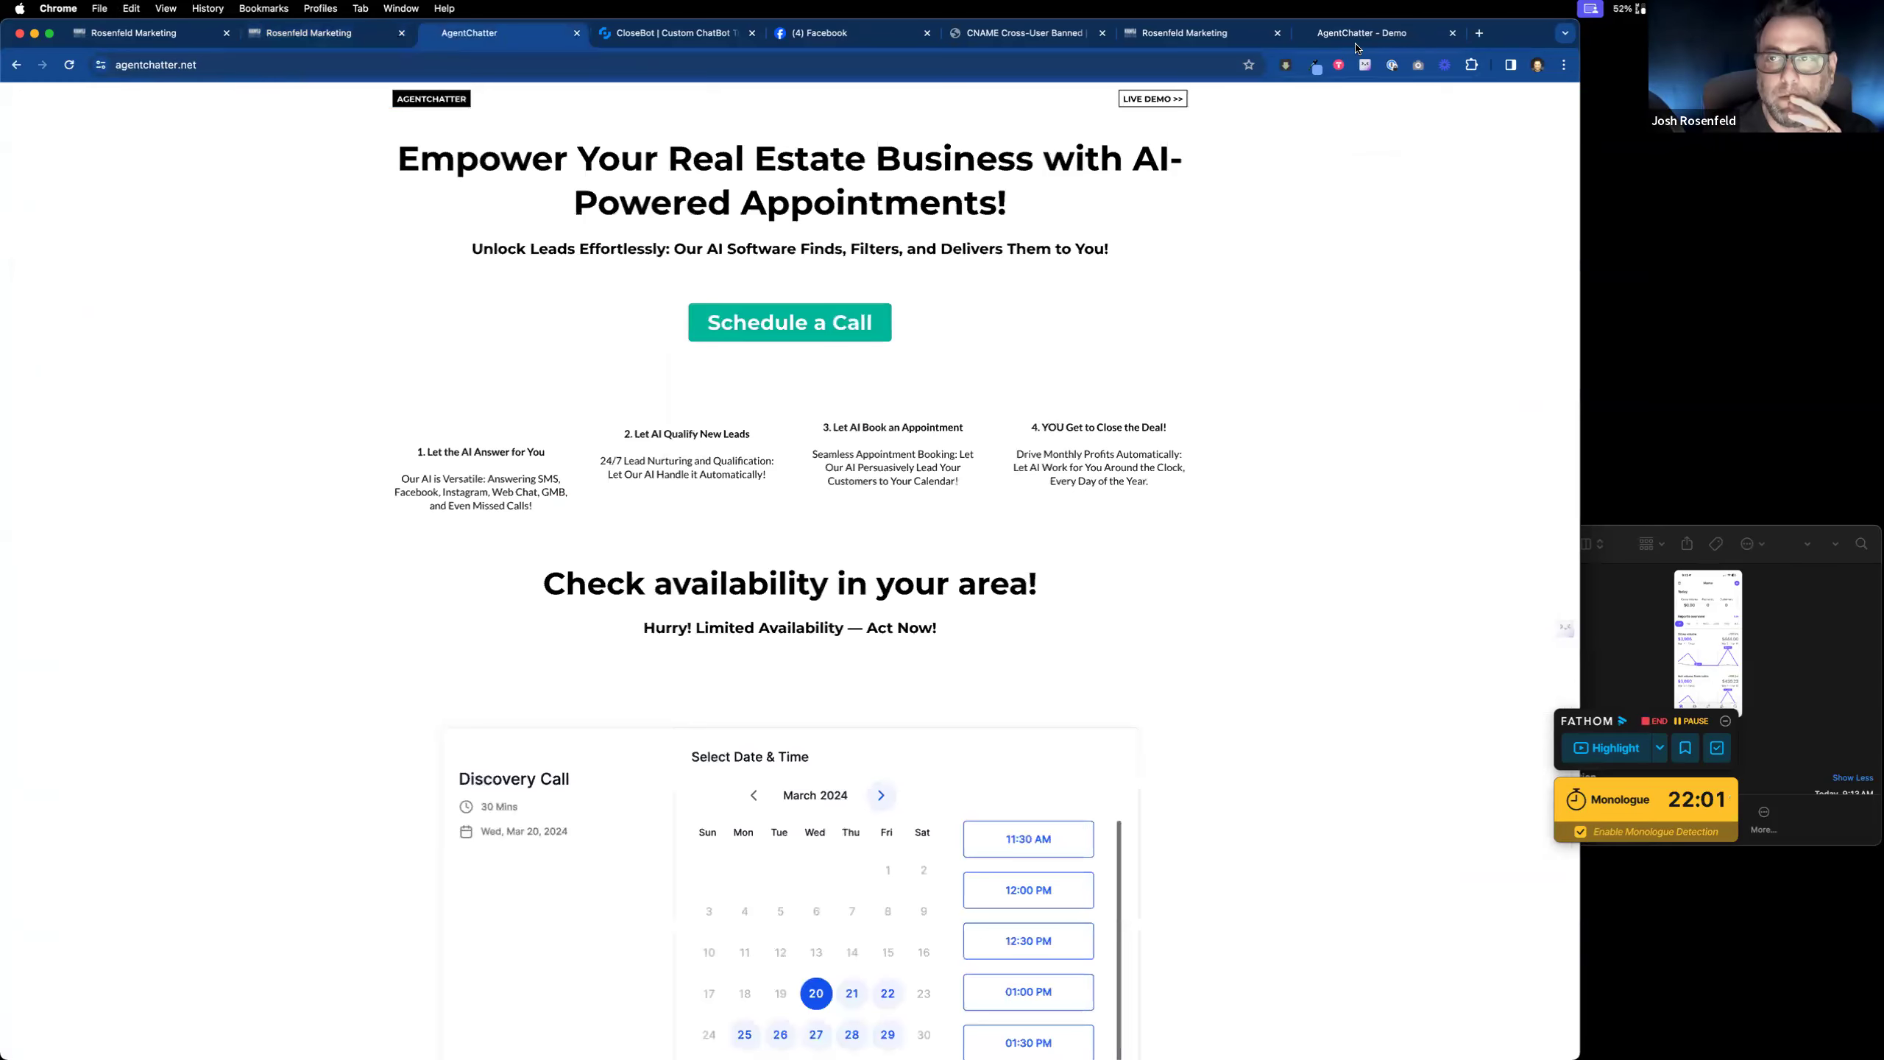
{"action": "left_click", "coordinate": [1357, 35]}
{"action": "left_click", "coordinate": [744, 268]}
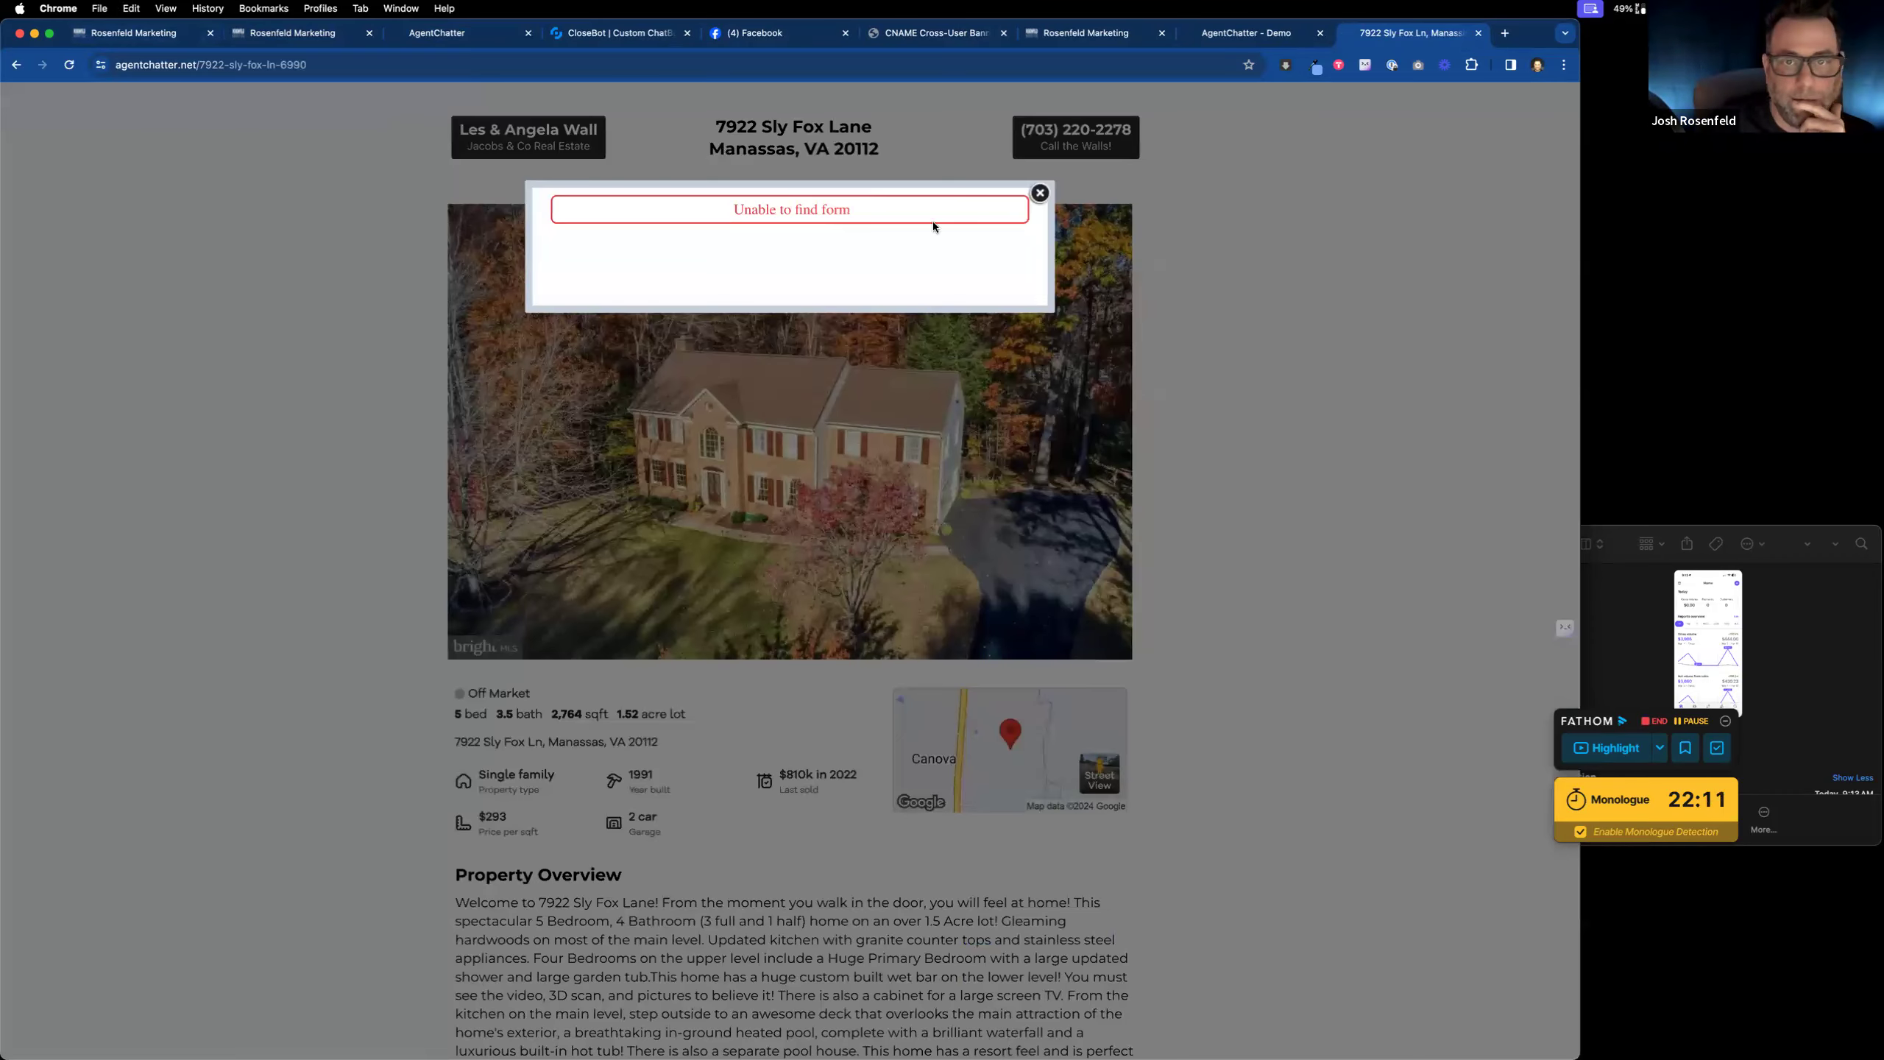
{"action": "left_click", "coordinate": [1041, 195]}
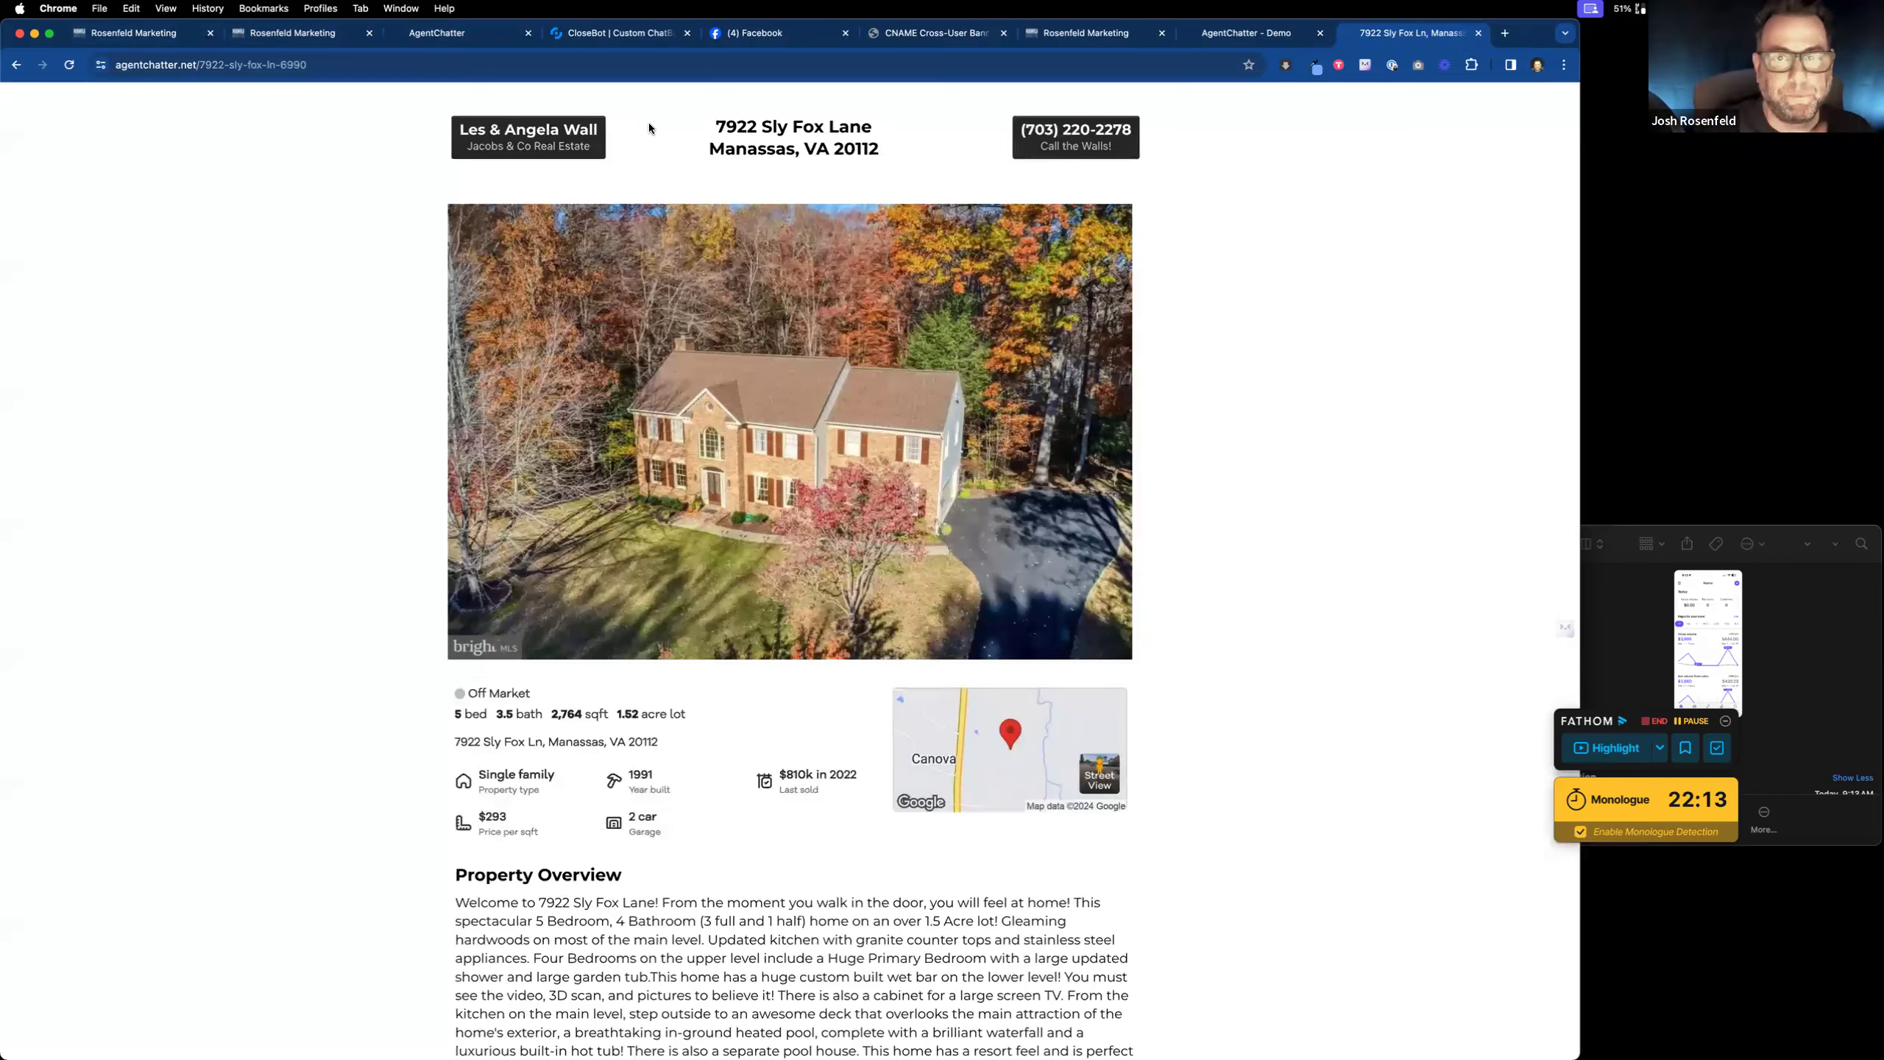
{"action": "left_click", "coordinate": [119, 32]}
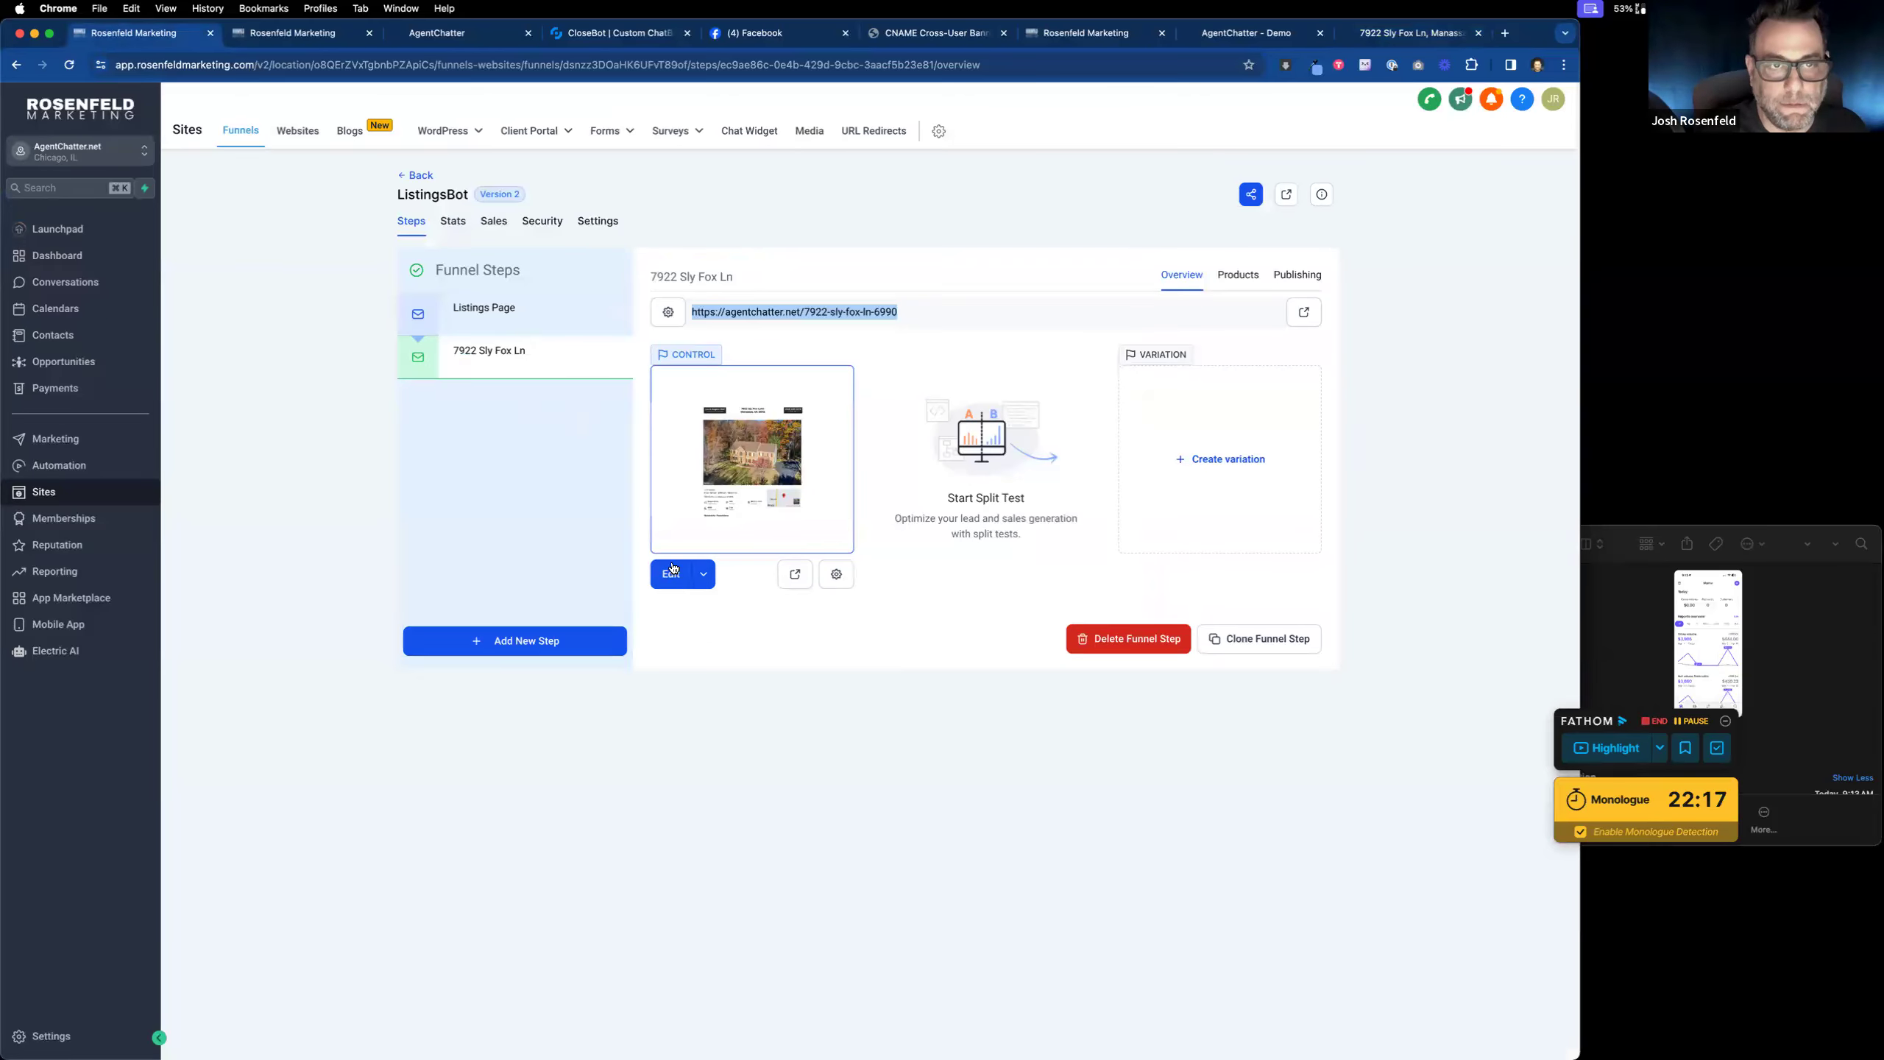
{"action": "left_click", "coordinate": [294, 34]}
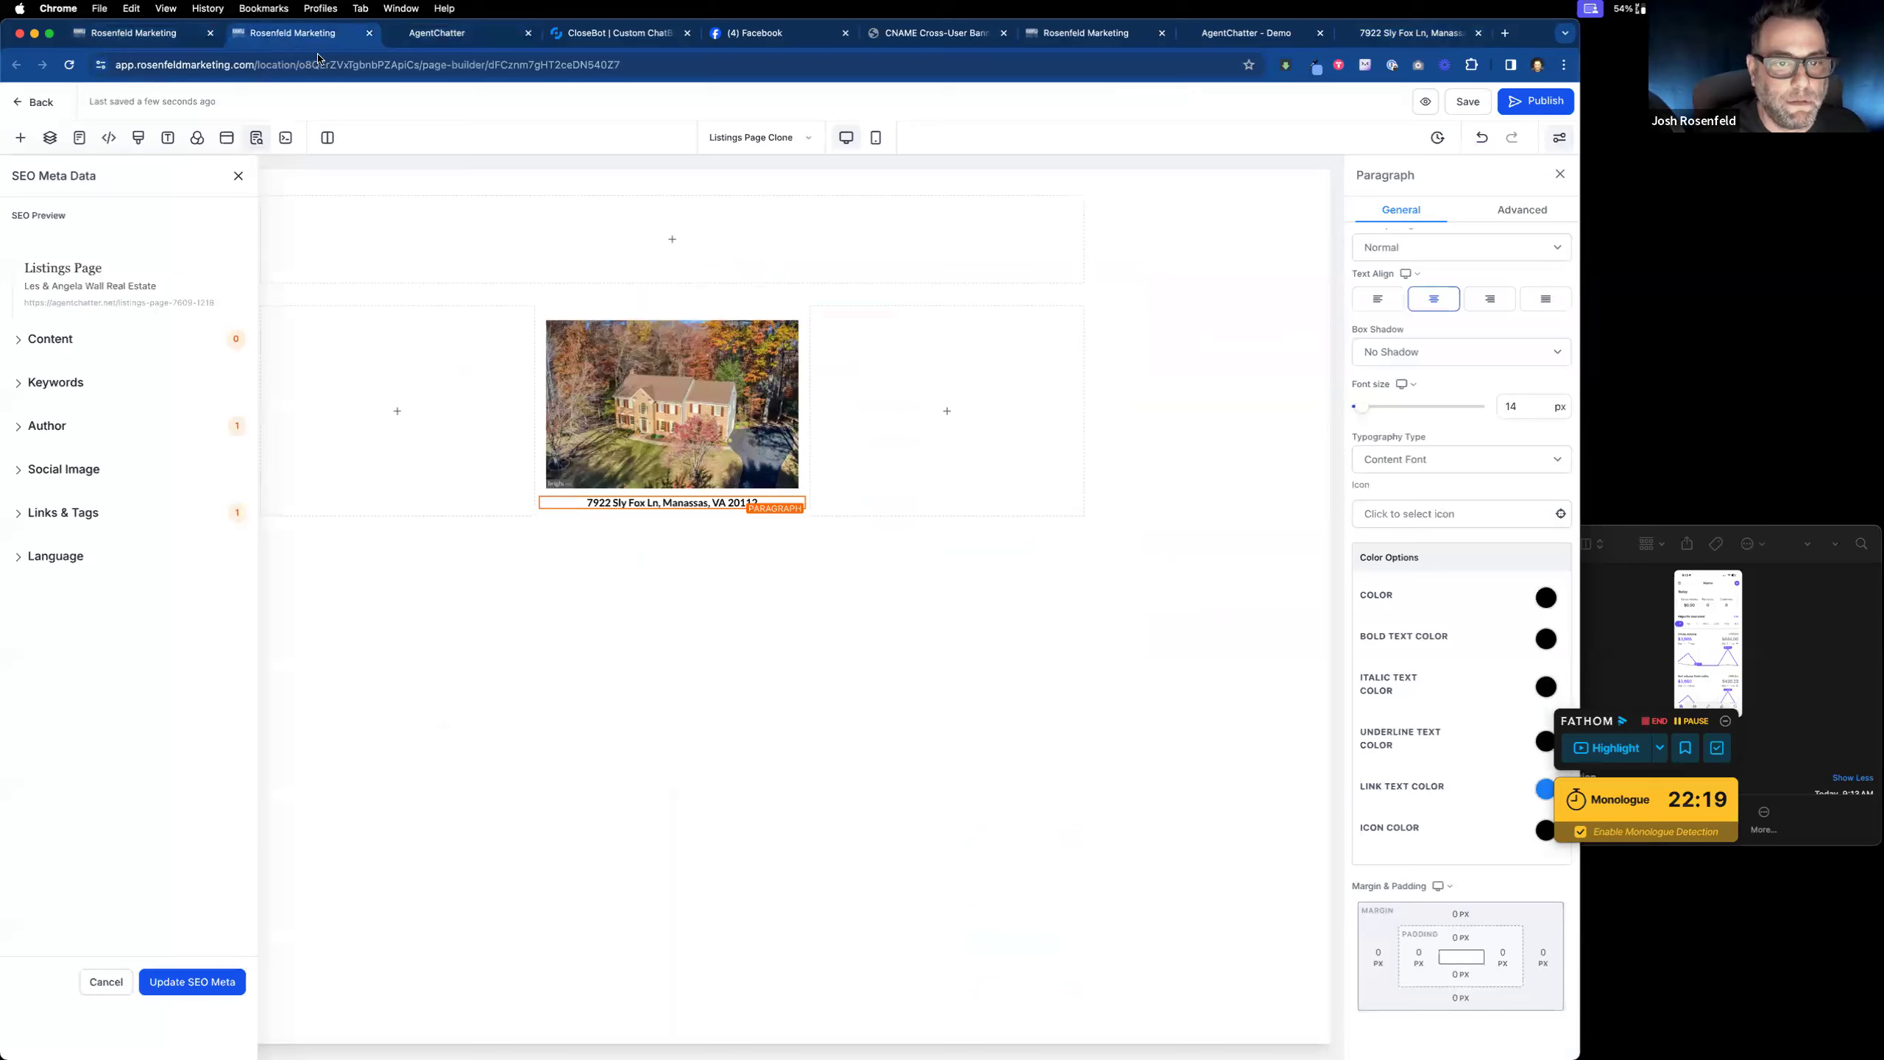
{"action": "left_click", "coordinate": [460, 33]}
{"action": "left_click", "coordinate": [111, 32]}
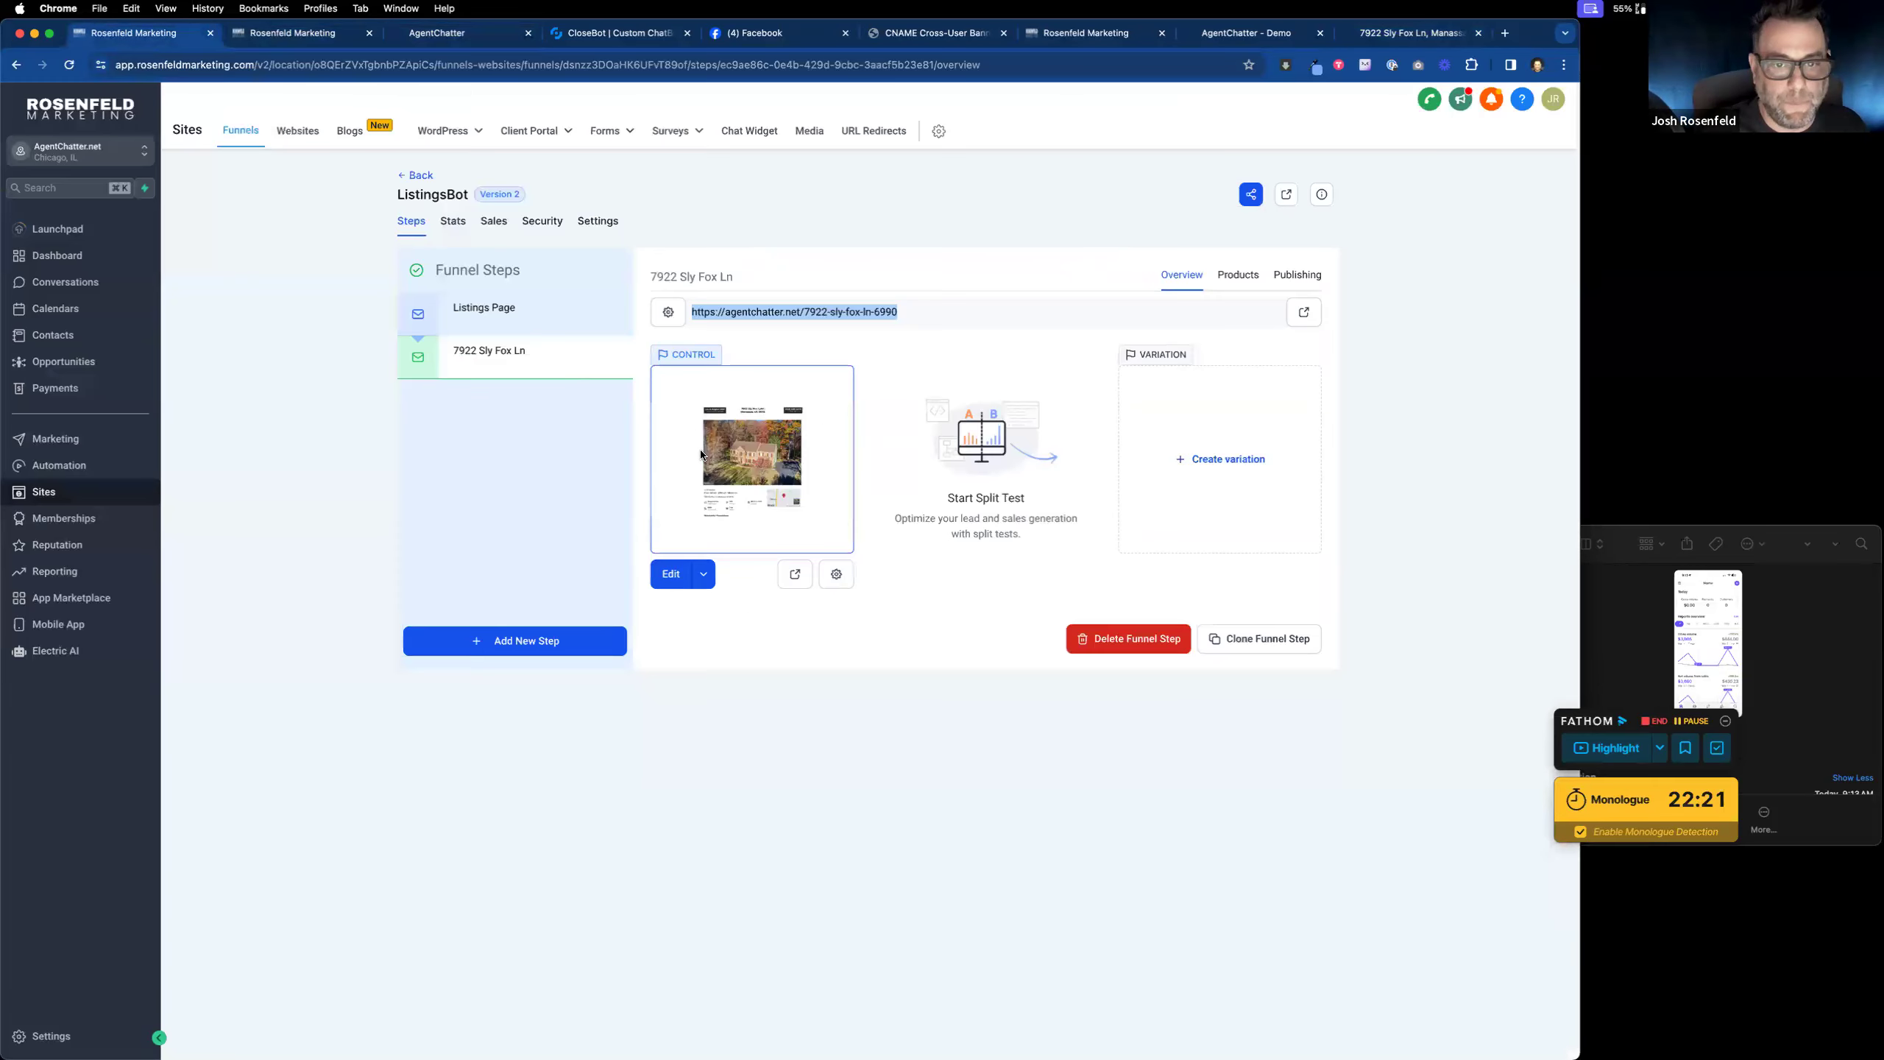
{"action": "left_click", "coordinate": [666, 575]}
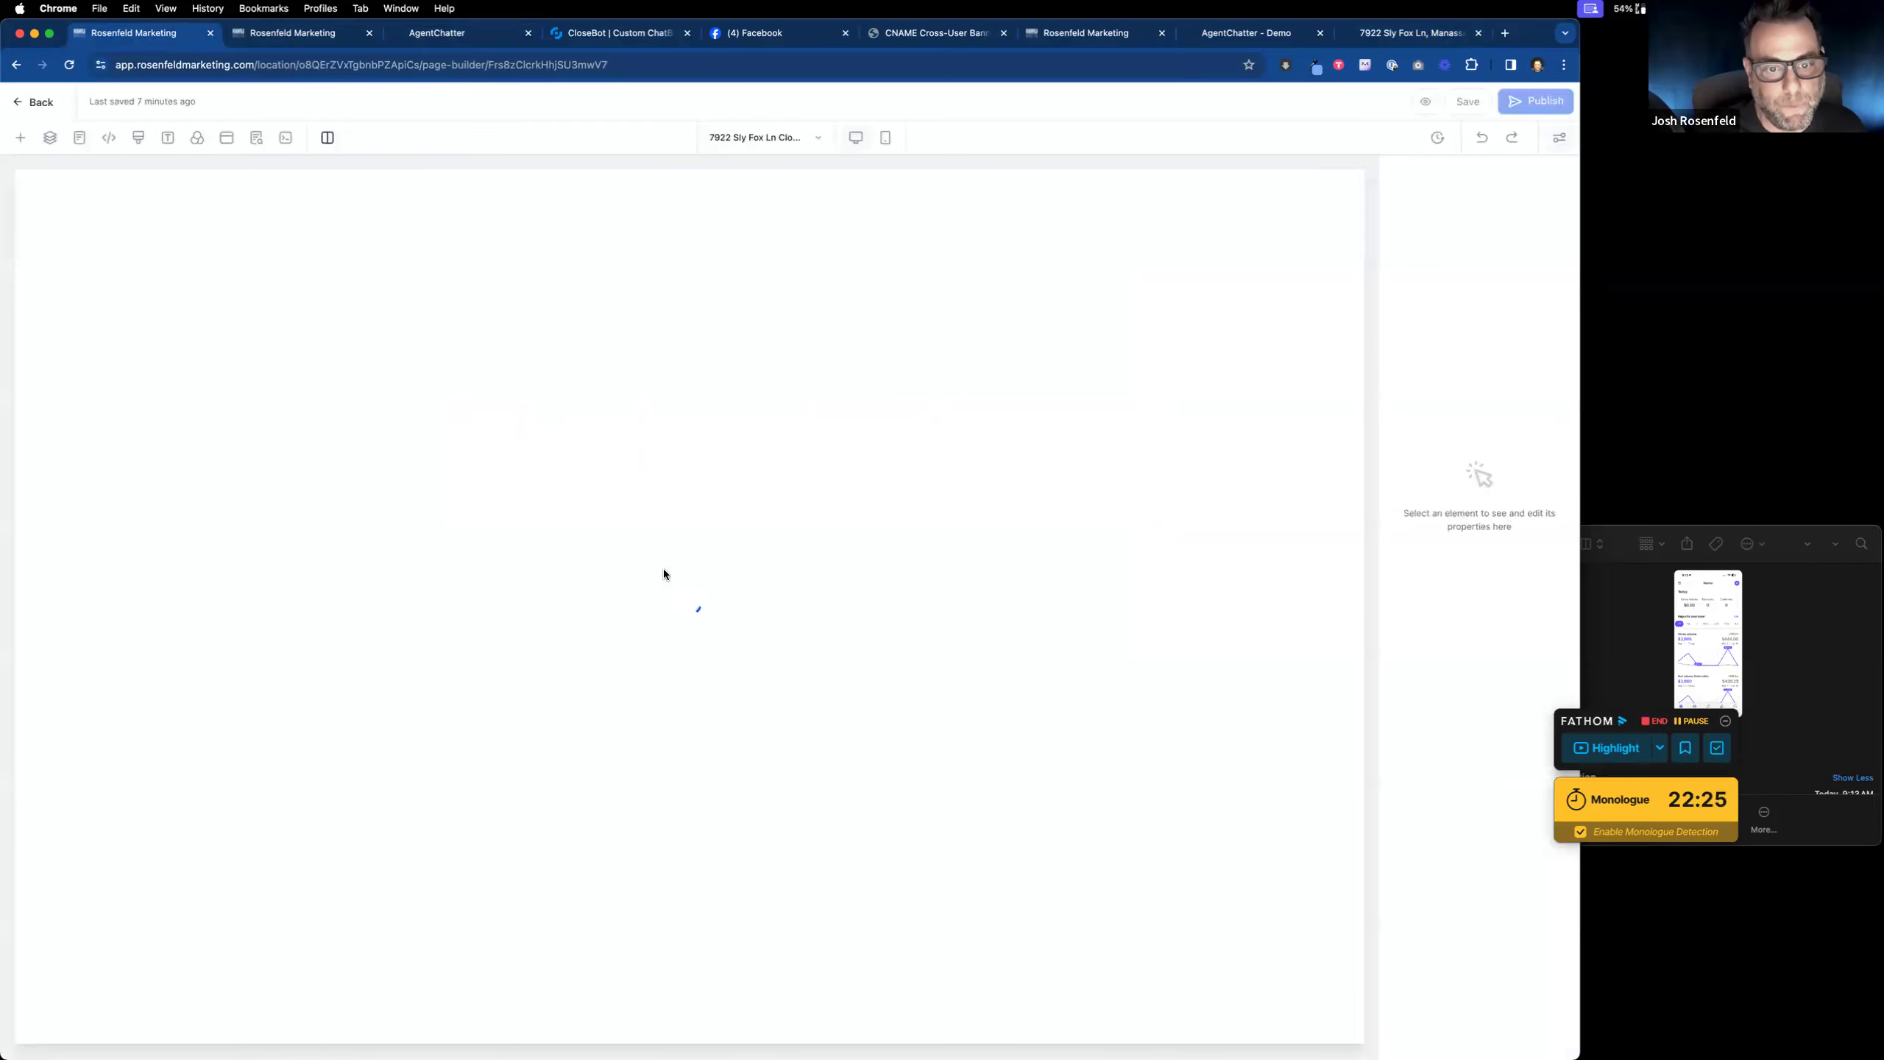
Step: Replace the header agent button's text with the new agent names and its sub text with the new brokerage name
{"action": "left_click", "coordinate": [398, 225]}
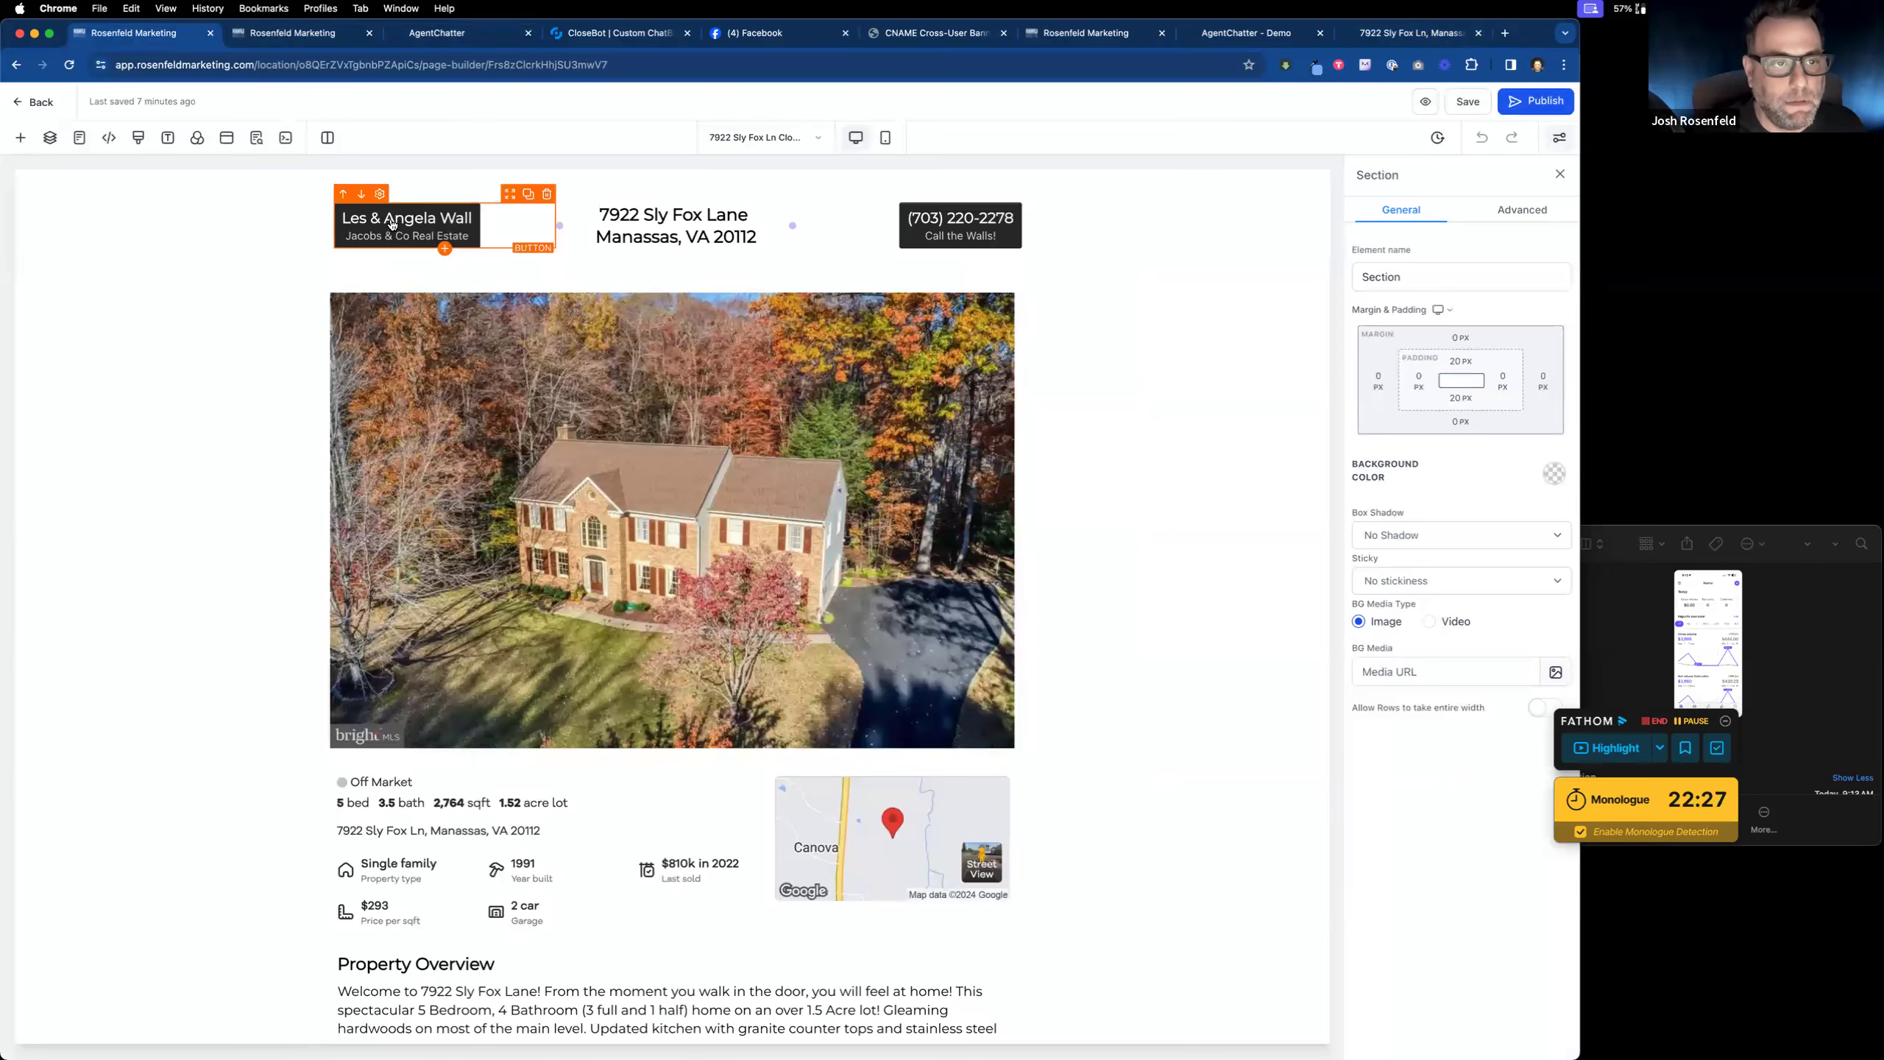
{"action": "scroll", "coordinate": [1451, 834], "scroll_direction": "down", "scroll_amount": 5}
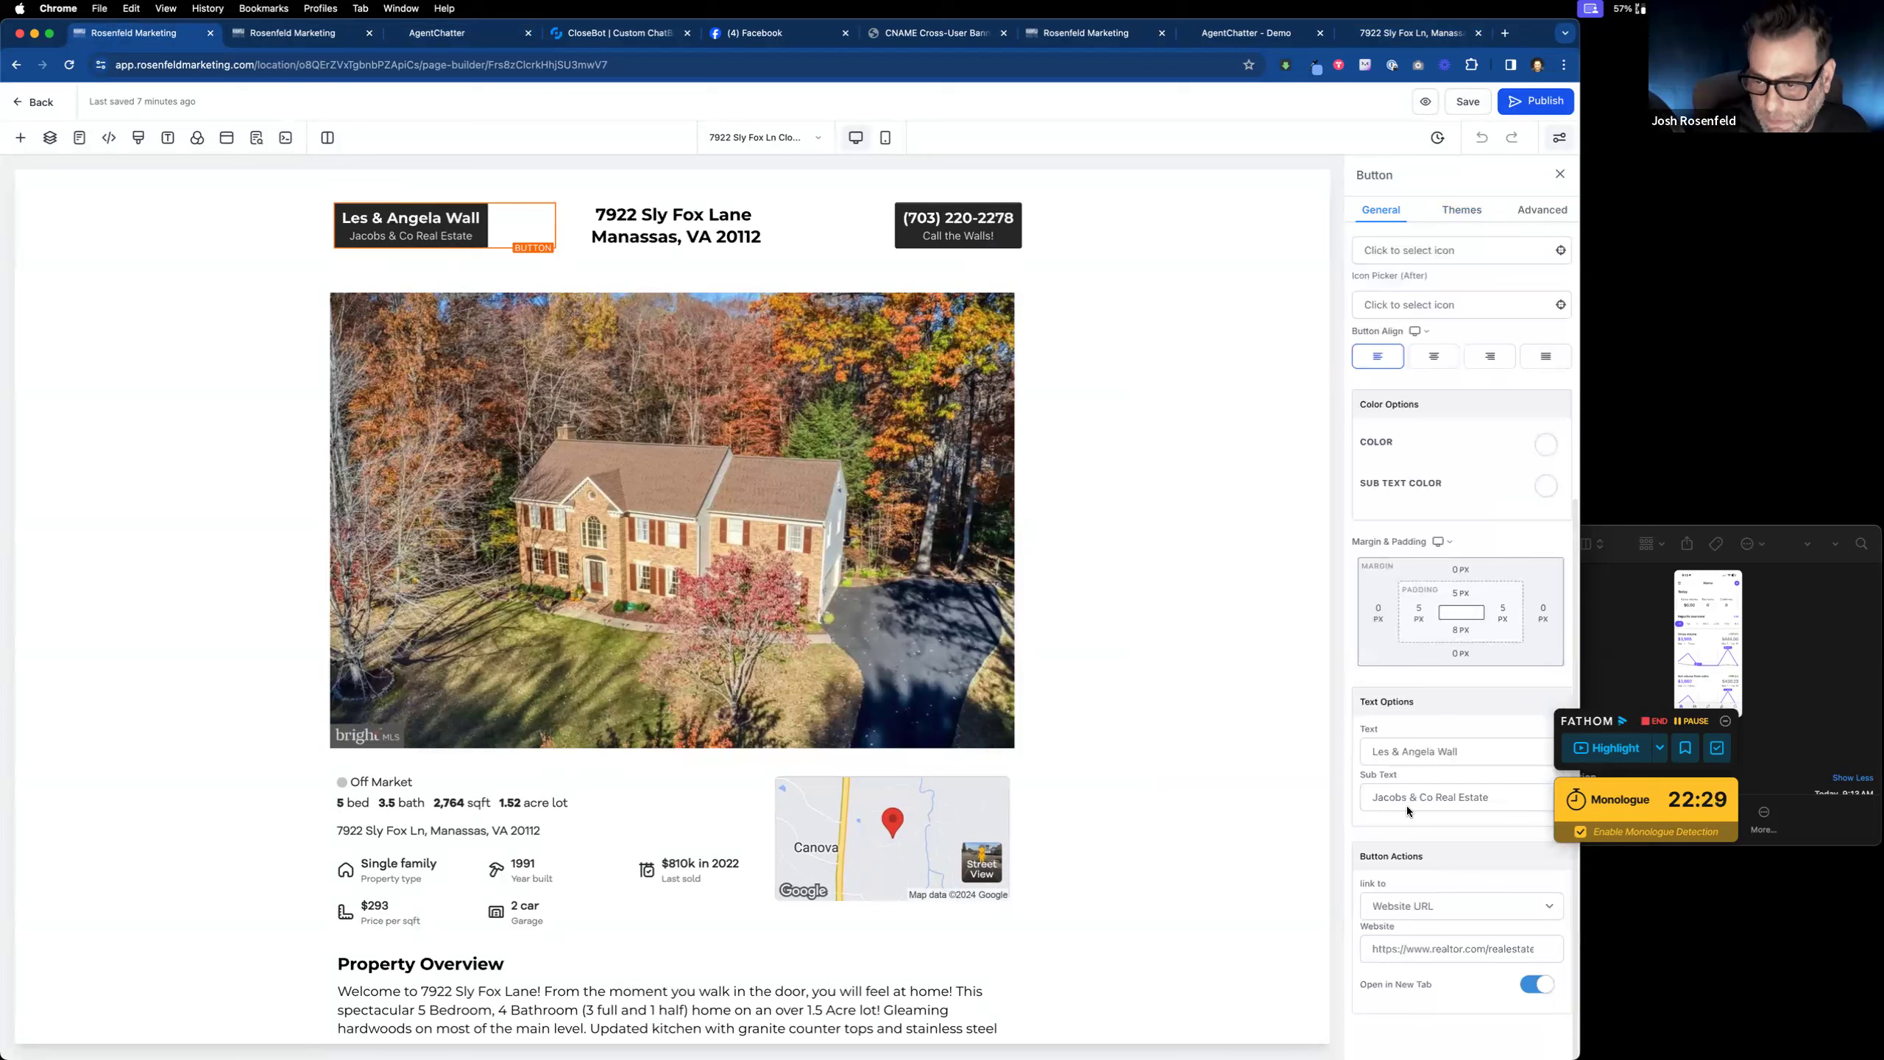
{"action": "left_click_drag", "start_coordinate": [1469, 754], "coordinate": [1240, 714]}
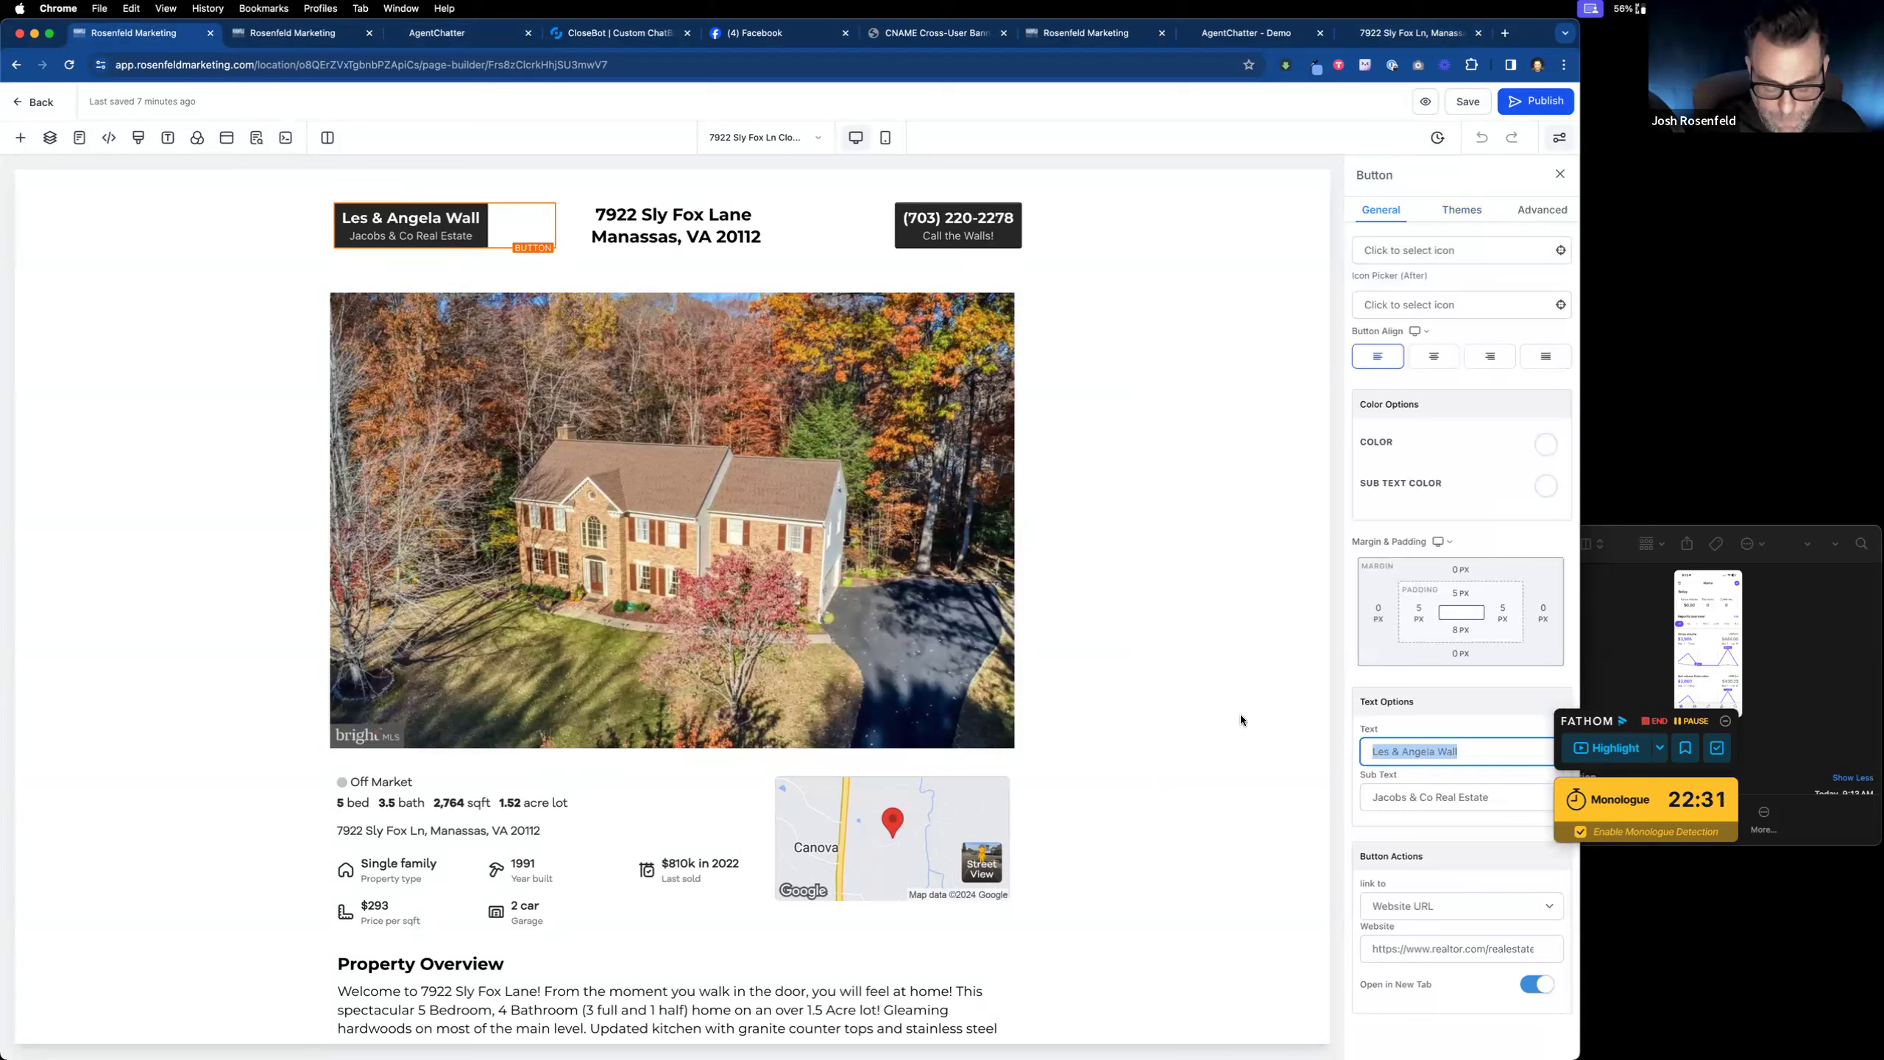
{"action": "type", "text": "Sam & Sally"}
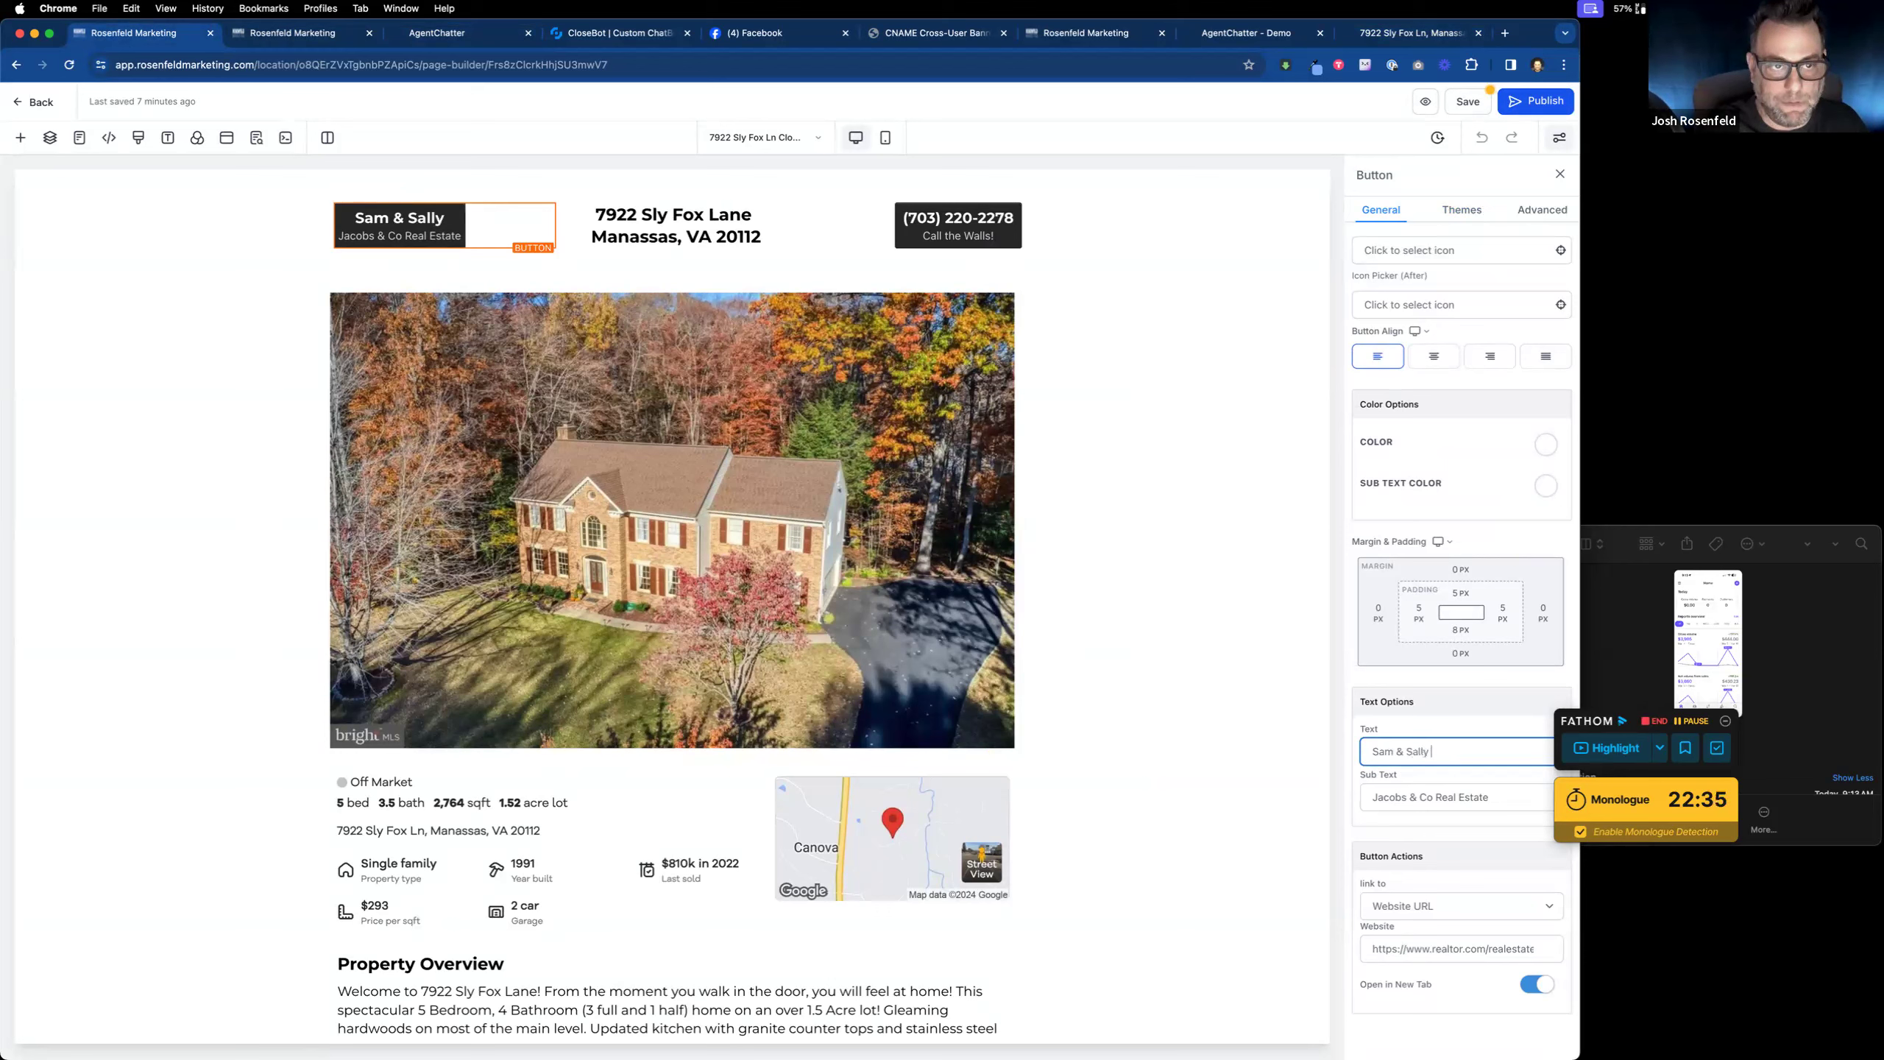
{"action": "type", "text": " Smith"}
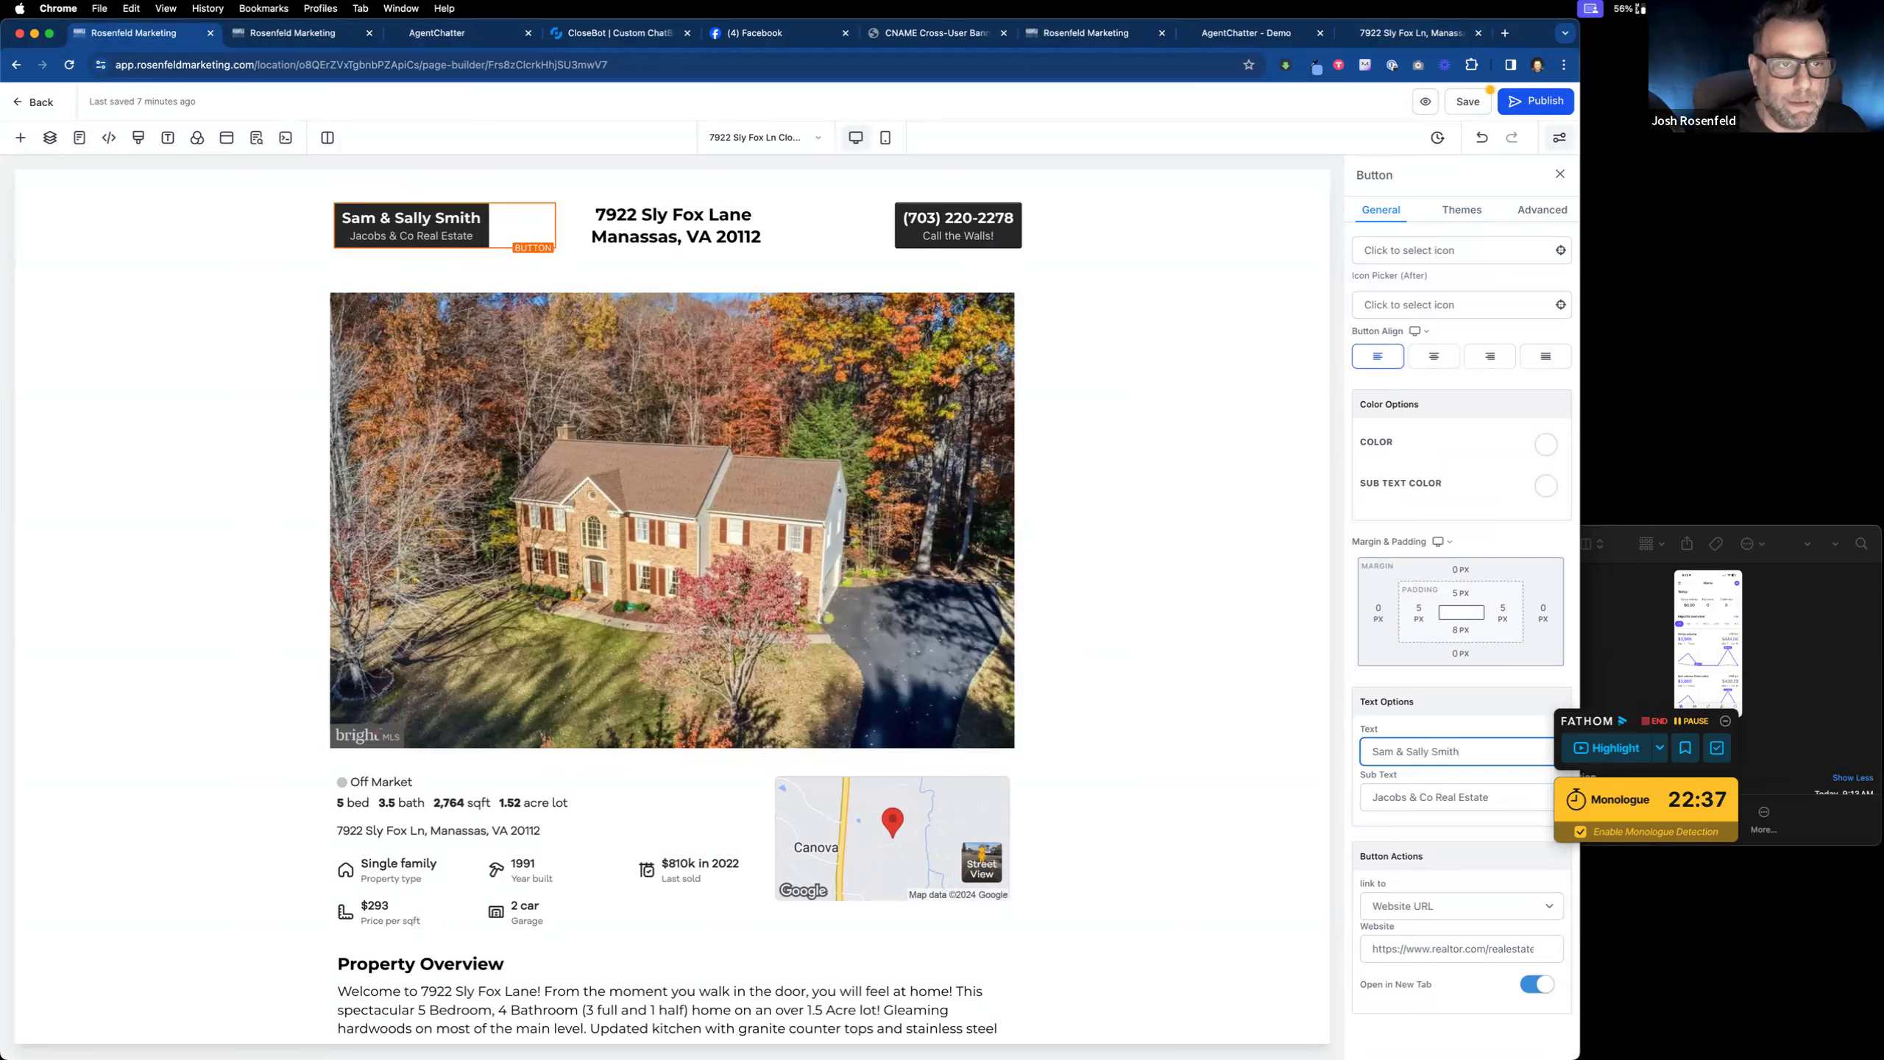
{"action": "left_click", "coordinate": [1419, 791]}
{"action": "left_click_drag", "start_coordinate": [1406, 797], "coordinate": [1328, 789]}
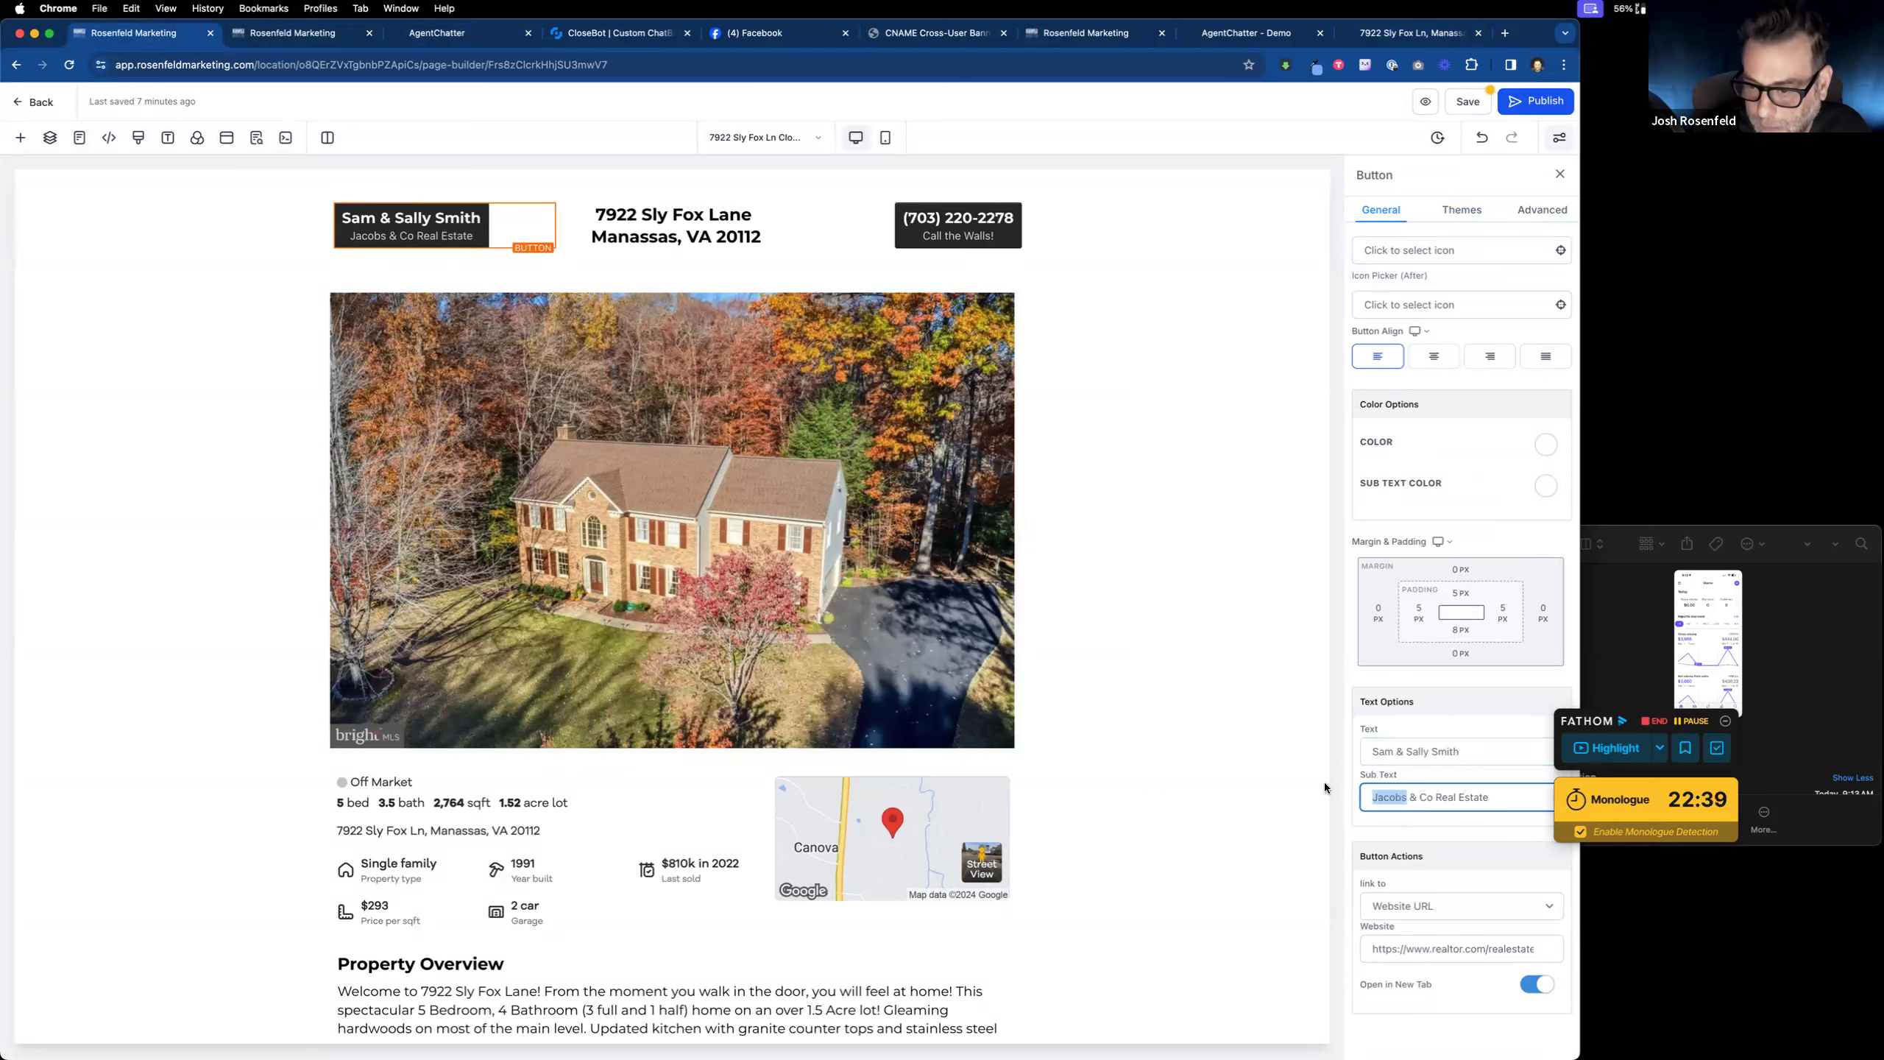
{"action": "type", "text": "Smith Br"}
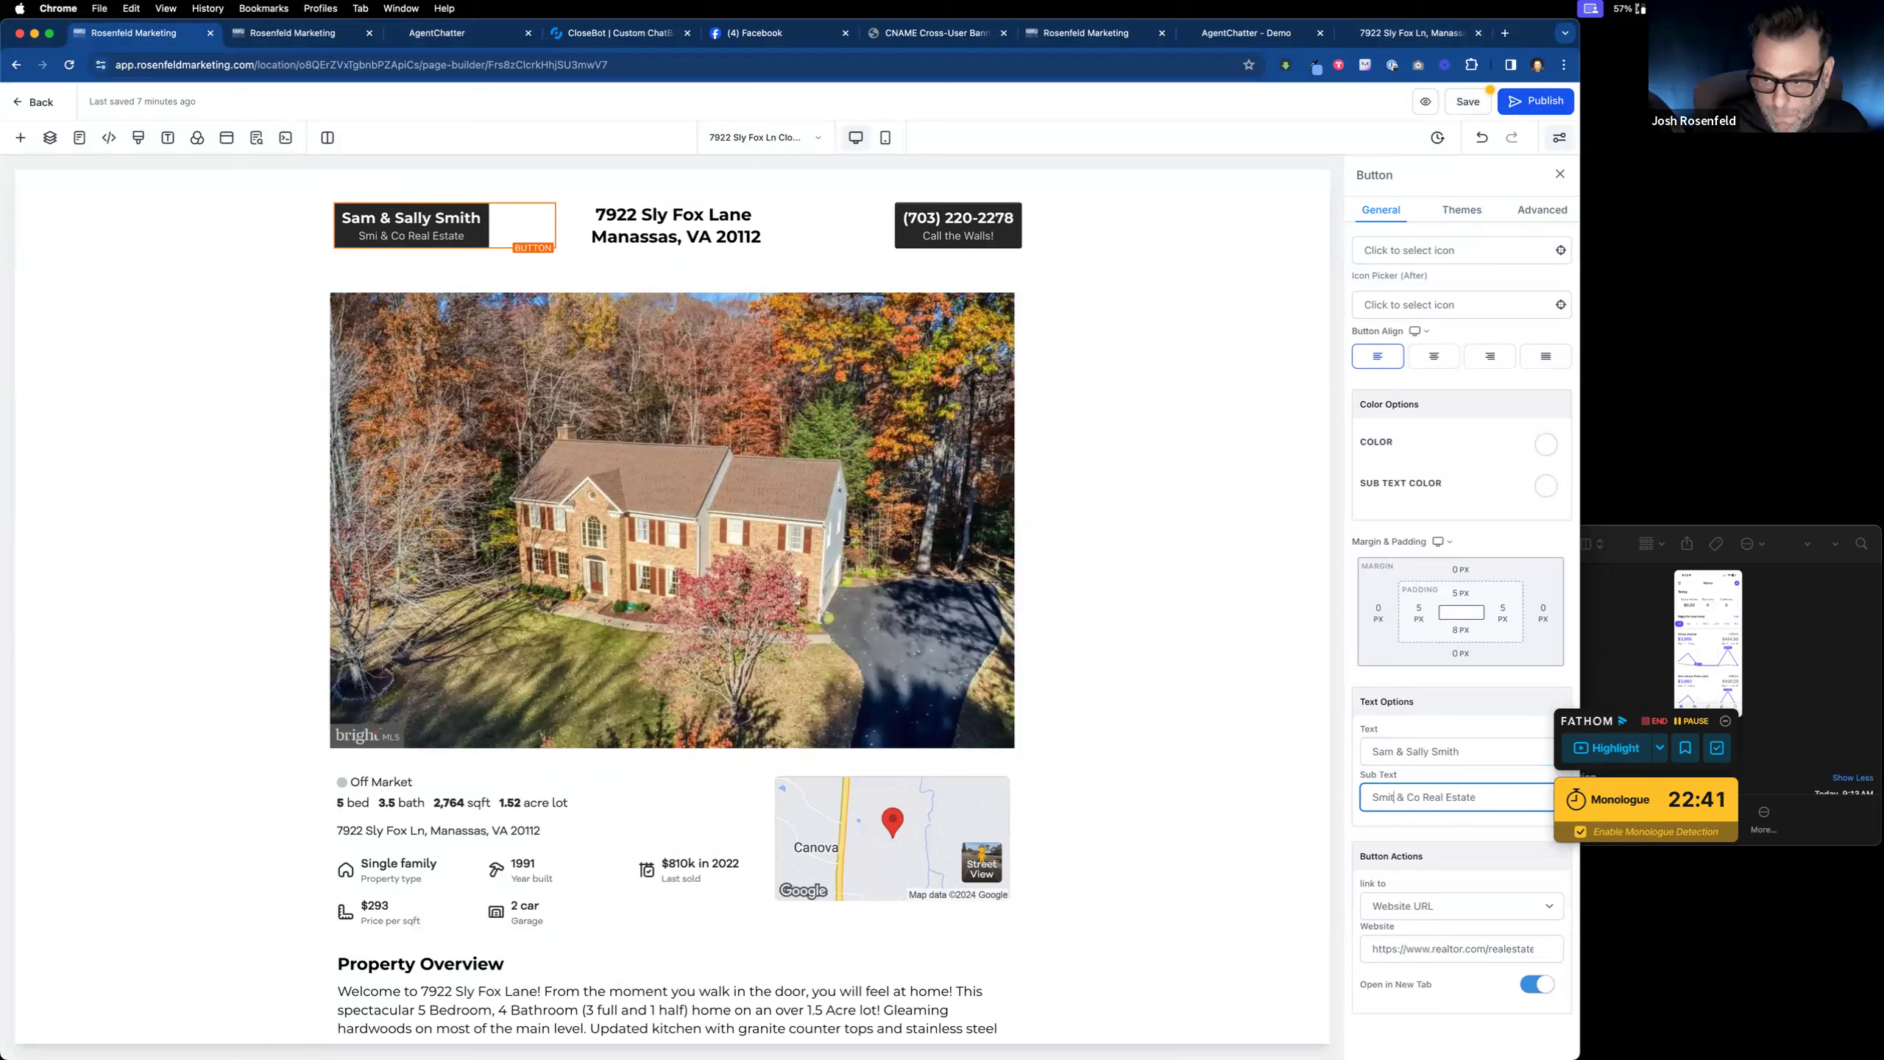
{"action": "type", "text": "os"}
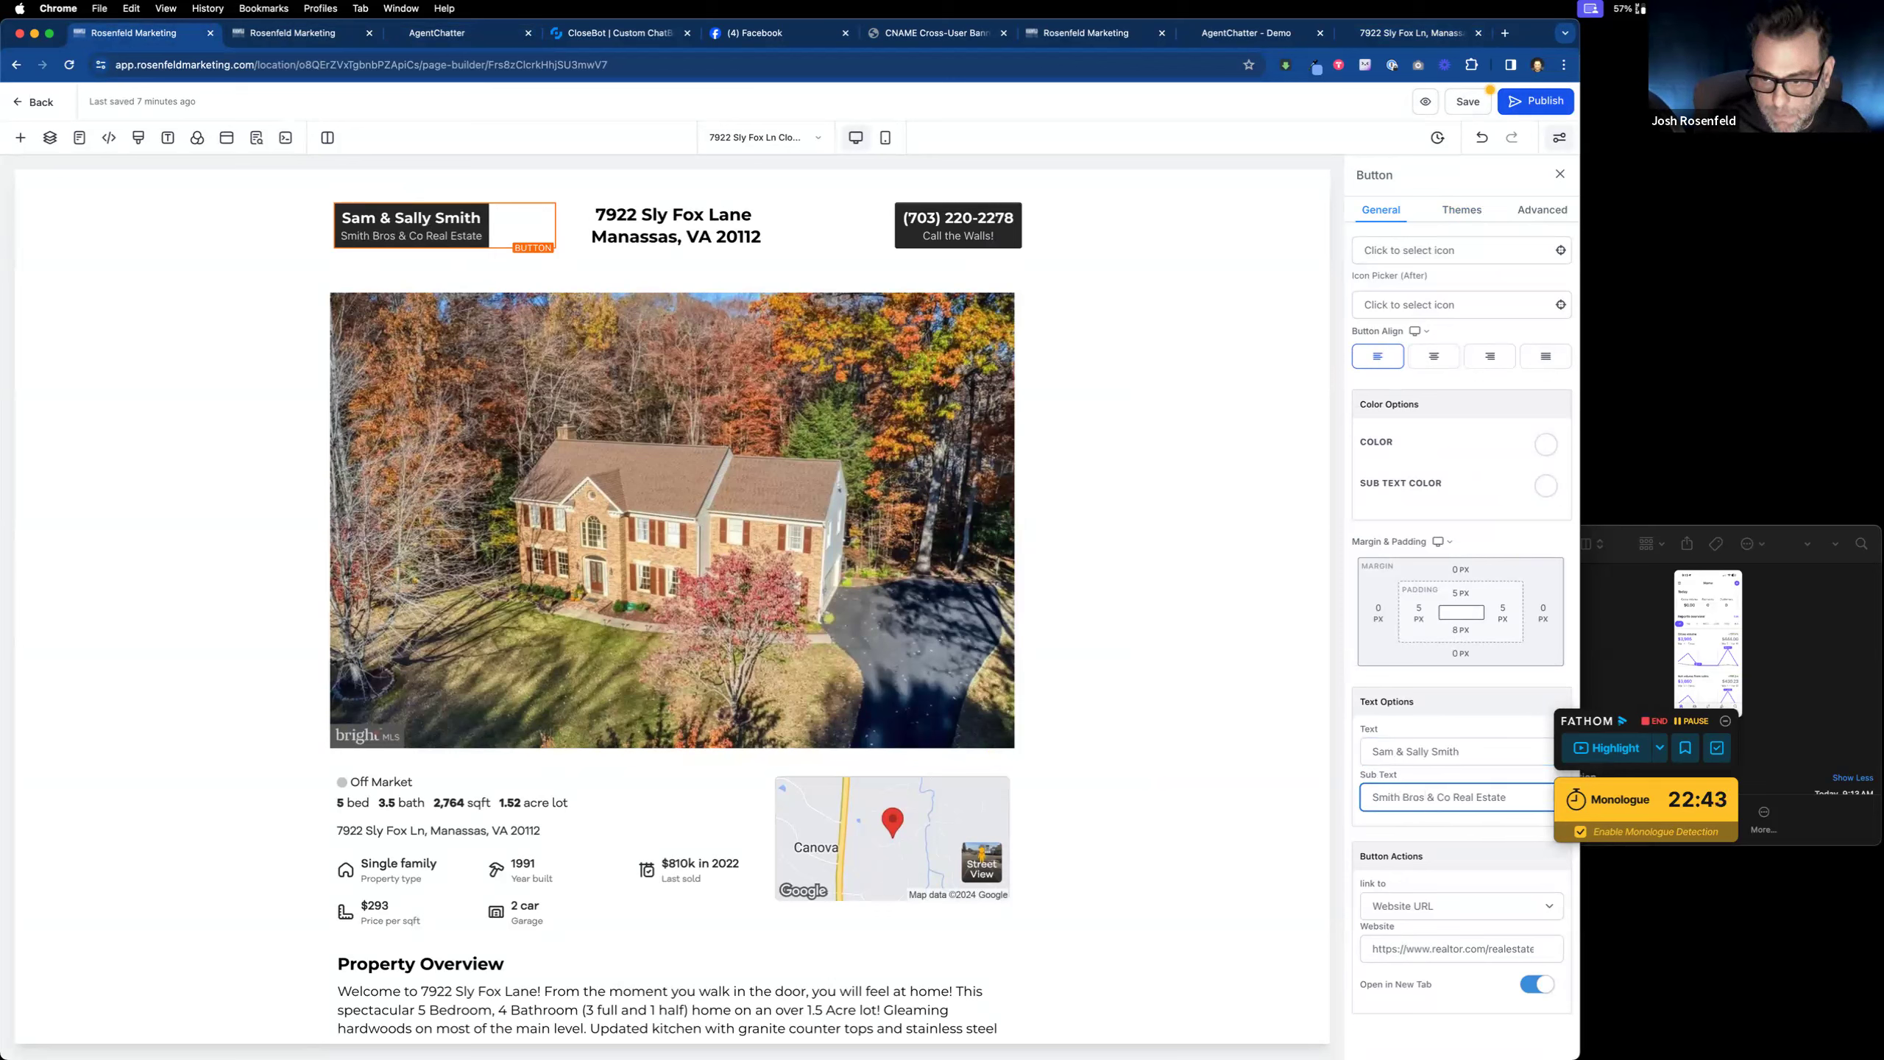
{"action": "scroll", "coordinate": [672, 538], "scroll_direction": "down", "scroll_amount": 1}
{"action": "key", "text": "BackSpace"}
{"action": "key", "text": "BackSpace"}
{"action": "key", "text": "BackSpace"}
{"action": "key", "text": "BackSpace"}
{"action": "key", "text": "BackSpace"}
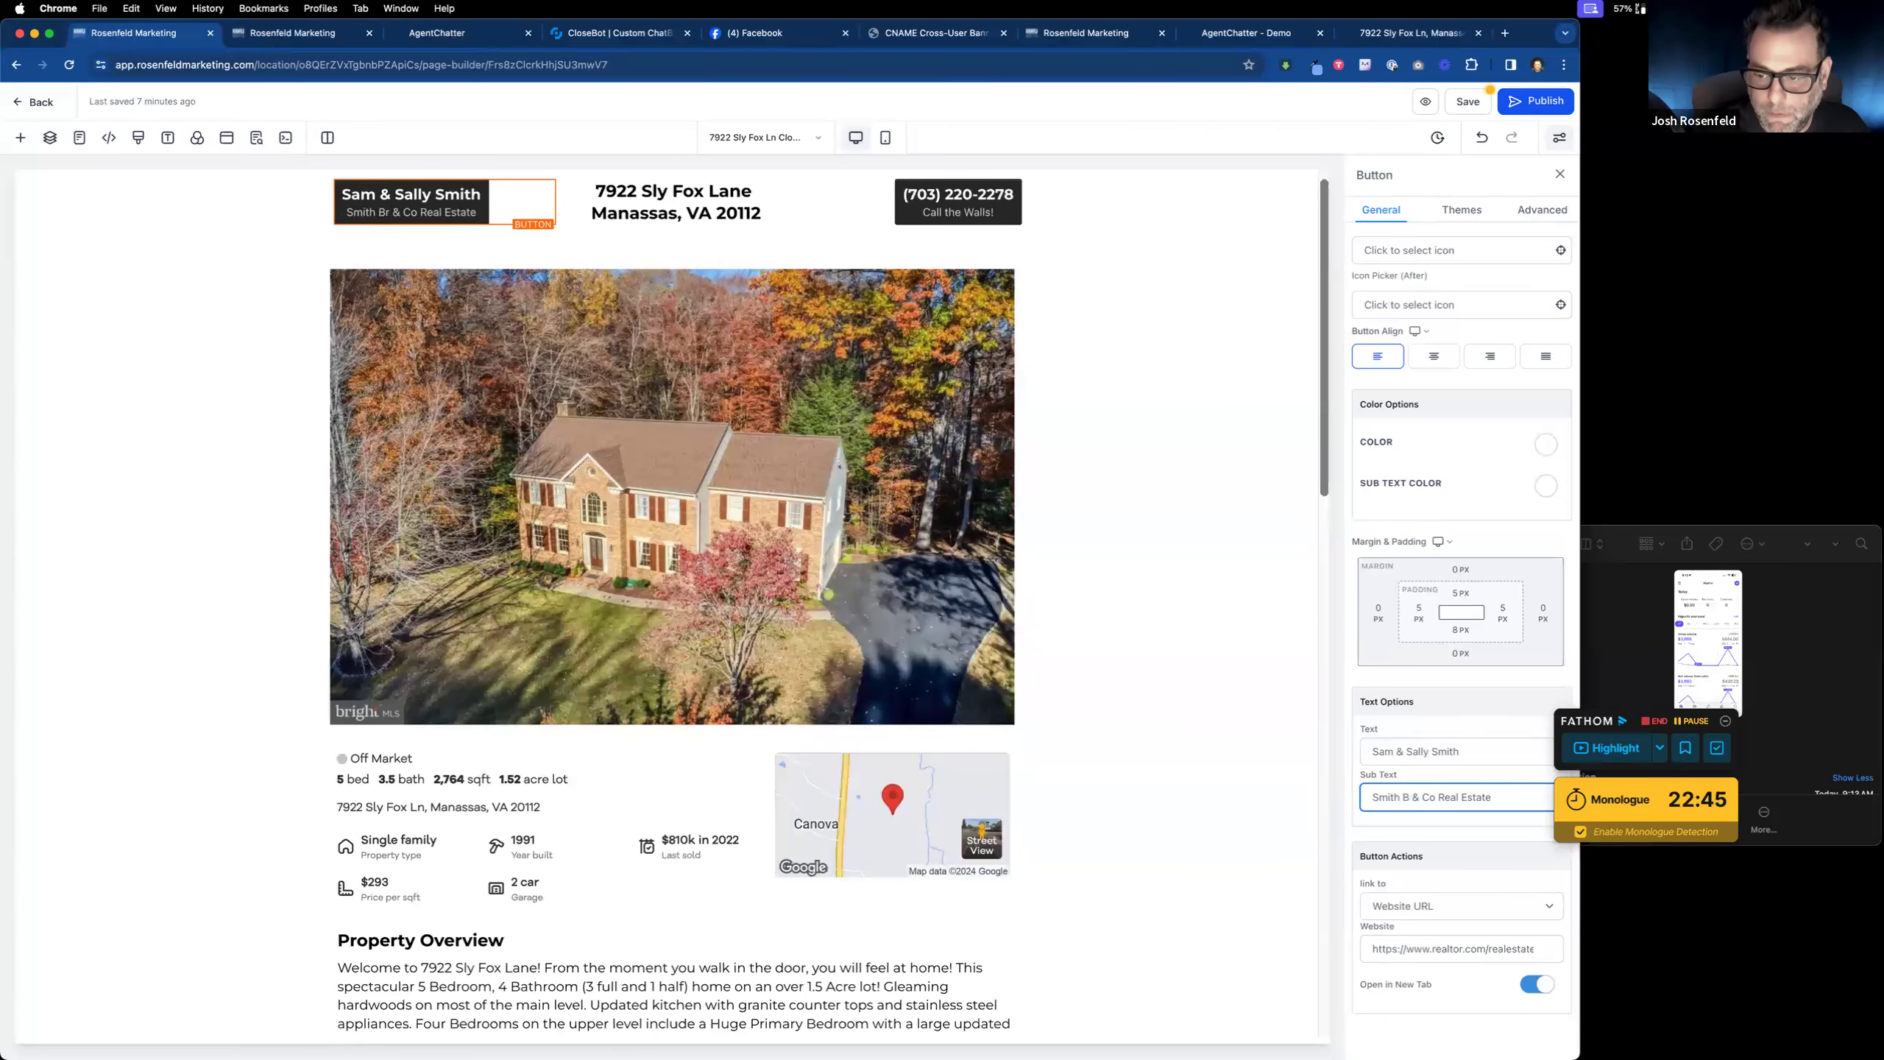
Step: Change the phone button's call prompt sub text to address the agents by surname
{"action": "left_click", "coordinate": [958, 198]}
{"action": "double_click", "coordinate": [1421, 831]}
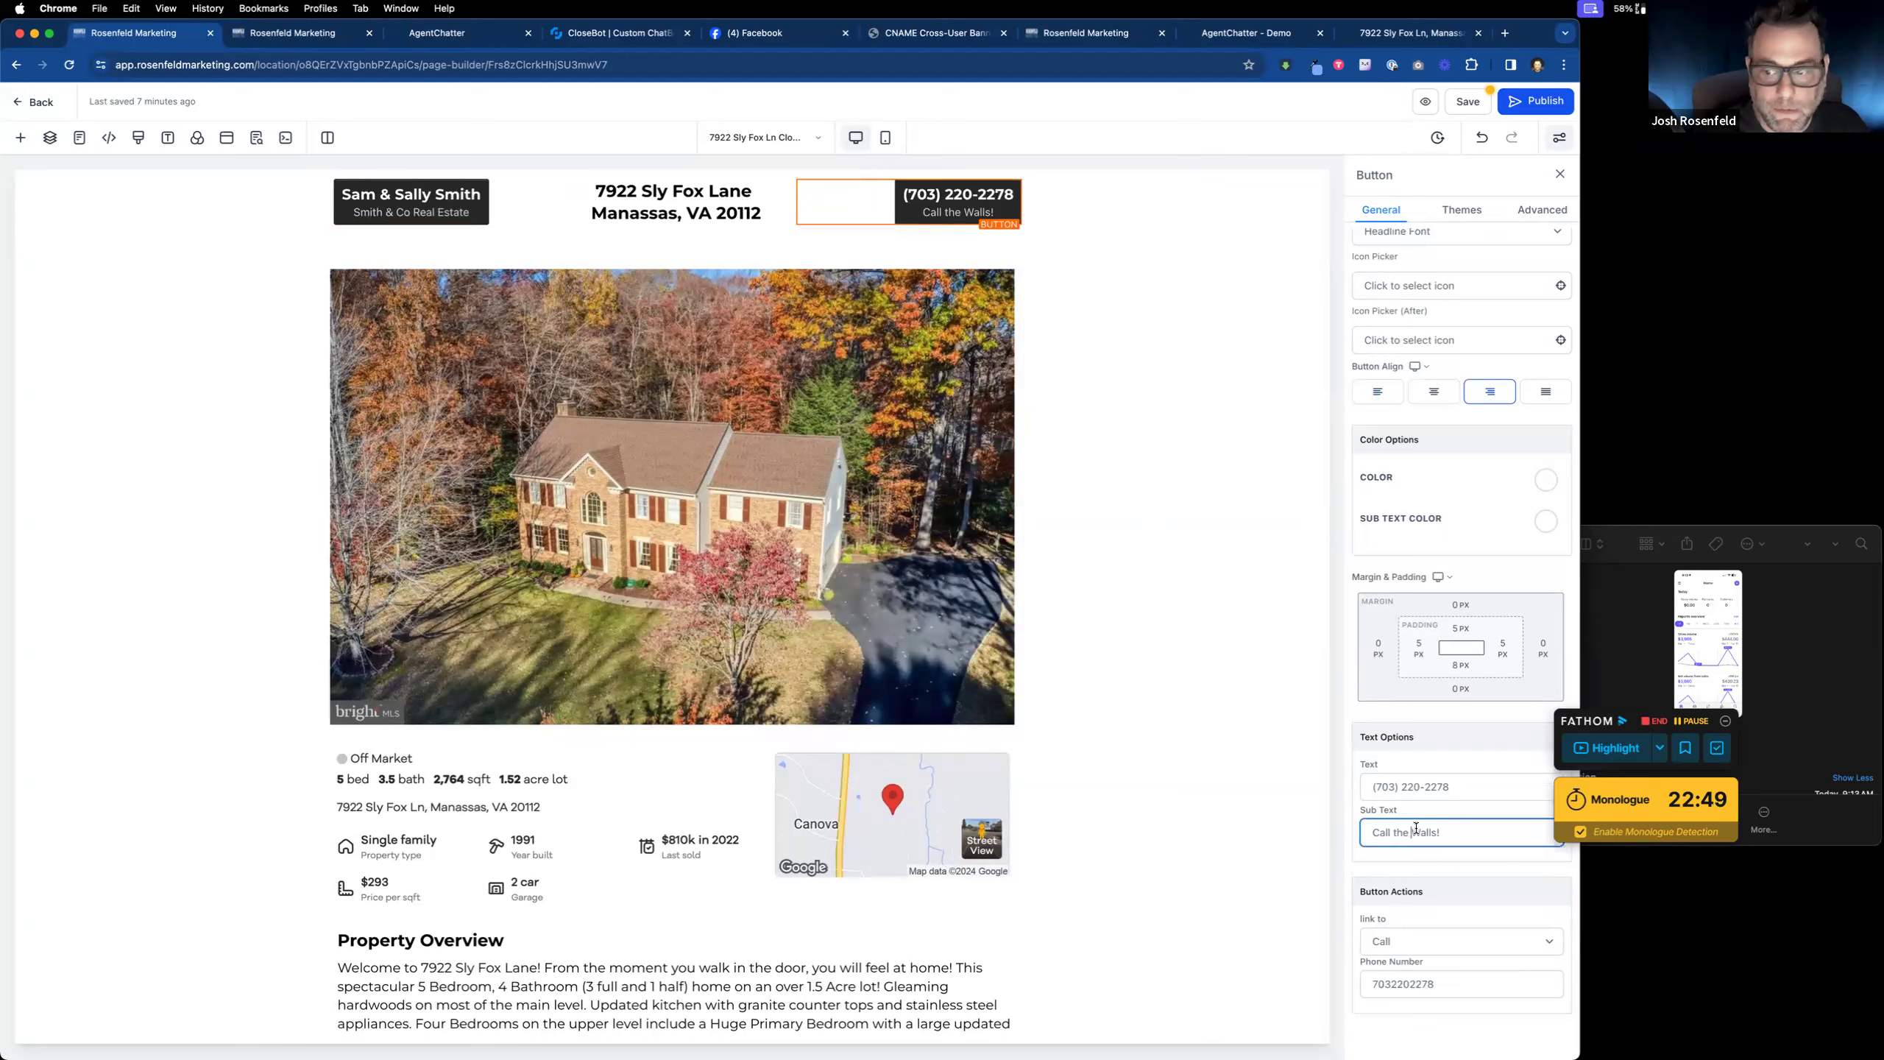
{"action": "type", "text": "Smiths!"}
{"action": "left_click", "coordinate": [1410, 788]}
{"action": "key", "text": "super+a"}
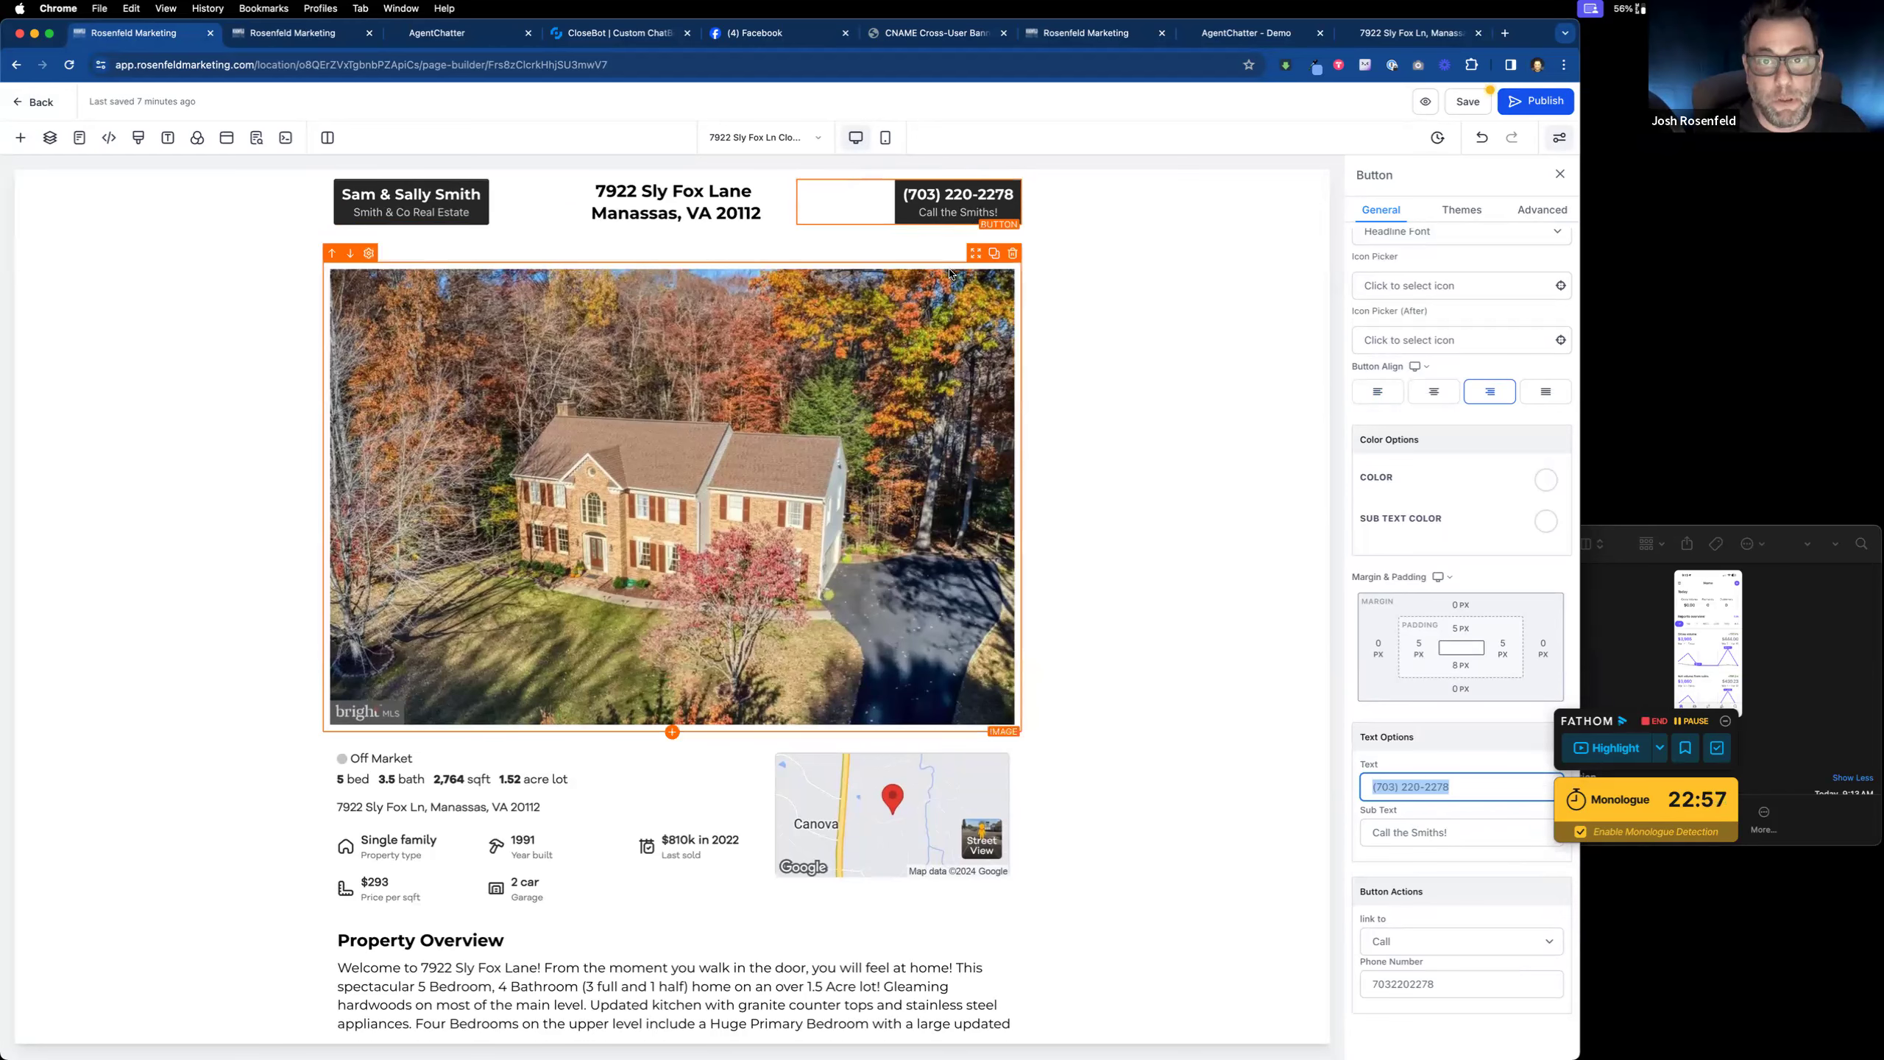
{"action": "scroll", "coordinate": [901, 341], "scroll_direction": "up", "scroll_amount": 1}
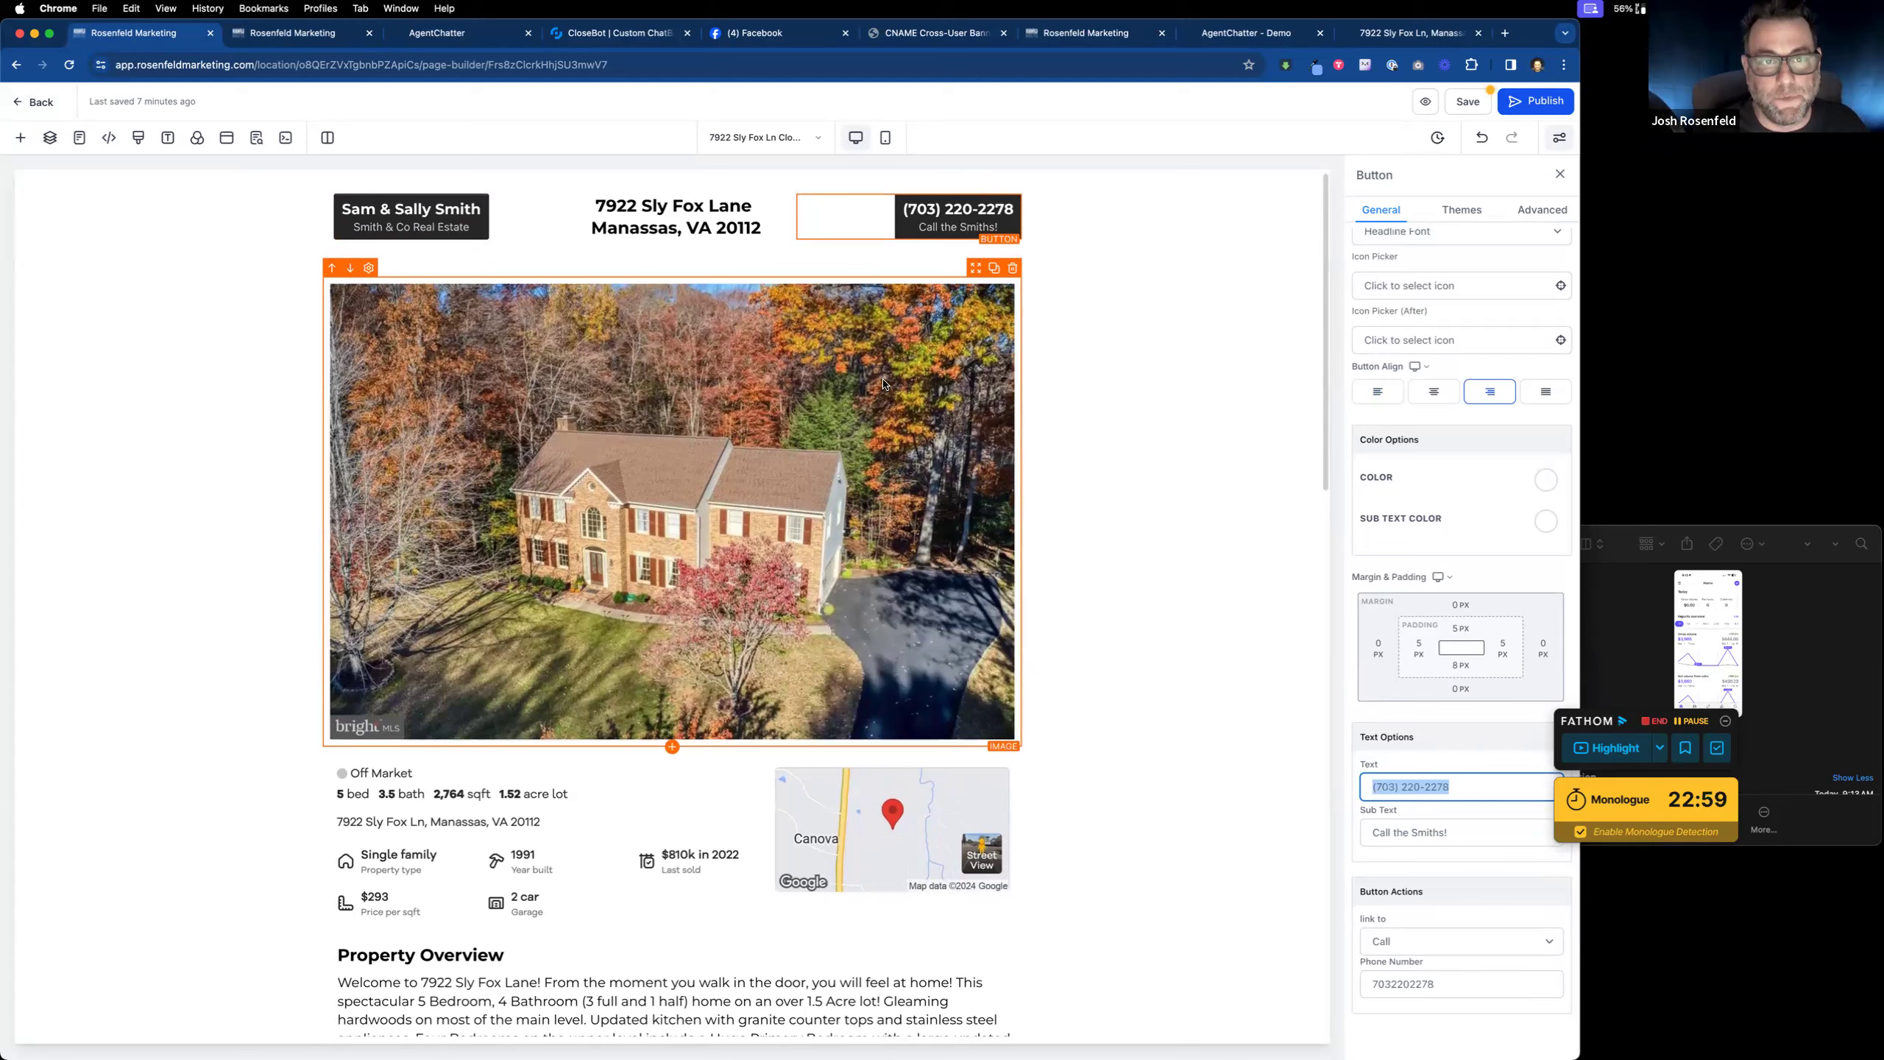
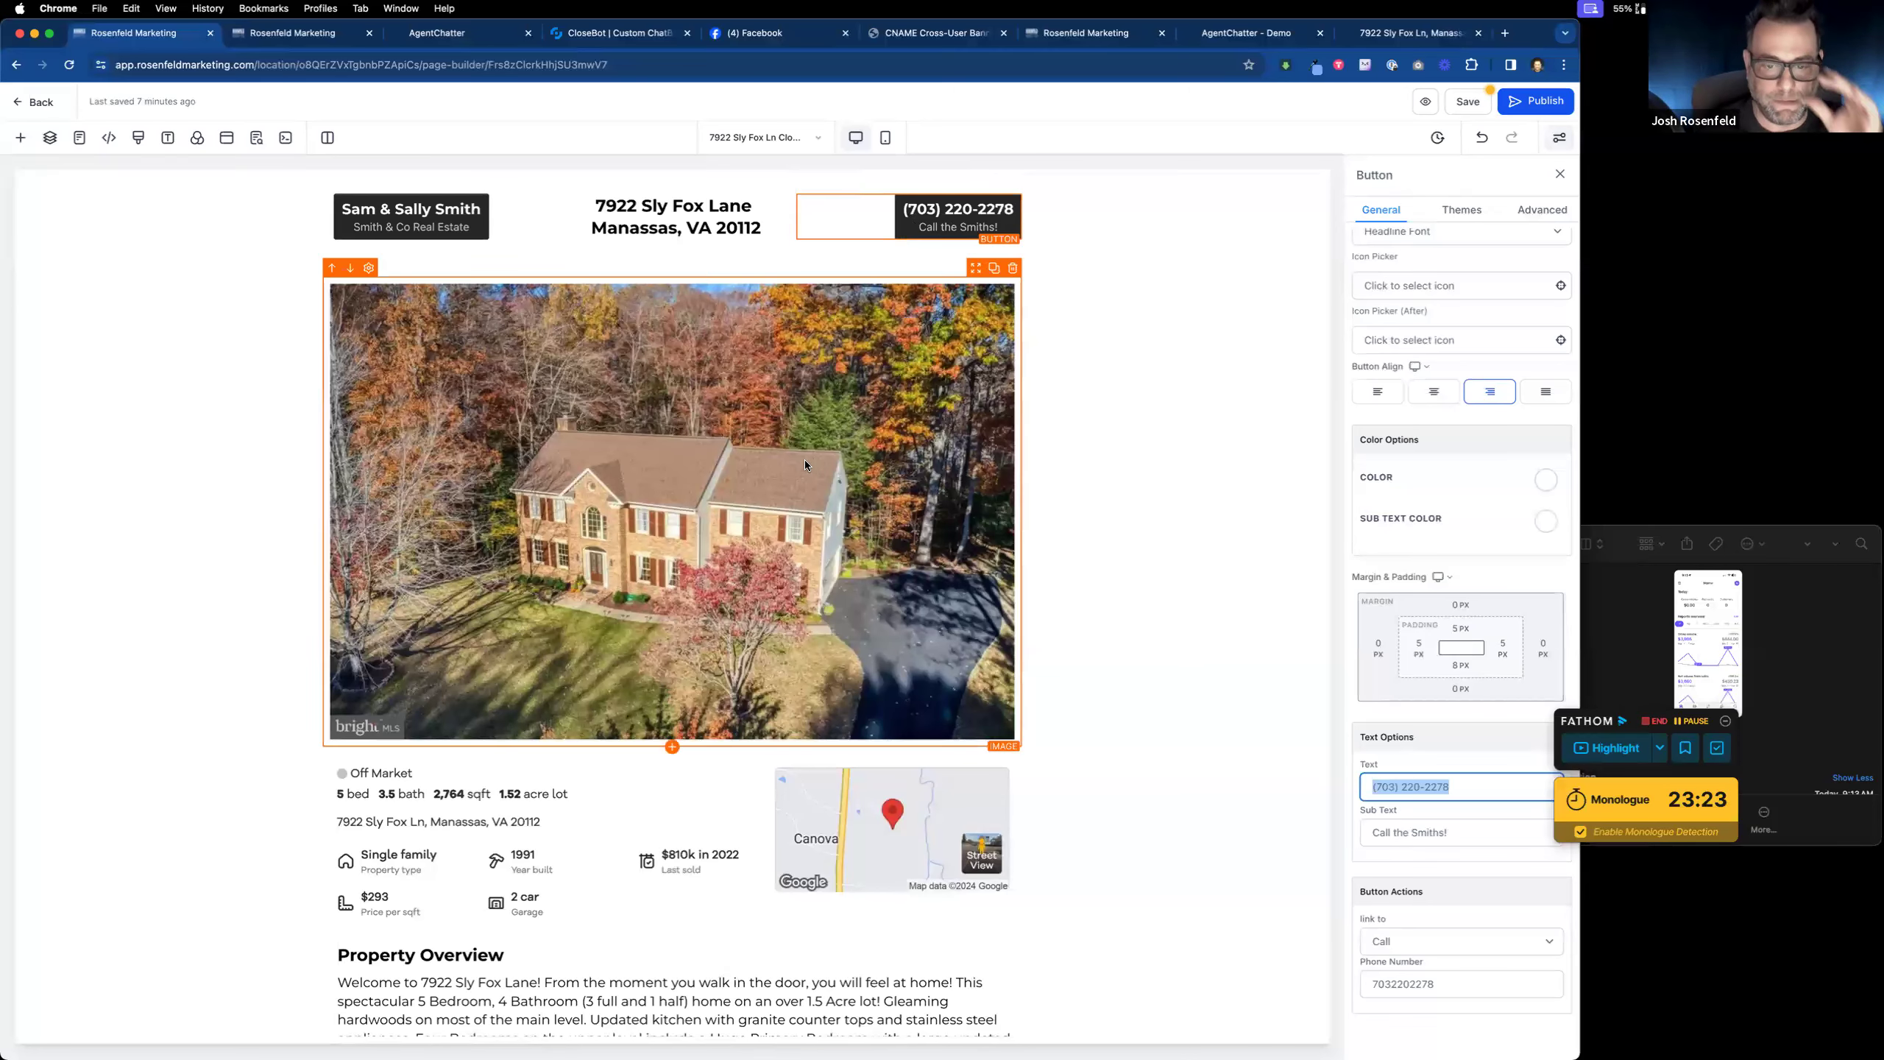
{"action": "scroll", "coordinate": [803, 460], "scroll_direction": "down", "scroll_amount": 1}
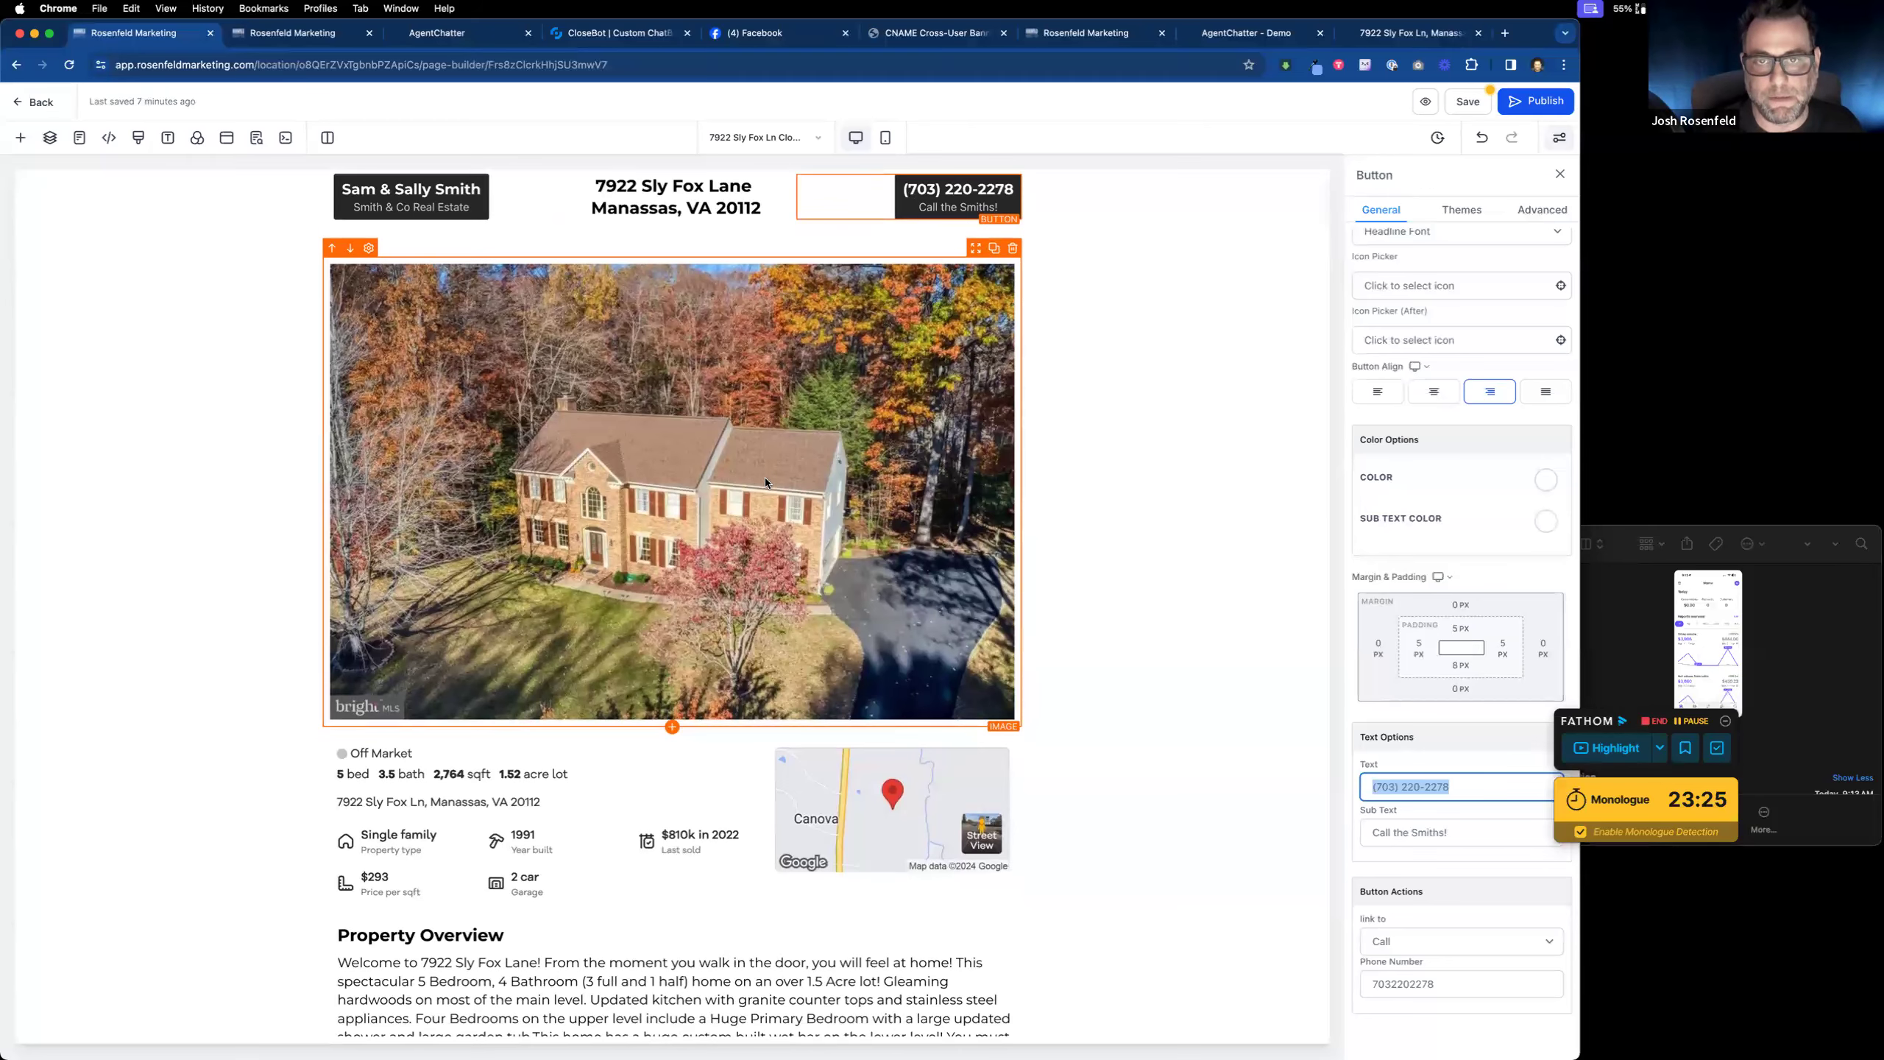
{"action": "scroll", "coordinate": [757, 491], "scroll_direction": "down", "scroll_amount": 5}
{"action": "scroll", "coordinate": [748, 711], "scroll_direction": "down", "scroll_amount": 8}
{"action": "scroll", "coordinate": [748, 711], "scroll_direction": "down", "scroll_amount": 8}
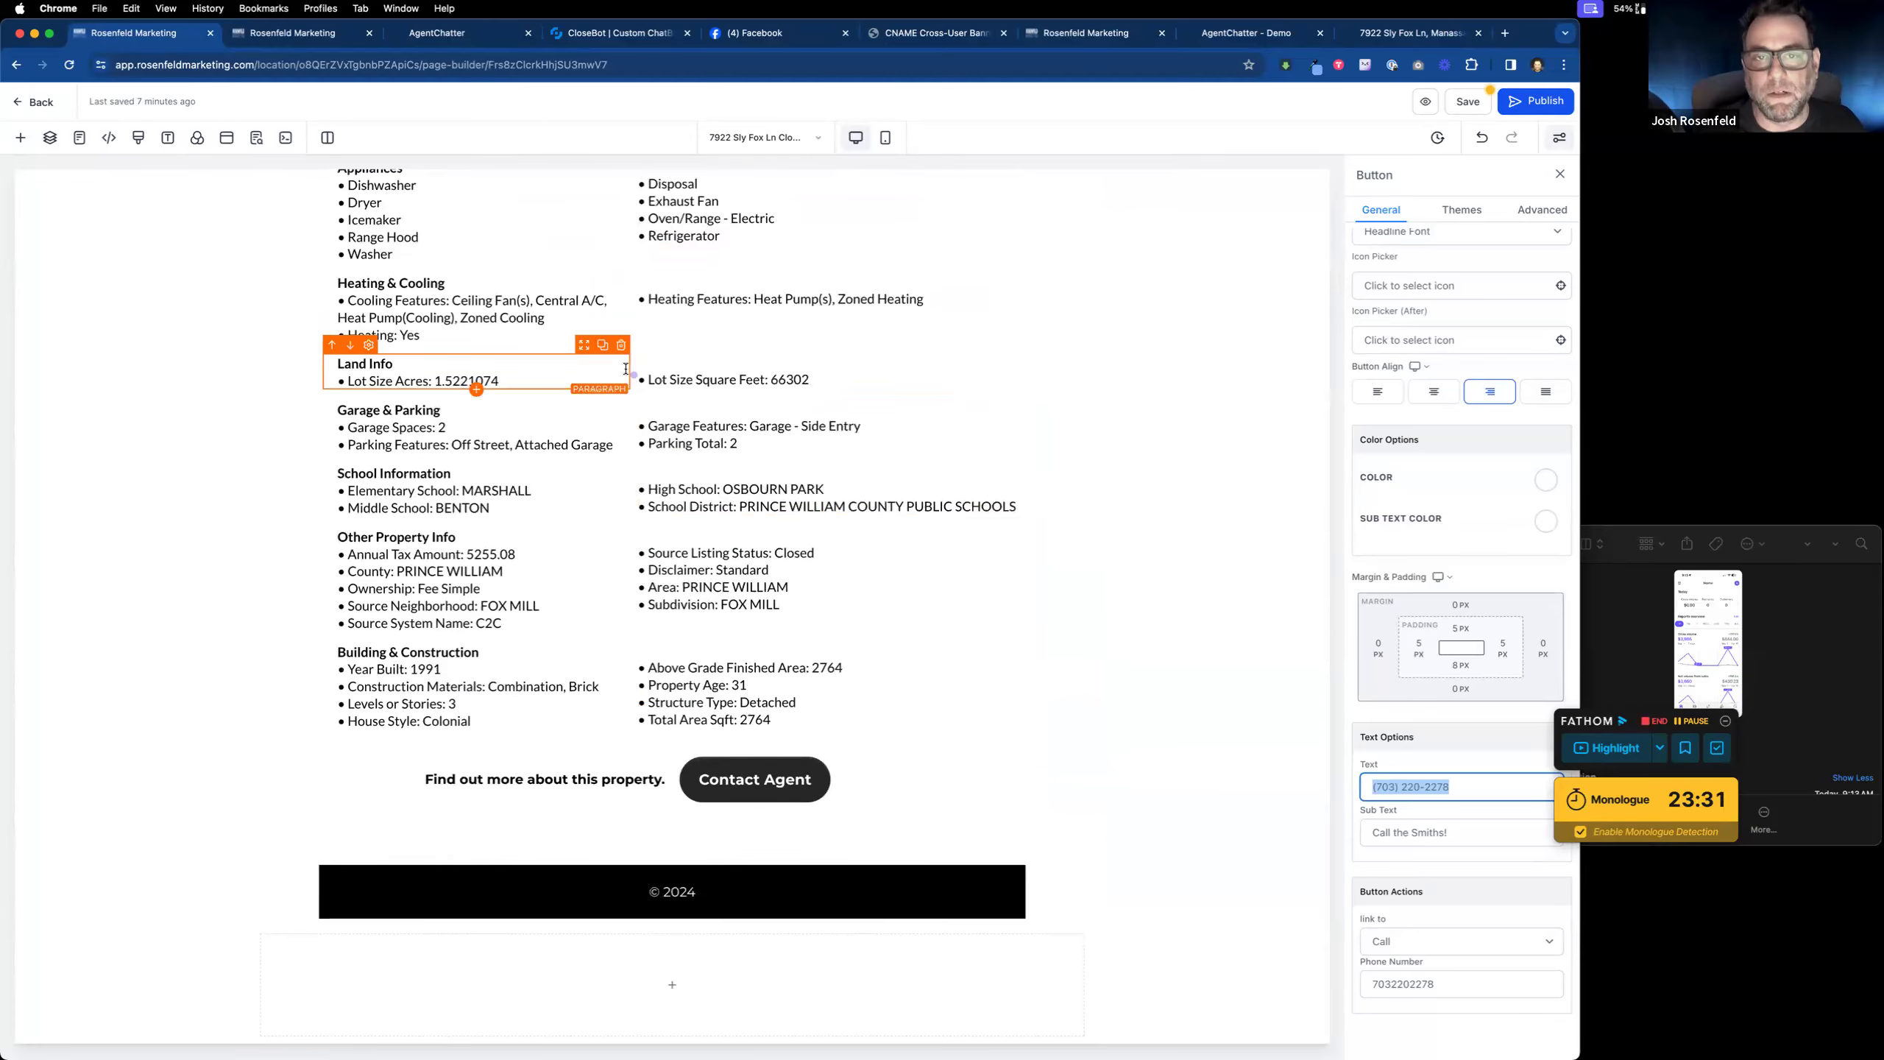
{"action": "scroll", "coordinate": [593, 386], "scroll_direction": "up", "scroll_amount": 10}
{"action": "left_click", "coordinate": [563, 396]}
{"action": "left_click_drag", "start_coordinate": [809, 504], "coordinate": [636, 332]}
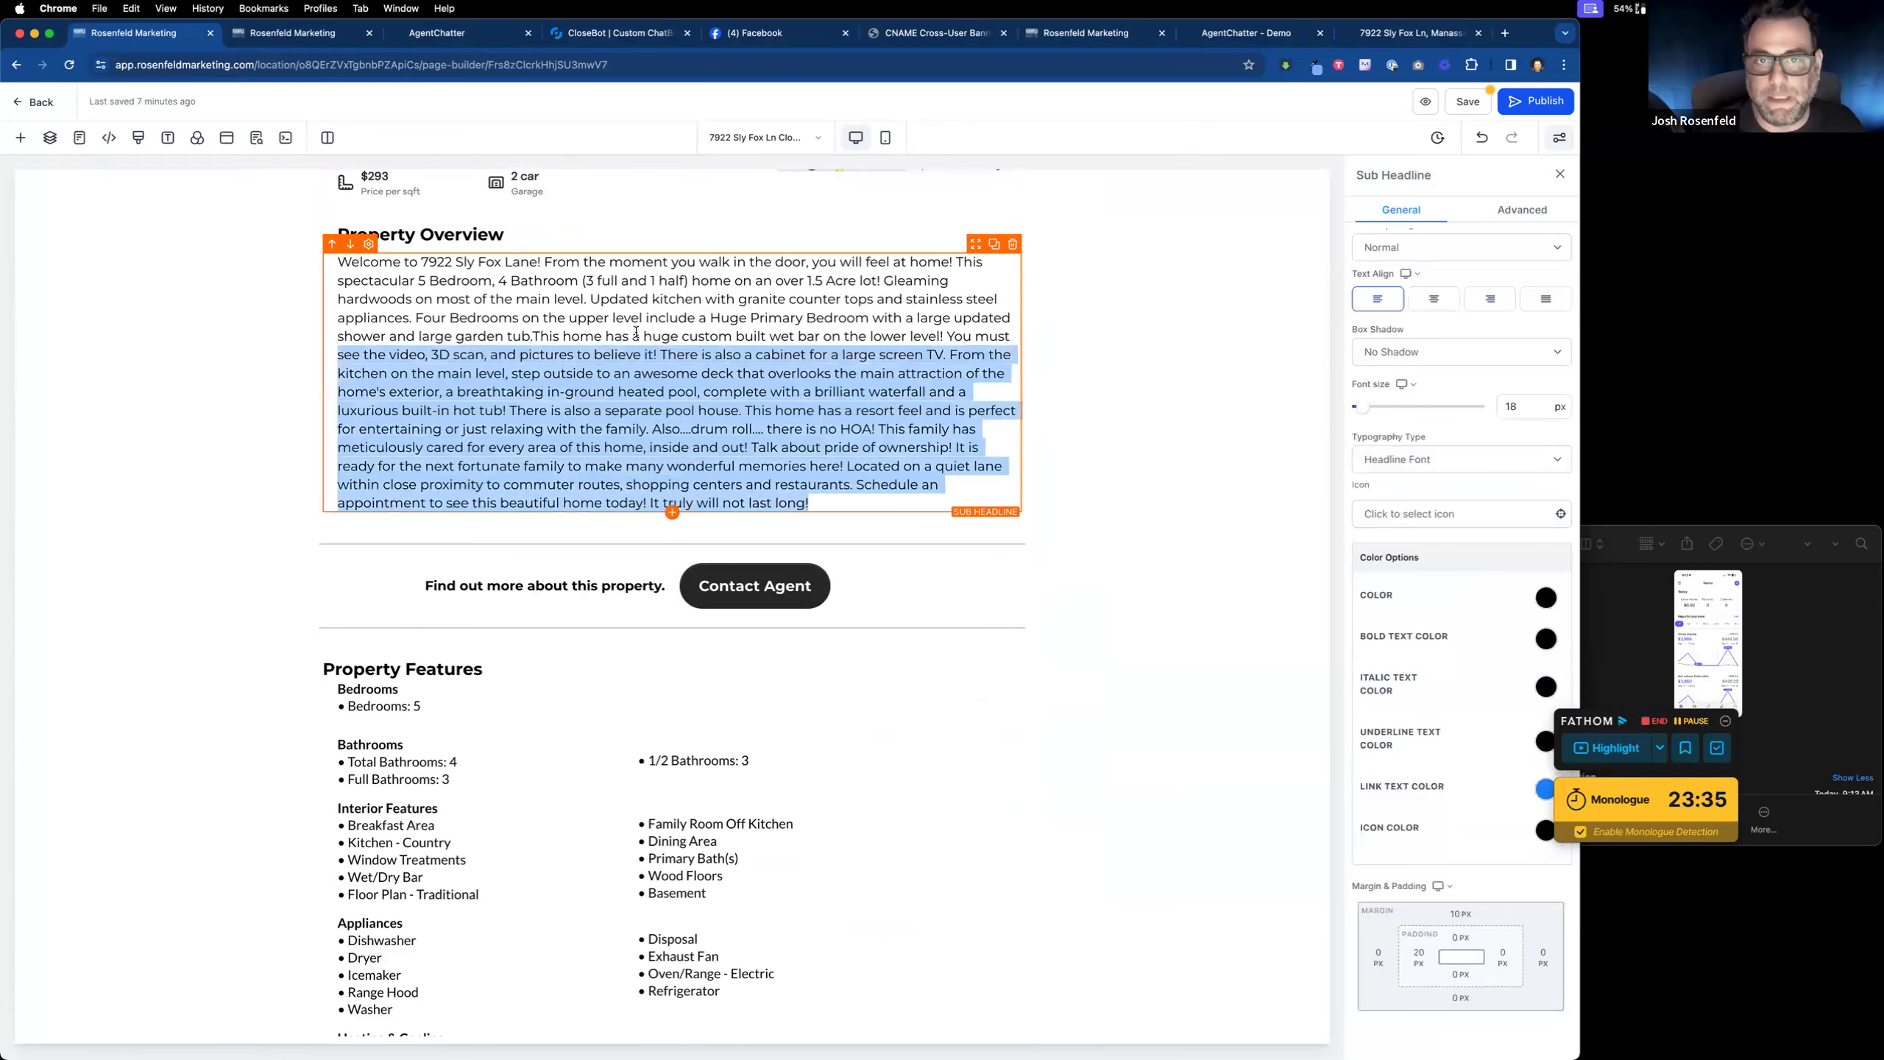
{"action": "scroll", "coordinate": [634, 390], "scroll_direction": "up", "scroll_amount": 10}
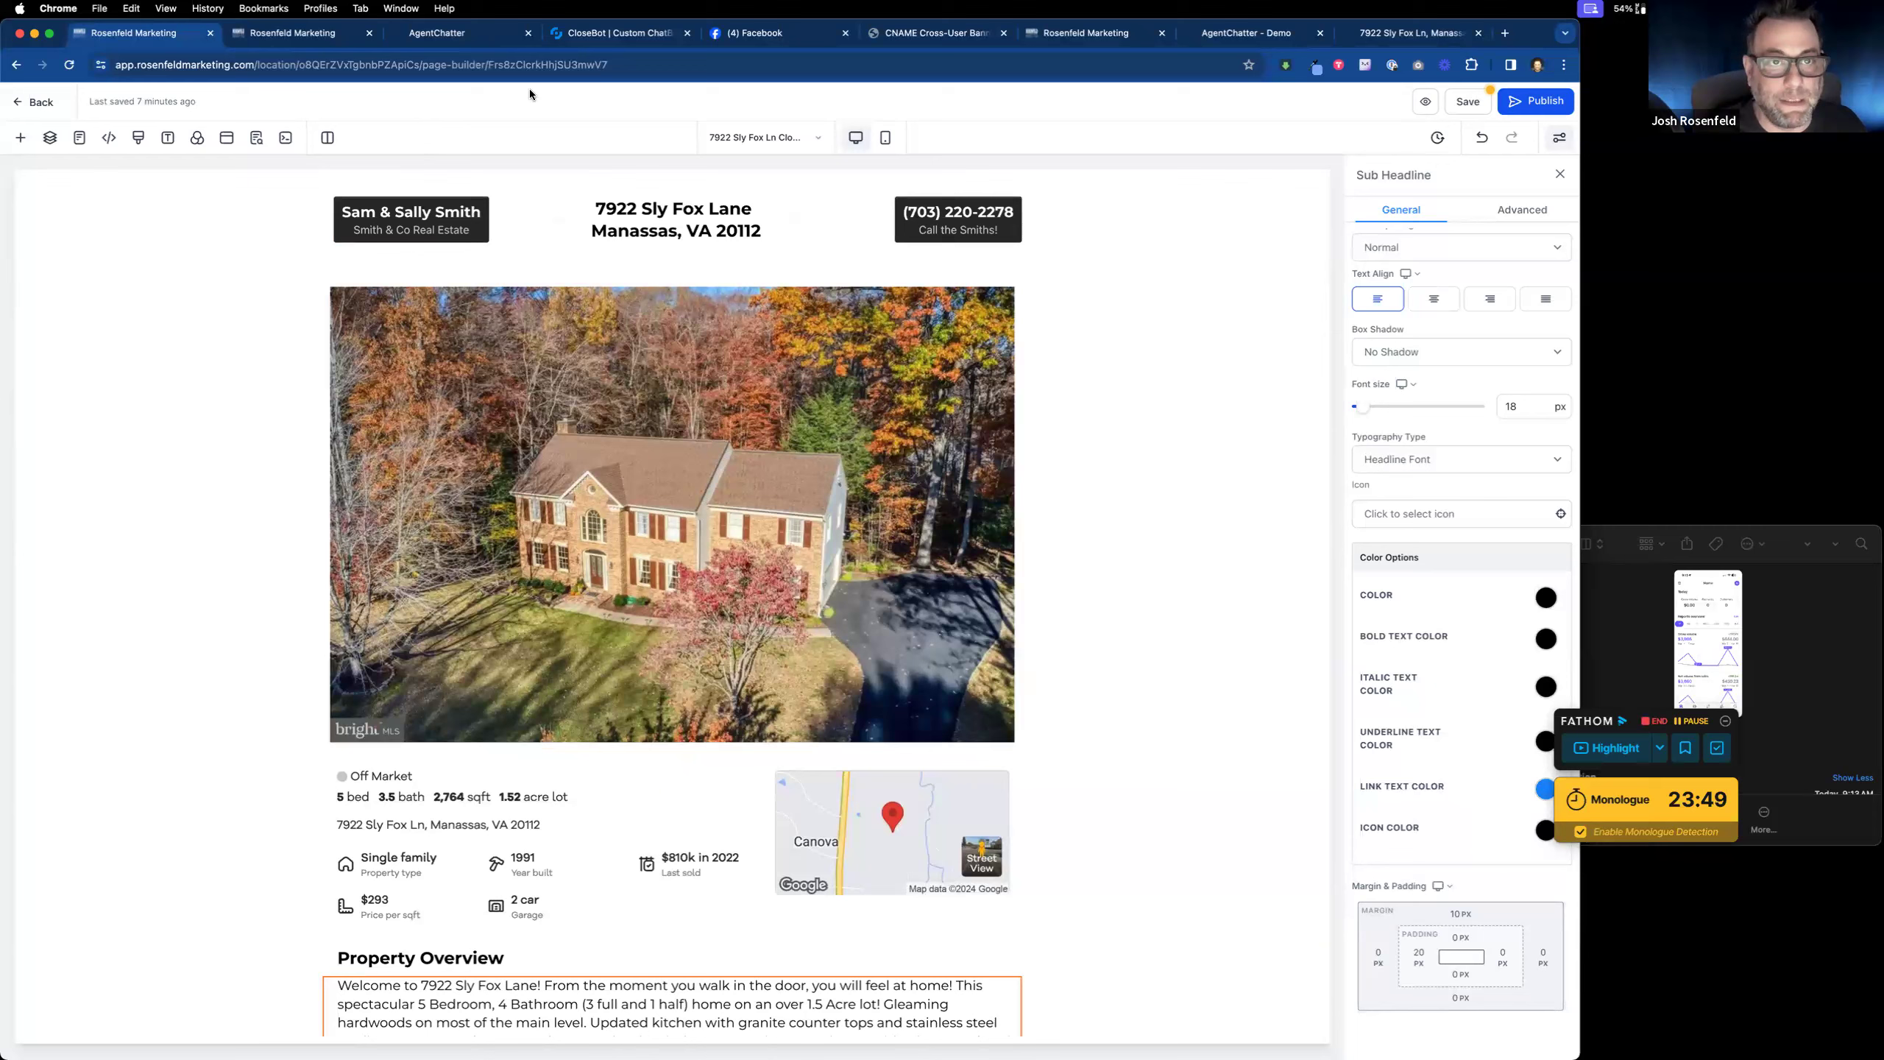
Step: Check the live listing page, then return to the builder and save the page
{"action": "left_click", "coordinate": [1401, 34]}
{"action": "left_click", "coordinate": [107, 30]}
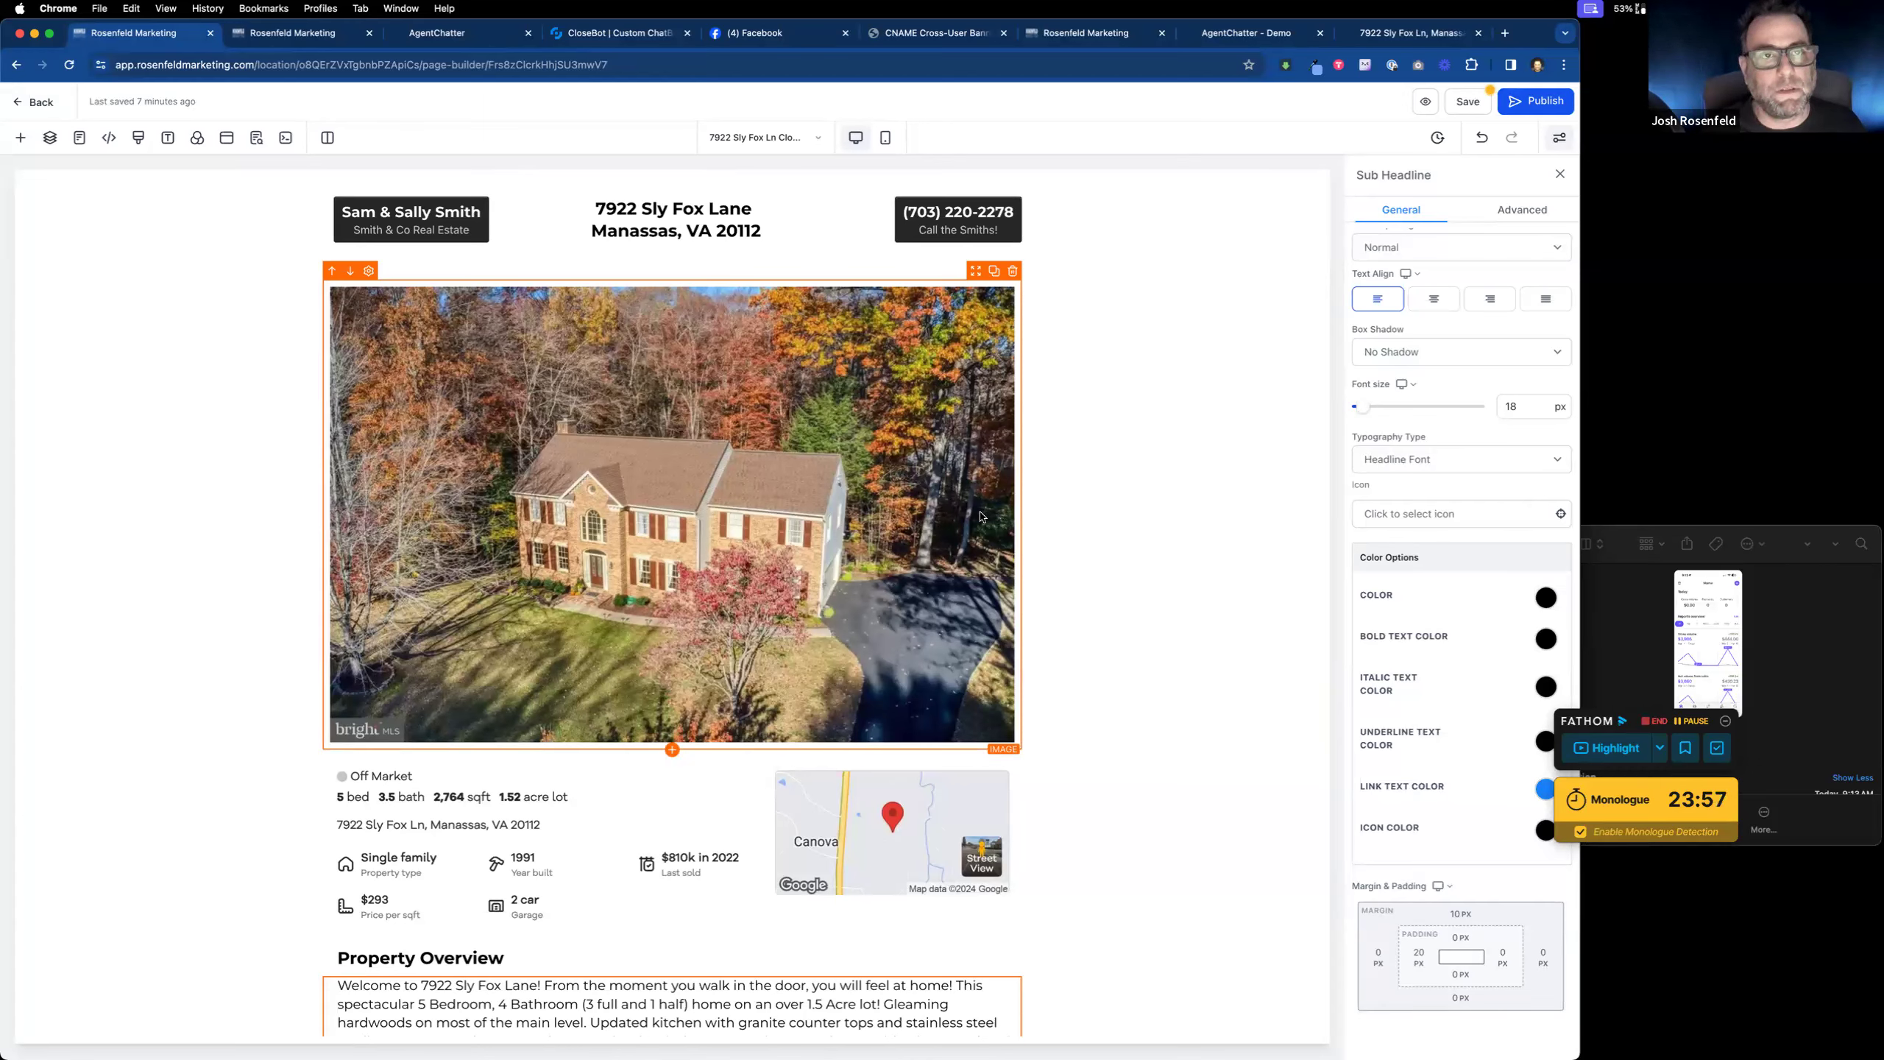
{"action": "left_click", "coordinate": [1472, 104]}
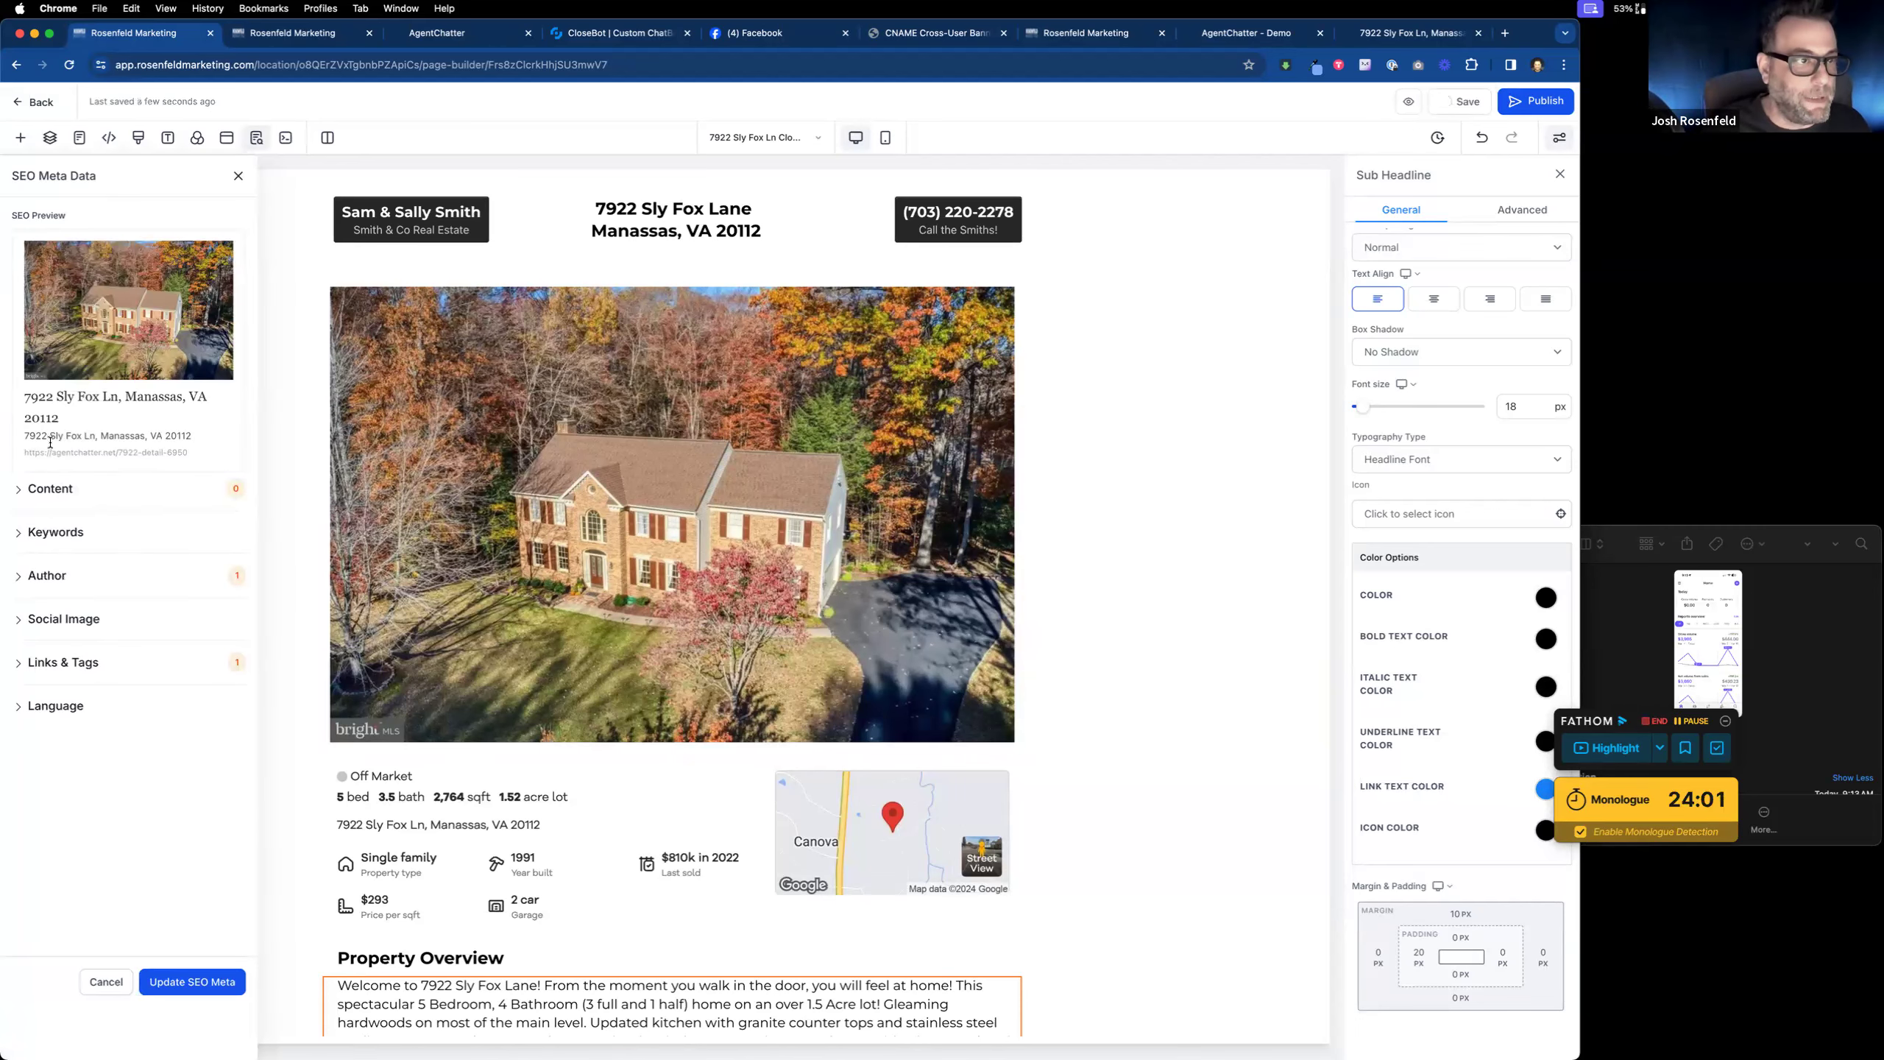
{"action": "left_click", "coordinate": [57, 490]}
{"action": "left_click", "coordinate": [178, 545]}
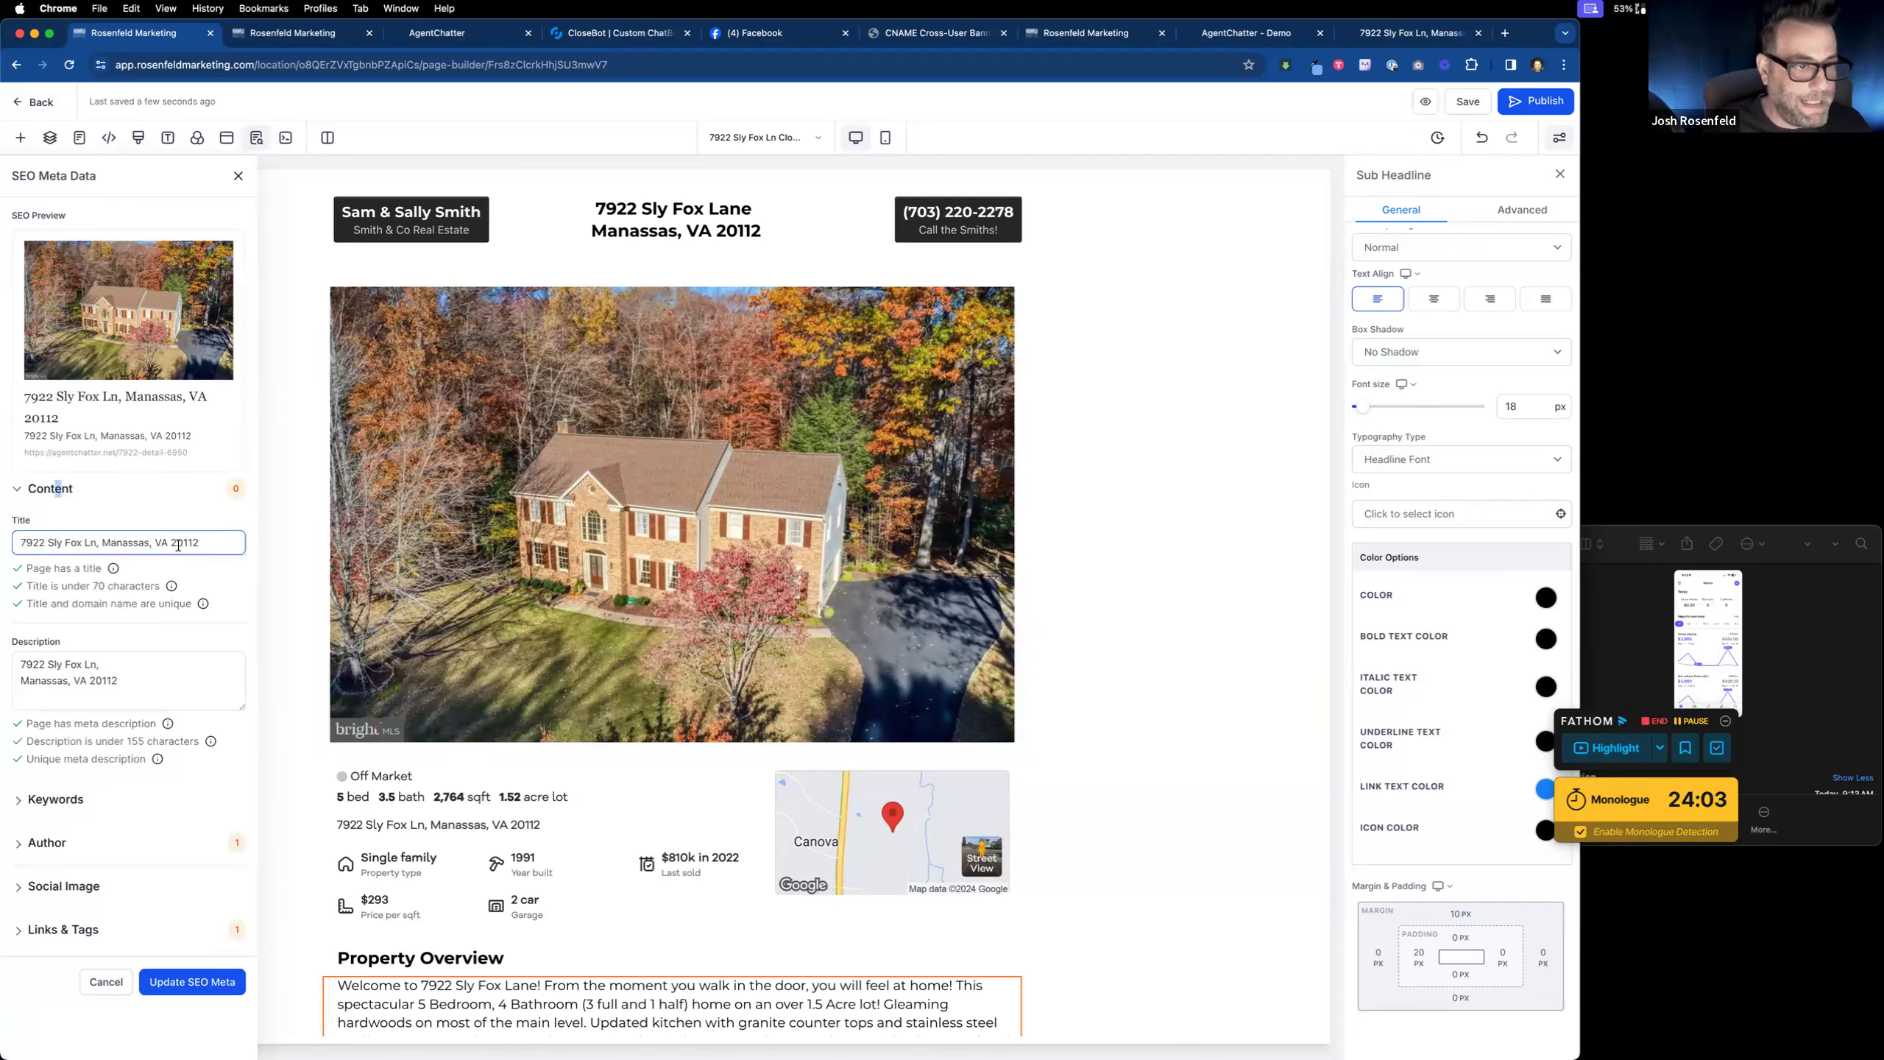
{"action": "left_click_drag", "start_coordinate": [214, 542], "coordinate": [6, 544]}
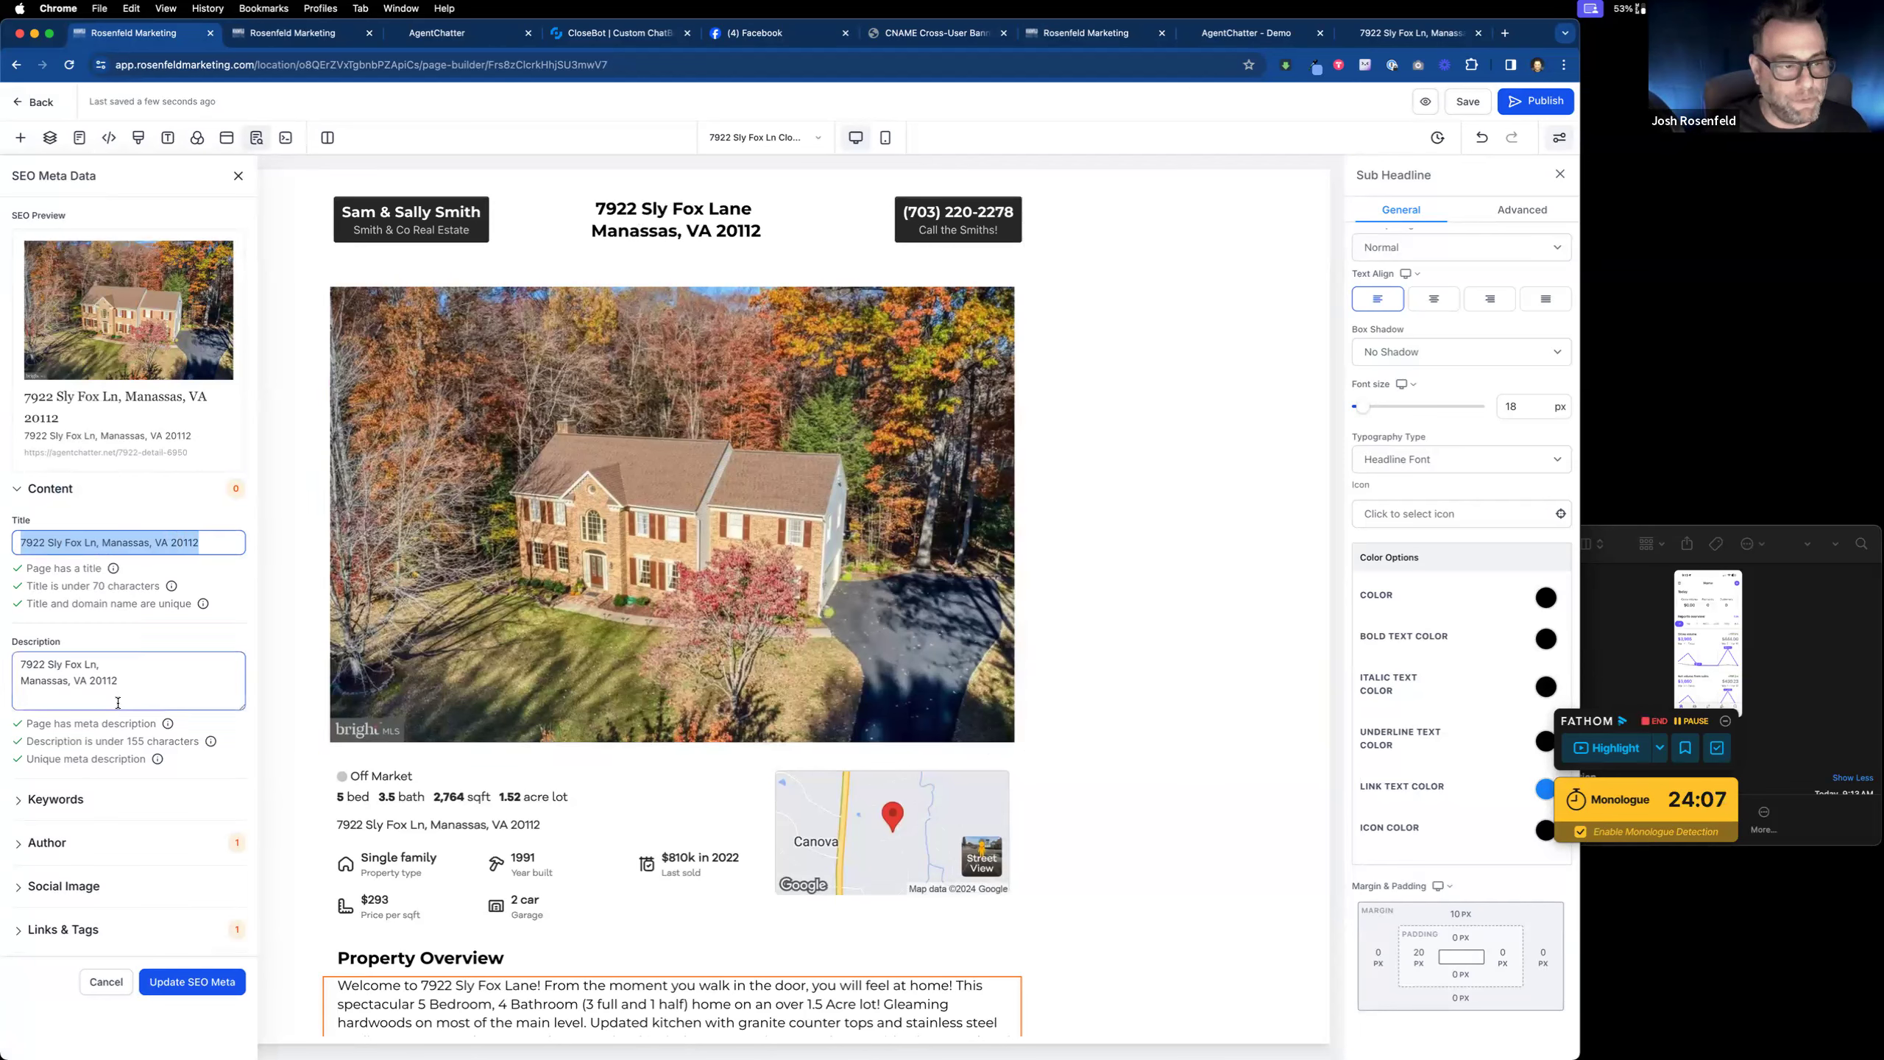
{"action": "left_click_drag", "start_coordinate": [128, 687], "coordinate": [9, 642]}
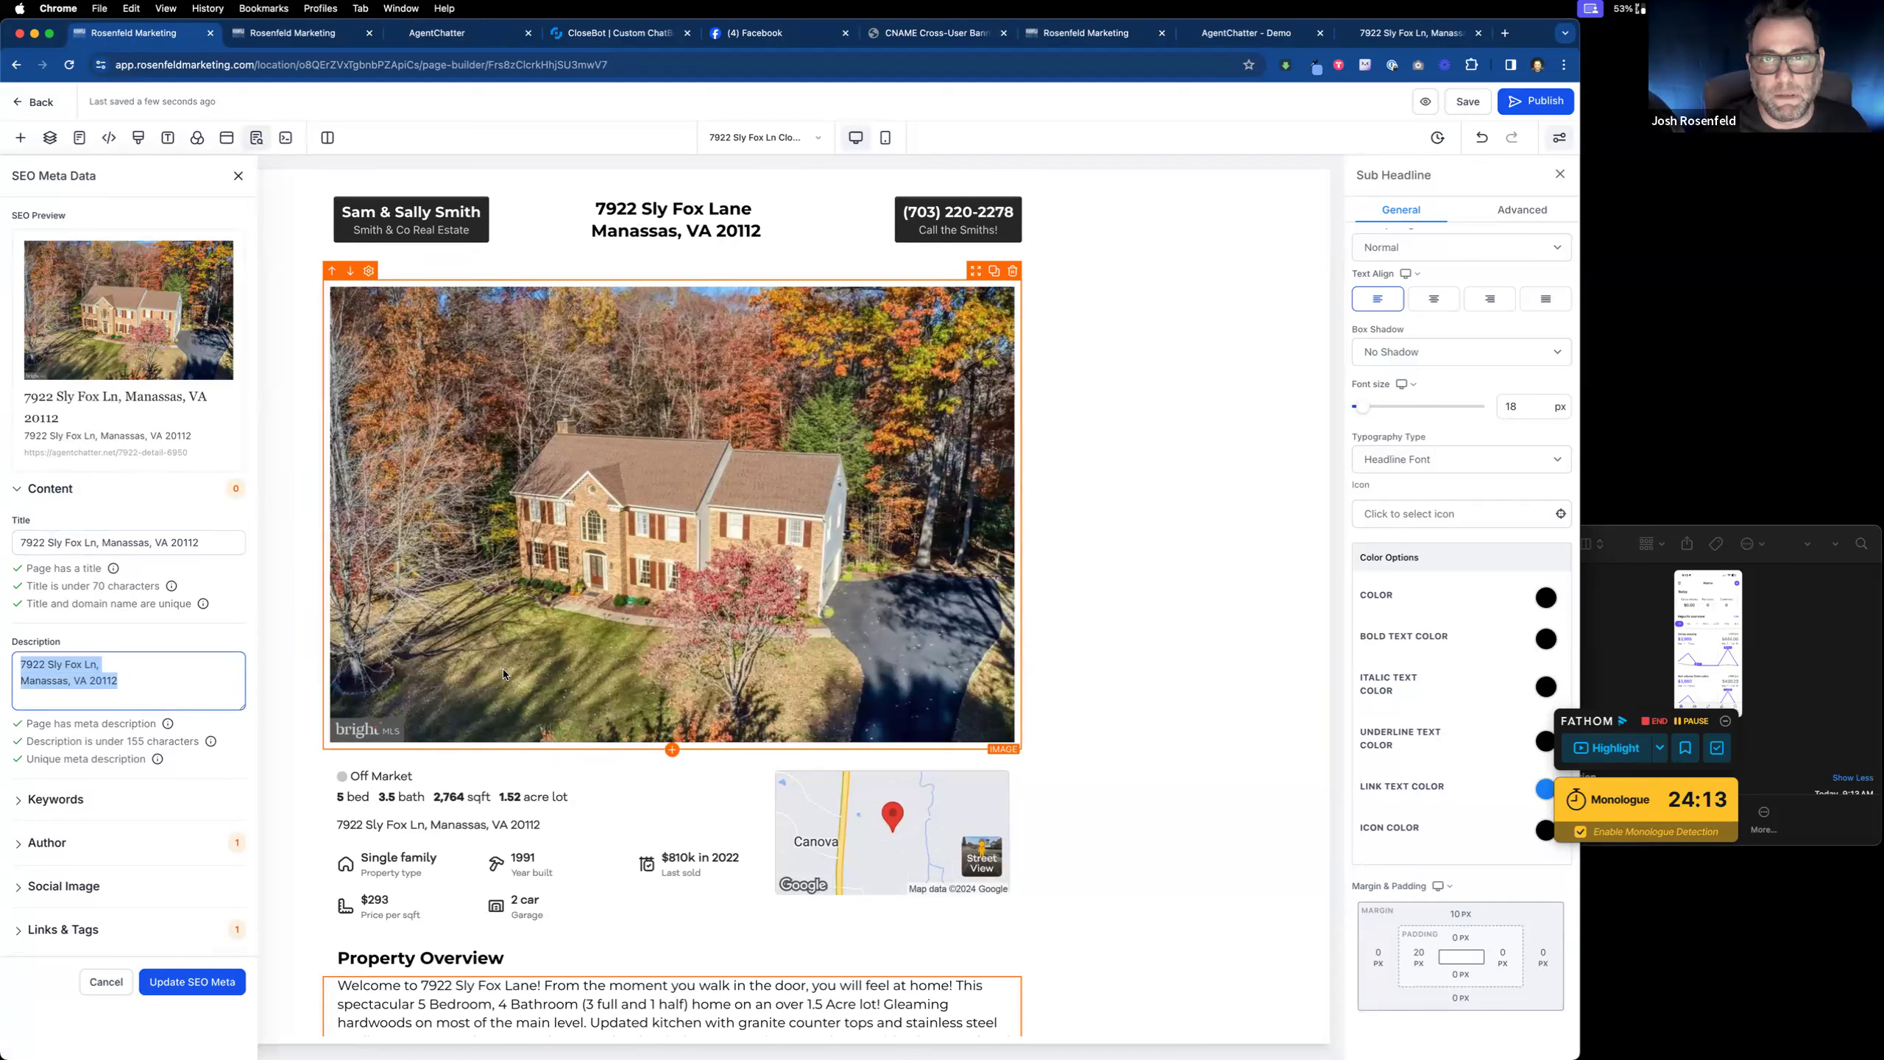
{"action": "scroll", "coordinate": [79, 819], "scroll_direction": "down", "scroll_amount": 1}
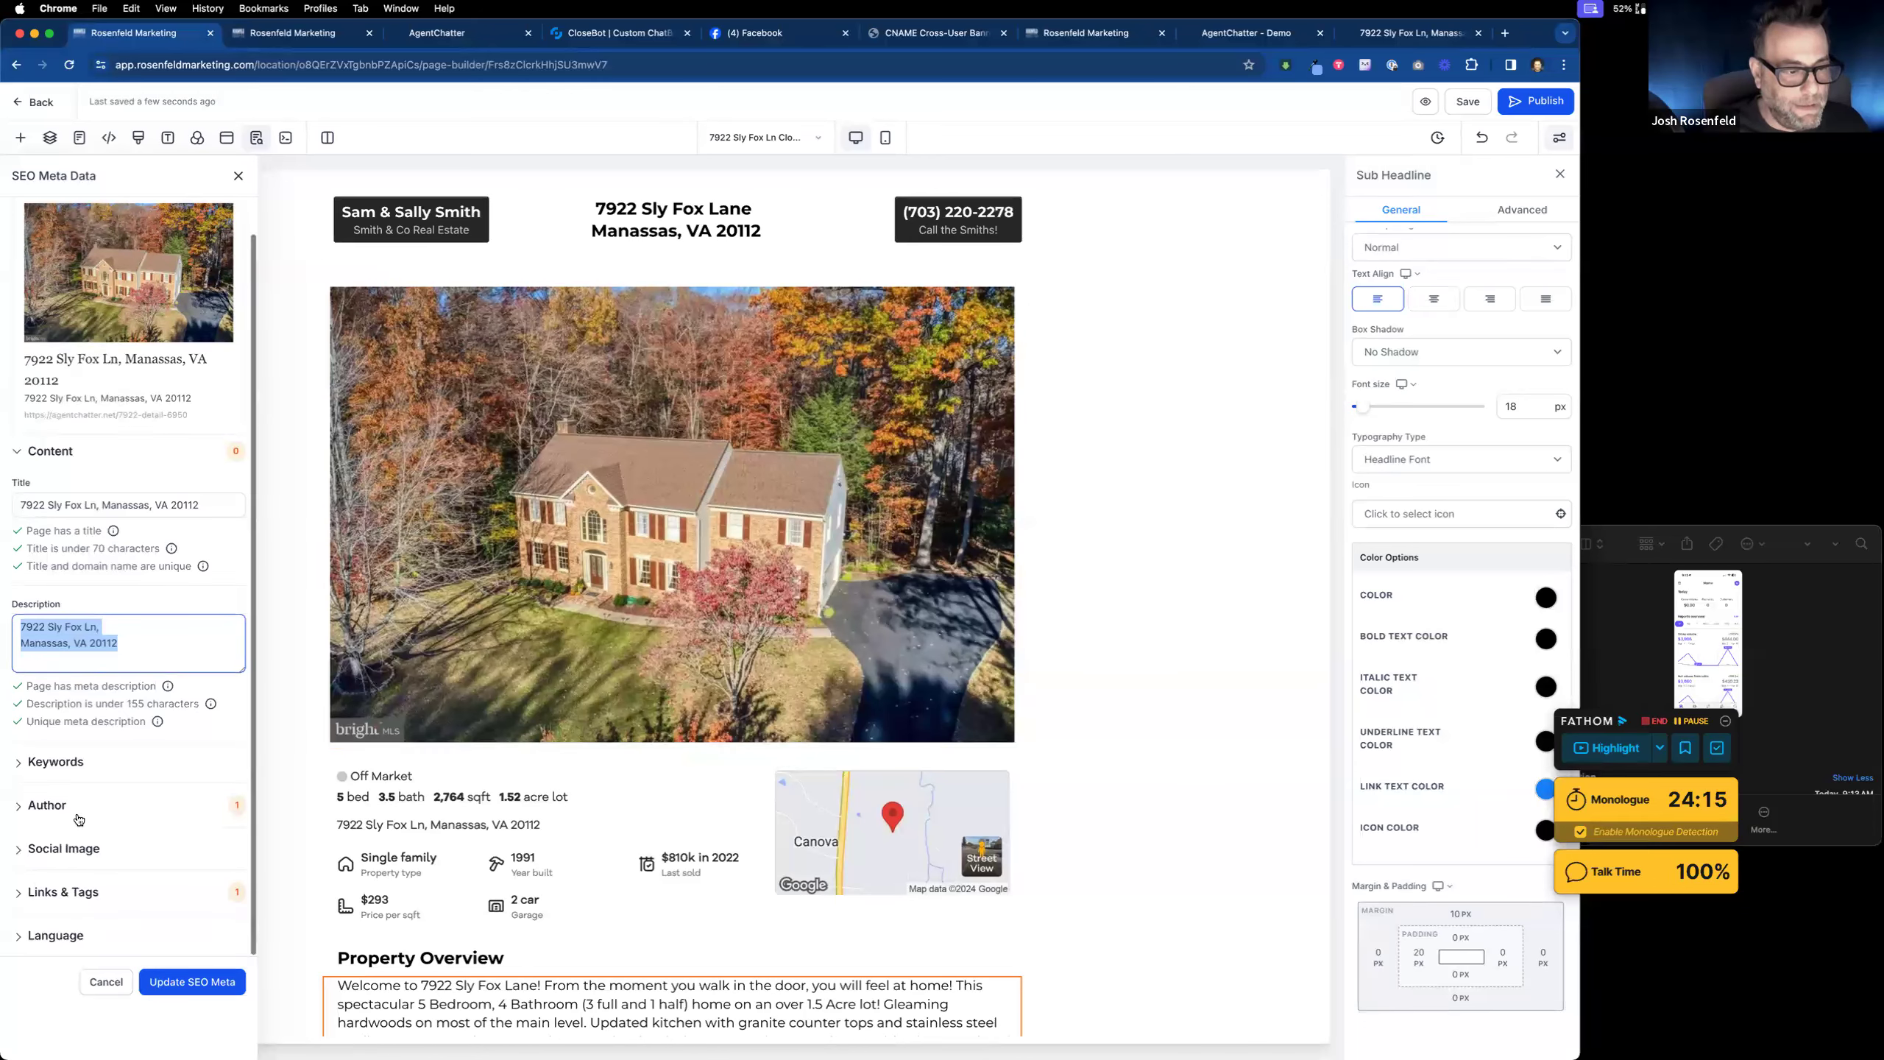
{"action": "left_click", "coordinate": [47, 803]}
{"action": "left_click", "coordinate": [108, 855]}
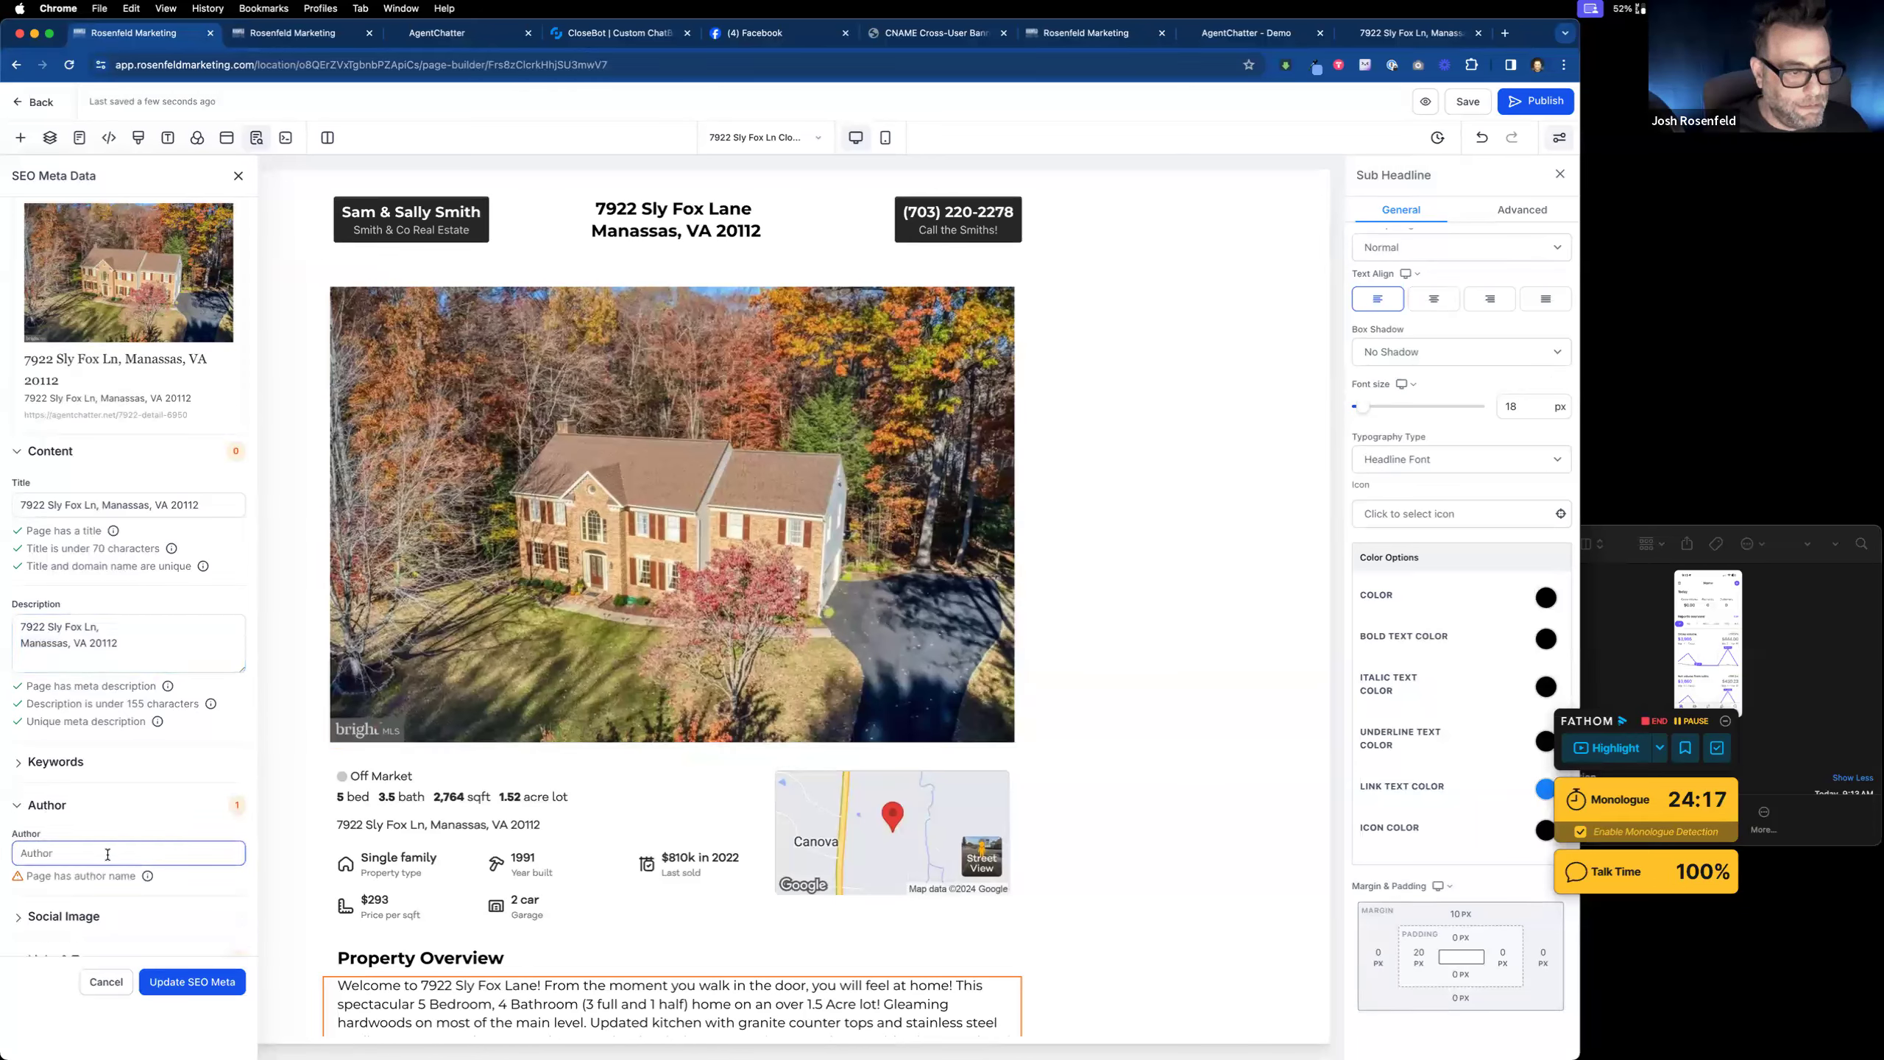
{"action": "left_click", "coordinate": [197, 995]}
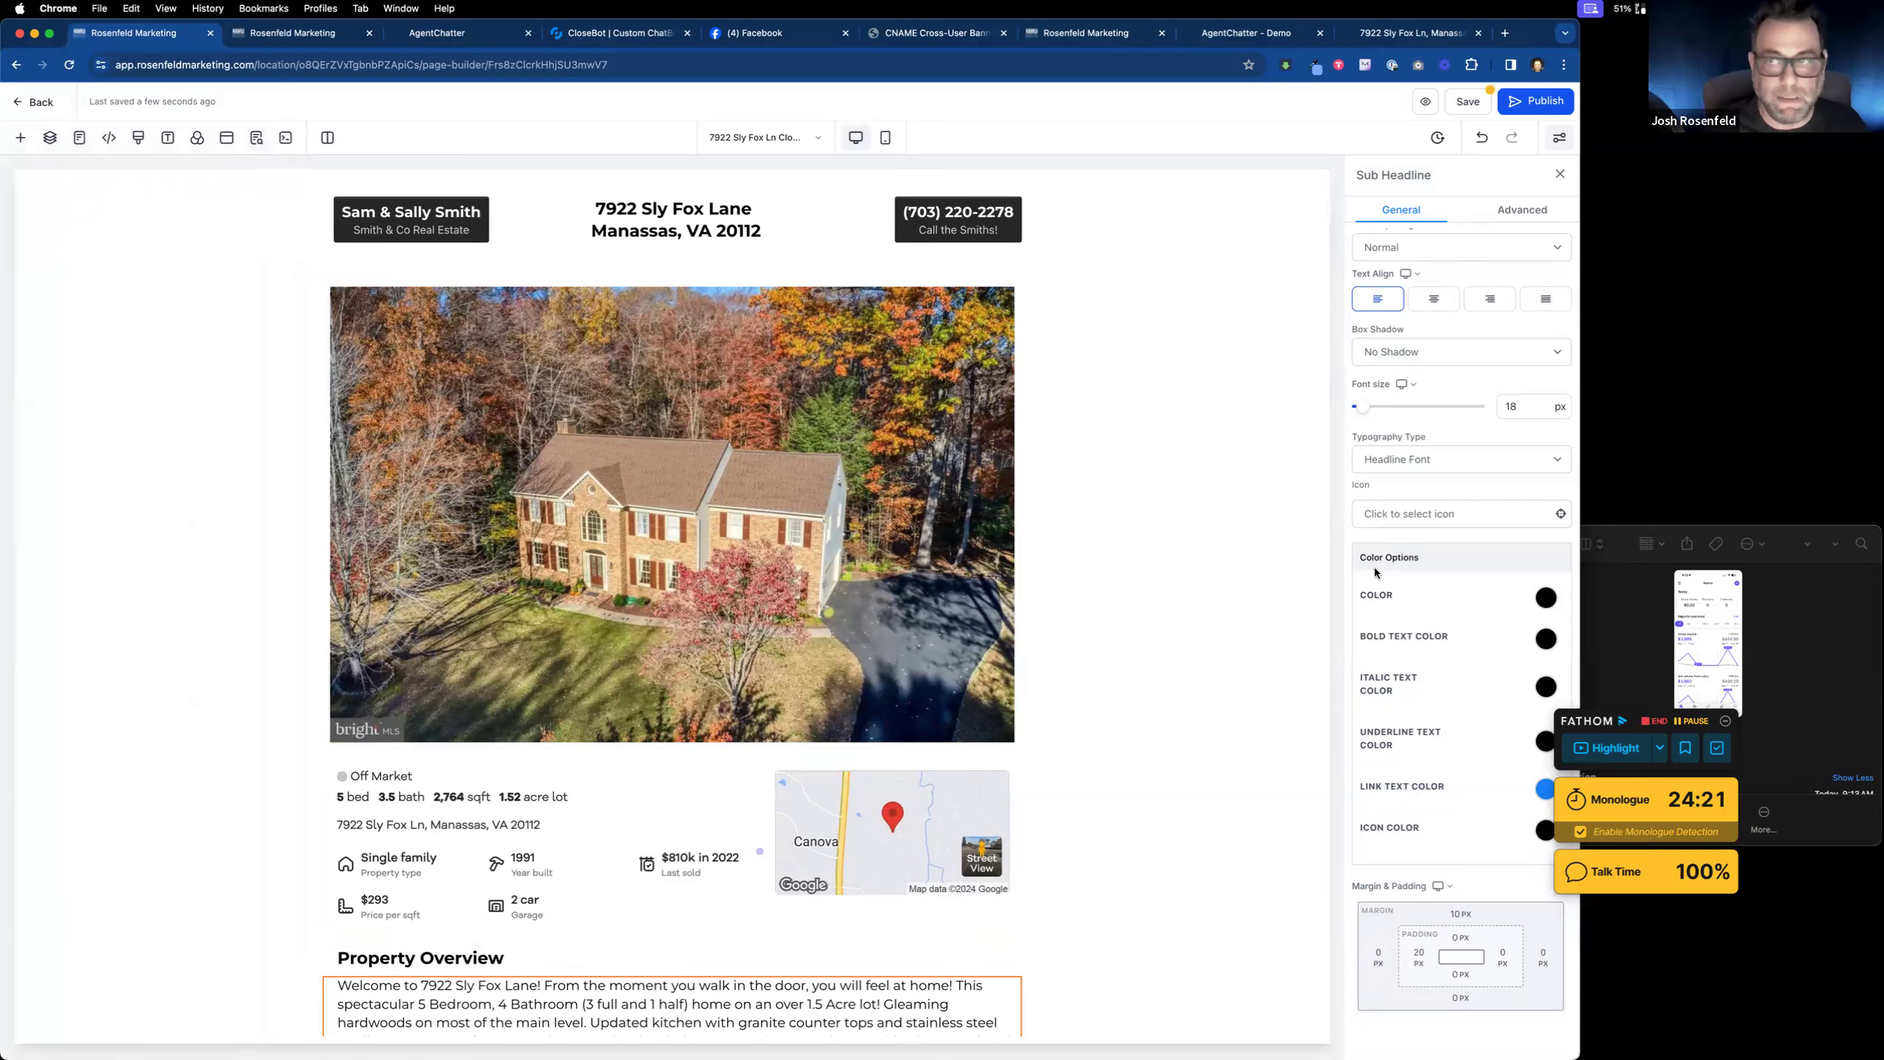
{"action": "left_click", "coordinate": [1467, 110]}
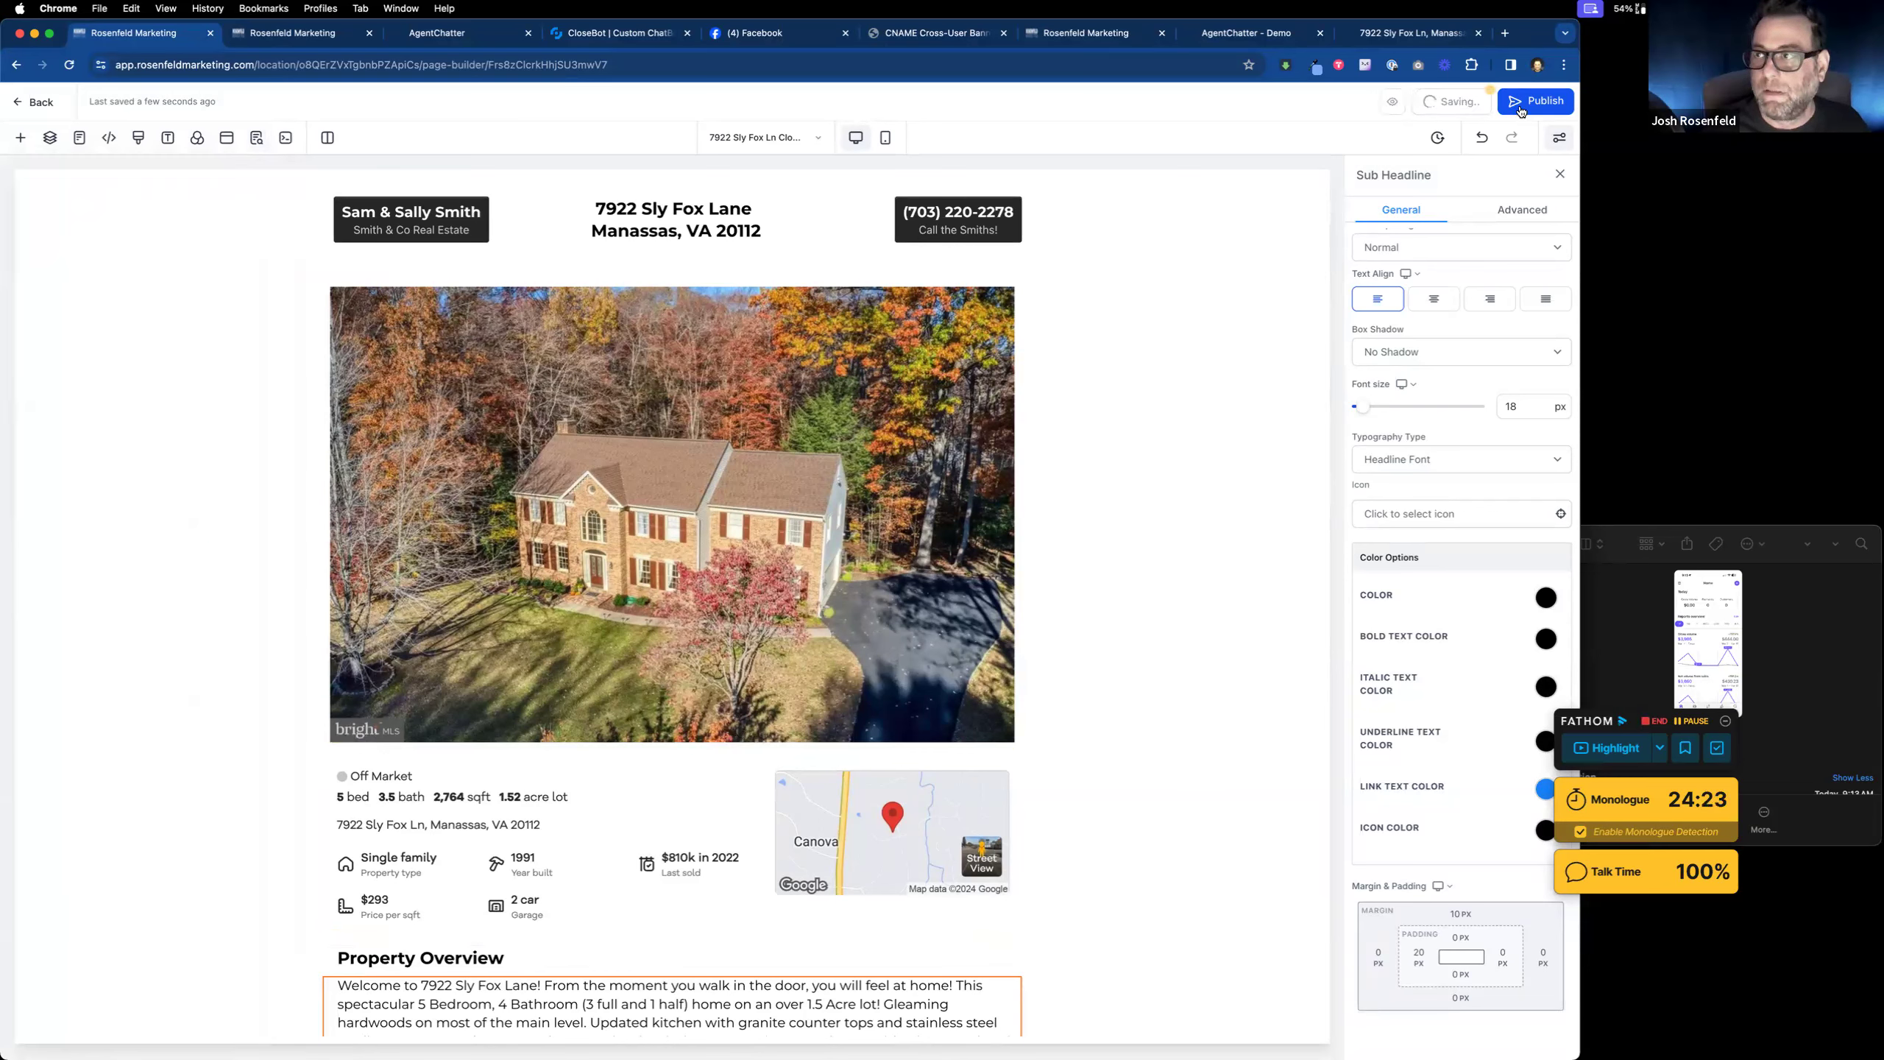
{"action": "left_click", "coordinate": [1520, 110]}
{"action": "scroll", "coordinate": [780, 472], "scroll_direction": "down", "scroll_amount": 1}
{"action": "scroll", "coordinate": [782, 476], "scroll_direction": "down", "scroll_amount": 1}
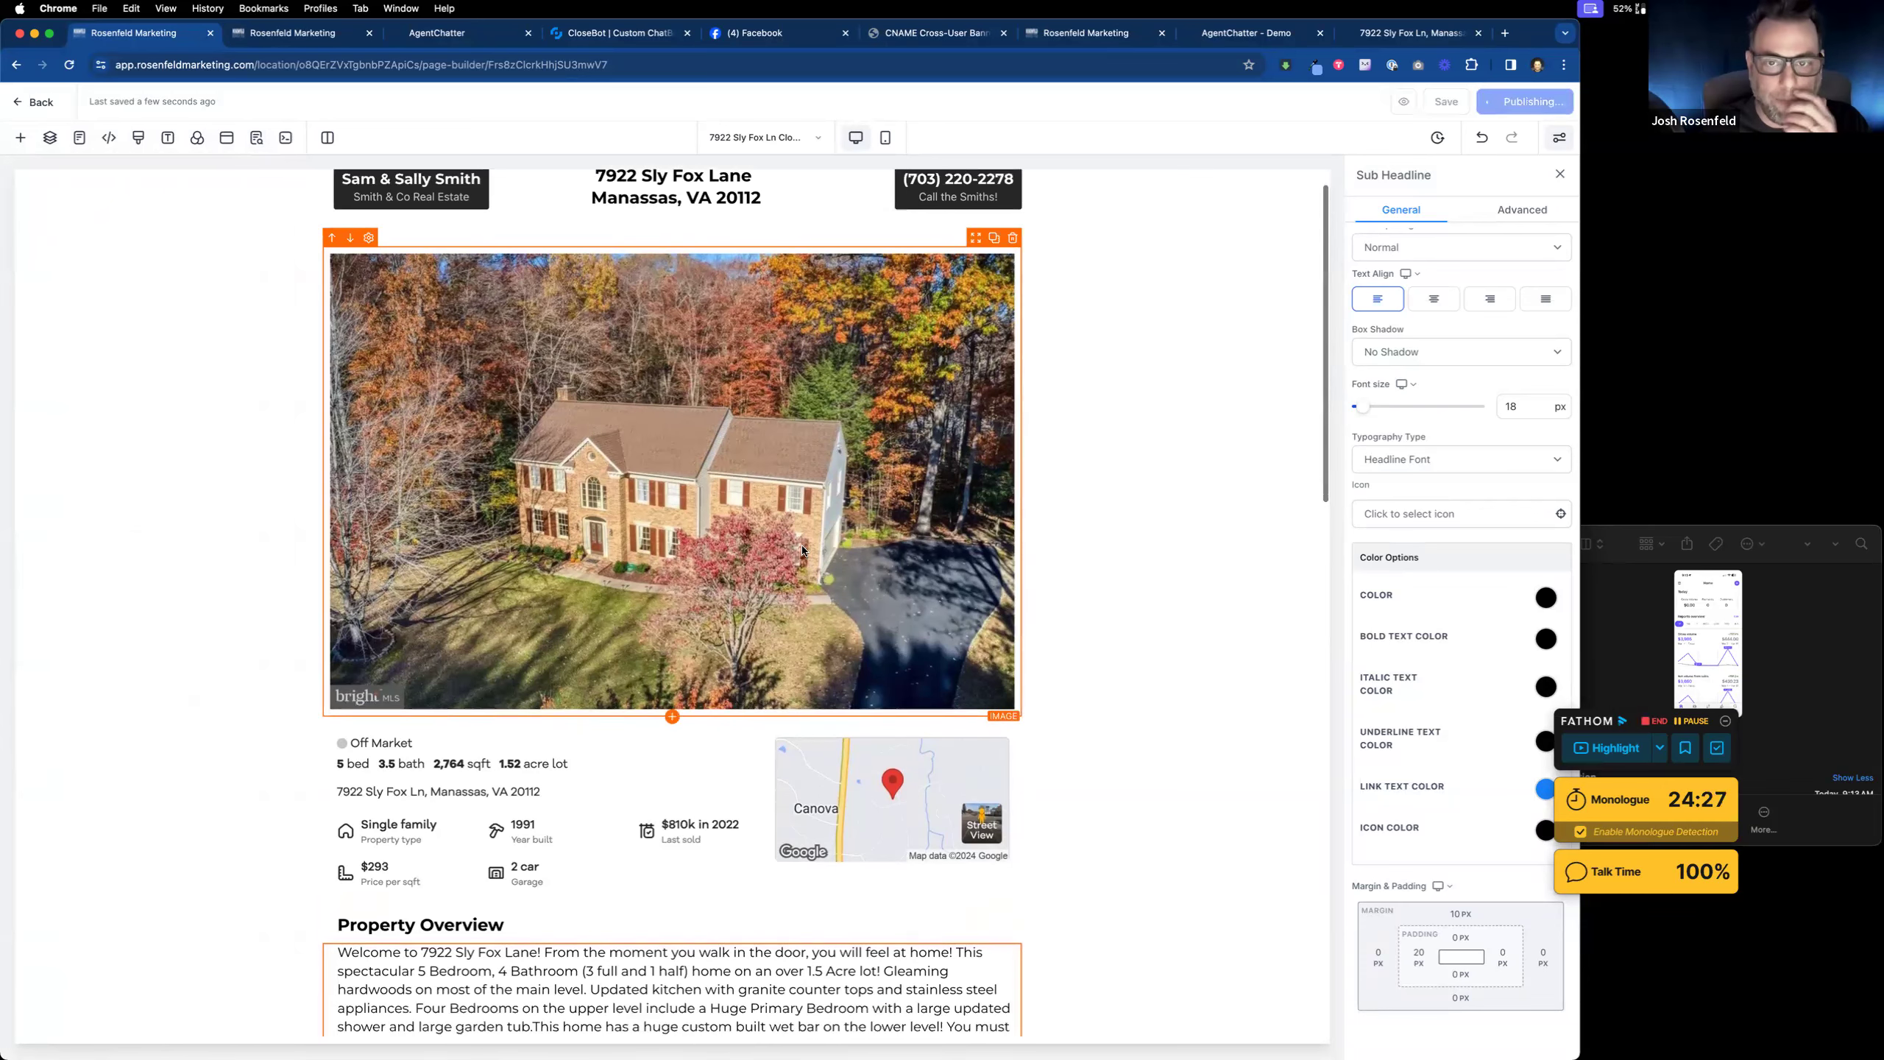
{"action": "scroll", "coordinate": [803, 549], "scroll_direction": "up", "scroll_amount": 2}
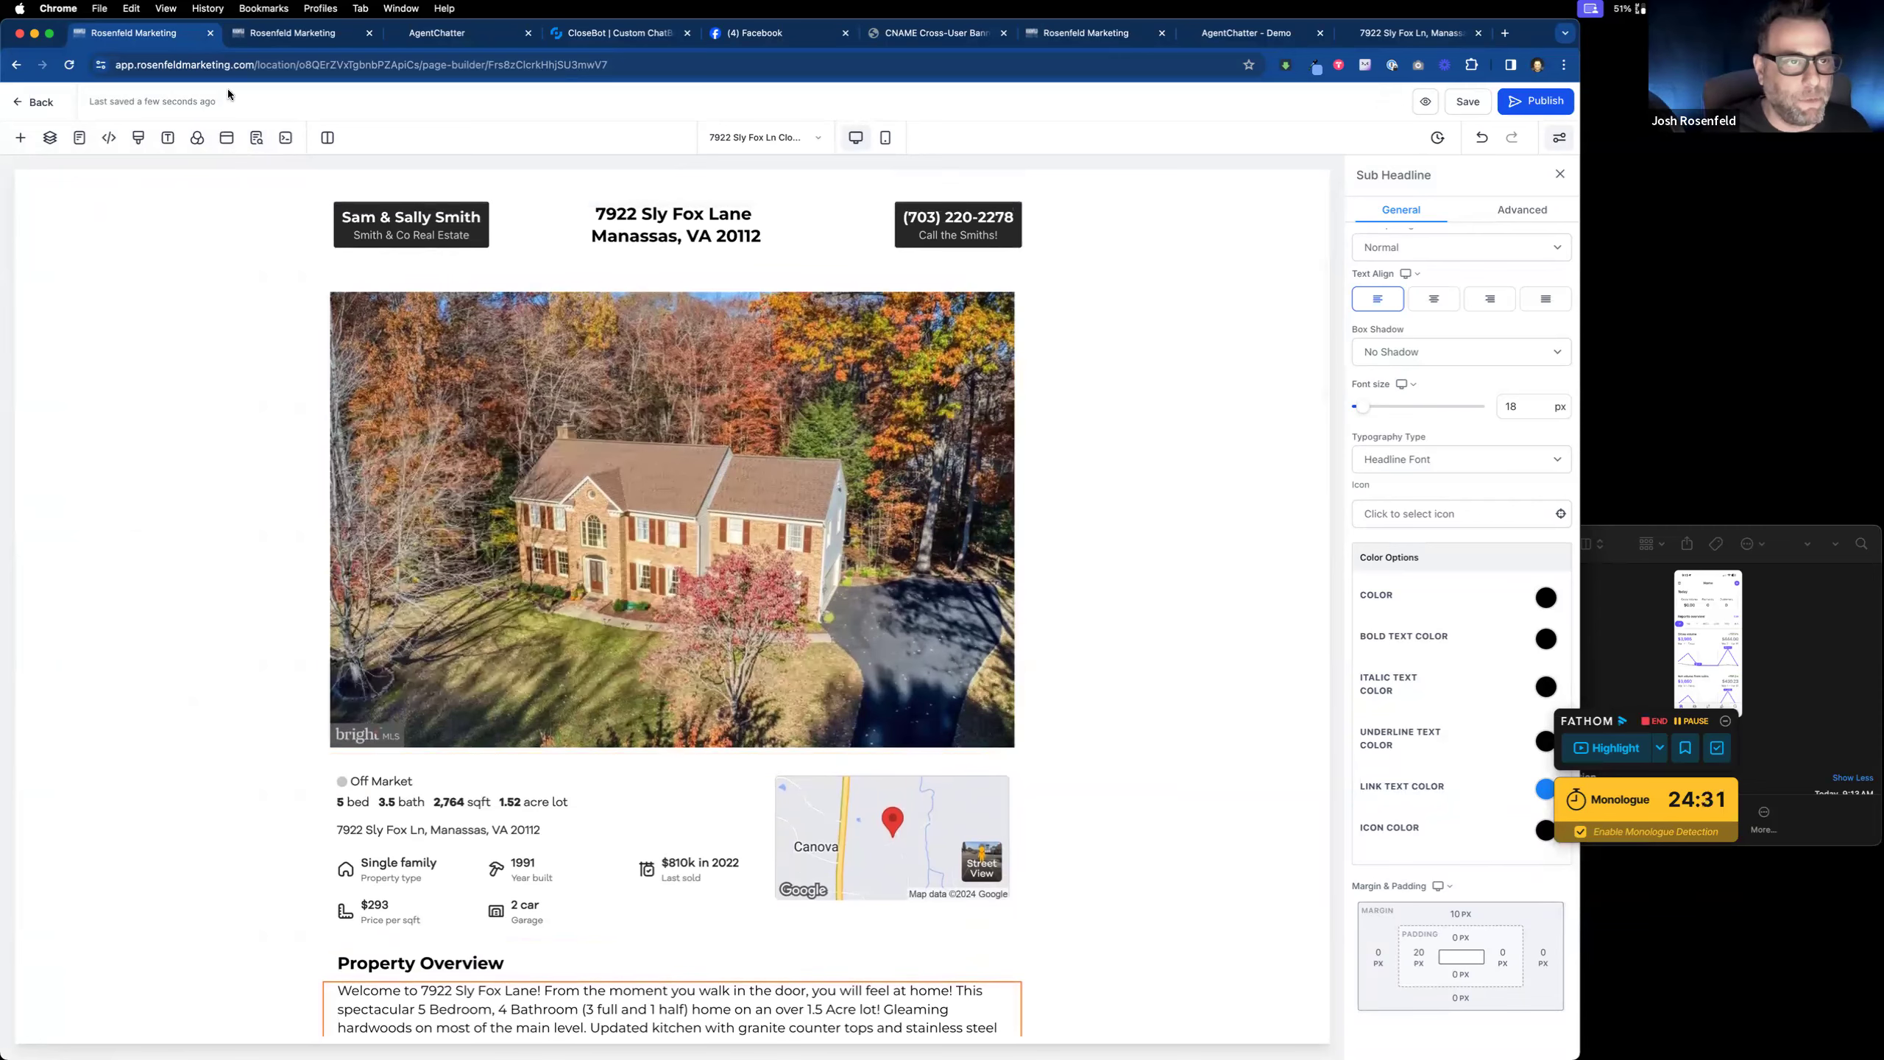
Step: Show the ListingsBot funnel steps in a separate window snapped to the right half
{"action": "left_click", "coordinate": [283, 37]}
{"action": "left_click", "coordinate": [22, 104]}
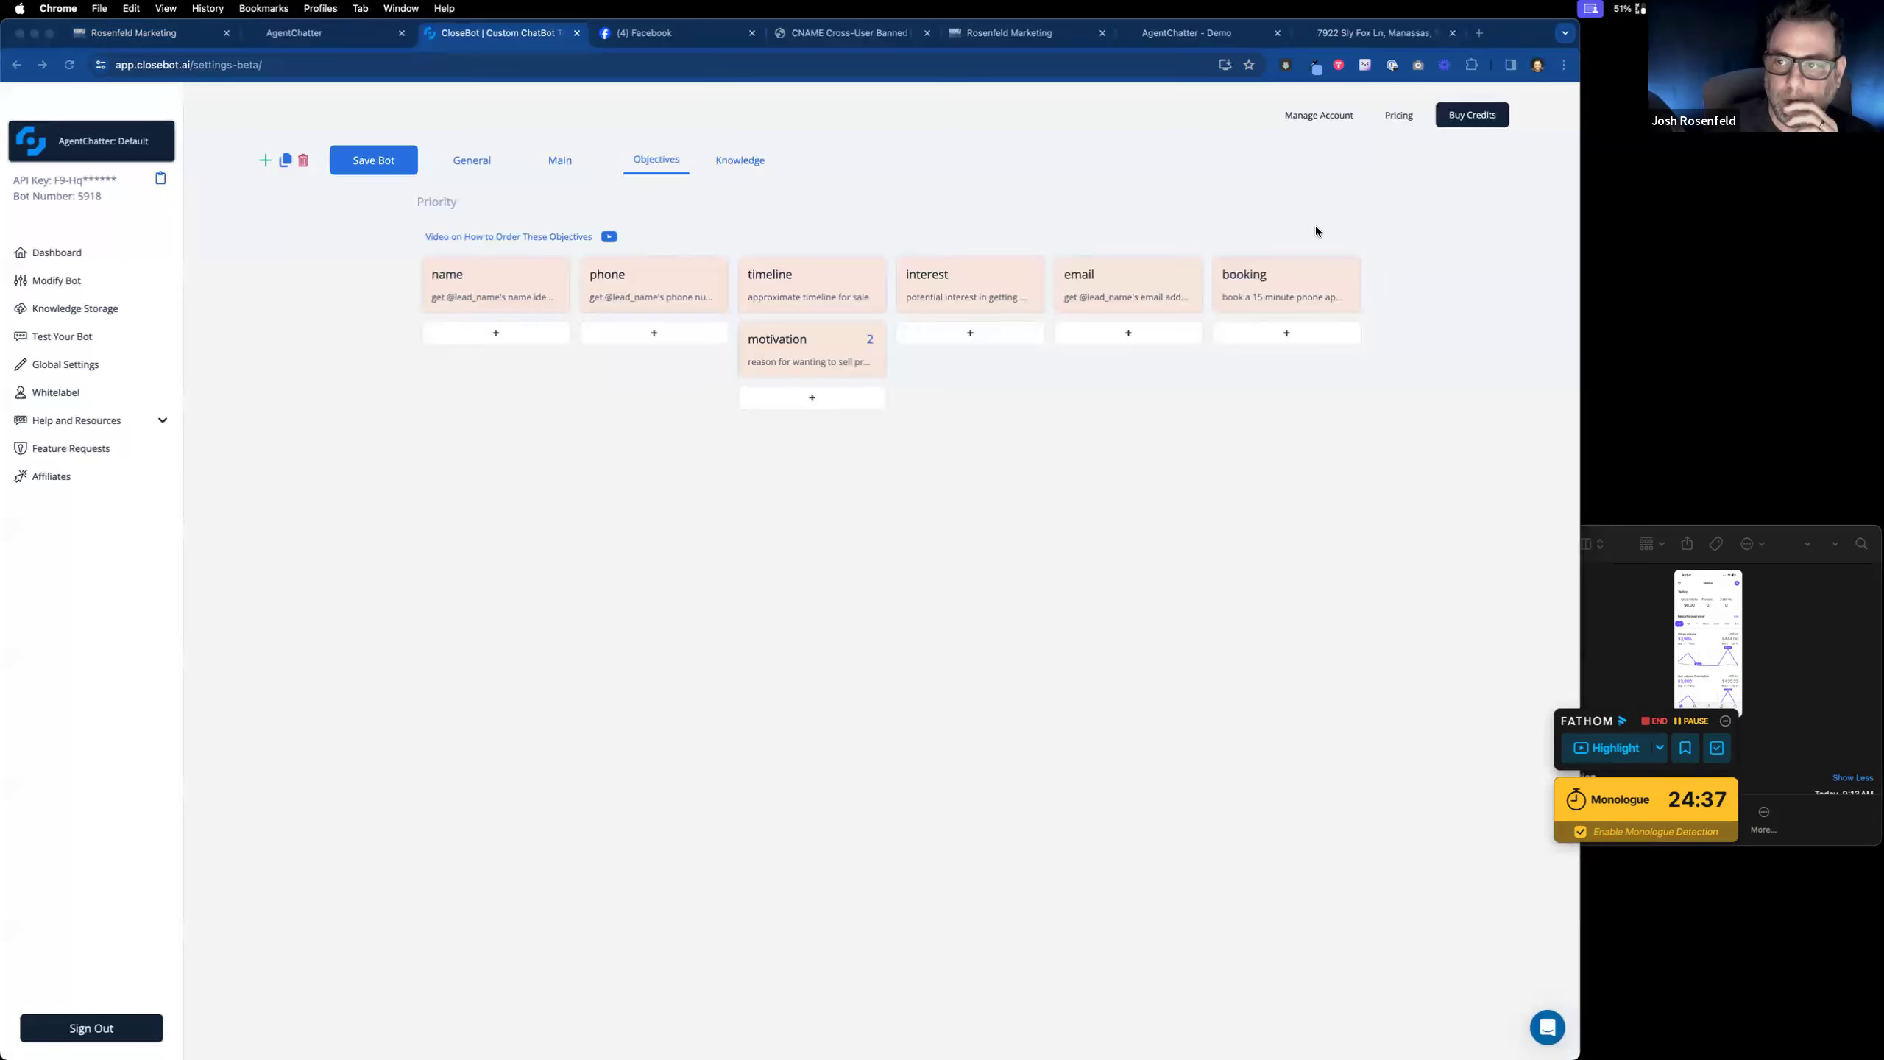
{"action": "left_click_drag", "start_coordinate": [1316, 226], "coordinate": [1882, 277]}
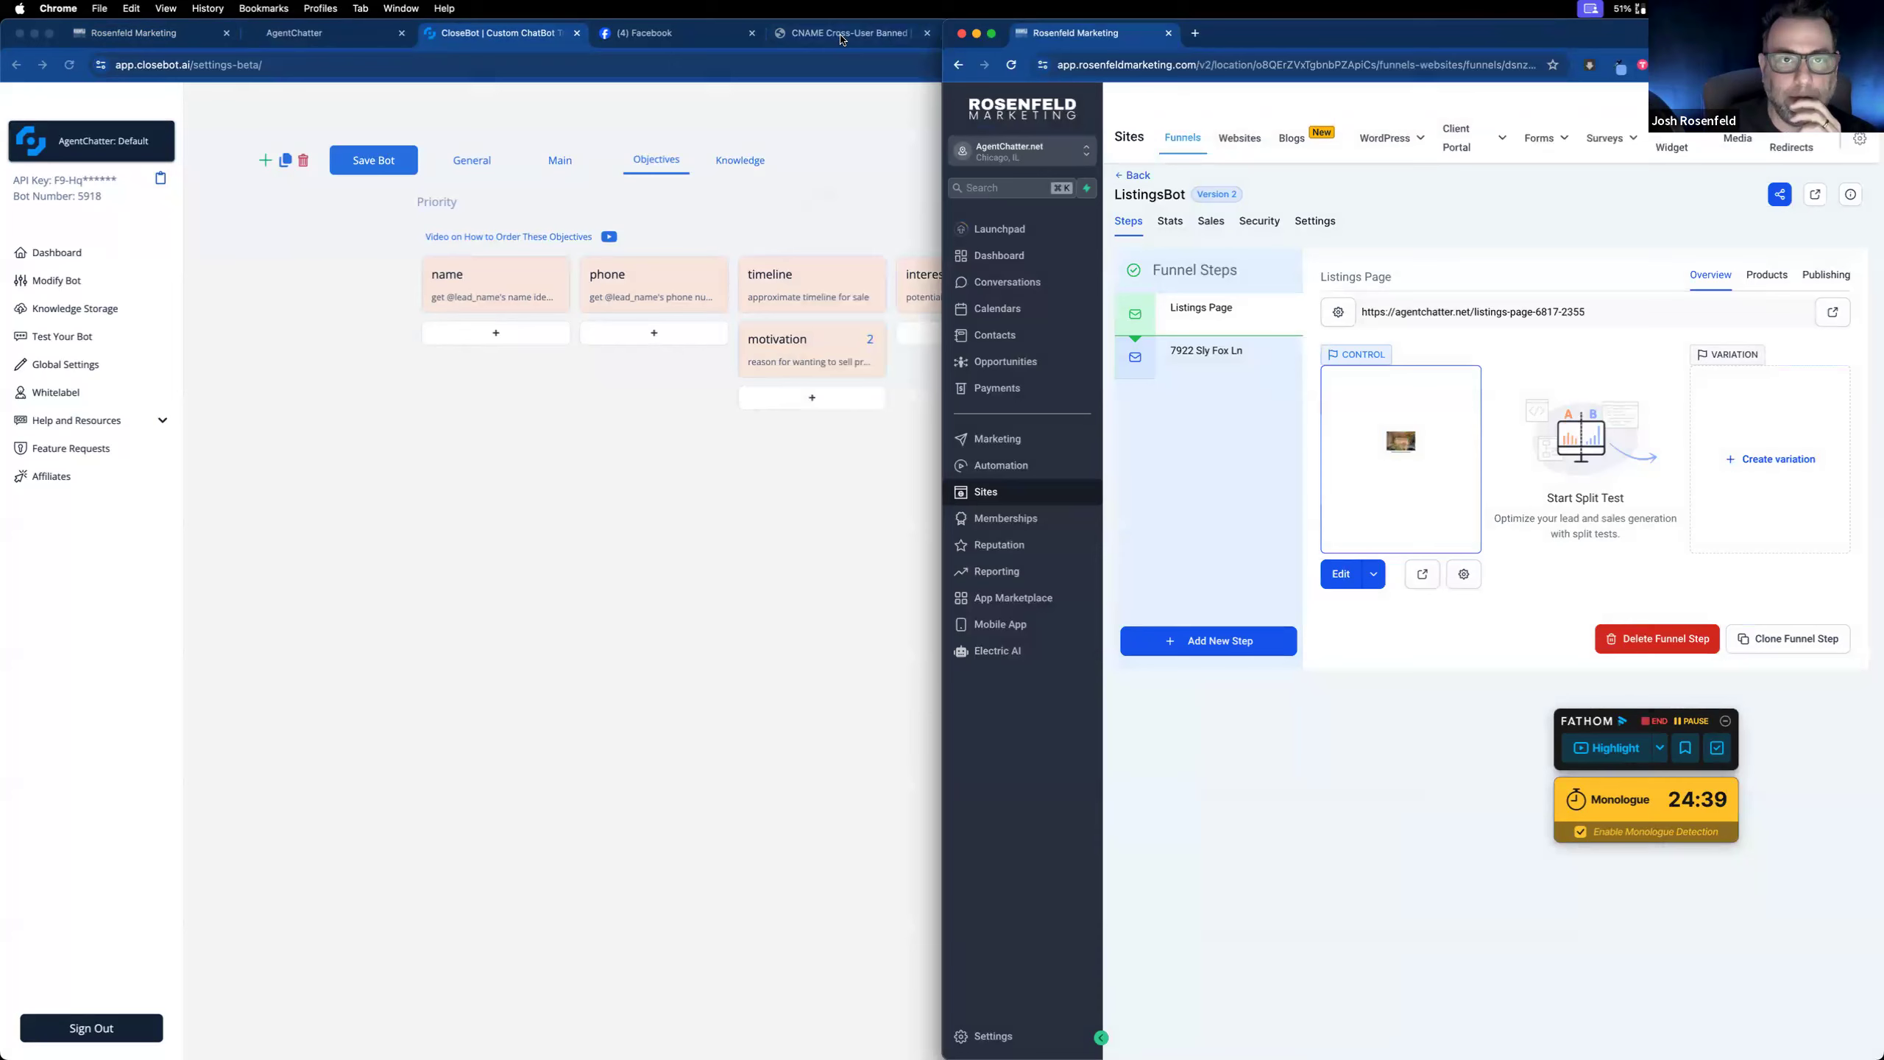
Step: Snap the AgentChatter window left and show its Sites > Forms builder list
{"action": "left_click_drag", "start_coordinate": [386, 25], "coordinate": [7, 190]}
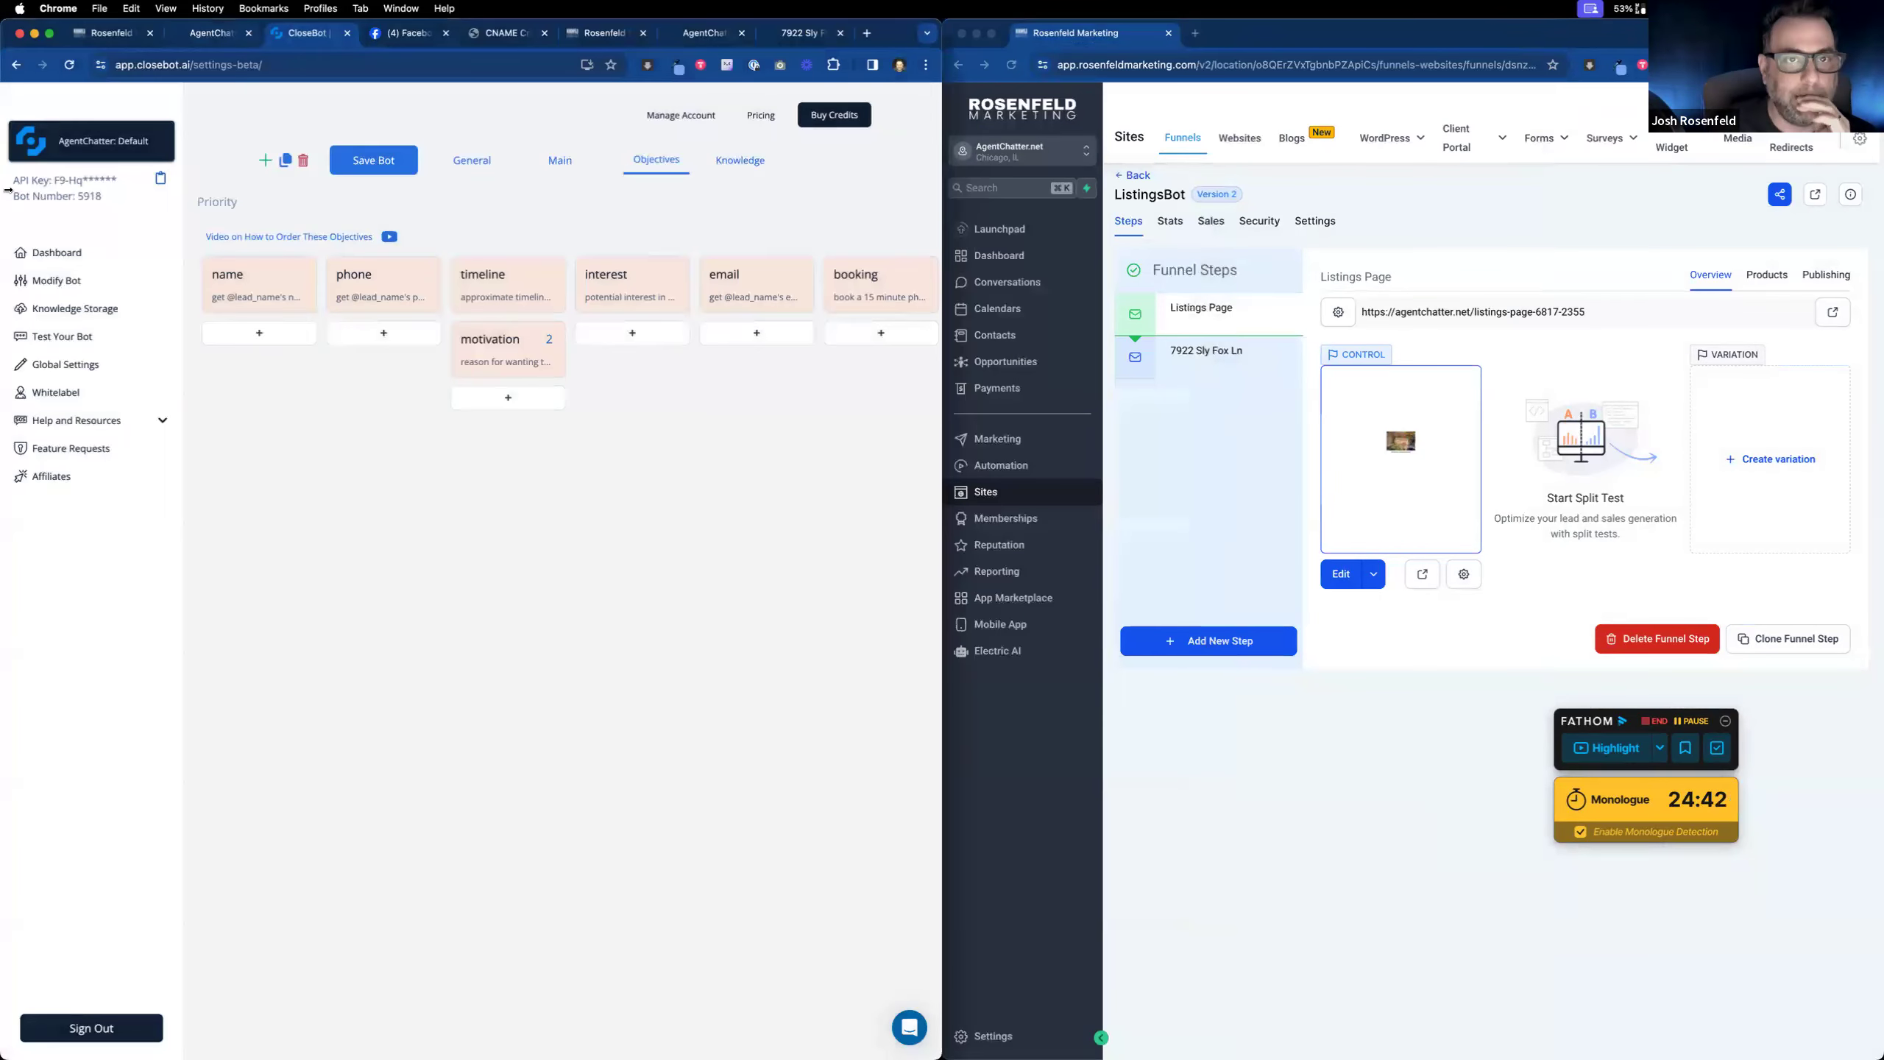
{"action": "left_click", "coordinate": [113, 34]}
{"action": "left_click", "coordinate": [215, 34]}
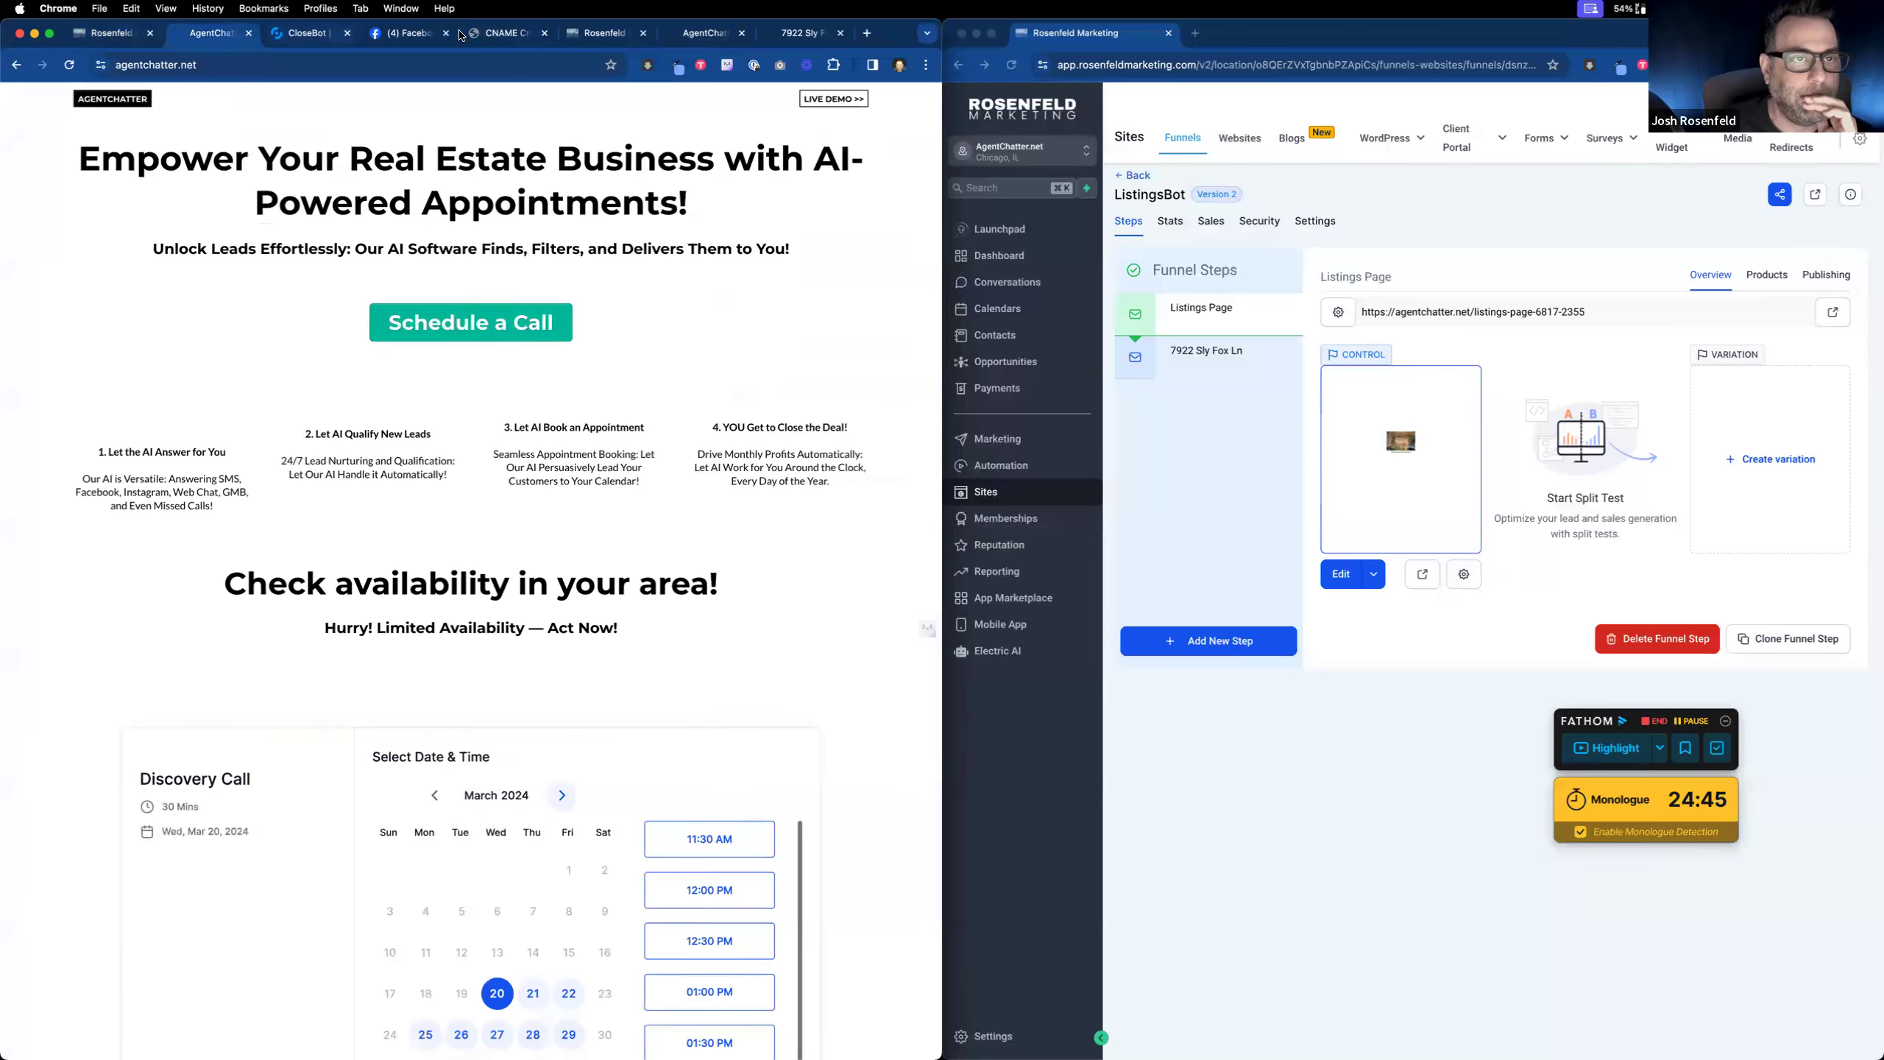
{"action": "left_click", "coordinate": [603, 35]}
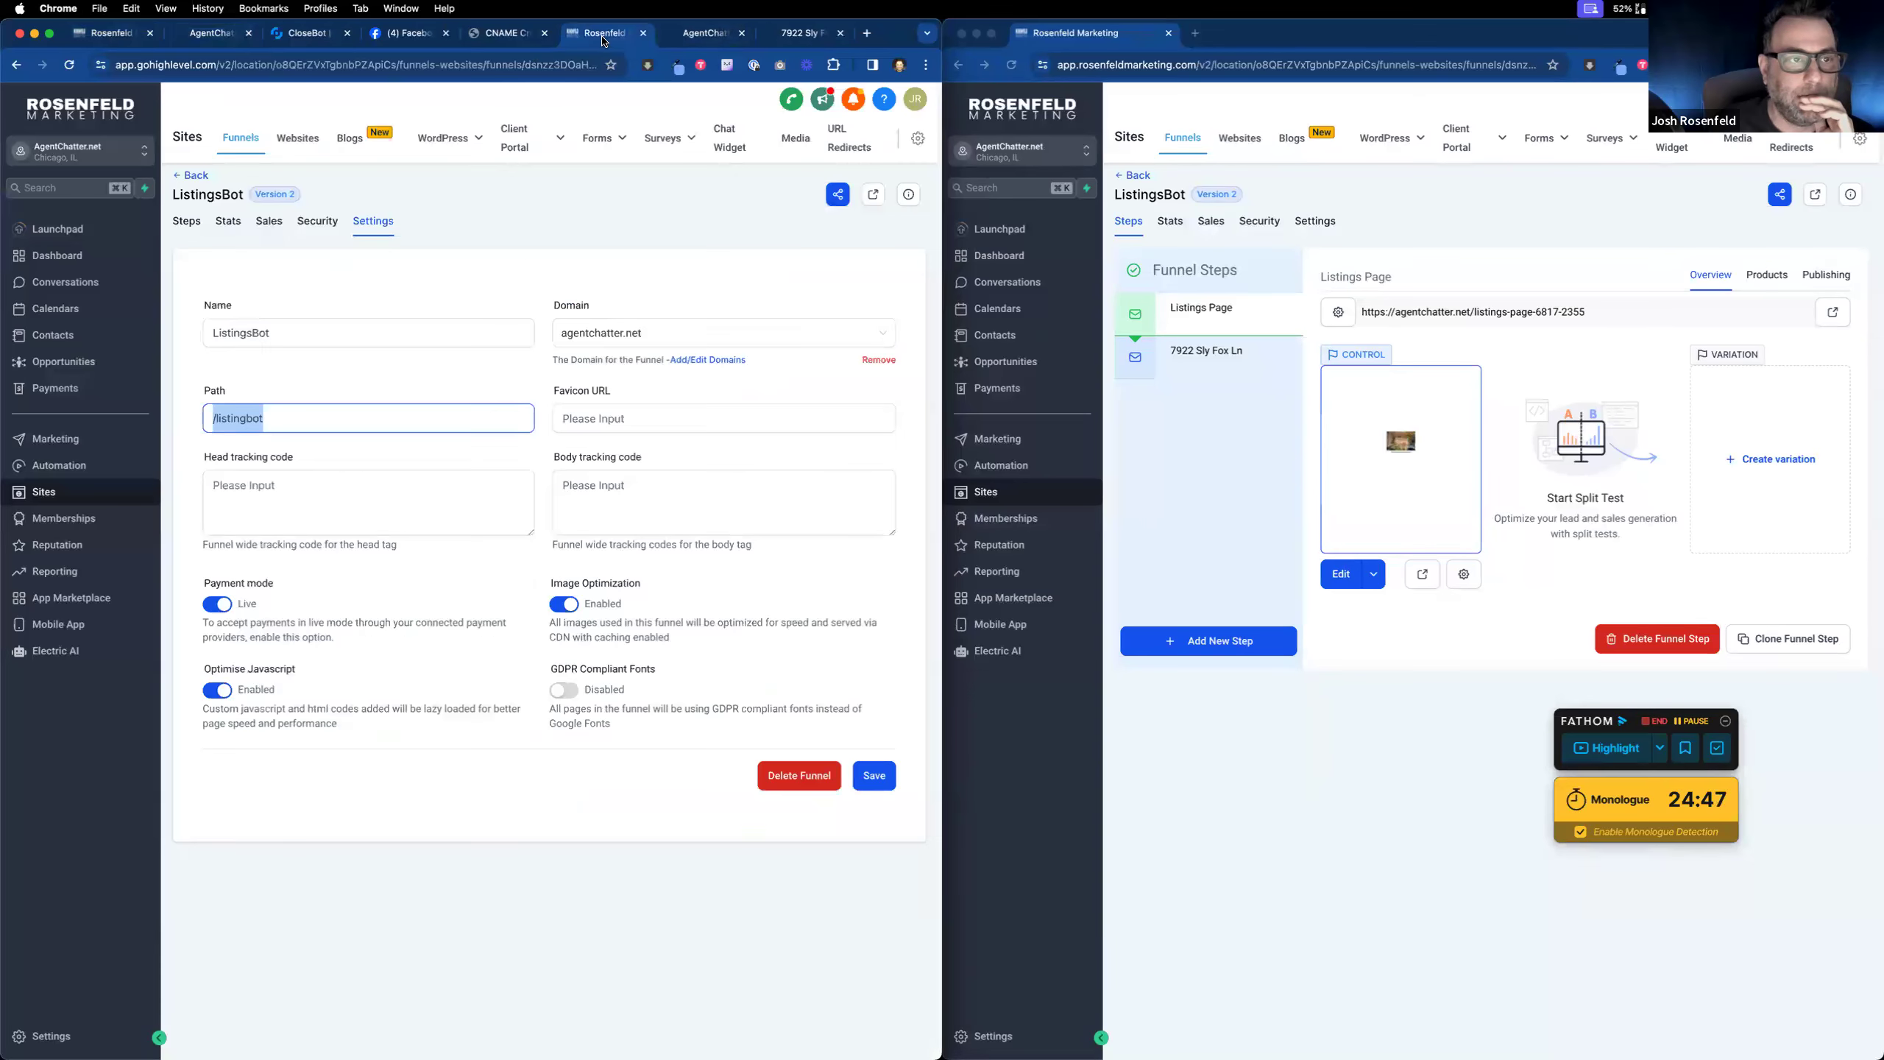
{"action": "mouse_move", "coordinate": [573, 143]}
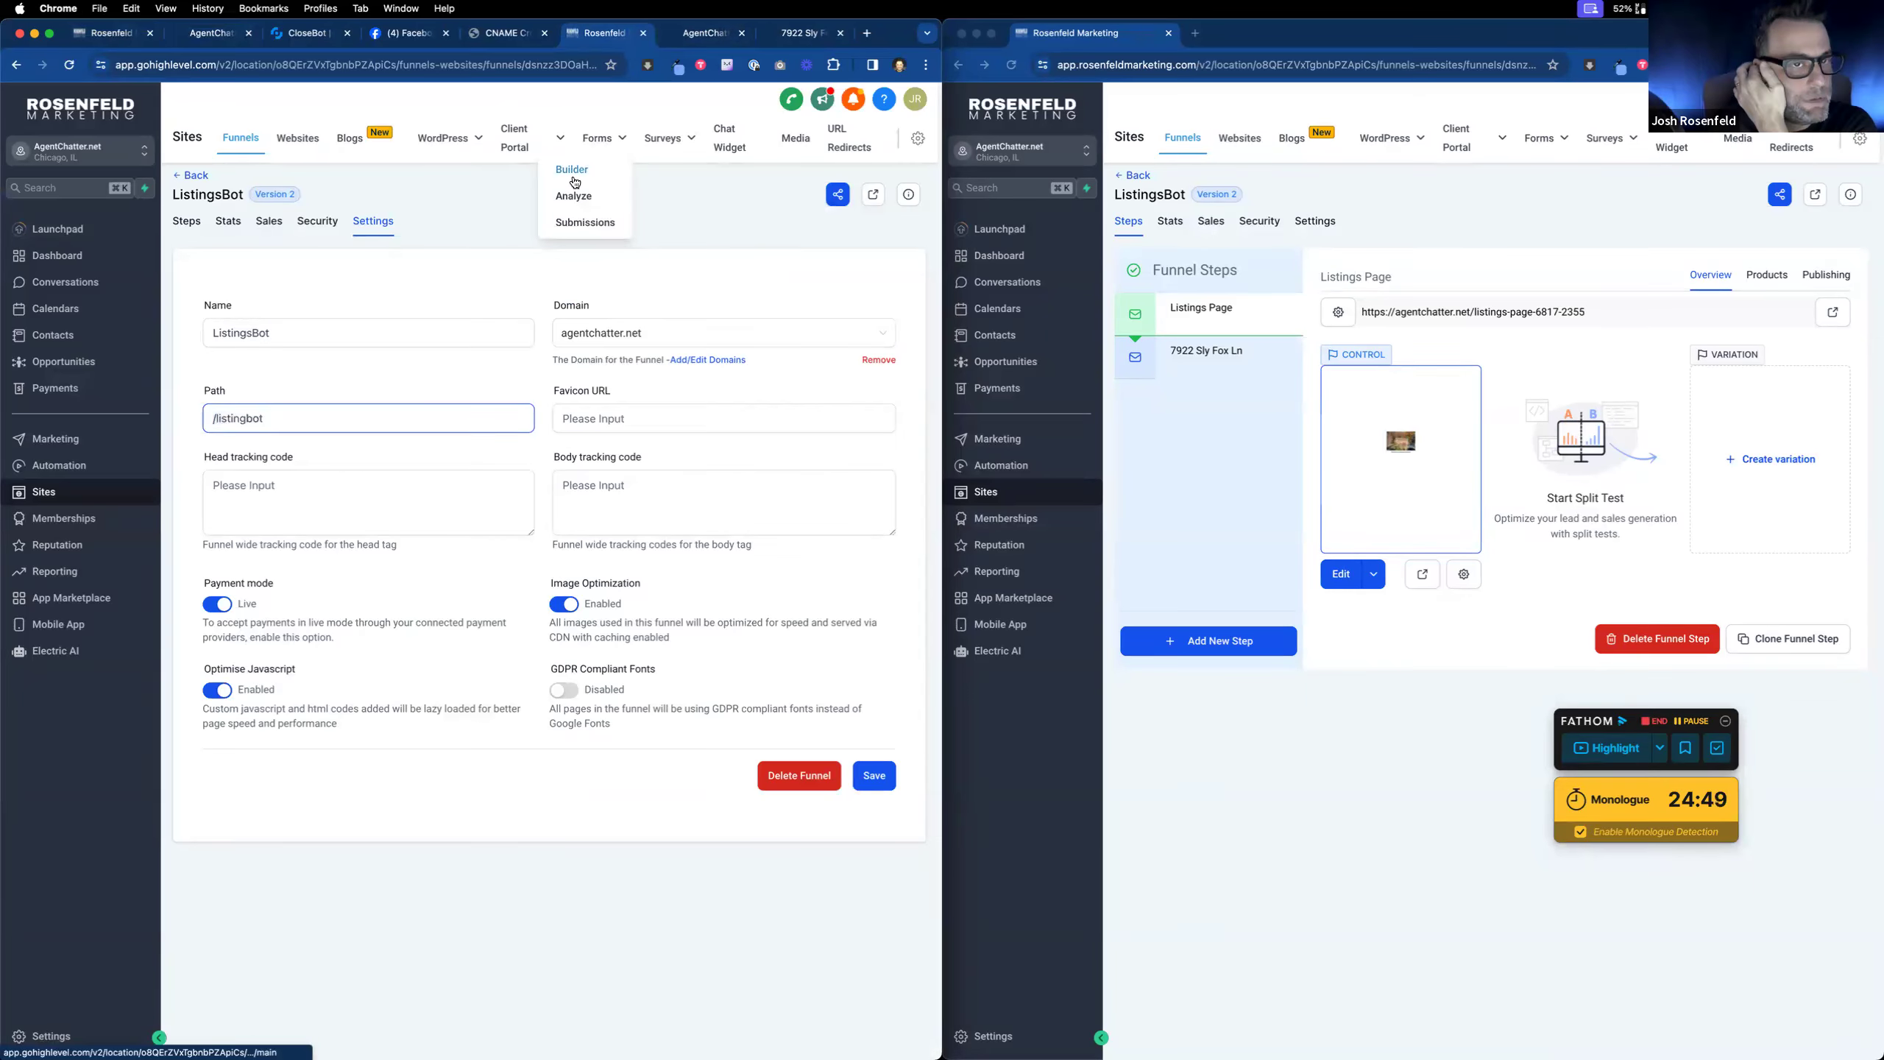
{"action": "left_click", "coordinate": [573, 170]}
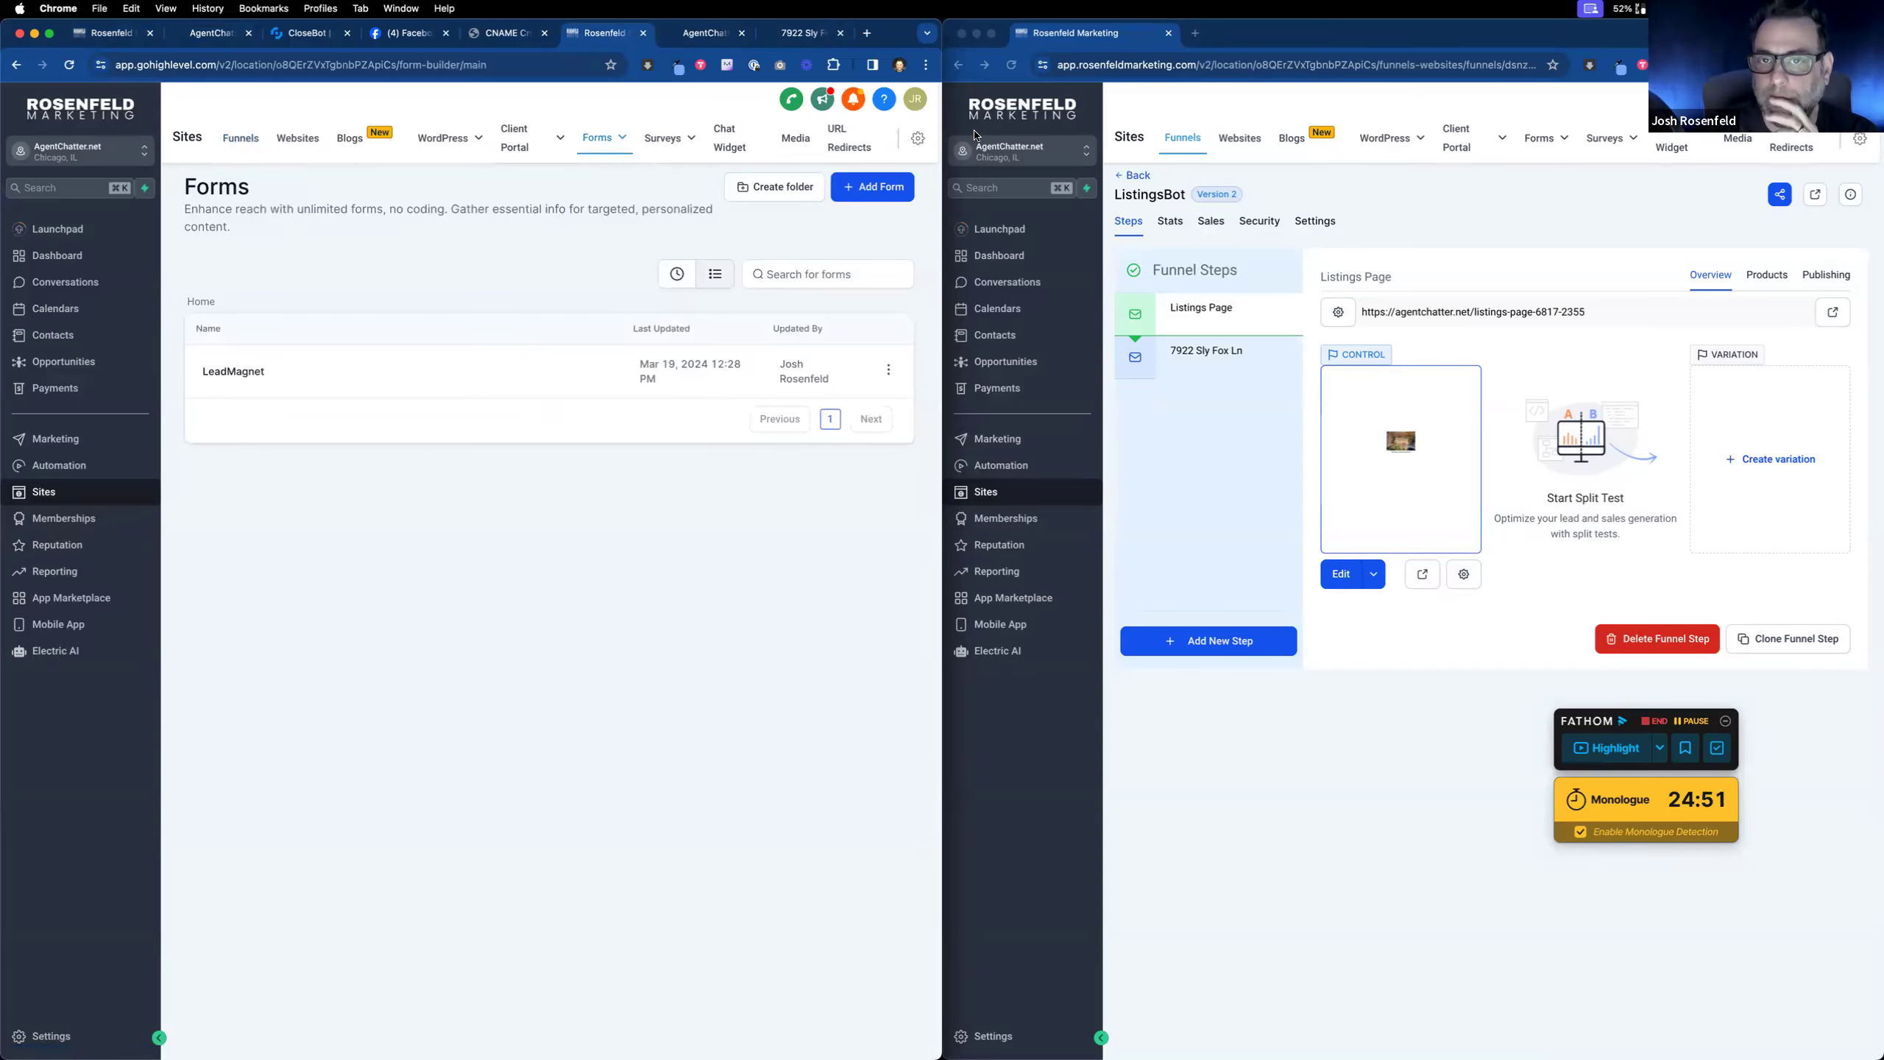
Step: Switch the right window to another sub-account and show its forms list
{"action": "left_click", "coordinate": [1017, 156]}
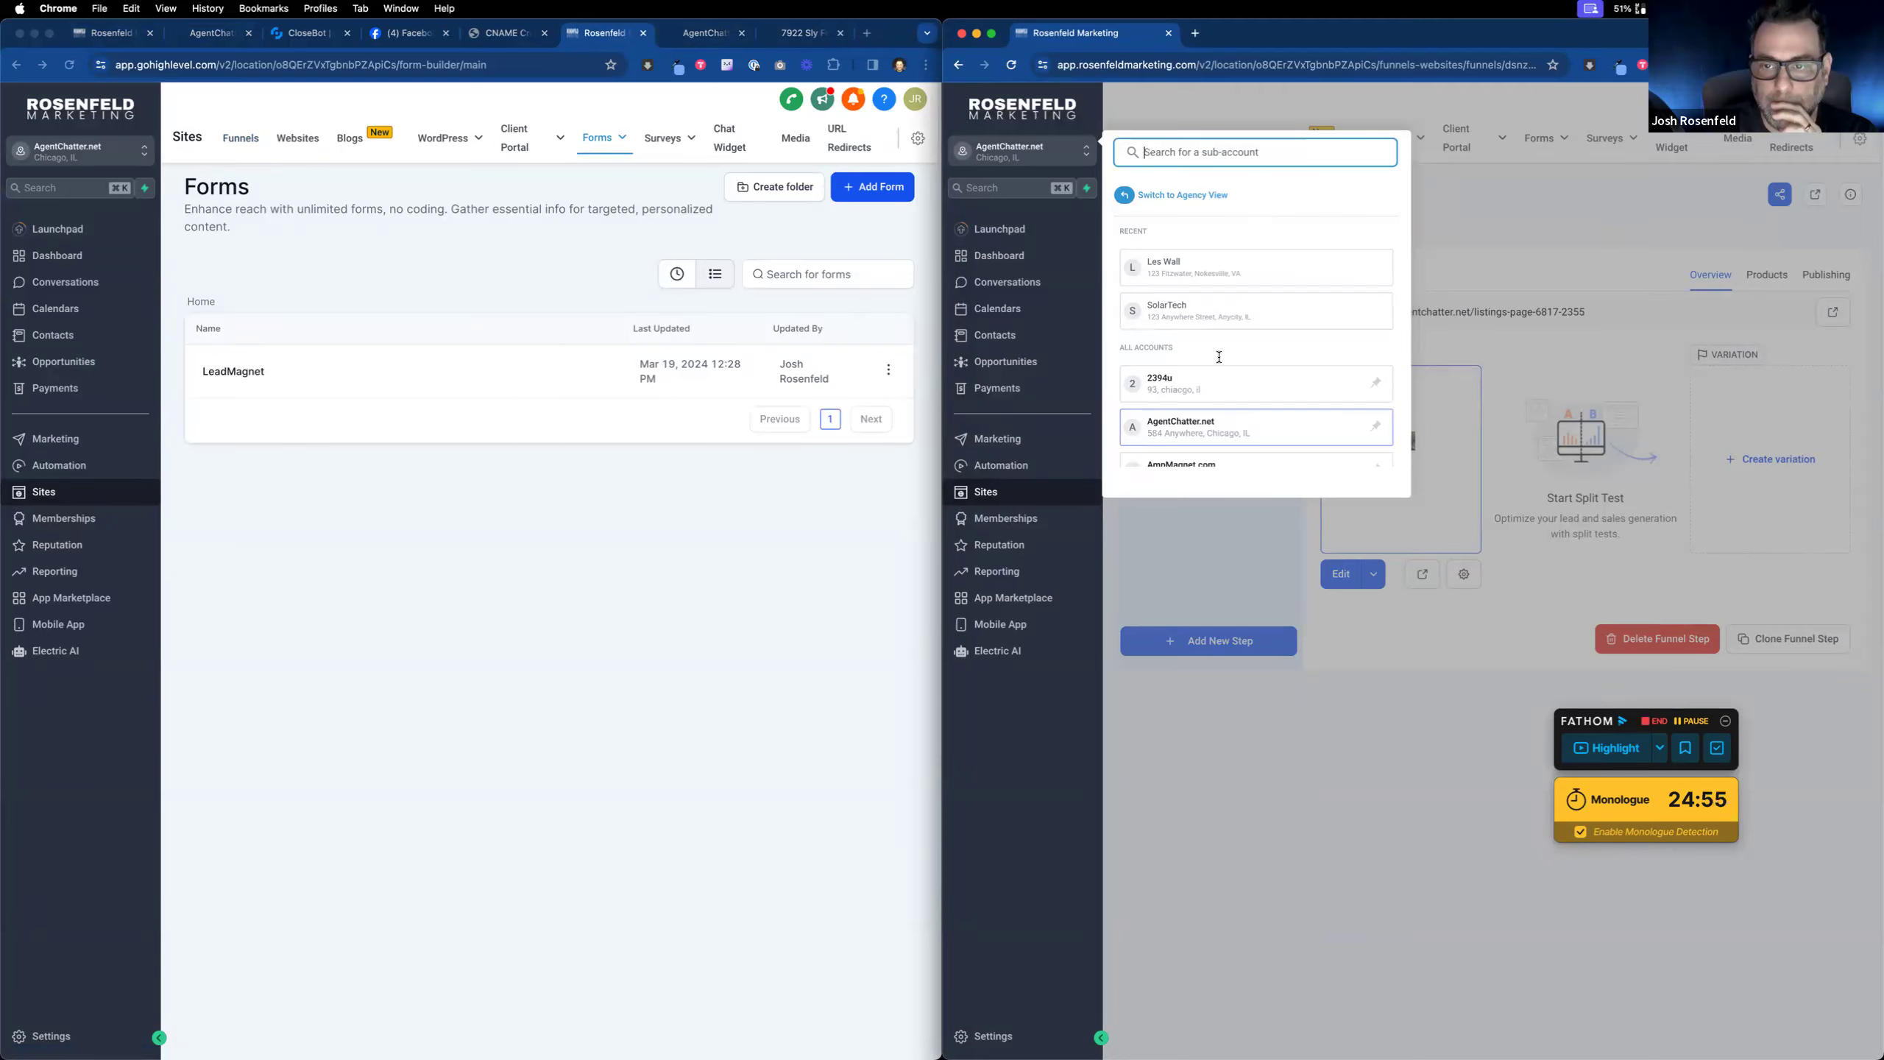
{"action": "scroll", "coordinate": [1219, 357], "scroll_direction": "down", "scroll_amount": 10}
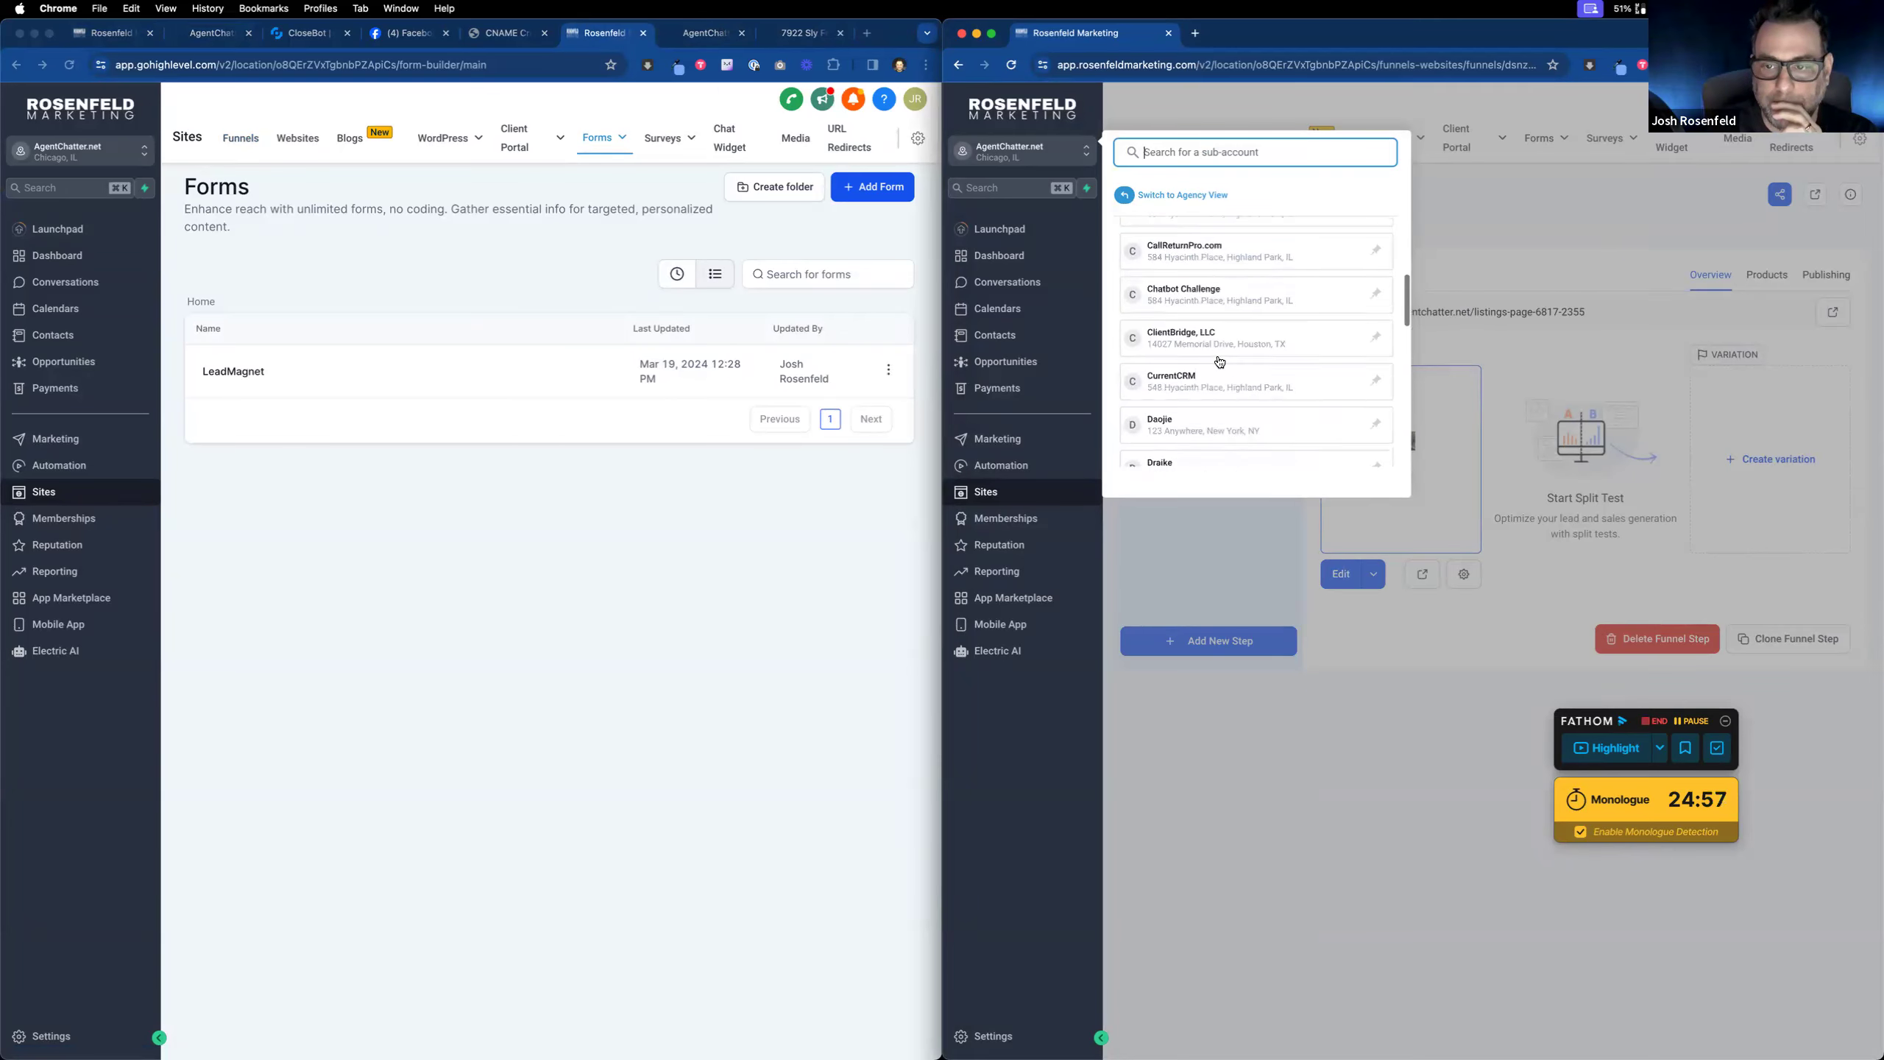
{"action": "left_click", "coordinate": [1222, 318]}
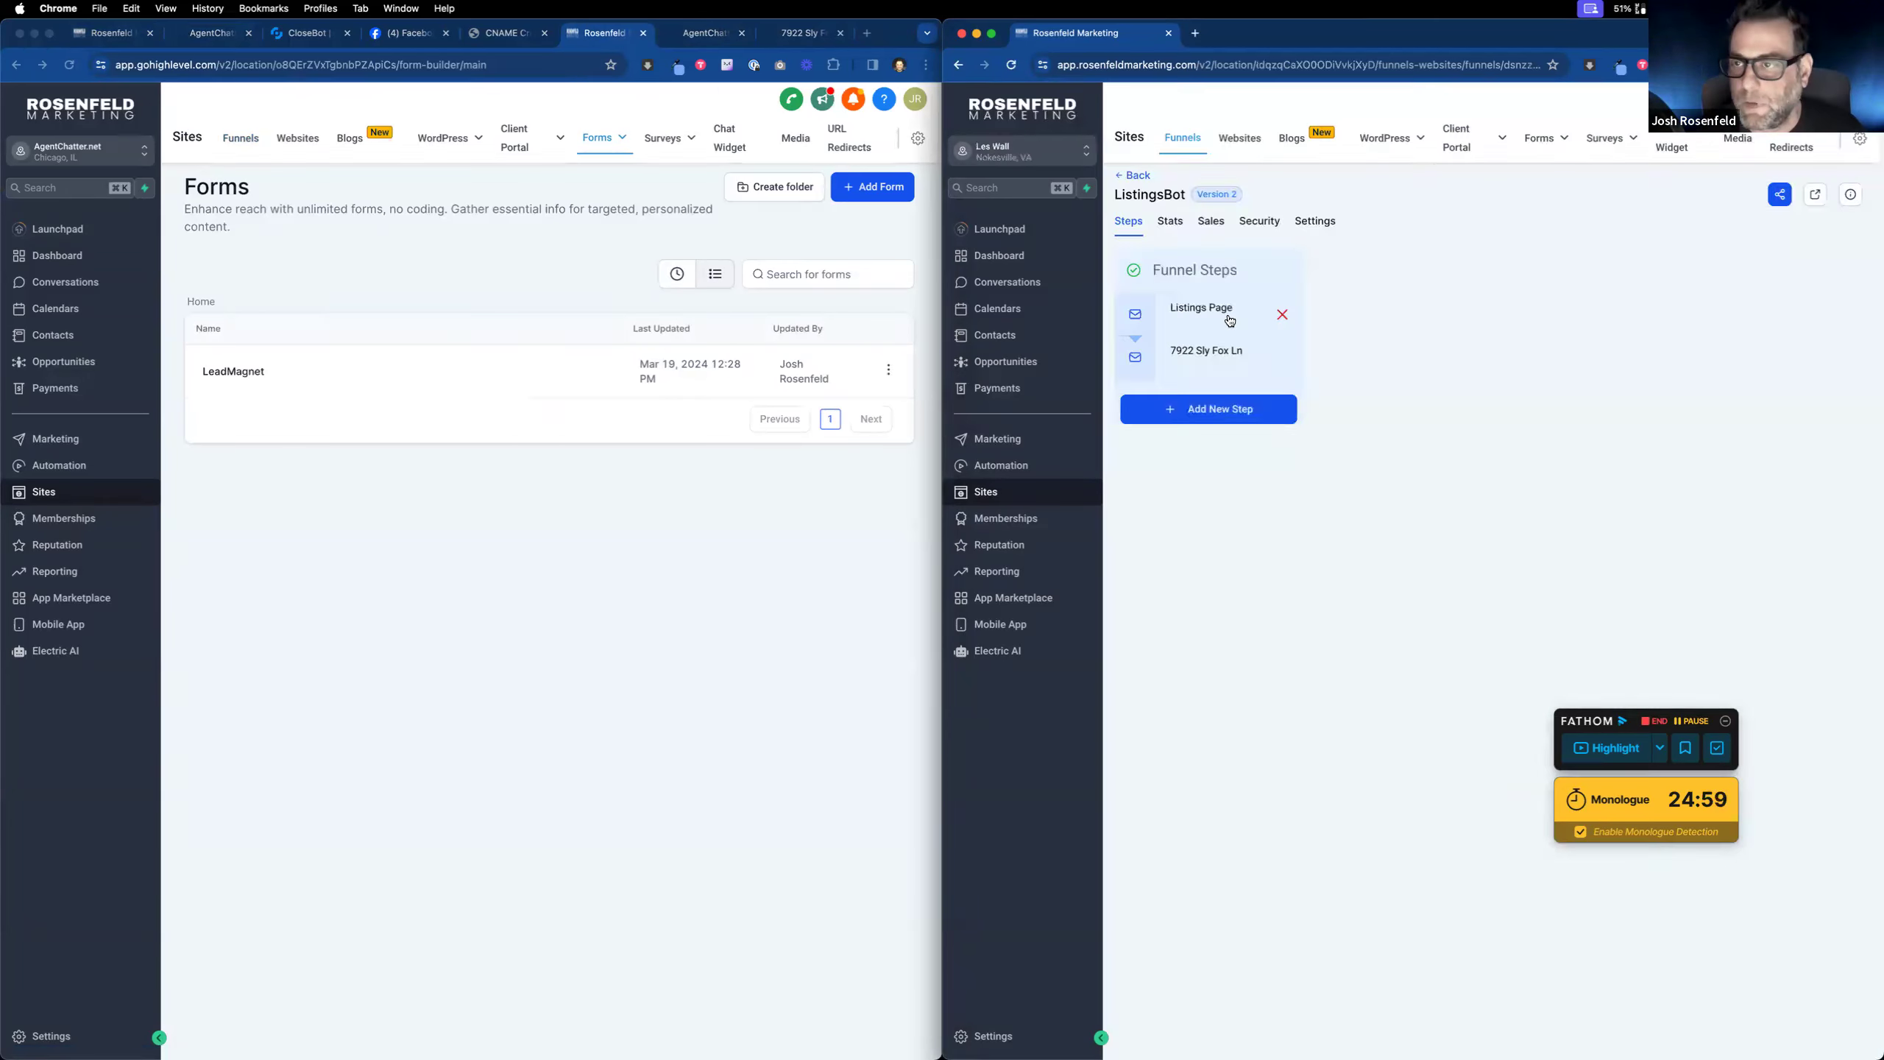
{"action": "left_click", "coordinate": [1557, 142]}
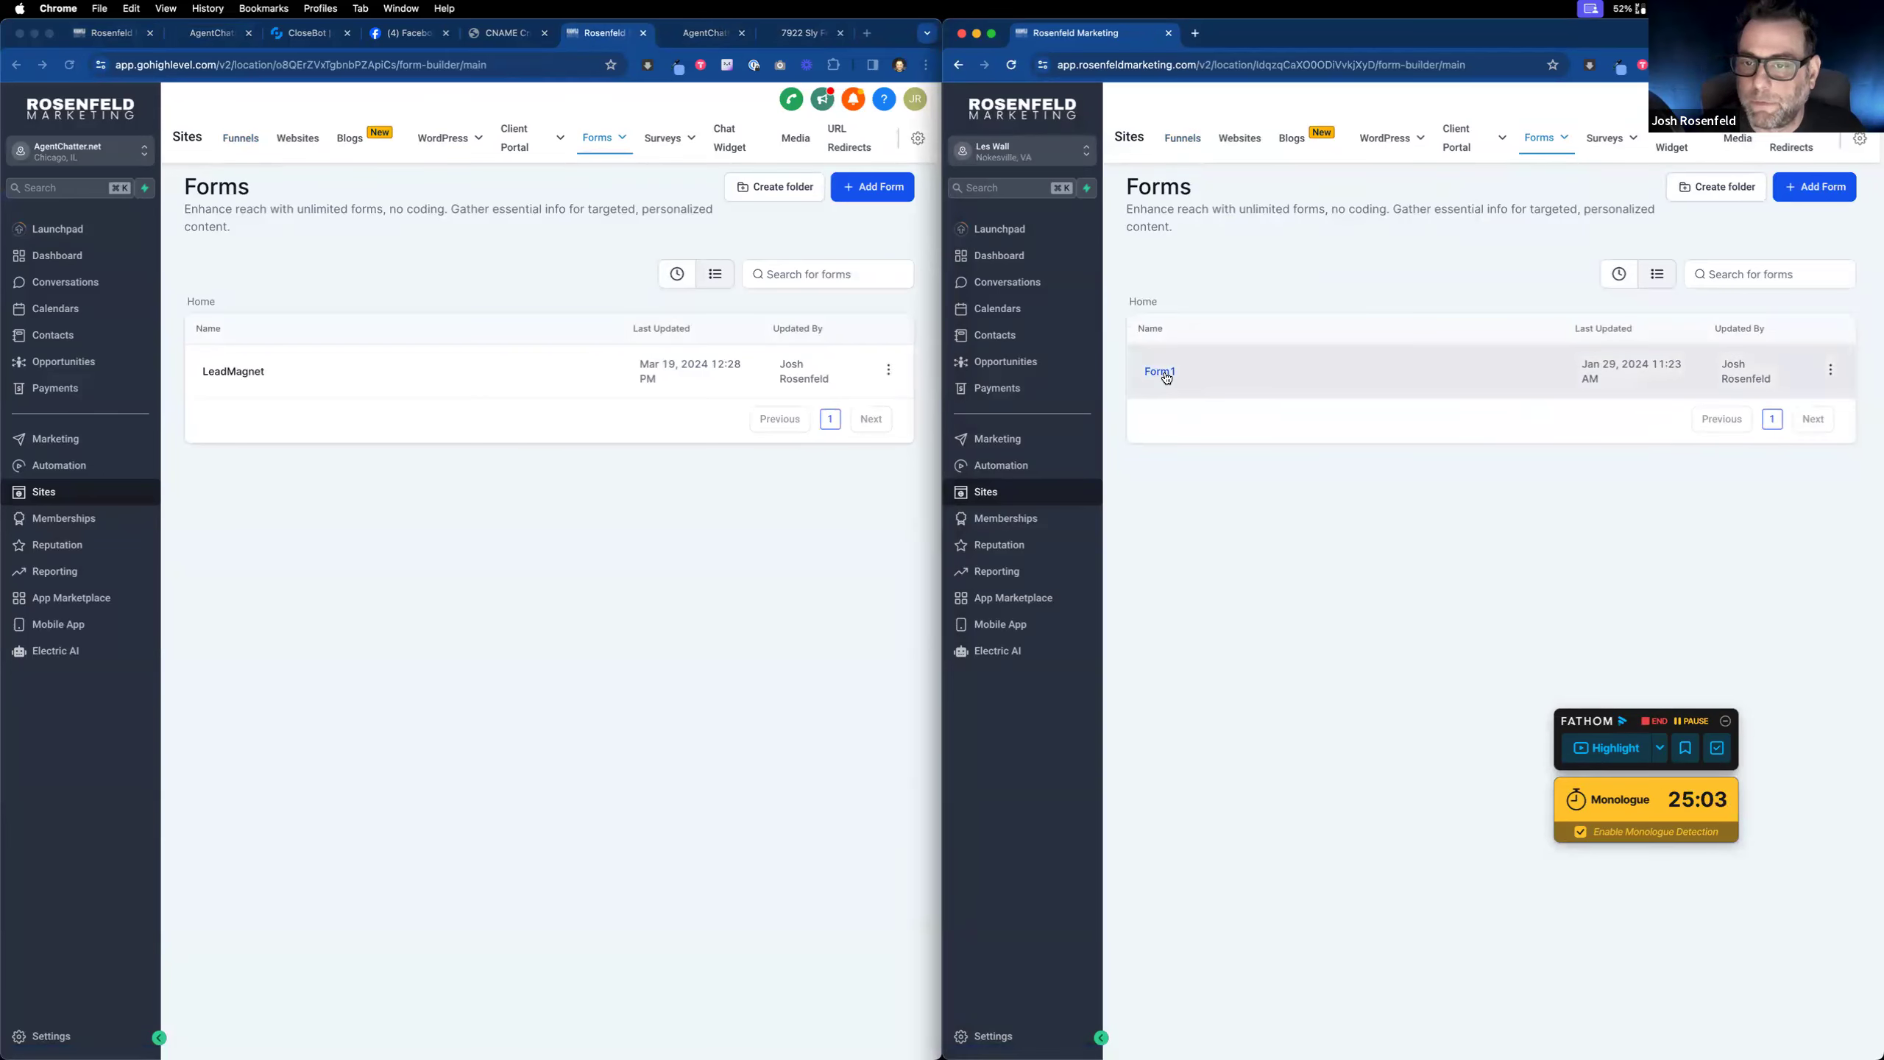
Step: Open the other sub-account's Form1 and create a new blank form in the left window
{"action": "left_click", "coordinate": [1161, 372]}
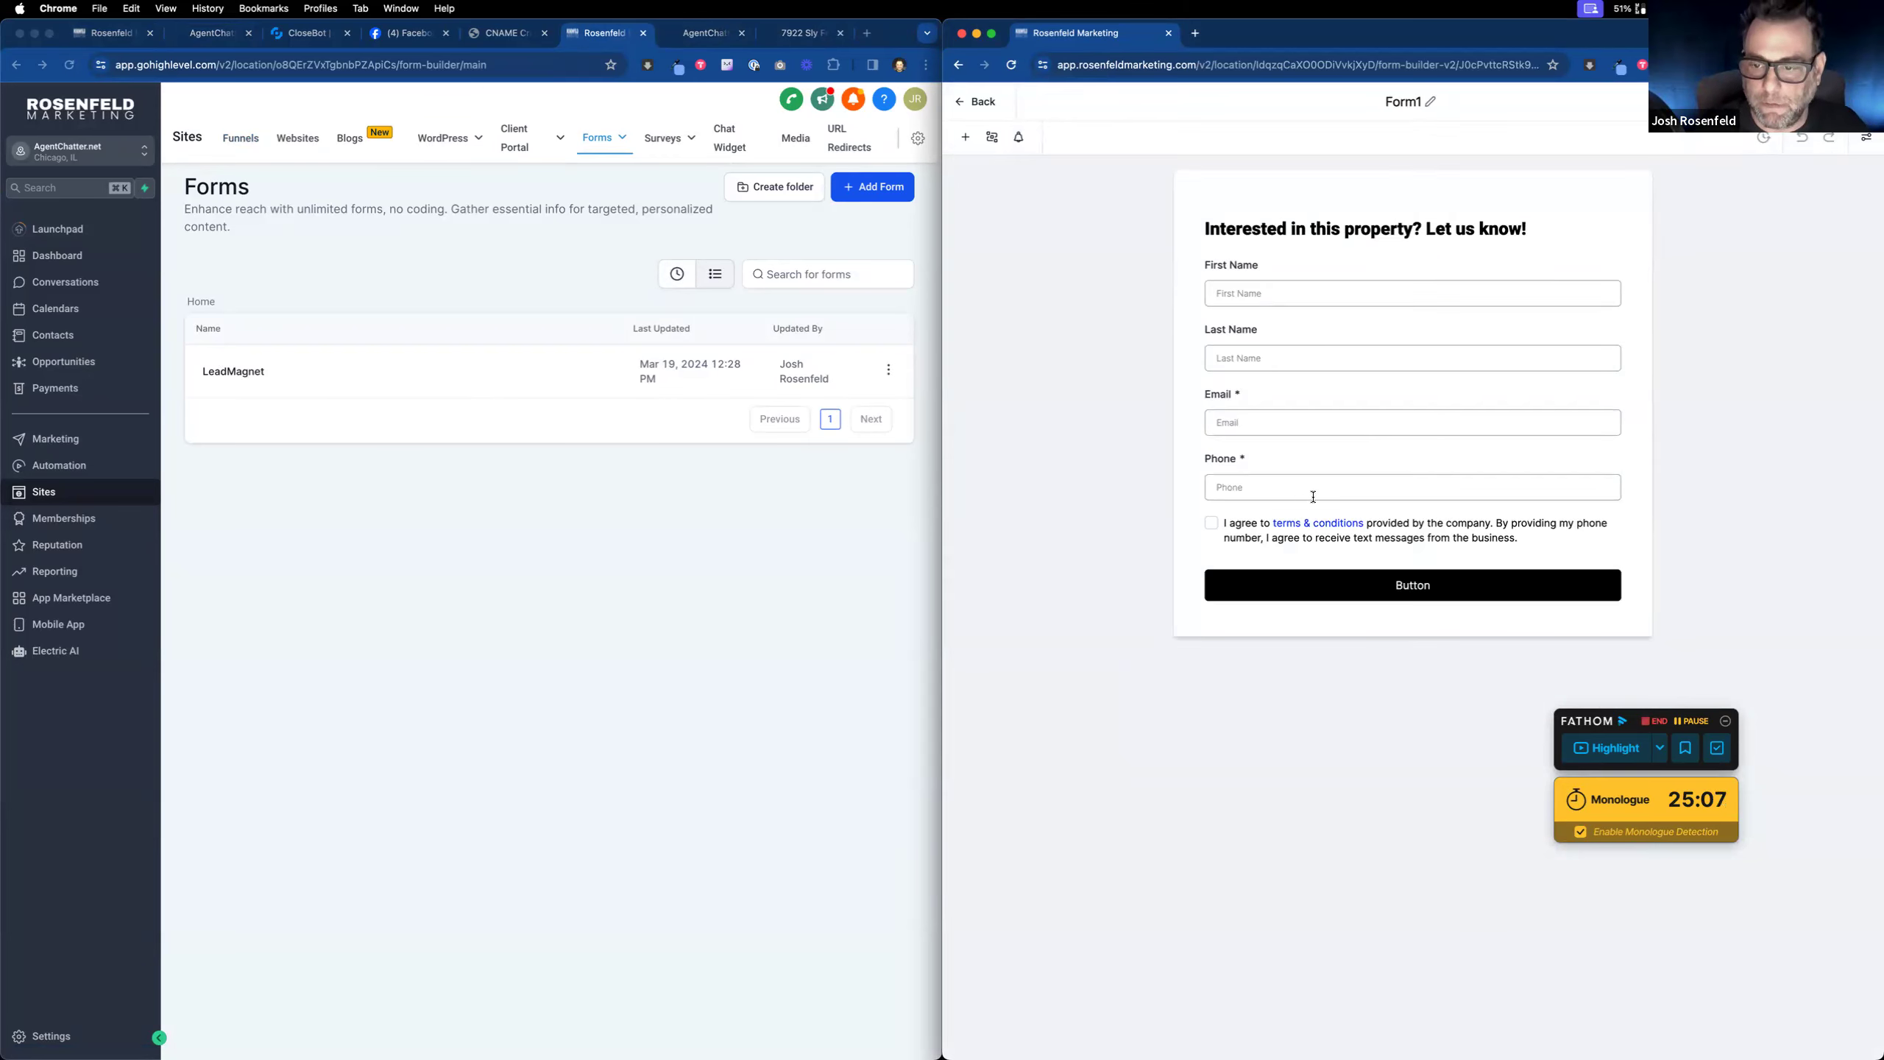
{"action": "left_click", "coordinate": [853, 191]}
{"action": "left_click", "coordinate": [862, 193]}
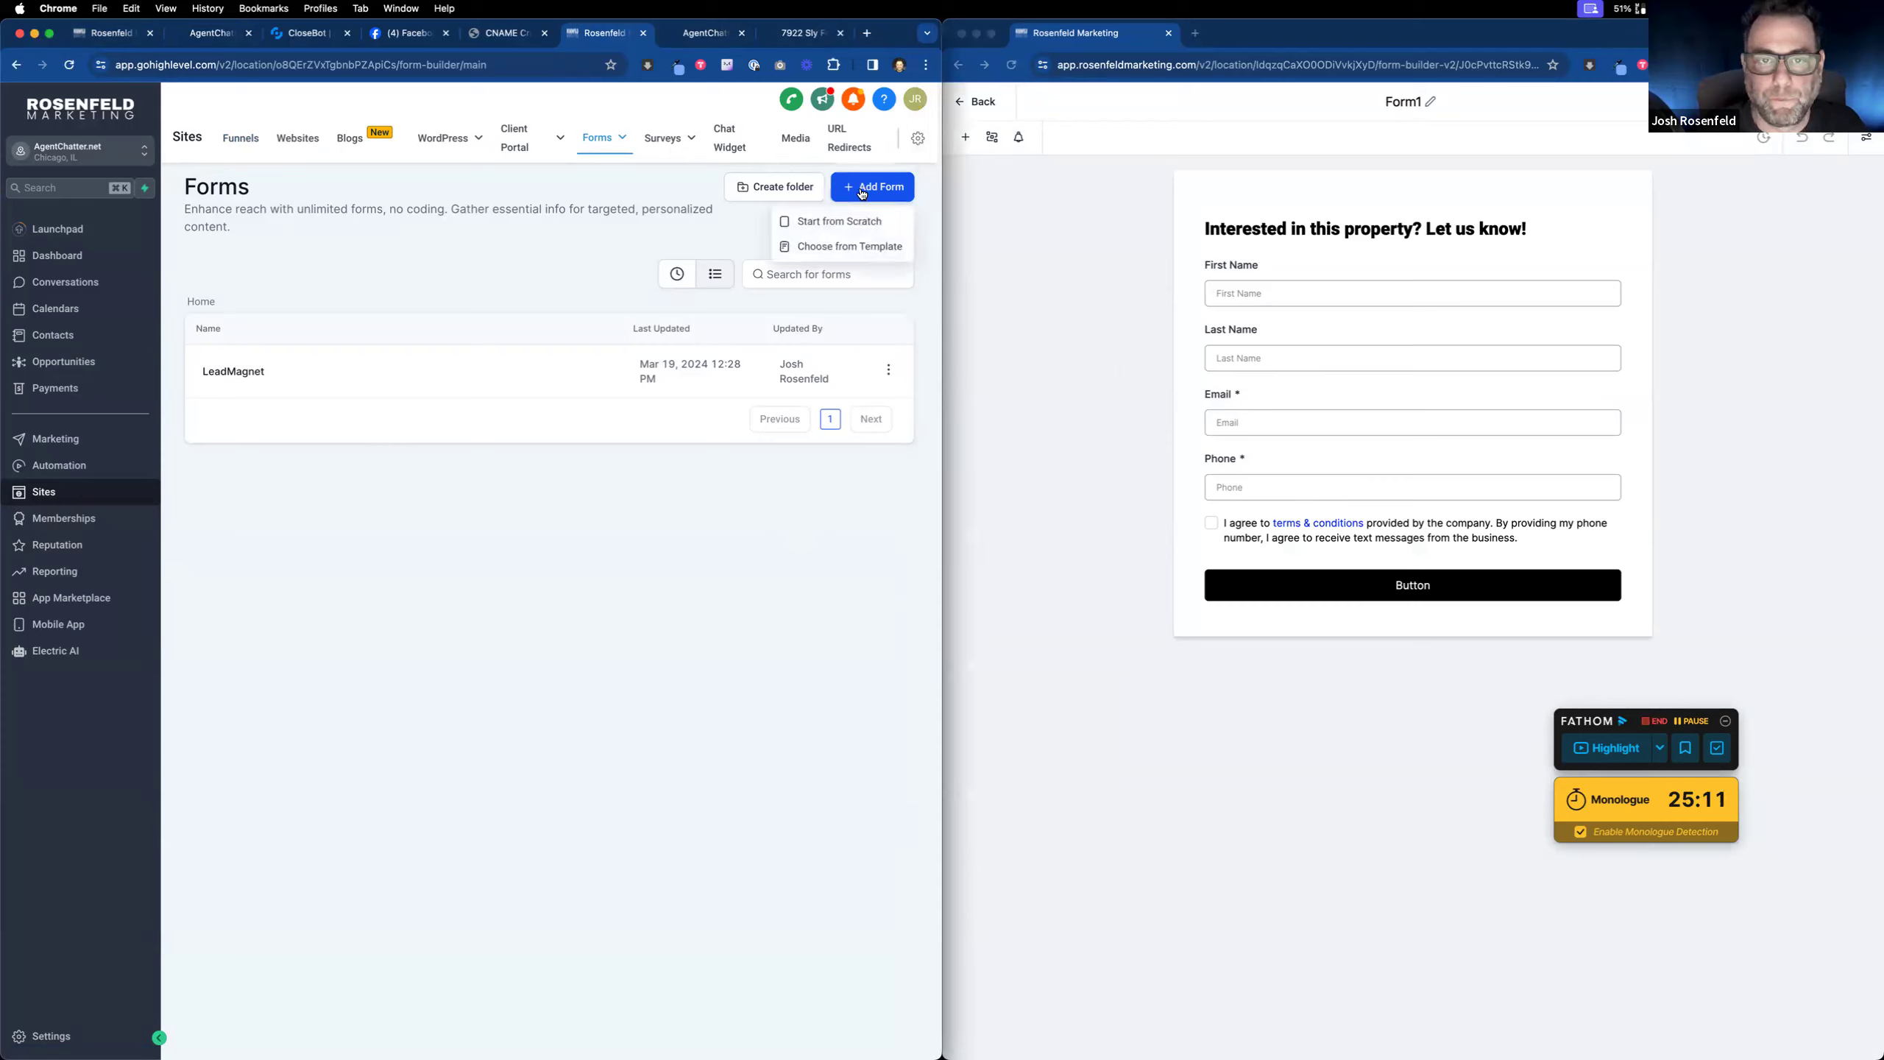
{"action": "left_click", "coordinate": [841, 222]}
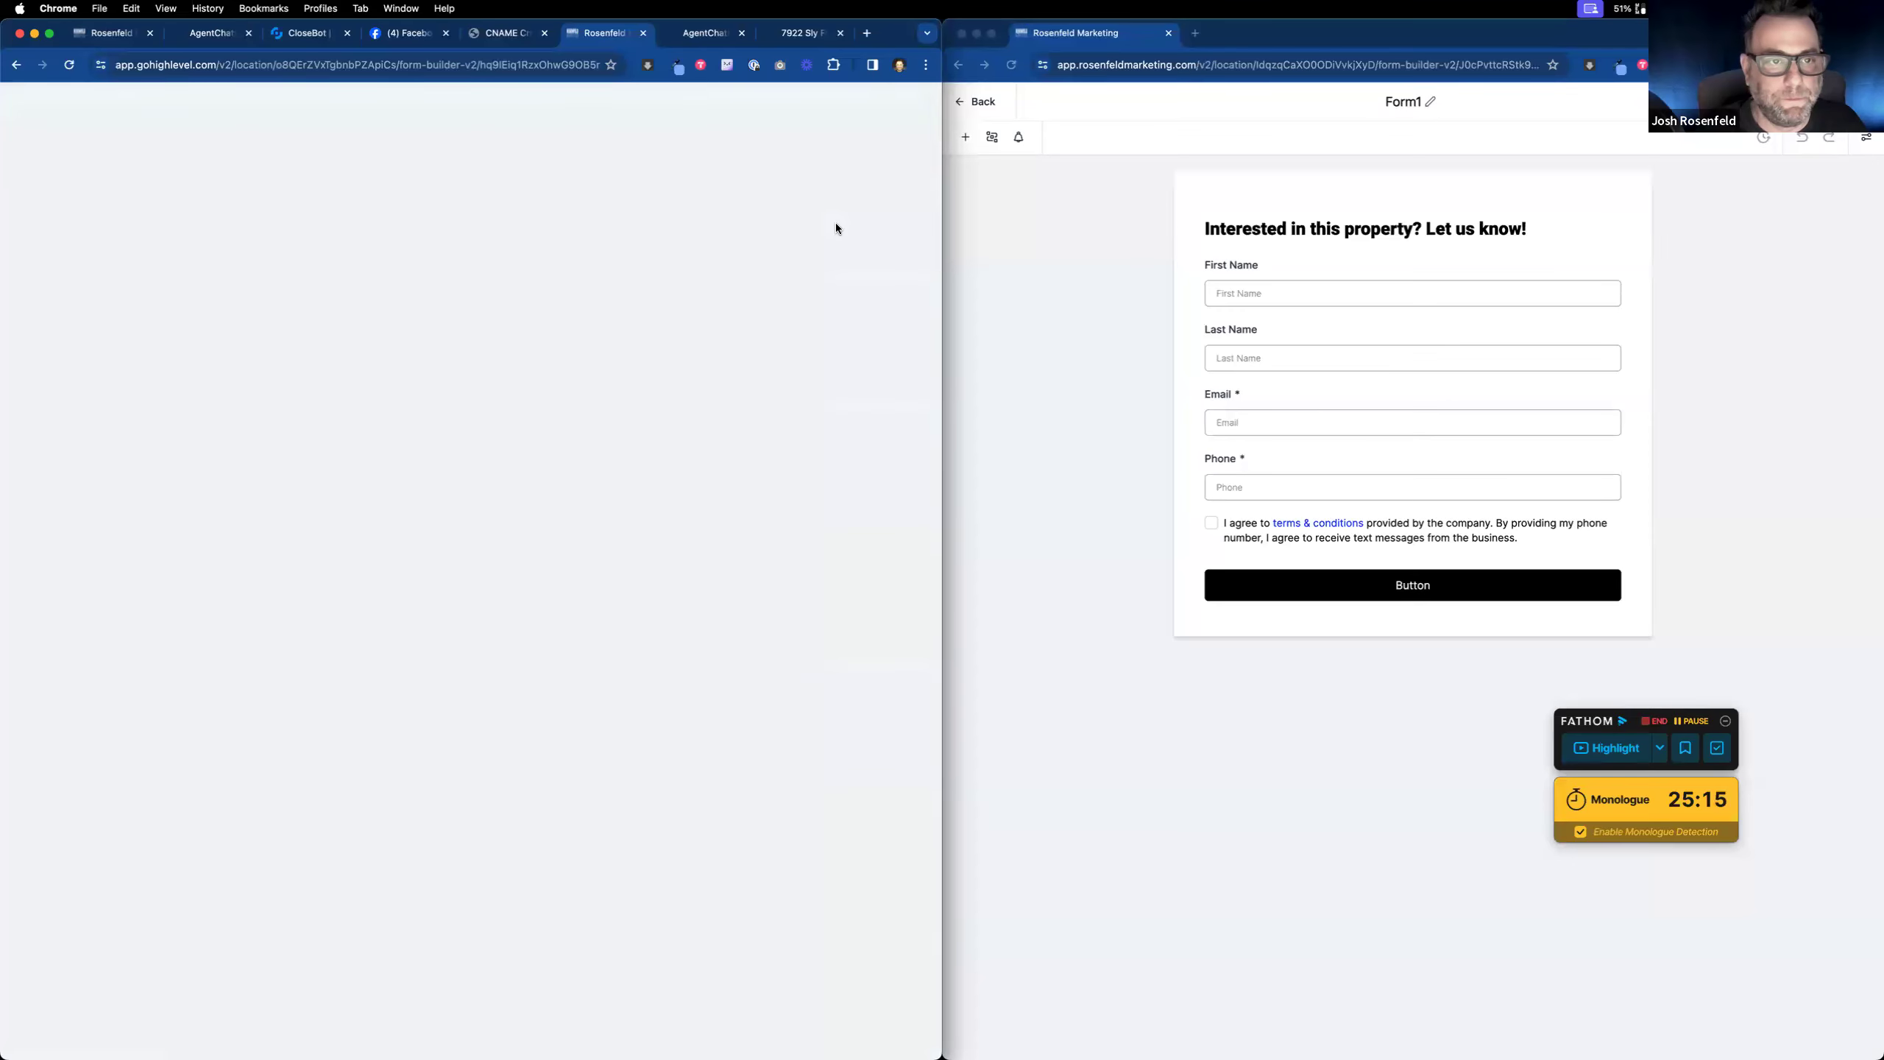
Step: Rename the new form from Form 1 to ListingForm
{"action": "left_click", "coordinate": [486, 102]}
{"action": "triple_click", "coordinate": [486, 102]}
{"action": "type", "text": "ListingForm"}
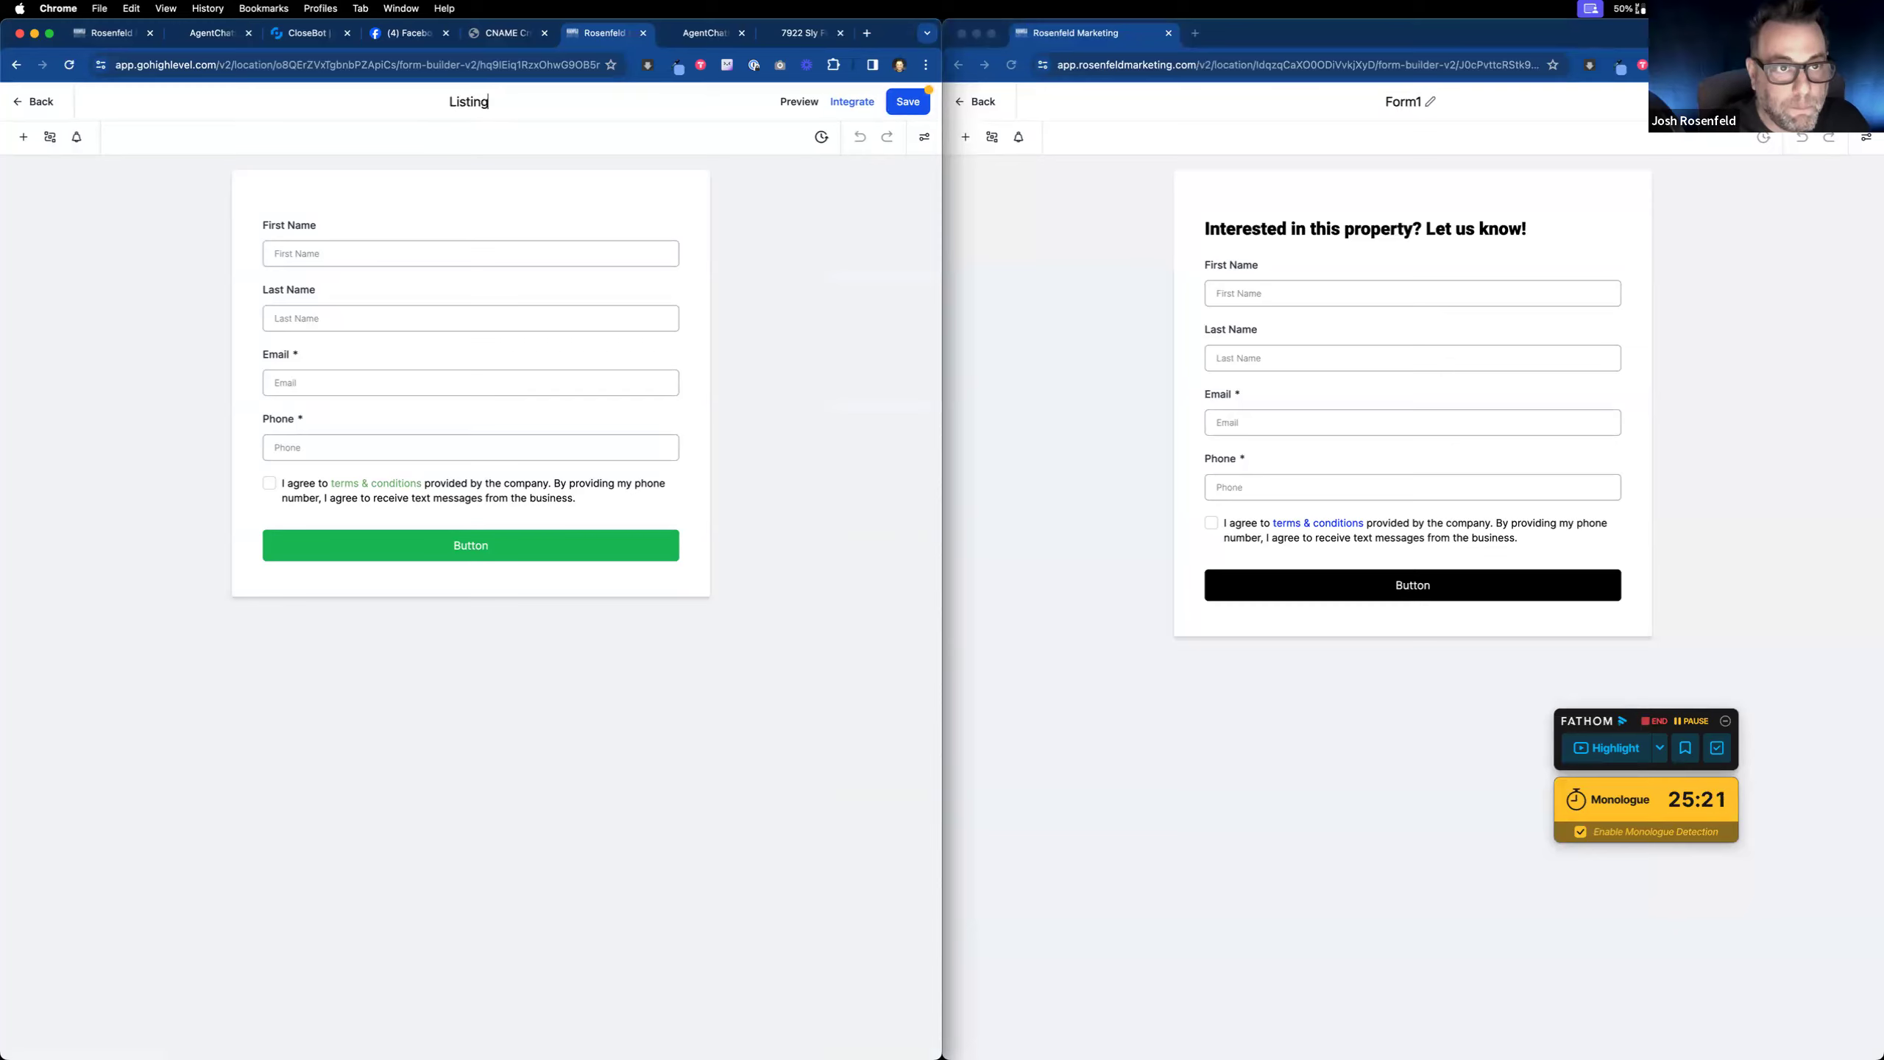
{"action": "key", "text": "Return"}
{"action": "left_click", "coordinate": [307, 222]}
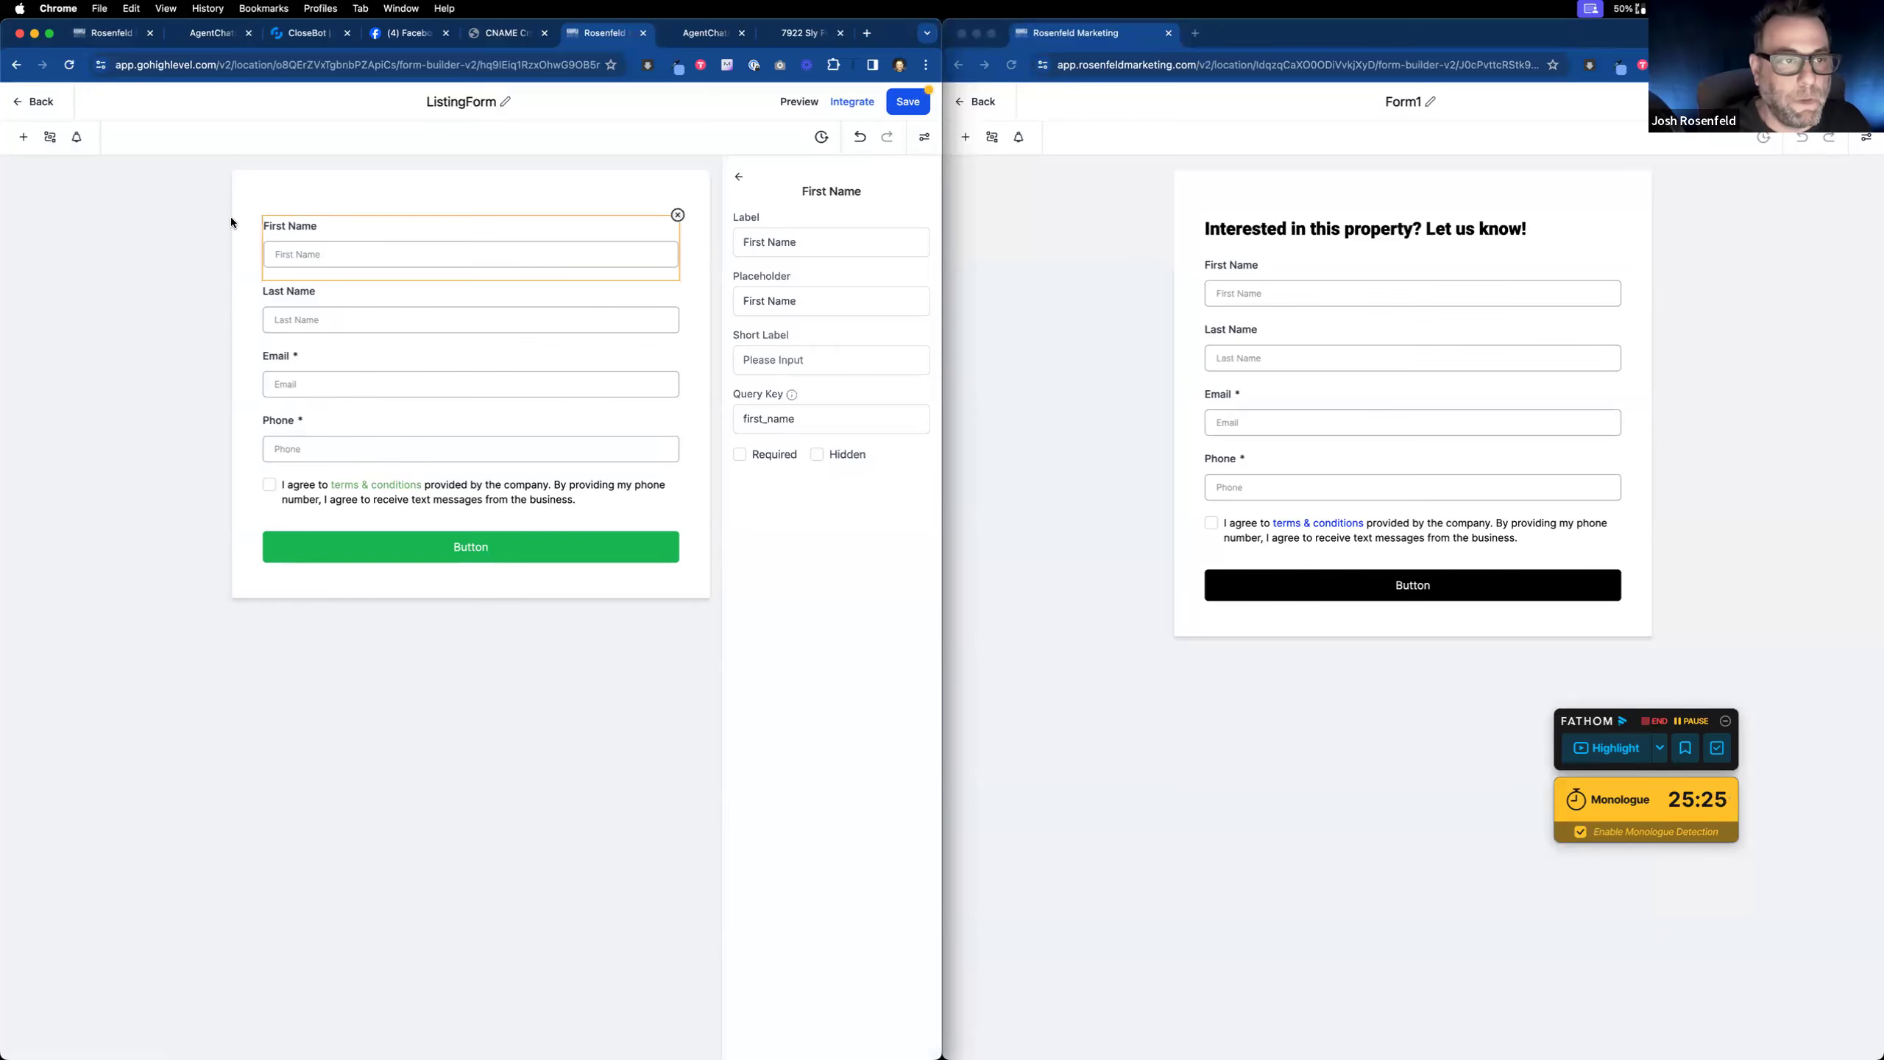
Step: Add a text heading at the top of the form reading 'Interested in this property? Let us know!'
{"action": "left_click", "coordinate": [23, 138]}
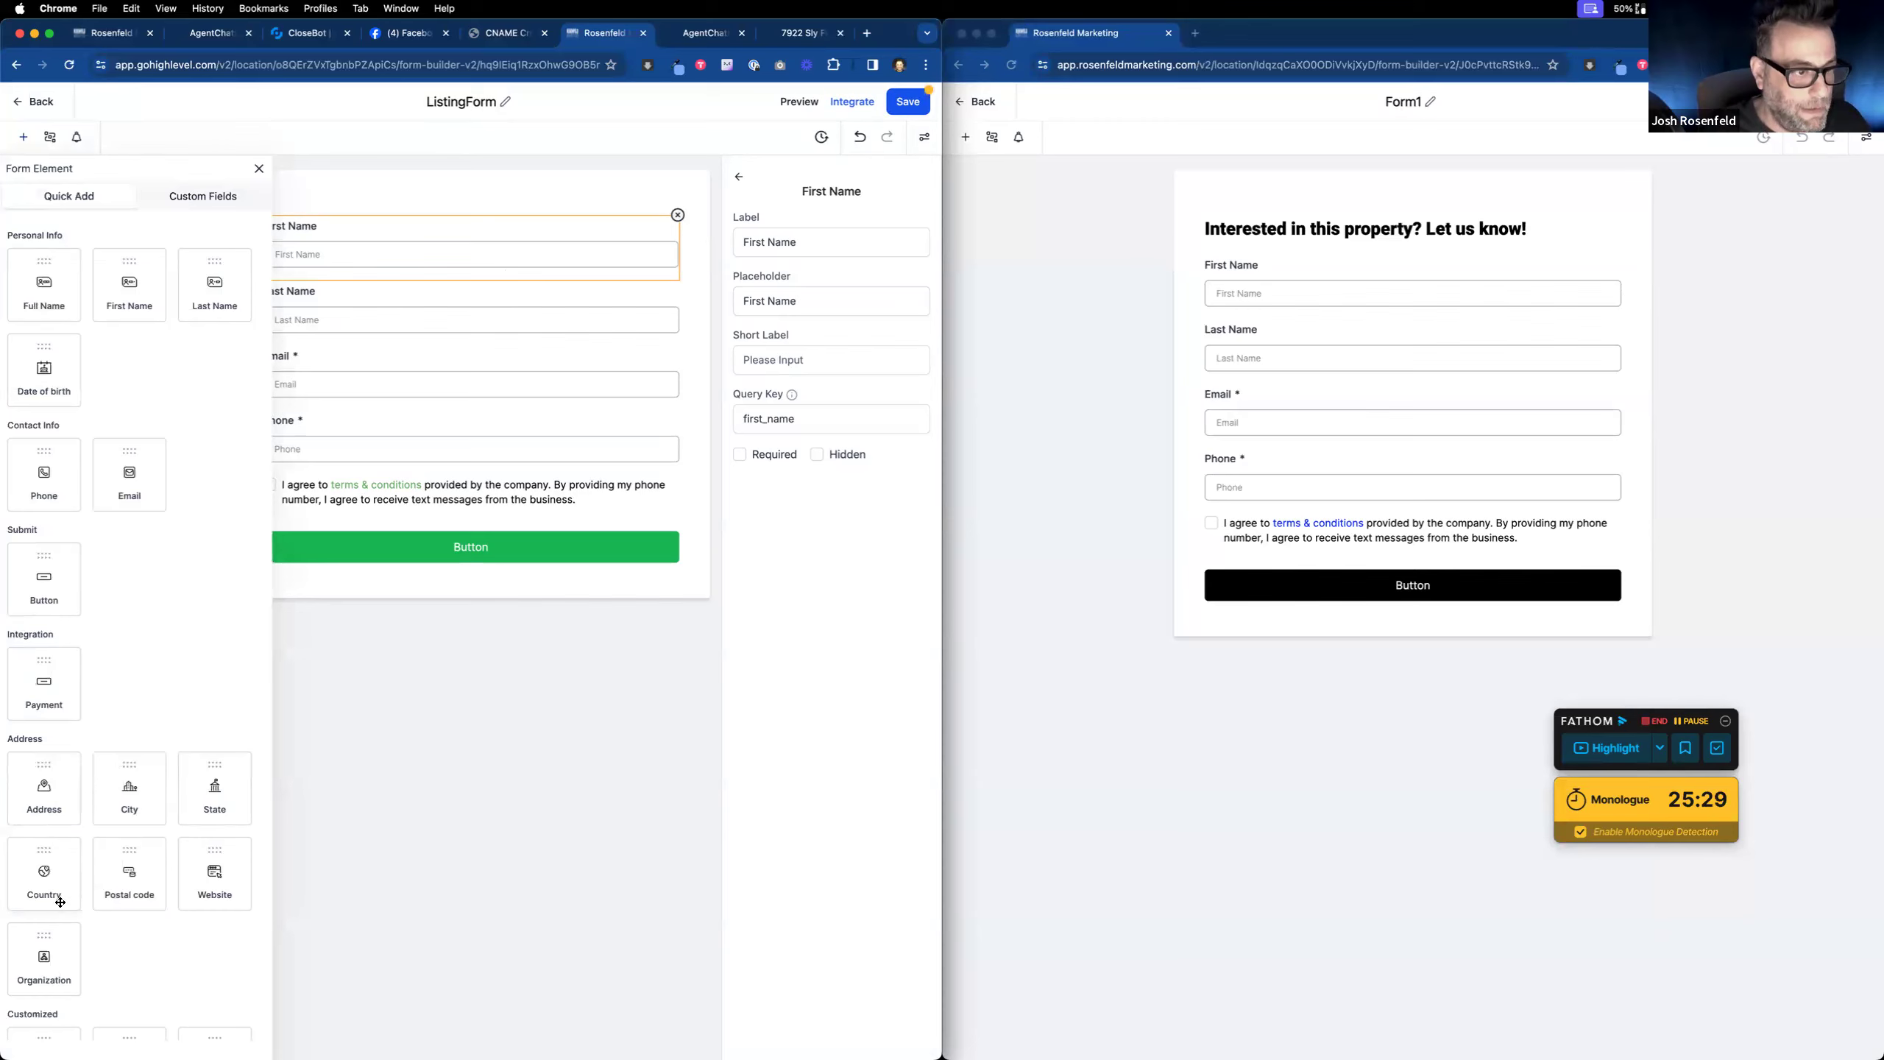
{"action": "scroll", "coordinate": [177, 411], "scroll_direction": "down", "scroll_amount": 3}
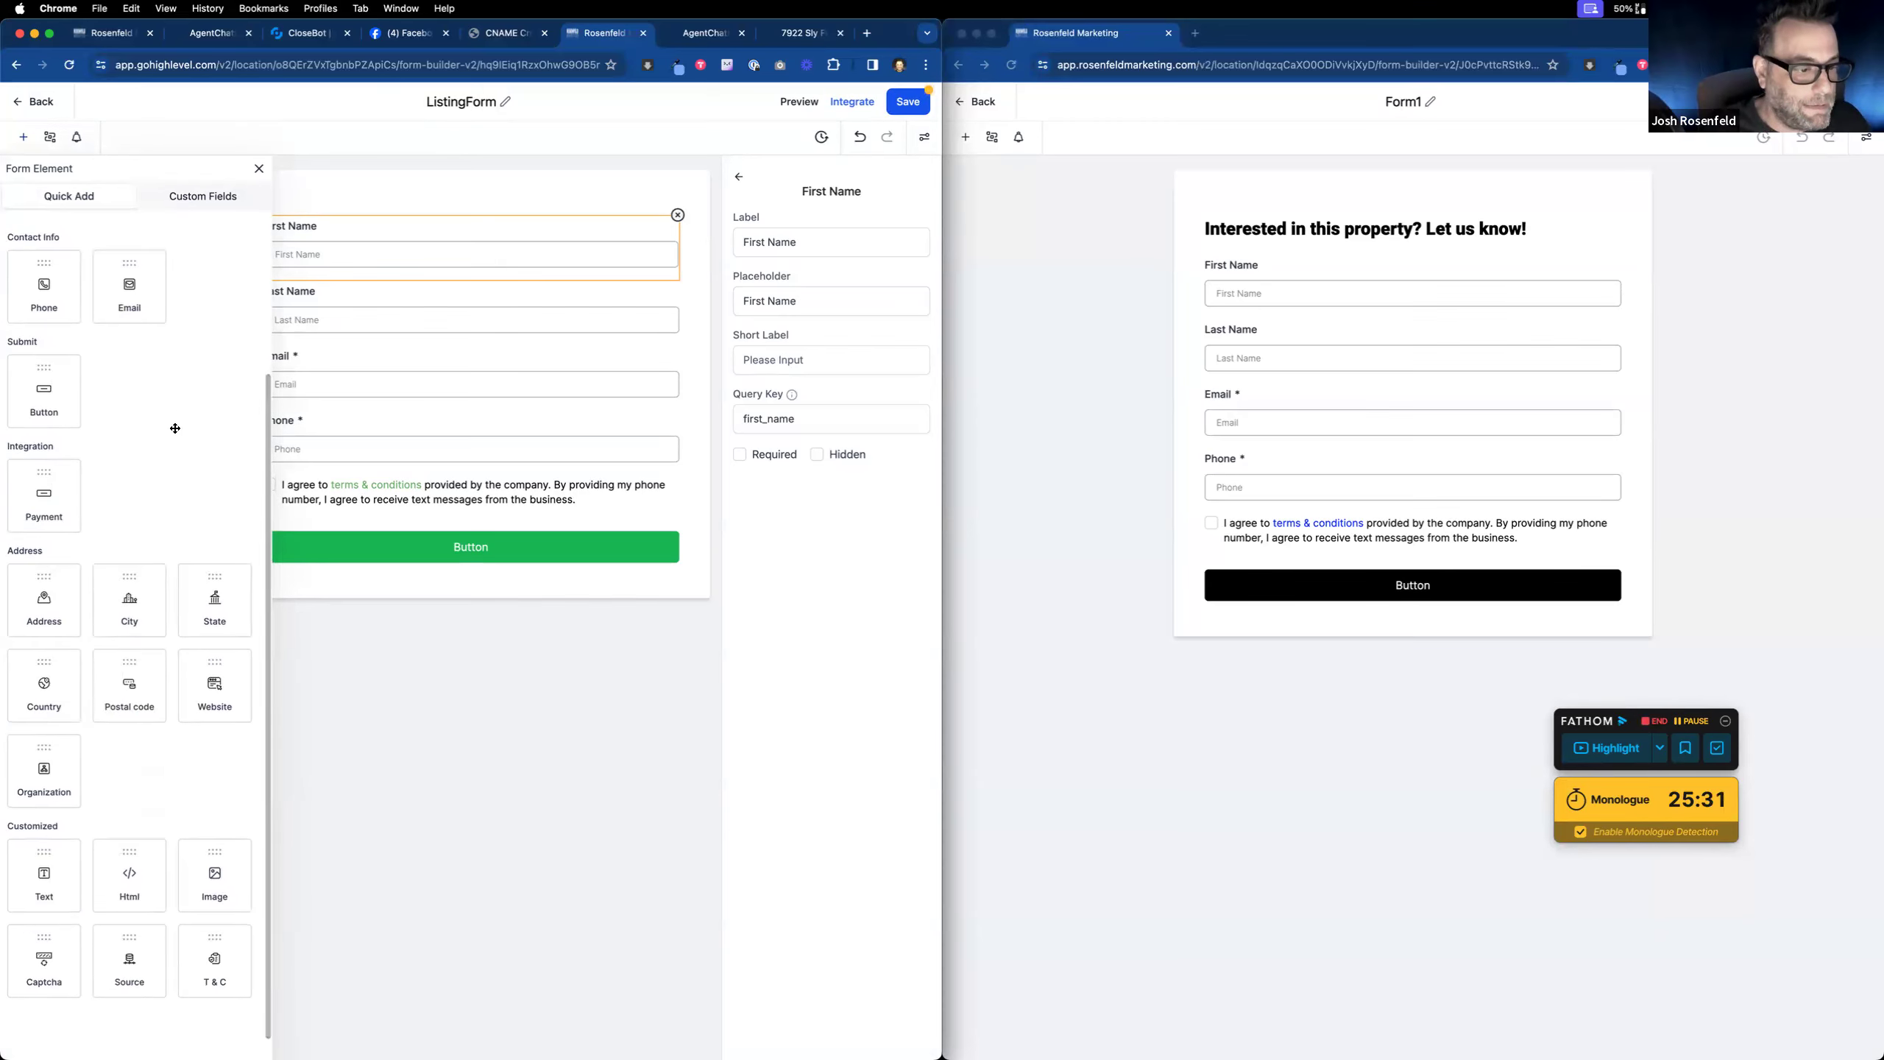
{"action": "left_click_drag", "start_coordinate": [46, 873], "coordinate": [308, 246]}
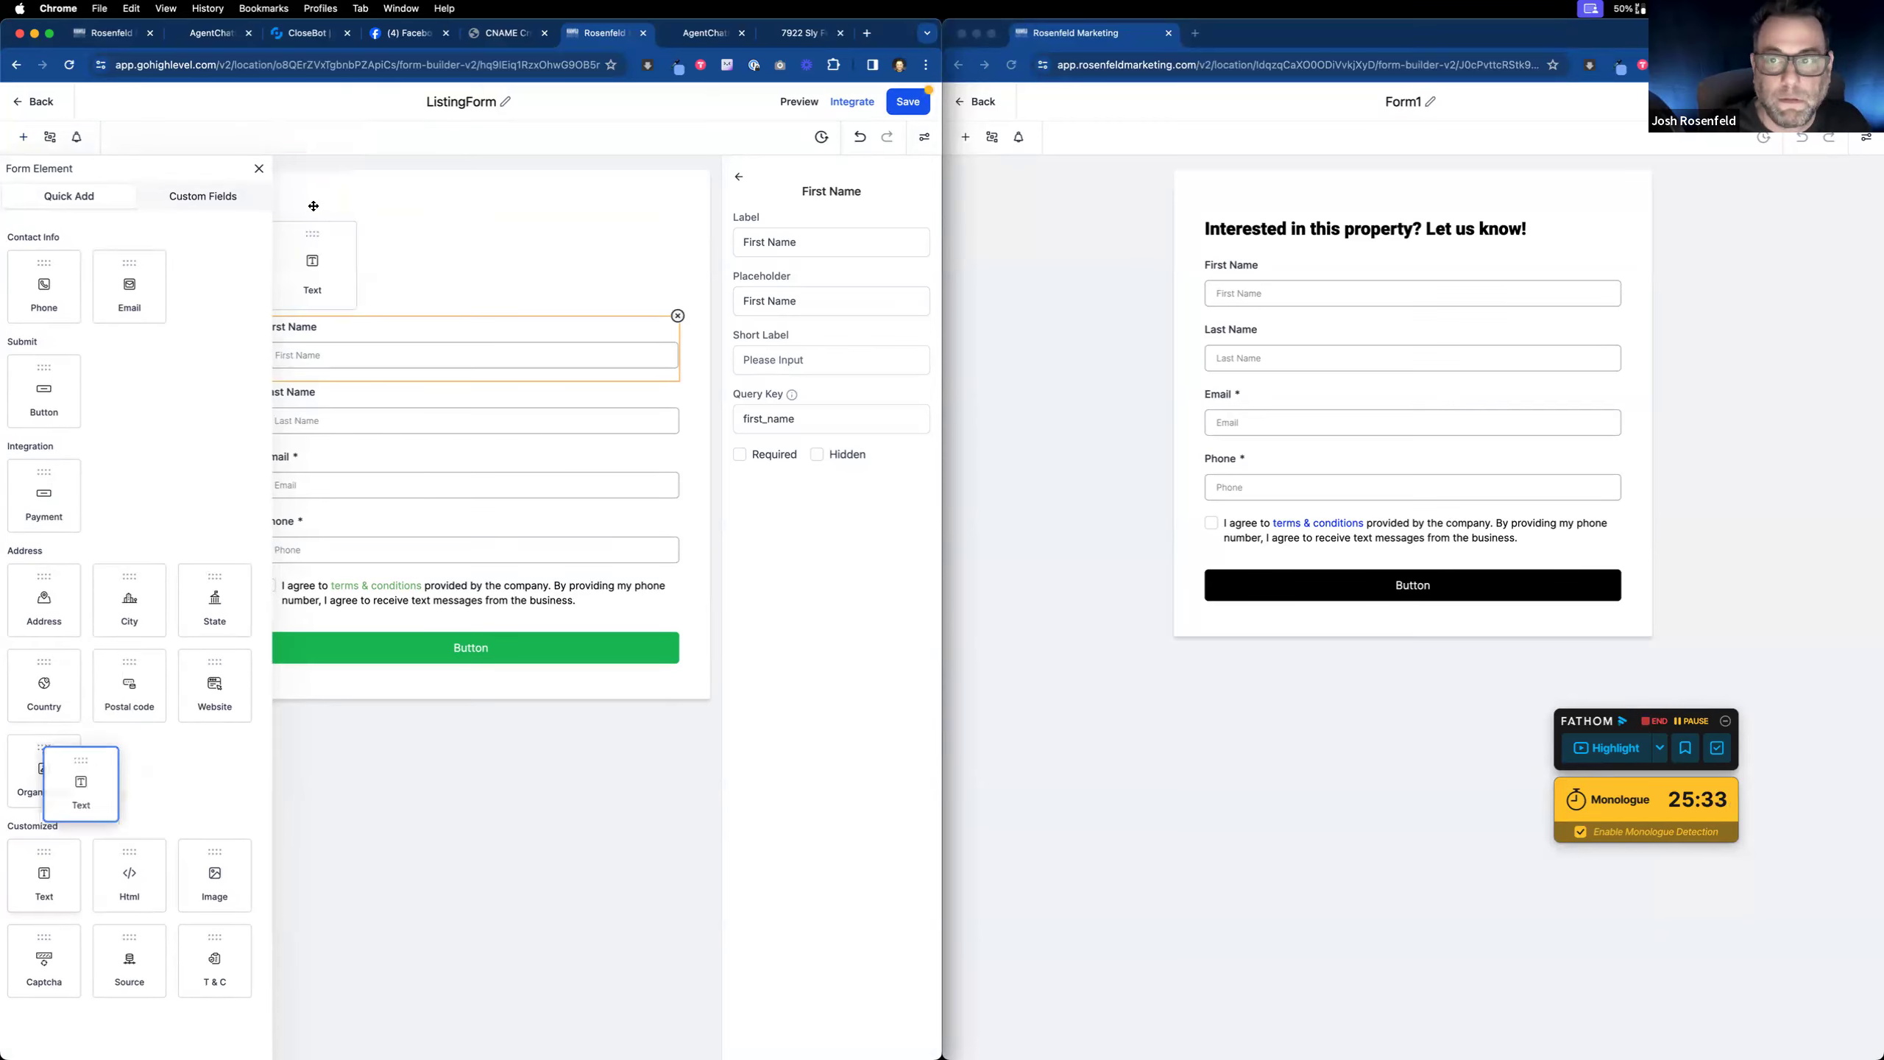
{"action": "left_click", "coordinate": [260, 169]}
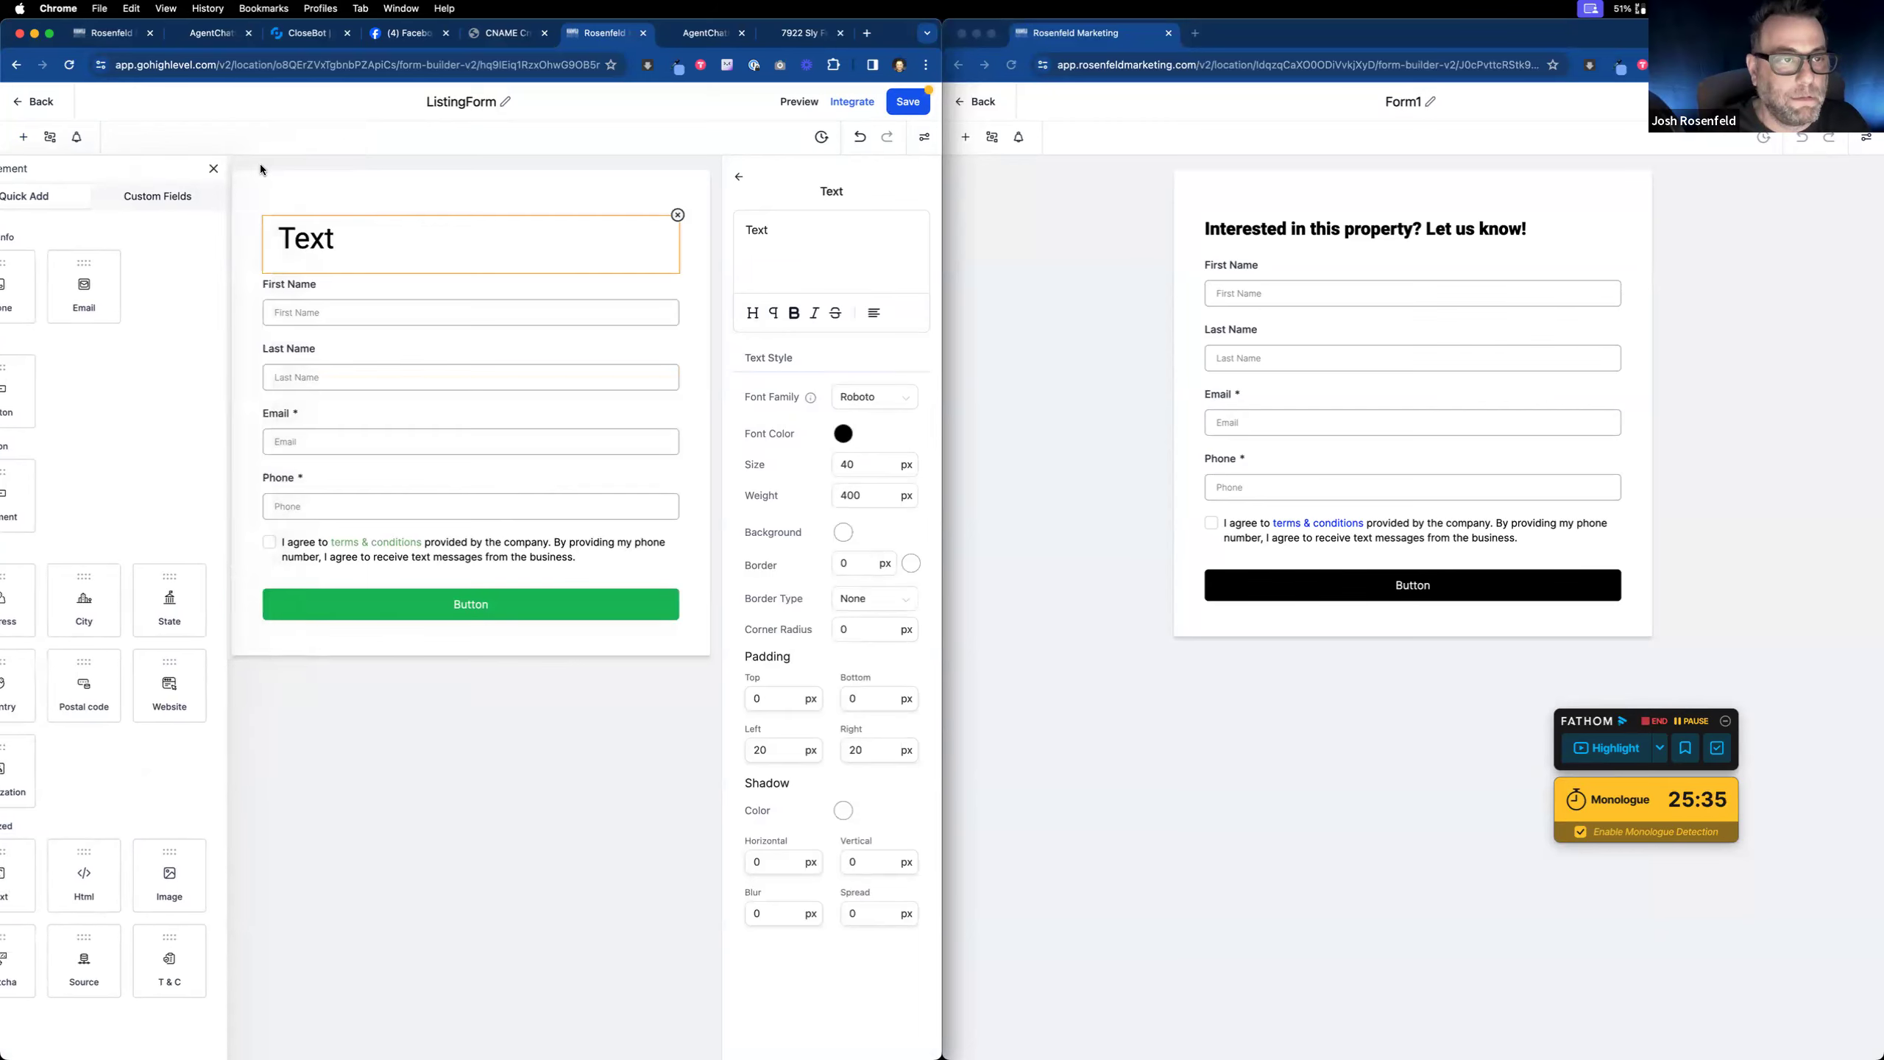
{"action": "left_click_drag", "start_coordinate": [799, 244], "coordinate": [686, 227]}
{"action": "type", "text": "IOnter"}
{"action": "key", "text": "BackSpace"}
{"action": "key", "text": "BackSpace"}
{"action": "key", "text": "BackSpace"}
{"action": "key", "text": "BackSpace"}
{"action": "key", "text": "BackSpace"}
{"action": "type", "text": "n"}
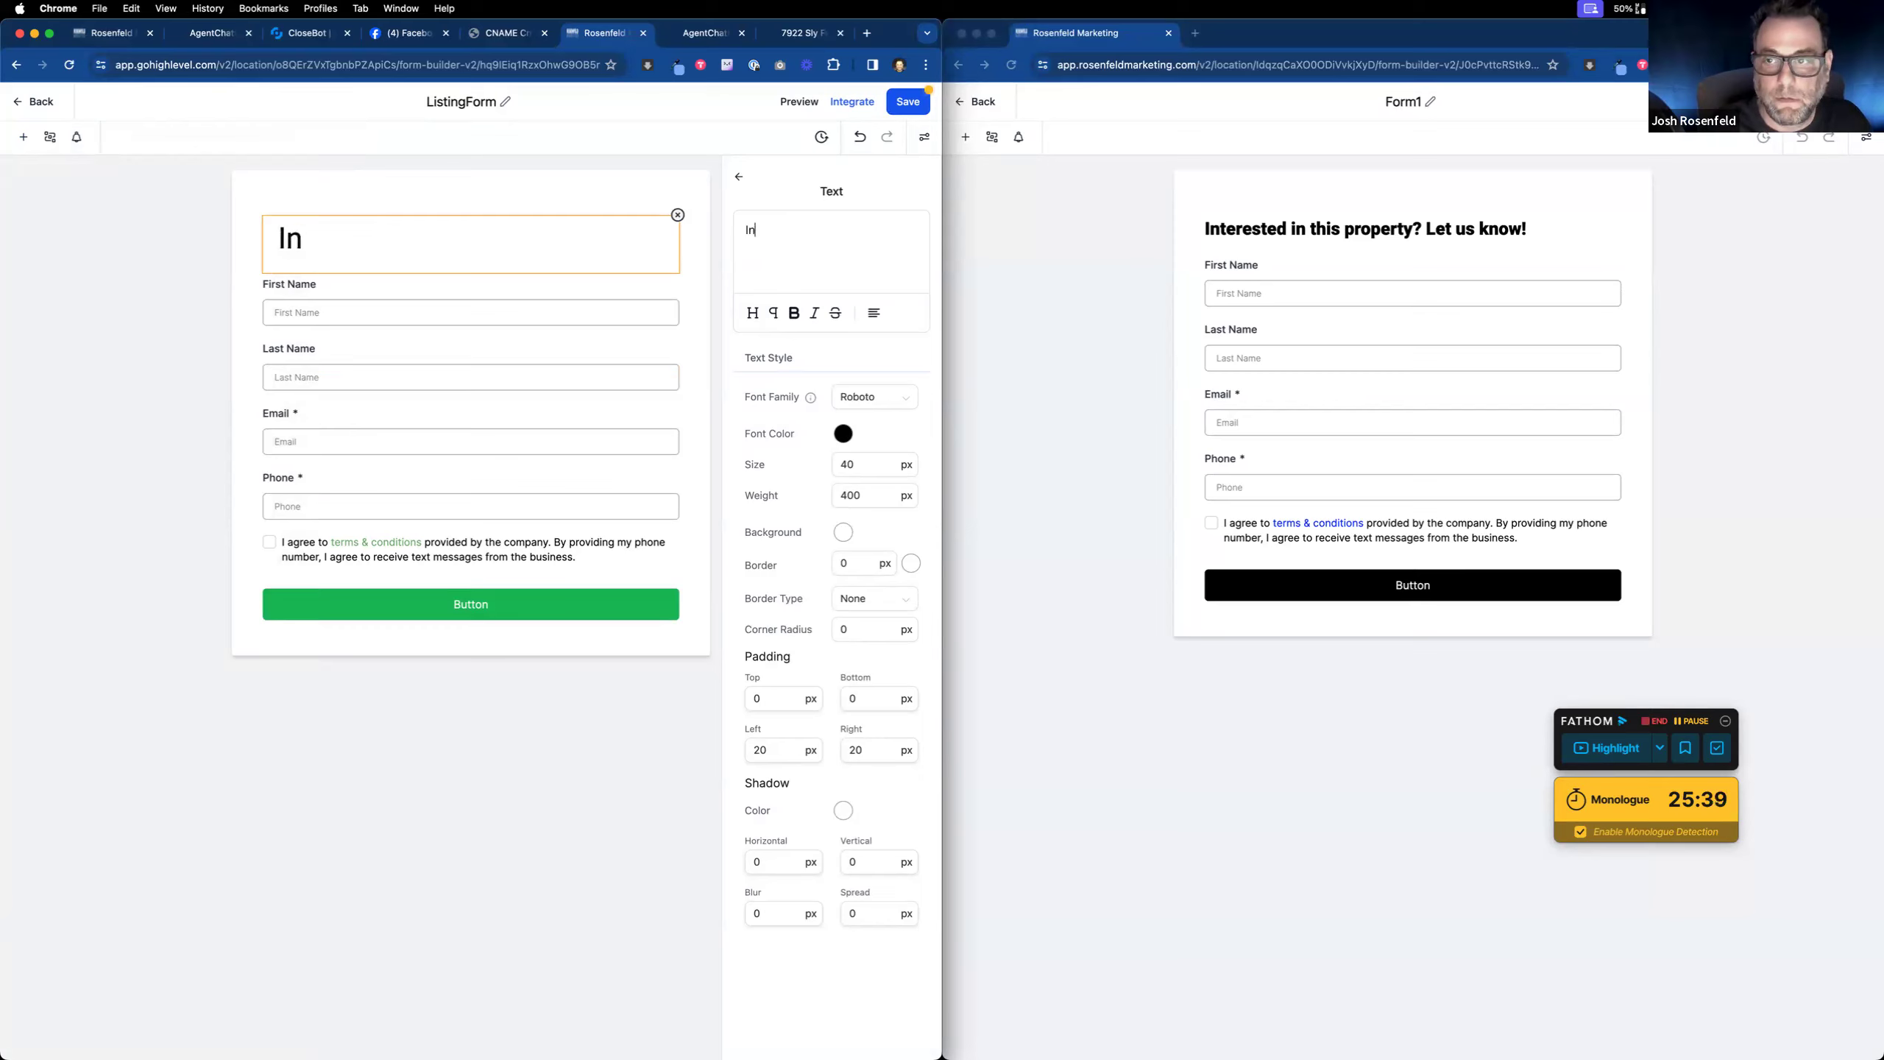
{"action": "type", "text": "terested in this pro"}
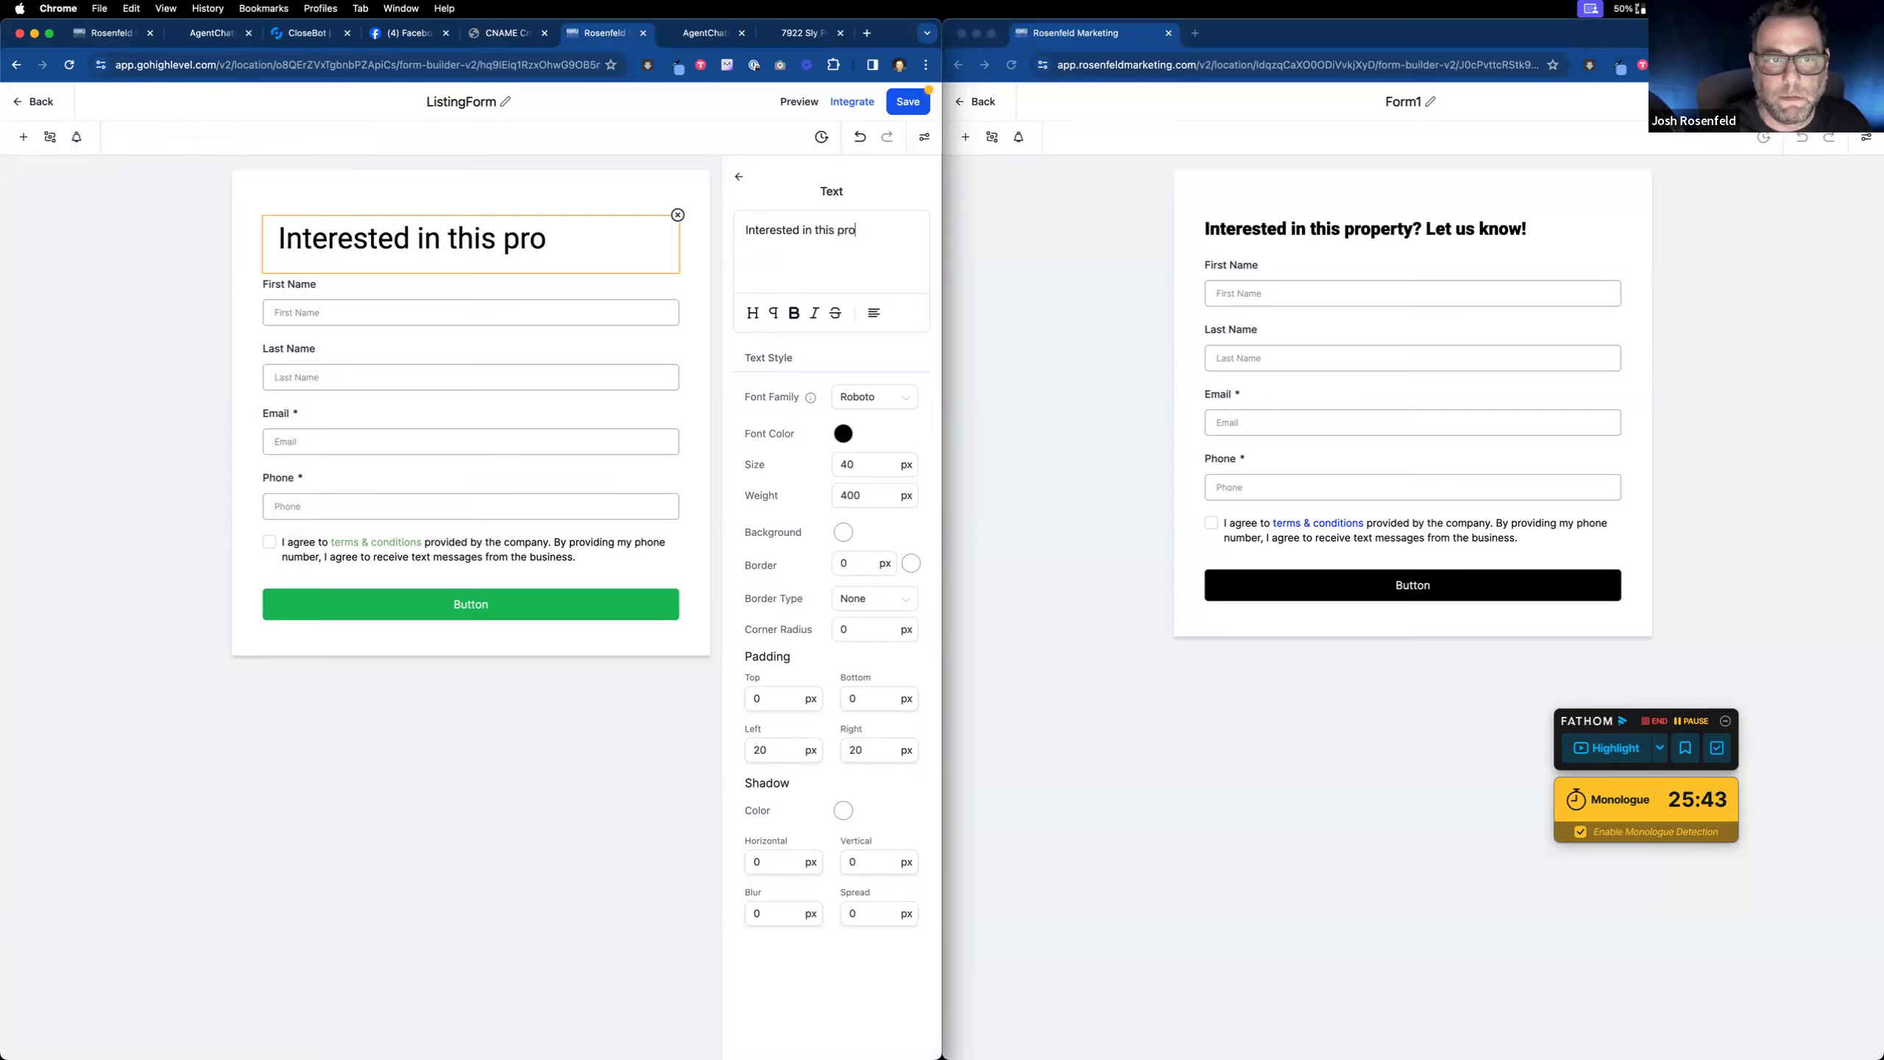
{"action": "type", "text": "perty? Let us know!"}
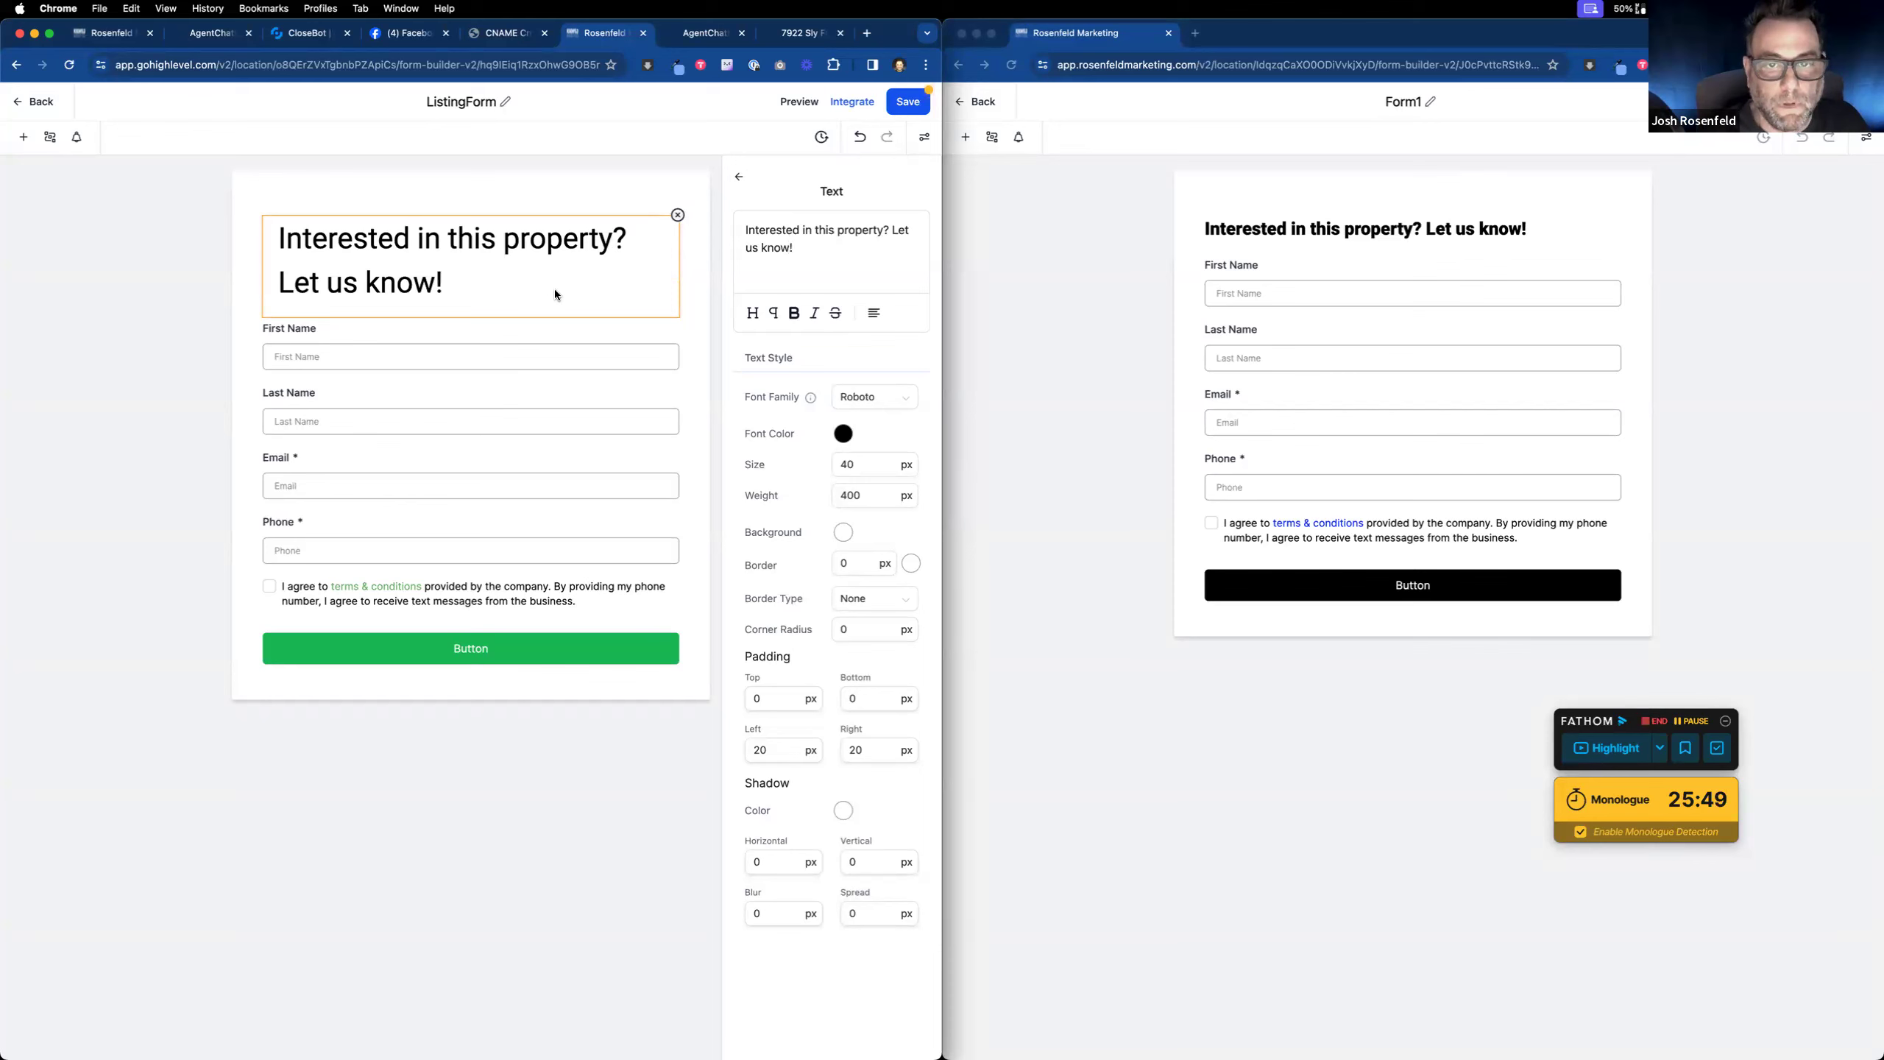
Step: Match Form1's heading style by setting size 24 and weight 800
{"action": "left_click", "coordinate": [1514, 227]}
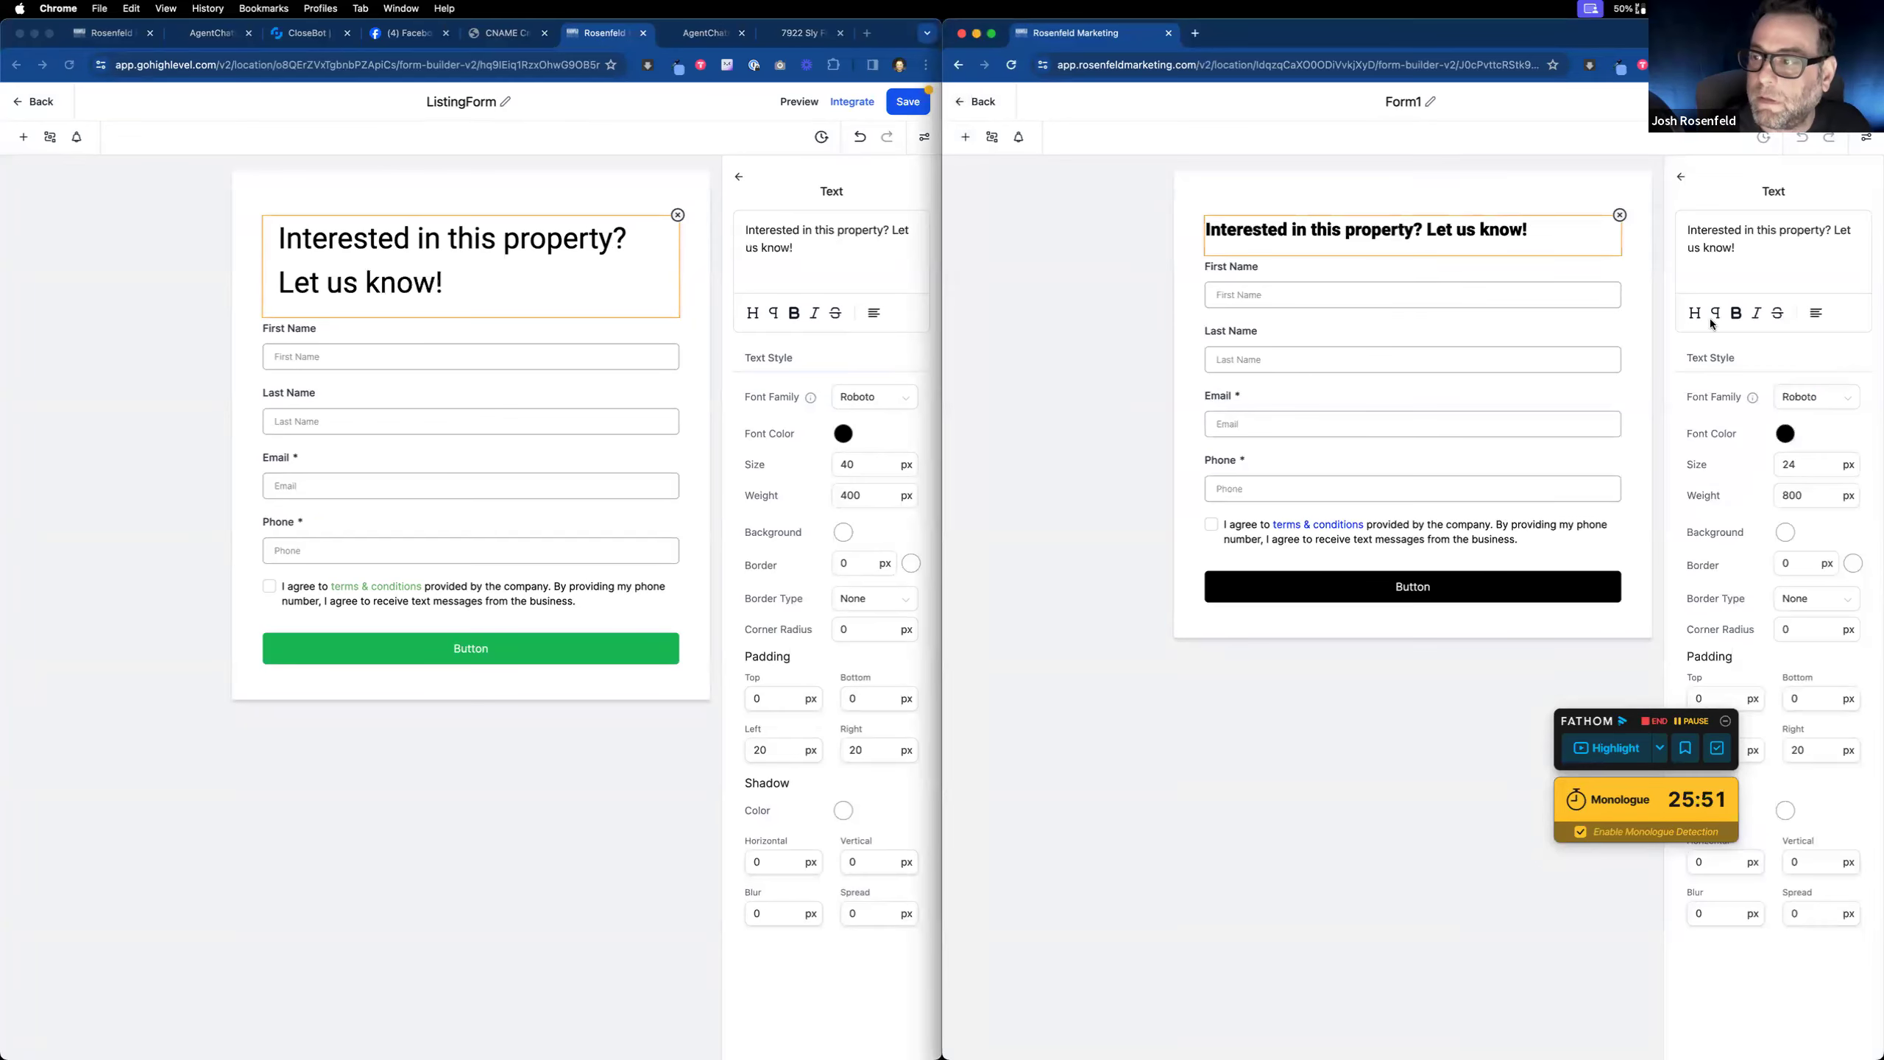
{"action": "left_click_drag", "start_coordinate": [865, 467], "coordinate": [820, 496]}
{"action": "type", "text": "24"}
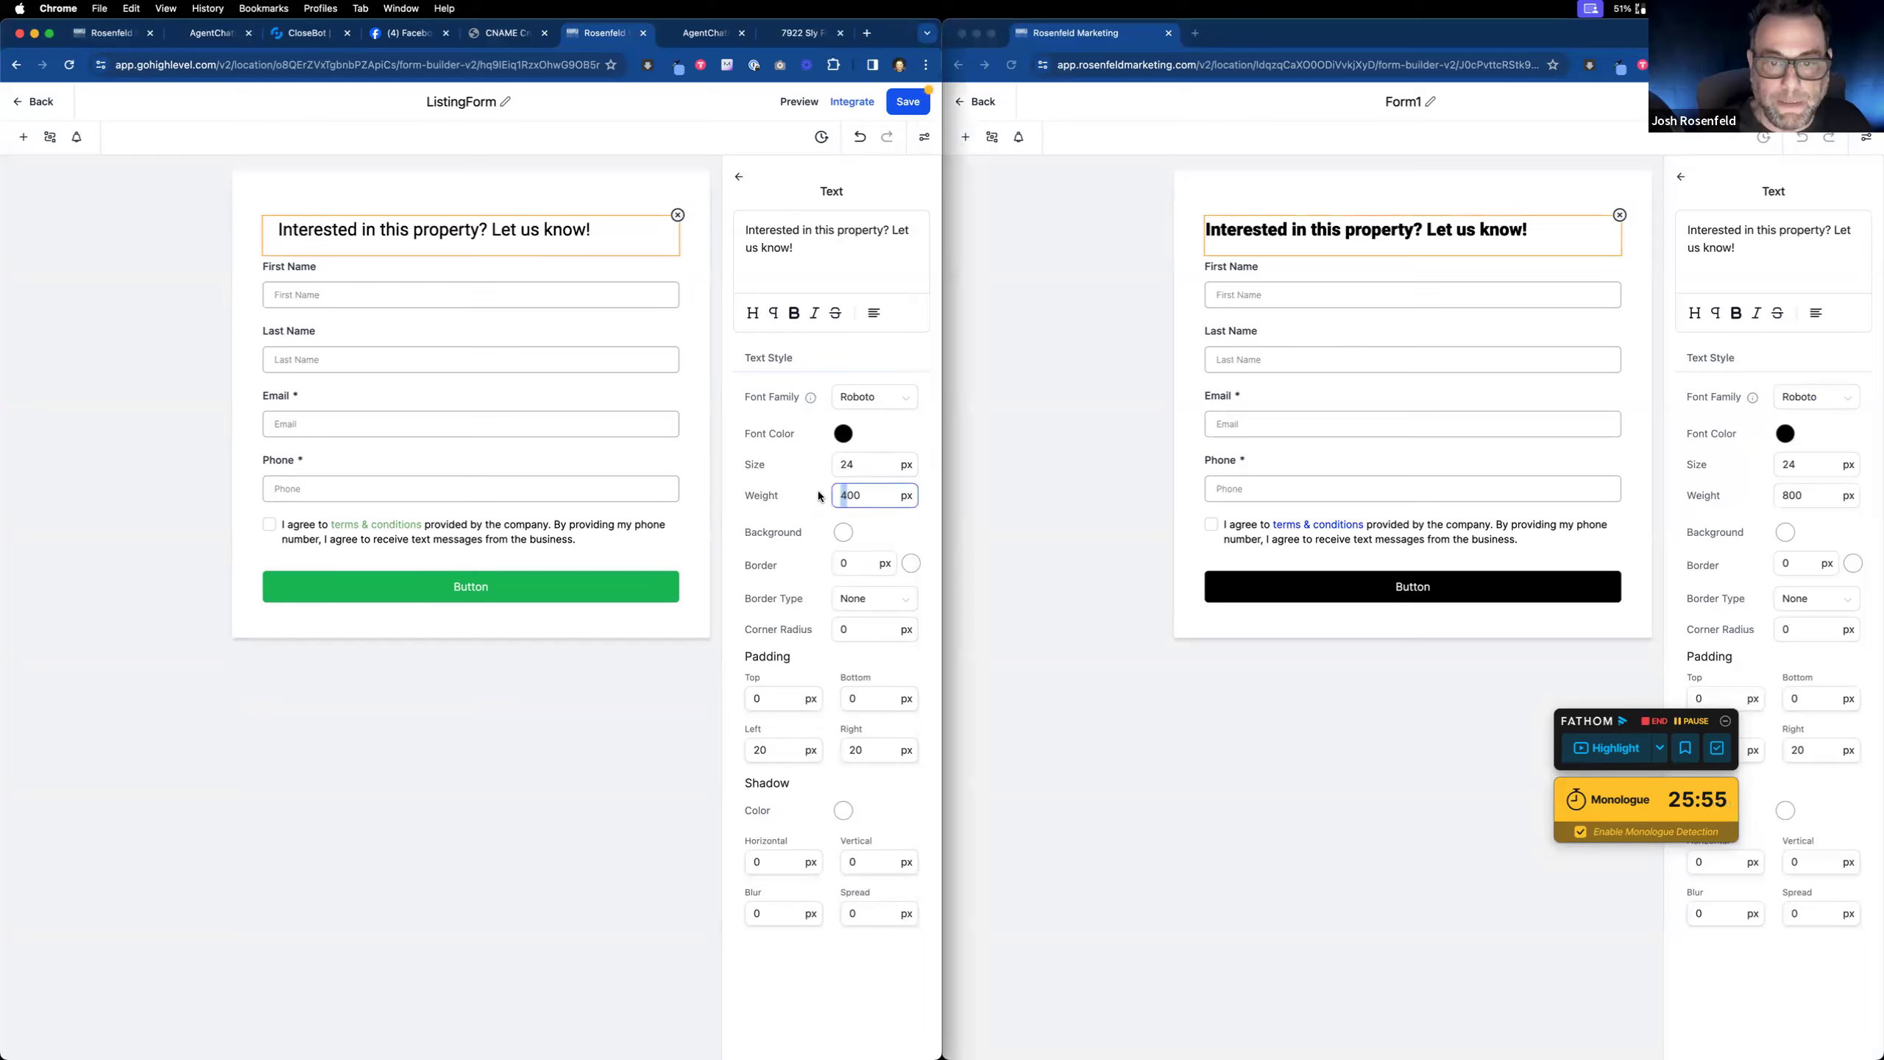
{"action": "type", "text": "8"}
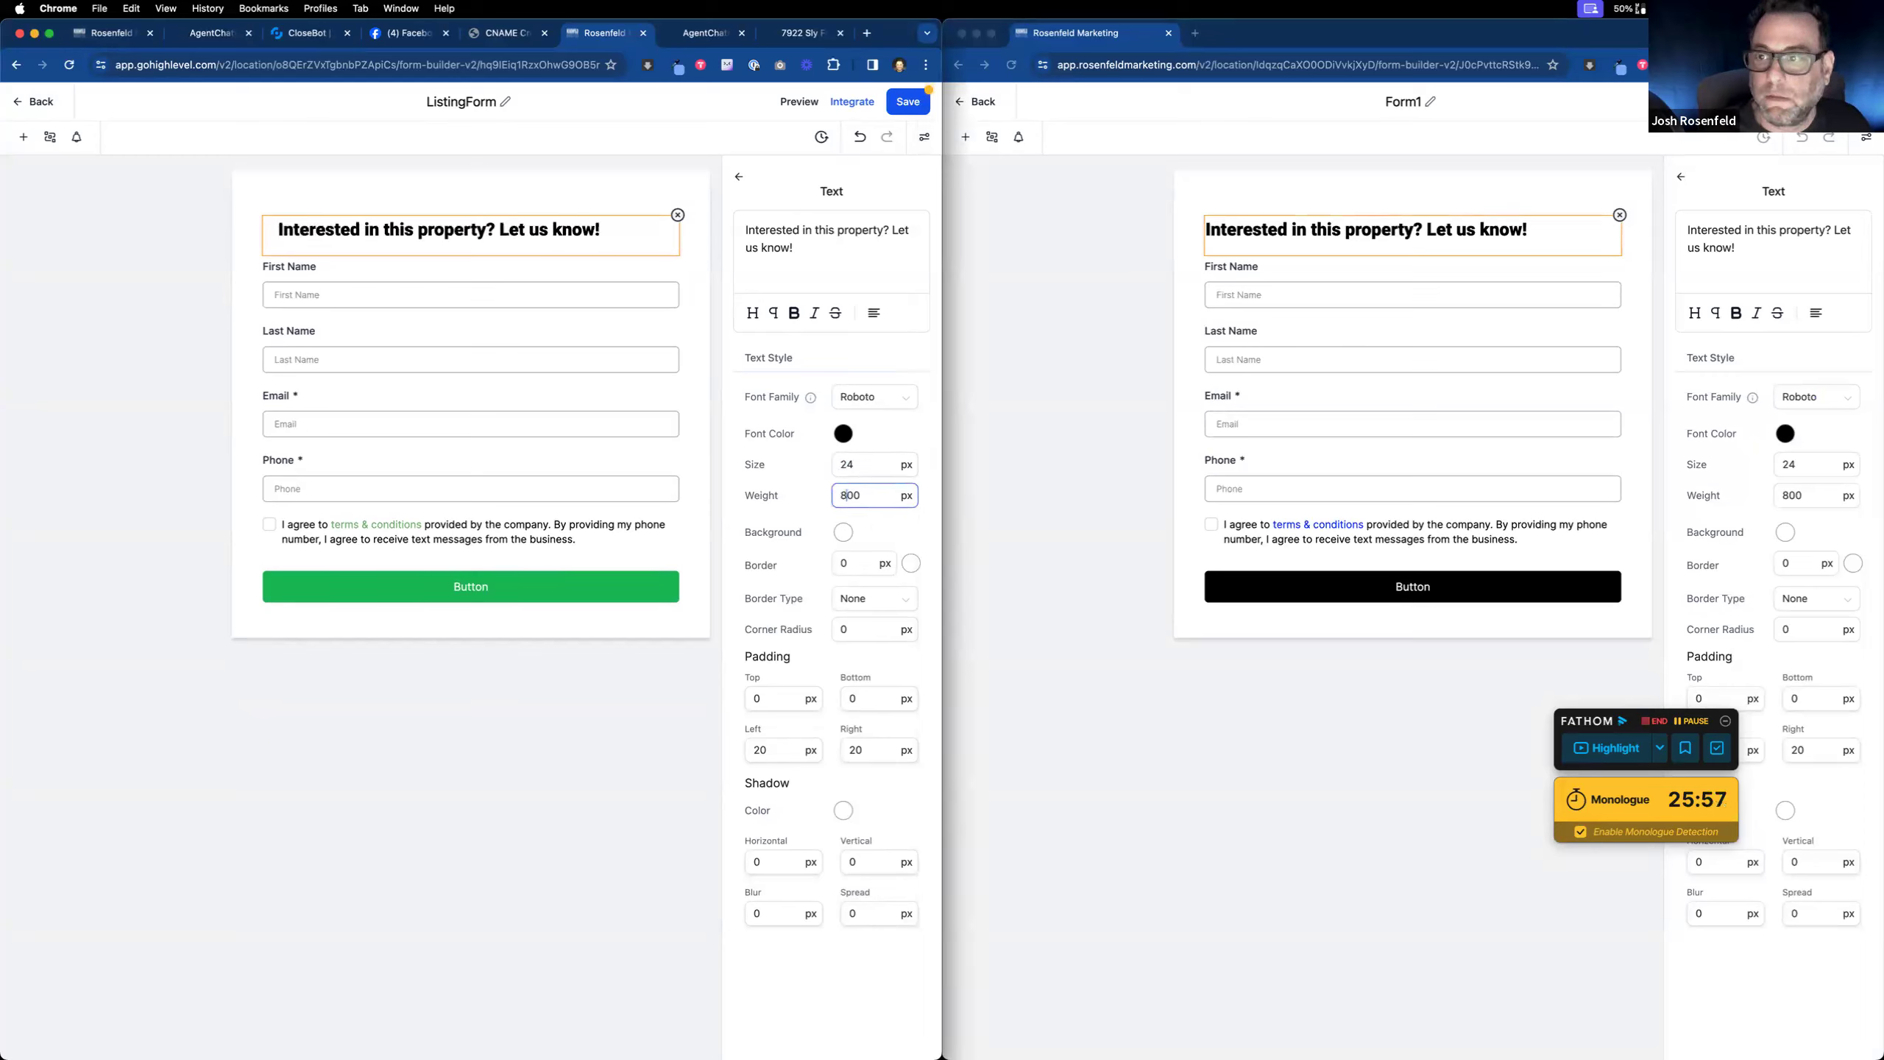
{"action": "left_click", "coordinate": [445, 277]}
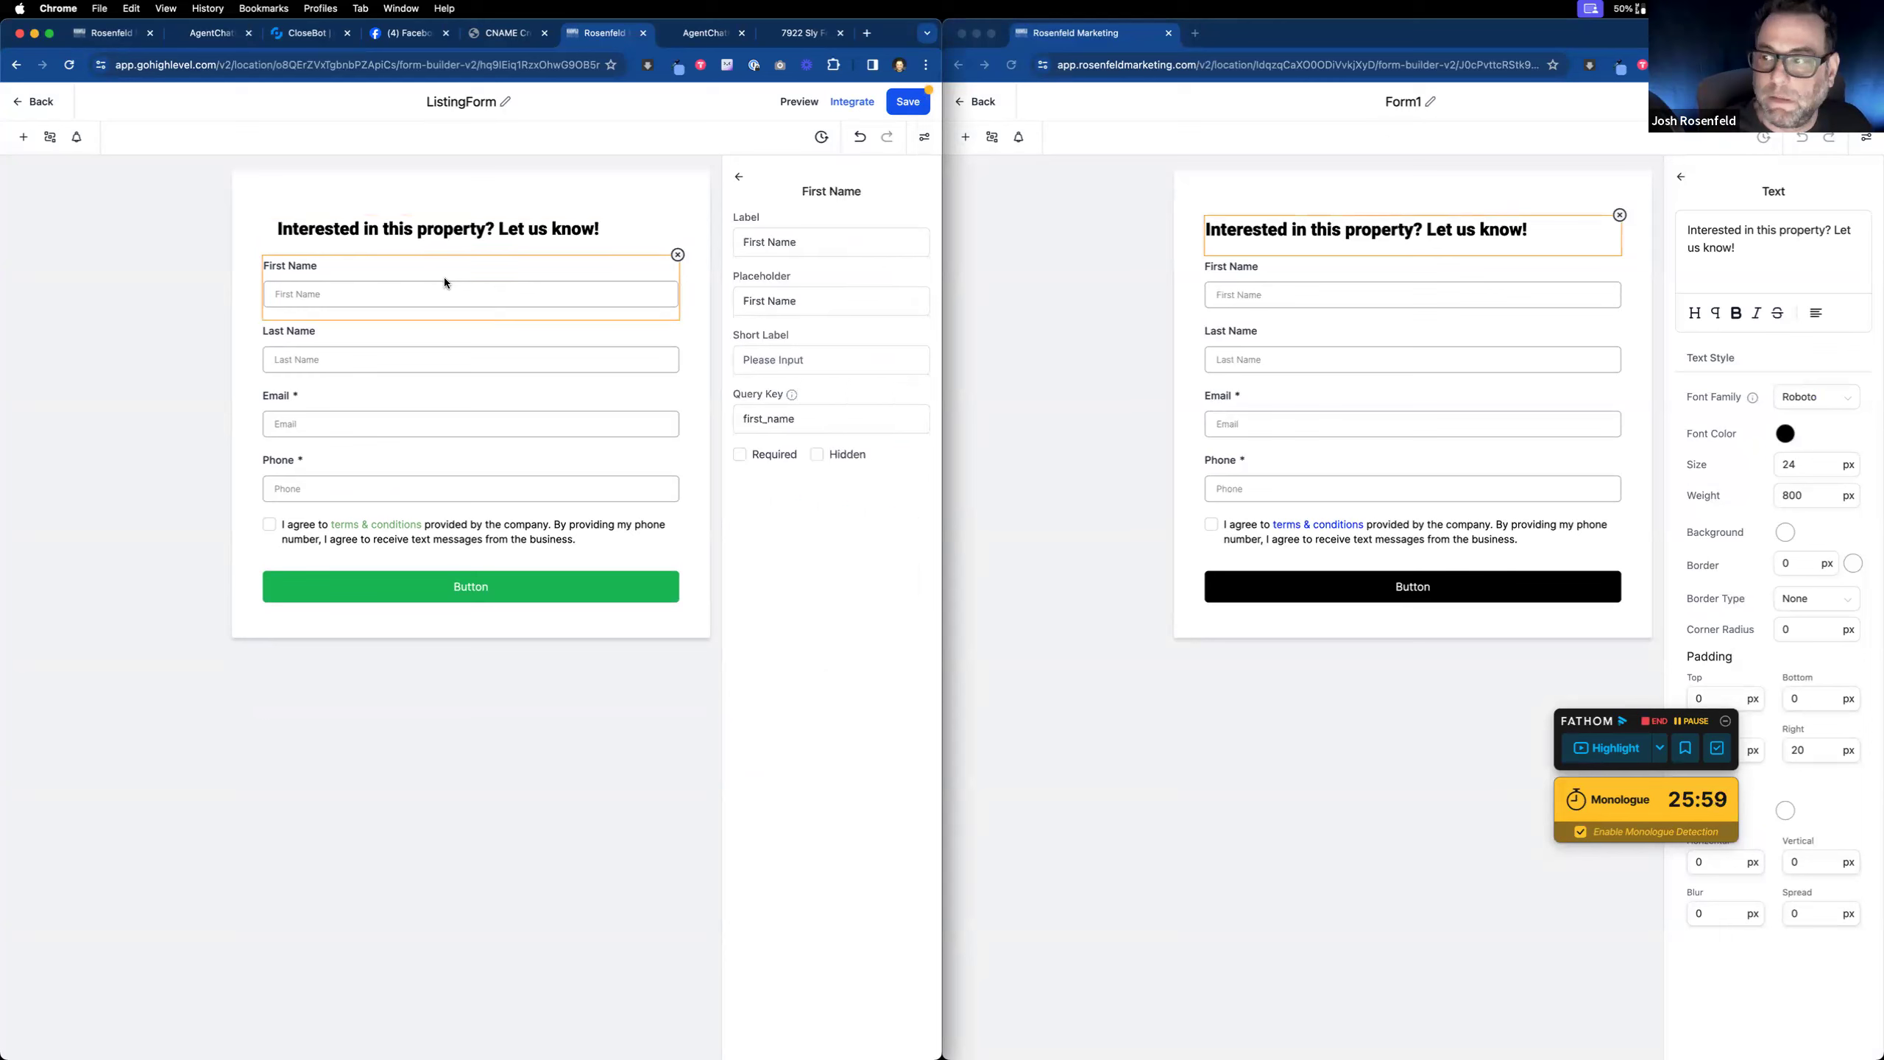
{"action": "left_click", "coordinate": [1437, 294]}
{"action": "left_click", "coordinate": [1437, 294]}
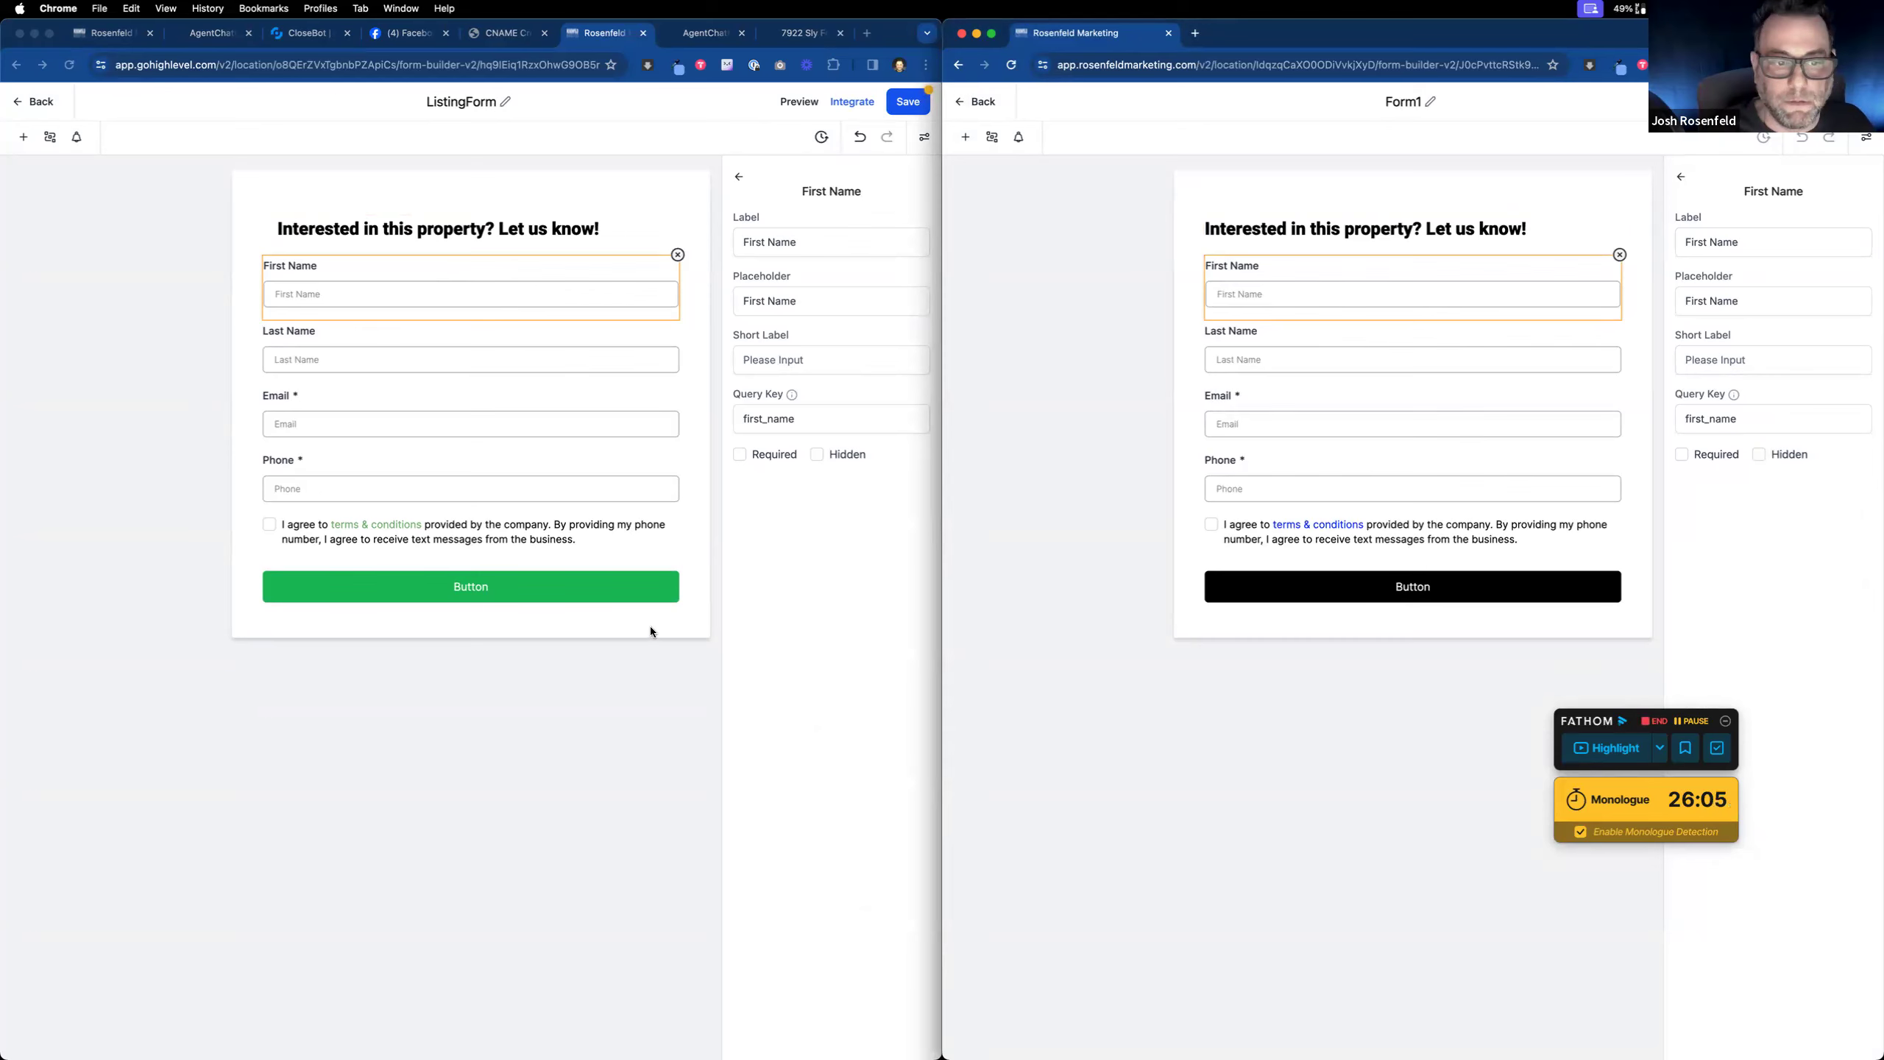
Step: Set the terms and conditions link colour to bright blue
{"action": "left_click", "coordinate": [603, 602]}
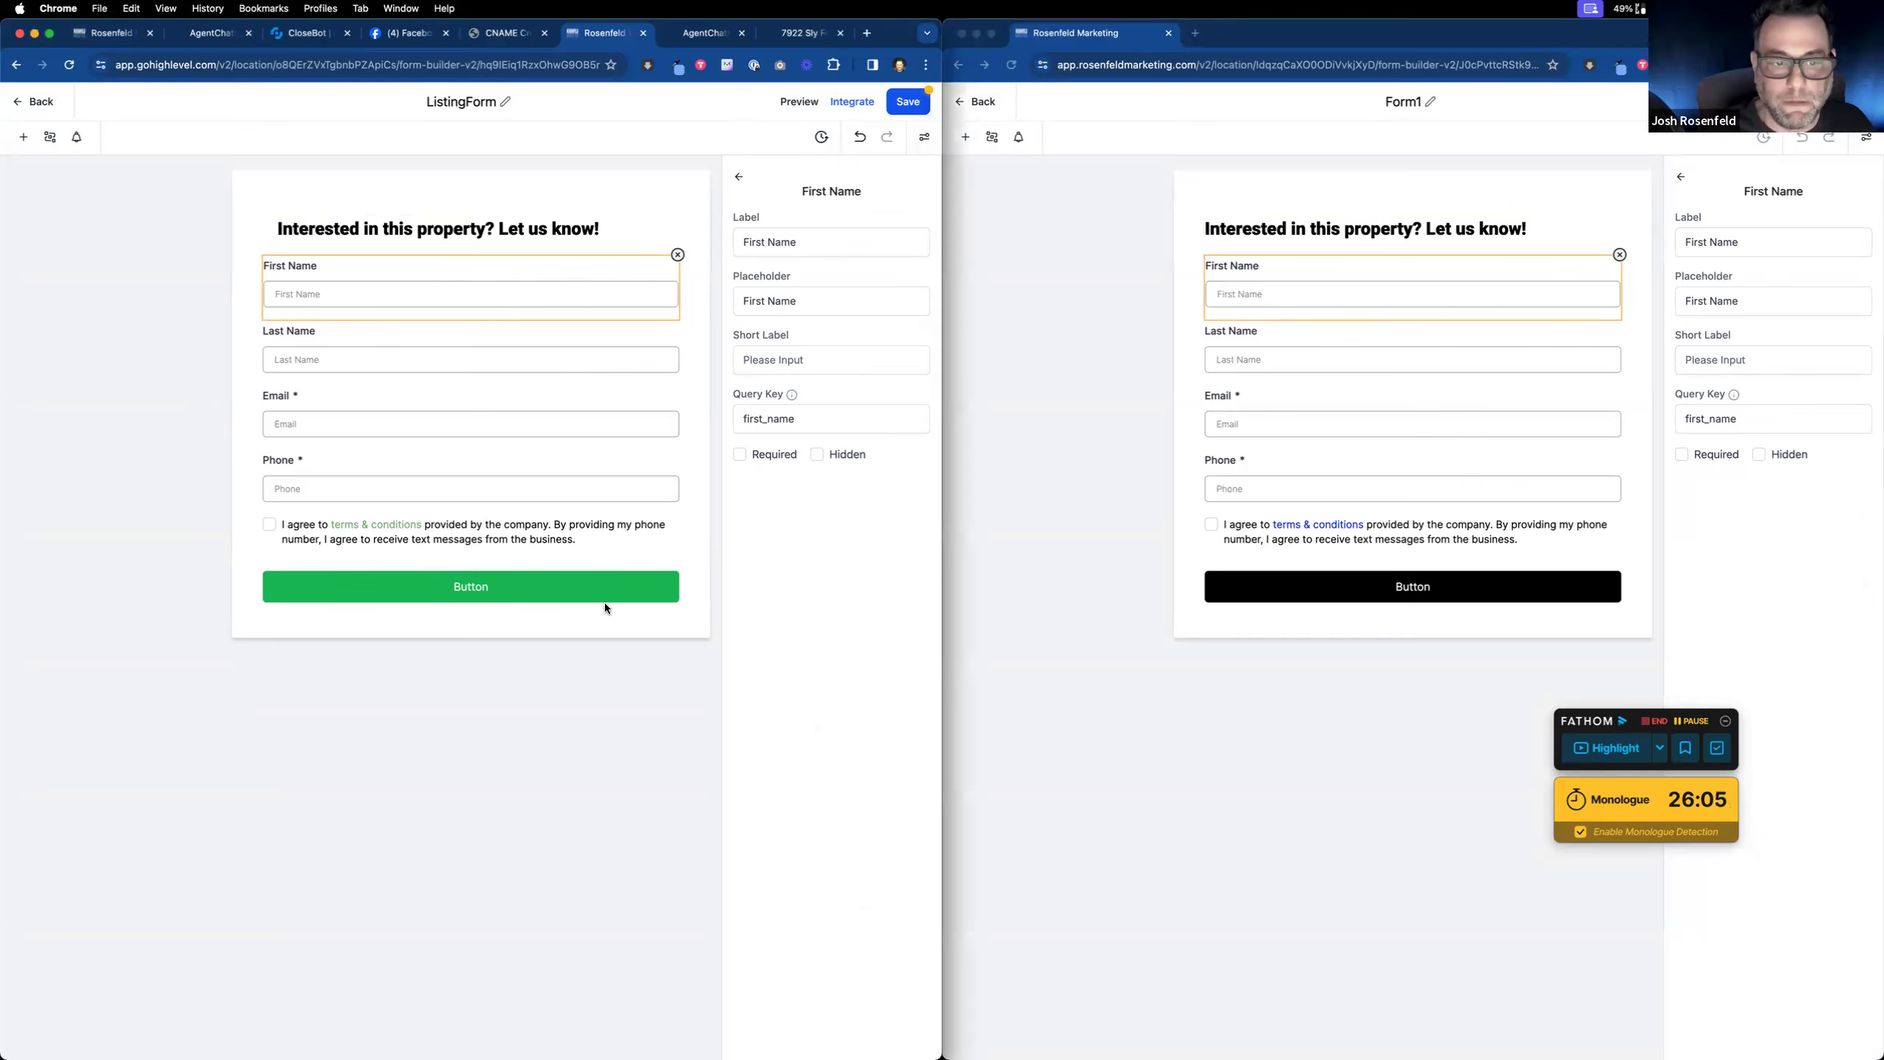
{"action": "left_click", "coordinate": [598, 543]}
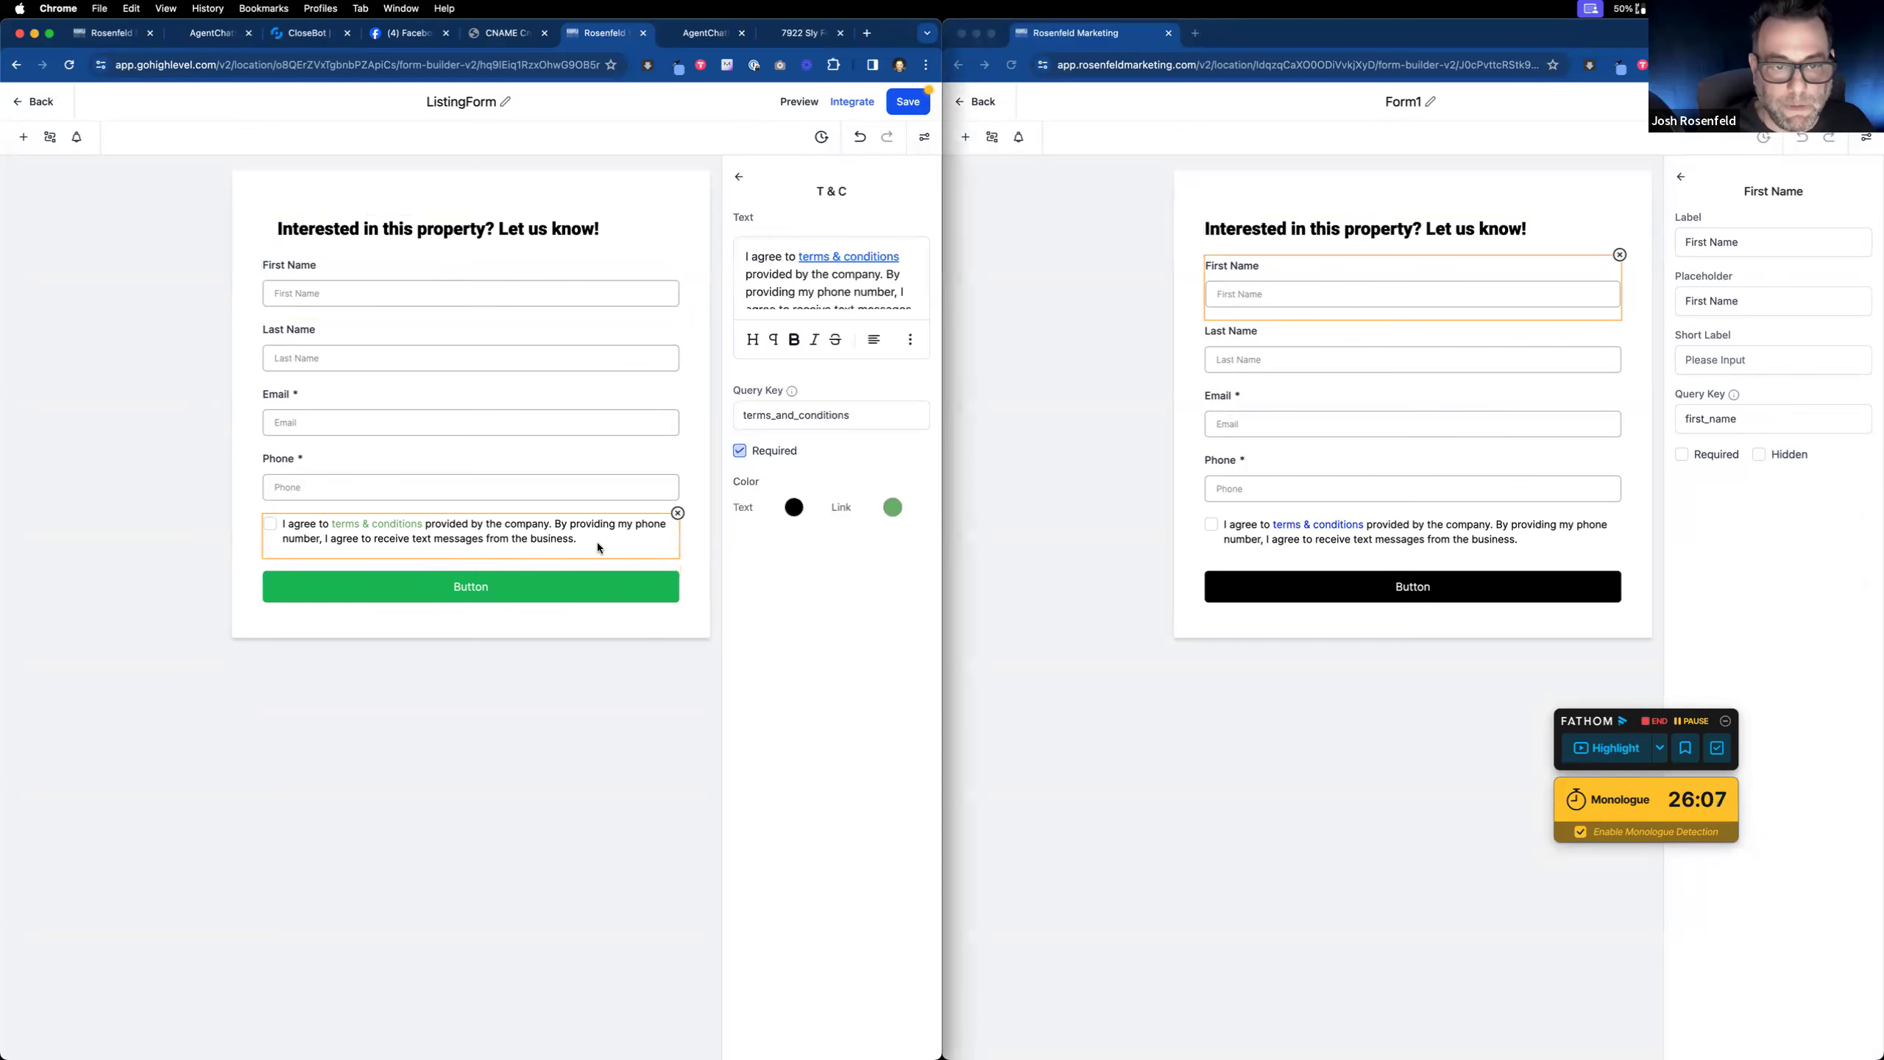
{"action": "left_click", "coordinate": [894, 509]}
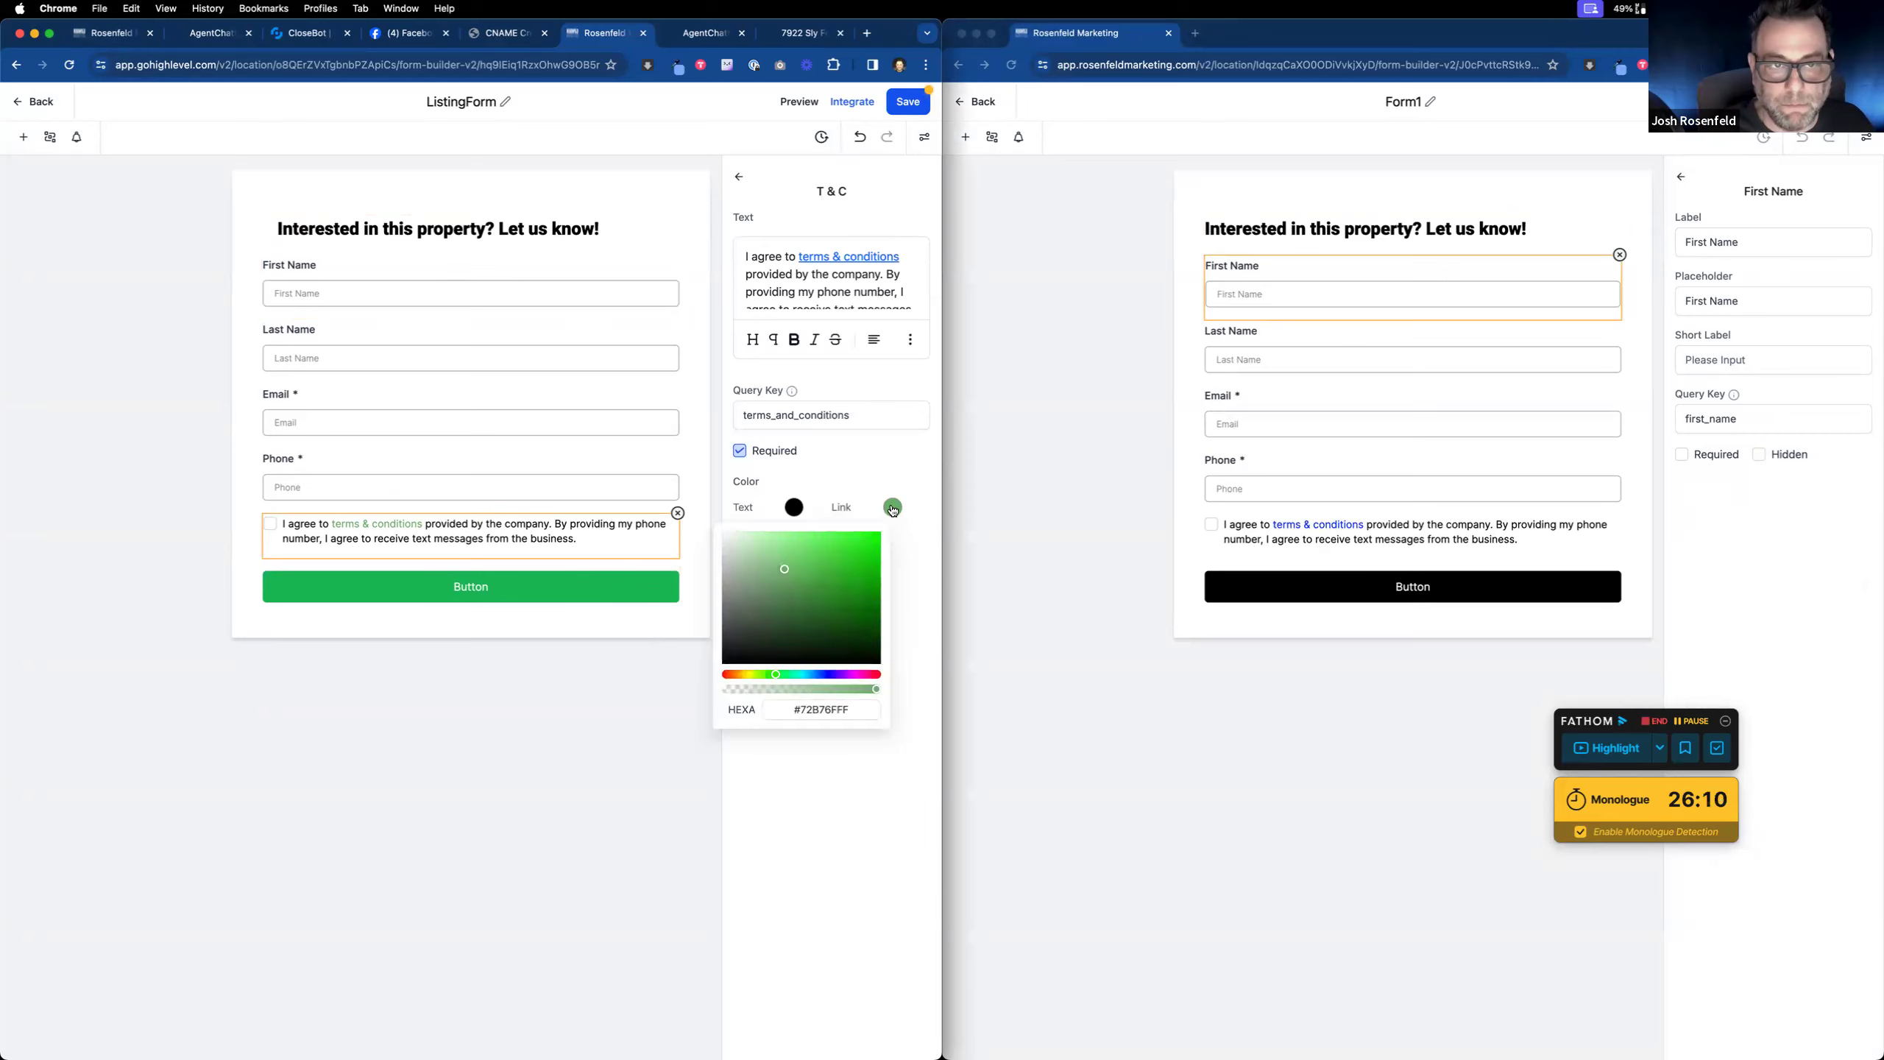
{"action": "left_click", "coordinate": [826, 675]}
{"action": "left_click_drag", "start_coordinate": [872, 549], "coordinate": [898, 518]}
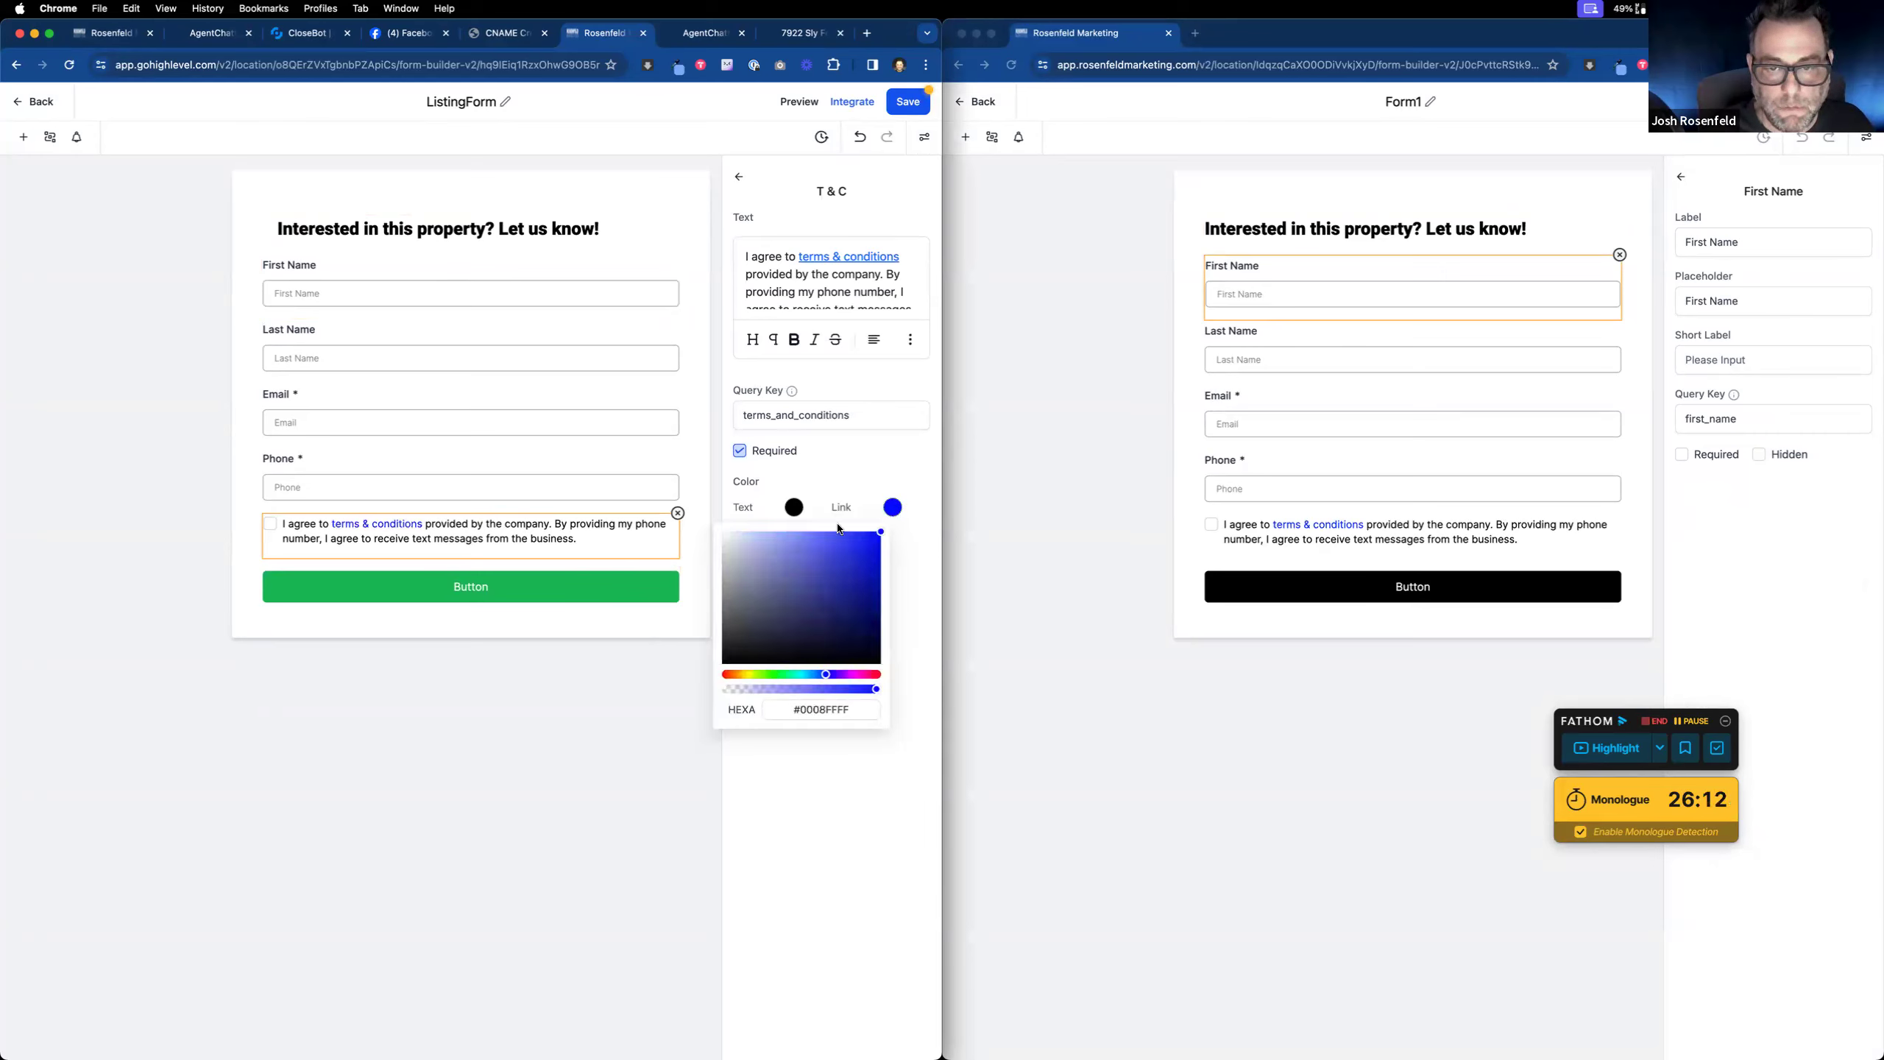
{"action": "left_click", "coordinate": [515, 540]}
Step: Make the button black with label 'Submit' plus a pointing-hand emoji, and save the form
{"action": "left_click", "coordinate": [512, 589]}
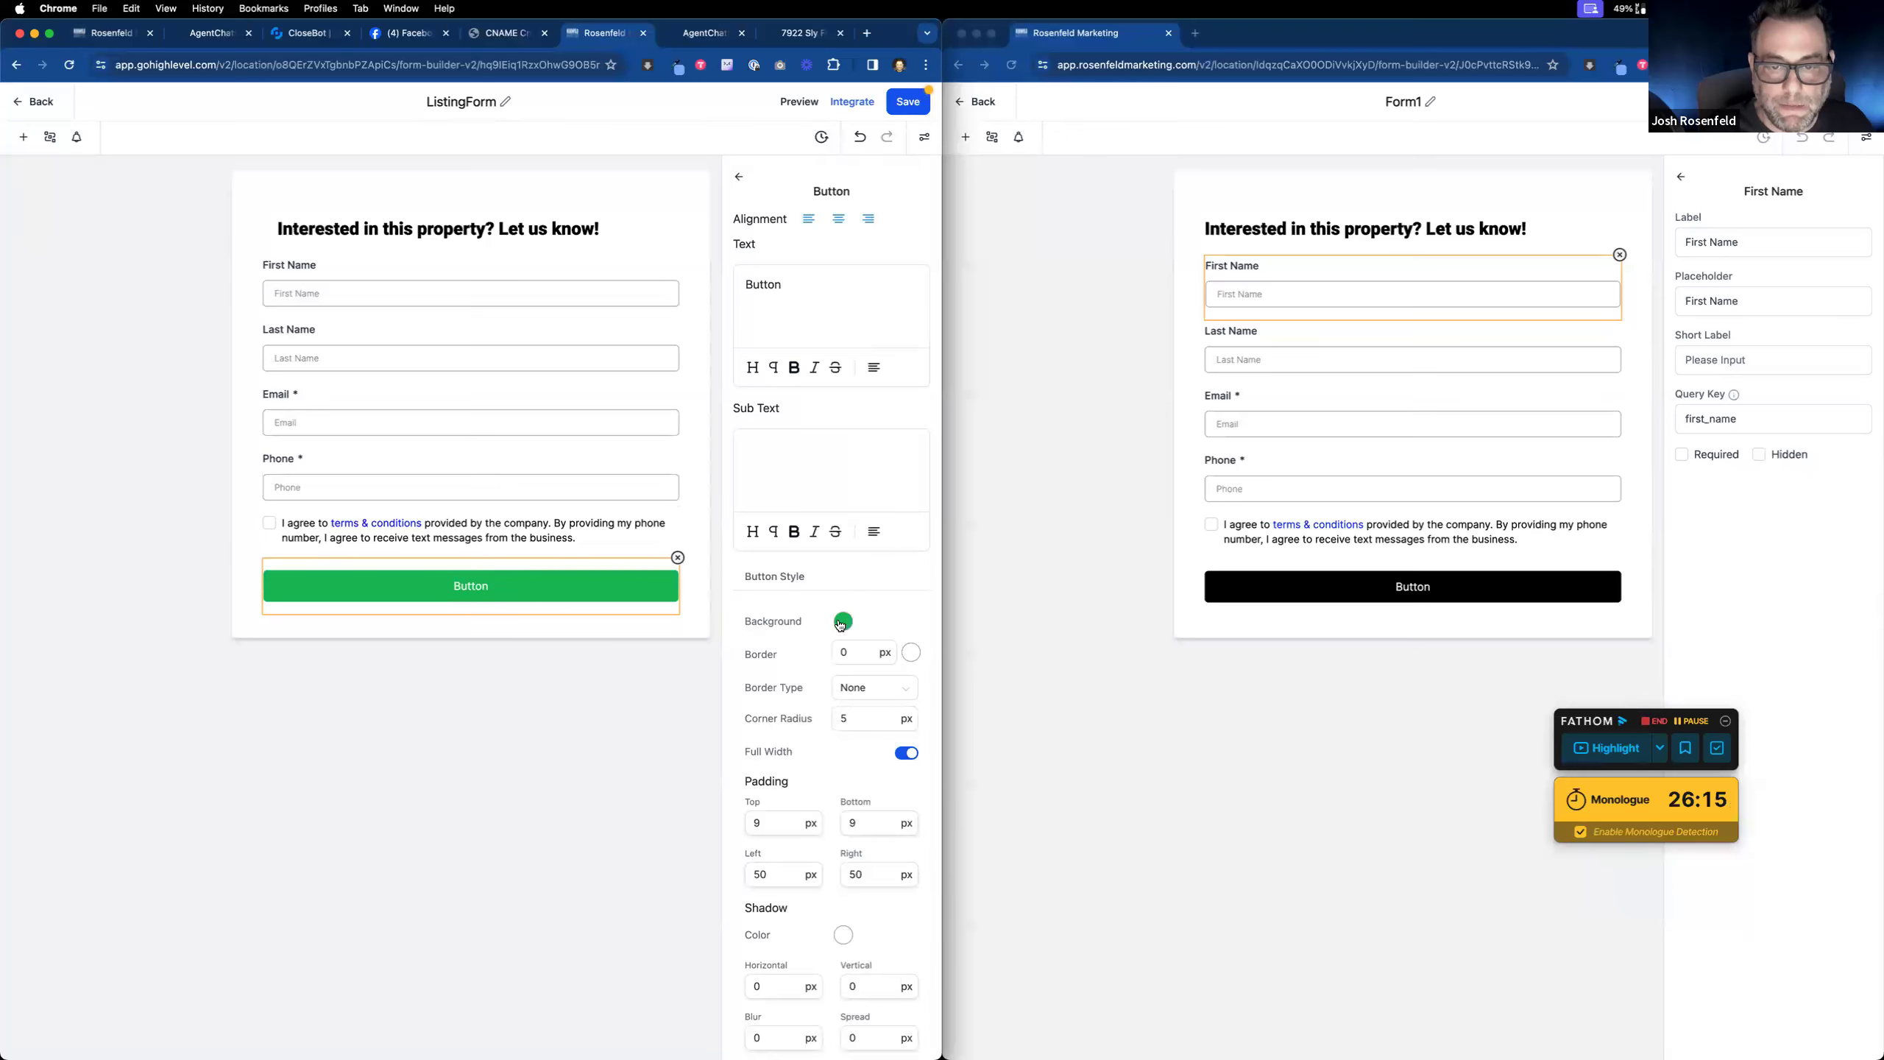
{"action": "left_click", "coordinate": [841, 622]}
{"action": "left_click_drag", "start_coordinate": [887, 741], "coordinate": [942, 794]}
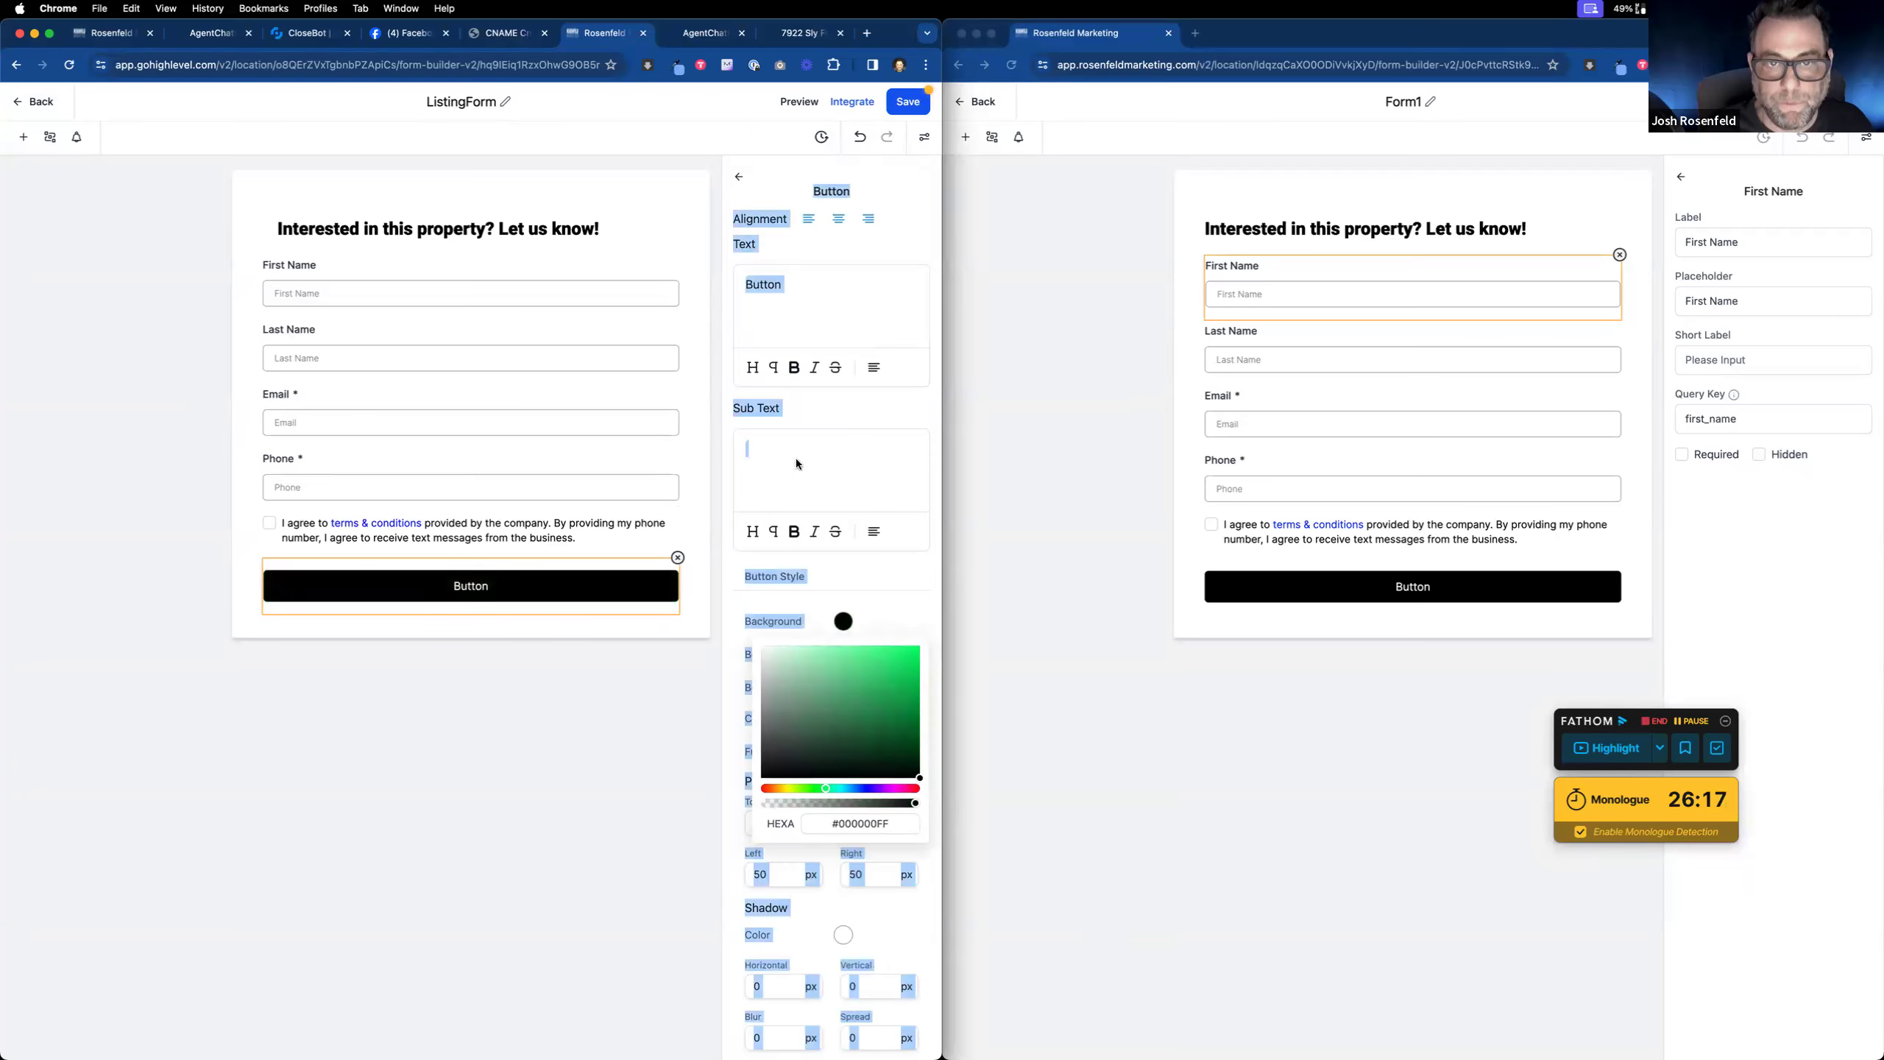
{"action": "left_click", "coordinate": [803, 298]}
{"action": "type", "text": "Submit"}
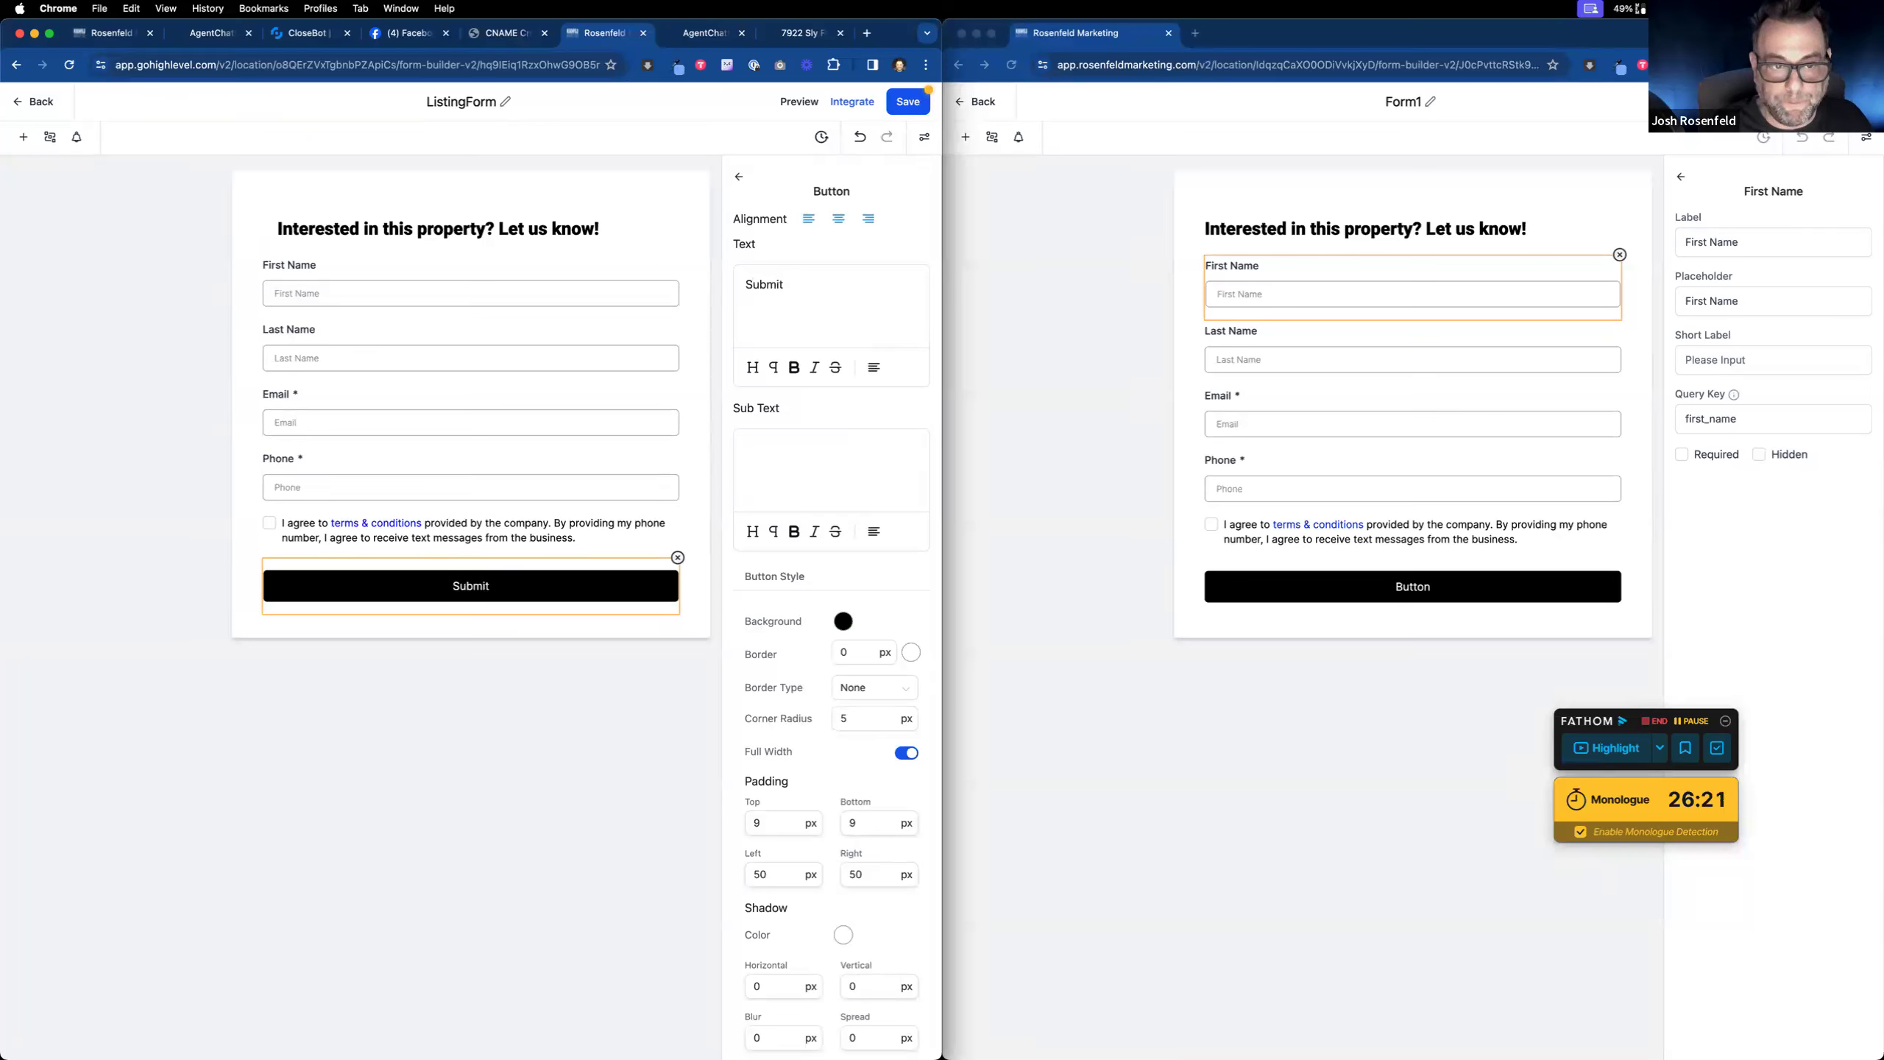
{"action": "key", "text": "ctrl+super+space"}
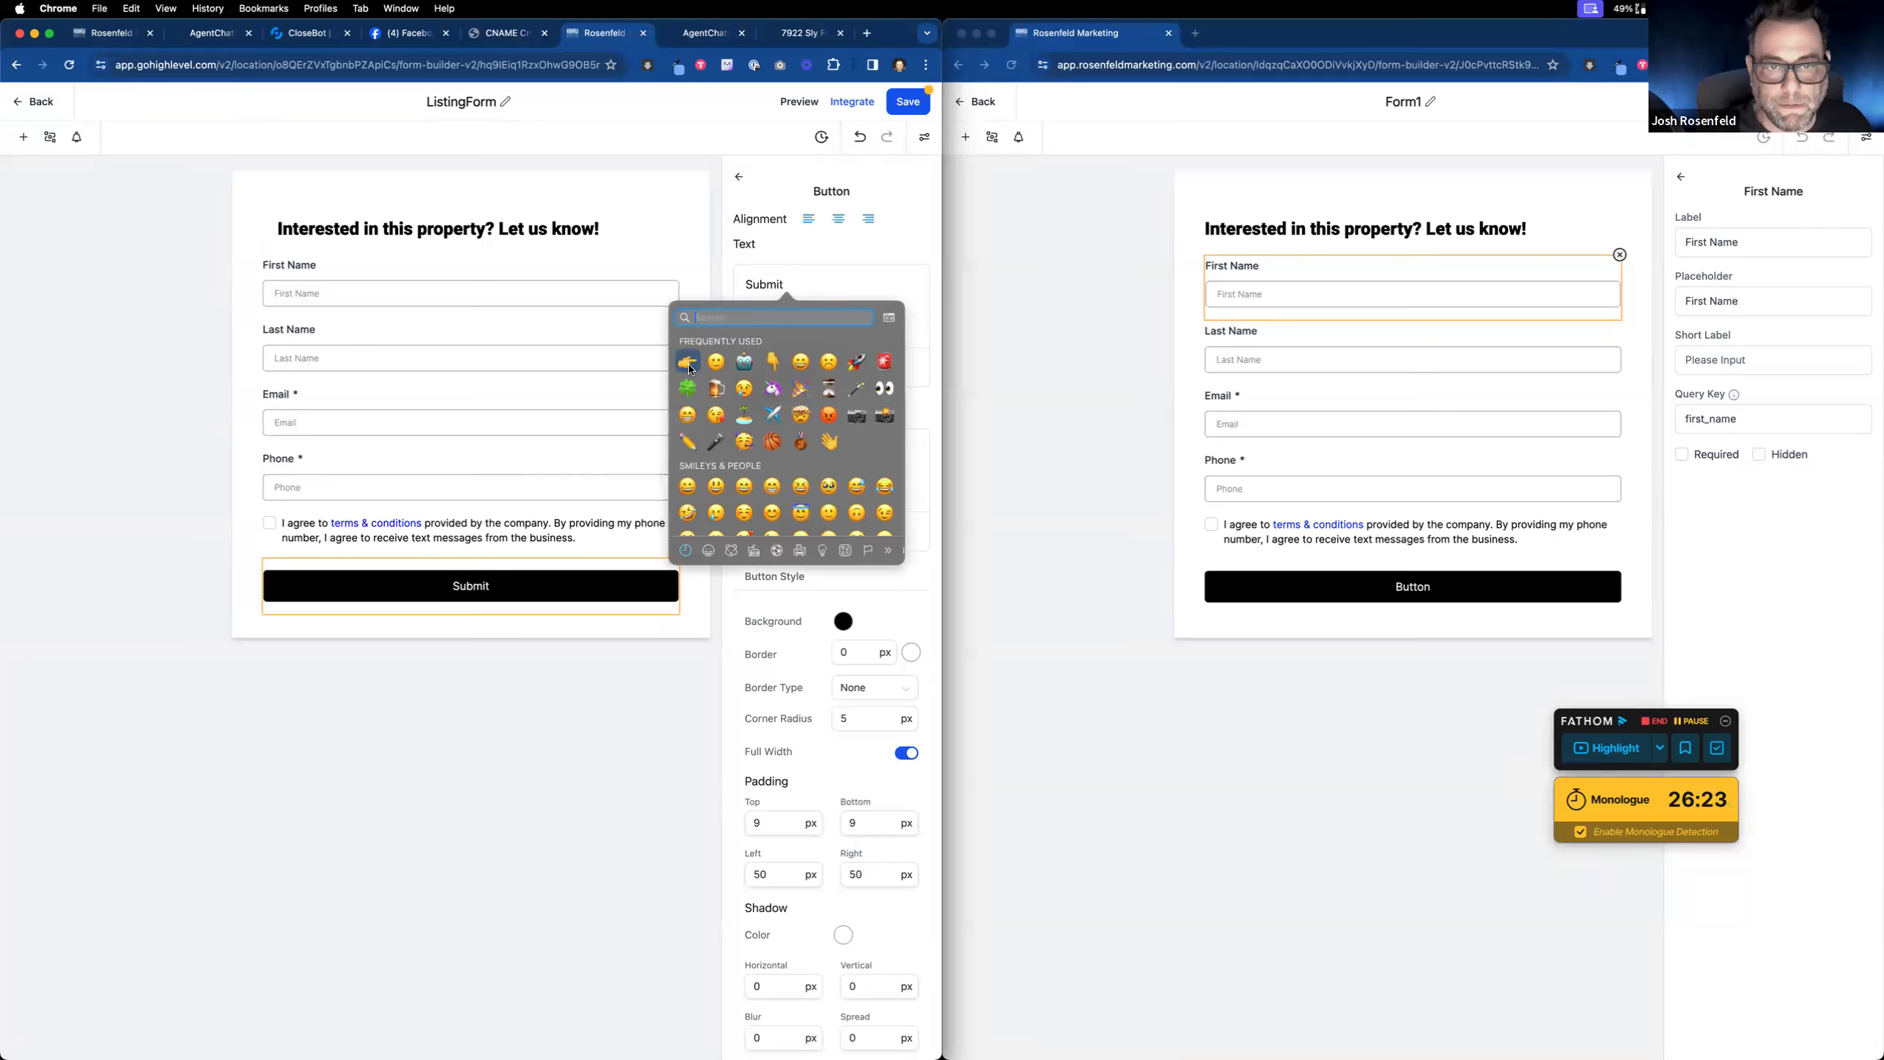
{"action": "left_click", "coordinate": [689, 365]}
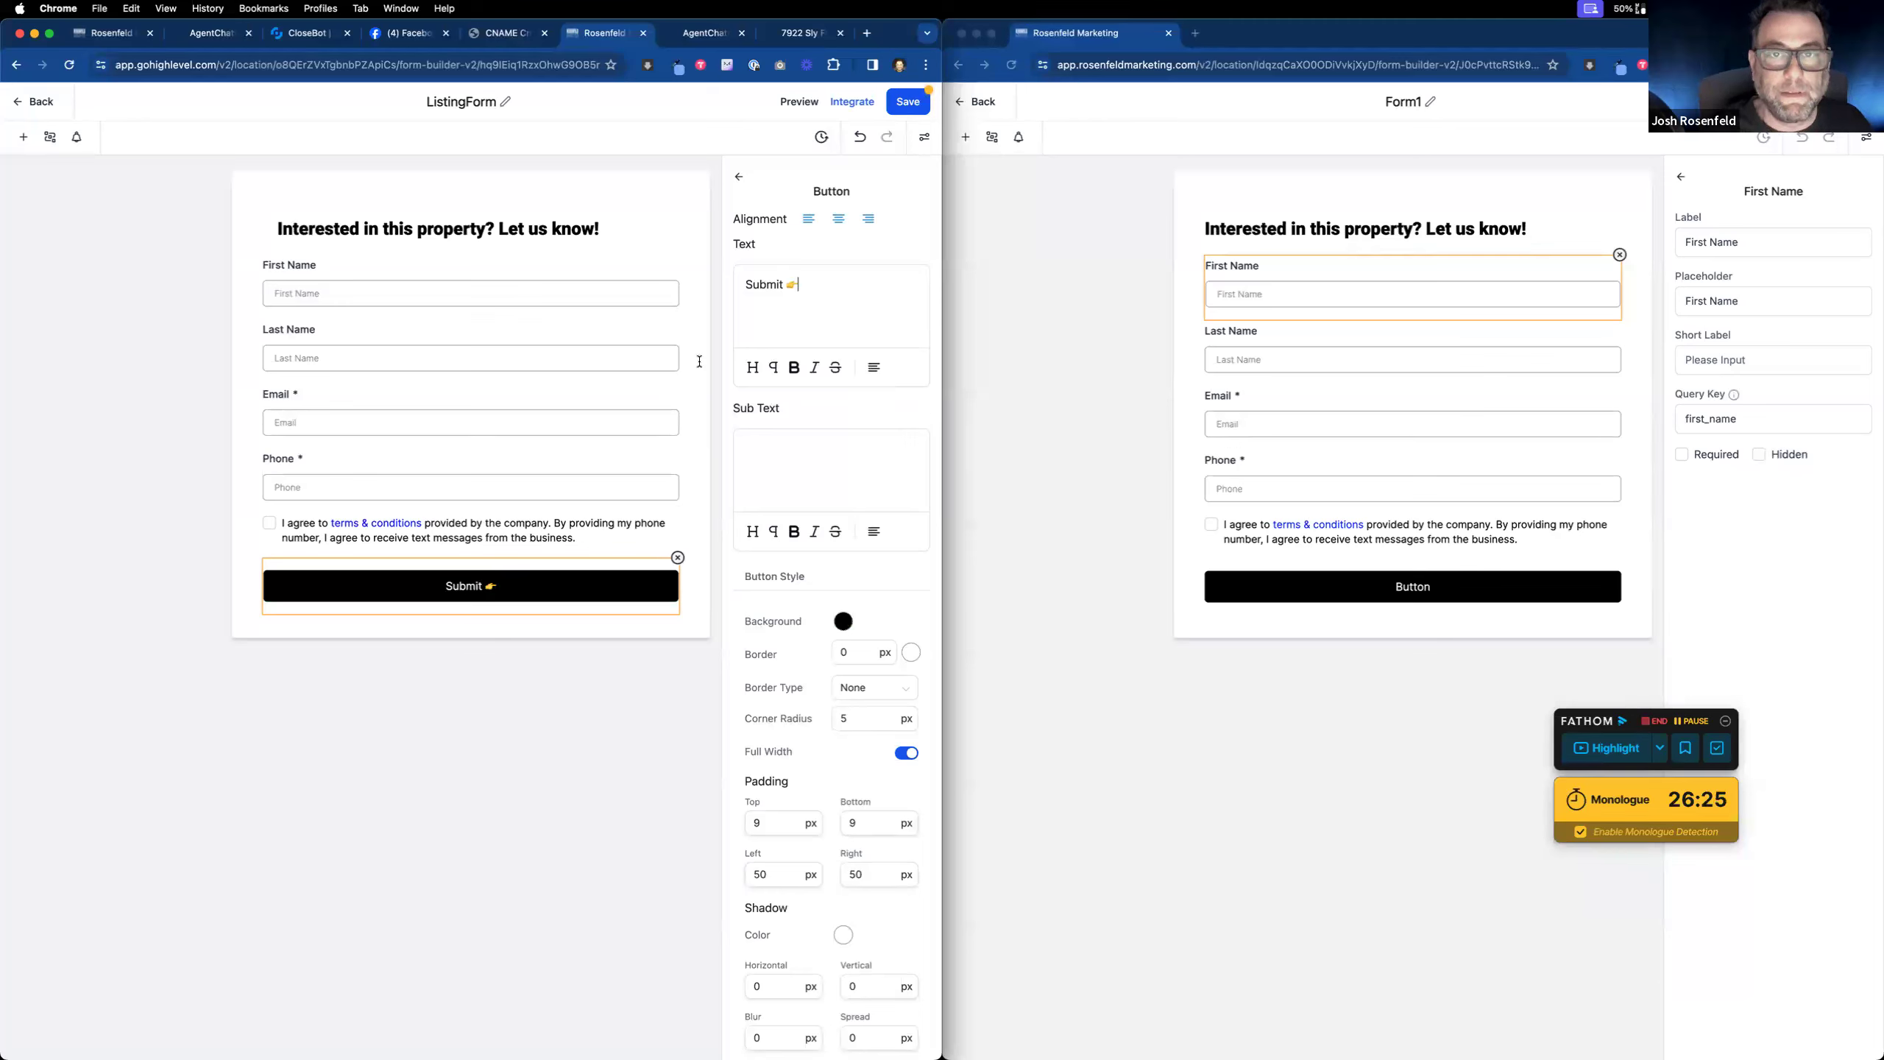
{"action": "left_click", "coordinate": [910, 107]}
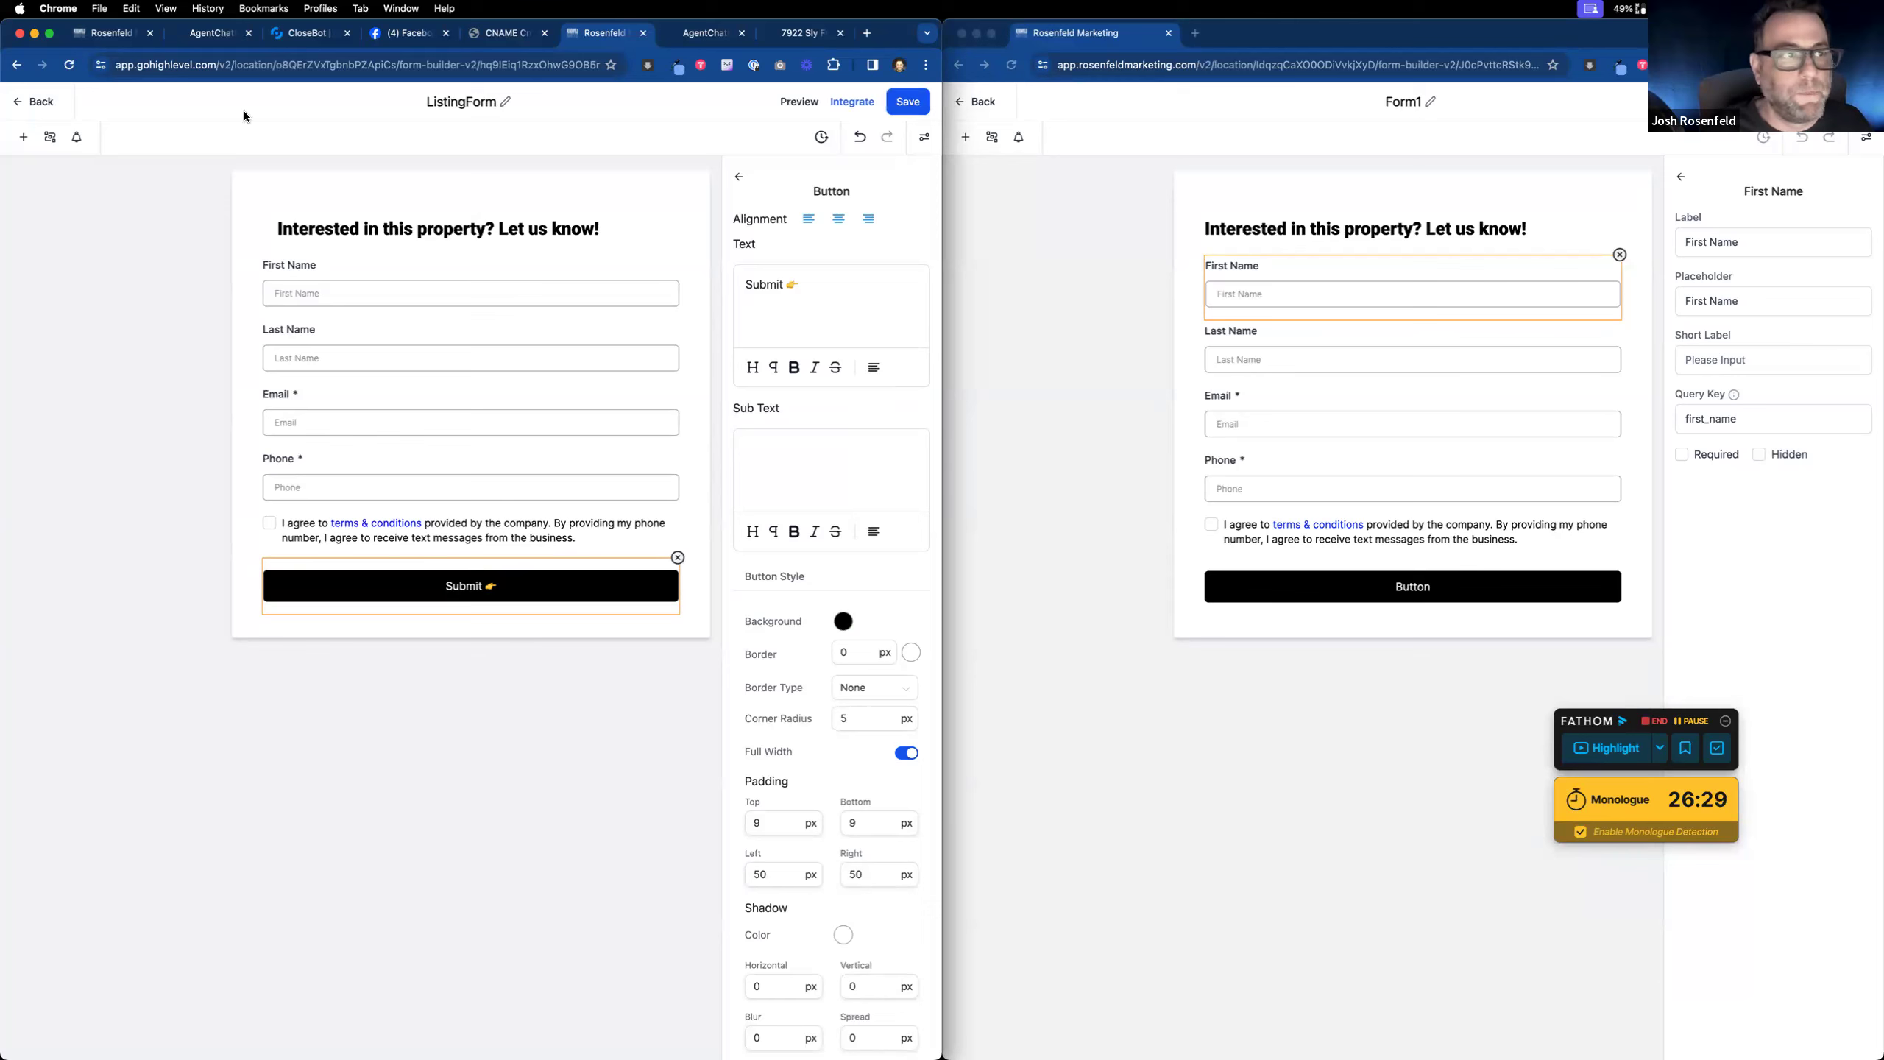
{"action": "left_click", "coordinate": [30, 104]}
{"action": "left_click", "coordinate": [196, 43]}
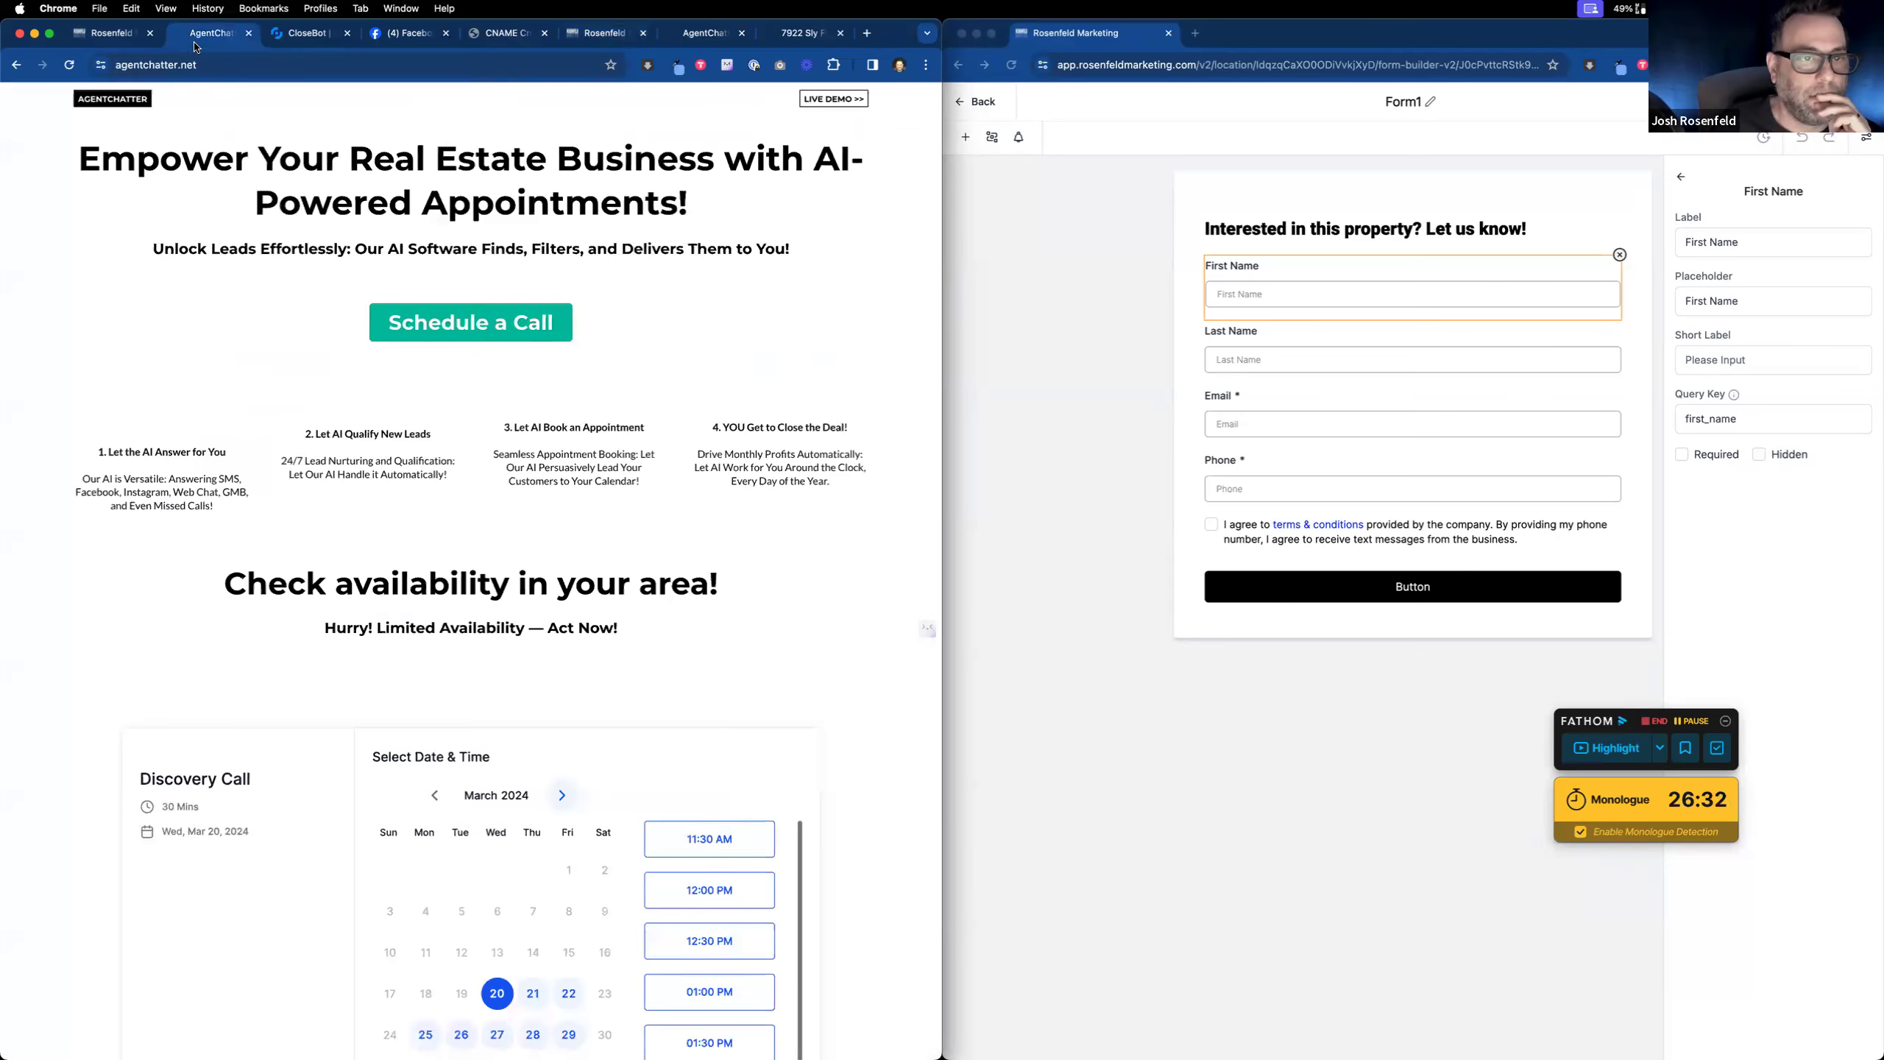
{"action": "left_click", "coordinate": [86, 45]}
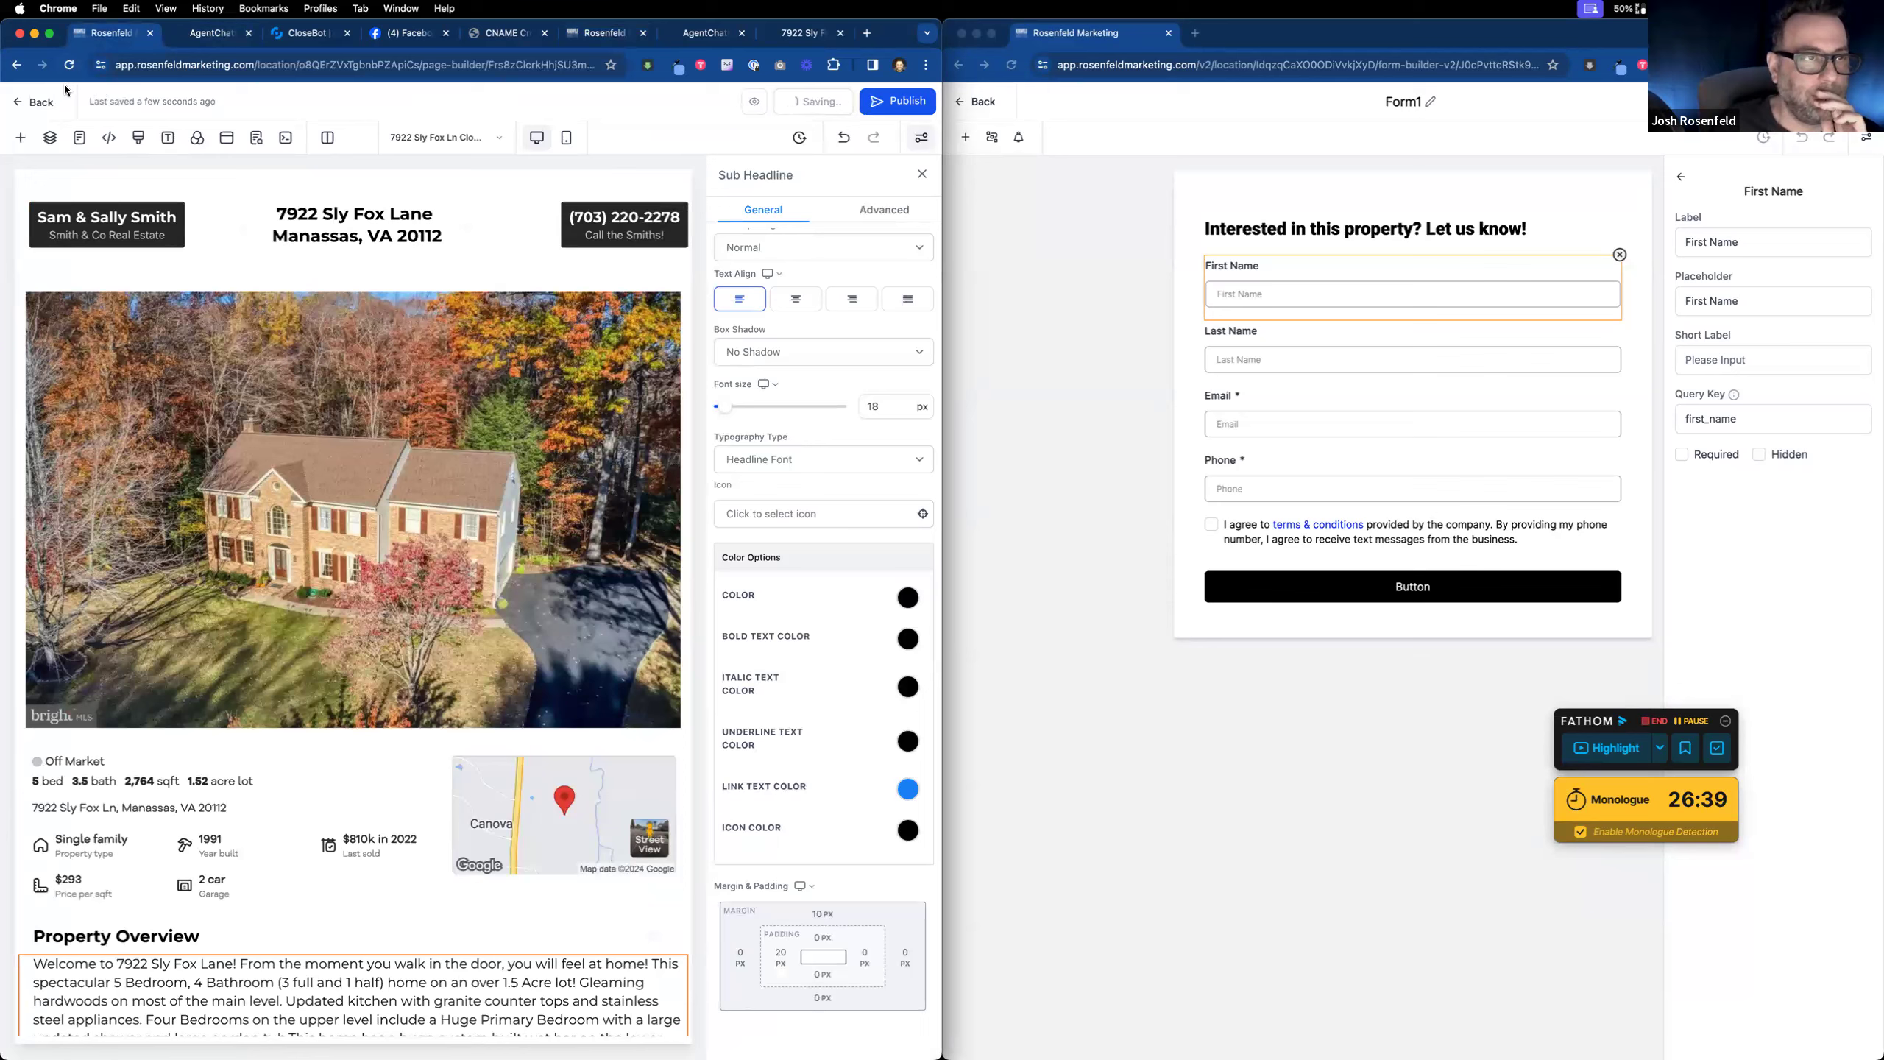
{"action": "left_click", "coordinate": [69, 67]}
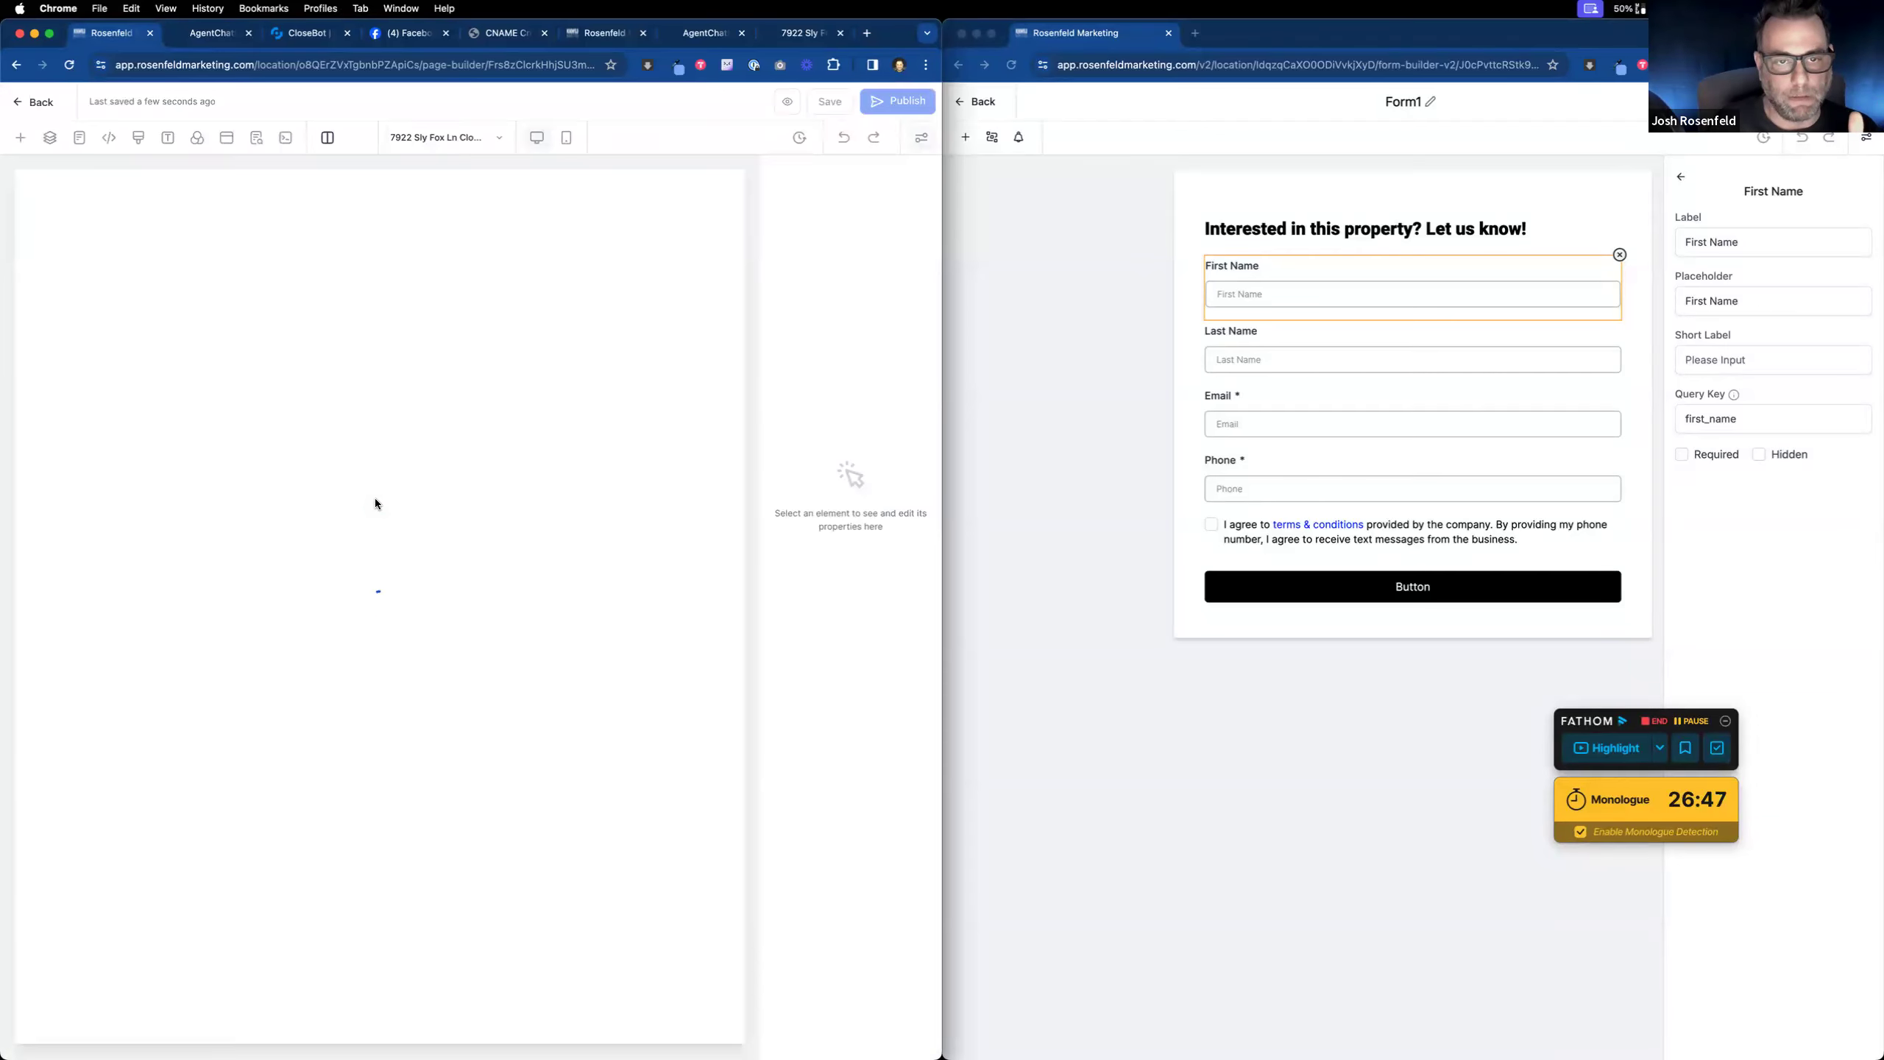
{"action": "left_click", "coordinate": [628, 223]}
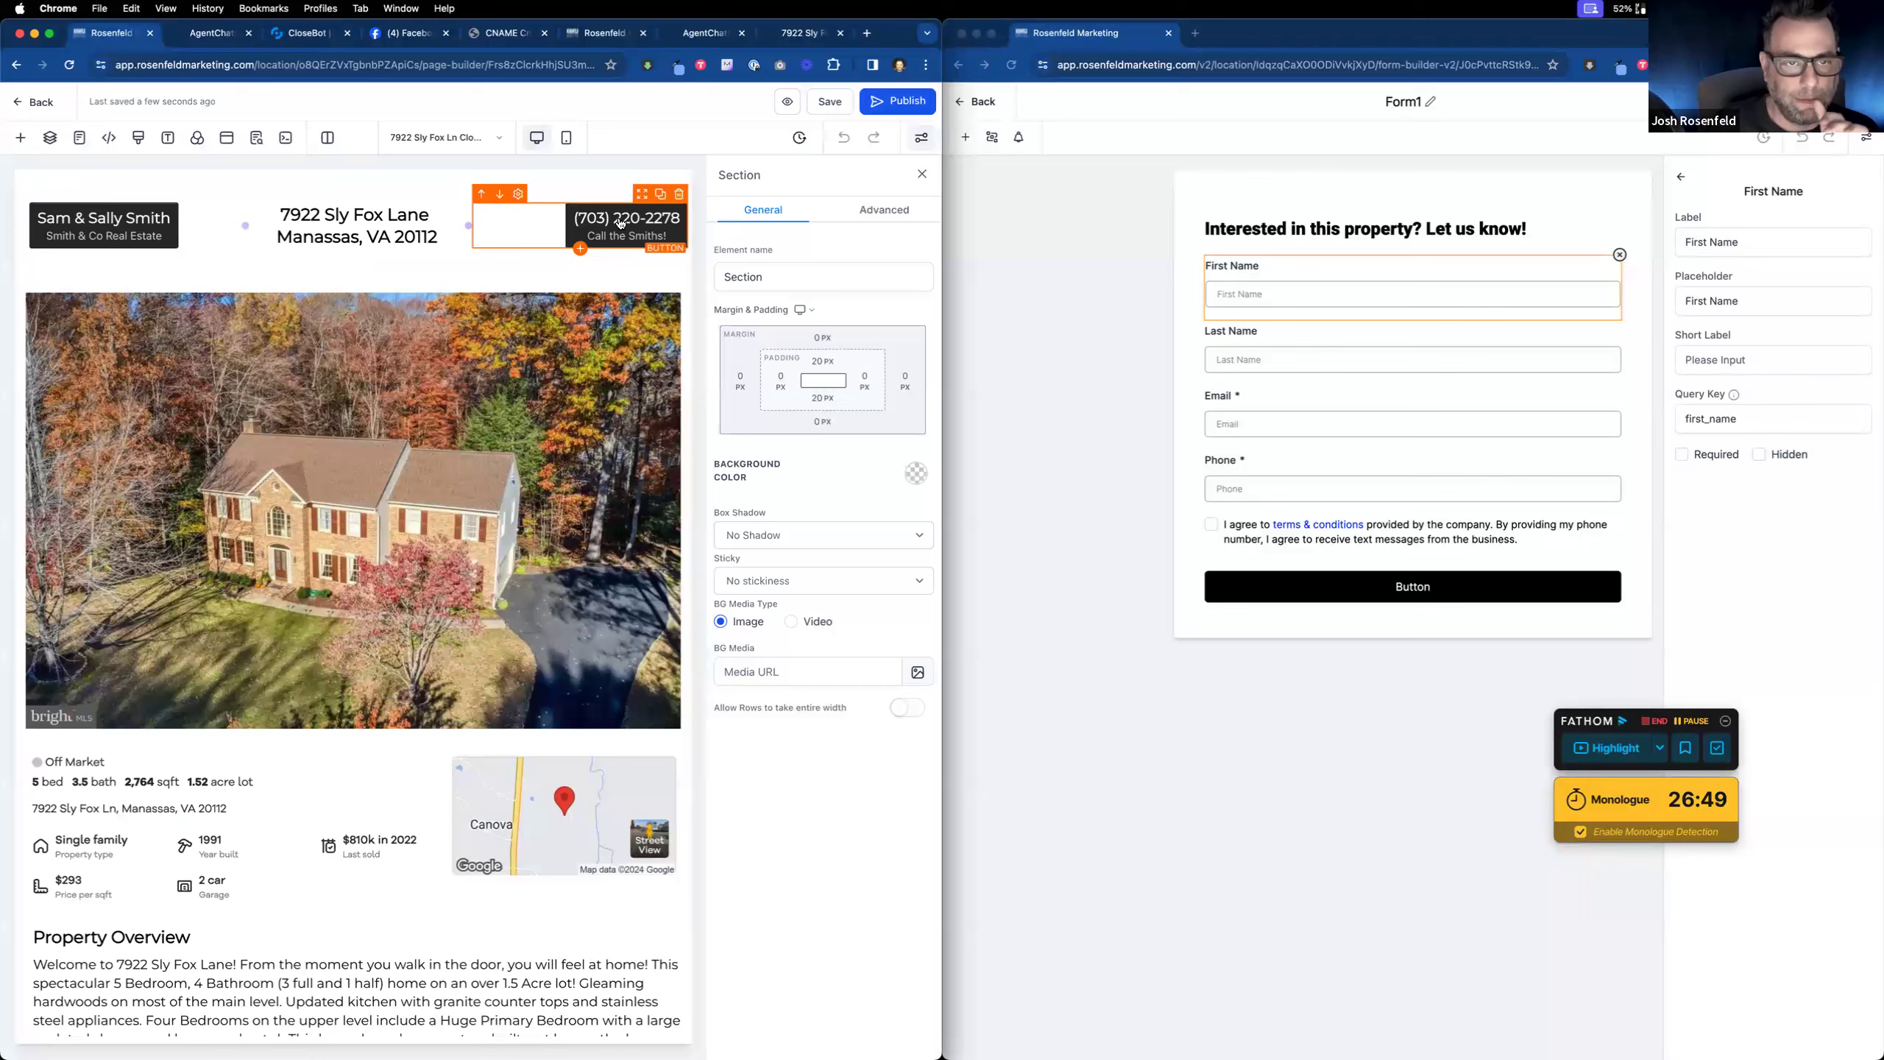
{"action": "scroll", "coordinate": [804, 616], "scroll_direction": "down", "scroll_amount": 5}
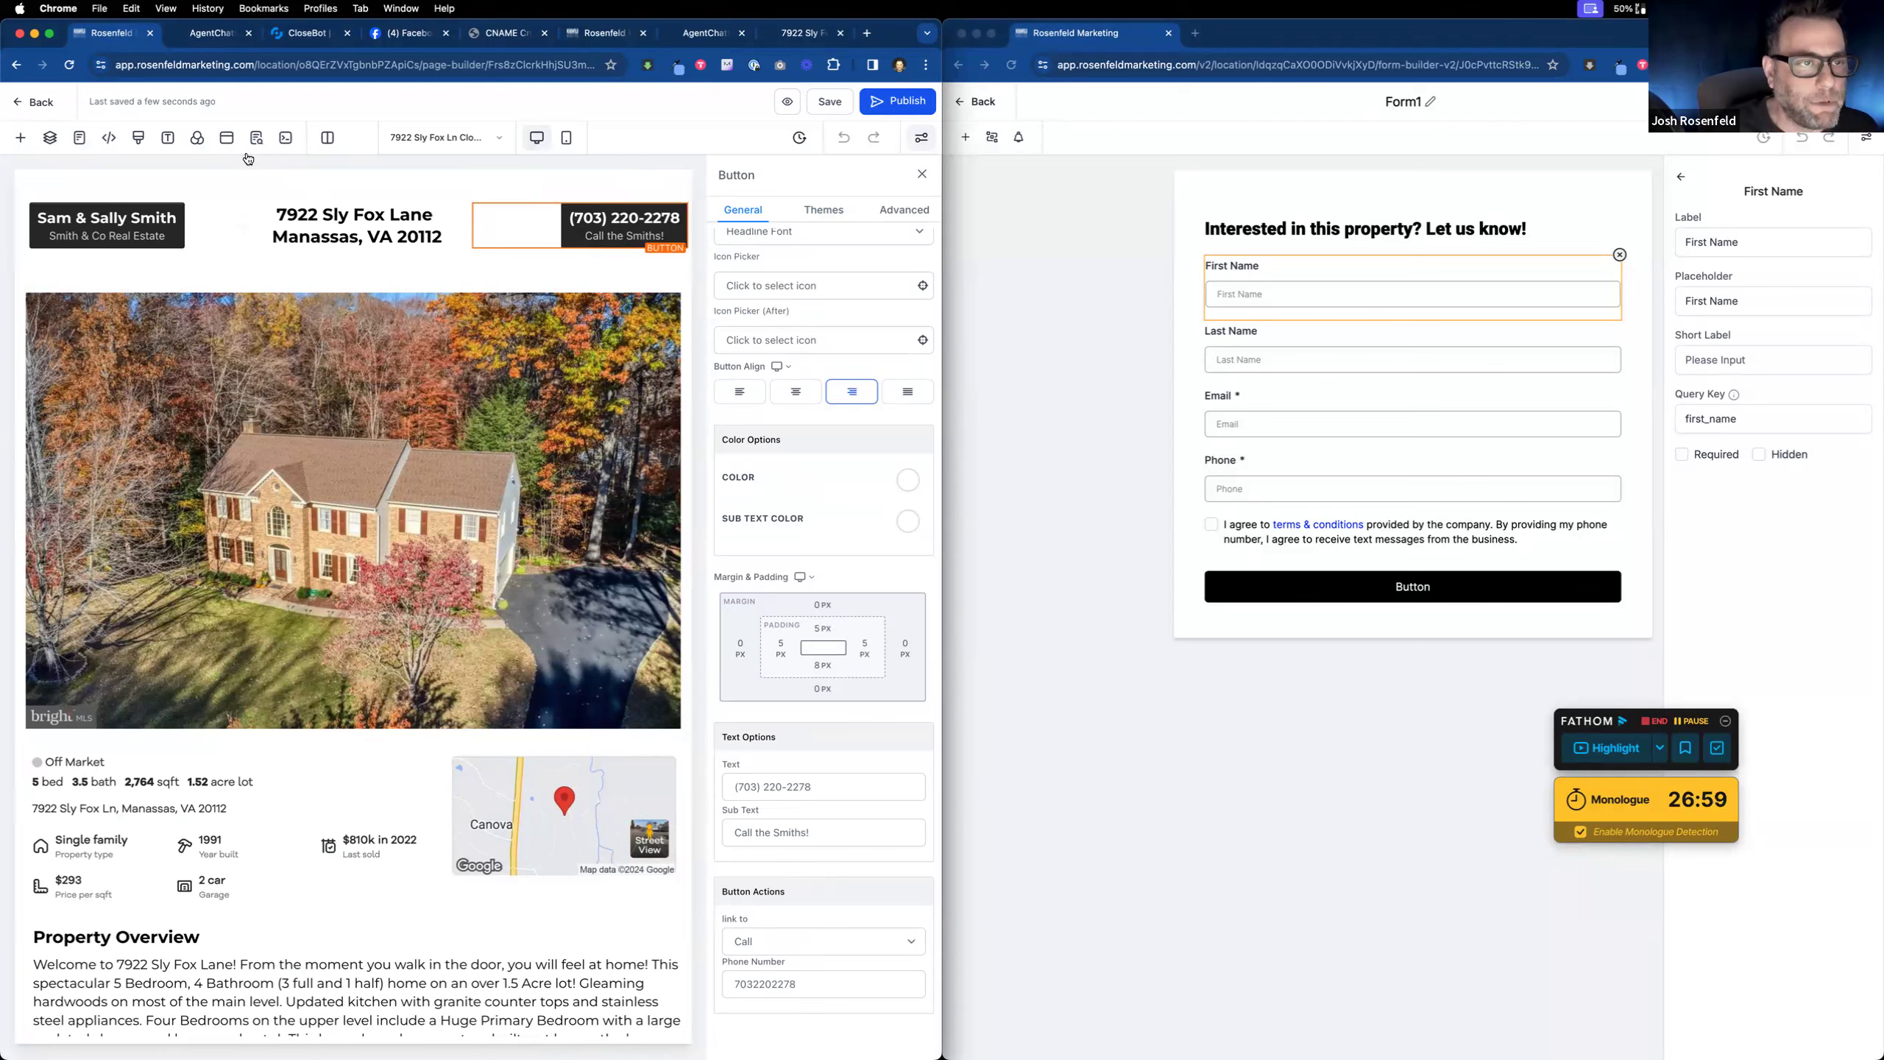
{"action": "left_click", "coordinate": [227, 139]}
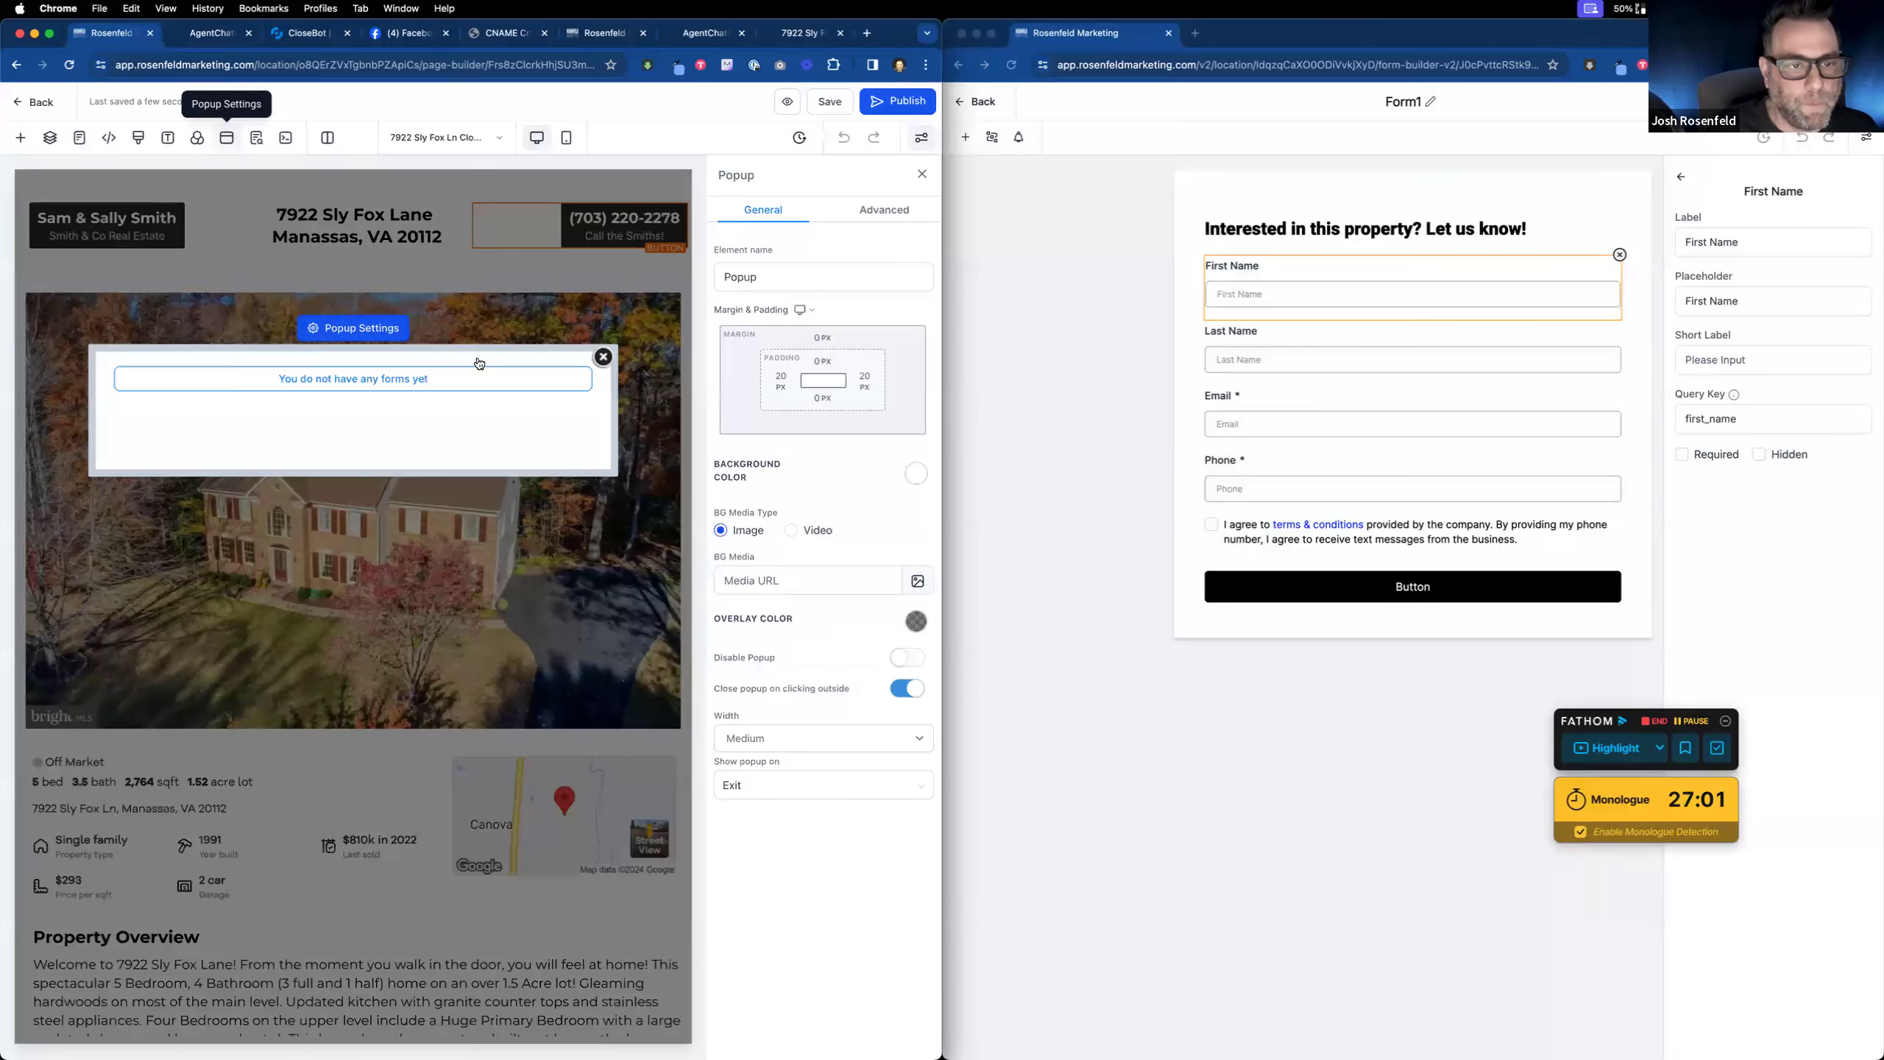
Step: Embed ListingForm in the popup's form element and save the page
{"action": "left_click", "coordinate": [500, 384]}
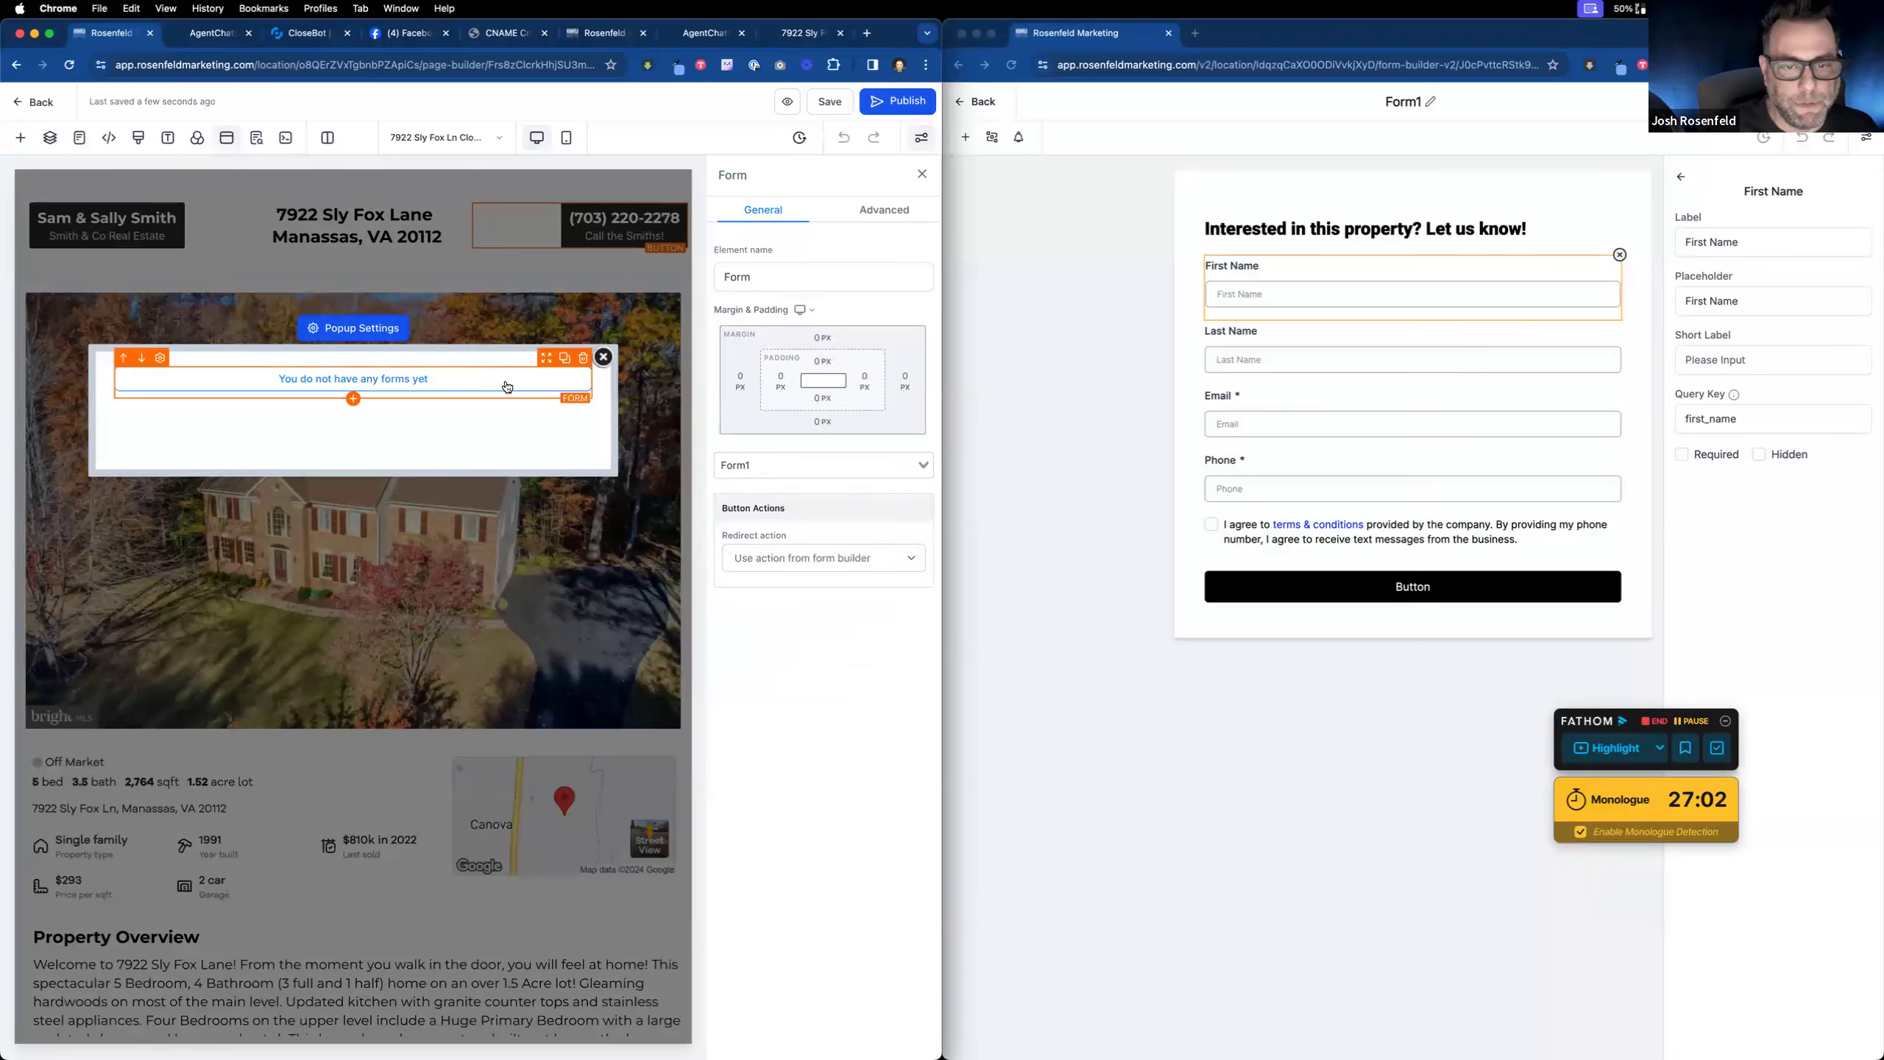
{"action": "left_click", "coordinate": [919, 464]}
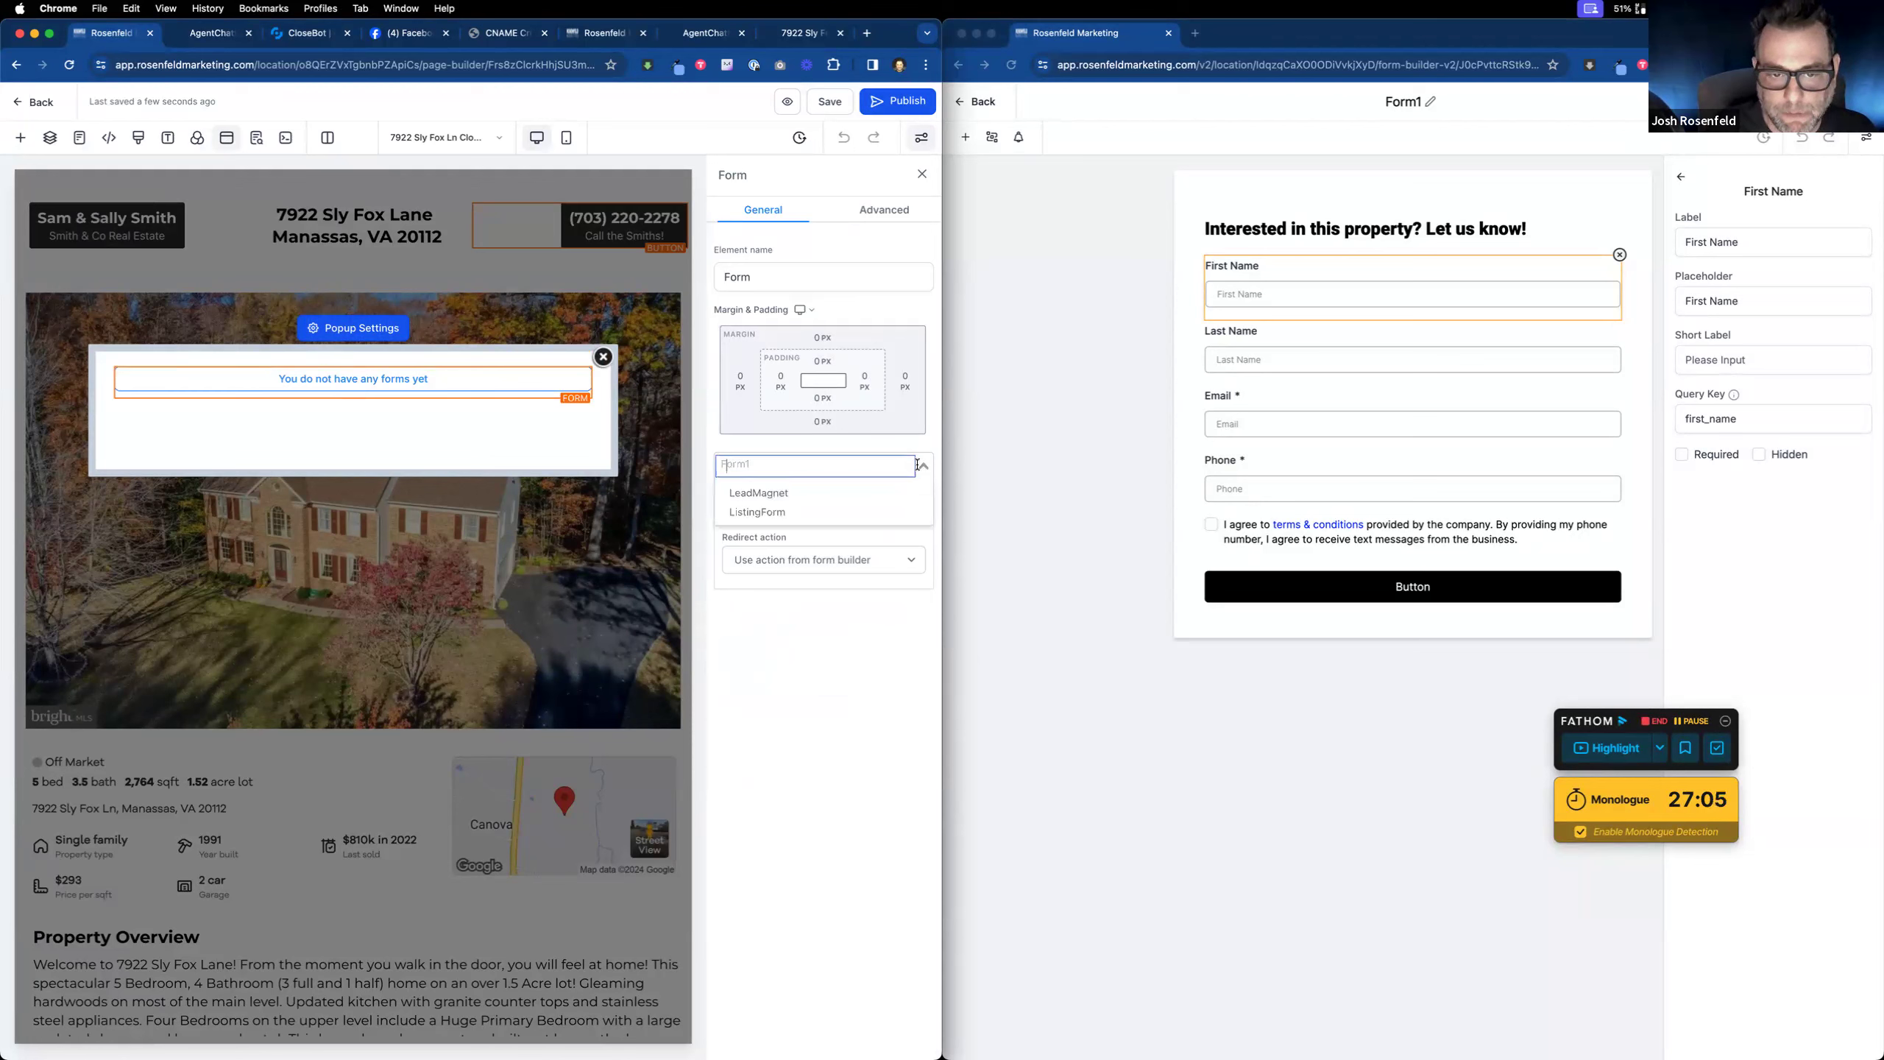
{"action": "left_click", "coordinate": [771, 506]}
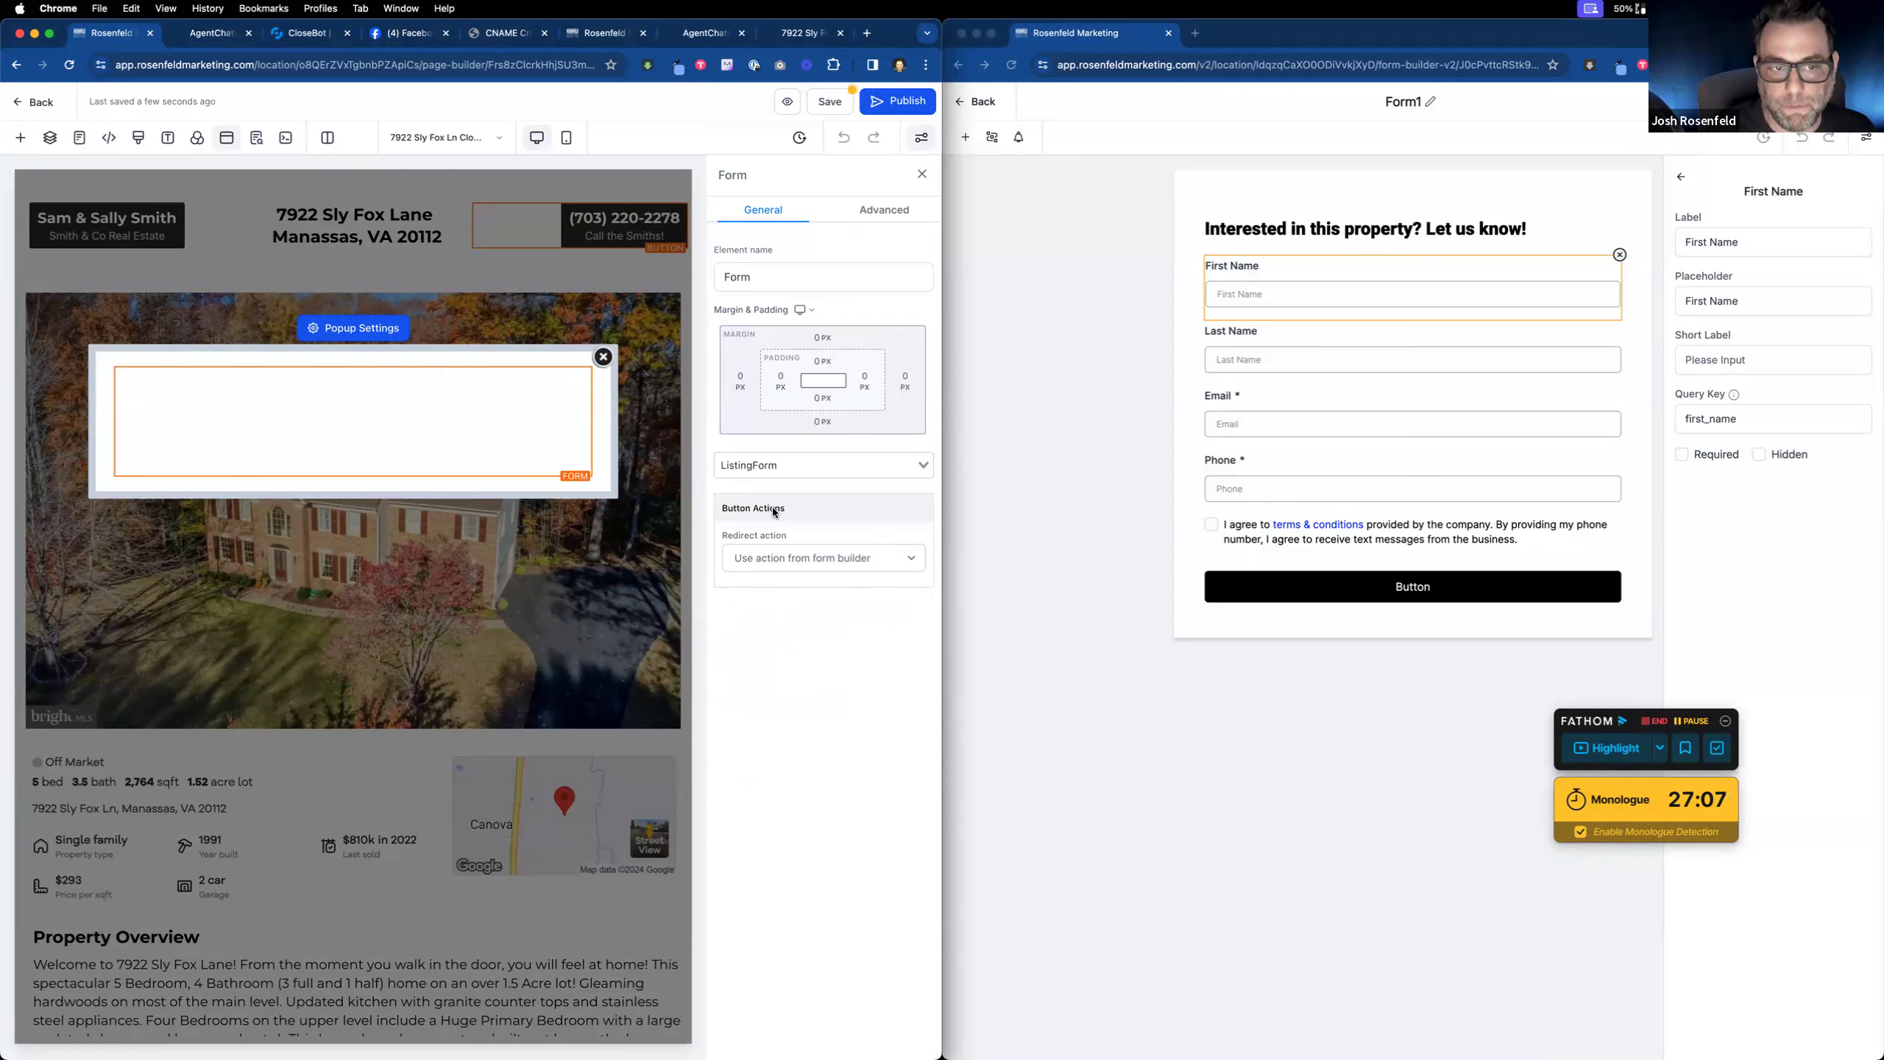
{"action": "left_click", "coordinate": [830, 102]}
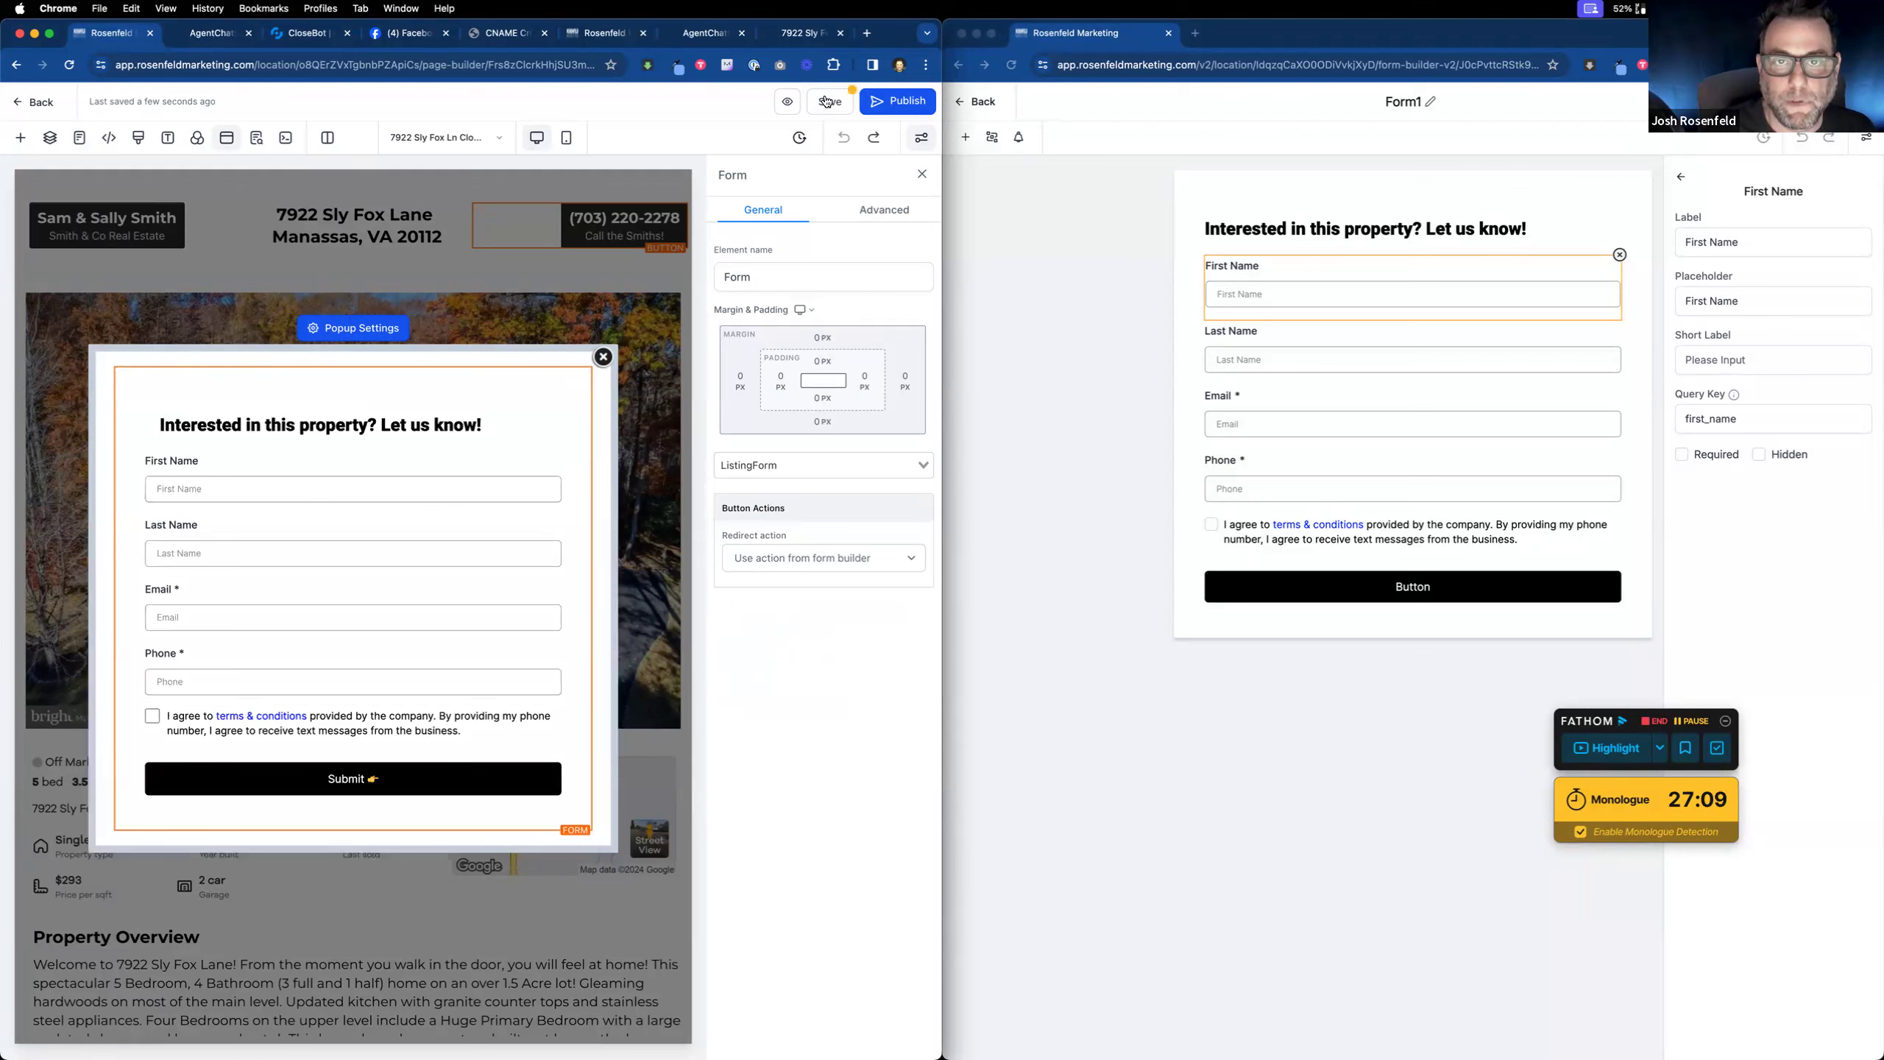
Step: Save and republish the property page, then close the popup
{"action": "left_click", "coordinate": [236, 179]}
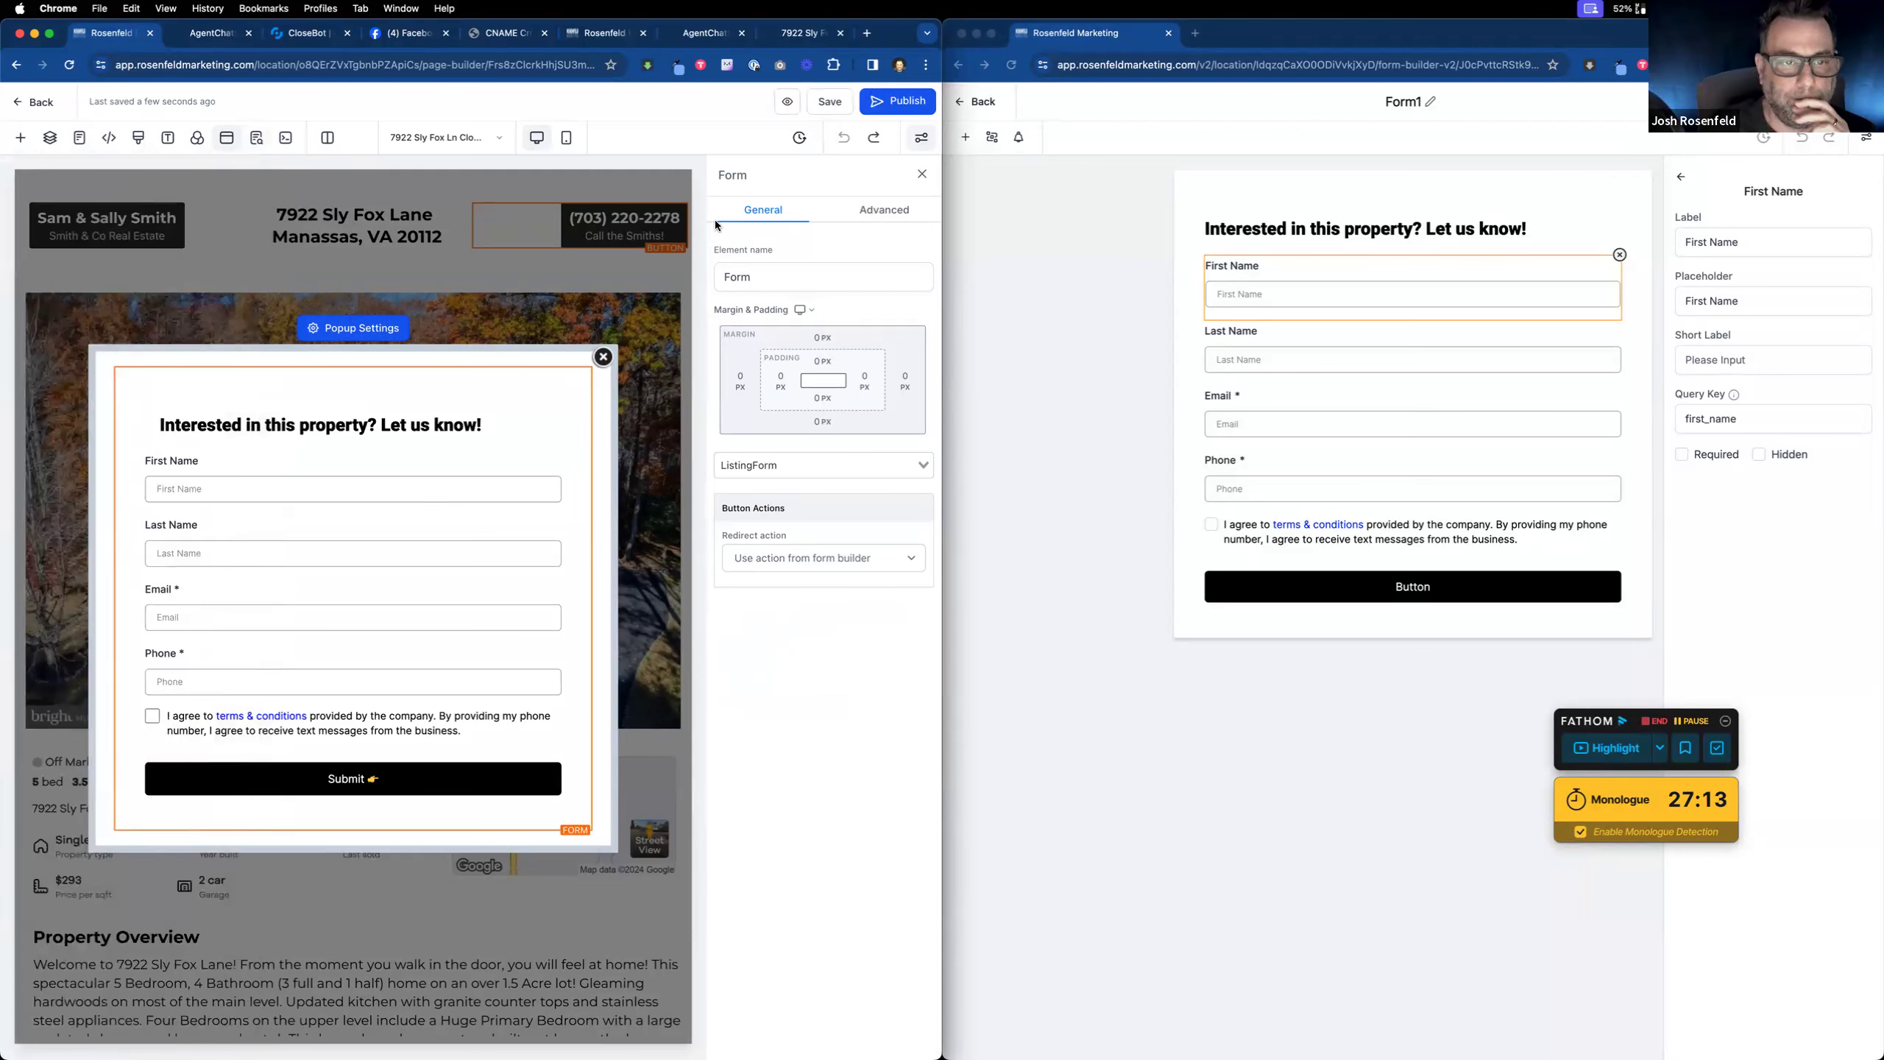
{"action": "left_click", "coordinate": [365, 332]}
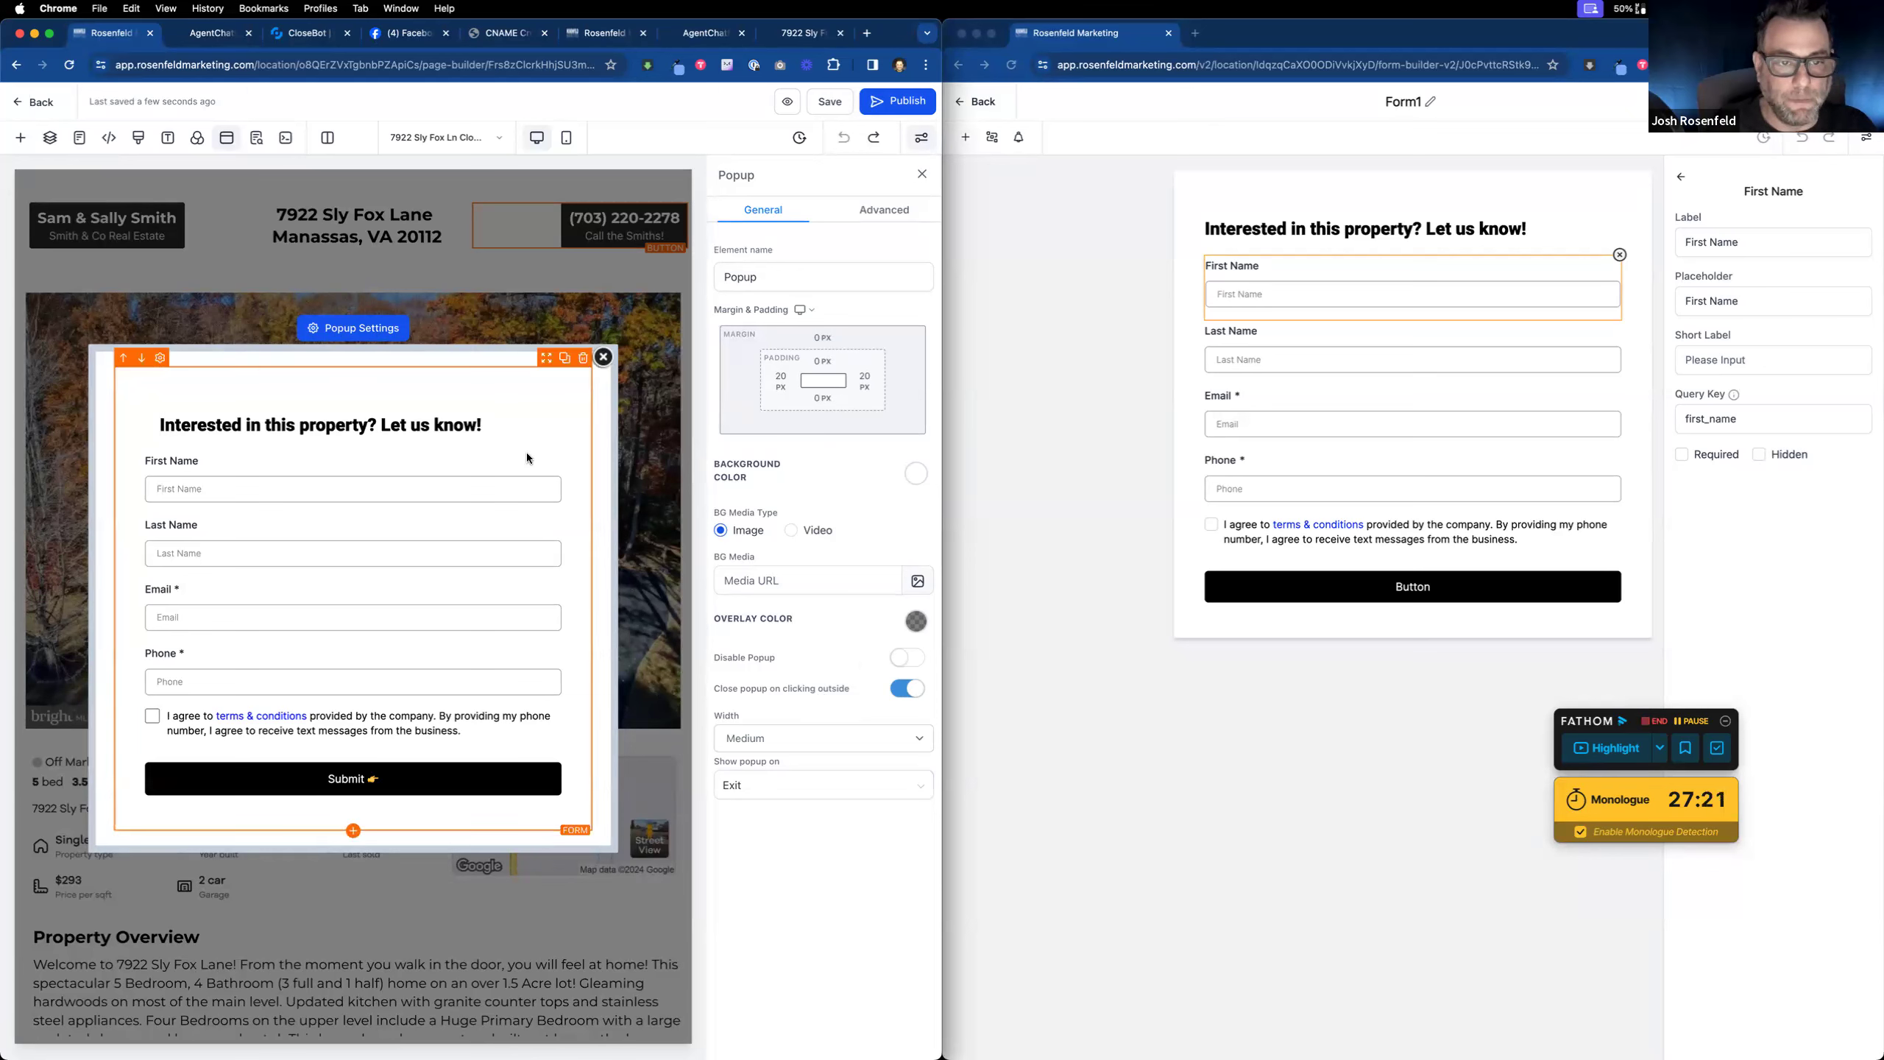
{"action": "left_click", "coordinate": [830, 101]}
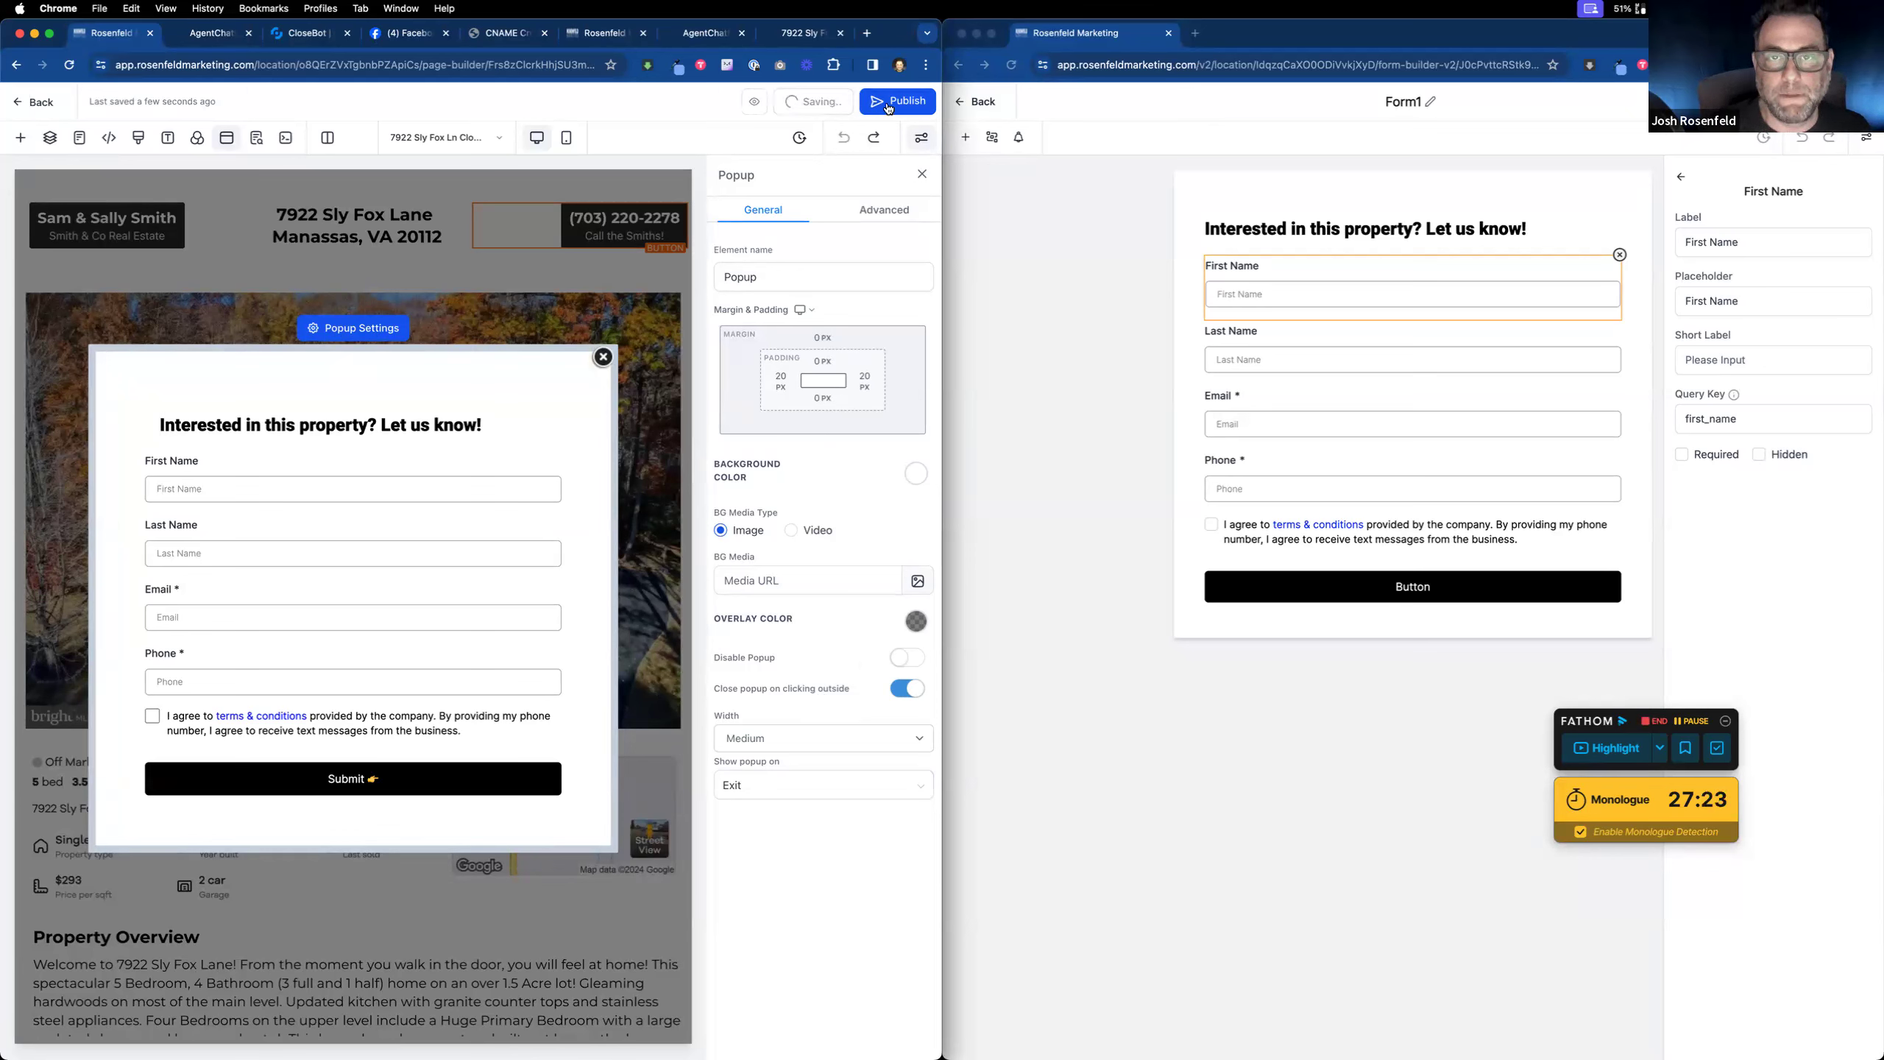
{"action": "left_click", "coordinate": [887, 108]}
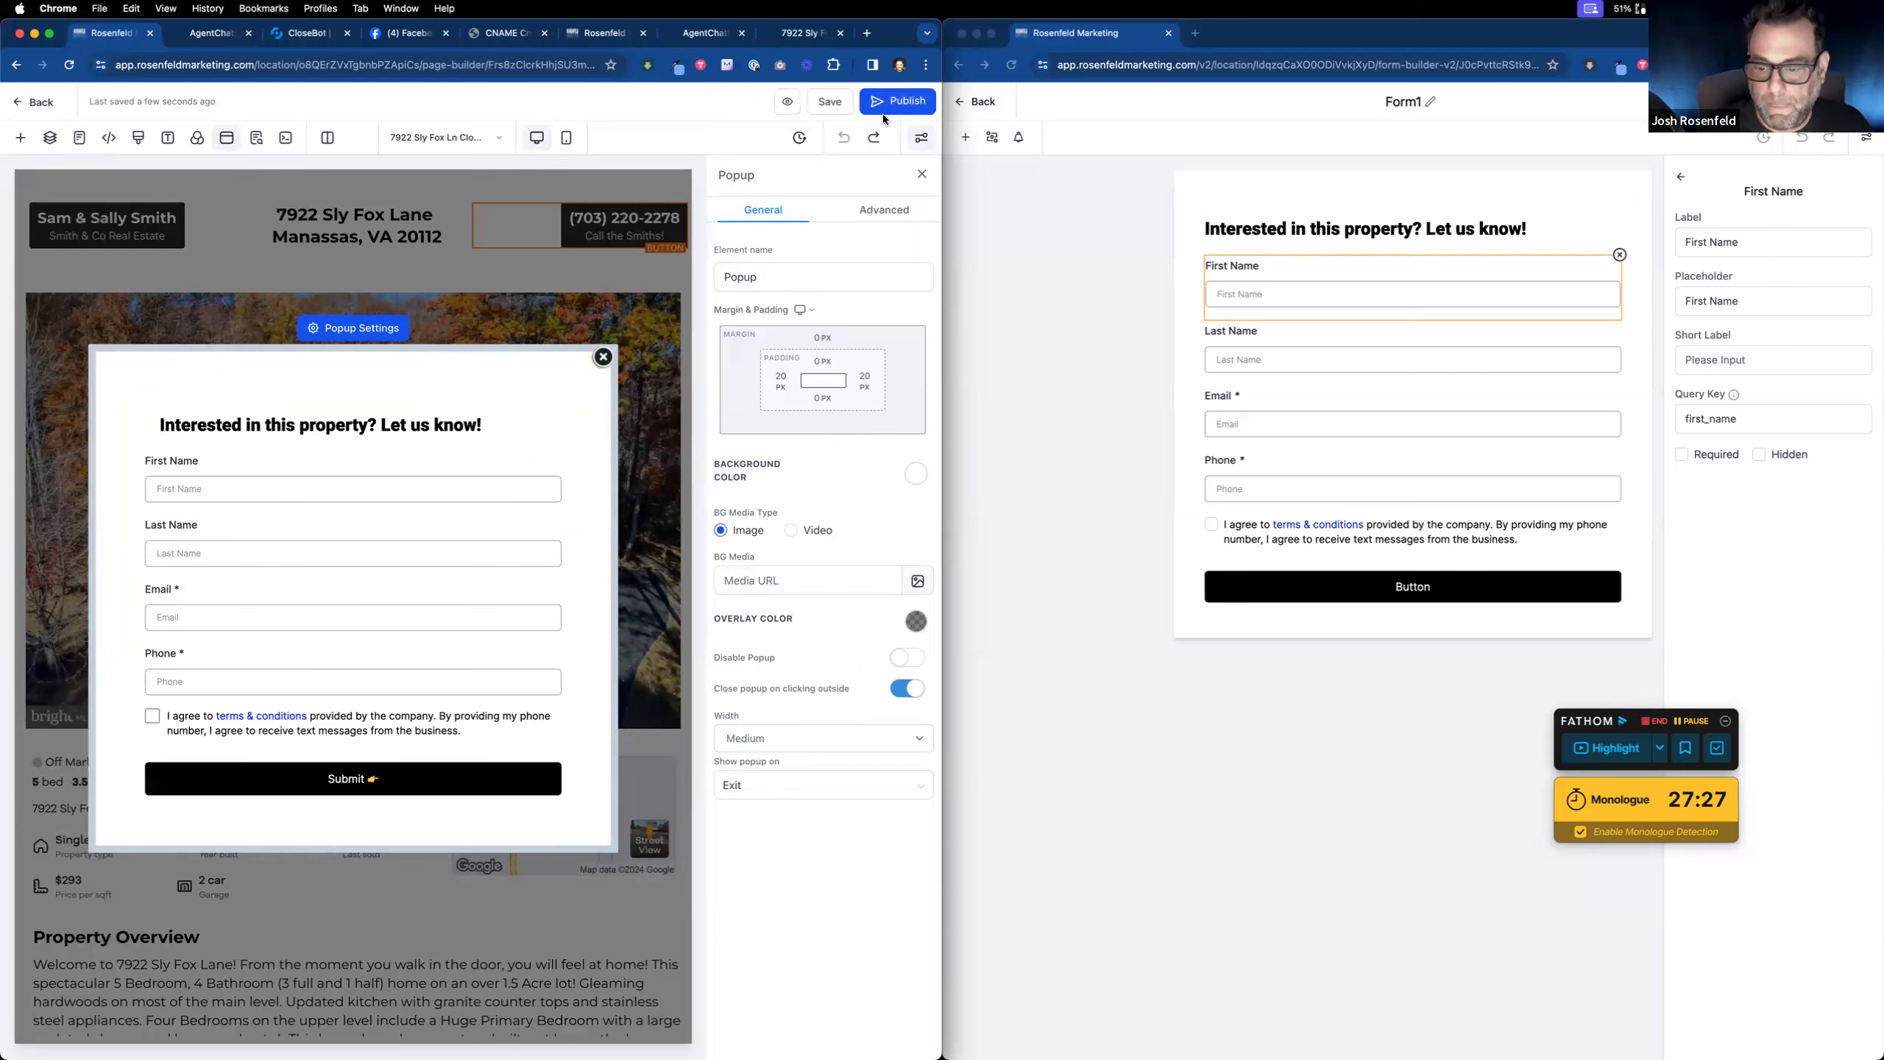
{"action": "left_click", "coordinate": [603, 357]}
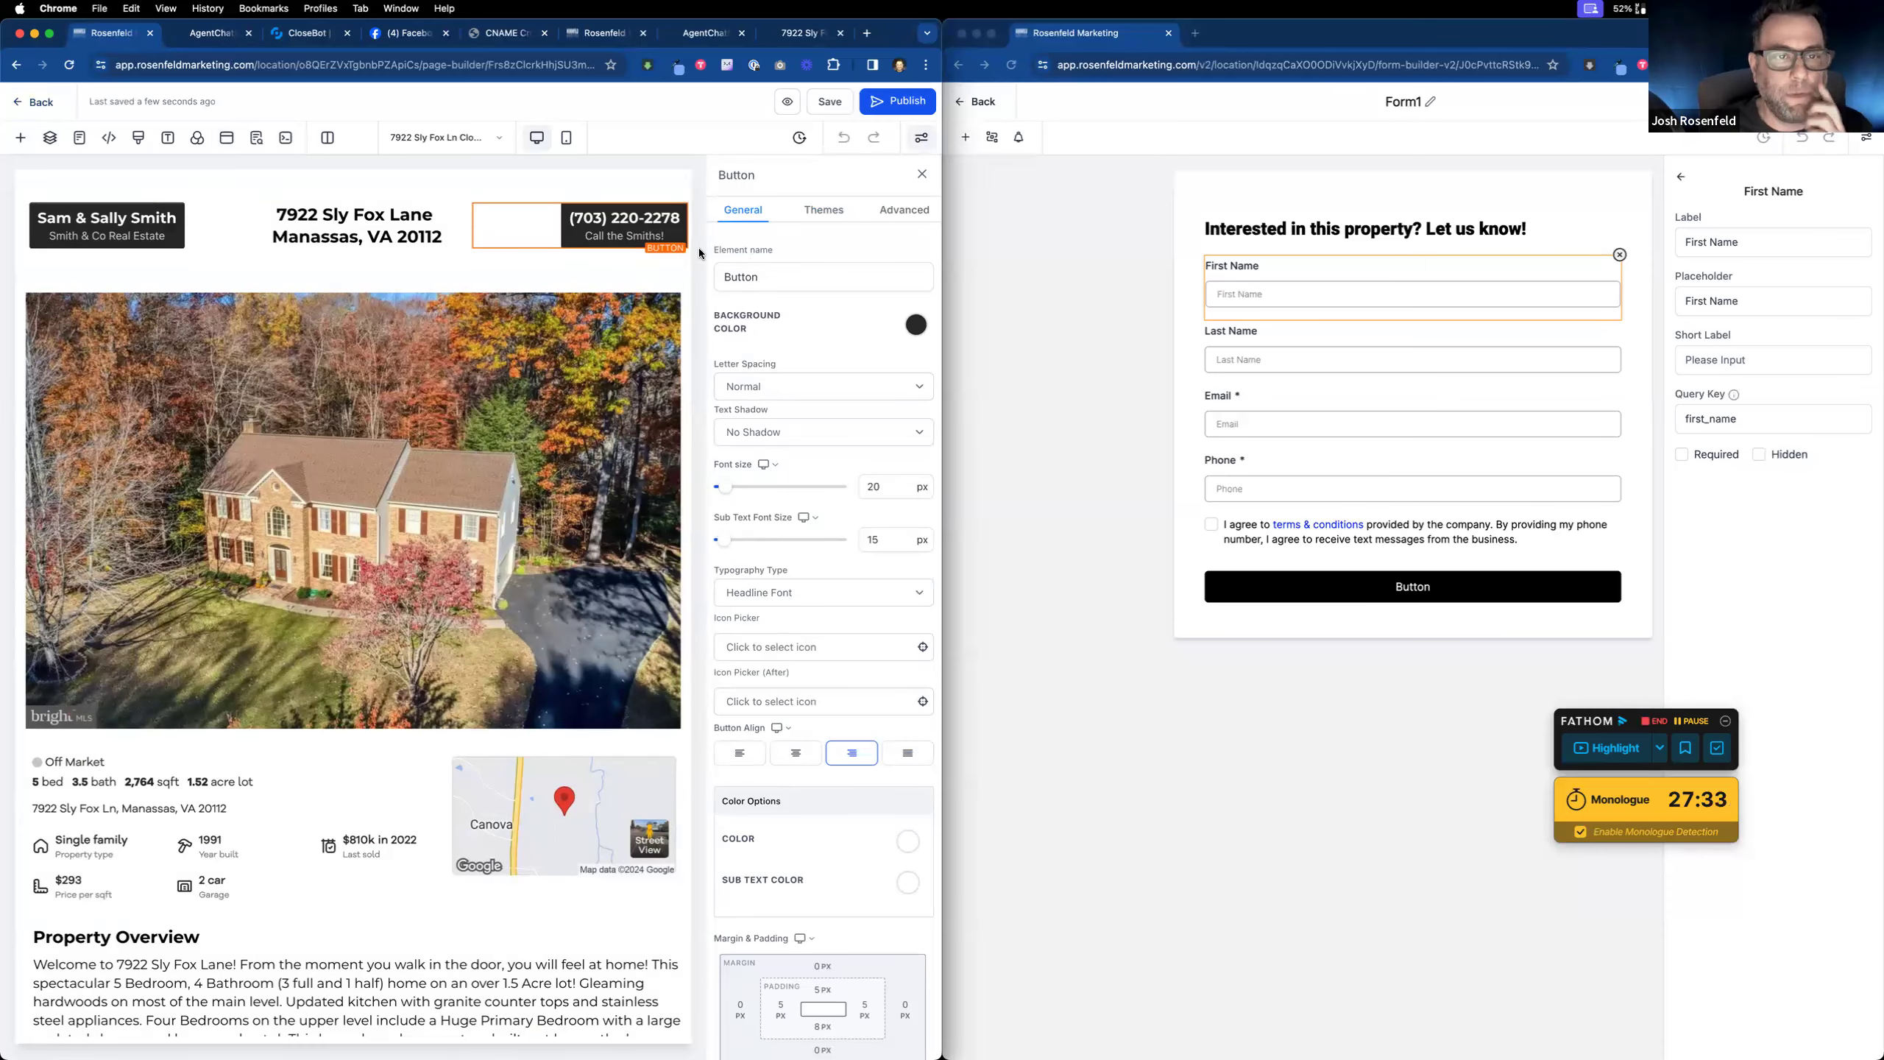
Step: In Mobile Mode, duplicate the agents' name header button, one copy hidden on mobile, one on desktop
{"action": "left_click", "coordinate": [568, 140]}
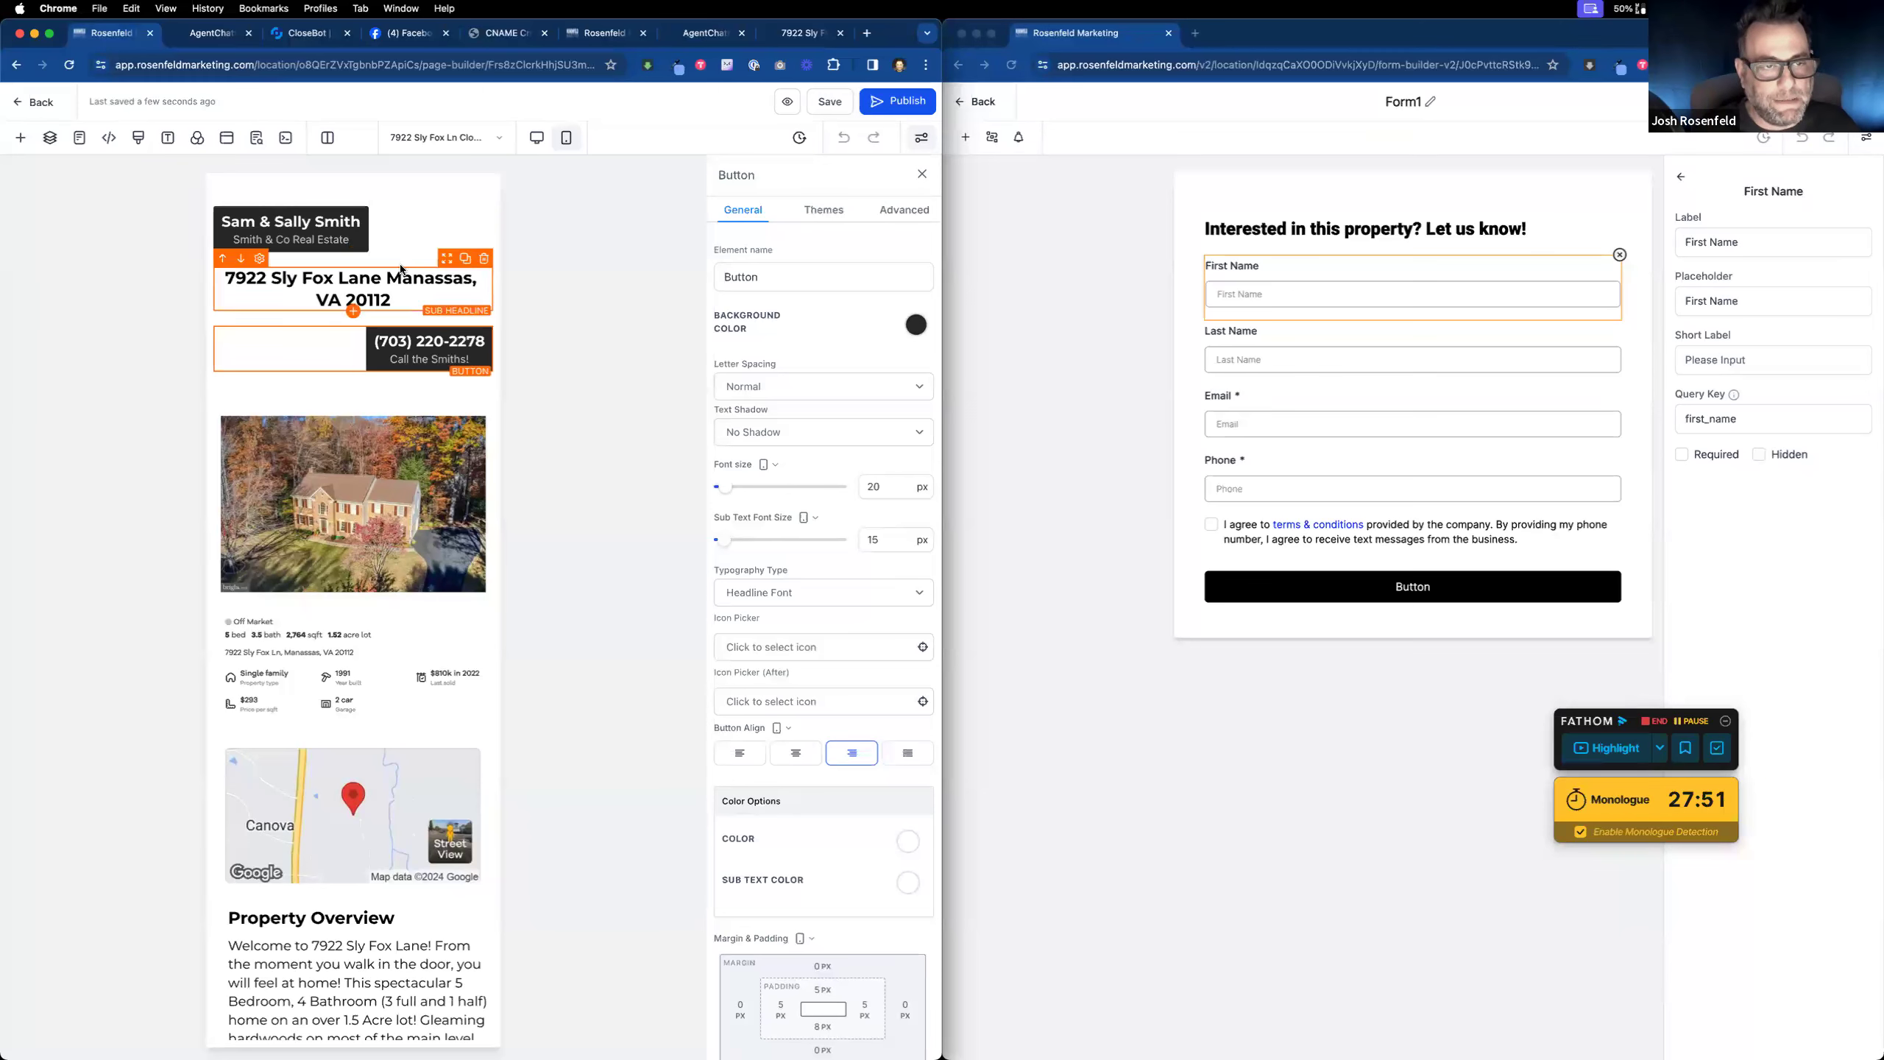
{"action": "left_click", "coordinate": [415, 232]}
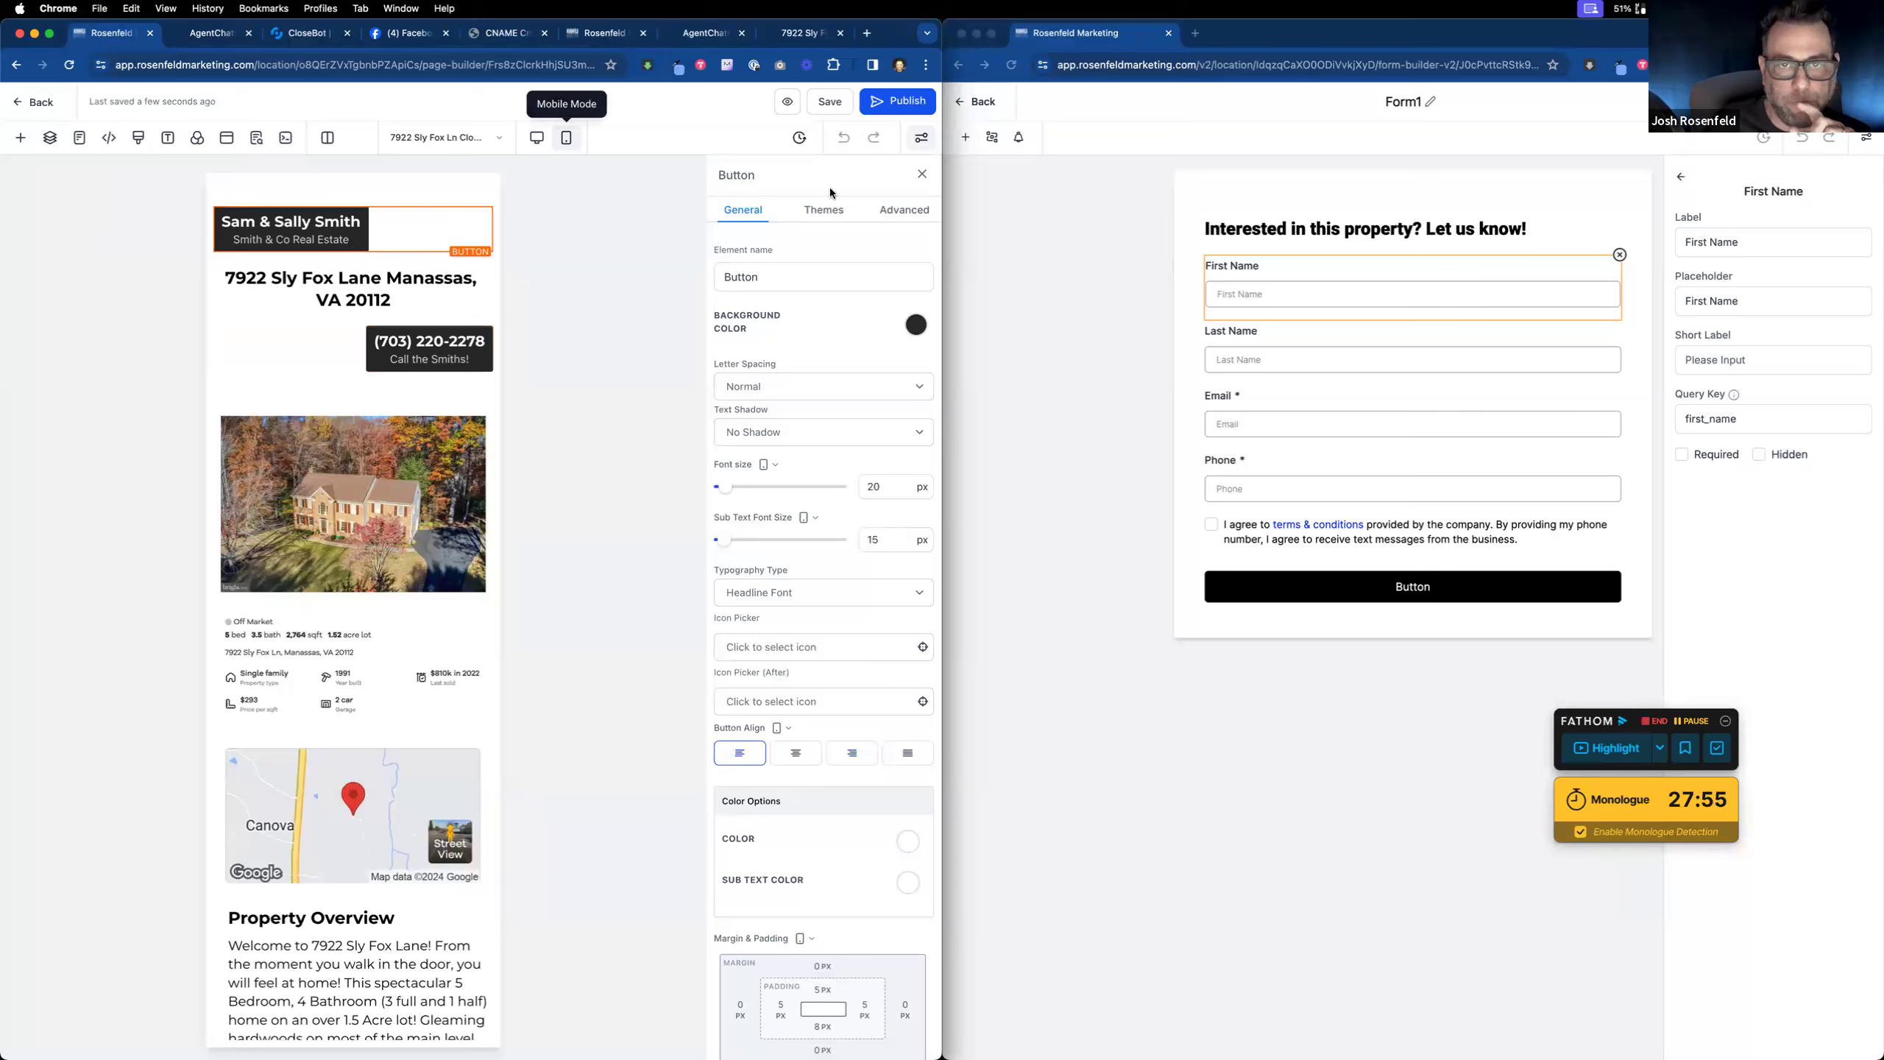
{"action": "left_click", "coordinate": [905, 210]}
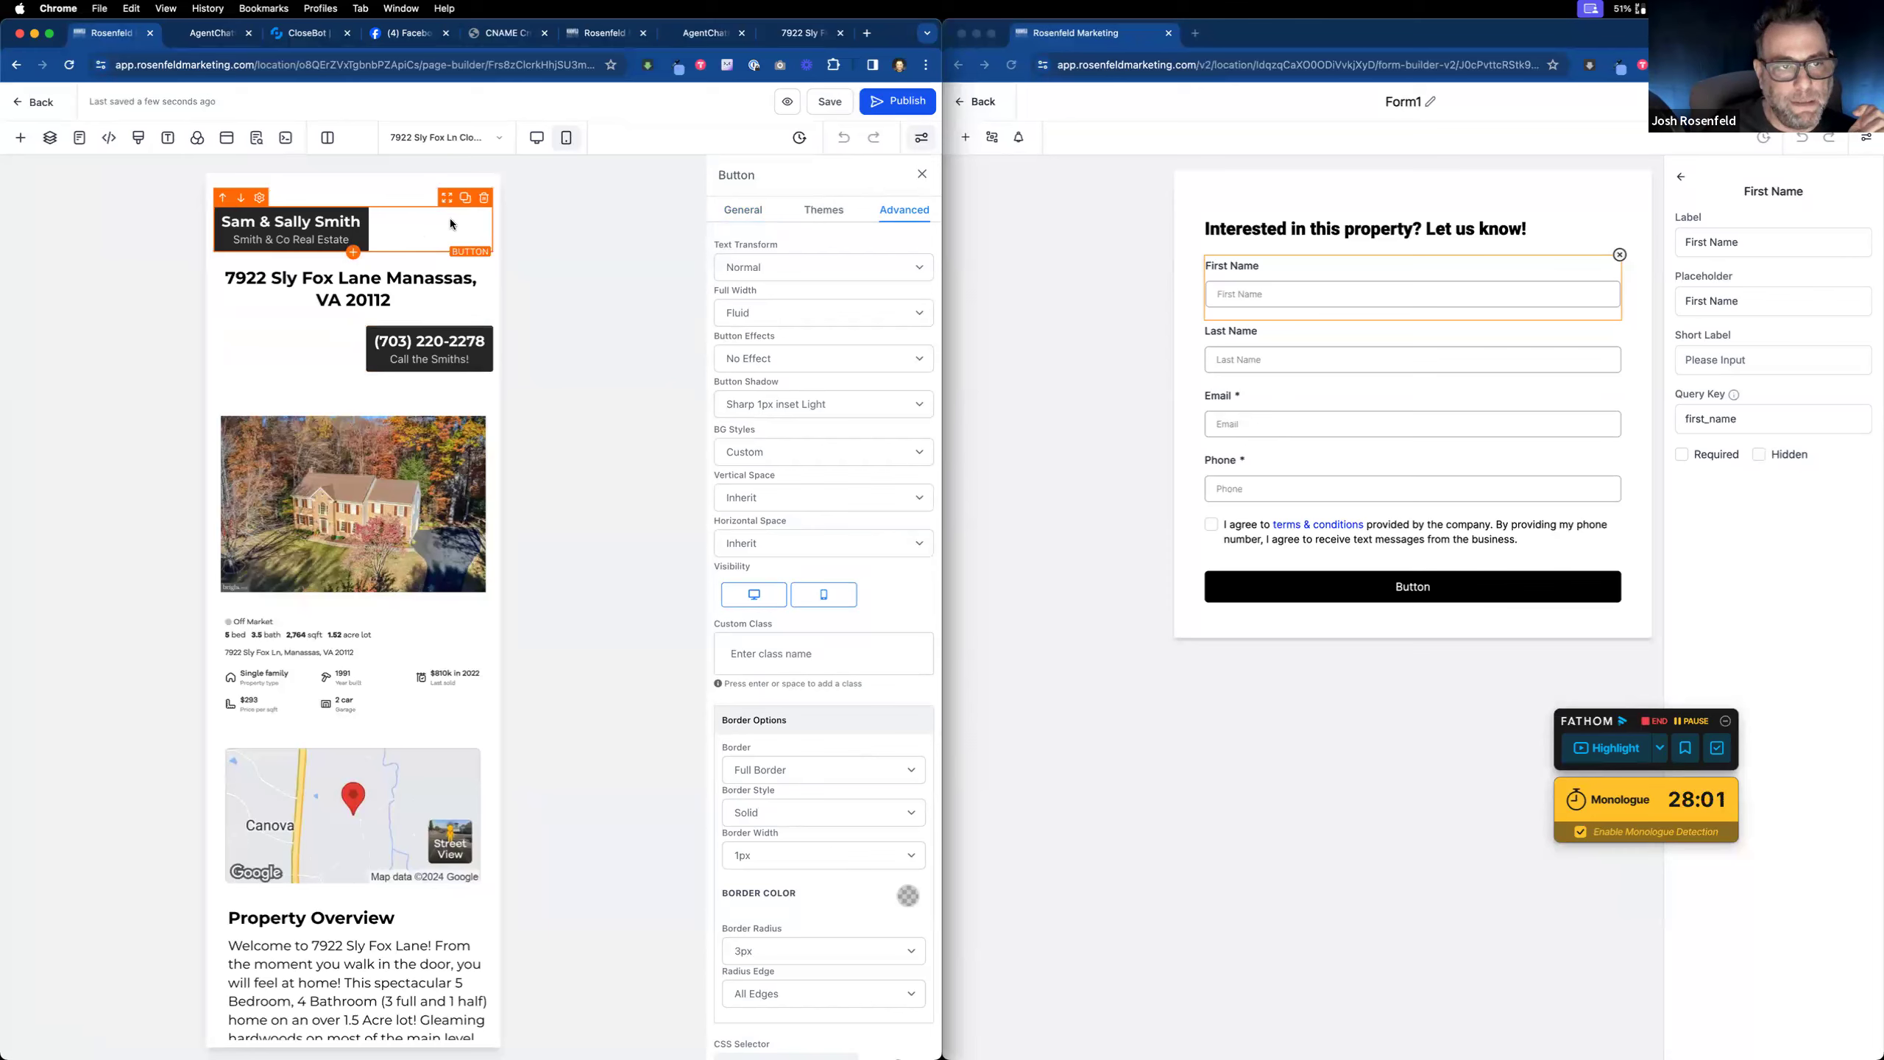
{"action": "left_click", "coordinate": [460, 199]}
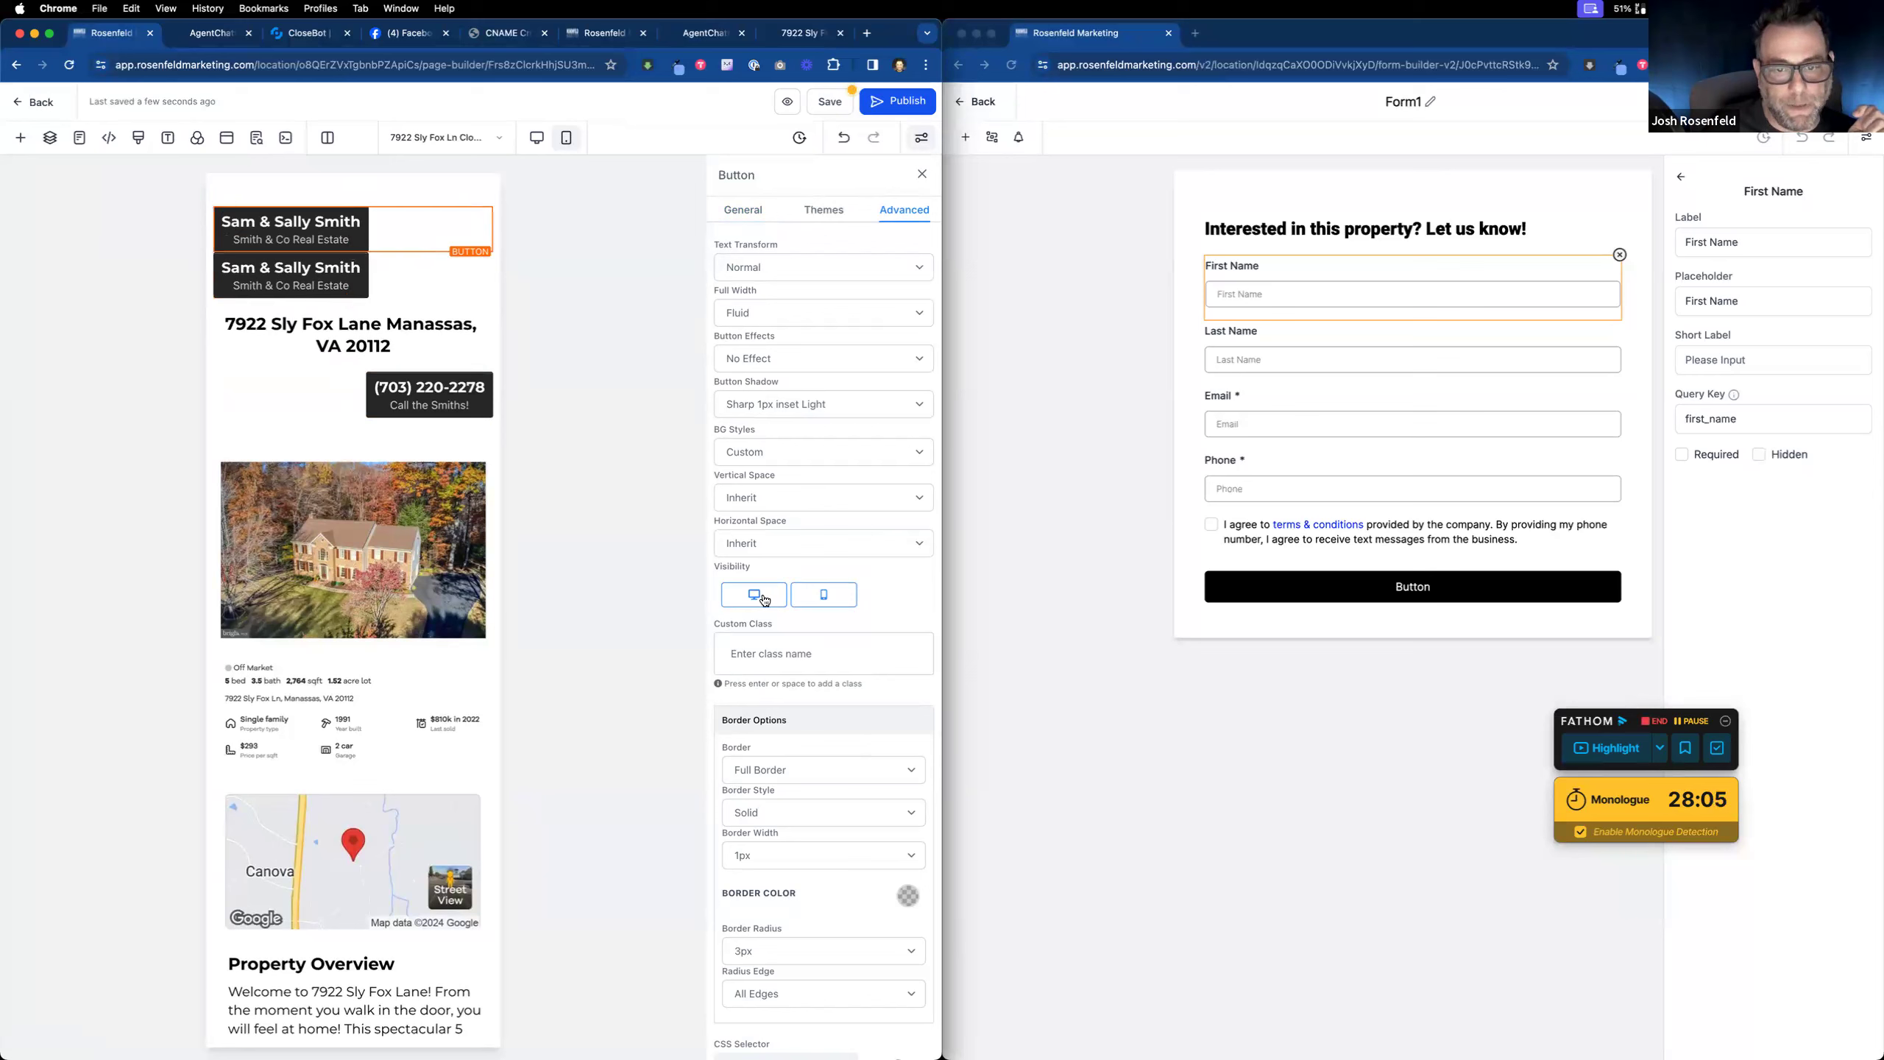
{"action": "left_click", "coordinate": [824, 598]}
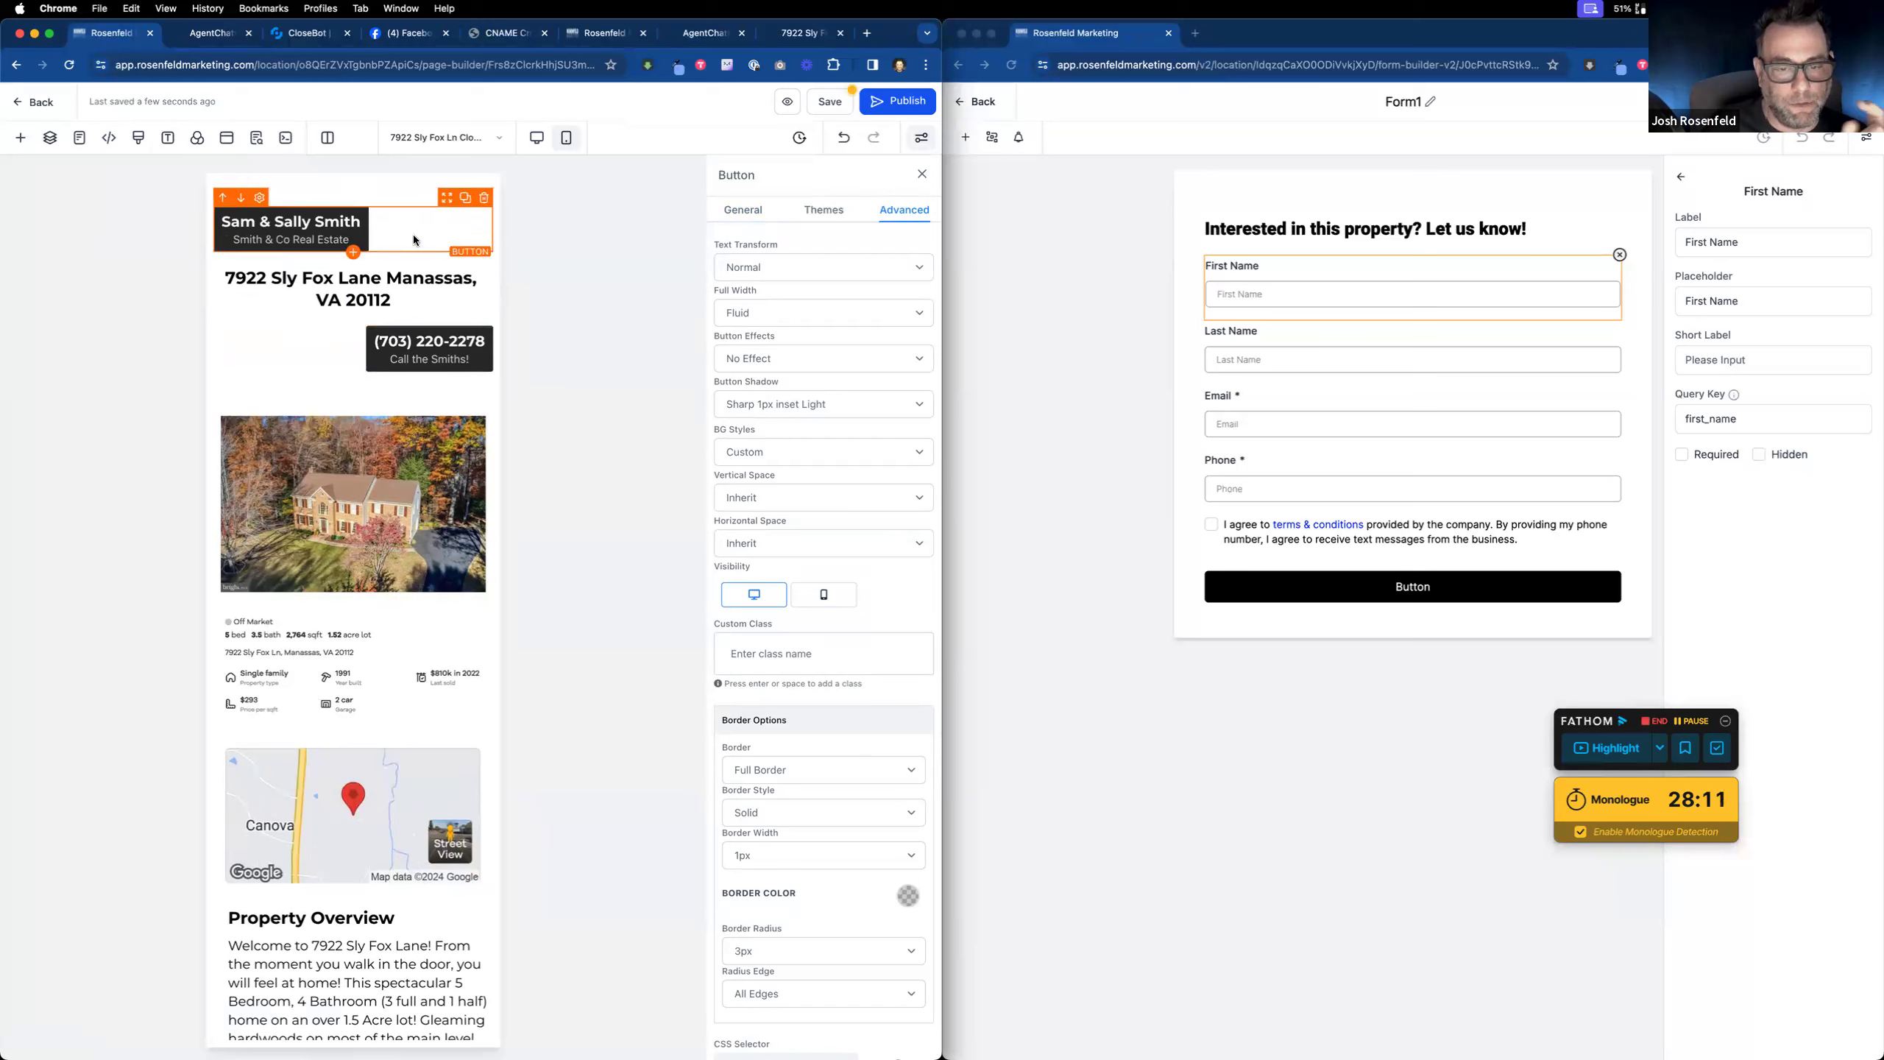
{"action": "left_click", "coordinate": [755, 600]}
Step: Set the mobile header button's Full Width option to Fill Width
{"action": "scroll", "coordinate": [445, 245], "scroll_direction": "down", "scroll_amount": 1}
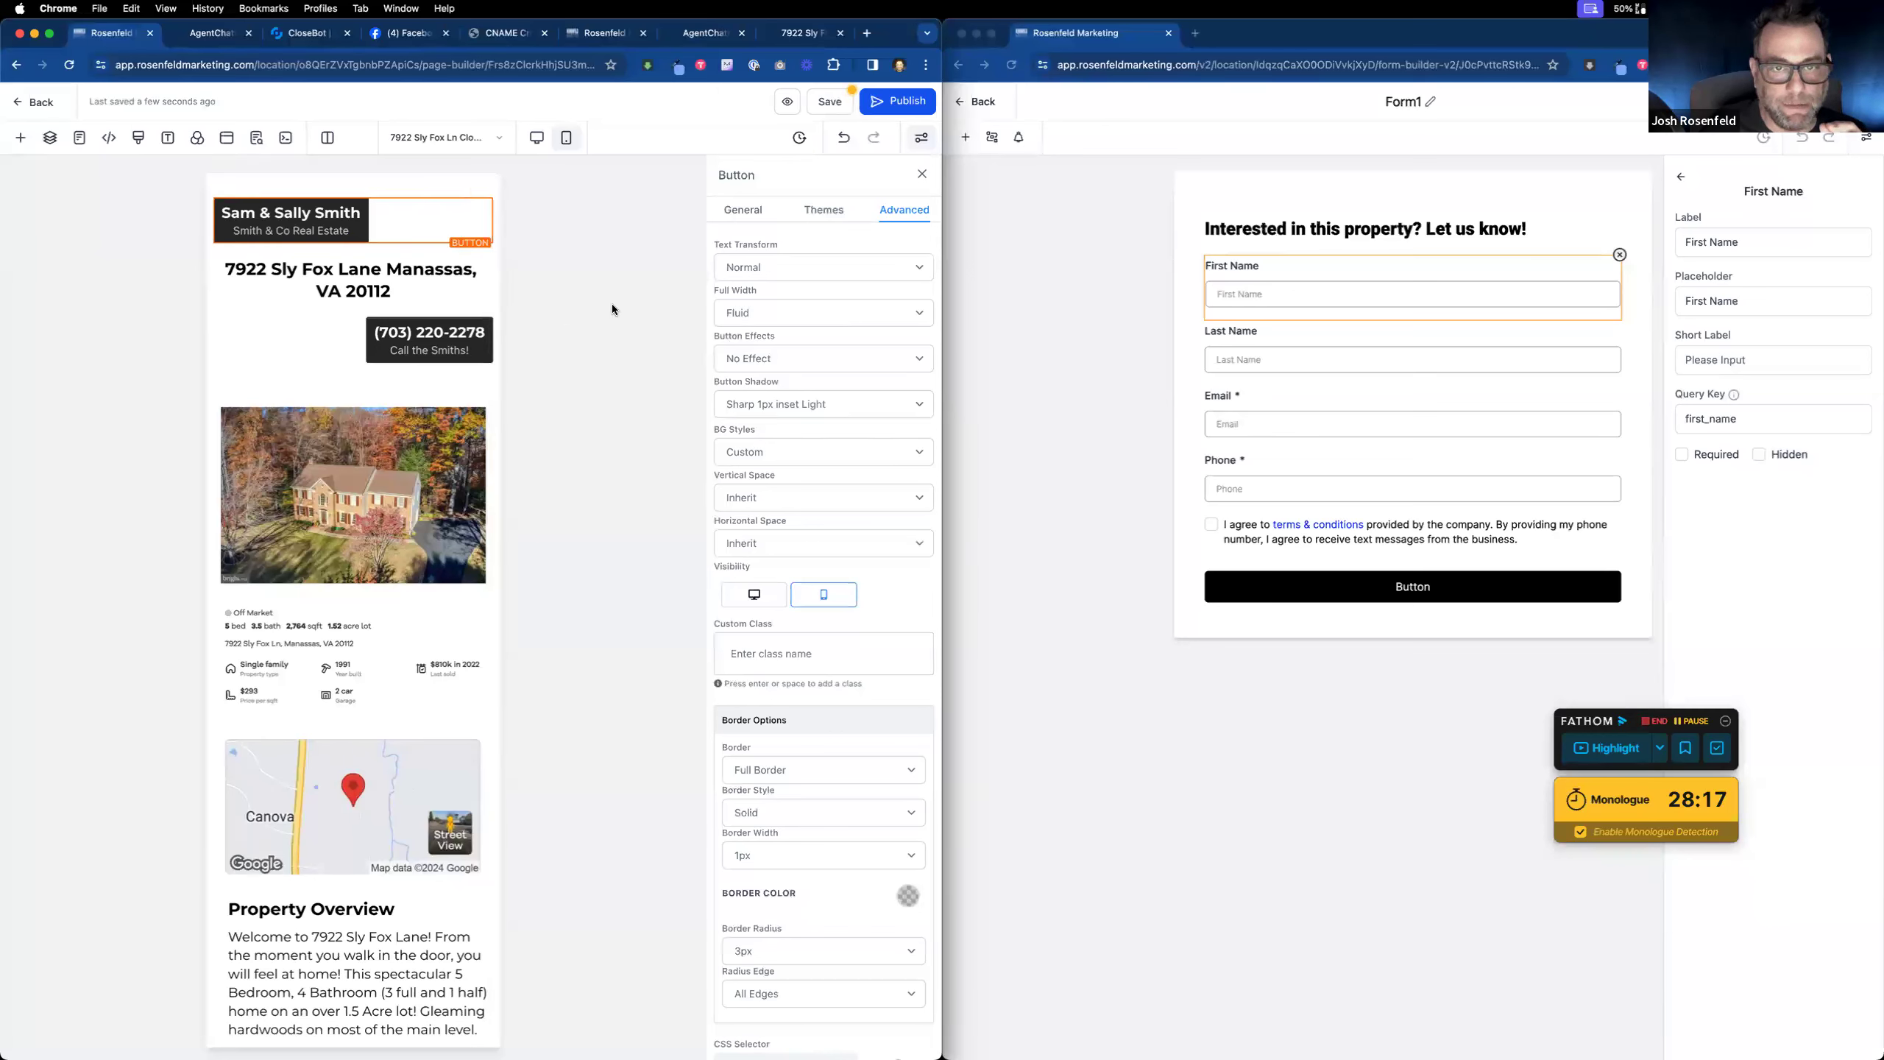
{"action": "left_click", "coordinate": [779, 311]}
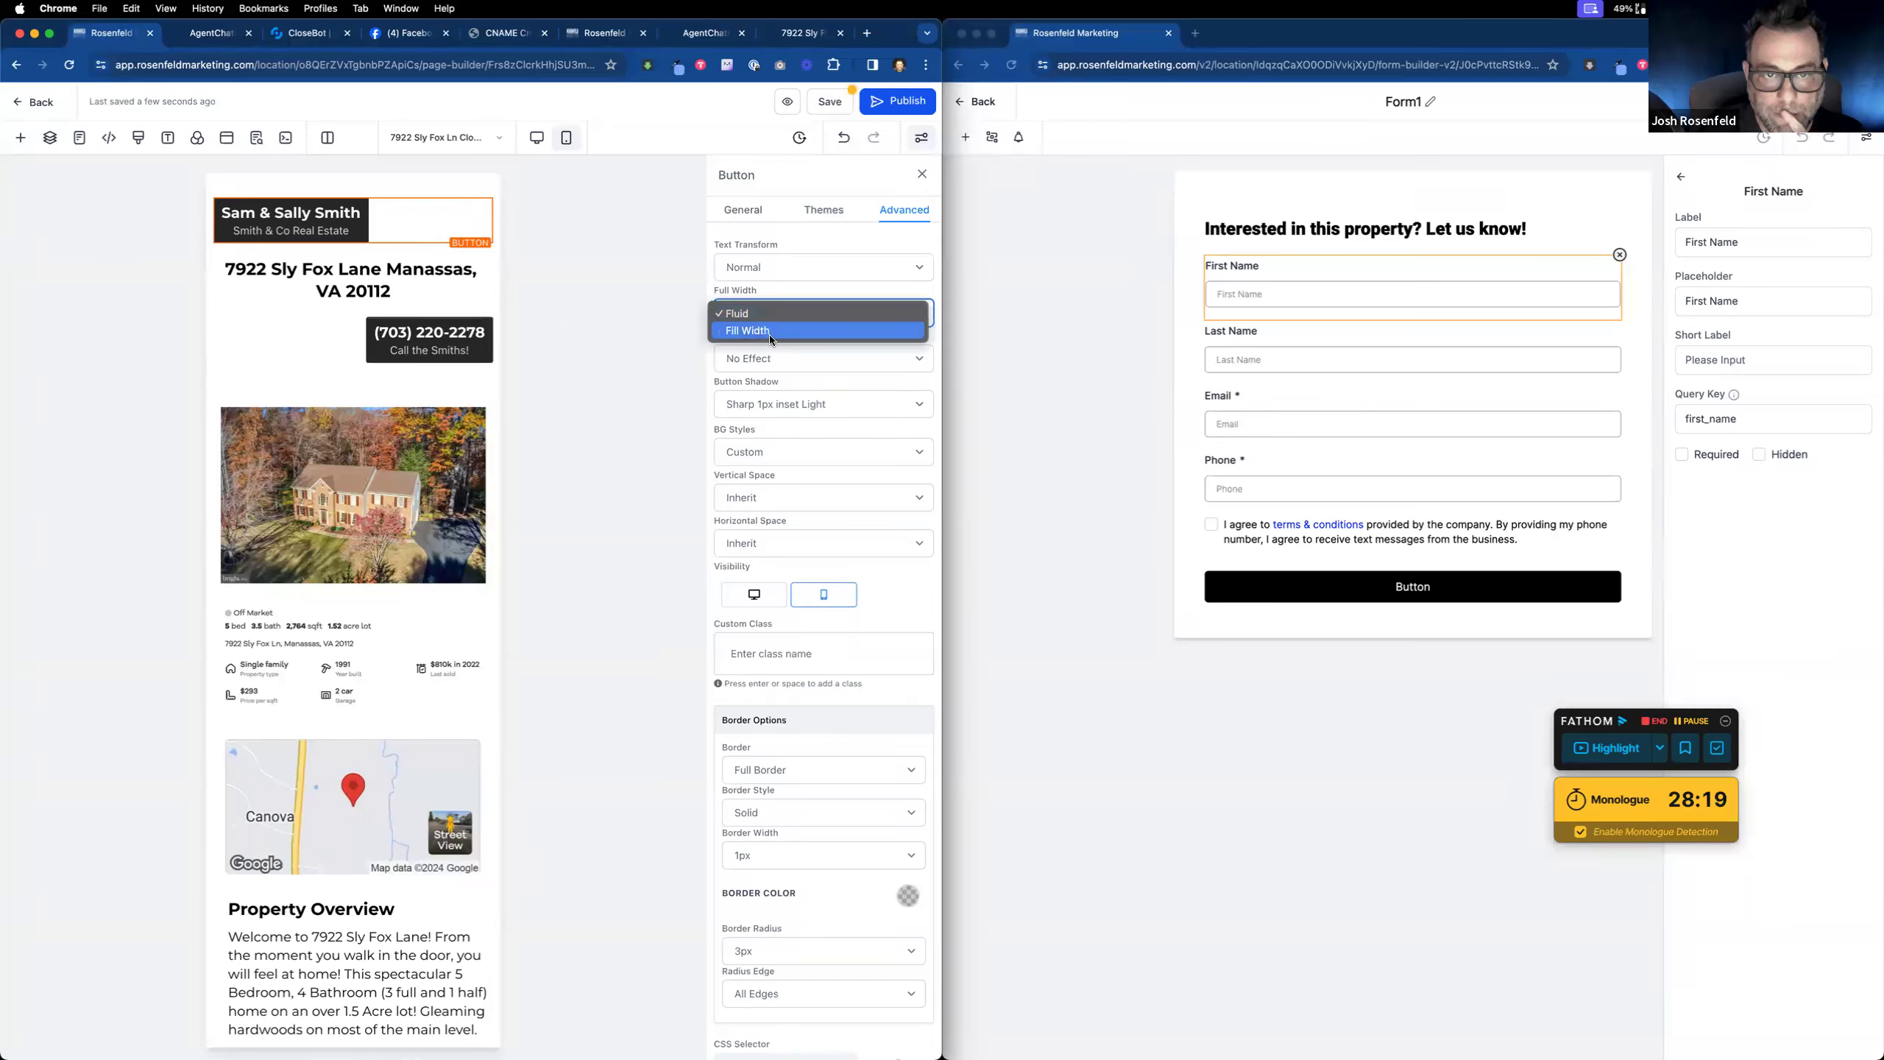
{"action": "left_click", "coordinate": [769, 334]}
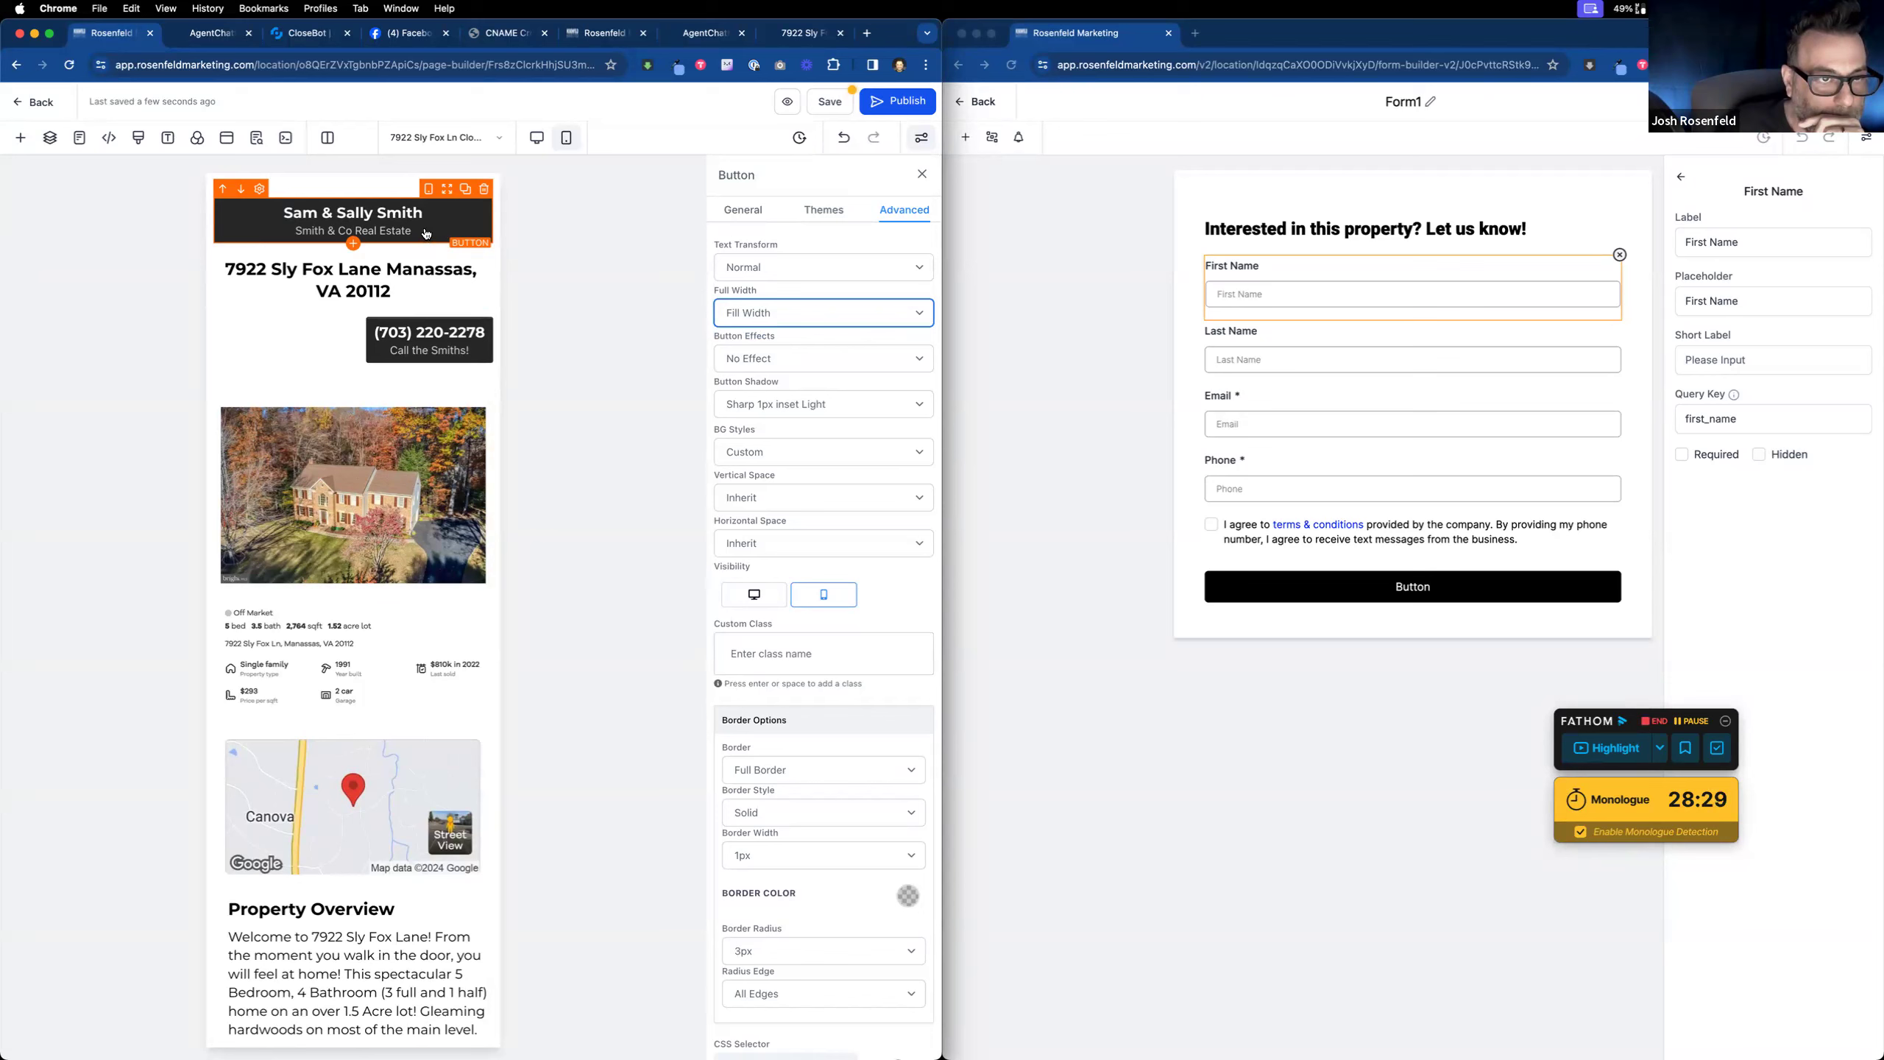
Step: Duplicate the address headline and set each copy's visibility so one shows on desktop, one on mobile
{"action": "left_click", "coordinate": [427, 277]}
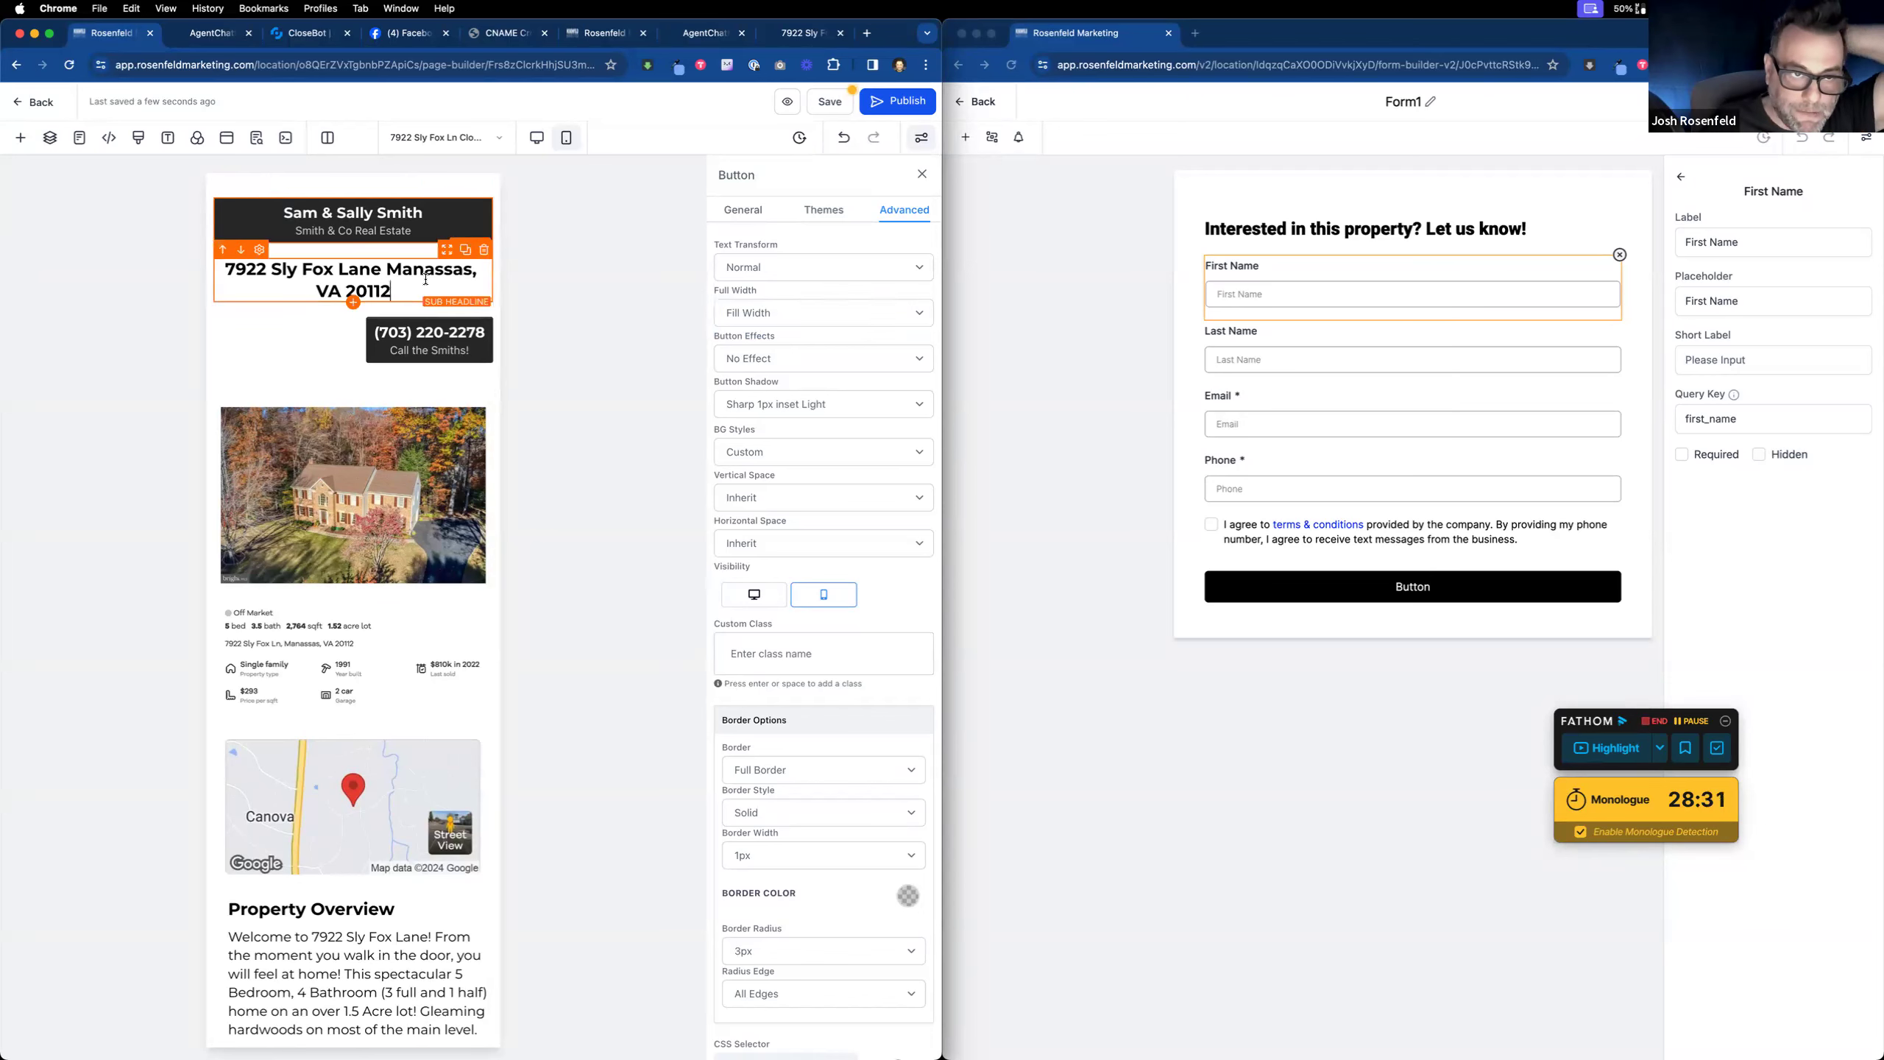
{"action": "left_click", "coordinate": [466, 251]}
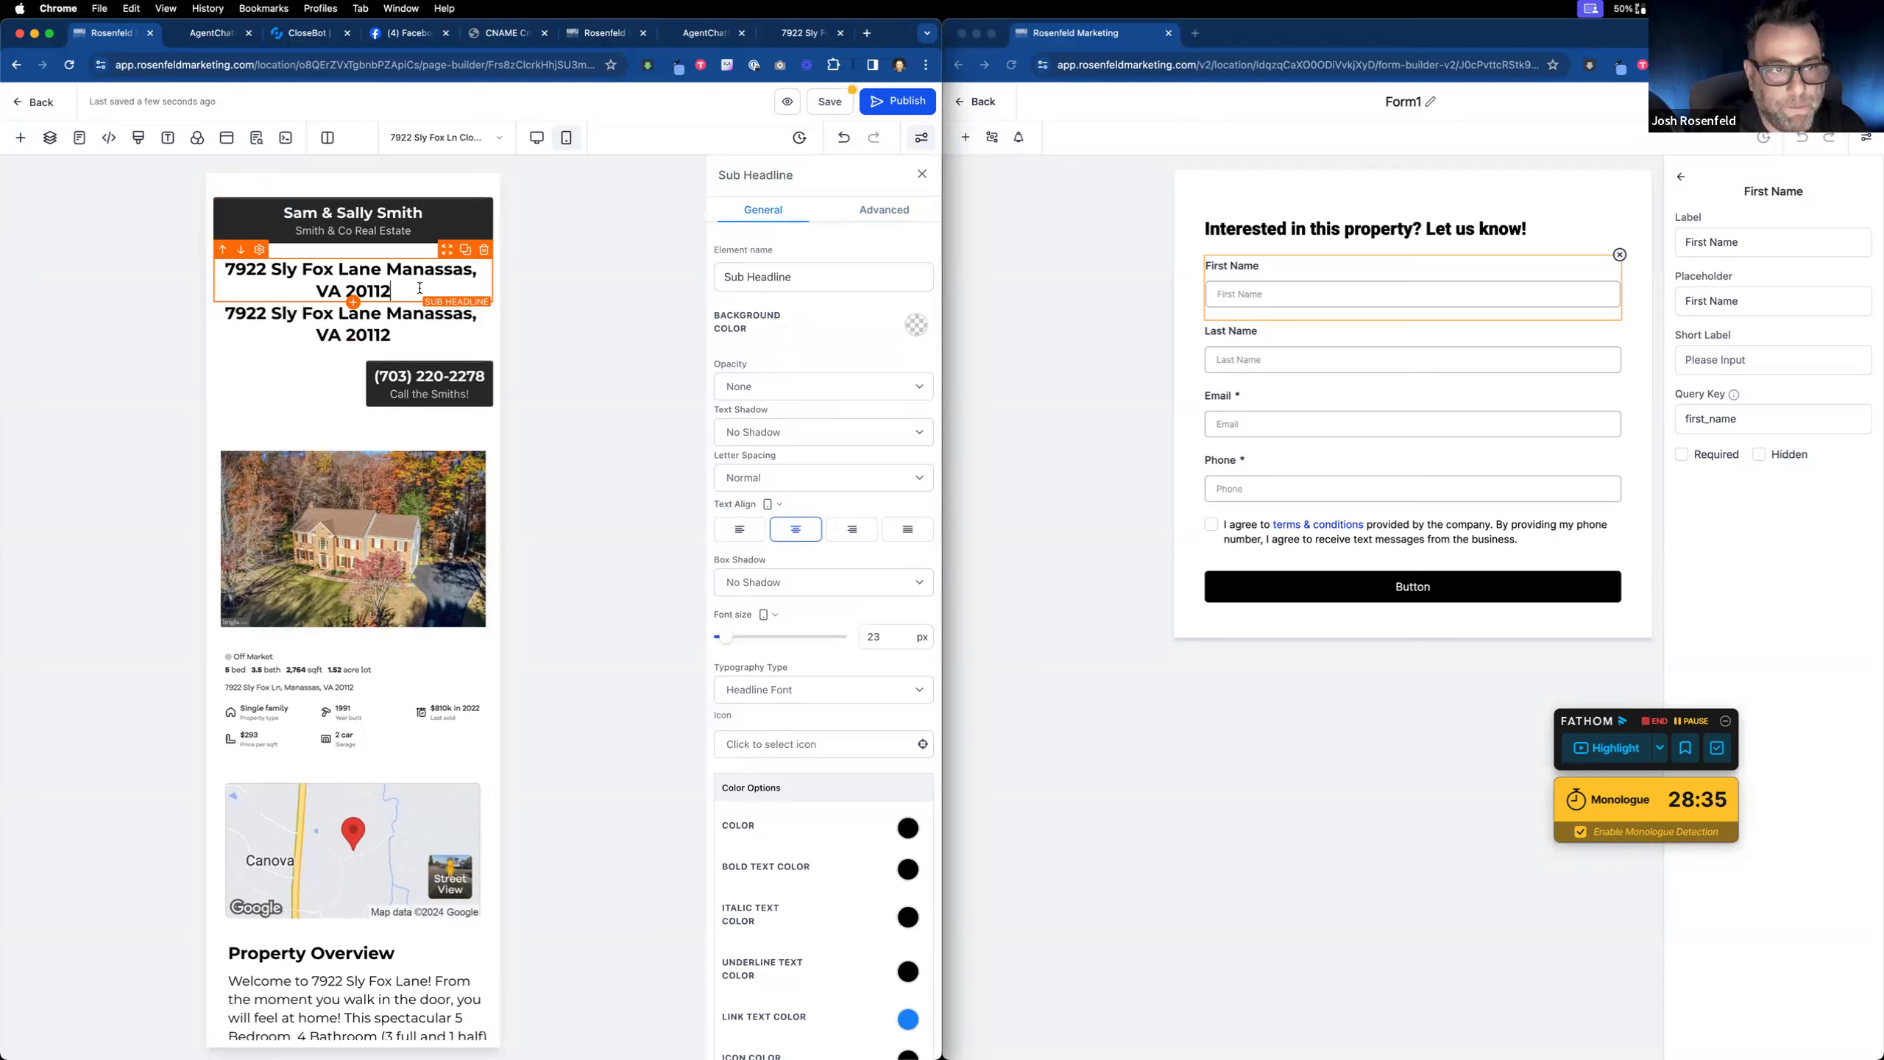
{"action": "left_click", "coordinate": [882, 210]}
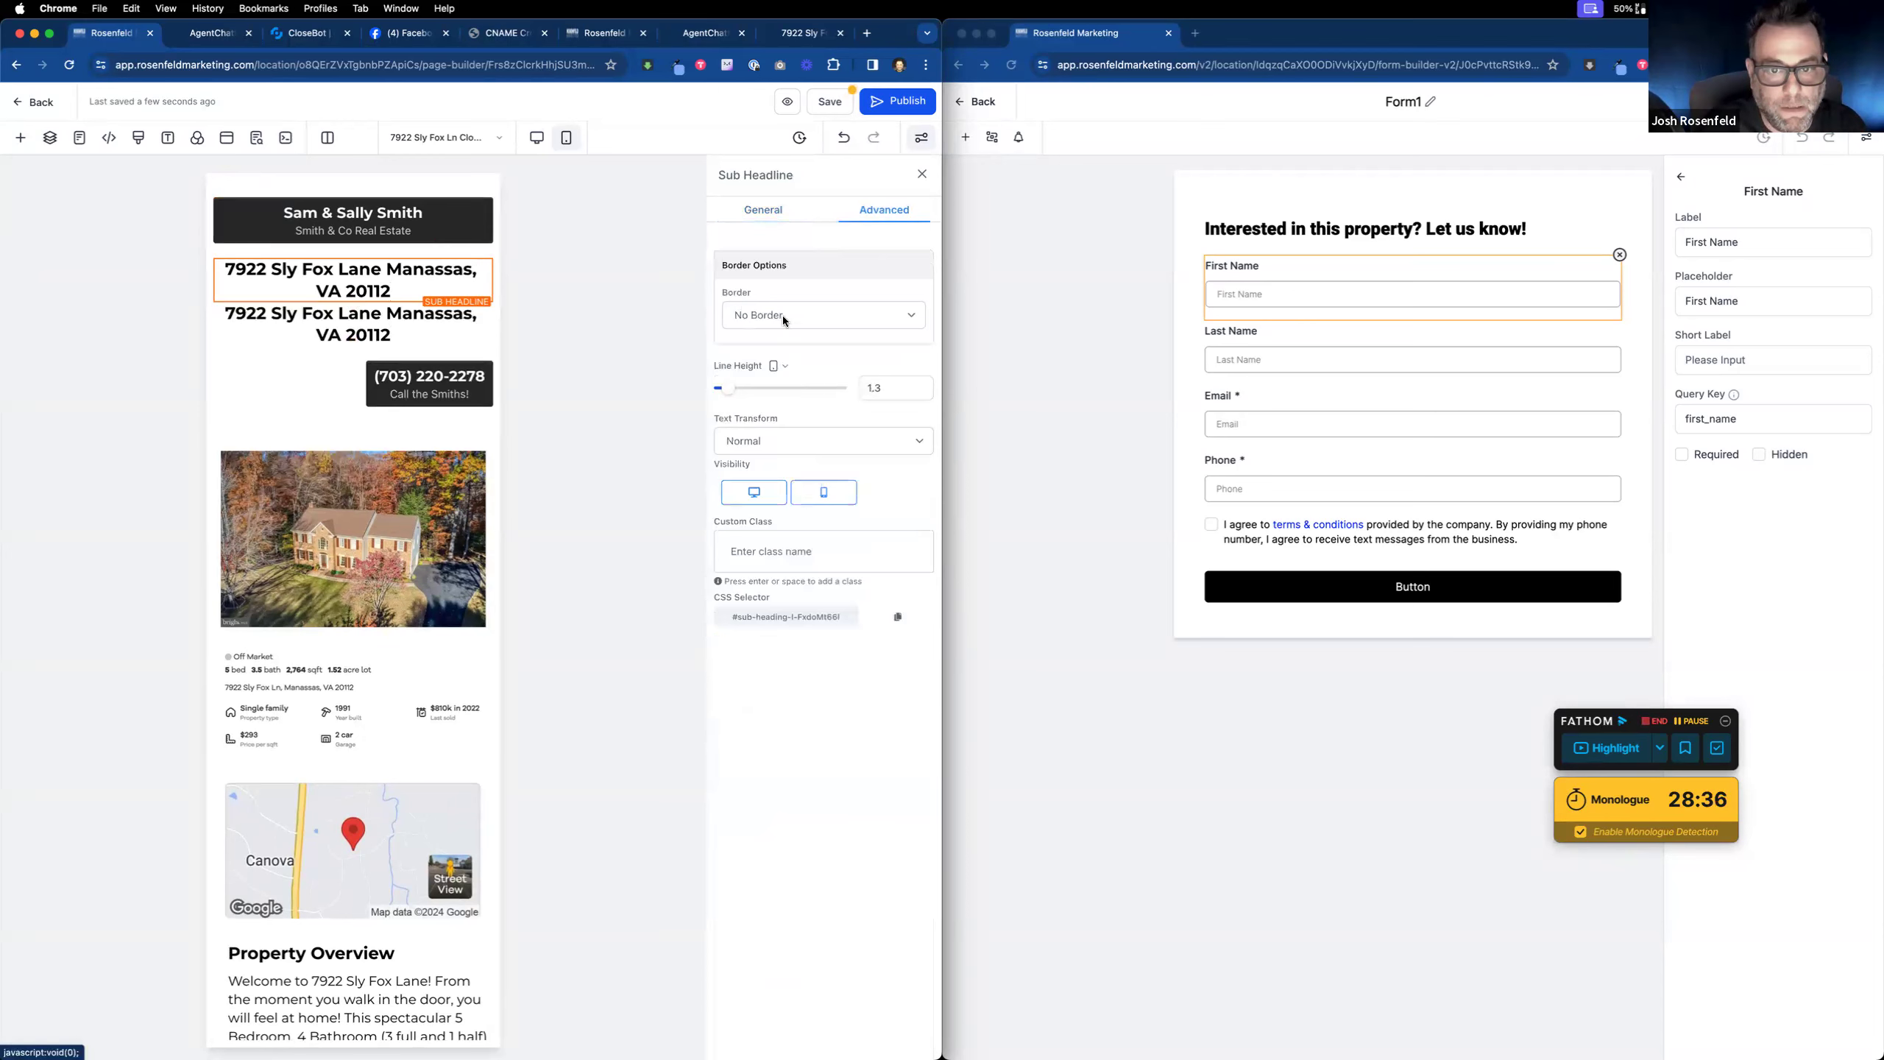
{"action": "left_click", "coordinate": [824, 492]}
{"action": "left_click", "coordinate": [445, 273]}
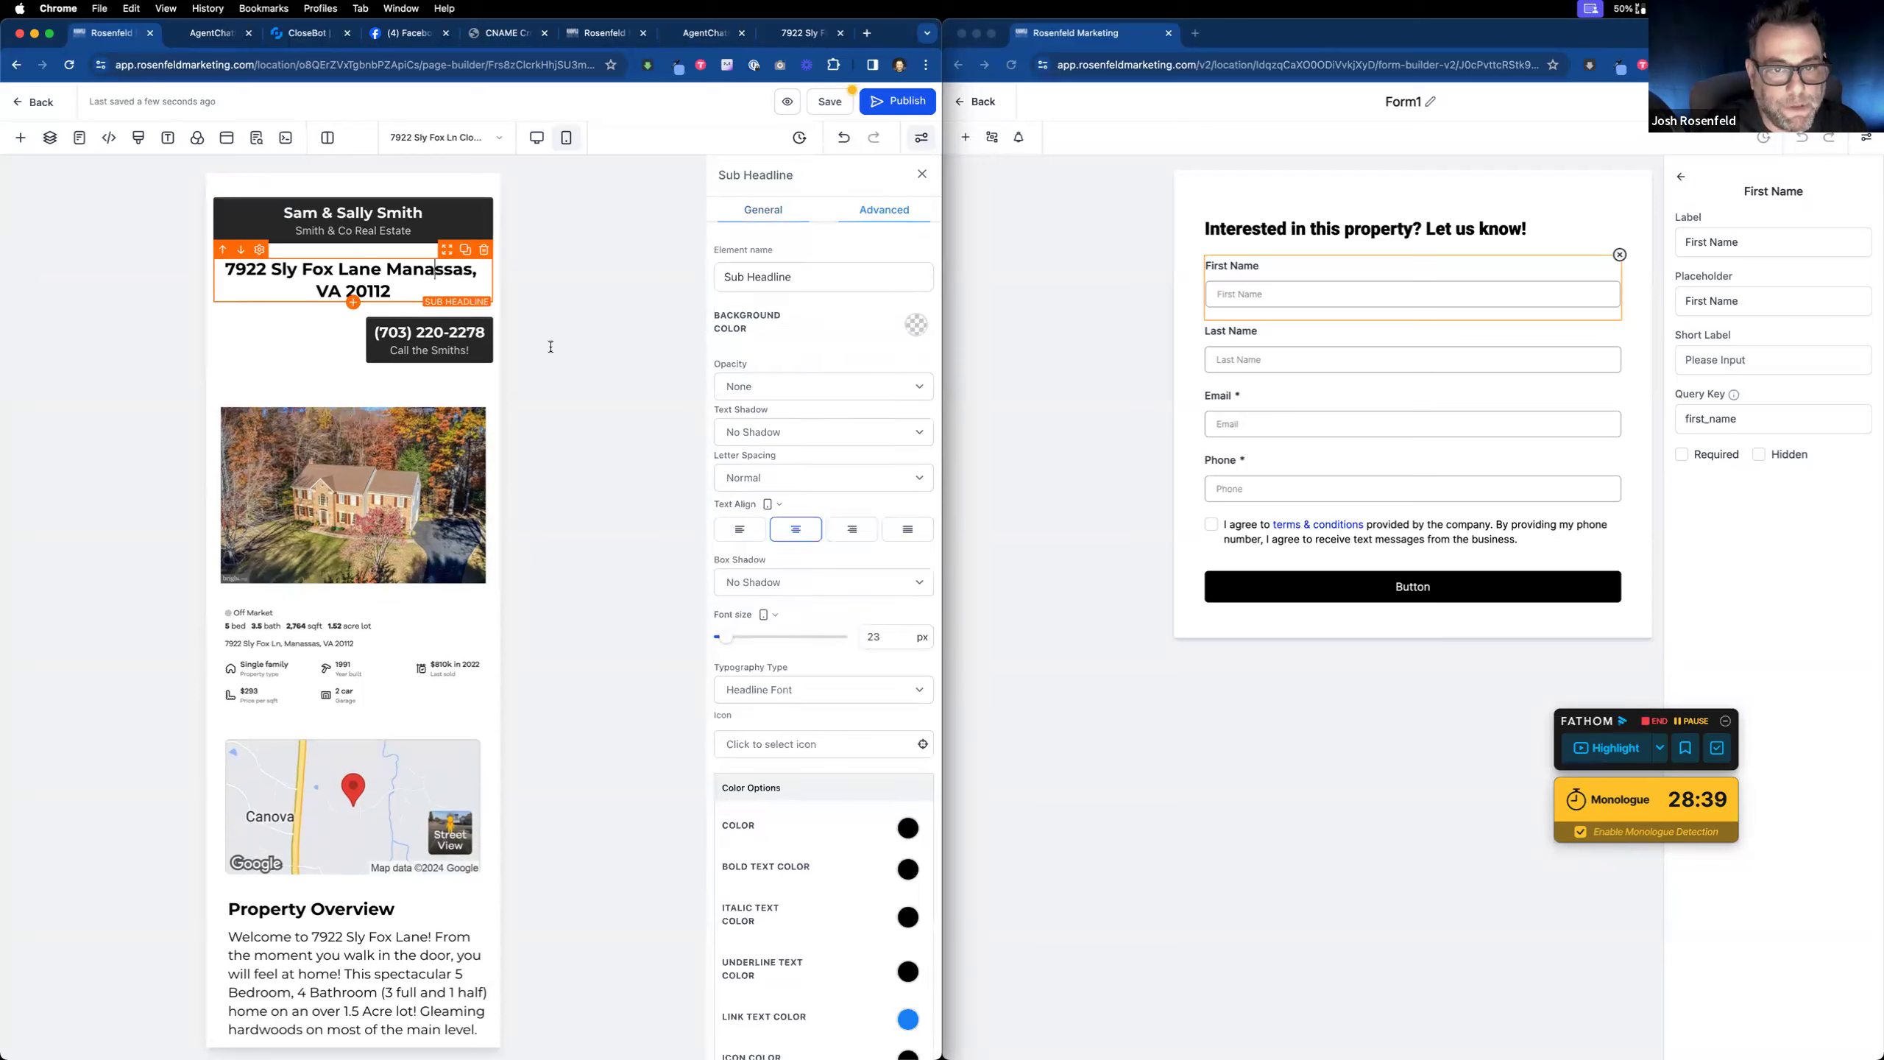
{"action": "left_click", "coordinate": [886, 213]}
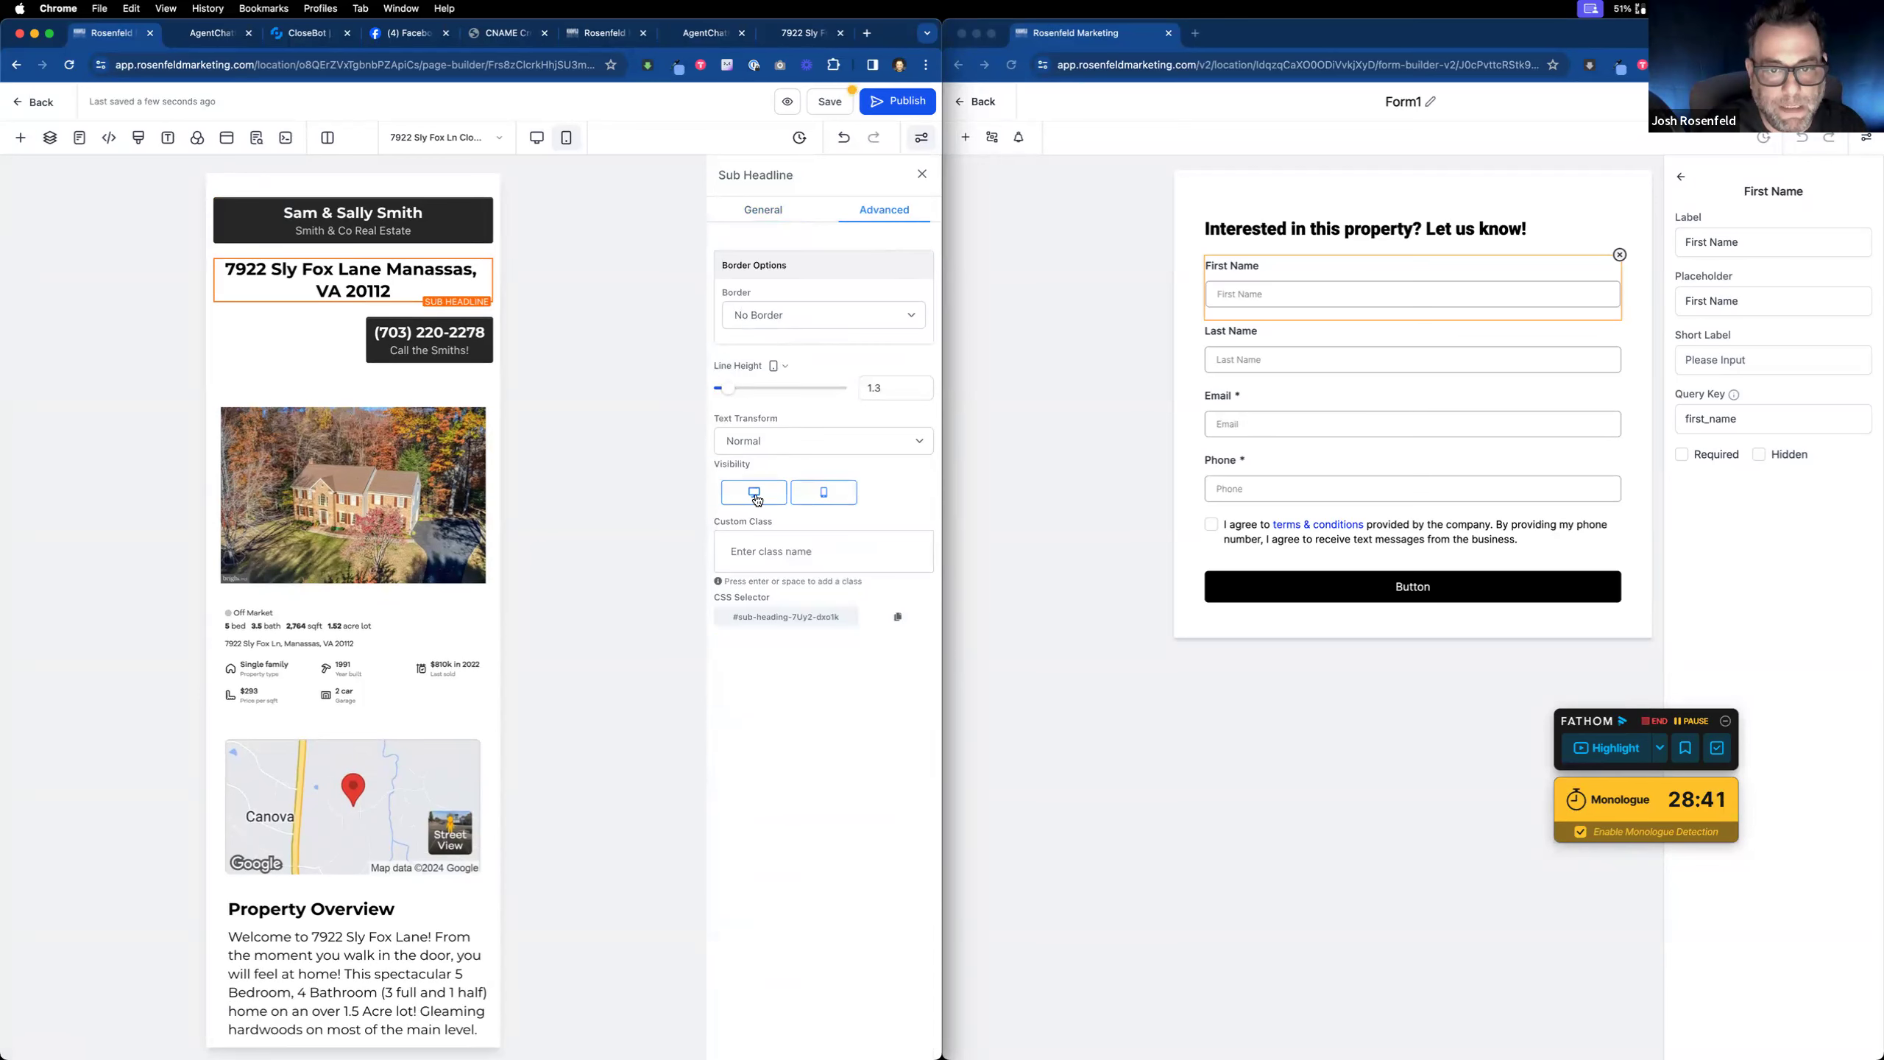
Step: Reduce the mobile headline copy's font size so the address fits on one line
{"action": "triple_click", "coordinate": [352, 284]}
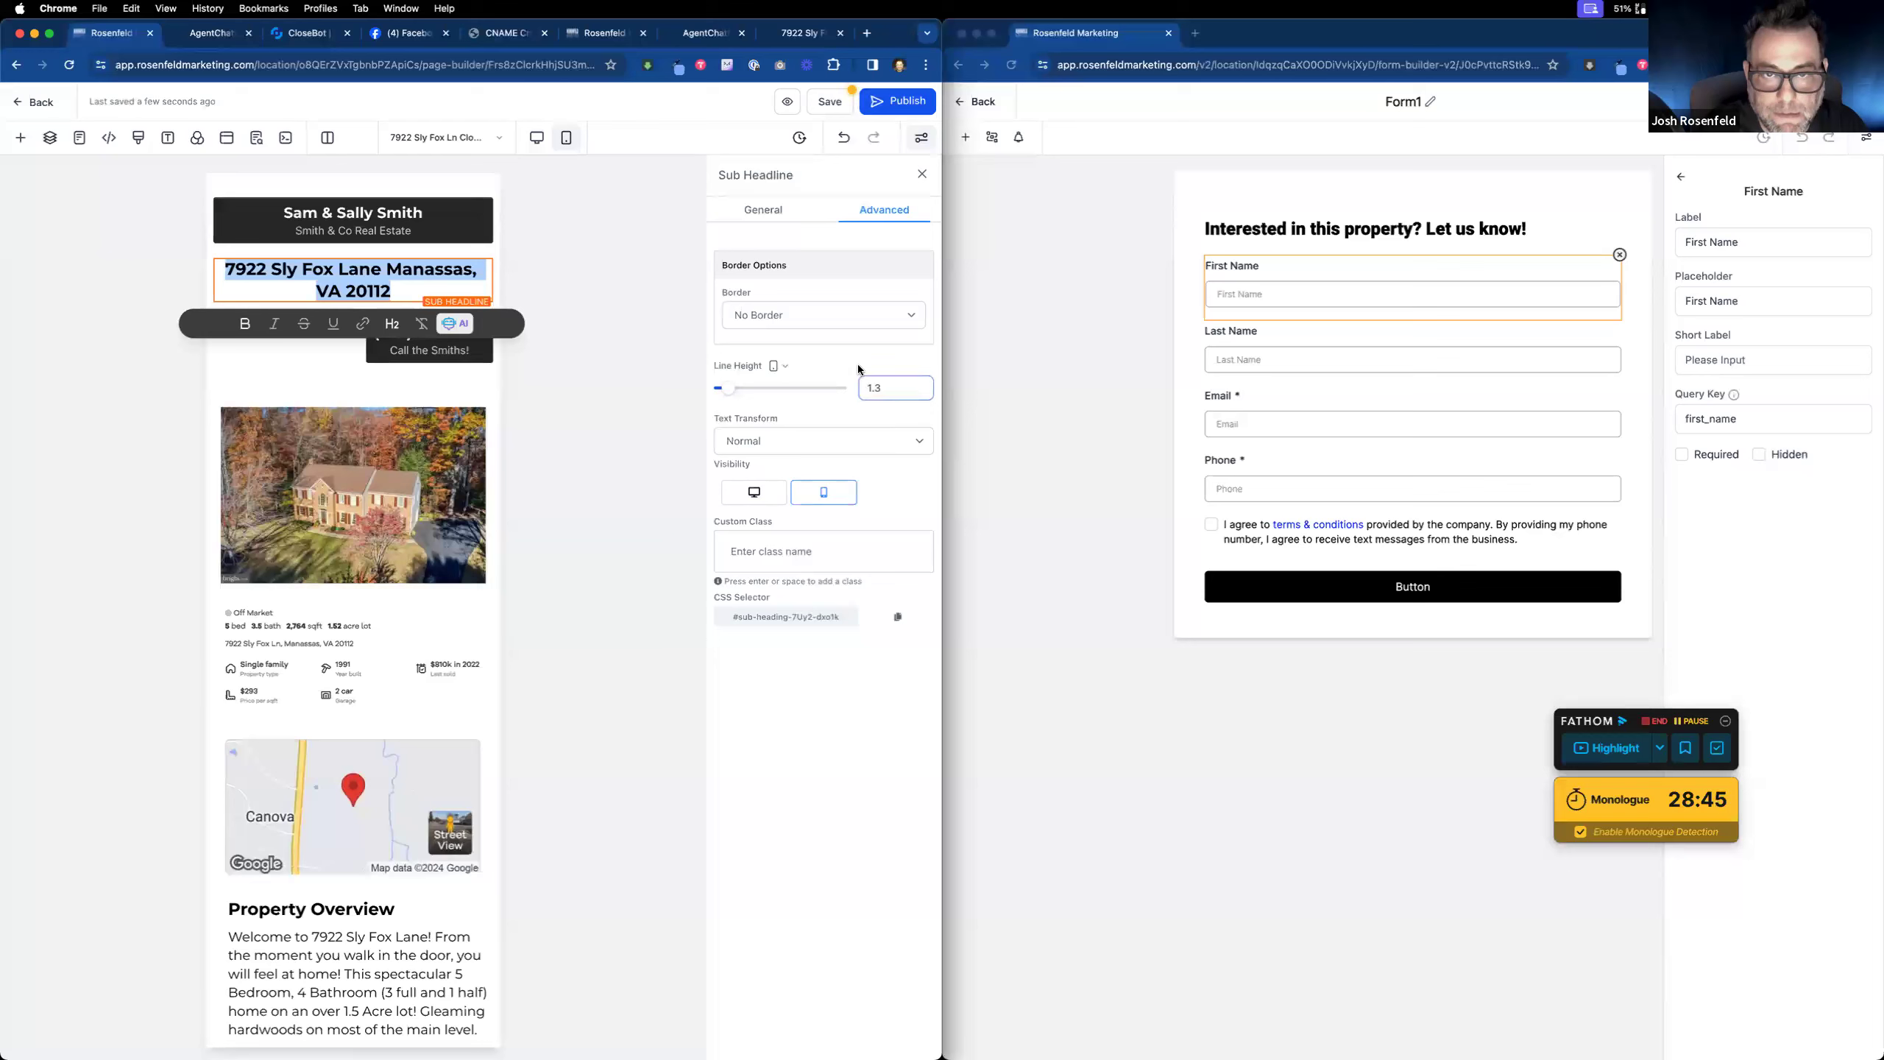
{"action": "left_click", "coordinate": [769, 212]}
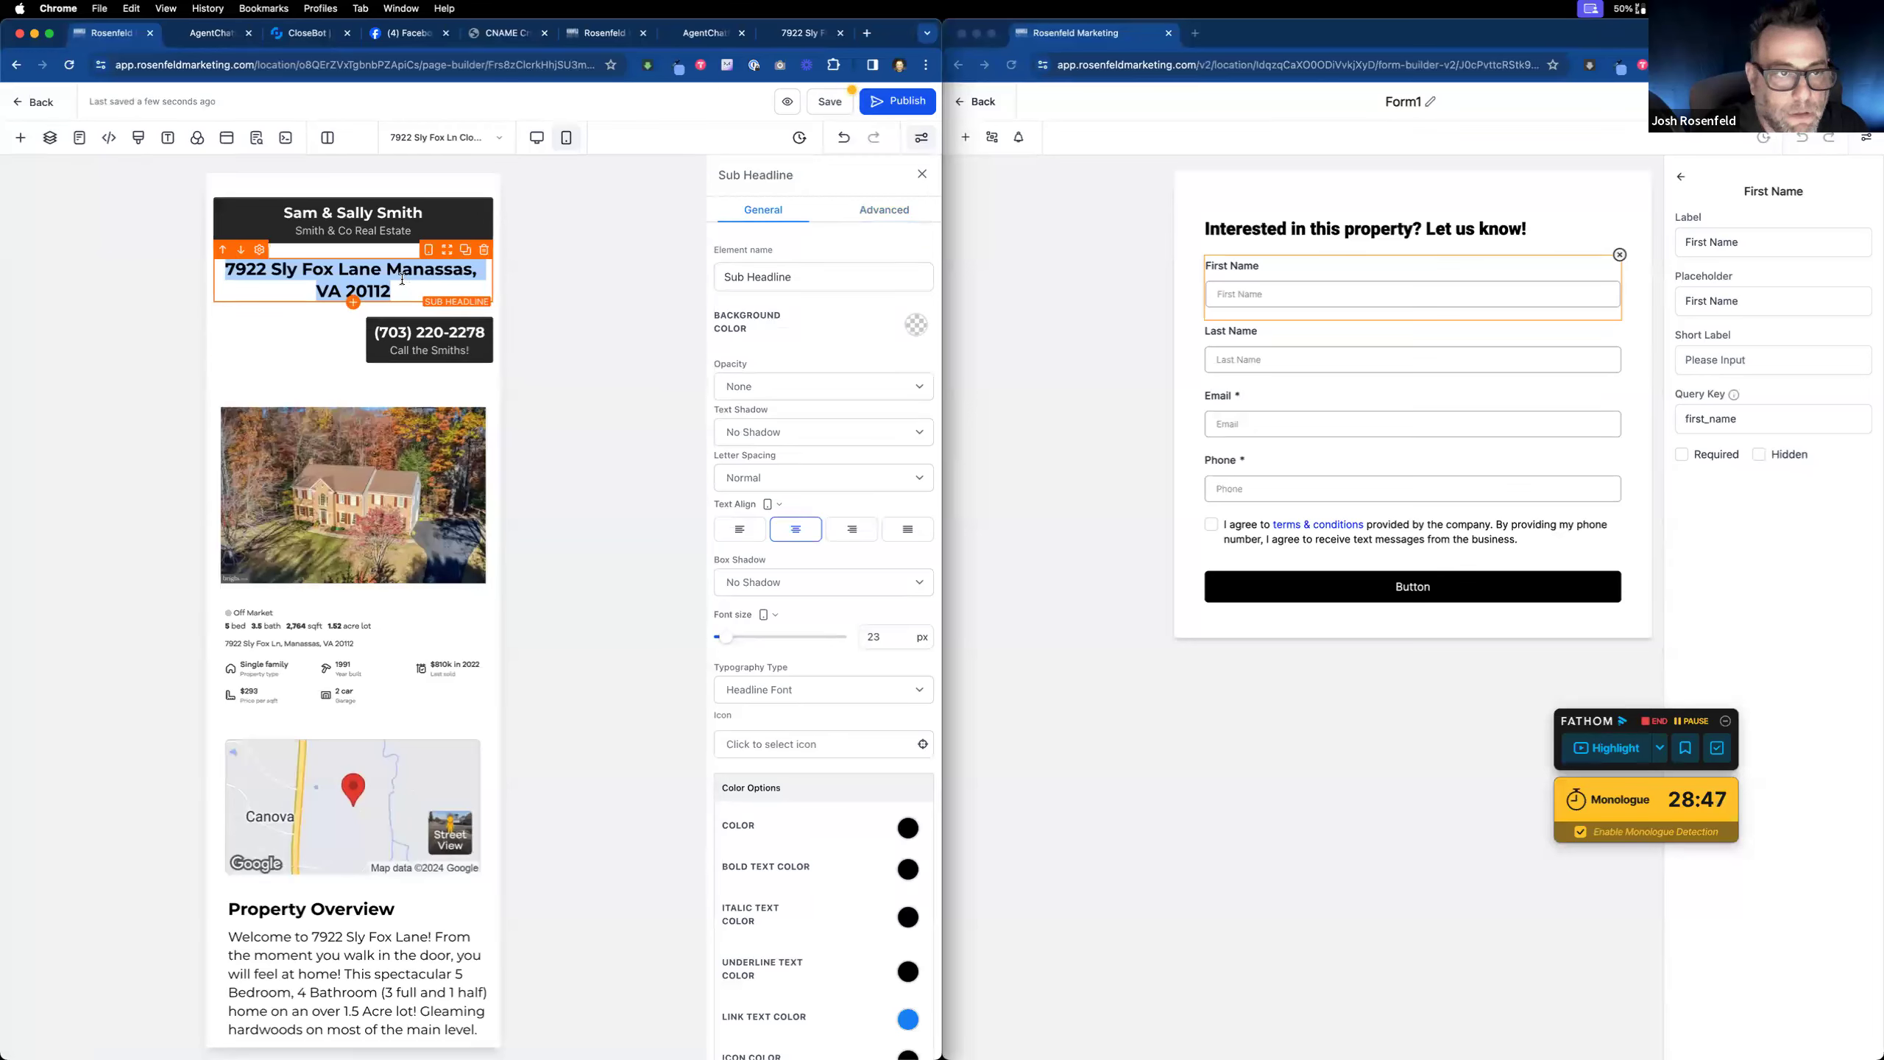
{"action": "left_click", "coordinate": [434, 274]}
{"action": "left_click_drag", "start_coordinate": [428, 283], "coordinate": [326, 287]}
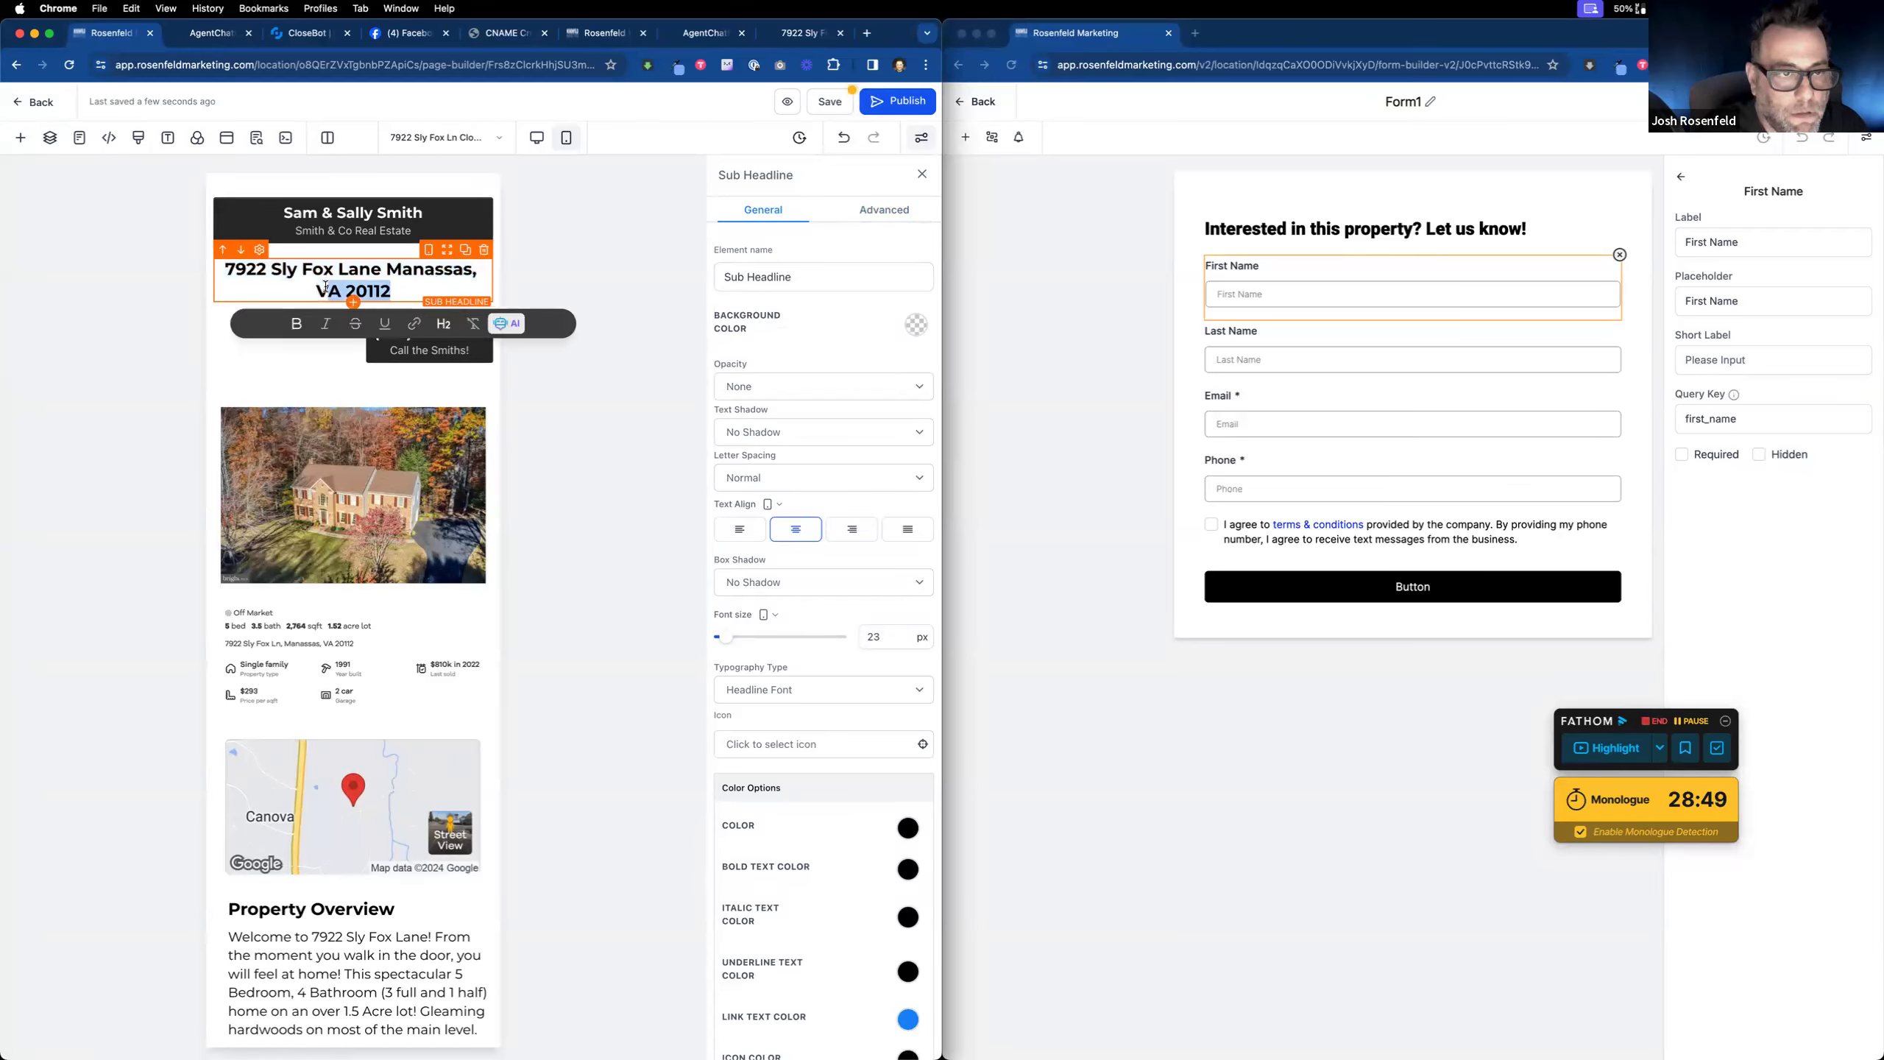
{"action": "triple_click", "coordinate": [341, 282]}
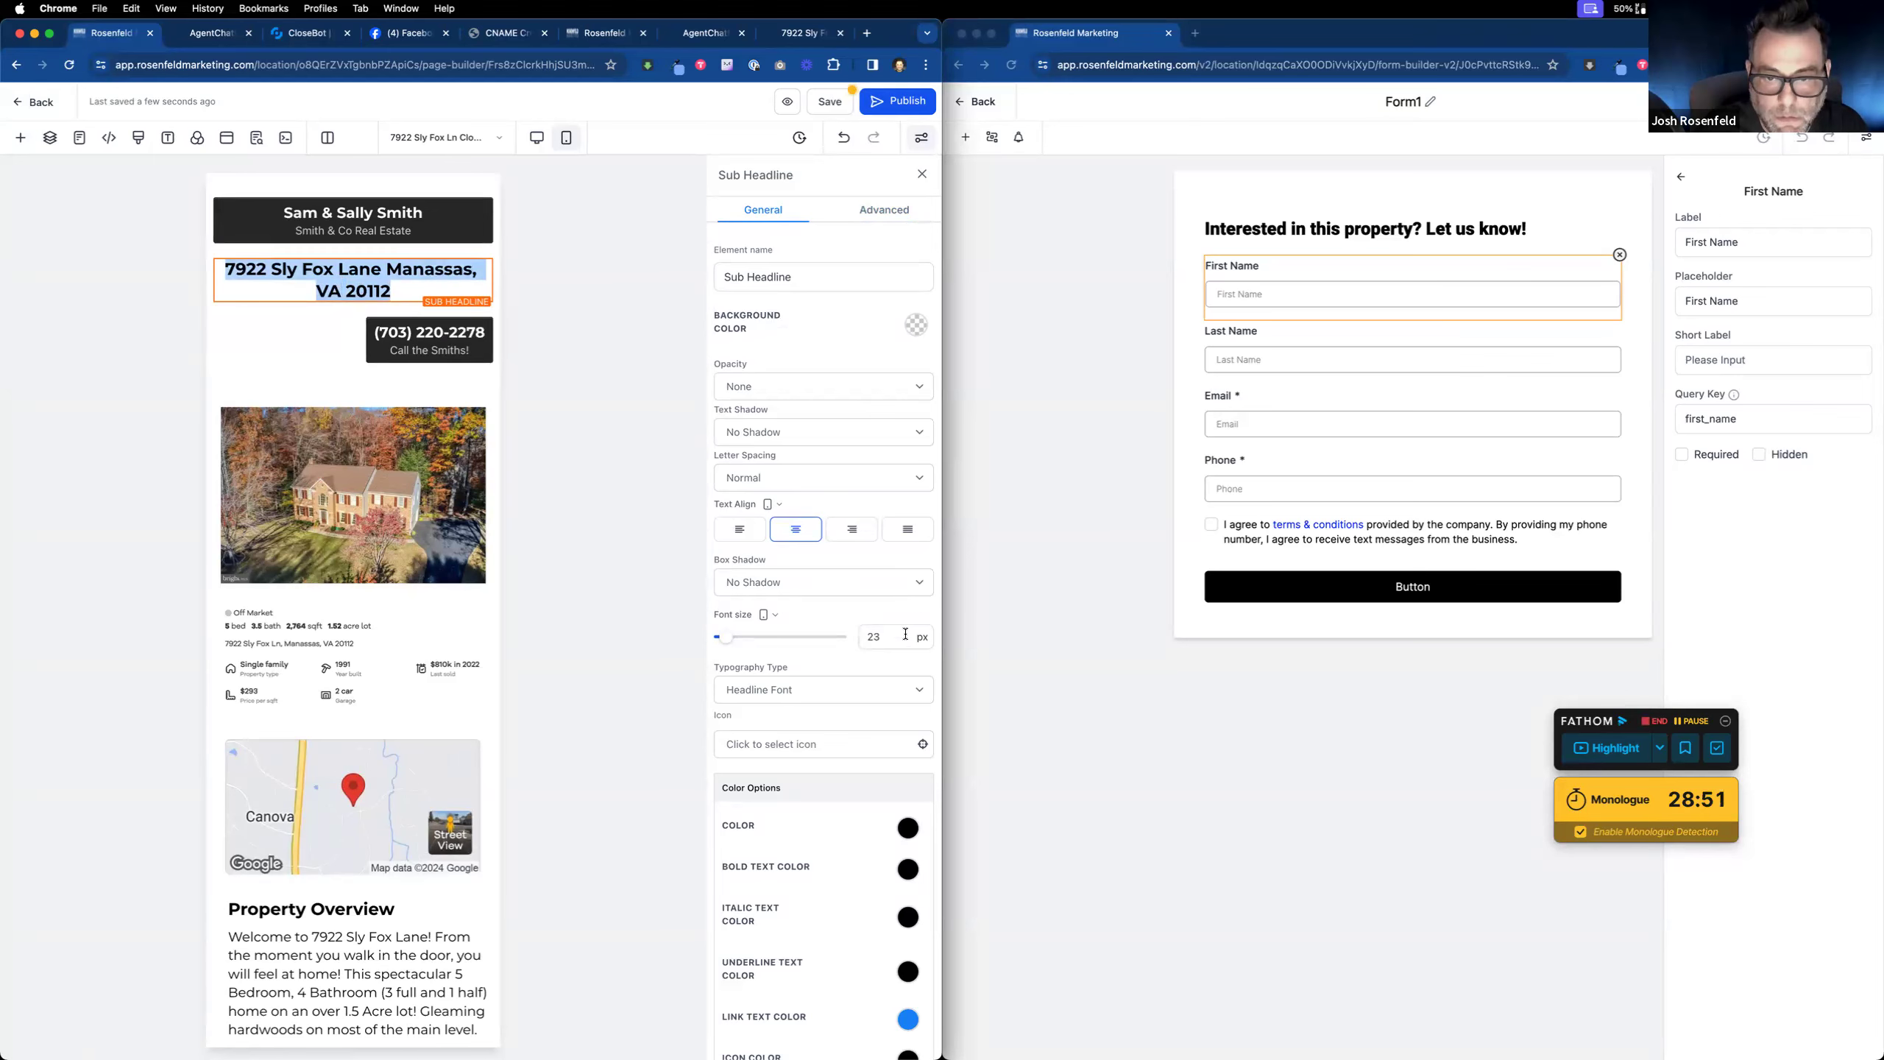
{"action": "left_click_drag", "start_coordinate": [902, 636], "coordinate": [849, 632]}
{"action": "type", "text": "18"}
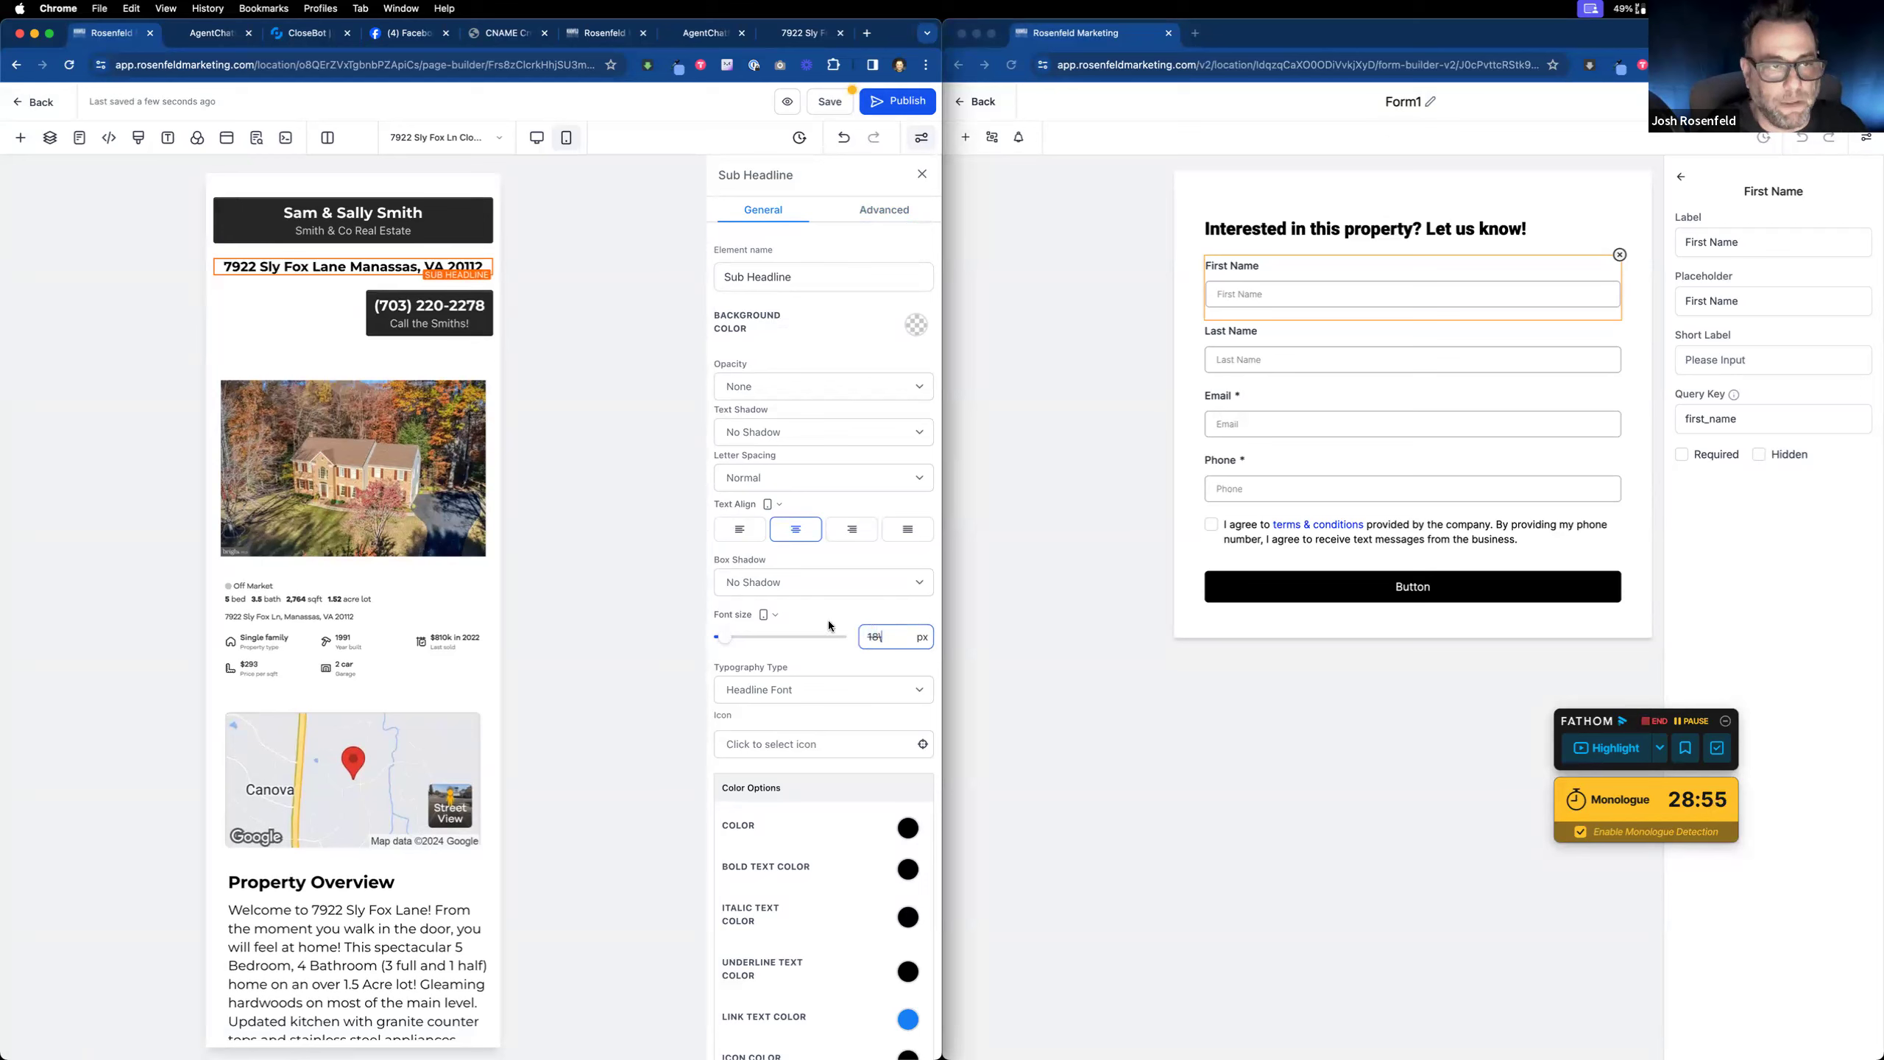
{"action": "mouse_move", "coordinate": [496, 346]}
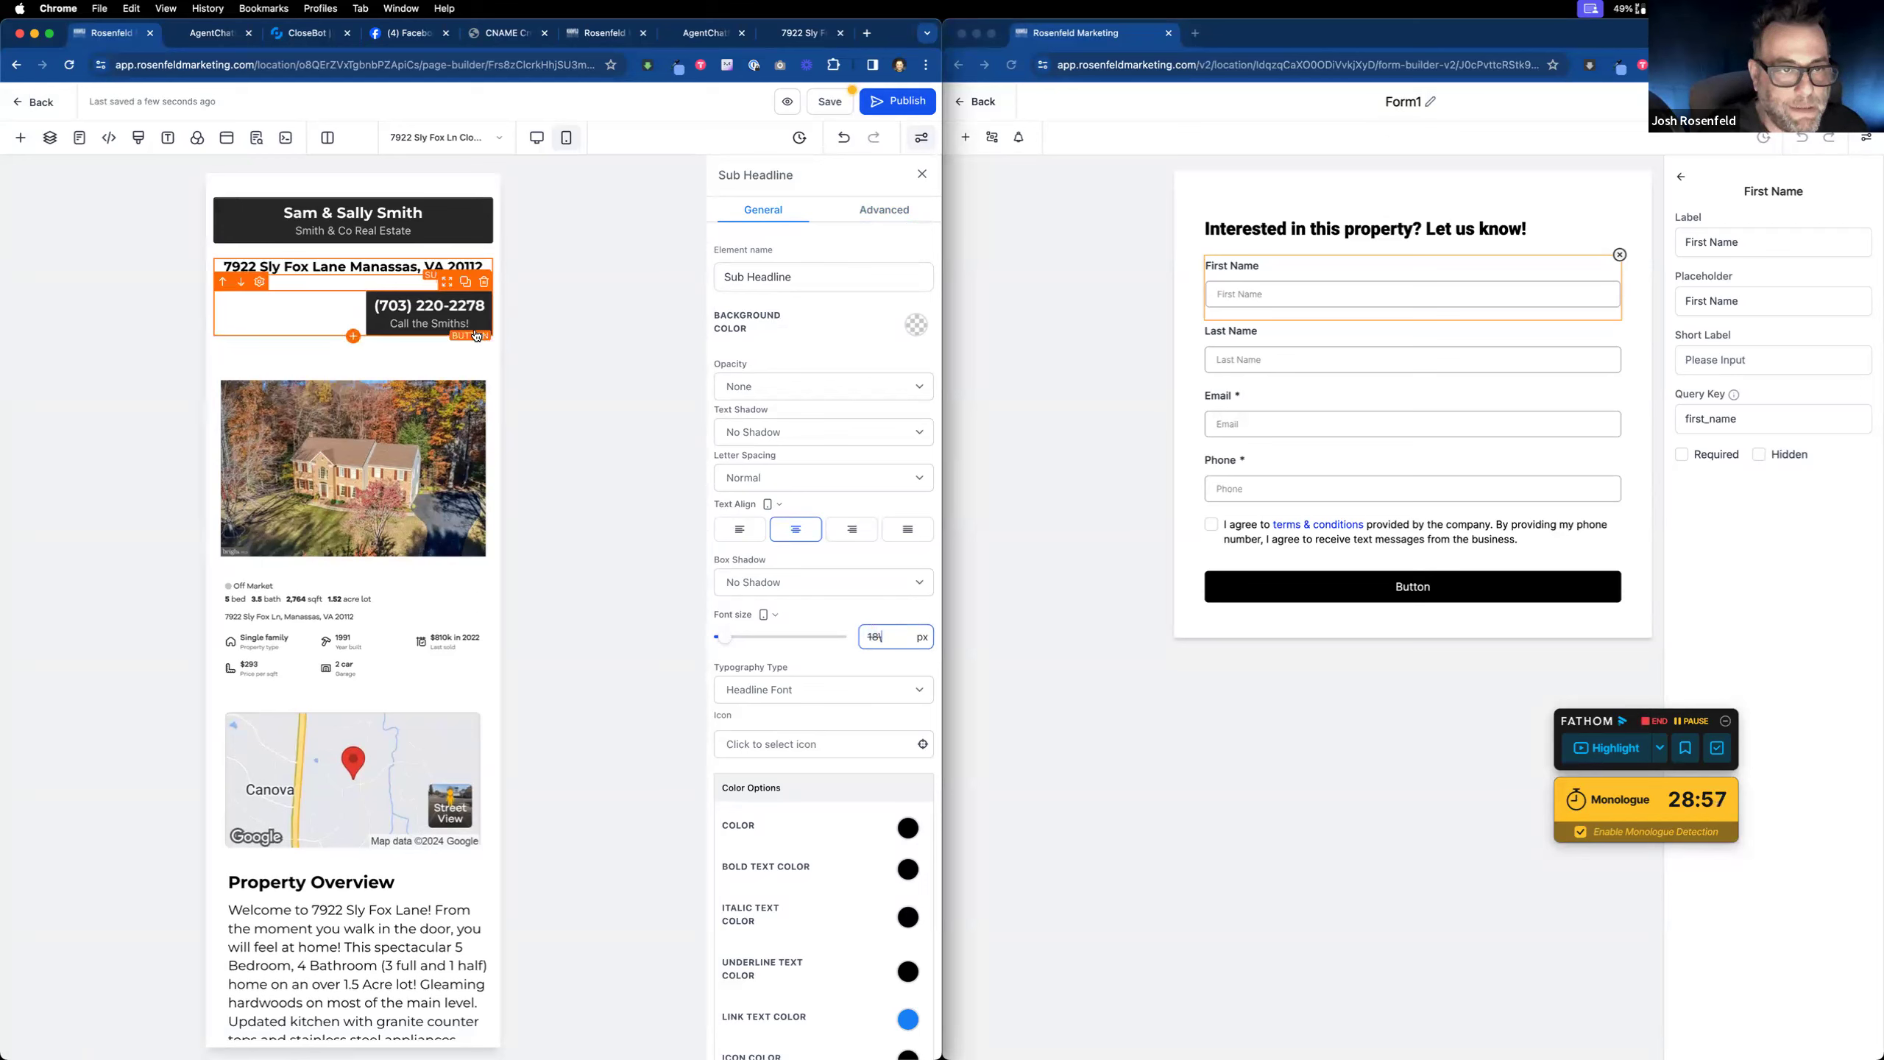
{"action": "left_click", "coordinate": [433, 310]}
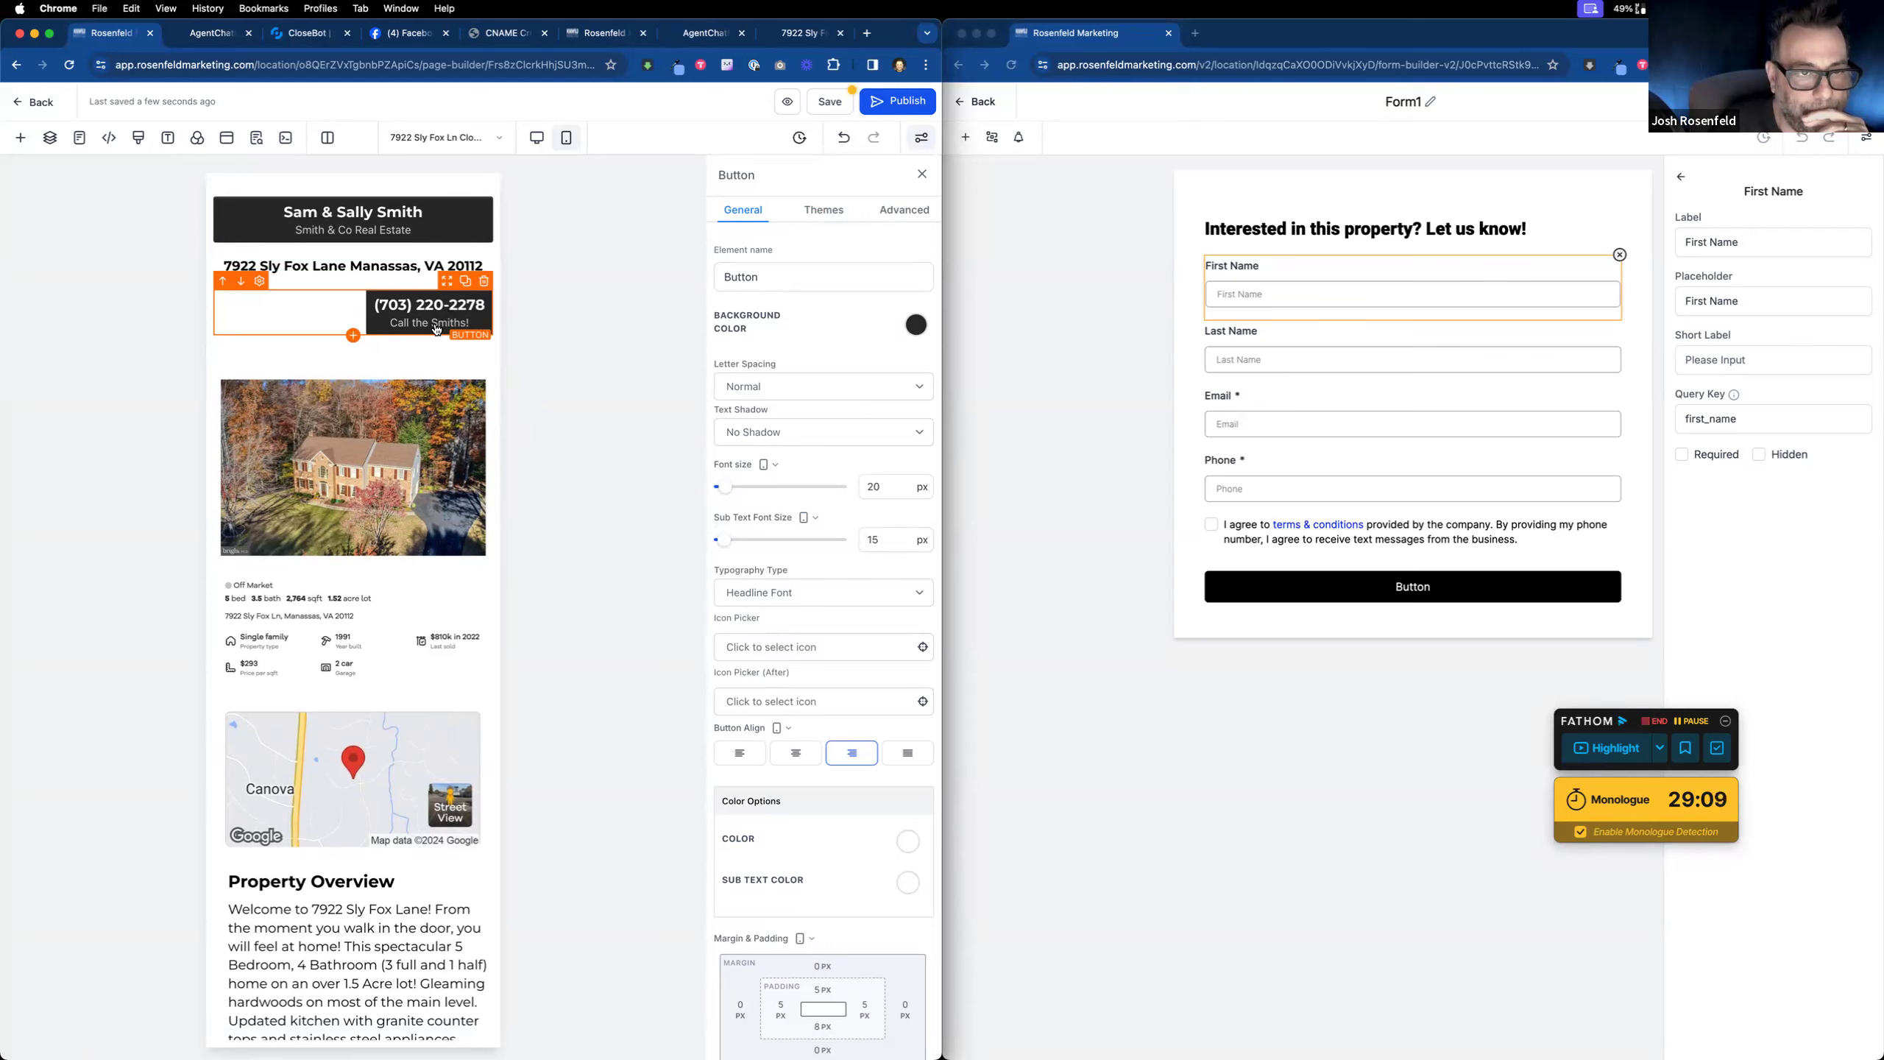
Step: Duplicate the phone button and set visibility so only one copy shows on mobile
{"action": "left_click", "coordinate": [464, 282]}
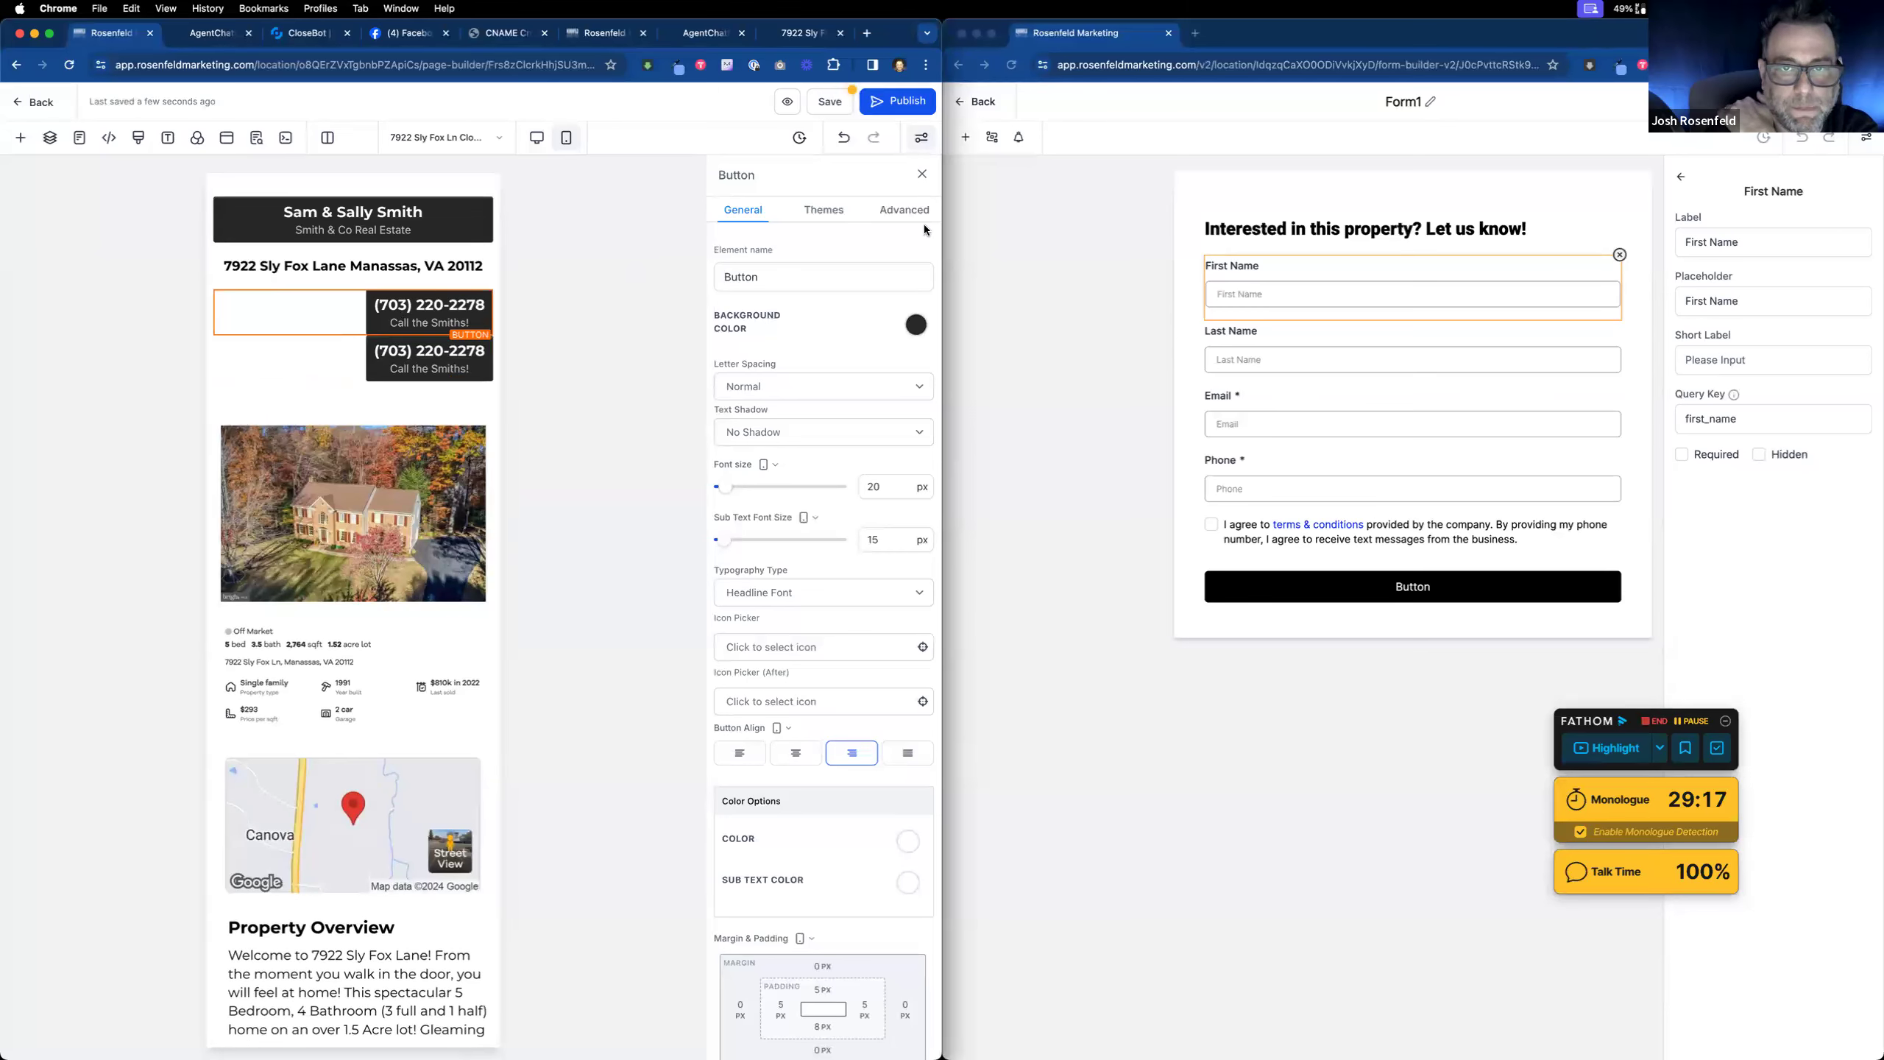
{"action": "left_click", "coordinate": [909, 211]}
{"action": "left_click", "coordinate": [757, 594]}
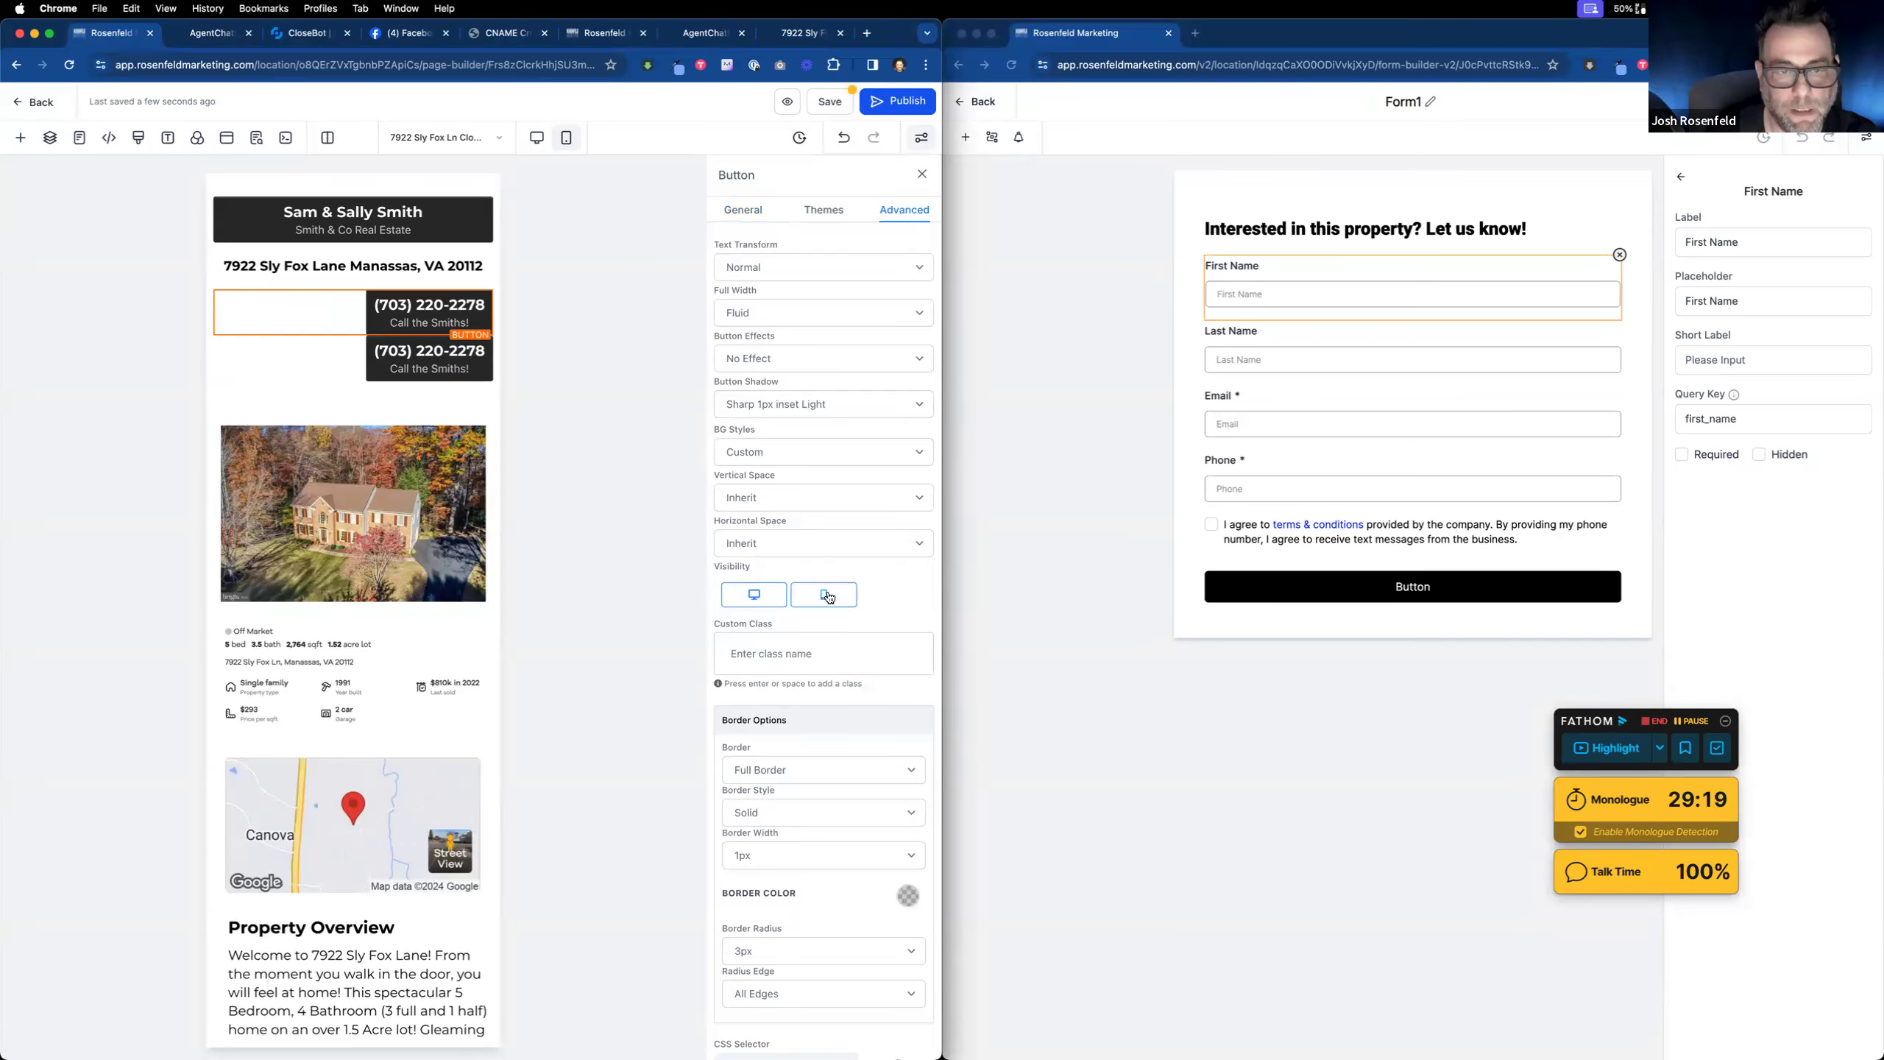
{"action": "left_click", "coordinate": [378, 312]}
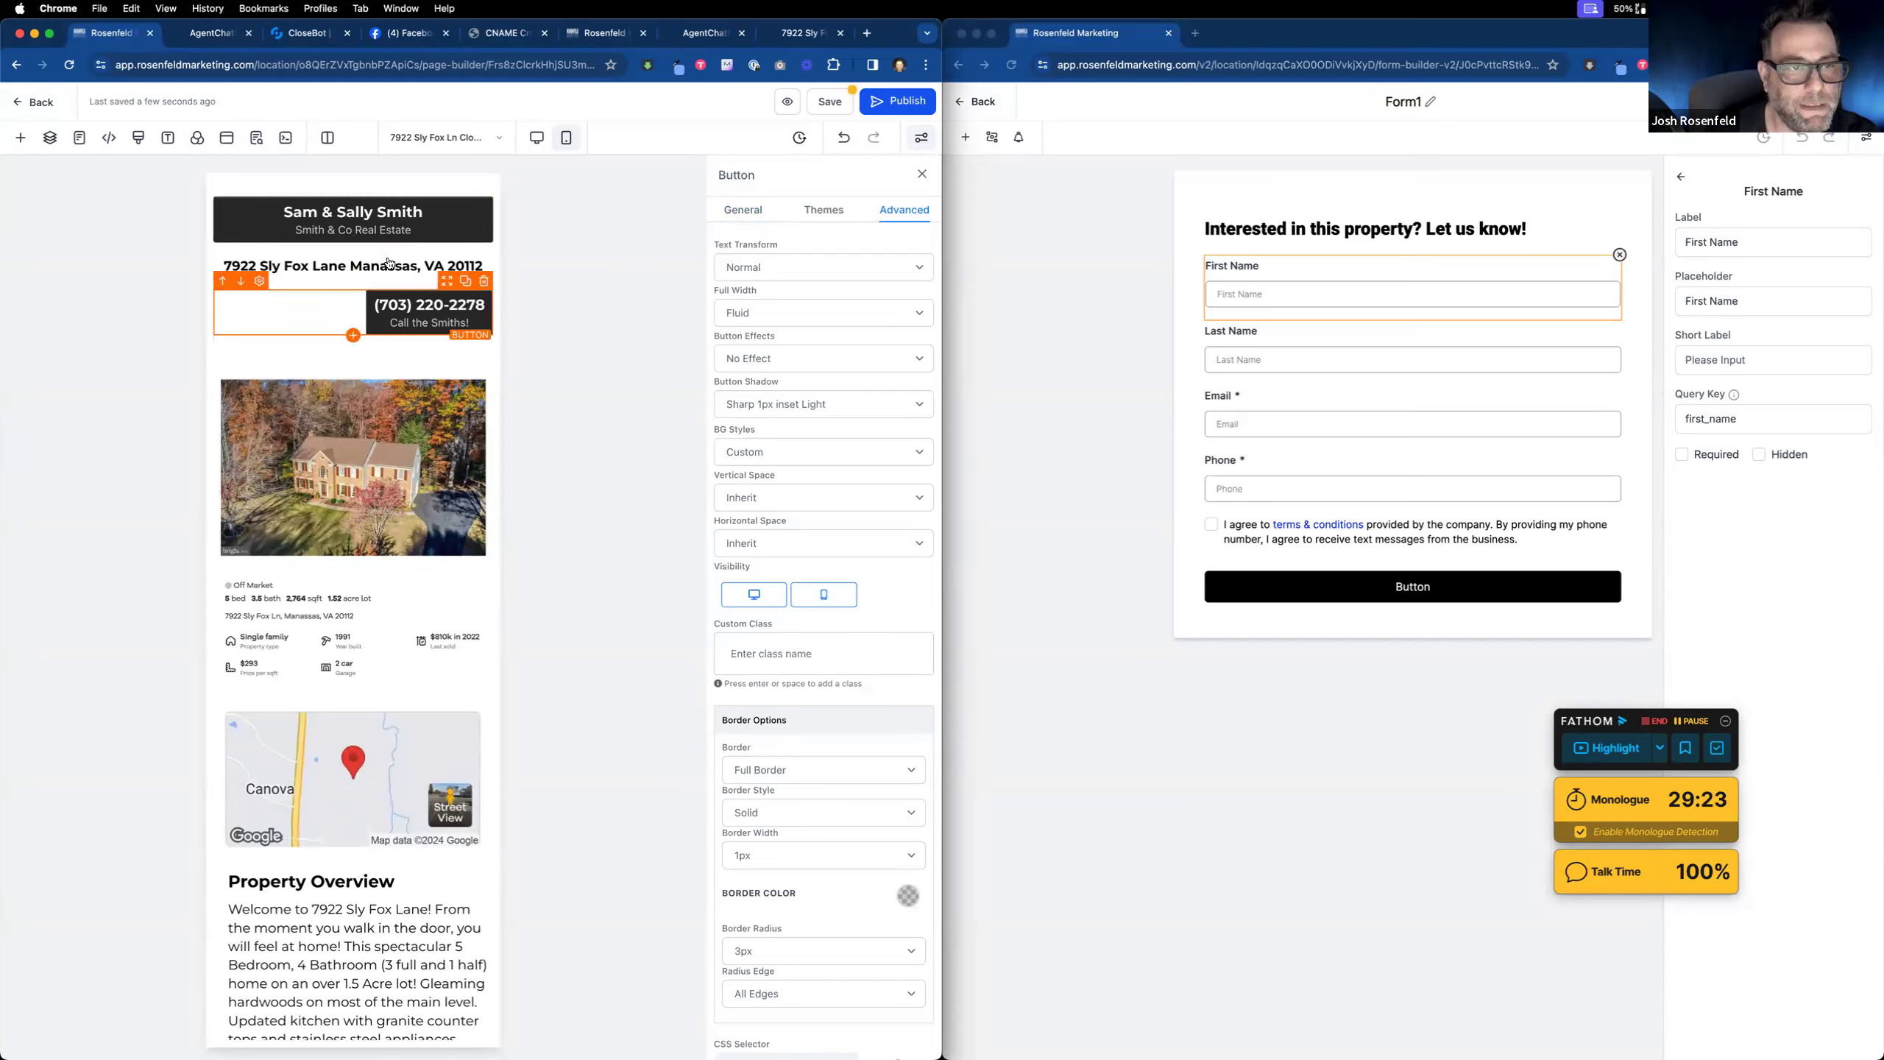
Step: Review the preset button styles, then open the Add an Element list below the phone button
{"action": "left_click", "coordinate": [828, 212]}
{"action": "scroll", "coordinate": [830, 483], "scroll_direction": "down", "scroll_amount": 3}
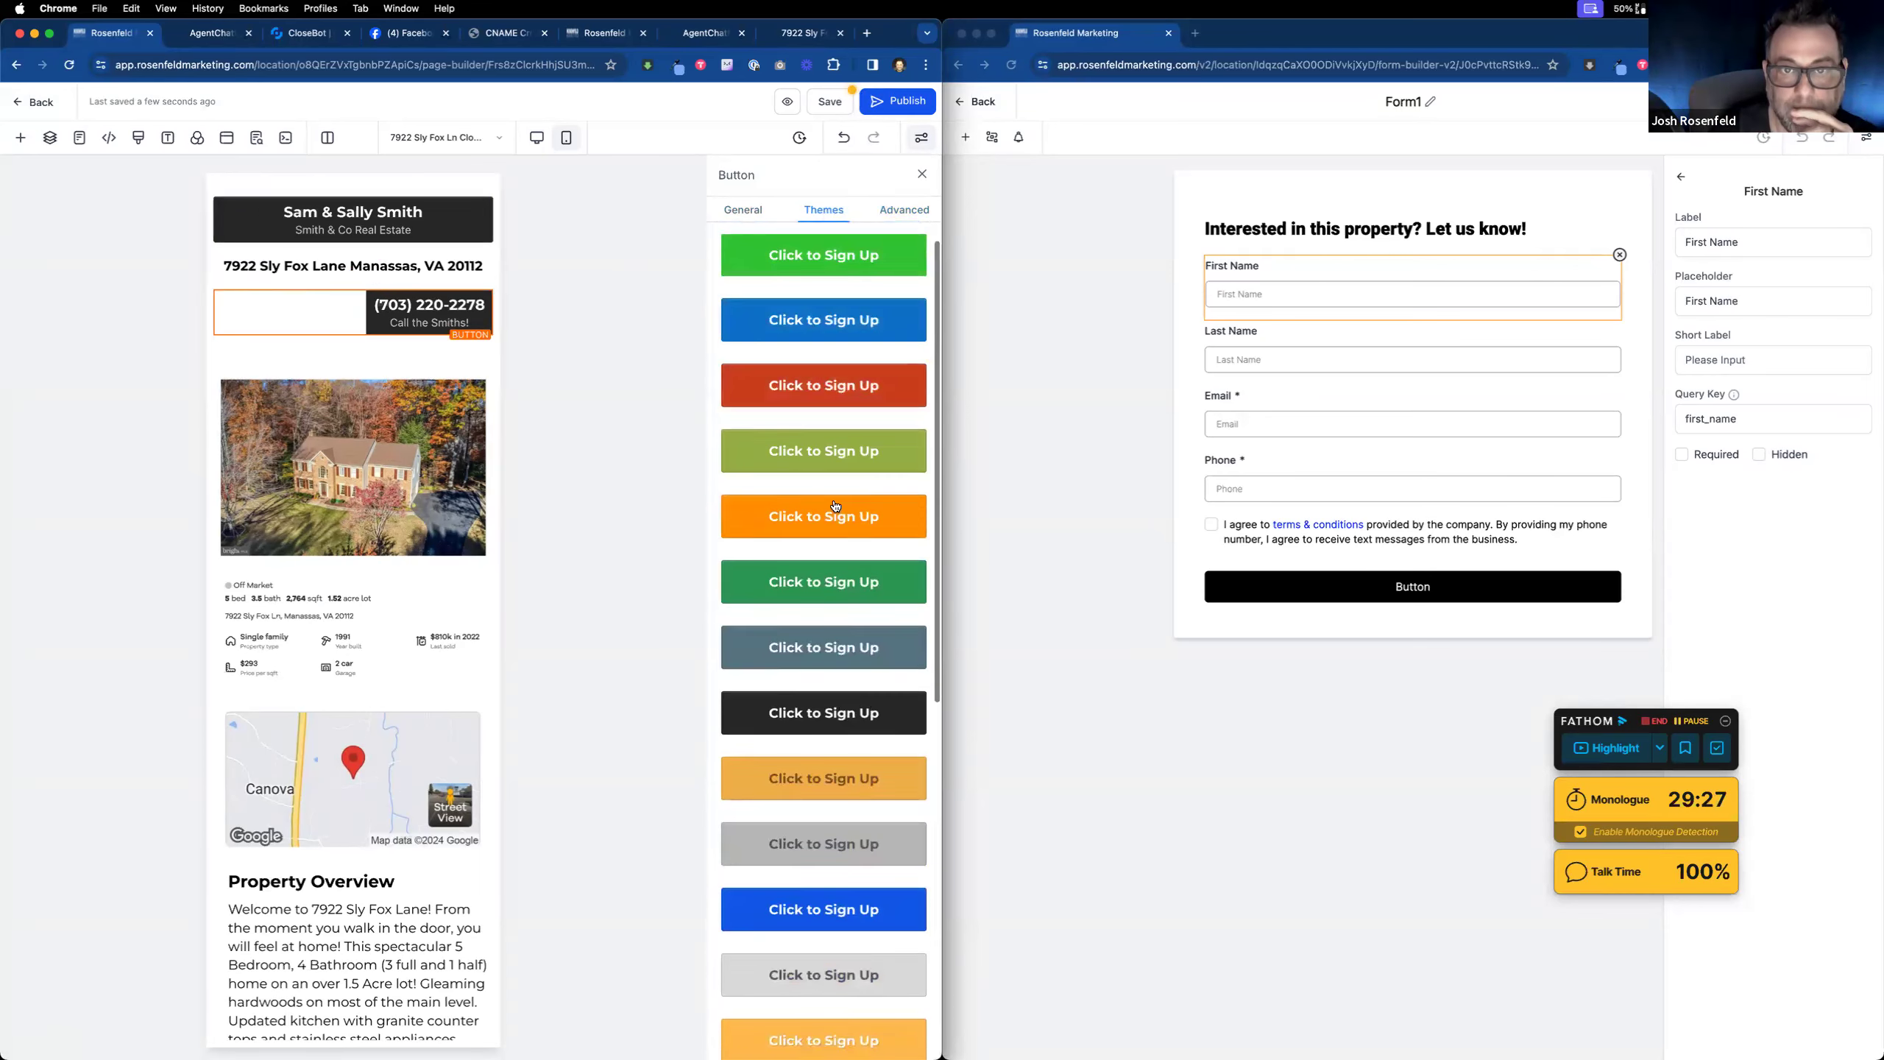
{"action": "left_click", "coordinate": [341, 318]}
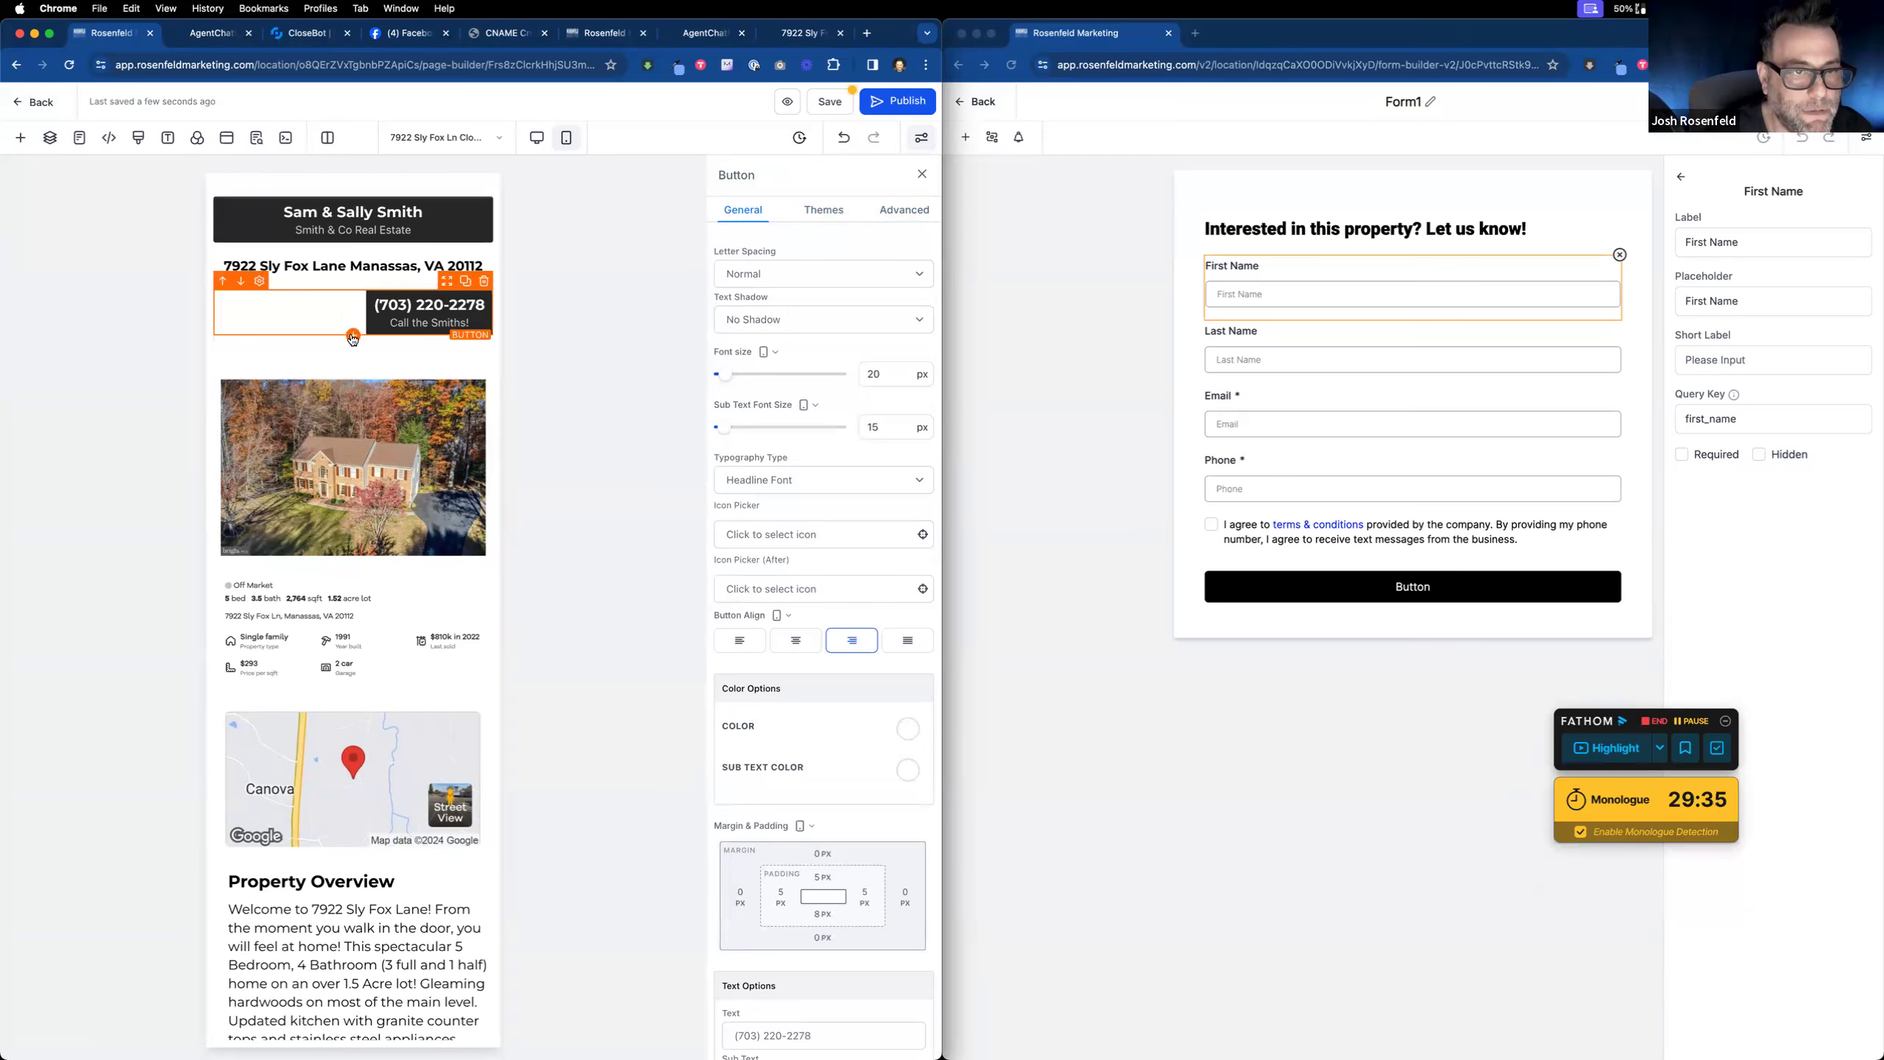
{"action": "left_click", "coordinate": [354, 335]}
Step: Add a paragraph inviting visitors to call the agents' number now, and delete the phone call button
{"action": "left_click_drag", "start_coordinate": [371, 316], "coordinate": [412, 355]}
{"action": "triple_click", "coordinate": [436, 358]}
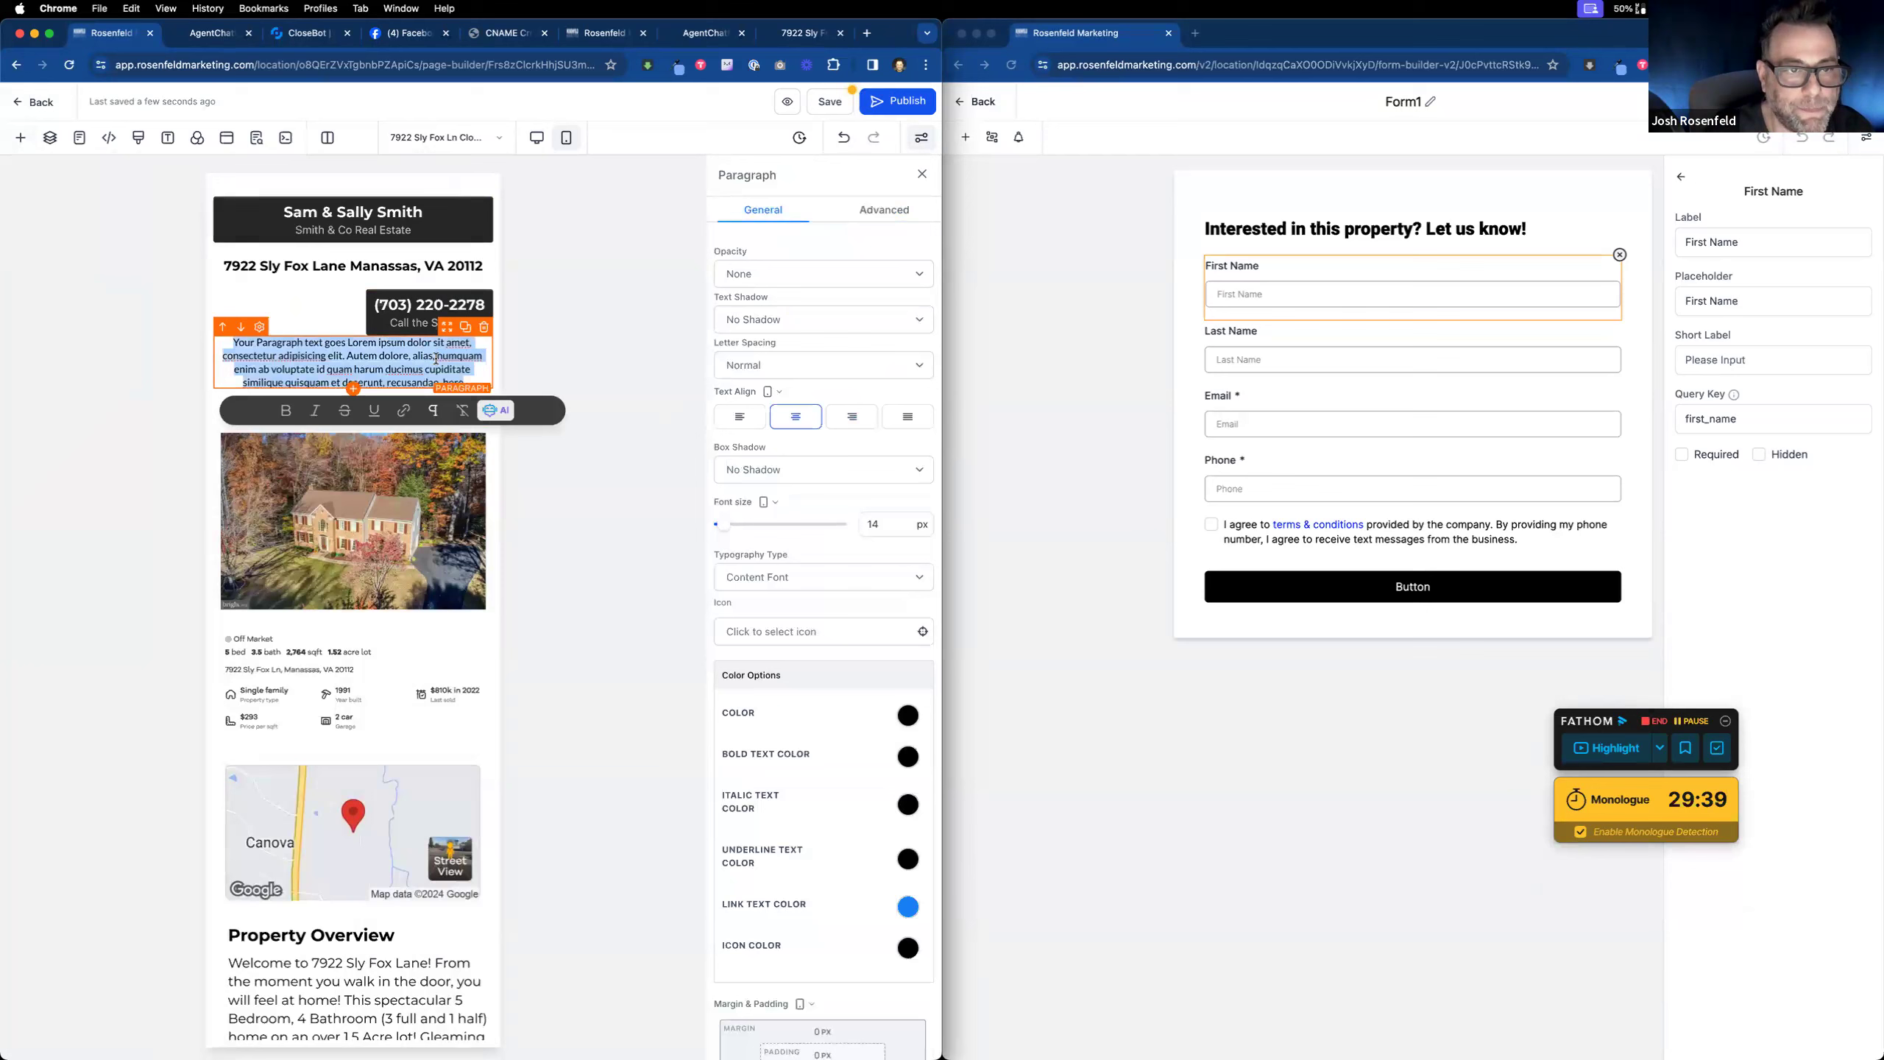
{"action": "type", "text": "INt"}
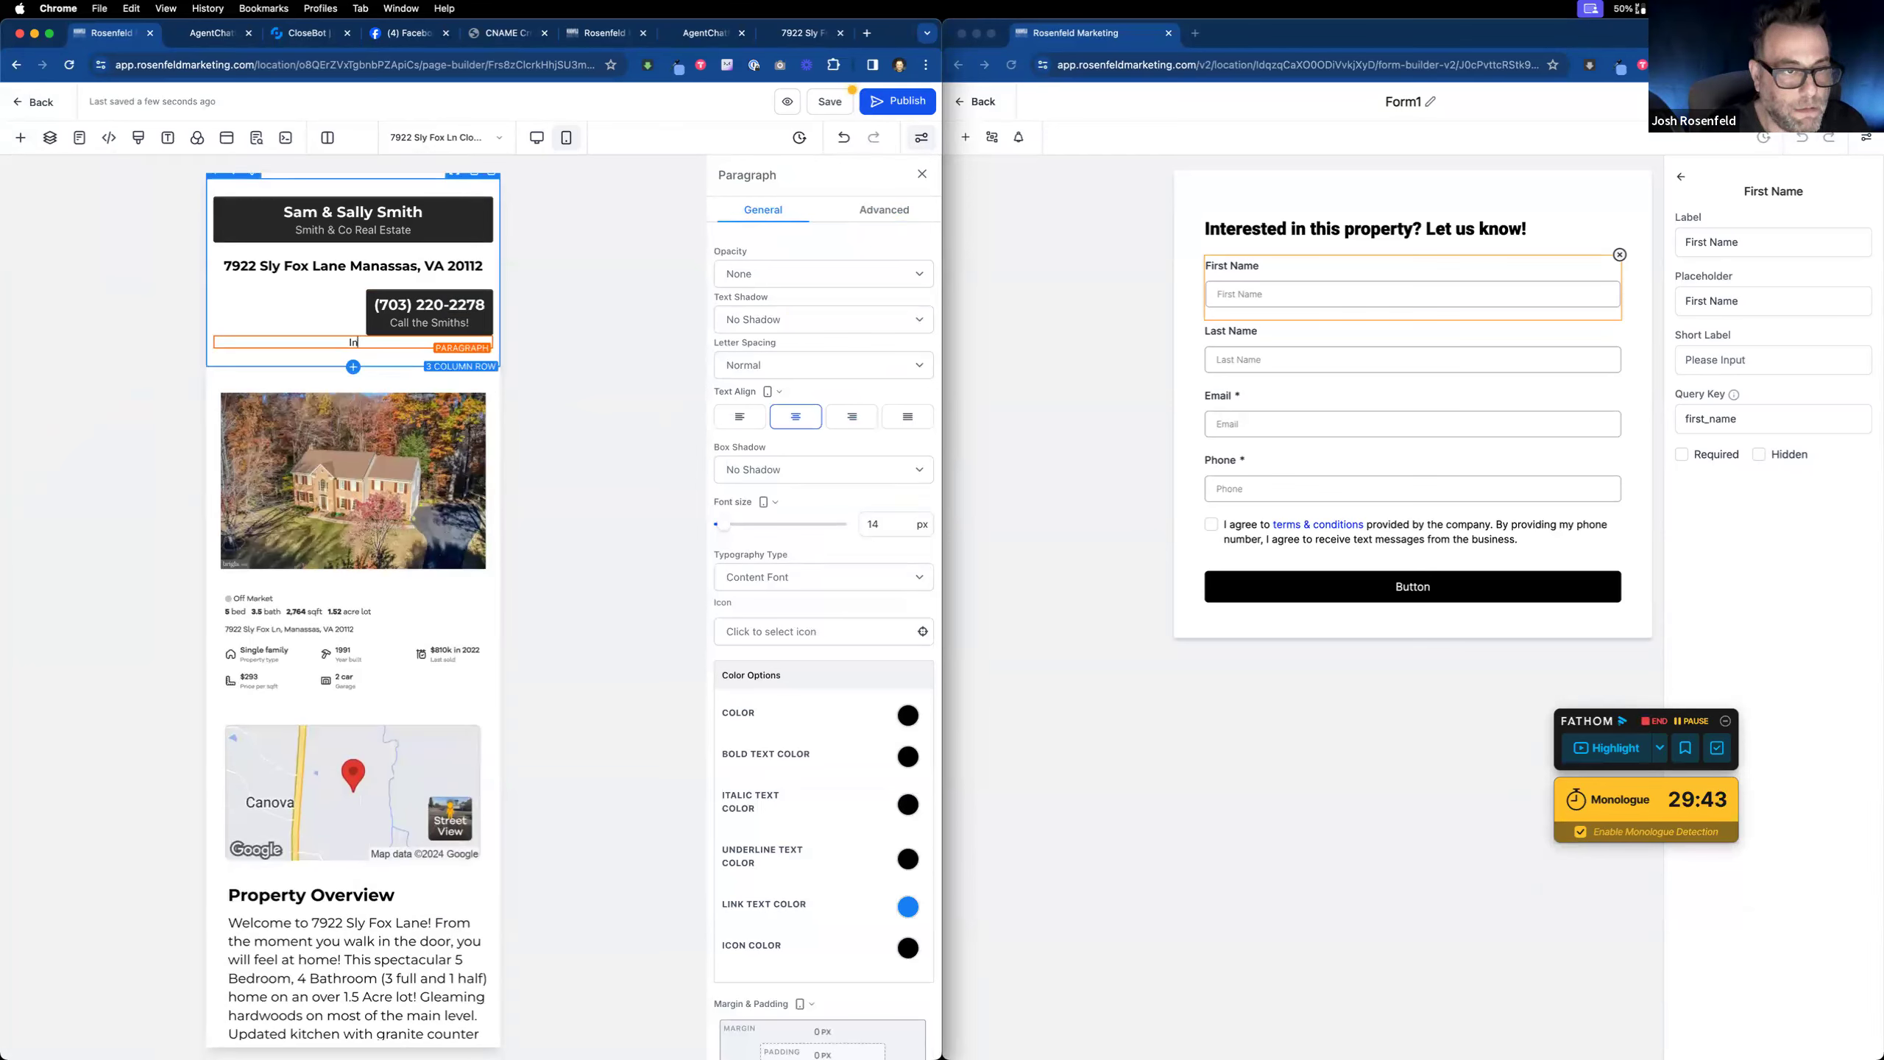
{"action": "type", "text": "erested? Call"}
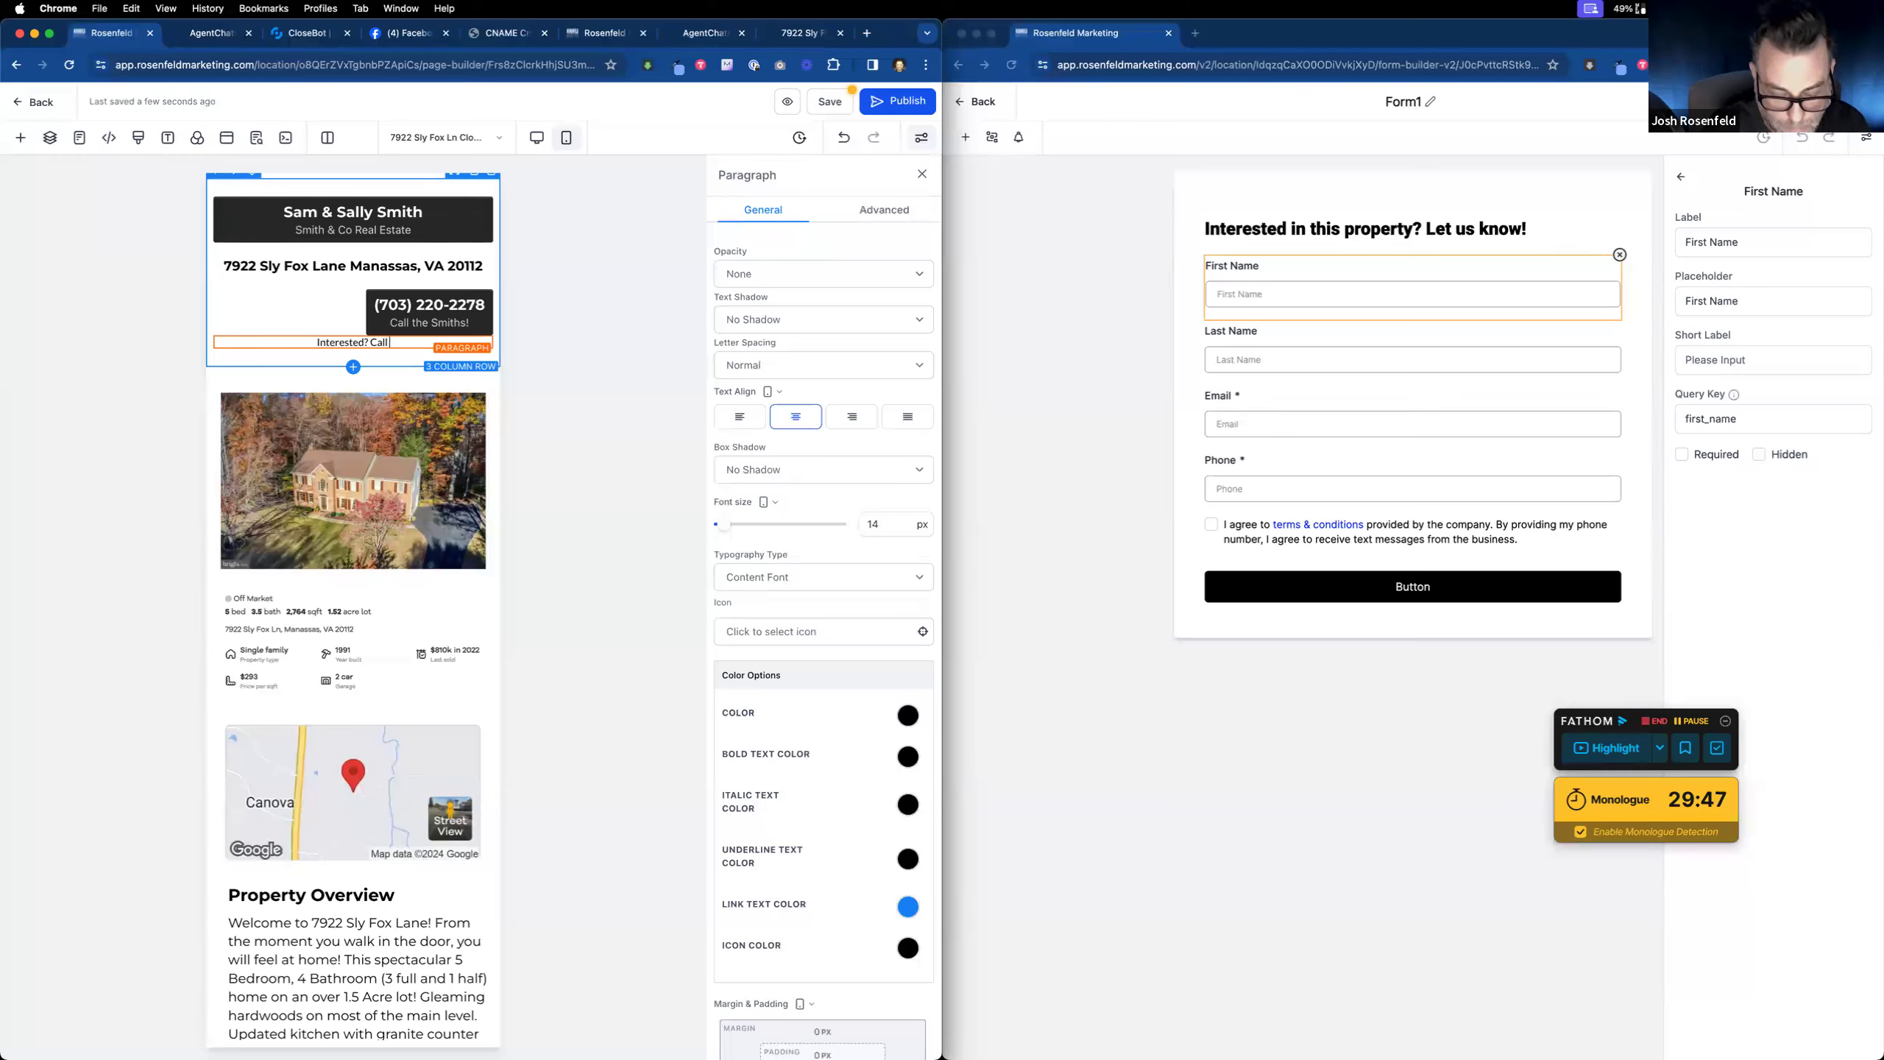
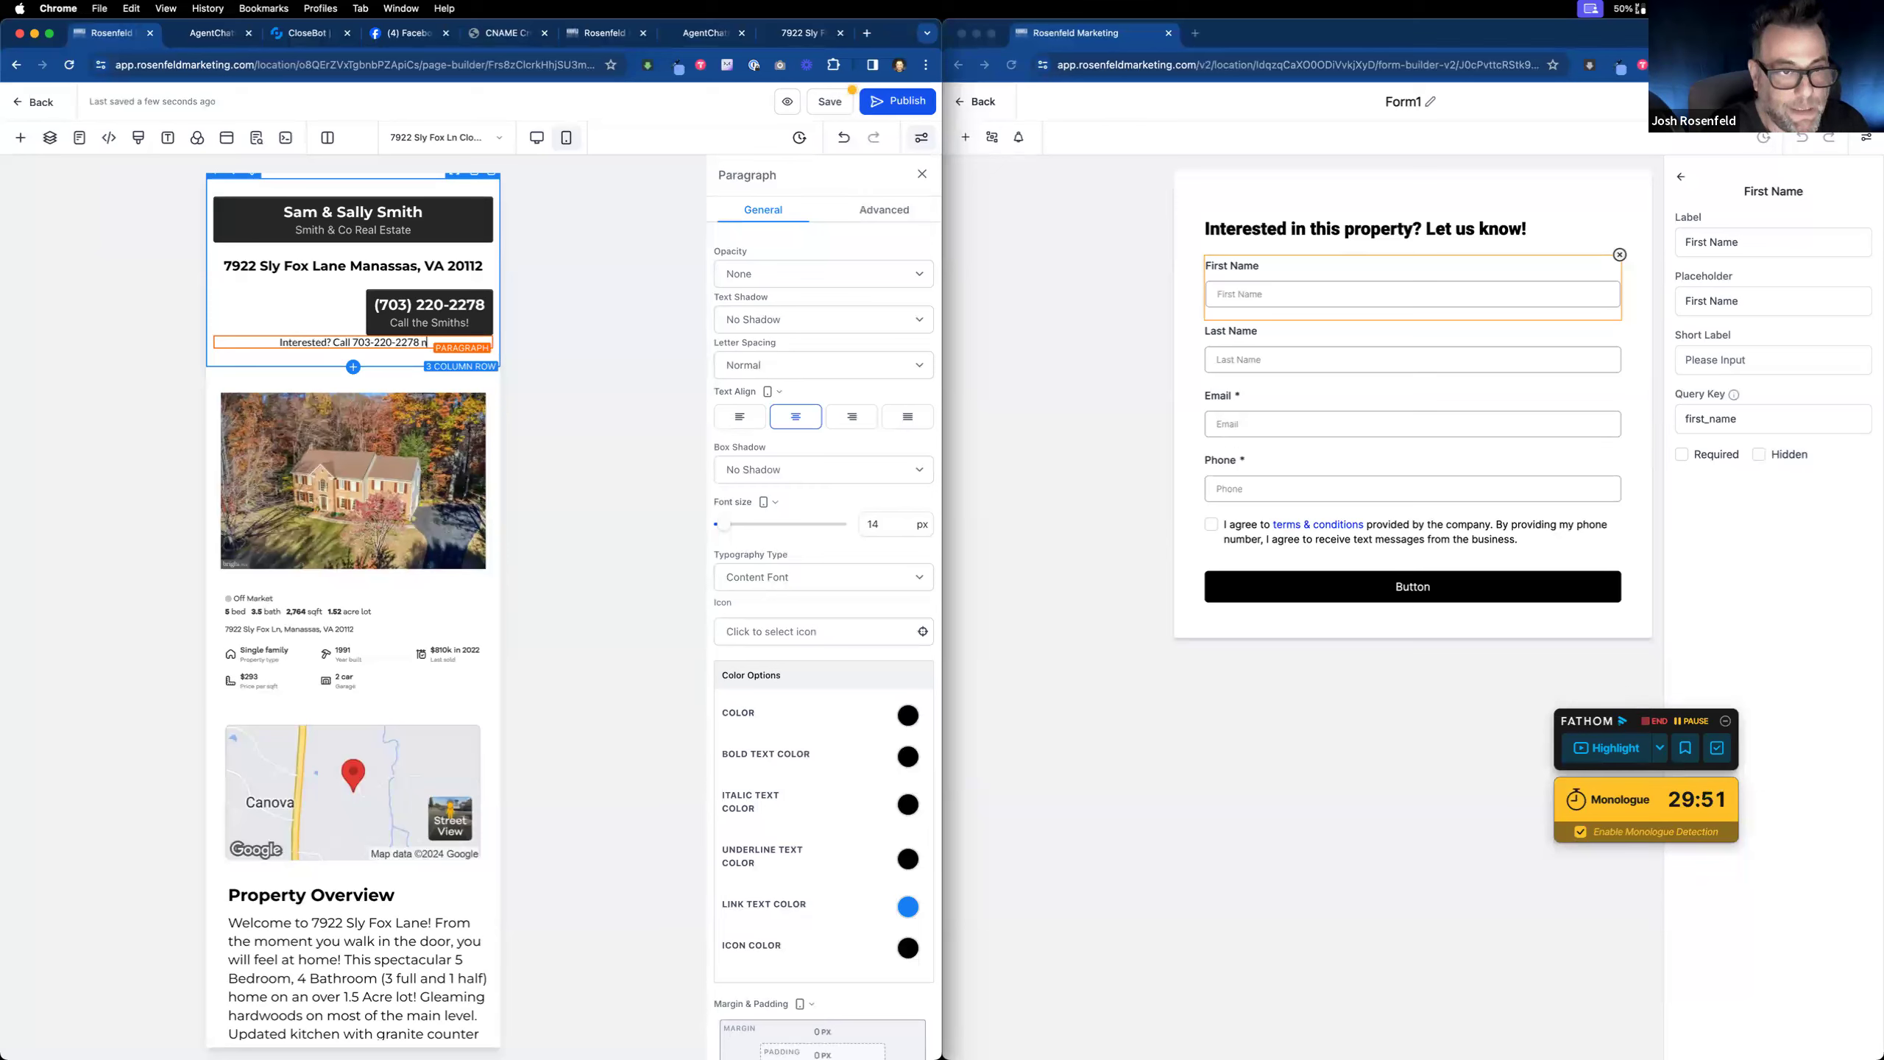
{"action": "left_click", "coordinate": [430, 324]}
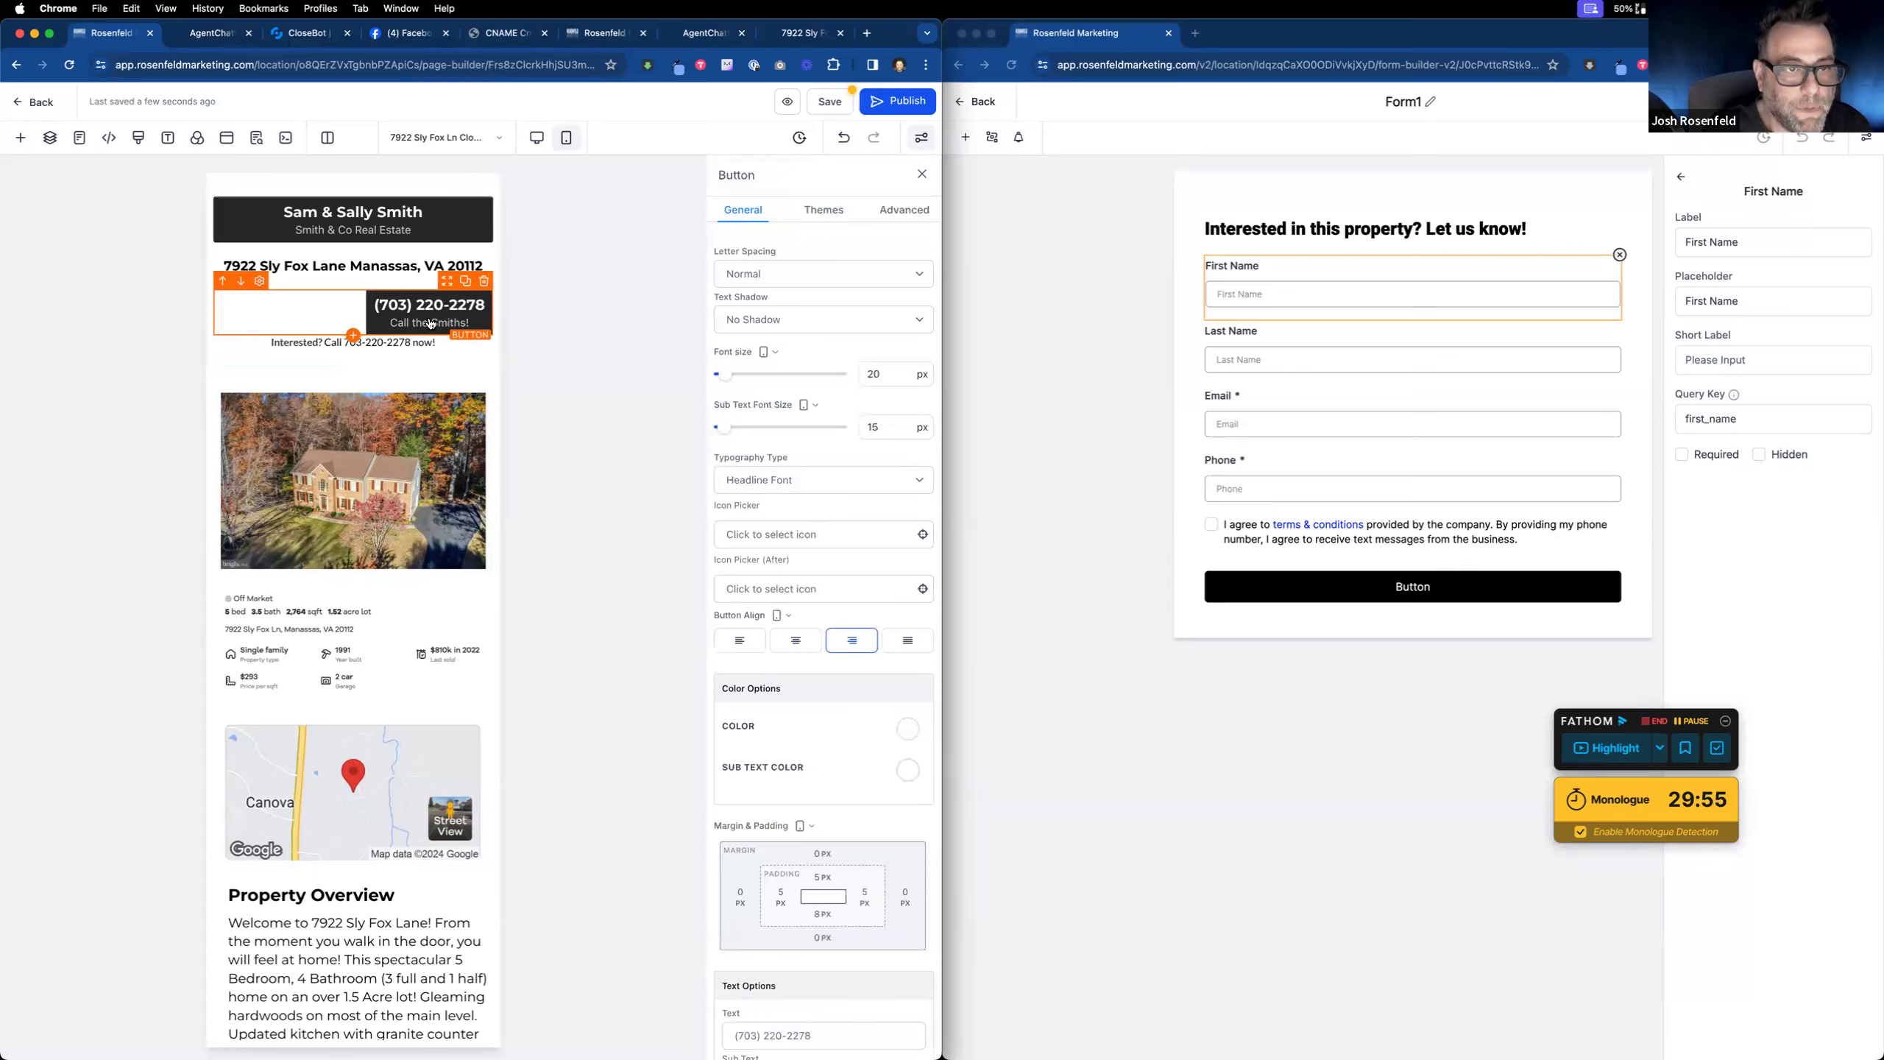
{"action": "left_click", "coordinate": [485, 282]}
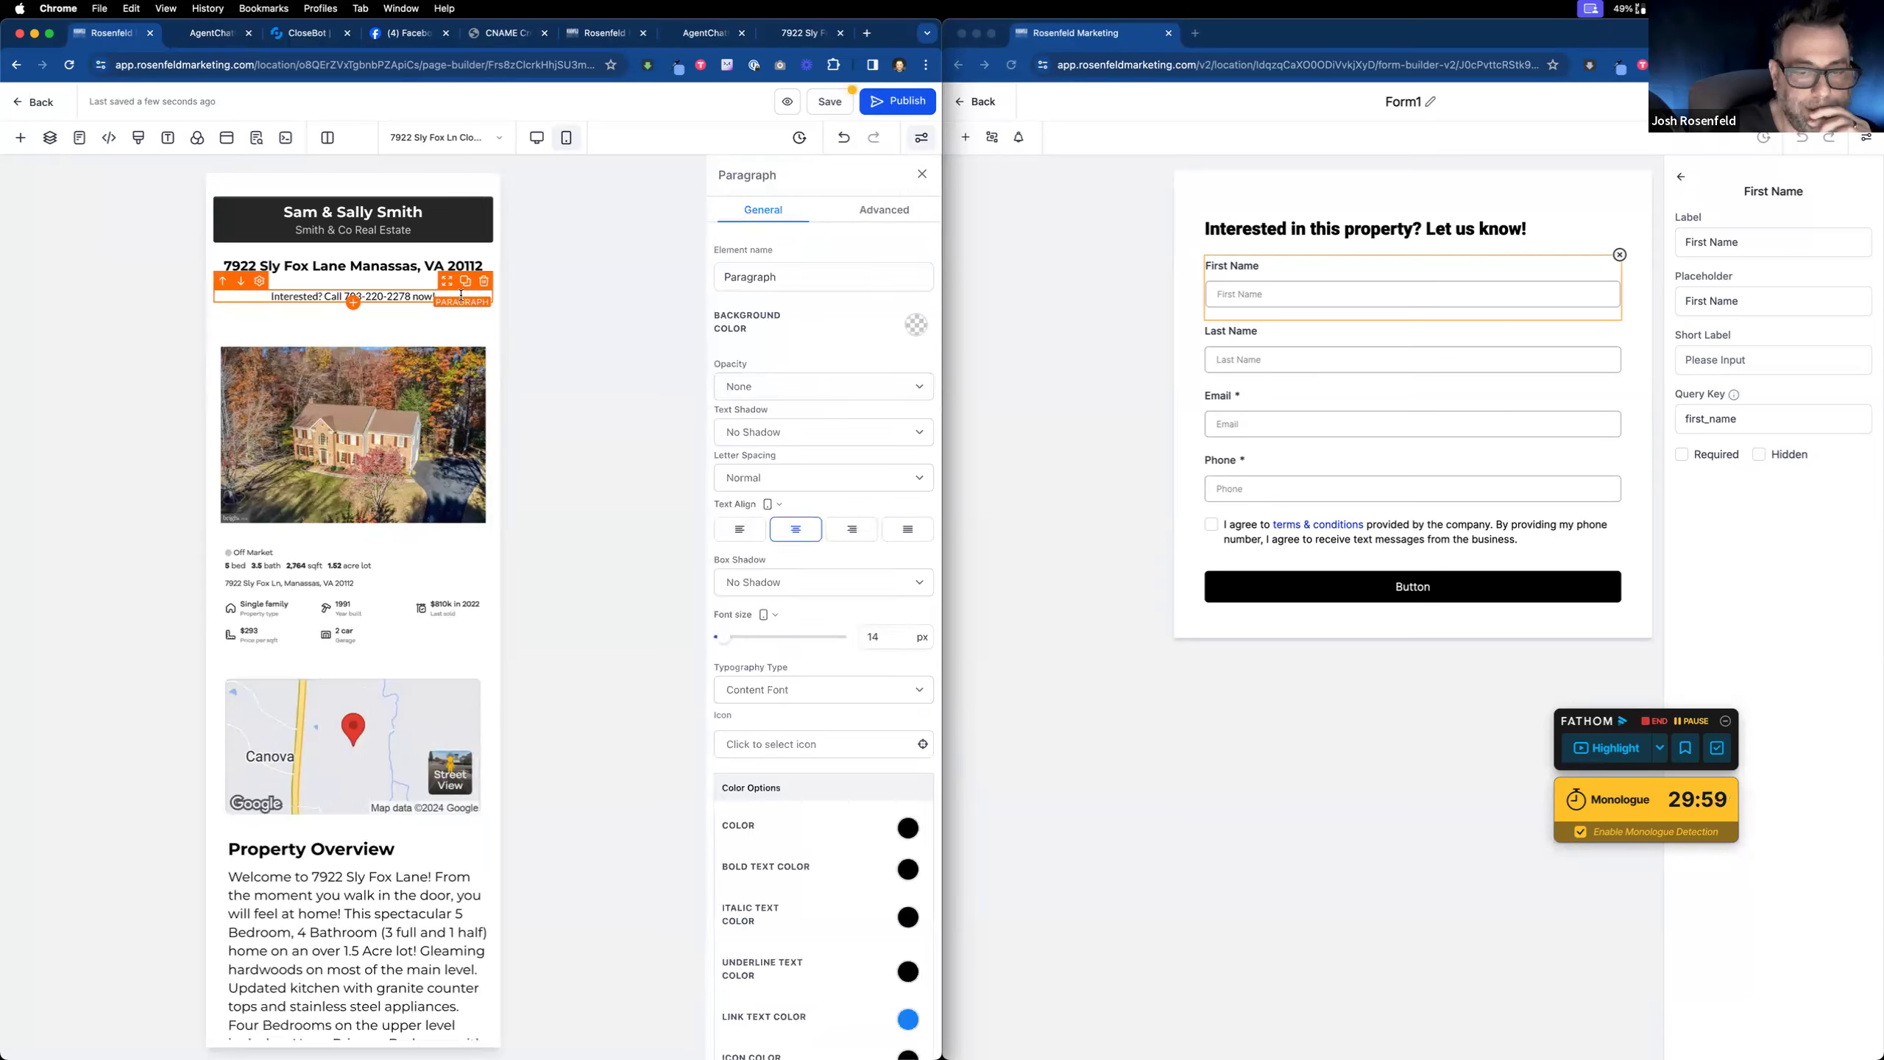
Step: Move the call paragraph just under the header banner and give it a 10 px top margin
{"action": "left_click", "coordinate": [870, 212]}
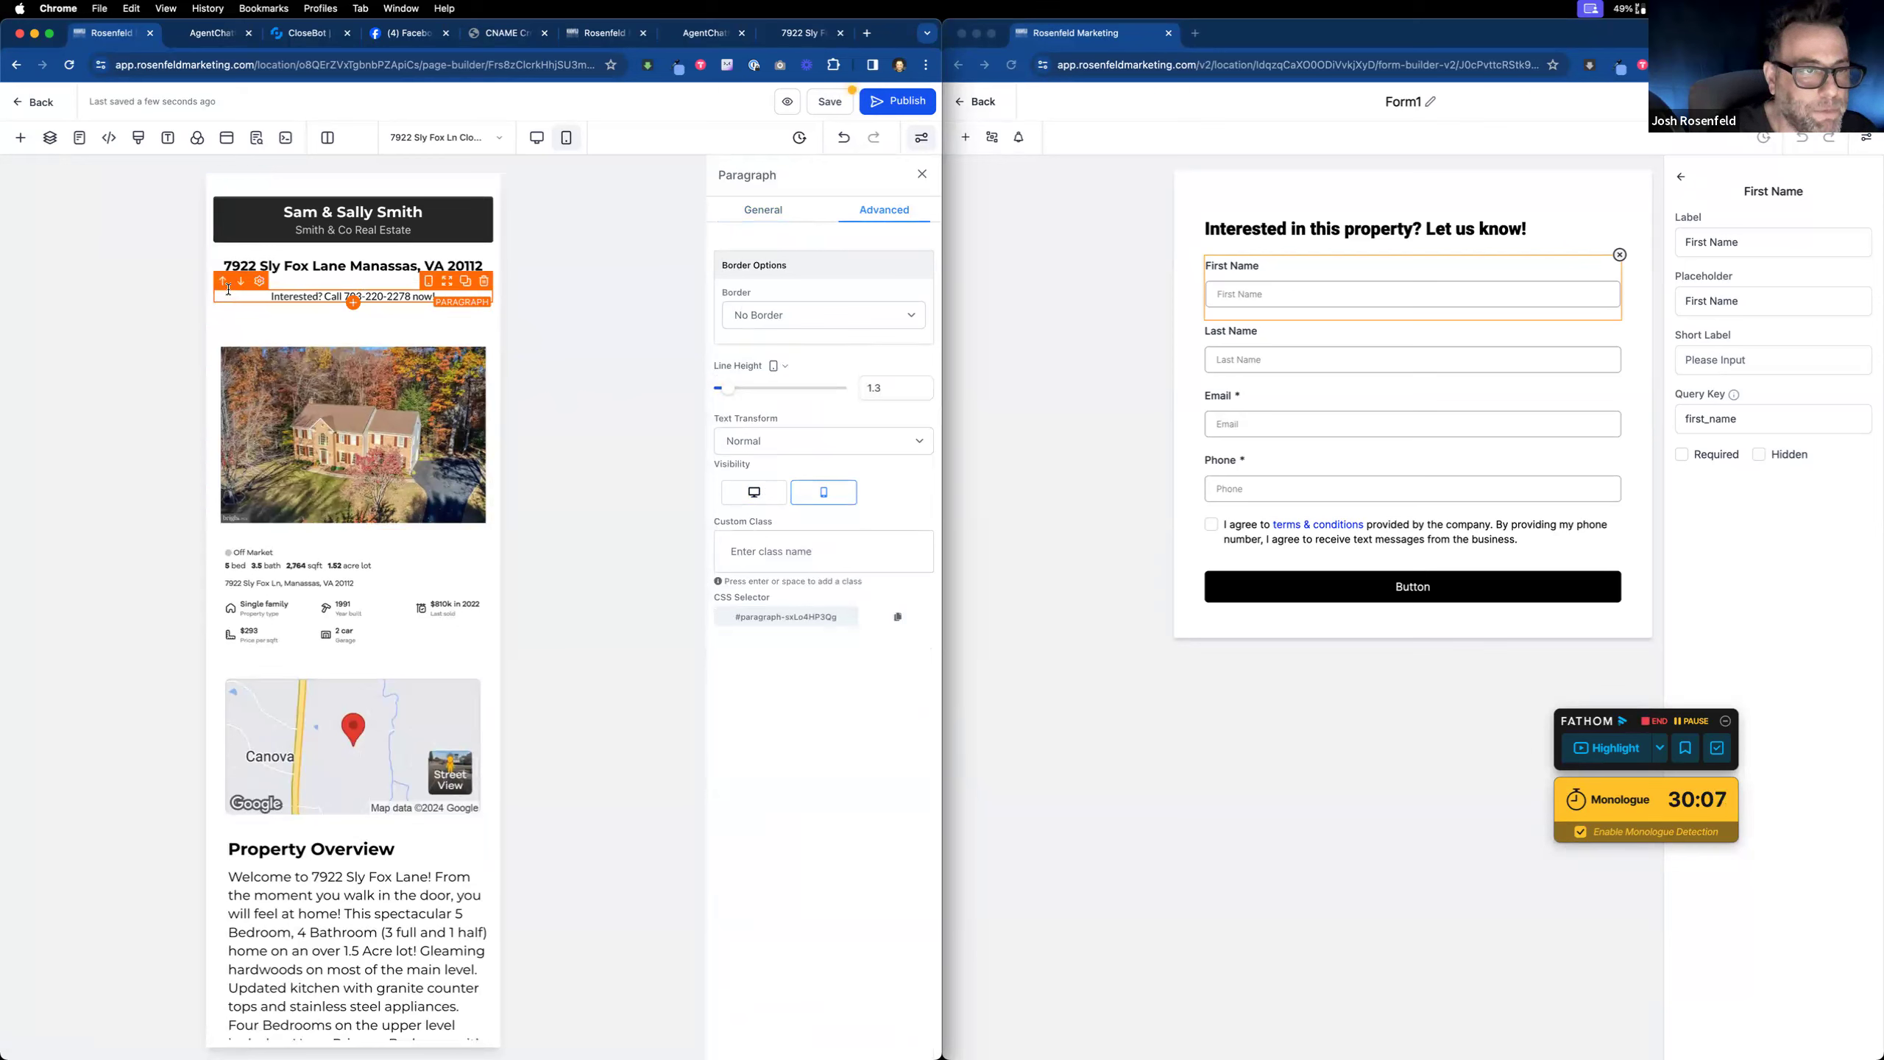
{"action": "left_click_drag", "start_coordinate": [448, 287], "coordinate": [450, 246]}
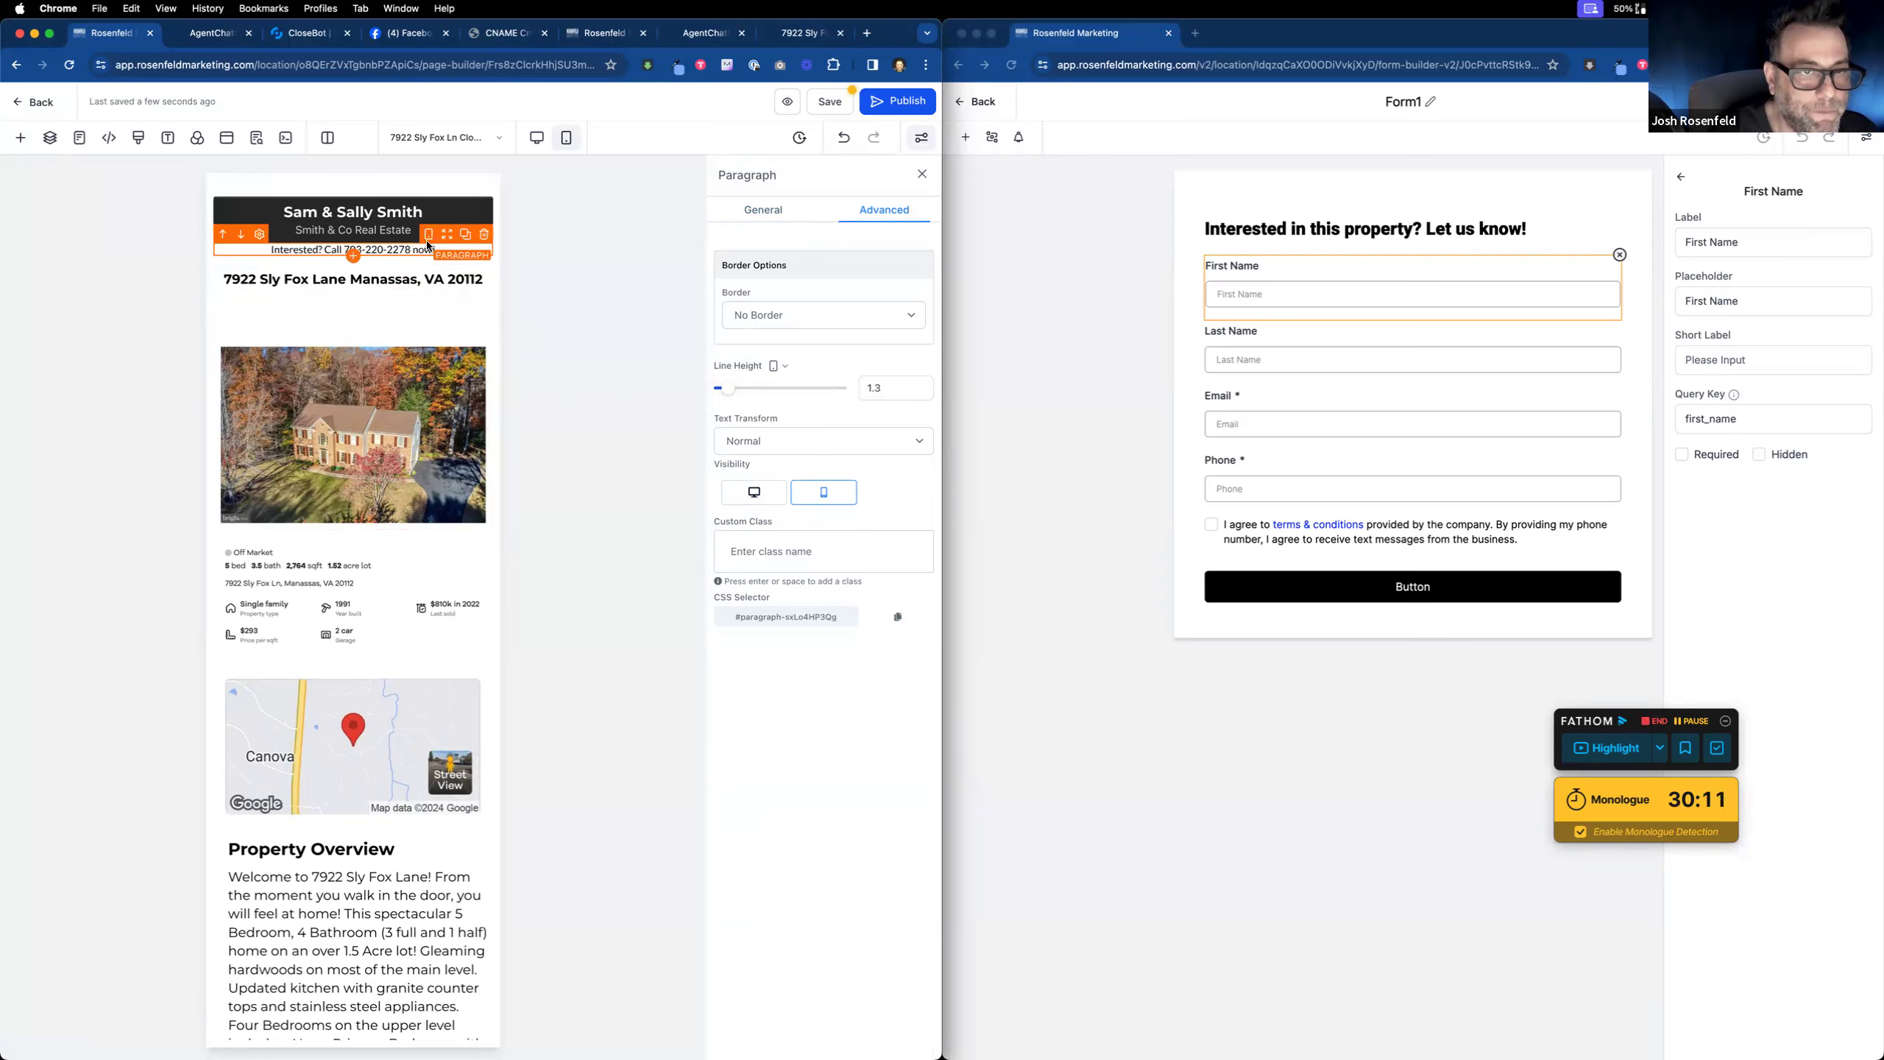
{"action": "left_click", "coordinate": [753, 211]}
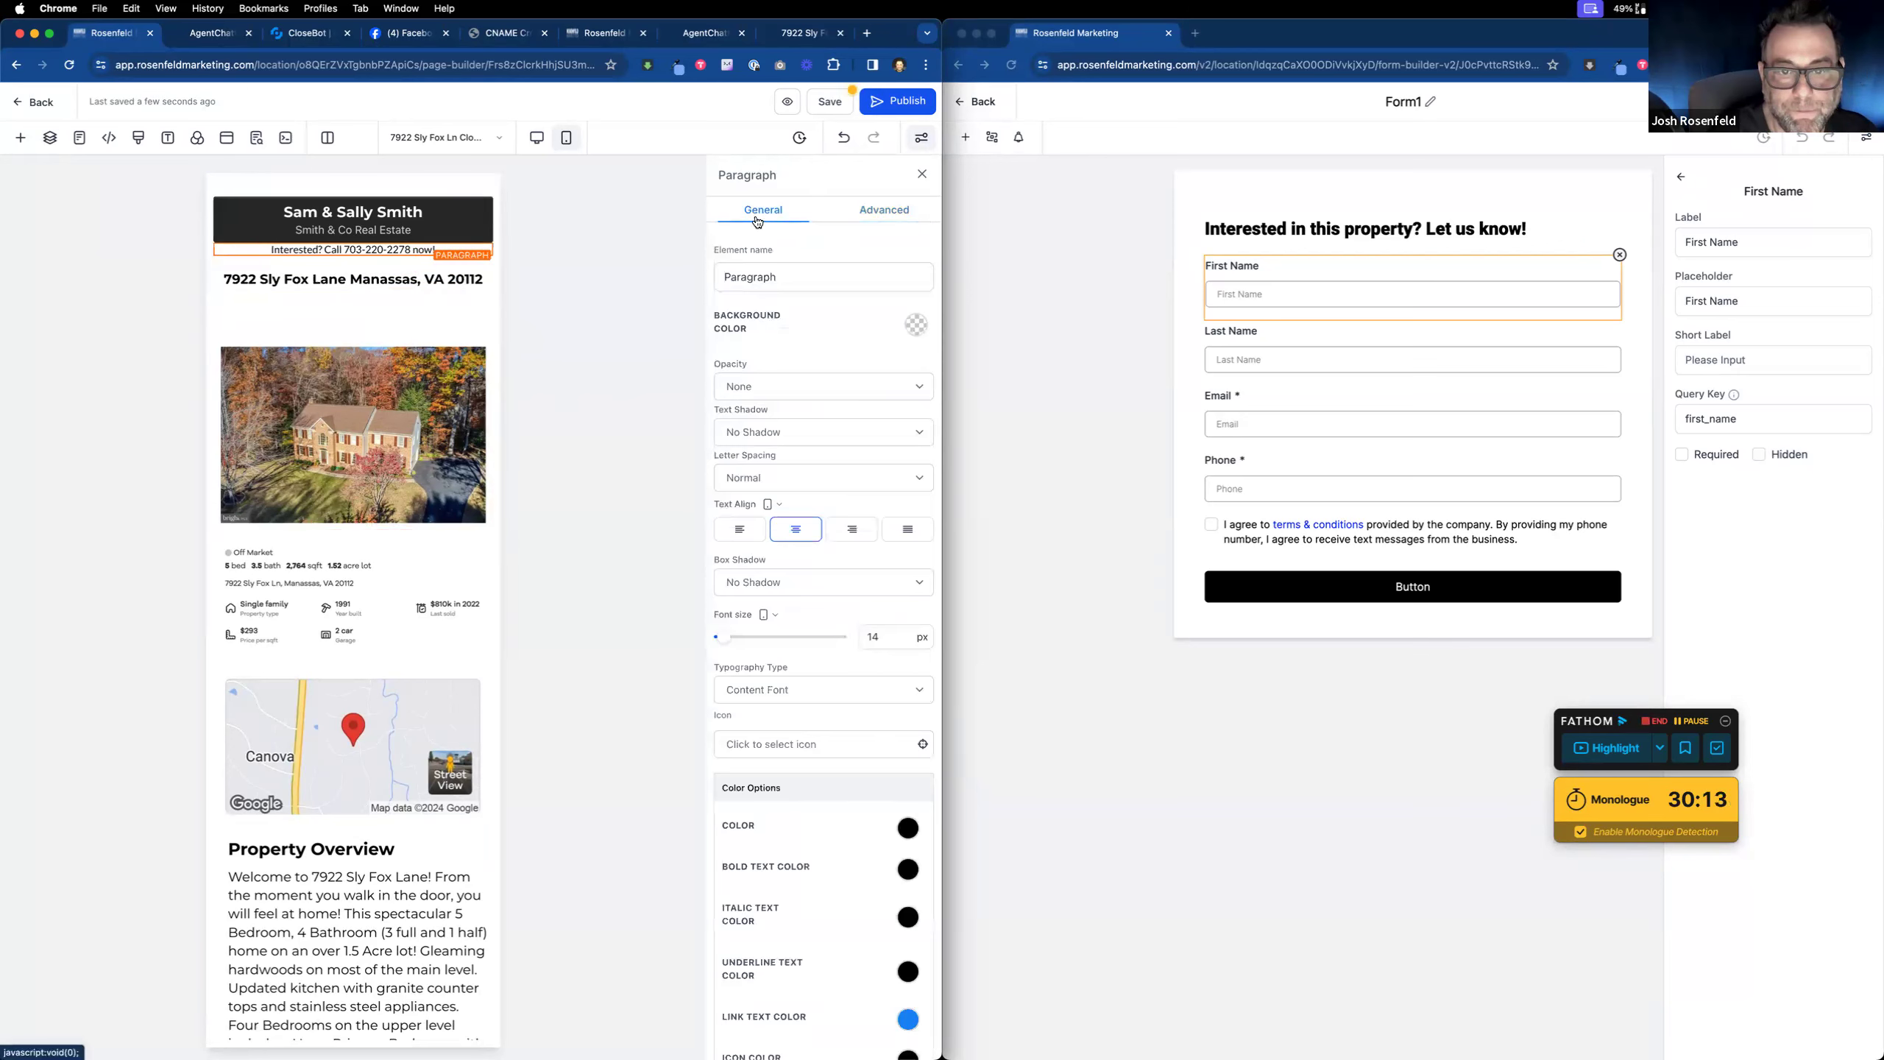
{"action": "scroll", "coordinate": [796, 552], "scroll_direction": "down", "scroll_amount": 3}
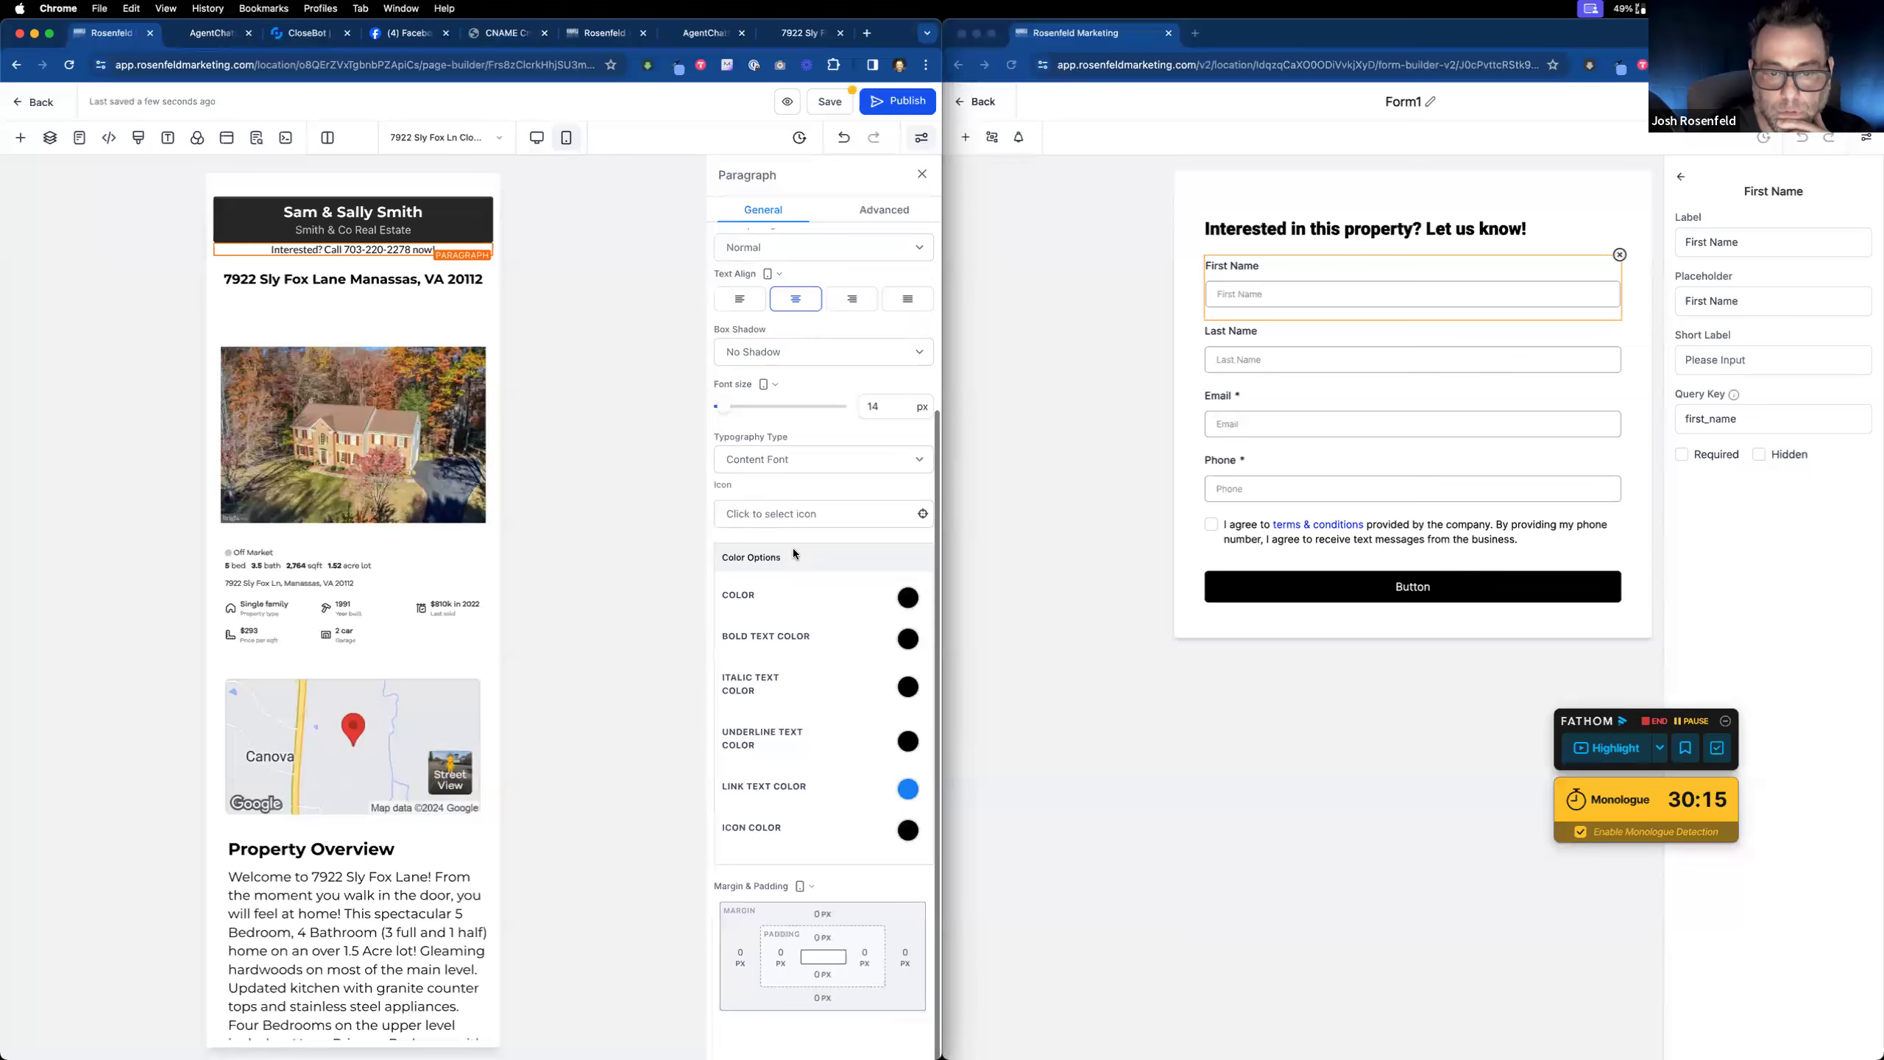
{"action": "left_click", "coordinate": [822, 914]}
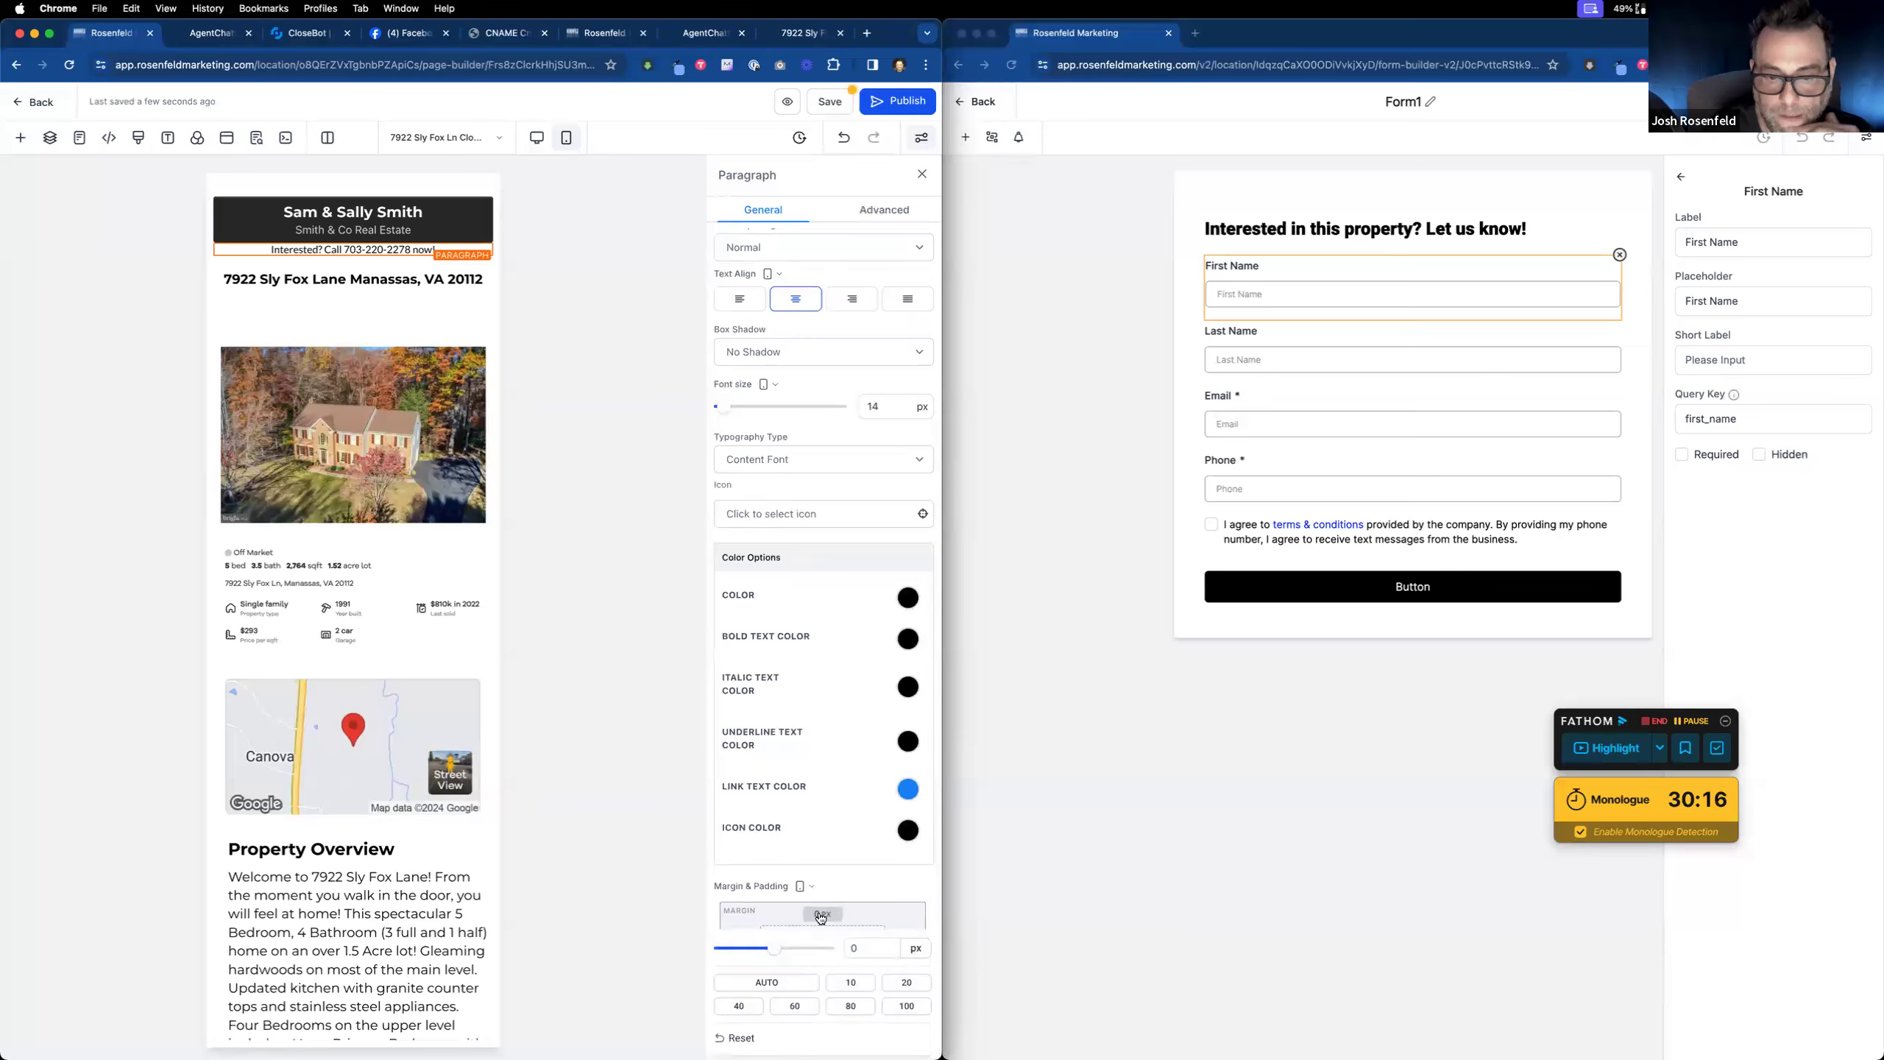
{"action": "left_click", "coordinate": [862, 983]}
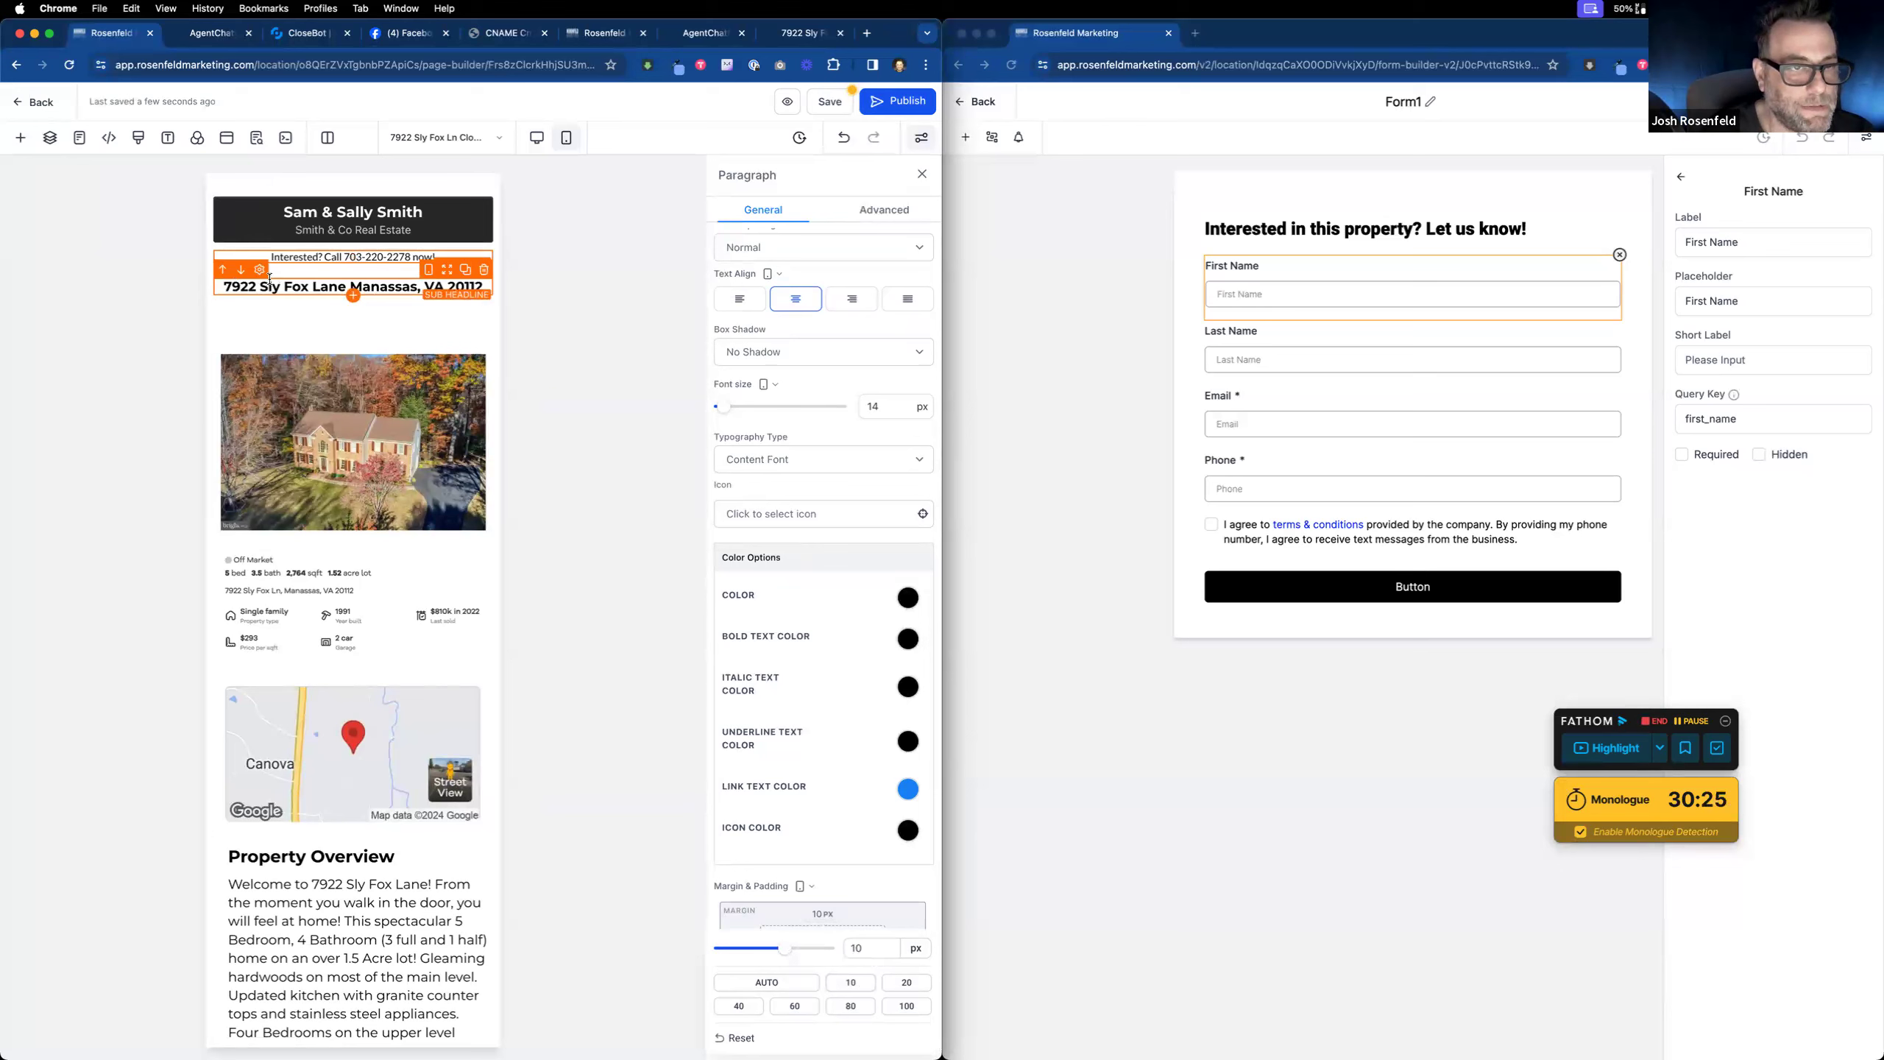
Step: Move the address headline above the agents' banner with a 10 px bottom margin
{"action": "left_click_drag", "start_coordinate": [448, 270], "coordinate": [444, 196]}
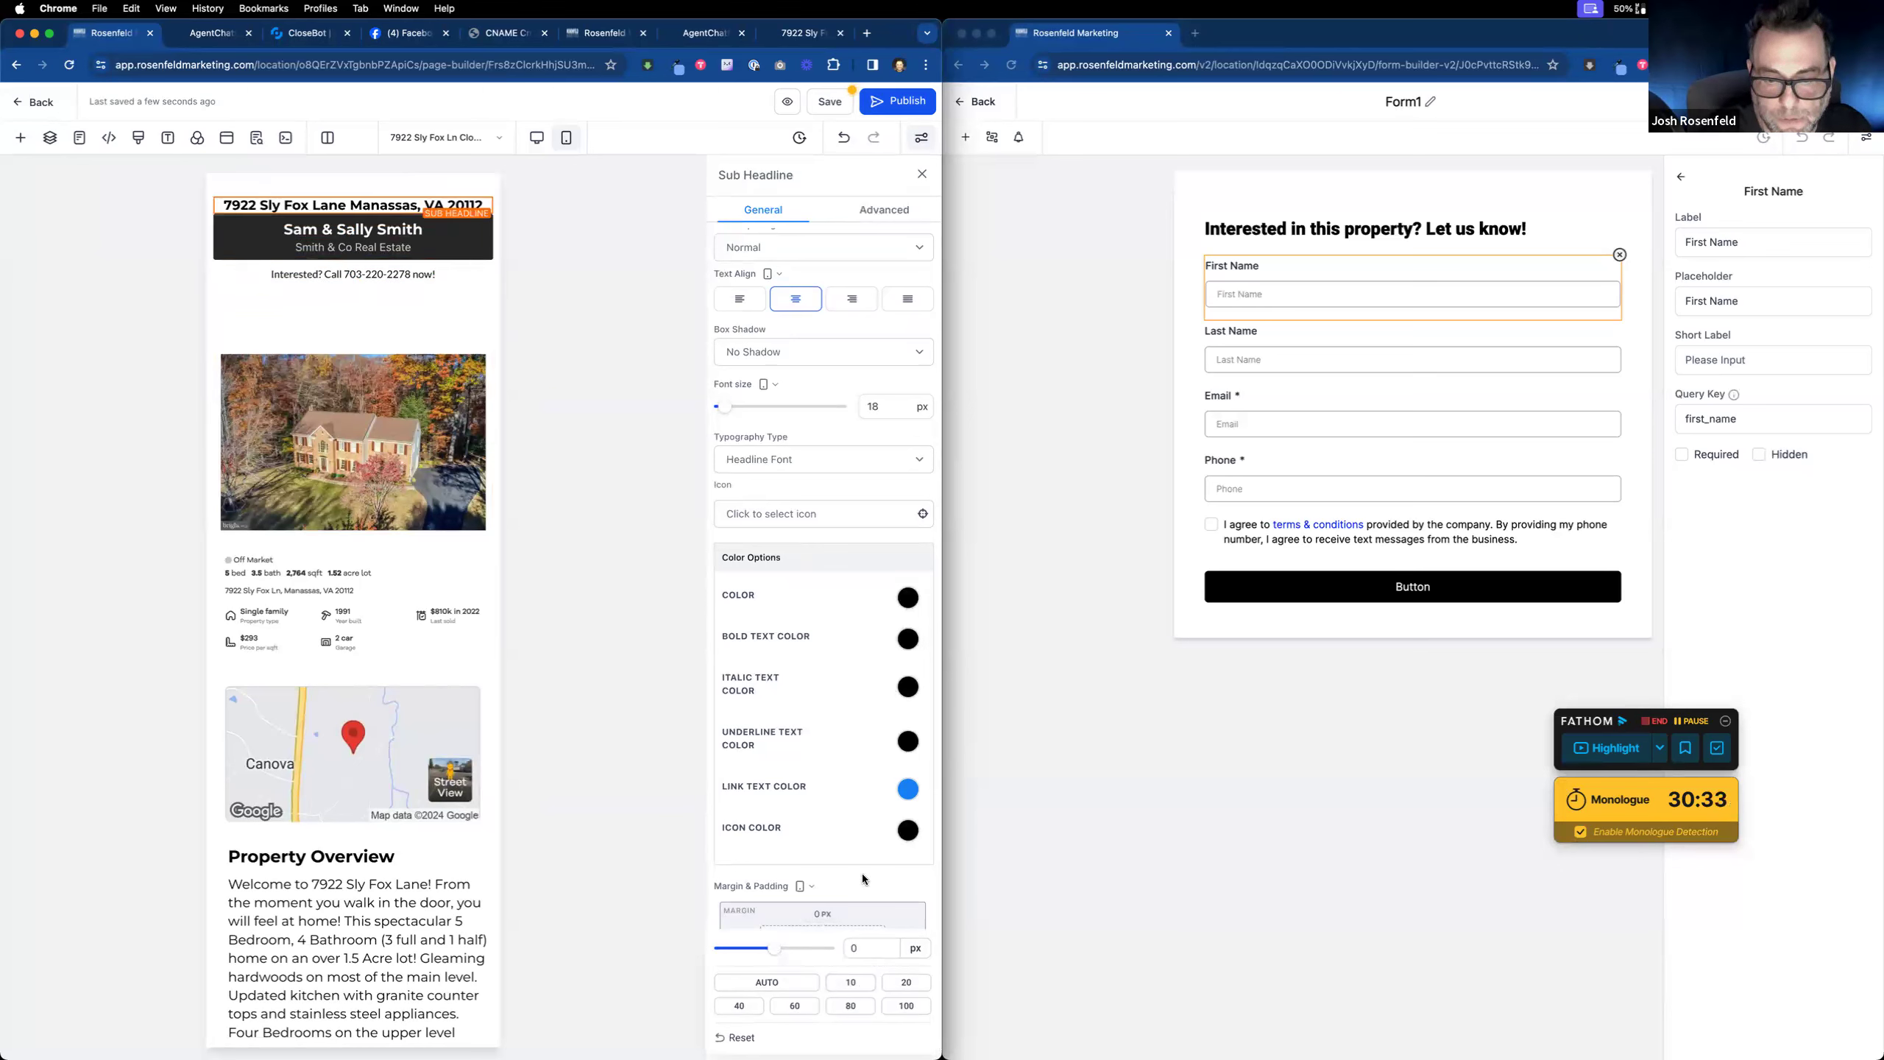
{"action": "left_click", "coordinate": [821, 997]}
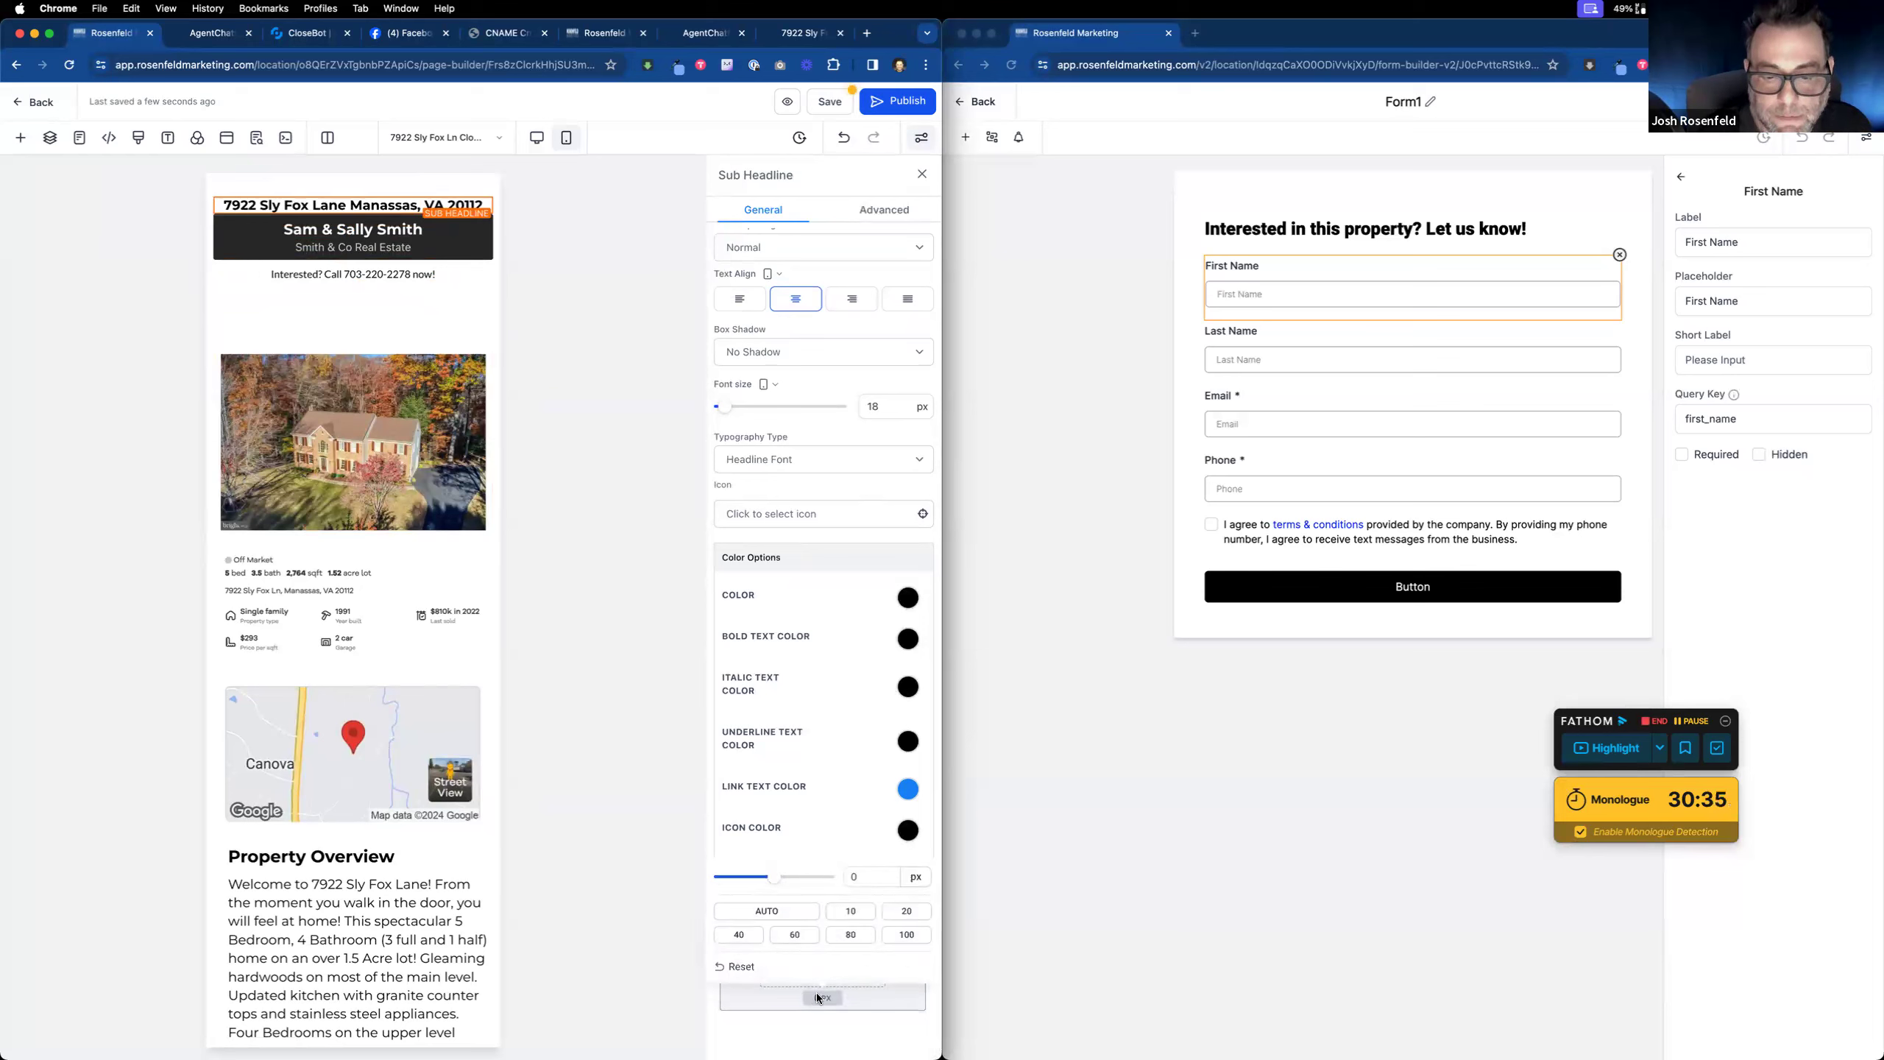
{"action": "left_click", "coordinate": [851, 911]}
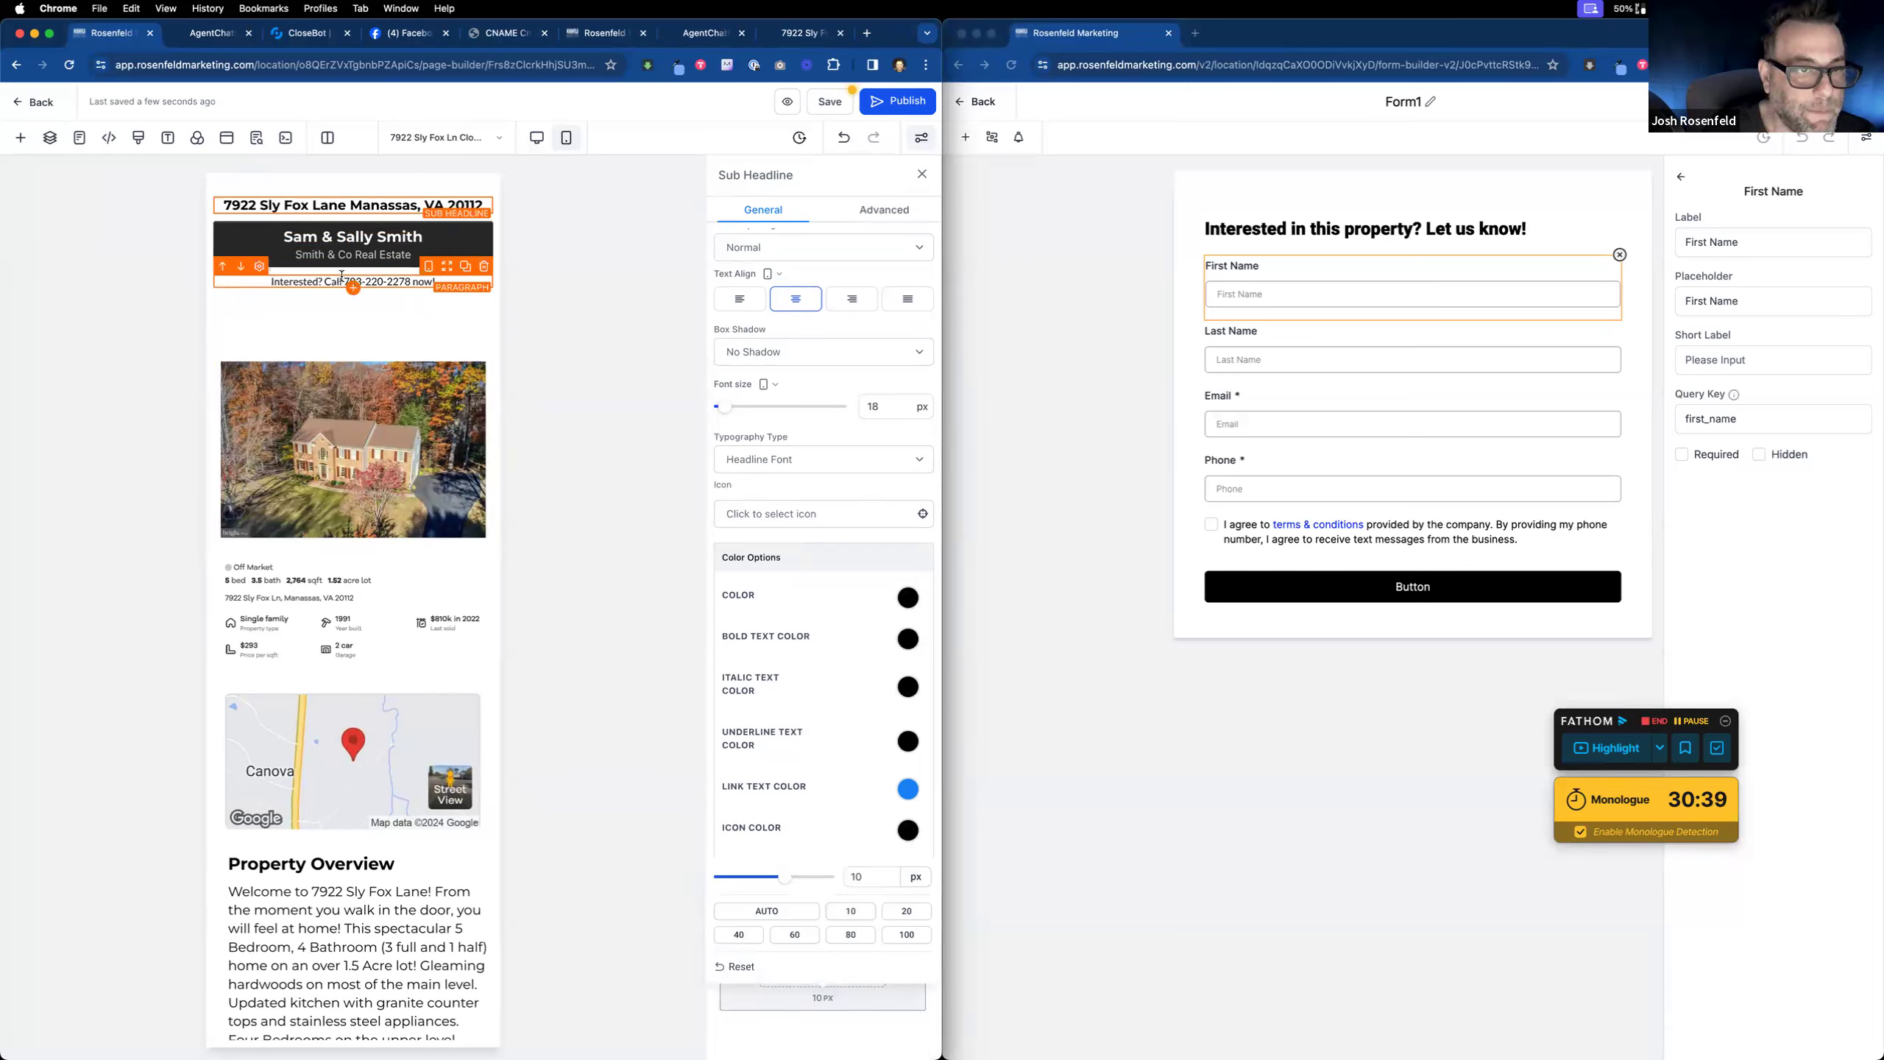
{"action": "left_click_drag", "start_coordinate": [344, 281], "coordinate": [412, 282]}
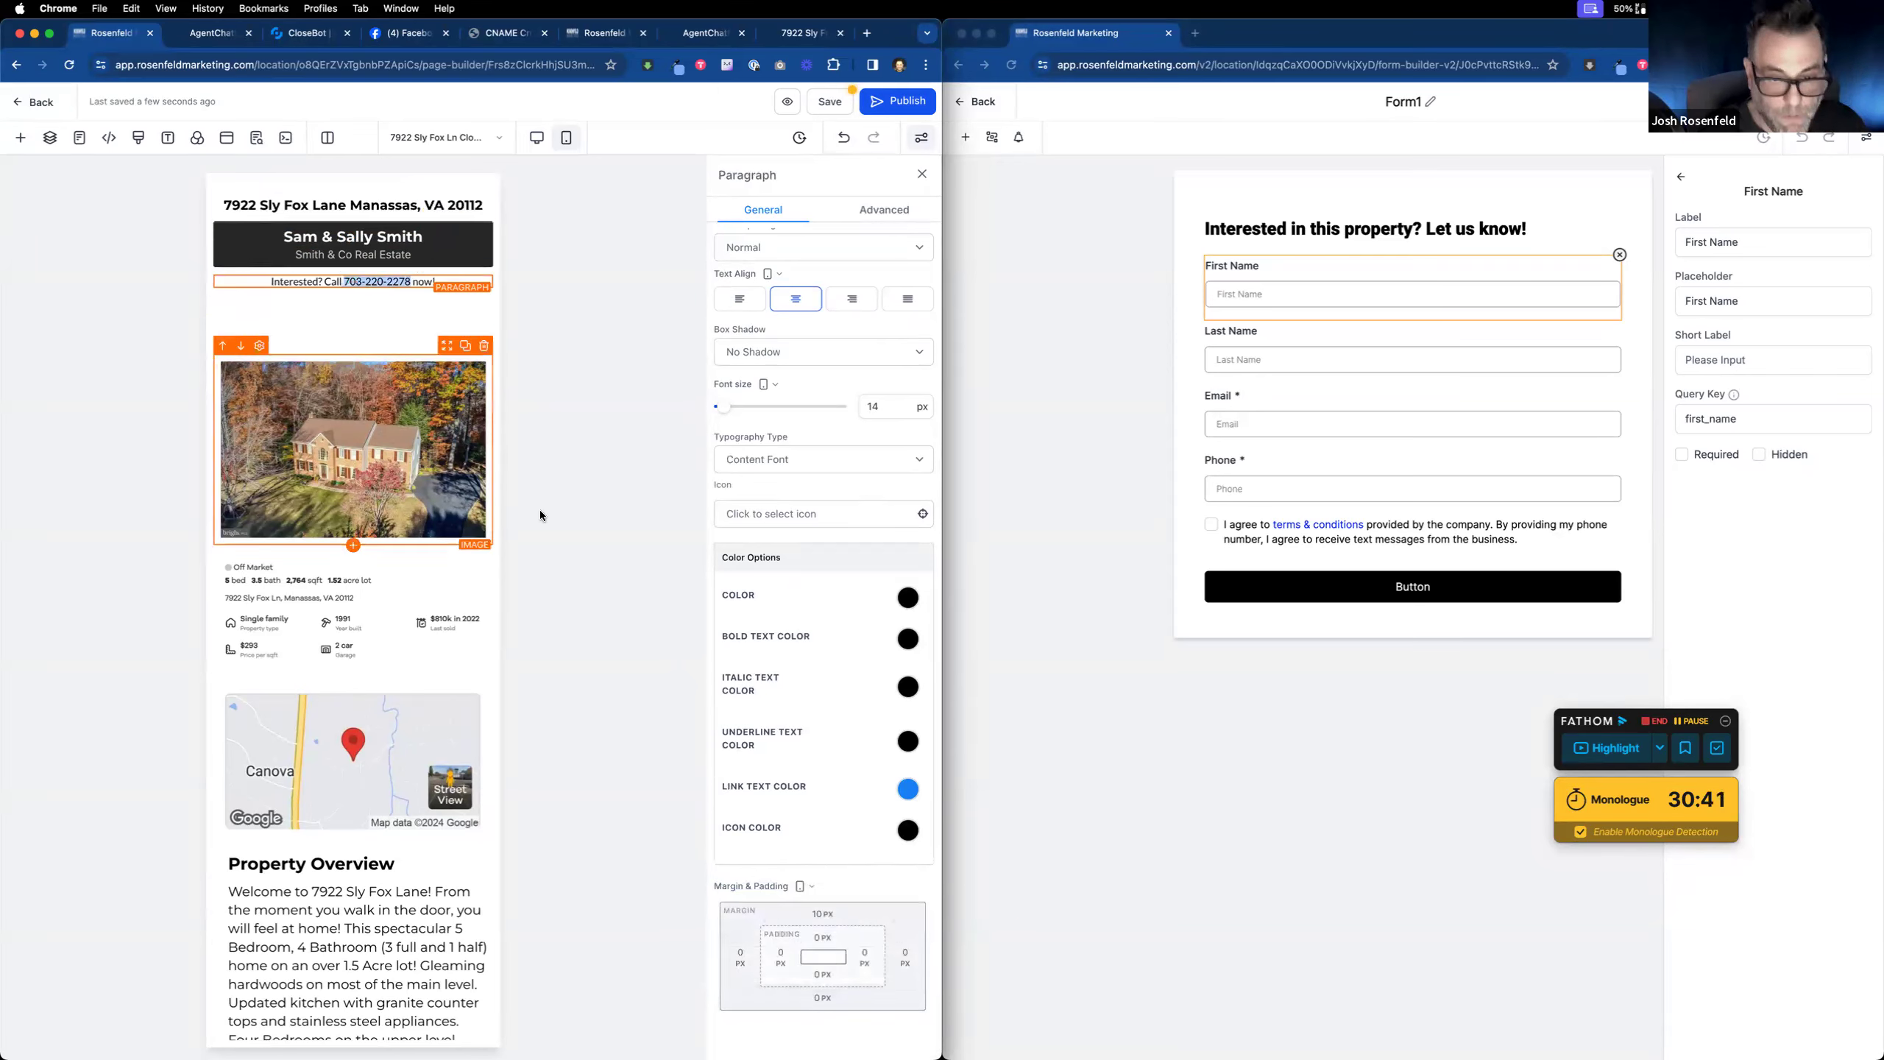
{"action": "left_click", "coordinate": [385, 280]}
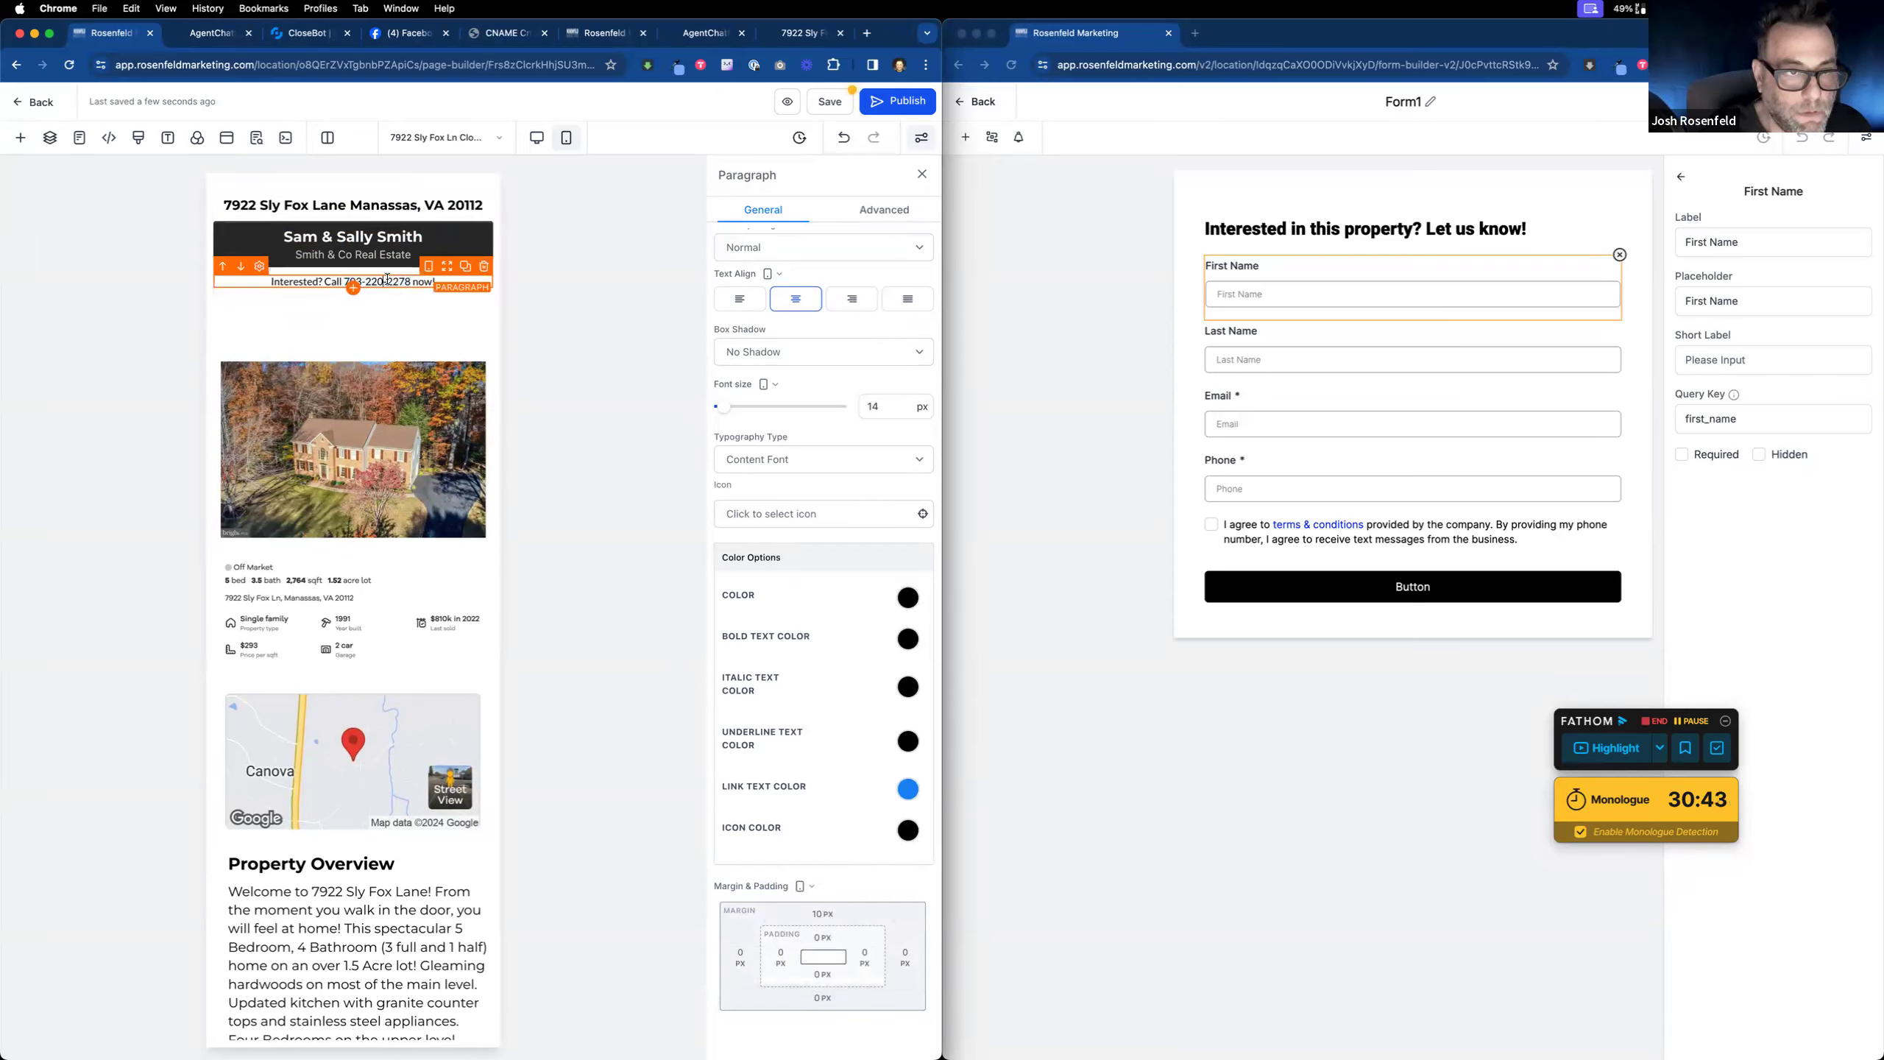
Step: Link the call line's phone number to a call: URL that dials the agents' number
{"action": "left_click_drag", "start_coordinate": [412, 280], "coordinate": [353, 281]}
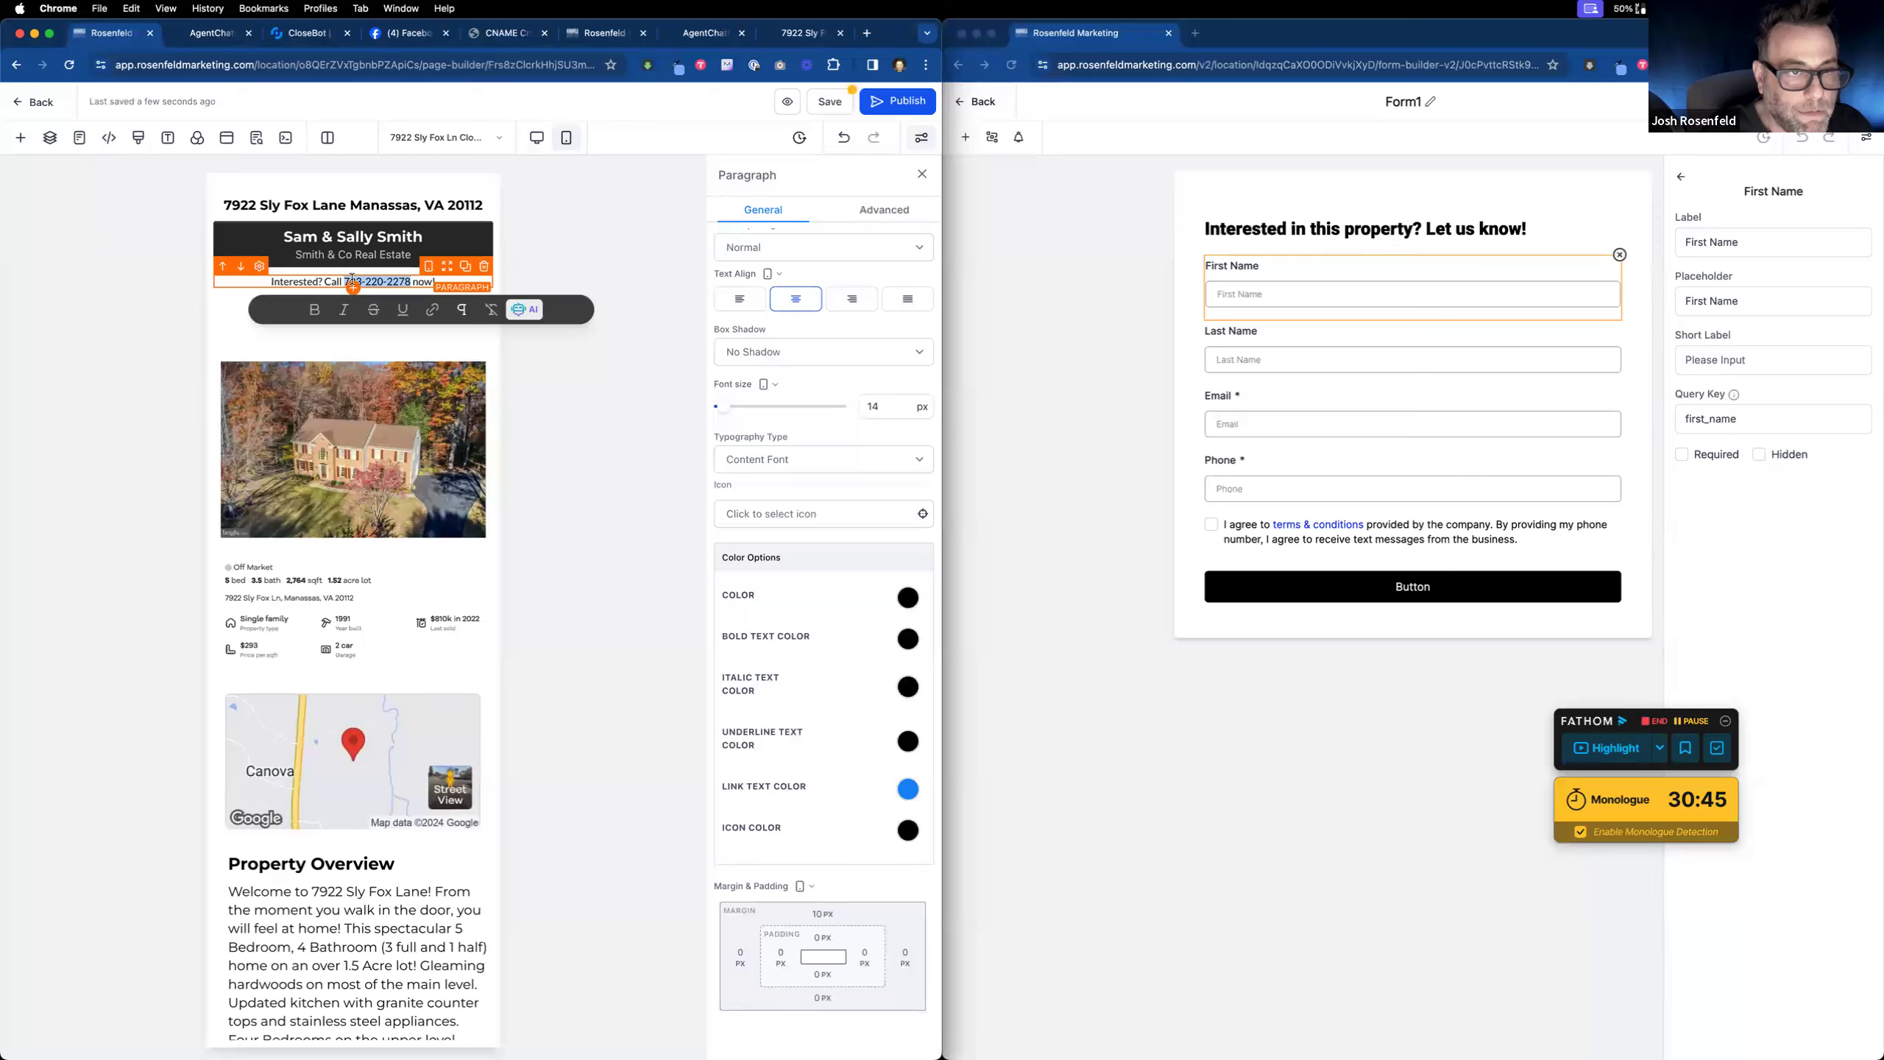
{"action": "left_click", "coordinate": [431, 310]}
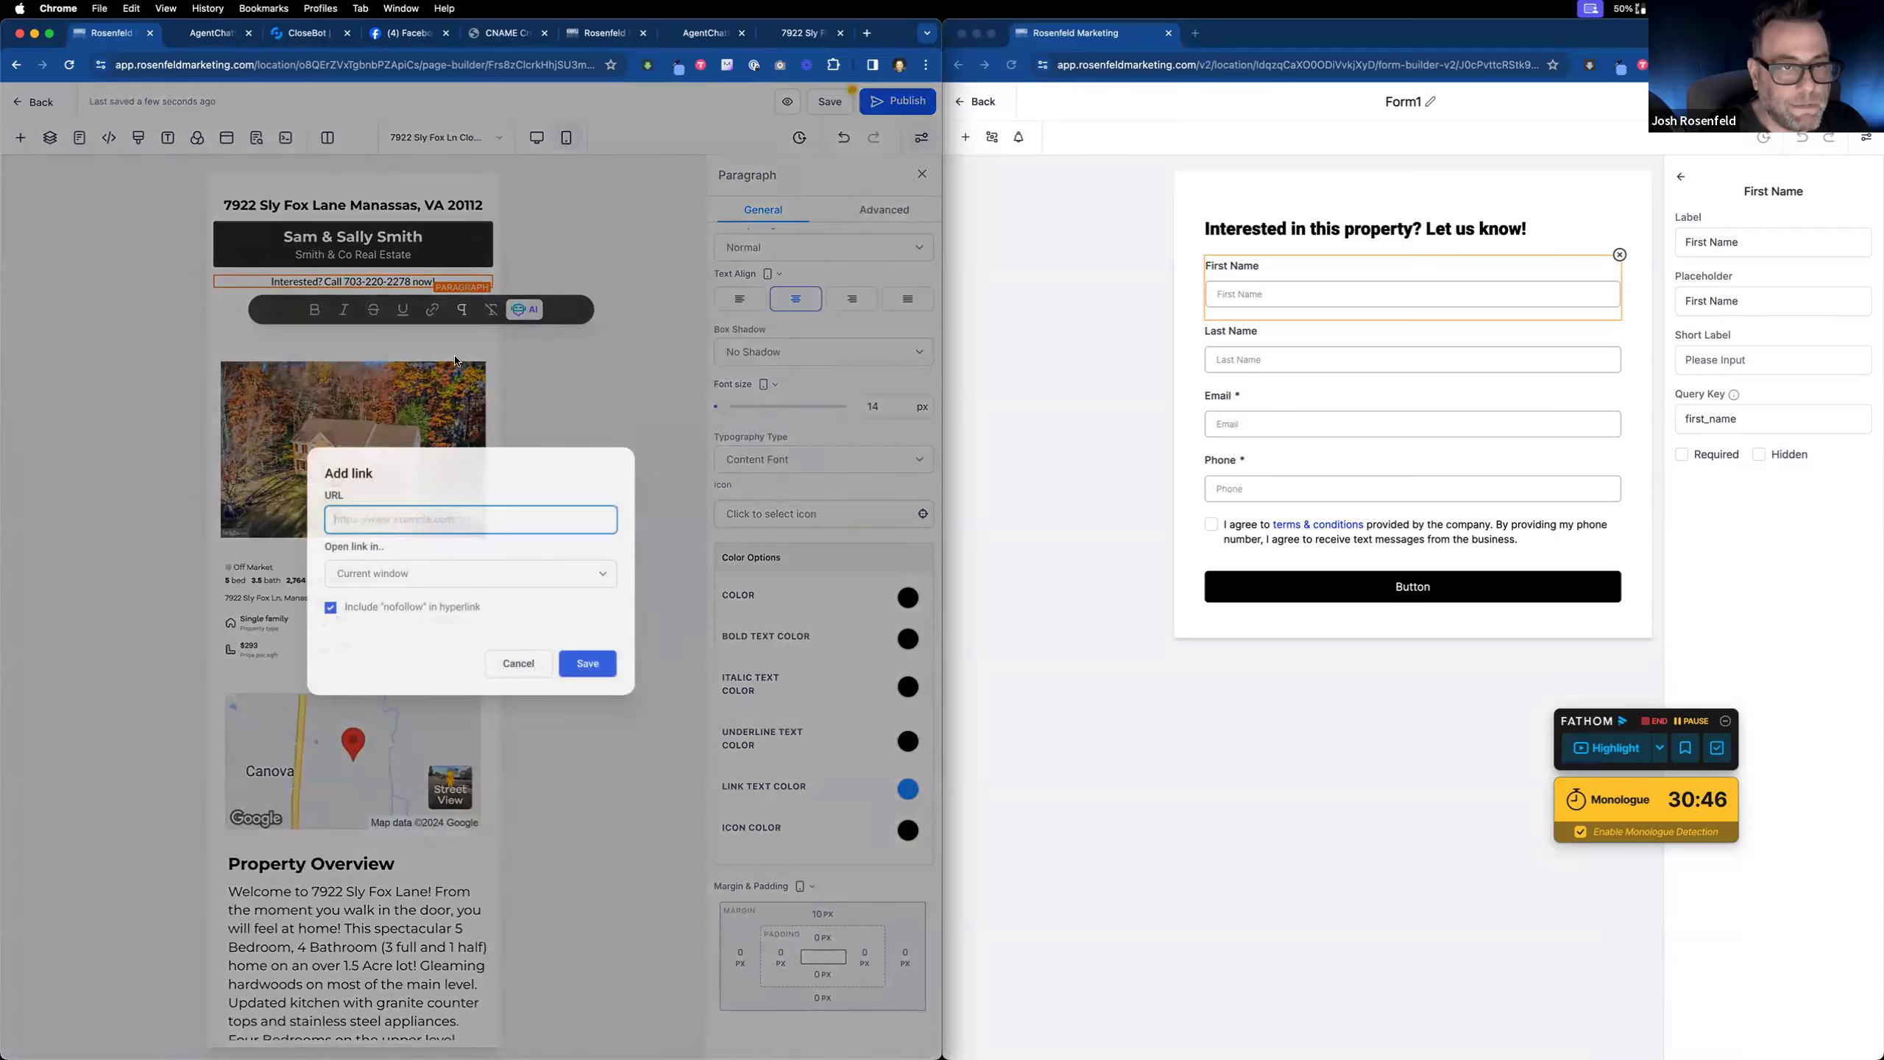
{"action": "type", "text": "call"}
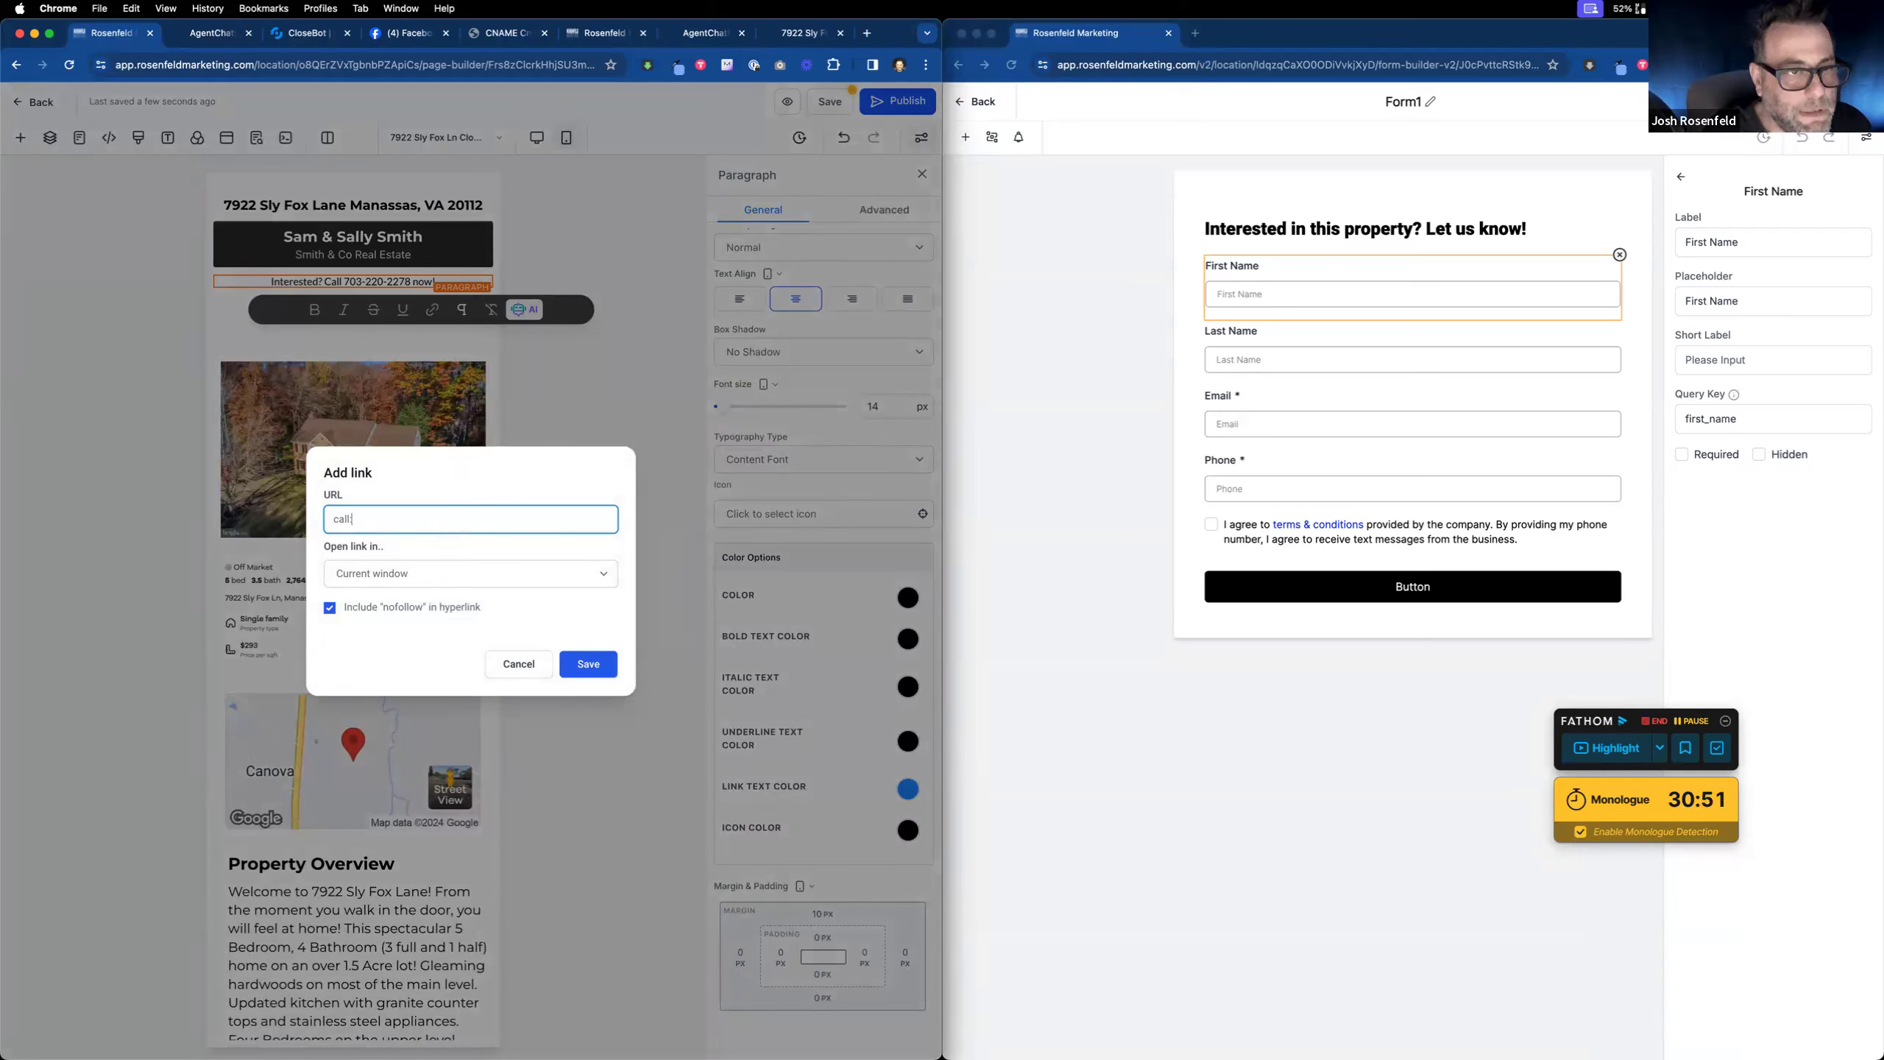
{"action": "type", "text": ":703220"}
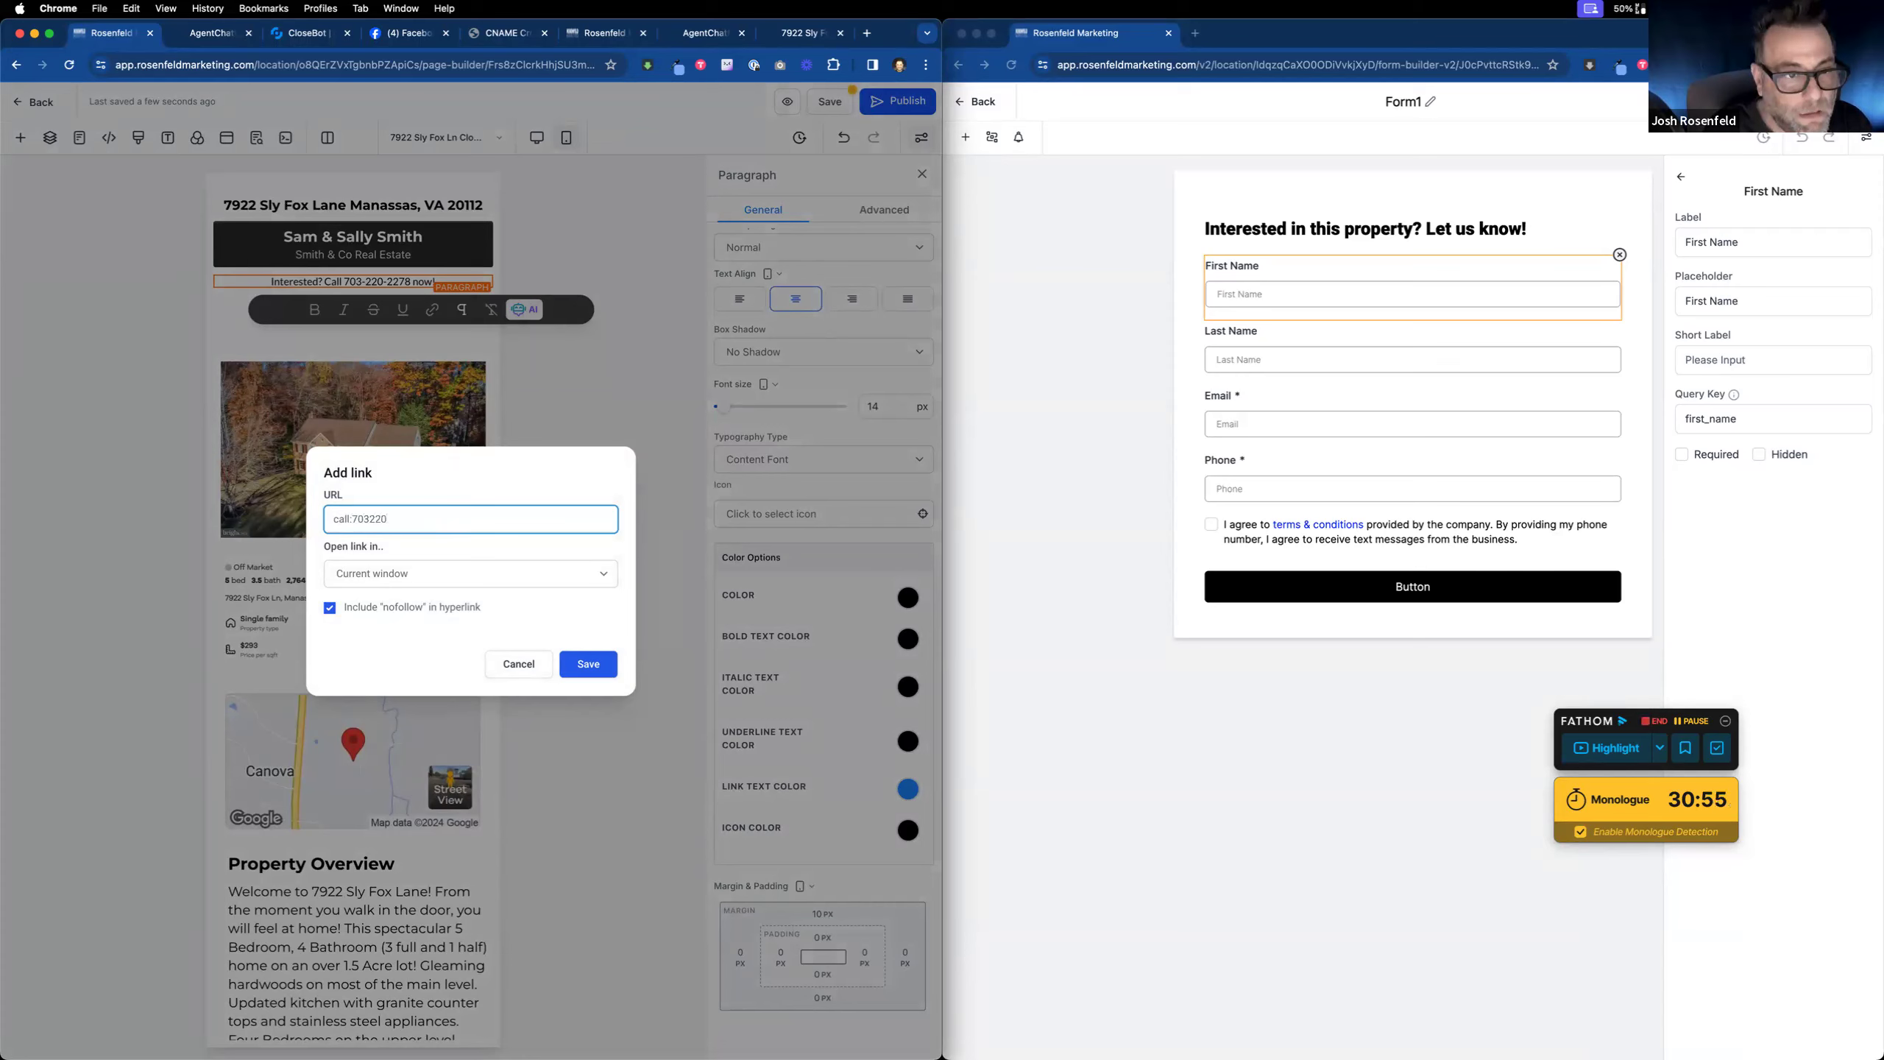
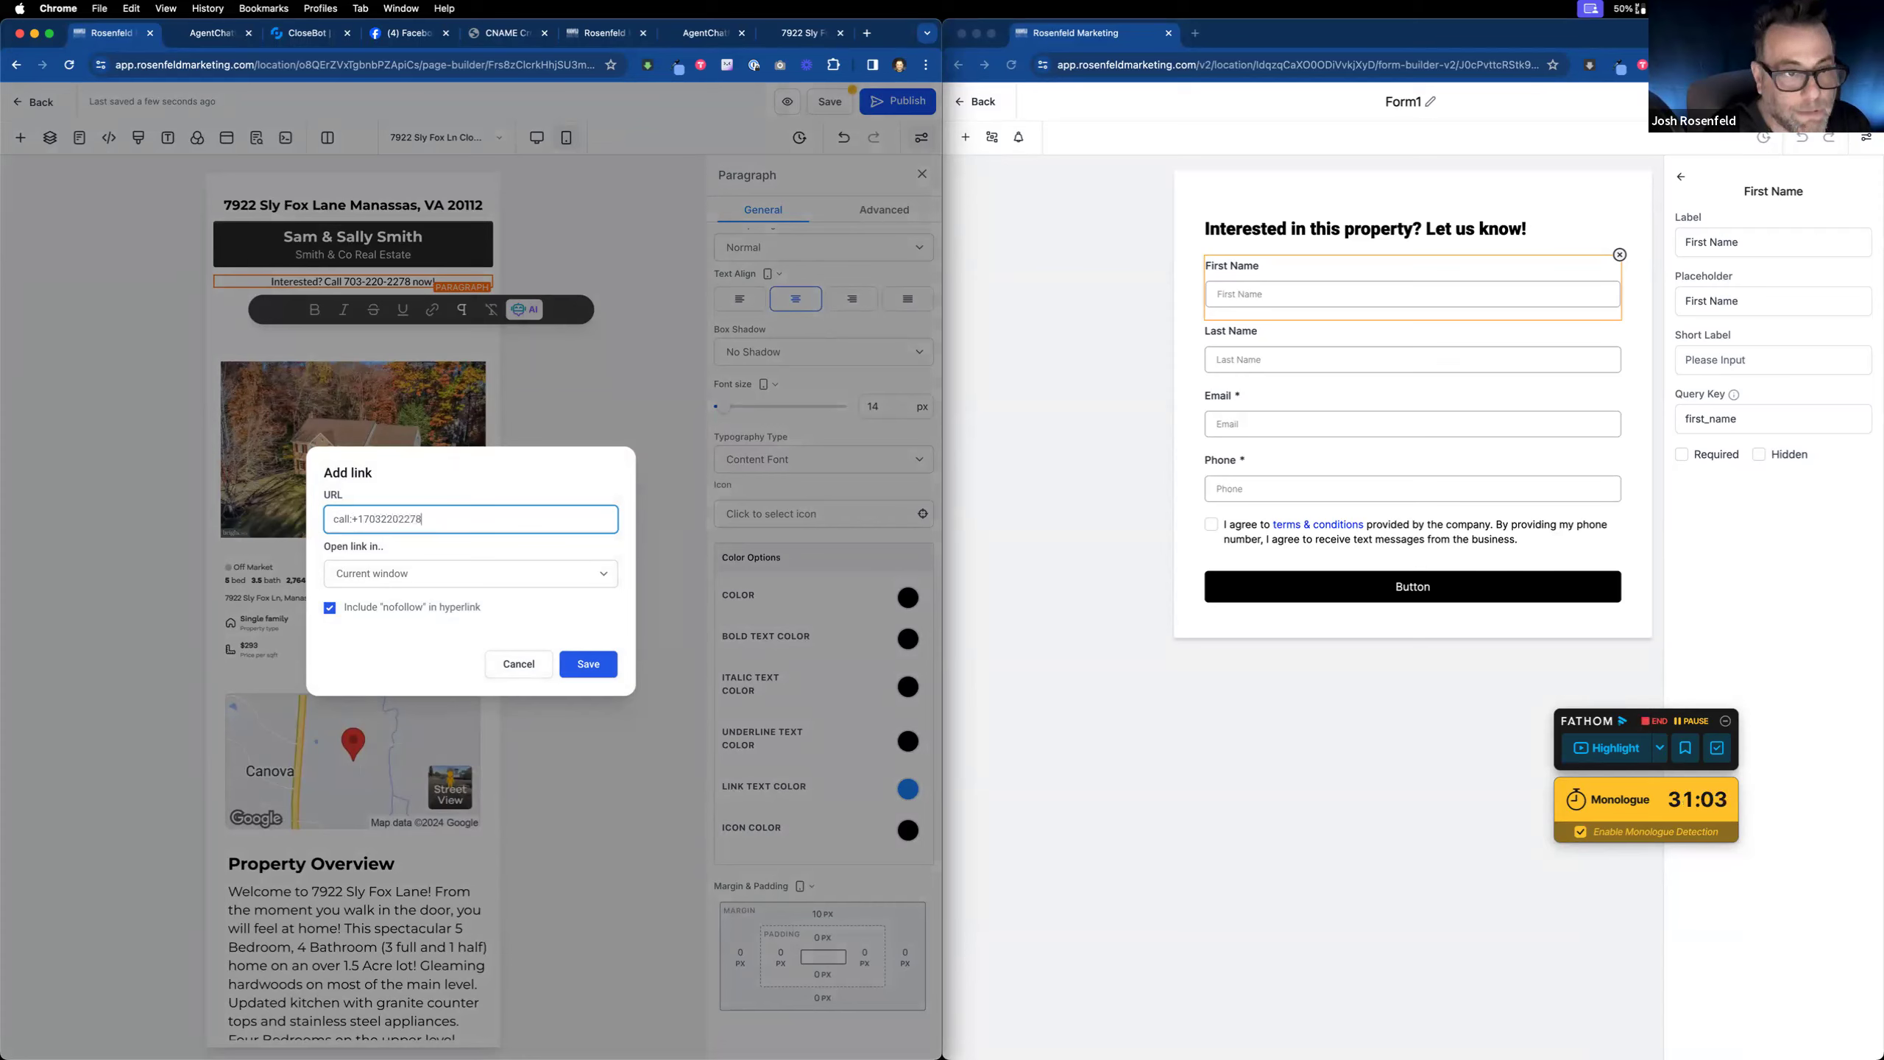
{"action": "left_click", "coordinate": [587, 664]}
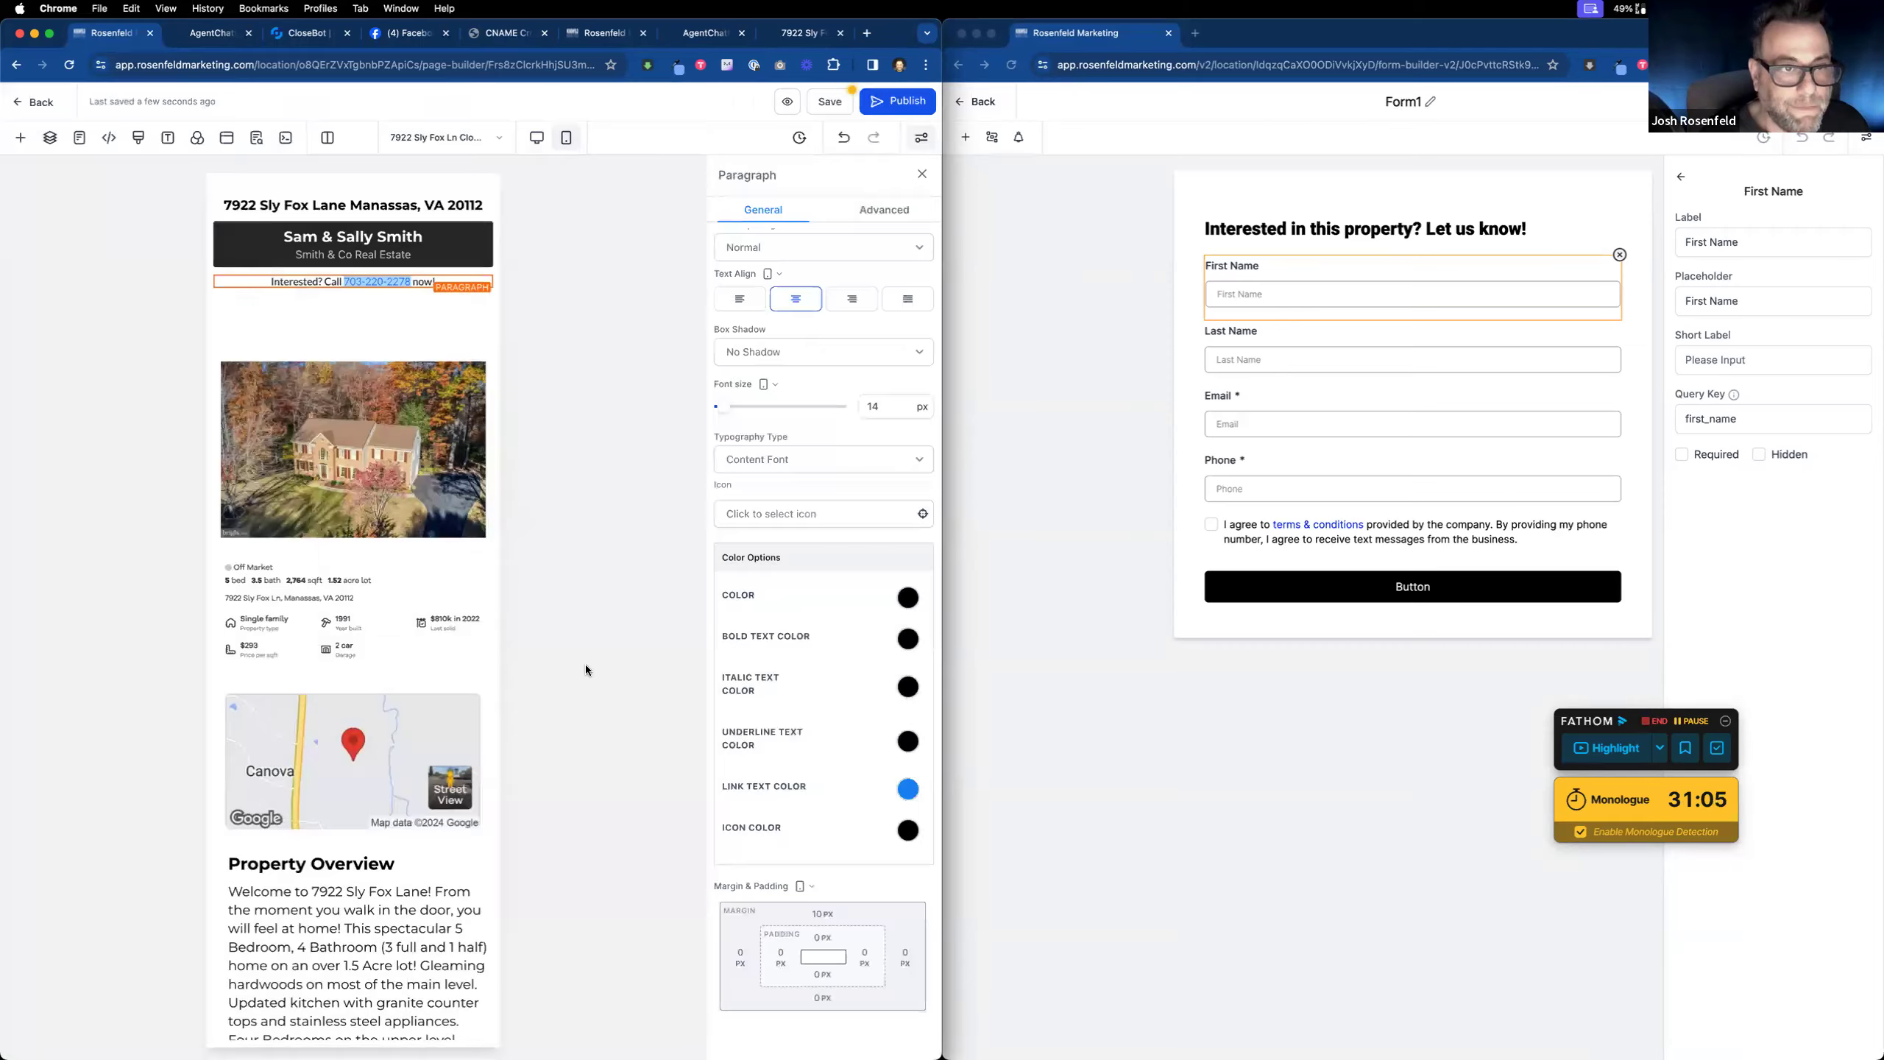
Step: Hide the empty 3rd and 2nd columns on mobile, checking the desktop preview
{"action": "left_click", "coordinate": [390, 325]}
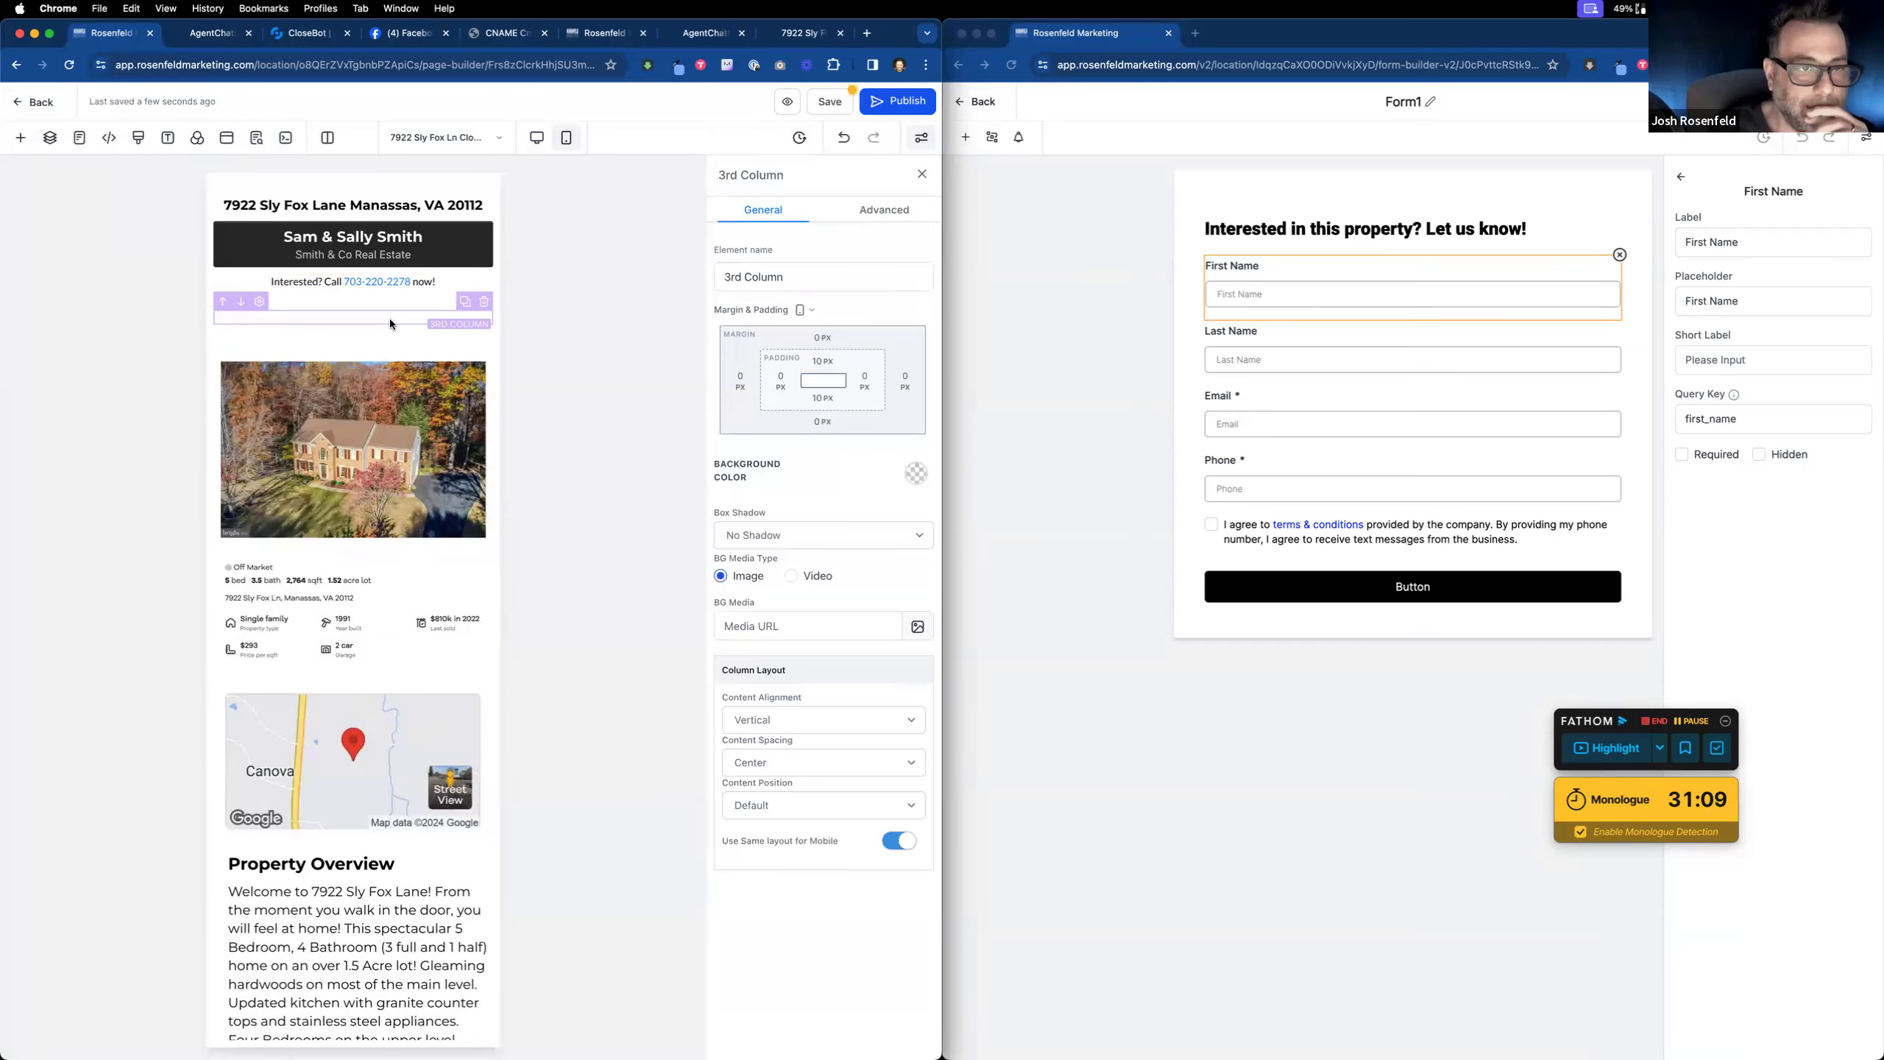
{"action": "left_click", "coordinate": [882, 217]}
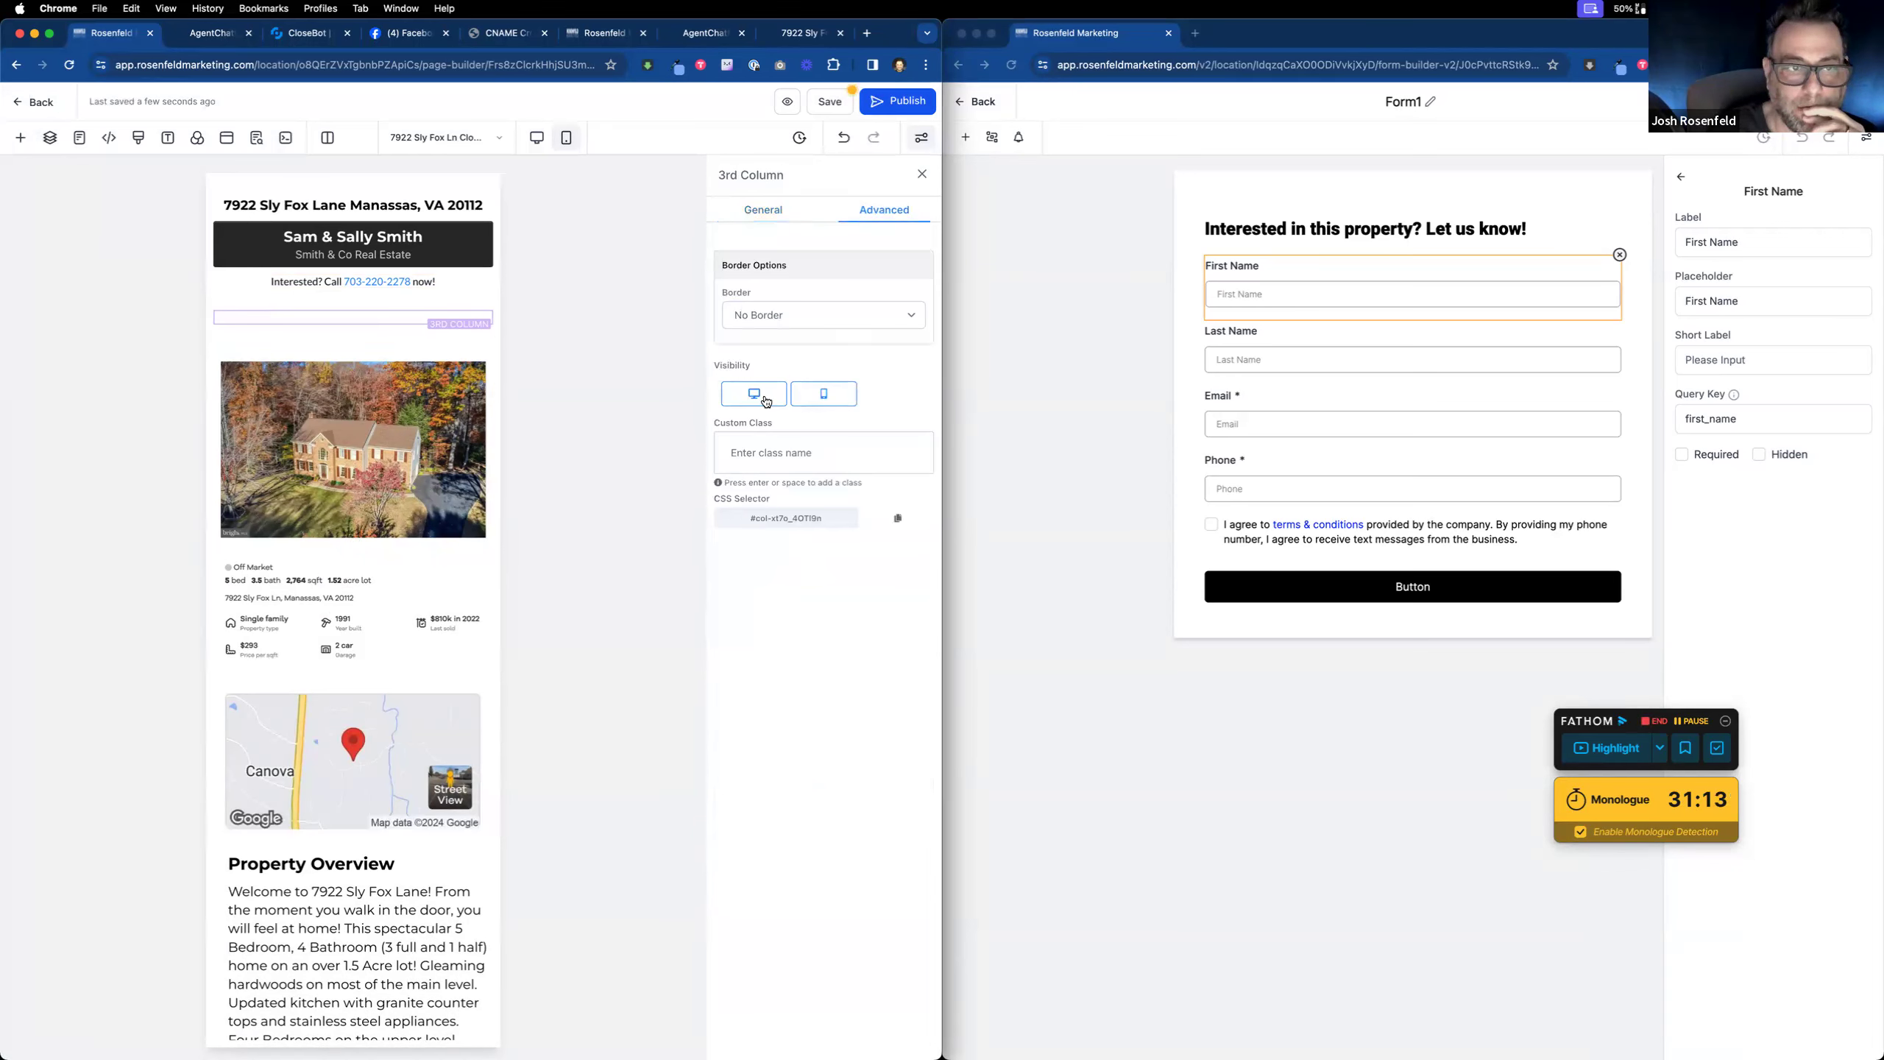
{"action": "left_click", "coordinate": [825, 394]}
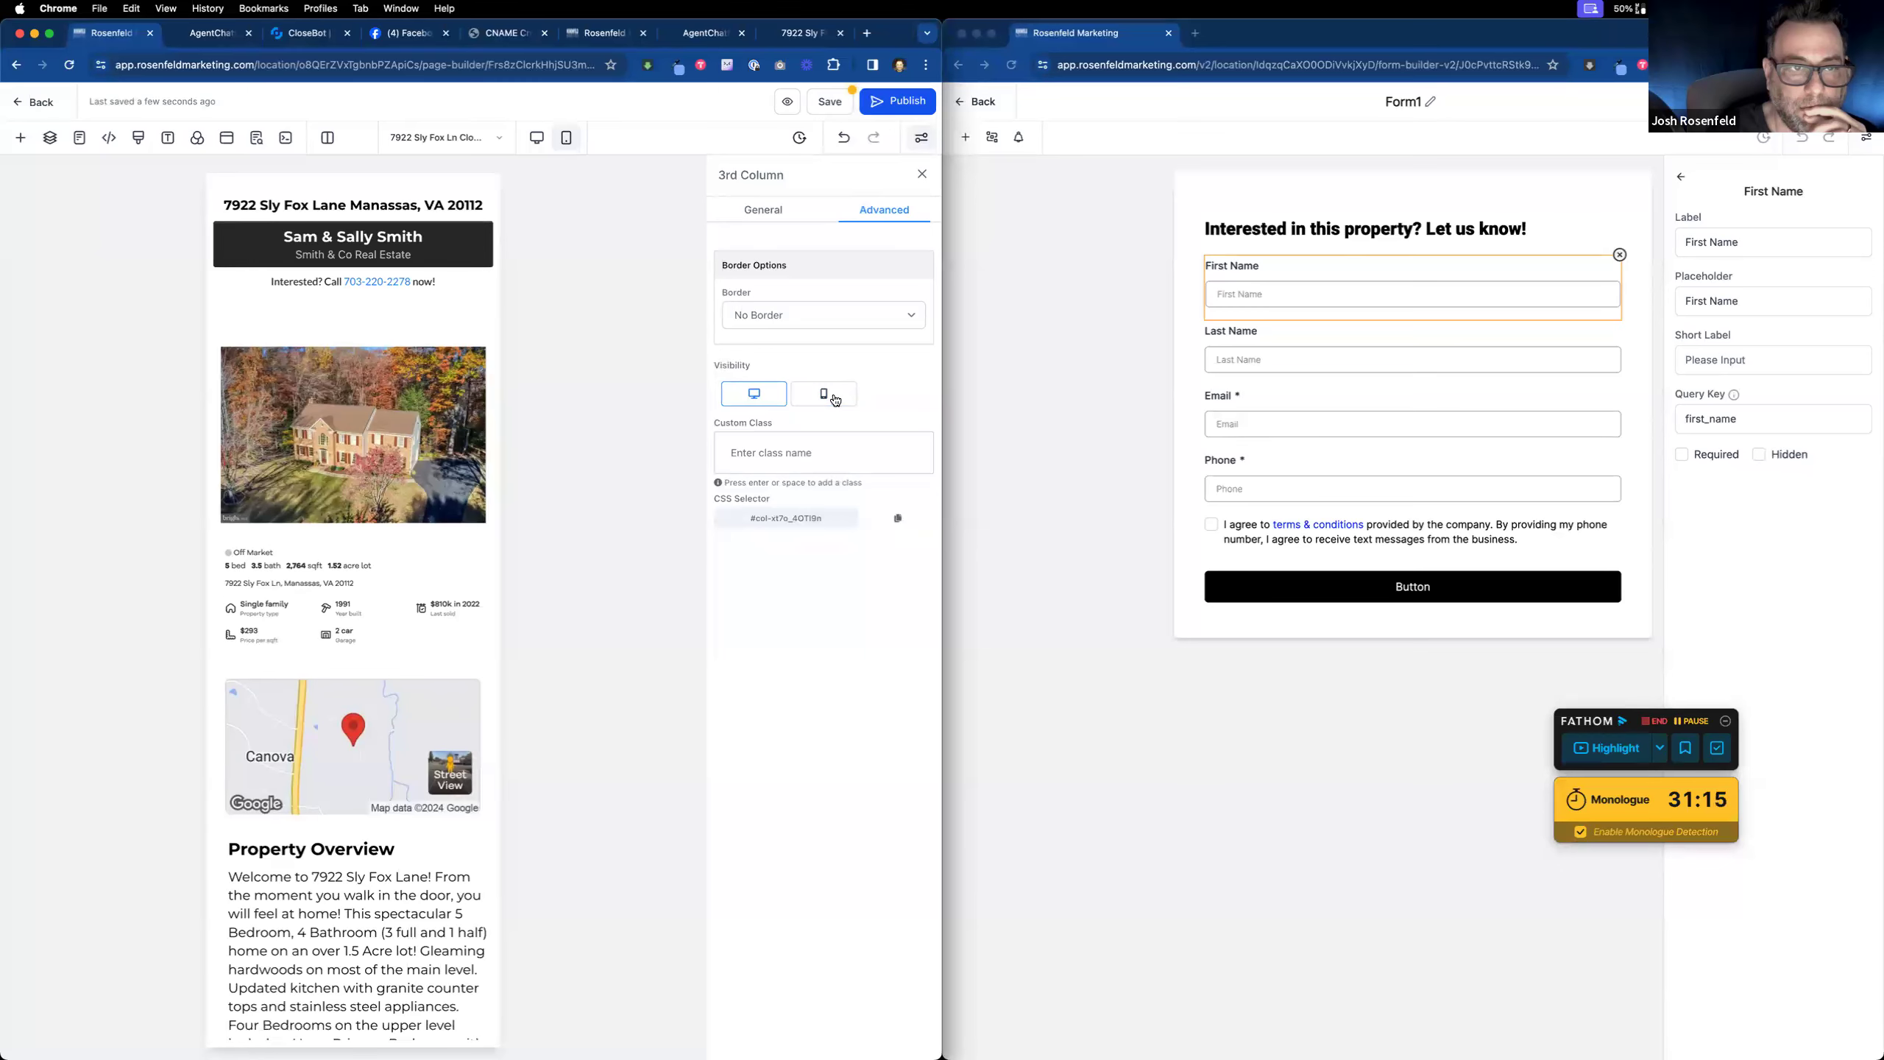
{"action": "left_click", "coordinate": [409, 330]}
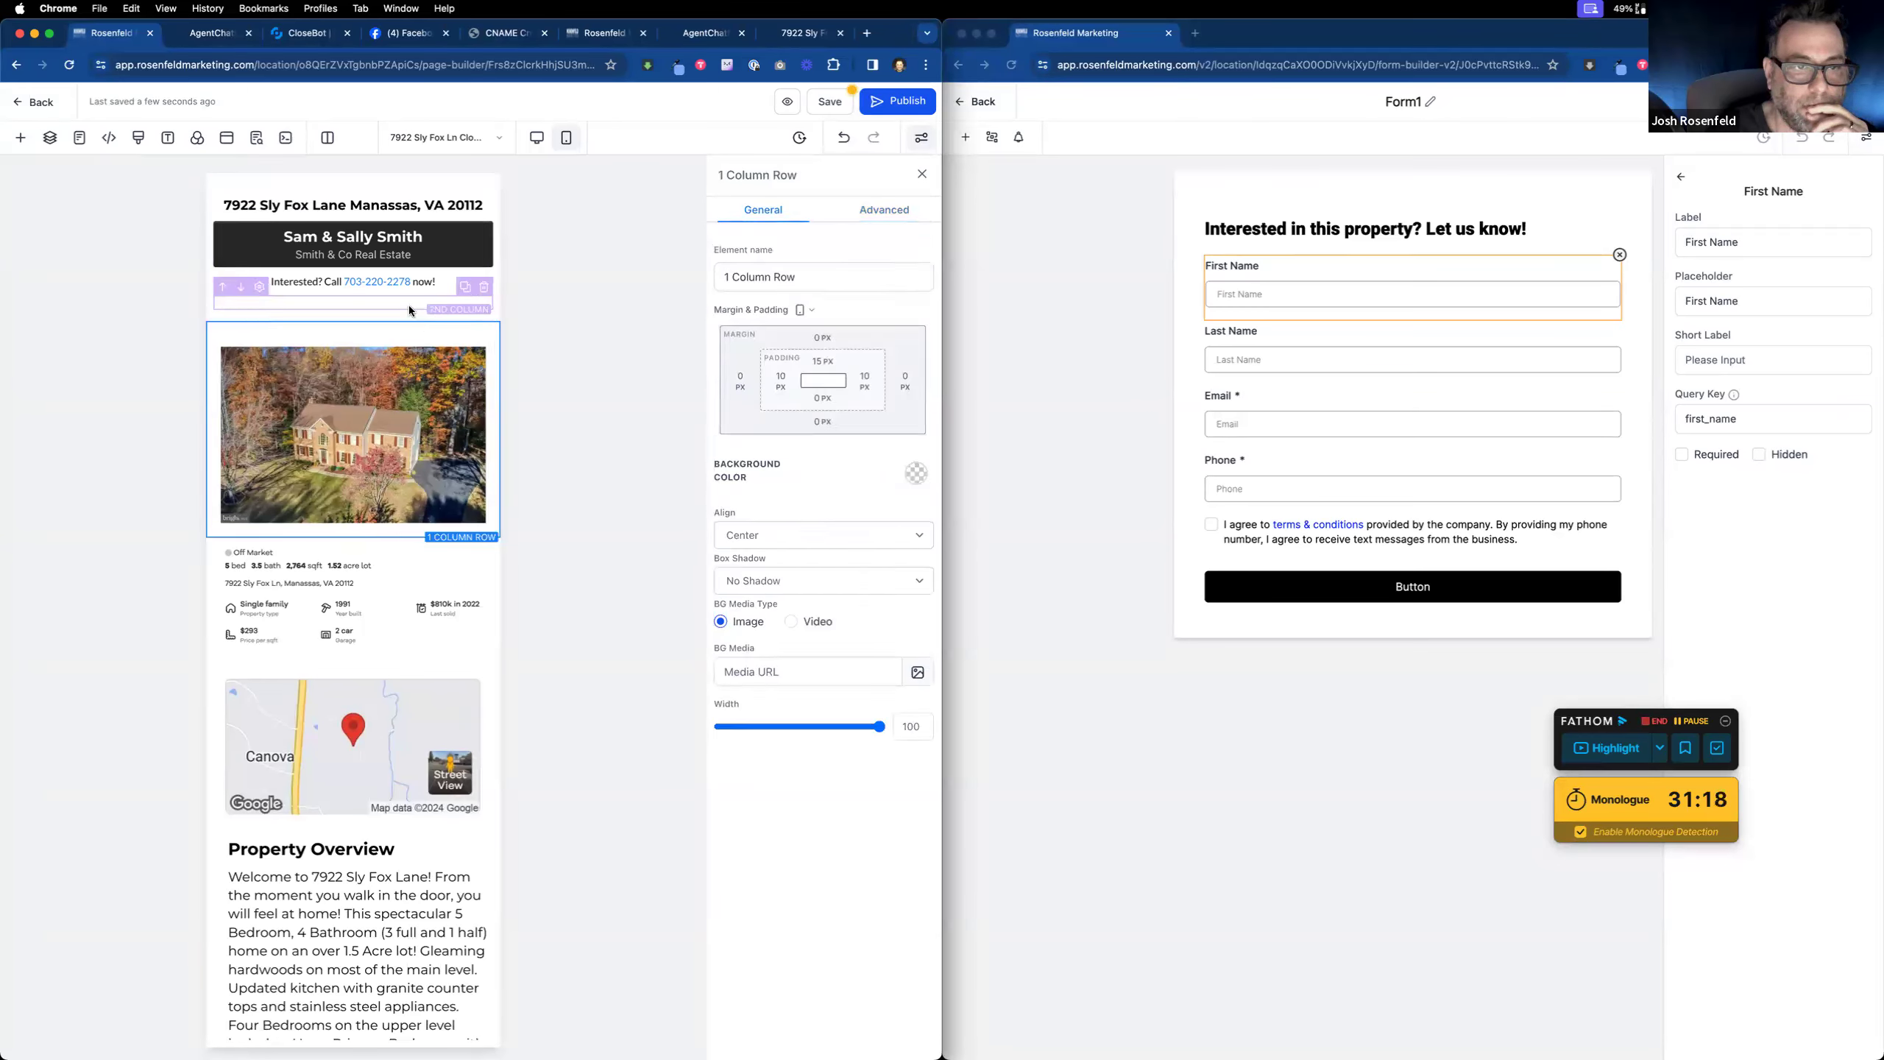
{"action": "left_click", "coordinate": [409, 305]}
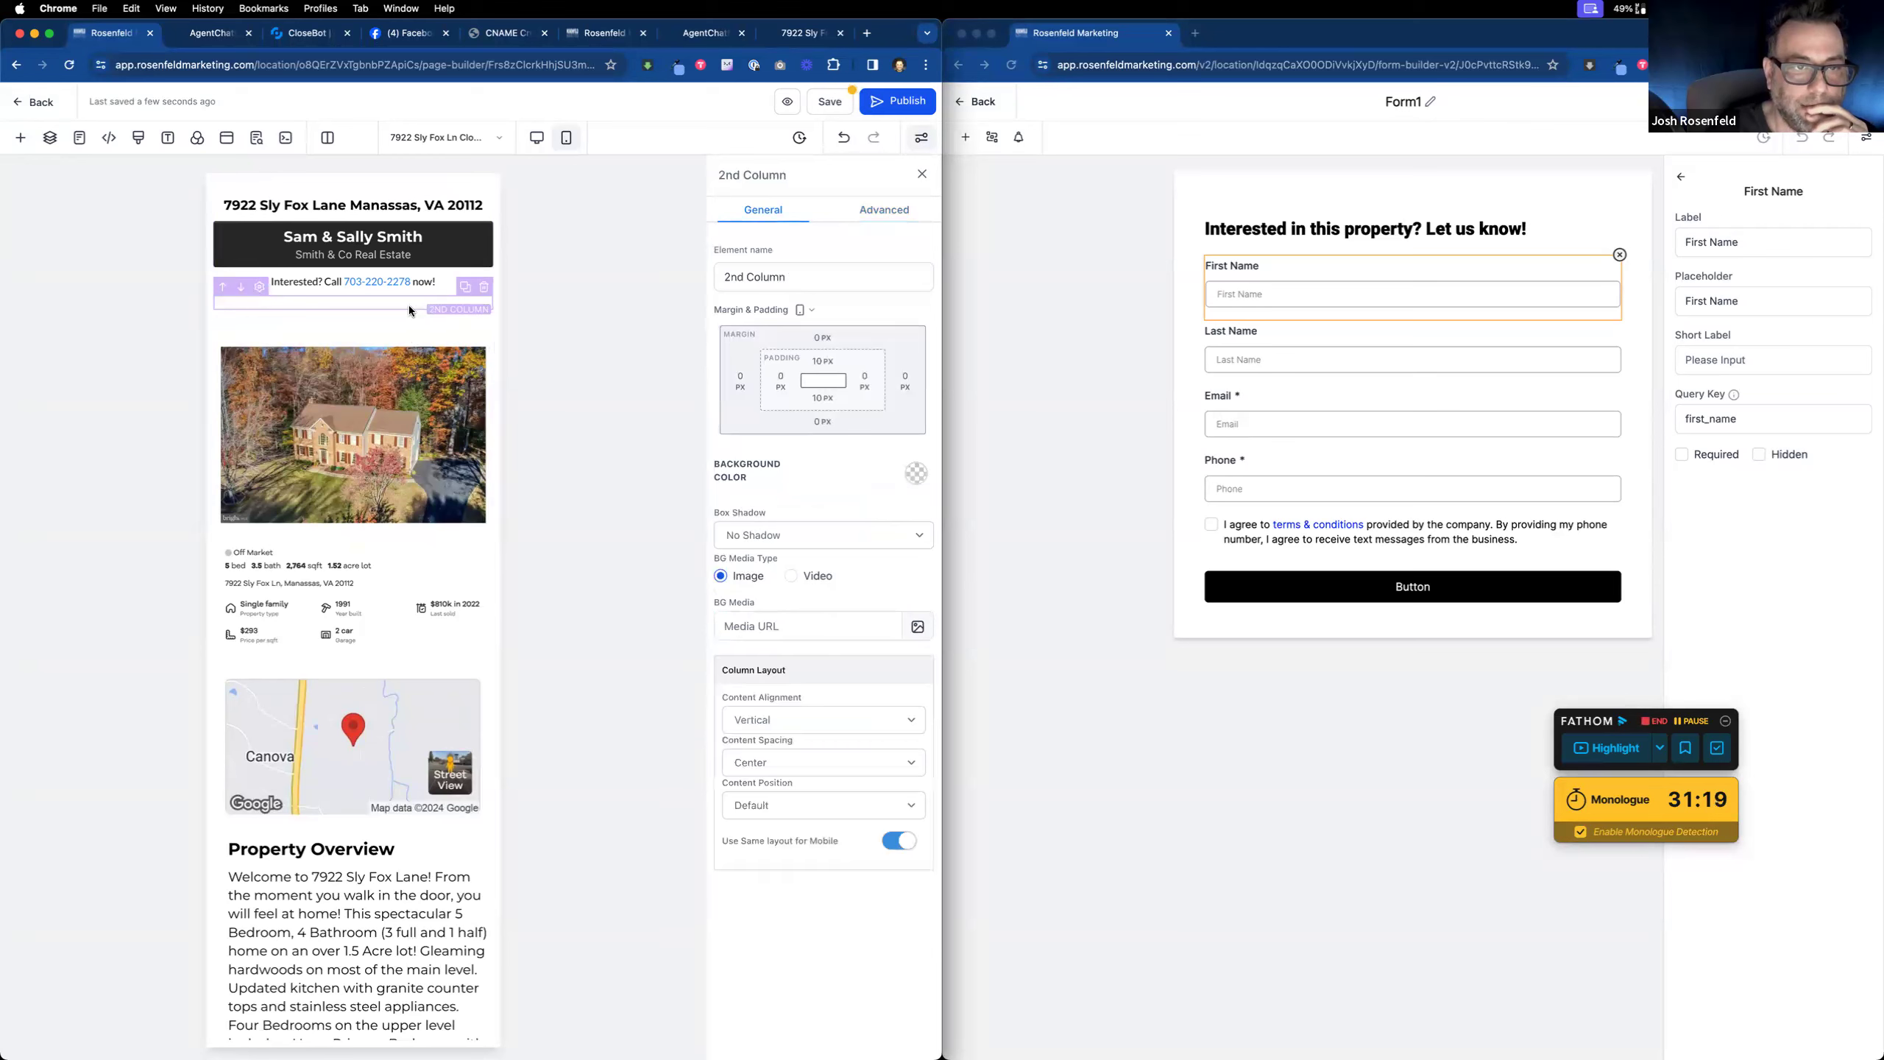
{"action": "left_click", "coordinate": [883, 209]}
{"action": "left_click", "coordinate": [814, 403]}
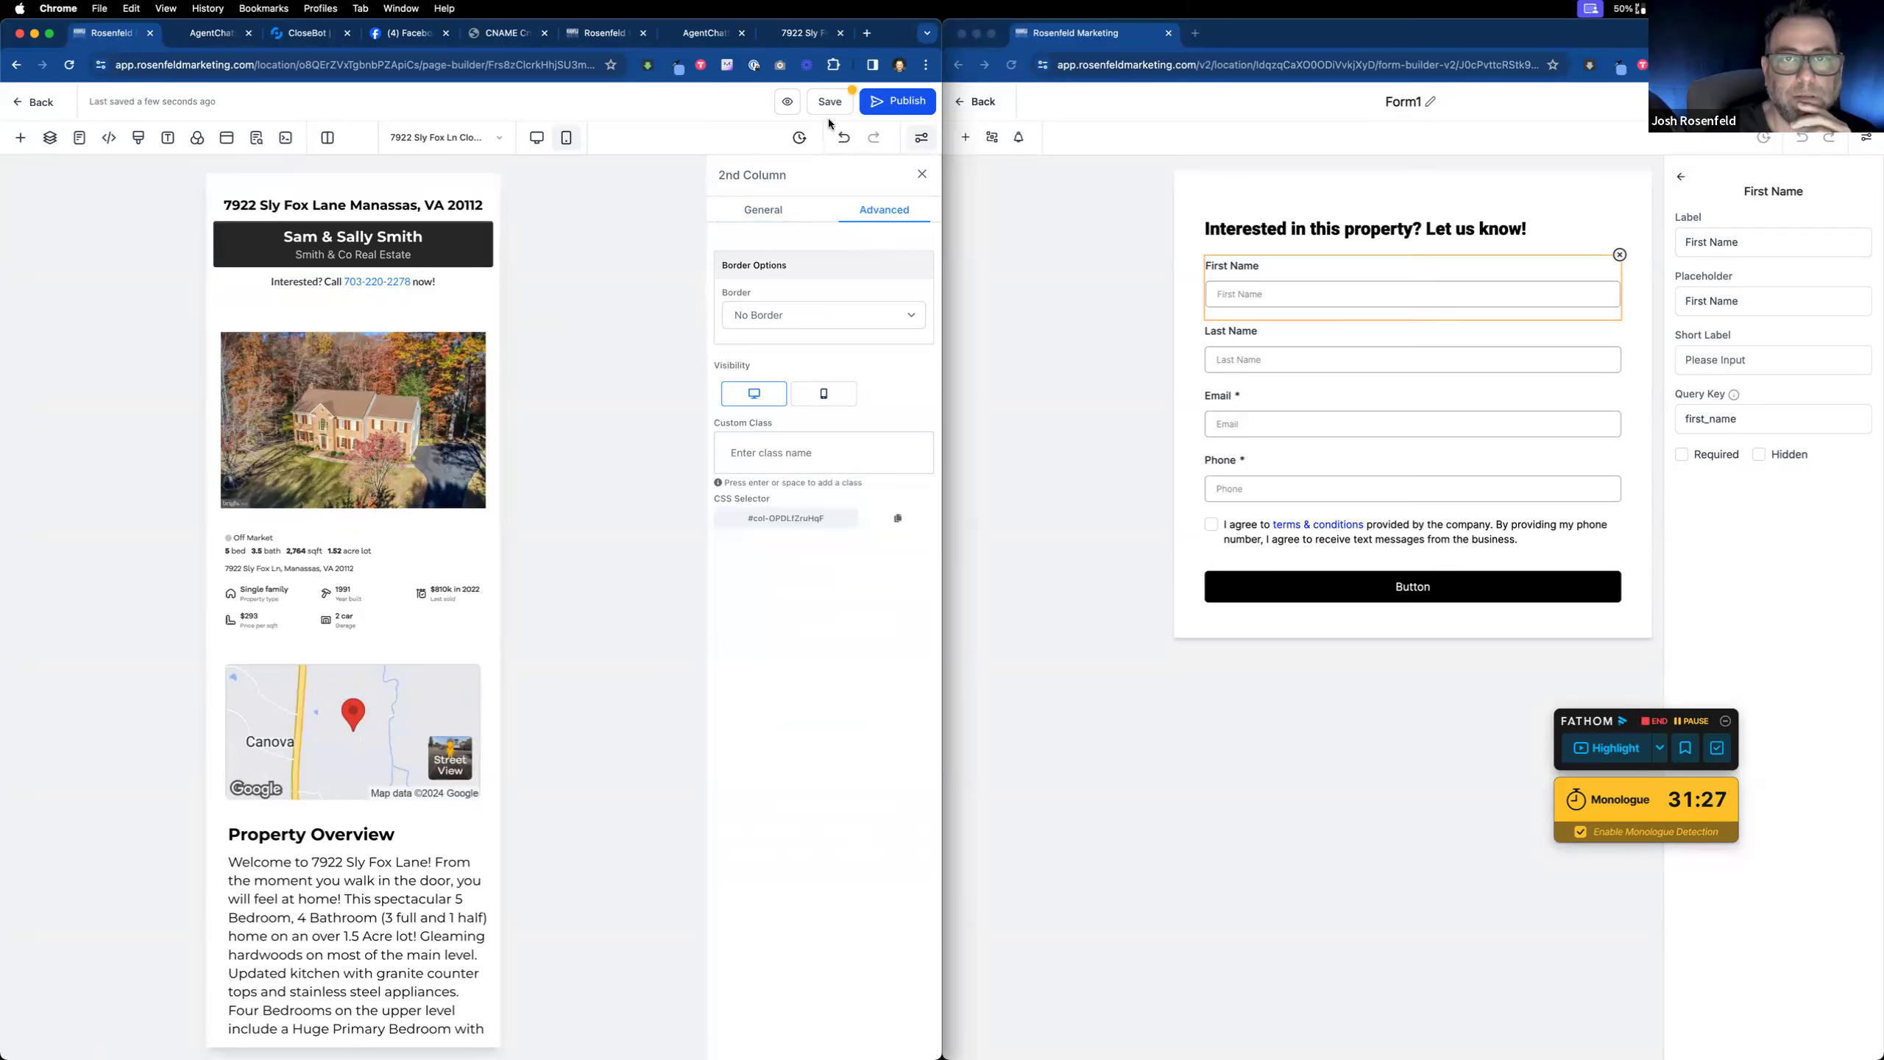
{"action": "left_click", "coordinate": [539, 137]}
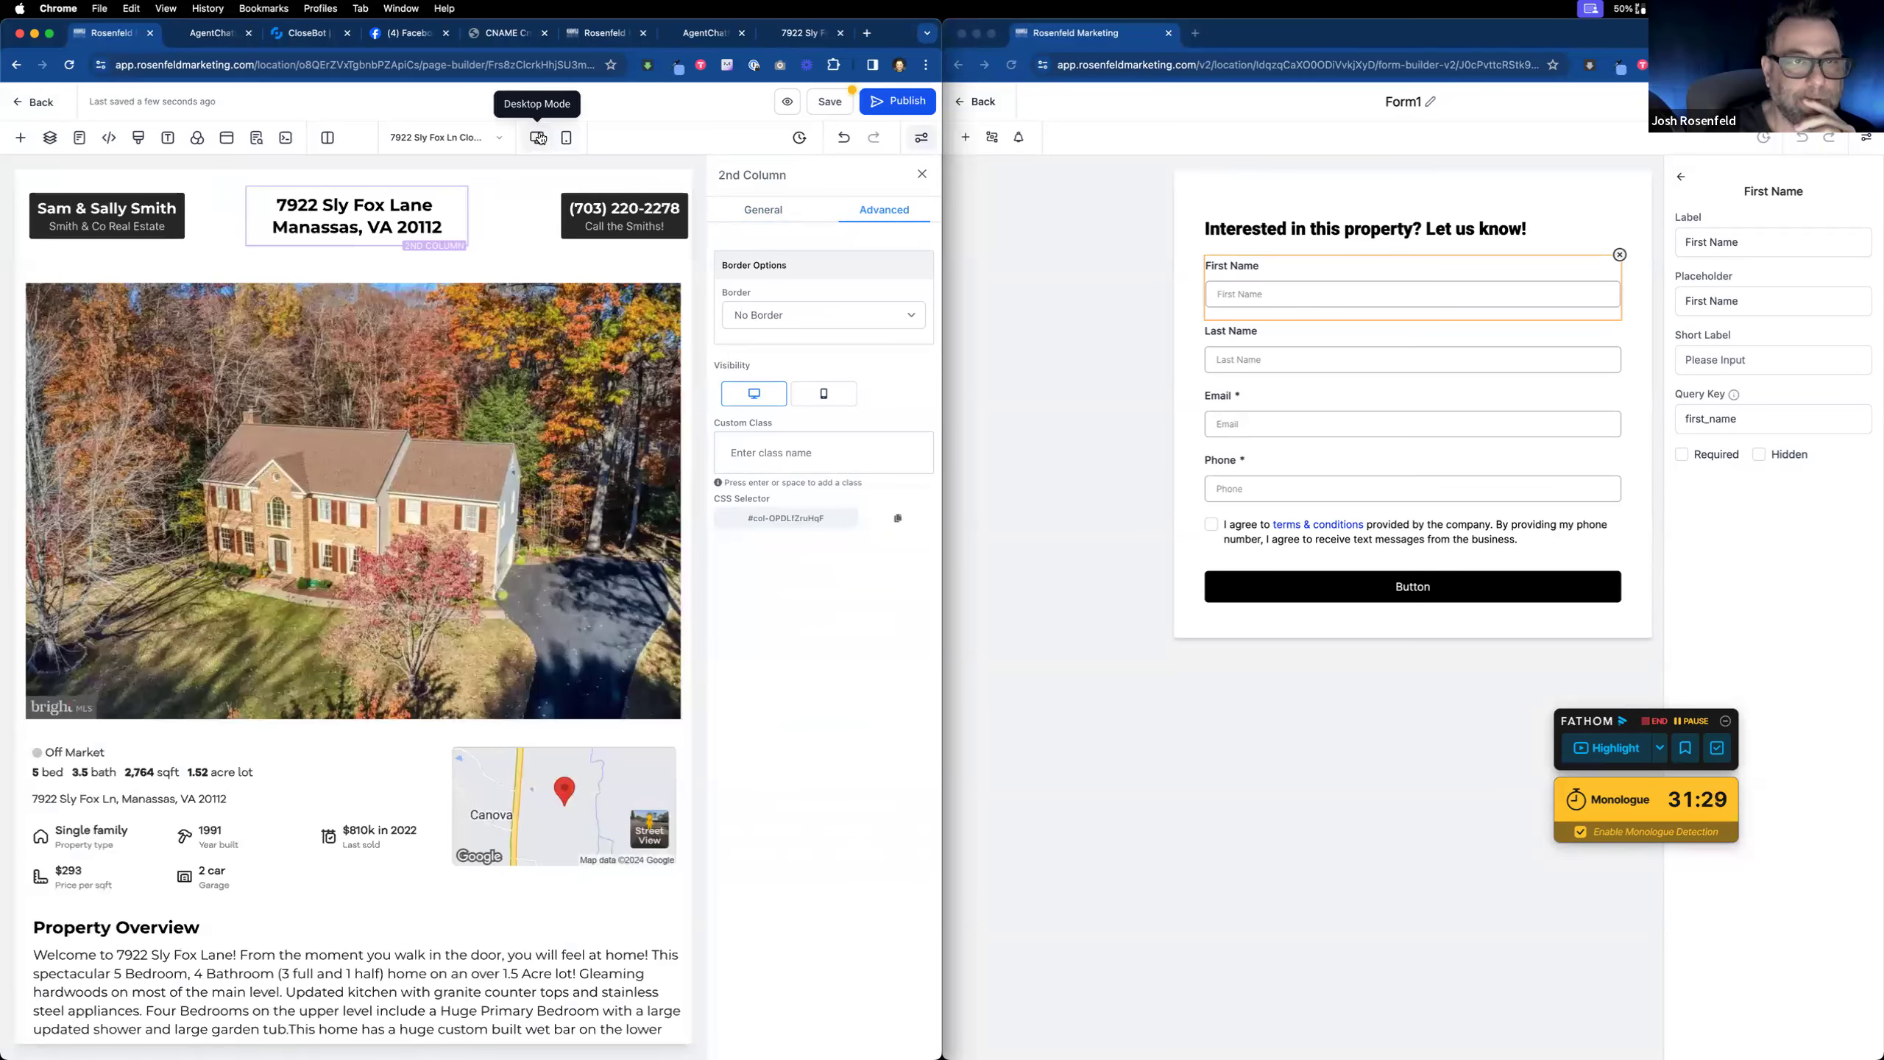
{"action": "left_click", "coordinate": [566, 138]}
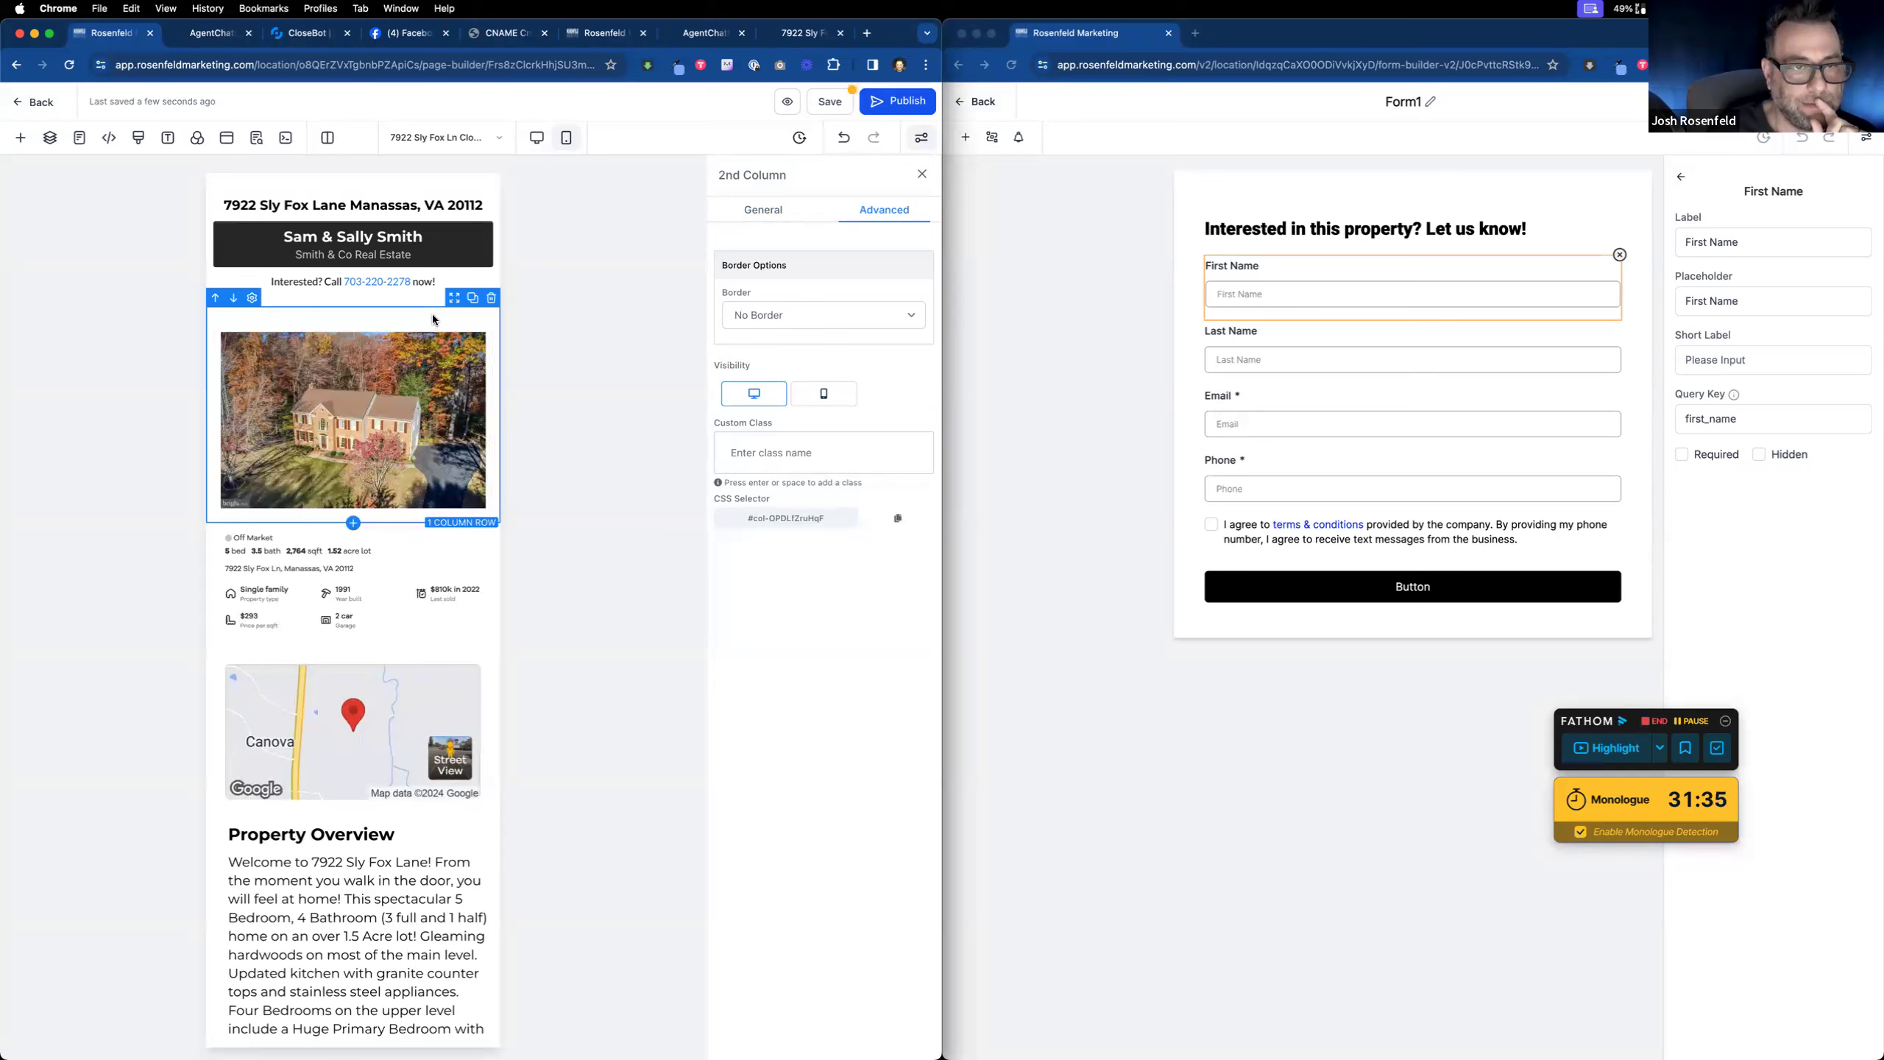
Step: Duplicate the house photo row and hide the copy on mobile
{"action": "left_click", "coordinate": [473, 297]}
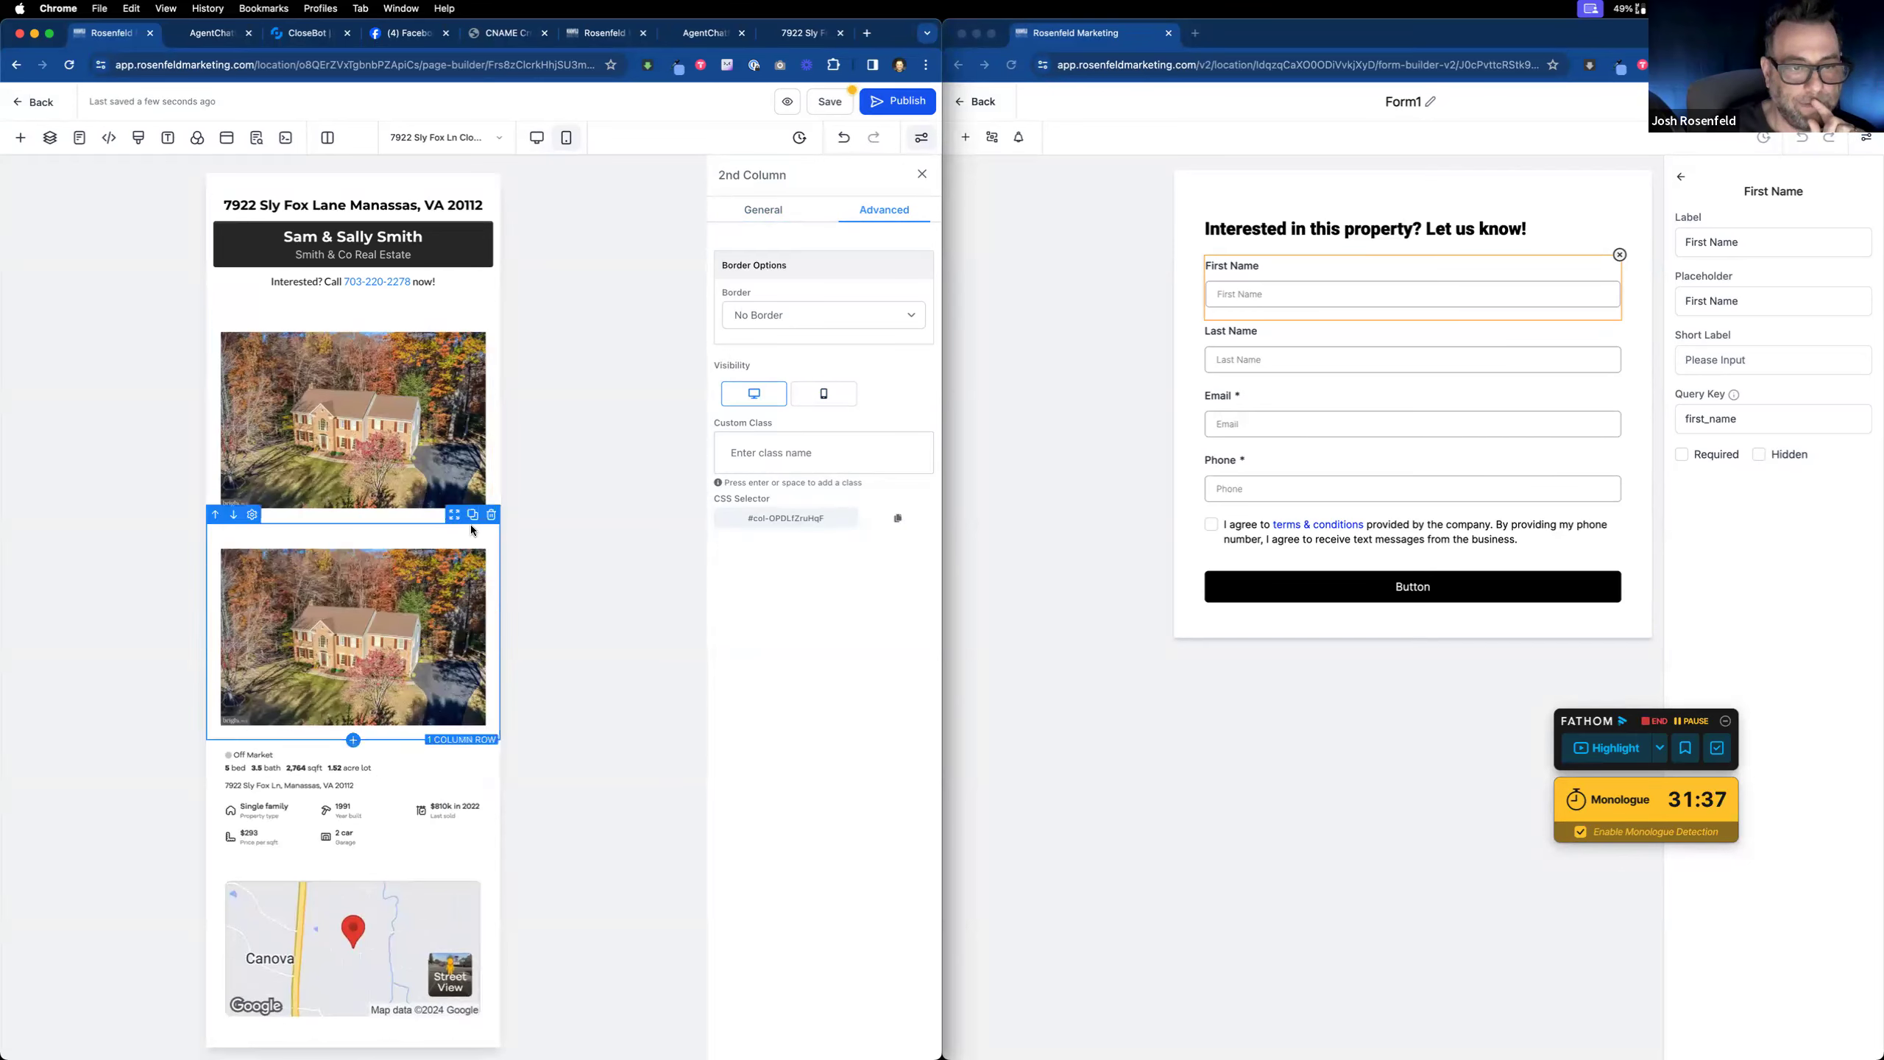
{"action": "left_click", "coordinate": [448, 530]}
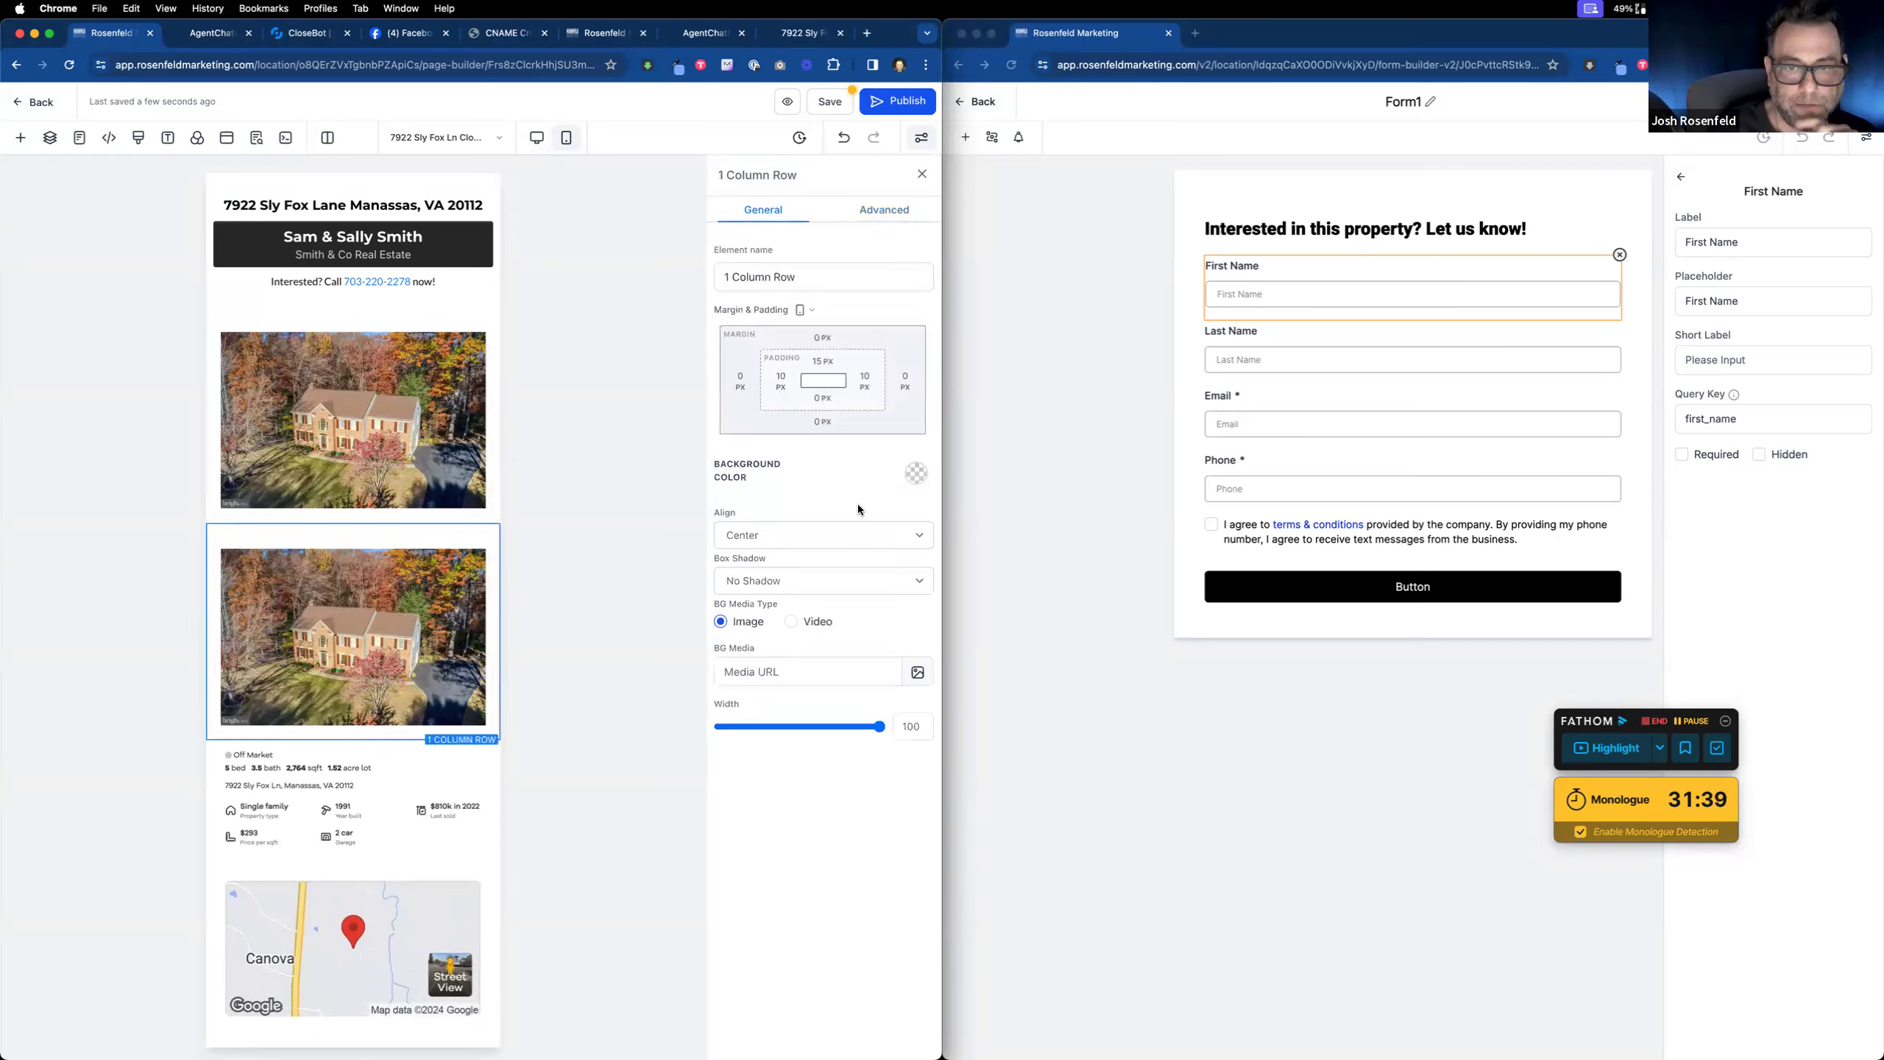
{"action": "left_click", "coordinate": [883, 210]}
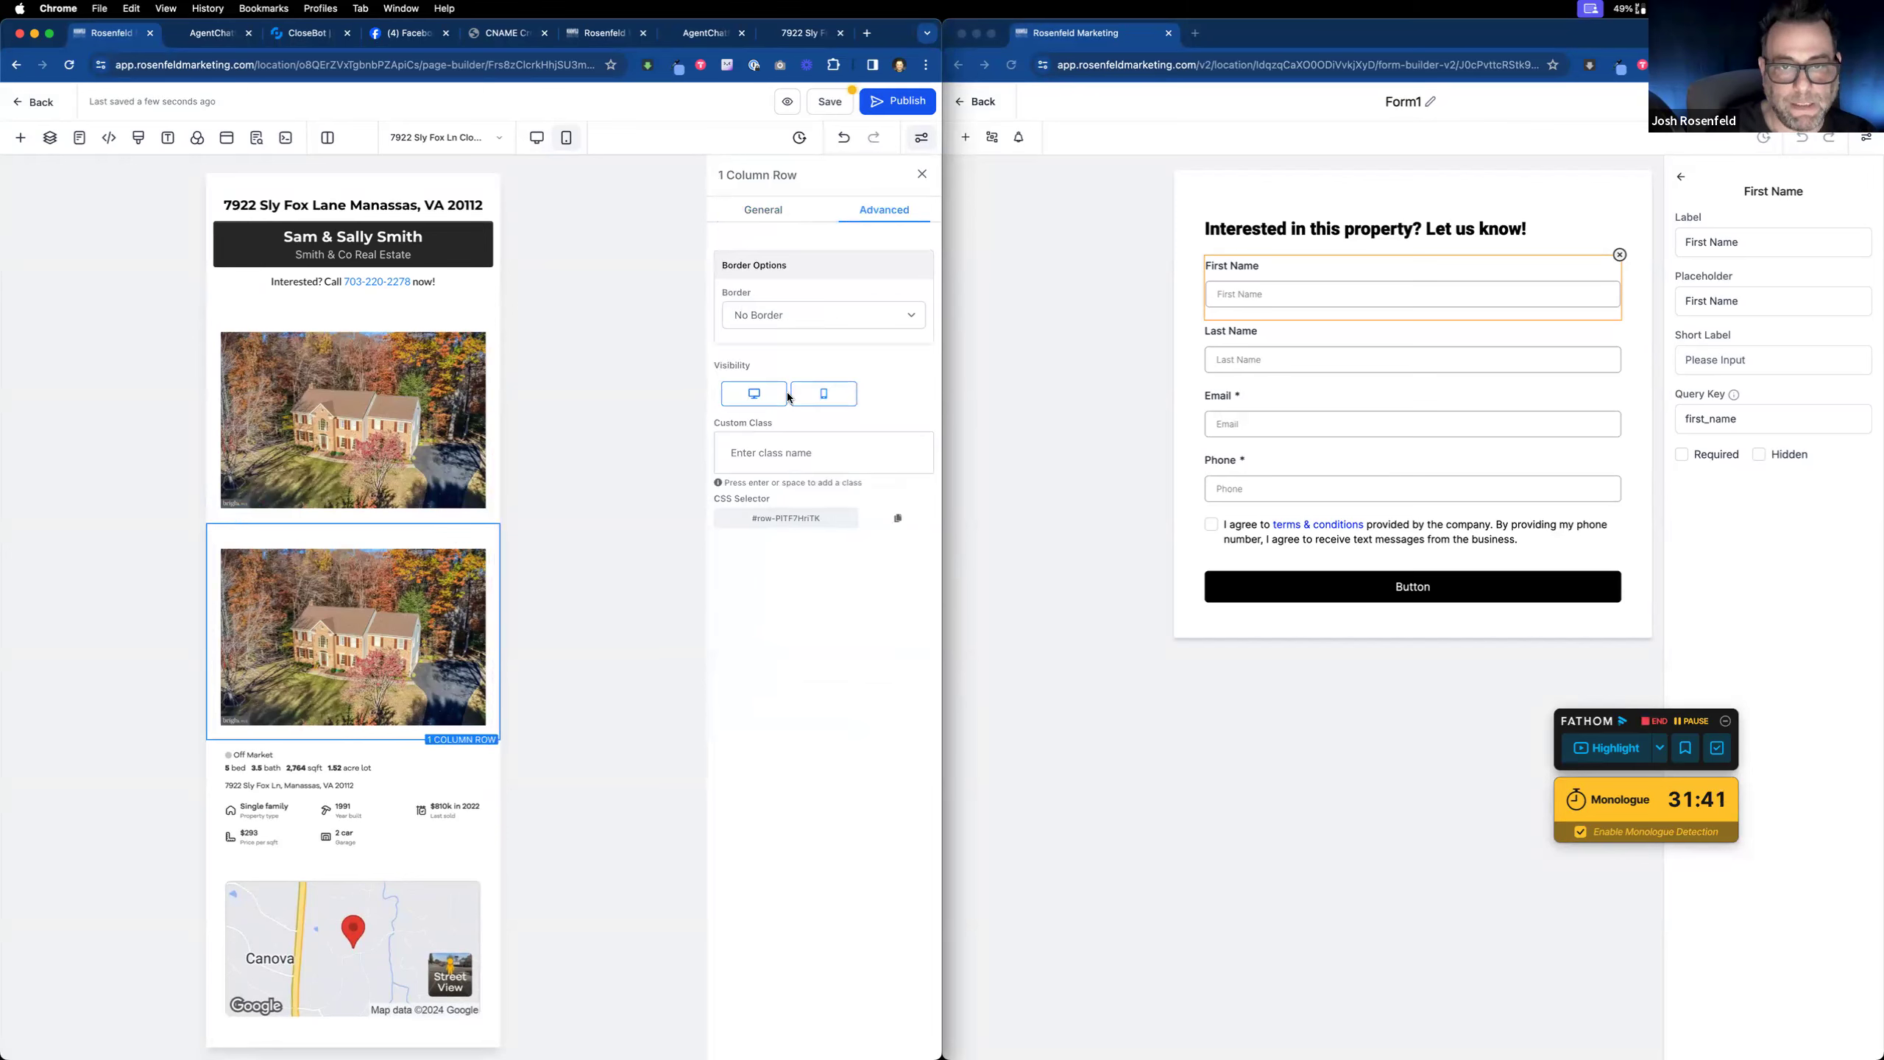
{"action": "left_click", "coordinate": [824, 393]}
Step: Set the photo row's and column's top padding to 0 px, then save the page
{"action": "left_click", "coordinate": [413, 320]}
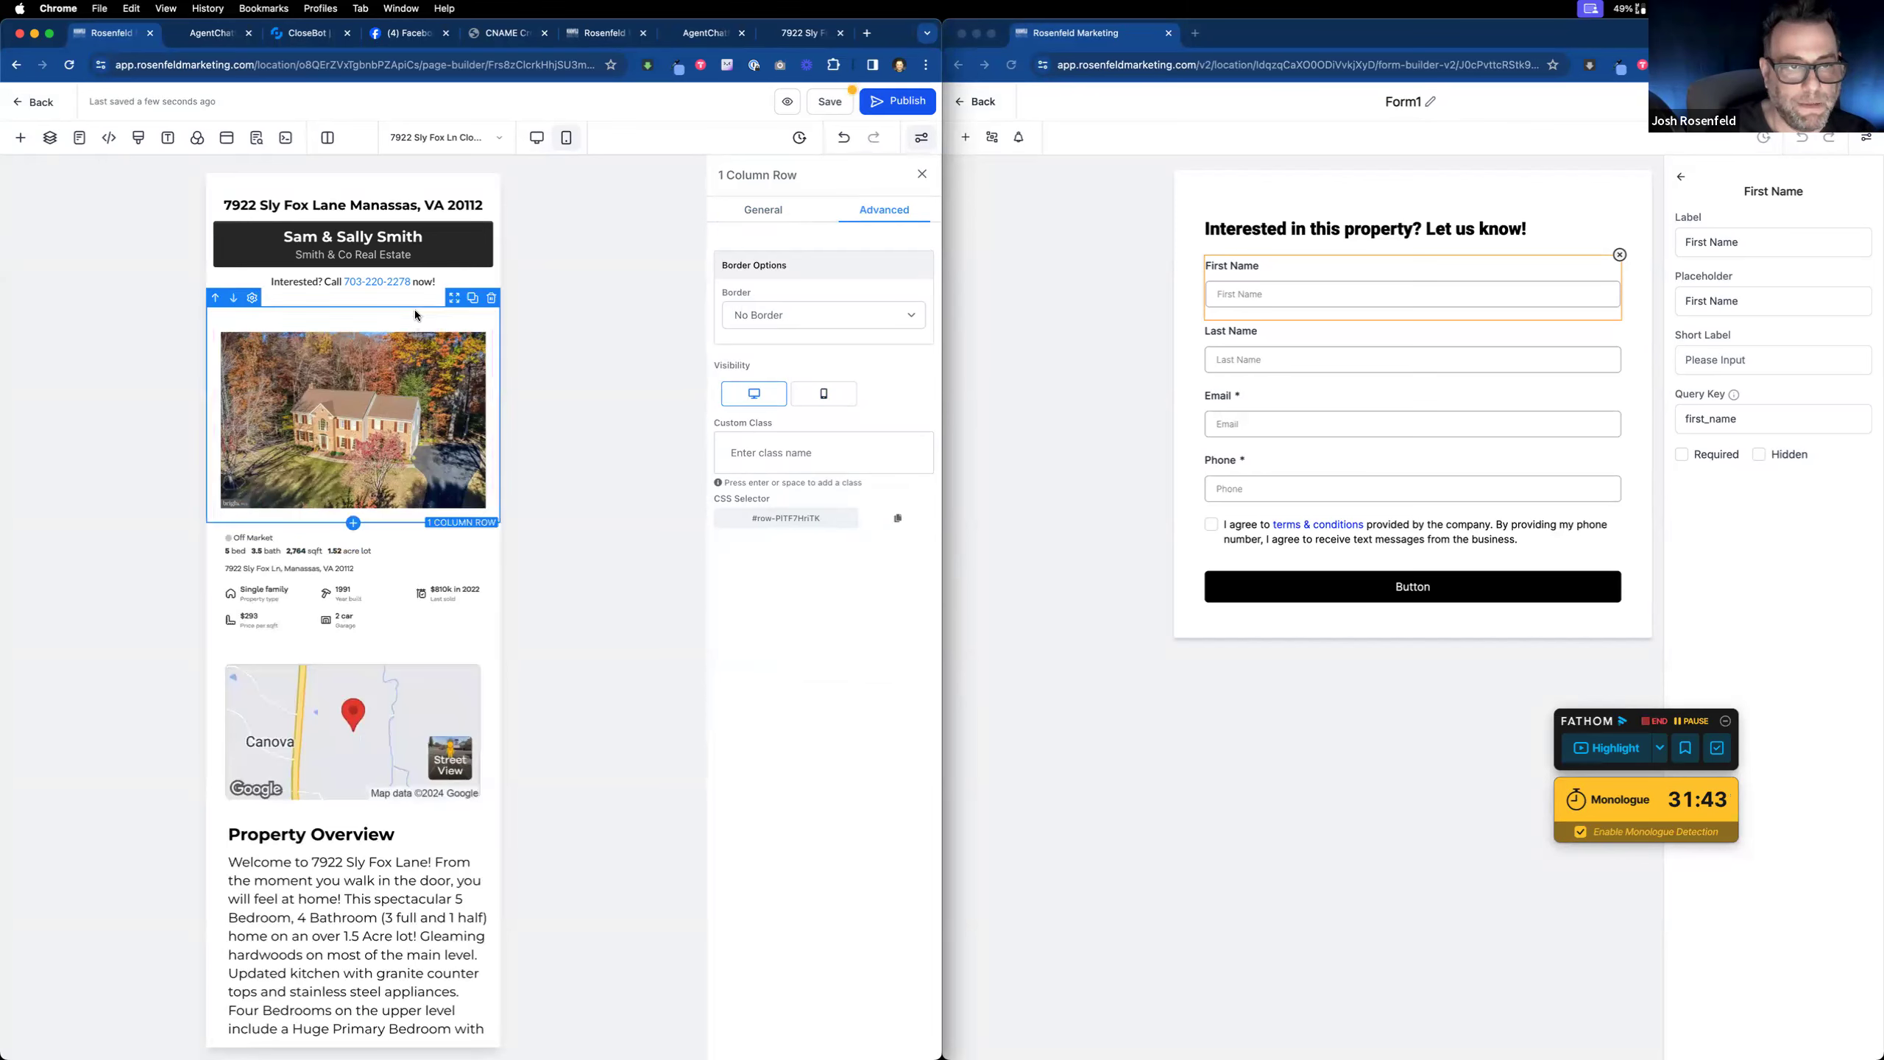
{"action": "left_click", "coordinate": [876, 213]}
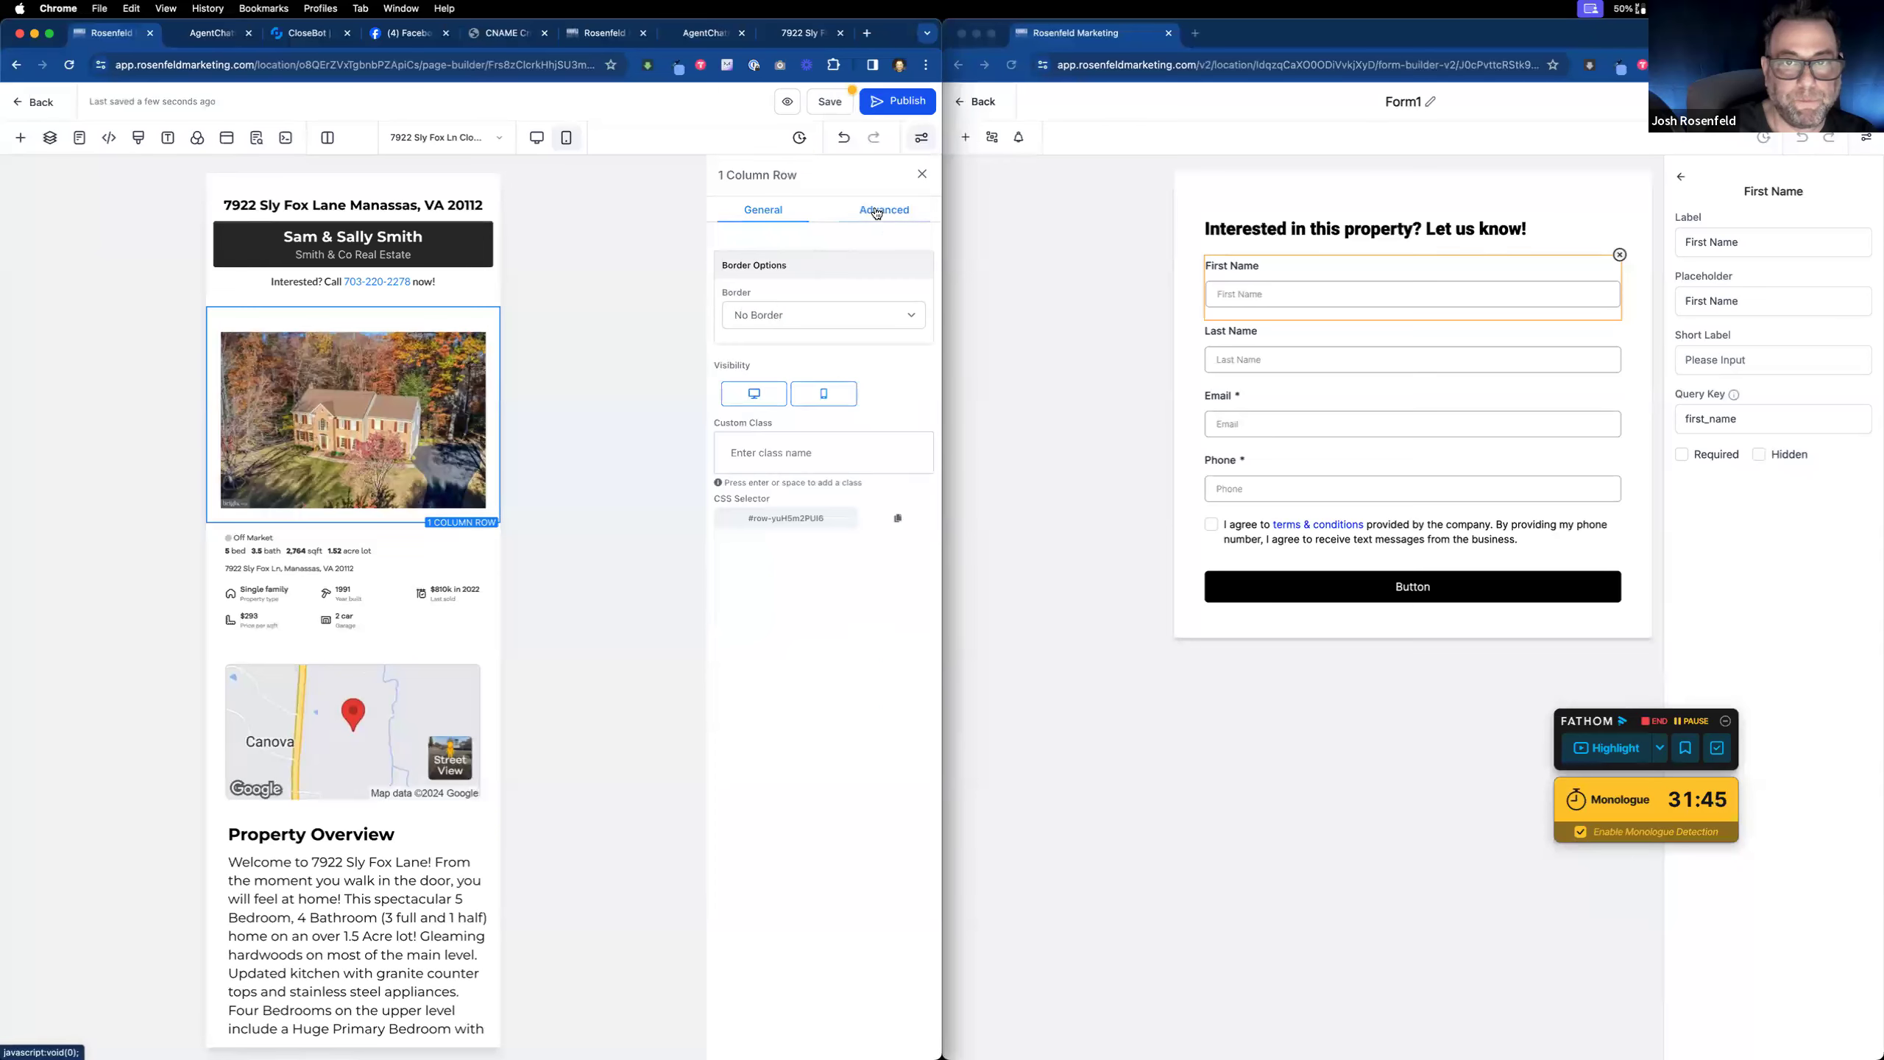
{"action": "left_click", "coordinate": [404, 336]}
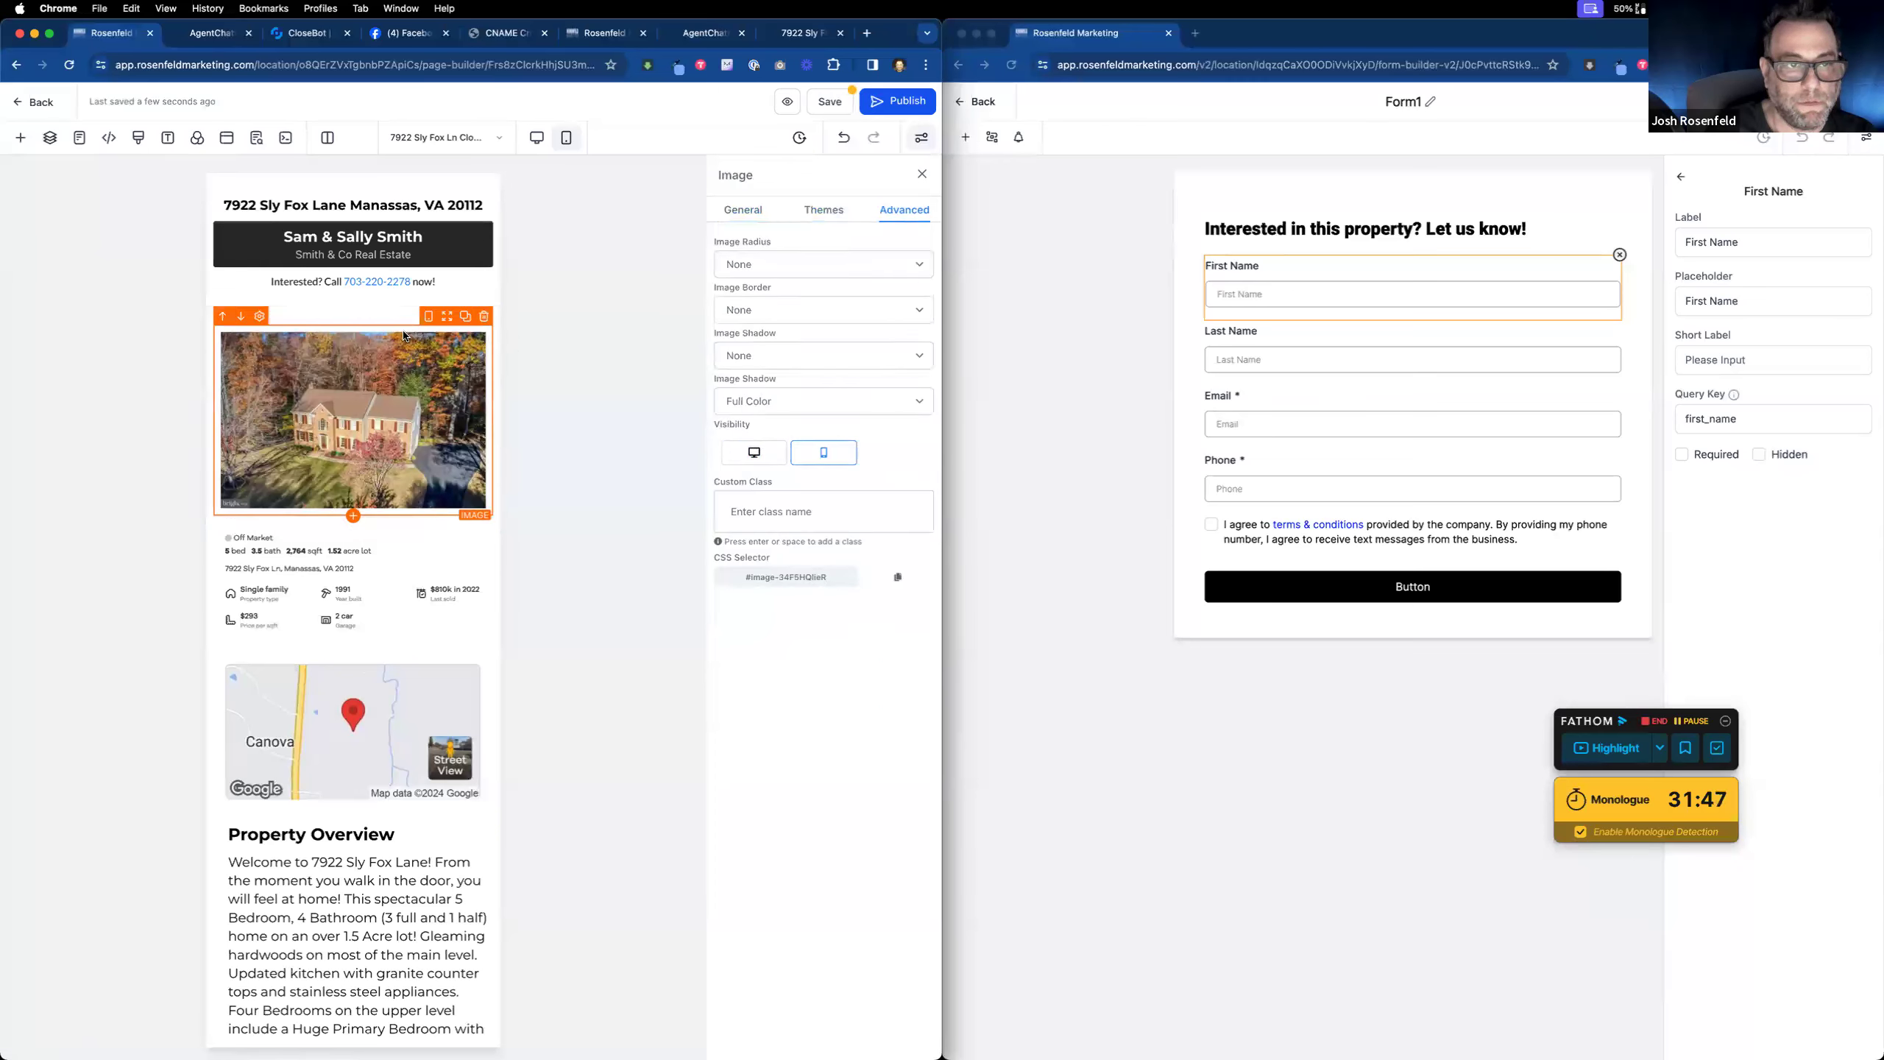
{"action": "left_click", "coordinate": [753, 210]}
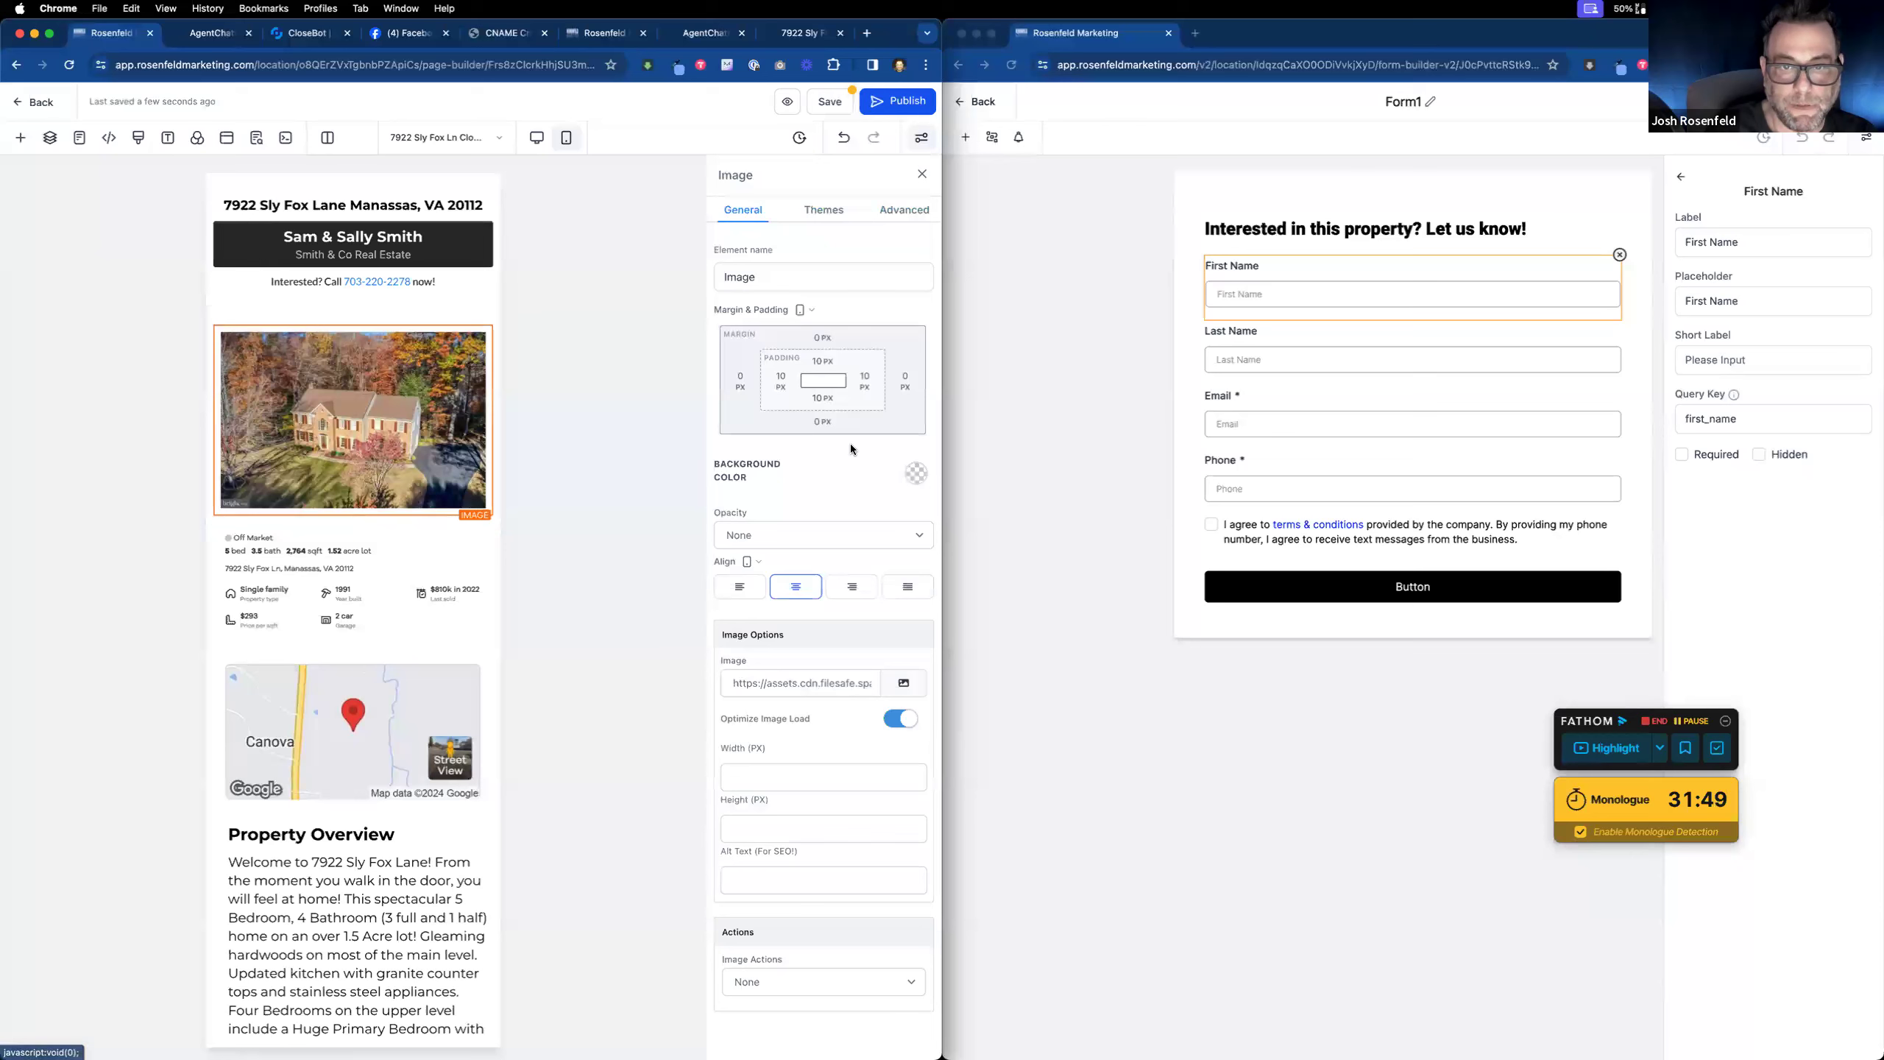
{"action": "left_click", "coordinate": [401, 316]}
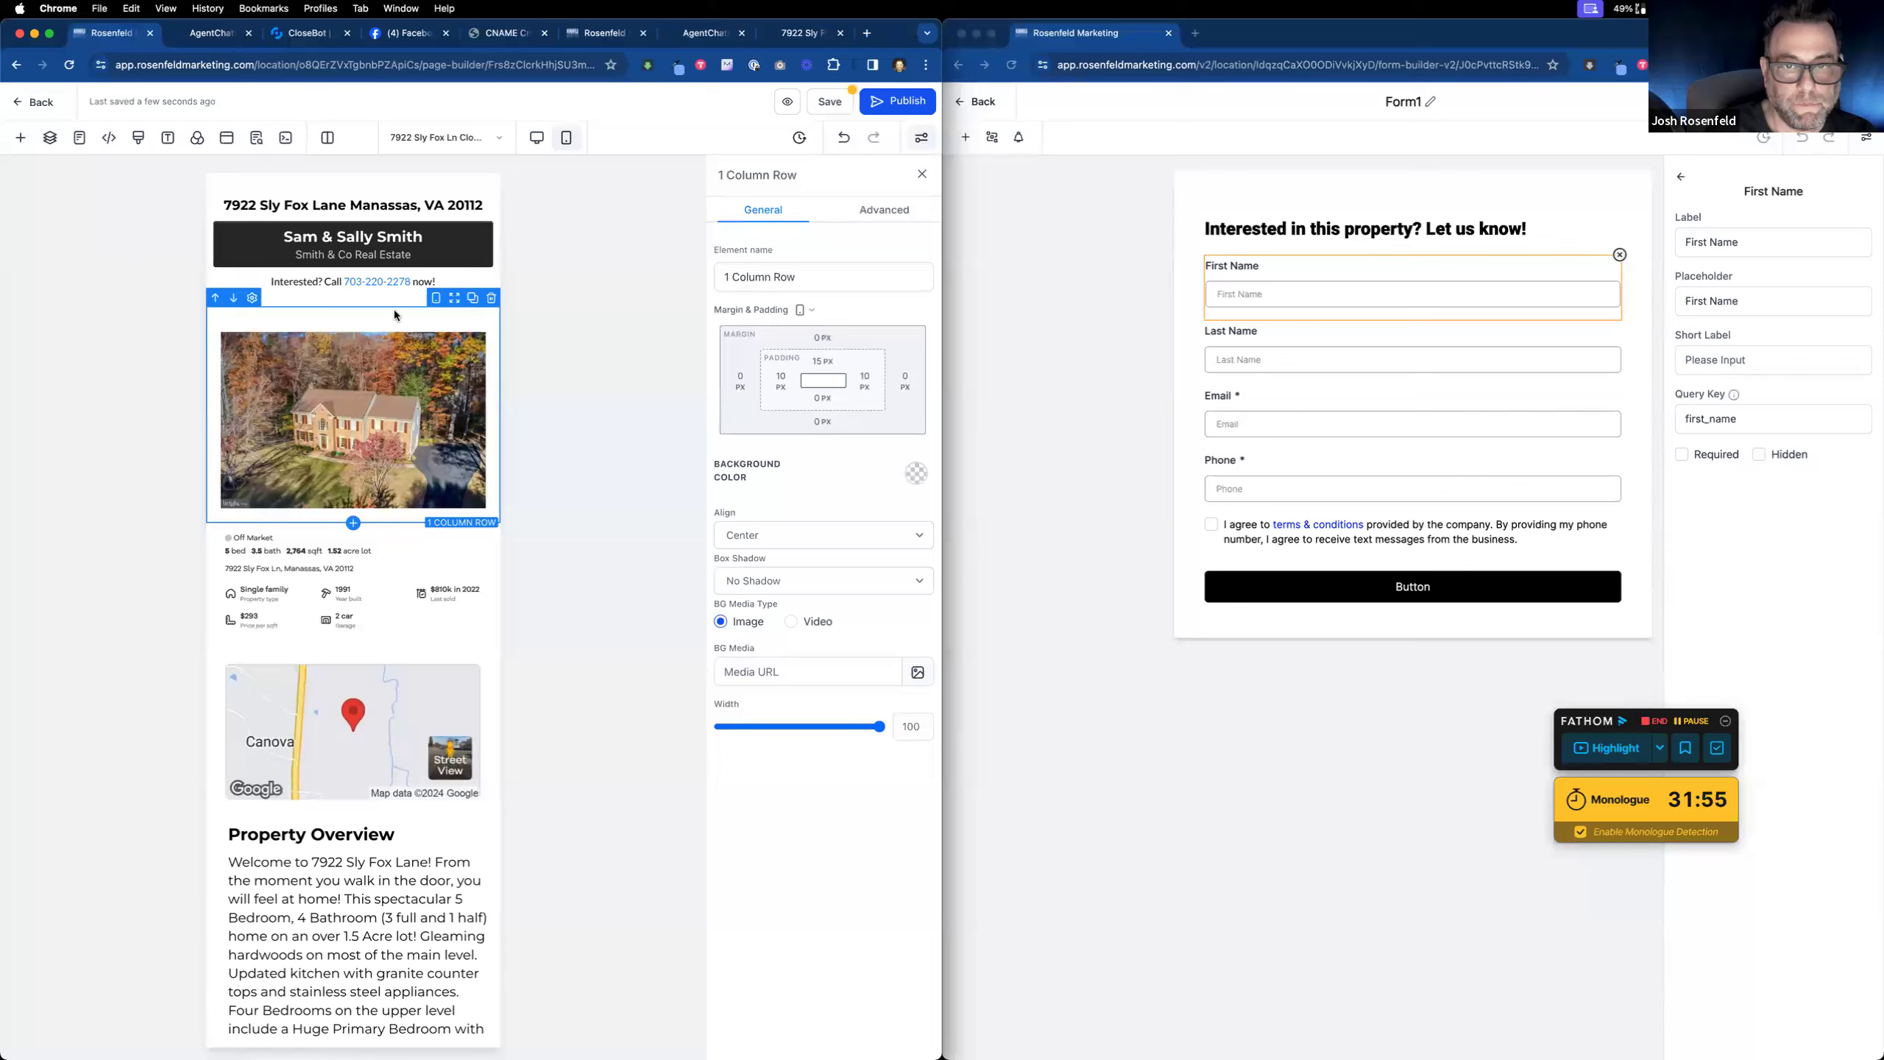
{"action": "left_click", "coordinate": [822, 360]}
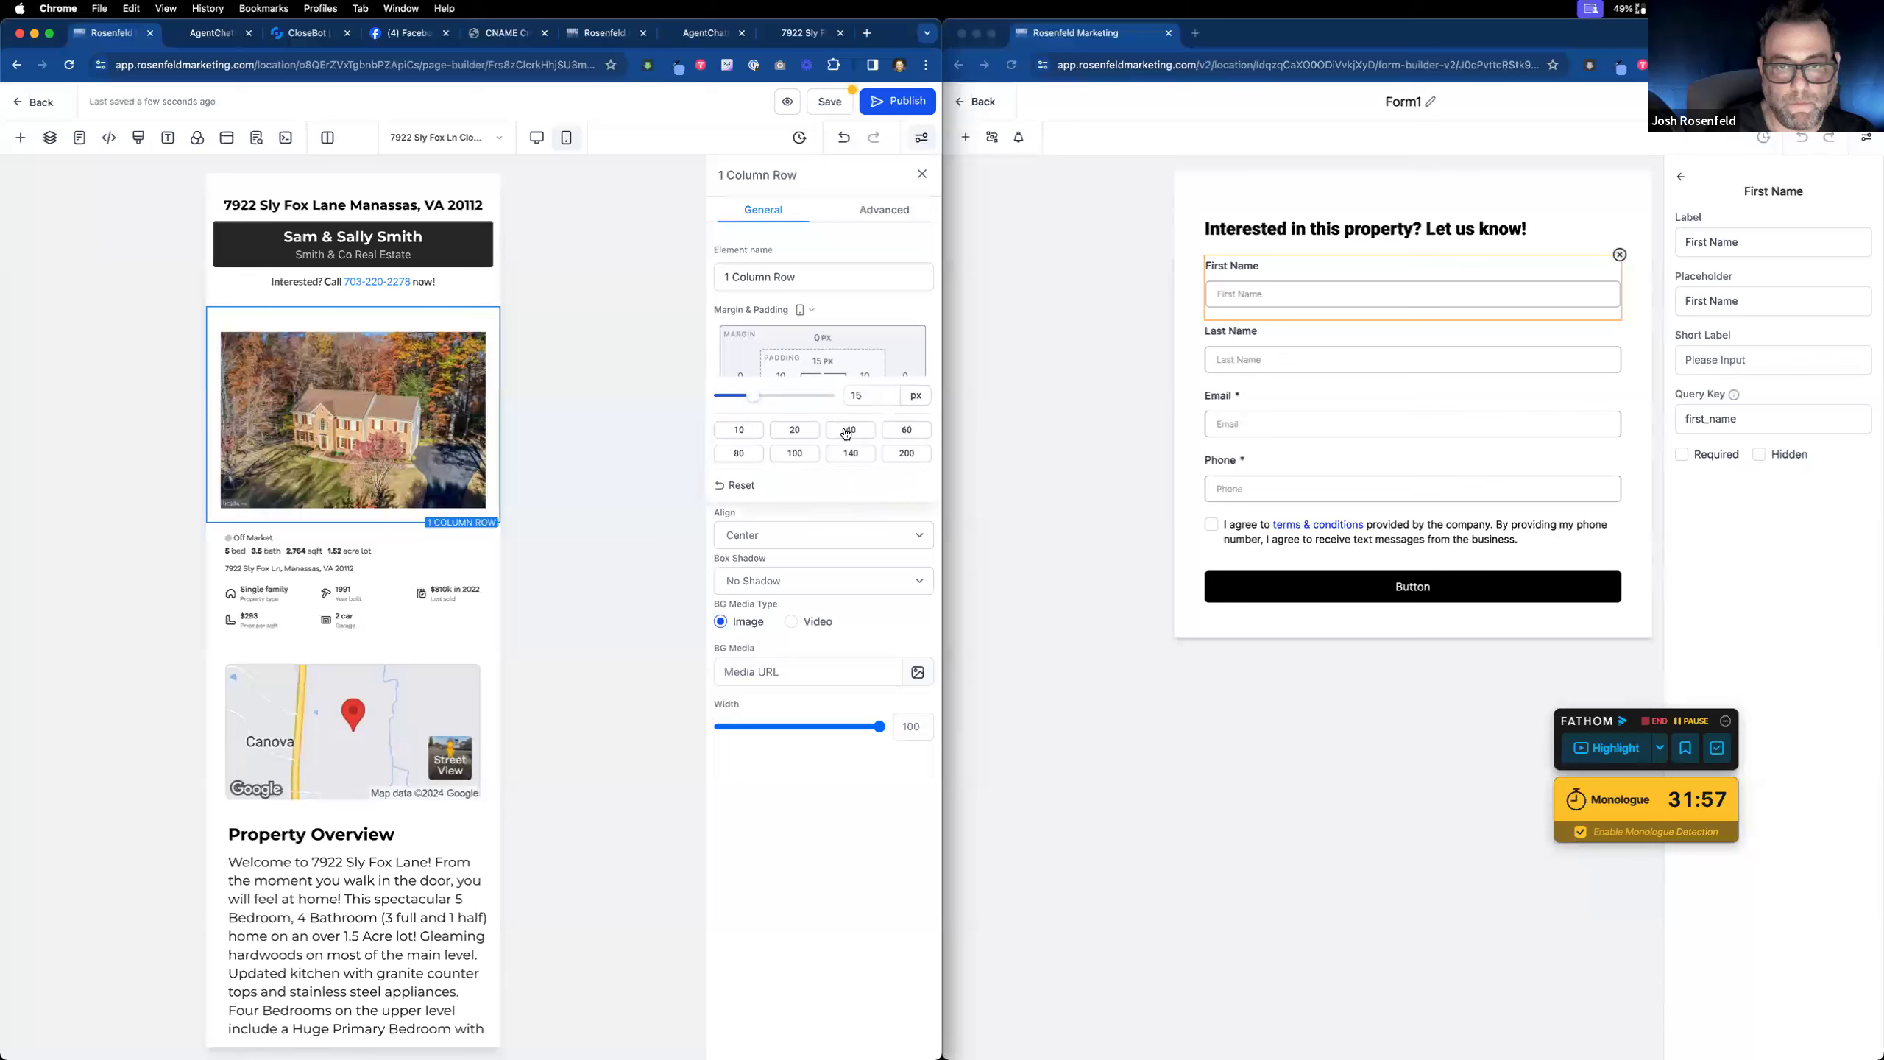
{"action": "left_click_drag", "start_coordinate": [749, 401], "coordinate": [656, 387]}
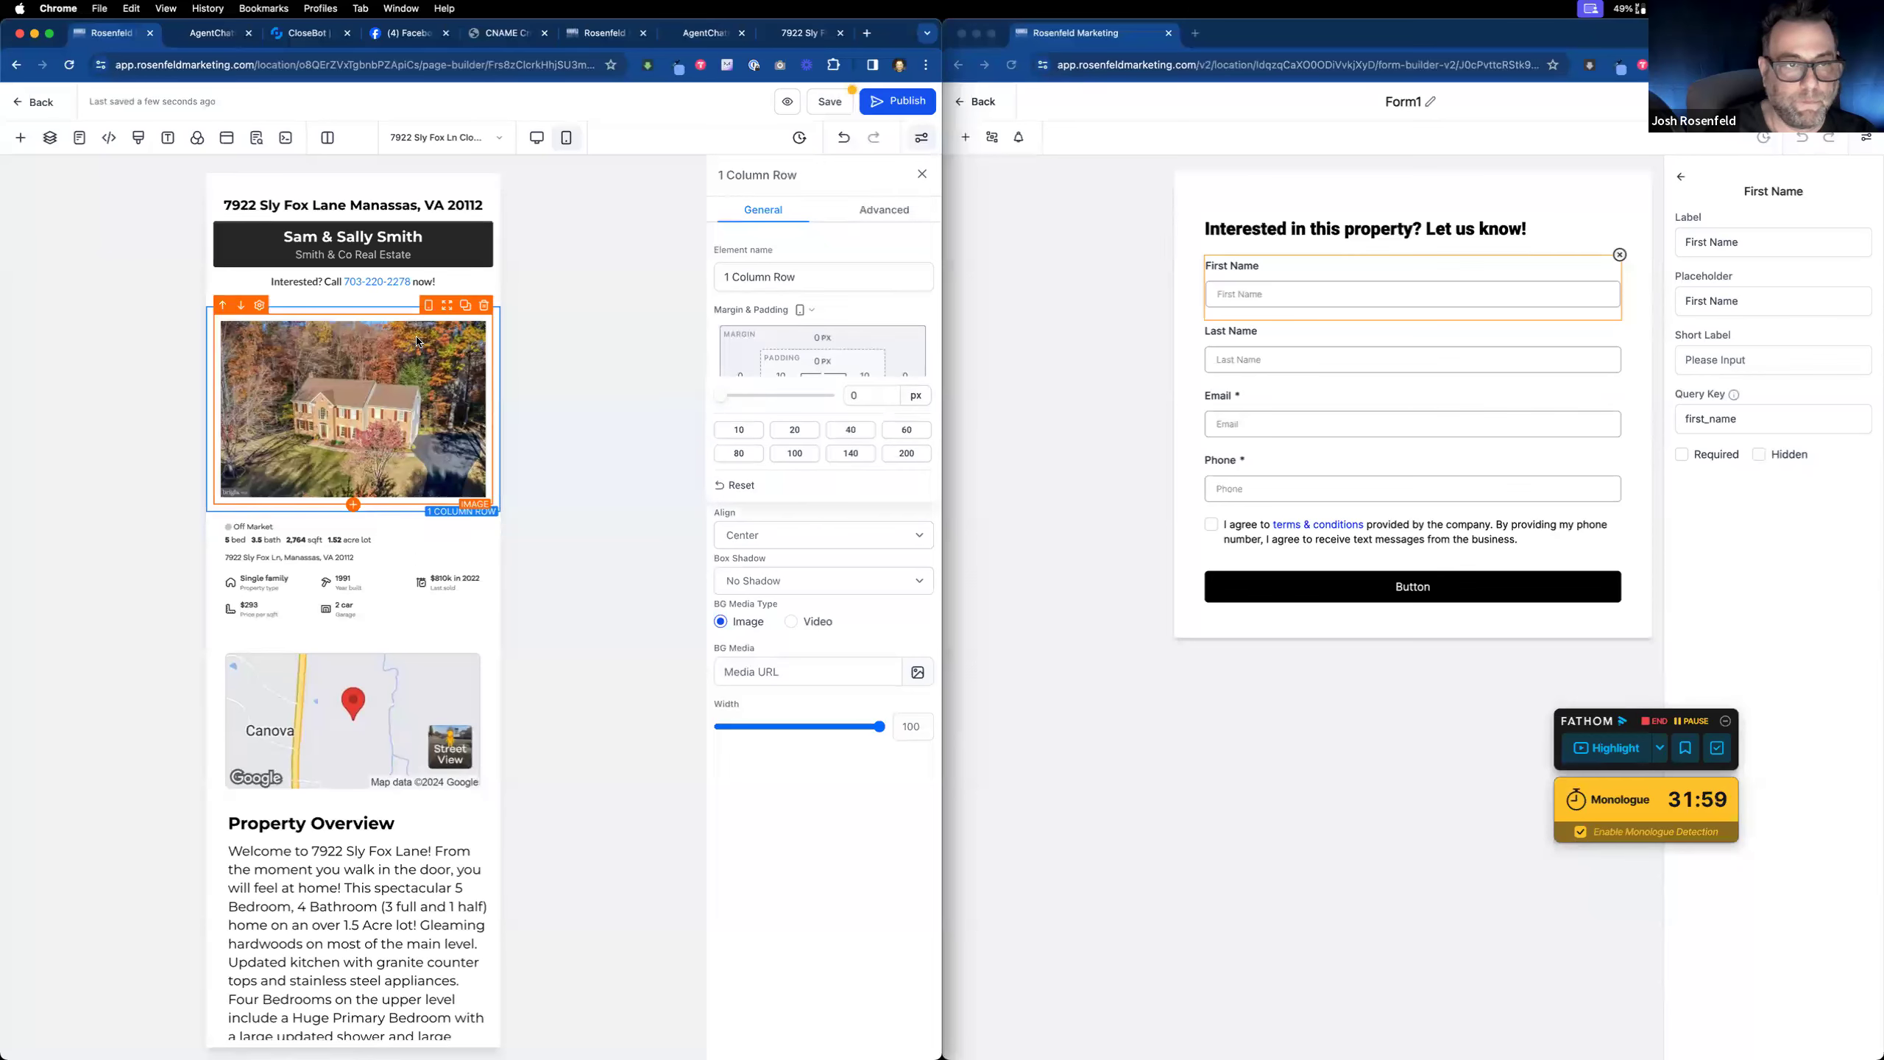
{"action": "left_click", "coordinate": [407, 313]}
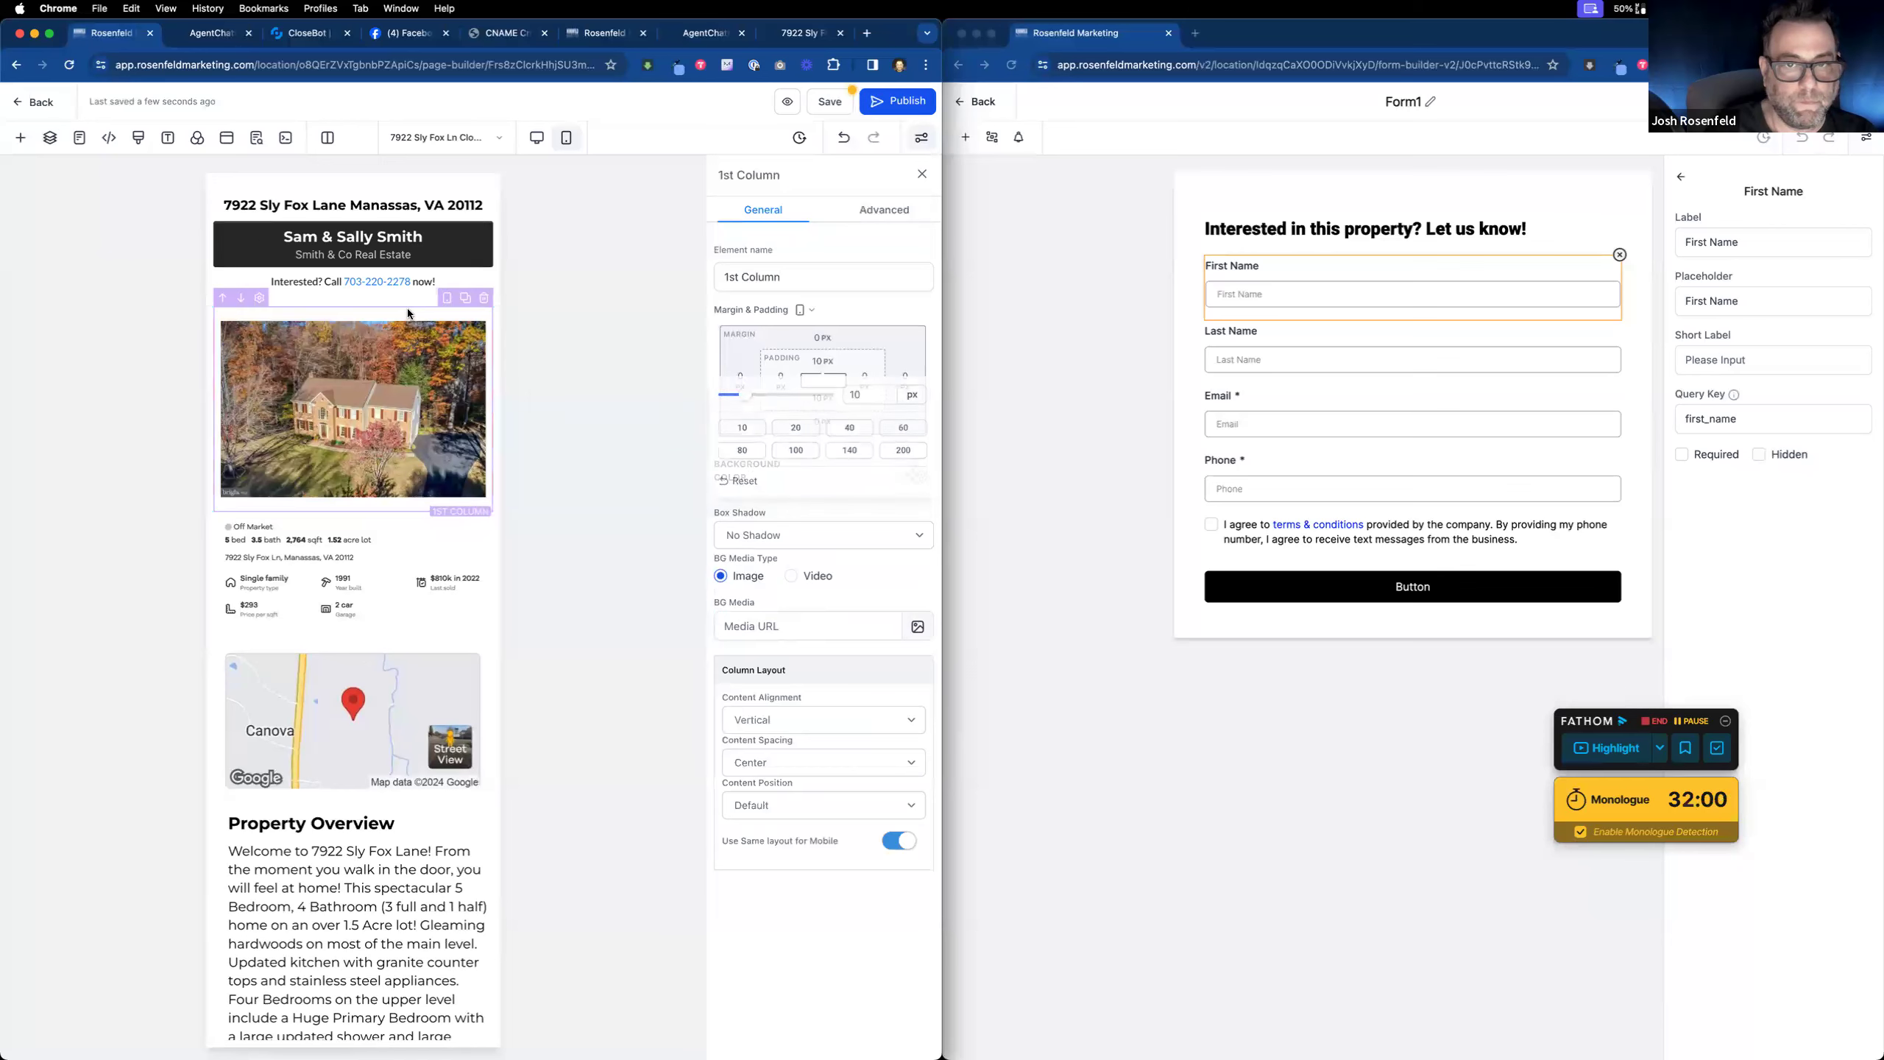
{"action": "left_click", "coordinate": [819, 362]}
{"action": "left_click_drag", "start_coordinate": [739, 401], "coordinate": [610, 400]}
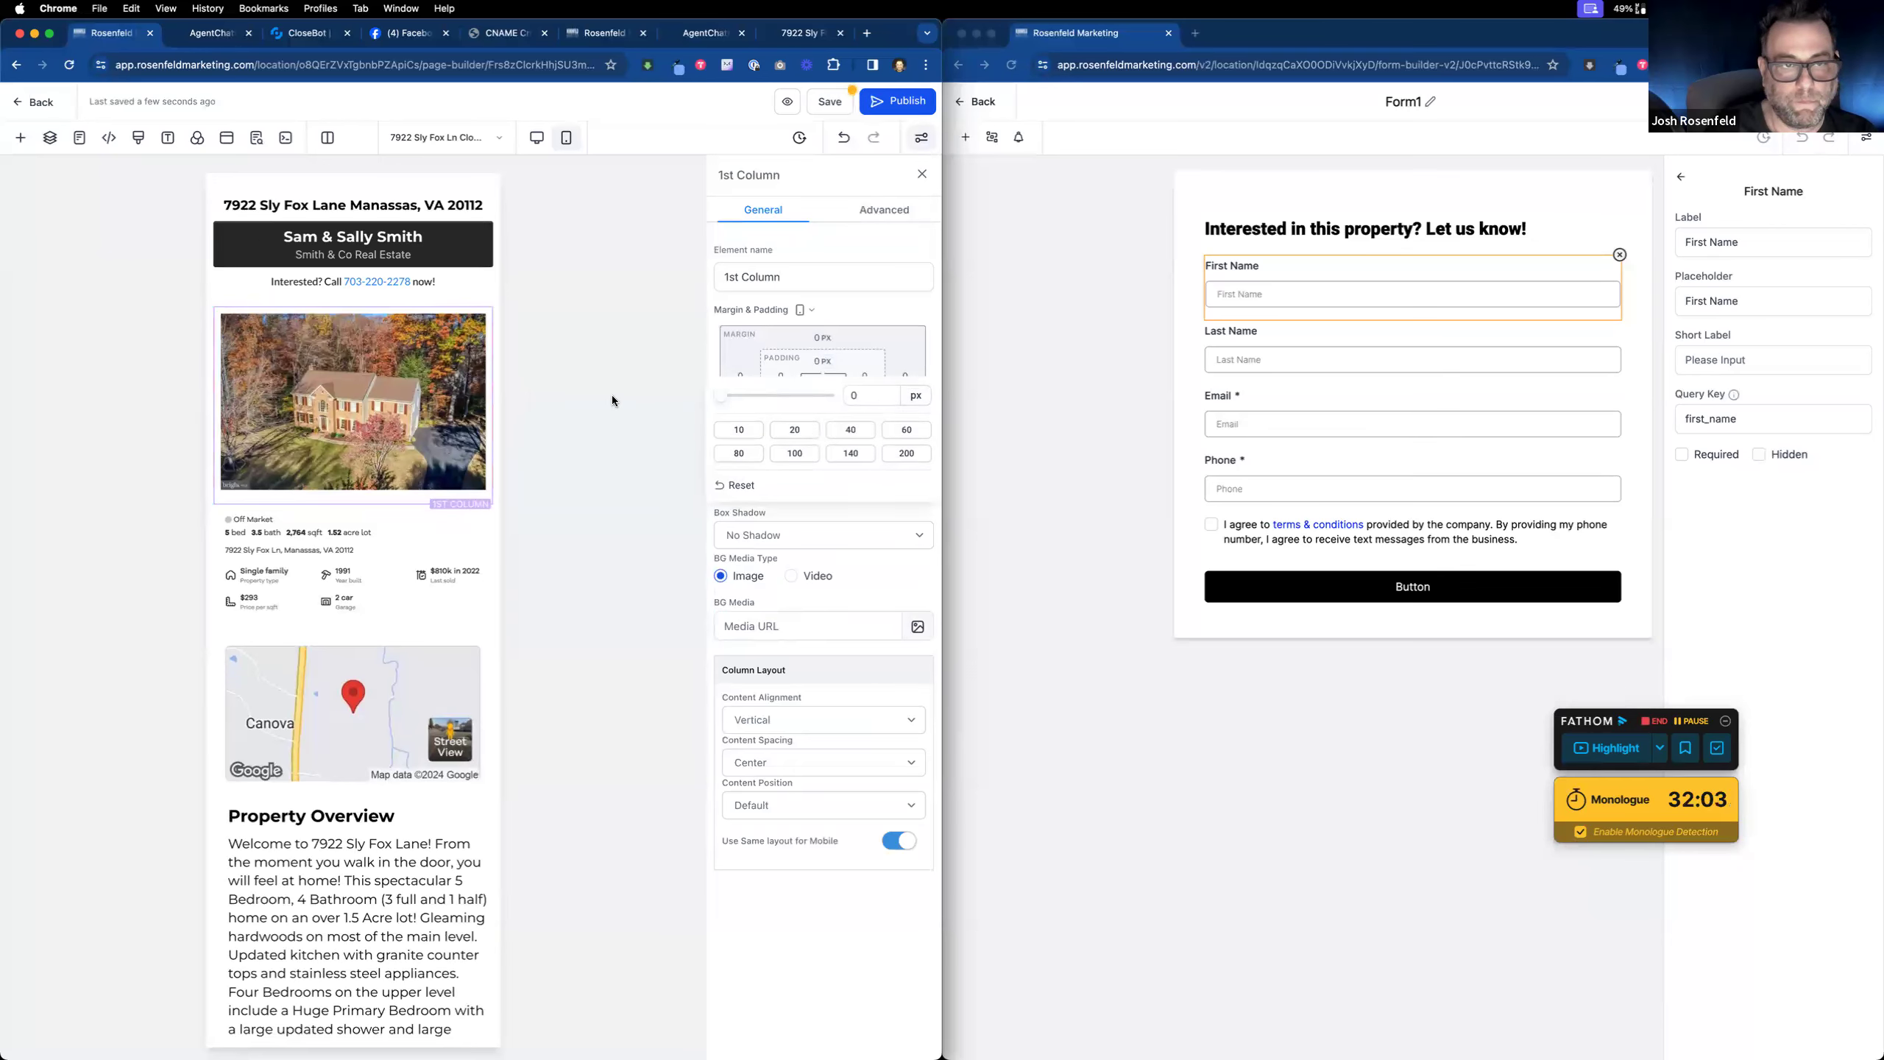
{"action": "left_click", "coordinate": [386, 290]}
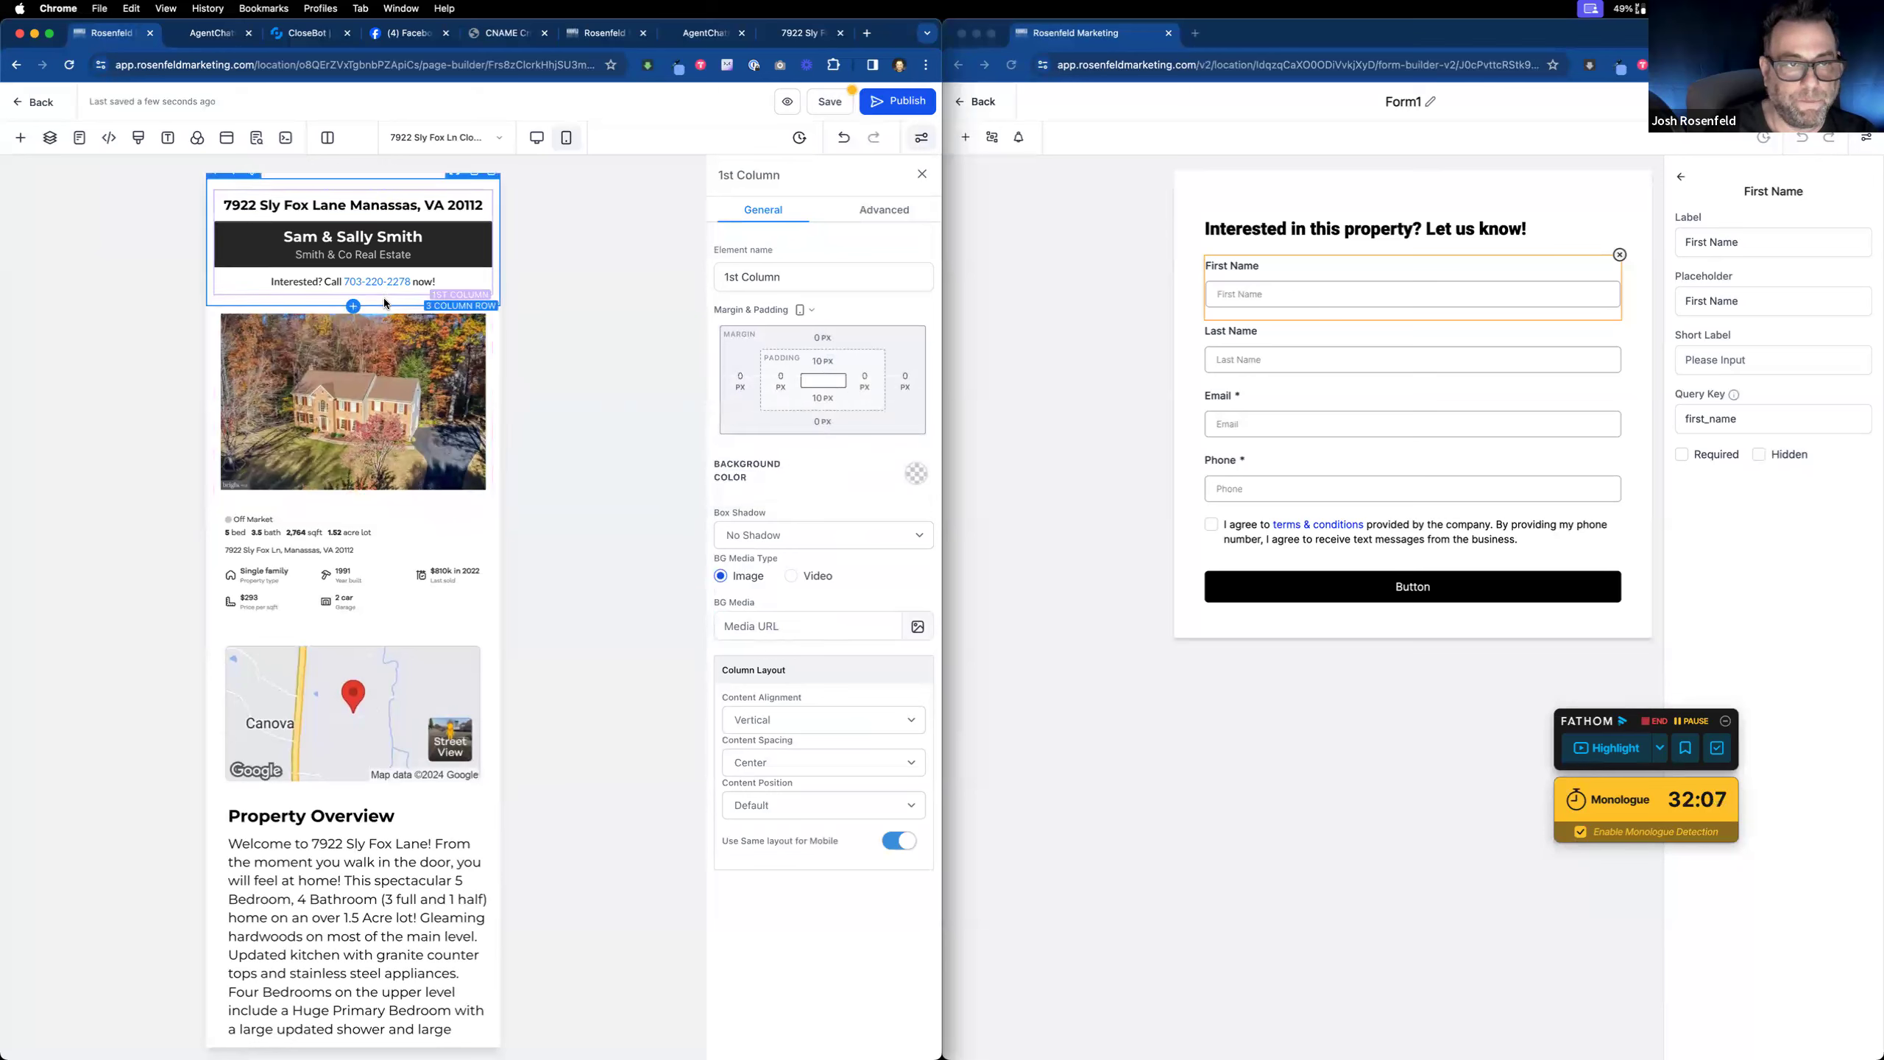
{"action": "left_click", "coordinate": [384, 303]}
{"action": "left_click", "coordinate": [829, 101]}
Step: Duplicate the Contact Agent row, hiding the original on desktop and the copy on mobile
{"action": "scroll", "coordinate": [393, 528], "scroll_direction": "down", "scroll_amount": 10}
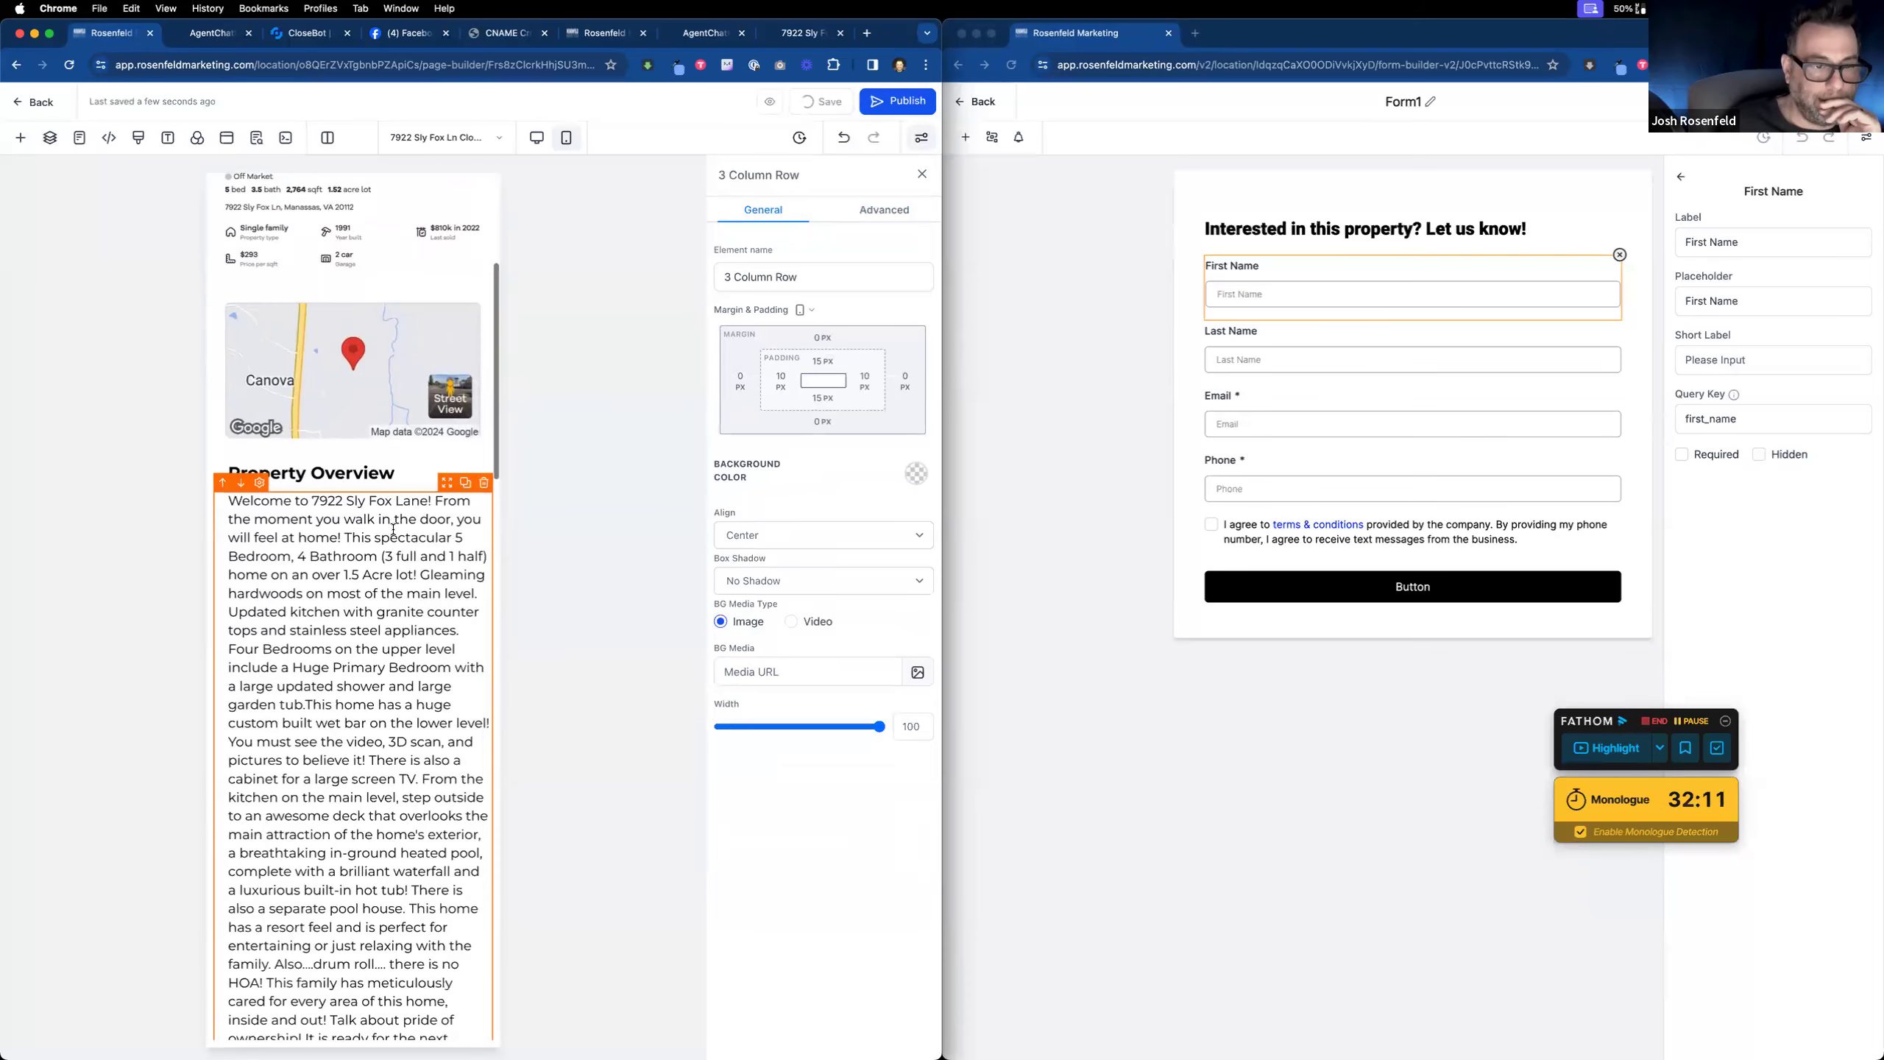
{"action": "scroll", "coordinate": [393, 528], "scroll_direction": "down", "scroll_amount": 3}
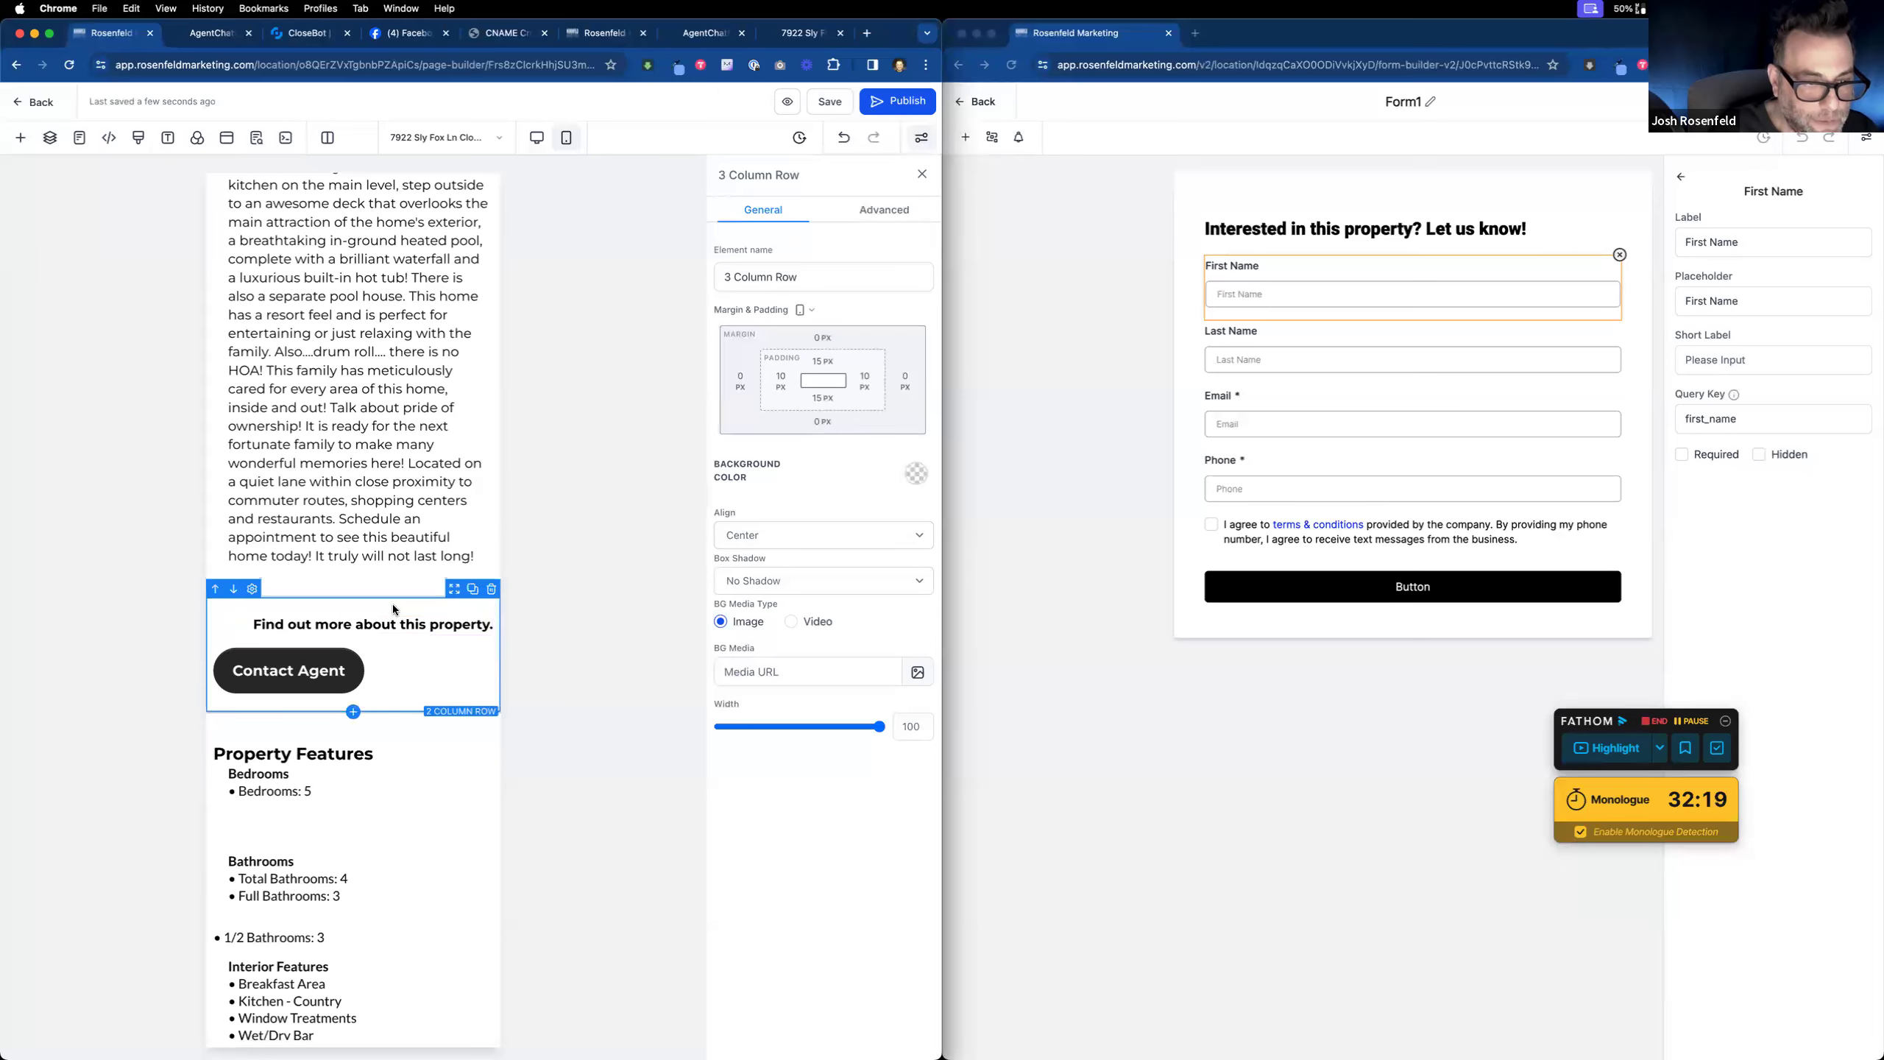
{"action": "left_click", "coordinate": [474, 592]}
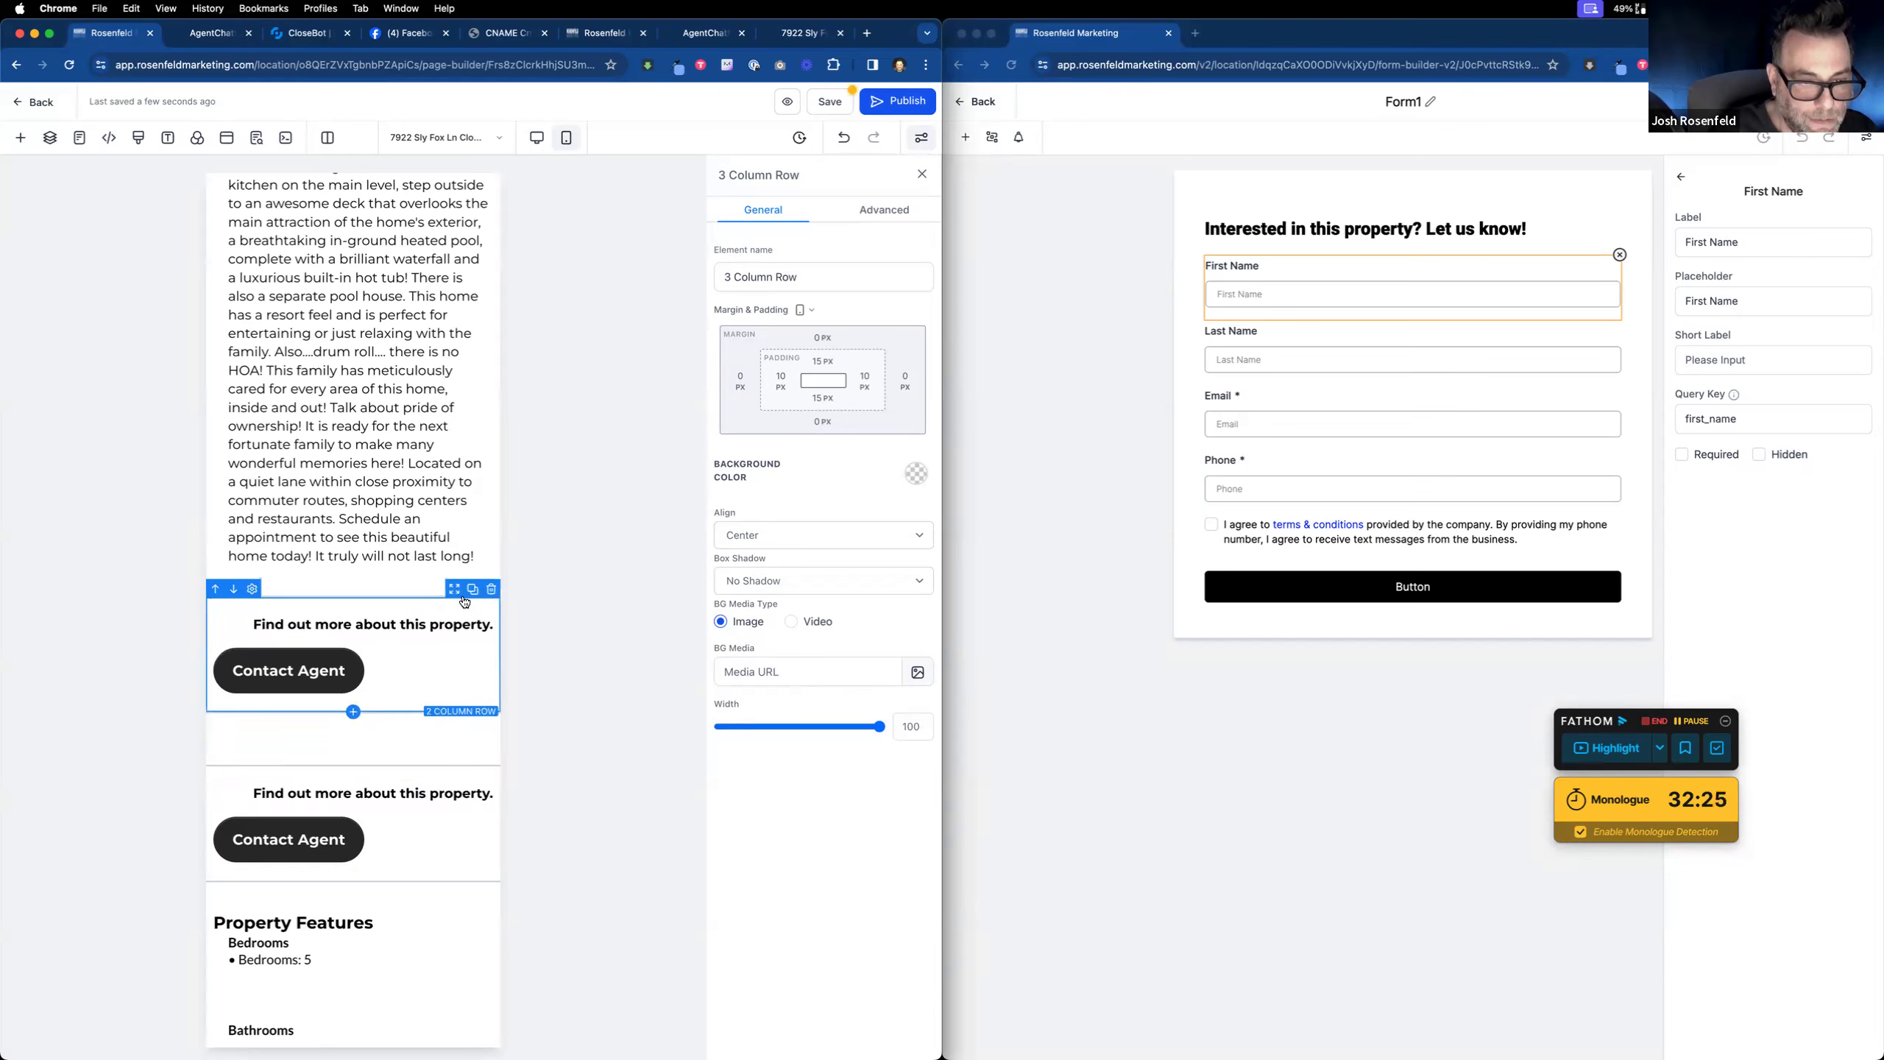
{"action": "left_click", "coordinate": [454, 601]}
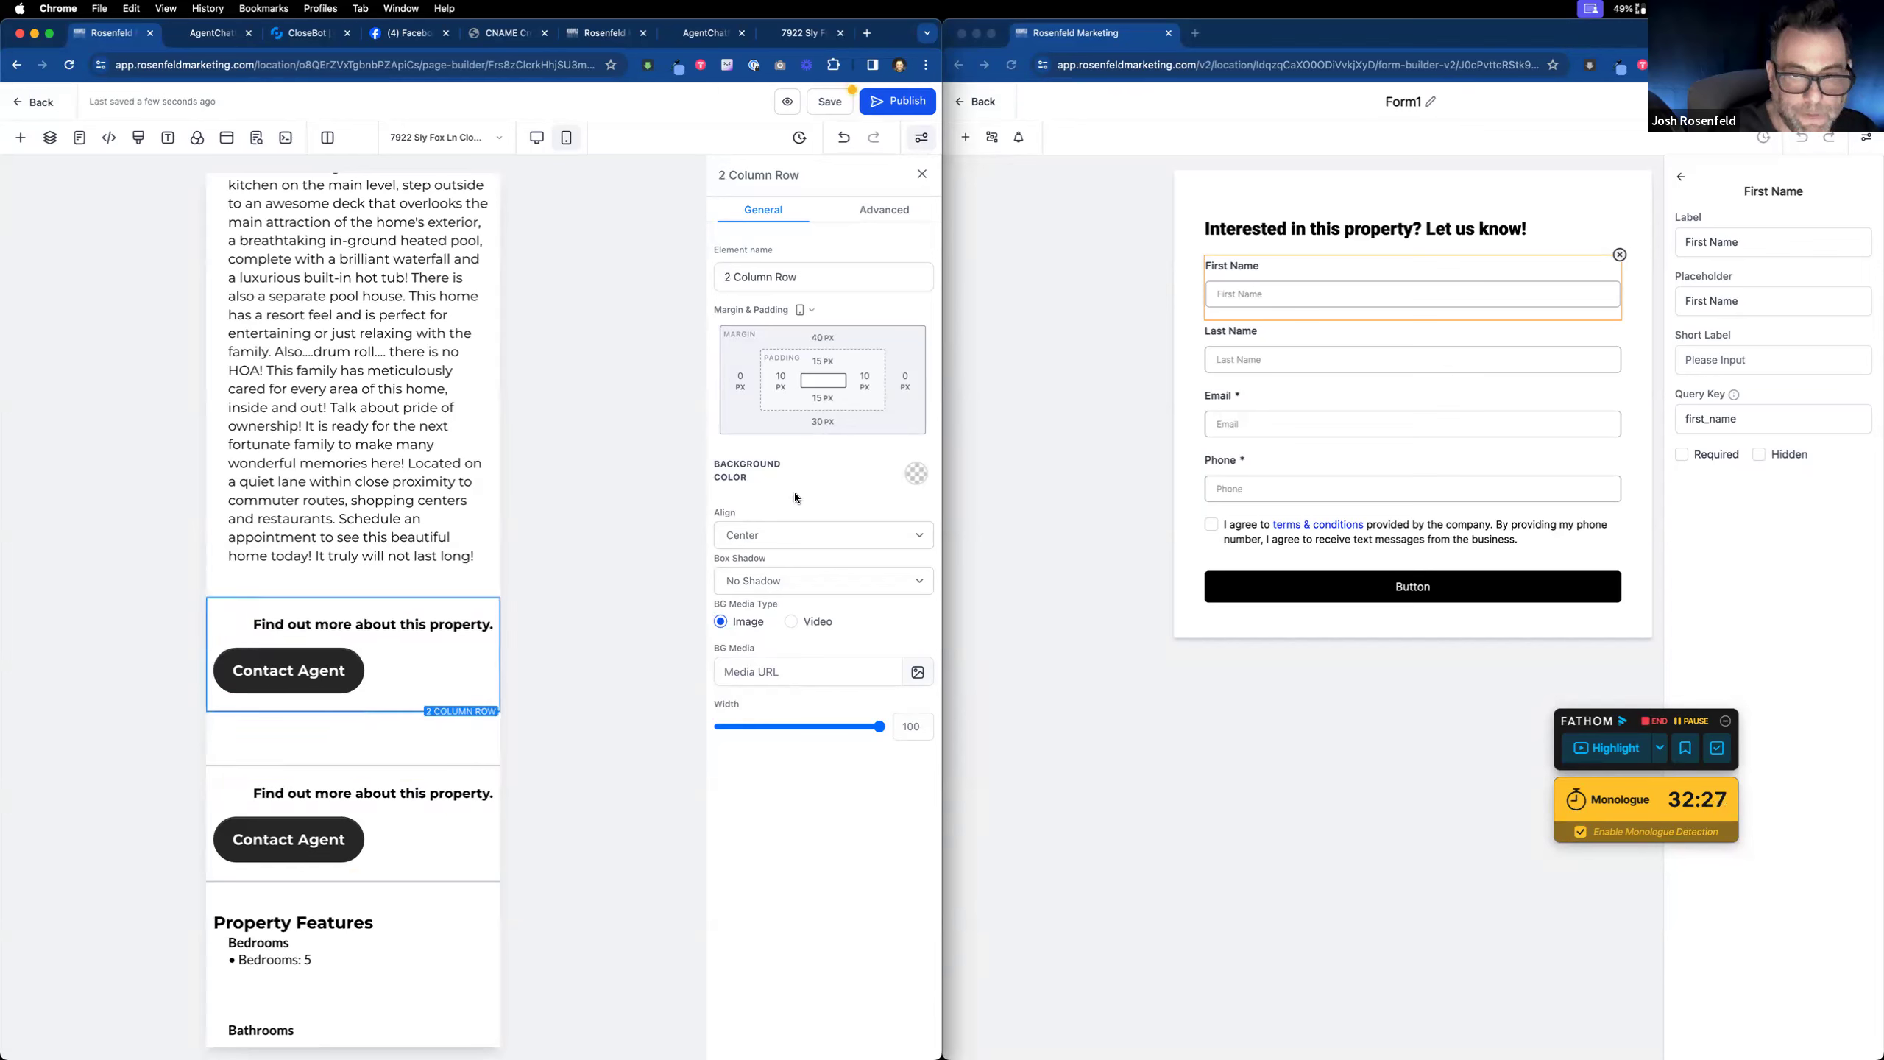
{"action": "left_click", "coordinate": [884, 210]}
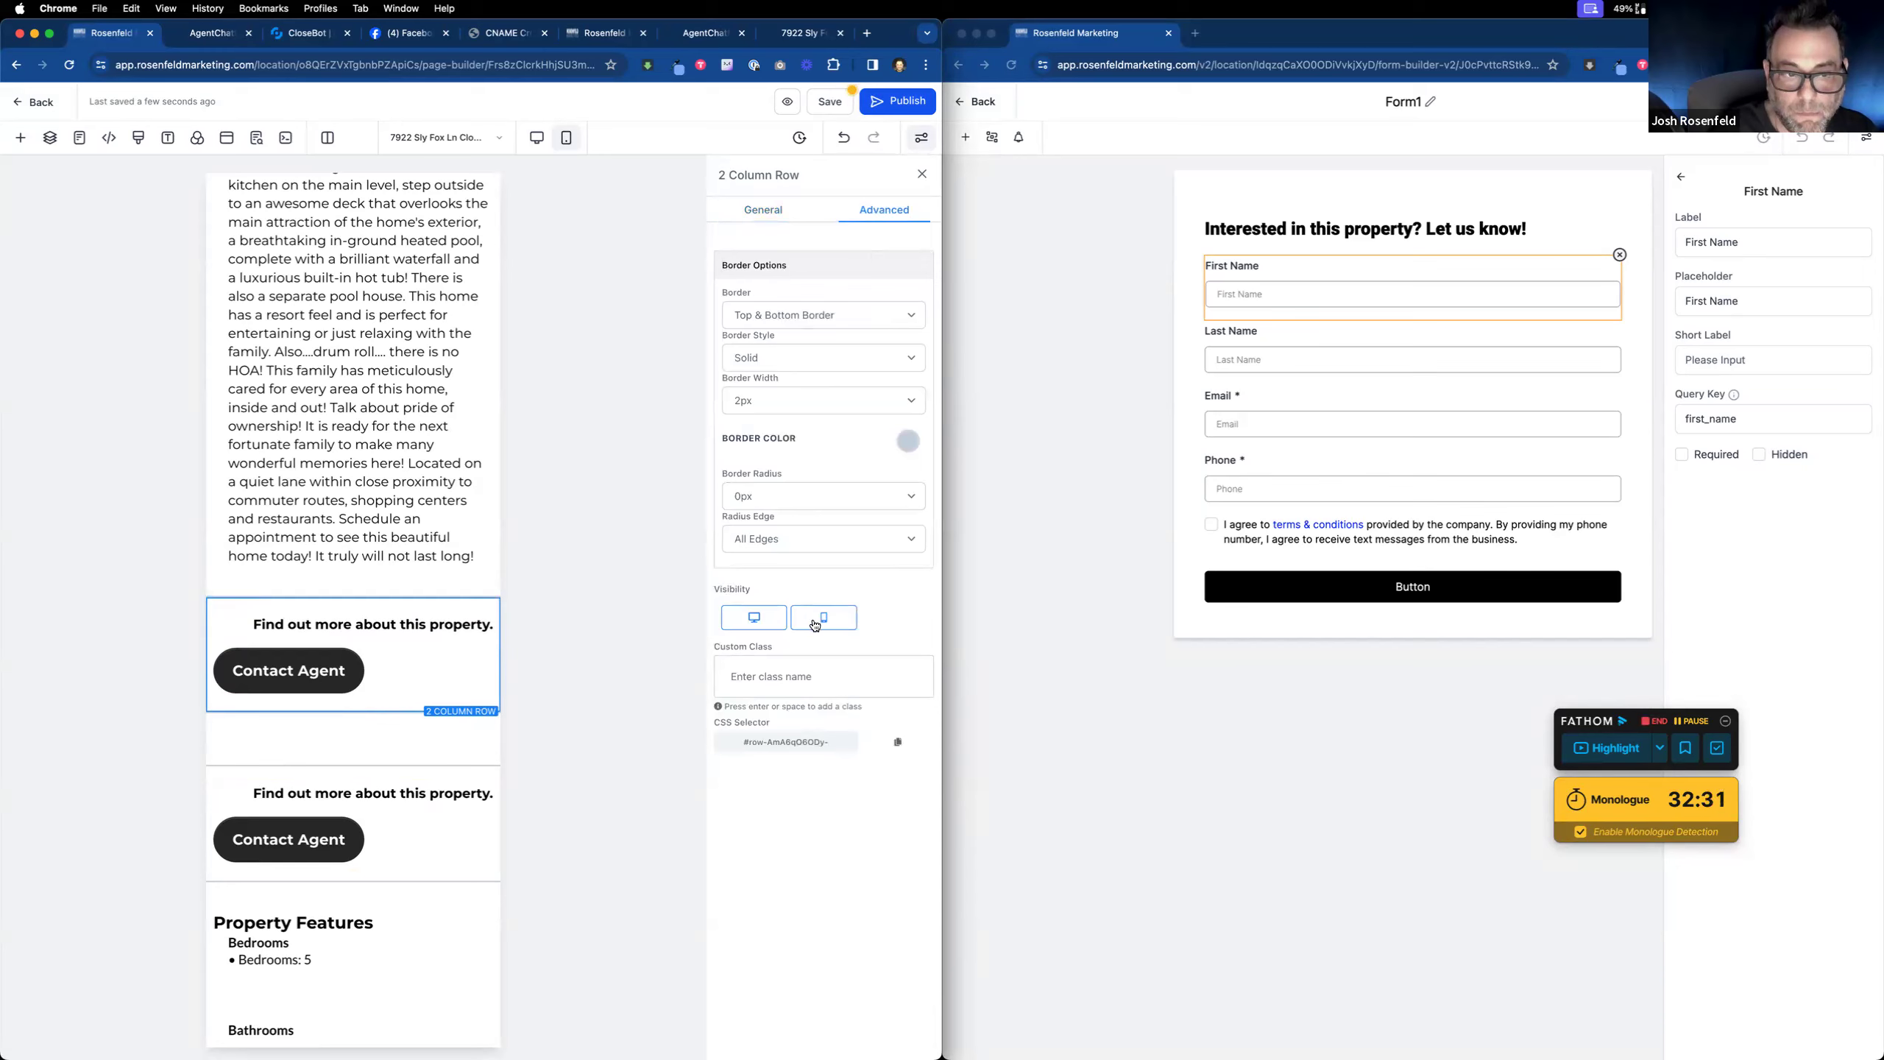
{"action": "left_click", "coordinate": [758, 625]}
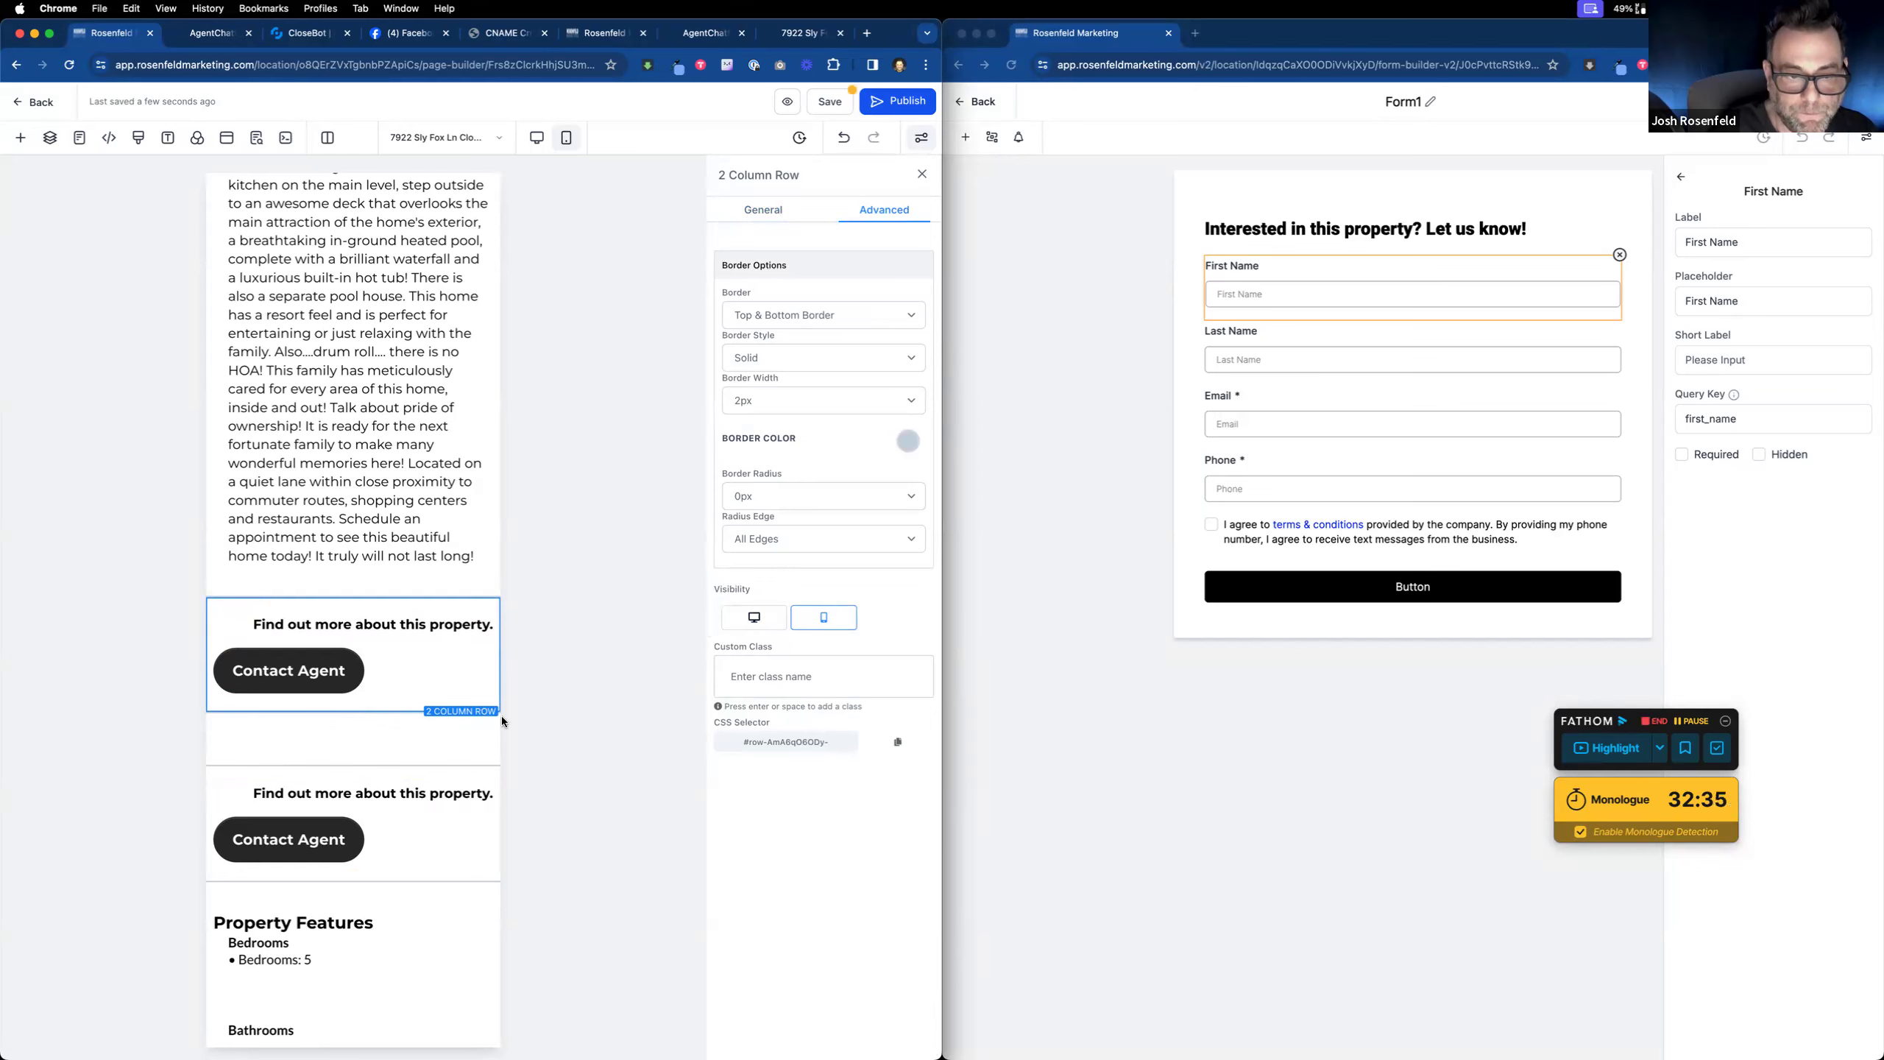
{"action": "left_click", "coordinate": [432, 770]}
{"action": "left_click", "coordinate": [877, 211]}
{"action": "left_click", "coordinate": [823, 617]}
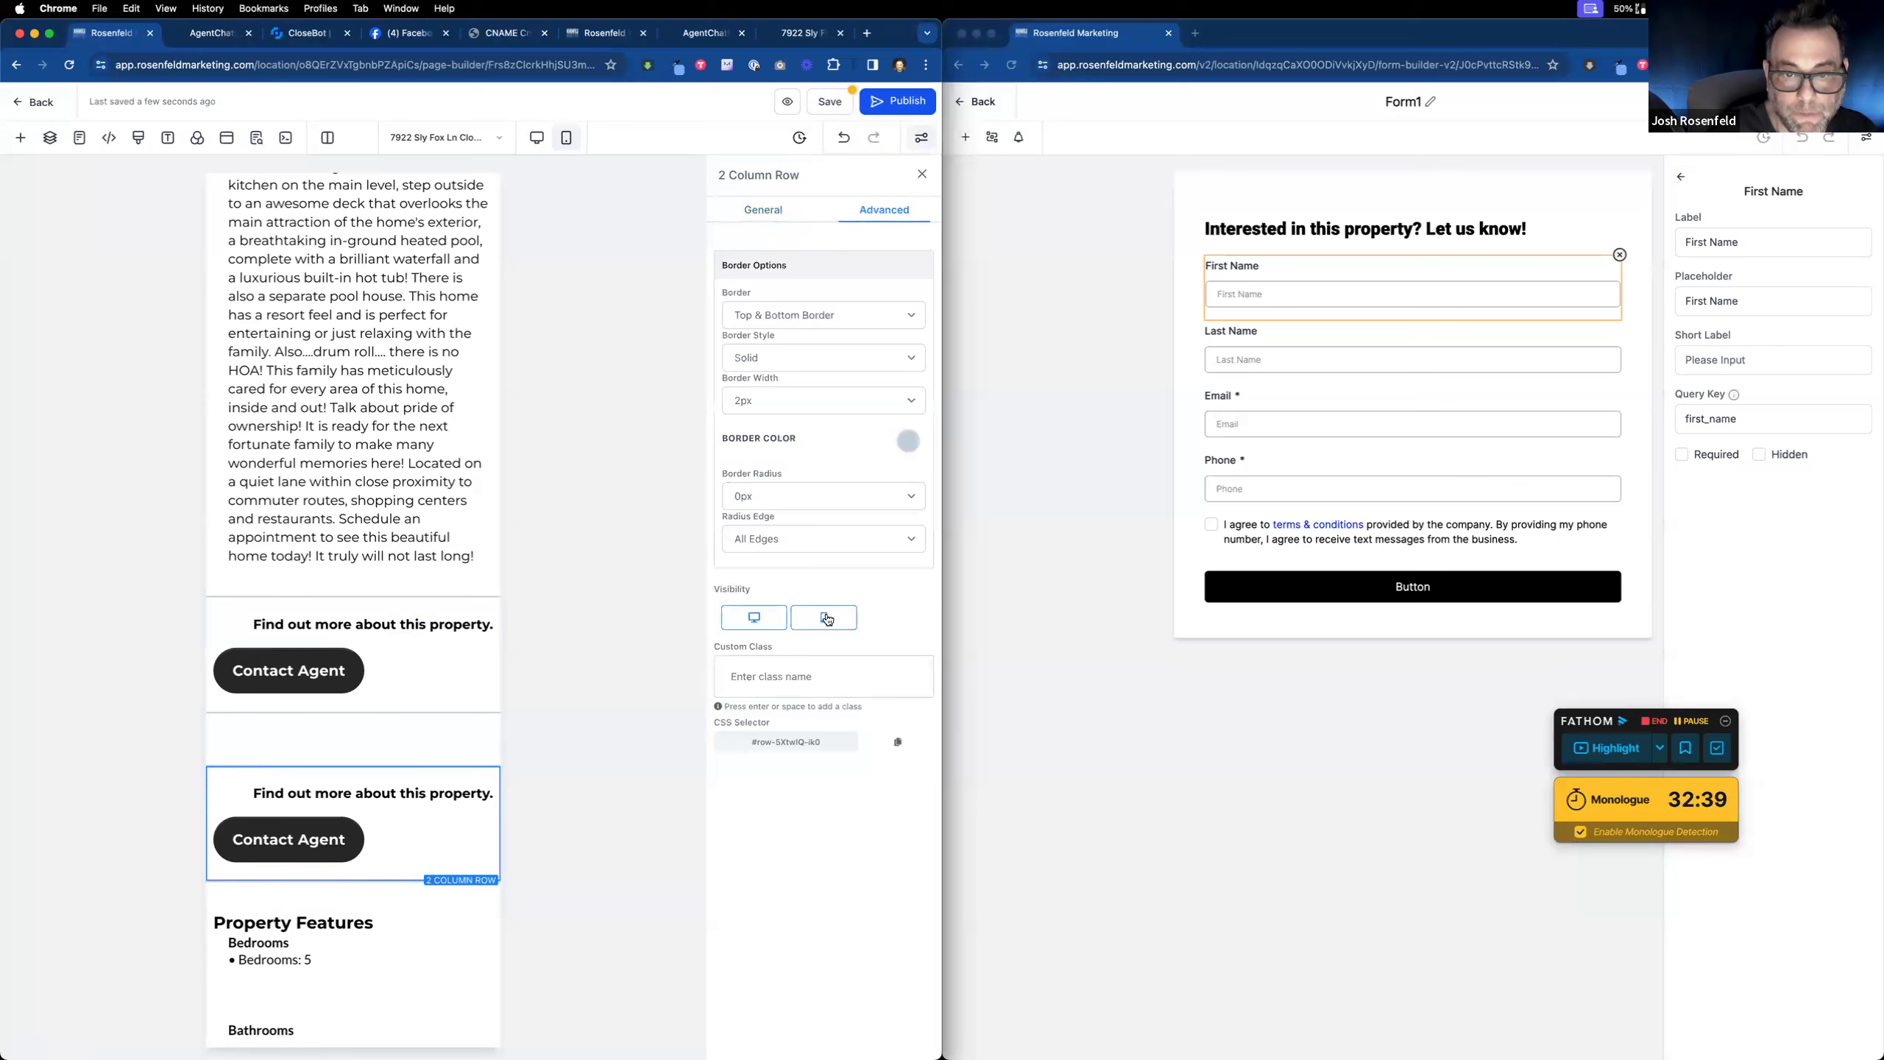
Step: Centre the 'Find out more' headline and the Contact Agent button
{"action": "left_click", "coordinate": [383, 623]}
{"action": "left_click", "coordinate": [809, 534]}
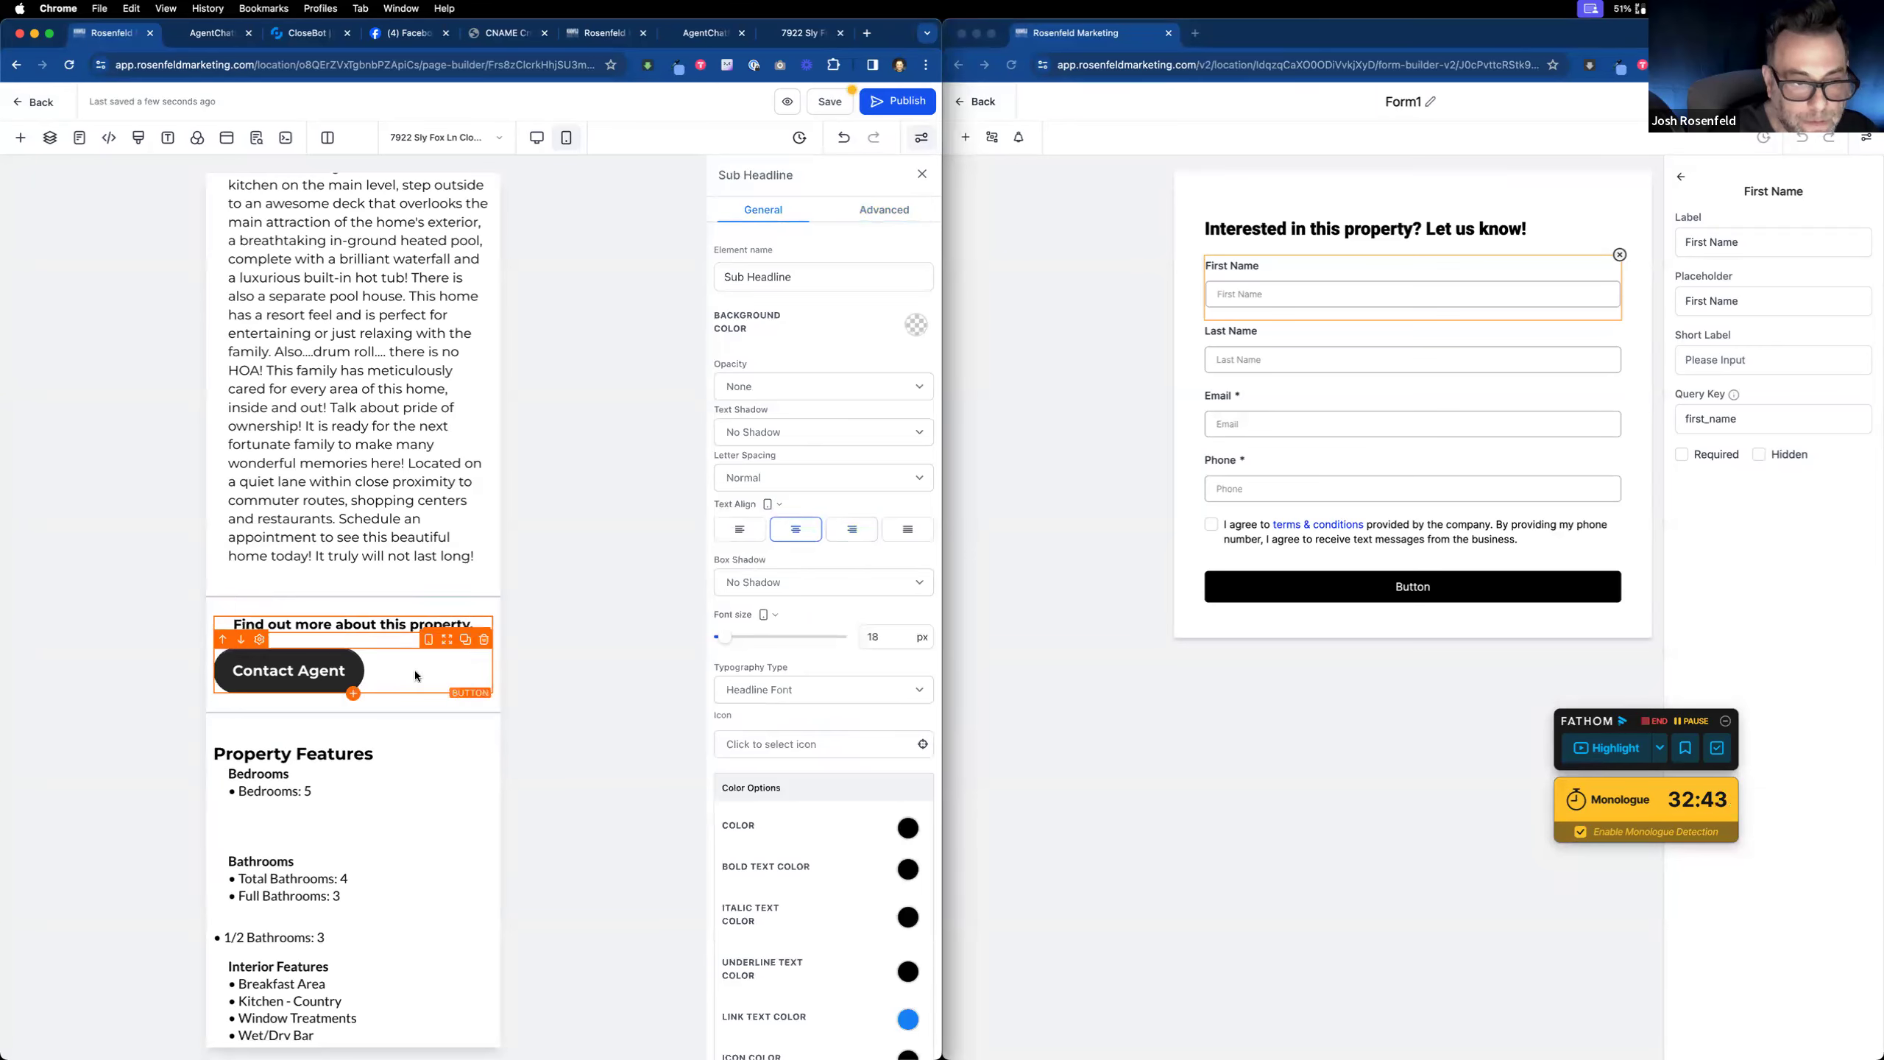
{"action": "left_click", "coordinate": [381, 680]}
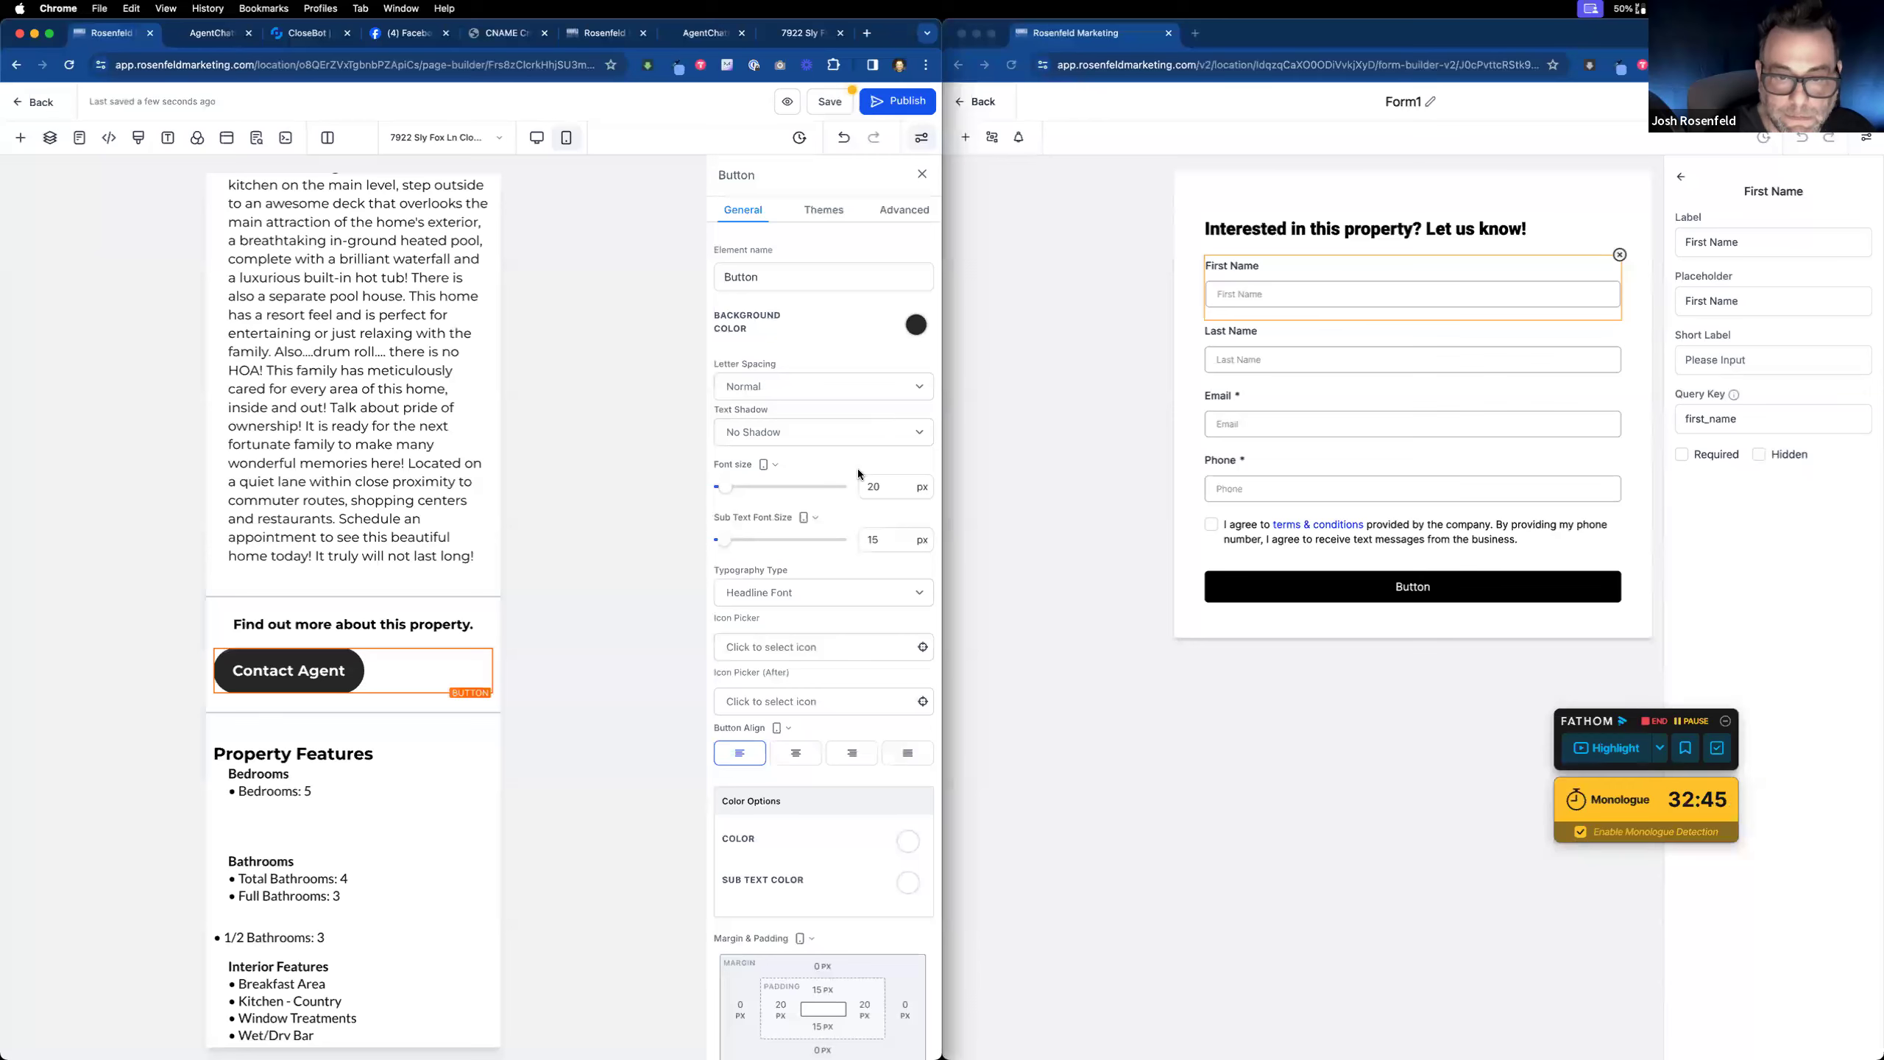
{"action": "left_click", "coordinate": [798, 758]}
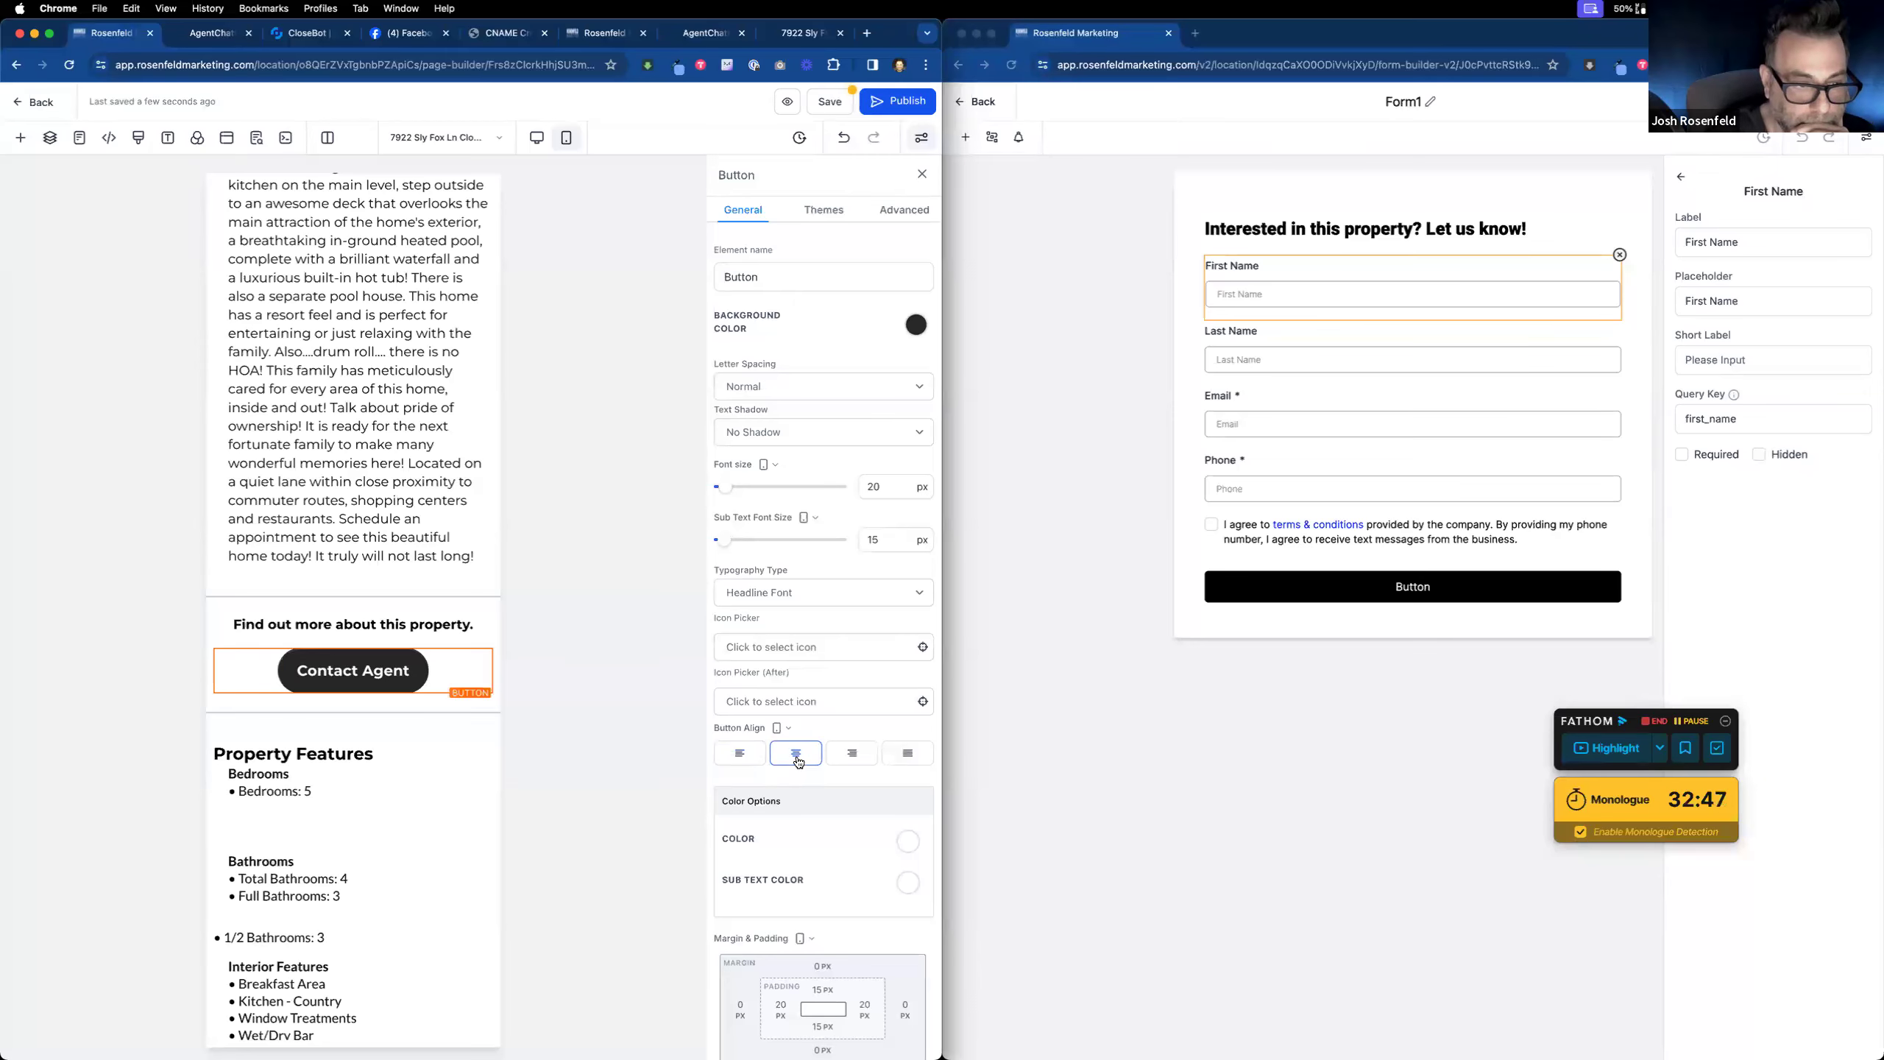
{"action": "scroll", "coordinate": [254, 637], "scroll_direction": "down", "scroll_amount": 15}
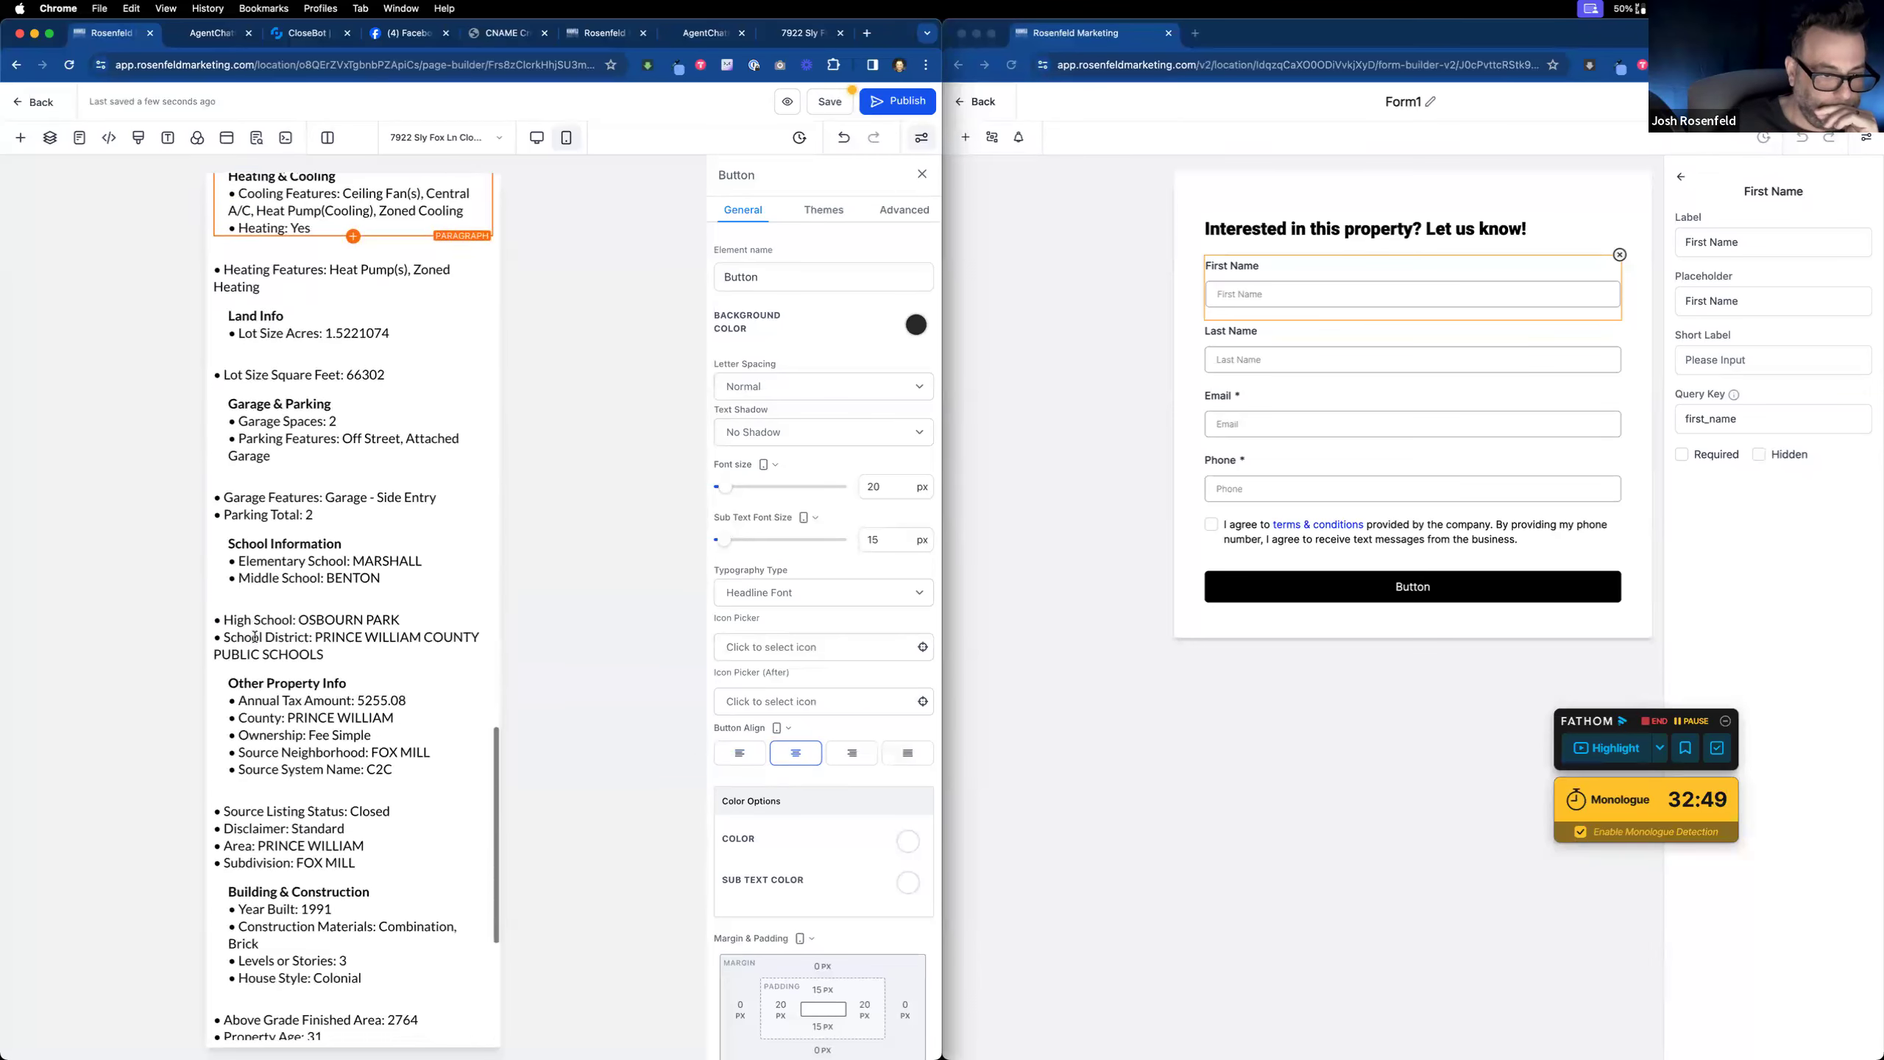
Step: Duplicate the Find out more row and hide the duplicate on mobile
{"action": "scroll", "coordinate": [254, 637], "scroll_direction": "down", "scroll_amount": 5}
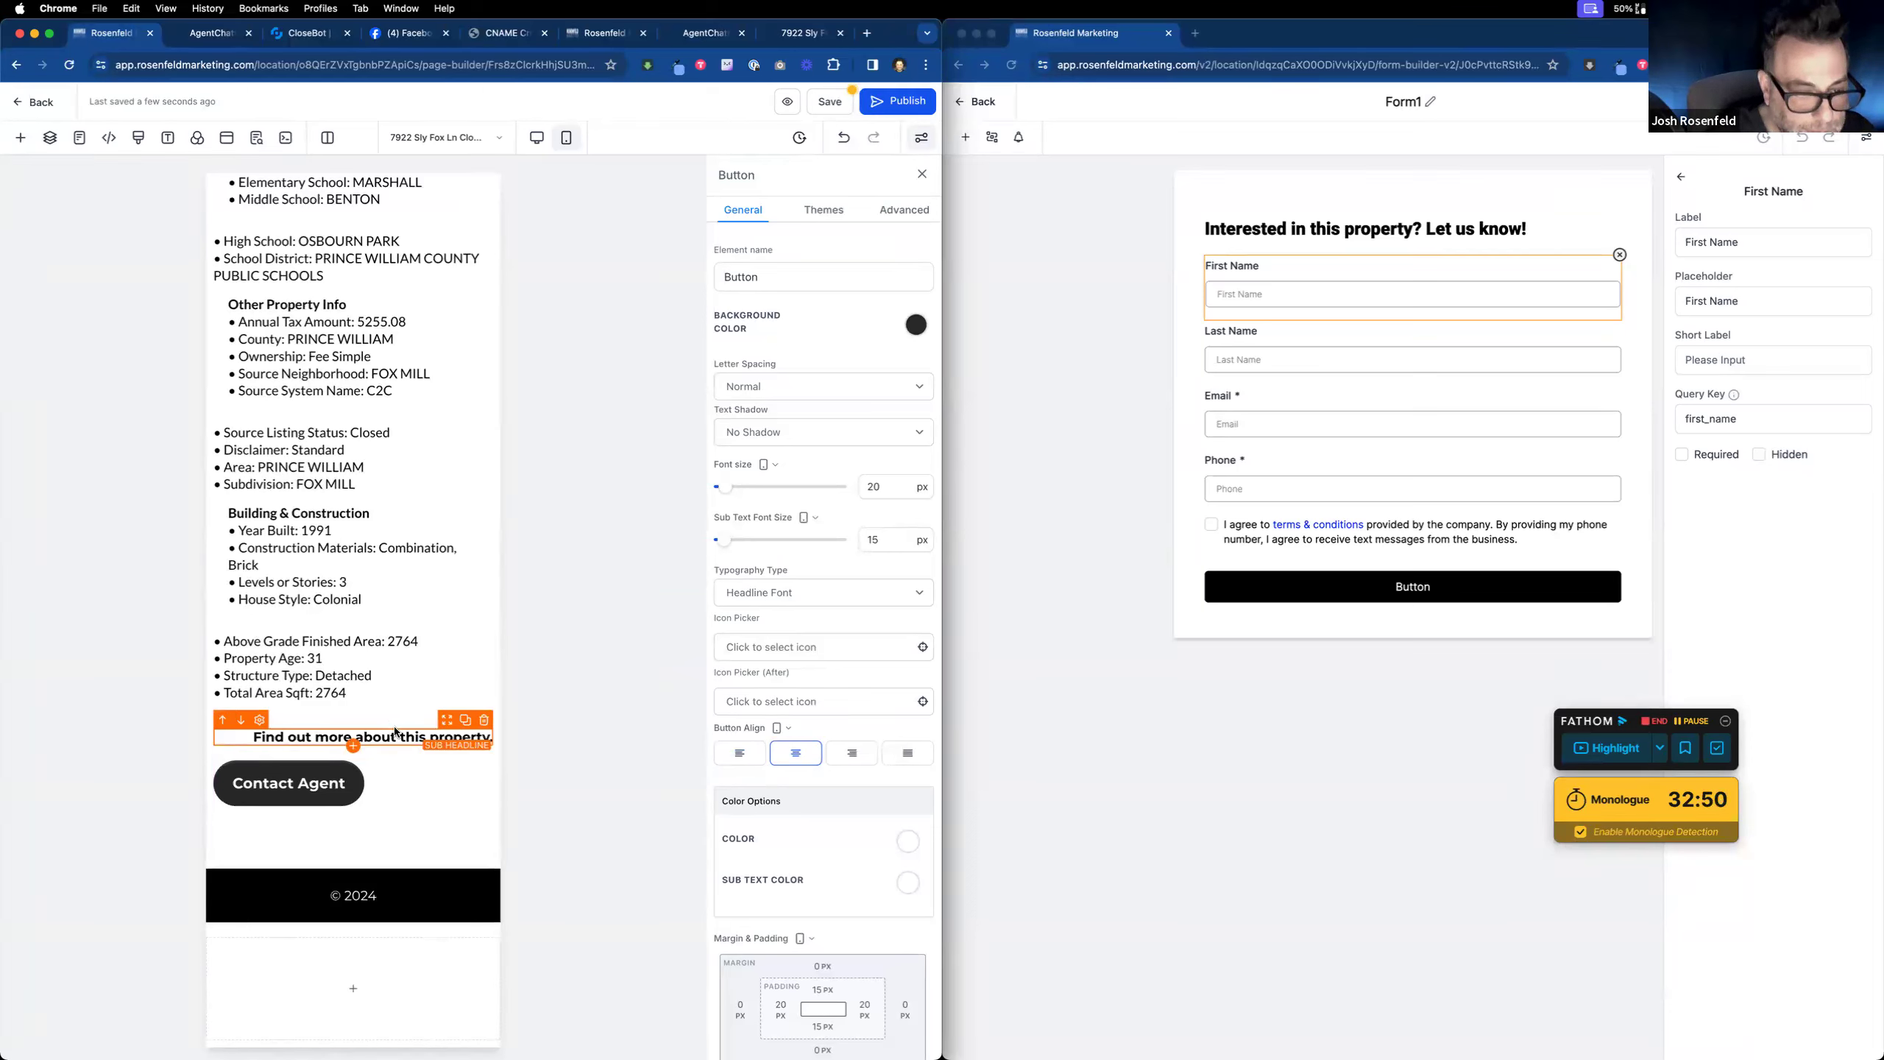
{"action": "left_click", "coordinate": [472, 704]}
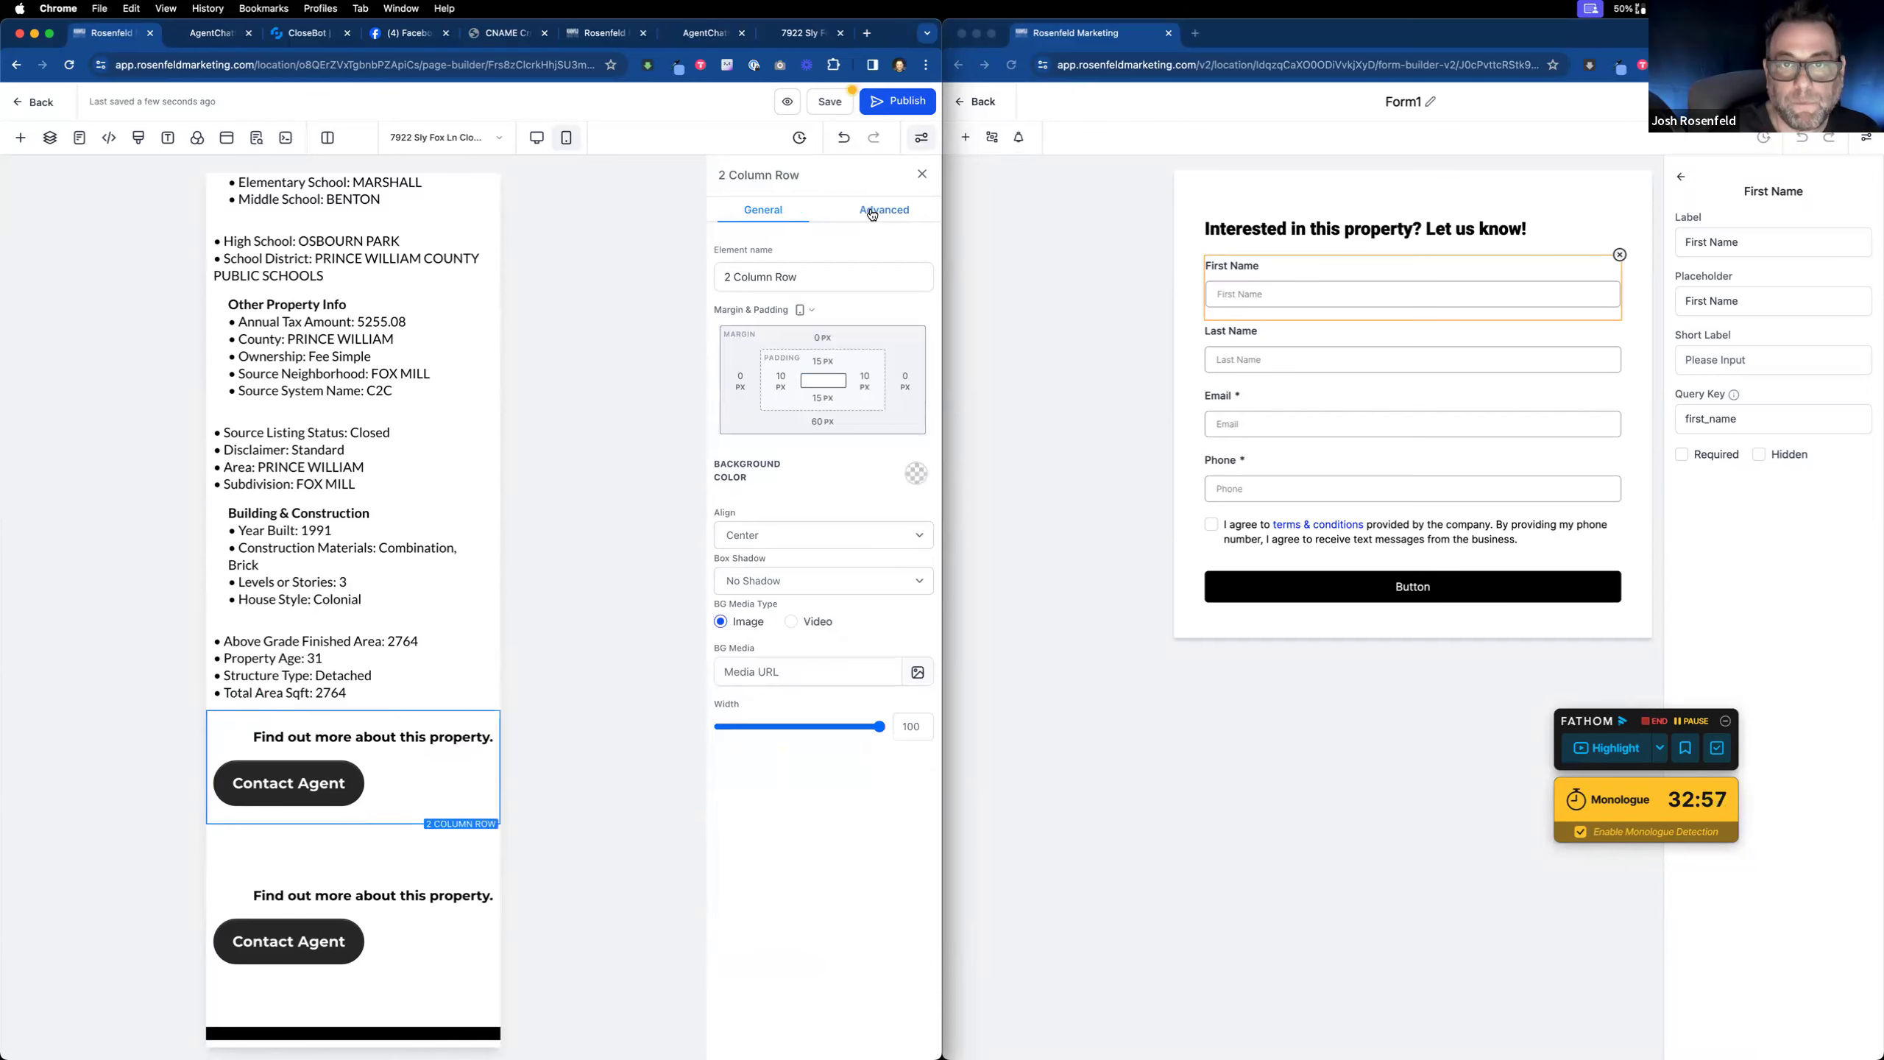
{"action": "left_click", "coordinate": [873, 215]}
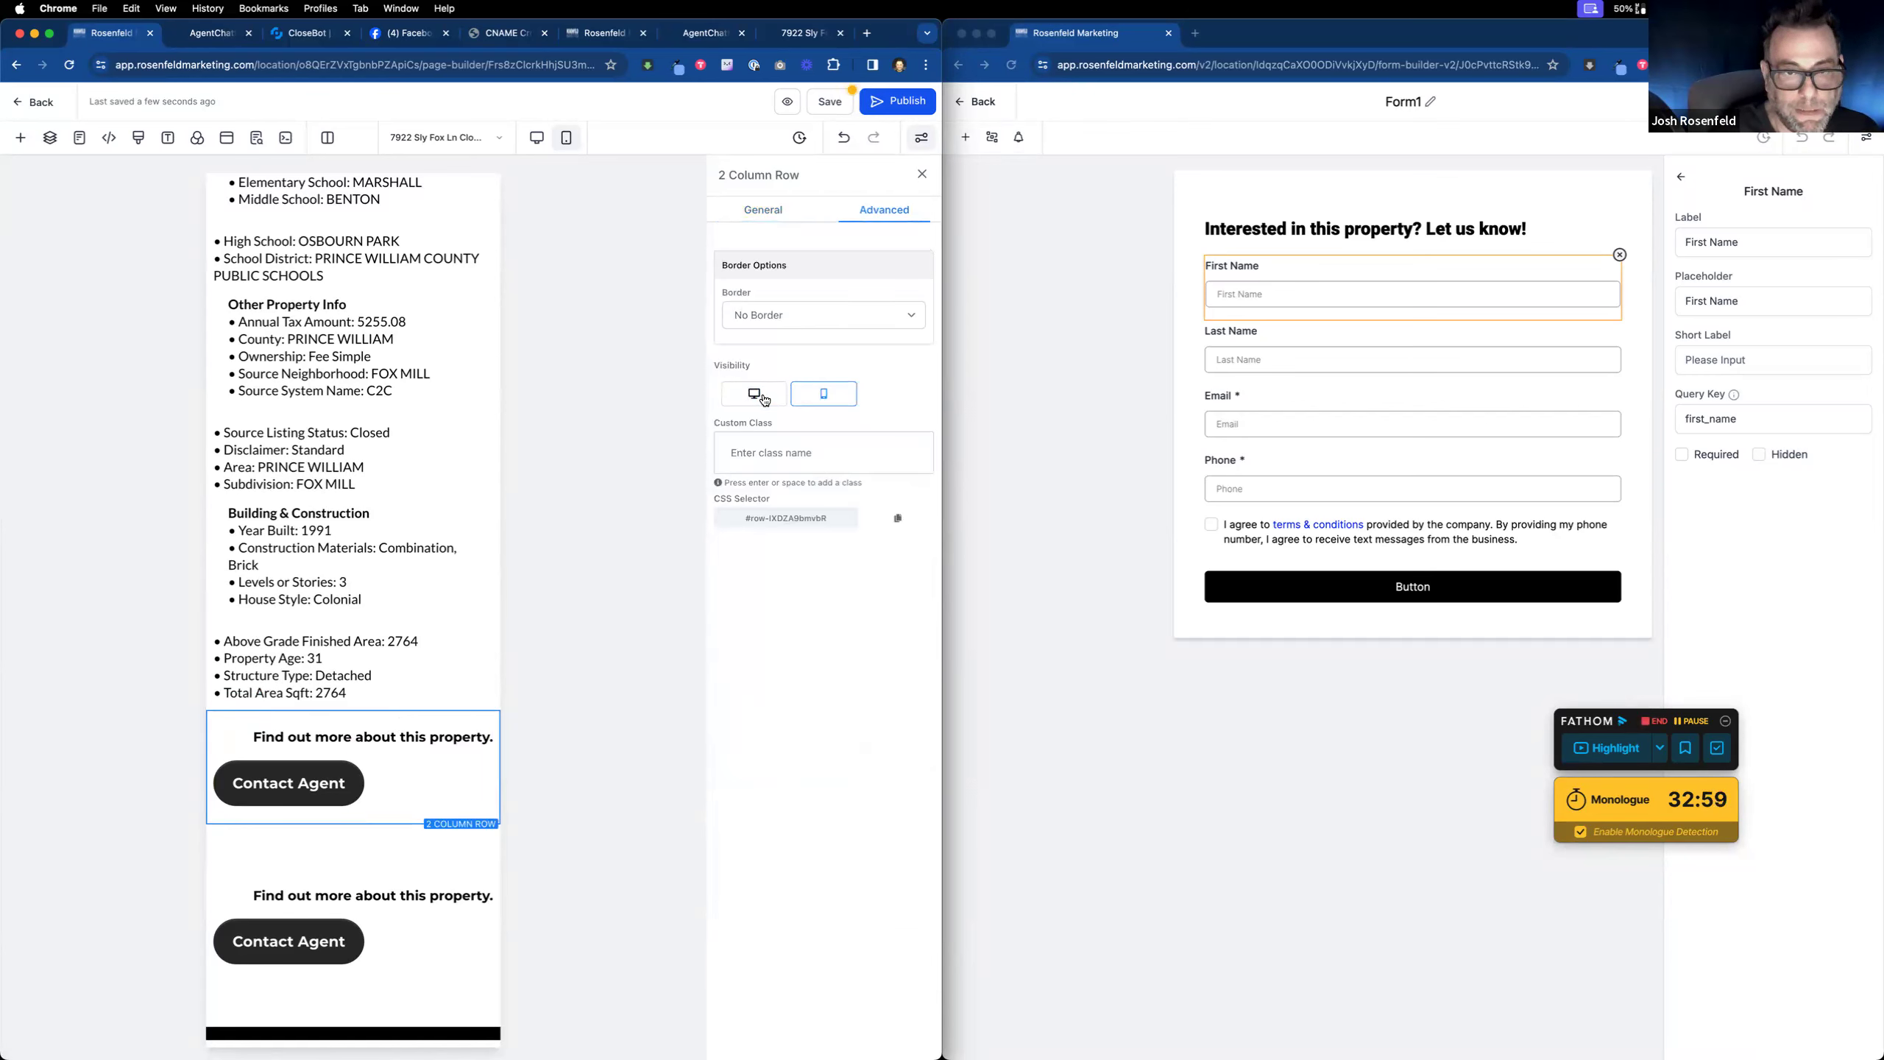
{"action": "left_click", "coordinate": [418, 850]}
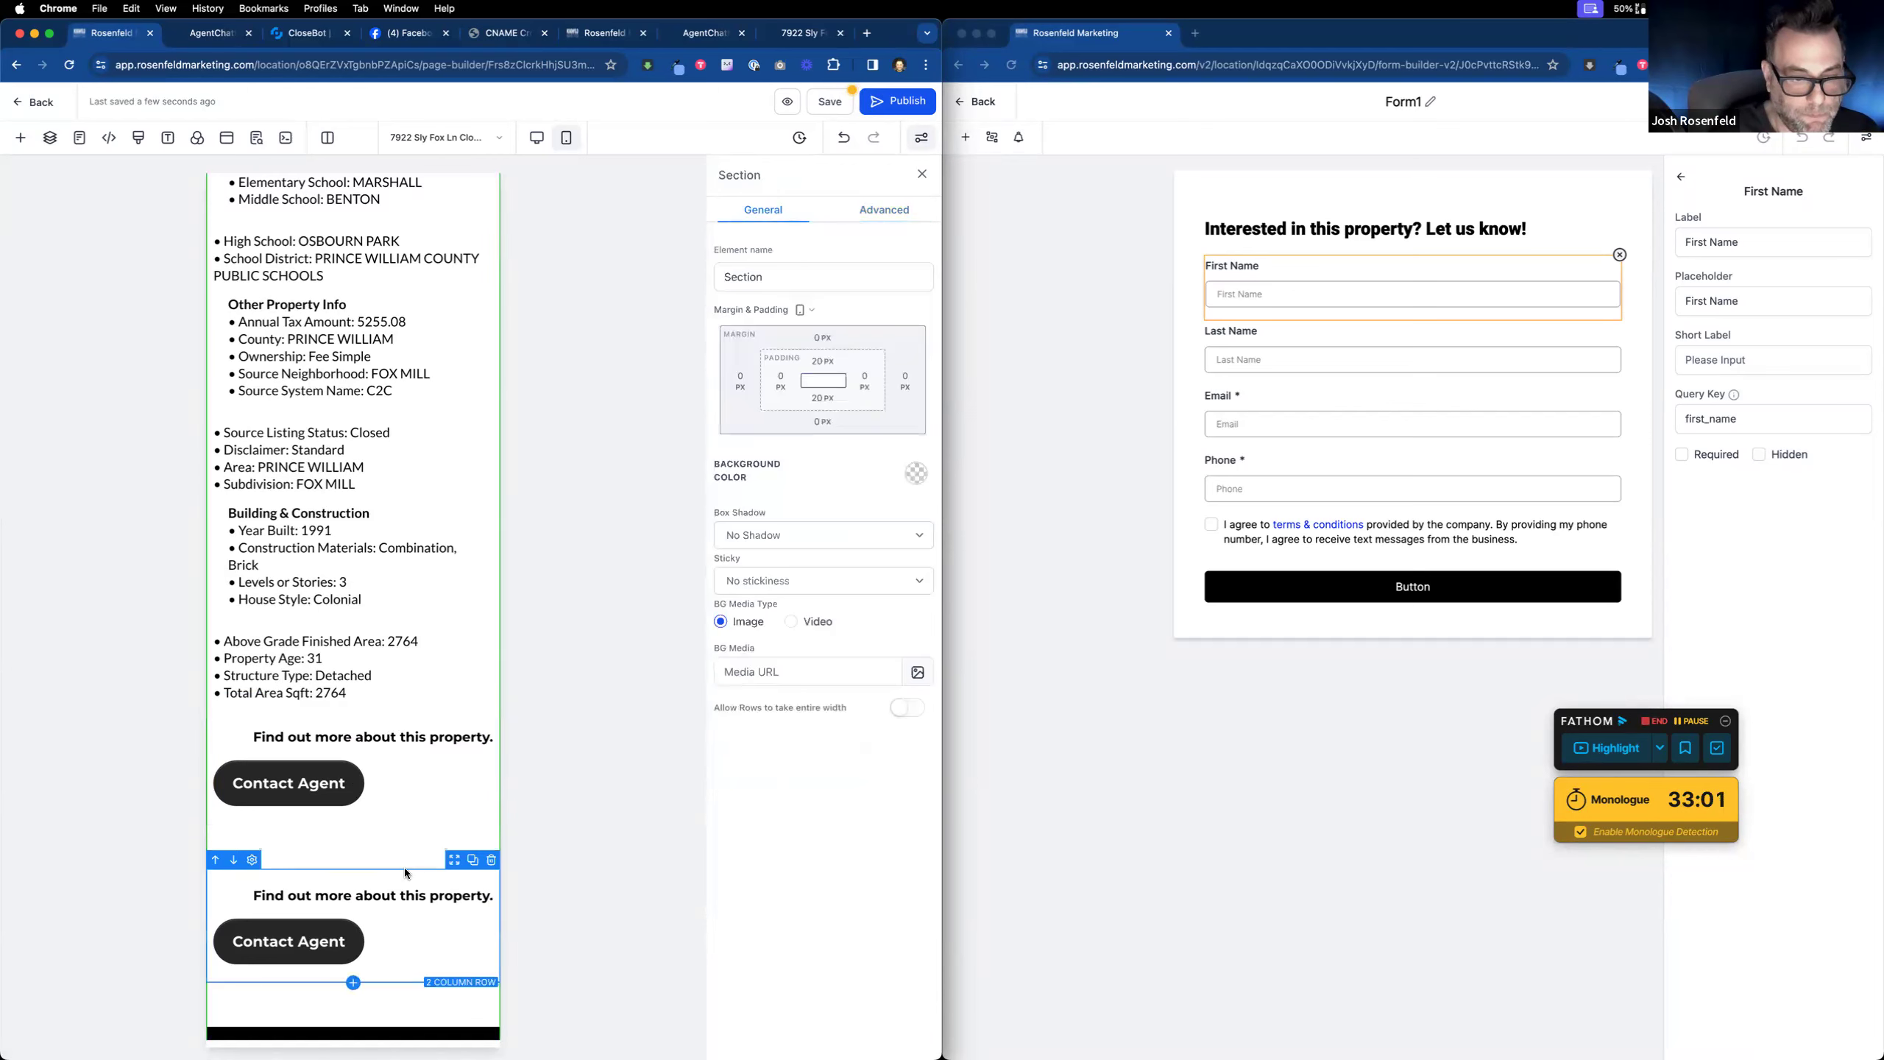
{"action": "left_click", "coordinate": [405, 872]}
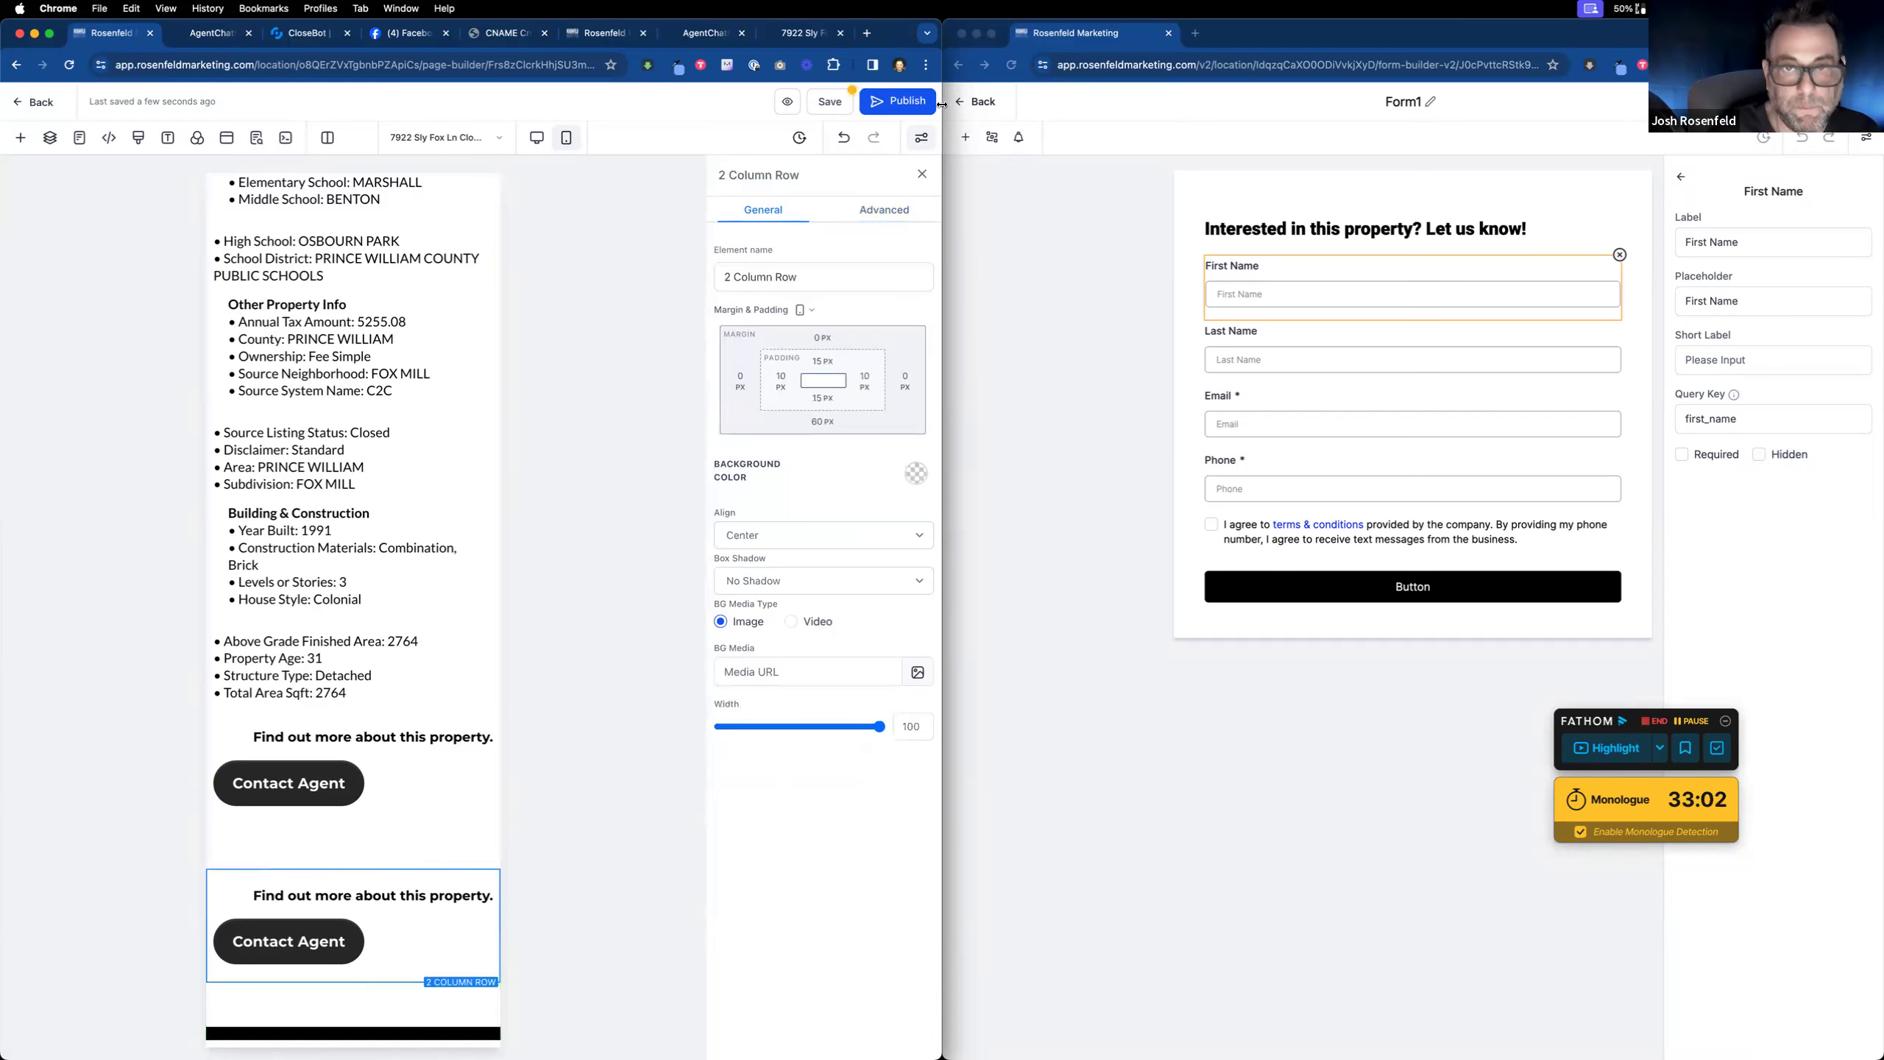
{"action": "left_click", "coordinate": [868, 215]}
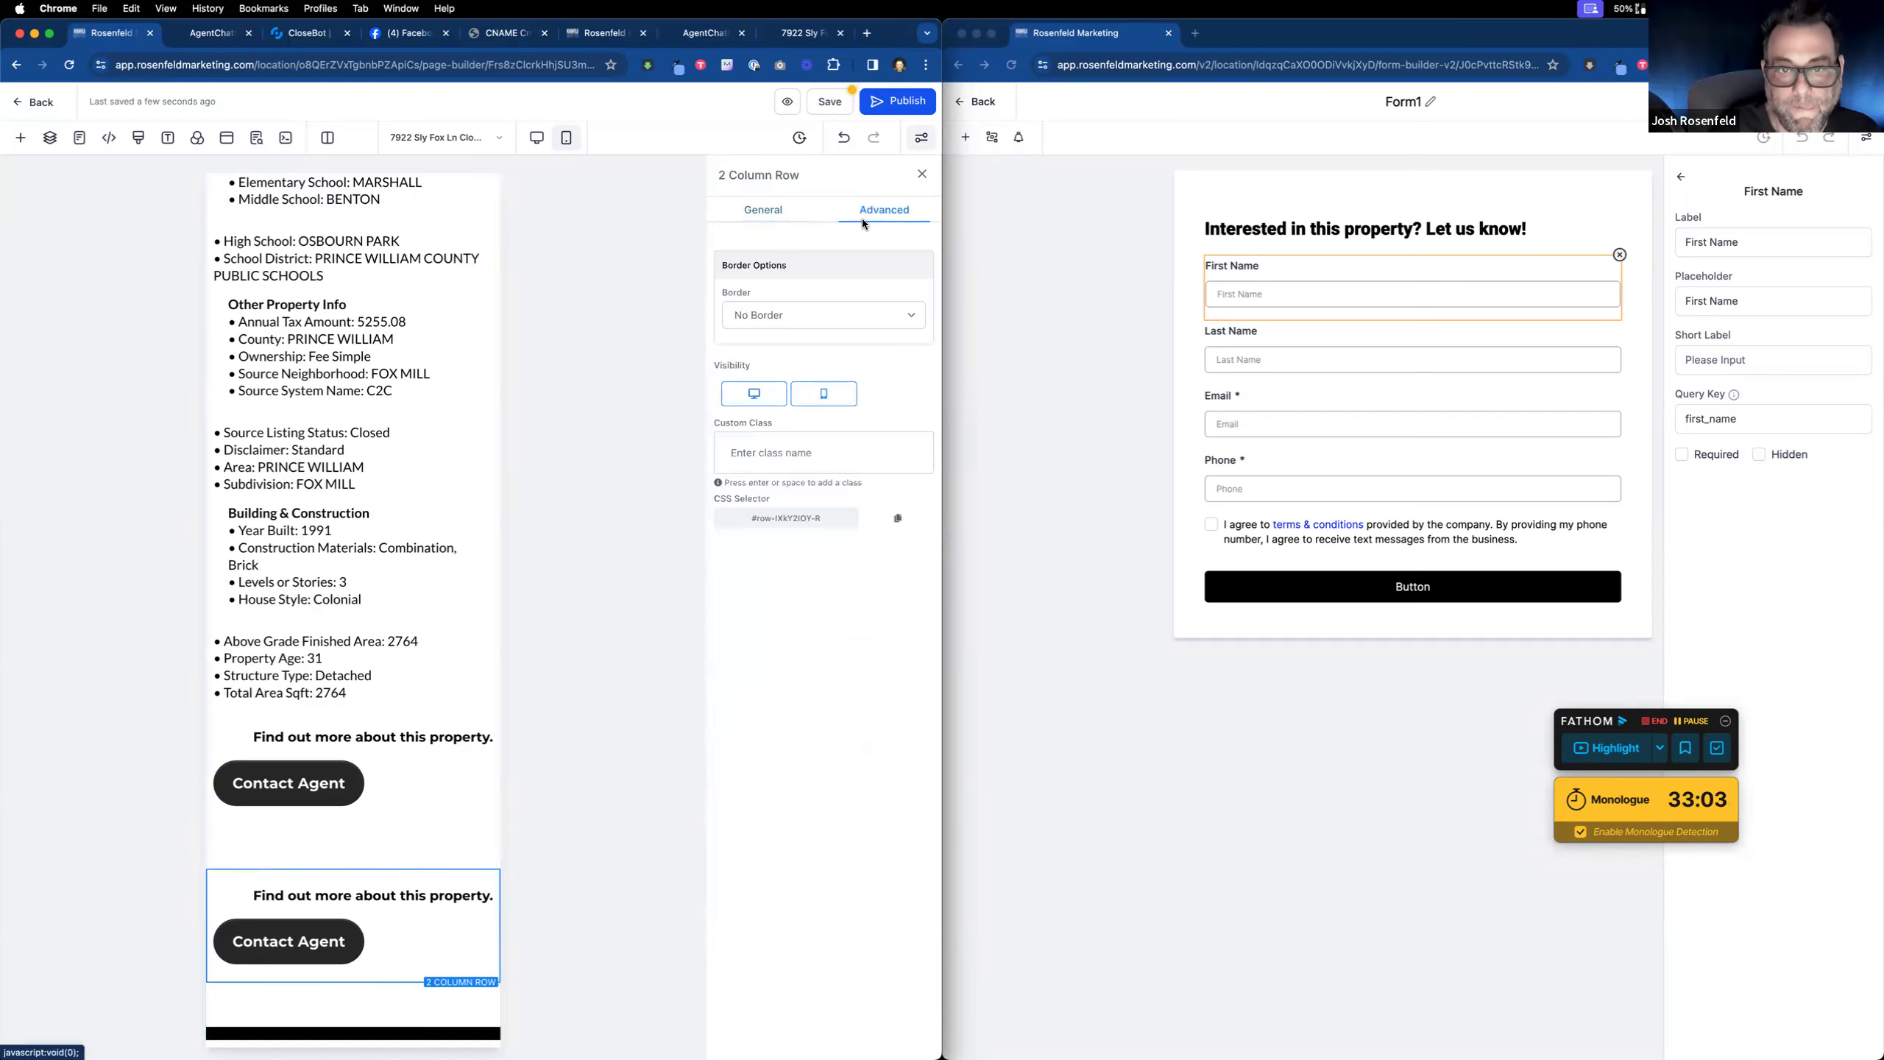
{"action": "left_click", "coordinate": [817, 402]}
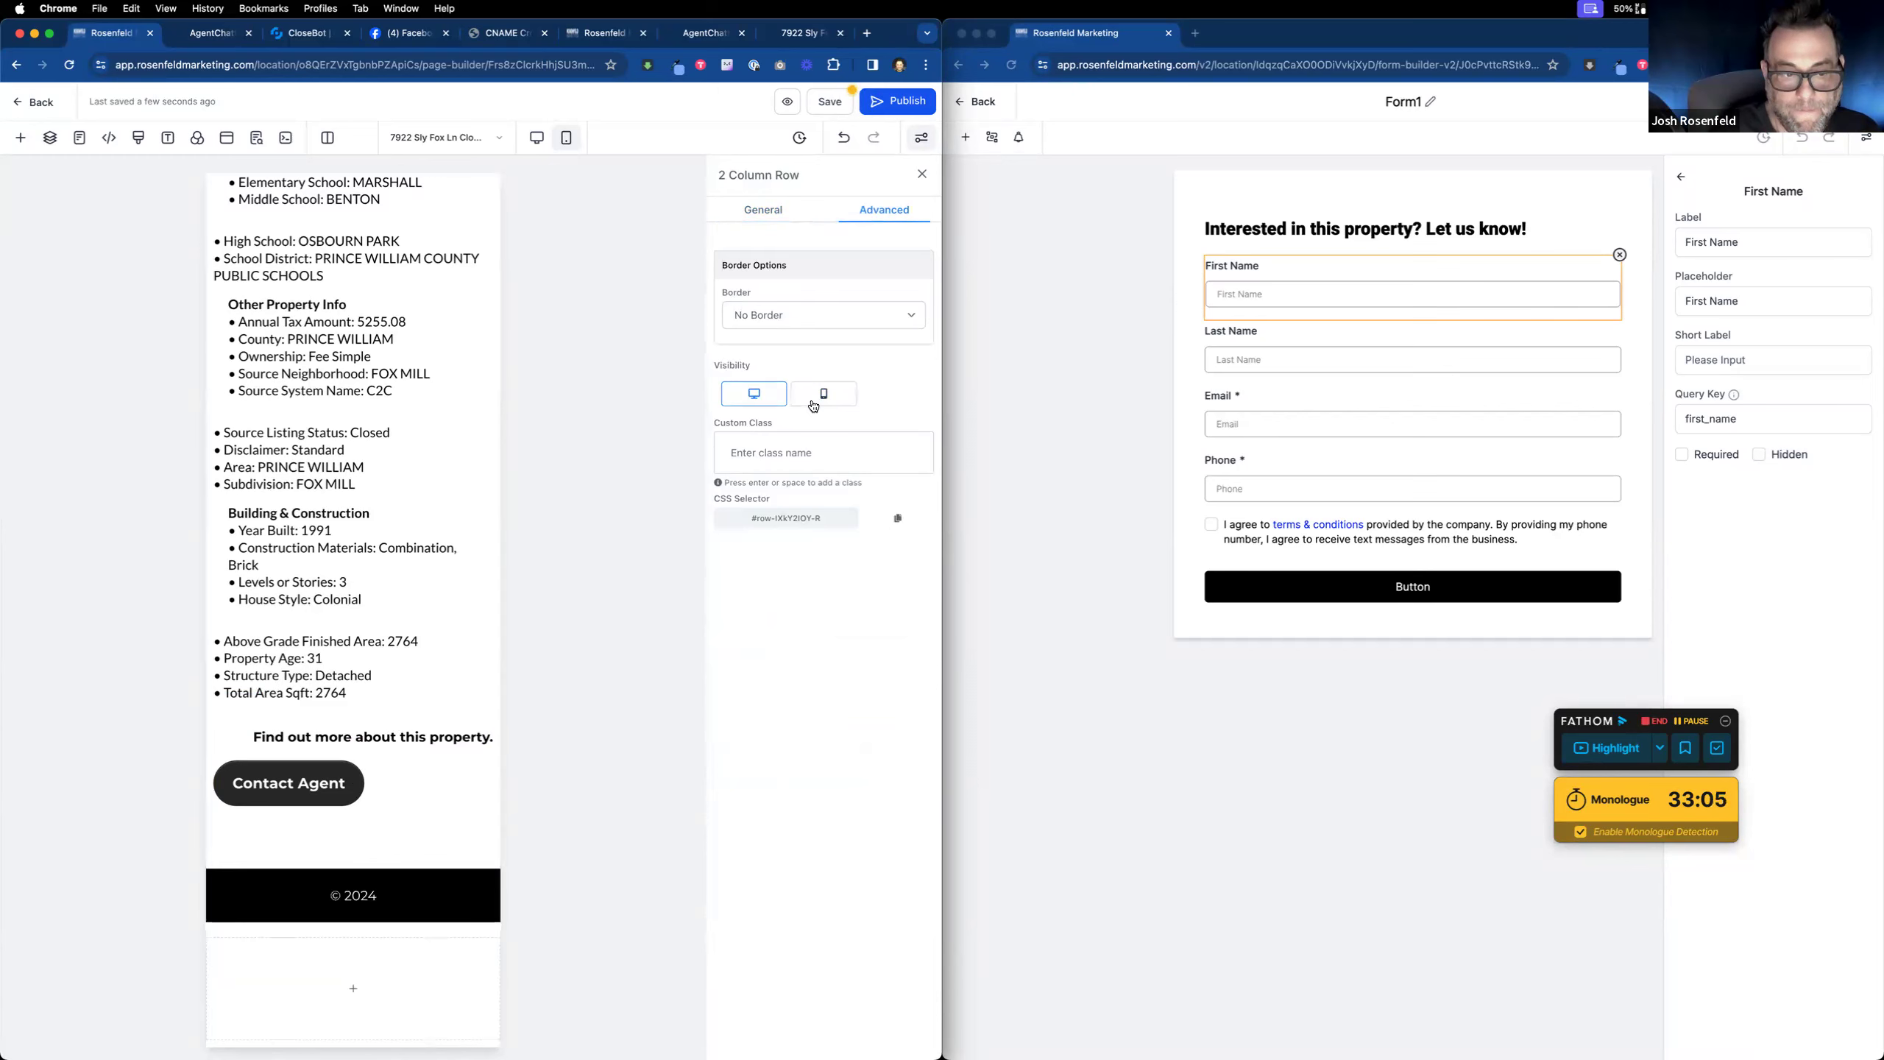
Step: Centre the Contact Agent button and the 'Find out more' headline on mobile
{"action": "left_click", "coordinate": [430, 769]}
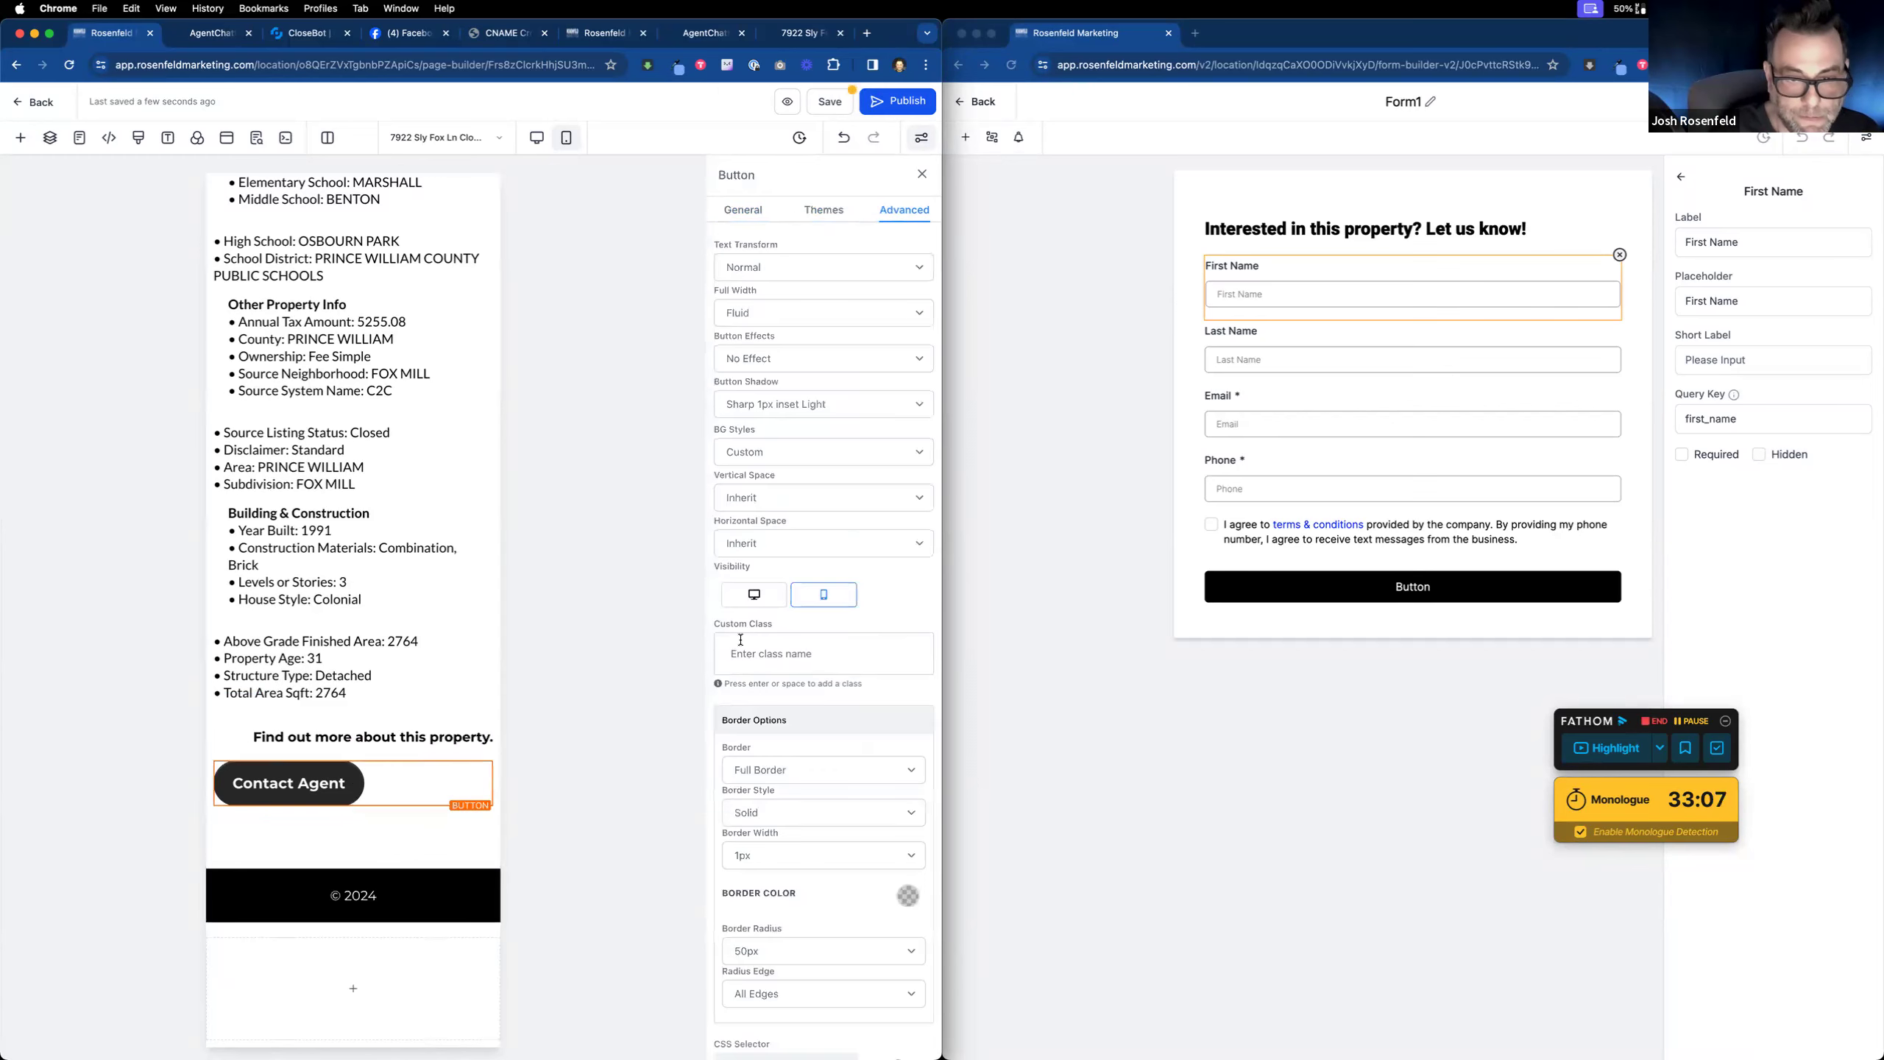
{"action": "left_click", "coordinate": [747, 209]}
{"action": "left_click", "coordinate": [797, 767]}
{"action": "left_click", "coordinate": [454, 738]}
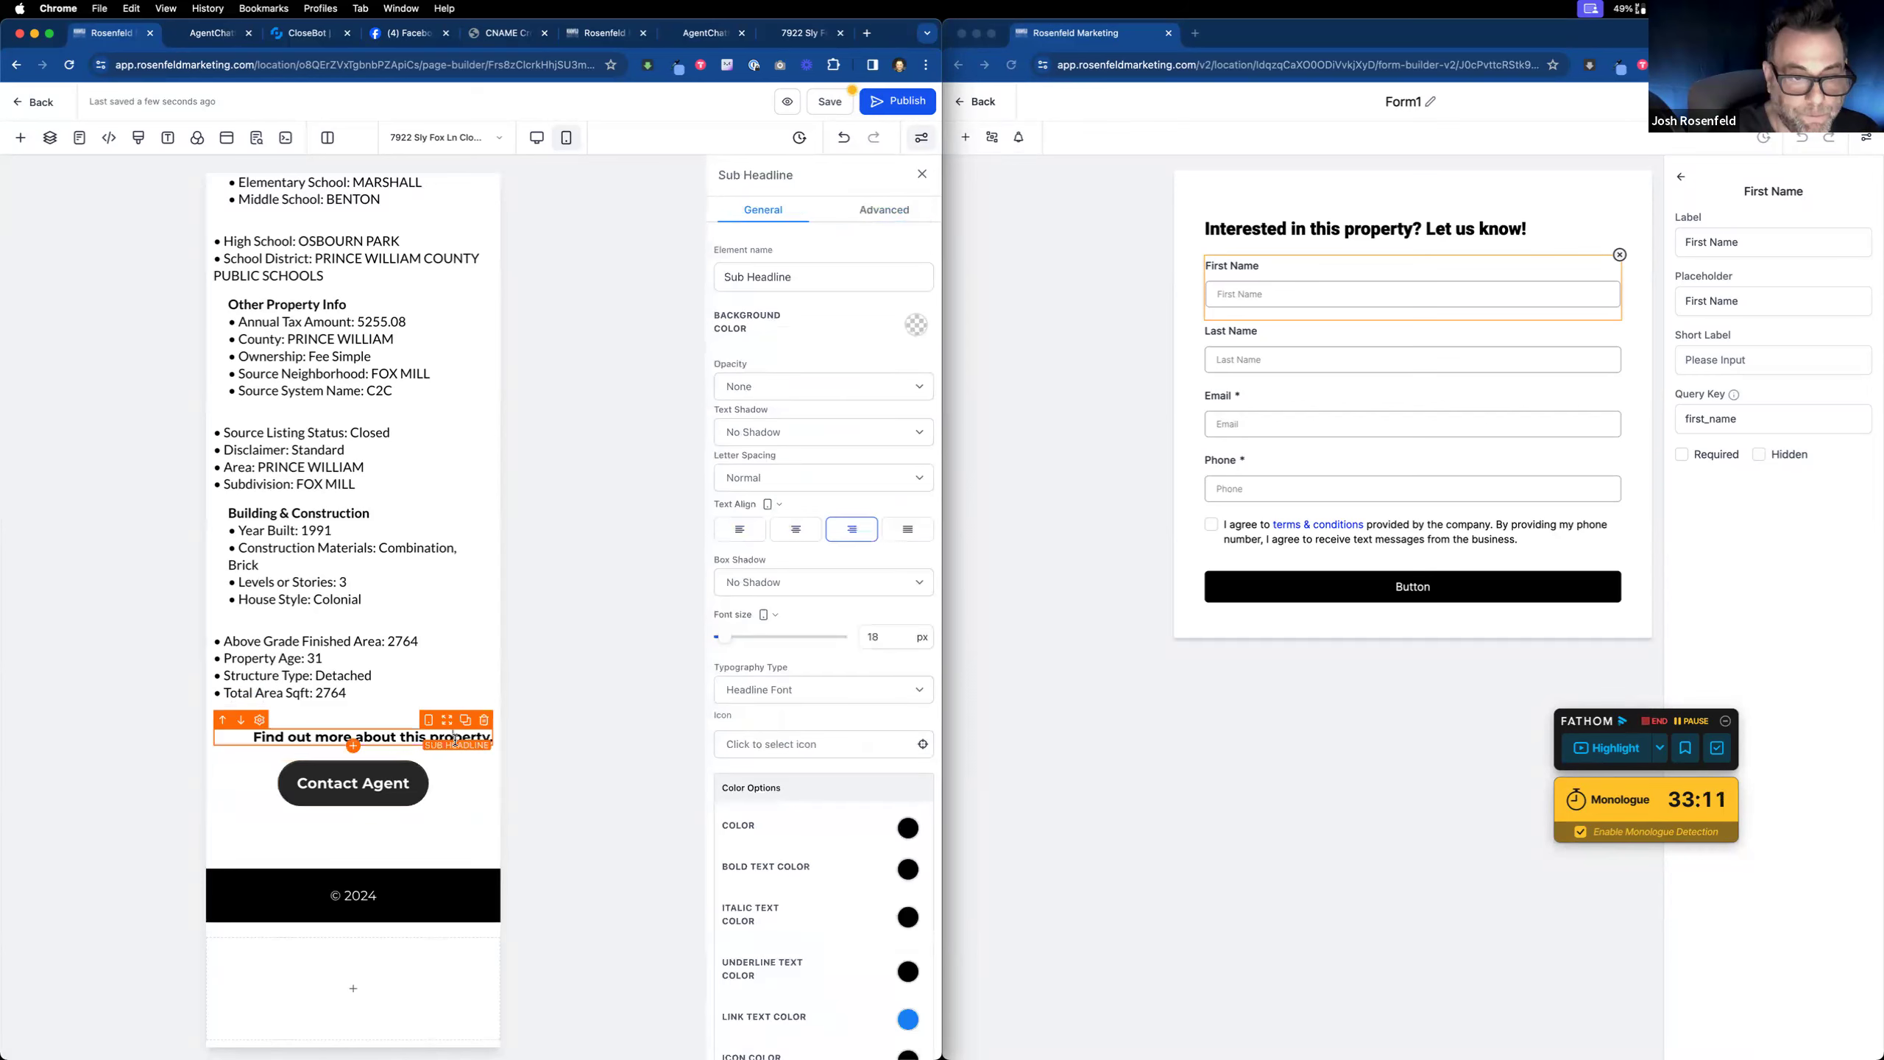
{"action": "left_click", "coordinate": [795, 528]}
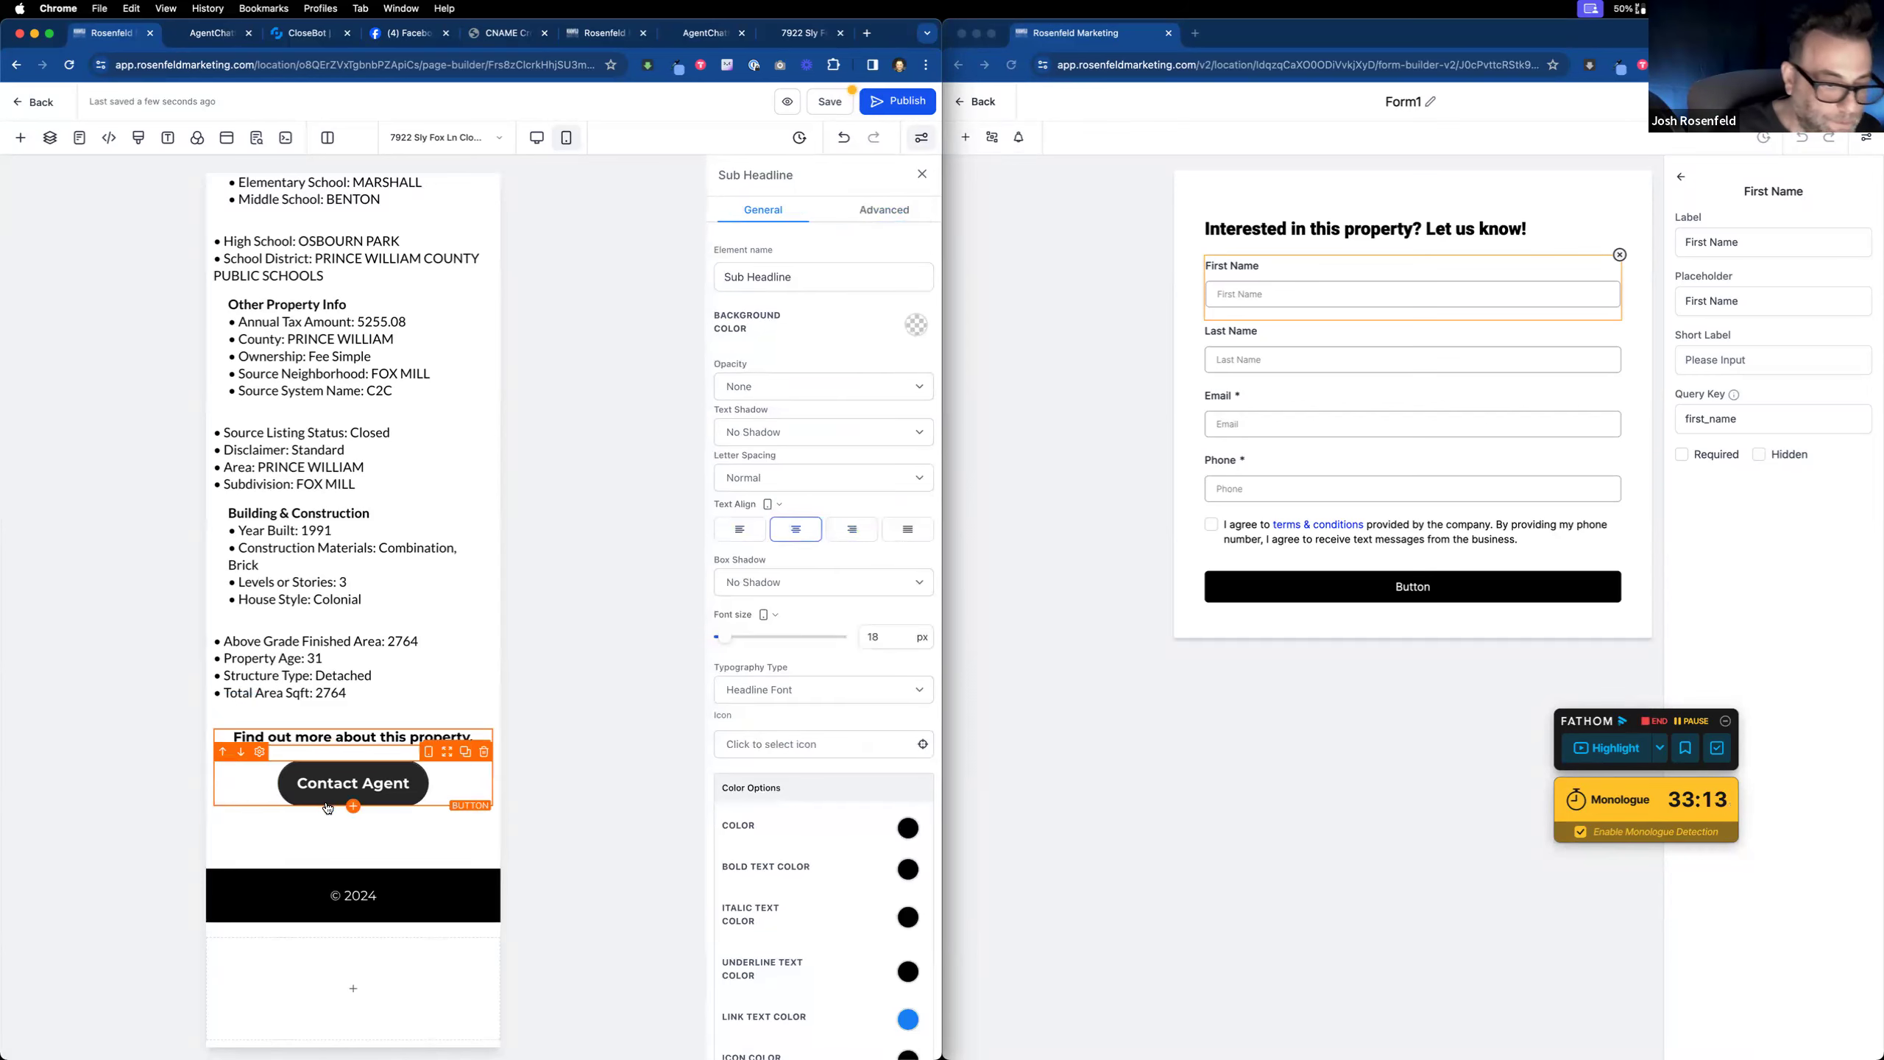
{"action": "scroll", "coordinate": [327, 807], "scroll_direction": "up", "scroll_amount": 15}
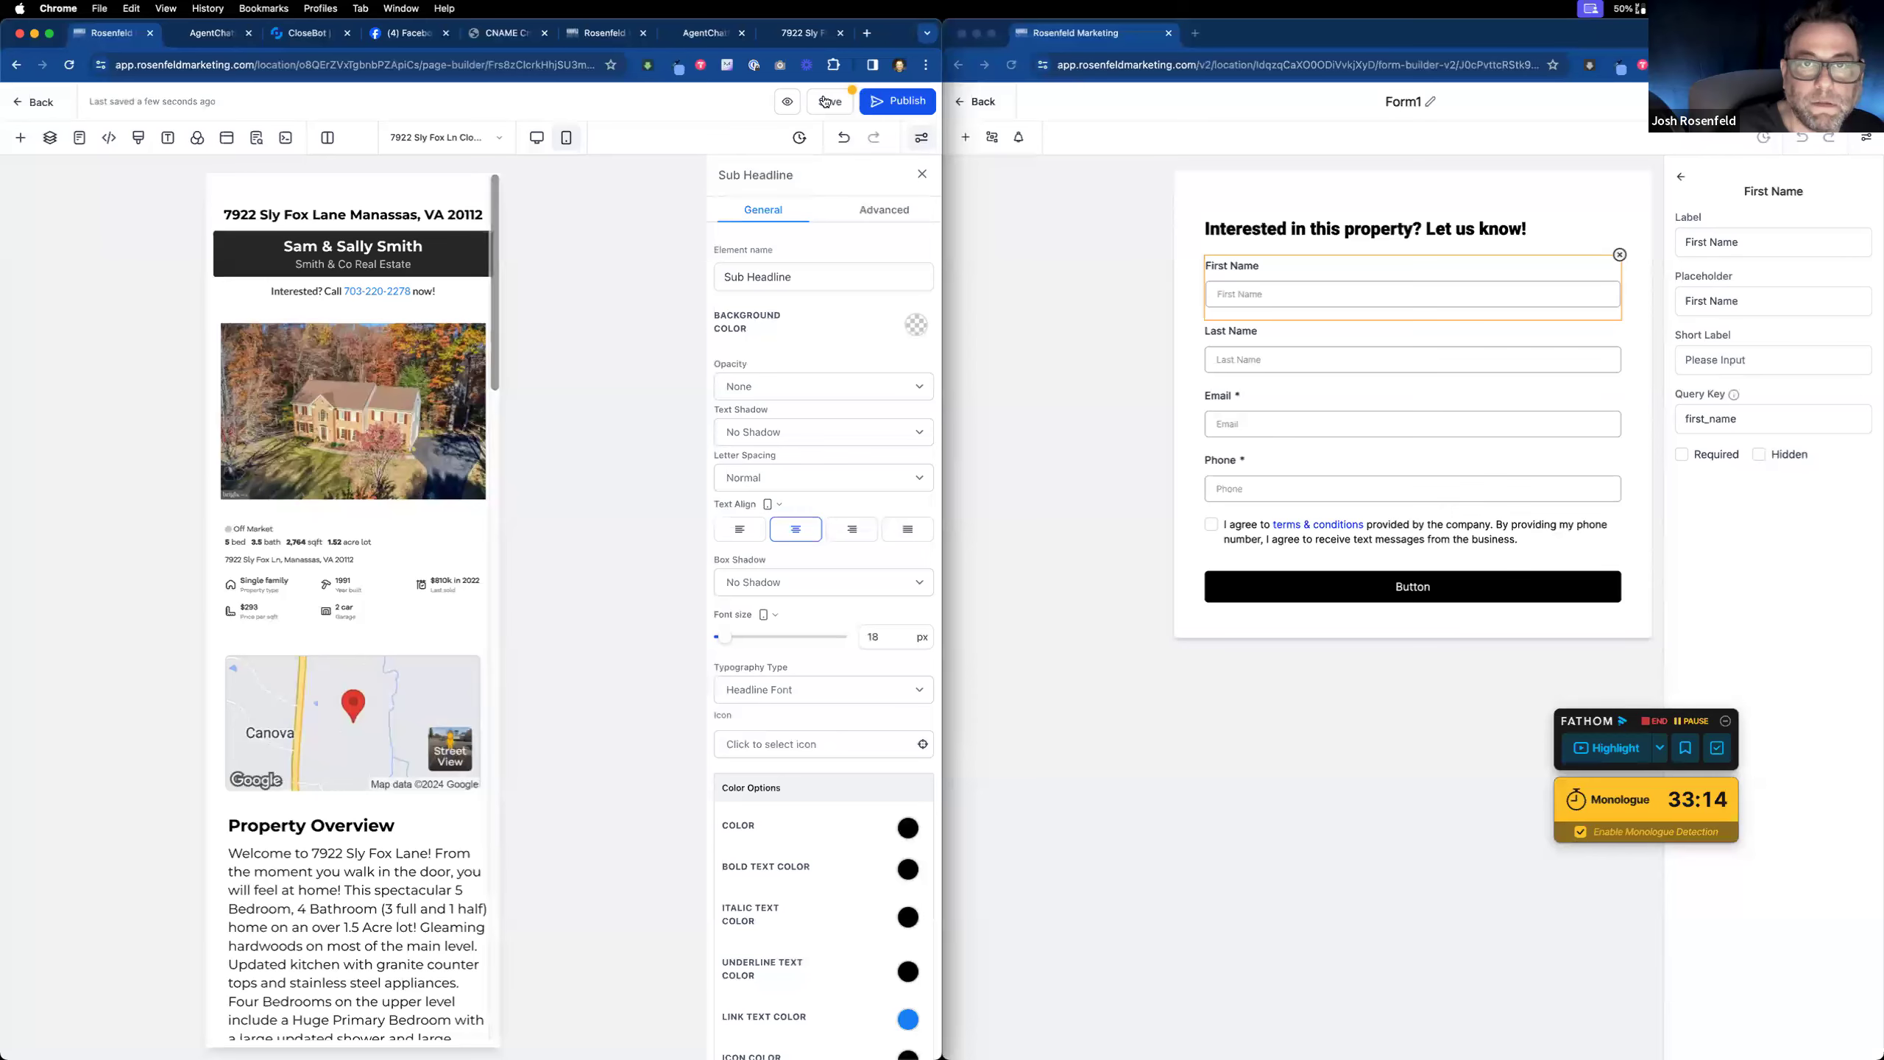
{"action": "left_click", "coordinate": [537, 137]}
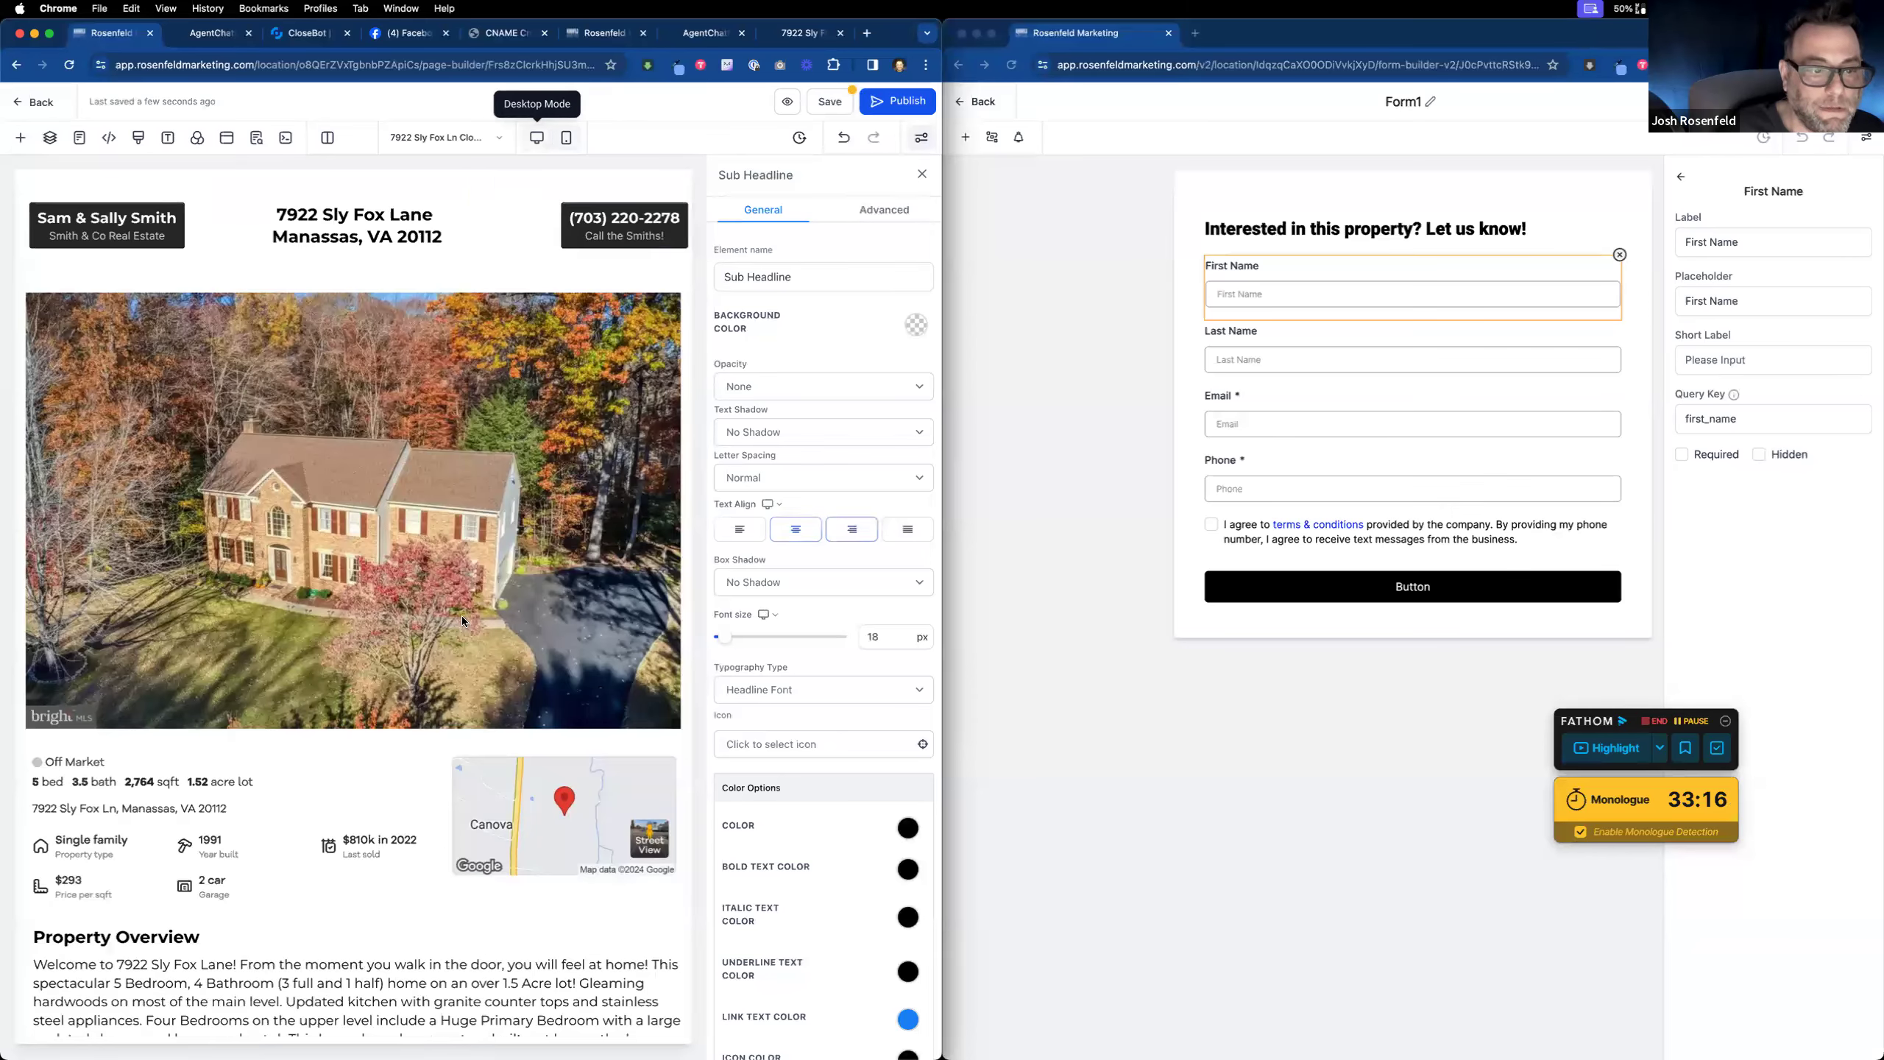
{"action": "scroll", "coordinate": [462, 615], "scroll_direction": "down", "scroll_amount": 20}
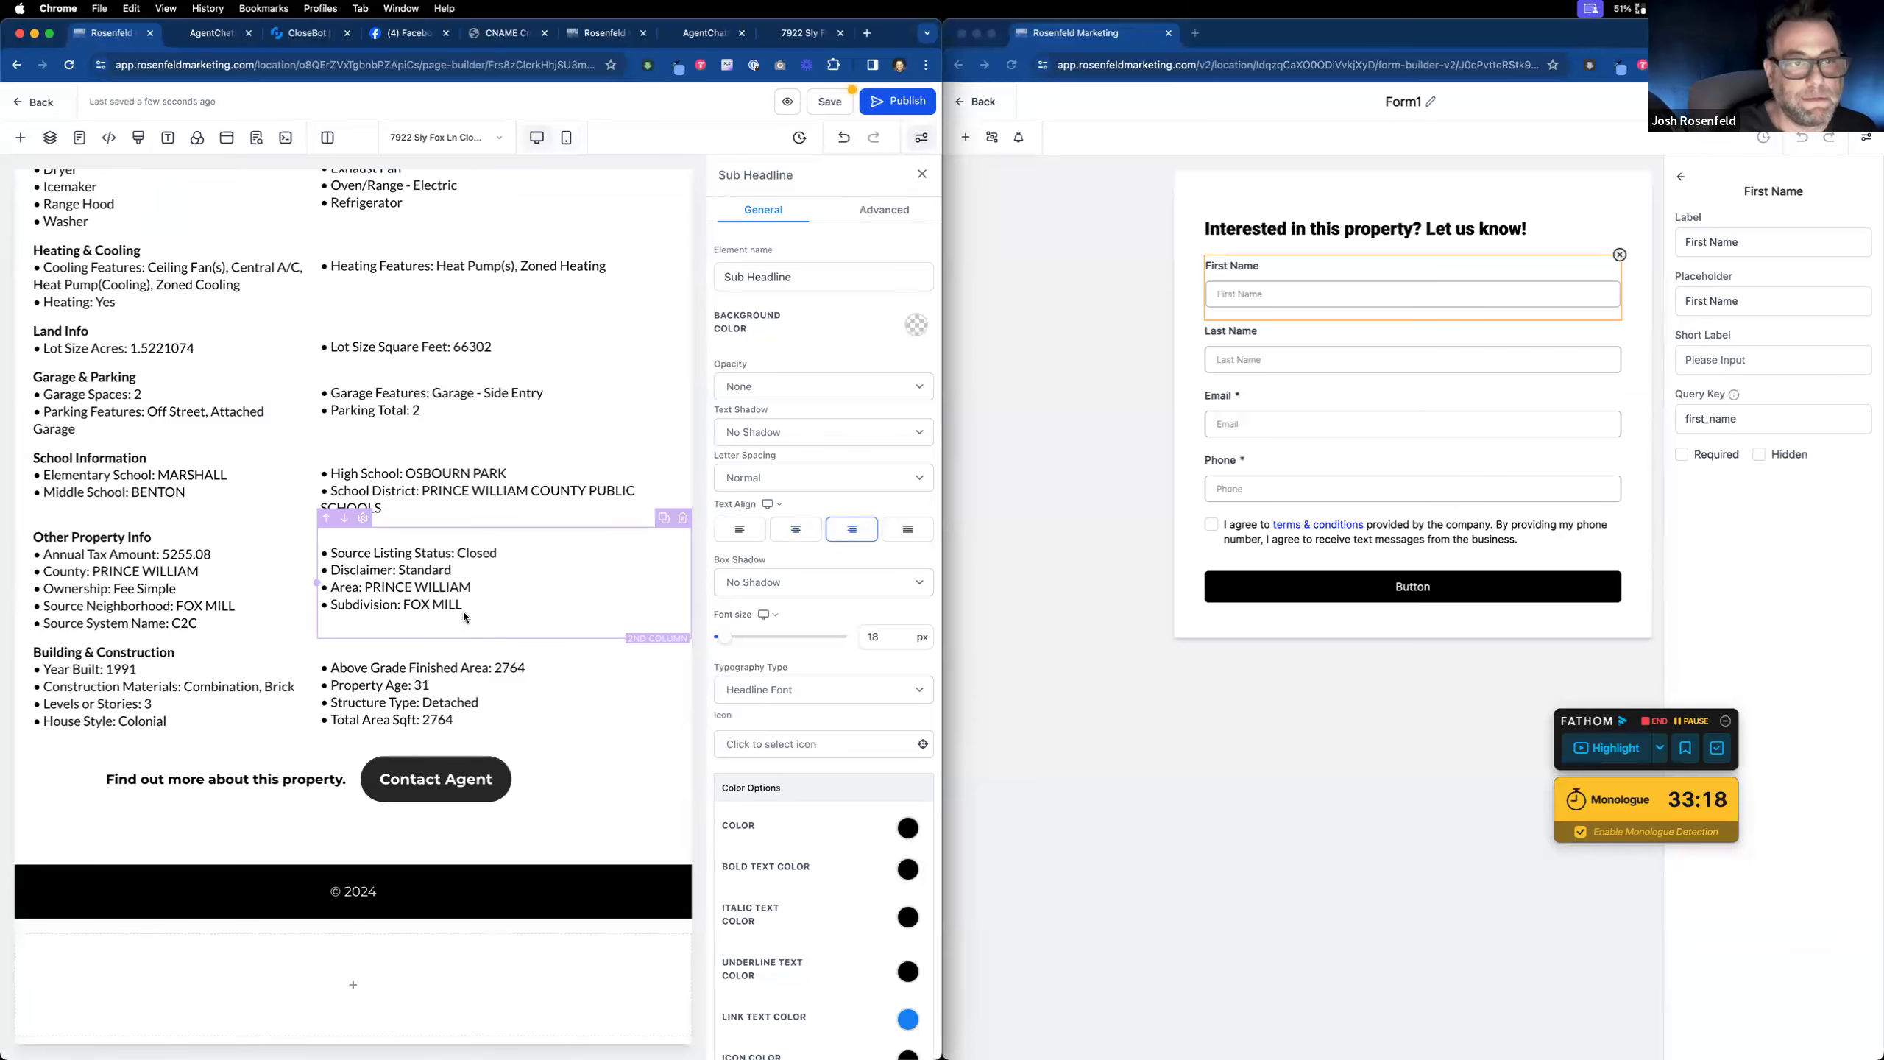
{"action": "scroll", "coordinate": [462, 612], "scroll_direction": "up", "scroll_amount": 20}
{"action": "left_click", "coordinate": [825, 102]}
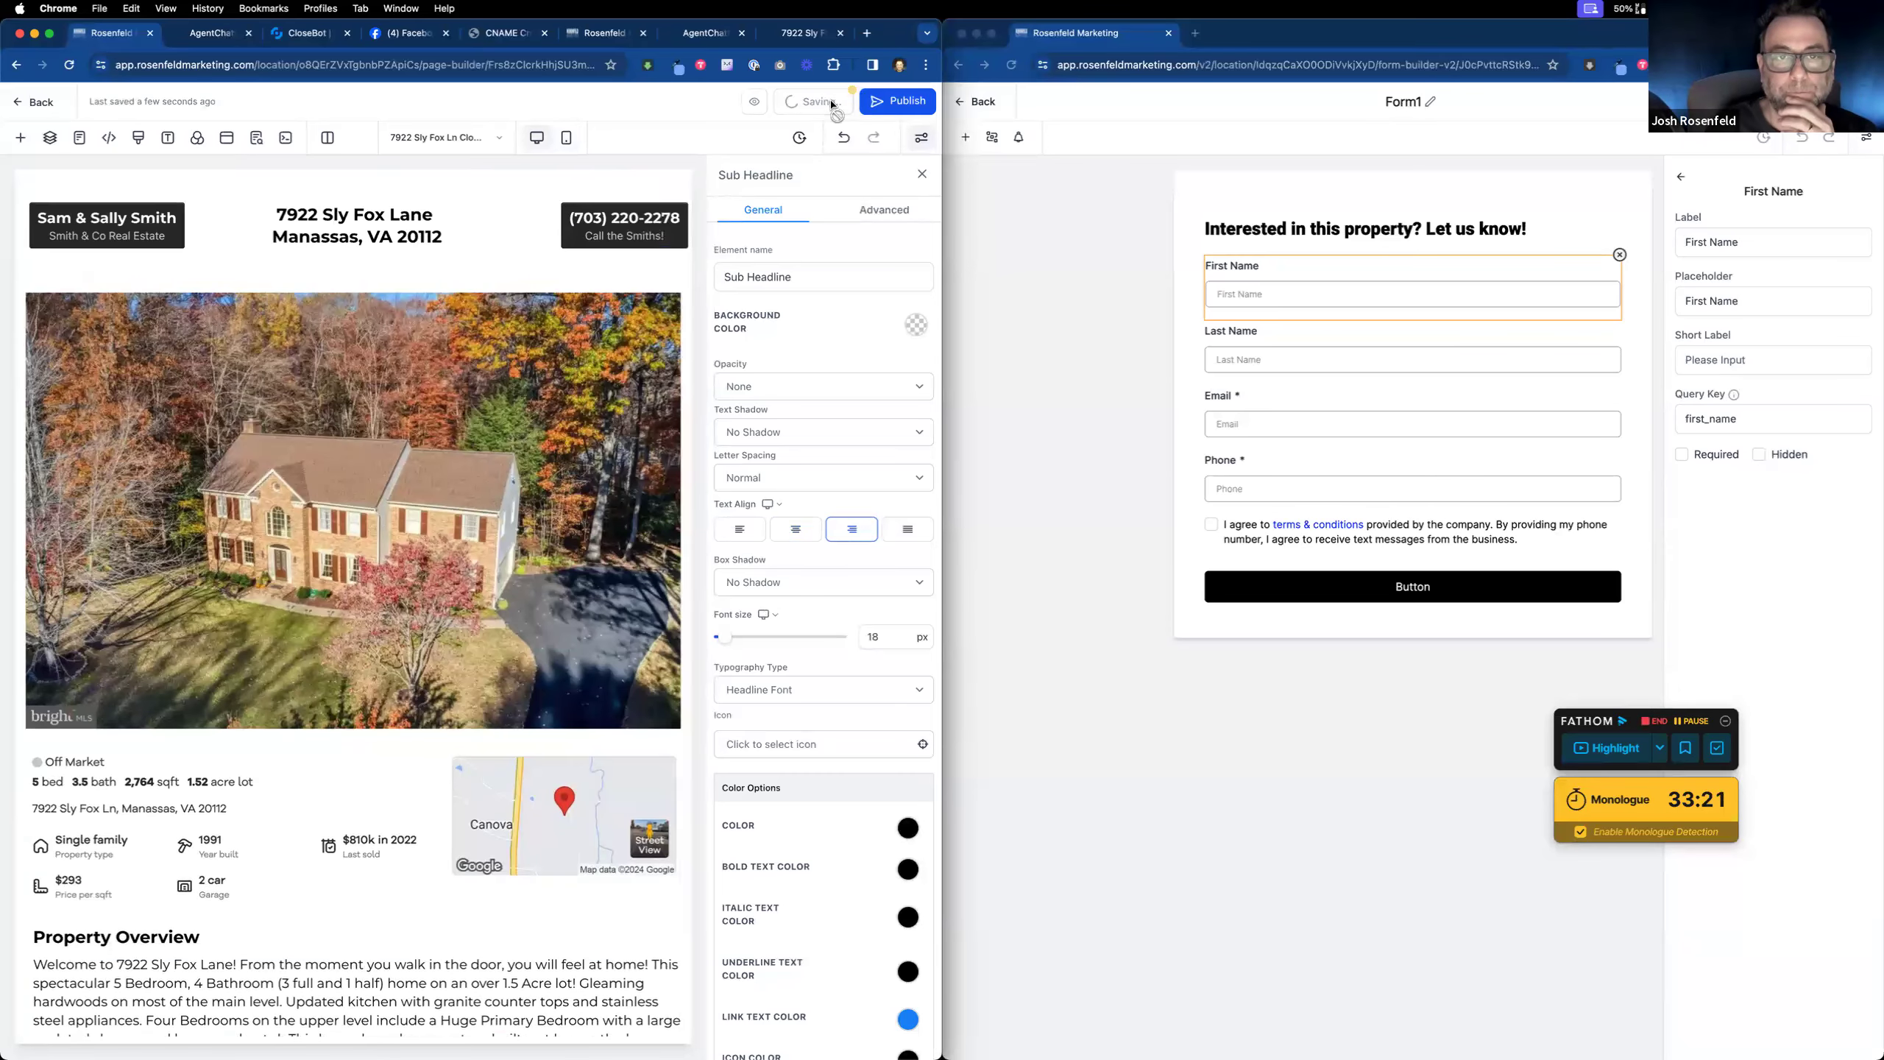
{"action": "left_click", "coordinate": [881, 104]}
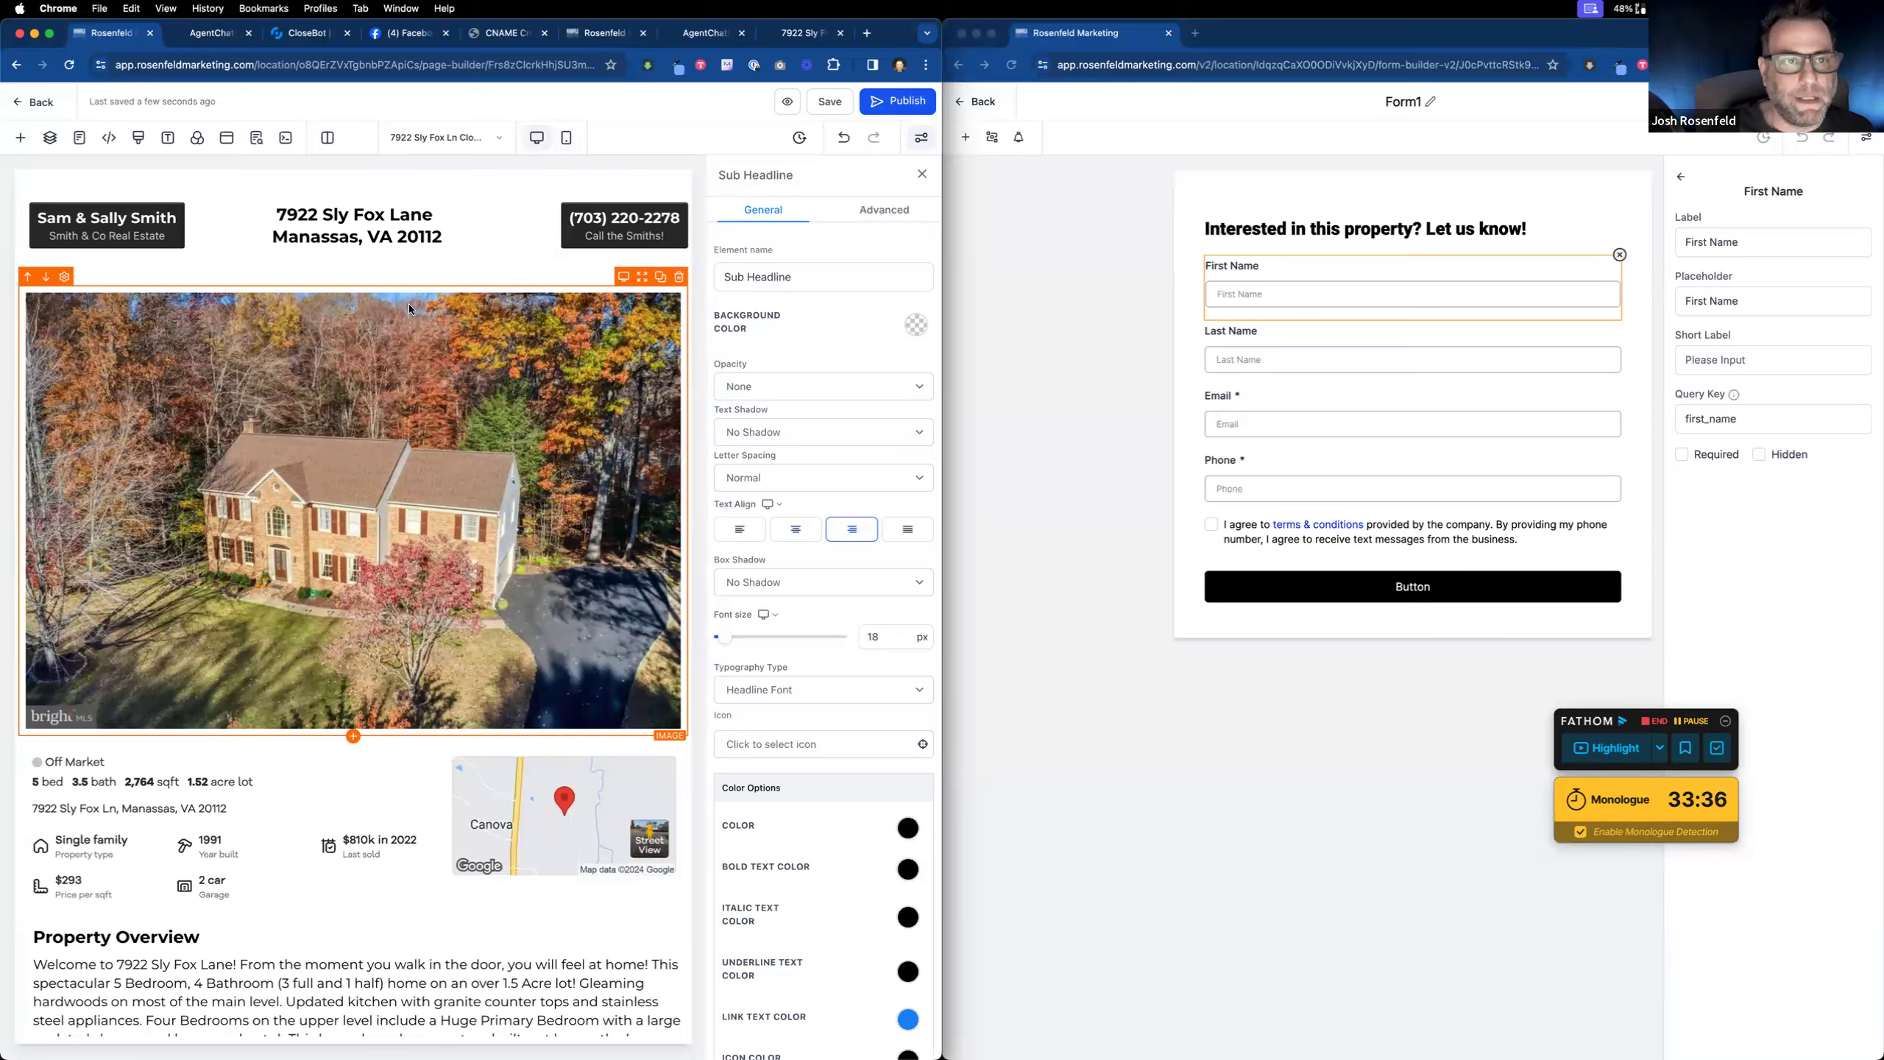
{"action": "left_click", "coordinate": [203, 40]}
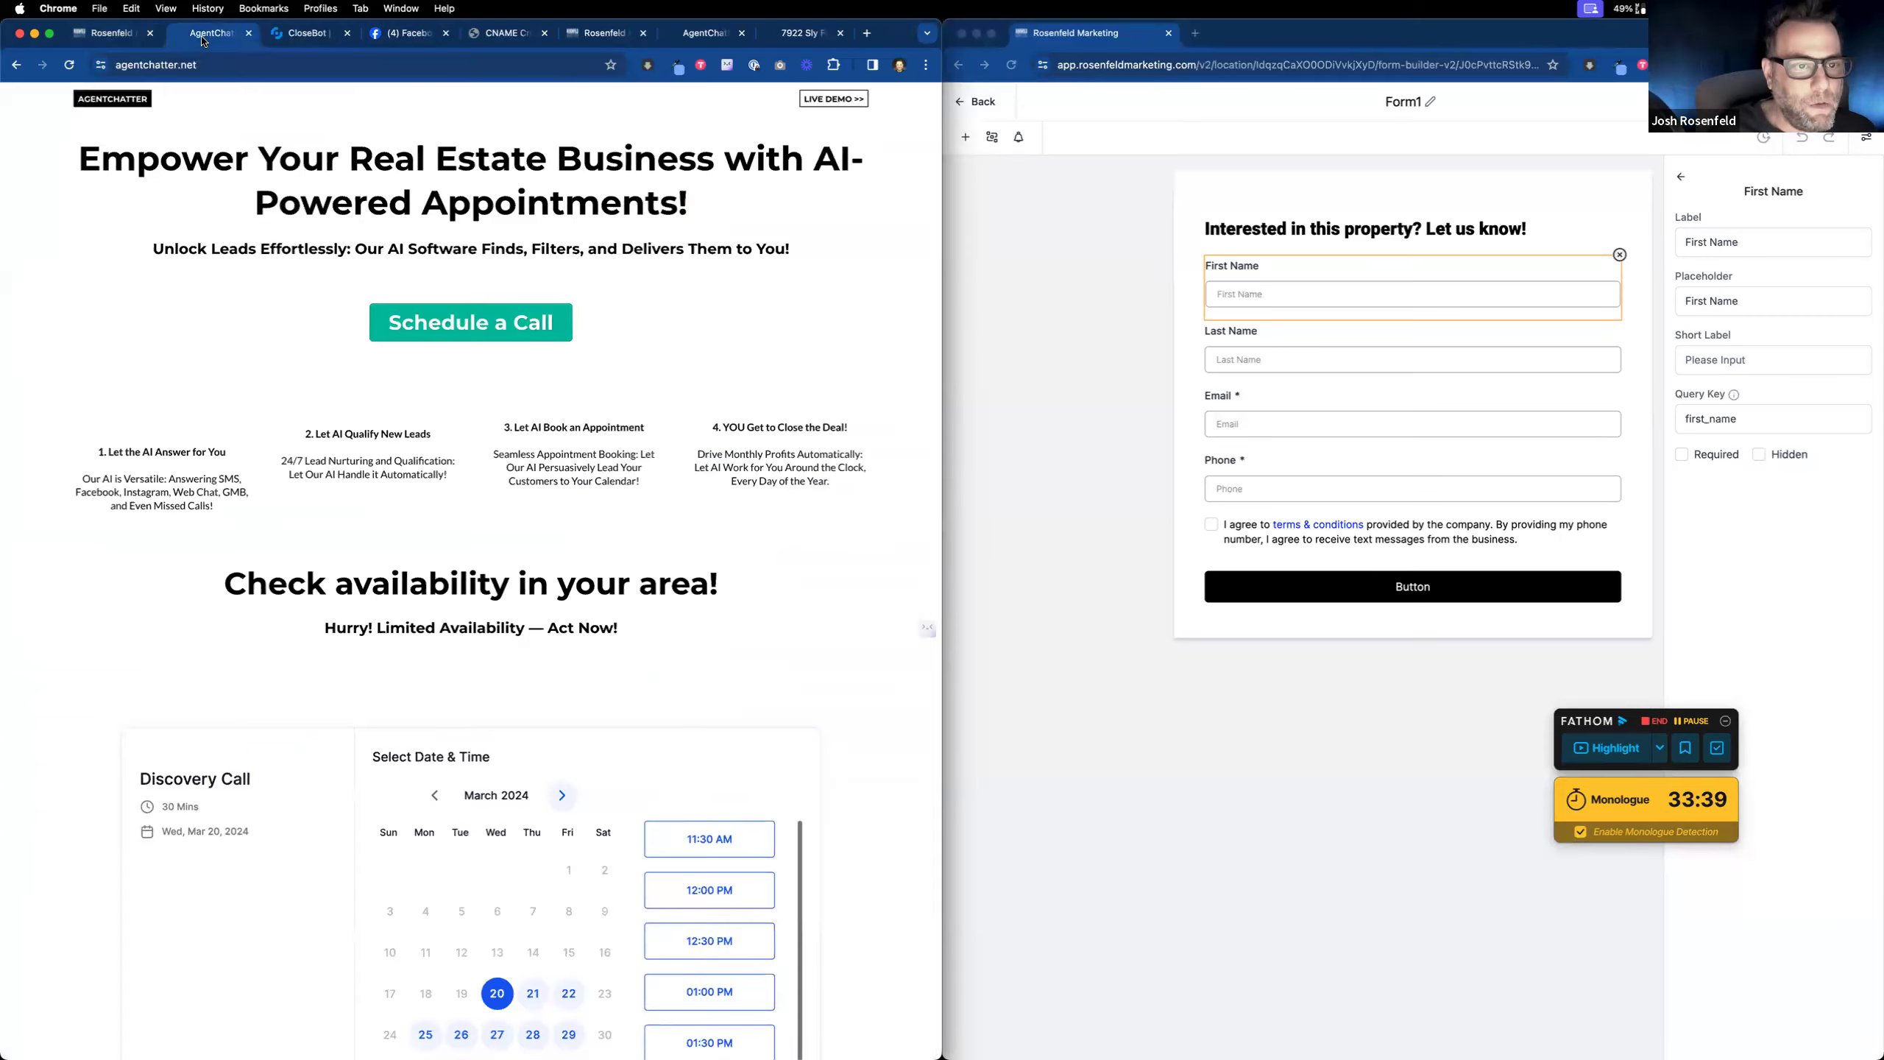
{"action": "left_click", "coordinate": [786, 35]}
{"action": "left_click", "coordinate": [68, 66]}
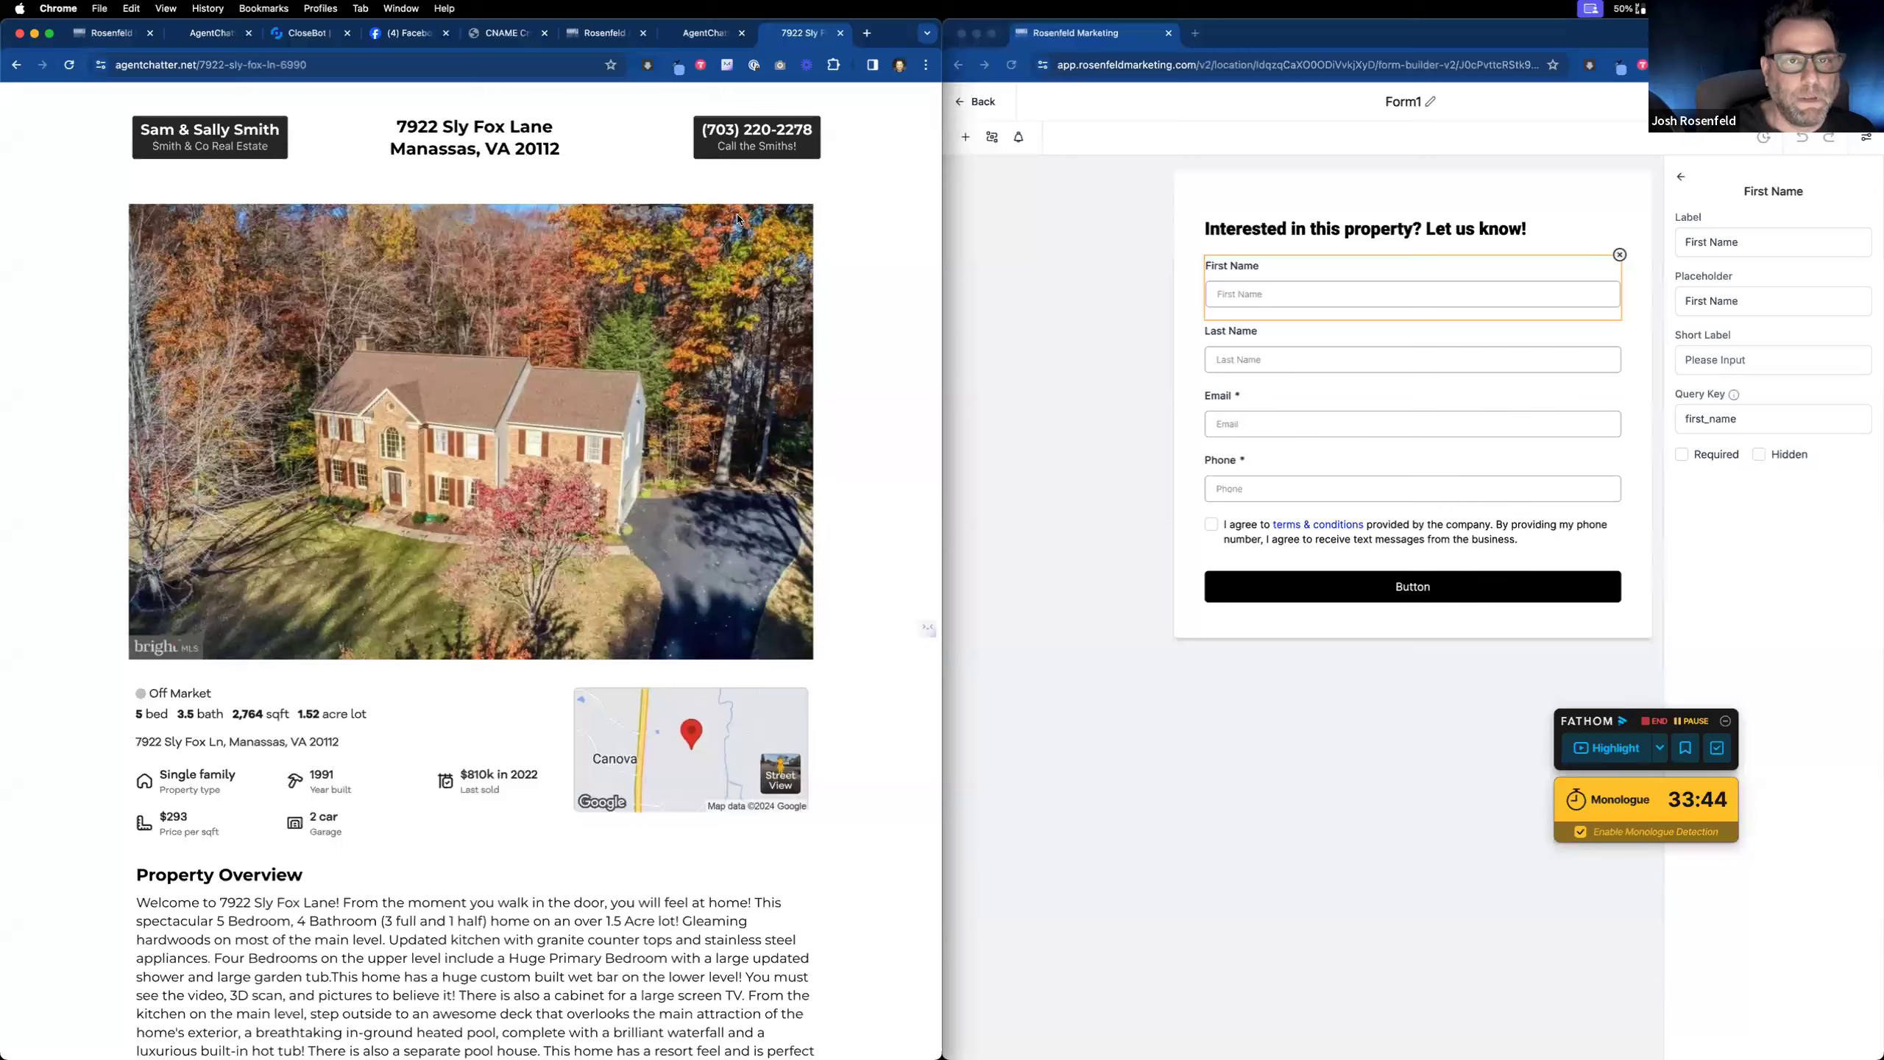
{"action": "scroll", "coordinate": [583, 432], "scroll_direction": "down", "scroll_amount": 15}
{"action": "scroll", "coordinate": [580, 437], "scroll_direction": "up", "scroll_amount": 13}
{"action": "scroll", "coordinate": [502, 271], "scroll_direction": "up", "scroll_amount": 3}
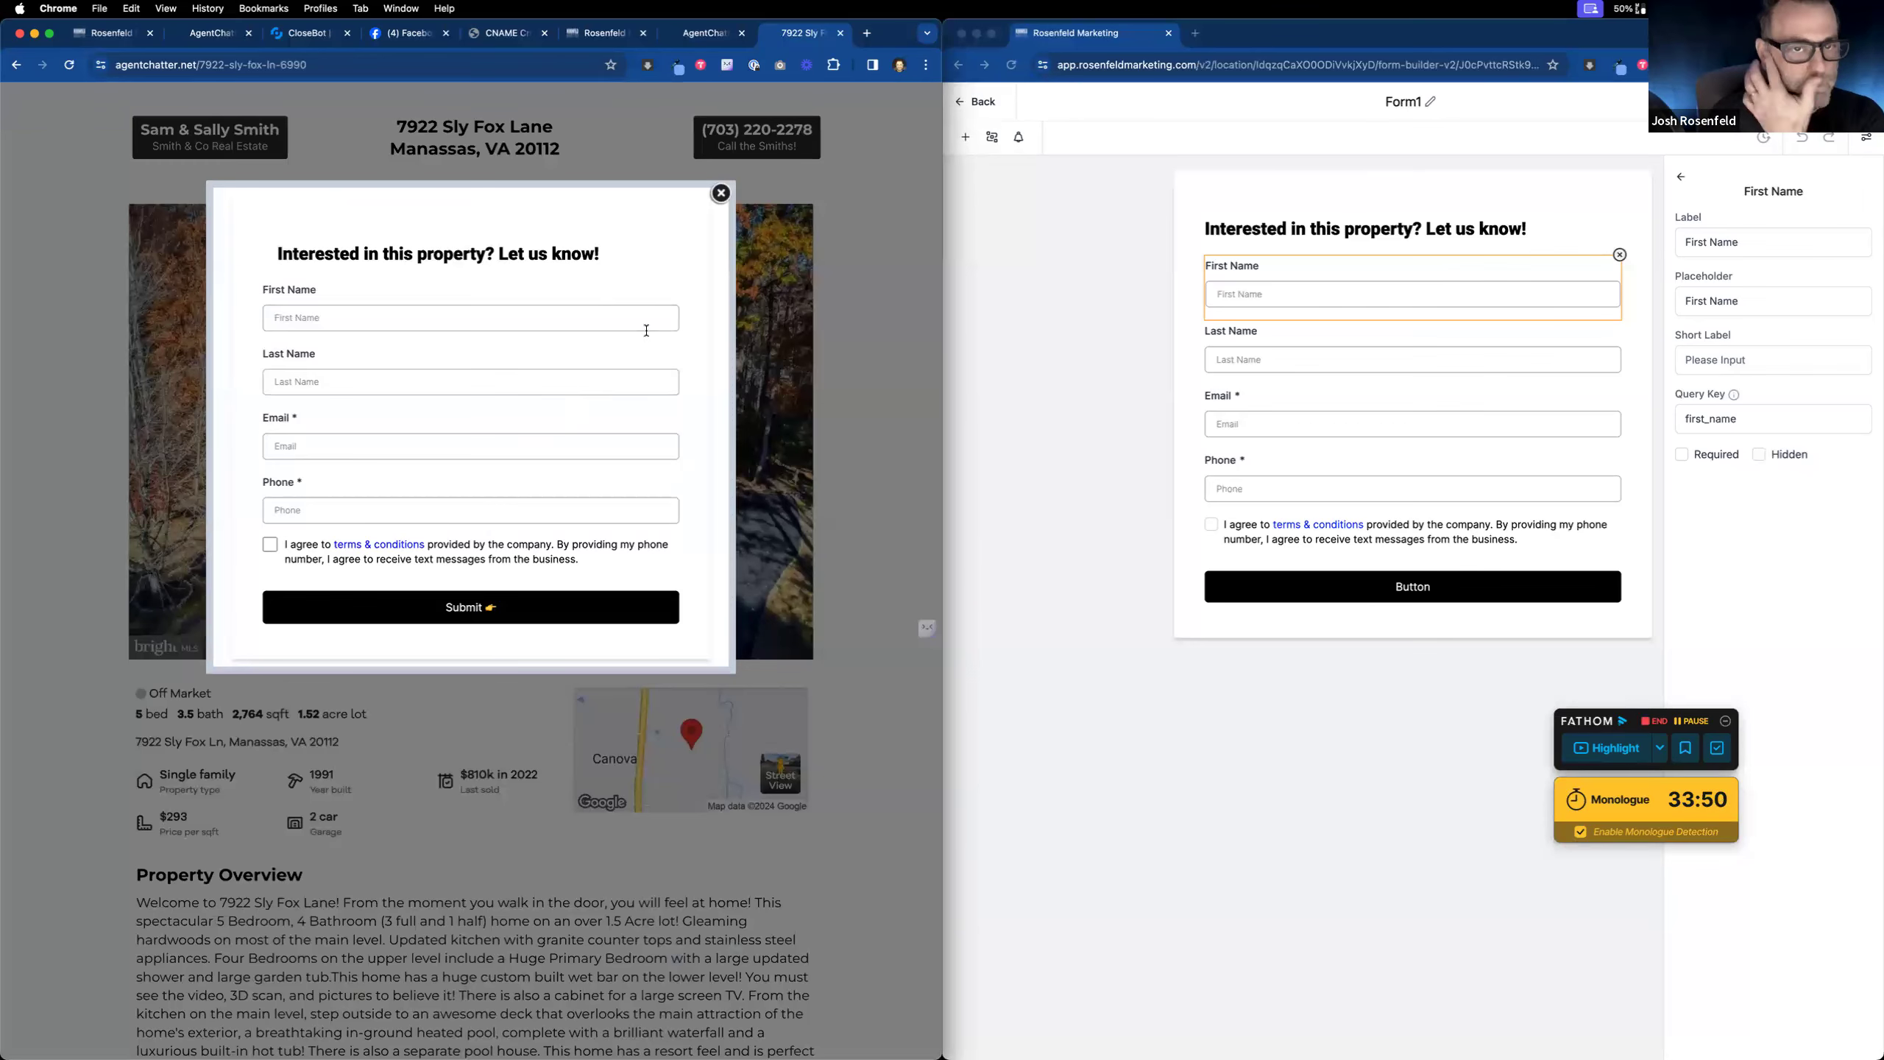
{"action": "left_click", "coordinate": [721, 194]}
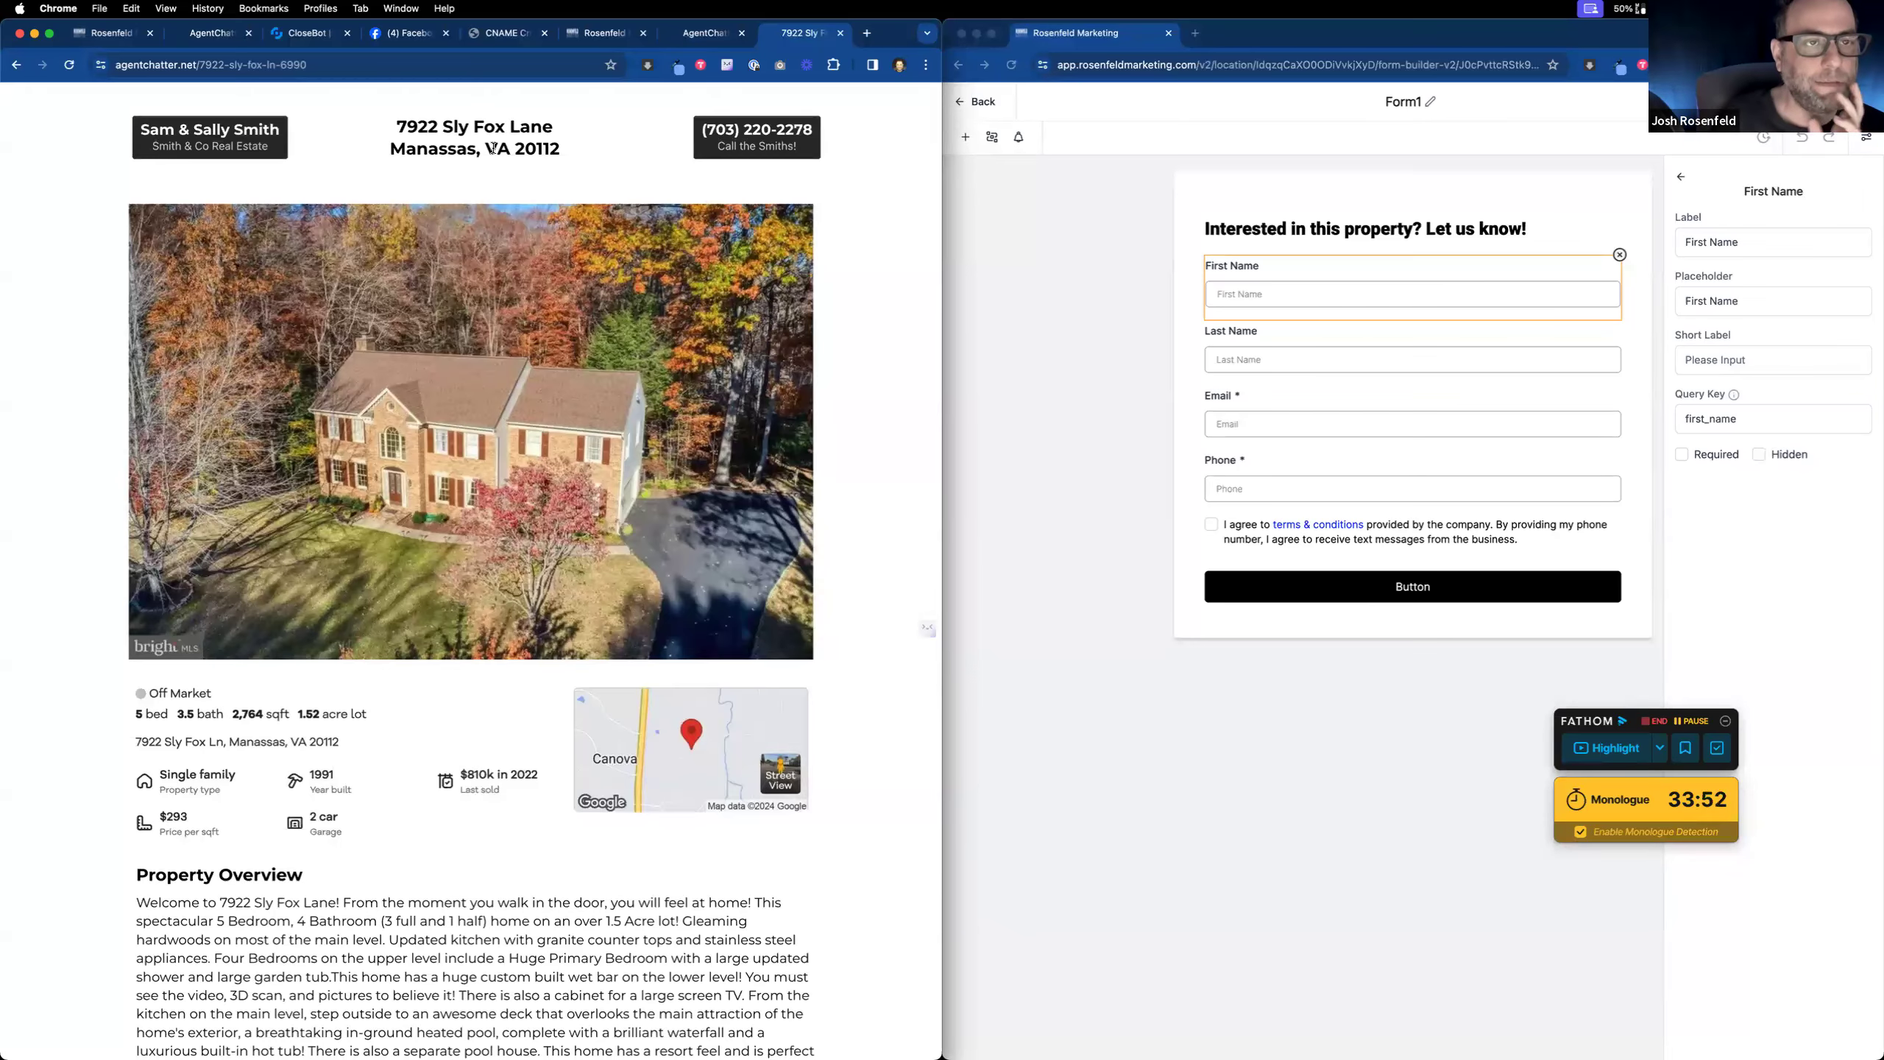
Step: Return to the forms list, open the automation workflows, exit to funnel steps, then view WorkFlowy notes
{"action": "left_click", "coordinate": [121, 43]}
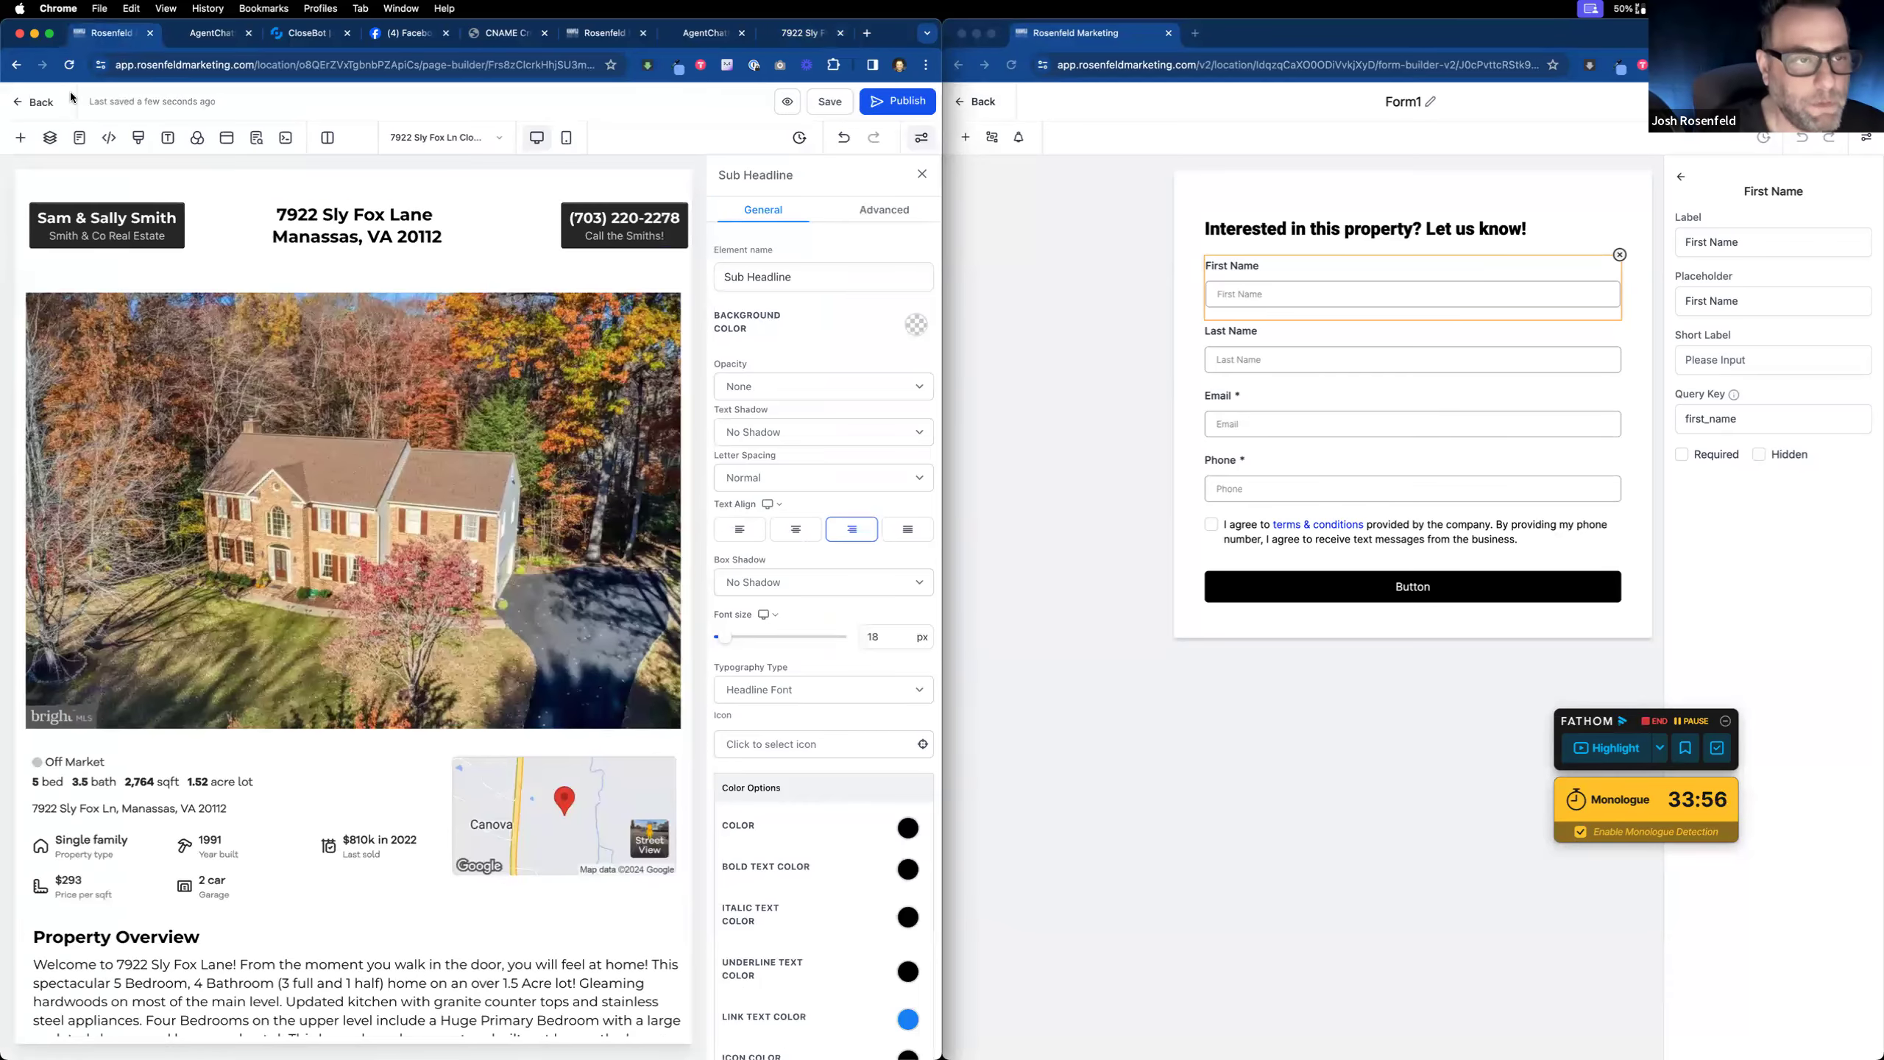
{"action": "left_click", "coordinate": [1080, 210]}
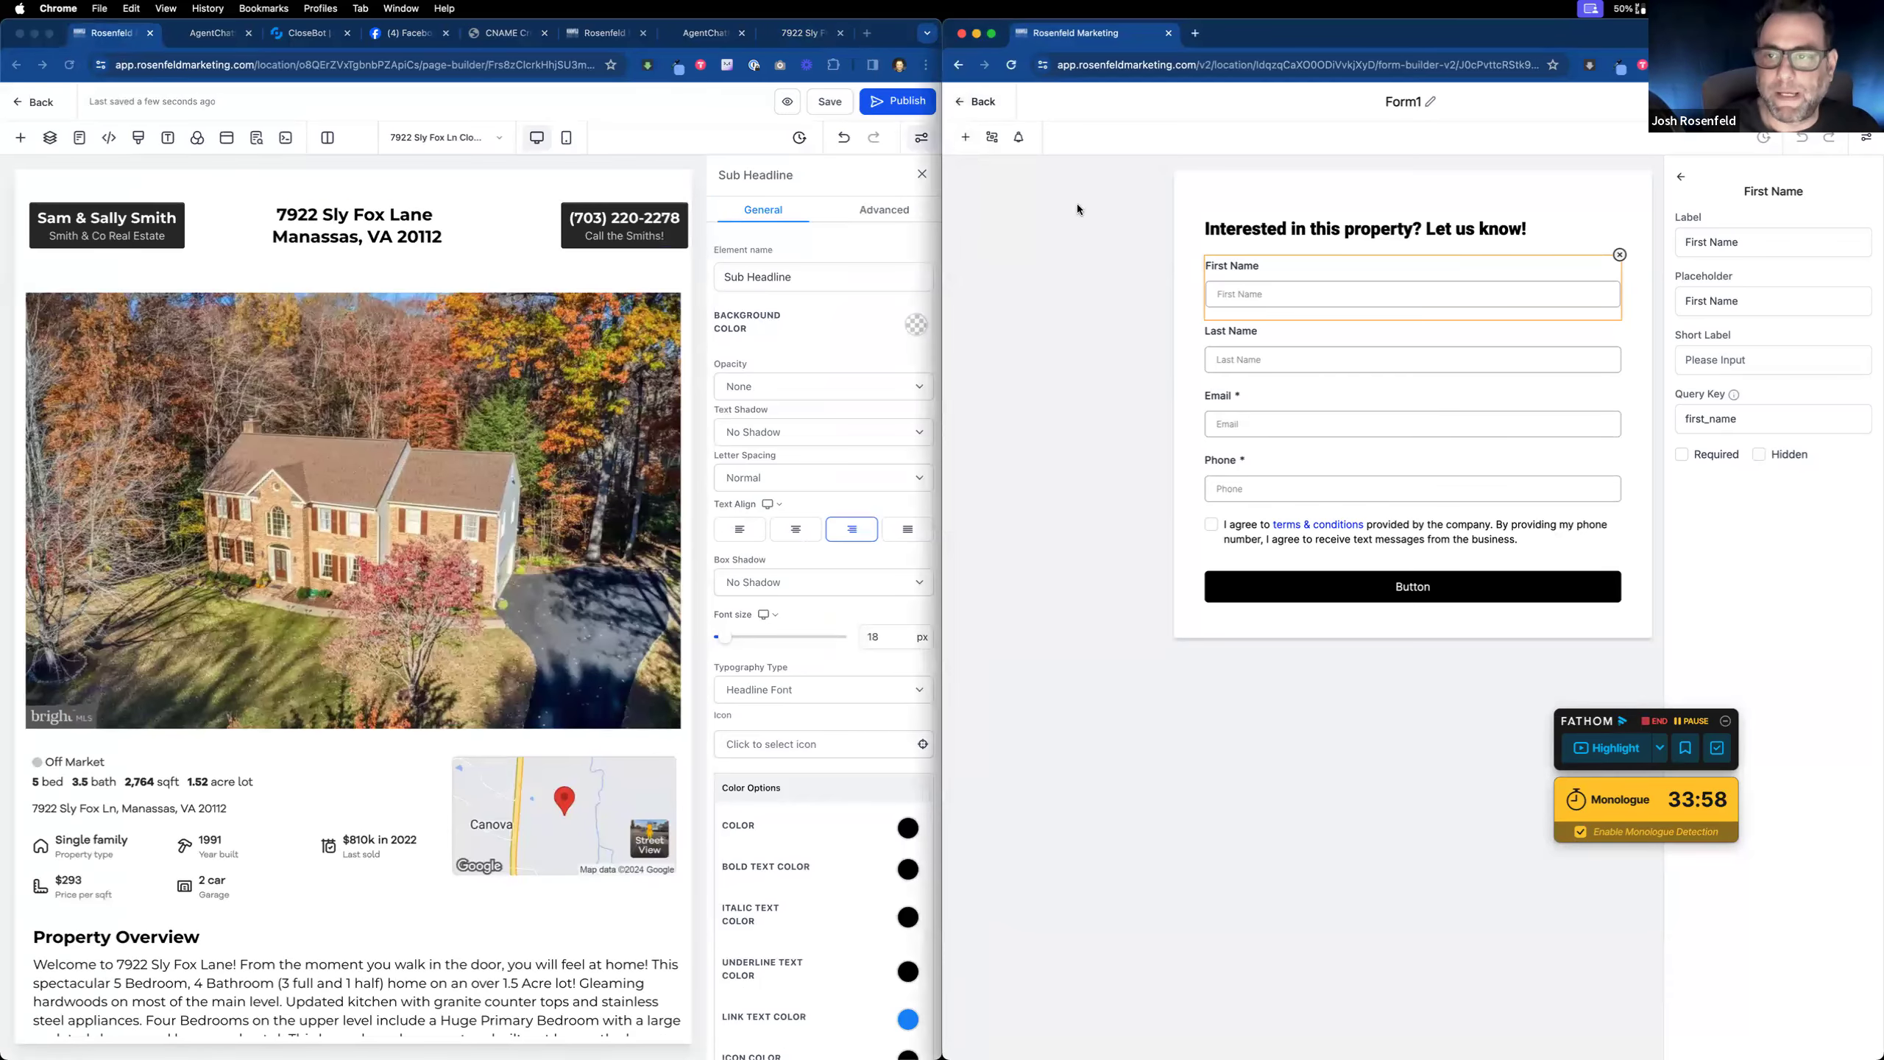
{"action": "left_click", "coordinate": [976, 100]}
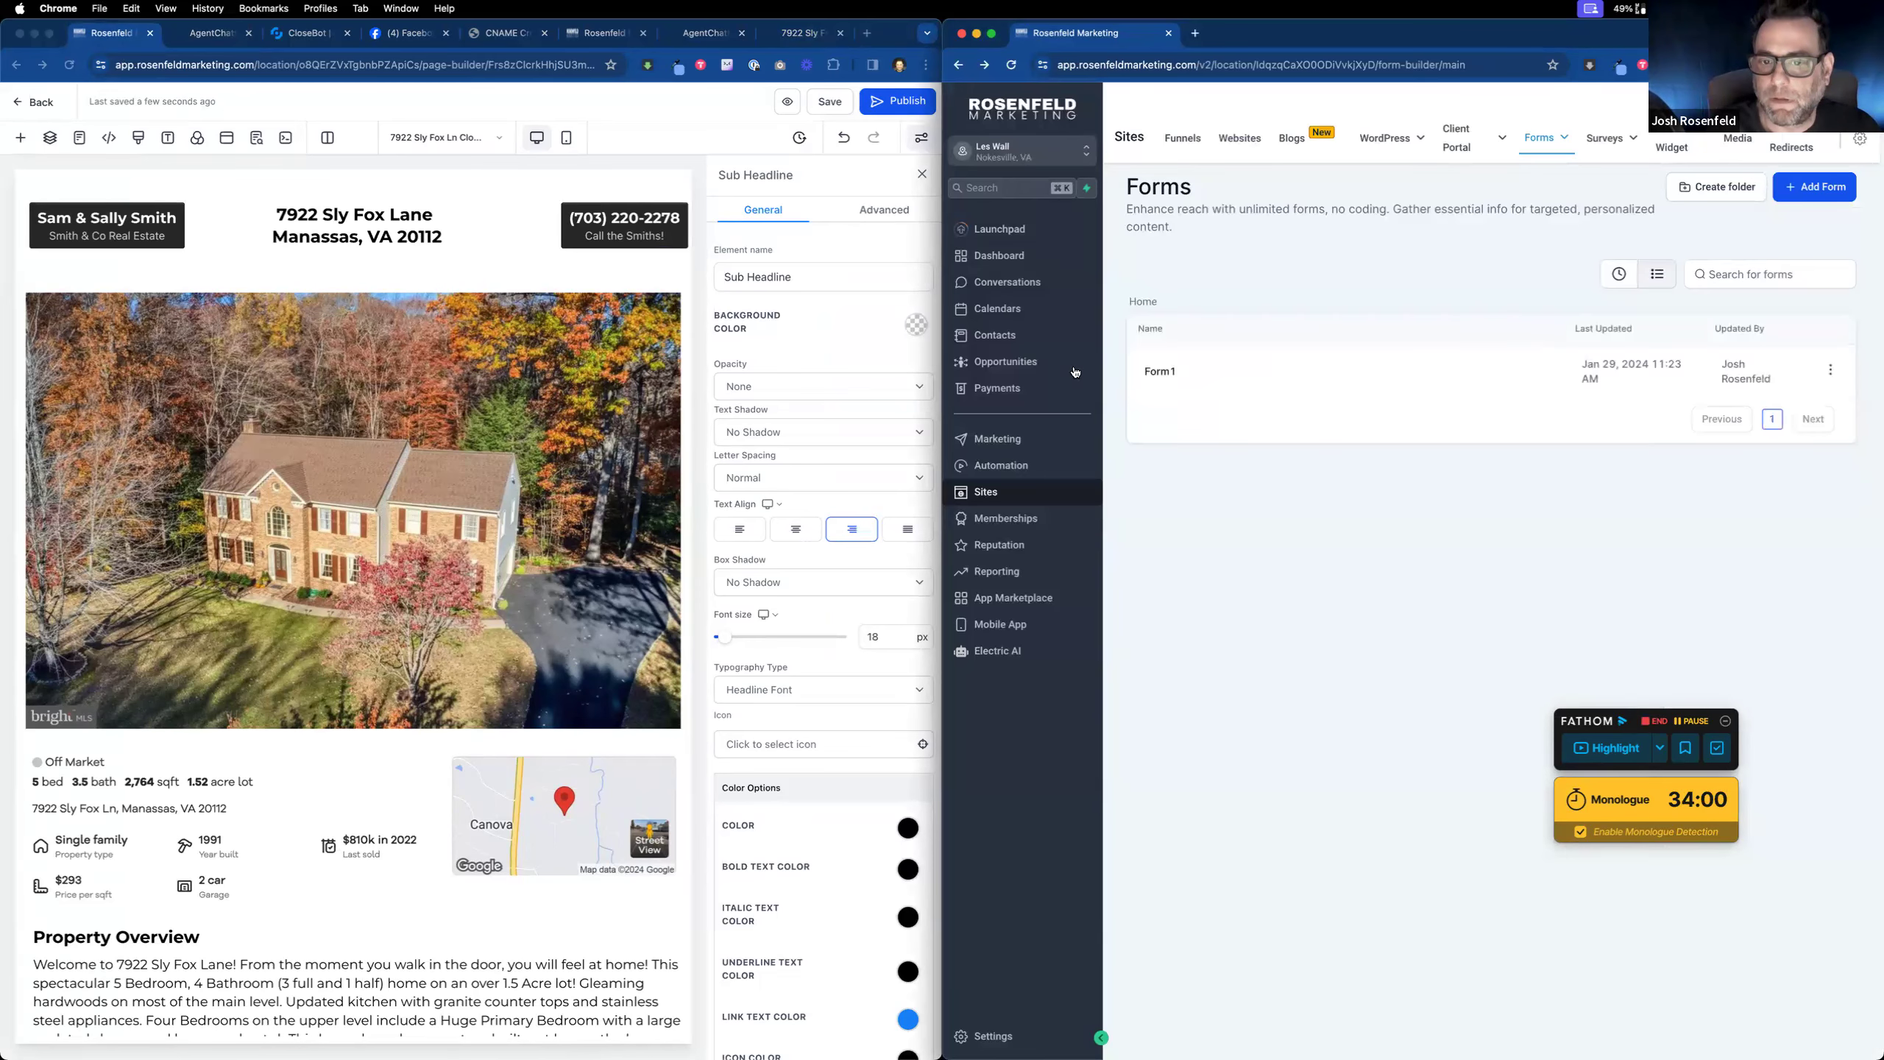
{"action": "left_click", "coordinate": [1043, 474]}
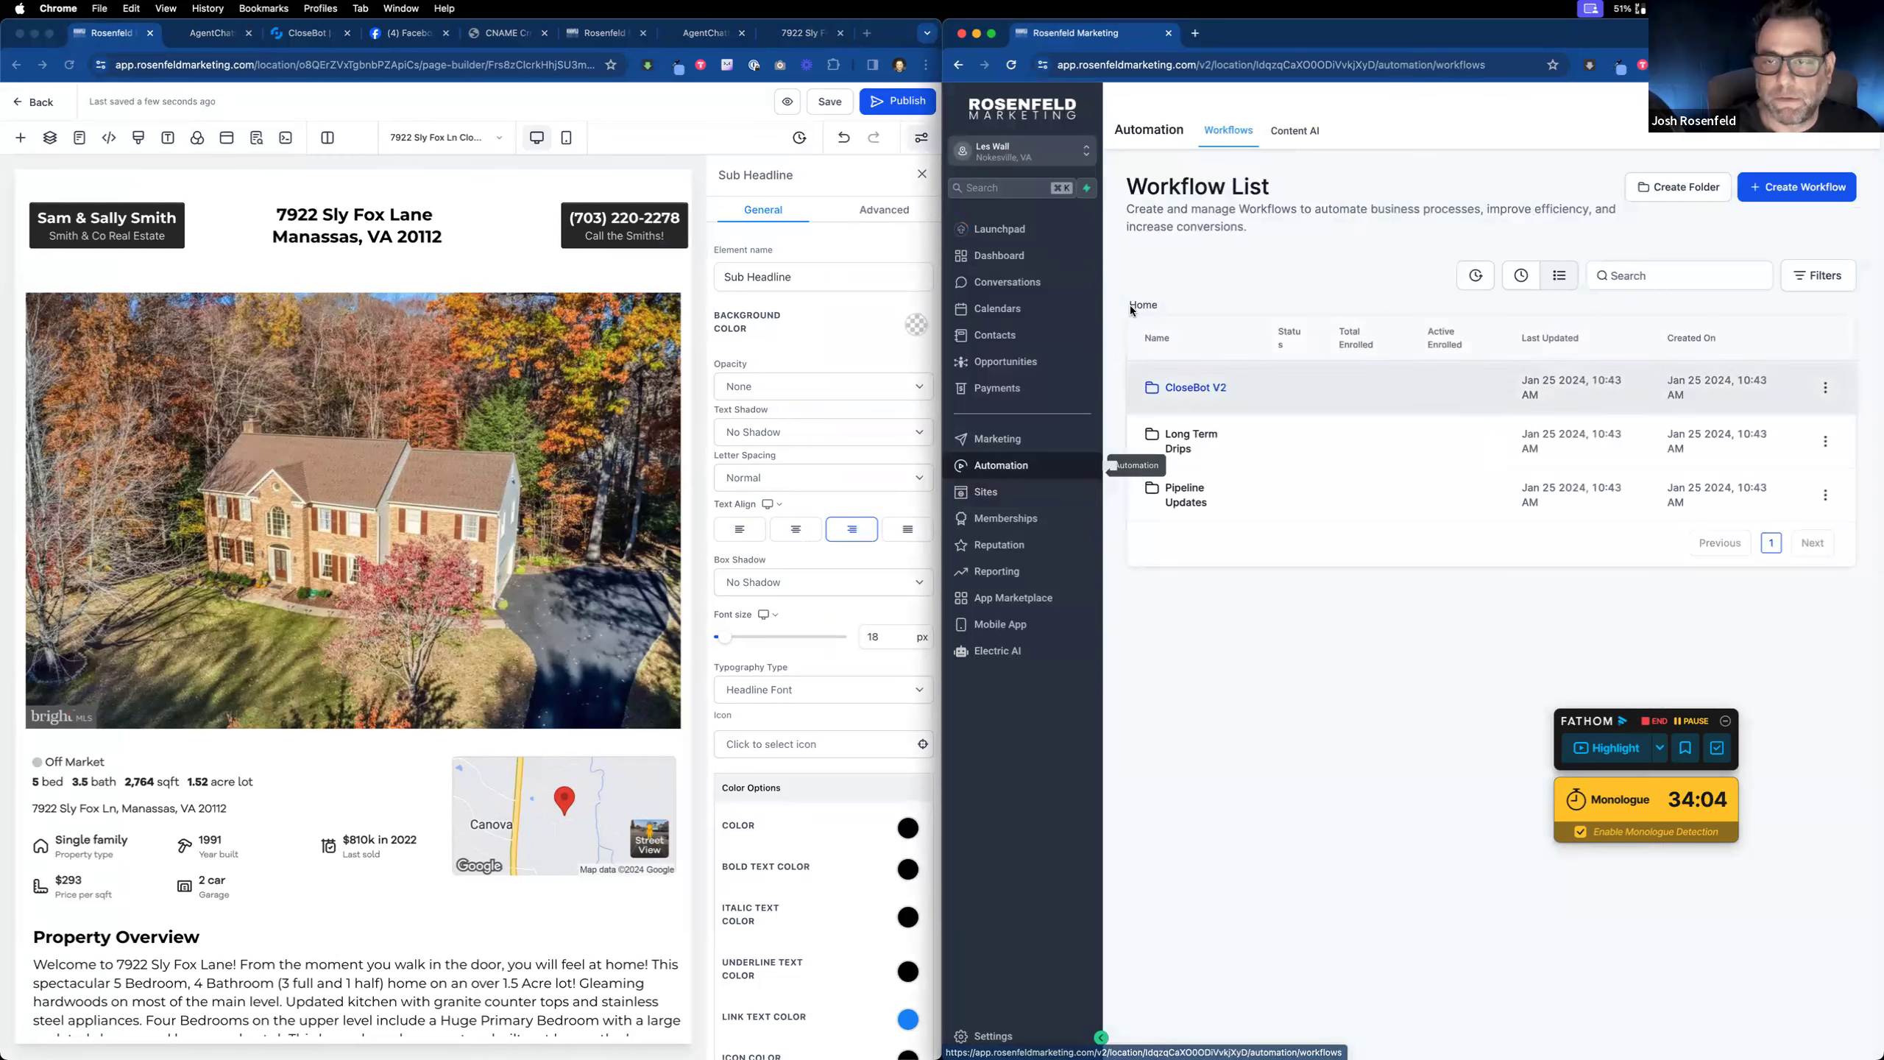
{"action": "left_click", "coordinate": [22, 108]}
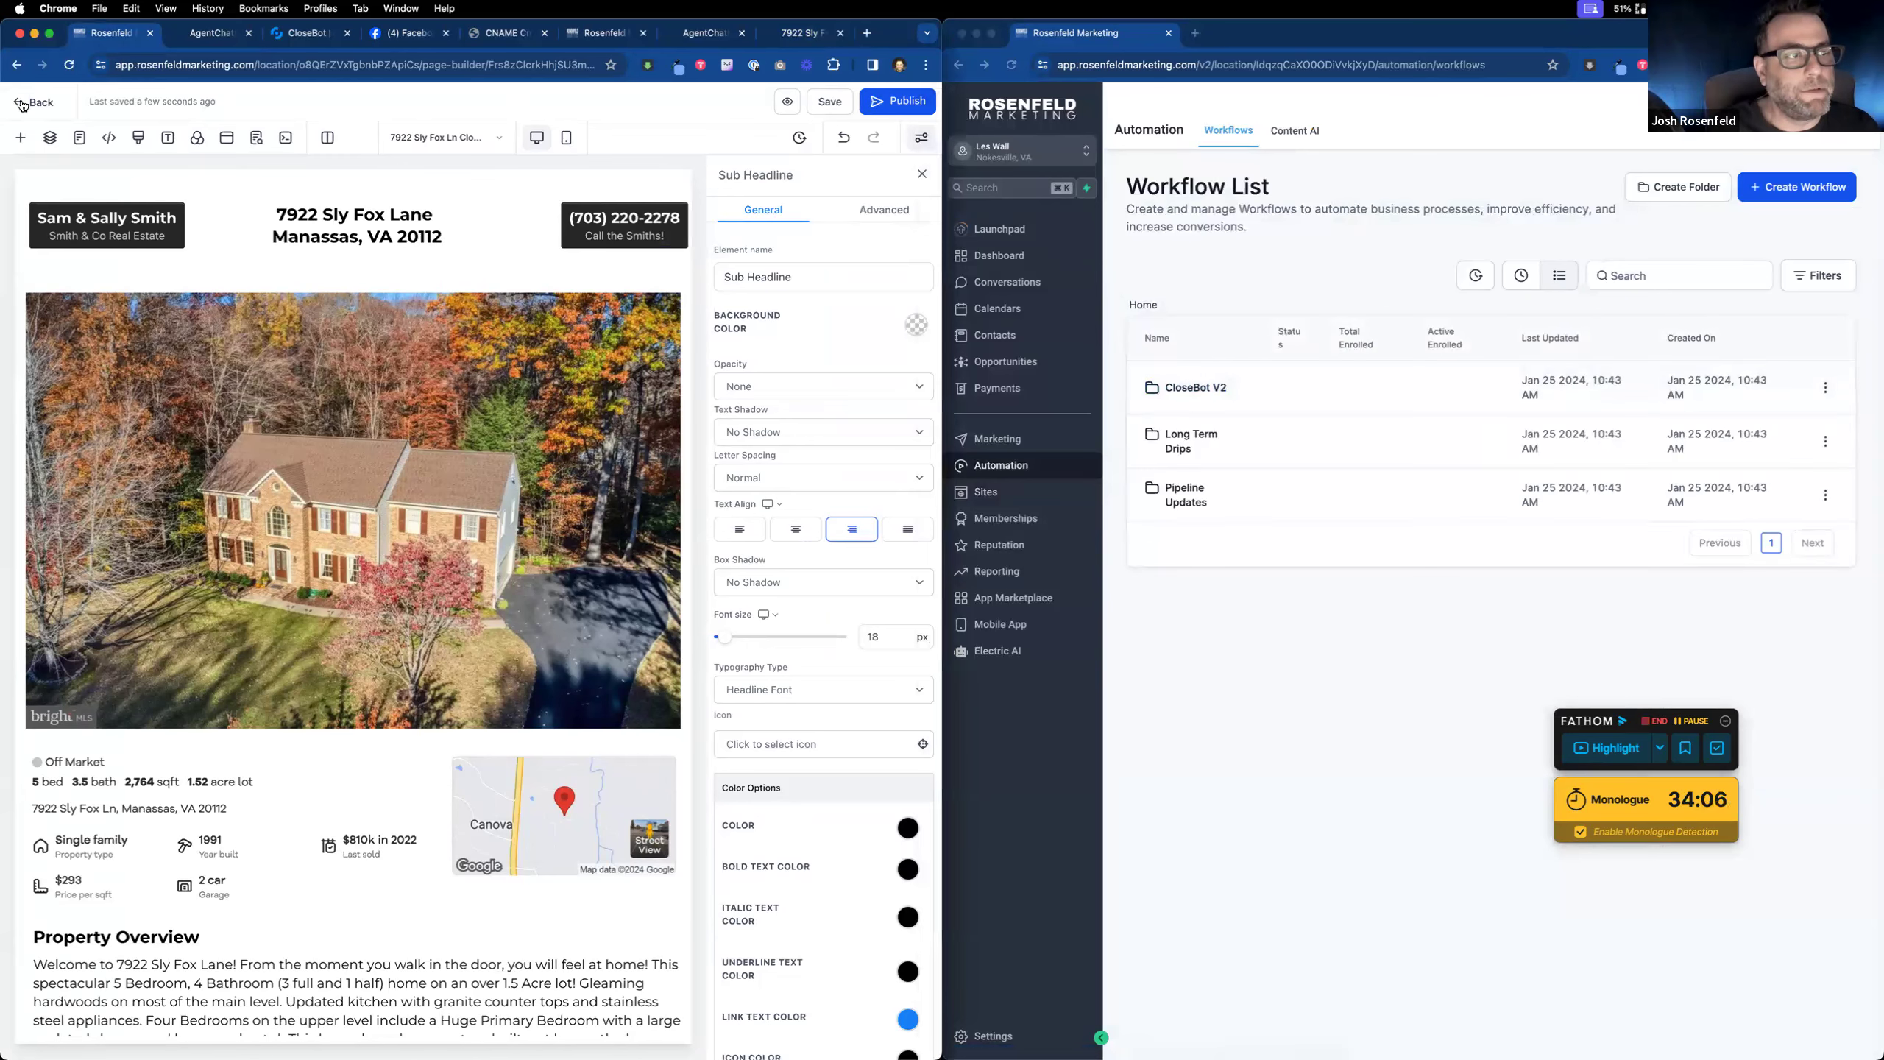
{"action": "left_click", "coordinate": [21, 106]}
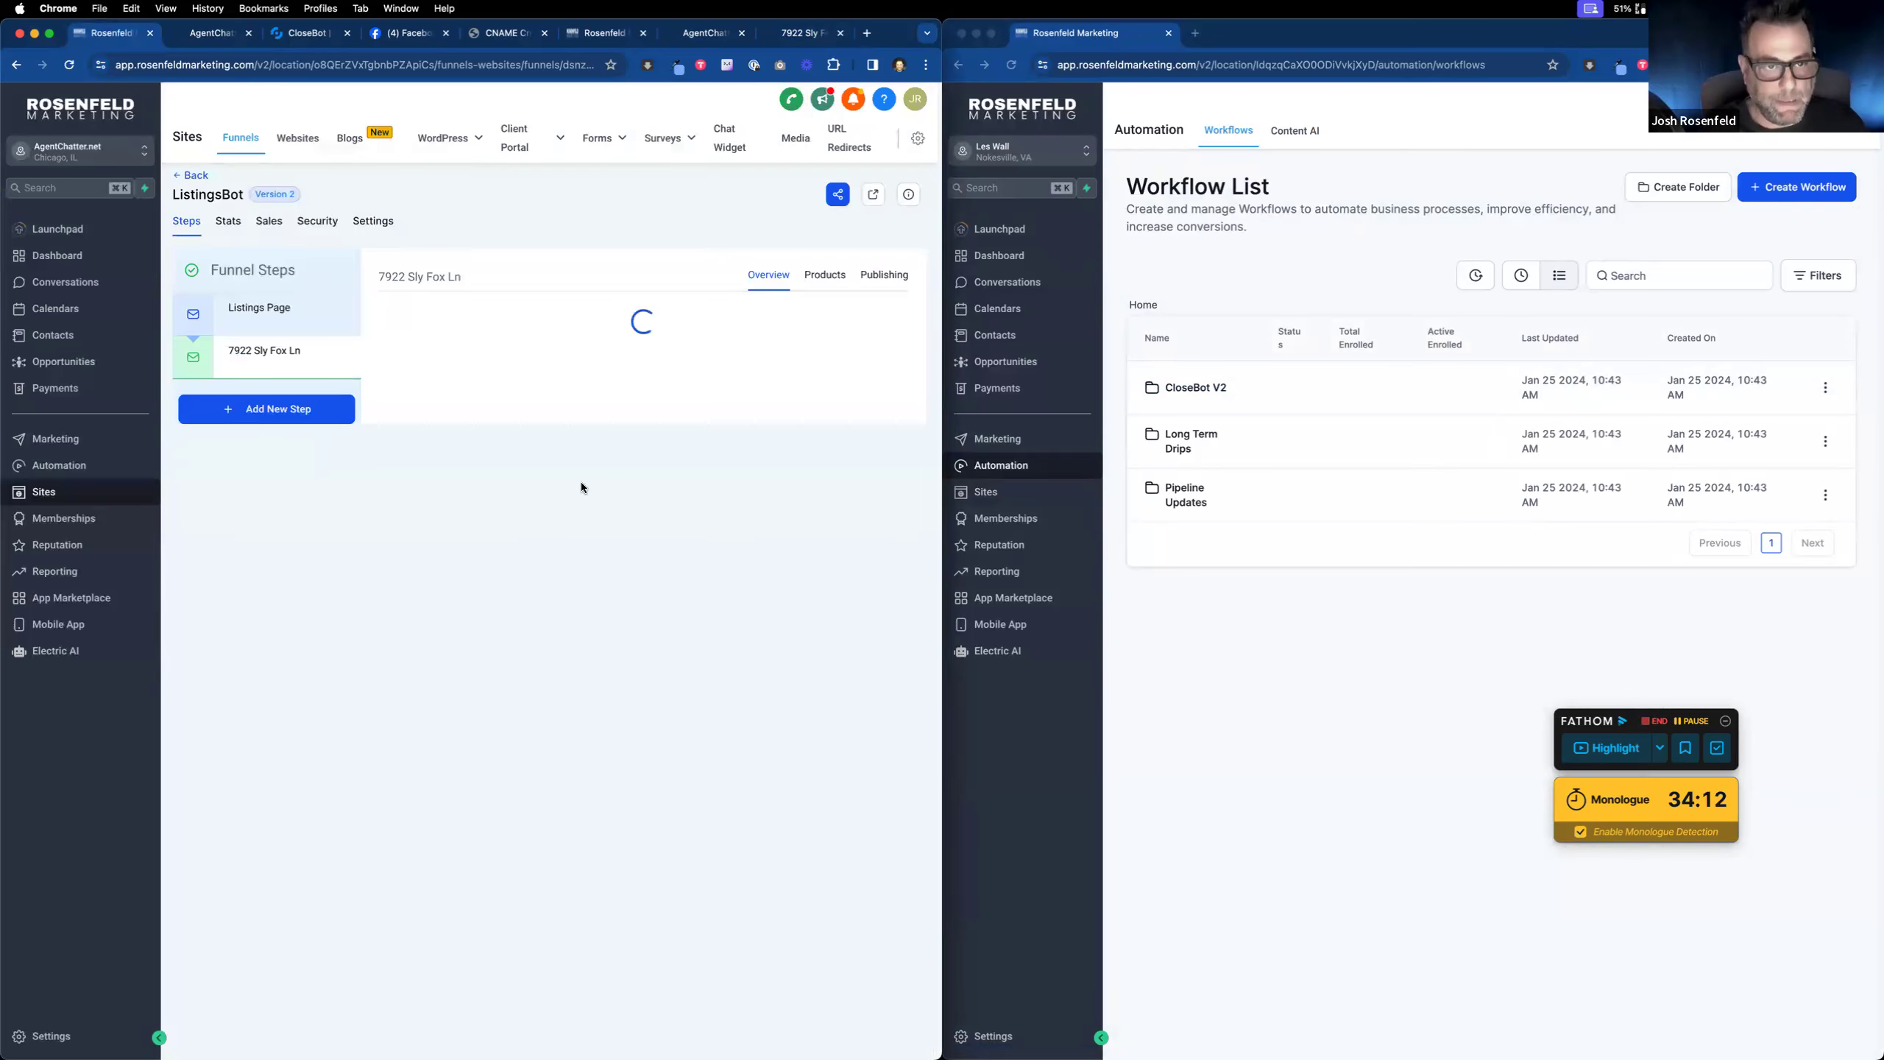
{"action": "key", "text": "ctrl+Left"}
{"action": "scroll", "coordinate": [271, 500], "scroll_direction": "down", "scroll_amount": 3}
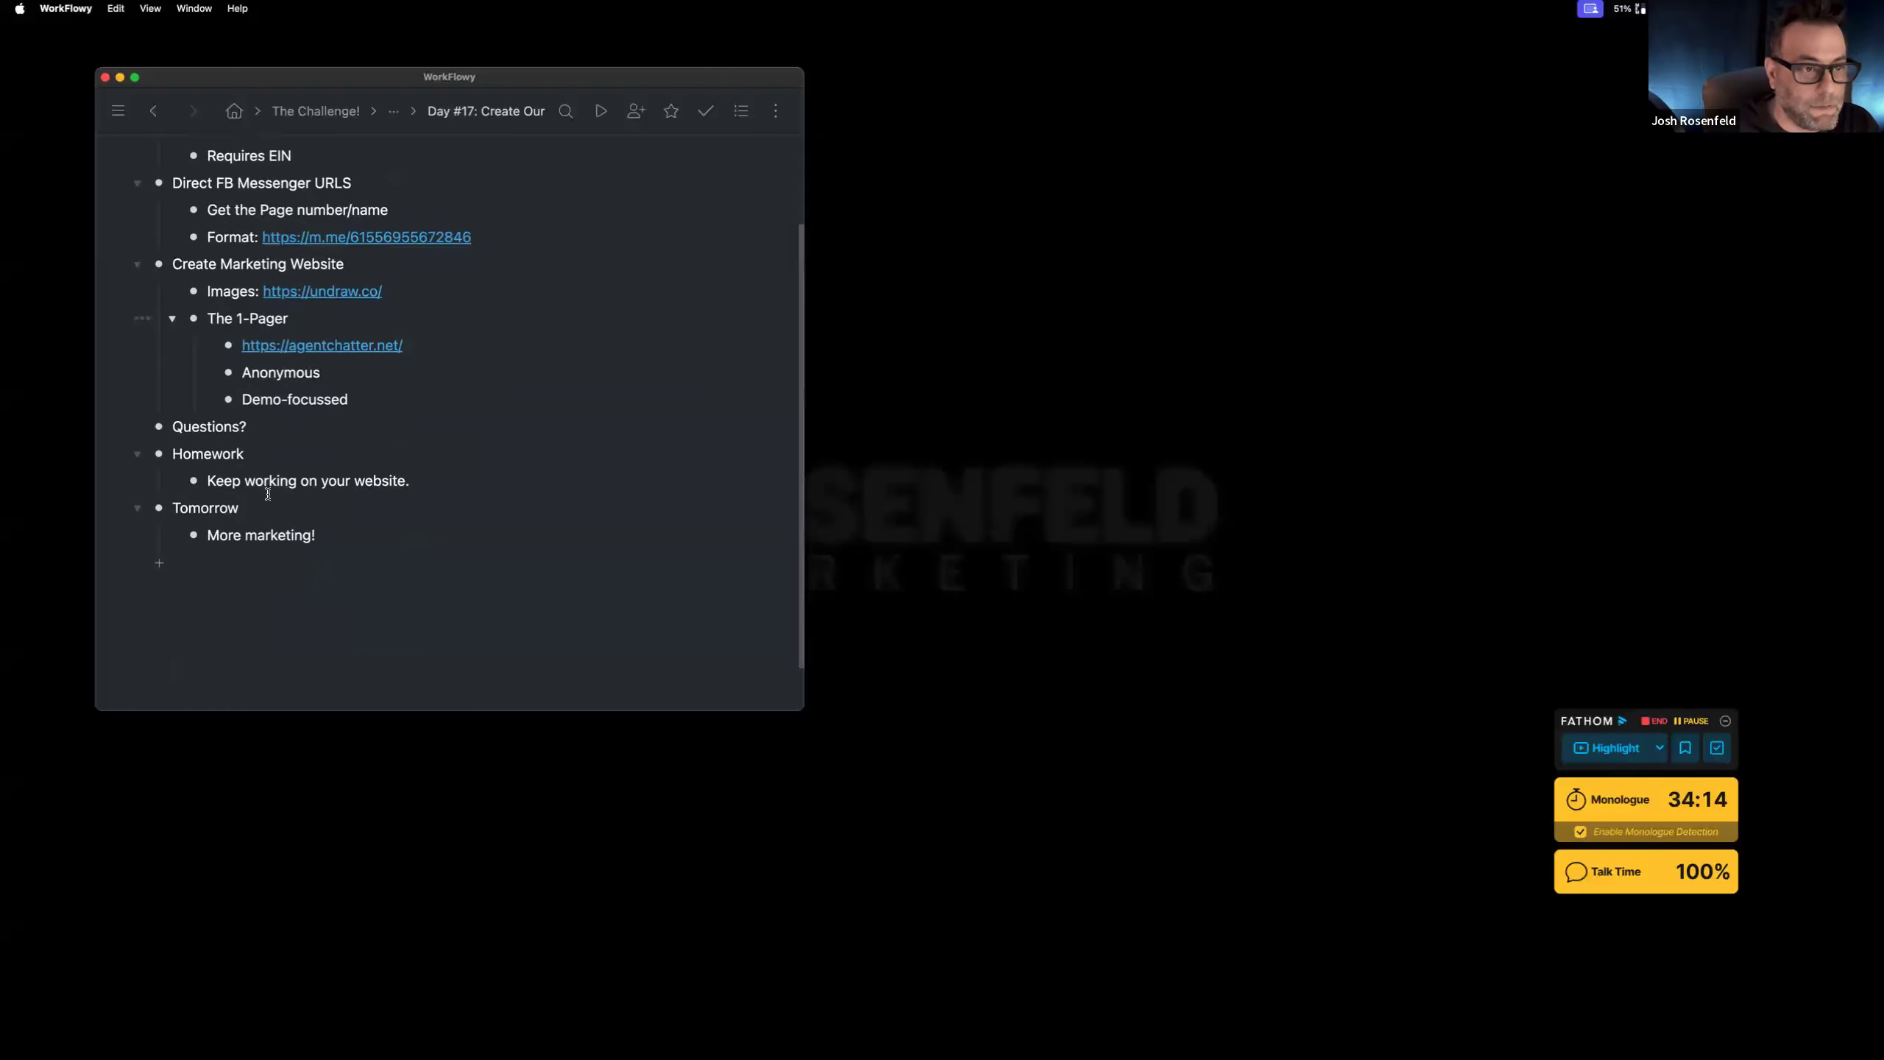
Step: Add a 'Lead Form Opt-In Pipeline' bullet below the Demo-focussed note in WorkFlowy
{"action": "scroll", "coordinate": [357, 392], "scroll_direction": "up", "scroll_amount": 2}
{"action": "scroll", "coordinate": [383, 490], "scroll_direction": "down", "scroll_amount": 1}
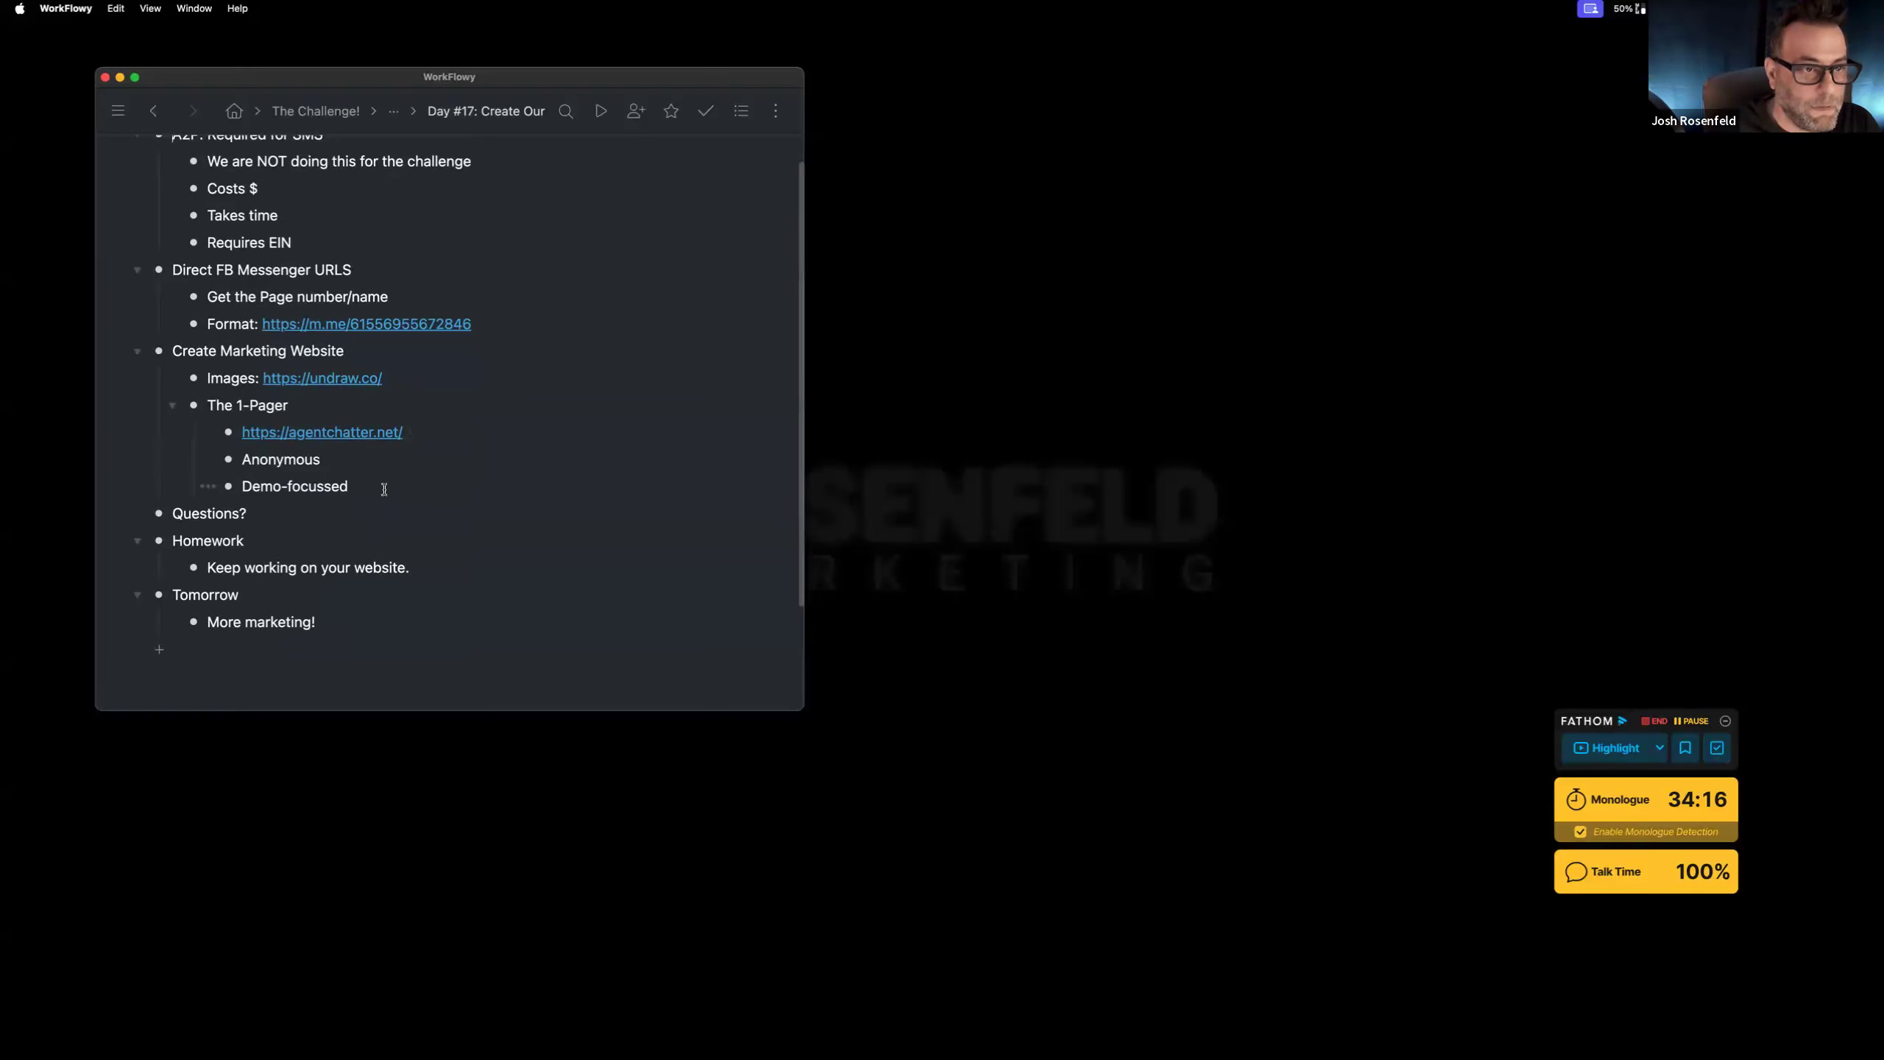
{"action": "left_click", "coordinate": [384, 490]}
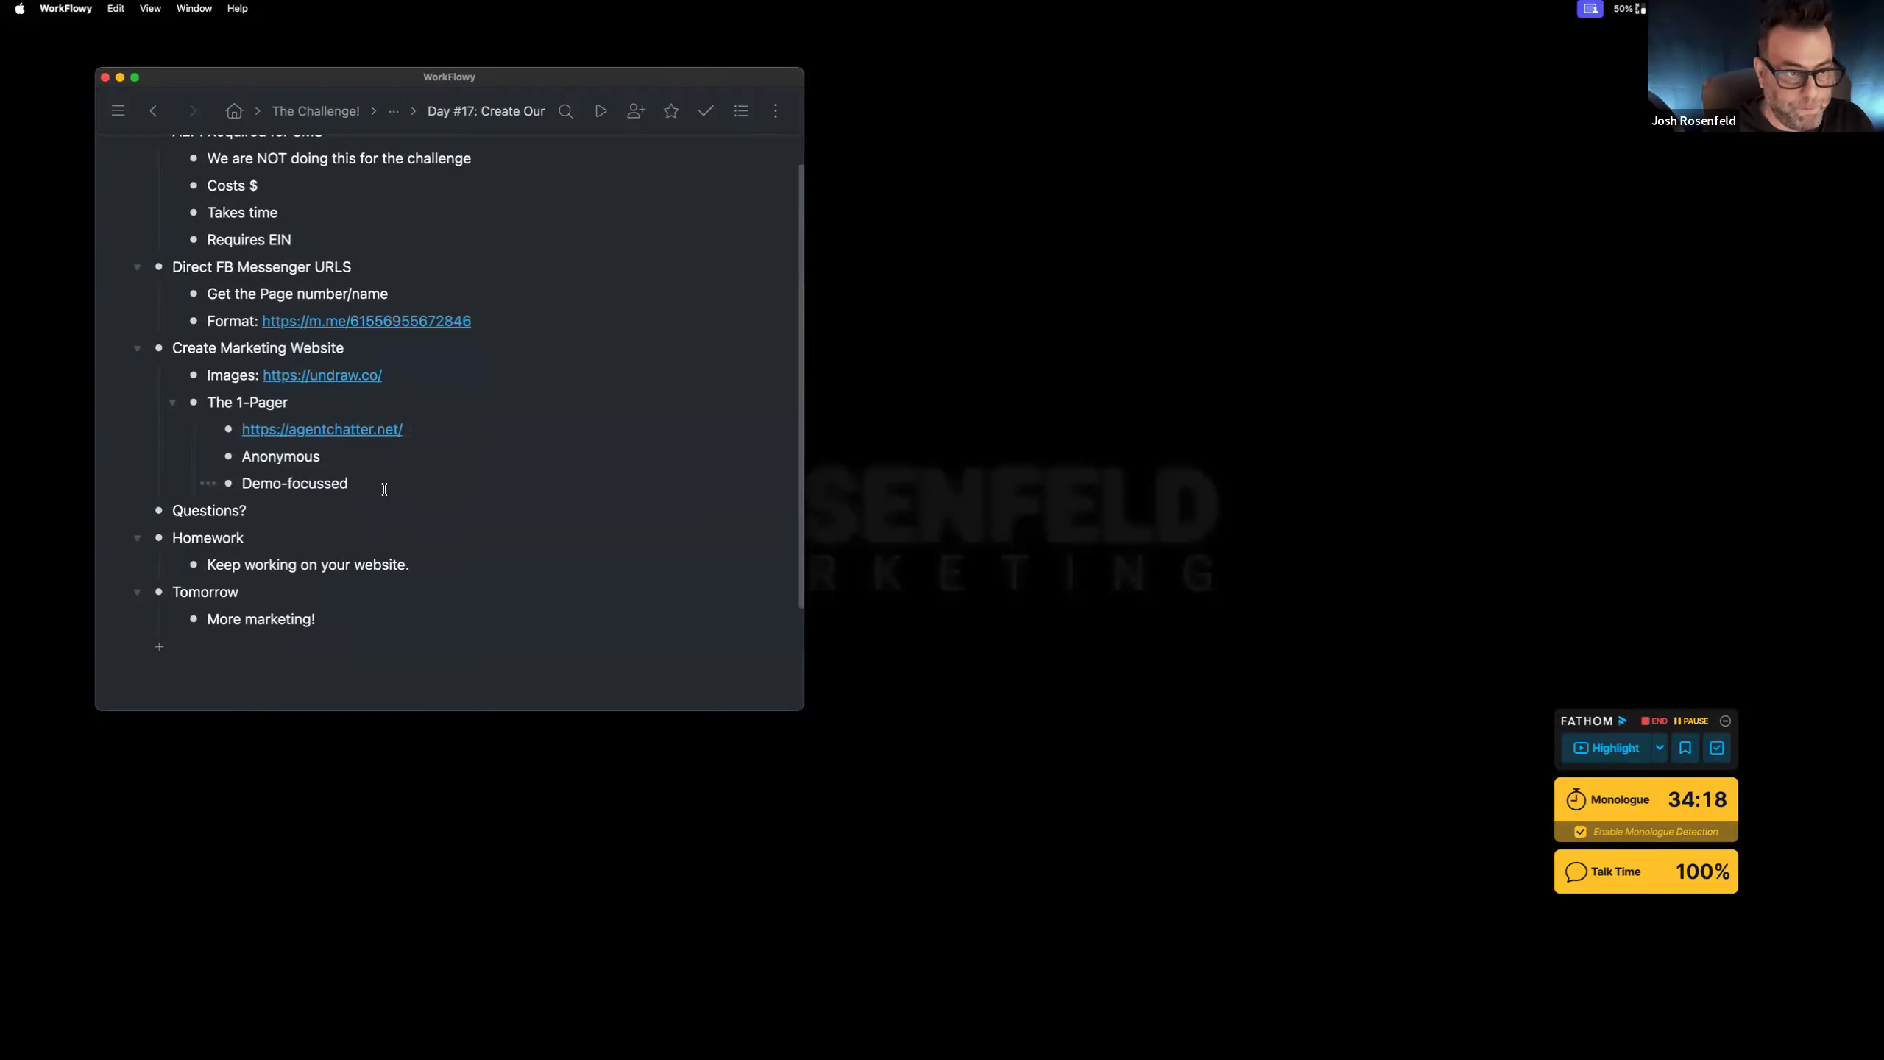
{"action": "key", "text": "Return"}
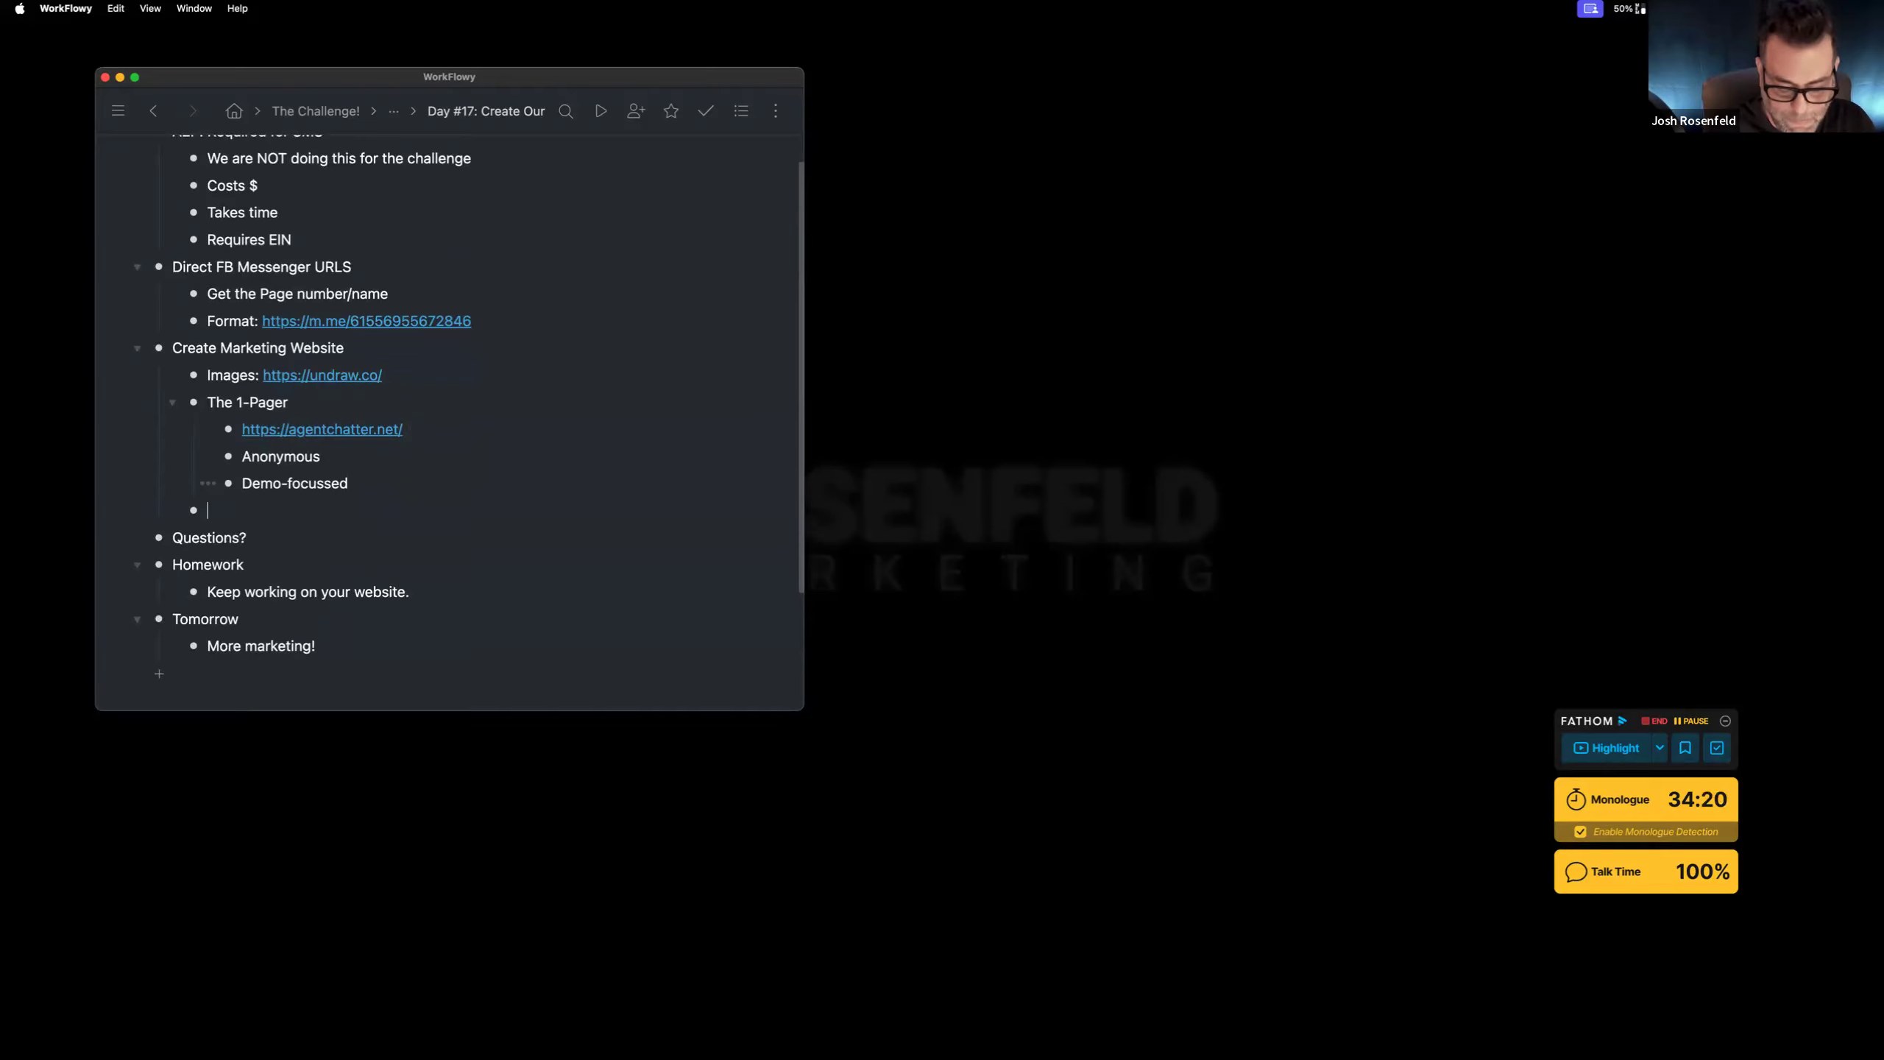
{"action": "type", "text": "Lead Form Opt-In Pipeline"}
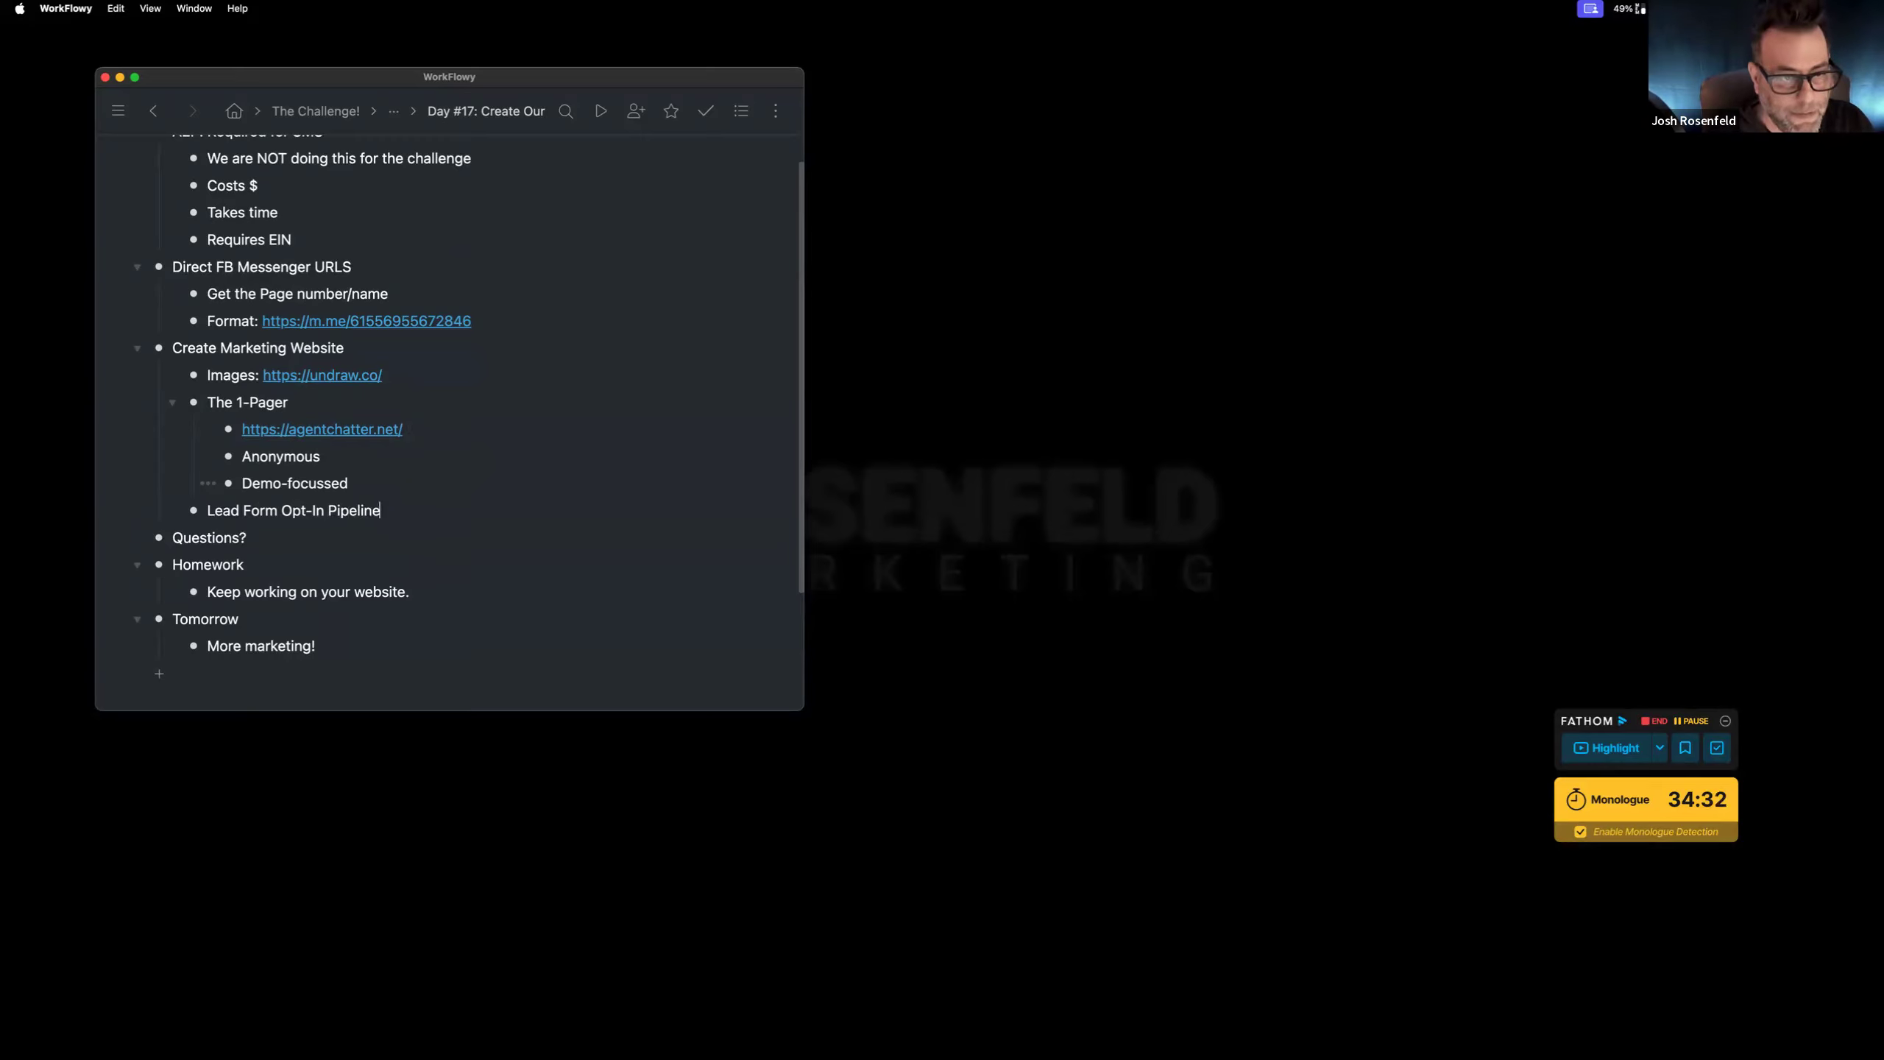
Step: Add a 'Listing Form Handling' bullet beneath it, then move to the Chrome desktop
{"action": "key", "text": "Return"}
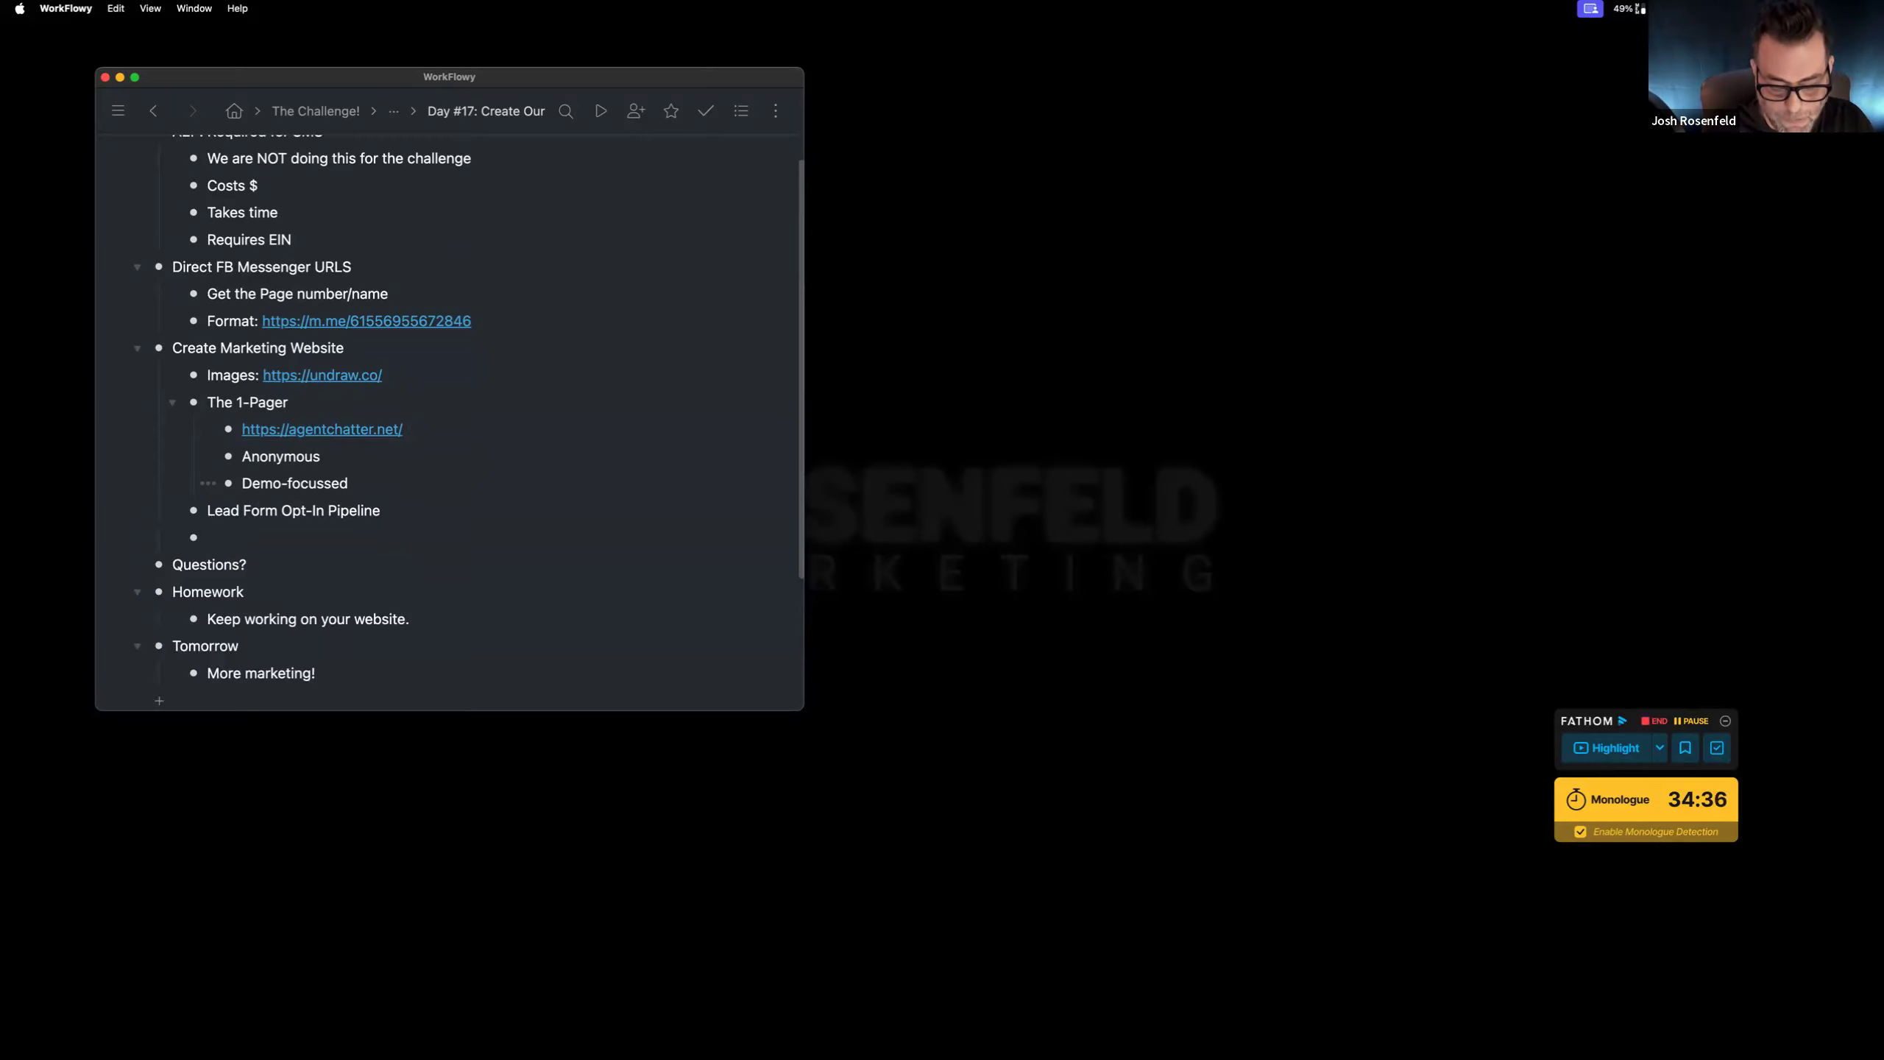
{"action": "type", "text": "Listing"}
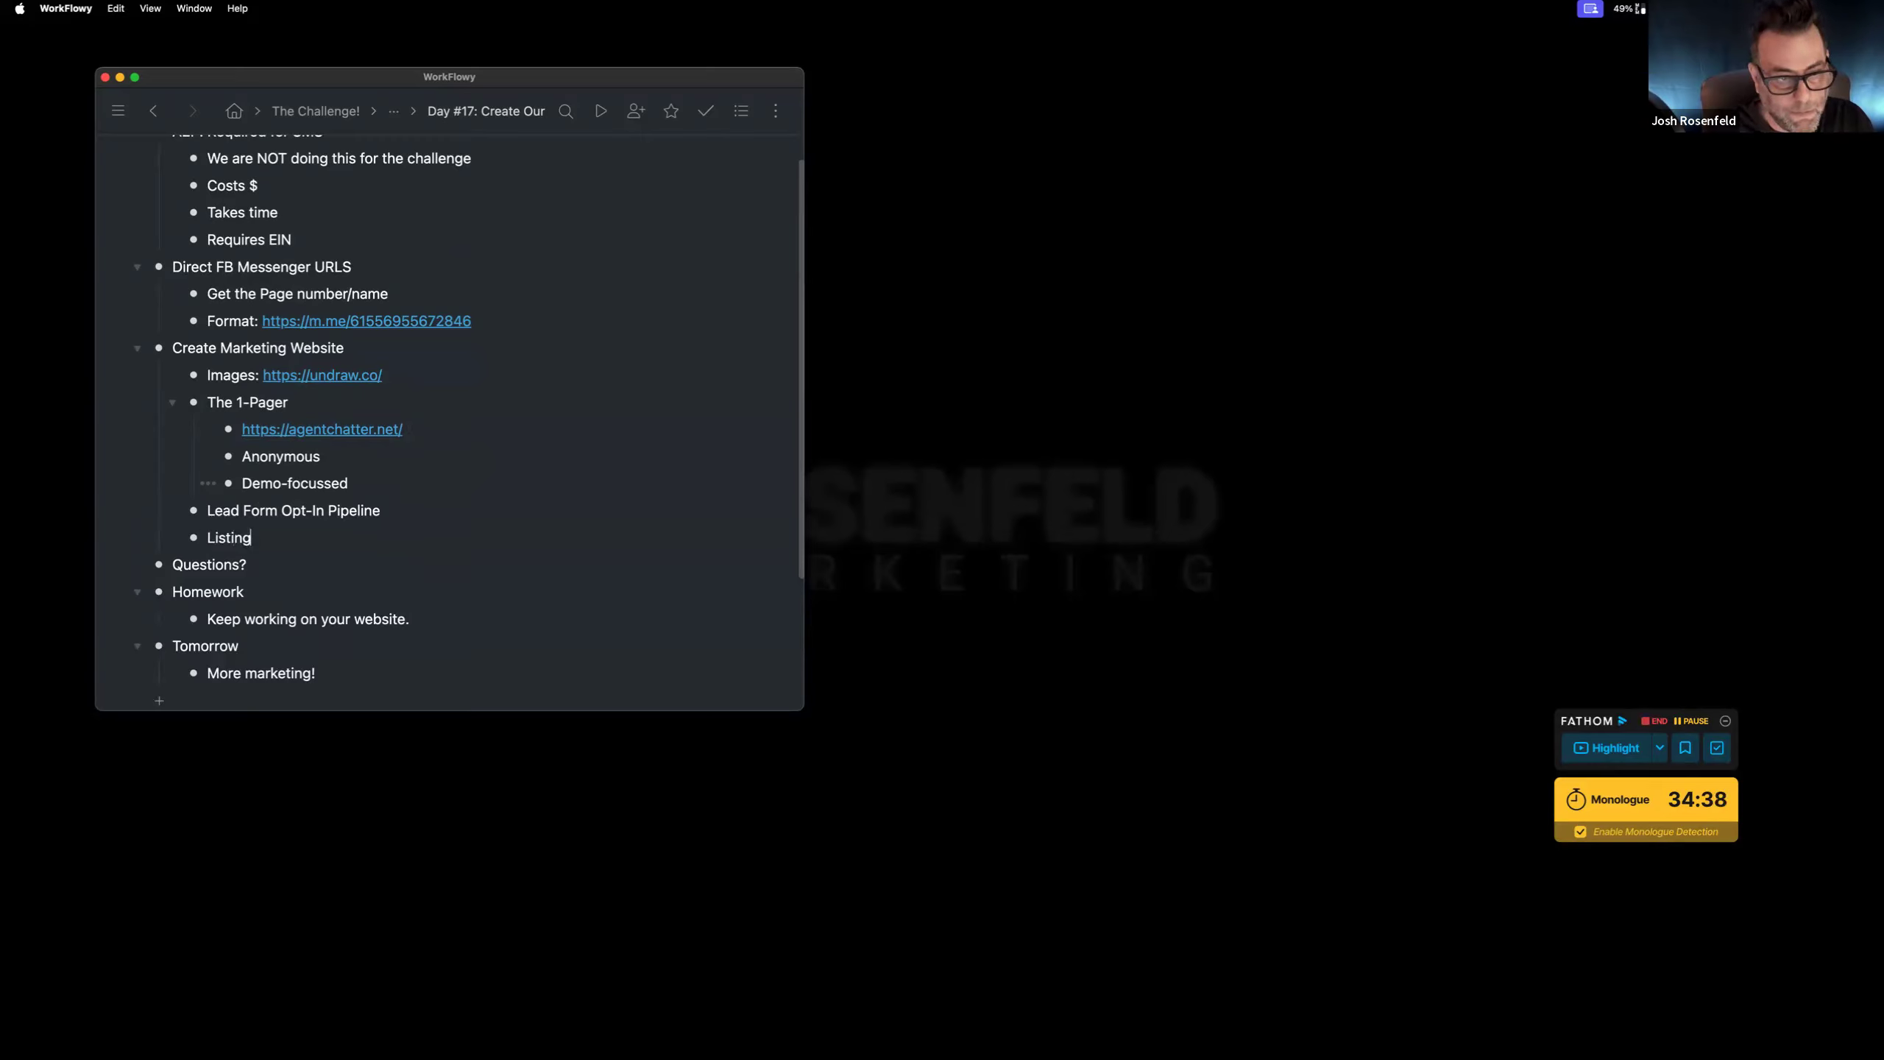
{"action": "type", "text": " Form Hang"}
{"action": "key", "text": "BackSpace"}
{"action": "type", "text": "fli"}
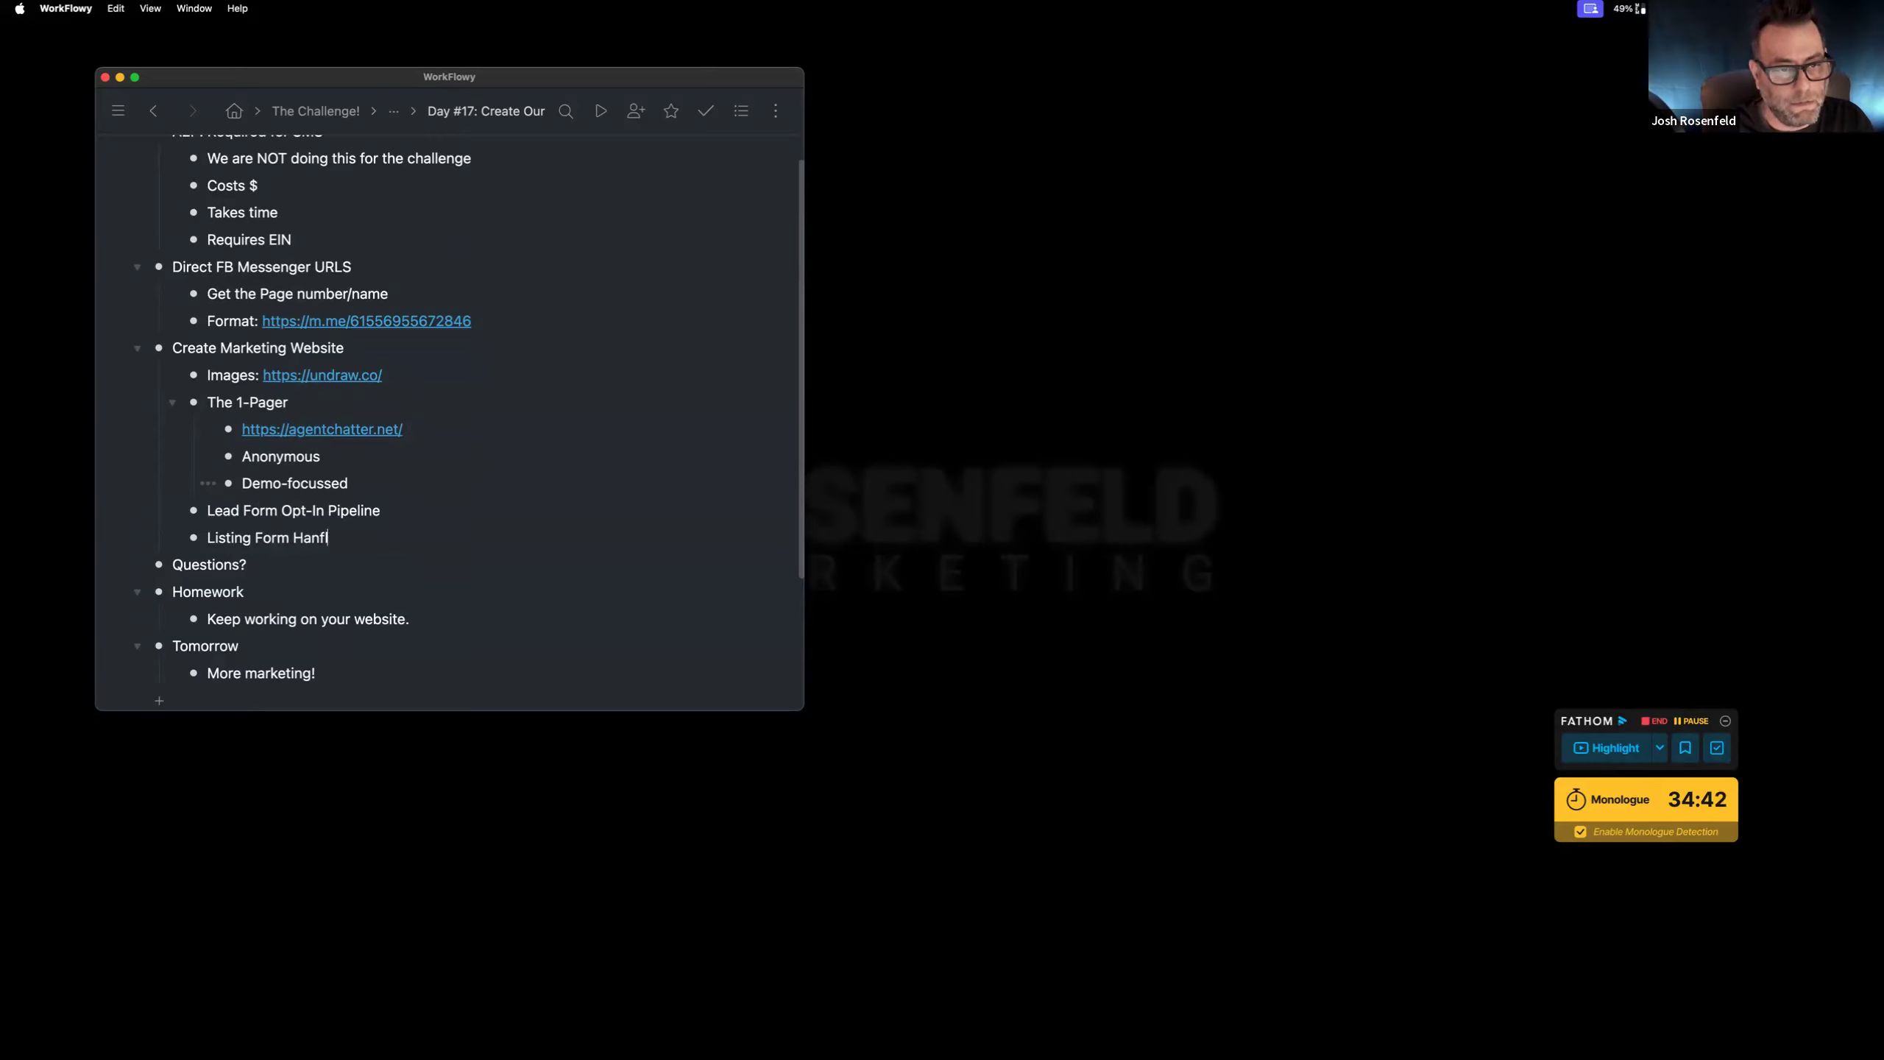
{"action": "key", "text": "BackSpace"}
{"action": "type", "text": "dling"}
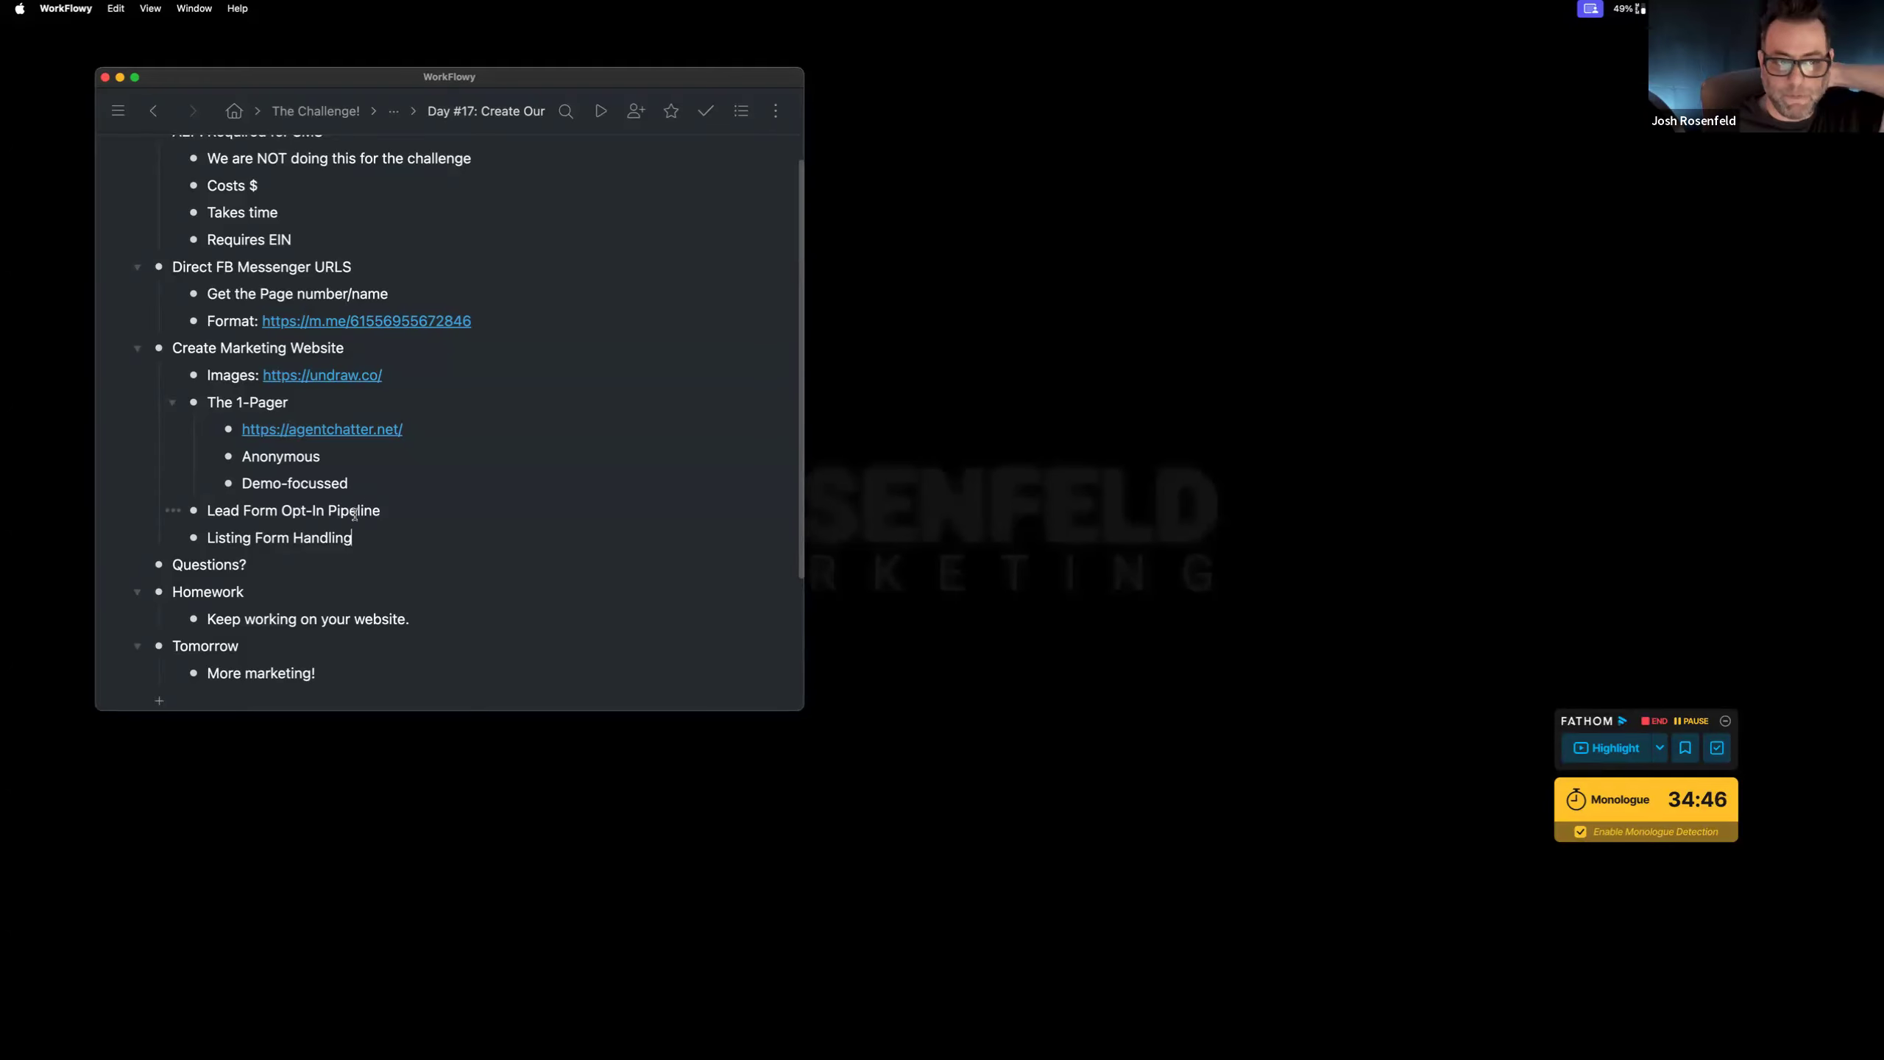
{"action": "key", "text": "ctrl+Right"}
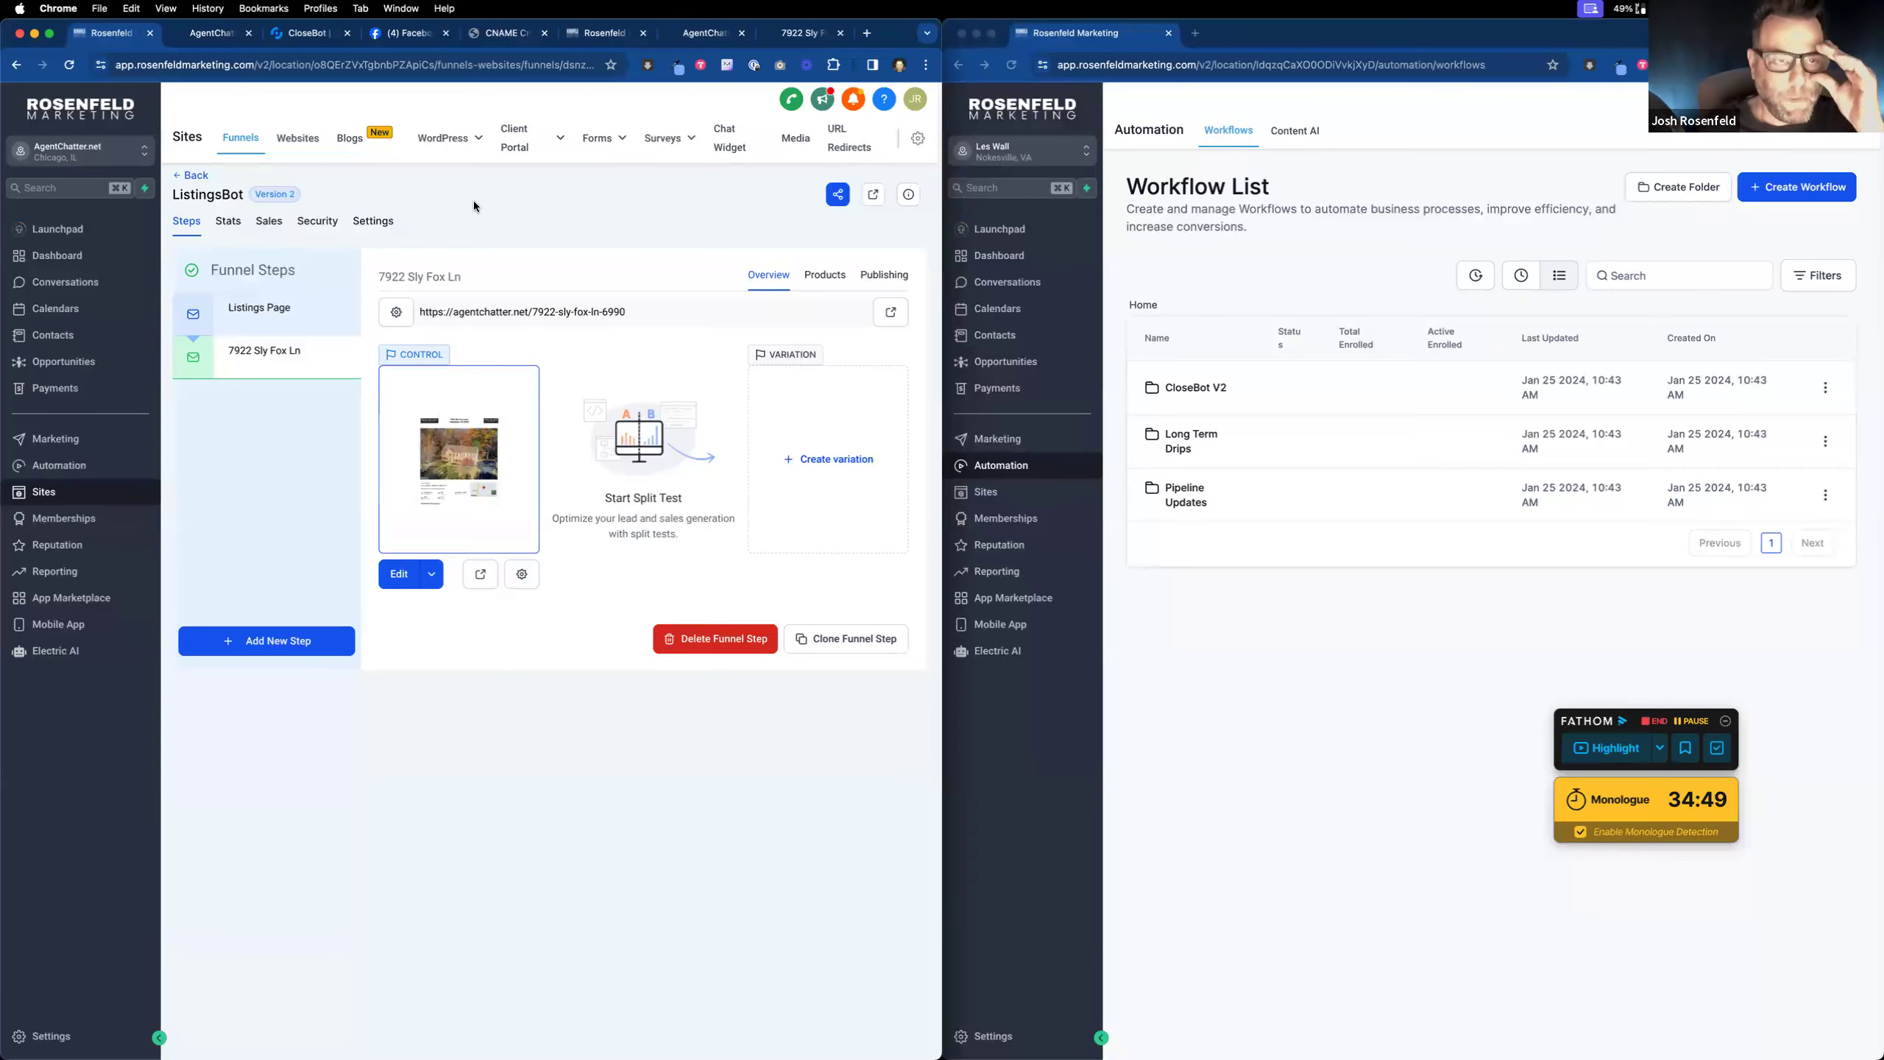
Step: Check the published listing page's call button and inquiry form, then return to the ListingsBot funnel
{"action": "left_click", "coordinate": [805, 33]}
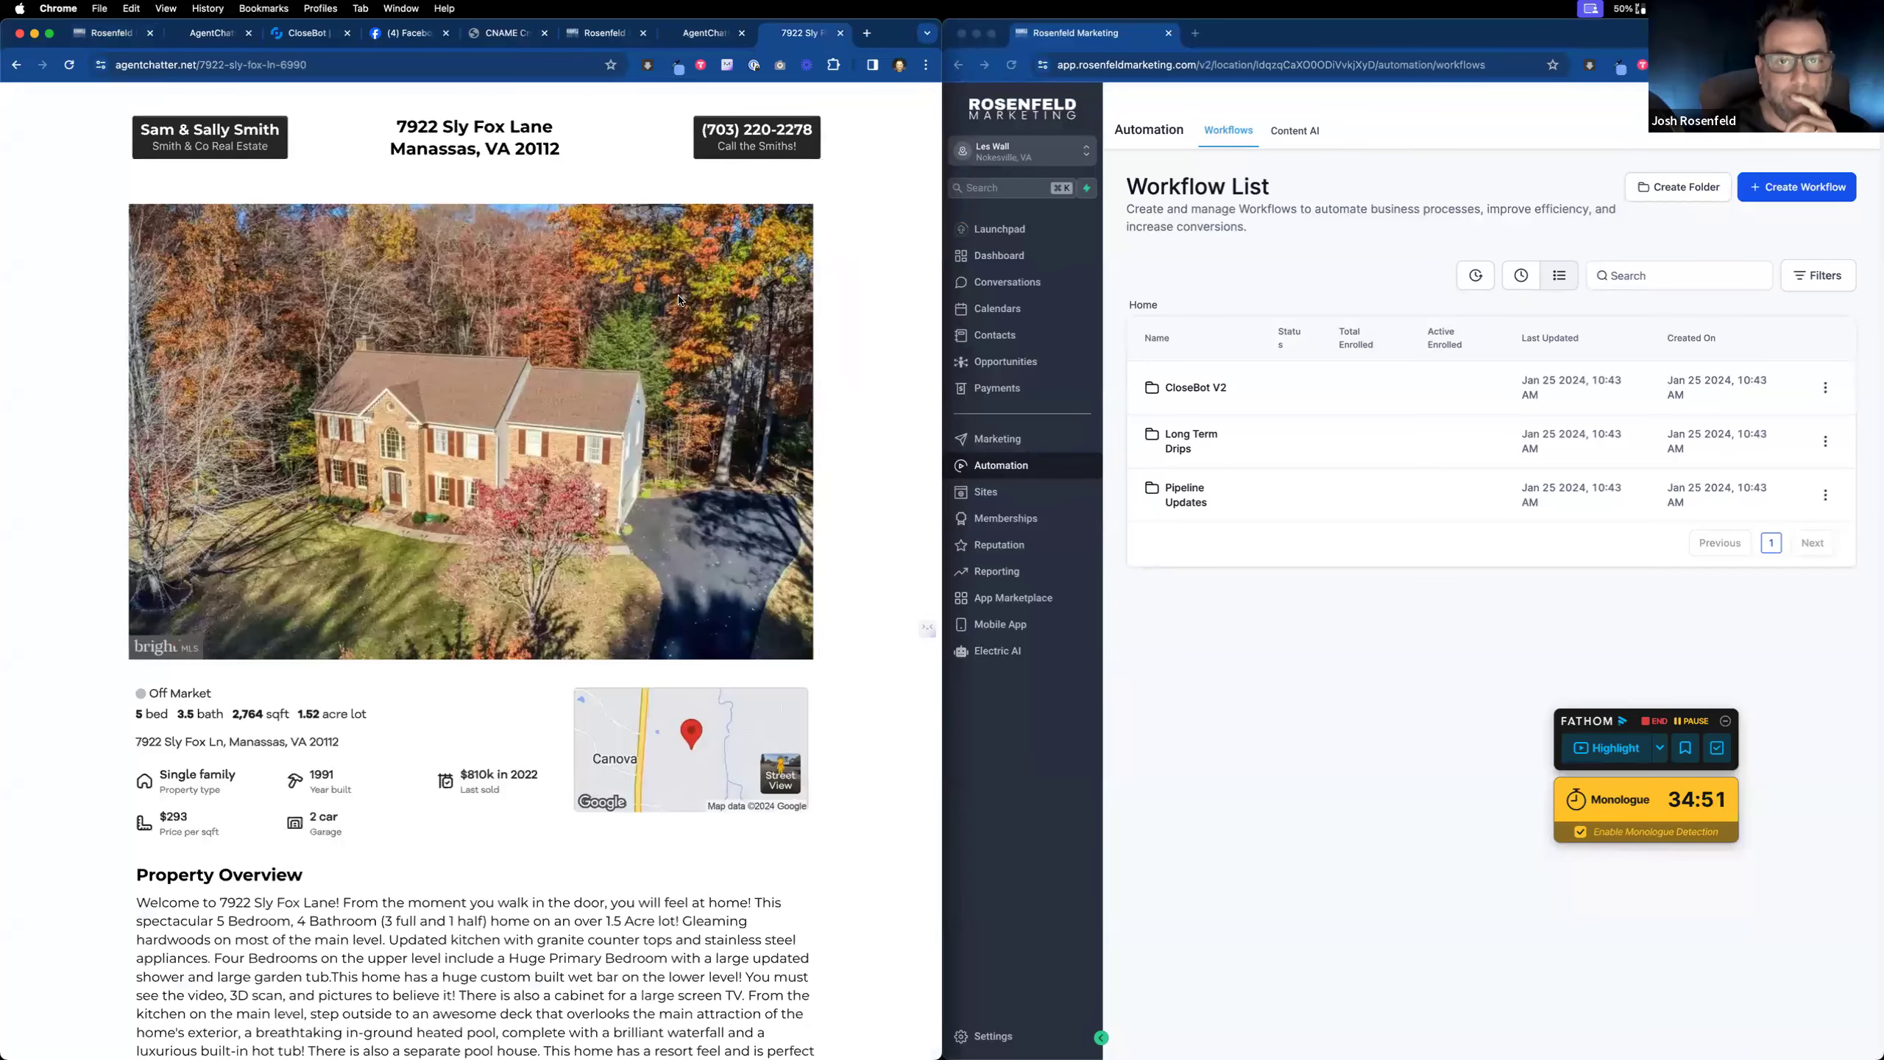
{"action": "left_click", "coordinate": [783, 140]}
{"action": "left_click", "coordinate": [534, 198]}
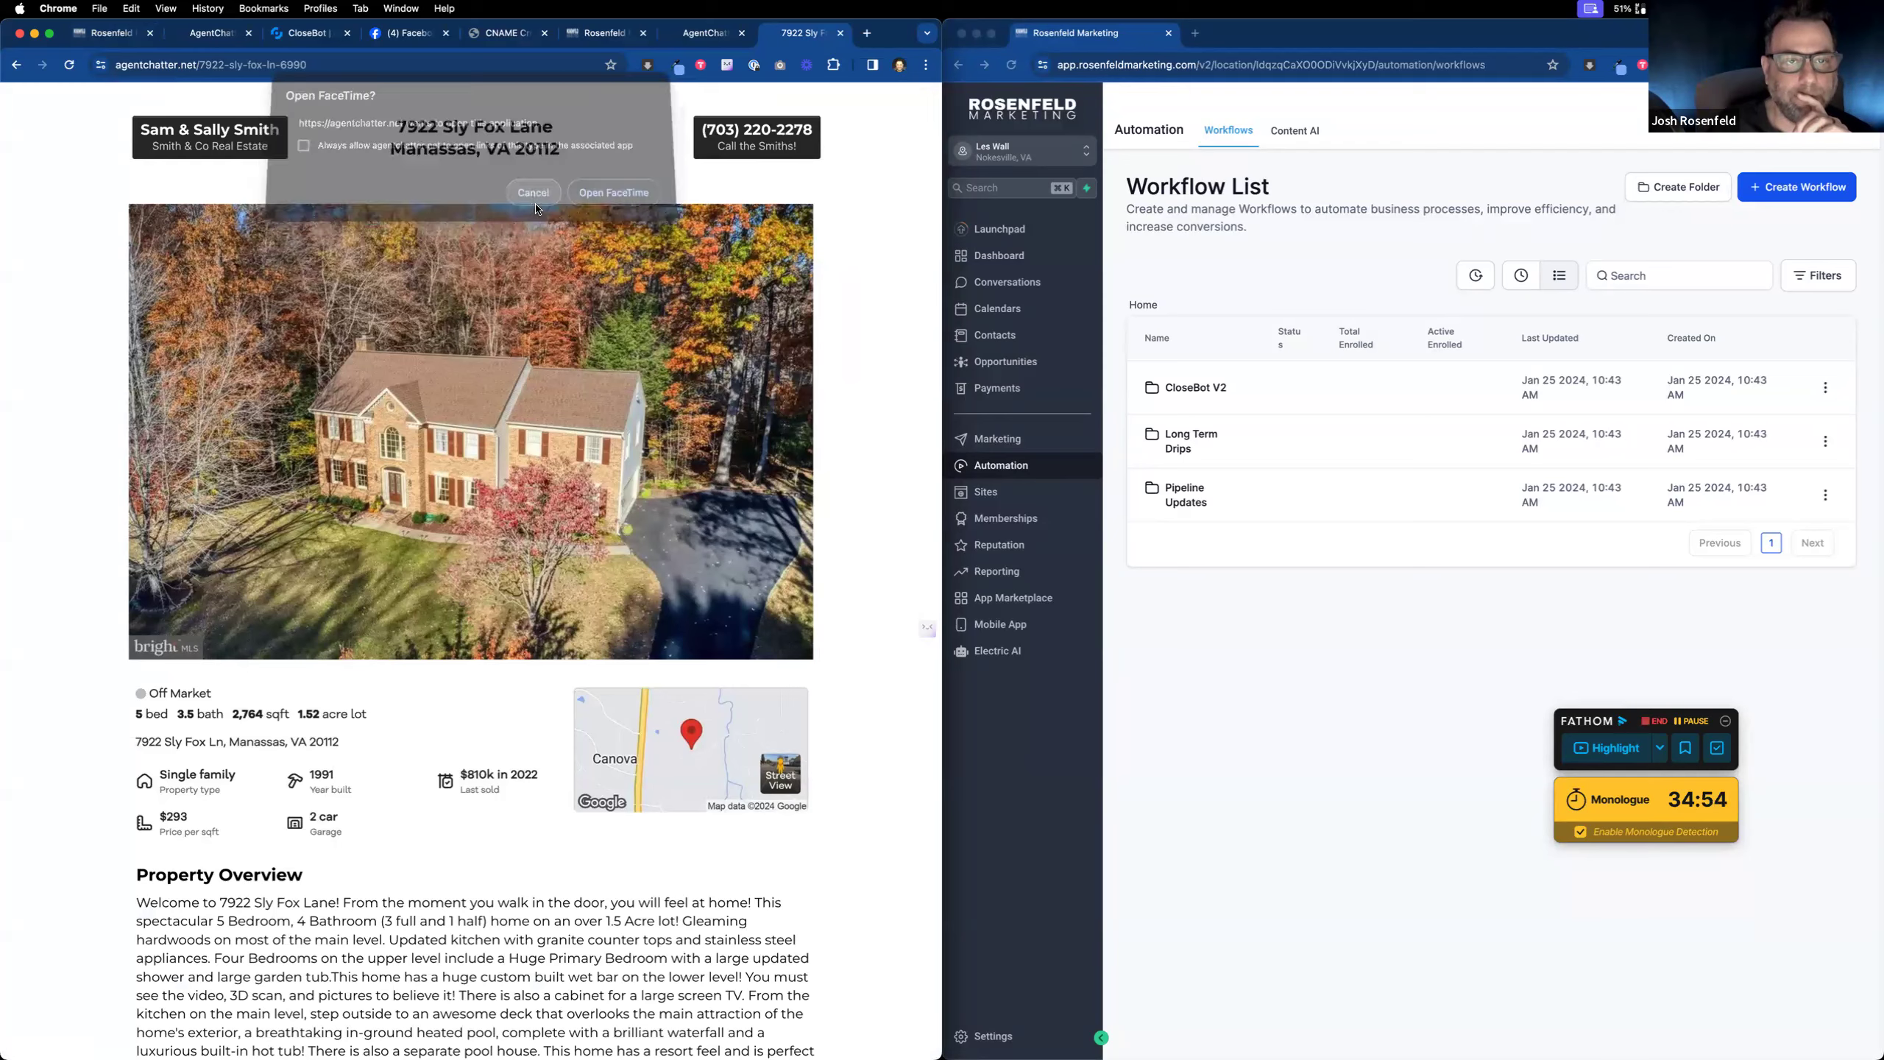
{"action": "scroll", "coordinate": [536, 209], "scroll_direction": "down", "scroll_amount": 10}
{"action": "left_click", "coordinate": [580, 506]}
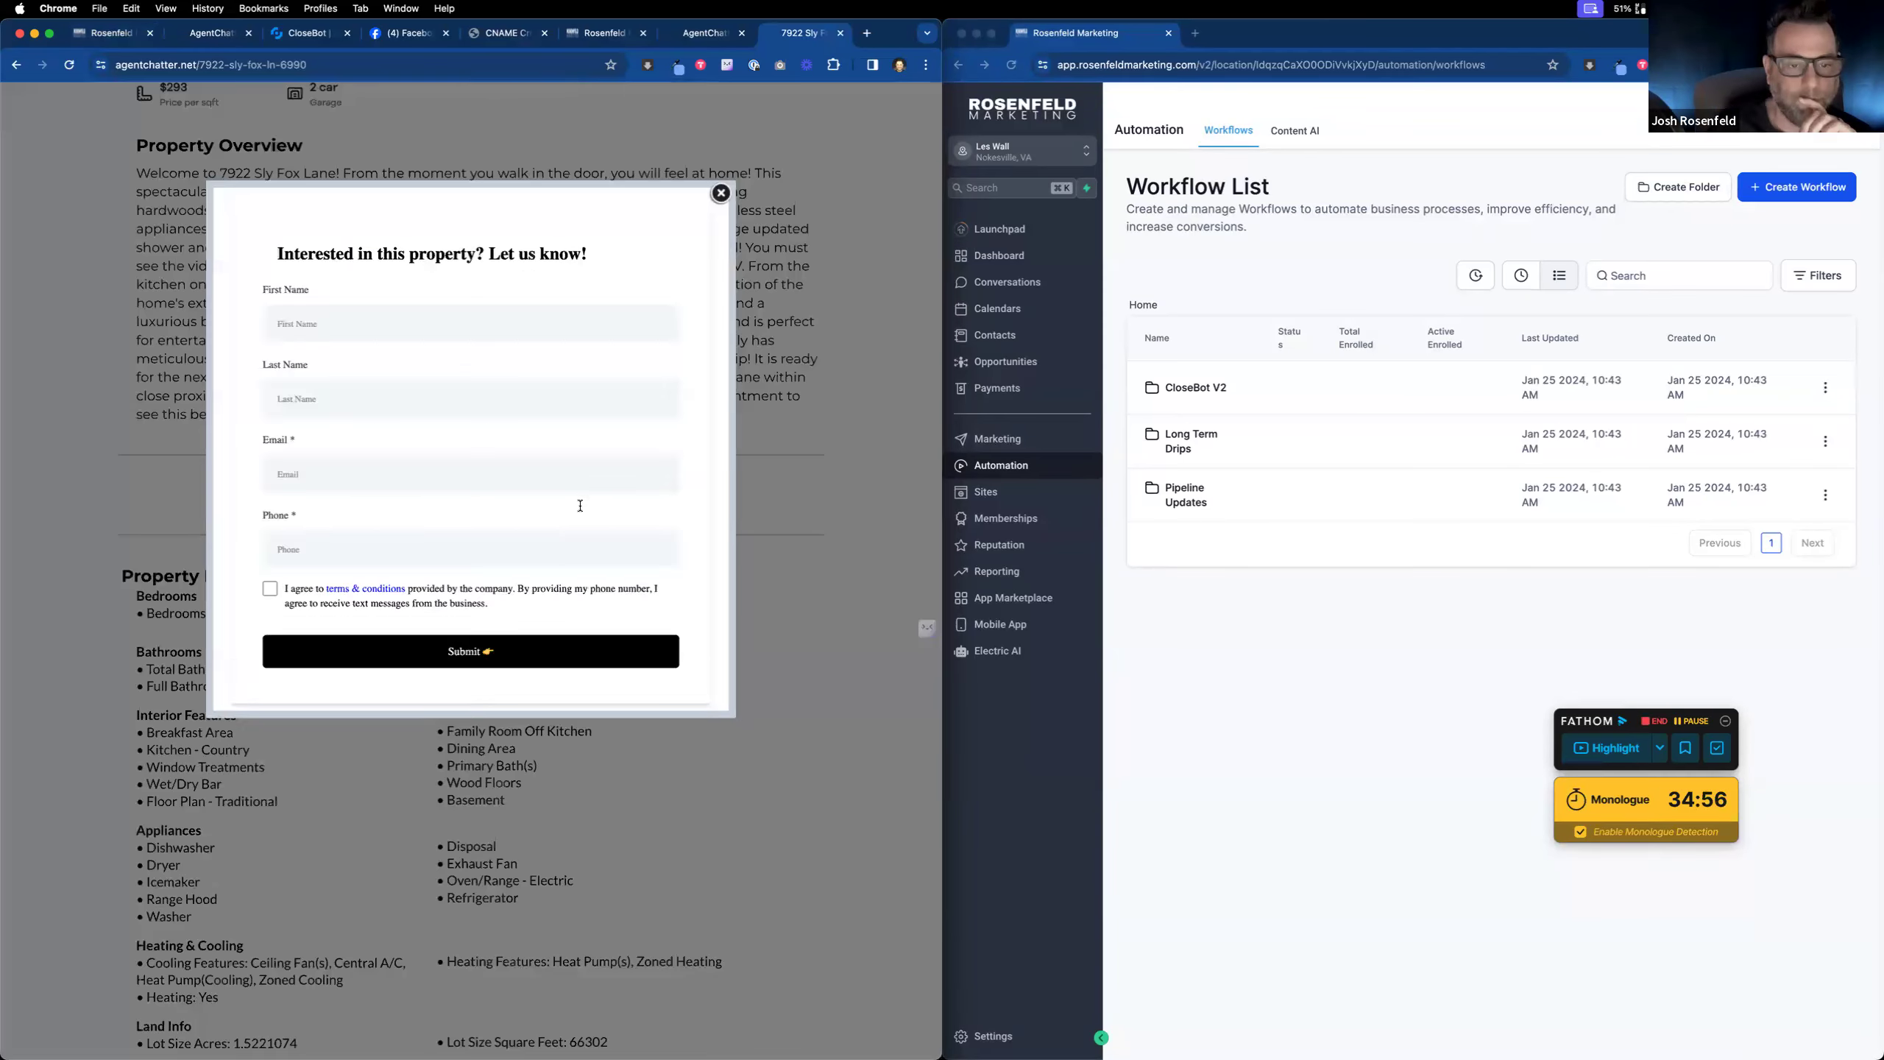
{"action": "left_click", "coordinate": [119, 37]}
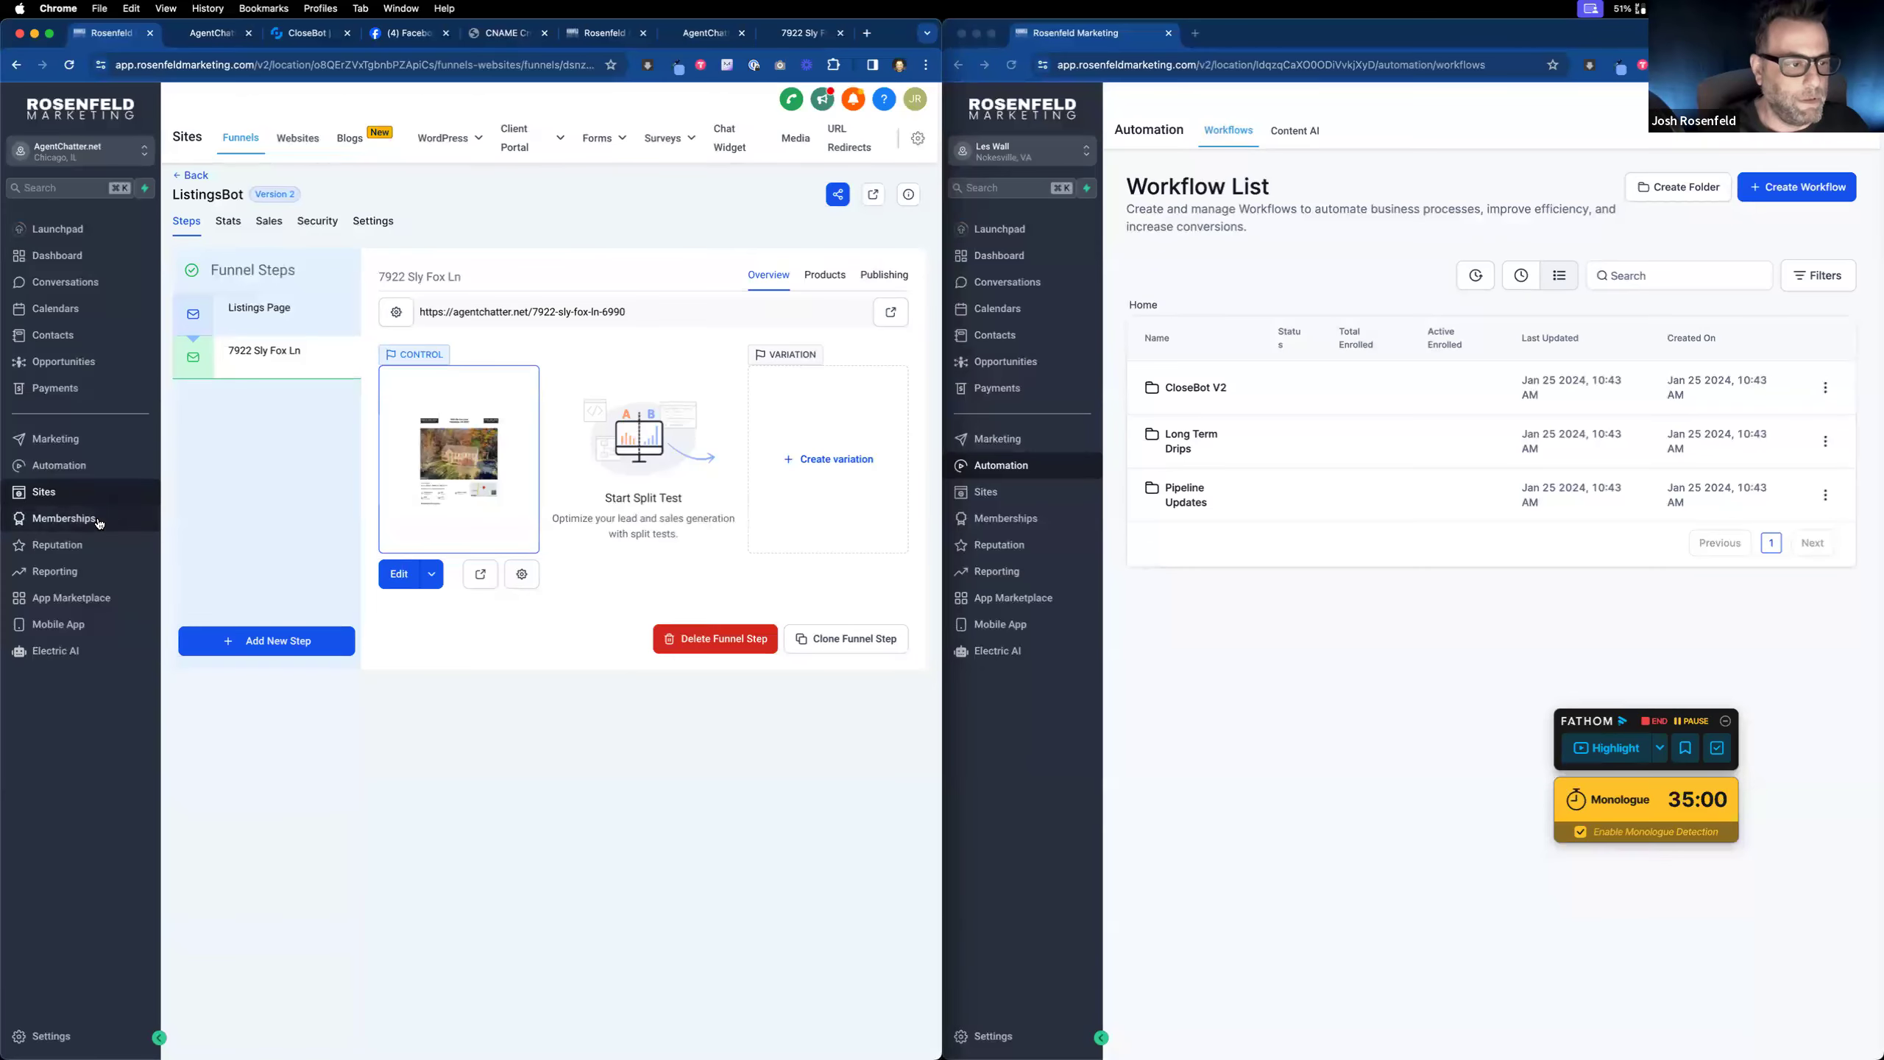
Step: Browse both CloseBot V4 folders in the Automation workflow list
{"action": "left_click", "coordinate": [66, 463]}
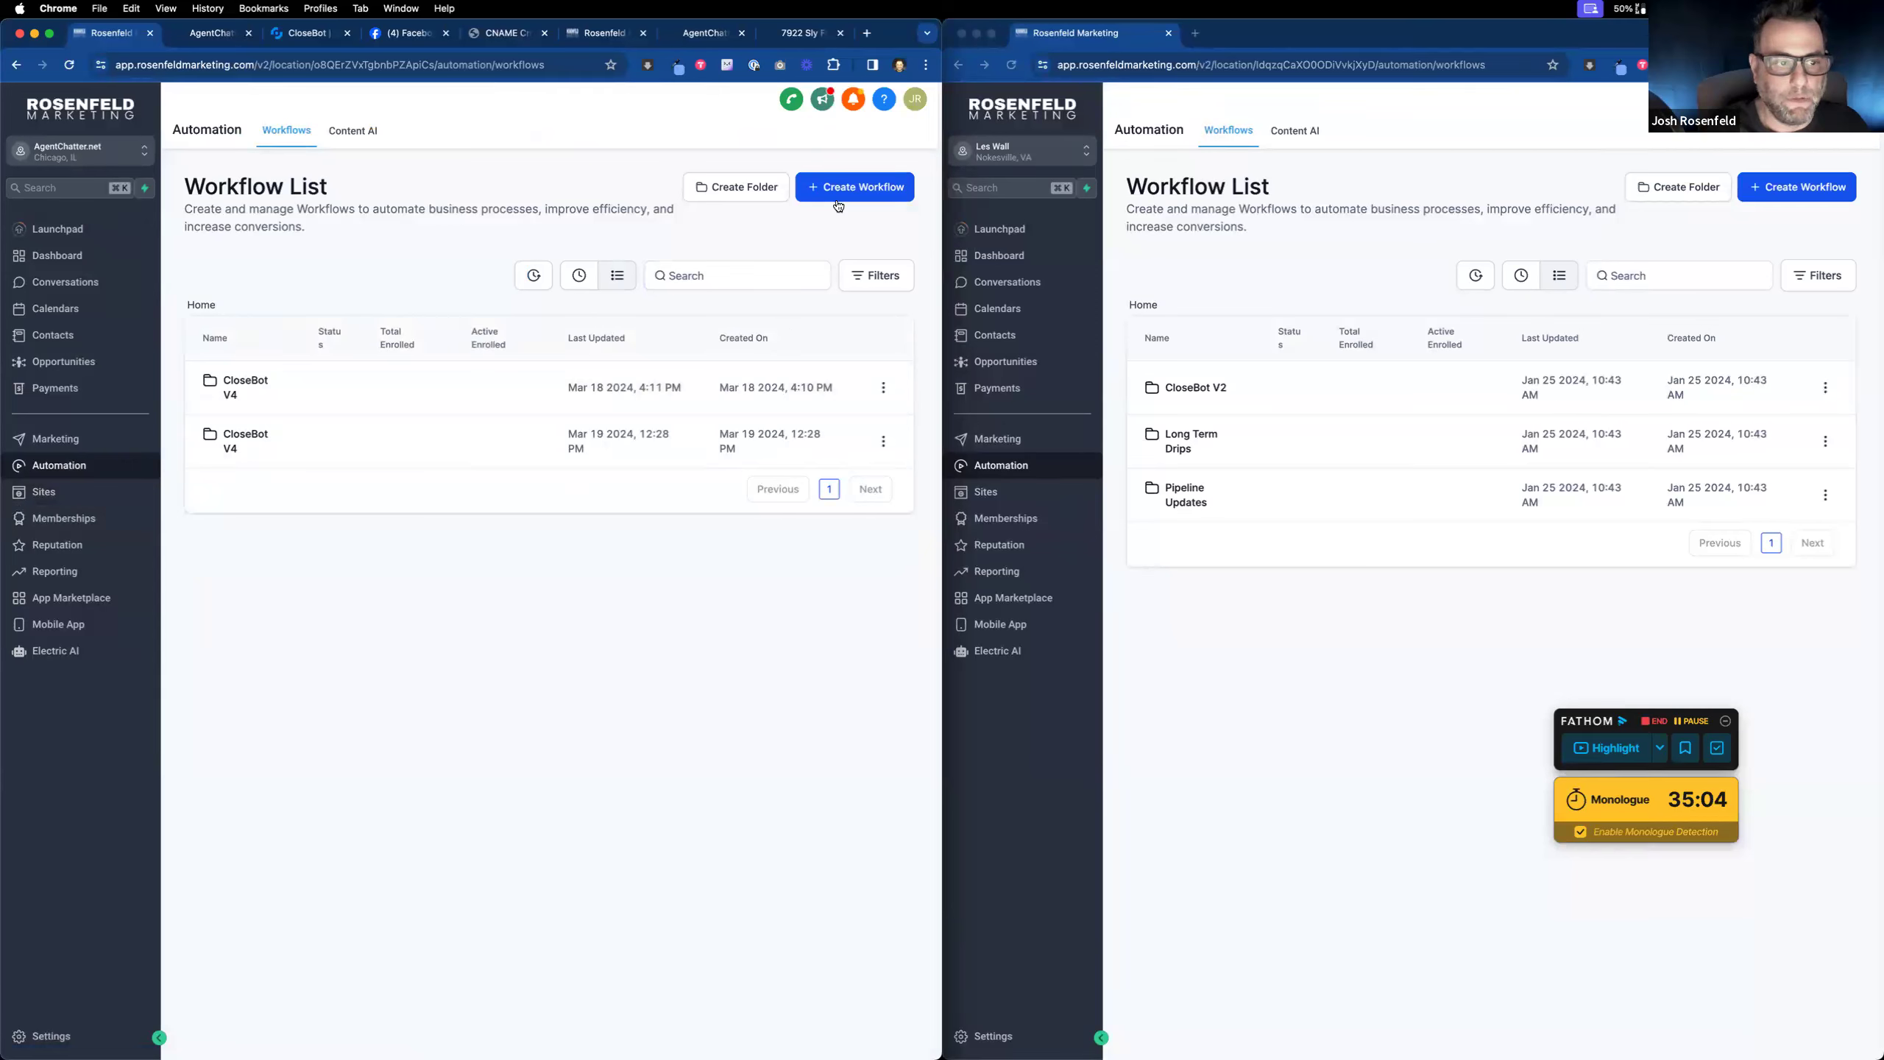
{"action": "left_click", "coordinate": [256, 440]}
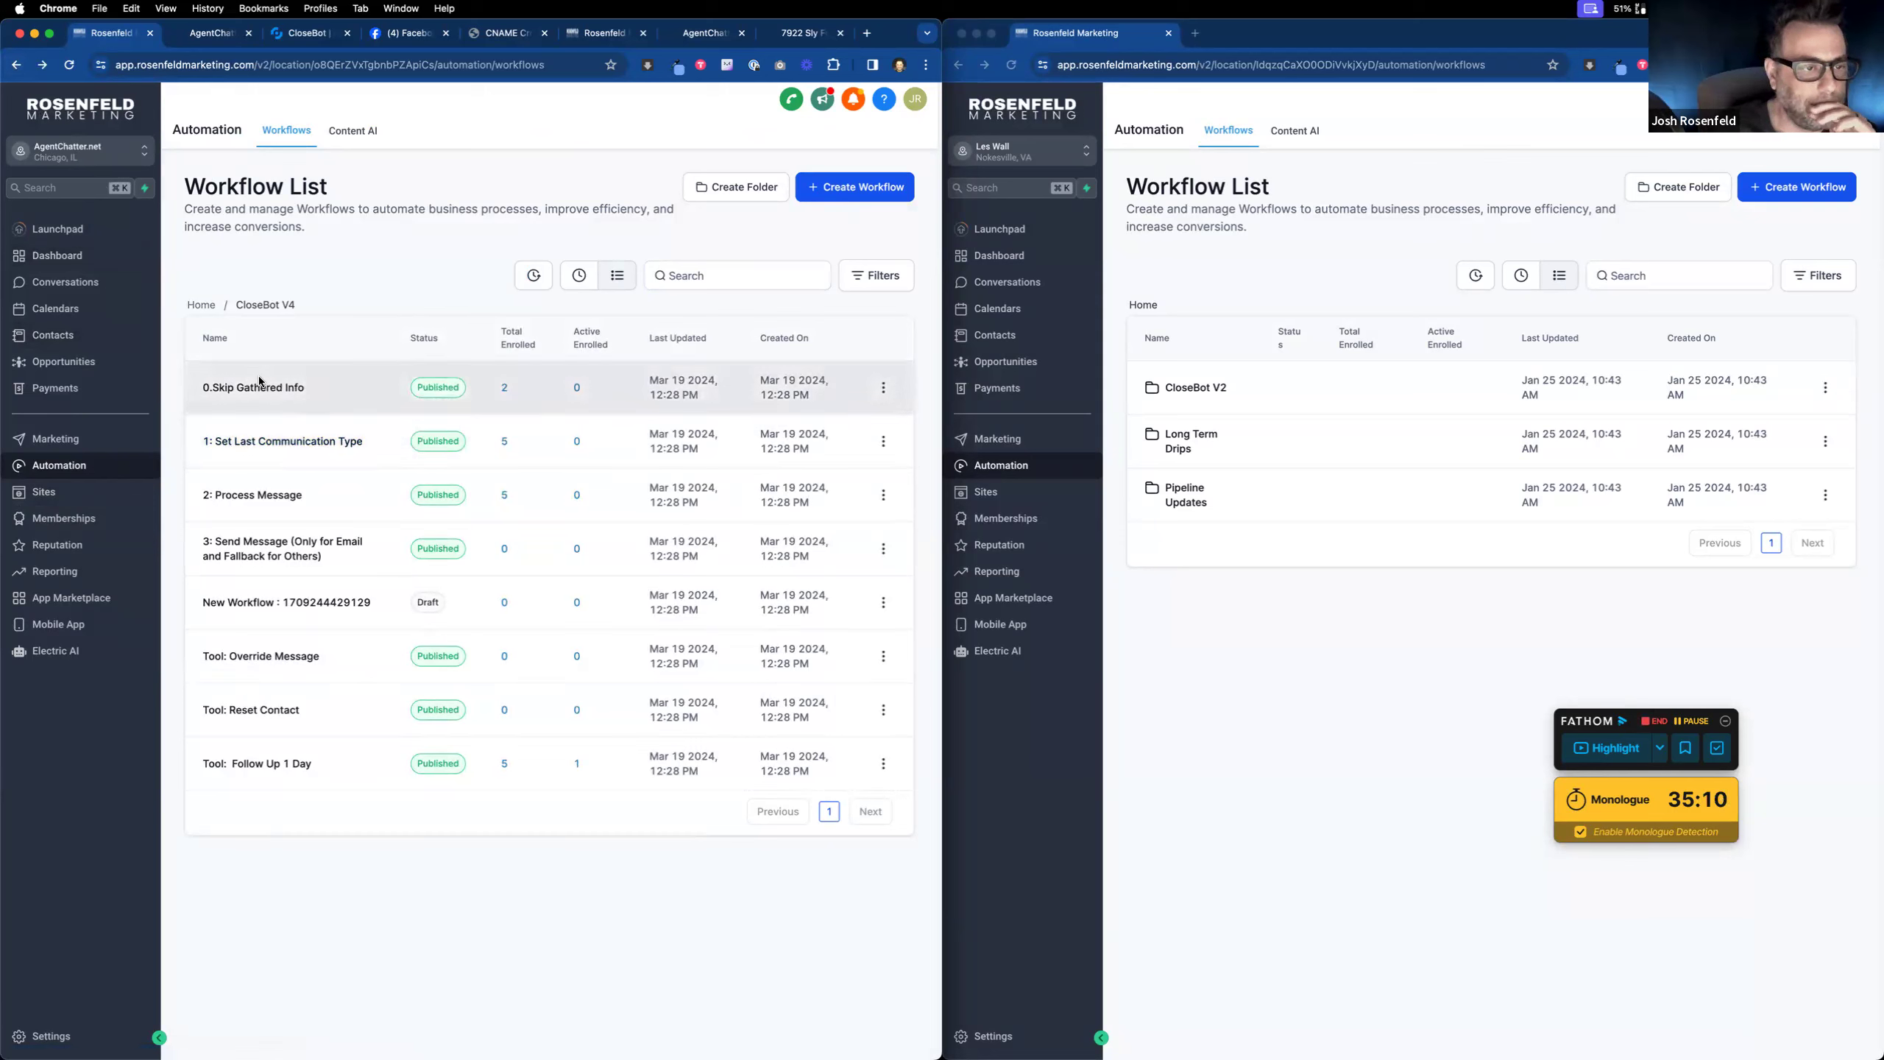
{"action": "left_click", "coordinate": [194, 307]}
{"action": "left_click", "coordinate": [249, 381]}
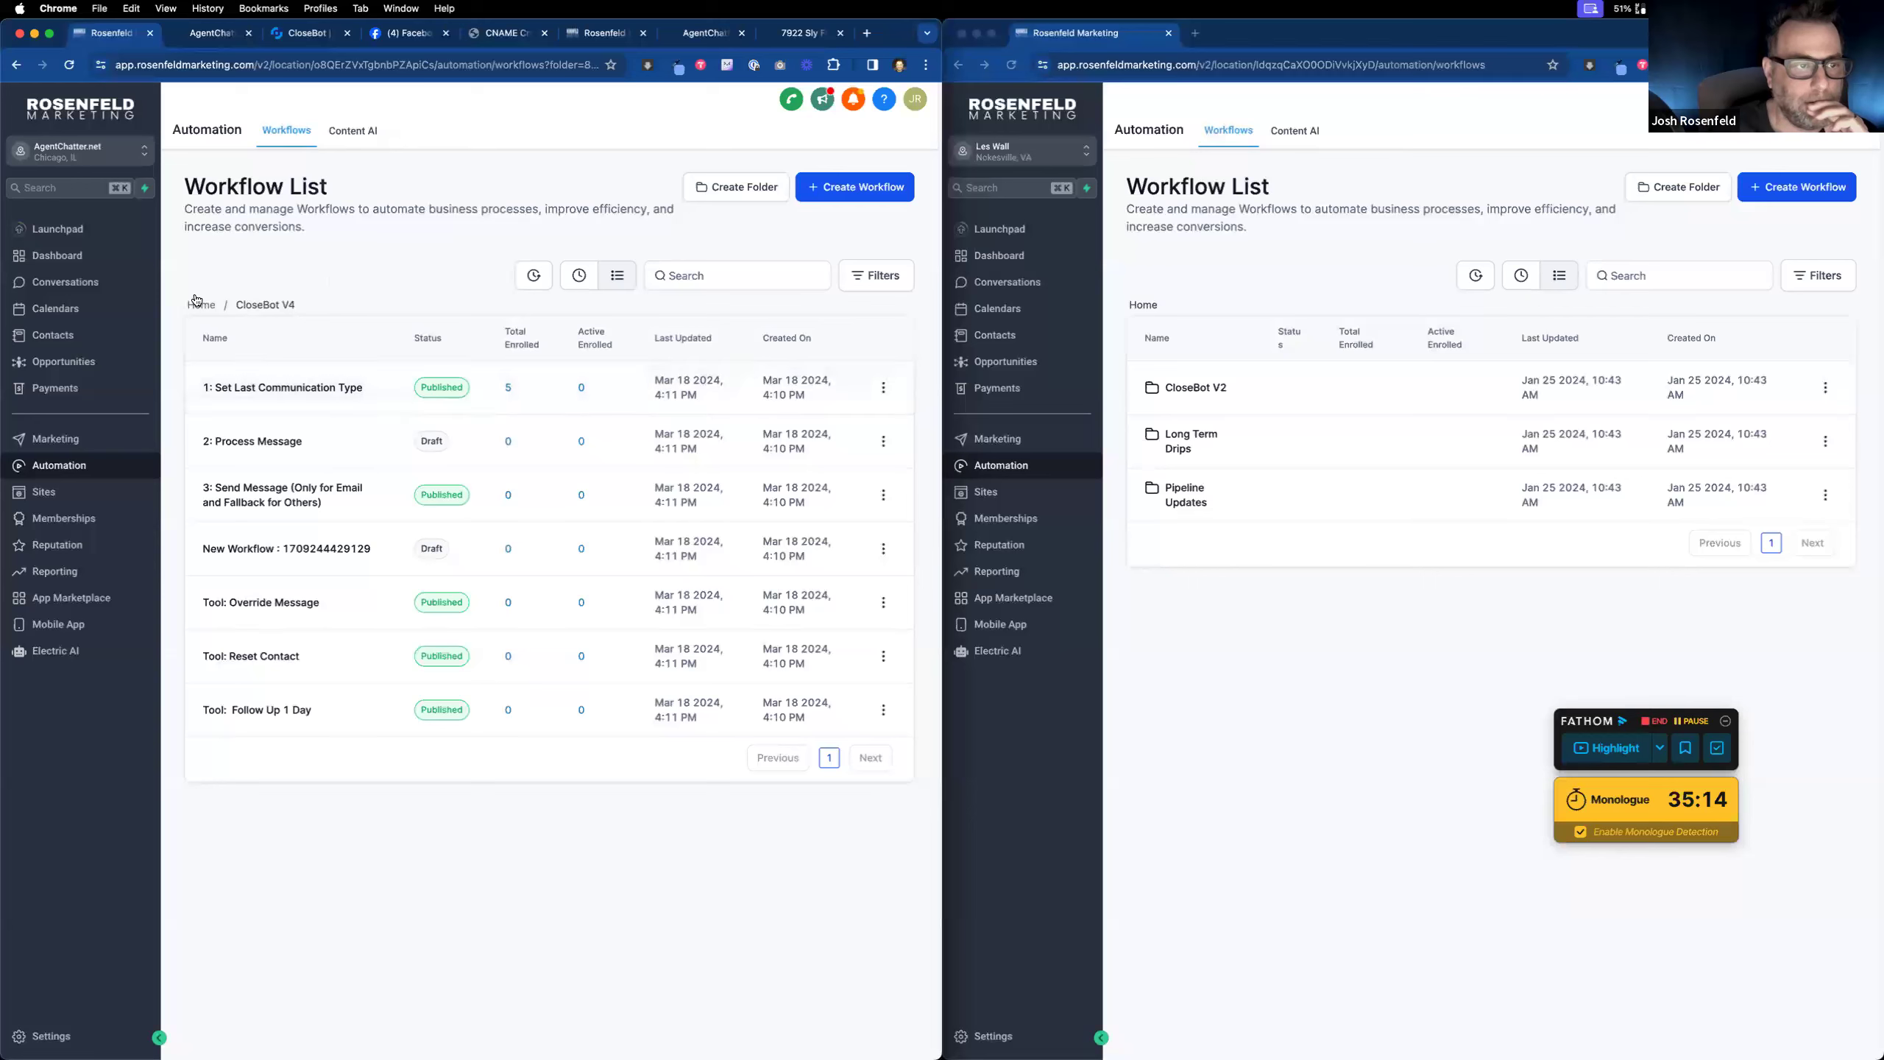
Step: Cancel deleting the Set Last Communication Type workflow, then start a new workflow from Home
{"action": "left_click", "coordinate": [883, 388]}
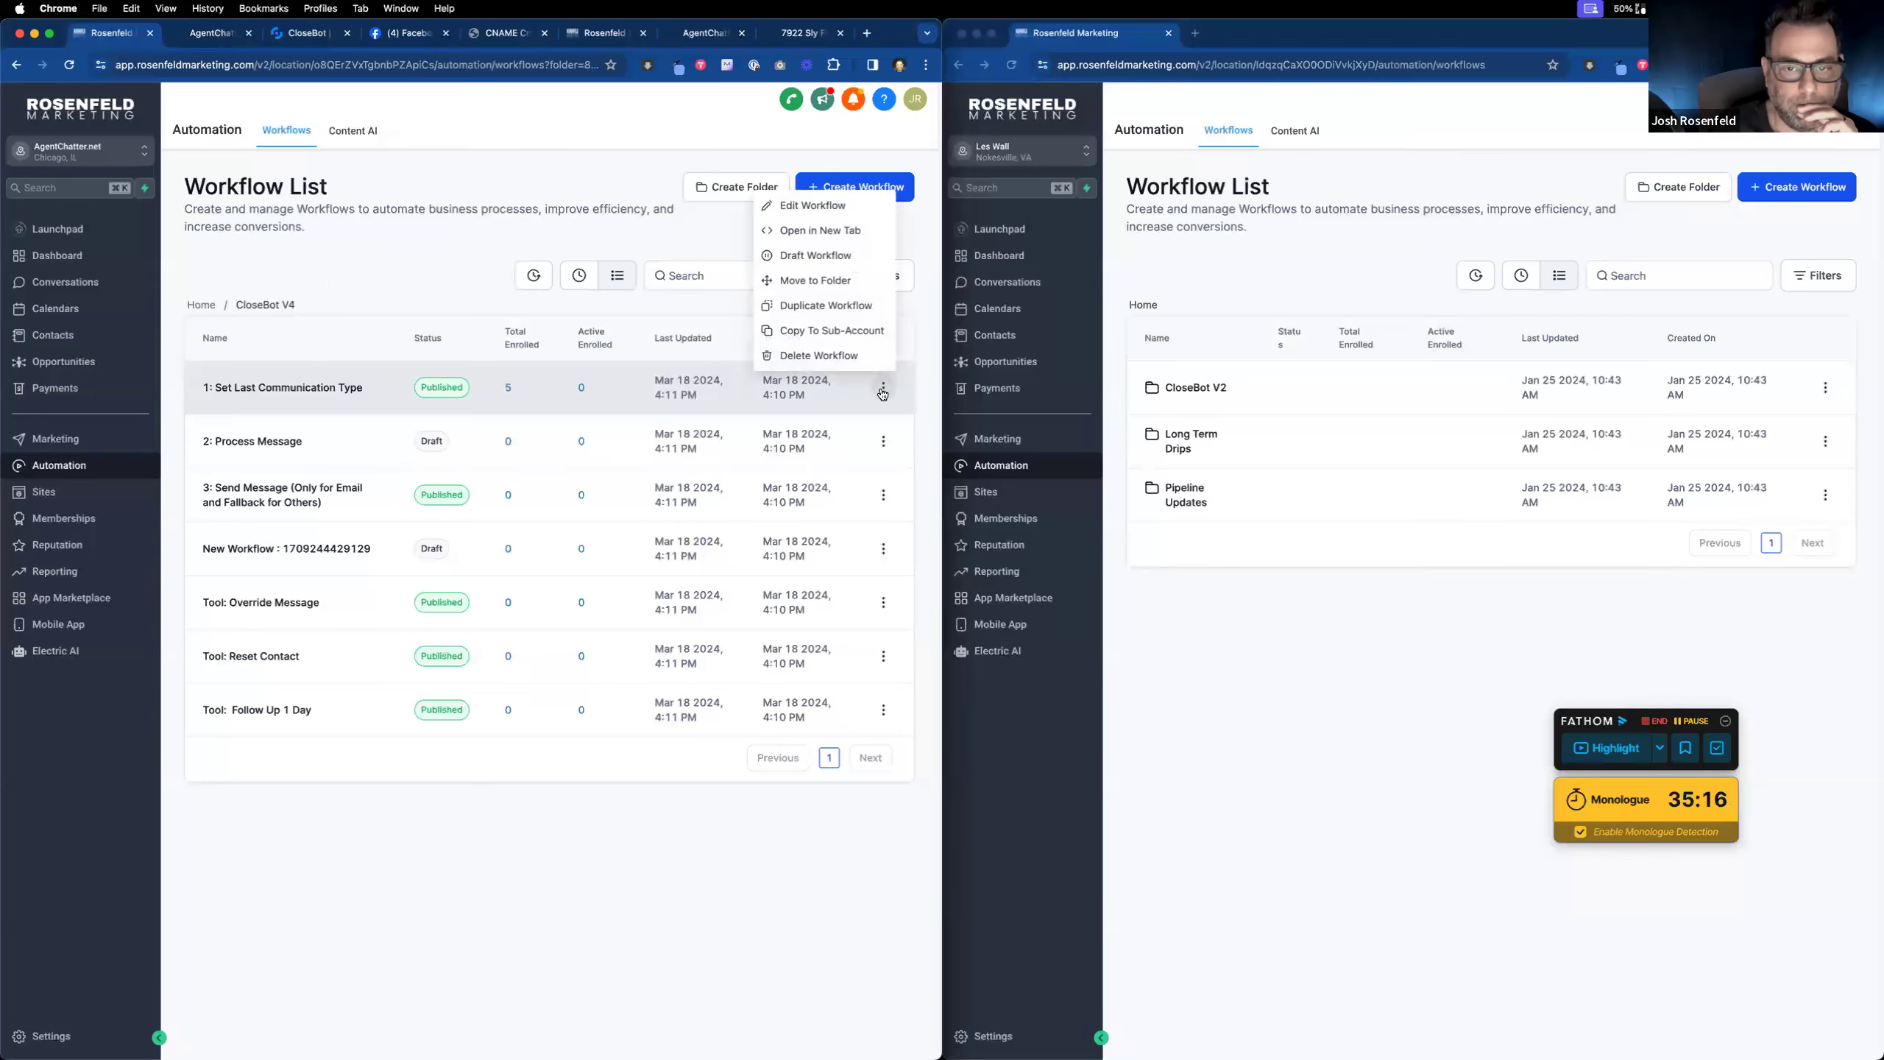
{"action": "left_click", "coordinate": [824, 364]}
{"action": "left_click", "coordinate": [627, 648]}
{"action": "type", "text": "CONF"}
{"action": "left_click", "coordinate": [647, 717]}
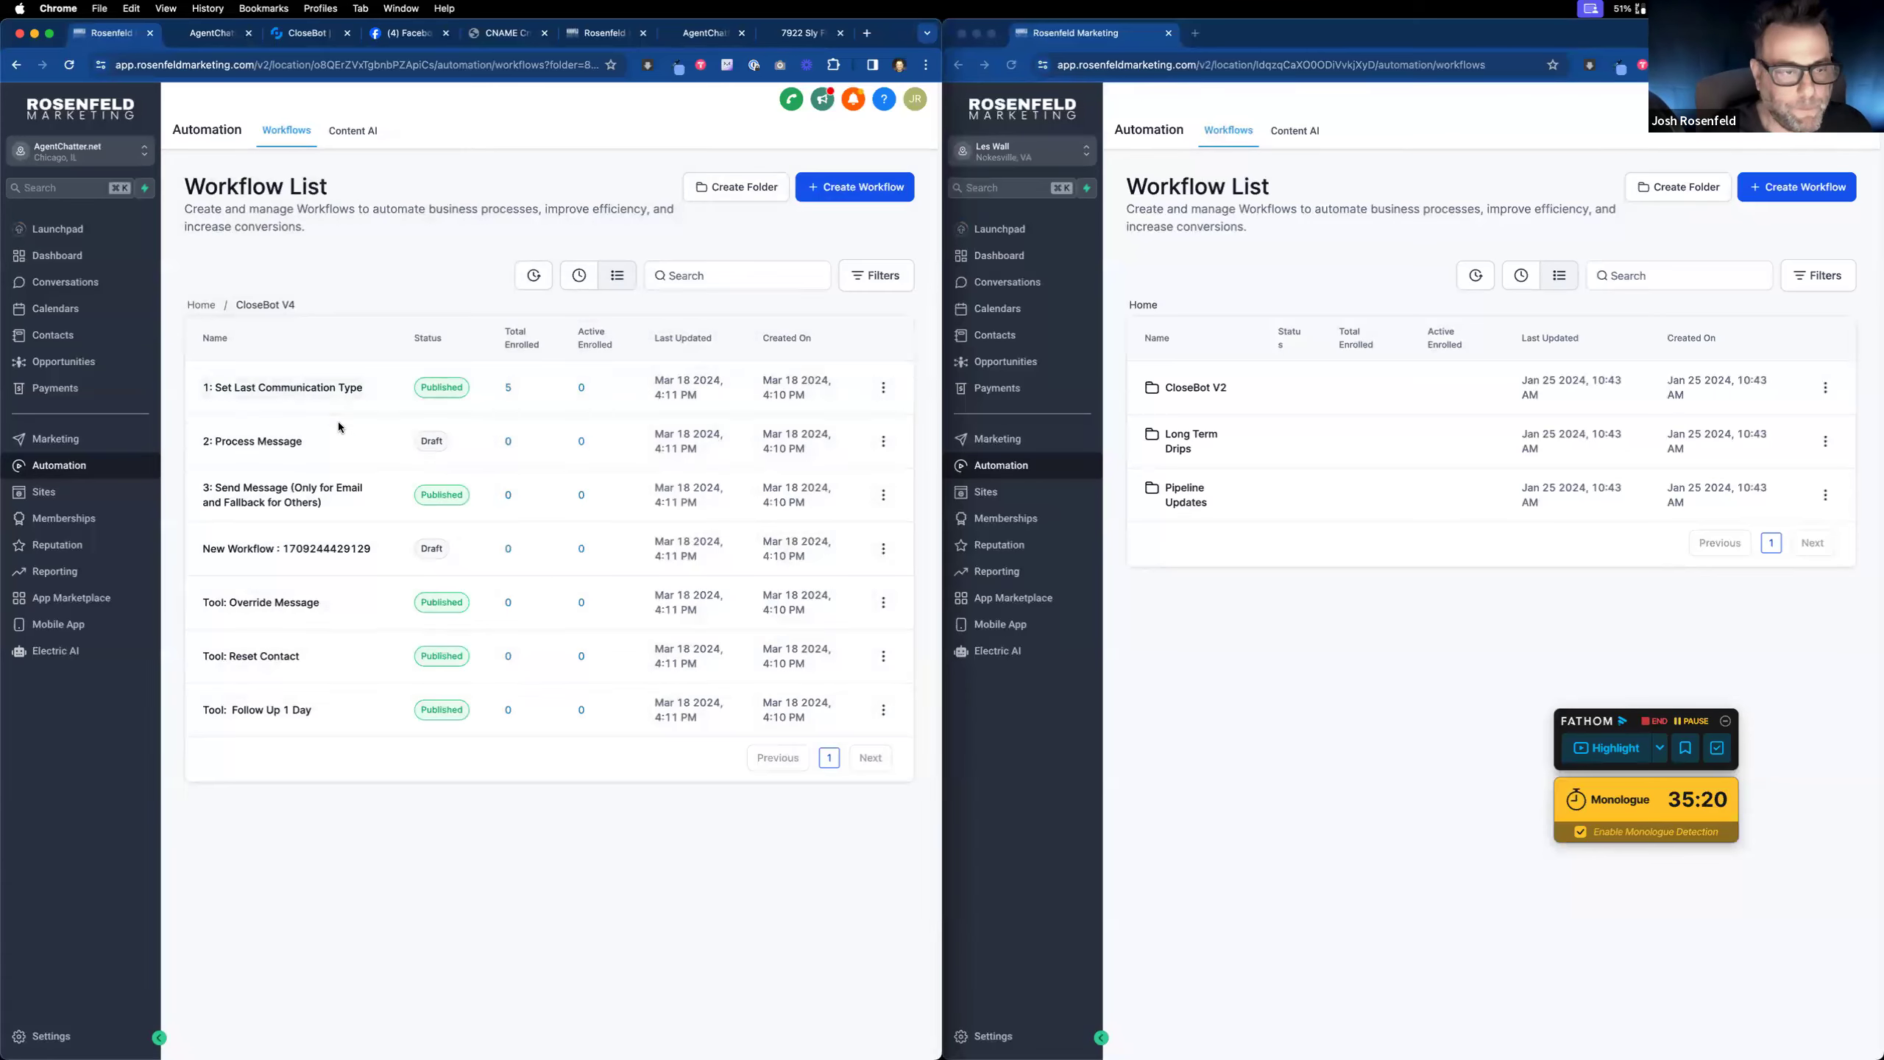
{"action": "left_click", "coordinate": [207, 307]}
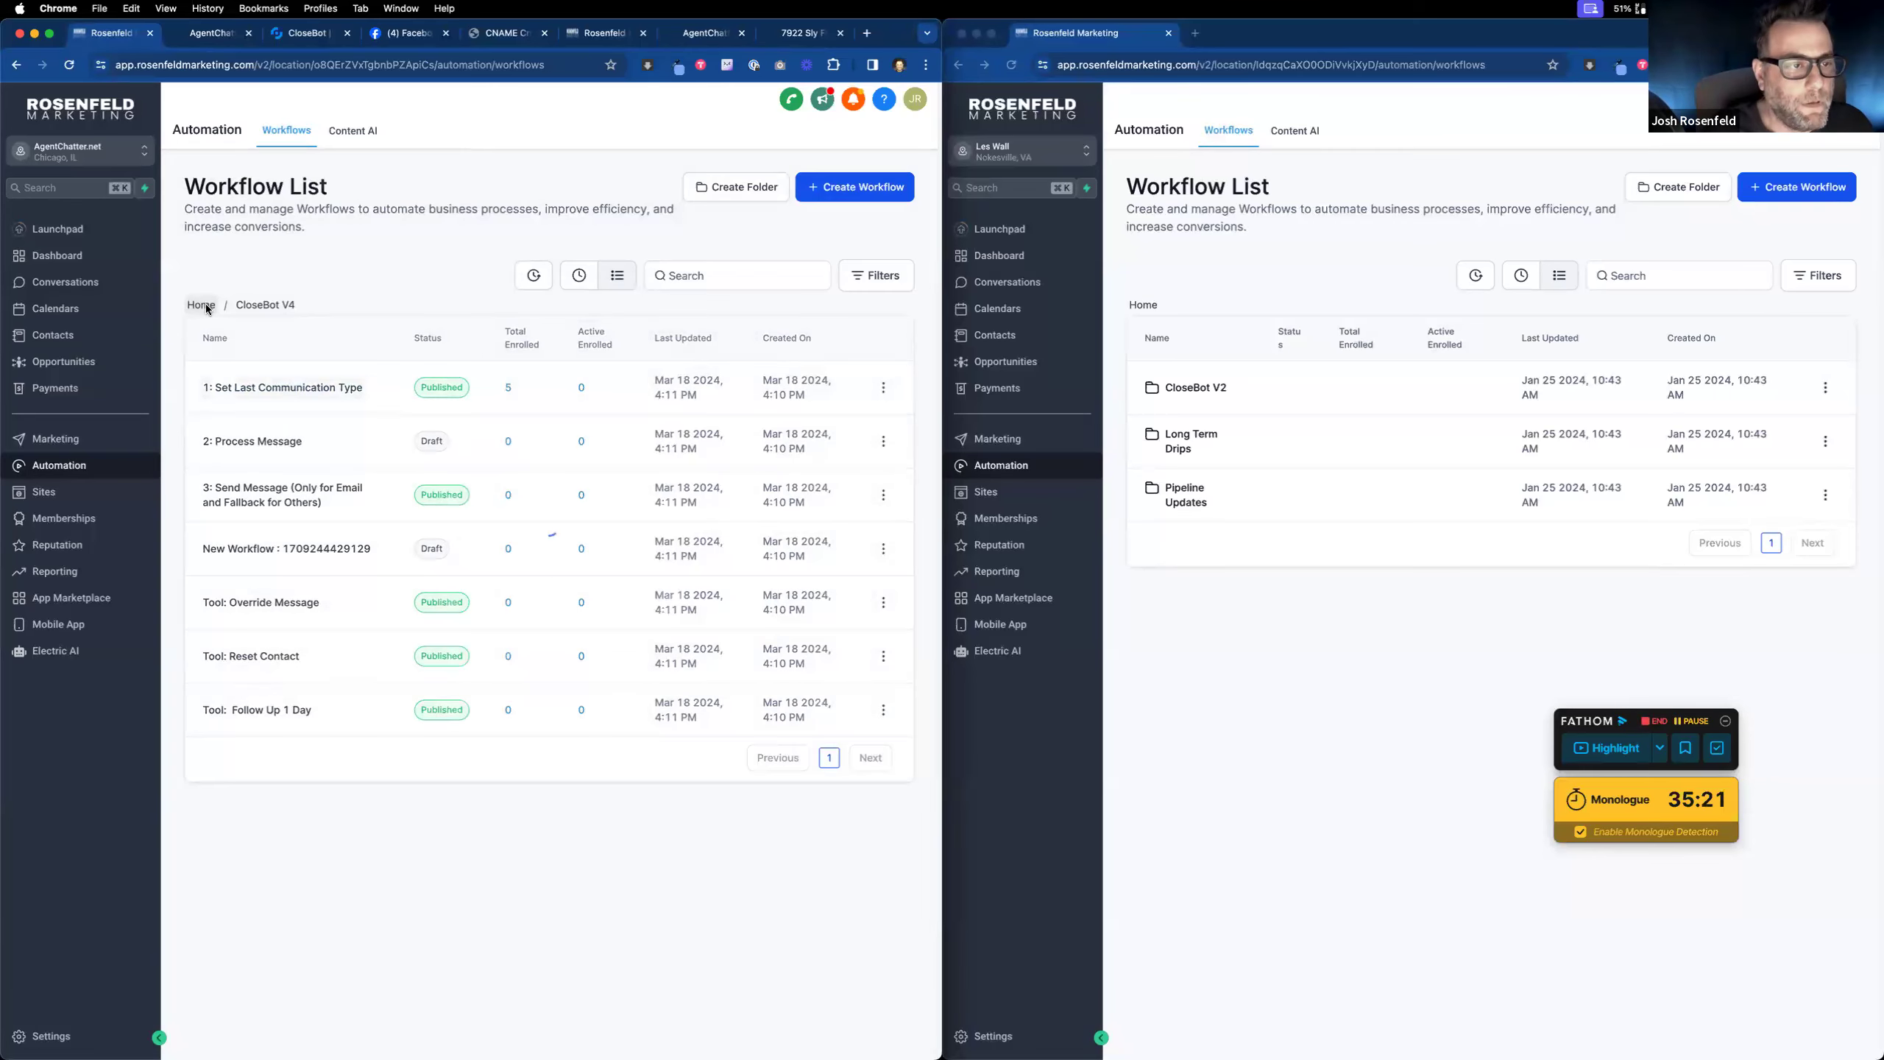
{"action": "left_click", "coordinate": [864, 187]}
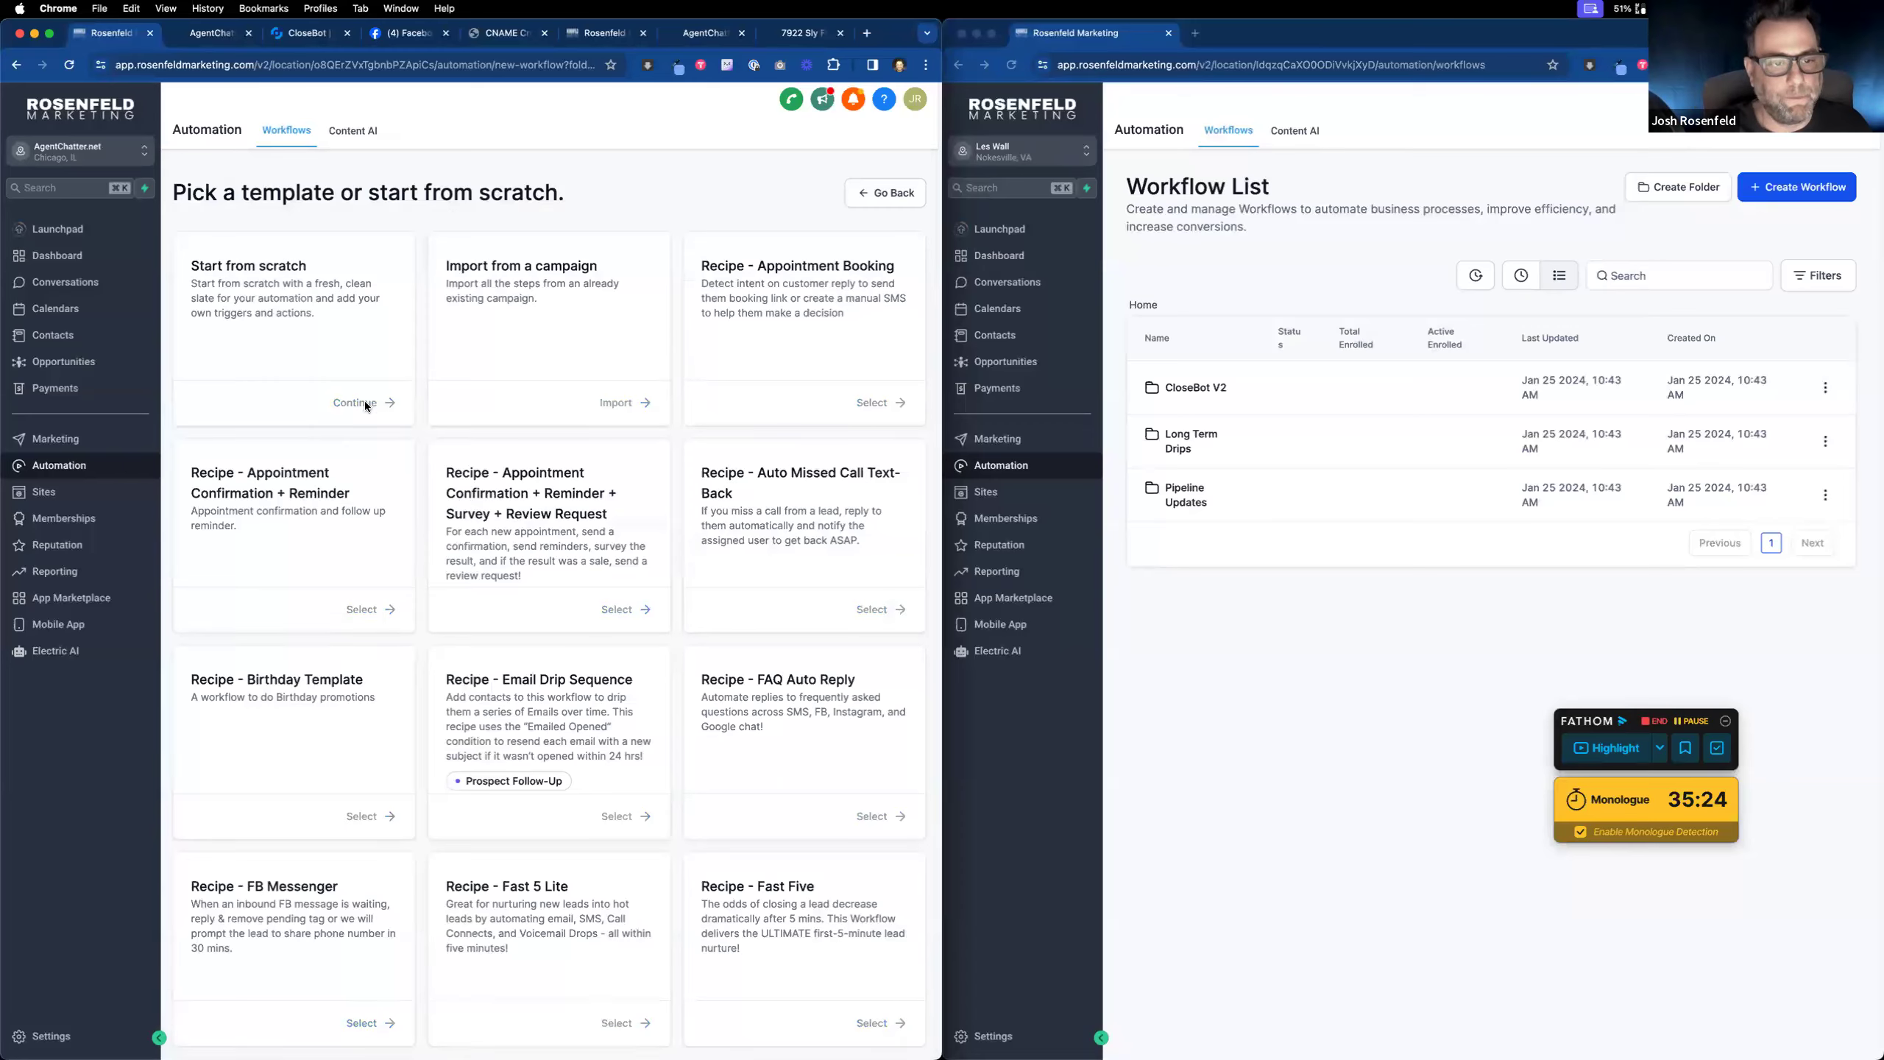
Step: Start a blank workflow from scratch and rename it 'Opt-In Form'
{"action": "left_click", "coordinate": [367, 405]}
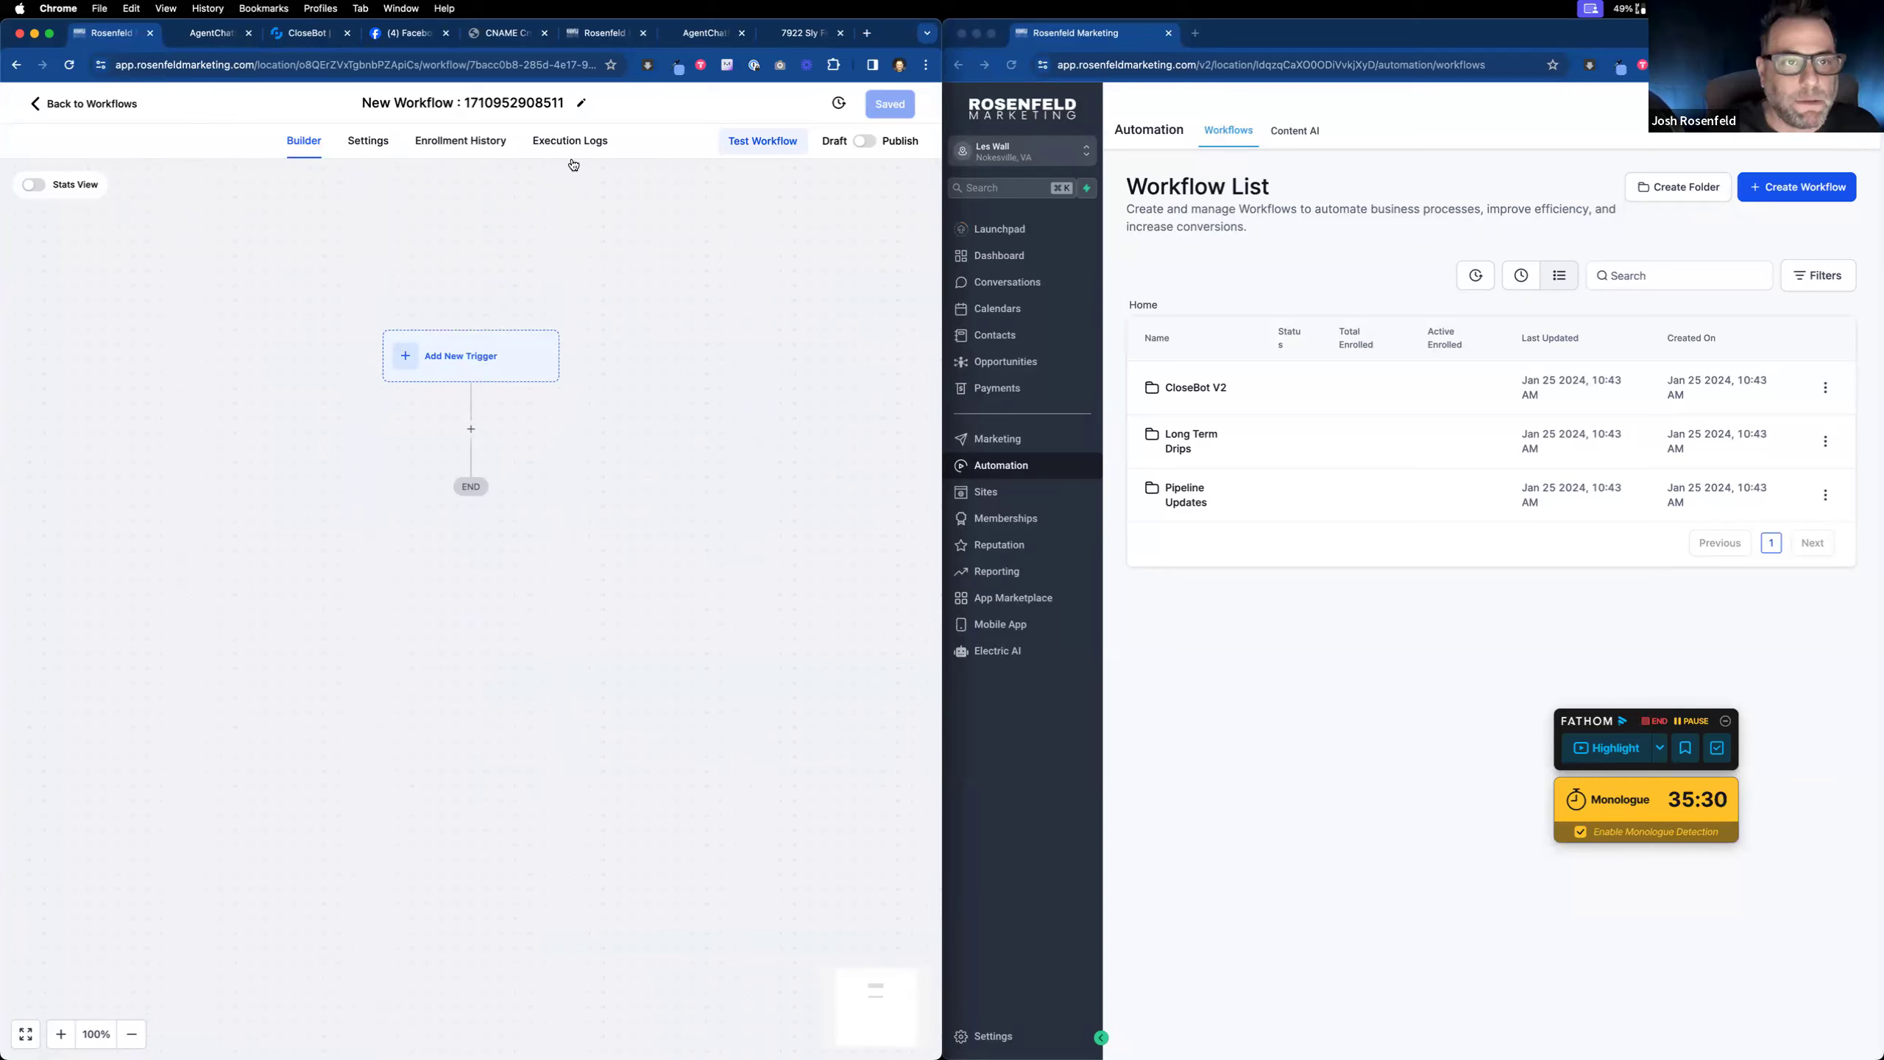
{"action": "left_click", "coordinate": [578, 106]}
{"action": "type", "text": "Opt-In Form"}
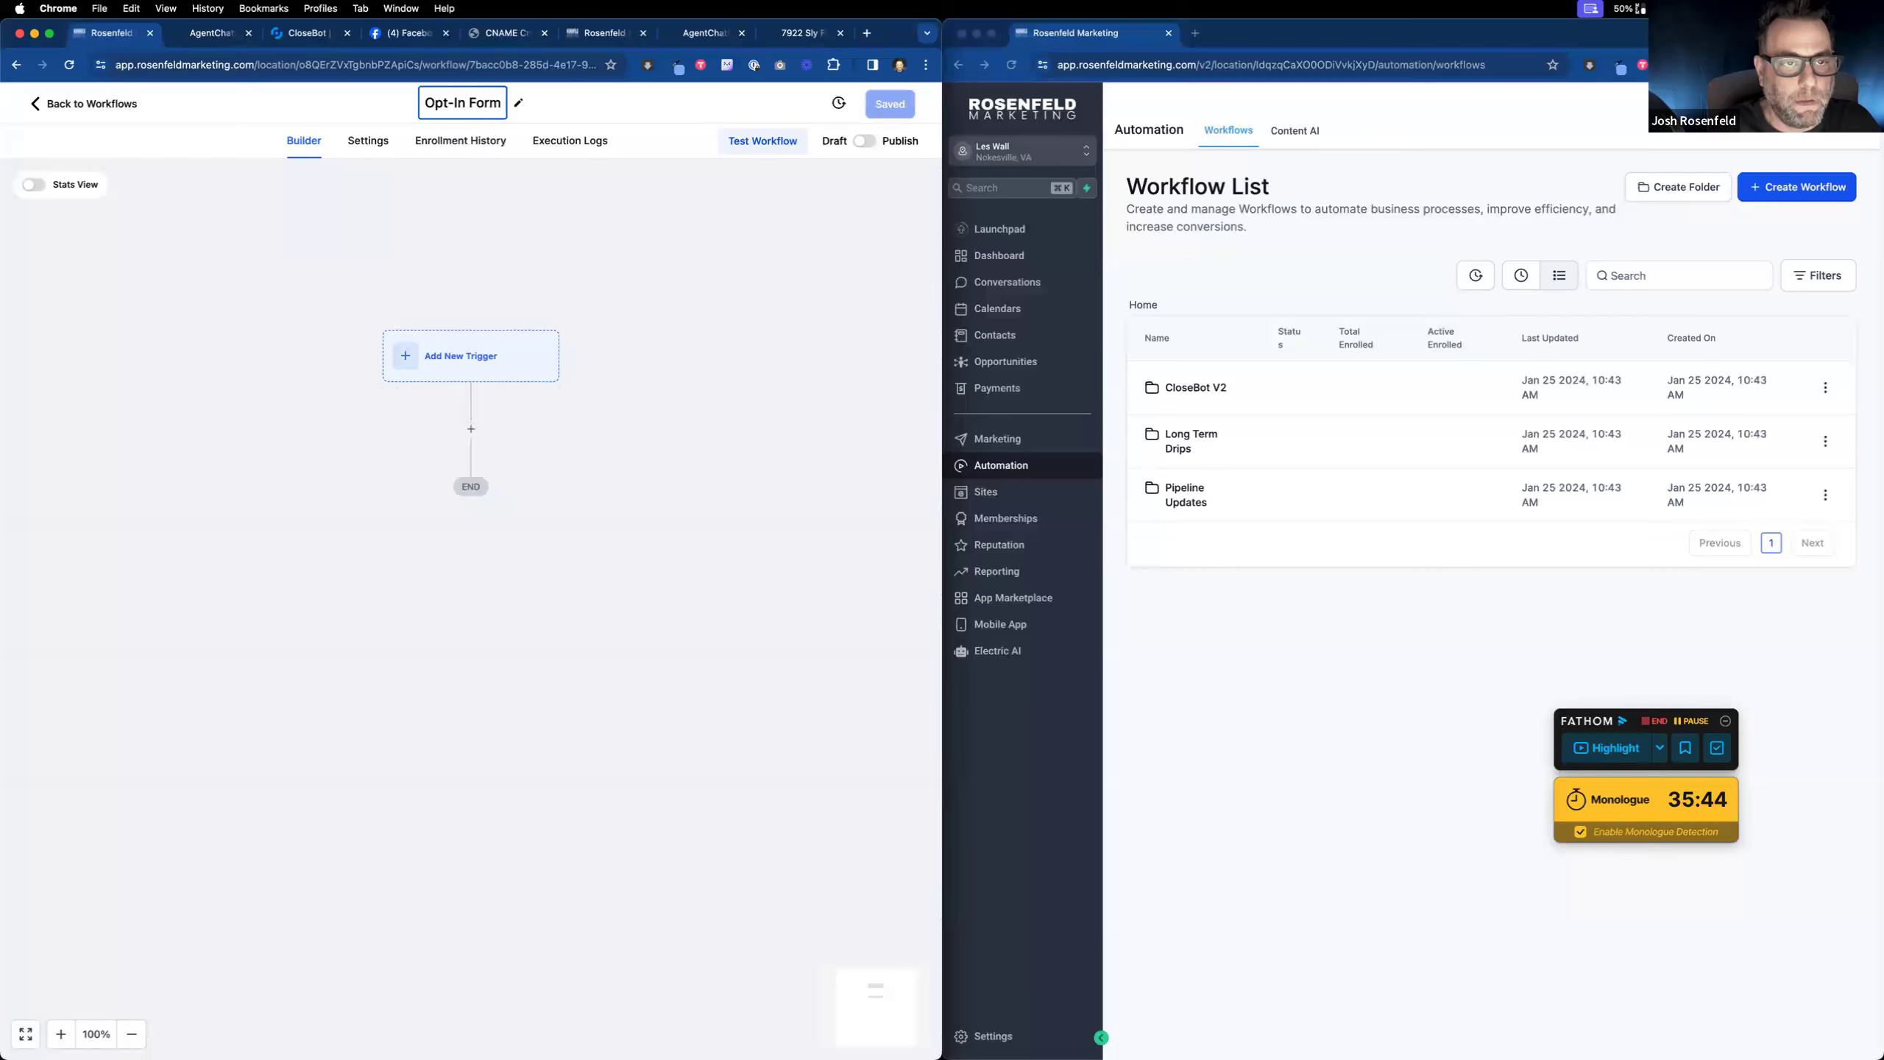
{"action": "left_click", "coordinate": [570, 207]}
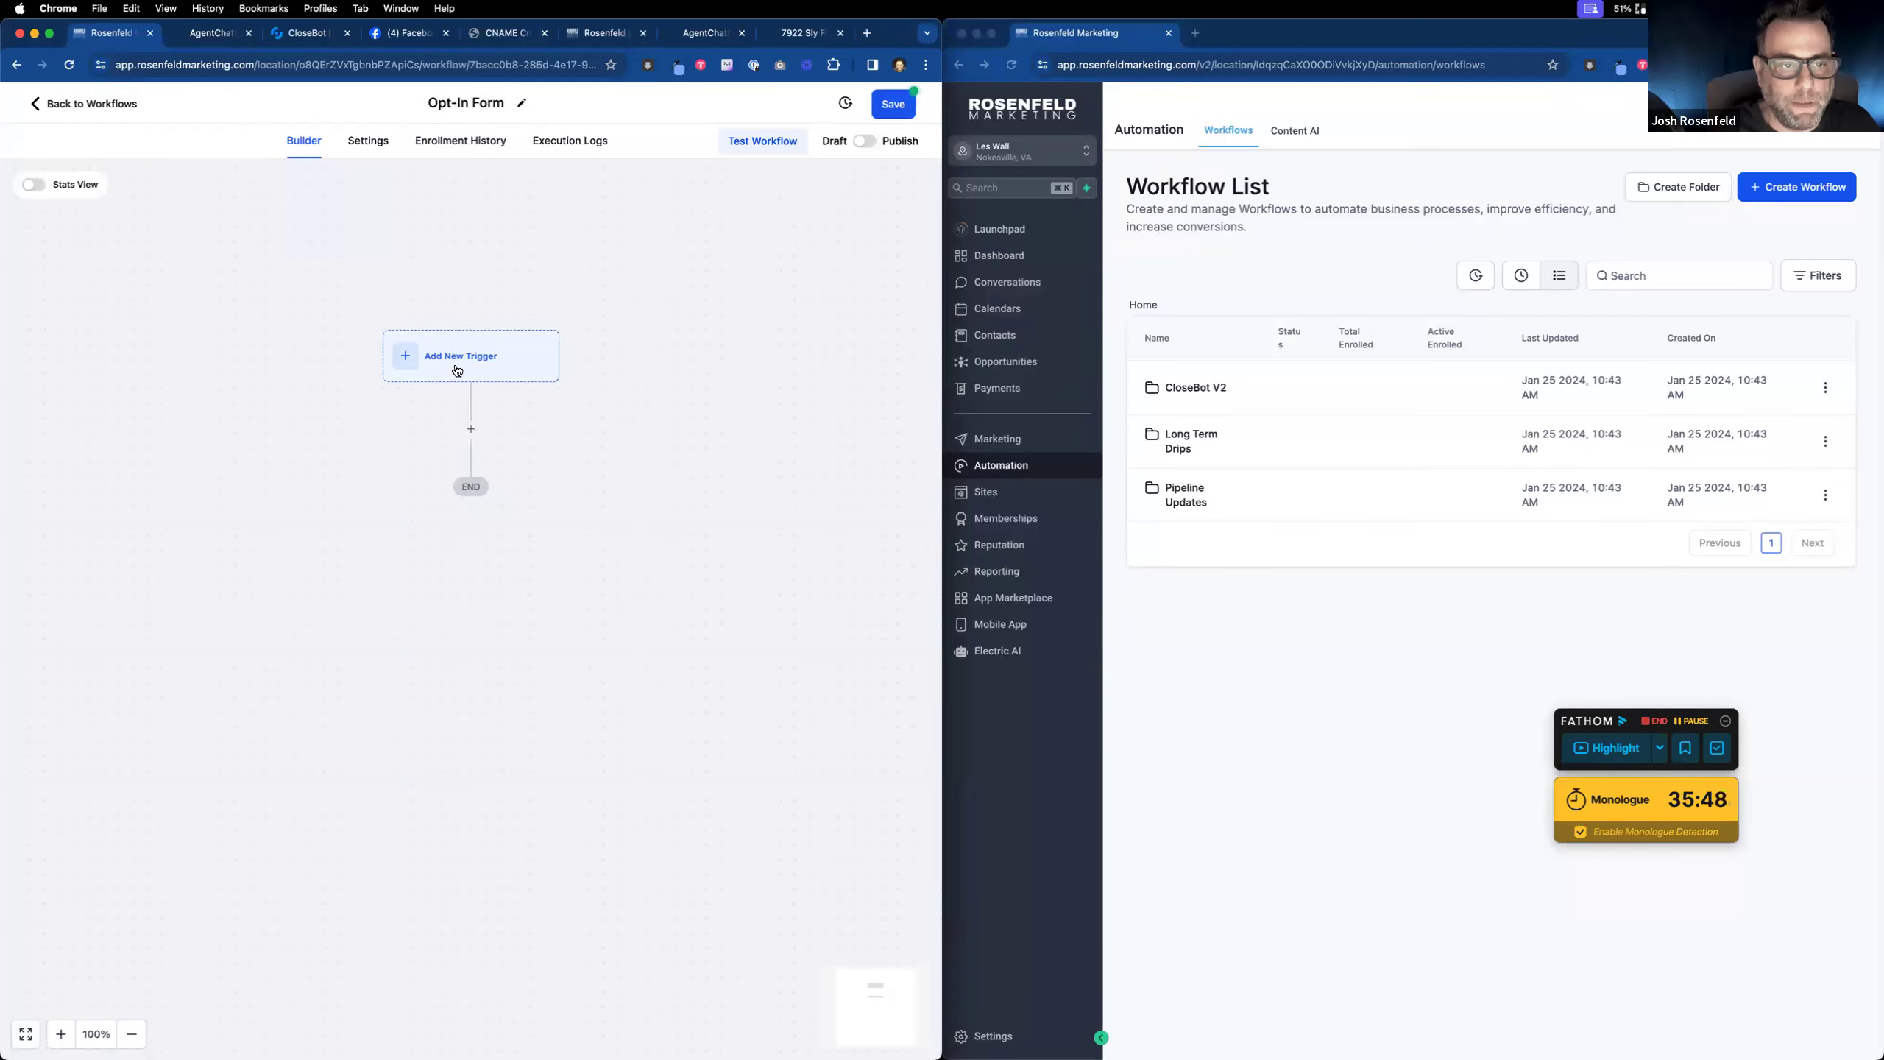
Step: Add and save a Form Submitted trigger filtered to the LeadMagnet form
{"action": "left_click", "coordinate": [457, 370]}
{"action": "type", "text": "form"}
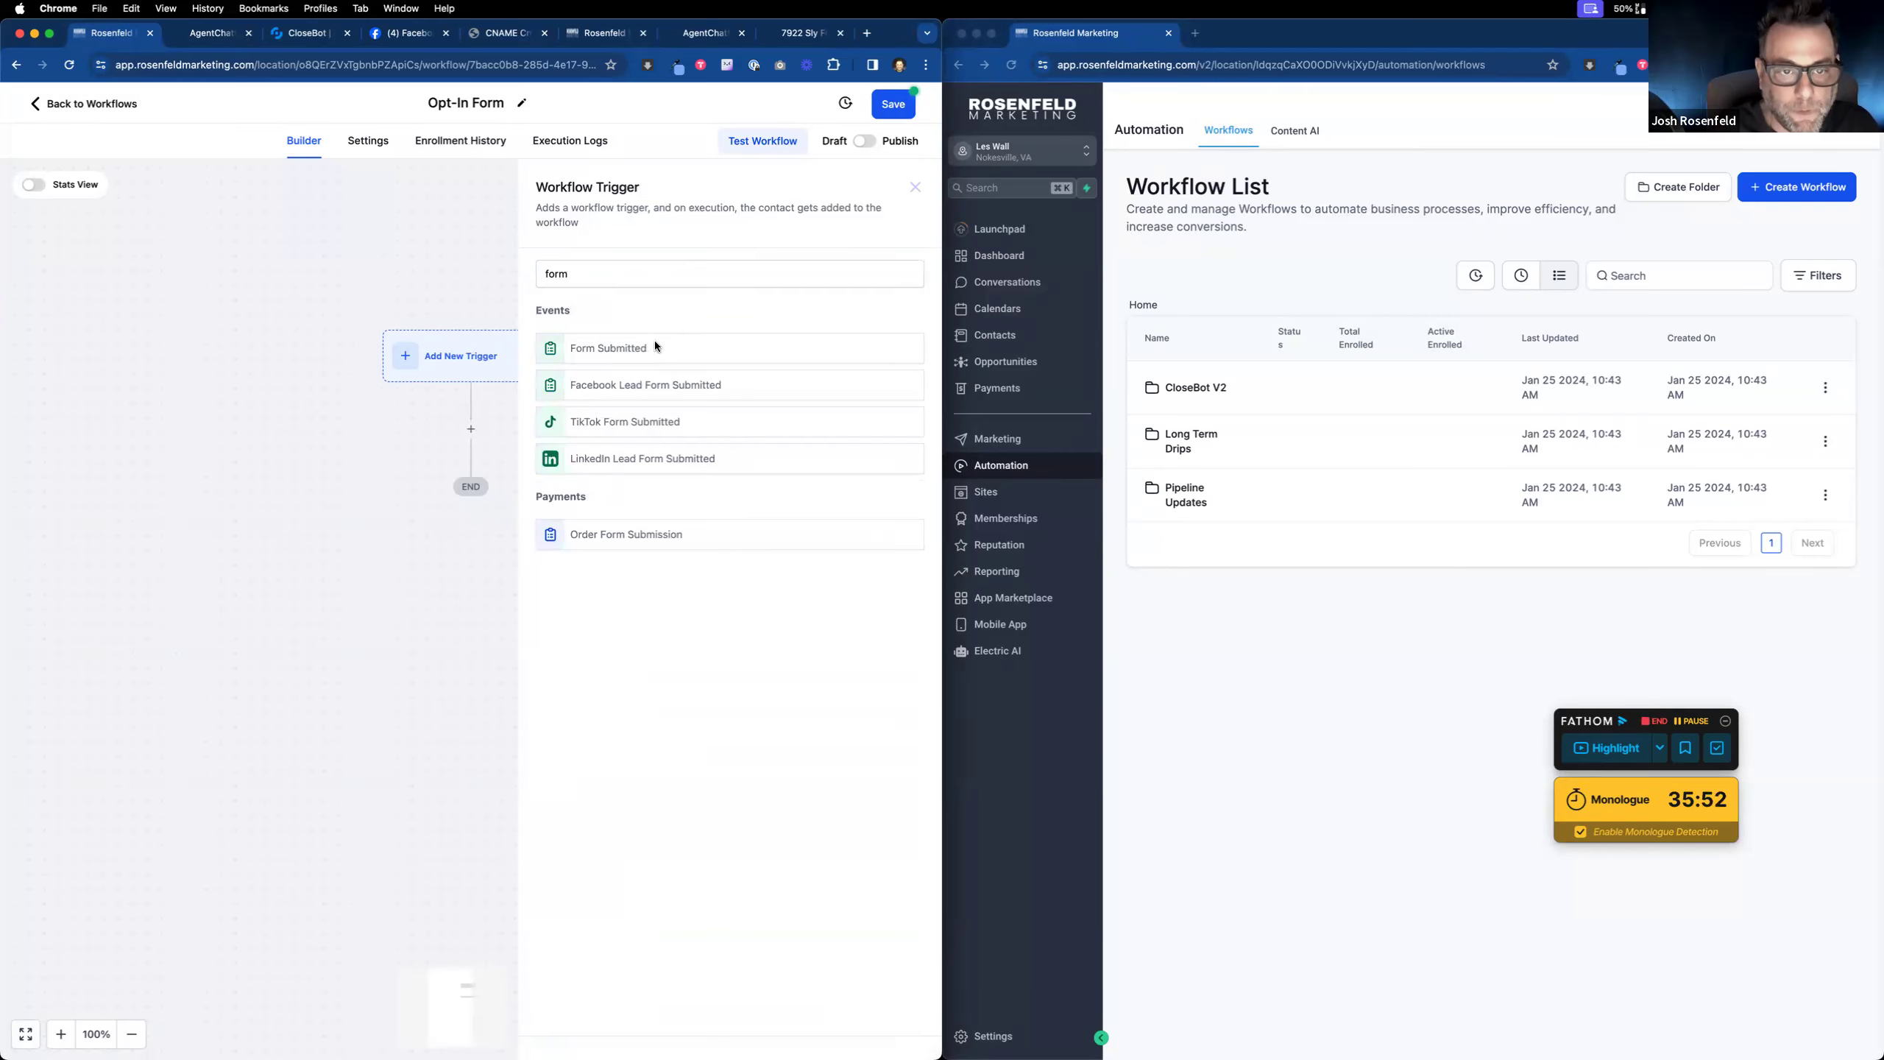
{"action": "left_click", "coordinate": [653, 351]}
{"action": "left_click", "coordinate": [338, 416]}
{"action": "left_click", "coordinate": [372, 435]}
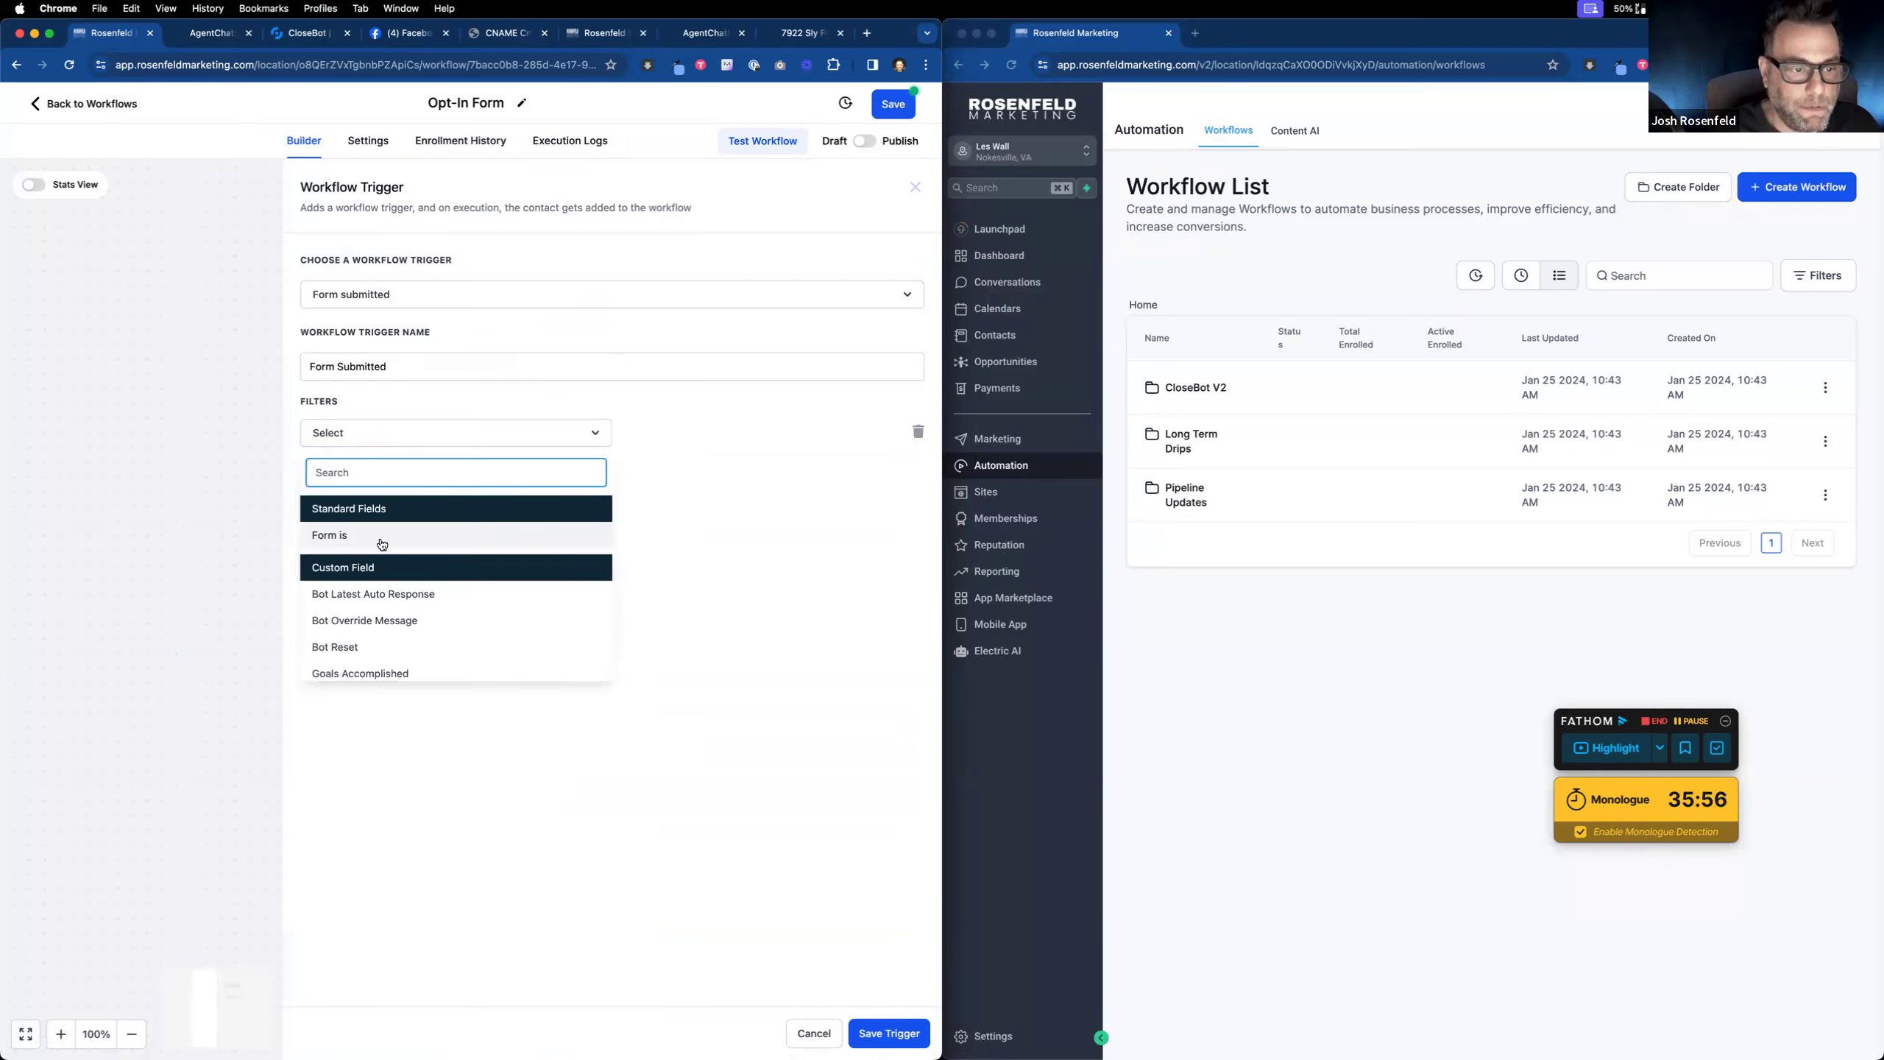
{"action": "left_click", "coordinate": [382, 535]}
{"action": "left_click", "coordinate": [695, 442]}
{"action": "left_click", "coordinate": [687, 529]}
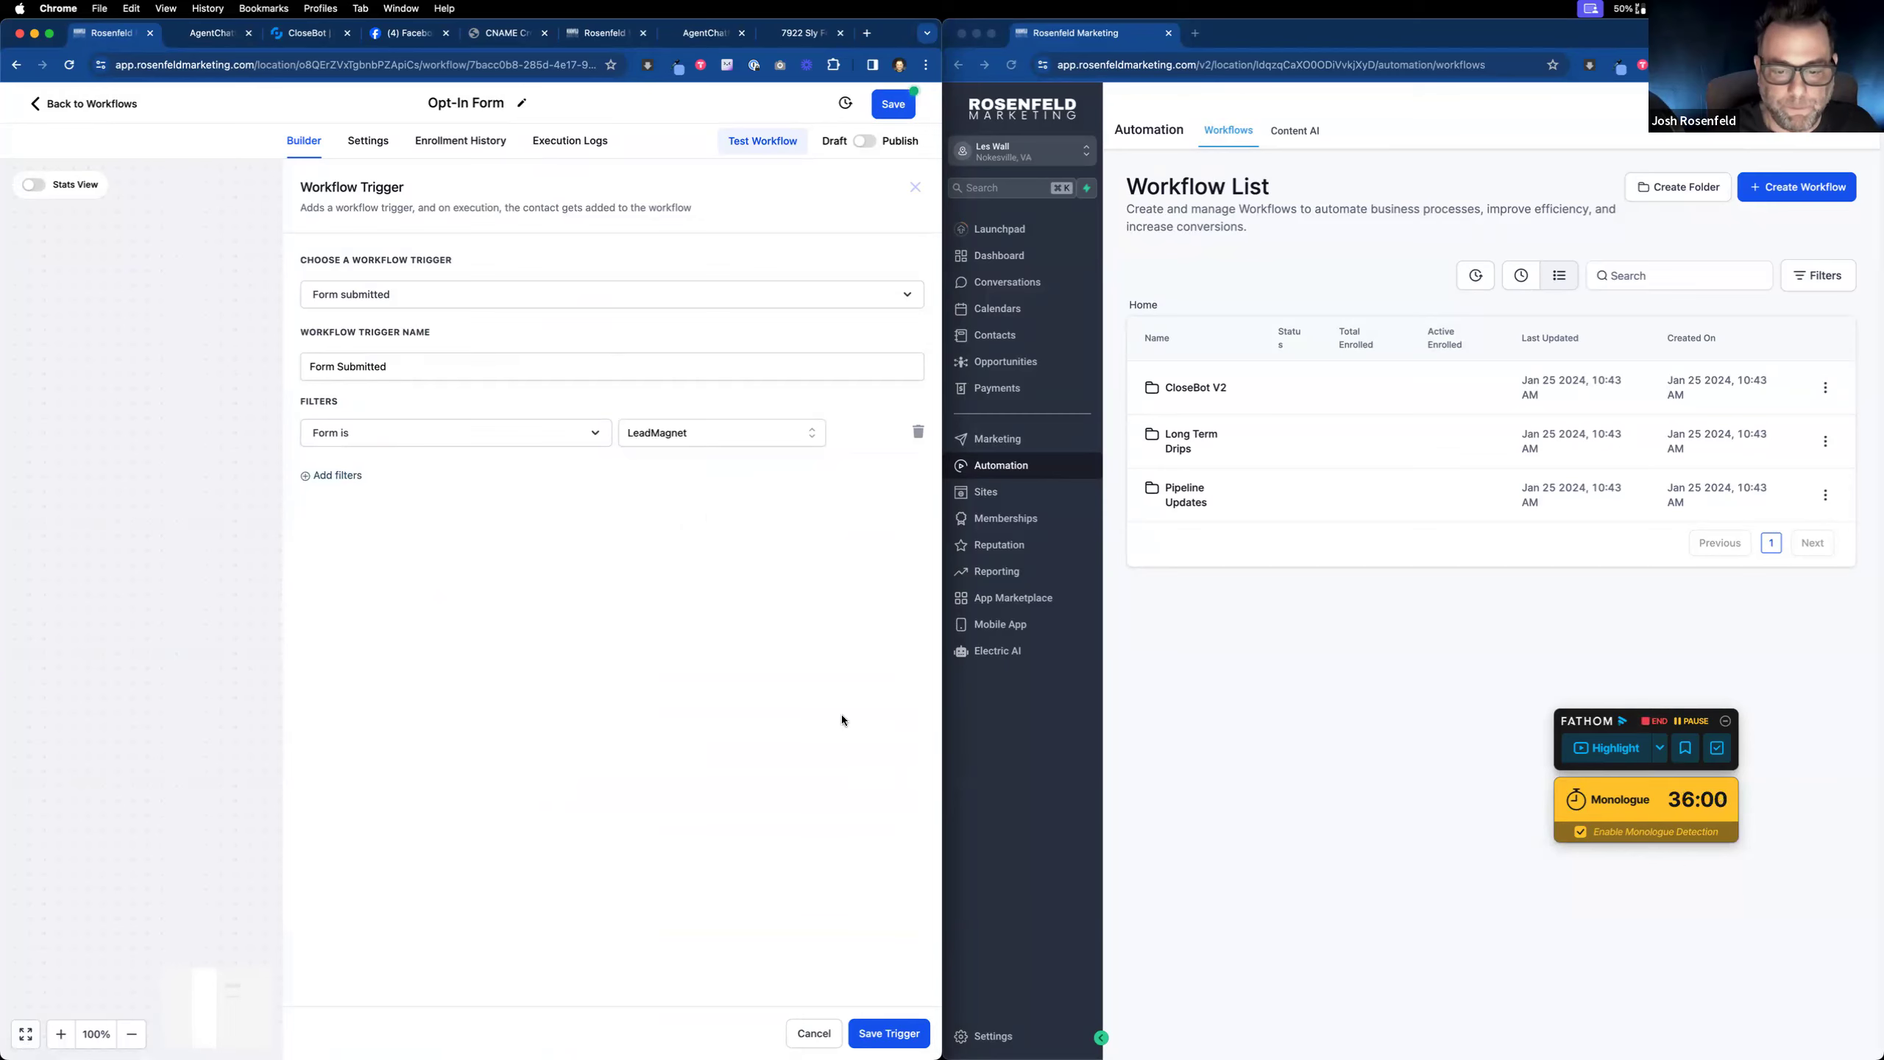
{"action": "left_click_drag", "start_coordinate": [671, 24], "coordinate": [667, 85]}
{"action": "left_click_drag", "start_coordinate": [901, 98], "coordinate": [902, 31]}
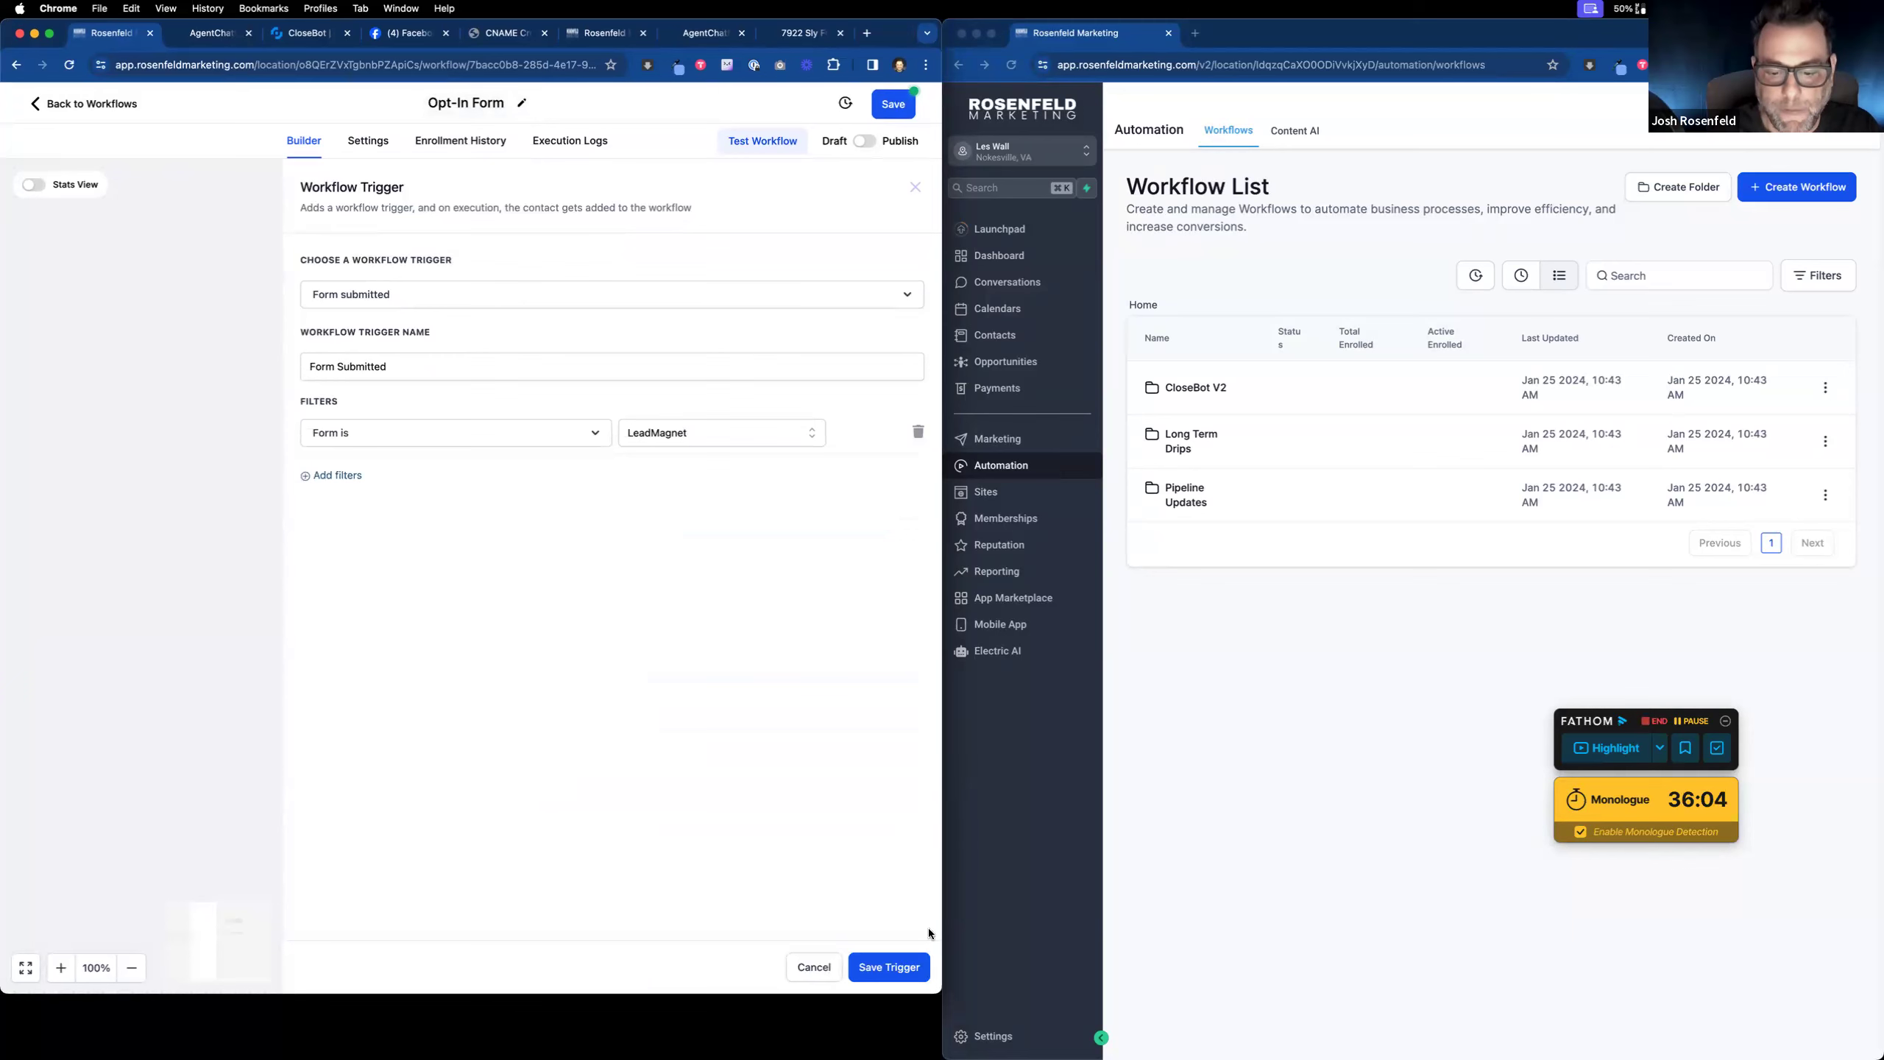
{"action": "left_click", "coordinate": [909, 977]}
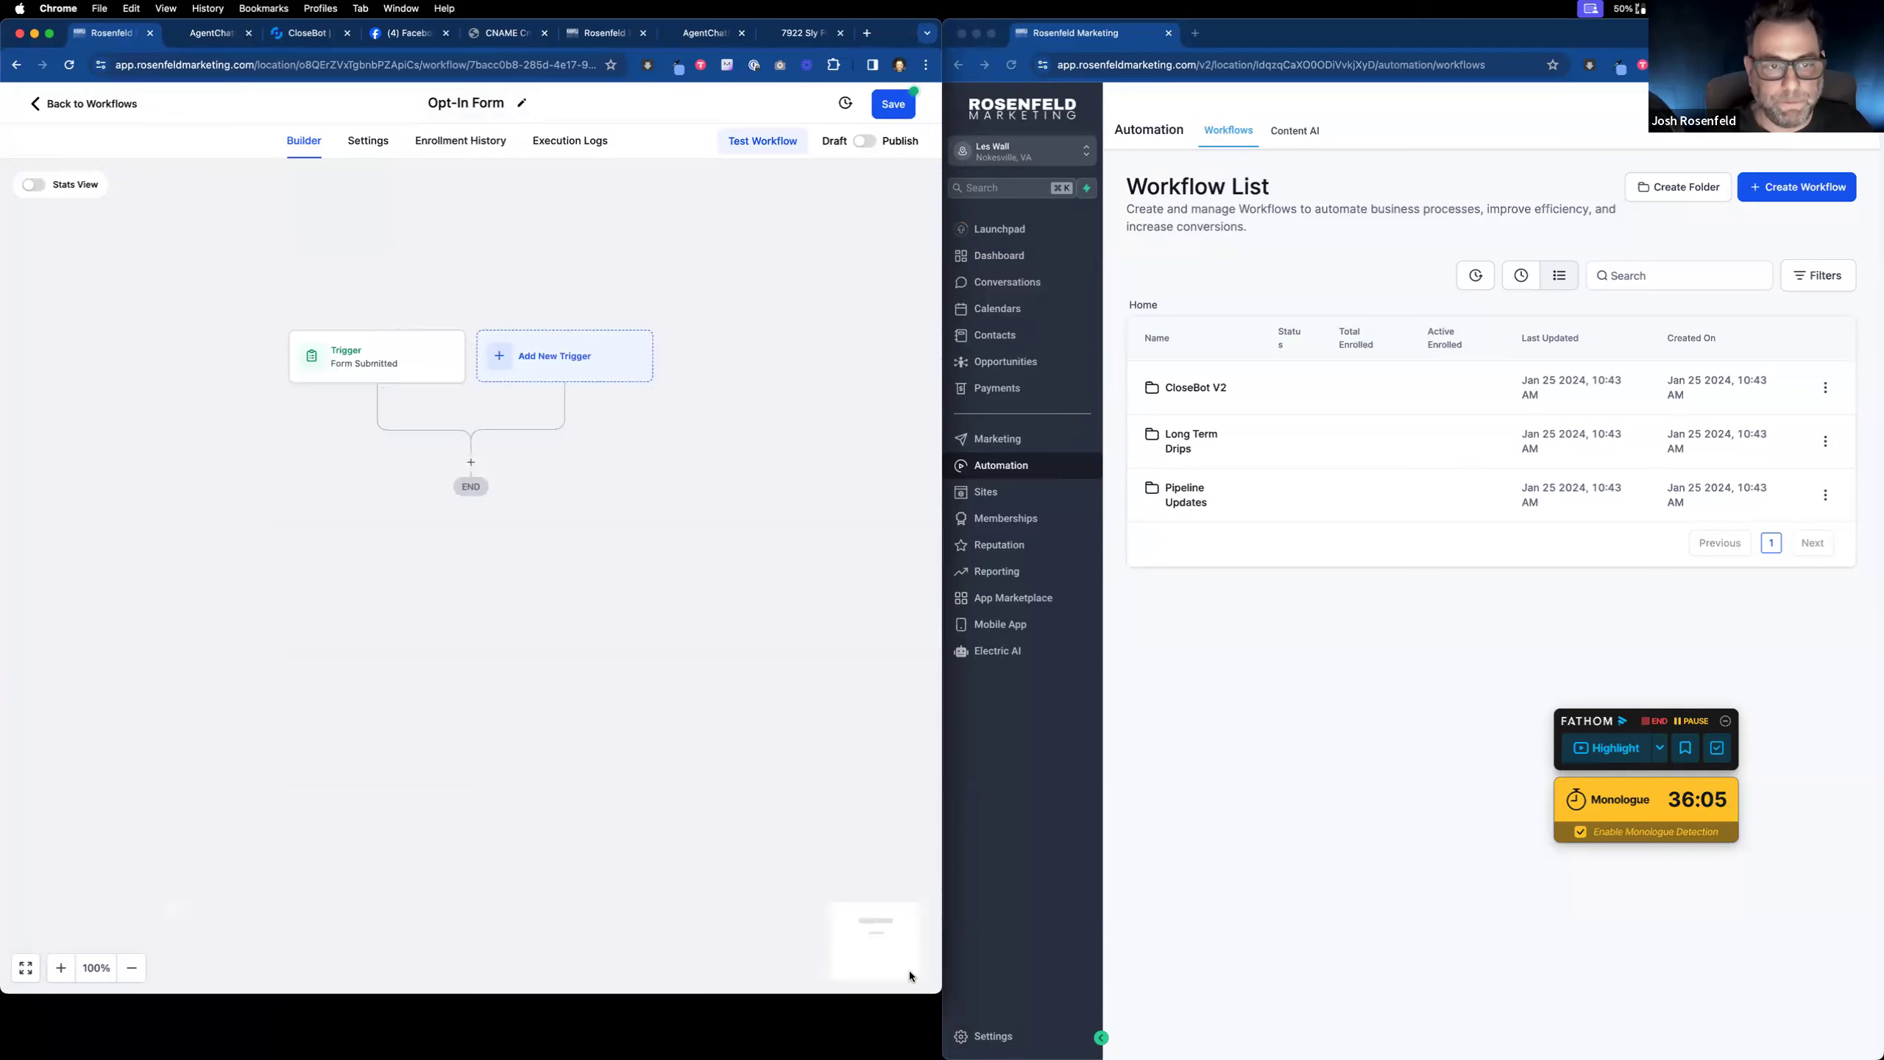
Step: Open the Create/Update Opportunity action under the trigger, then close it without adding it
{"action": "left_click", "coordinate": [469, 464]}
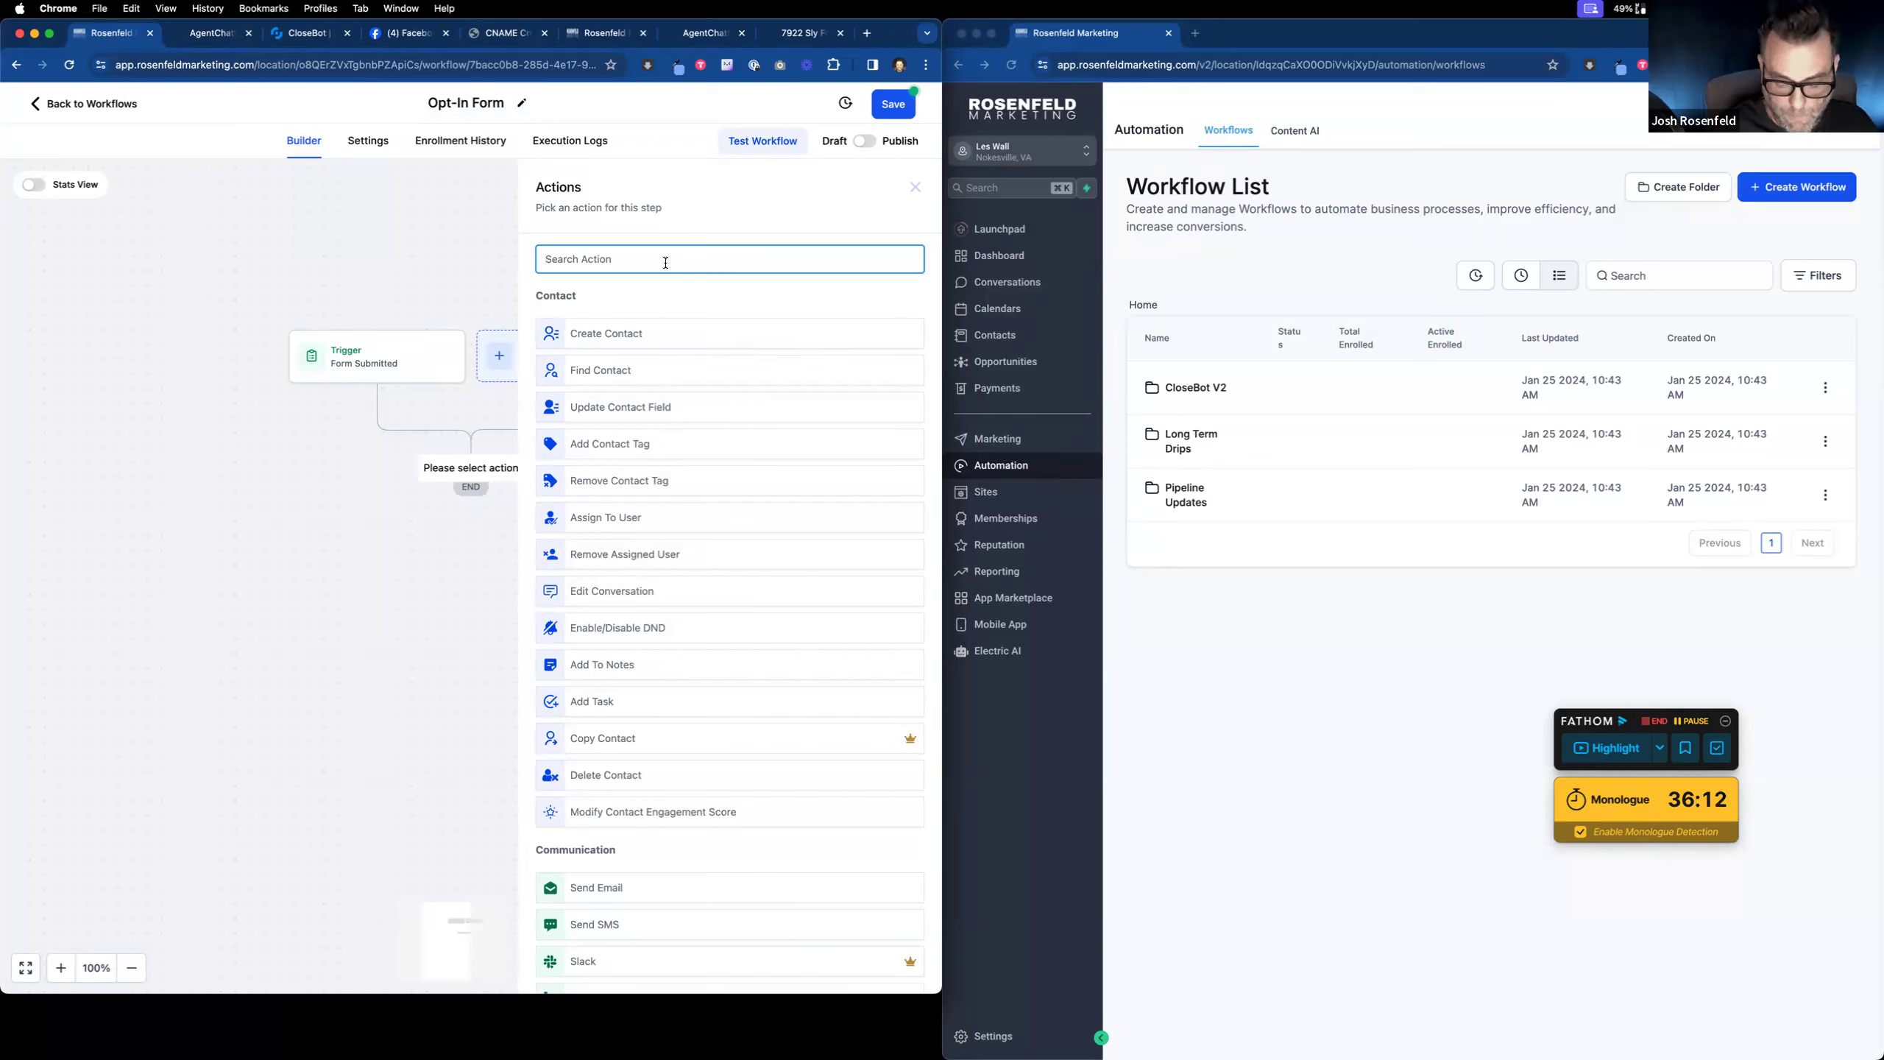
{"action": "type", "text": "op"}
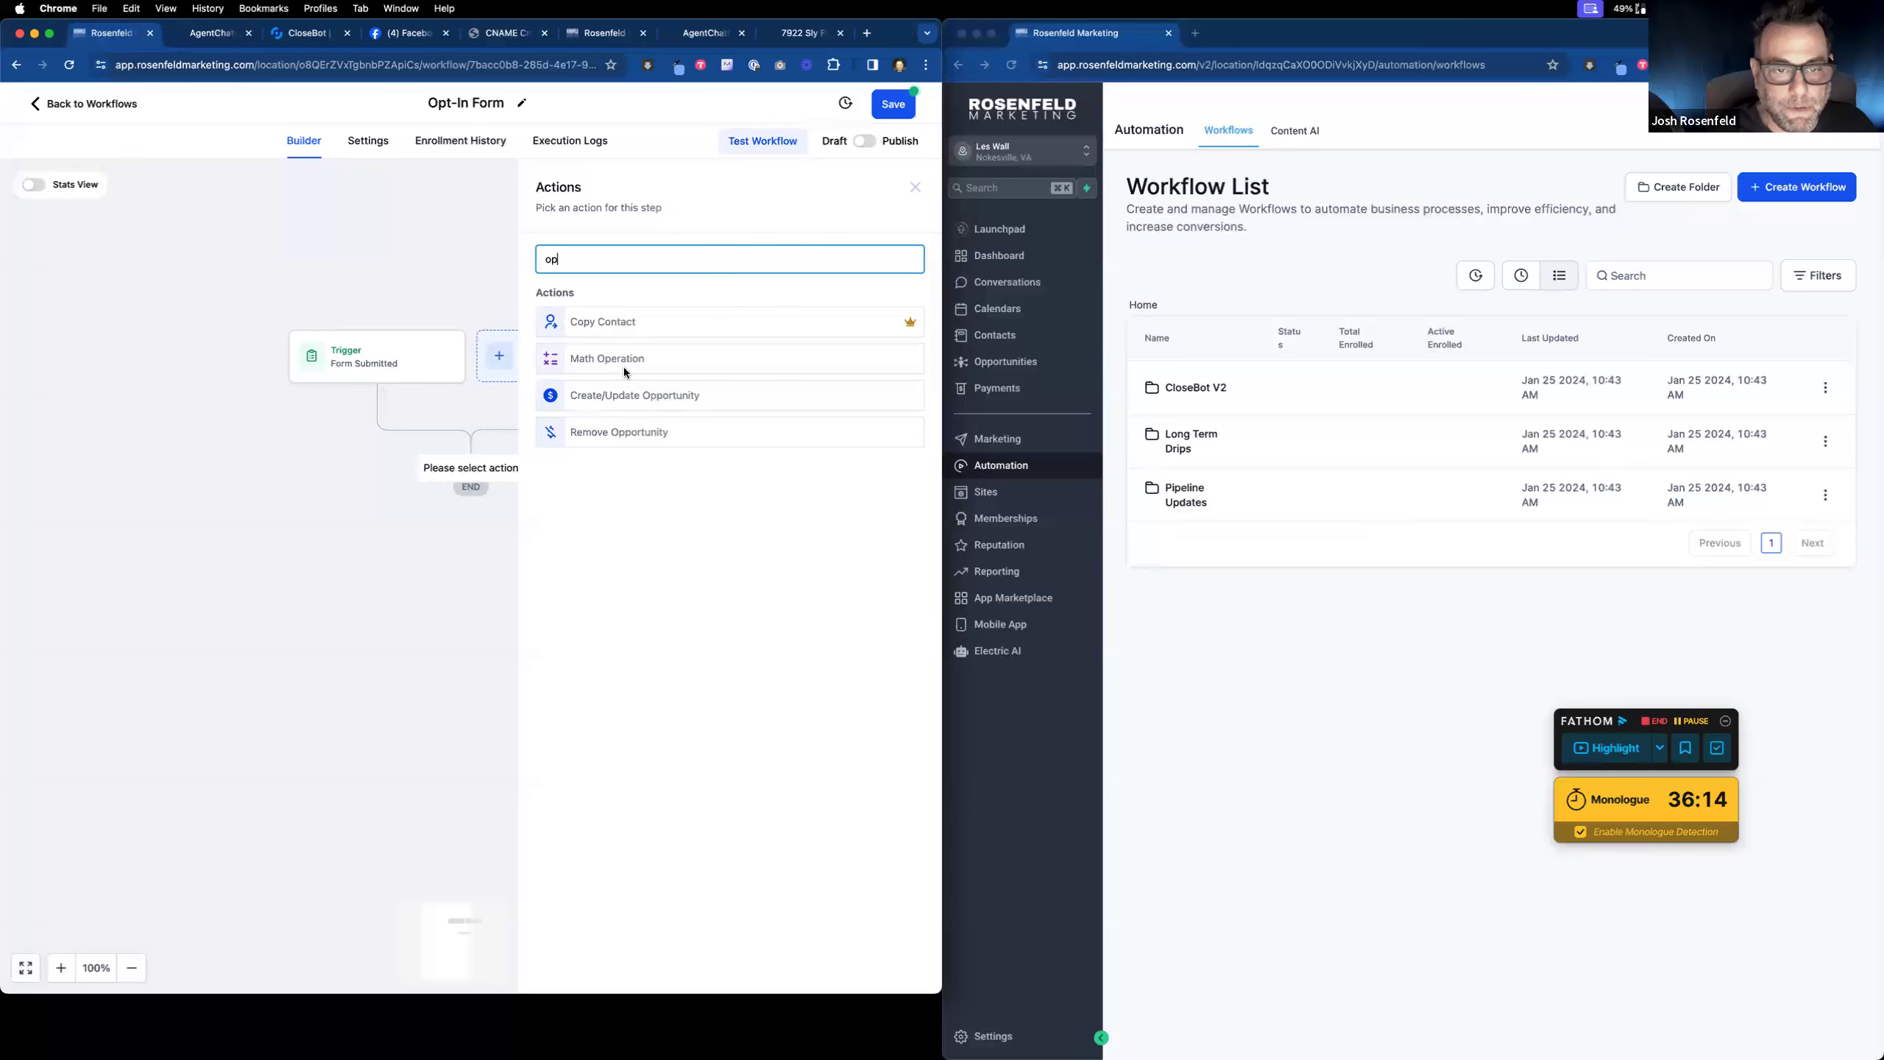
{"action": "left_click", "coordinate": [635, 395]}
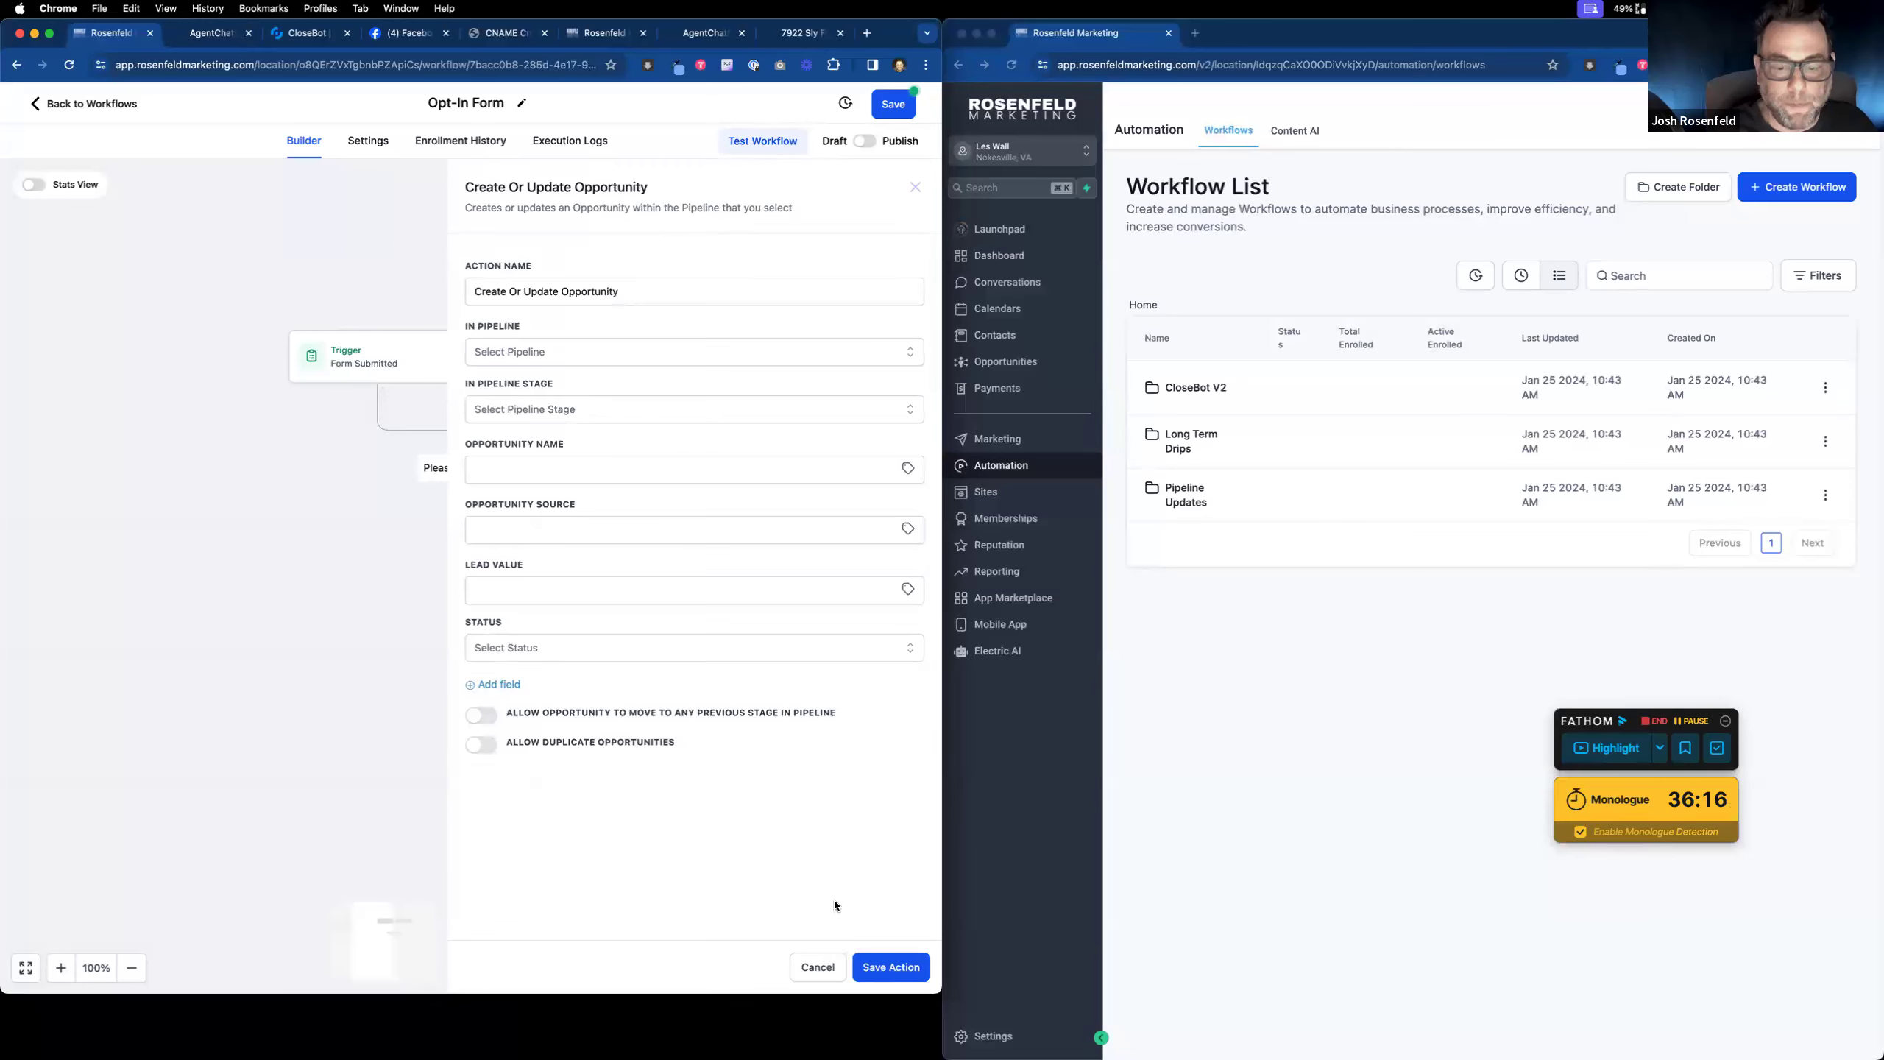
{"action": "left_click", "coordinate": [815, 970]}
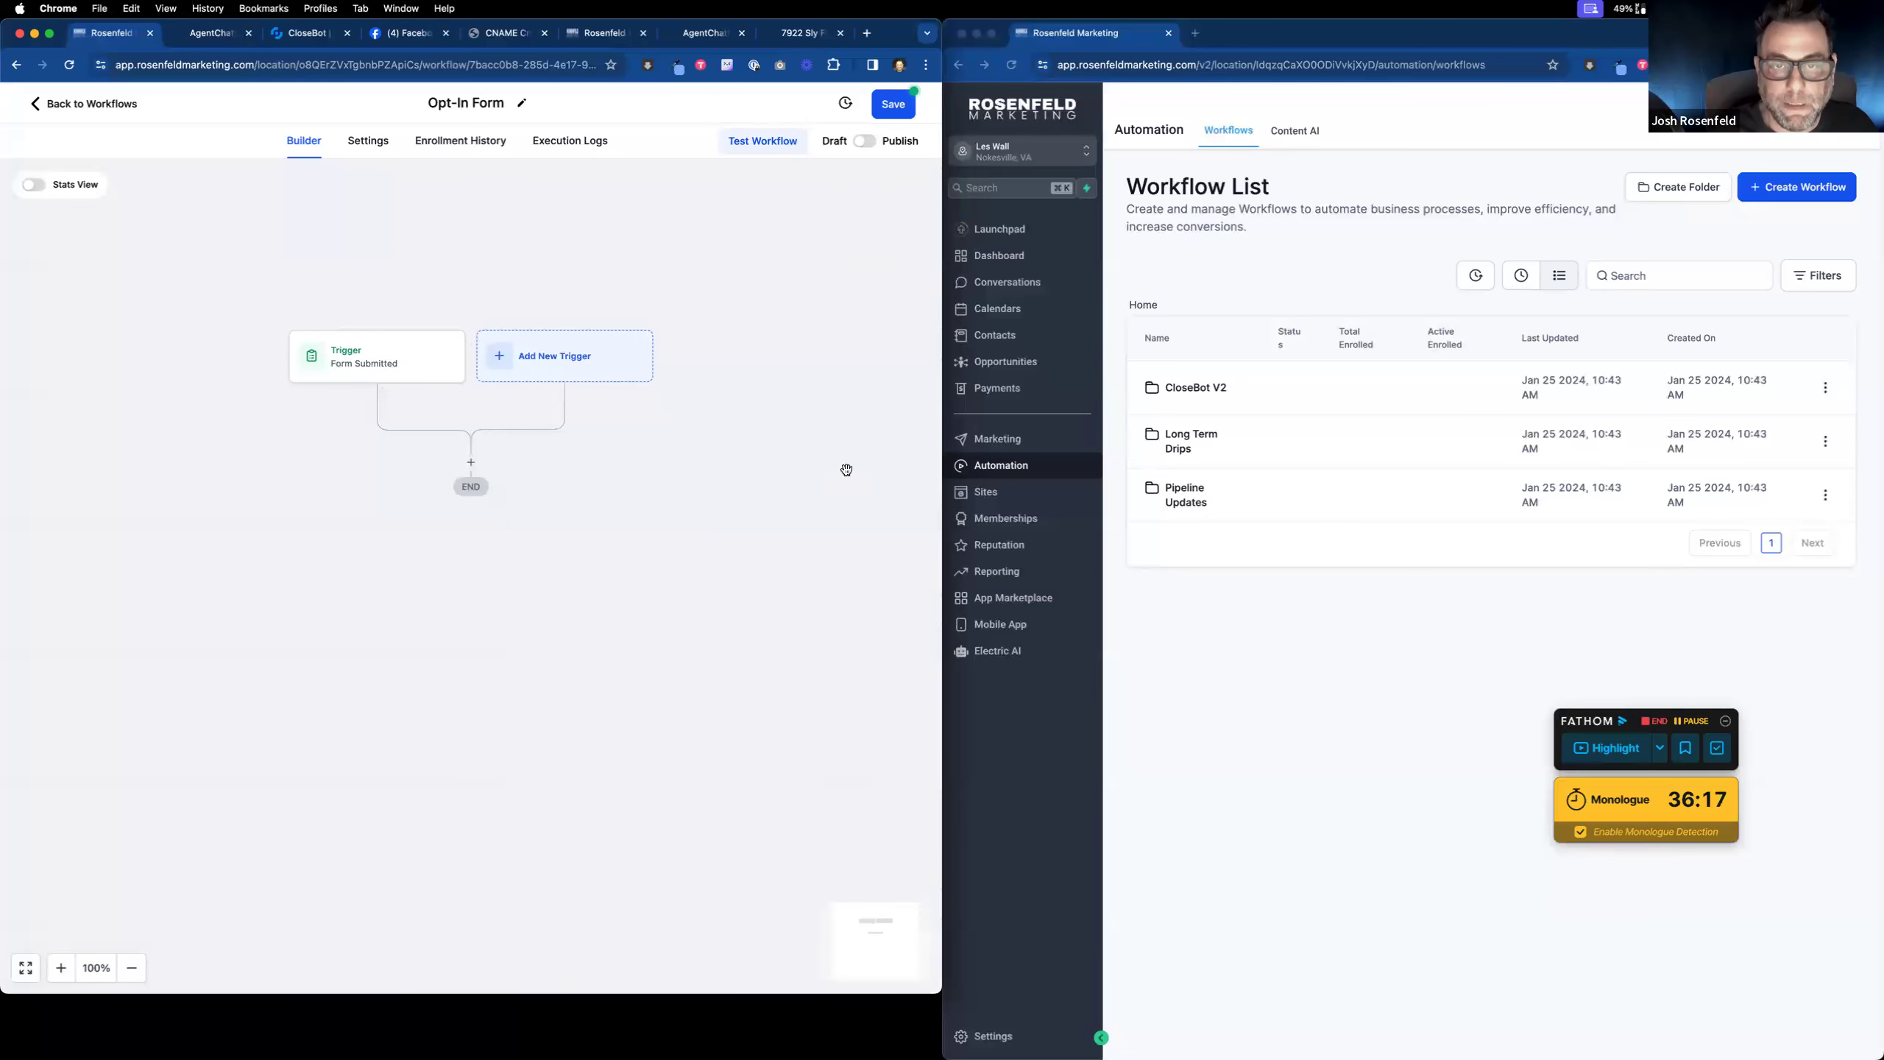
Step: Save the trigger-only Opt-In Form workflow and switch to the CloseBot settings tab
{"action": "left_click", "coordinate": [894, 105]}
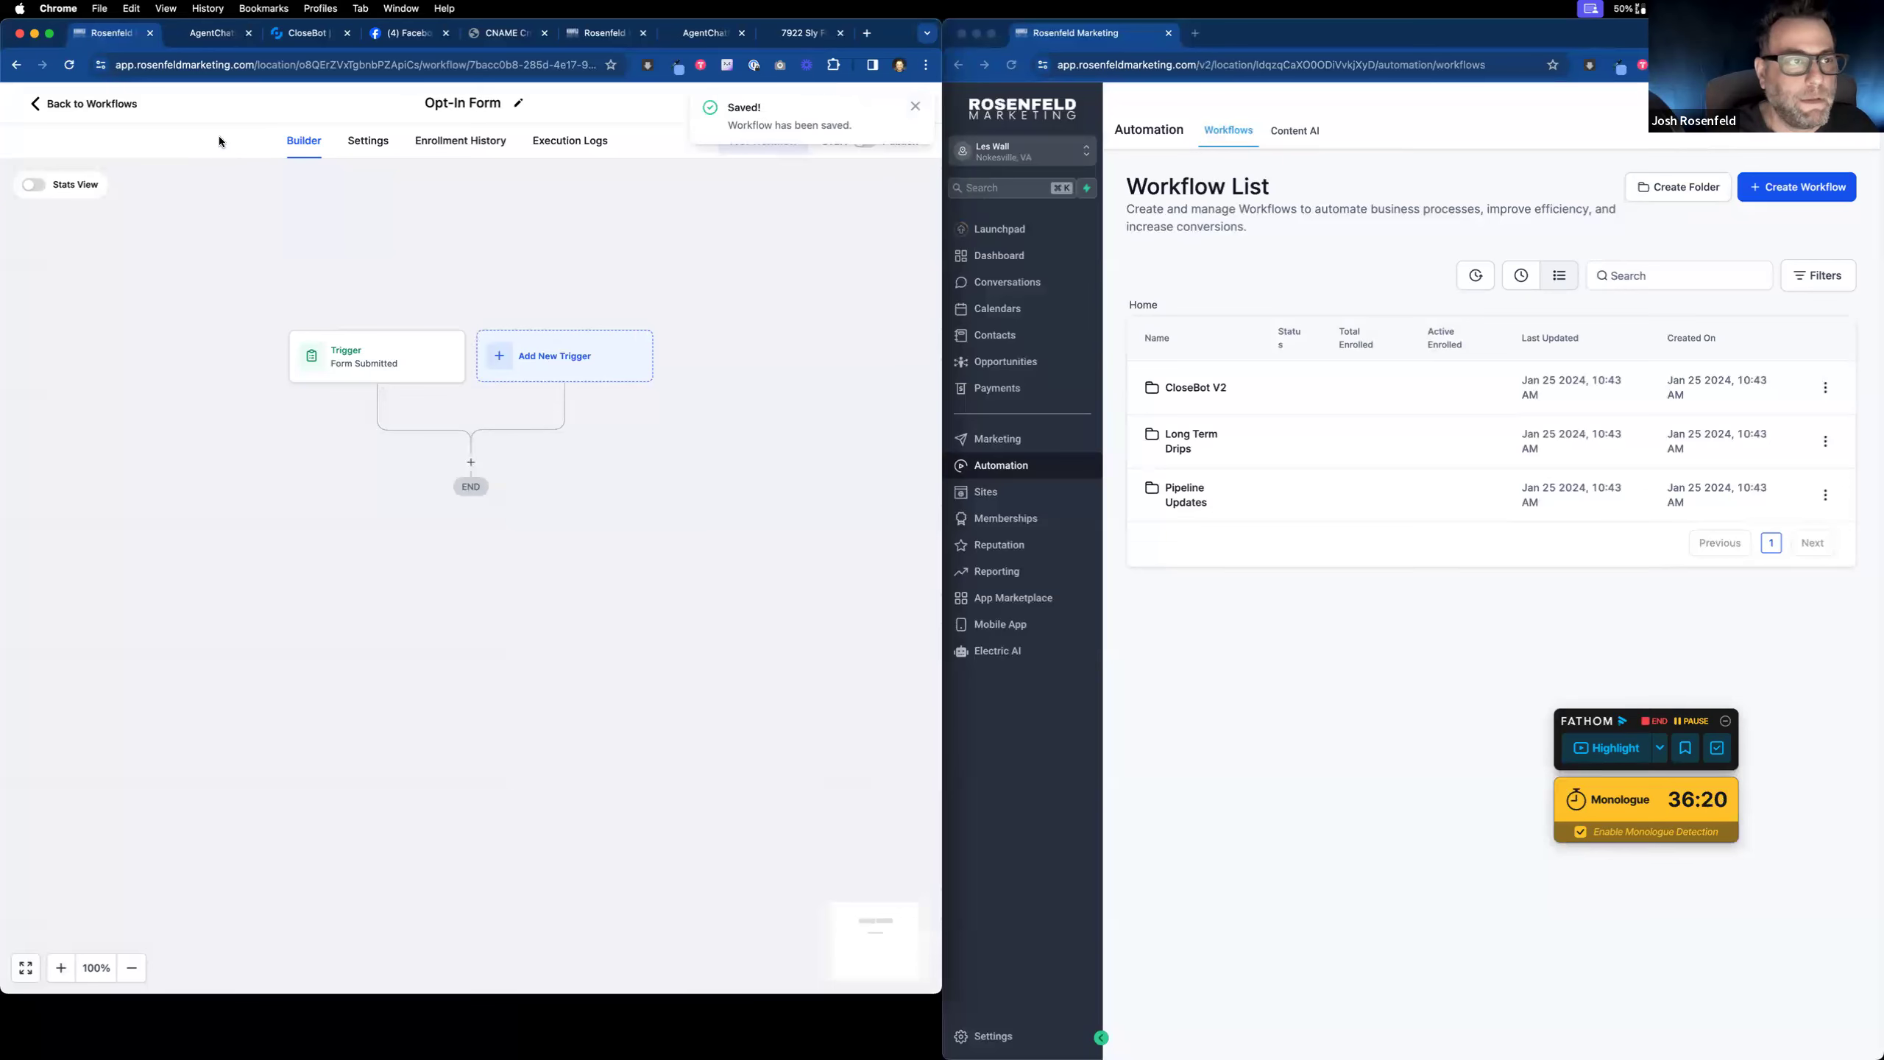
{"action": "left_click", "coordinate": [215, 34]}
{"action": "left_click", "coordinate": [302, 35]}
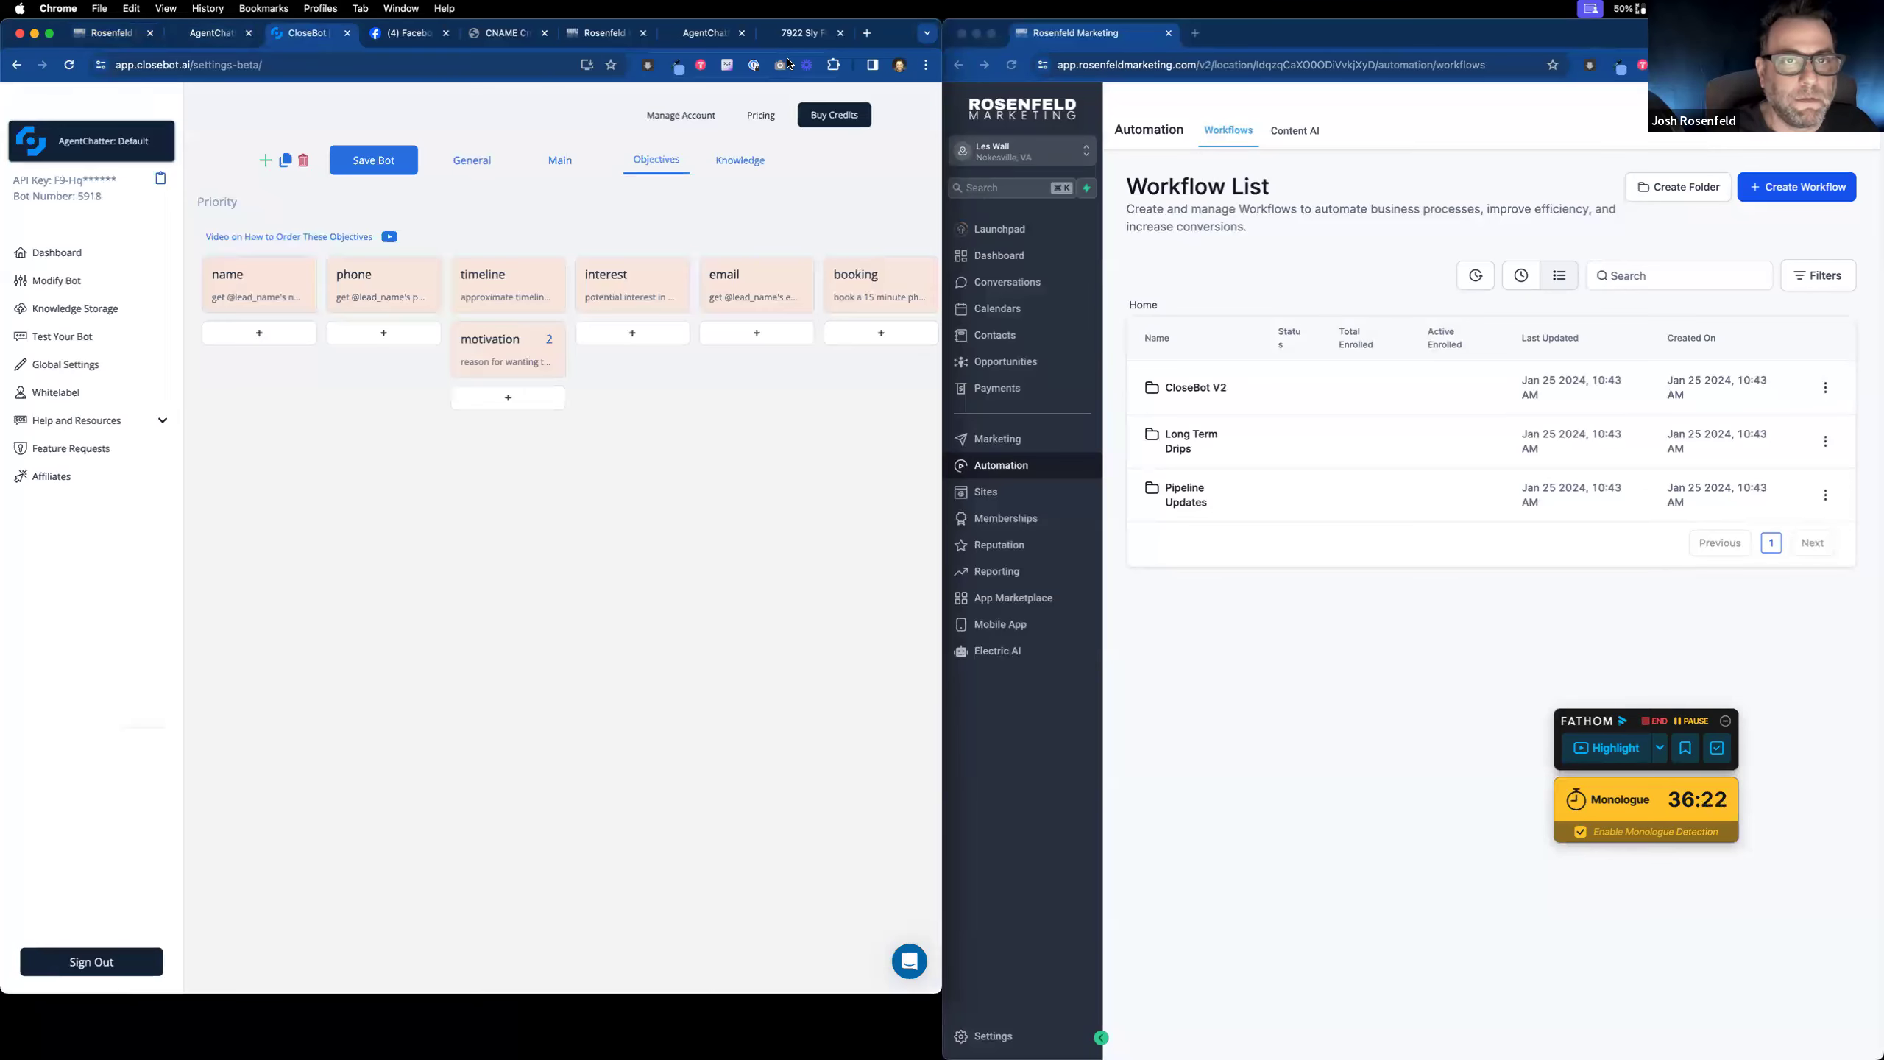
Step: Start a new pipeline under Opportunities > Pipelines and name it 'Demo Optin'
{"action": "left_click", "coordinate": [604, 32]}
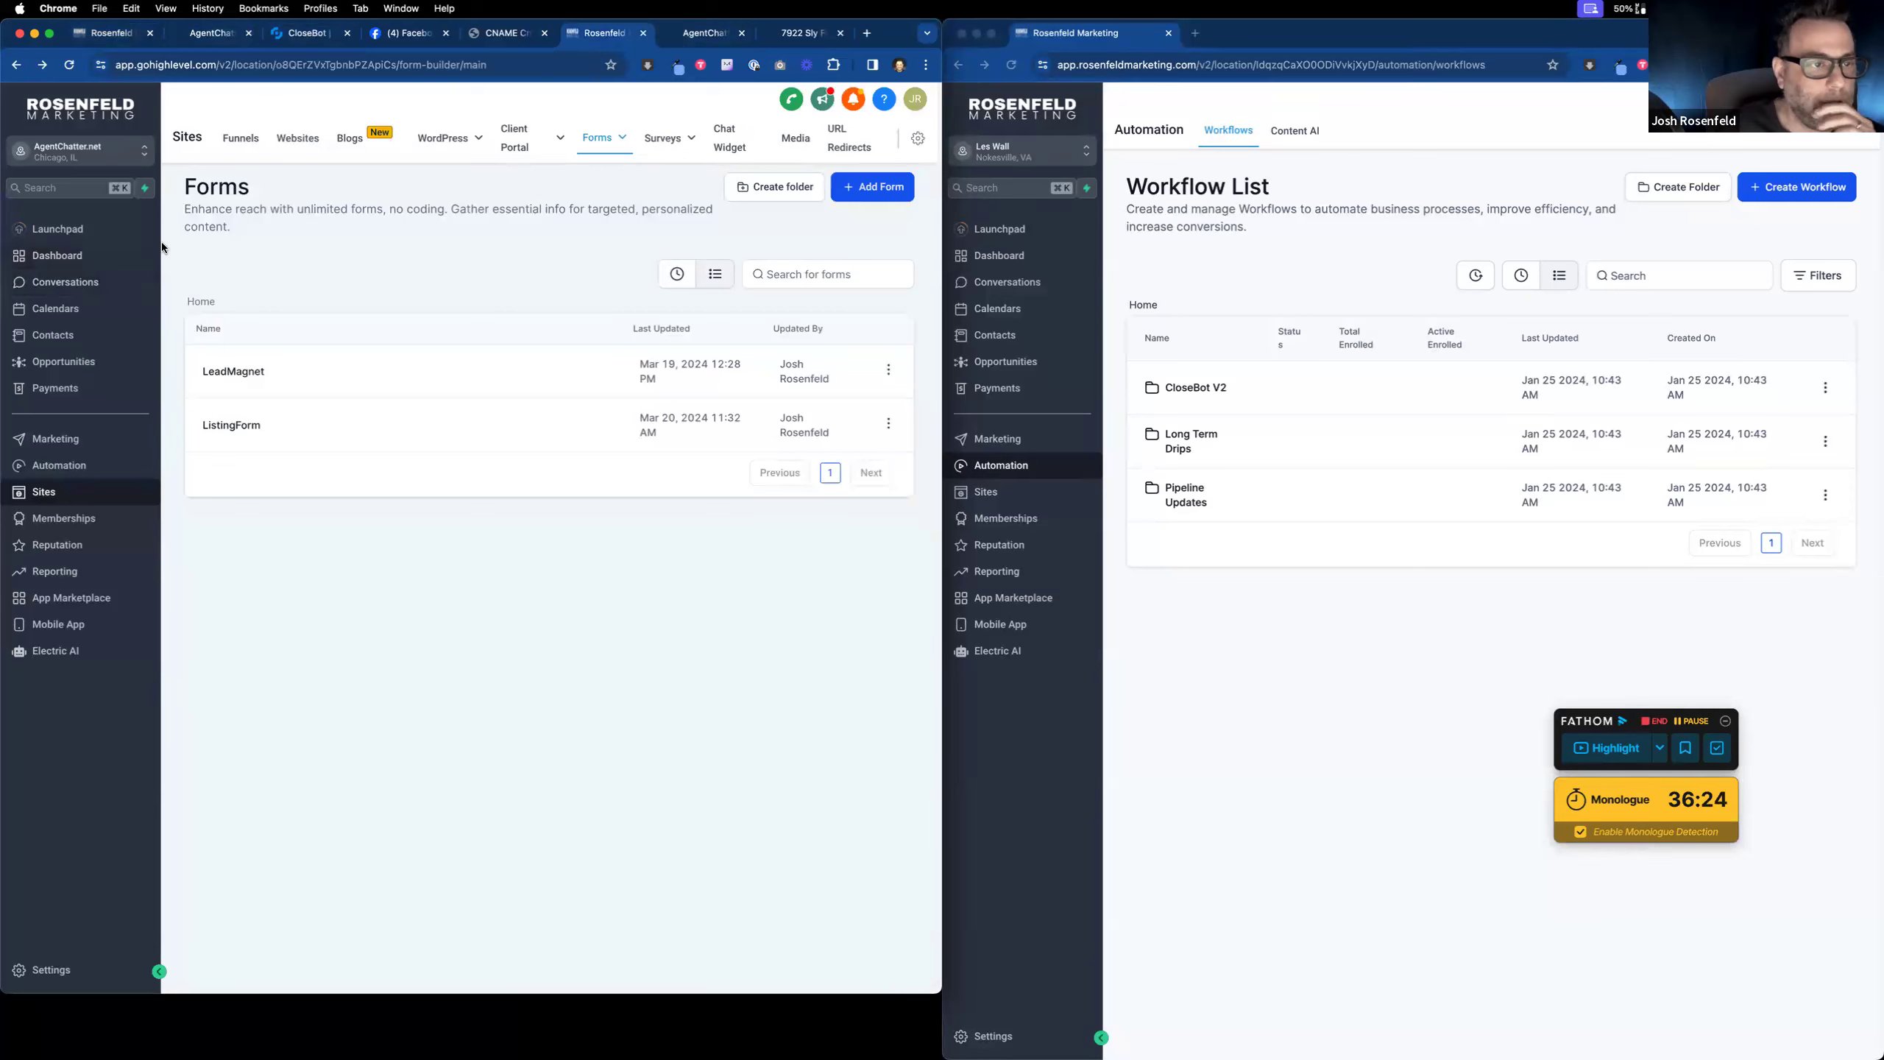
{"action": "left_click", "coordinate": [82, 366]}
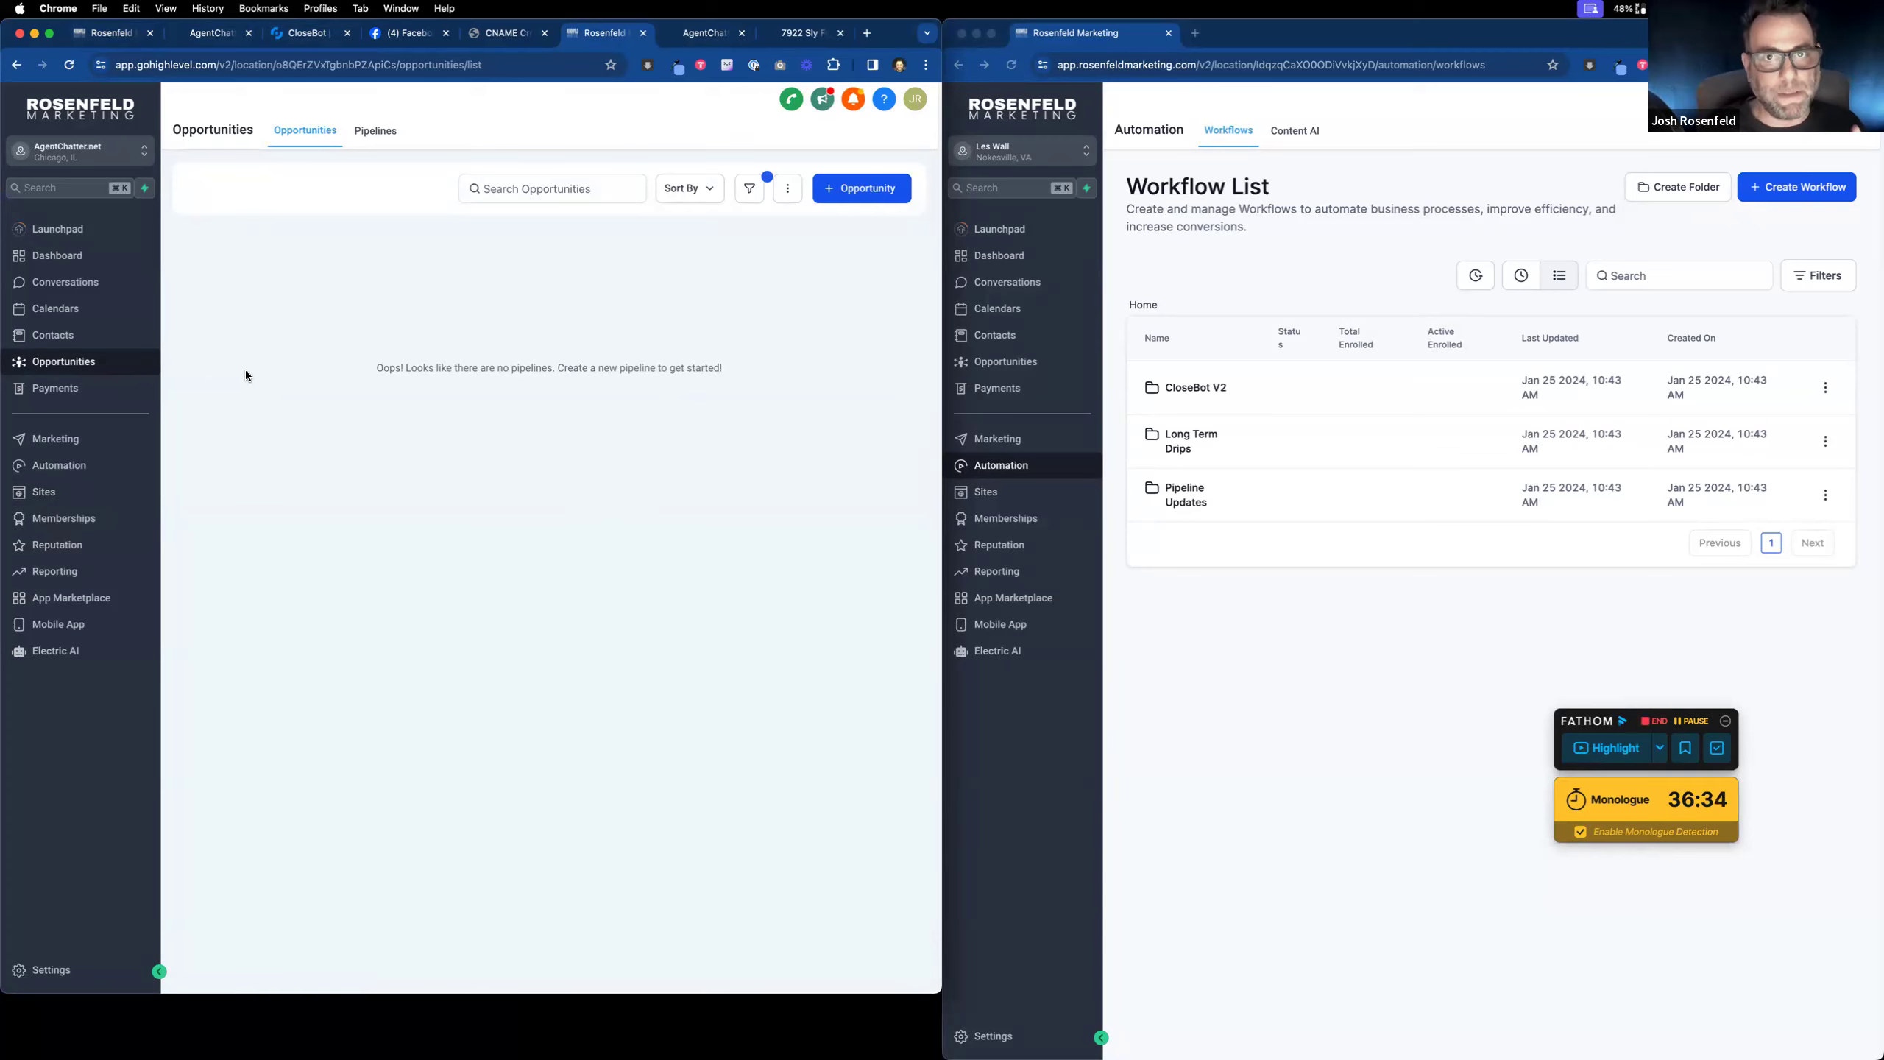
{"action": "left_click", "coordinate": [376, 134]}
{"action": "left_click", "coordinate": [816, 193]}
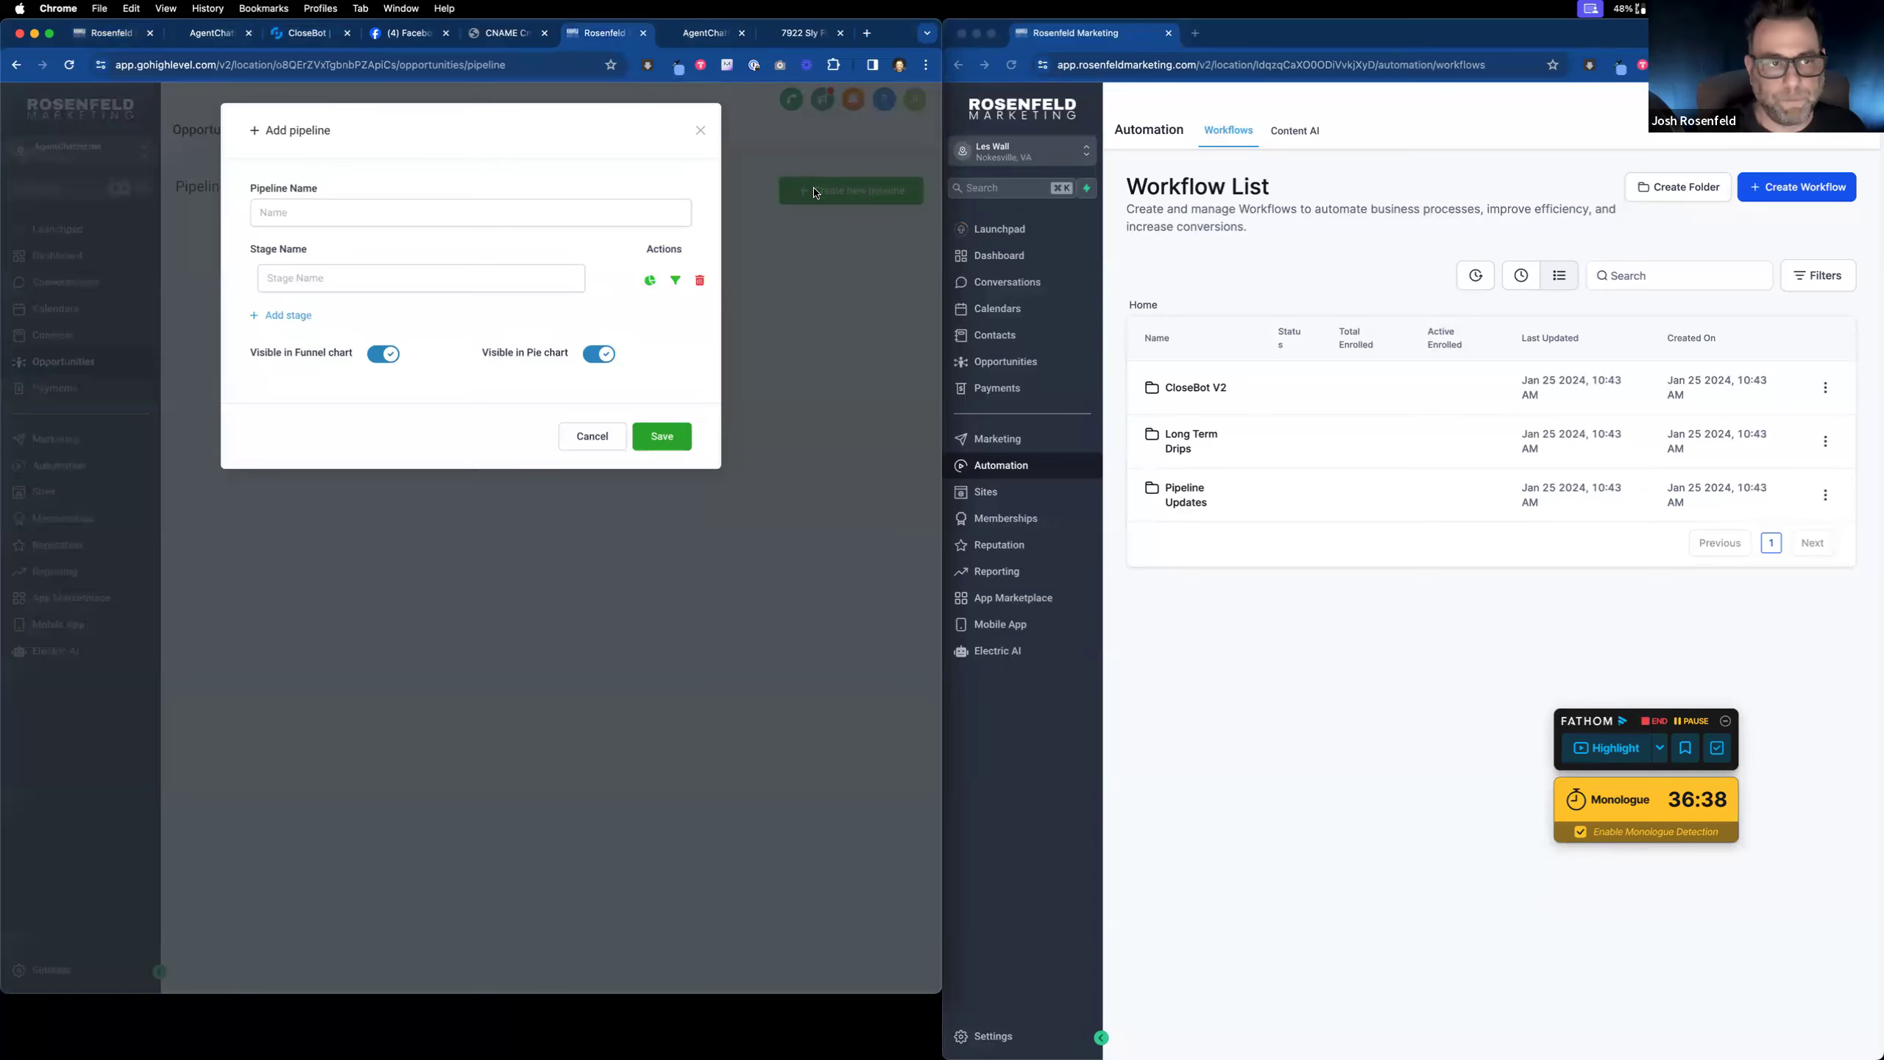
{"action": "left_click", "coordinate": [452, 215]}
{"action": "type", "text": "Demo Lead FOr"}
{"action": "key", "text": "BackSpace"}
{"action": "key", "text": "BackSpace"}
{"action": "key", "text": "BackSpace"}
{"action": "key", "text": "BackSpace"}
{"action": "key", "text": "BackSpace"}
{"action": "key", "text": "BackSpace"}
{"action": "key", "text": "BackSpace"}
{"action": "key", "text": "BackSpace"}
{"action": "type", "text": "Opt"}
Step: Give it stages New Lead, Appointment Scheduled and Follow Up, and save the pipeline
{"action": "left_click", "coordinate": [417, 283]}
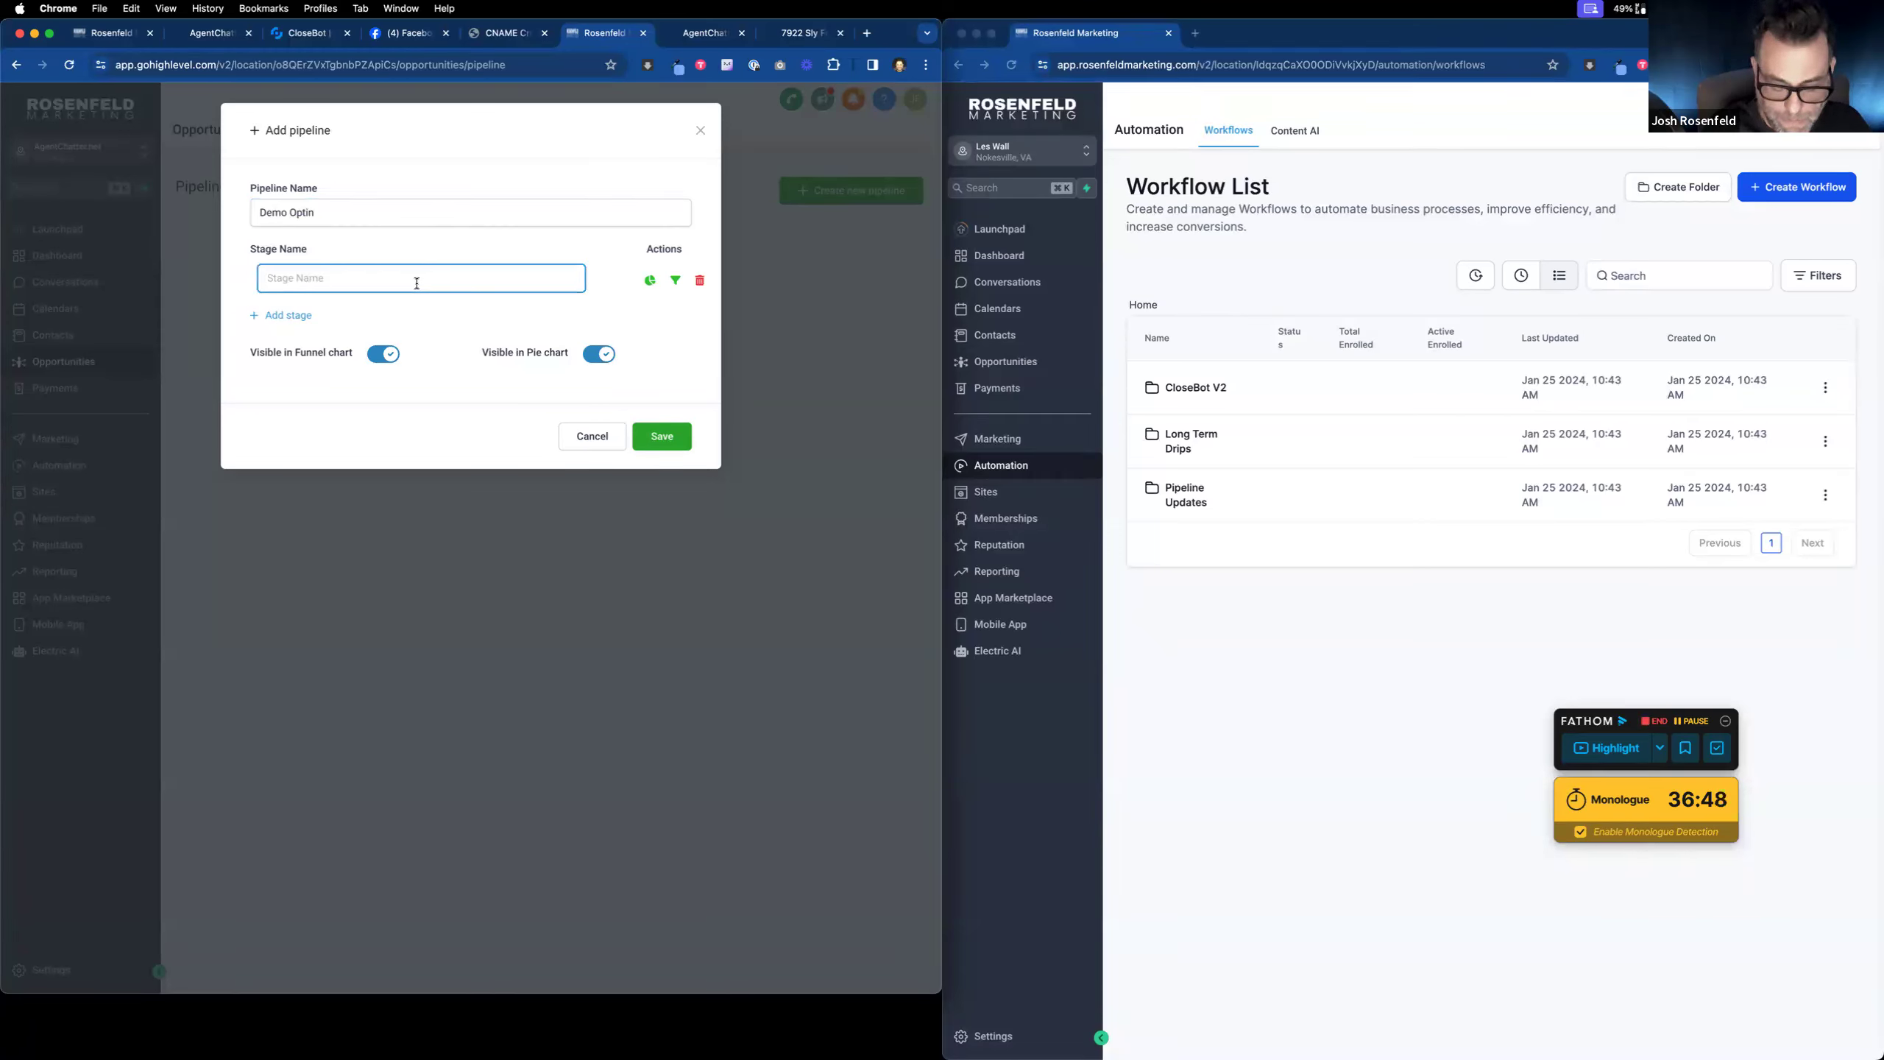
{"action": "type", "text": "New Lead"}
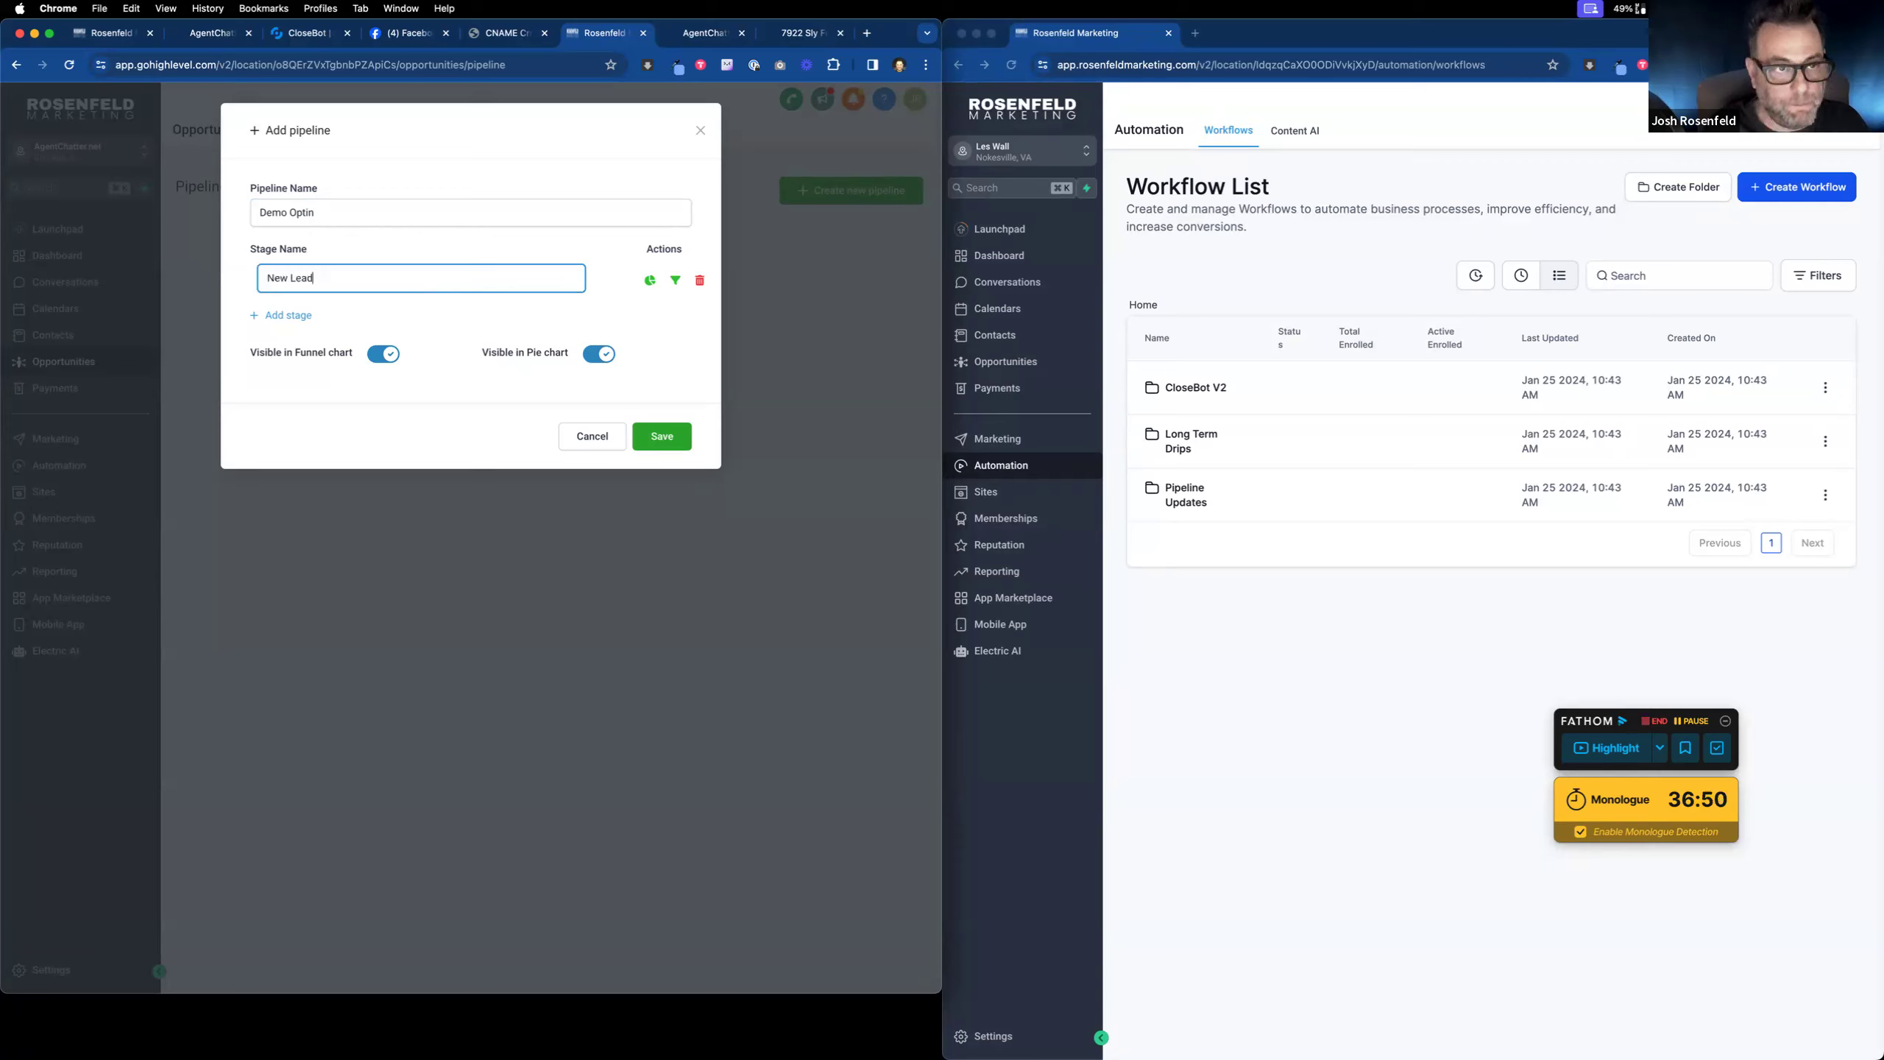
{"action": "left_click", "coordinate": [303, 322]}
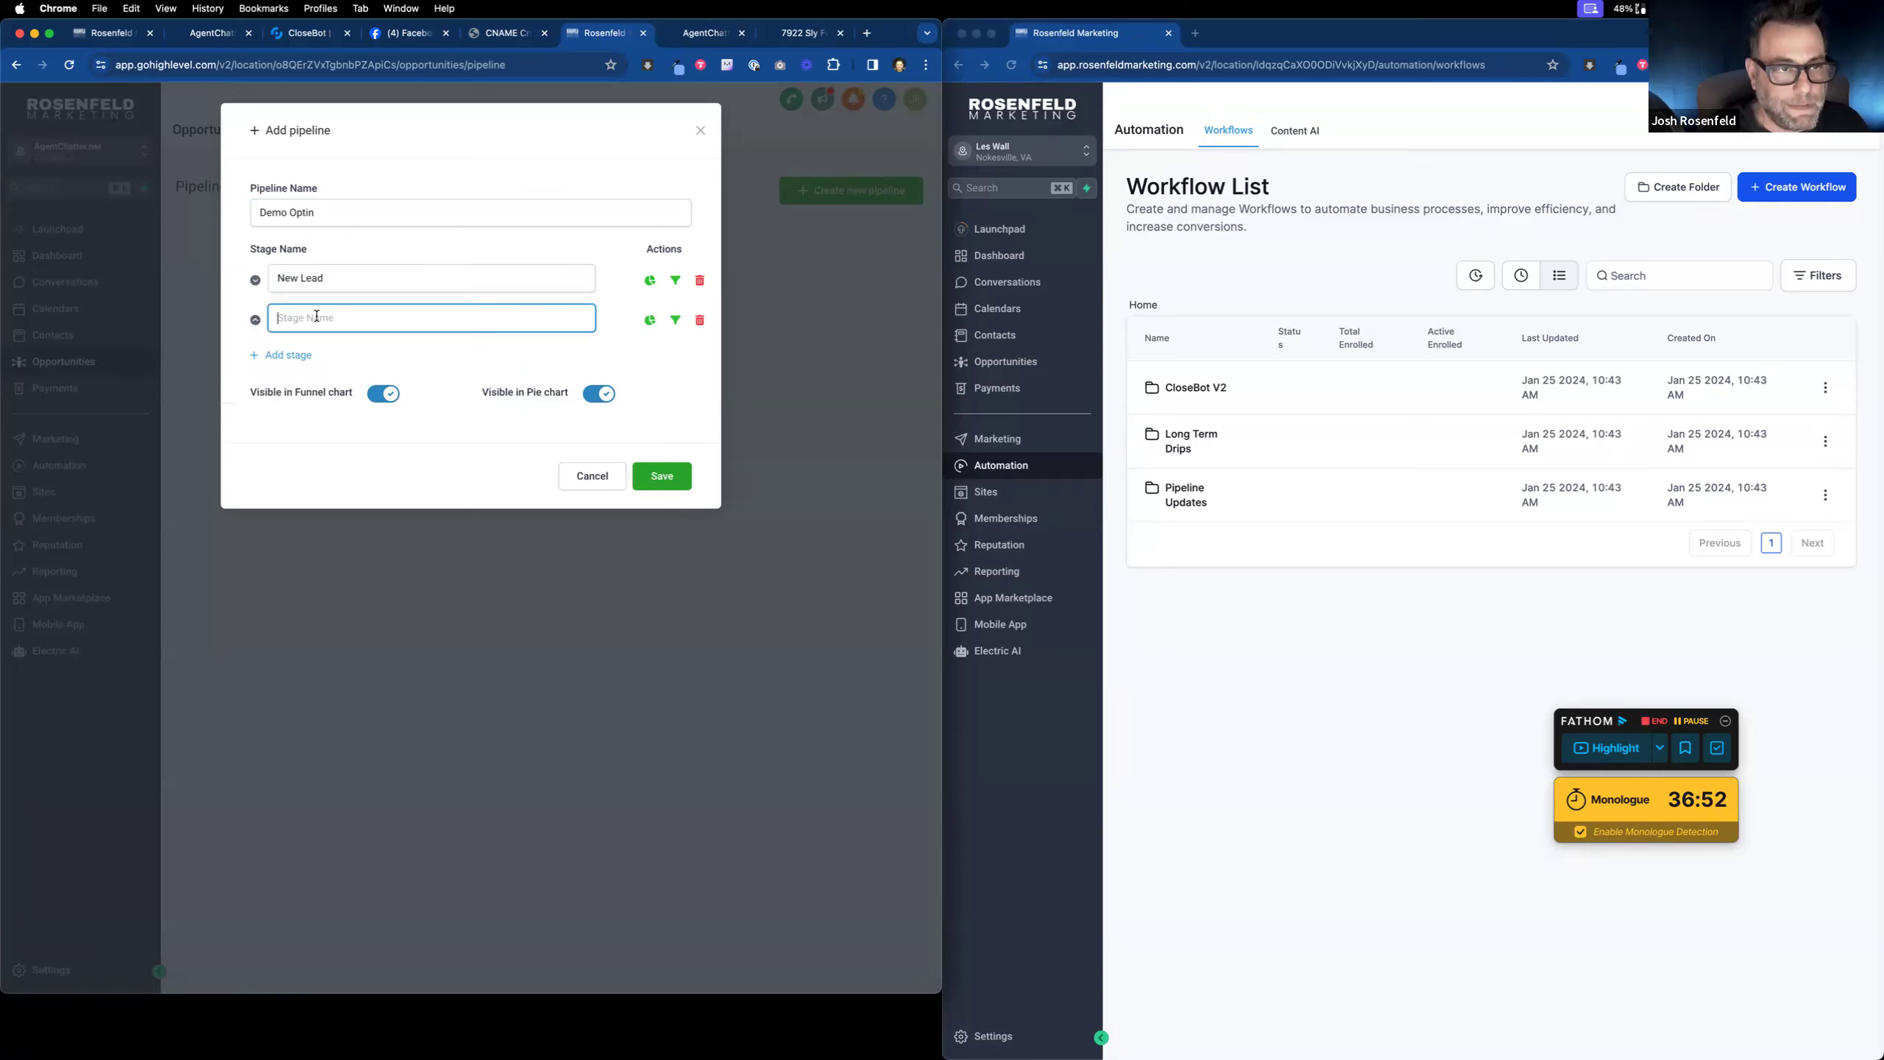
{"action": "type", "text": "Appointm"}
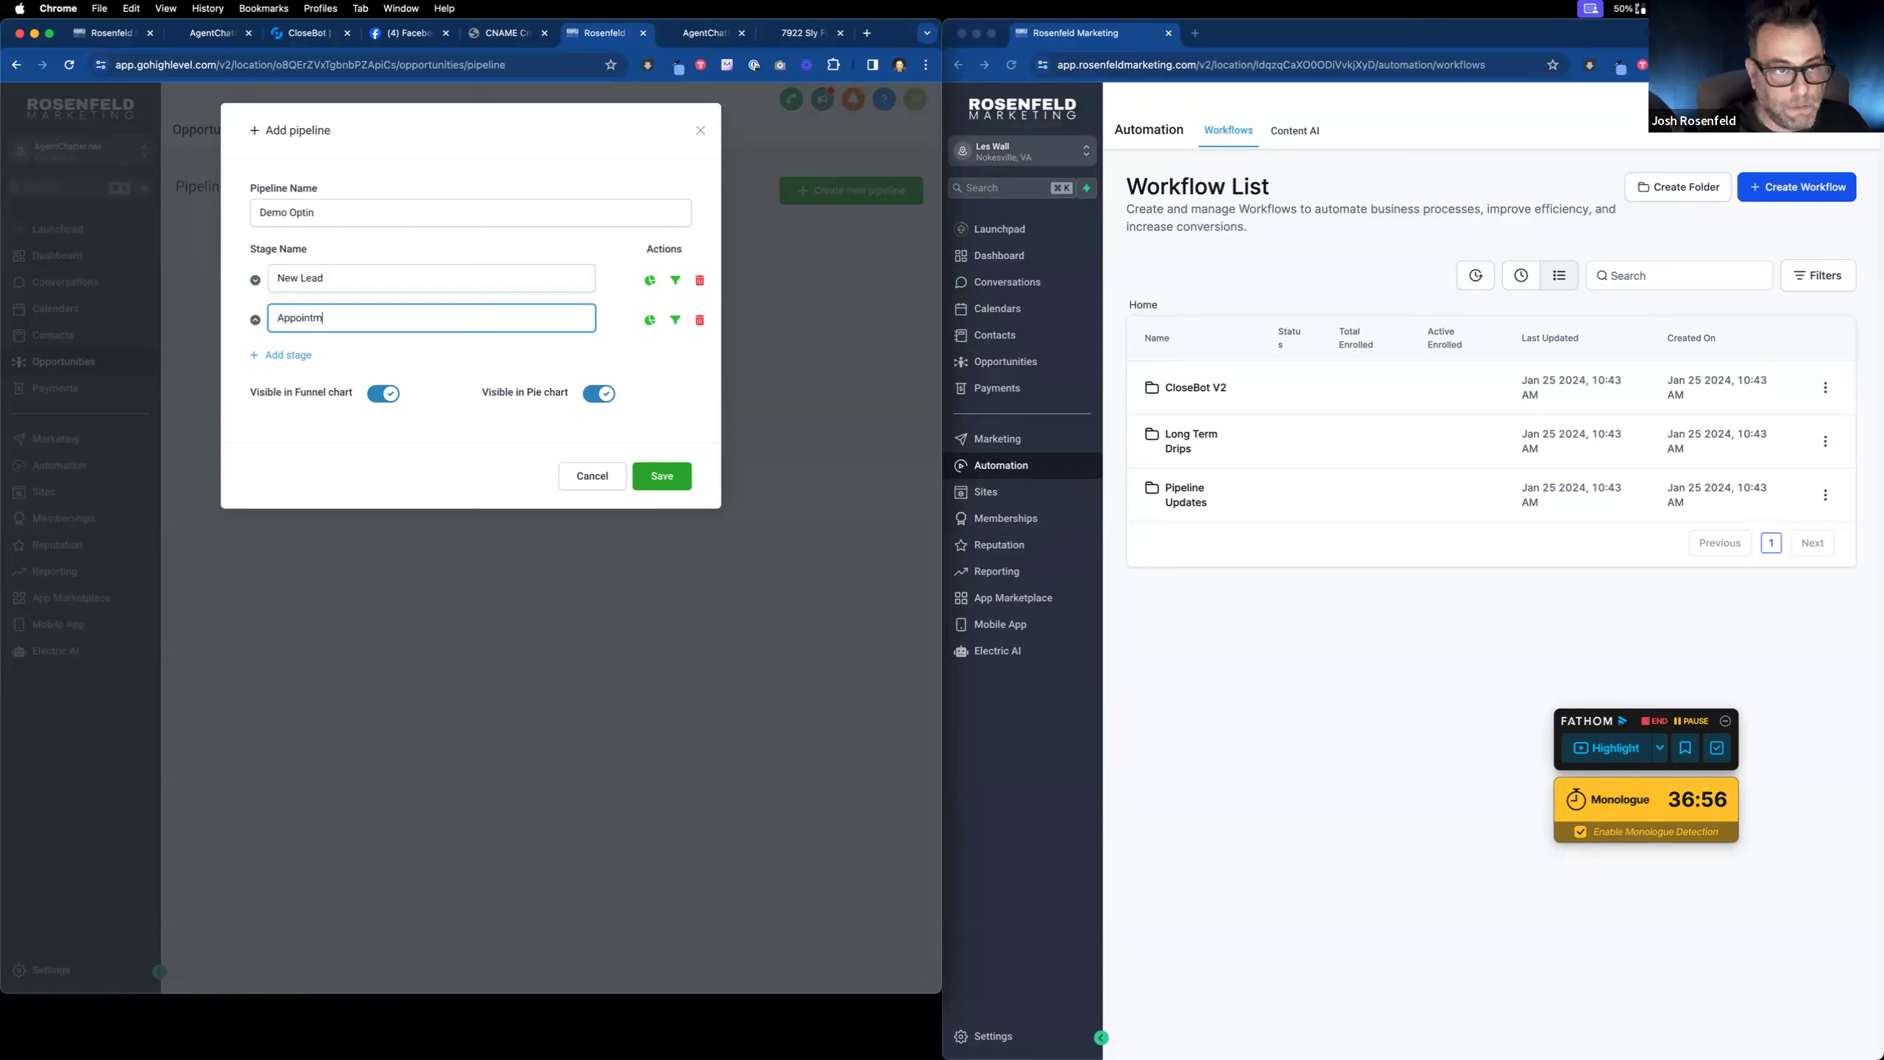
{"action": "type", "text": "ent Scheduled"}
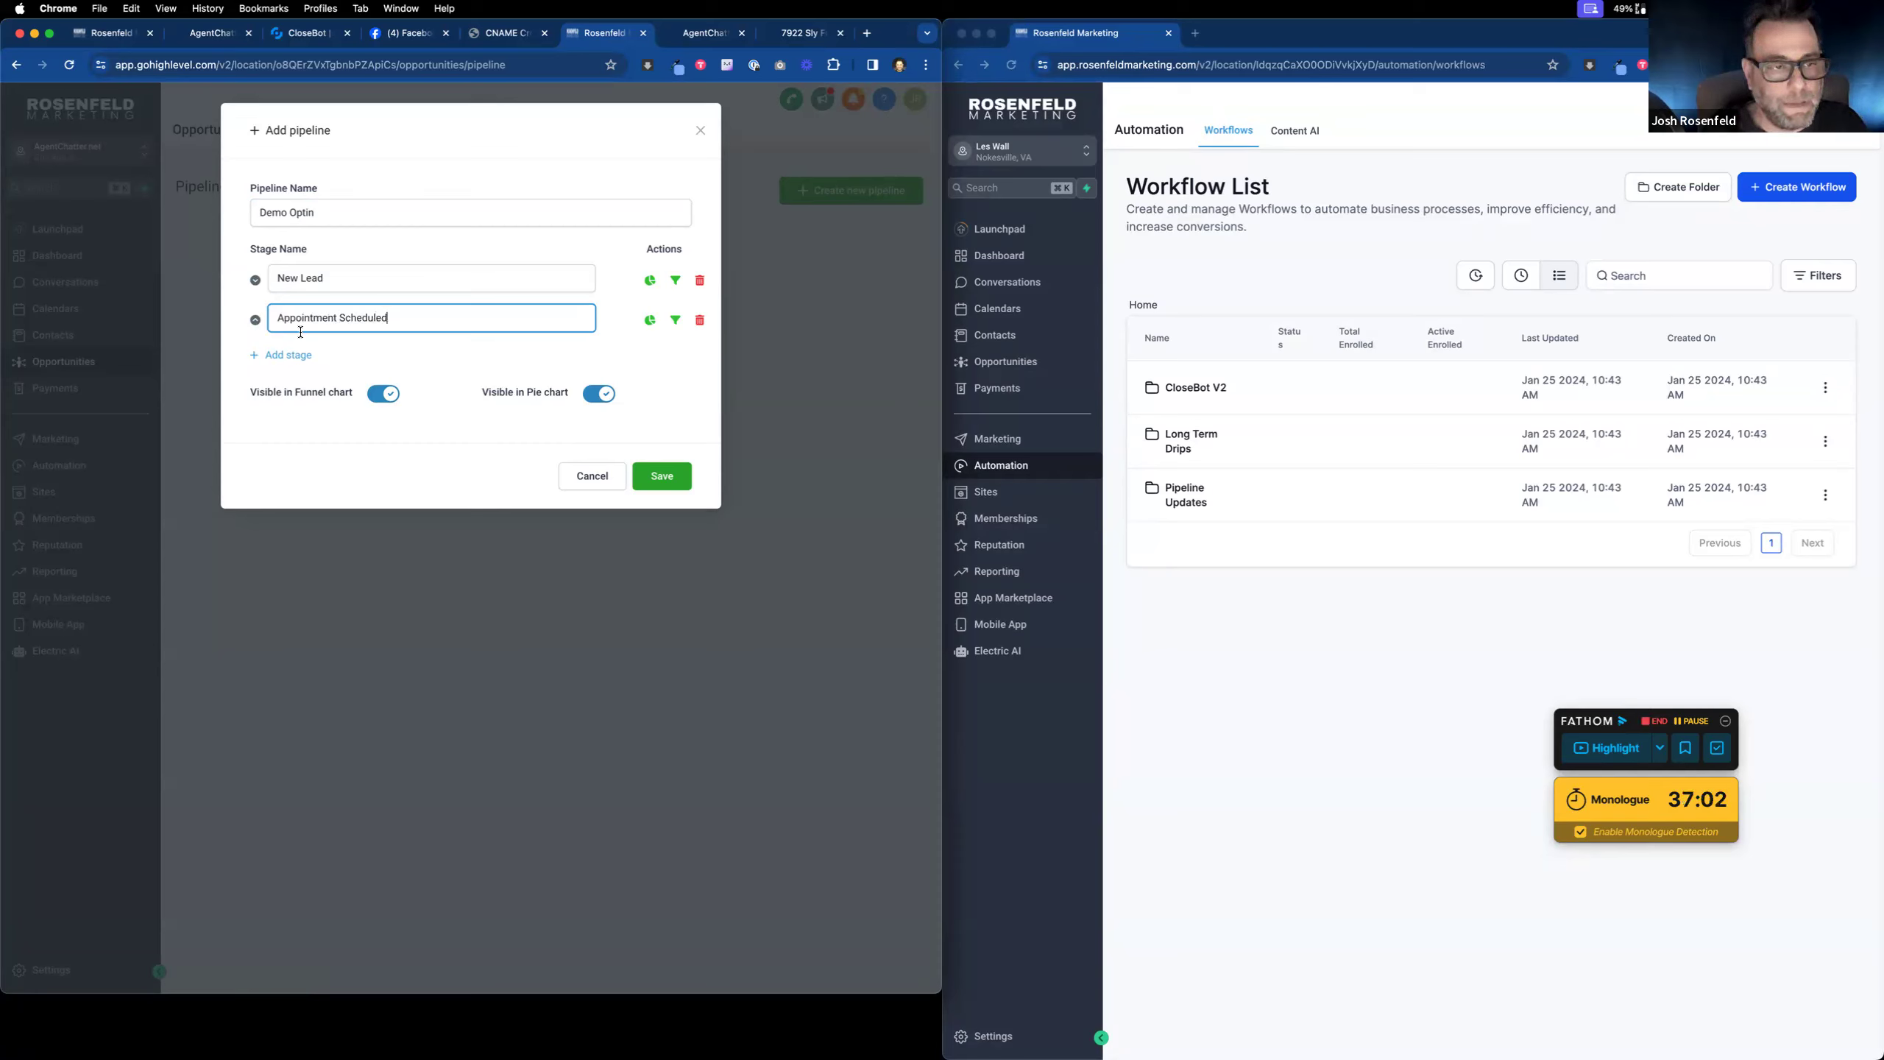
{"action": "left_click", "coordinate": [286, 355]}
{"action": "left_click", "coordinate": [314, 358]}
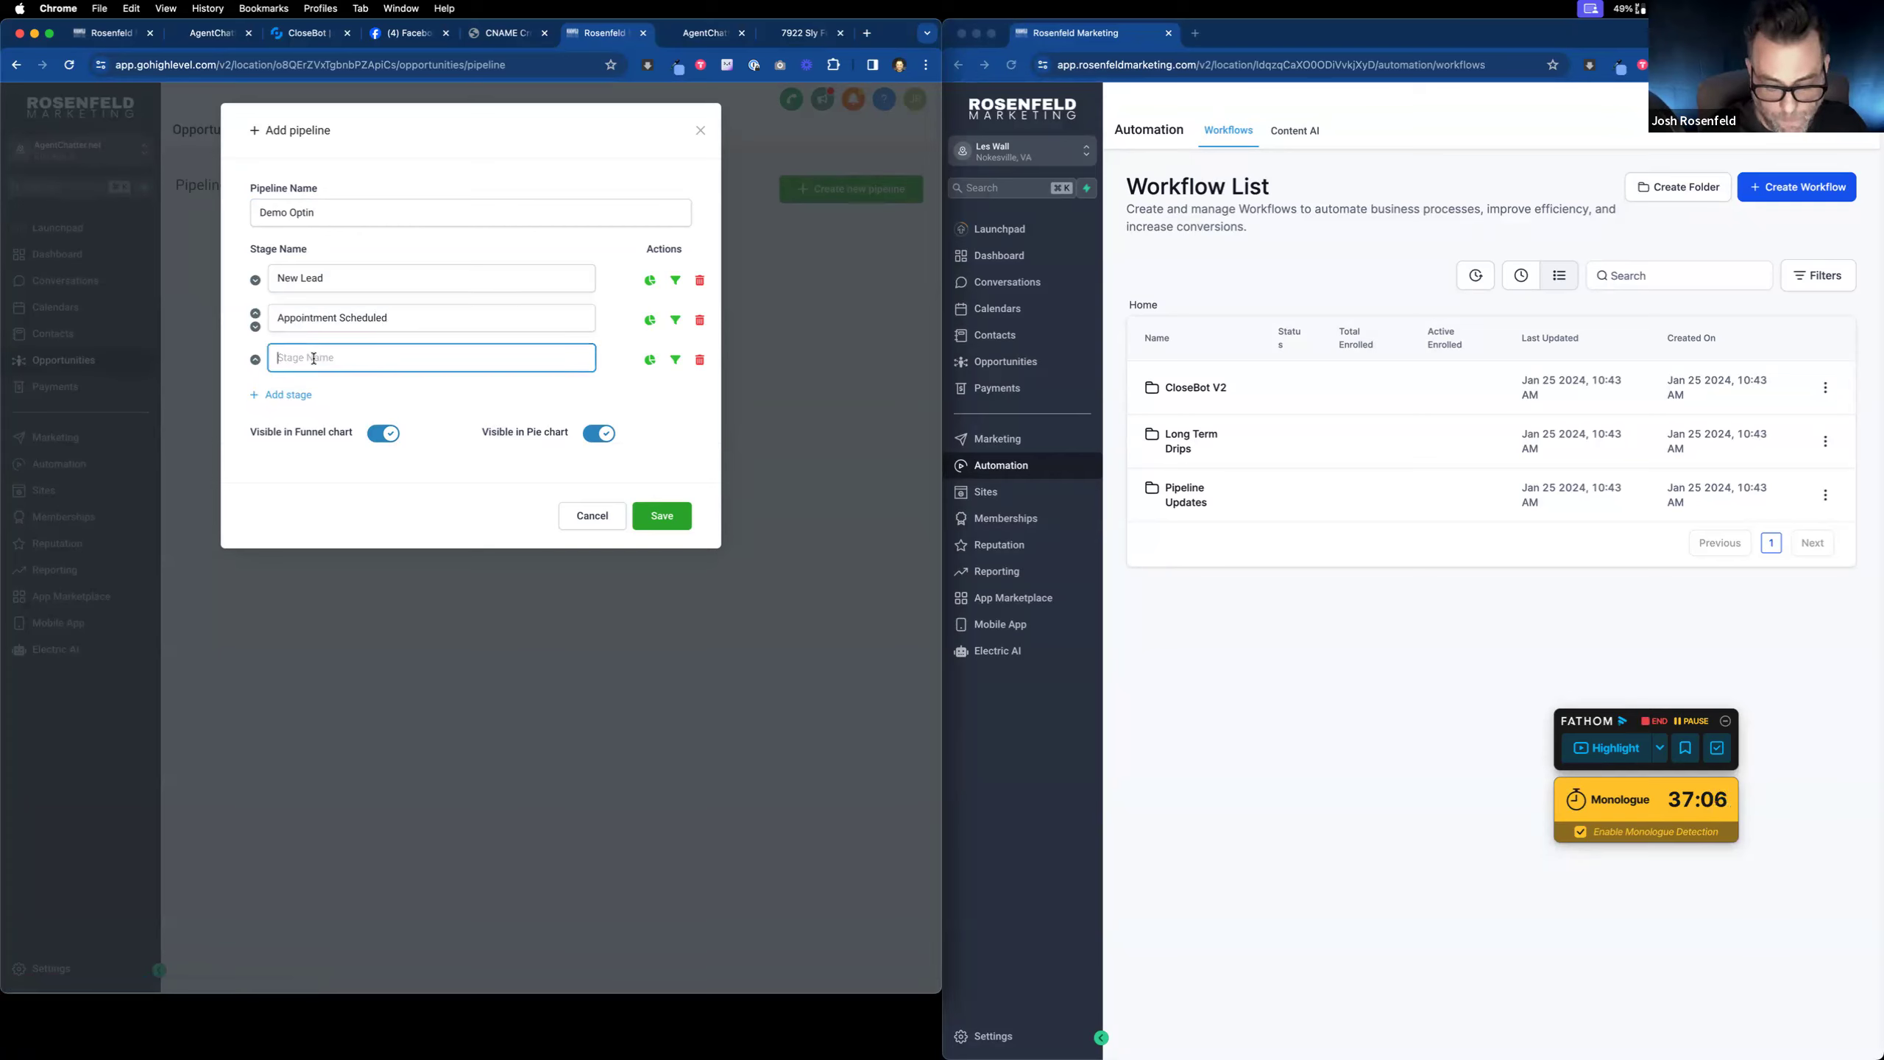
{"action": "type", "text": "Made Sale"}
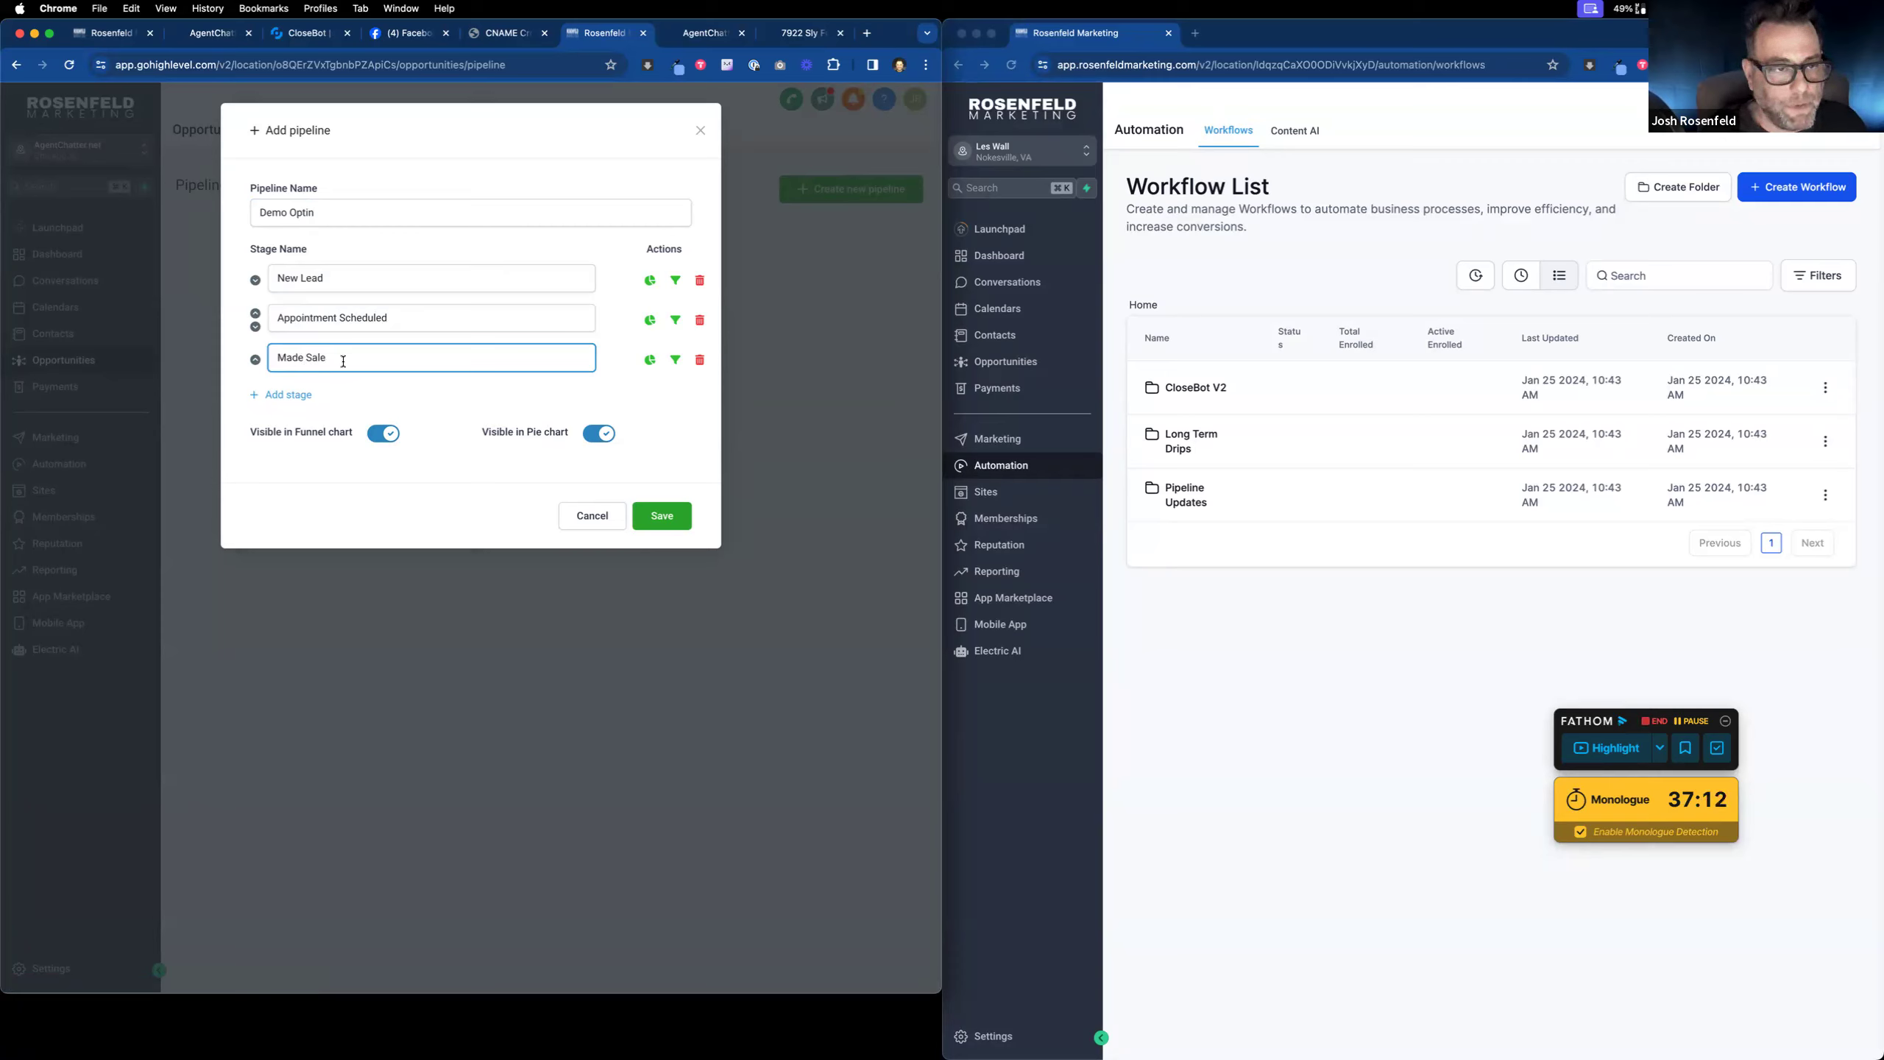
{"action": "left_click_drag", "start_coordinate": [342, 361], "coordinate": [257, 361]}
{"action": "type", "text": "Follow"}
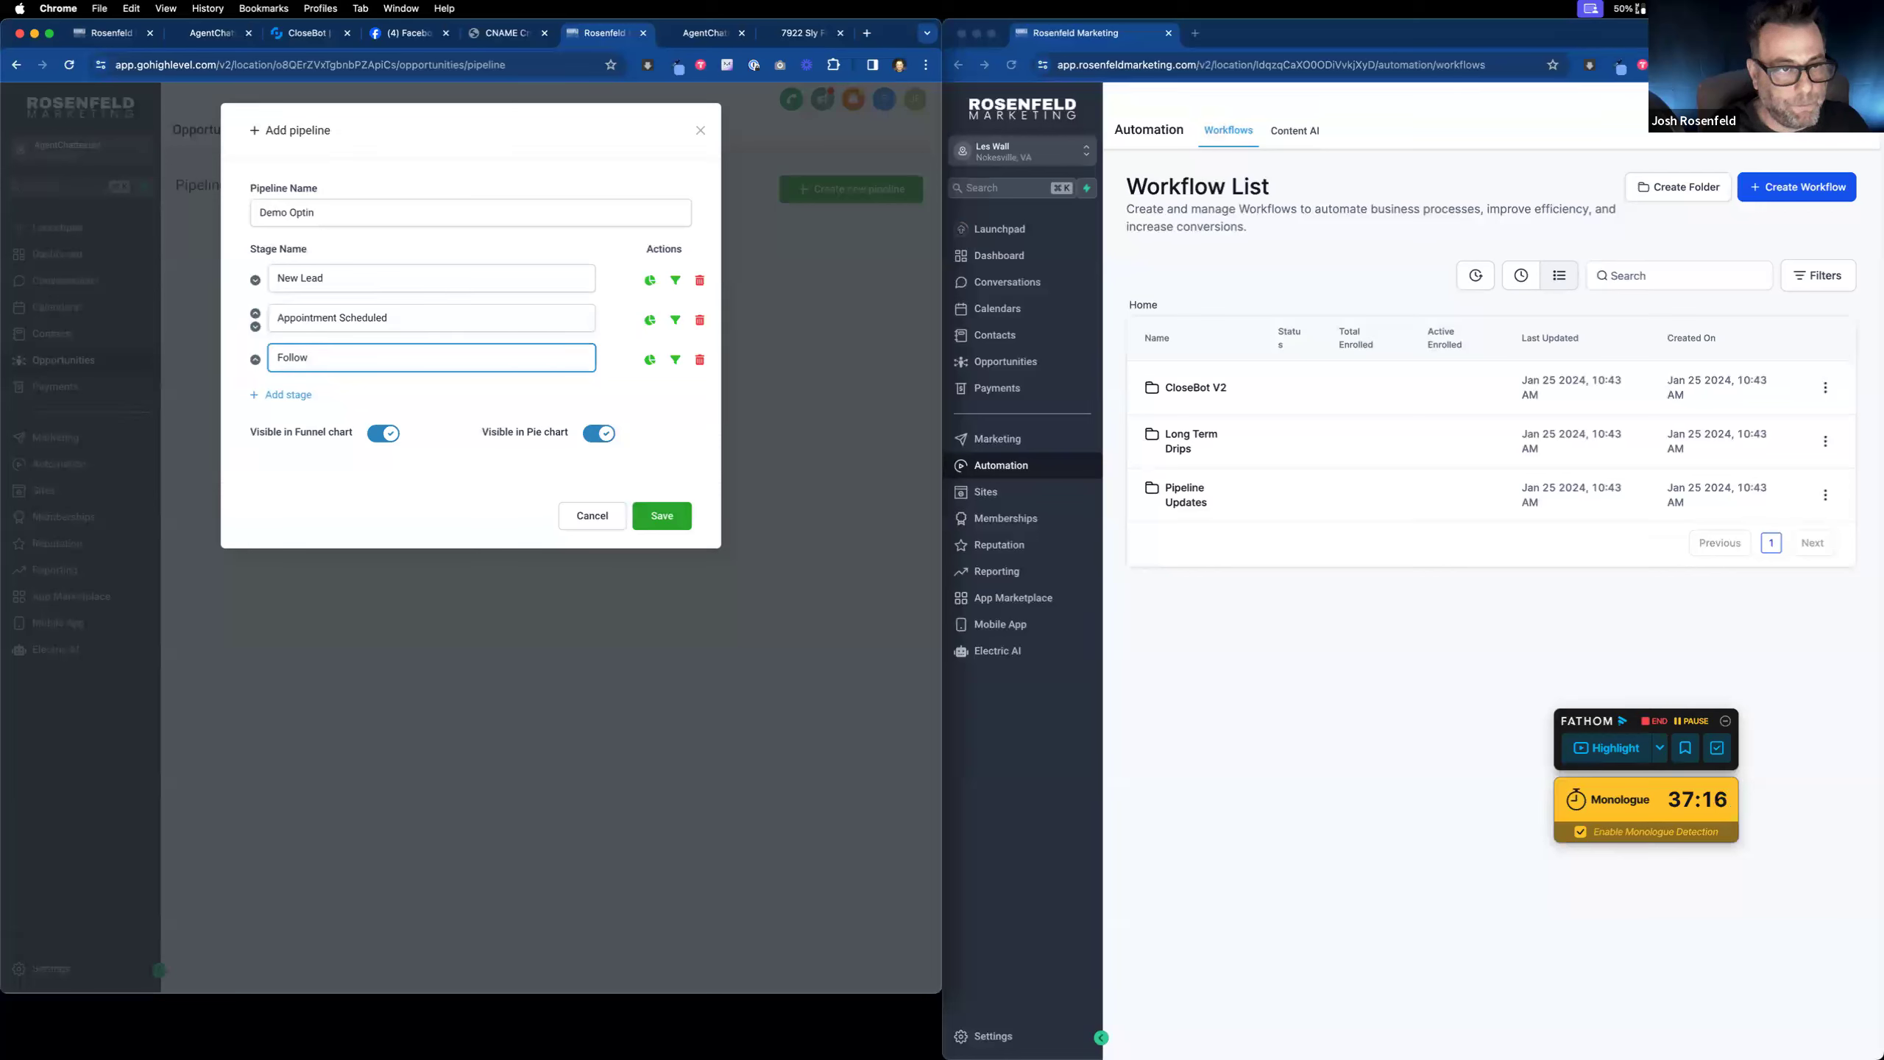
{"action": "type", "text": " Up"}
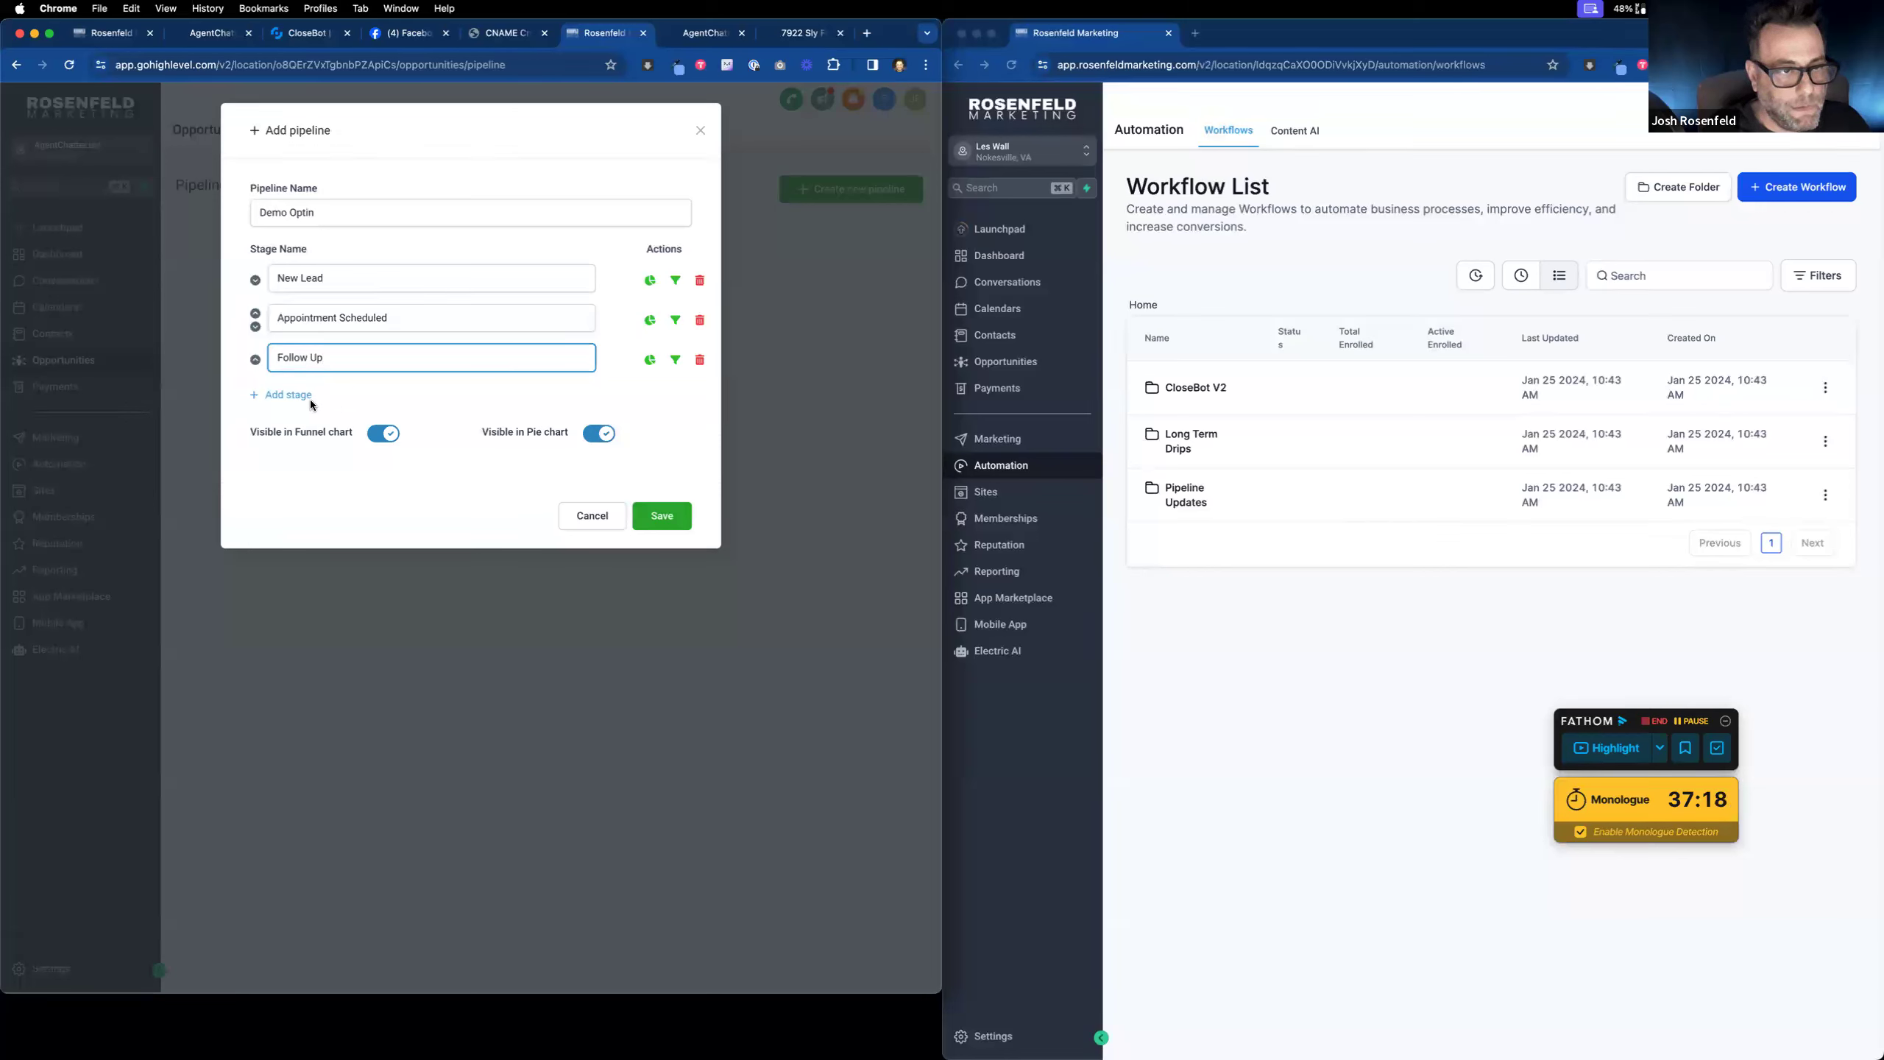
{"action": "left_click", "coordinate": [664, 516]}
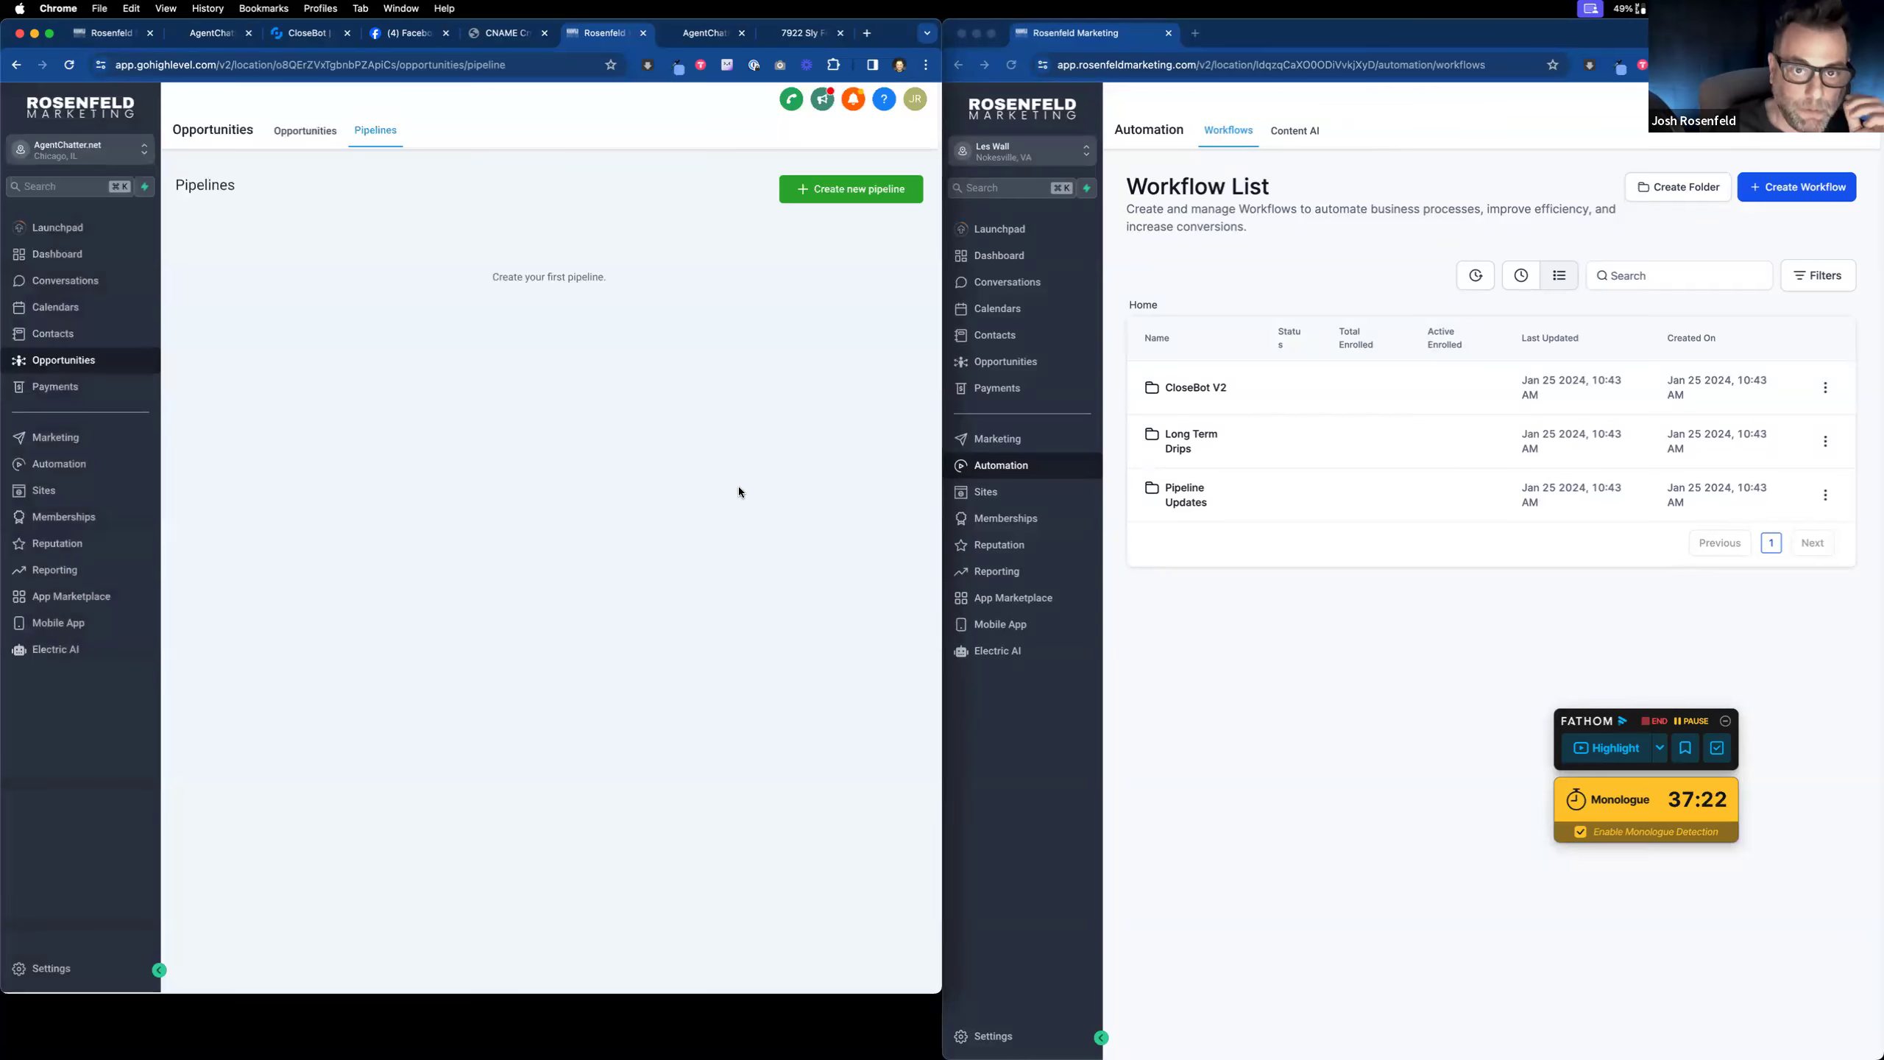
Step: Check the Demo Optin board, then reload the workflow after the opportunity action lists no pipeline
{"action": "left_click", "coordinate": [311, 130]}
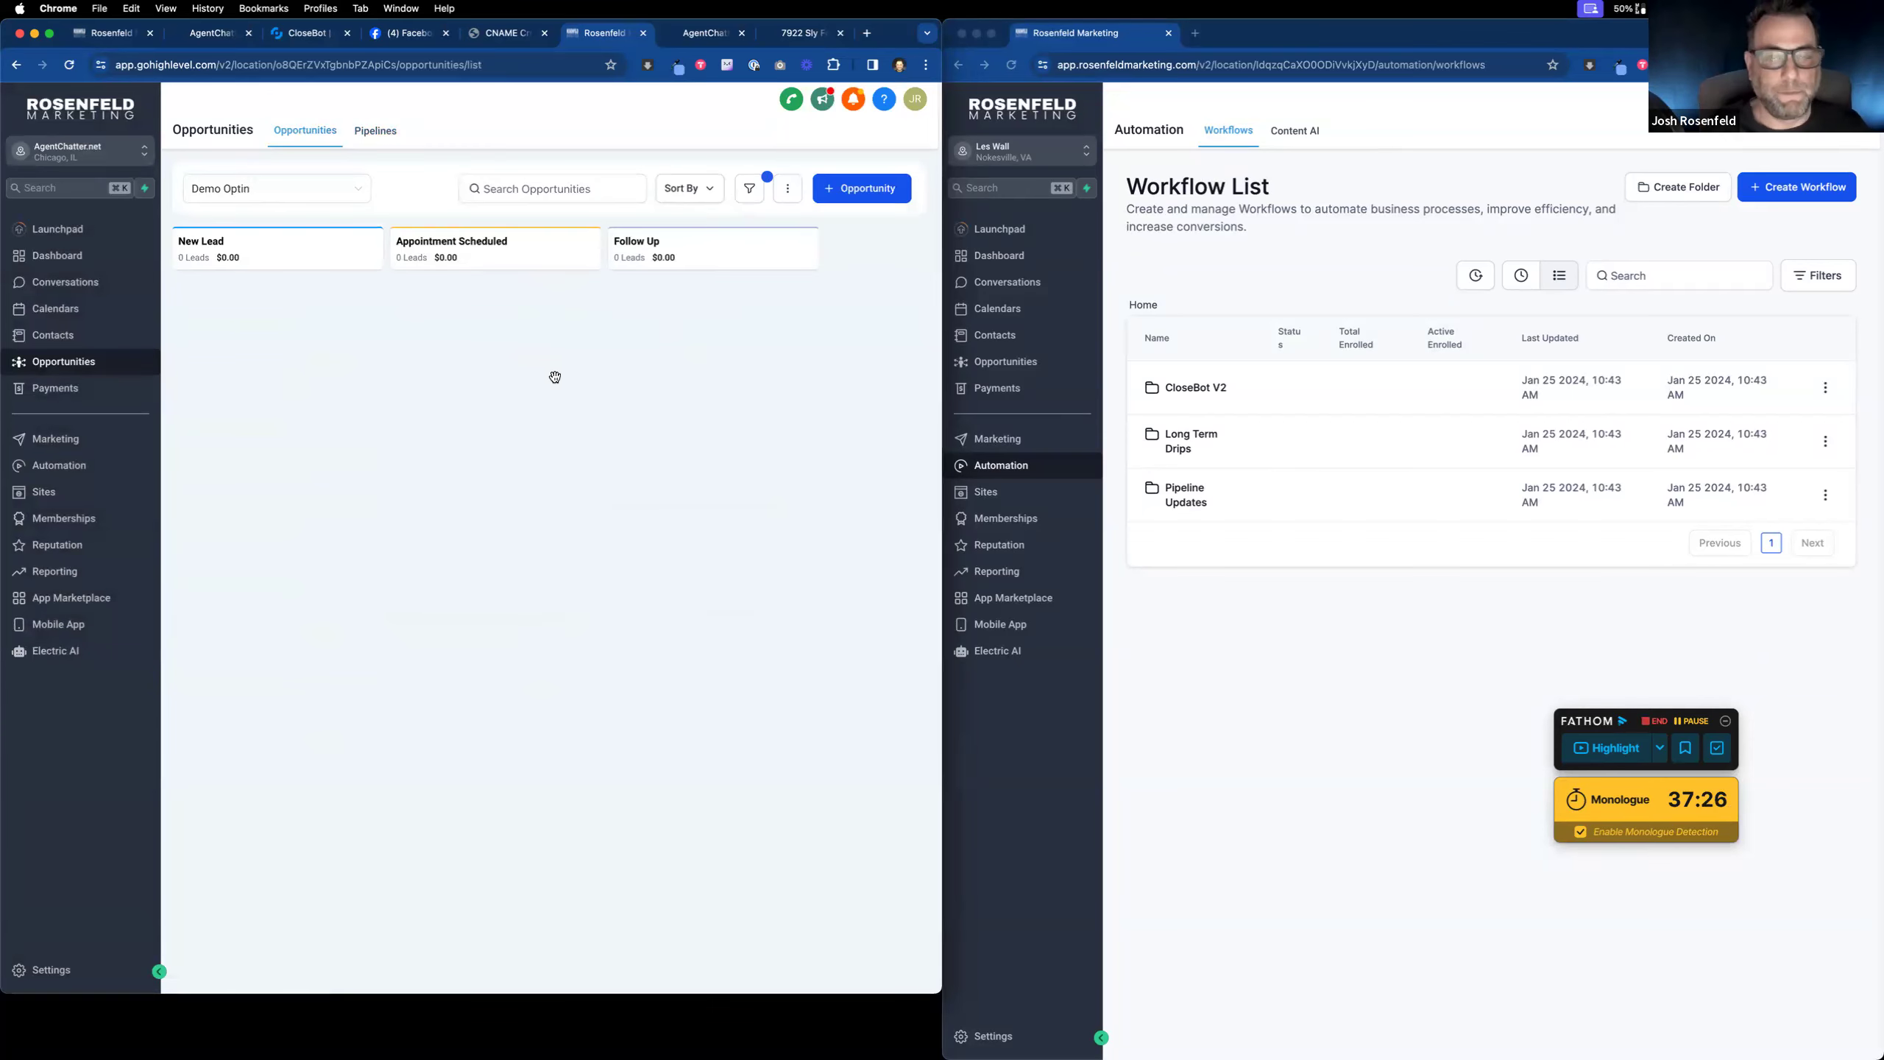
{"action": "left_click", "coordinate": [89, 37]}
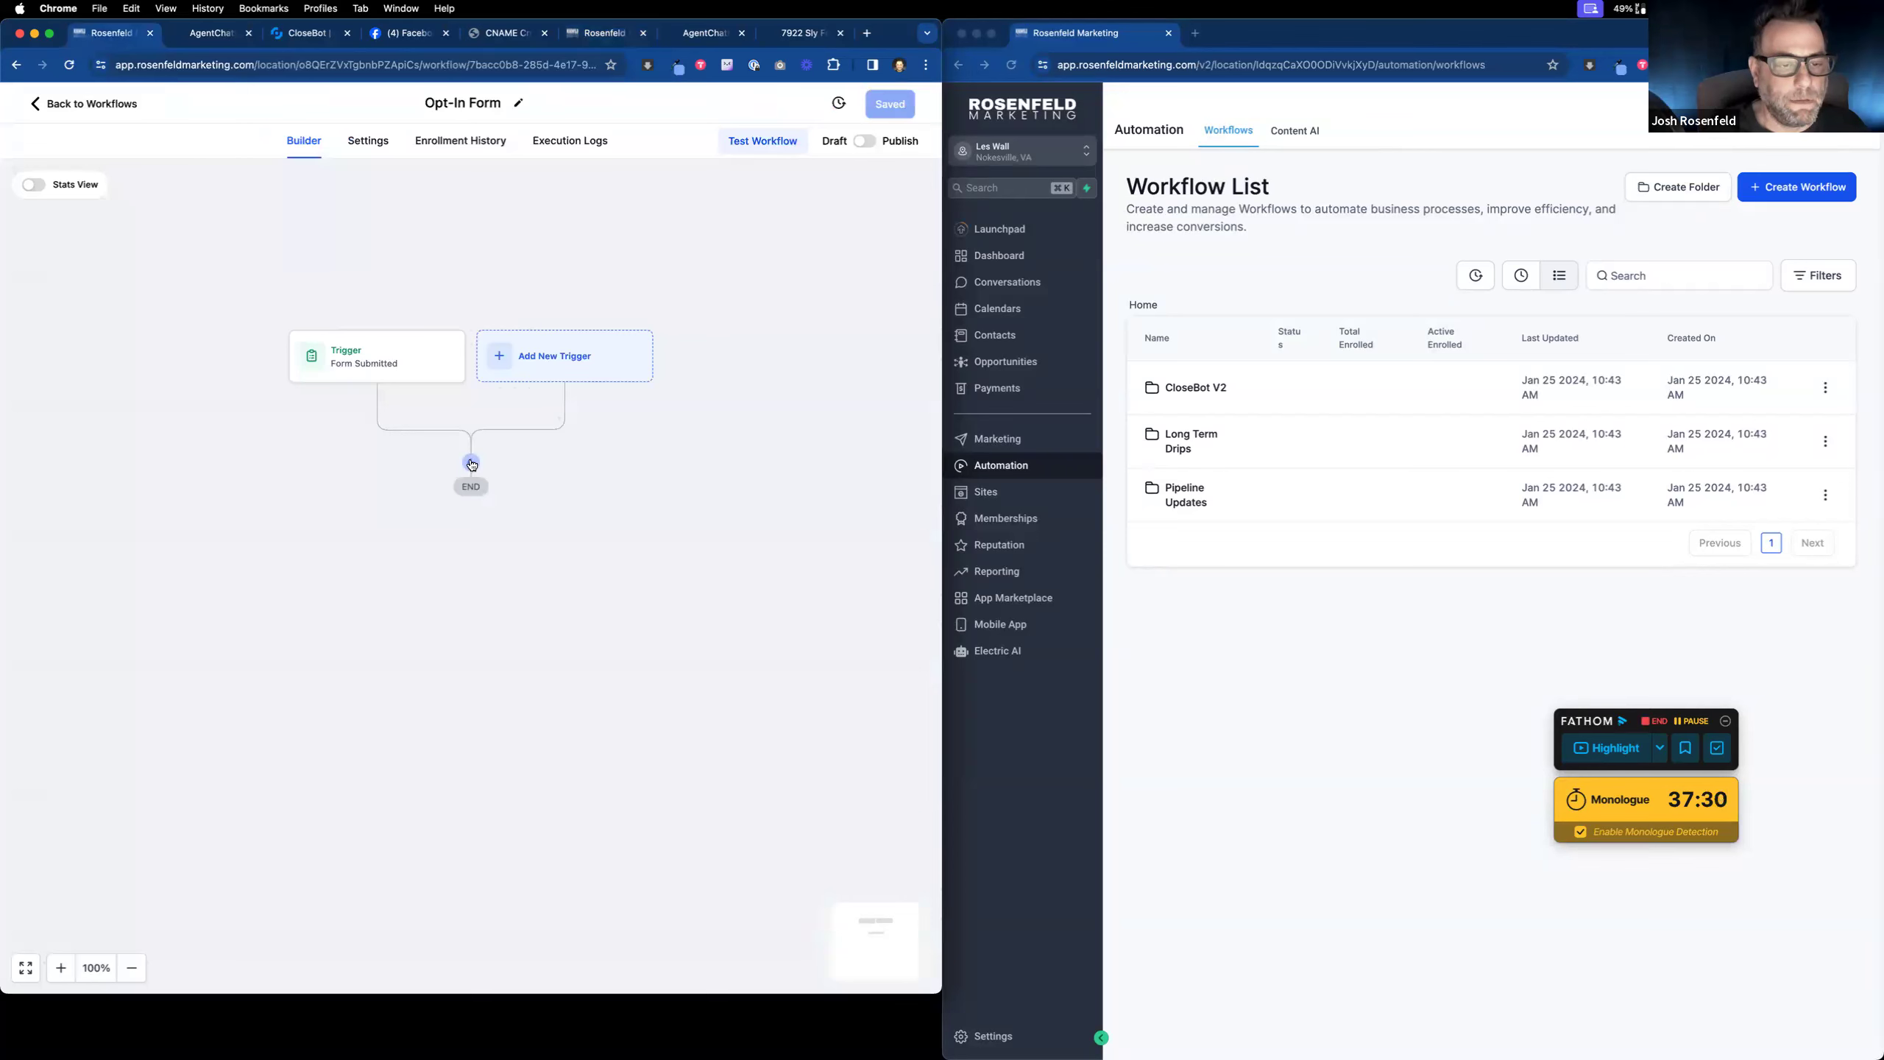
{"action": "left_click", "coordinate": [472, 464]}
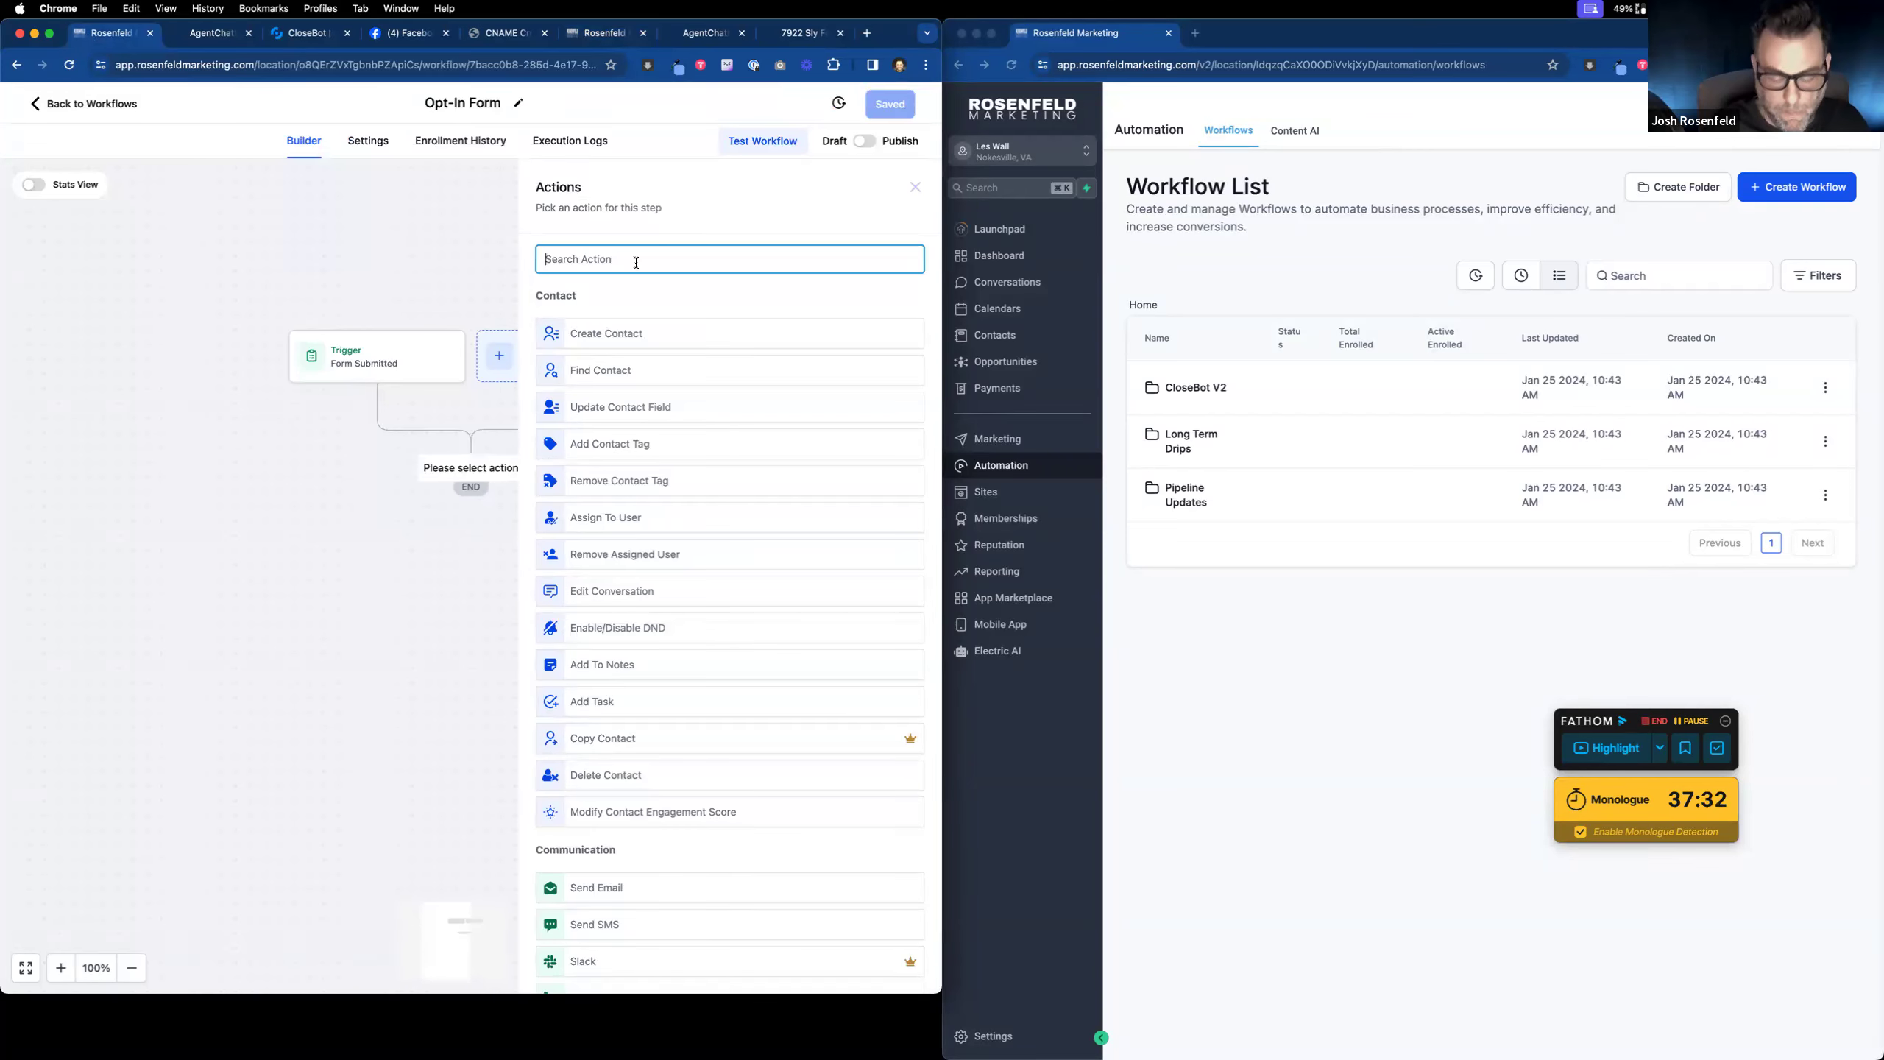
{"action": "type", "text": "opp"}
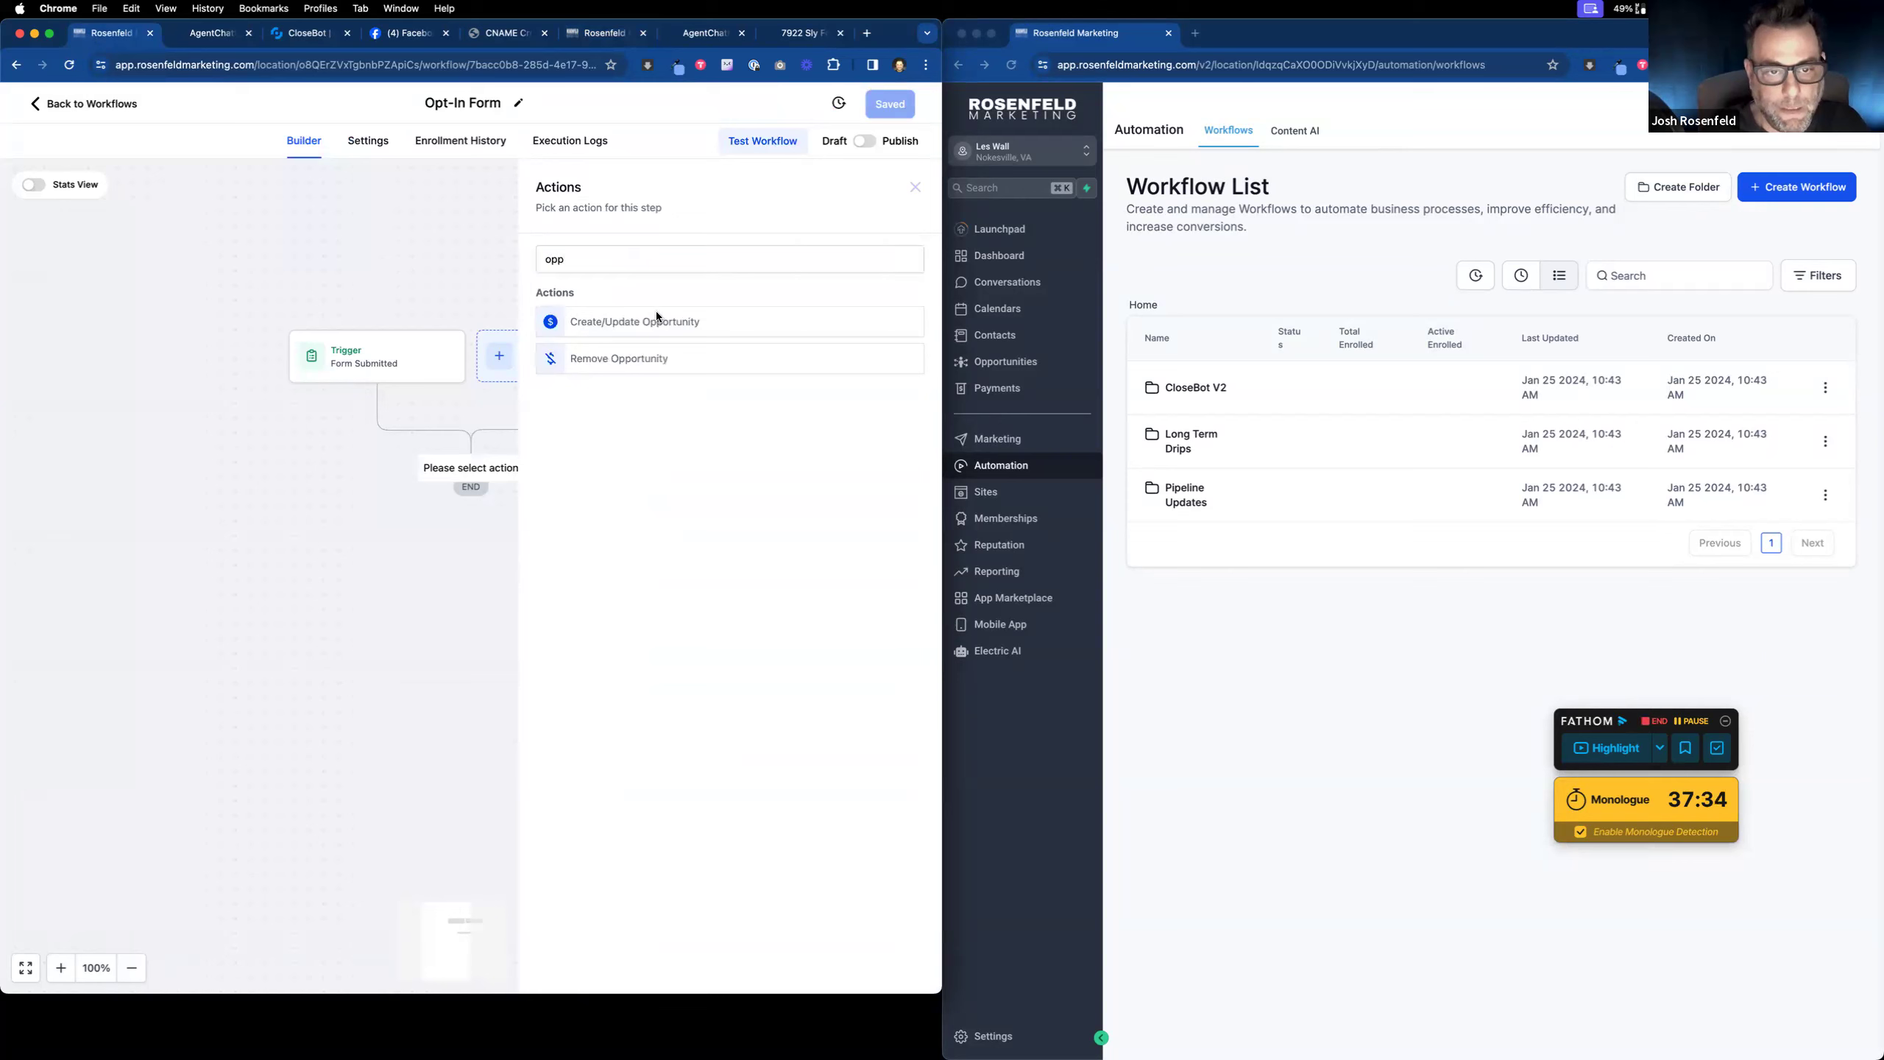
{"action": "left_click", "coordinate": [657, 320]}
{"action": "left_click", "coordinate": [632, 354]}
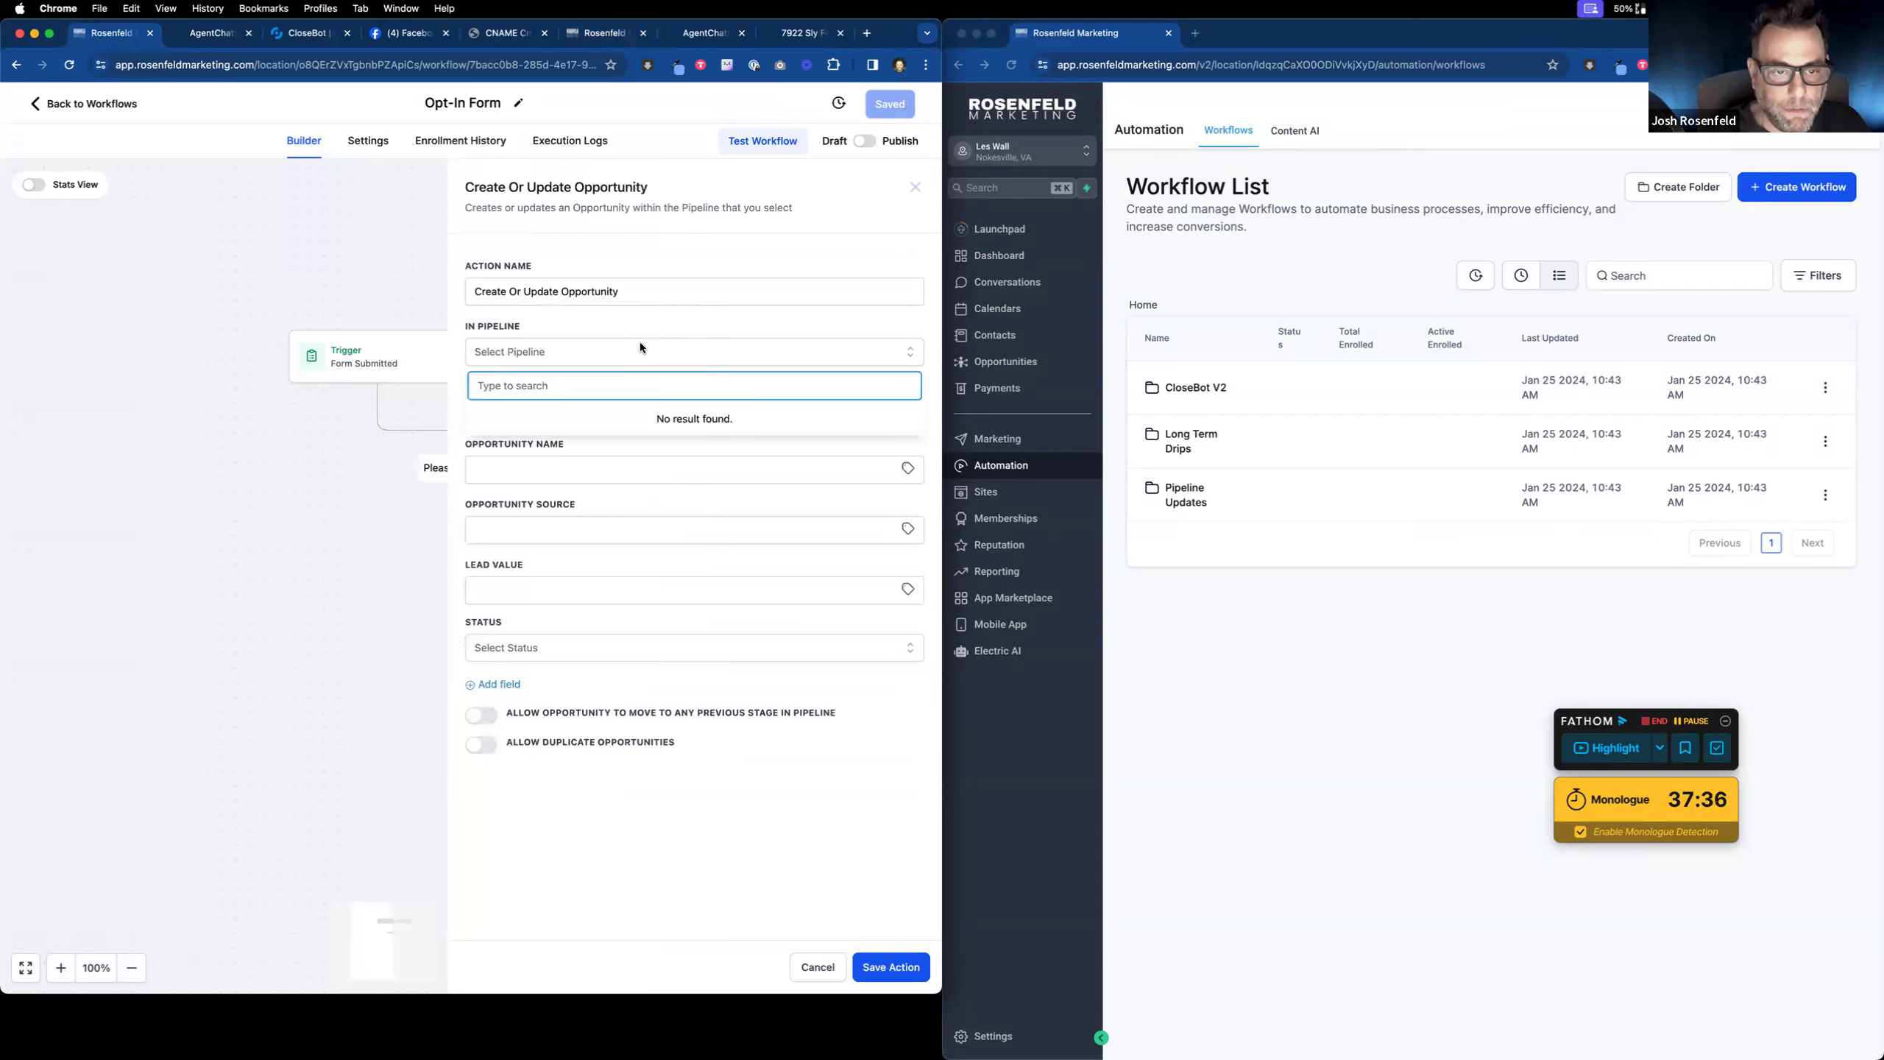
{"action": "left_click", "coordinate": [822, 966]}
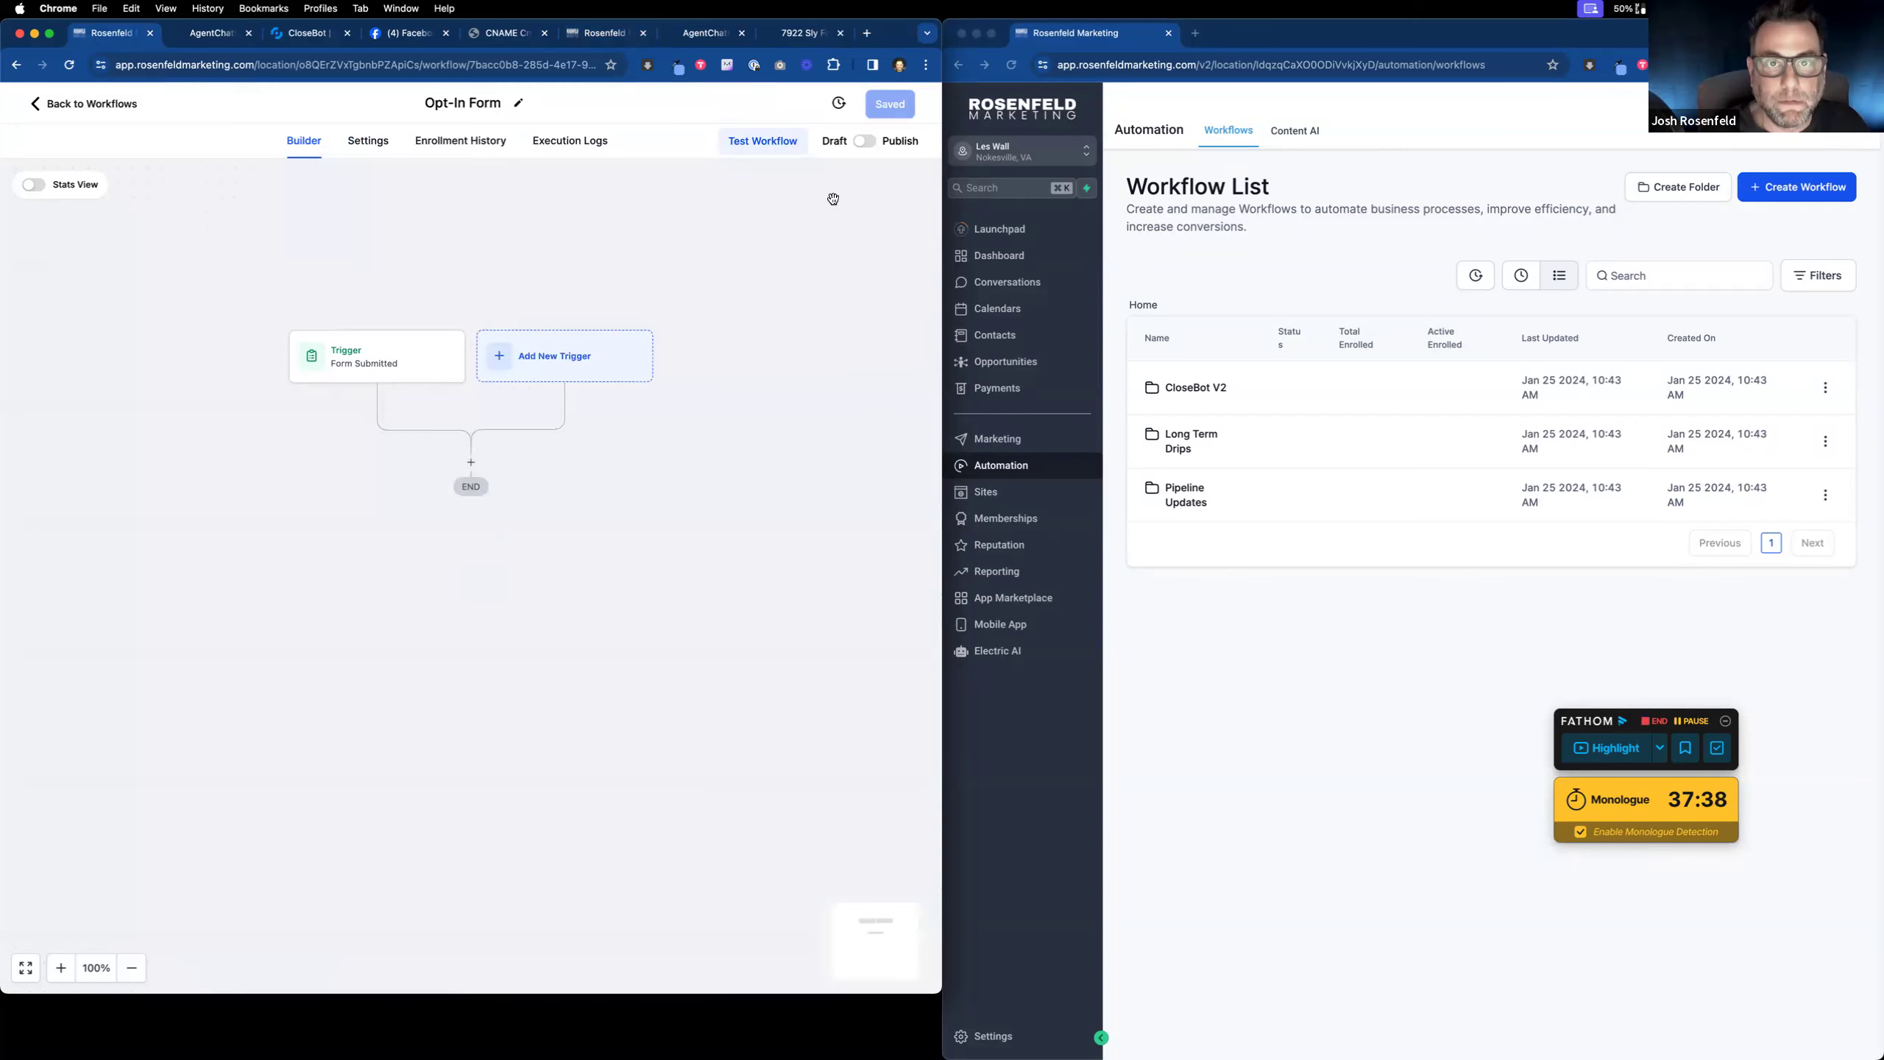
{"action": "left_click", "coordinate": [69, 64]}
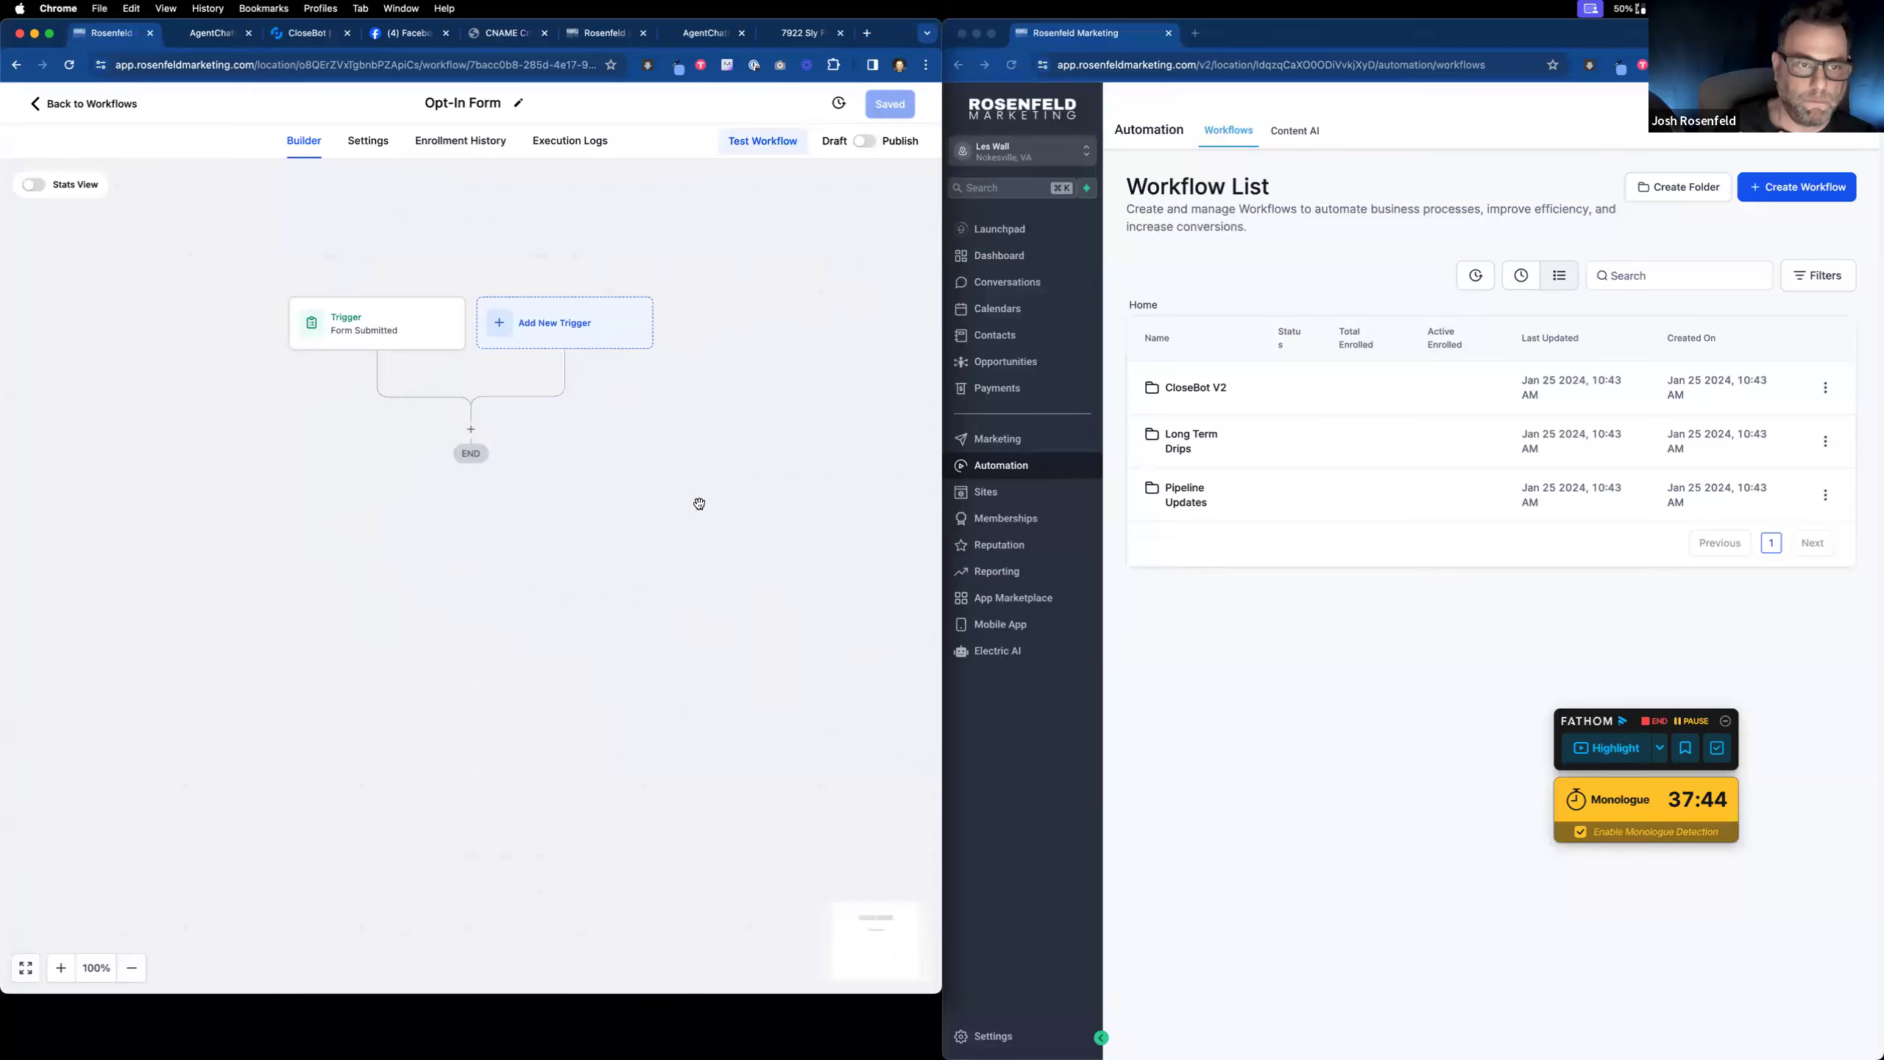
Step: Add a Create/Update Opportunity action in Demo Optin's New Lead stage, named 'Optin Form'
{"action": "left_click", "coordinate": [470, 429]}
{"action": "type", "text": "opp"}
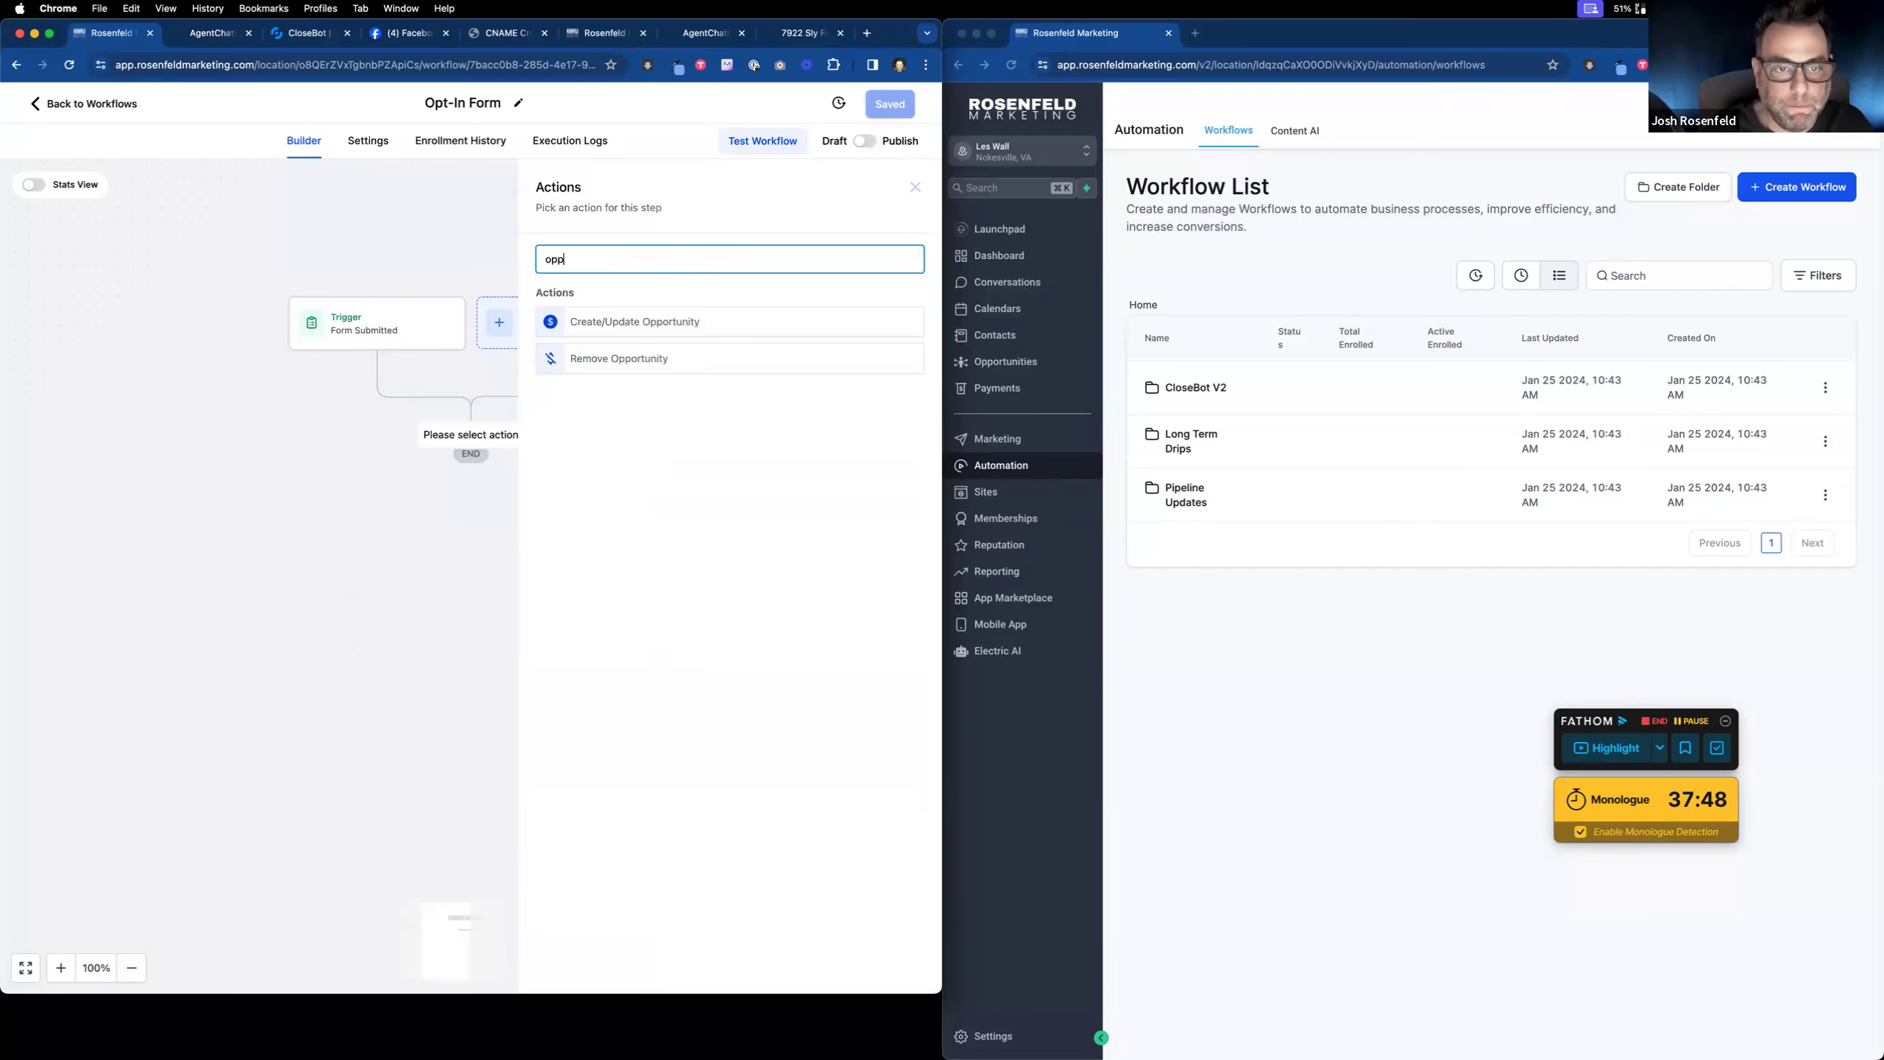
{"action": "left_click", "coordinate": [698, 318]}
{"action": "left_click", "coordinate": [636, 357]}
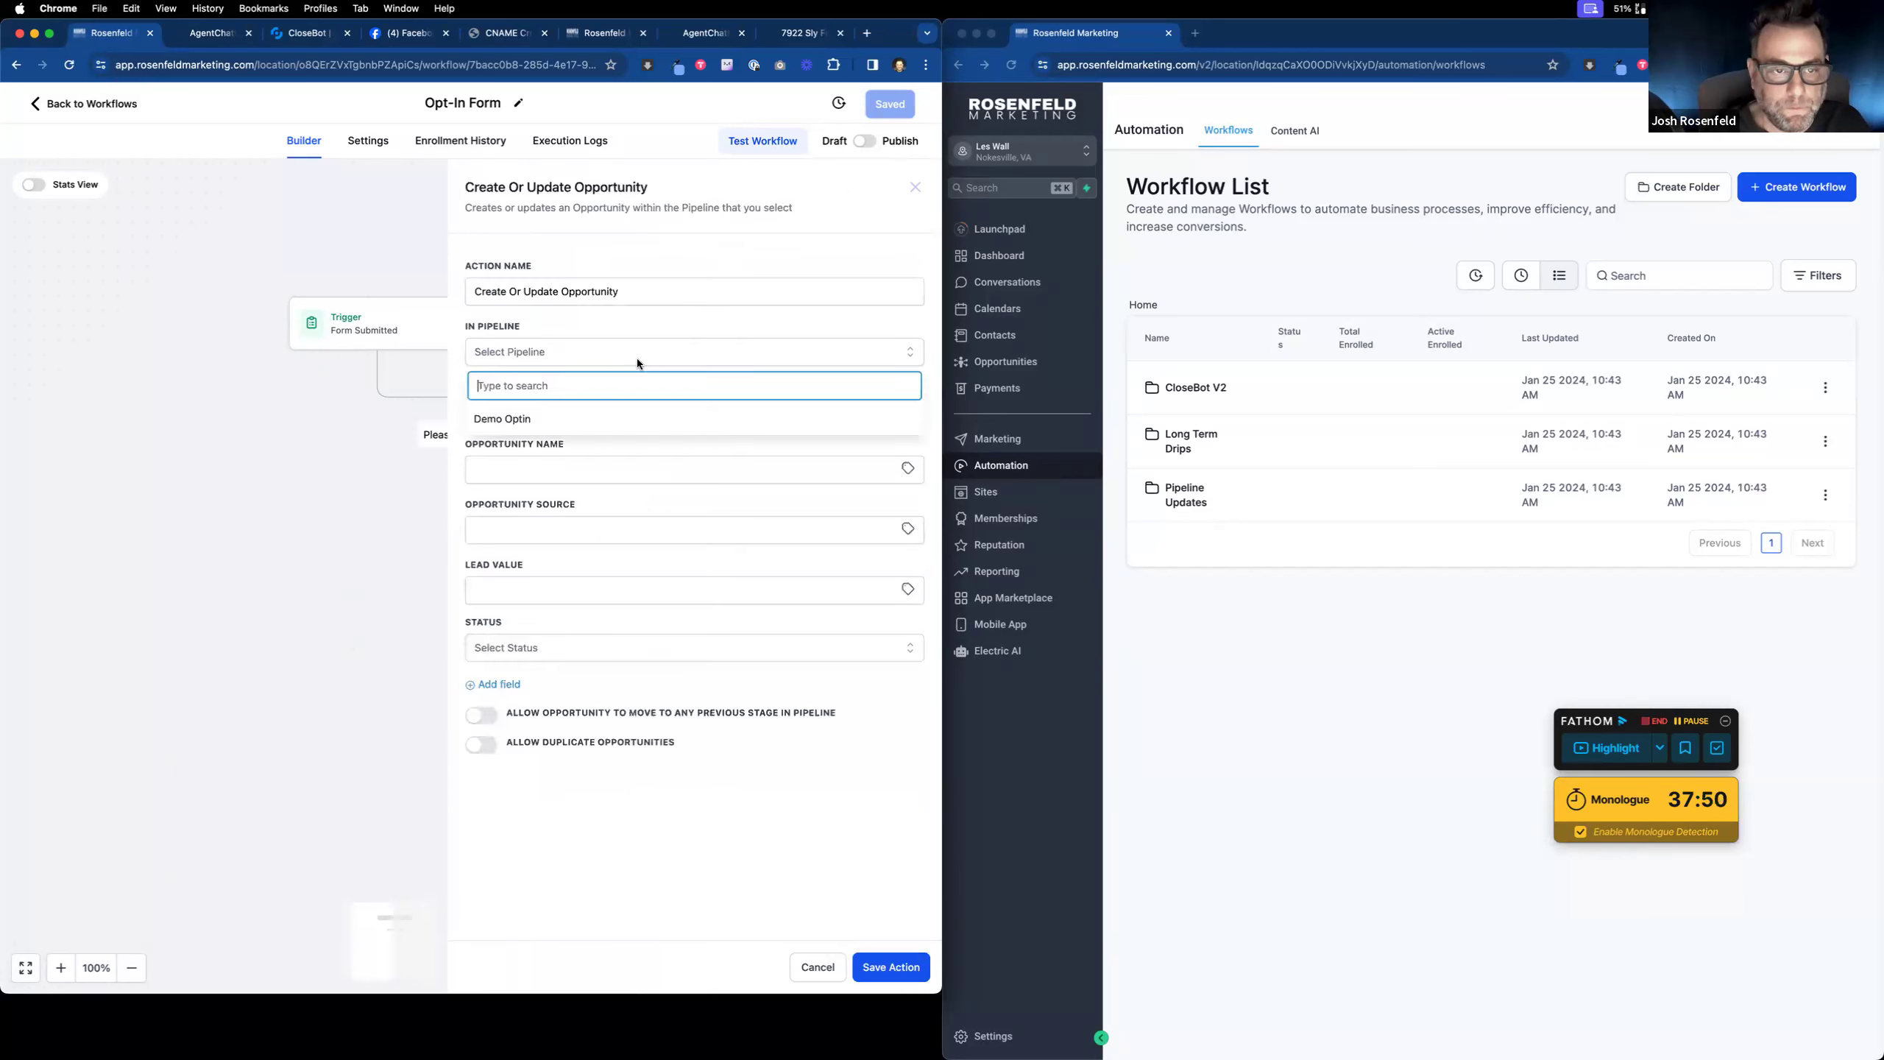
{"action": "left_click", "coordinate": [530, 418]}
{"action": "left_click", "coordinate": [589, 405]}
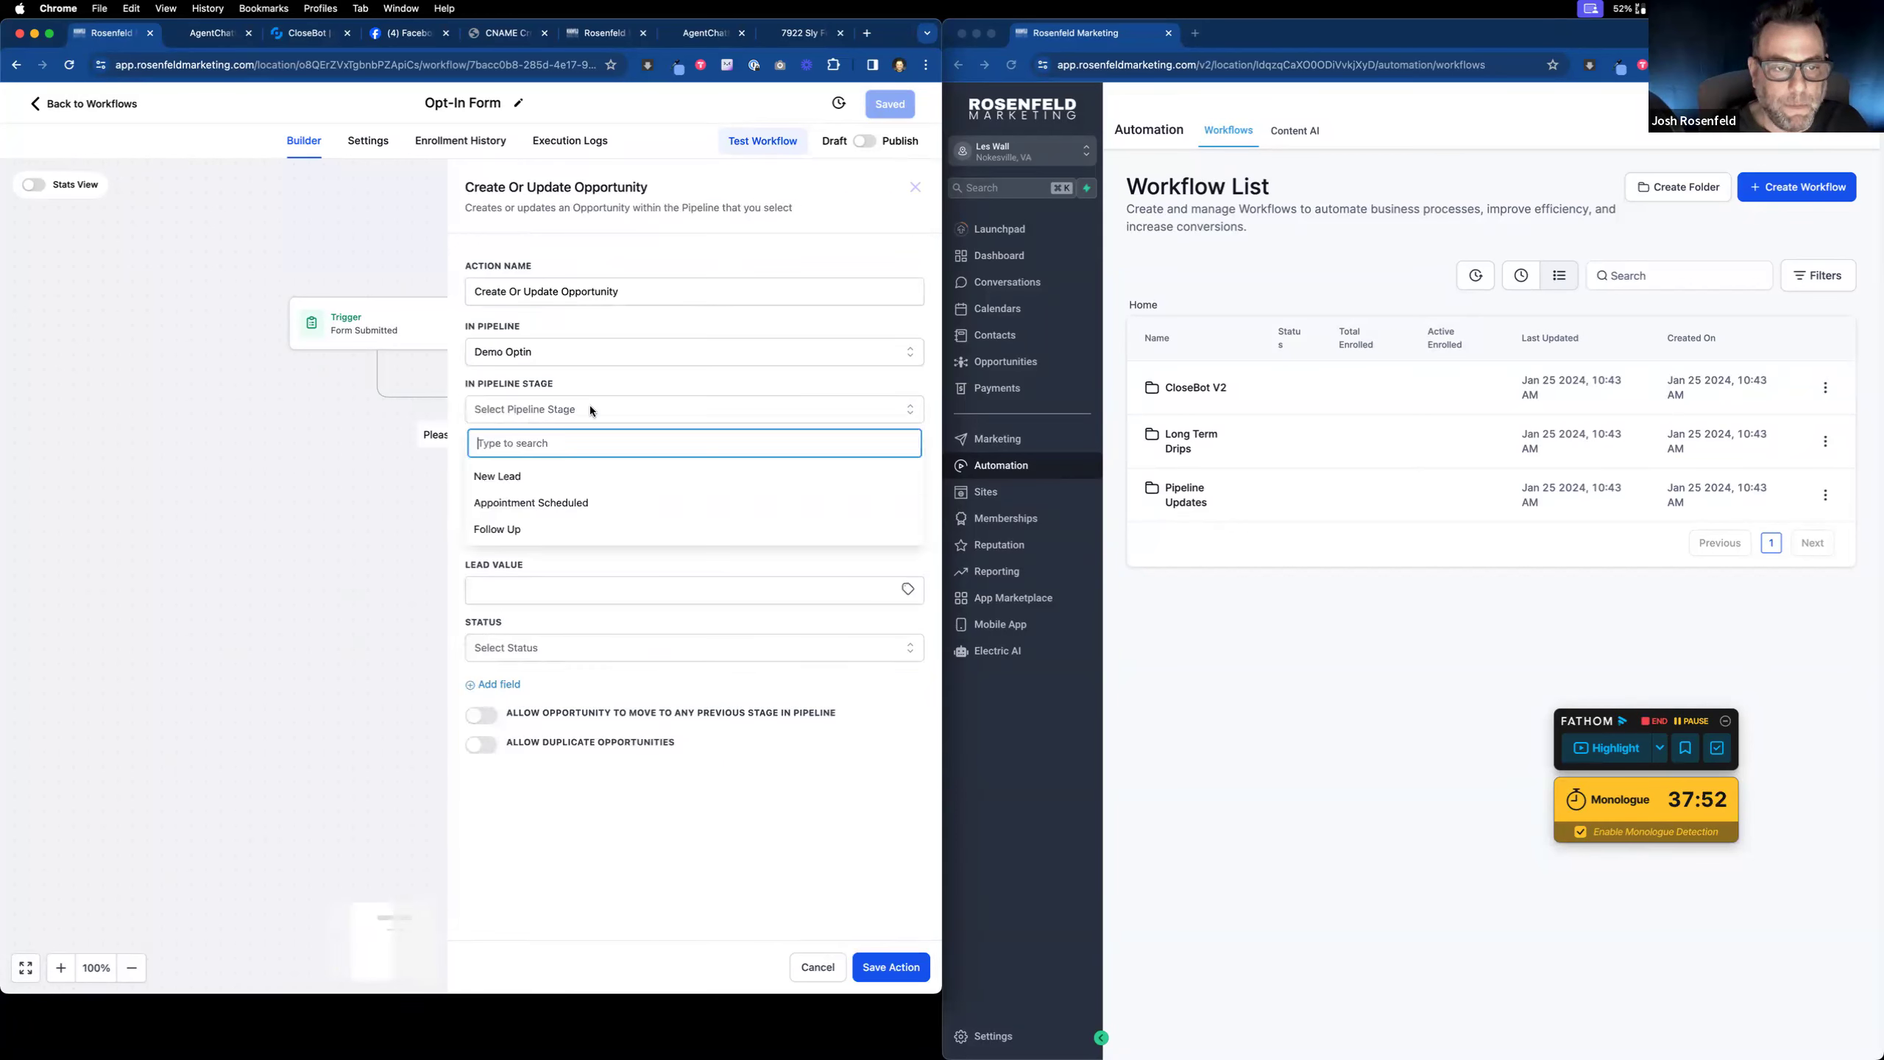
{"action": "left_click", "coordinate": [509, 472]}
{"action": "left_click", "coordinate": [586, 469]}
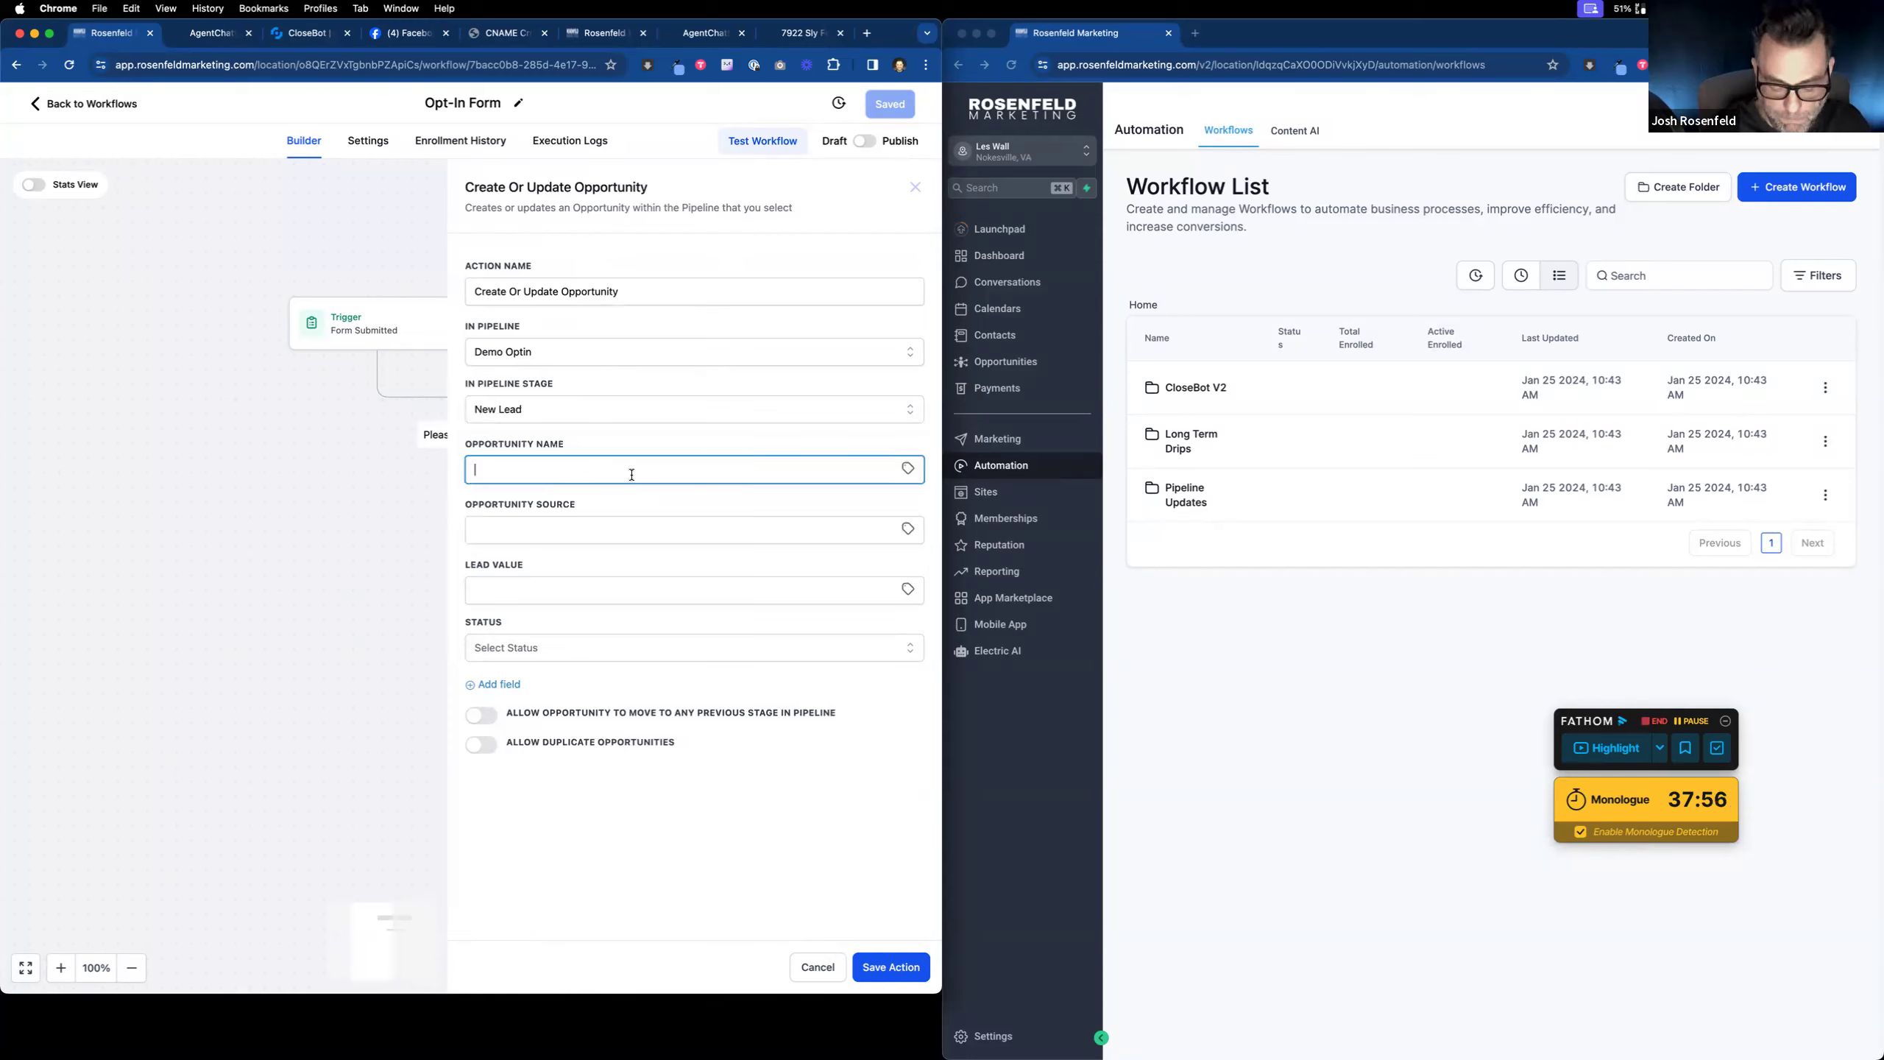
{"action": "type", "text": "Opti"}
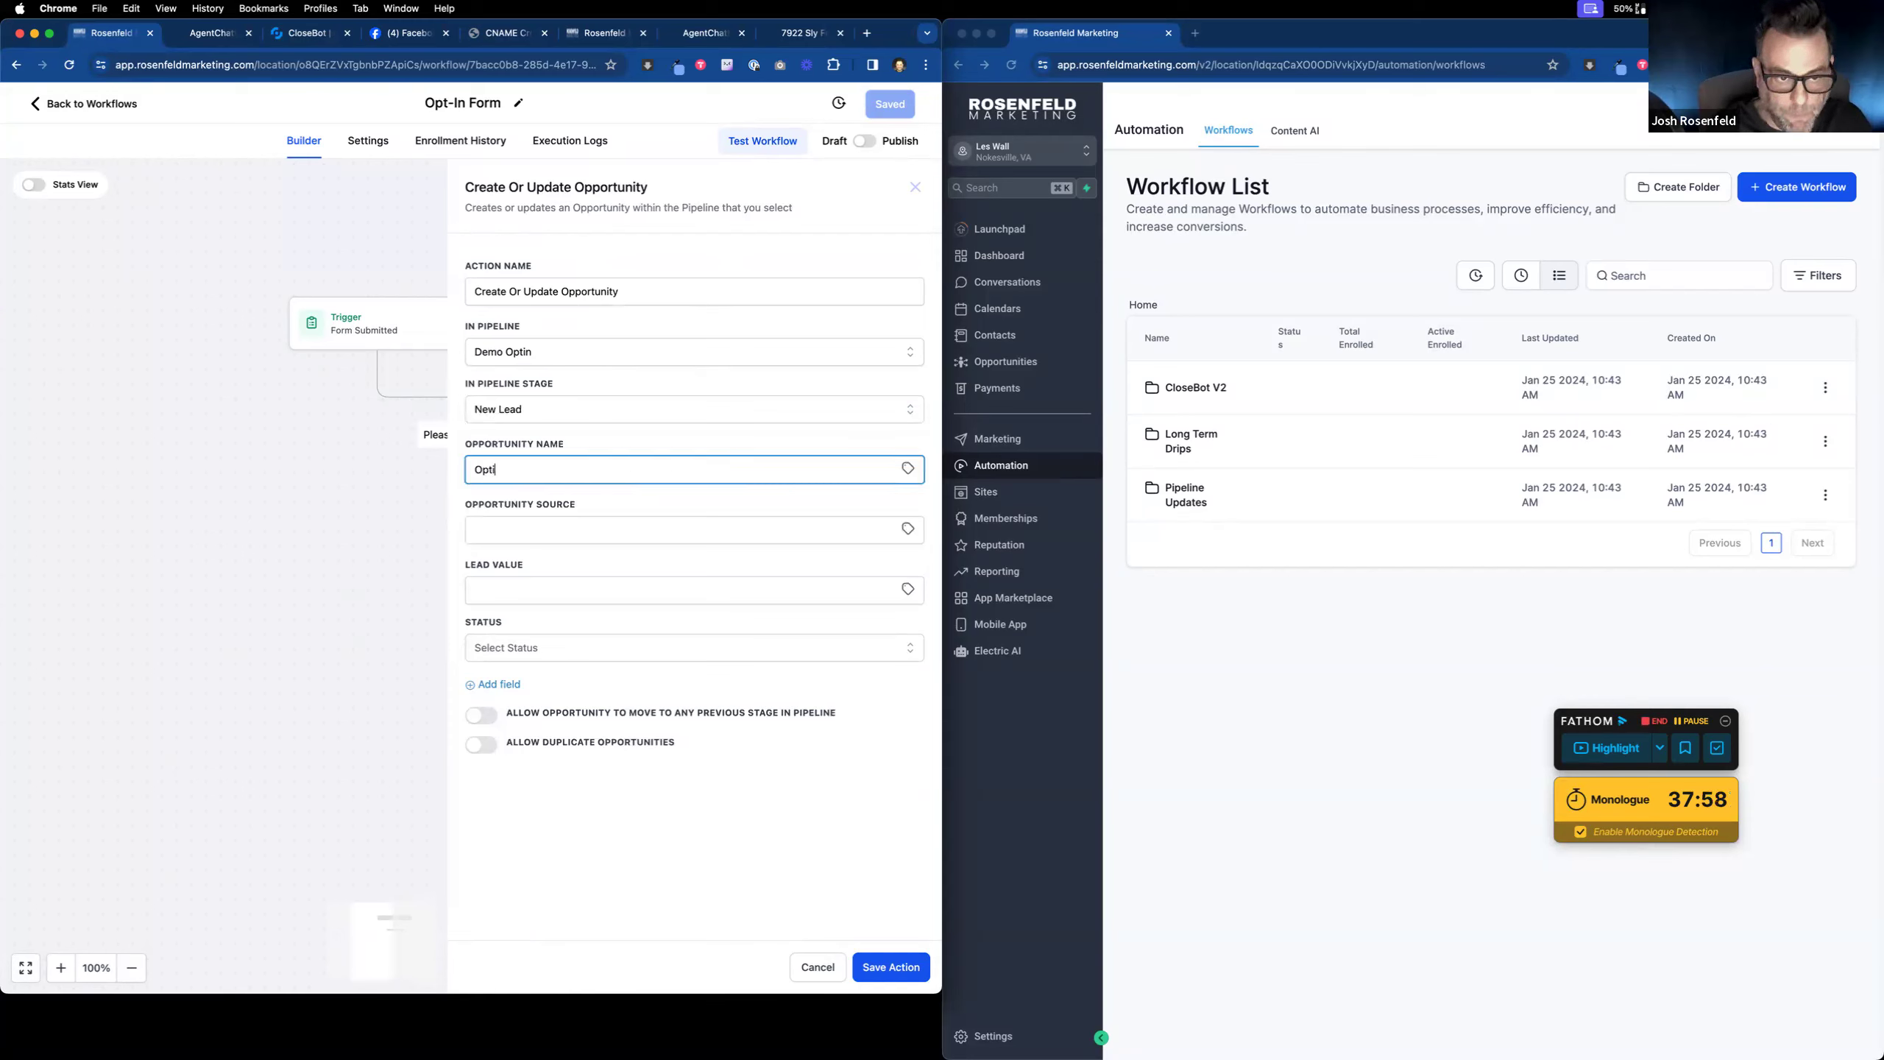
{"action": "type", "text": "n Form"}
Step: Set source 'website', lead value 36000, status open, allow previous-stage moves, and save the action
{"action": "left_click", "coordinate": [608, 523]}
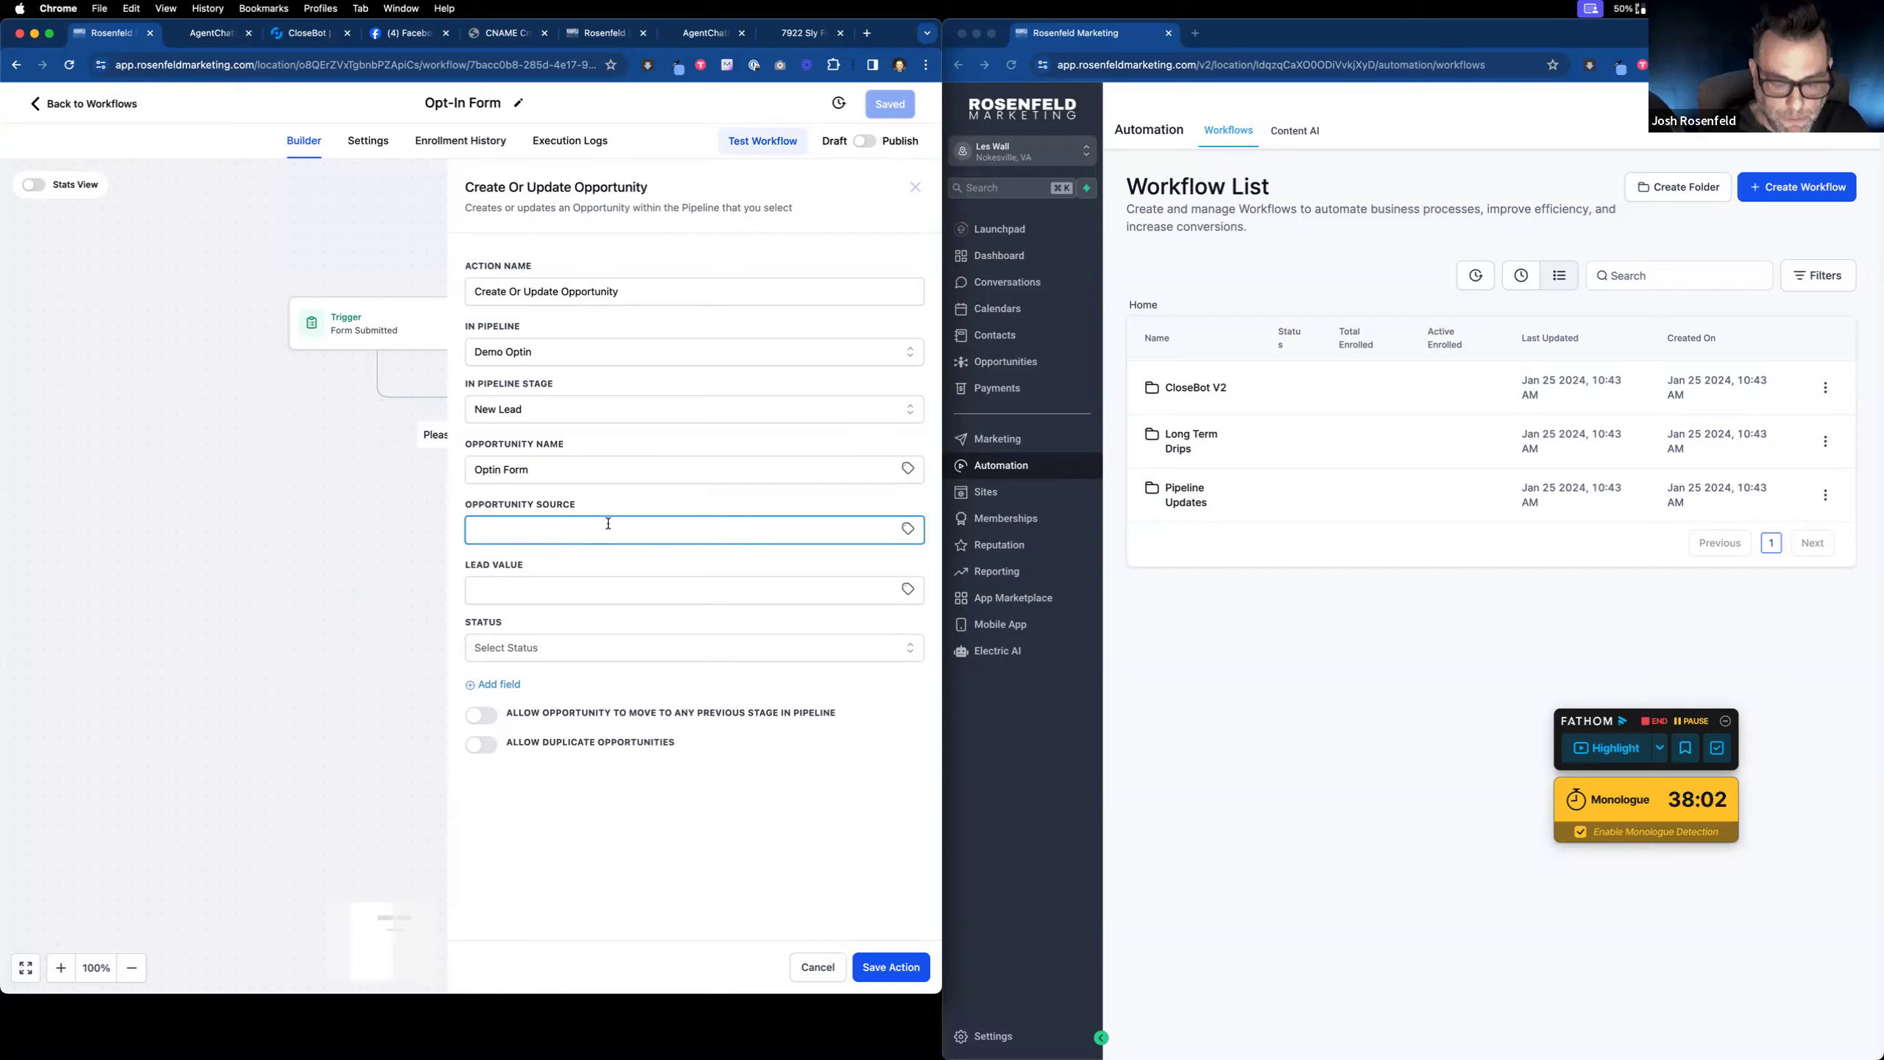
{"action": "type", "text": "1pager"}
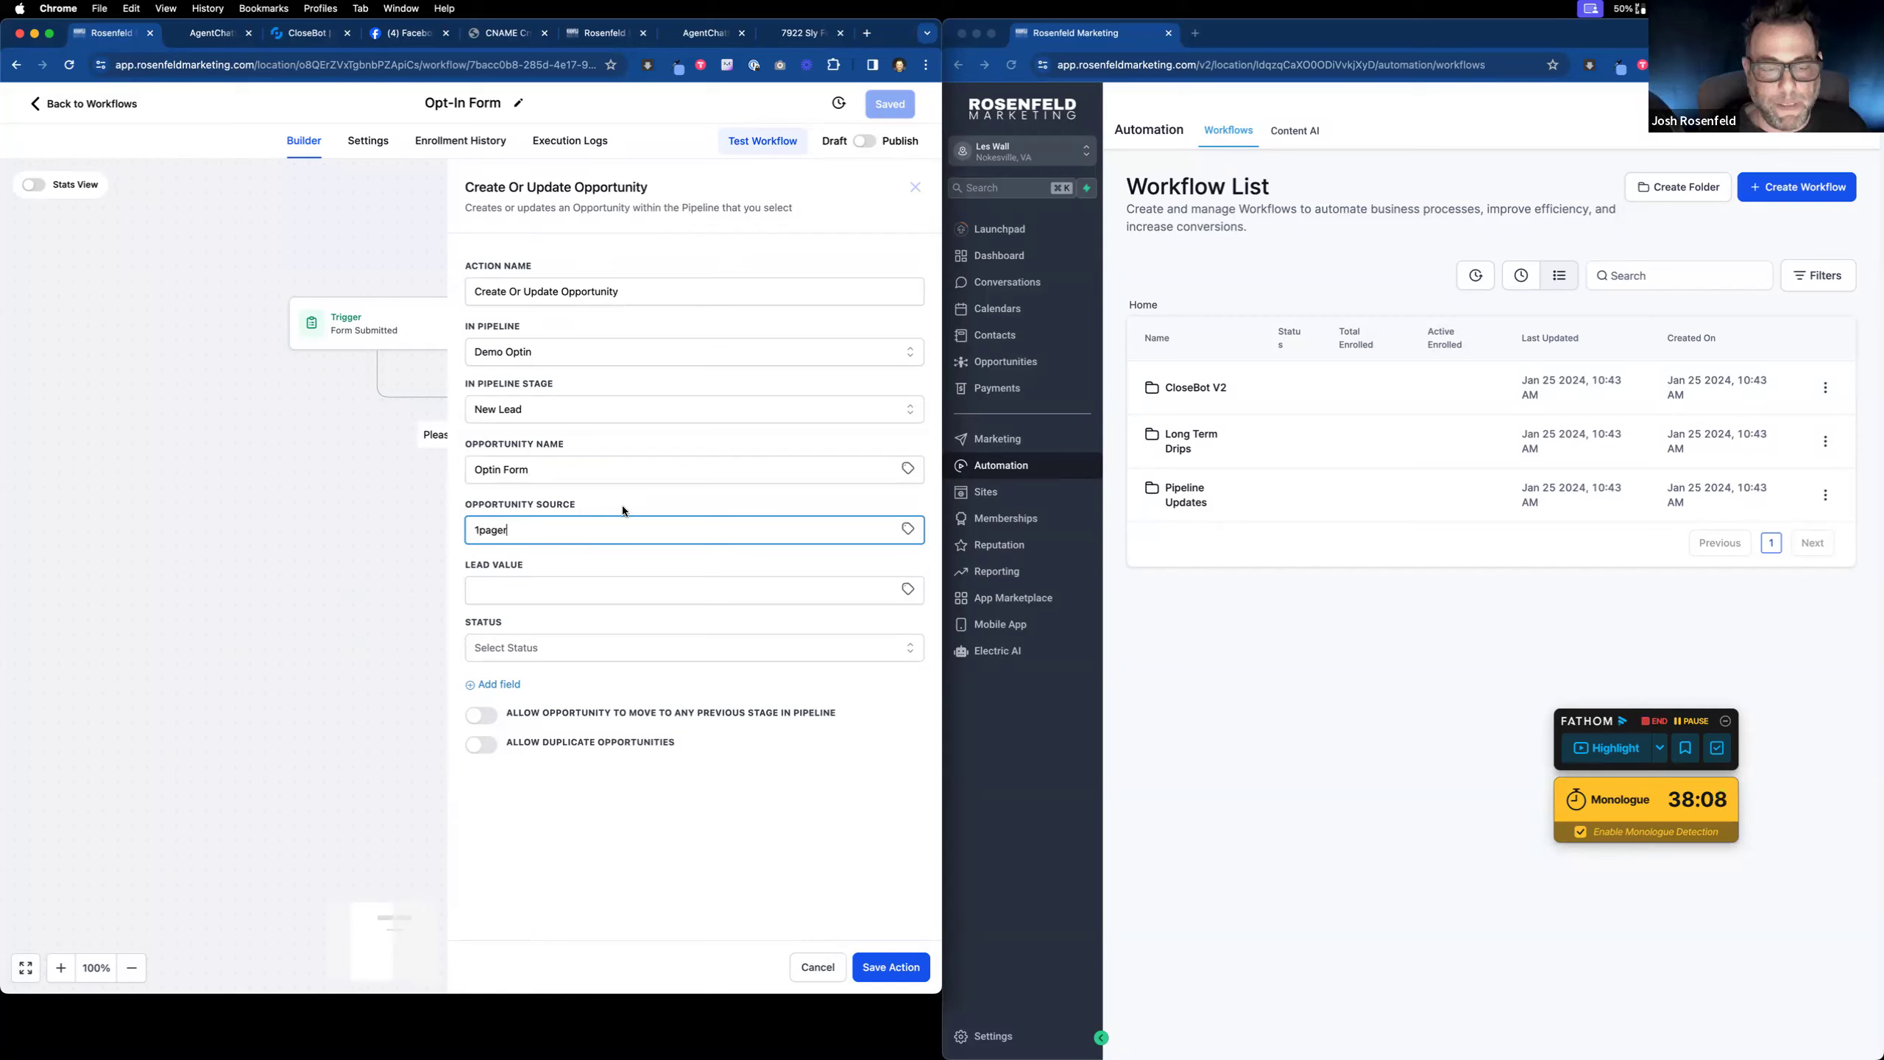
{"action": "left_click_drag", "start_coordinate": [552, 530], "coordinate": [396, 526]}
{"action": "type", "text": "web"}
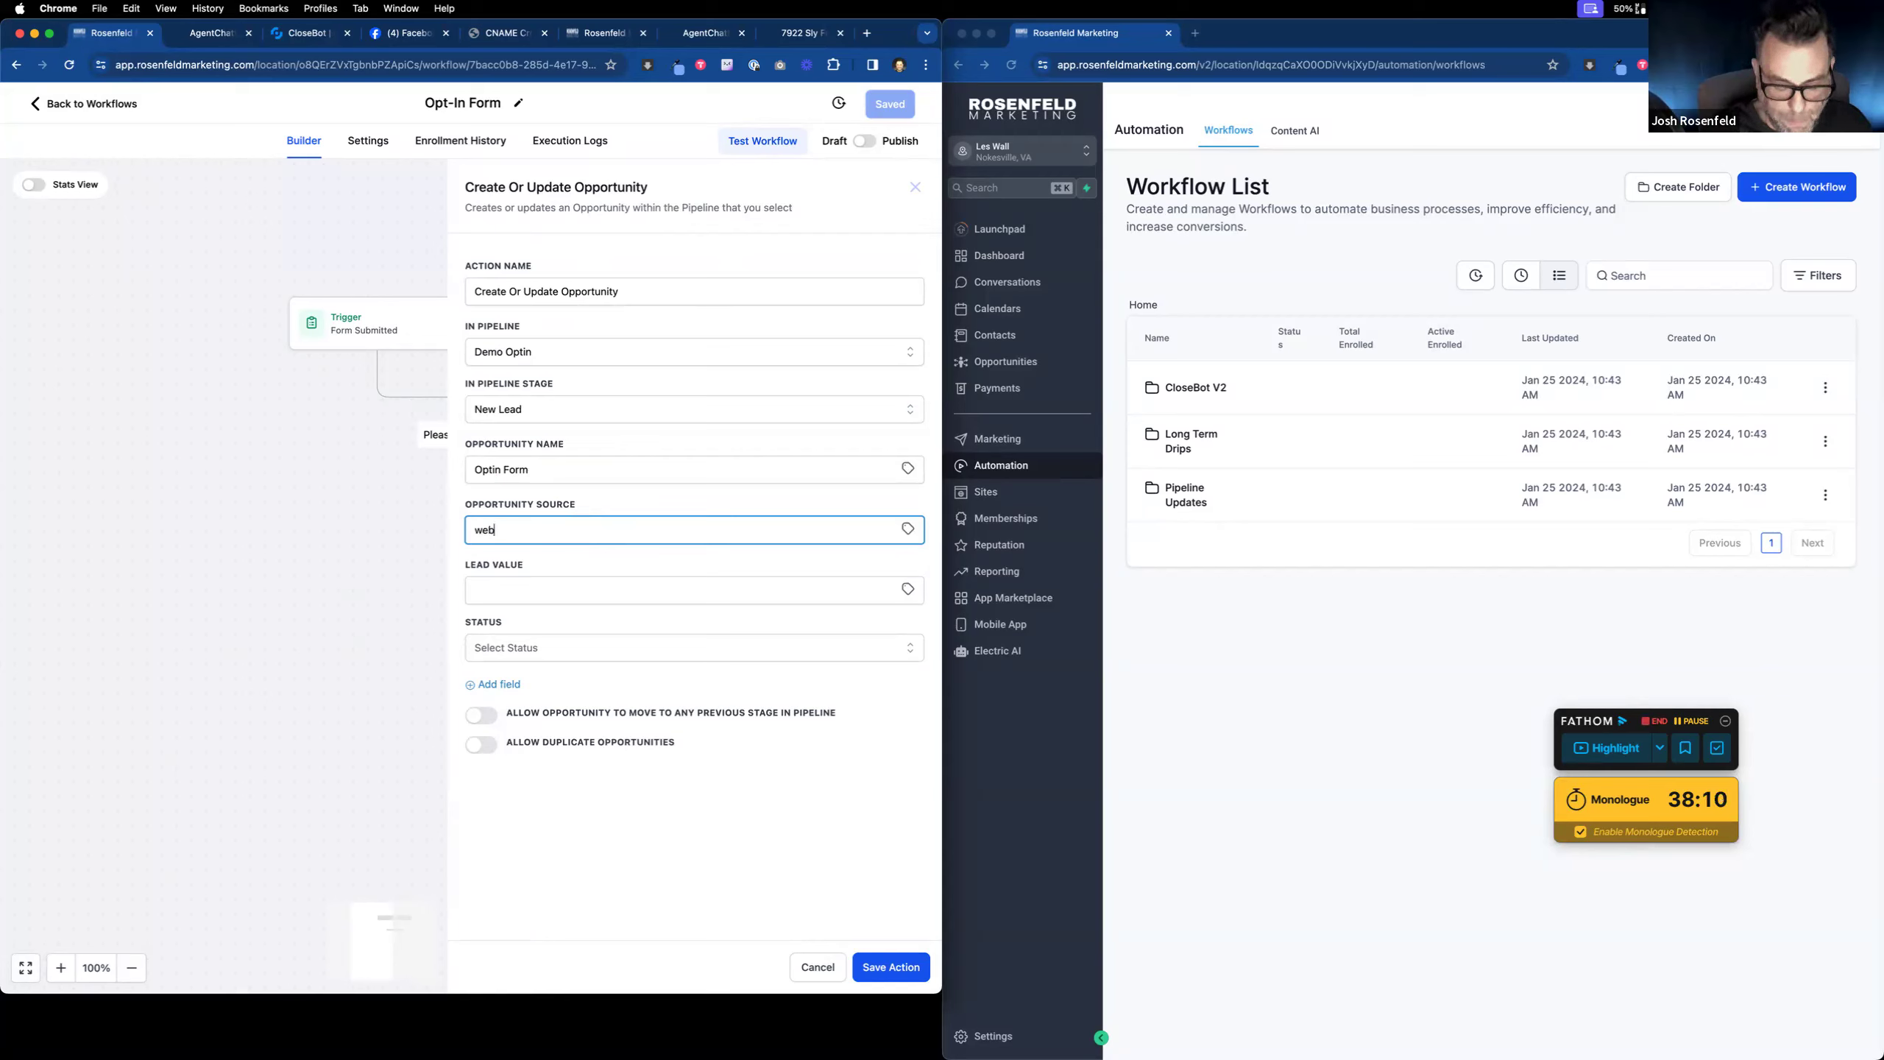
{"action": "type", "text": "site"}
{"action": "left_click", "coordinate": [547, 596]}
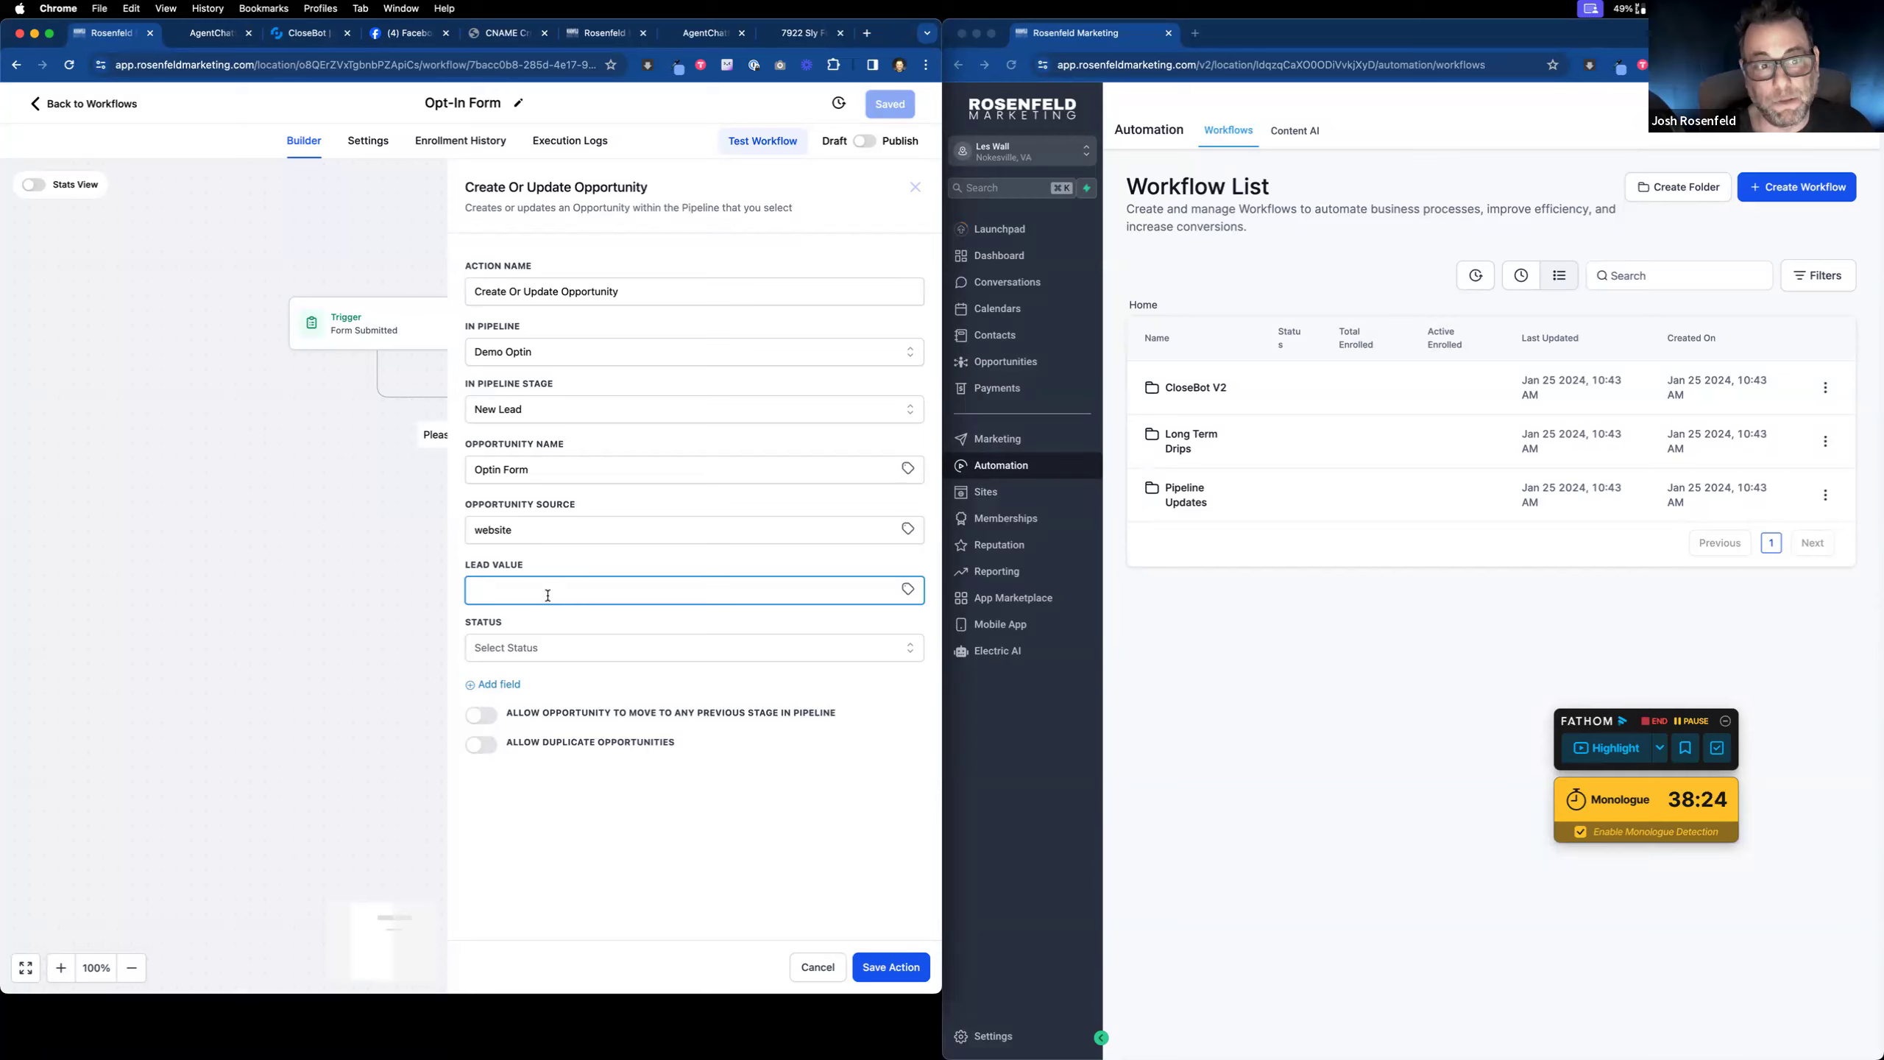
{"action": "type", "text": "36000"}
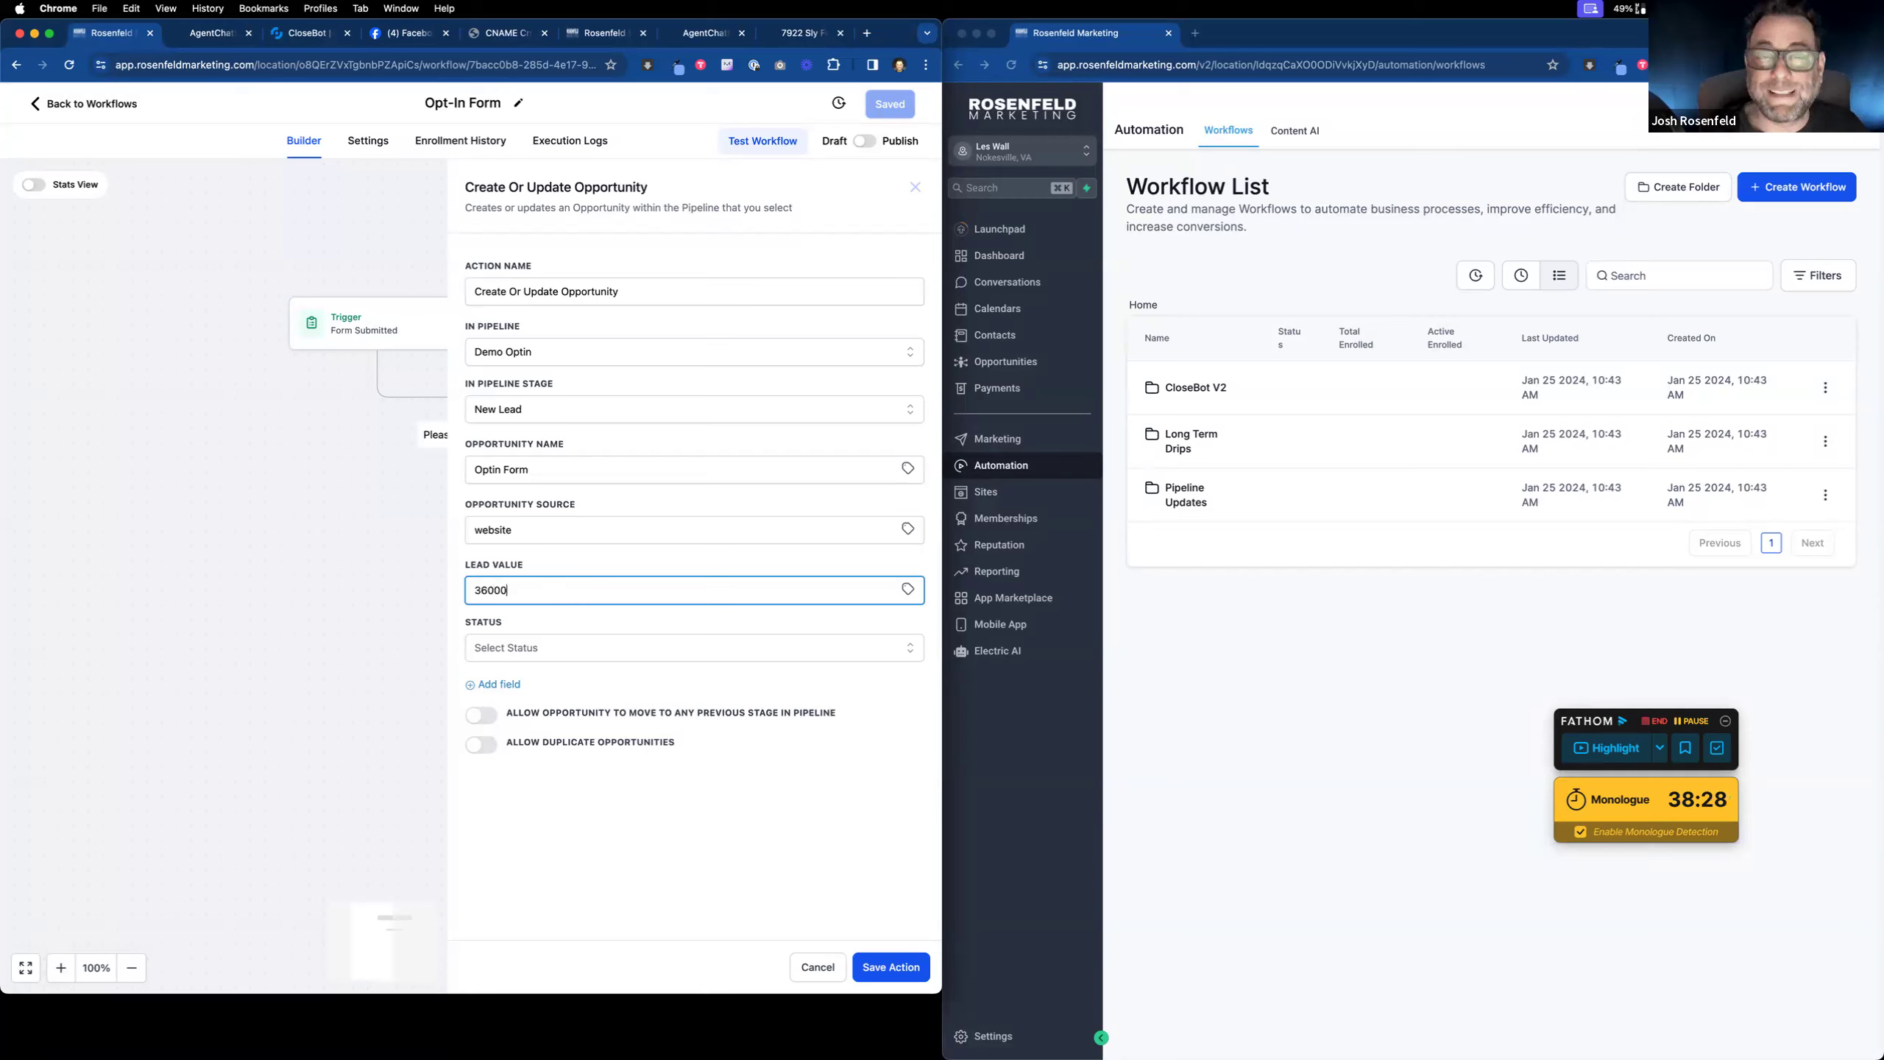
{"action": "left_click", "coordinate": [569, 648]}
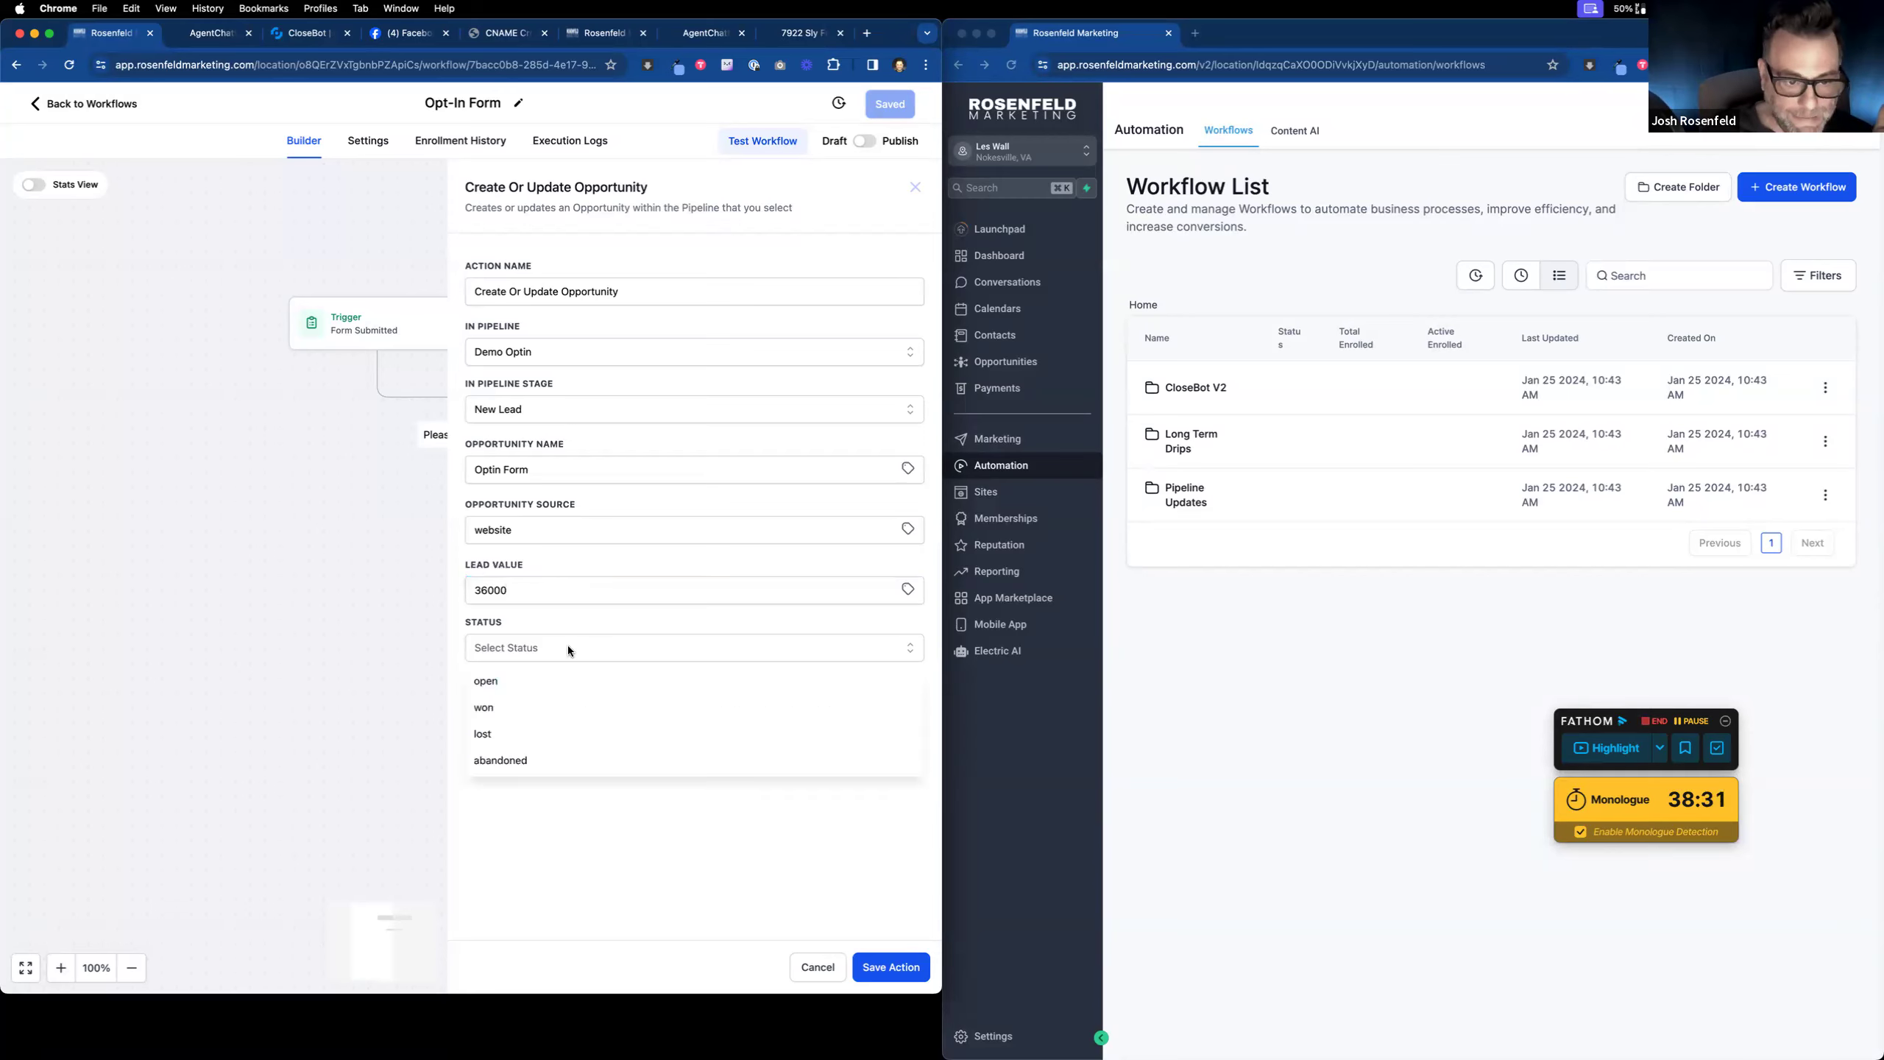
{"action": "left_click", "coordinate": [555, 684]}
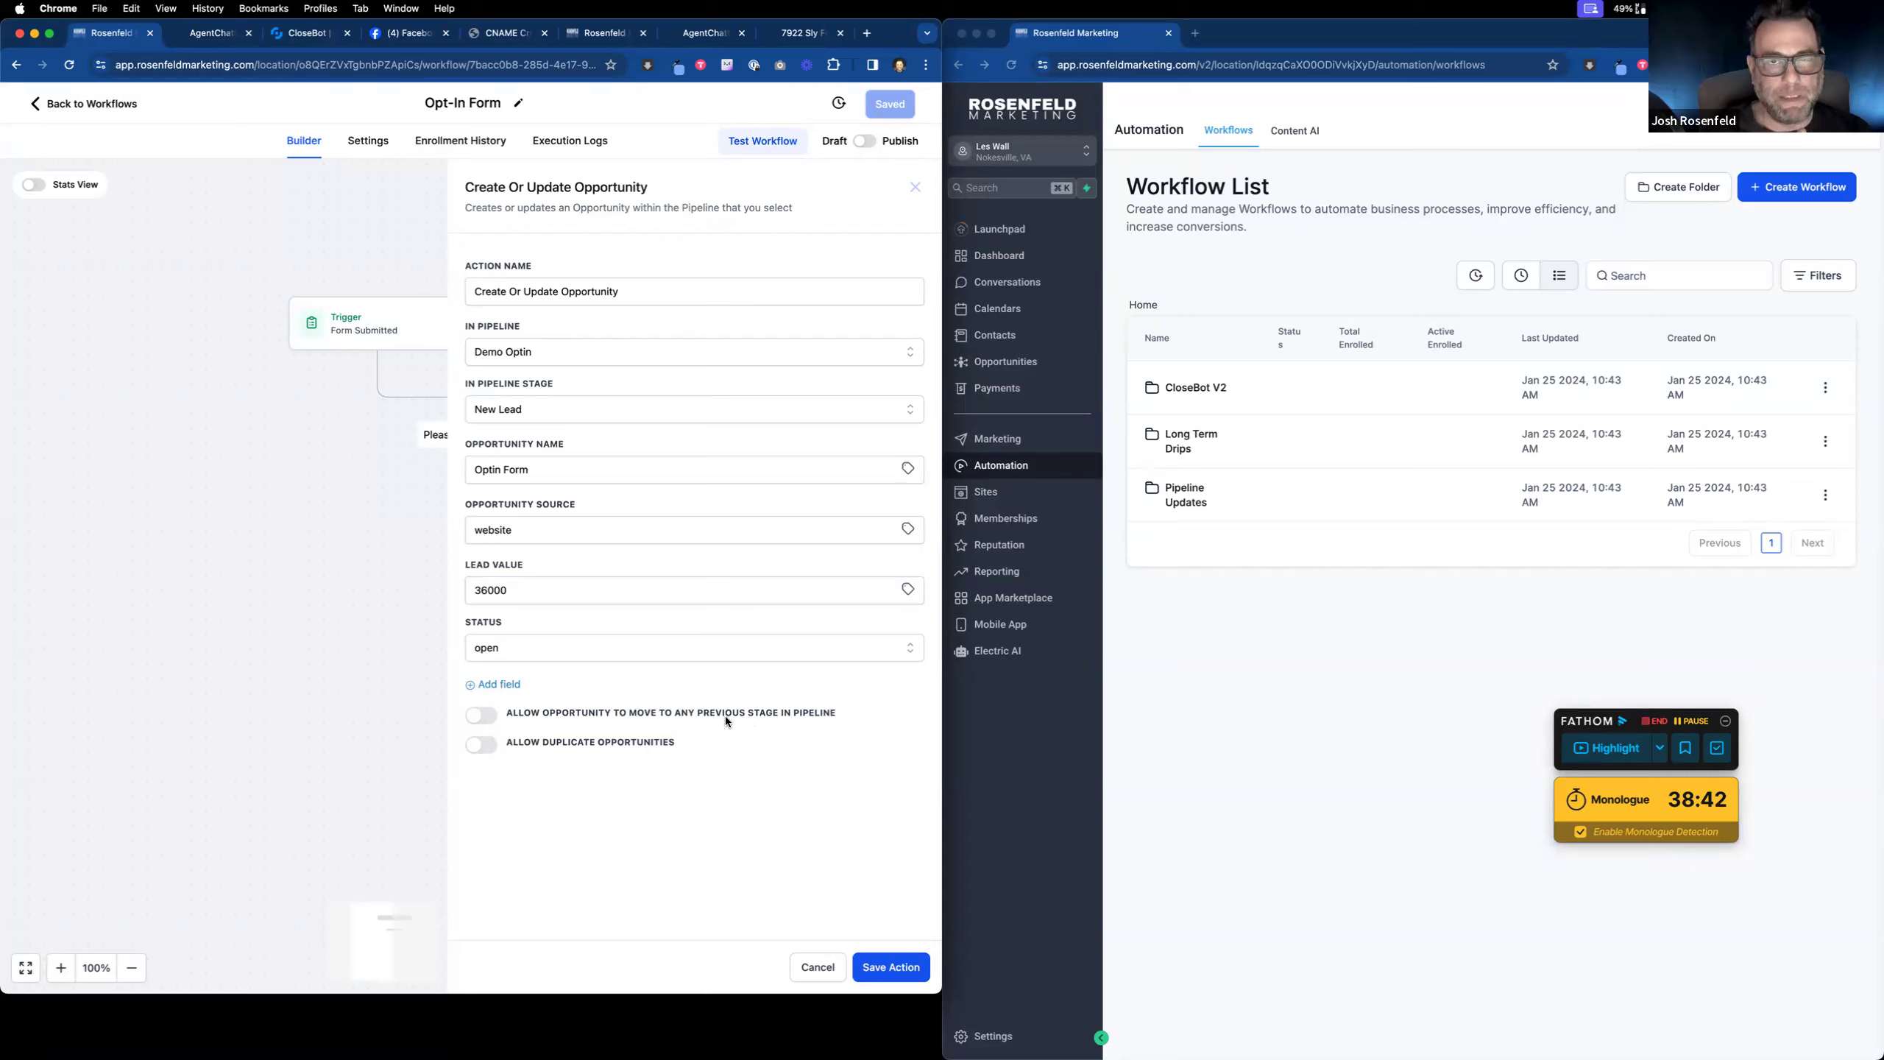
{"action": "left_click", "coordinate": [482, 717]}
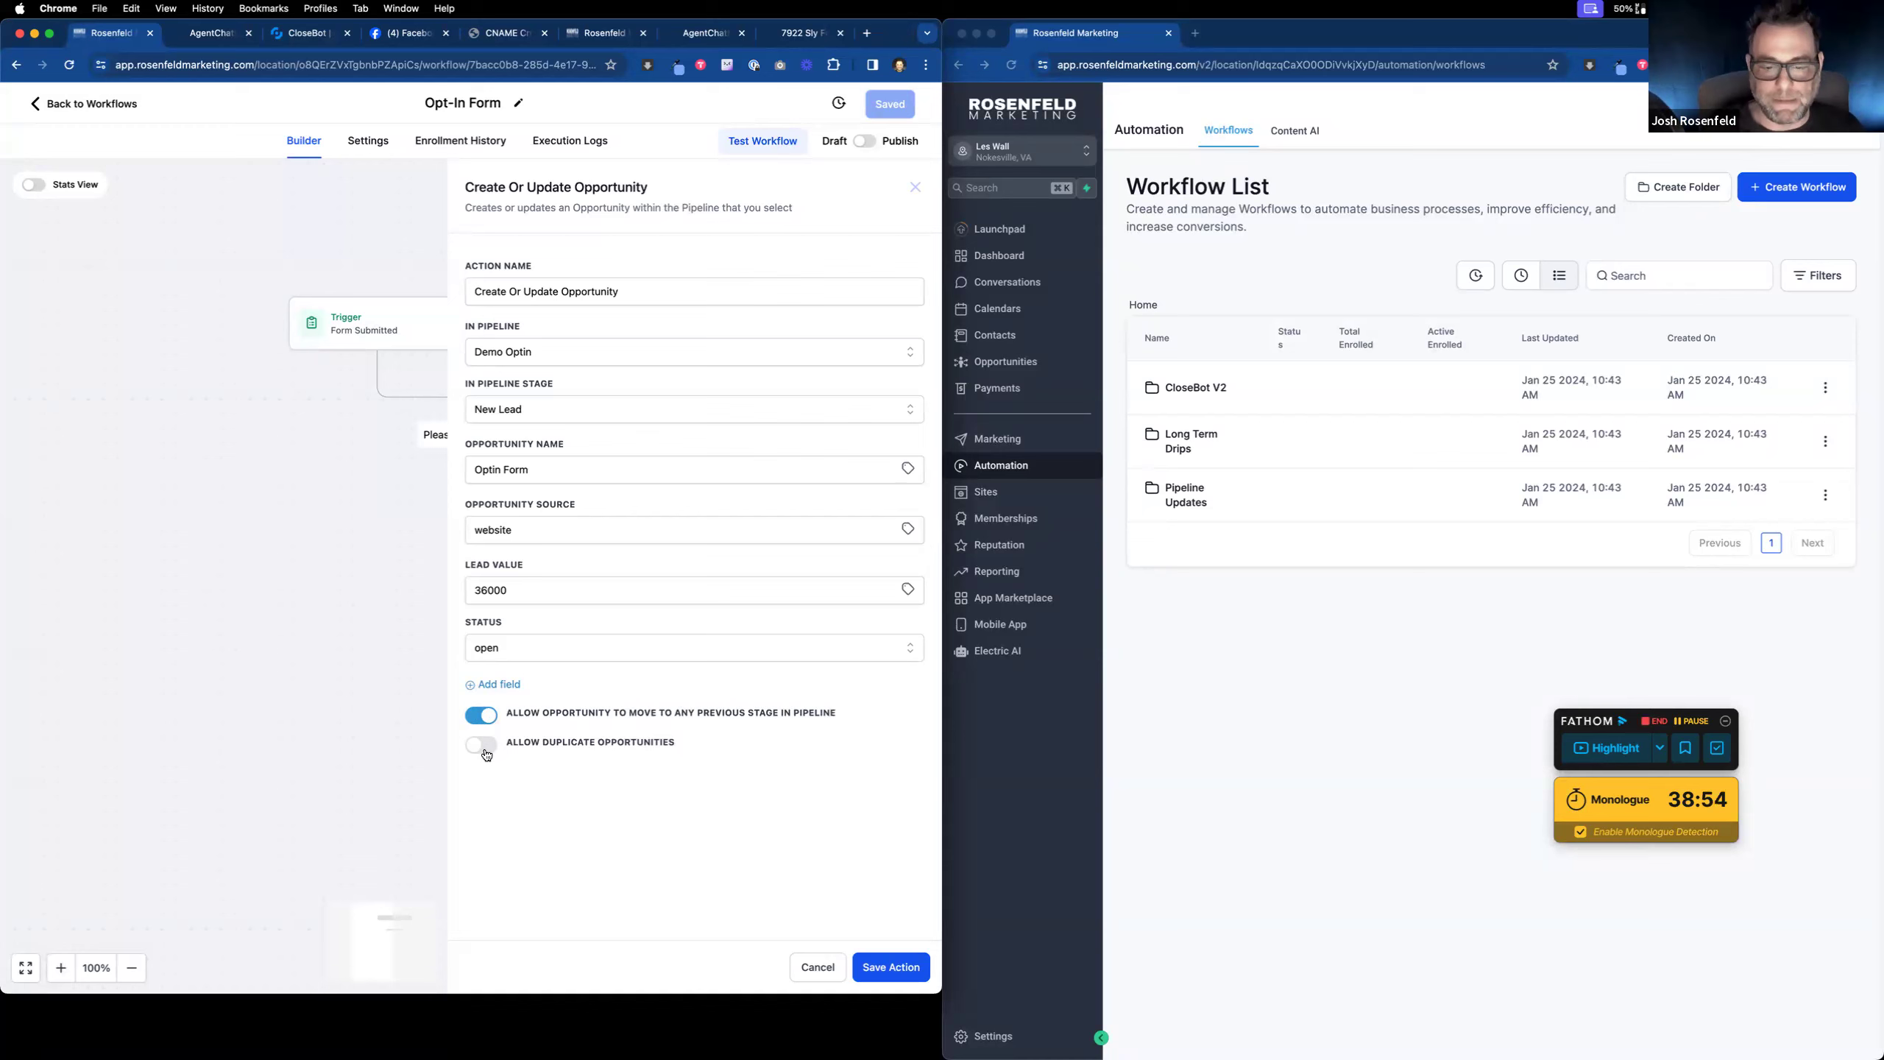
{"action": "left_click", "coordinate": [887, 965]}
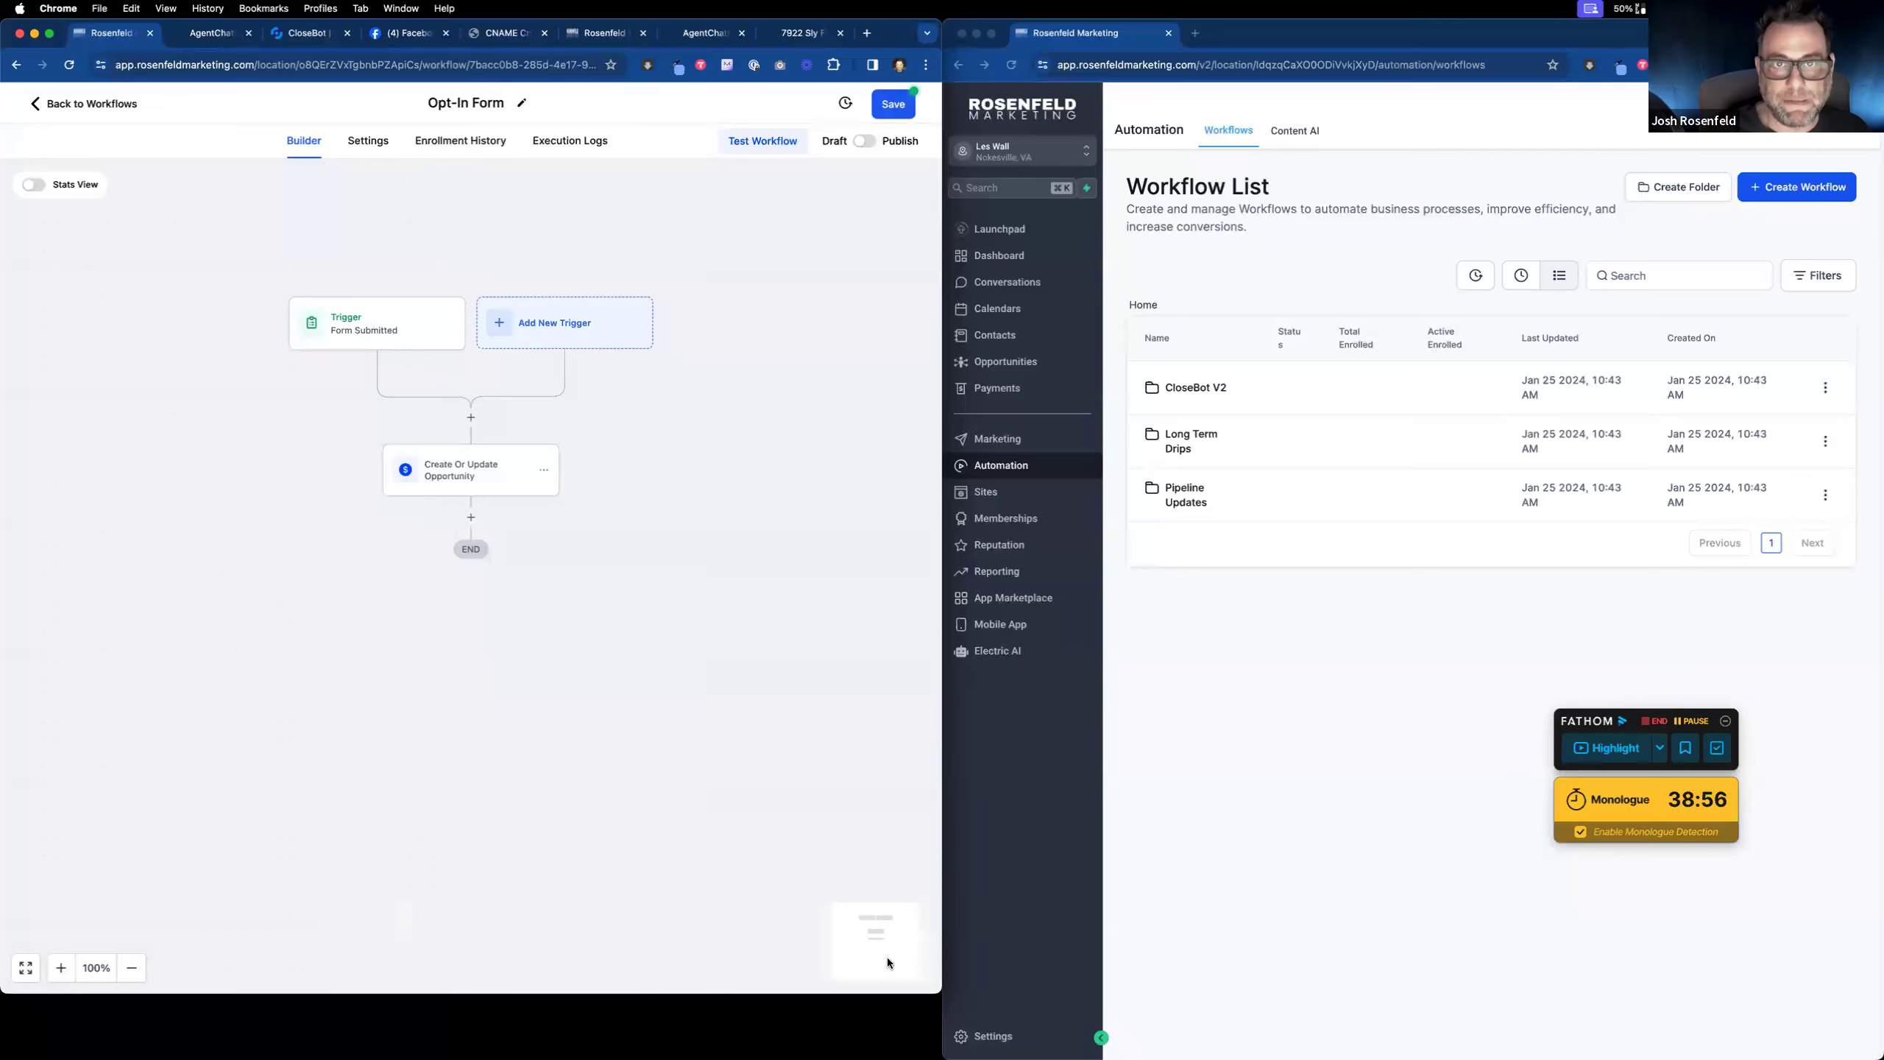
Step: Switch the Opt-In Form workflow to Publish and save it, then return to the workflow list
{"action": "left_click", "coordinate": [865, 141]}
{"action": "left_click", "coordinate": [893, 103]}
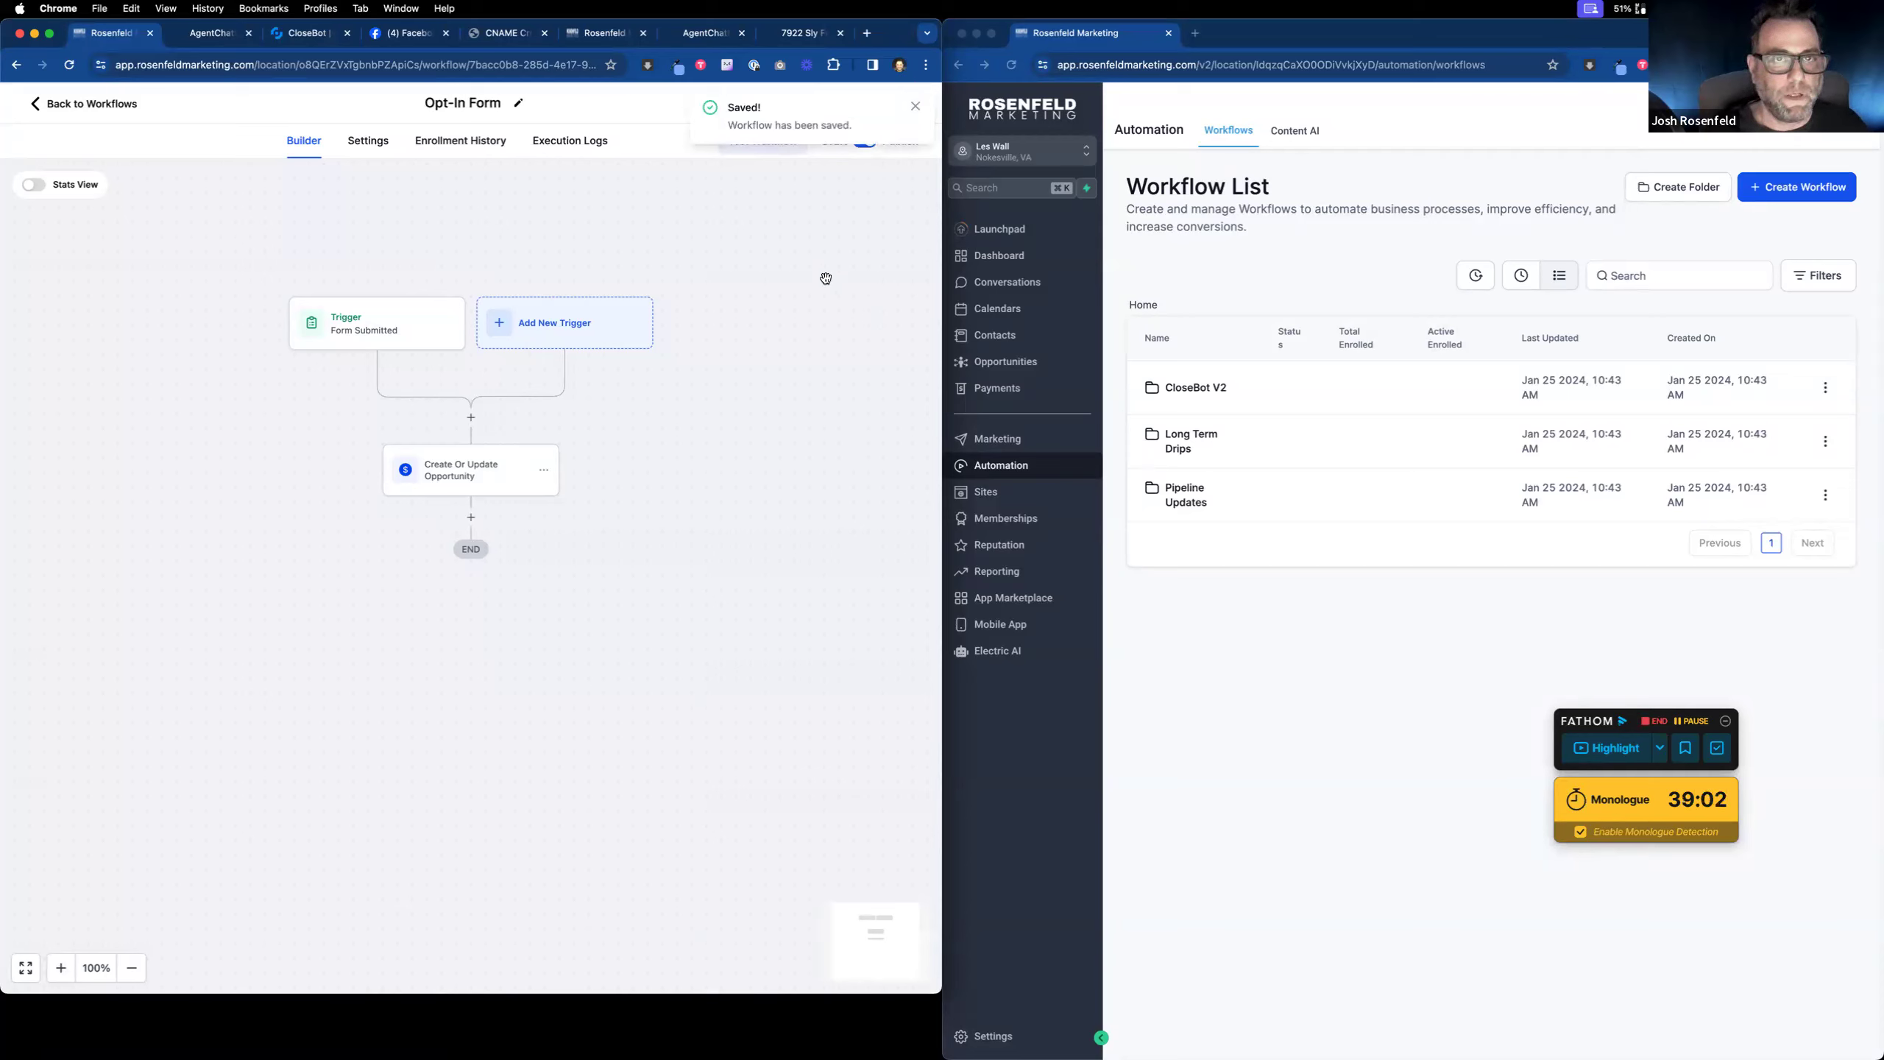
{"action": "left_click", "coordinate": [684, 37]}
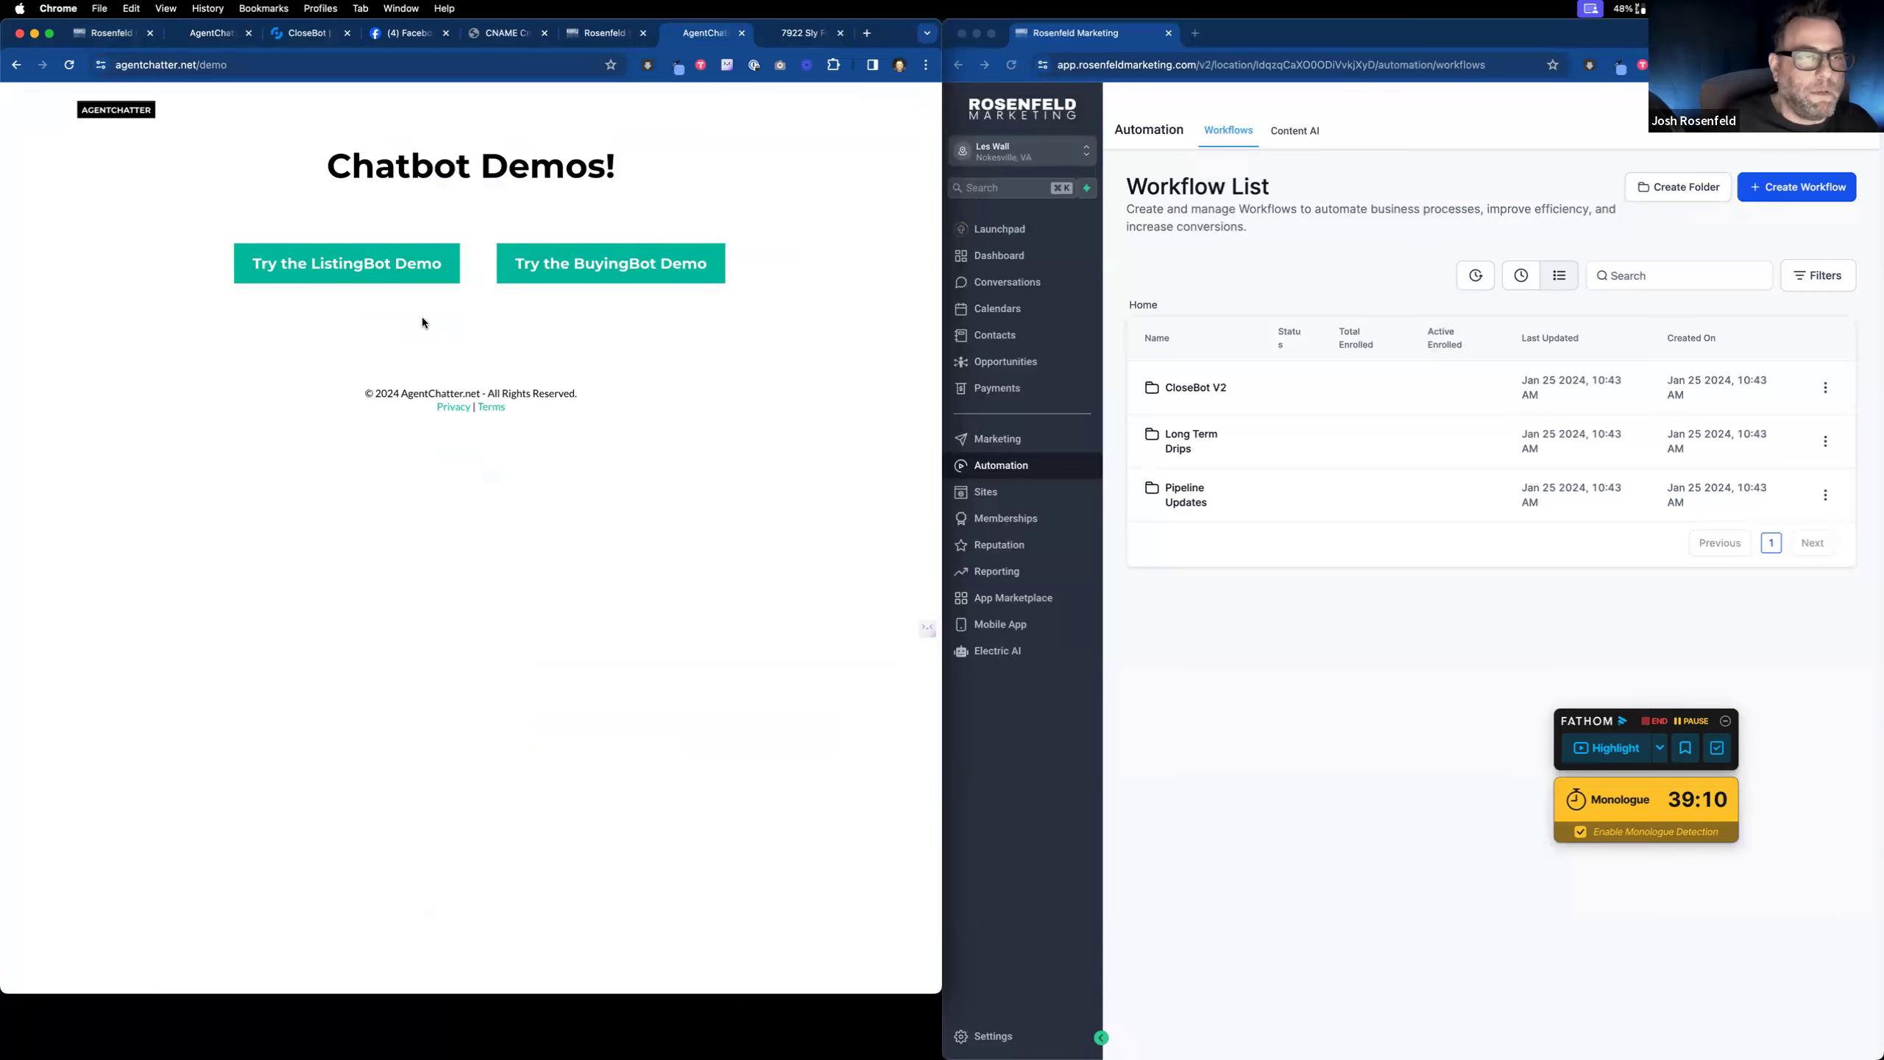
{"action": "left_click", "coordinate": [123, 109]}
{"action": "left_click", "coordinate": [111, 33]}
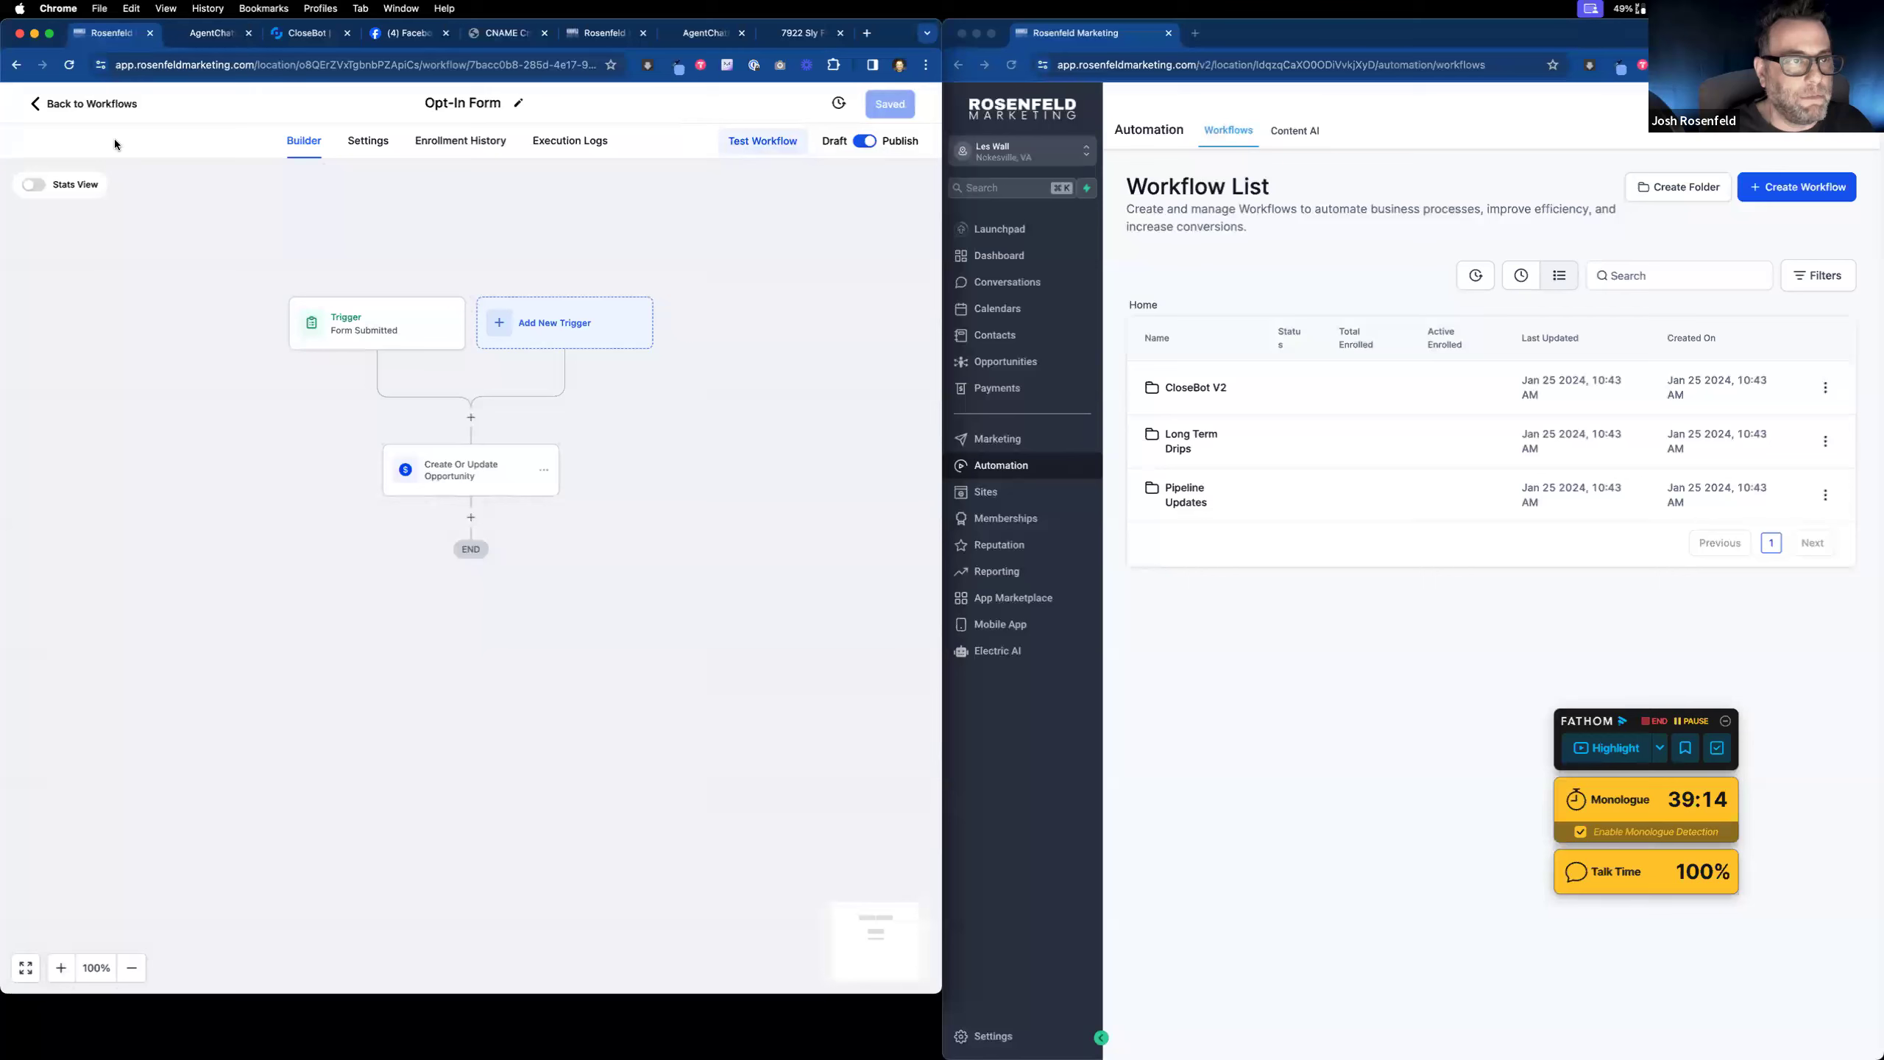
{"action": "left_click", "coordinate": [51, 111]}
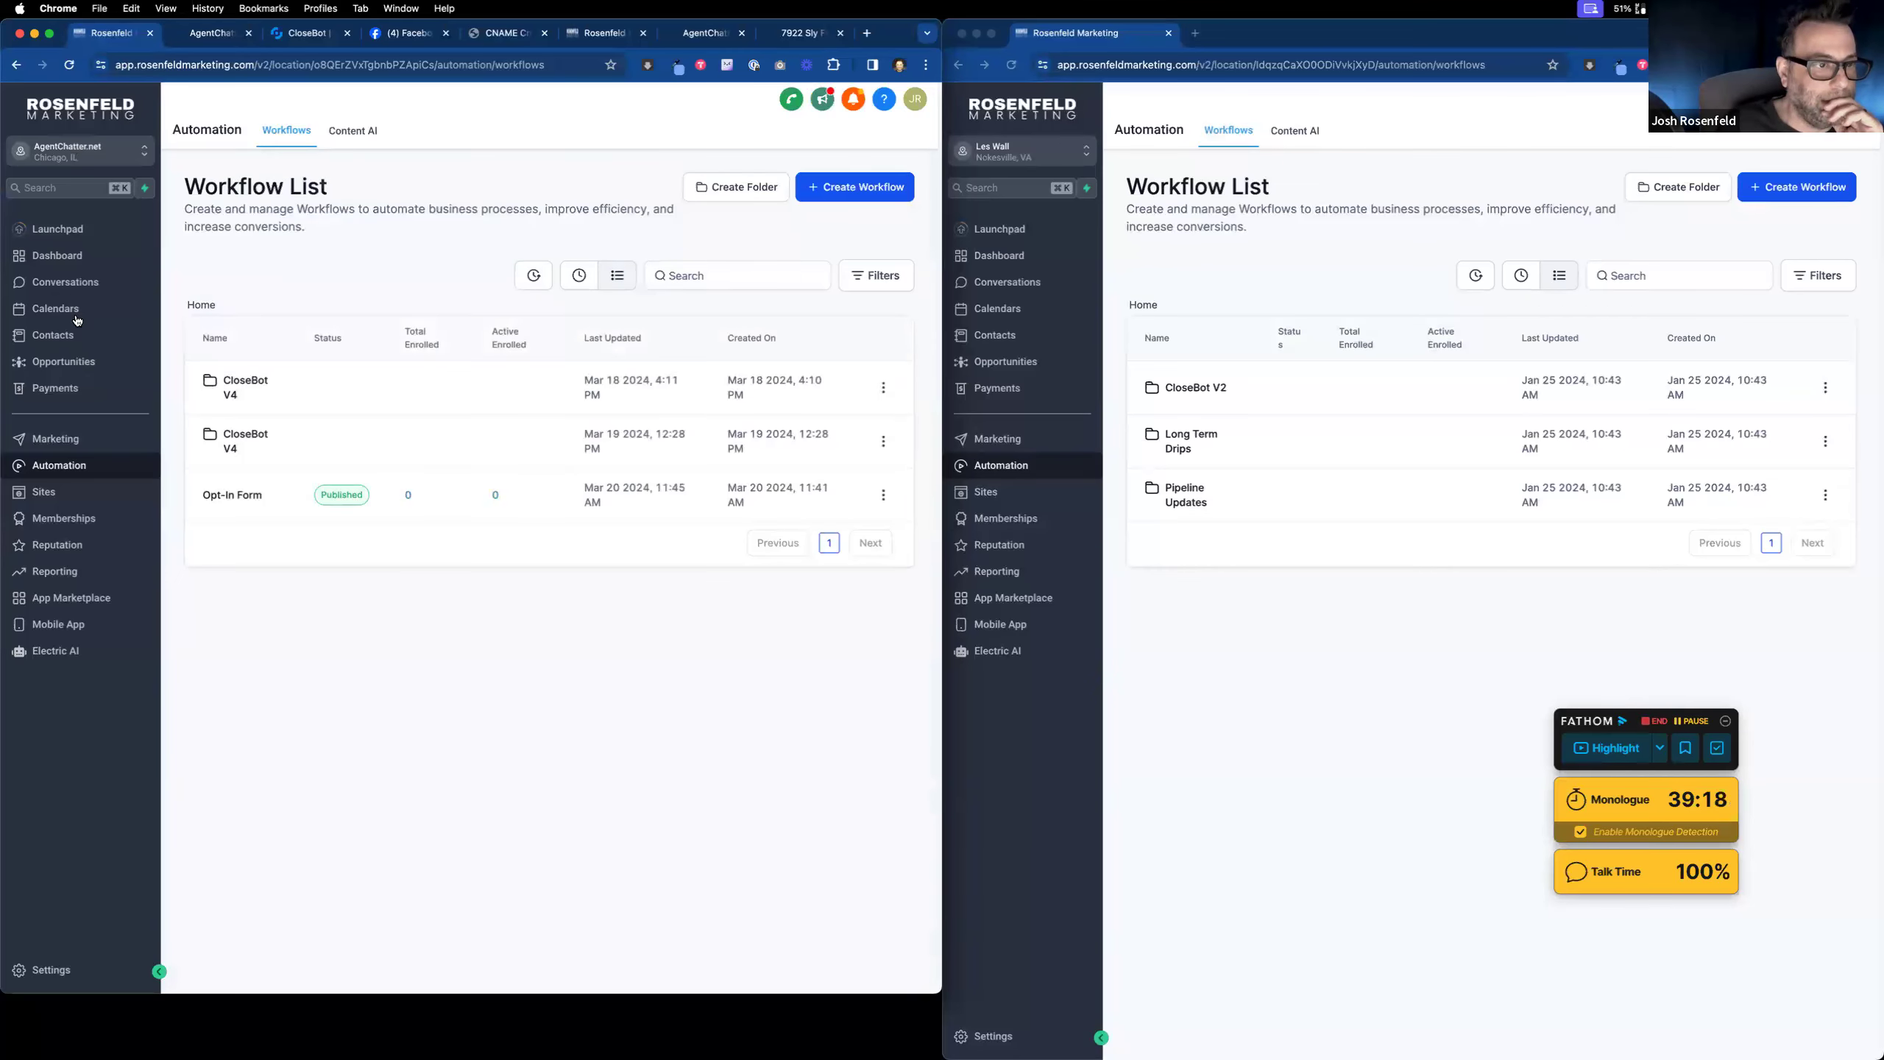
Step: Select all old test contacts in Contacts and delete them
{"action": "left_click", "coordinate": [67, 335]}
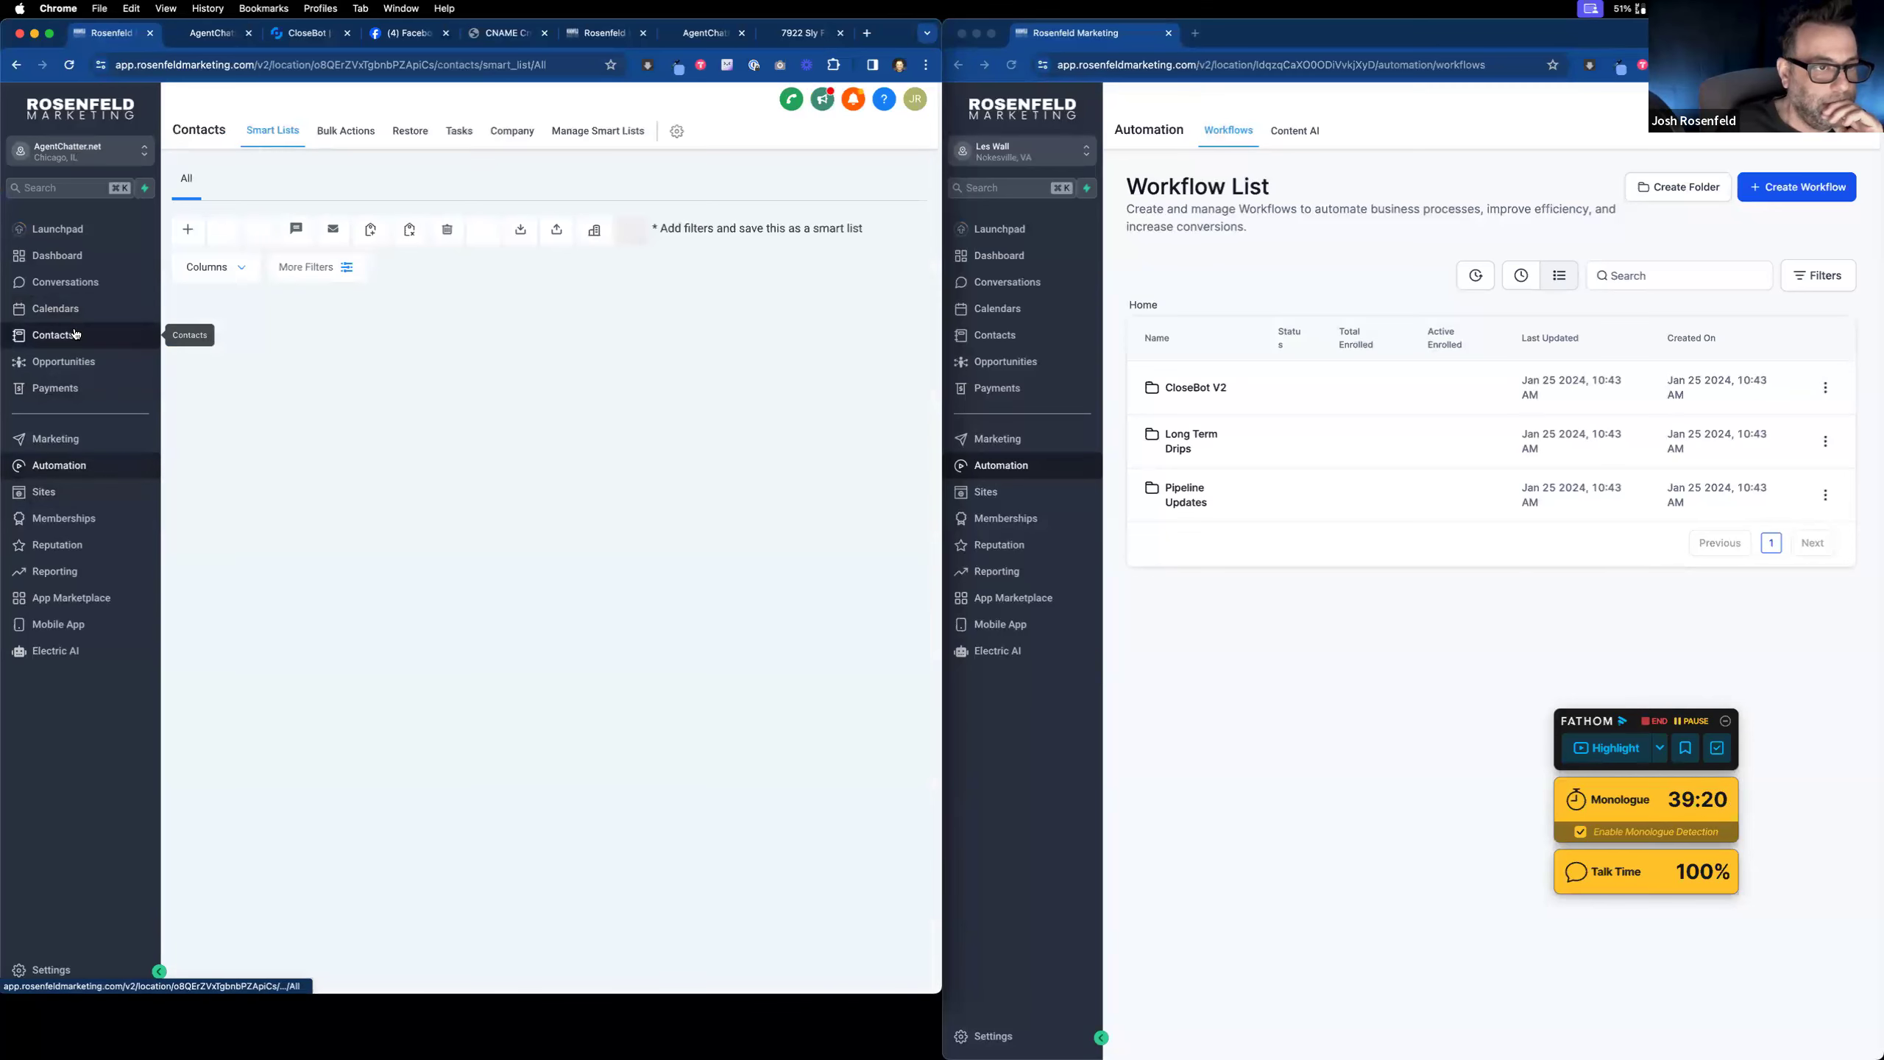
{"action": "left_click", "coordinate": [209, 371]}
{"action": "left_click", "coordinate": [208, 413]}
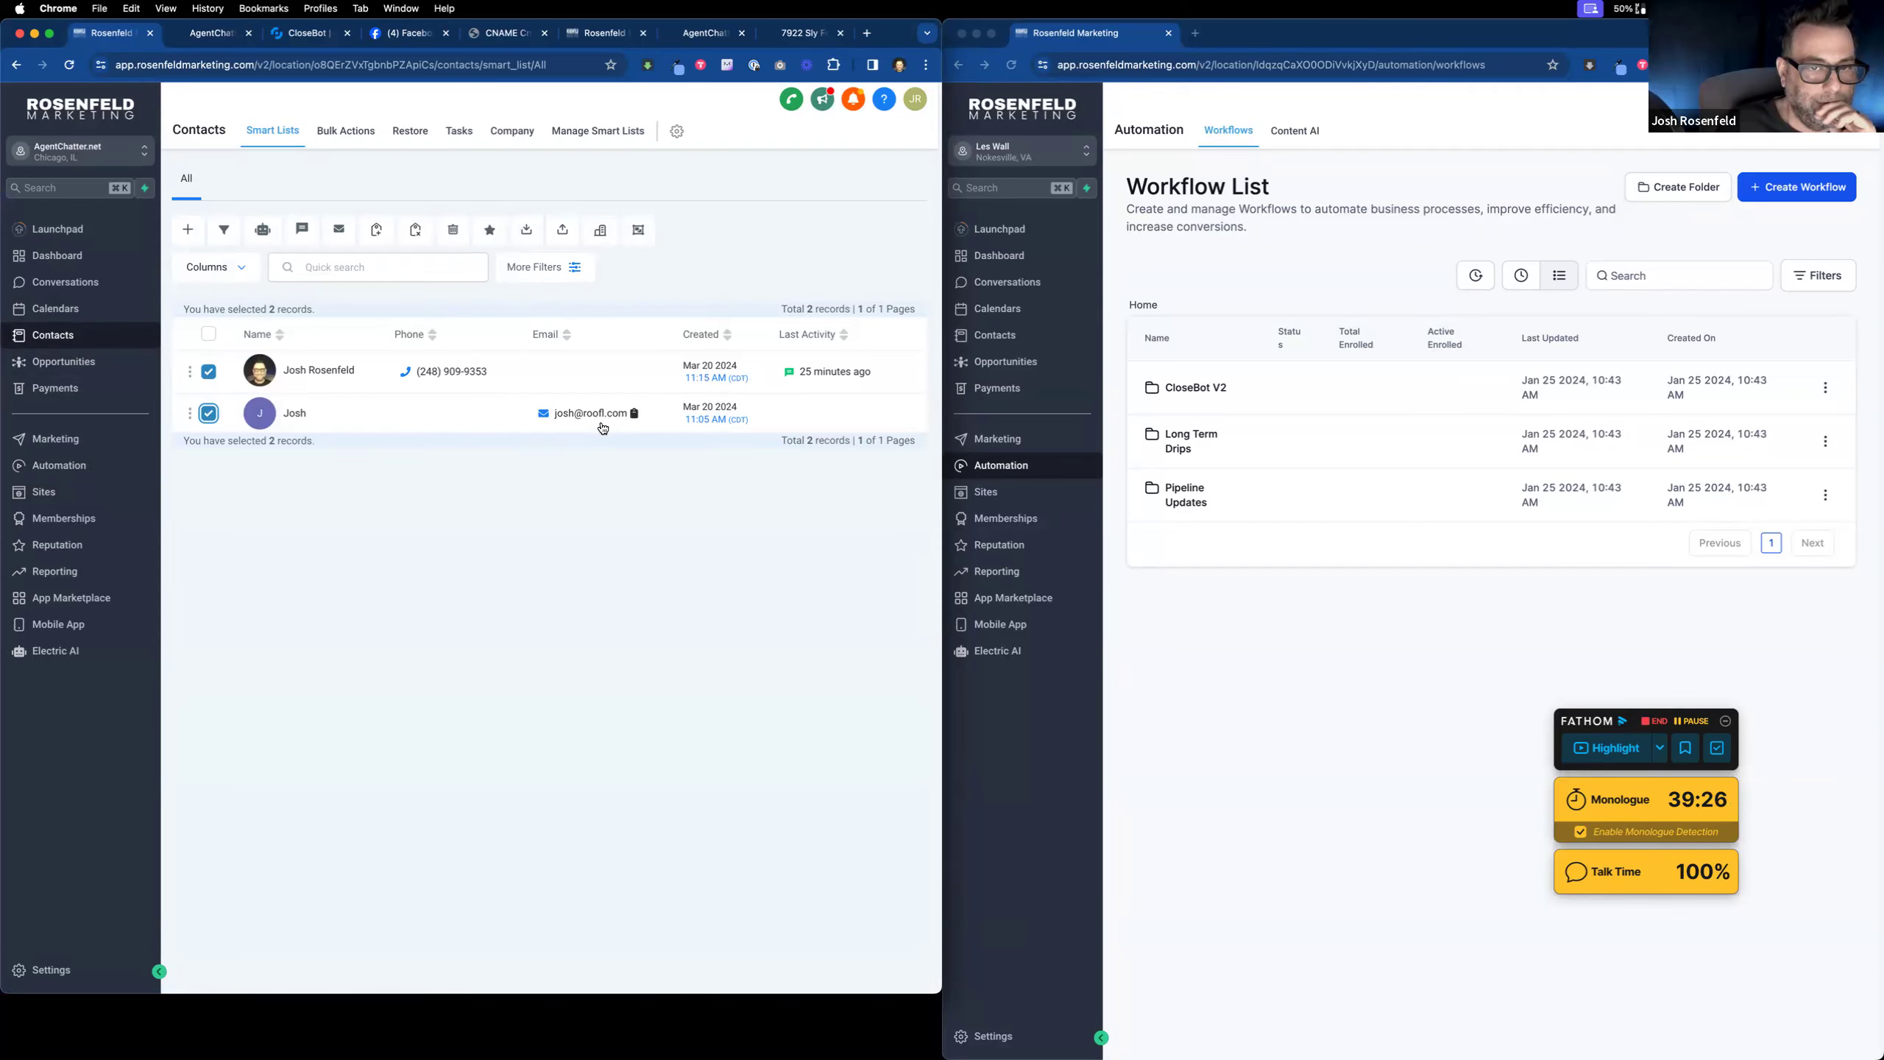
{"action": "left_click", "coordinate": [462, 231]}
{"action": "left_click", "coordinate": [524, 298]}
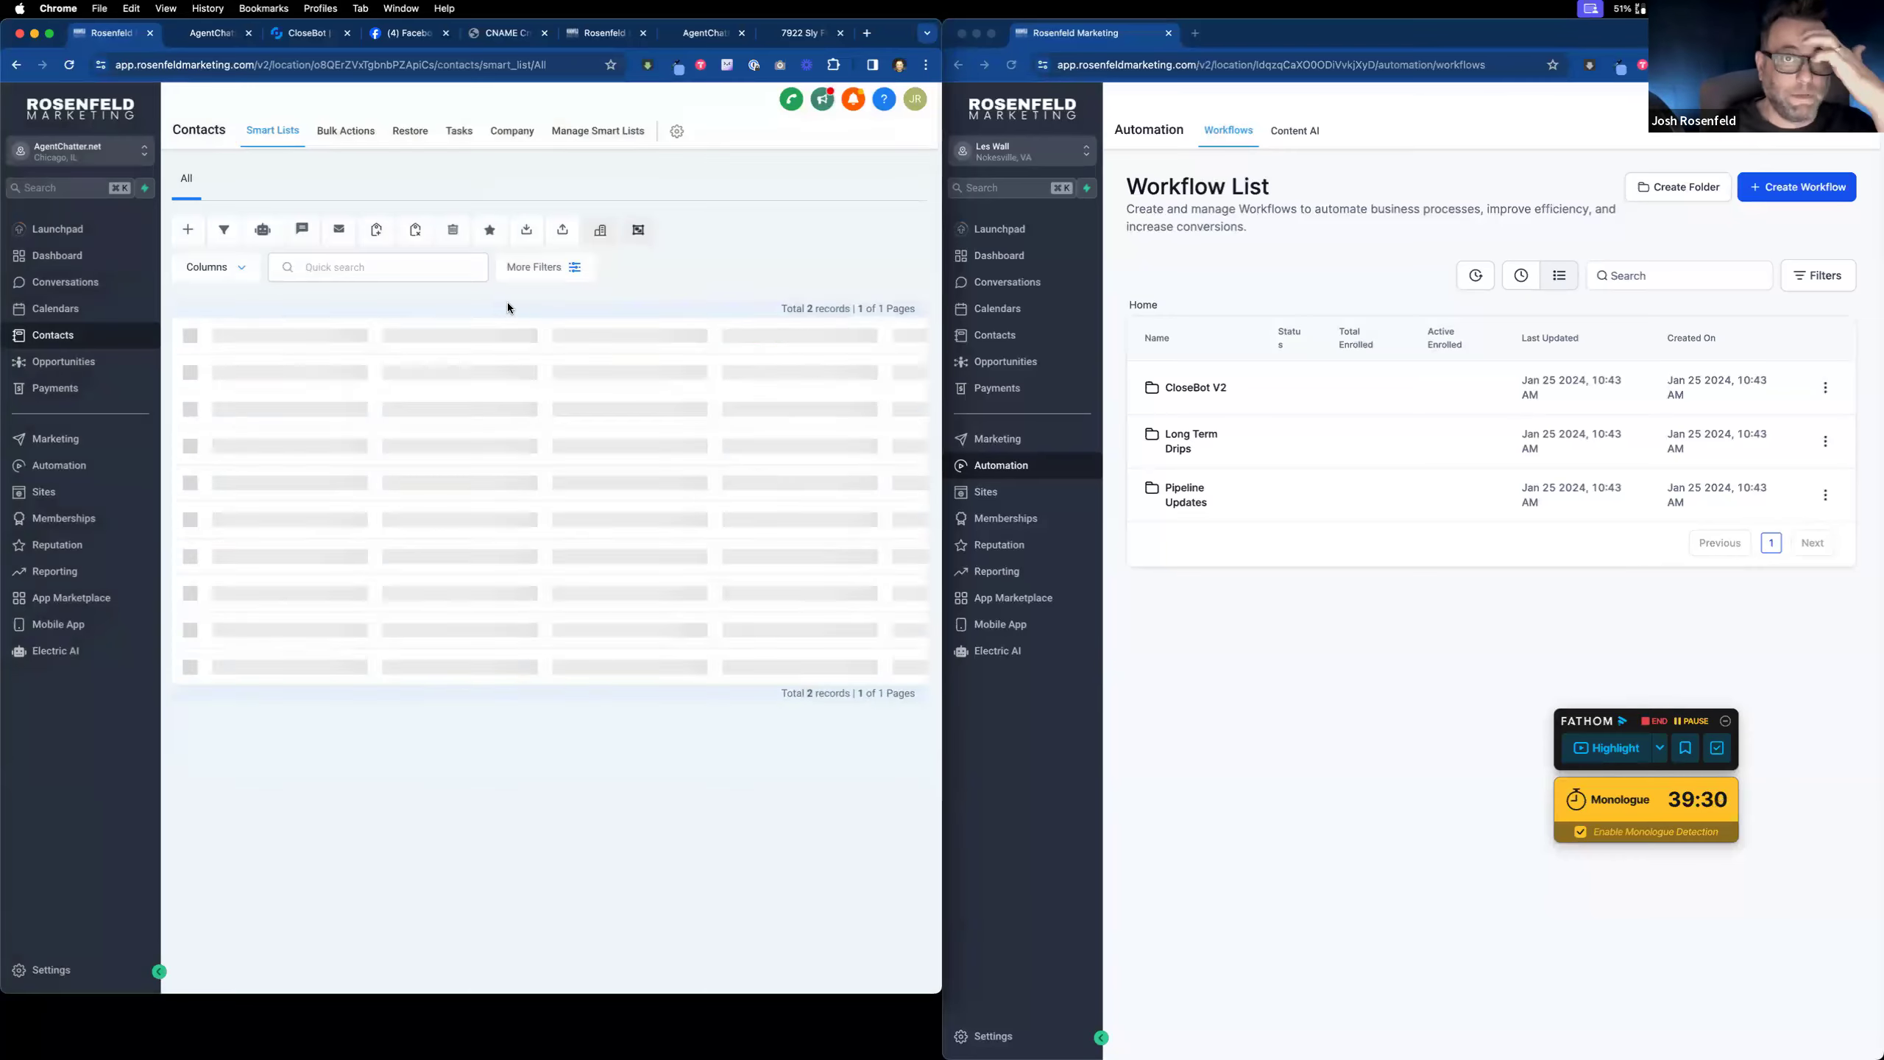
Step: Submit the AgentChatter LIVE DEMO optin form with a test first name and email
{"action": "left_click", "coordinate": [703, 34]}
{"action": "left_click", "coordinate": [834, 98]}
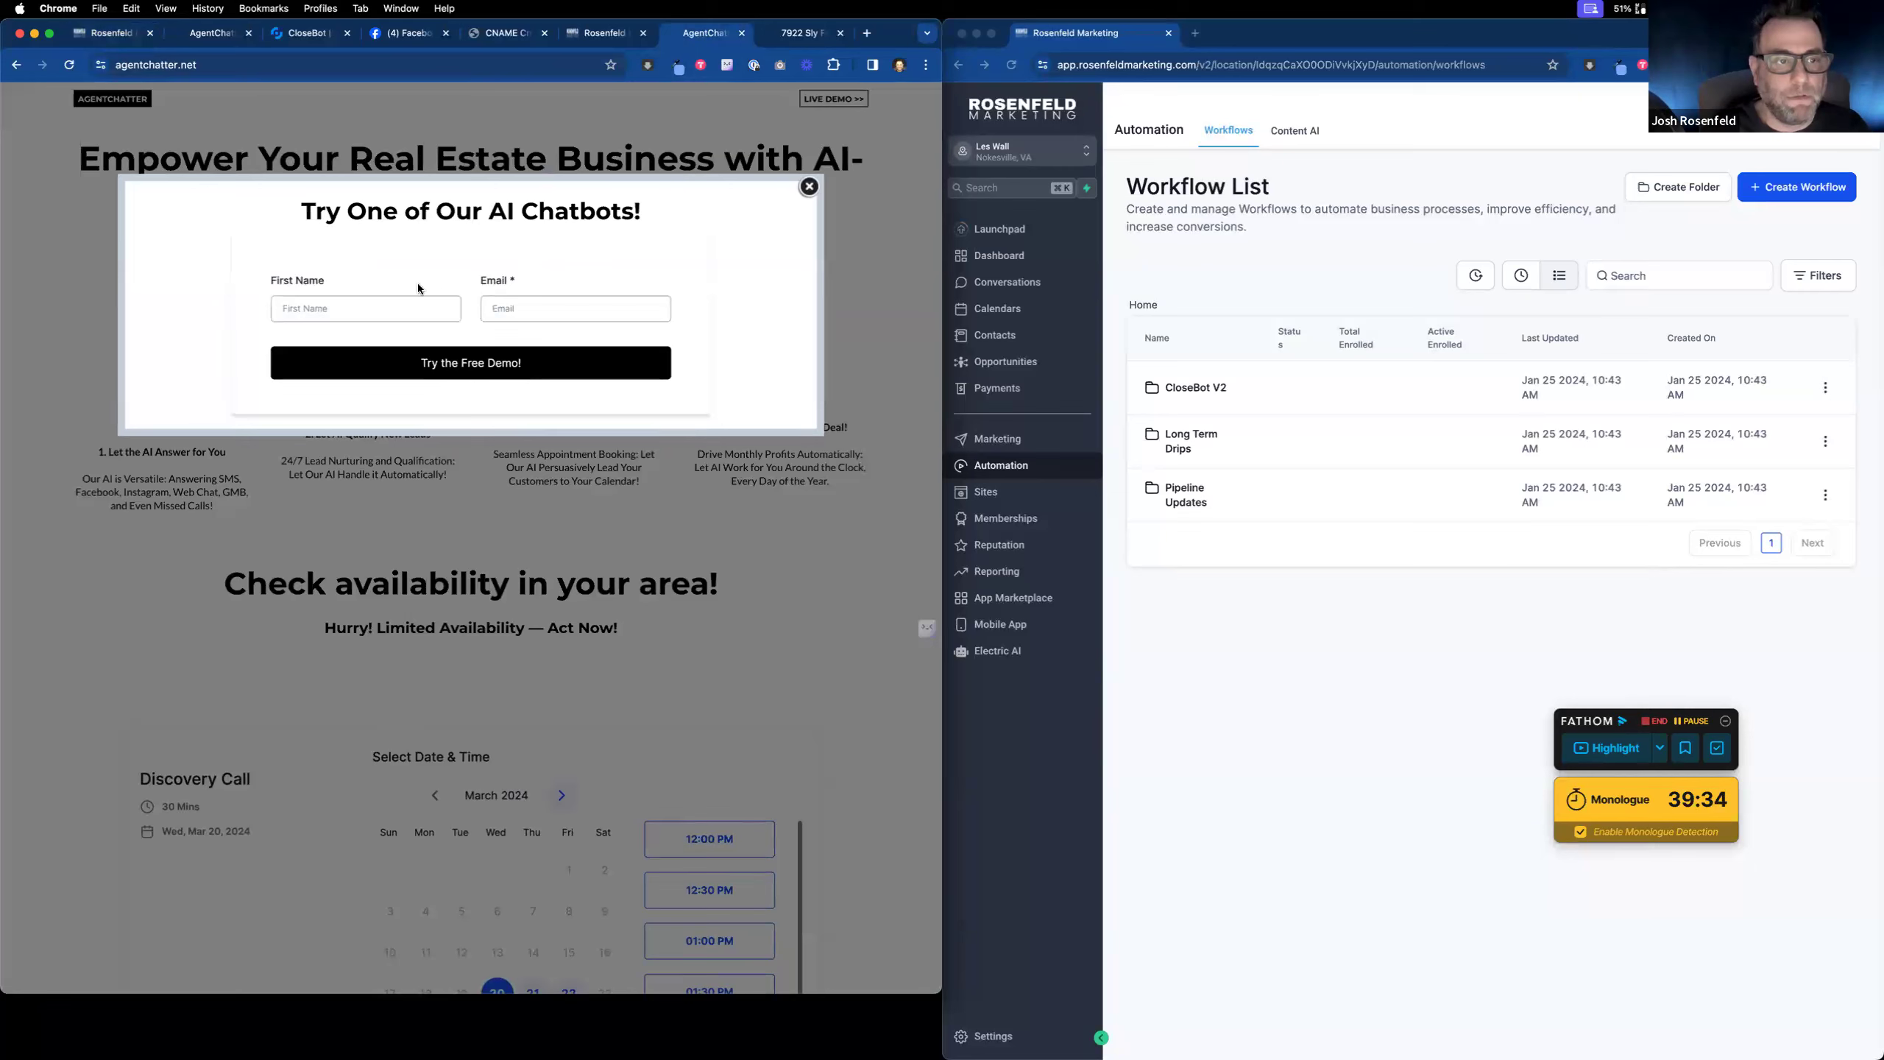
{"action": "left_click", "coordinate": [399, 311]}
{"action": "type", "text": "Josh"}
{"action": "key", "text": "Tab"}
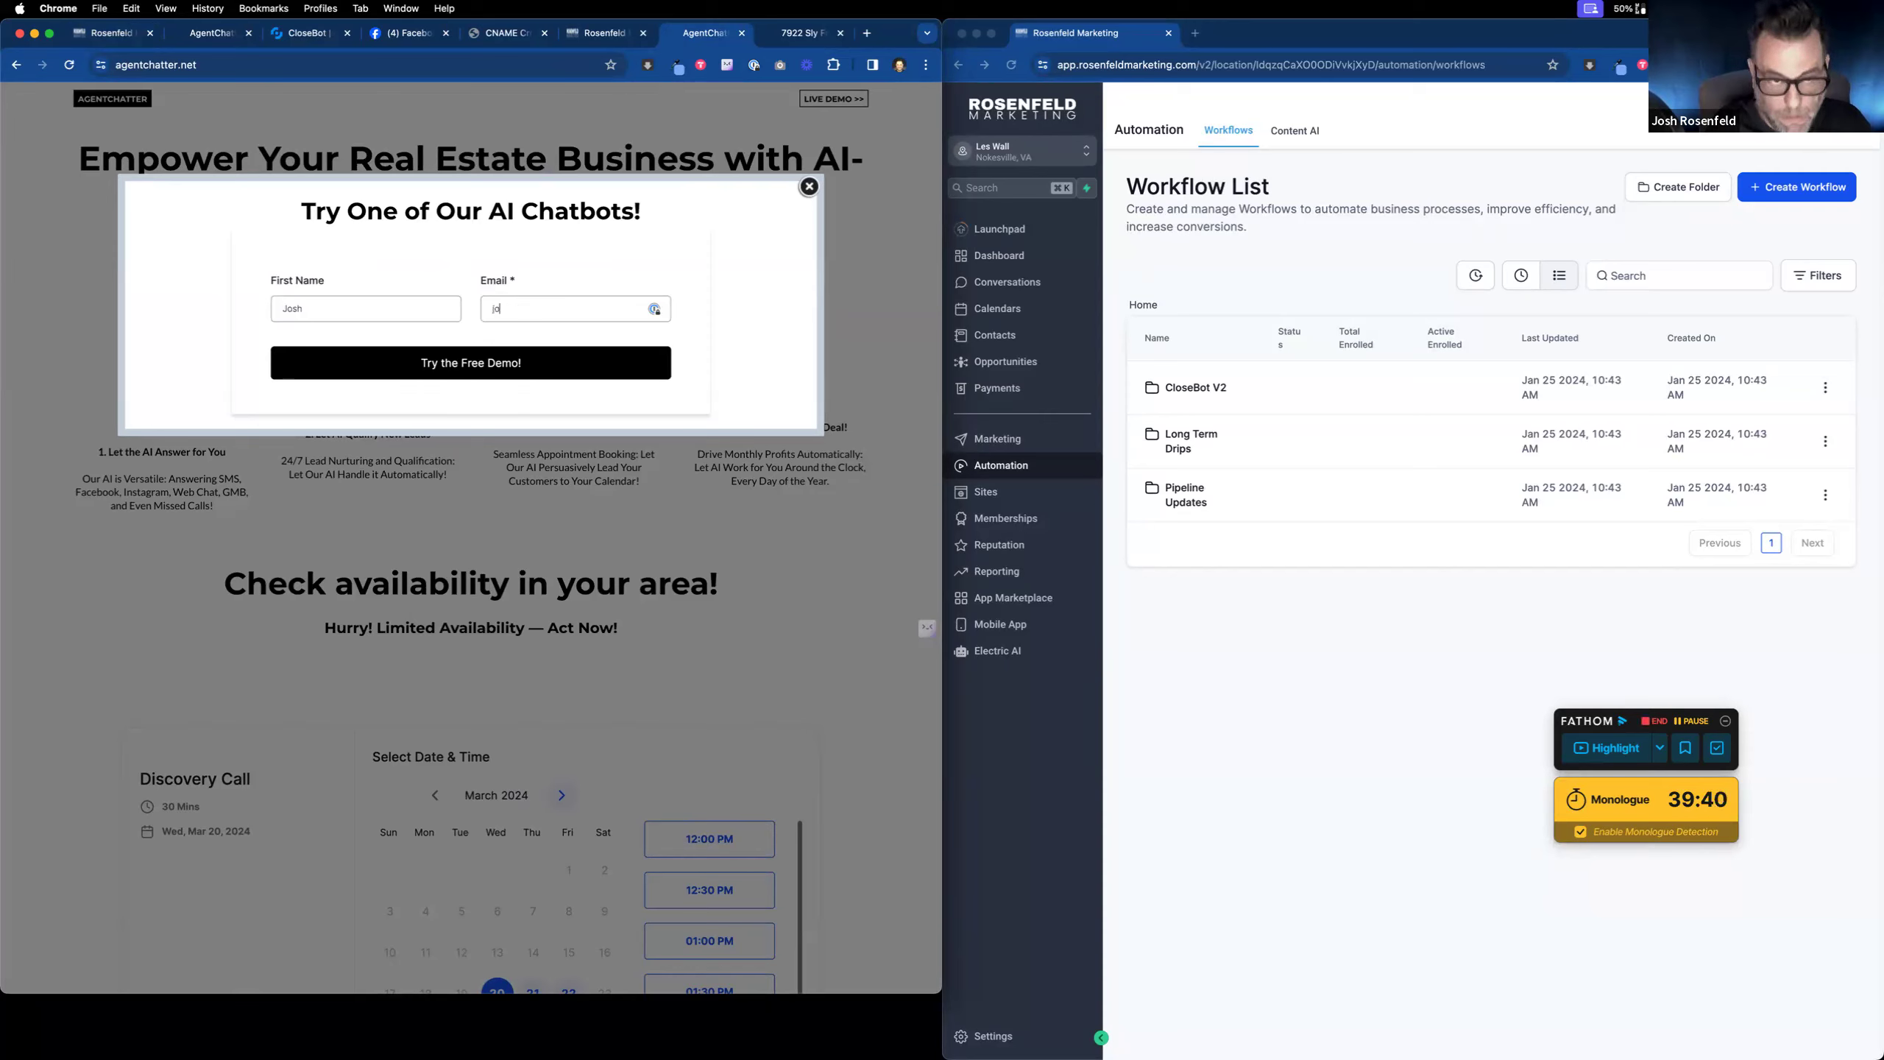
{"action": "left_click", "coordinate": [469, 373]}
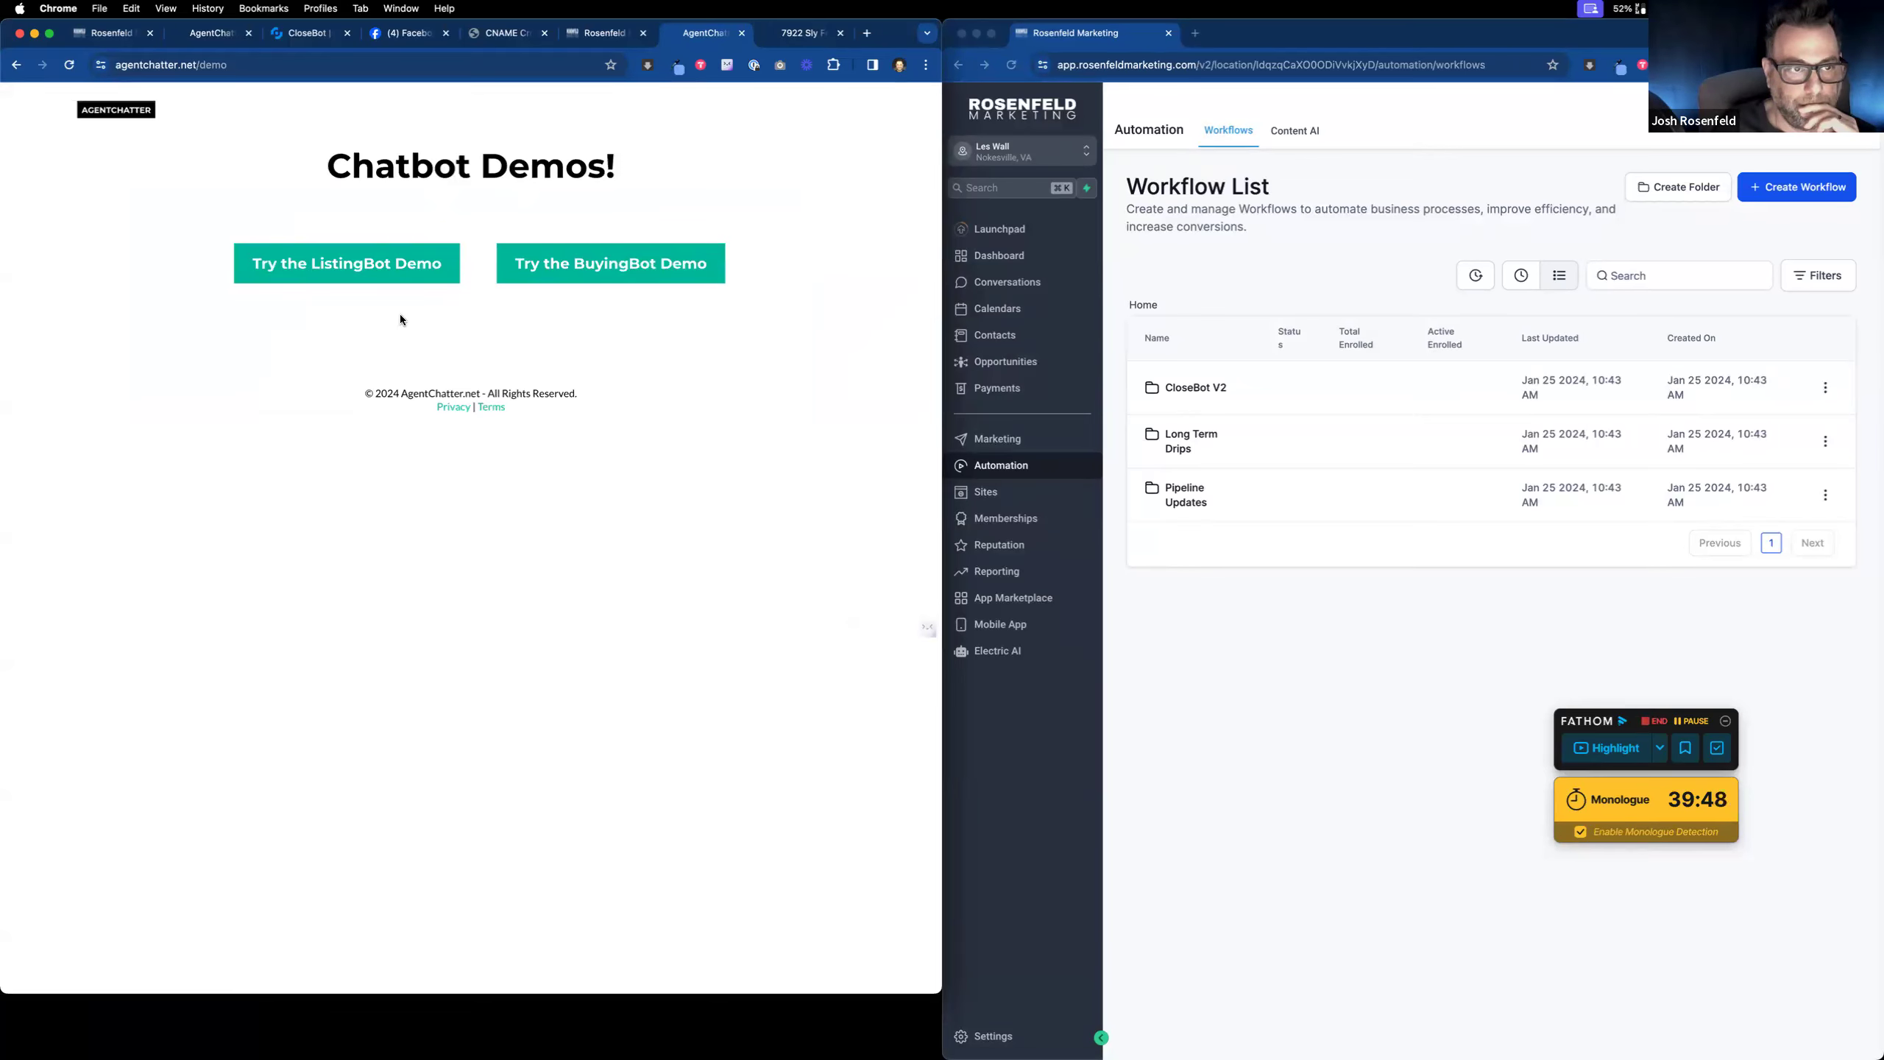
Step: Check Contacts and the Demo Optin pipeline for the new Optin Form opportunity
{"action": "left_click", "coordinate": [111, 33]}
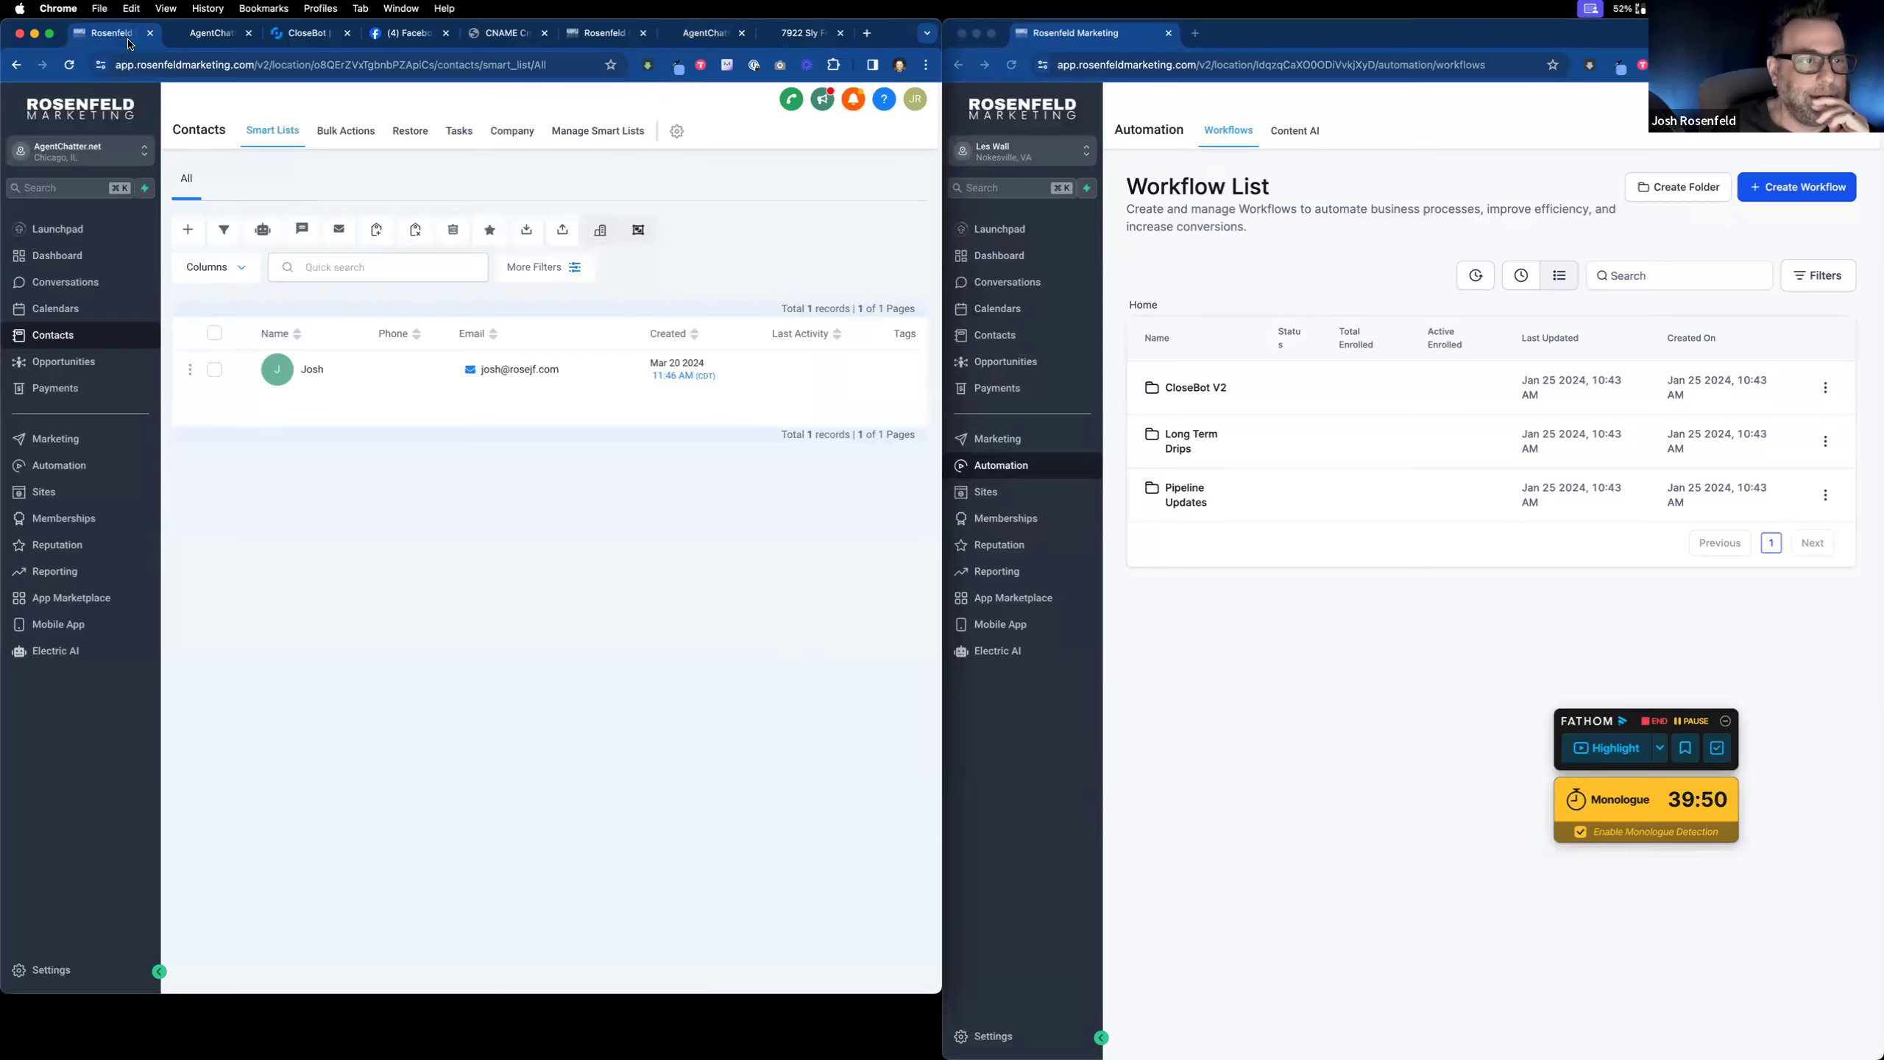
{"action": "left_click", "coordinate": [74, 362]}
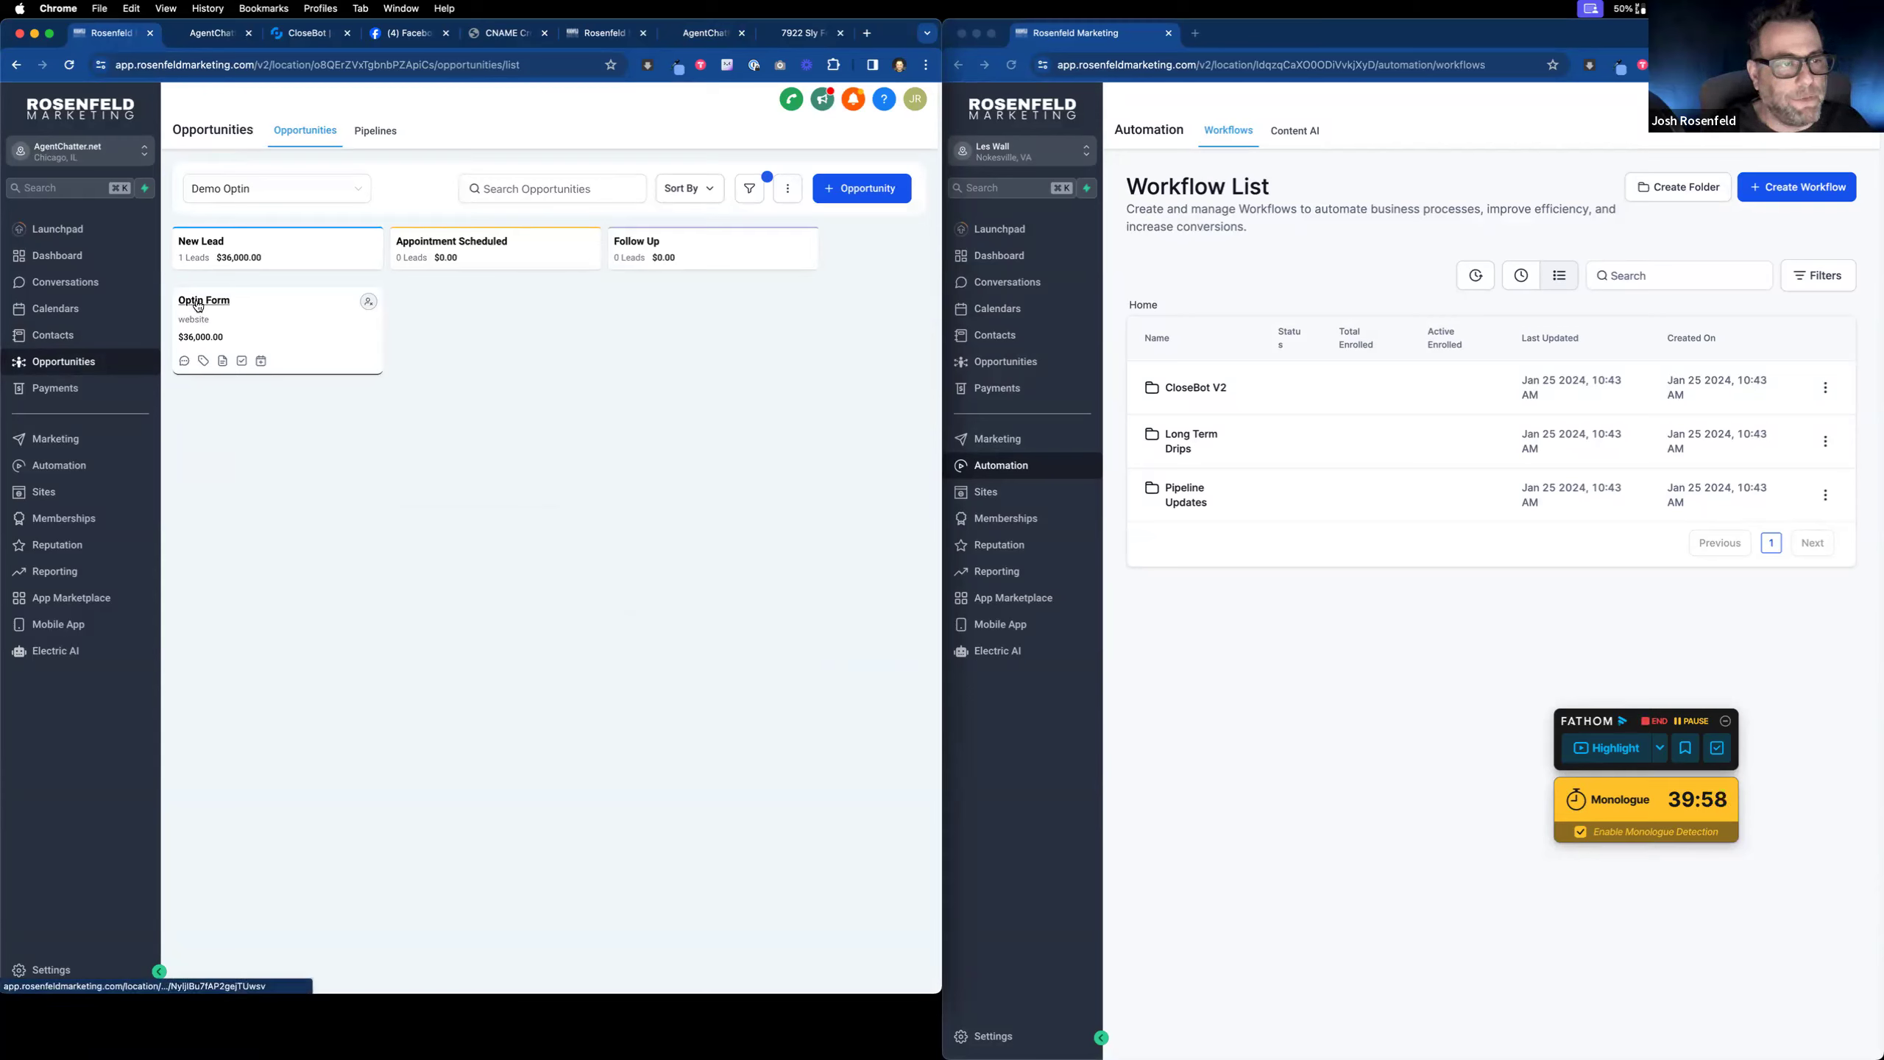
{"action": "left_click", "coordinate": [616, 35]}
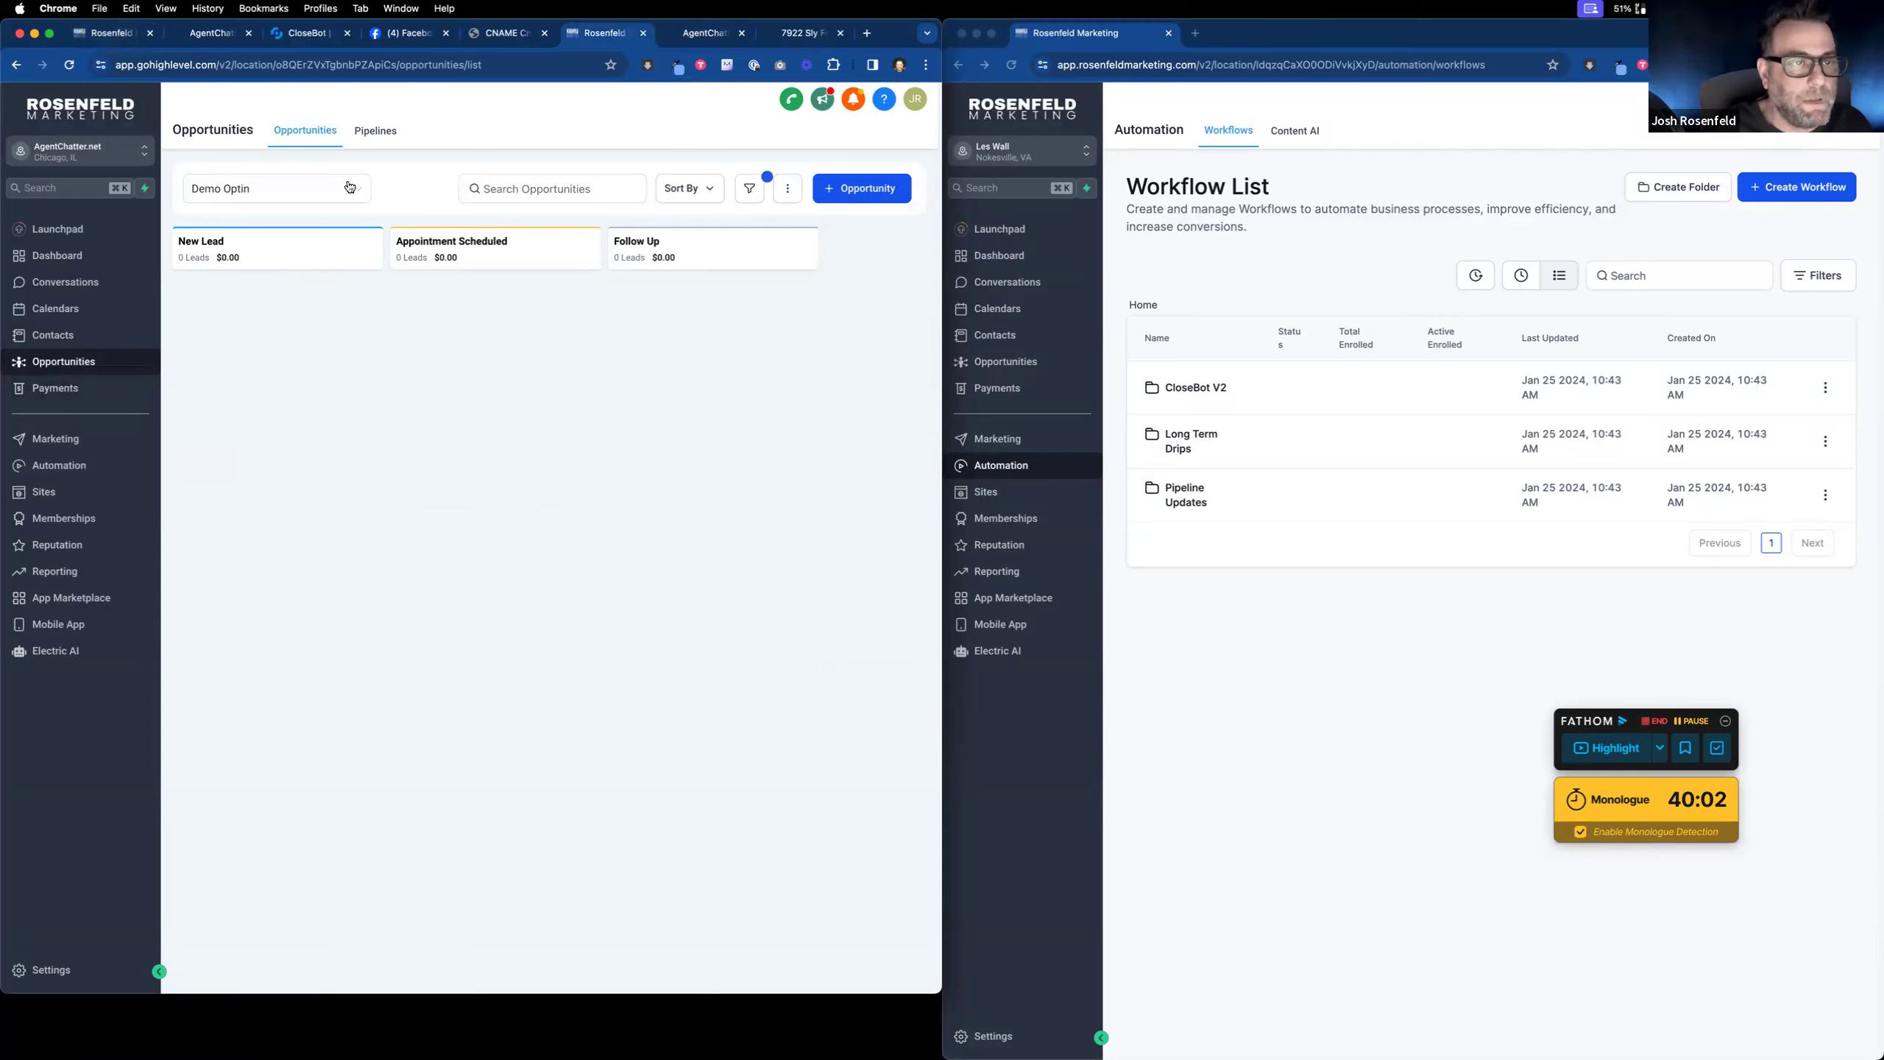
Step: Replace the opportunity name 'Optin Form' with the Contact Full Name tag {{contact.name}} and save
{"action": "left_click", "coordinate": [86, 468]}
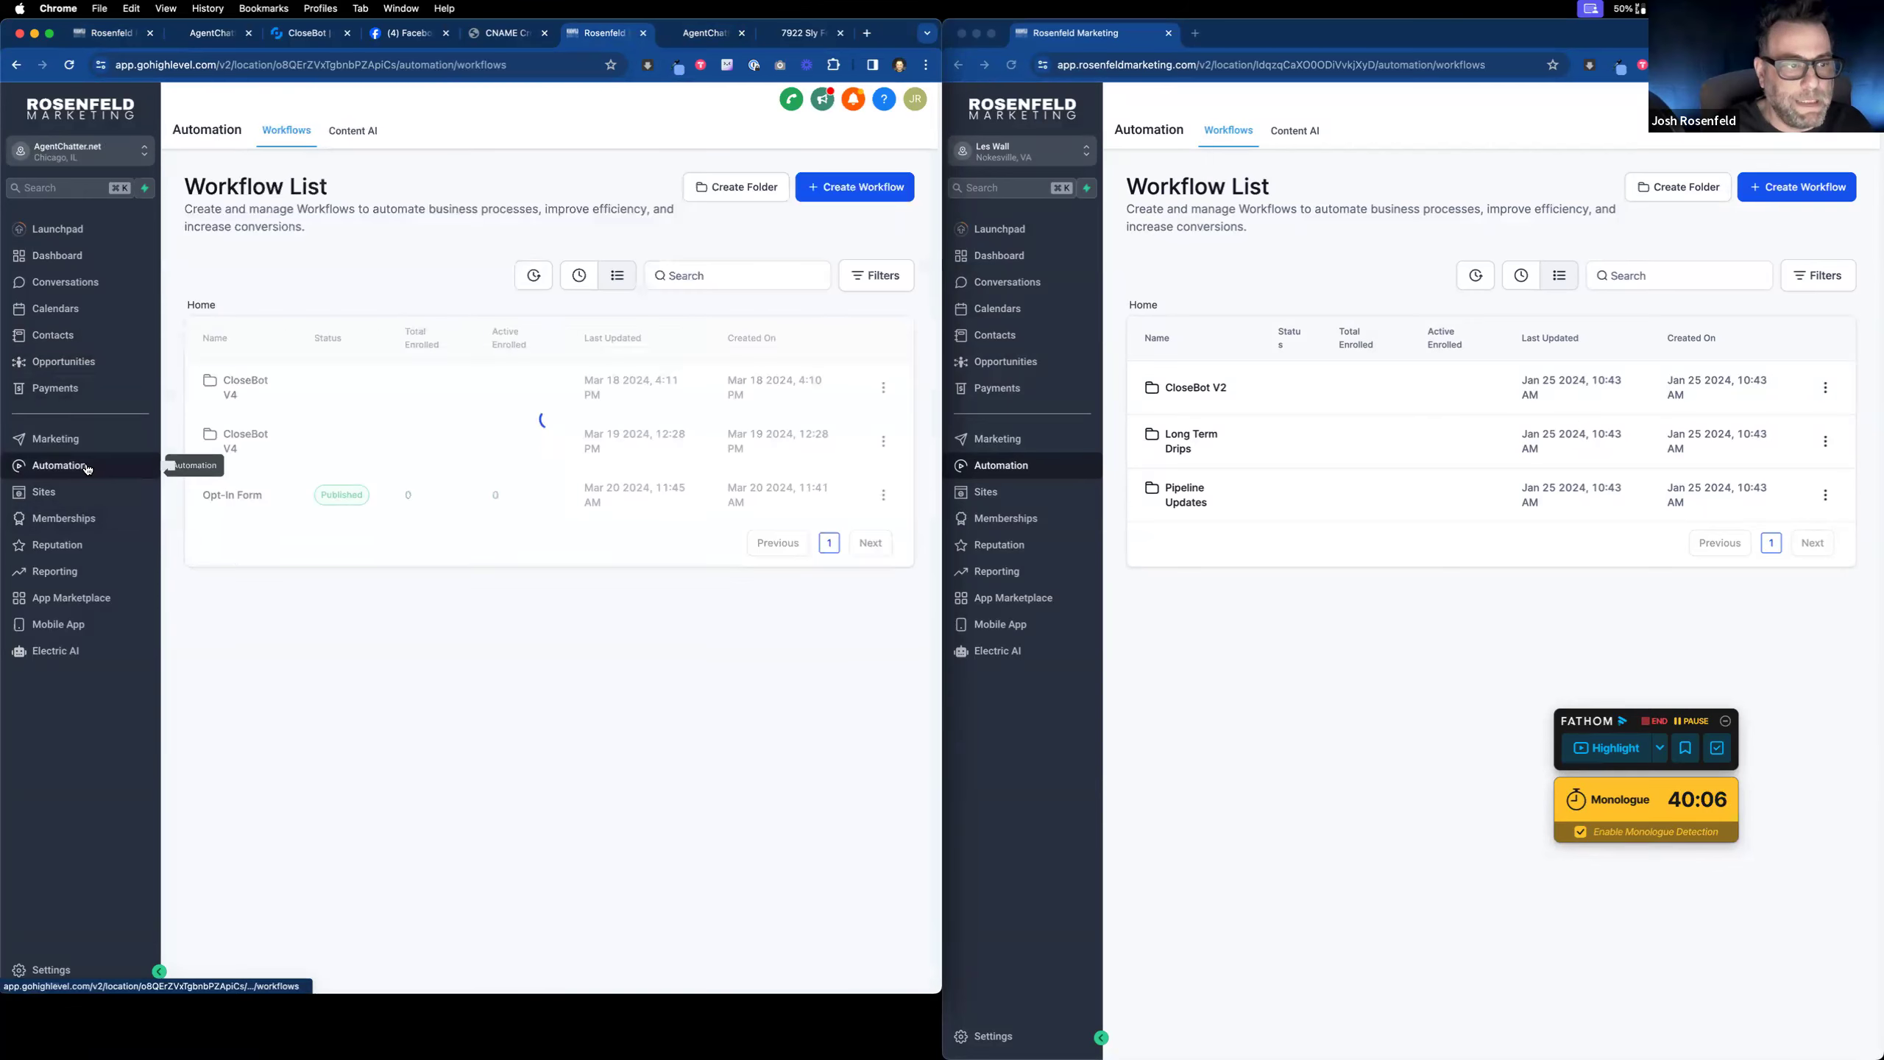
{"action": "left_click", "coordinate": [232, 494]}
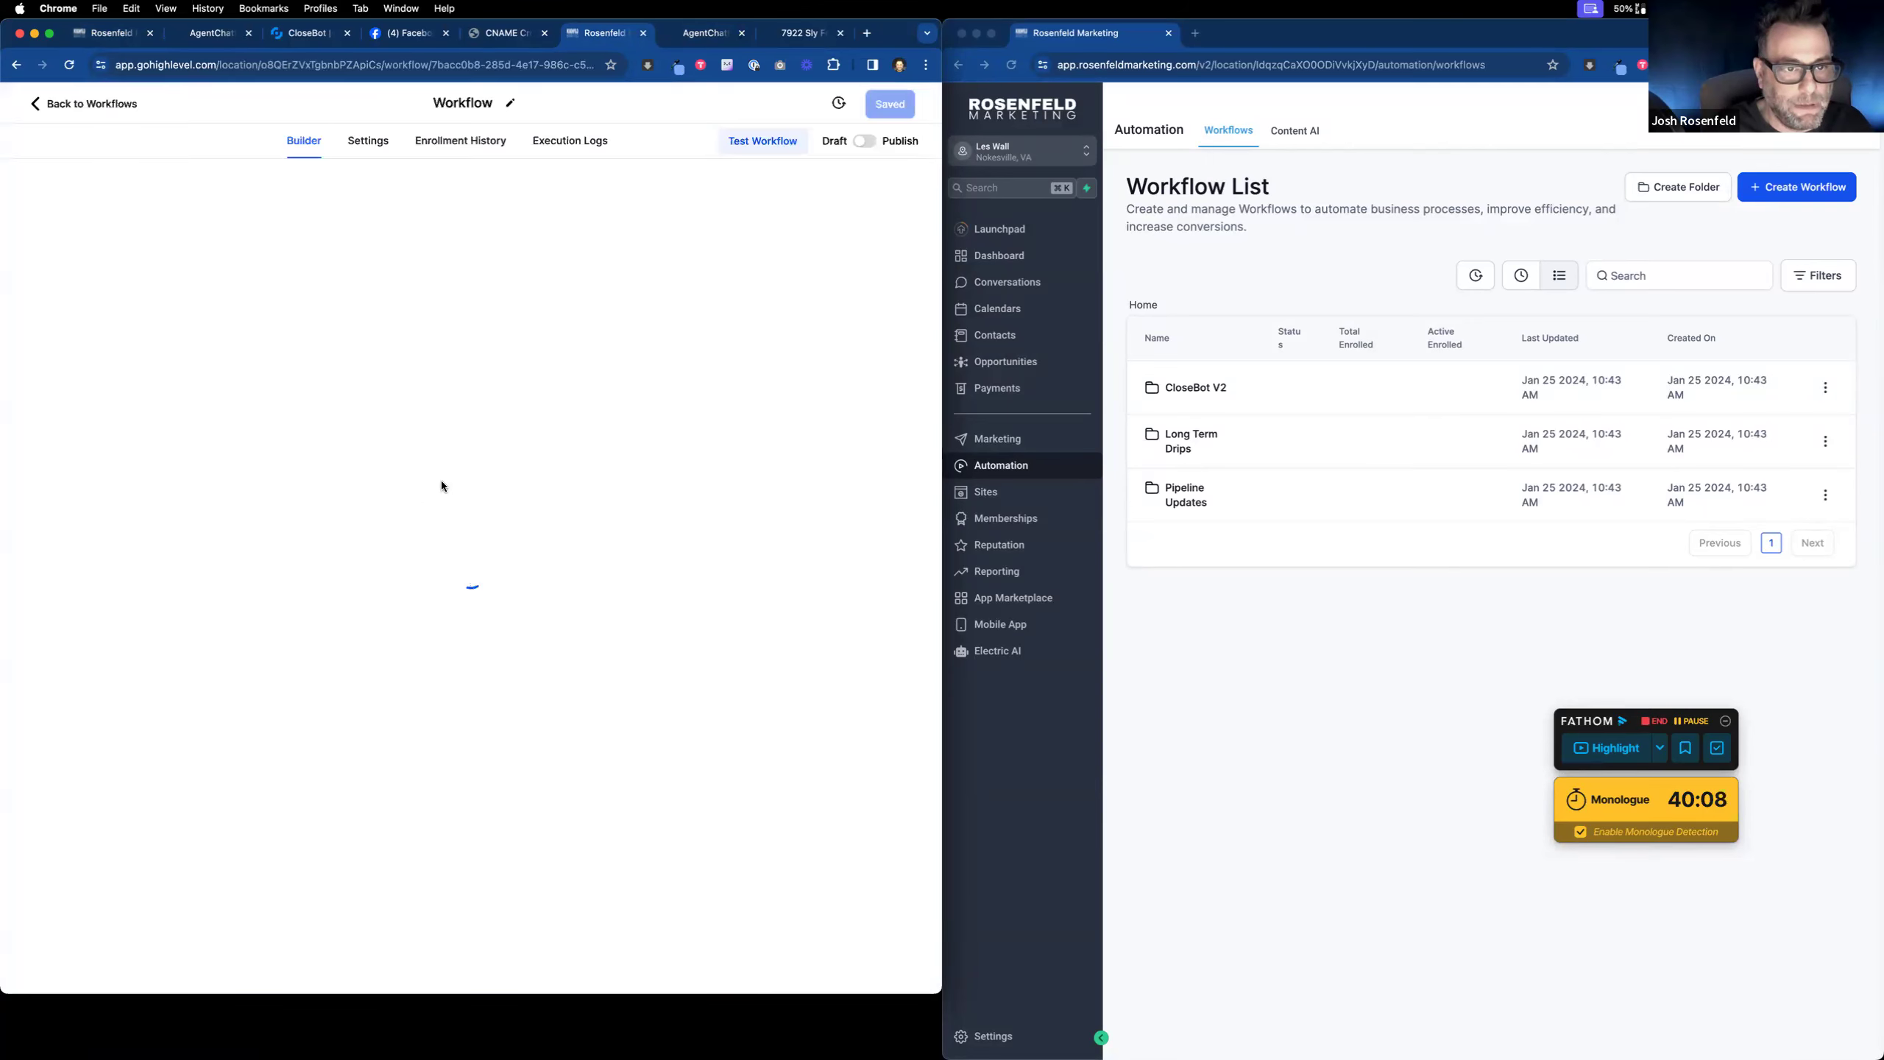
{"action": "left_click", "coordinate": [456, 487]}
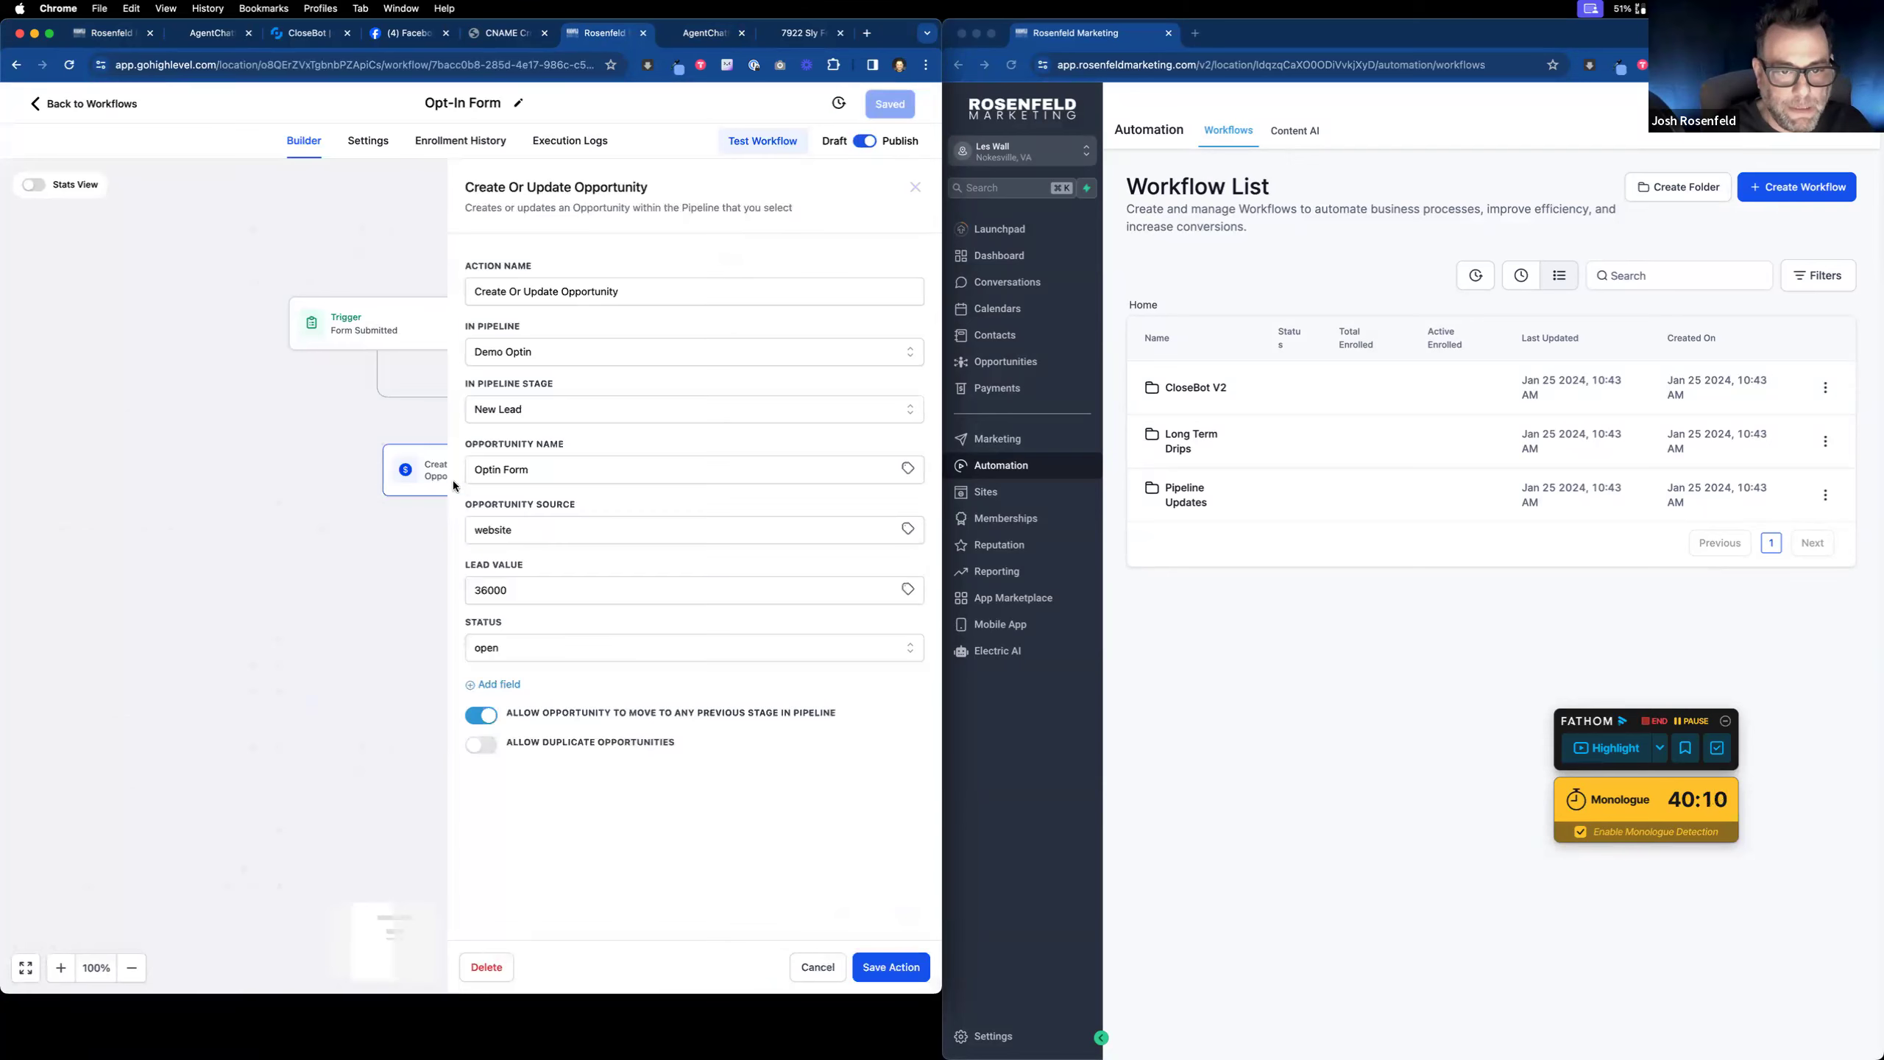
{"action": "triple_click", "coordinate": [572, 477]}
{"action": "key", "text": "BackSpace"}
{"action": "left_click", "coordinate": [907, 469]}
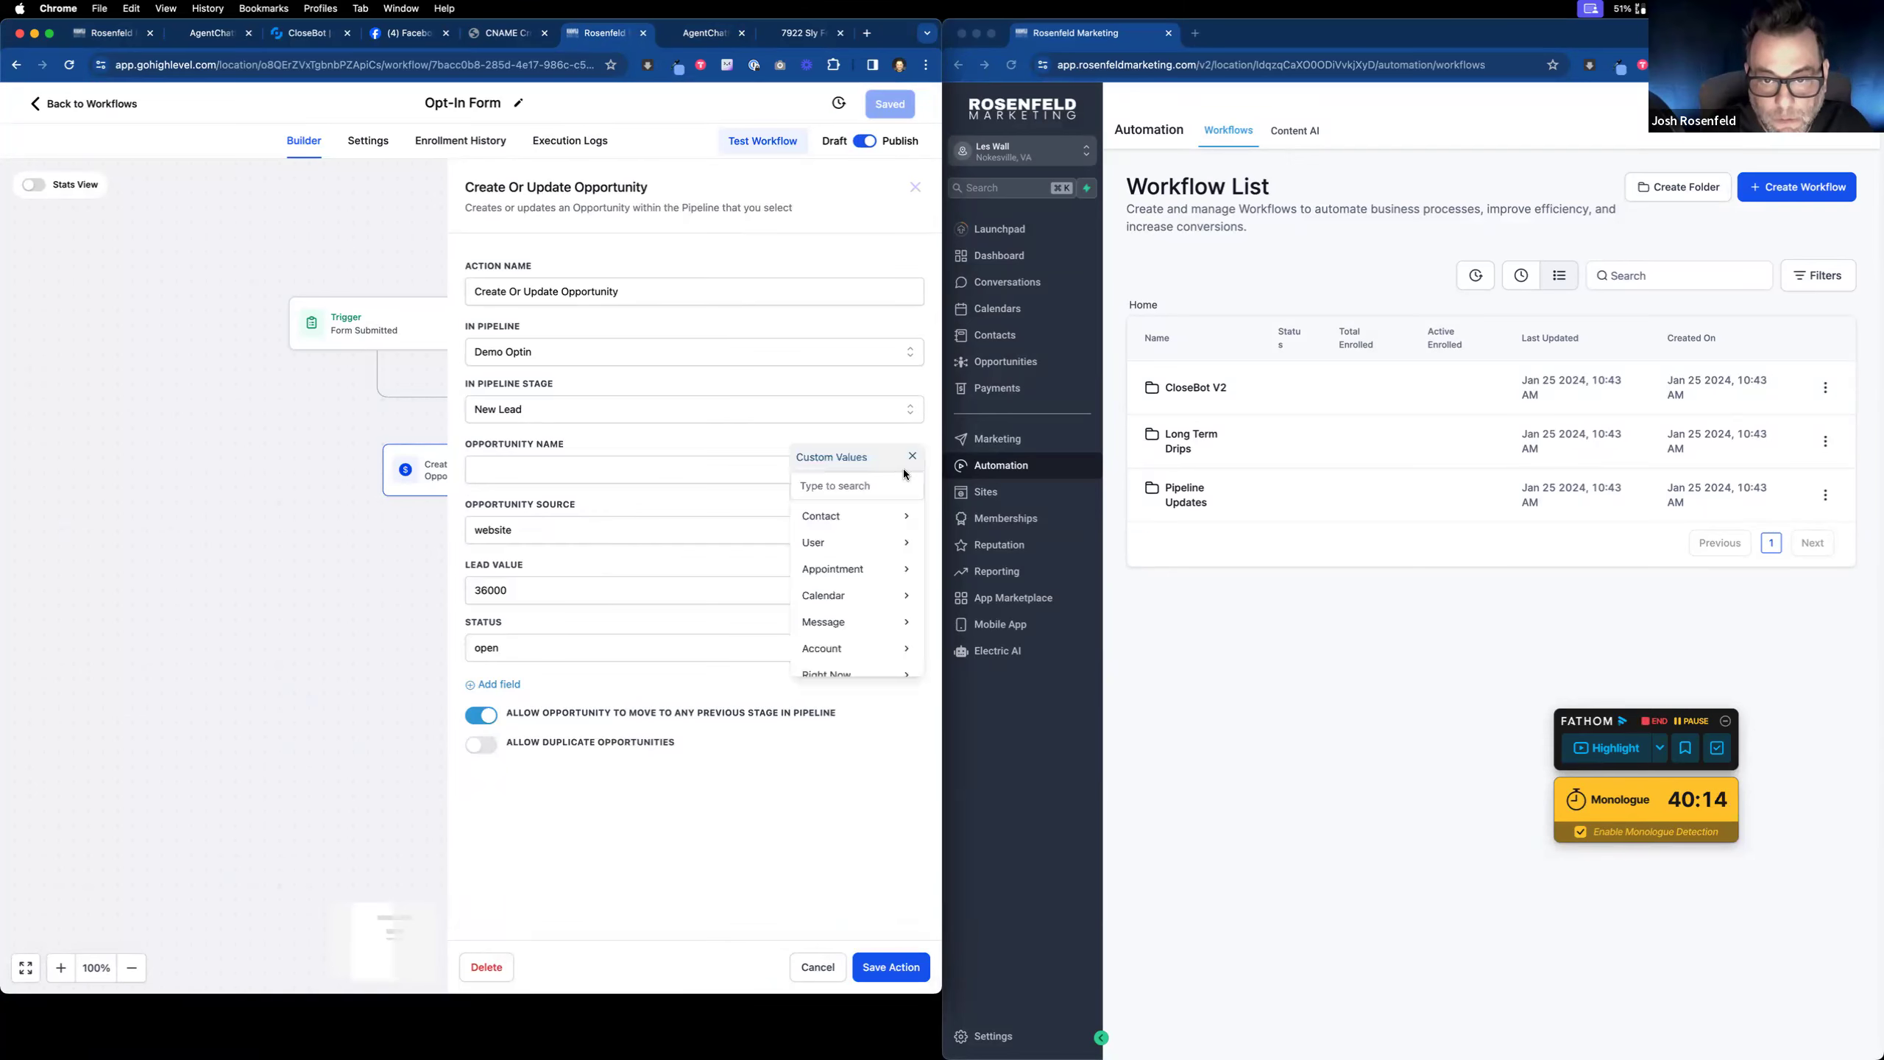
{"action": "left_click", "coordinate": [871, 516]}
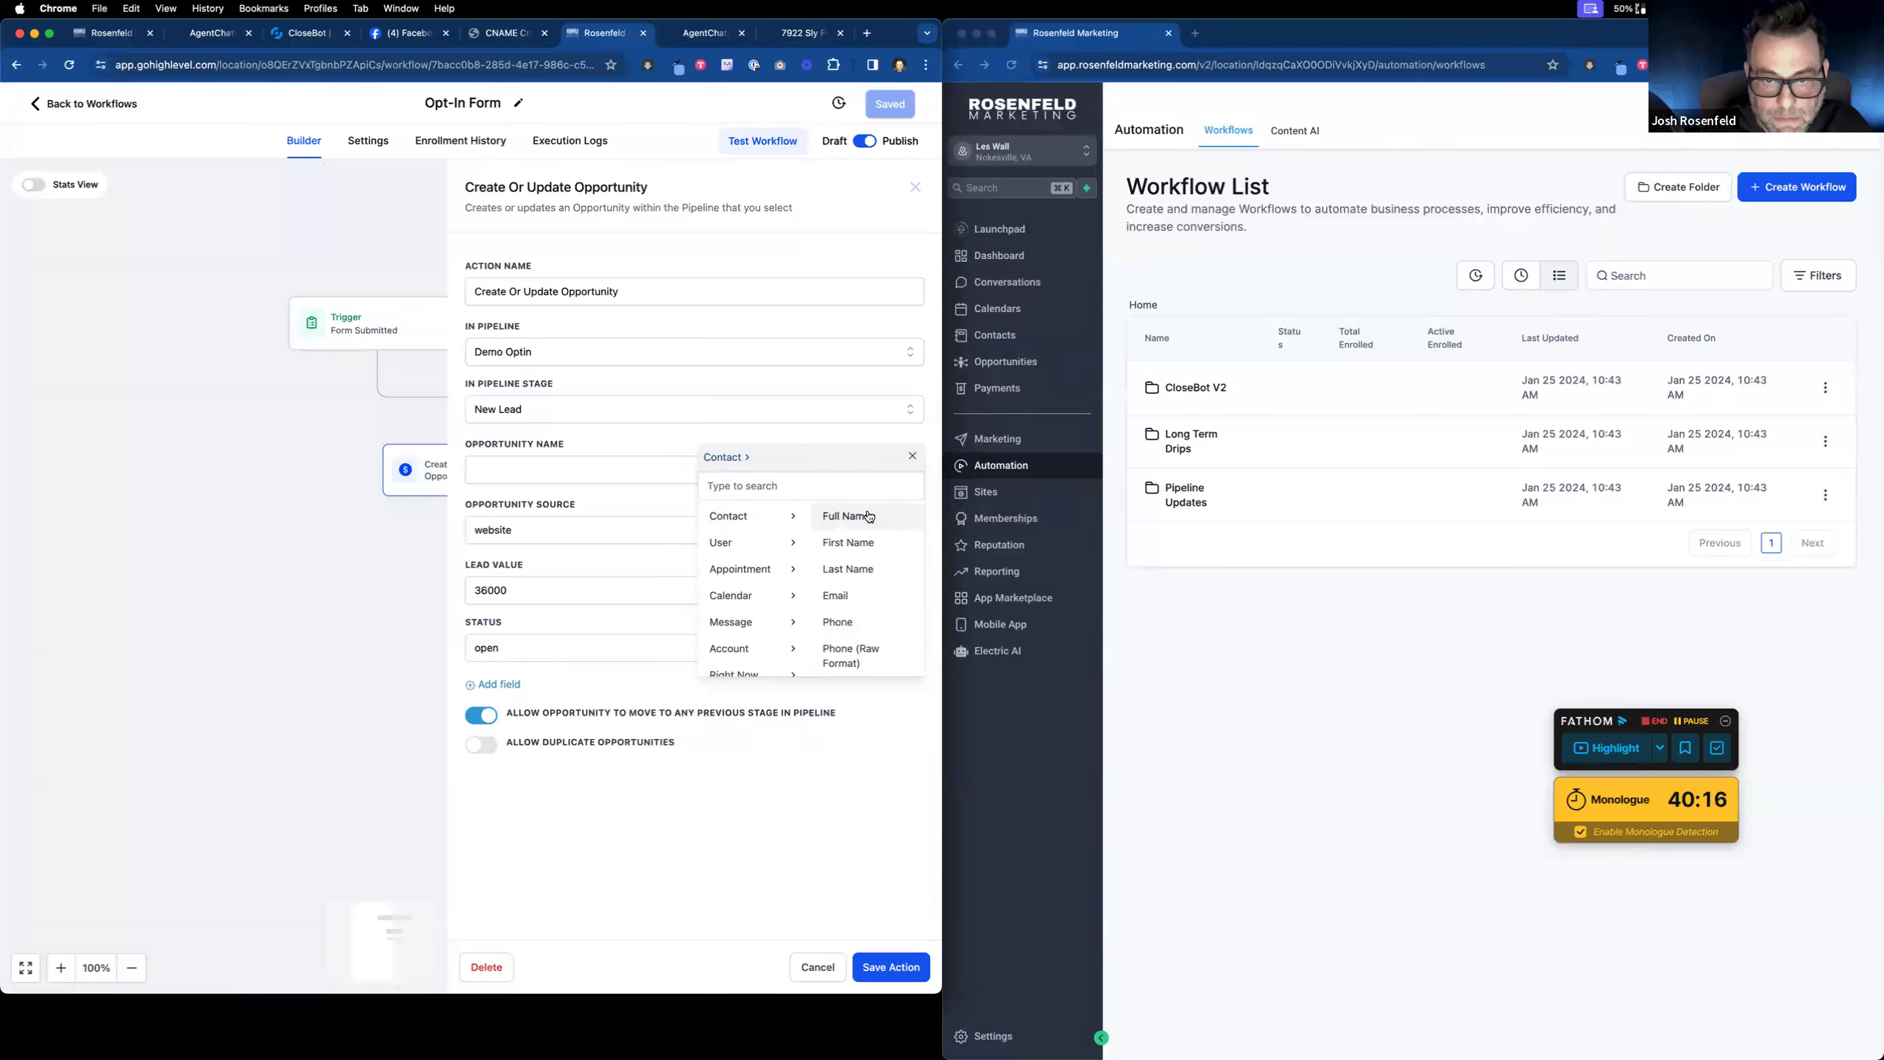
{"action": "left_click", "coordinate": [870, 517]}
{"action": "left_click", "coordinate": [889, 966]}
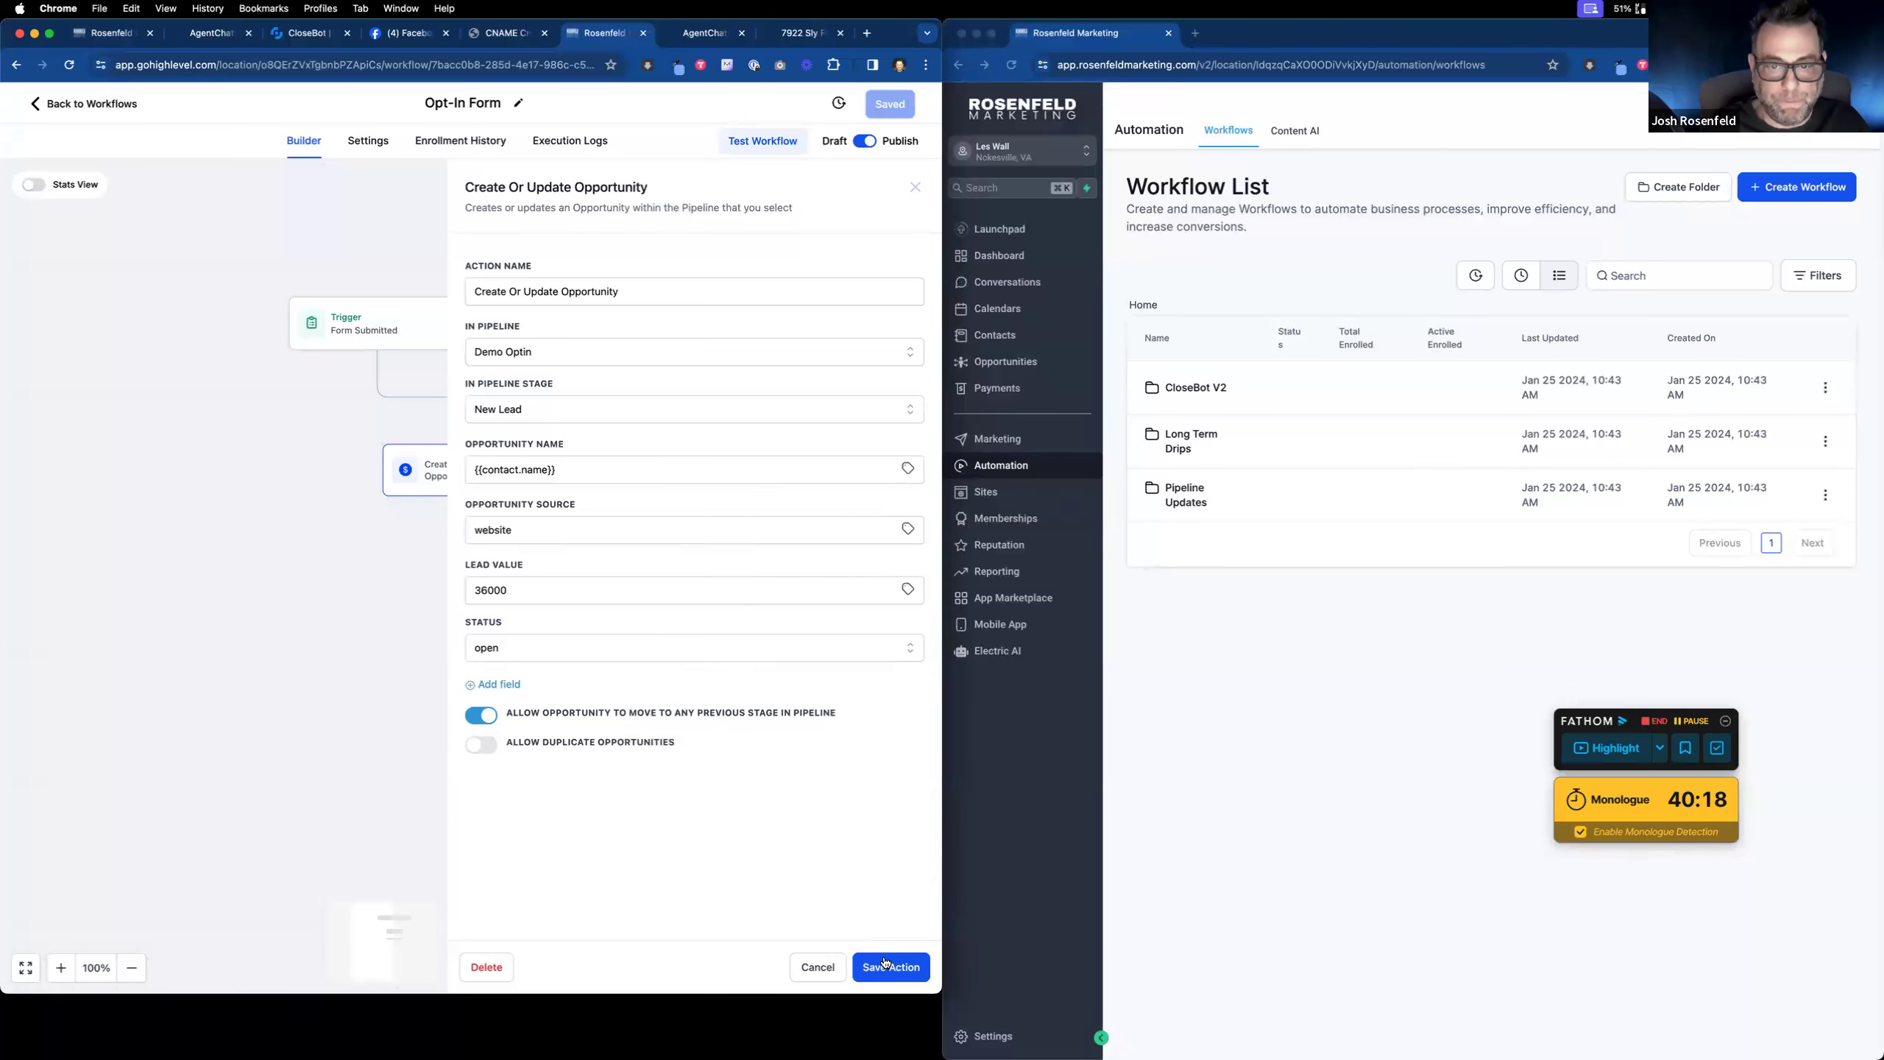
{"action": "left_click", "coordinate": [896, 102]}
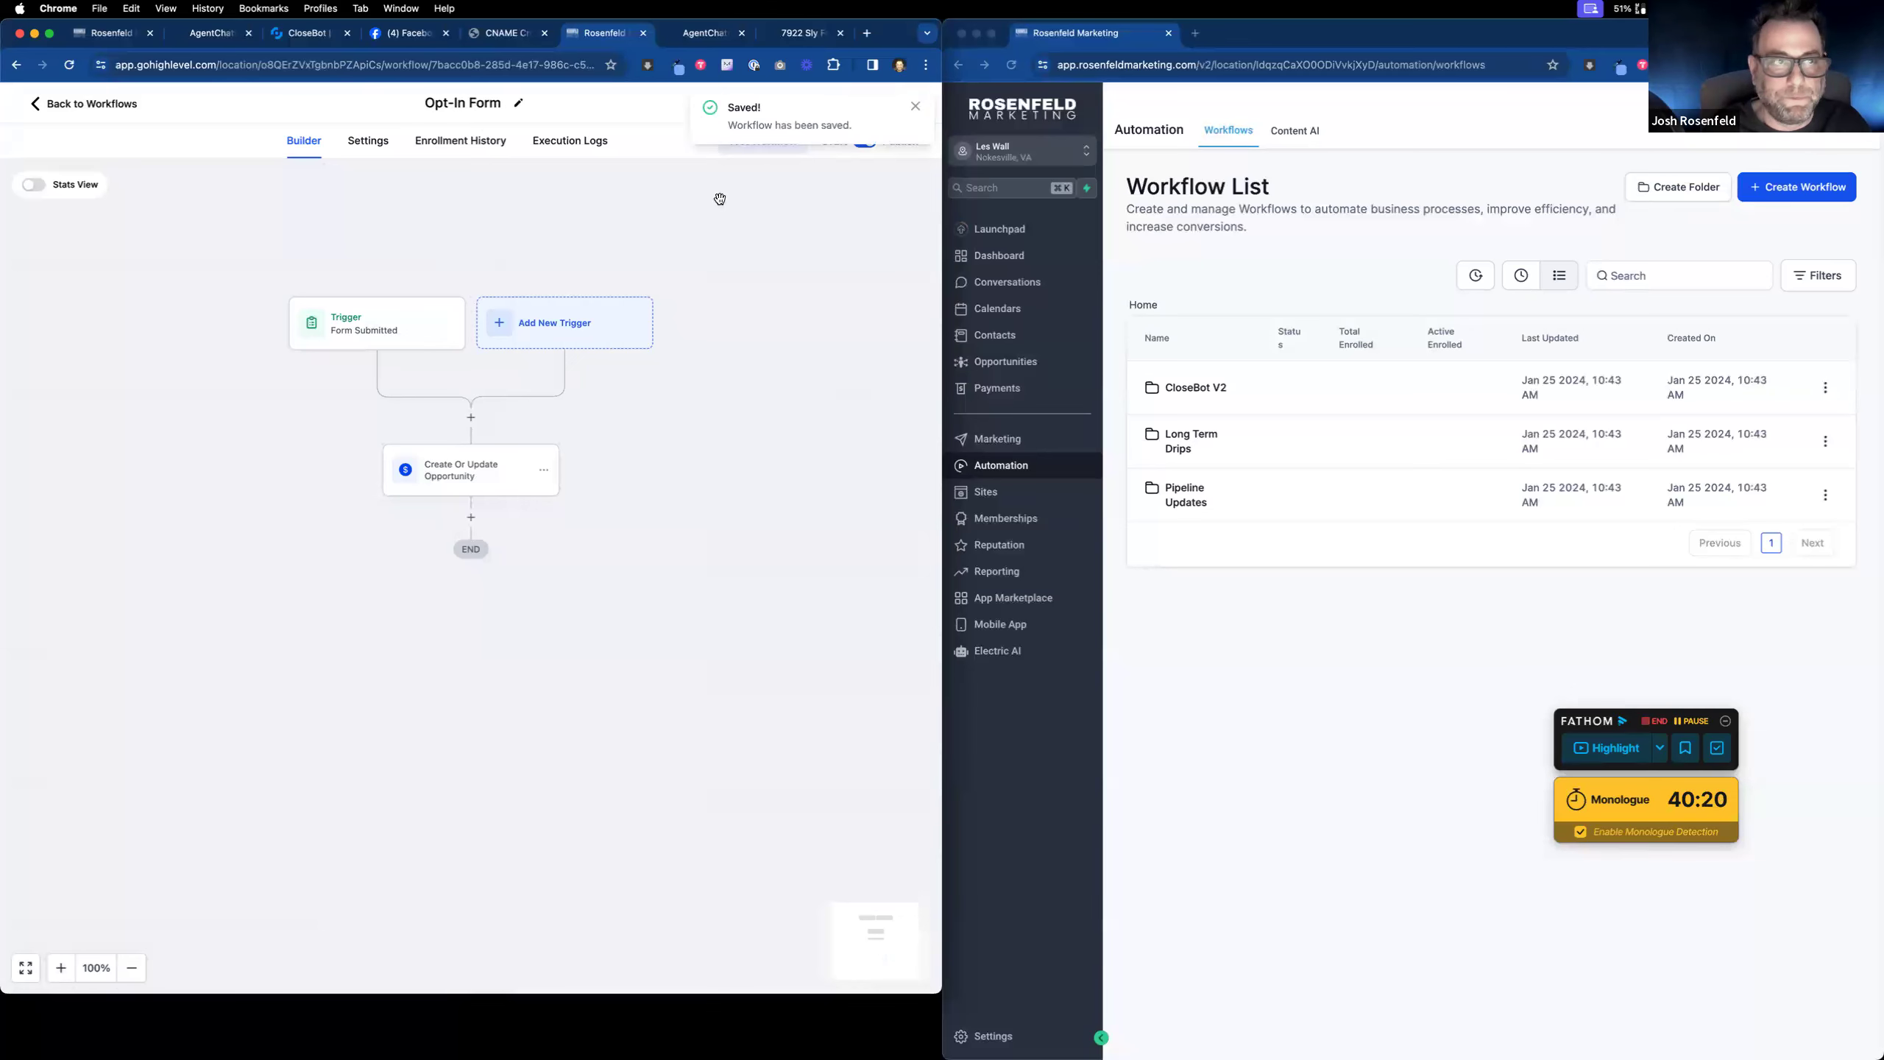
{"action": "left_click", "coordinate": [96, 37]}
Step: Delete the earlier test contact from the contacts list
{"action": "left_click", "coordinate": [89, 336]}
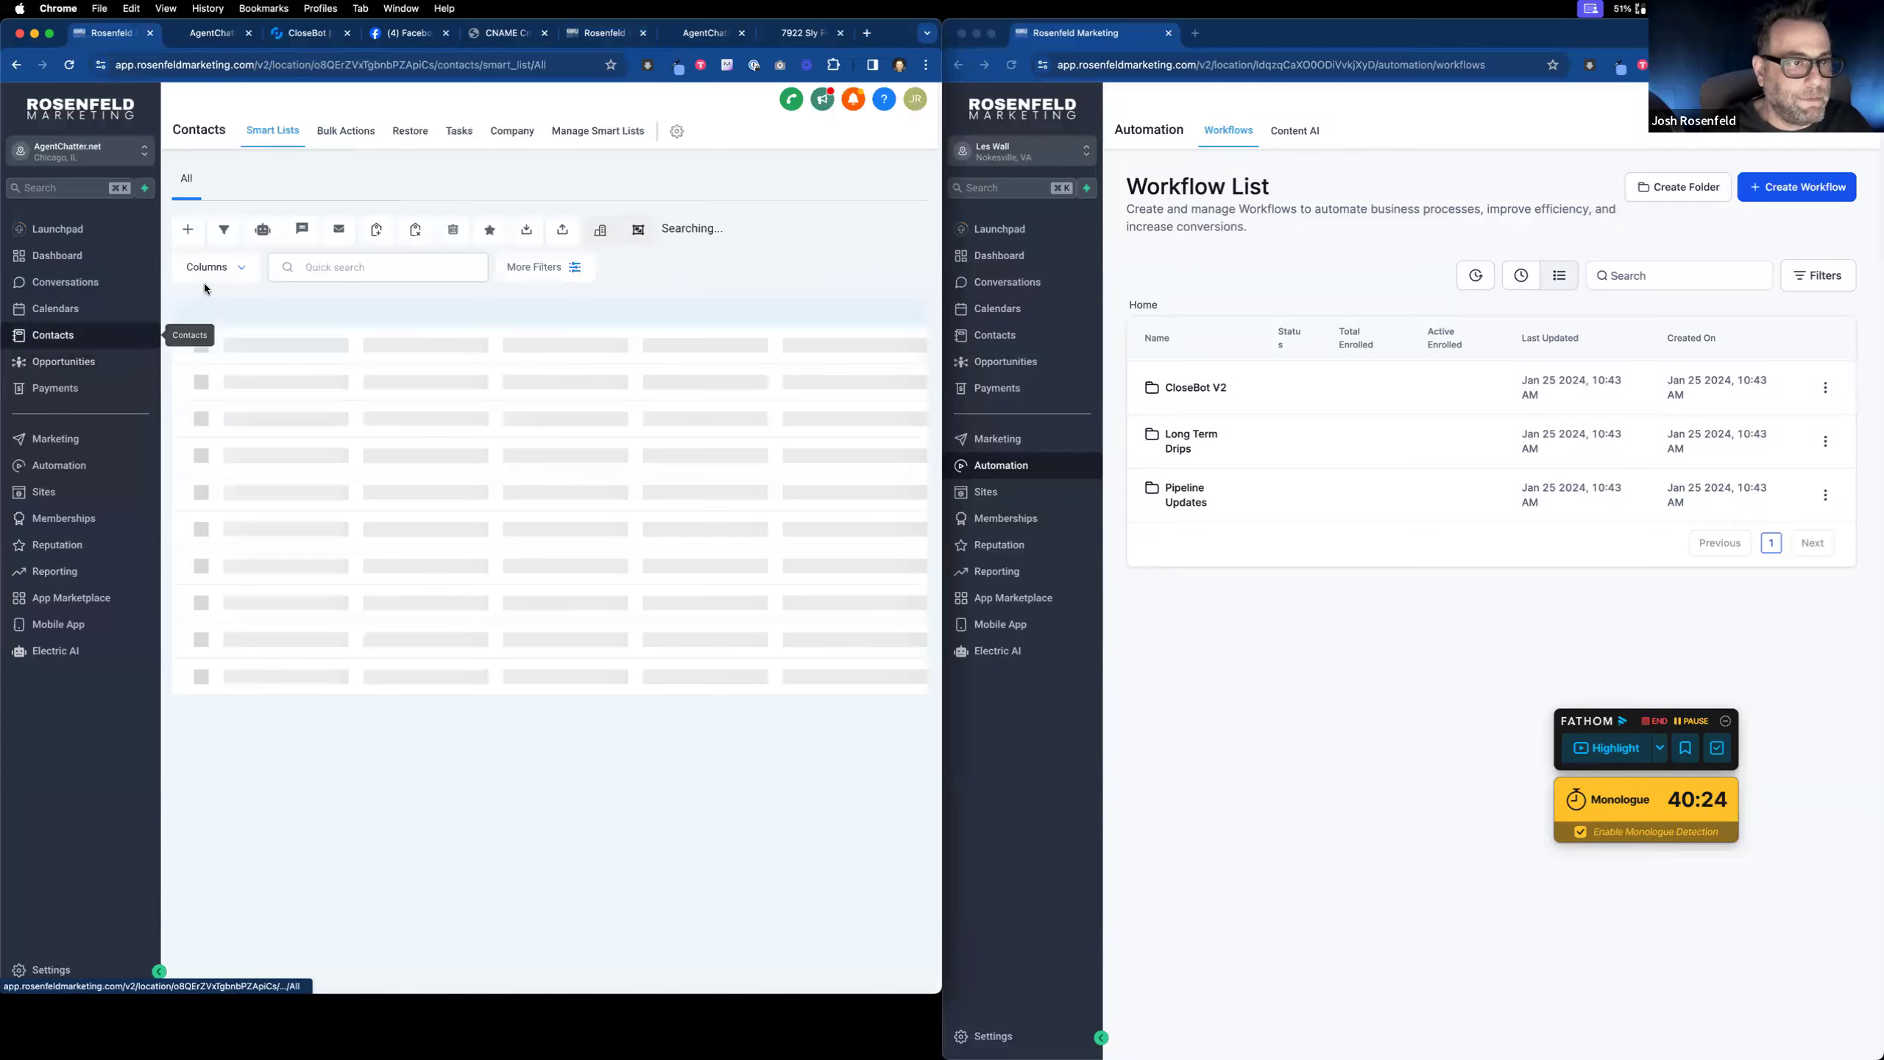
{"action": "left_click", "coordinate": [212, 369]}
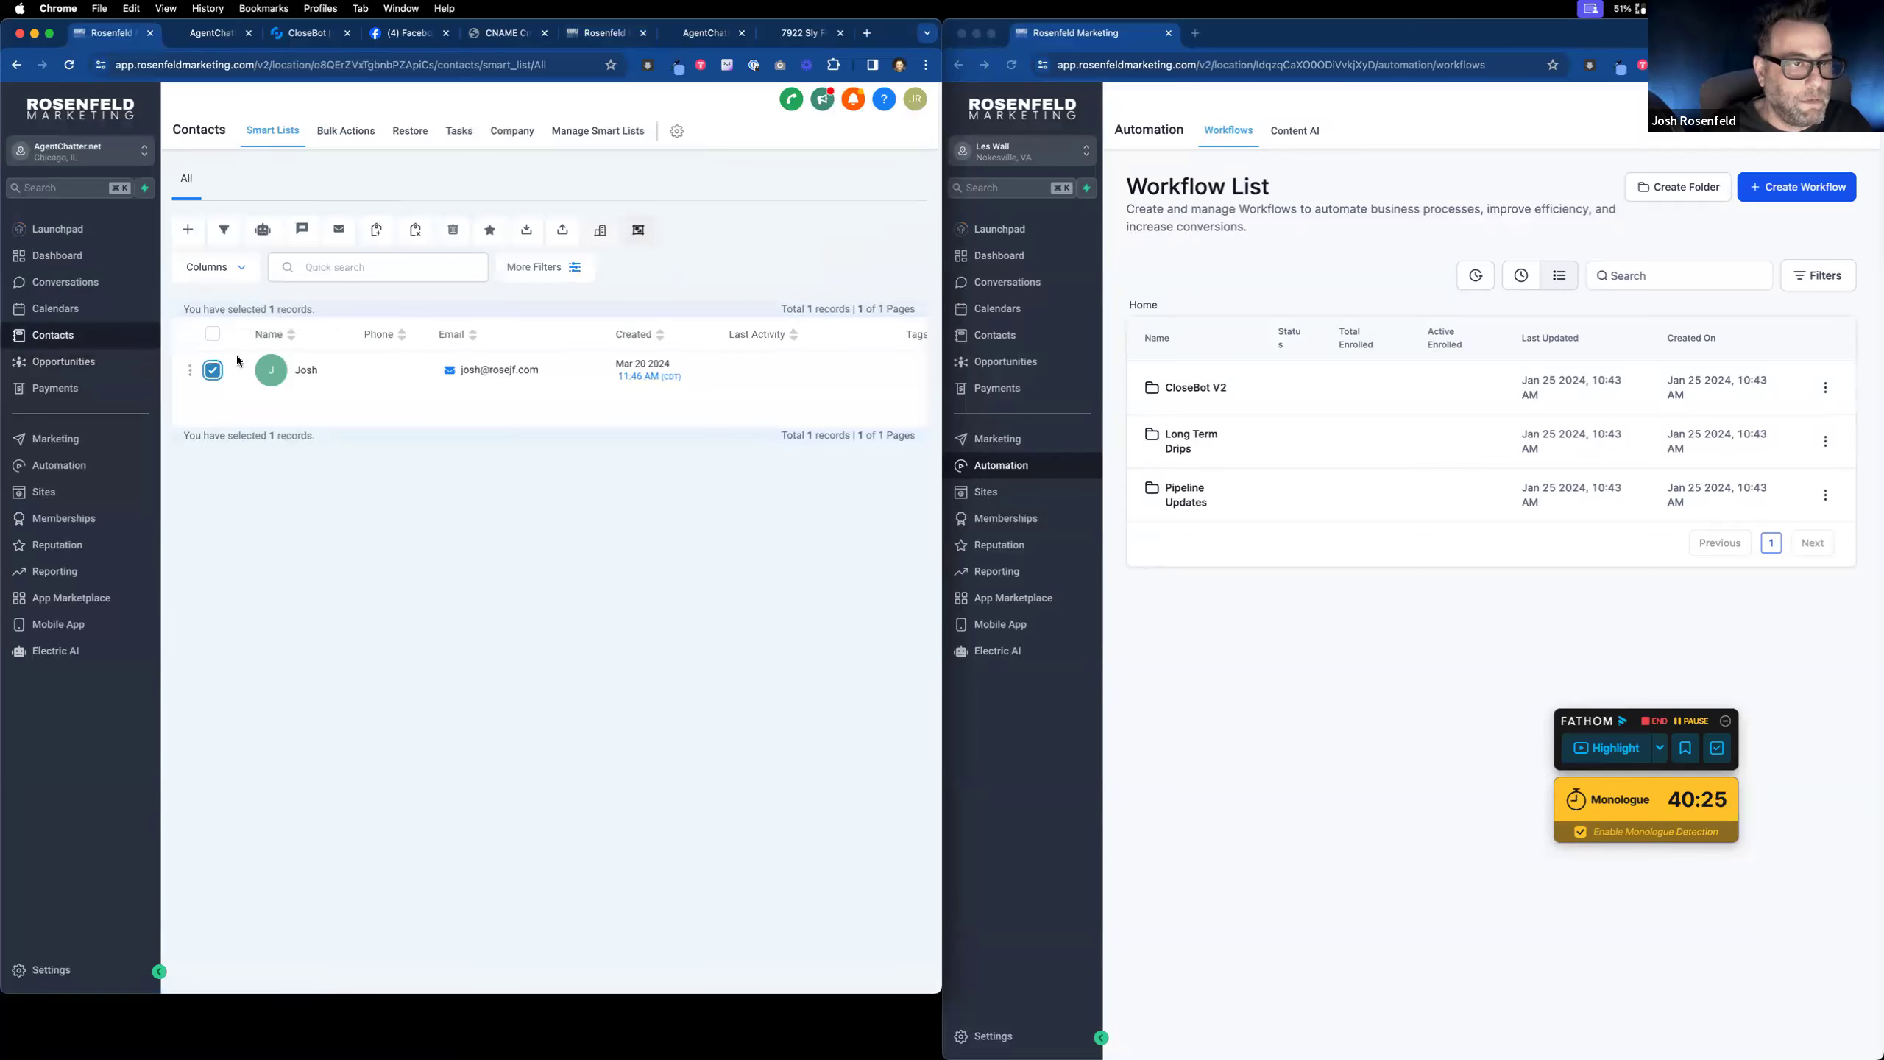
{"action": "left_click", "coordinate": [457, 230]}
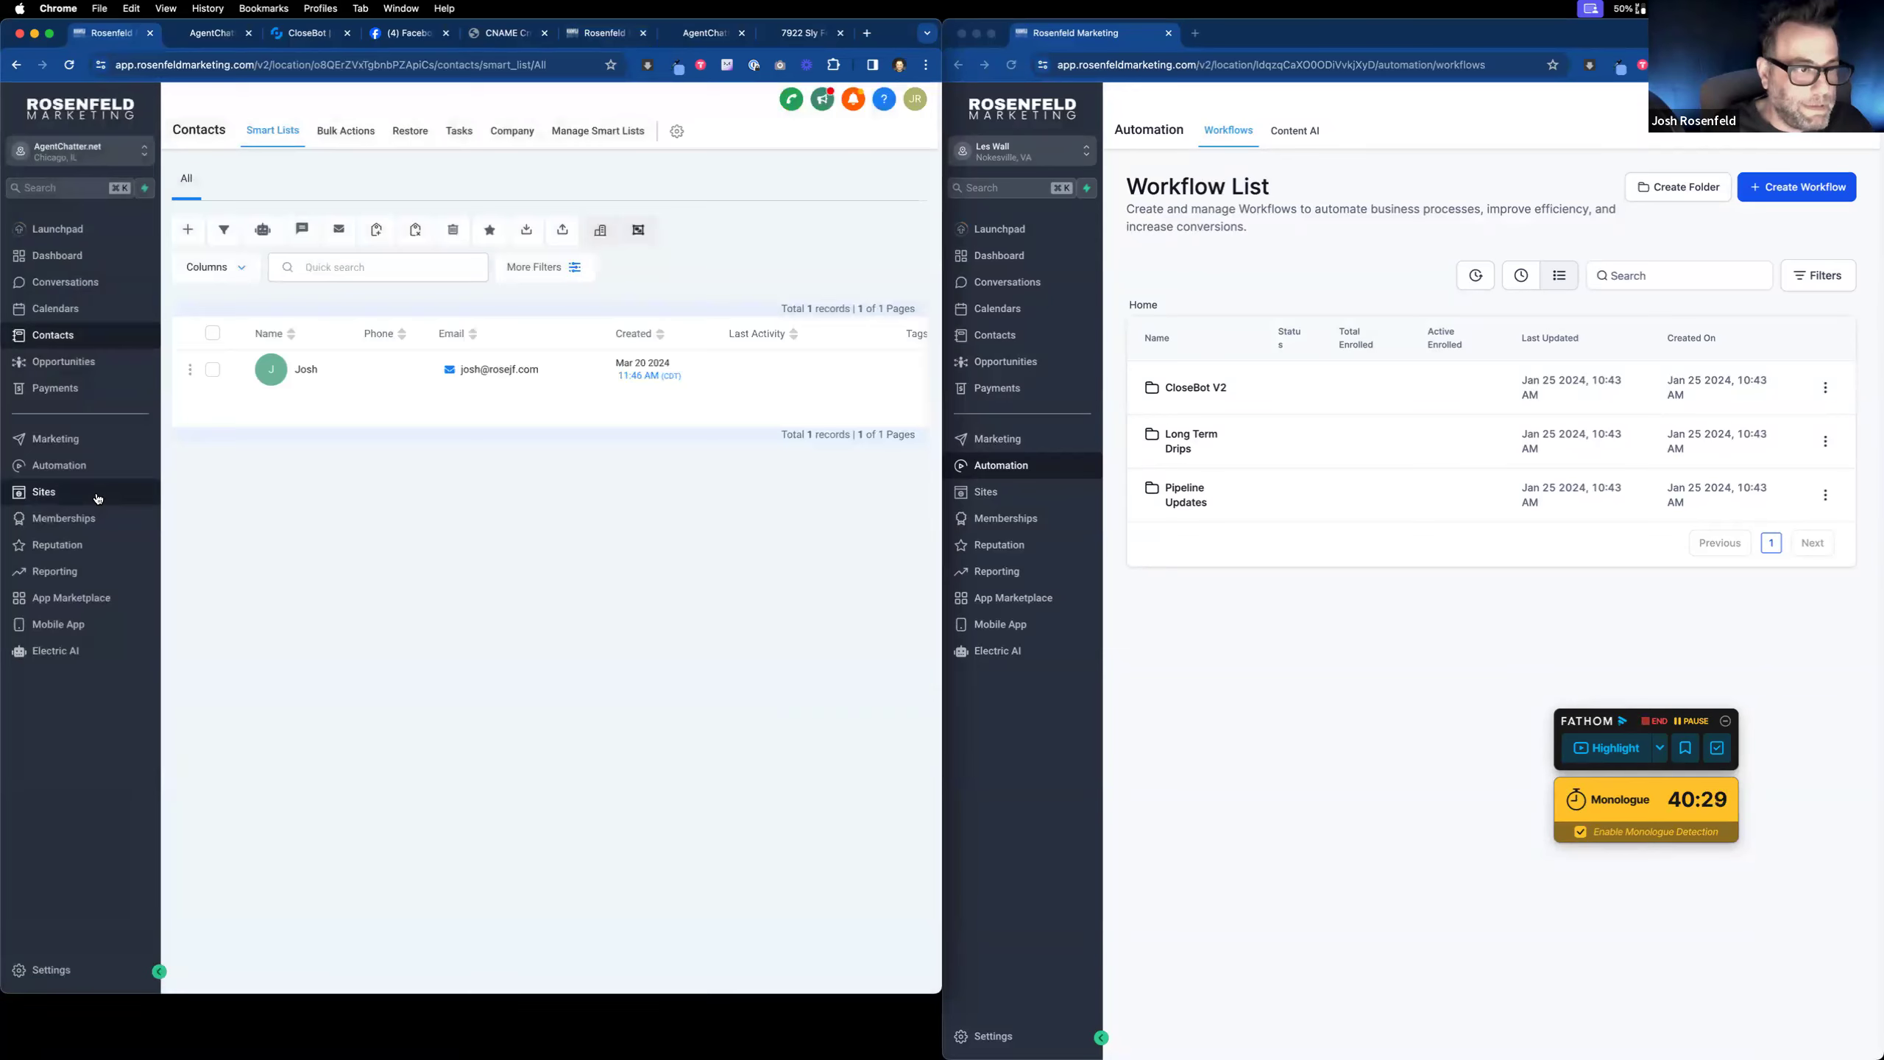
Step: Open the LeadMagnet form in the builder and rename its title to 'OptIn'
{"action": "left_click", "coordinate": [98, 499]}
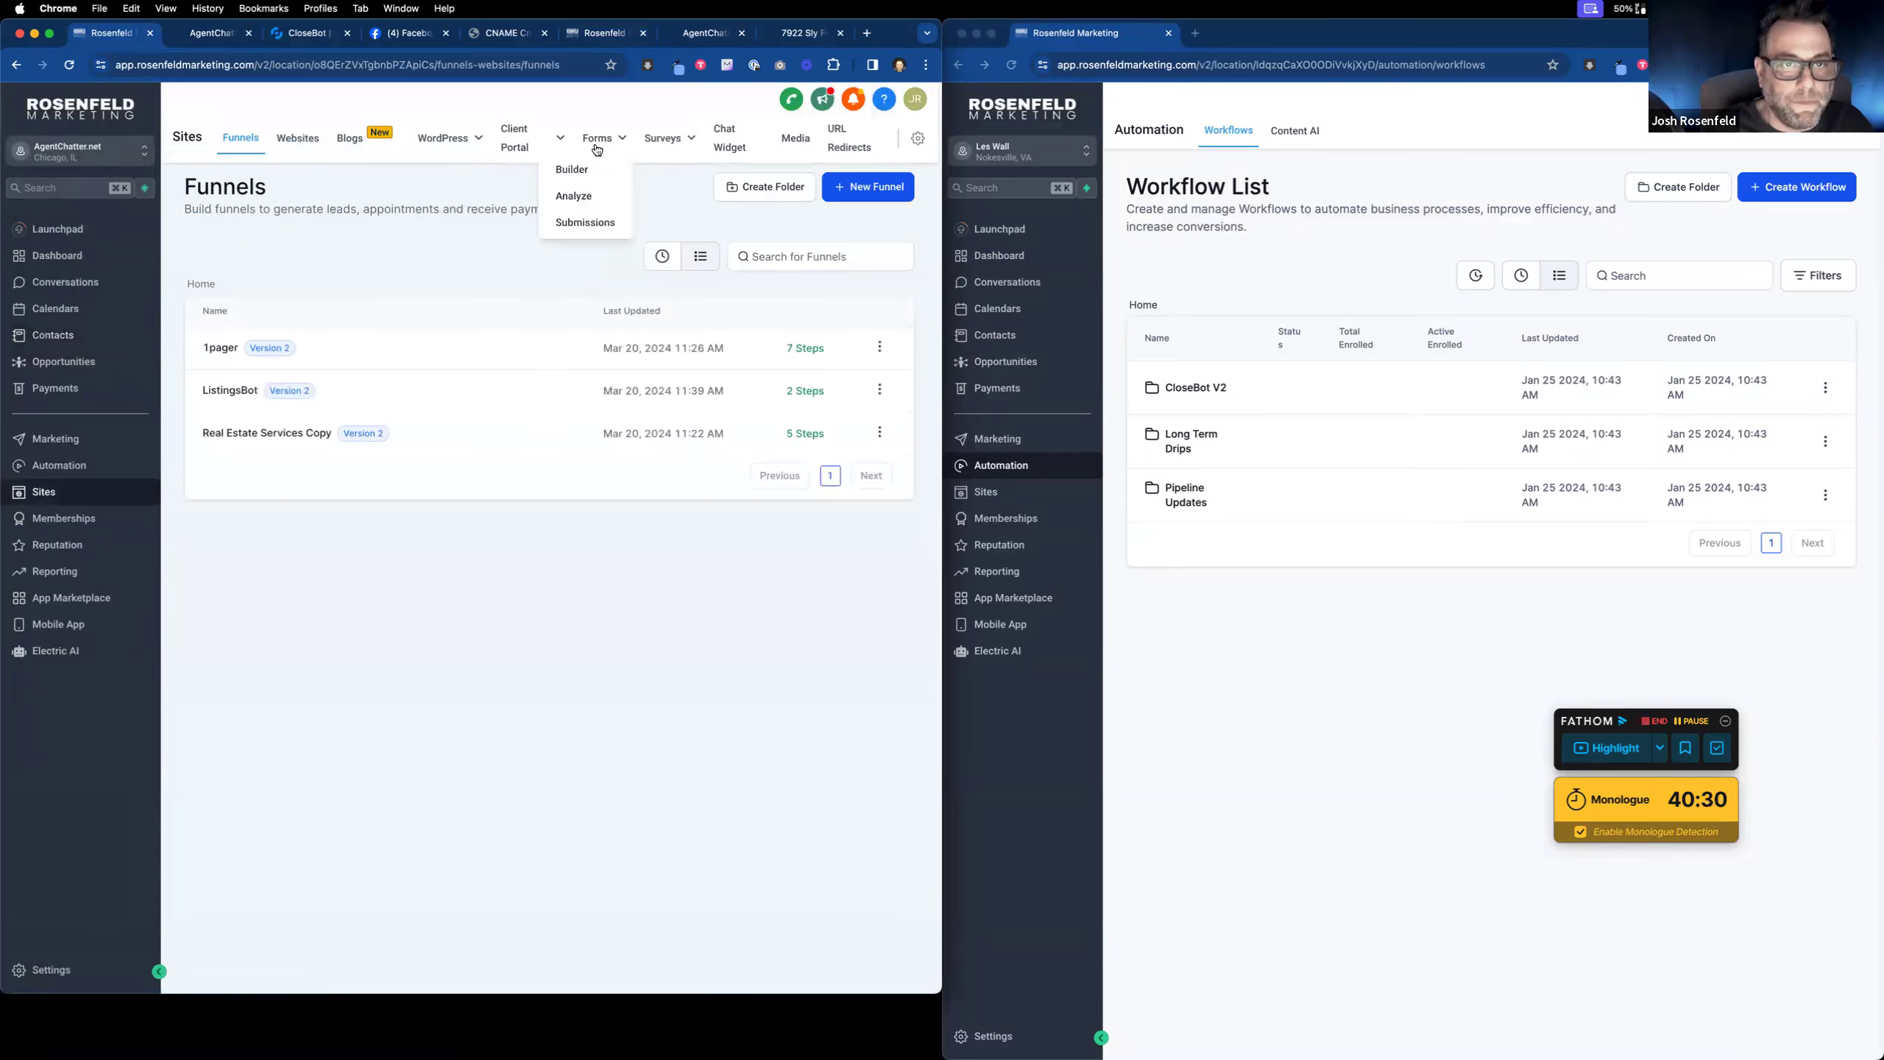
{"action": "left_click", "coordinate": [572, 169]}
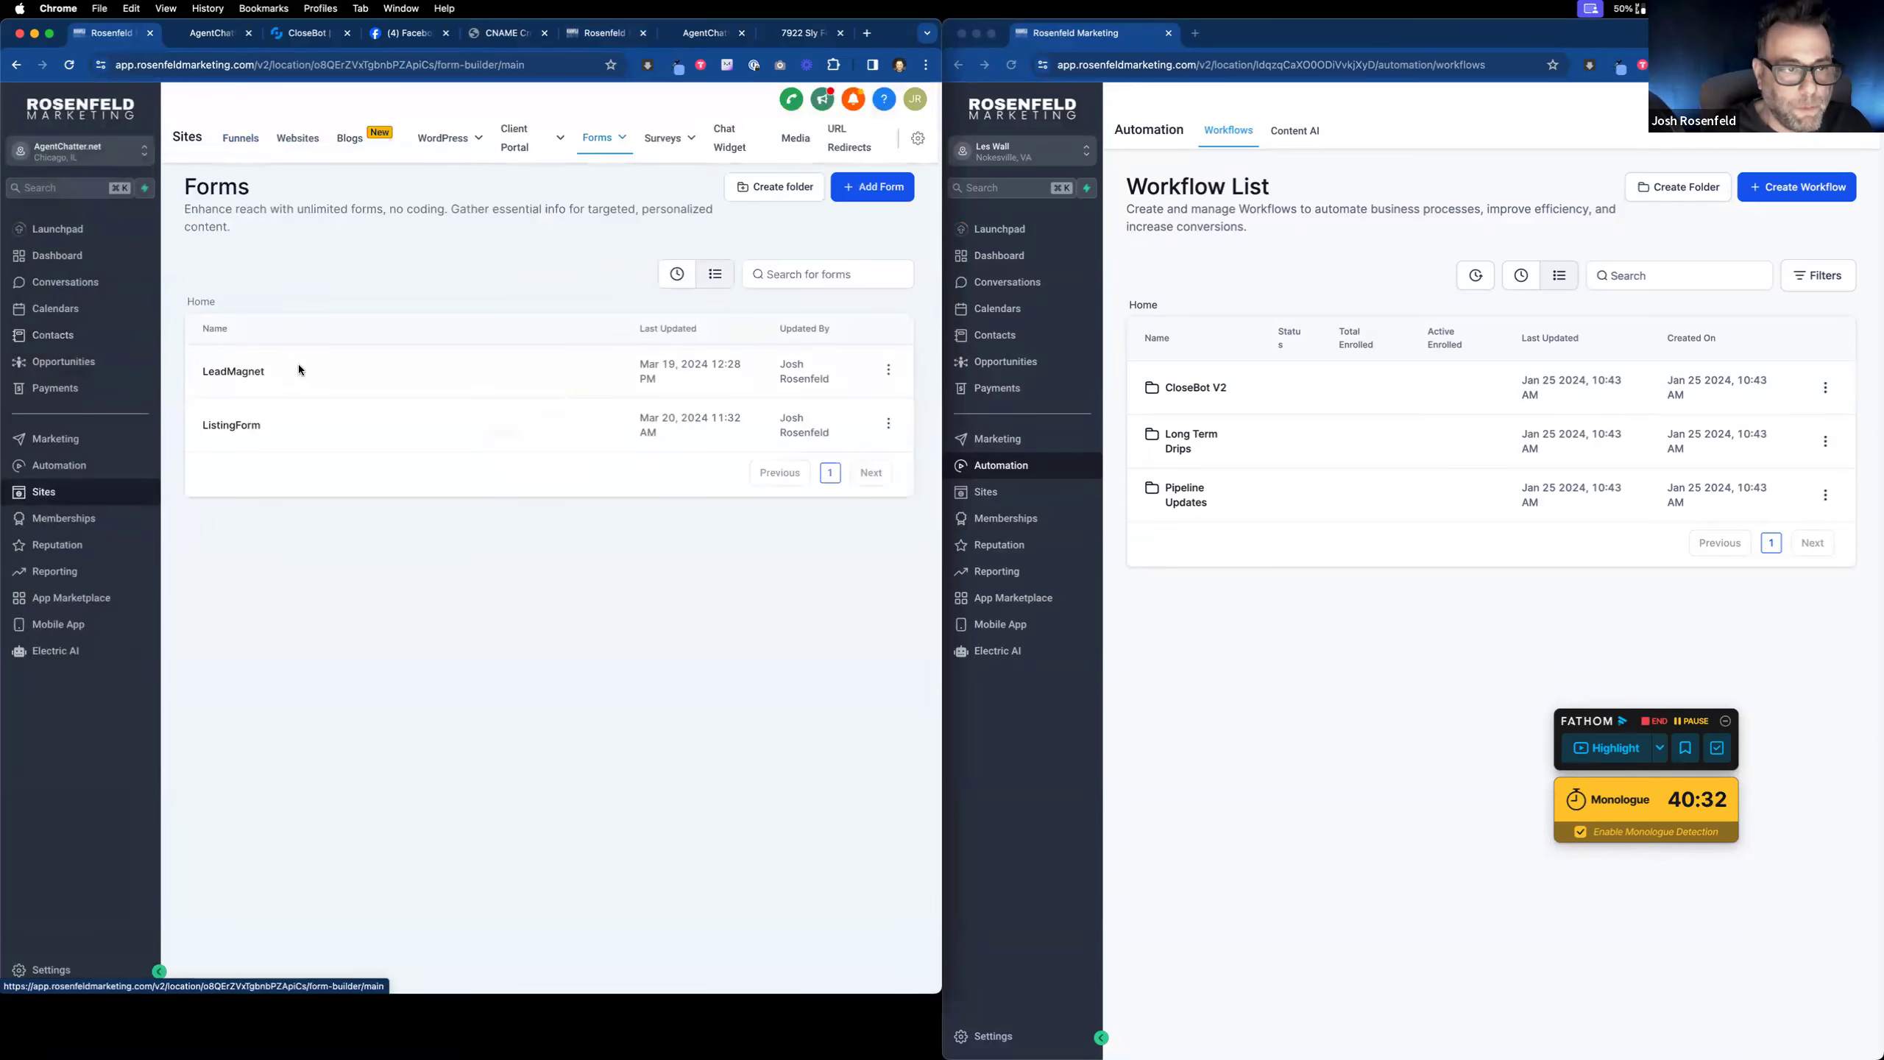
{"action": "left_click", "coordinate": [245, 372]}
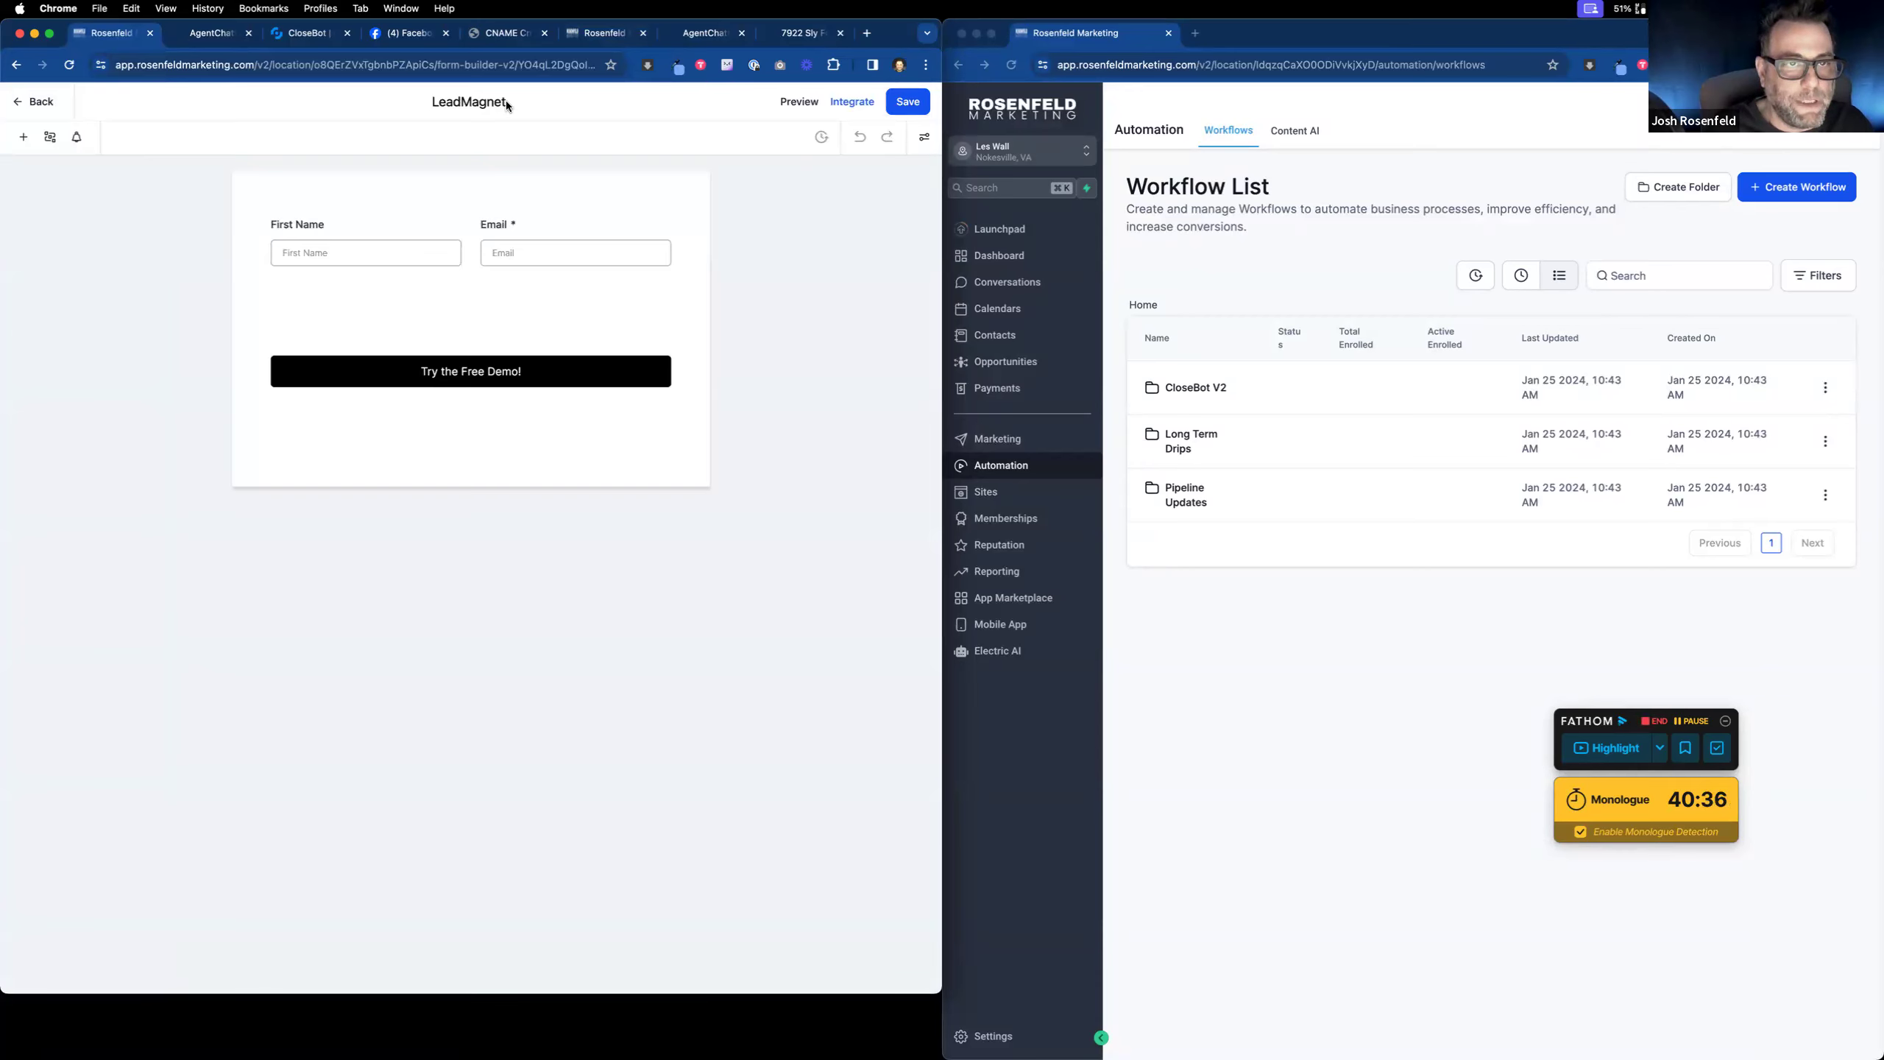
{"action": "double_click", "coordinate": [429, 100]}
{"action": "type", "text": "OptIn"}
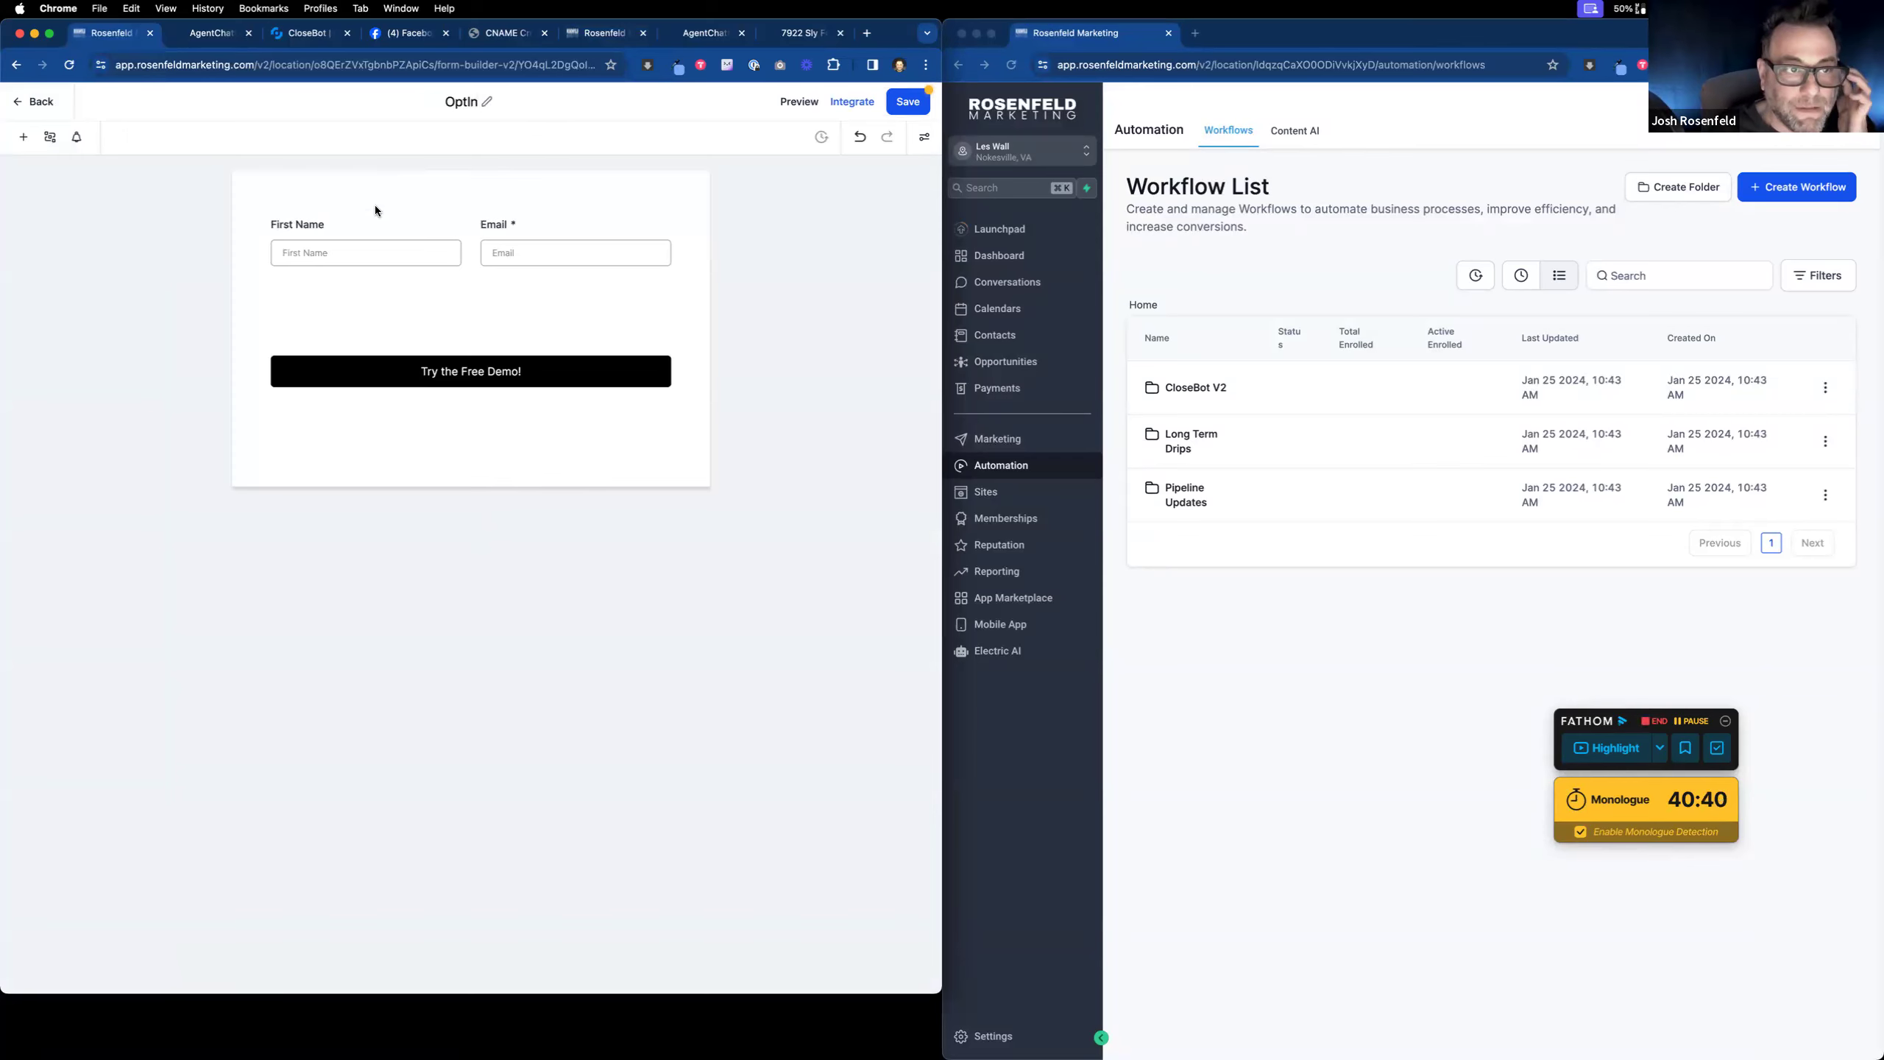
Step: Add a Last Name field beside First Name, move Email to its own row, and add Phone beside Email
{"action": "left_click", "coordinate": [368, 237]}
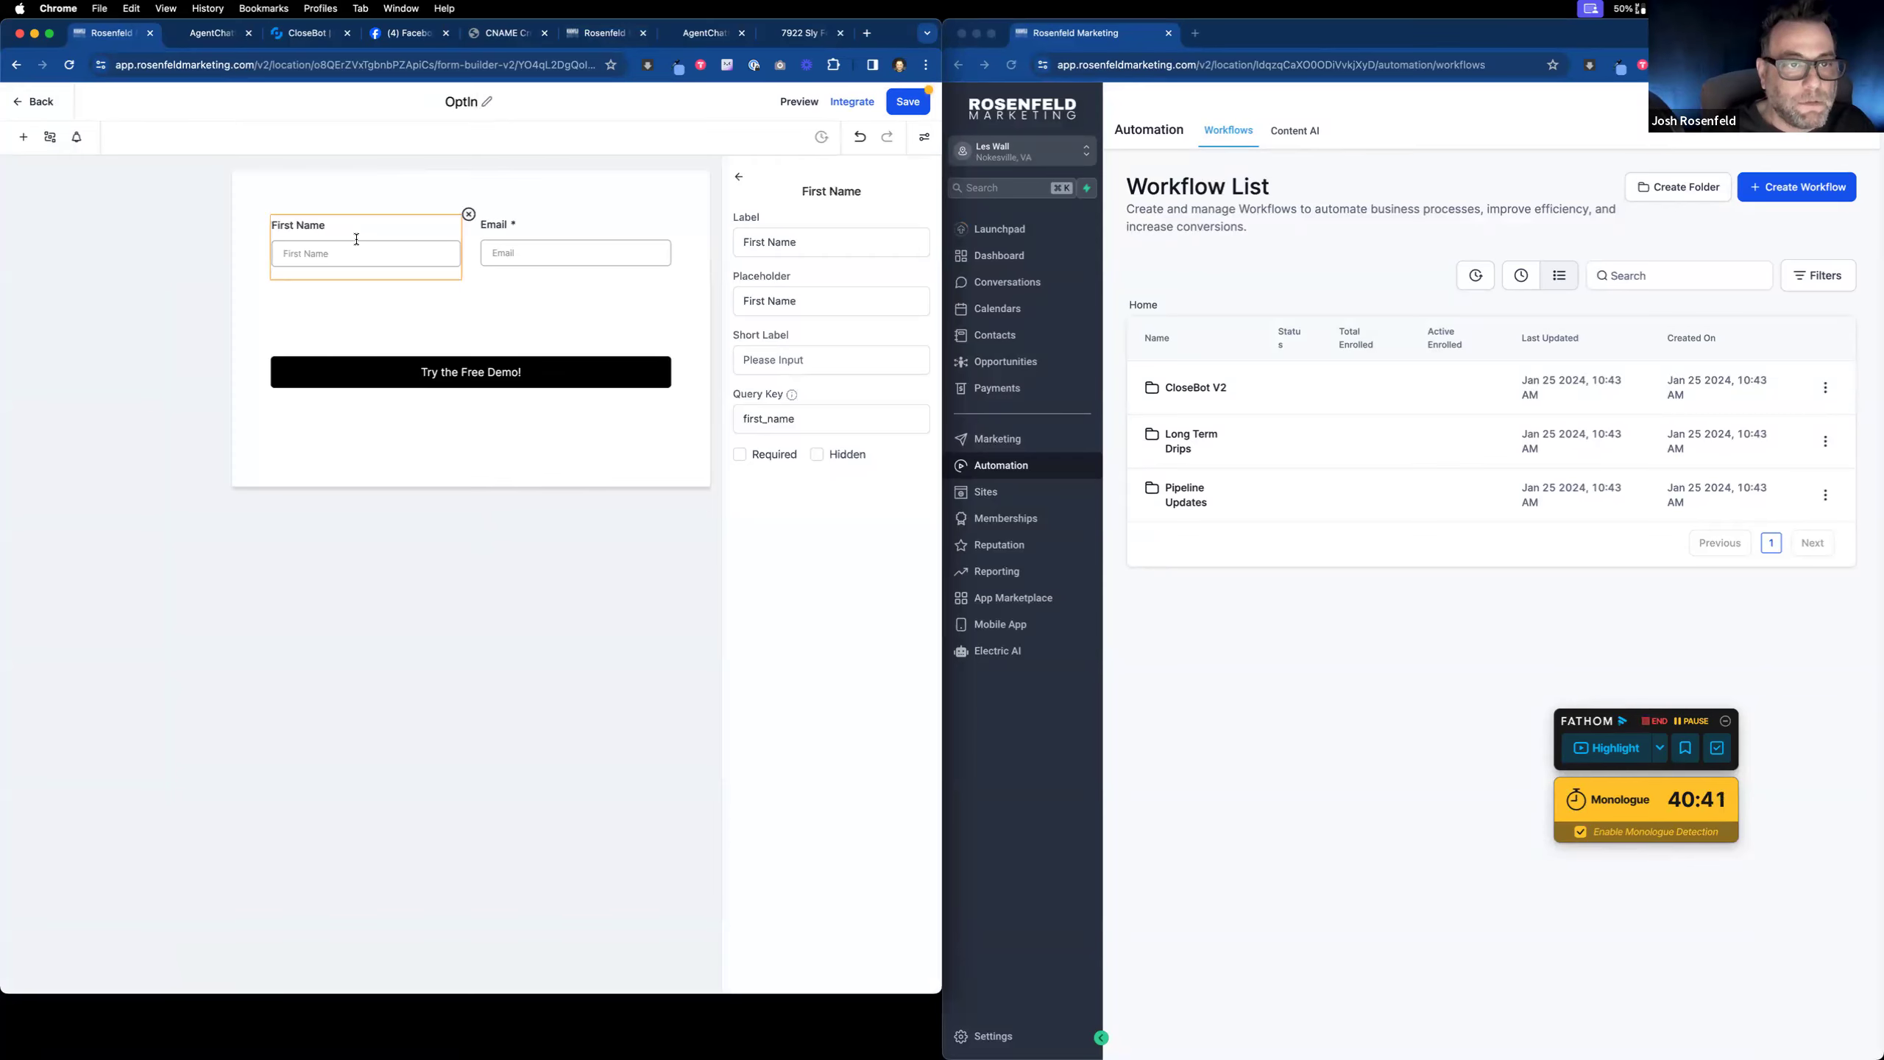
{"action": "left_click", "coordinate": [53, 140]}
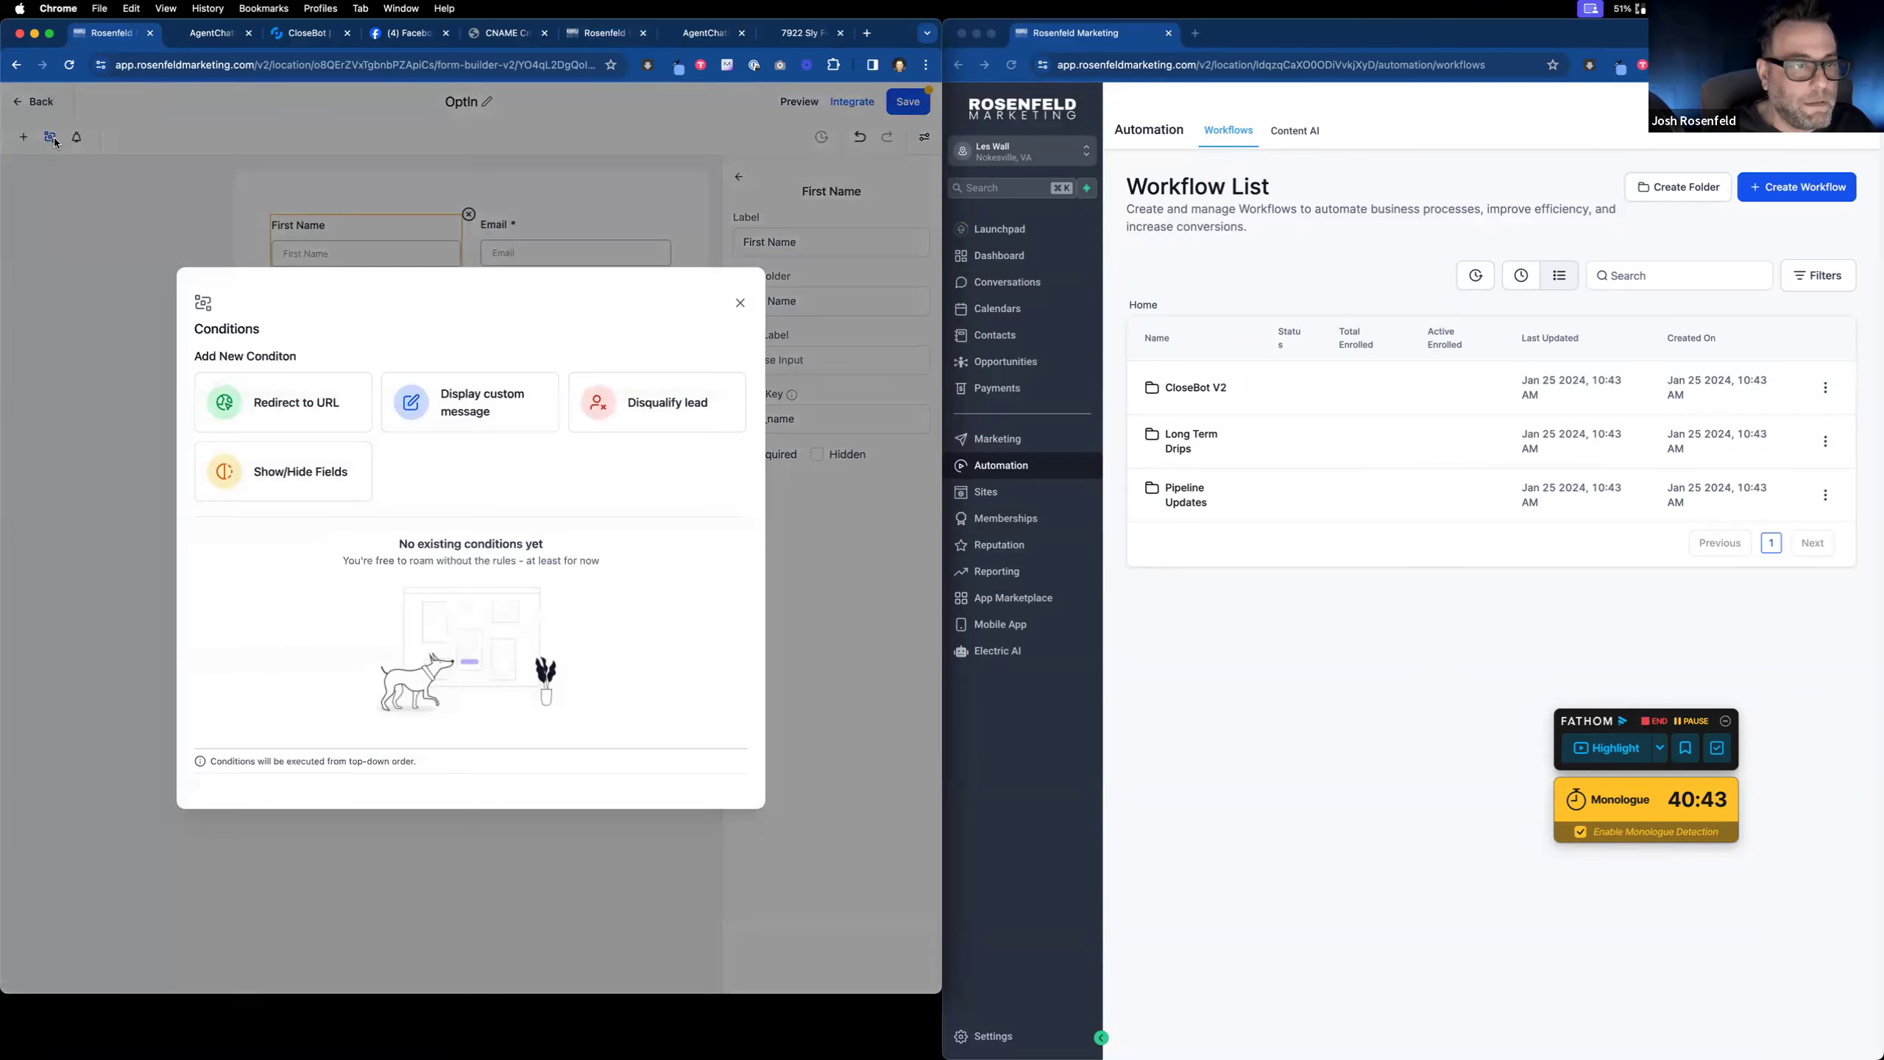
{"action": "left_click", "coordinate": [740, 302]}
{"action": "left_click", "coordinate": [23, 137]}
{"action": "left_click_drag", "start_coordinate": [215, 289], "coordinate": [494, 327]}
{"action": "left_click_drag", "start_coordinate": [526, 251], "coordinate": [374, 379]}
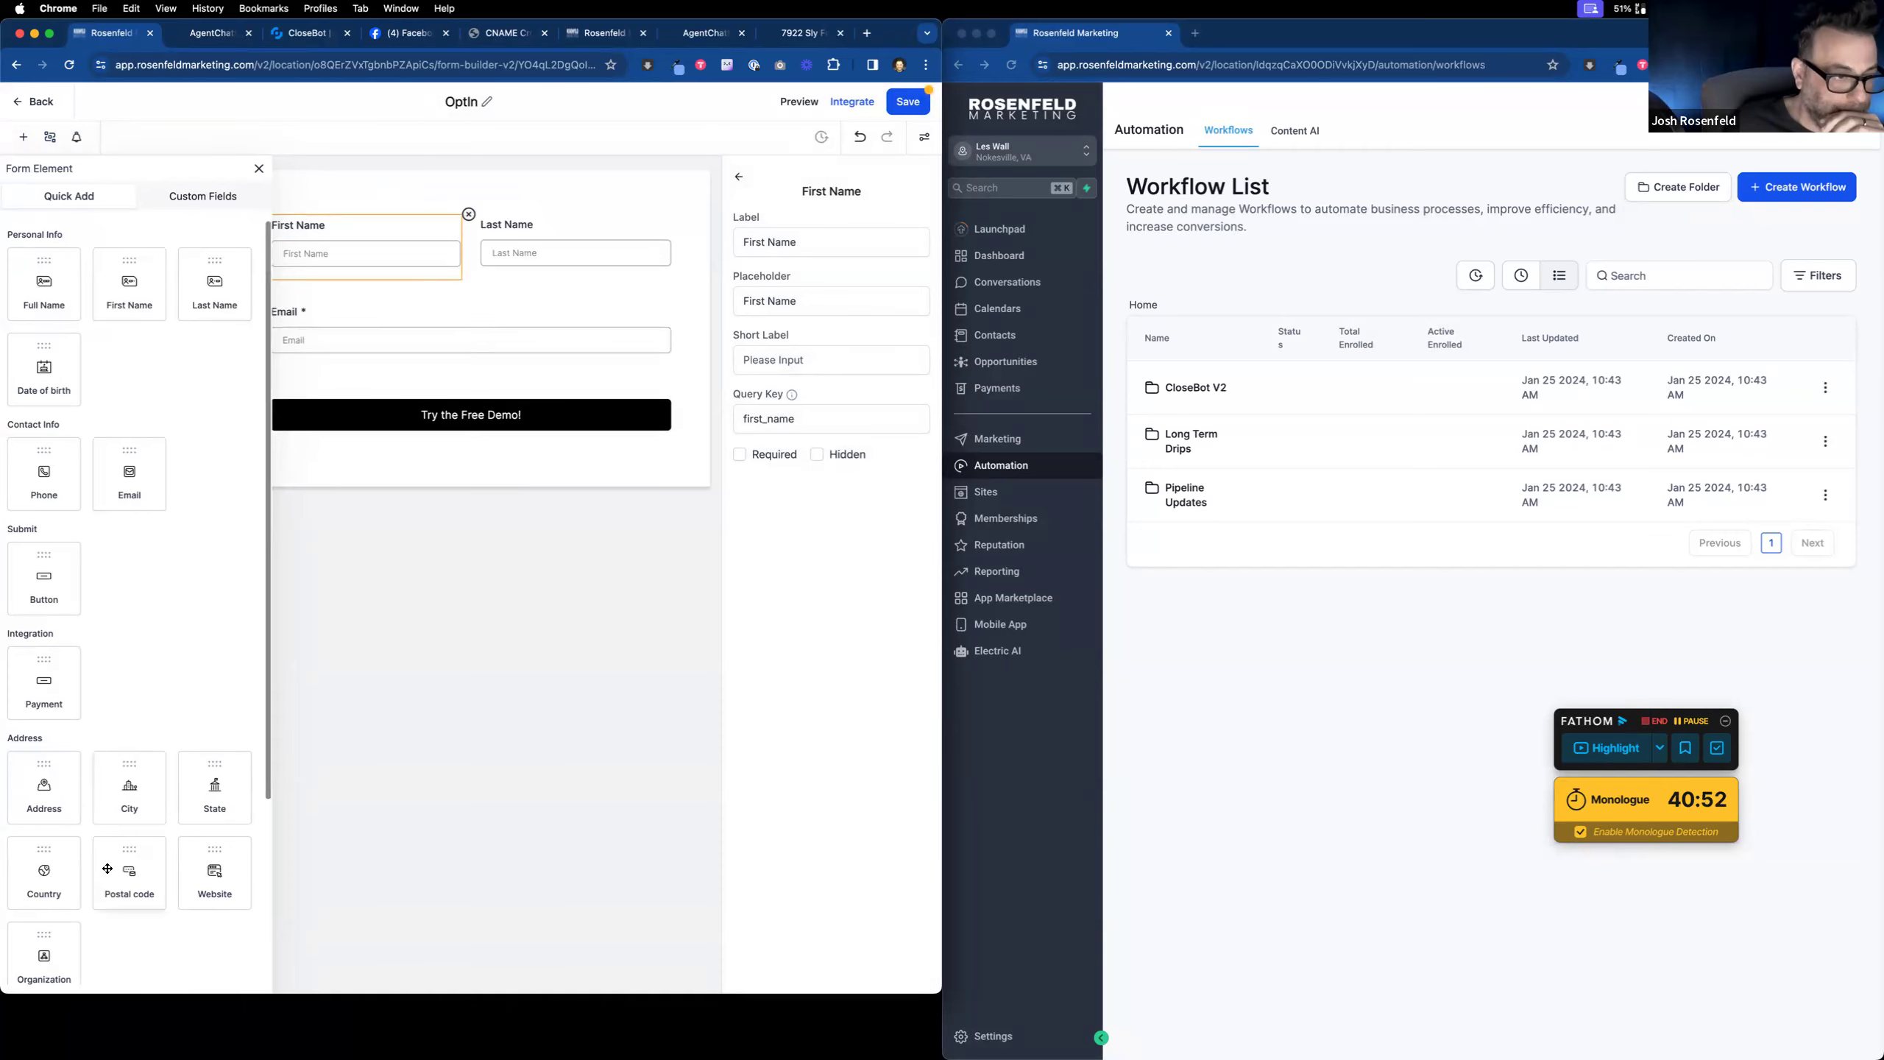
{"action": "left_click_drag", "start_coordinate": [50, 496], "coordinate": [374, 395]}
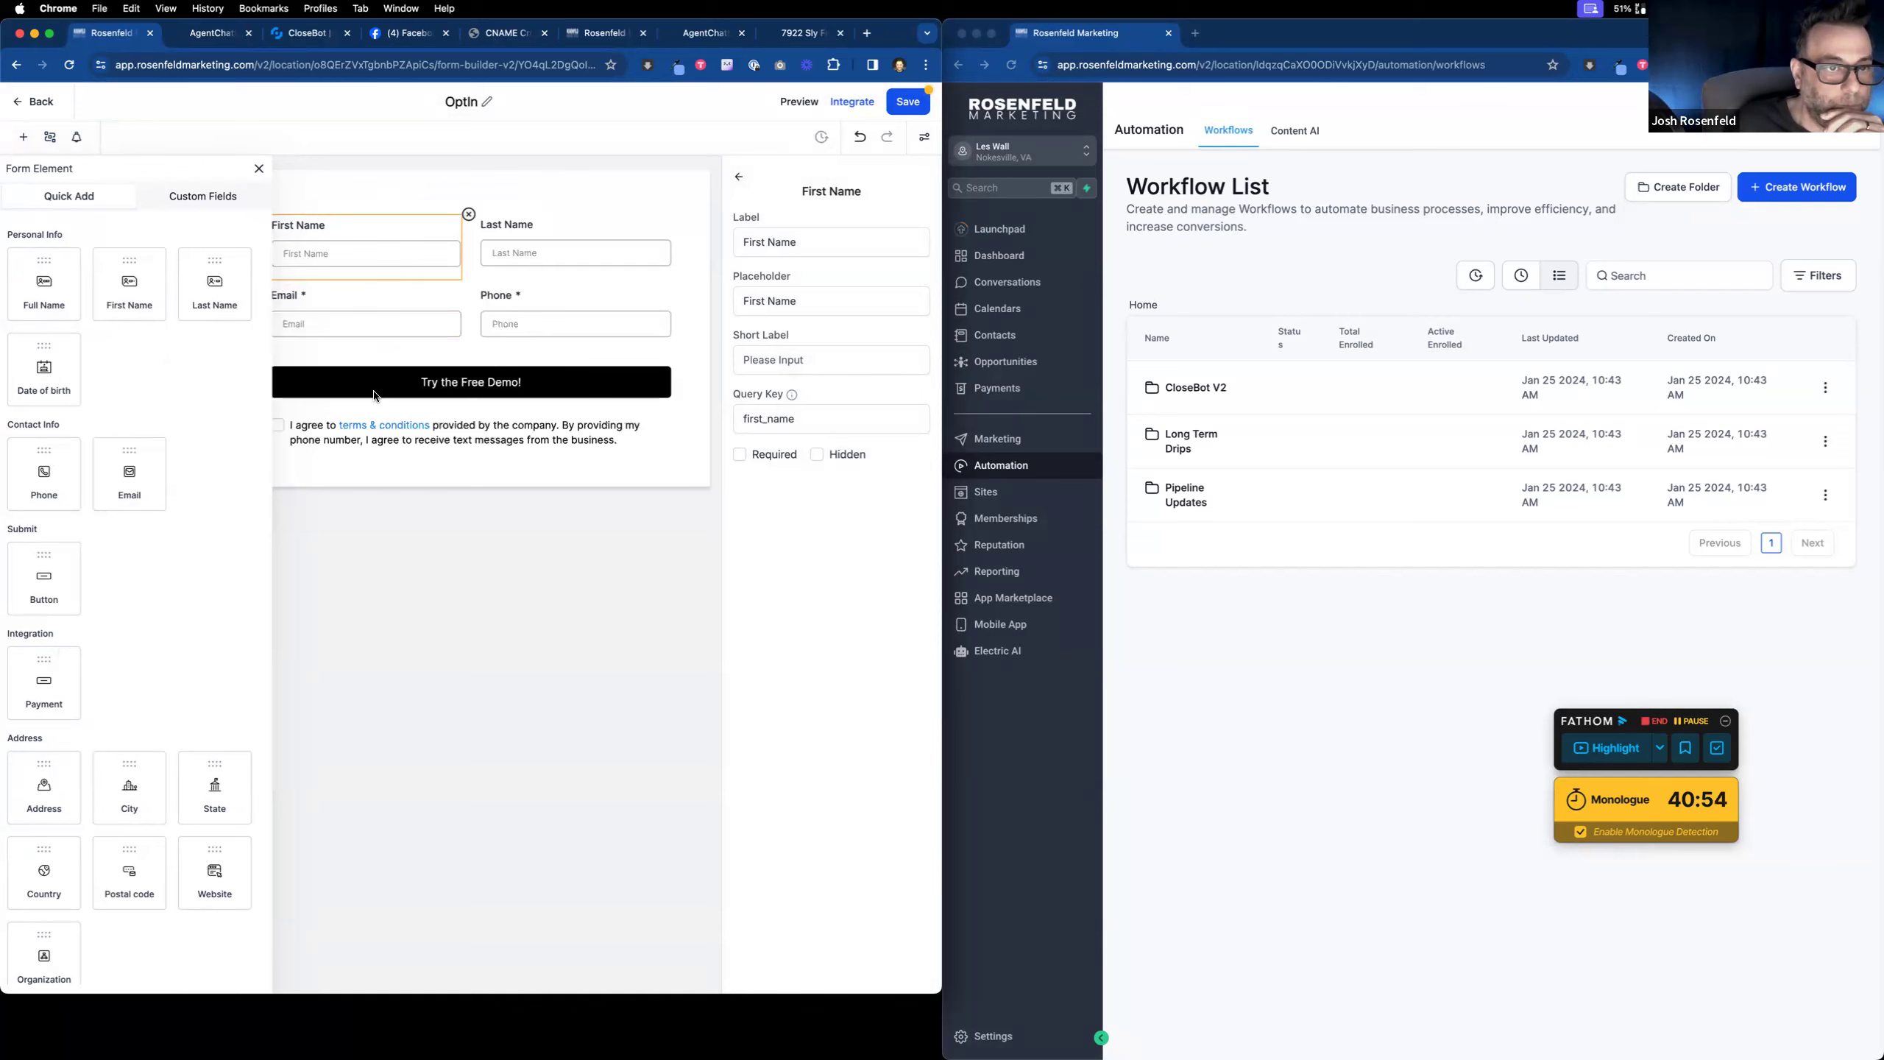
{"action": "left_click", "coordinate": [259, 170]}
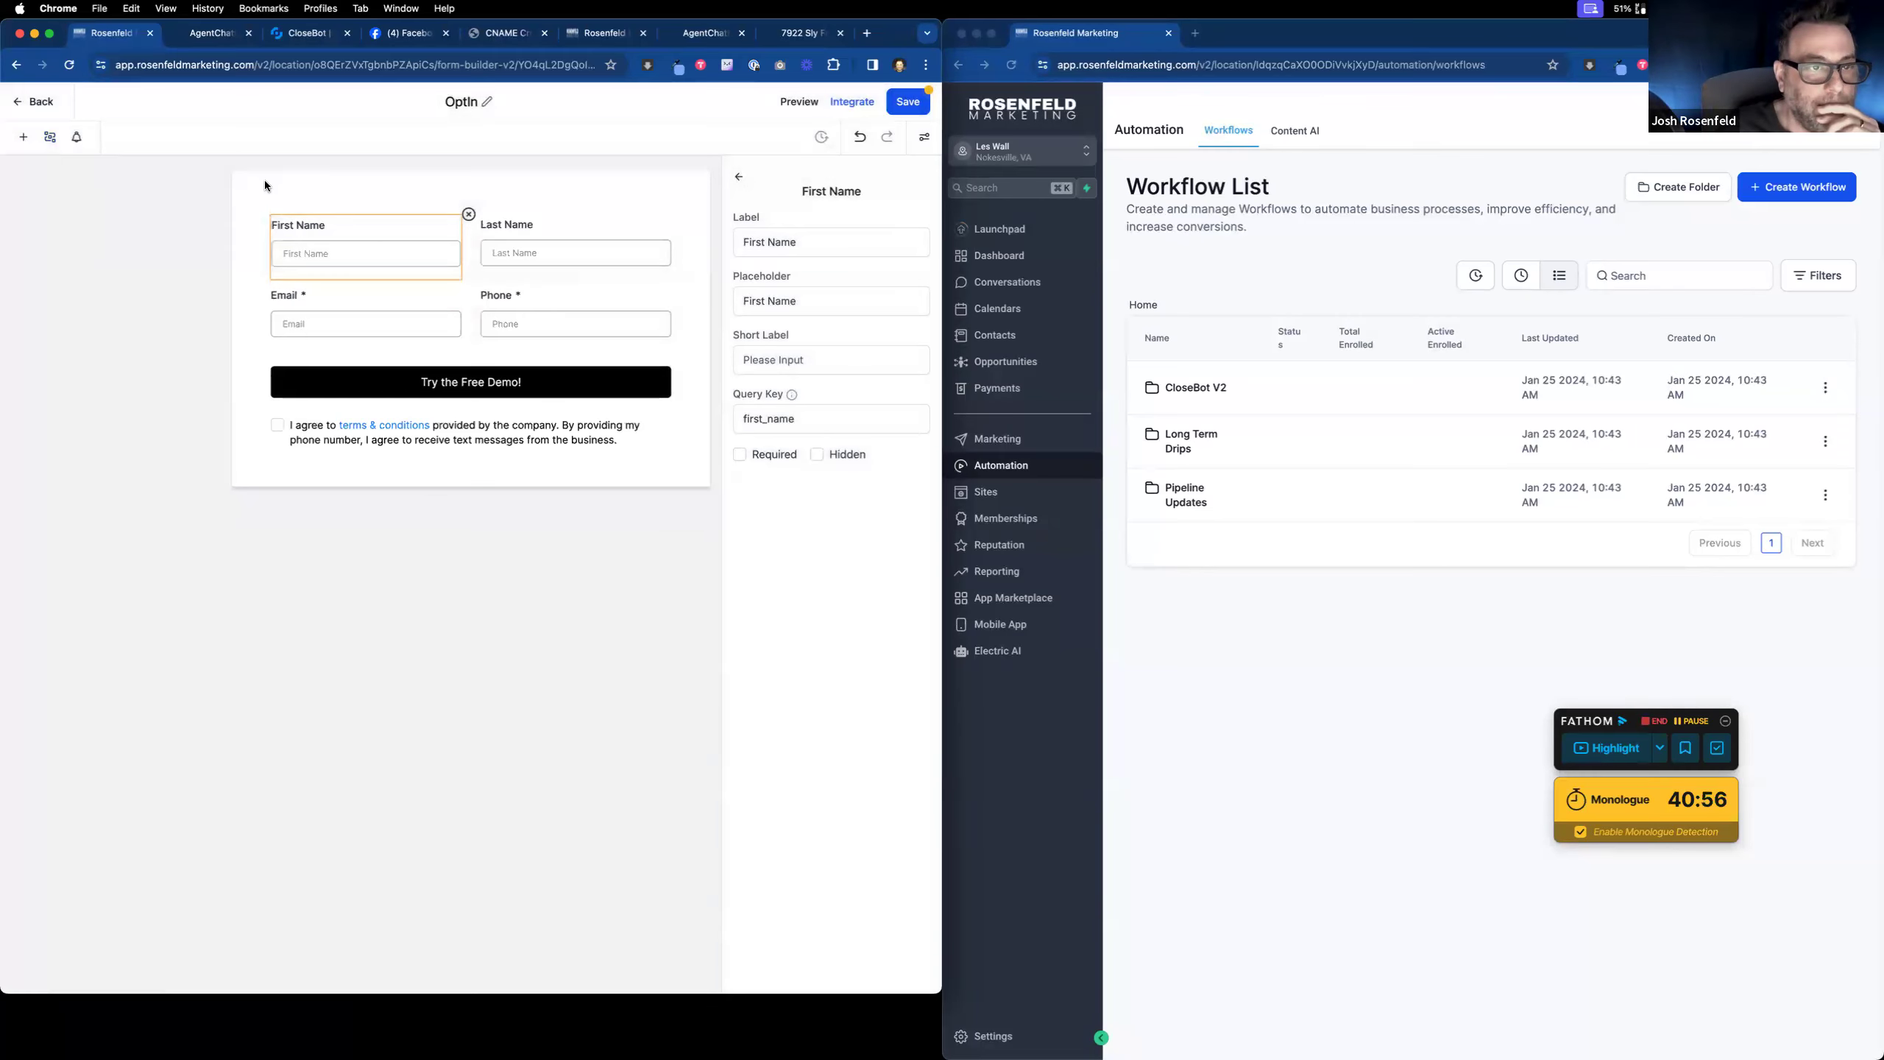
Step: Make Phone optional and First Name and Last Name required, then save the form
{"action": "left_click", "coordinate": [541, 305]}
{"action": "left_click", "coordinate": [740, 453]}
{"action": "left_click", "coordinate": [338, 231]}
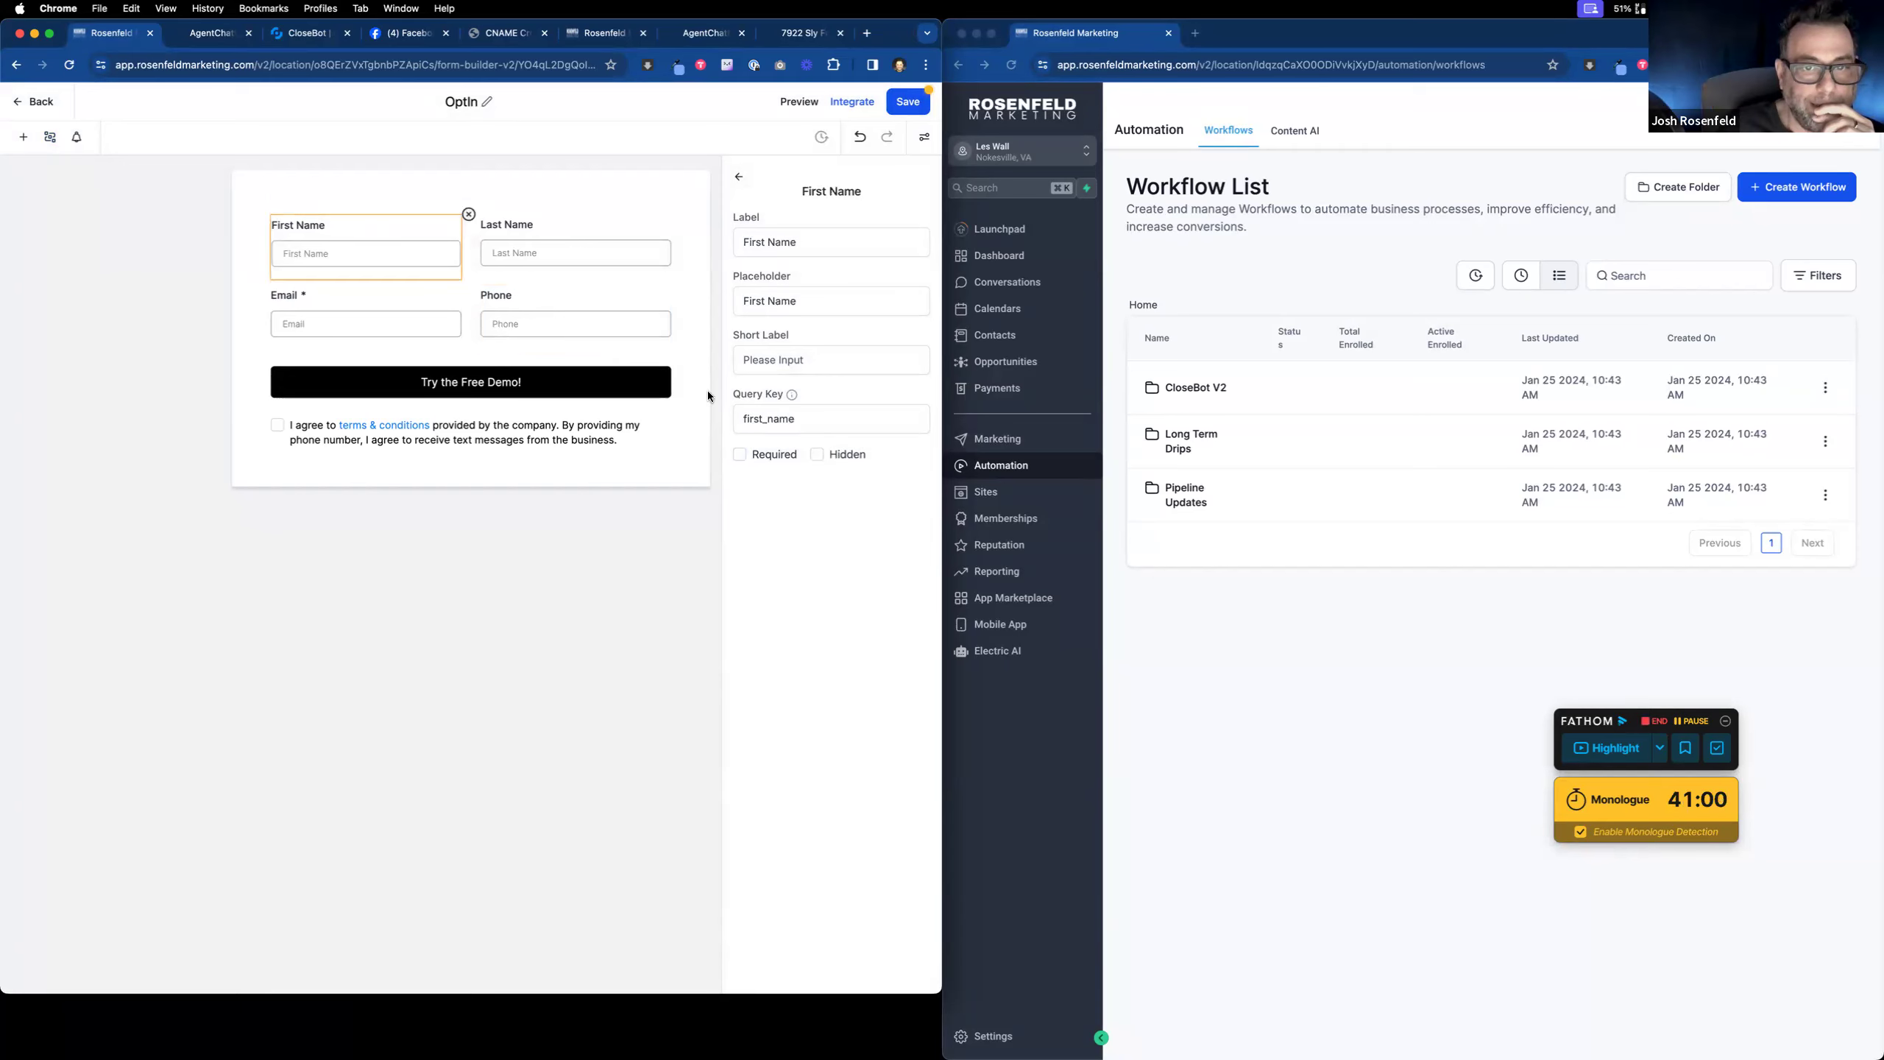
{"action": "left_click", "coordinate": [740, 455]}
{"action": "left_click", "coordinate": [498, 235]}
{"action": "left_click", "coordinate": [740, 454]}
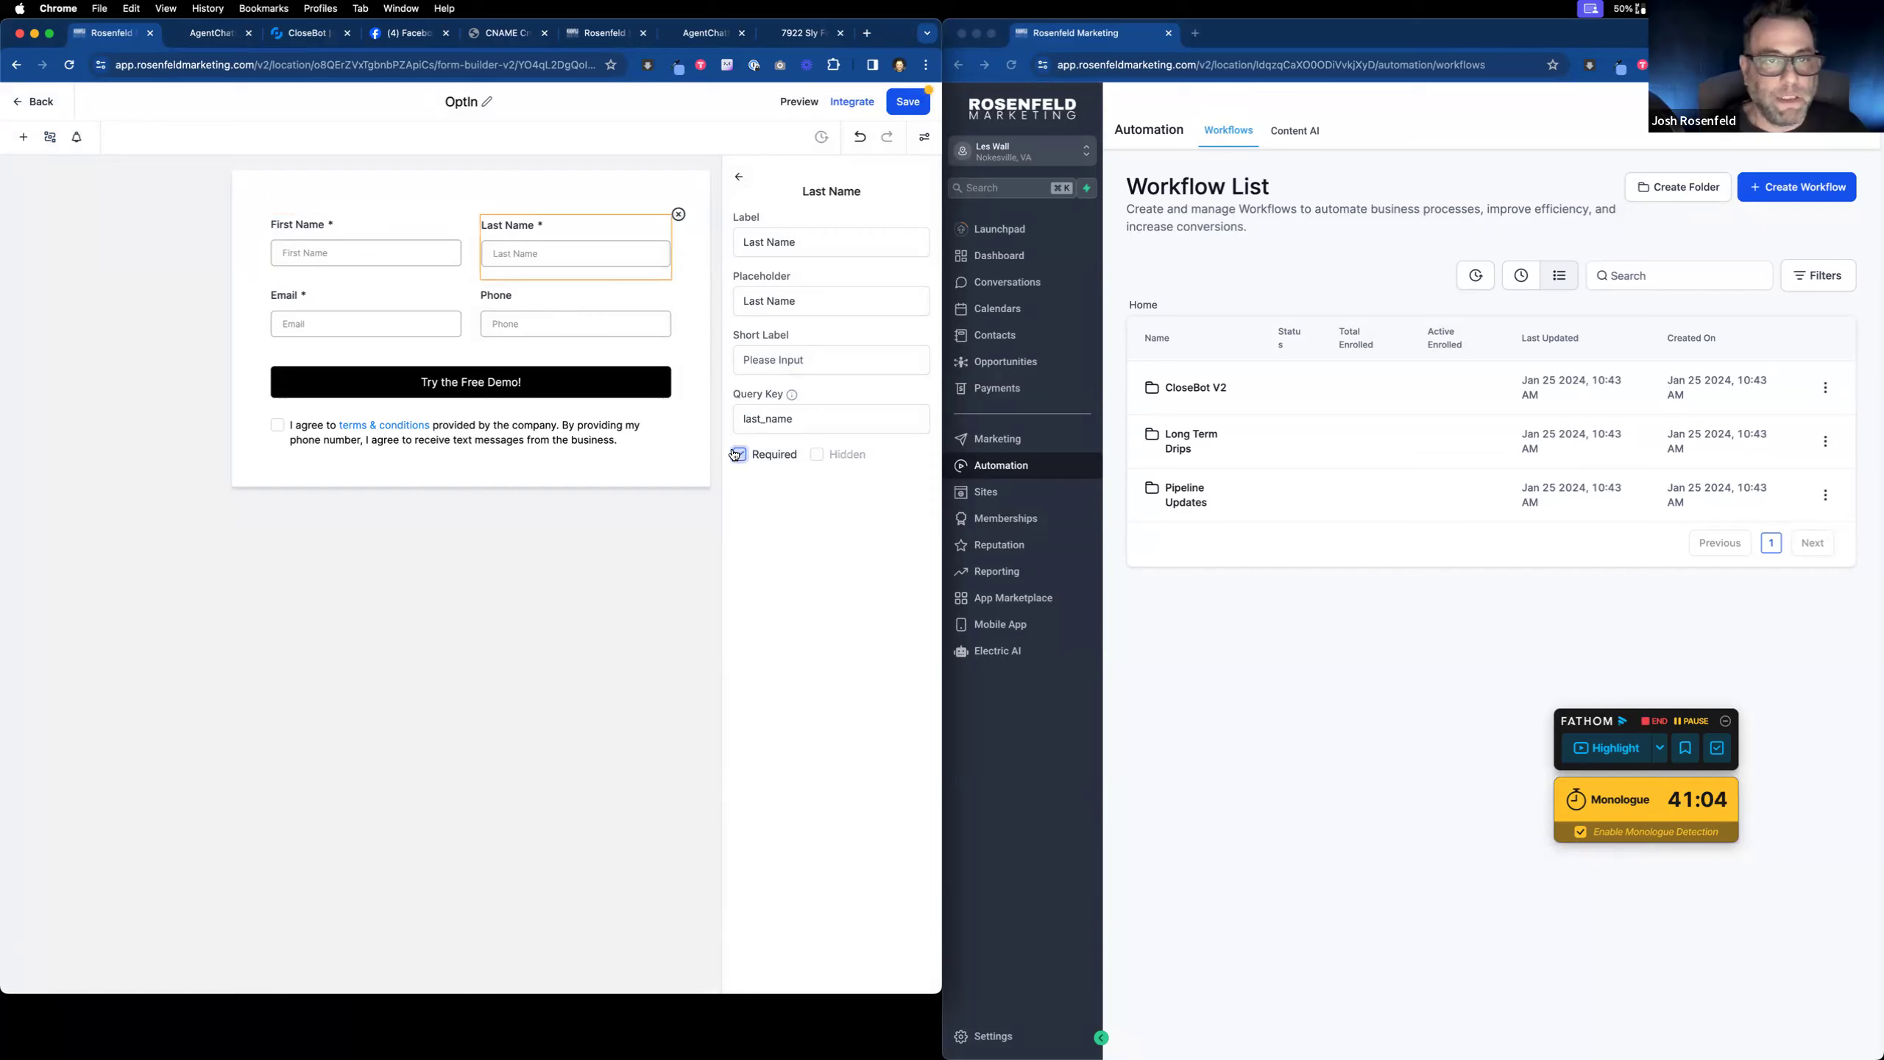
{"action": "left_click", "coordinate": [402, 307]}
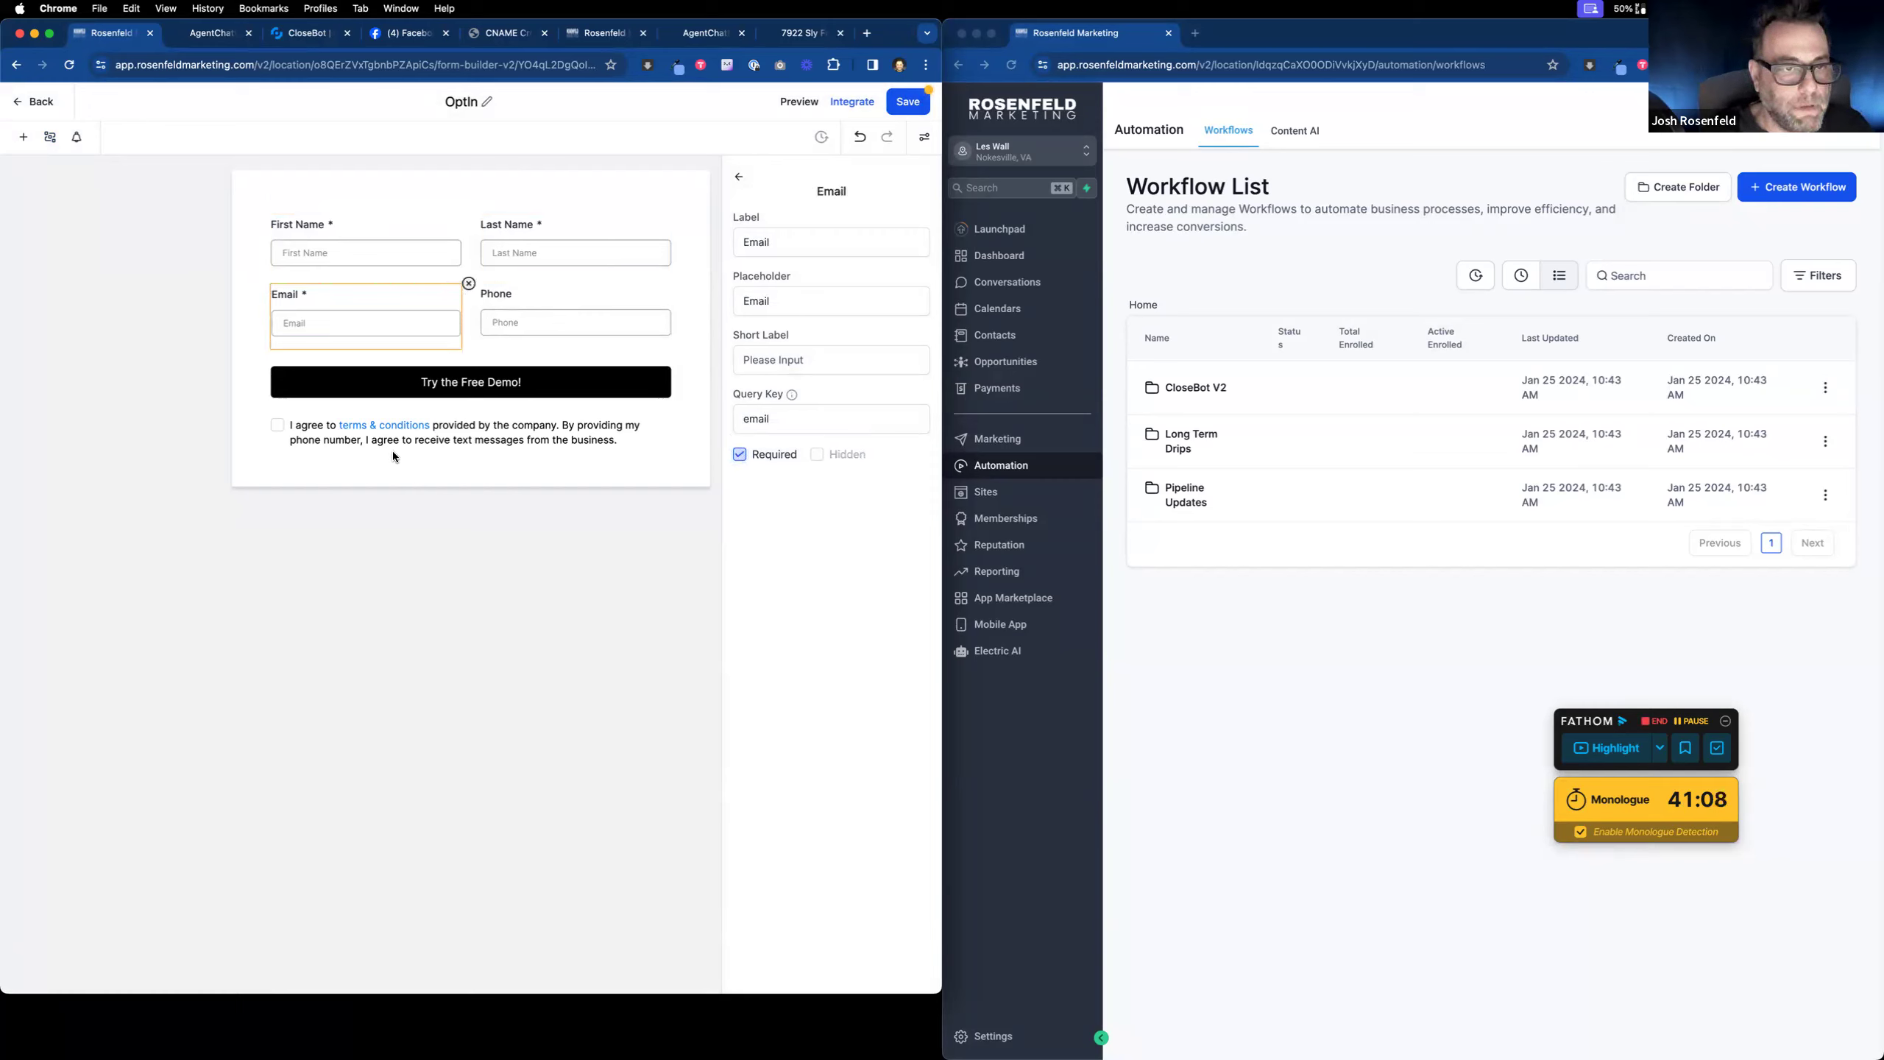
{"action": "left_click", "coordinate": [900, 107]}
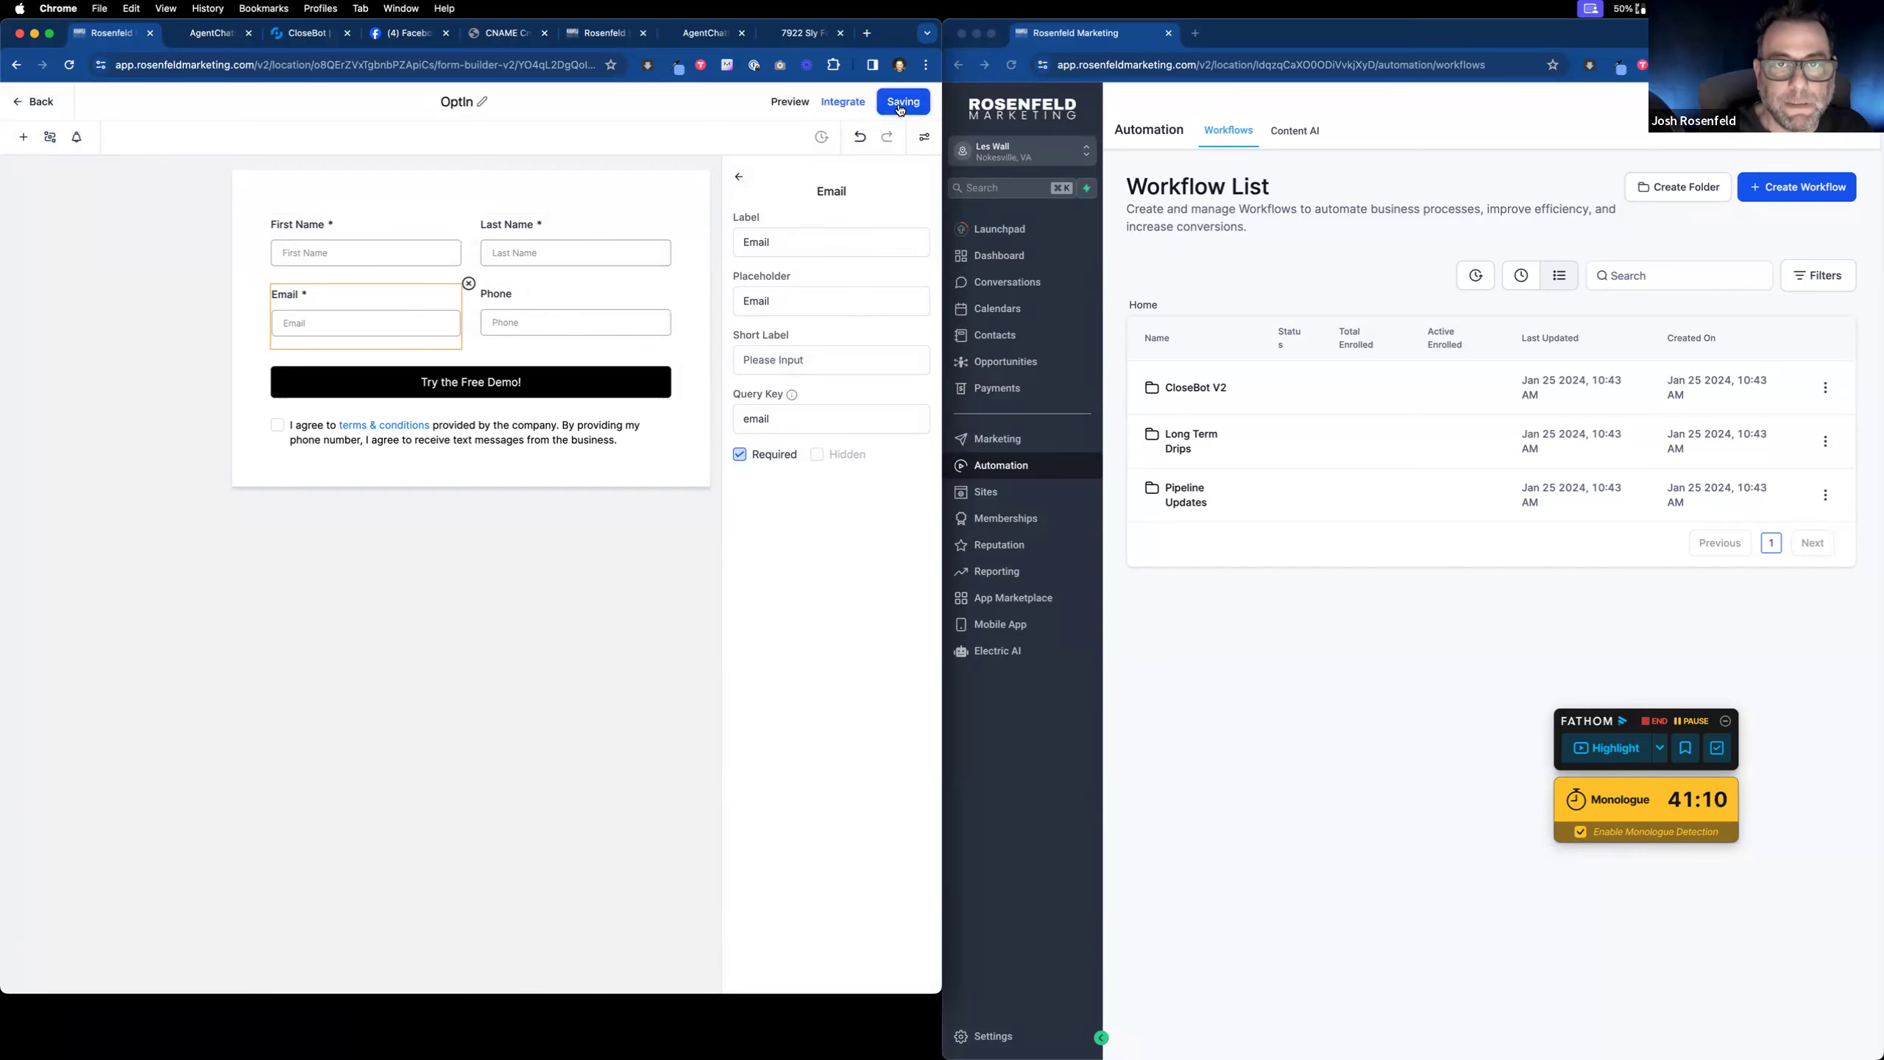
{"action": "left_click", "coordinate": [695, 35]}
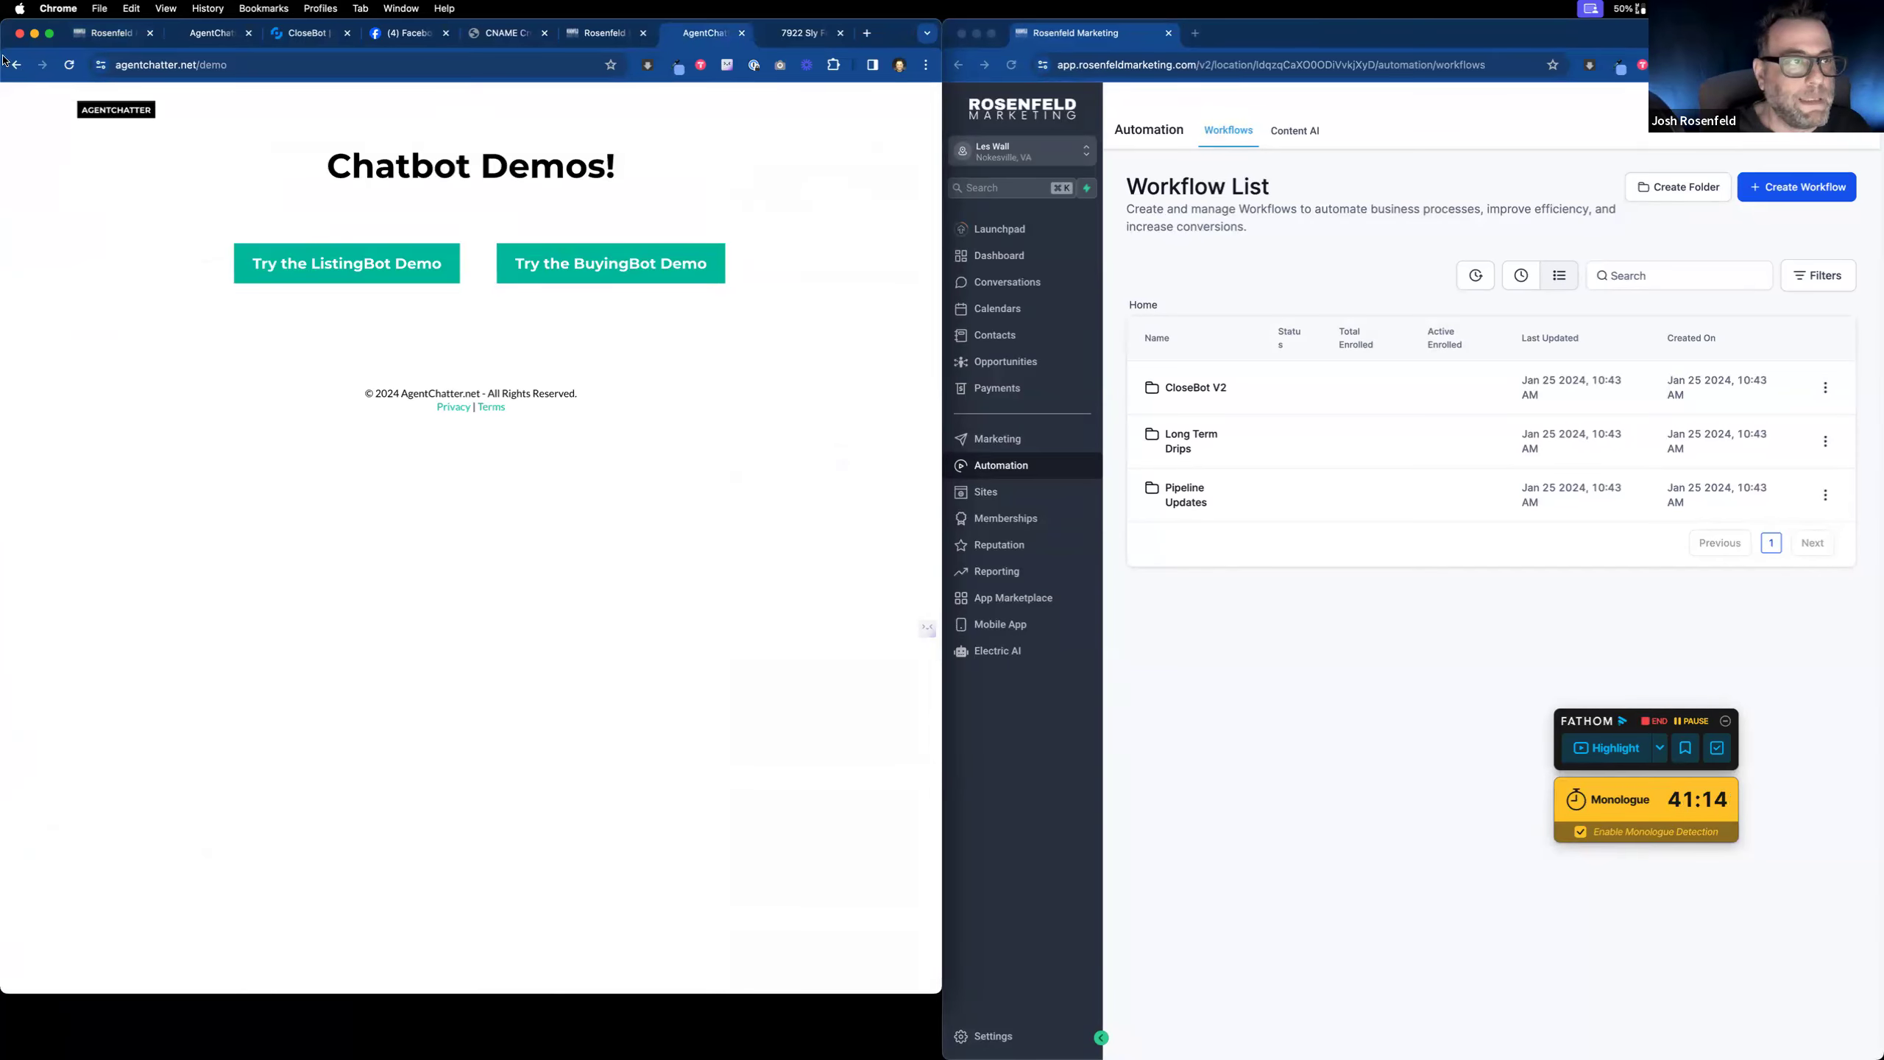
Step: Open the AgentChatter chatbot demo signup popup and check the GoHighLevel contacts list
{"action": "left_click", "coordinate": [146, 111]}
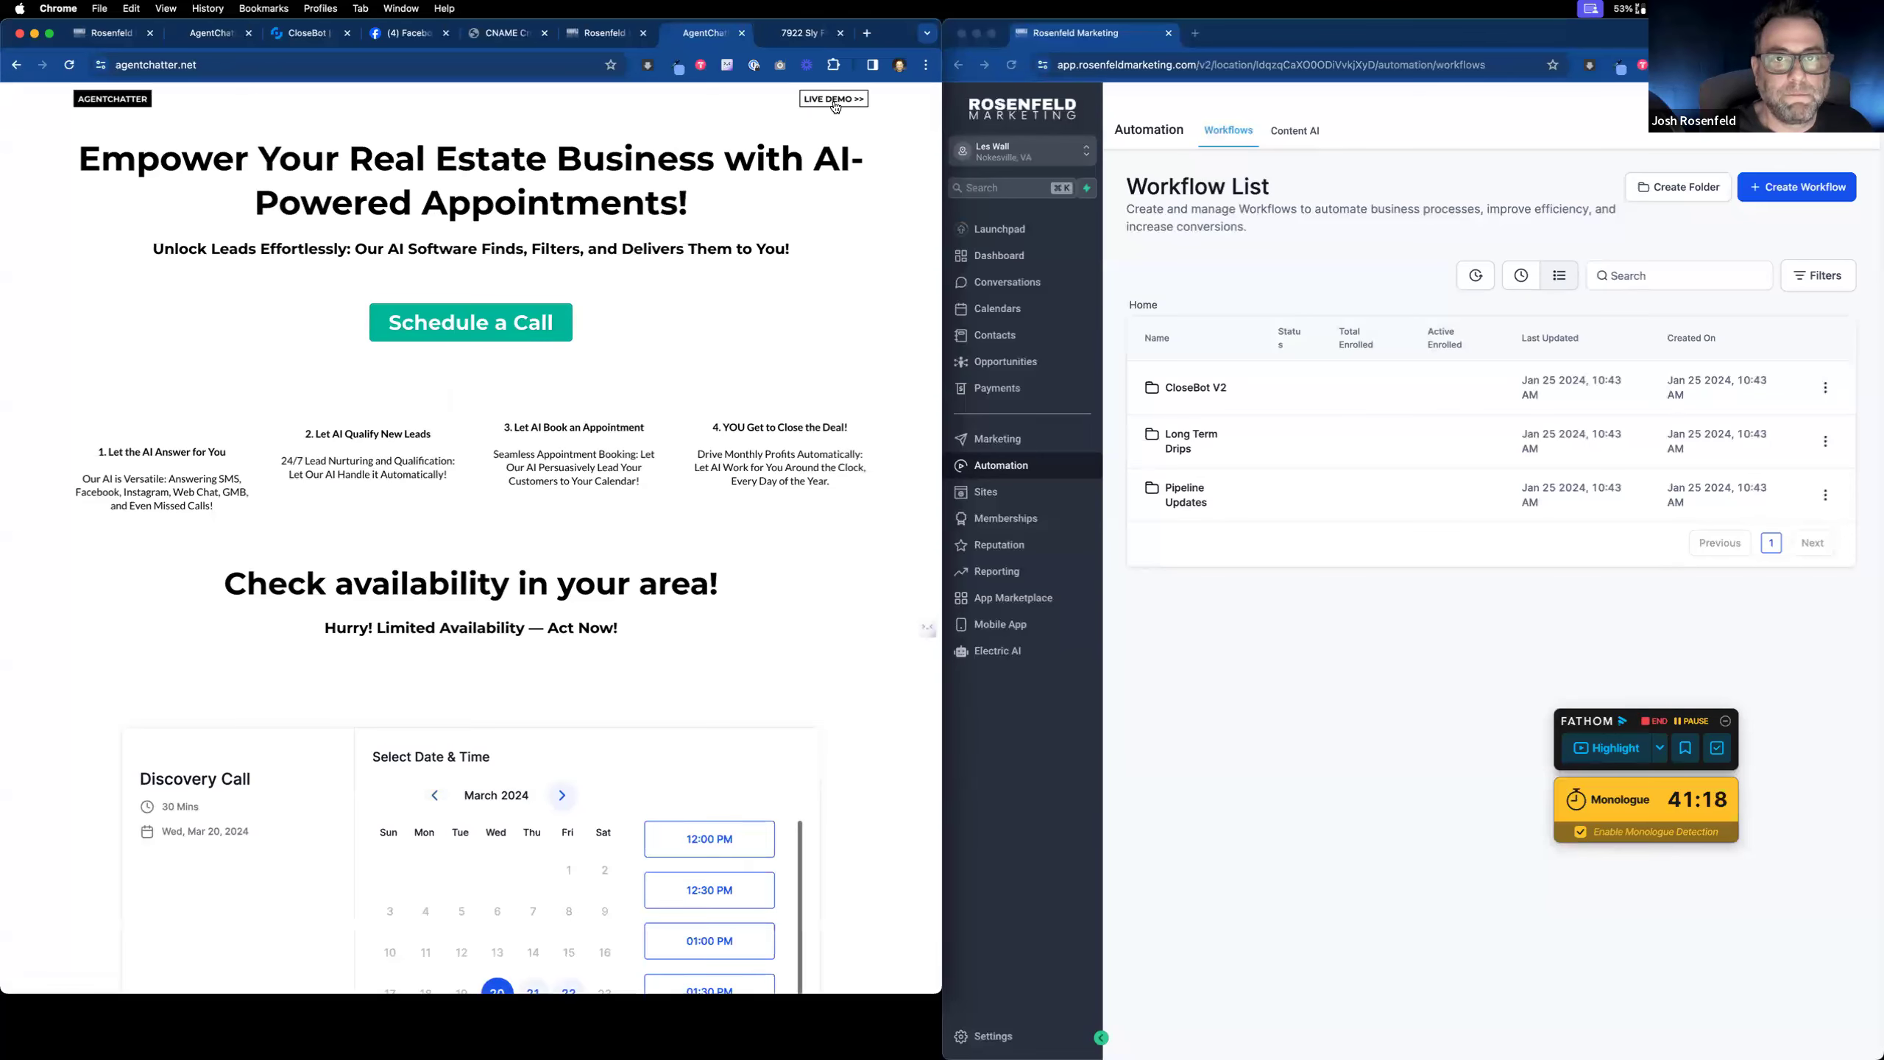
{"action": "left_click", "coordinate": [834, 99]}
{"action": "left_click", "coordinate": [420, 307]}
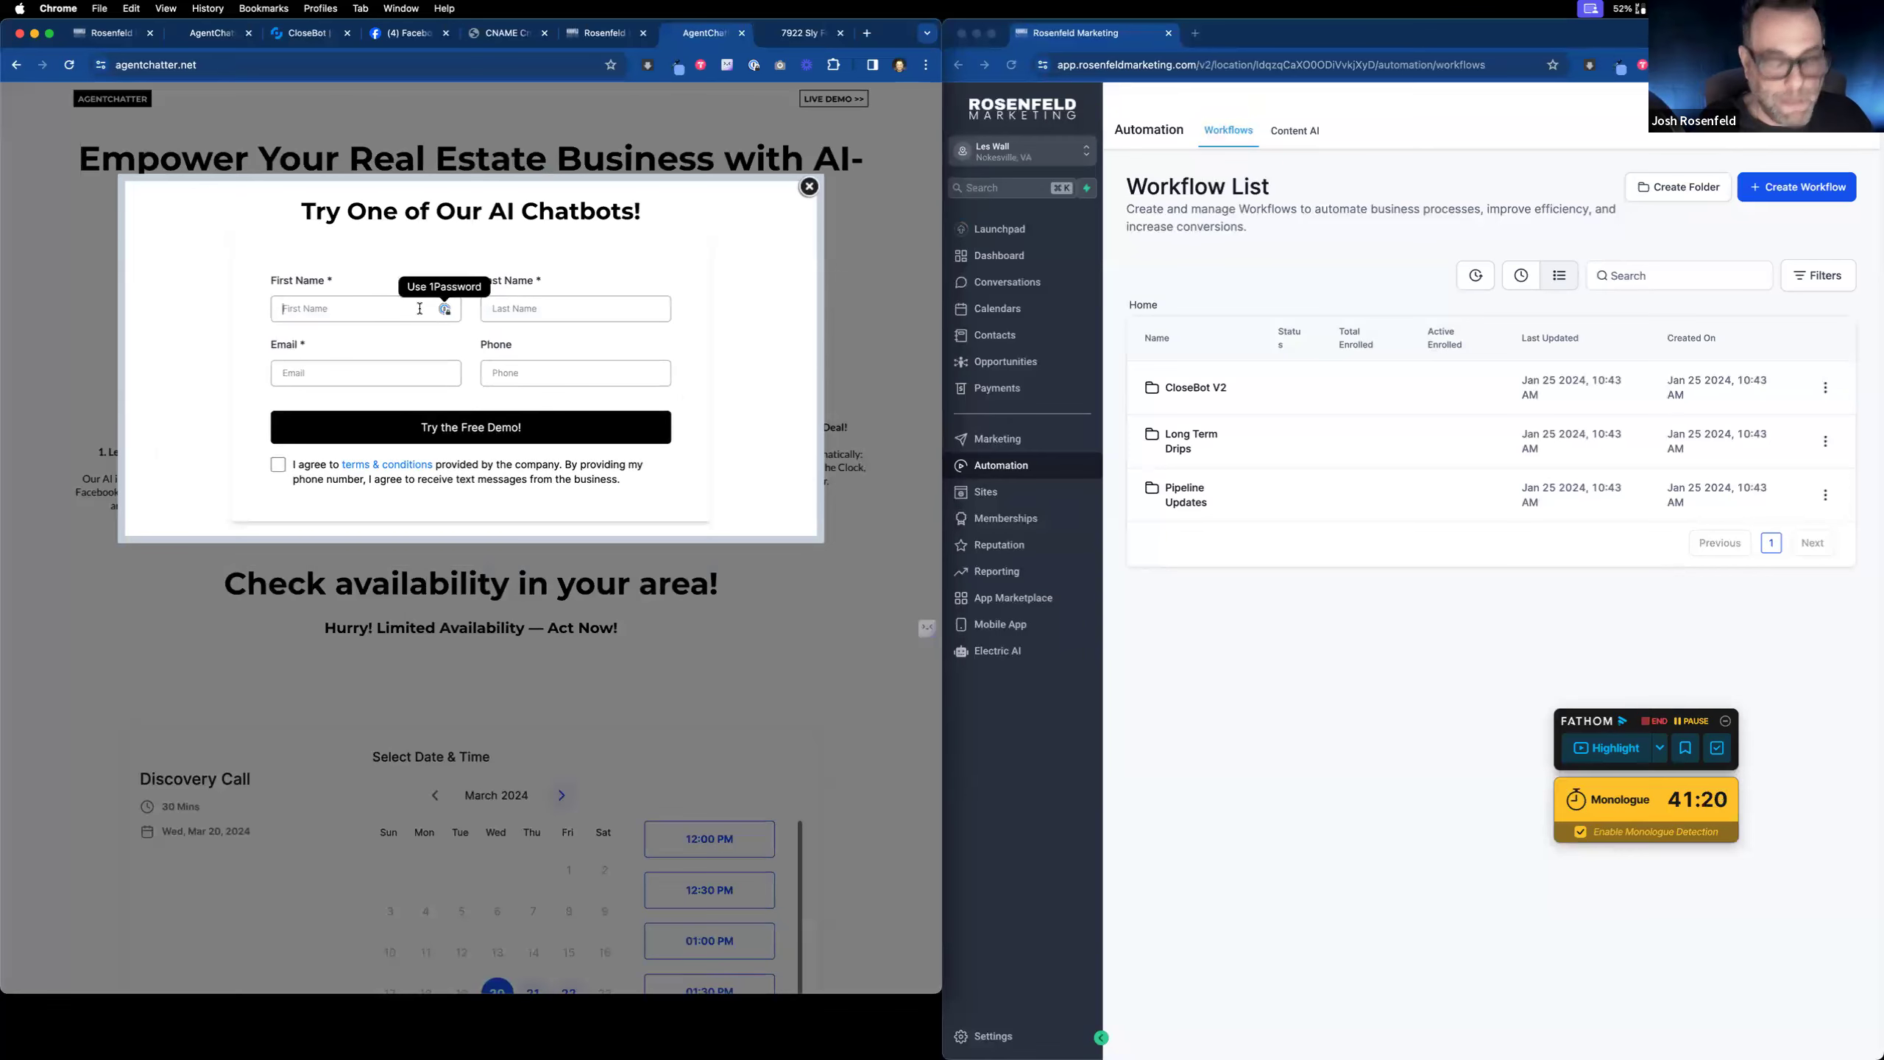
{"action": "left_click", "coordinate": [103, 41]}
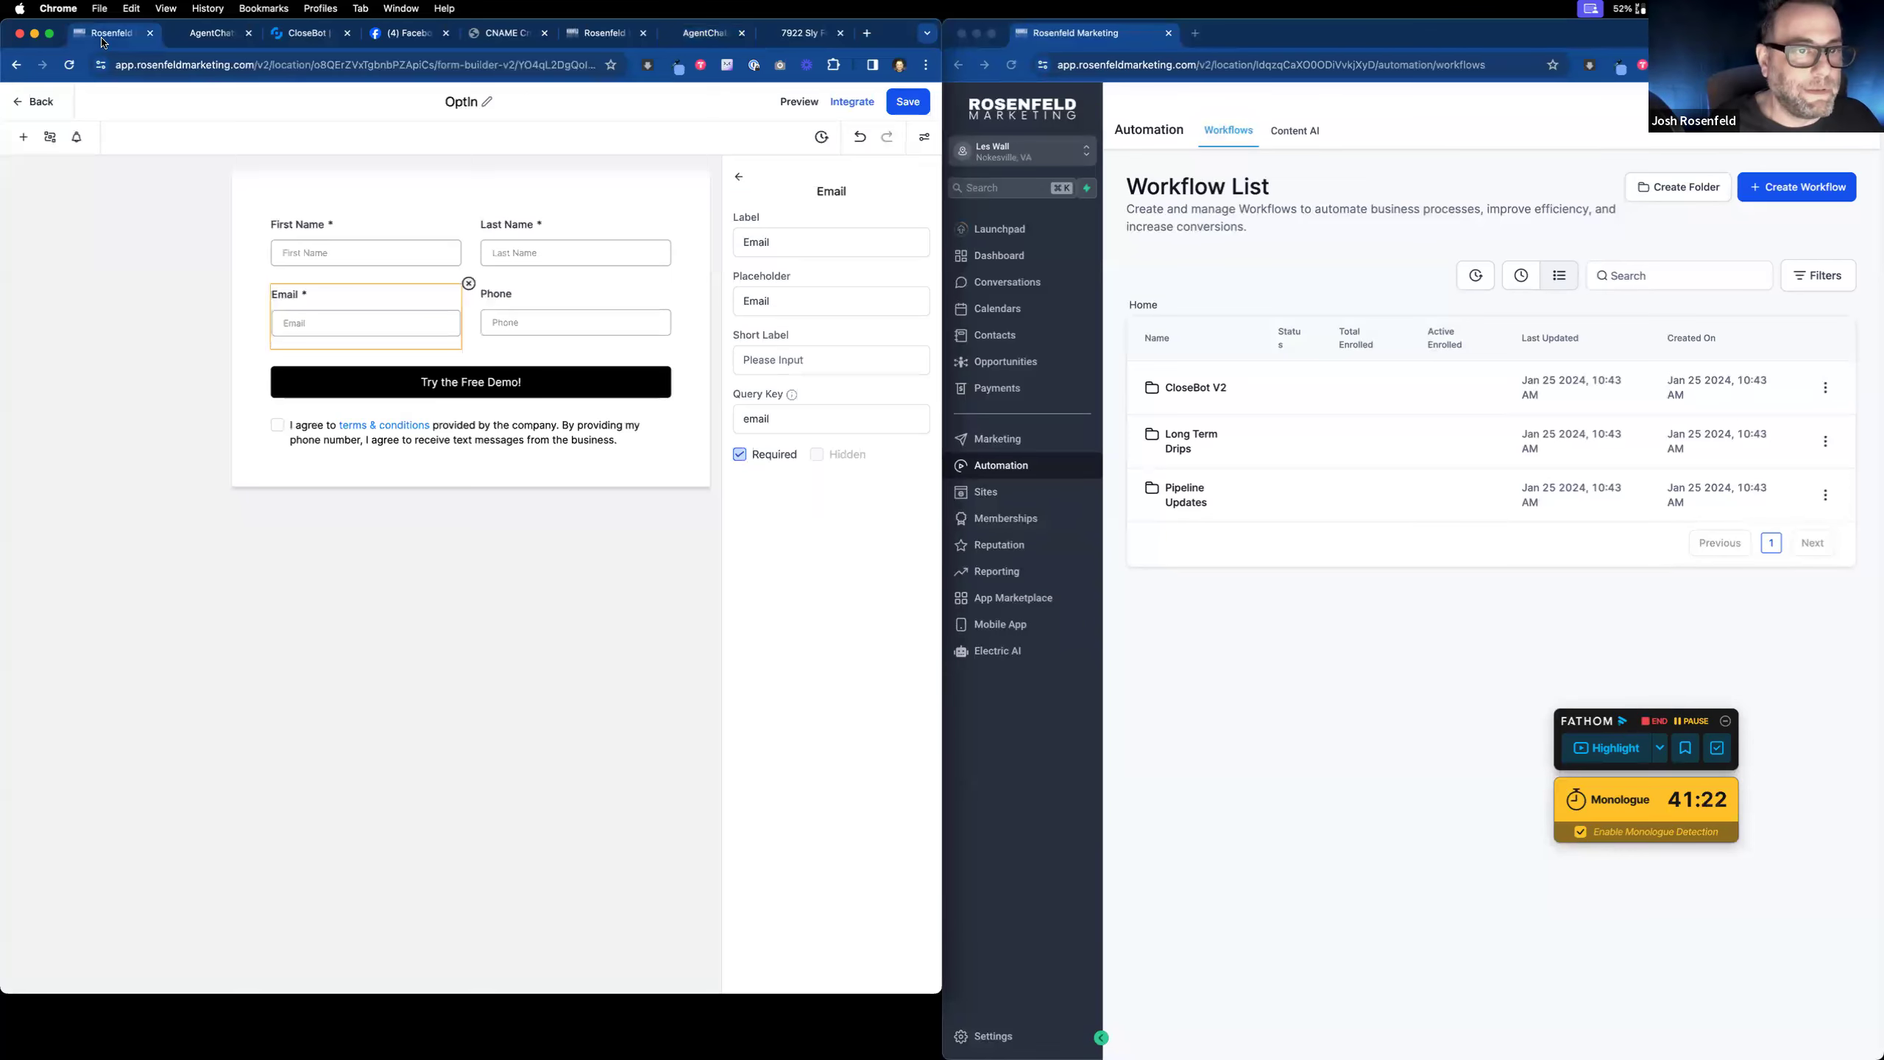
{"action": "left_click", "coordinate": [49, 106]}
{"action": "left_click", "coordinate": [54, 335]}
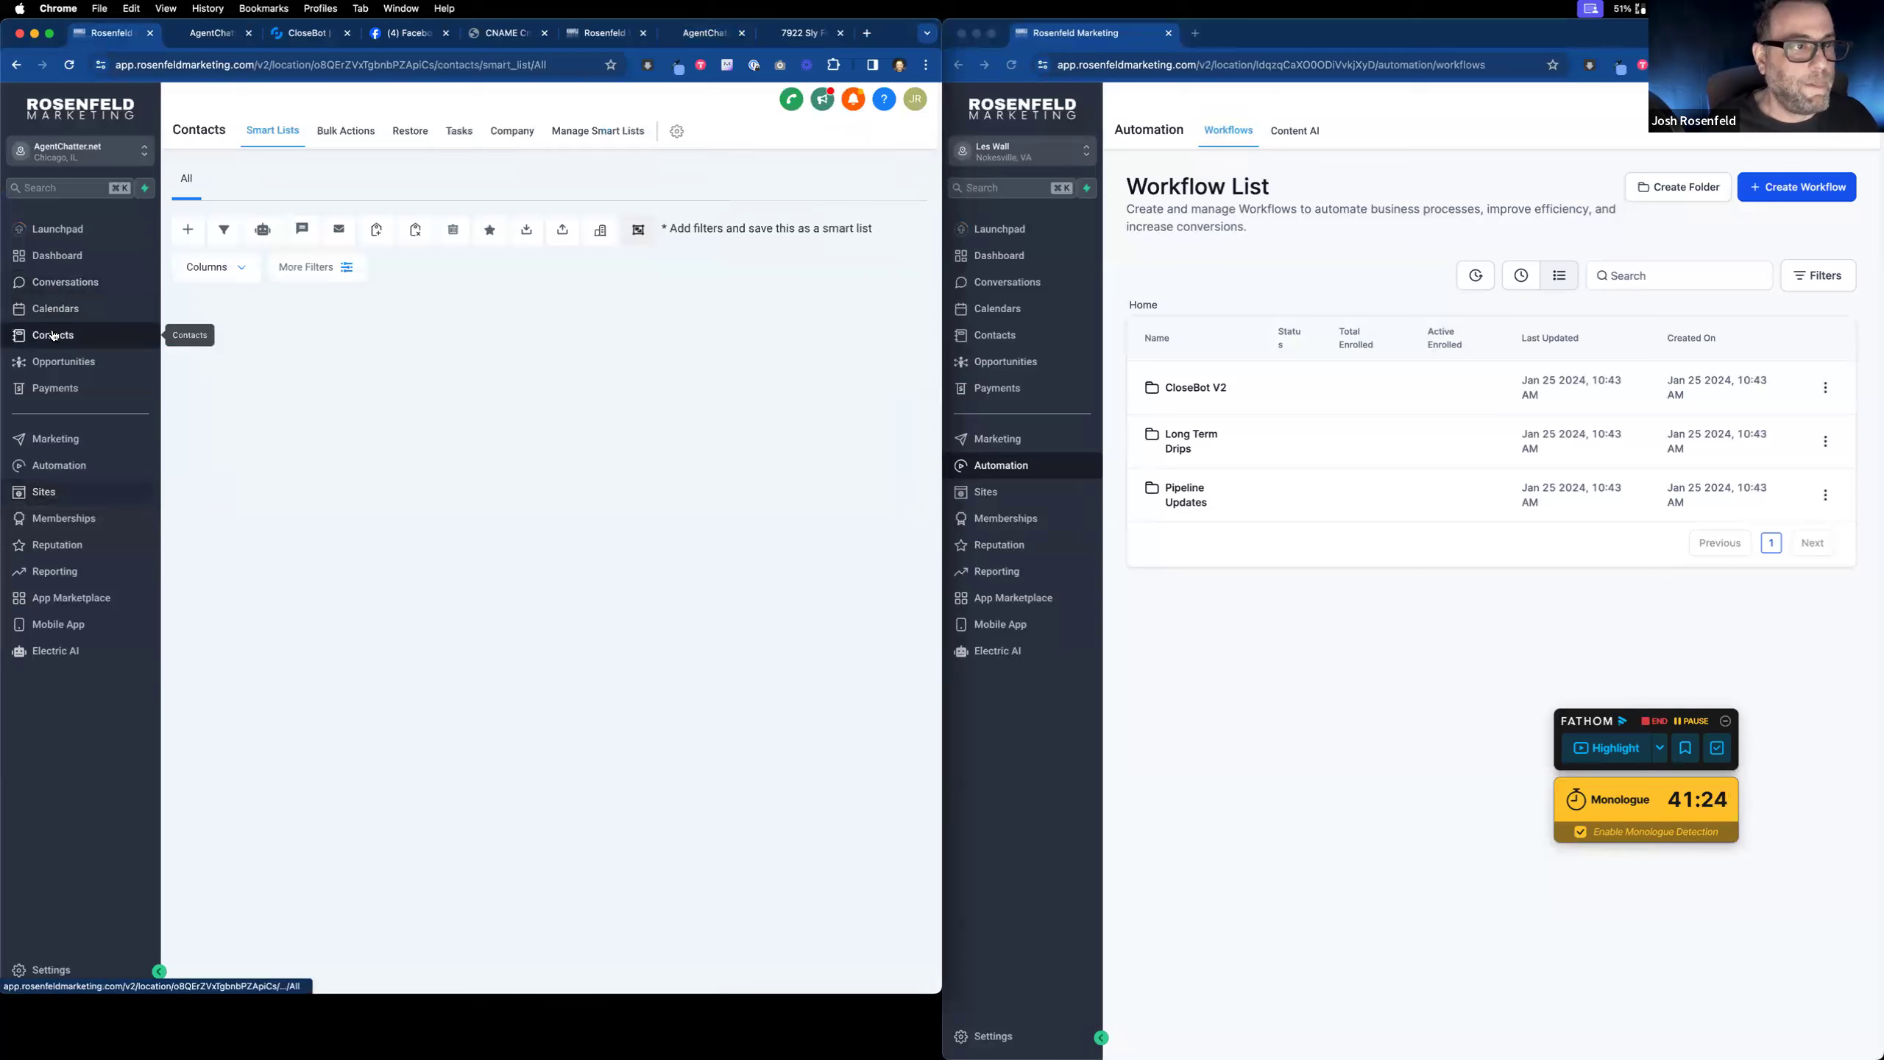
{"action": "left_click", "coordinate": [692, 41]}
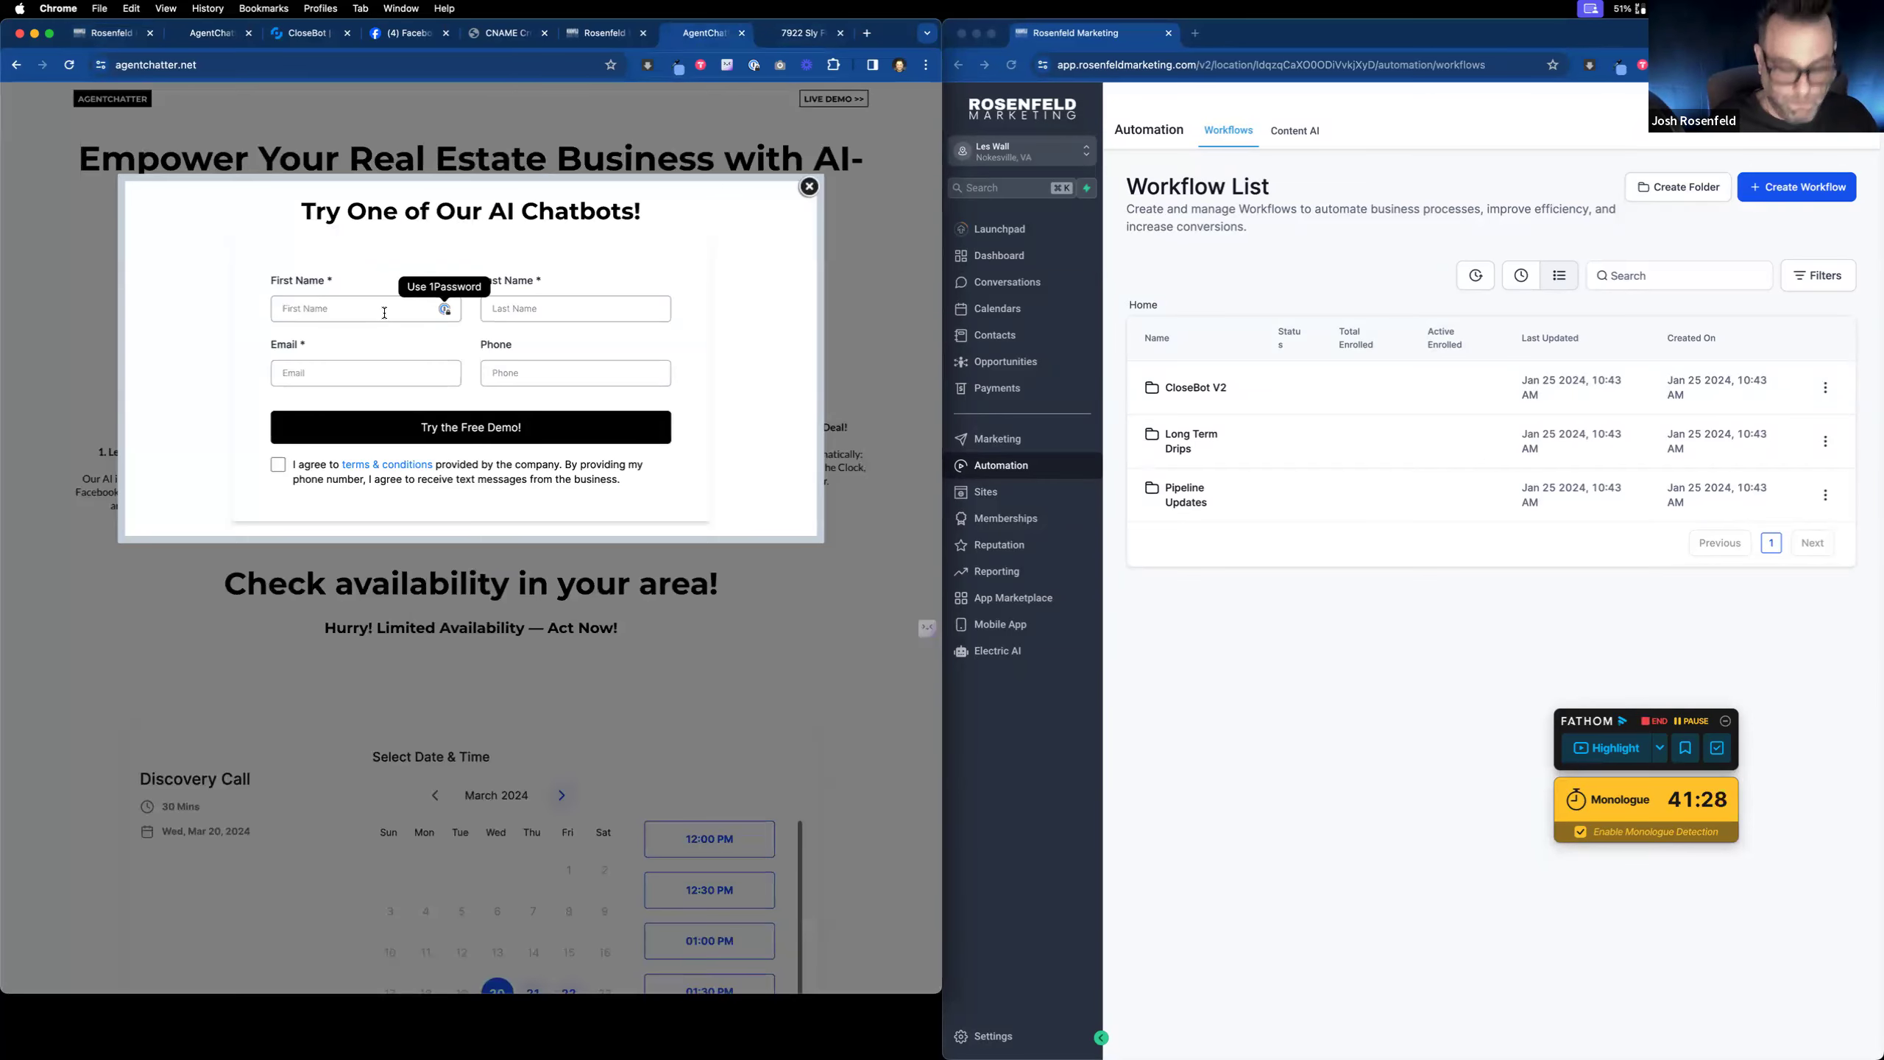
Step: Fill in the test contact's first name, last name, e-mail and phone, agree to the terms, and submit
{"action": "type", "text": "JOossh"}
{"action": "key", "text": "Tab"}
{"action": "type", "text": "Roeo"}
{"action": "key", "text": "Tab"}
{"action": "key", "text": "Tab"}
{"action": "type", "text": "349-5342"}
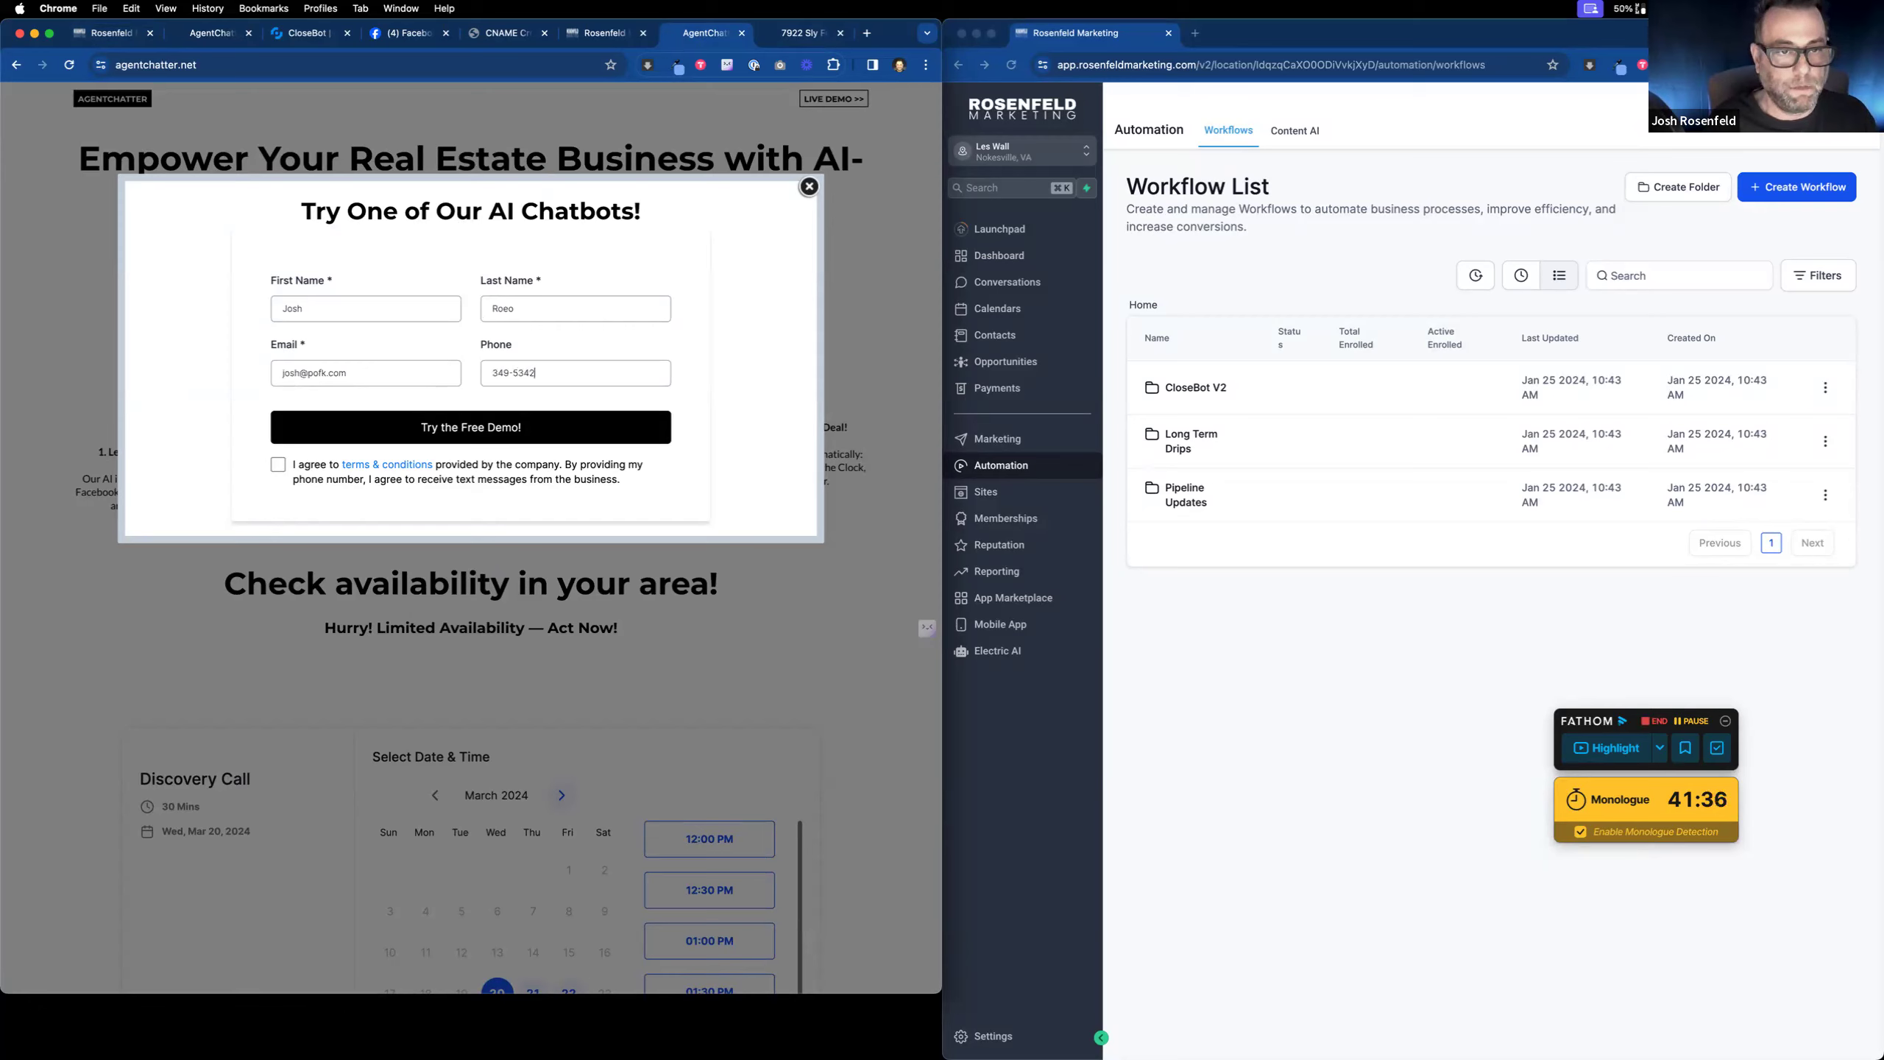
{"action": "key", "text": "BackSpace"}
{"action": "type", "text": "="}
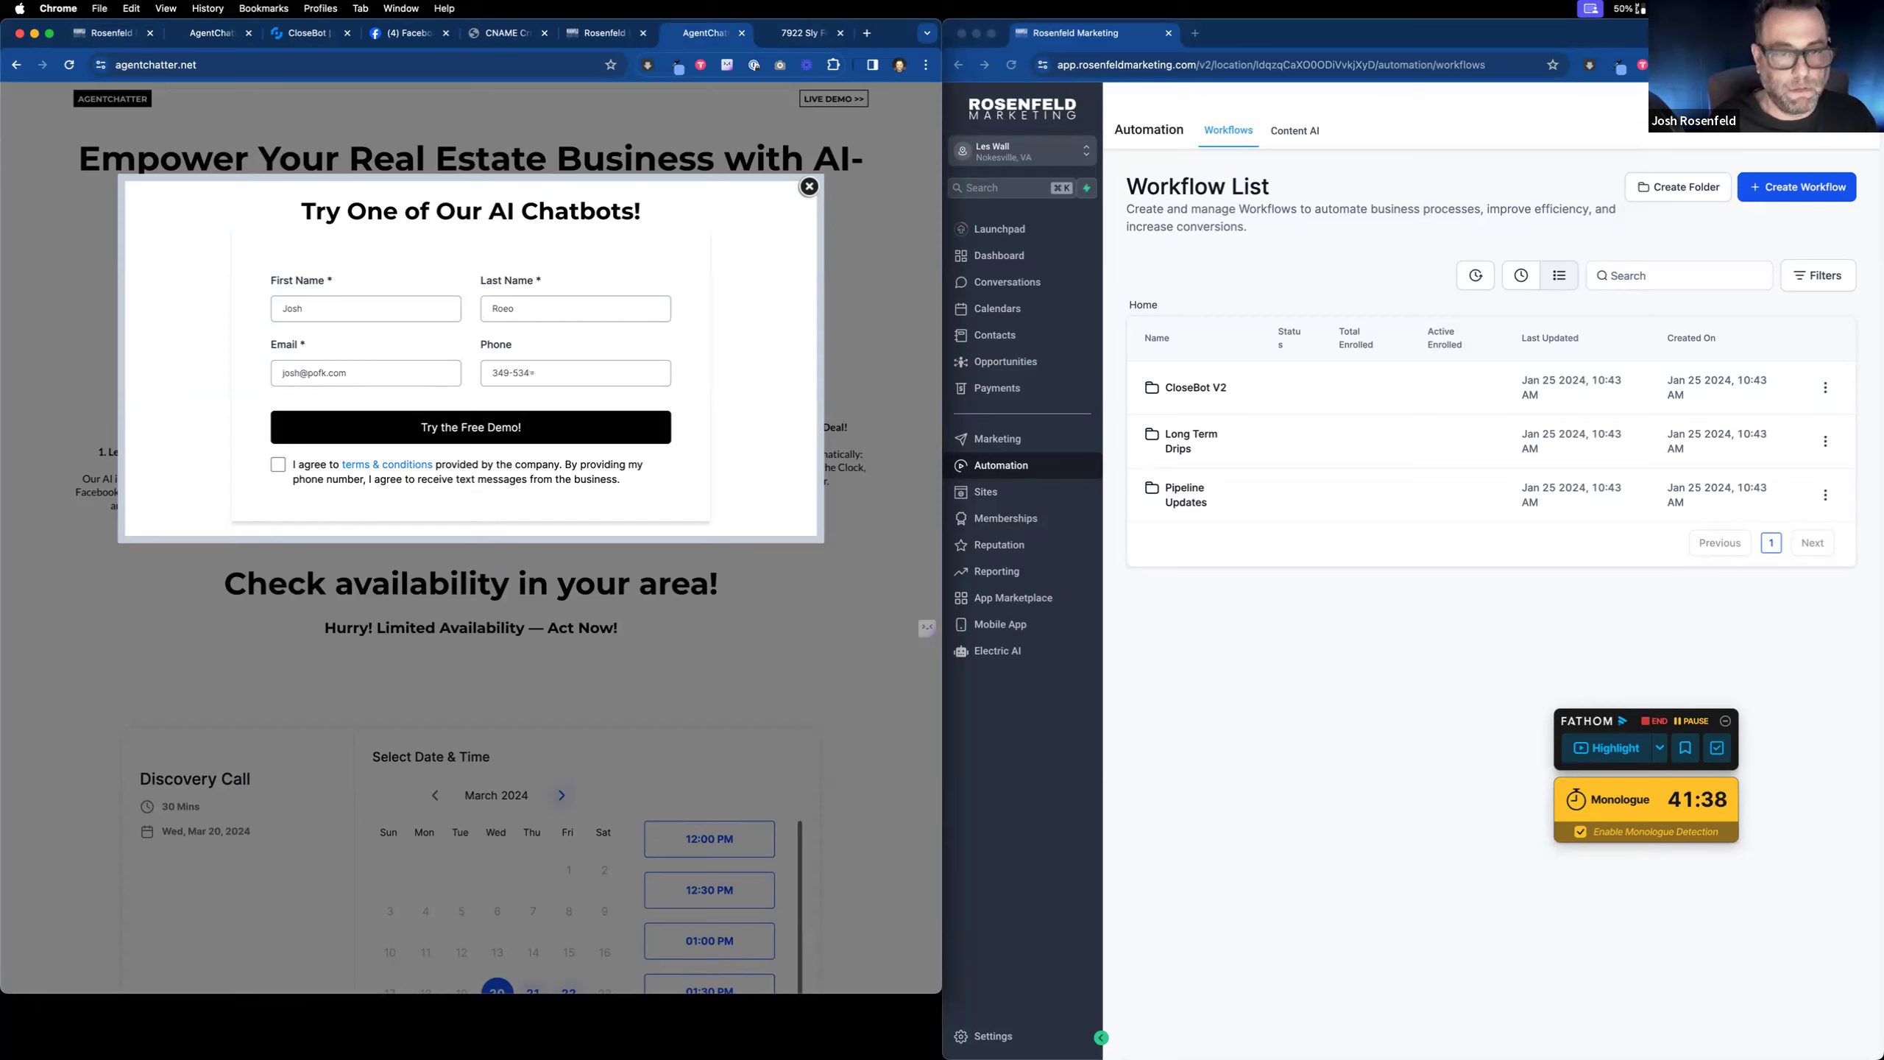
{"action": "type", "text": "-53-5433"}
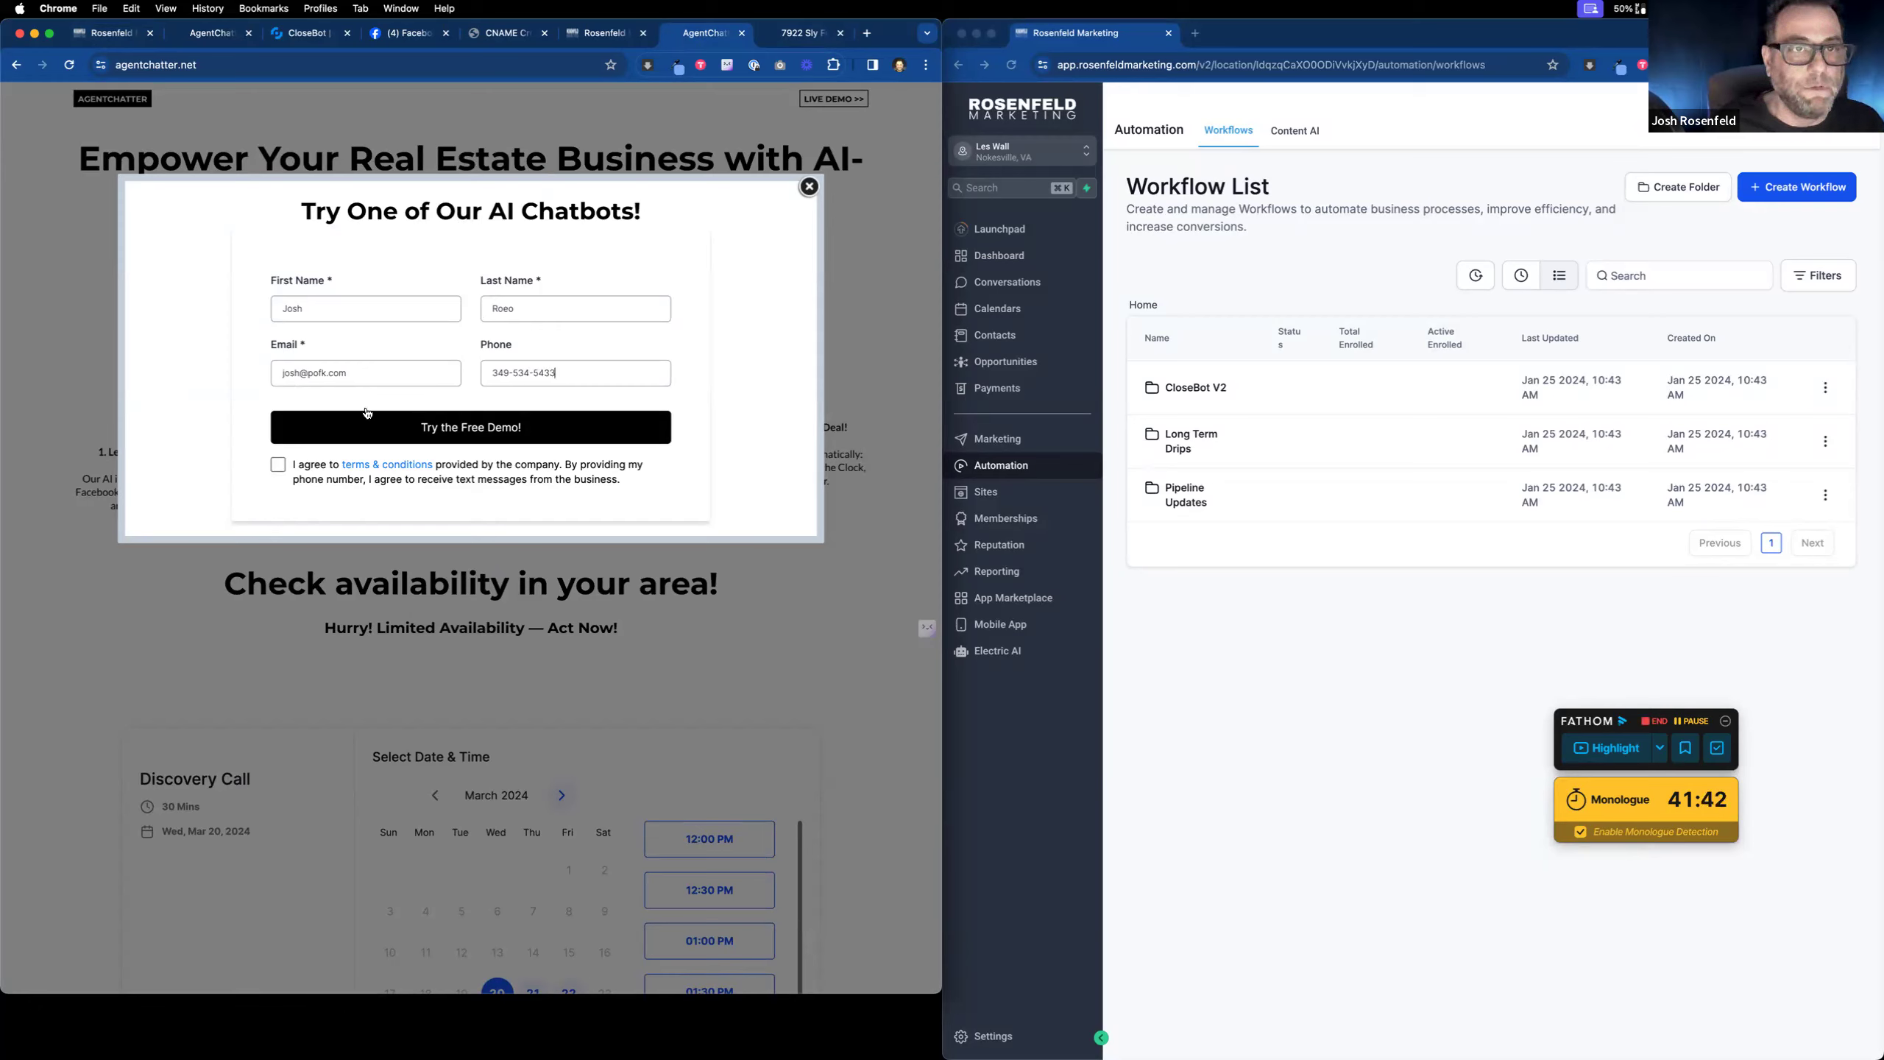
{"action": "left_click", "coordinate": [287, 464]}
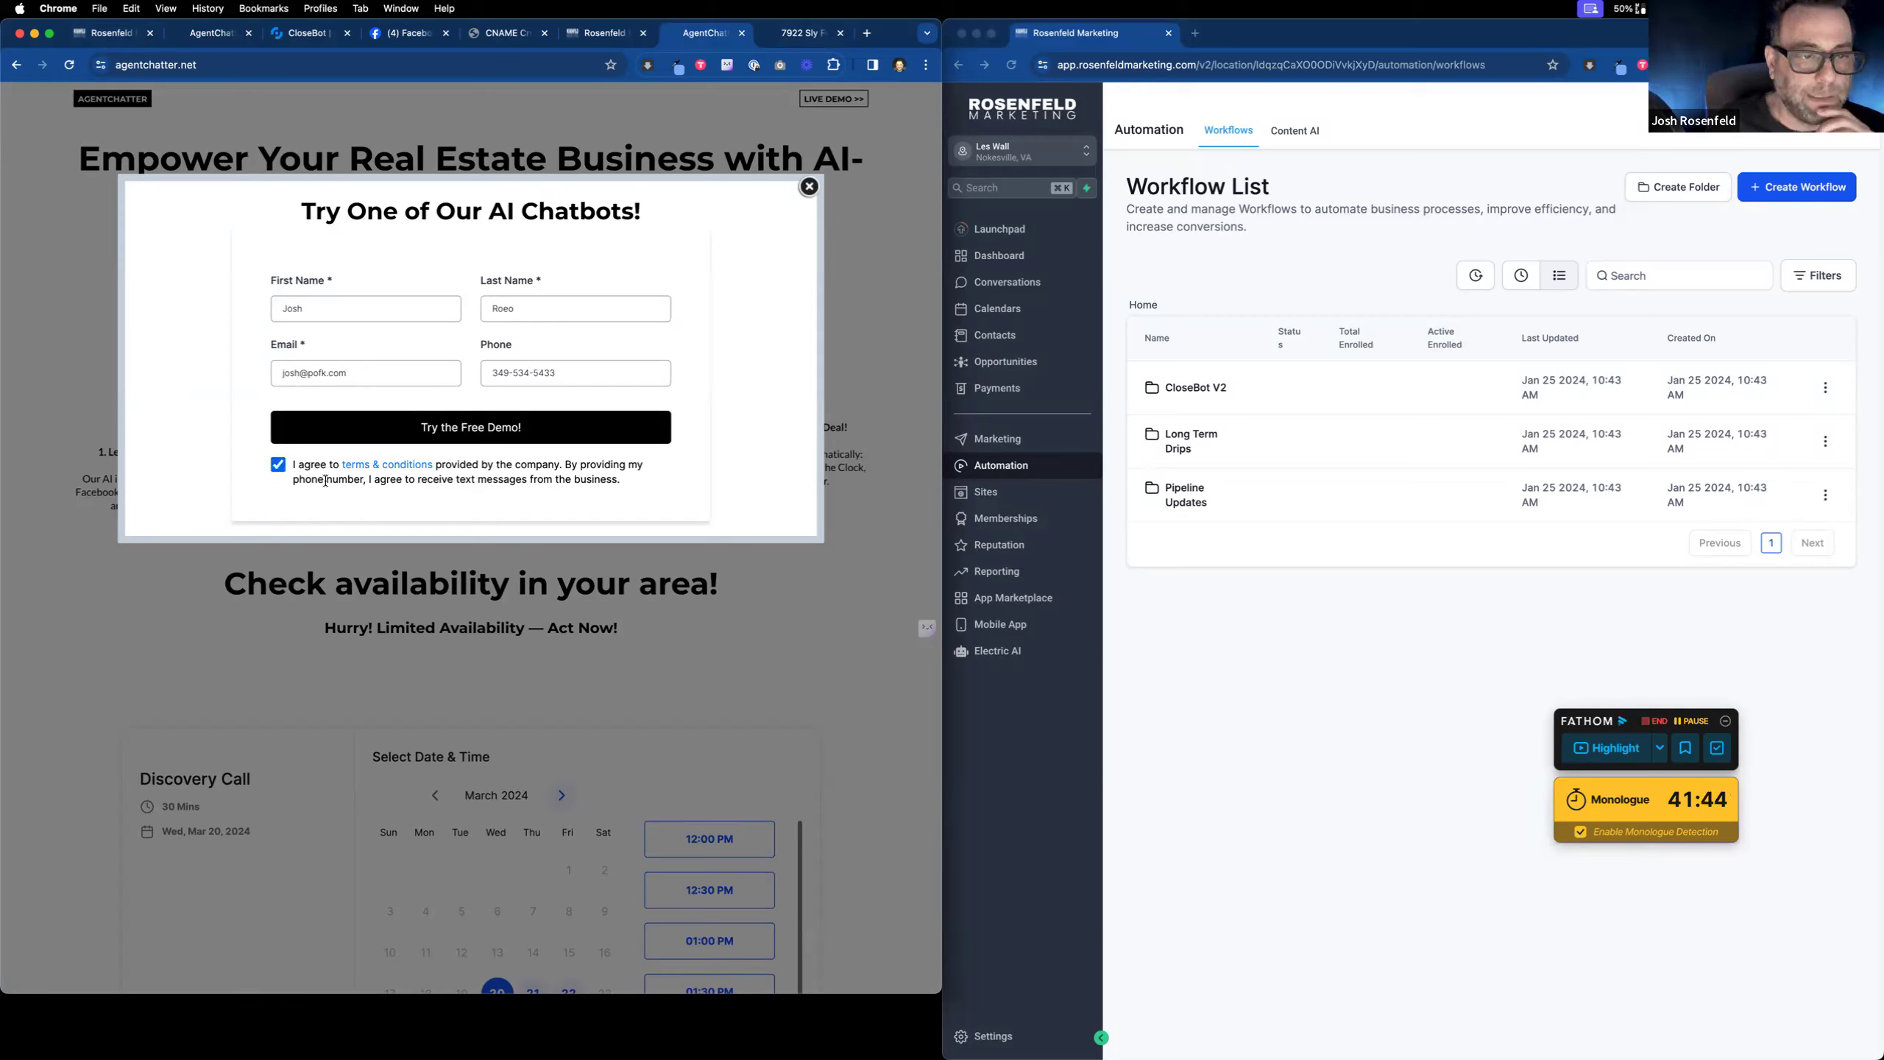
{"action": "left_click", "coordinate": [469, 437]}
Step: Replace the invalid phone number with a corrected one and resubmit the demo signup
{"action": "left_click_drag", "start_coordinate": [502, 371], "coordinate": [475, 373]}
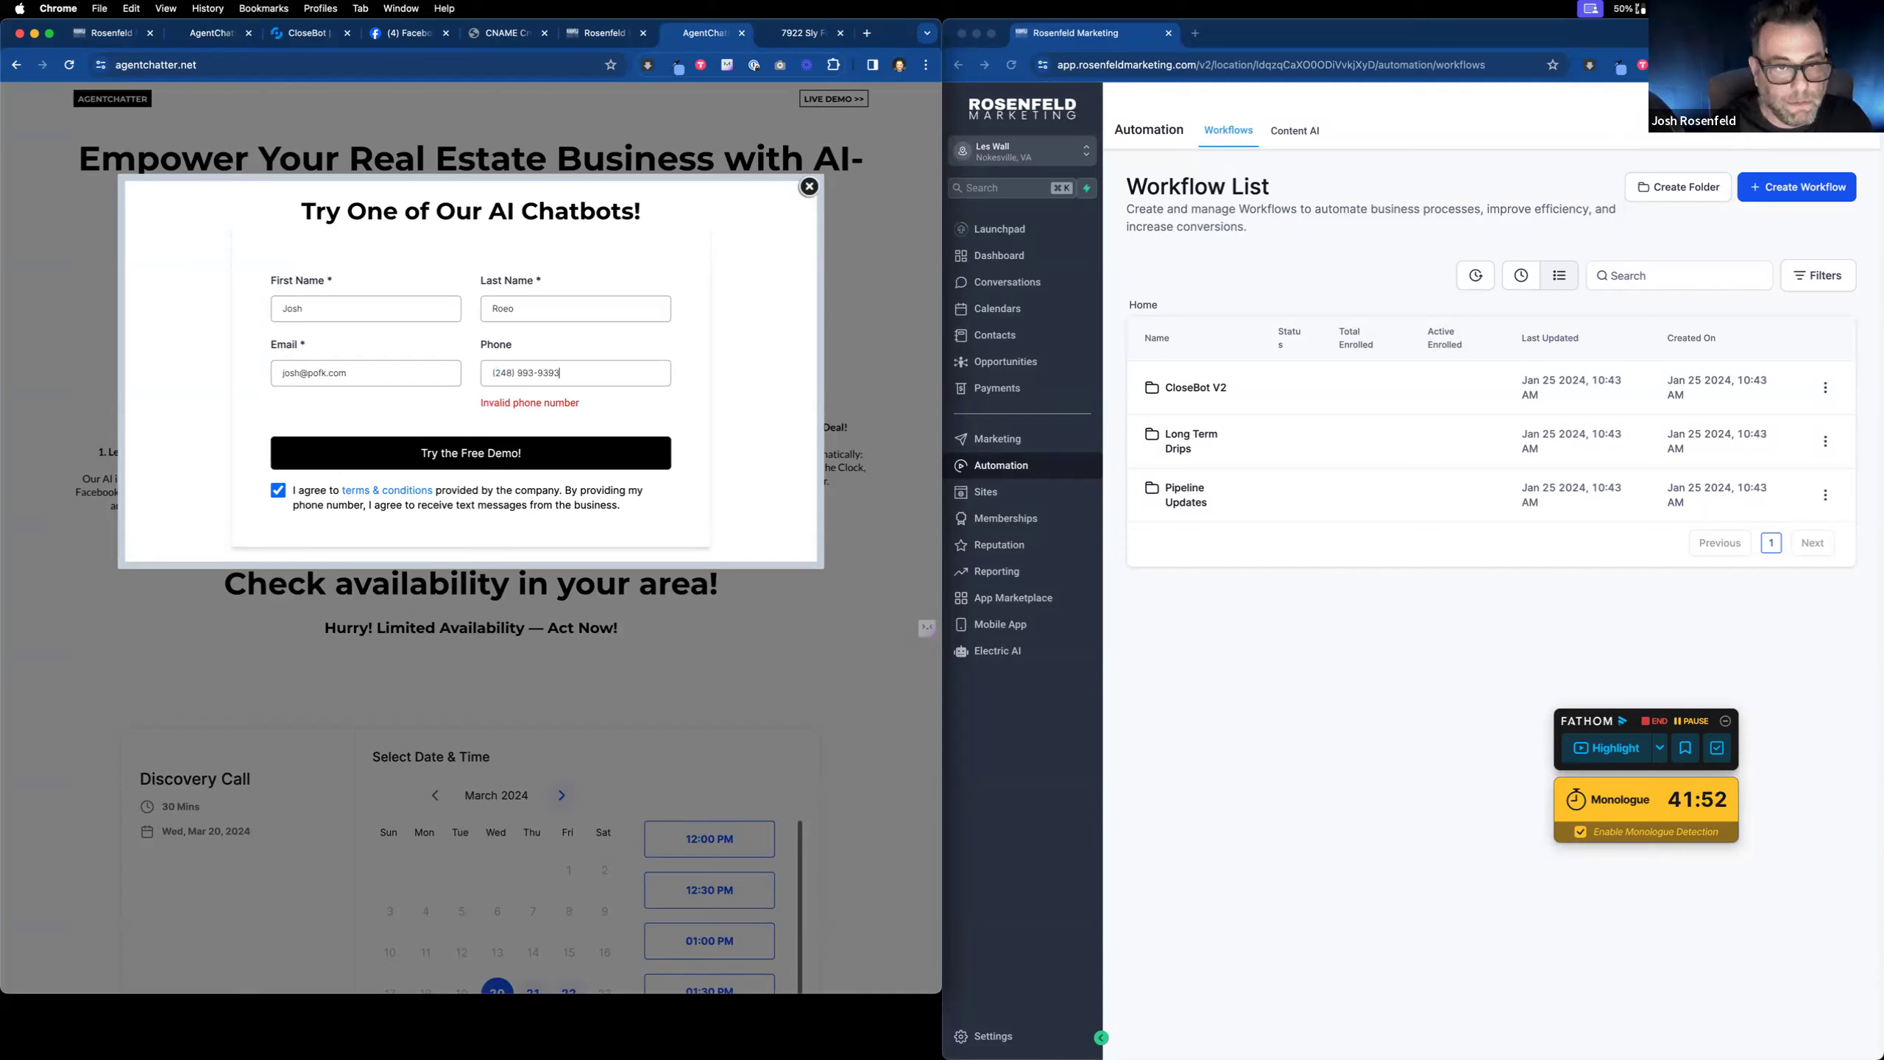
{"action": "left_click", "coordinate": [581, 449]}
{"action": "left_click", "coordinate": [119, 37]}
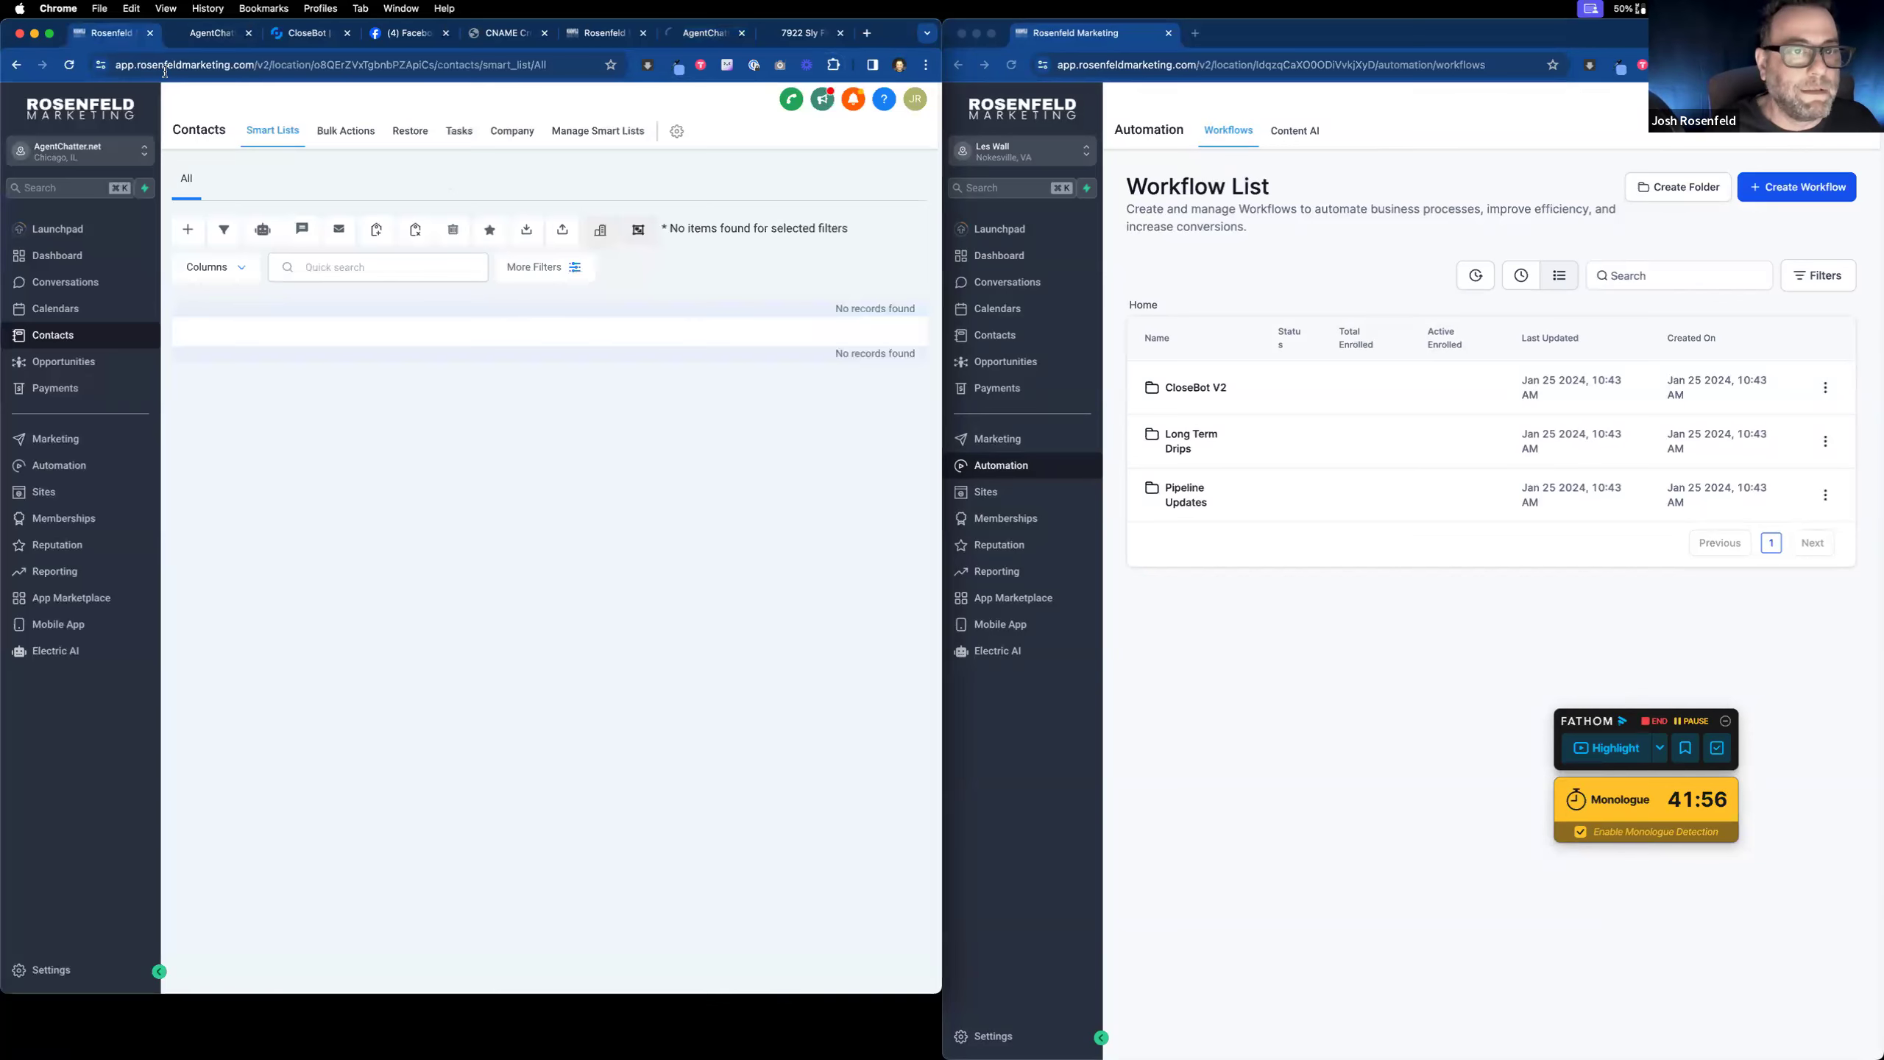
Step: In the OptIn form, move the consent checkbox above the demo button and save
{"action": "left_click", "coordinate": [95, 499]}
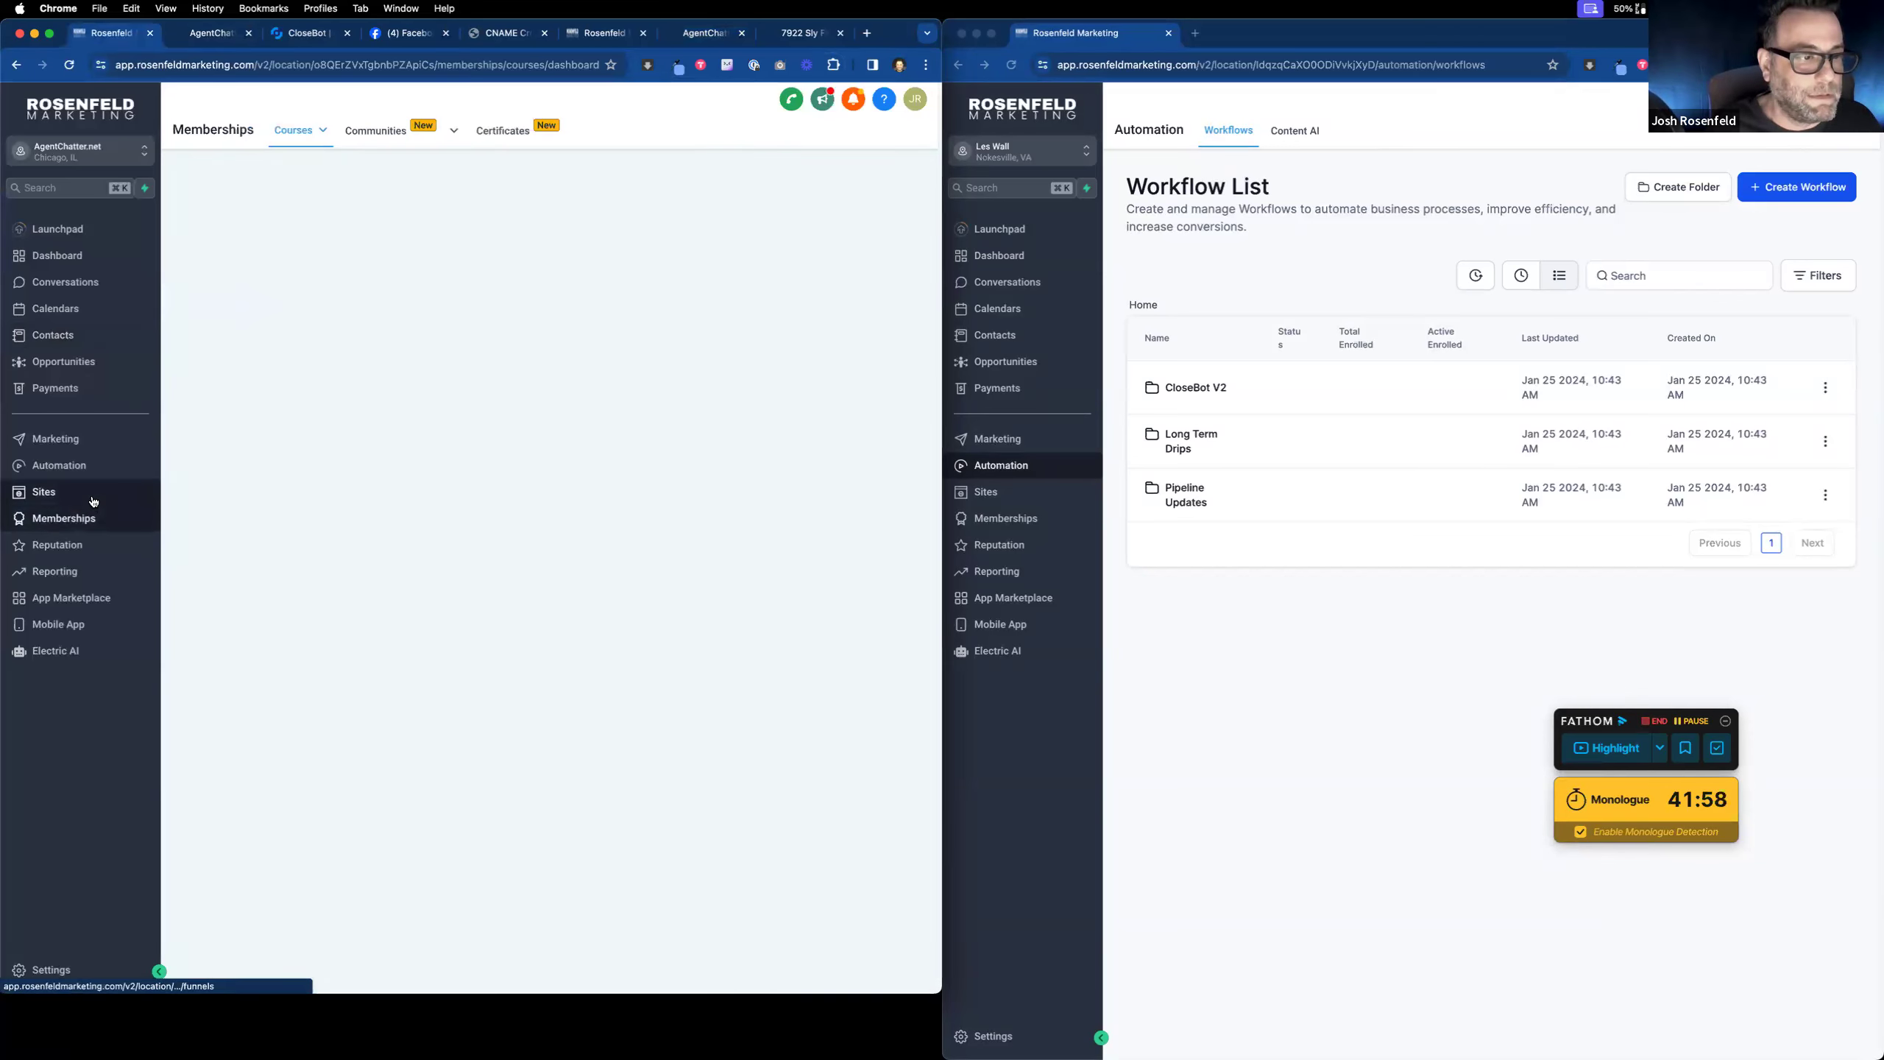
{"action": "left_click", "coordinate": [602, 138]}
{"action": "left_click", "coordinate": [568, 169]}
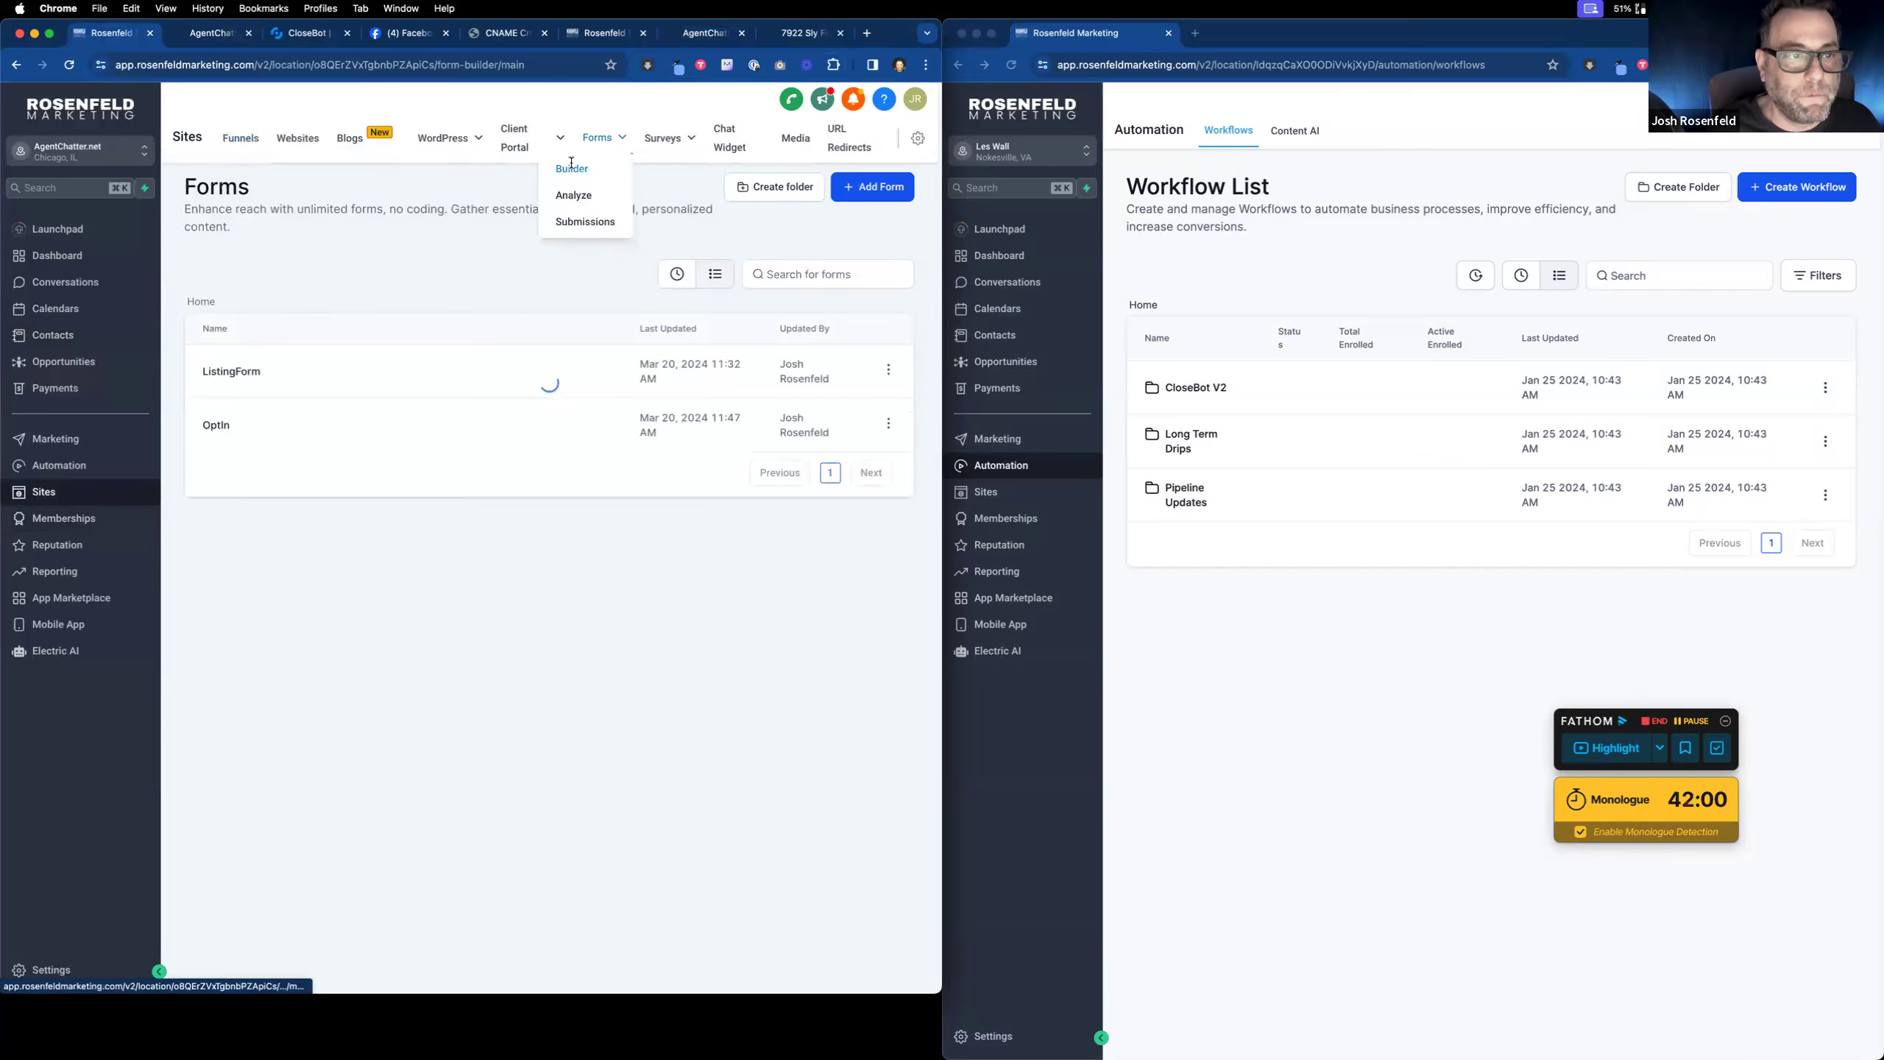
{"action": "left_click", "coordinate": [215, 424]}
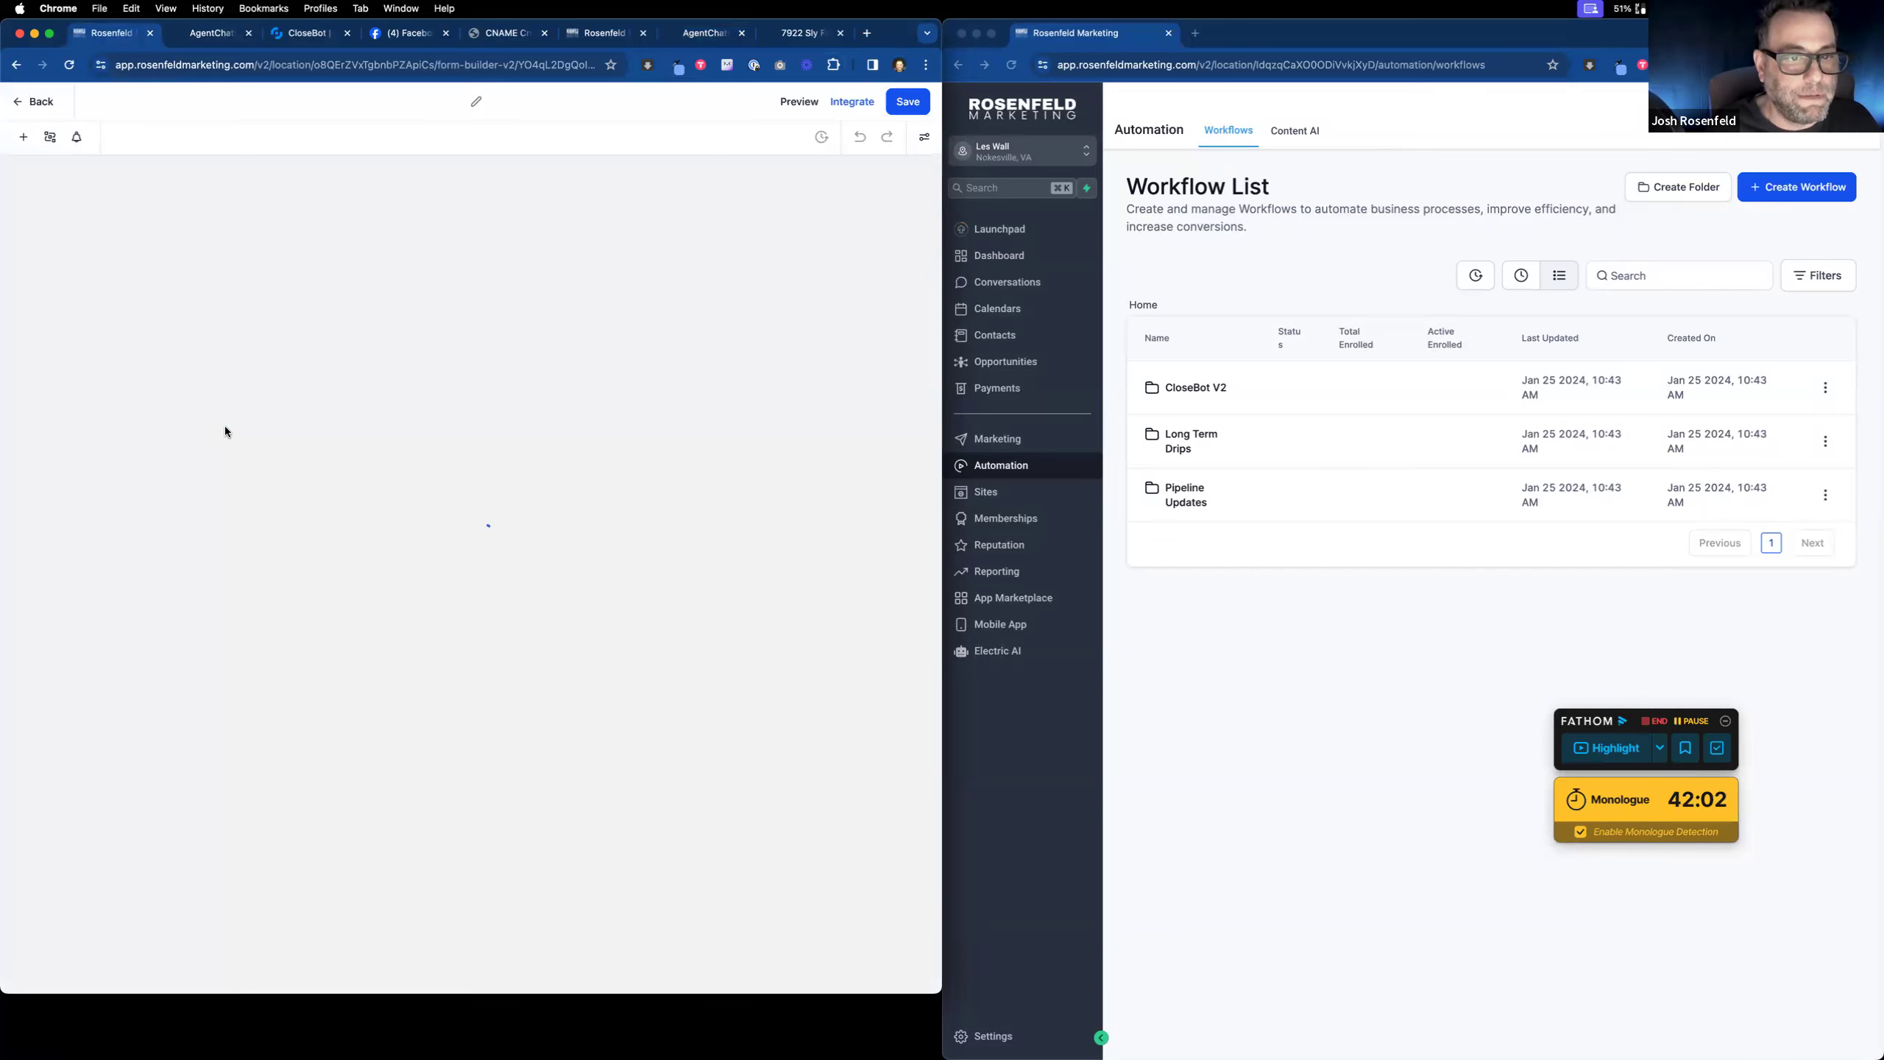
{"action": "left_click_drag", "start_coordinate": [434, 438], "coordinate": [434, 384]}
{"action": "left_click", "coordinate": [906, 104]}
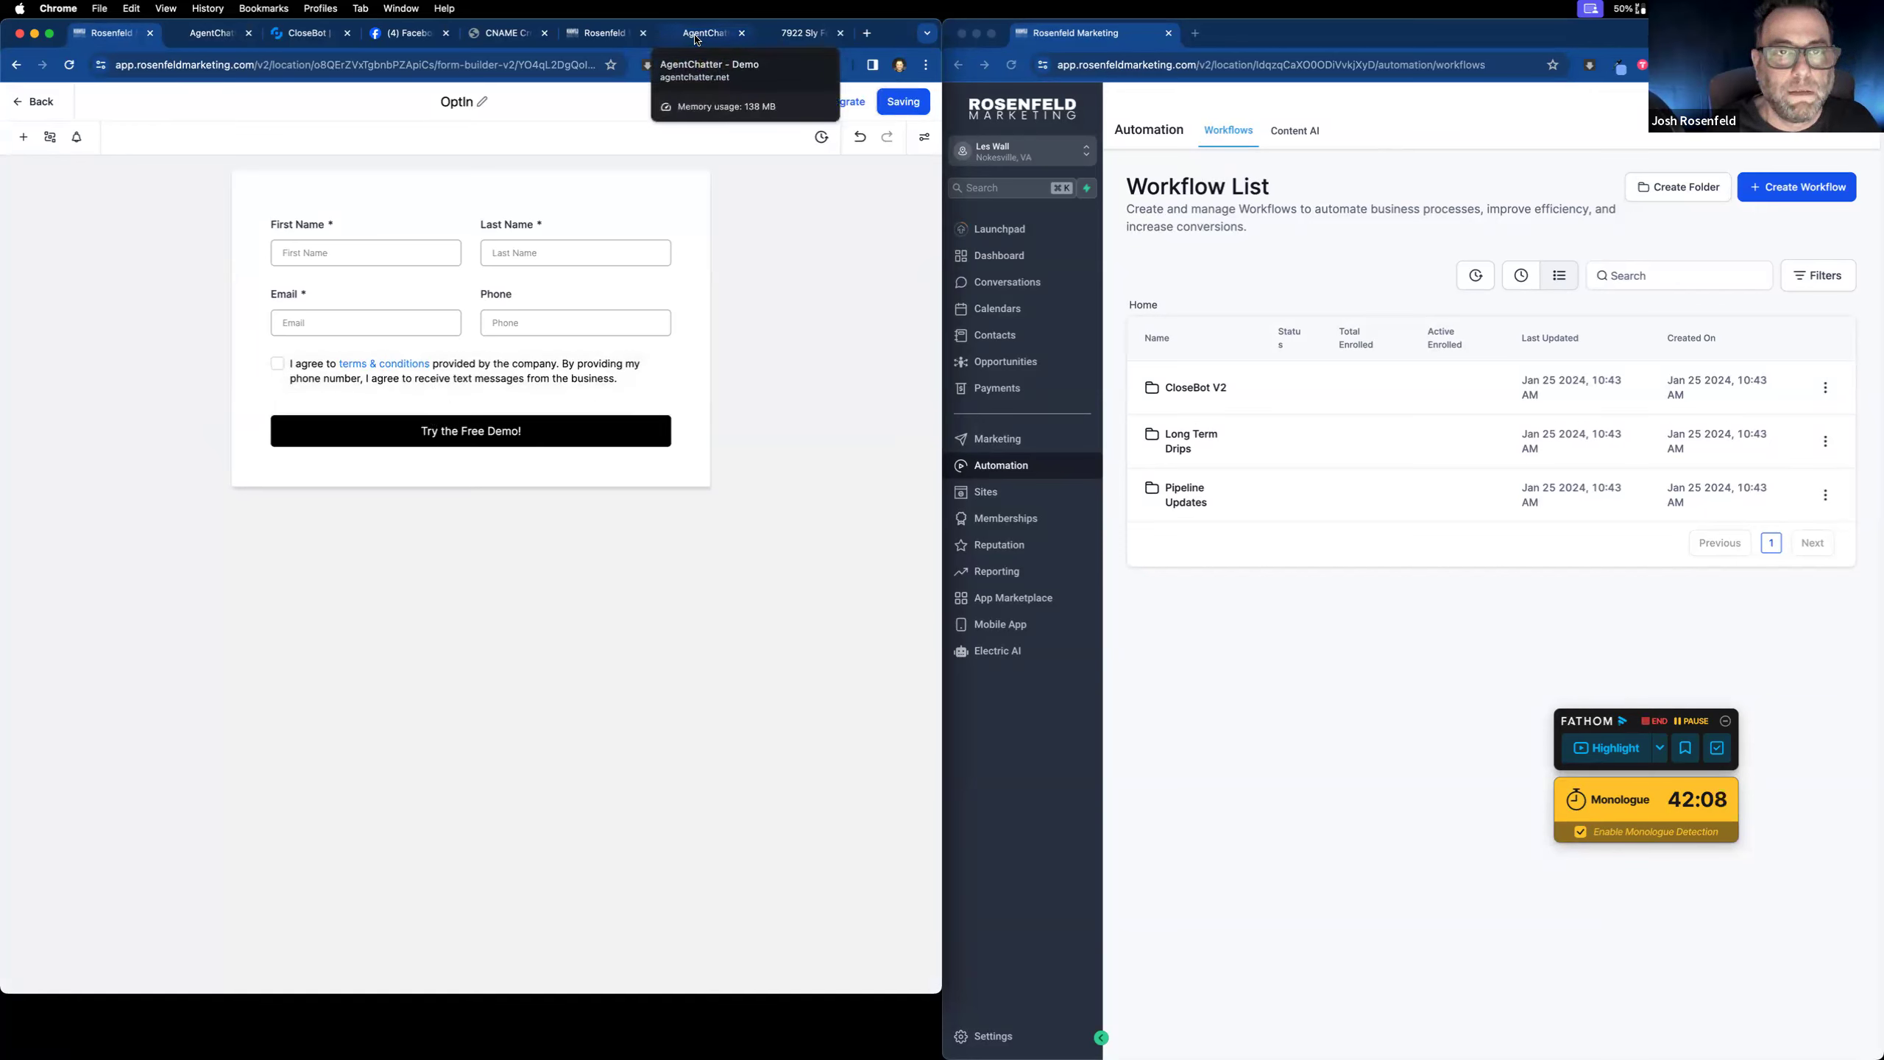
Step: Check the opportunities board for the test lead's New Lead opportunity
{"action": "left_click", "coordinate": [35, 103]}
{"action": "left_click", "coordinate": [67, 362]}
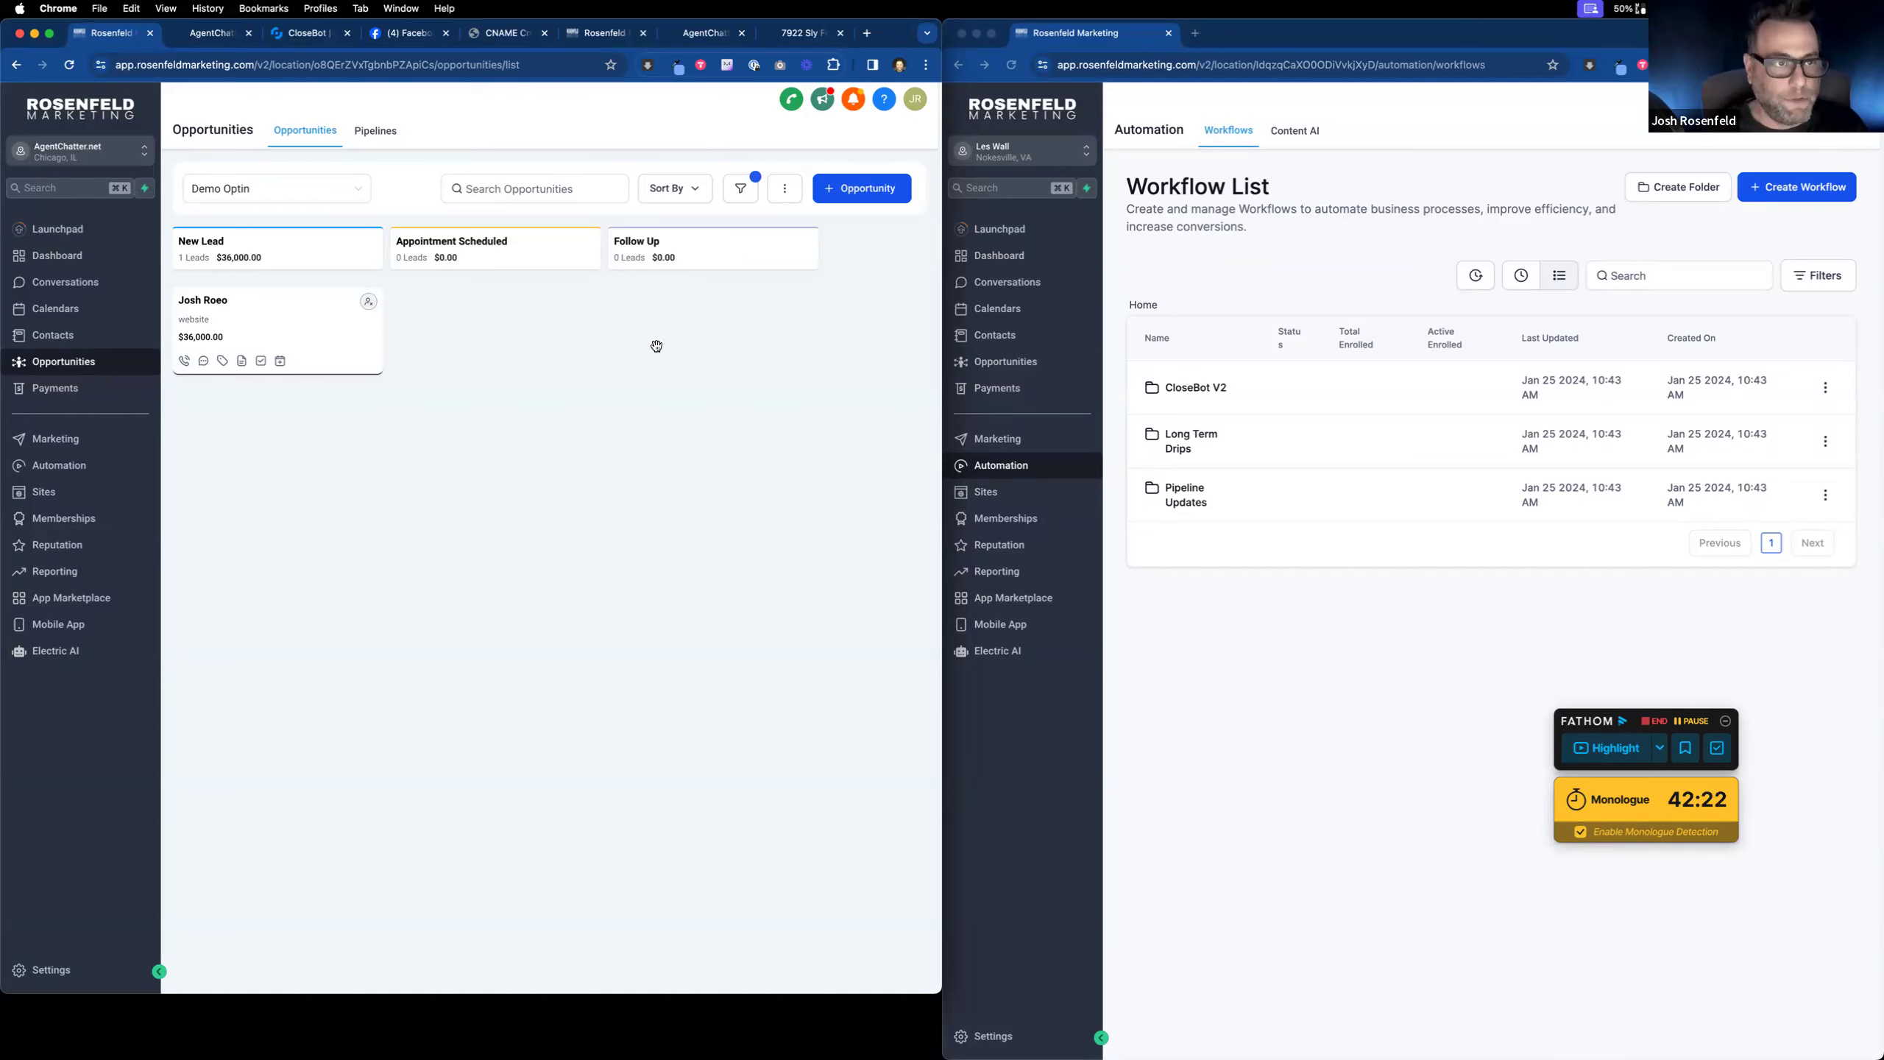
{"action": "left_click", "coordinate": [704, 34]}
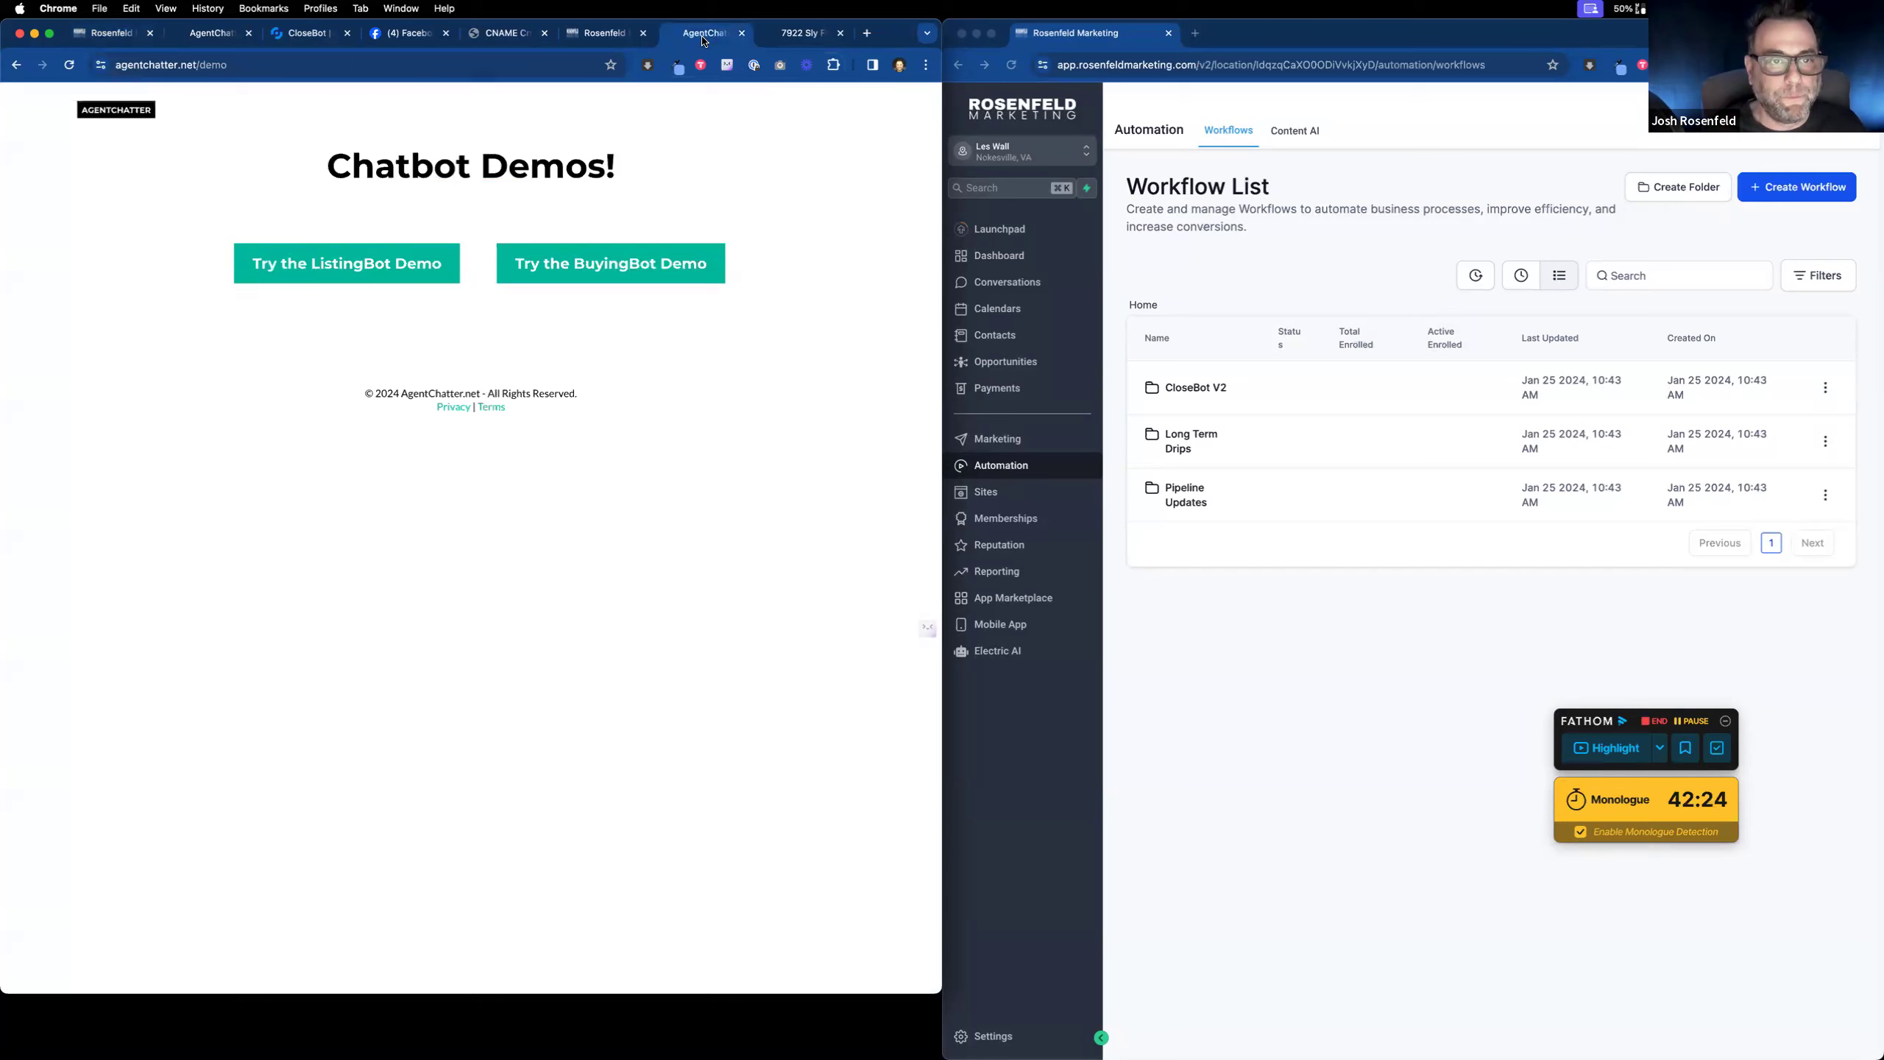
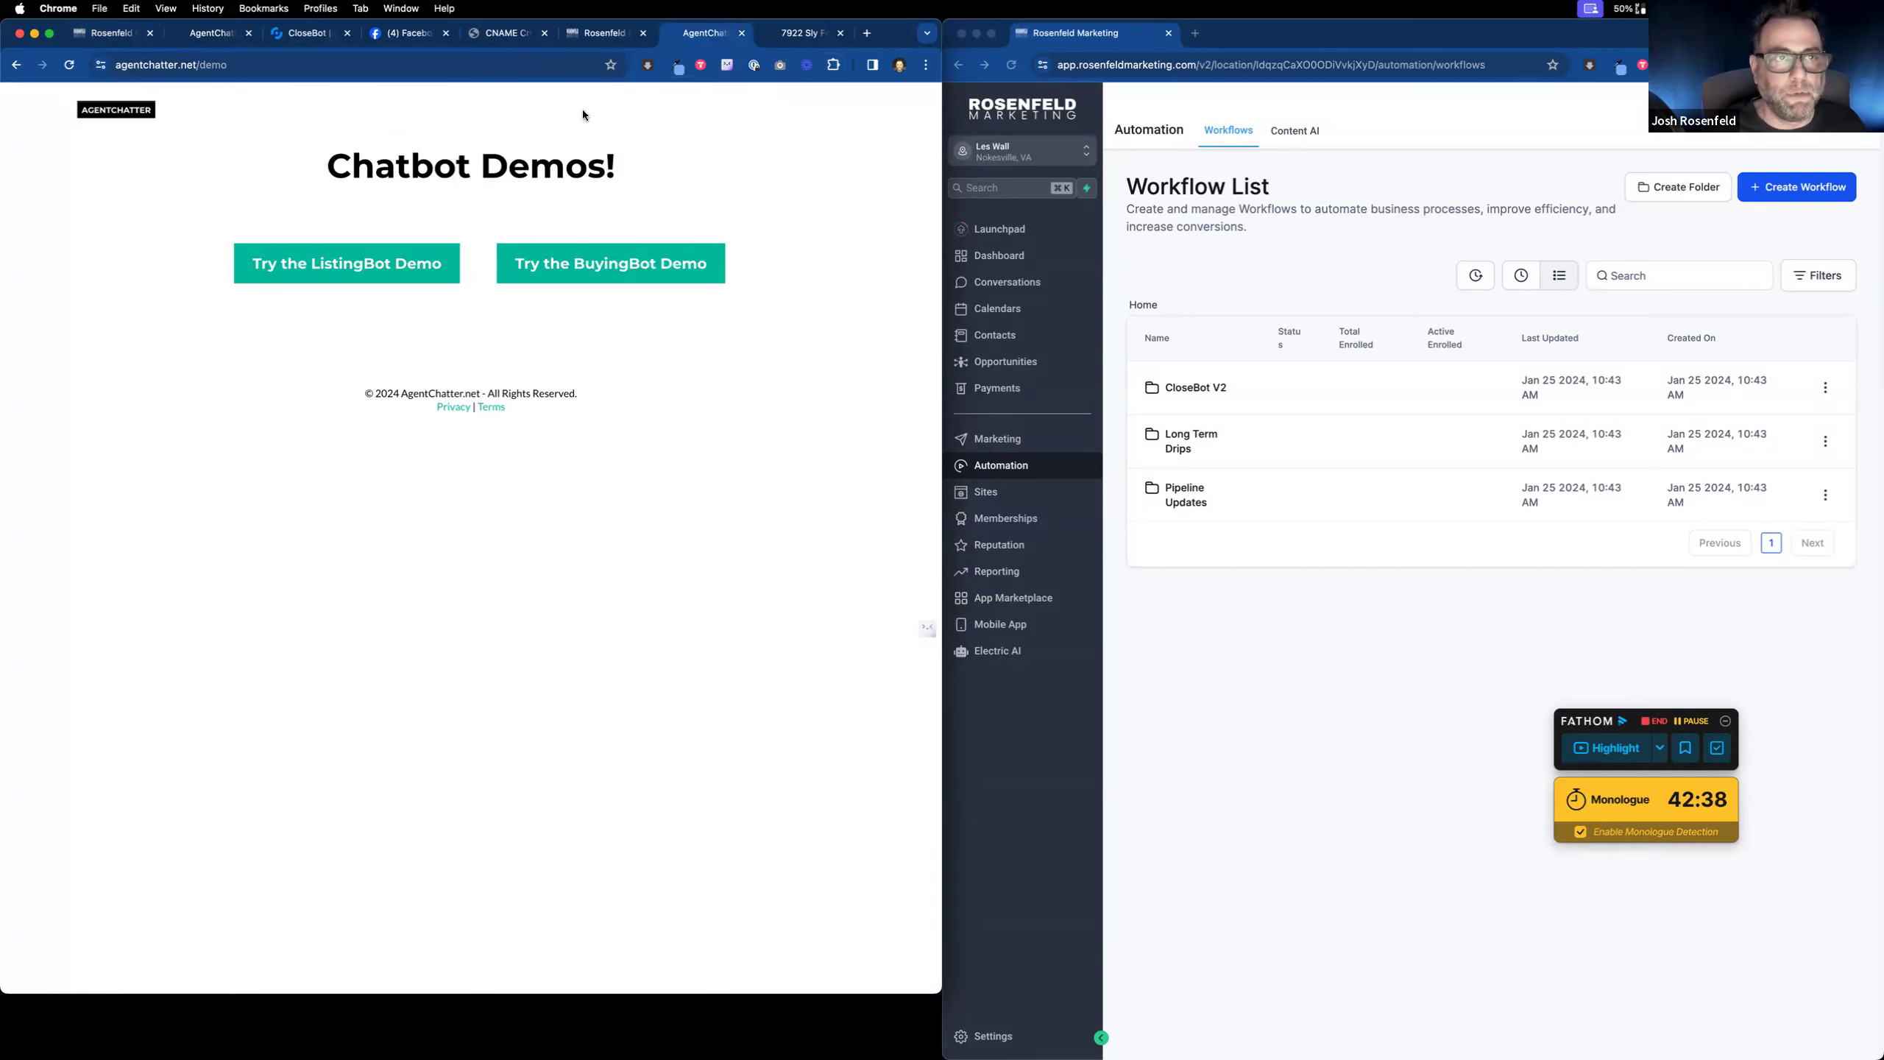
Step: Send the Messenger chatbot the reply 'i won the lottery', then view the Demo Optin opportunities pipeline
{"action": "left_click", "coordinate": [405, 37]}
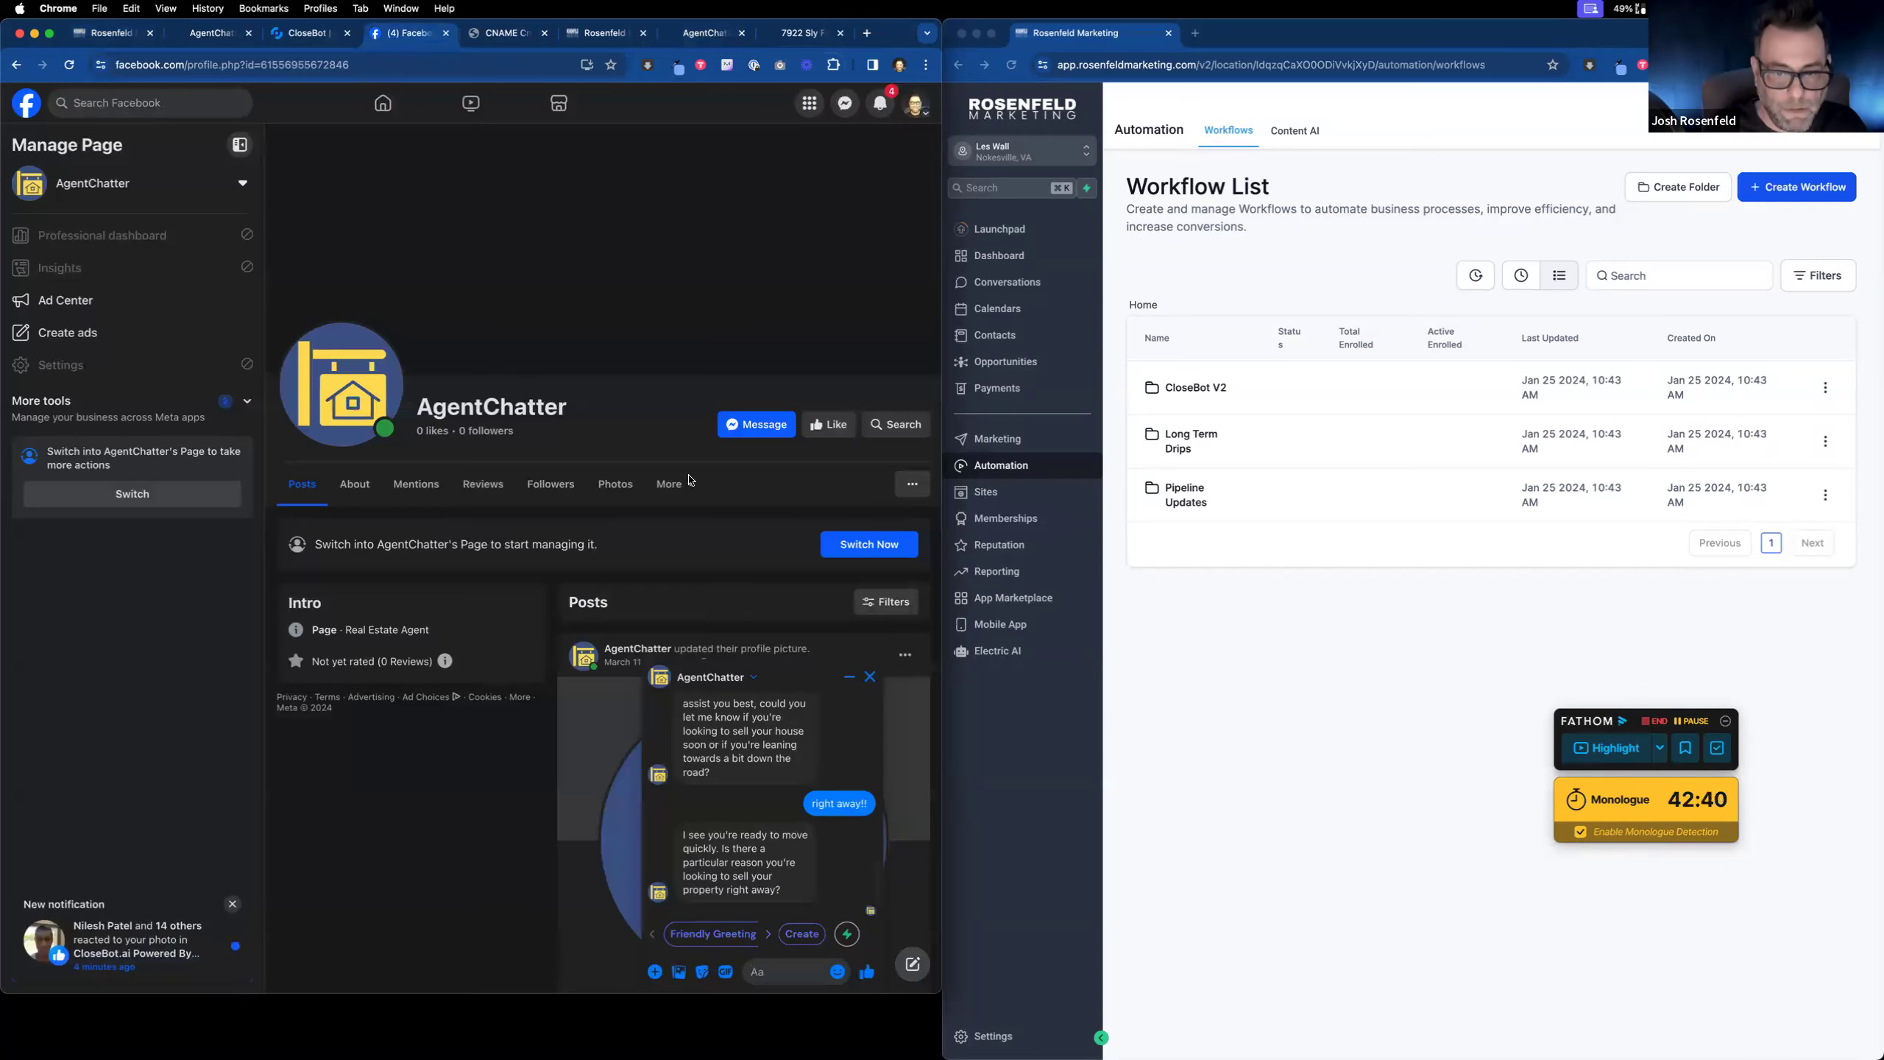
{"action": "scroll", "coordinate": [767, 785], "scroll_direction": "up", "scroll_amount": 3}
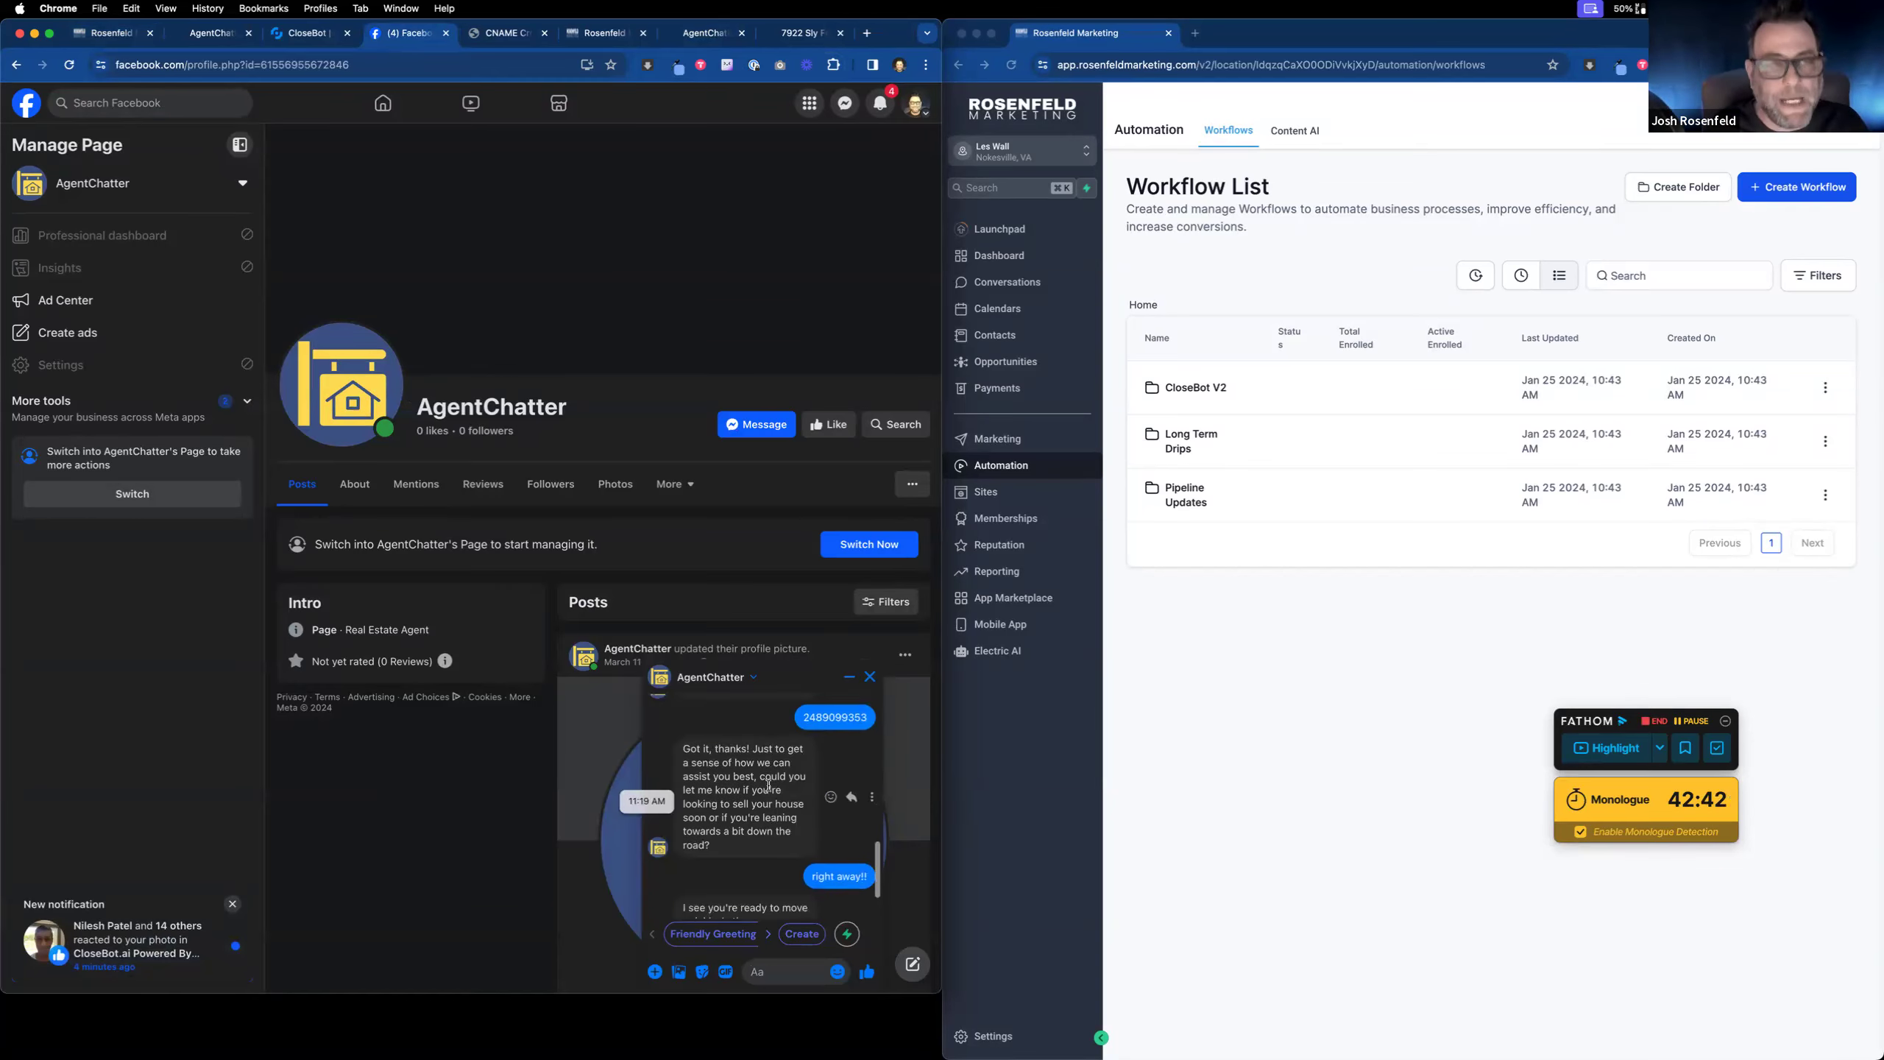
{"action": "scroll", "coordinate": [767, 787], "scroll_direction": "down", "scroll_amount": 2}
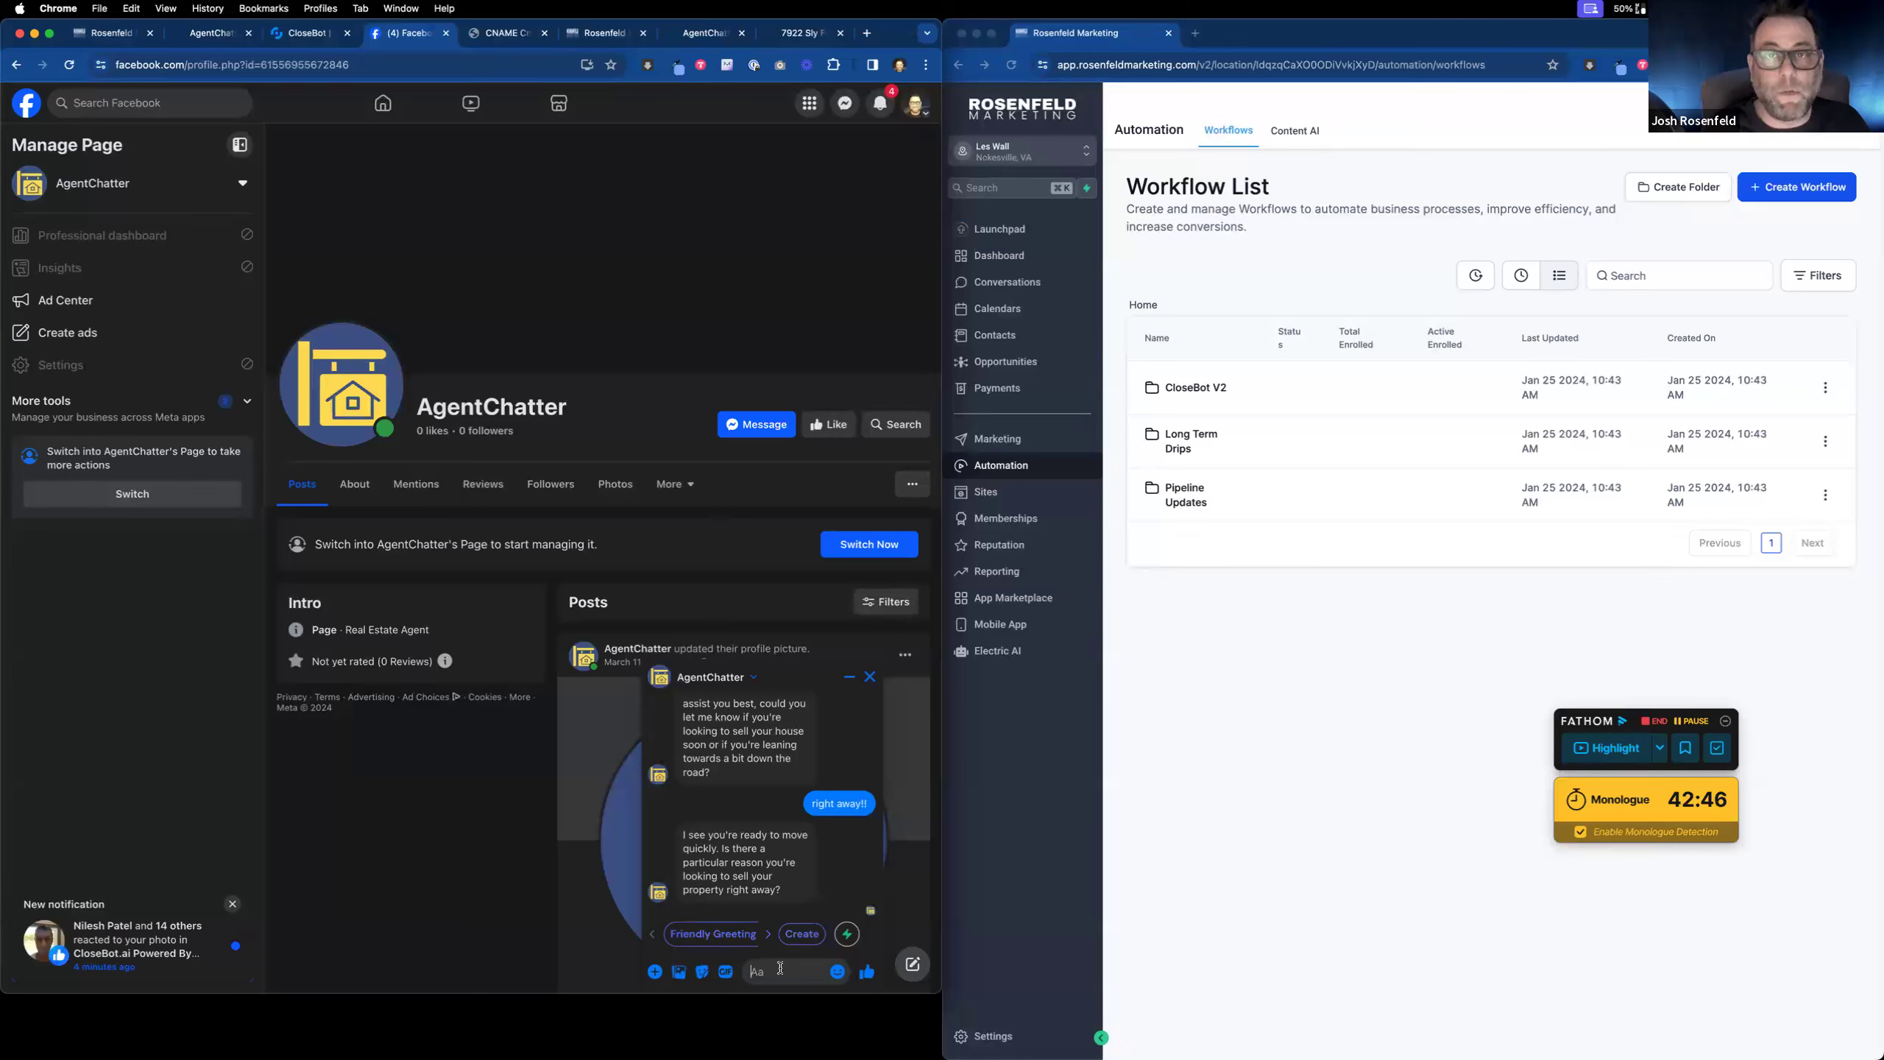
{"action": "type", "text": "i won the lottery"}
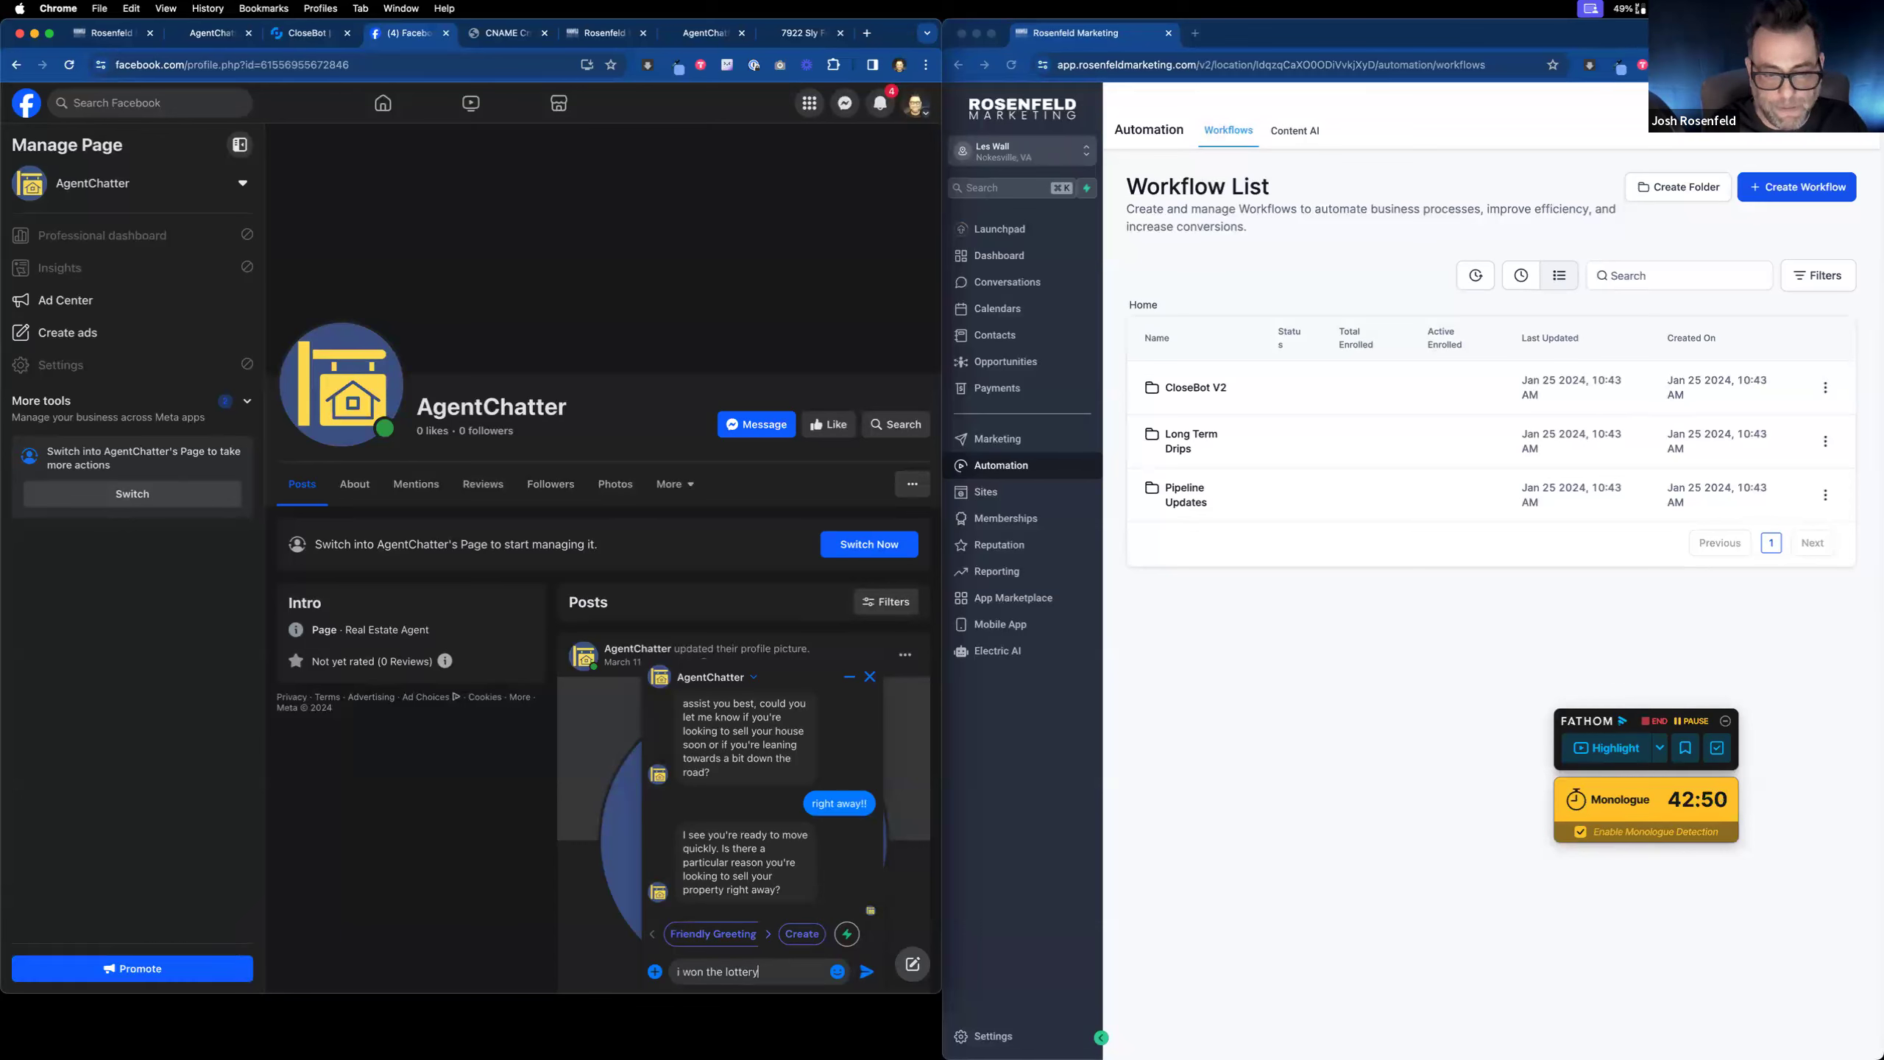
{"action": "key", "text": "Return"}
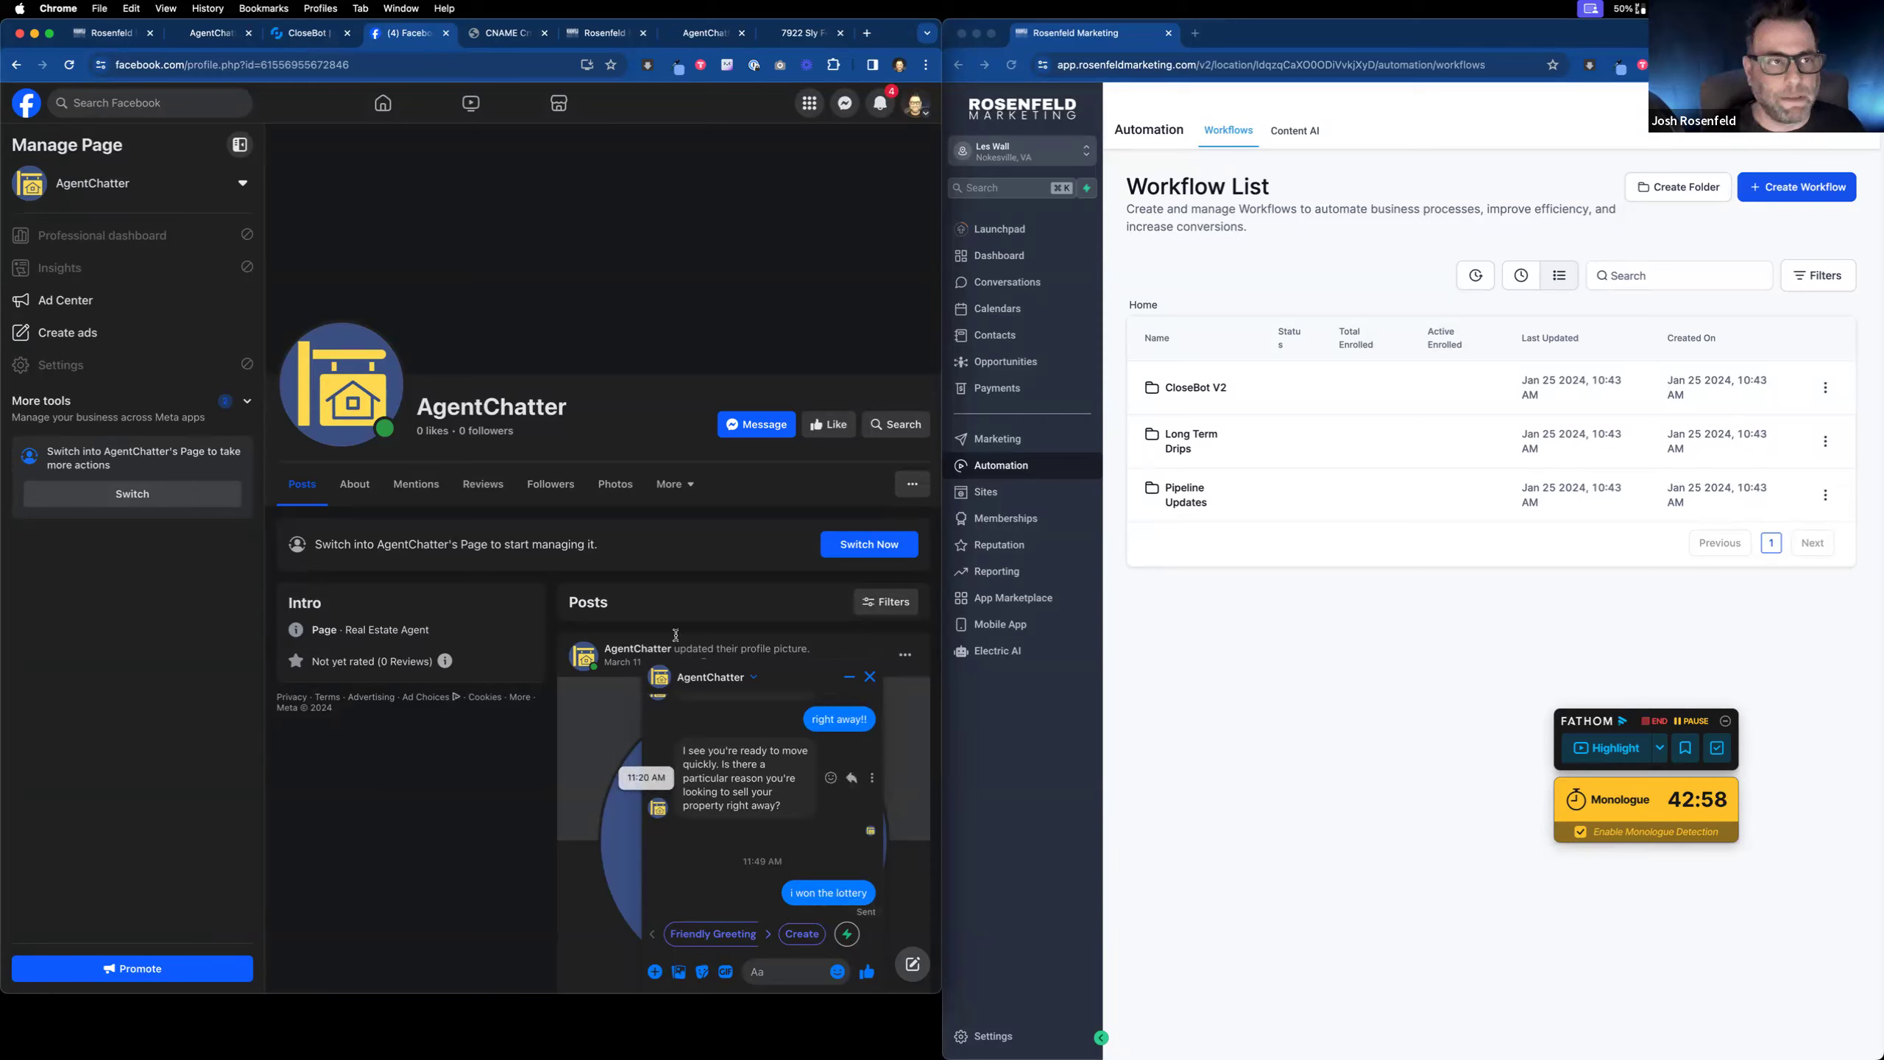
{"action": "left_click", "coordinate": [120, 36]}
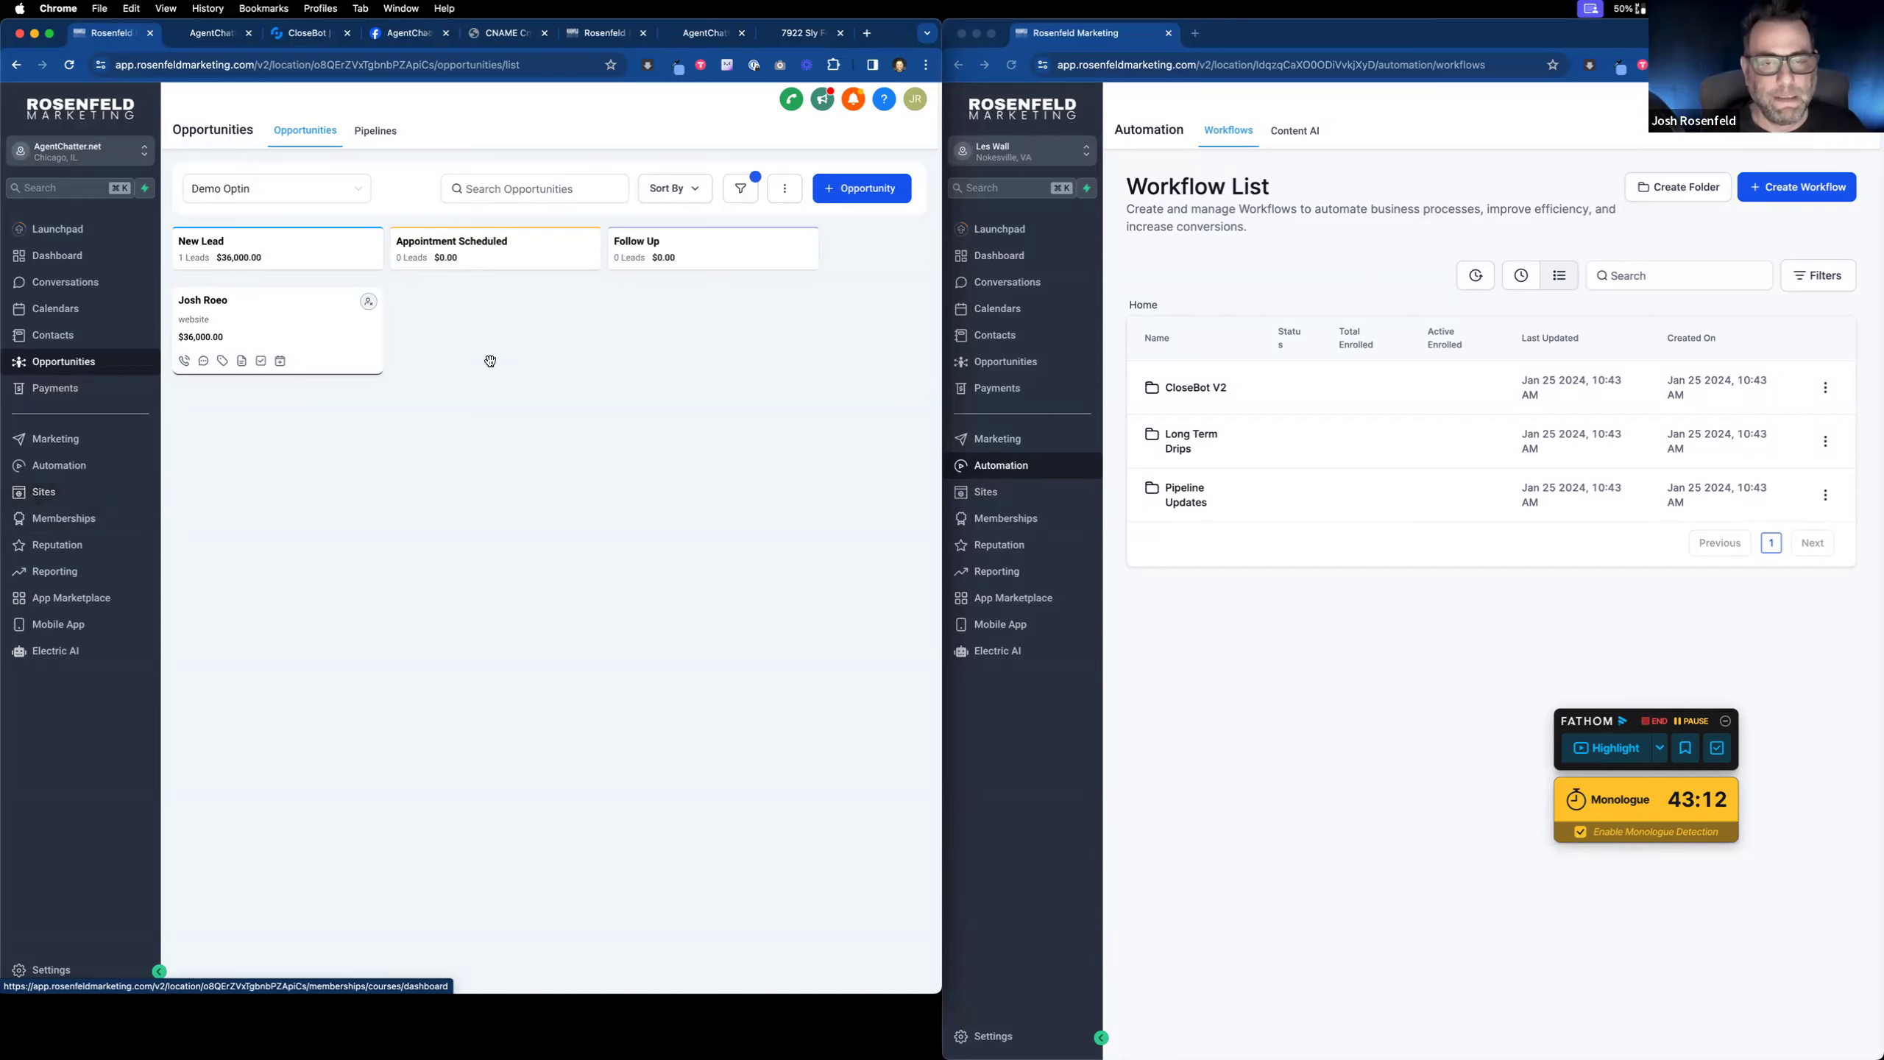
Step: Check the AgentChatter demos page and the Opt-In Form workflow, then return to the Facebook chat
{"action": "left_click", "coordinate": [707, 33]}
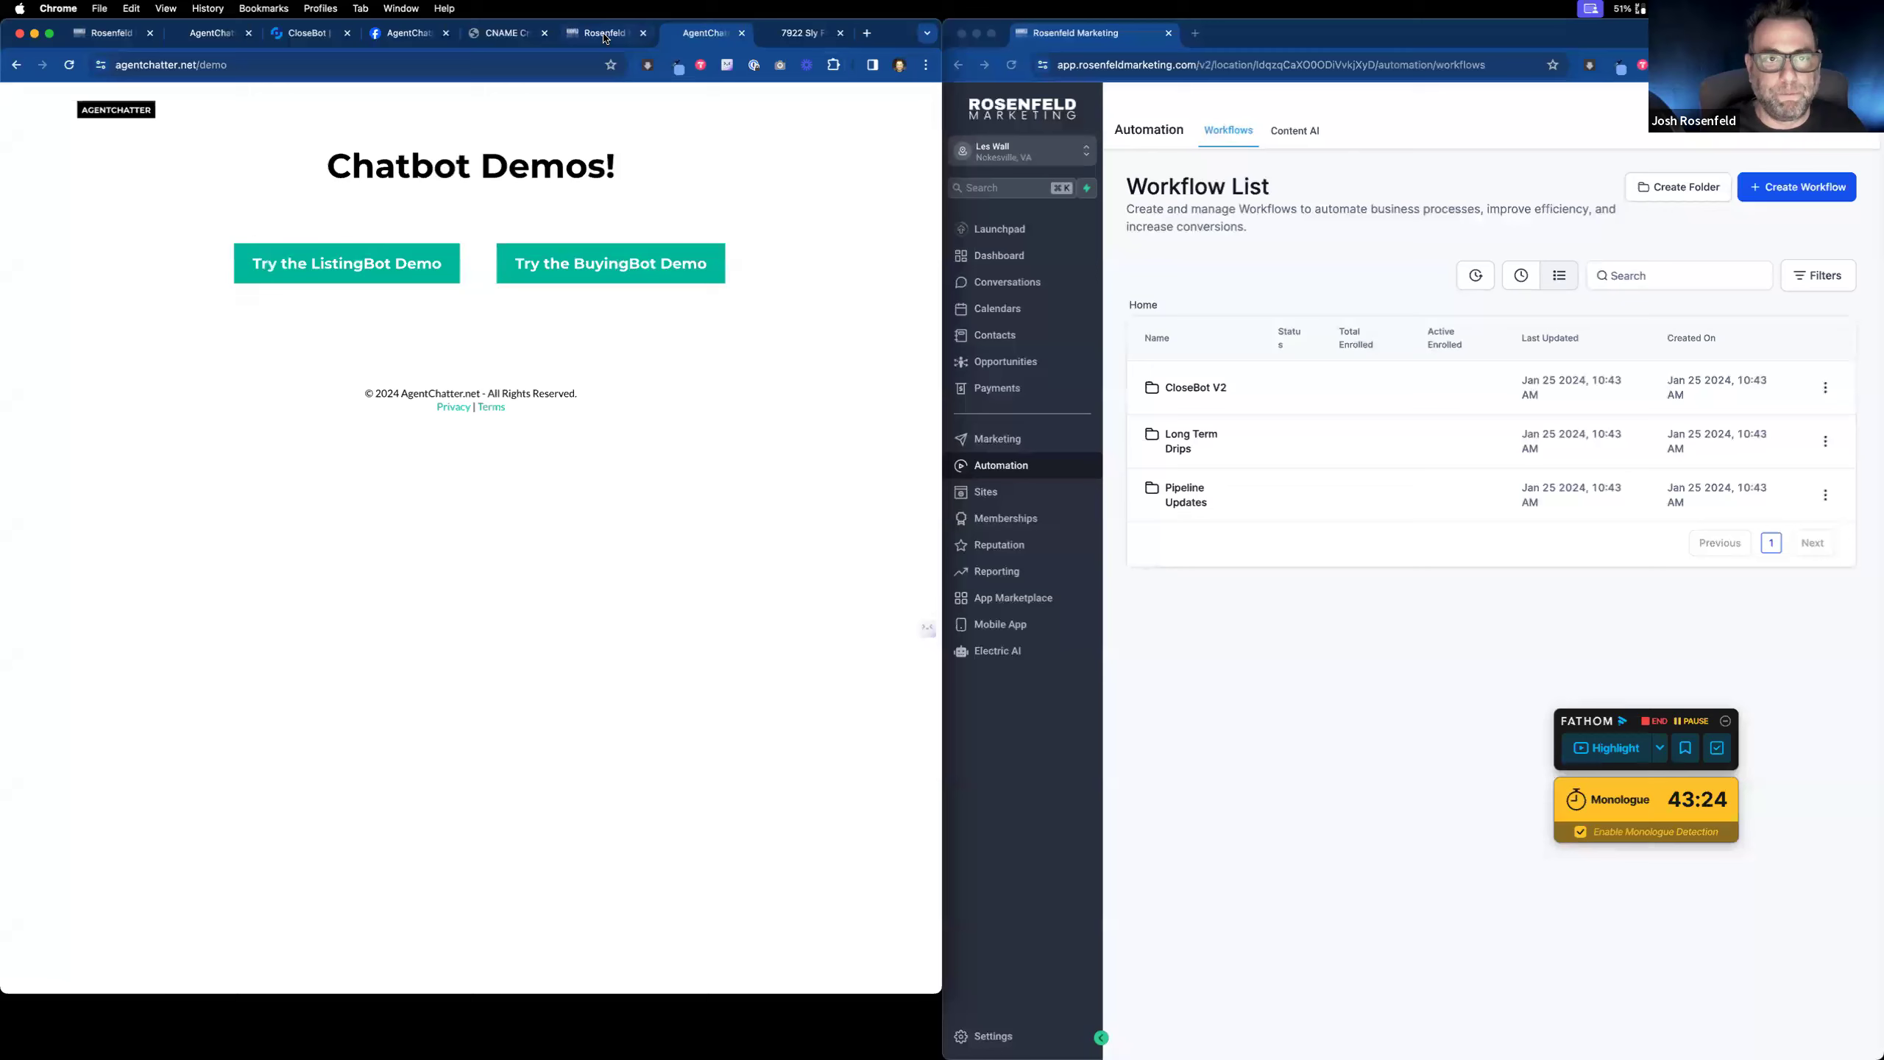
{"action": "left_click", "coordinate": [605, 35]}
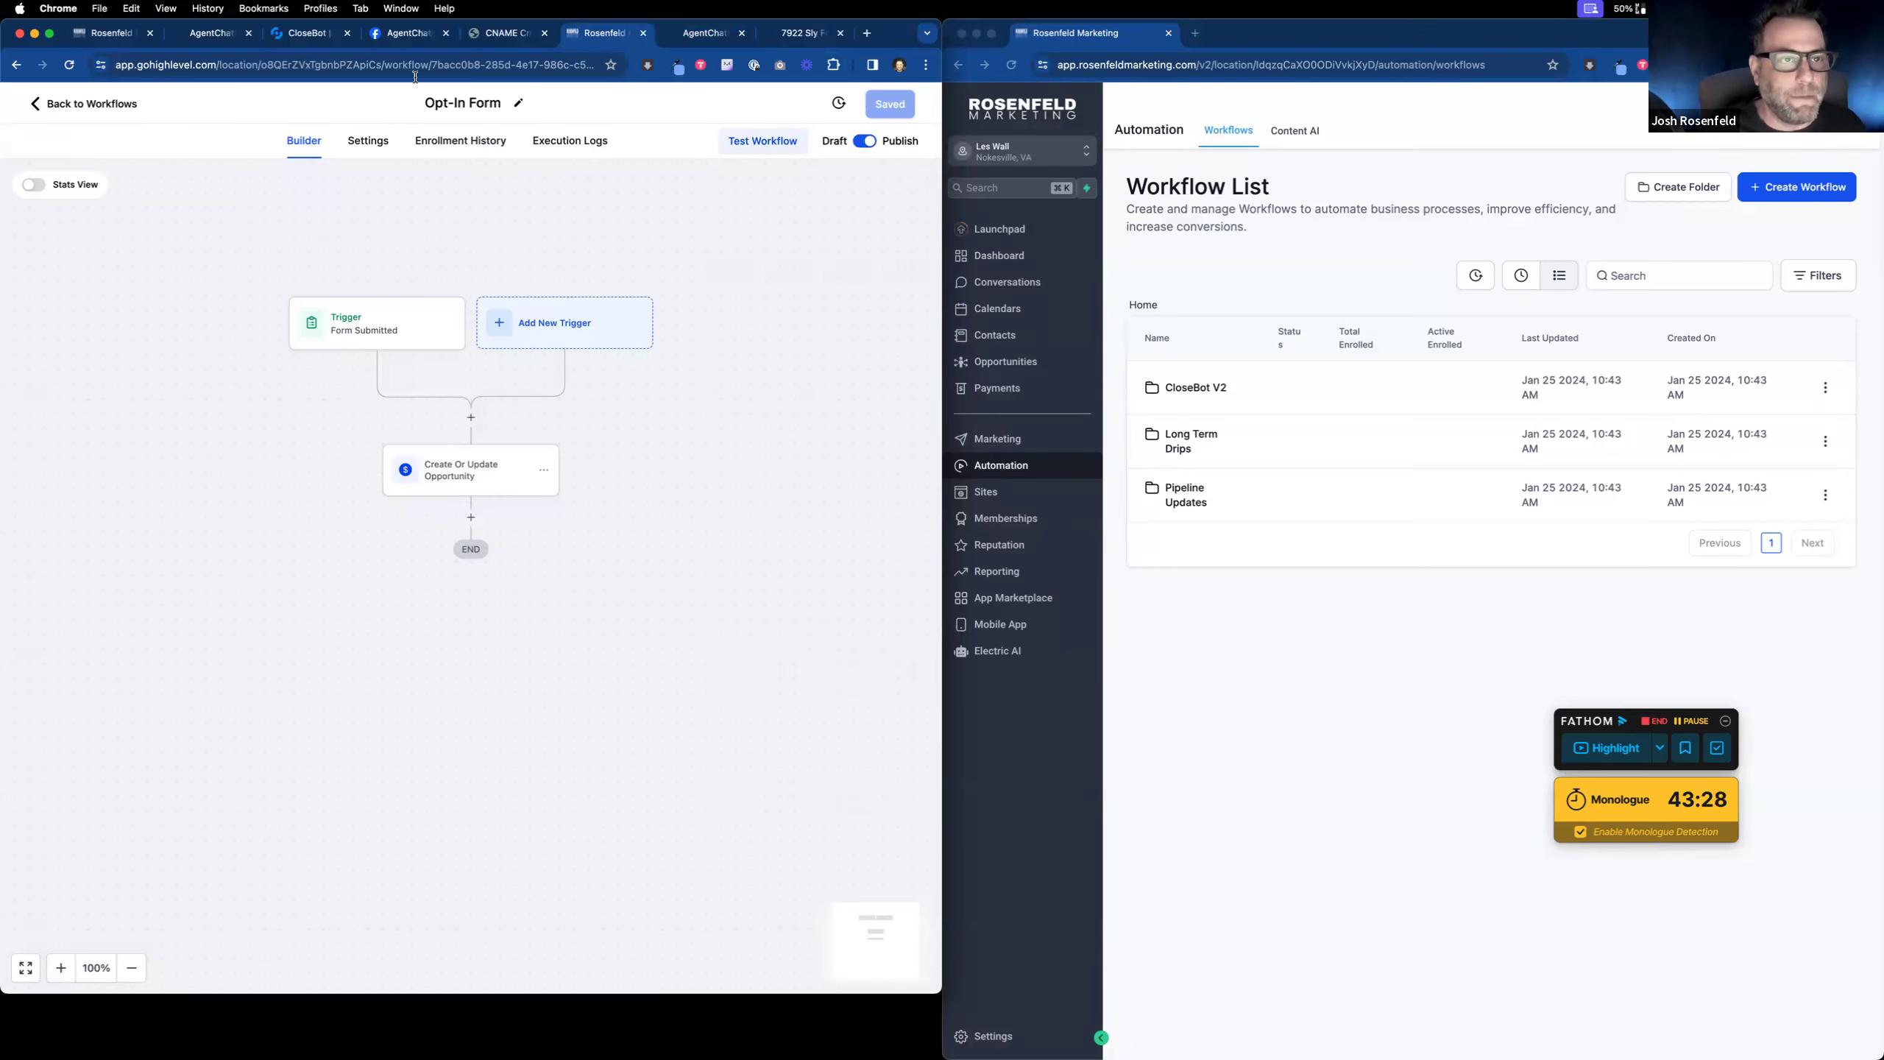
{"action": "left_click", "coordinate": [414, 33]}
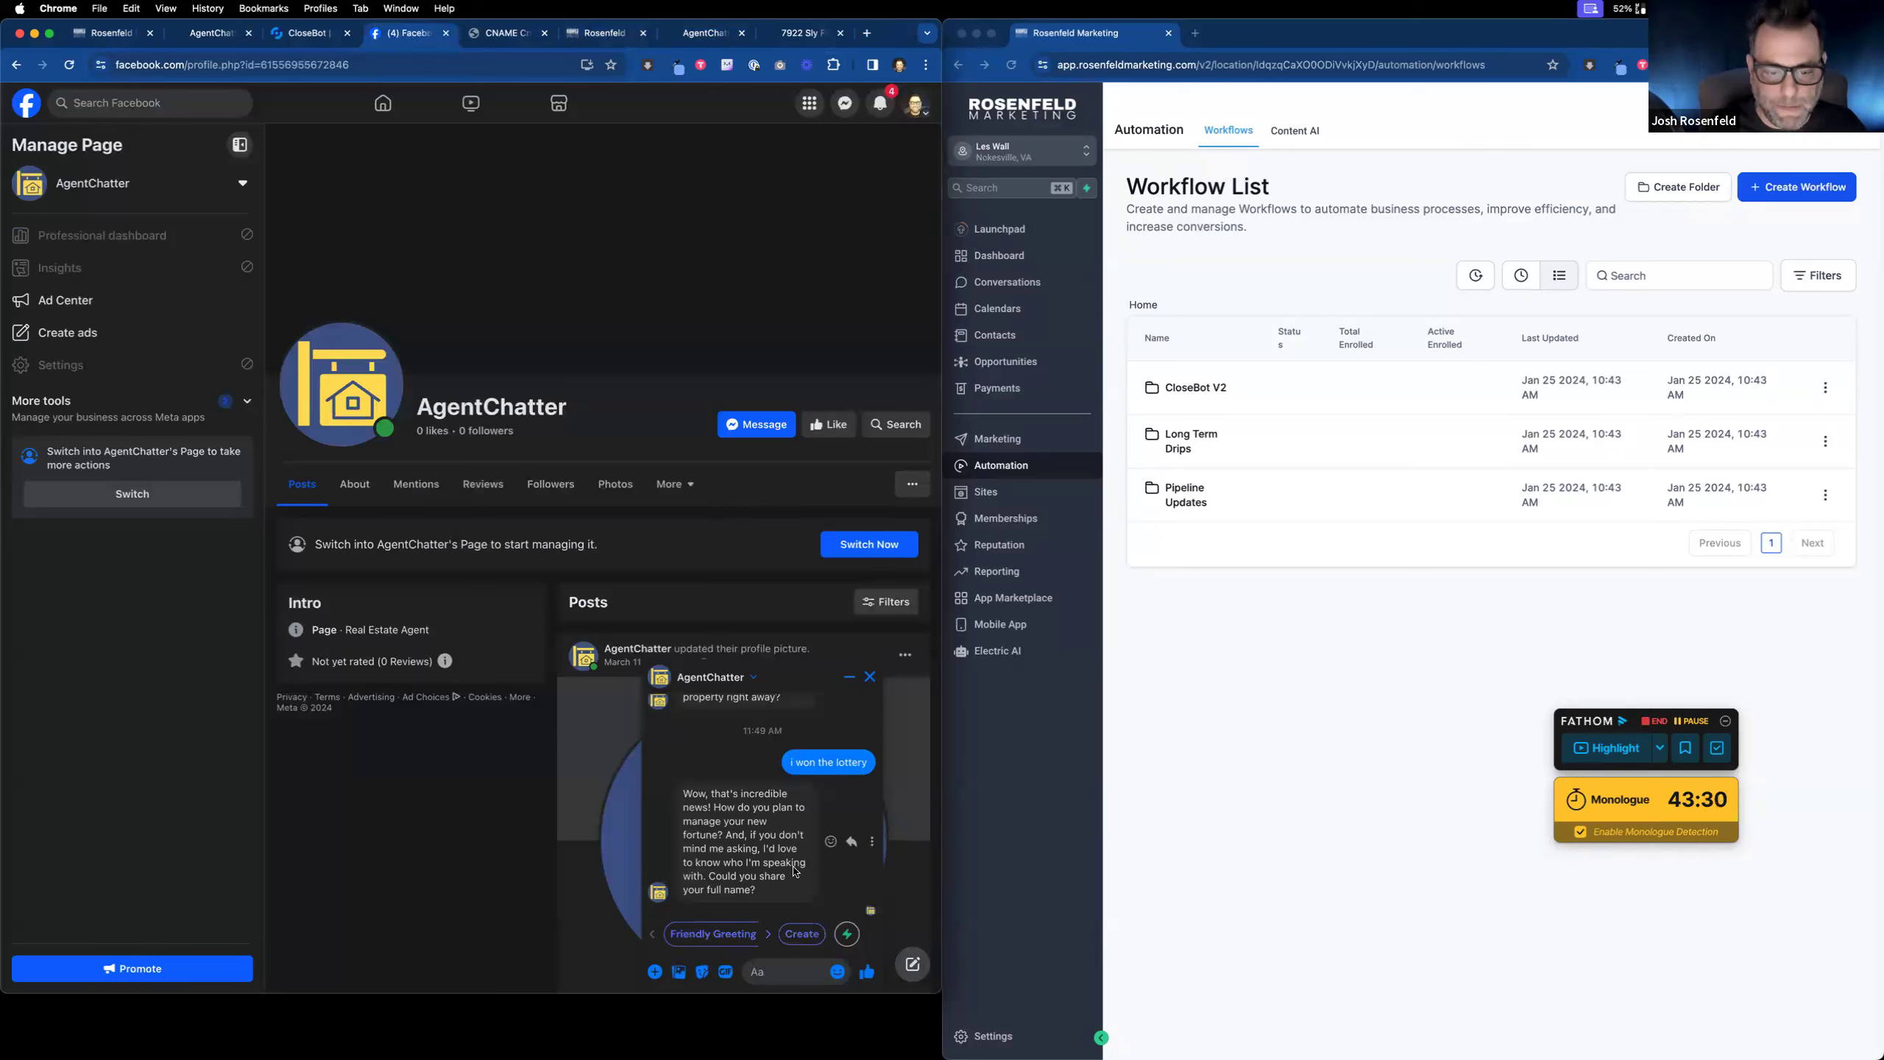
Step: Reply to the chatbot's question with the lead's full name
{"action": "scroll", "coordinate": [806, 880], "scroll_direction": "up", "scroll_amount": 3}
{"action": "scroll", "coordinate": [808, 876], "scroll_direction": "down", "scroll_amount": 3}
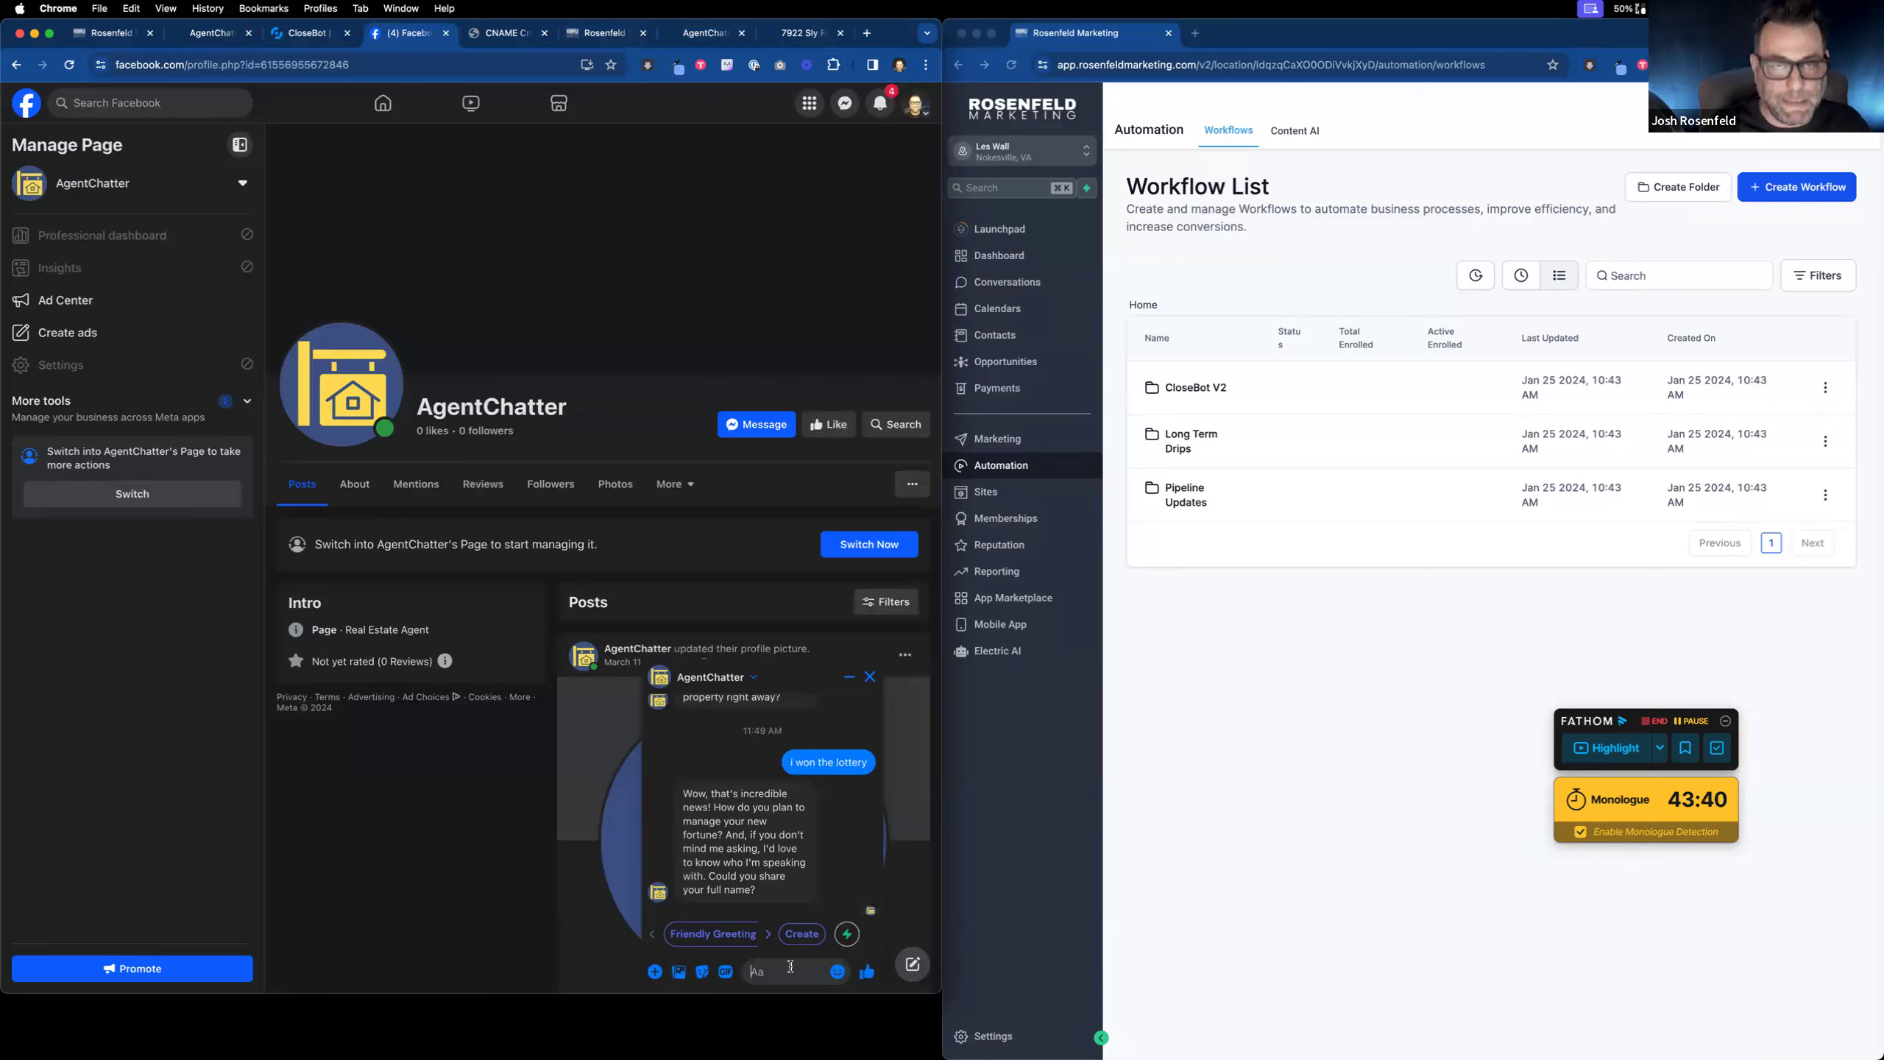
{"action": "type", "text": "Josh R"}
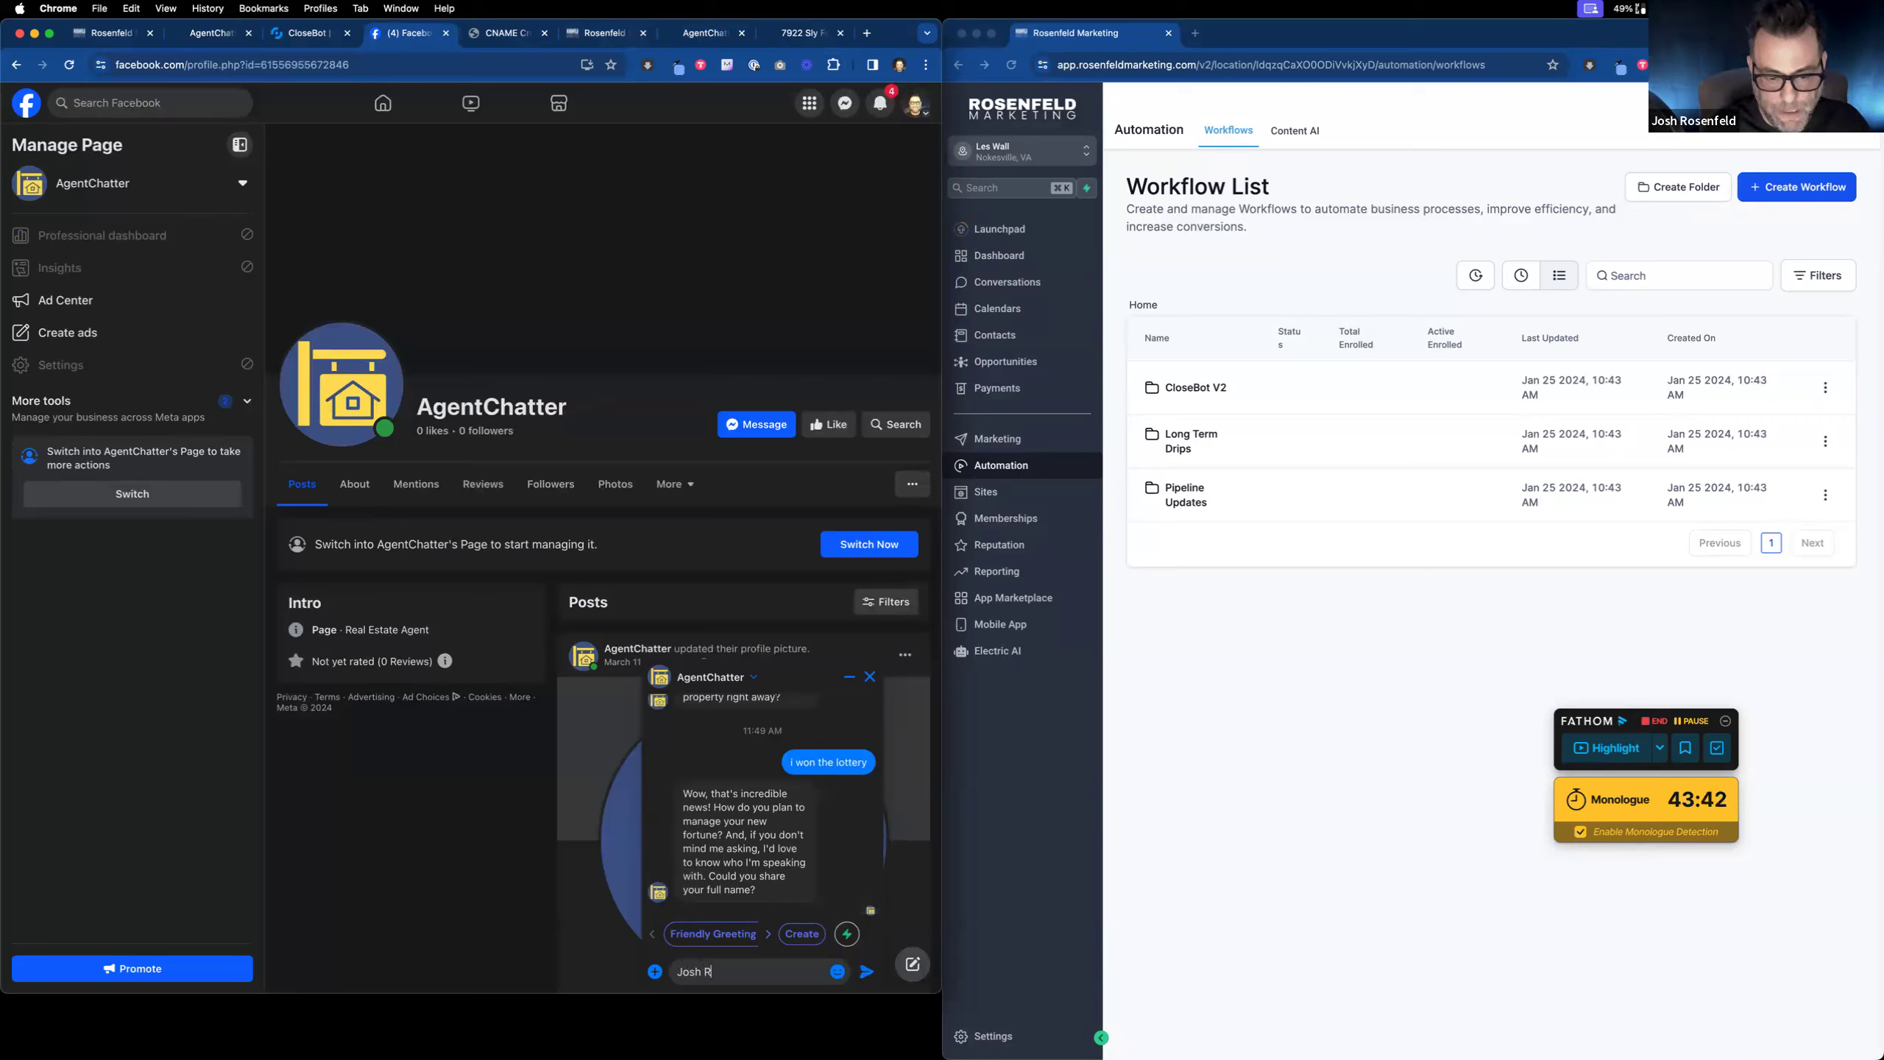
{"action": "key", "text": "Return"}
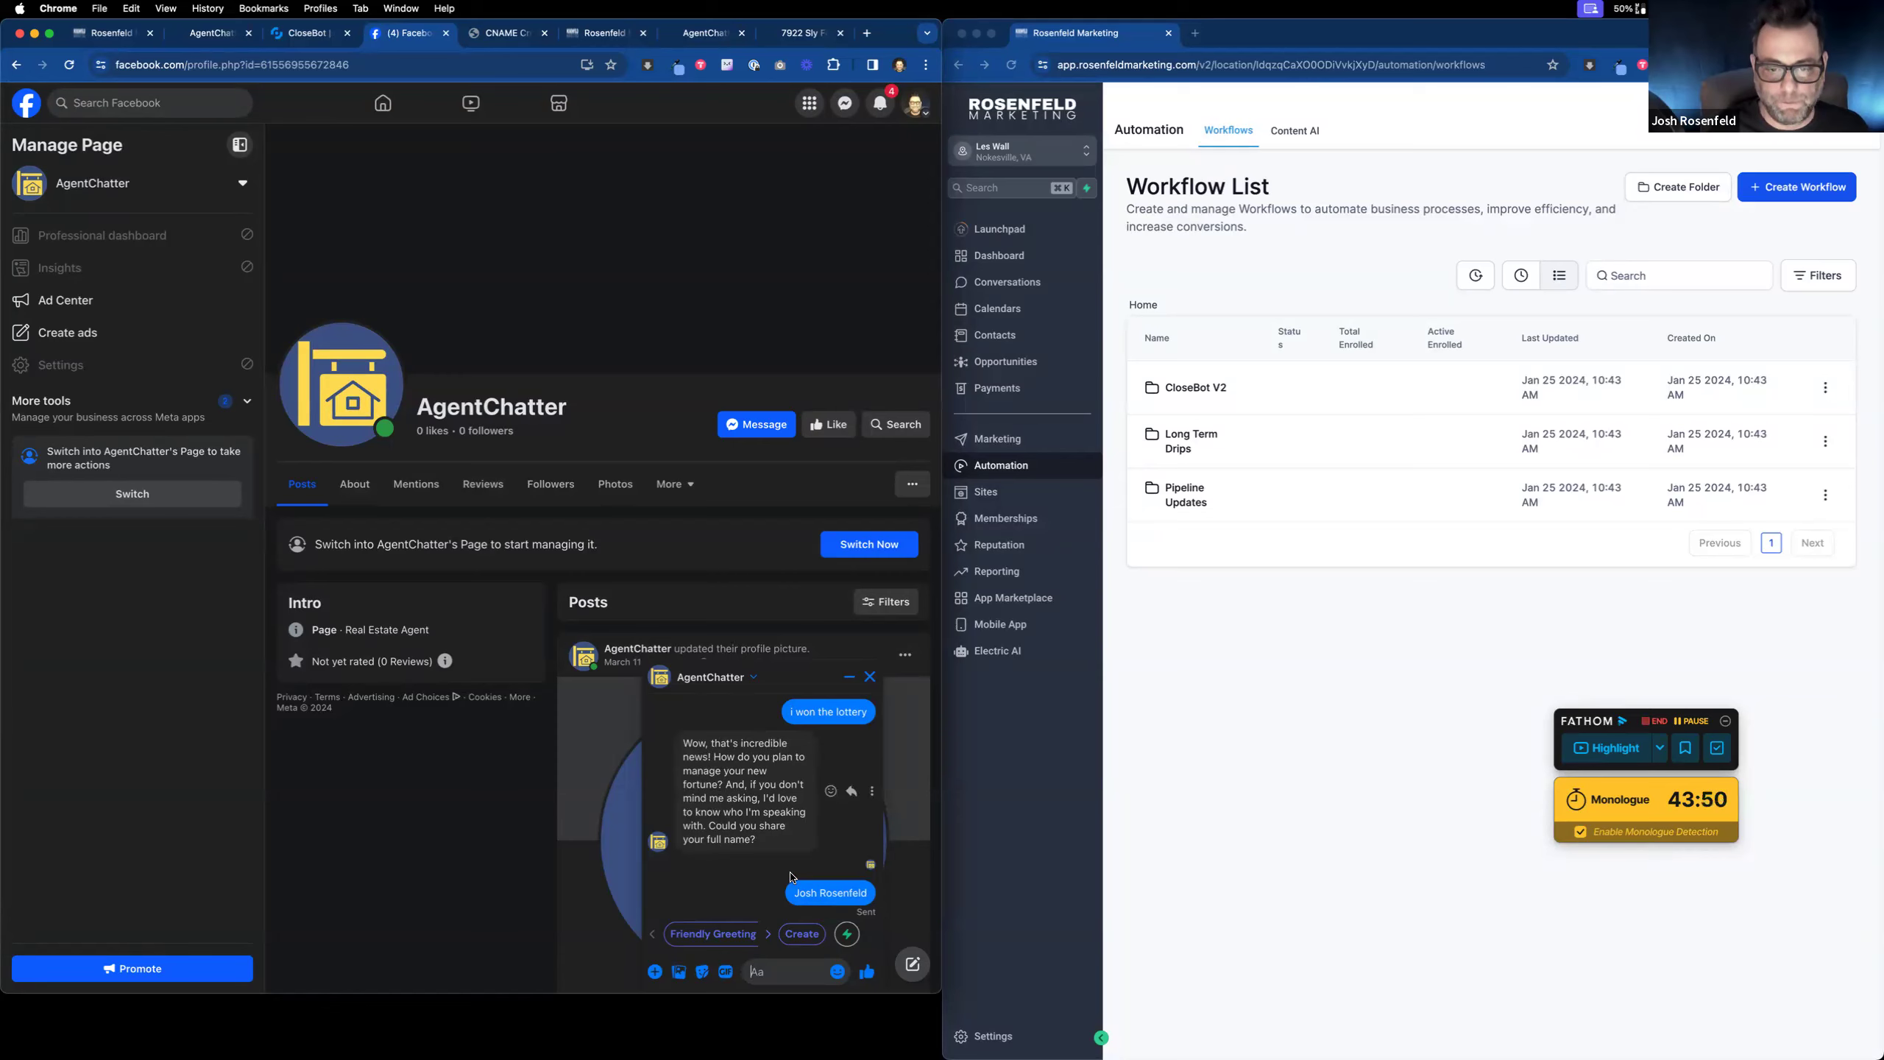
Step: Paste and send the lead's phone number in the chat, then close the broken CNAME tab
{"action": "scroll", "coordinate": [765, 816], "scroll_direction": "up", "scroll_amount": 2}
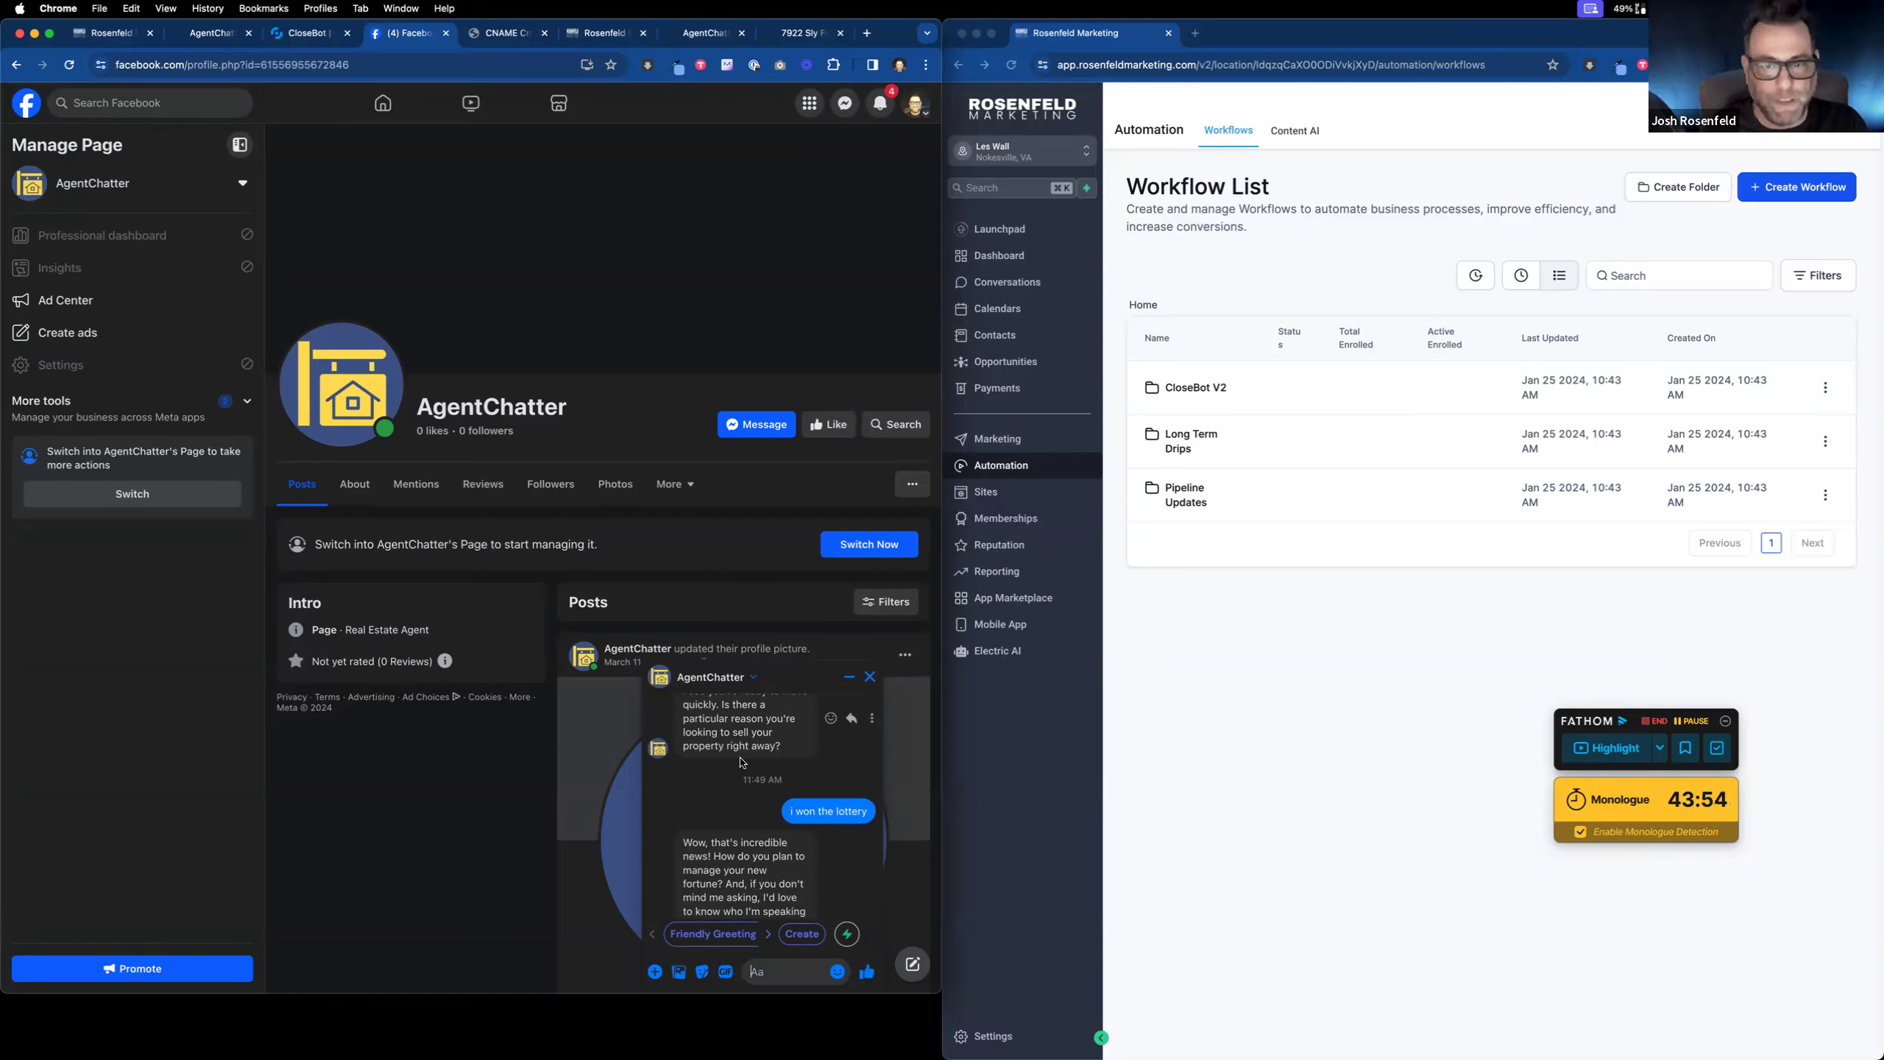
{"action": "scroll", "coordinate": [745, 801], "scroll_direction": "down", "scroll_amount": 2}
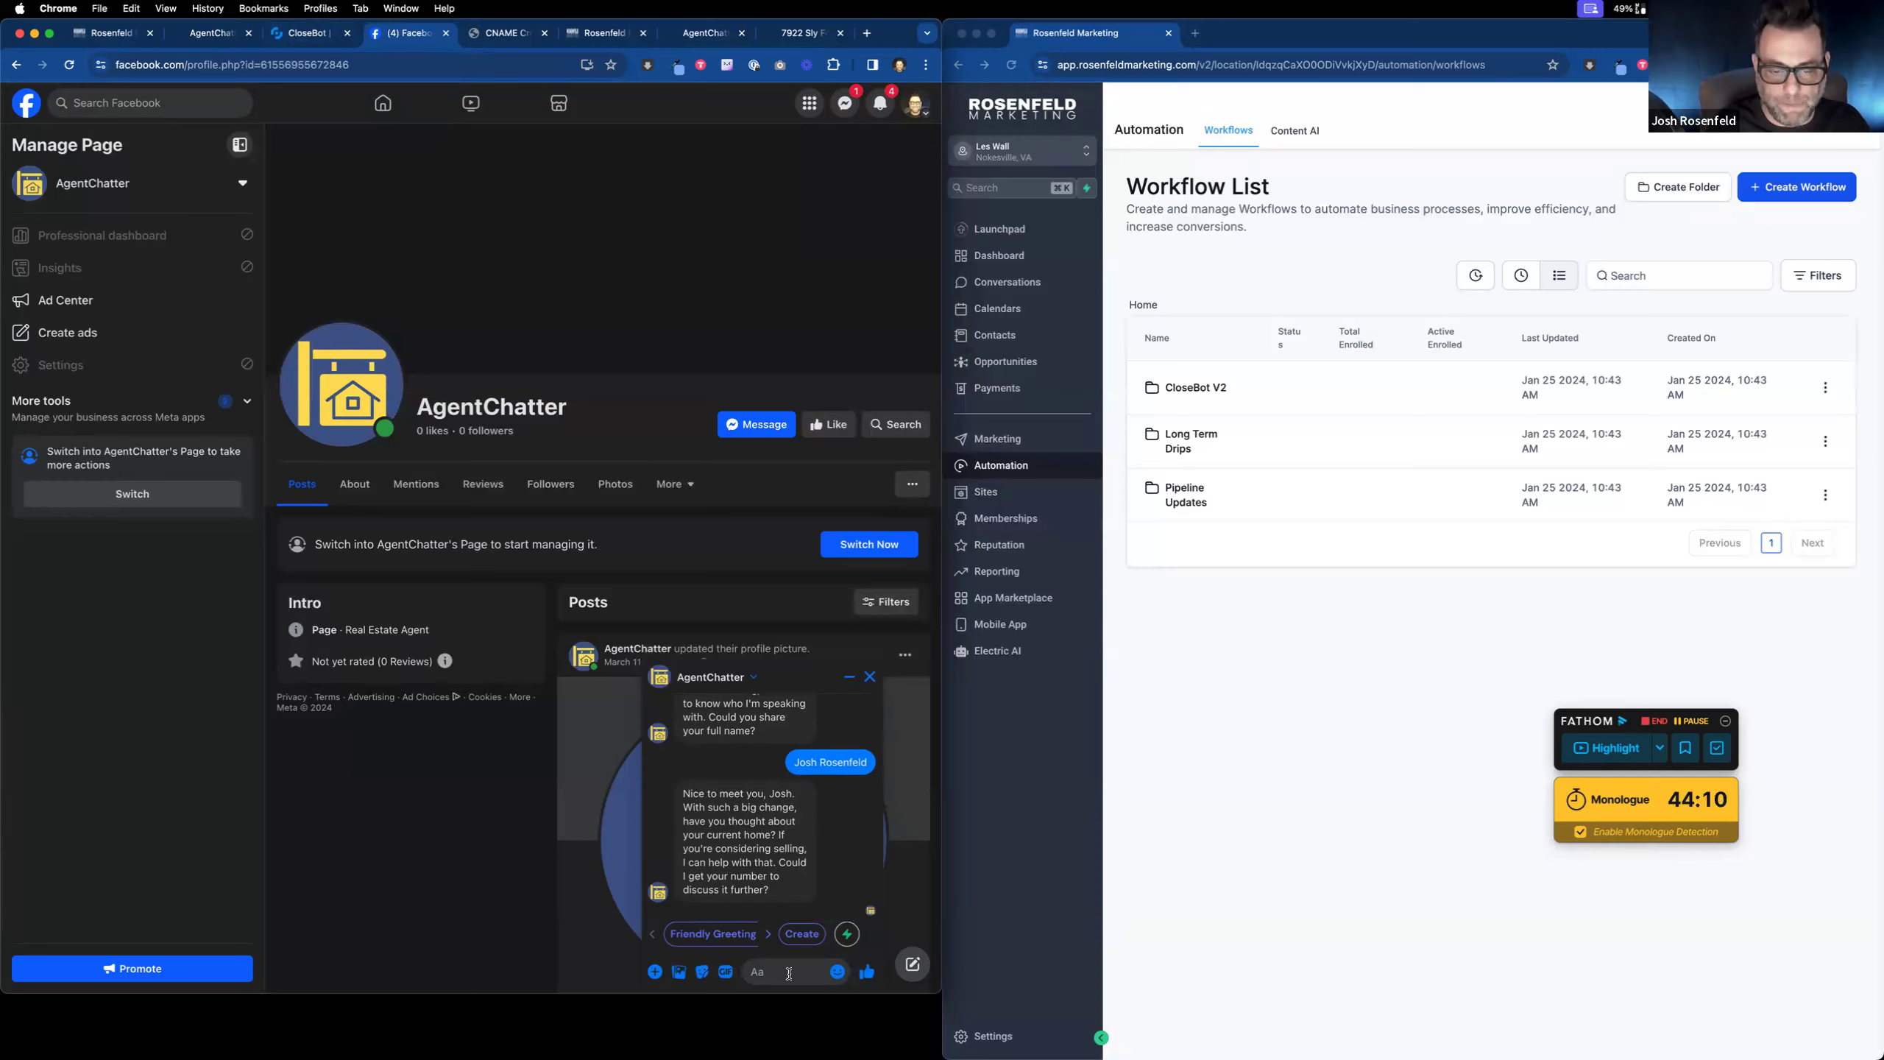
{"action": "type", "text": "2489099"}
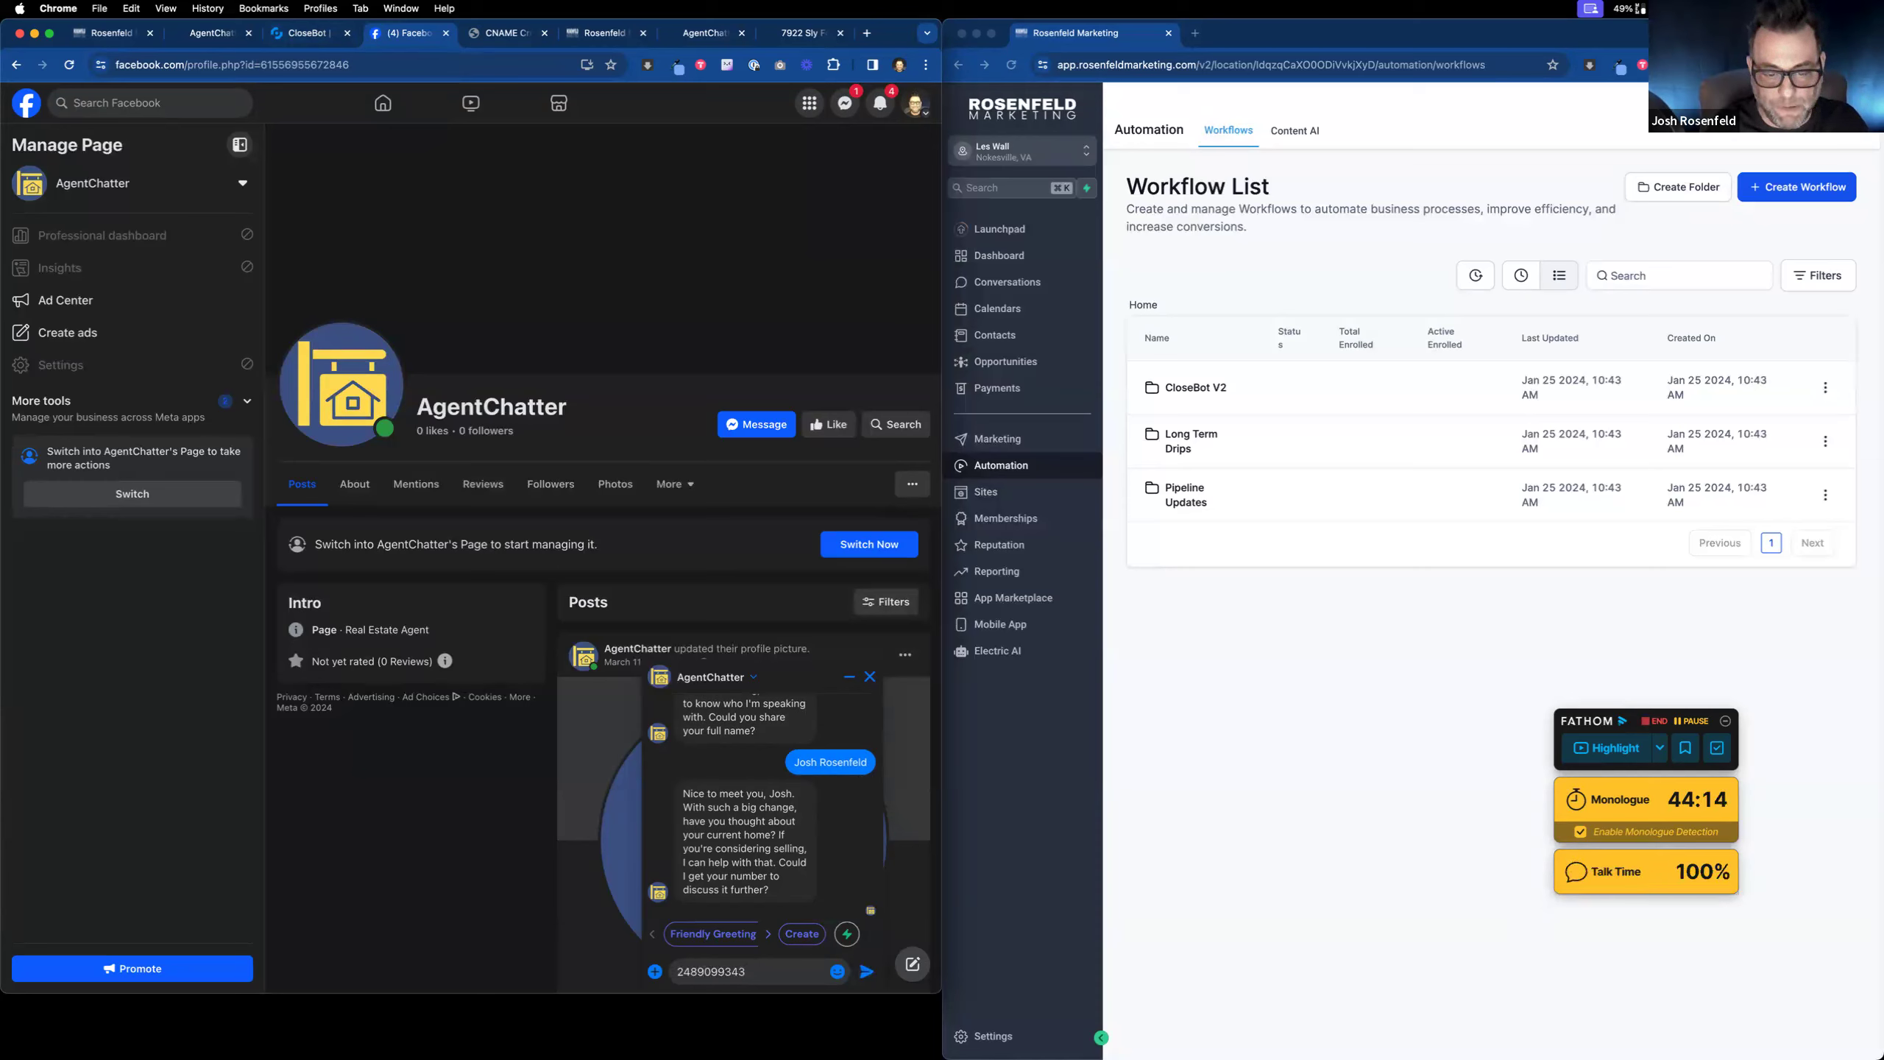
{"action": "key", "text": "Return"}
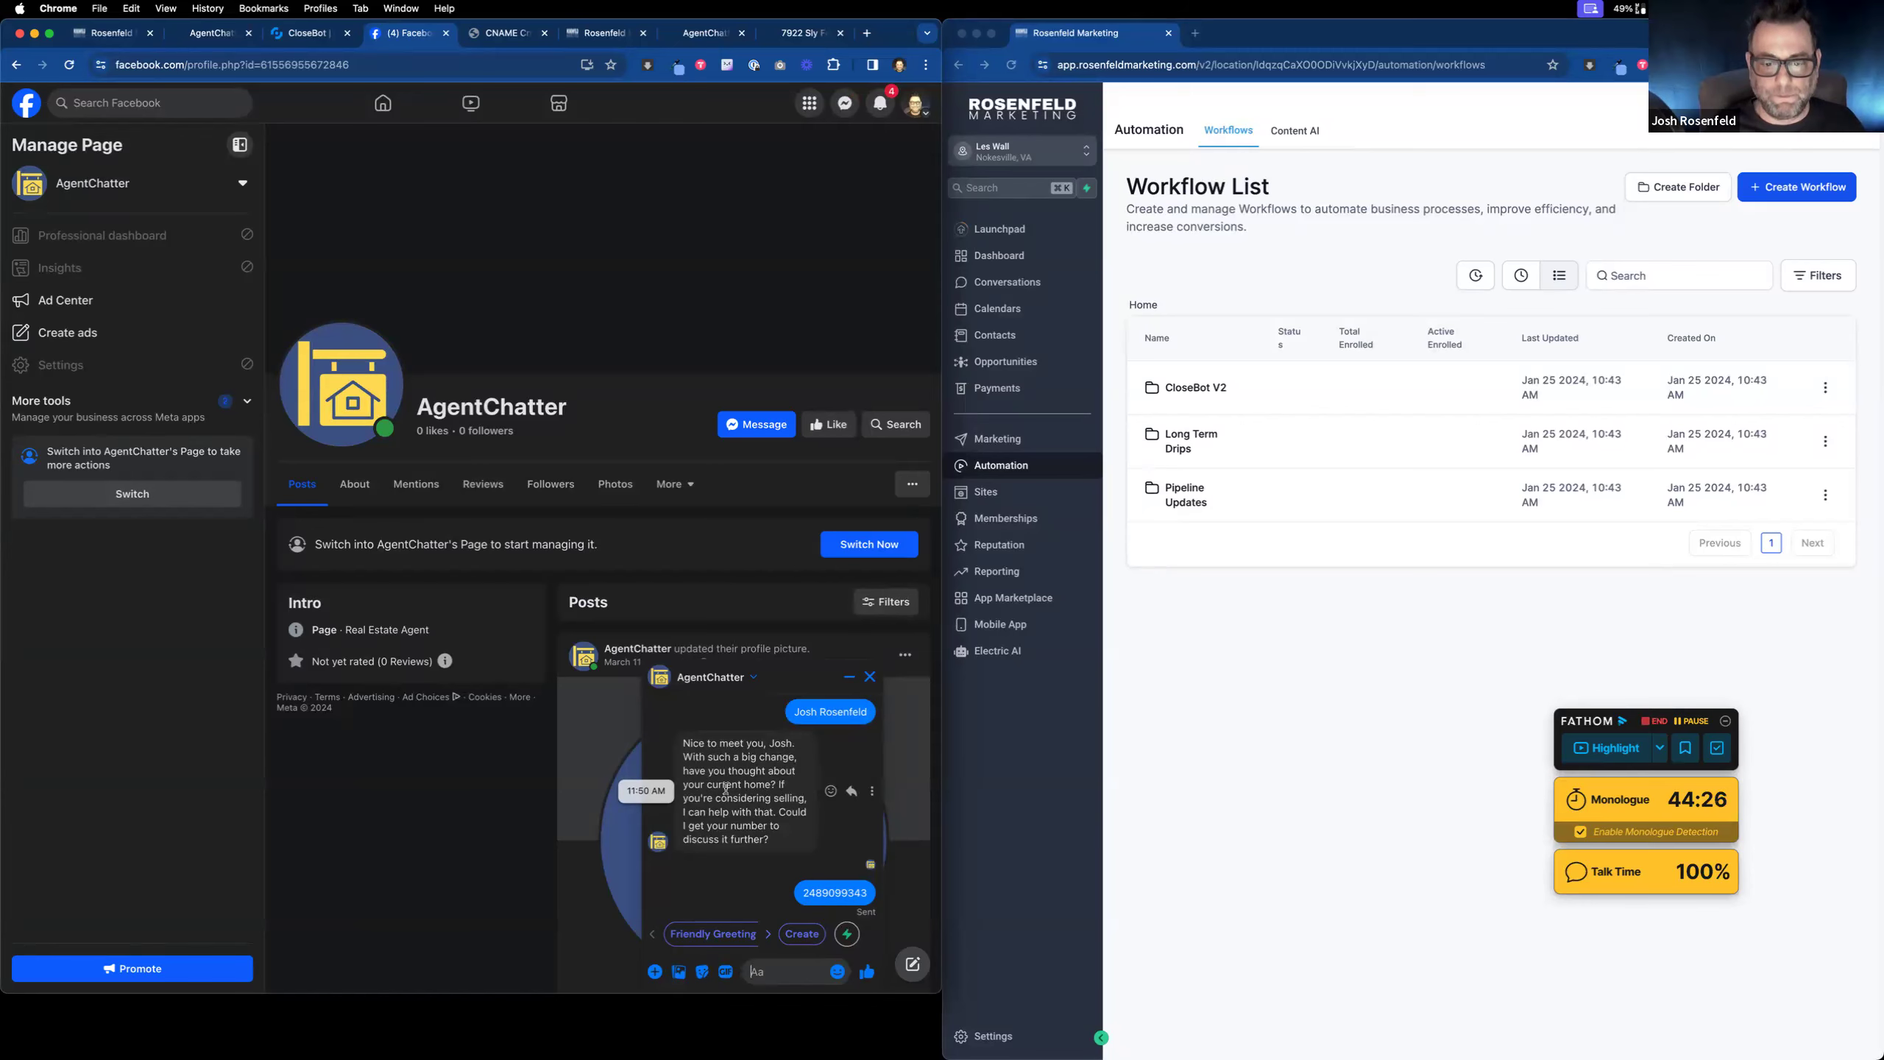
{"action": "left_click", "coordinate": [519, 35]}
{"action": "left_click", "coordinate": [545, 35]}
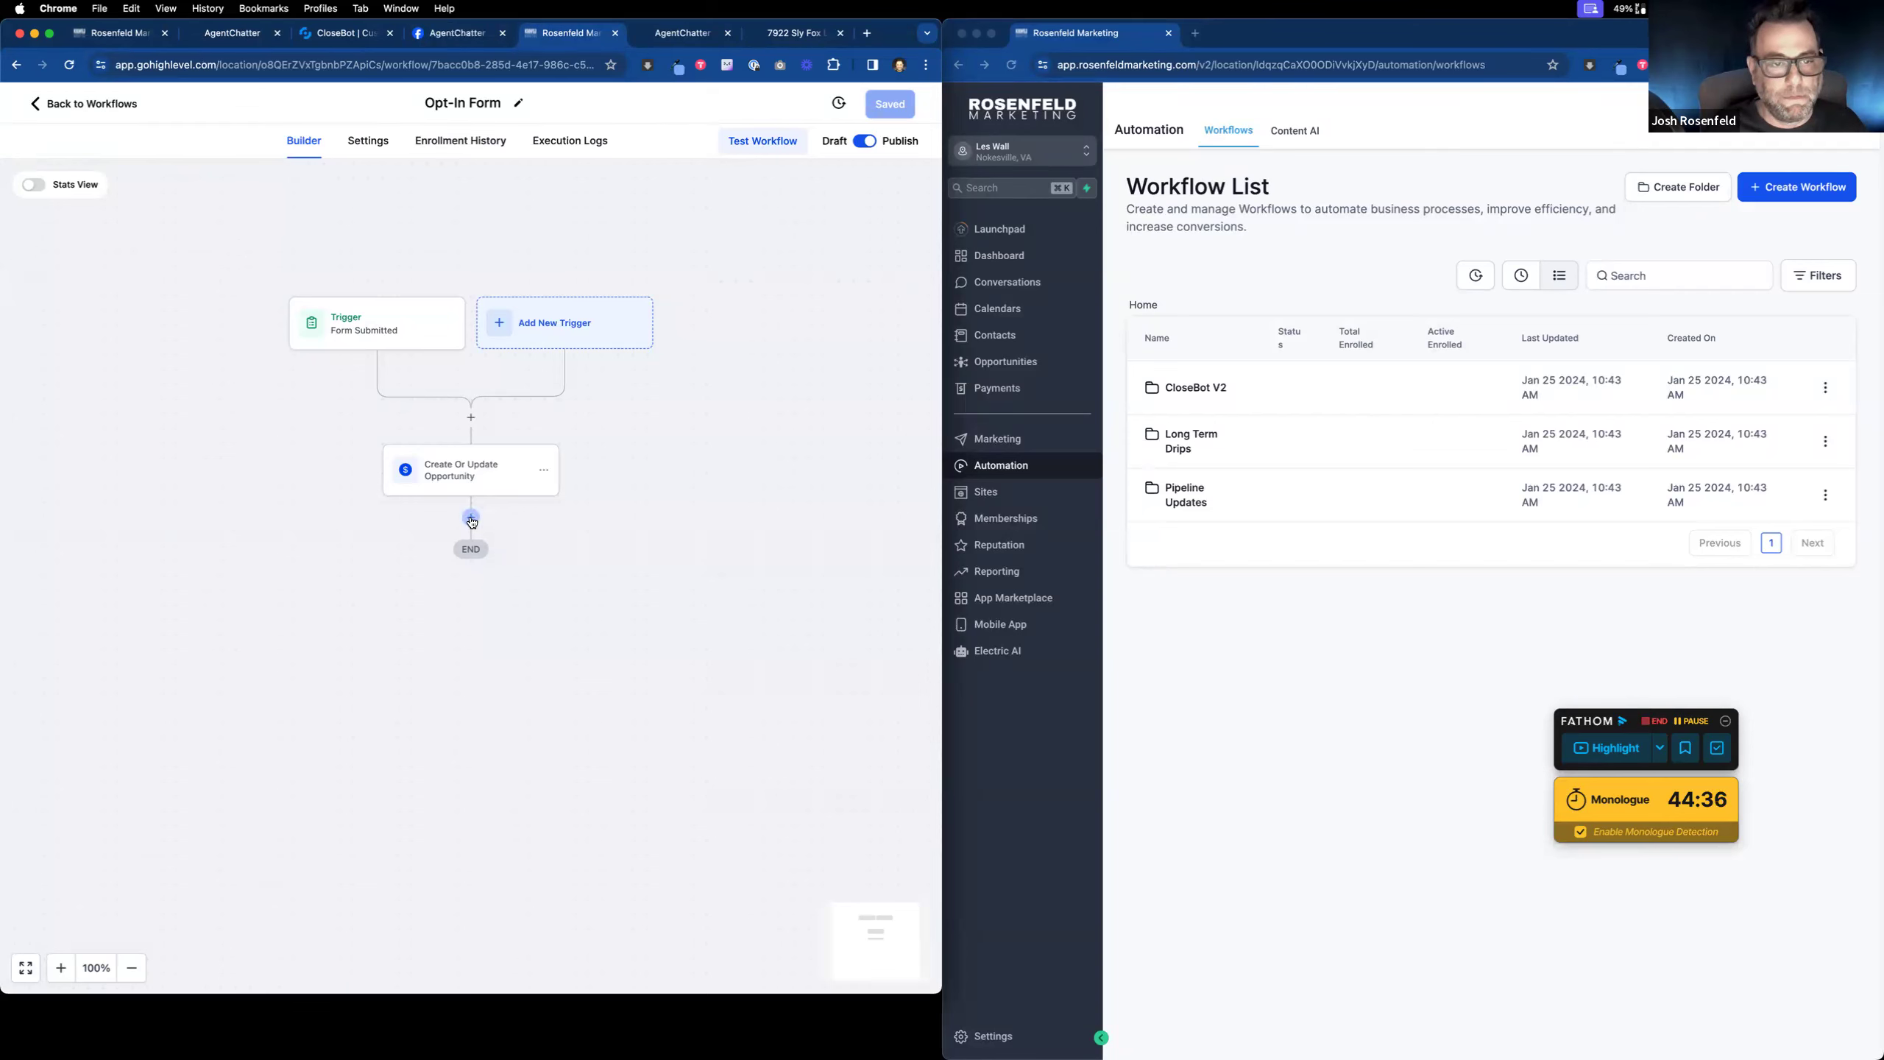
Step: Add a Send Internal Notification step after the Opportunity action, type Notification, titled 'New Lead'
{"action": "left_click", "coordinate": [472, 519]}
{"action": "type", "text": "inte"}
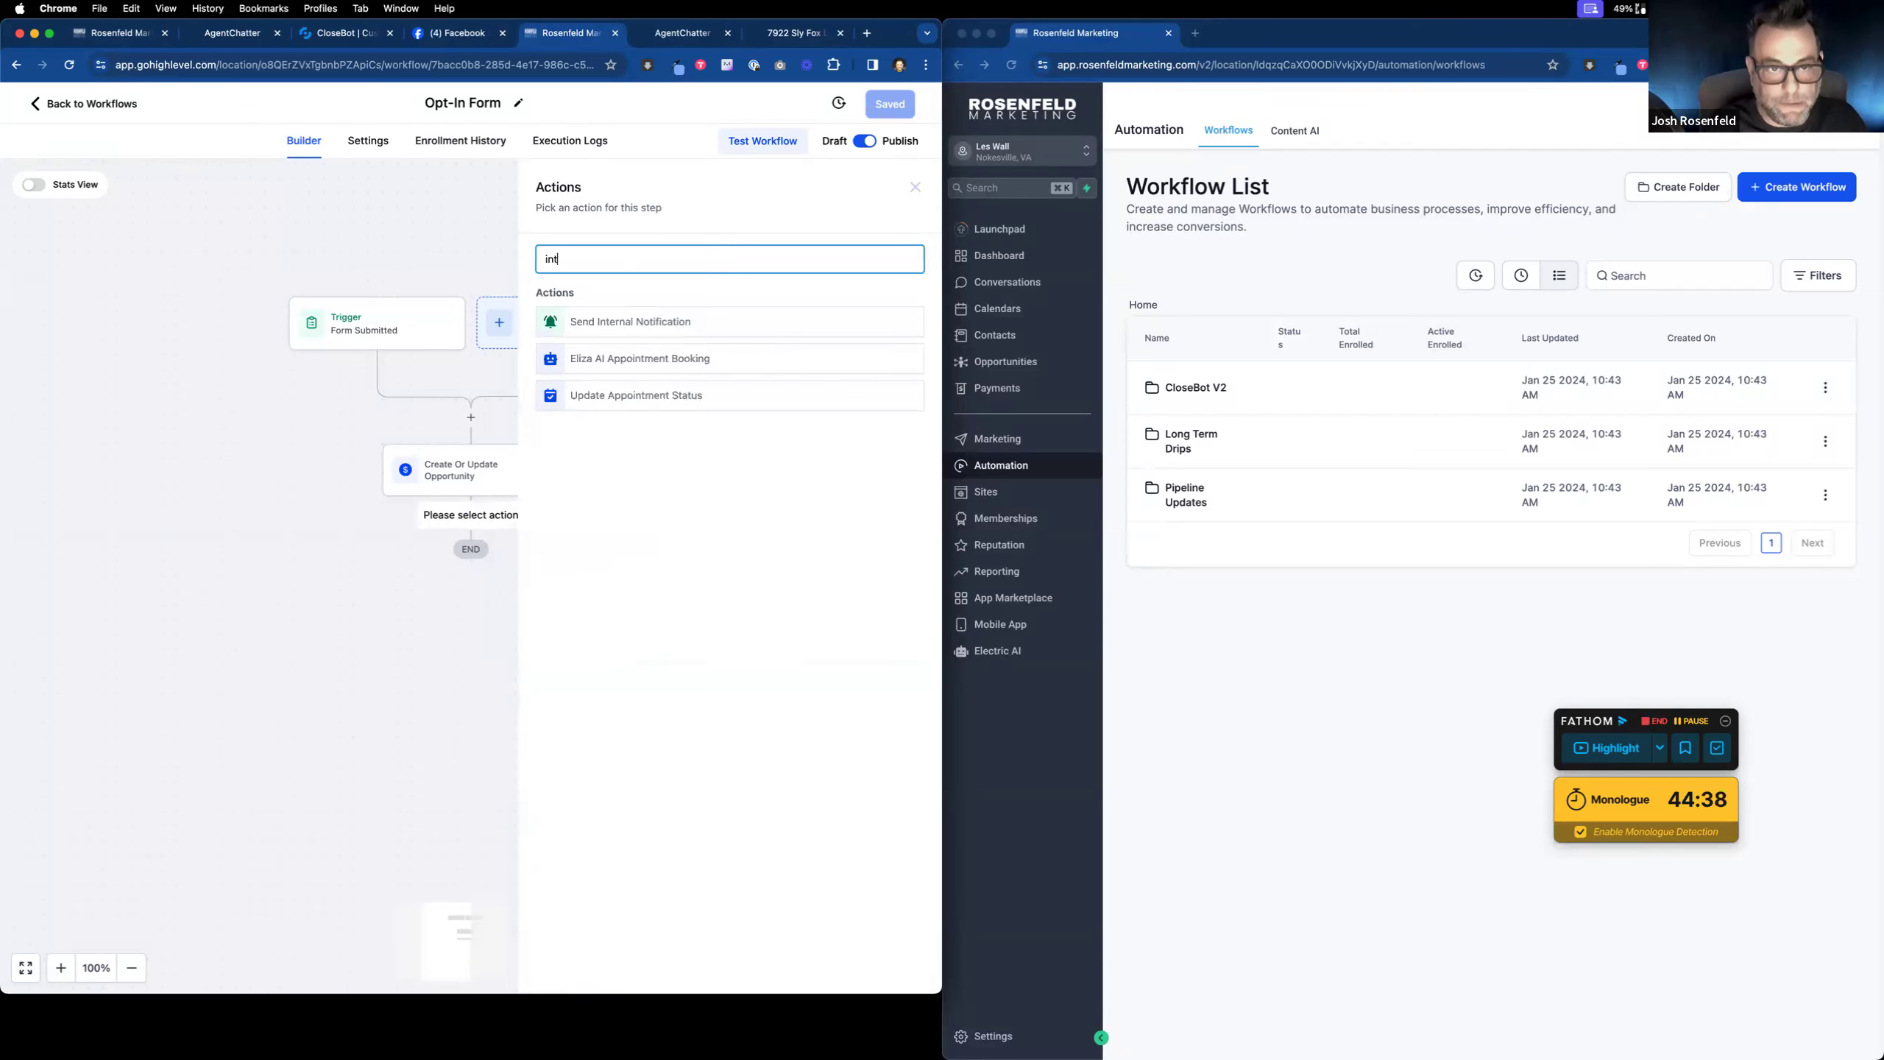
{"action": "left_click", "coordinate": [723, 322]}
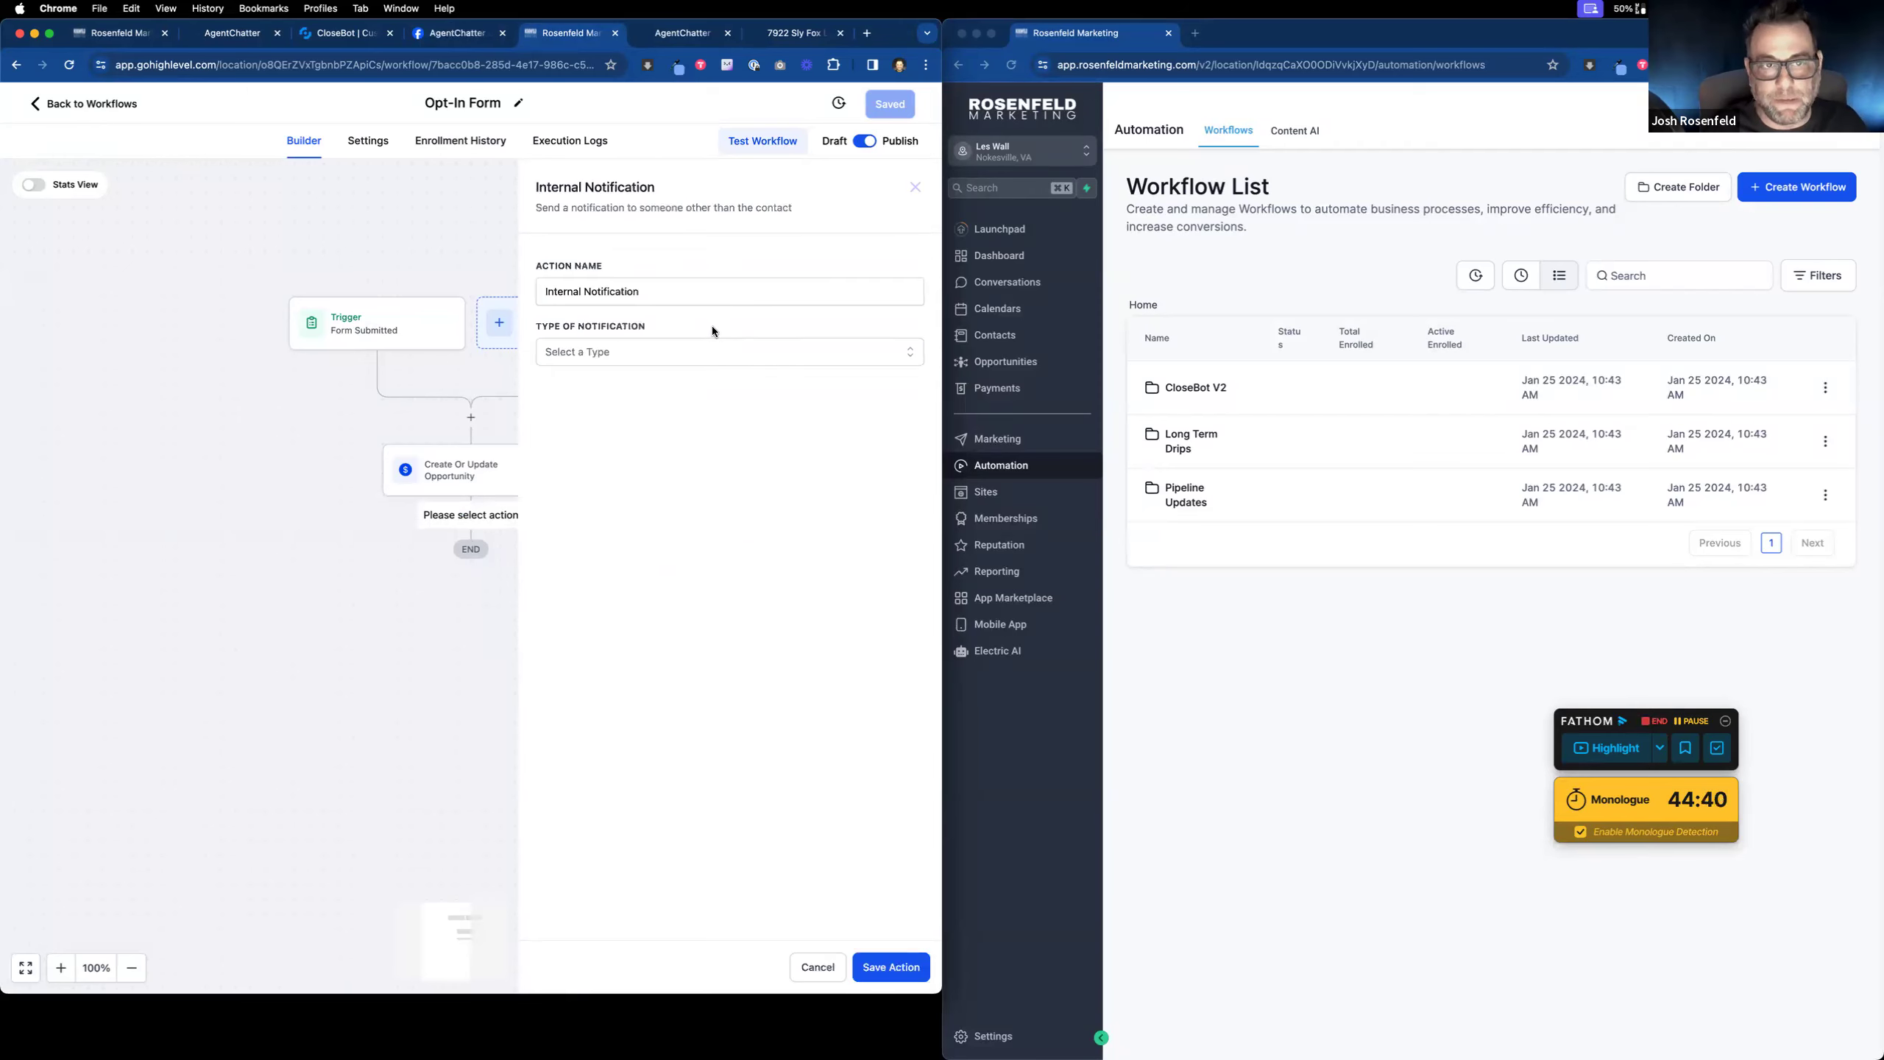
{"action": "left_click", "coordinate": [681, 349]}
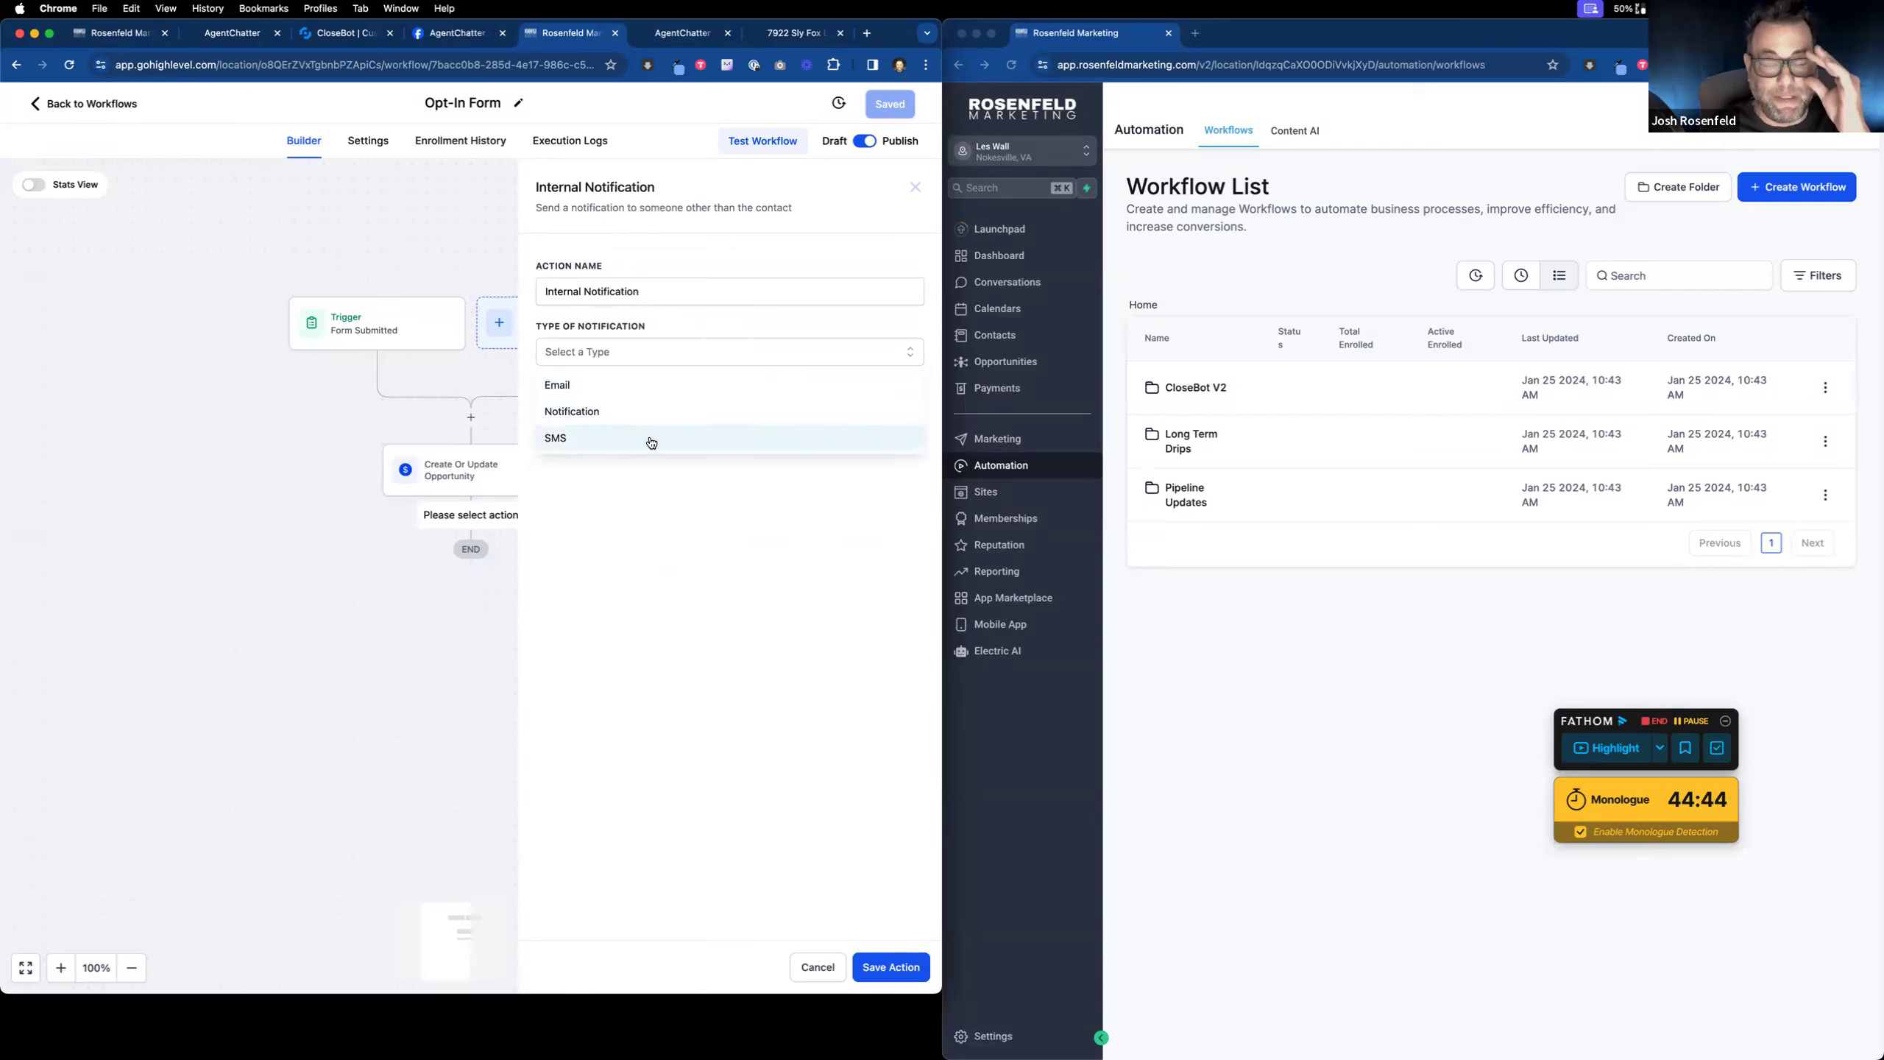
{"action": "left_click", "coordinate": [648, 411]}
{"action": "left_click", "coordinate": [647, 416]}
{"action": "type", "text": "NBew"}
{"action": "key", "text": "BackSpace"}
{"action": "key", "text": "BackSpace"}
{"action": "key", "text": "BackSpace"}
{"action": "type", "text": "ew Lead"}
Step: Write the message 'Way to go! ... got a new lead:' followed by the contact's full name field
{"action": "left_click", "coordinate": [676, 535]}
{"action": "type", "text": "Way to go! Yoyu "}
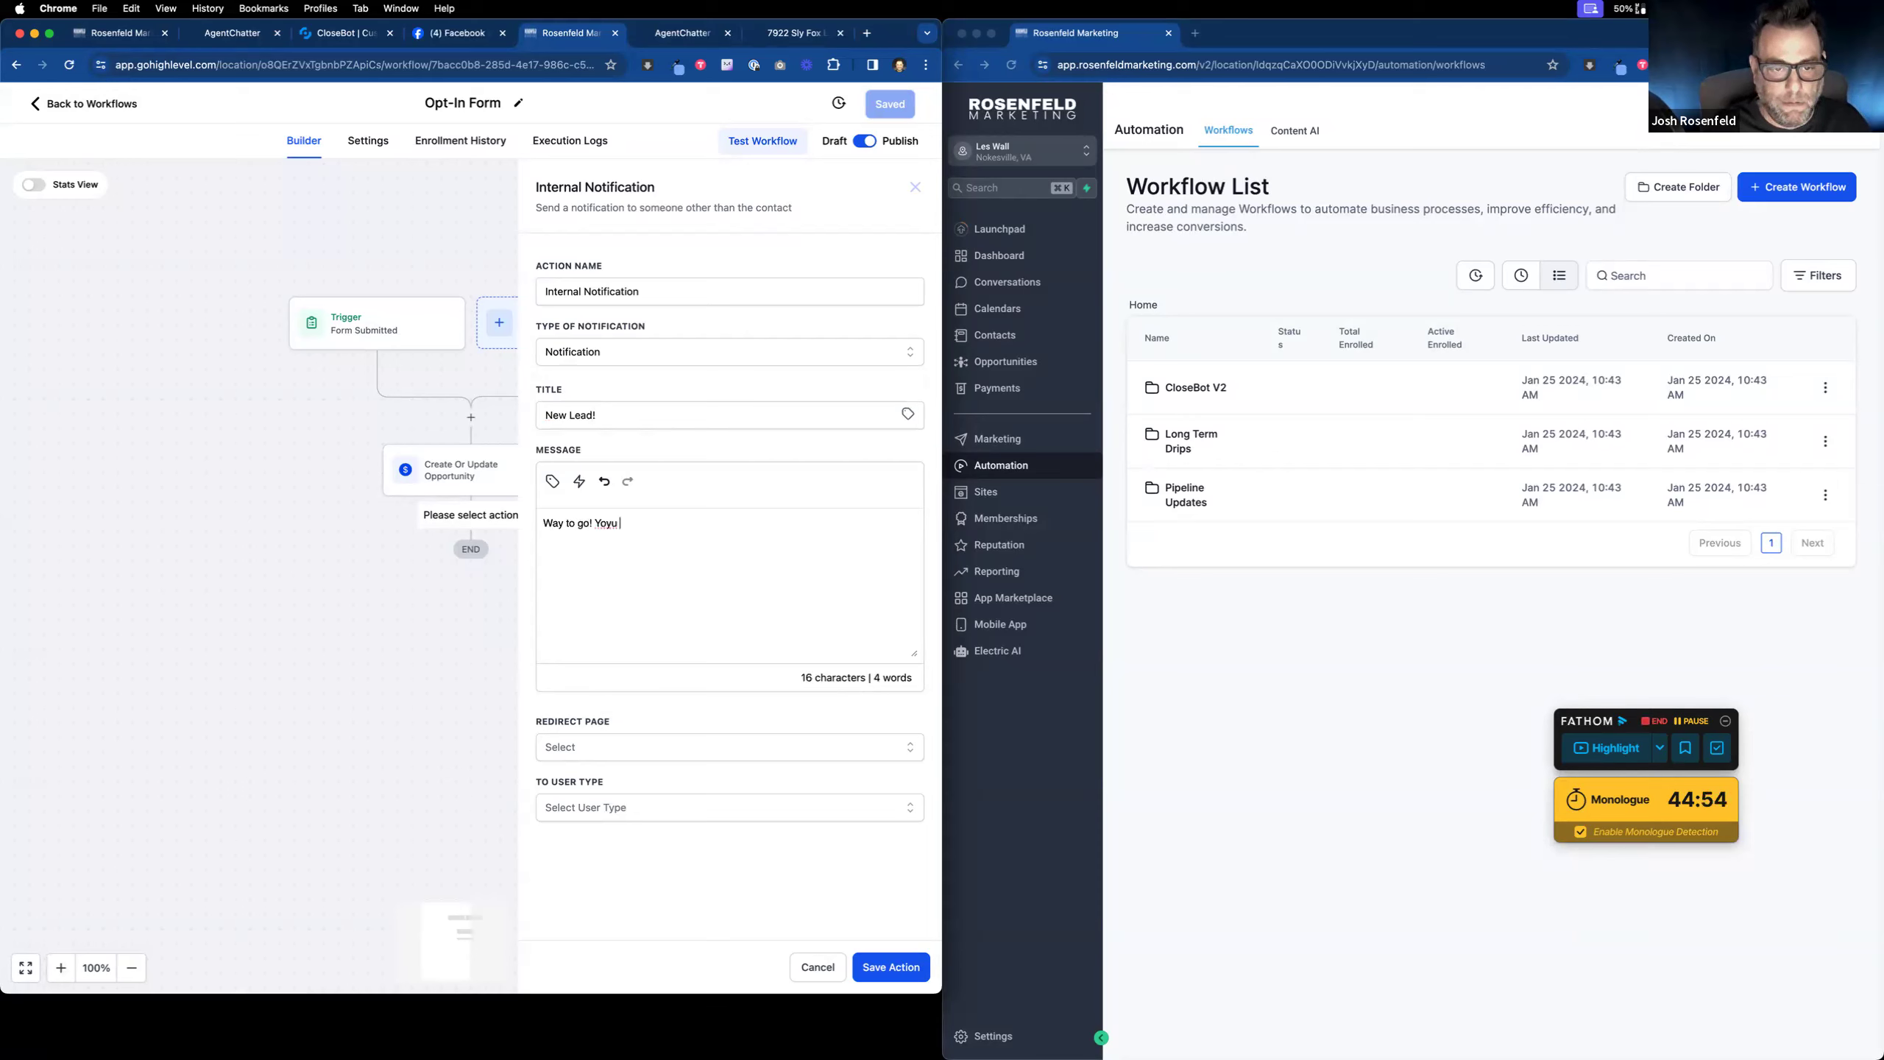
{"action": "type", "text": "u got a new lead"}
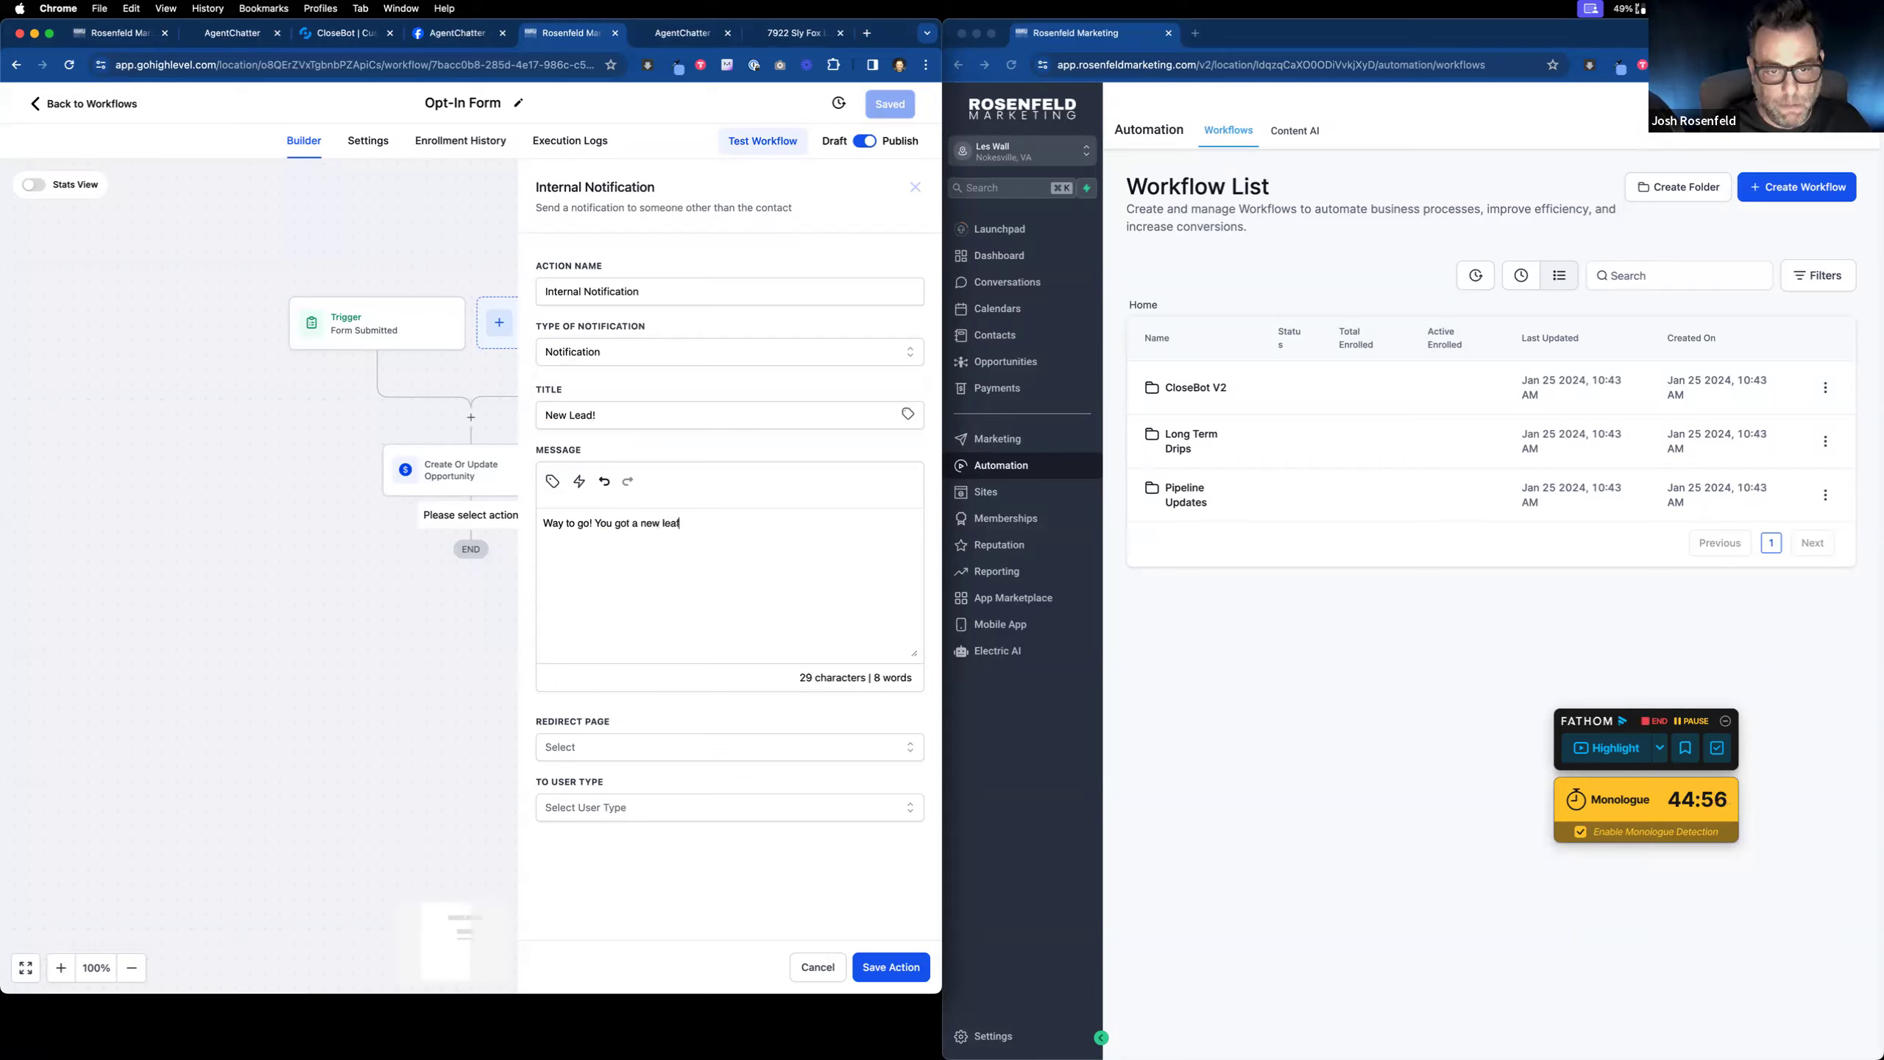
{"action": "key", "text": "BackSpace"}
{"action": "type", "text": "d:"}
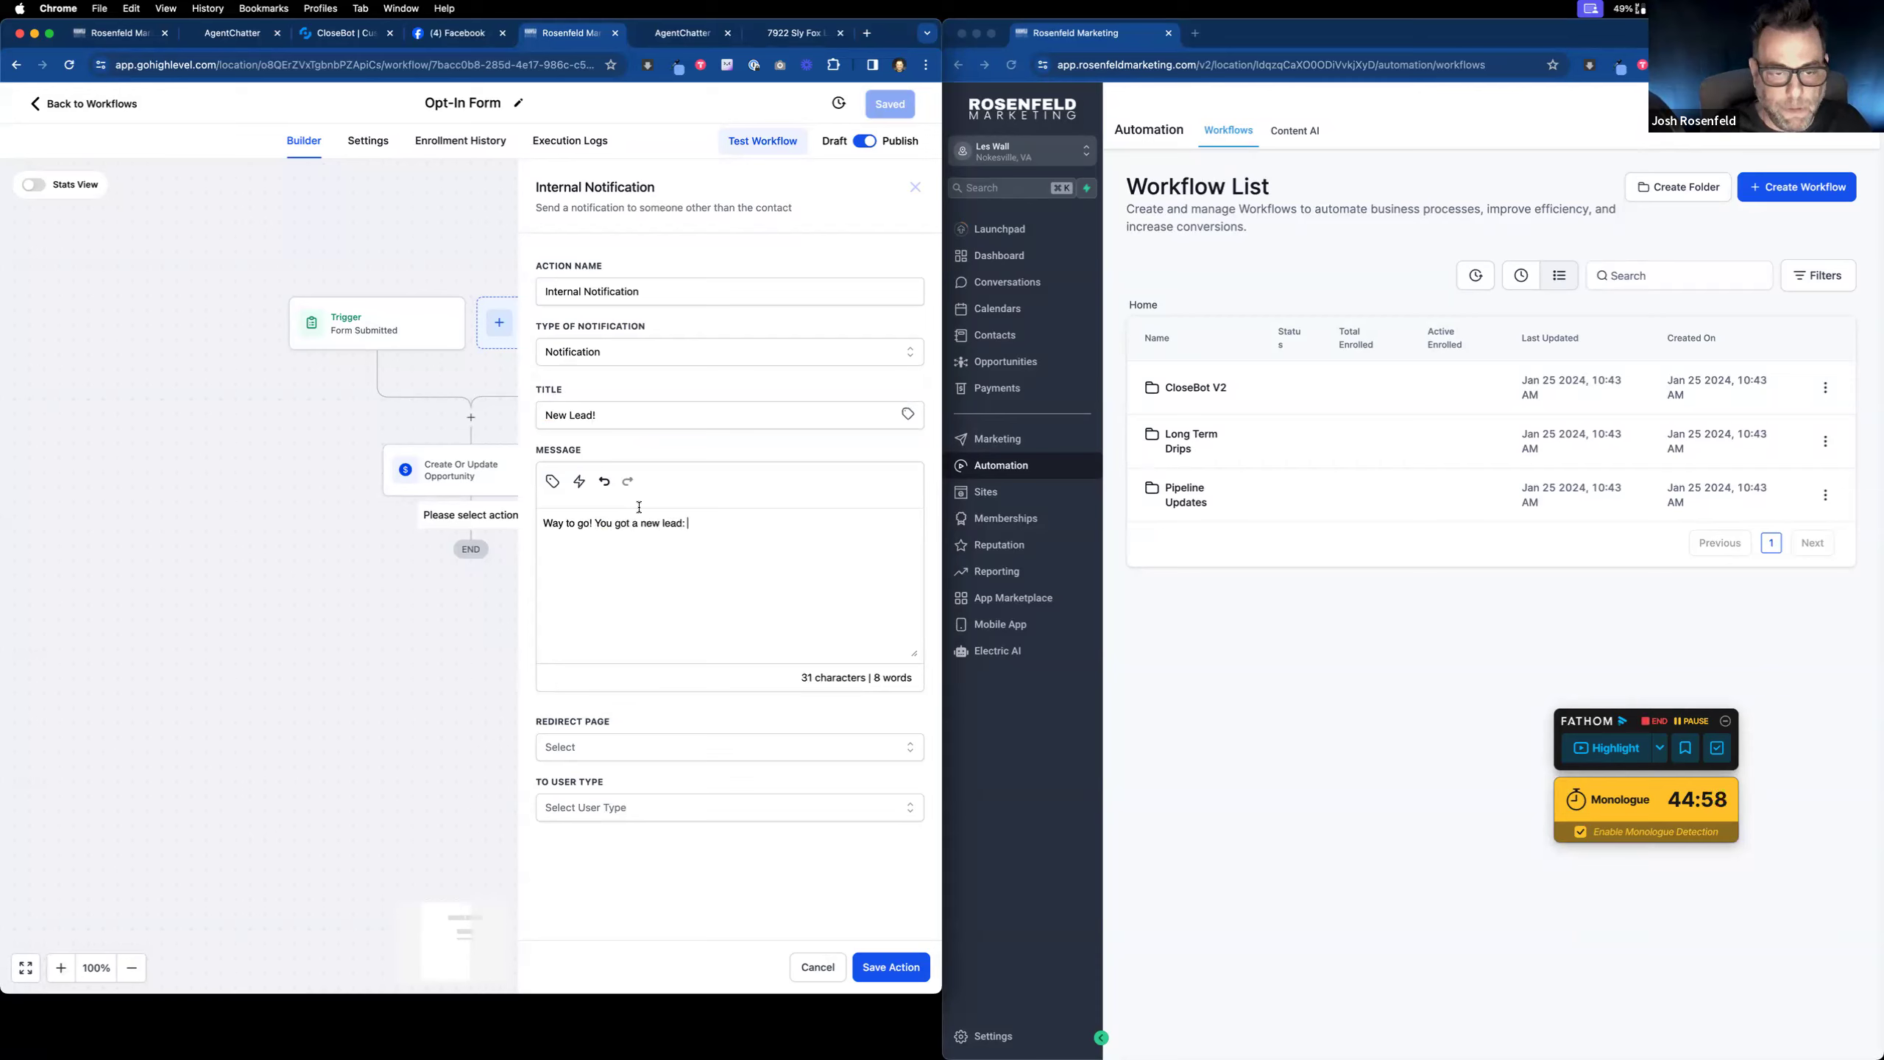
{"action": "left_click", "coordinate": [553, 481]}
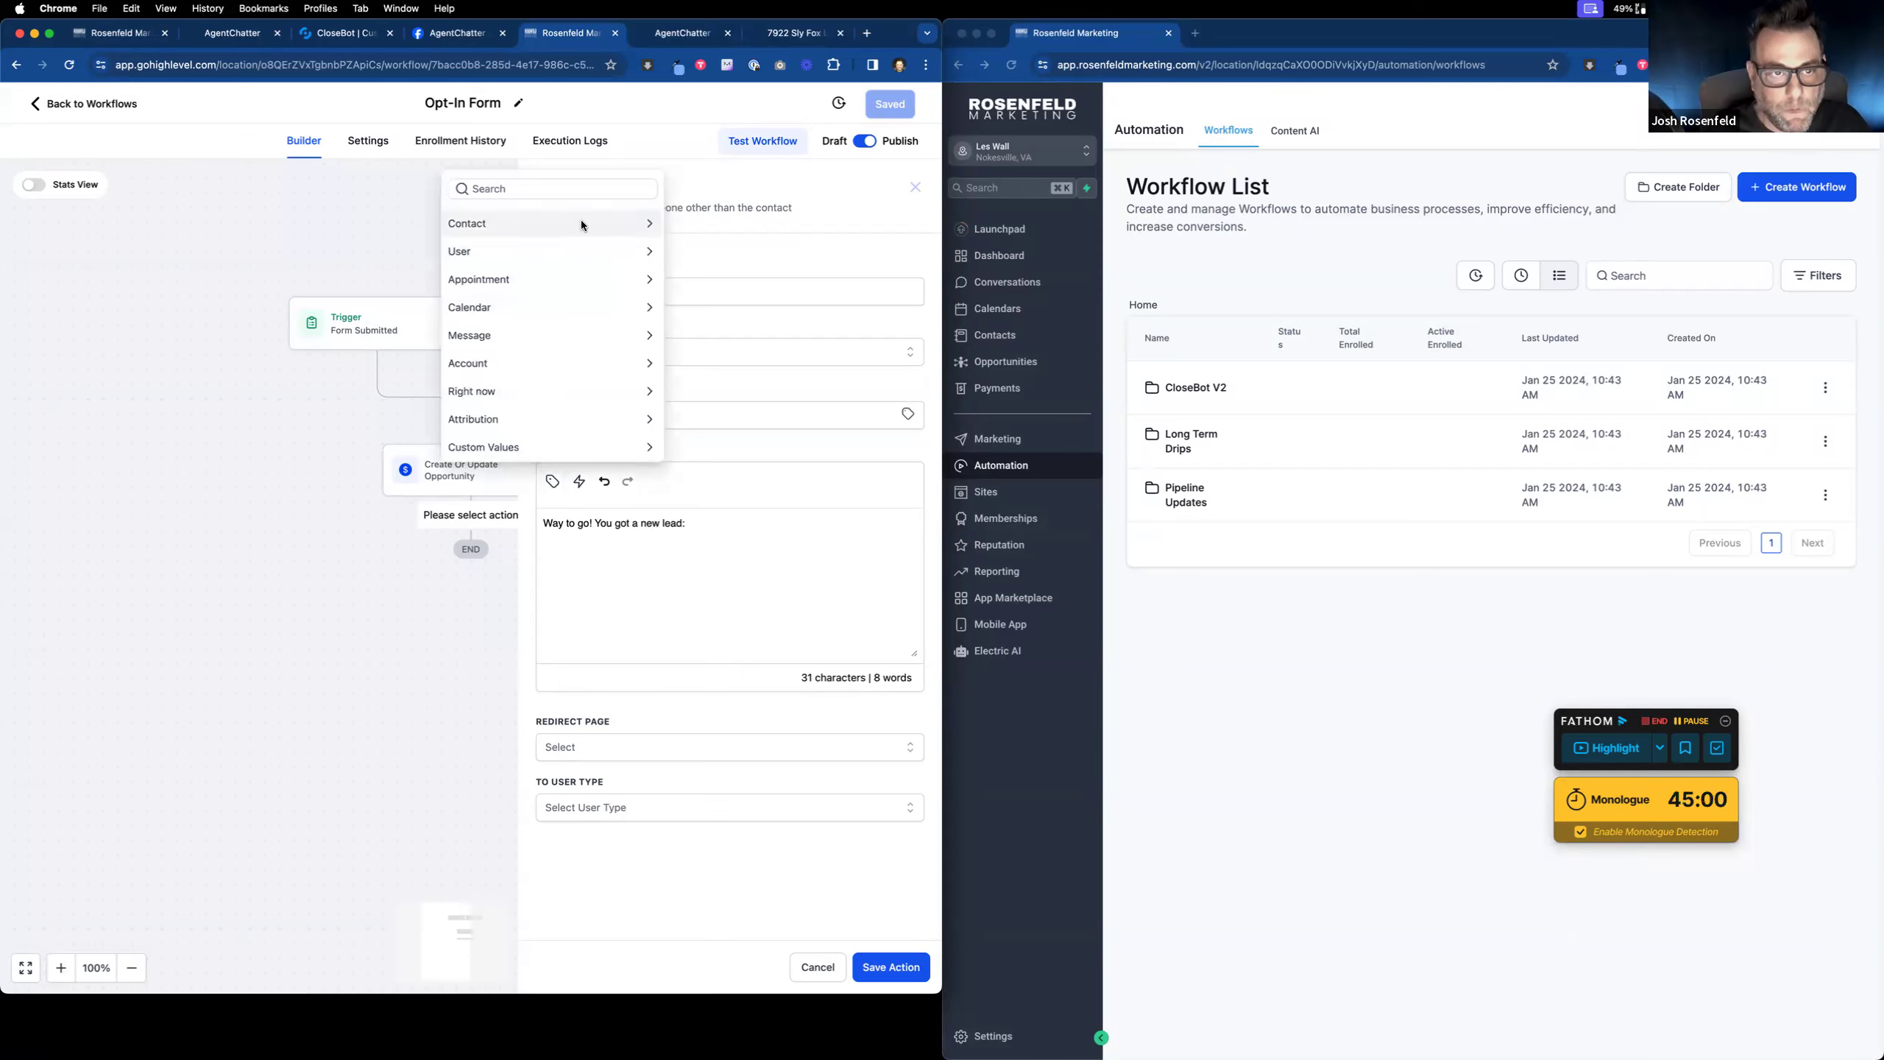
{"action": "left_click", "coordinate": [582, 223]}
{"action": "left_click", "coordinate": [580, 167]}
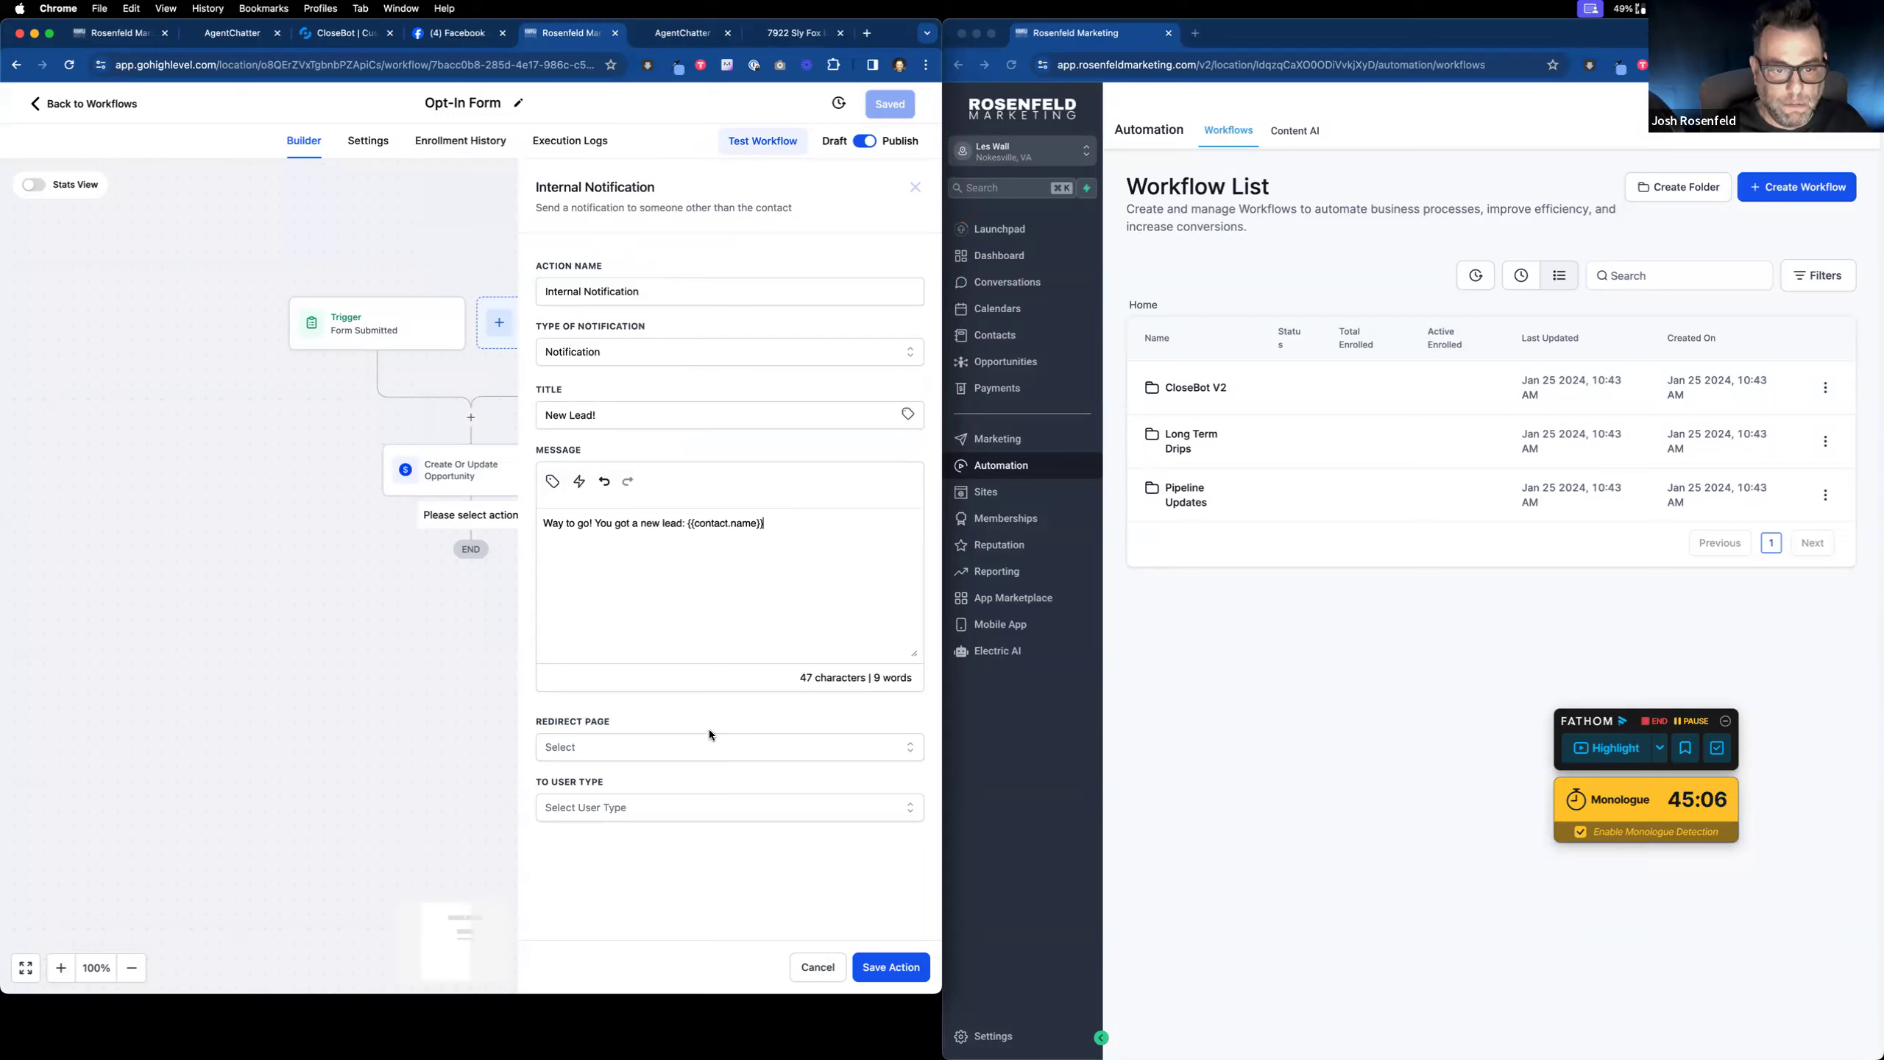
Step: Send the notification to all users, set the redirect page to Contact, and save the step
{"action": "left_click", "coordinate": [708, 807]}
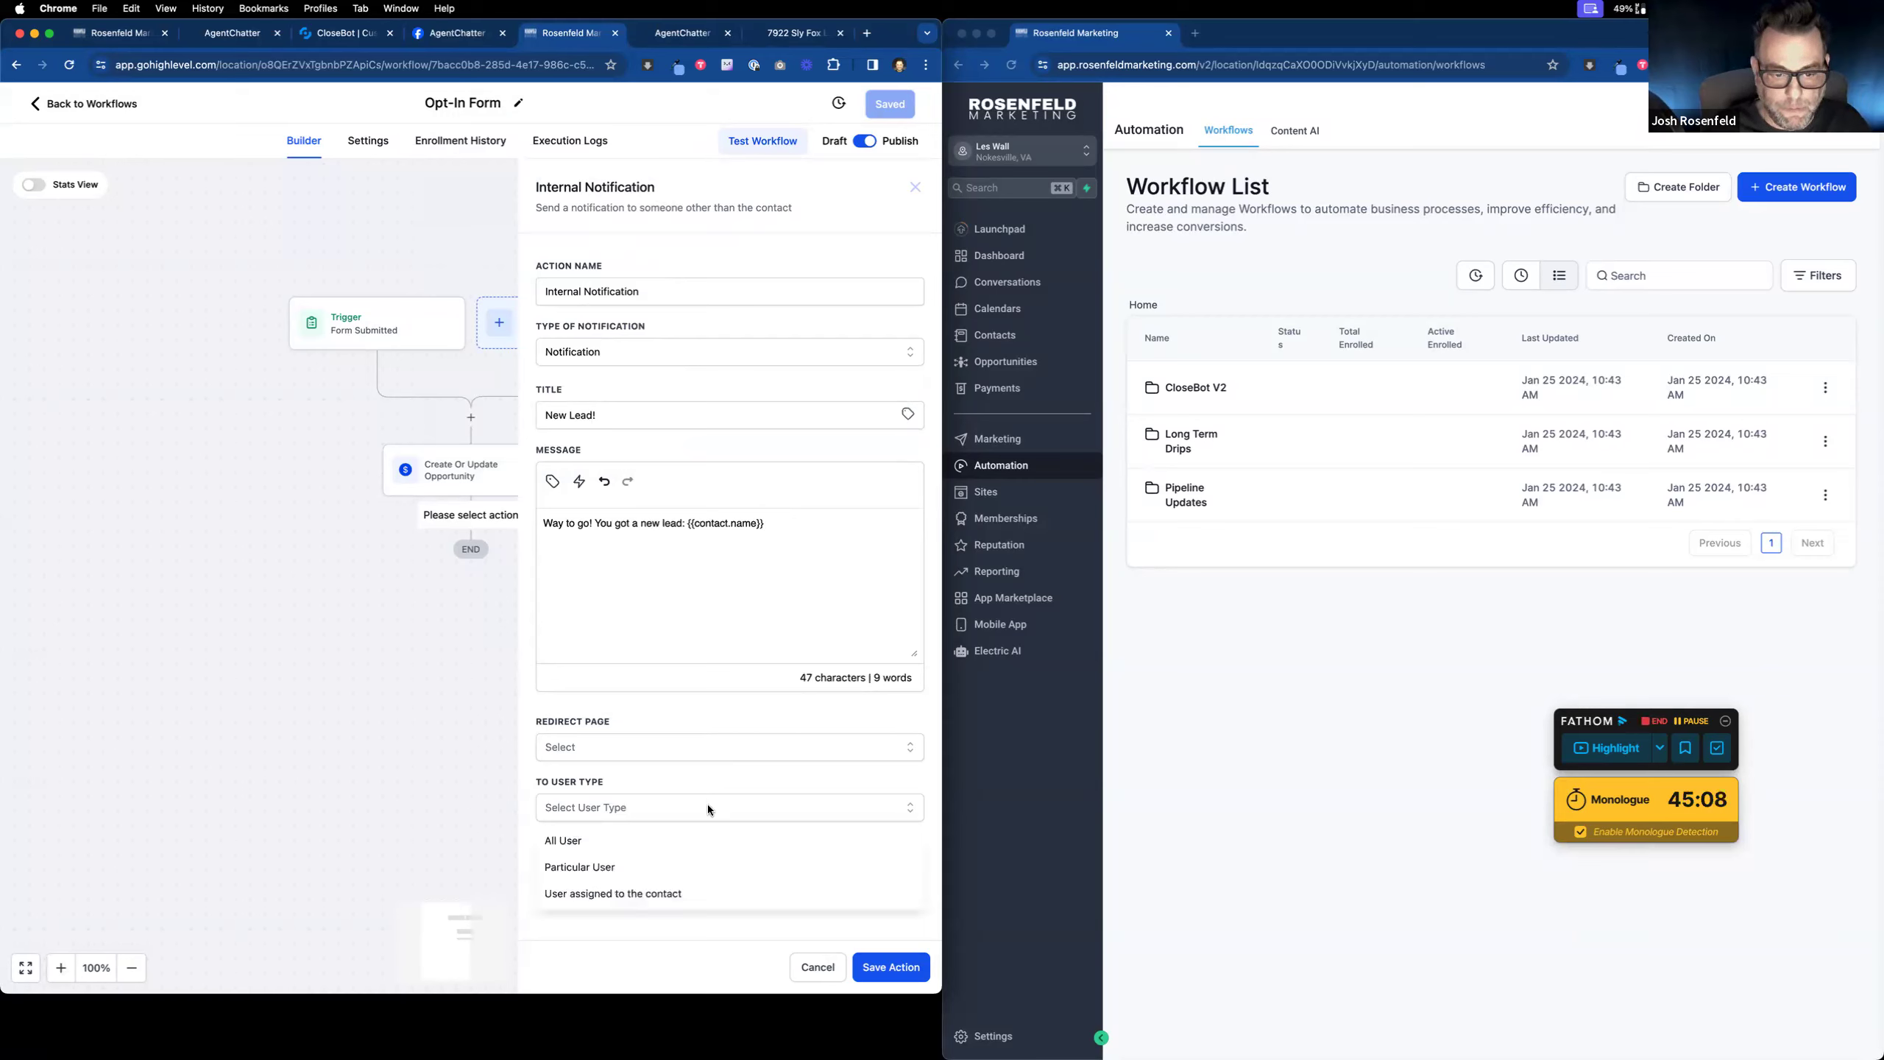
{"action": "left_click", "coordinate": [645, 843]}
{"action": "left_click", "coordinate": [903, 969]}
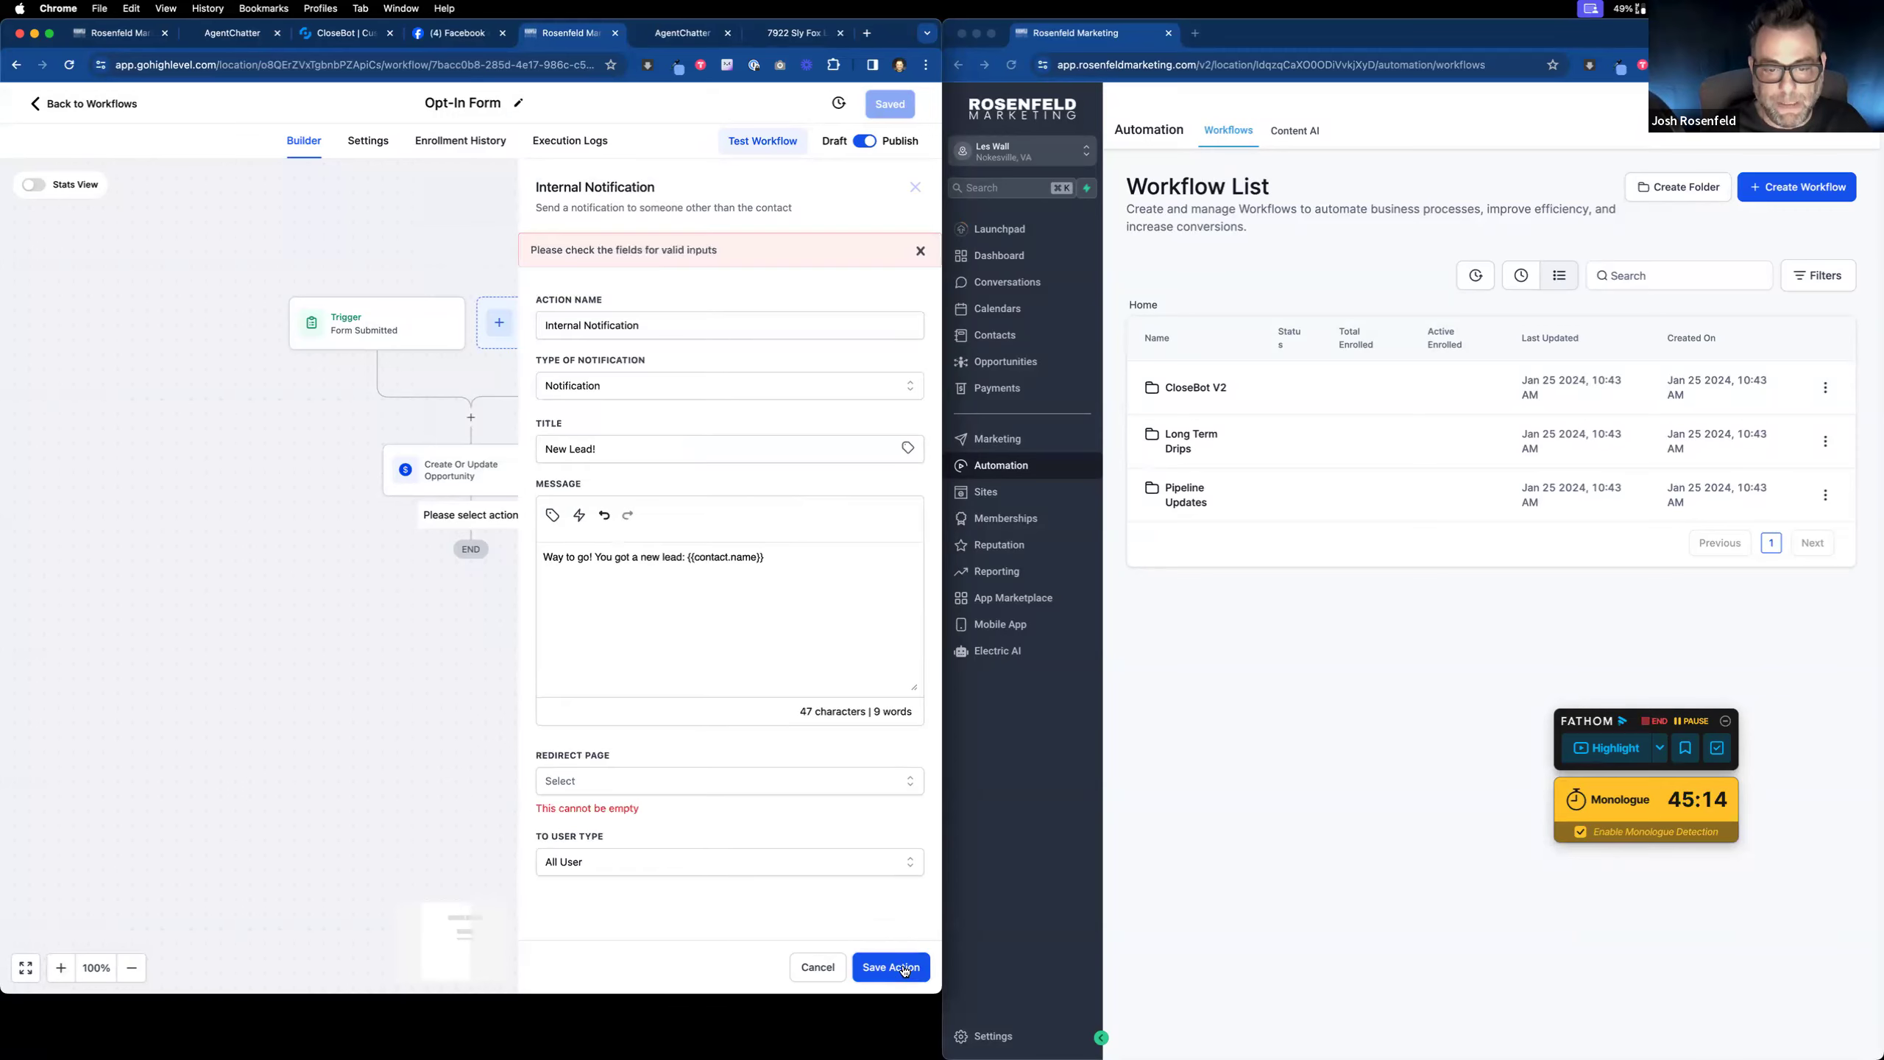
{"action": "left_click", "coordinate": [701, 774]}
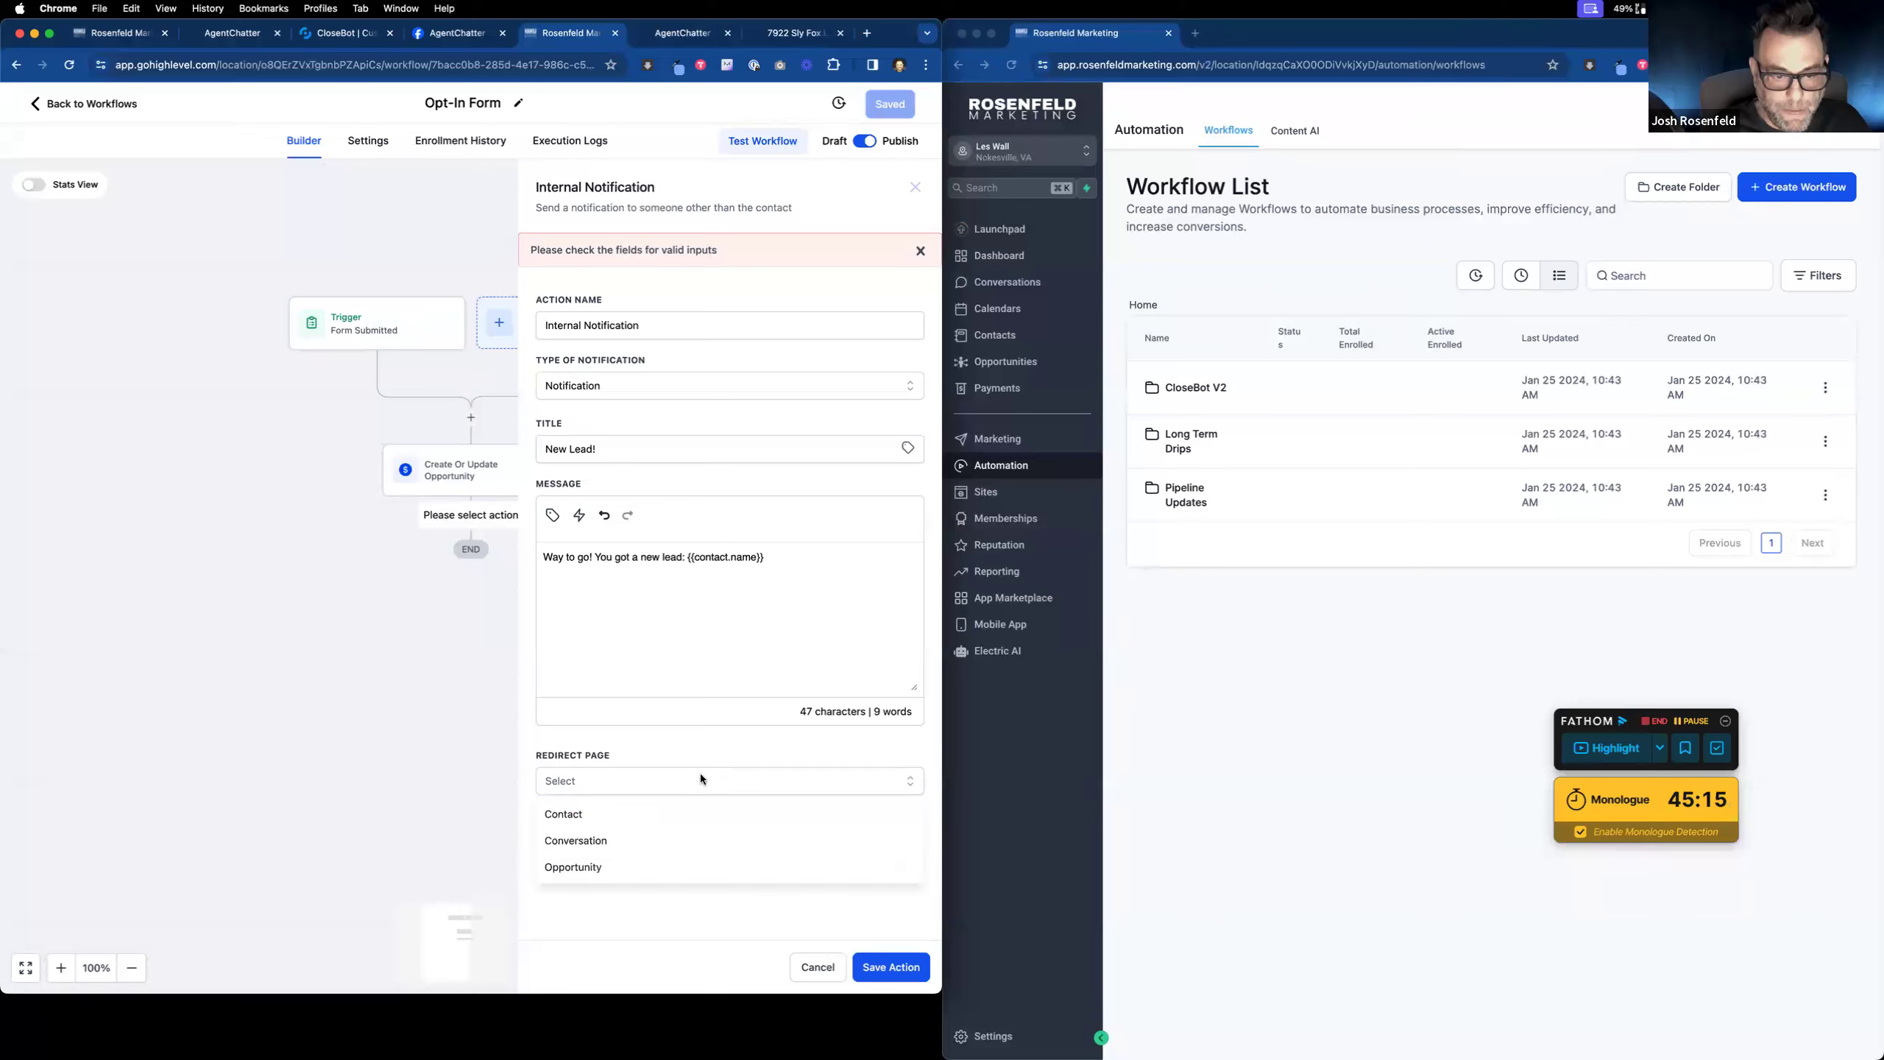
{"action": "left_click", "coordinate": [693, 814]}
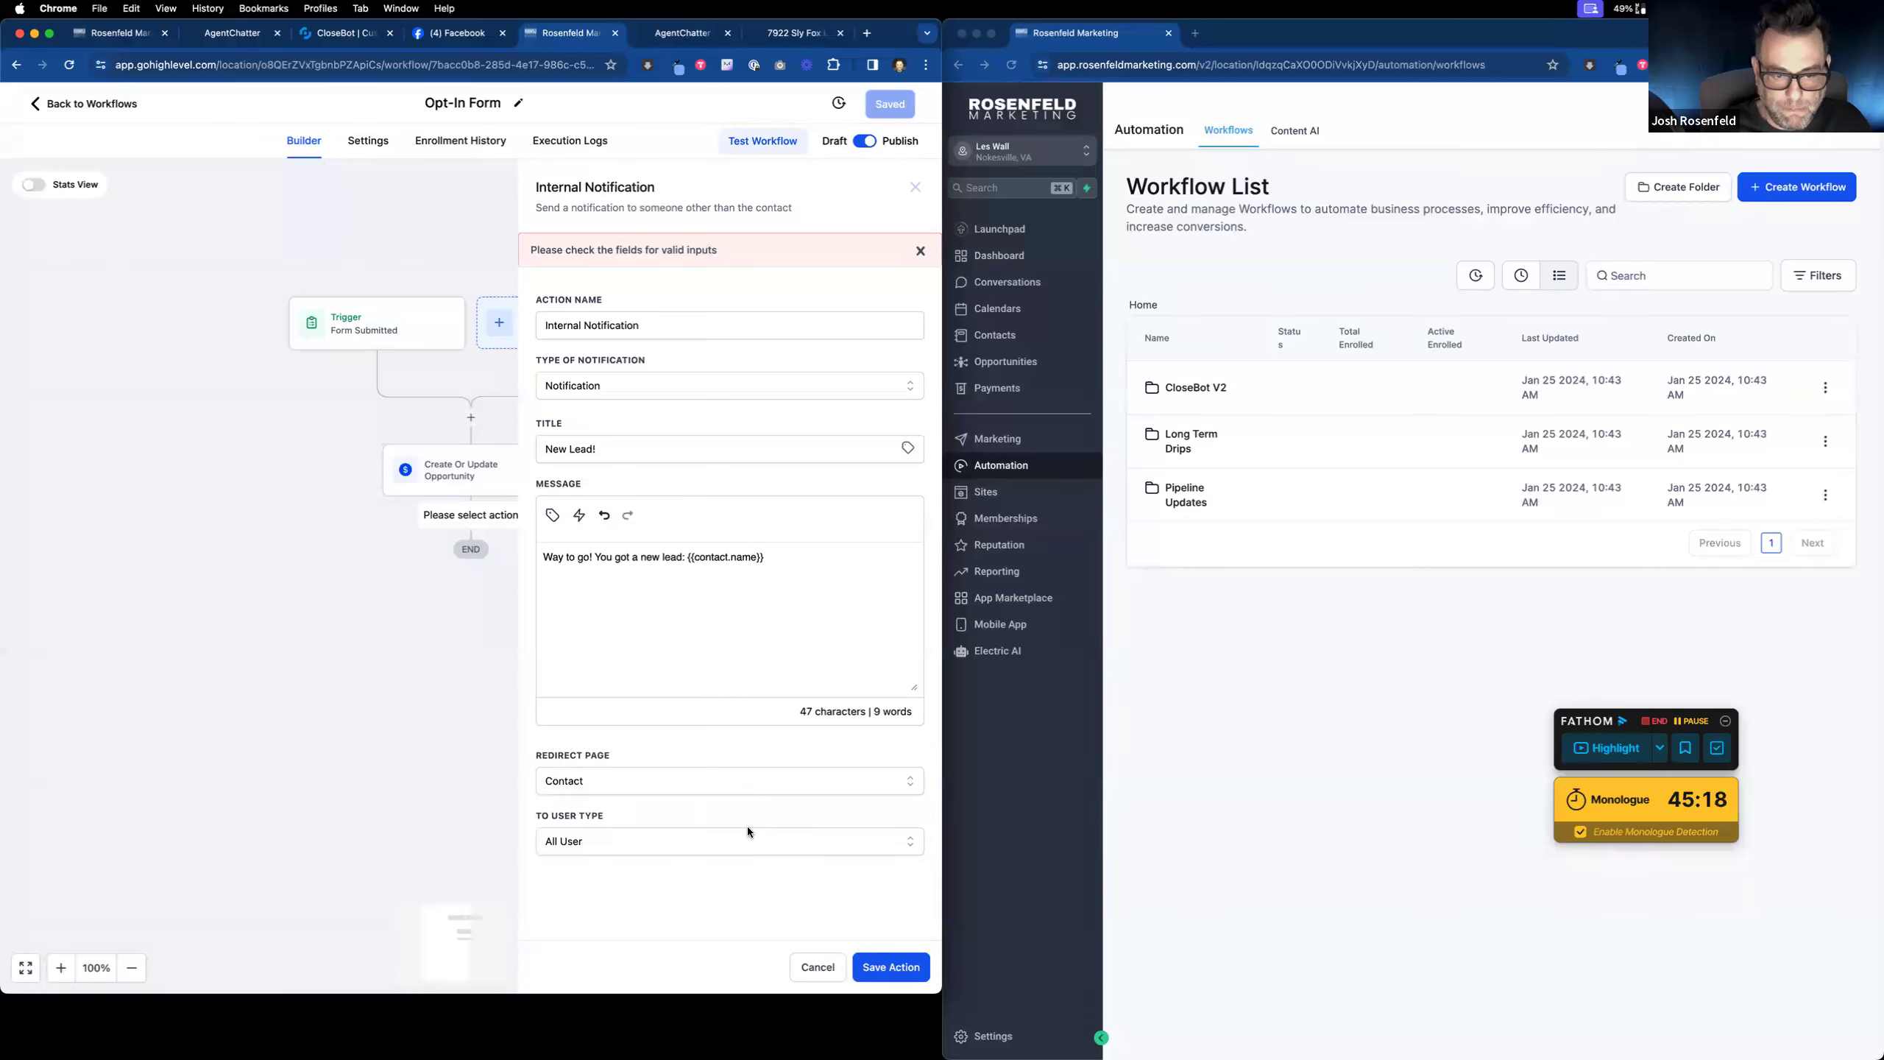
{"action": "left_click", "coordinate": [893, 968]}
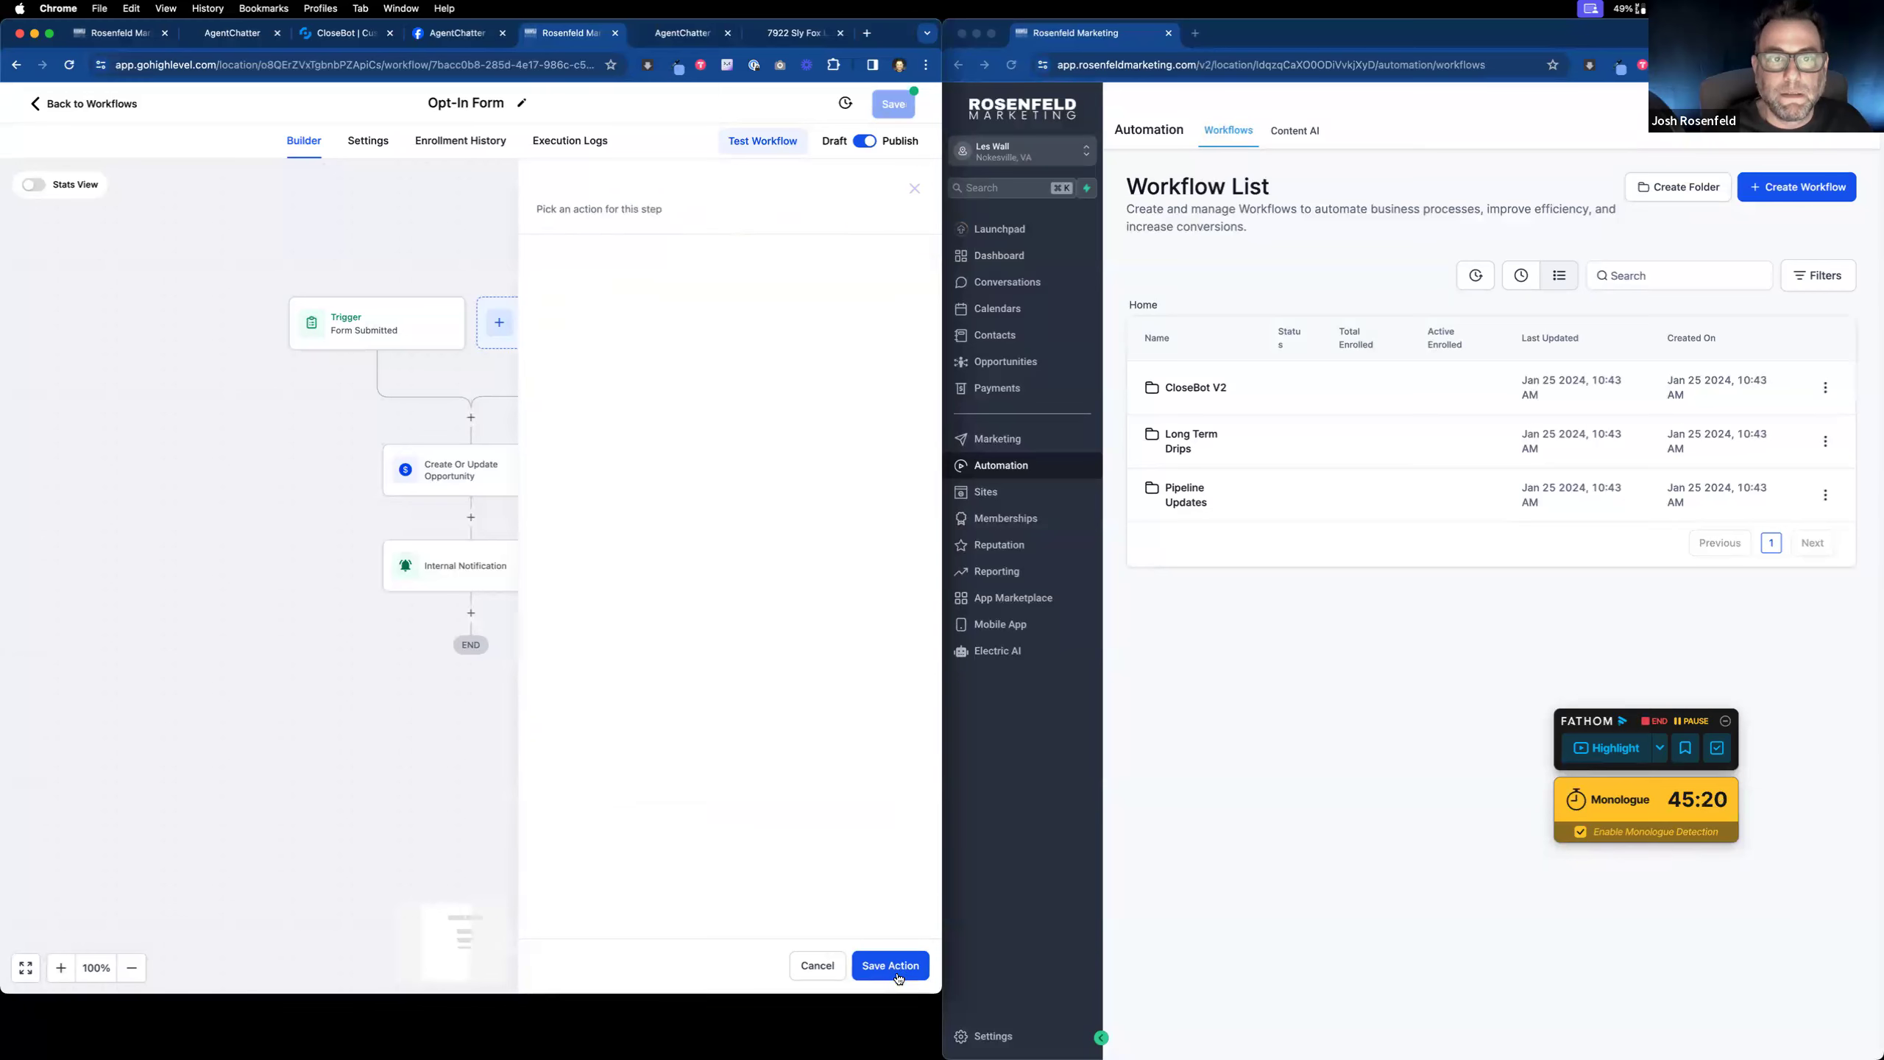
Step: Rename the Form Submitted trigger to 'Opt-In Form Submitted' and save the workflow
{"action": "left_click", "coordinate": [903, 103]}
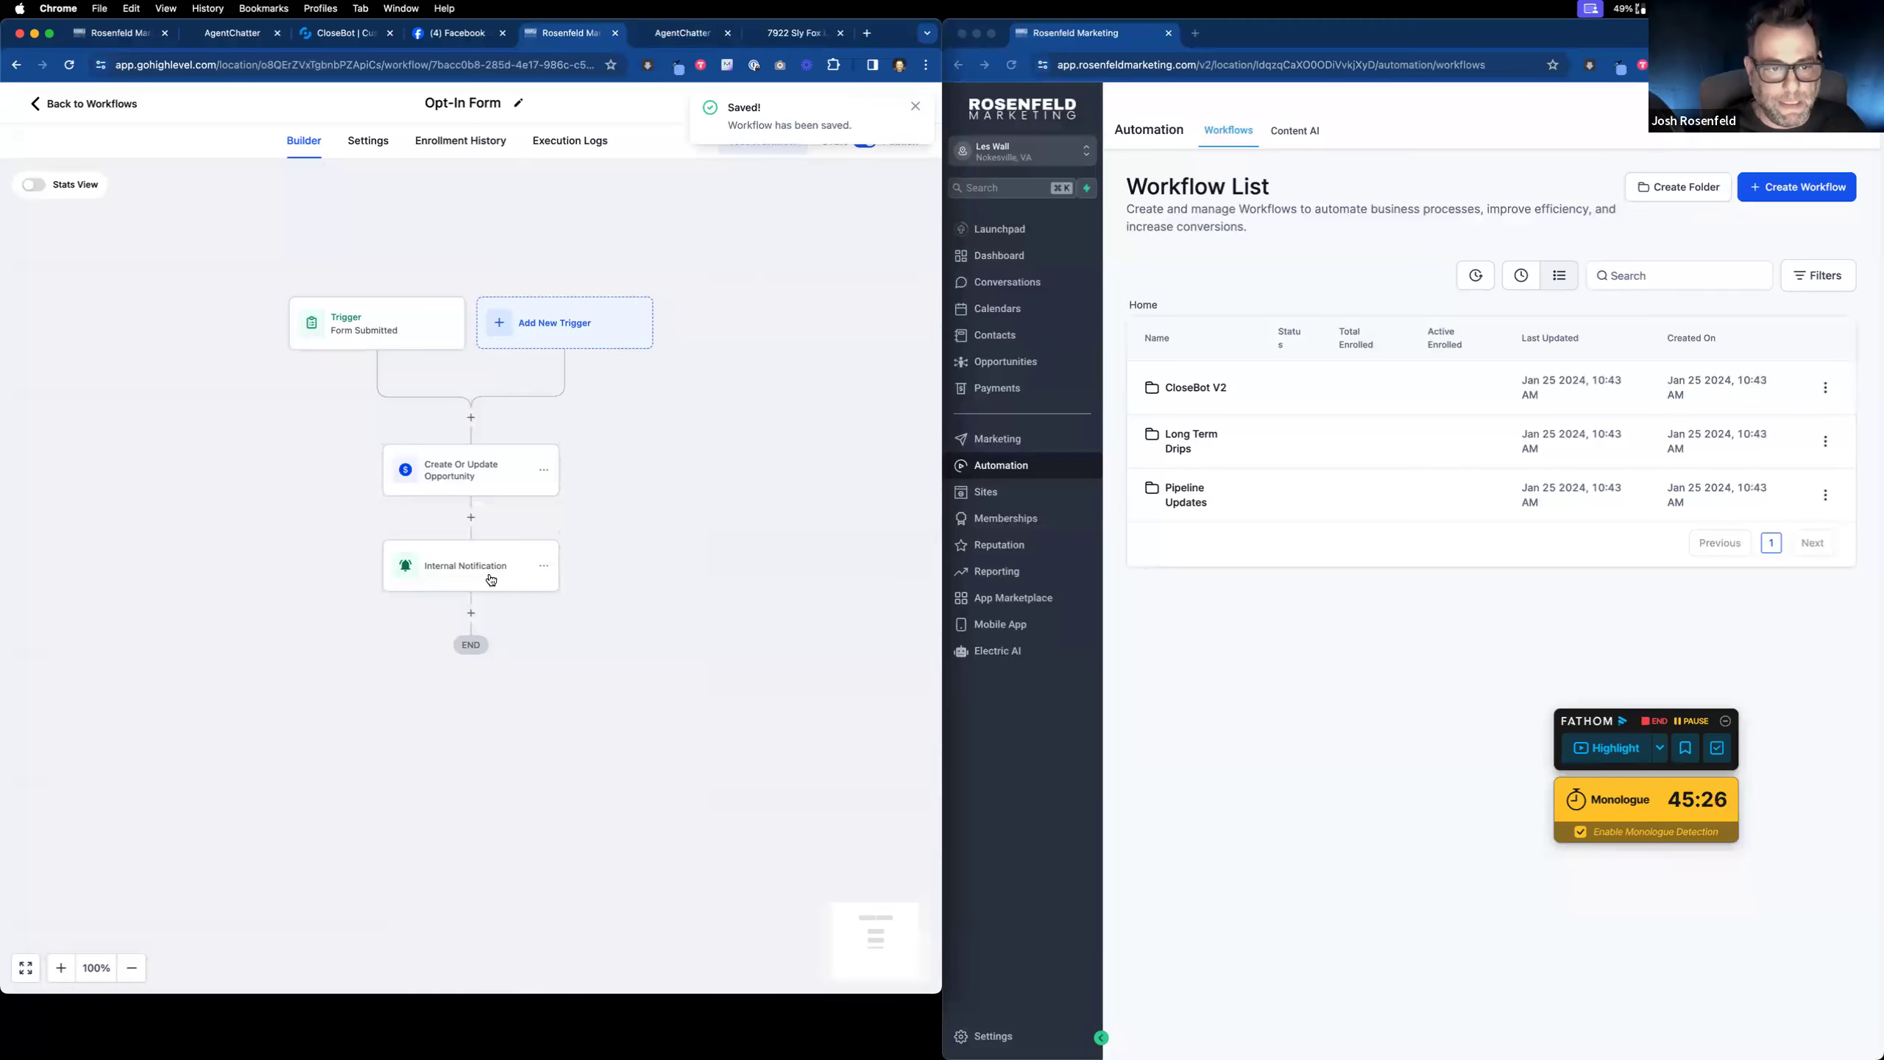
{"action": "left_click", "coordinate": [367, 331]}
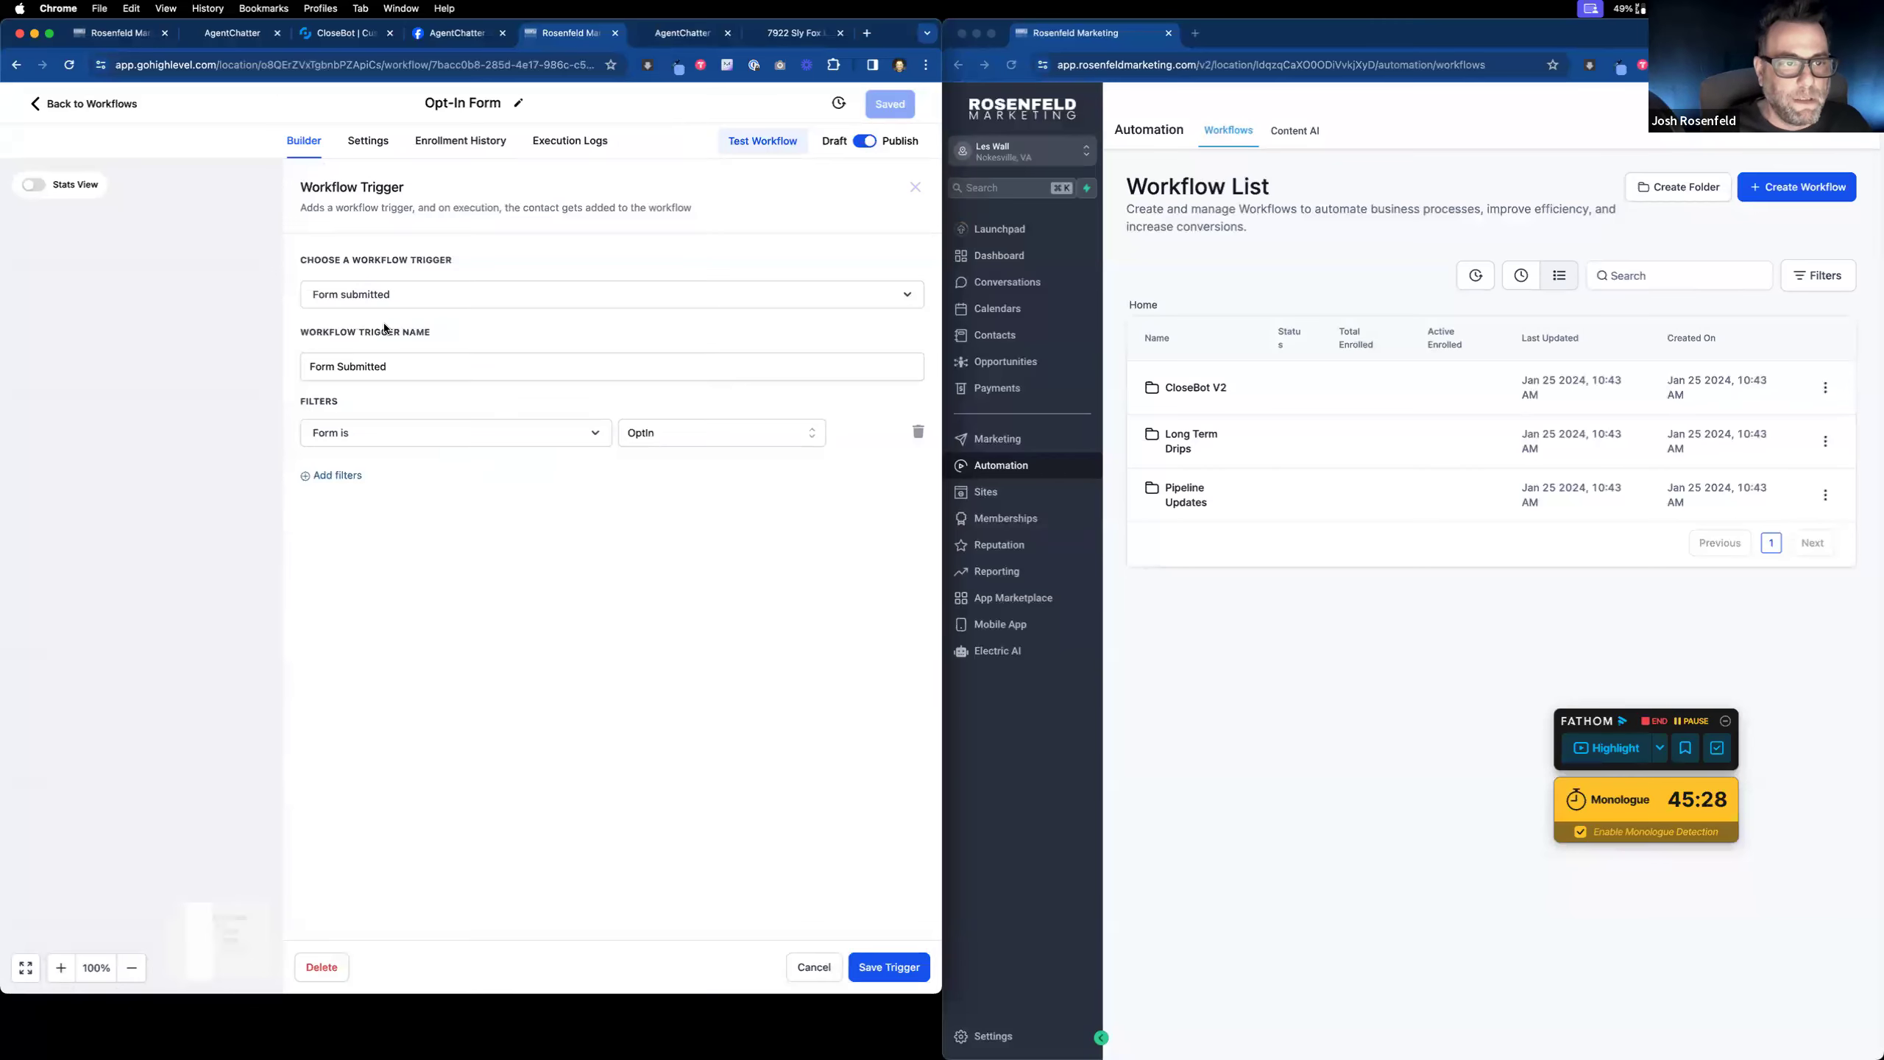
{"action": "double_click", "coordinate": [338, 366]}
{"action": "type", "text": "Opt-"}
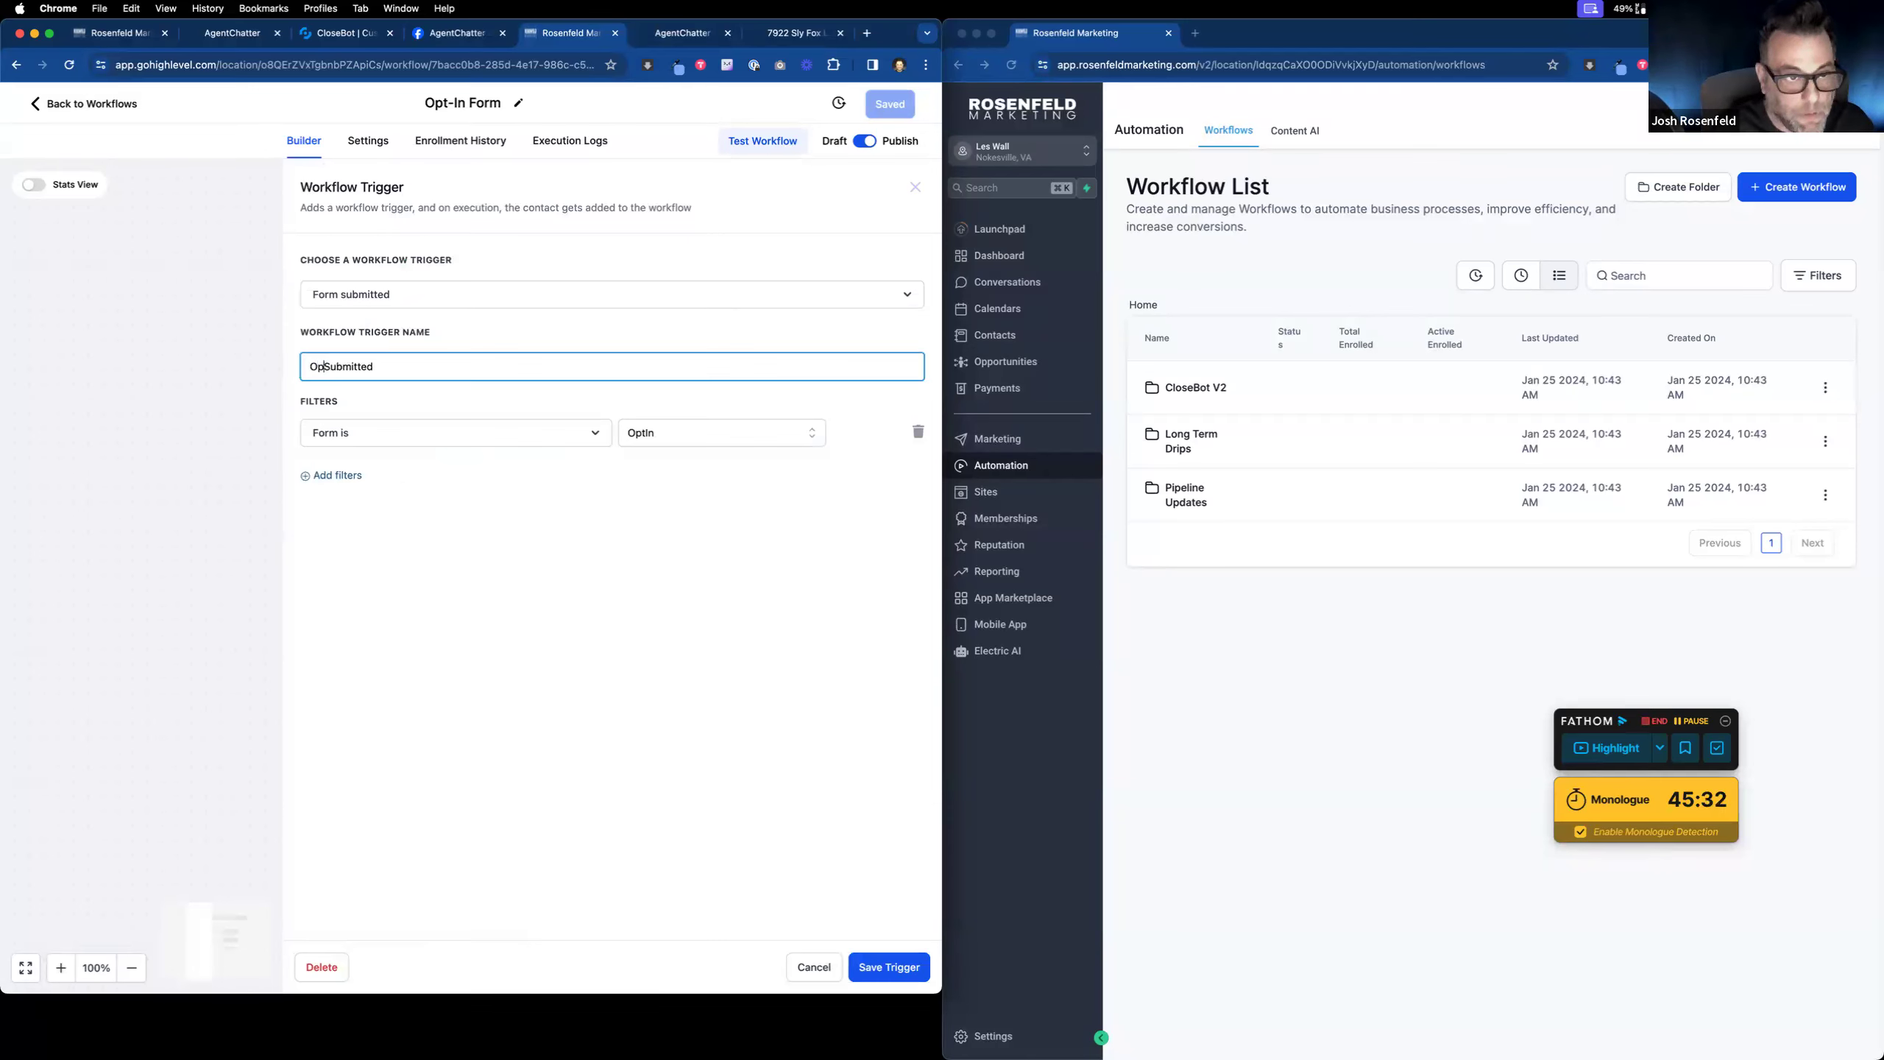
{"action": "type", "text": "Int"}
{"action": "key", "text": "BackSpace"}
{"action": "key", "text": "BackSpace"}
{"action": "key", "text": "BackSpace"}
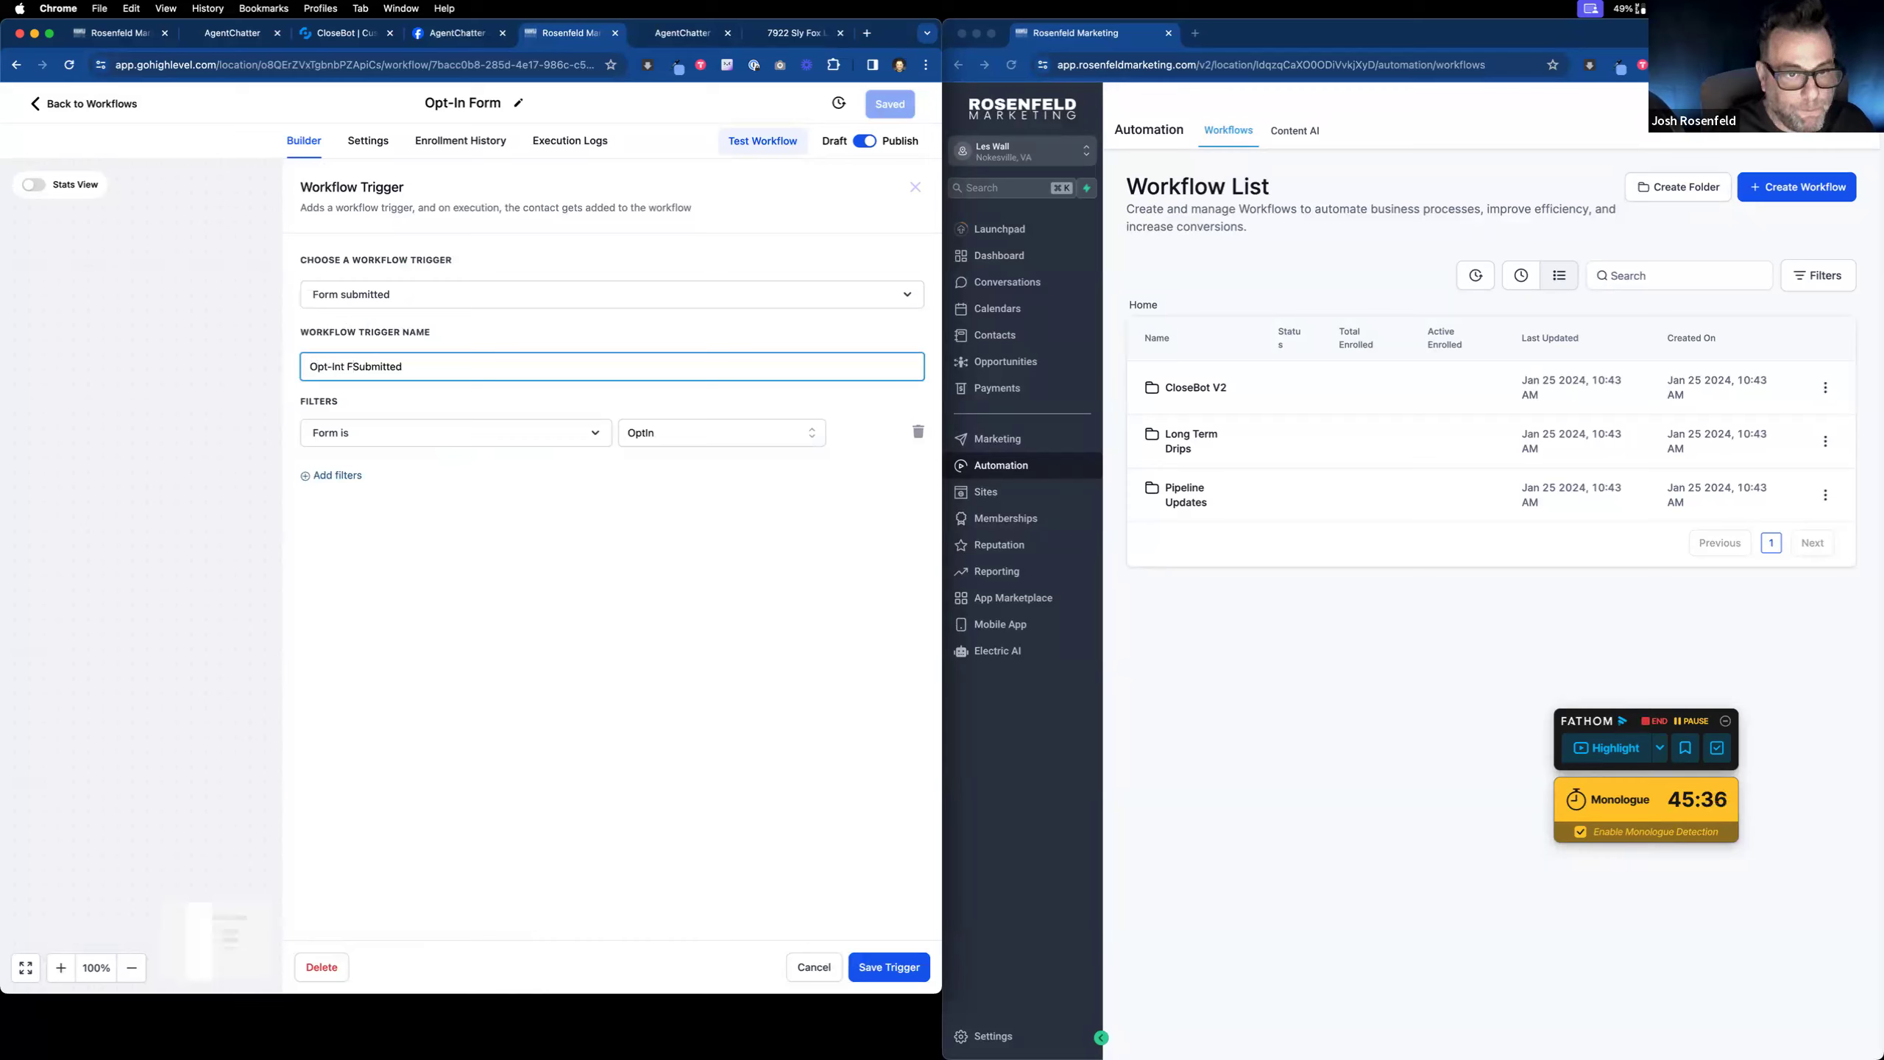
{"action": "type", "text": "n Form"}
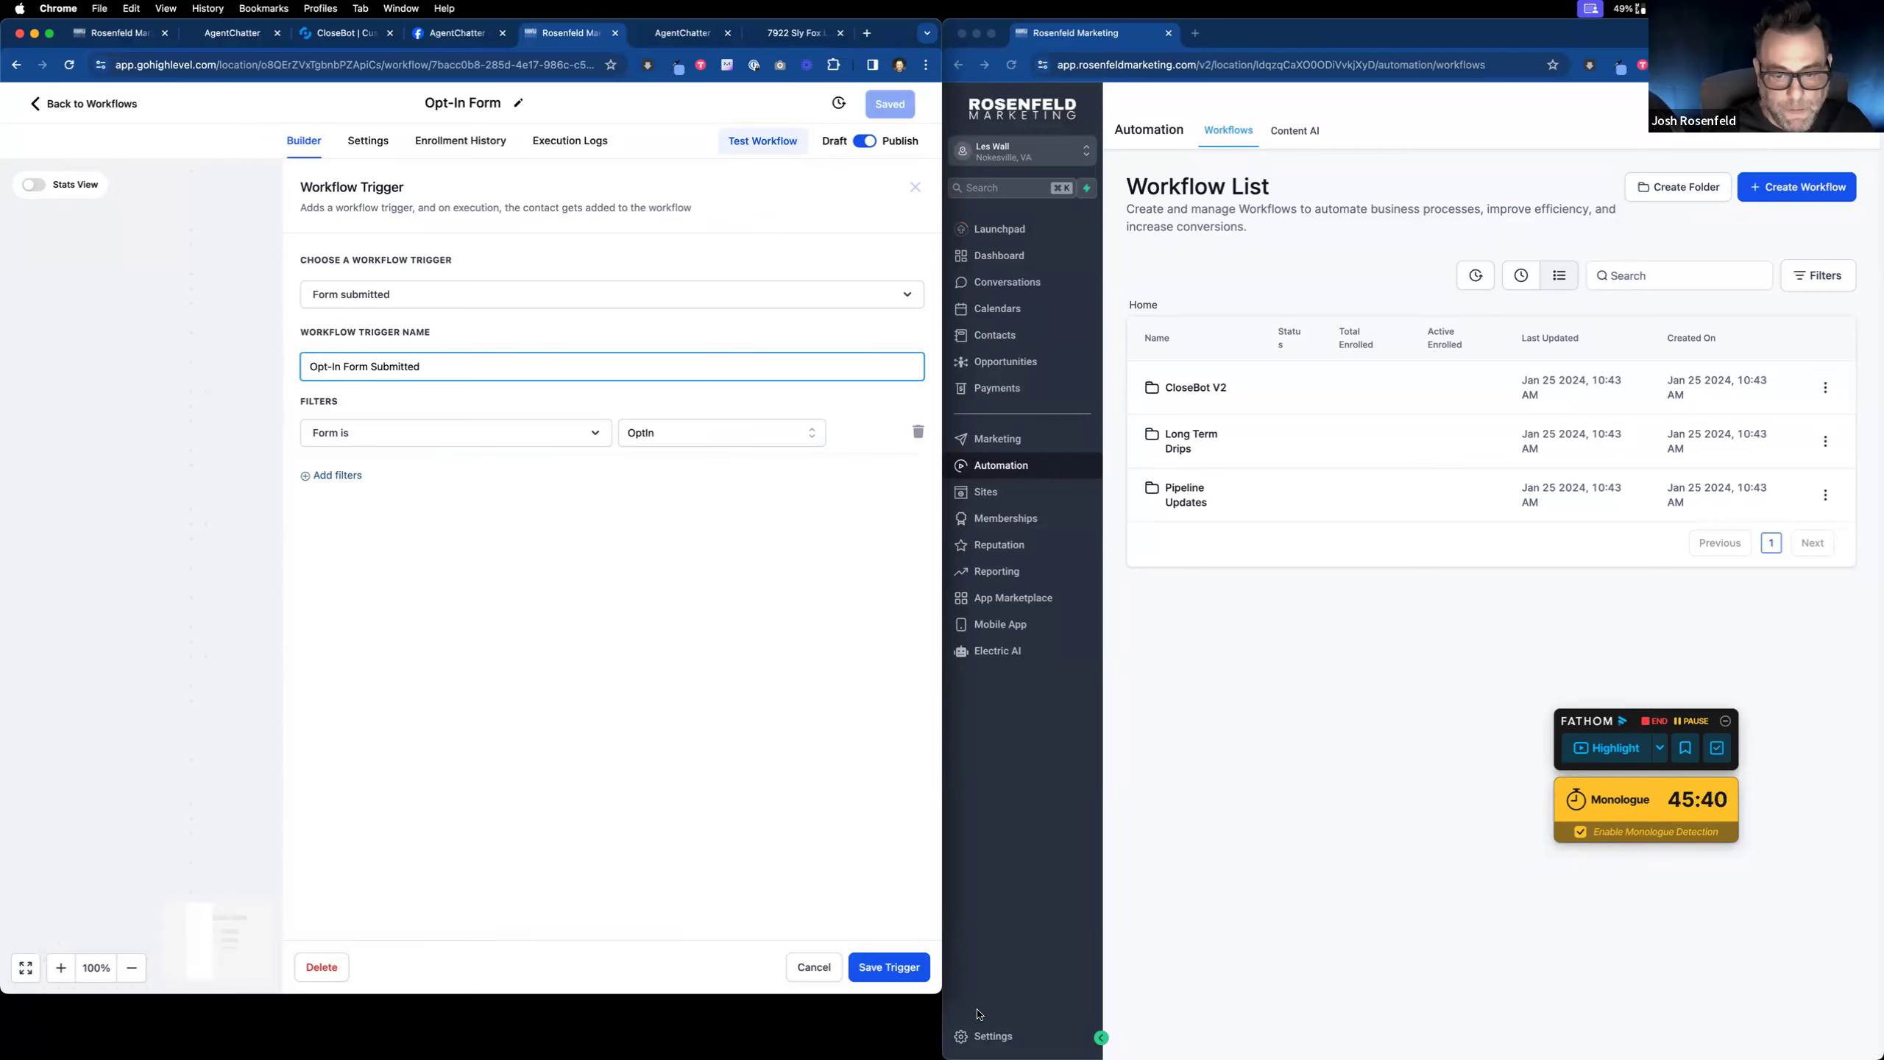
{"action": "left_click", "coordinate": [876, 972]}
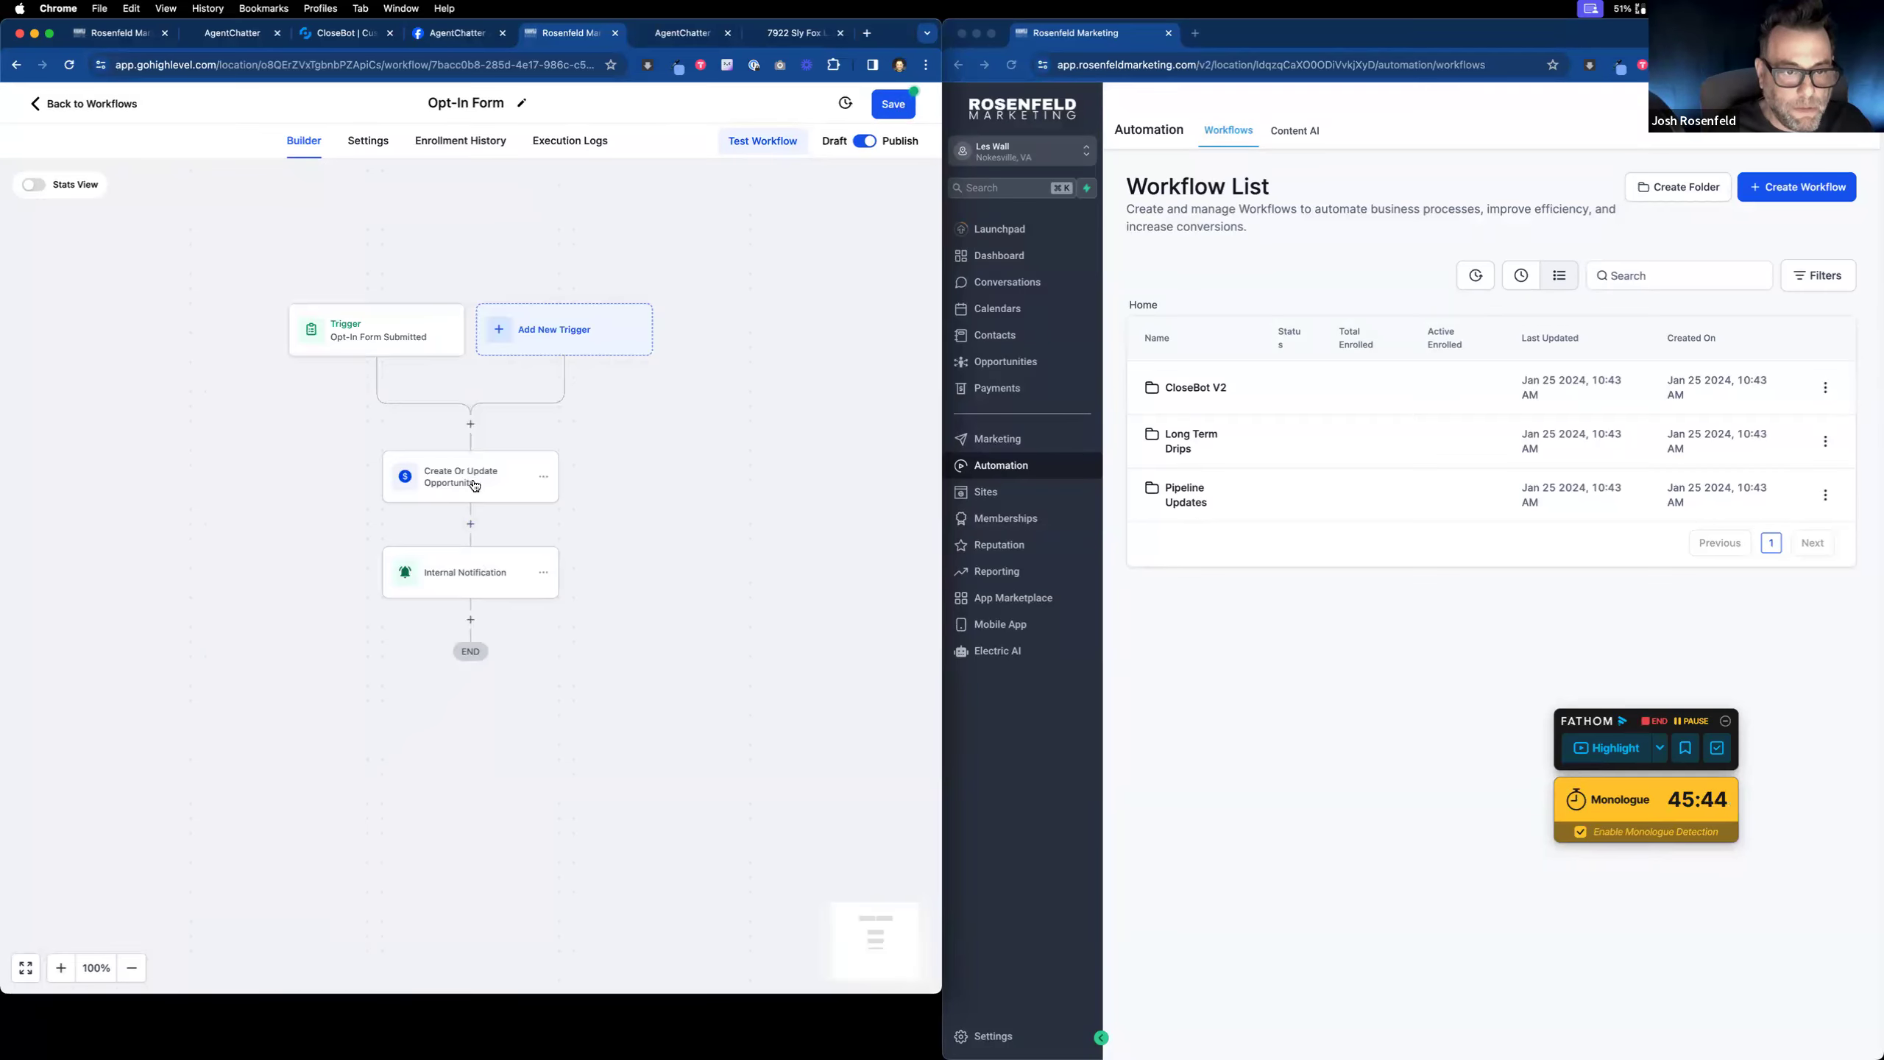
{"action": "left_click", "coordinate": [894, 109]}
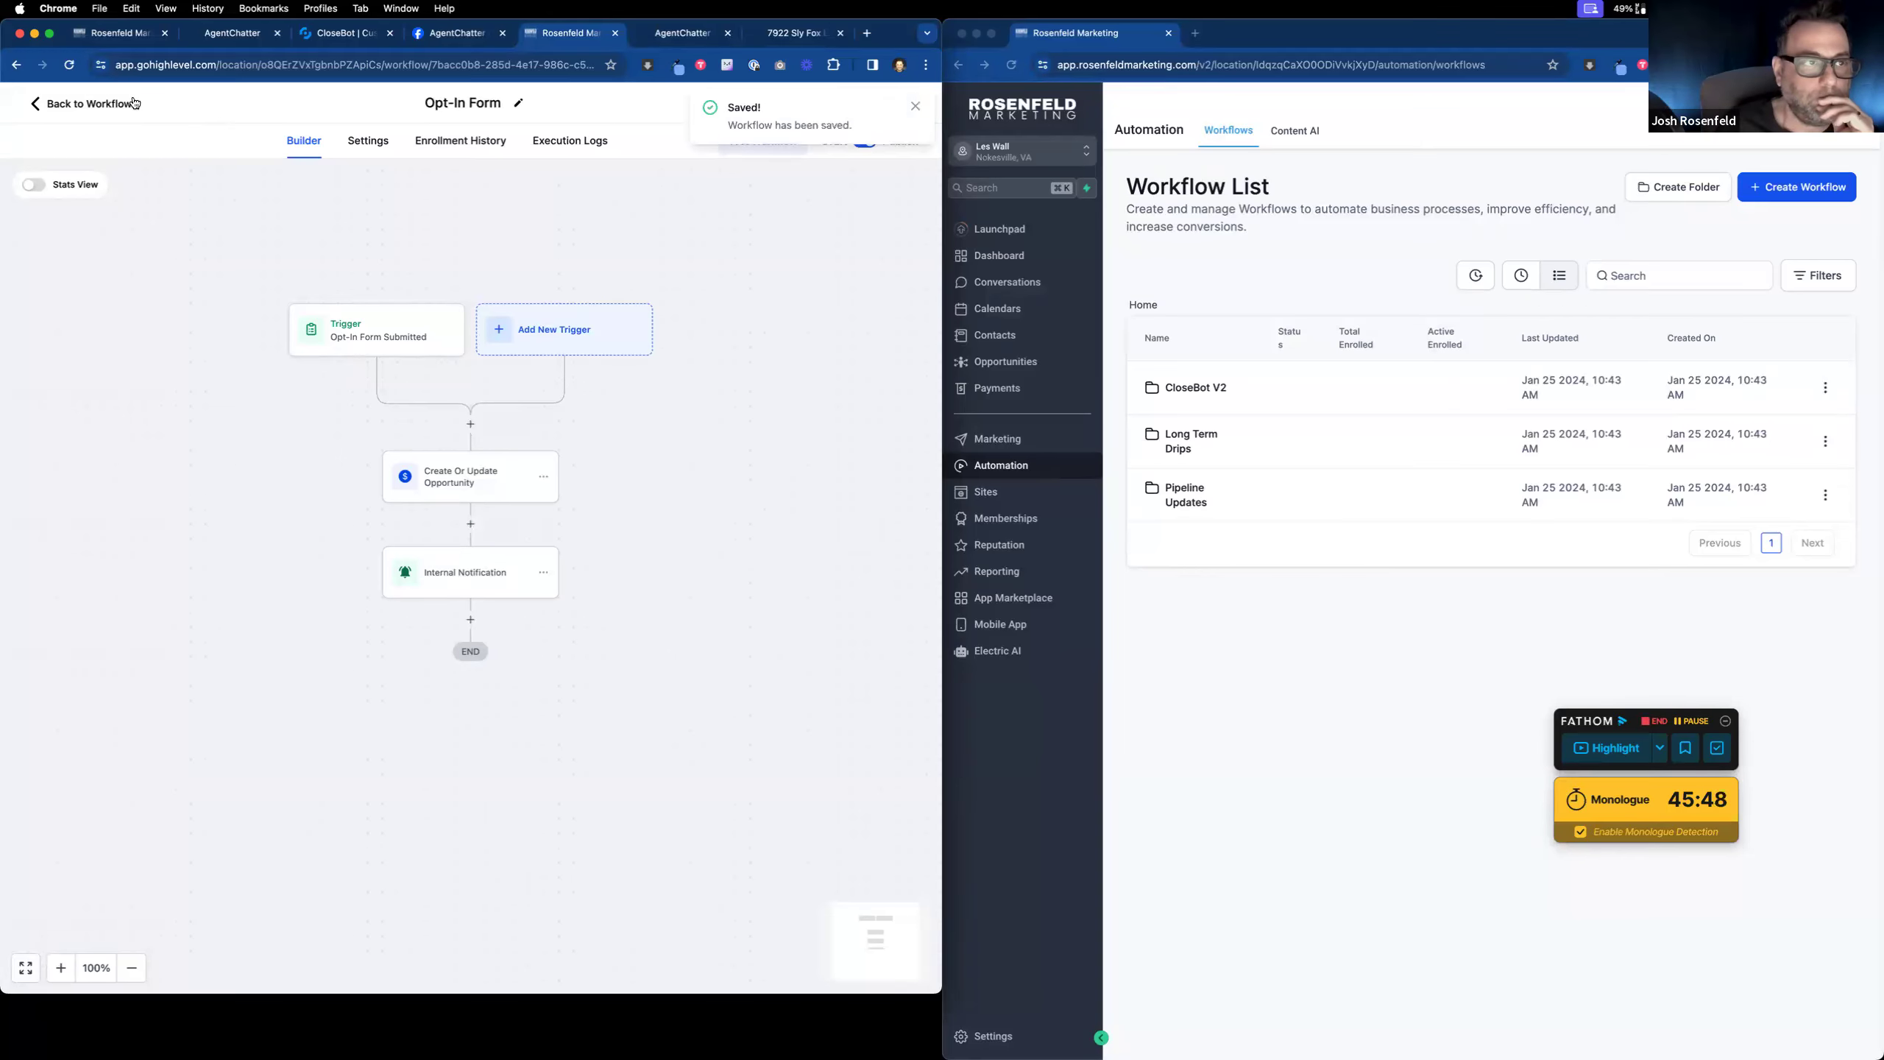
Step: Return to the workflows list, close the second browser window, and switch to the AgentChatter Facebook page
{"action": "left_click", "coordinate": [109, 104]}
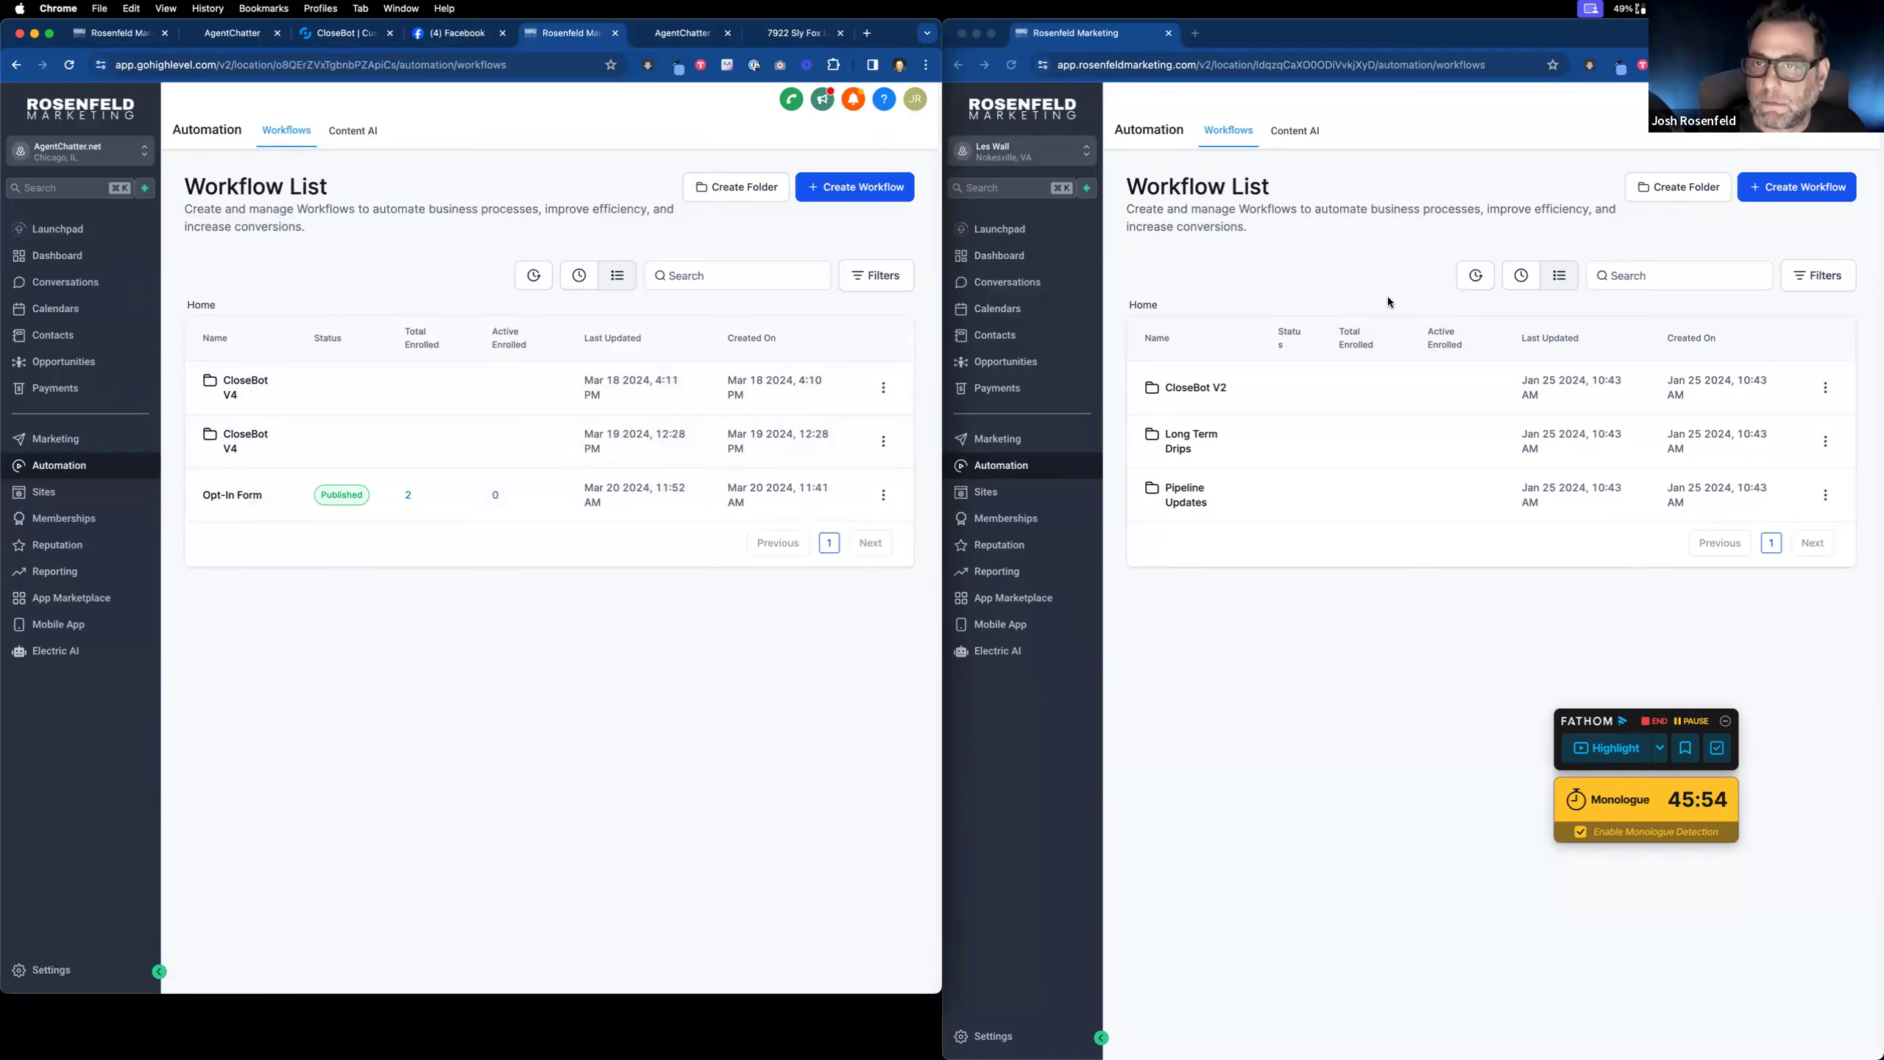
{"action": "left_click", "coordinate": [1168, 33]}
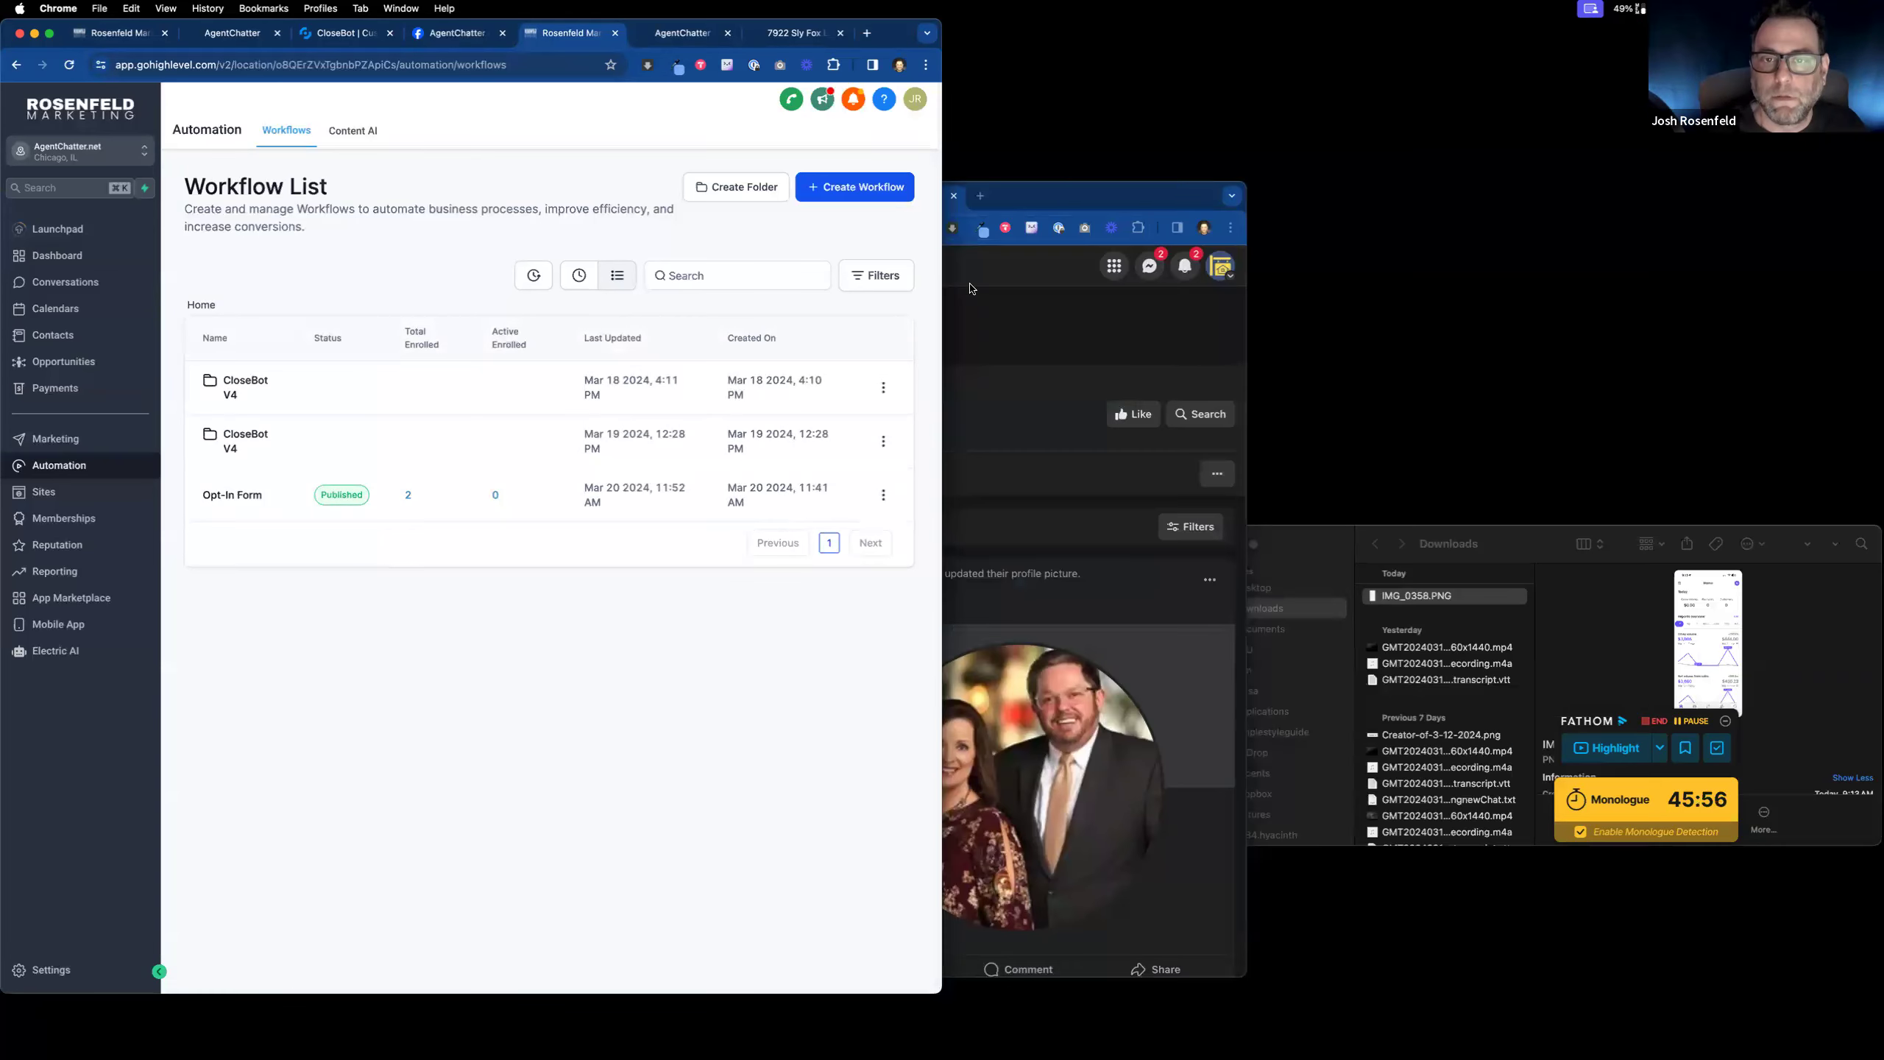
{"action": "left_click_drag", "start_coordinate": [944, 283], "coordinate": [1493, 296]}
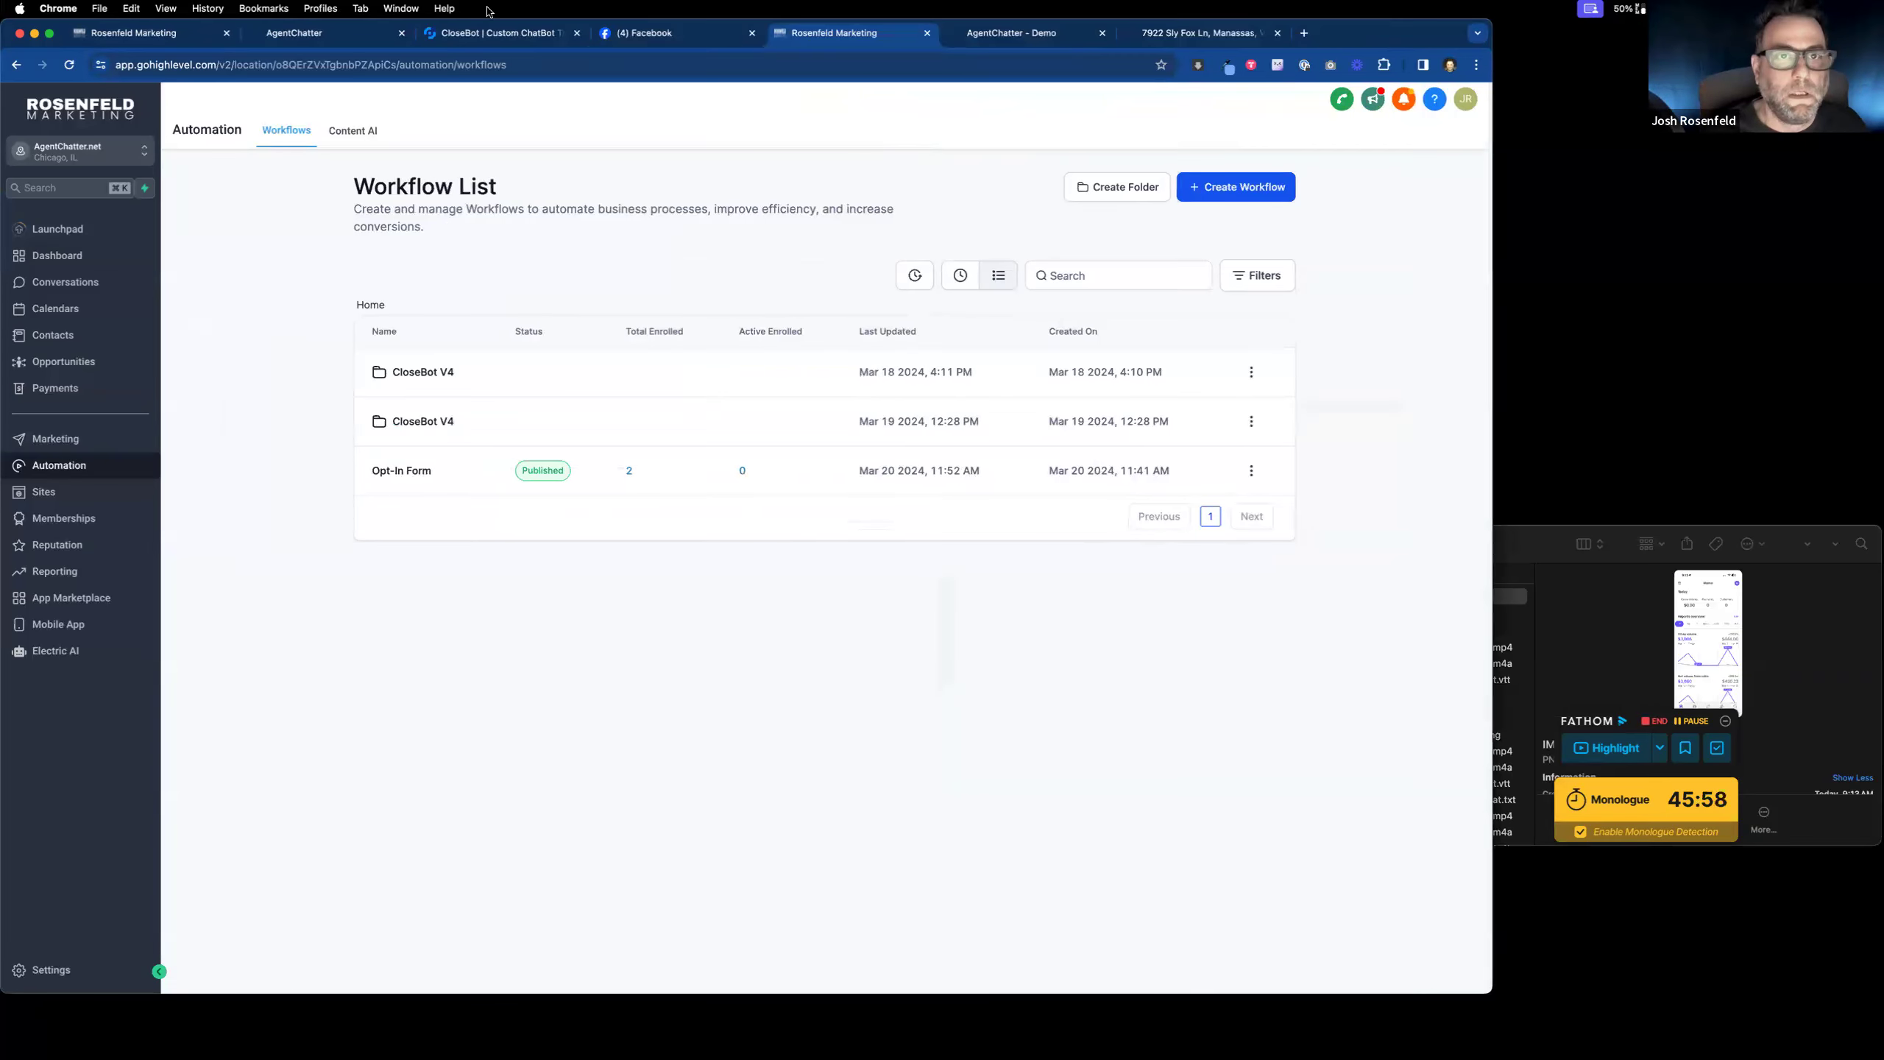
{"action": "left_click", "coordinate": [657, 43]}
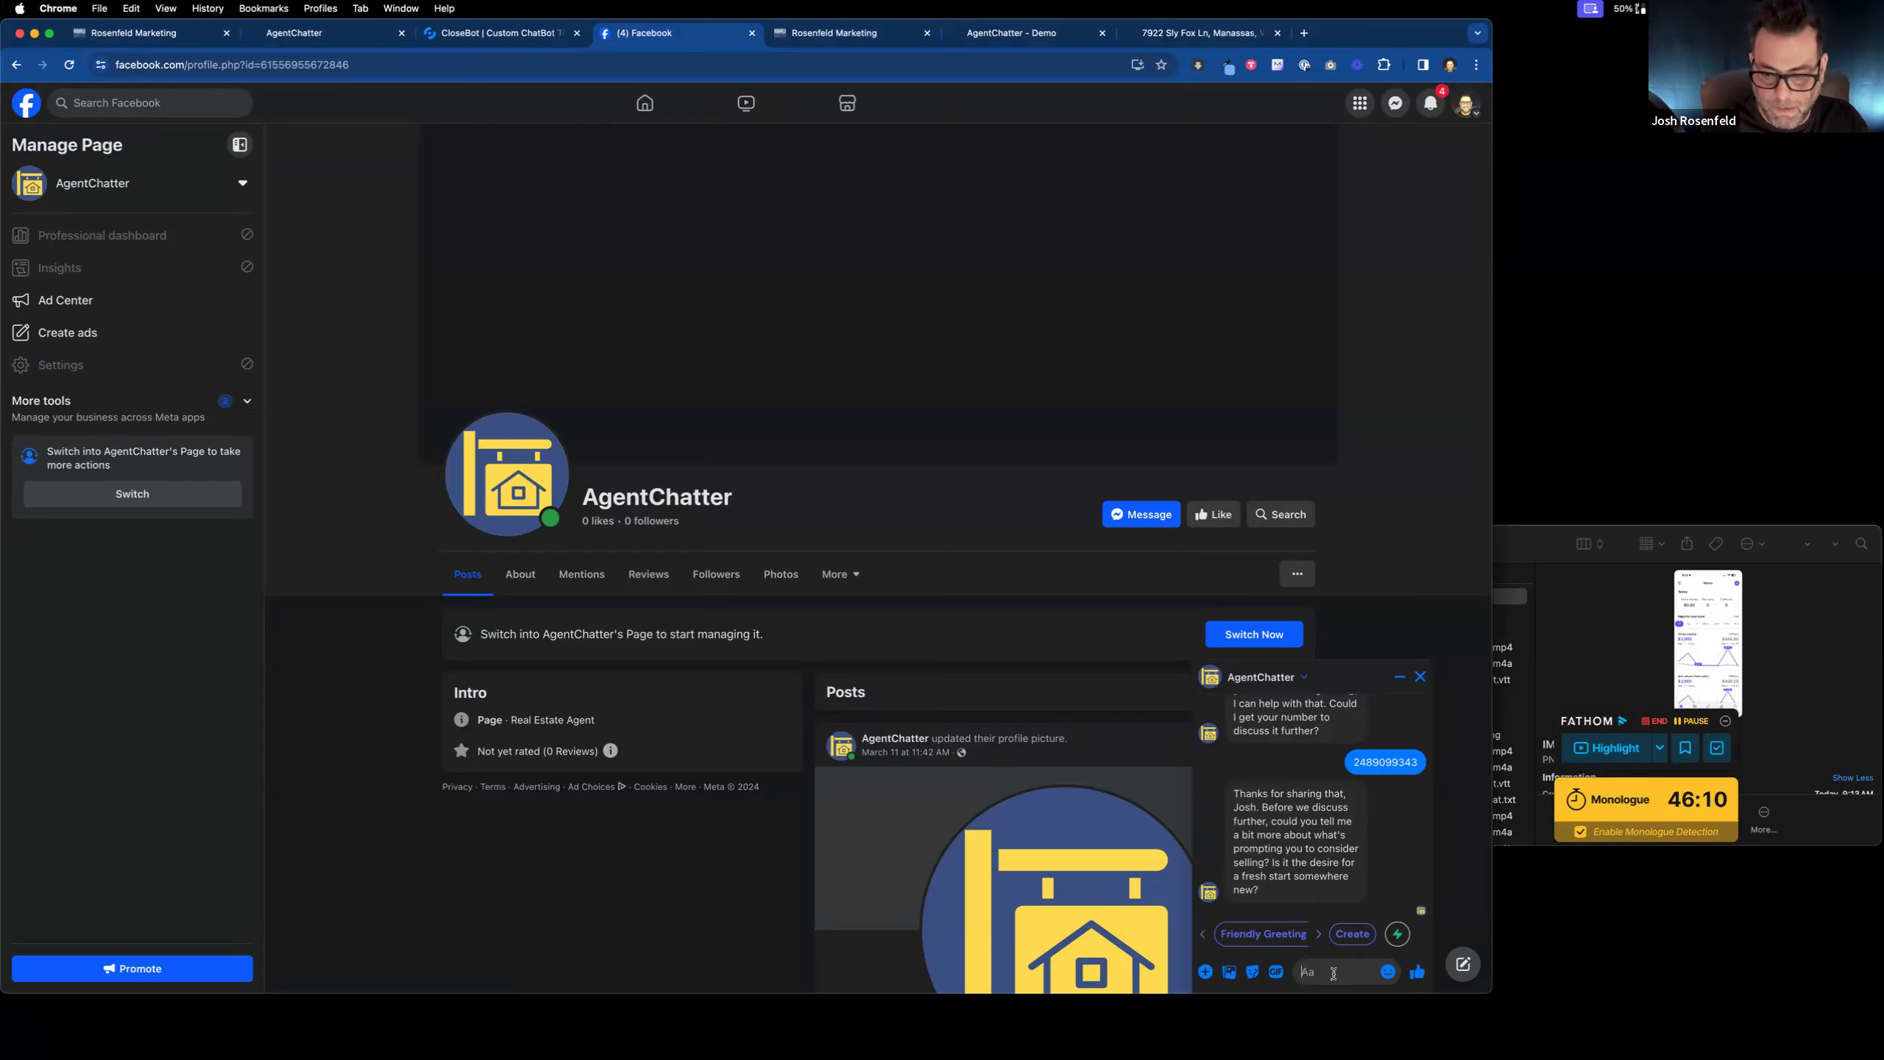
Step: Send 'i won the lottery' to the AgentChatter bot, then return to the opportunities board
{"action": "type", "text": "i"}
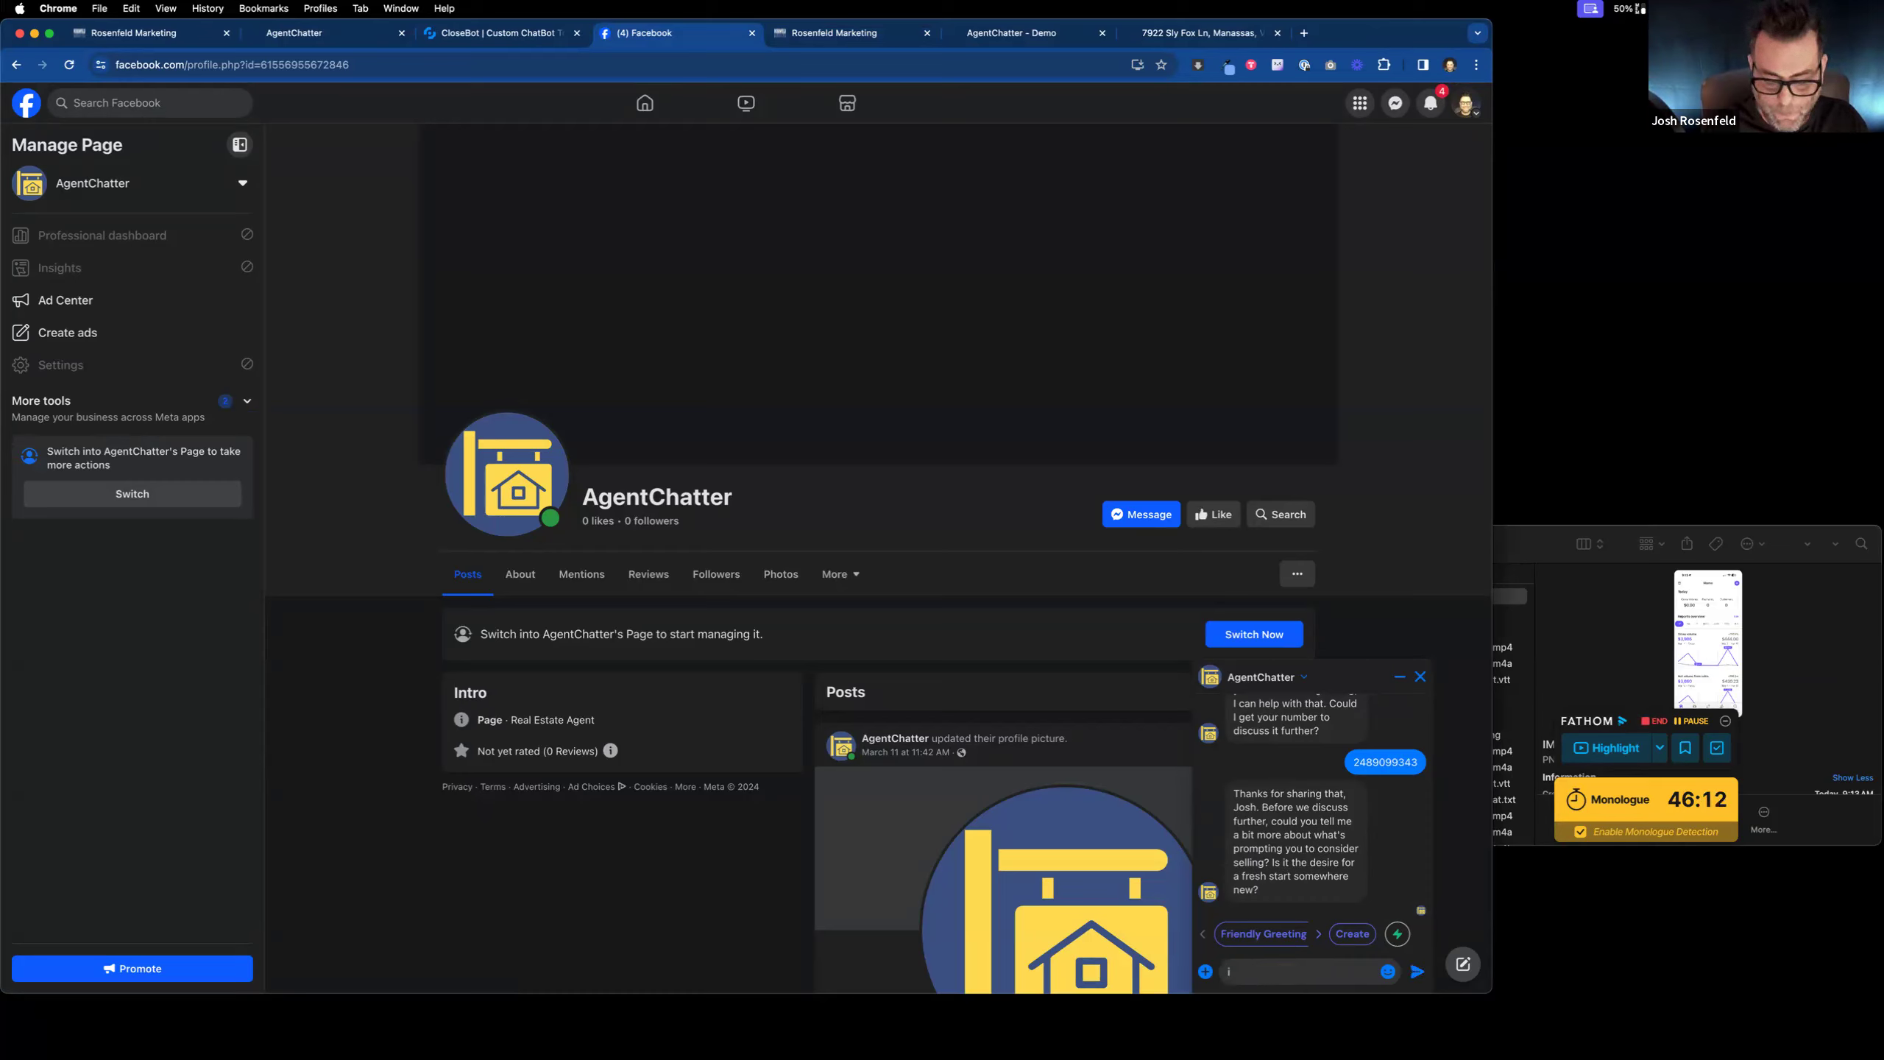
{"action": "type", "text": " won the lottery"}
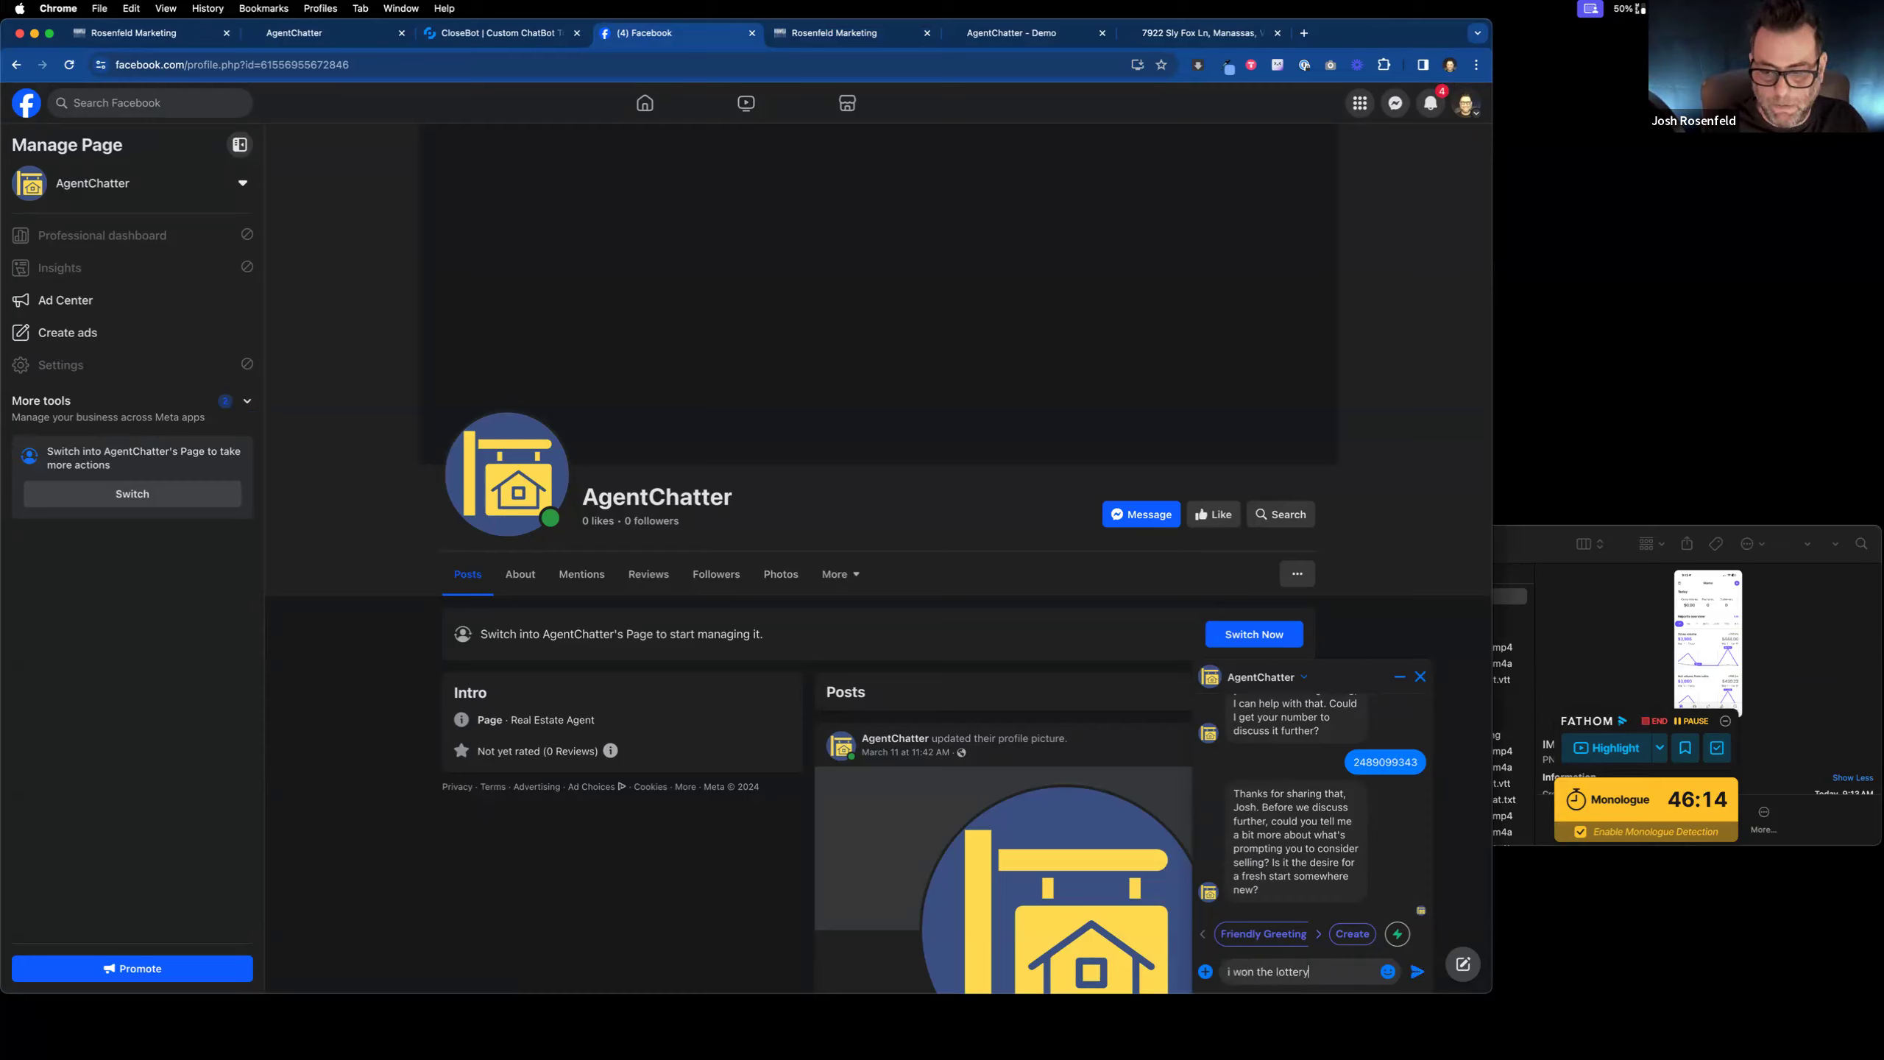
{"action": "key", "text": "Return"}
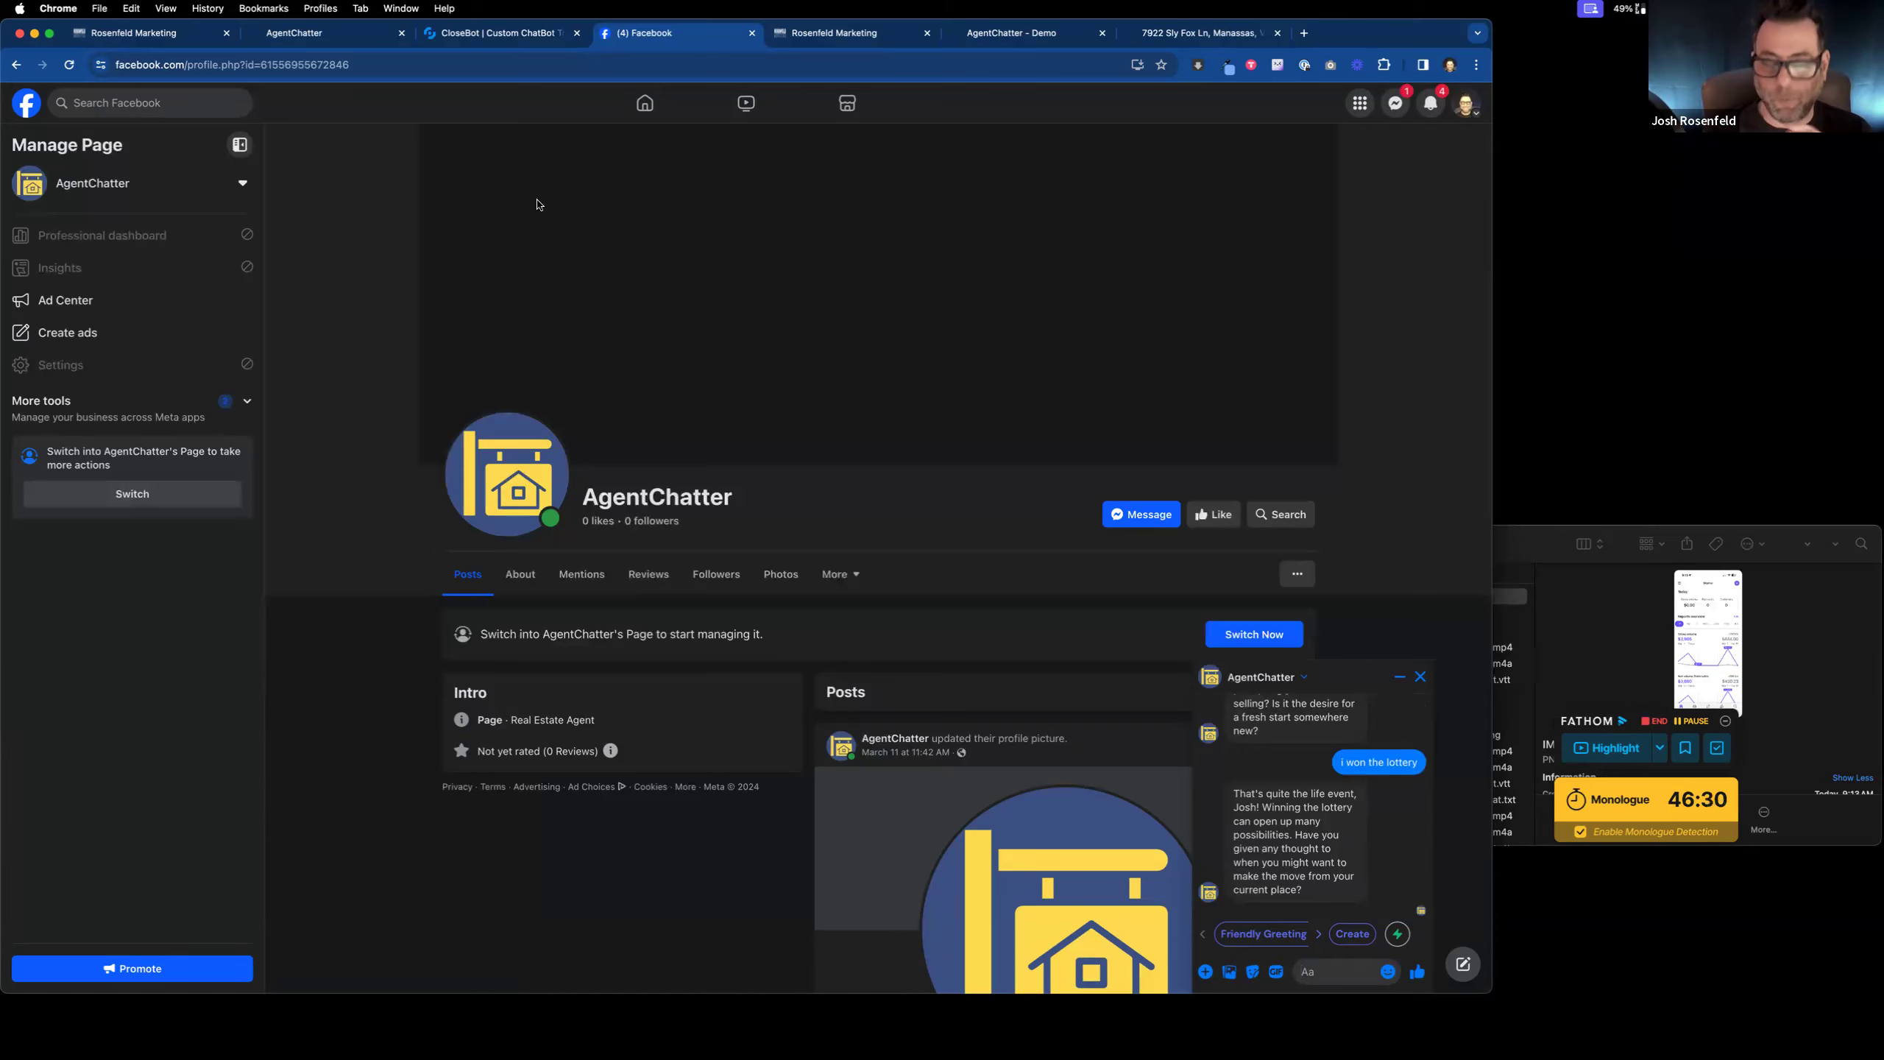
{"action": "left_click", "coordinate": [160, 43]}
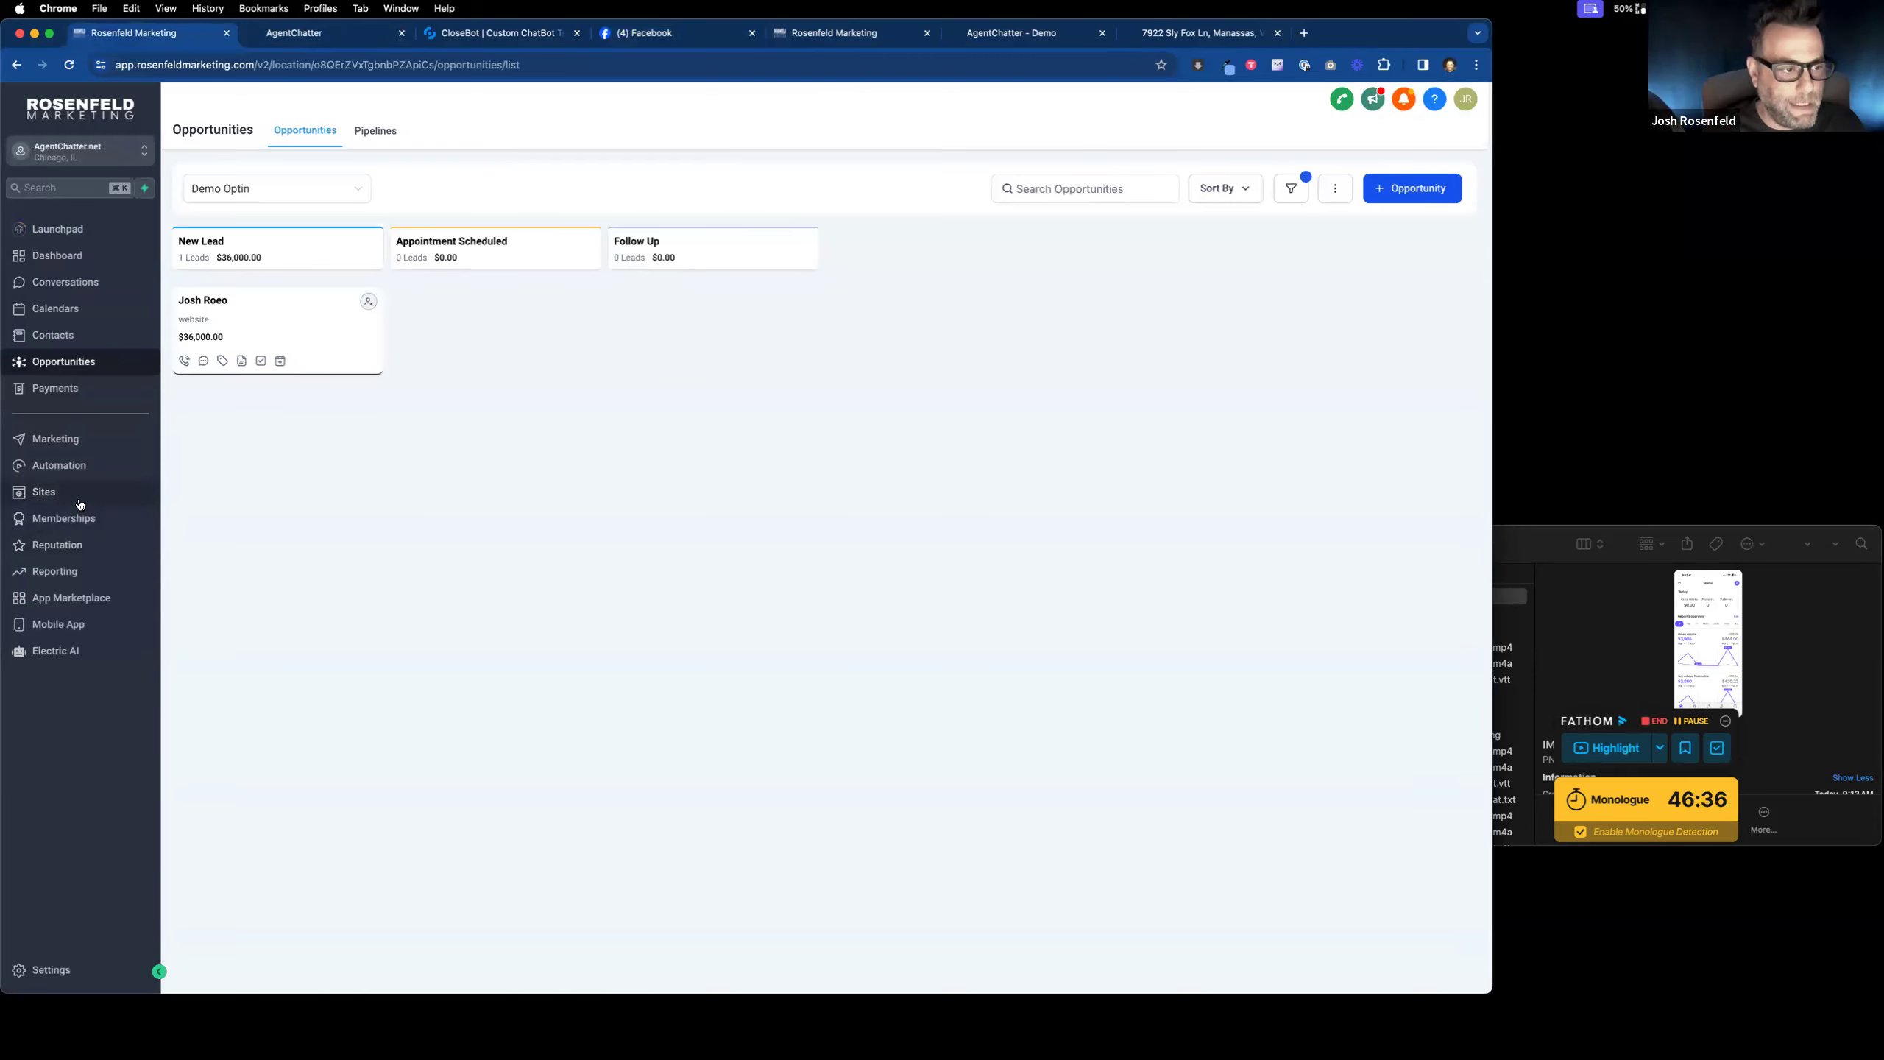
Step: Open the Calendars week view, then switch to the desktop with the WorkFlowy notes
{"action": "left_click", "coordinate": [67, 308]}
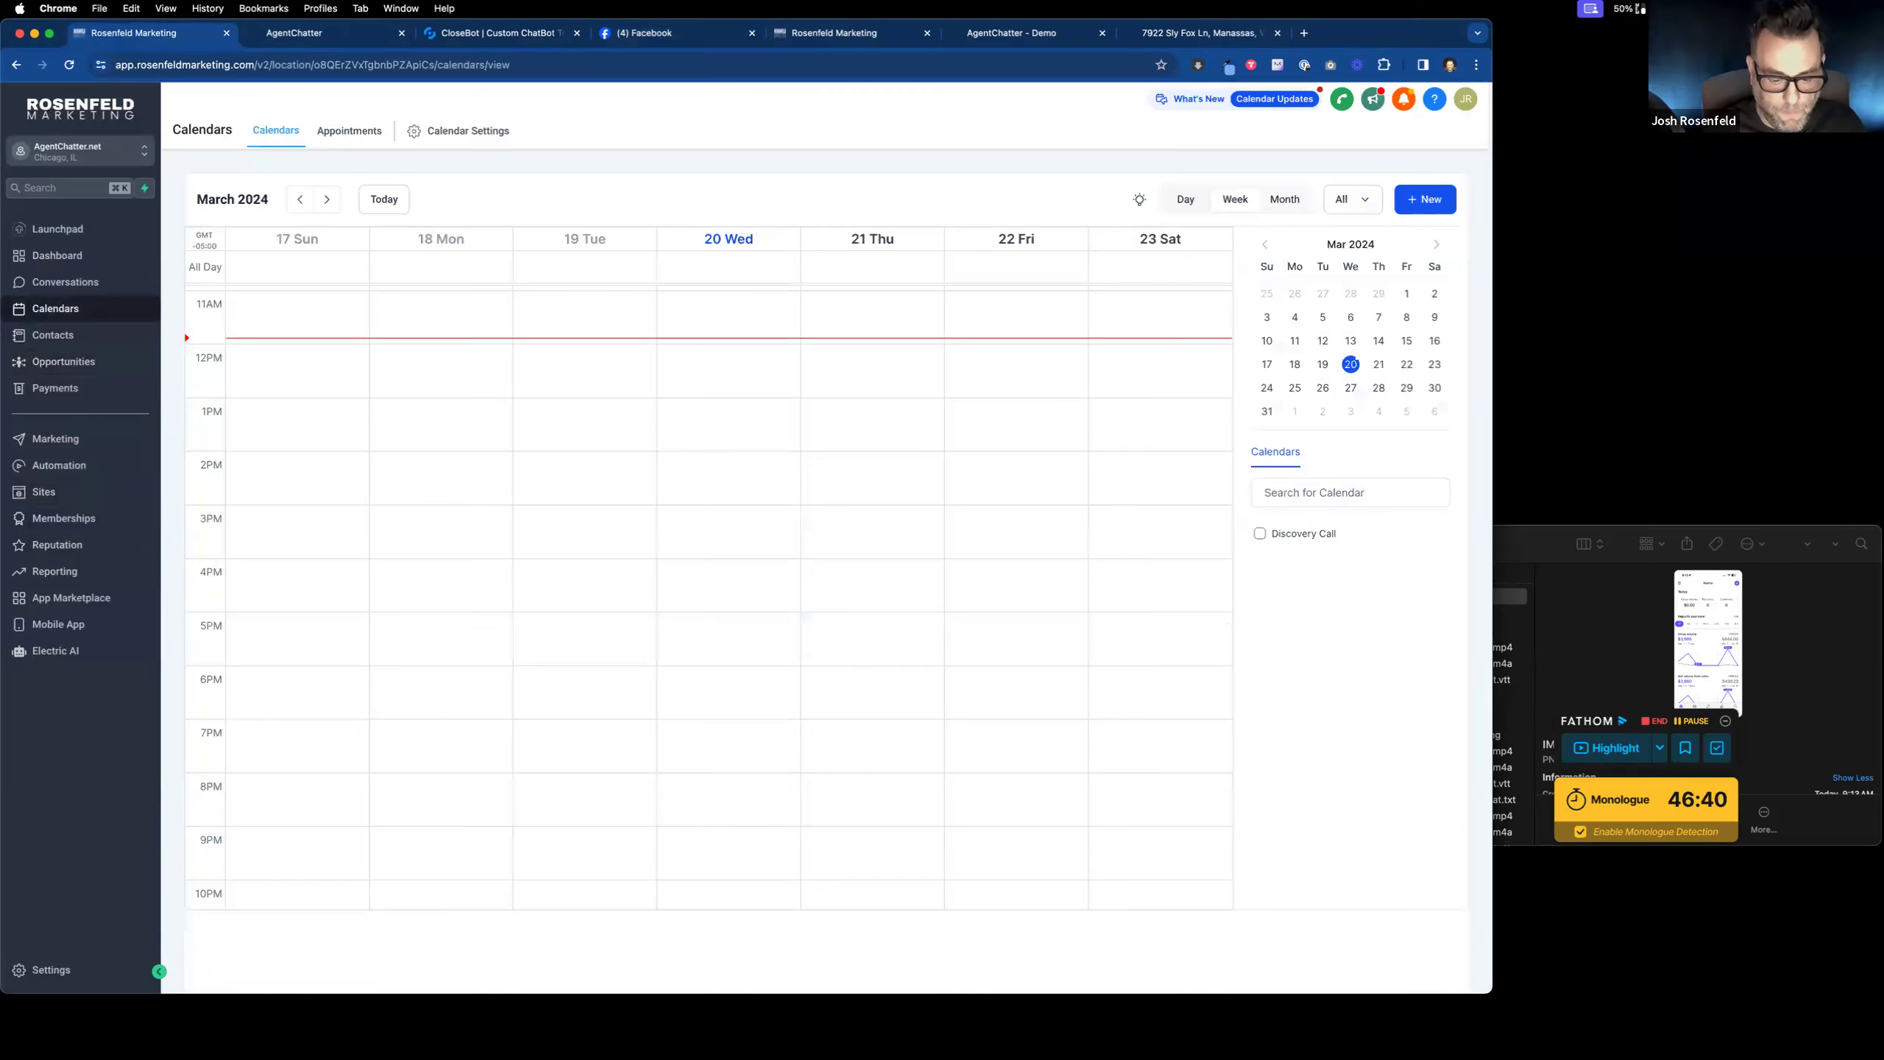
{"action": "key", "text": "ctrl+Left"}
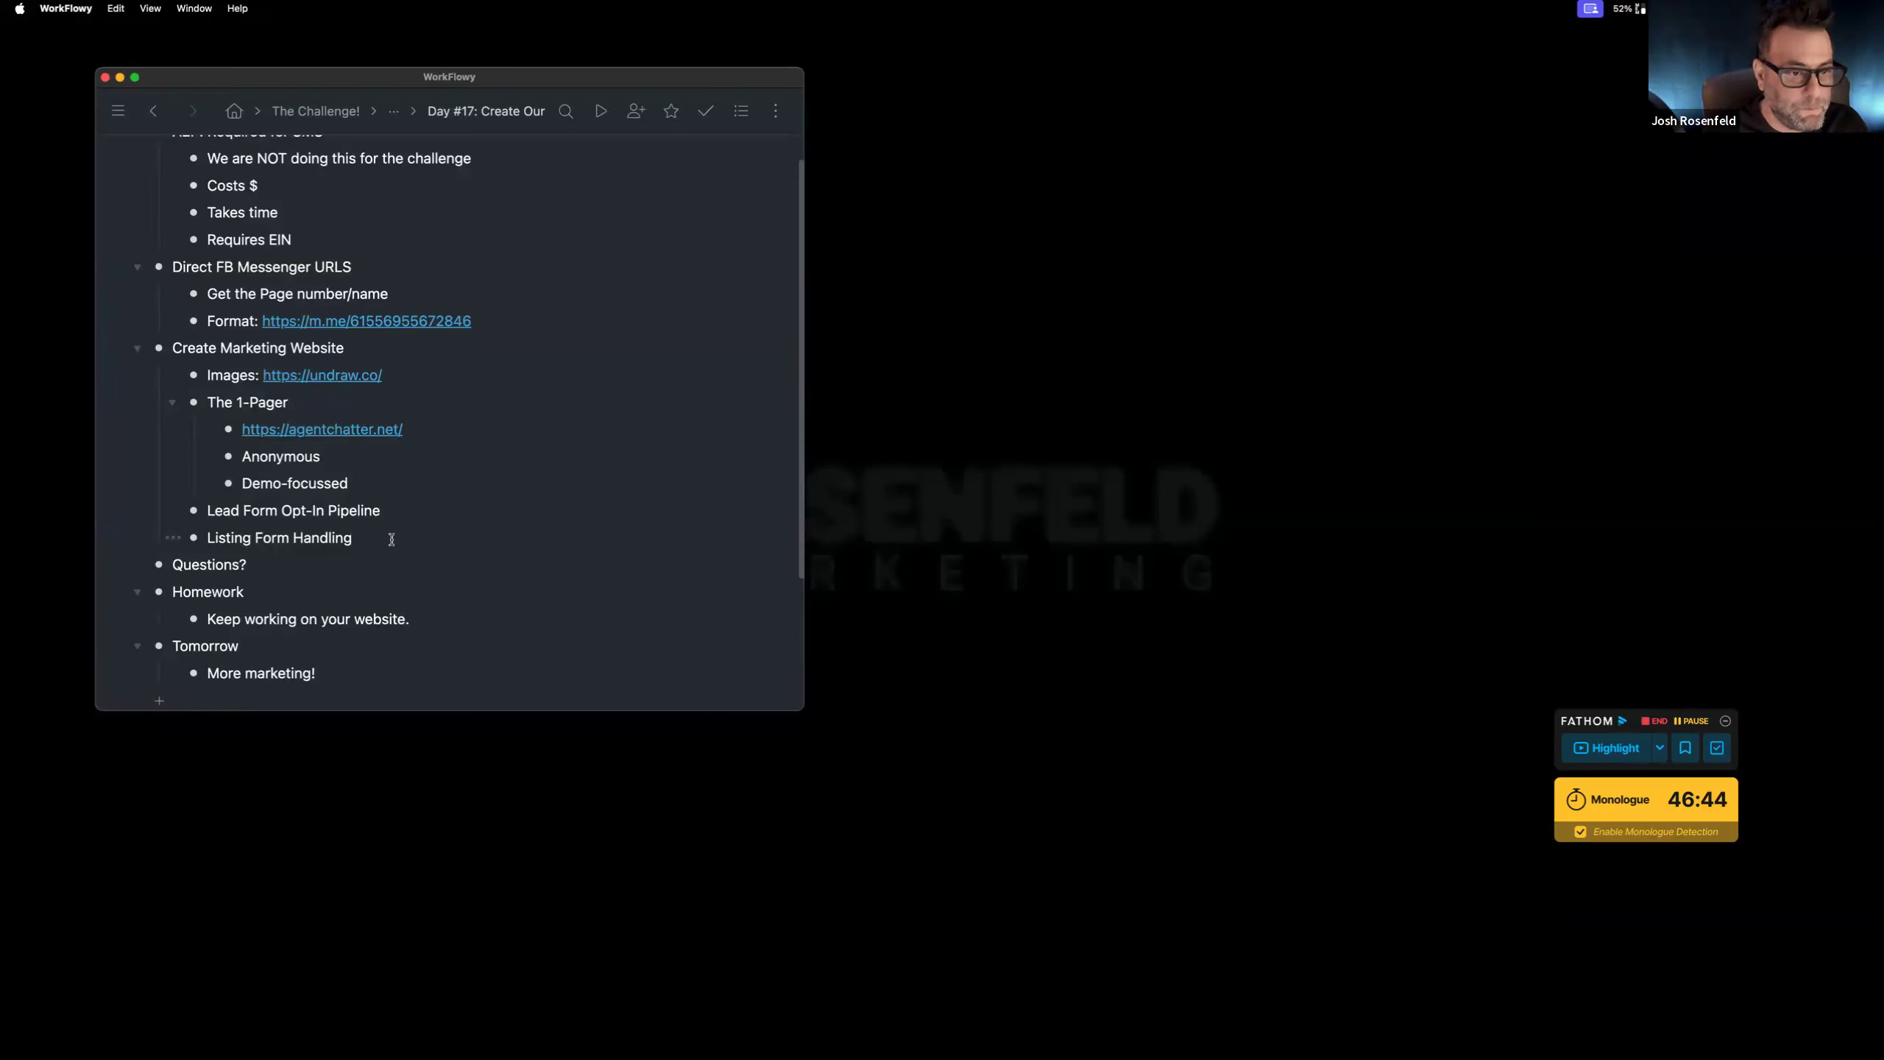
Step: Add a 'Buyingbot' bullet under Listing Form Handling with an indented 'Dummy Calendar' sub-item
{"action": "left_click", "coordinate": [410, 509]}
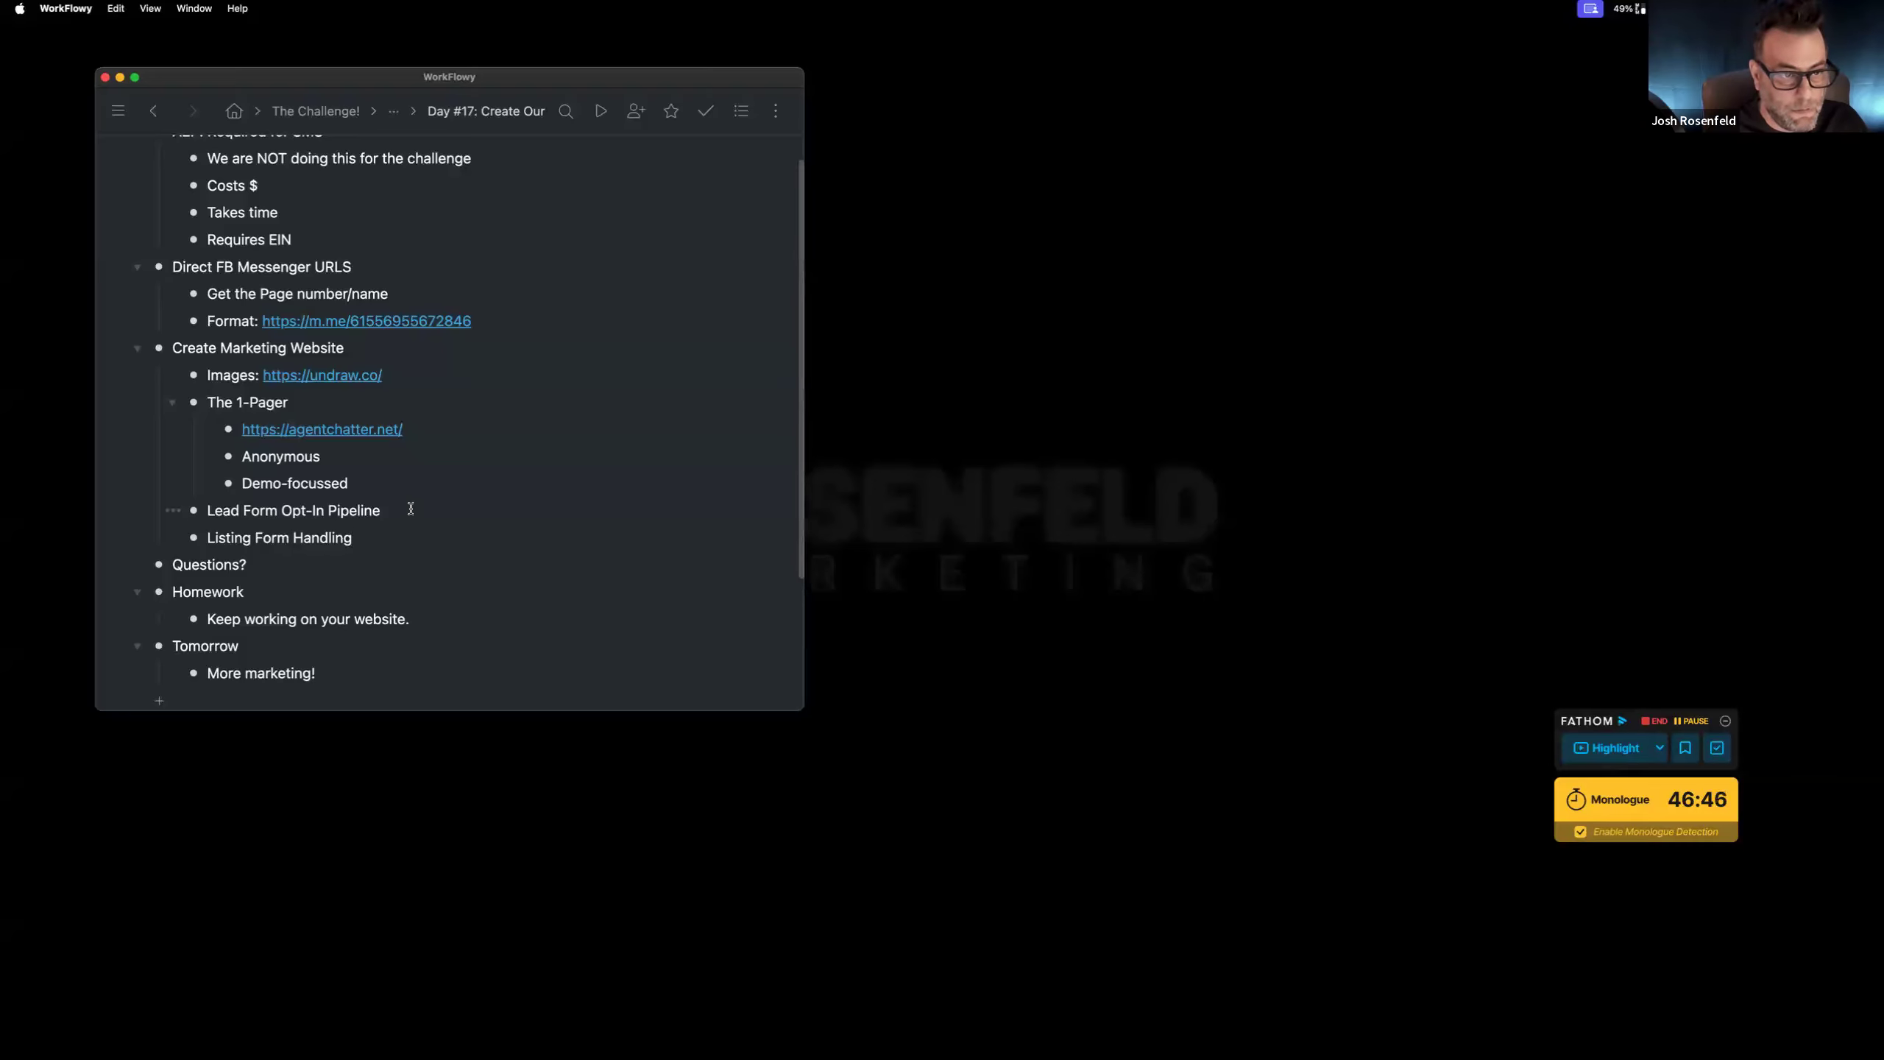
{"action": "left_click", "coordinate": [388, 538]}
{"action": "key", "text": "Return"}
{"action": "type", "text": "Buying "}
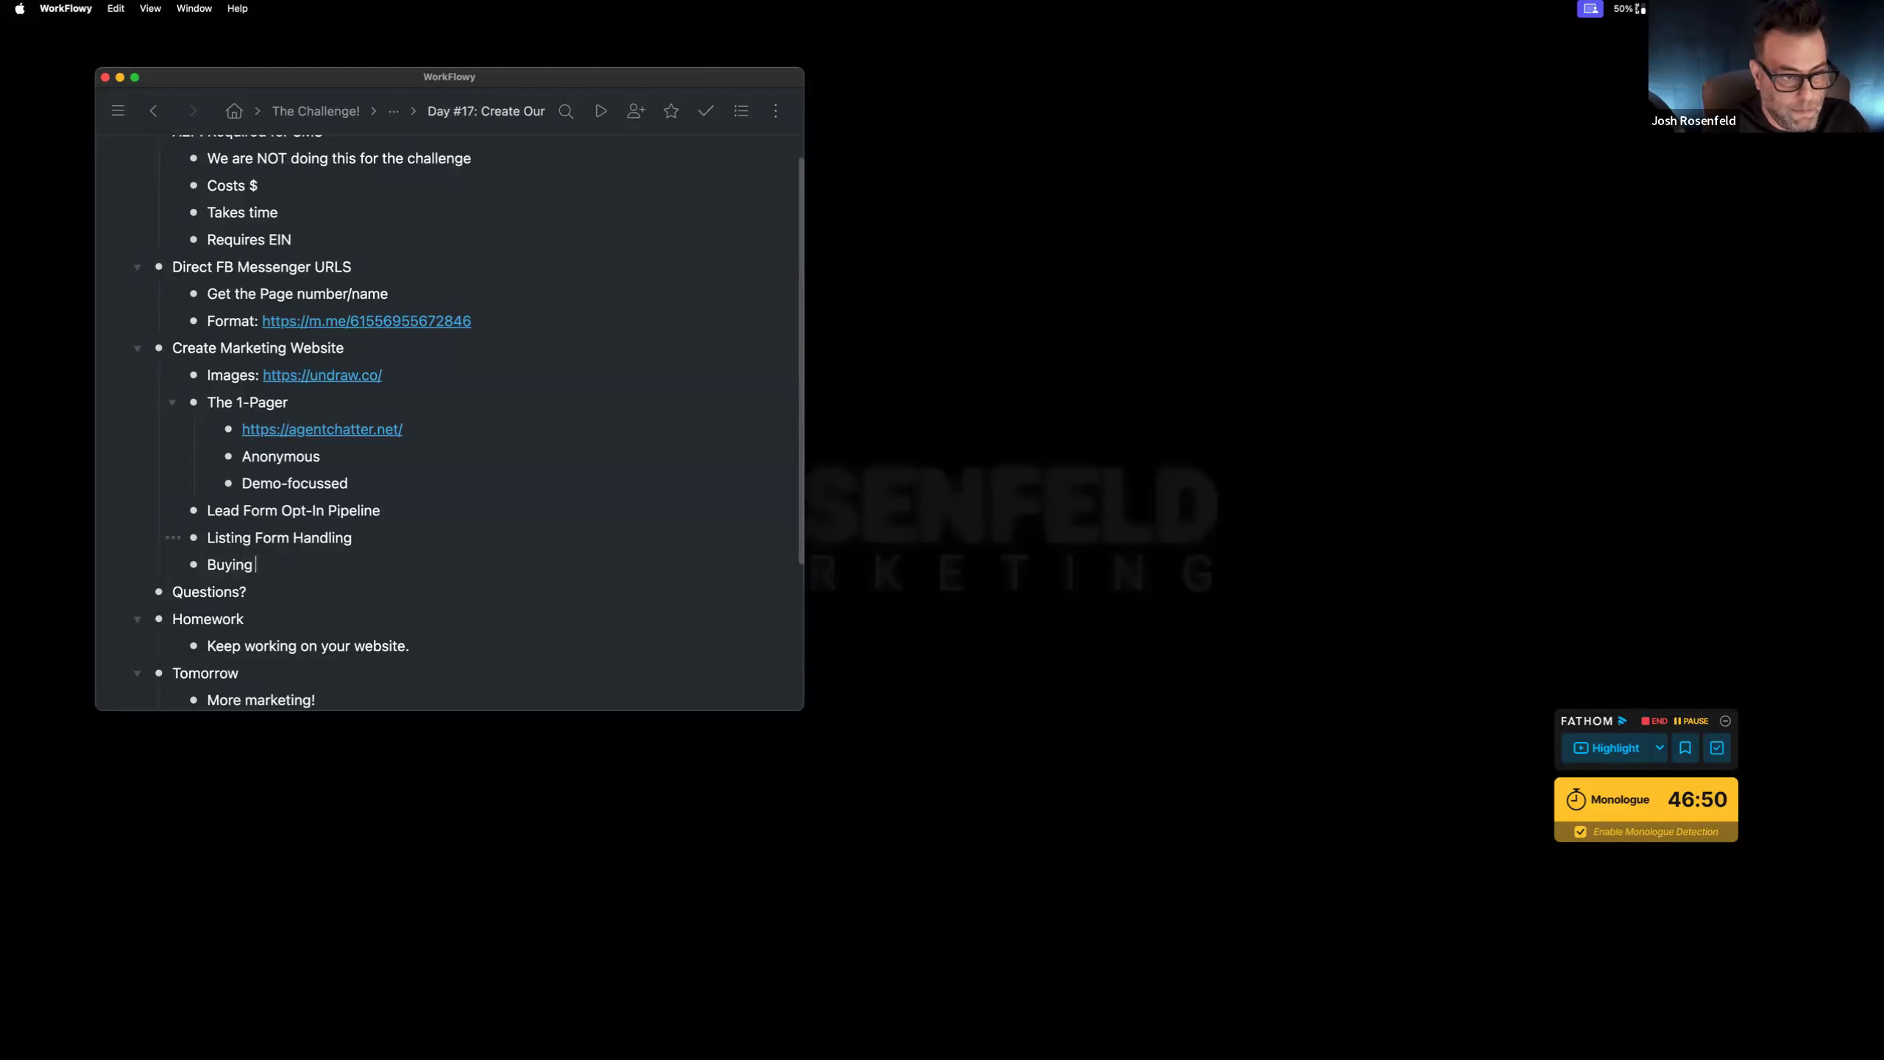
{"action": "type", "text": "ot"}
{"action": "key", "text": "Return"}
{"action": "key", "text": "Tab"}
{"action": "type", "text": "D"}
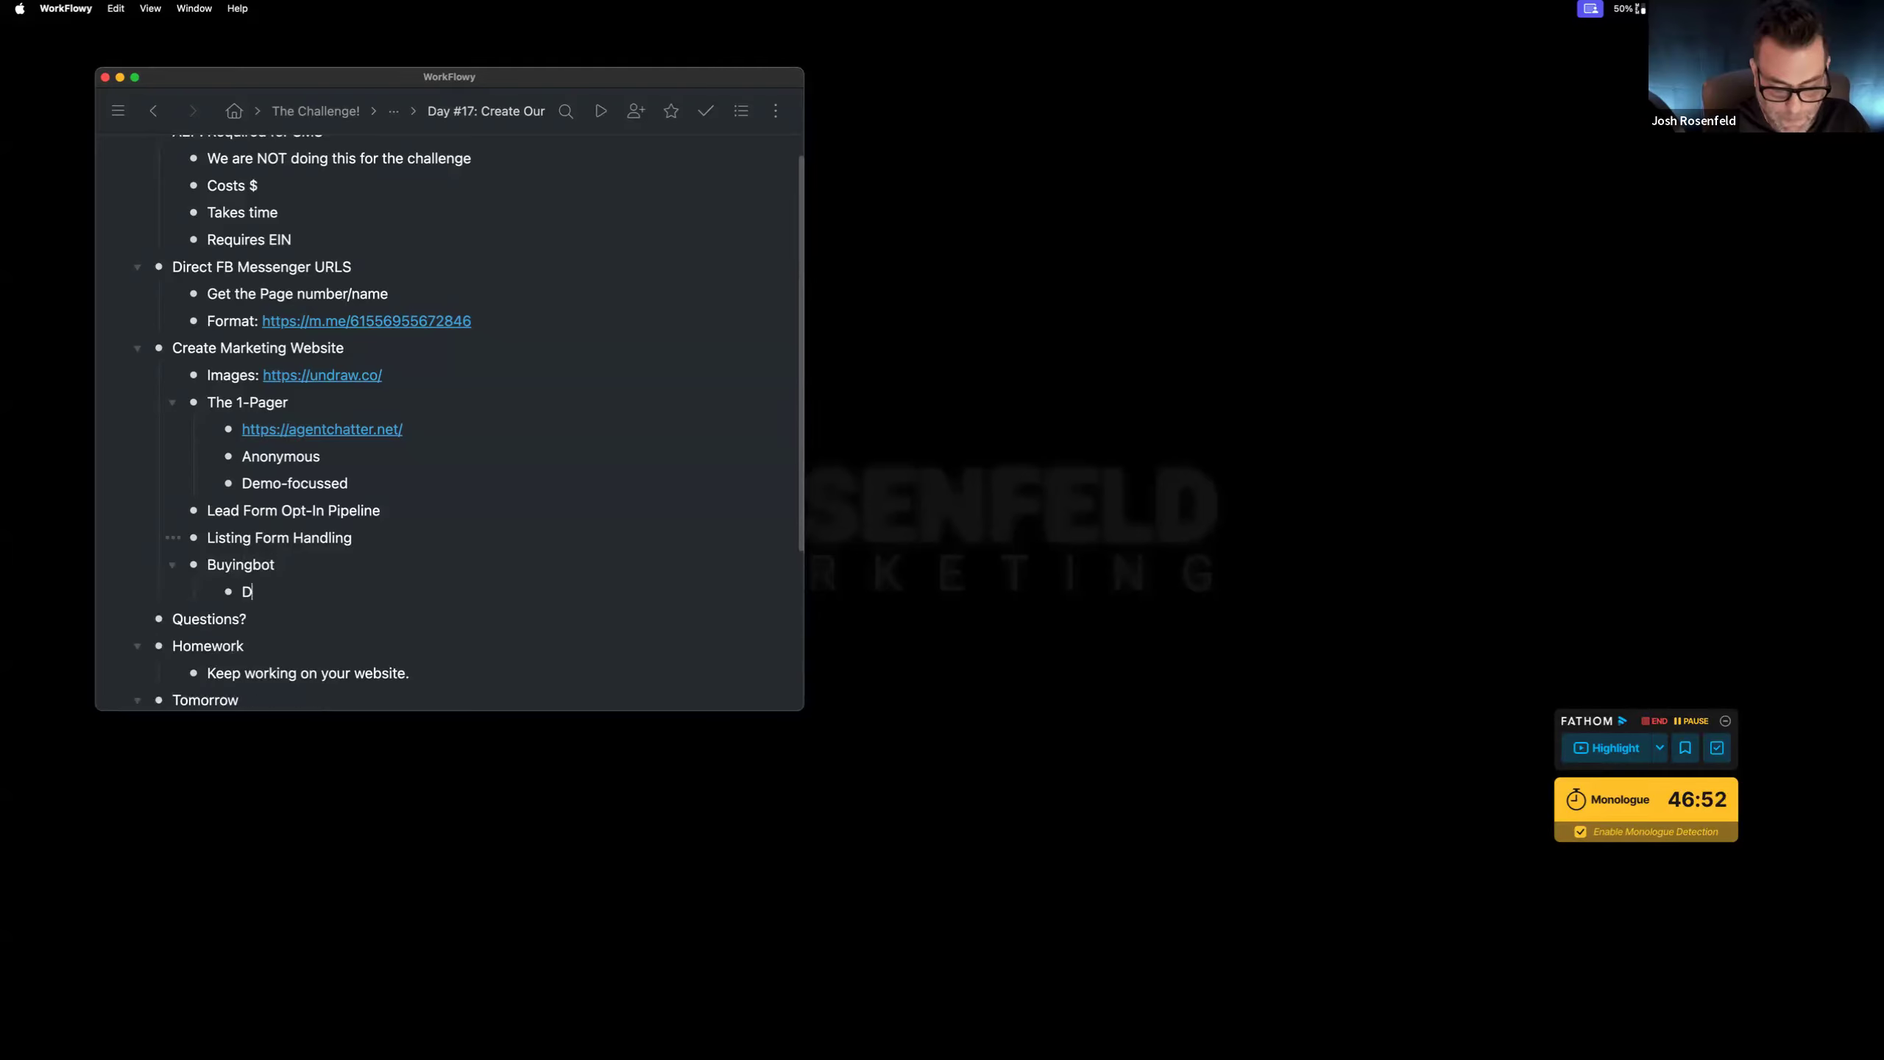
{"action": "type", "text": "ummy Calendar"}
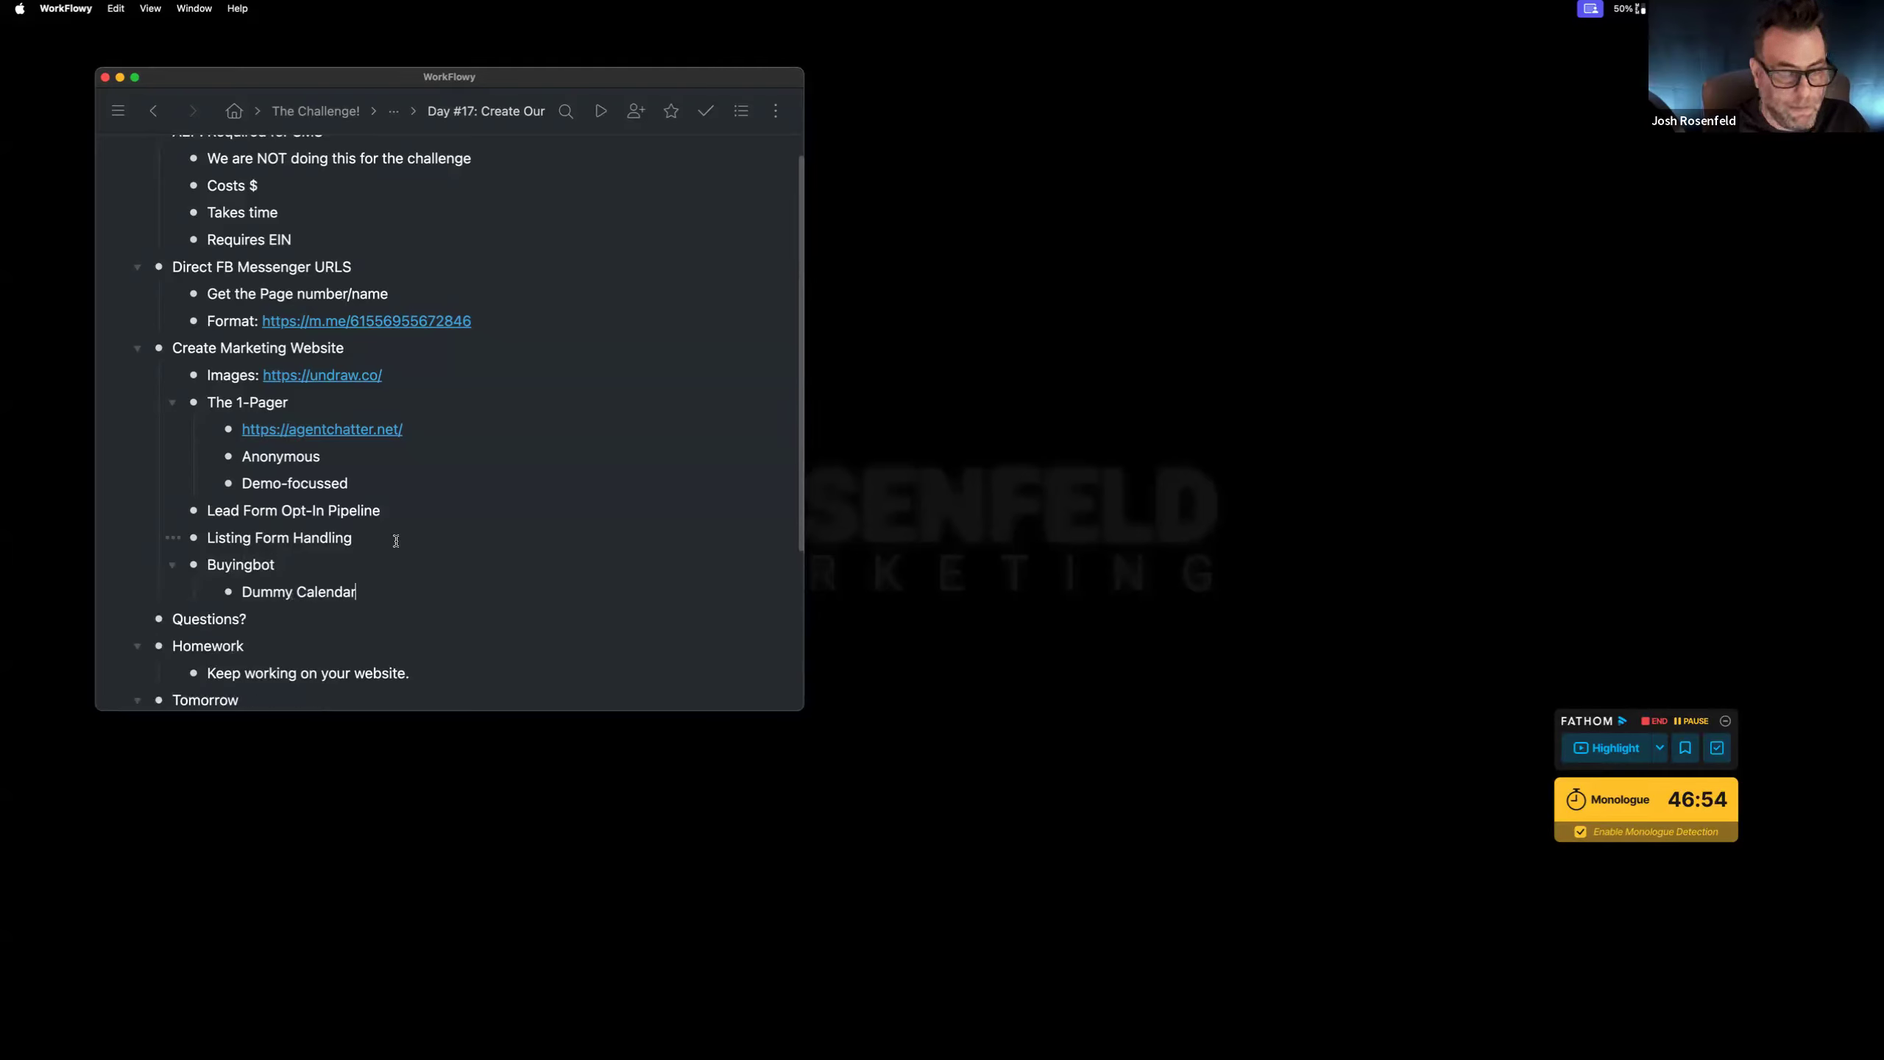
{"action": "scroll", "coordinate": [536, 463], "scroll_direction": "down", "scroll_amount": 3}
{"action": "scroll", "coordinate": [535, 462], "scroll_direction": "up", "scroll_amount": 5}
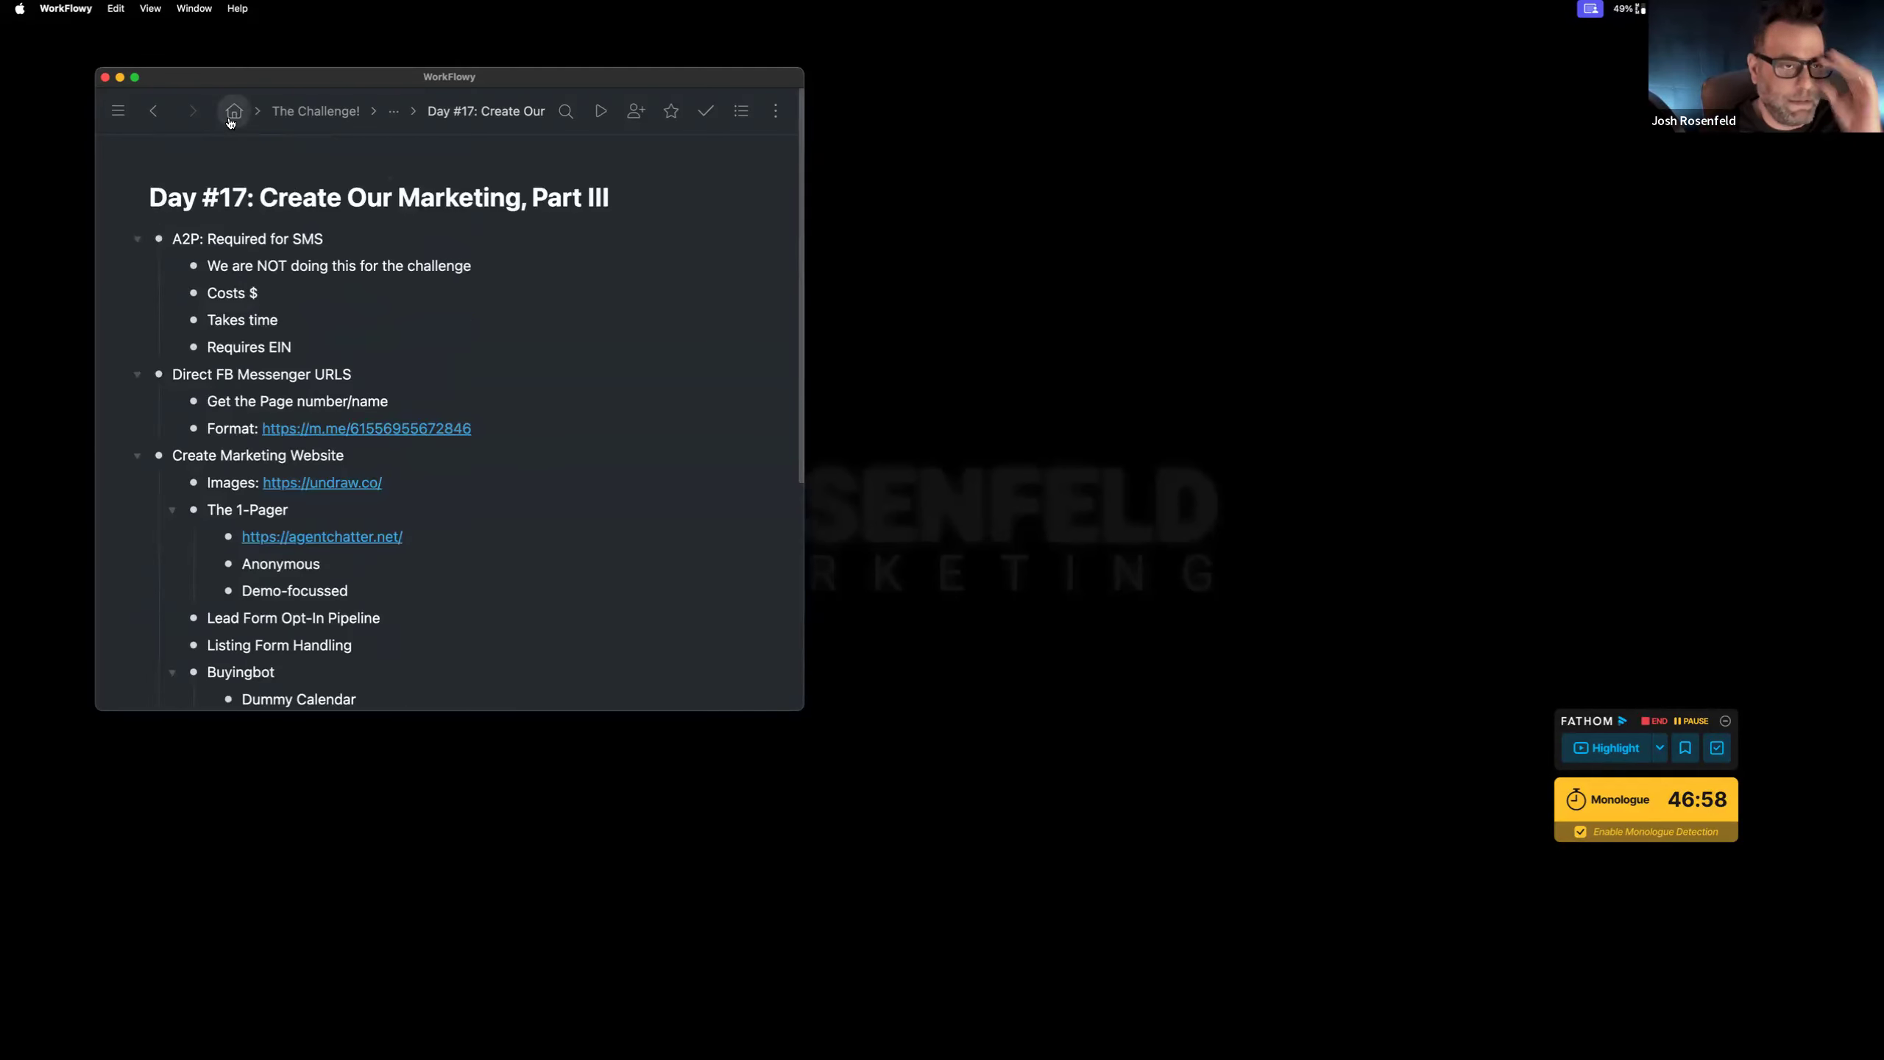
{"action": "key", "text": "ctrl+Right"}
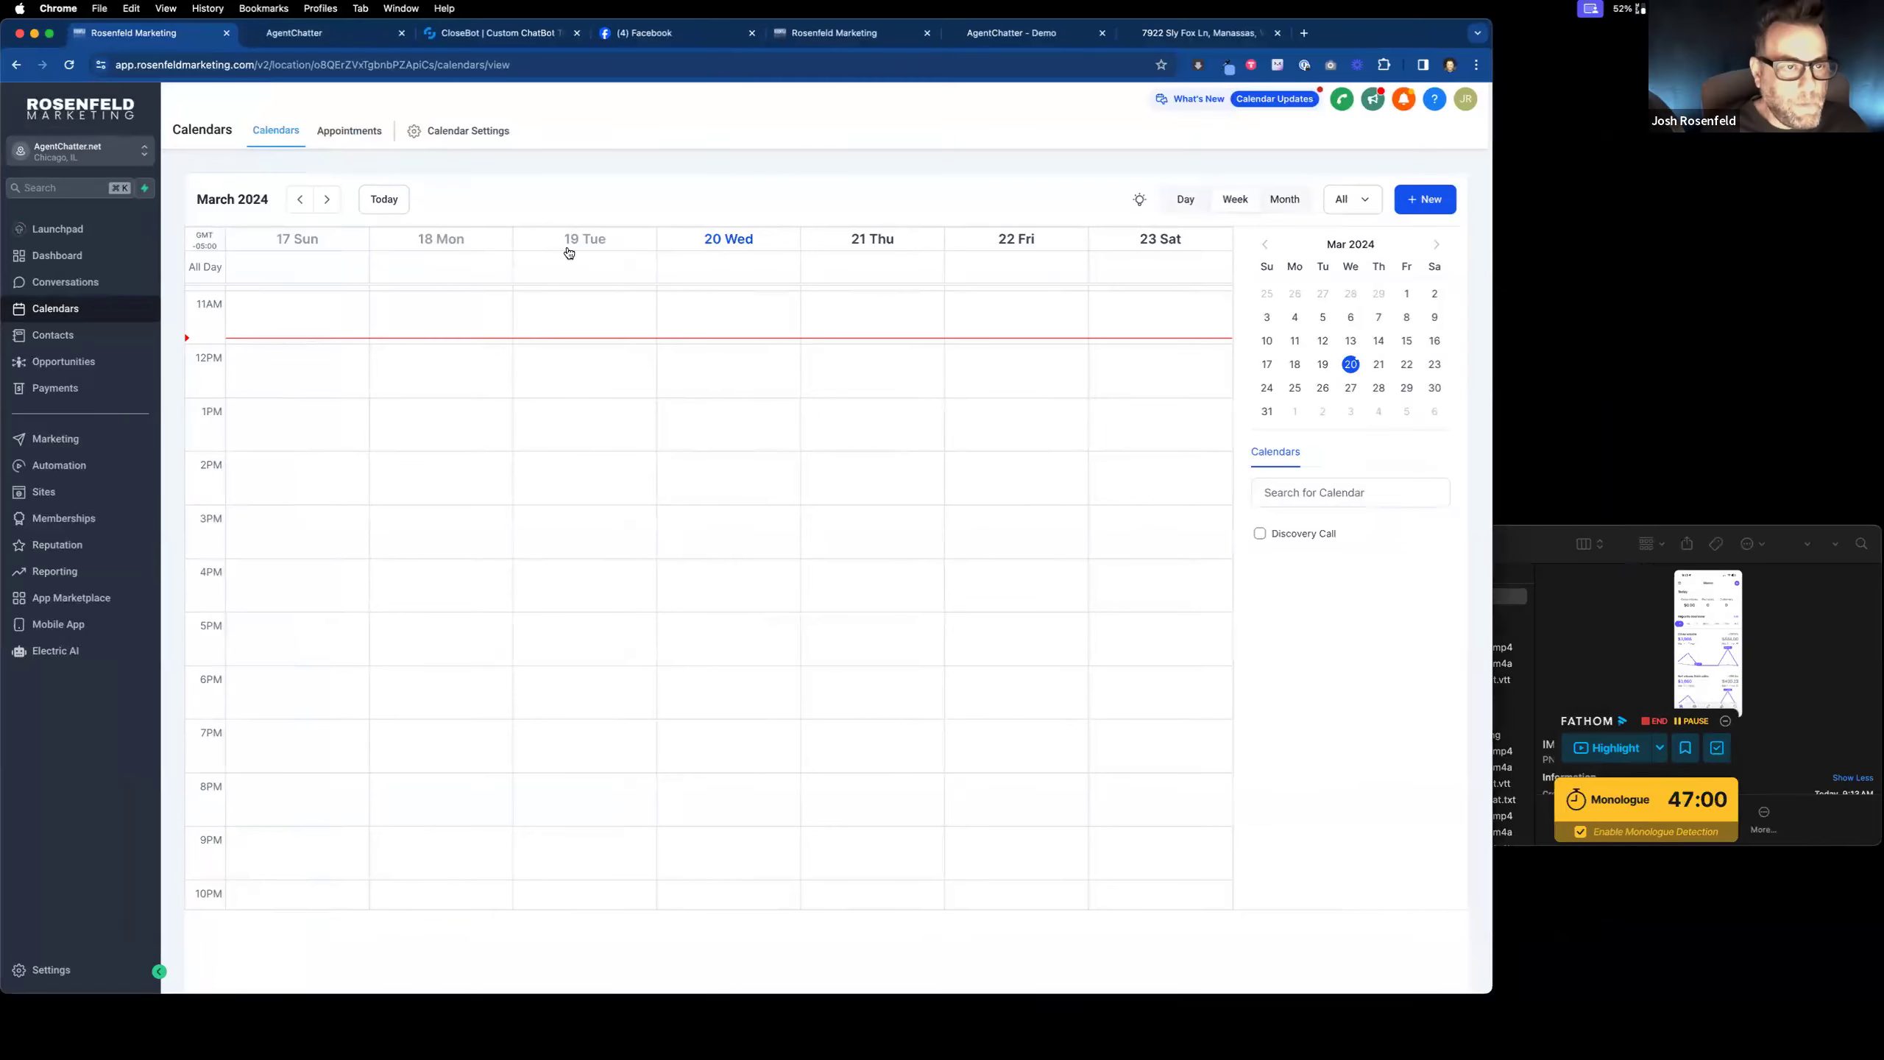
Step: Create a 30-minute Simple Calendar 'Dummy Calender' with custom URL agentchatterdummy
{"action": "left_click", "coordinate": [467, 131]}
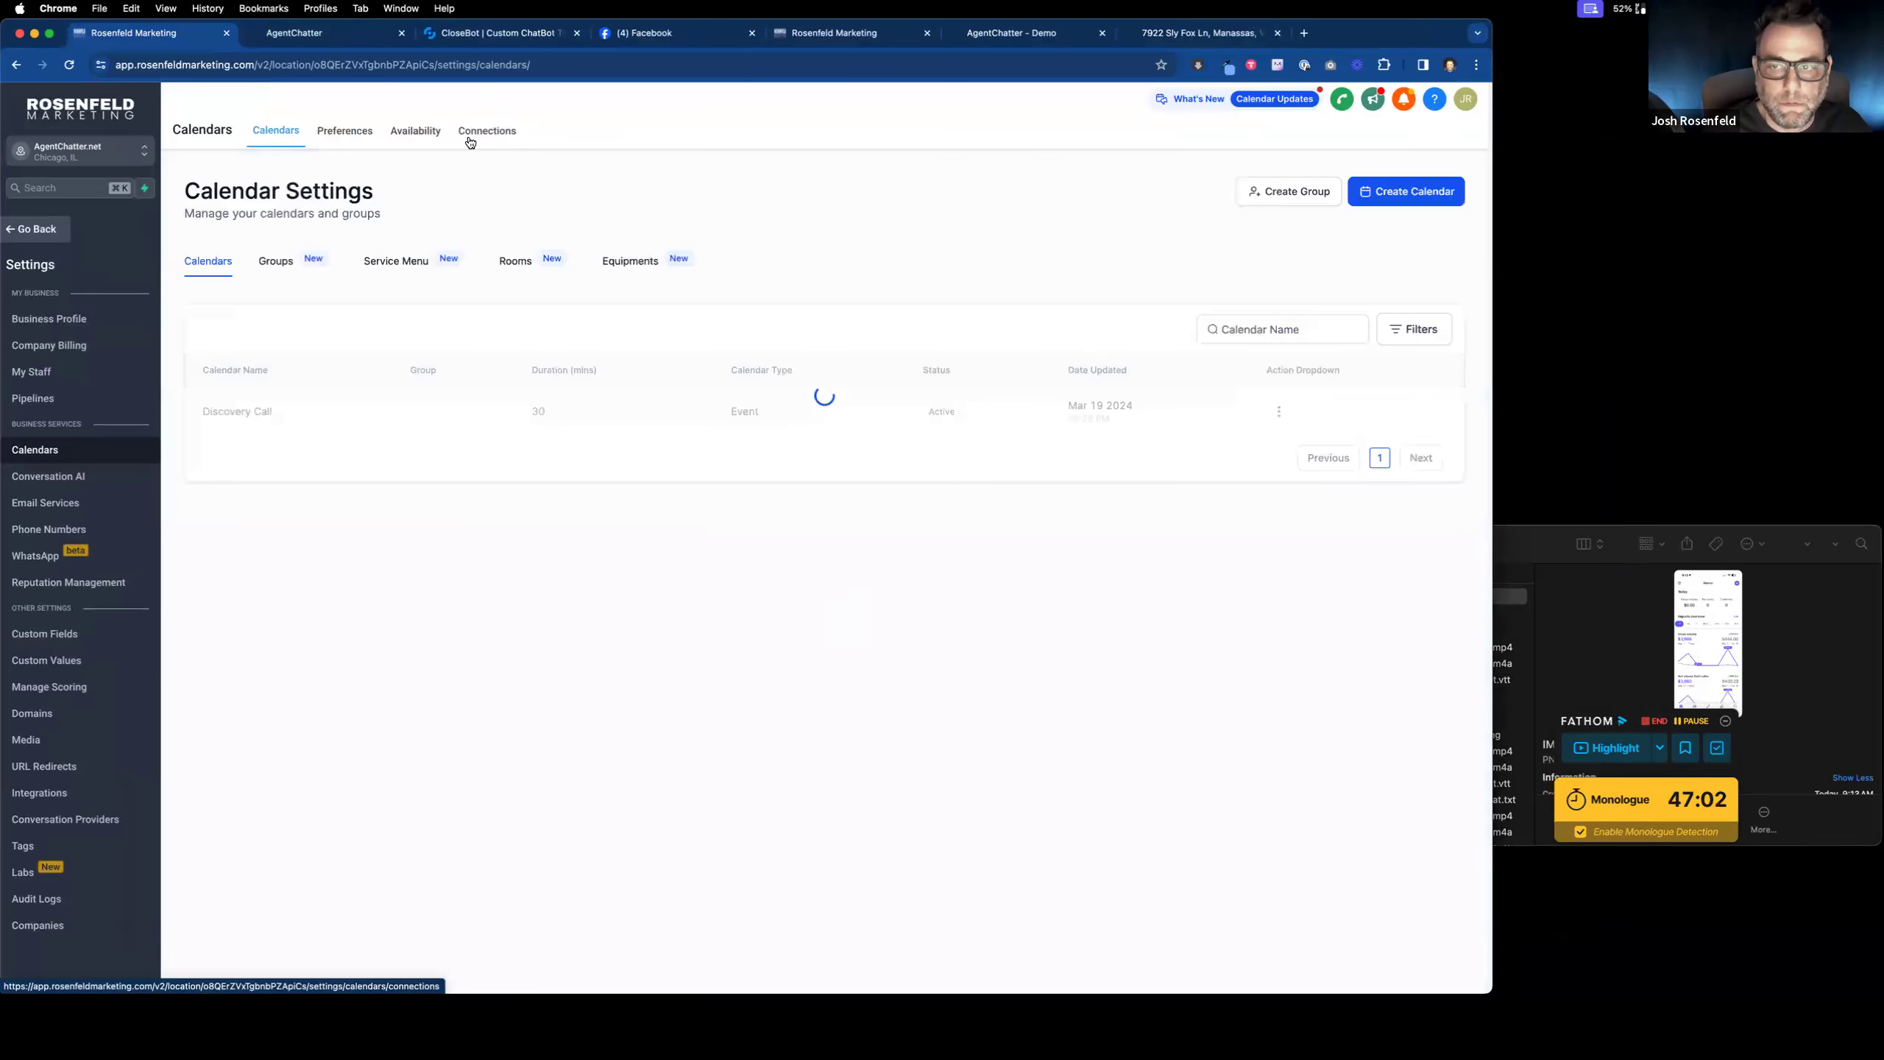
{"action": "left_click", "coordinate": [1451, 203]}
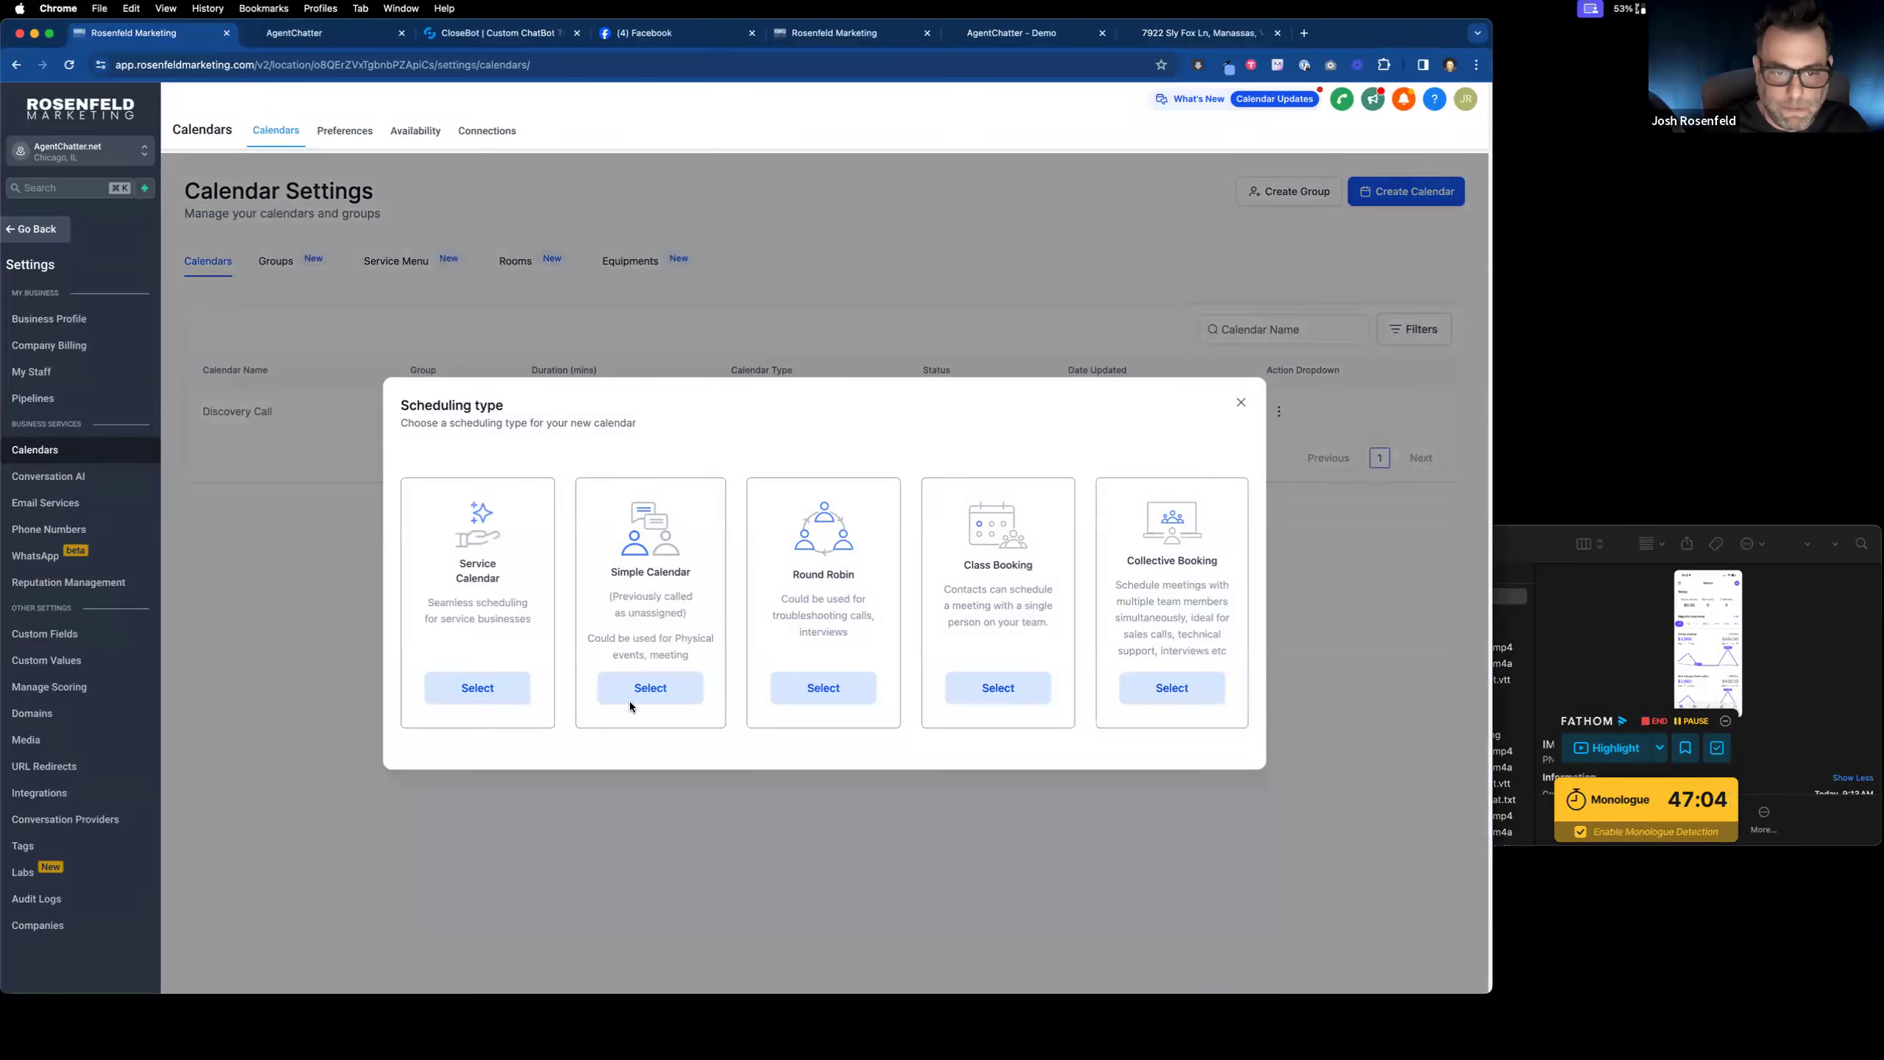
{"action": "left_click", "coordinate": [648, 691]}
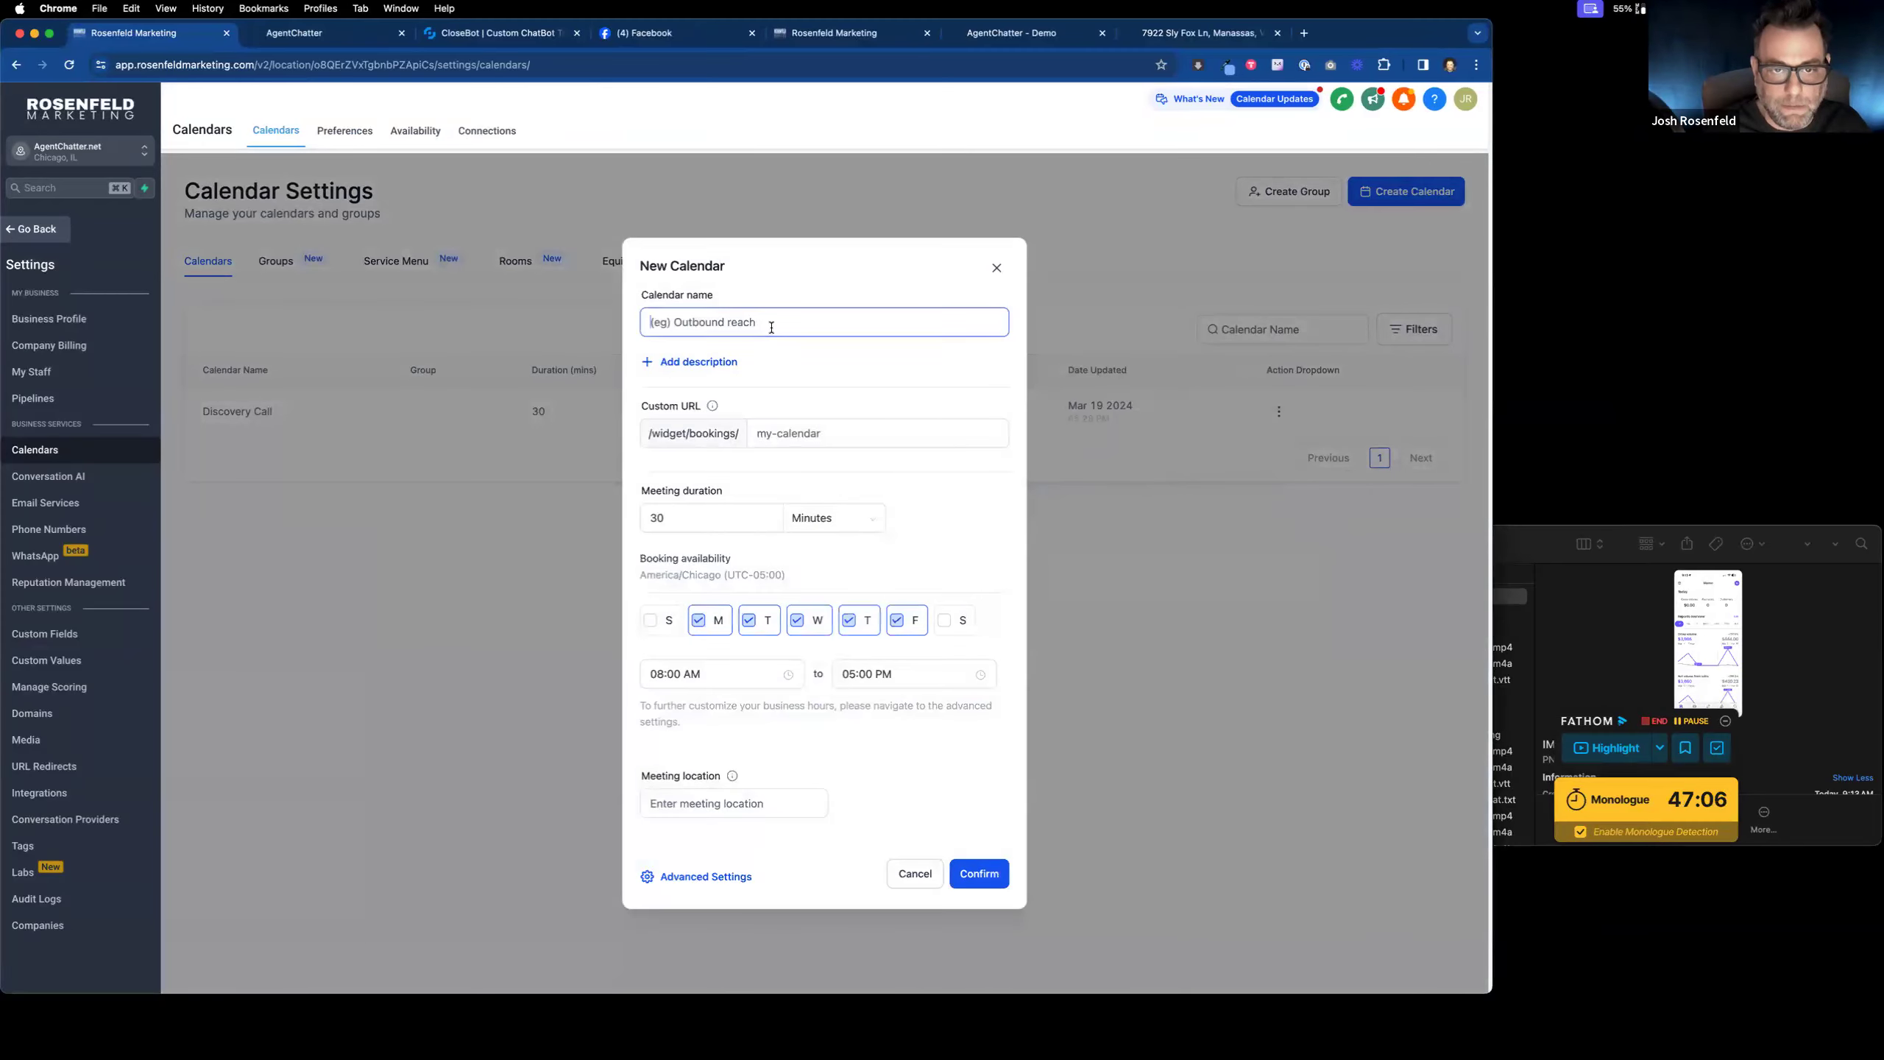
{"action": "type", "text": "Dummy Calen"}
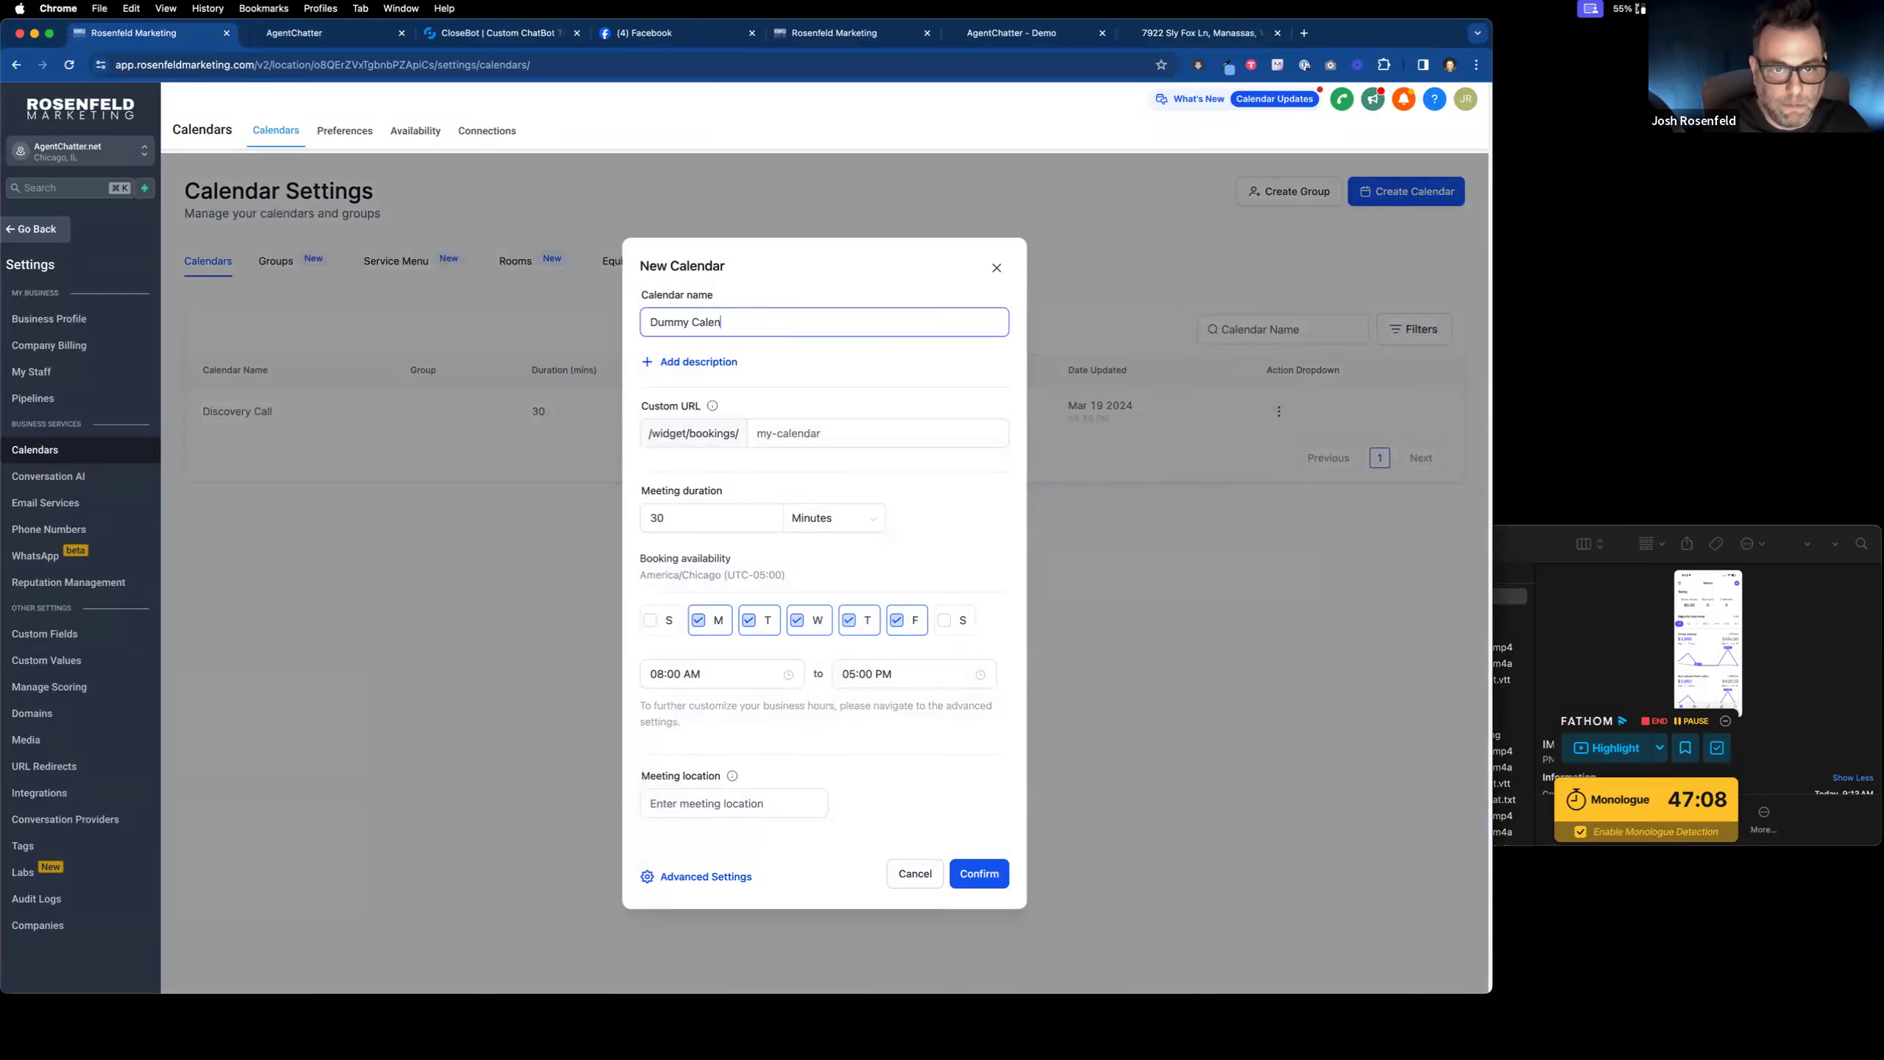
{"action": "left_click", "coordinate": [817, 433]}
{"action": "type", "text": "agentchatterdummy"}
{"action": "left_click", "coordinate": [757, 515]}
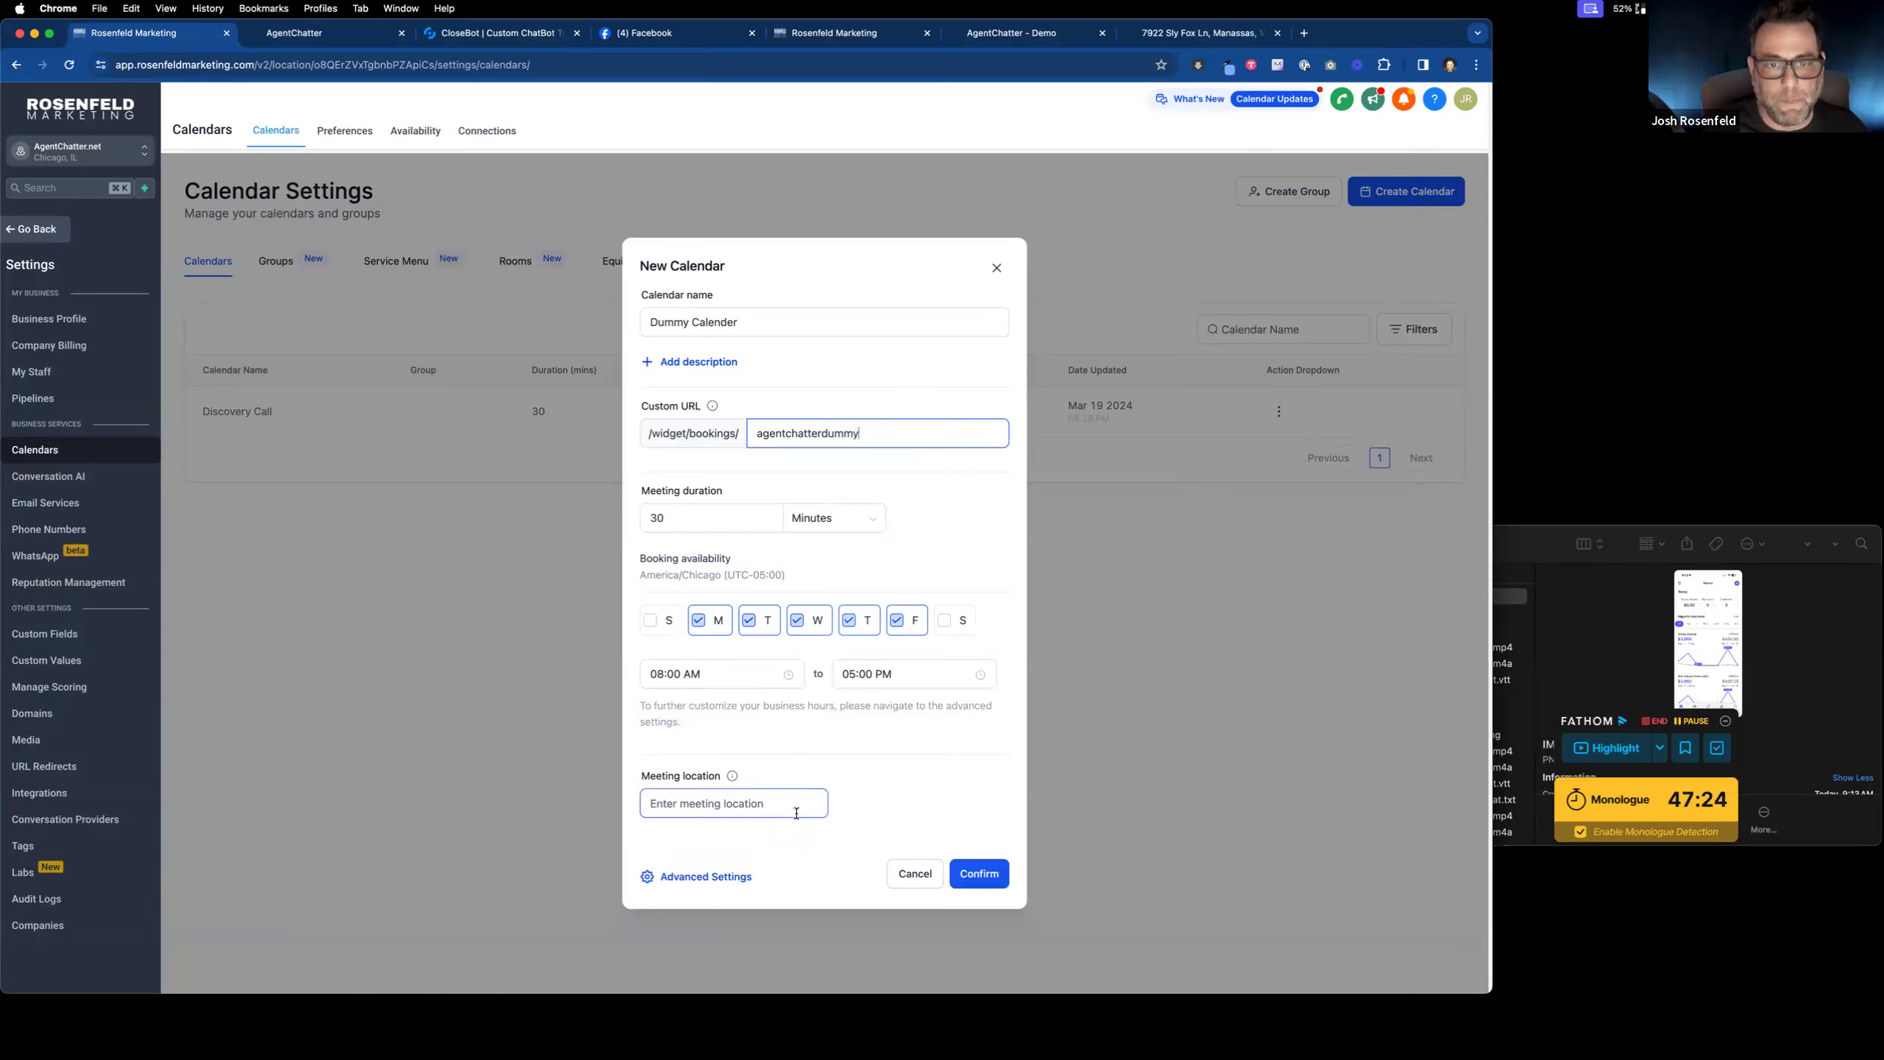
{"action": "left_click", "coordinate": [979, 876]}
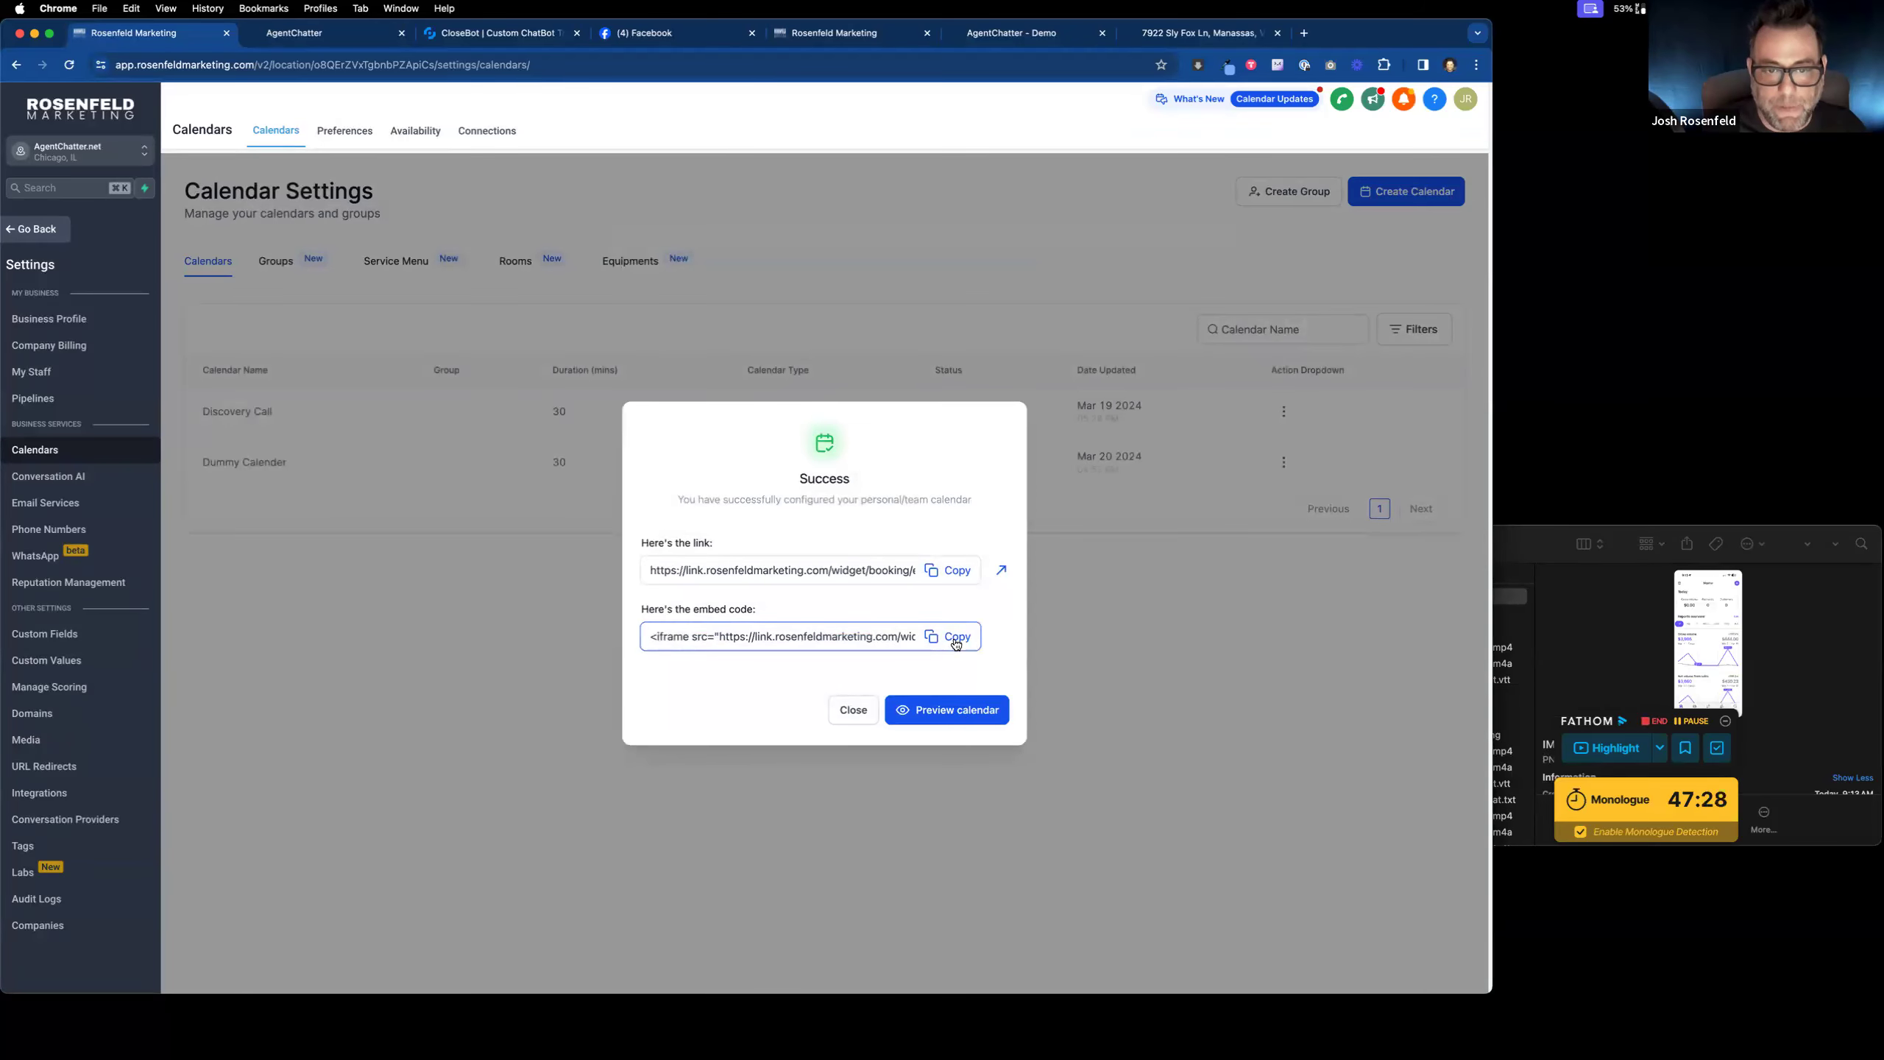
{"action": "left_click", "coordinate": [853, 709]}
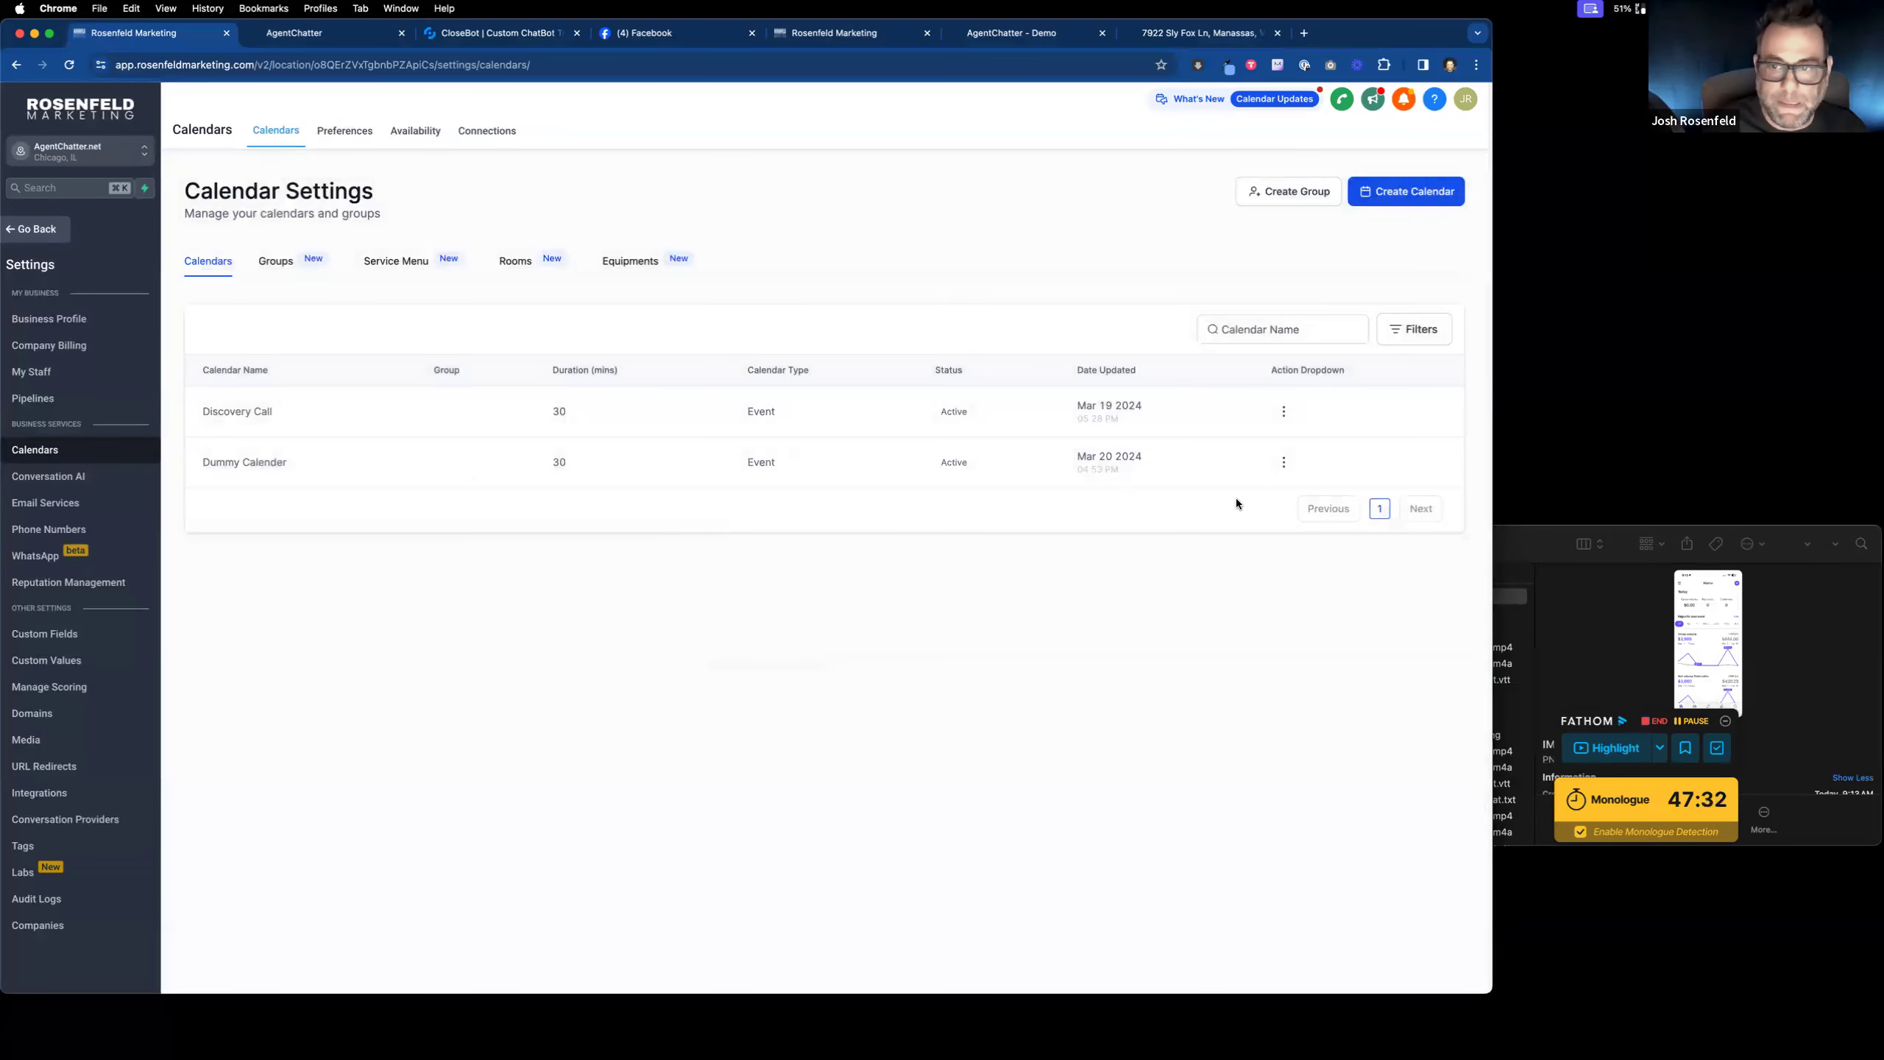
Step: Copy the Dummy Calender's permanent booking link from its Share options
{"action": "left_click", "coordinate": [1285, 462]}
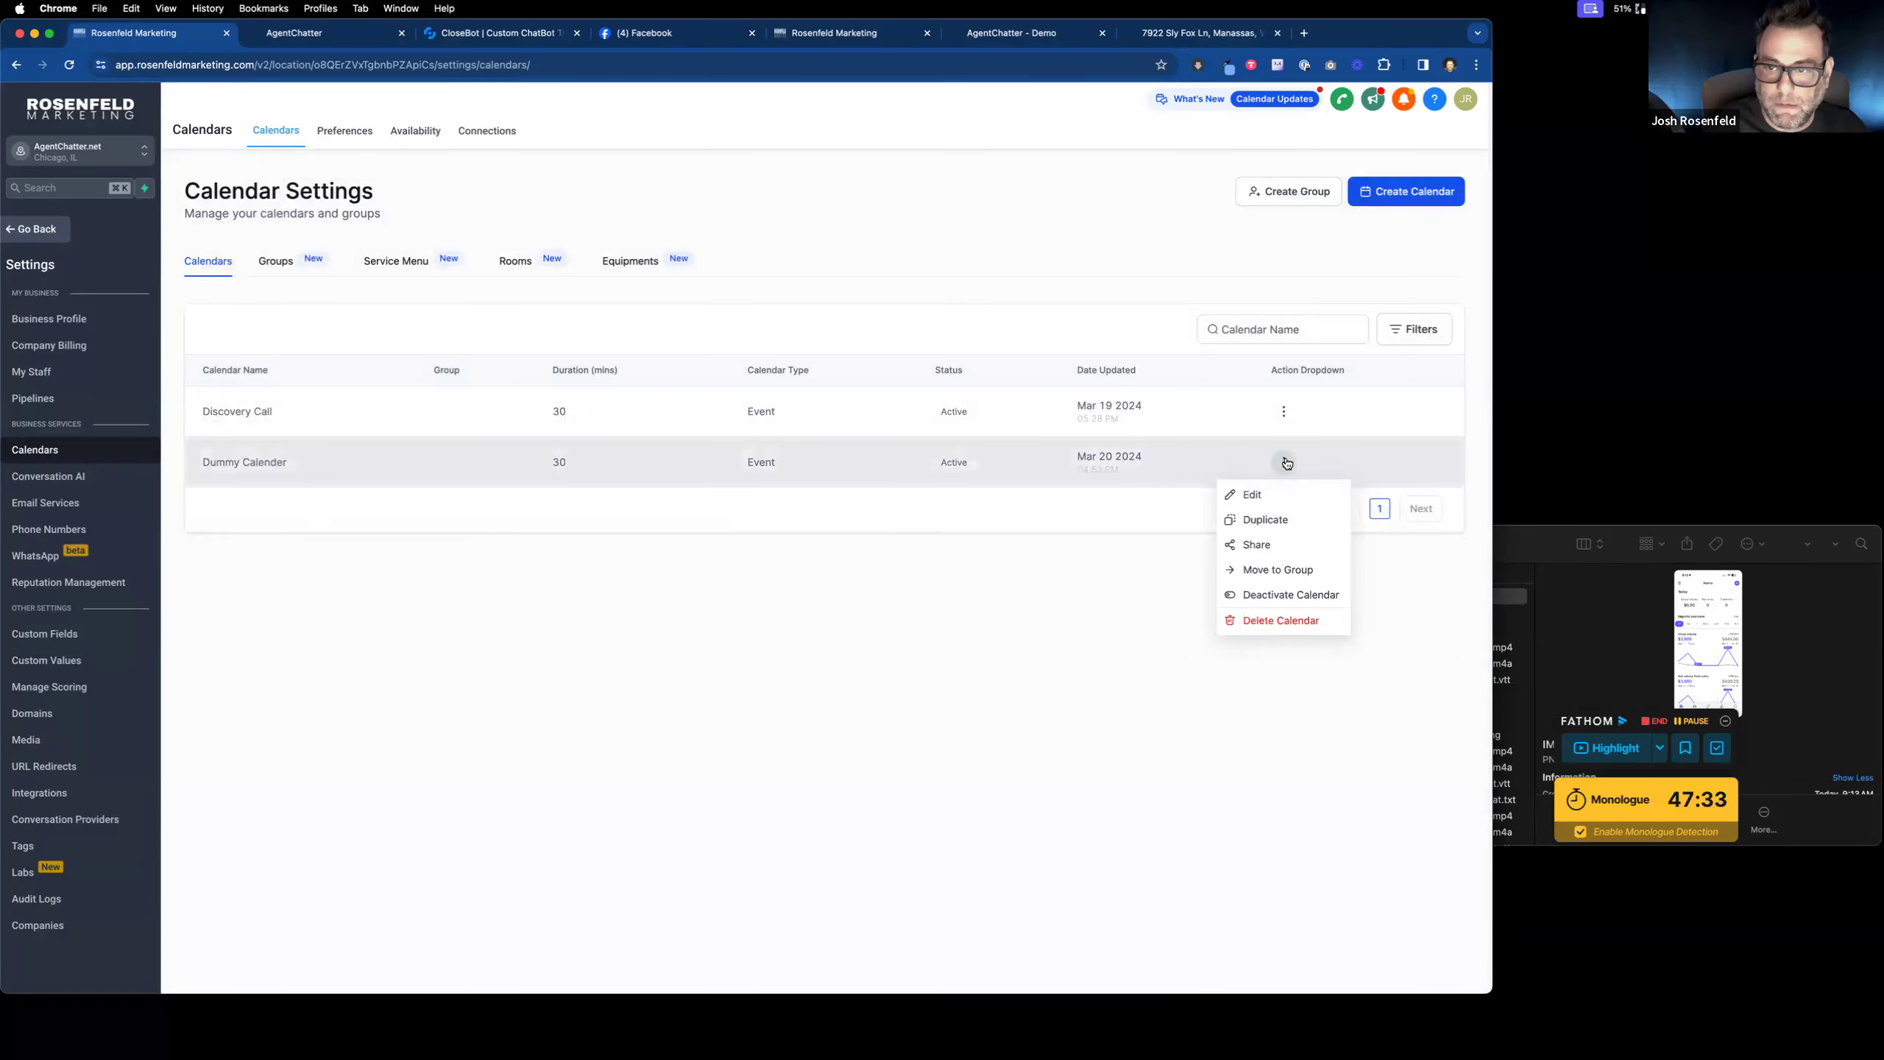
{"action": "left_click", "coordinate": [1264, 546]}
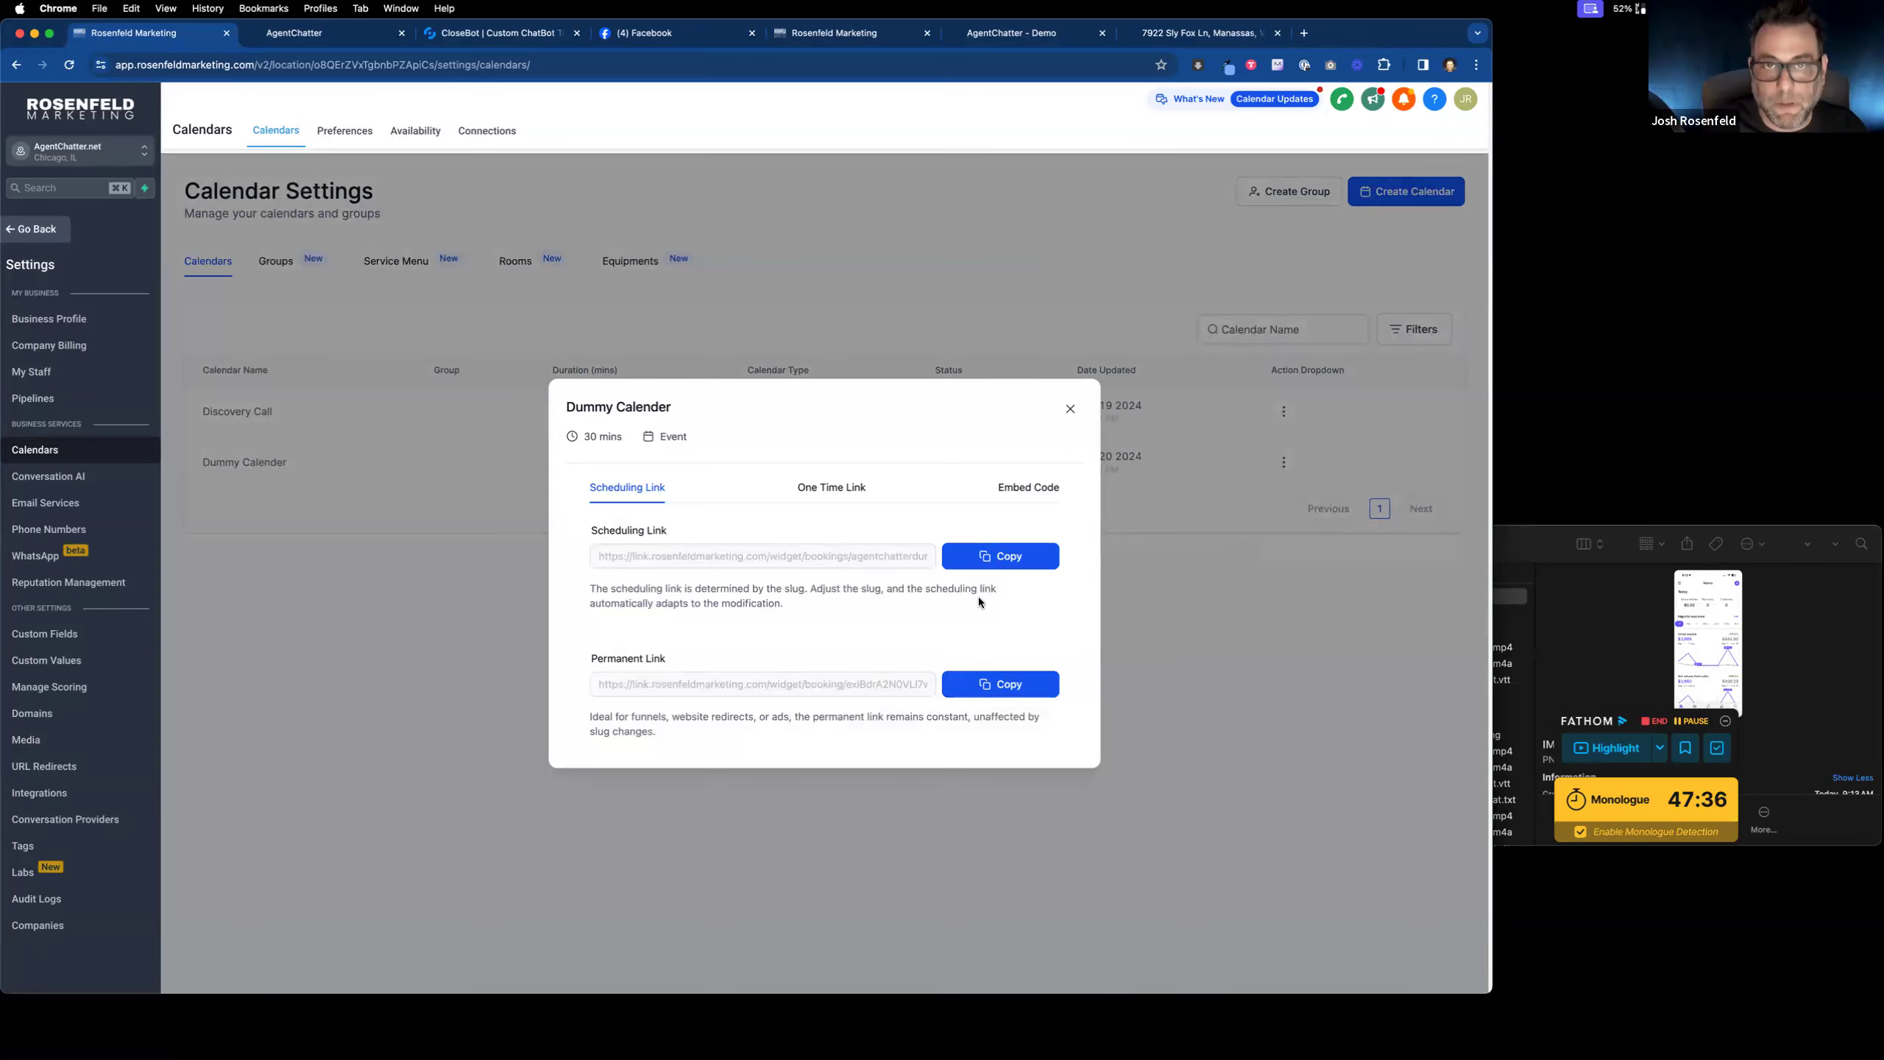
{"action": "left_click", "coordinate": [1001, 556]}
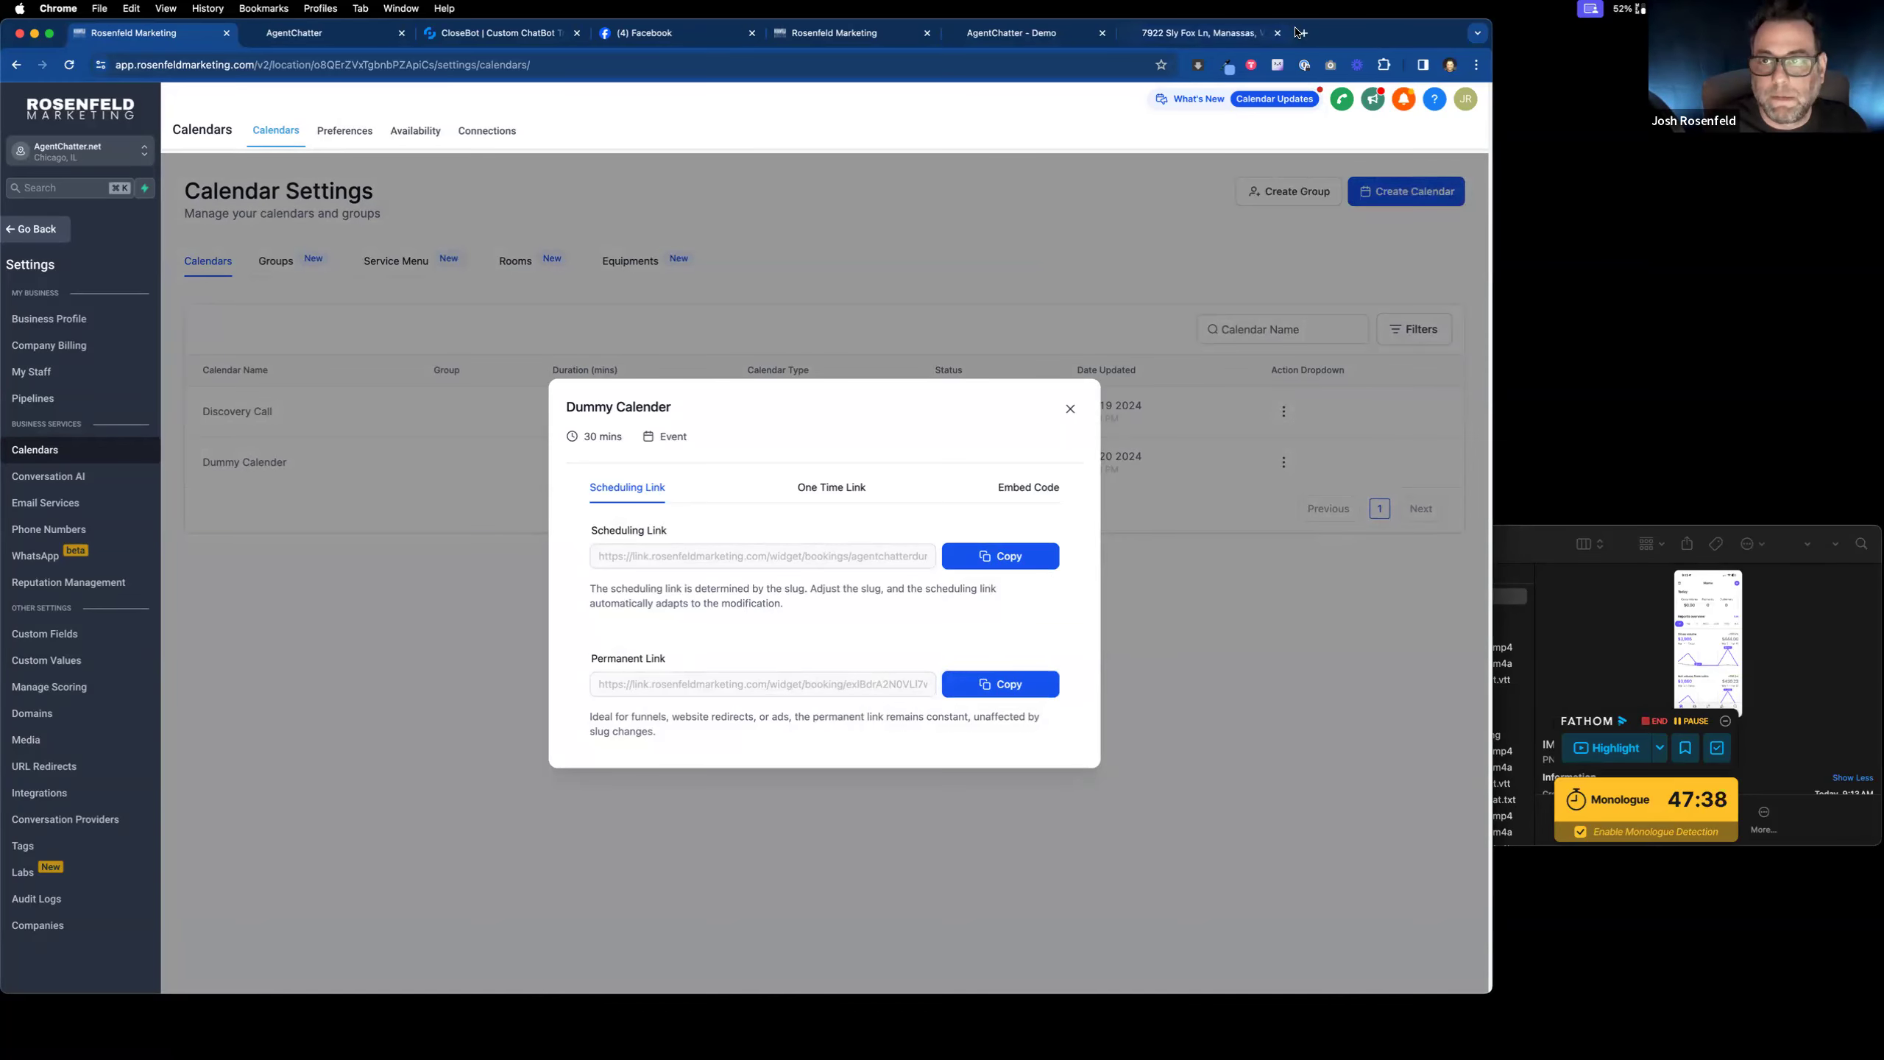
Step: Paste the link into a scratch tab, copy the booking ID from its end, and close the tab
{"action": "left_click", "coordinate": [1300, 32]}
{"action": "key", "text": "super+v"}
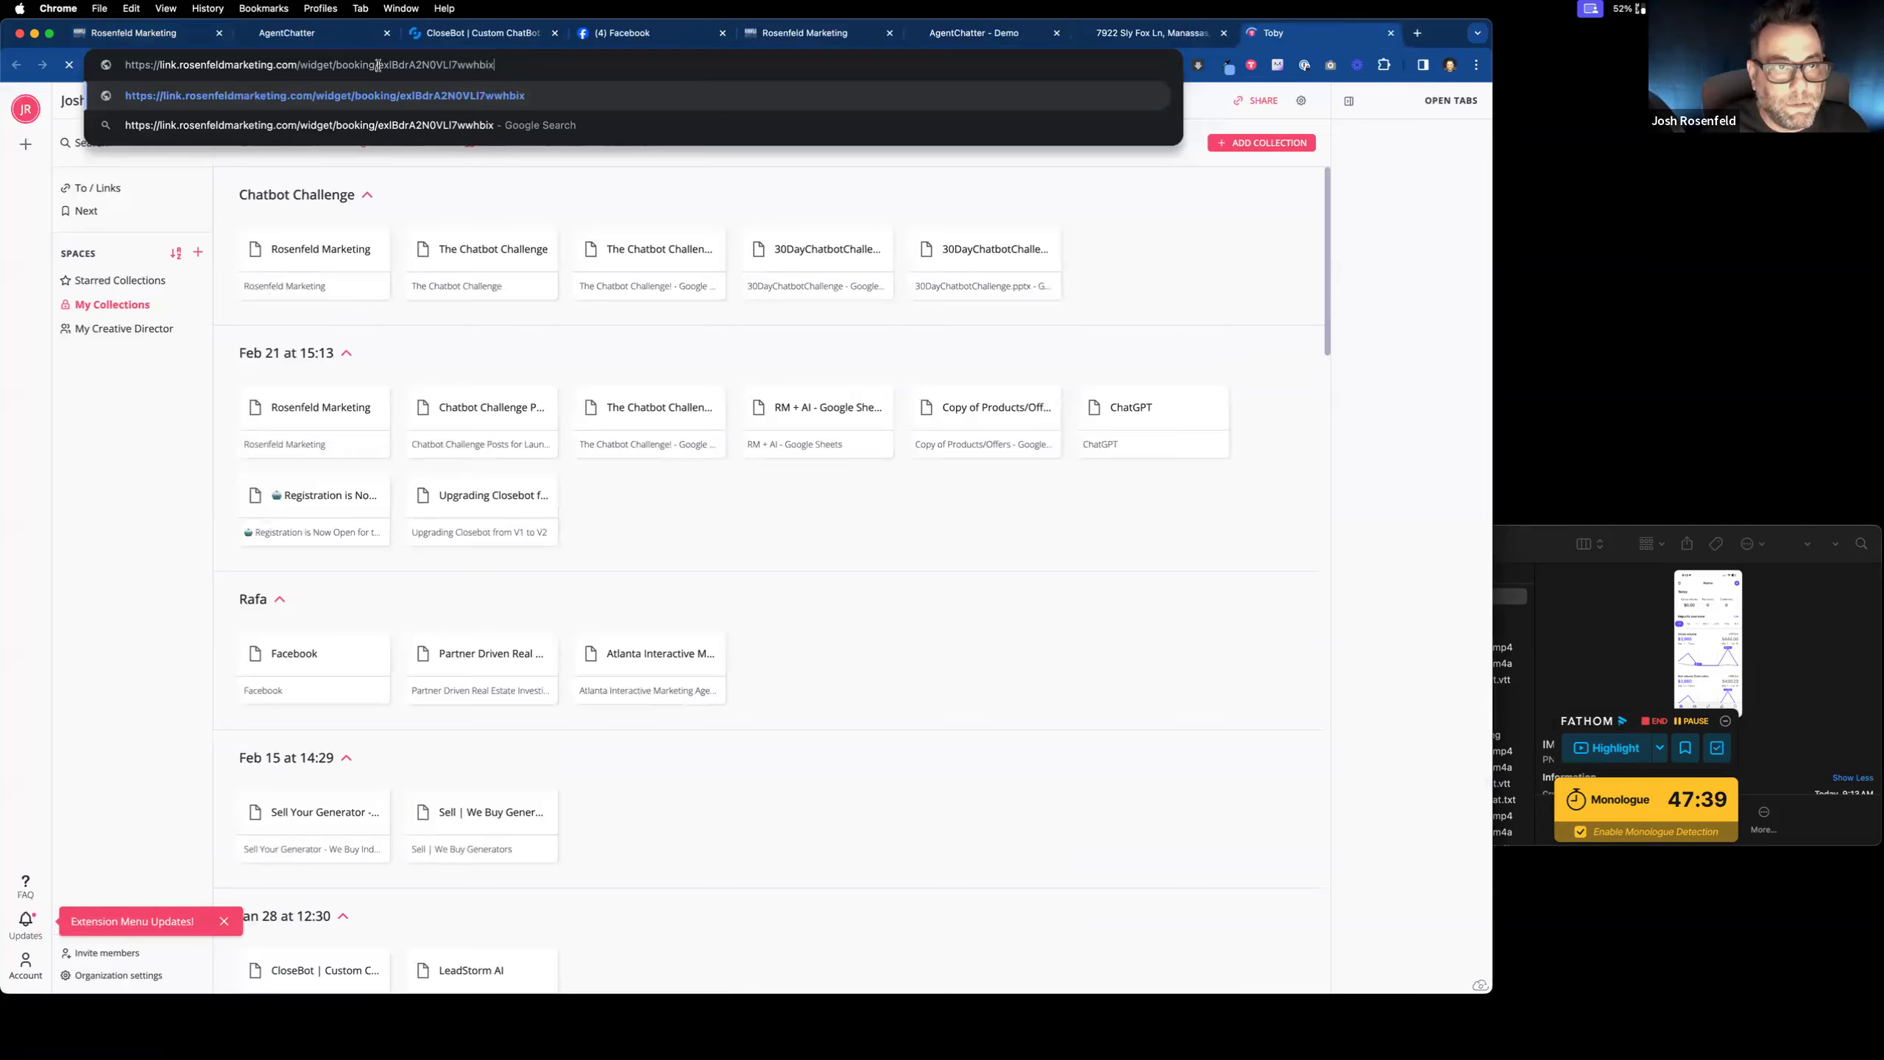
{"action": "left_click_drag", "start_coordinate": [377, 65], "coordinate": [571, 90]}
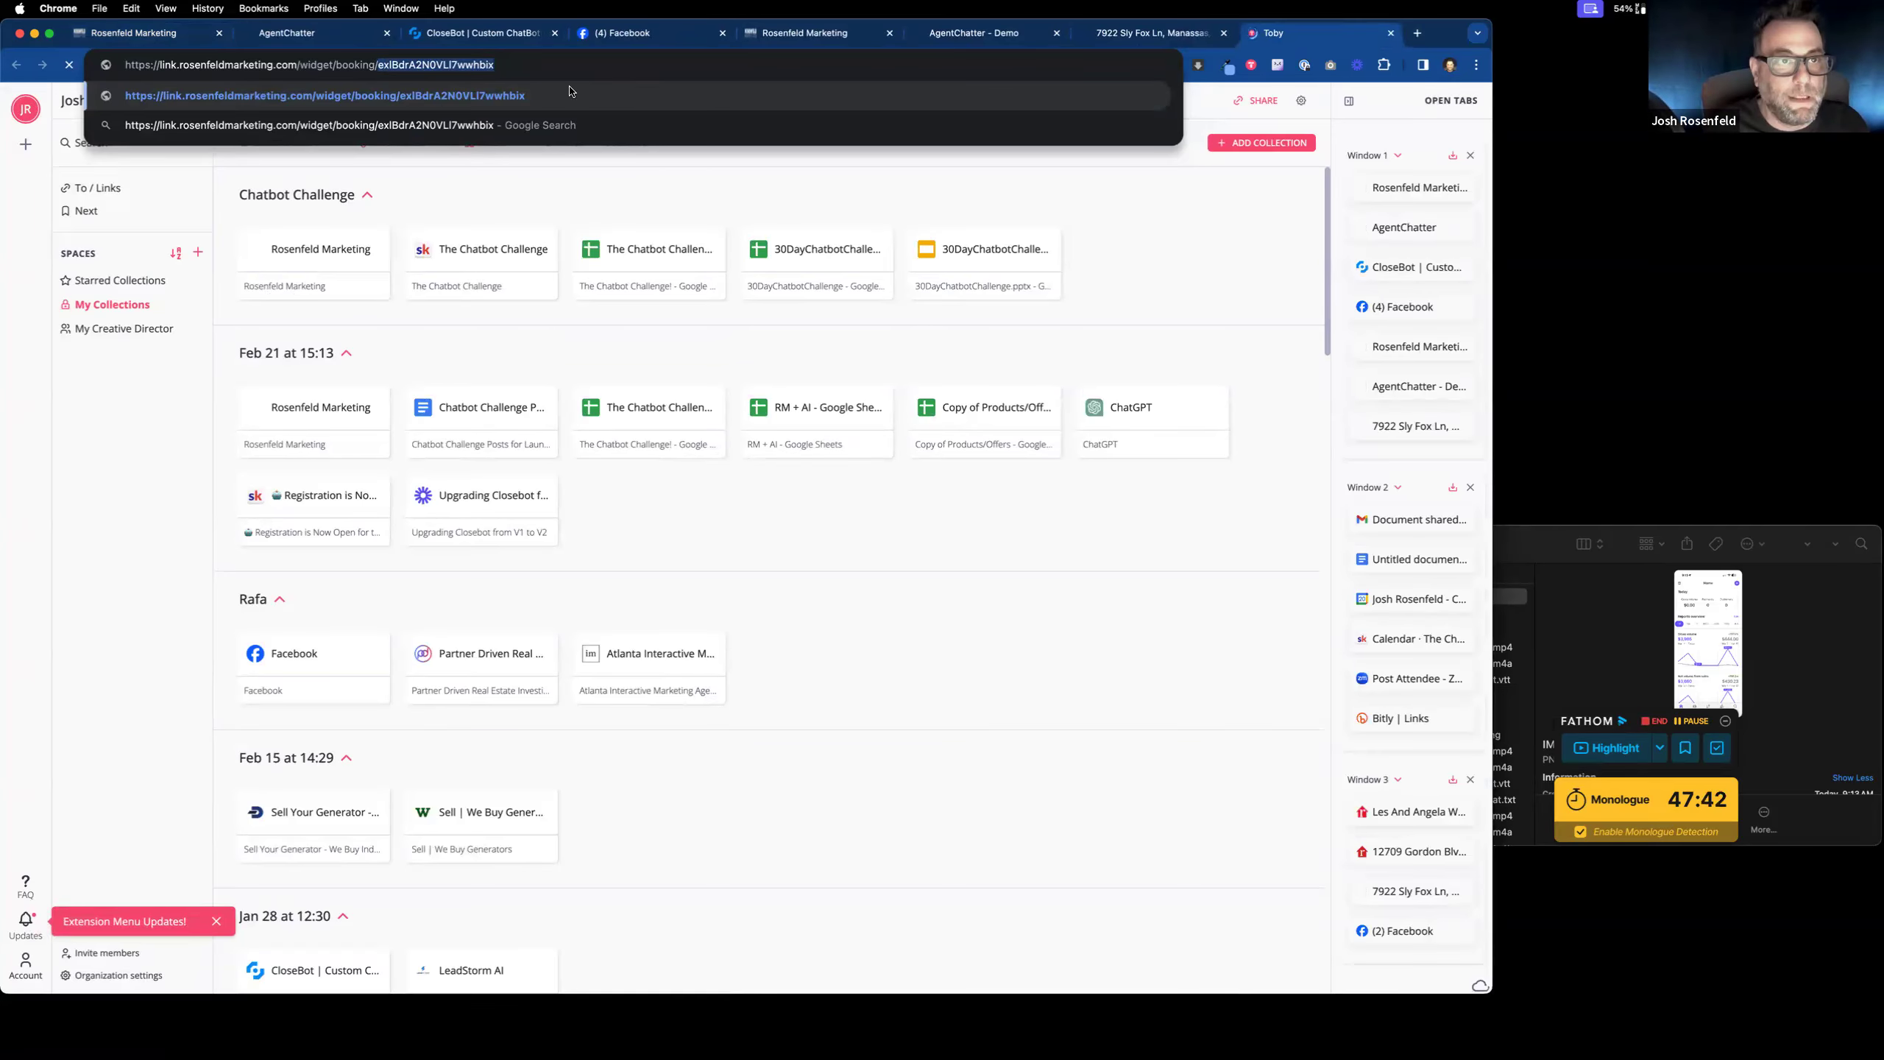
{"action": "key", "text": "super+c"}
{"action": "left_click", "coordinate": [1392, 33]}
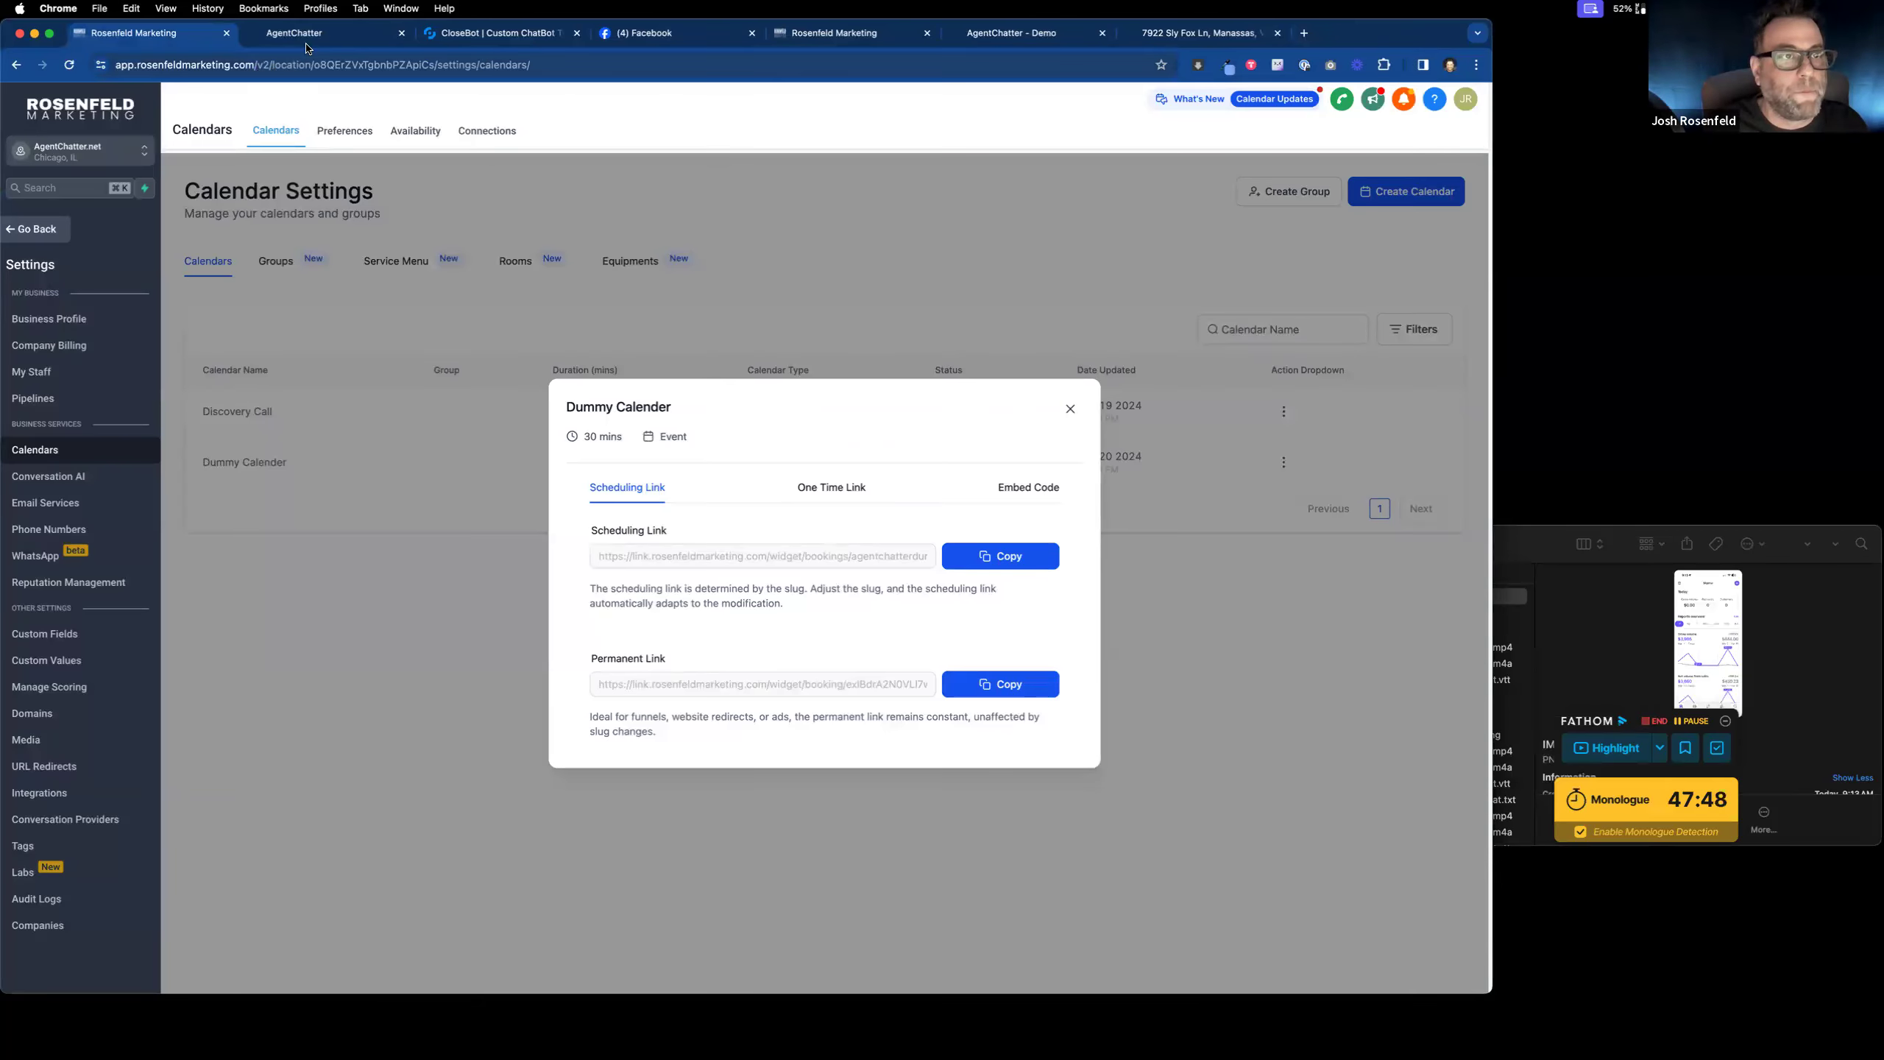
{"action": "left_click", "coordinate": [469, 34]}
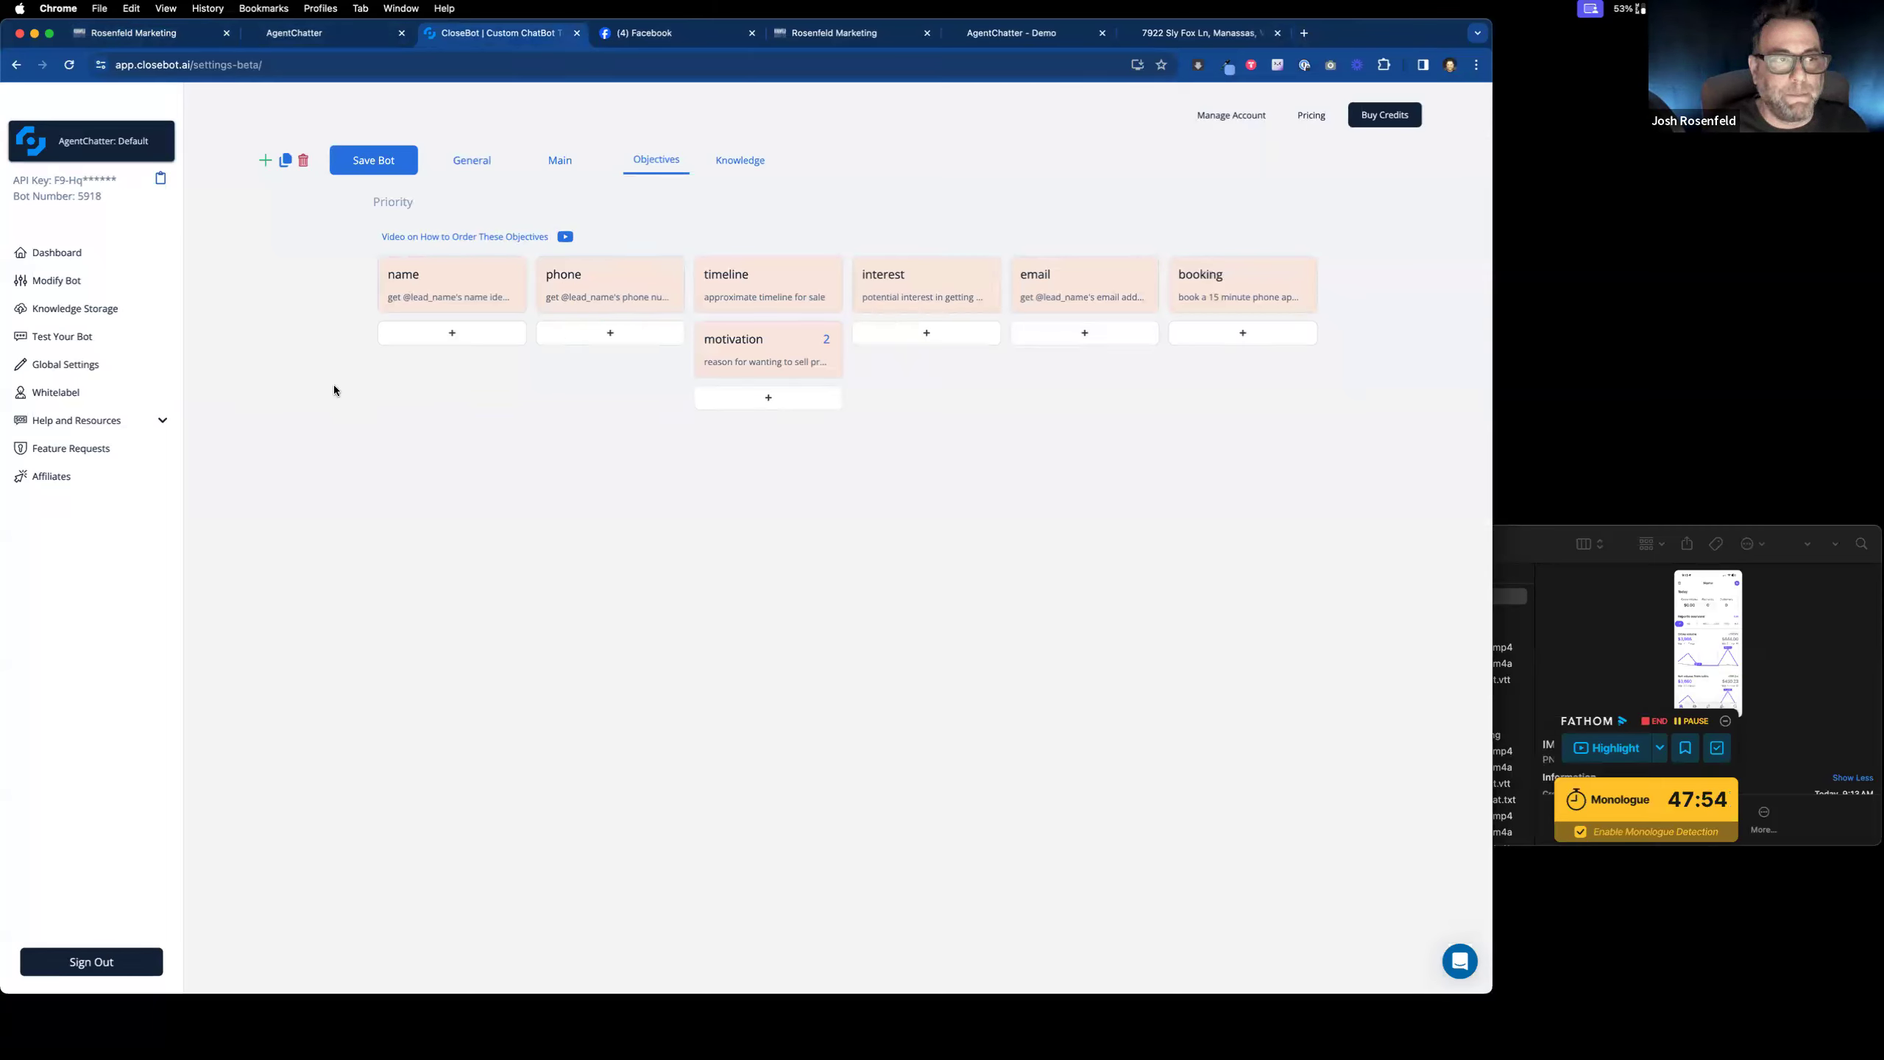
Step: Replace the booking objective's /widget/booking/ ID with the new calendar's booking ID and save the bot
{"action": "left_click", "coordinate": [1198, 293]}
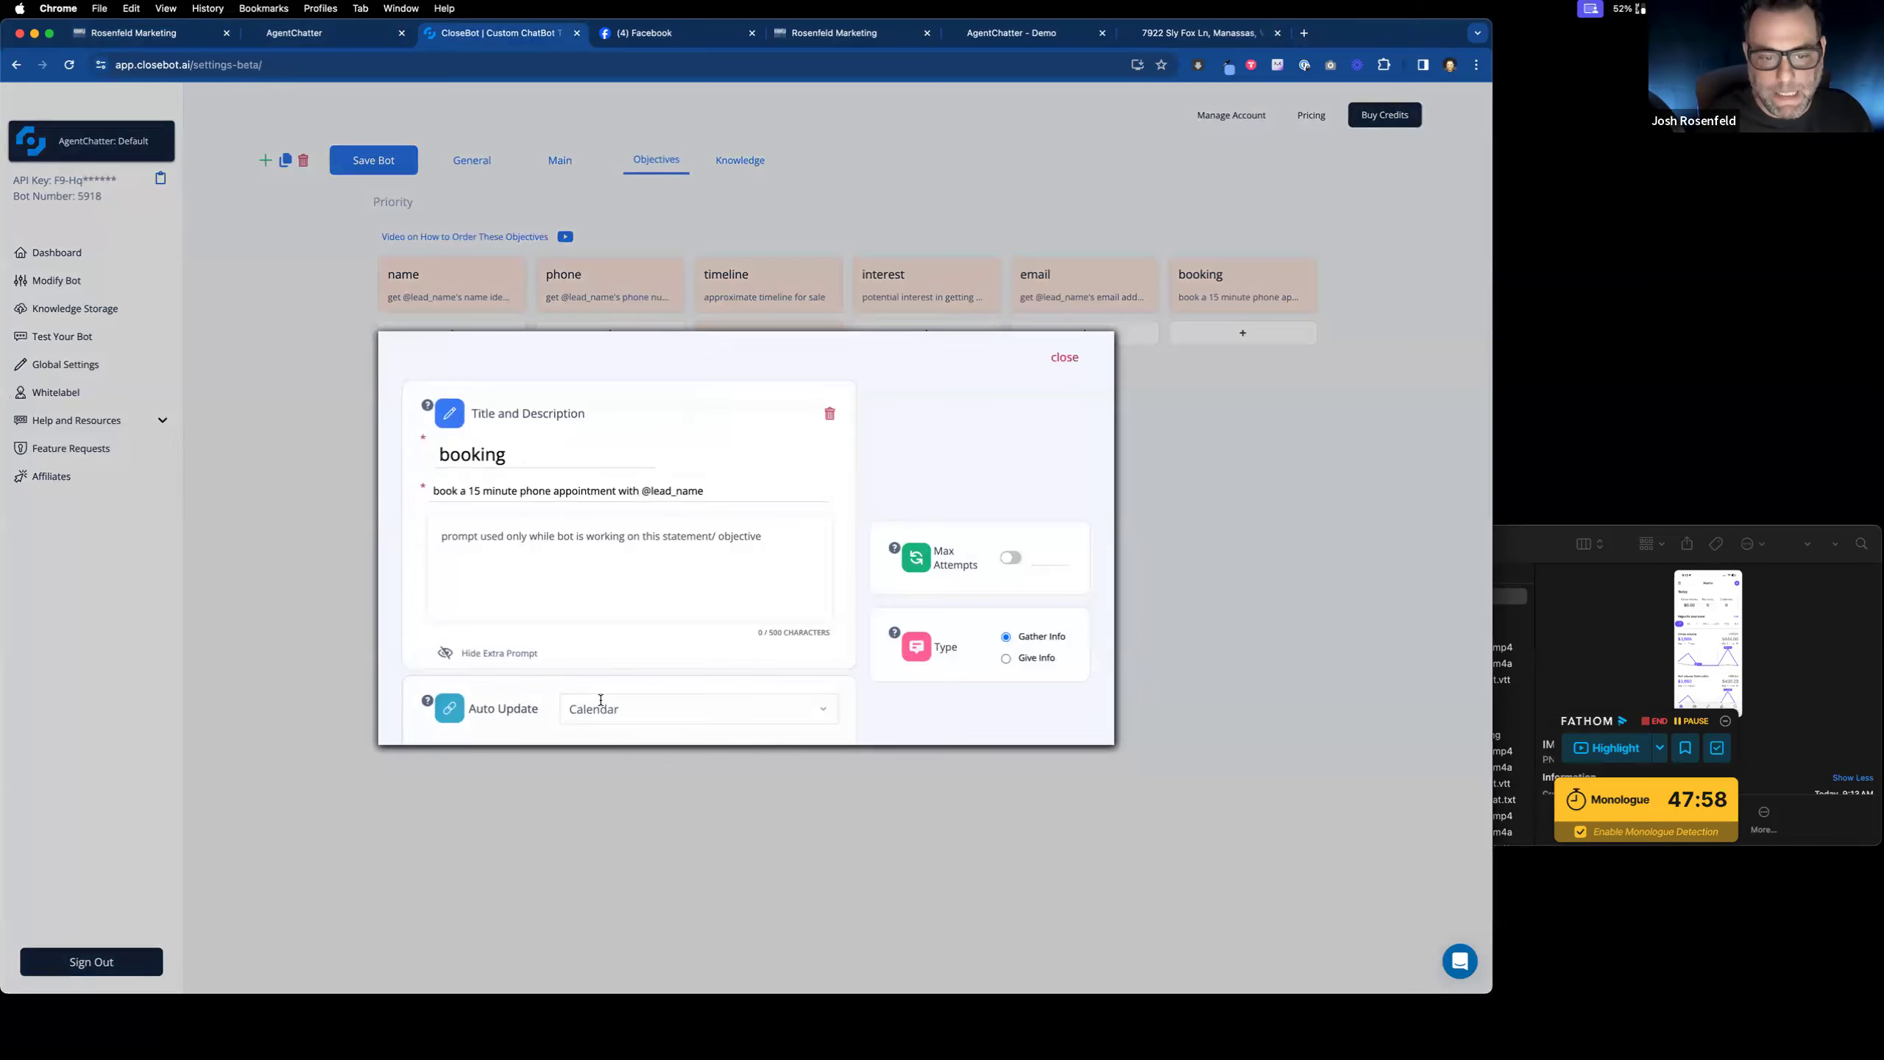
{"action": "scroll", "coordinate": [602, 698], "scroll_direction": "down", "scroll_amount": 3}
{"action": "double_click", "coordinate": [572, 634]}
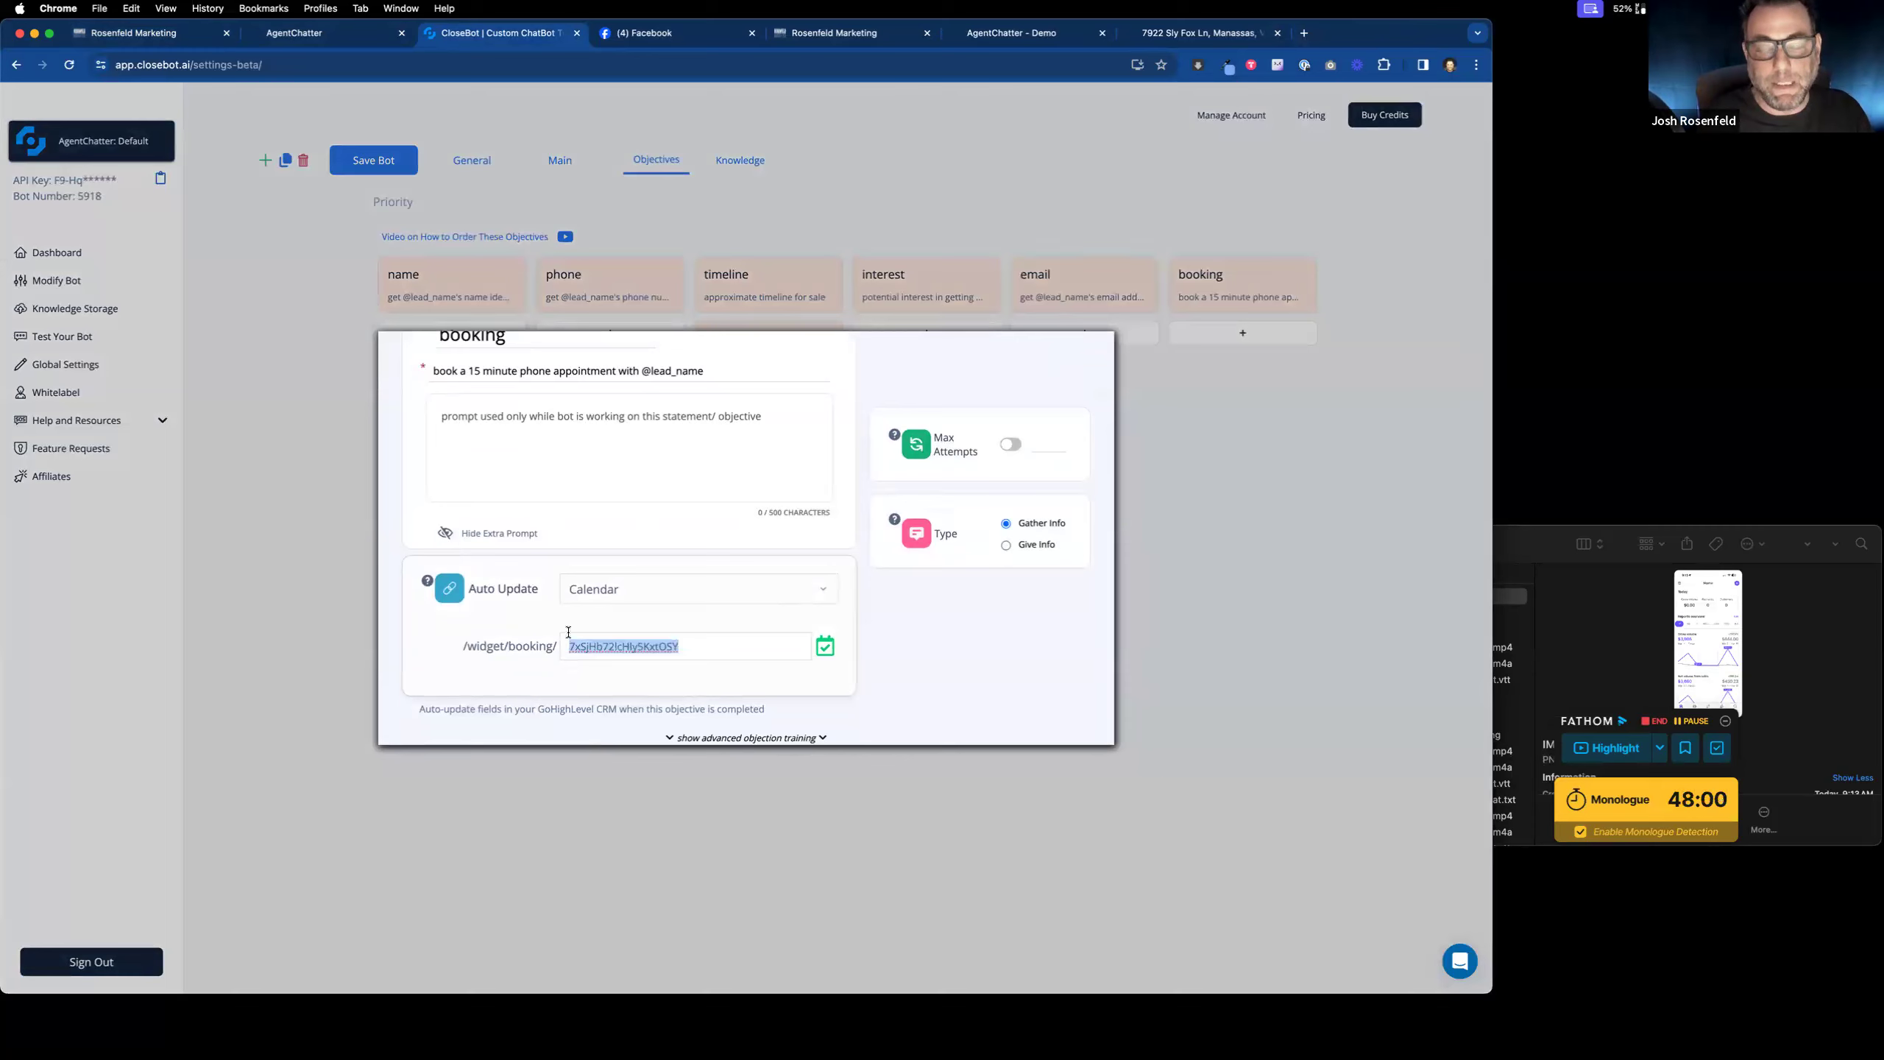
{"action": "key", "text": "super+v"}
{"action": "scroll", "coordinate": [898, 631], "scroll_direction": "up", "scroll_amount": 1}
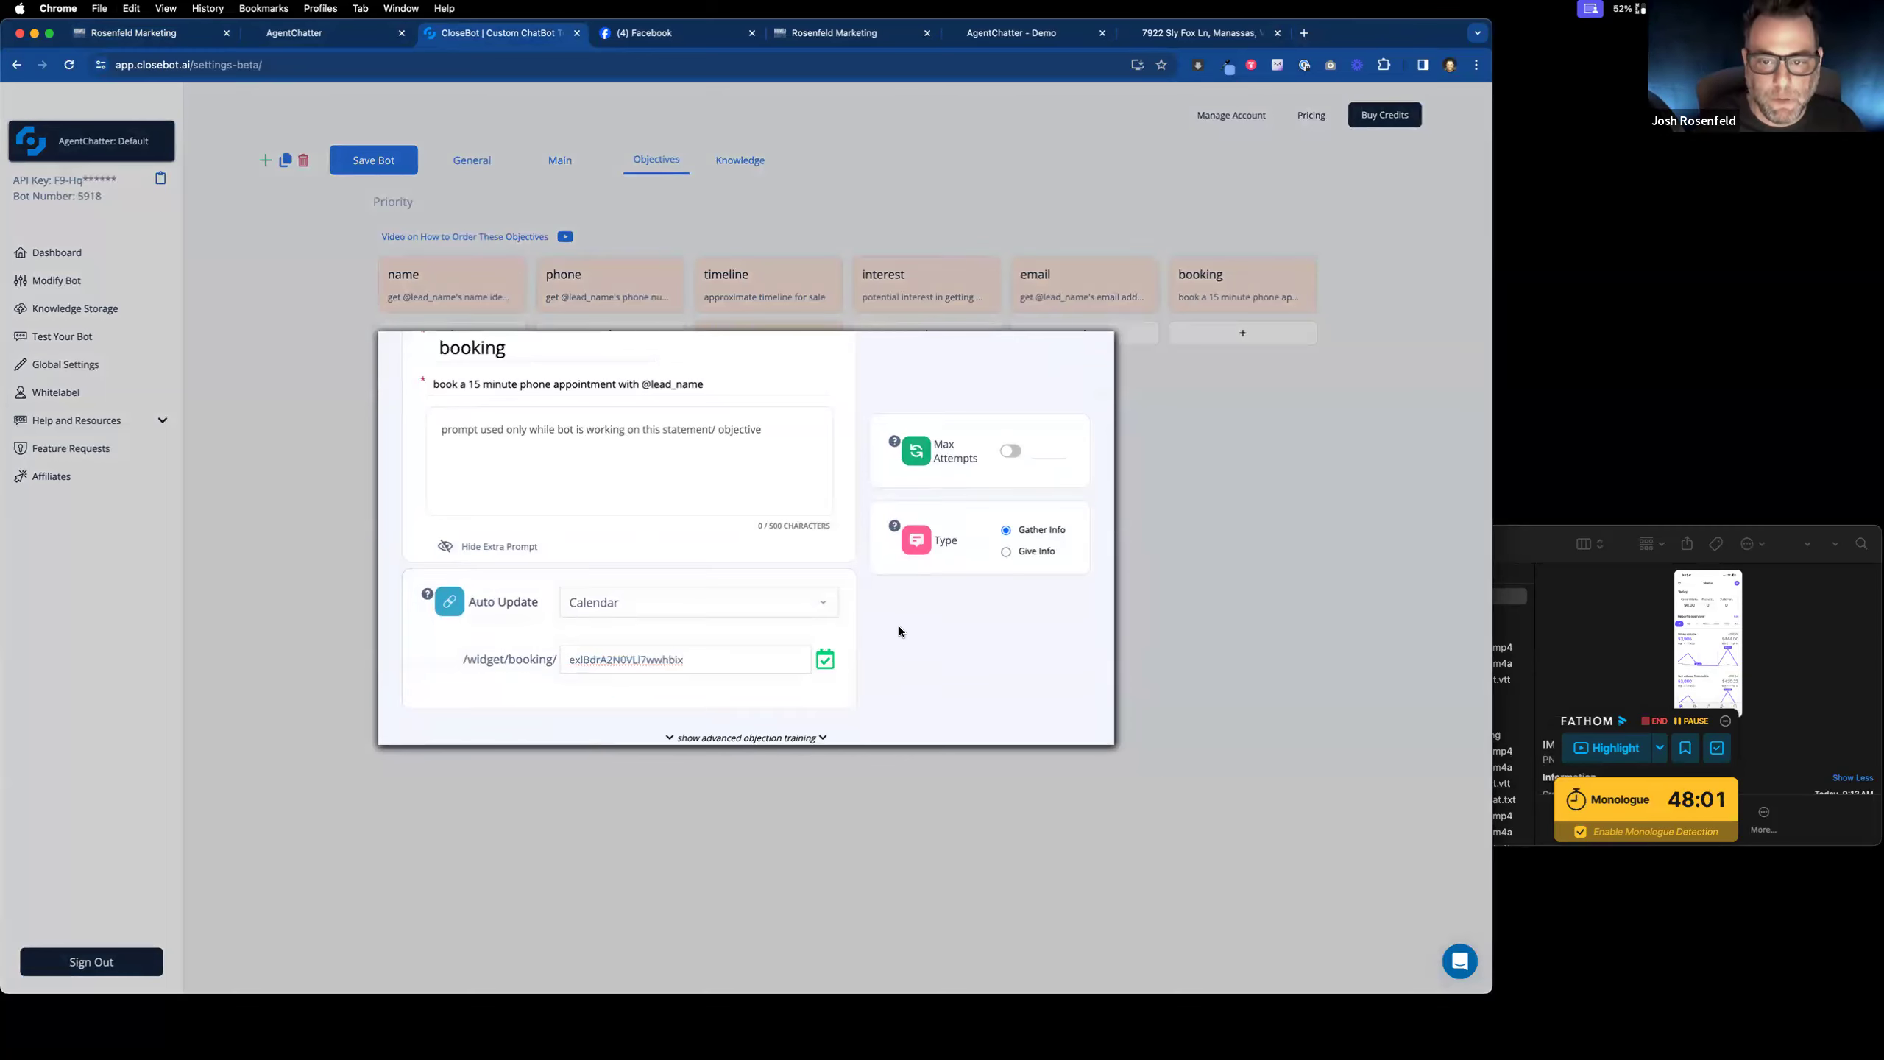
{"action": "scroll", "coordinate": [1054, 389], "scroll_direction": "up", "scroll_amount": 3}
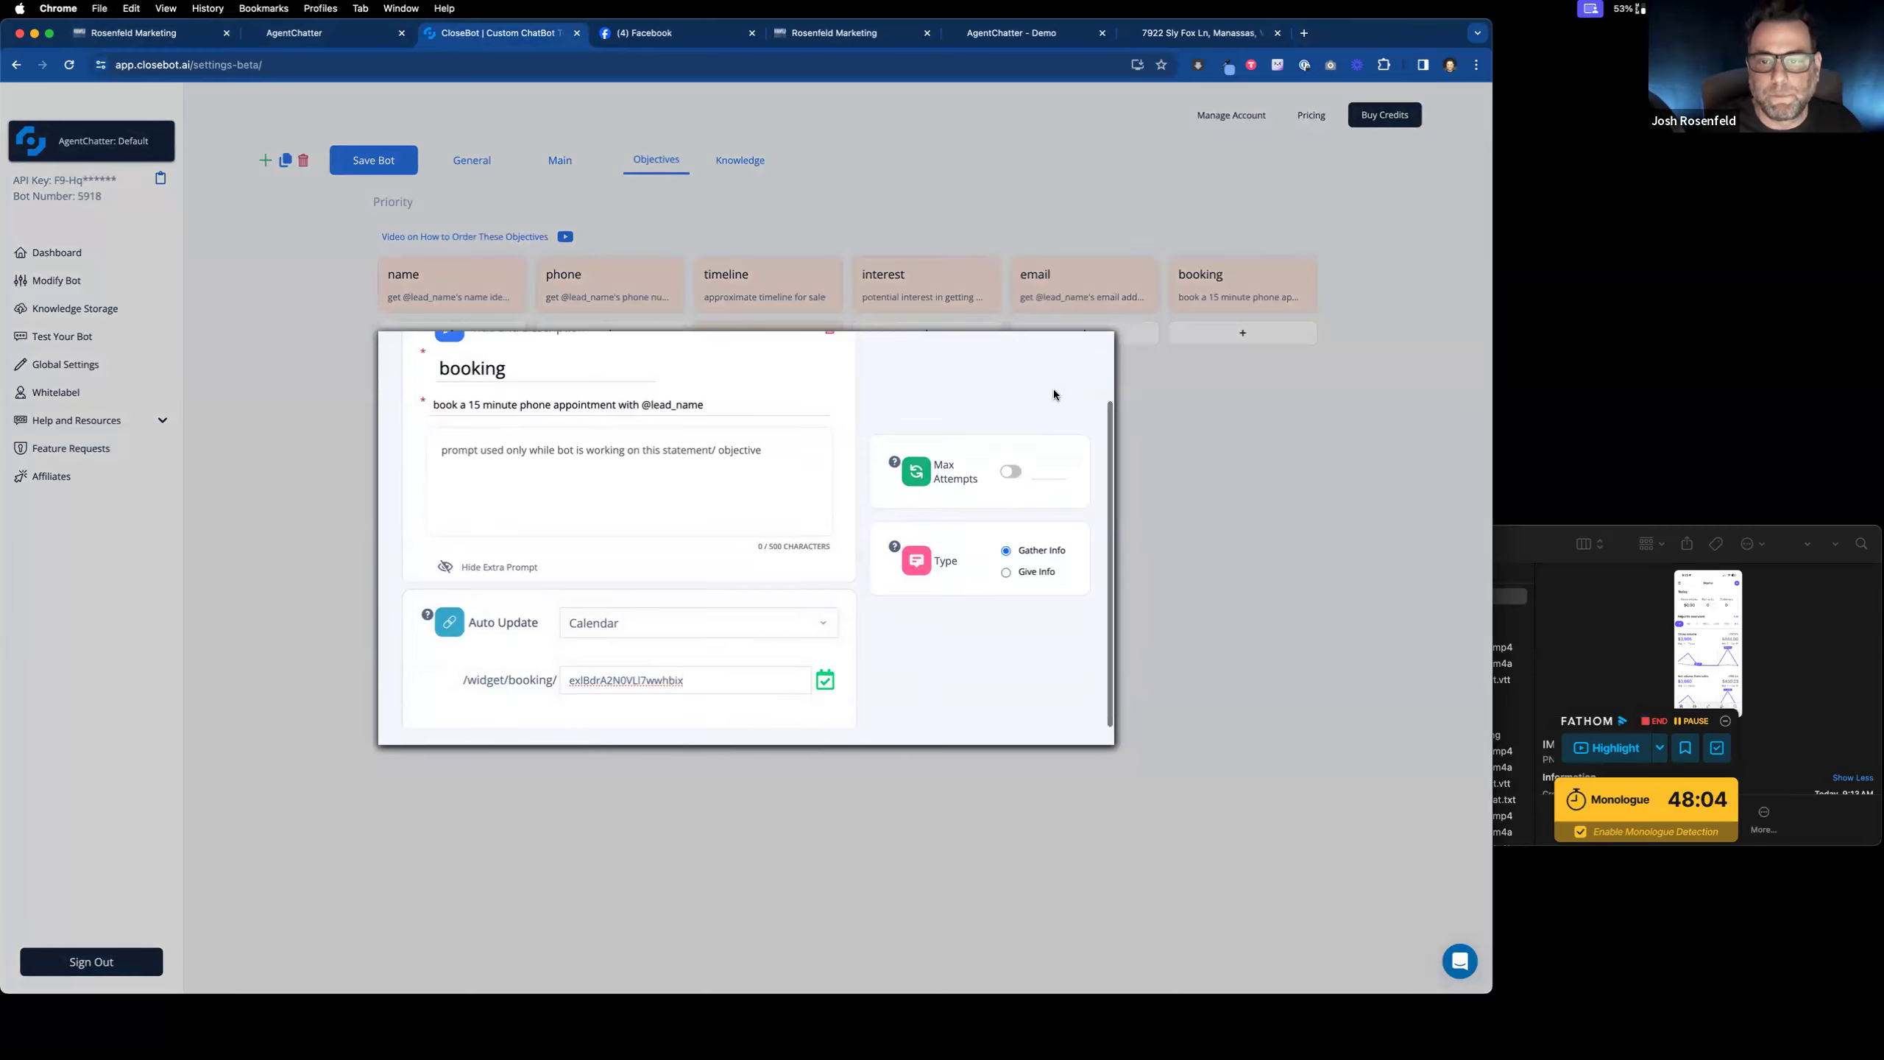
{"action": "left_click", "coordinate": [1071, 365]}
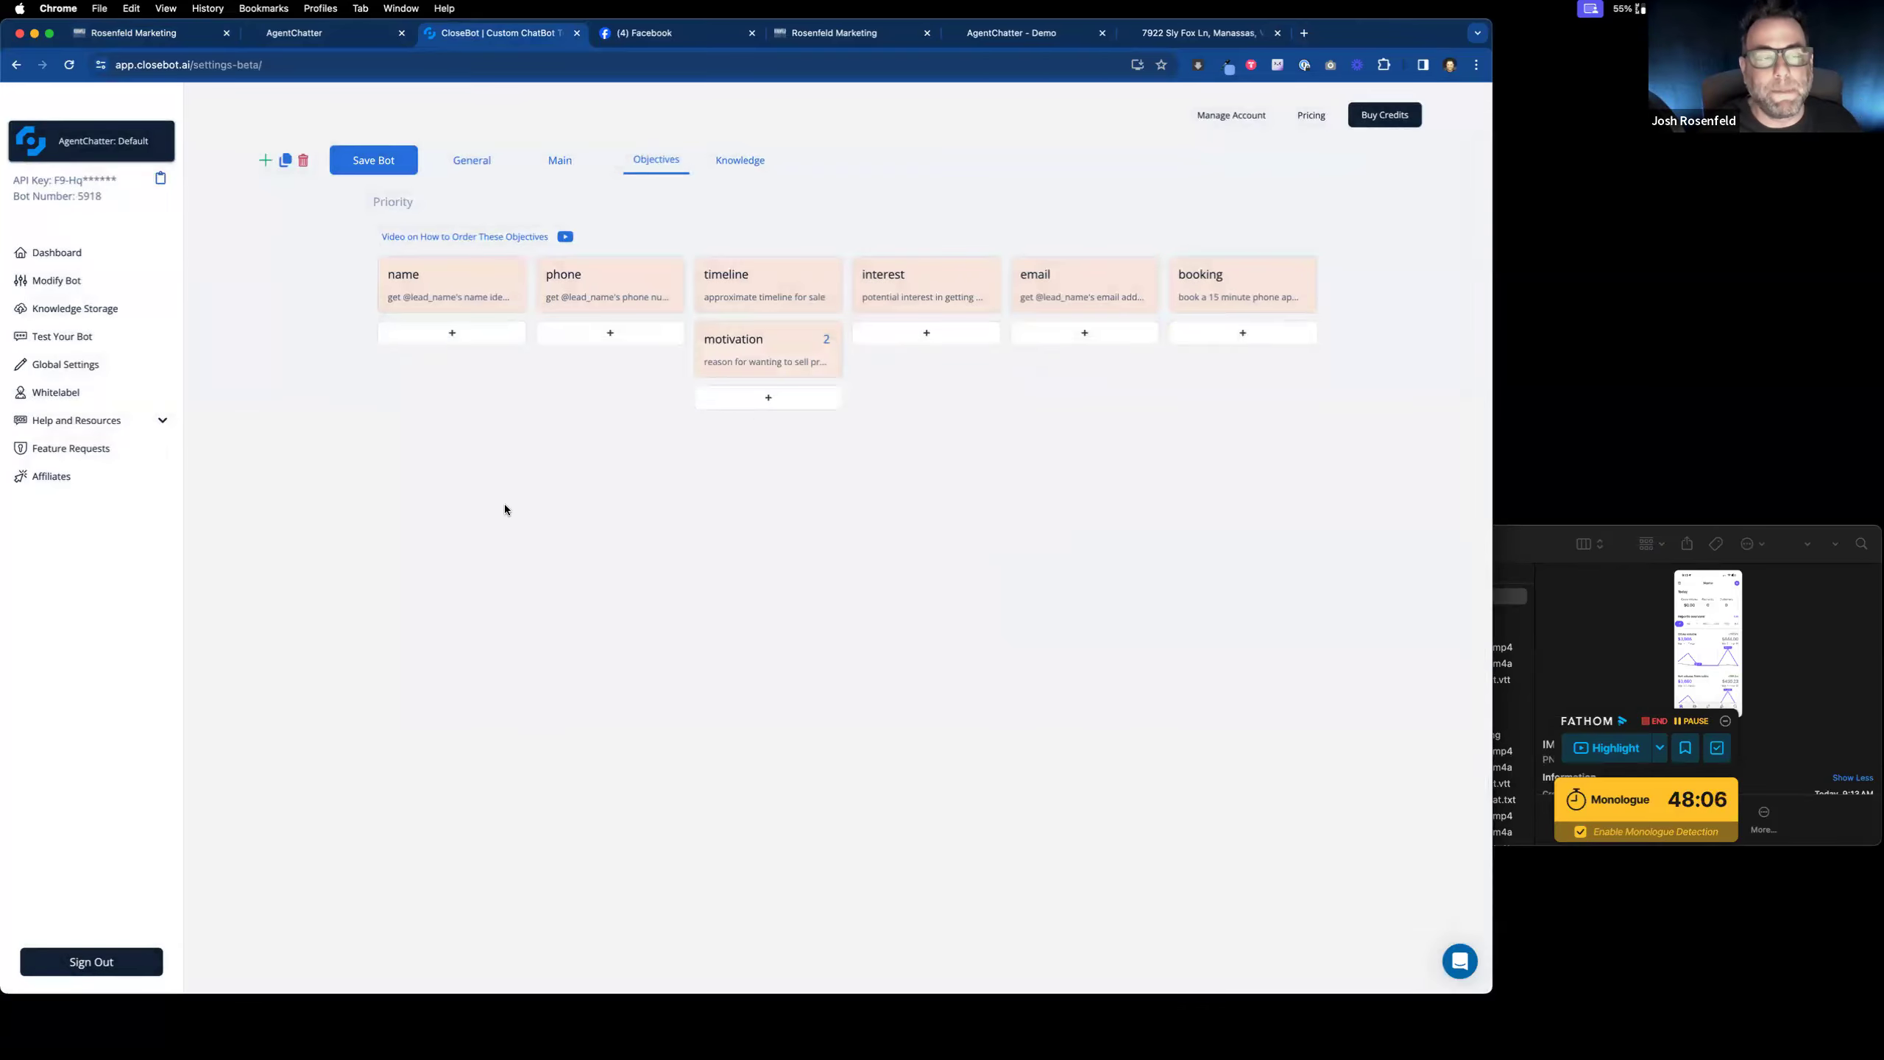
{"action": "left_click", "coordinate": [373, 160]}
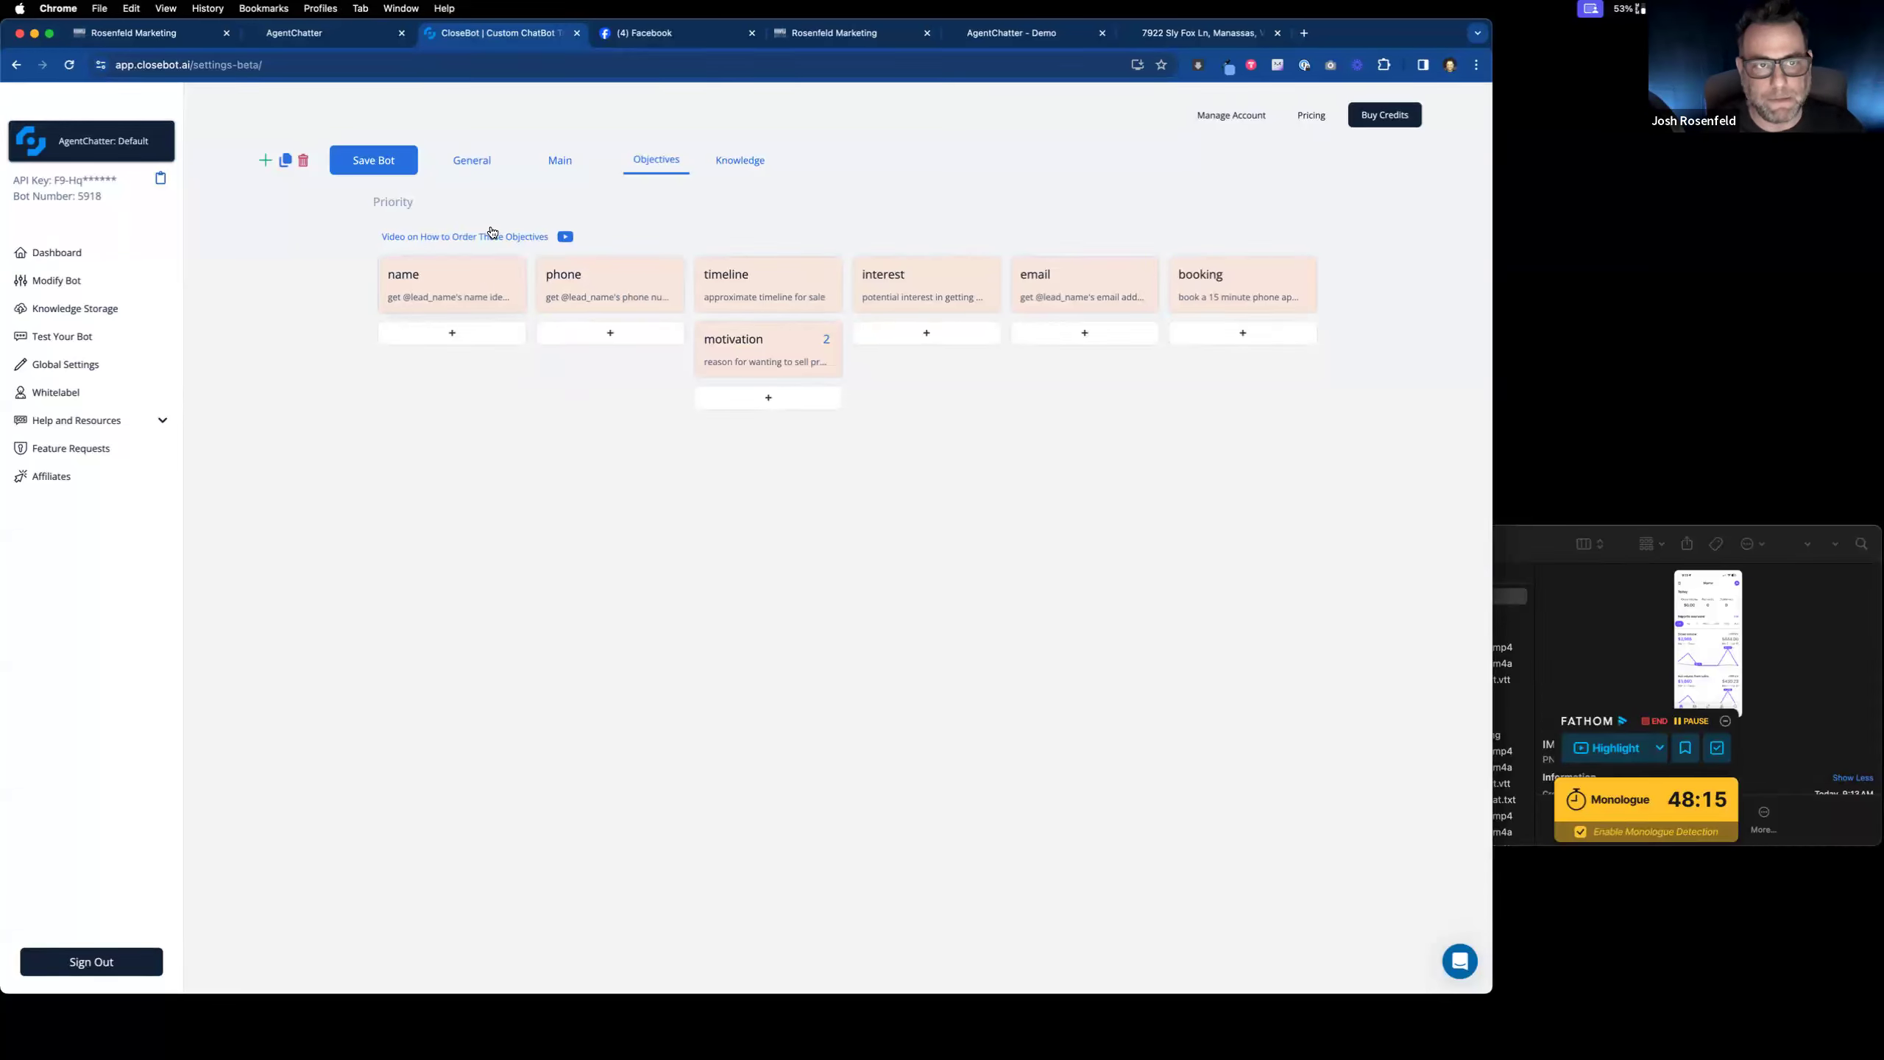
{"action": "left_click", "coordinate": [467, 169]}
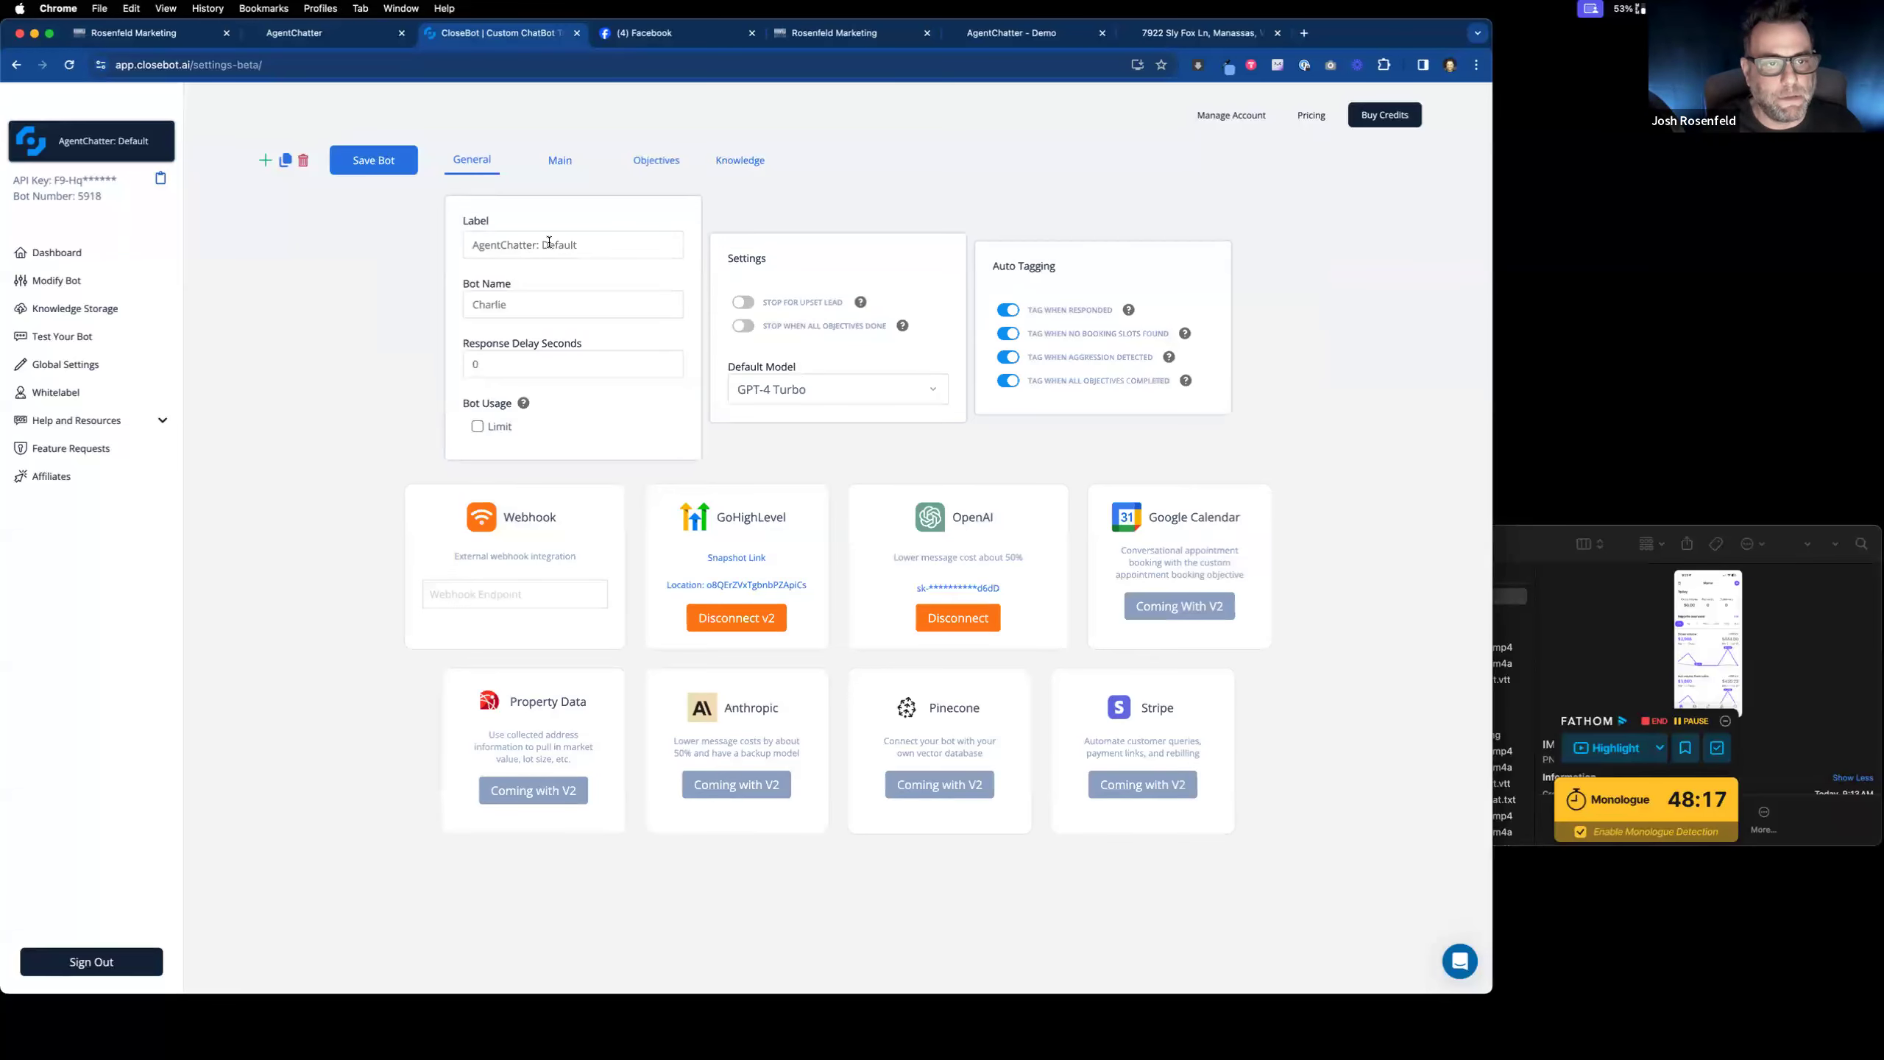
Step: Change the bot label from Default to BuyingBot, rename the bot to Sam, and save
{"action": "double_click", "coordinate": [549, 242]}
{"action": "type", "text": "BuyingBo"}
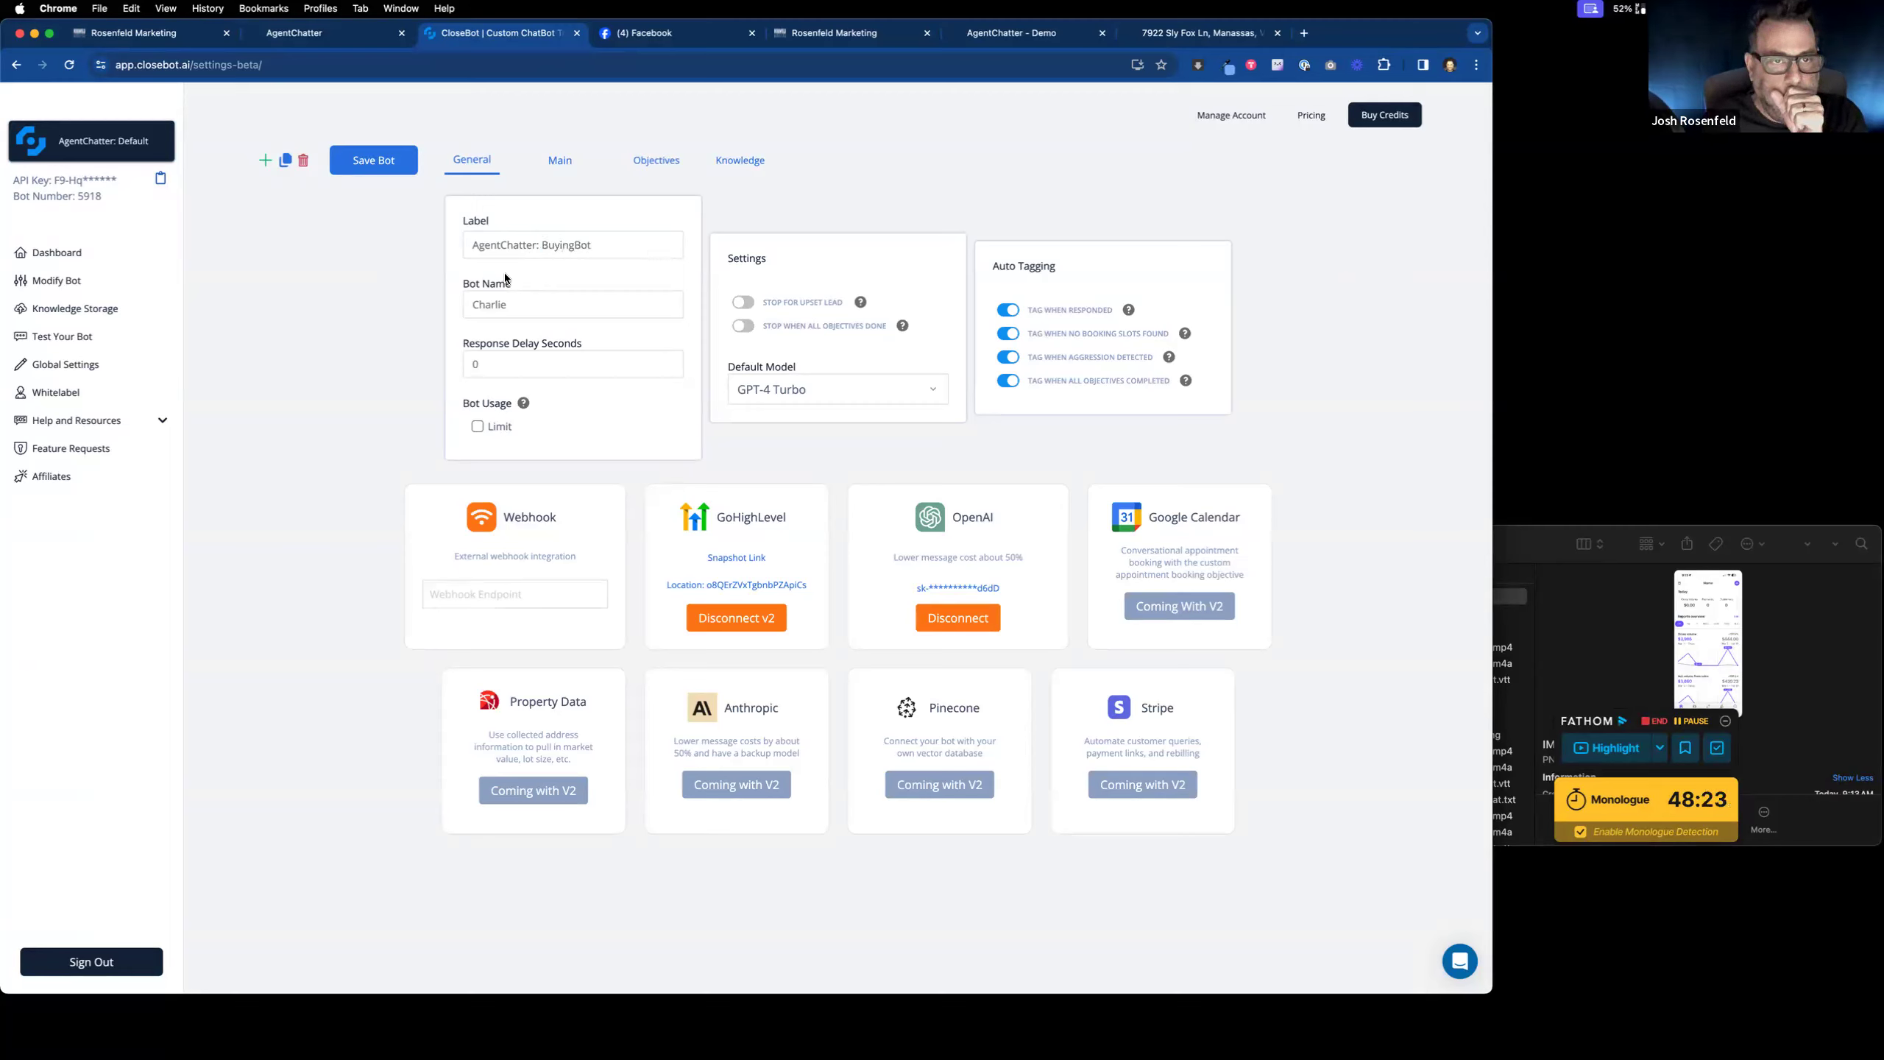
{"action": "left_click_drag", "start_coordinate": [515, 304], "coordinate": [421, 304]}
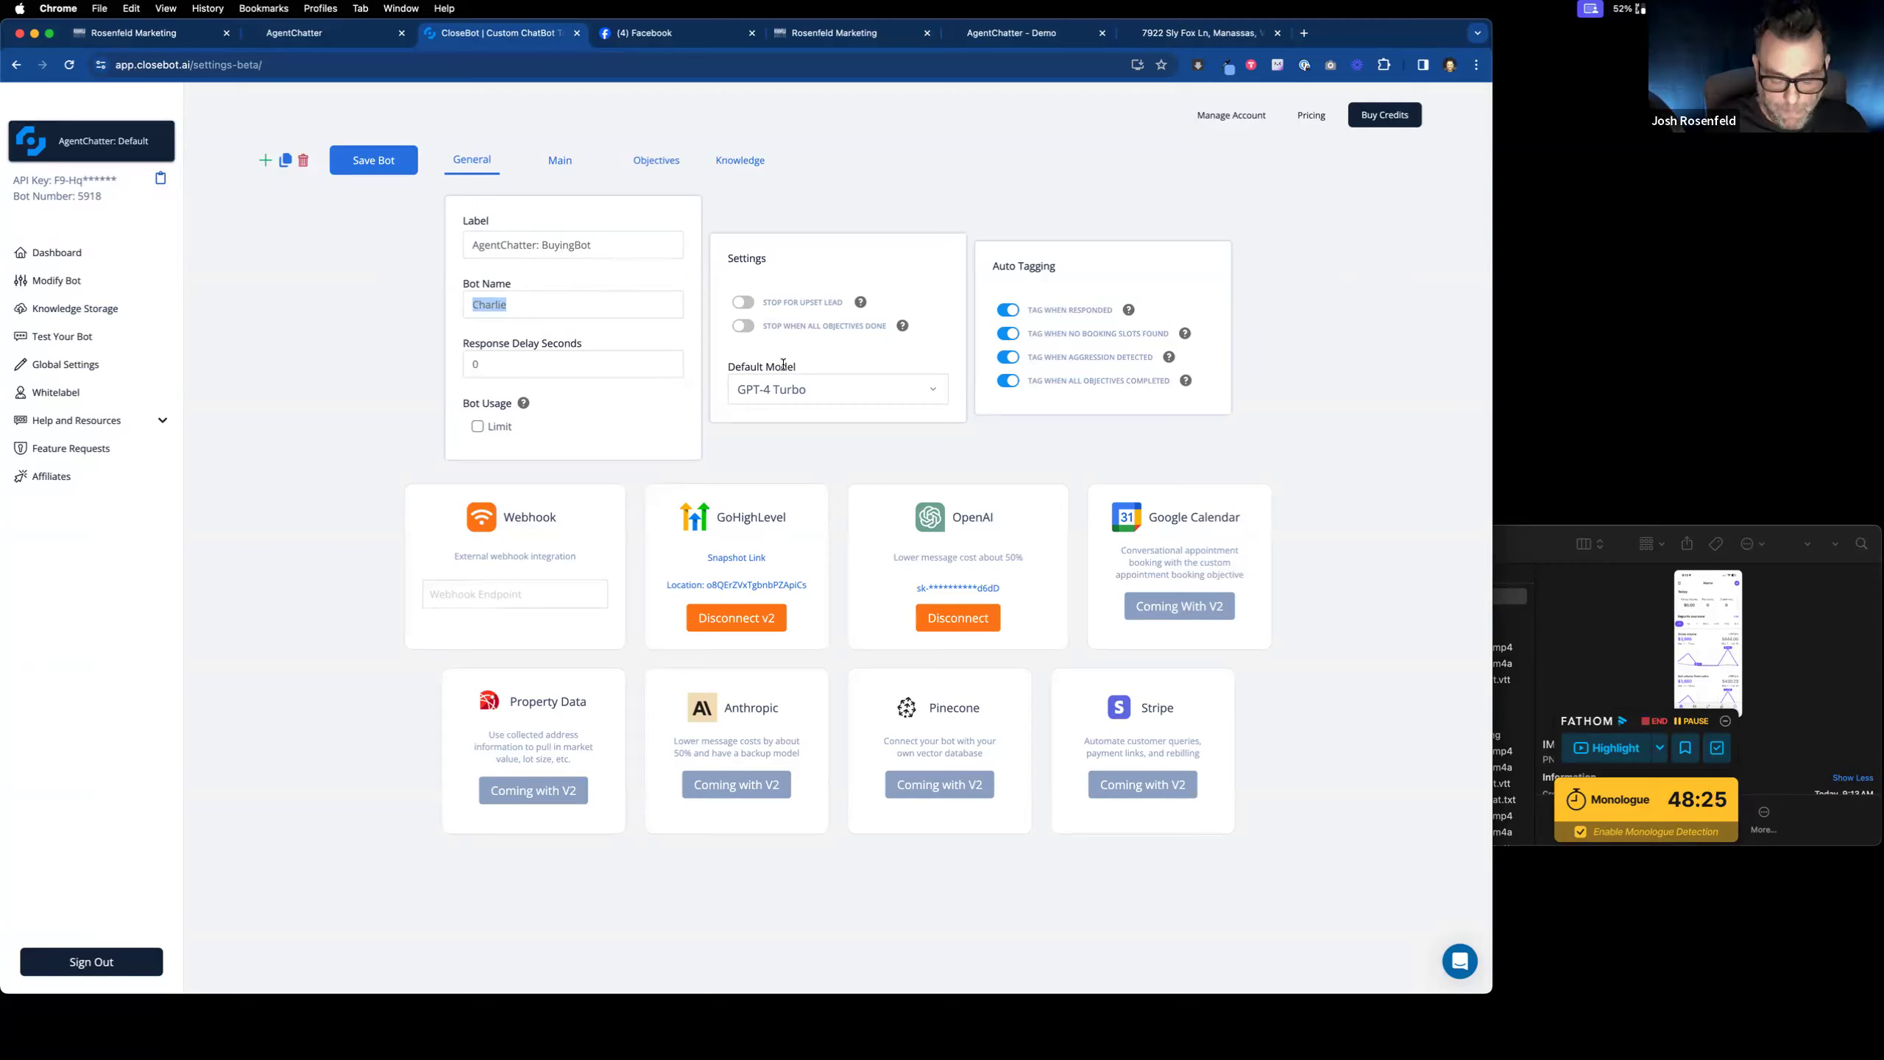
{"action": "type", "text": "Billy"}
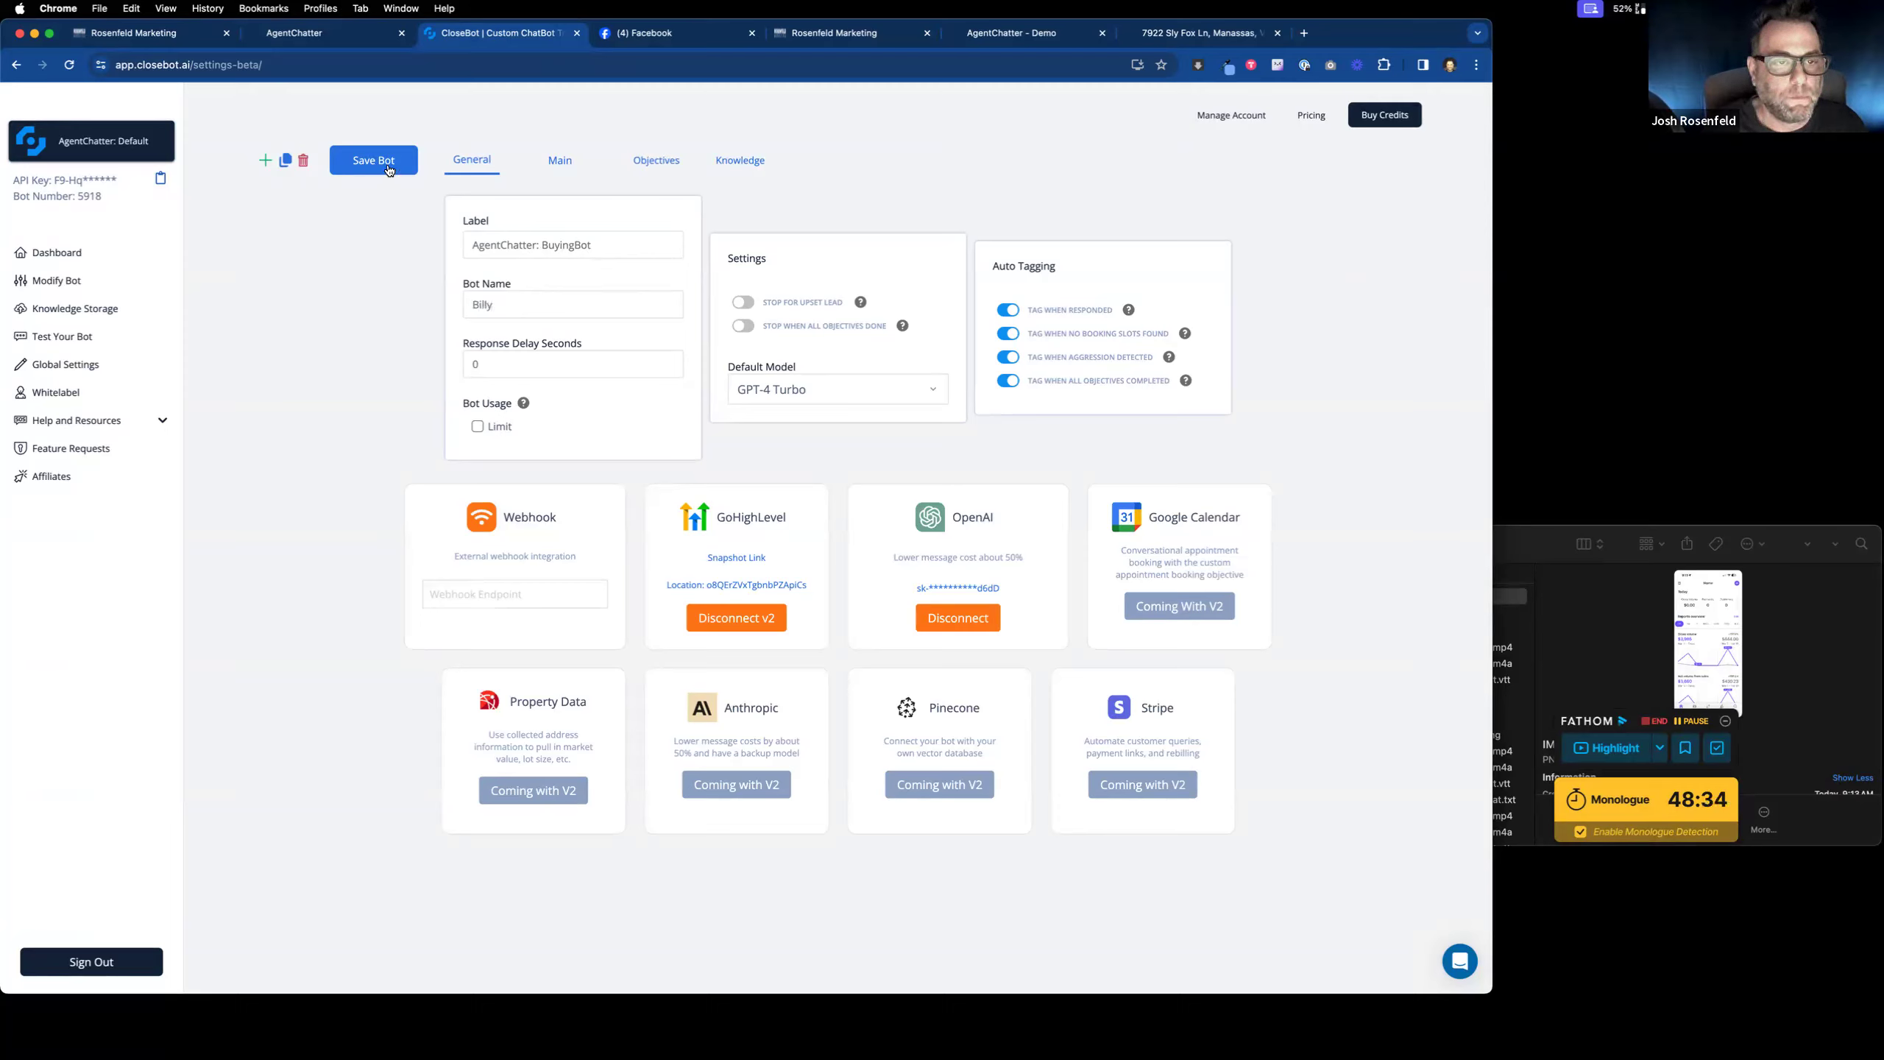
{"action": "left_click_drag", "start_coordinate": [504, 307], "coordinate": [417, 294]}
{"action": "type", "text": "Sam"}
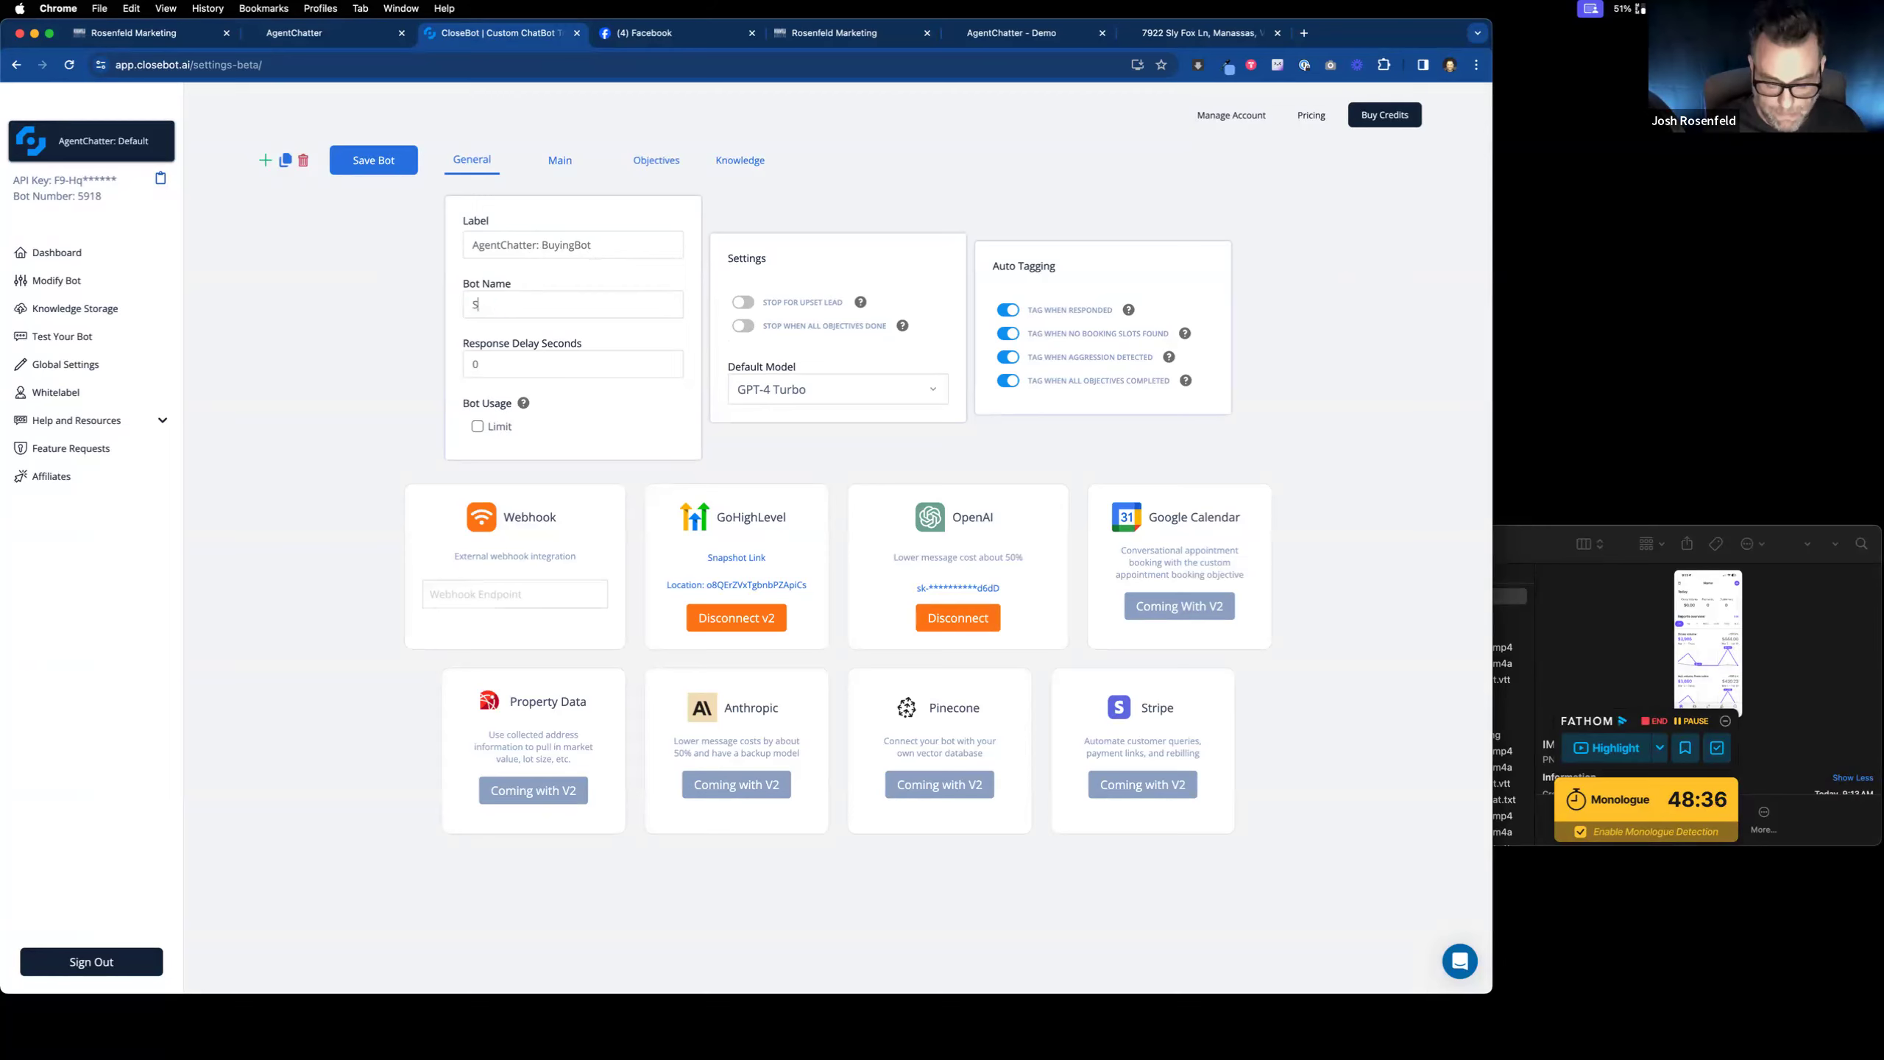
{"action": "left_click", "coordinate": [373, 160]}
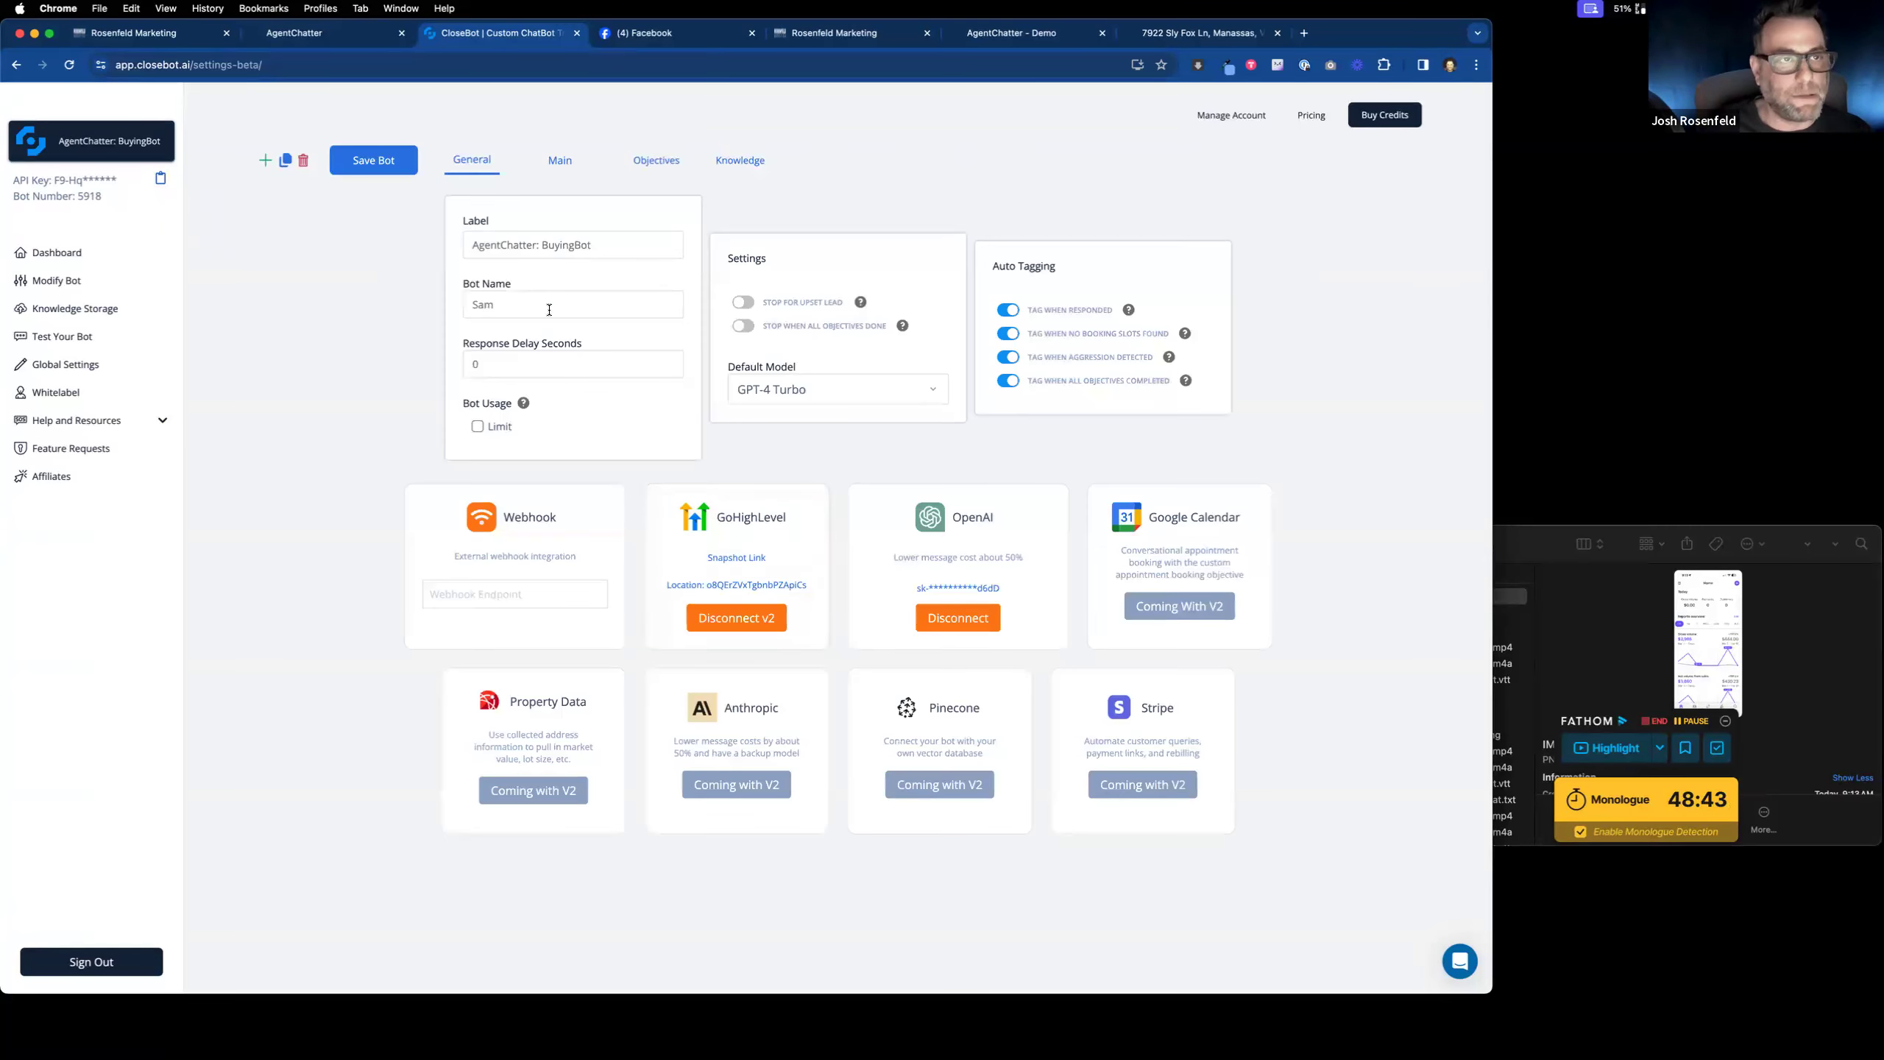
{"action": "left_click", "coordinate": [653, 33]}
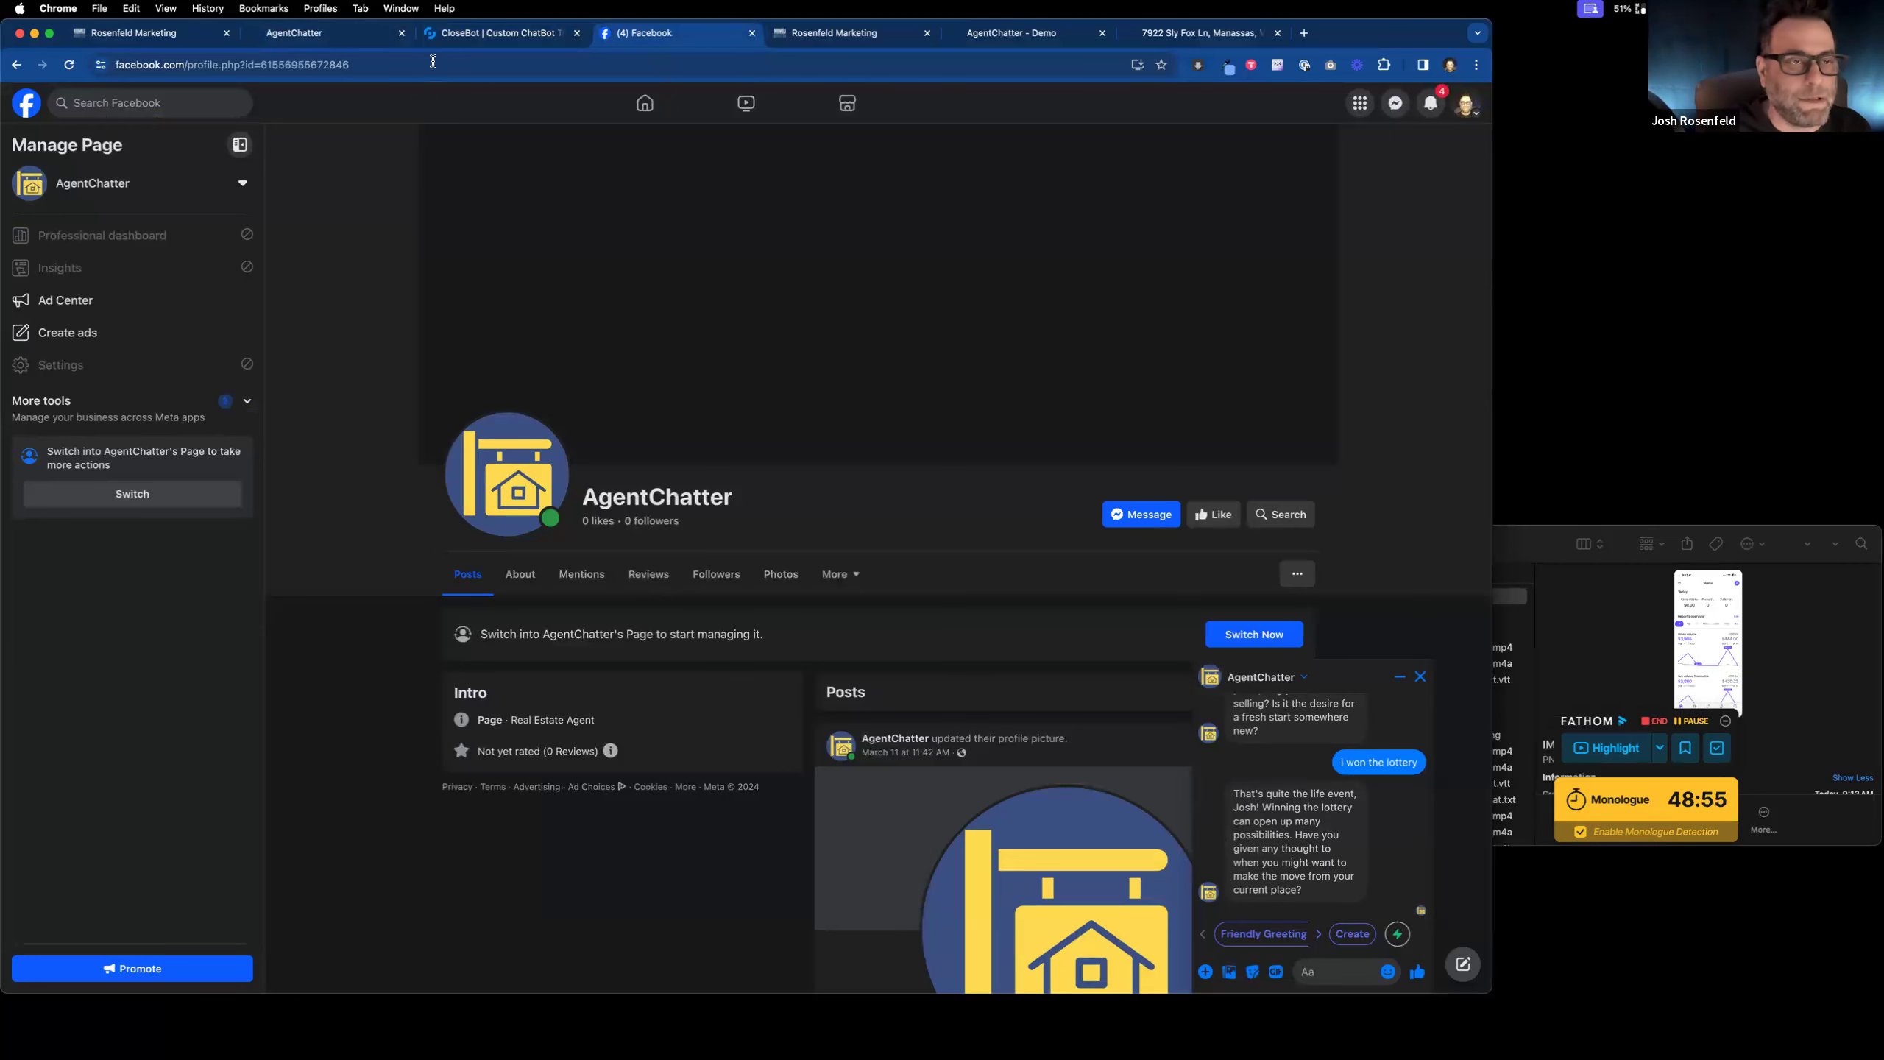
Step: Close the leftover Dummy Calender sharing window and leave GoHighLevel's settings
{"action": "left_click", "coordinate": [170, 45]}
{"action": "left_click", "coordinate": [1068, 407]}
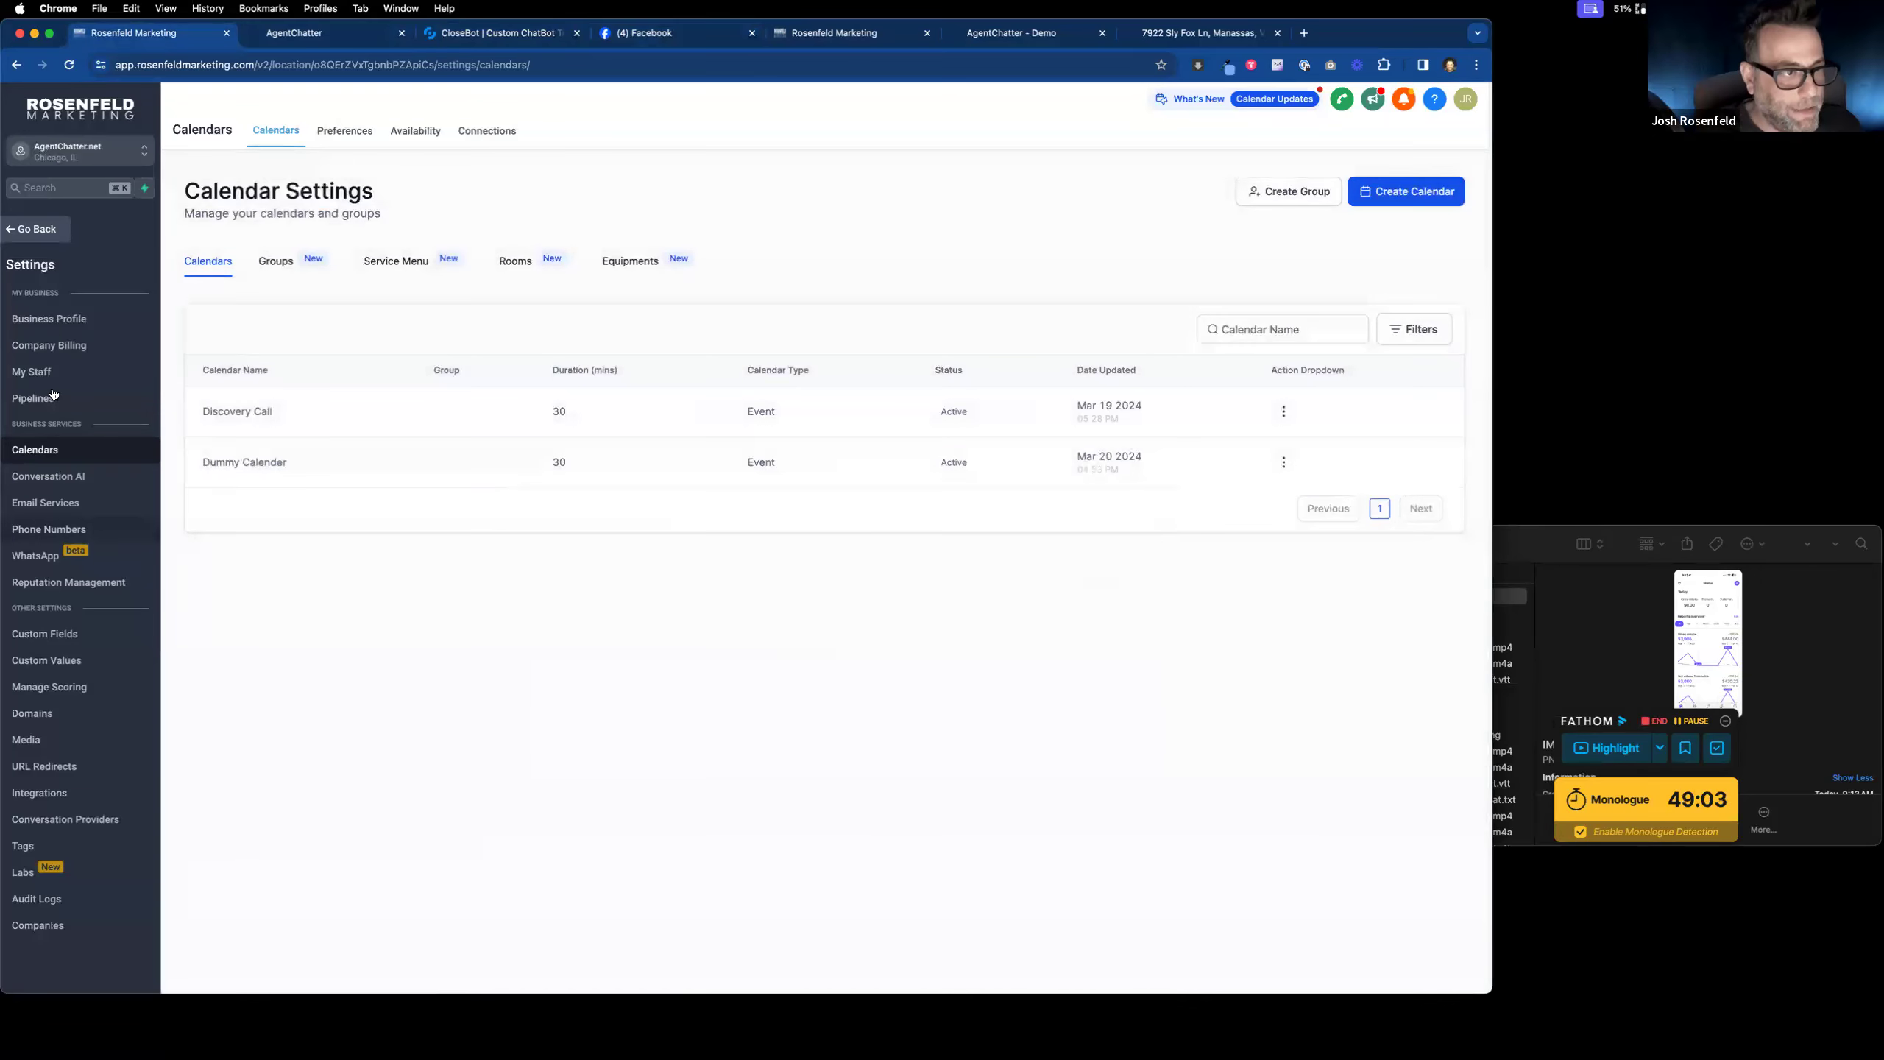
{"action": "left_click", "coordinate": [59, 240]}
Step: Select both test contacts in Contacts and delete them
{"action": "left_click", "coordinate": [54, 335]}
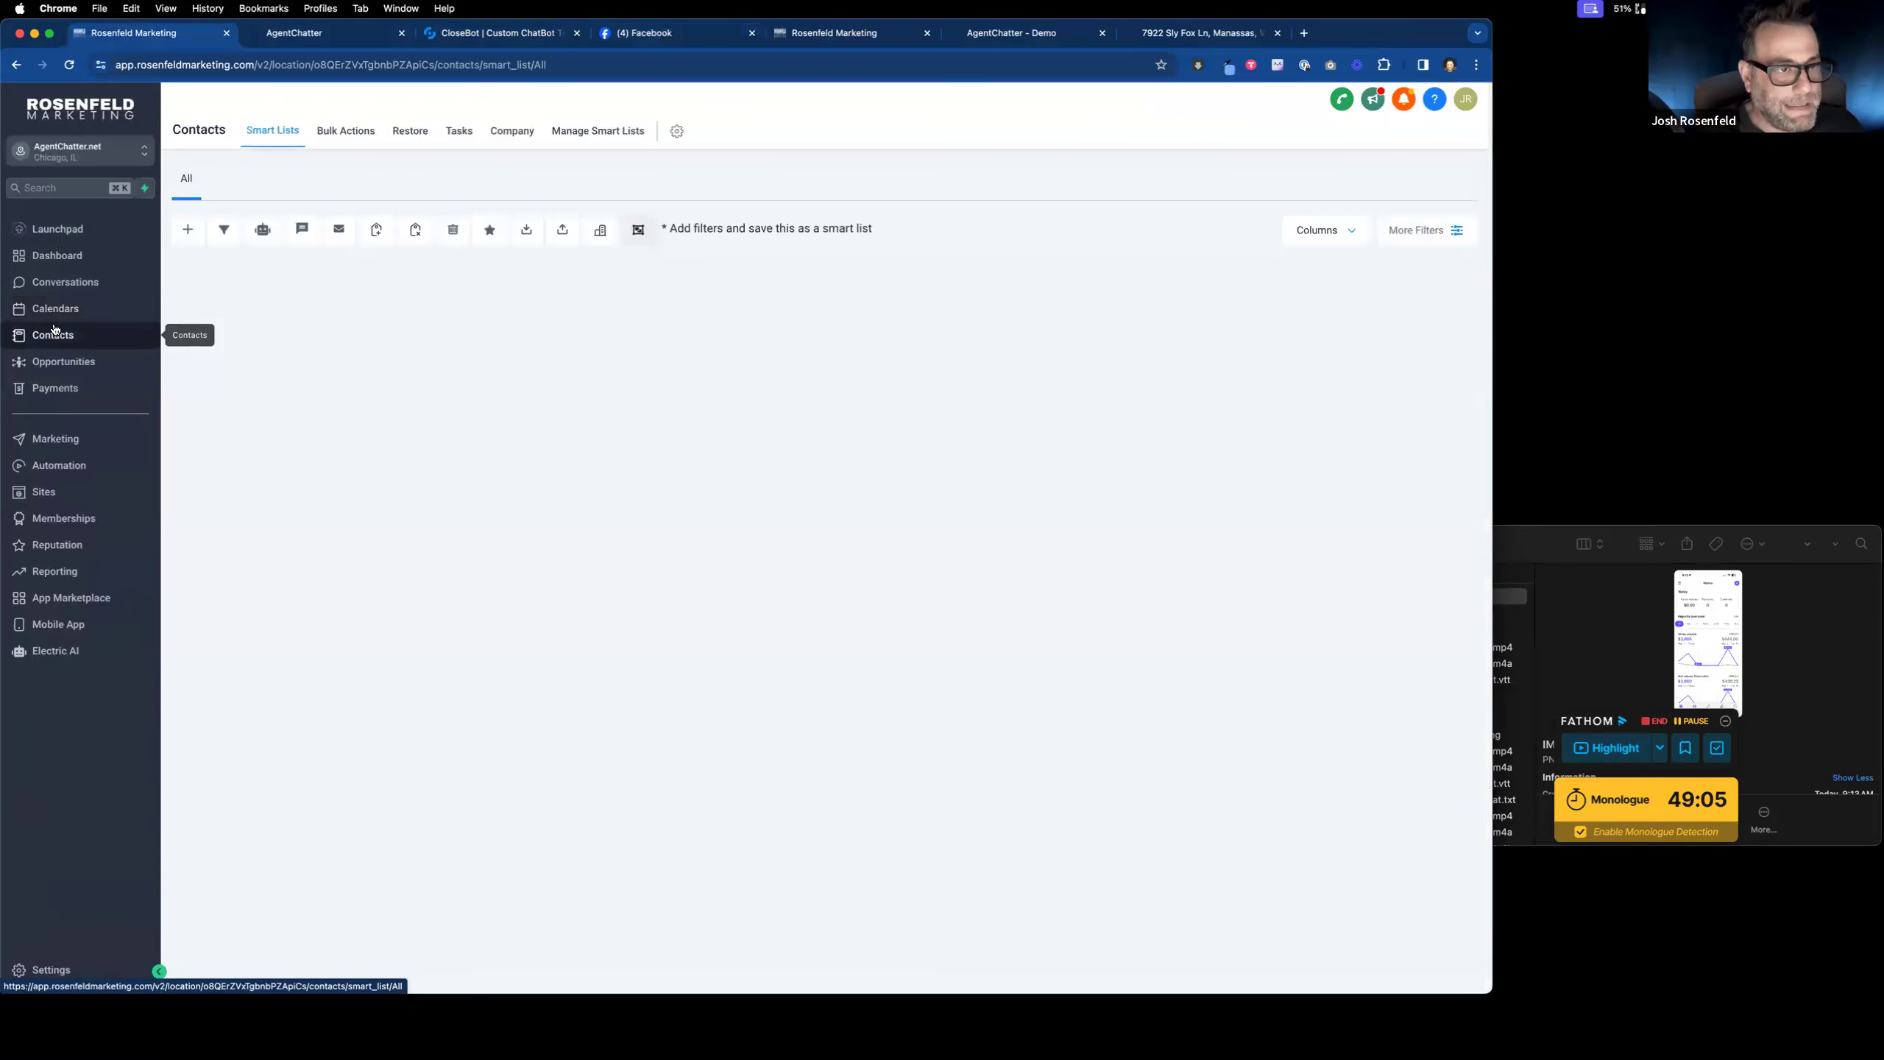
{"action": "left_click", "coordinate": [220, 375]}
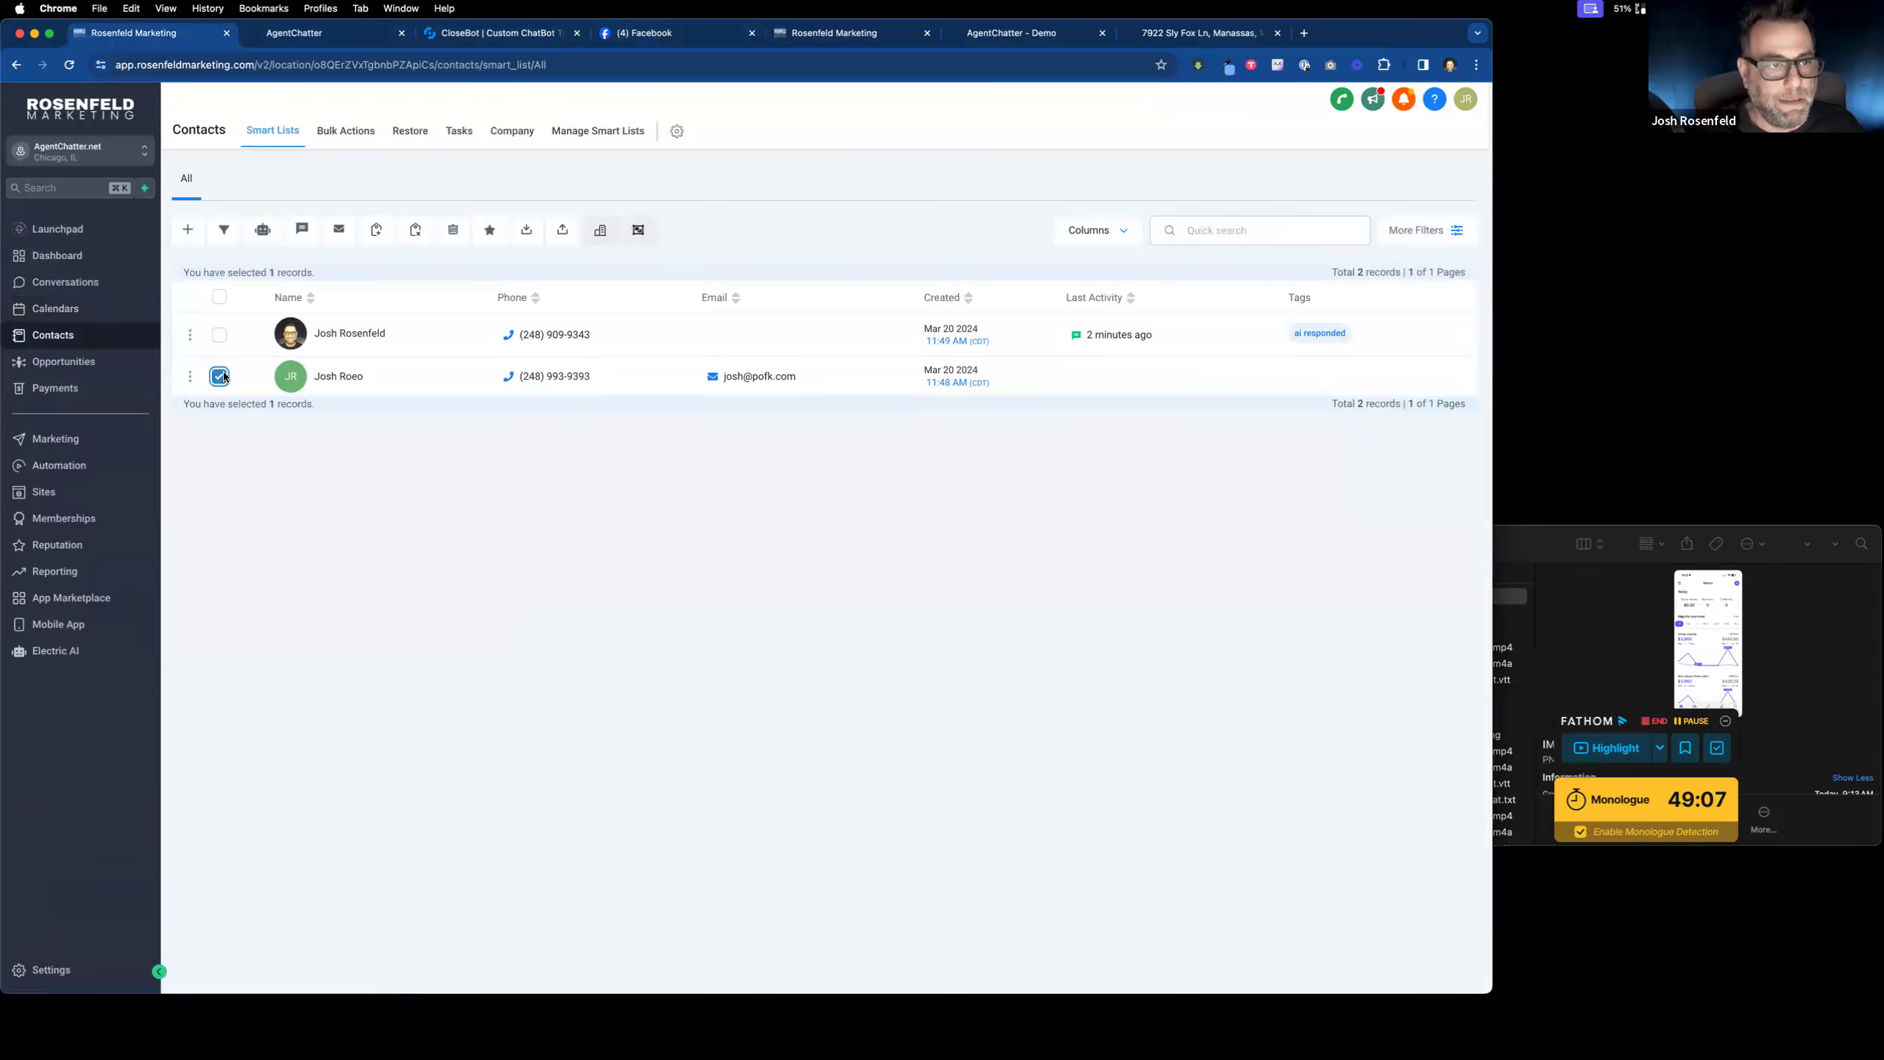
{"action": "left_click", "coordinate": [218, 334]}
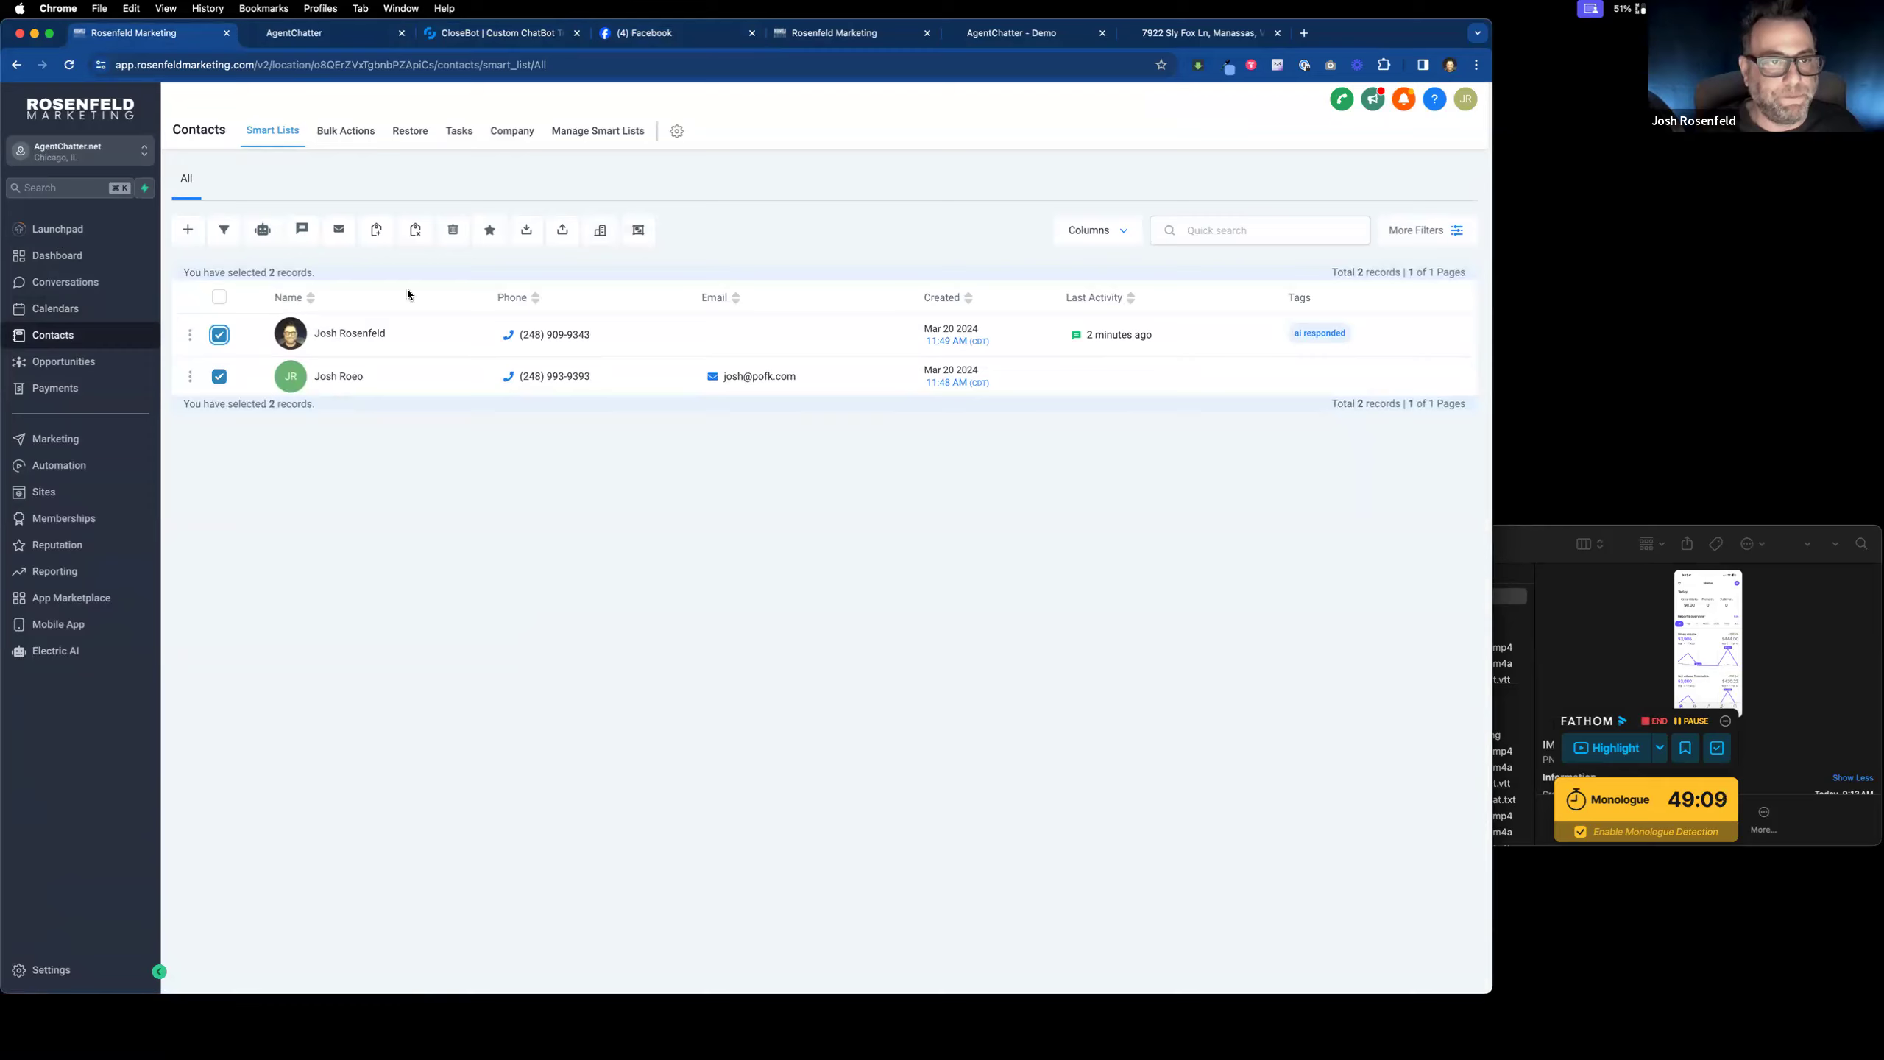
{"action": "left_click", "coordinate": [453, 230]}
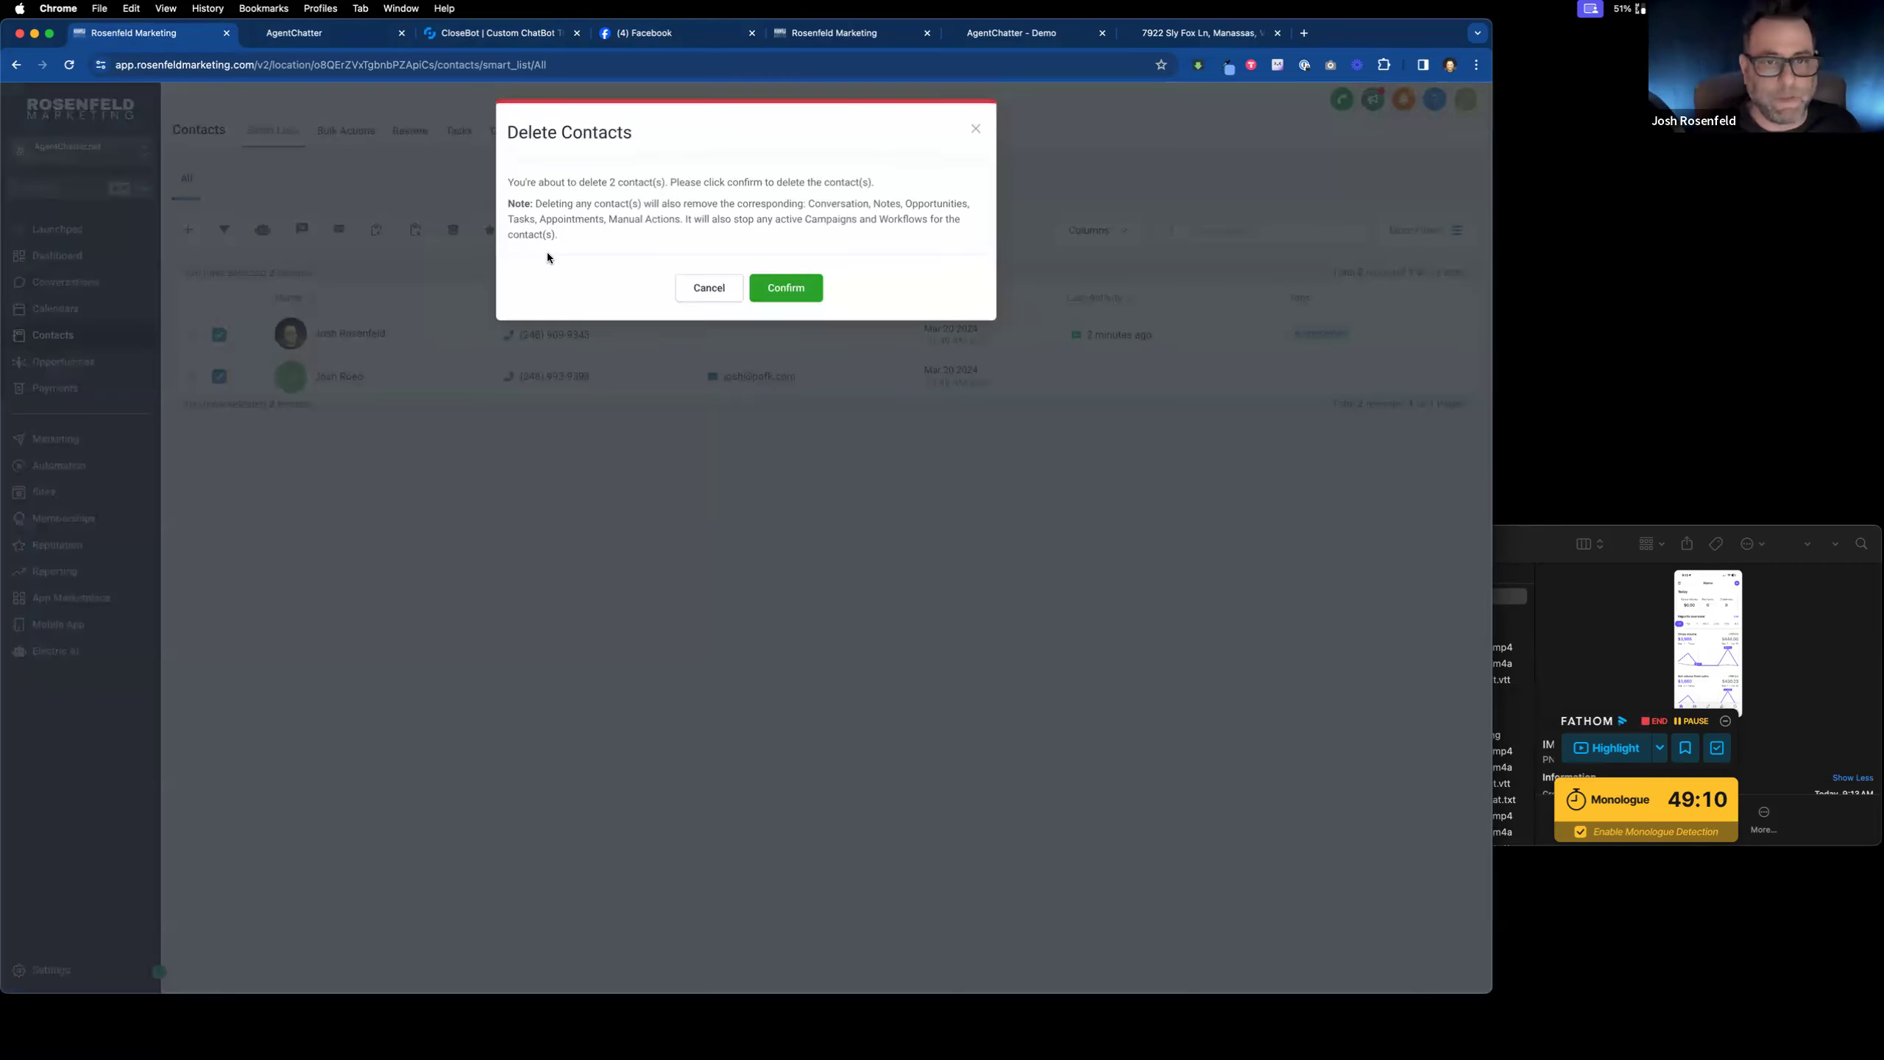
{"action": "left_click", "coordinate": [786, 293]}
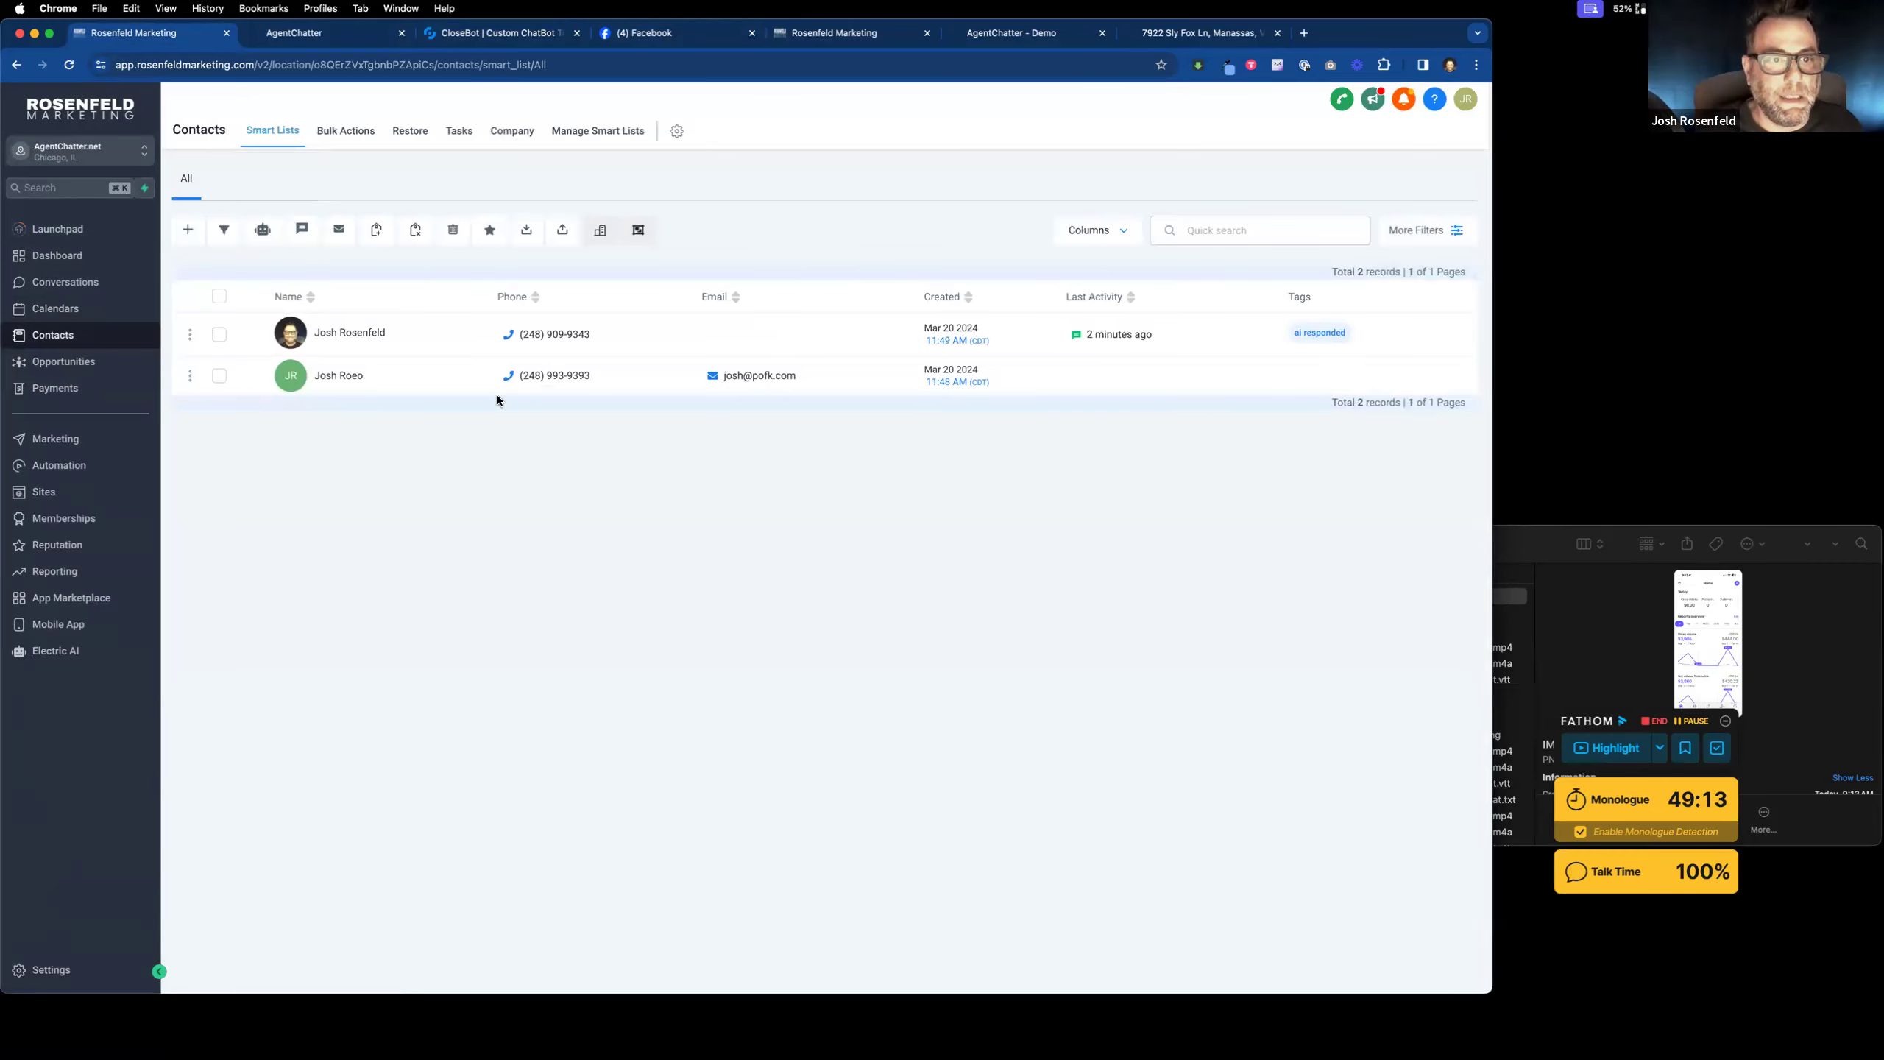
{"action": "left_click", "coordinate": [85, 472]}
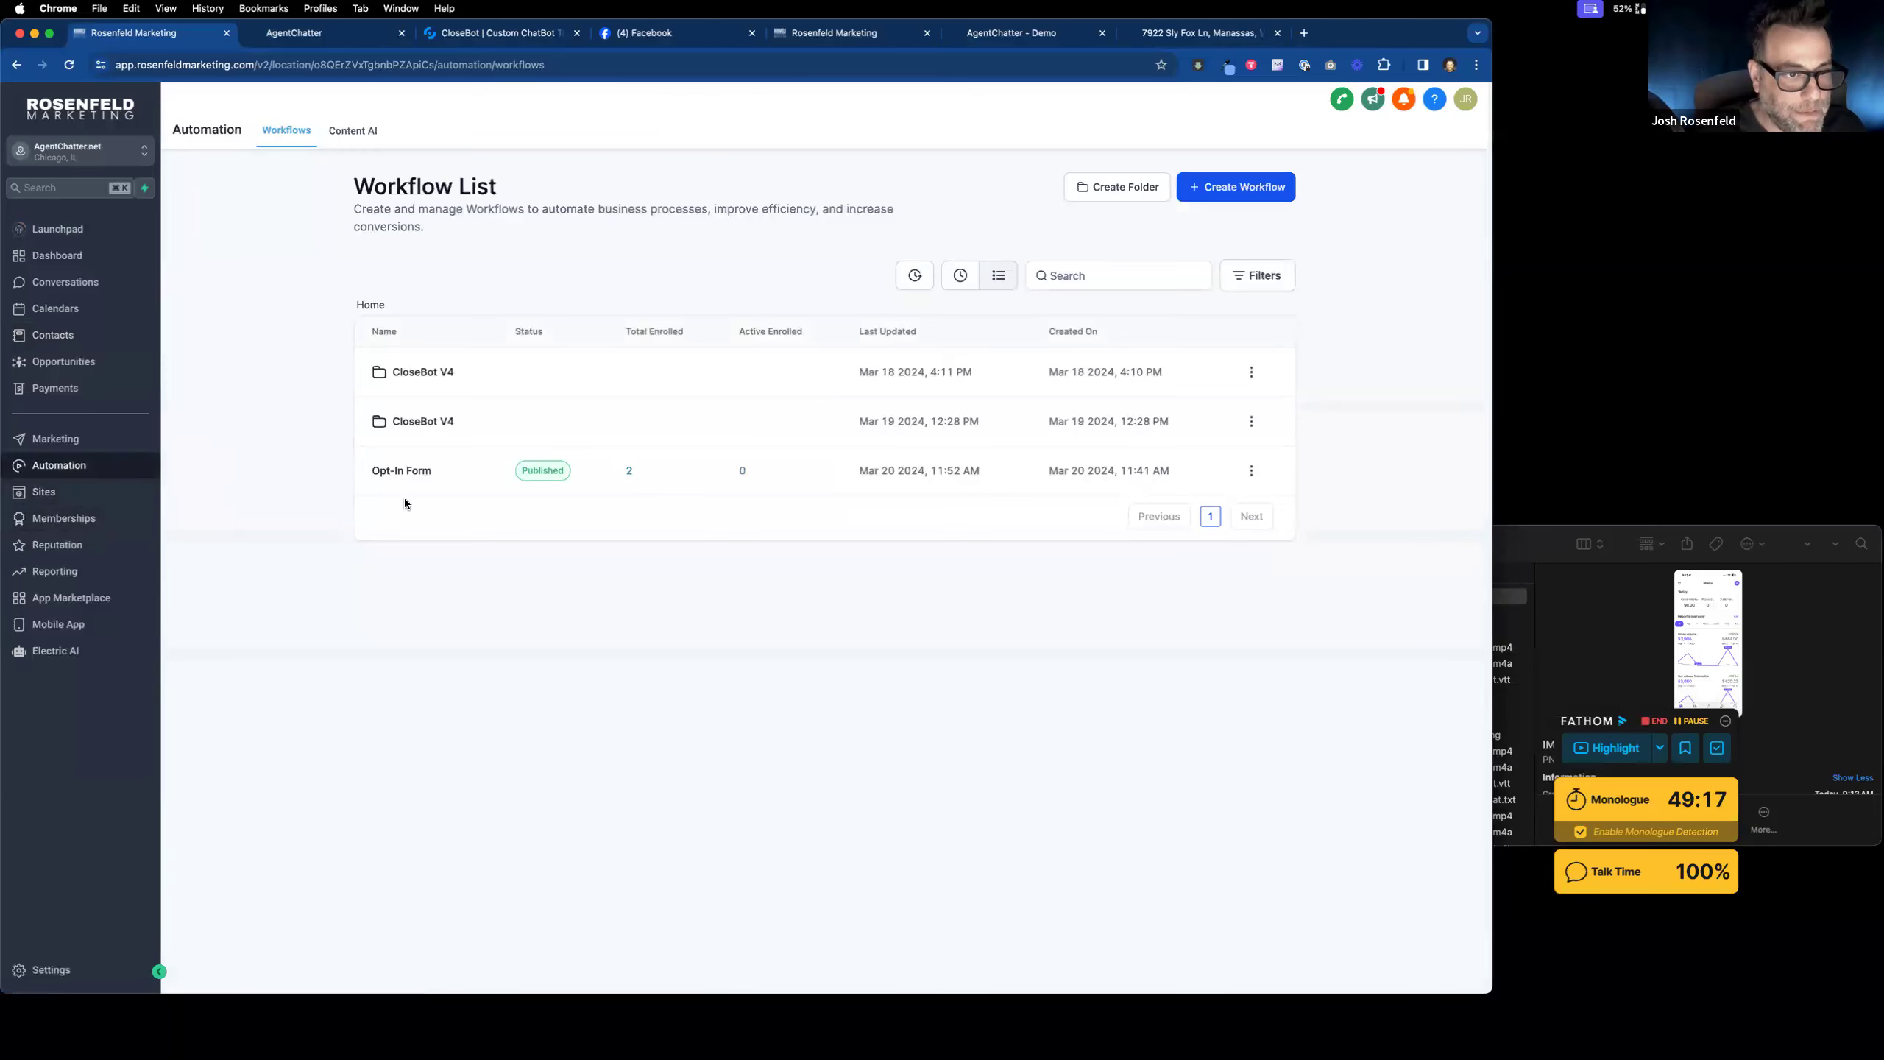
Step: Insert an Add Contact Tag step with new tag 'new lead' atop the Opt-In Form workflow and save
{"action": "left_click", "coordinate": [407, 473]}
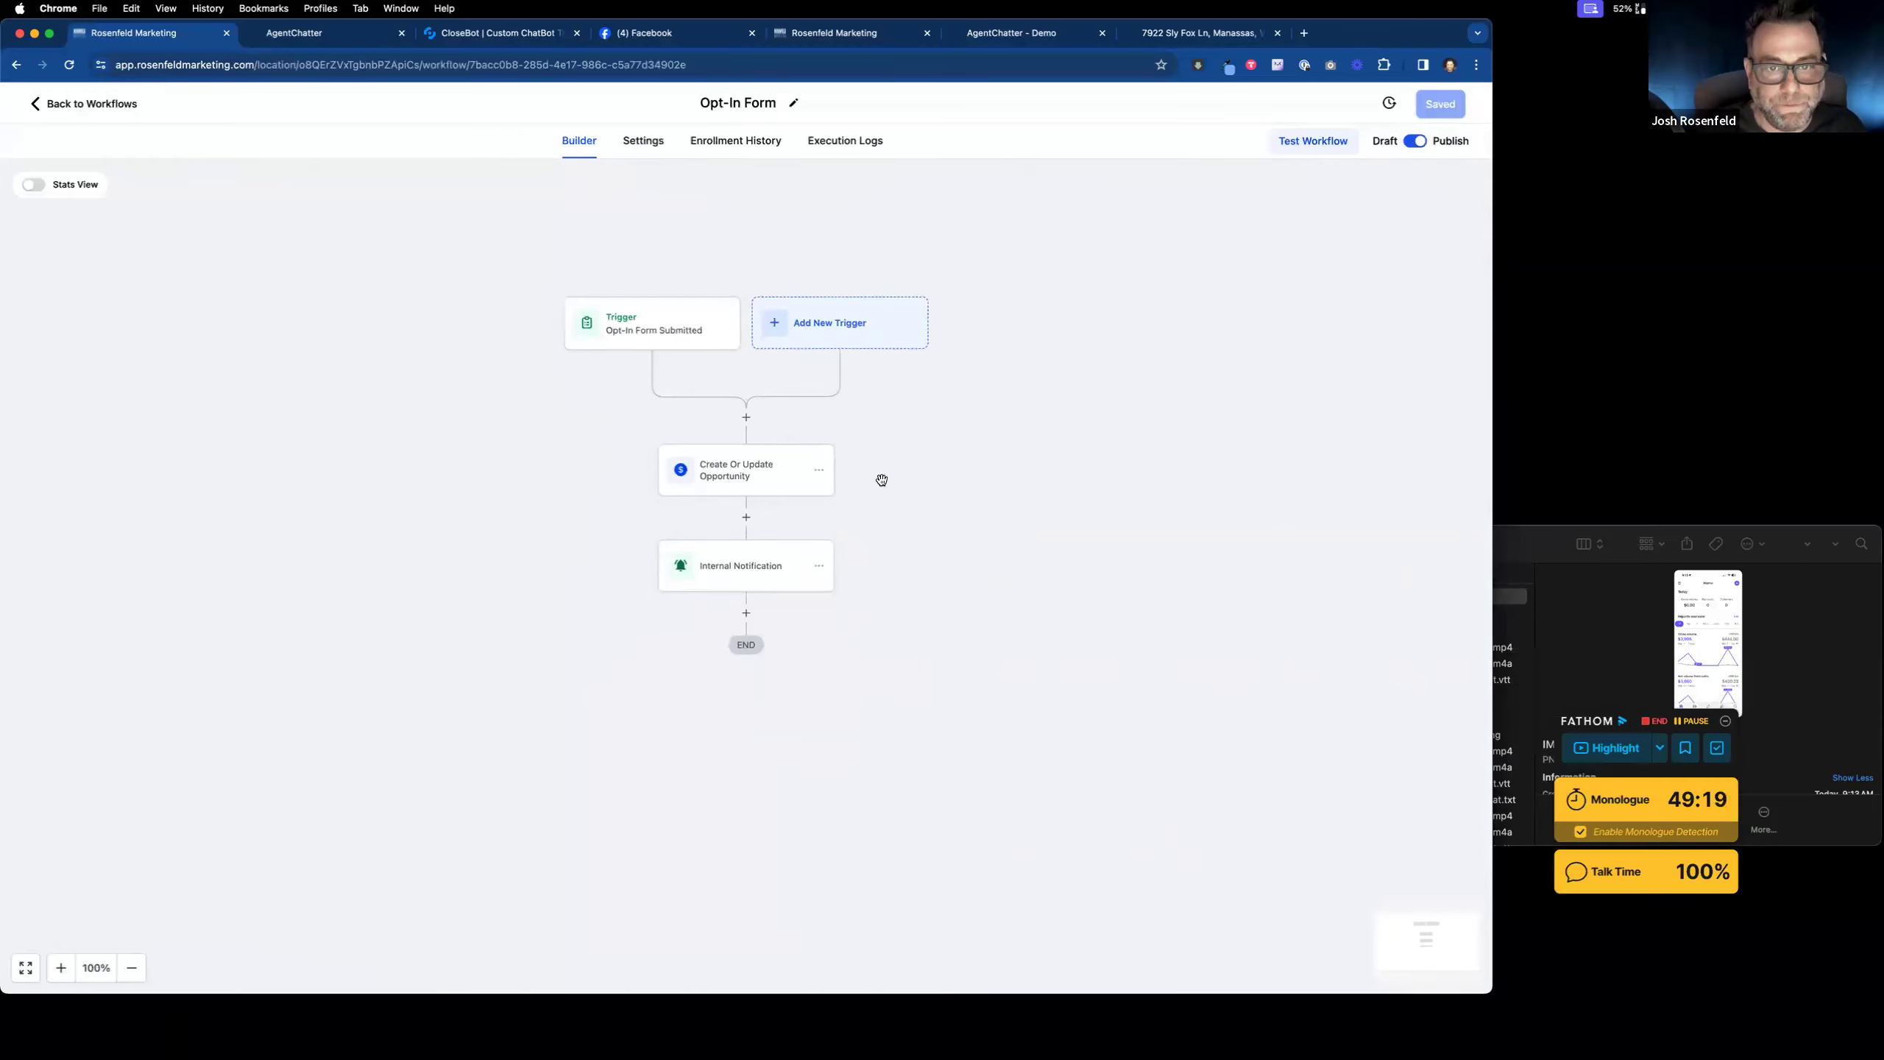
{"action": "left_click", "coordinate": [748, 420]}
{"action": "type", "text": "add"}
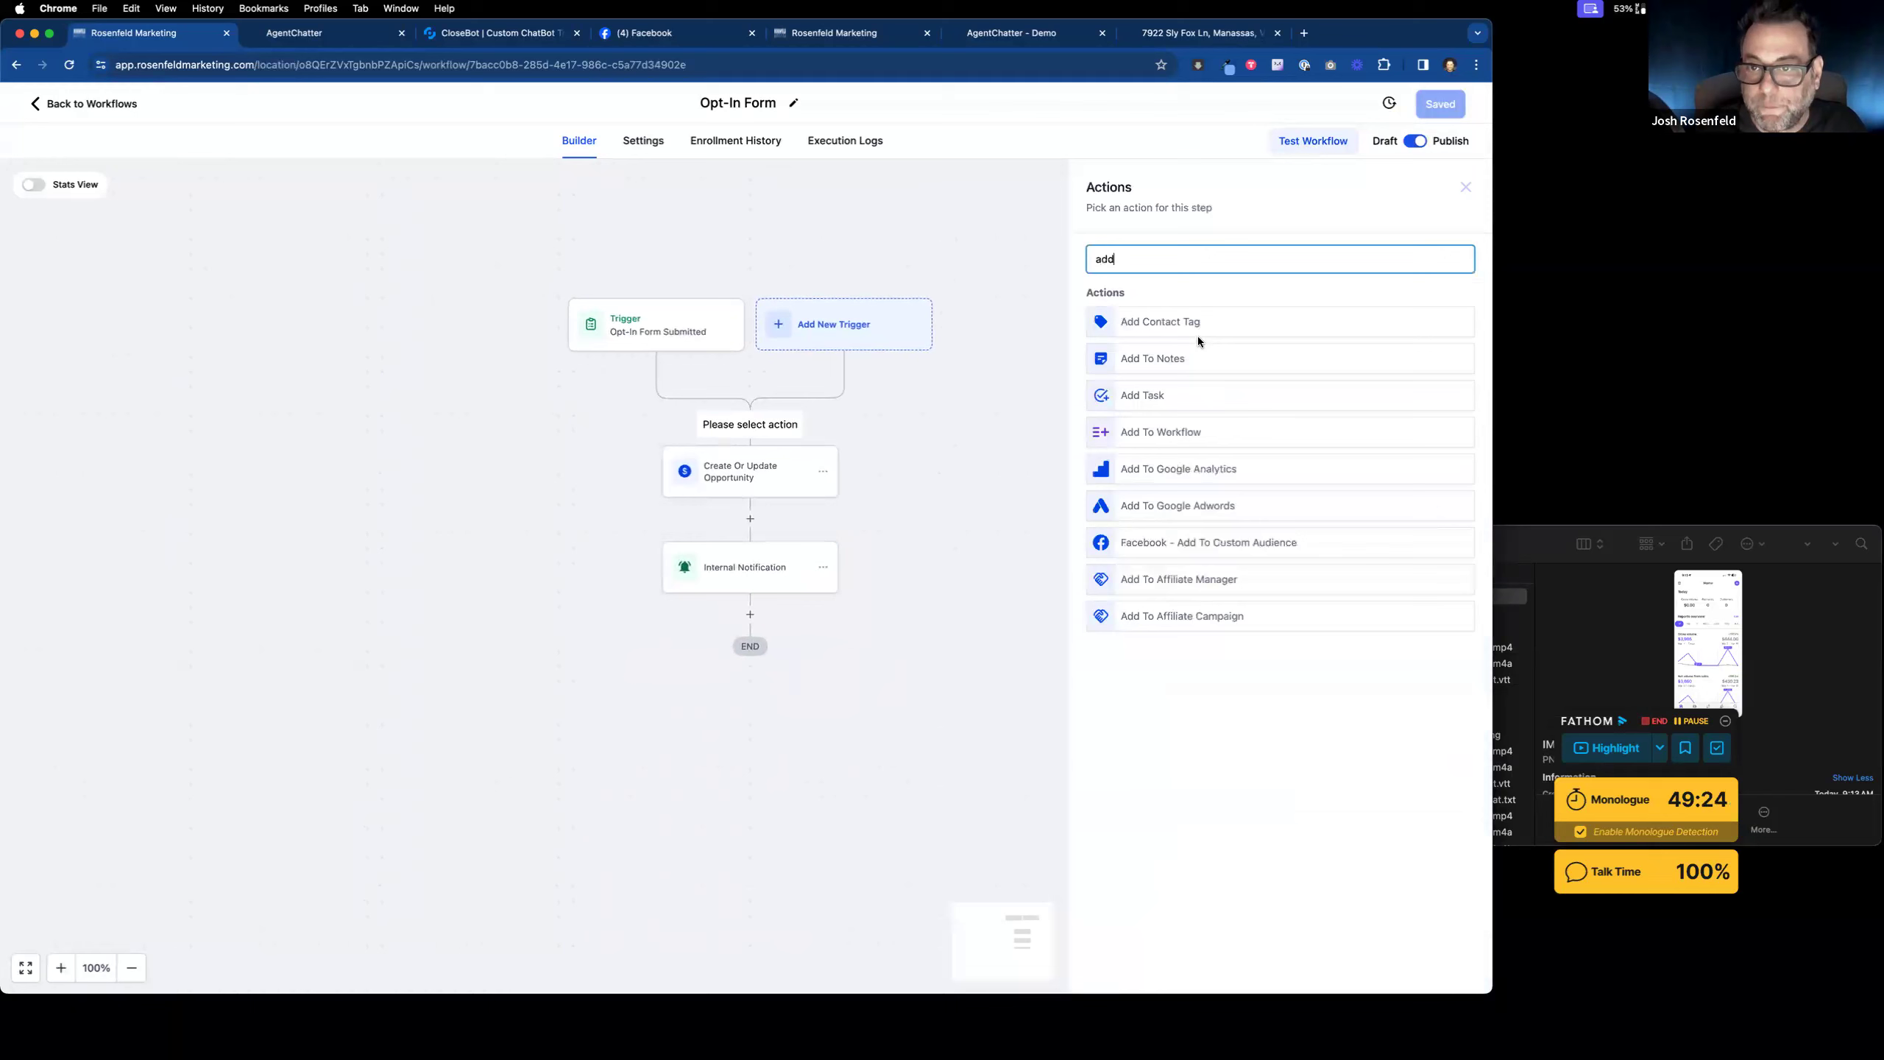
{"action": "left_click", "coordinate": [1201, 321]}
{"action": "left_click", "coordinate": [1179, 351]}
{"action": "type", "text": "new lead"}
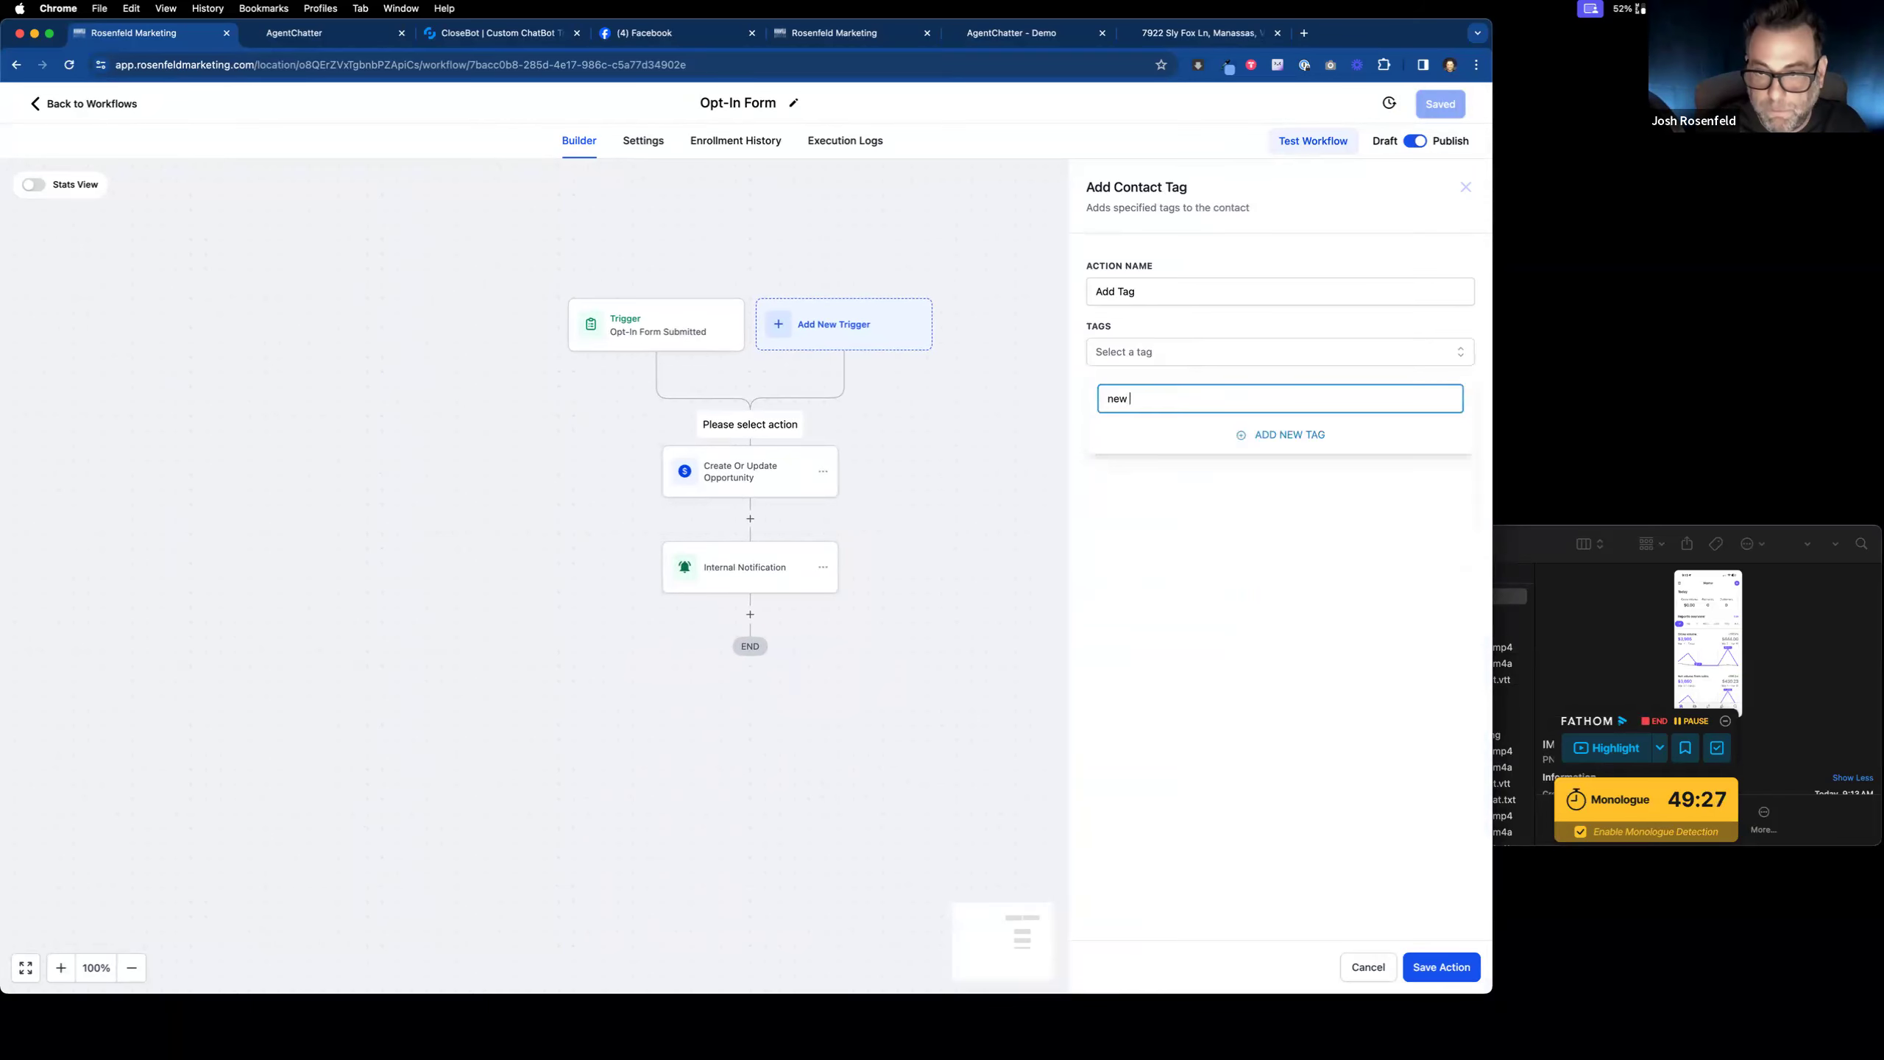
{"action": "left_click", "coordinate": [1254, 438]}
{"action": "left_click", "coordinate": [1442, 966]}
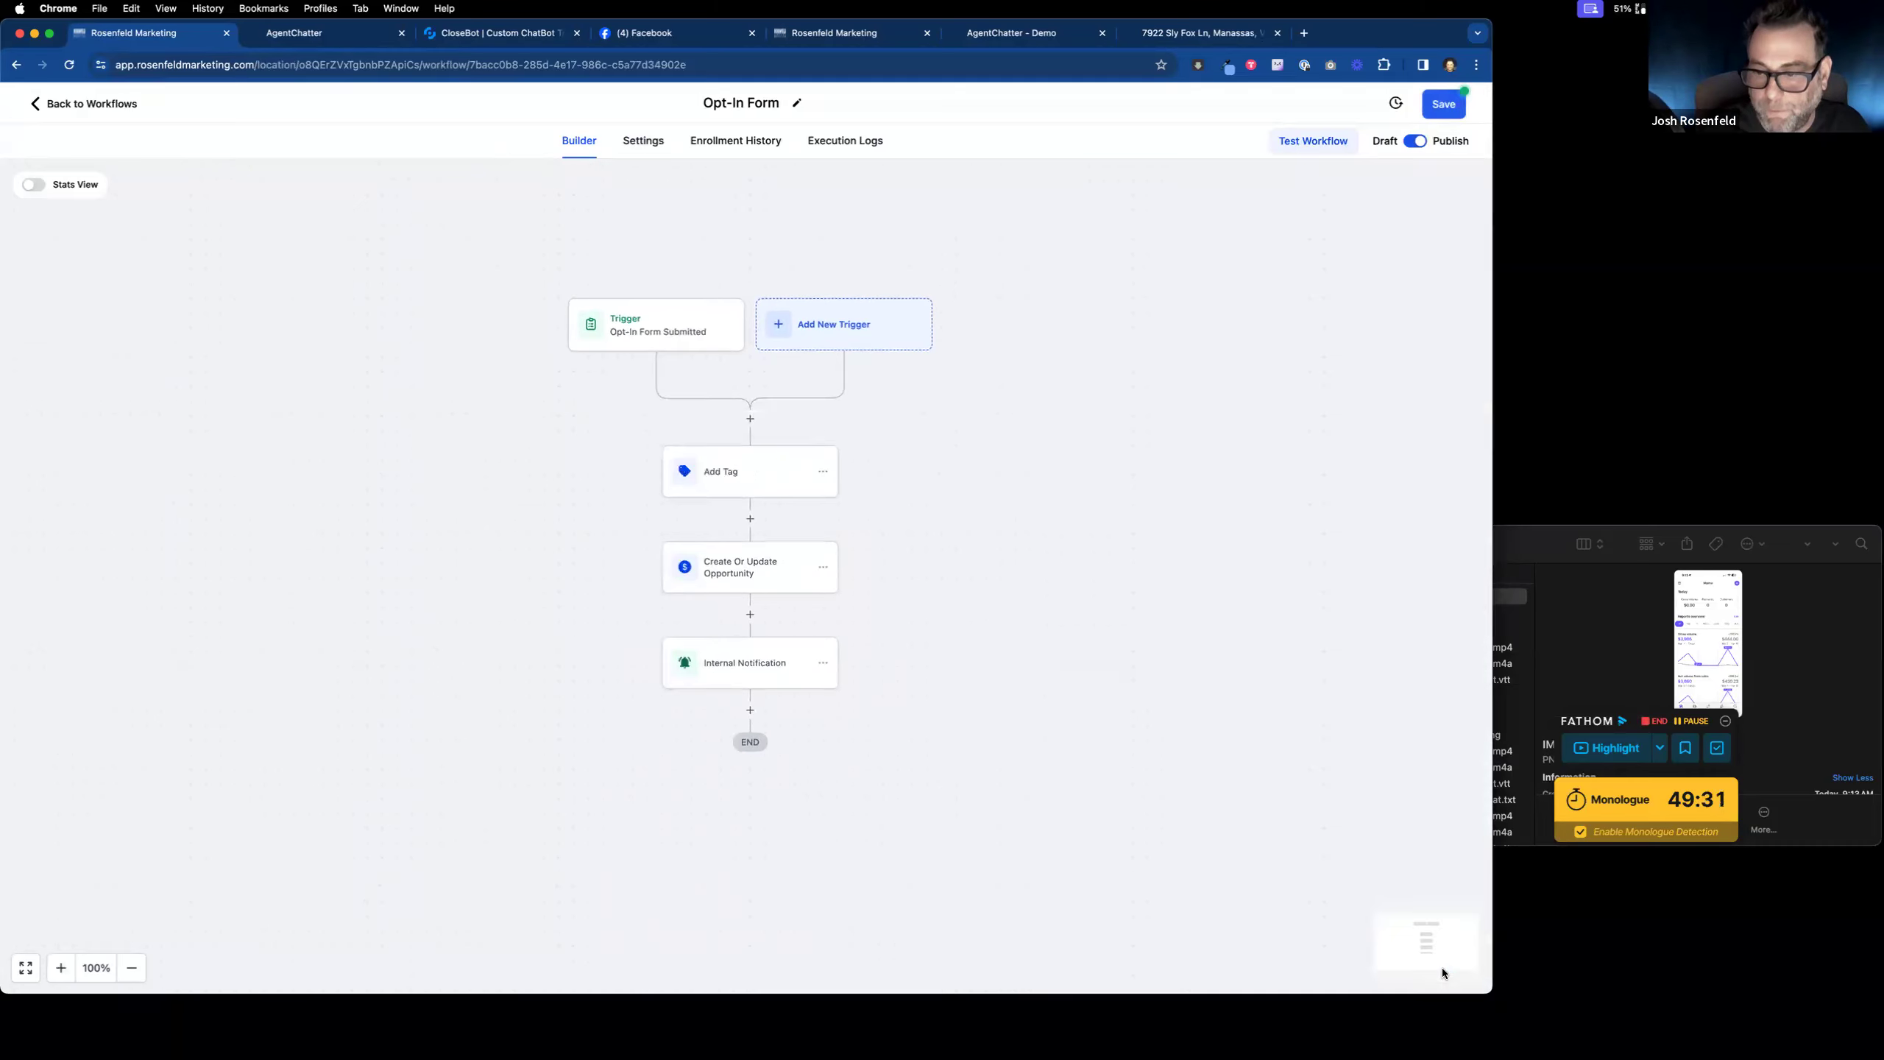
{"action": "left_click", "coordinate": [1434, 116]}
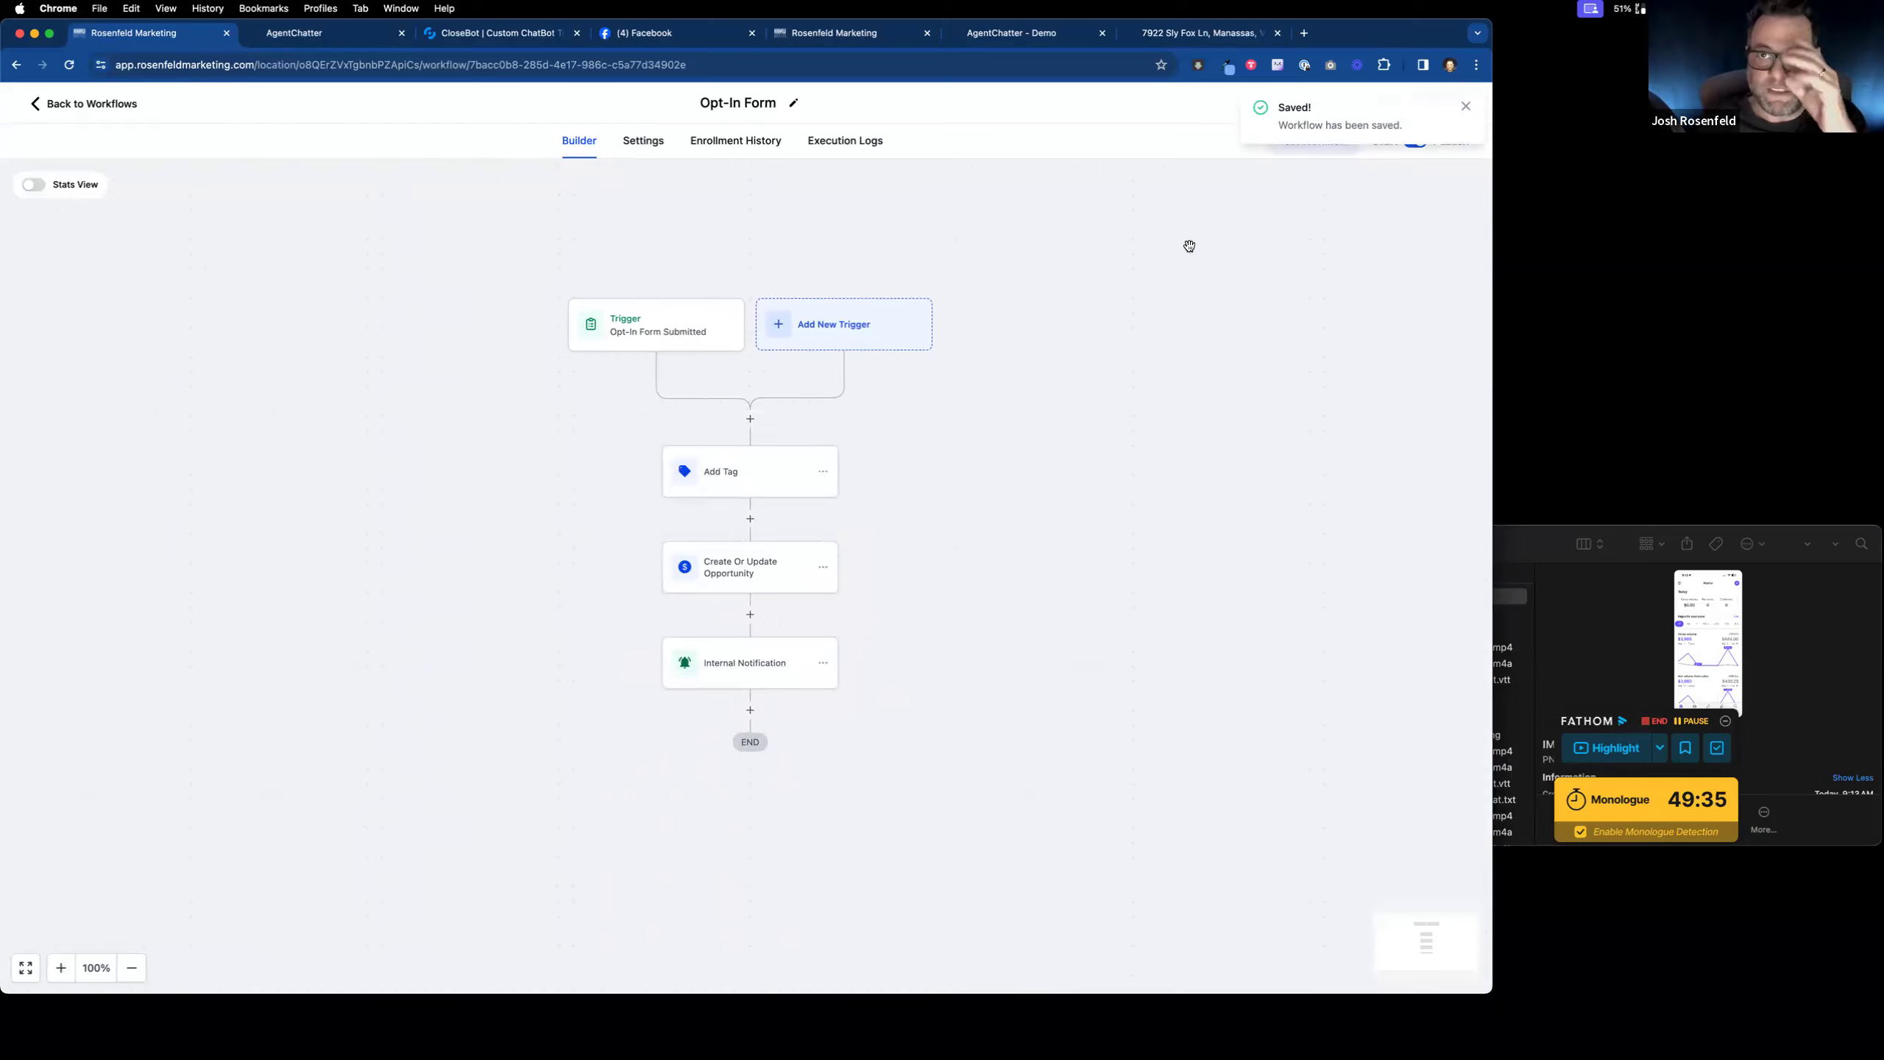
{"action": "left_click", "coordinate": [1017, 38]}
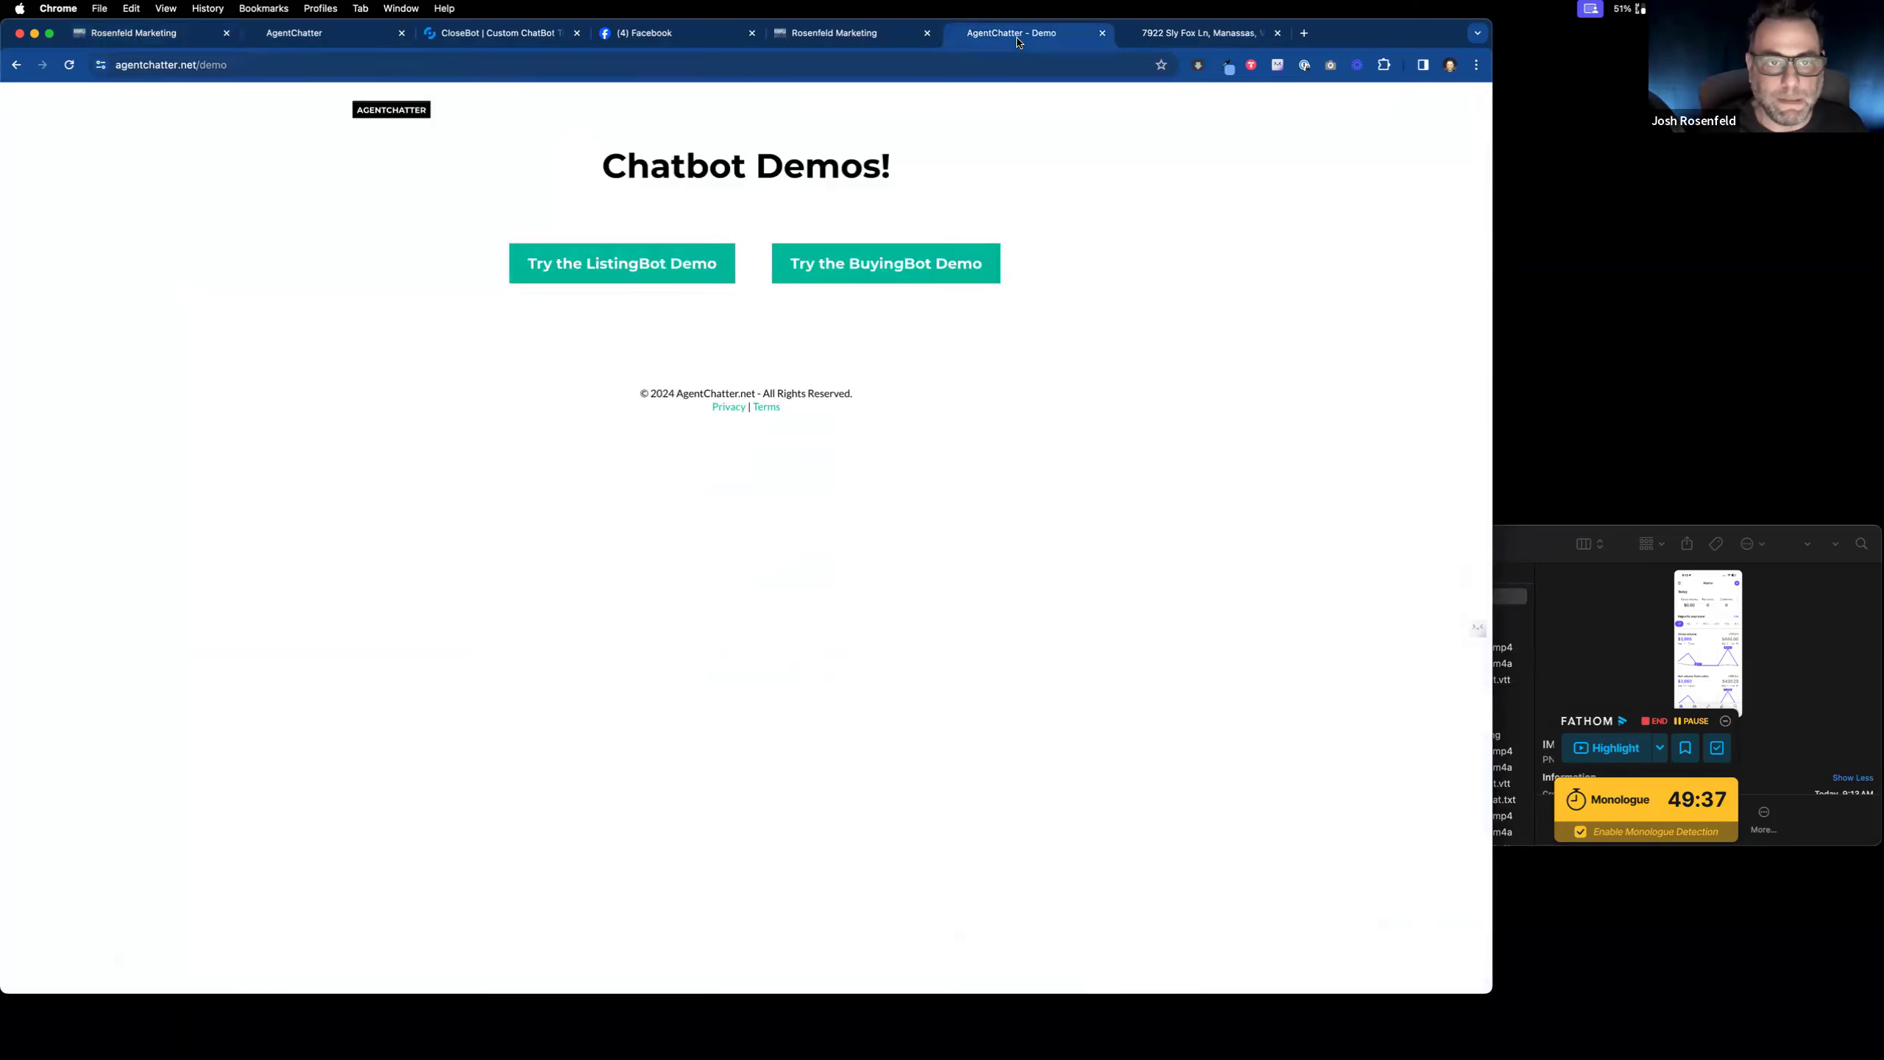
Step: Fill the AgentChatter opt-in form with the test lead's first name, last name, e-mail and phone
{"action": "left_click", "coordinate": [384, 111]}
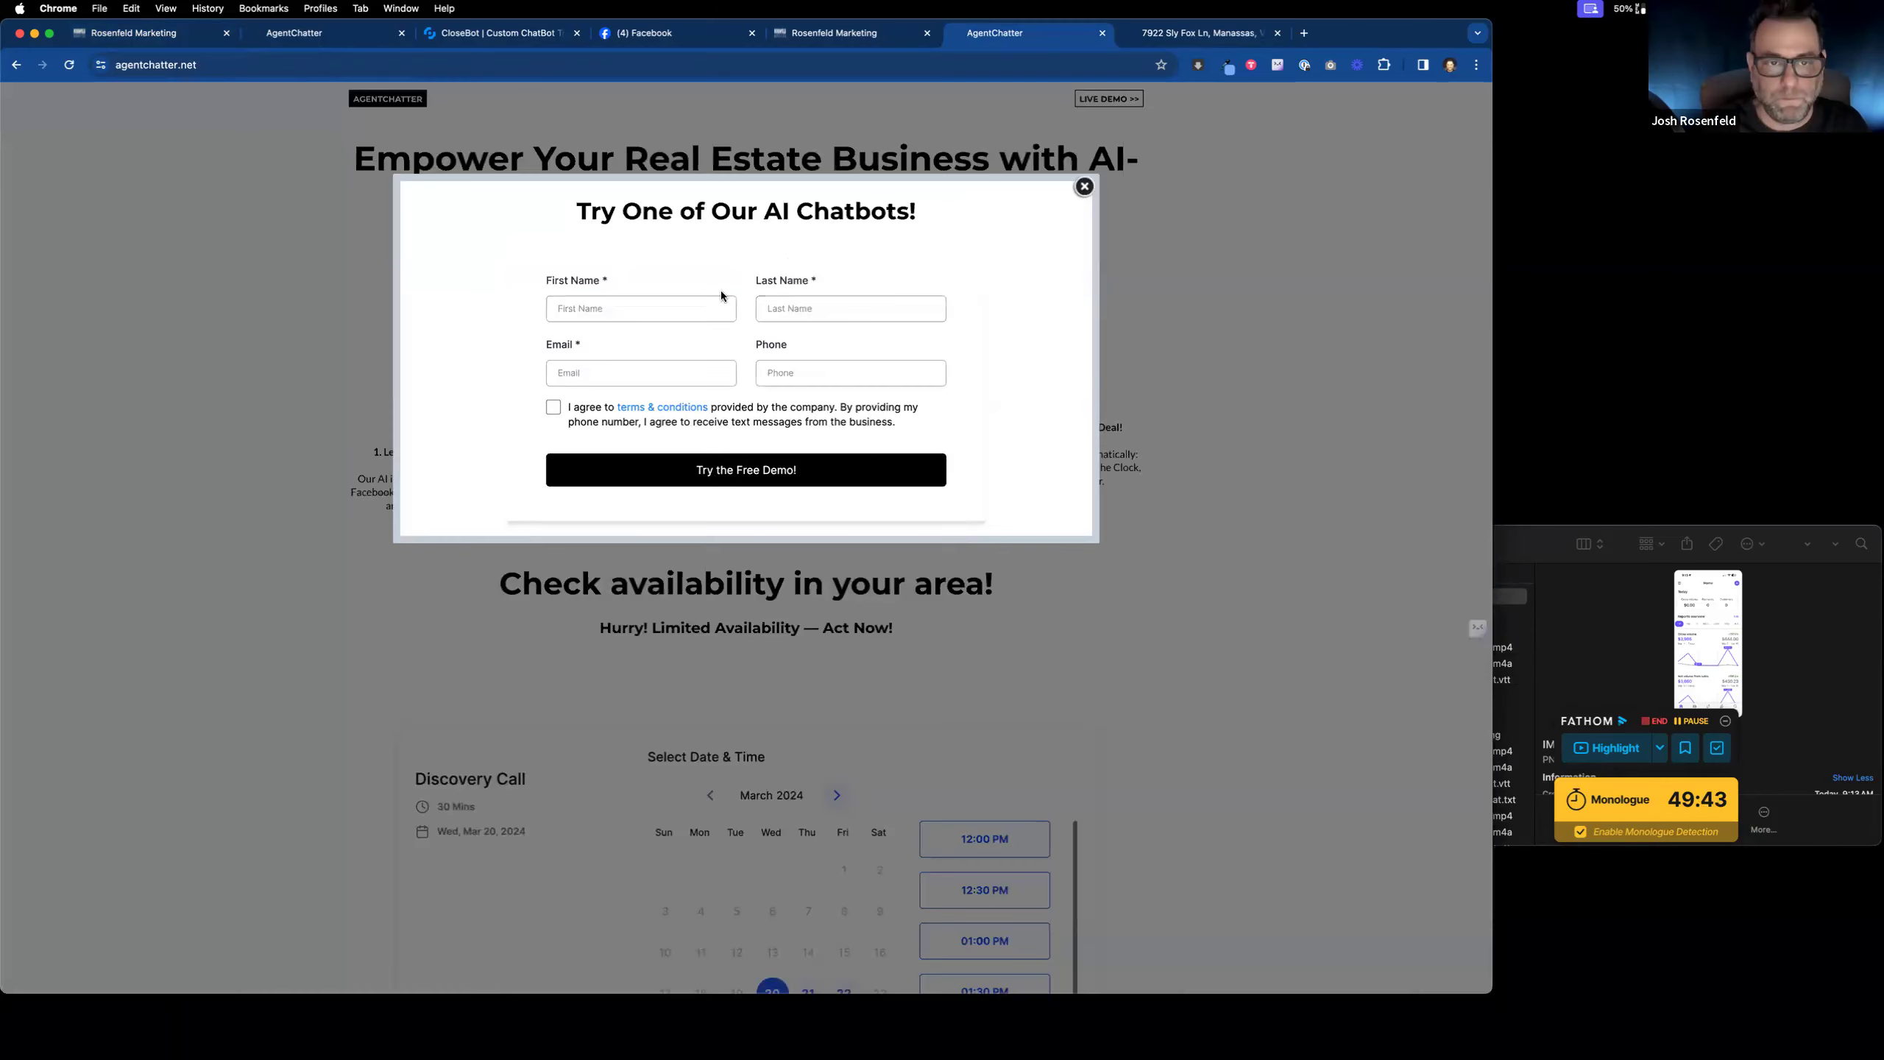
{"action": "left_click", "coordinate": [719, 307]}
{"action": "key", "text": "Tab"}
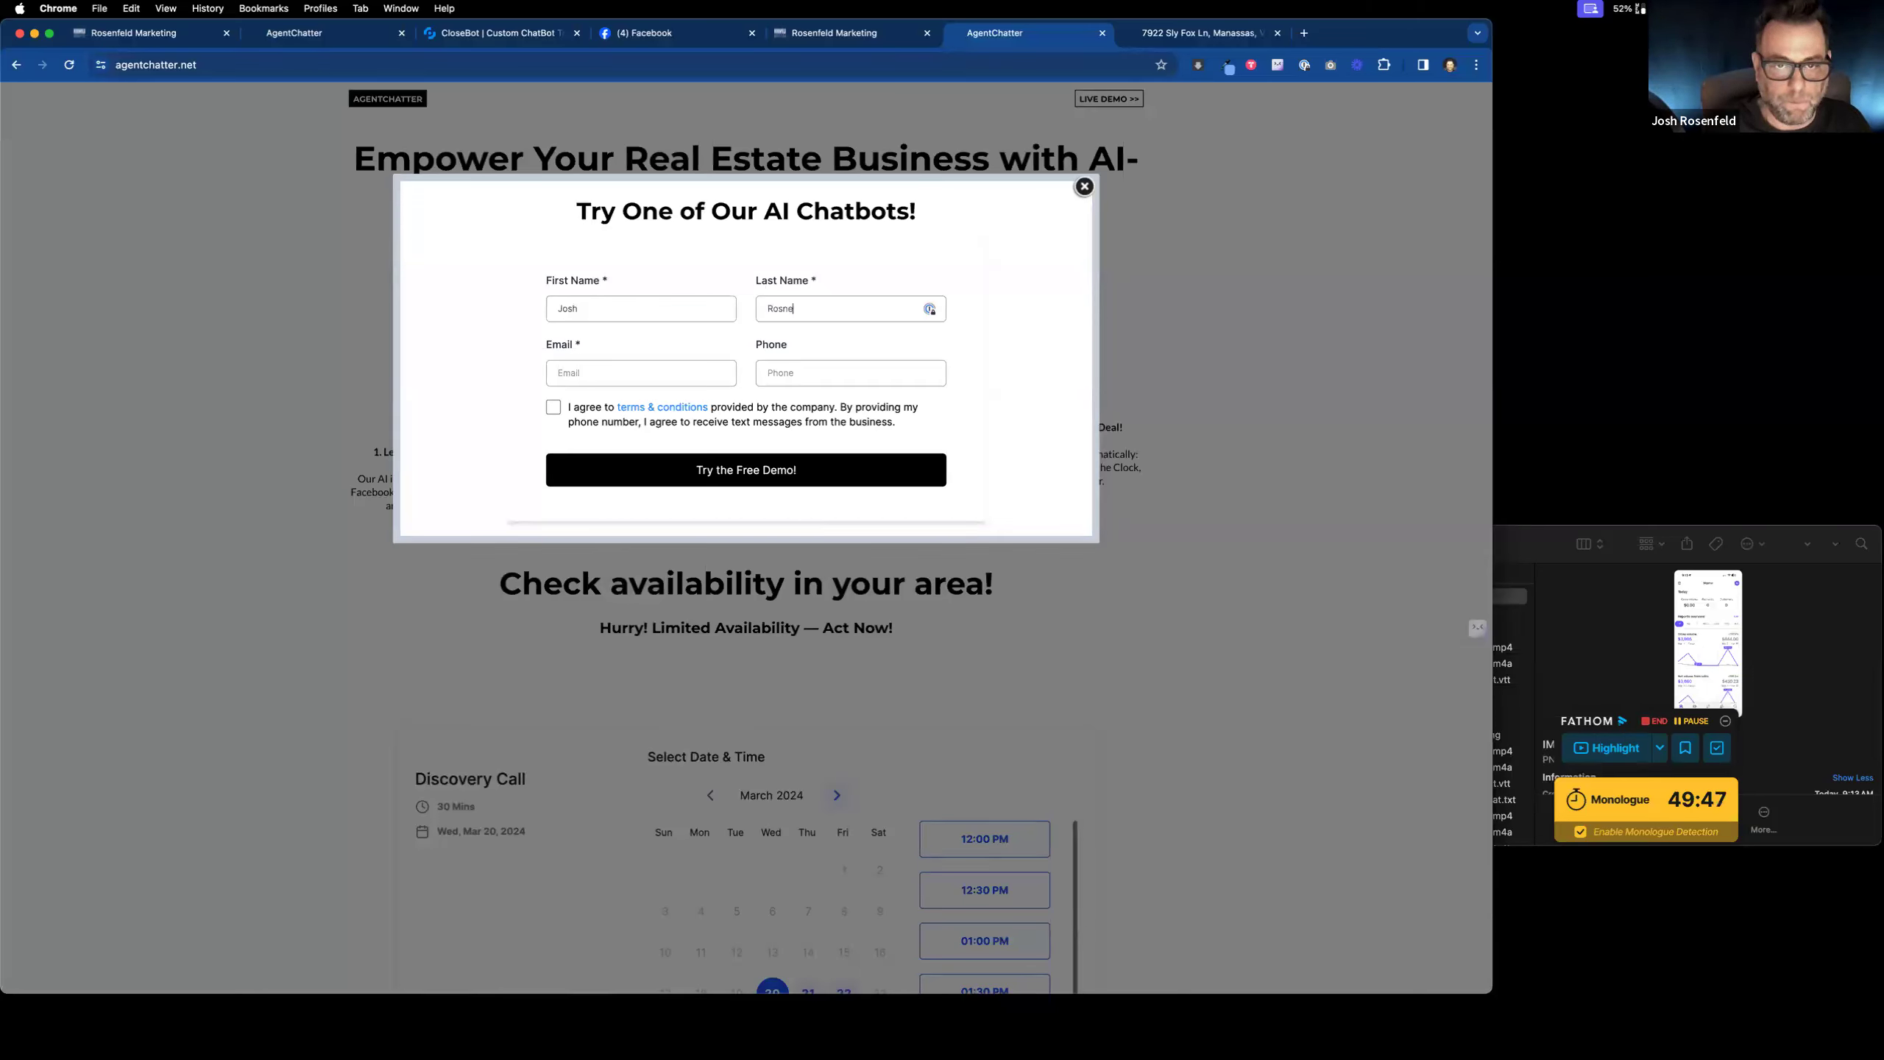
{"action": "key", "text": "Tab"}
{"action": "key", "text": "Tab"}
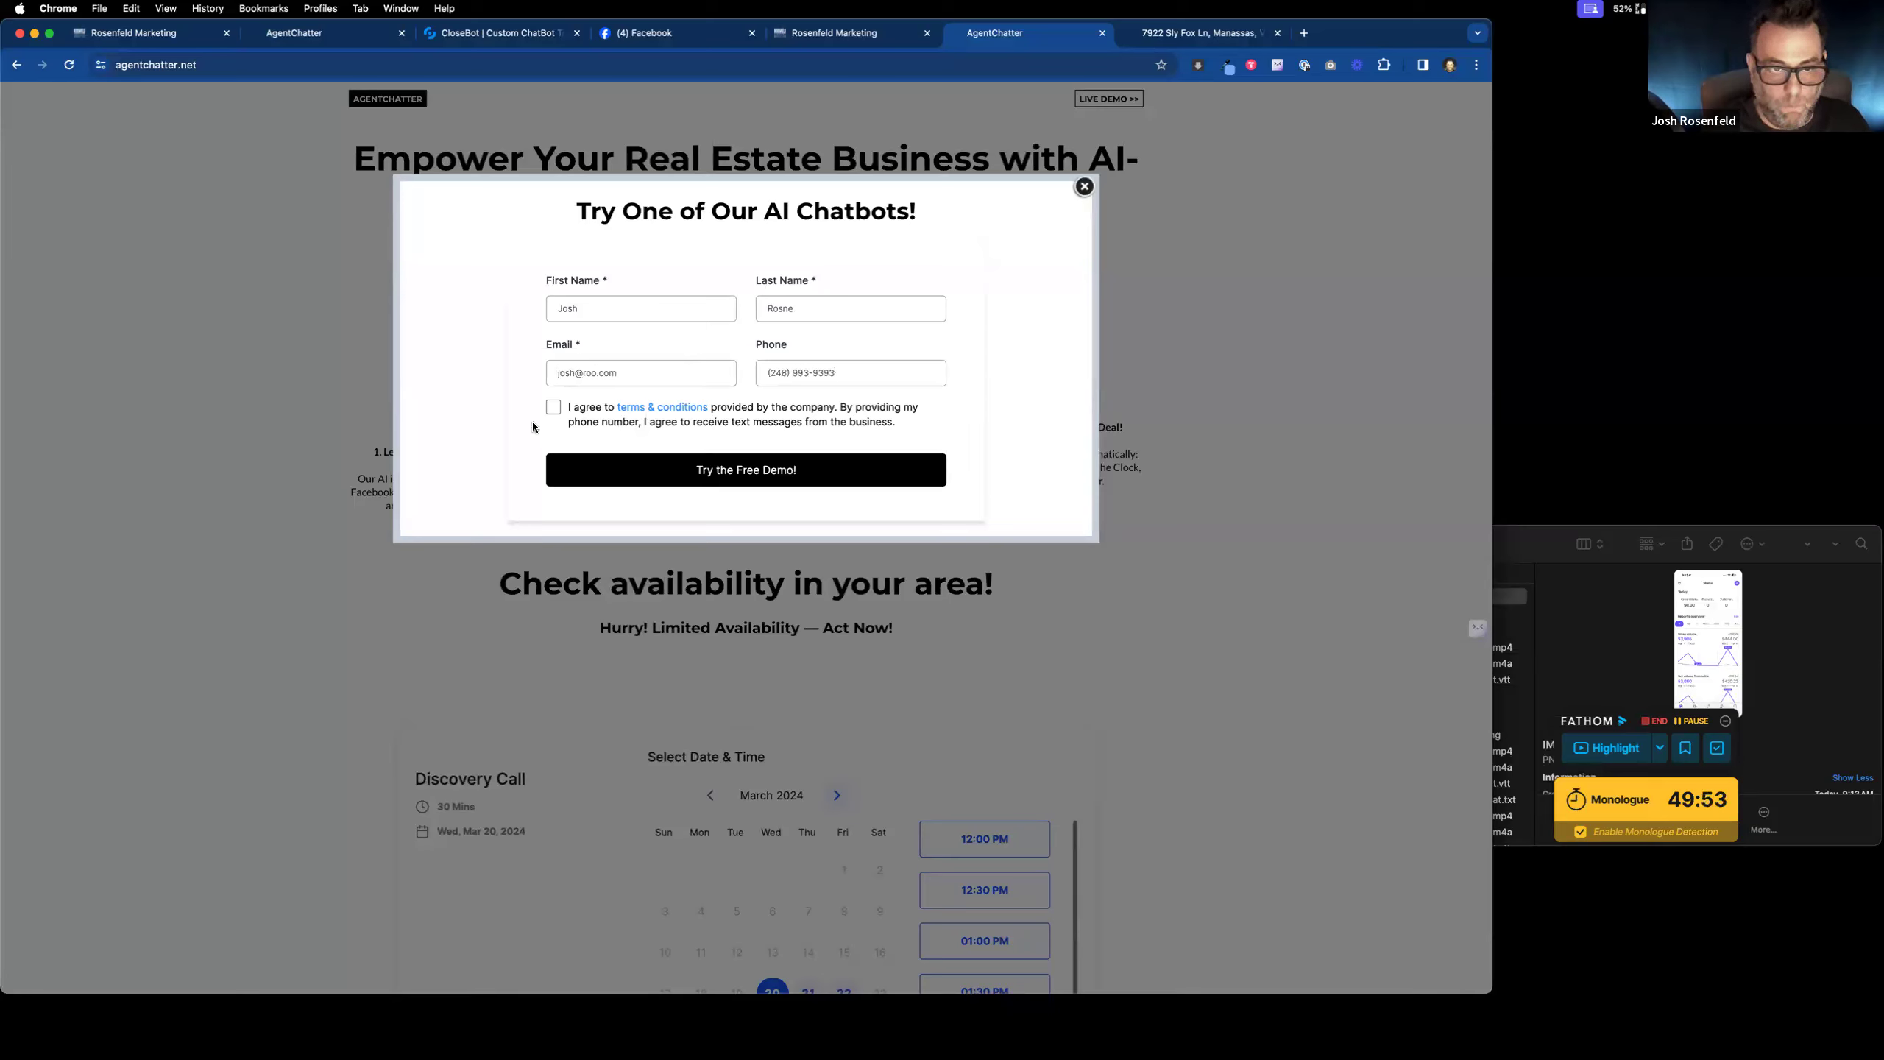
Step: Tick the terms consent box and submit the form with Try the Free Demo!
{"action": "left_click", "coordinate": [553, 407]}
{"action": "left_click", "coordinate": [663, 462]}
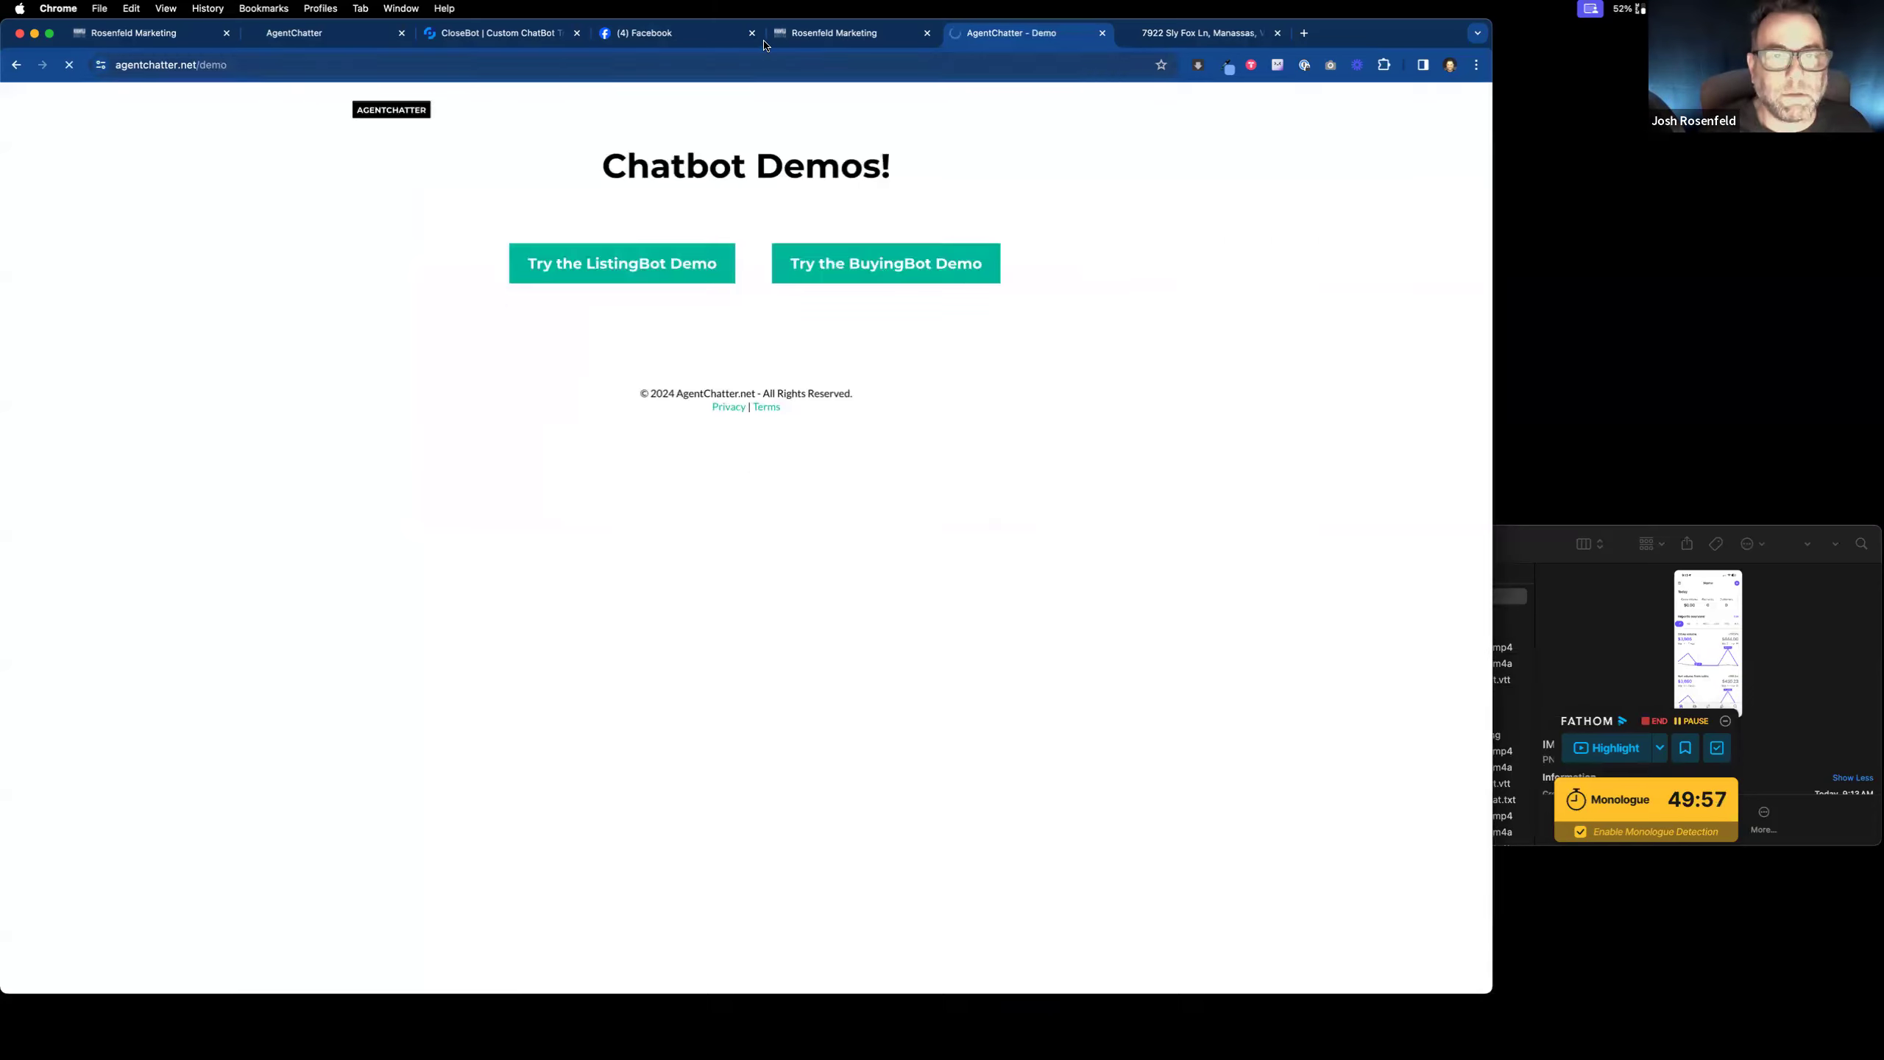
{"action": "left_click", "coordinate": [846, 36]}
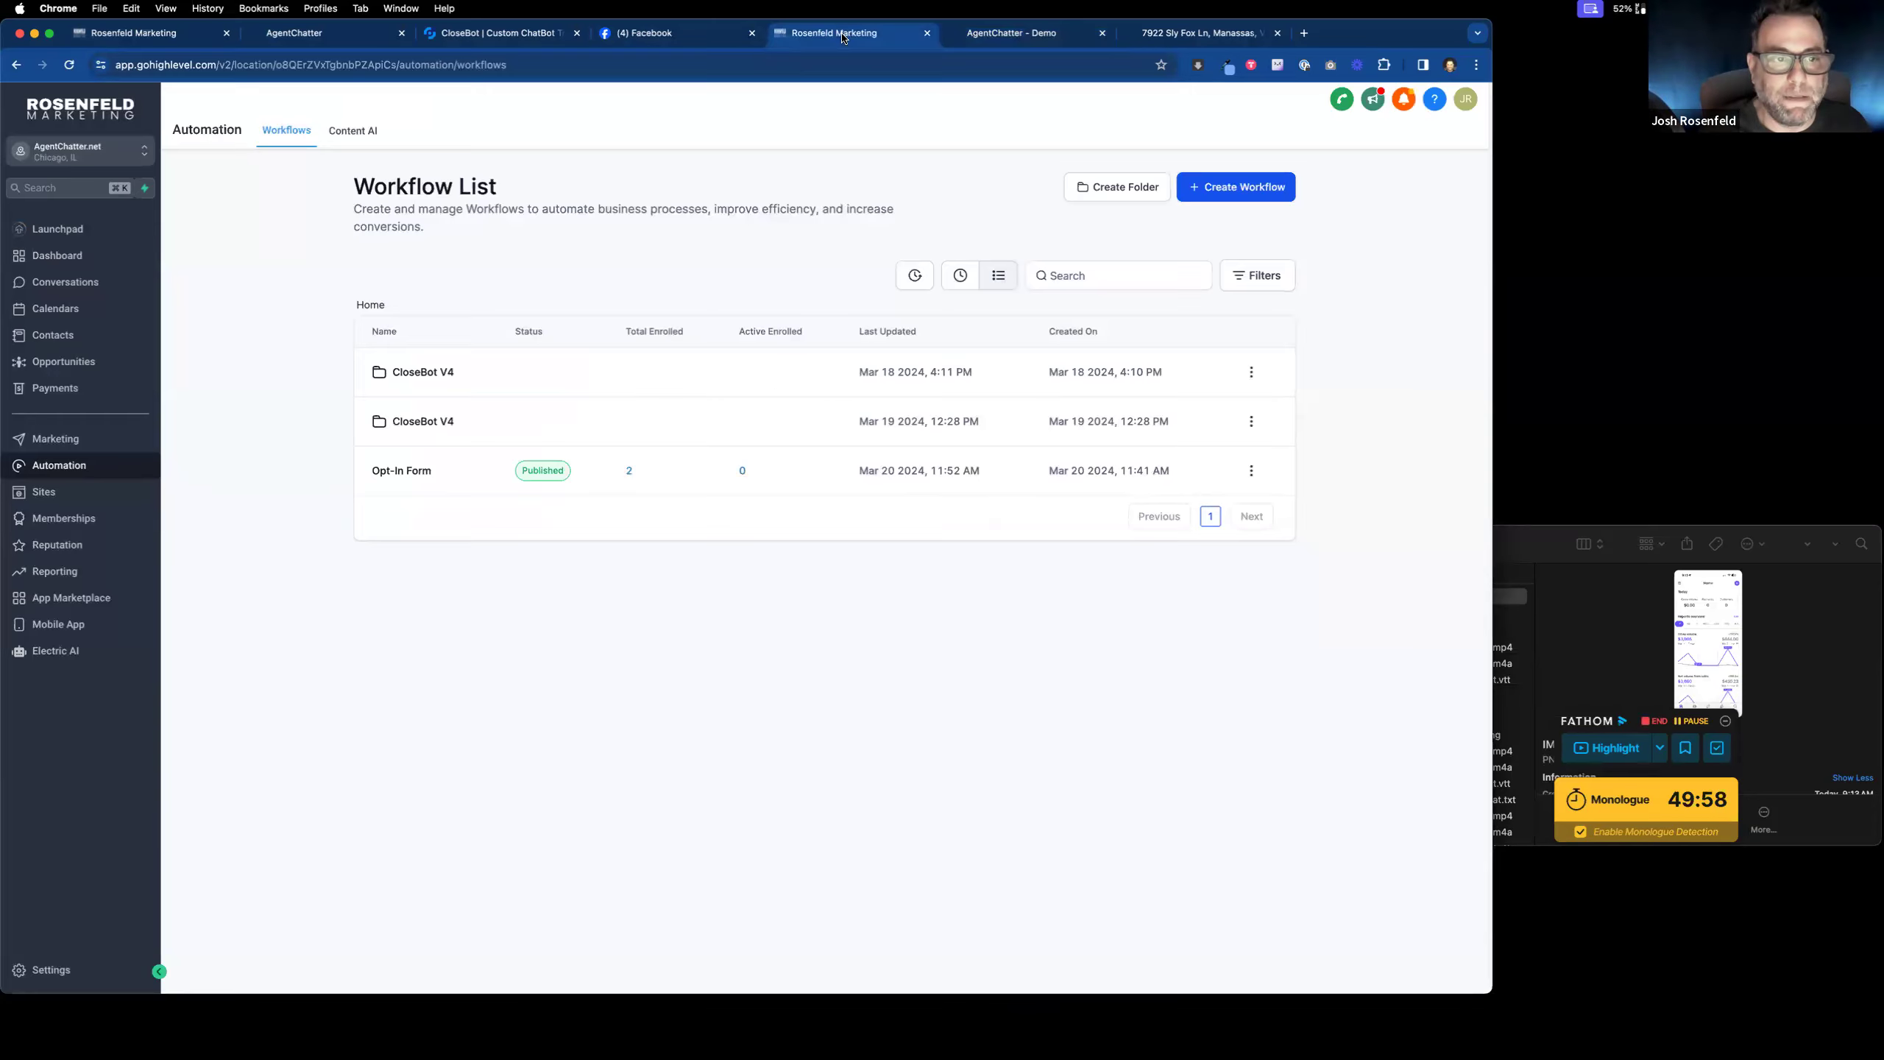
Step: Open the OptIn form in the Forms builder, switch on Sticky Contact under Options, and save
{"action": "left_click", "coordinate": [84, 490]}
{"action": "left_click", "coordinate": [598, 165]}
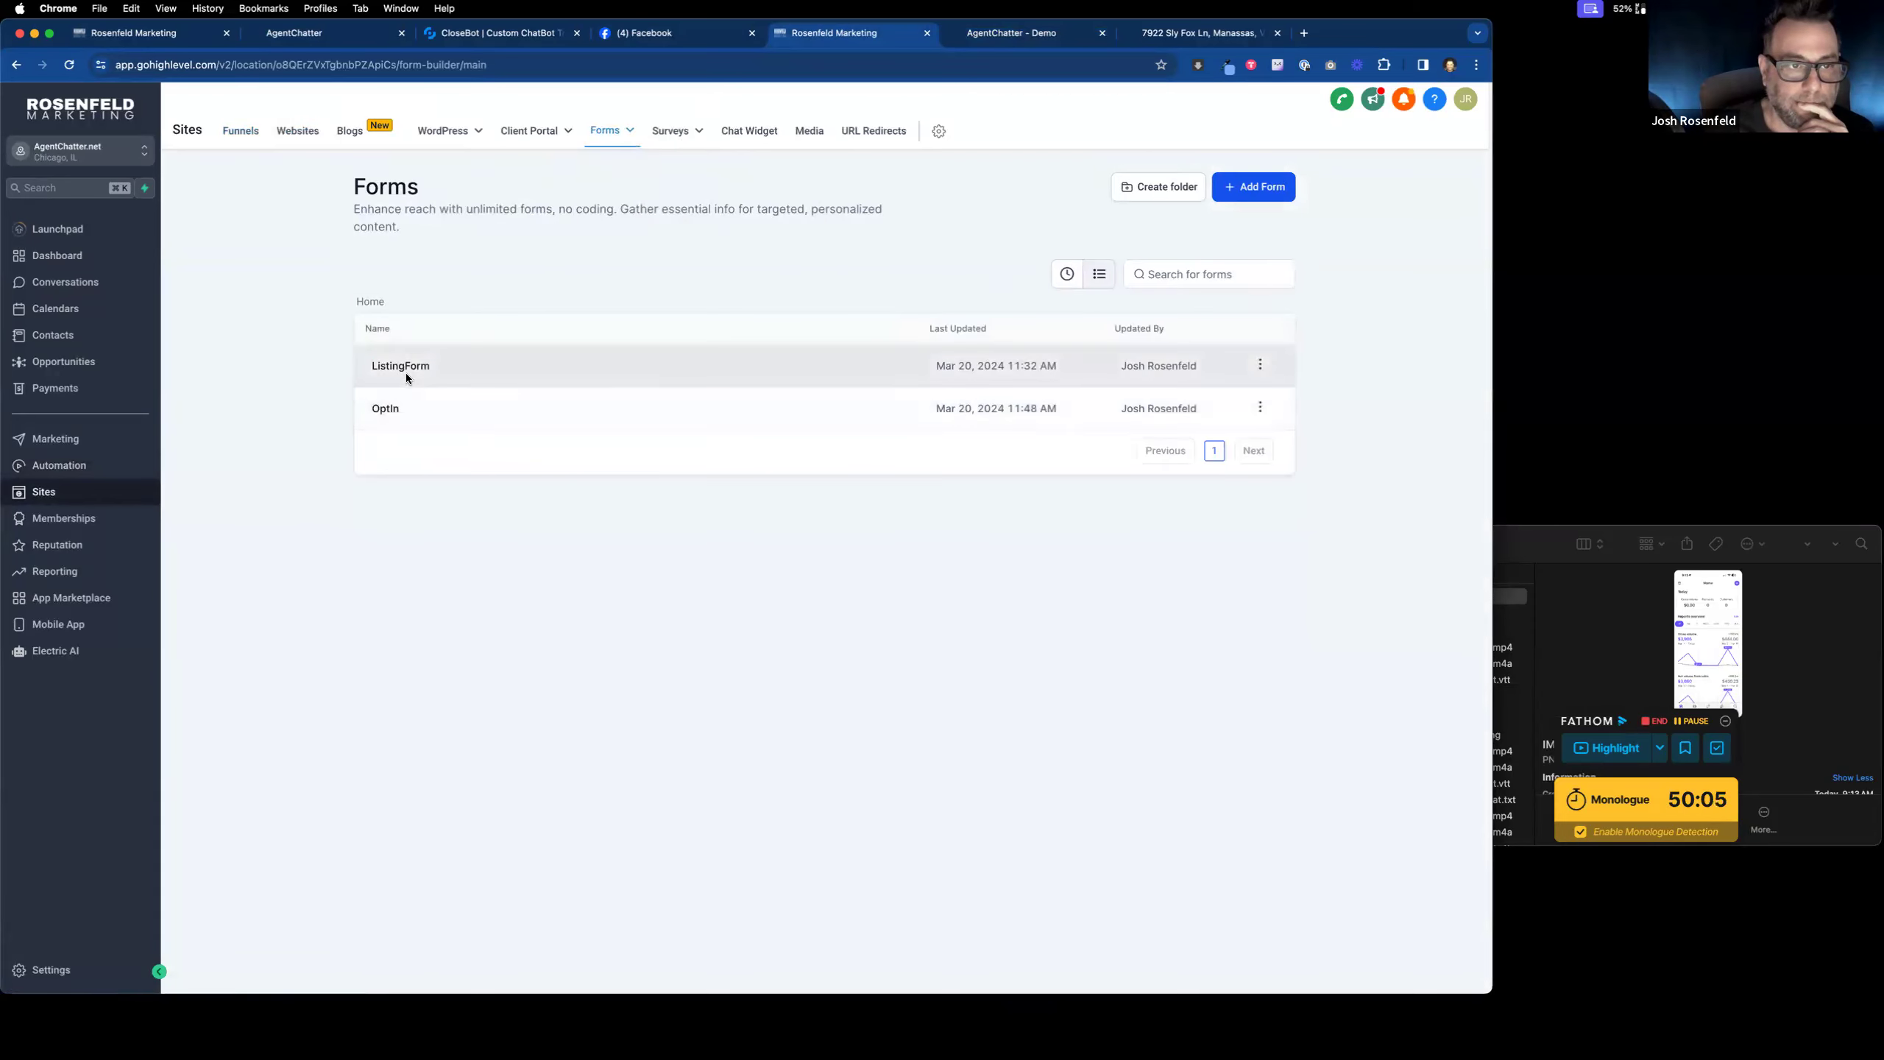
{"action": "left_click", "coordinate": [386, 405]}
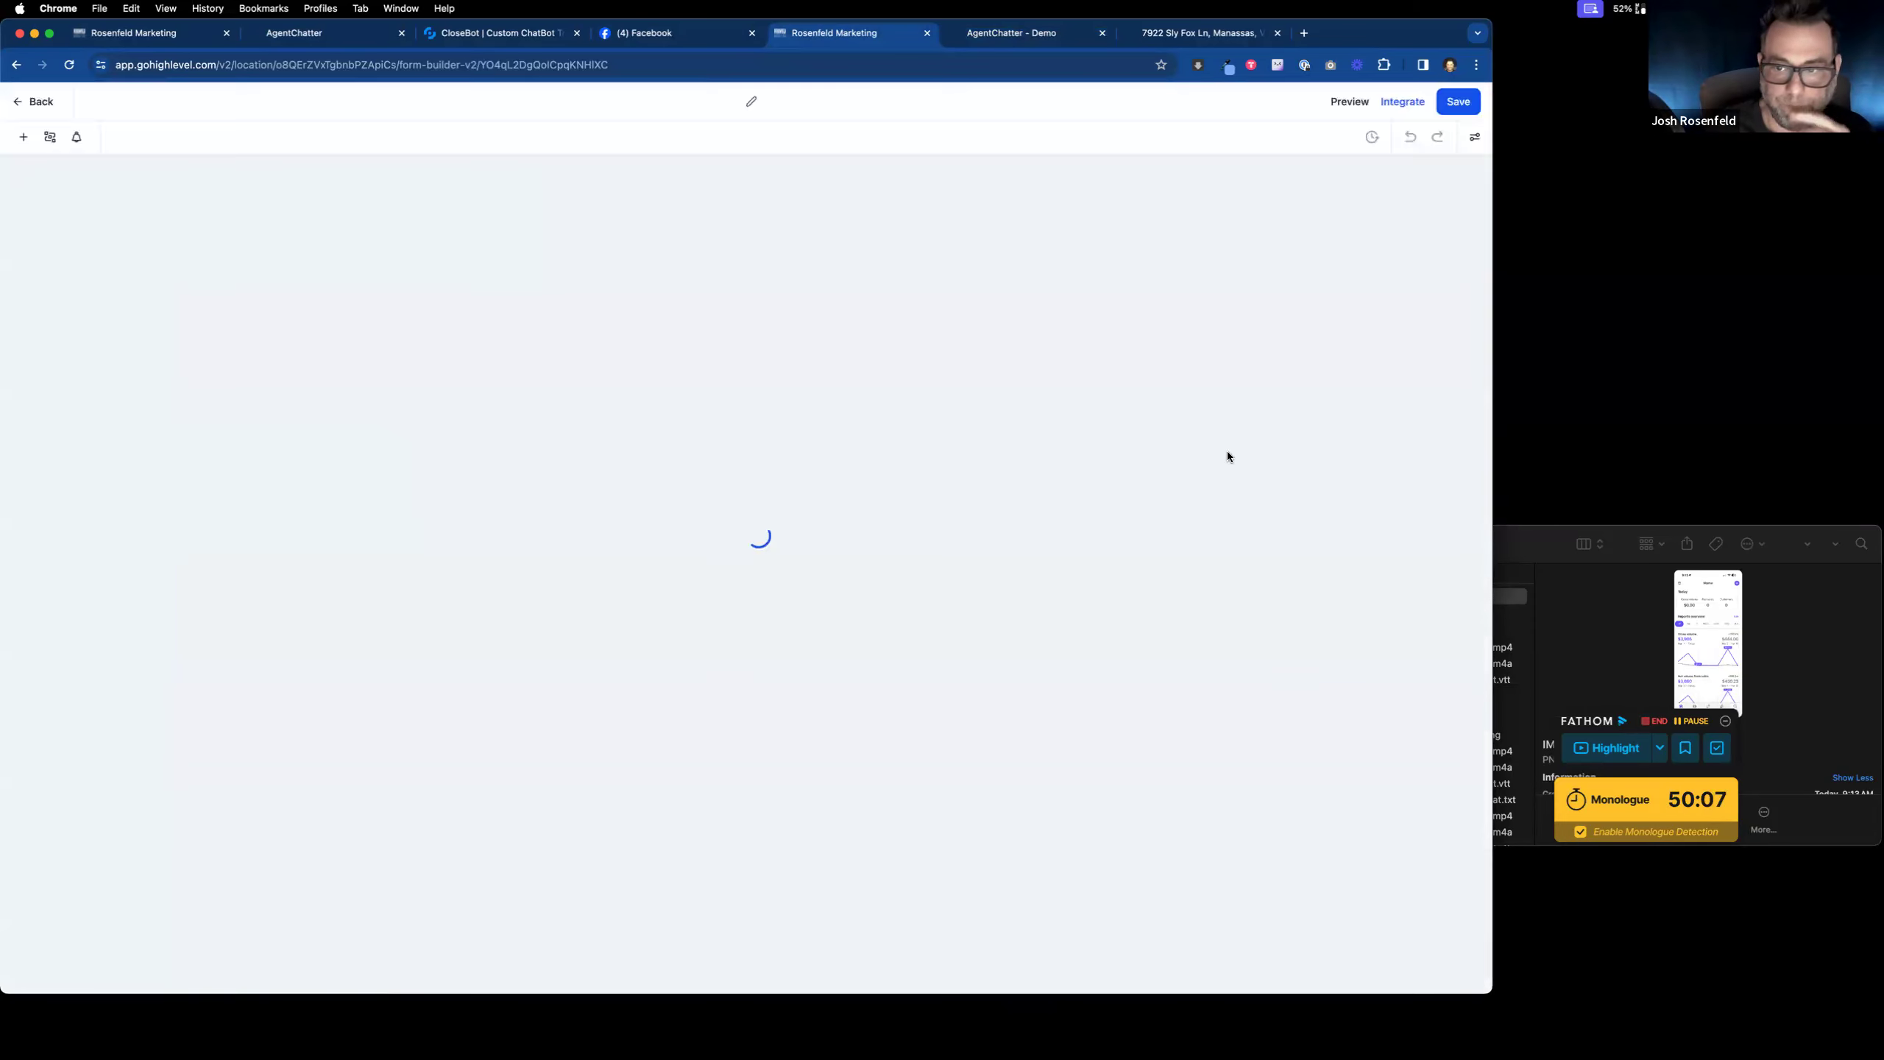
{"action": "left_click", "coordinate": [1473, 136]}
{"action": "scroll", "coordinate": [1390, 716], "scroll_direction": "down", "scroll_amount": 10}
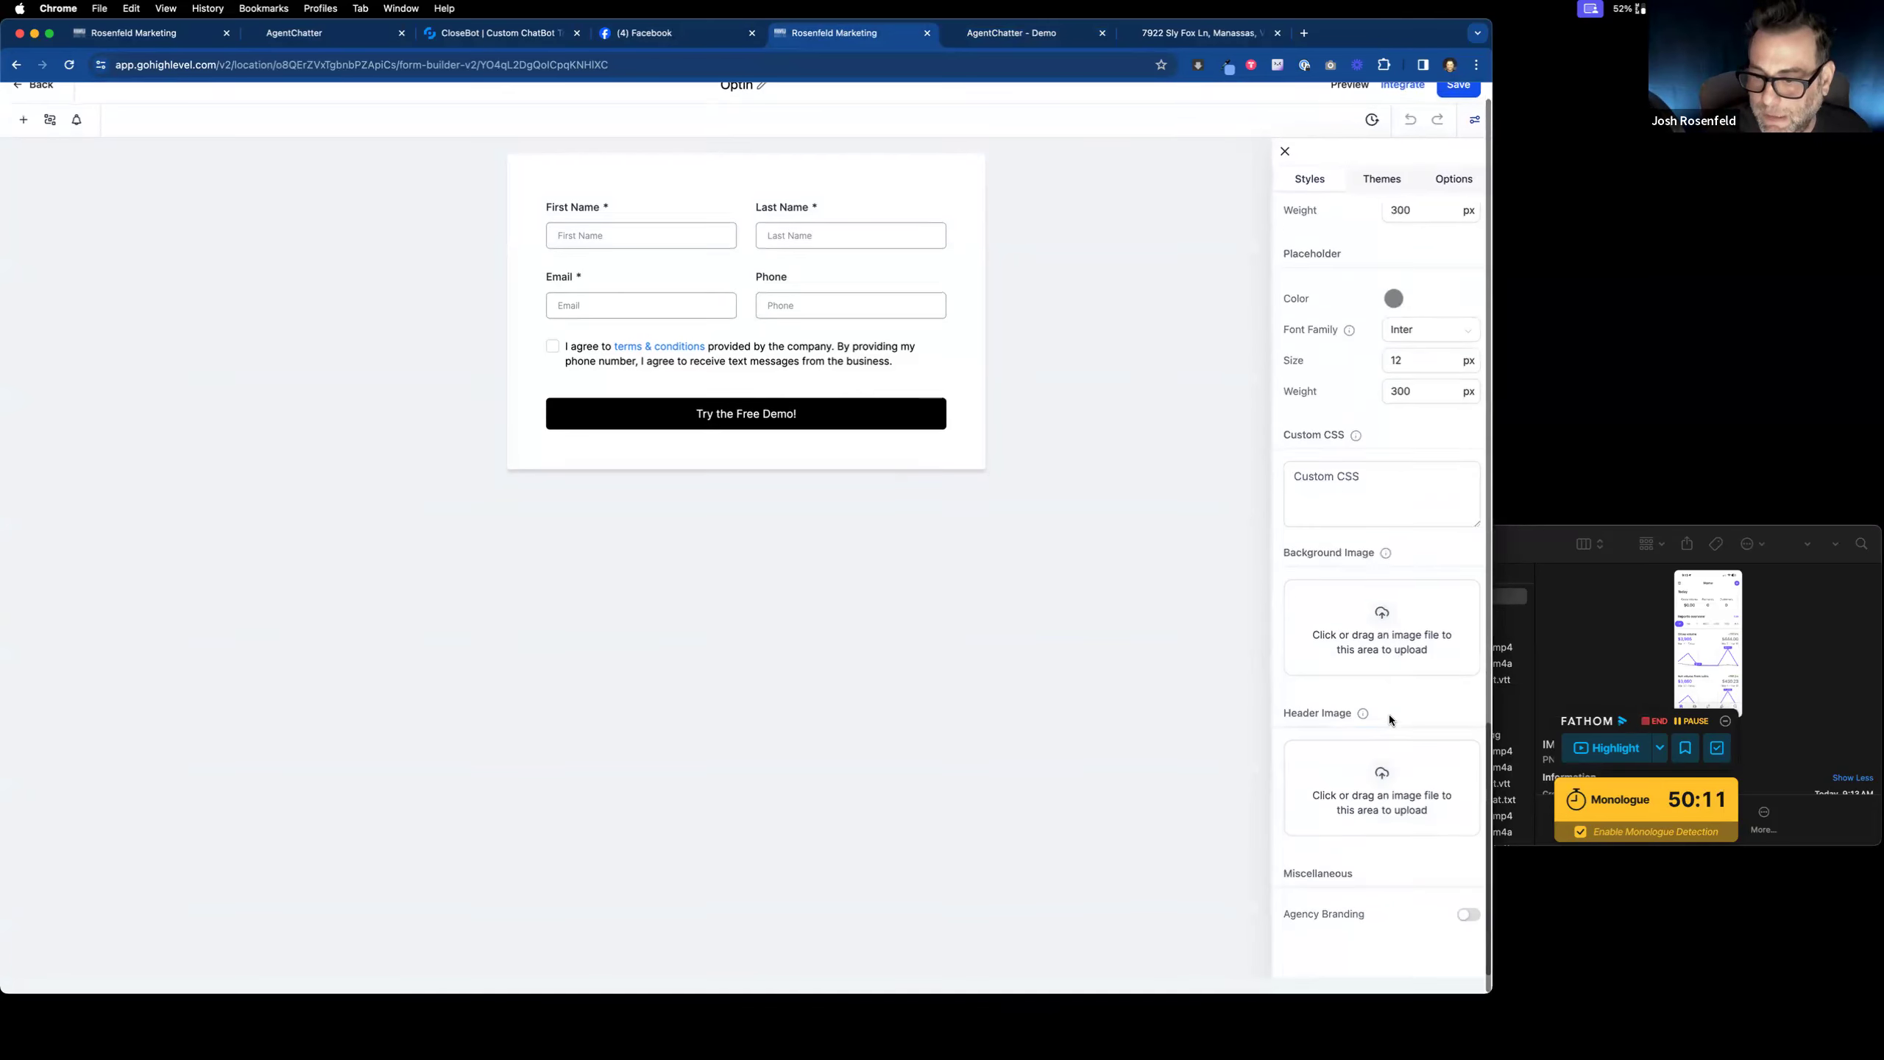
{"action": "scroll", "coordinate": [1388, 717], "scroll_direction": "up", "scroll_amount": 8}
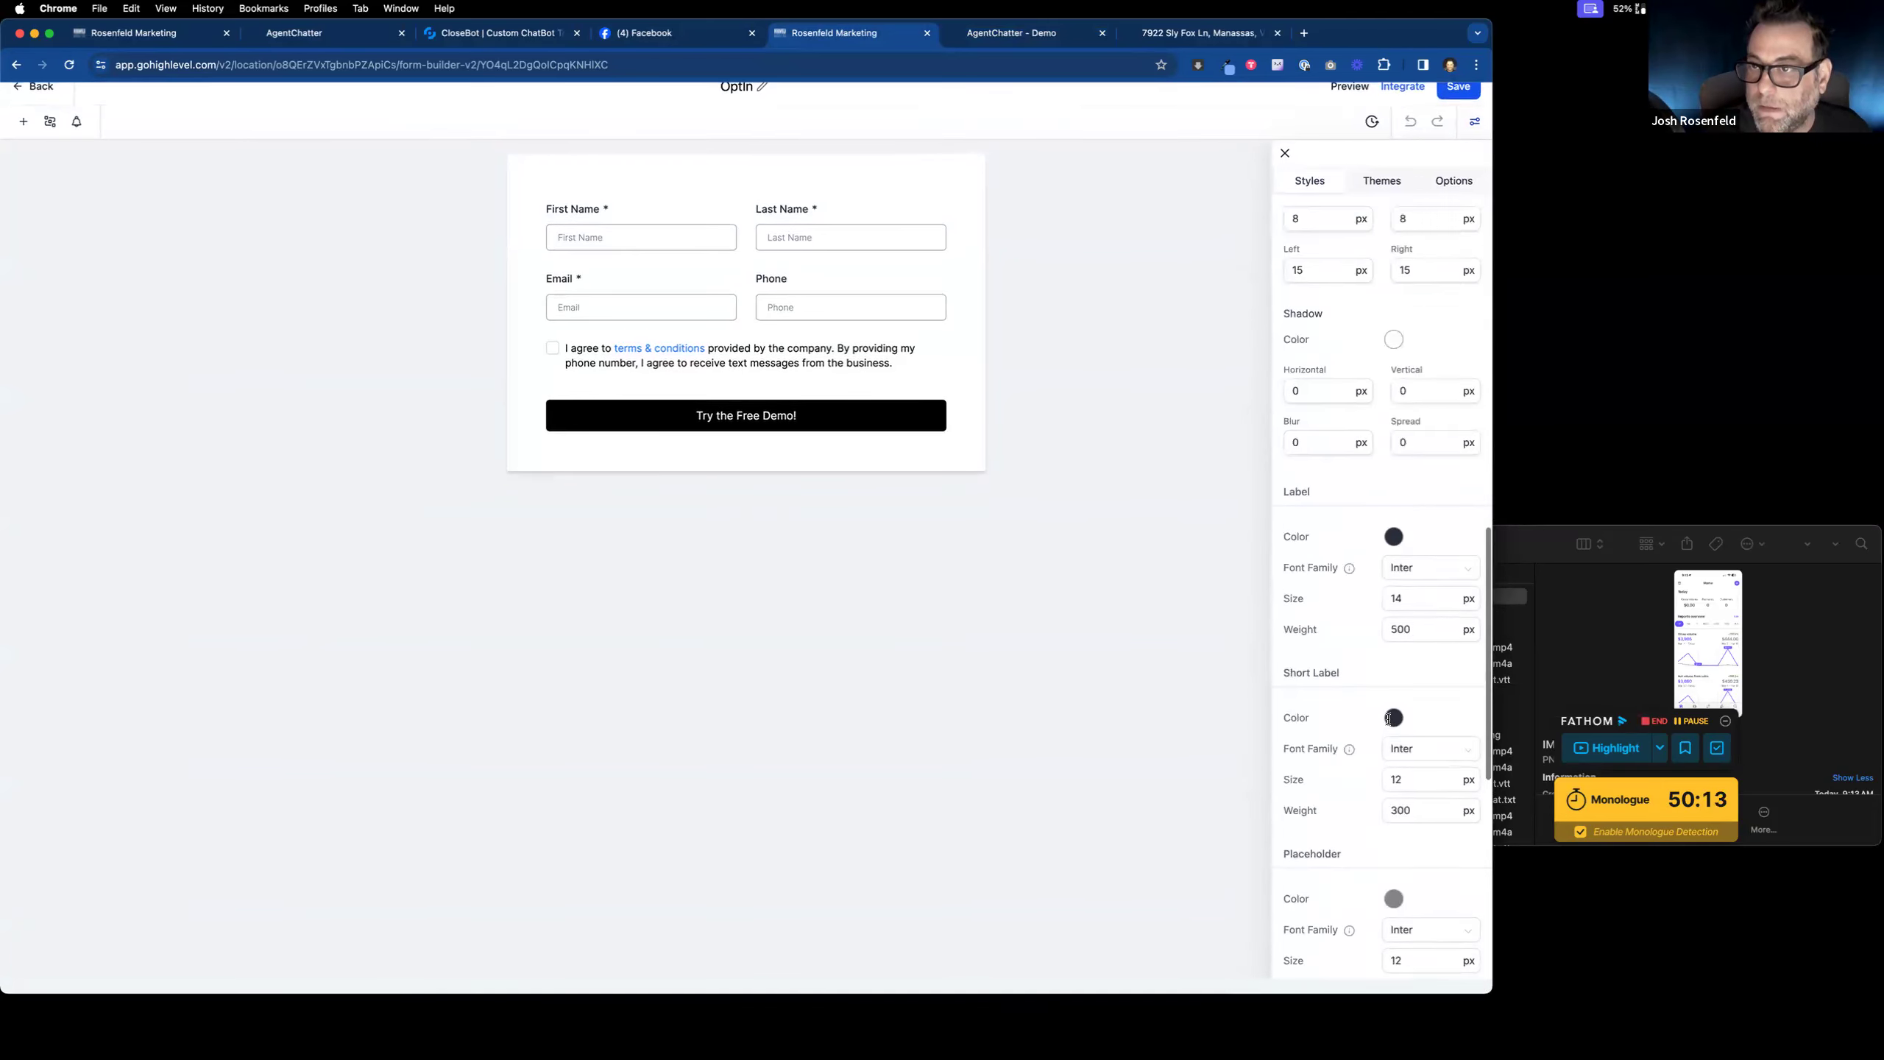
{"action": "left_click", "coordinate": [1455, 181]}
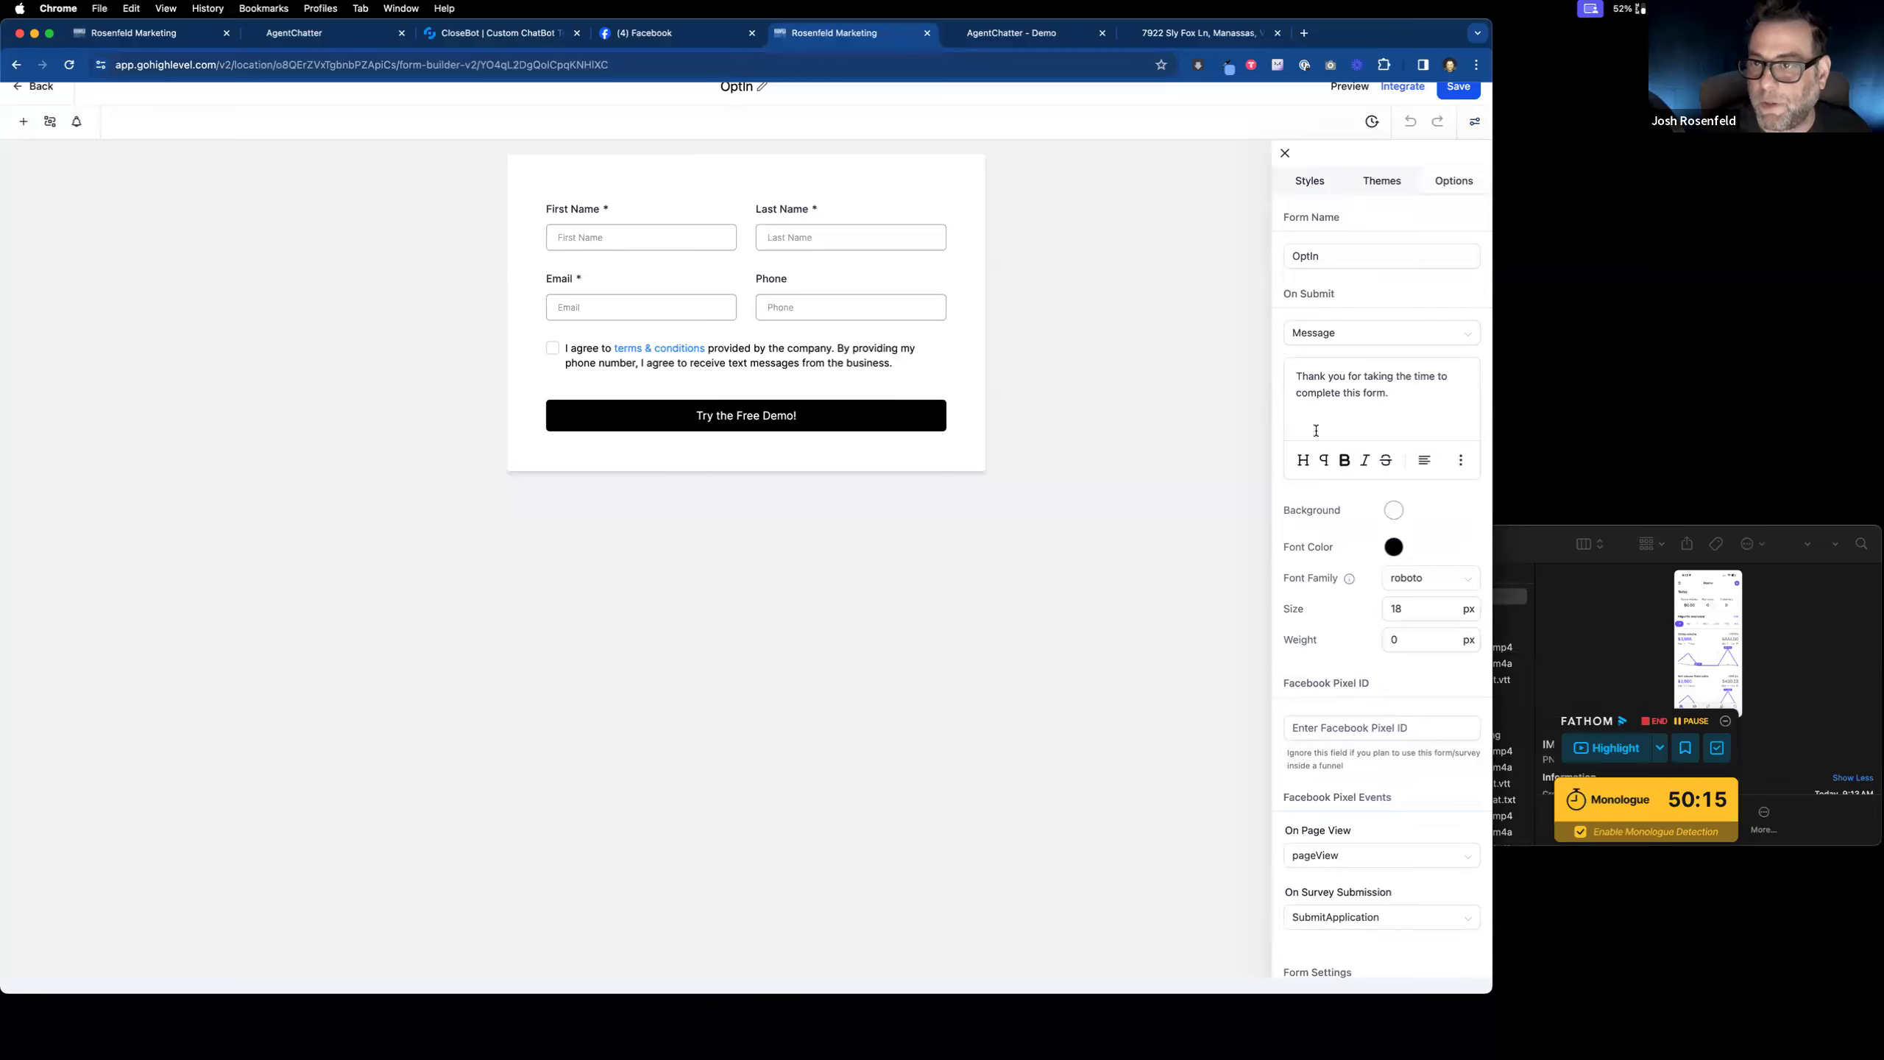
{"action": "scroll", "coordinate": [1346, 602], "scroll_direction": "down", "scroll_amount": 3}
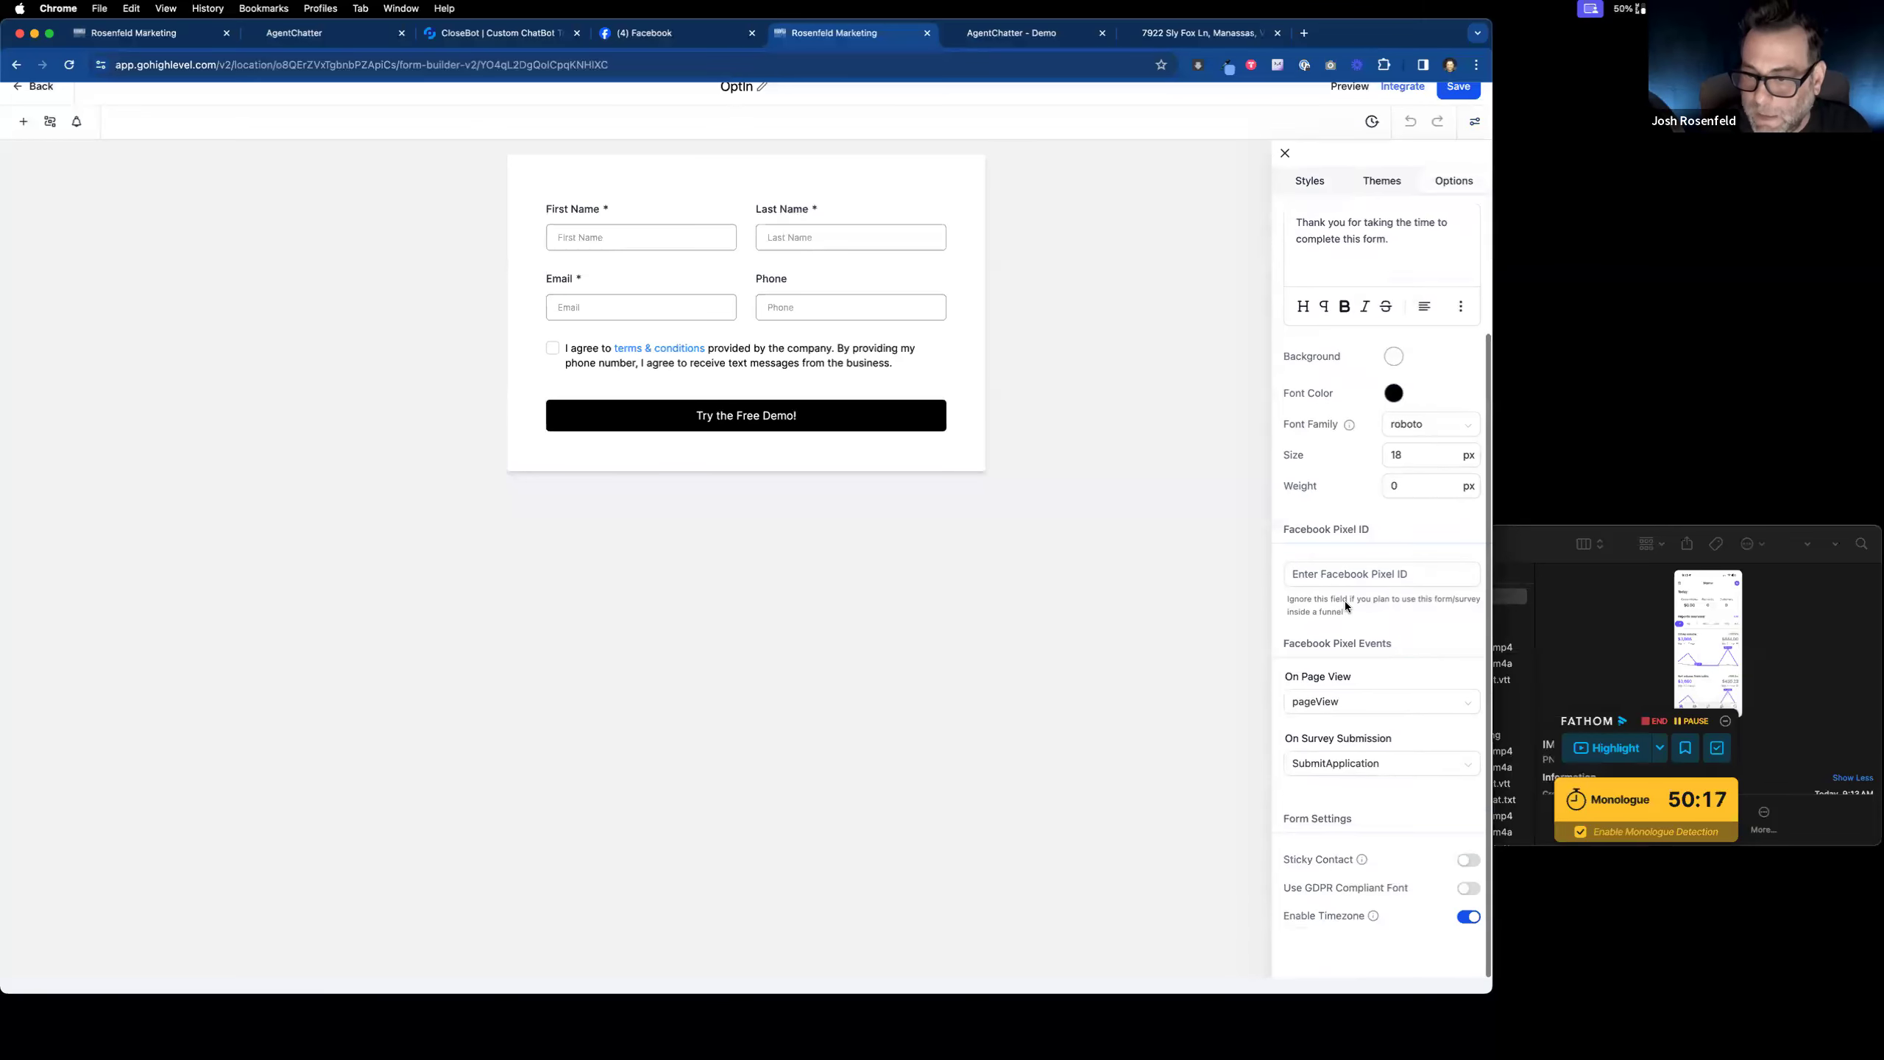
{"action": "left_click", "coordinate": [1468, 856]}
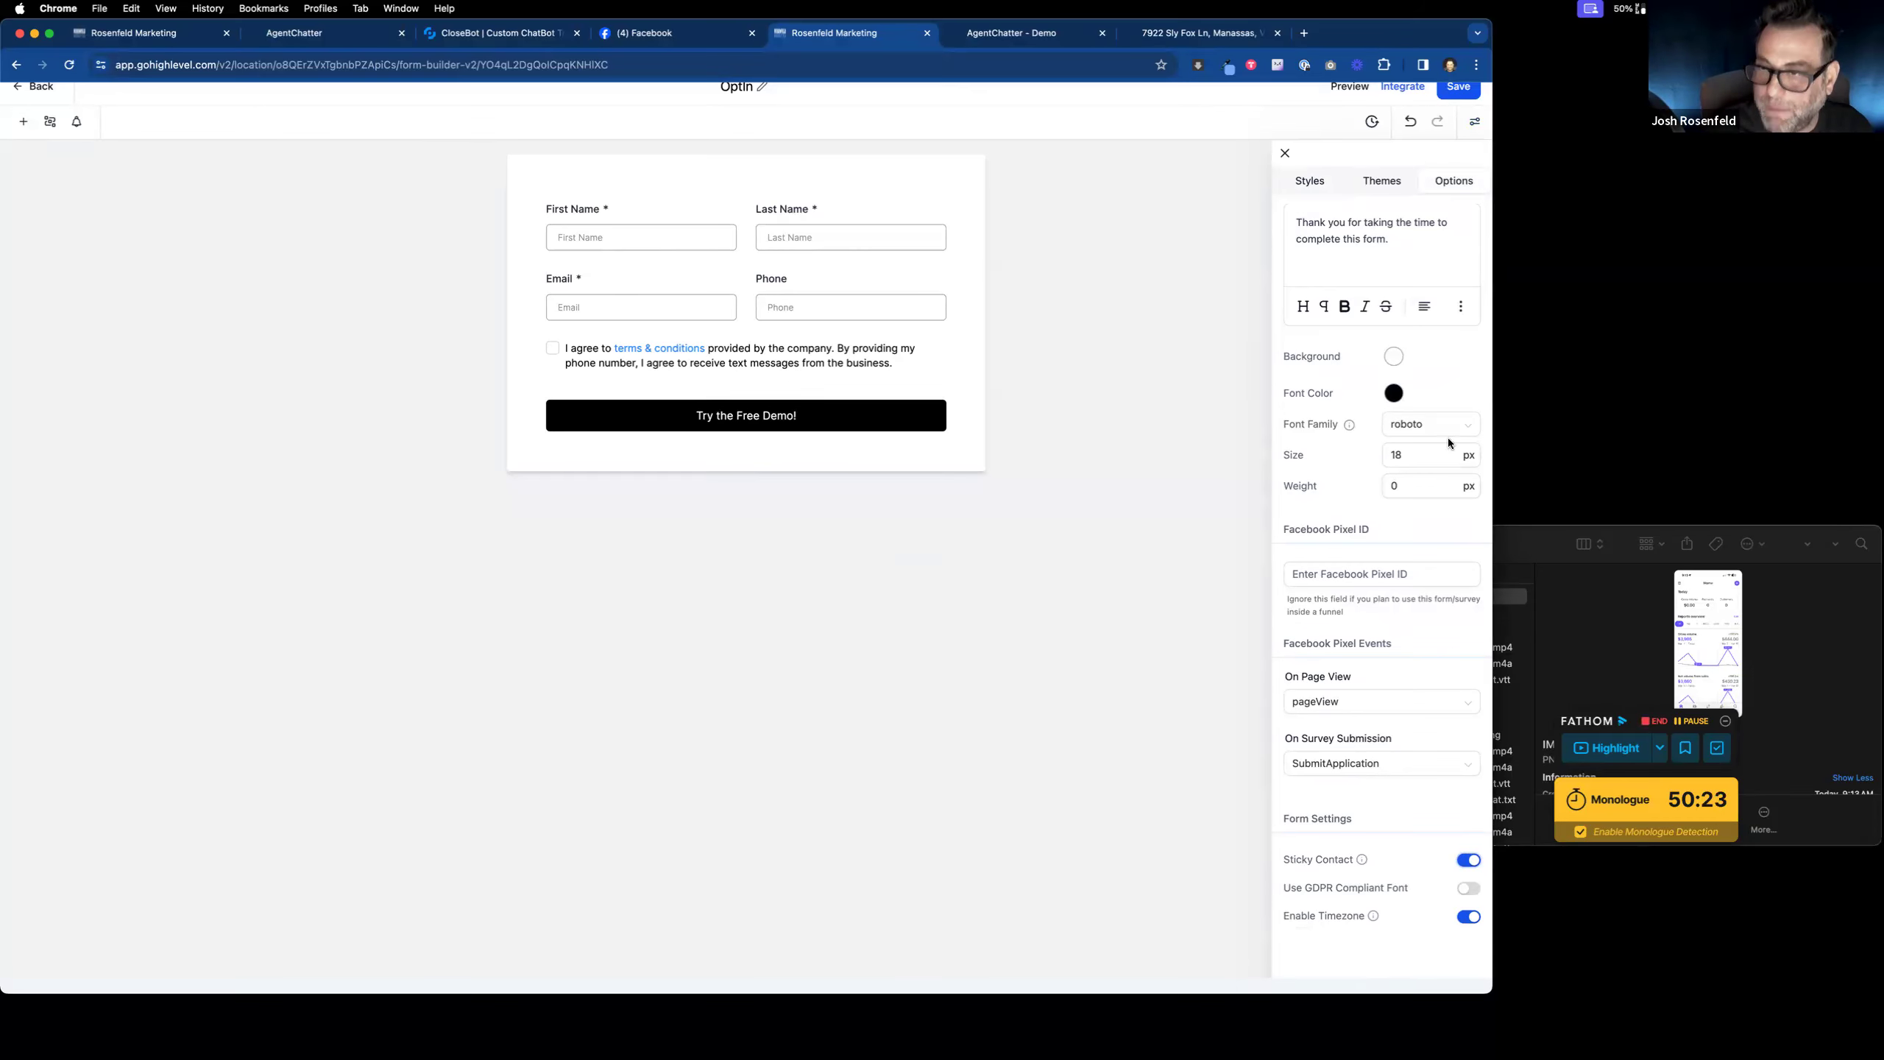
{"action": "left_click", "coordinate": [1459, 92]}
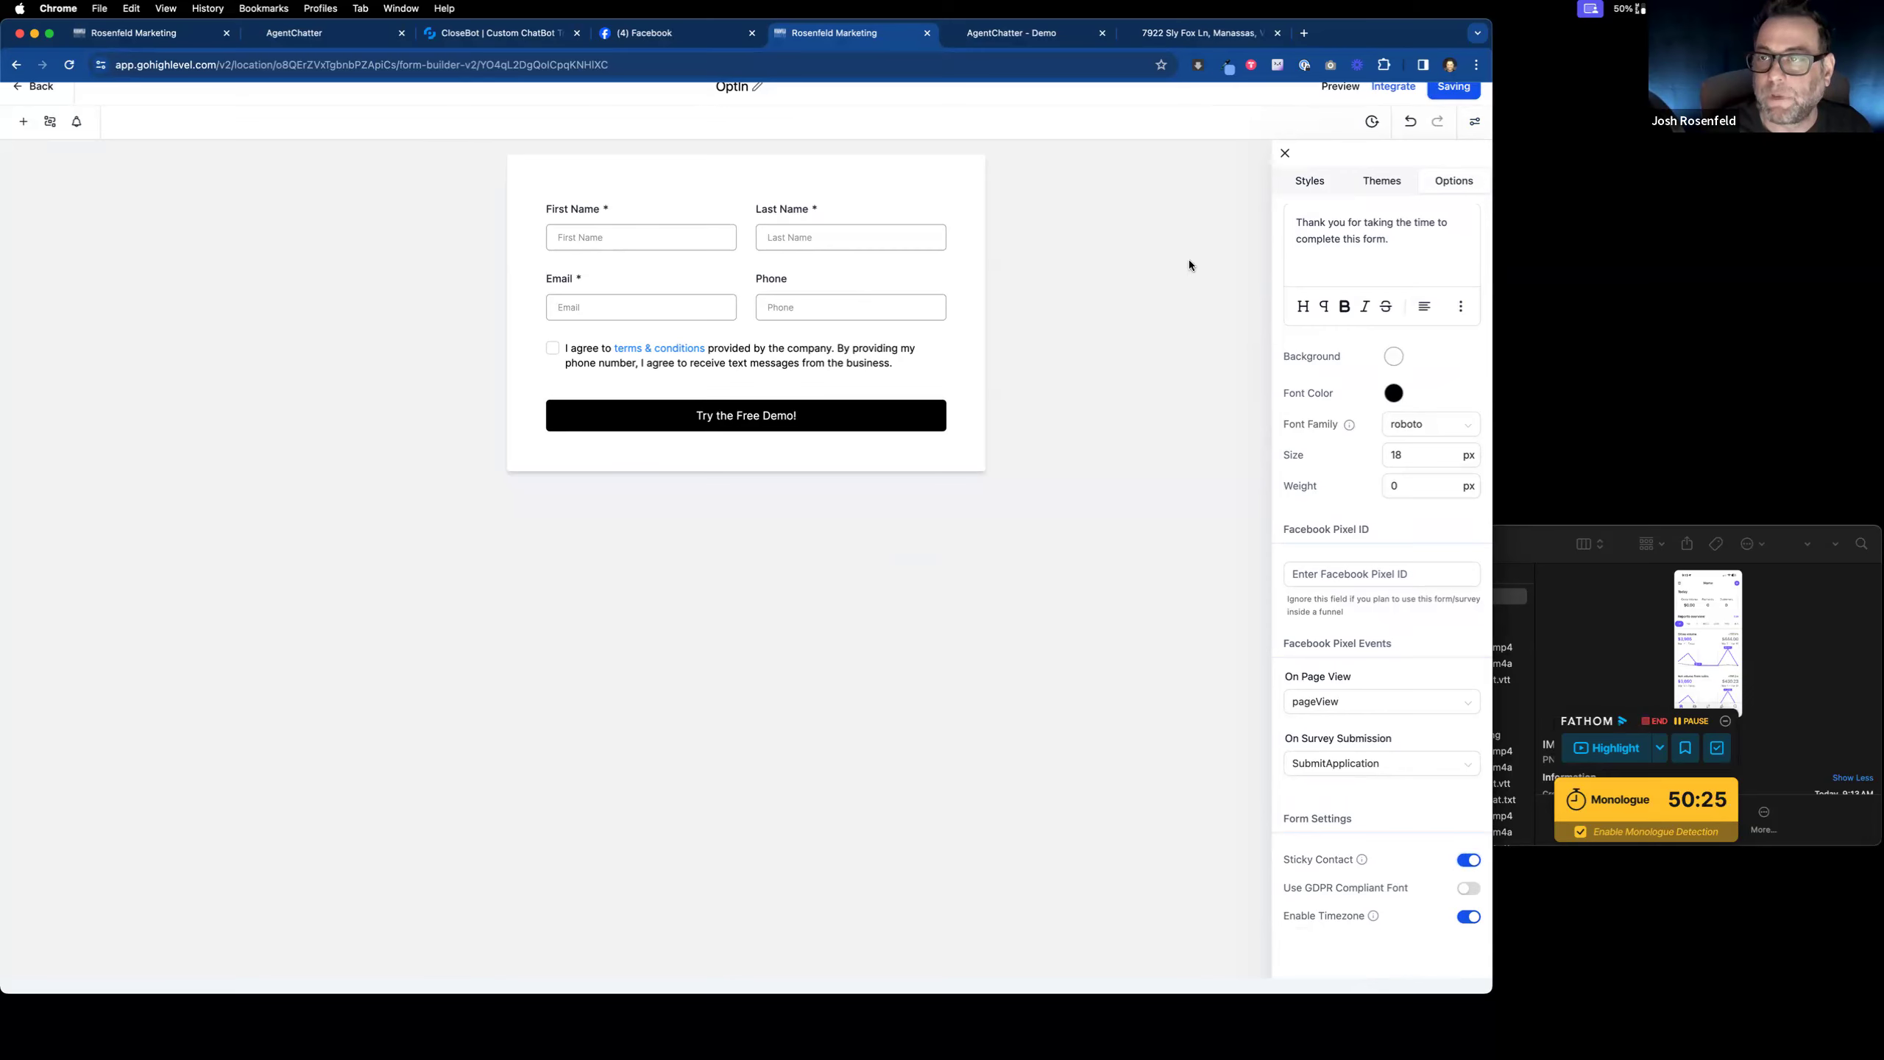
{"action": "left_click", "coordinate": [1011, 32]}
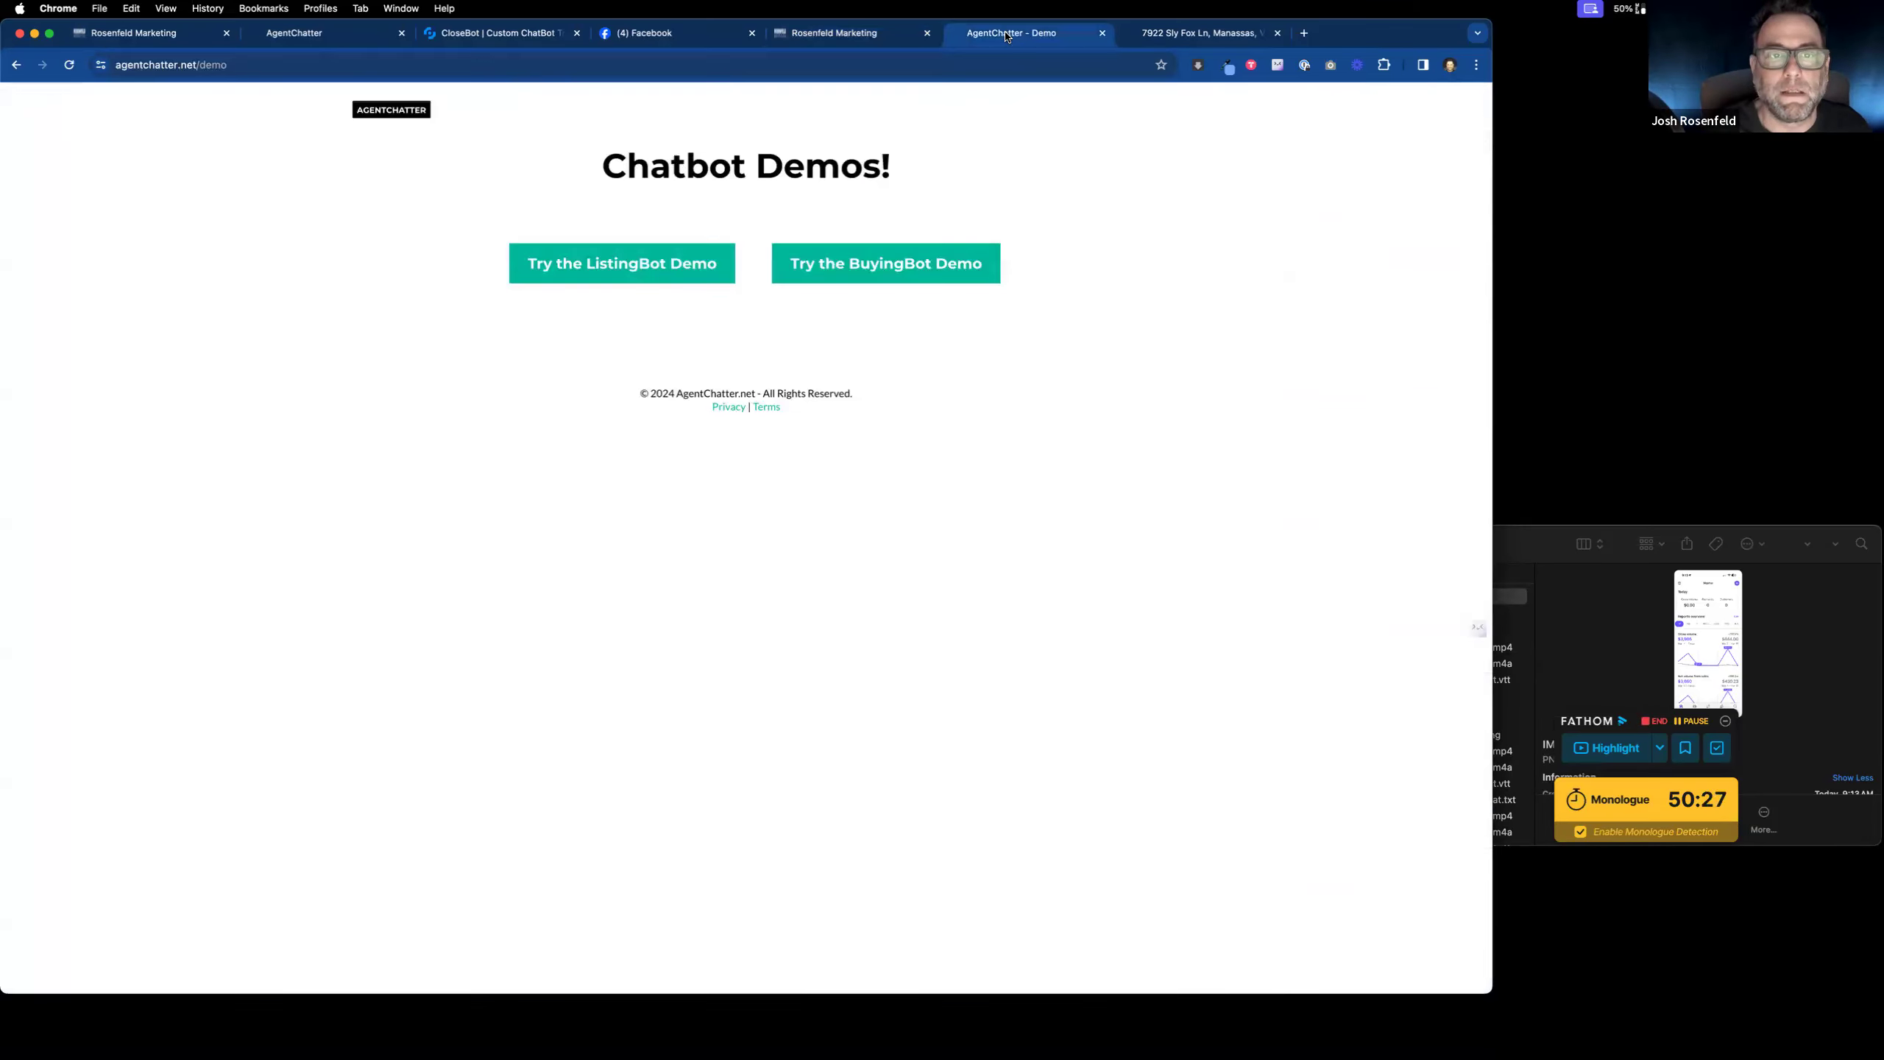
Step: Return from the Opt-In Form workflow to the list and open the Opportunities board
{"action": "left_click", "coordinate": [181, 43]}
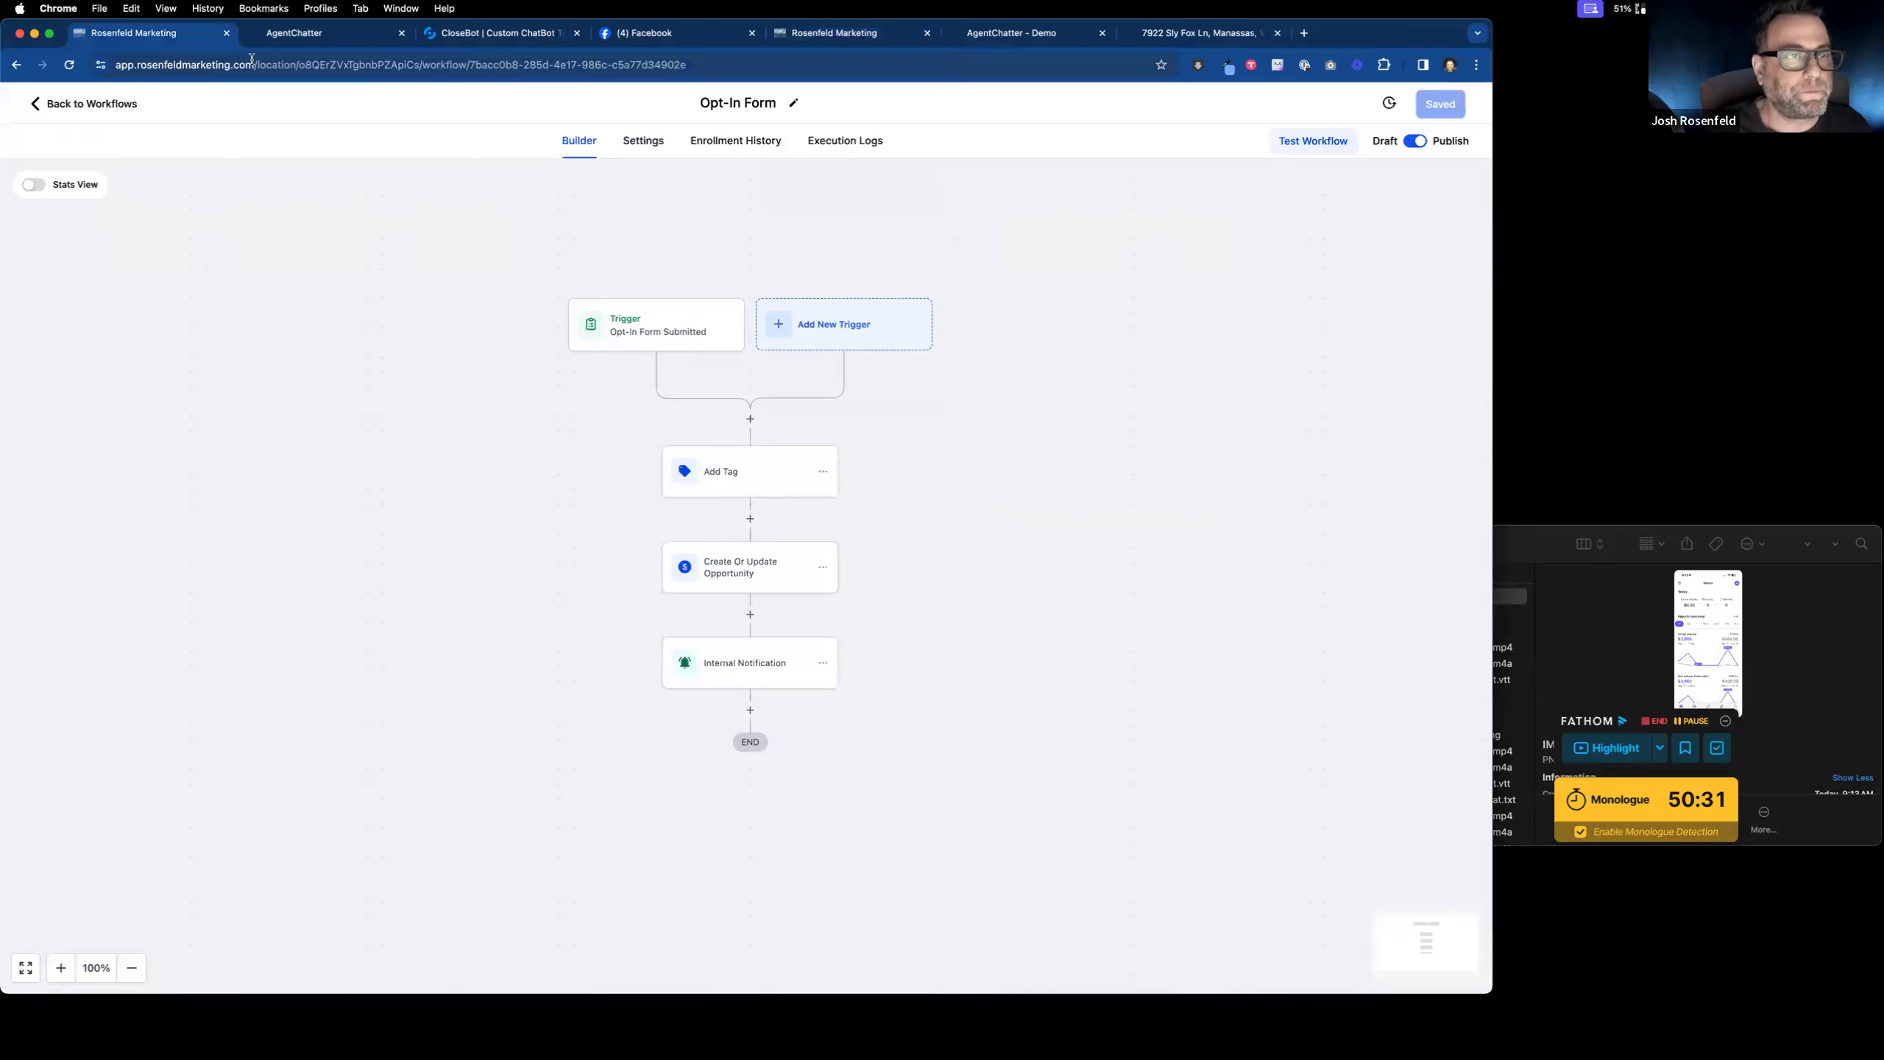
{"action": "left_click", "coordinate": [54, 106]}
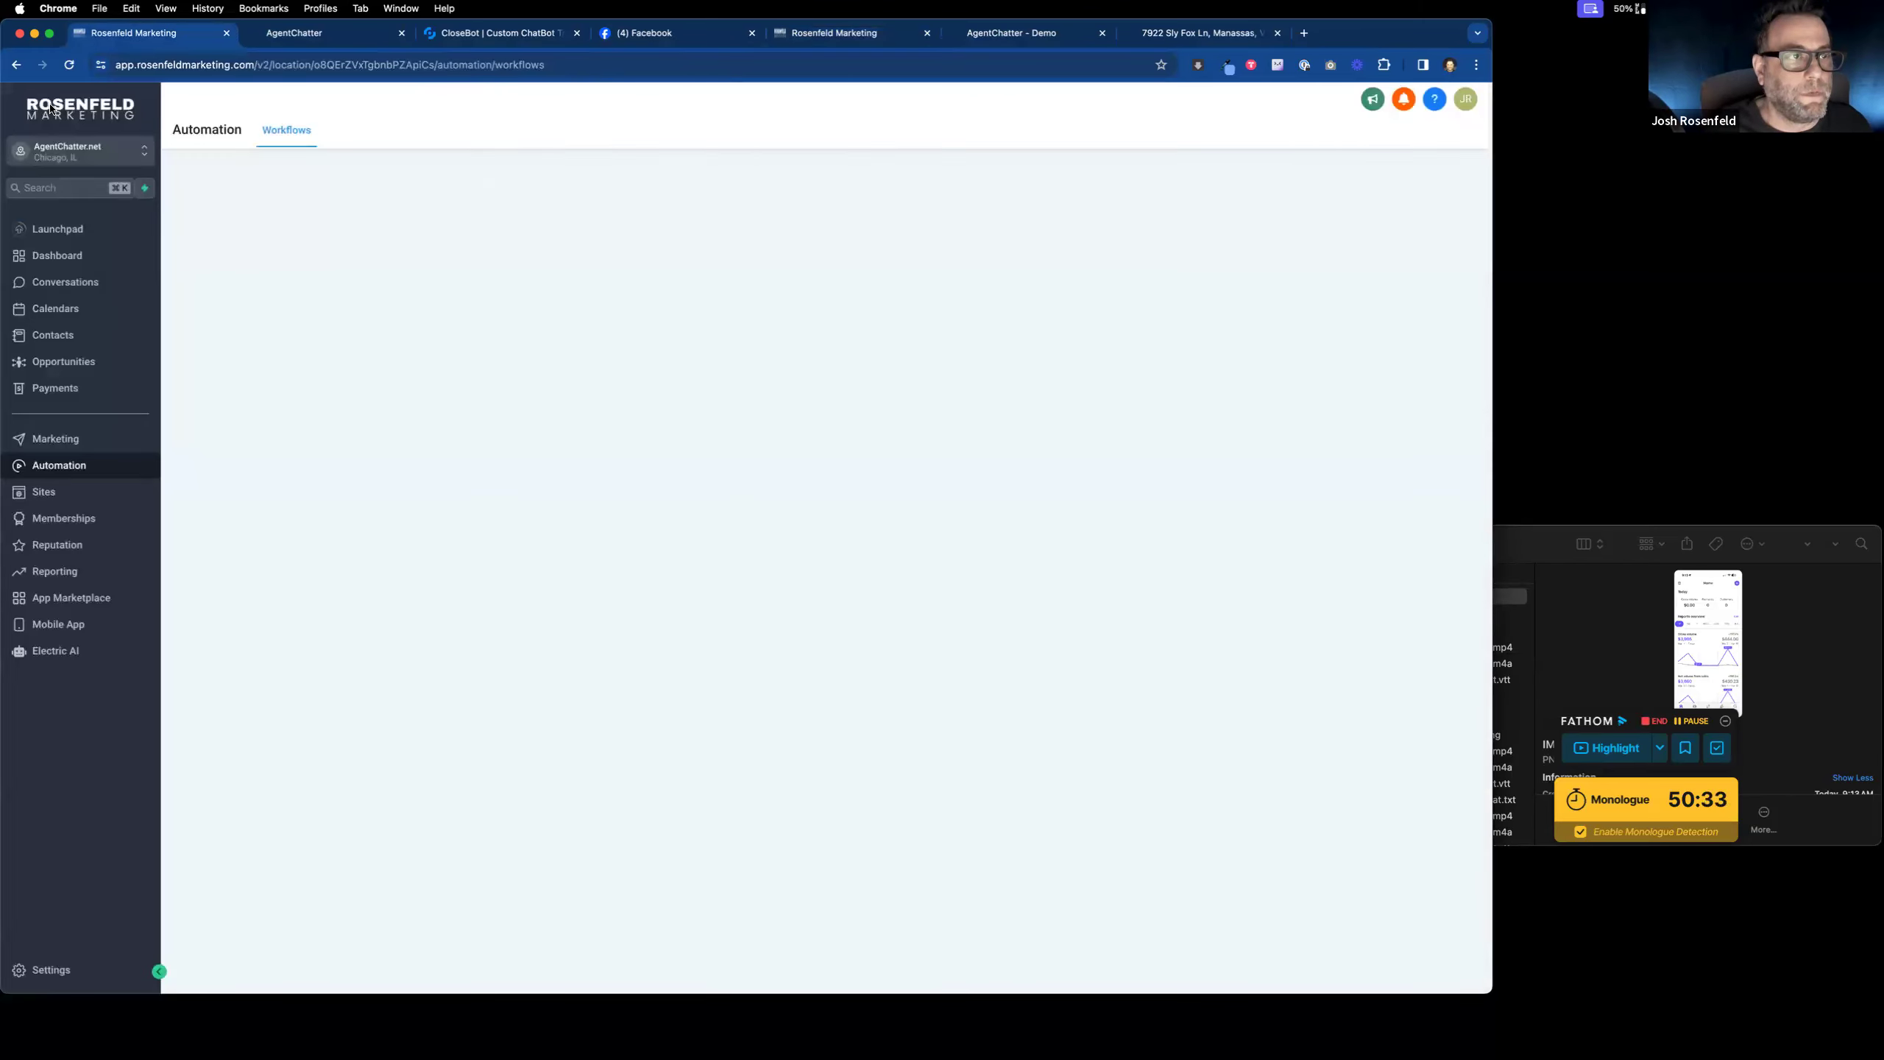
{"action": "left_click", "coordinate": [98, 363]}
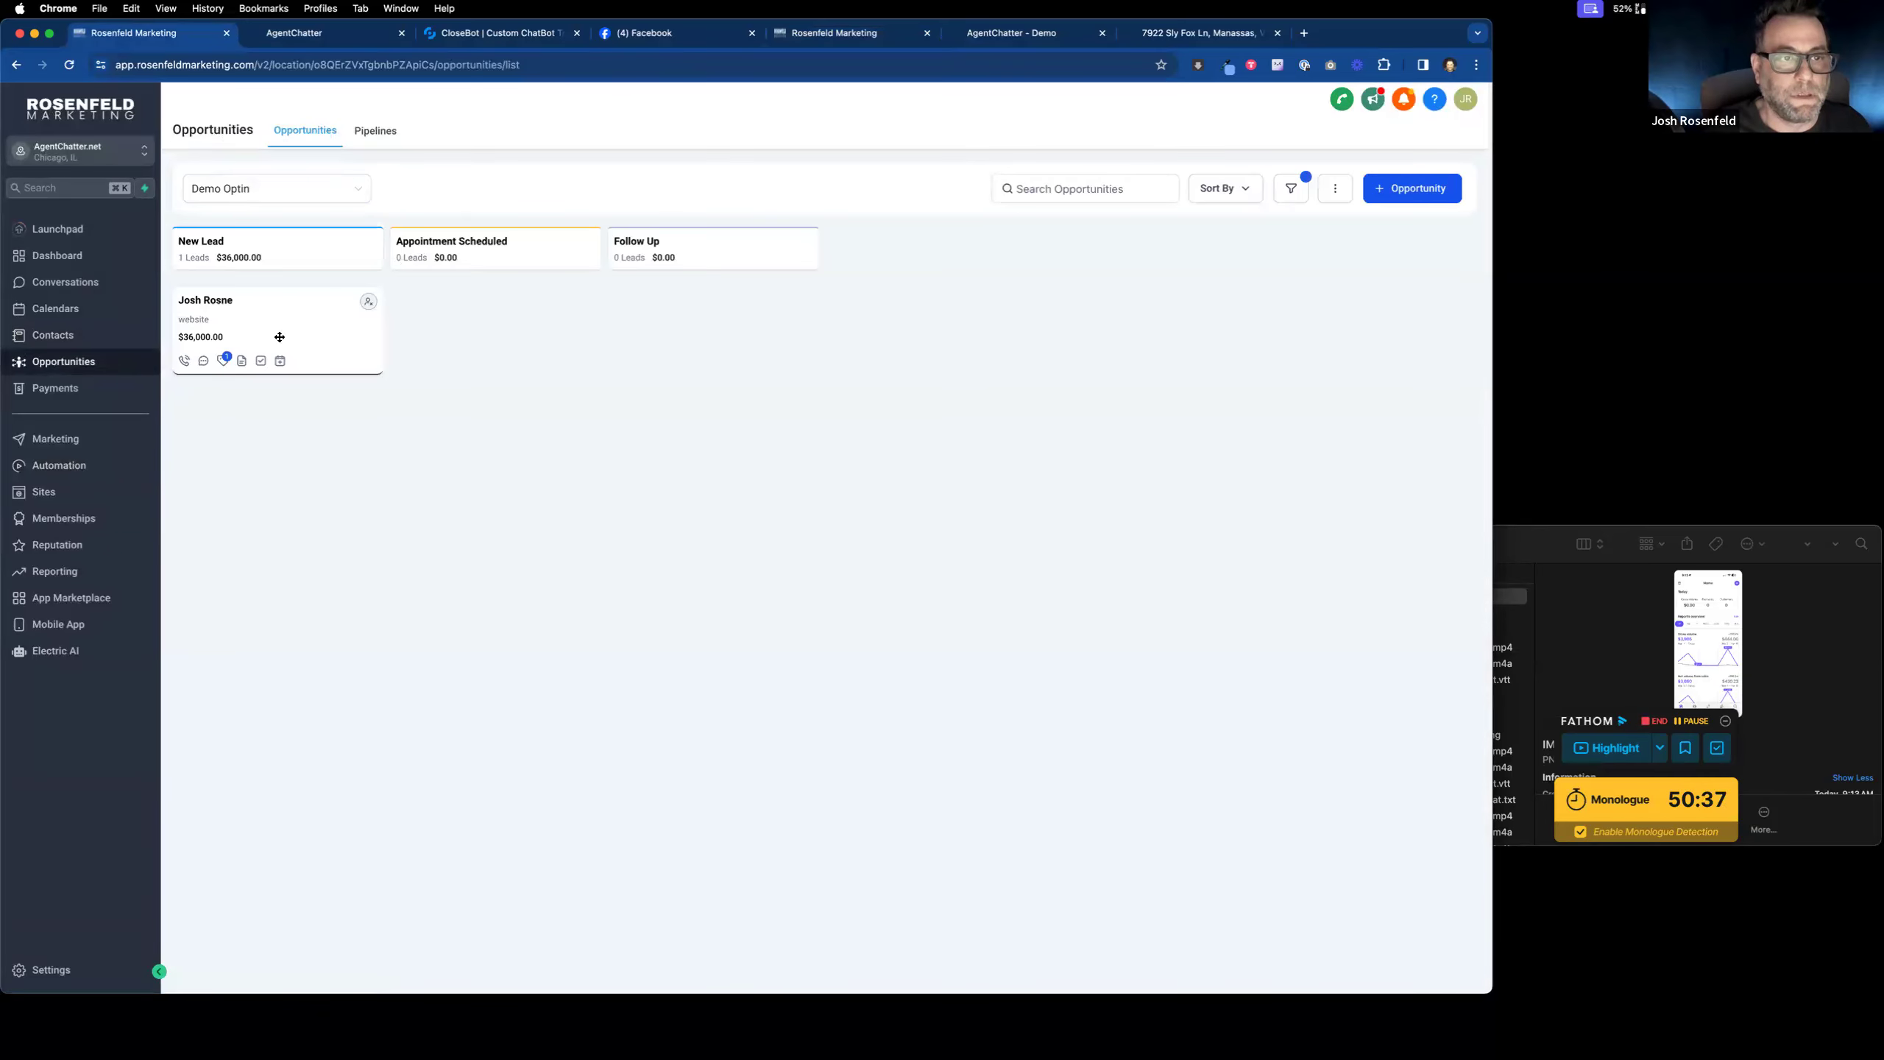
{"action": "left_click", "coordinate": [637, 37]}
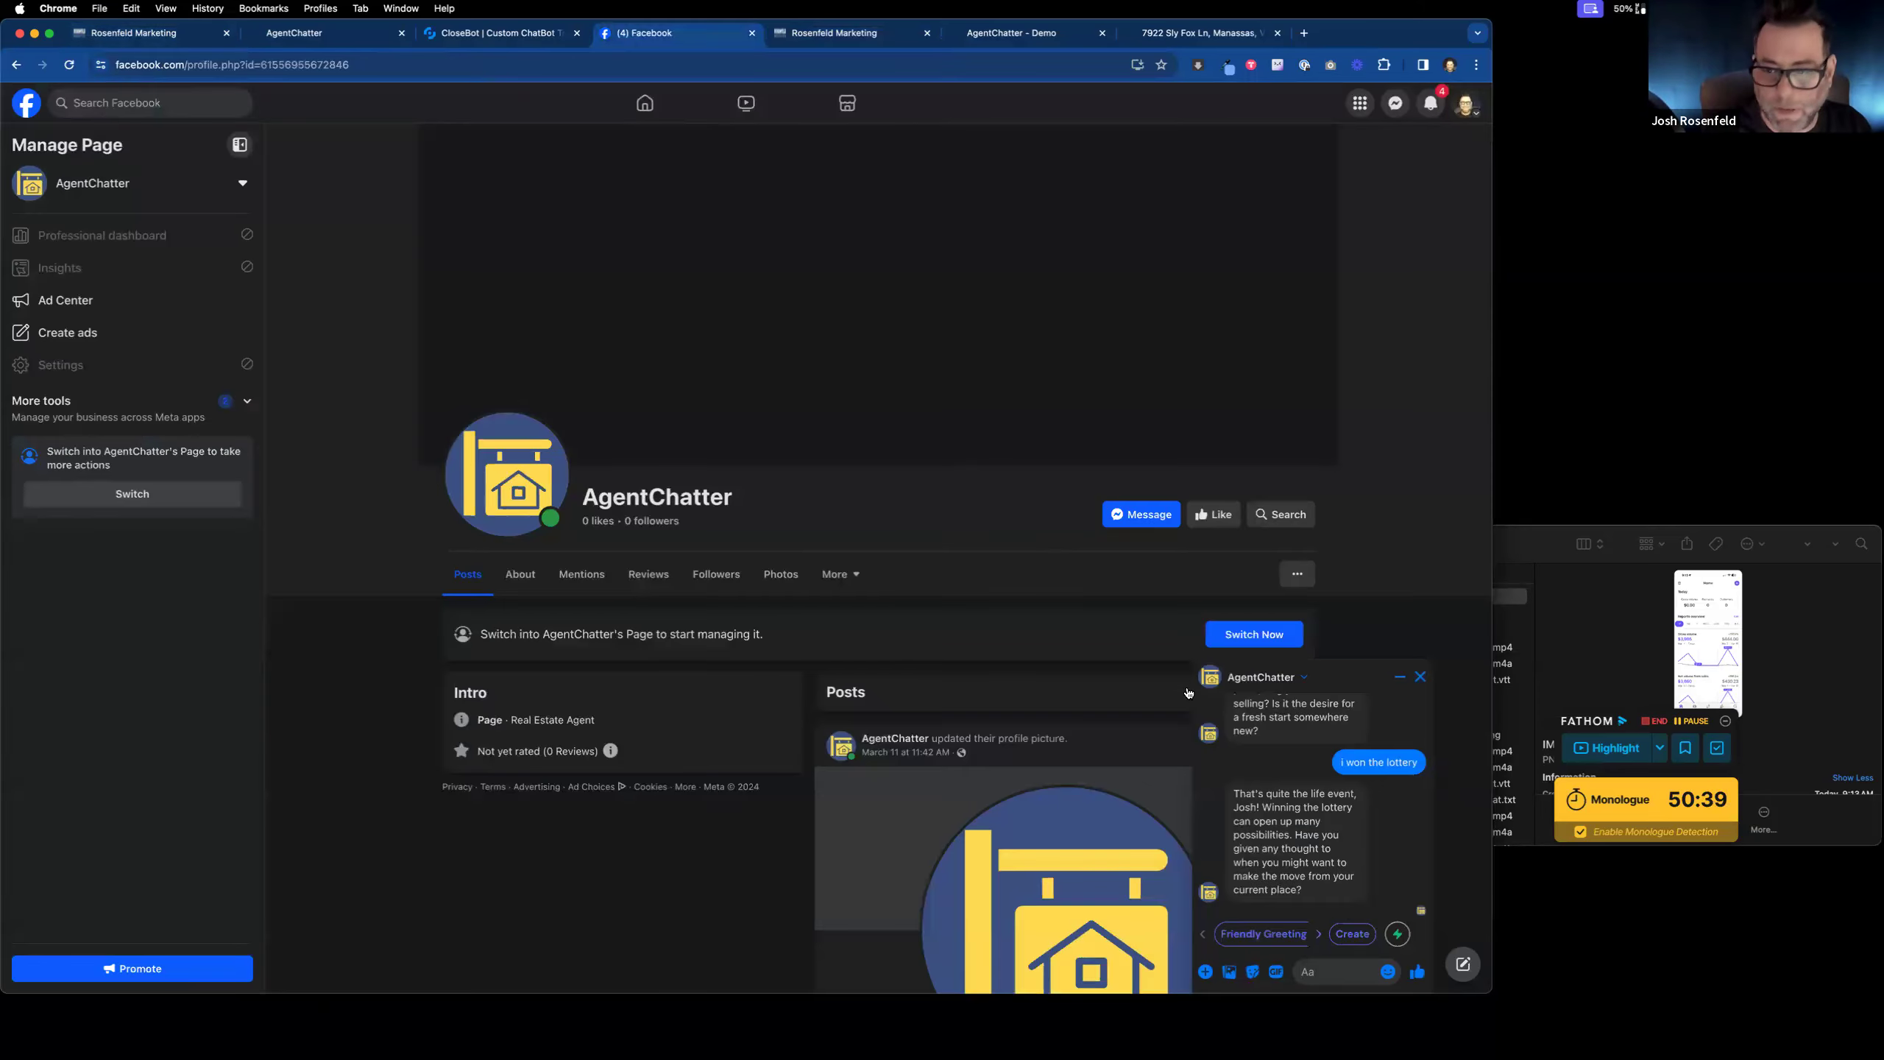
Step: Delete the existing AgentChatter Messenger chat
{"action": "left_click", "coordinate": [1276, 677]}
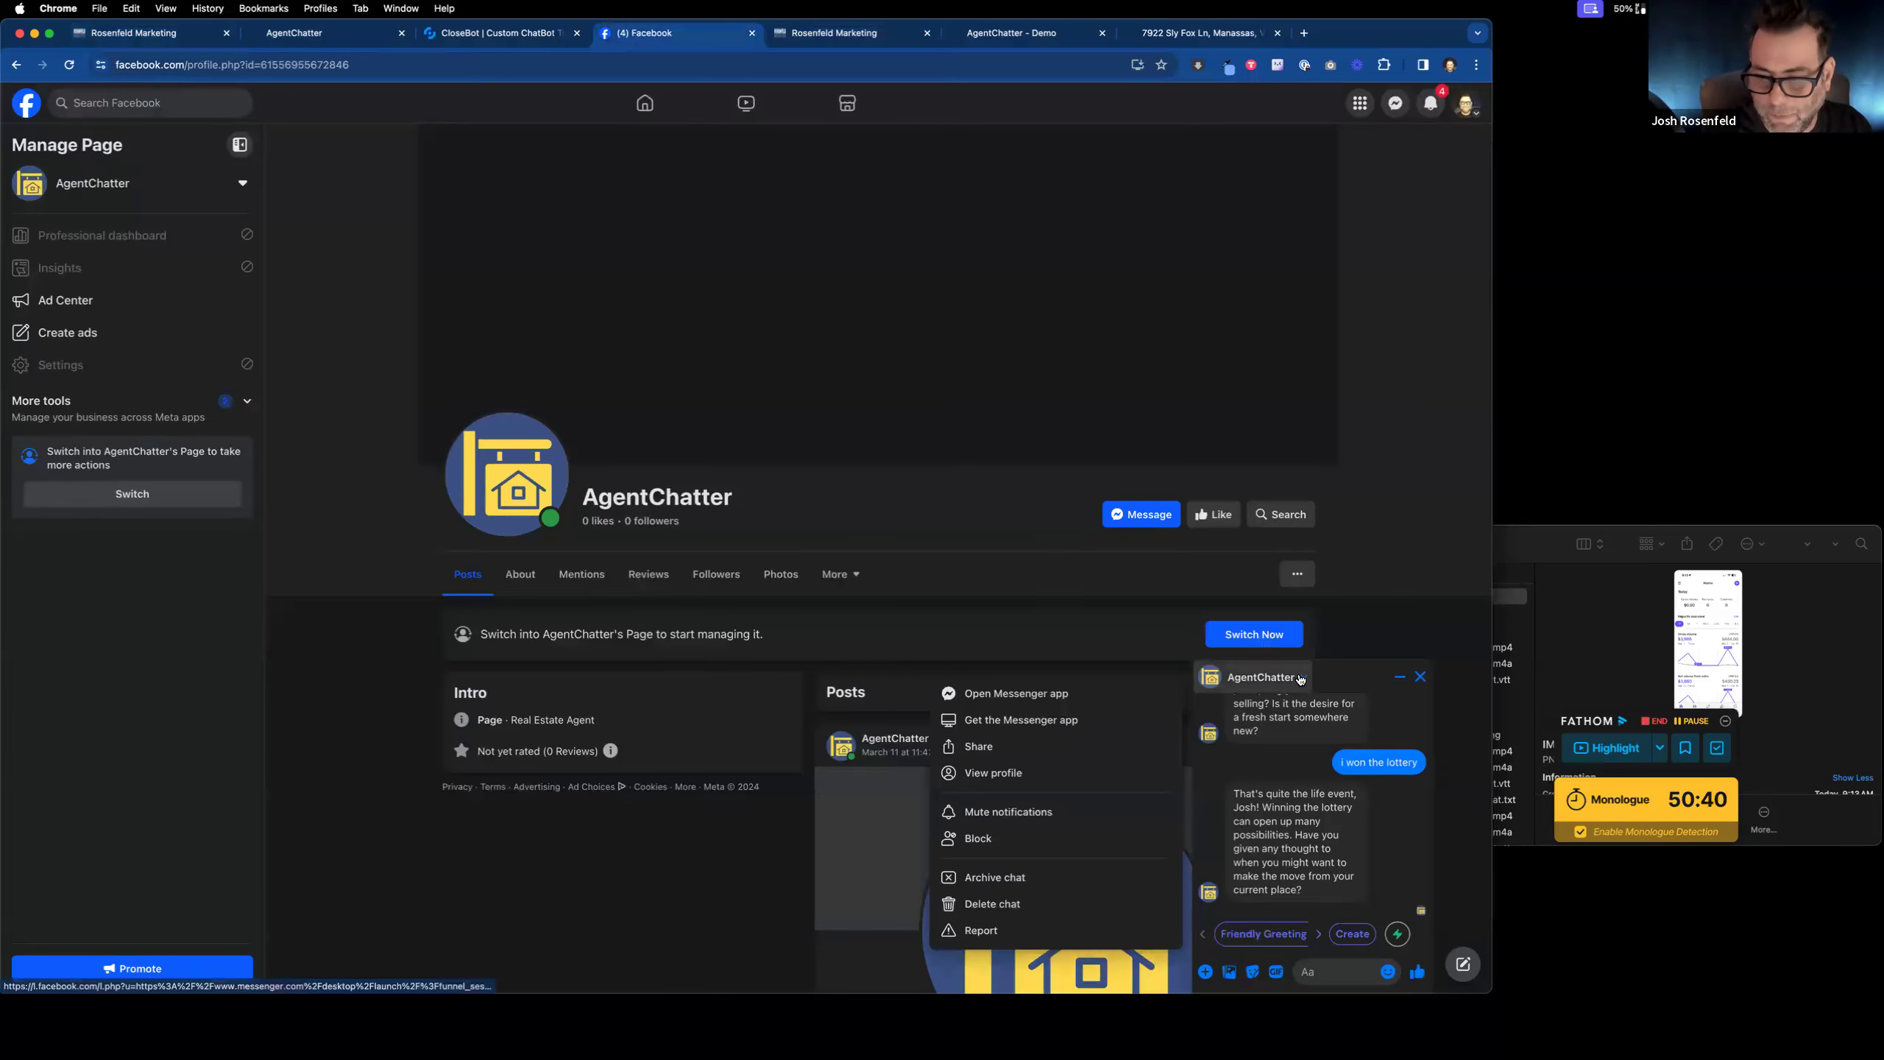
{"action": "left_click", "coordinate": [1027, 901]}
{"action": "left_click", "coordinate": [907, 580]}
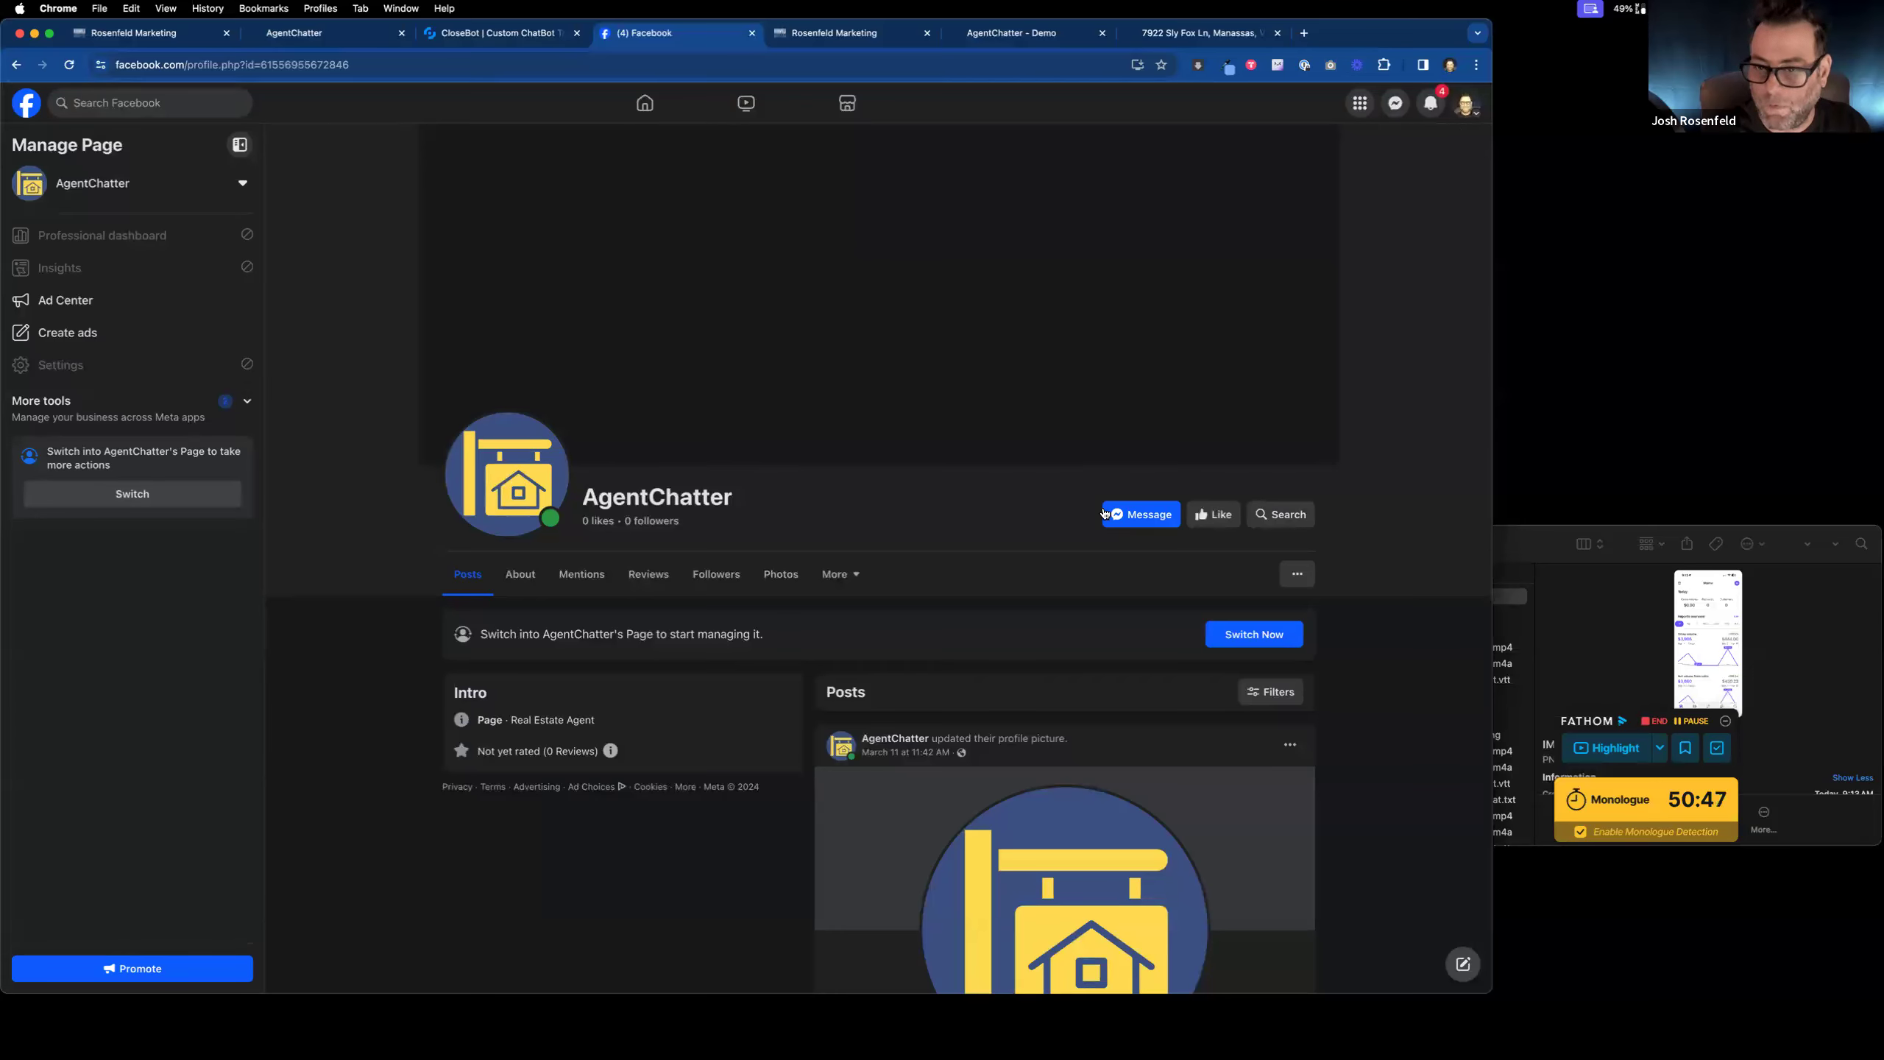
Step: Start a new Messenger chat with AgentChatter and send 'hi'
{"action": "left_click", "coordinate": [1140, 516]}
{"action": "type", "text": "hi"}
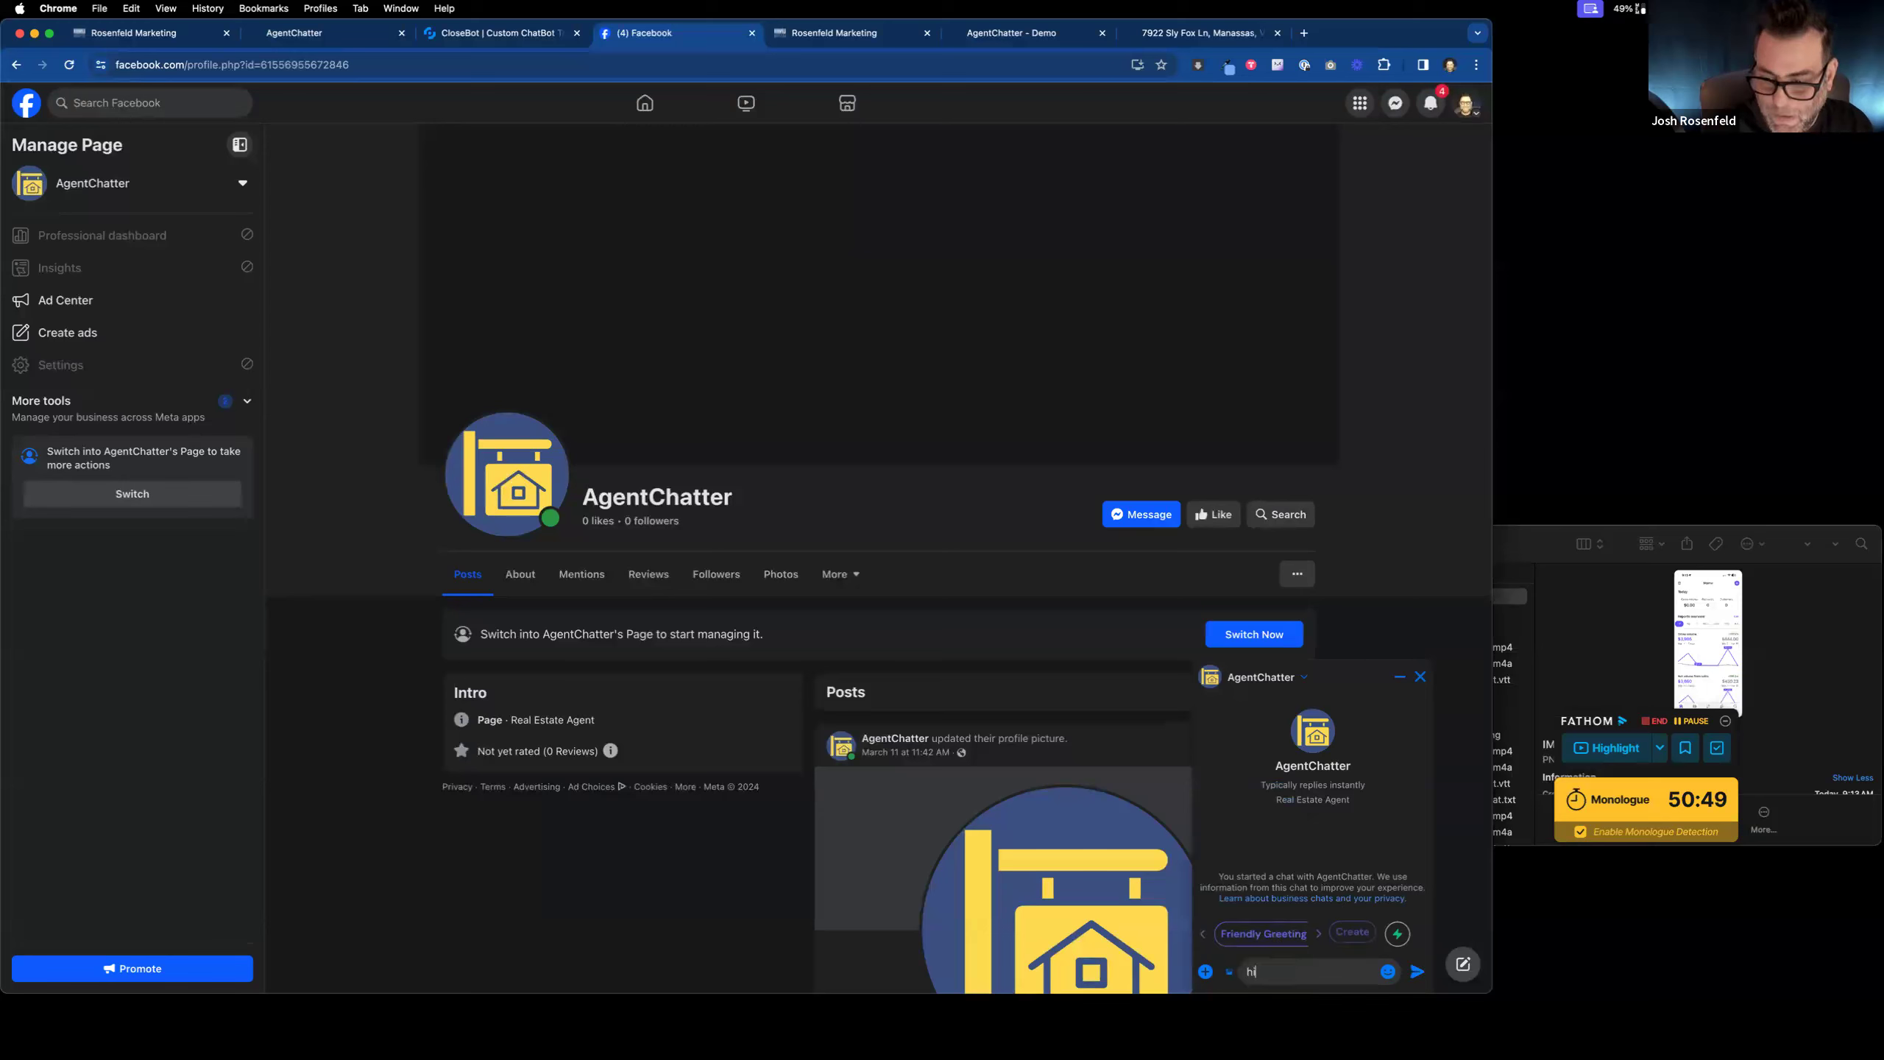
{"action": "key", "text": "Return"}
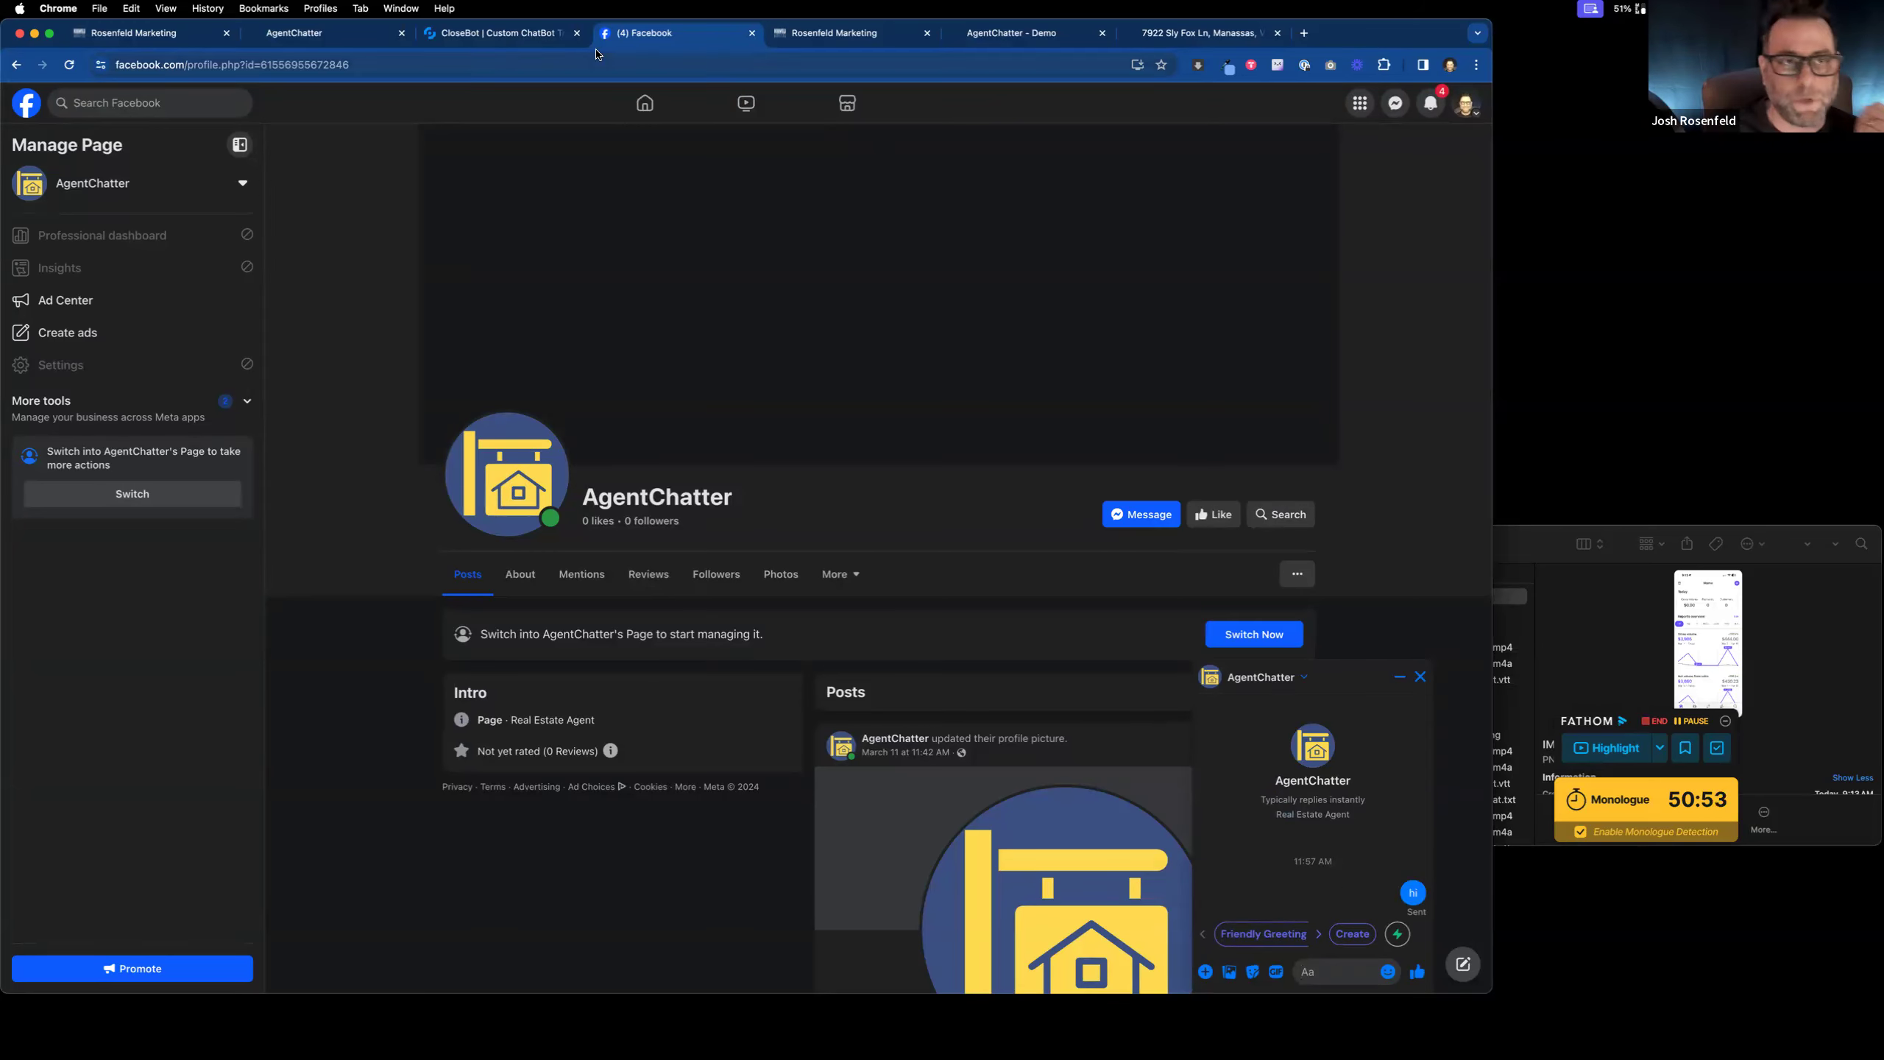
Step: Go back to the CloseBot bot settings and view its Objectives
{"action": "left_click", "coordinate": [535, 34]}
{"action": "left_click", "coordinate": [371, 34]}
{"action": "left_click", "coordinate": [465, 34]}
{"action": "left_click", "coordinate": [655, 162]}
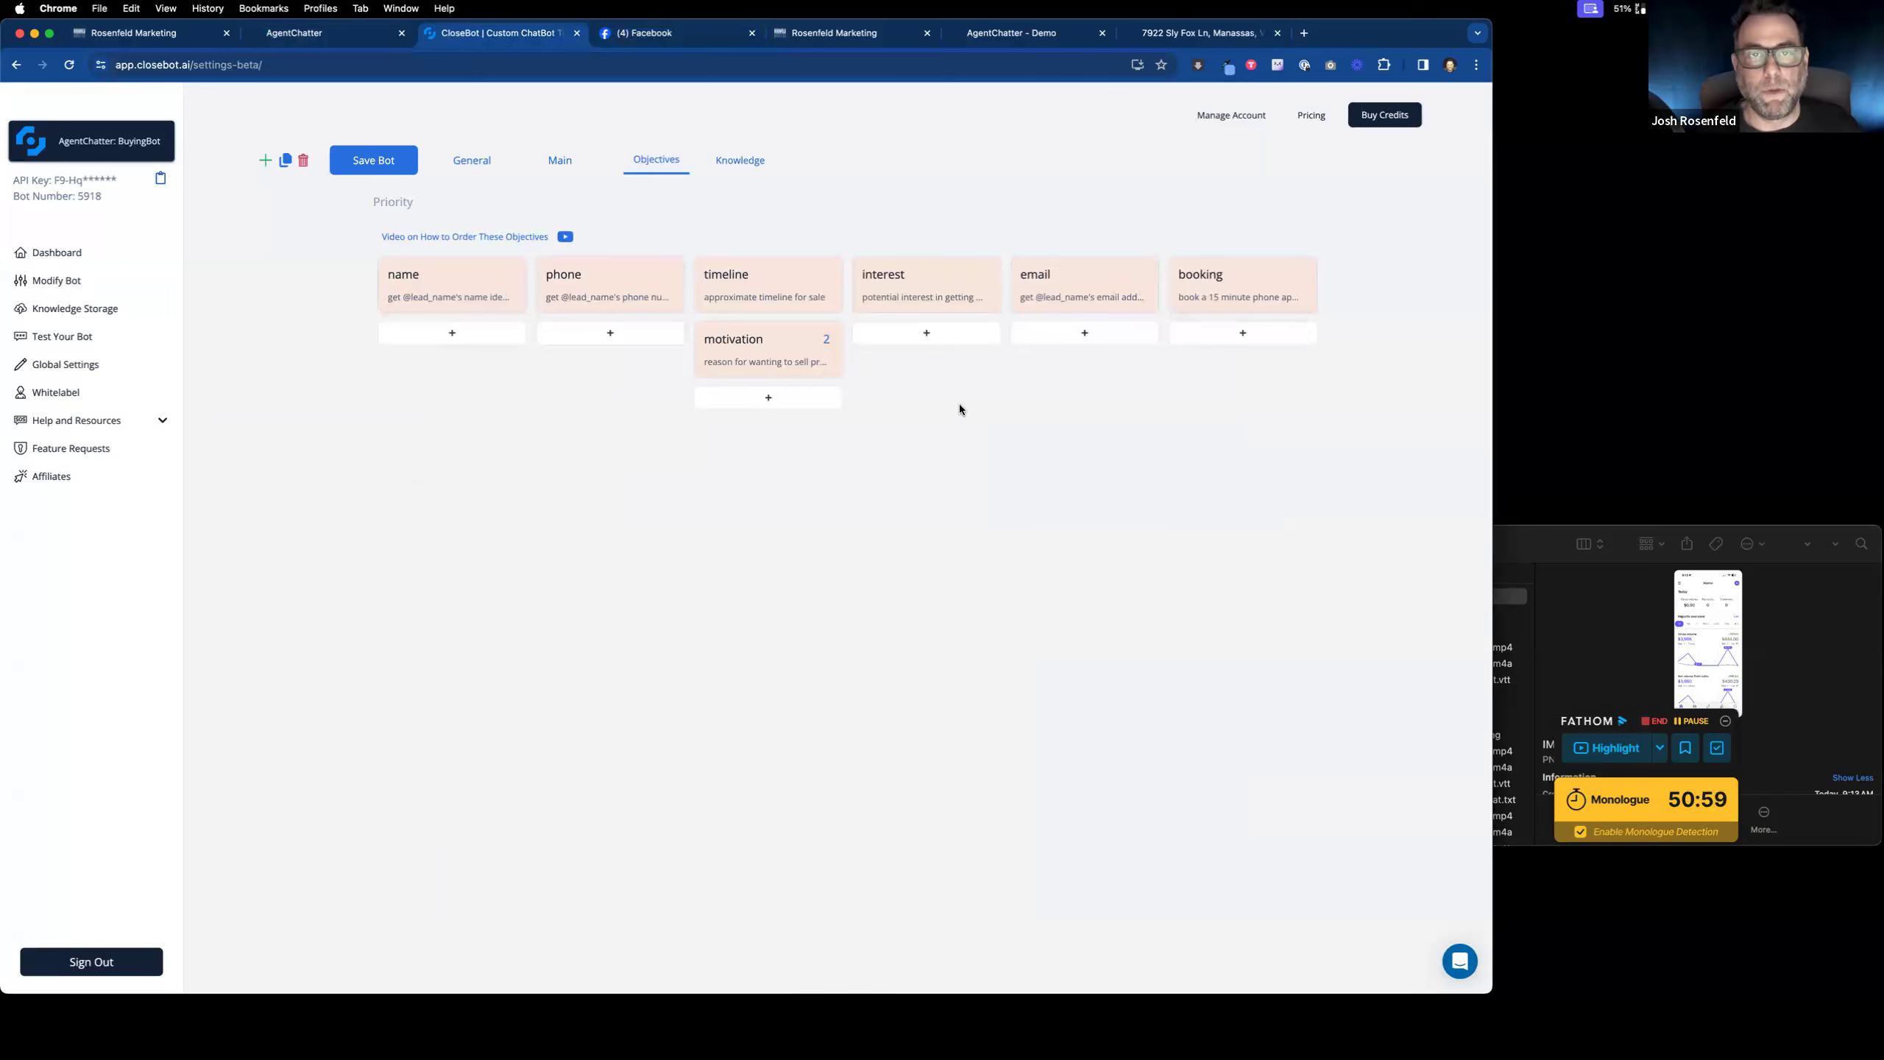
Step: Return to the Facebook Messenger chat to read the bot's request for the lead's full name
{"action": "left_click", "coordinate": [696, 34]}
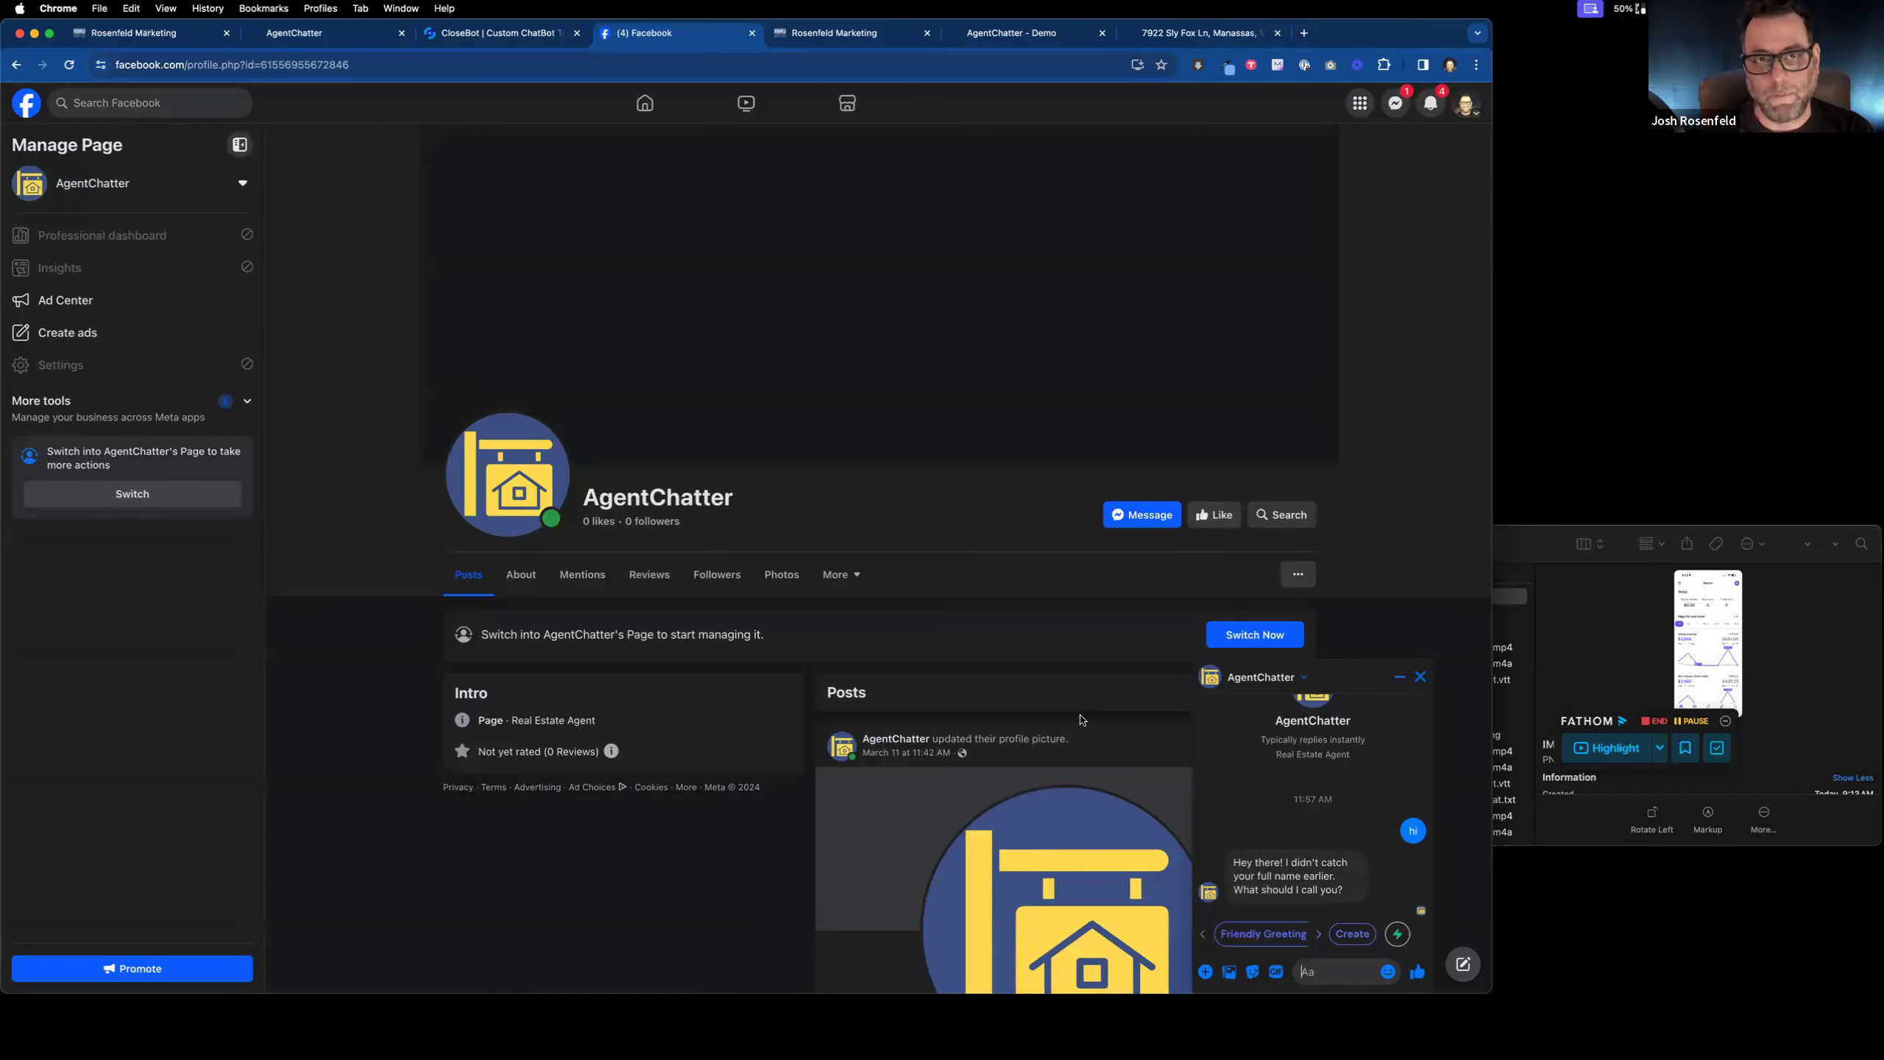
Step: Reply in Messenger with the lead's full name
{"action": "scroll", "coordinate": [1080, 719], "scroll_direction": "down", "scroll_amount": 1}
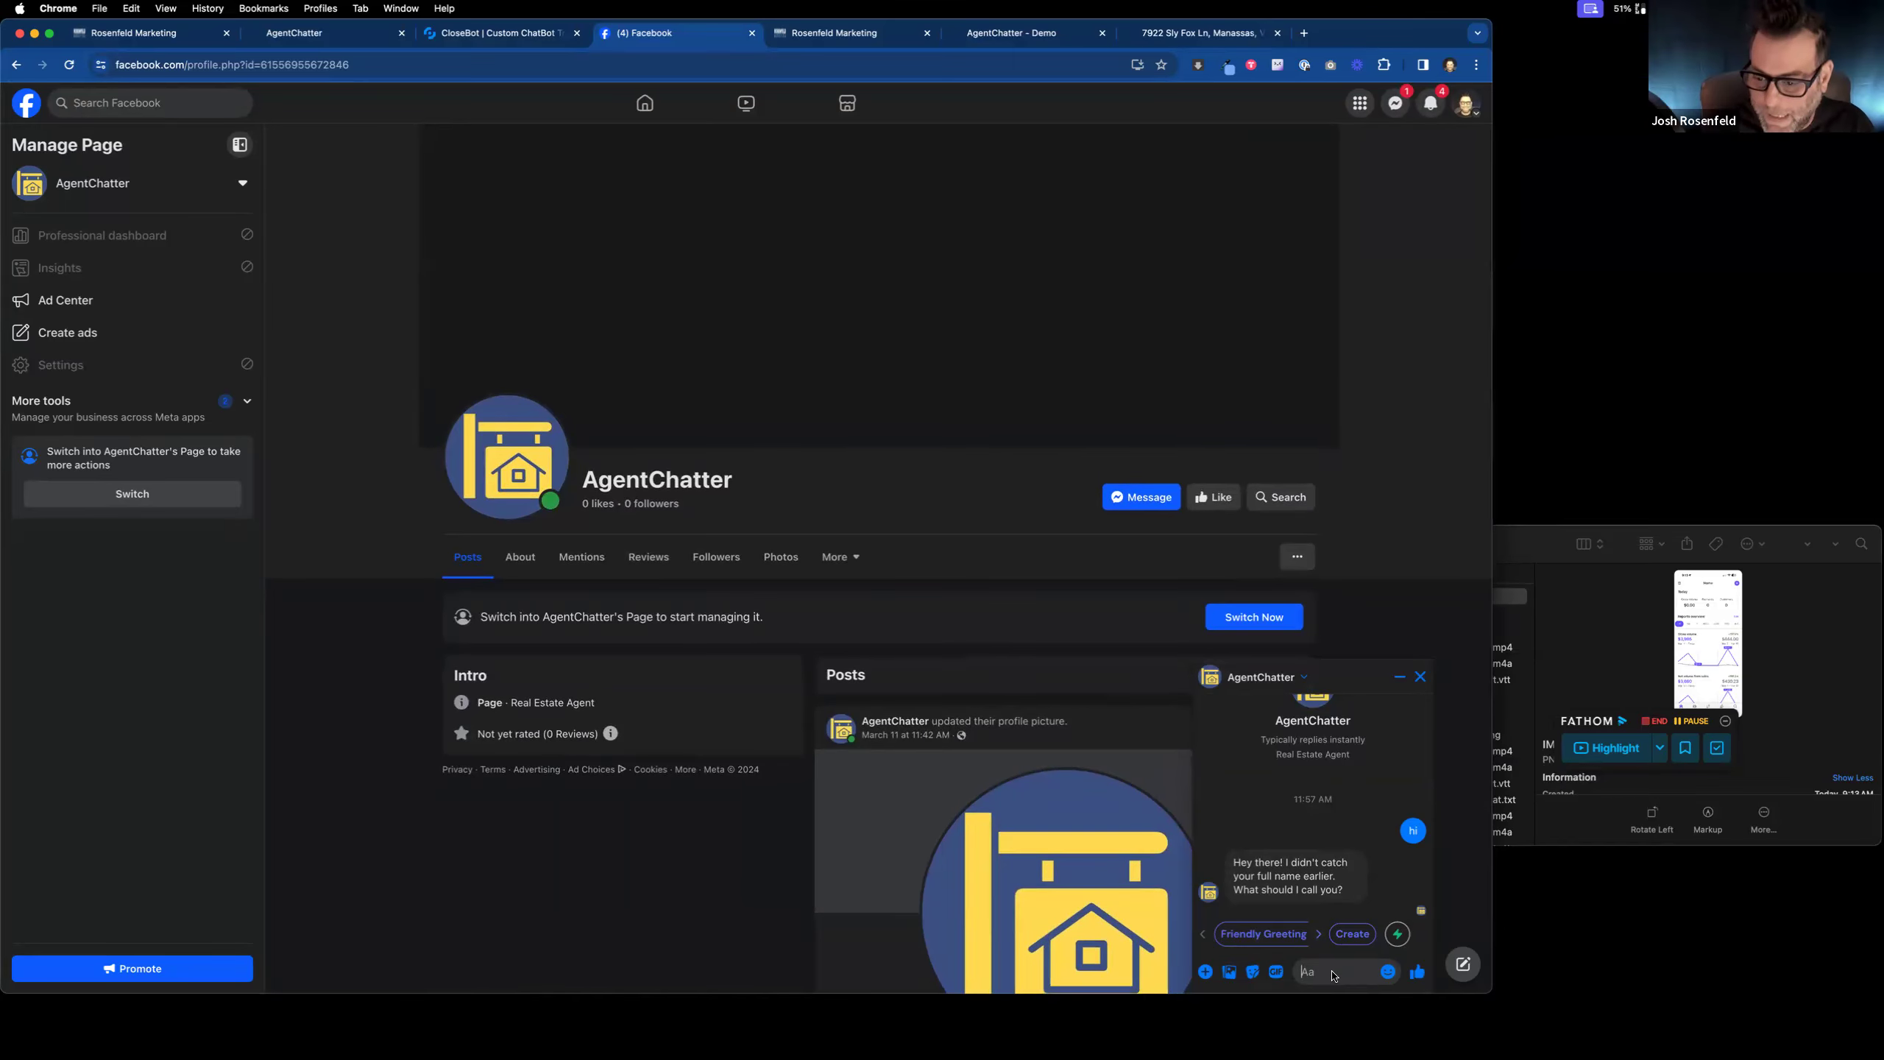
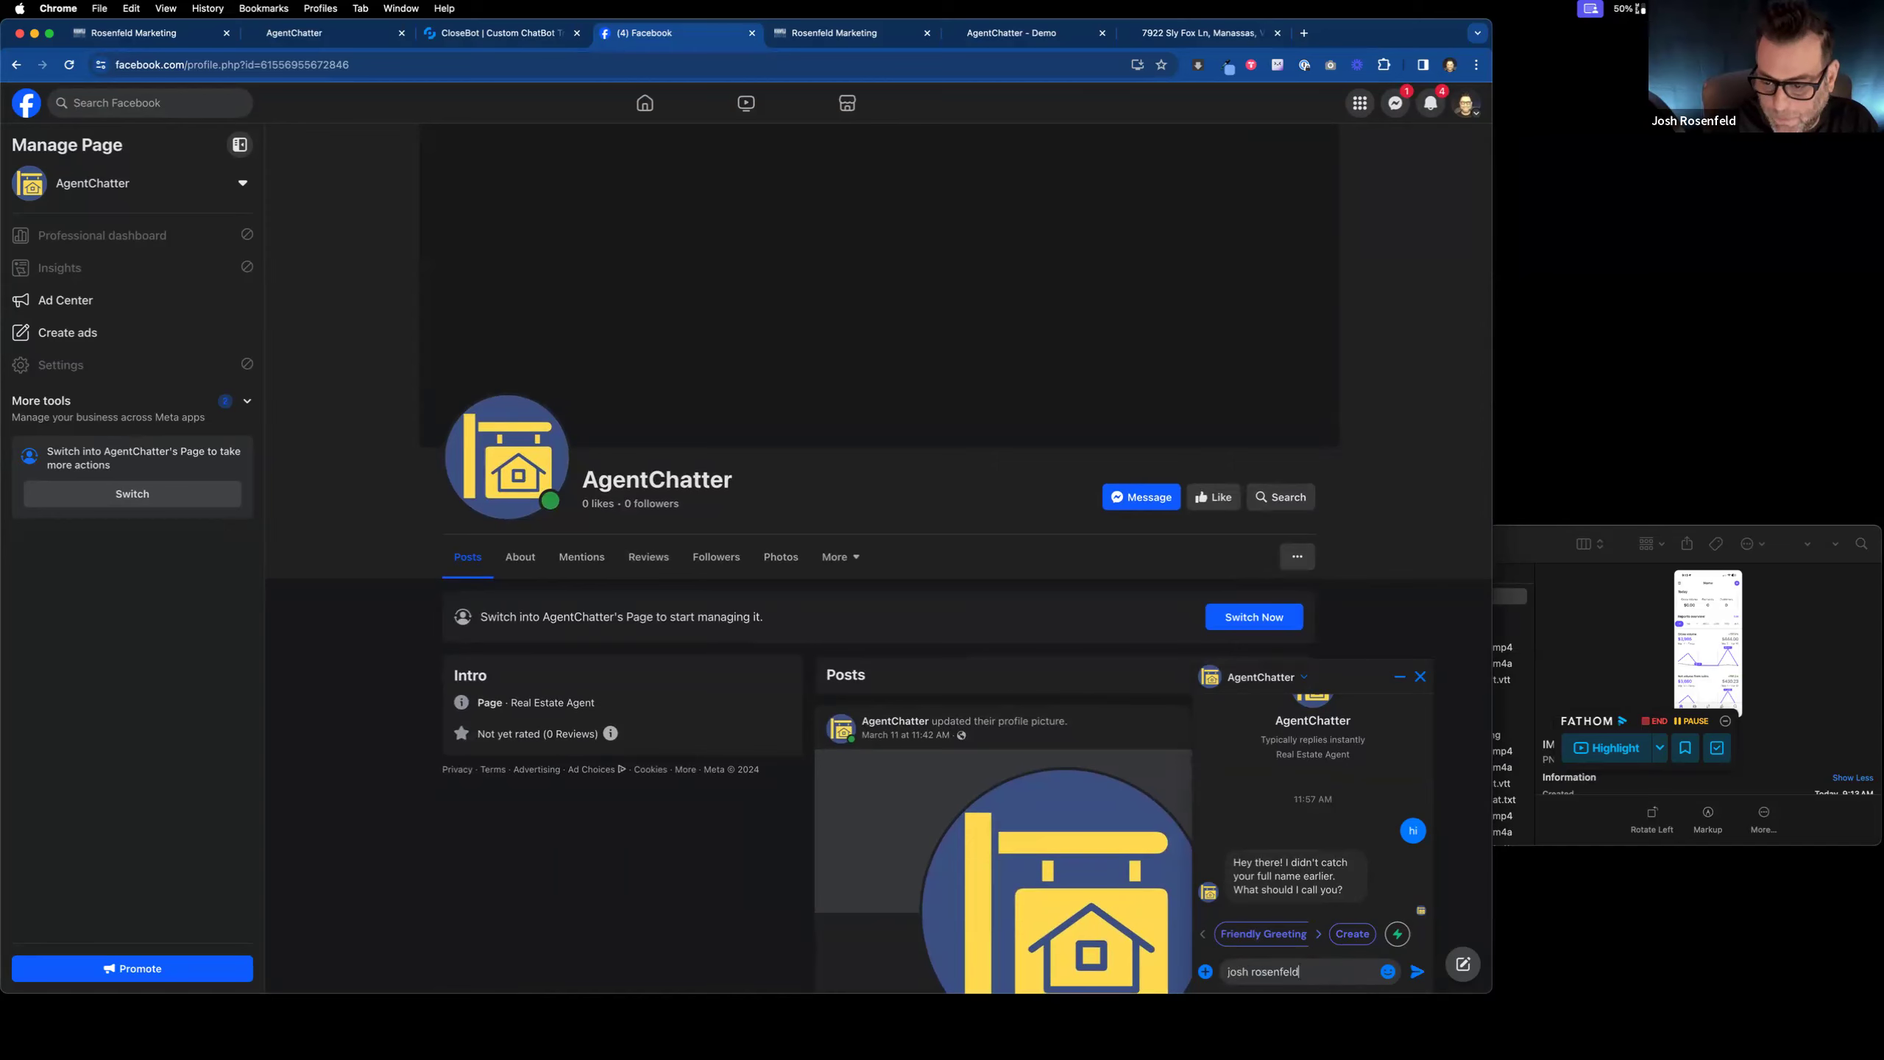
{"action": "key", "text": "Return"}
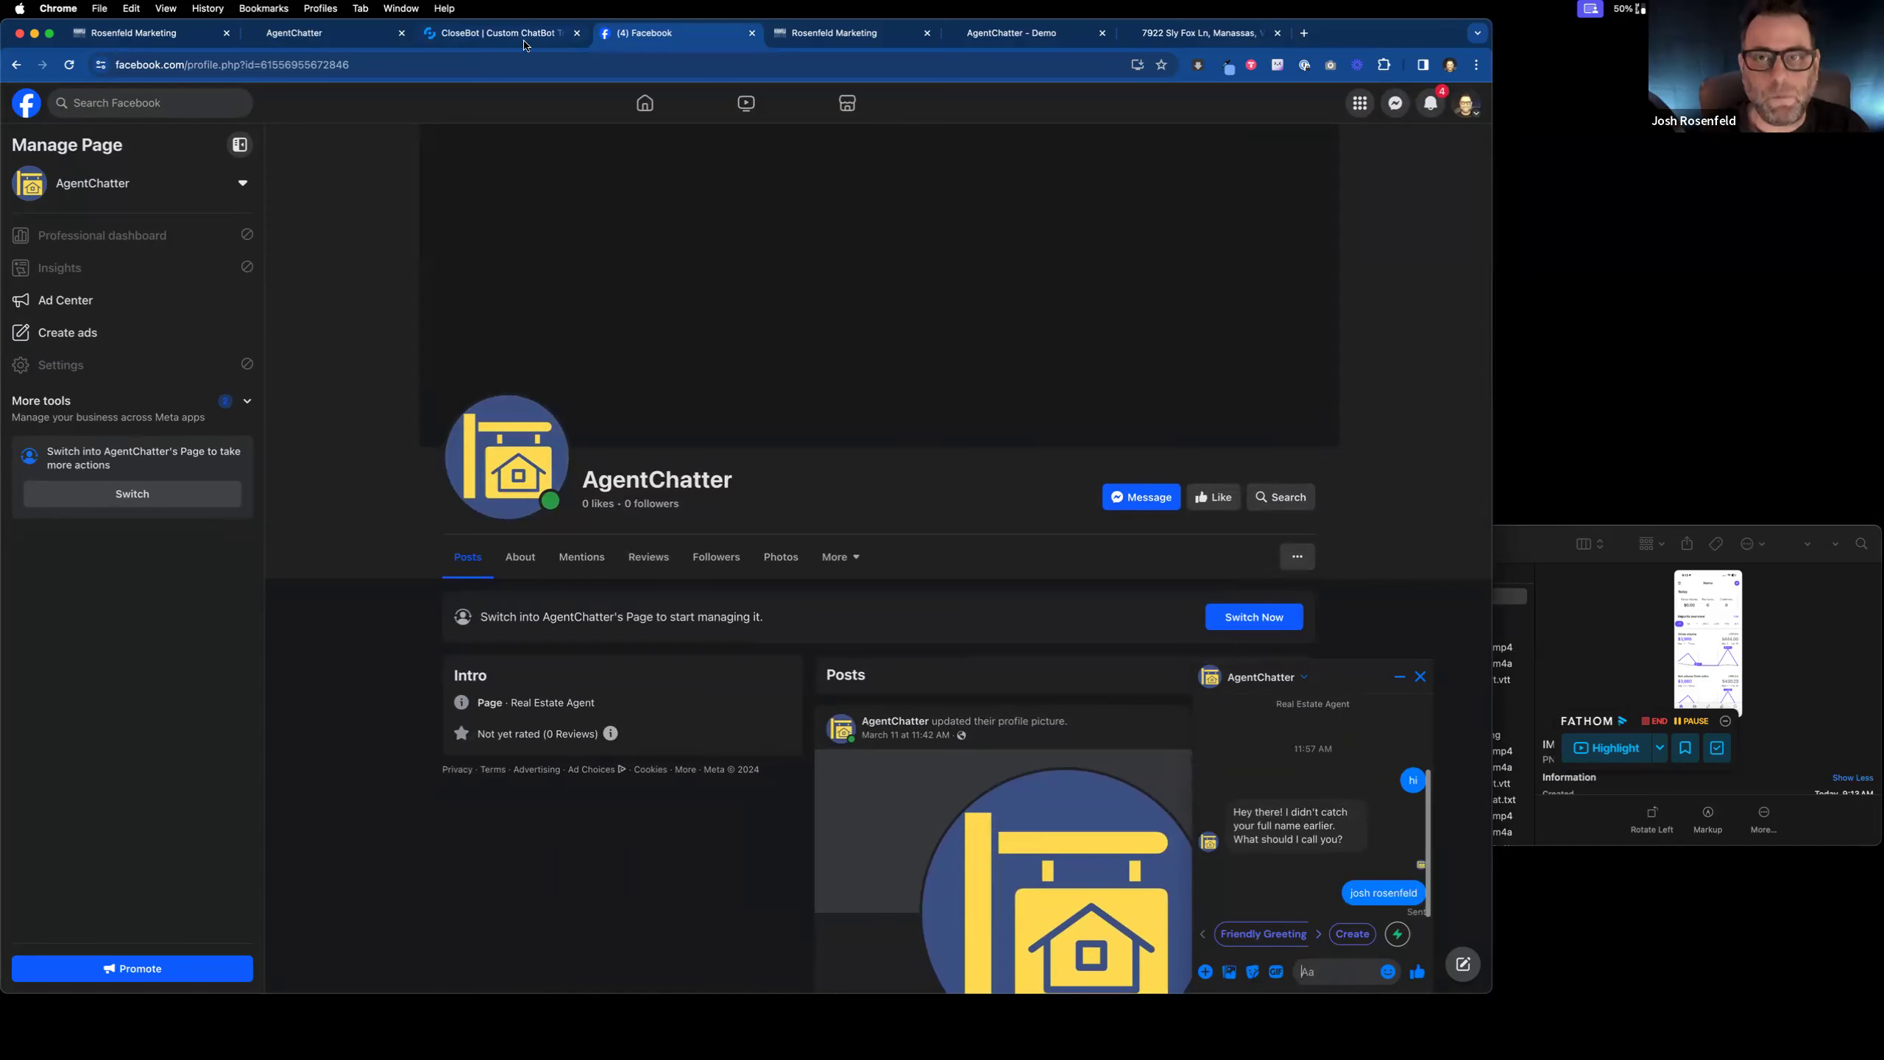
Step: Close the property listing, chatbot demo, form builder and AgentChatter website tabs
{"action": "left_click", "coordinate": [1205, 33]}
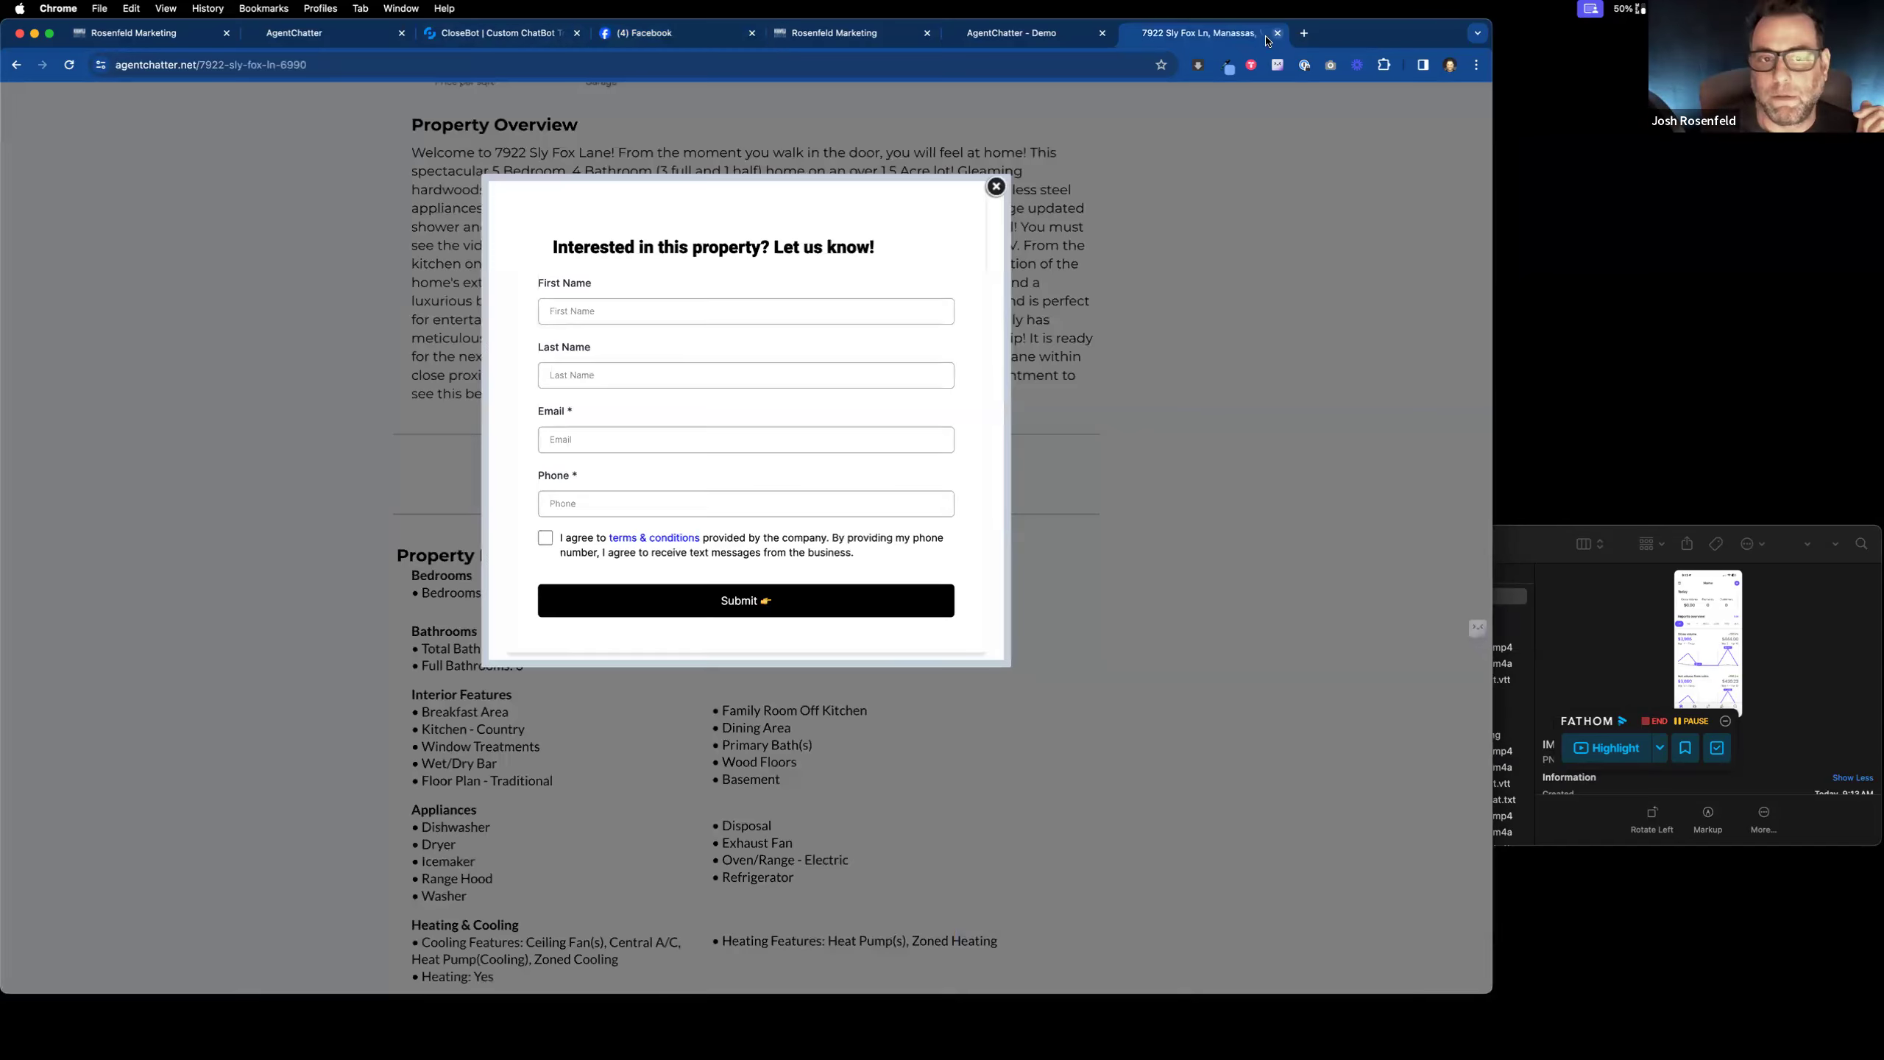
{"action": "left_click", "coordinate": [1278, 33]}
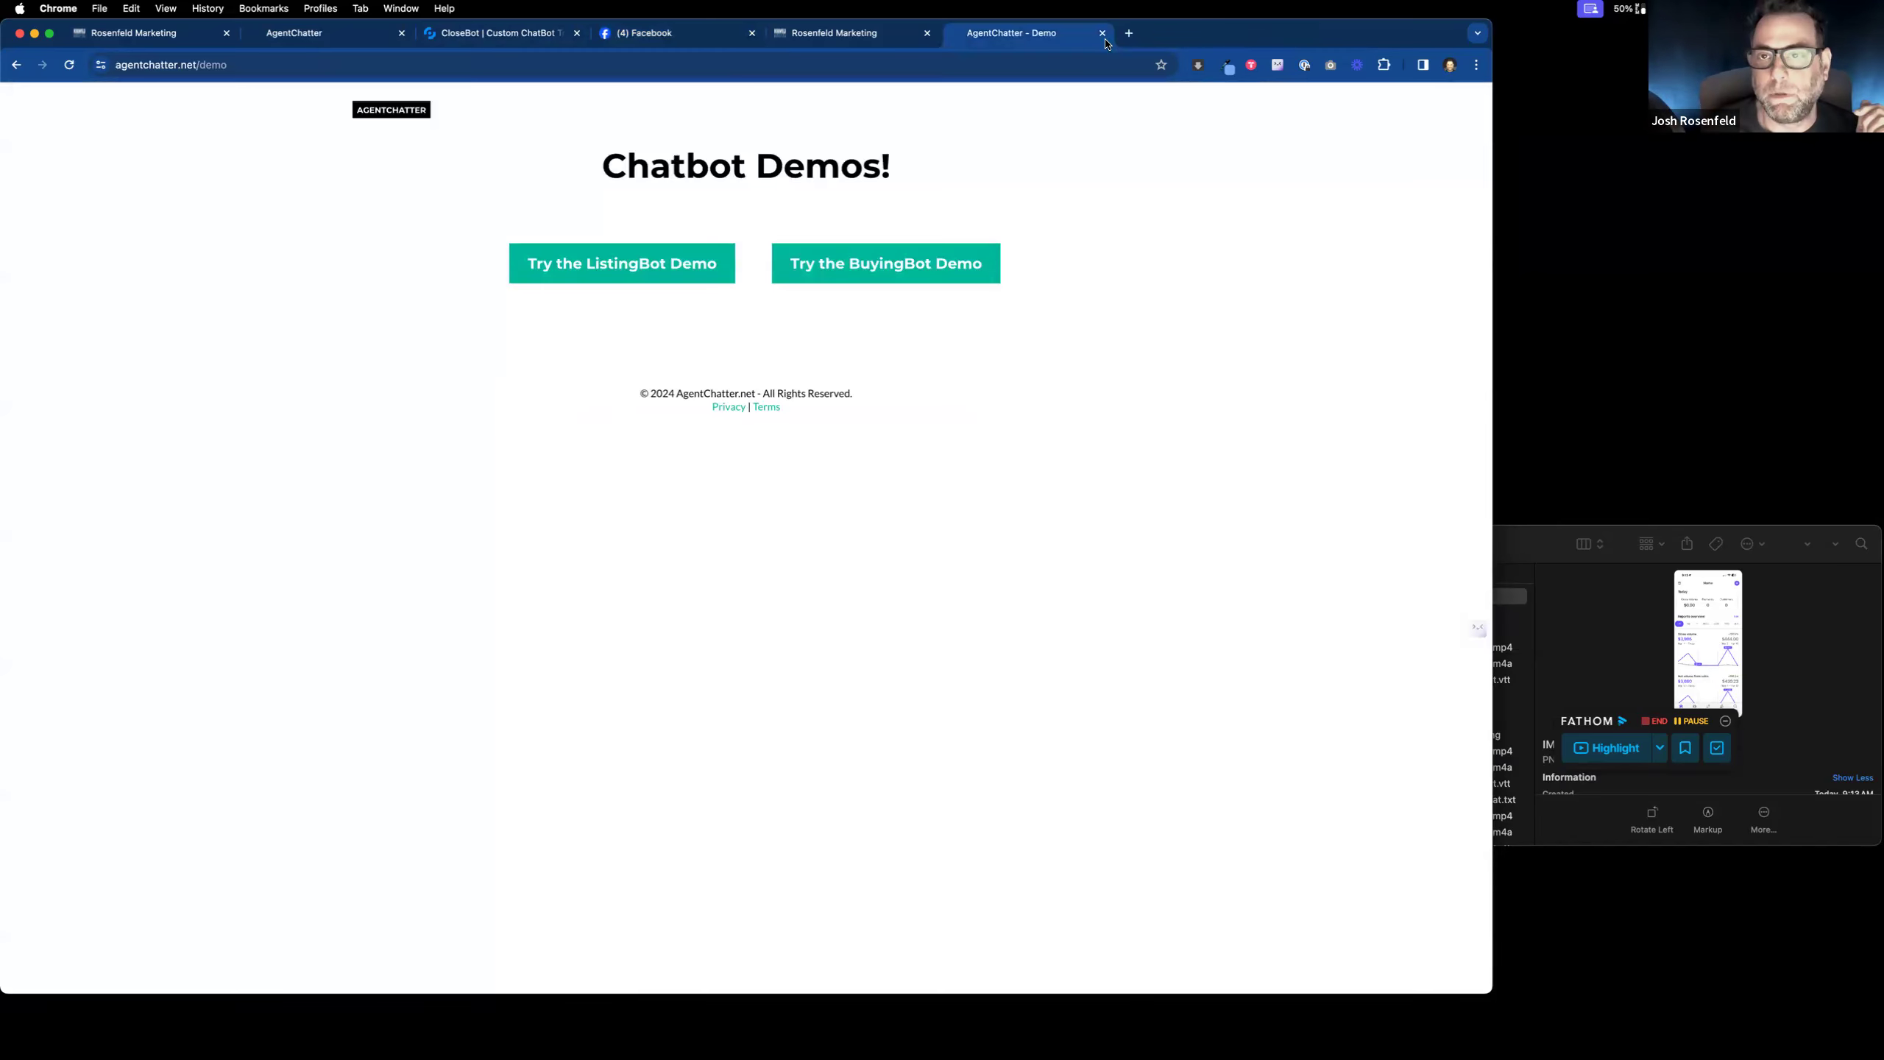
{"action": "left_click", "coordinate": [1103, 33]}
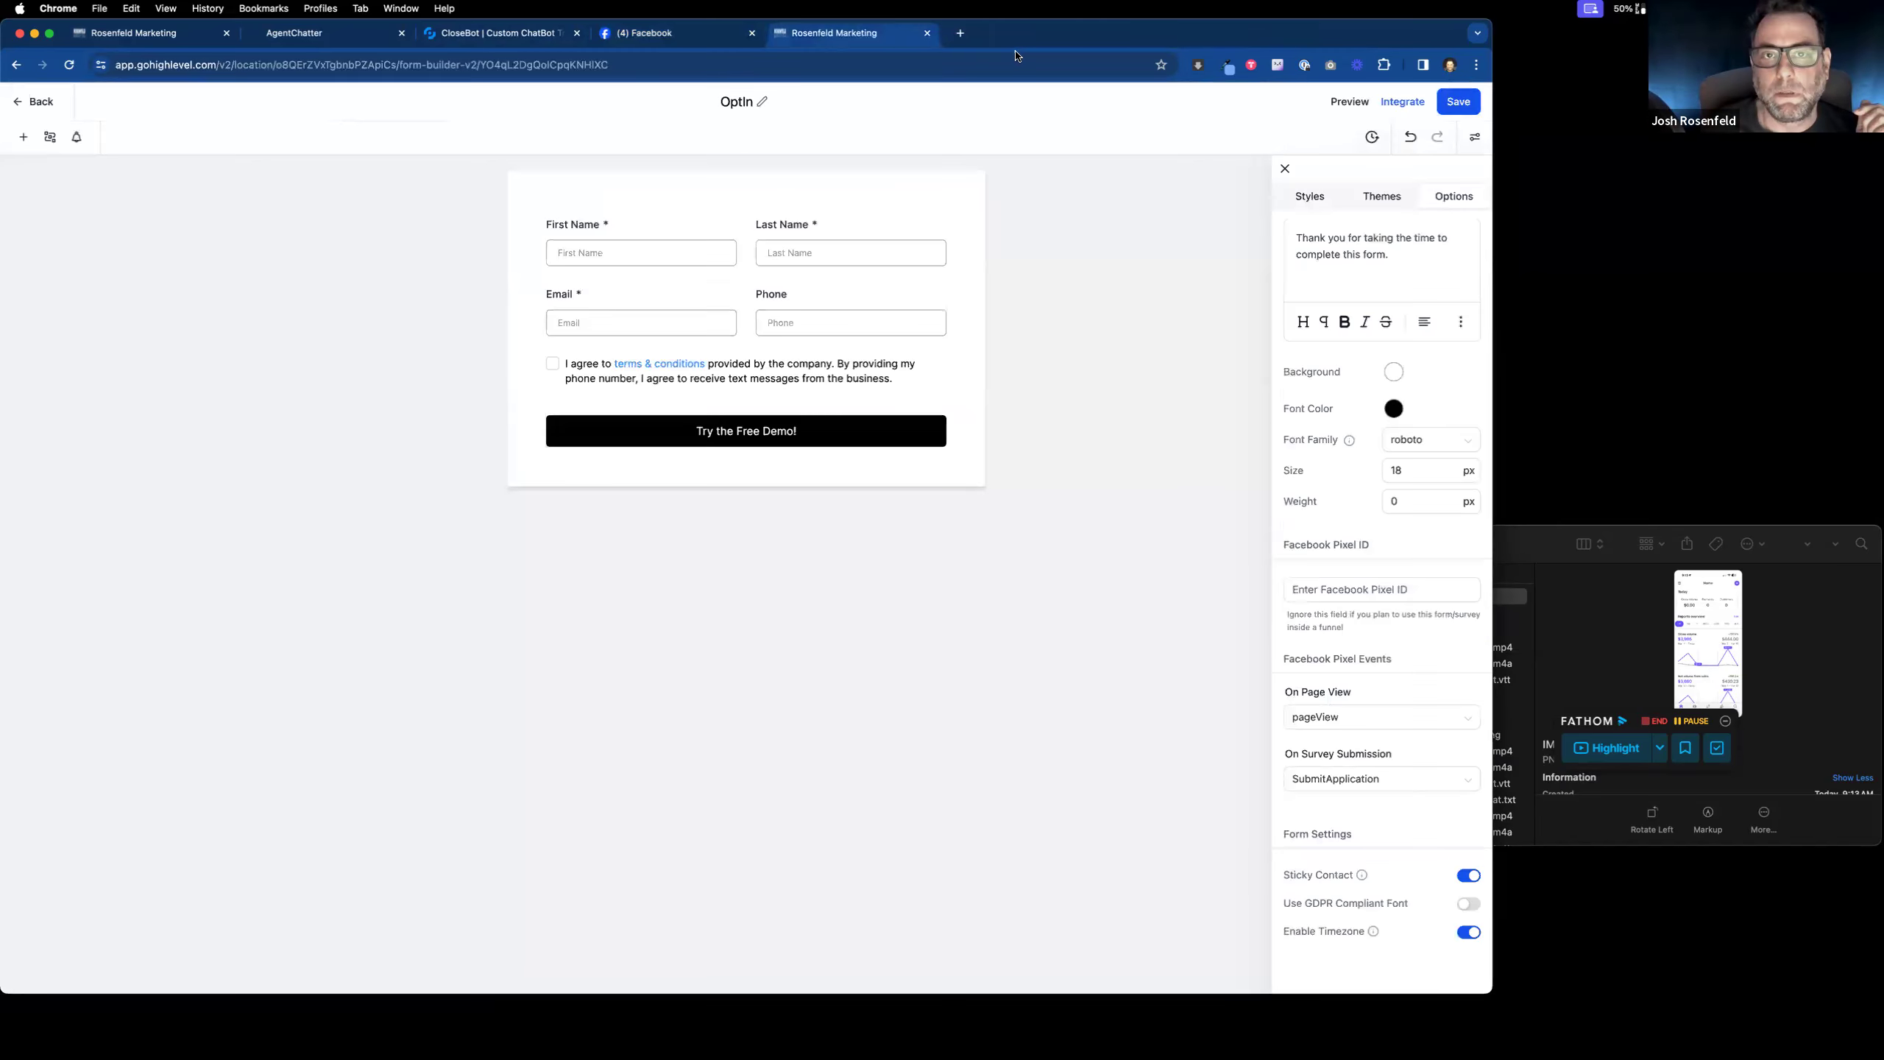
{"action": "left_click", "coordinate": [928, 34]}
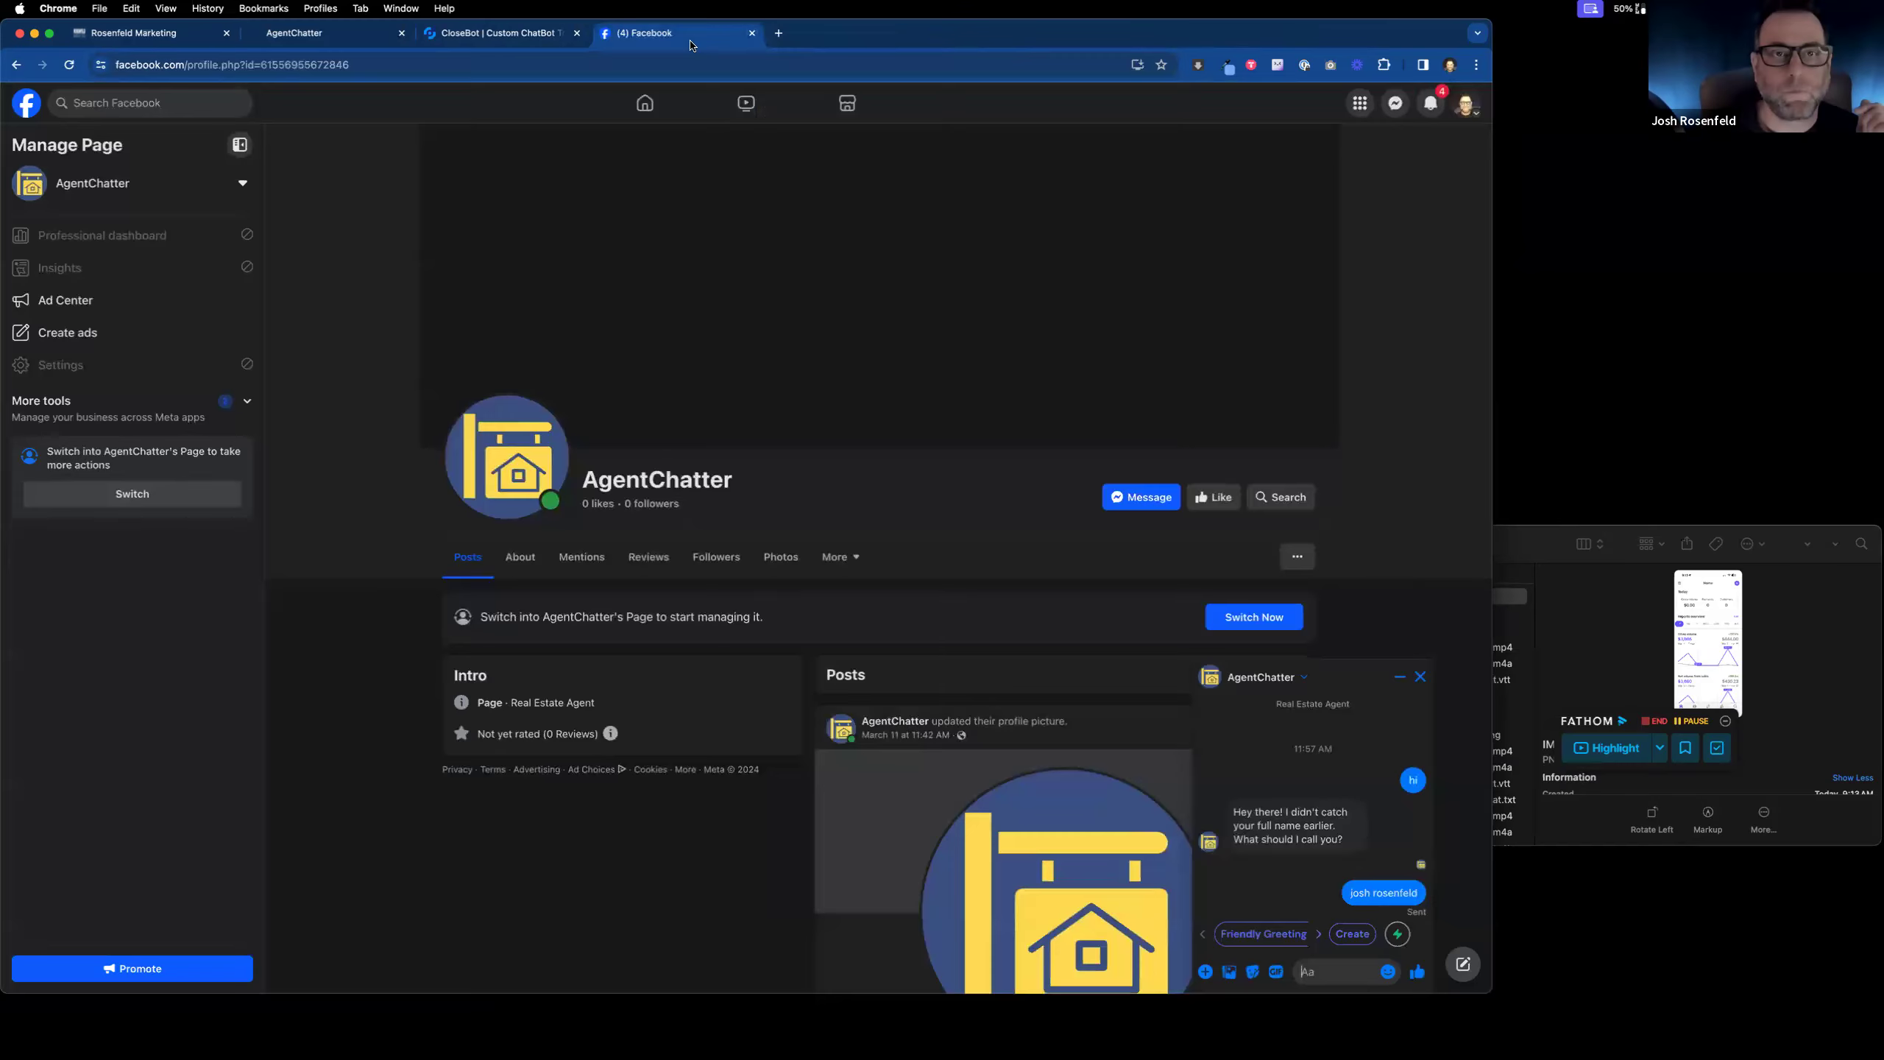
{"action": "left_click", "coordinate": [401, 33]}
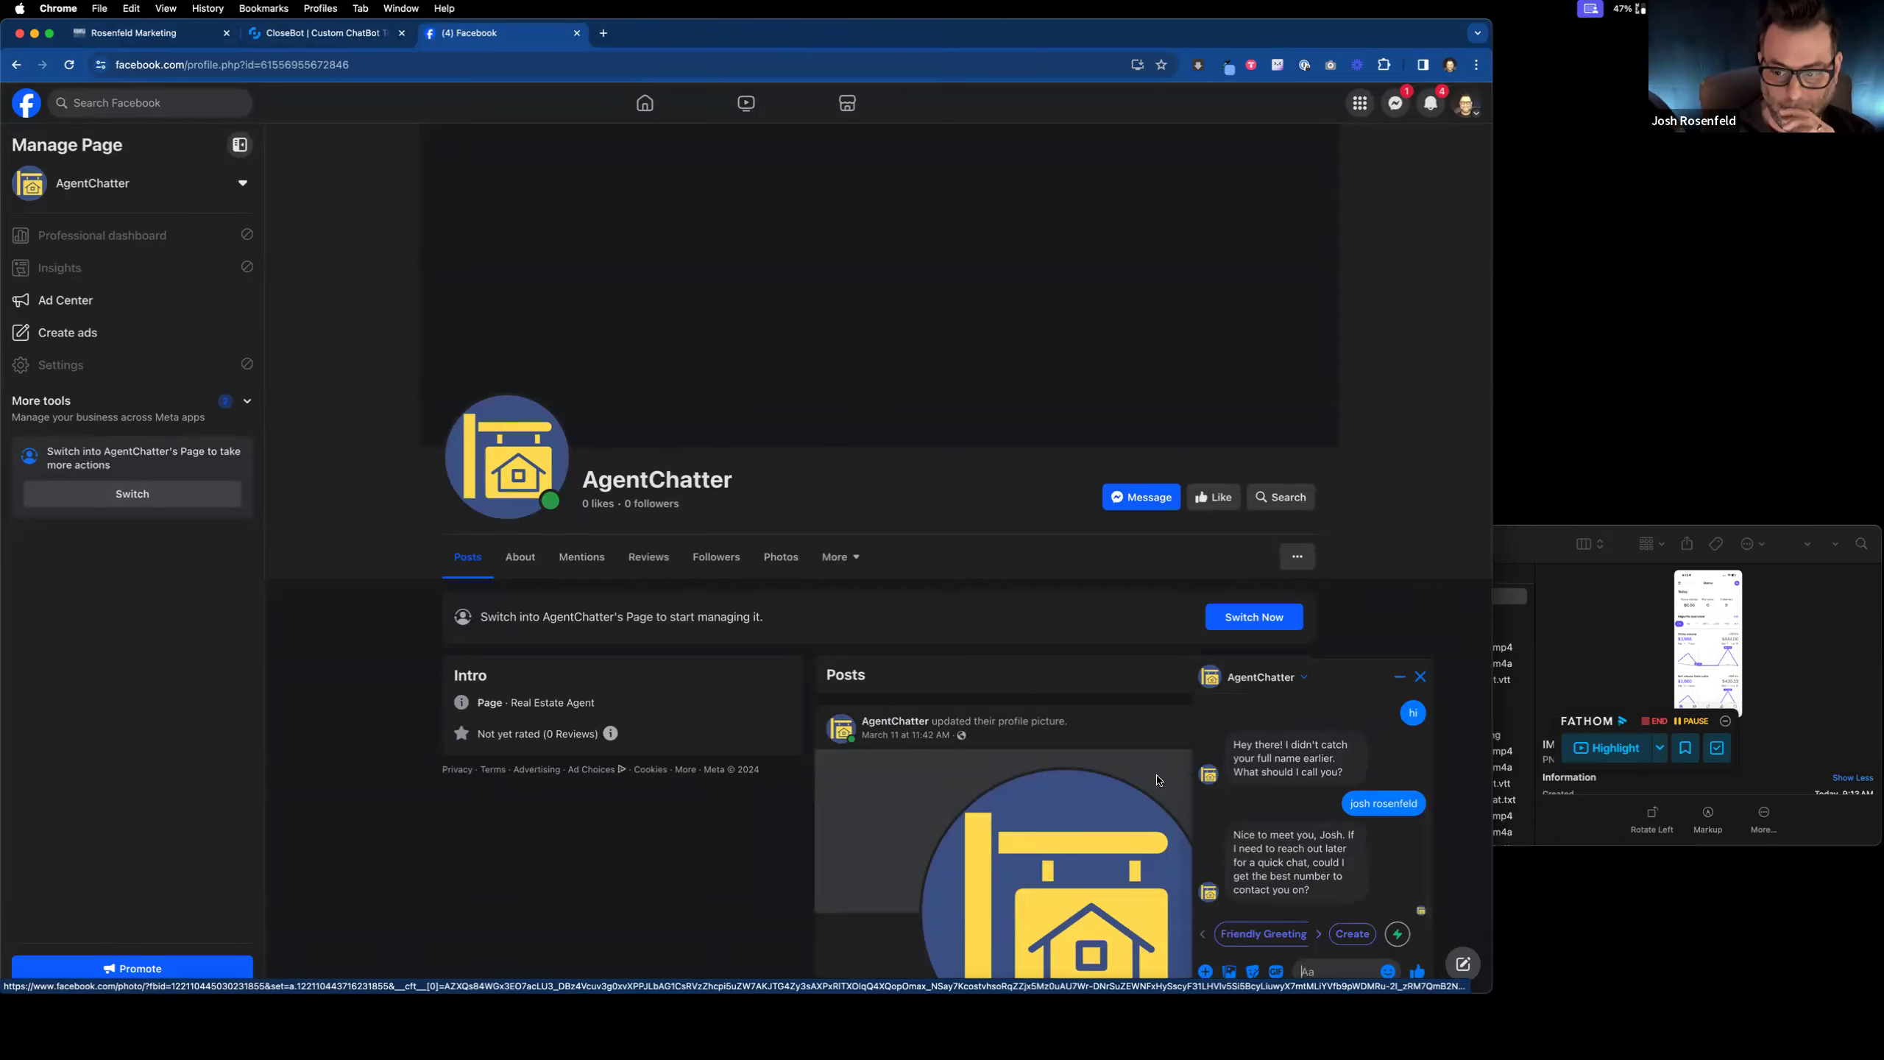
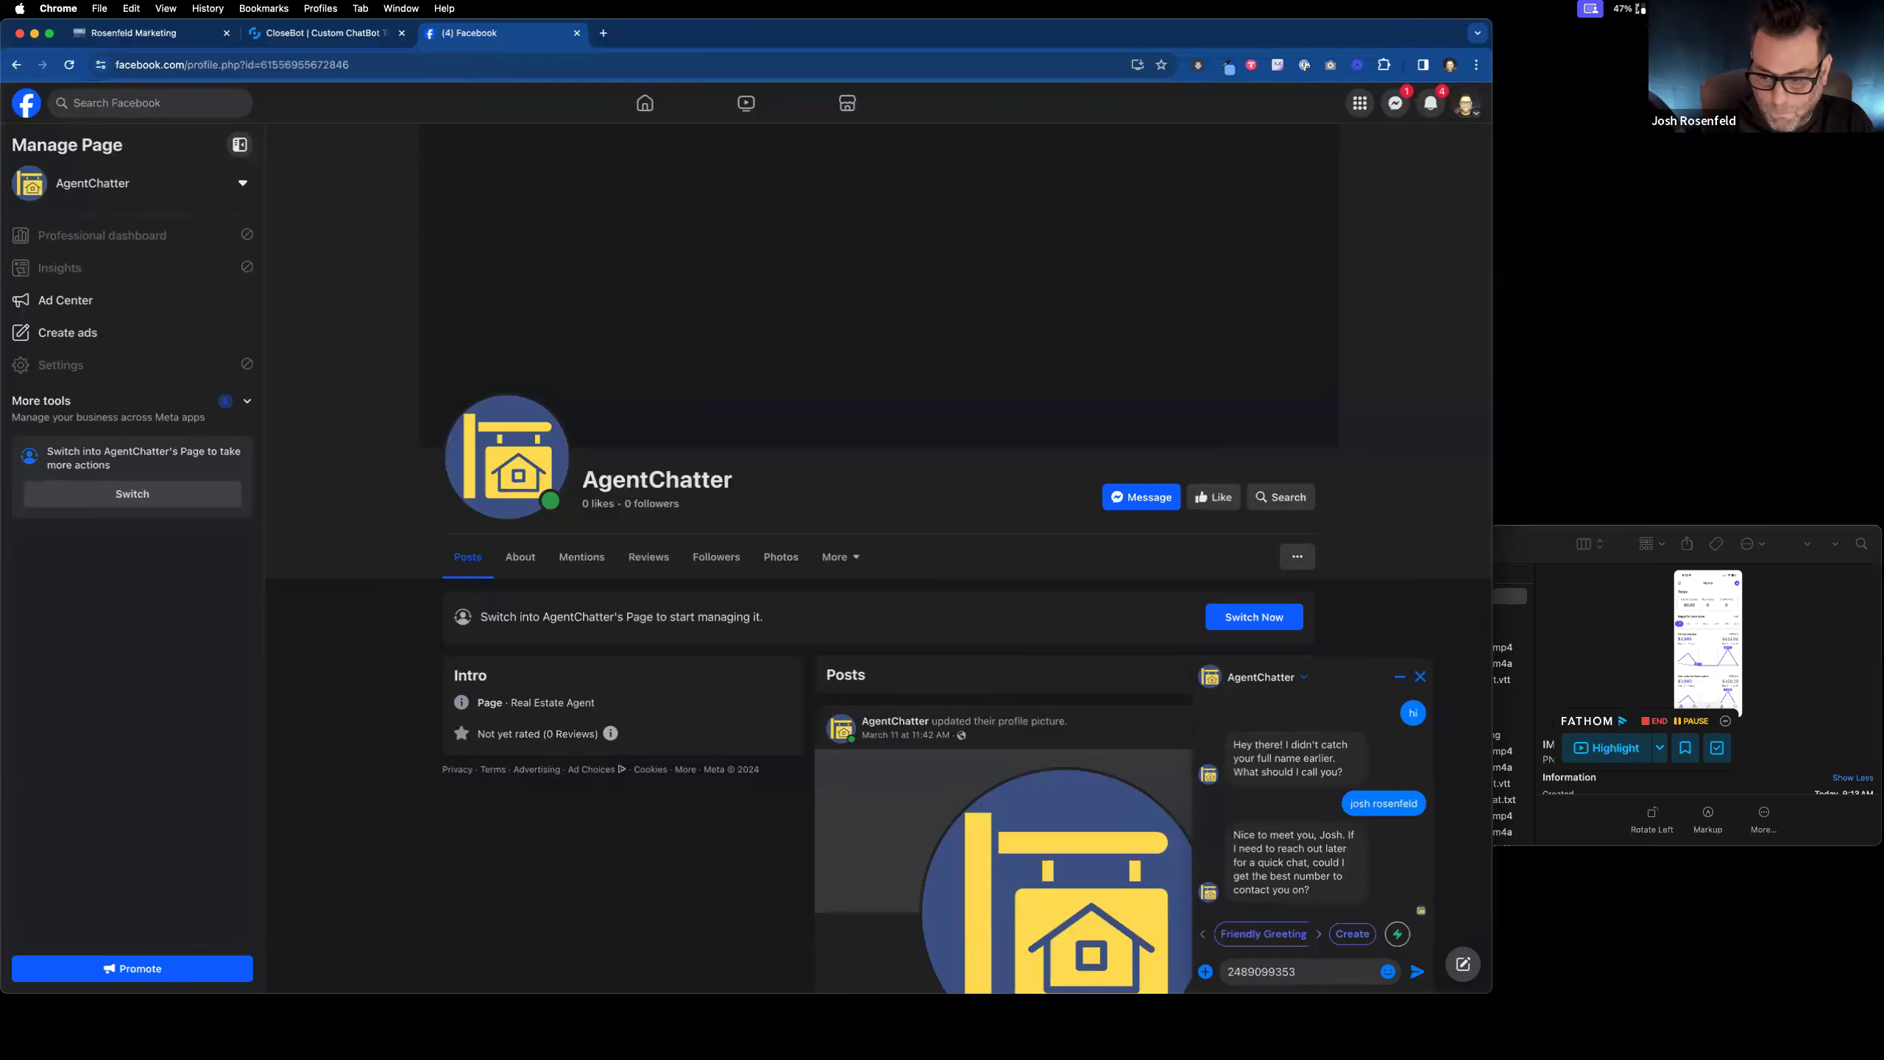
Step: Send the bot the lead's phone number, the timeline 'immediate', and the reason 'there was a murder in the house'
{"action": "key", "text": "Return"}
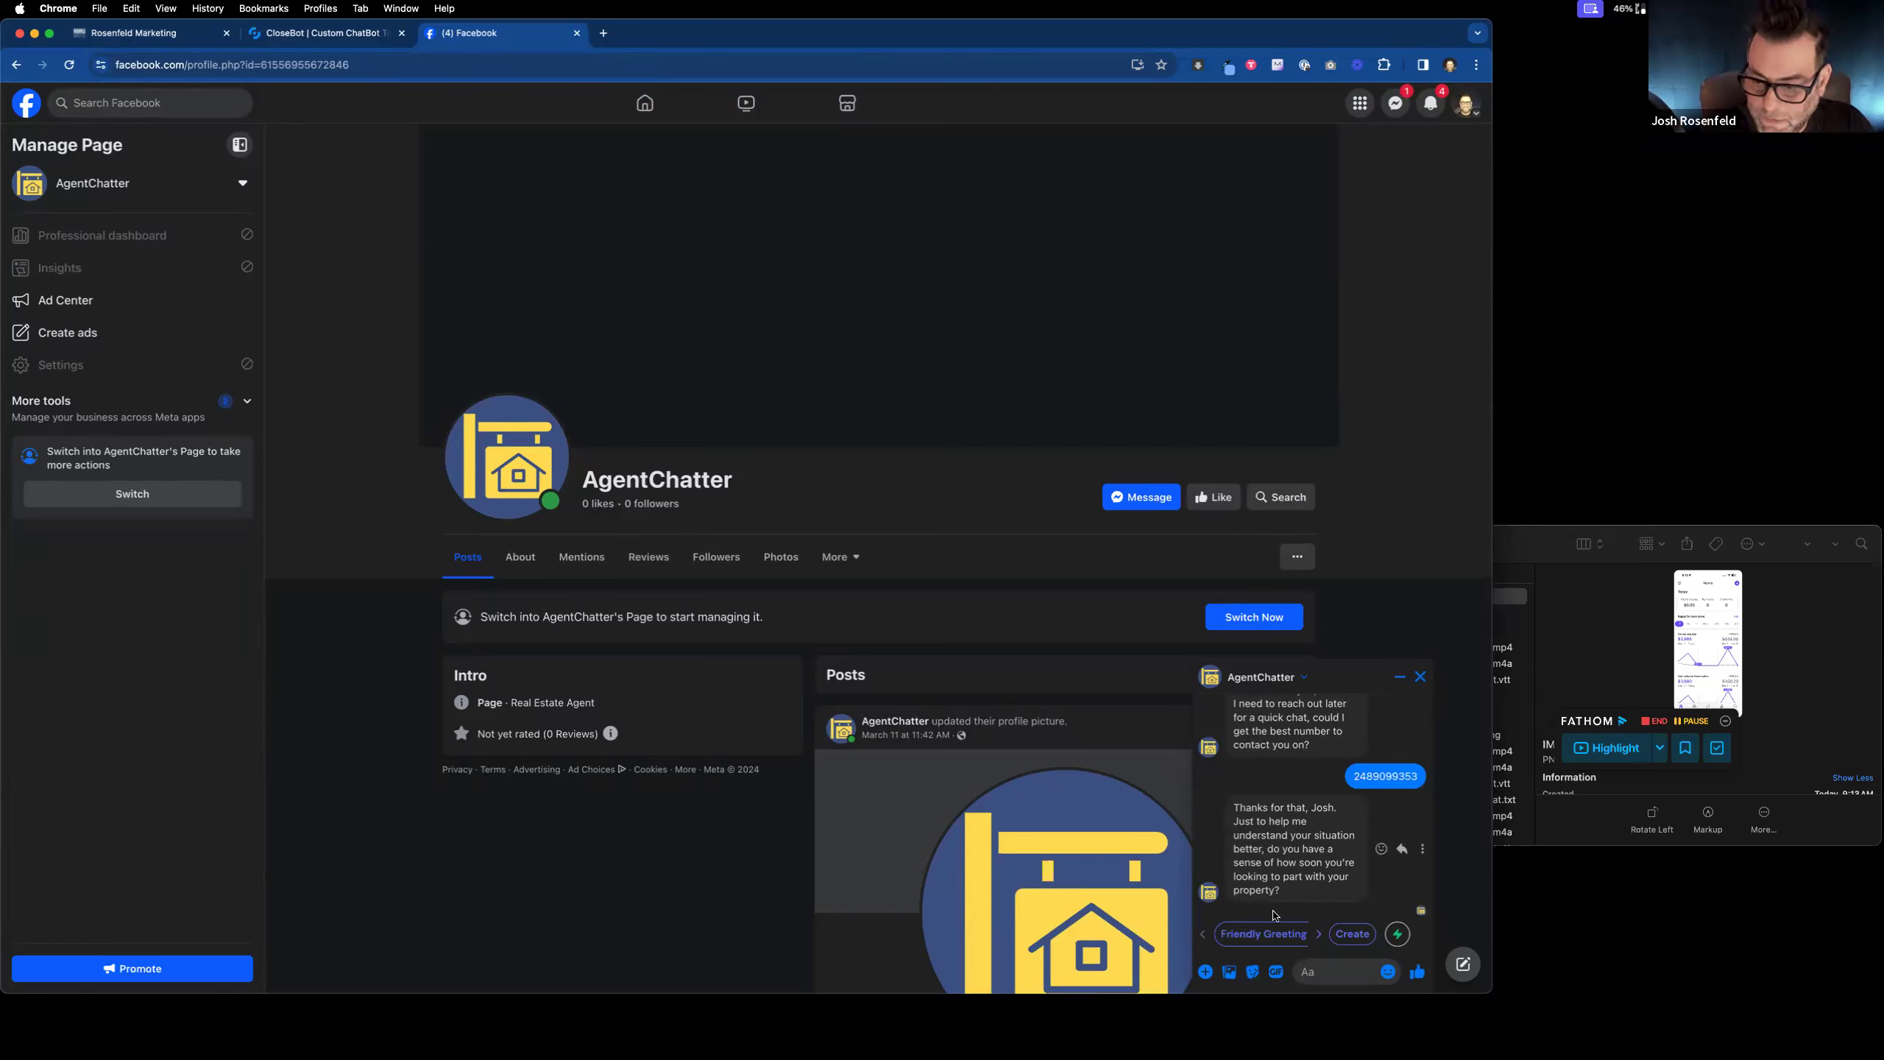
{"action": "type", "text": "immediately"}
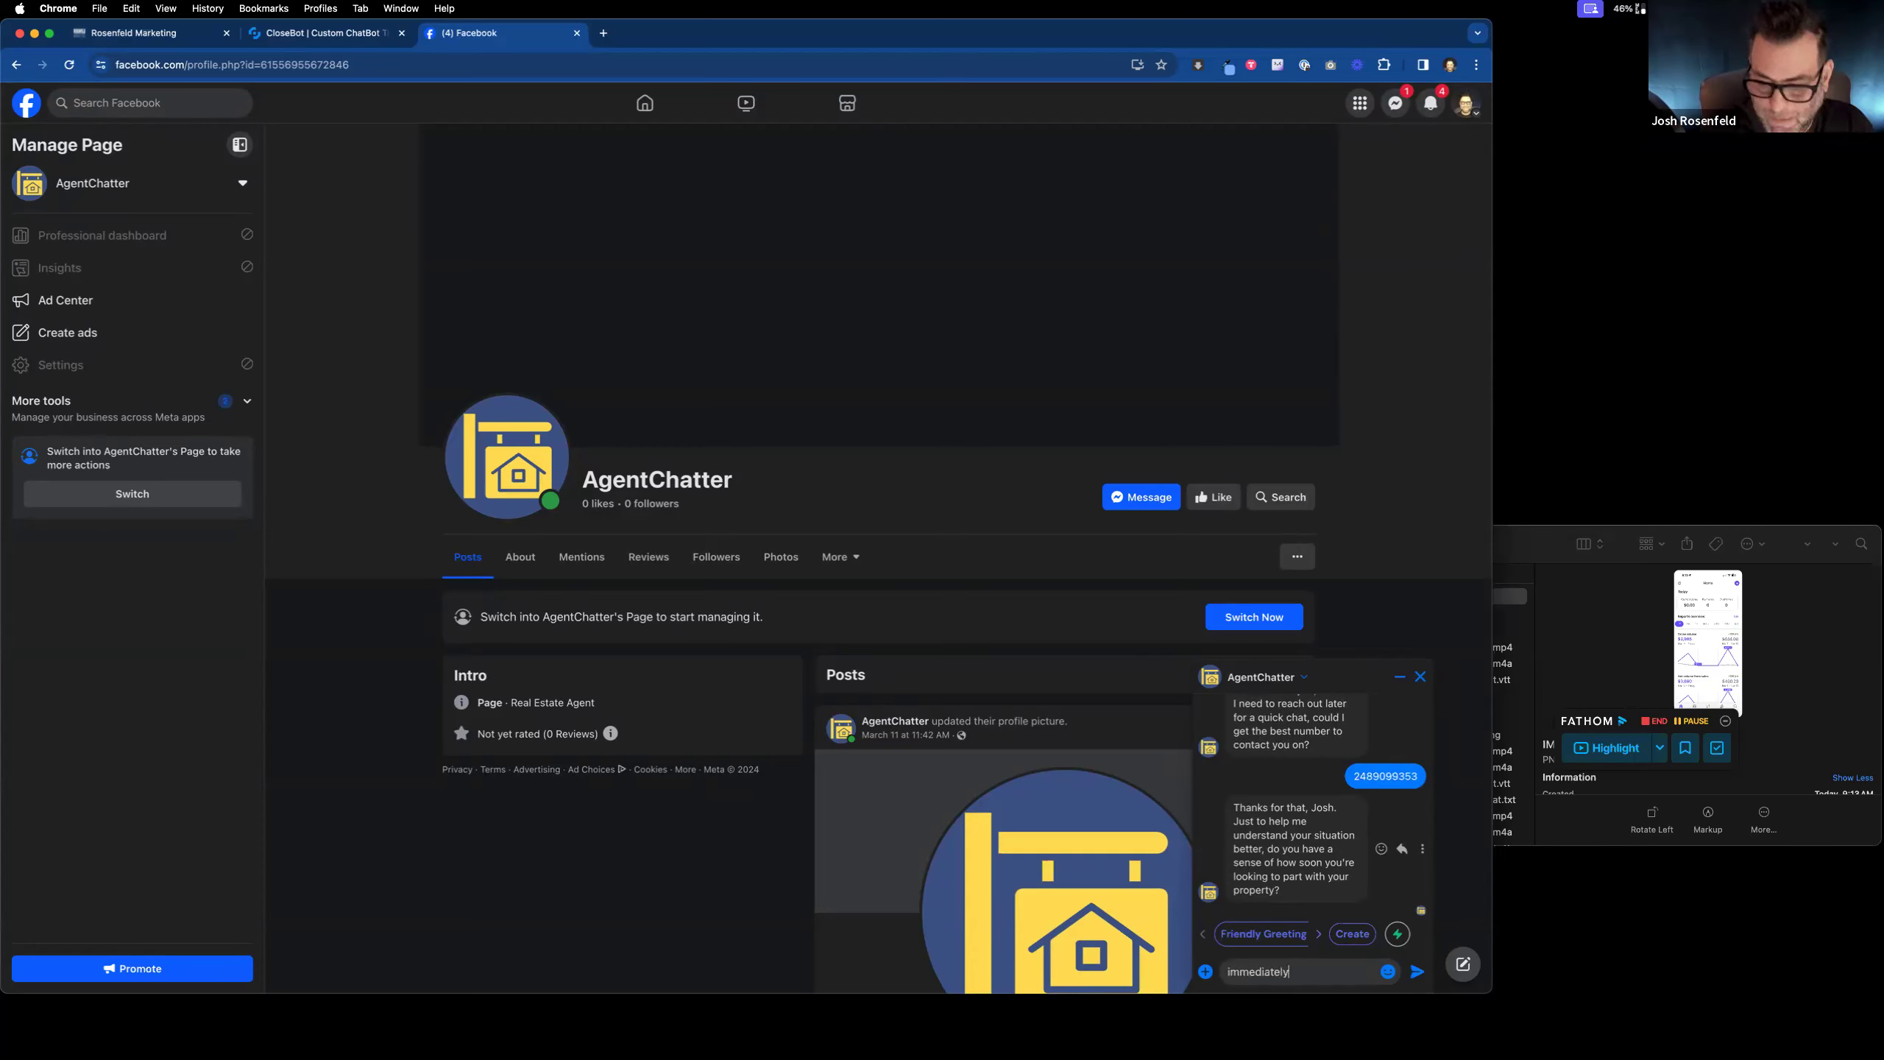
{"action": "key", "text": "Return"}
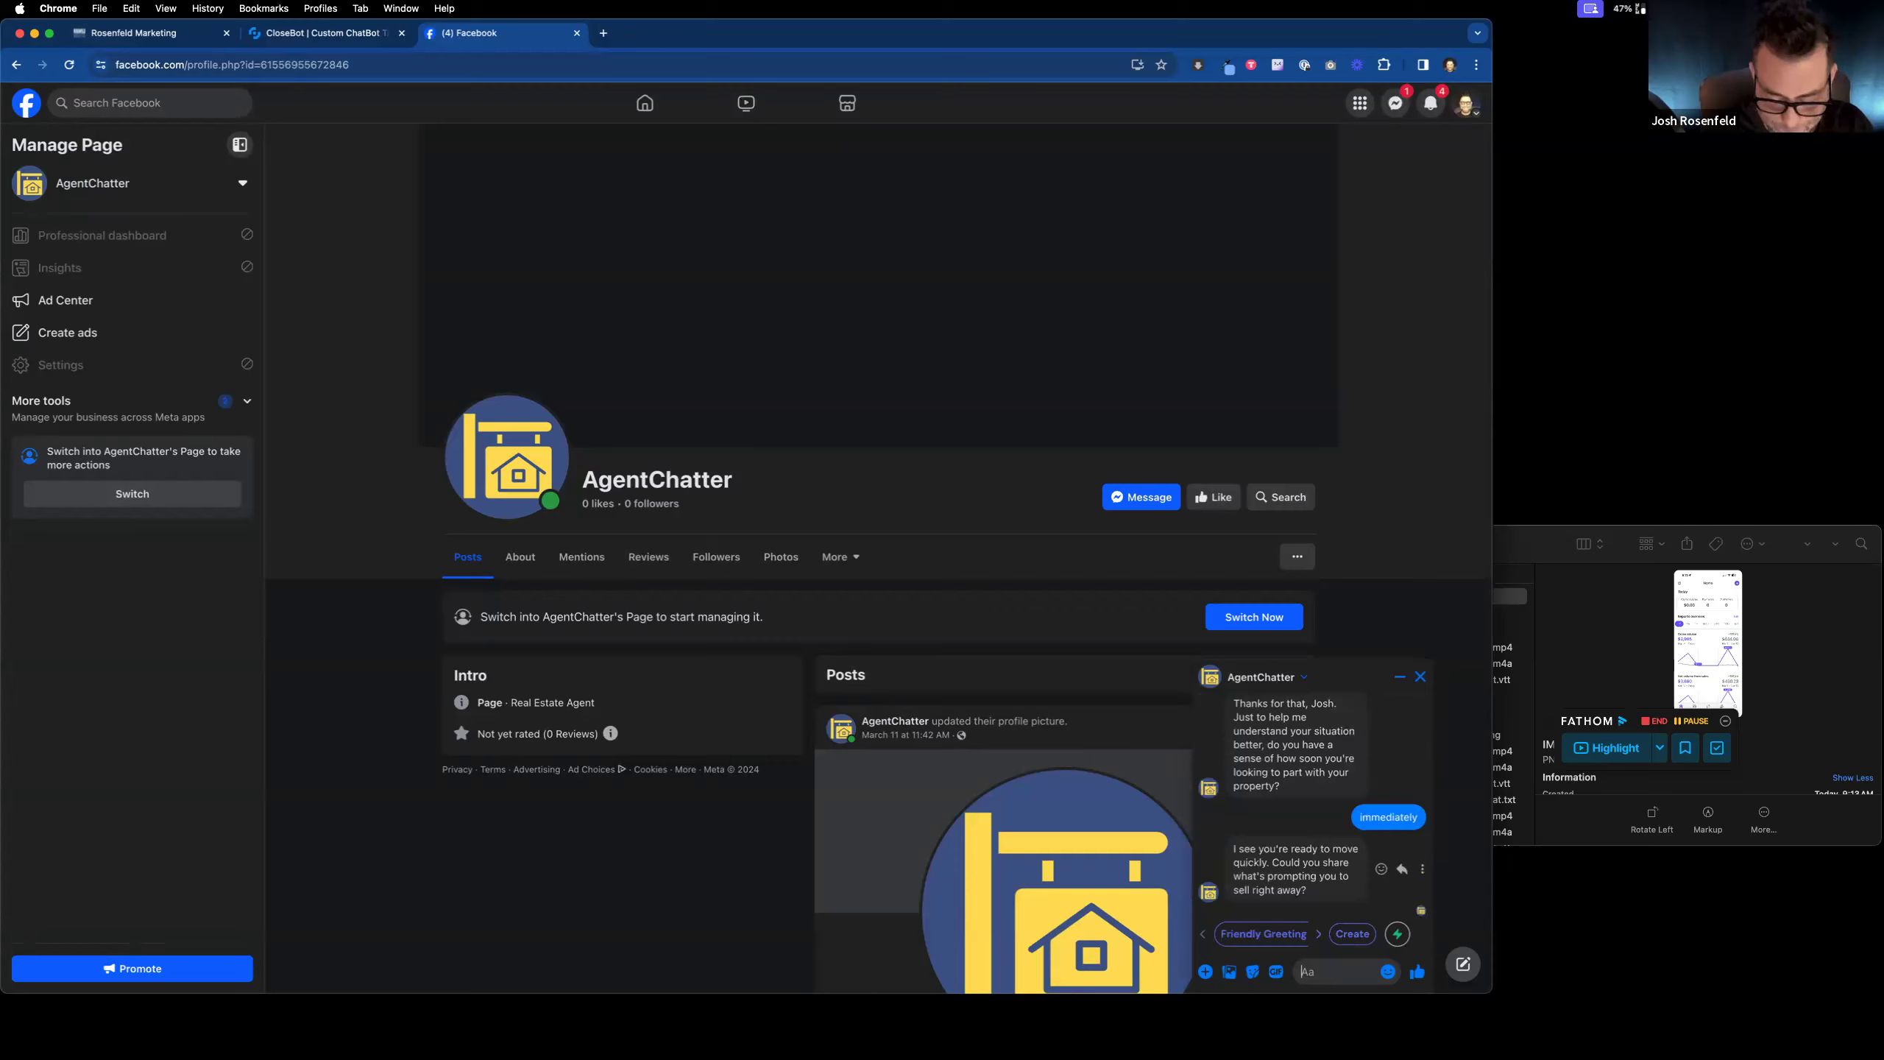
{"action": "type", "text": "ther"}
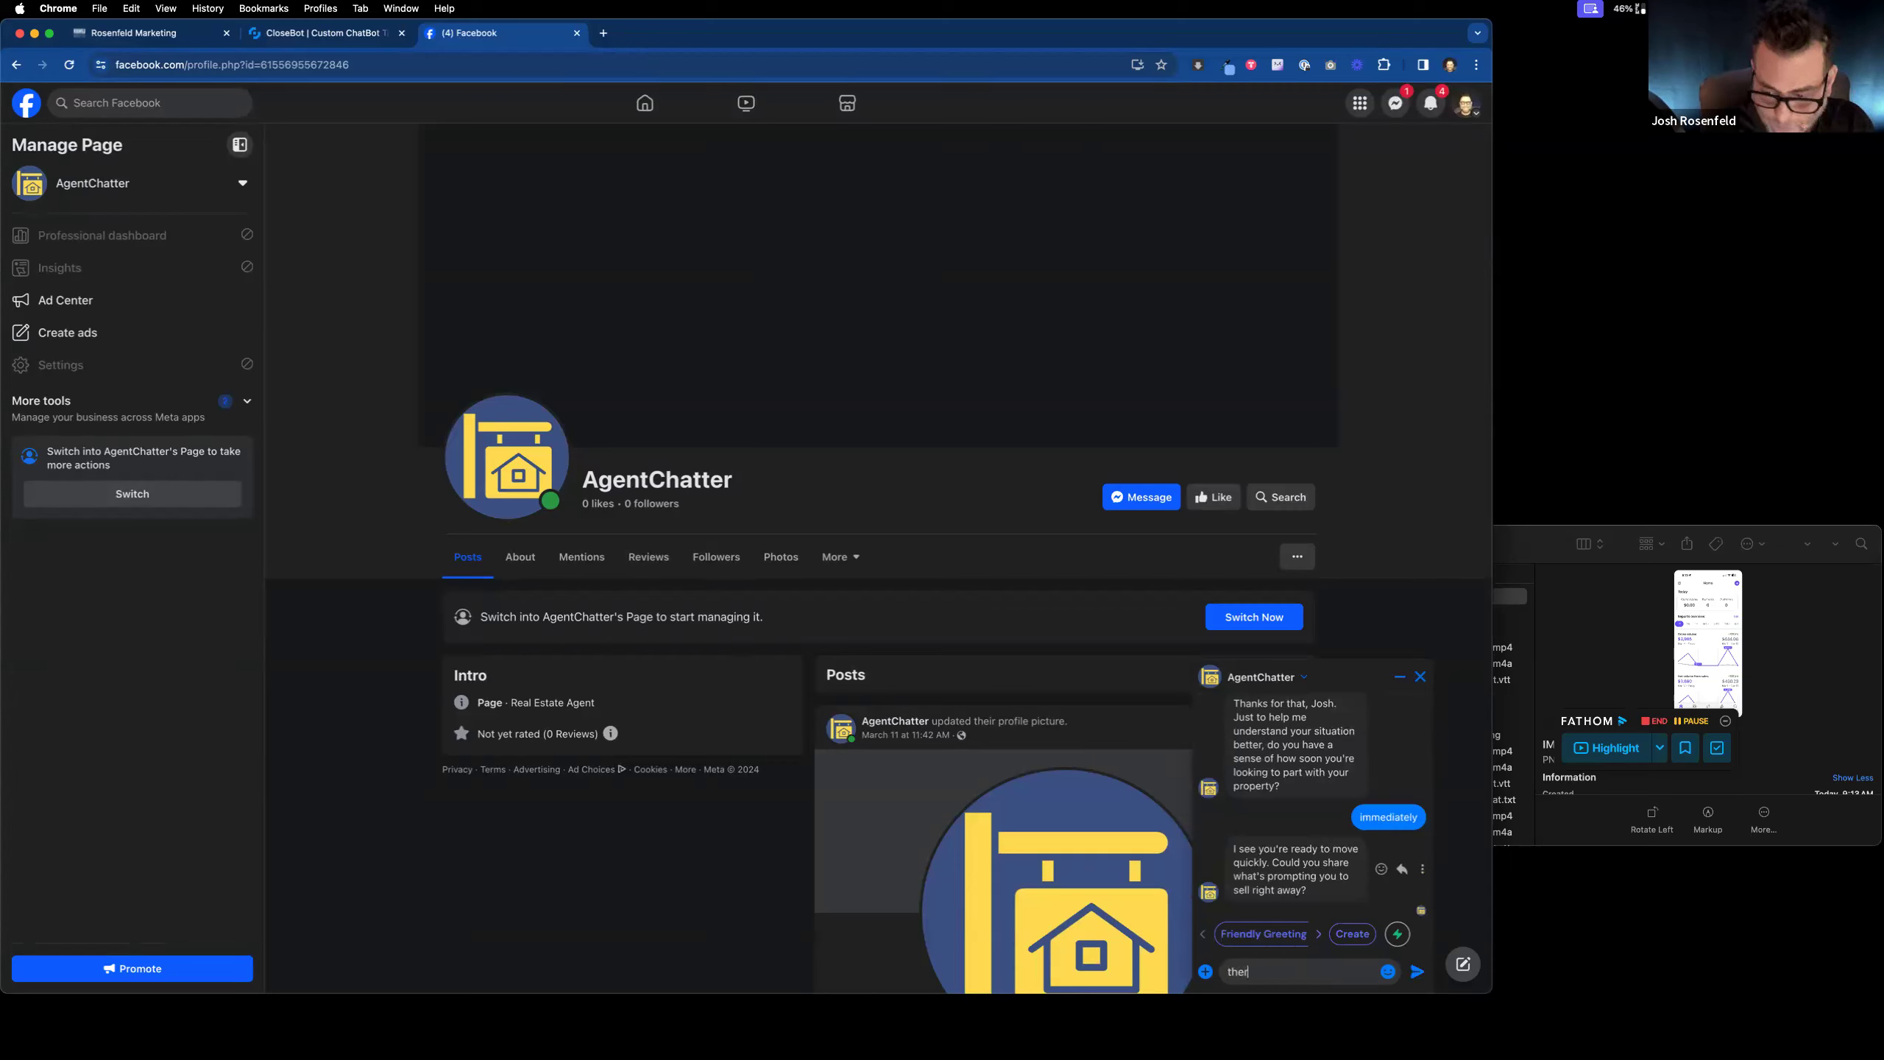
{"action": "type", "text": "e was a mur"}
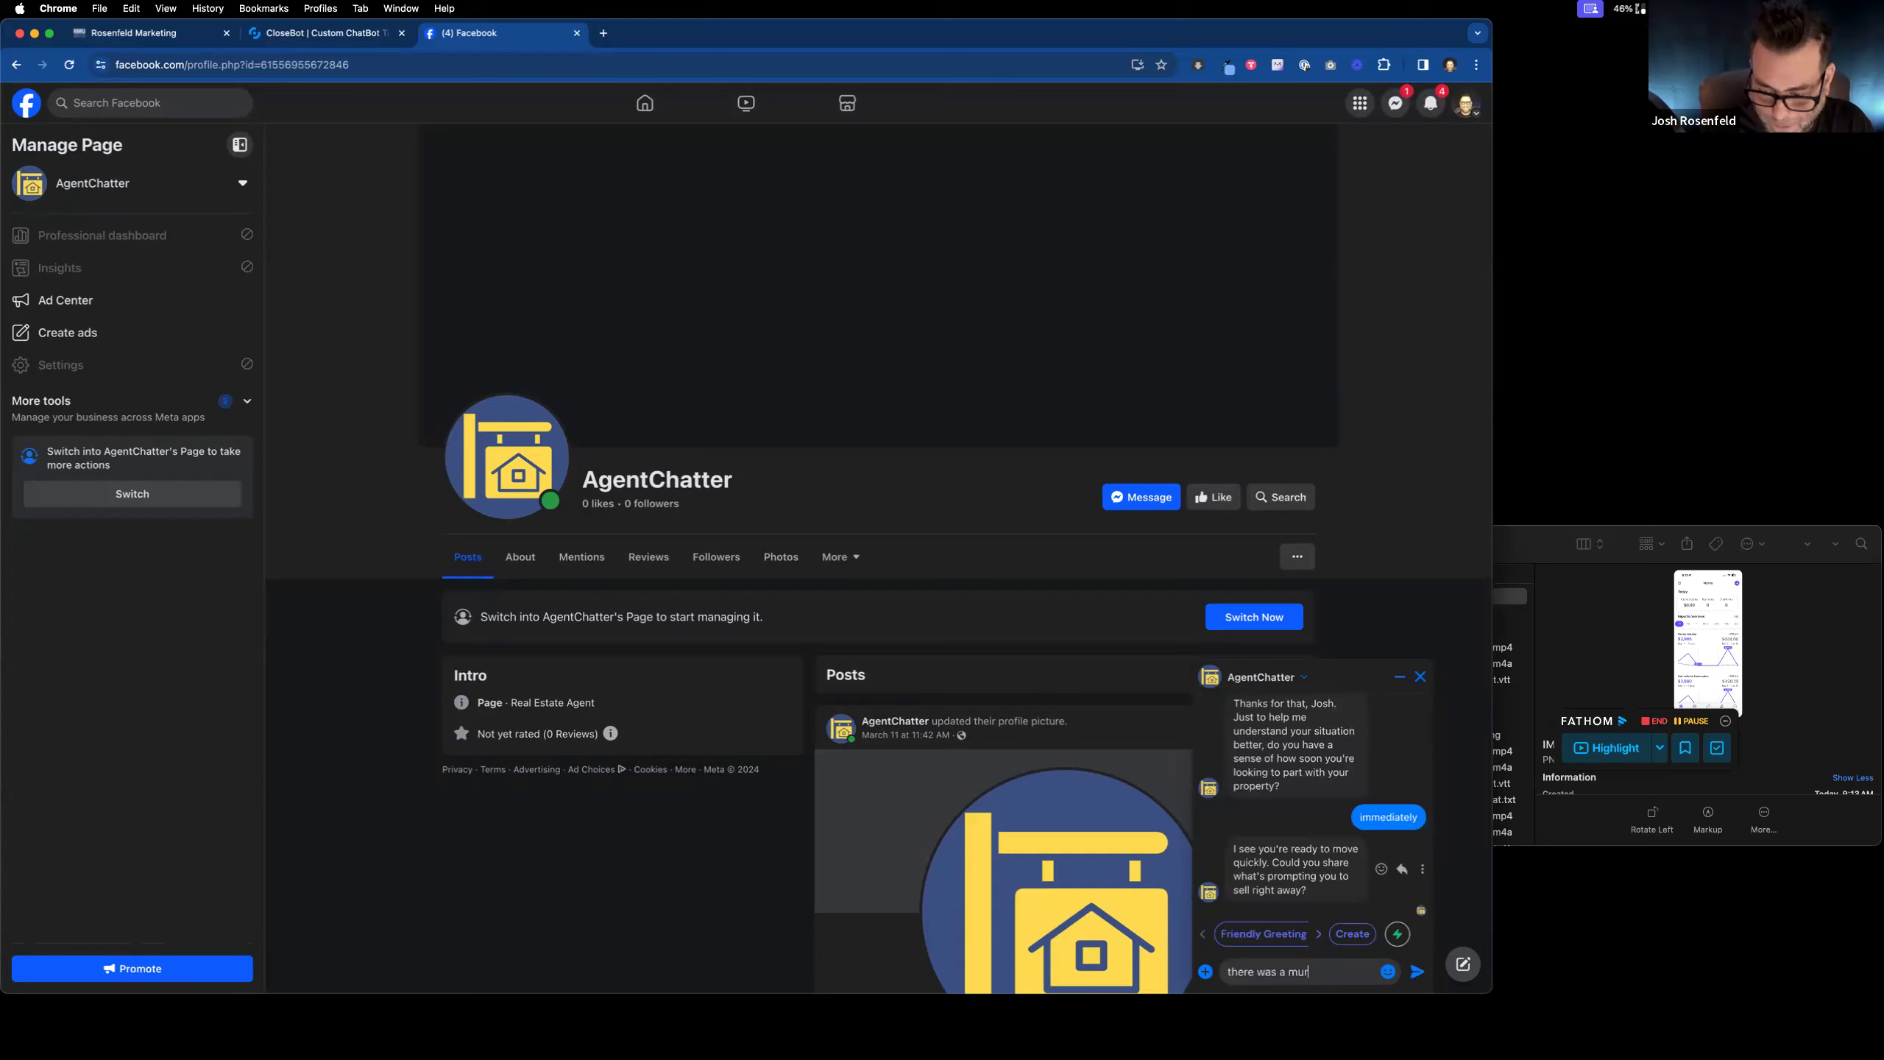
{"action": "type", "text": "der in the house"}
{"action": "key", "text": "Return"}
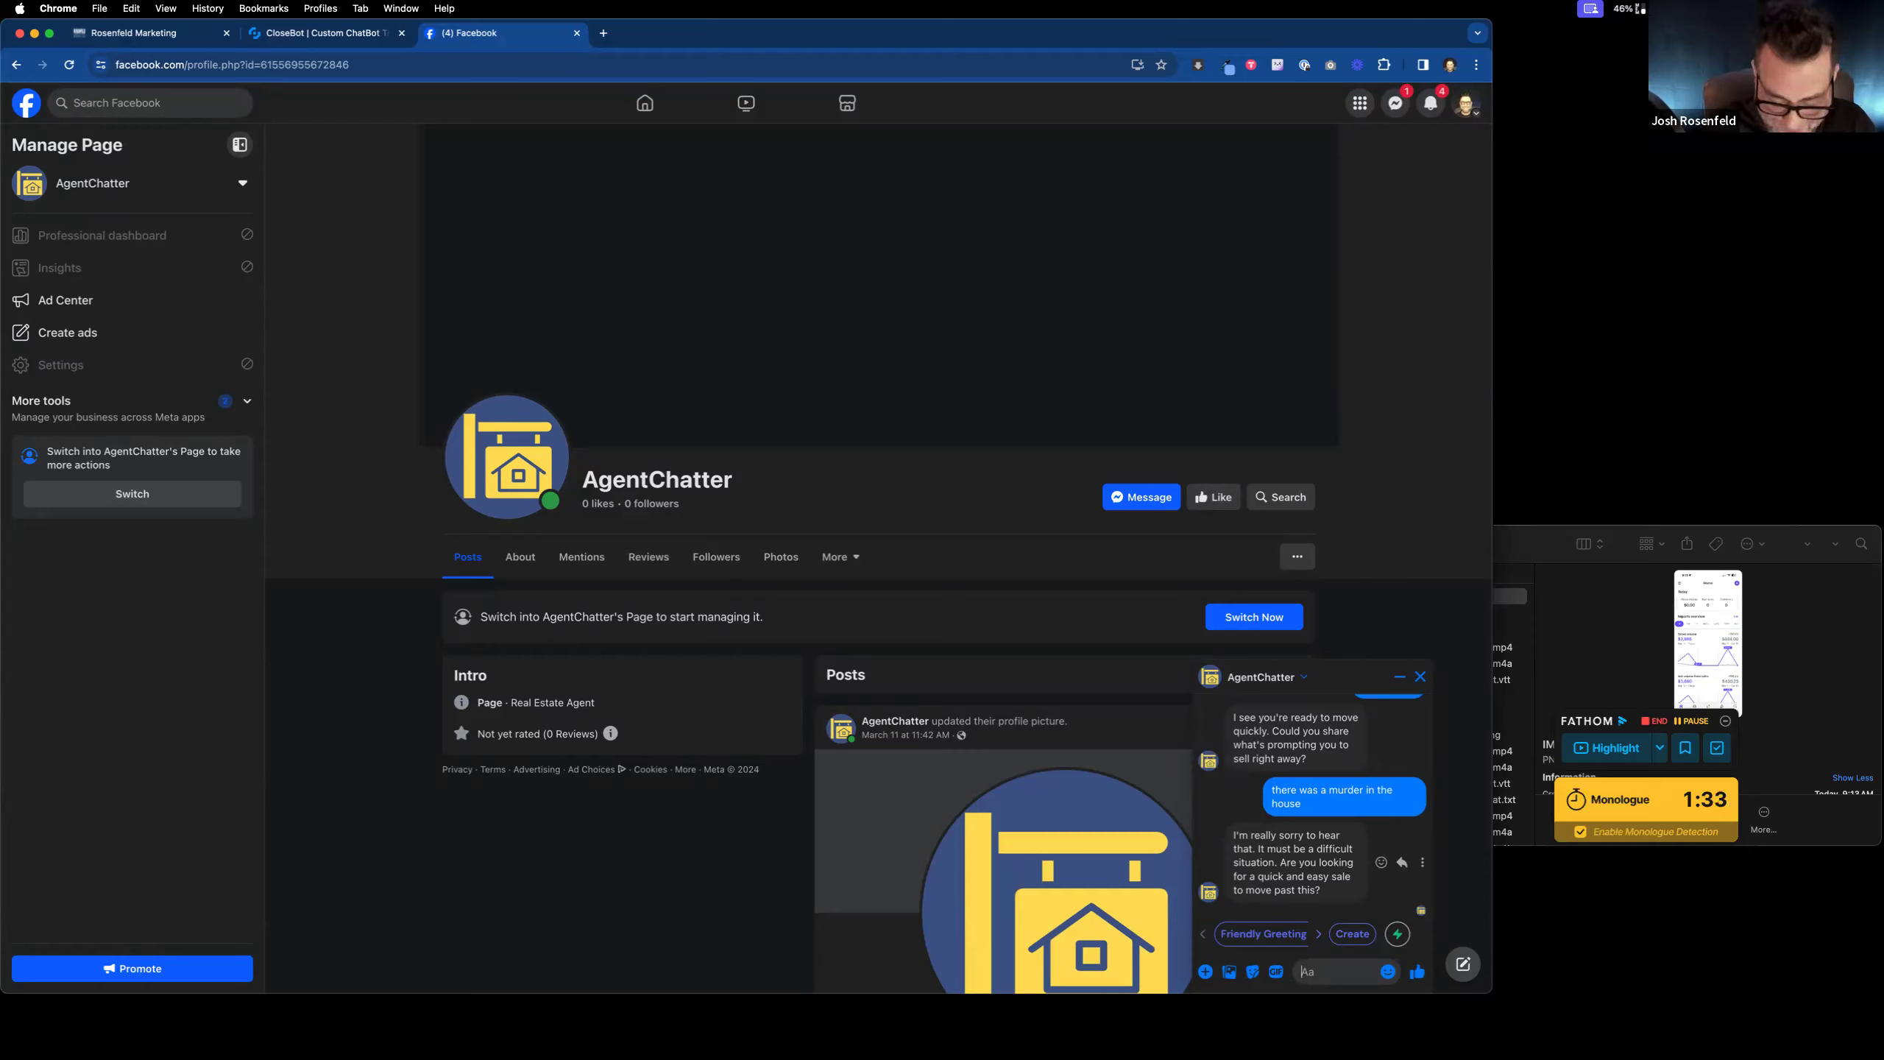
Step: Reply 'oh yeah' to the quick-sale question, then send the lead's email address
{"action": "key", "text": "Return"}
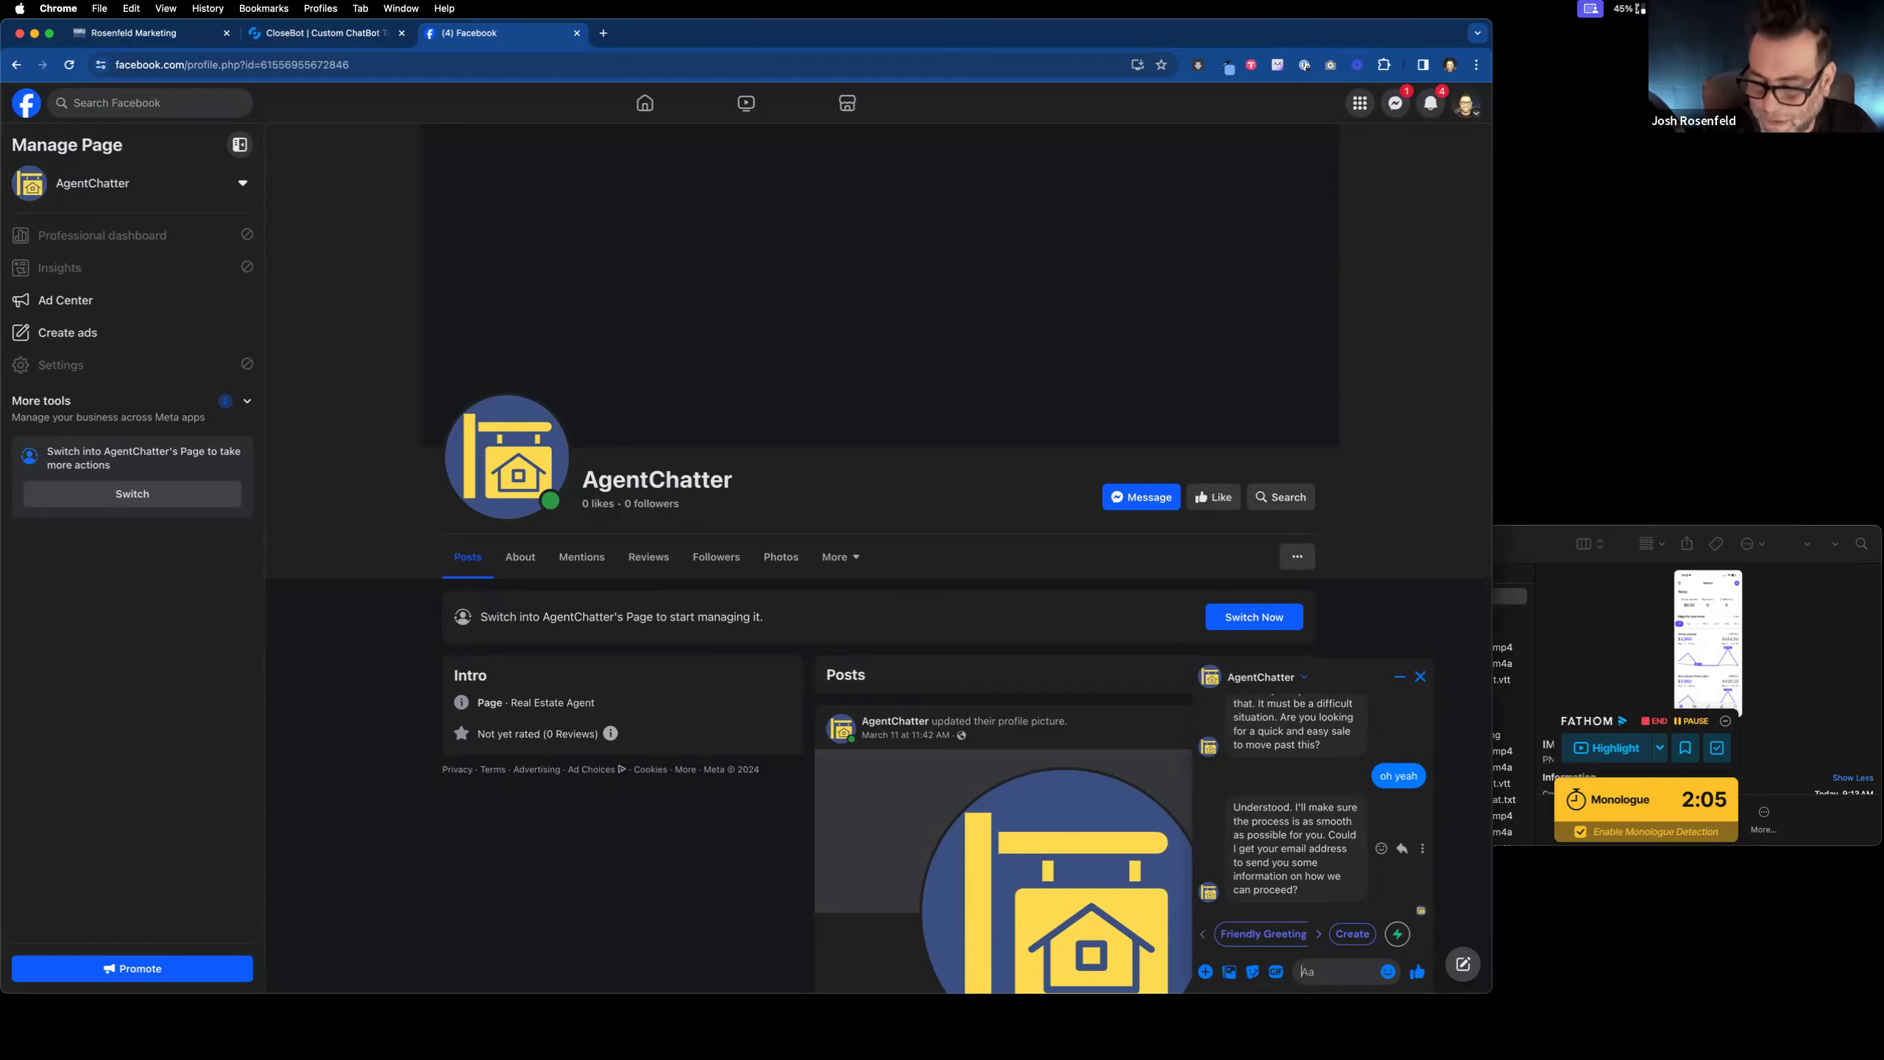
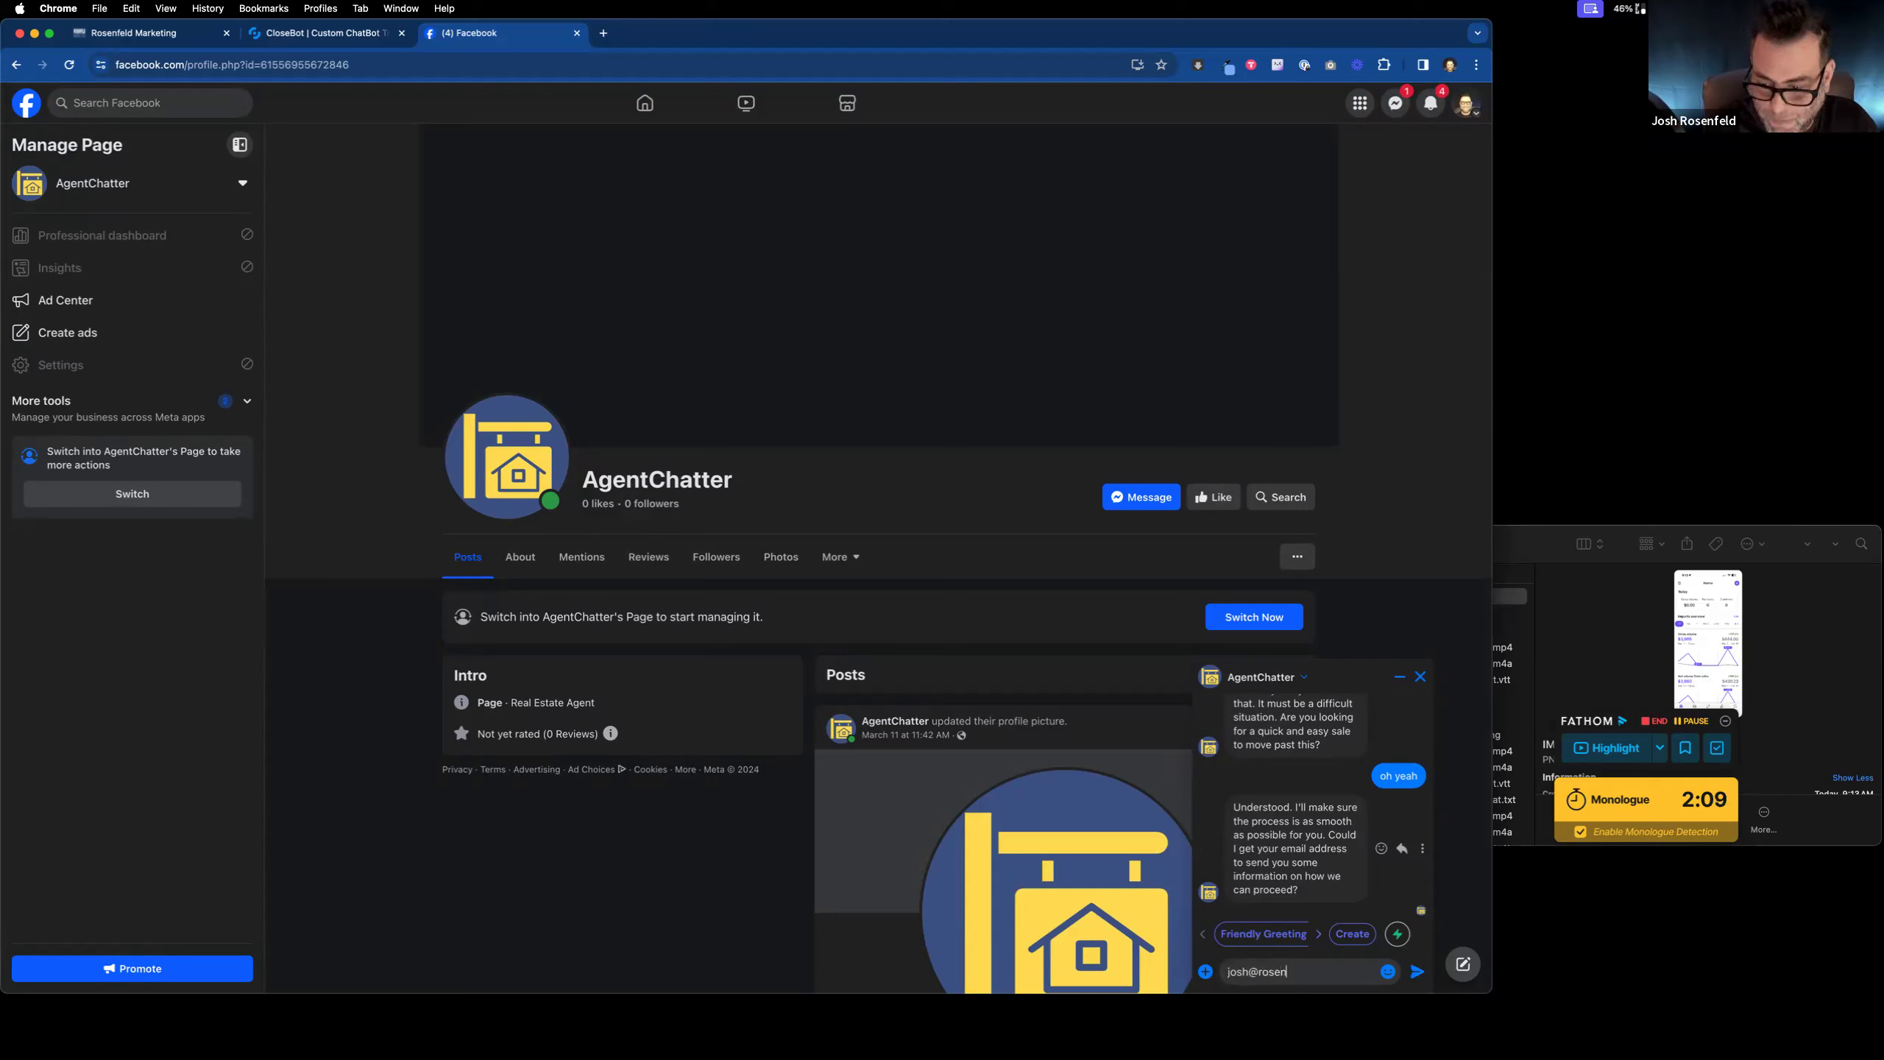
{"action": "key", "text": "BackSpace"}
{"action": "key", "text": "BackSpace"}
{"action": "key", "text": "BackSpace"}
{"action": "key", "text": "BackSpace"}
{"action": "key", "text": "BackSpace"}
{"action": "key", "text": "BackSpace"}
{"action": "key", "text": "BackSpace"}
{"action": "key", "text": "BackSpace"}
{"action": "key", "text": "BackSpace"}
{"action": "key", "text": "BackSpace"}
{"action": "key", "text": "BackSpace"}
{"action": "key", "text": "BackSpace"}
{"action": "key", "text": "BackSpace"}
{"action": "key", "text": "BackSpace"}
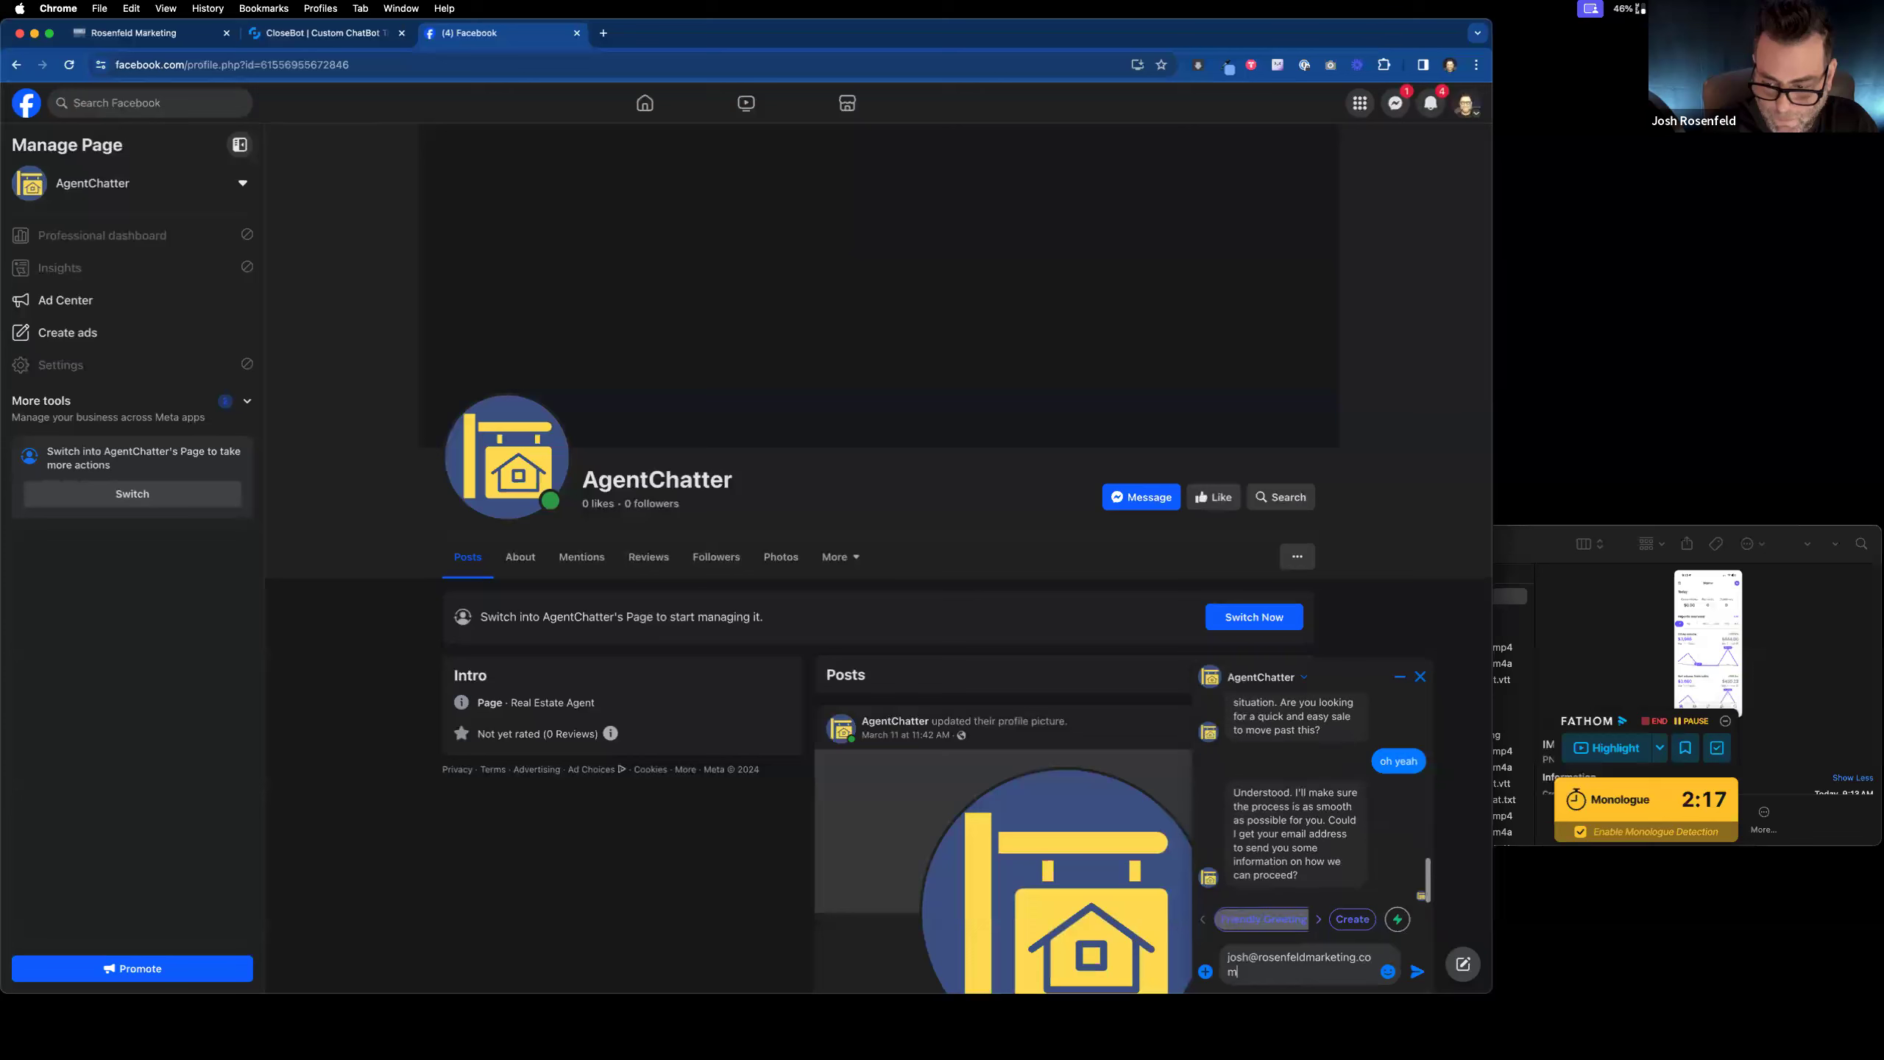
{"action": "key", "text": "Return"}
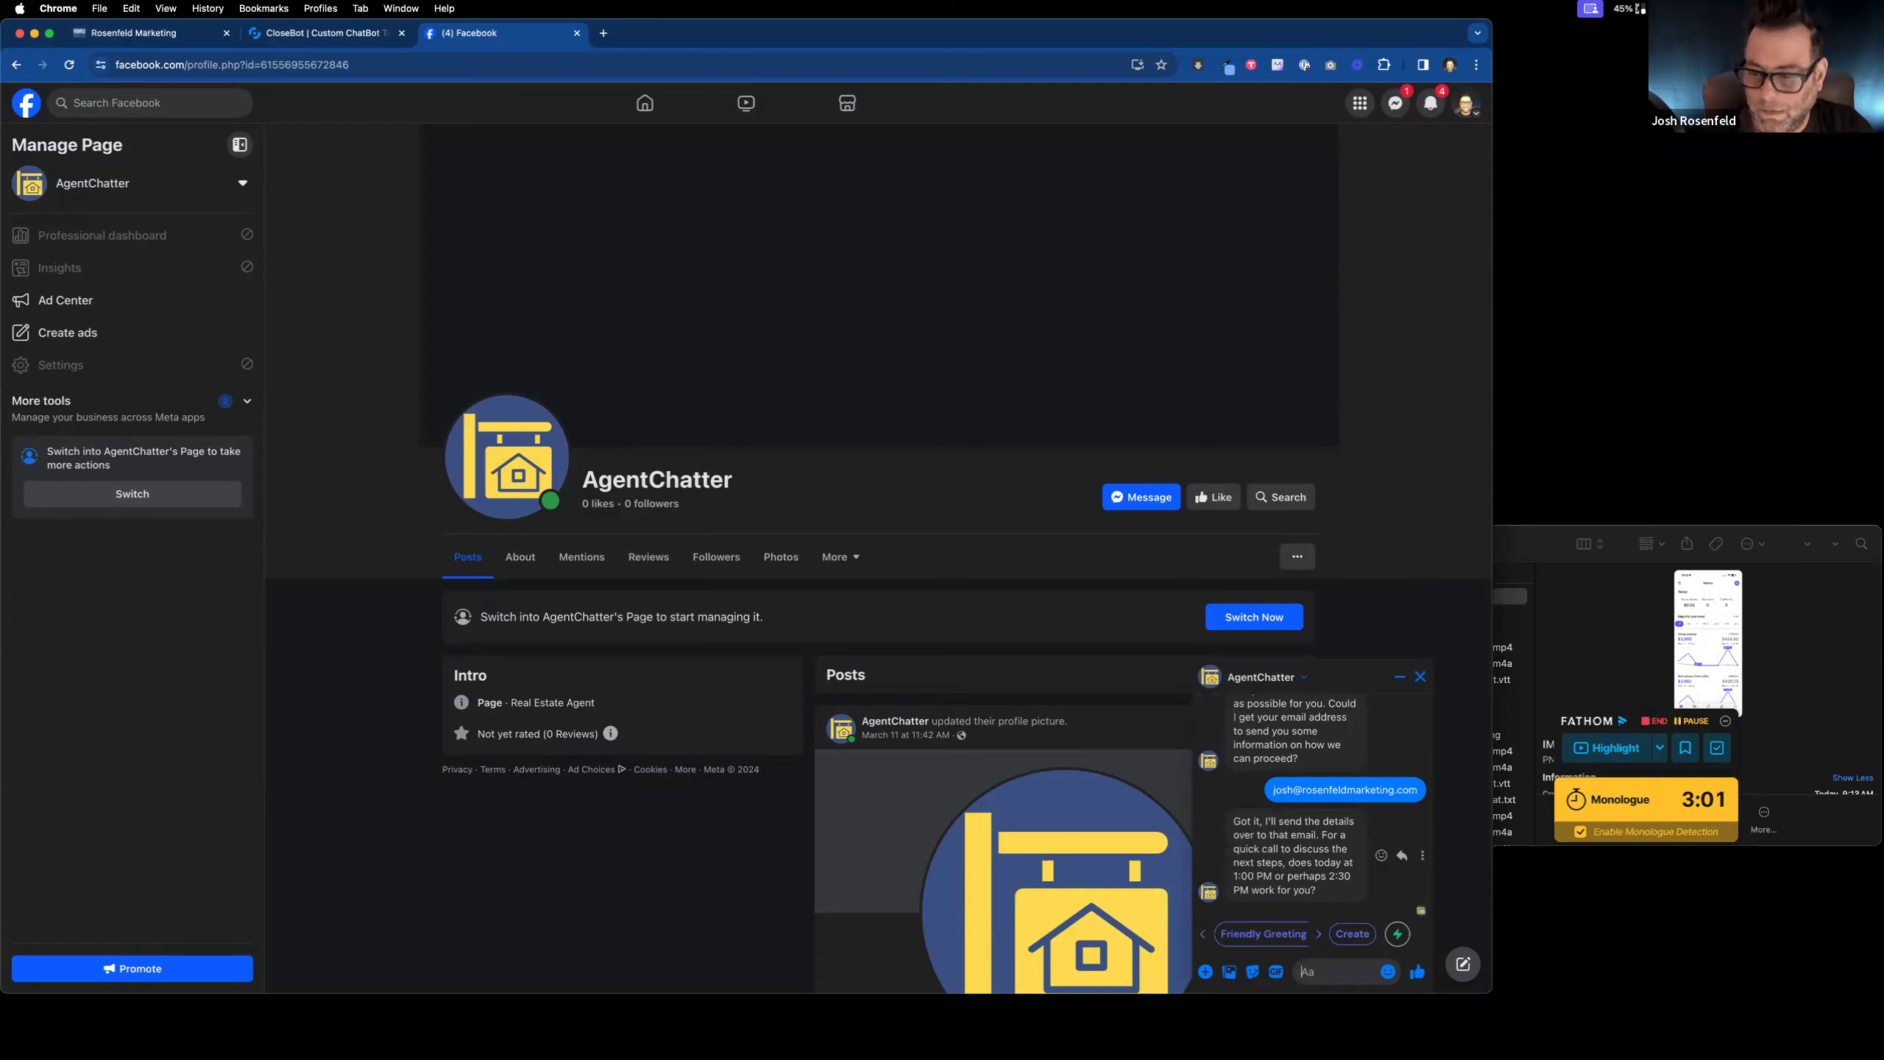
Step: Accept the offered 1 PM call with the reply '1pm is great'
{"action": "type", "text": "1pm isd"}
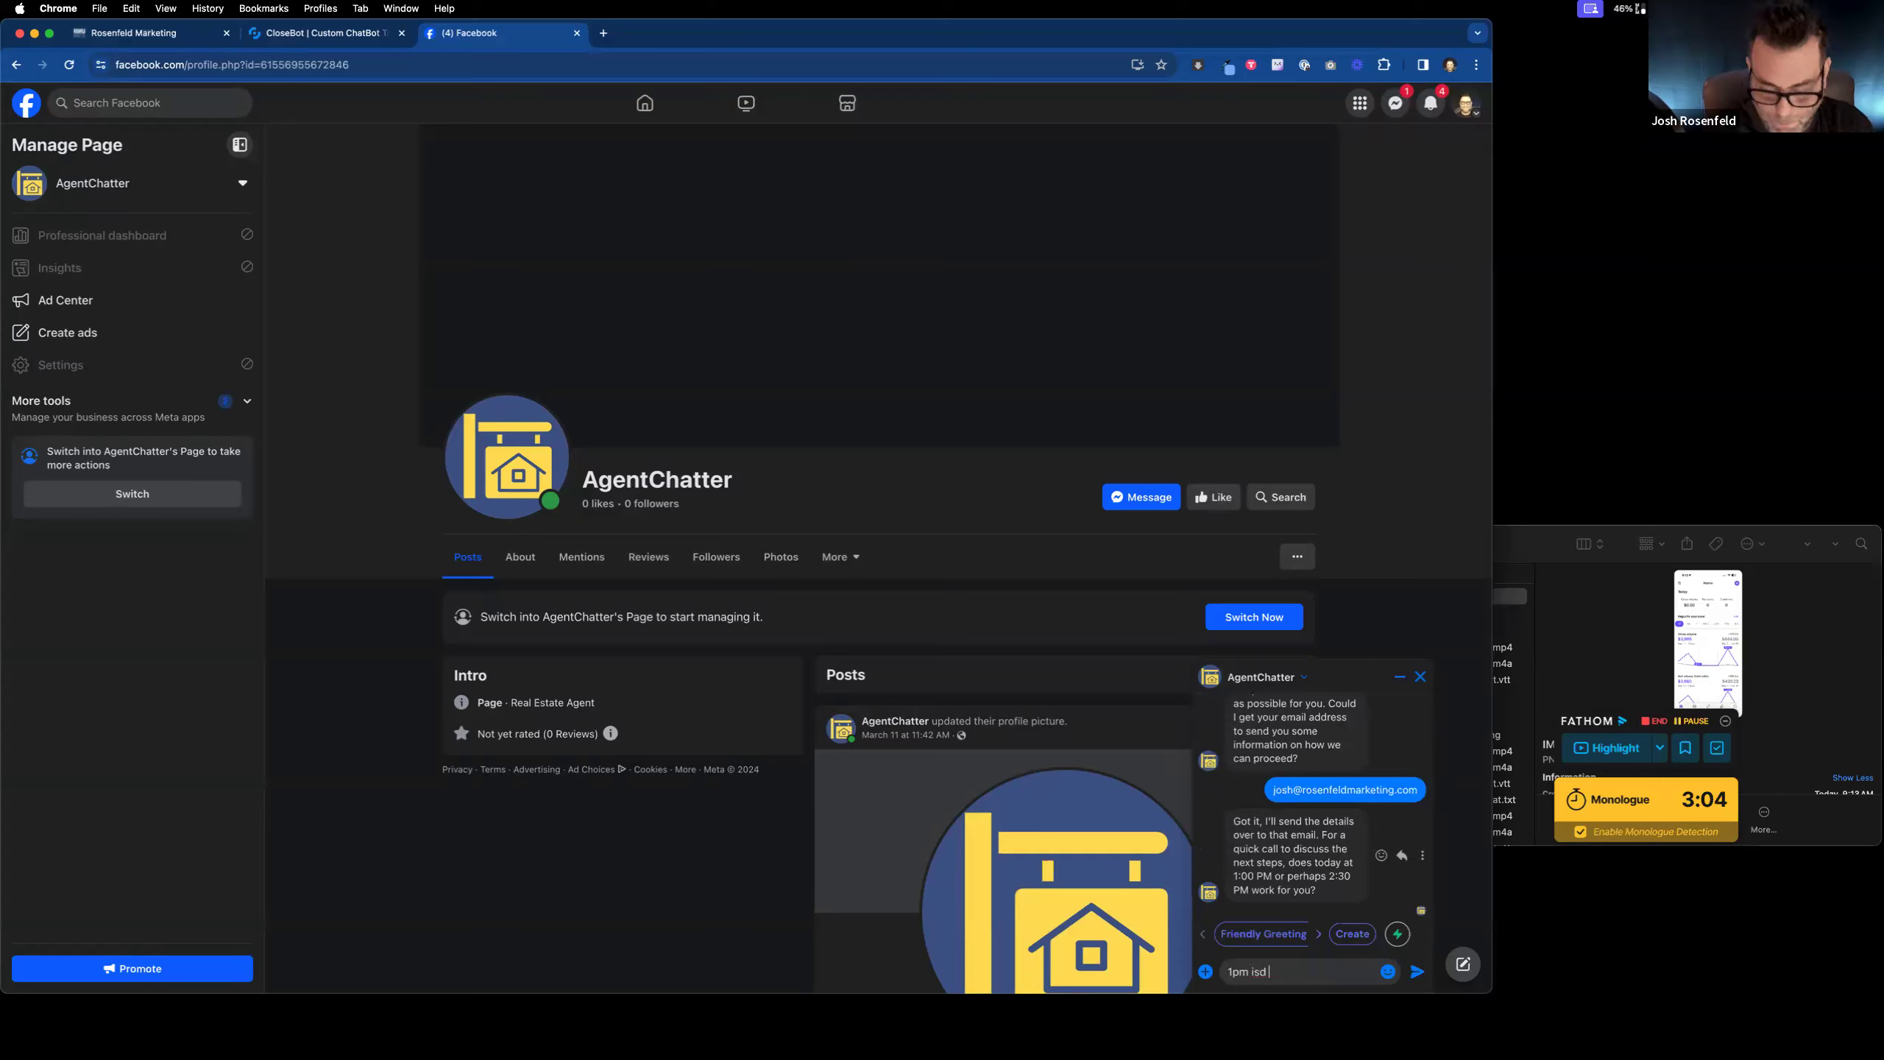
{"action": "key", "text": "BackSpace"}
{"action": "type", "text": "gte"}
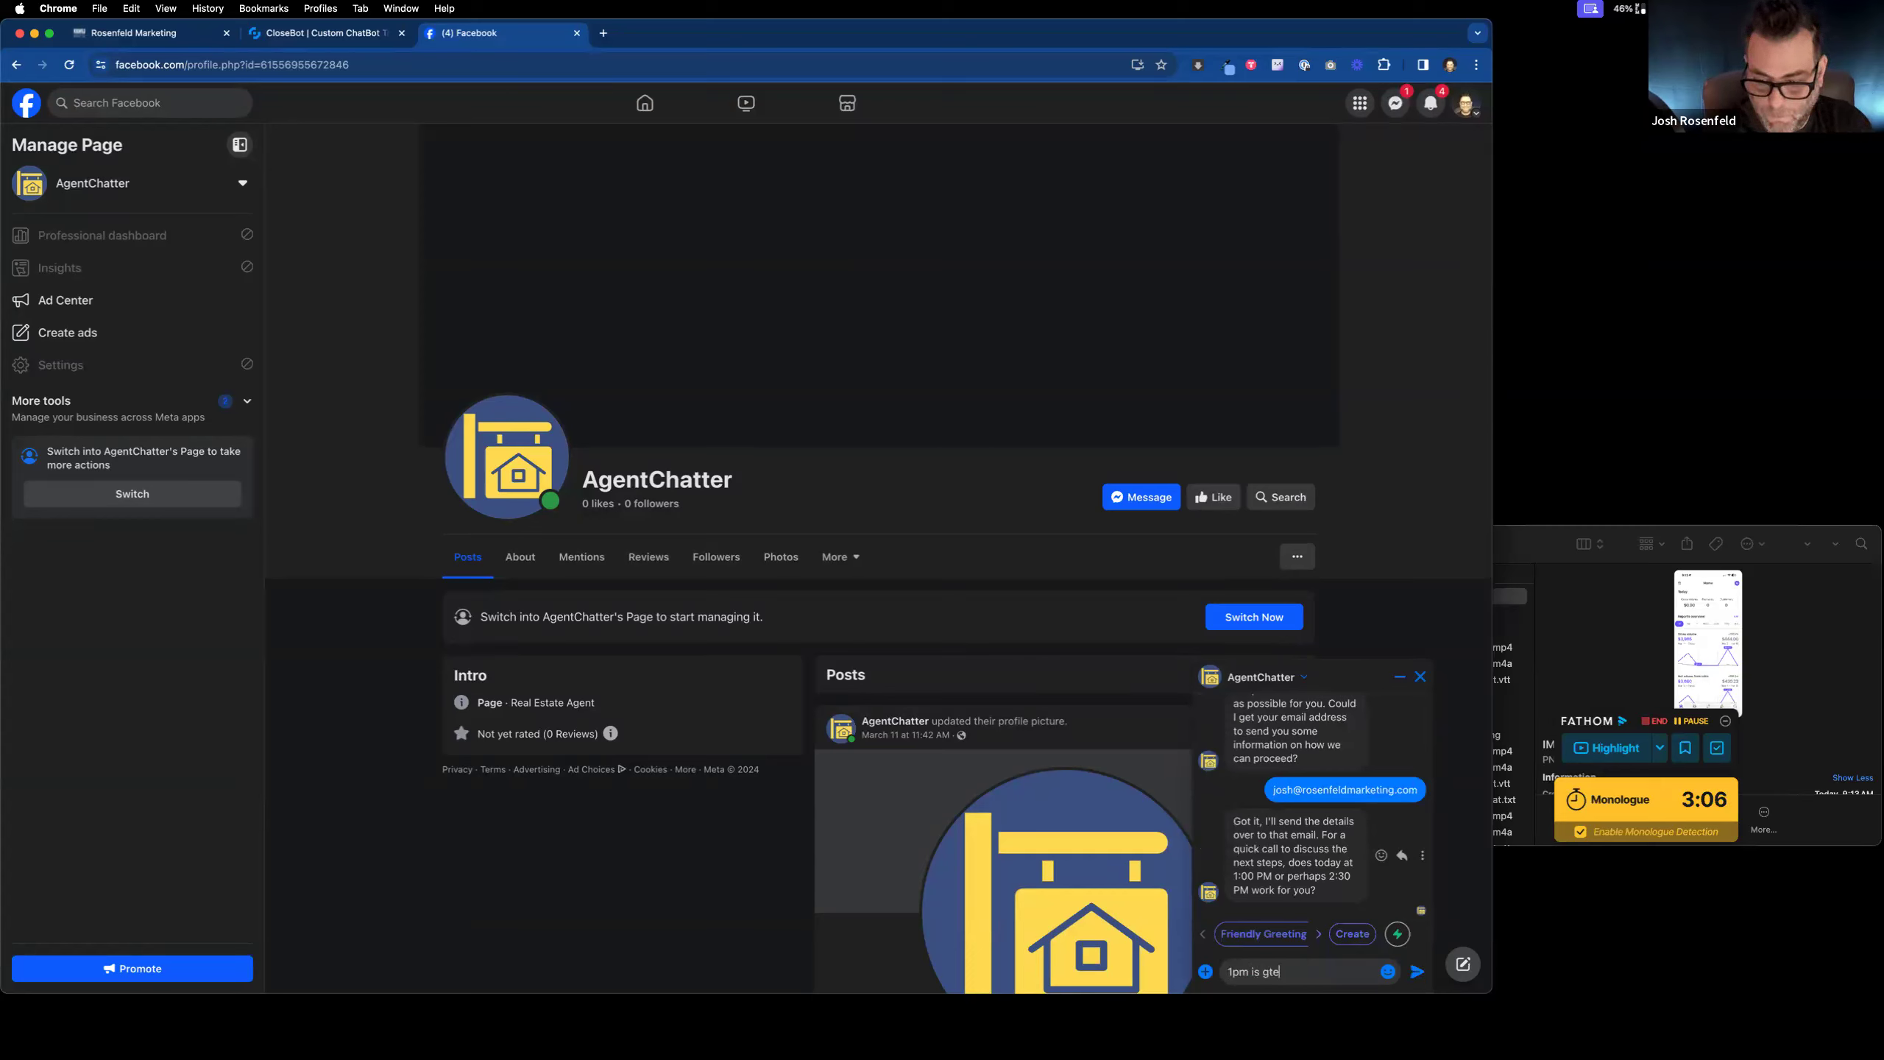
{"action": "key", "text": "BackSpace"}
{"action": "key", "text": "BackSpace"}
{"action": "type", "text": "reat"}
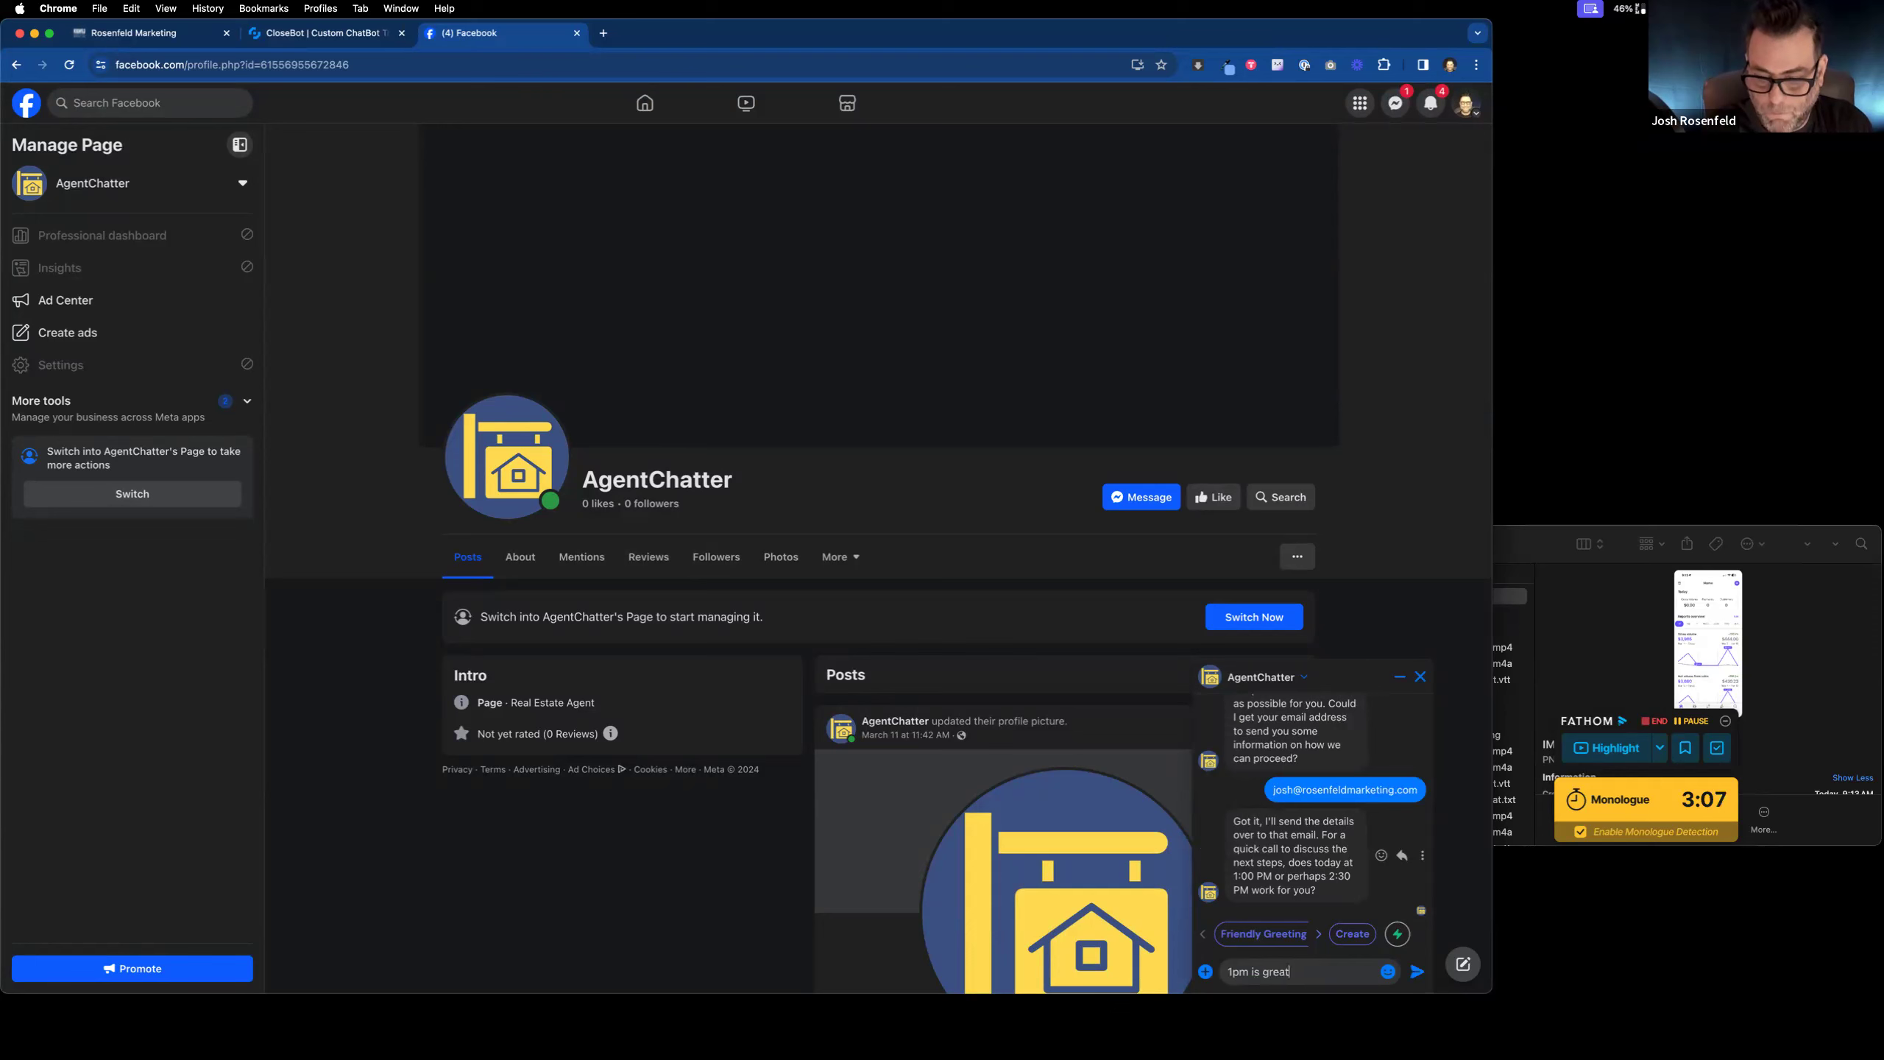
{"action": "key", "text": "Return"}
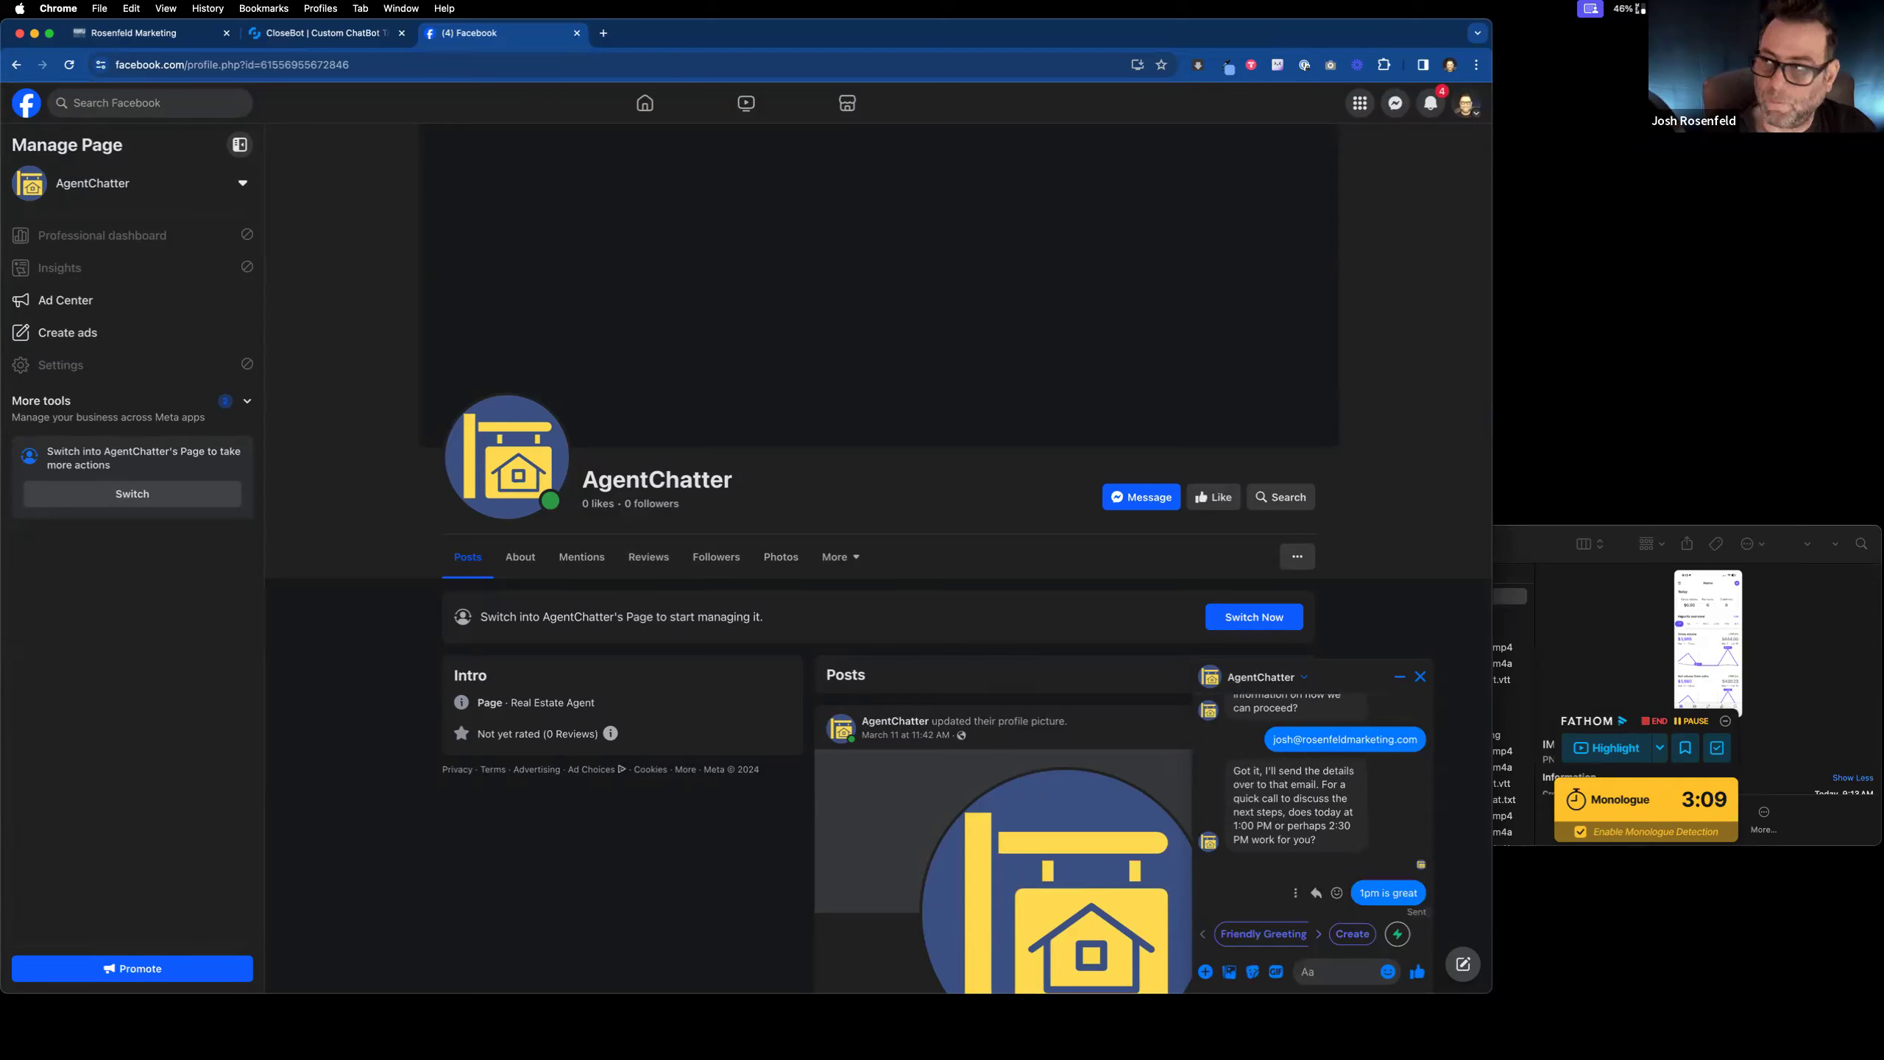